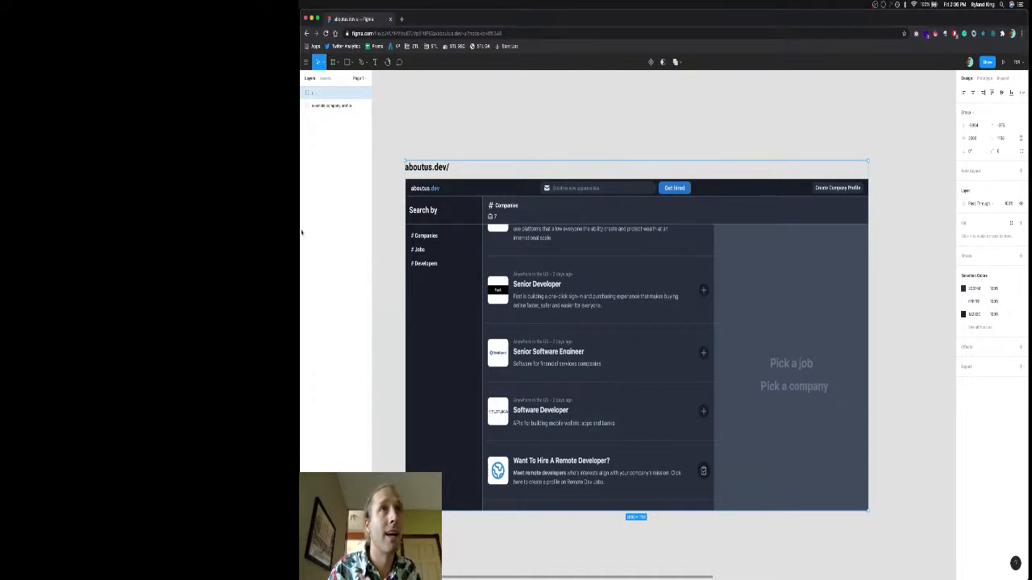
Open tailwindcss.com in a new tab and copy the gray-700 code from the Background Color reference.
{"action": "left_click_drag", "start_coordinate": [299, 231], "coordinate": [184, 231]}
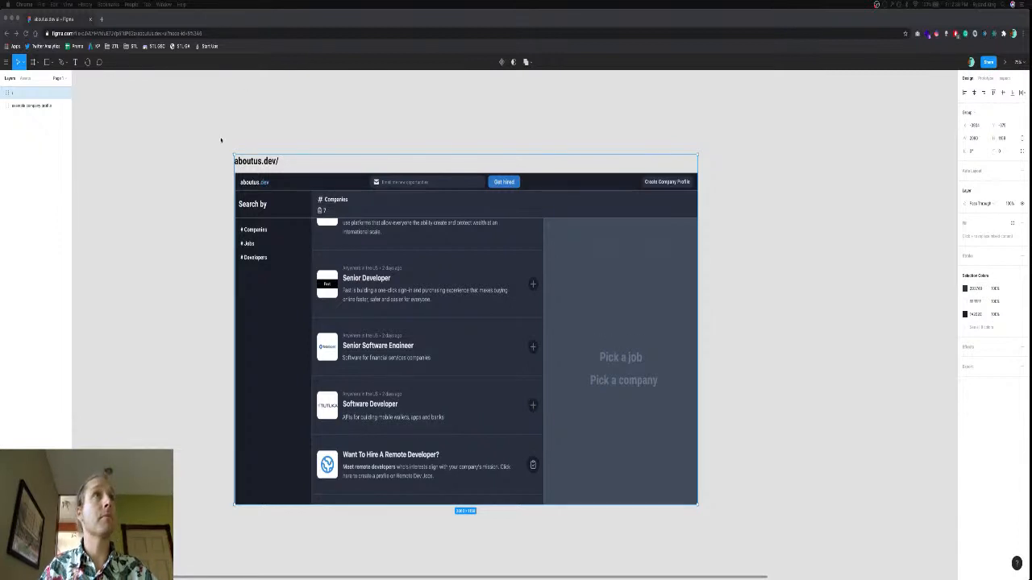
{"action": "key", "text": "super+t"}
{"action": "type", "text": "tailwindcss.com"}
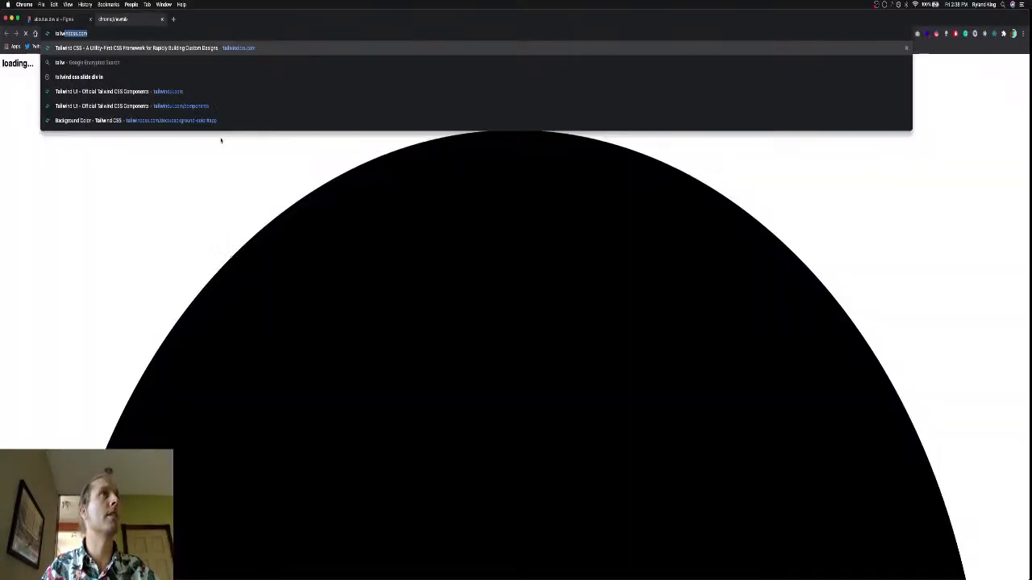
{"action": "key", "text": "Return"}
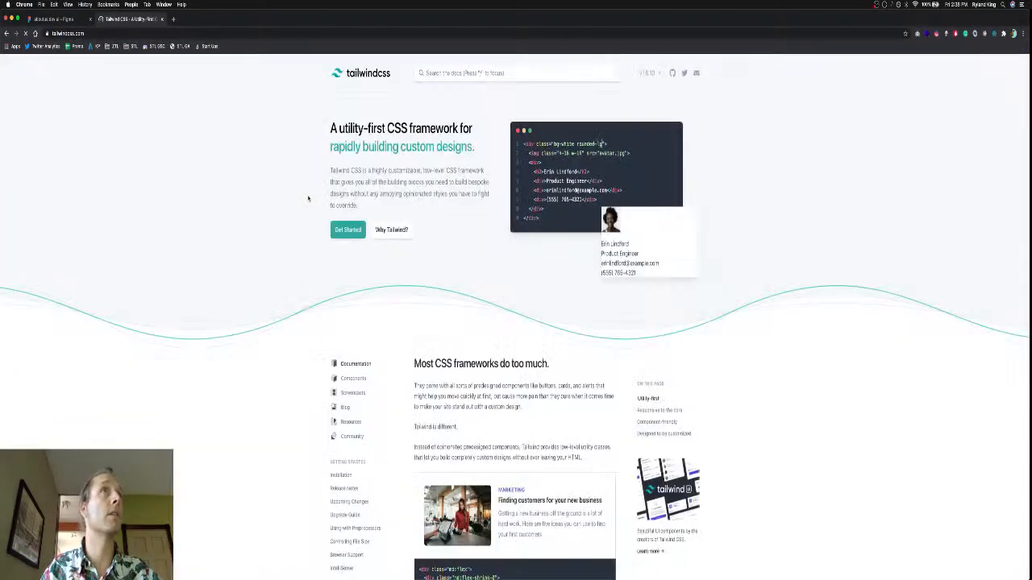
{"action": "key", "text": "/"}
{"action": "key", "text": "Escape"}
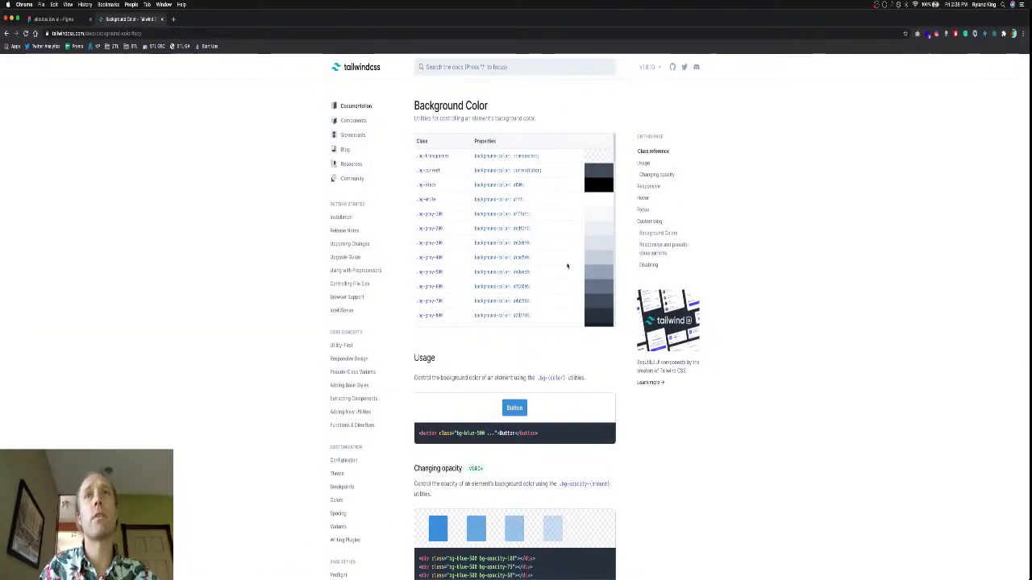
{"action": "scroll", "coordinate": [566, 266], "scroll_direction": "down", "scroll_amount": 1}
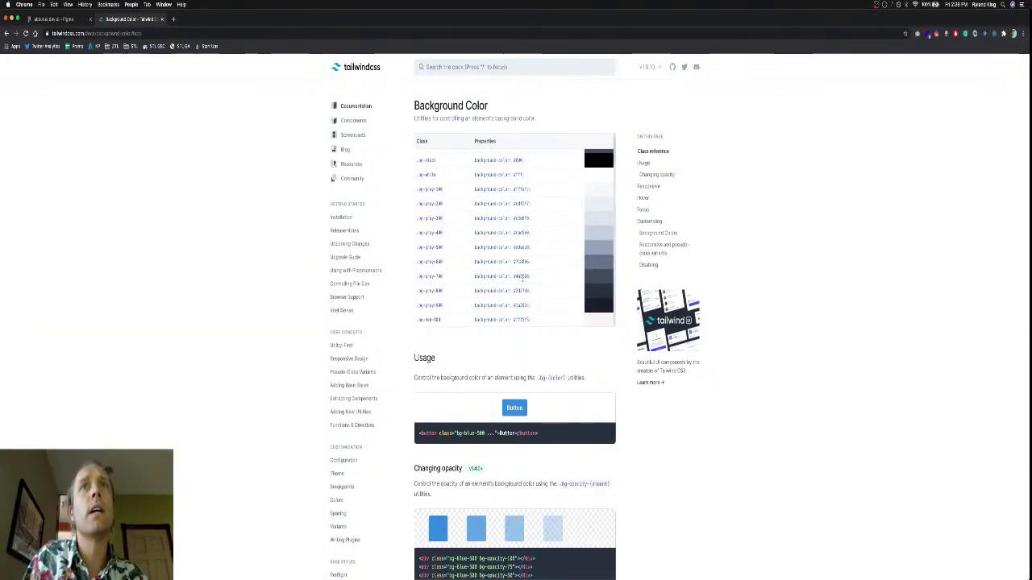
{"action": "key", "text": "ctrl+shift+Tab"}
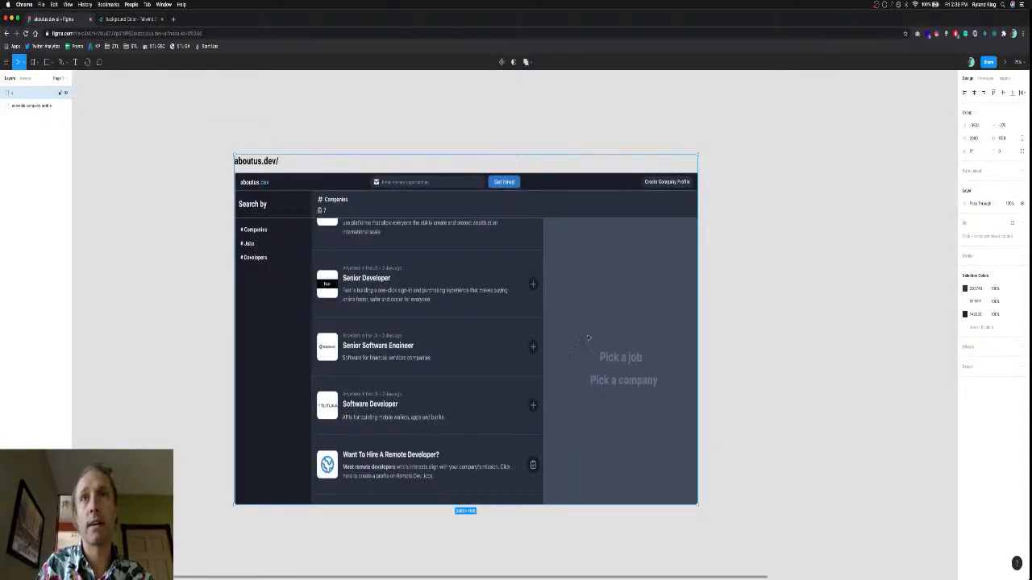
Cover the "Pick a job" text with a rectangle filled with the copied gray-700 colour.
{"action": "key", "text": "f"}
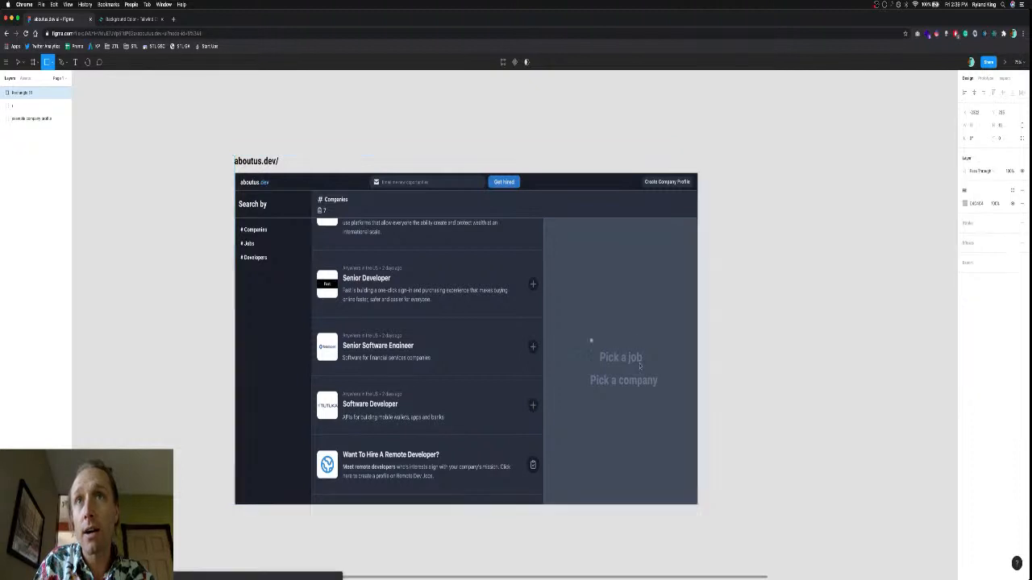
{"action": "left_click_drag", "start_coordinate": [589, 341], "coordinate": [649, 372]}
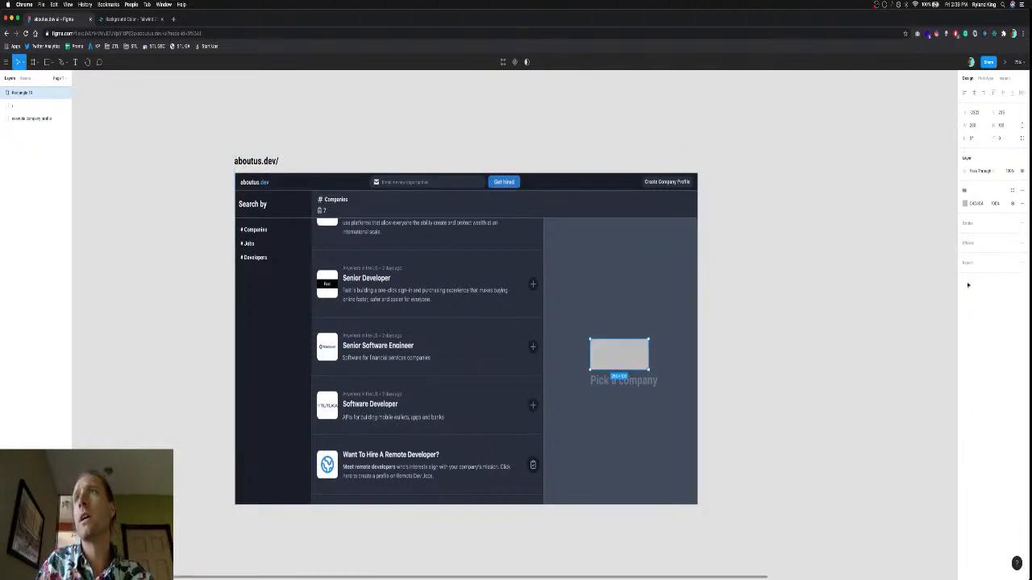
{"action": "left_click", "coordinate": [982, 204]}
{"action": "key", "text": "Return"}
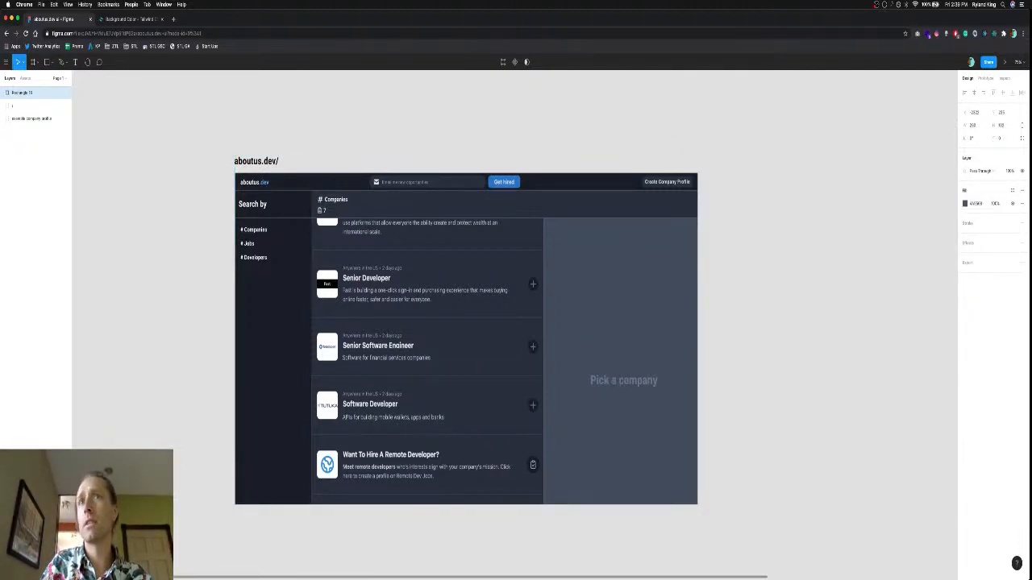
Move the "Pick a company" text up over the covering rectangle and place the rectangle directly beneath it in the layer order.
{"action": "double_click", "coordinate": [648, 384]}
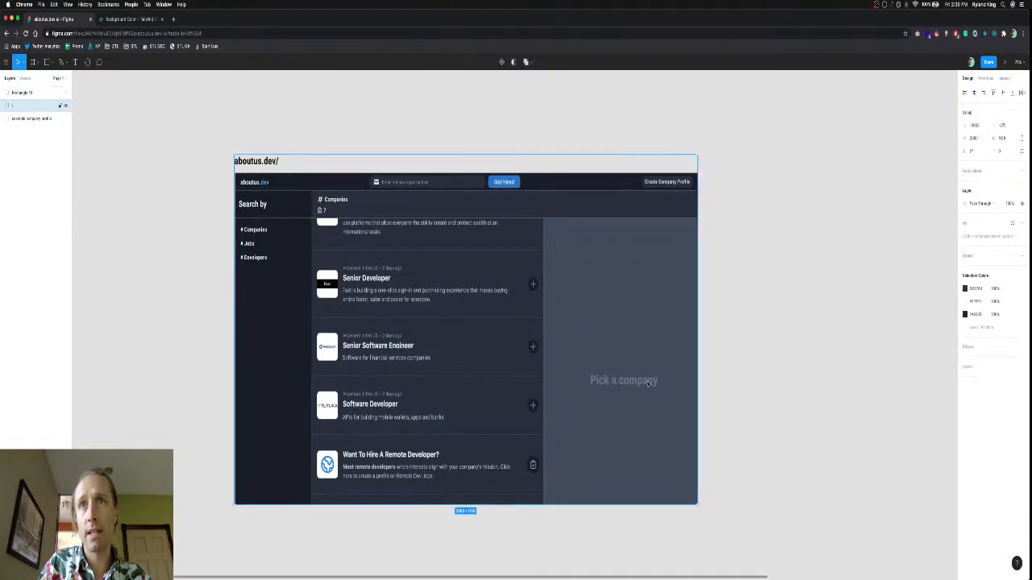
{"action": "left_click_drag", "start_coordinate": [646, 380], "coordinate": [650, 358]}
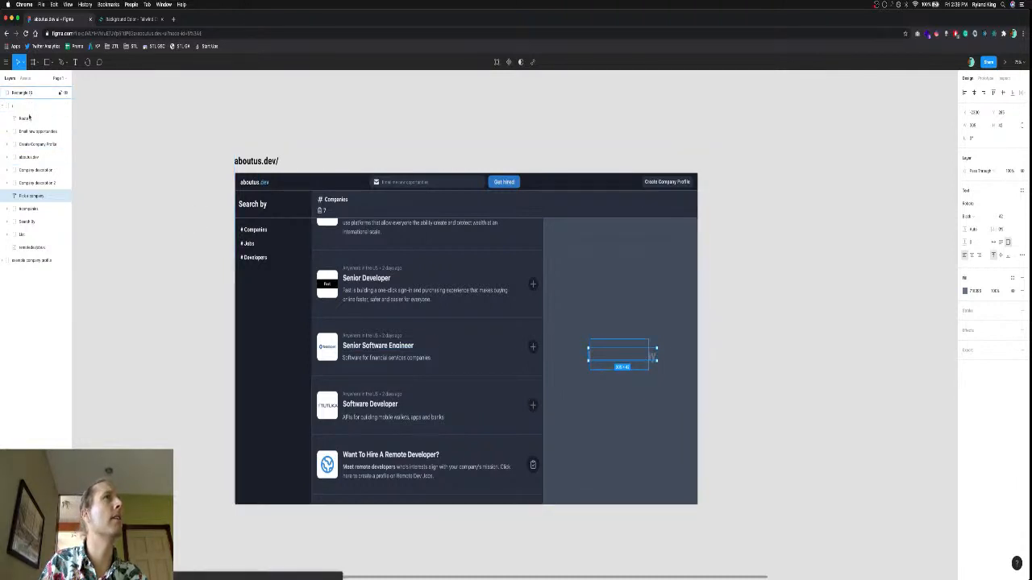
{"action": "left_click_drag", "start_coordinate": [28, 118], "coordinate": [29, 198]}
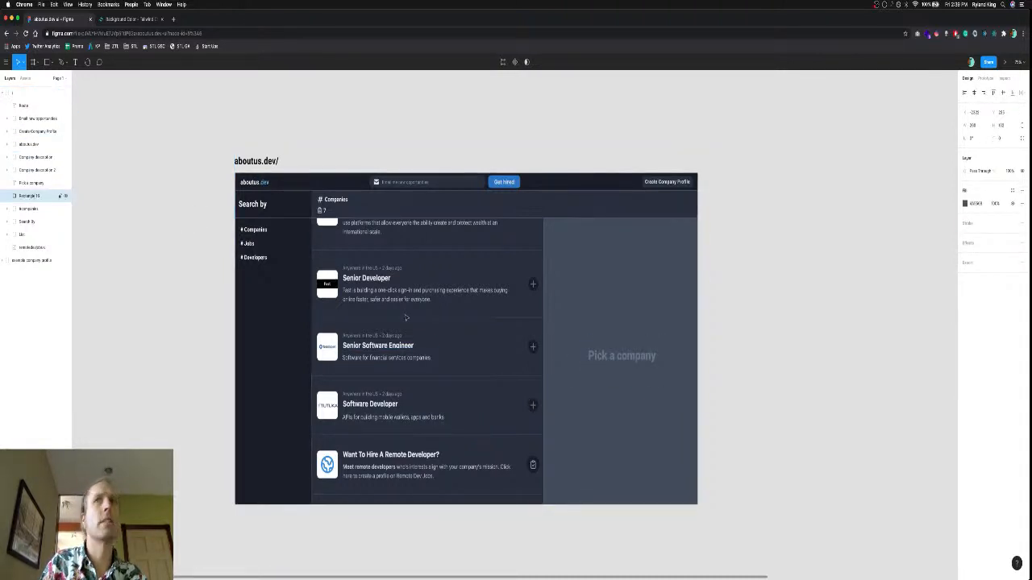
Group the text and its covering rectangle as "Pick a company" and nudge the group slightly up.
{"action": "left_click", "coordinate": [29, 183], "text": "shift"}
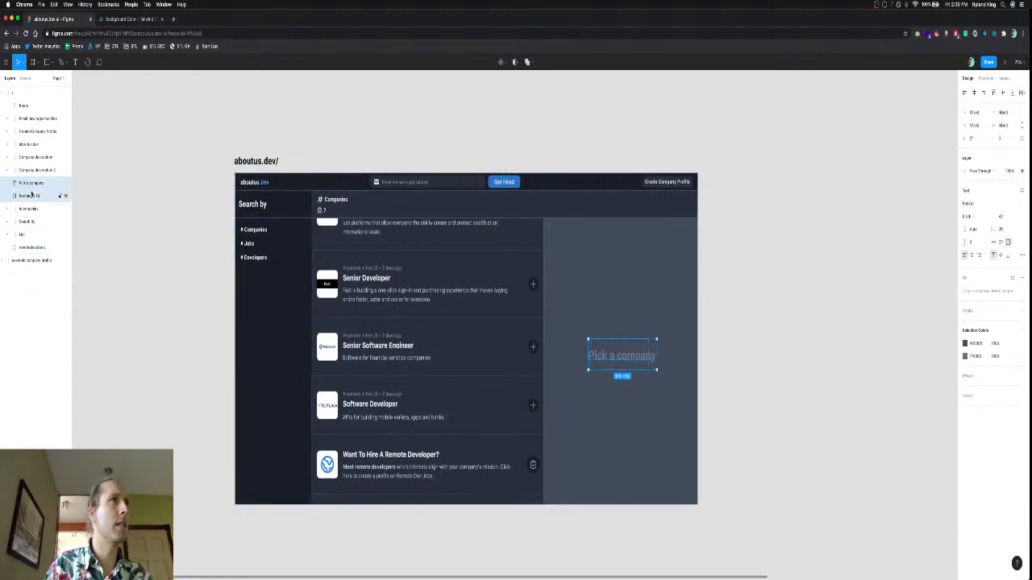
{"action": "key", "text": "super+g"}
{"action": "double_click", "coordinate": [31, 183]}
{"action": "type", "text": "Pick"}
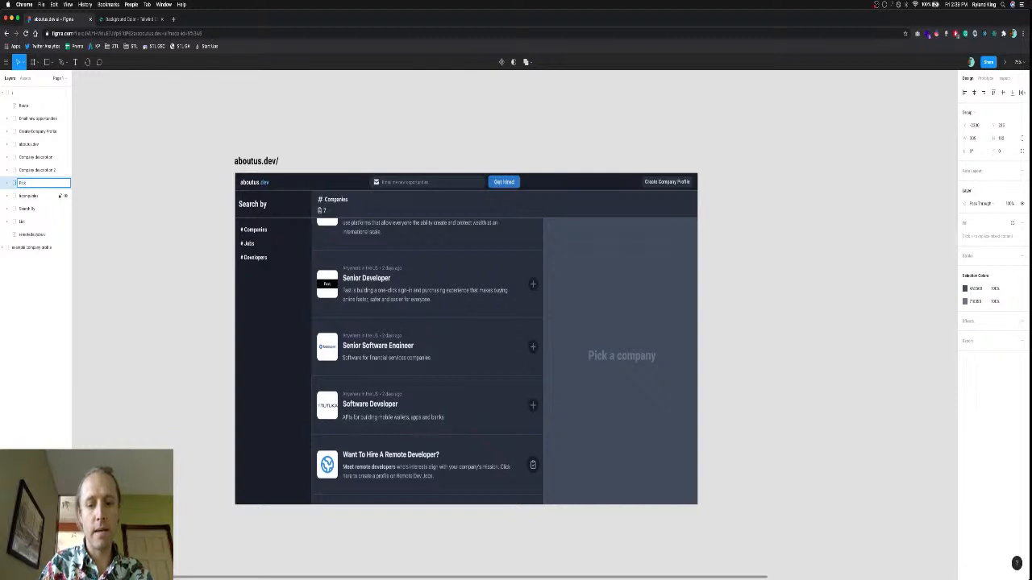
{"action": "type", "text": " a company"}
{"action": "key", "text": "Return"}
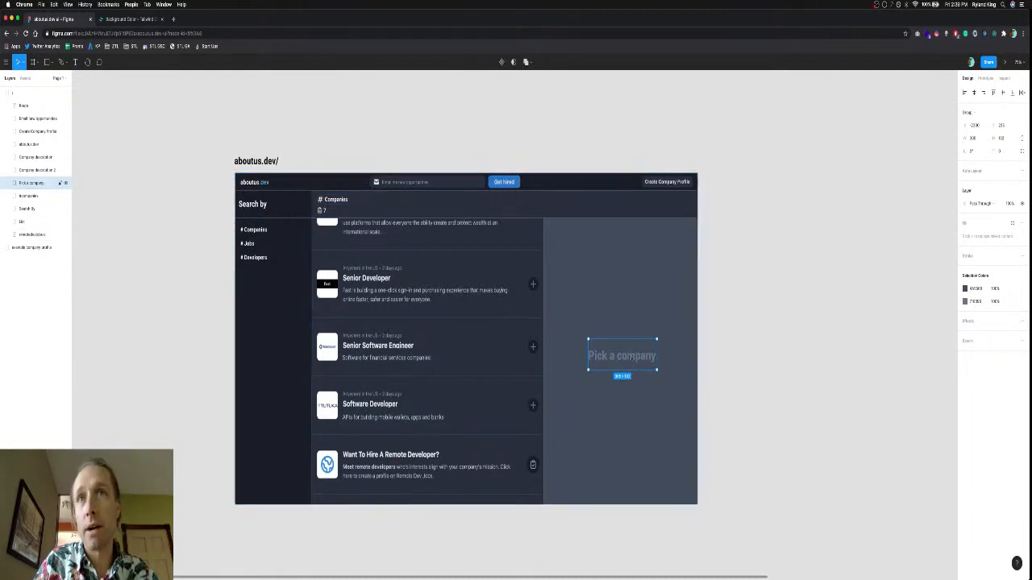
{"action": "mouse_move", "coordinate": [630, 357]}
{"action": "left_mouse_down"}
{"action": "mouse_move", "coordinate": [629, 340]}
{"action": "mouse_move", "coordinate": [634, 354]}
{"action": "left_mouse_up"}
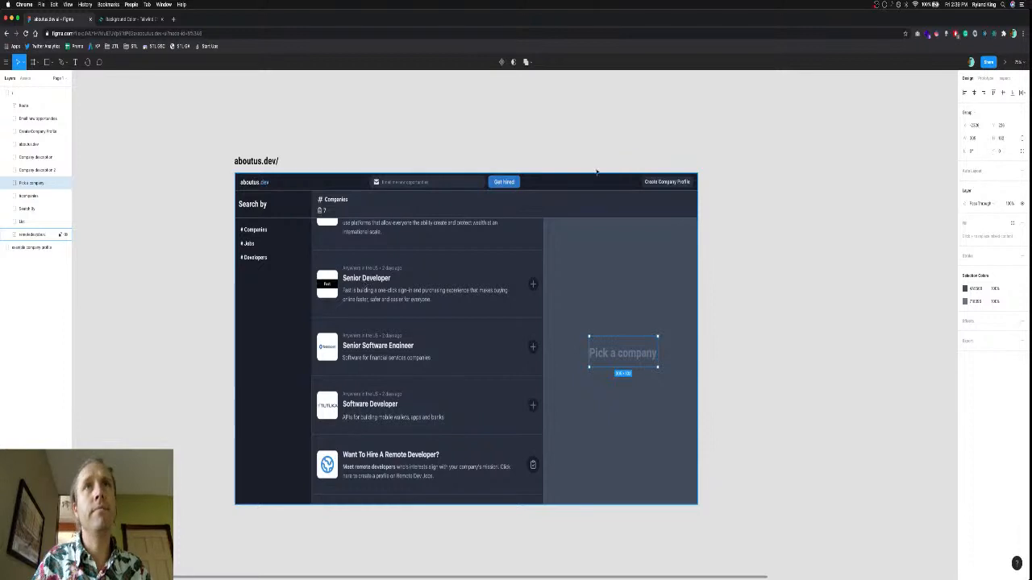
{"action": "left_click", "coordinate": [732, 262]}
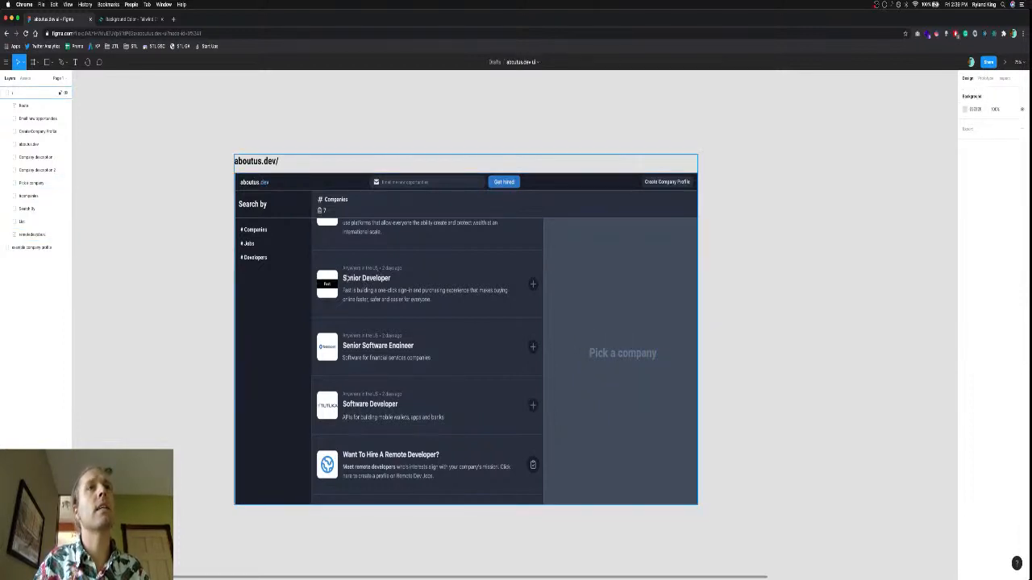
Cover the "Senior Developer" title in the Fast listing with a rectangle filled with the copied gray-700 colour.
{"action": "scroll", "coordinate": [344, 278], "scroll_direction": "up", "scroll_amount": 5}
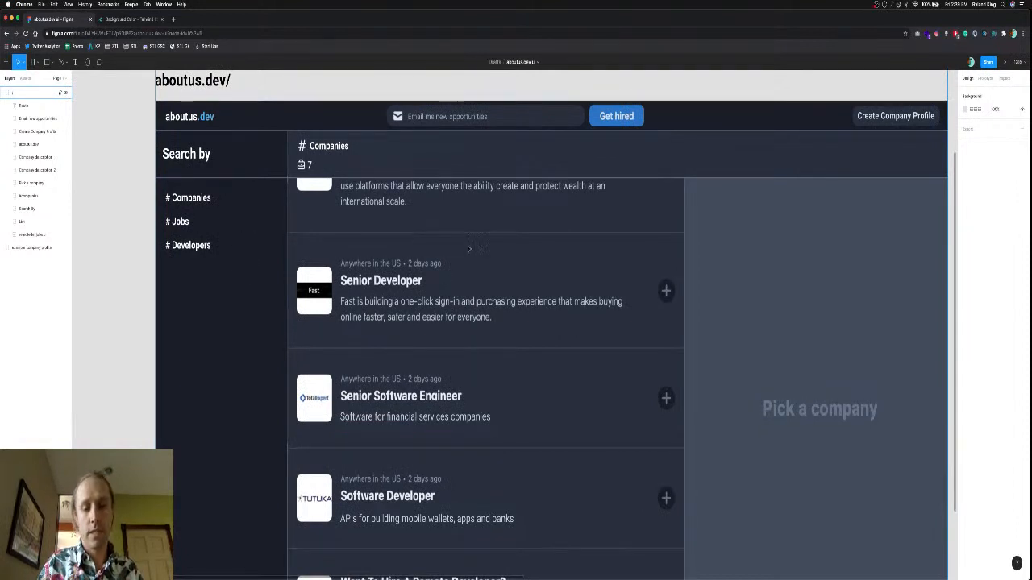
{"action": "left_click", "coordinate": [469, 249]}
{"action": "key", "text": "r"}
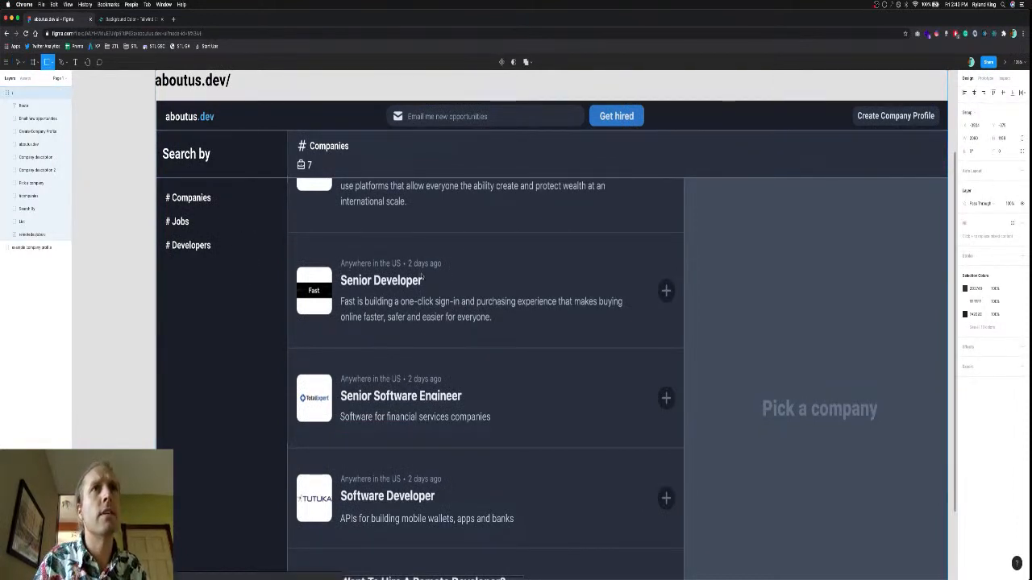
{"action": "left_click_drag", "start_coordinate": [339, 274], "coordinate": [429, 289]}
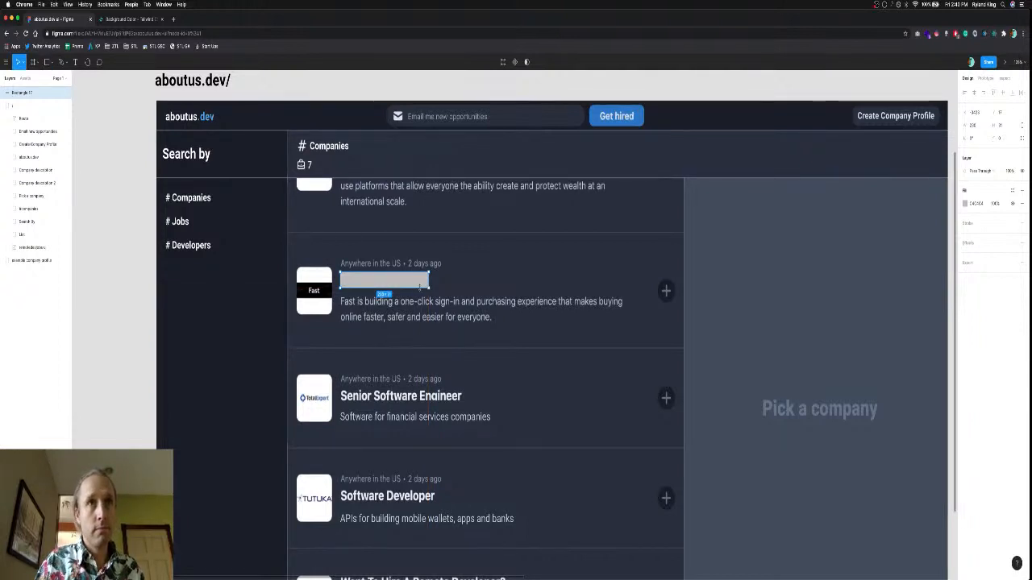
{"action": "left_click", "coordinate": [977, 204]}
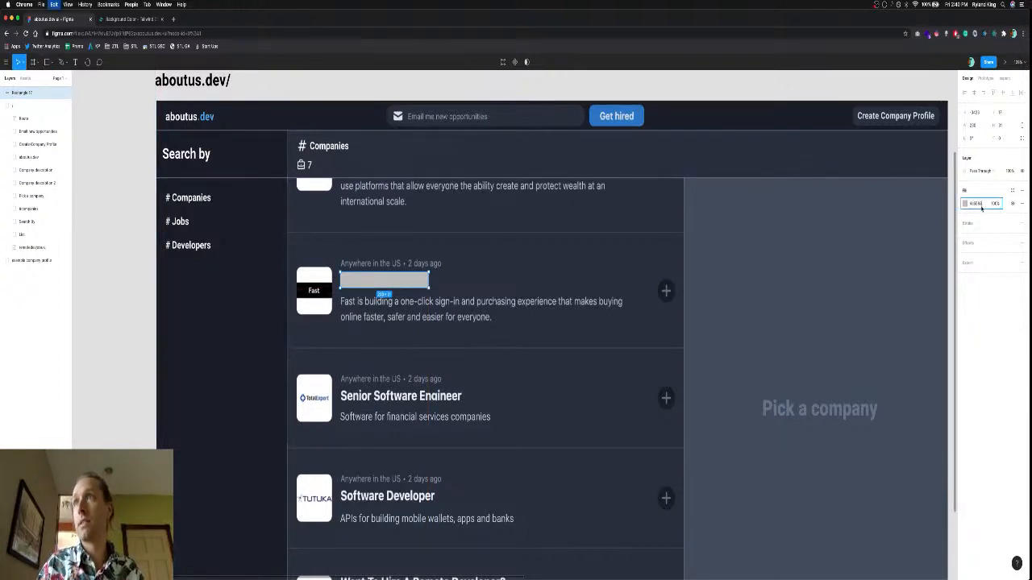
{"action": "key", "text": "Return"}
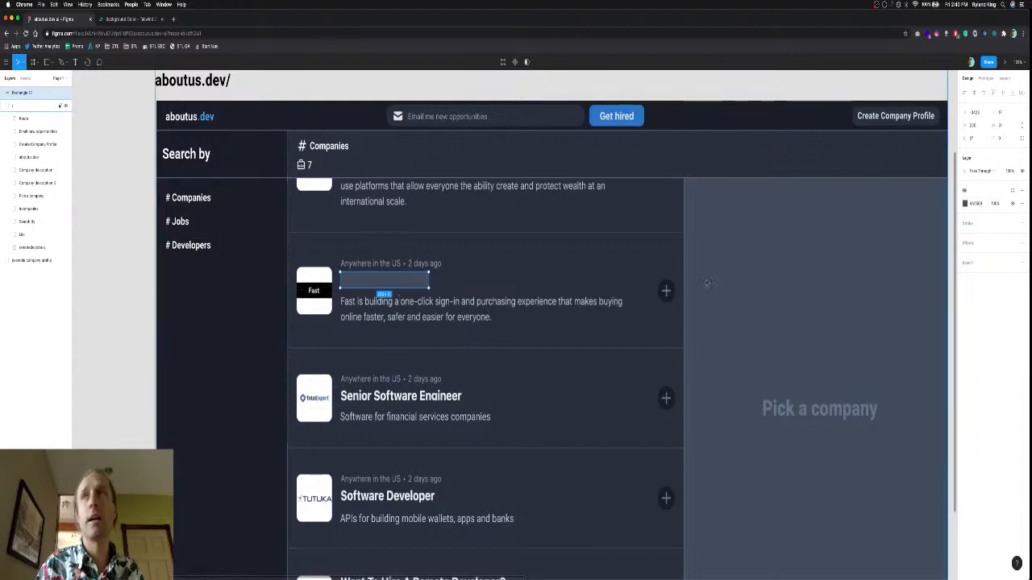
Copy the gray-800 code from the Tailwind reference and set the title-covering rectangle's fill to 2D3748.
{"action": "key", "text": "ctrl+Tab"}
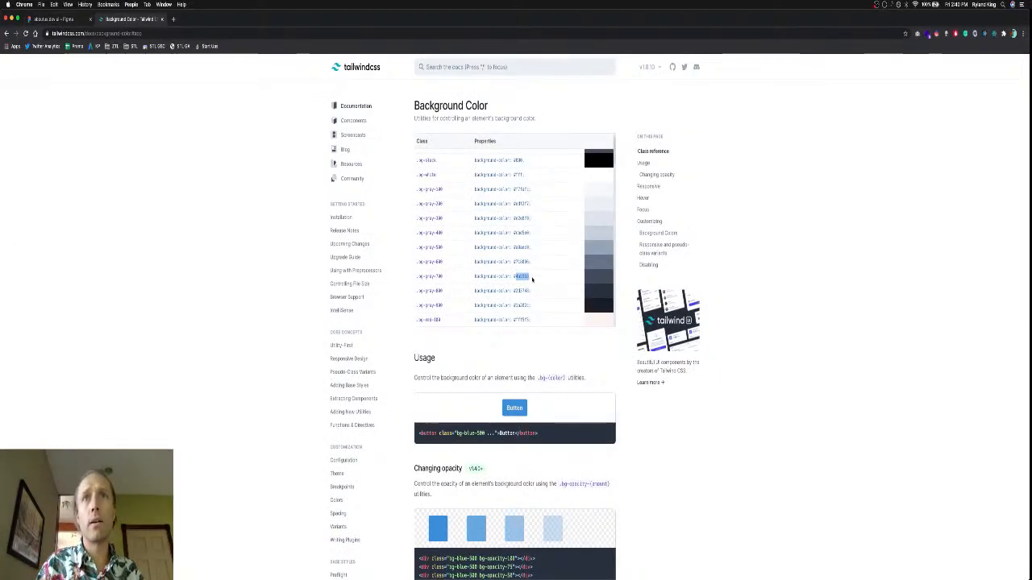
{"action": "key", "text": "ctrl+Tab"}
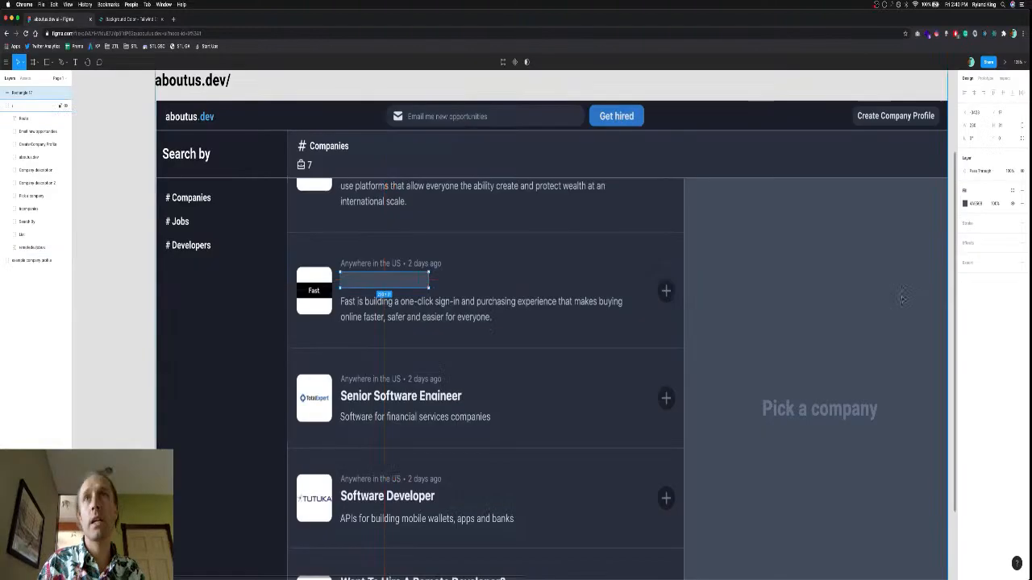
{"action": "left_click", "coordinate": [978, 203]}
{"action": "type", "text": "2D3748"}
{"action": "key", "text": "Return"}
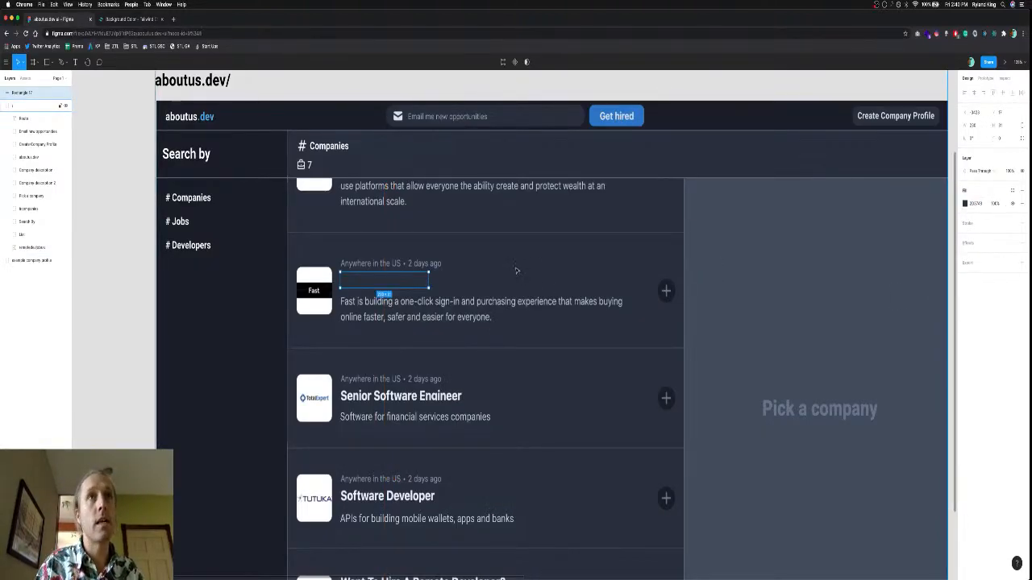
{"action": "key", "text": "Escape"}
Add a text box reading "Fast" over the covered title in the Fast listing.
{"action": "key", "text": "t"}
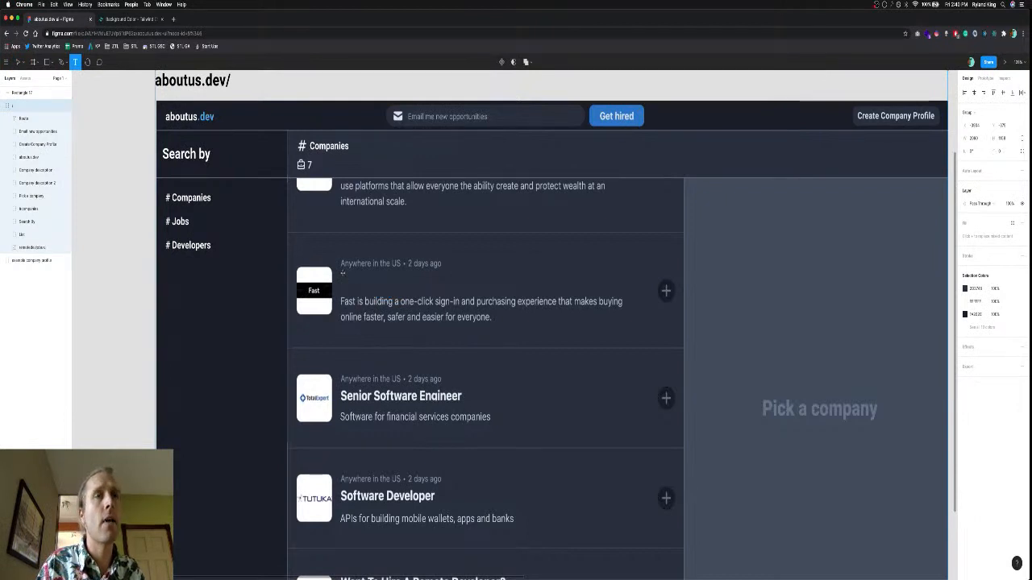
{"action": "left_click_drag", "start_coordinate": [343, 271], "coordinate": [438, 287]}
{"action": "type", "text": "Fast"}
Reduce the font size of the "Fast" title so it fits its text box.
{"action": "key", "text": "super+a"}
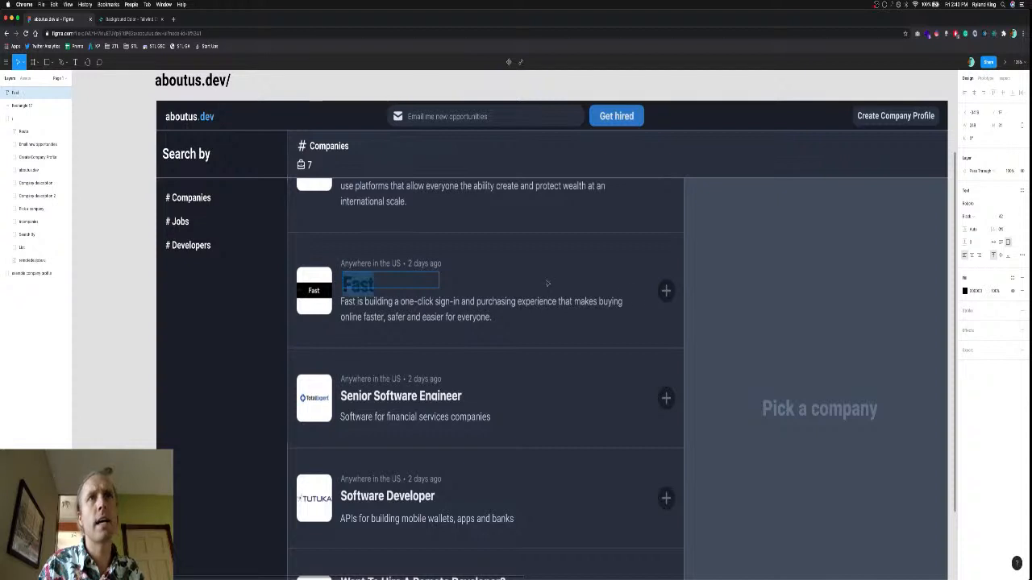
{"action": "left_click", "coordinate": [1002, 216]}
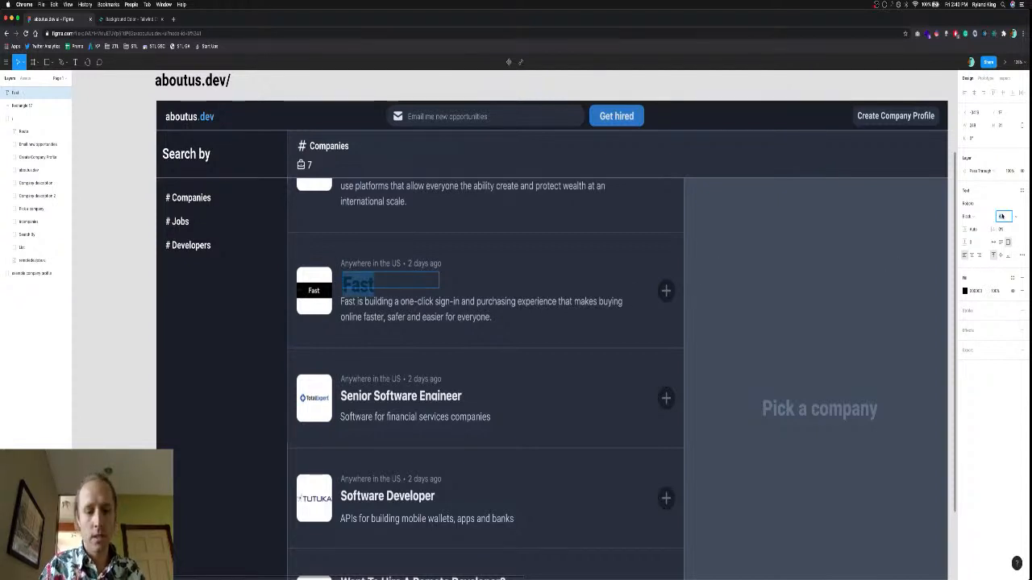
{"action": "type", "text": "18"}
{"action": "key", "text": "Return"}
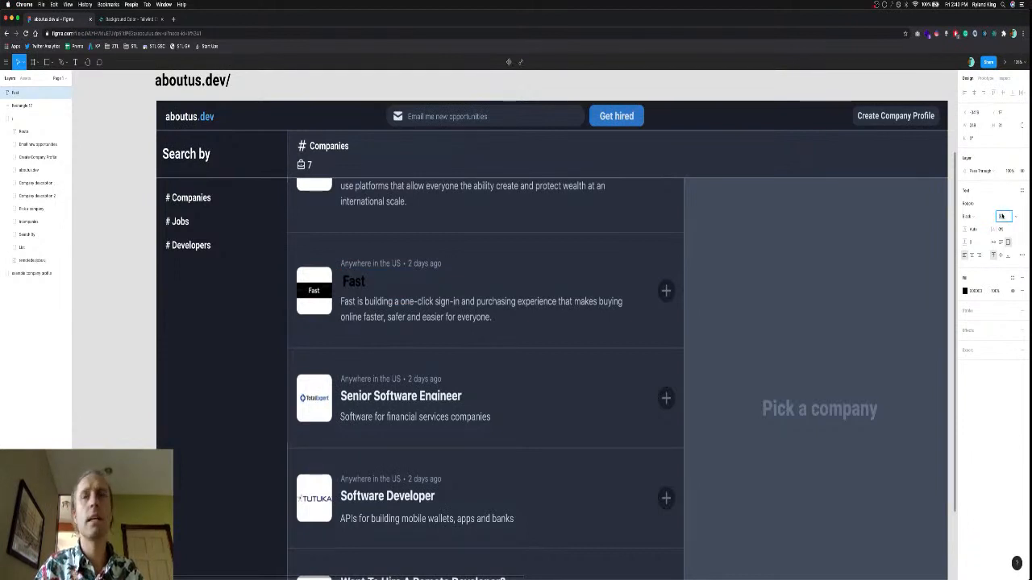
{"action": "key", "text": "Return"}
{"action": "key", "text": "Escape"}
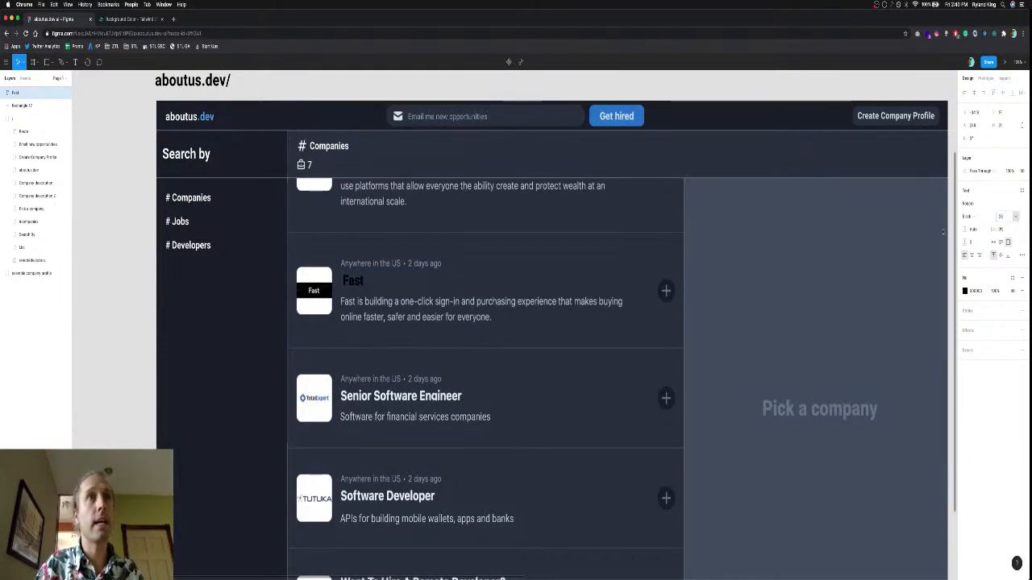
Set the "Fast" title's text colour to FFFFFF.
{"action": "key", "text": "Return"}
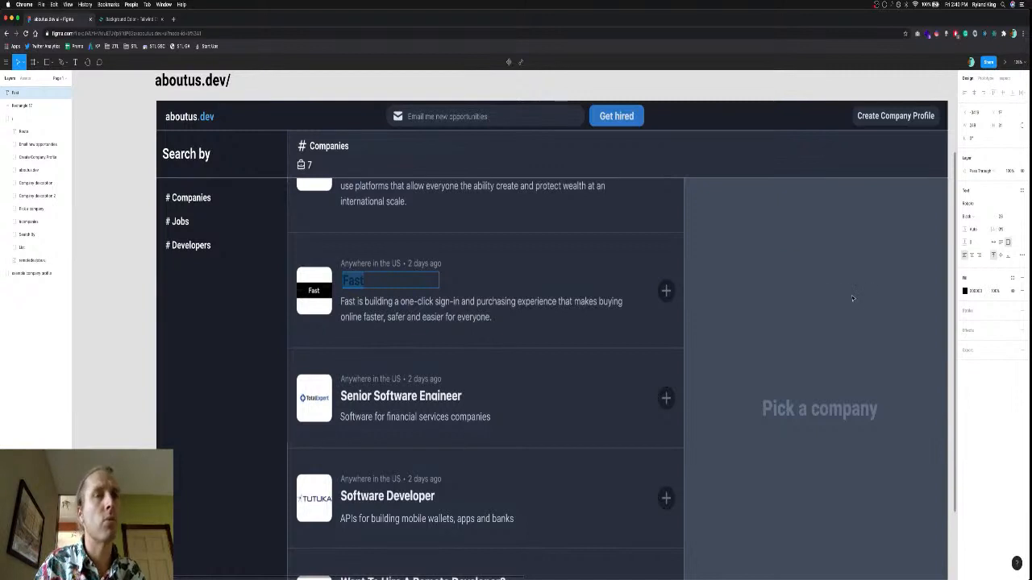
{"action": "left_click", "coordinate": [978, 292]}
{"action": "type", "text": "ffffff"}
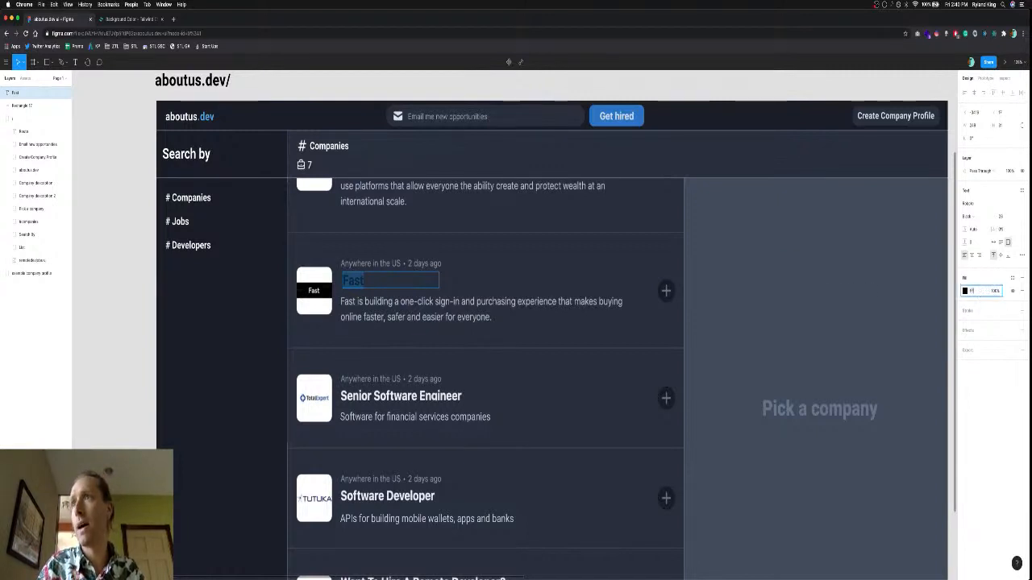
{"action": "key", "text": "Return"}
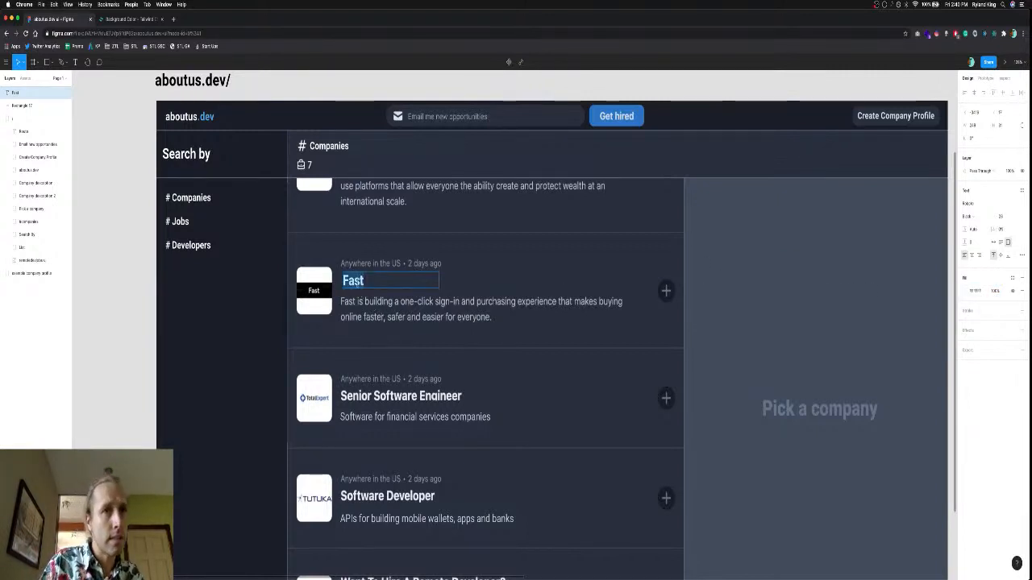
Copy the gray-100 code from the Tailwind reference and set the "Fast" title's text colour to F7FAFC.
{"action": "key", "text": "ctrl+Tab"}
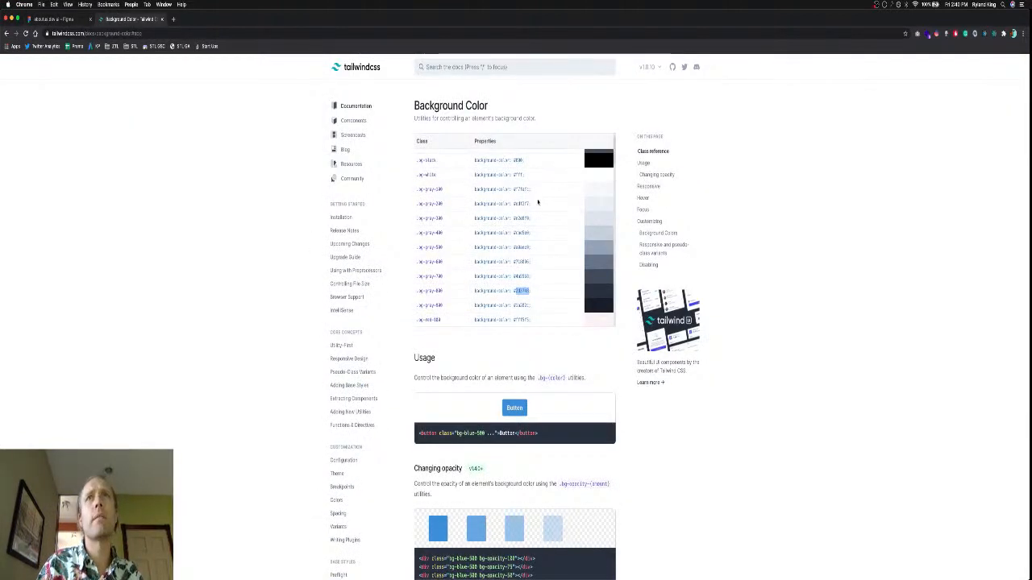
{"action": "double_click", "coordinate": [522, 188]}
{"action": "key", "text": "ctrl+shift+Tab"}
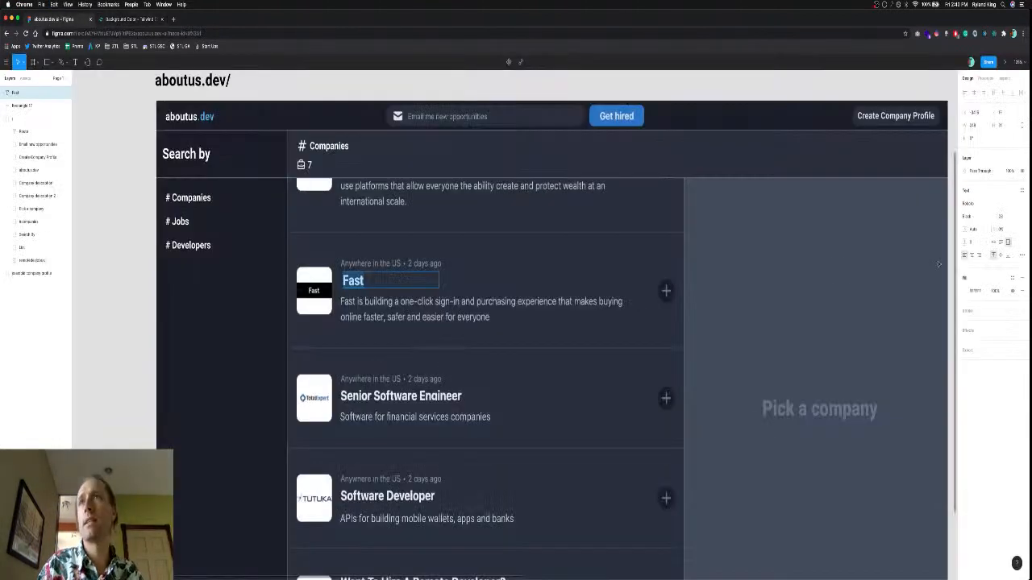
{"action": "left_click", "coordinate": [984, 291]}
{"action": "type", "text": "#f7fafc"}
{"action": "key", "text": "Return"}
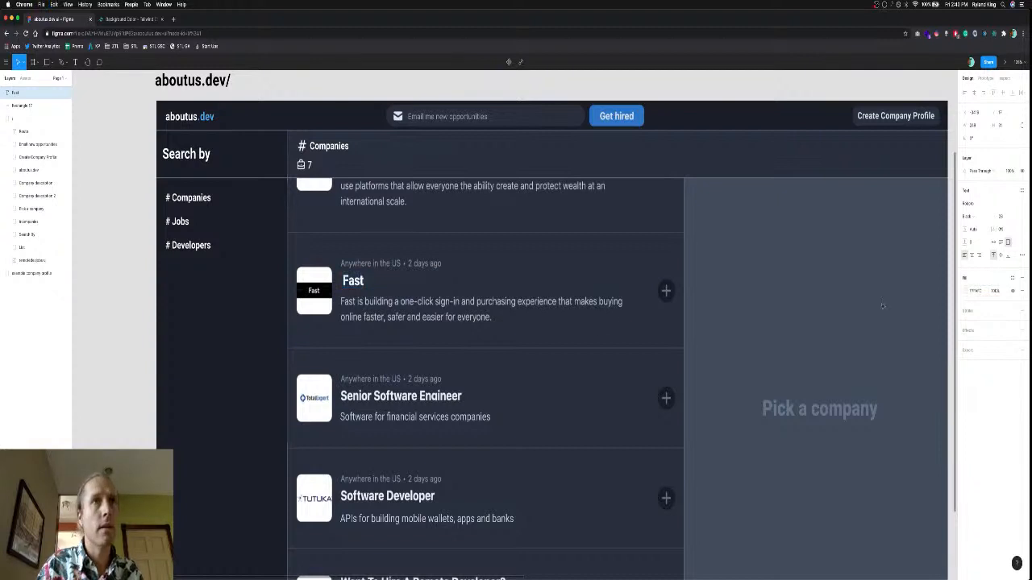
{"action": "left_click", "coordinate": [361, 280]}
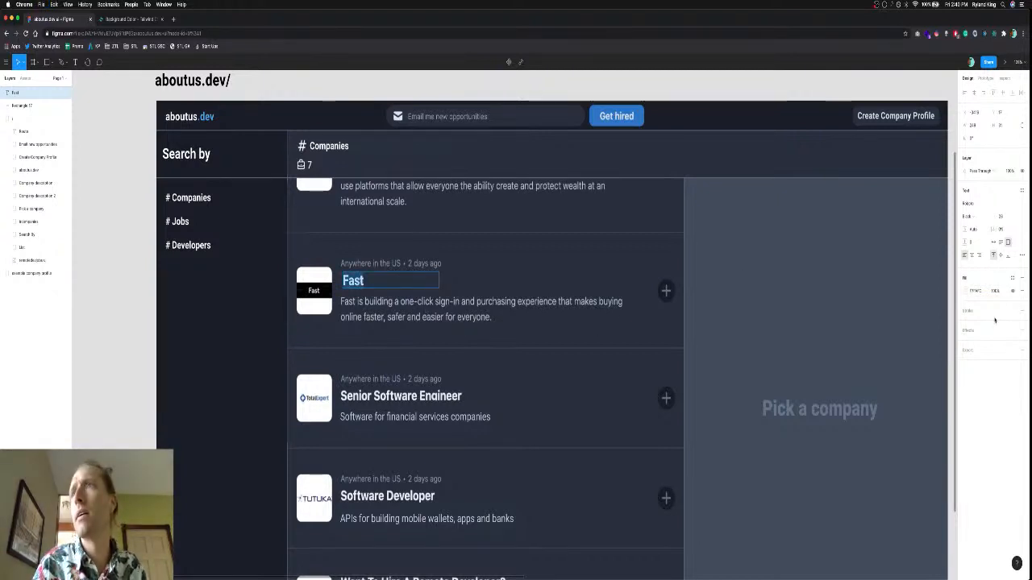
{"action": "left_click", "coordinate": [977, 292]}
{"action": "key", "text": "ctrl+v"}
{"action": "key", "text": "Return"}
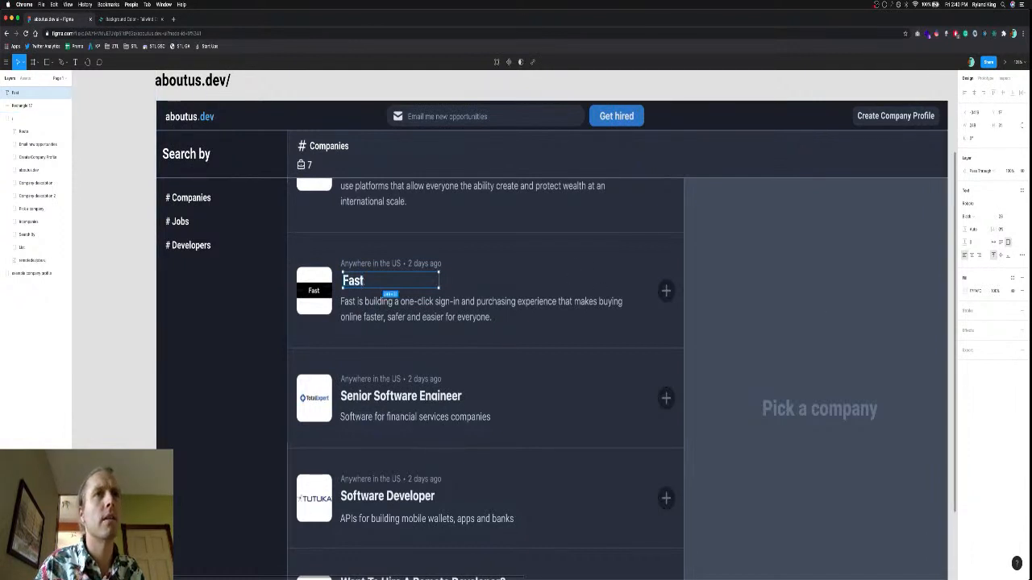
Nudge the "Fast" title leftwards until it lines up with the date line and description of its listing.
{"action": "left_click", "coordinate": [365, 288]}
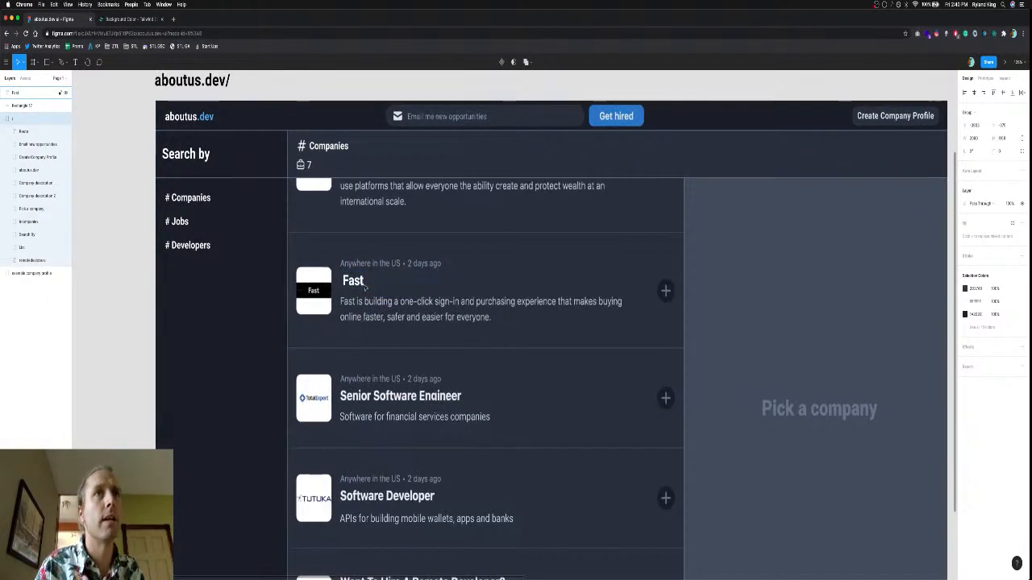
{"action": "key", "text": "Left"}
{"action": "key", "text": "Left"}
{"action": "key", "text": "Left"}
{"action": "key", "text": "Left"}
{"action": "key", "text": "Left"}
{"action": "key", "text": "Left"}
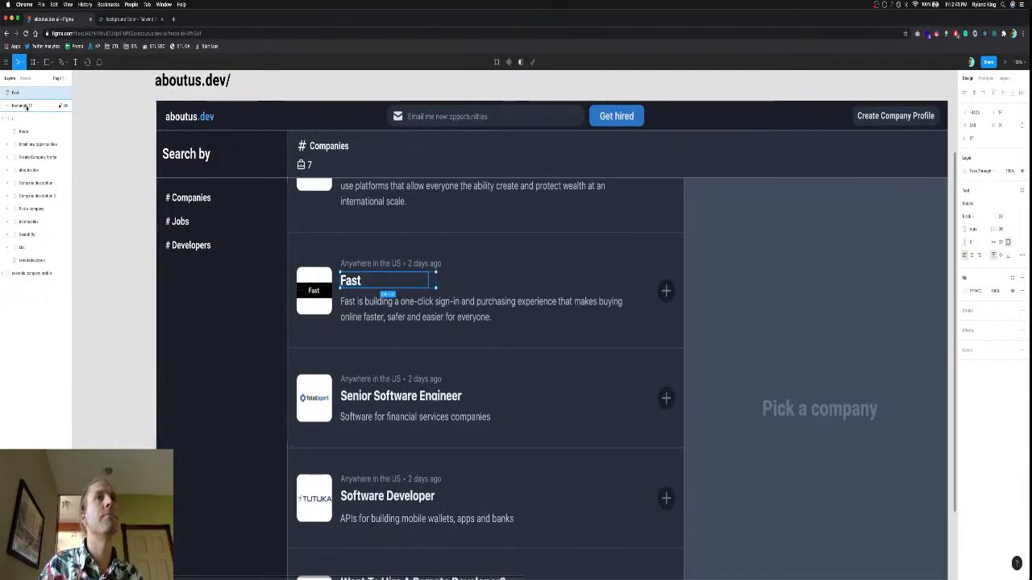
Group the "Fast" title with the rectangle behind it and name the group "Company Name_1".
{"action": "left_click", "coordinate": [25, 105], "text": "shift"}
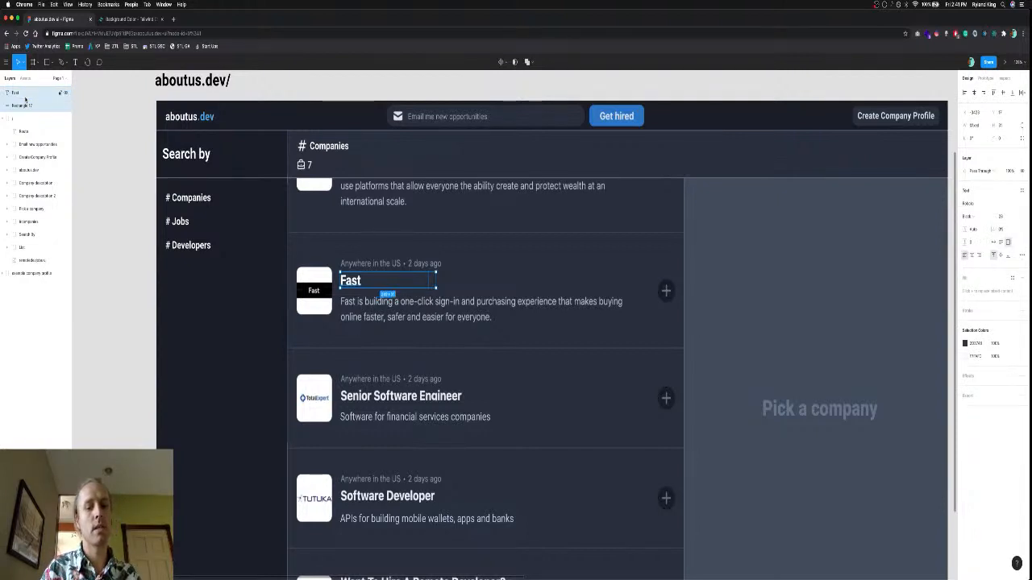
{"action": "key", "text": "super+g"}
{"action": "double_click", "coordinate": [25, 95]}
{"action": "type", "text": "Compan"}
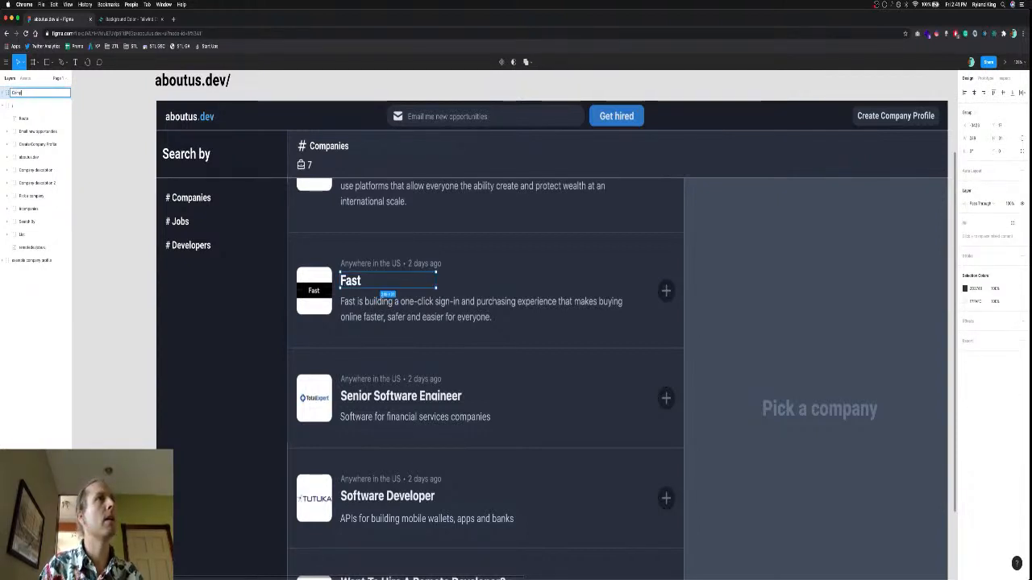
{"action": "type", "text": "y Name"}
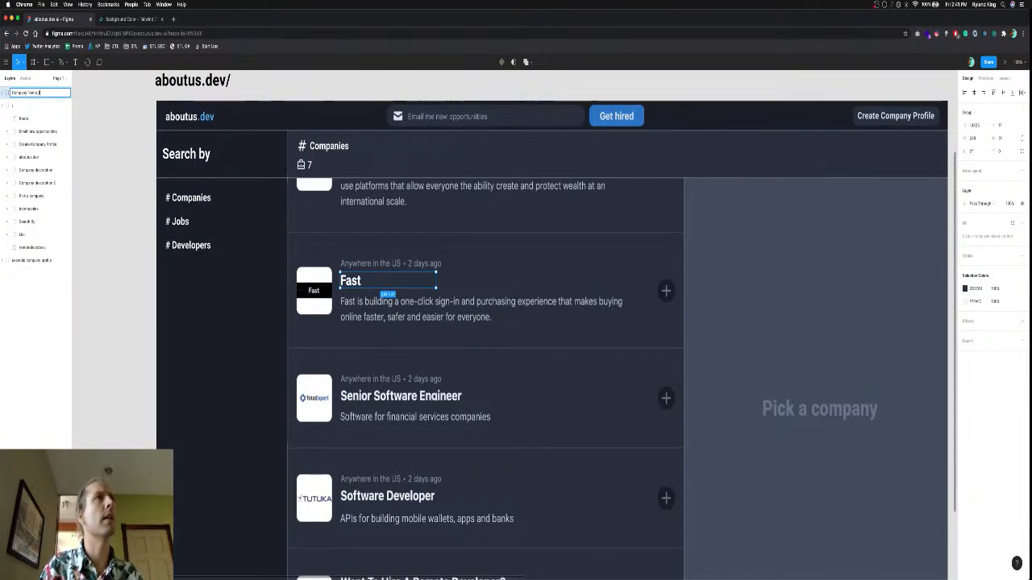
{"action": "key", "text": "Return"}
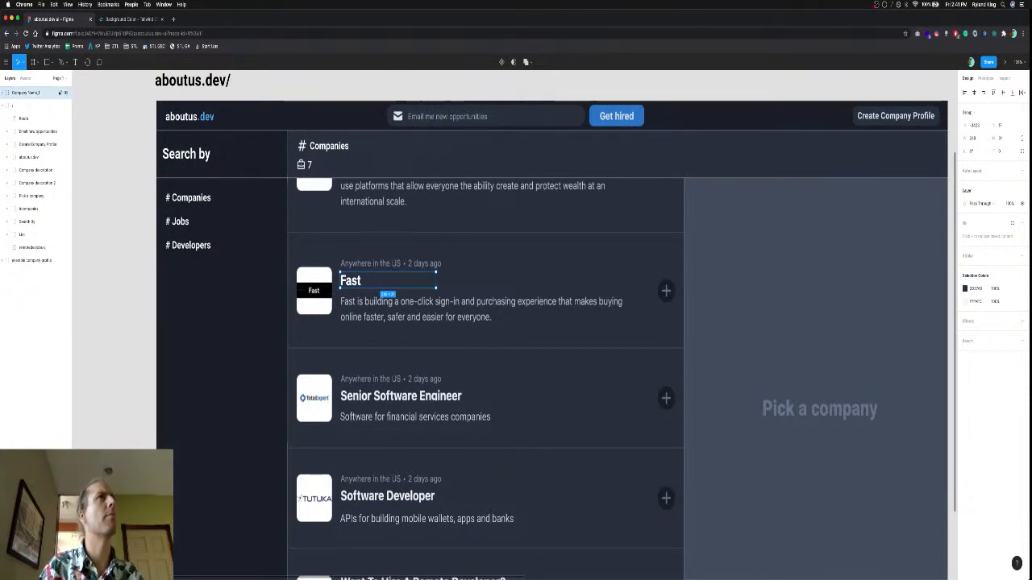
Reorder the layers: move aboutus.dev above "Email new opportunities" and the Company Name_1 group into the frame directly above "Company description".
{"action": "left_click", "coordinate": [32, 157]}
{"action": "left_click_drag", "start_coordinate": [31, 127], "coordinate": [30, 125]}
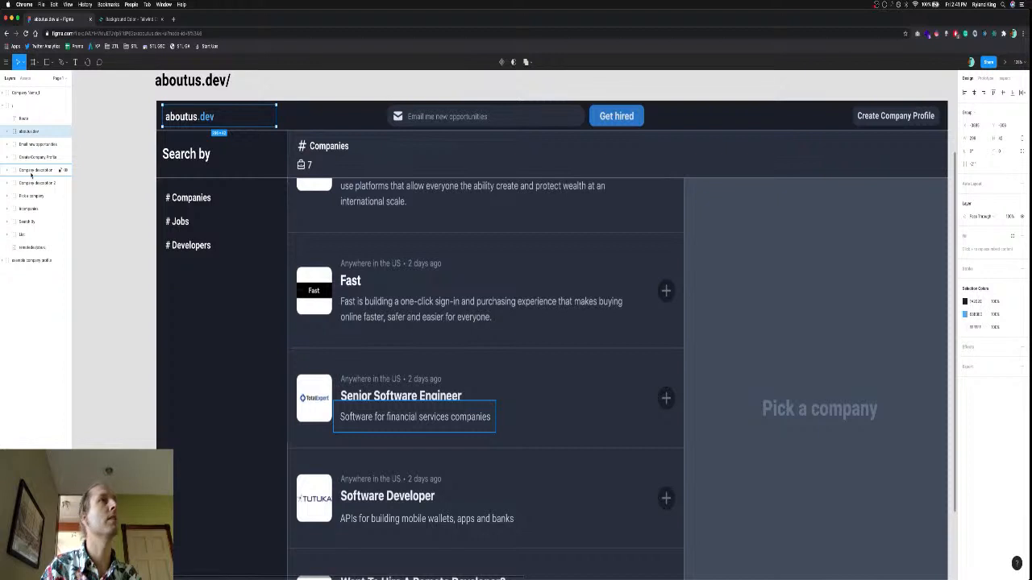
{"action": "left_click", "coordinate": [16, 93]}
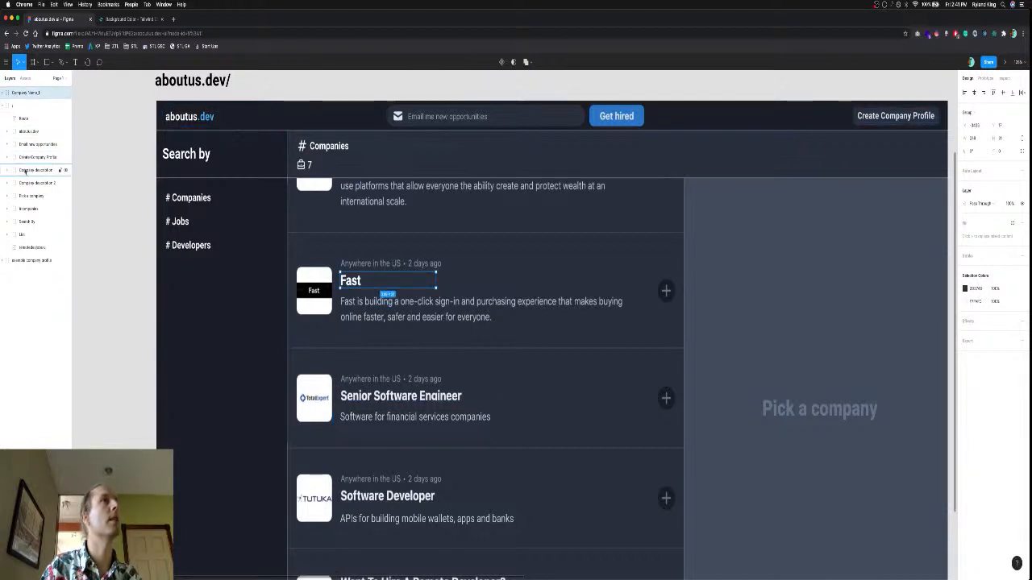
{"action": "left_click_drag", "start_coordinate": [25, 171], "coordinate": [24, 165]}
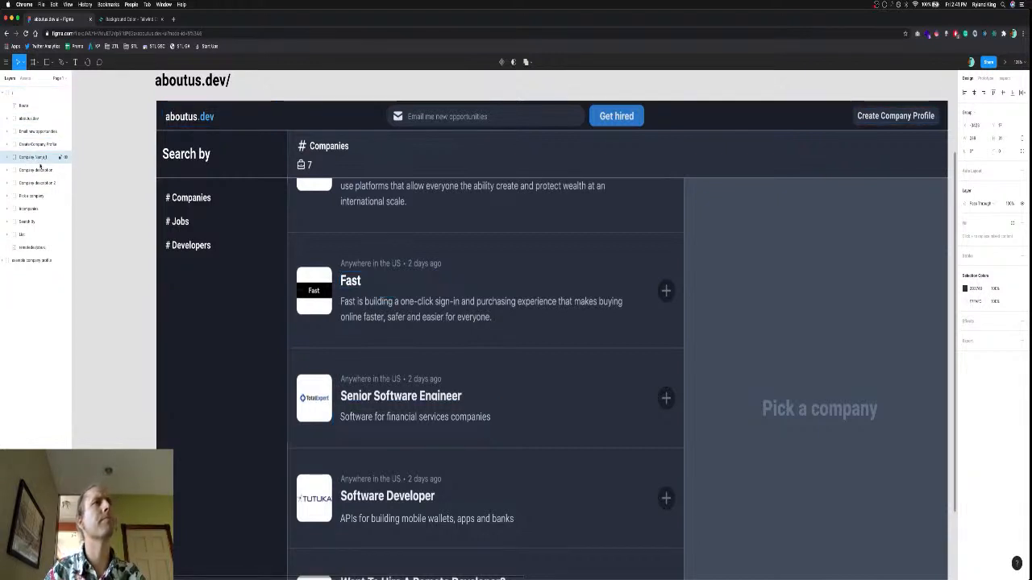
Rename the "Company description 2" layer as "Company description_2".
{"action": "left_click", "coordinate": [37, 183]}
{"action": "double_click", "coordinate": [36, 183]}
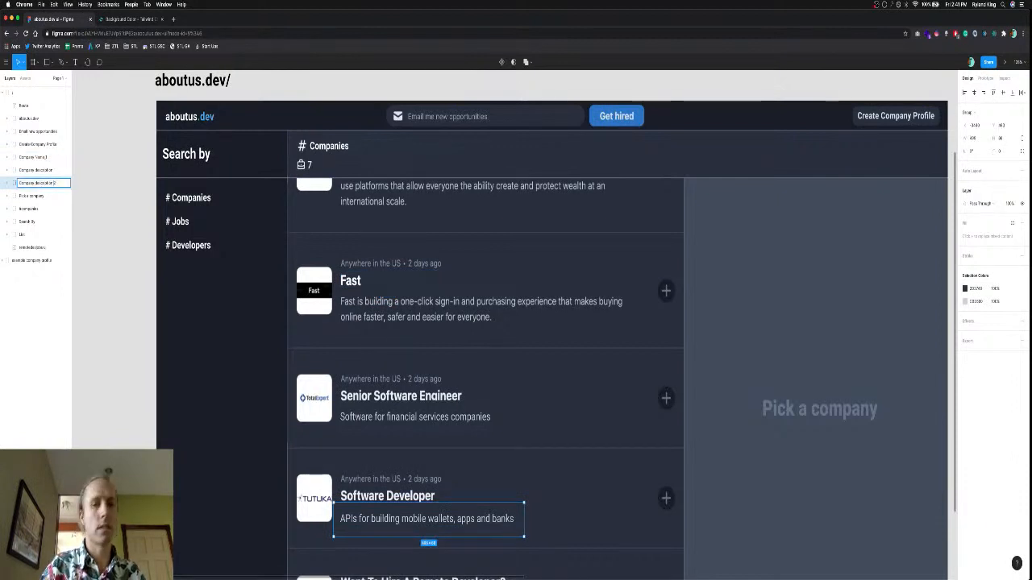
{"action": "left_click", "coordinate": [33, 157]}
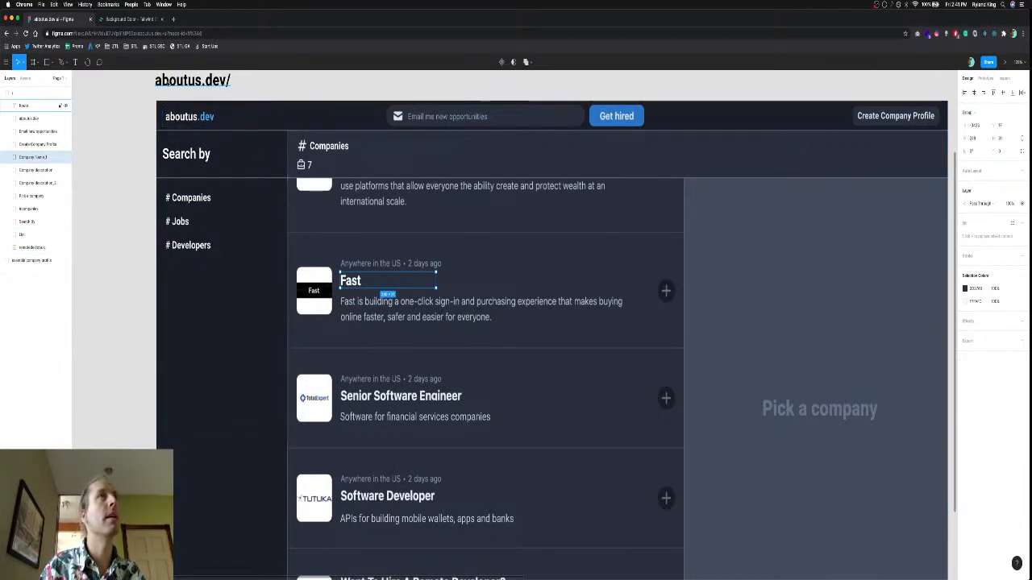
Copy the gray-300 code from the Tailwind reference and set the "Fast" title's text colour to E2E8F0.
{"action": "left_click", "coordinate": [130, 19]}
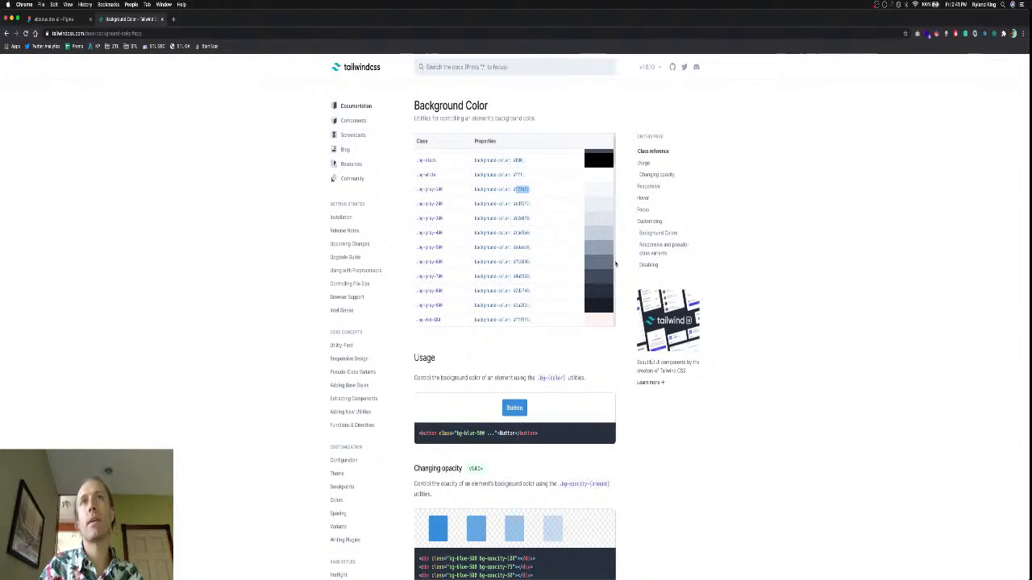
{"action": "left_click", "coordinate": [525, 214]}
{"action": "left_click_drag", "start_coordinate": [529, 218], "coordinate": [474, 219]}
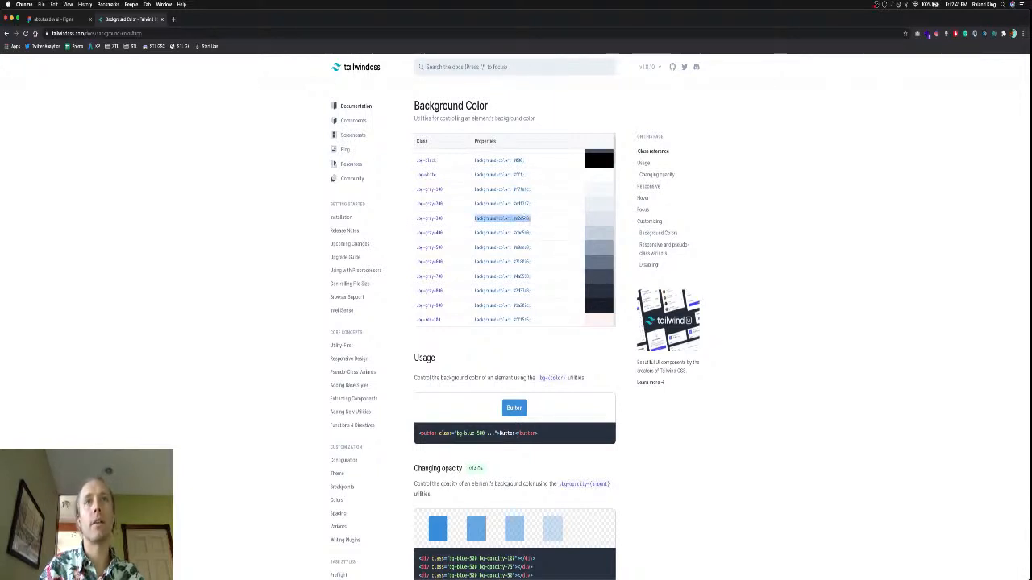
{"action": "double_click", "coordinate": [524, 218]}
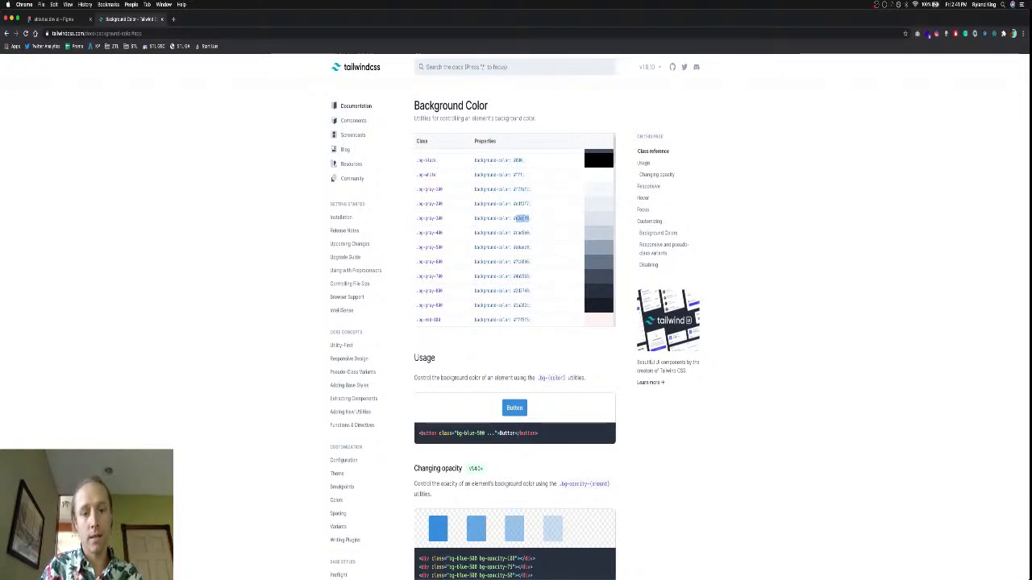
{"action": "key", "text": "ctrl+shift+Tab"}
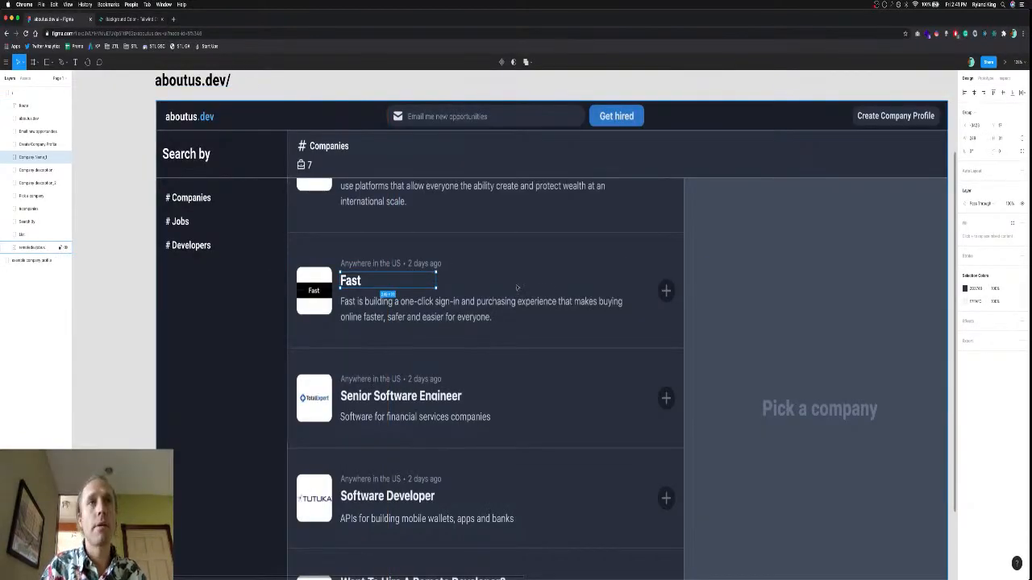
{"action": "double_click", "coordinate": [343, 280]}
{"action": "double_click", "coordinate": [344, 279]}
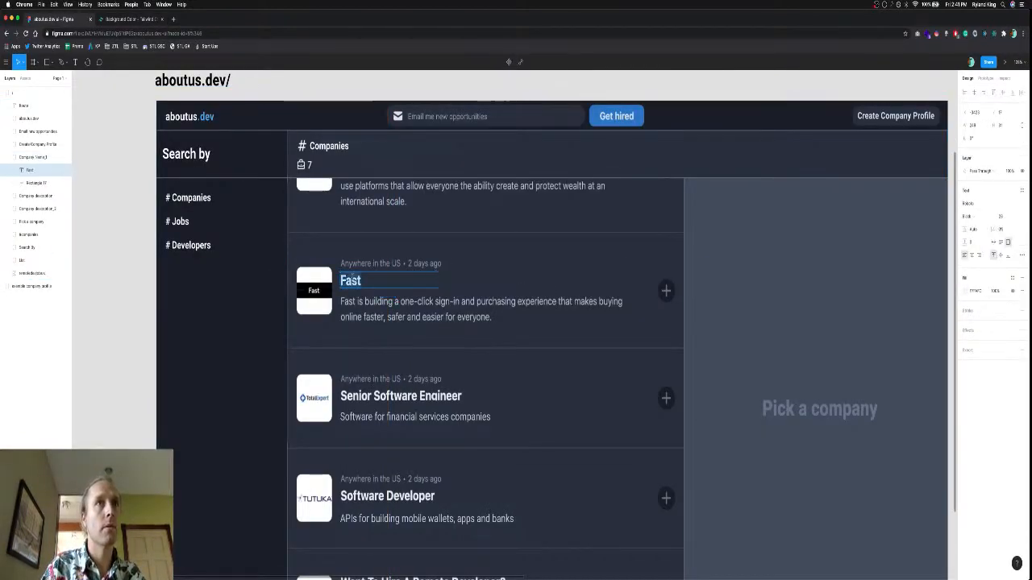
{"action": "left_click", "coordinate": [977, 290]}
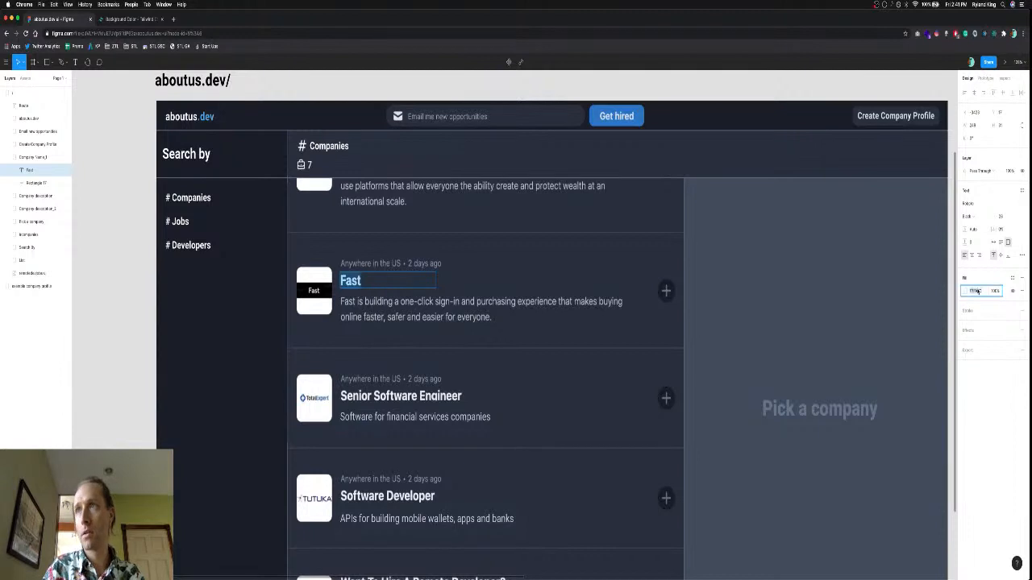
{"action": "type", "text": "E2E8F0"}
{"action": "key", "text": "Return"}
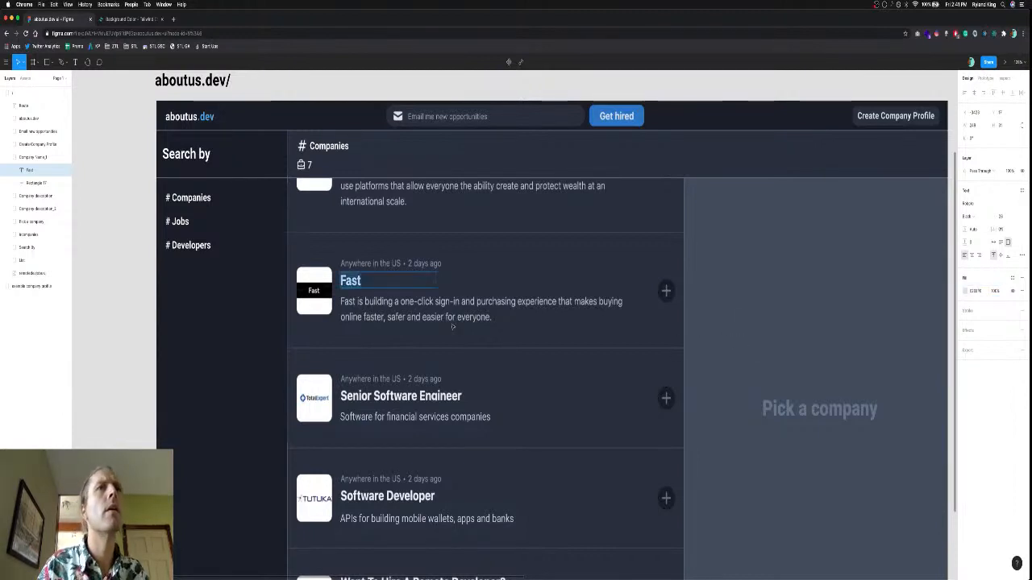
Copy the gray-200 code from the Tailwind reference and set the "Fast" title's text colour to EDF2F7.
{"action": "key", "text": "ctrl+Tab"}
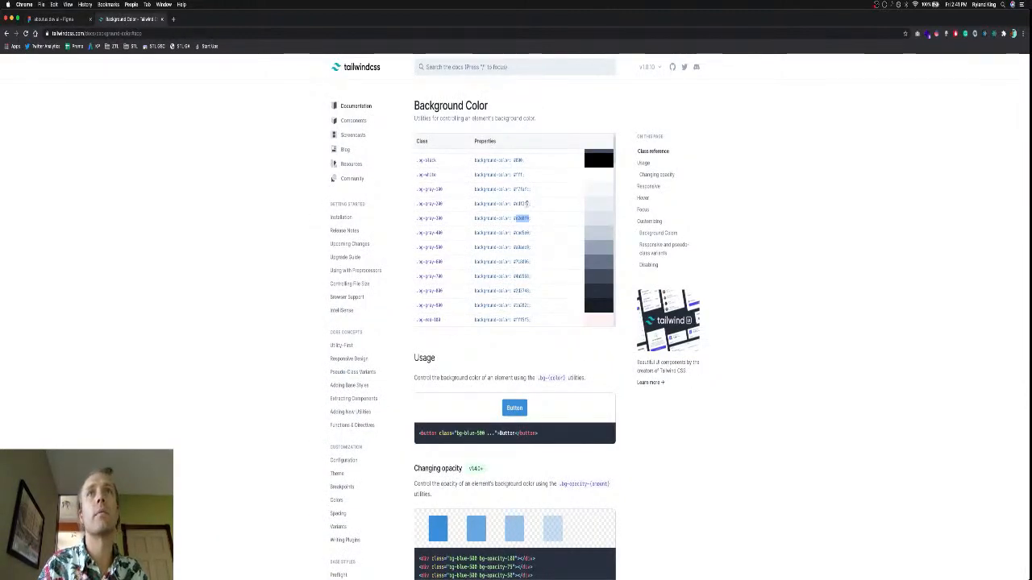
{"action": "double_click", "coordinate": [521, 204]}
{"action": "key", "text": "ctrl+c"}
{"action": "key", "text": "ctrl+shift+Tab"}
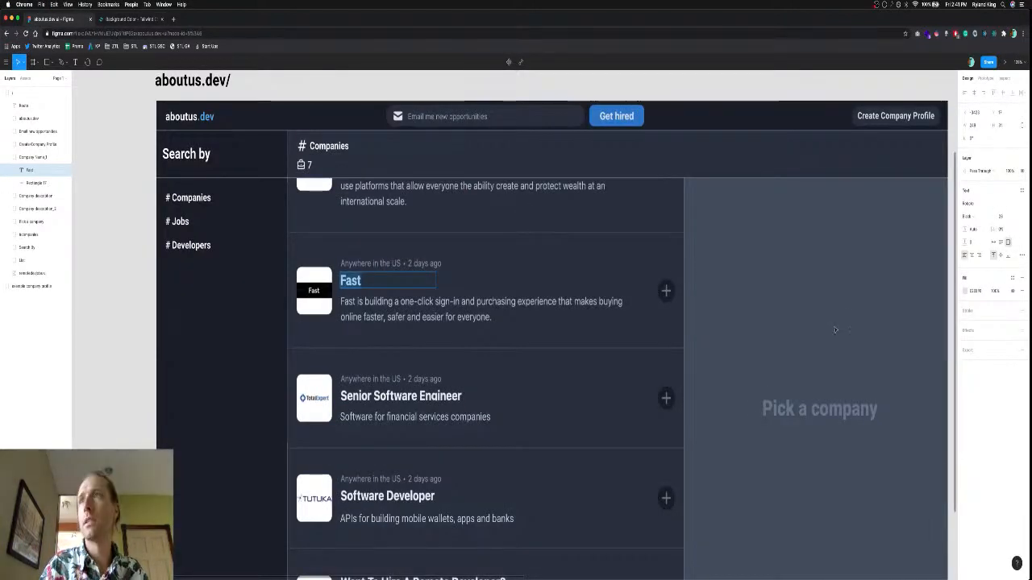
{"action": "left_click", "coordinate": [980, 292]}
{"action": "key", "text": "ctrl+v"}
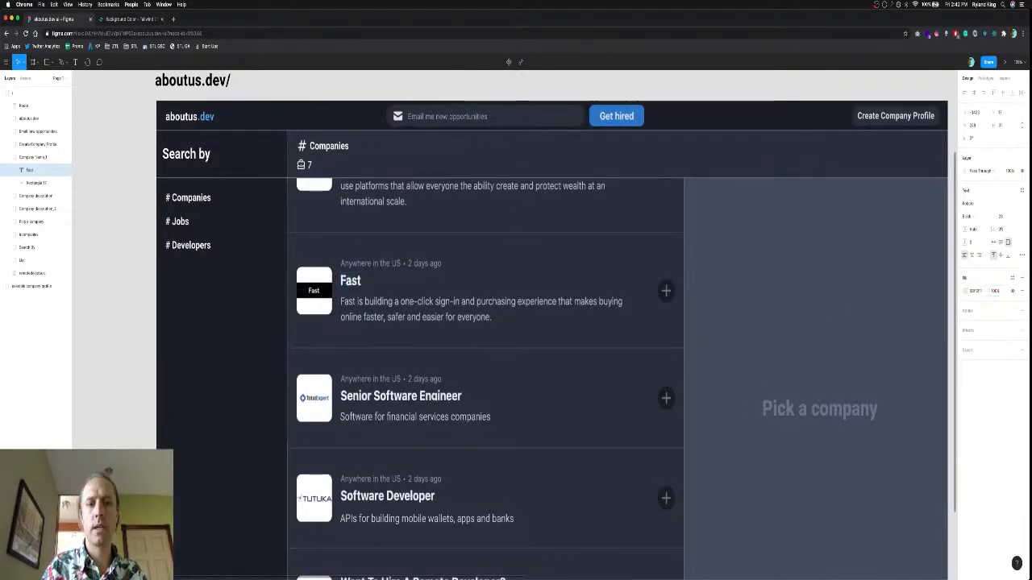
{"action": "key", "text": "Return"}
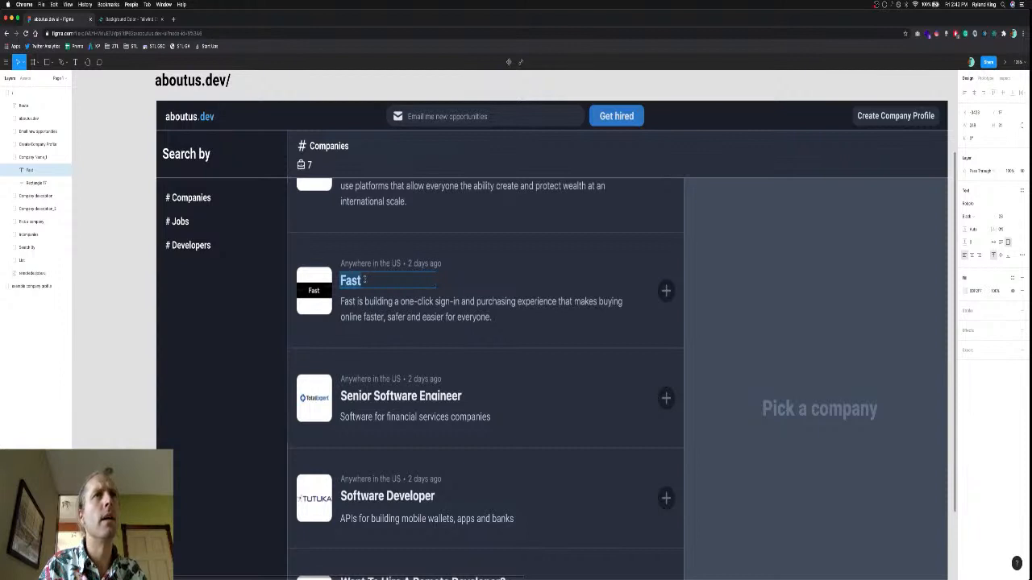
Copy the Company Name_1 group.
{"action": "left_click", "coordinate": [48, 160]}
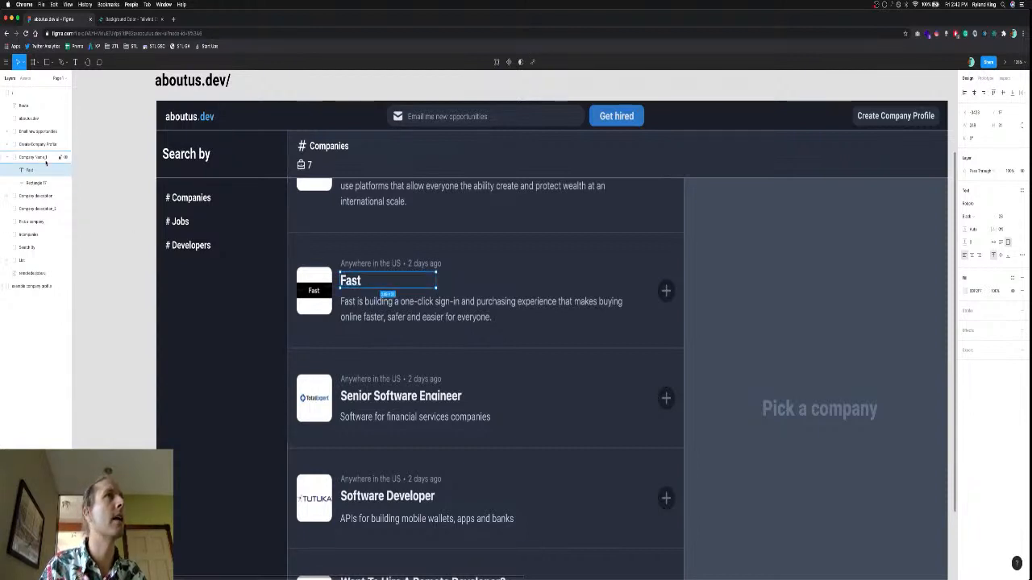
{"action": "key", "text": "ctrl+c"}
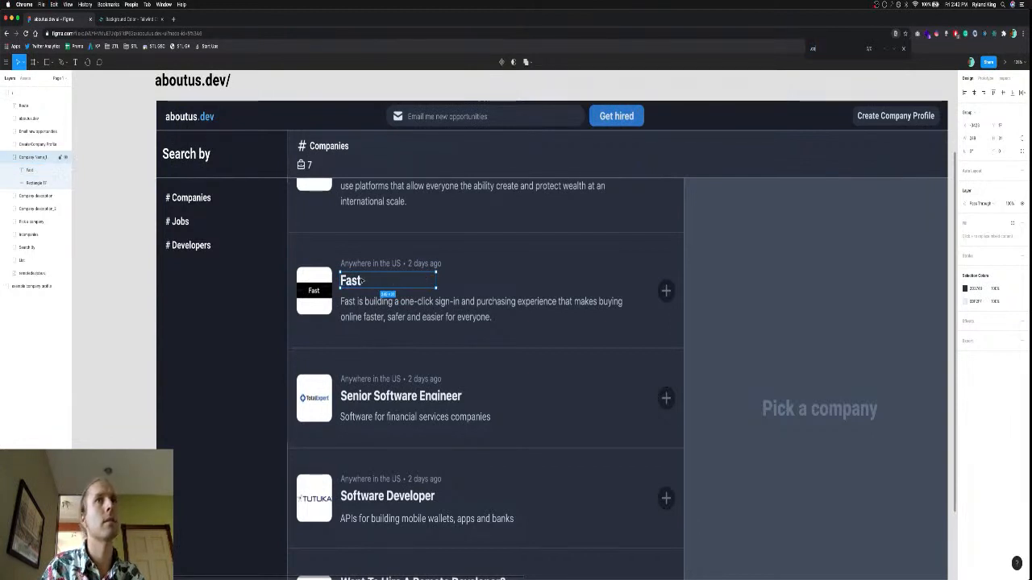
{"action": "left_click_drag", "start_coordinate": [362, 281], "coordinate": [367, 332]}
{"action": "key", "text": "Delete"}
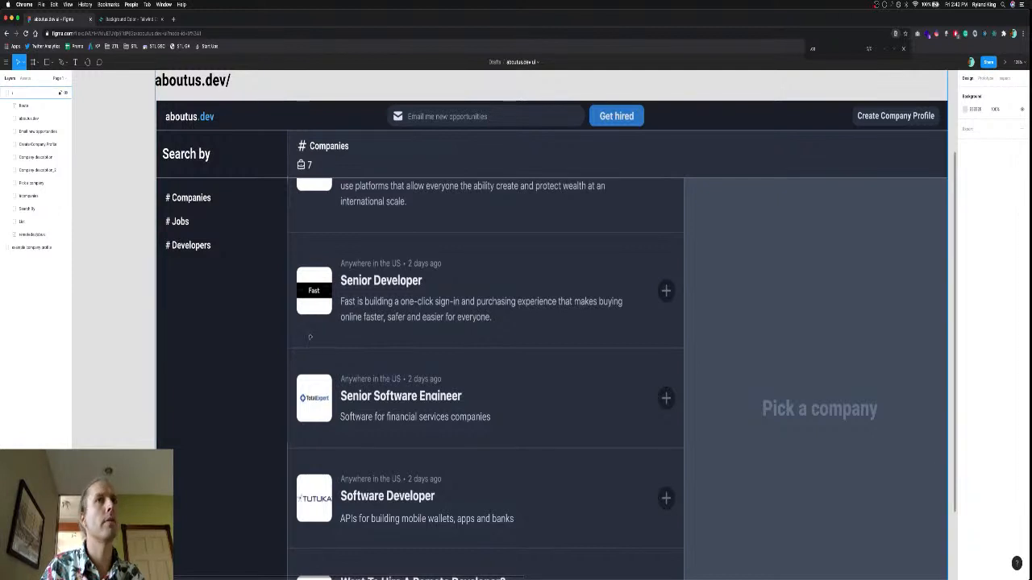
{"action": "key", "text": "super+z"}
{"action": "key", "text": "super+z"}
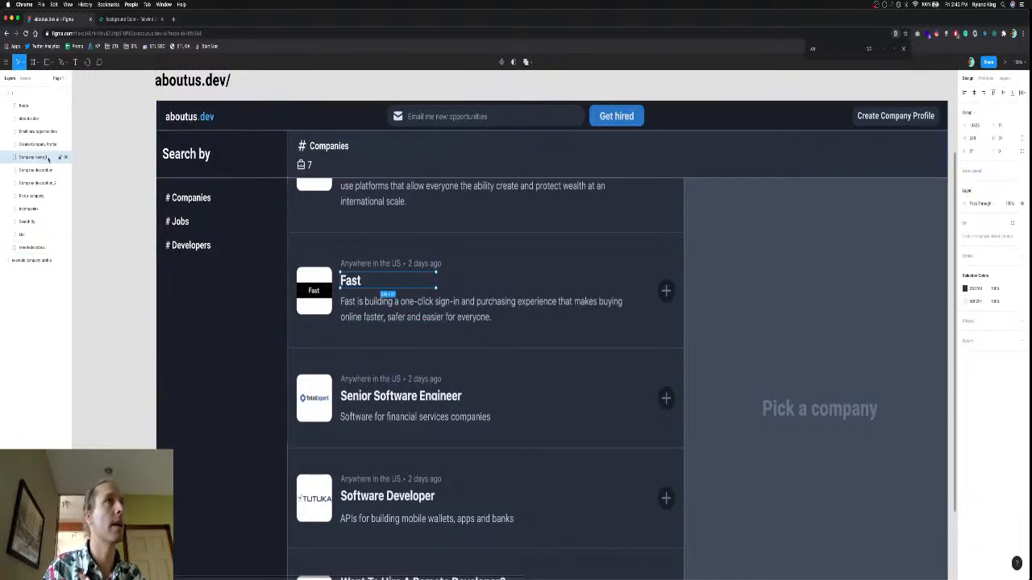
Paste a copy of the Company Name_1 group and place it over the "Senior Software Engineer" title, aligned with the "Fast" title above.
{"action": "key", "text": "super+v"}
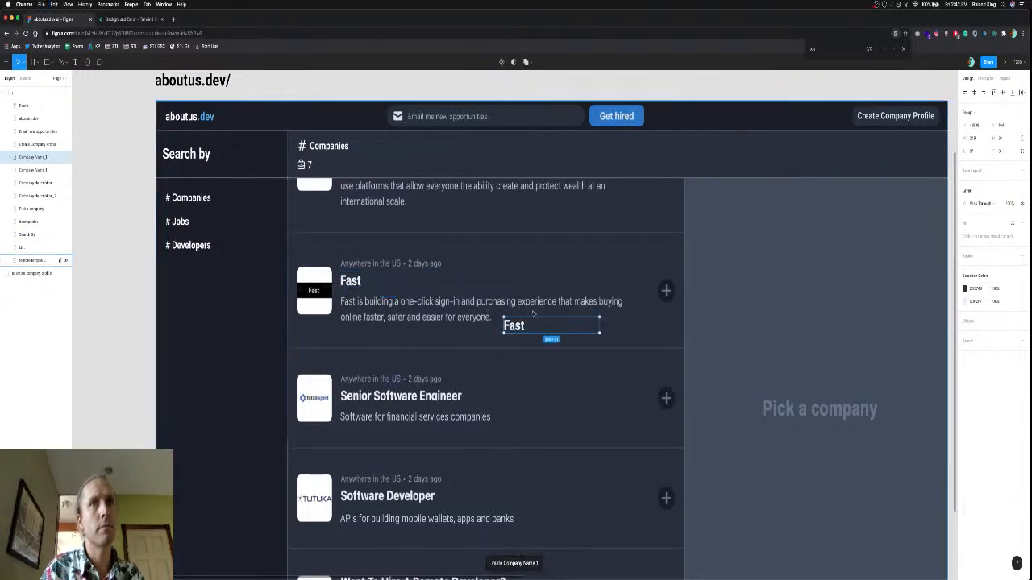
{"action": "left_click_drag", "start_coordinate": [522, 326], "coordinate": [353, 397]}
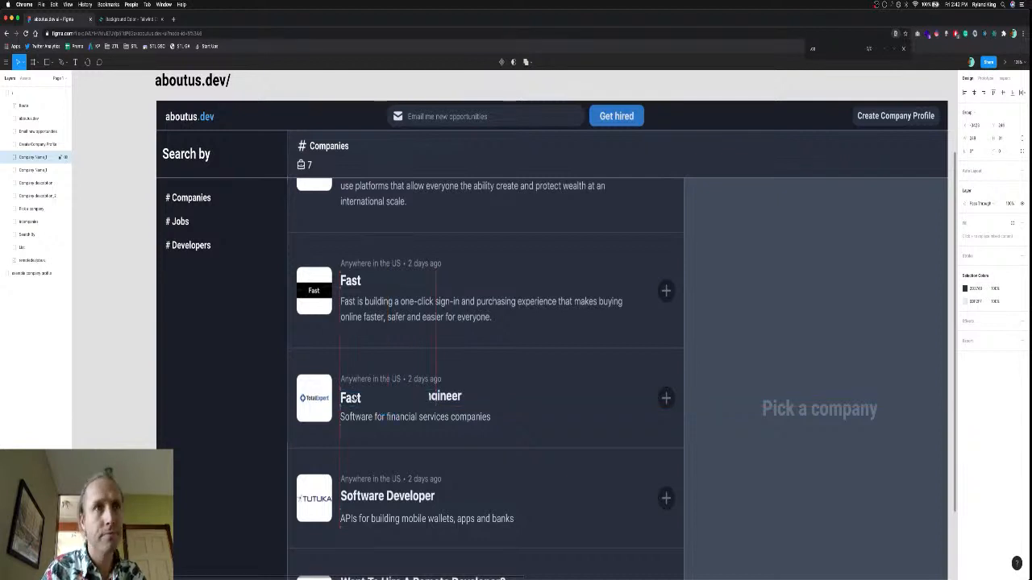
{"action": "left_click", "coordinate": [353, 397]}
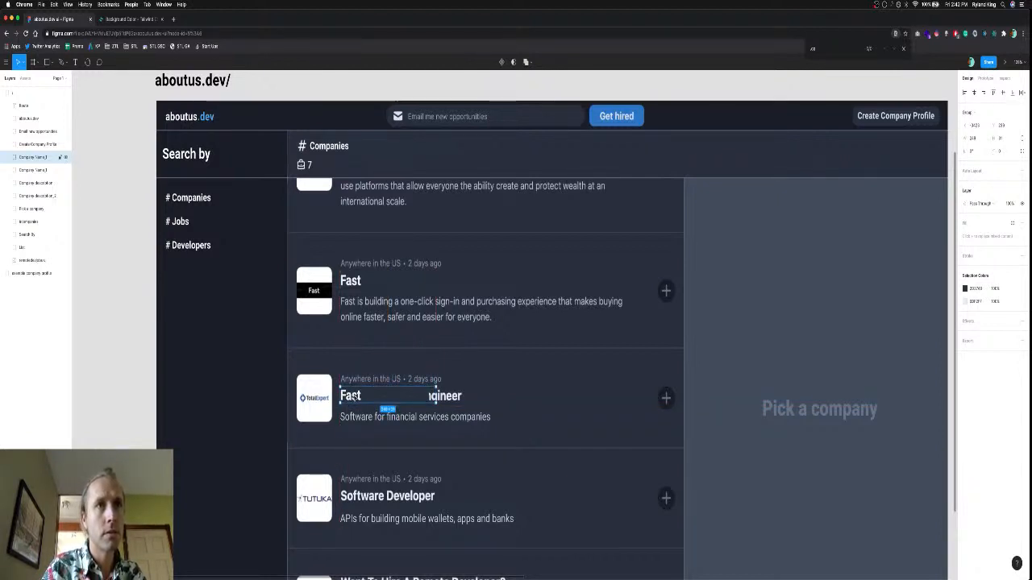
{"action": "left_click_drag", "start_coordinate": [354, 398], "coordinate": [354, 396]}
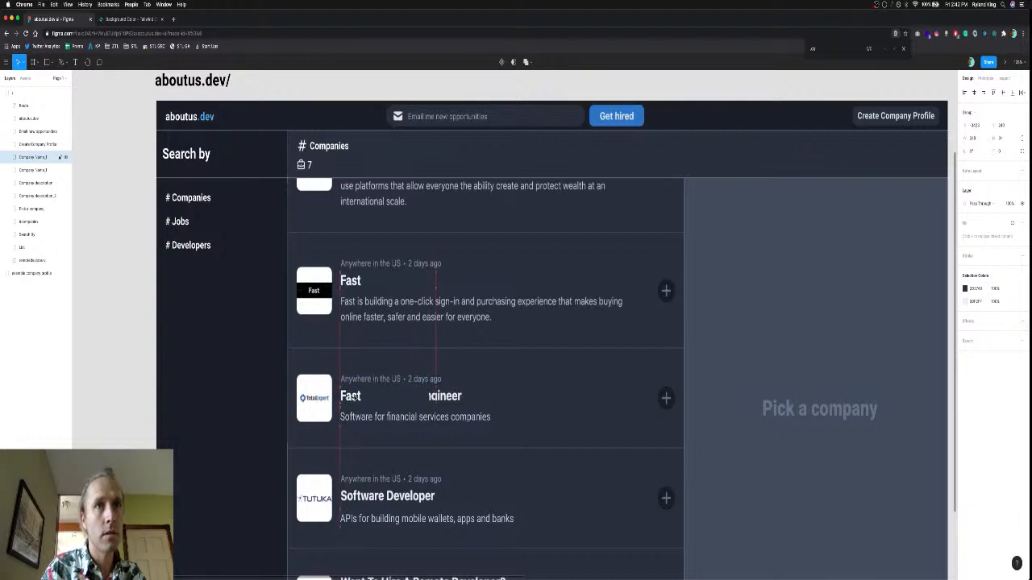
Change the pasted title beside the TotalExpert logo to "Total Expert" and widen its background rectangle to cover the old job title.
{"action": "double_click", "coordinate": [353, 395]}
{"action": "type", "text": "To"}
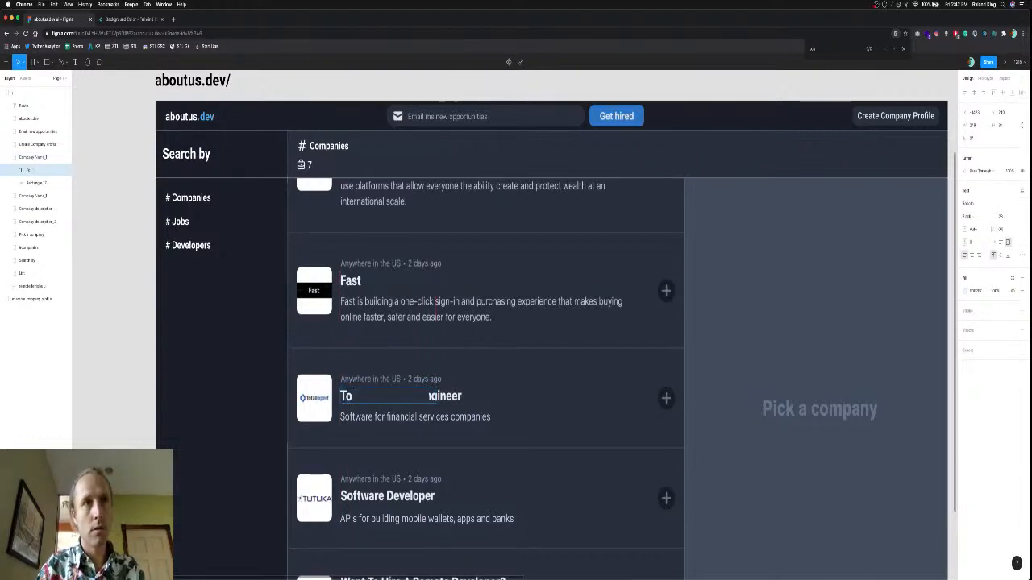
{"action": "type", "text": "tal Expert"}
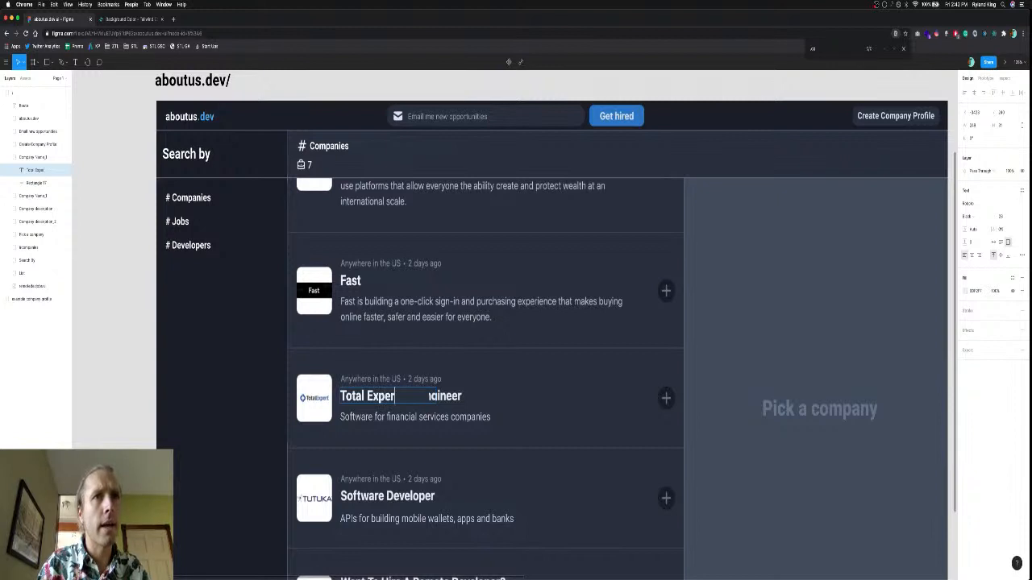
{"action": "left_click", "coordinate": [425, 396]}
{"action": "left_click_drag", "start_coordinate": [430, 396], "coordinate": [467, 396]}
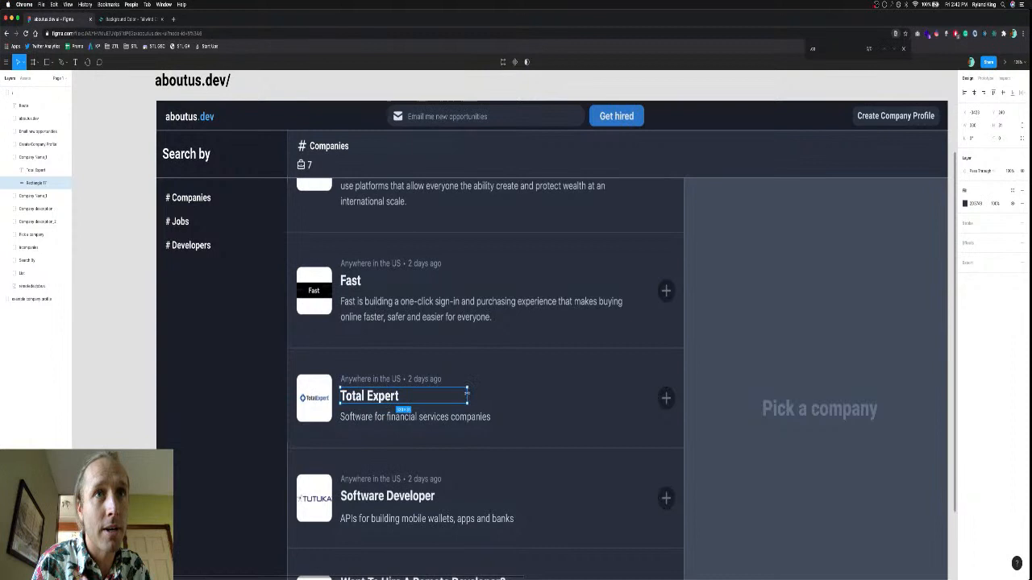
Rename the Total Expert title group to Company Name_2 and move it below the Company Name_1 group in the layer order.
{"action": "left_click", "coordinate": [36, 158]}
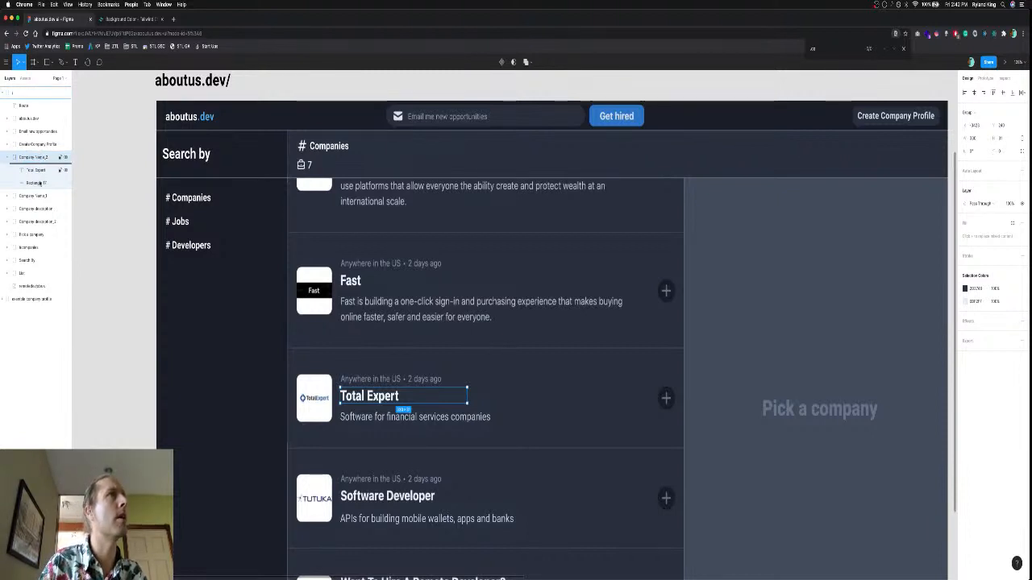
{"action": "left_click_drag", "start_coordinate": [23, 155], "coordinate": [37, 207]}
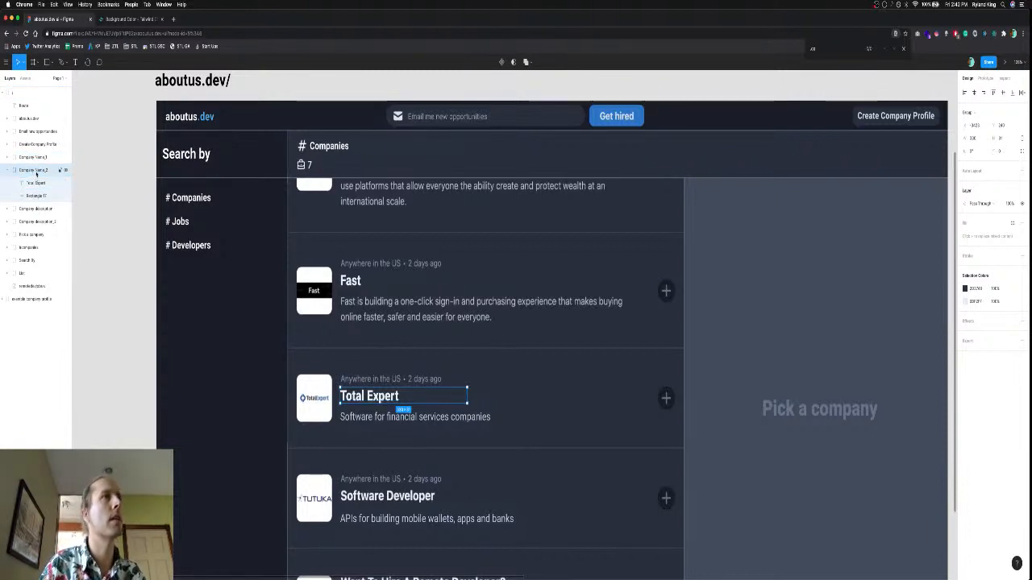
Paste a copy of the Company Name_2 group over the "Software Developer" title and change its text to "Tutuka".
{"action": "key", "text": "super+v"}
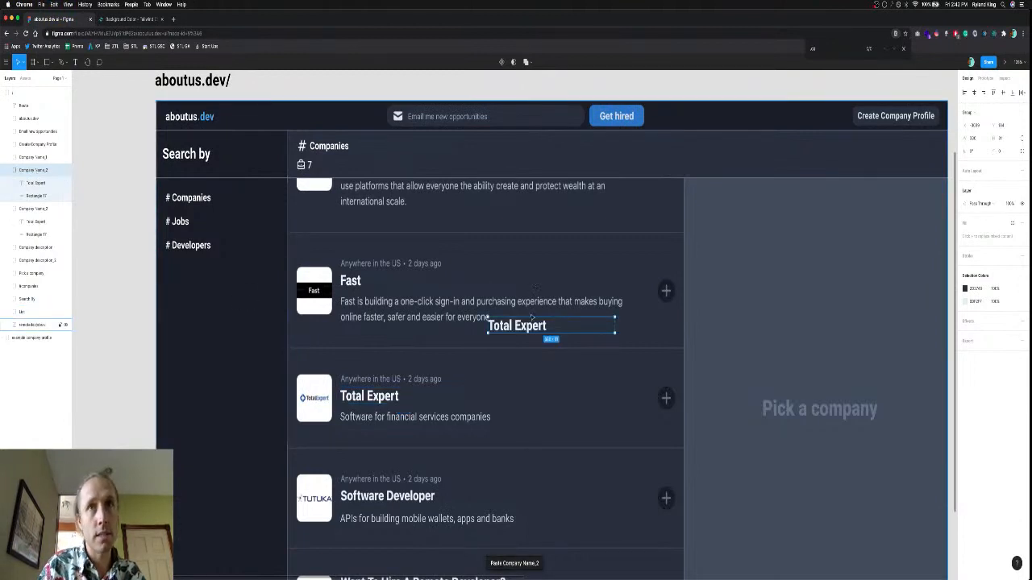
{"action": "left_click_drag", "start_coordinate": [528, 326], "coordinate": [380, 497]}
{"action": "double_click", "coordinate": [380, 496]}
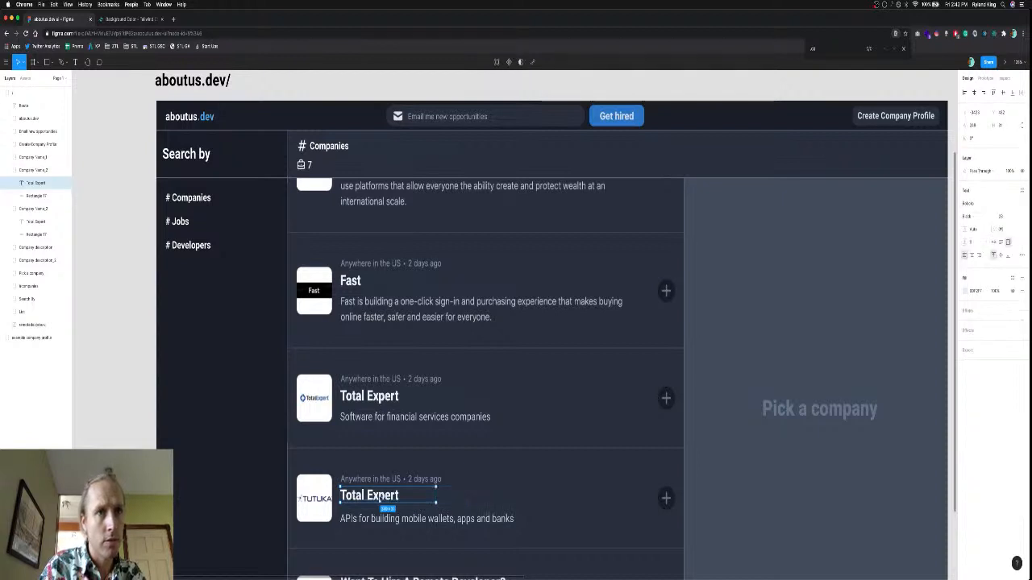
{"action": "double_click", "coordinate": [380, 496]}
{"action": "left_click", "coordinate": [378, 496]}
{"action": "key", "text": "super+a"}
{"action": "type", "text": "Tu"}
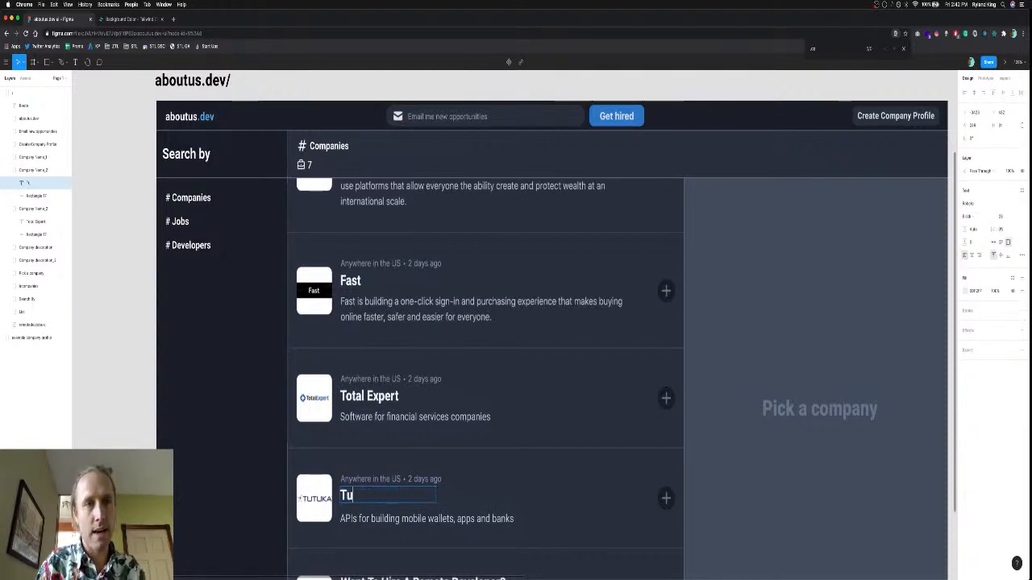
{"action": "type", "text": "tuka"}
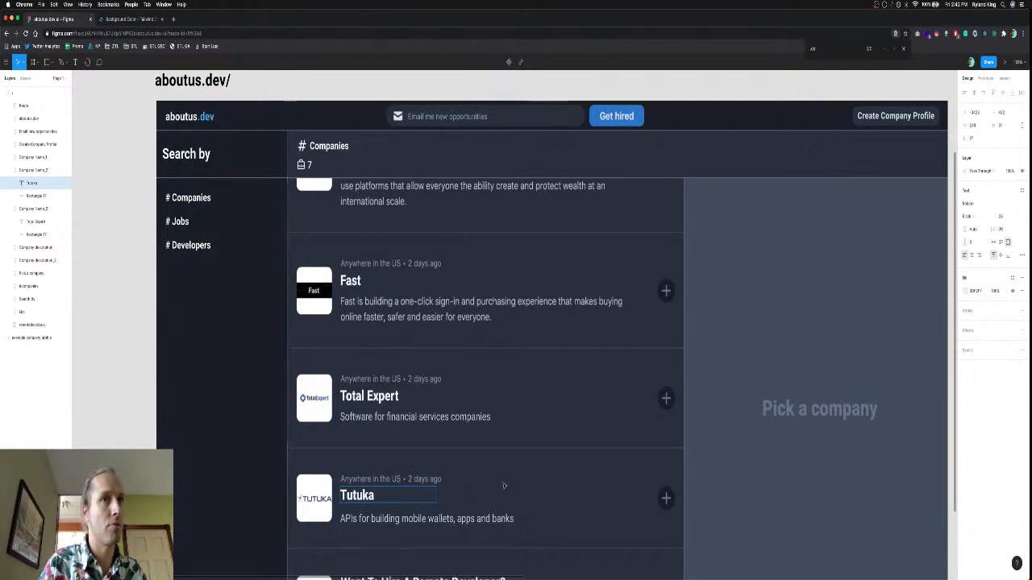
{"action": "key", "text": "Escape"}
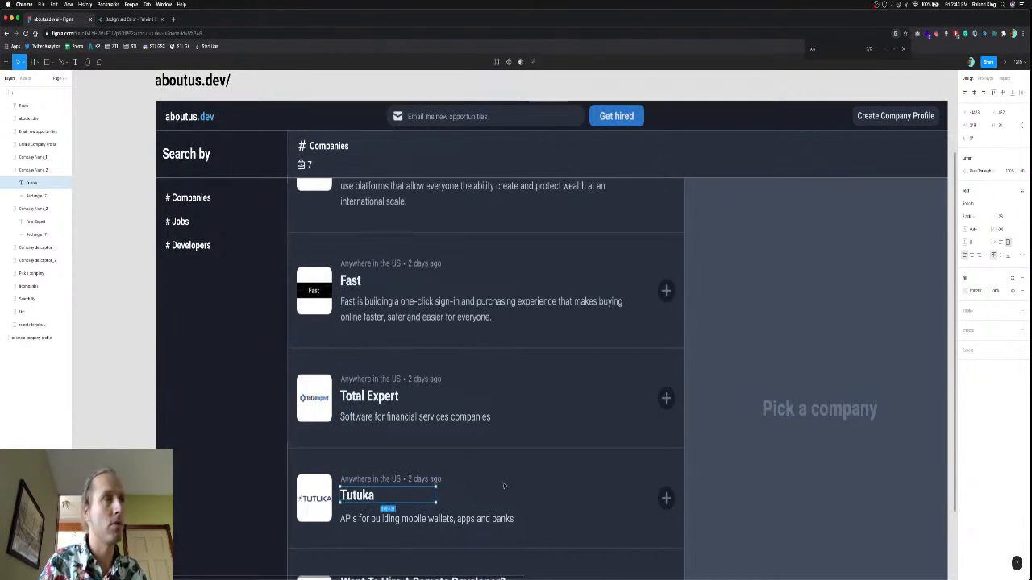
Move the Tutuka title group below the Total Expert group in the layer order and rename it Company Name_3.
{"action": "left_click", "coordinate": [34, 170]}
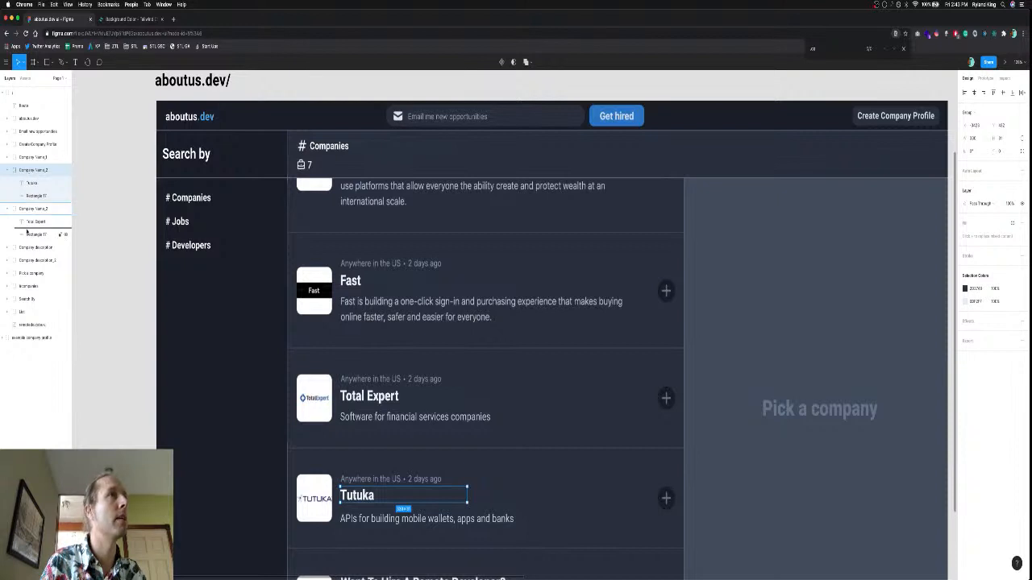
{"action": "left_click_drag", "start_coordinate": [26, 232], "coordinate": [28, 231]}
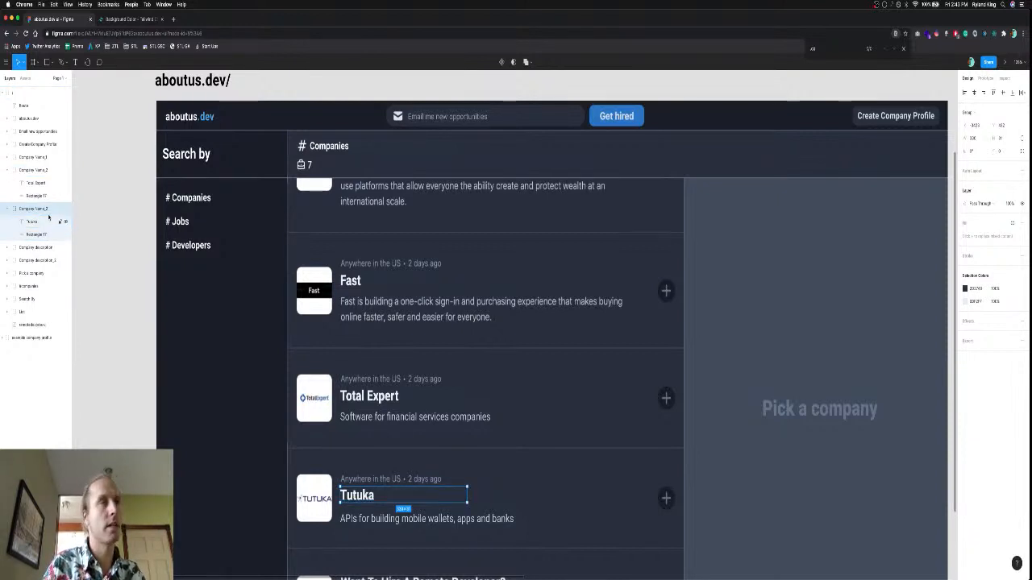
{"action": "key", "text": "super+g"}
{"action": "key", "text": "super+z"}
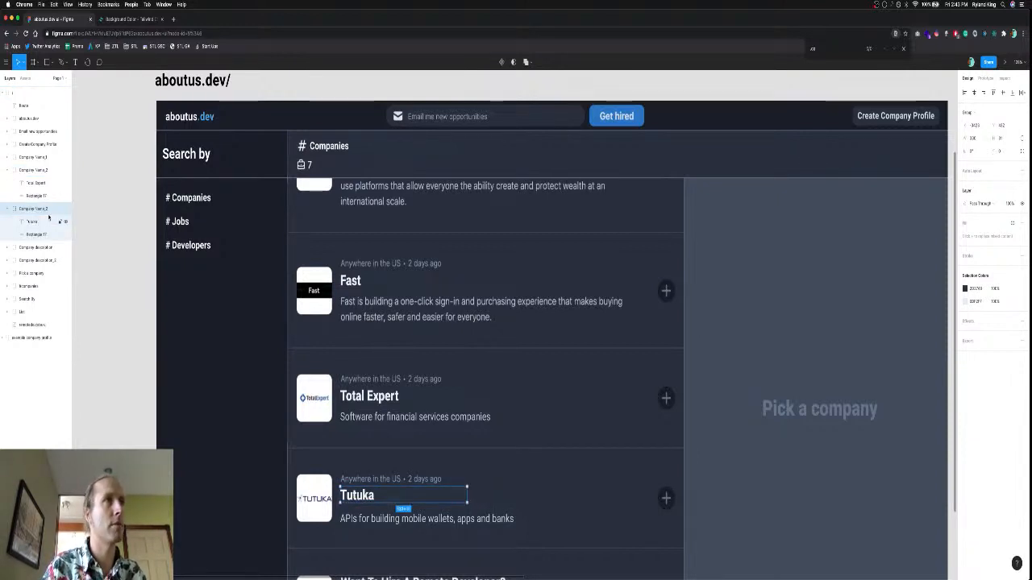
{"action": "key", "text": "super+r"}
{"action": "key", "text": "Right"}
{"action": "key", "text": "BackSpace"}
{"action": "type", "text": "3"}
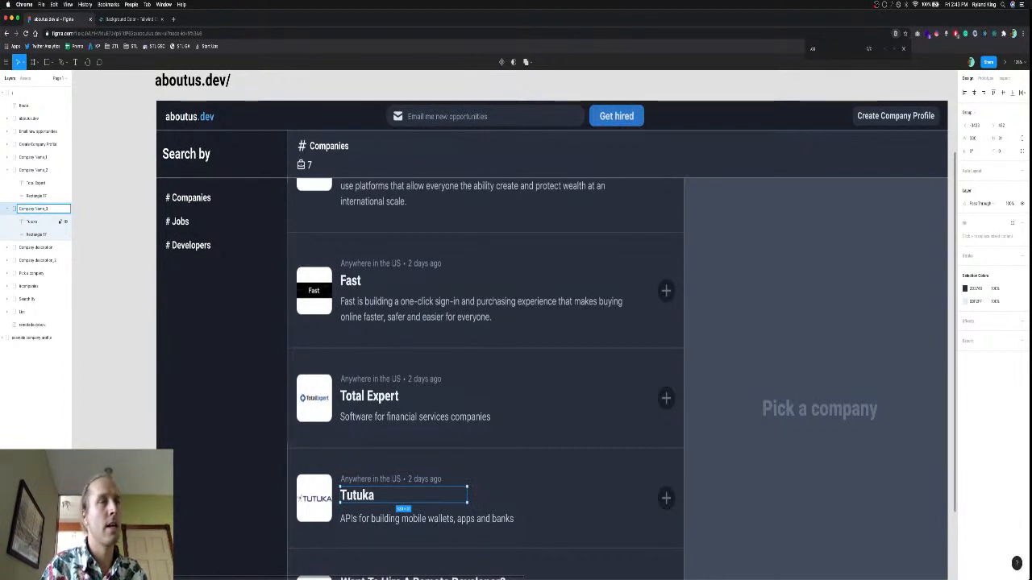
{"action": "key", "text": "Return"}
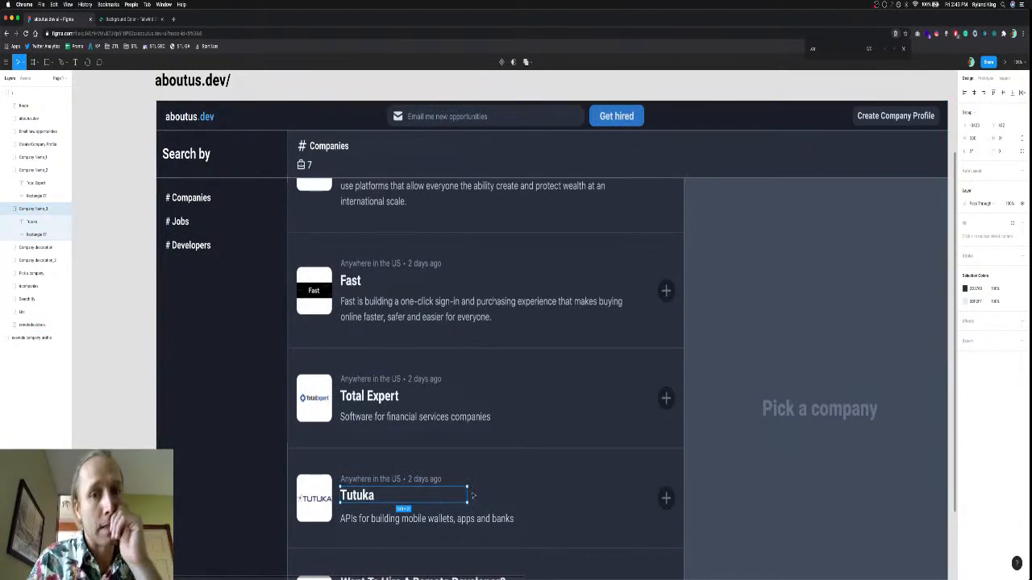
Collapse the Company Name_3 and Company Name_2 groups in the layer list.
{"action": "scroll", "coordinate": [495, 482], "scroll_direction": "down", "scroll_amount": 1}
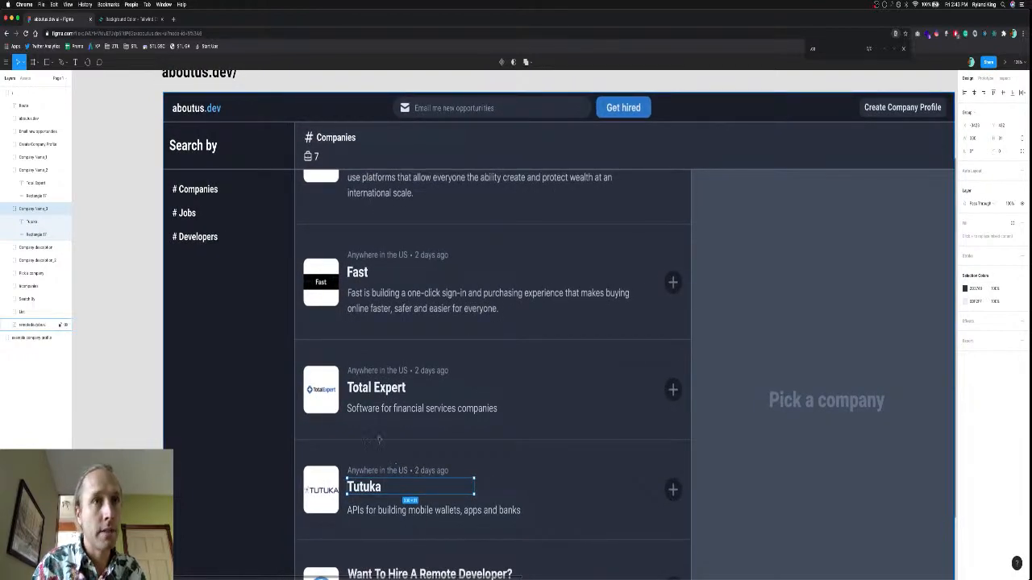
{"action": "scroll", "coordinate": [424, 521], "scroll_direction": "down", "scroll_amount": 3}
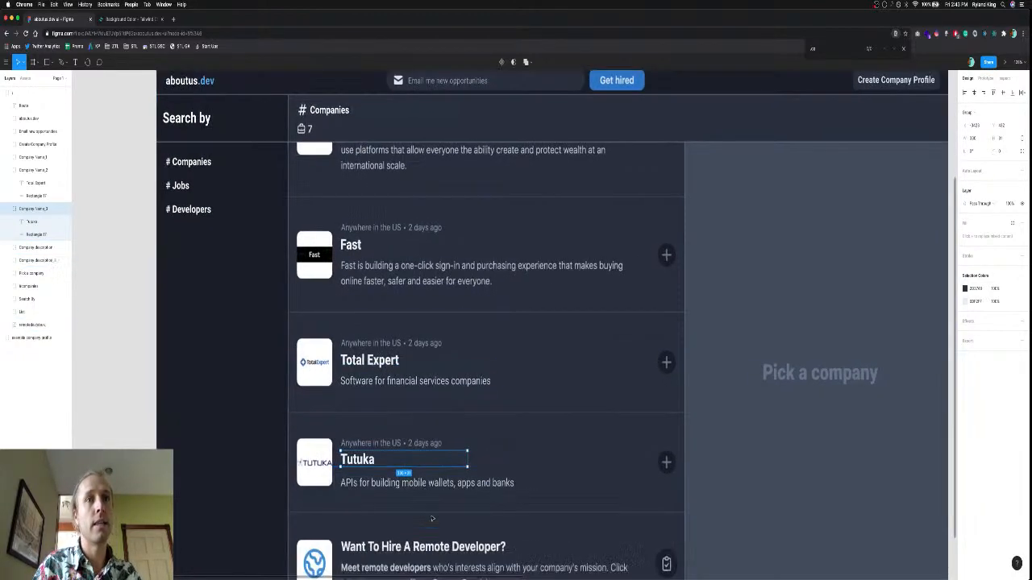
{"action": "scroll", "coordinate": [424, 404], "scroll_direction": "up", "scroll_amount": 3}
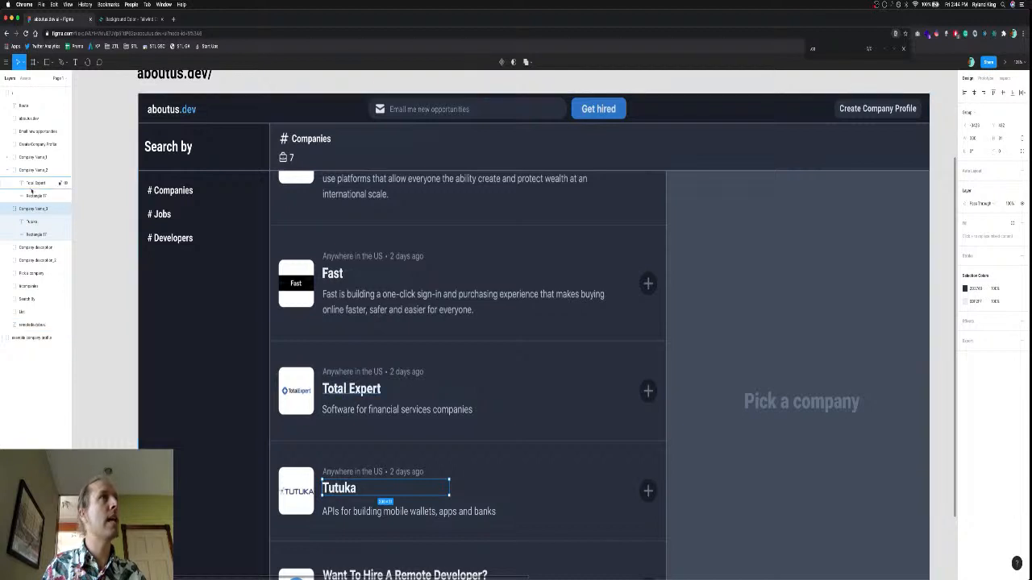
{"action": "left_click", "coordinate": [7, 208]}
{"action": "left_click", "coordinate": [7, 170]}
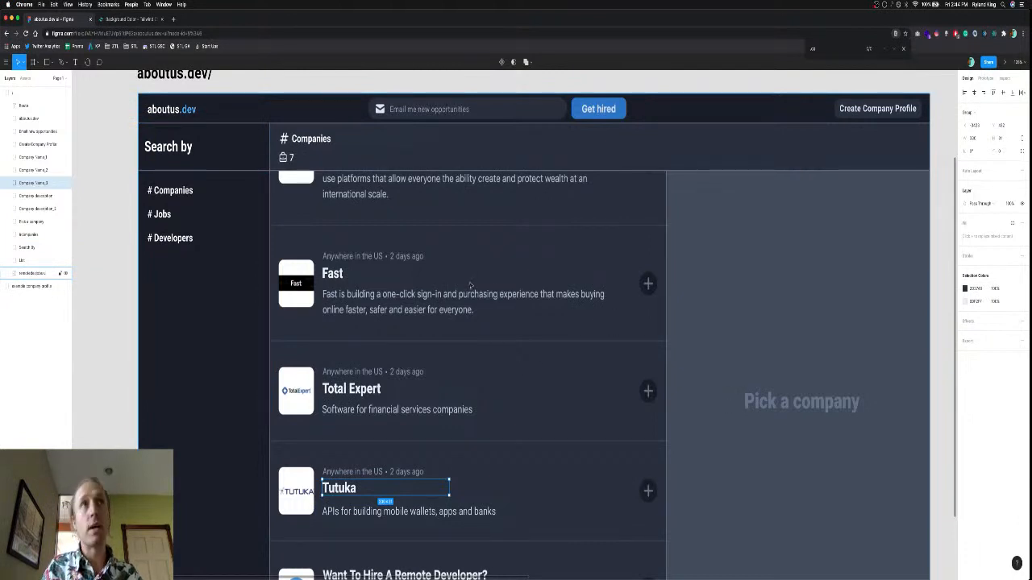
Draw a rectangle covering the "Anywhere in the US • 2 days ago" line above the "Fast" title.
{"action": "left_click", "coordinate": [320, 241]}
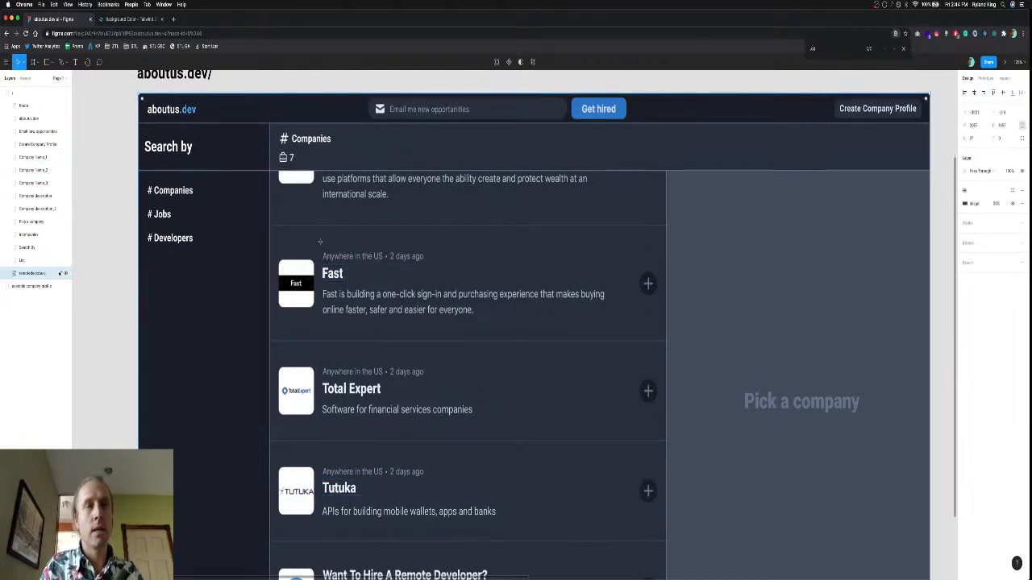
{"action": "key", "text": "f"}
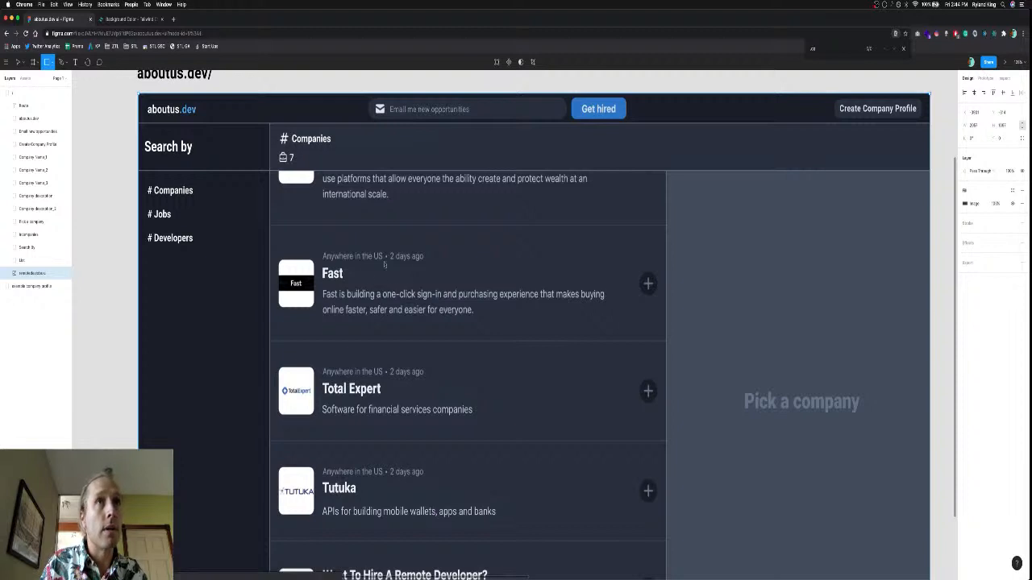
{"action": "left_click_drag", "start_coordinate": [321, 249], "coordinate": [429, 262]}
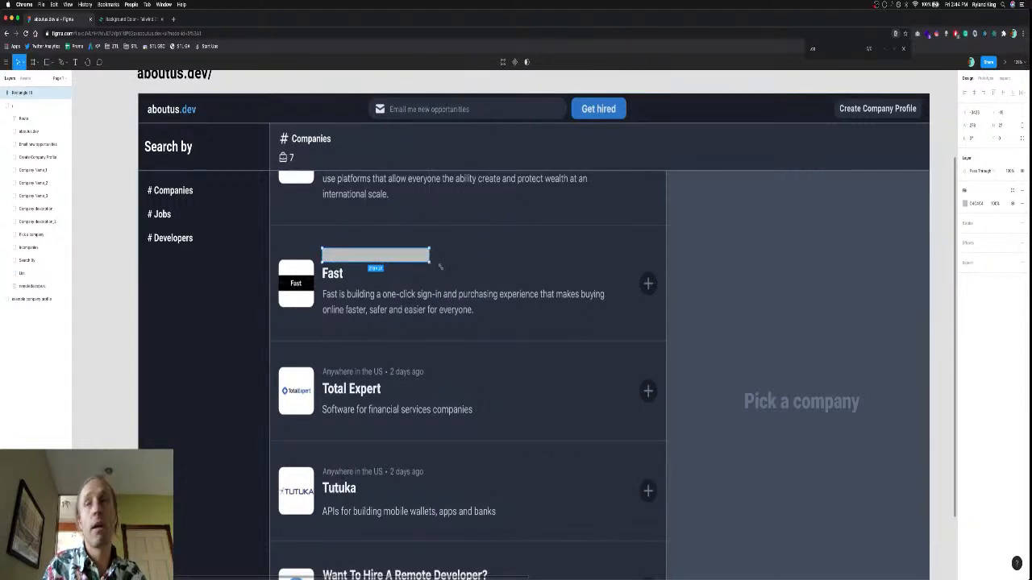
{"action": "left_click", "coordinate": [970, 264]}
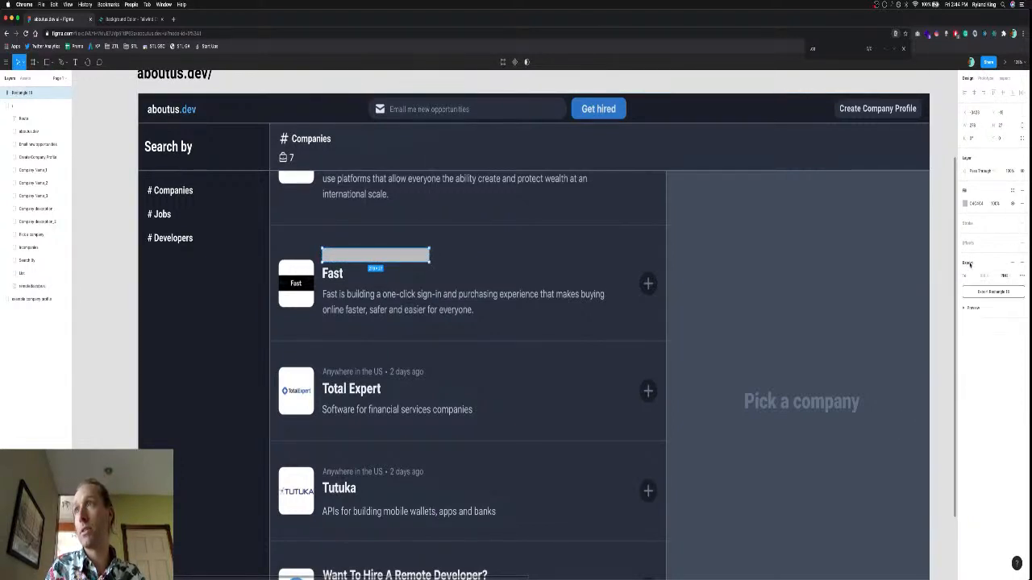
Set the fill colour of the rectangle above the "Fast" title to E2E8F0.
{"action": "left_click", "coordinate": [977, 202]}
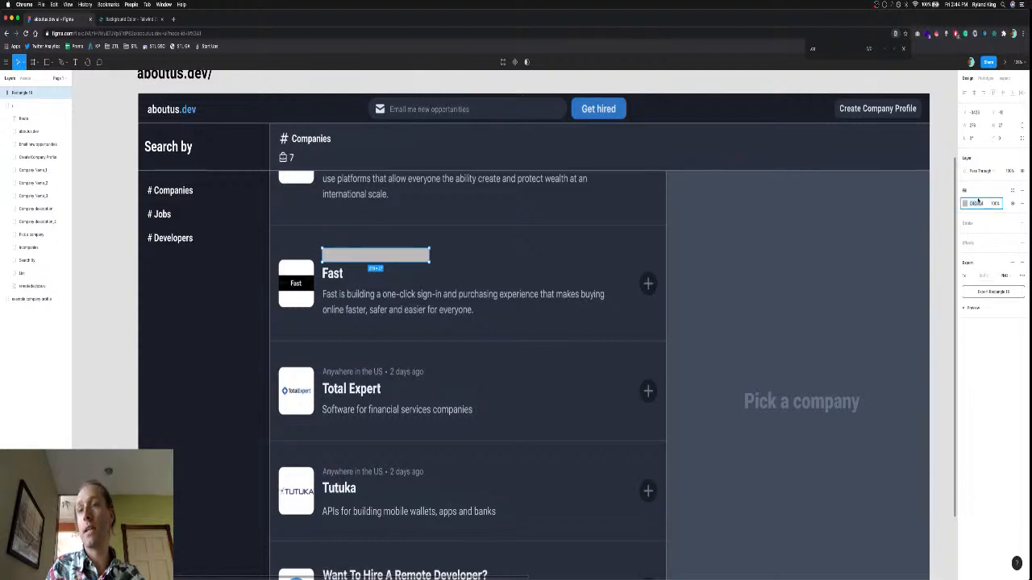
{"action": "key", "text": "super+Tab"}
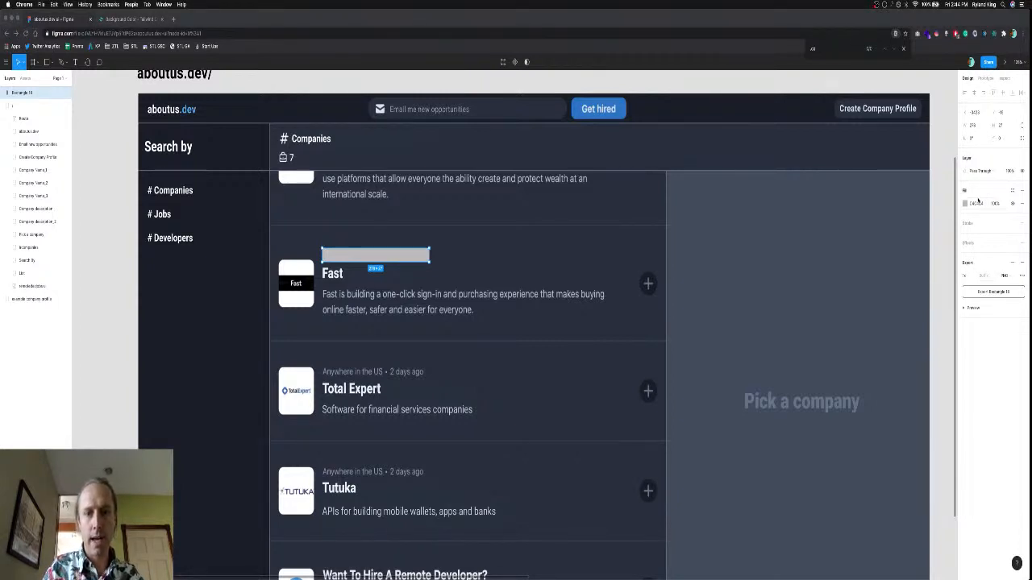
{"action": "key", "text": "super+Tab"}
{"action": "left_click", "coordinate": [978, 205]}
{"action": "type", "text": "E2E8F0"}
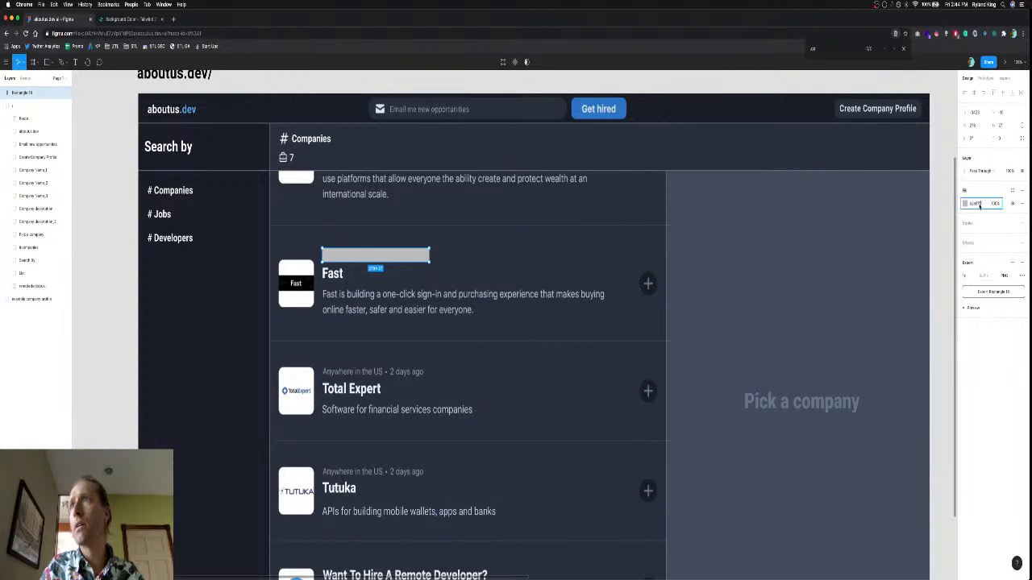
{"action": "key", "text": "Return"}
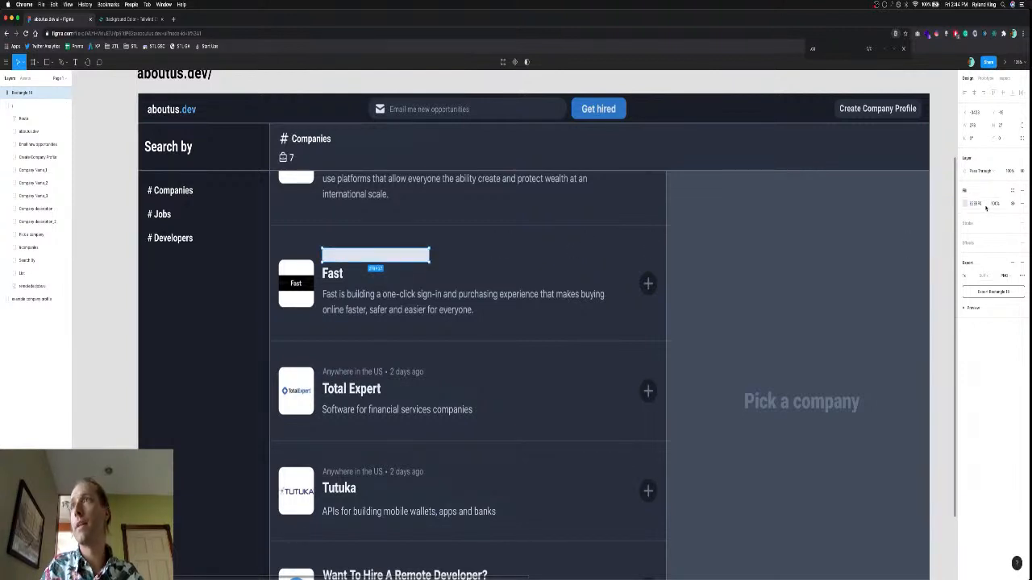
Set the fill colour of the rectangle above the "Fast" title to EDF2F7.
{"action": "key", "text": "super+Tab"}
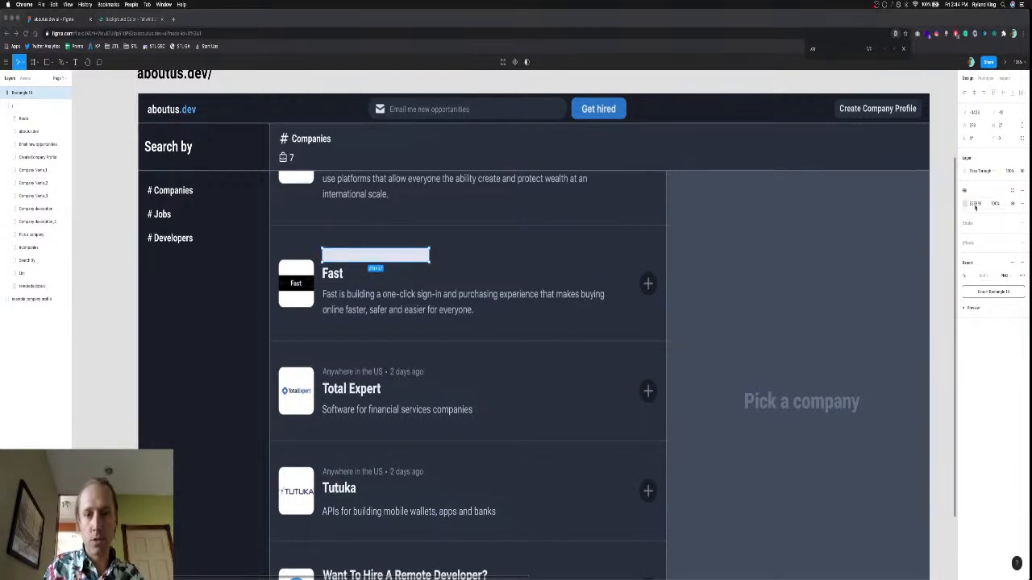
{"action": "key", "text": "super+Tab"}
{"action": "left_click", "coordinate": [976, 206]}
{"action": "type", "text": "EDF2F7"}
{"action": "key", "text": "Return"}
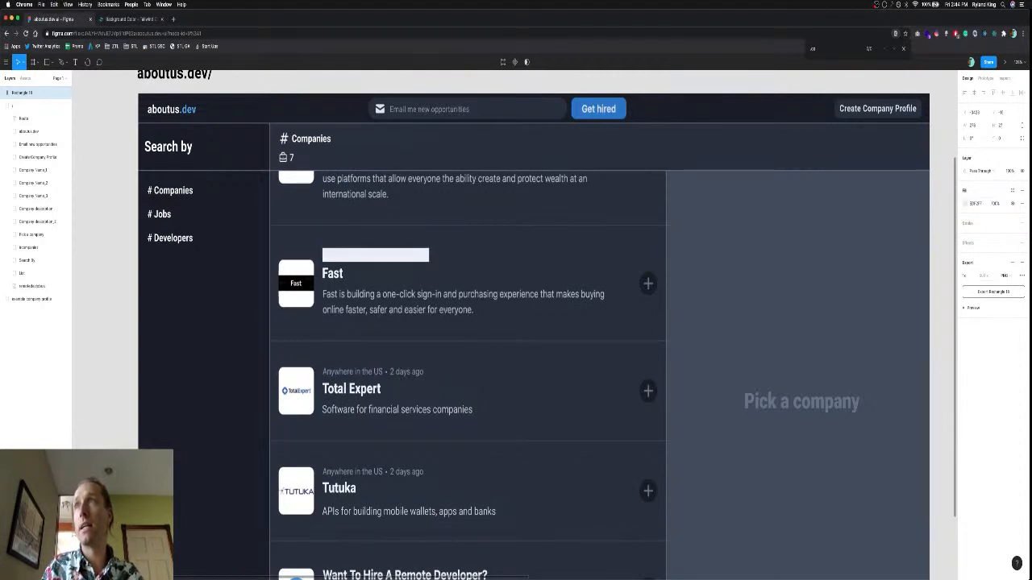
Set the fill colour of the rectangle above the "Fast" title to 2D3748, matching the card background.
{"action": "left_click", "coordinate": [976, 206]}
{"action": "key", "text": "super+Tab"}
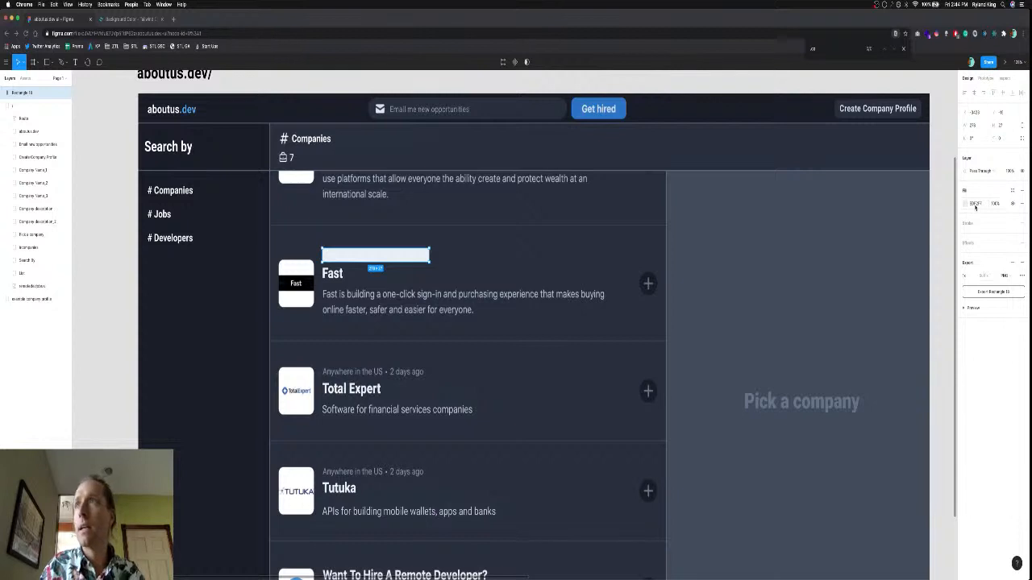
{"action": "key", "text": "super+Tab"}
{"action": "type", "text": "2D3748"}
{"action": "key", "text": "Return"}
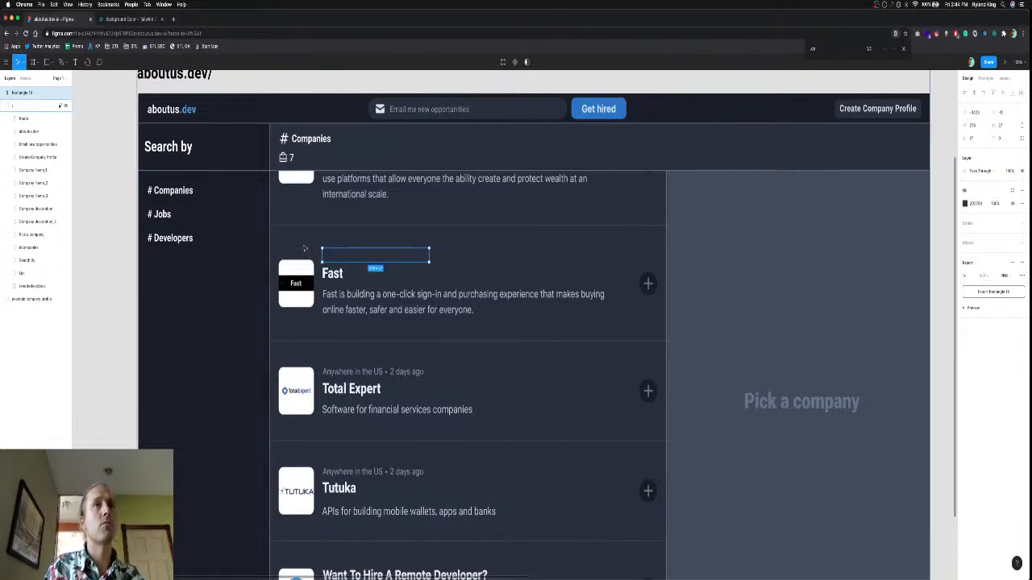
Add a text box over the rectangle above the "Fast" title with the text "17 days ago".
{"action": "left_click", "coordinate": [304, 248]}
{"action": "key", "text": "t"}
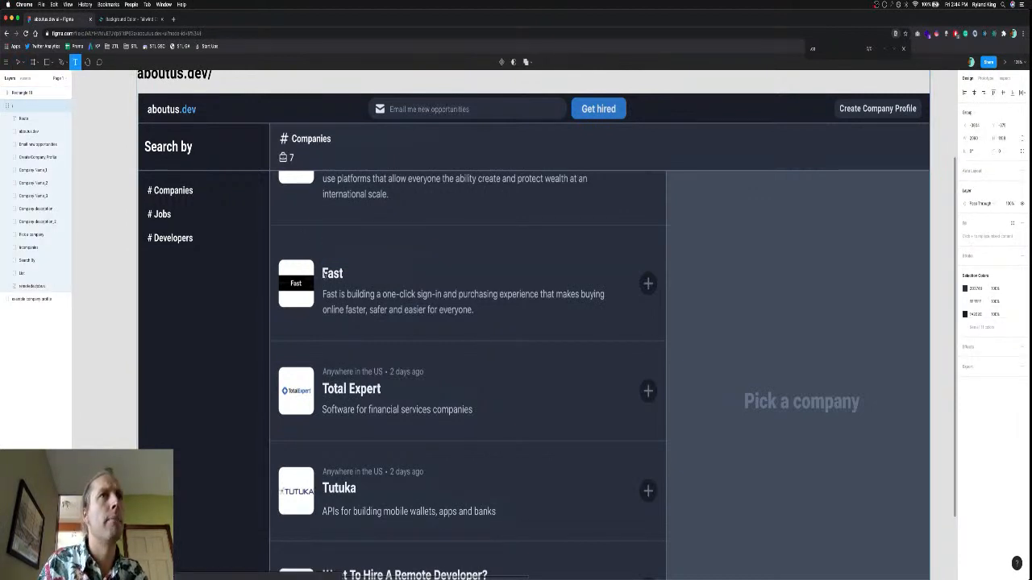
{"action": "left_click_drag", "start_coordinate": [323, 249], "coordinate": [412, 262]}
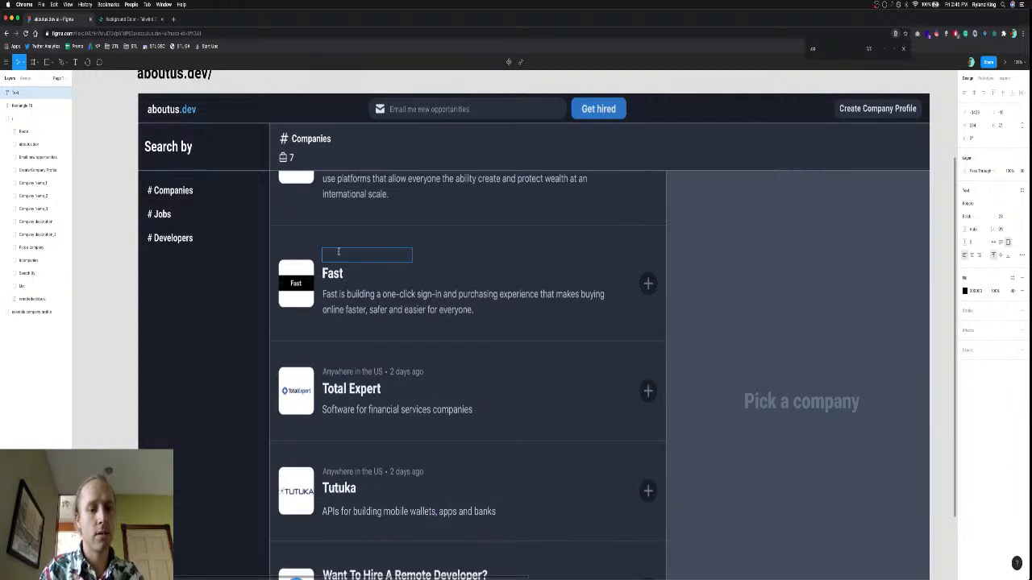
{"action": "type", "text": "1"}
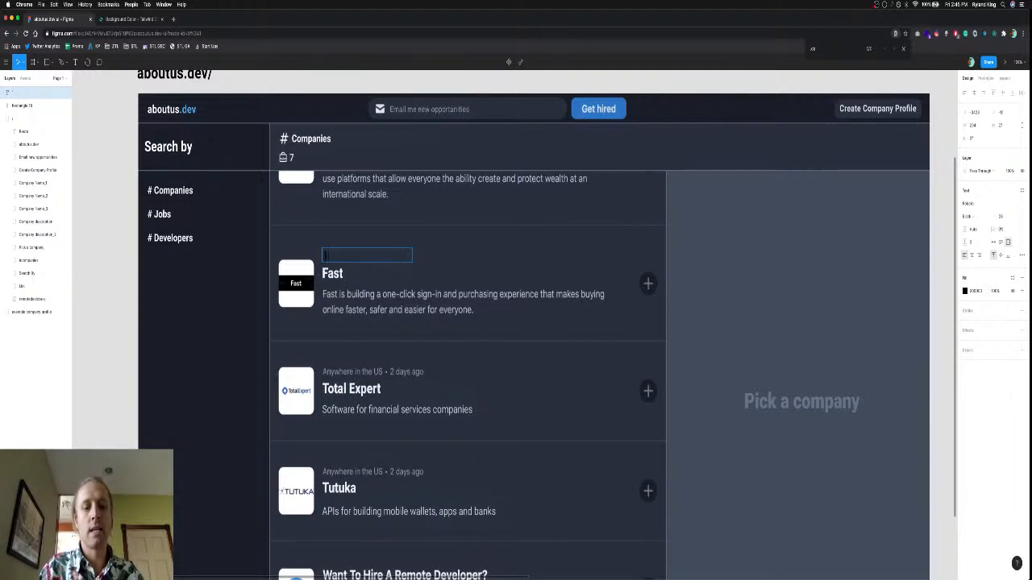
{"action": "type", "text": "7 days ago"}
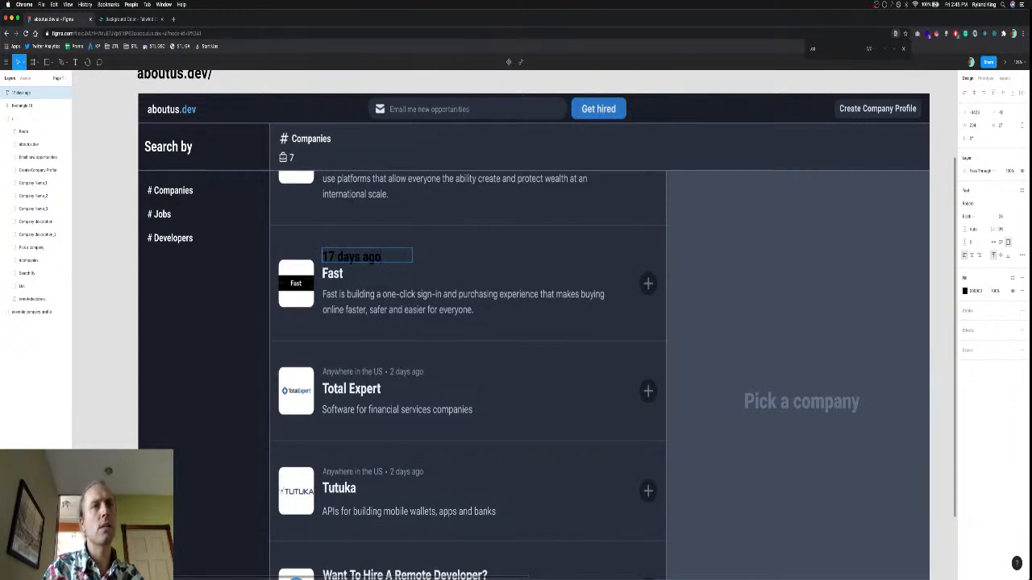
Set the fill colour of the "17 days ago" text to CBD5E0, copied from Tailwind's bg-gray-400 class.
{"action": "key", "text": "super+a"}
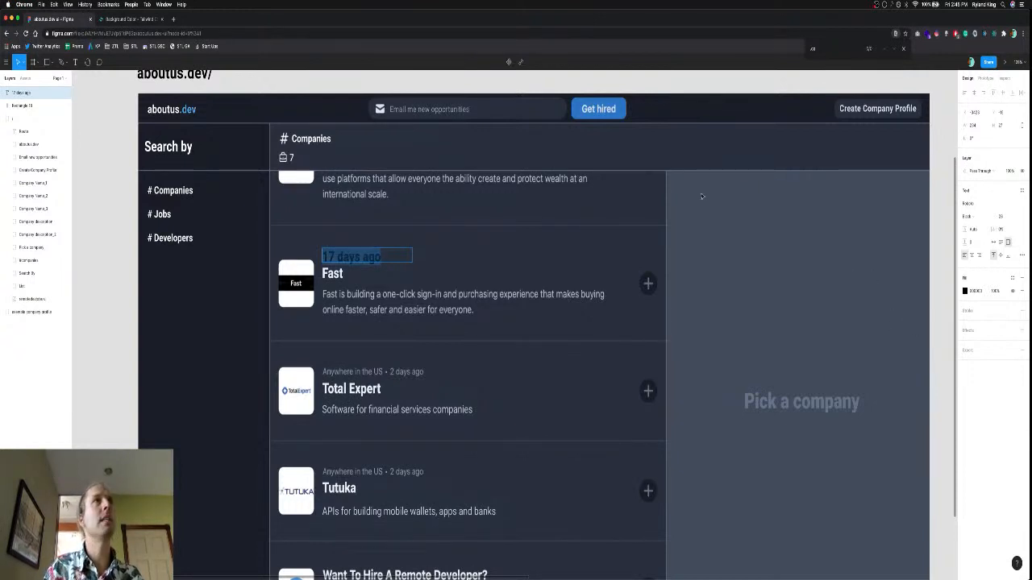
{"action": "key", "text": "ctrl+Tab"}
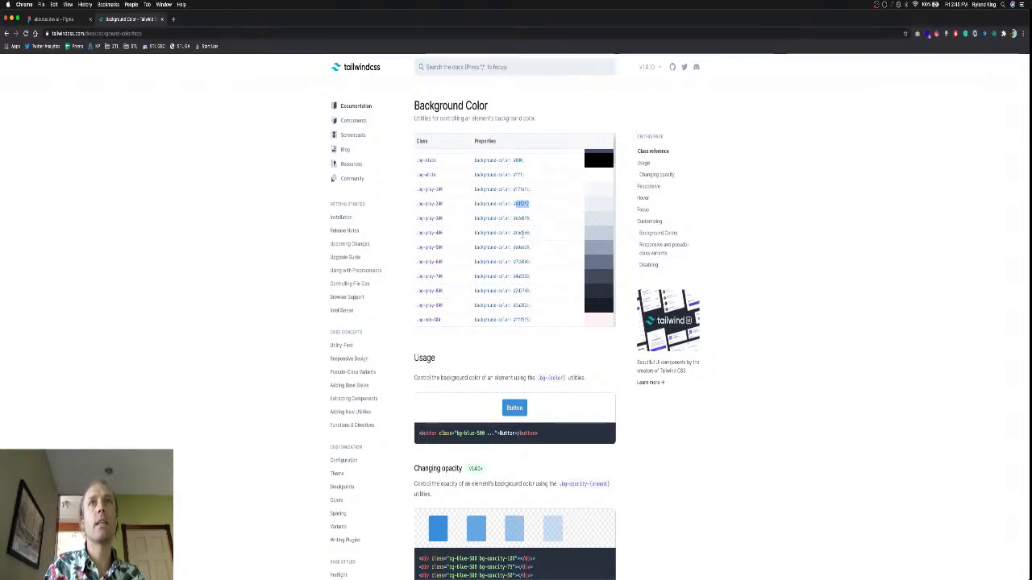
{"action": "double_click", "coordinate": [521, 233]}
{"action": "key", "text": "super+c"}
{"action": "key", "text": "ctrl+Tab"}
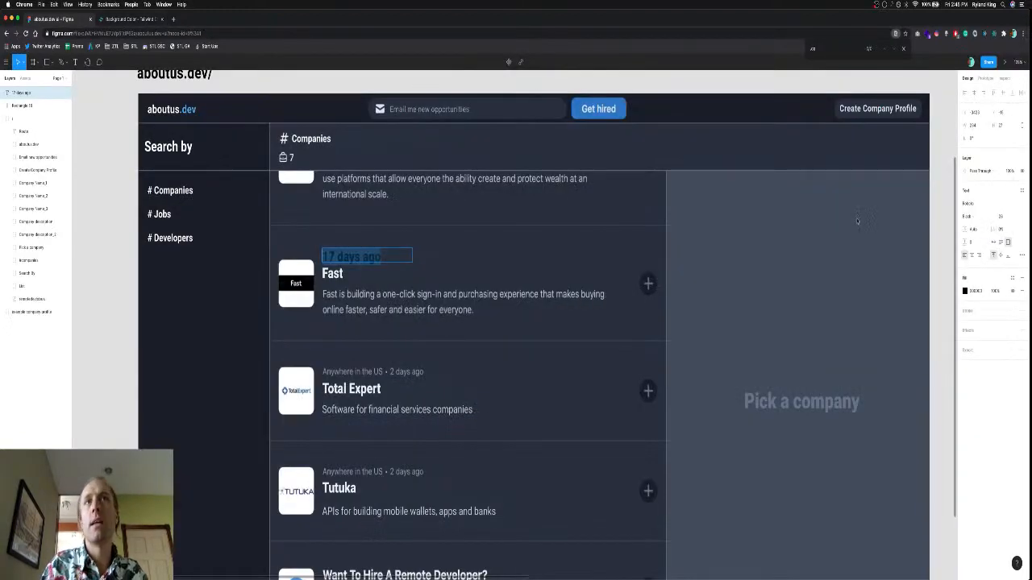
{"action": "left_click", "coordinate": [975, 290]}
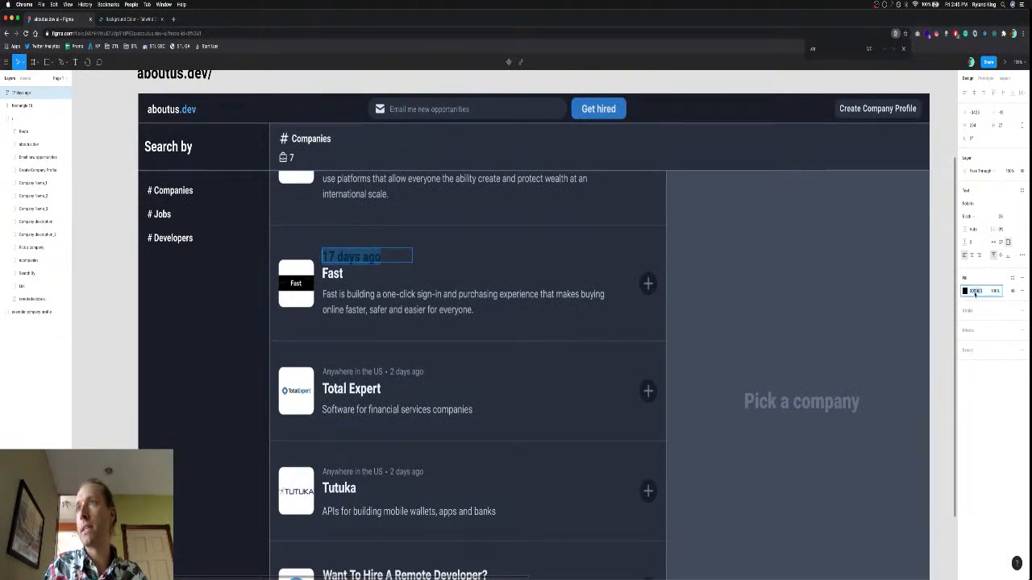
{"action": "key", "text": "super+v"}
{"action": "key", "text": "Return"}
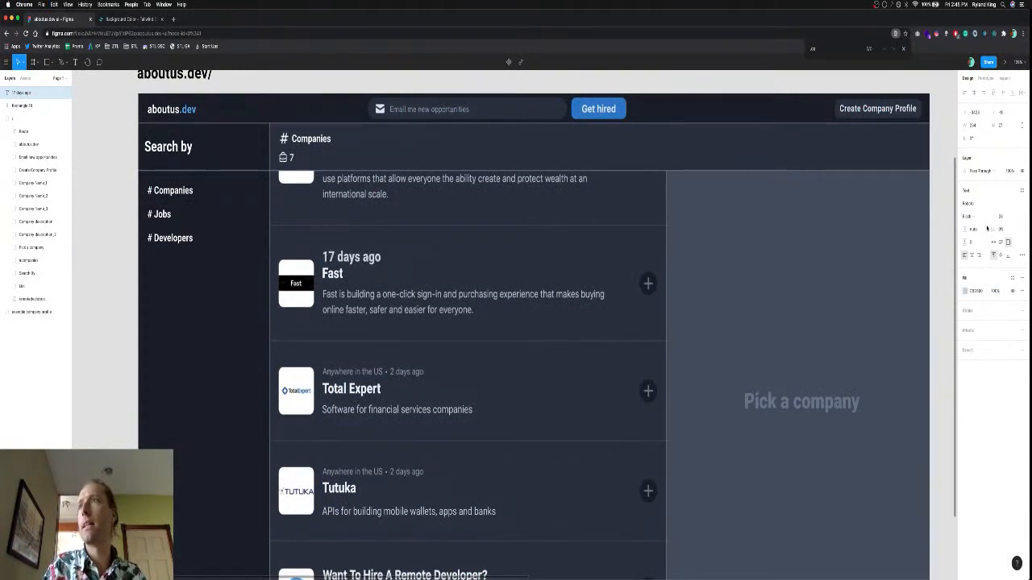
Set the "17 days ago" text to font size 12 and weight Light.
{"action": "left_click", "coordinate": [1006, 217]}
{"action": "type", "text": "12"}
{"action": "key", "text": "Return"}
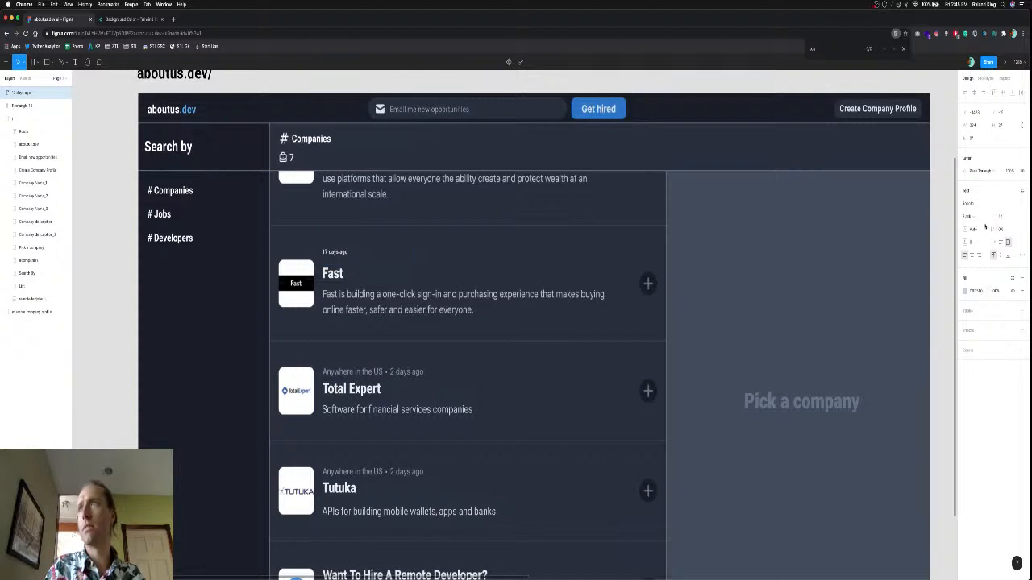
{"action": "left_click", "coordinate": [973, 217]}
{"action": "left_click", "coordinate": [977, 183]}
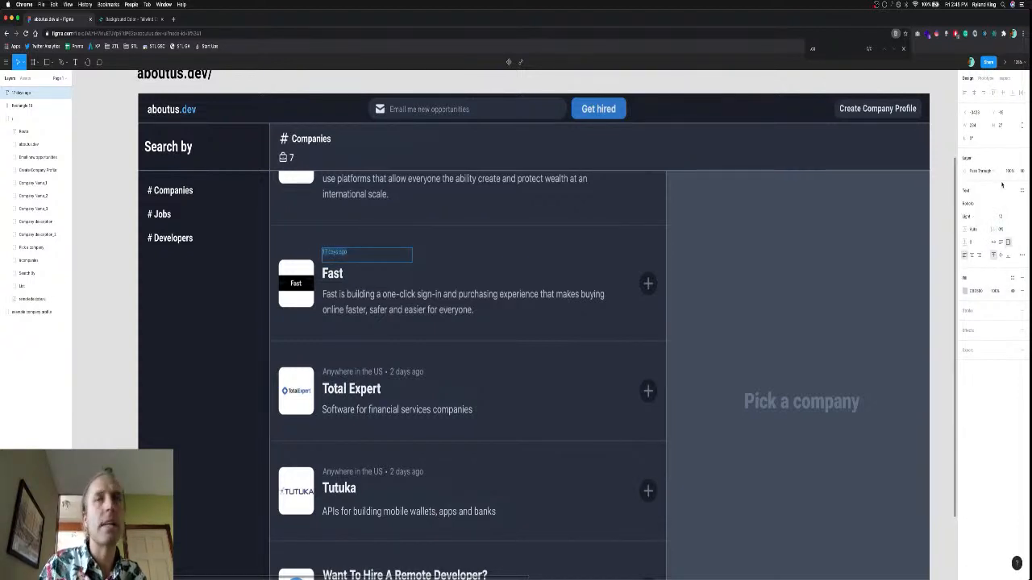
Try font sizes 16 and 15 on the "17 days ago" text.
{"action": "left_click", "coordinate": [1007, 216]}
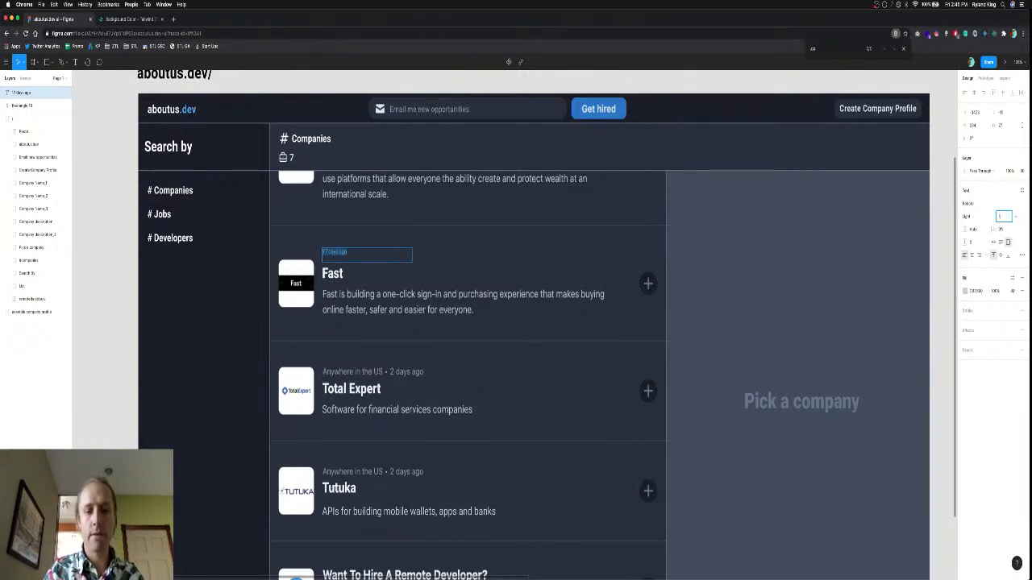
{"action": "type", "text": "16"}
{"action": "key", "text": "Return"}
{"action": "left_click", "coordinate": [1007, 216]}
{"action": "type", "text": "1"}
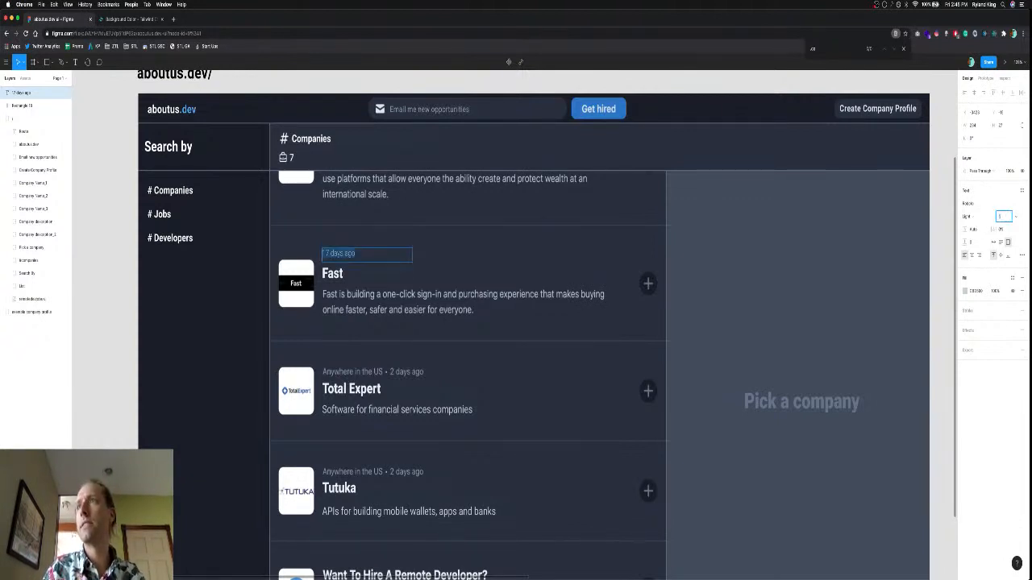
{"action": "type", "text": "1"}
{"action": "key", "text": "Return"}
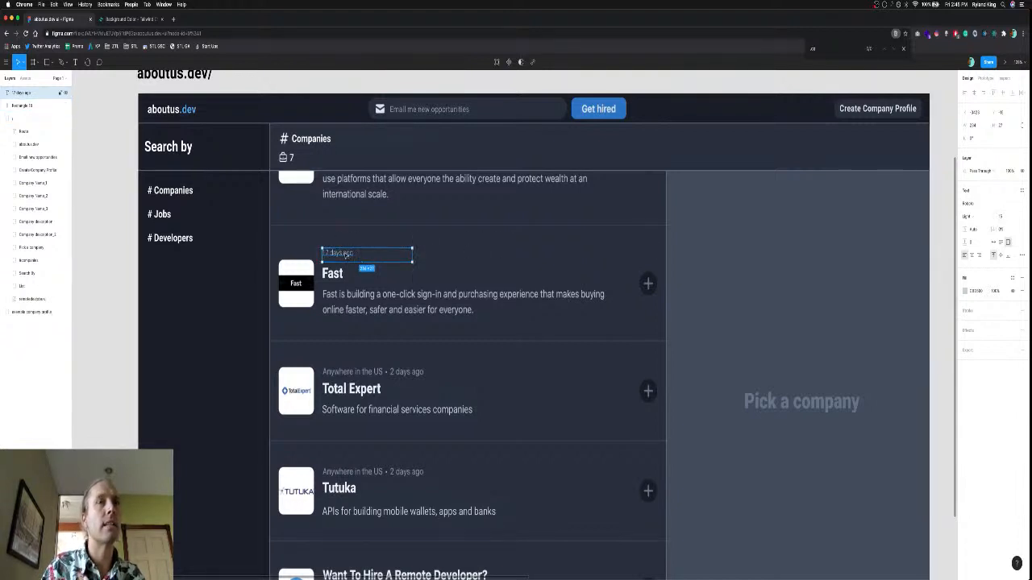
Overlay the "17 days ago" text on the posting line above "Total Expert" for comparison and set its font size to 16.
{"action": "left_click_drag", "start_coordinate": [345, 255], "coordinate": [345, 377]}
{"action": "scroll", "coordinate": [345, 373], "scroll_direction": "up", "scroll_amount": 6}
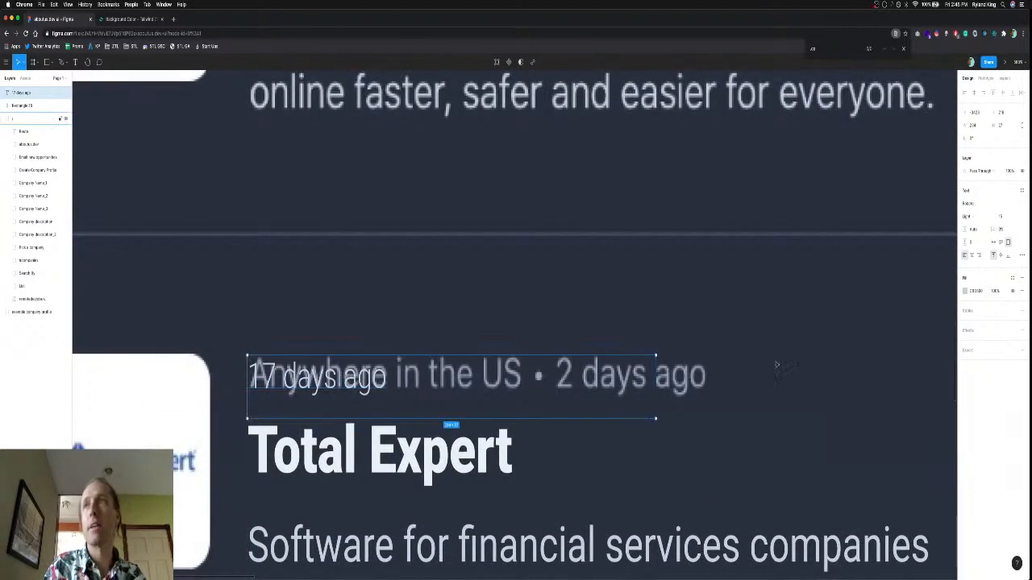
{"action": "left_click", "coordinate": [1000, 218]}
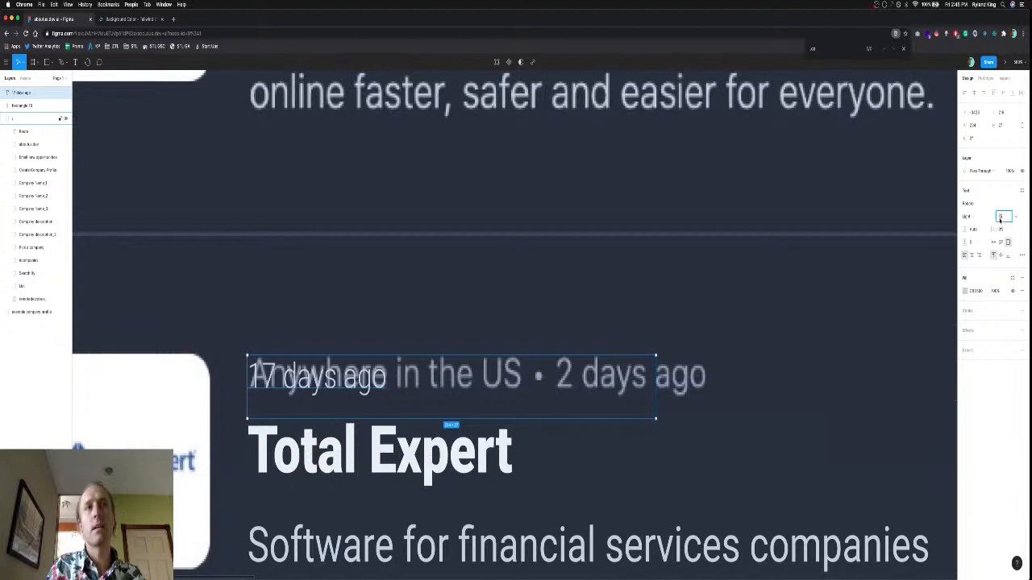
{"action": "type", "text": "17"}
{"action": "key", "text": "Return"}
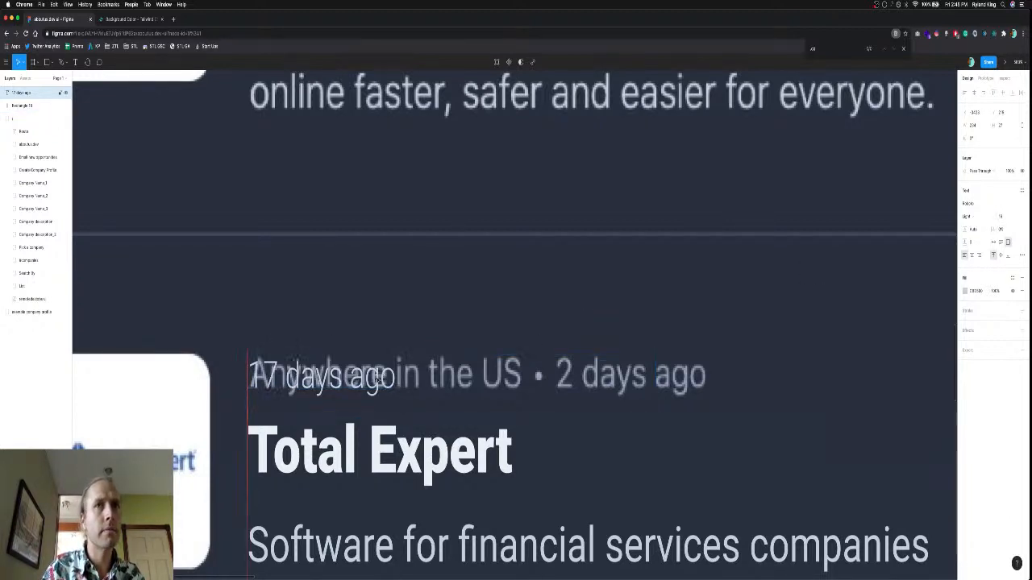
Set the "17 days ago" text to font size 17 and weight Regular, matching the posting line underneath.
{"action": "left_click", "coordinate": [377, 380]}
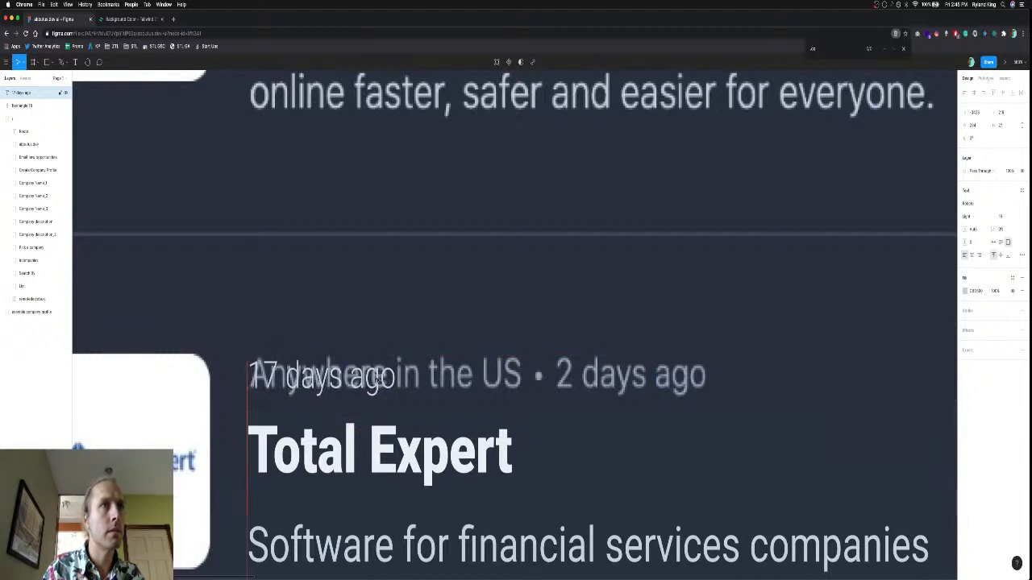
{"action": "left_click", "coordinate": [574, 380]}
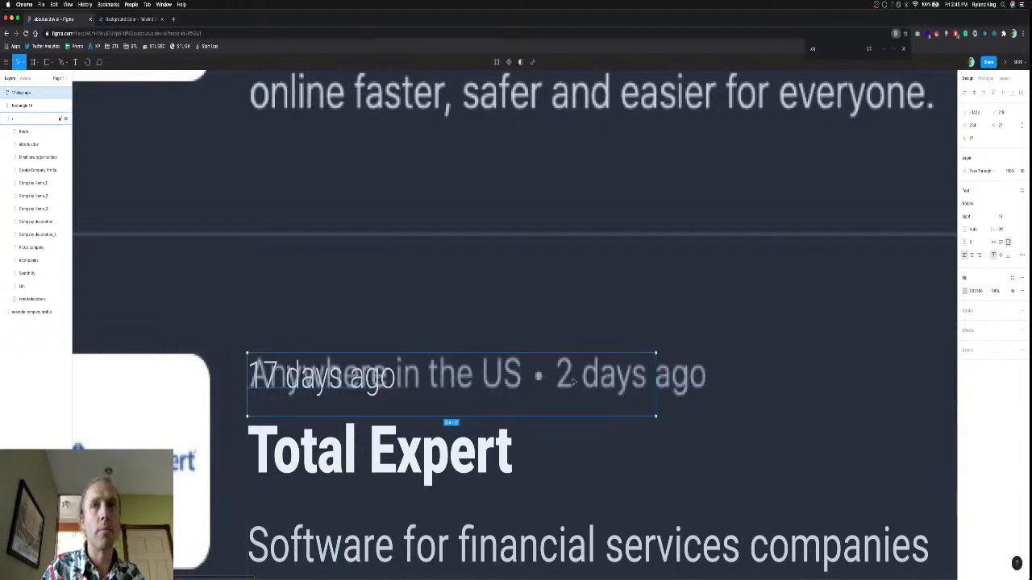
{"action": "left_click", "coordinate": [1000, 217]}
{"action": "key", "text": "Up"}
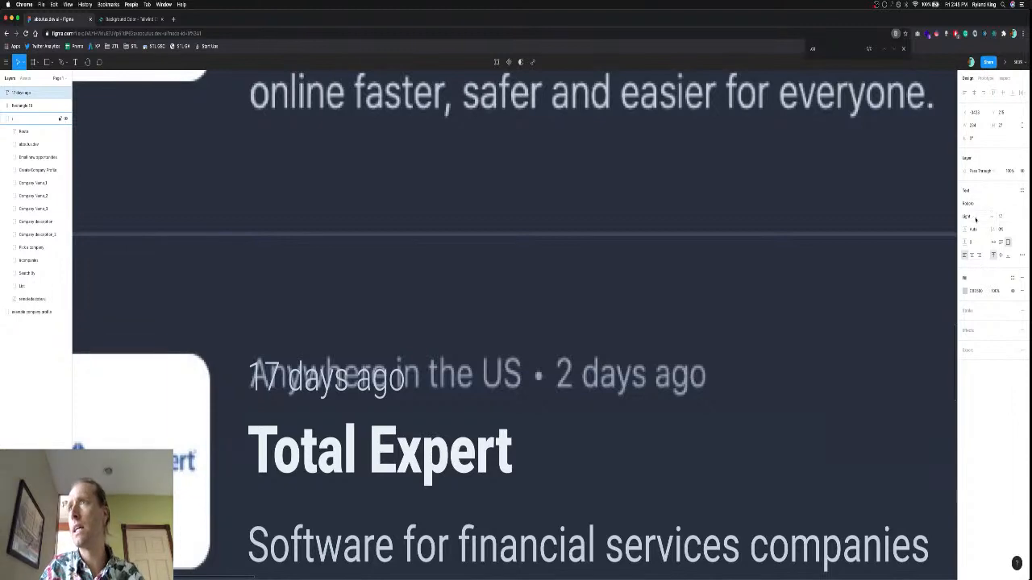
{"action": "left_click", "coordinate": [971, 217]}
{"action": "left_click", "coordinate": [975, 226]}
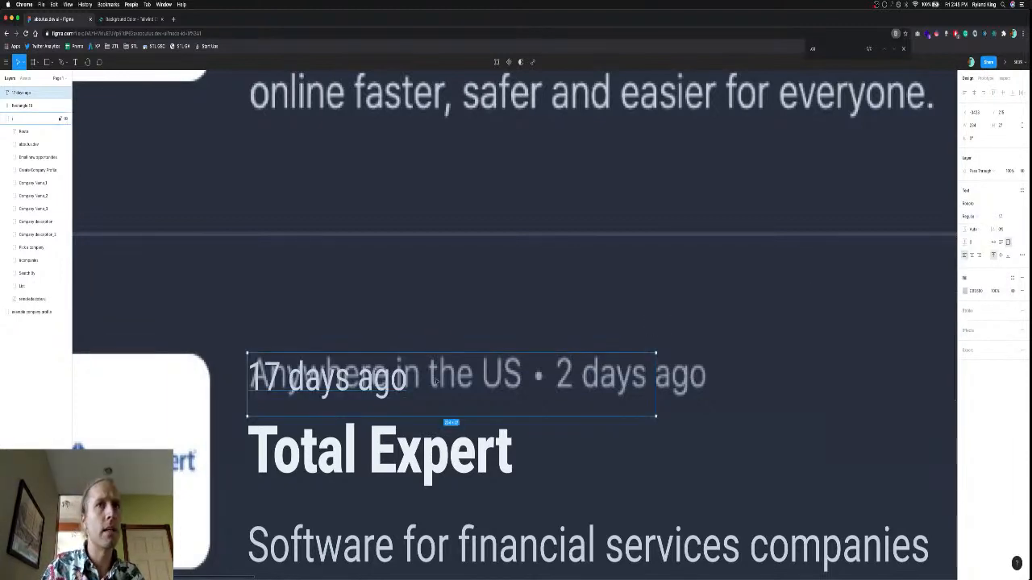
Move the "17 days ago" text back directly above the "Fast" title and reduce the height of its text box.
{"action": "scroll", "coordinate": [395, 376], "scroll_direction": "down", "scroll_amount": 5}
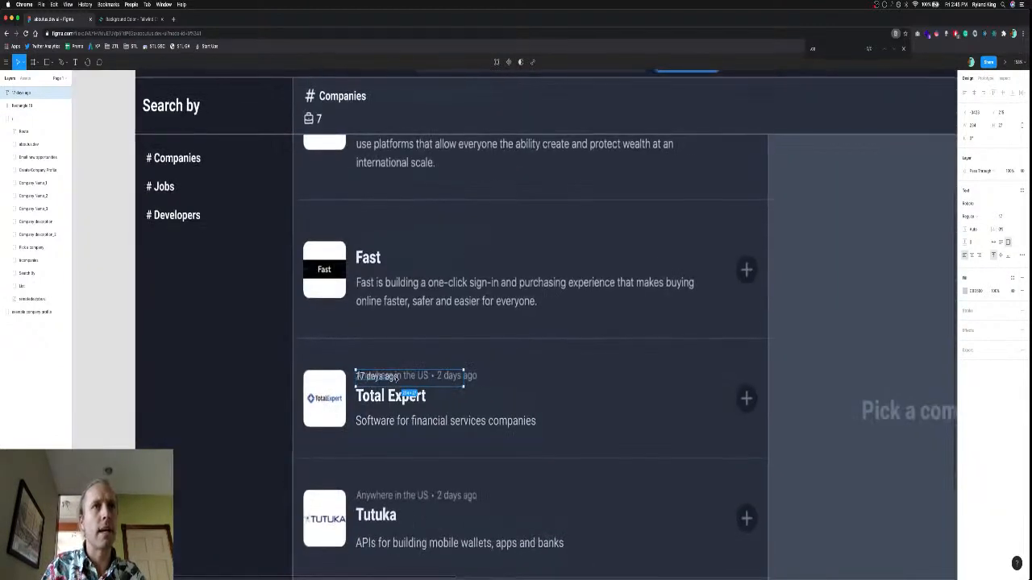
{"action": "left_click_drag", "start_coordinate": [386, 376], "coordinate": [387, 240]}
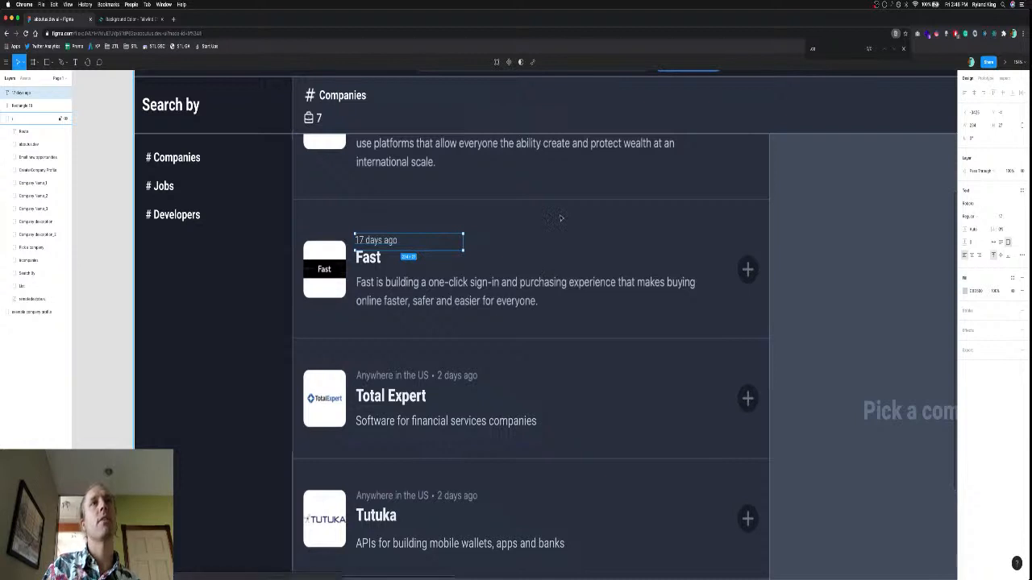
{"action": "left_click", "coordinate": [529, 203]}
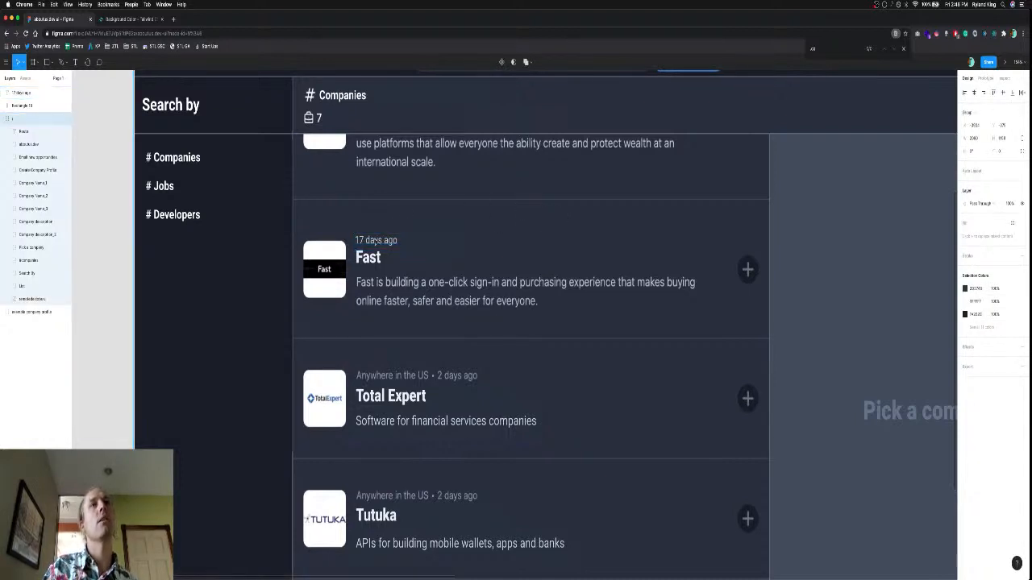
{"action": "left_click", "coordinate": [24, 93]}
{"action": "key", "text": "Up"}
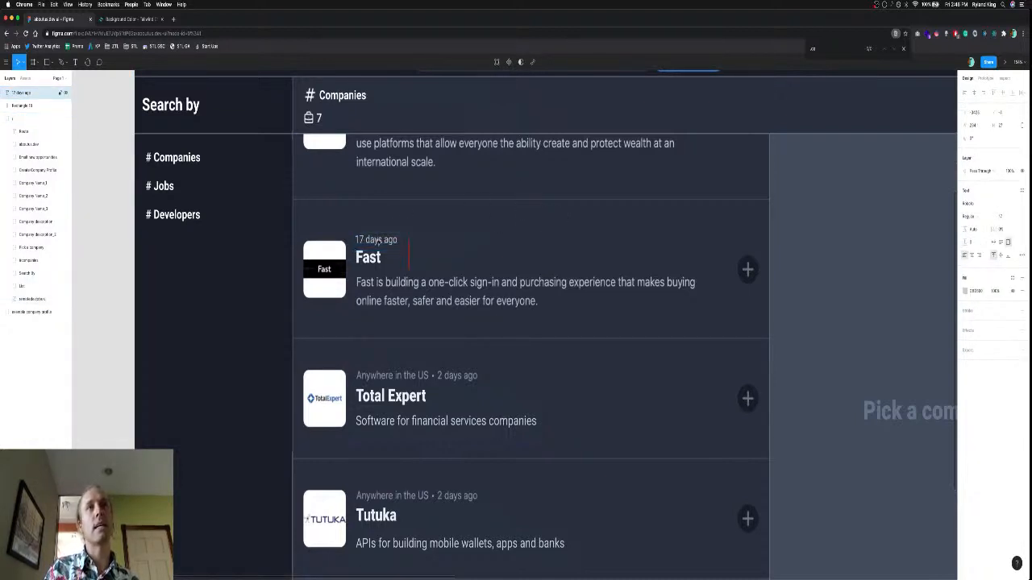
{"action": "key", "text": "Up"}
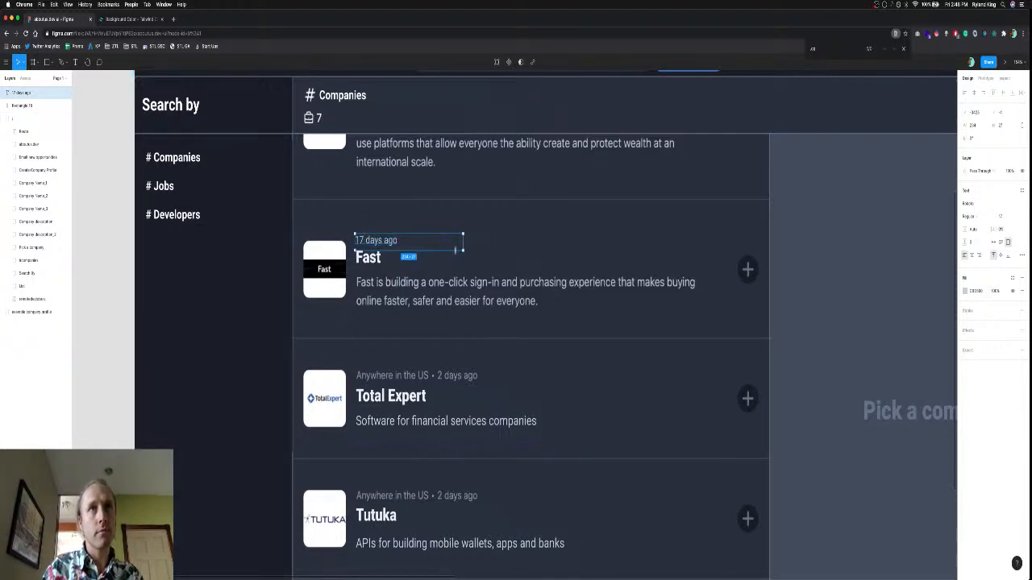
{"action": "left_click_drag", "start_coordinate": [455, 249], "coordinate": [454, 245]}
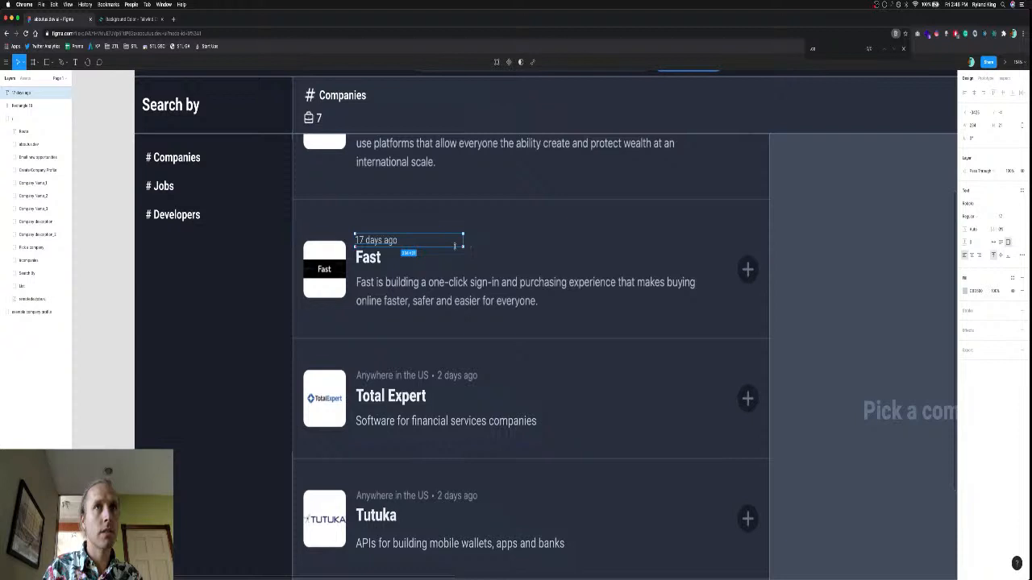
Narrow the rectangle behind the "17 days ago" text slightly from its right edge.
{"action": "left_click", "coordinate": [29, 114]}
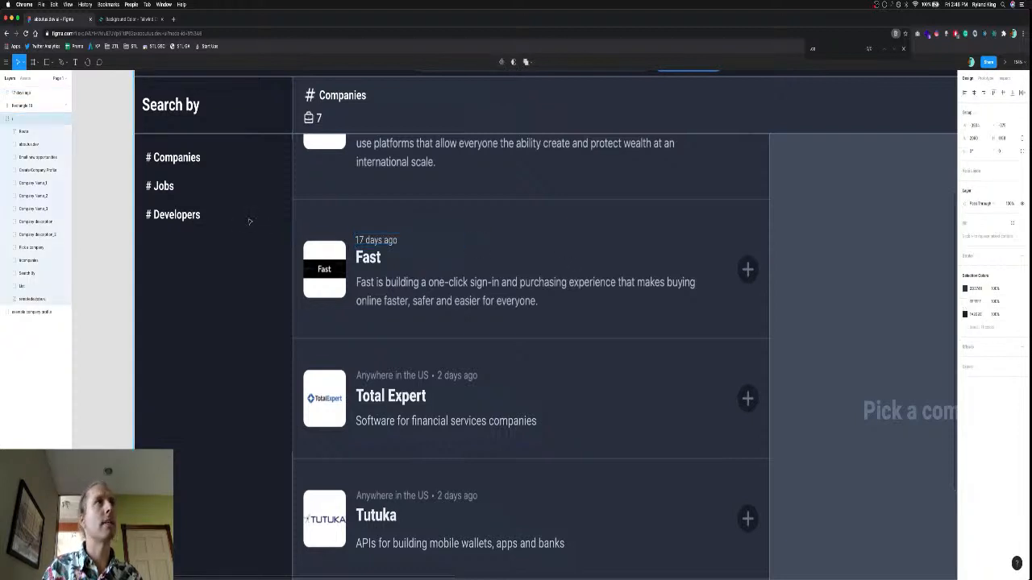
{"action": "left_click", "coordinate": [29, 105]}
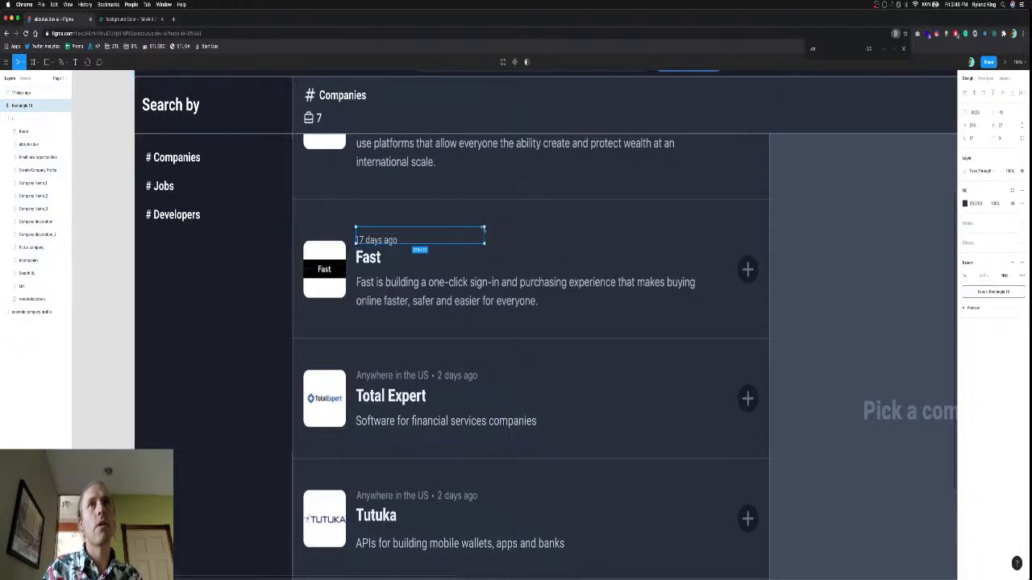
{"action": "mouse_move", "coordinate": [485, 234]}
{"action": "left_mouse_down"}
{"action": "mouse_move", "coordinate": [456, 233]}
{"action": "mouse_move", "coordinate": [478, 235]}
{"action": "left_mouse_up"}
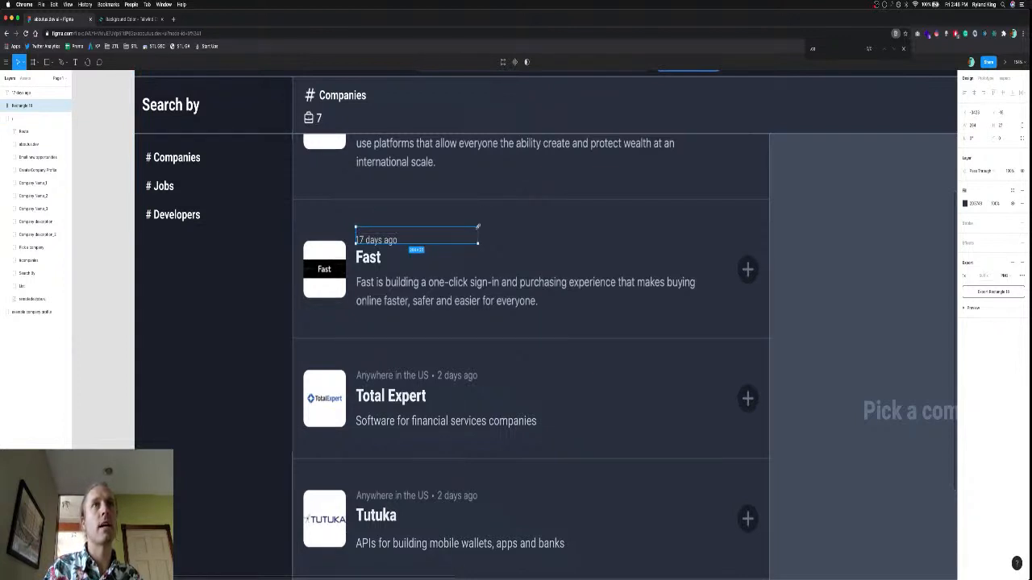
Group the text with its rectangle as "17 days ago" and place the group below the Create Company Profile layer in the page group.
{"action": "left_click", "coordinate": [28, 94], "text": "shift"}
{"action": "key", "text": "ctrl+g"}
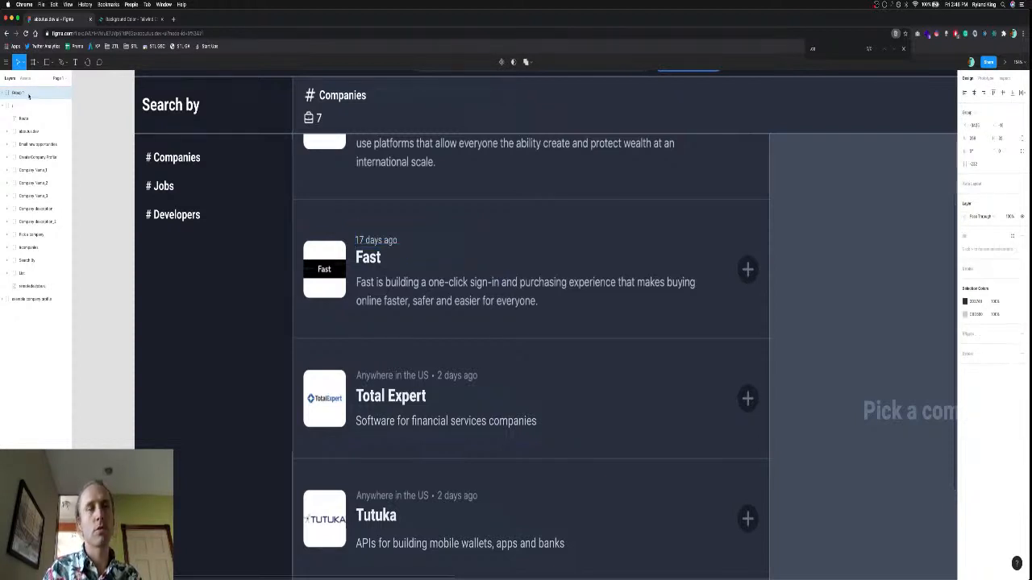
{"action": "double_click", "coordinate": [29, 95]}
{"action": "type", "text": "17 days ago"}
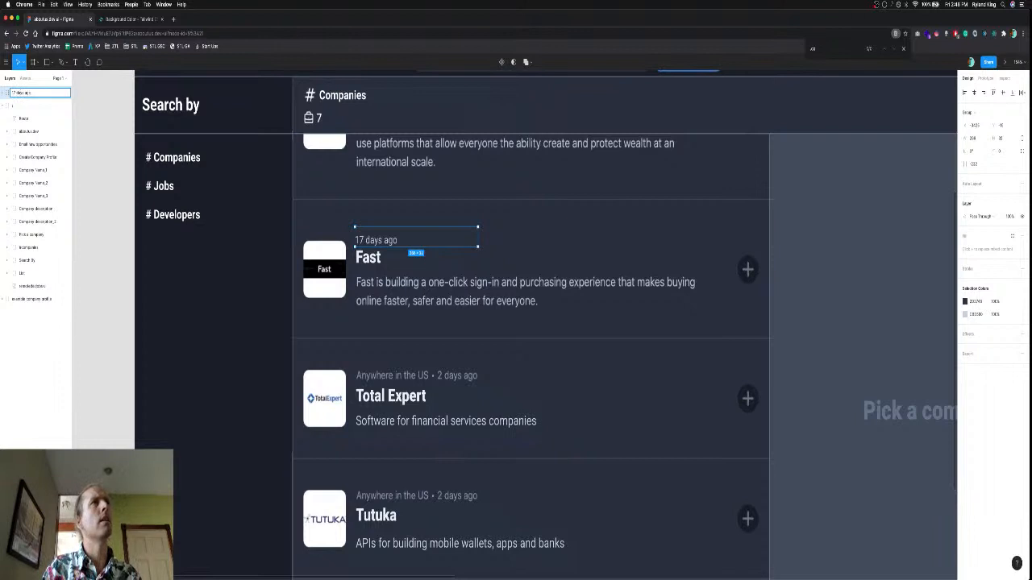
{"action": "key", "text": "Return"}
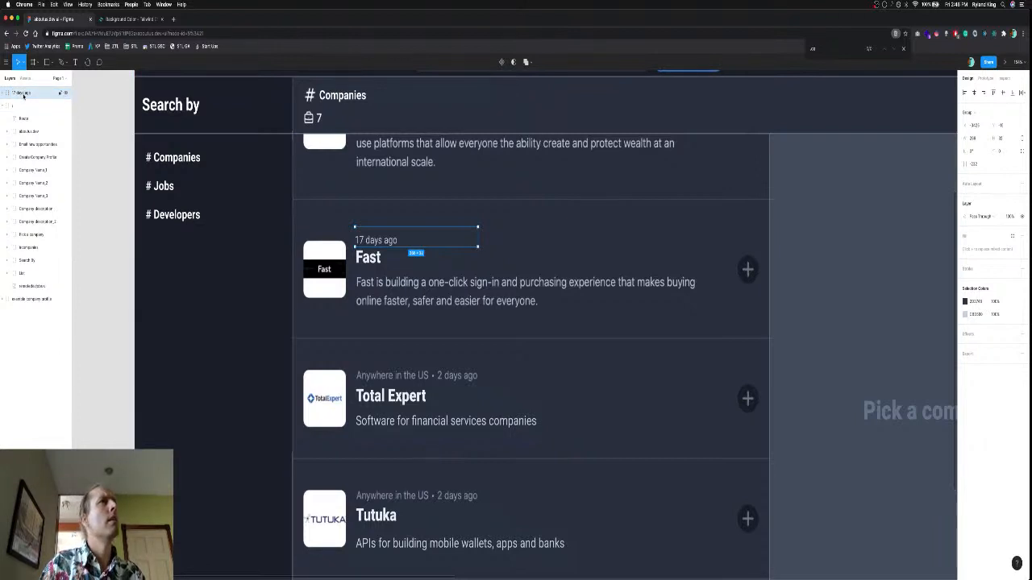
{"action": "left_click_drag", "start_coordinate": [24, 94], "coordinate": [30, 166]}
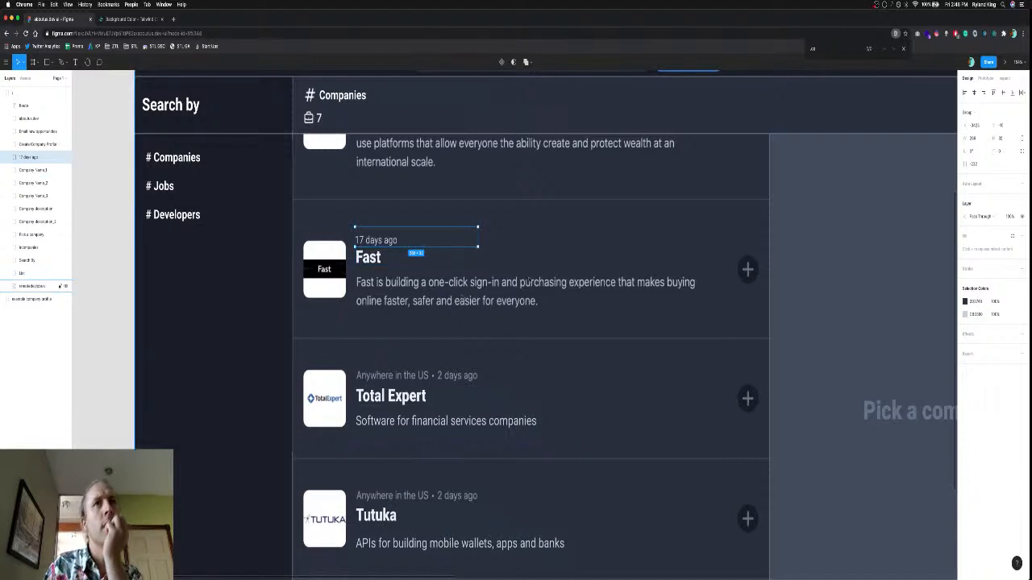
Select the "17 days ago" text above Fast for editing and copy the bg-gray-500 hex value from the Tailwind CSS background colour page.
{"action": "left_click", "coordinate": [546, 264]}
{"action": "scroll", "coordinate": [476, 302], "scroll_direction": "down", "scroll_amount": 3}
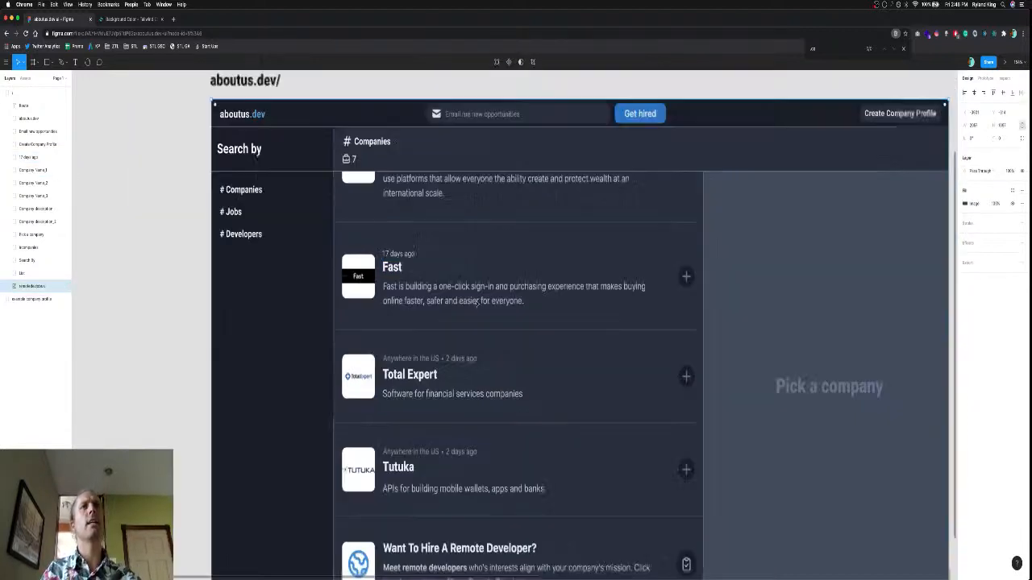
{"action": "scroll", "coordinate": [476, 302], "scroll_direction": "down", "scroll_amount": 1}
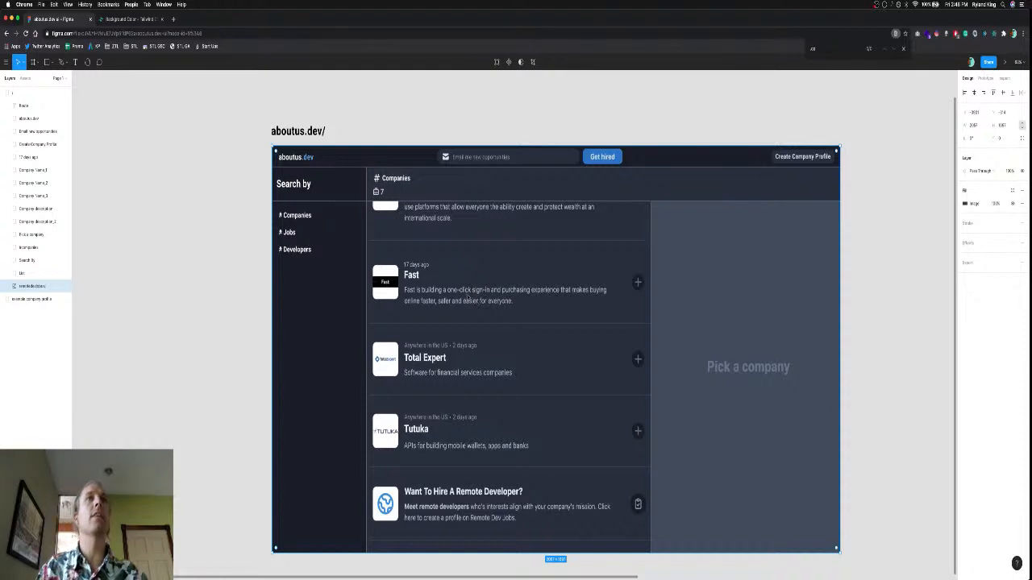
{"action": "scroll", "coordinate": [416, 267], "scroll_direction": "up", "scroll_amount": 5}
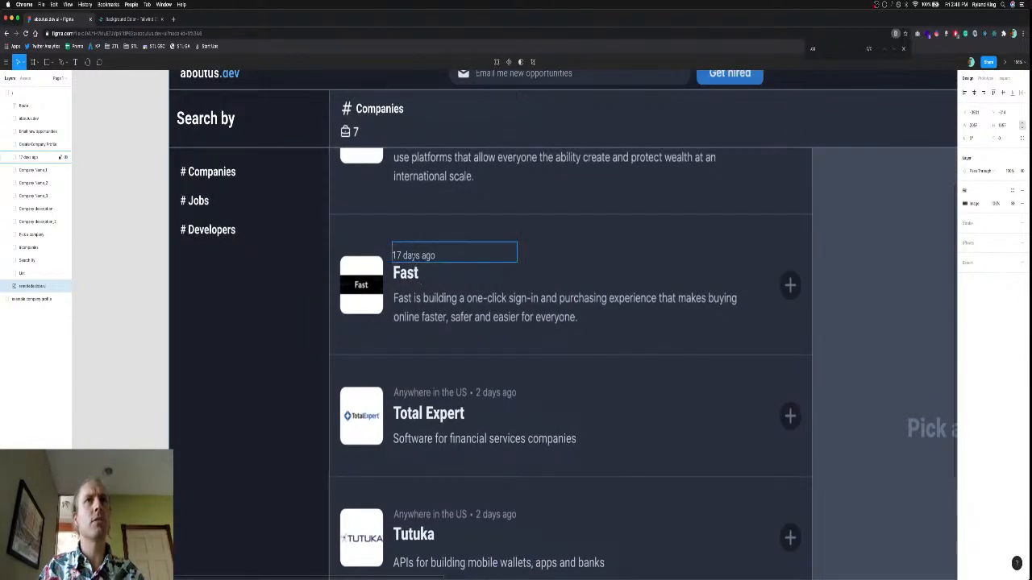
{"action": "left_click", "coordinate": [418, 257]}
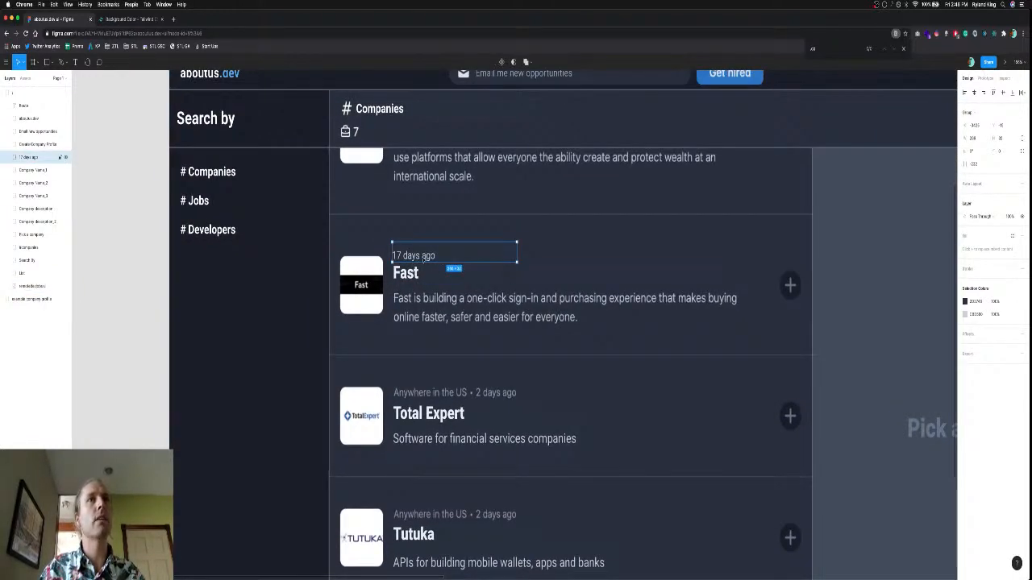
{"action": "double_click", "coordinate": [422, 257]}
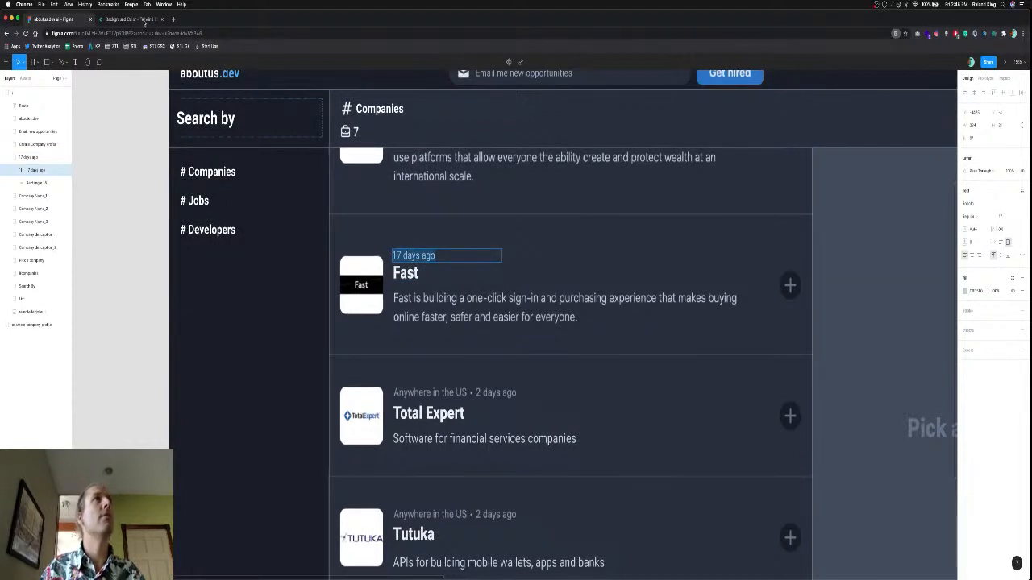
{"action": "left_click", "coordinate": [144, 19]}
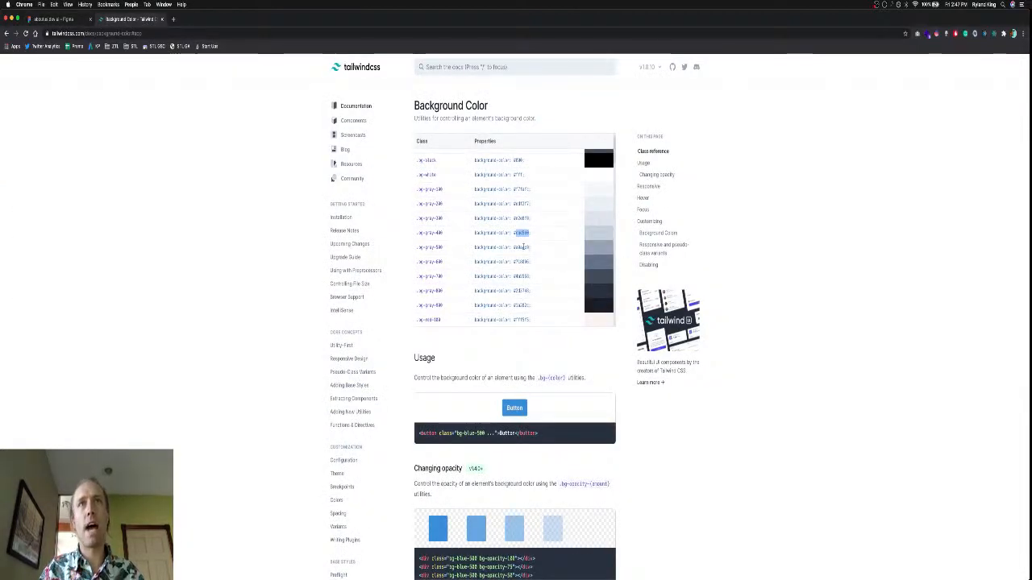
{"action": "double_click", "coordinate": [523, 246]}
{"action": "key", "text": "super+c"}
{"action": "key", "text": "super+1"}
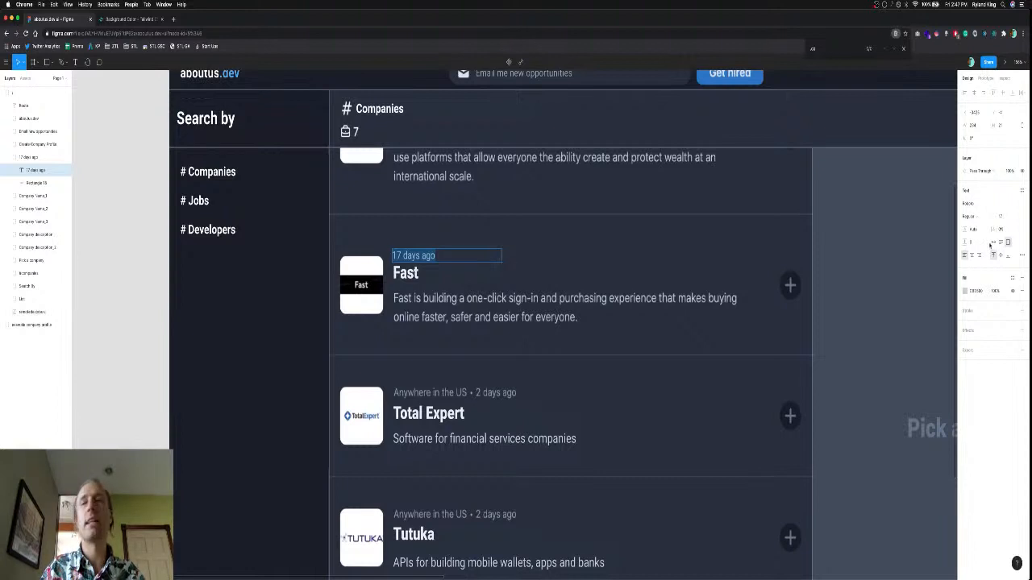
Apply the copied gray-500 colour as the fill of the "17 days ago" text and nudge its group up slightly.
{"action": "left_click", "coordinate": [979, 291]}
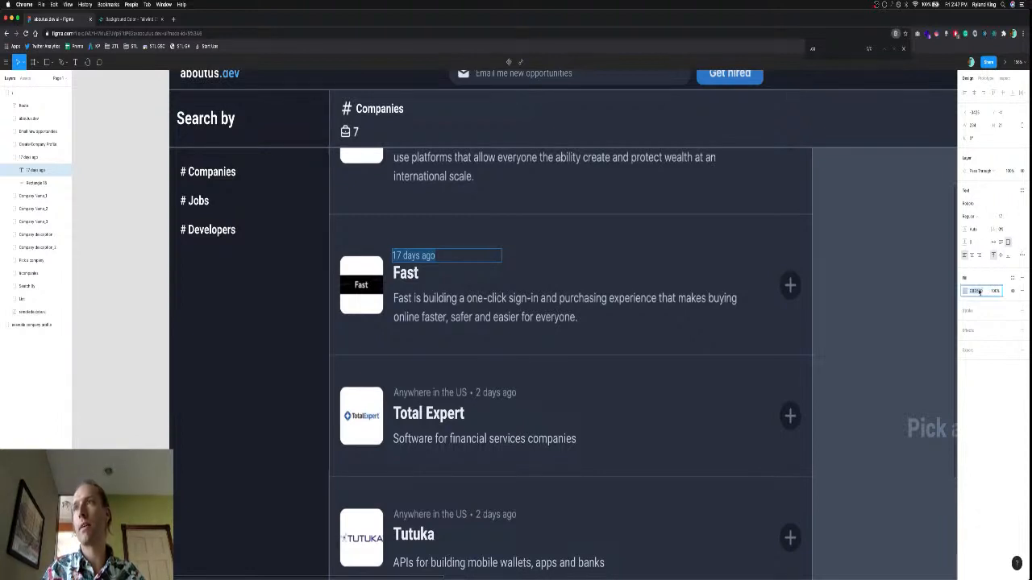
{"action": "key", "text": "super+v"}
{"action": "key", "text": "Return"}
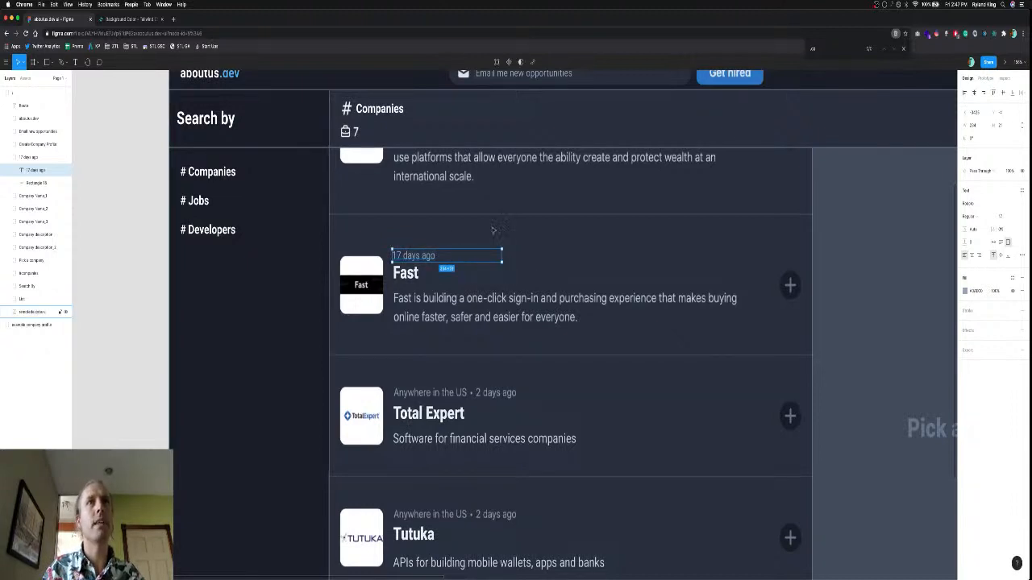
{"action": "left_click", "coordinate": [436, 240]}
{"action": "left_click", "coordinate": [425, 254]}
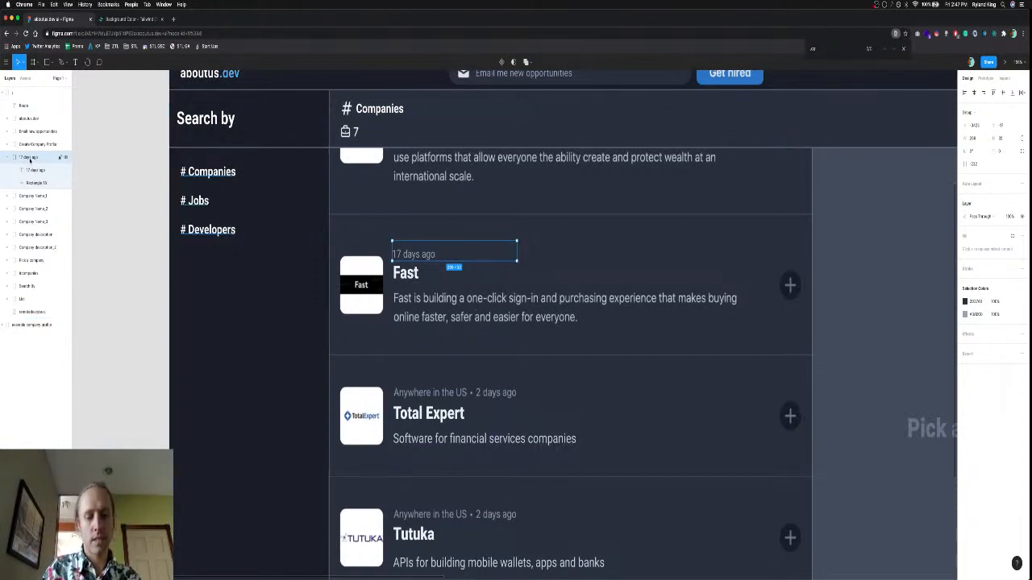
Duplicate the "17 days ago" group over Total Expert's posting line and change the copy's text to "39 days ago".
{"action": "key", "text": "super+v"}
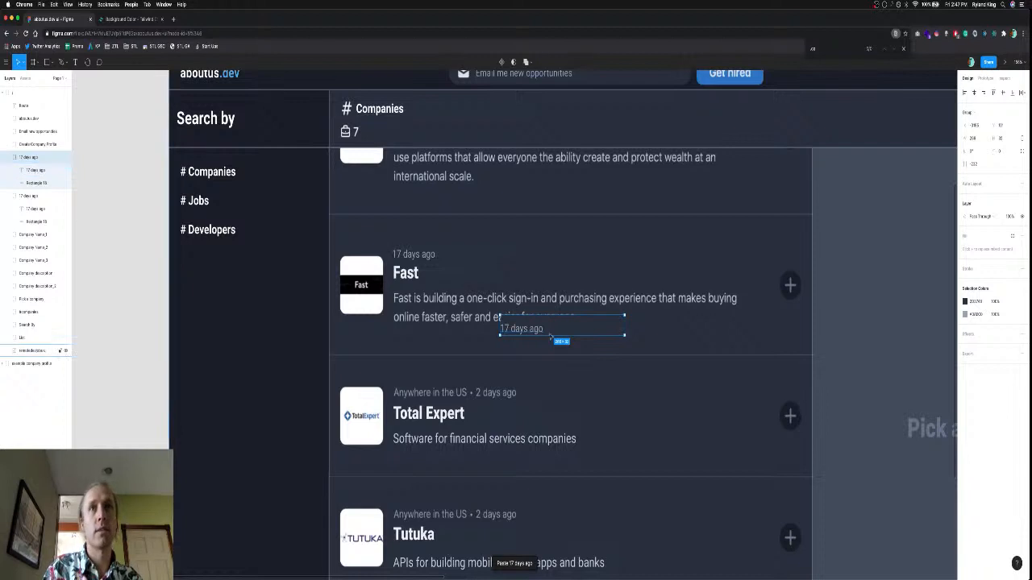
{"action": "left_click_drag", "start_coordinate": [537, 328], "coordinate": [425, 395]}
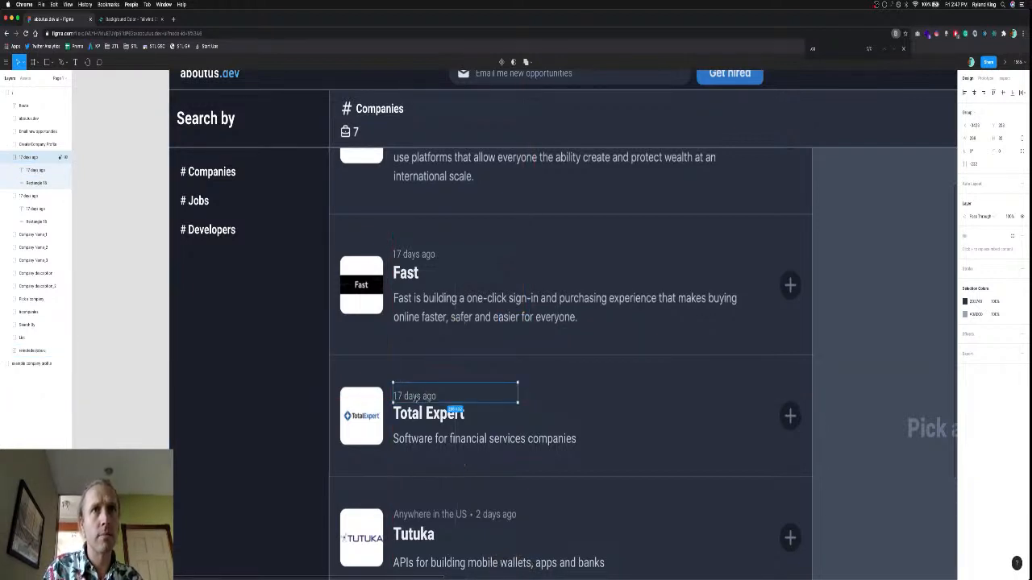
{"action": "double_click", "coordinate": [413, 398]}
{"action": "double_click", "coordinate": [411, 397]}
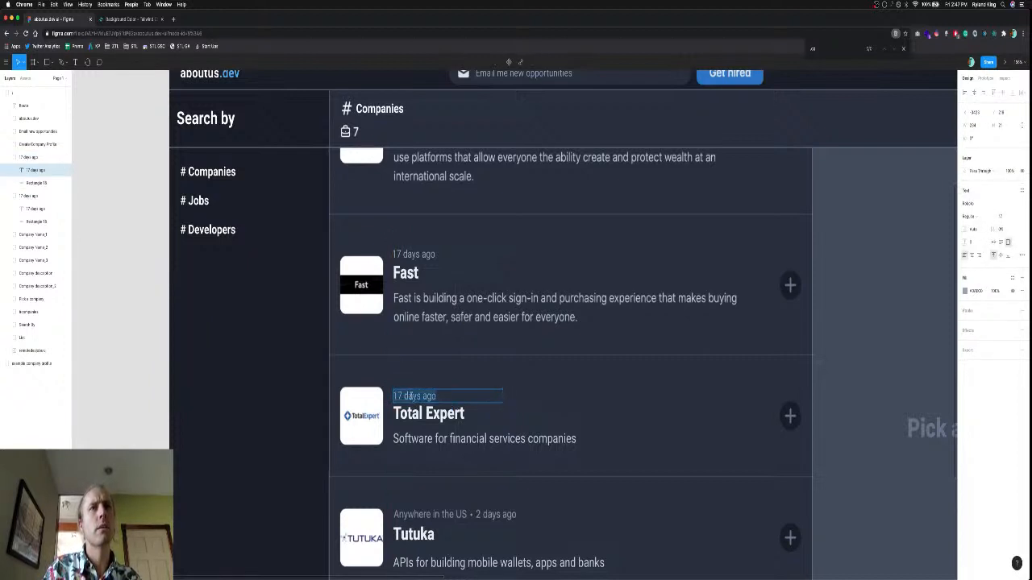
{"action": "key", "text": "Right"}
{"action": "key", "text": "BackSpace"}
{"action": "key", "text": "BackSpace"}
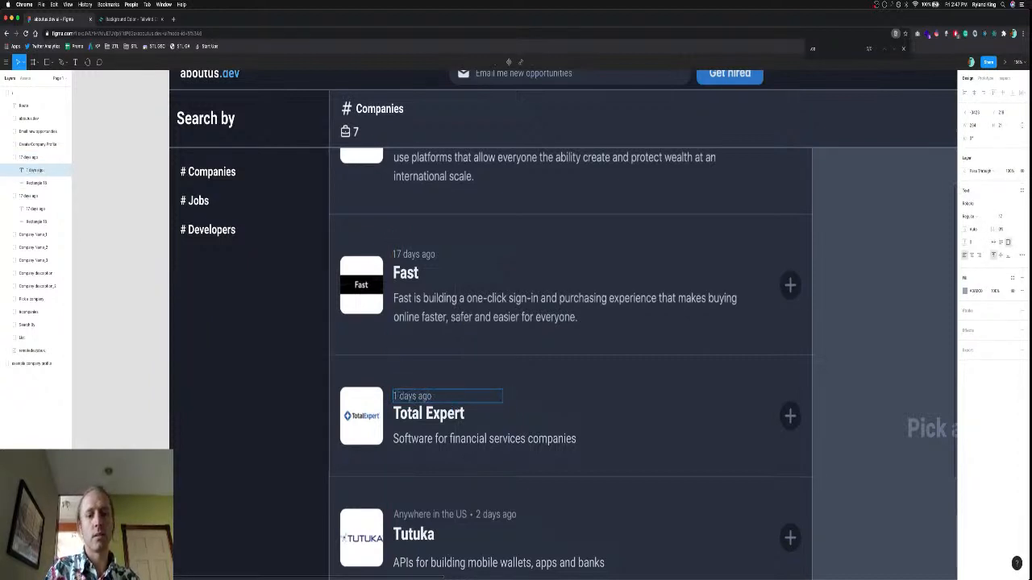
{"action": "type", "text": "39"}
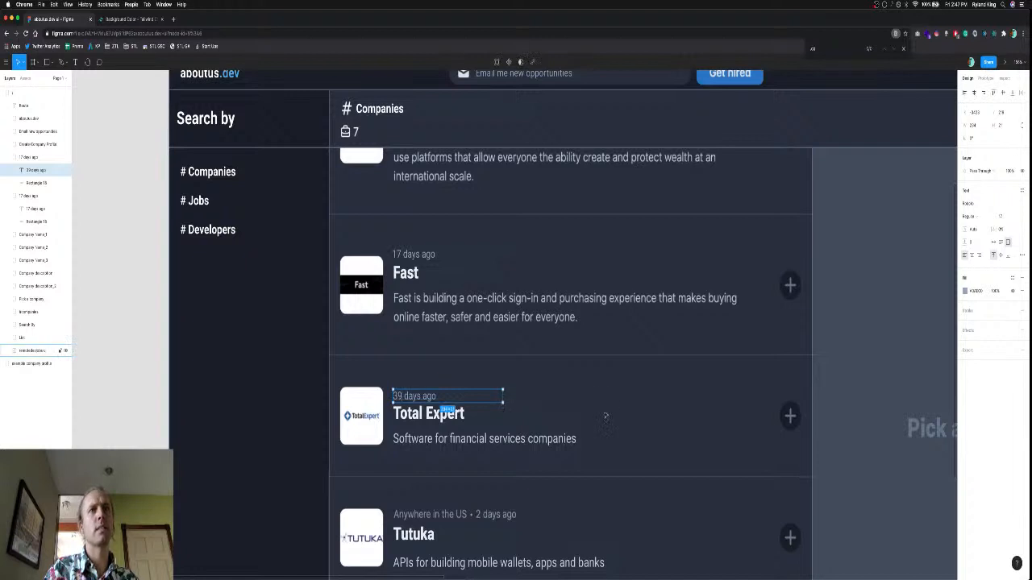
Nudge the "39 days ago" text up a few pixels above the Total Expert title.
{"action": "left_click", "coordinate": [419, 395]}
{"action": "left_click_drag", "start_coordinate": [419, 395], "coordinate": [421, 396]}
{"action": "left_click", "coordinate": [40, 170]}
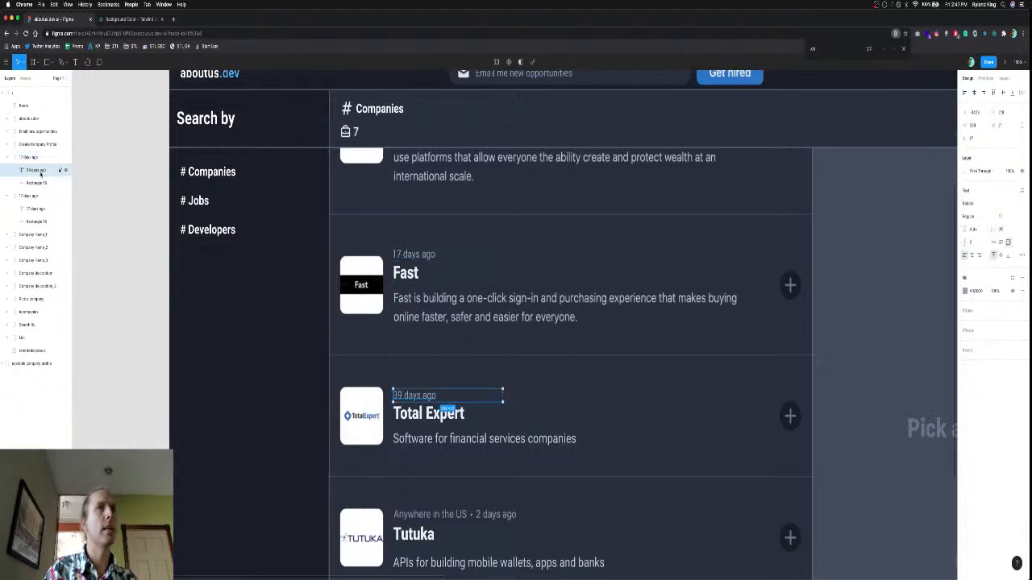
{"action": "key", "text": "Up"}
{"action": "key", "text": "Up"}
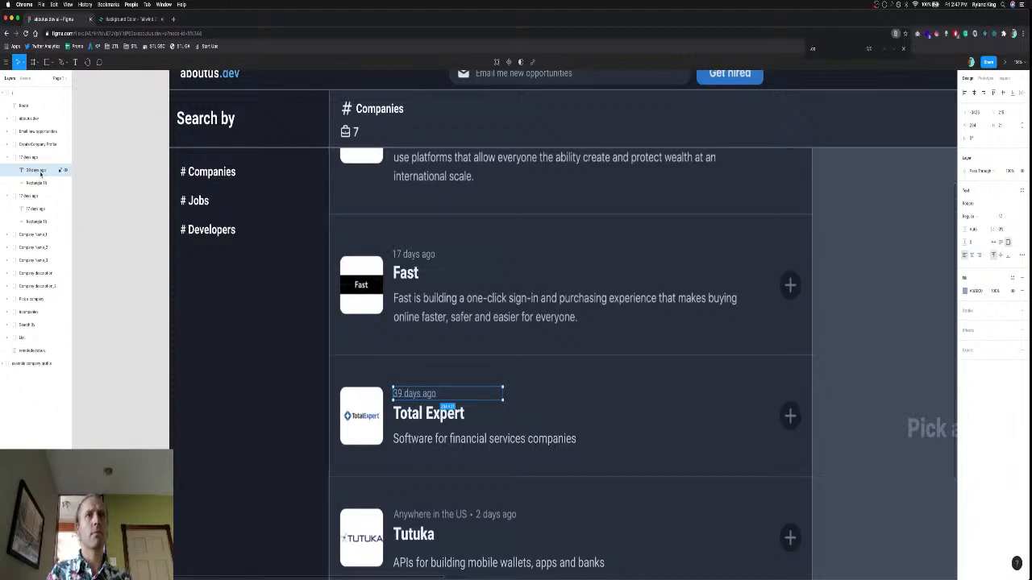
{"action": "key", "text": "Up"}
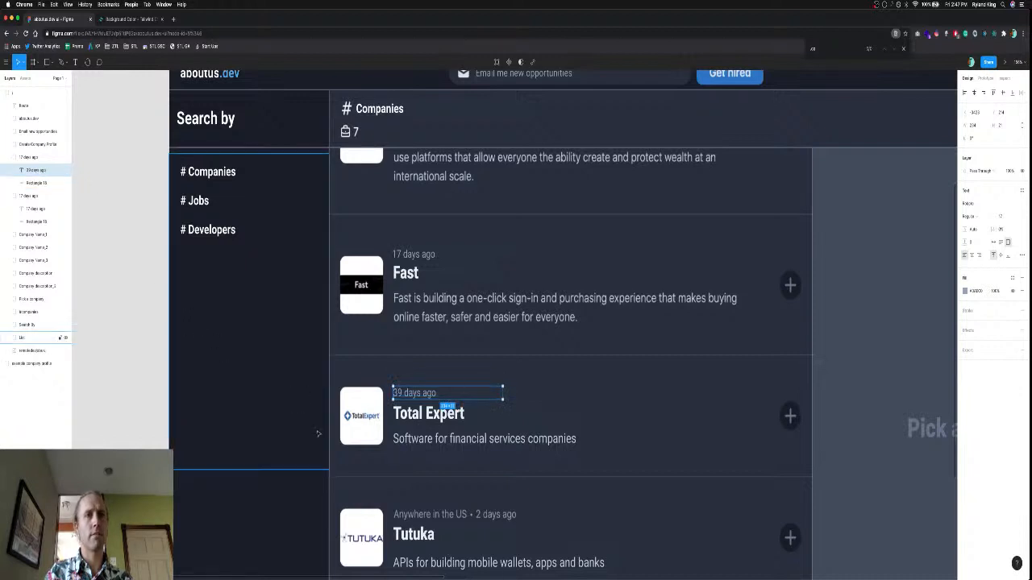
Rename the duplicated group above Total Expert as "39 days ago" and place it directly above Company Name_2 in the layer order.
{"action": "scroll", "coordinate": [318, 434], "scroll_direction": "down", "scroll_amount": 3}
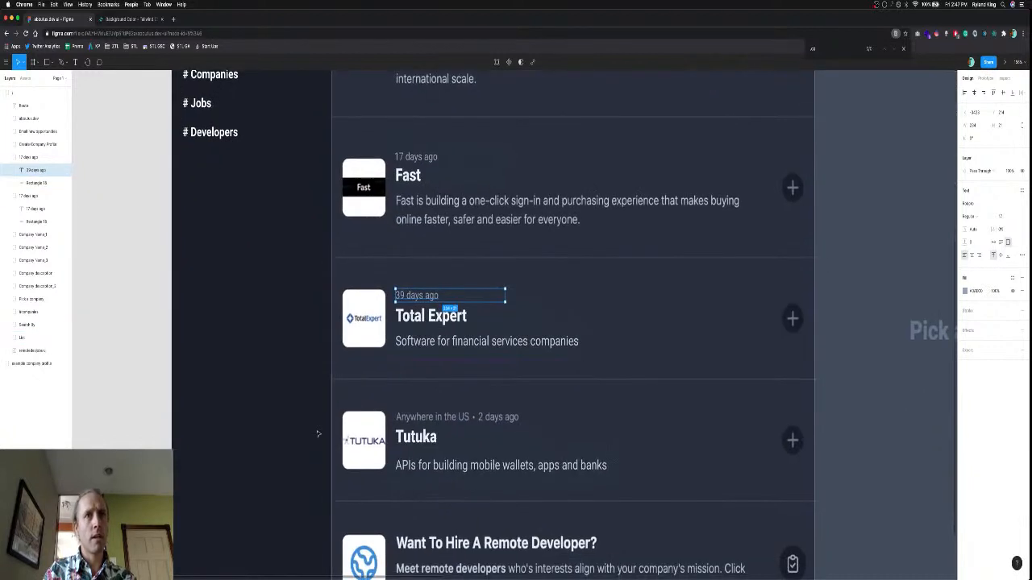
{"action": "left_click", "coordinate": [31, 157]}
{"action": "double_click", "coordinate": [32, 157]}
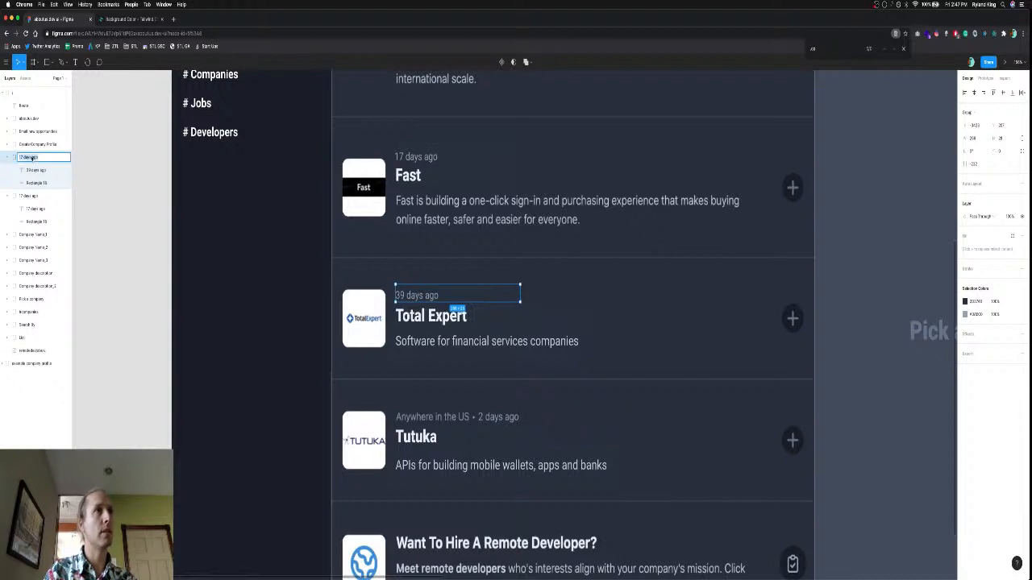
{"action": "type", "text": "39 days ago"}
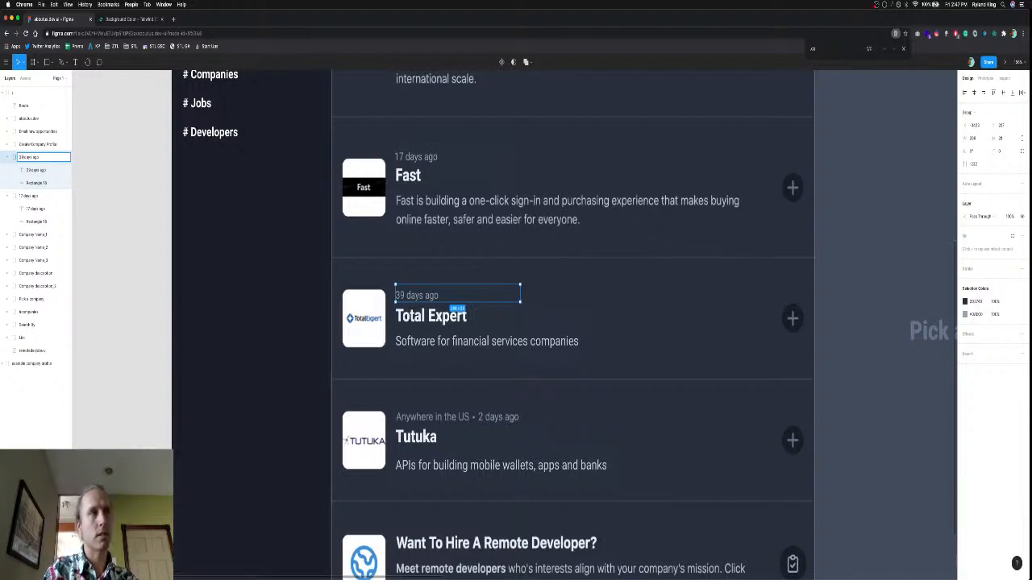
{"action": "key", "text": "Return"}
{"action": "left_click_drag", "start_coordinate": [23, 169], "coordinate": [47, 244]}
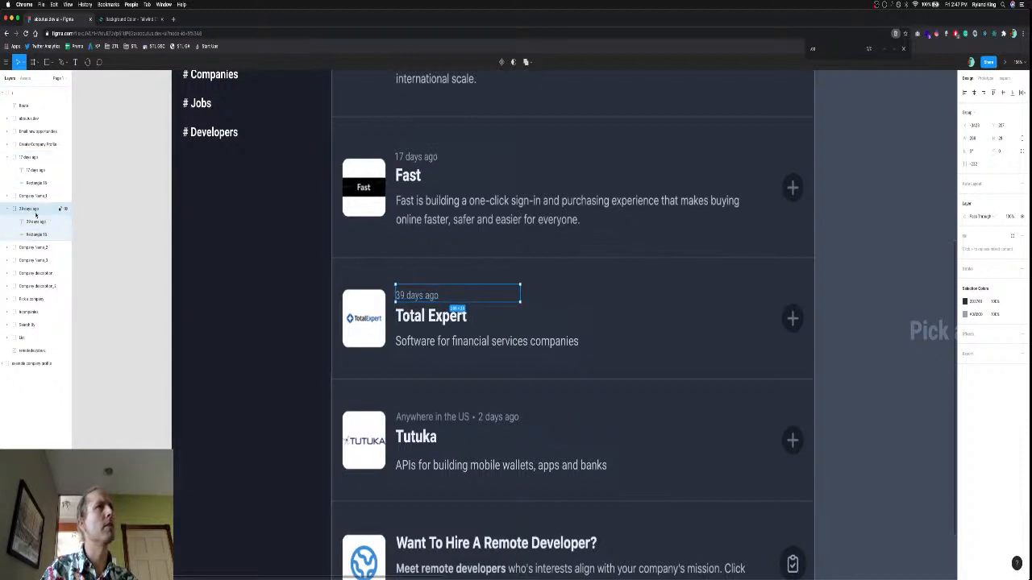
Duplicate the "39 days ago" group over Tutuka's posting line and place the copy directly above Company Name_3 in the layer order.
{"action": "key", "text": "super+v"}
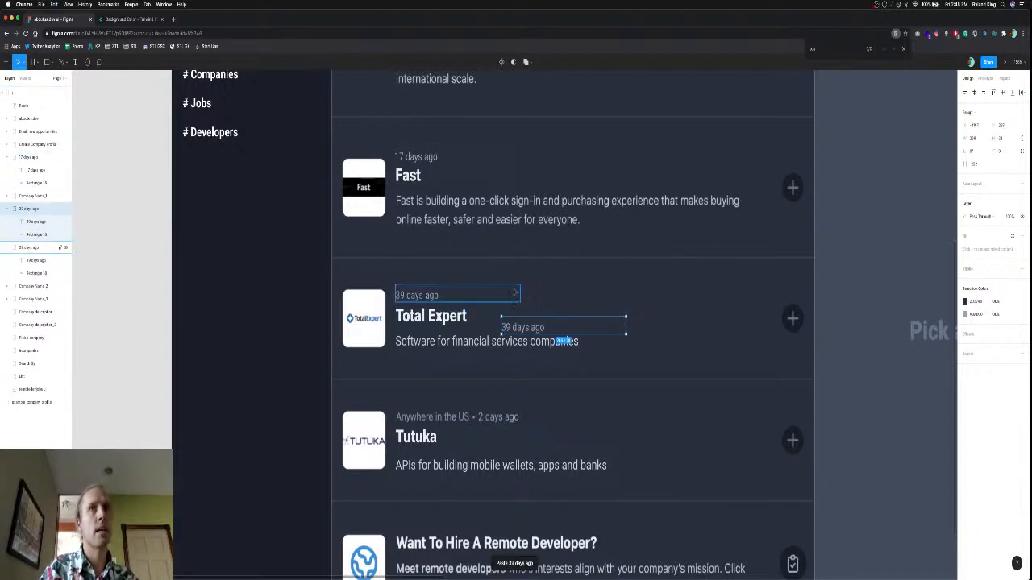
{"action": "left_click_drag", "start_coordinate": [578, 326], "coordinate": [472, 415]}
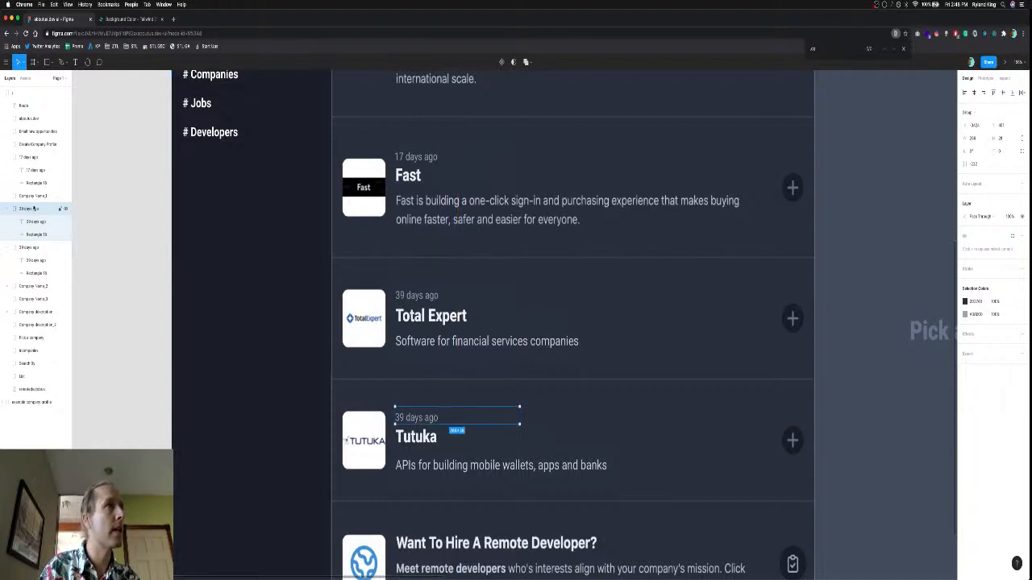
{"action": "left_click_drag", "start_coordinate": [34, 209], "coordinate": [35, 292]}
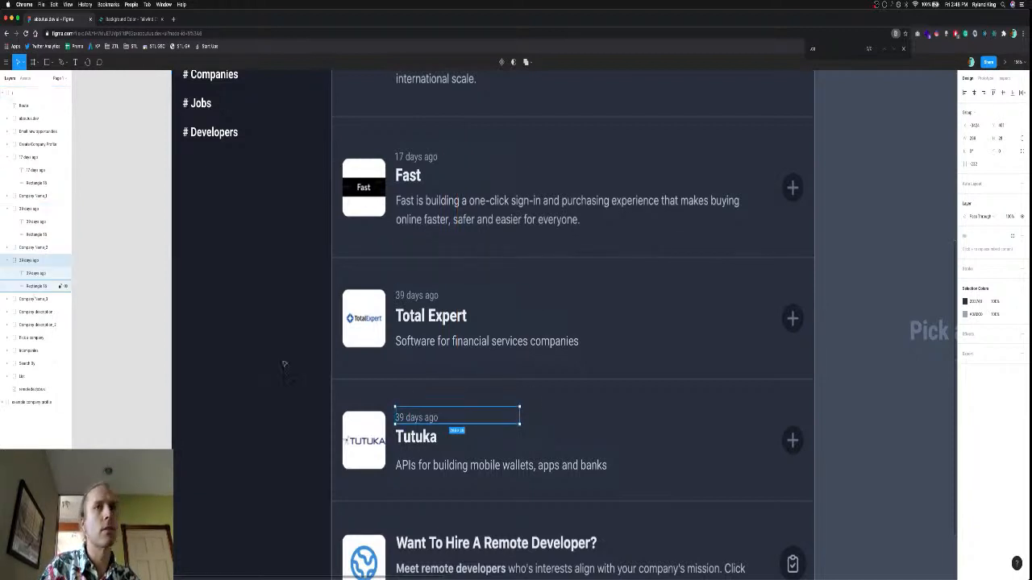
Change the date text above the Tutuka title to "23 days ago".
{"action": "double_click", "coordinate": [427, 420]}
{"action": "double_click", "coordinate": [424, 420]}
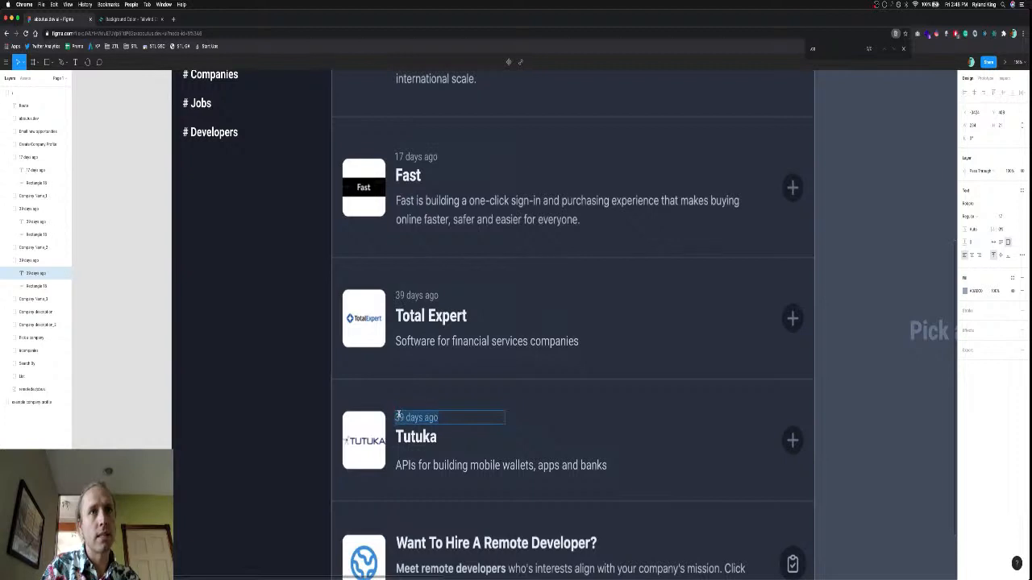
{"action": "left_click", "coordinate": [401, 418]}
{"action": "key", "text": "BackSpace"}
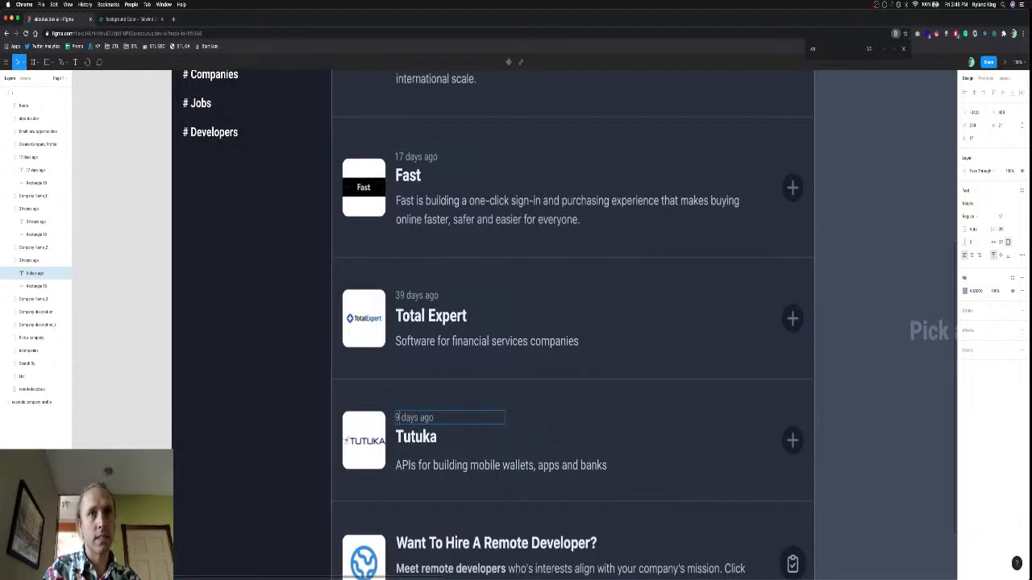
{"action": "key", "text": "Delete"}
{"action": "type", "text": "27"}
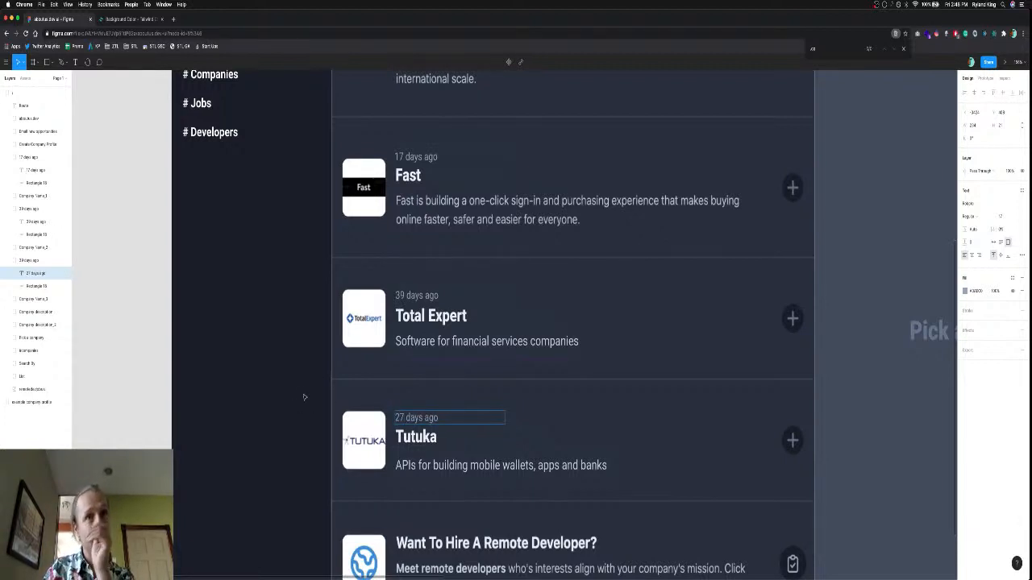
{"action": "key", "text": "BackSpace"}
{"action": "type", "text": "3"}
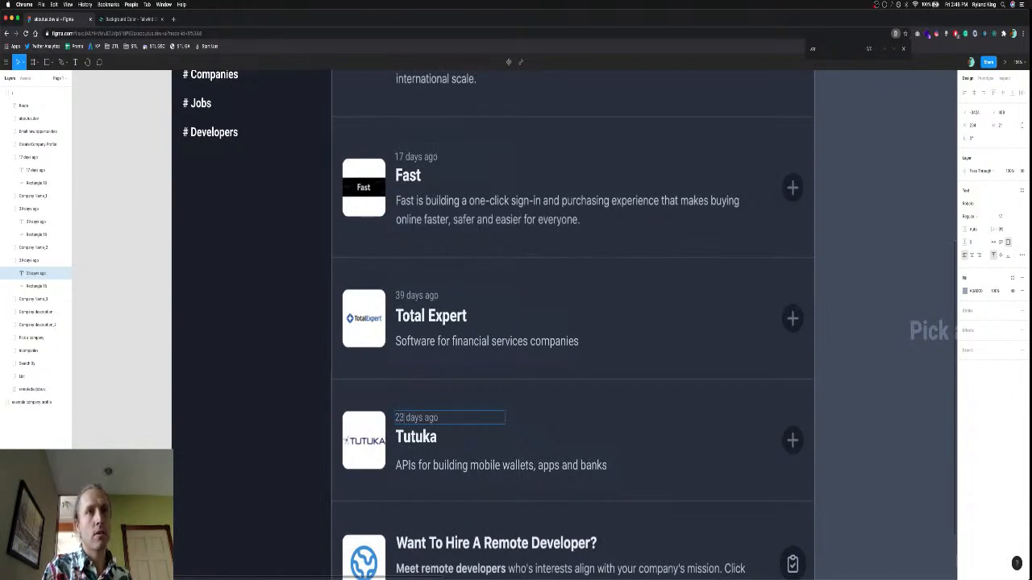
{"action": "key", "text": "Escape"}
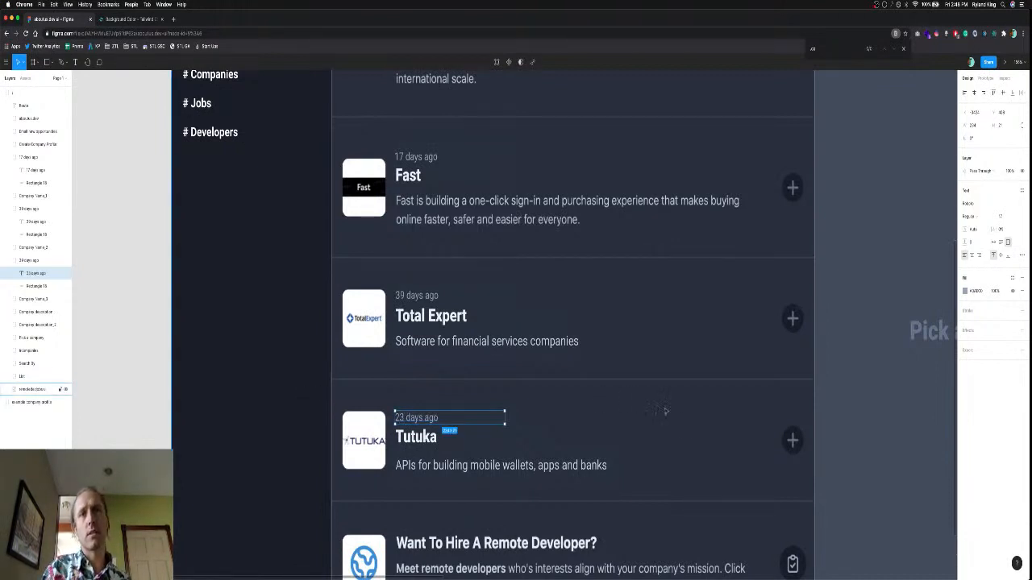
{"action": "key", "text": "Escape"}
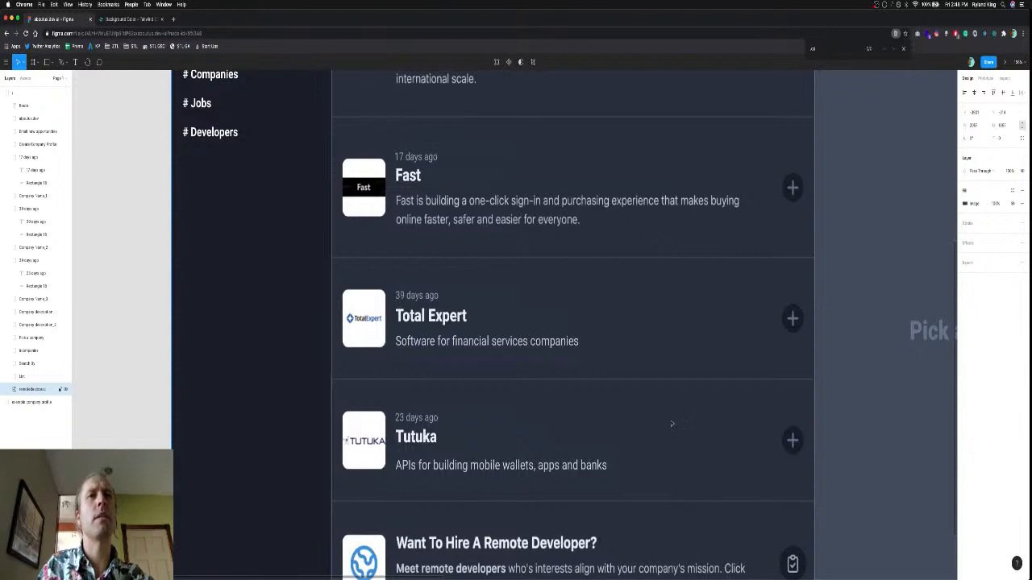
Review the whole aboutus.dev page with the date lines above the Fast, Total Expert and Tutuka titles.
{"action": "scroll", "coordinate": [670, 422], "scroll_direction": "down", "scroll_amount": 4}
{"action": "scroll", "coordinate": [669, 421], "scroll_direction": "up", "scroll_amount": 2}
{"action": "scroll", "coordinate": [670, 421], "scroll_direction": "up", "scroll_amount": 1}
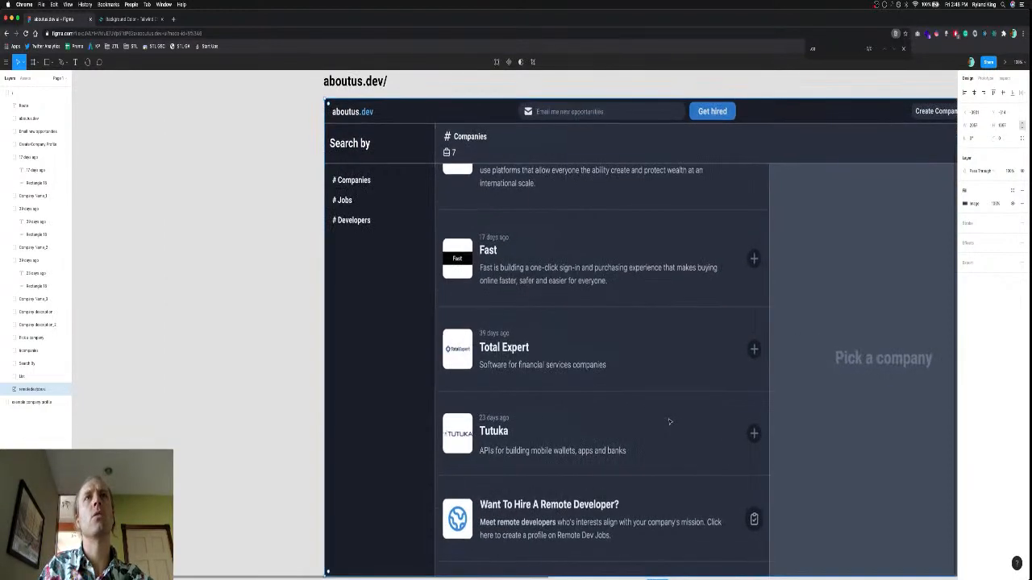
{"action": "scroll", "coordinate": [670, 422], "scroll_direction": "right", "scroll_amount": 2}
{"action": "scroll", "coordinate": [670, 422], "scroll_direction": "down", "scroll_amount": 1}
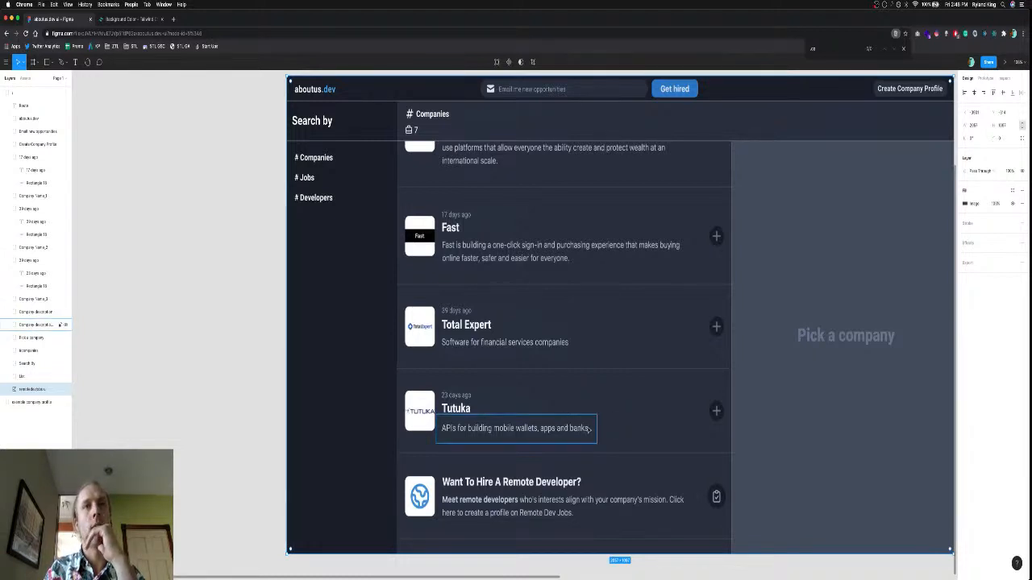
{"action": "scroll", "coordinate": [591, 430], "scroll_direction": "right", "scroll_amount": 5}
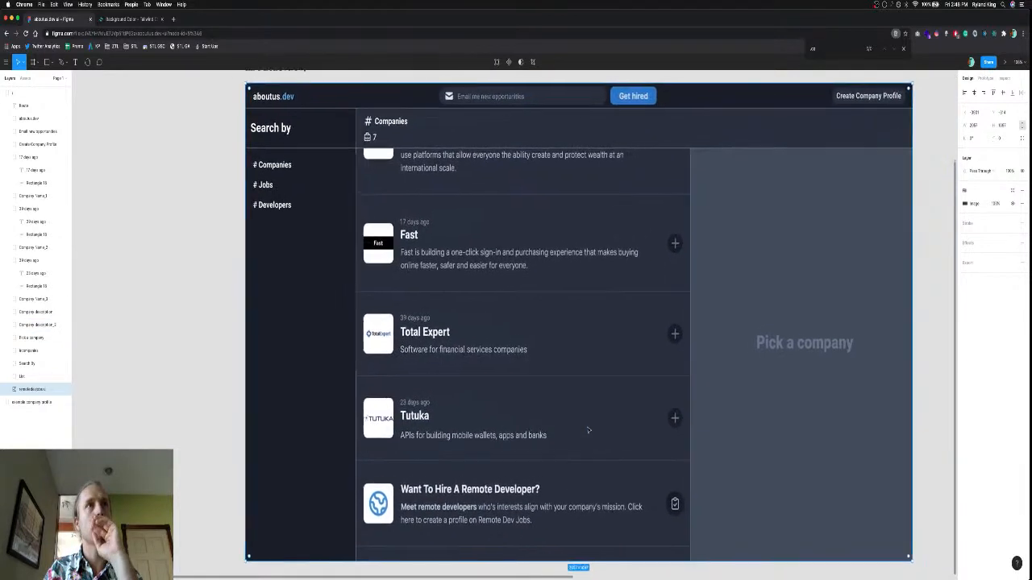
{"action": "scroll", "coordinate": [589, 430], "scroll_direction": "up", "scroll_amount": 2}
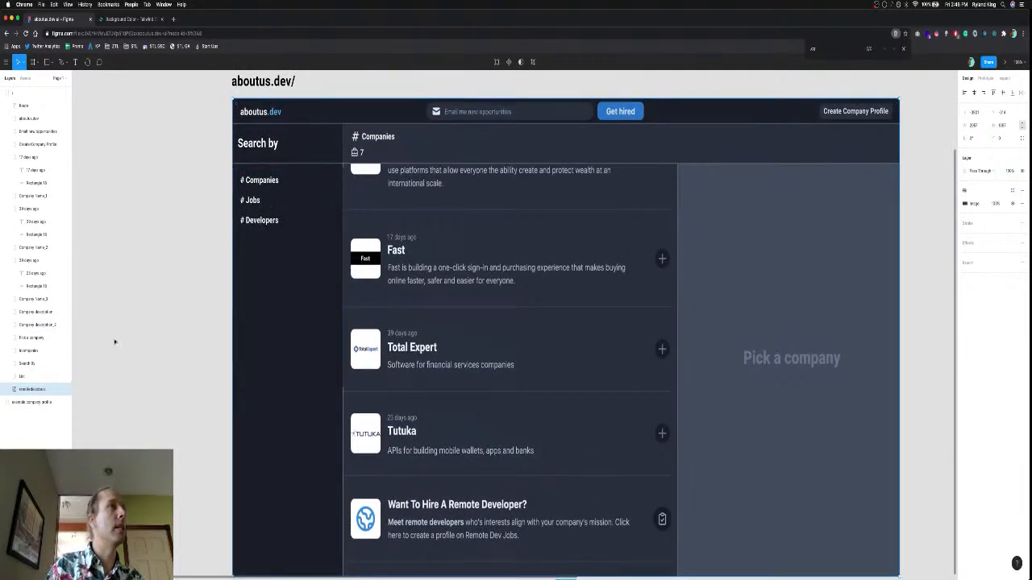
Rename the date group above Tutuka as "23 days ago" and collapse the three date groups in the layer list.
{"action": "left_click", "coordinate": [25, 262]}
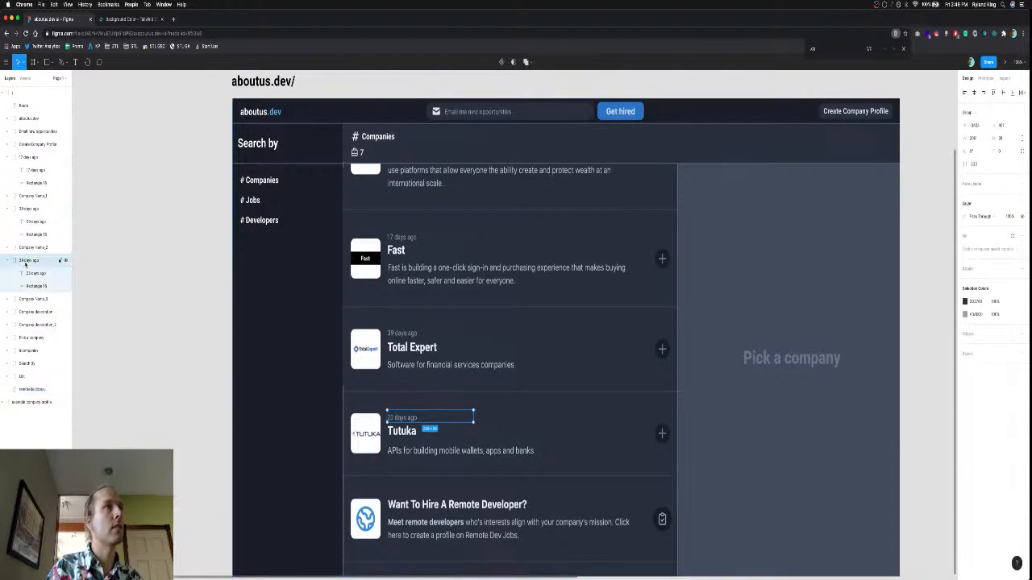
{"action": "double_click", "coordinate": [26, 261]}
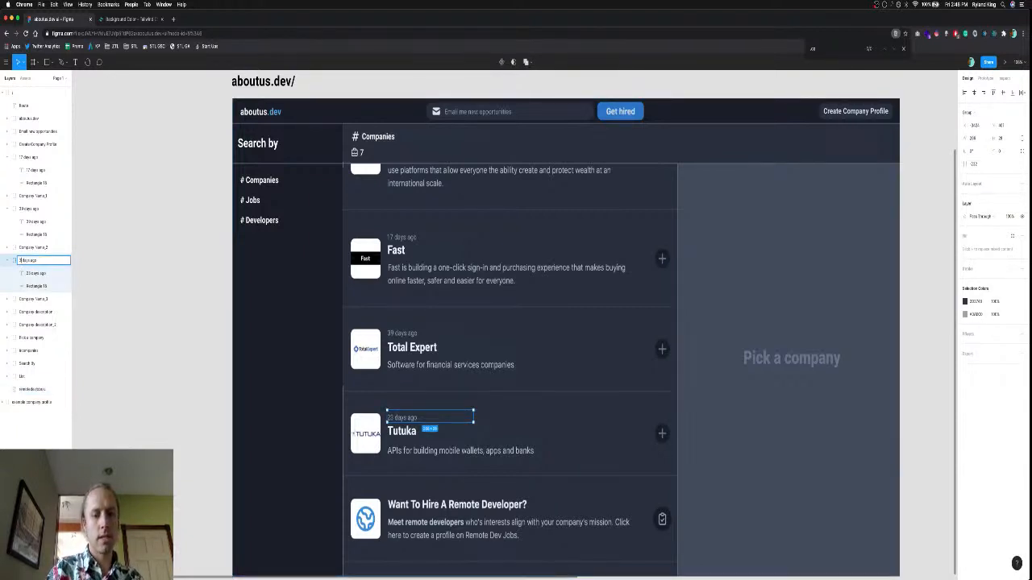
{"action": "key", "text": "Escape"}
{"action": "left_click", "coordinate": [8, 209]}
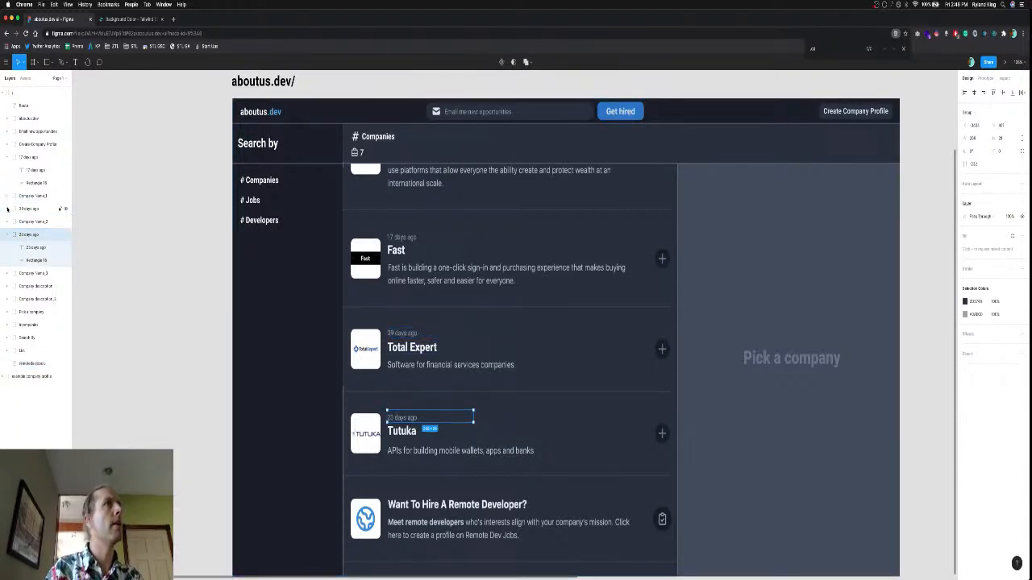
{"action": "left_click", "coordinate": [7, 144]}
{"action": "left_click", "coordinate": [7, 145]}
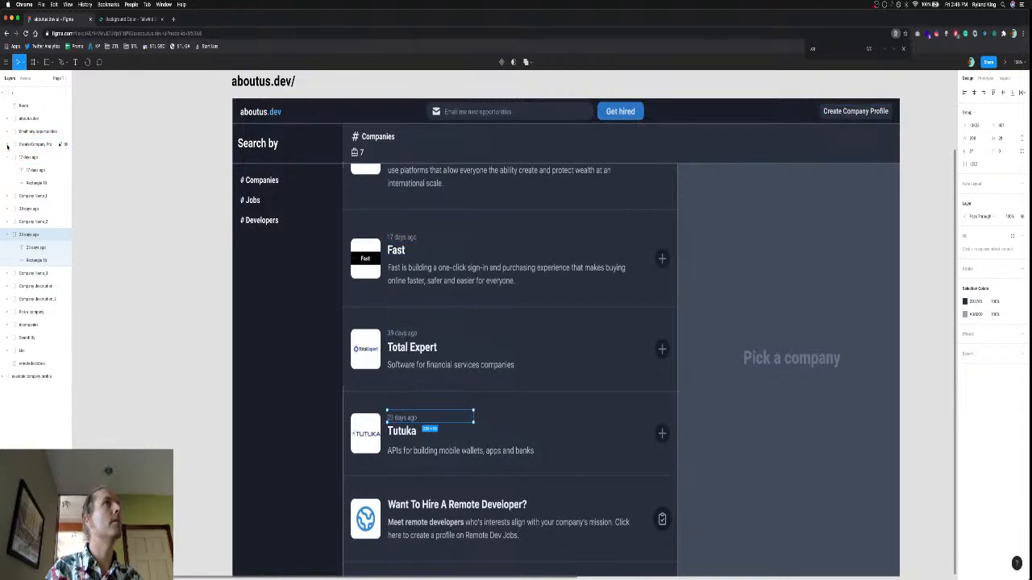
{"action": "left_click", "coordinate": [7, 157]}
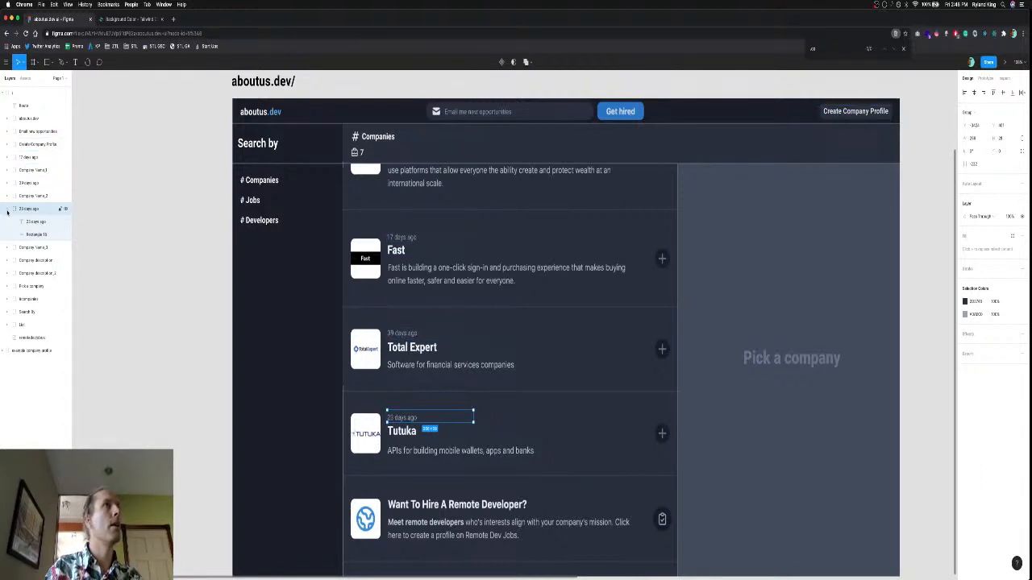
{"action": "left_click", "coordinate": [7, 209]}
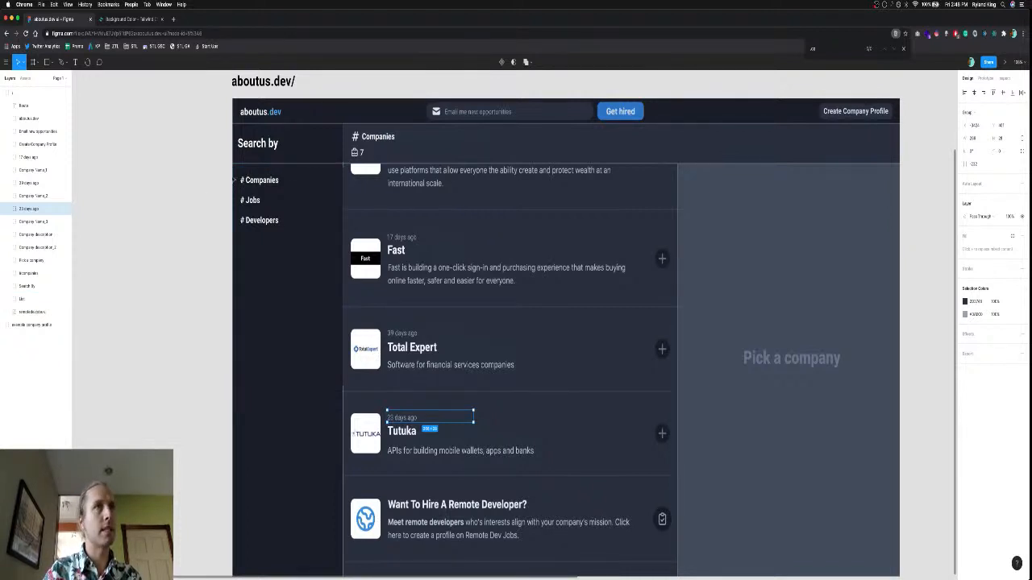
Draw a rectangle across the # Companies row under Search by and fill it with Tailwind's bg-blue-400 colour.
{"action": "key", "text": "f"}
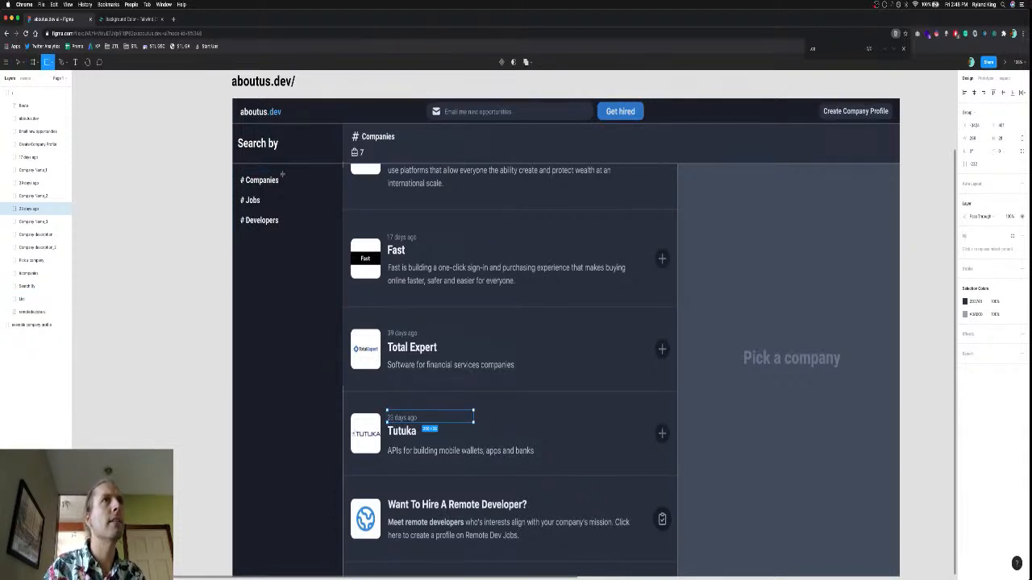
{"action": "left_click_drag", "start_coordinate": [232, 176], "coordinate": [344, 188]}
{"action": "key", "text": "ctrl+Tab"}
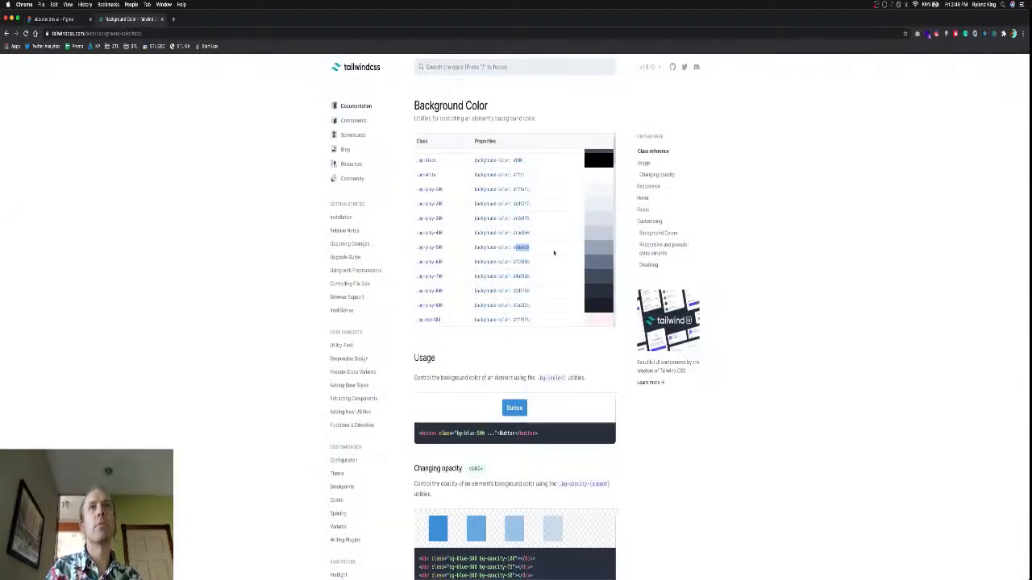
{"action": "scroll", "coordinate": [555, 255], "scroll_direction": "down", "scroll_amount": 5}
{"action": "scroll", "coordinate": [554, 255], "scroll_direction": "down", "scroll_amount": 8}
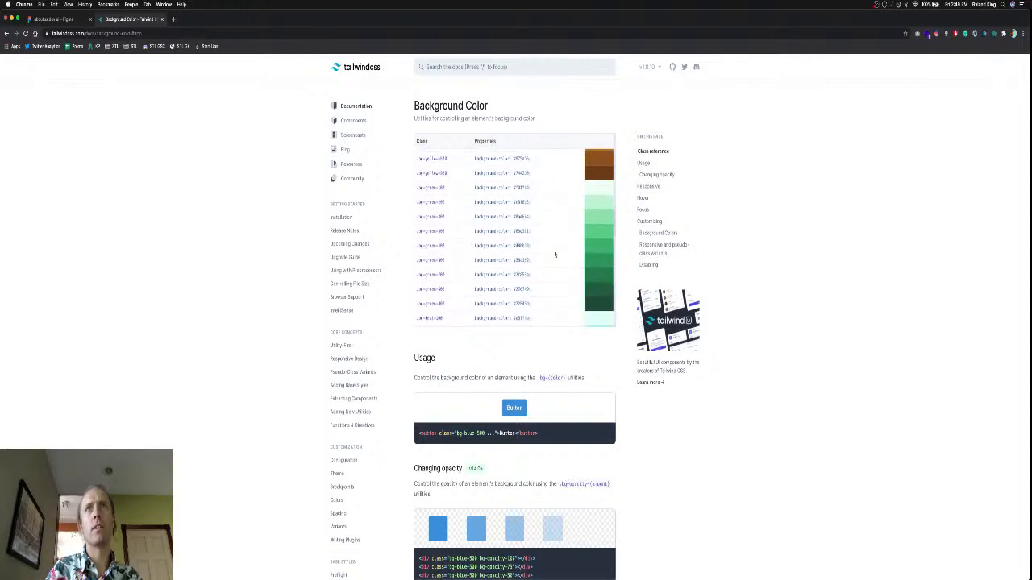
{"action": "scroll", "coordinate": [555, 254], "scroll_direction": "down", "scroll_amount": 2}
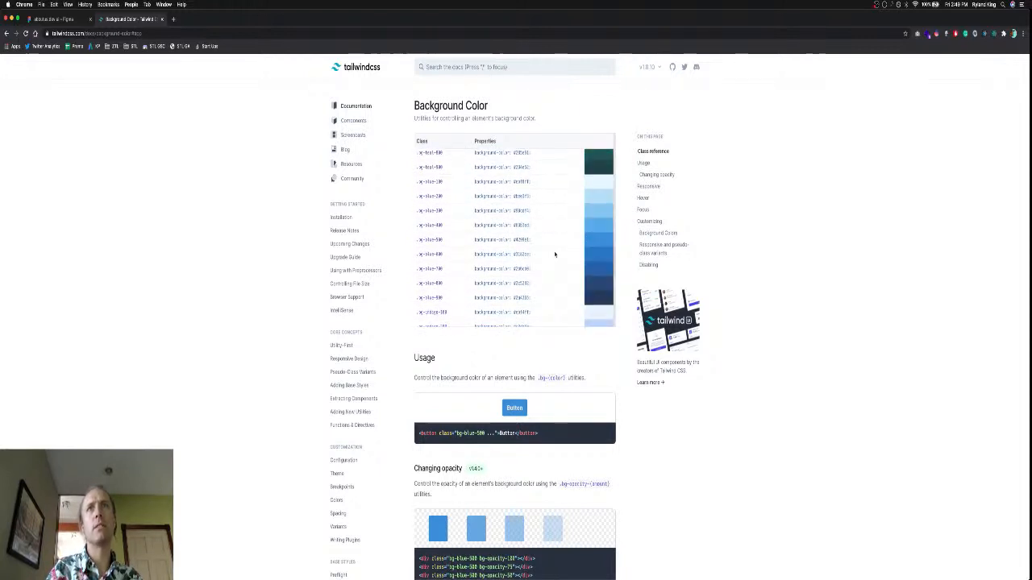
{"action": "double_click", "coordinate": [522, 225]}
{"action": "key", "text": "ctrl+c"}
{"action": "key", "text": "ctrl+Tab"}
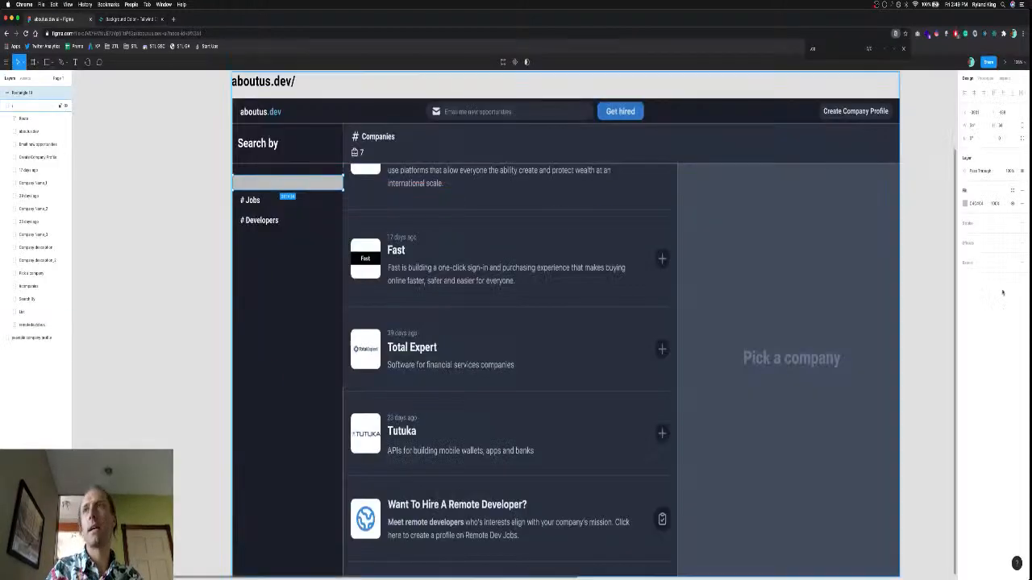
{"action": "left_click", "coordinate": [975, 204]}
{"action": "key", "text": "ctrl+v"}
{"action": "key", "text": "Return"}
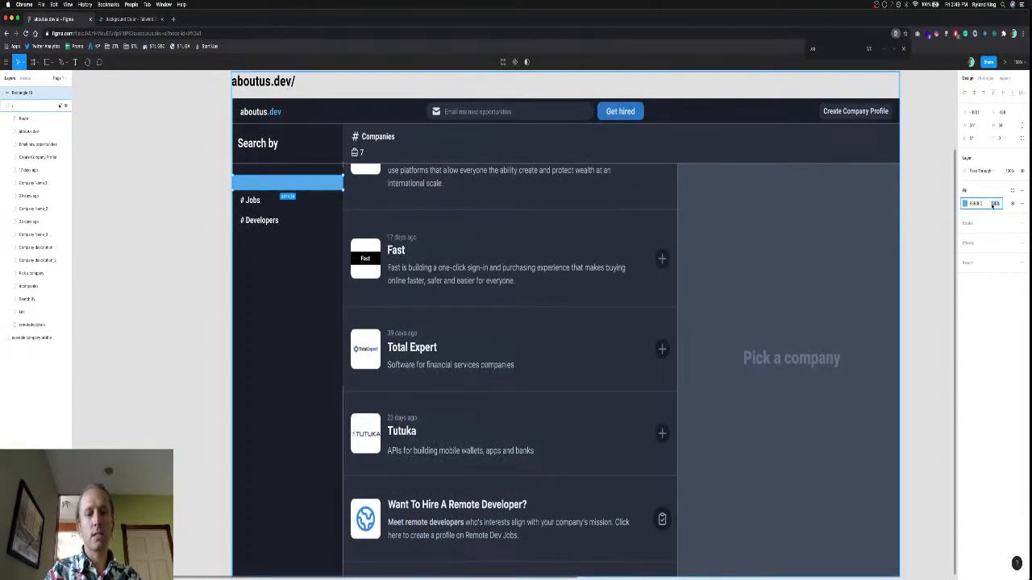
Set the fill opacity of the # Companies highlight to 40% and shift it up to line up with the row's text.
{"action": "type", "text": "20"}
{"action": "key", "text": "Return"}
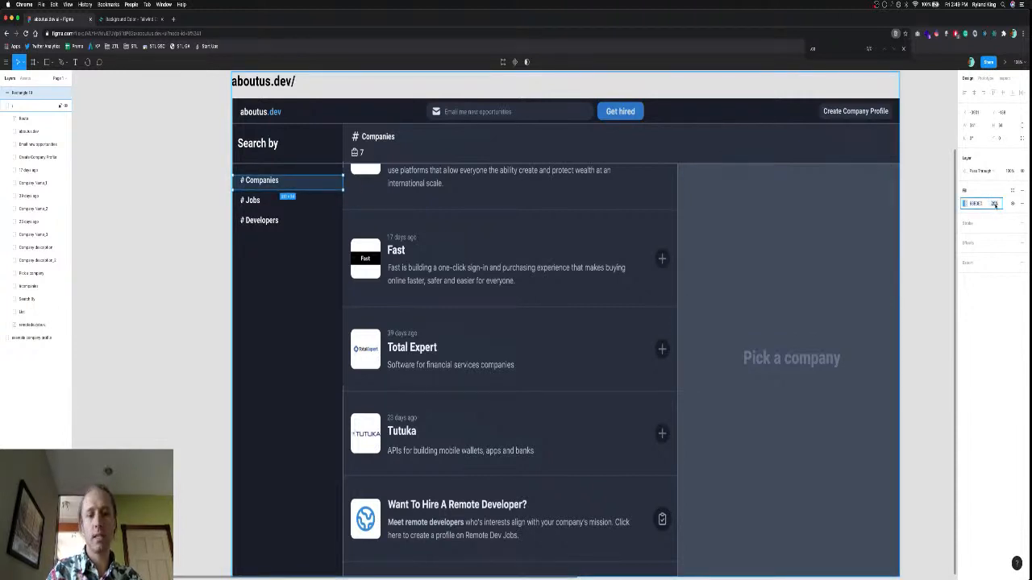
{"action": "left_click", "coordinate": [994, 205]}
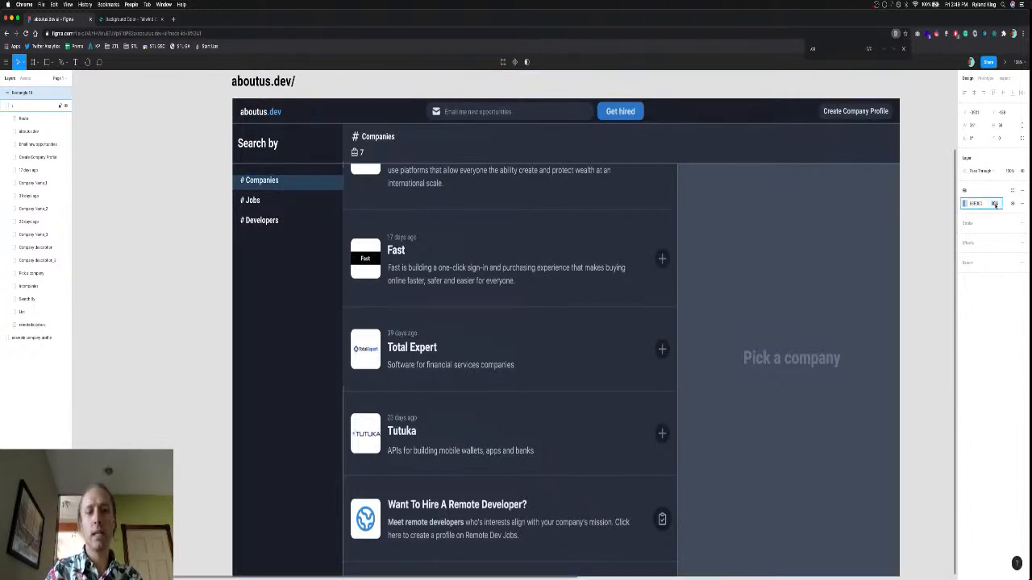
{"action": "key", "text": "Escape"}
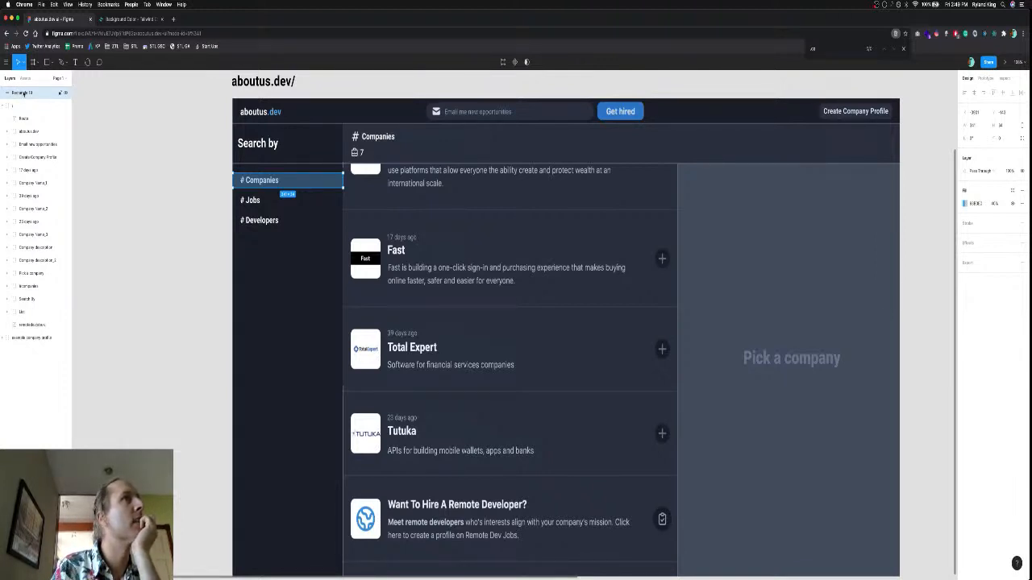
Move the highlight rectangle into the List group, directly below the # Companies text layer.
{"action": "left_click_drag", "start_coordinate": [24, 94], "coordinate": [33, 307]}
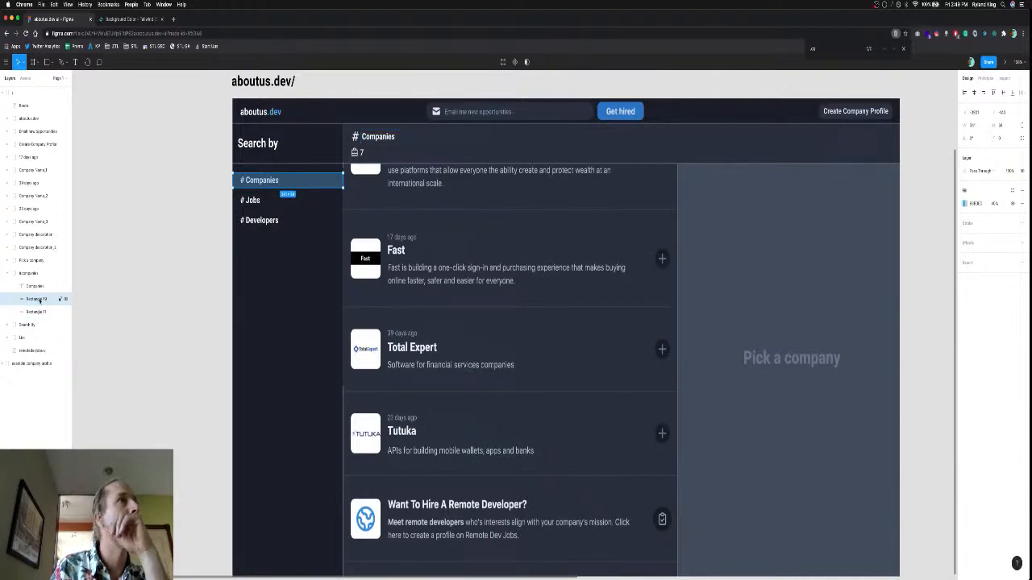
{"action": "left_click_drag", "start_coordinate": [39, 301], "coordinate": [34, 335]}
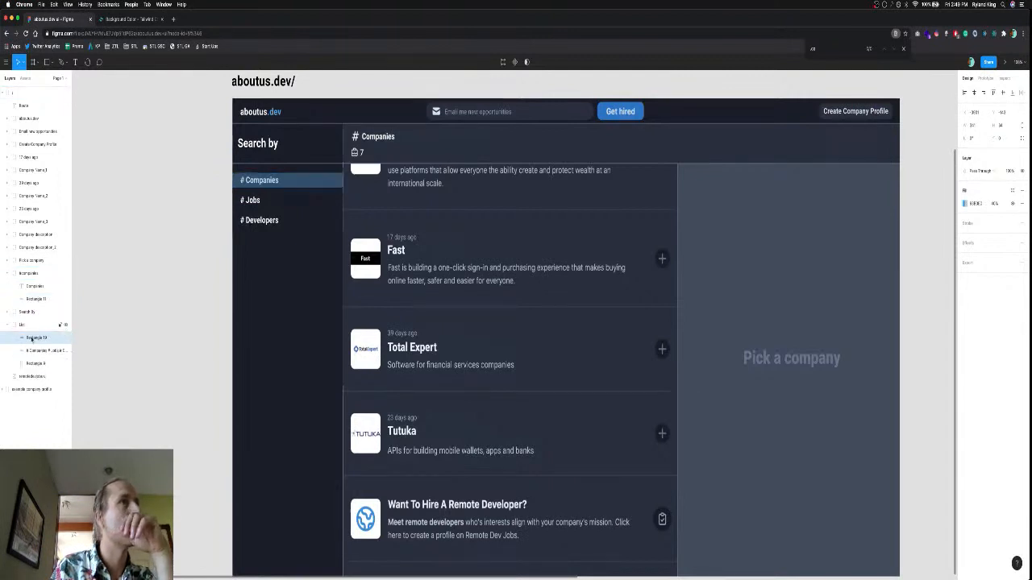
{"action": "left_click", "coordinate": [9, 273]}
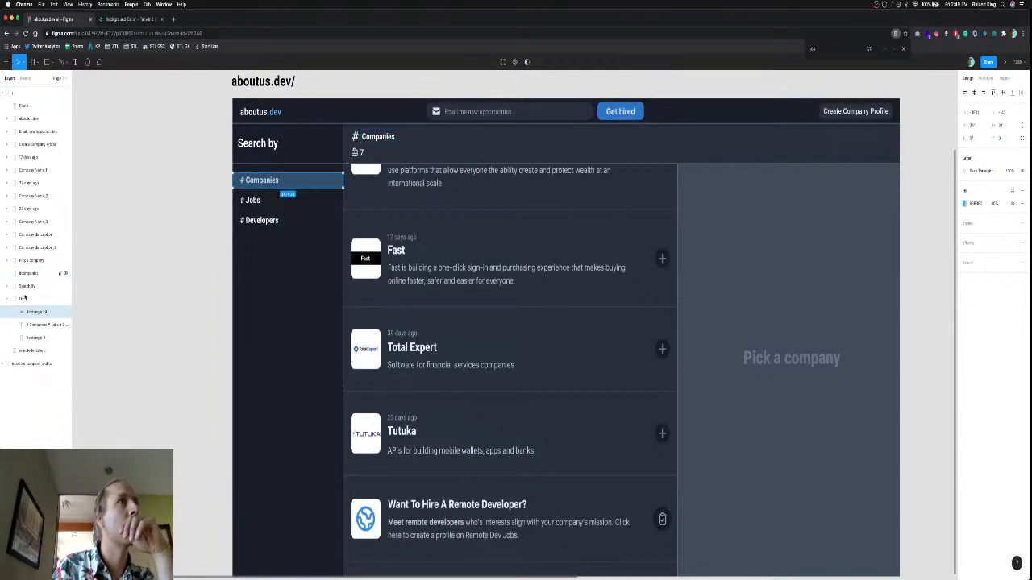
{"action": "left_click_drag", "start_coordinate": [40, 317], "coordinate": [38, 335]}
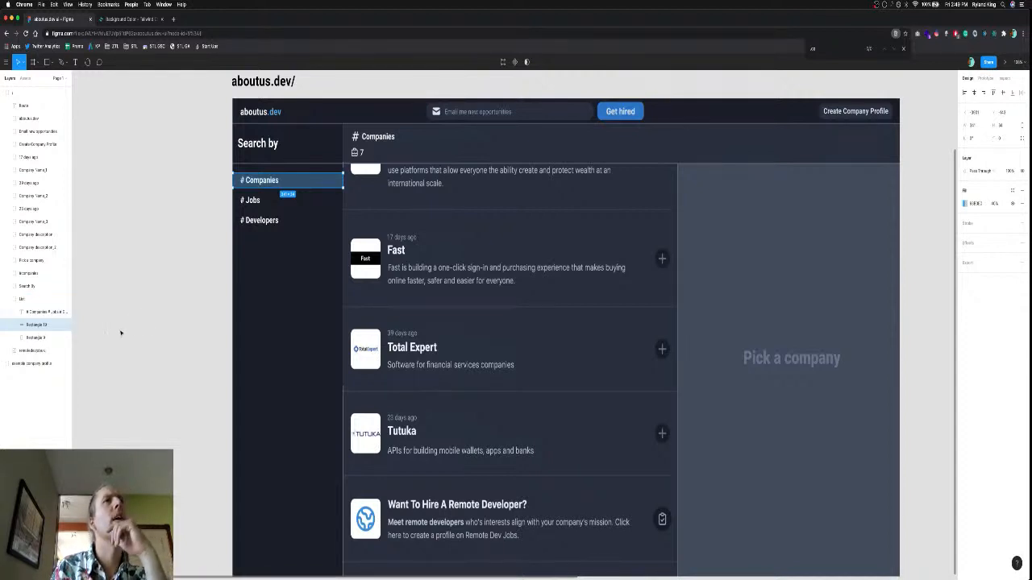
{"action": "left_click", "coordinate": [181, 296]}
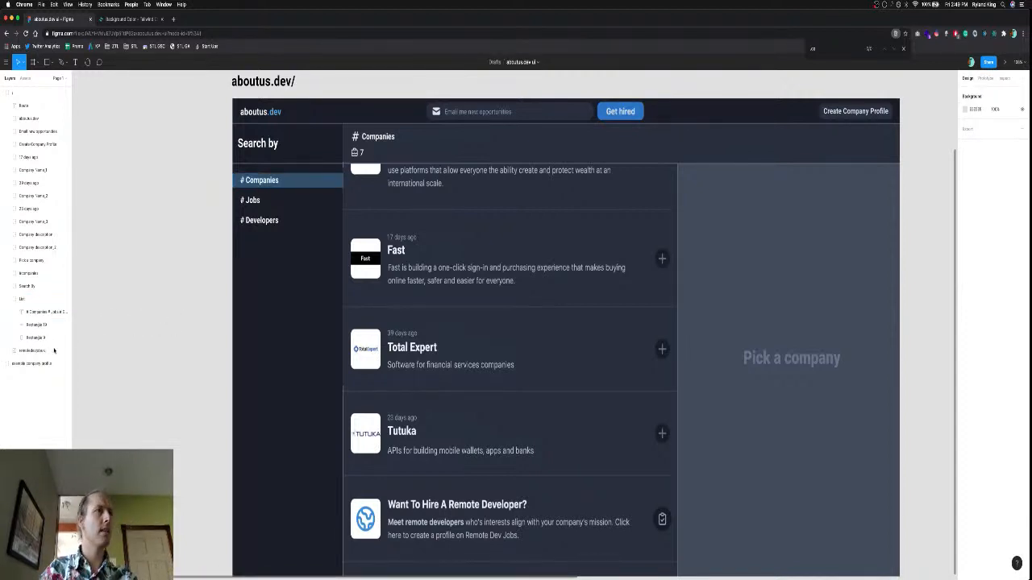
Move the Search By and List groups directly below Create Company Profile in the layer order and place the #companies group between them.
{"action": "left_click", "coordinate": [27, 300]}
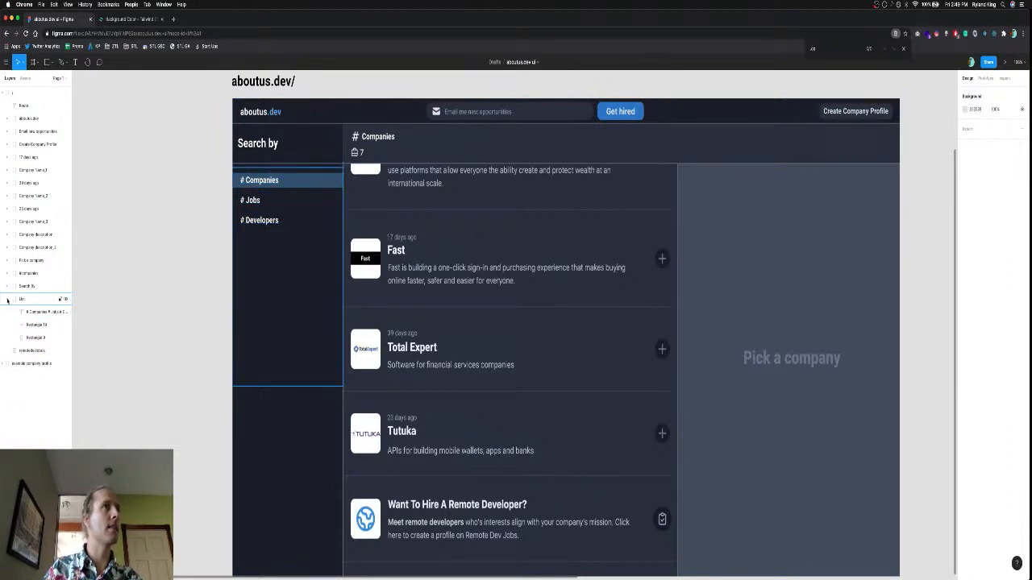
{"action": "left_click", "coordinate": [14, 300]}
{"action": "left_click", "coordinate": [27, 286]}
{"action": "left_click", "coordinate": [28, 286]}
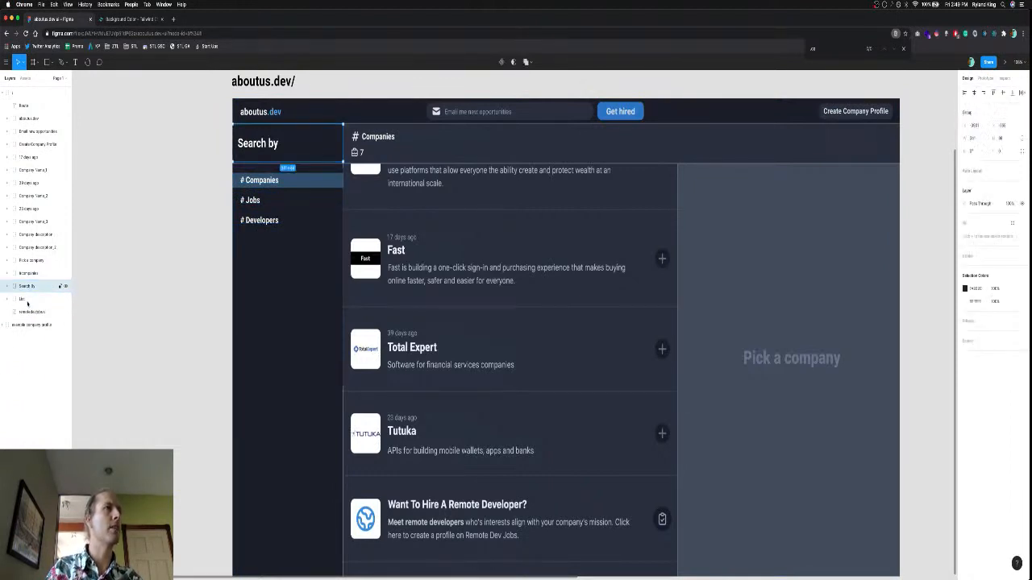
{"action": "left_click", "coordinate": [27, 301], "text": "shift"}
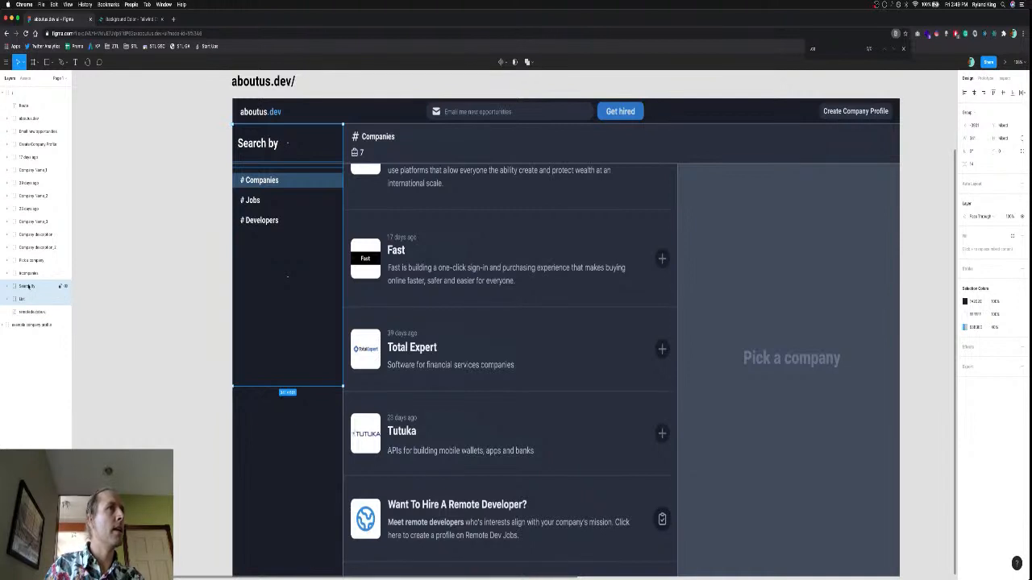
{"action": "left_click_drag", "start_coordinate": [28, 287], "coordinate": [31, 153]}
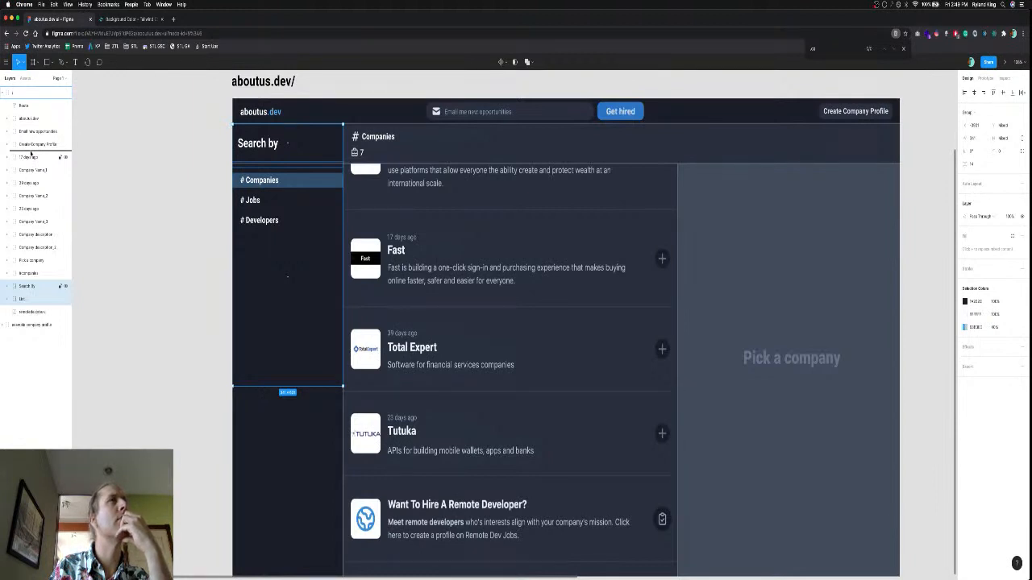
{"action": "left_click_drag", "start_coordinate": [31, 153], "coordinate": [31, 154]}
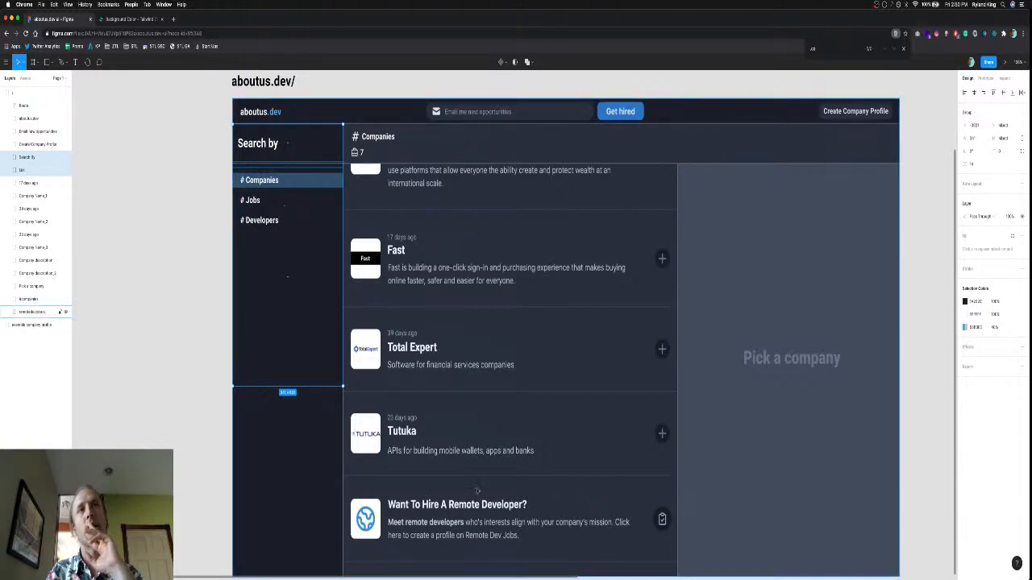
{"action": "left_click", "coordinate": [173, 216]}
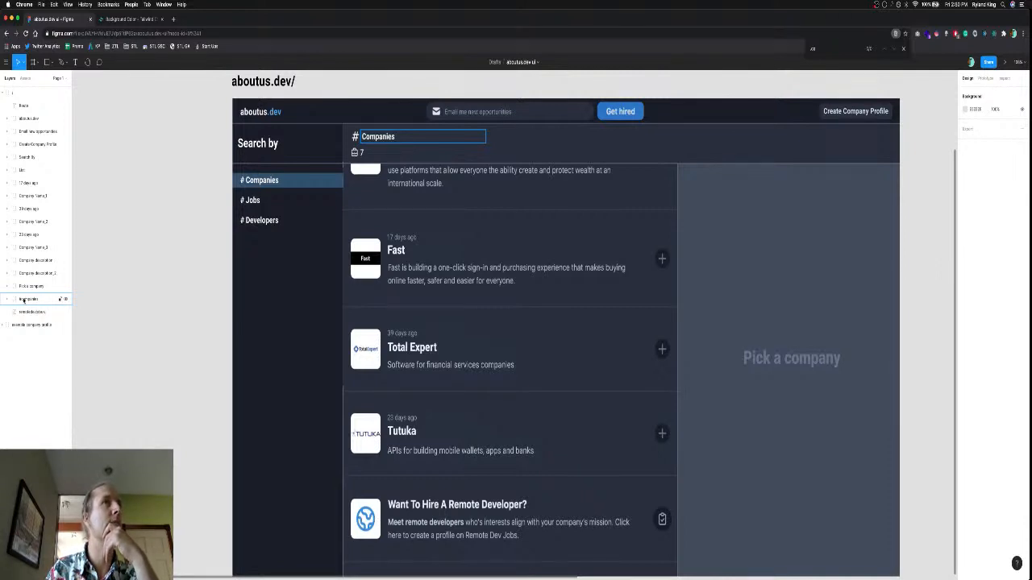
{"action": "left_click_drag", "start_coordinate": [32, 206], "coordinate": [28, 169]}
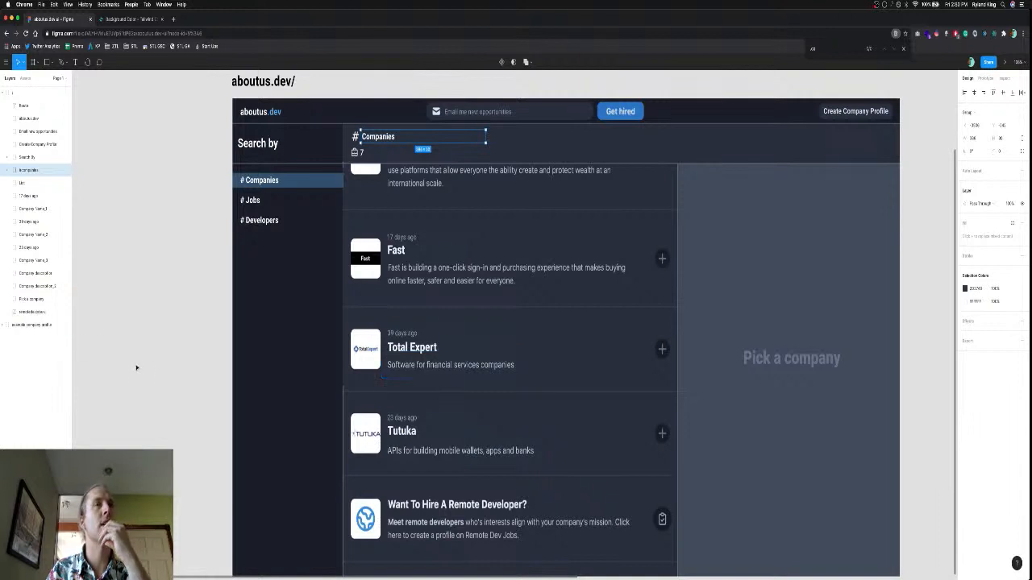
{"action": "left_click", "coordinate": [153, 364]}
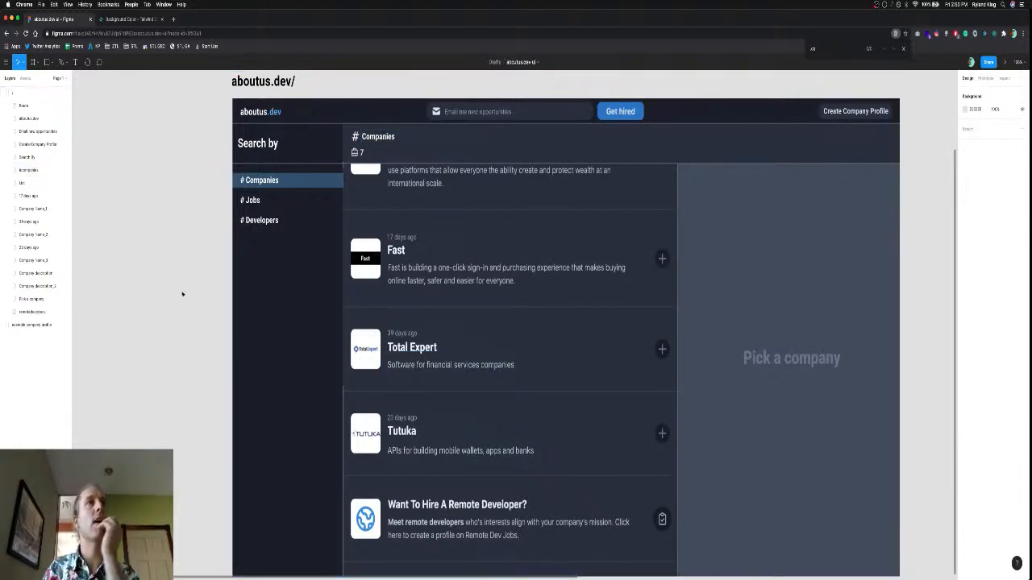
Draw a rectangle, size it to cover the "Want To Hire A Remote Developer?" text block, and move it aside over the Pick a company panel.
{"action": "scroll", "coordinate": [209, 319], "scroll_direction": "right", "scroll_amount": 2}
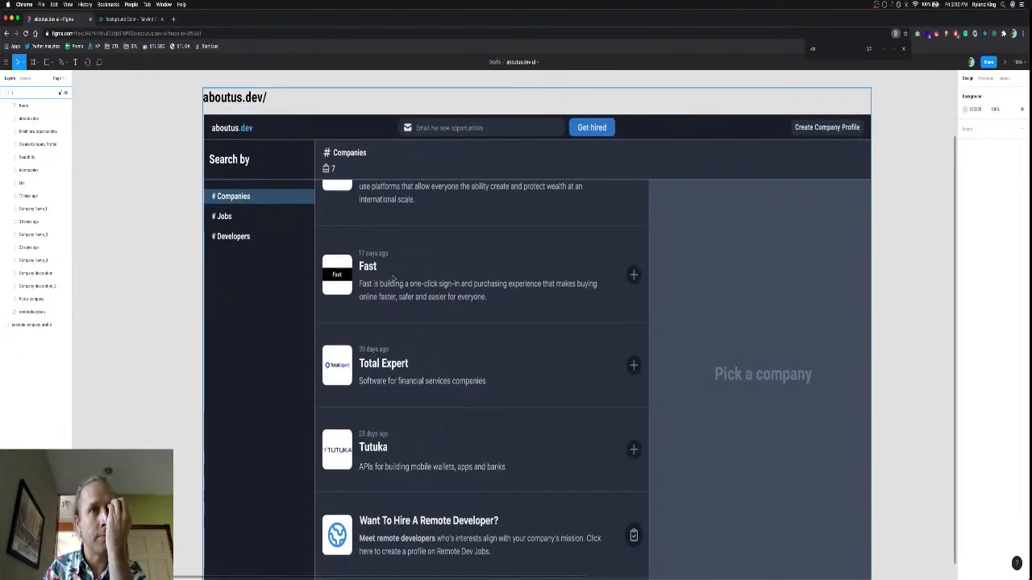
{"action": "scroll", "coordinate": [392, 278], "scroll_direction": "down", "scroll_amount": 1}
{"action": "scroll", "coordinate": [393, 278], "scroll_direction": "down", "scroll_amount": 2}
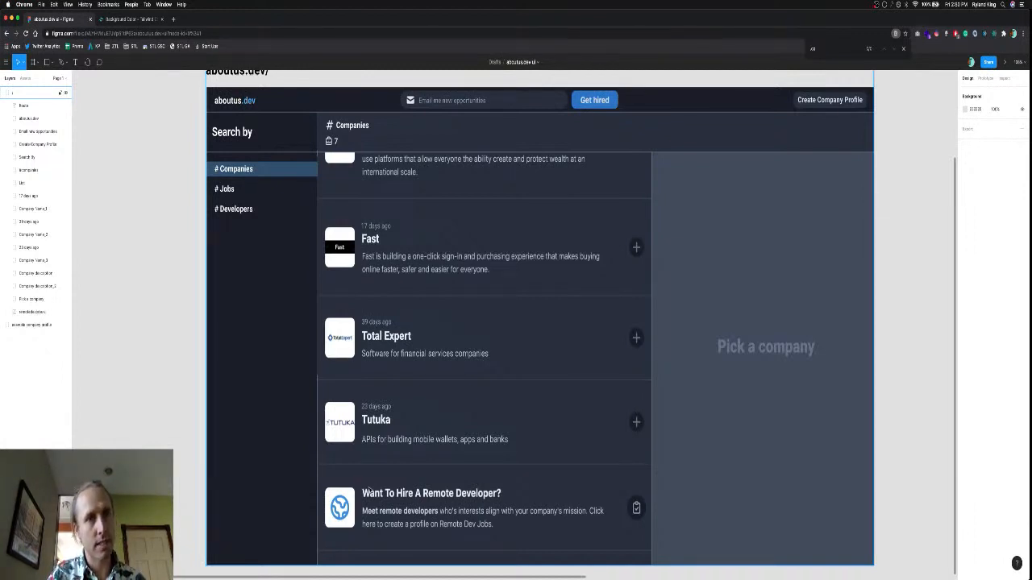
{"action": "scroll", "coordinate": [393, 481], "scroll_direction": "down", "scroll_amount": 3}
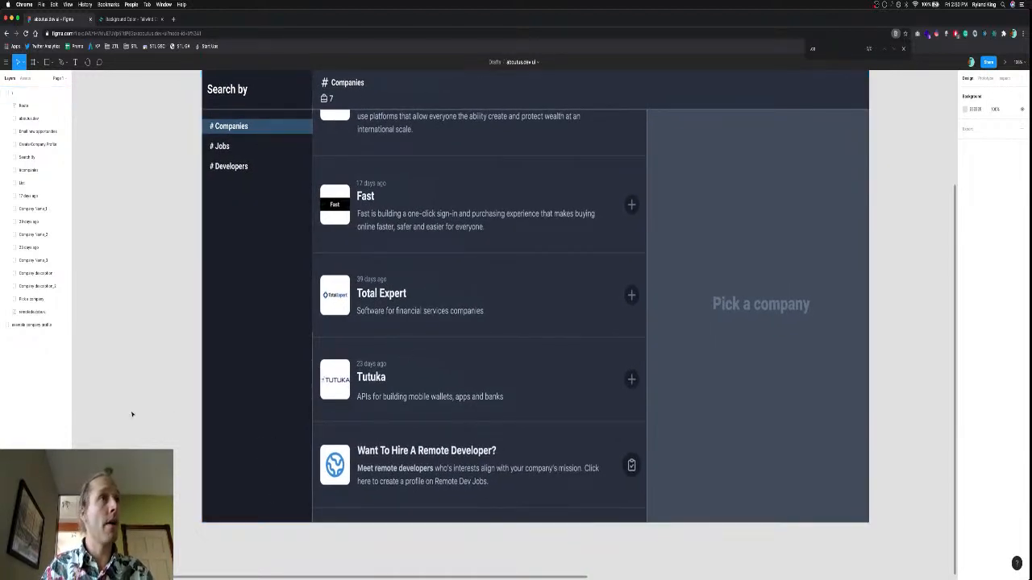
{"action": "key", "text": "r"}
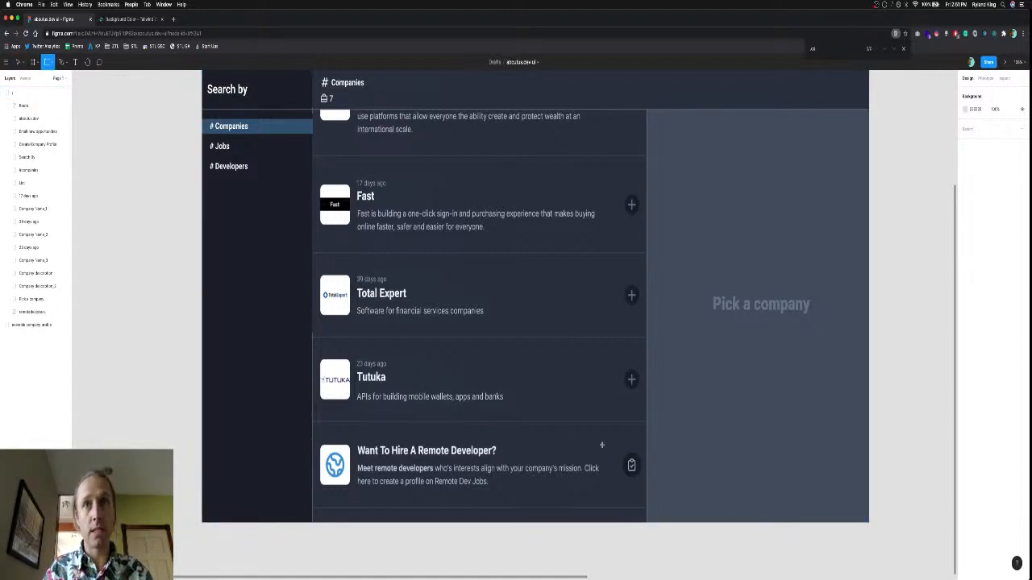
{"action": "left_click_drag", "start_coordinate": [611, 446], "coordinate": [837, 498]}
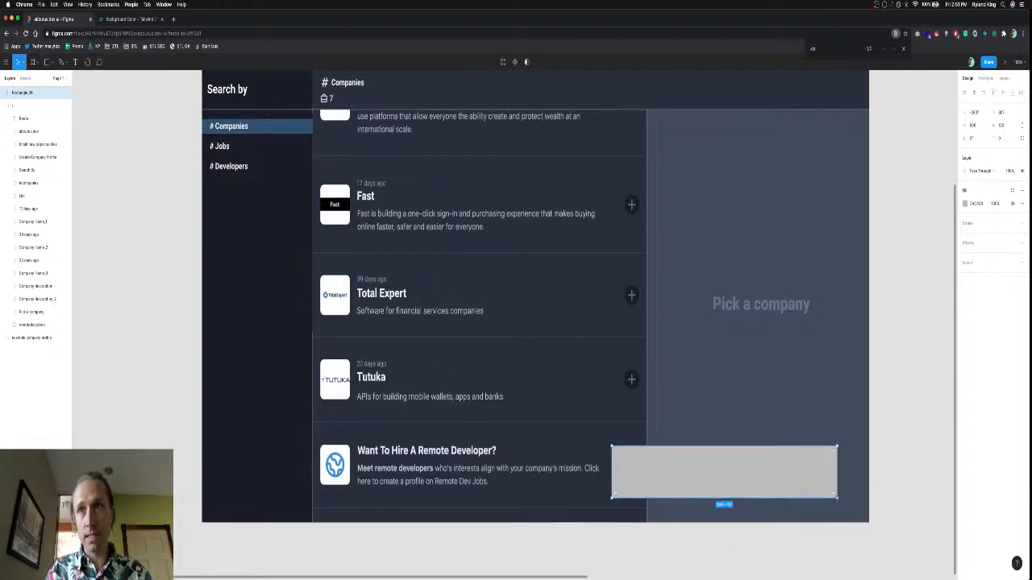
{"action": "mouse_move", "coordinate": [768, 463]}
{"action": "left_mouse_down"}
{"action": "mouse_move", "coordinate": [492, 463]}
{"action": "mouse_move", "coordinate": [510, 459]}
{"action": "left_mouse_up"}
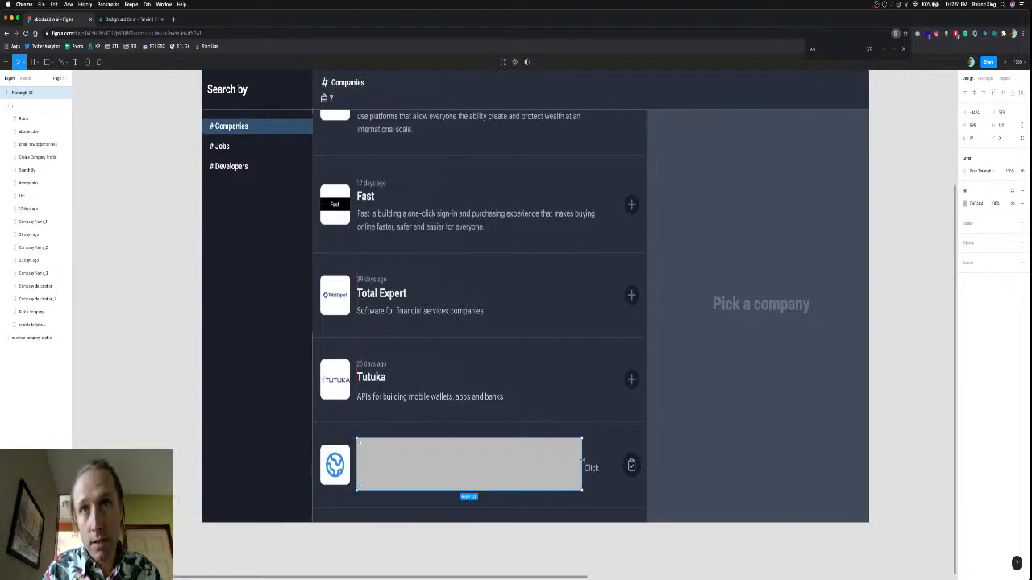
{"action": "left_click_drag", "start_coordinate": [582, 459], "coordinate": [609, 462]}
{"action": "left_click_drag", "start_coordinate": [511, 454], "coordinate": [827, 426]}
{"action": "scroll", "coordinate": [825, 427], "scroll_direction": "right", "scroll_amount": 5}
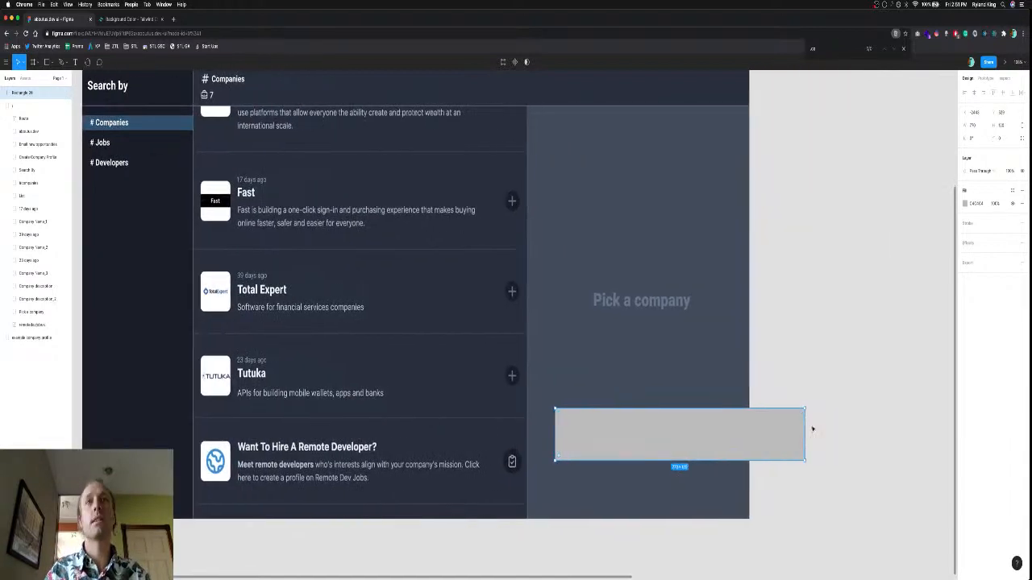
Fill the new rectangle with Tailwind's bg-gray-800 colour, 2D3748, and move it beside the "Want To Hire A Remote Developer?" row.
{"action": "key", "text": "ctrl+Tab"}
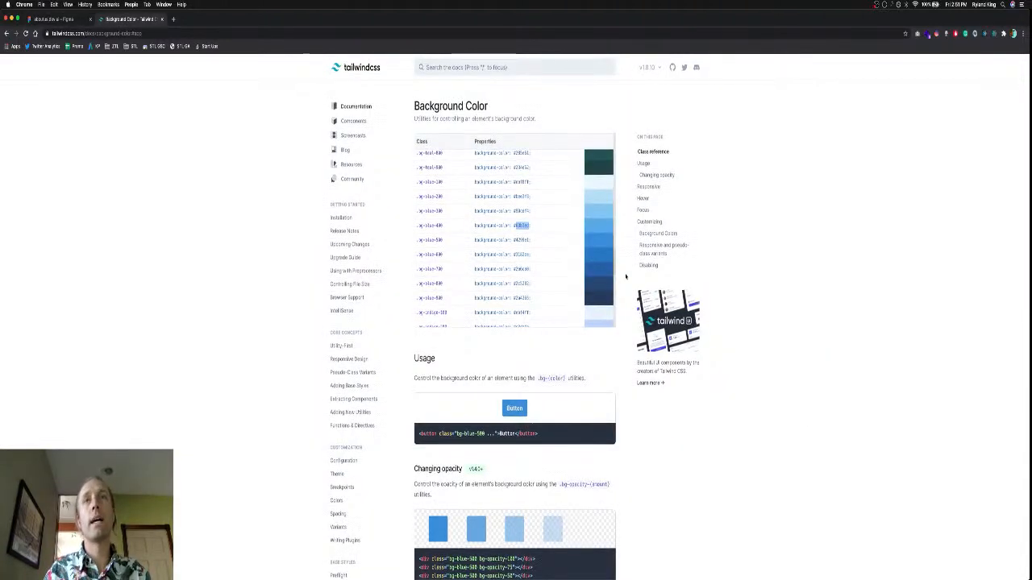
{"action": "scroll", "coordinate": [580, 253], "scroll_direction": "up", "scroll_amount": 5}
{"action": "scroll", "coordinate": [579, 254], "scroll_direction": "up", "scroll_amount": 10}
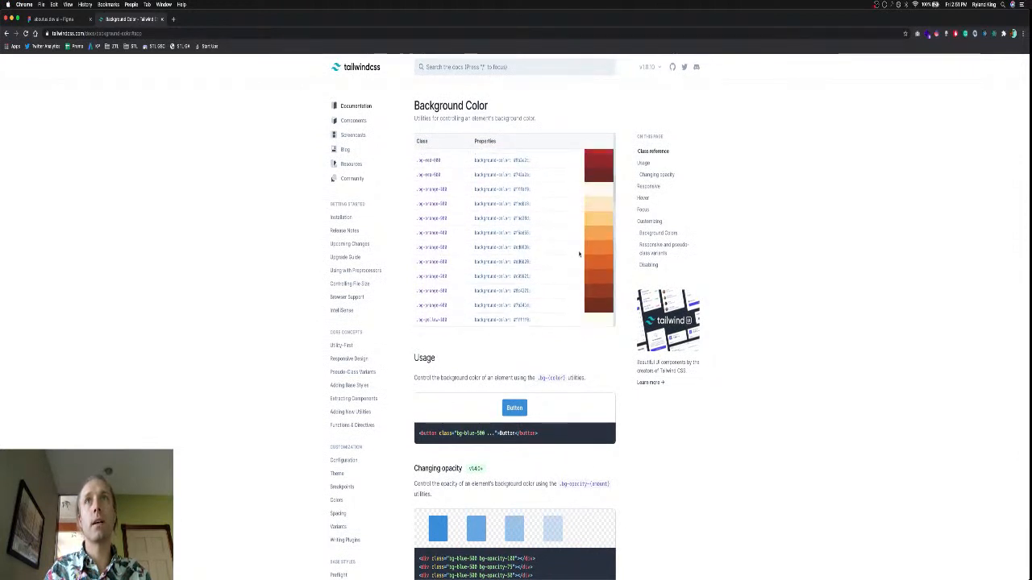
{"action": "scroll", "coordinate": [579, 254], "scroll_direction": "down", "scroll_amount": 2}
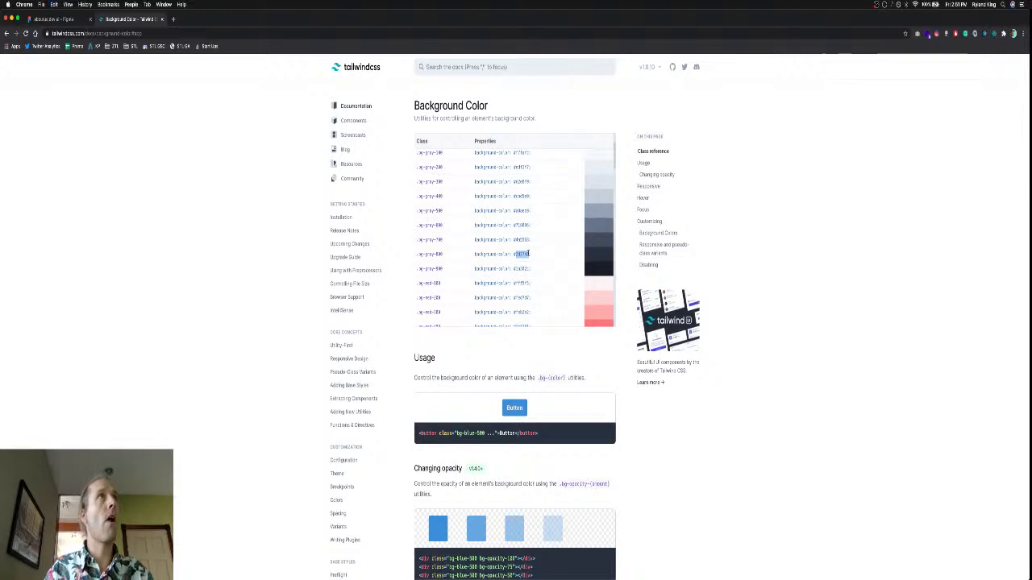
{"action": "key", "text": "ctrl+shift+Tab"}
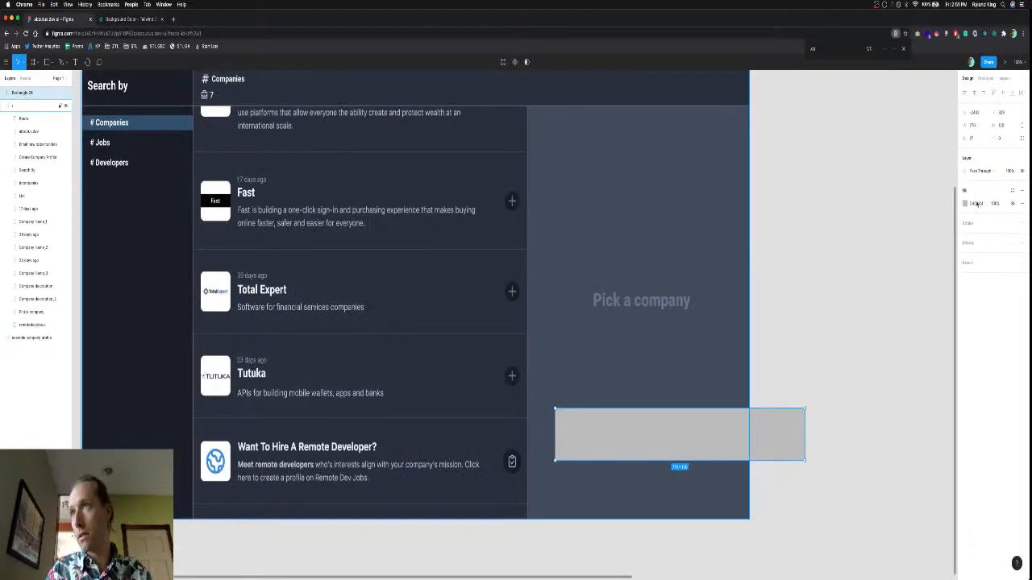
{"action": "left_click", "coordinate": [977, 204]}
{"action": "type", "text": "2D3748"}
{"action": "key", "text": "Return"}
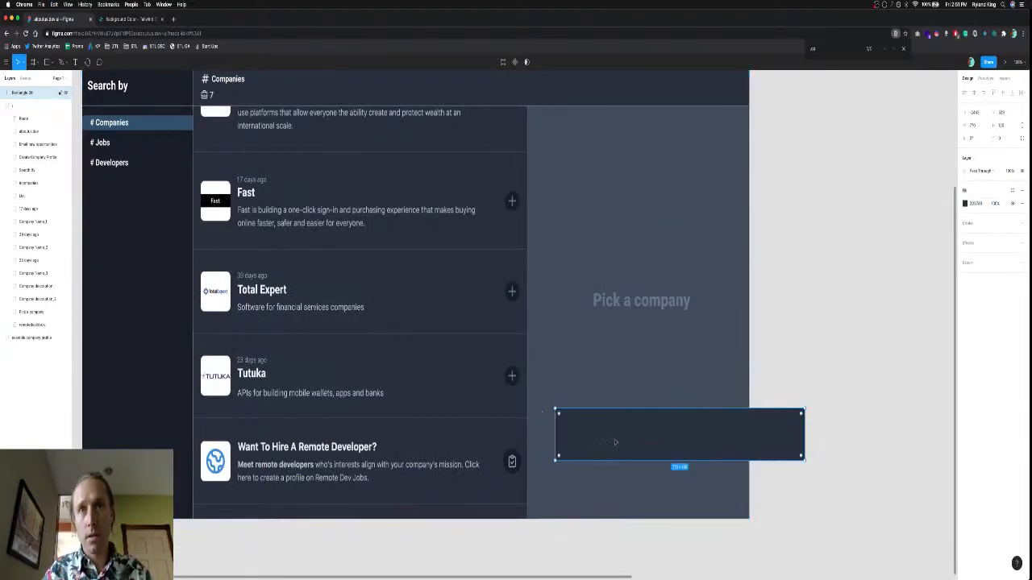
{"action": "left_click_drag", "start_coordinate": [614, 442], "coordinate": [594, 474]}
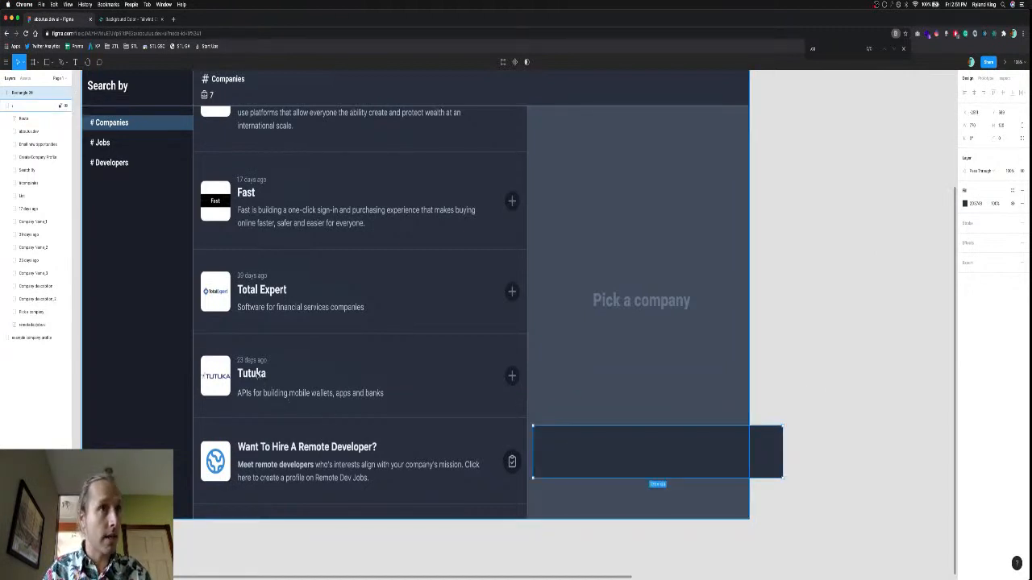
Duplicate the Tutuka title text, place it on the dark rectangle, and move its layer above the rectangle outside the Company Name_3 group.
{"action": "double_click", "coordinate": [255, 373]}
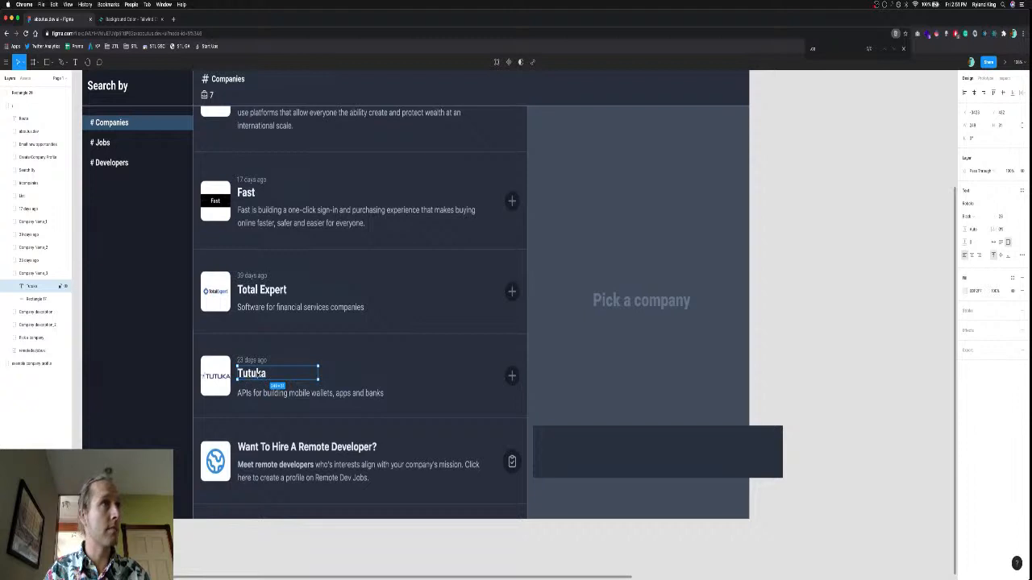
{"action": "key", "text": "super+v"}
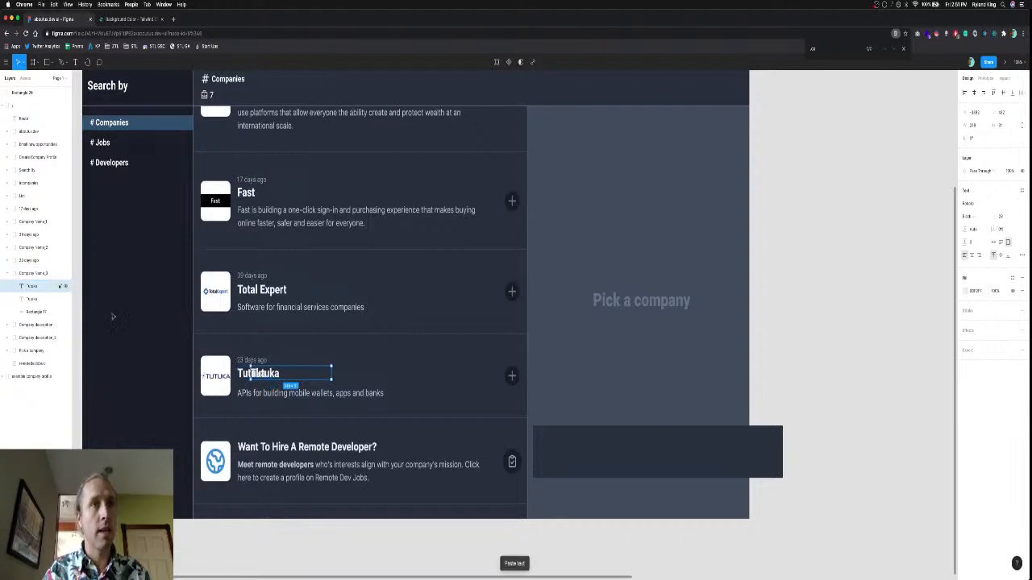
{"action": "left_click_drag", "start_coordinate": [304, 374], "coordinate": [573, 443]}
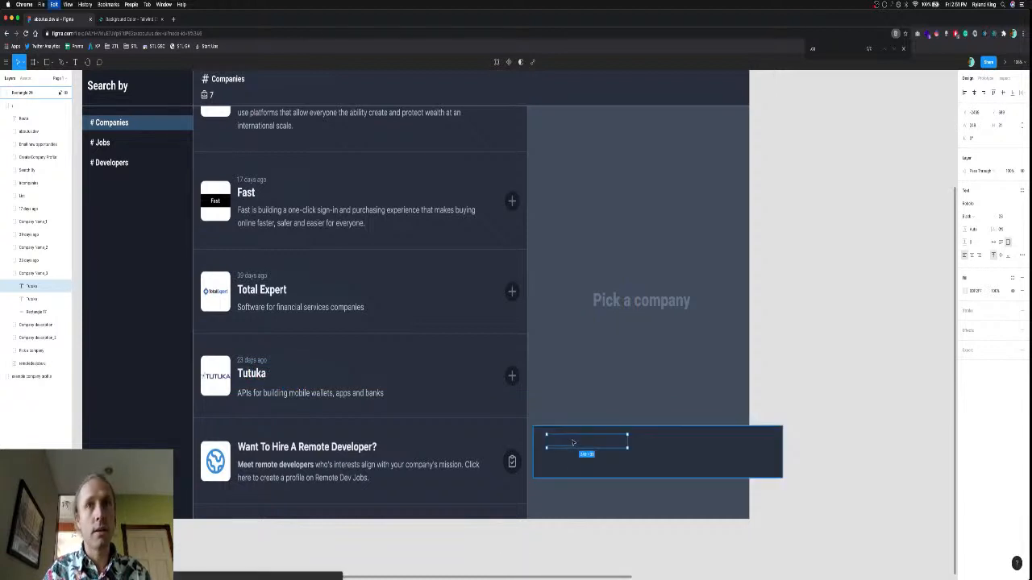
{"action": "key", "text": "super+x"}
{"action": "key", "text": "super+v"}
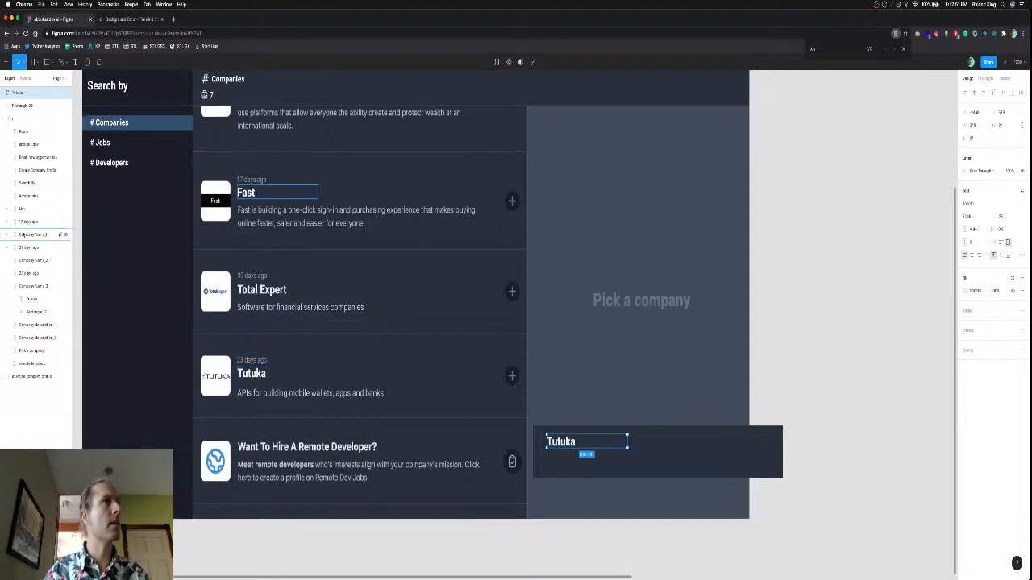
Collapse the Company Name_3 group and move Total Expert's company description layer directly below Company Name_2.
{"action": "left_click", "coordinate": [6, 287]}
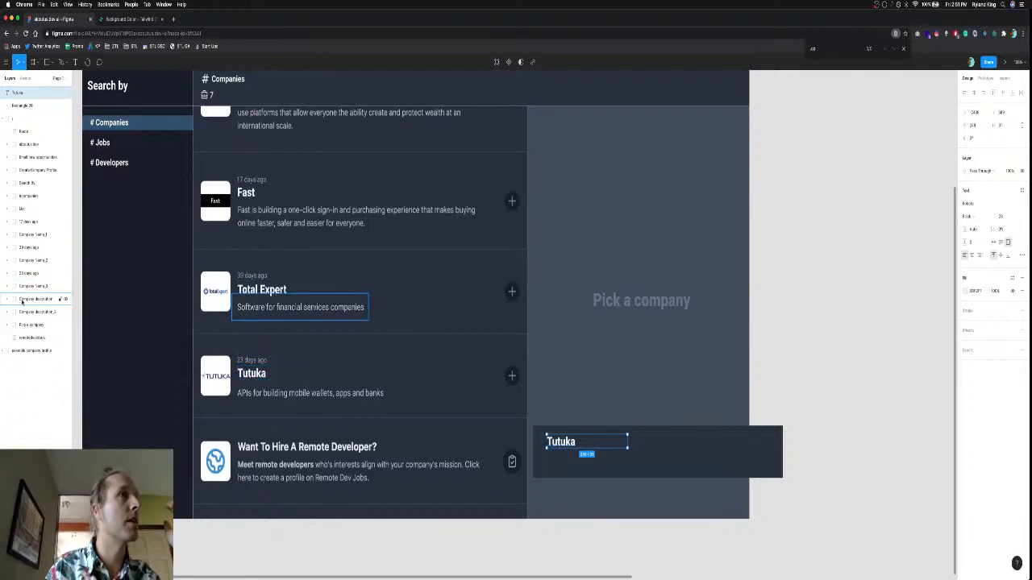
{"action": "left_click_drag", "start_coordinate": [30, 298], "coordinate": [26, 269]}
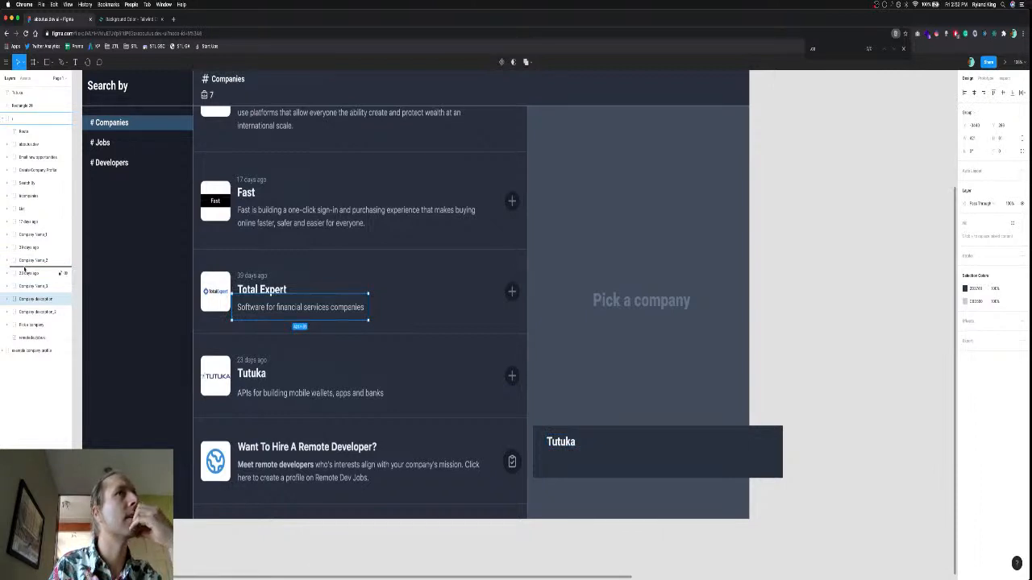
{"action": "left_click_drag", "start_coordinate": [25, 269], "coordinate": [26, 272]}
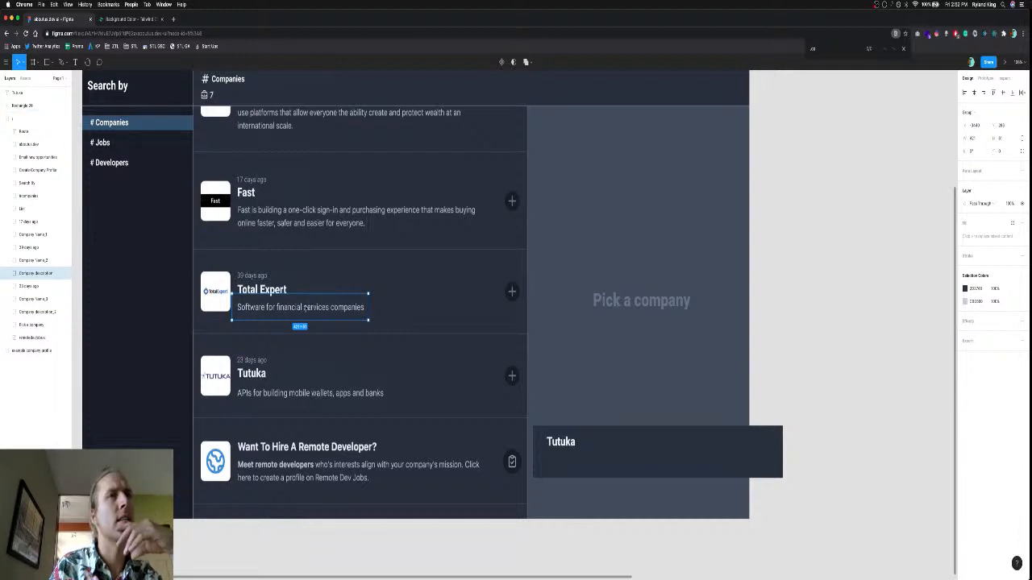
{"action": "mouse_move", "coordinate": [301, 310]}
{"action": "left_mouse_down"}
{"action": "mouse_move", "coordinate": [333, 343]}
{"action": "mouse_move", "coordinate": [301, 310]}
{"action": "left_mouse_up"}
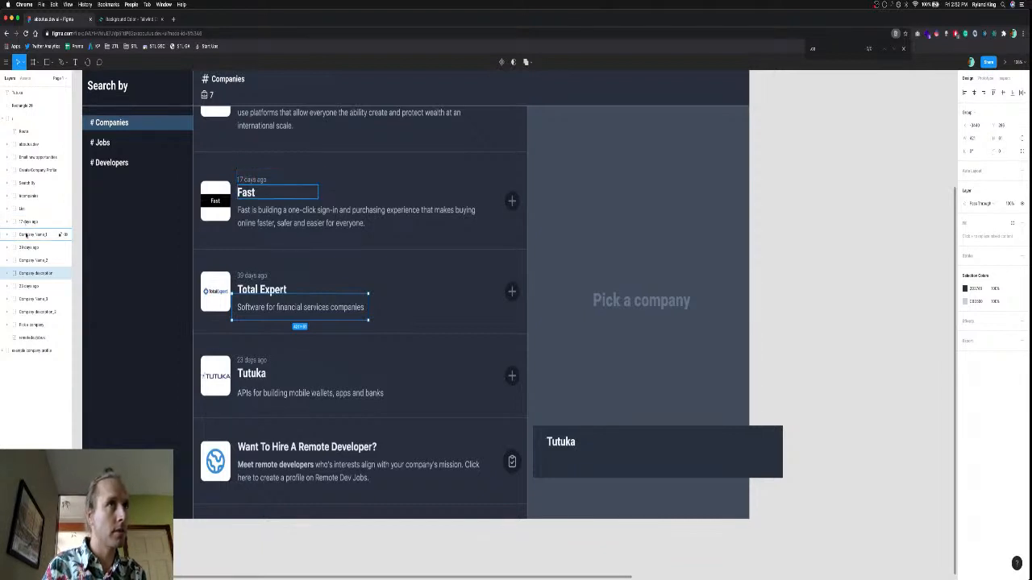
Group Fast's 17 days ago and Company Name_1 layers and name the group Company_1.
{"action": "left_click", "coordinate": [27, 235]}
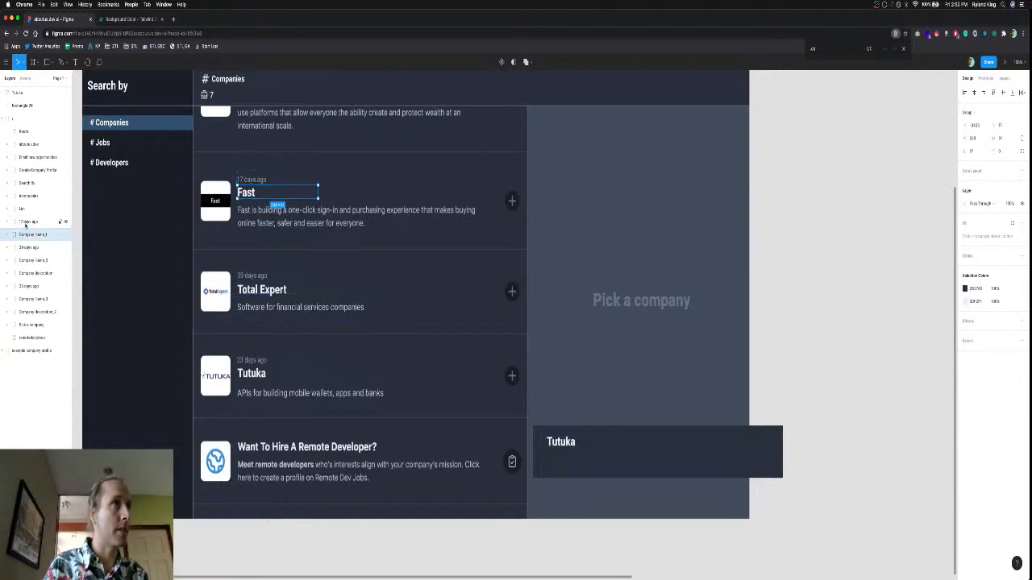
{"action": "left_click", "coordinate": [25, 224], "text": "shift"}
{"action": "key", "text": "super+g"}
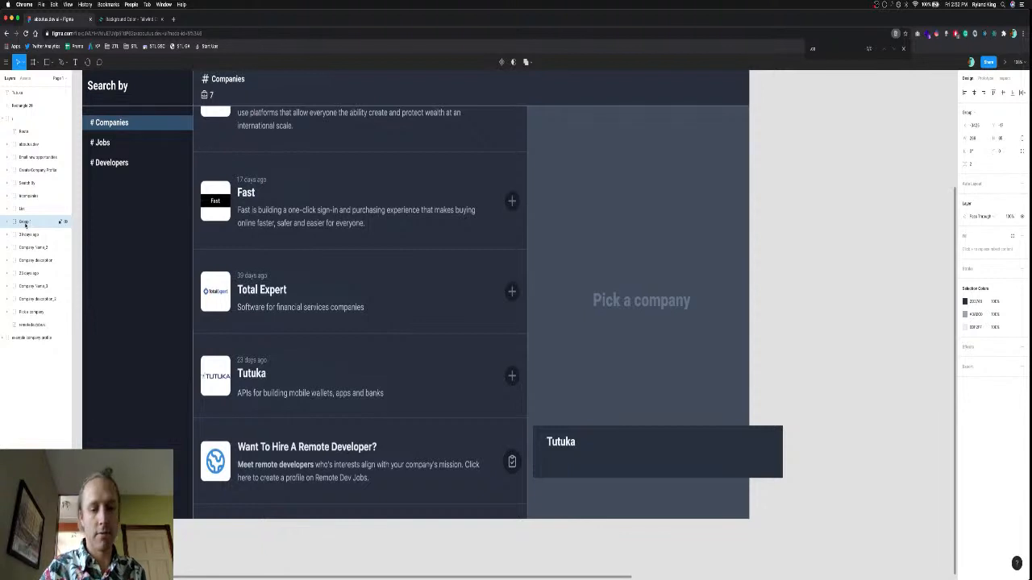
{"action": "double_click", "coordinate": [25, 222]}
{"action": "type", "text": "Company_1"}
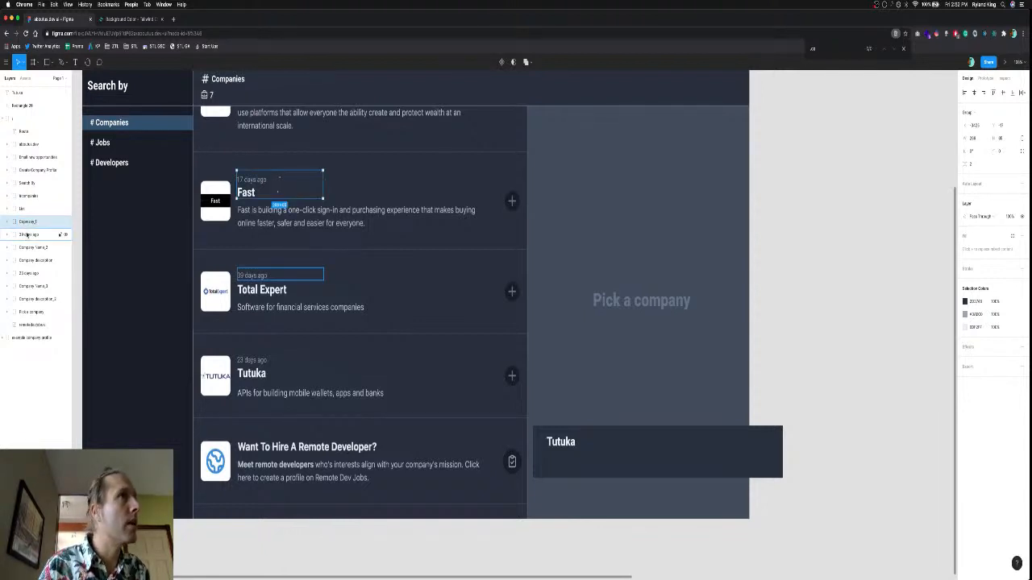
{"action": "left_click", "coordinate": [24, 234]}
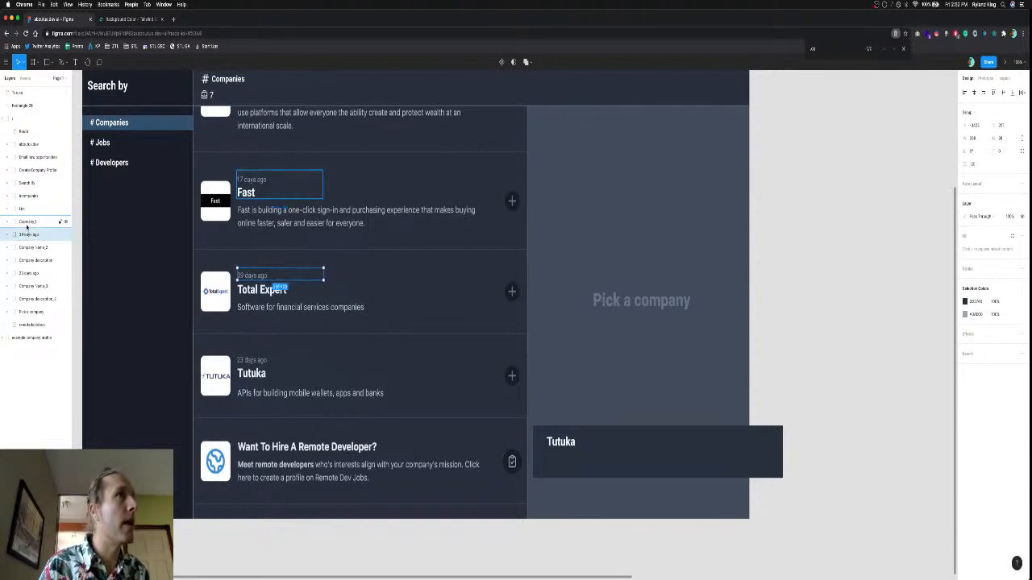
{"action": "left_click", "coordinate": [28, 226]}
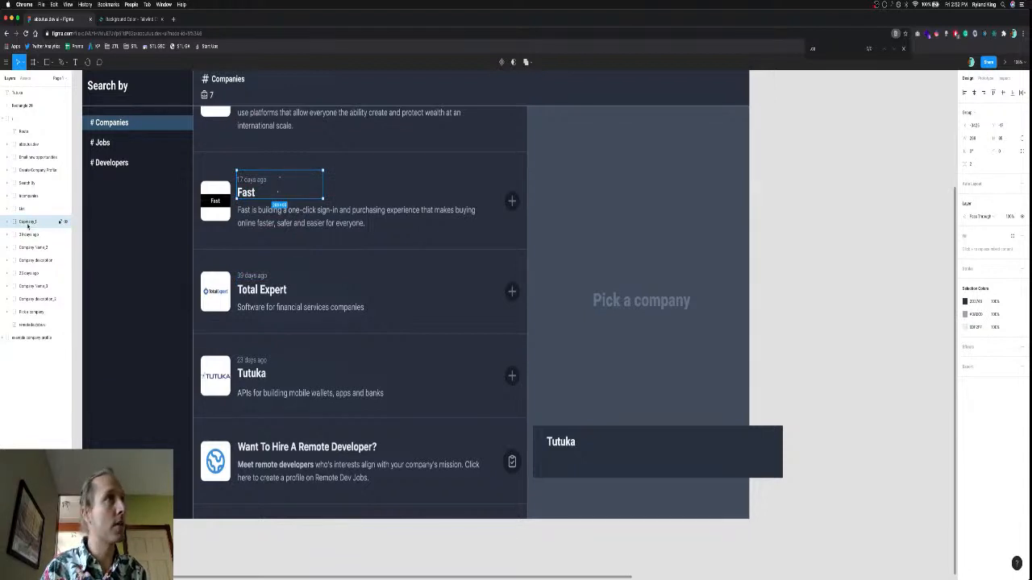
{"action": "double_click", "coordinate": [27, 223]}
{"action": "type", "text": "Company"}
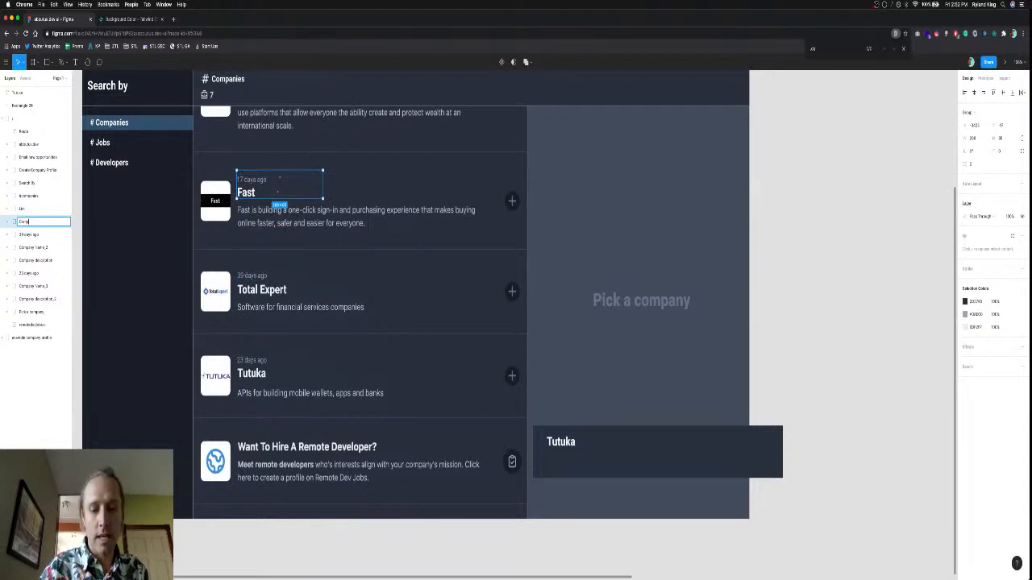
{"action": "type", "text": "_1"}
{"action": "key", "text": "Return"}
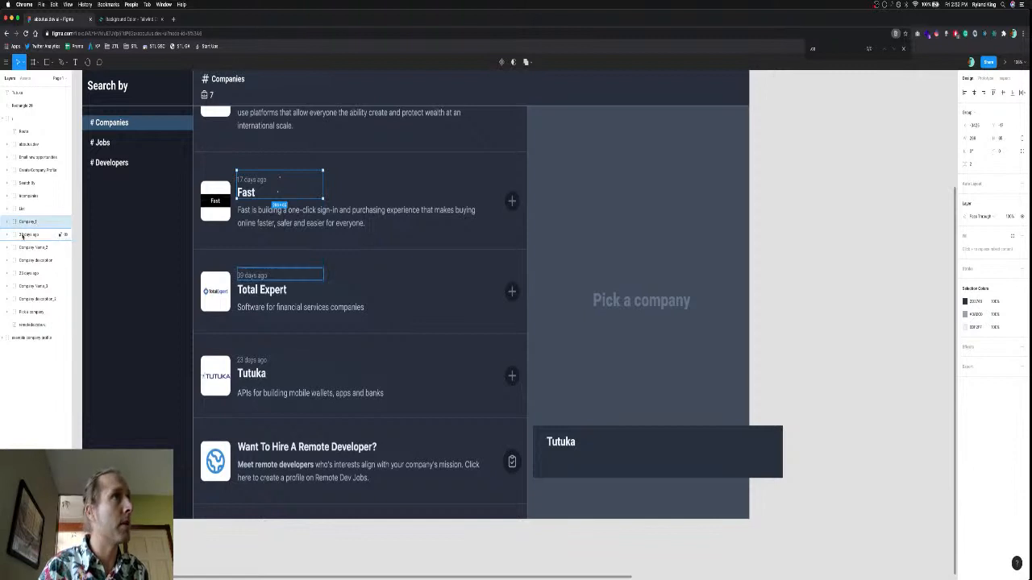
Group Total Expert's days-ago, company name and description layers and name the group Company_2.
{"action": "left_click", "coordinate": [29, 234]}
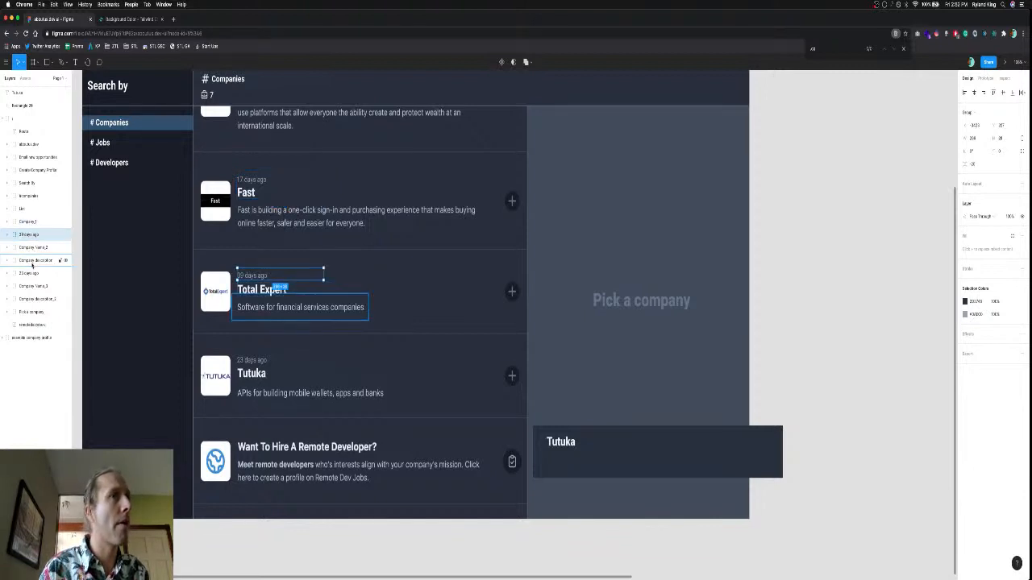
{"action": "left_click", "coordinate": [32, 263], "text": "shift"}
{"action": "key", "text": "super+g"}
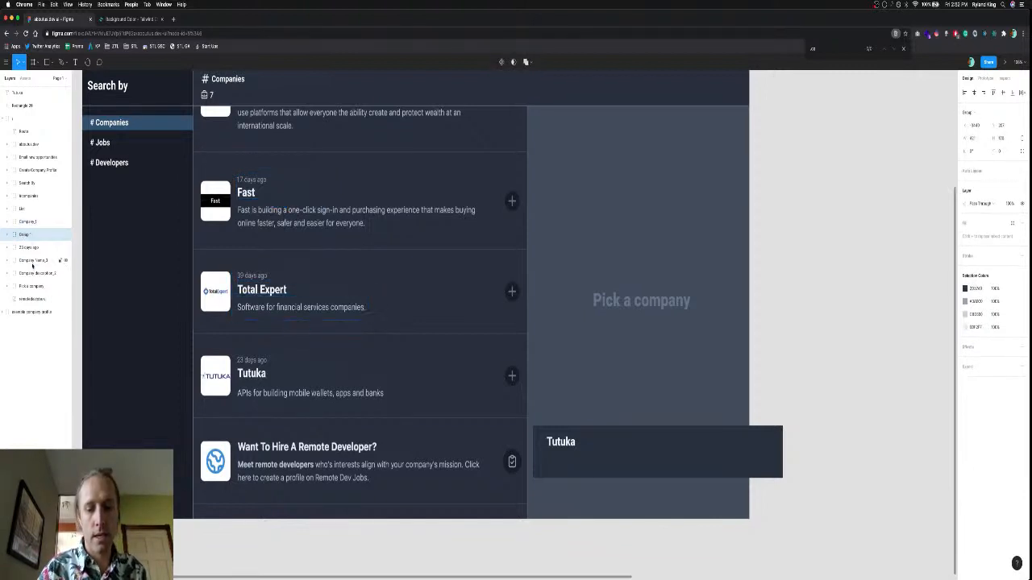
{"action": "double_click", "coordinate": [24, 234]}
{"action": "type", "text": "Compa"}
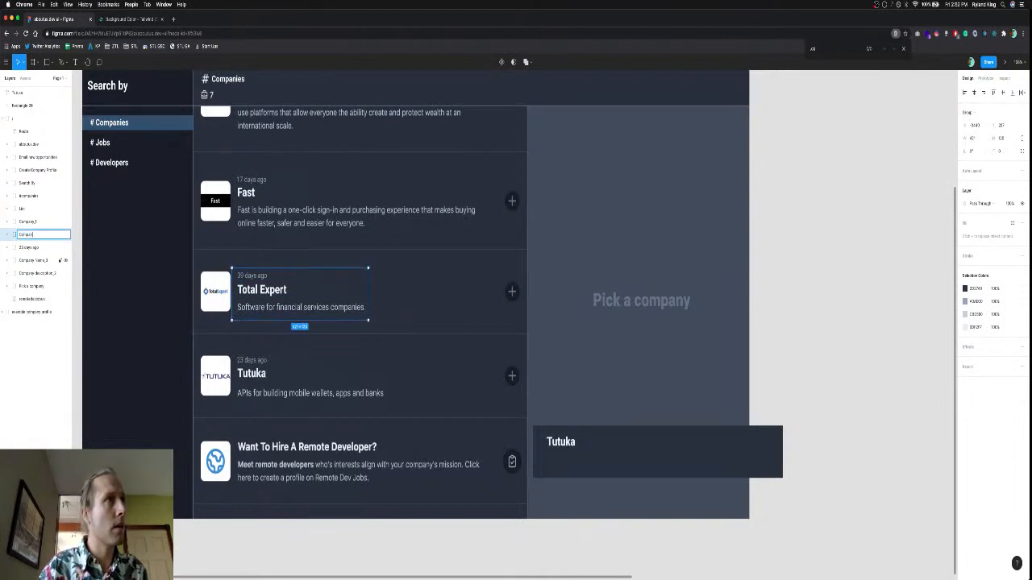
{"action": "type", "text": "ny_2"}
{"action": "key", "text": "Return"}
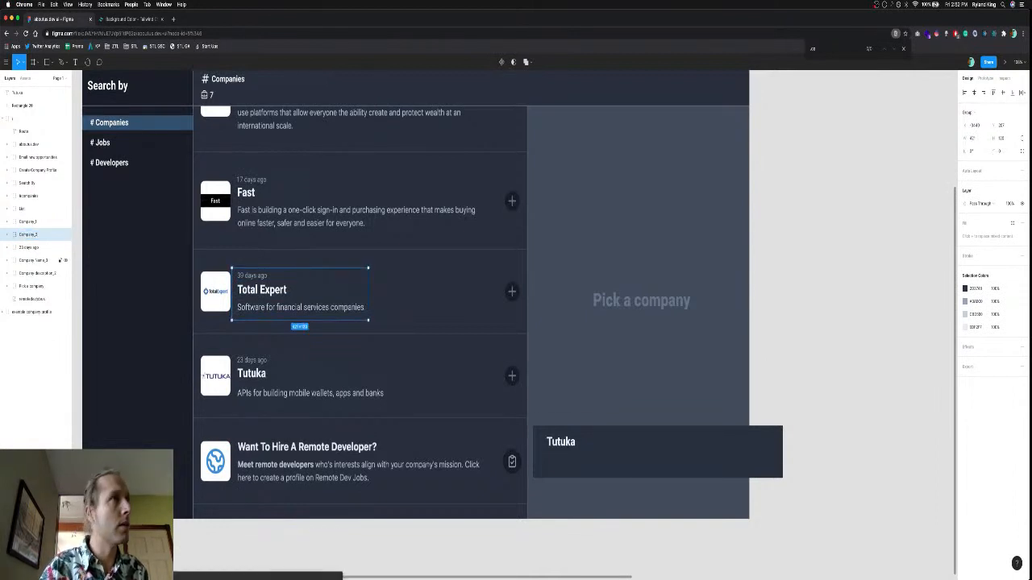
Group Tutuka's days-ago, company name and description layers and name the group Company_3.
{"action": "left_click", "coordinate": [31, 273]}
{"action": "left_click", "coordinate": [29, 247], "text": "shift"}
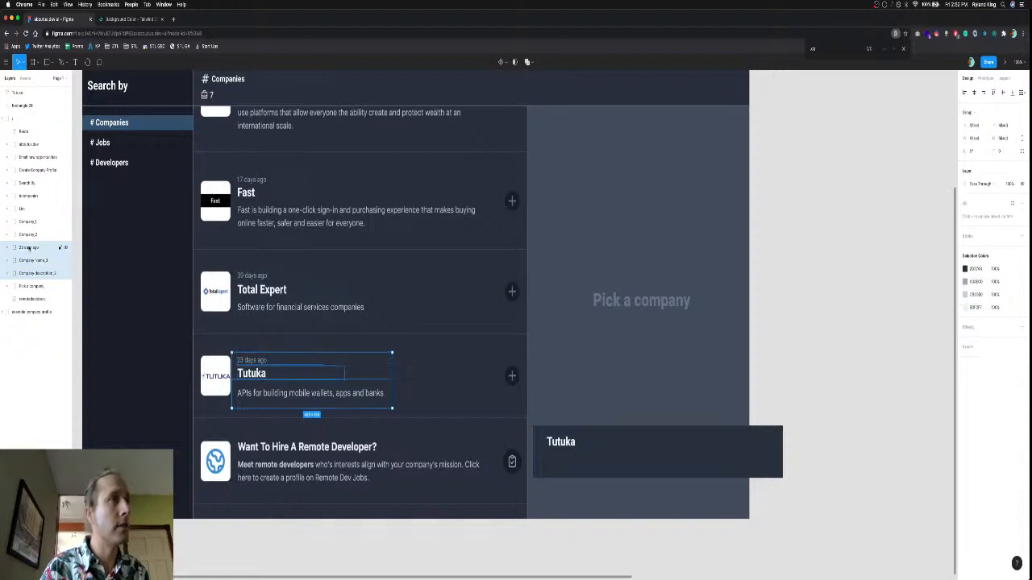
{"action": "key", "text": "super+g"}
{"action": "double_click", "coordinate": [29, 247]}
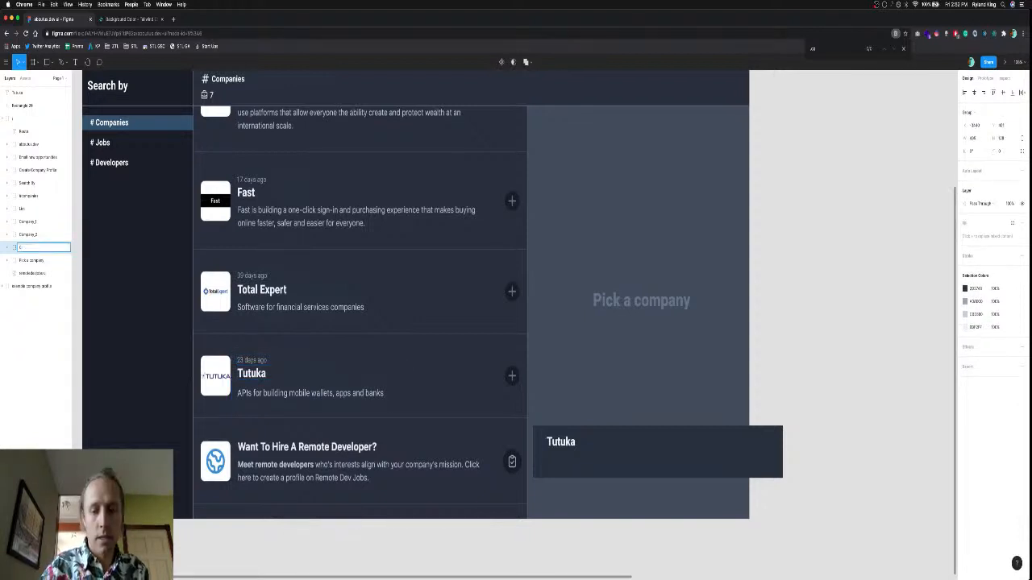
{"action": "type", "text": "Co"}
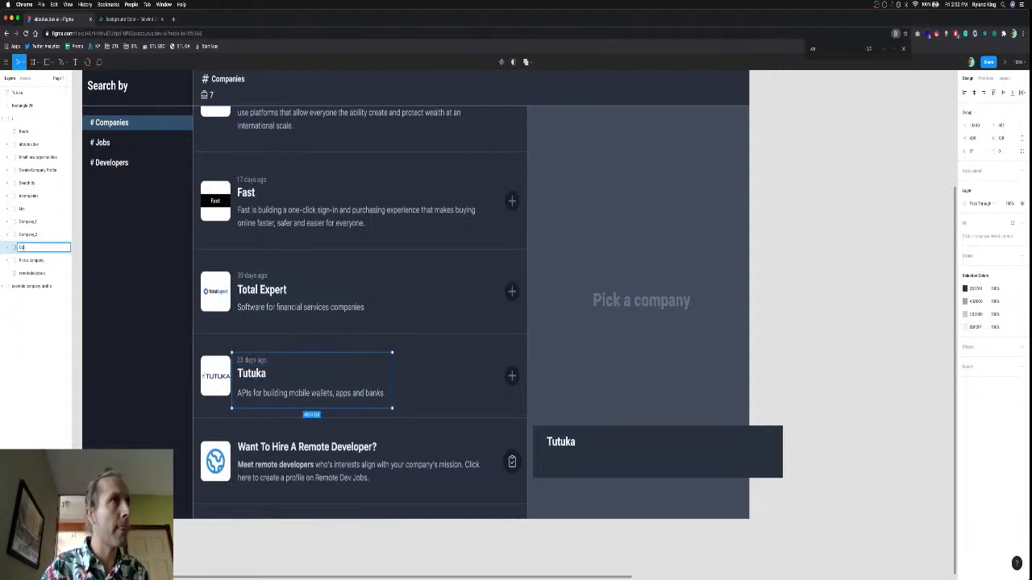
{"action": "type", "text": "mpanympany"}
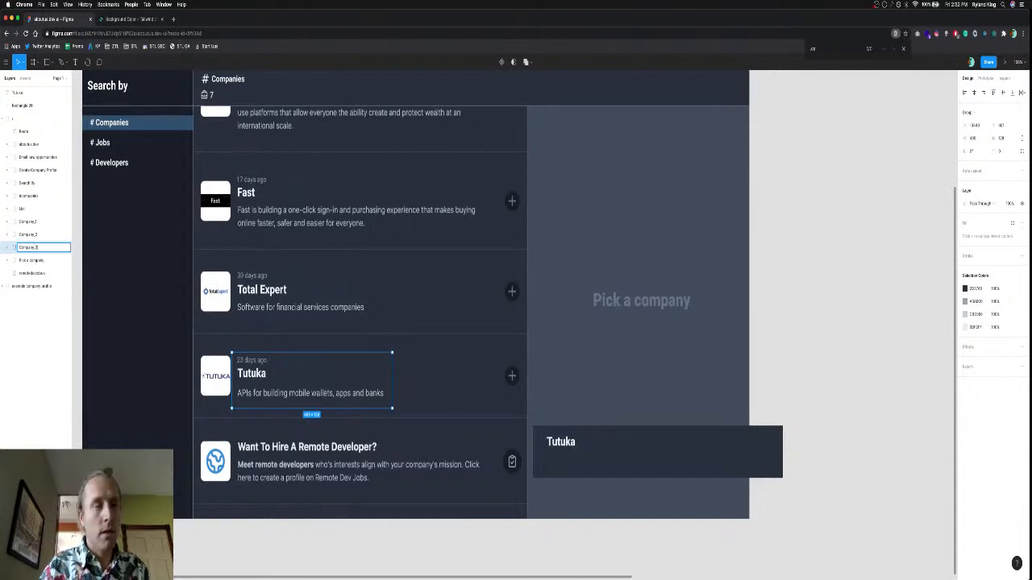
{"action": "type", "text": "_3"}
{"action": "key", "text": "Return"}
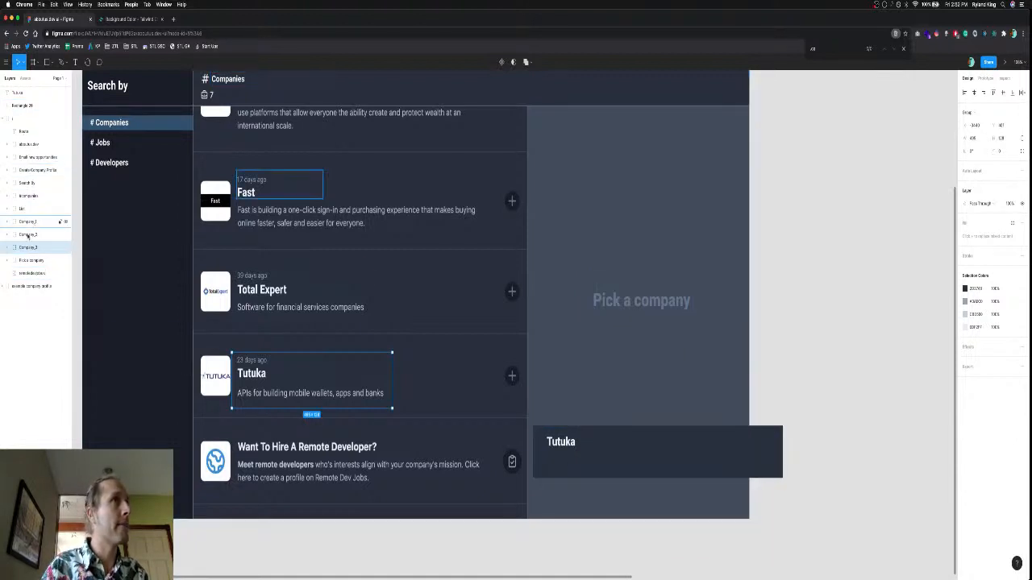
Copy Tutuka's description text out of the Company_3 group and place it under the Tutuka heading on the separate dark card.
{"action": "left_click", "coordinate": [6, 249]}
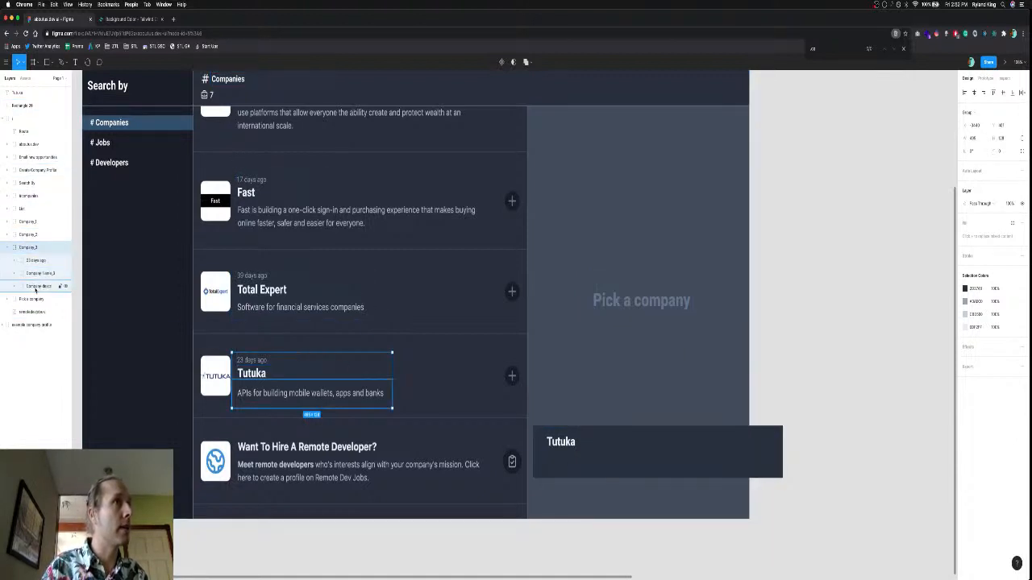
{"action": "left_click", "coordinate": [35, 287]}
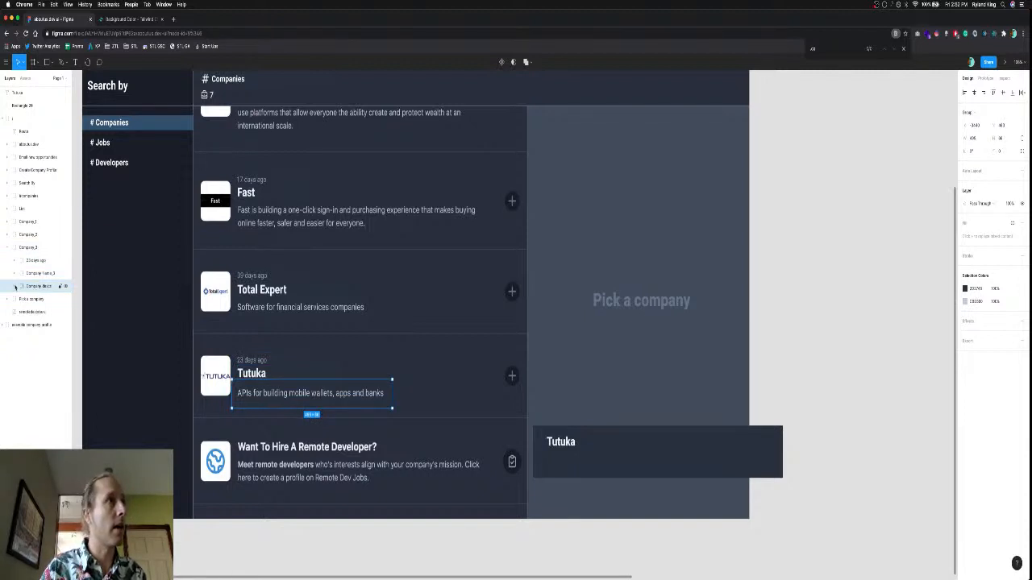
{"action": "left_click", "coordinate": [15, 287]}
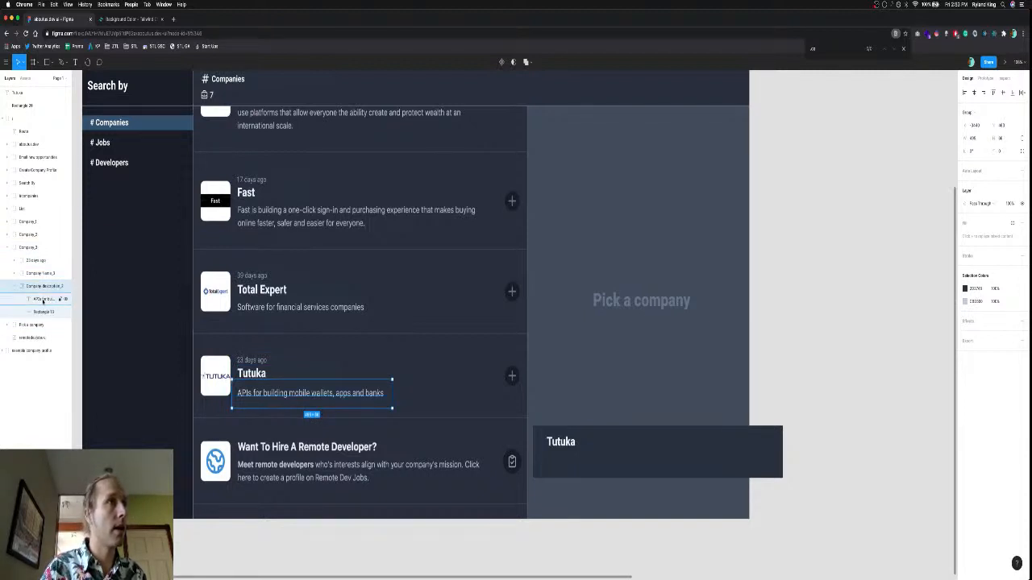
{"action": "left_click", "coordinate": [42, 300]}
{"action": "key", "text": "super+v"}
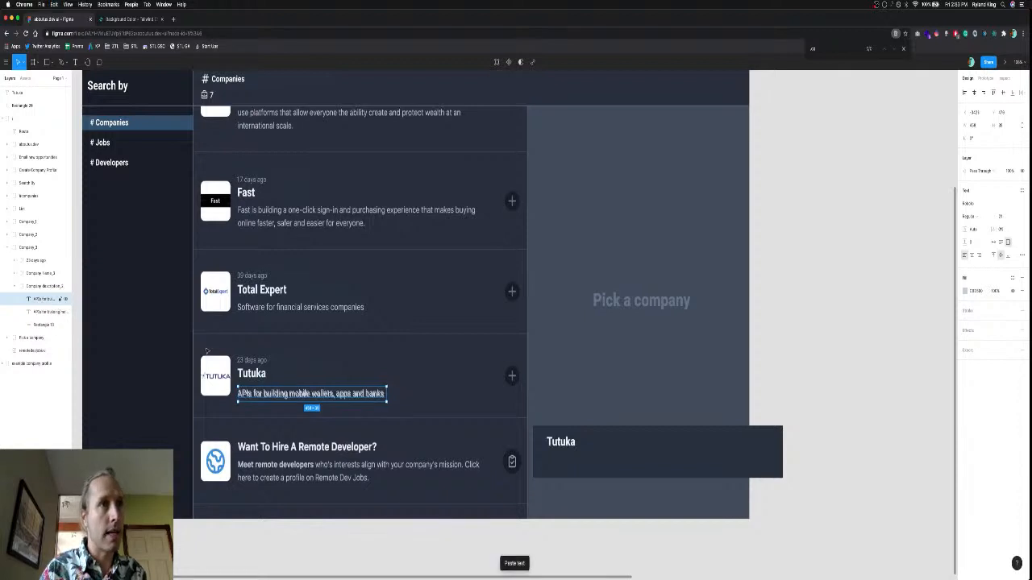
{"action": "left_click_drag", "start_coordinate": [307, 399], "coordinate": [614, 472]}
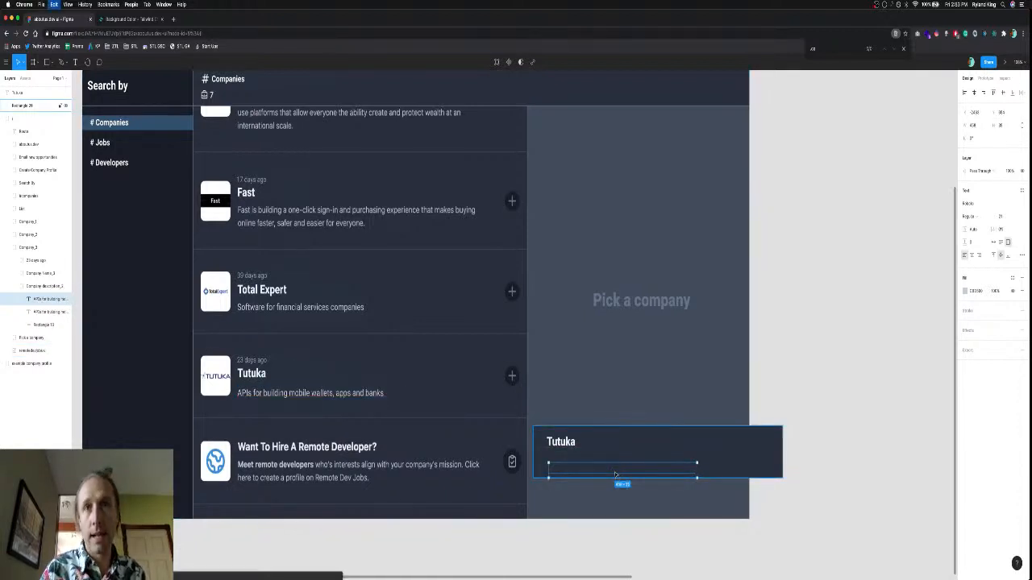
{"action": "key", "text": "super+x"}
{"action": "key", "text": "super+v"}
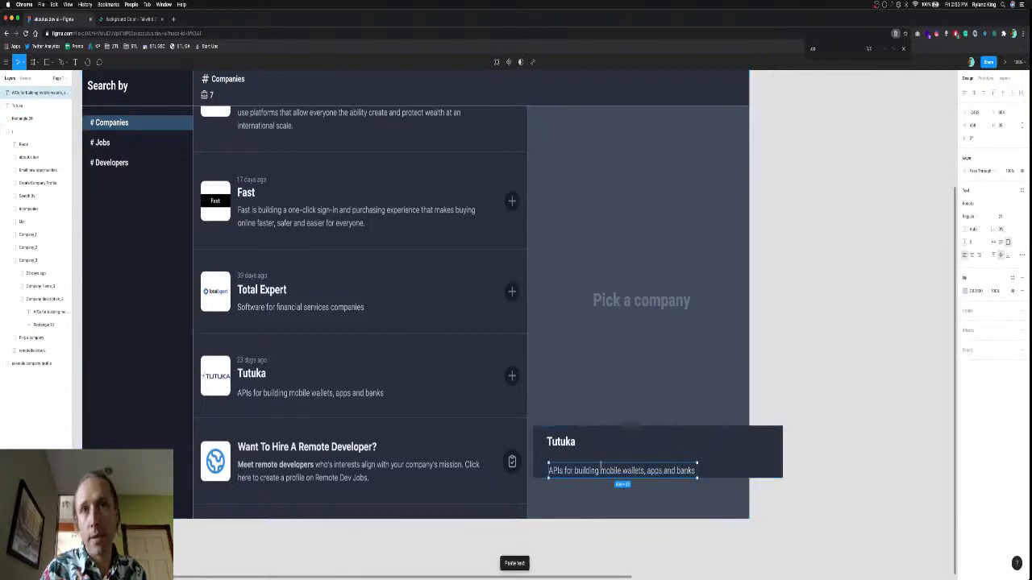
{"action": "left_click_drag", "start_coordinate": [599, 472], "coordinate": [598, 460]}
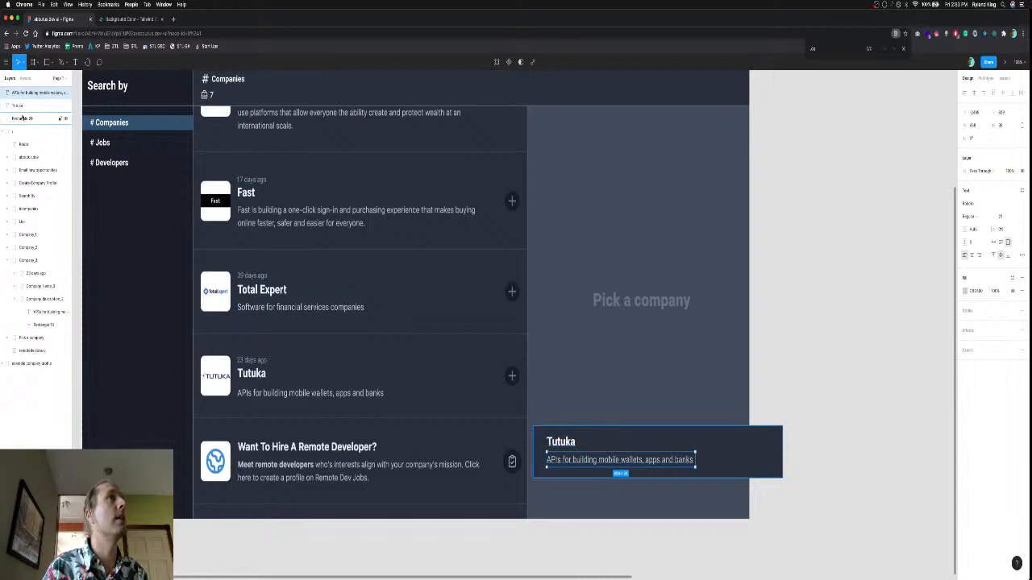
Group the card's description, Tutuka heading and background rectangle and name the group Sign up CTA.
{"action": "left_click", "coordinate": [21, 117], "text": "shift"}
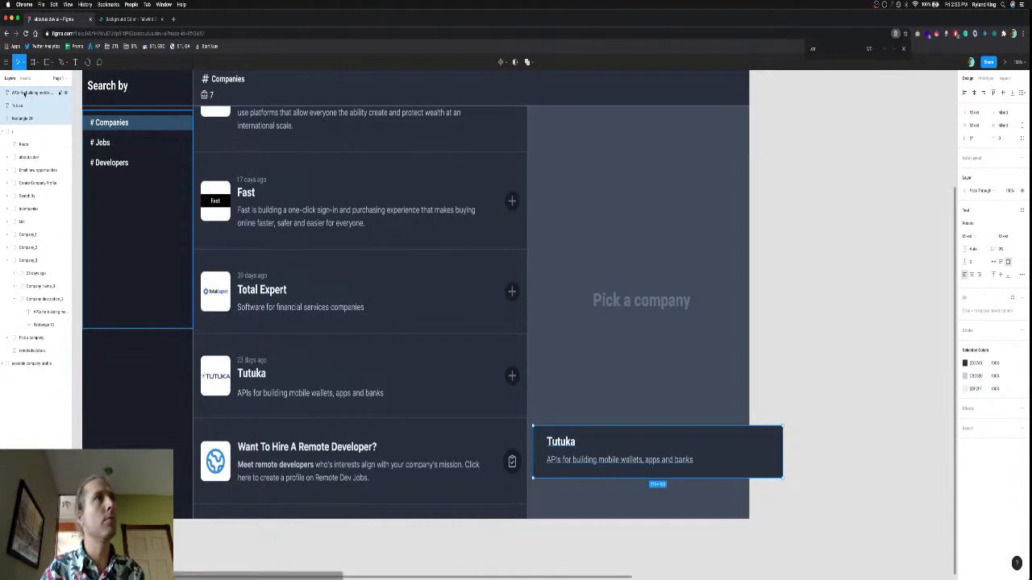
{"action": "key", "text": "super+g"}
{"action": "double_click", "coordinate": [25, 93]}
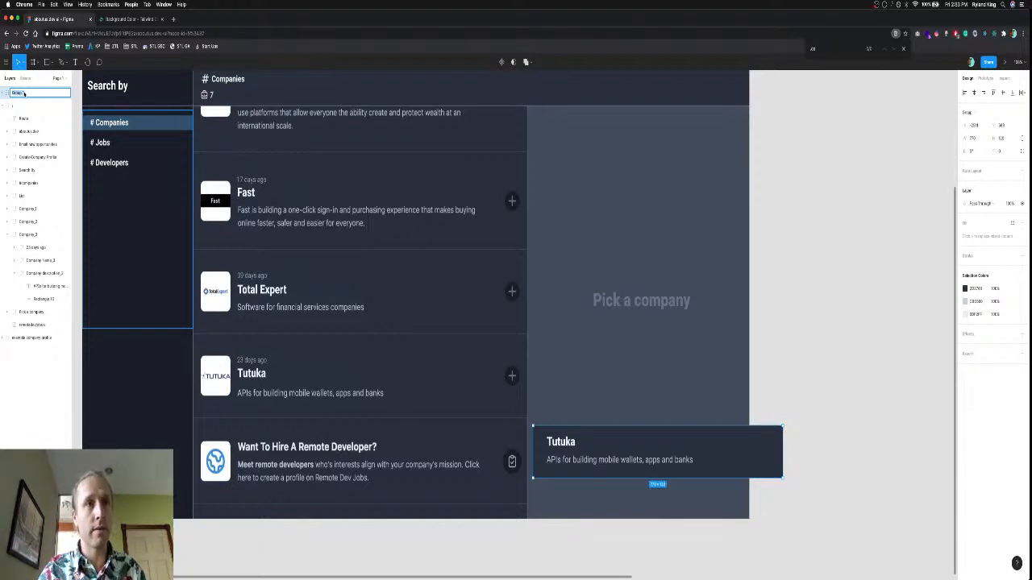
{"action": "type", "text": "Sign up CTA"}
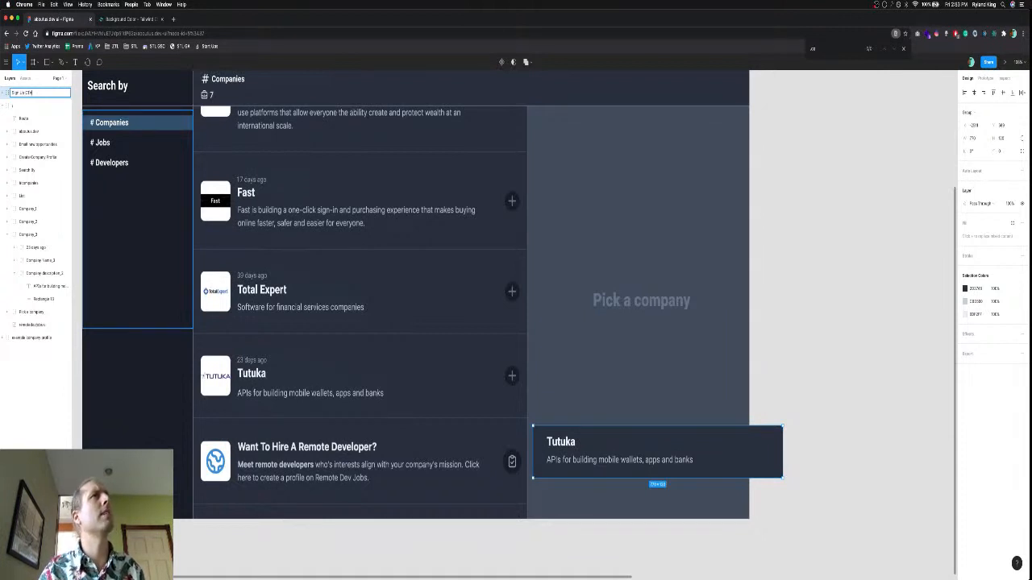
{"action": "key", "text": "Return"}
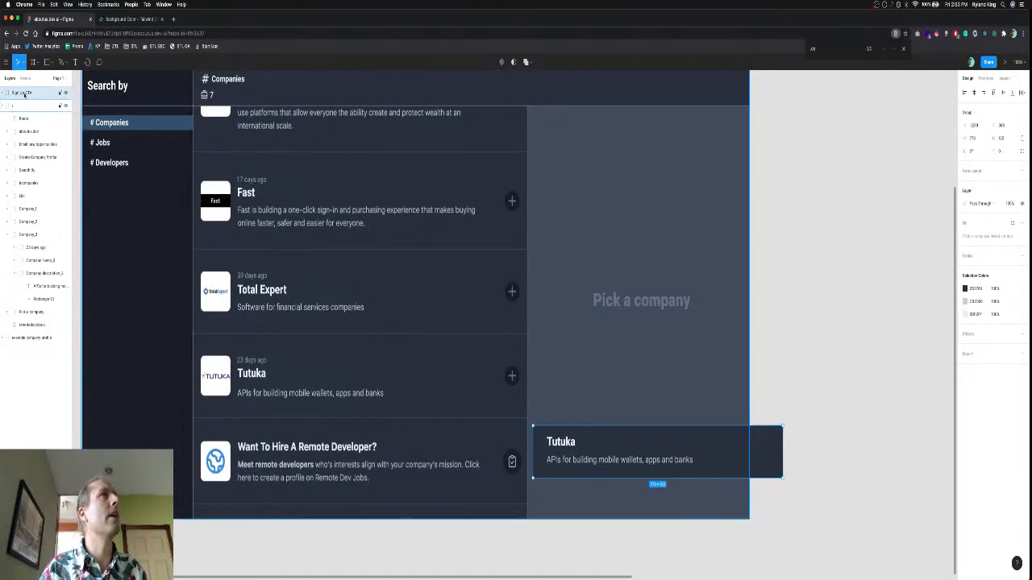
Move the Sign up CTA group directly below the Pick a company layer and position its card beneath the Want To Hire A Remote Developer row.
{"action": "left_click_drag", "start_coordinate": [24, 95], "coordinate": [17, 329]}
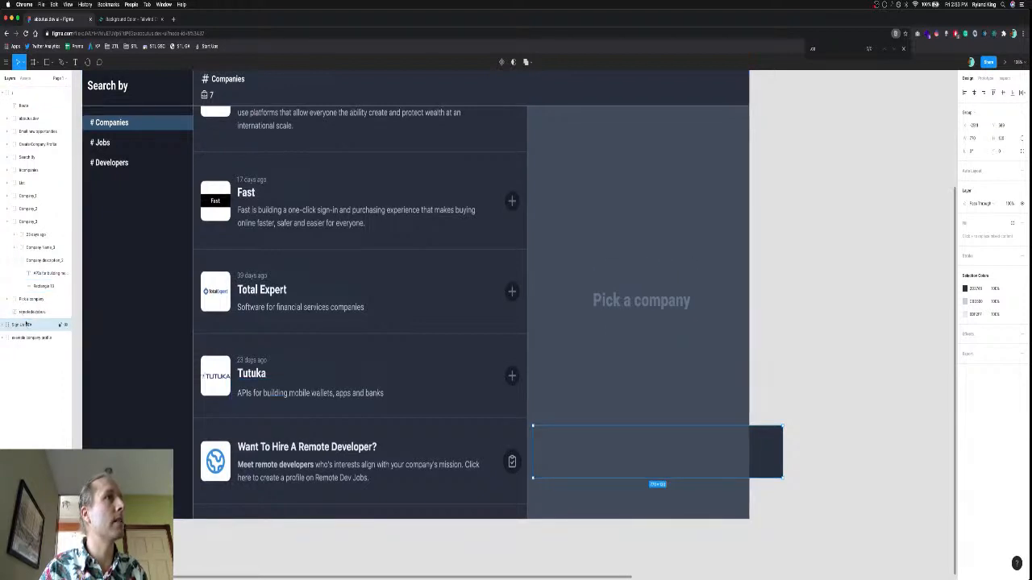
{"action": "left_click_drag", "start_coordinate": [27, 311], "coordinate": [28, 326]}
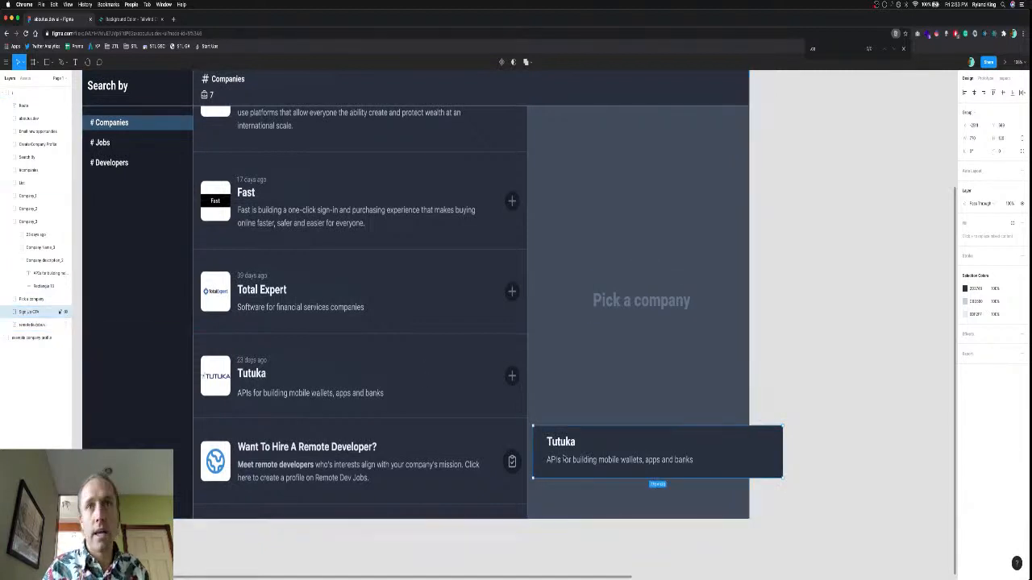
{"action": "left_click_drag", "start_coordinate": [601, 456], "coordinate": [301, 529]}
{"action": "scroll", "coordinate": [302, 530], "scroll_direction": "down", "scroll_amount": 3}
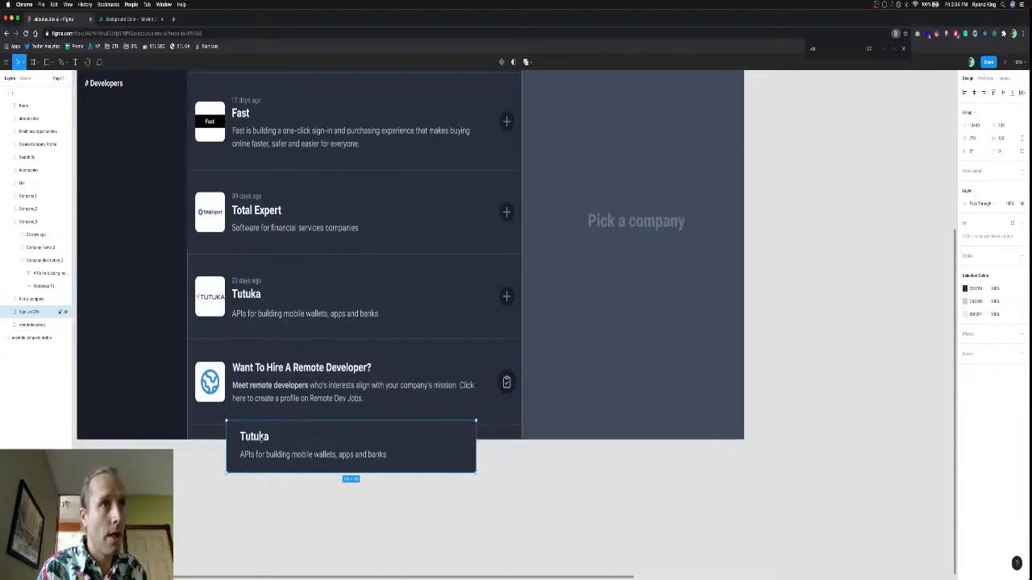
Change the CTA card's heading to "Want to hire senior developers?" and widen its text box to fit on one line.
{"action": "double_click", "coordinate": [261, 438]}
{"action": "double_click", "coordinate": [261, 438]}
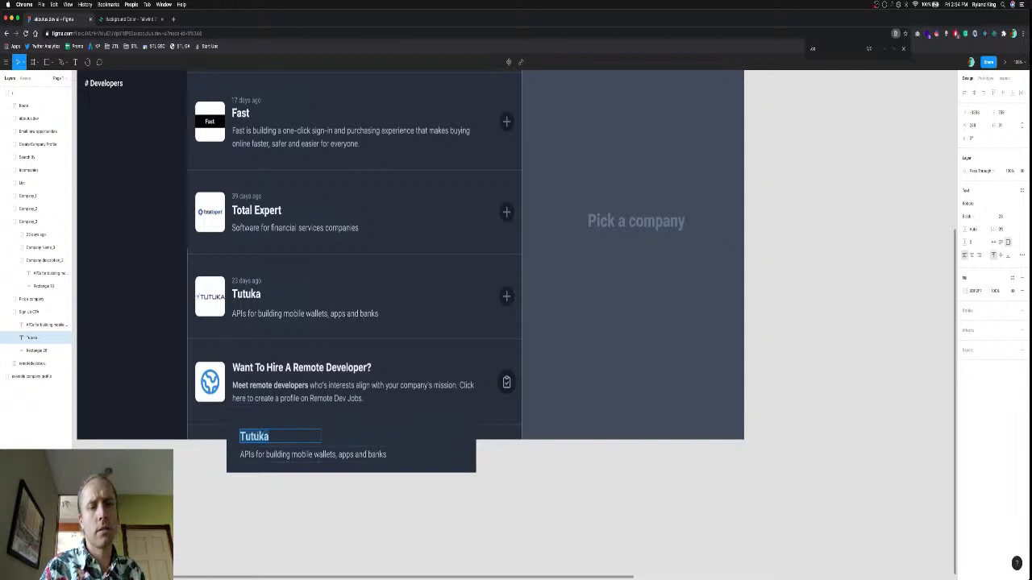
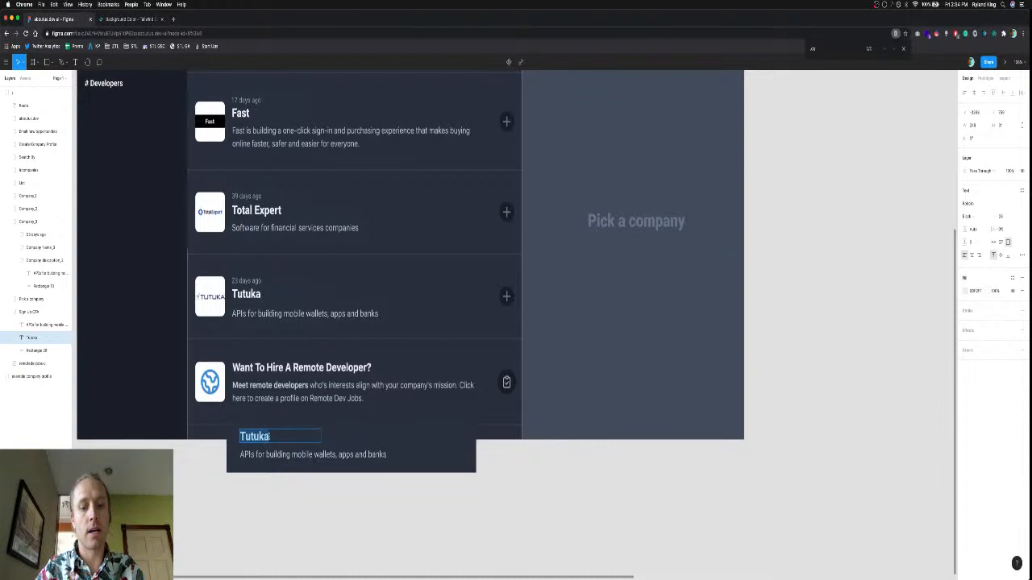
{"action": "type", "text": "Want to hire"}
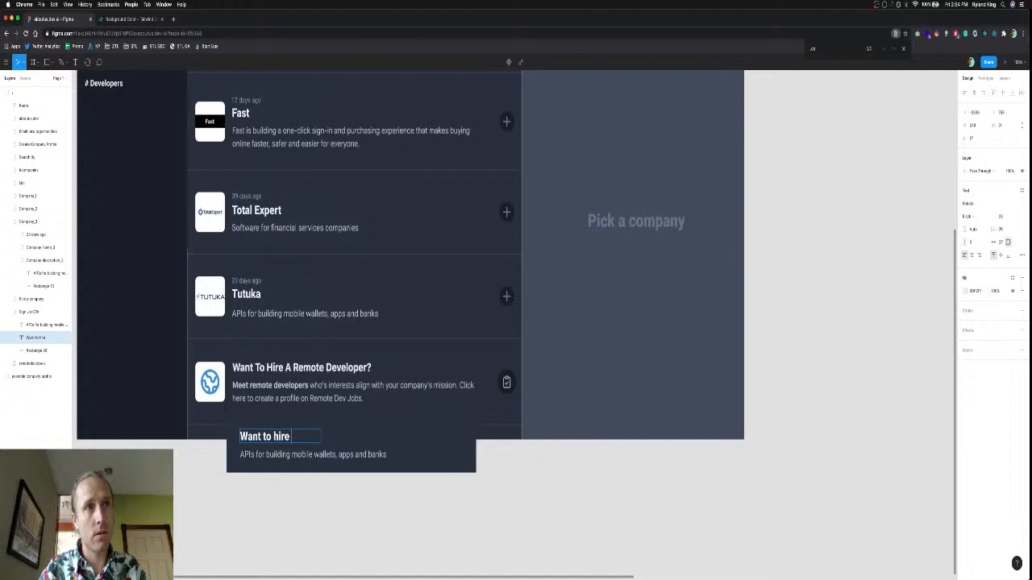
{"action": "type", "text": " t"}
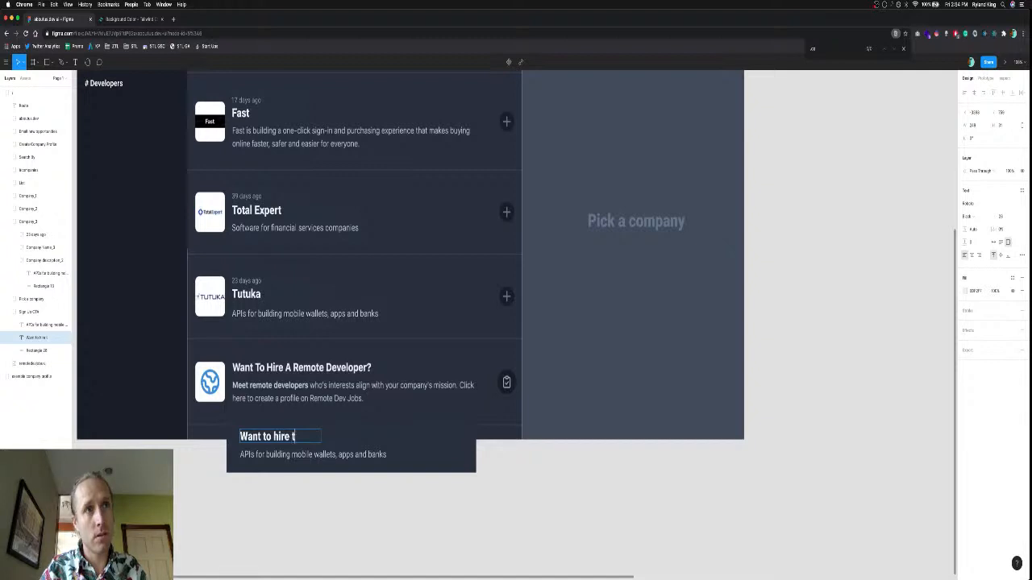
{"action": "key", "text": "BackSpace"}
{"action": "type", "text": "senior developers"}
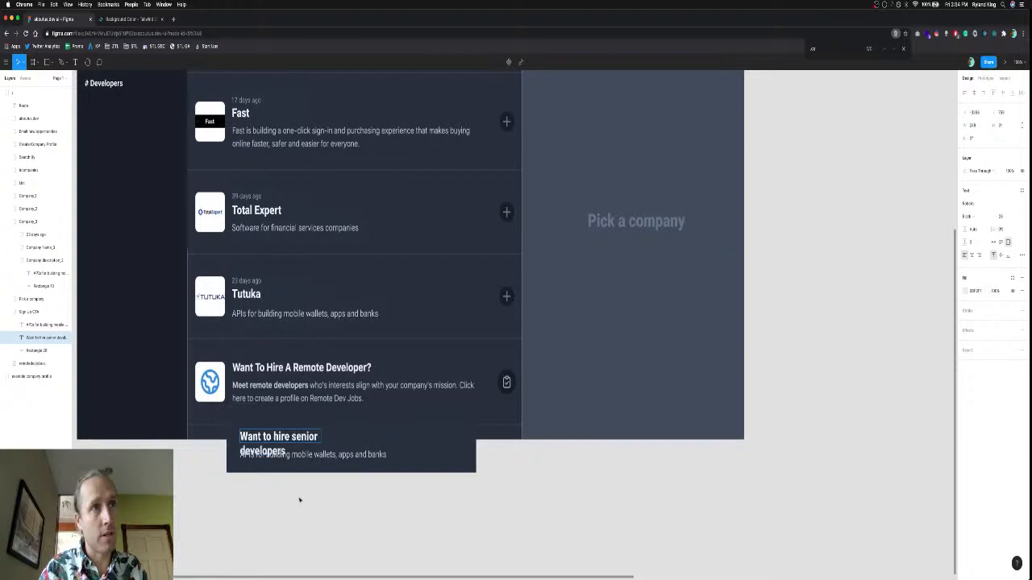
{"action": "key", "text": "Escape"}
{"action": "left_click_drag", "start_coordinate": [321, 436], "coordinate": [389, 435]}
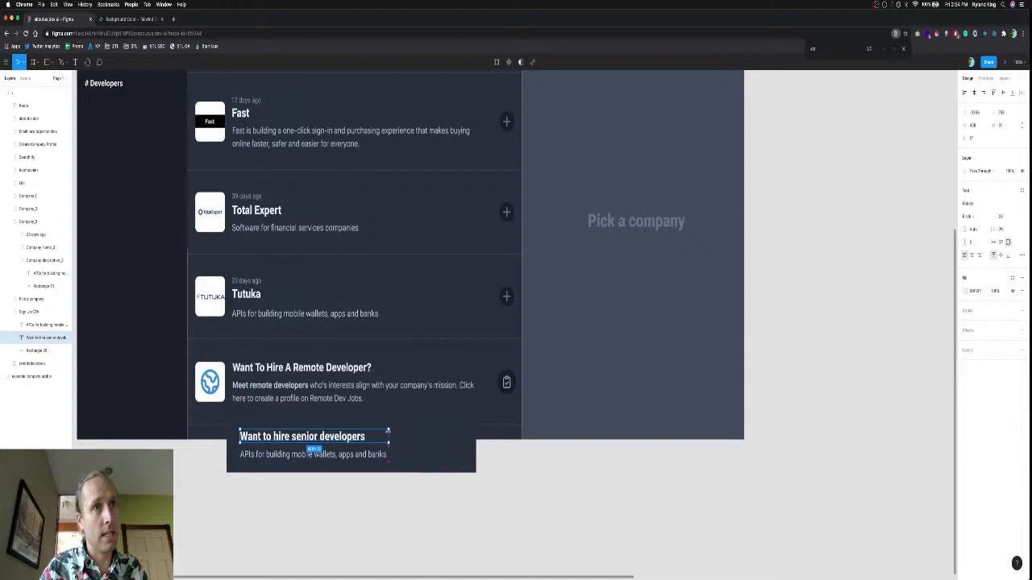
{"action": "double_click", "coordinate": [387, 435]}
{"action": "type", "text": "?"}
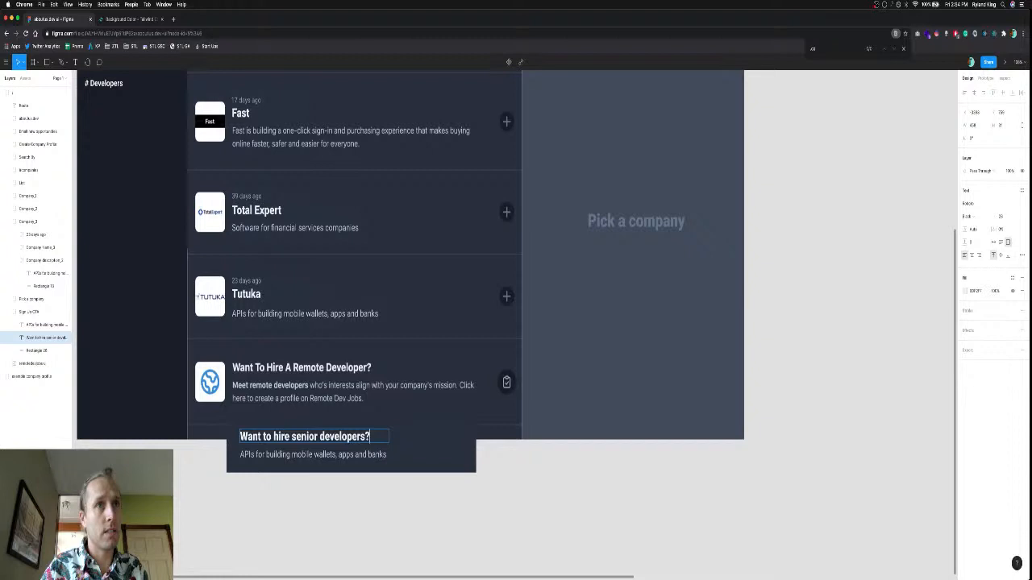
Enlarge the CTA card's background and description text box, and align the description to the top of its box.
{"action": "left_click", "coordinate": [312, 454]}
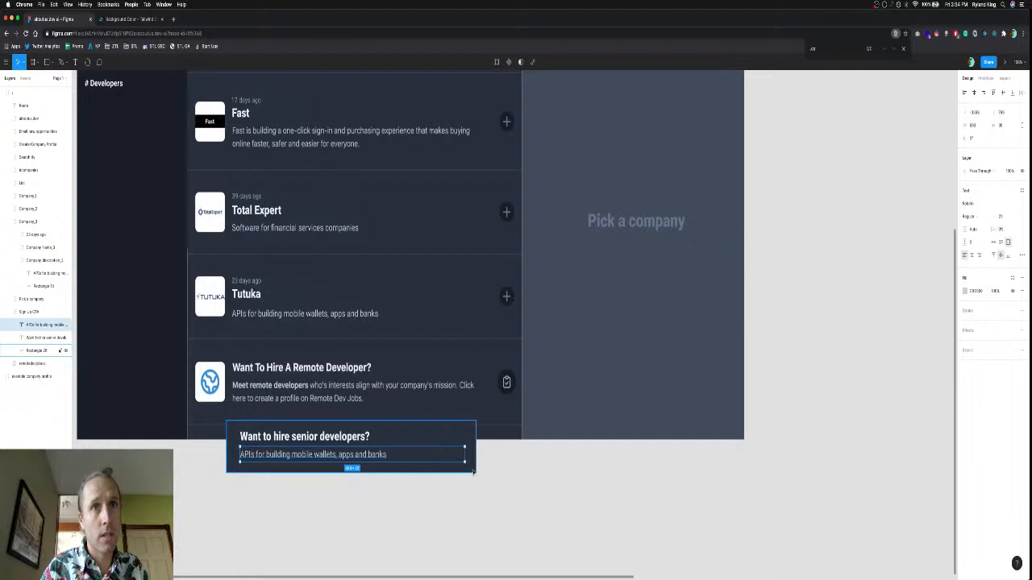
{"action": "left_click_drag", "start_coordinate": [474, 471], "coordinate": [474, 500]}
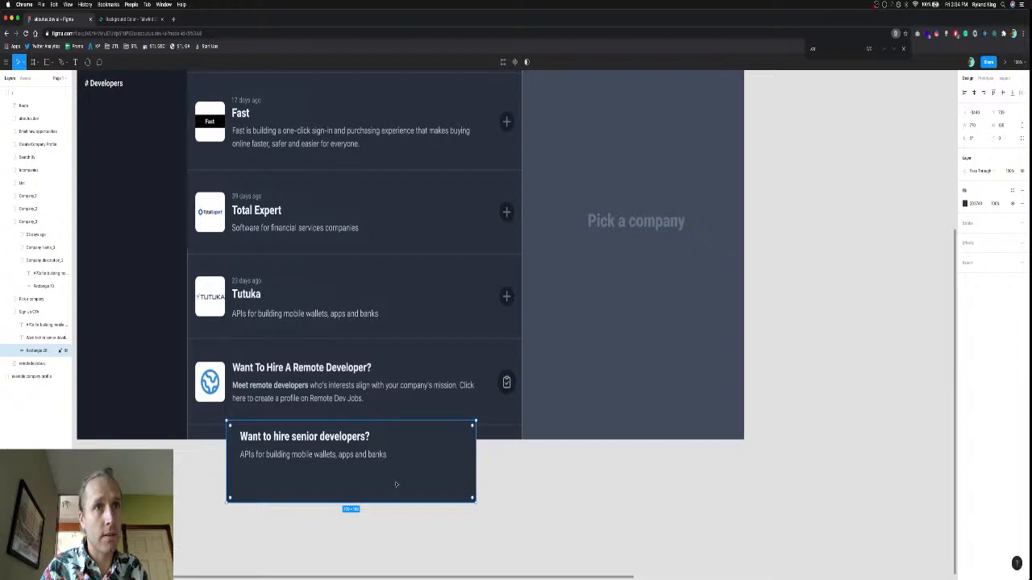
{"action": "left_click", "coordinate": [323, 454]}
{"action": "left_click", "coordinate": [994, 255]}
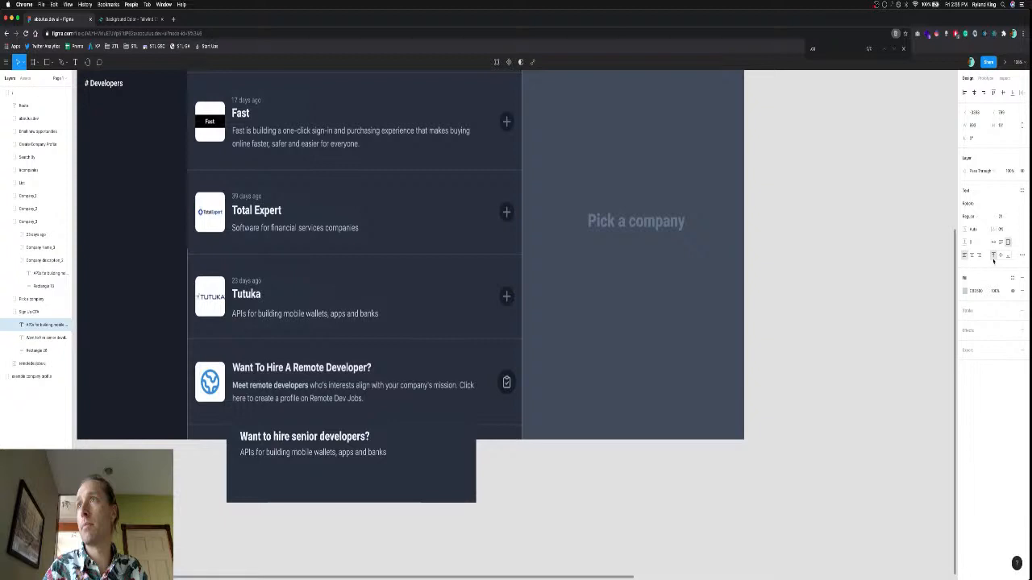
Replace the CTA card's description with "Create an aboutus.dev profile.".
{"action": "double_click", "coordinate": [376, 456]}
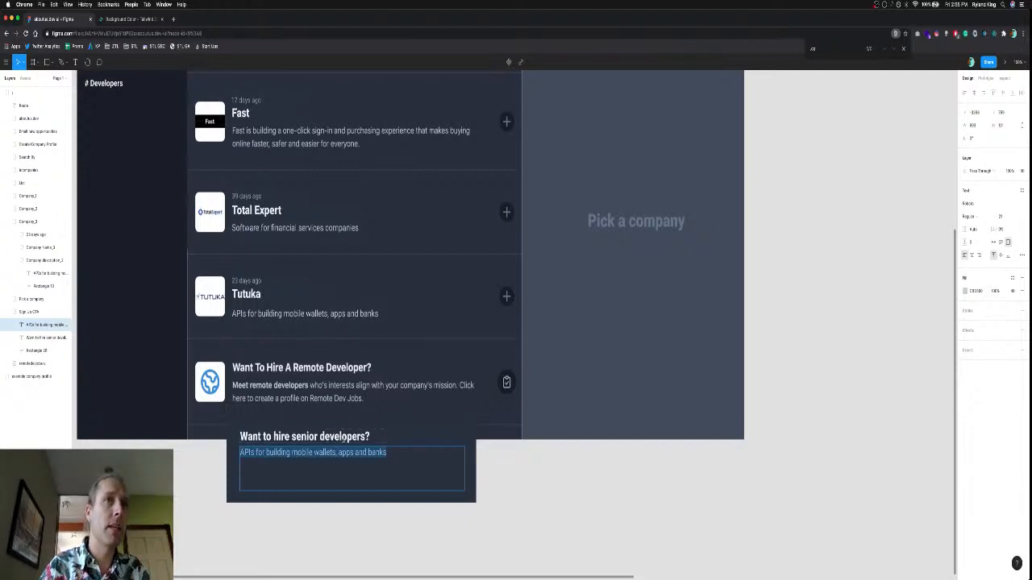
{"action": "double_click", "coordinate": [343, 436]}
{"action": "triple_click", "coordinate": [347, 455]}
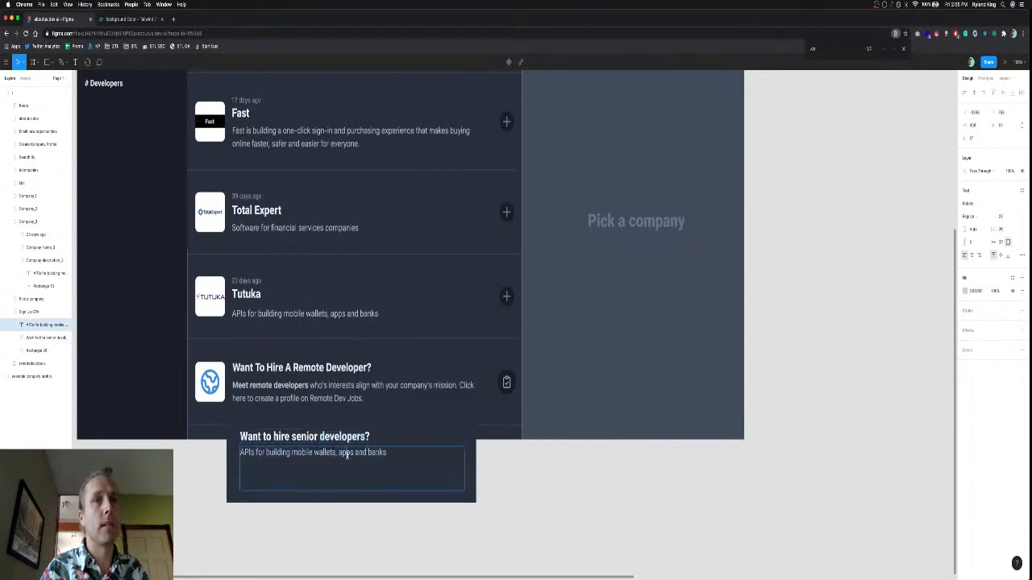
{"action": "key", "text": "BackSpace"}
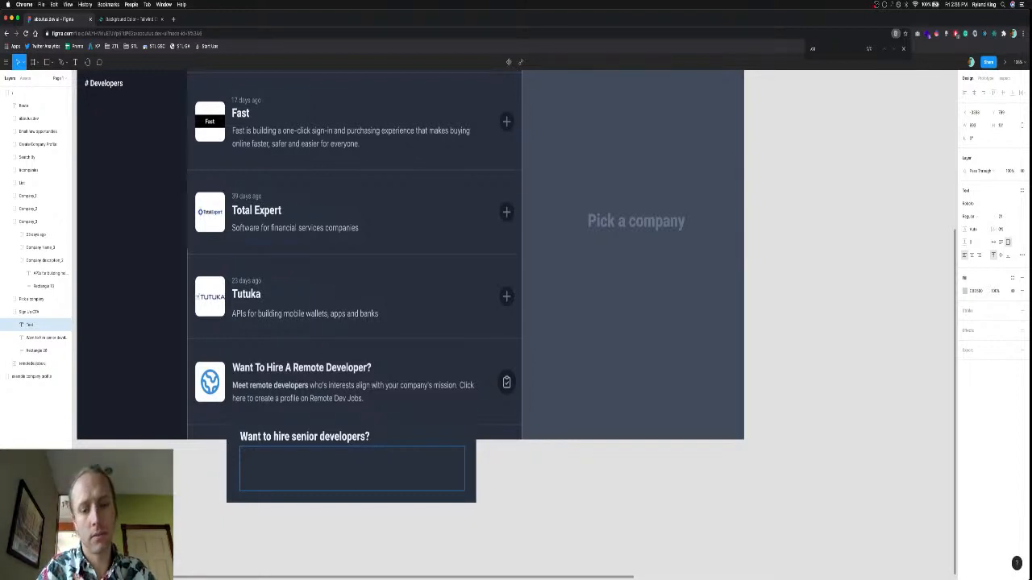
{"action": "type", "text": "Create a"}
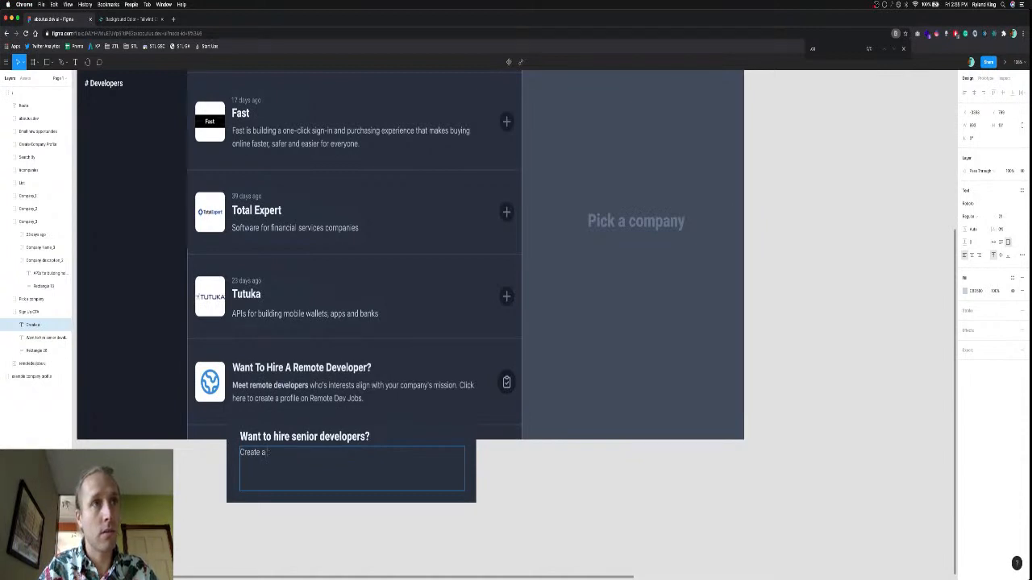
{"action": "type", "text": "n aboutus"}
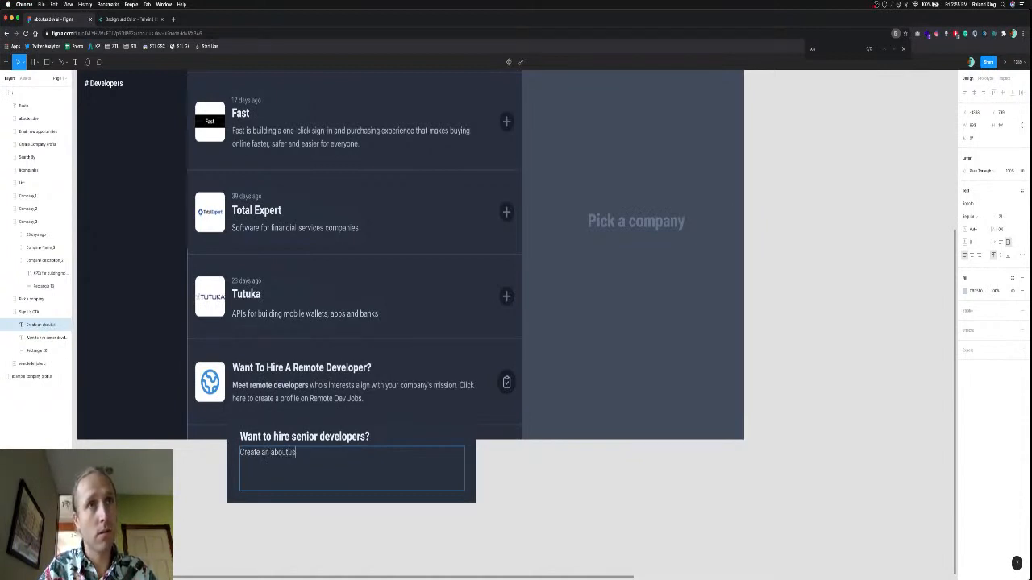
{"action": "type", "text": ".dev profile."}
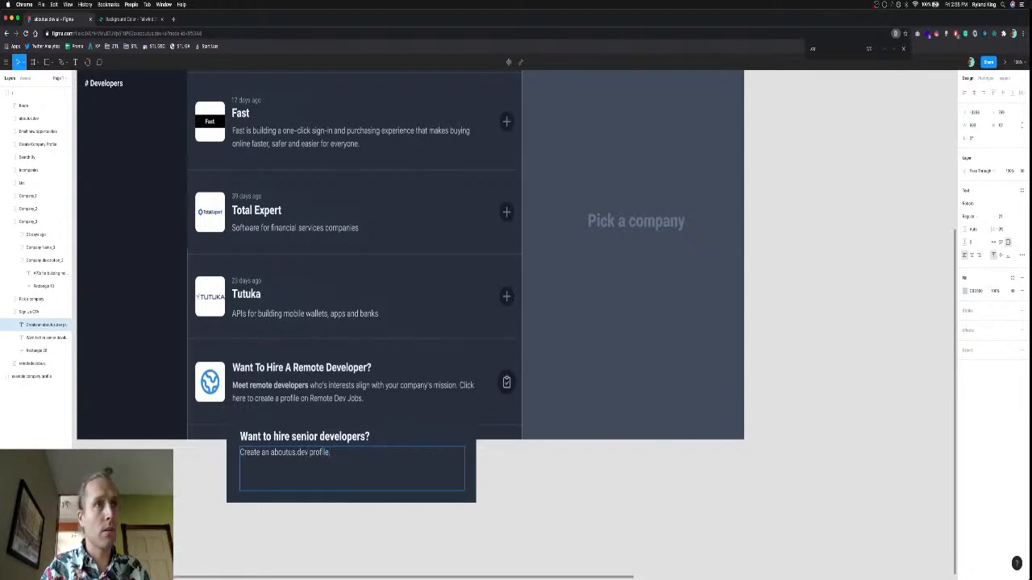
Reword the CTA card's description to "Click here to create a profile on aboutus.dev.".
{"action": "left_click", "coordinate": [244, 452]}
{"action": "key", "text": "BackSpace"}
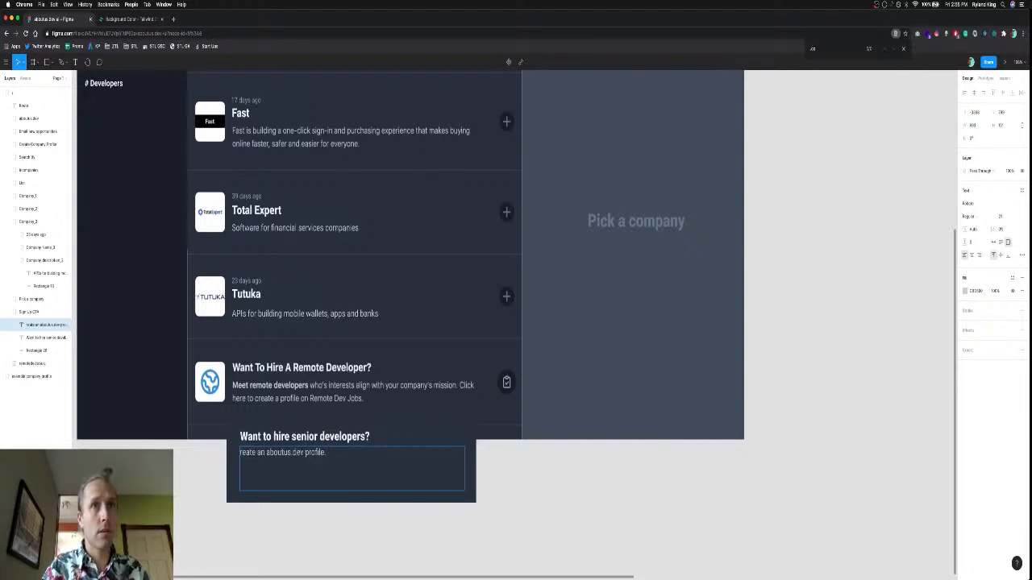
{"action": "type", "text": "Click here to c"}
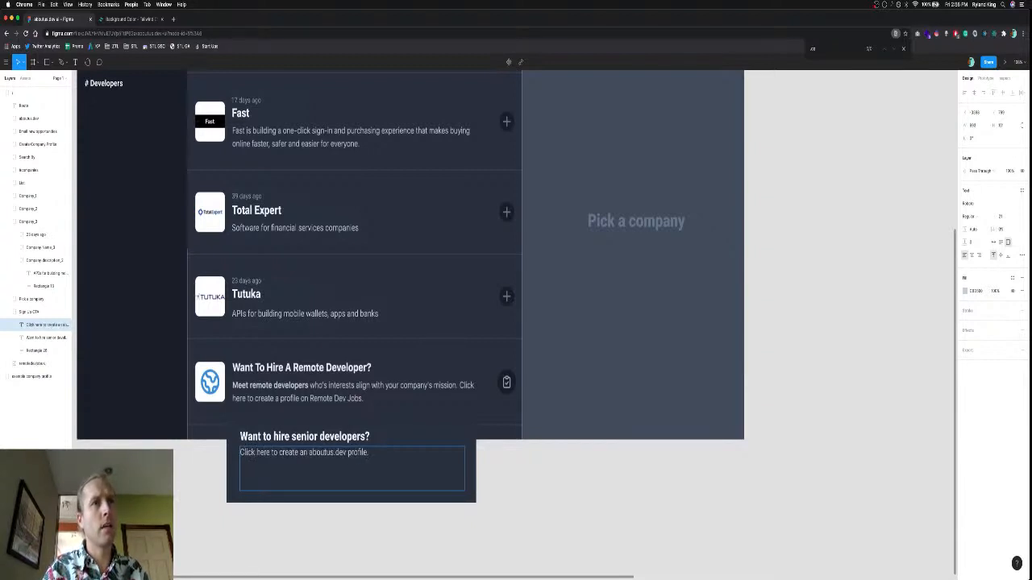
{"action": "key", "text": "BackSpace"}
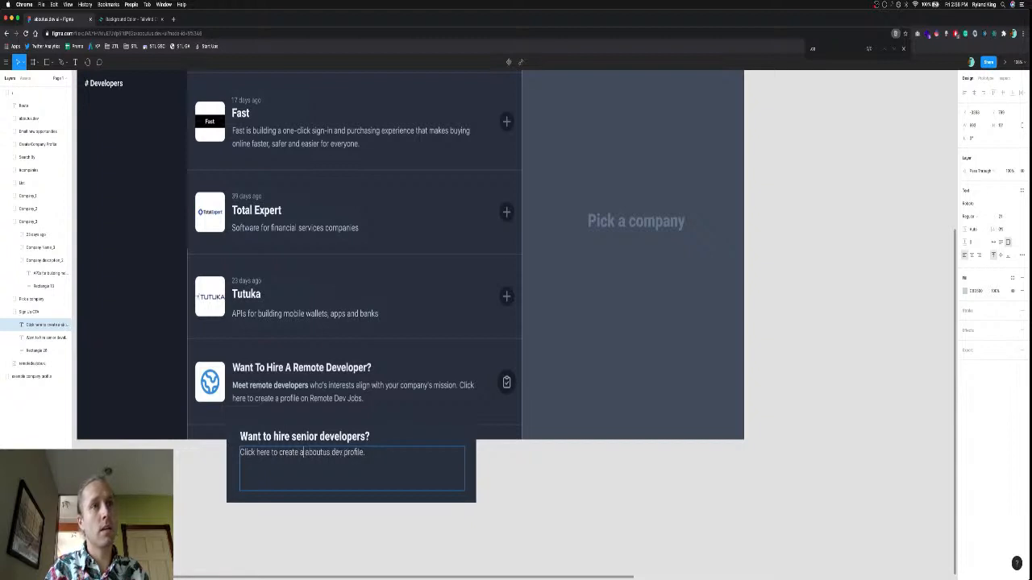
{"action": "type", "text": "profile on"}
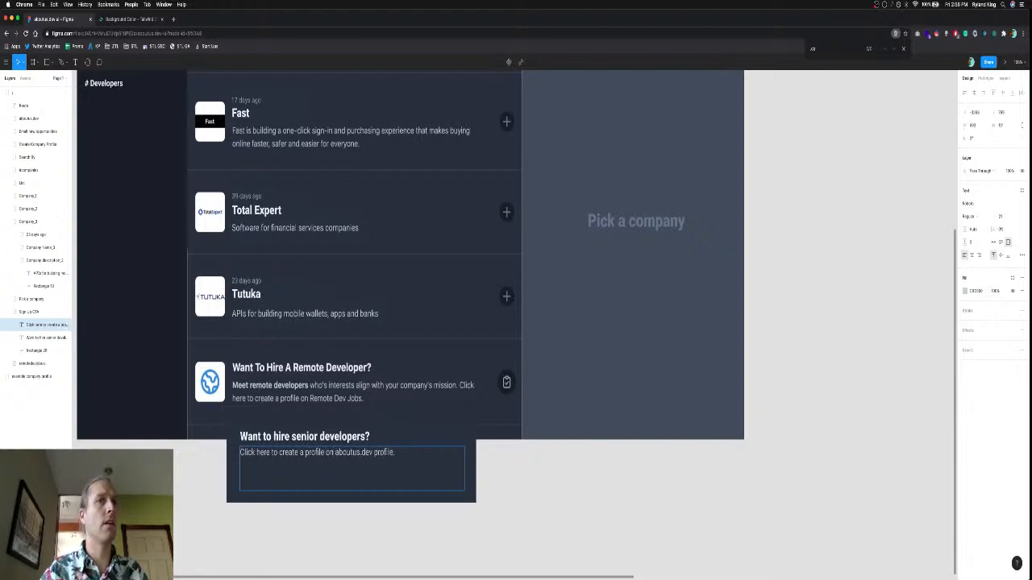
{"action": "key", "text": "alt+Right"}
{"action": "key", "text": "alt+shift+Right"}
{"action": "key", "text": "BackSpace"}
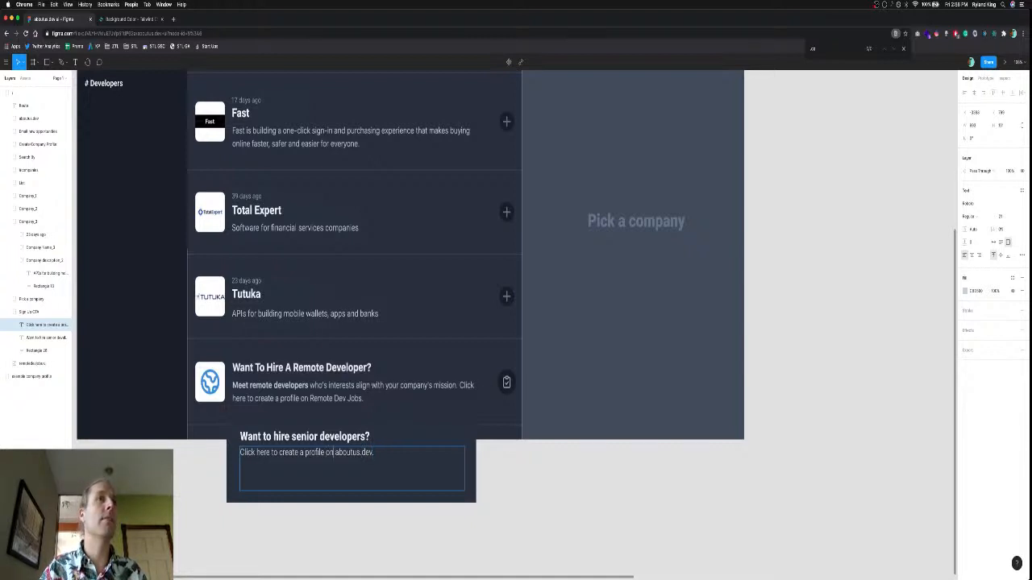
Reword the CTA card's description to "Click here to create an aboutus.dev profile for your engineering team.".
{"action": "key", "text": "alt+shift+Left"}
{"action": "key", "text": "alt+shift+Left"}
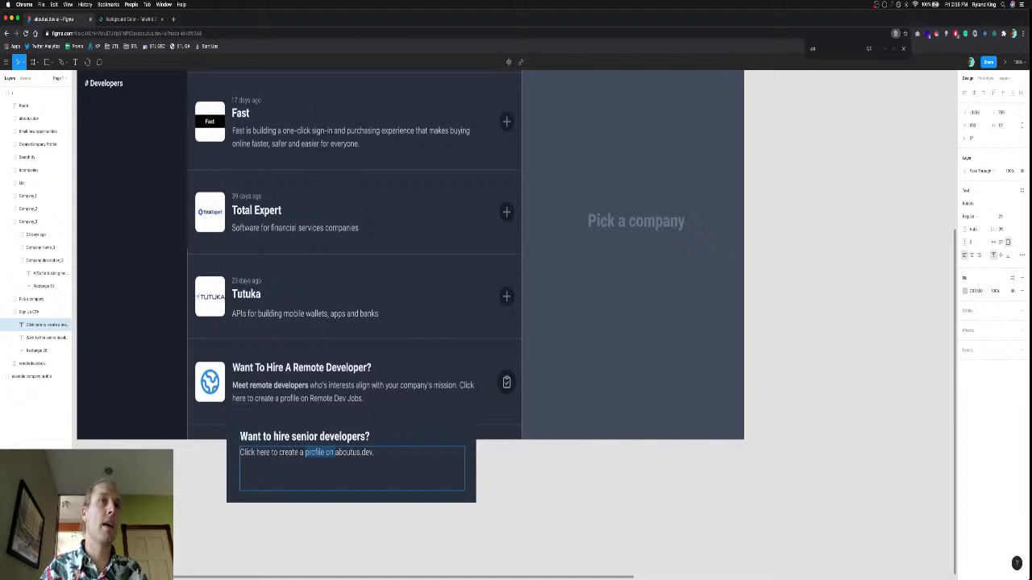
{"action": "key", "text": "BackSpace"}
{"action": "key", "text": "BackSpace"}
{"action": "type", "text": "n"}
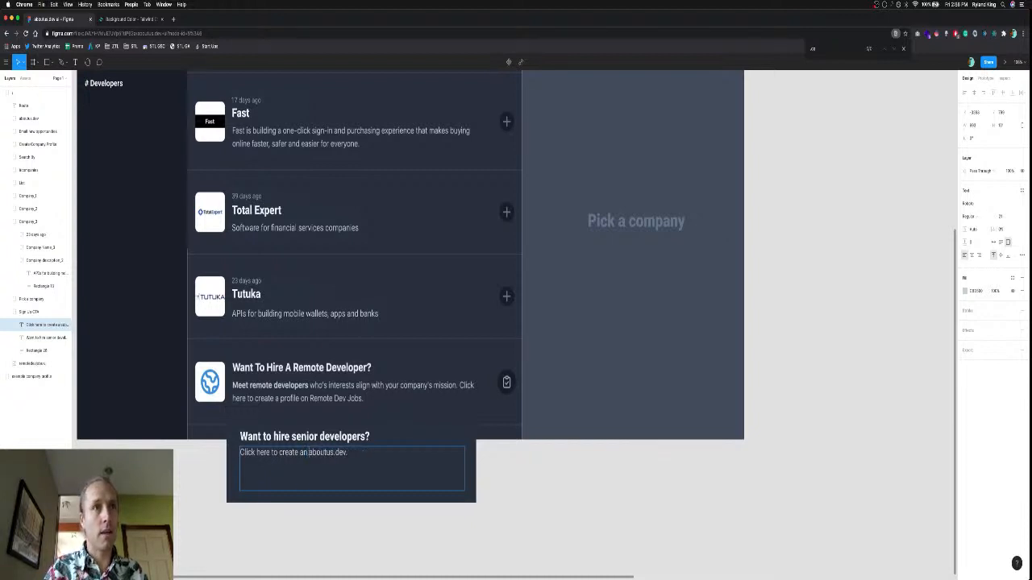
{"action": "type", "text": " aboutus.dev profil"}
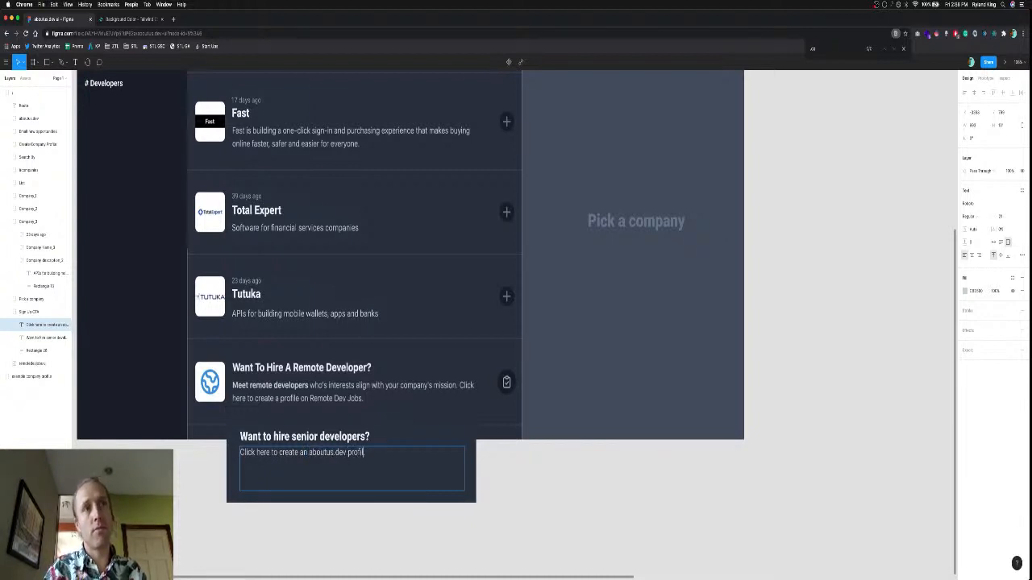
{"action": "type", "text": "e for your engineering team."}
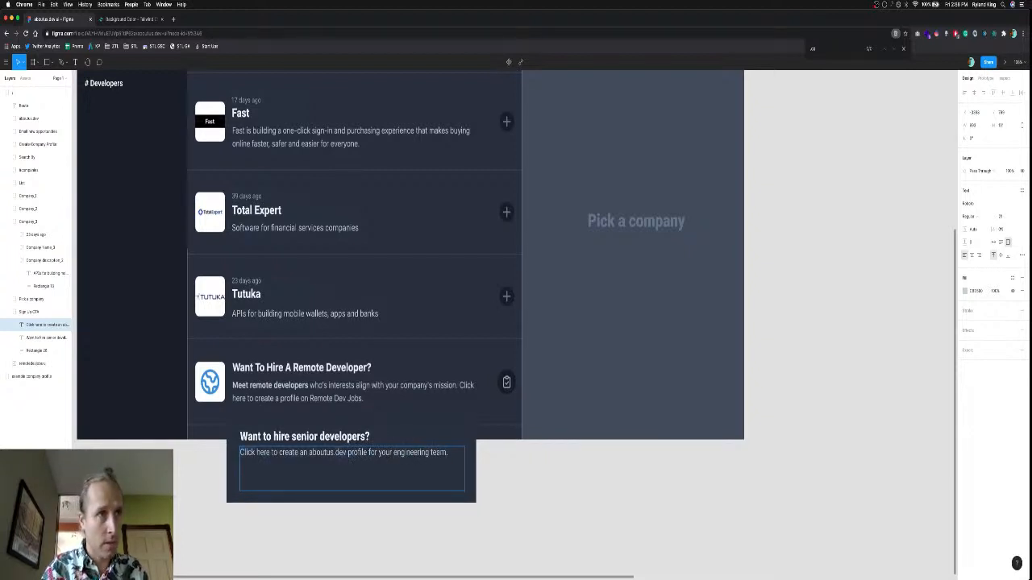
{"action": "key", "text": "Escape"}
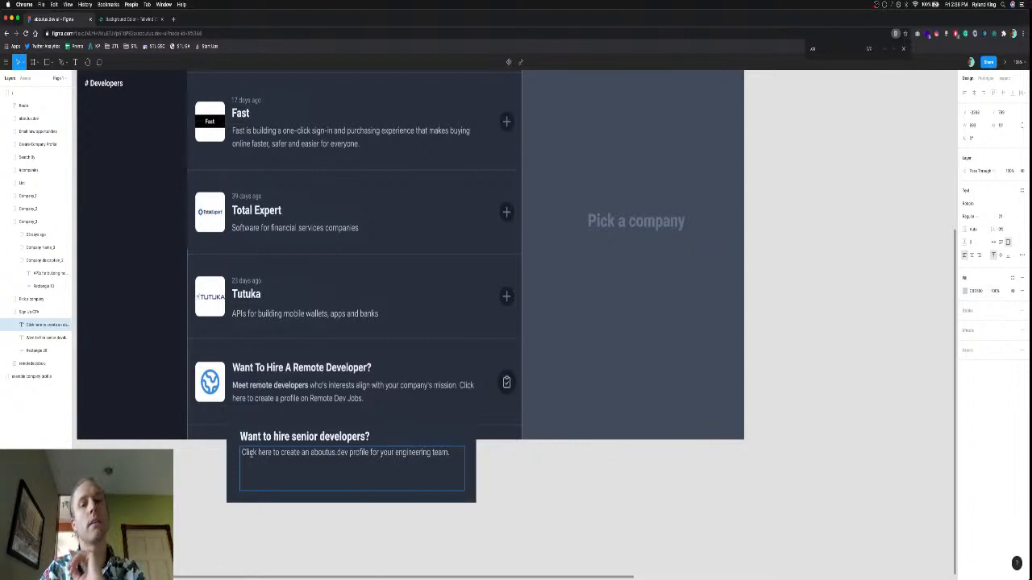
Insert "Meet developers that are already aligned" at the start of the CTA card's description.
{"action": "type", "text": "Meet "}
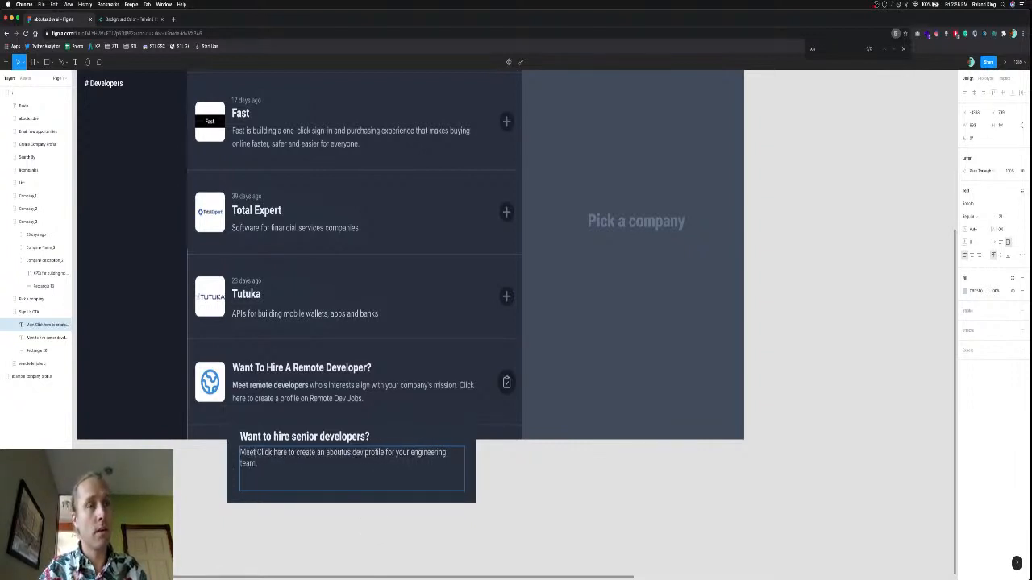
{"action": "type", "text": "d"}
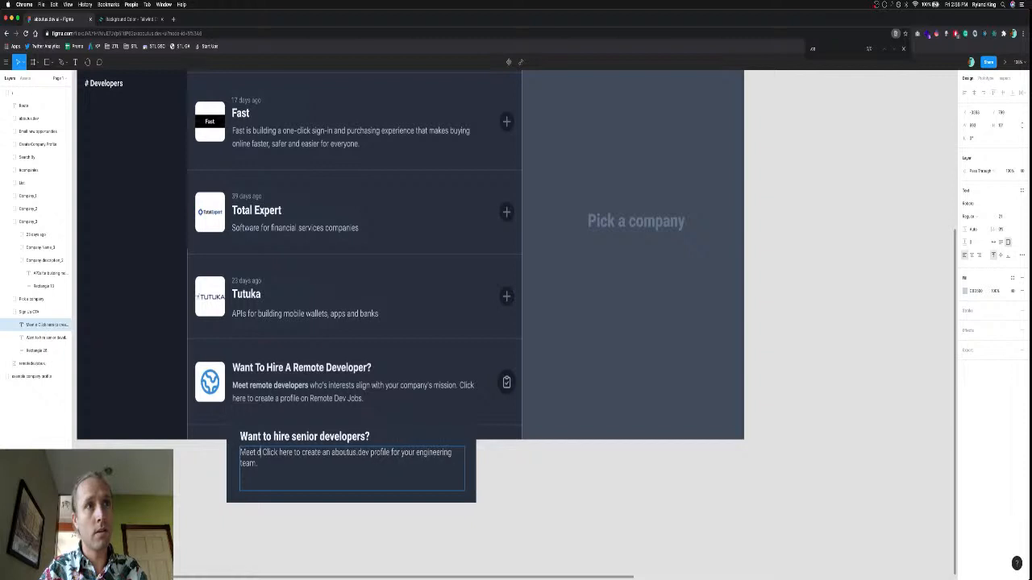
{"action": "key", "text": "BackSpace"}
{"action": "type", "text": "developers that "}
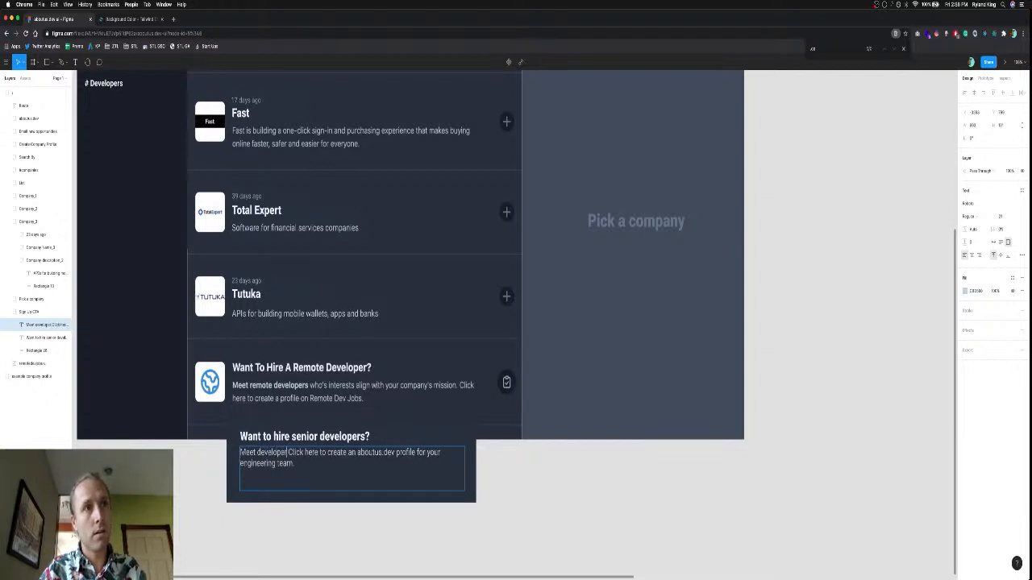
{"action": "type", "text": "are "}
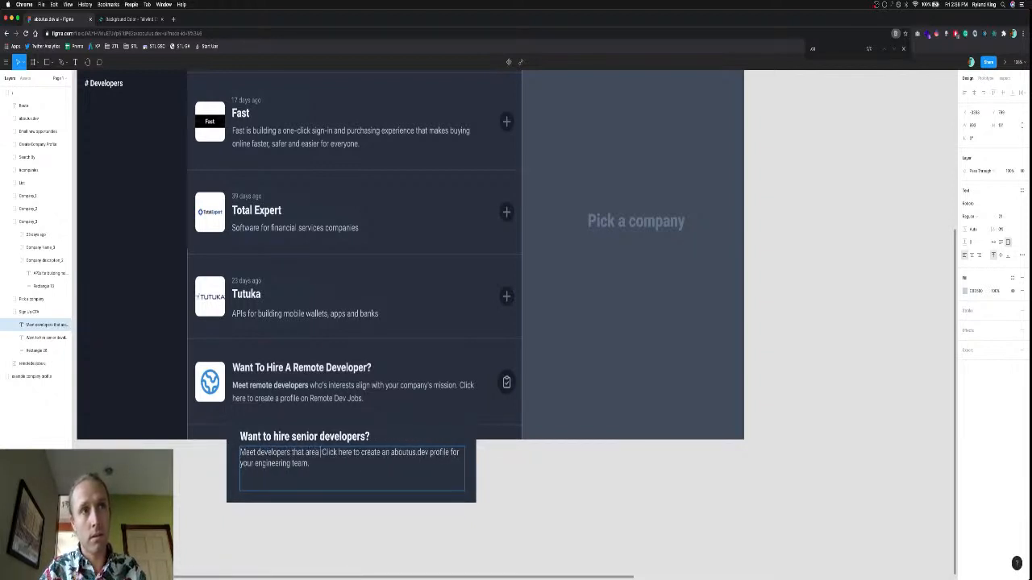
{"action": "type", "text": "allready"}
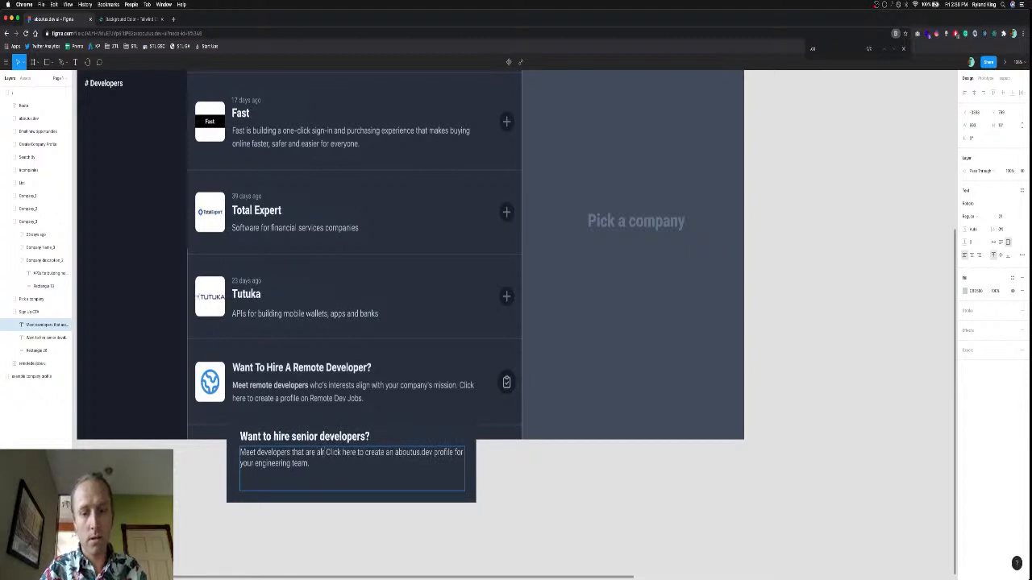
{"action": "key", "text": "BackSpace"}
{"action": "key", "text": "BackSpace"}
{"action": "key", "text": "BackSpace"}
{"action": "key", "text": "BackSpace"}
{"action": "key", "text": "BackSpace"}
{"action": "type", "text": "ready al"}
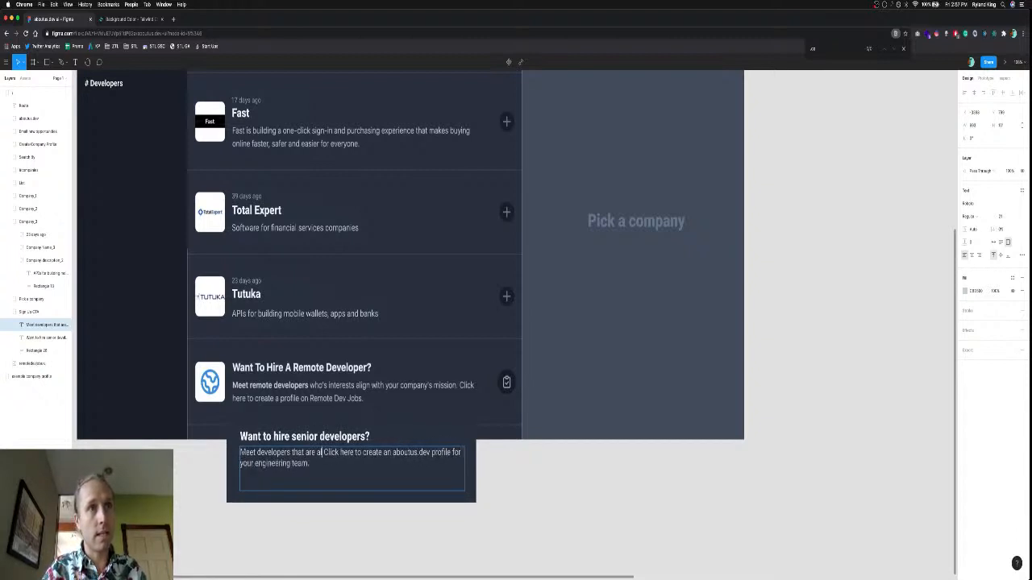
{"action": "type", "text": "igned."}
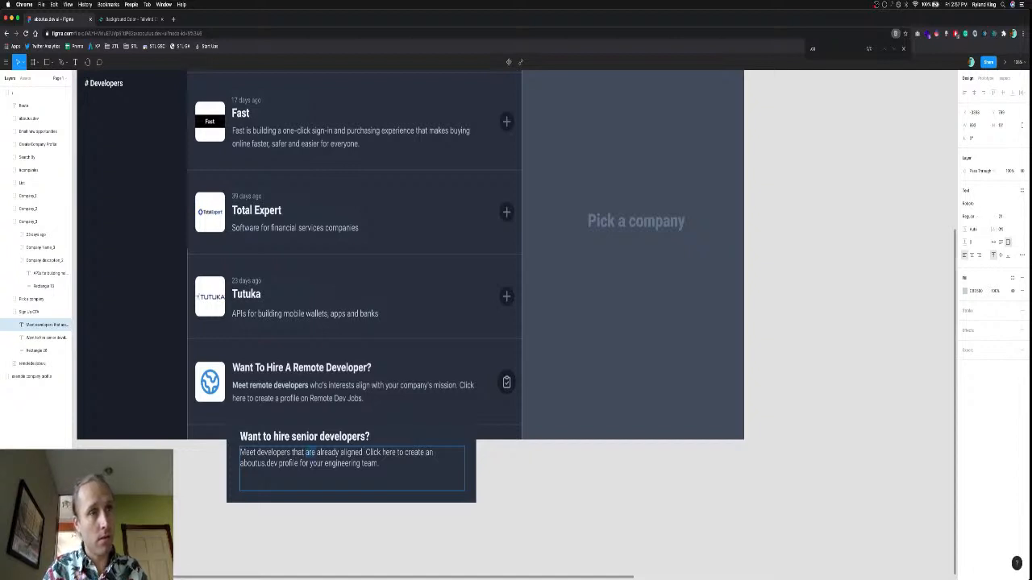
Reword the opening of the CTA card's description to "Meet developers that already align with your team's".
{"action": "key", "text": "BackSpace"}
{"action": "key", "text": "BackSpace"}
{"action": "key", "text": "BackSpace"}
{"action": "key", "text": "BackSpace"}
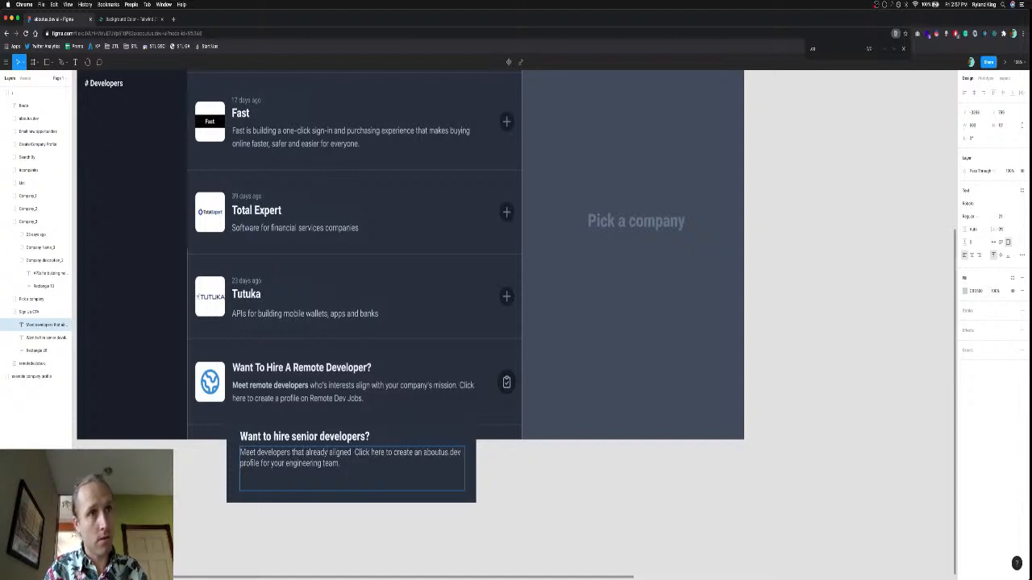
{"action": "key", "text": "BackSpace"}
{"action": "key", "text": "BackSpace"}
{"action": "type", "text": "with your"}
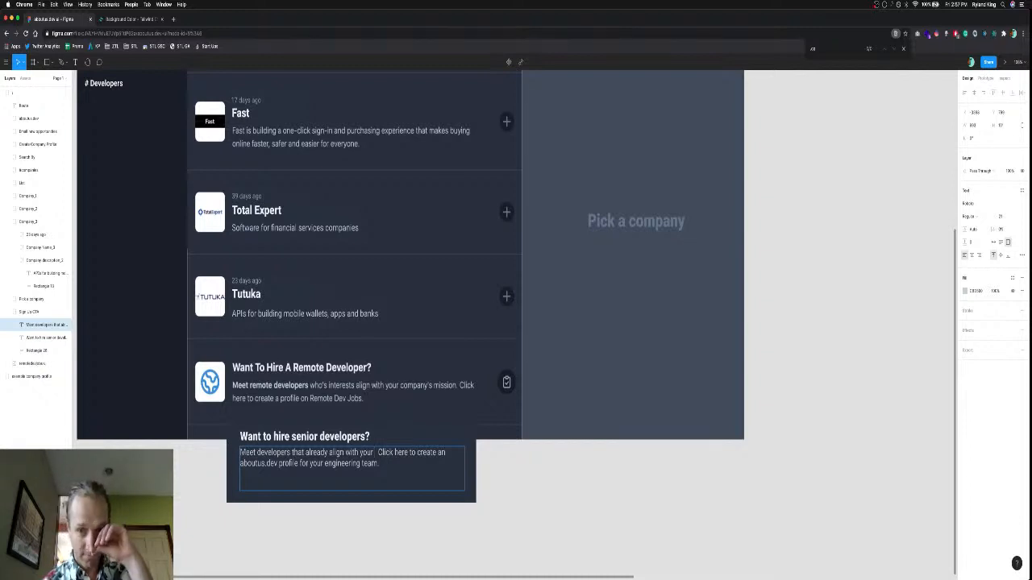
{"action": "type", "text": "."}
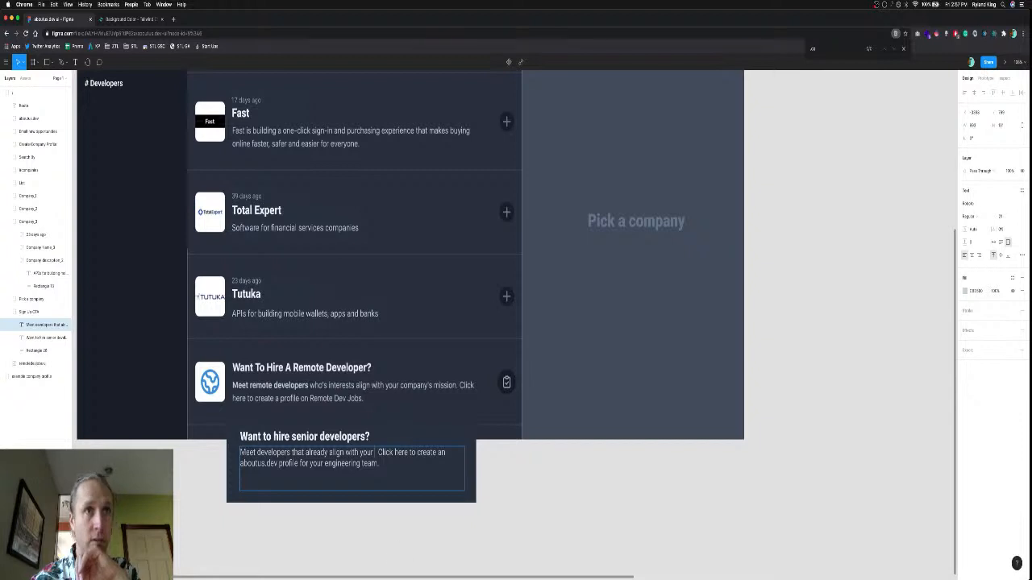
{"action": "type", "text": "team's"}
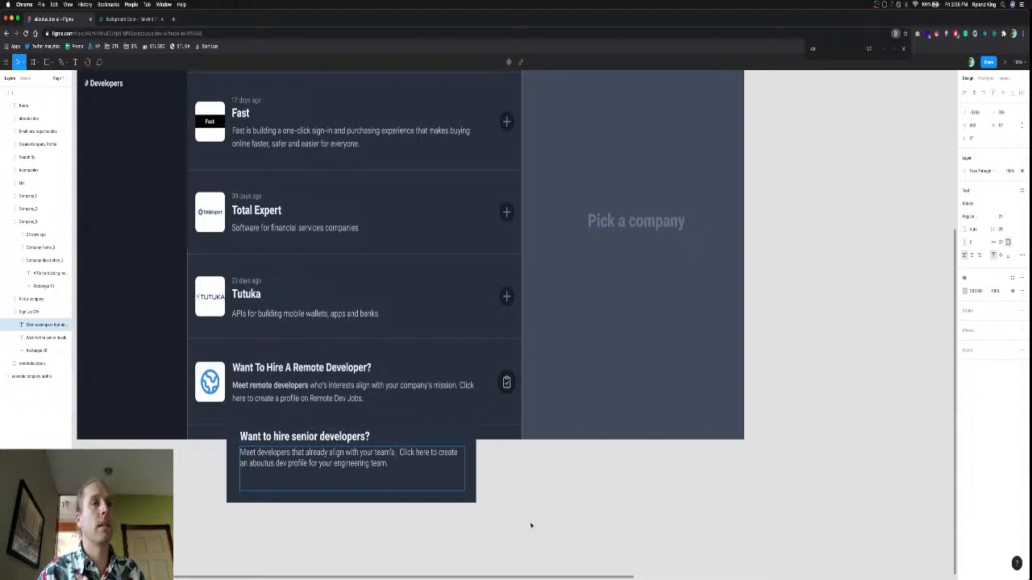
Open thesaurus.com in a new browser tab and look up synonyms for "values", "needs" and "culture".
{"action": "key", "text": "super+t"}
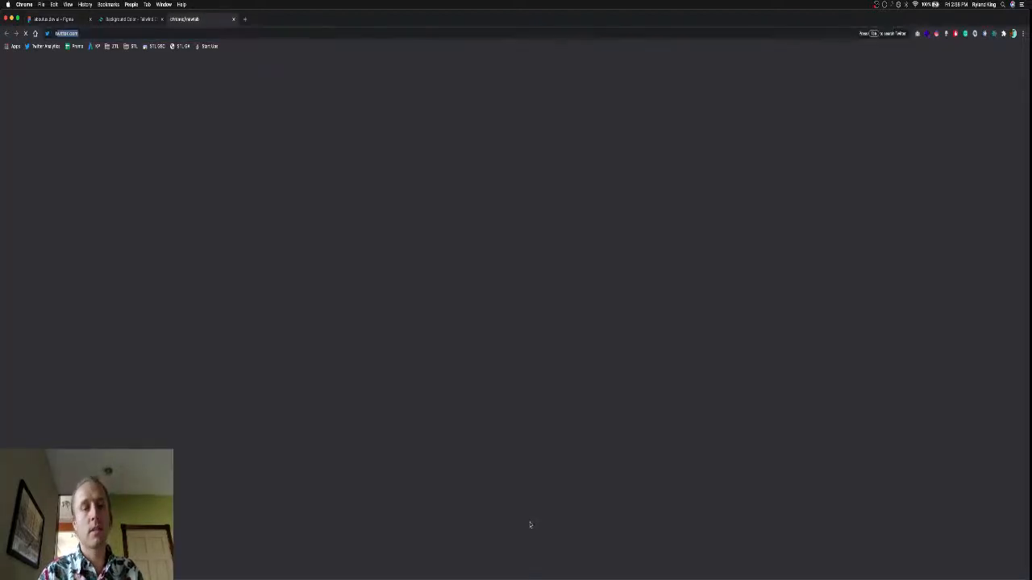
{"action": "type", "text": "thesaurus"}
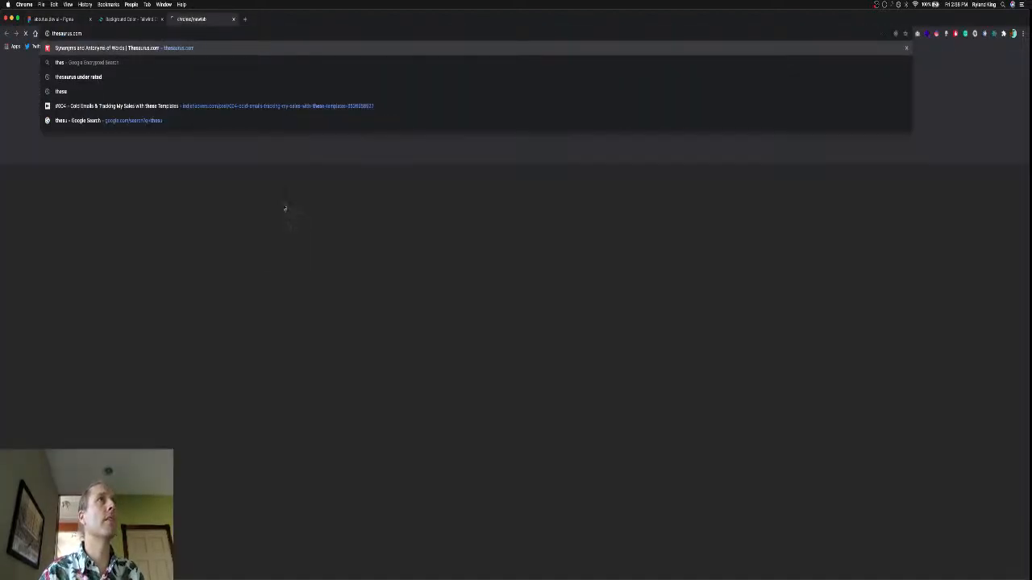
{"action": "key", "text": "Return"}
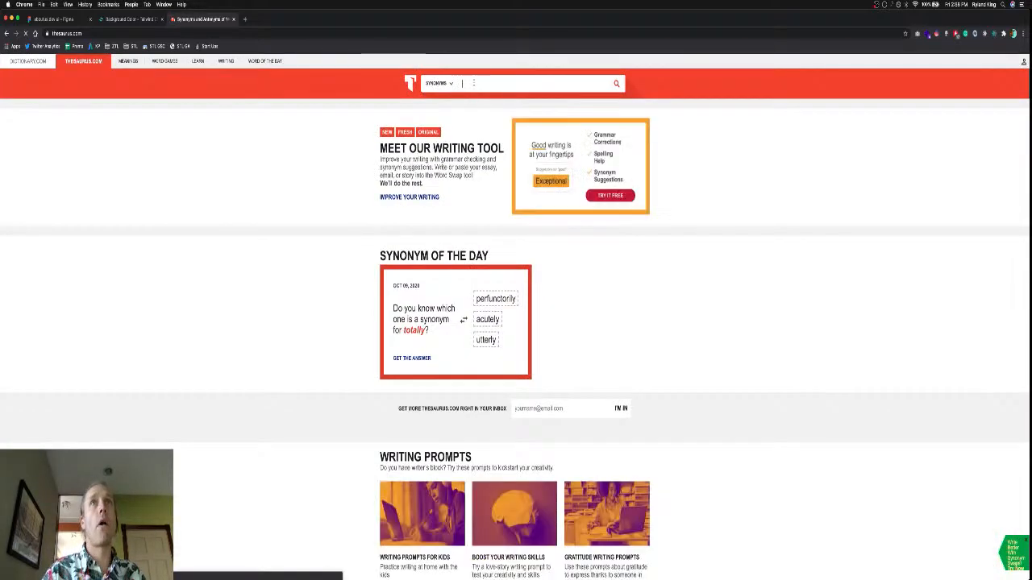
{"action": "type", "text": "values"}
{"action": "key", "text": "Return"}
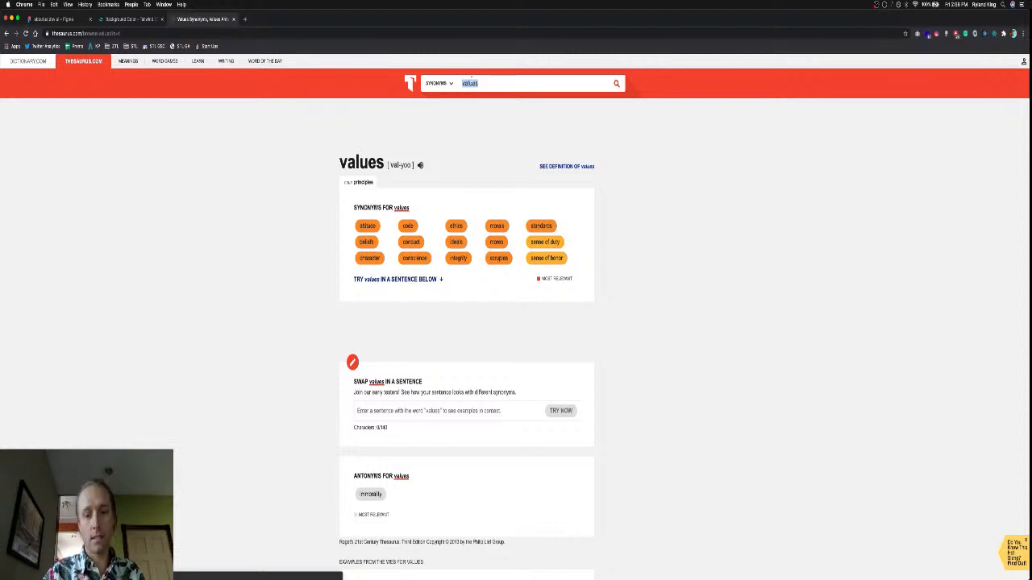
{"action": "type", "text": "needs"}
{"action": "key", "text": "Return"}
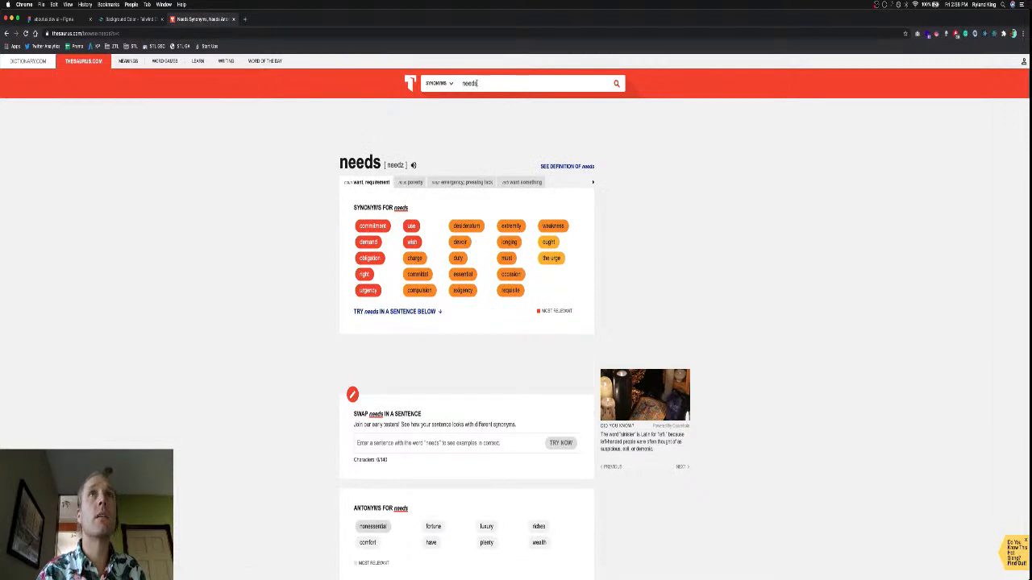
{"action": "double_click", "coordinate": [469, 84]}
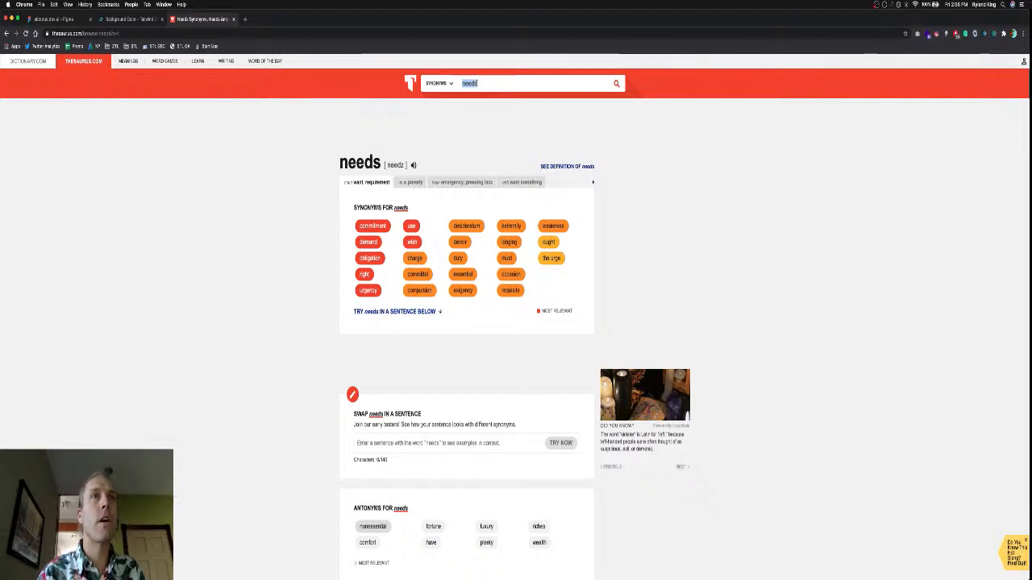
{"action": "type", "text": "culture"}
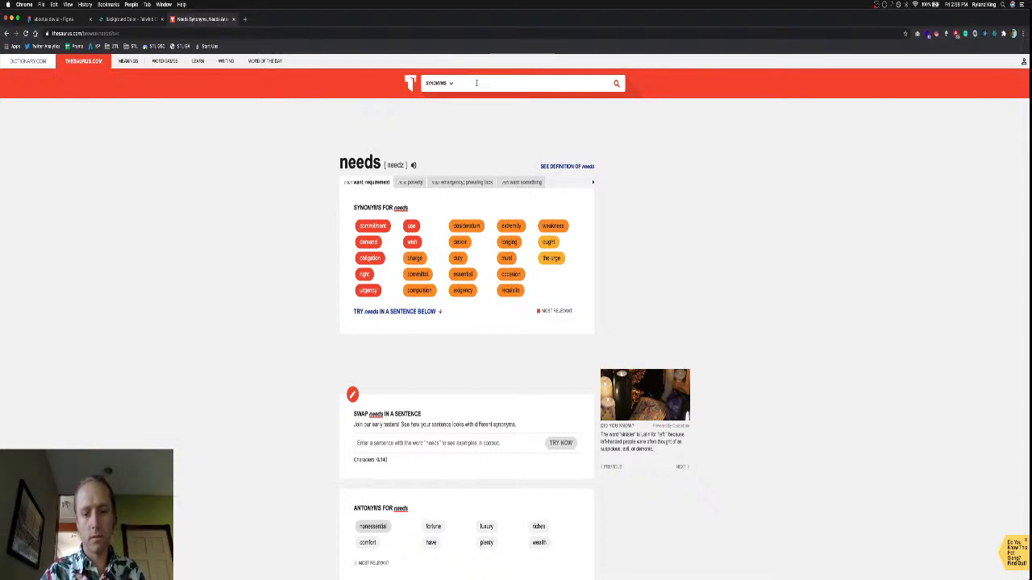
{"action": "key", "text": "Return"}
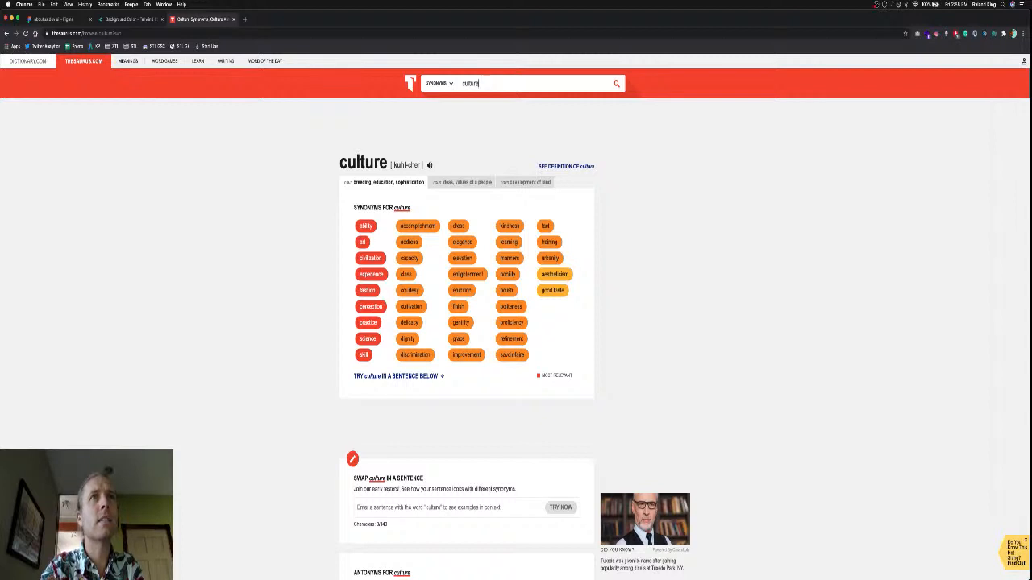
Switch back to the Figma mockup and add "culture" after "team's" in the CTA card's description.
{"action": "key", "text": "ctrl+shift+Tab"}
{"action": "key", "text": "ctrl+shift+Tab"}
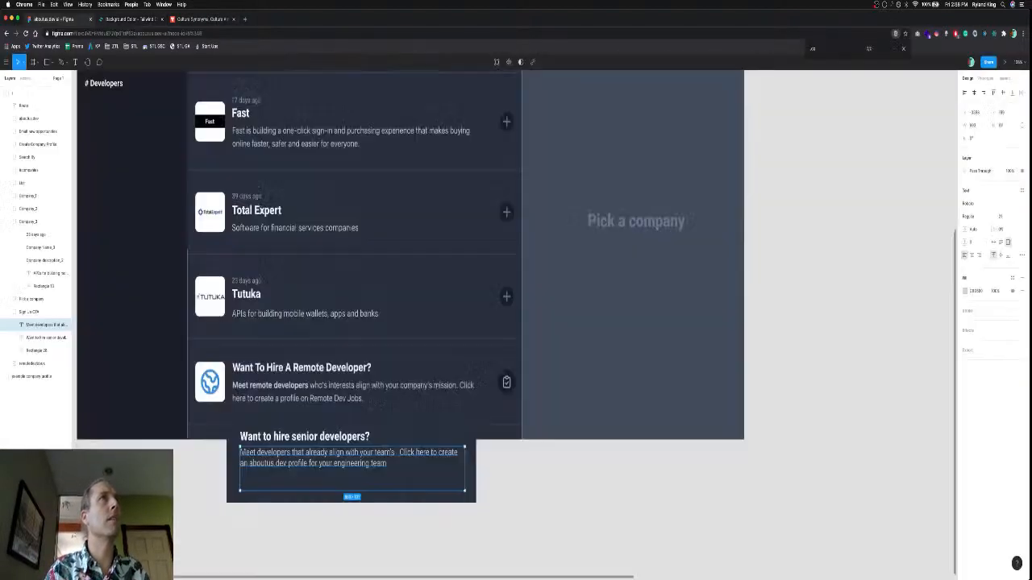
{"action": "double_click", "coordinate": [400, 455]}
{"action": "left_click", "coordinate": [400, 455]}
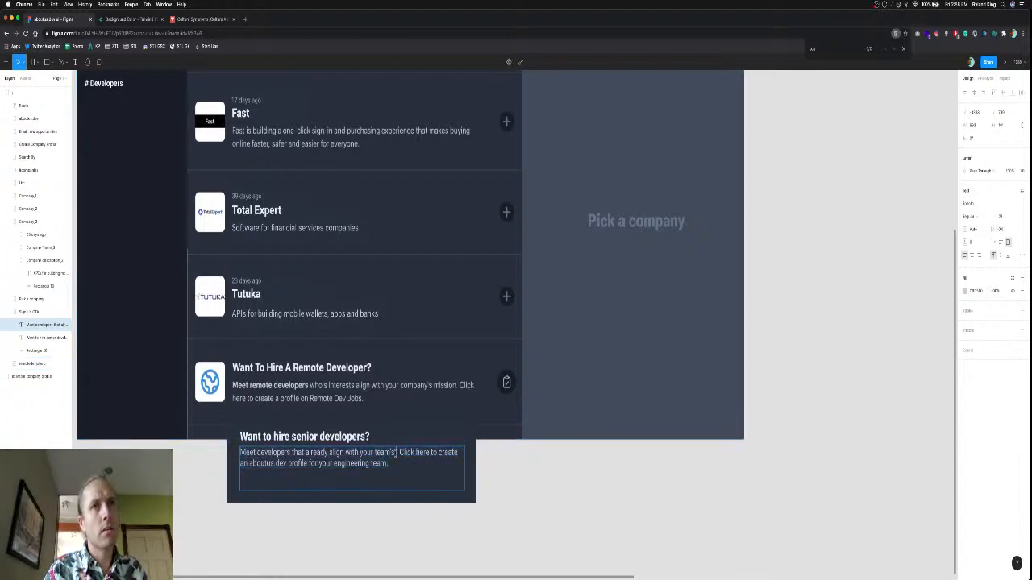
{"action": "type", "text": "cult"}
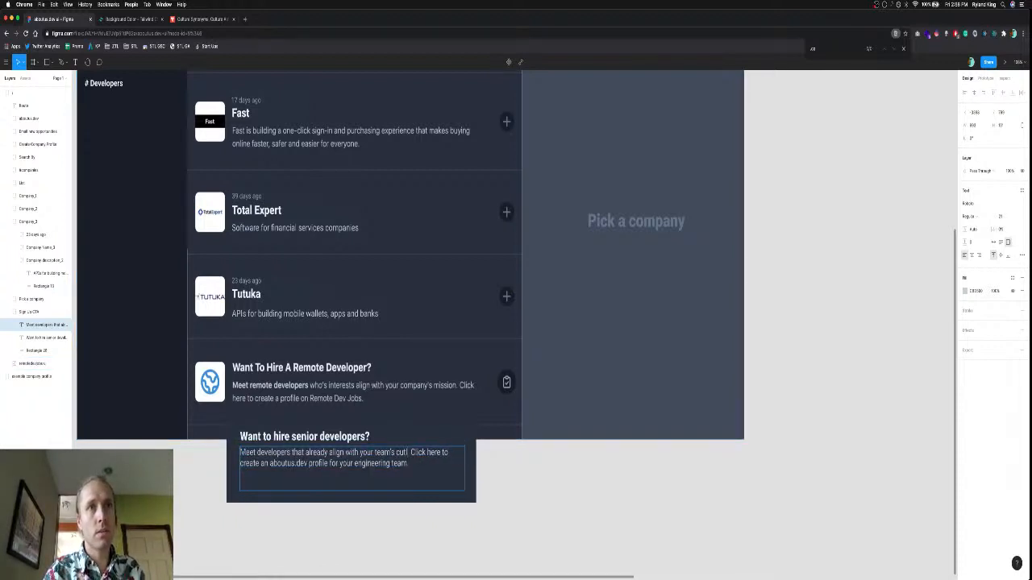
{"action": "type", "text": "ure"}
Switch to thesaurus.com and check the "ideas, values of a people" synonyms for "culture" and the synonyms for "needs".
{"action": "key", "text": "ctrl+Tab"}
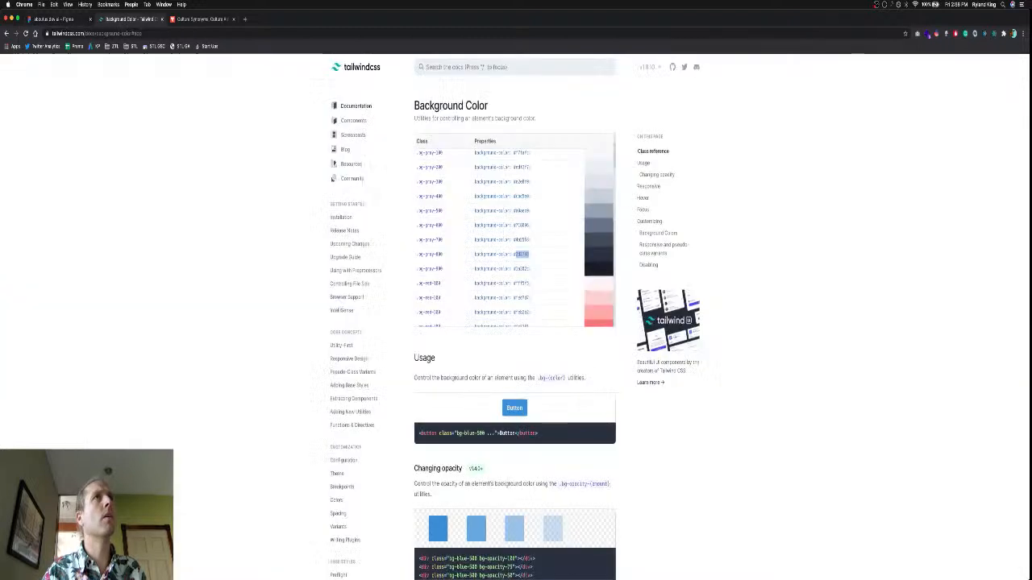
{"action": "key", "text": "ctrl+Tab"}
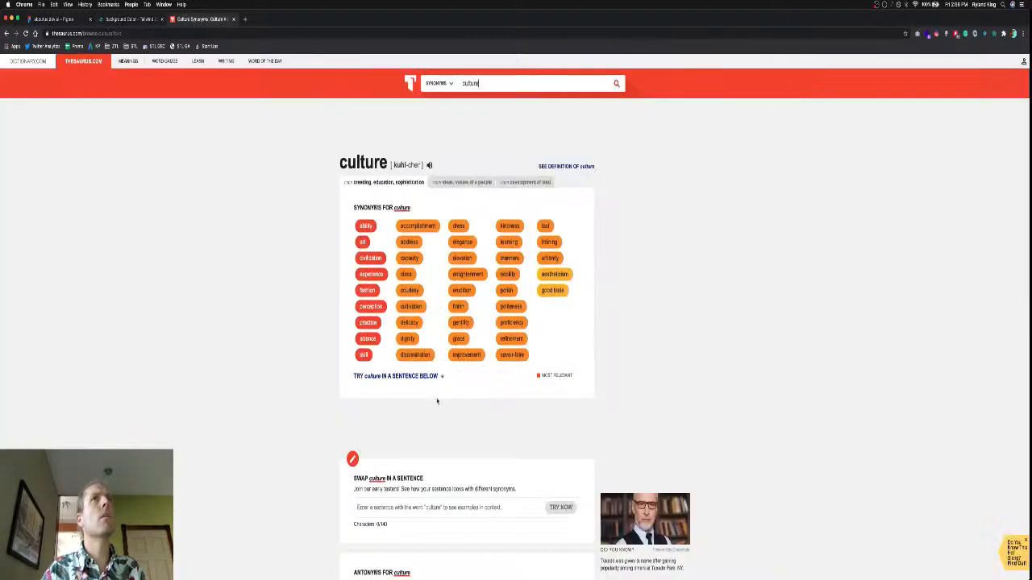
{"action": "left_click", "coordinate": [476, 184]}
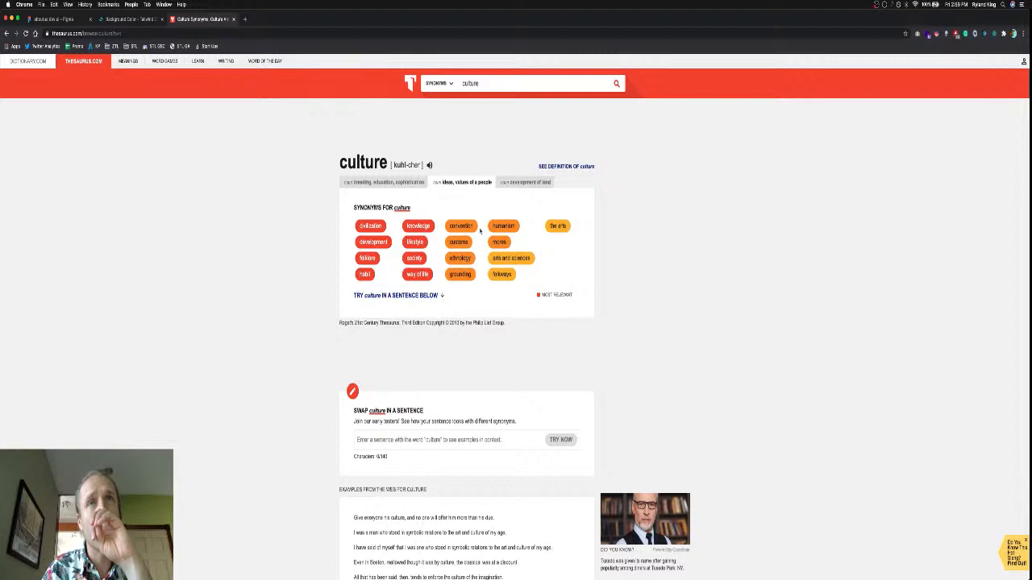
{"action": "double_click", "coordinate": [478, 82]}
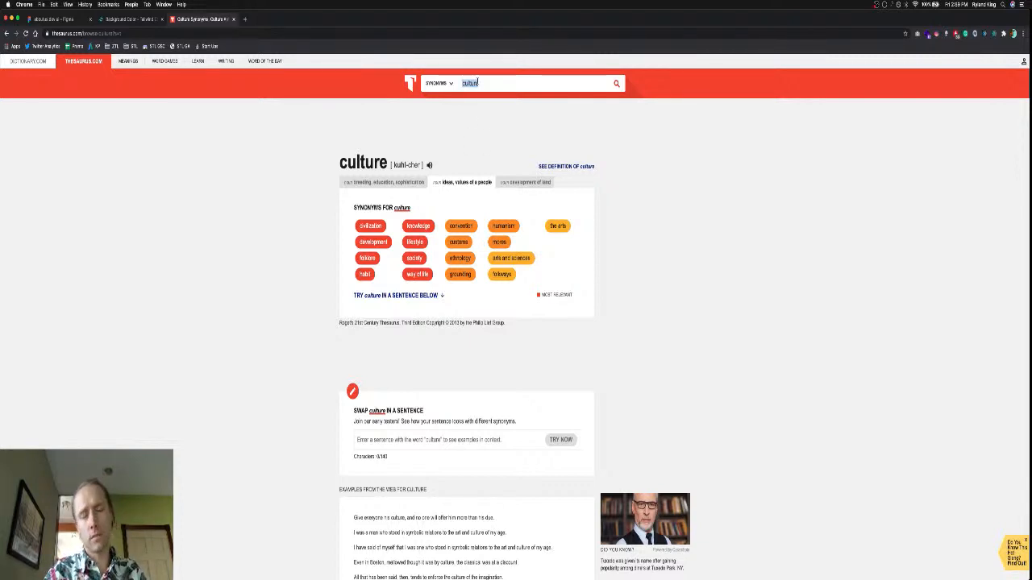
{"action": "type", "text": "needs"}
{"action": "key", "text": "Return"}
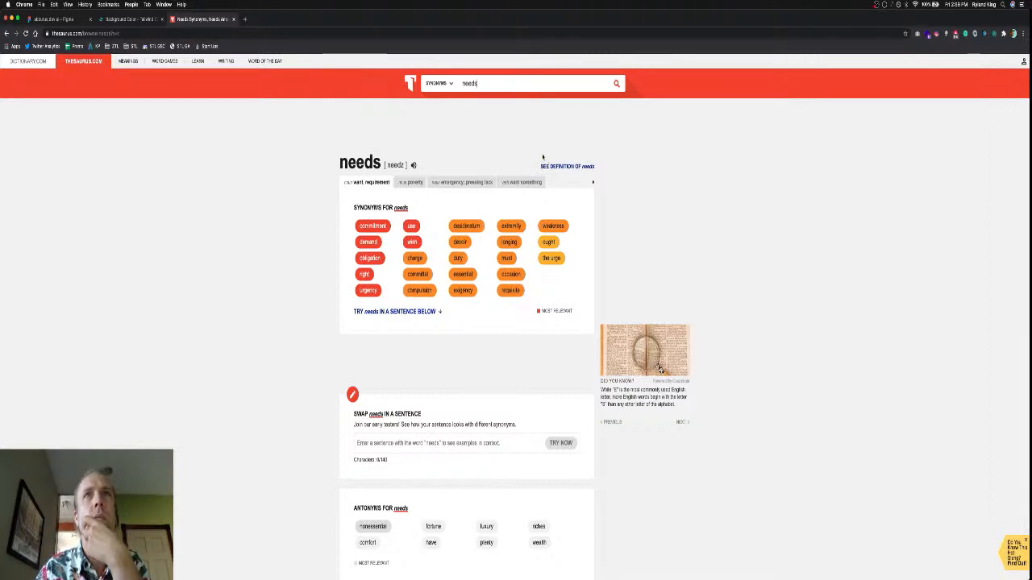
{"action": "left_click", "coordinate": [494, 85]}
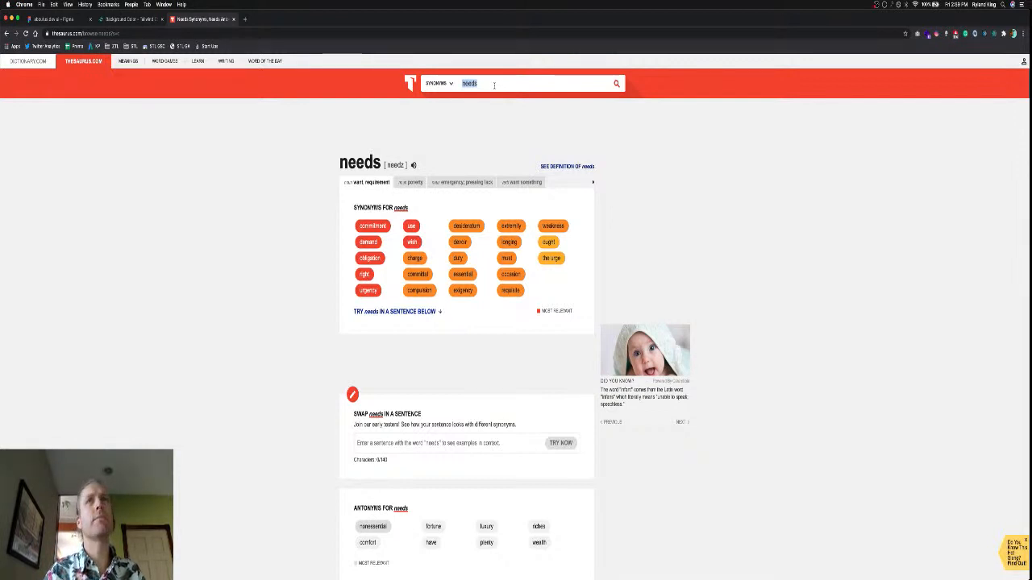
Switch back to the Figma mockup and correct the misspelled "culutre" to "culture" in the CTA card's description.
{"action": "key", "text": "ctrl+shift+Tab"}
{"action": "key", "text": "ctrl+shift+Tab"}
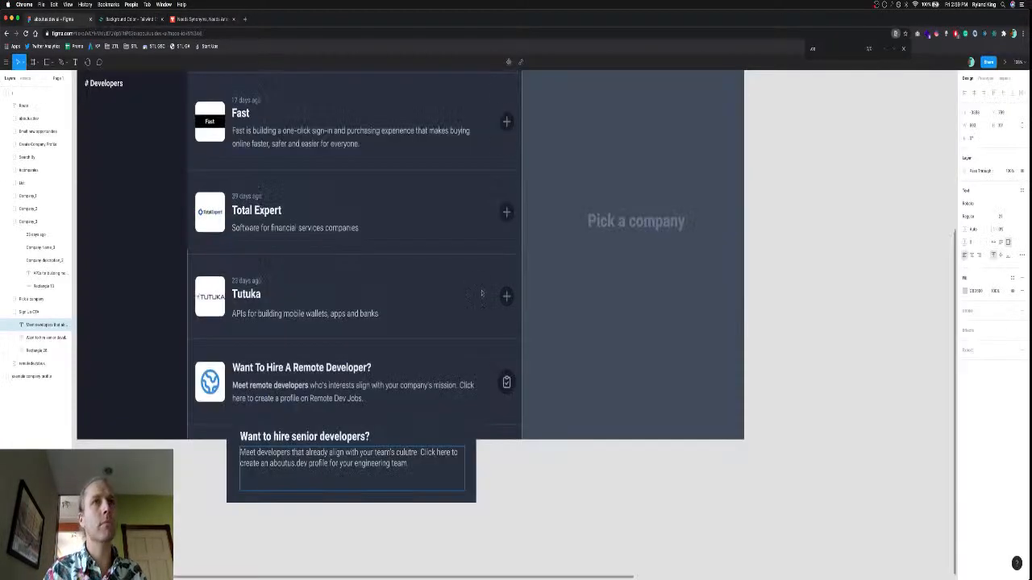
{"action": "double_click", "coordinate": [298, 453]}
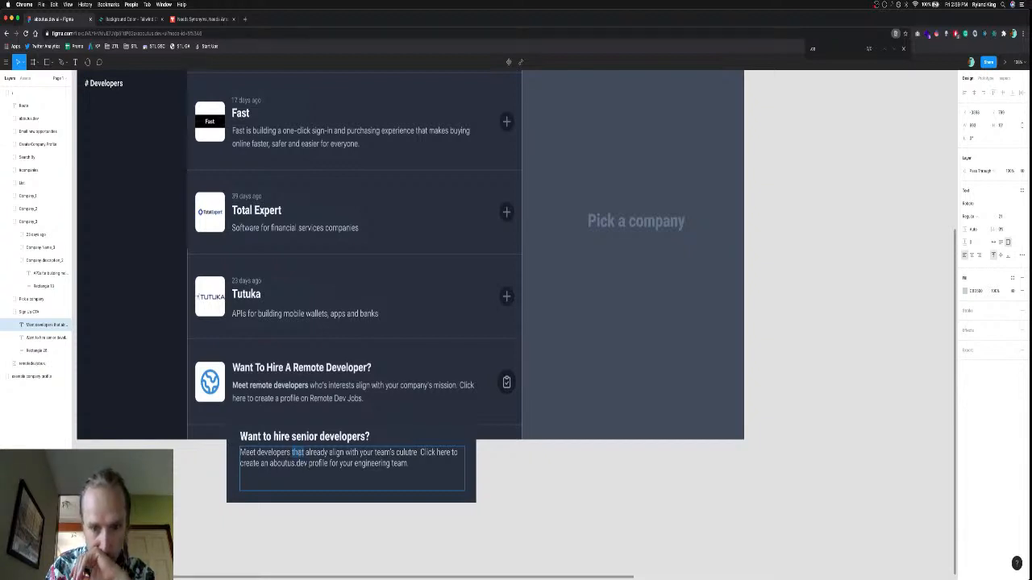
{"action": "key", "text": "super+Tab"}
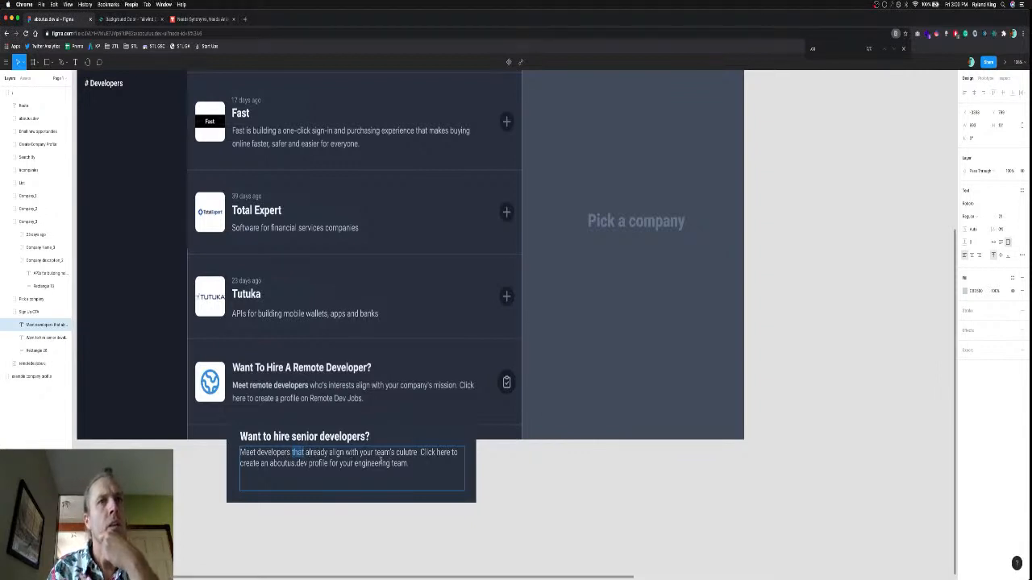
{"action": "left_click", "coordinate": [408, 454]}
{"action": "key", "text": "BackSpace"}
{"action": "key", "text": "Right"}
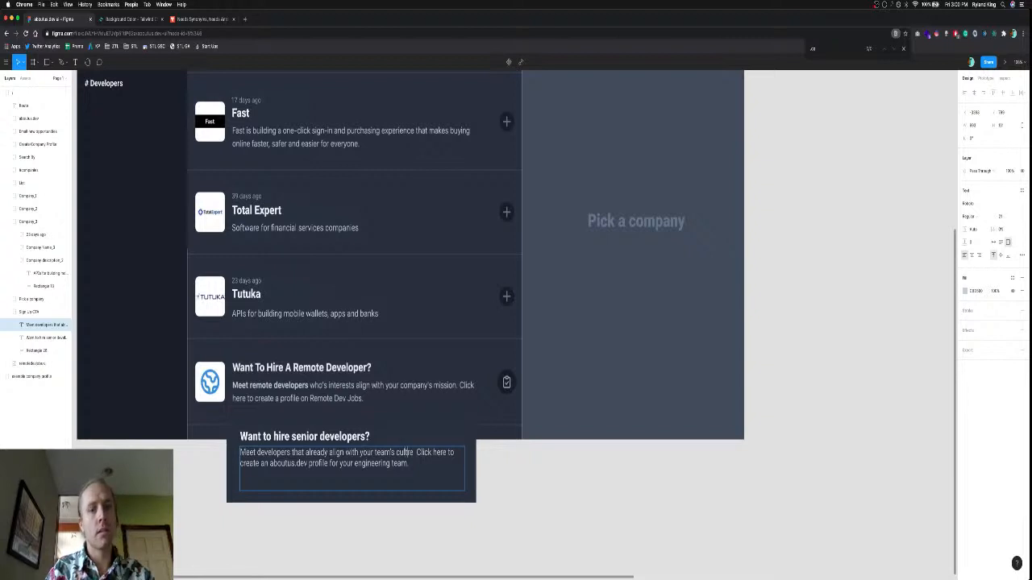
{"action": "type", "text": "u"}
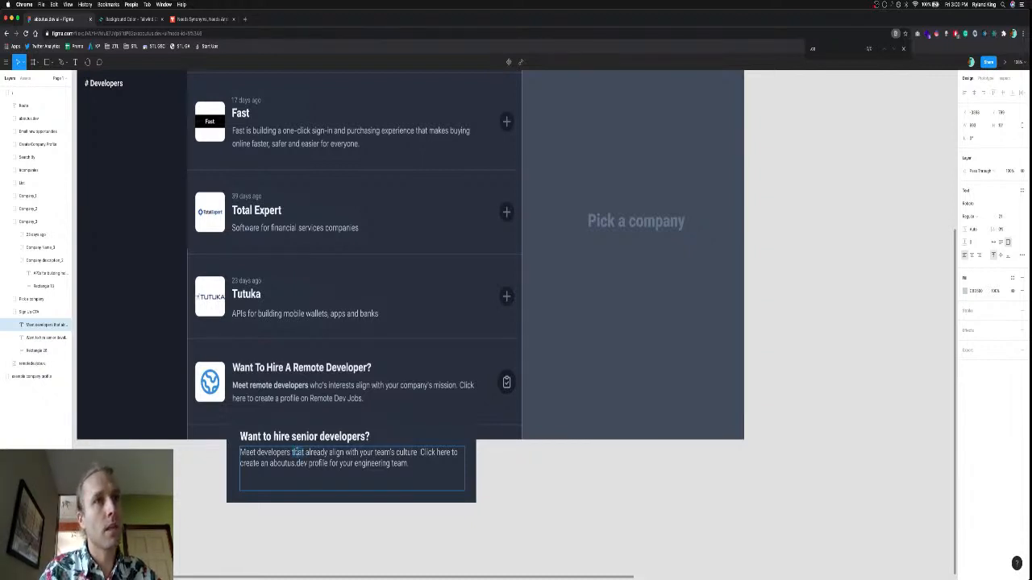
Replace "that already" with "who's personal goals" in the CTA card's description.
{"action": "left_click_drag", "start_coordinate": [292, 453], "coordinate": [328, 453]}
{"action": "type", "text": "who's"}
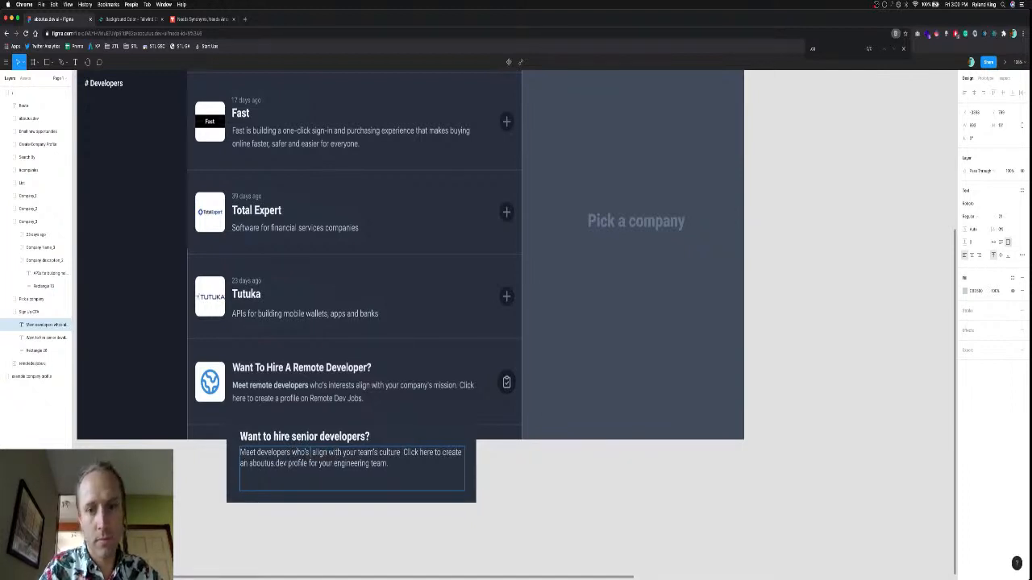
{"action": "type", "text": " personal"}
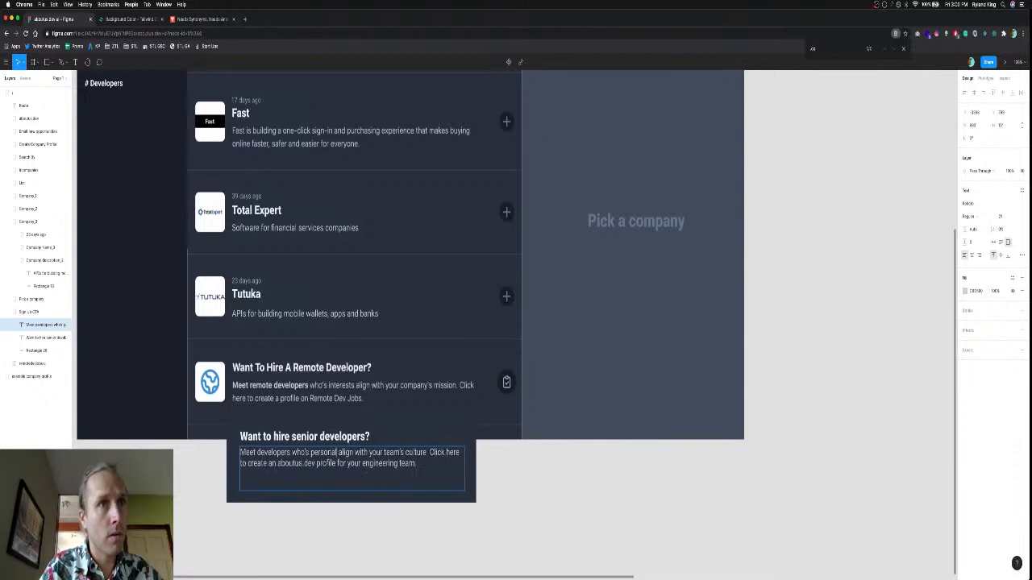
{"action": "type", "text": " goals"}
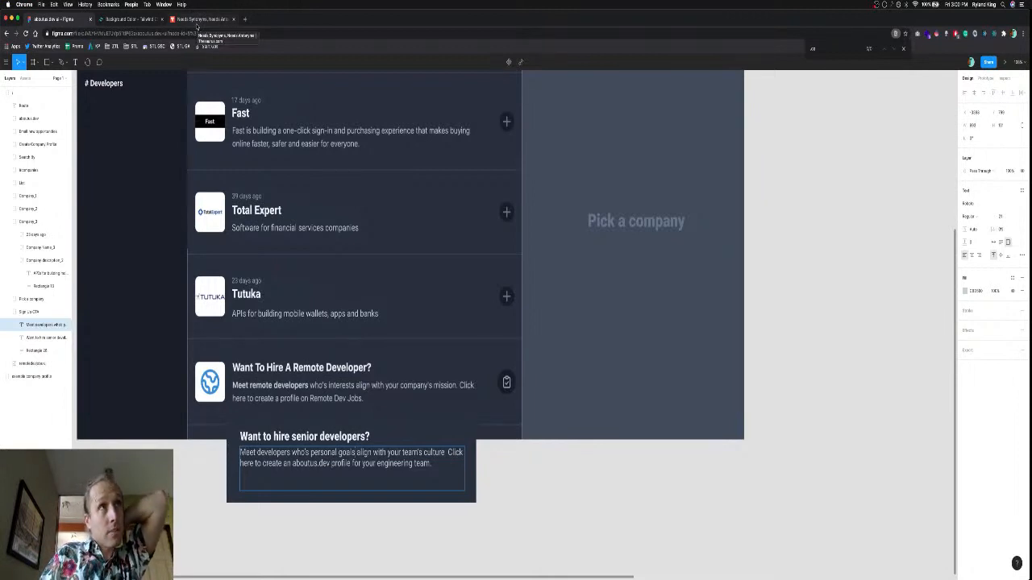
Switch to thesaurus.com and review the synonyms for each sense of "needs" and those for "requisite".
{"action": "left_click", "coordinate": [198, 19]}
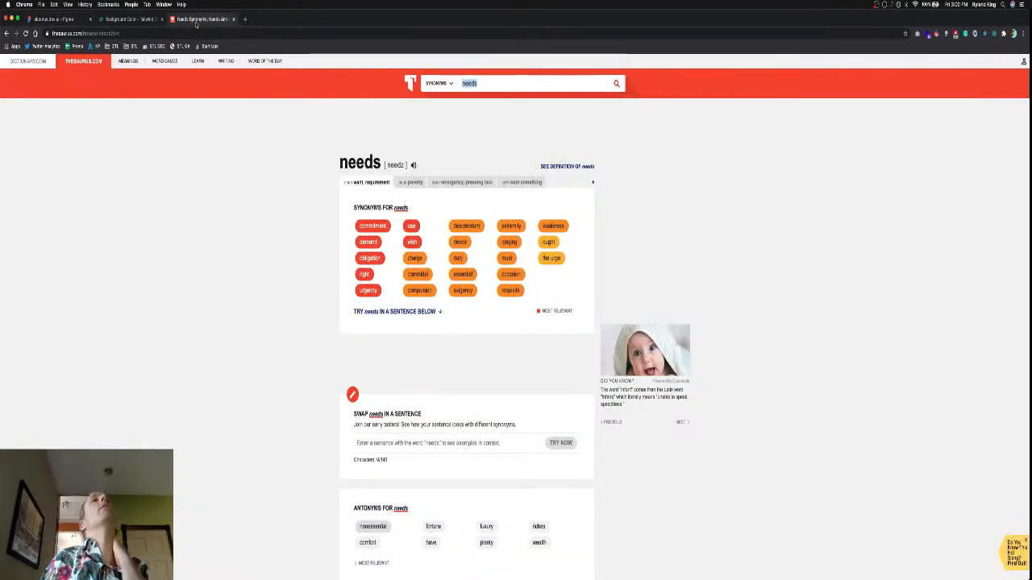
{"action": "left_click", "coordinate": [522, 182]}
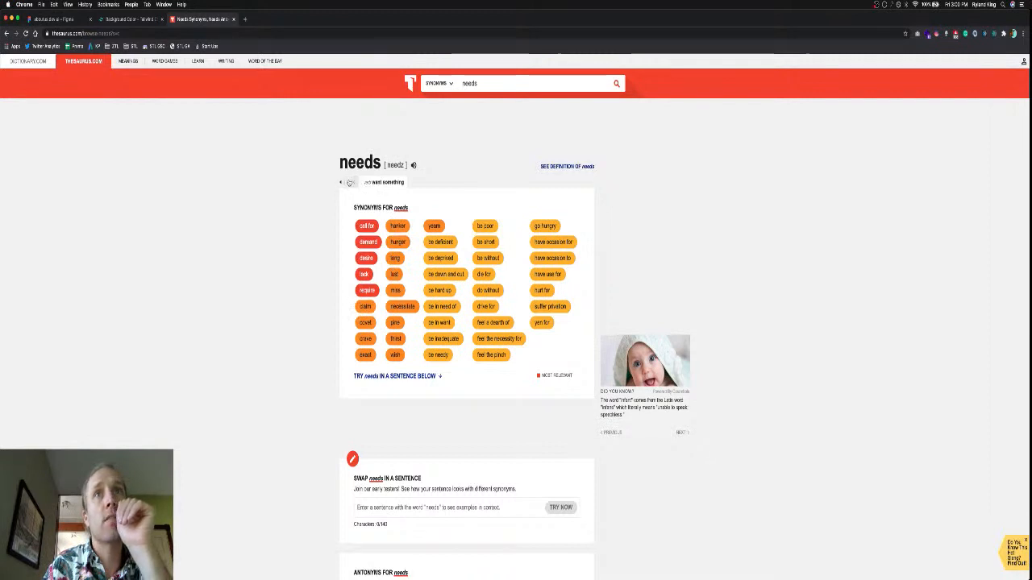
{"action": "left_click", "coordinate": [344, 184]}
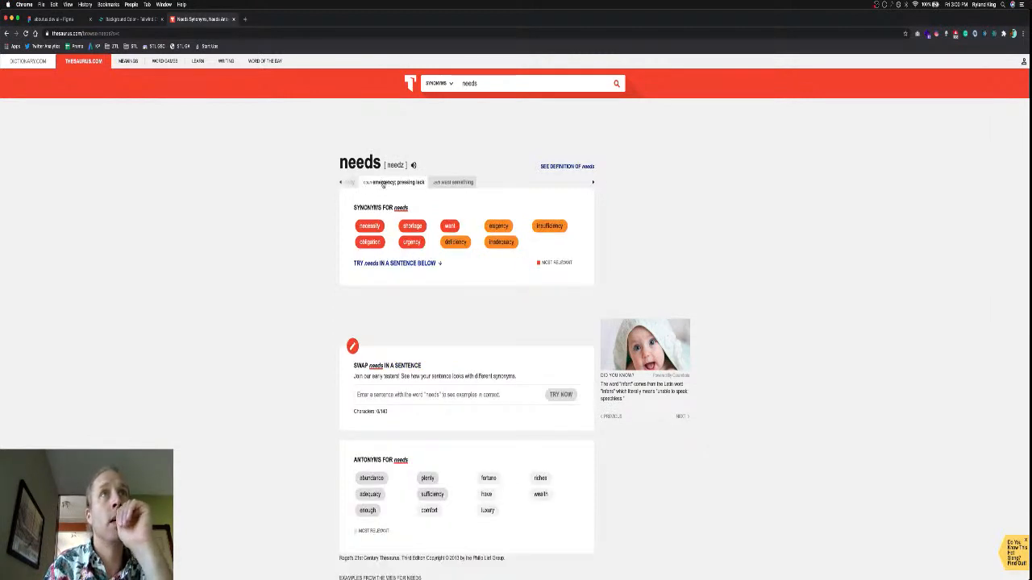
{"action": "left_click", "coordinate": [350, 184]}
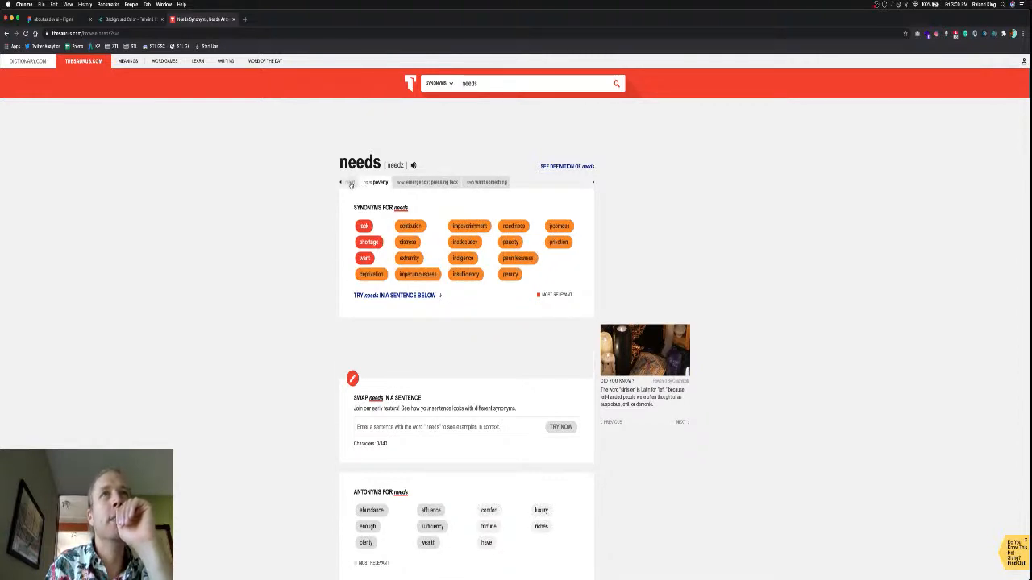
{"action": "left_click", "coordinate": [350, 184]}
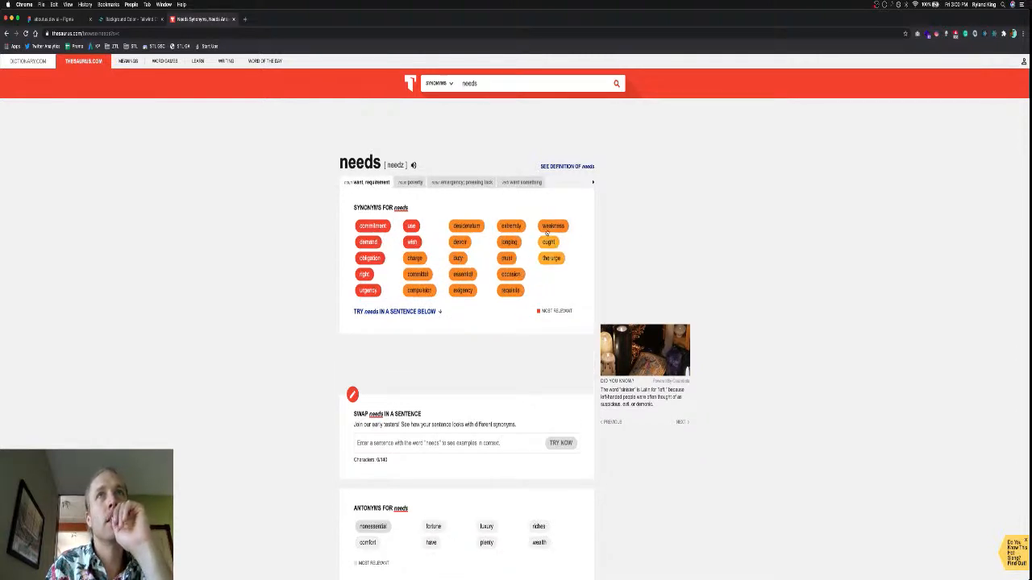
{"action": "left_click", "coordinate": [511, 291]}
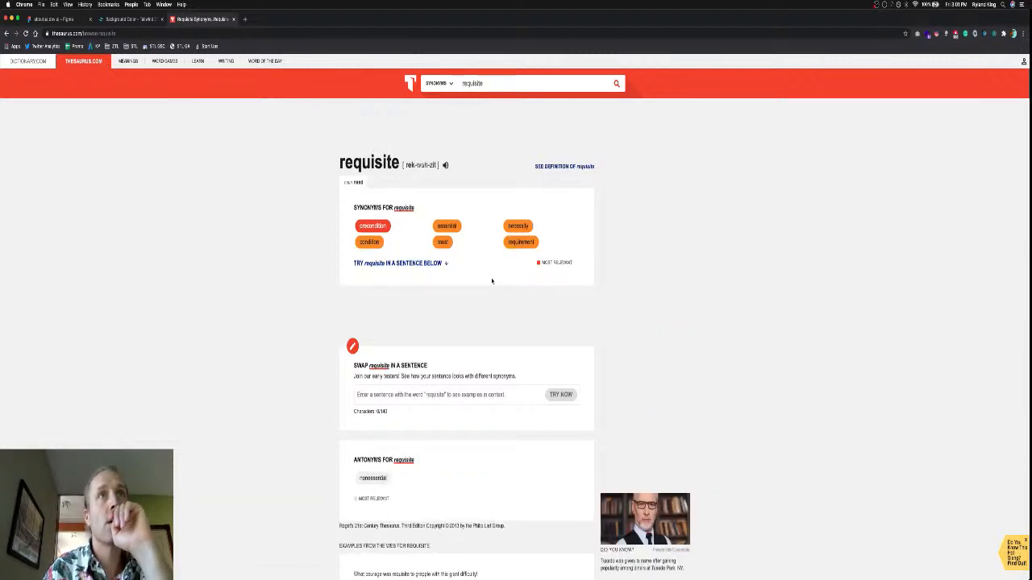
{"action": "scroll", "coordinate": [492, 281], "scroll_direction": "left", "scroll_amount": 5}
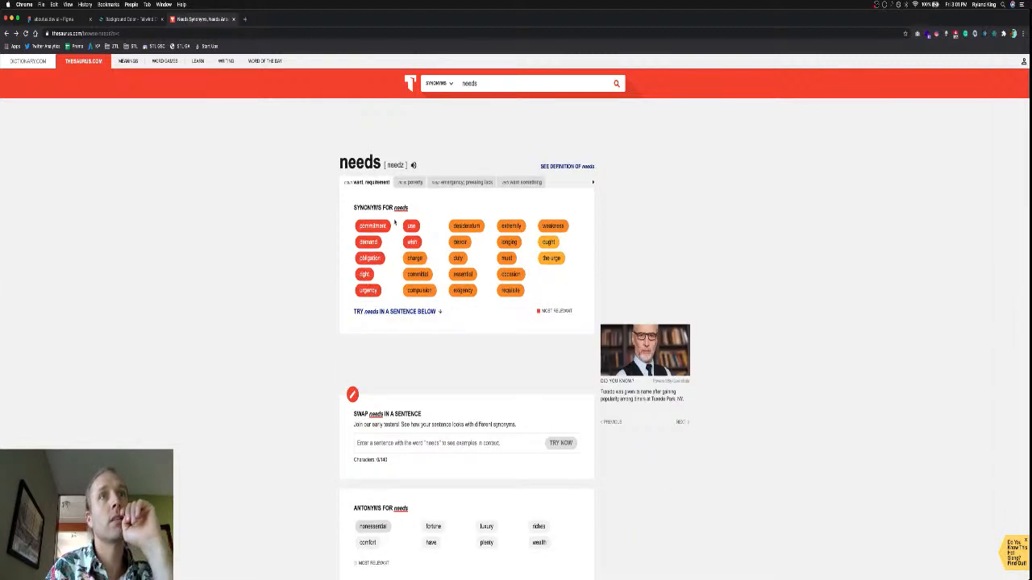
Switch back to the Figma mockup and reword the CTA card's heading to "Want to hire top developers?".
{"action": "key", "text": "super+1"}
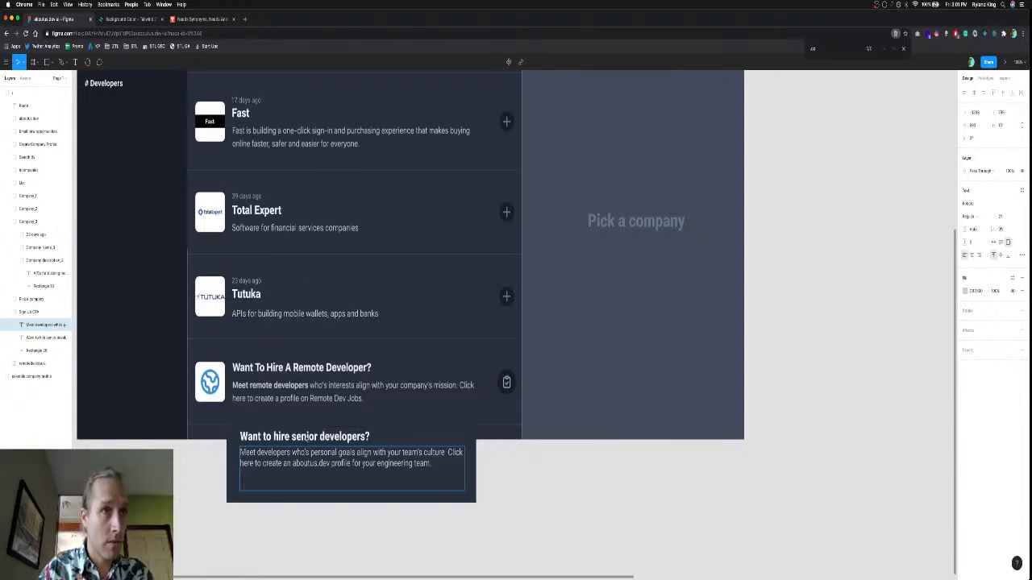
{"action": "double_click", "coordinate": [307, 436]}
{"action": "type", "text": "top"}
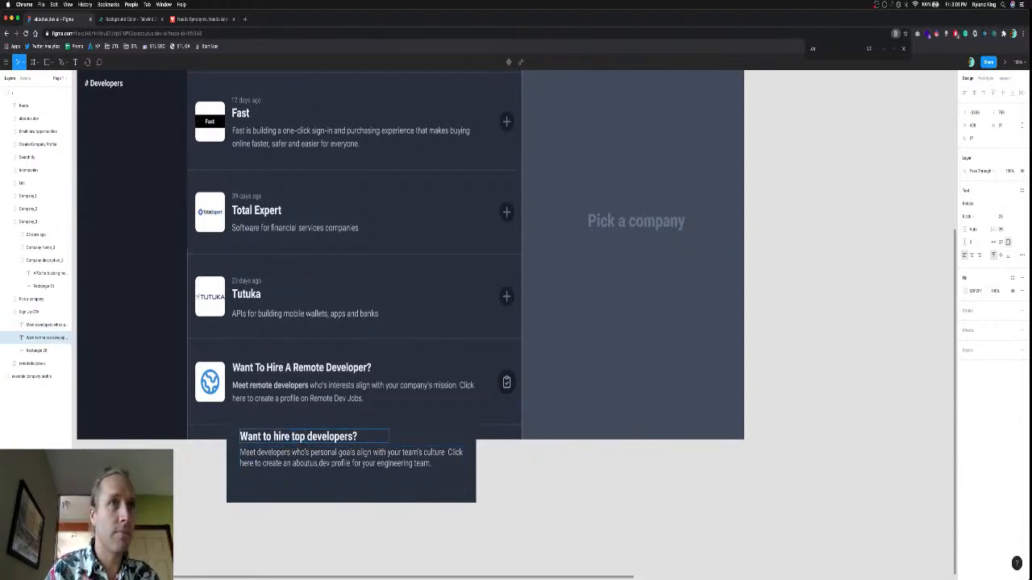
{"action": "key", "text": "Escape"}
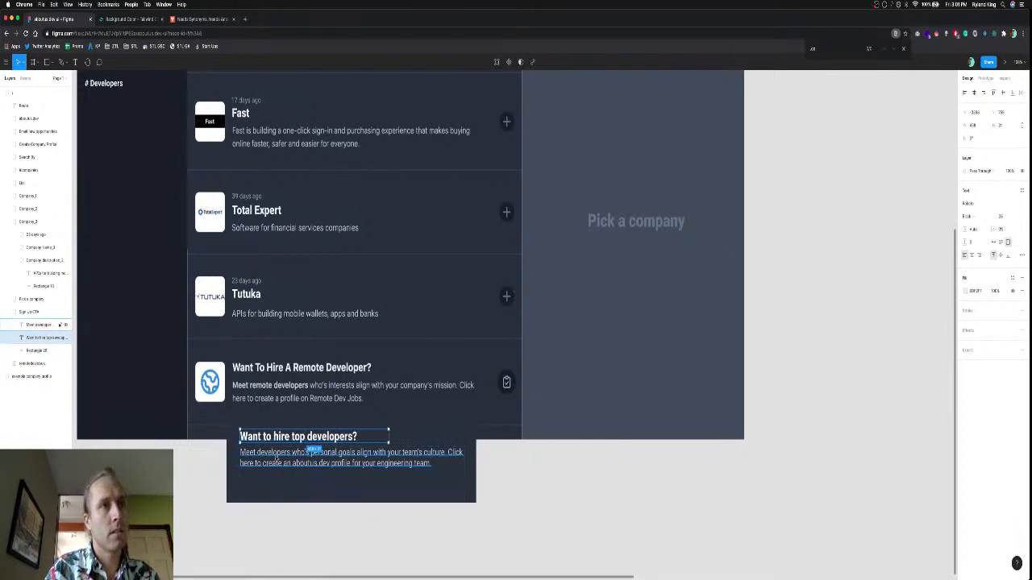
Add a period after "culture" and replace the opening word "Meet" with "Hire" in the CTA card's description.
{"action": "double_click", "coordinate": [276, 456]}
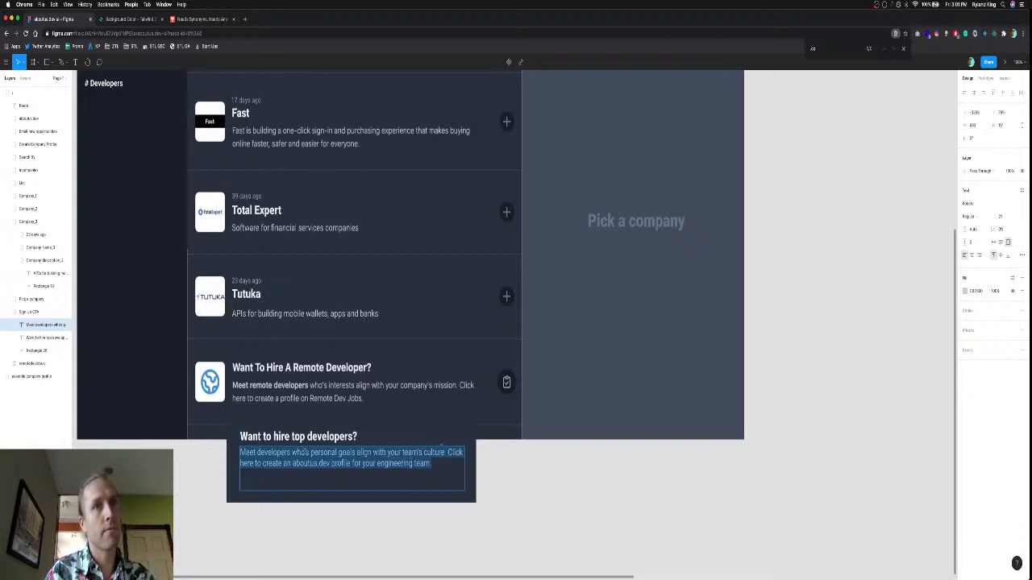
{"action": "left_click", "coordinate": [442, 452]}
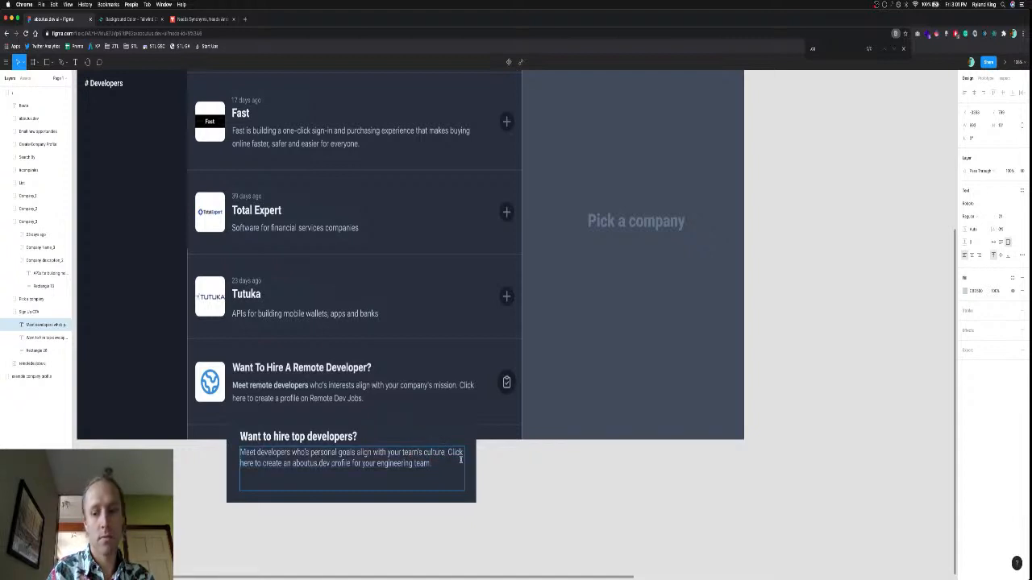
{"action": "type", "text": "."}
{"action": "key", "text": "Delete"}
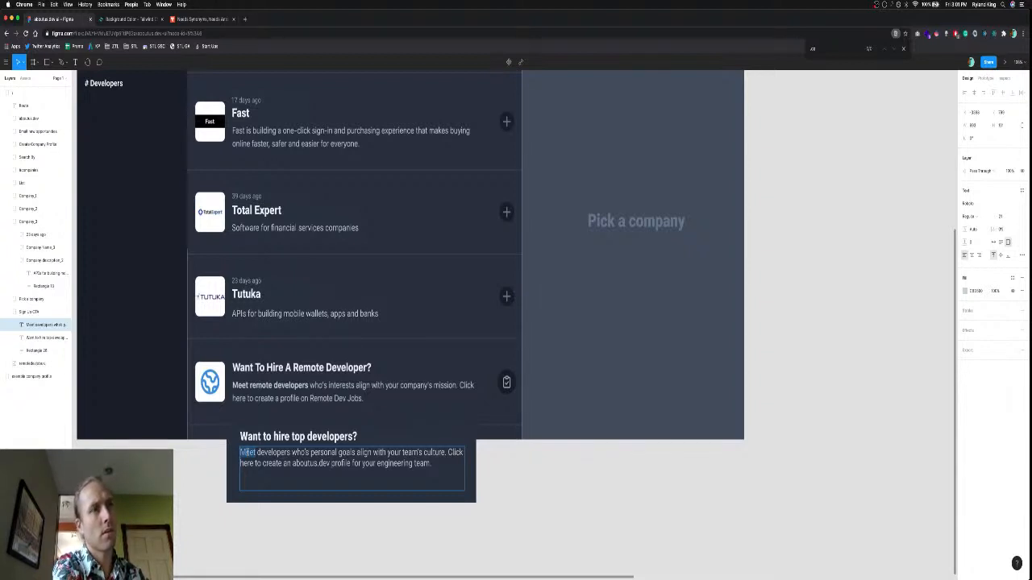
{"action": "type", "text": "Hire"}
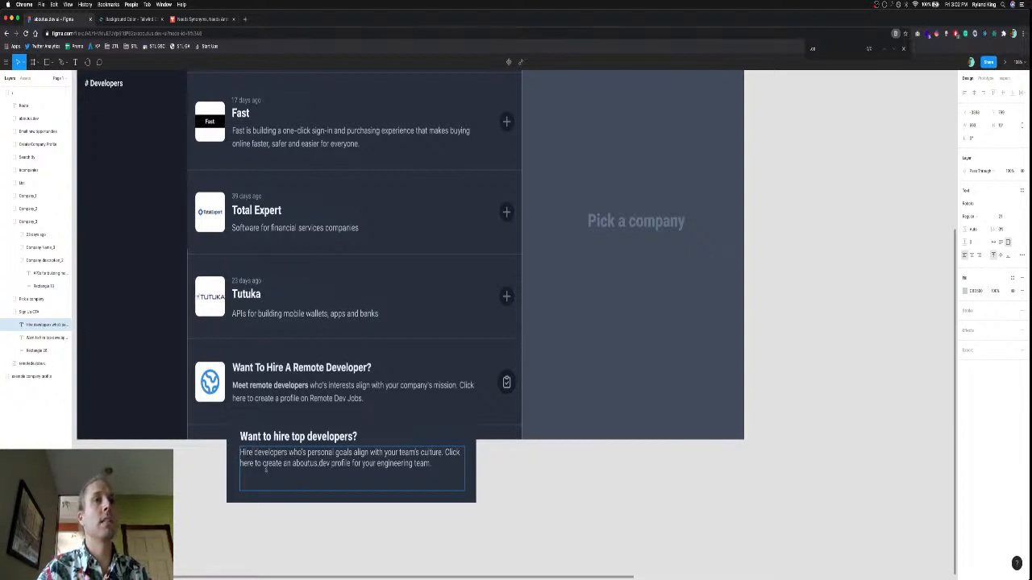
{"action": "key", "text": "Escape"}
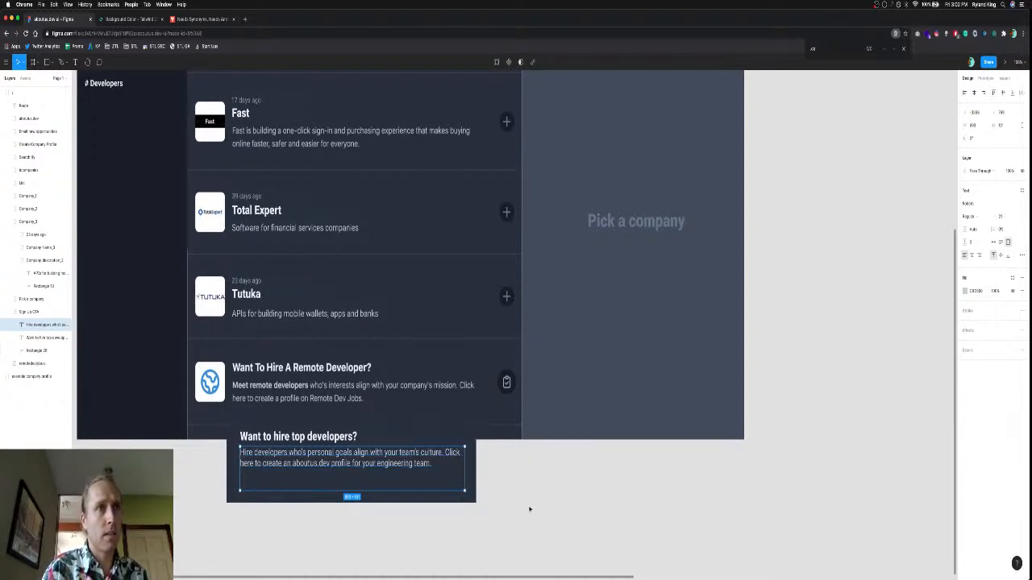
{"action": "left_click", "coordinate": [530, 509]}
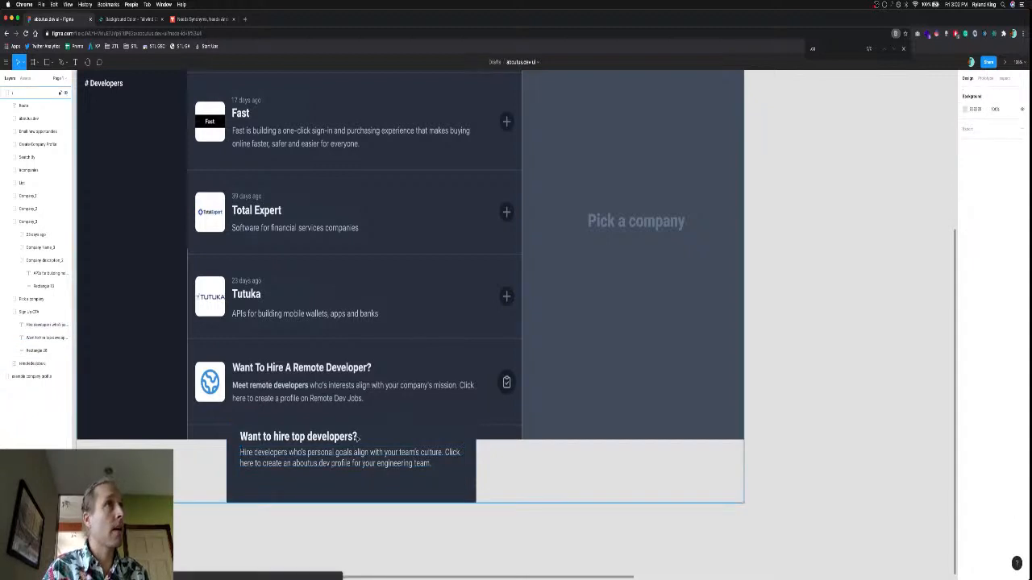
Move the sign-up CTA group up over the "Want To Hire A Remote Developer?" row and make it narrower.
{"action": "left_click", "coordinate": [332, 448]}
{"action": "double_click", "coordinate": [335, 445]}
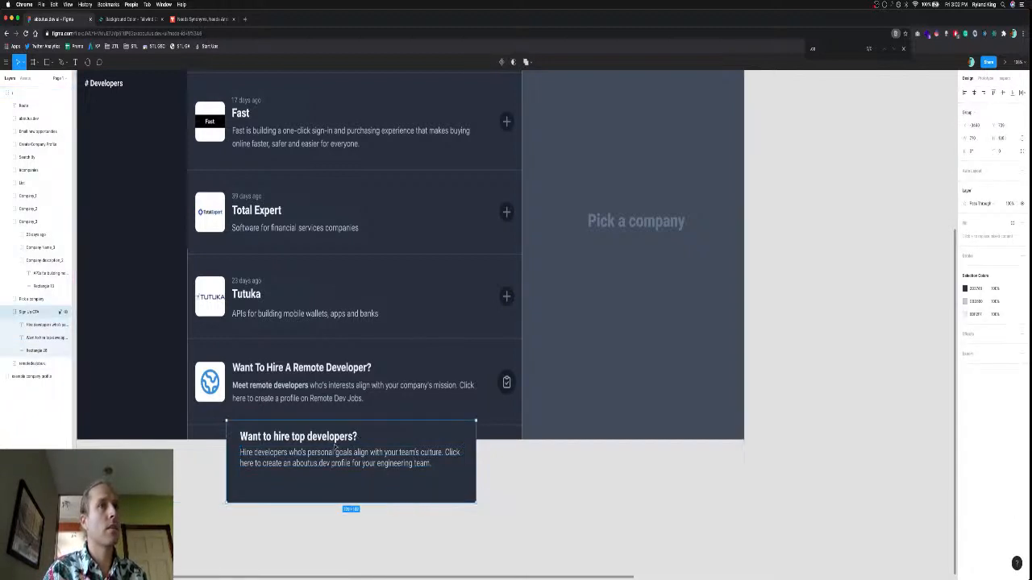
{"action": "left_click_drag", "start_coordinate": [337, 444], "coordinate": [336, 391]}
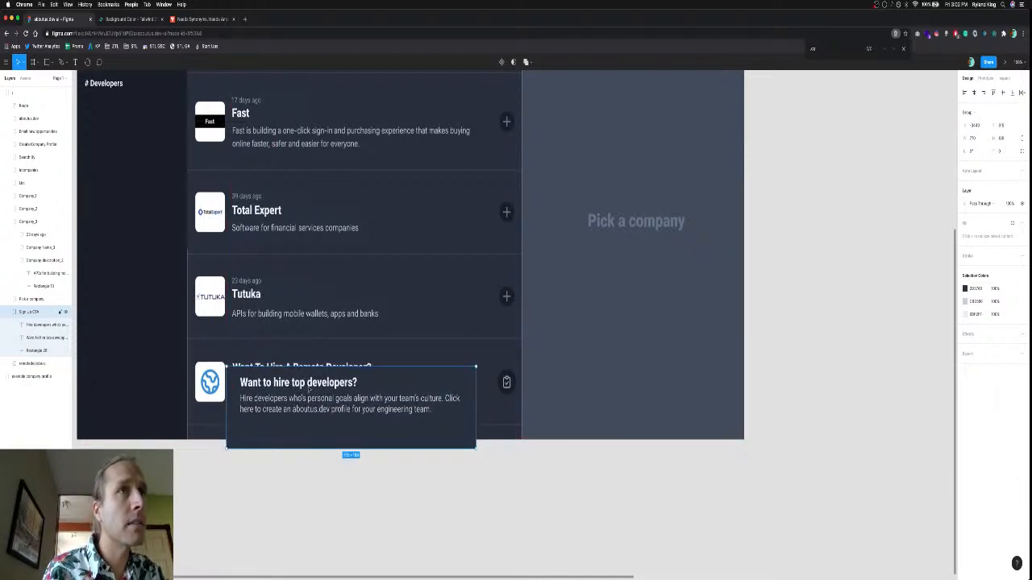
{"action": "left_click_drag", "start_coordinate": [228, 400], "coordinate": [269, 391]}
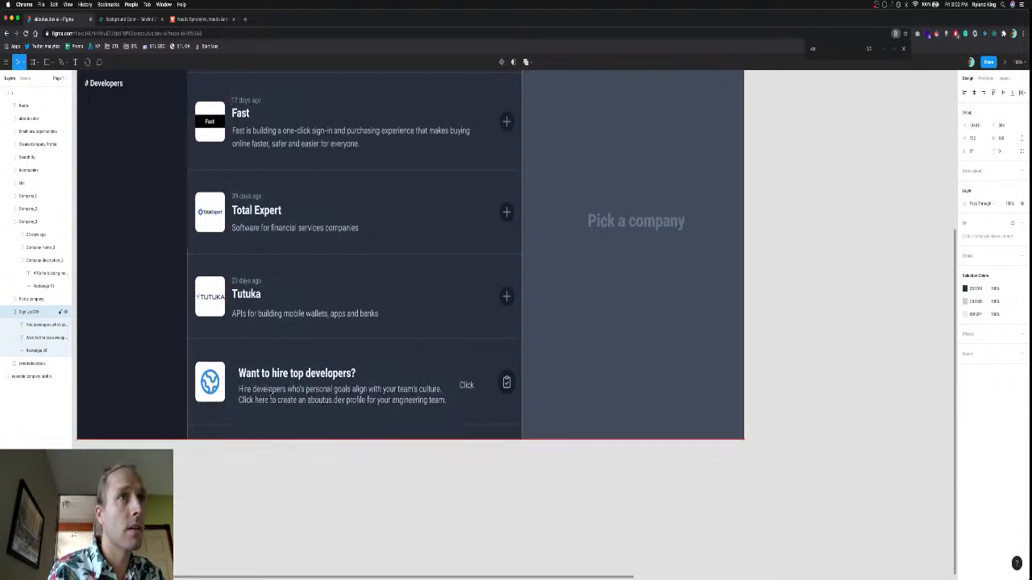
Nudge the CTA group left until its text roughly lines up with the company names in the list above.
{"action": "key", "text": "Left"}
{"action": "key", "text": "Left"}
{"action": "key", "text": "Left"}
{"action": "key", "text": "Left"}
{"action": "key", "text": "Left"}
{"action": "key", "text": "Left"}
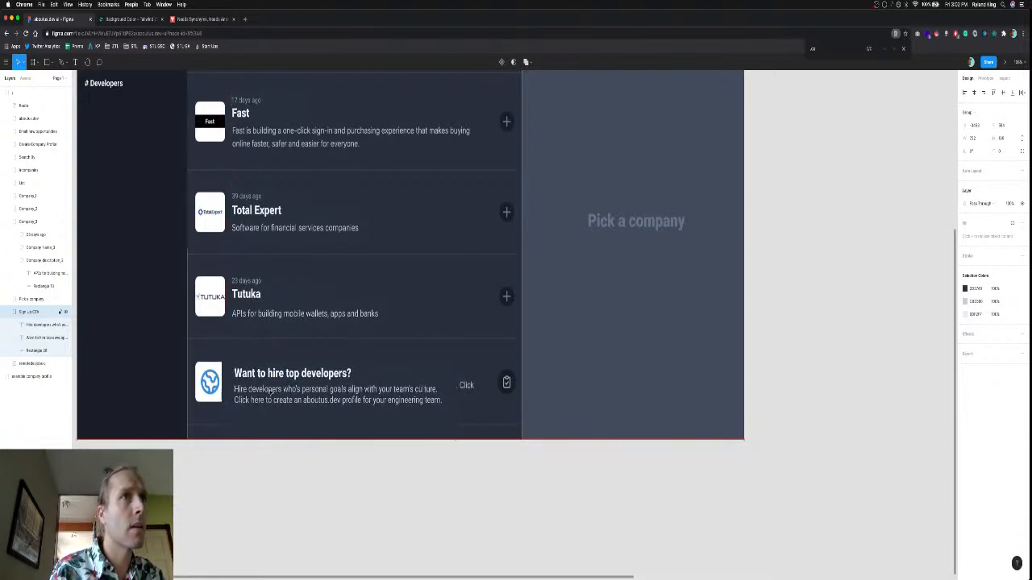
{"action": "key", "text": "Left"}
{"action": "key", "text": "Left"}
{"action": "key", "text": "Left"}
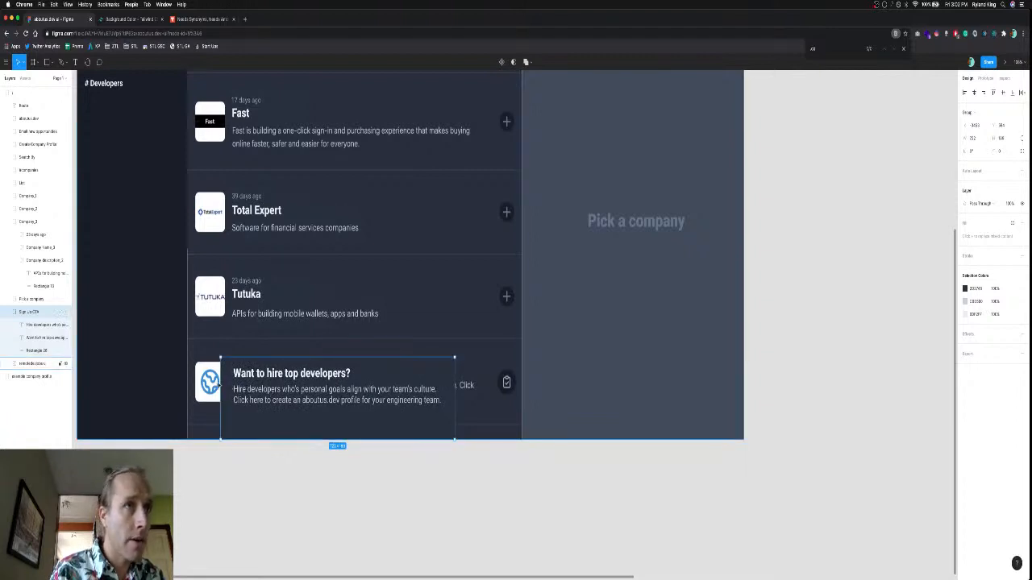
Resize the CTA card's background rectangle to clear the globe logo and bottom divider while covering all of the old row's text.
{"action": "double_click", "coordinate": [221, 408]}
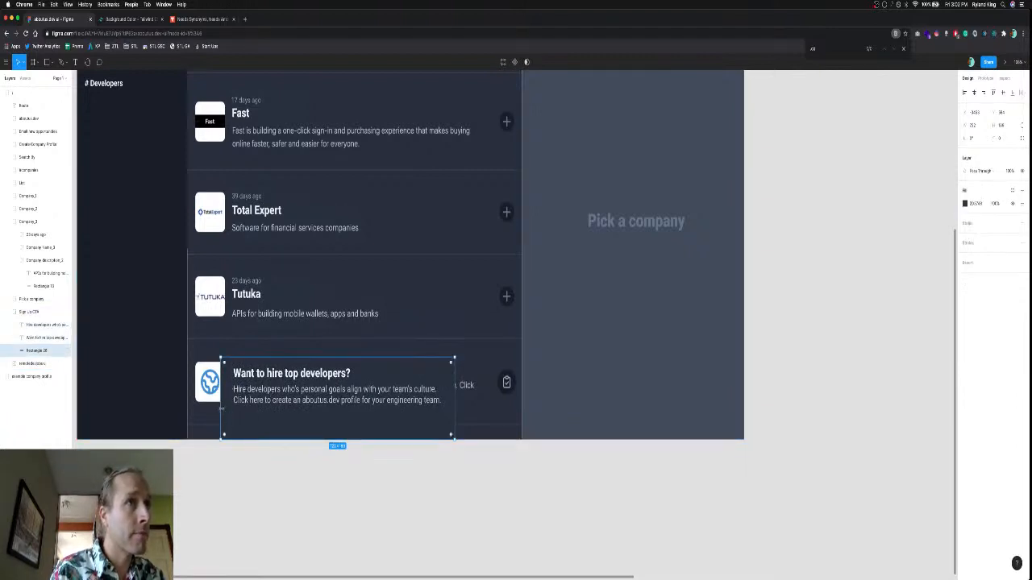
{"action": "left_click_drag", "start_coordinate": [220, 408], "coordinate": [230, 408]}
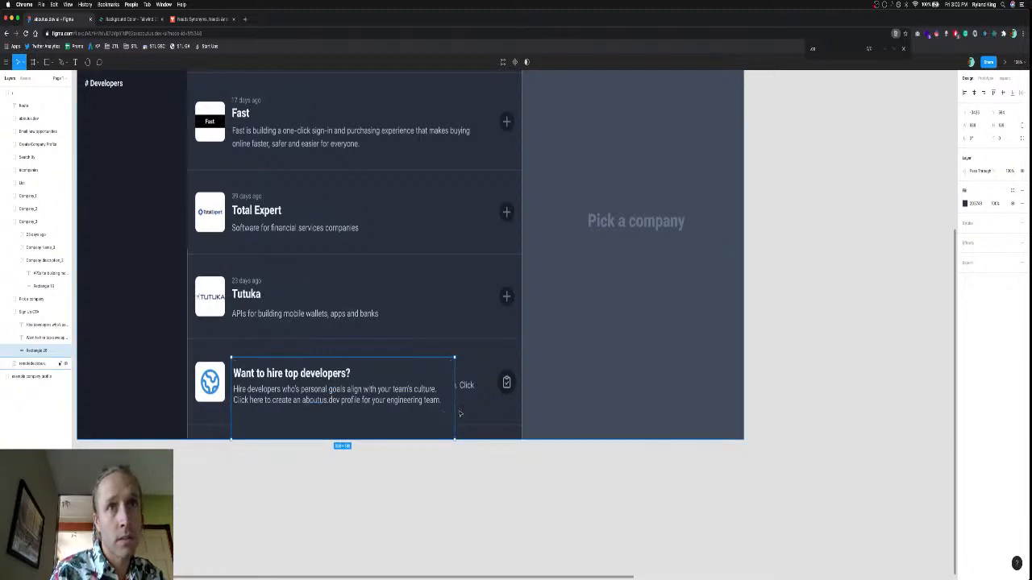
{"action": "mouse_move", "coordinate": [454, 409]}
{"action": "left_mouse_down"}
{"action": "mouse_move", "coordinate": [478, 409]}
{"action": "mouse_move", "coordinate": [467, 419]}
{"action": "left_mouse_up"}
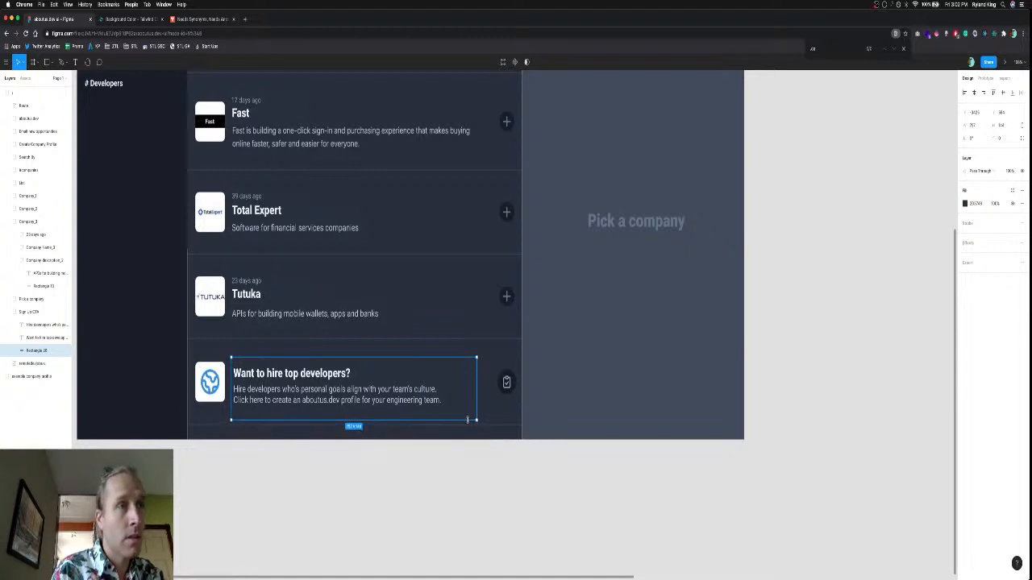
{"action": "left_click", "coordinate": [529, 483]}
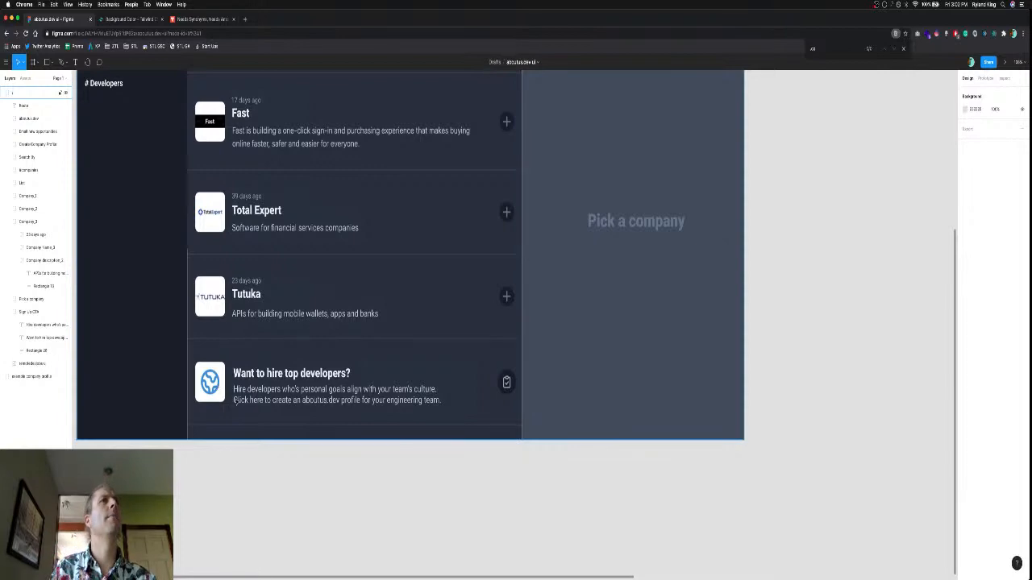
{"action": "scroll", "coordinate": [235, 400], "scroll_direction": "up", "scroll_amount": 5}
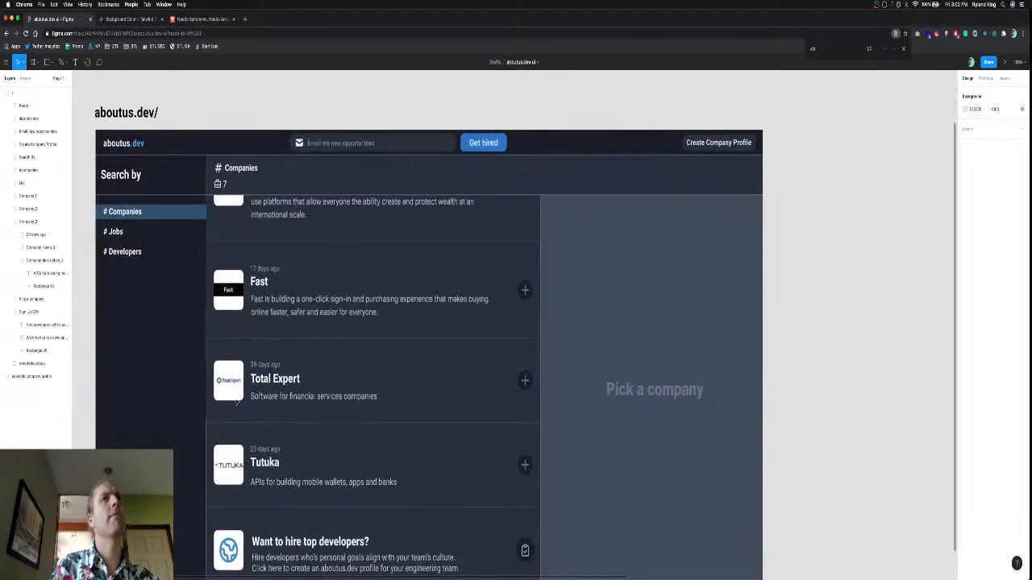
{"action": "scroll", "coordinate": [236, 400], "scroll_direction": "down", "scroll_amount": 3}
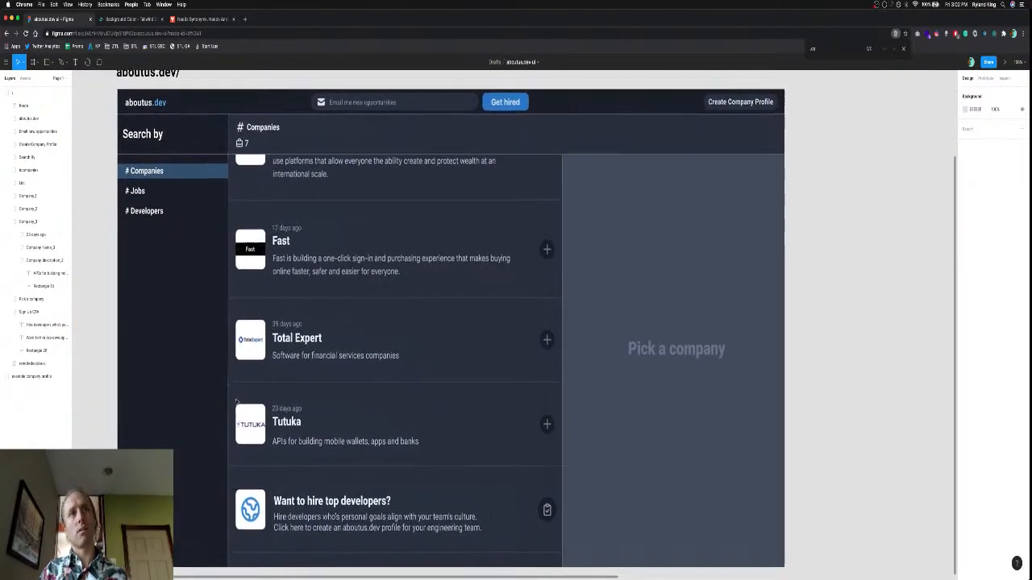
Correct "who's" to "whose" in the CTA card's description.
{"action": "scroll", "coordinate": [236, 400], "scroll_direction": "down", "scroll_amount": 1}
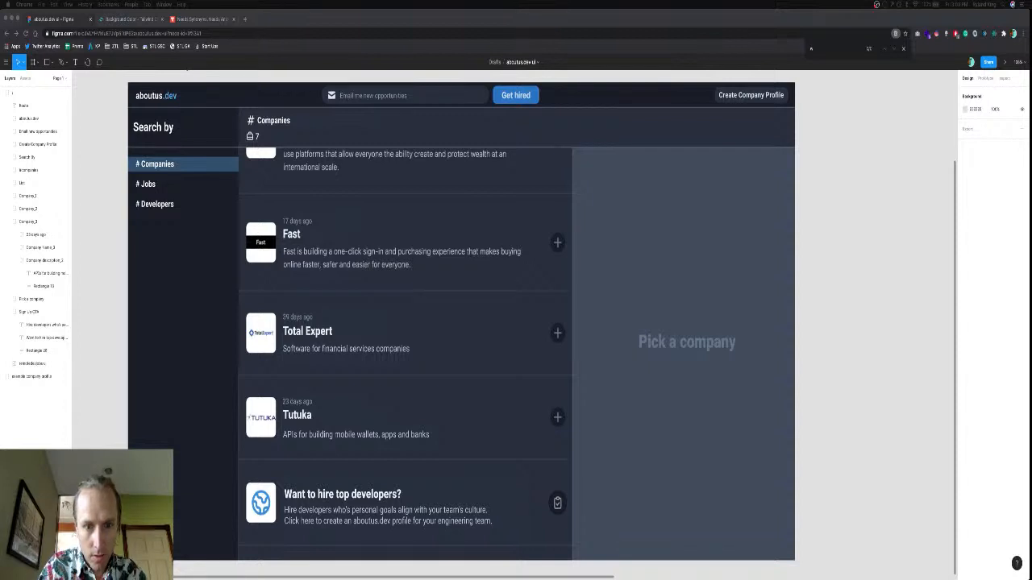
{"action": "type", "text": "ow"}
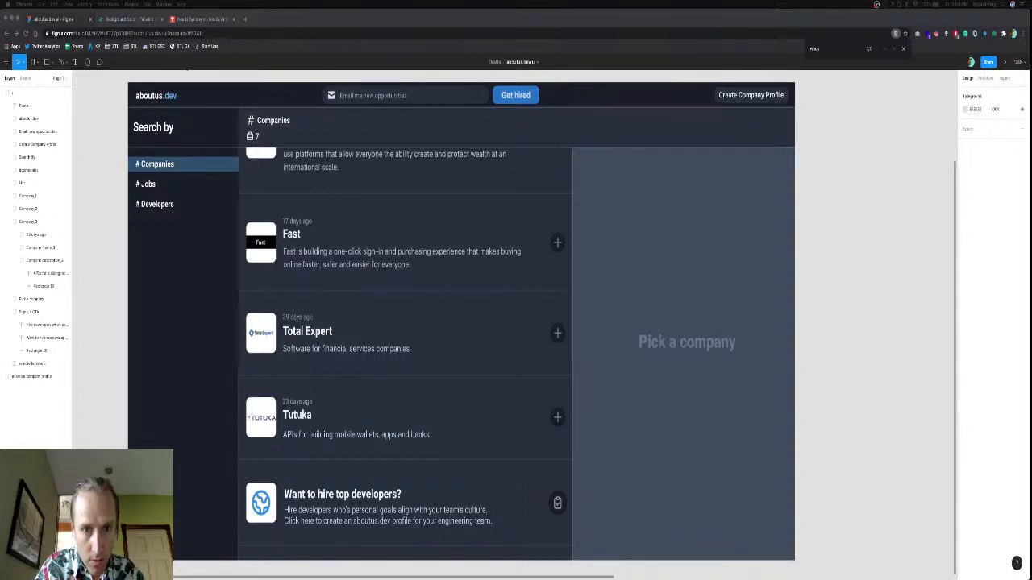
{"action": "type", "text": "l"}
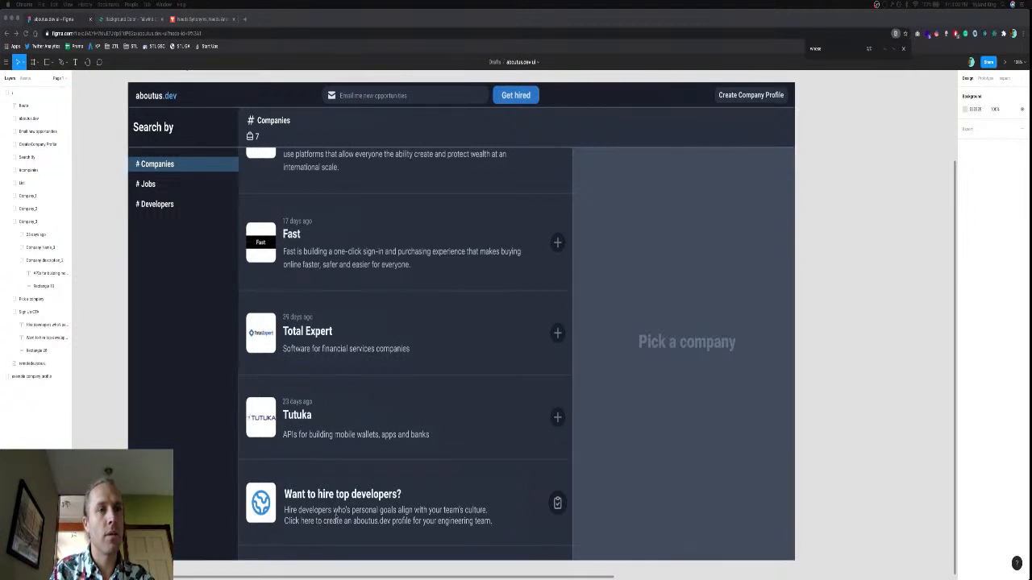
{"action": "left_click", "coordinate": [346, 510]}
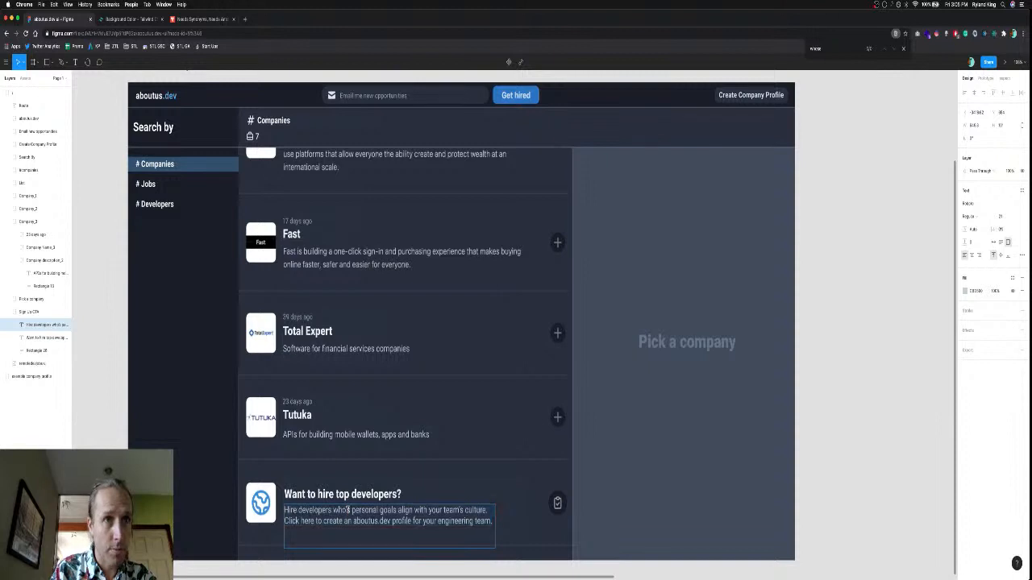
{"action": "type", "text": "se"}
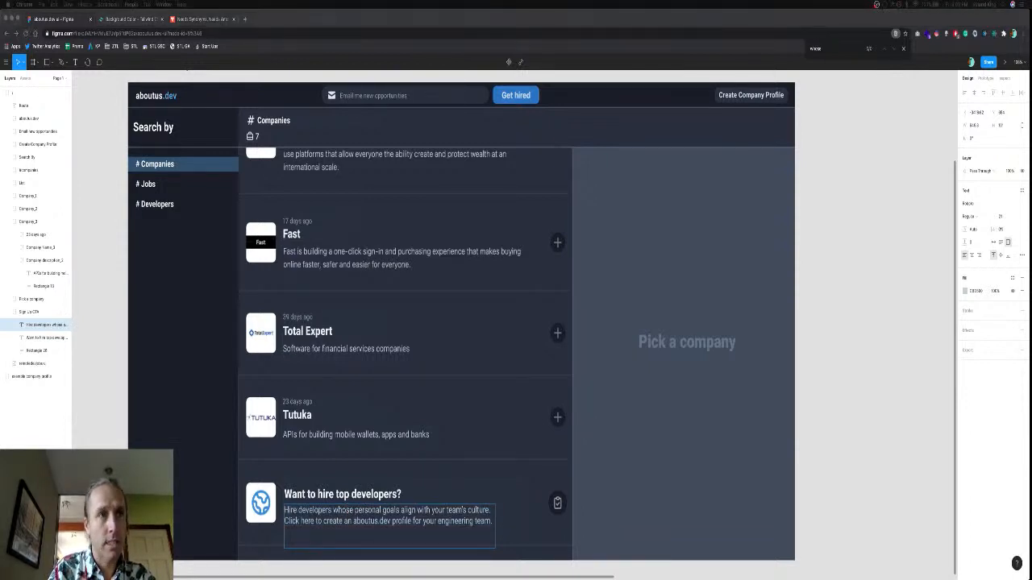
{"action": "key", "text": "Escape"}
Switch to Thesaurus.com and look up synonyms for "goal" and "goals".
{"action": "left_click", "coordinate": [201, 19]}
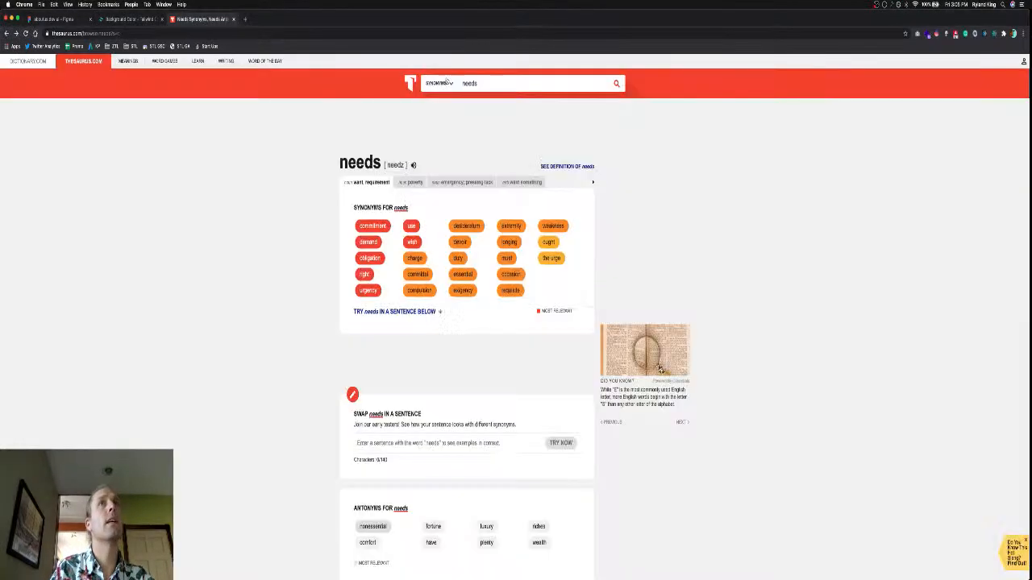
{"action": "double_click", "coordinate": [470, 83]}
{"action": "type", "text": "goal"}
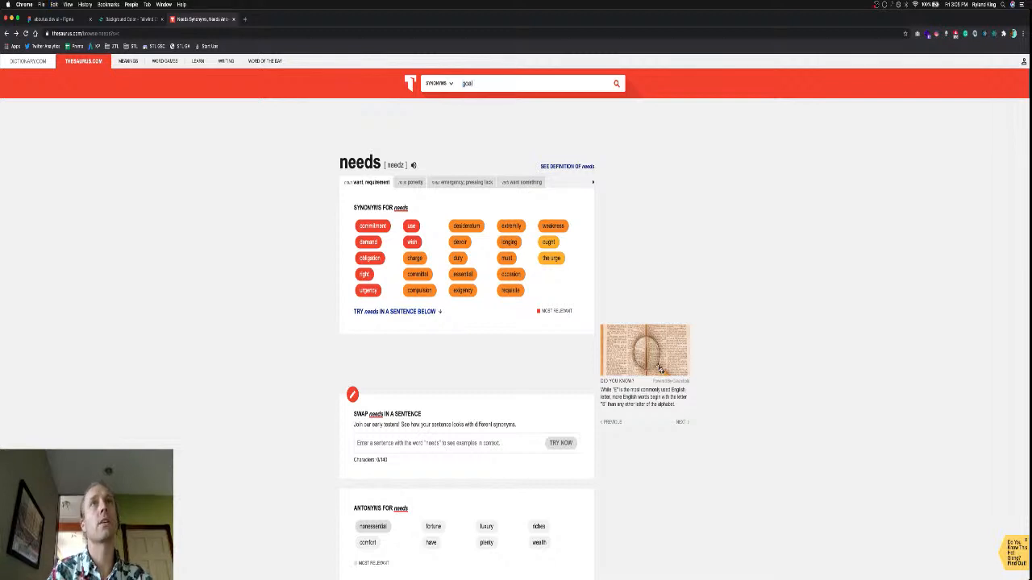
{"action": "key", "text": "Return"}
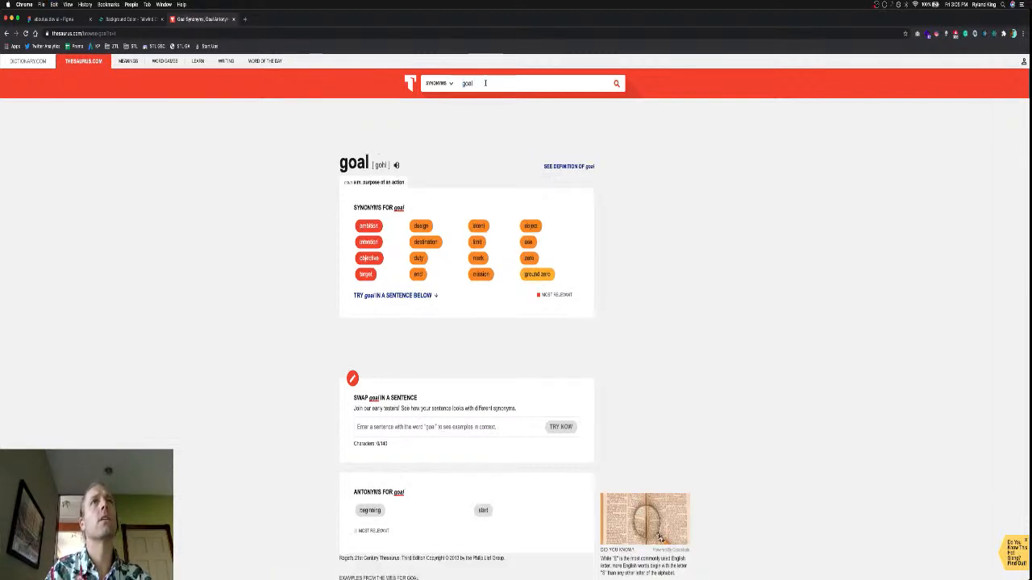
{"action": "type", "text": "s"}
{"action": "key", "text": "Return"}
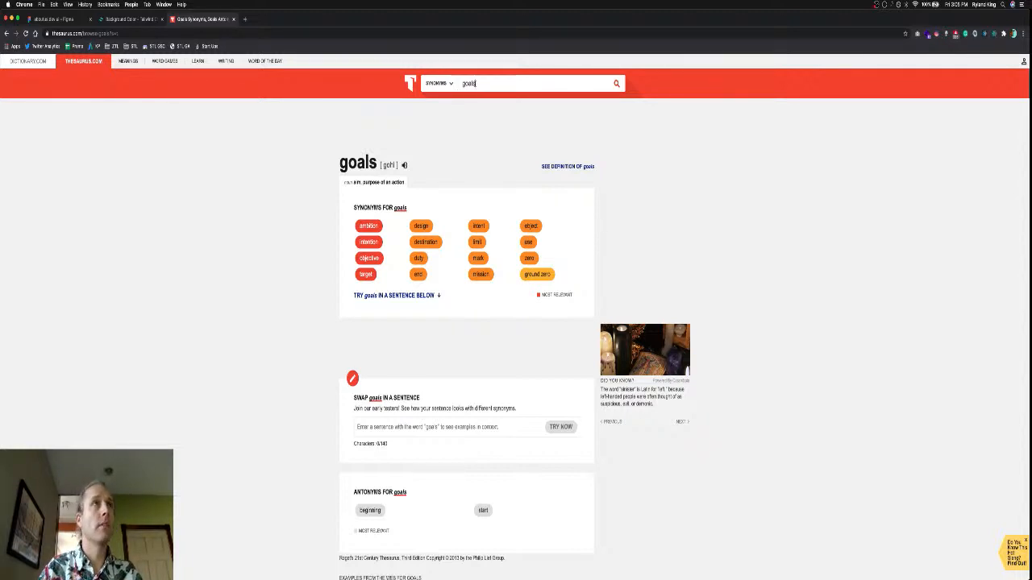
Examine the synonyms and related words for "goals" and compare them with the CTA description's wording in Figma.
{"action": "key", "text": "super+f"}
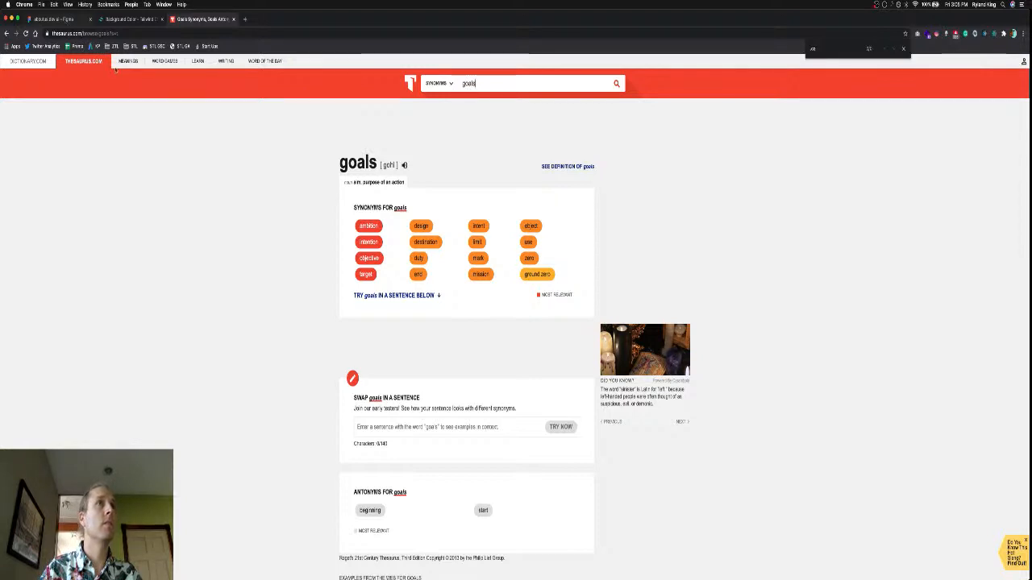
{"action": "left_click", "coordinate": [64, 20]}
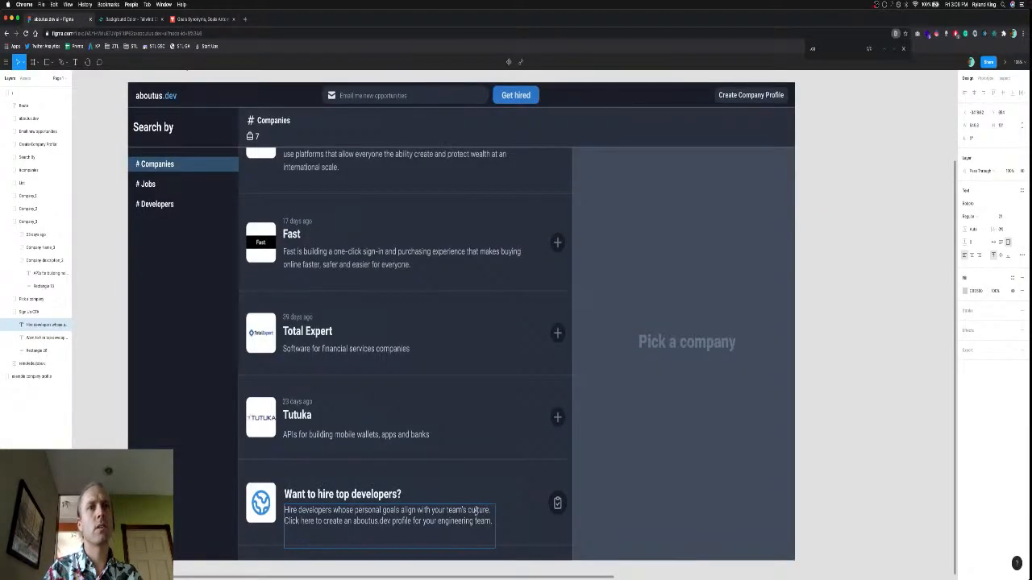
{"action": "key", "text": "super+3"}
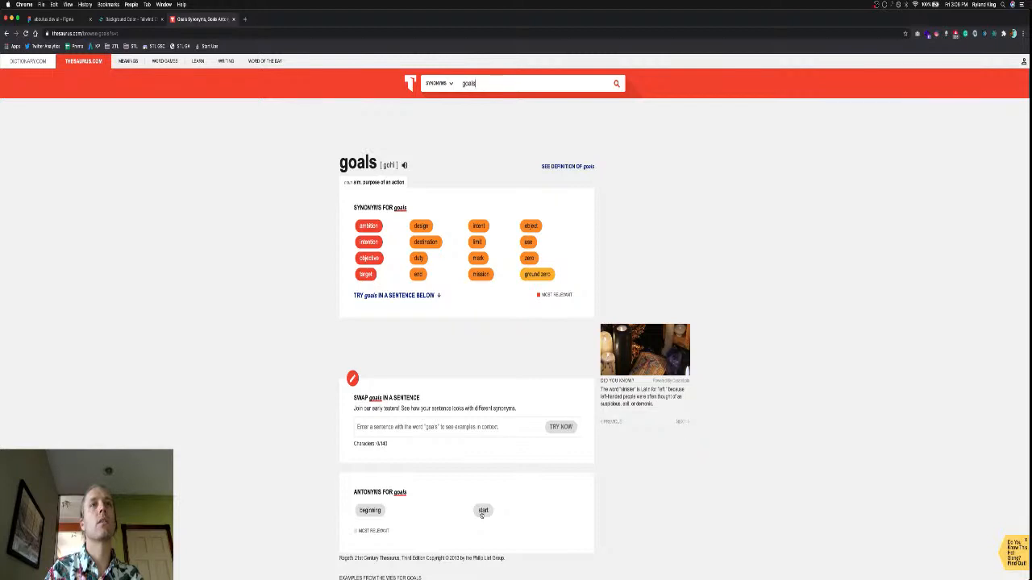
{"action": "key", "text": "super+1"}
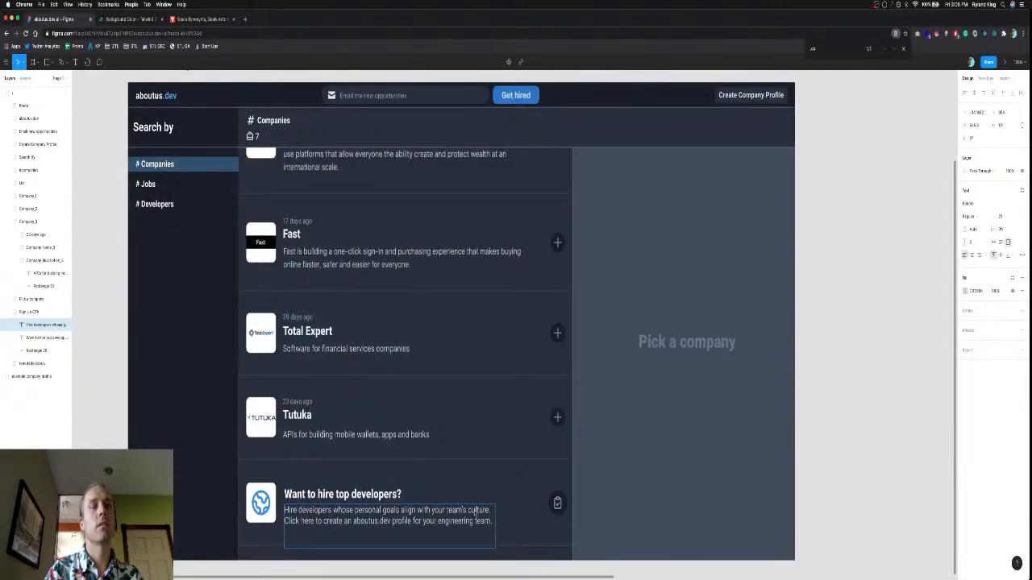
{"action": "key", "text": "super+3"}
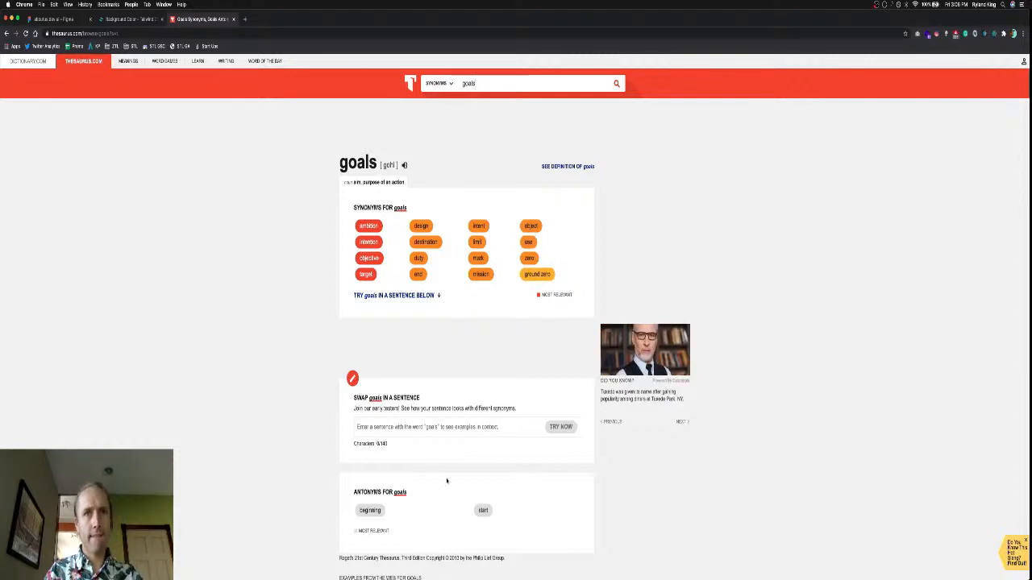
{"action": "scroll", "coordinate": [447, 482], "scroll_direction": "down", "scroll_amount": 5}
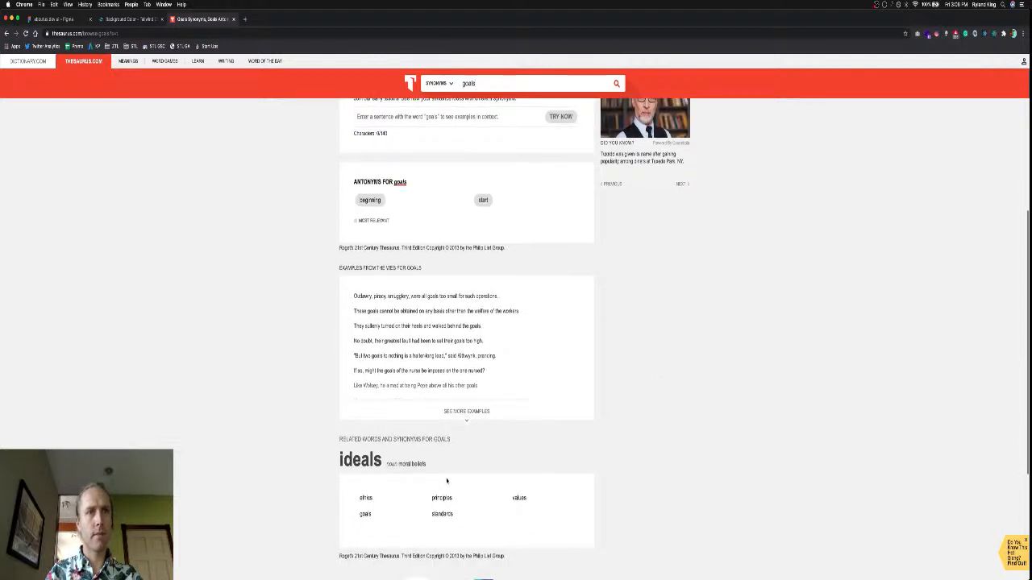
{"action": "scroll", "coordinate": [447, 481], "scroll_direction": "up", "scroll_amount": 5}
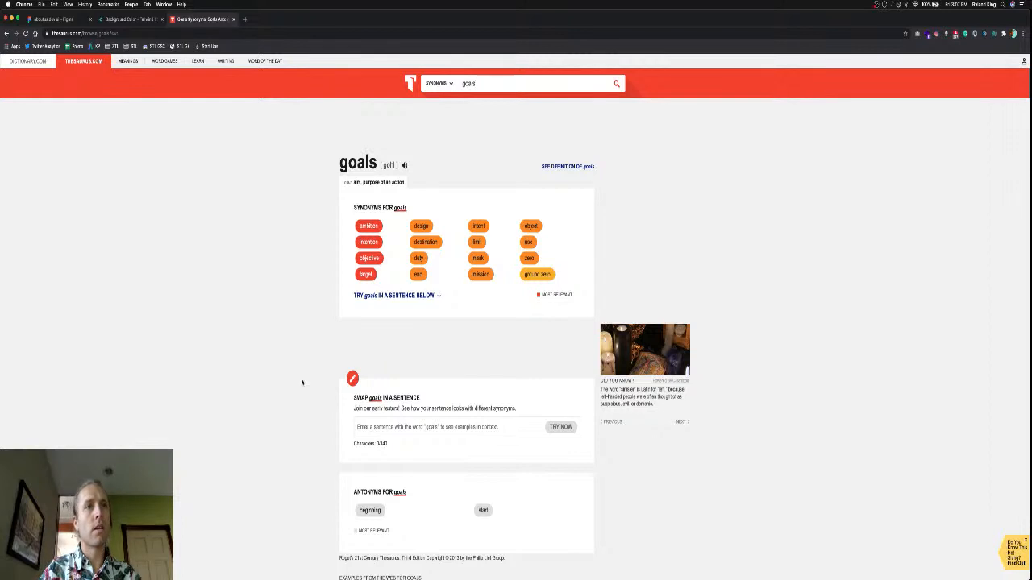
{"action": "scroll", "coordinate": [297, 376], "scroll_direction": "down", "scroll_amount": 5}
{"action": "scroll", "coordinate": [298, 376], "scroll_direction": "down", "scroll_amount": 5}
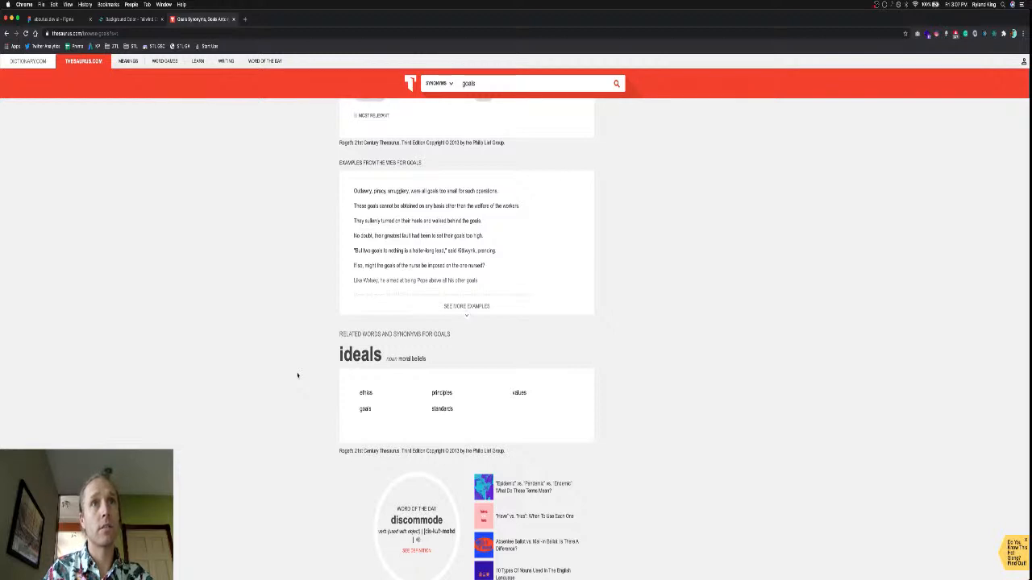
{"action": "scroll", "coordinate": [297, 375], "scroll_direction": "up", "scroll_amount": 2}
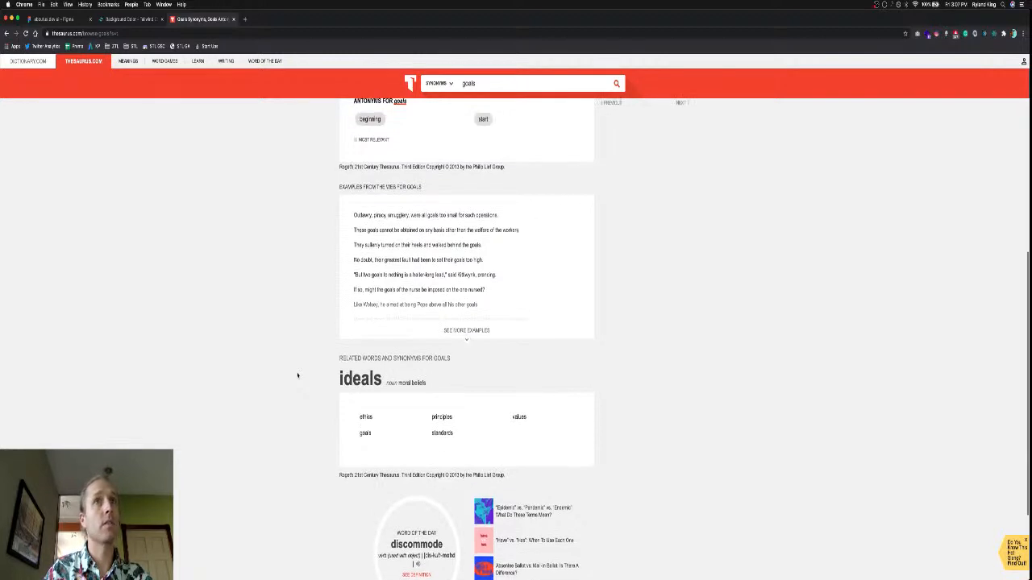
{"action": "left_click", "coordinate": [58, 19]}
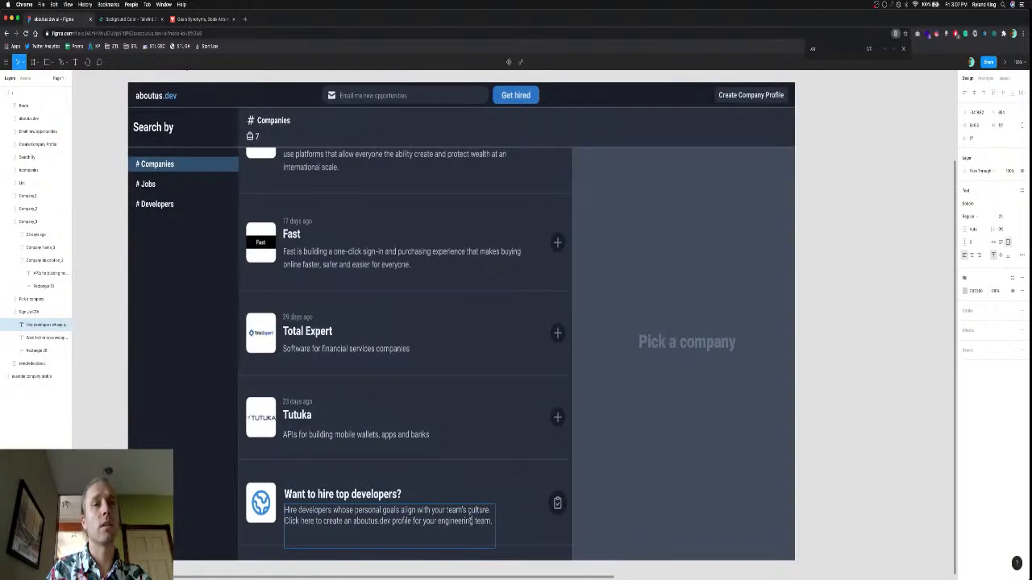
{"action": "left_click", "coordinate": [215, 19]}
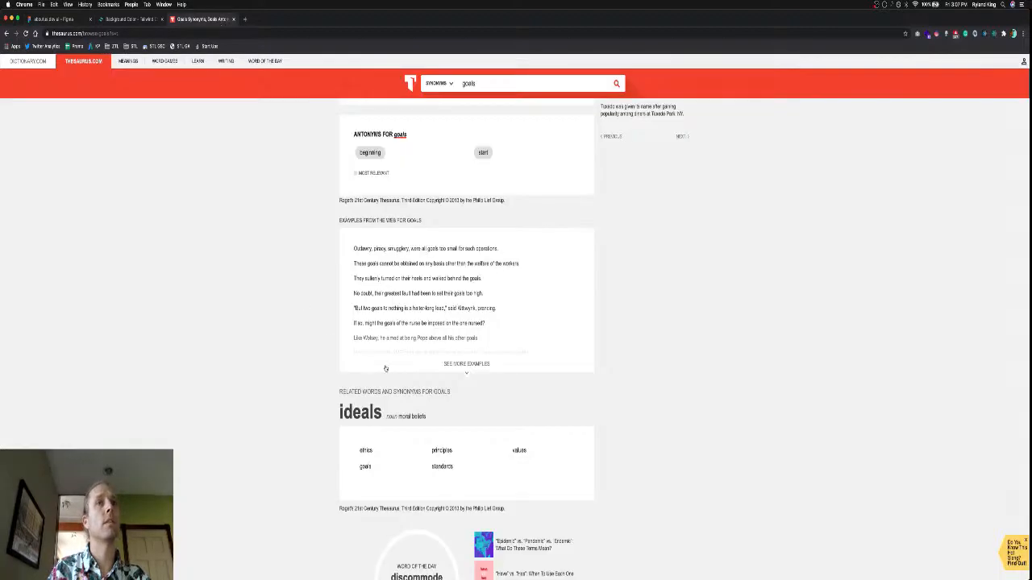
{"action": "scroll", "coordinate": [310, 390], "scroll_direction": "up", "scroll_amount": 1}
{"action": "scroll", "coordinate": [310, 390], "scroll_direction": "up", "scroll_amount": 3}
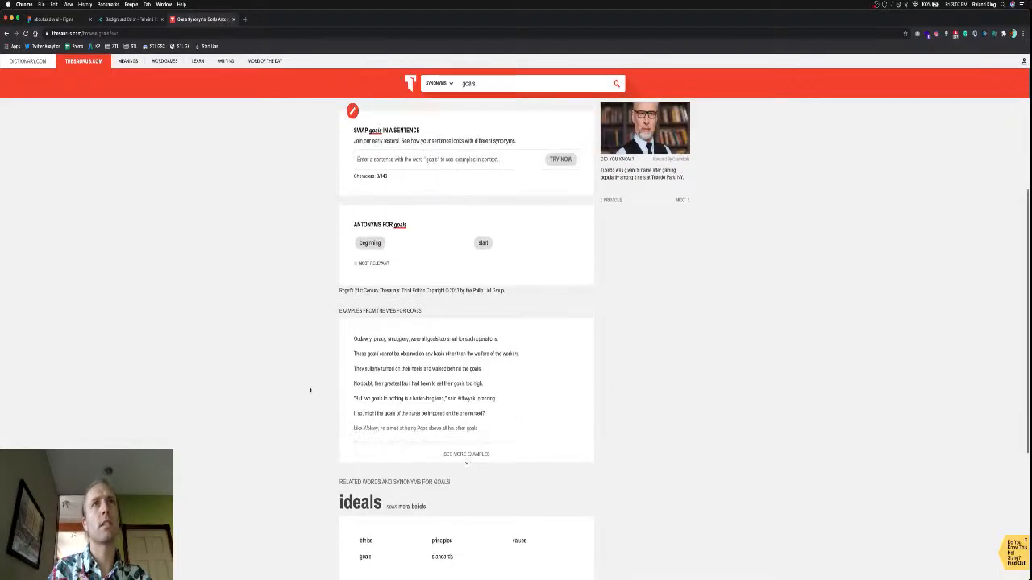
{"action": "scroll", "coordinate": [310, 390], "scroll_direction": "up", "scroll_amount": 2}
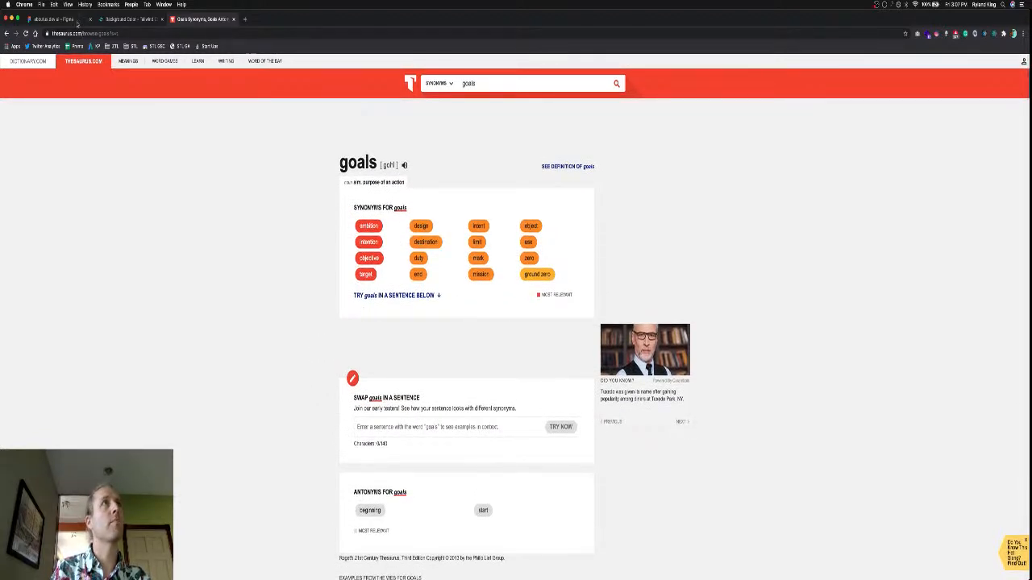
In the CTA card's description in Figma, replace "goals" with "ambitions" and add "and goals" after "culture".
{"action": "key", "text": "super+f"}
{"action": "key", "text": "super+1"}
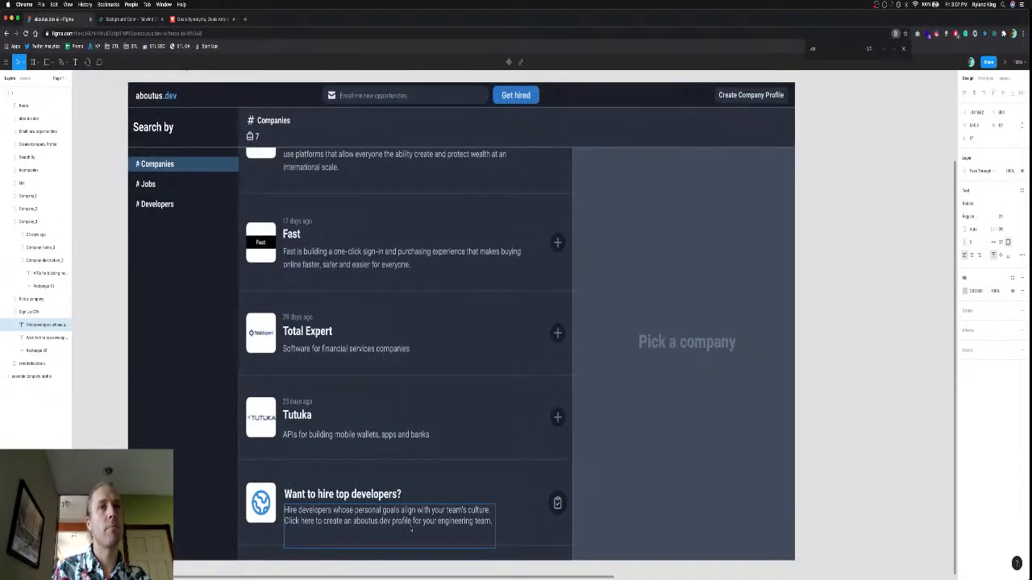
{"action": "triple_click", "coordinate": [392, 510]}
{"action": "left_click", "coordinate": [392, 510]}
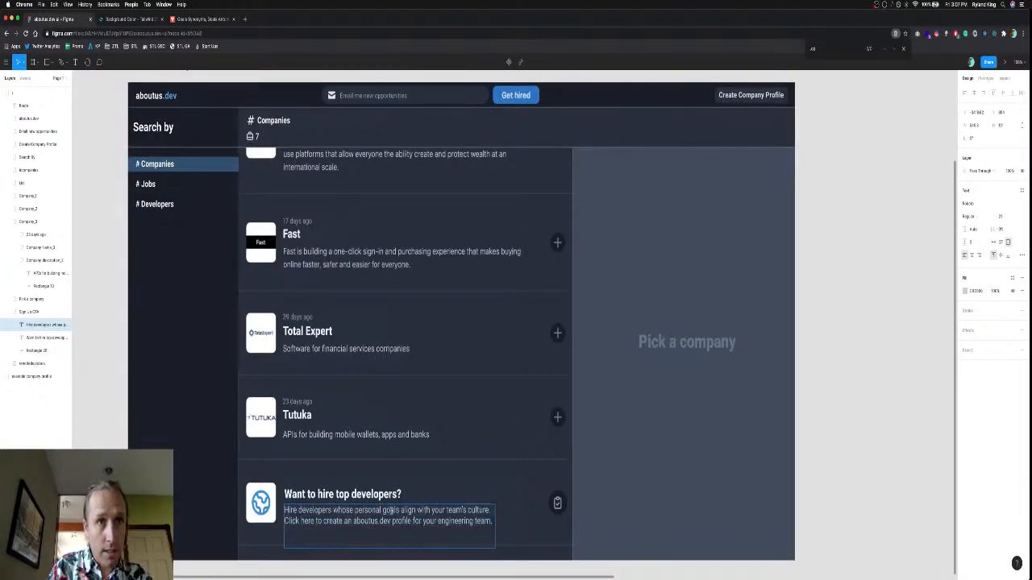
{"action": "double_click", "coordinate": [393, 510]}
{"action": "type", "text": "ambitions"}
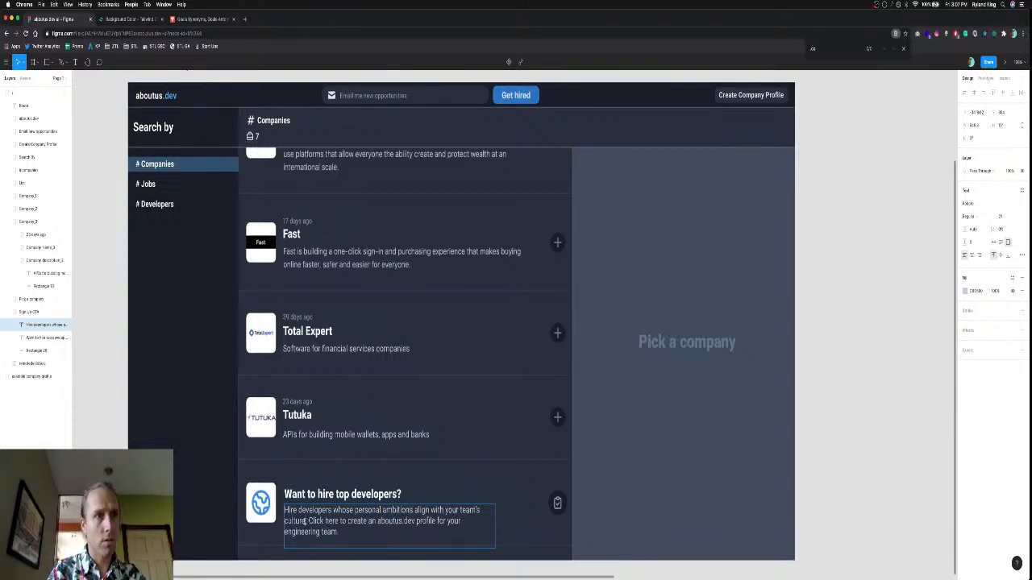
{"action": "type", "text": " and goals"}
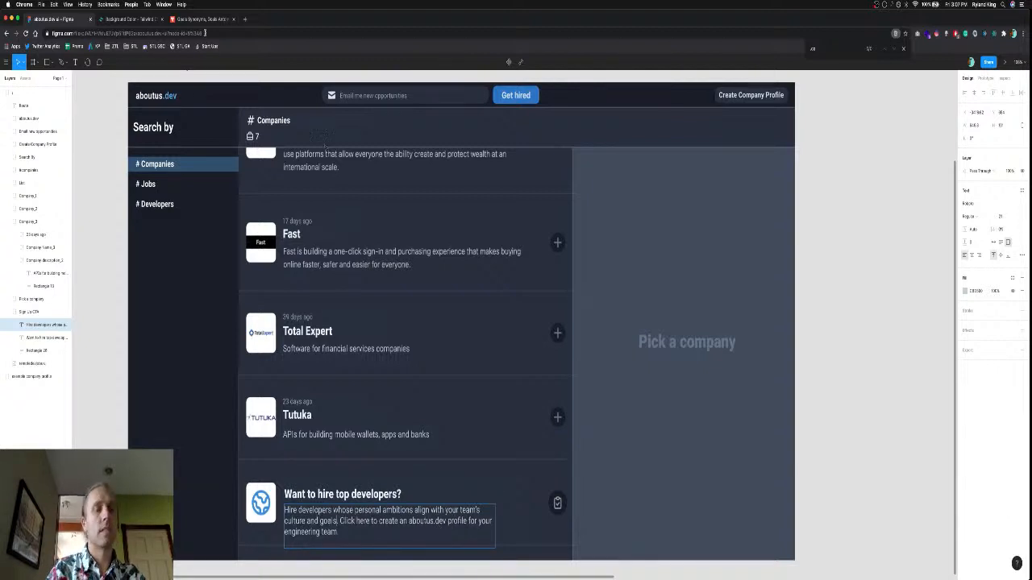
Search Google for "ambition" in a new browser tab and read its dictionary definition.
{"action": "key", "text": "super+t"}
{"action": "type", "text": "a"}
{"action": "type", "text": "emotion"}
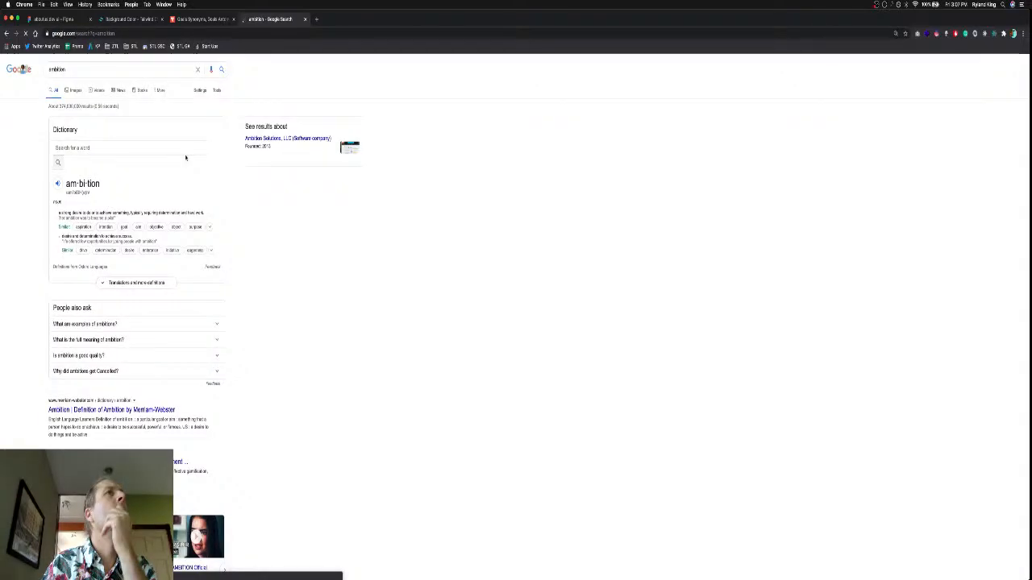
{"action": "scroll", "coordinate": [101, 213], "scroll_direction": "up", "scroll_amount": 5}
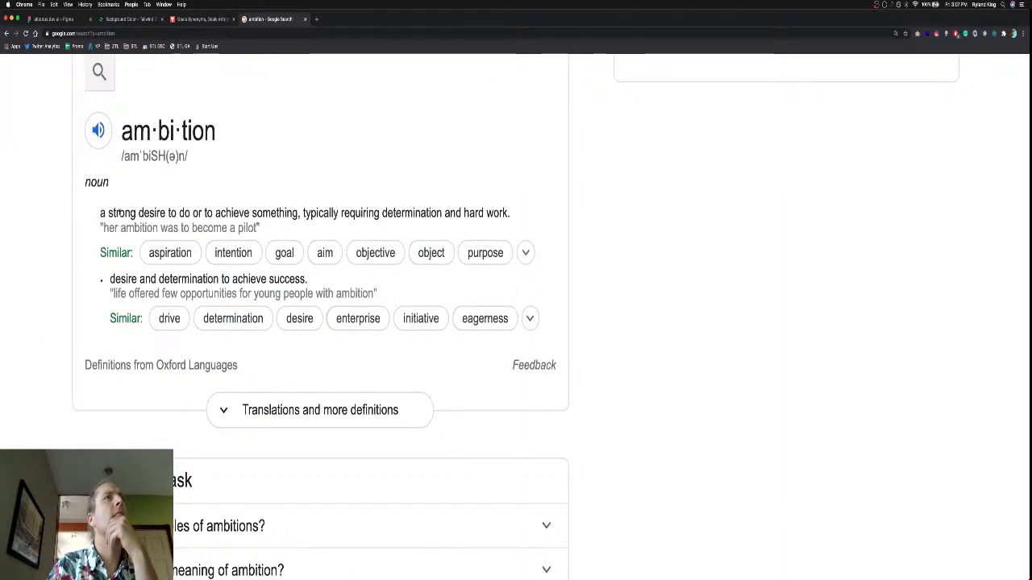
{"action": "scroll", "coordinate": [119, 213], "scroll_direction": "left", "scroll_amount": 2}
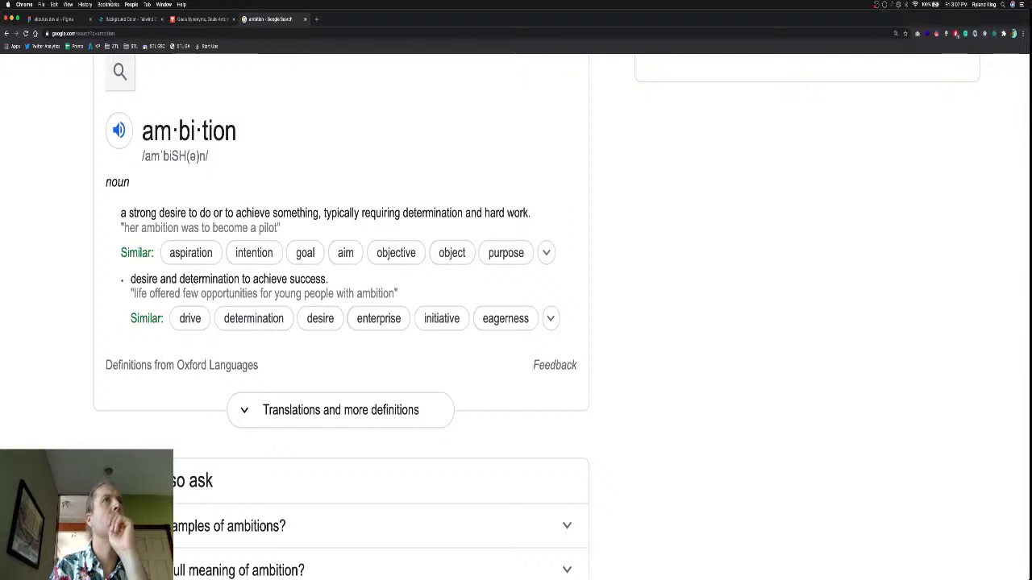
Back in Figma, widen and shorten the CTA description's text box so its text wraps onto two lines.
{"action": "left_click", "coordinate": [62, 20]}
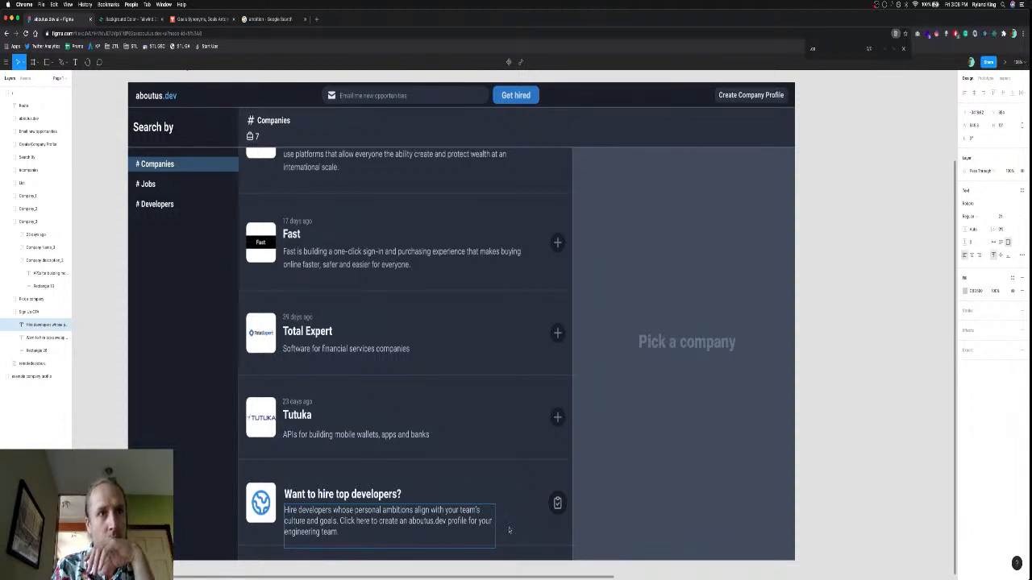
{"action": "left_click", "coordinate": [496, 523]}
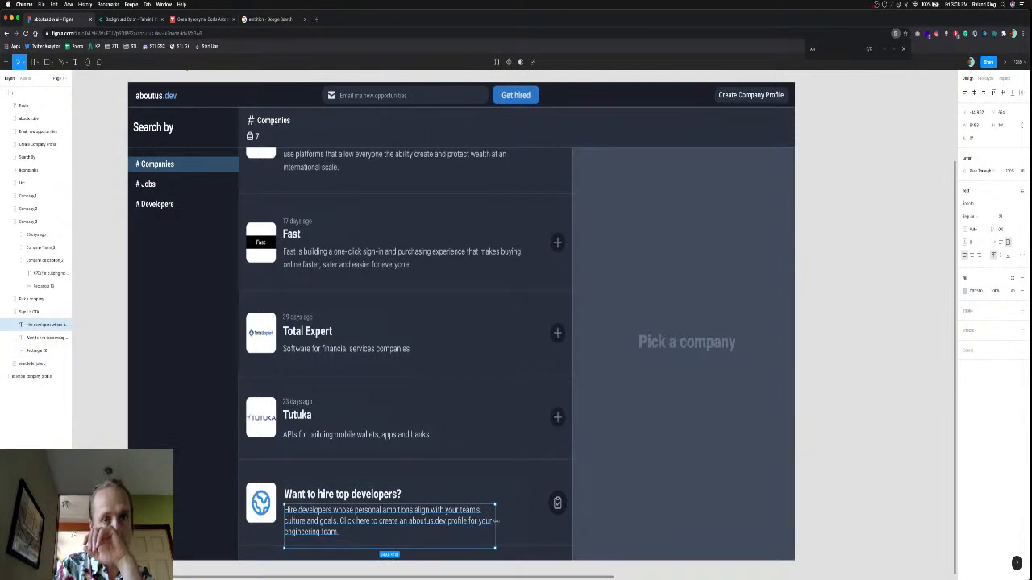
{"action": "mouse_move", "coordinate": [496, 522]}
{"action": "left_mouse_down"}
{"action": "mouse_move", "coordinate": [522, 521]}
{"action": "mouse_move", "coordinate": [512, 532]}
{"action": "left_mouse_up"}
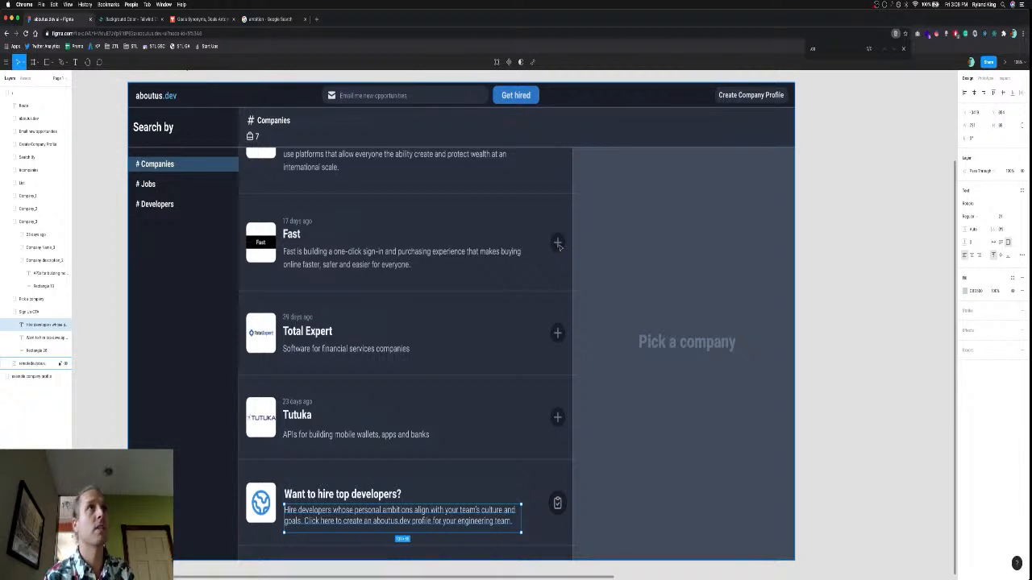
Recheck the dictionary definition of "ambition" and close its Google search tab.
{"action": "left_click", "coordinate": [272, 17]}
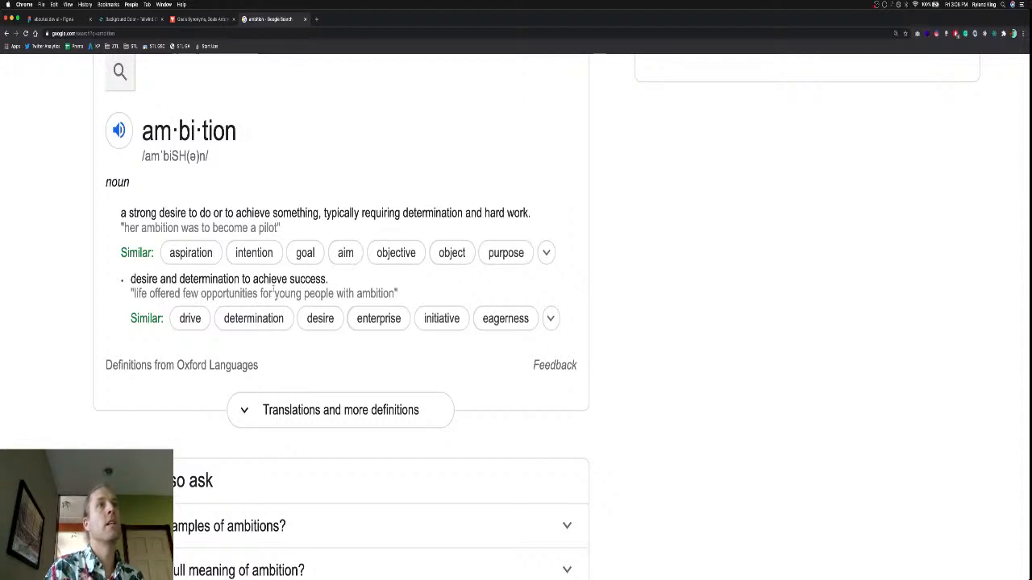
{"action": "key", "text": "super+minus"}
{"action": "key", "text": "super+minus"}
{"action": "key", "text": "super+minus"}
{"action": "key", "text": "super+minus"}
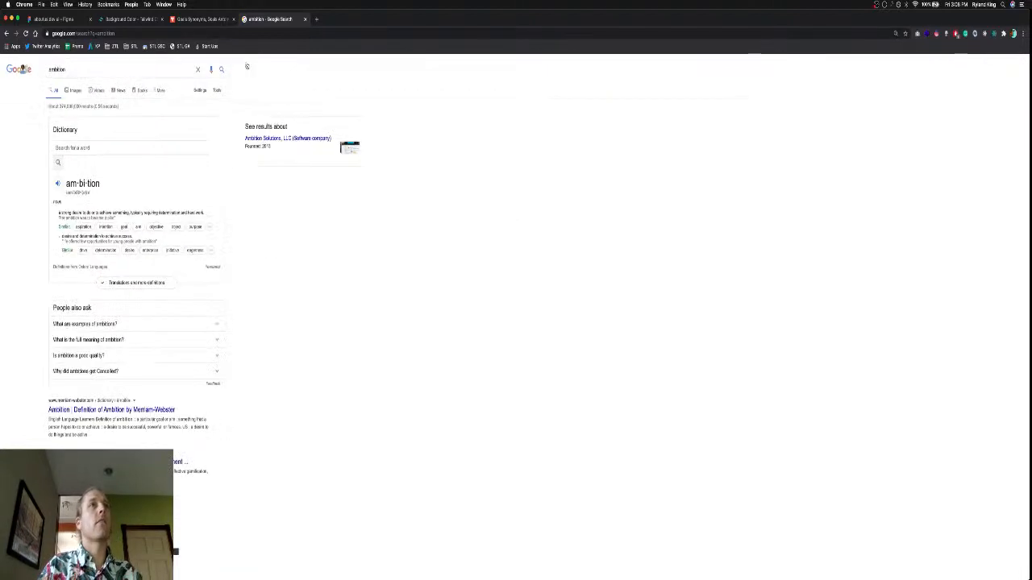
{"action": "left_click", "coordinate": [305, 19]}
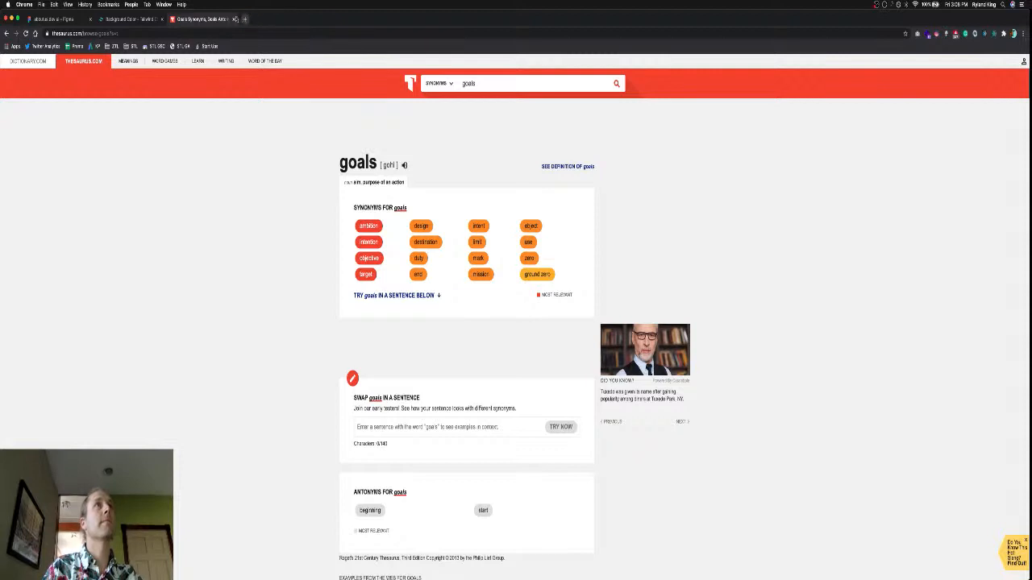
Close the thesaurus tab for "goals" and, back in Figma, inspect the "Email me new opportunities" placeholder text in the header.
{"action": "left_click", "coordinate": [233, 18]}
{"action": "left_click", "coordinate": [81, 18]}
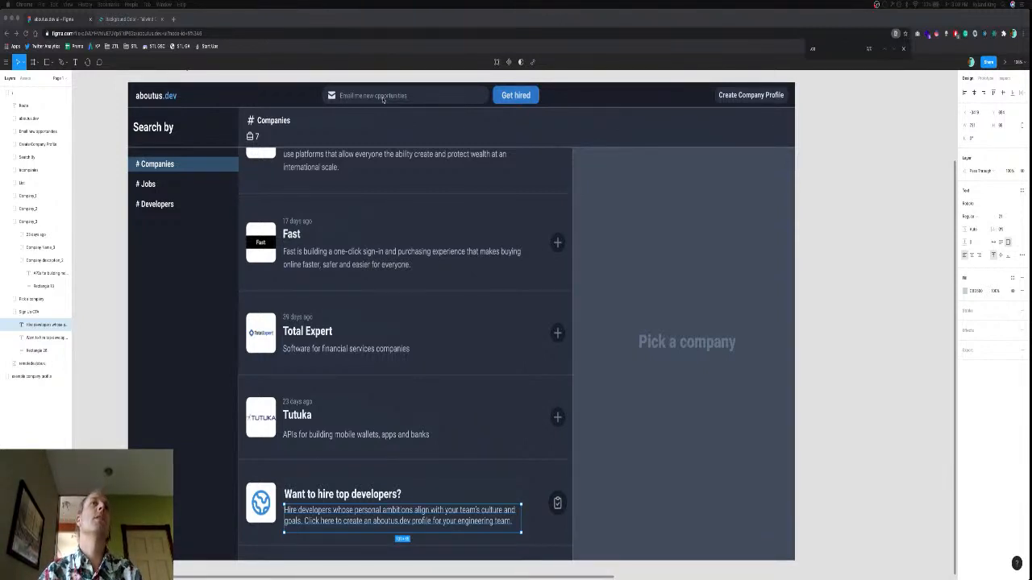
{"action": "left_click", "coordinate": [383, 97]}
{"action": "double_click", "coordinate": [377, 96]}
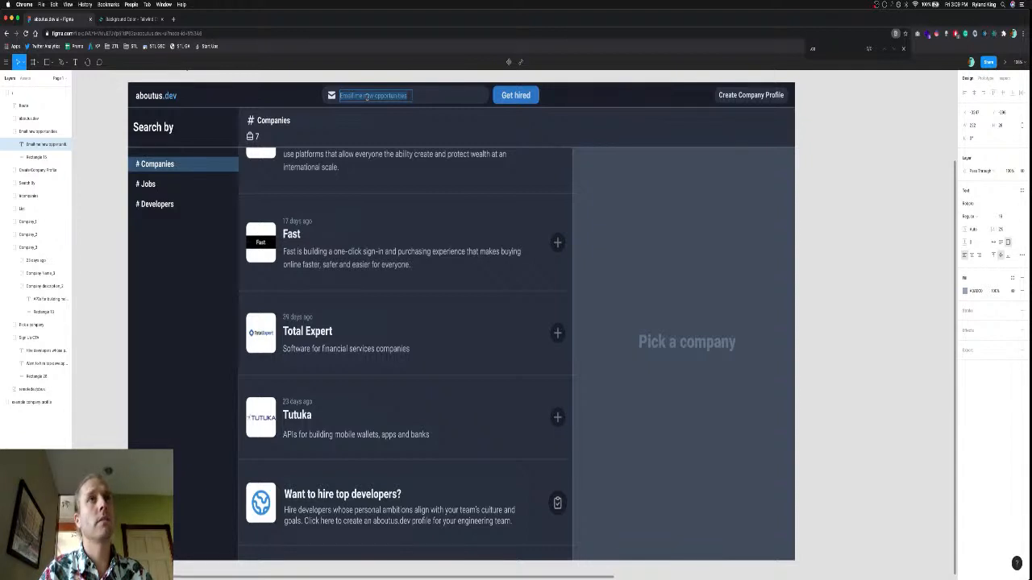
{"action": "key", "text": "Escape"}
{"action": "left_click", "coordinate": [577, 95]}
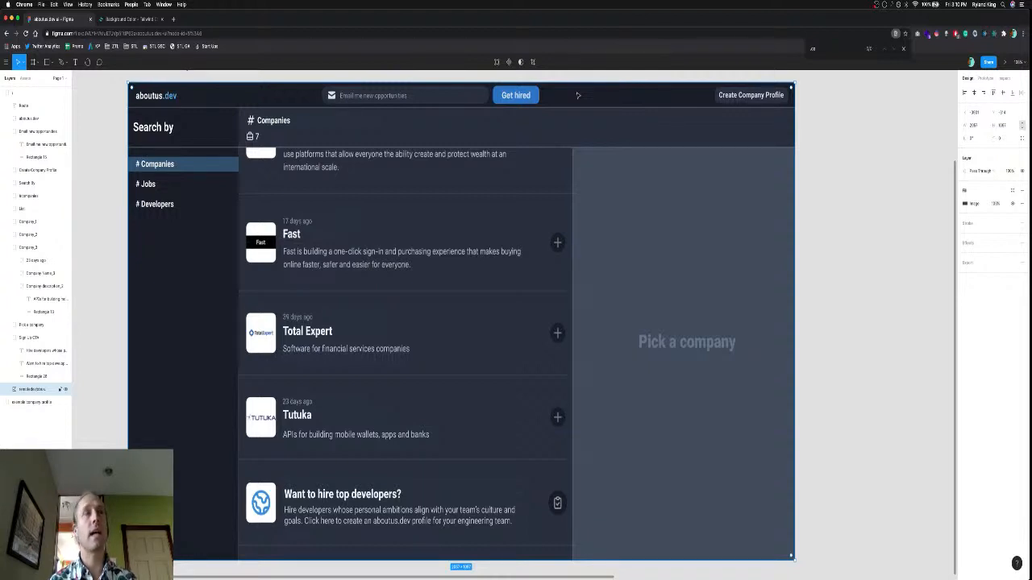
Search Google for "hired" in a new browser tab.
{"action": "key", "text": "super+t"}
{"action": "type", "text": "hired"}
{"action": "key", "text": "Return"}
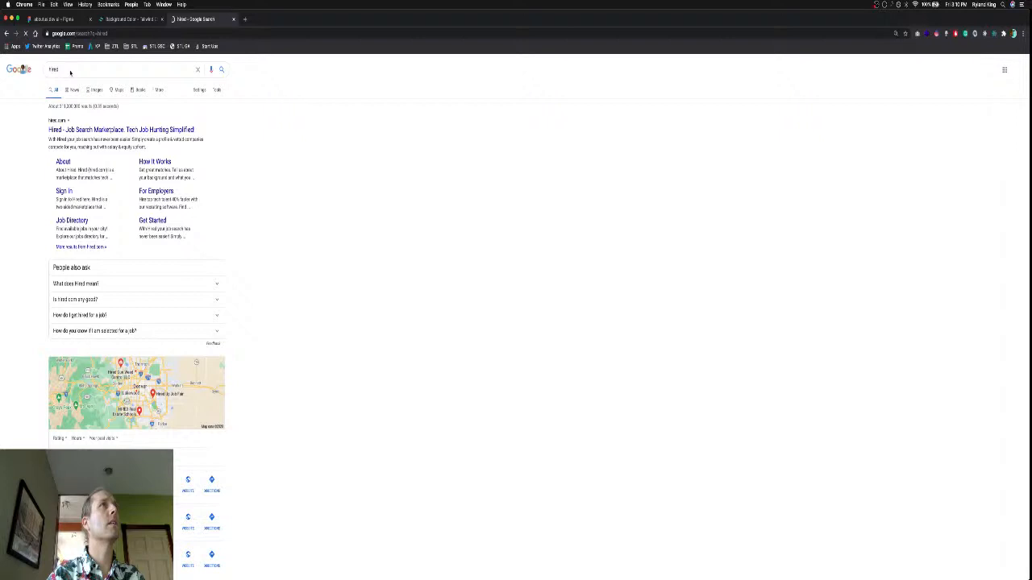
{"action": "left_click", "coordinate": [65, 71]}
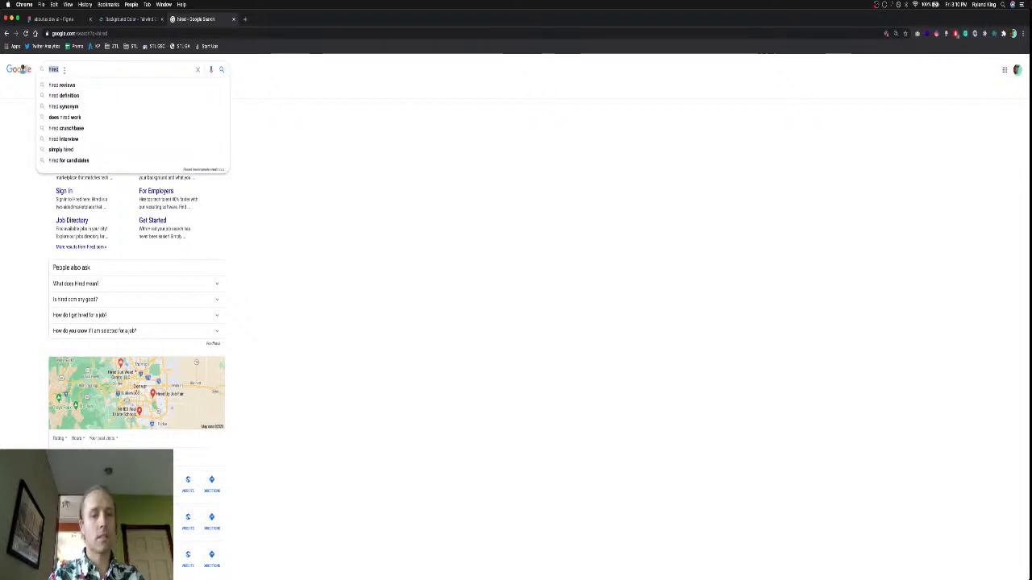
Open thesaurus.com and look up synonyms for "hired" and for "hire".
{"action": "key", "text": "super+l"}
{"action": "type", "text": "thesaurus.com"}
{"action": "key", "text": "Return"}
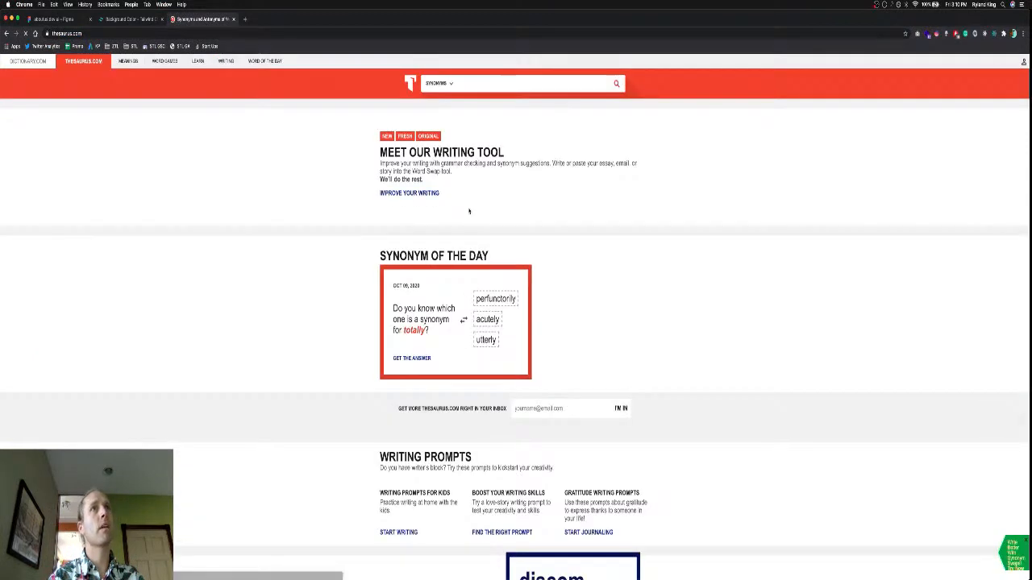
{"action": "left_click", "coordinate": [472, 79]}
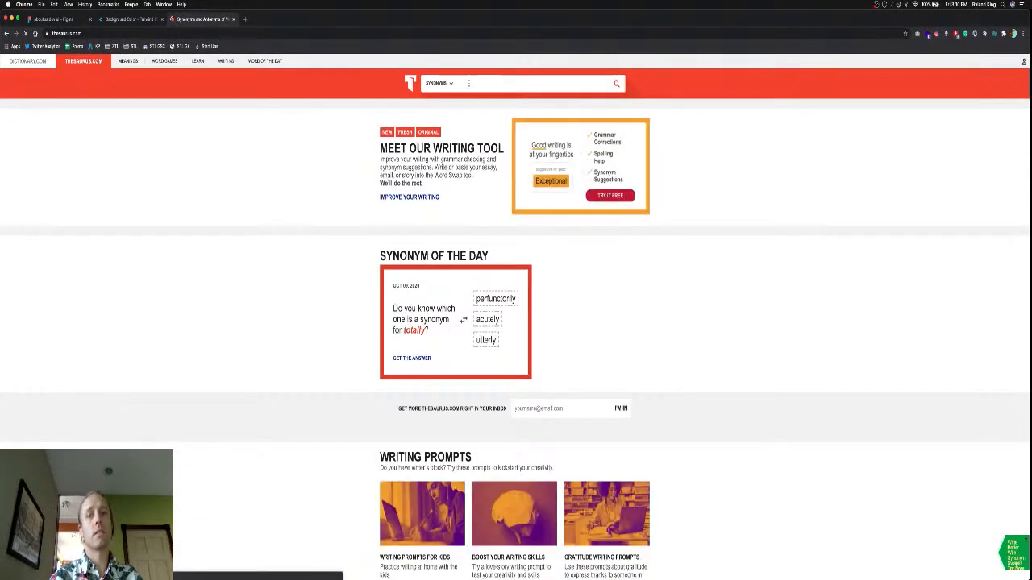
{"action": "type", "text": "tired"}
{"action": "key", "text": "Return"}
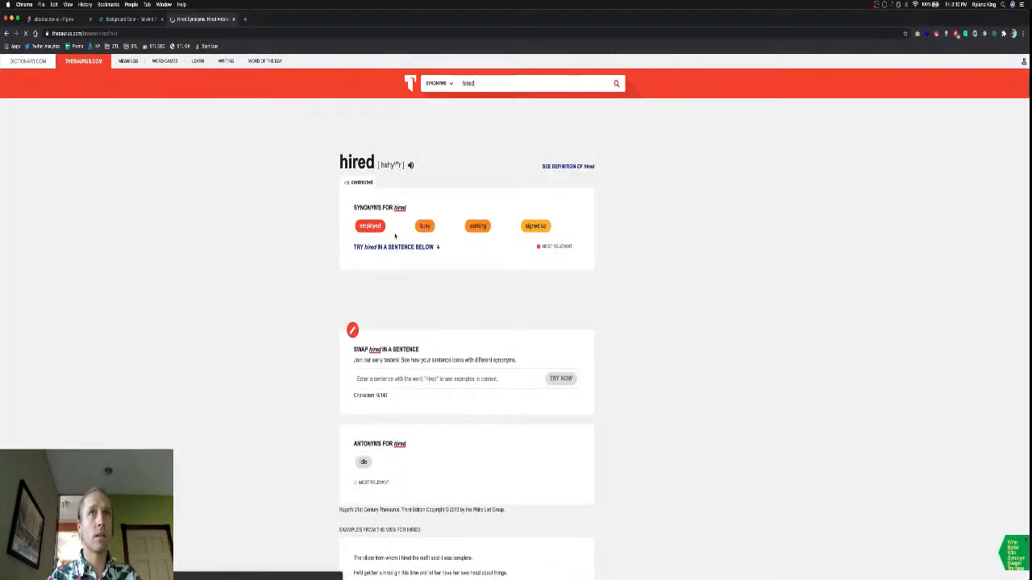
{"action": "double_click", "coordinate": [484, 81]}
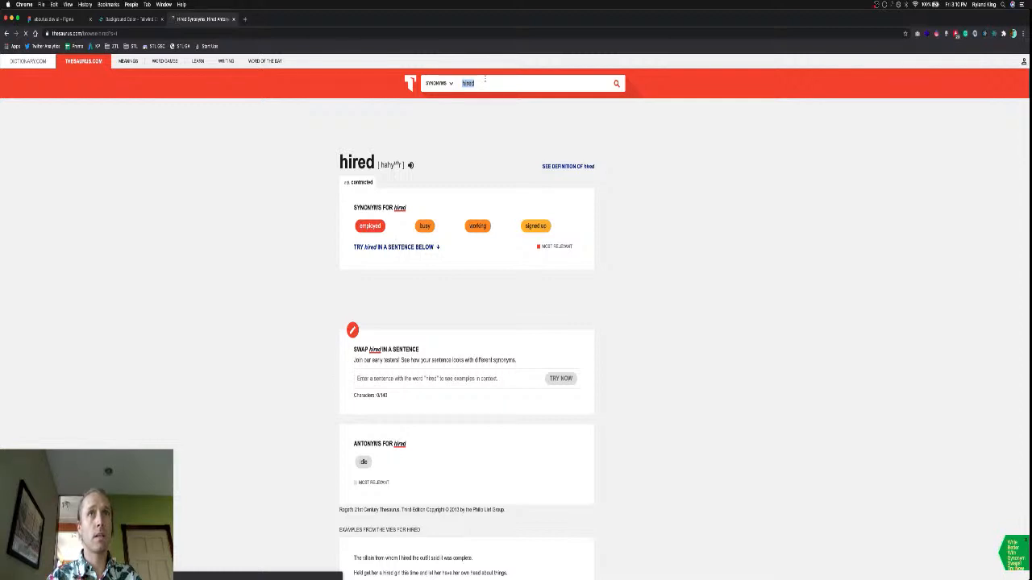
{"action": "type", "text": "hire"}
{"action": "key", "text": "Return"}
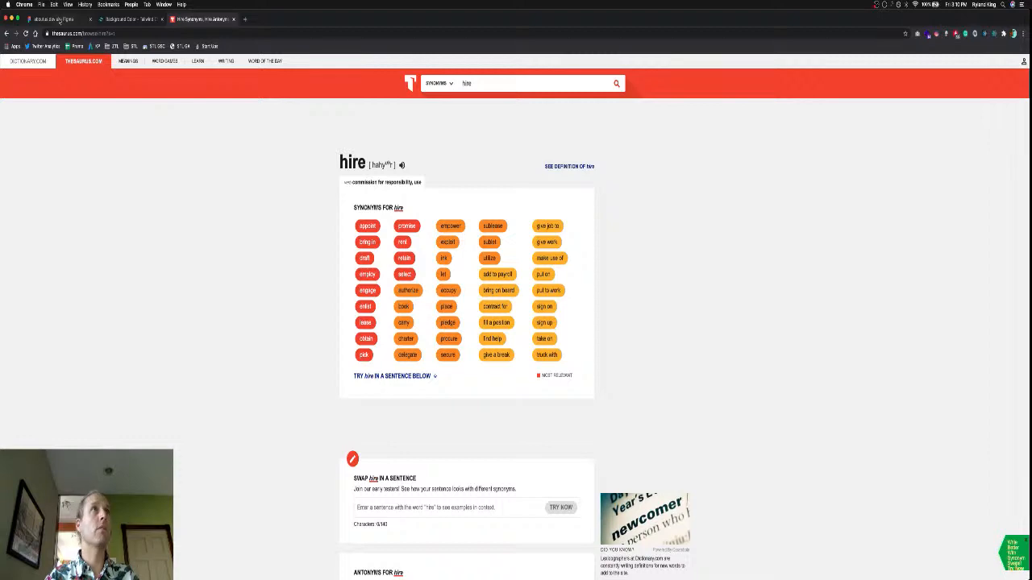
Back in Figma, add a text box on the empty canvas just above the "Get hired" button reading "Find Jobs".
{"action": "left_click", "coordinate": [57, 19]}
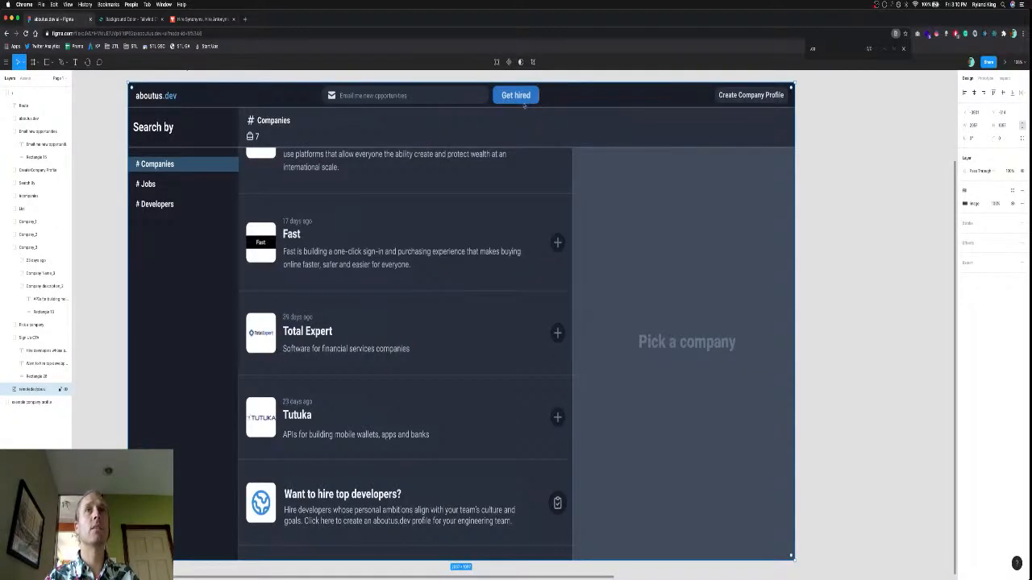
{"action": "scroll", "coordinate": [520, 105], "scroll_direction": "up", "scroll_amount": 6}
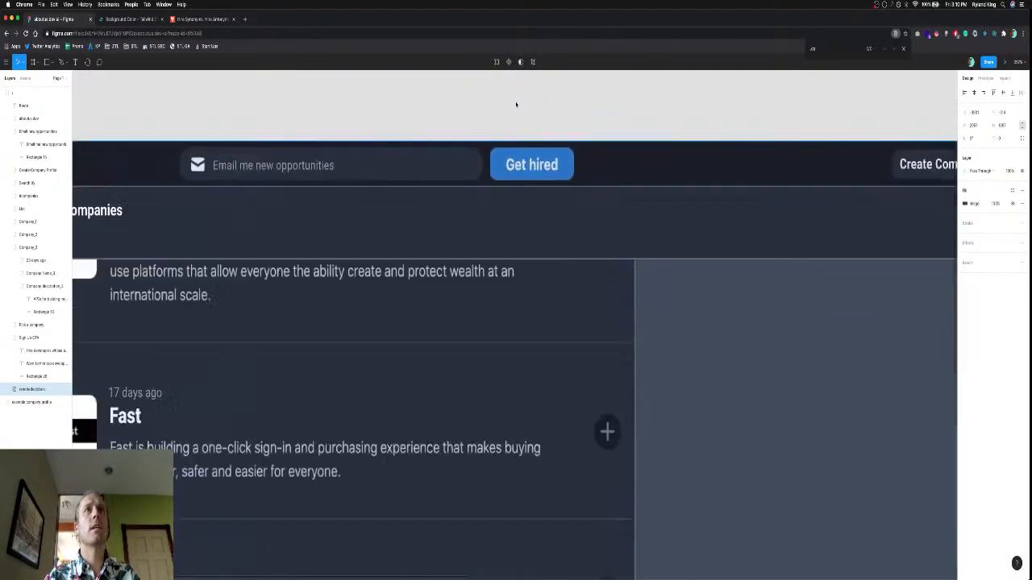
{"action": "scroll", "coordinate": [516, 104], "scroll_direction": "down", "scroll_amount": 5}
{"action": "scroll", "coordinate": [515, 104], "scroll_direction": "up", "scroll_amount": 4}
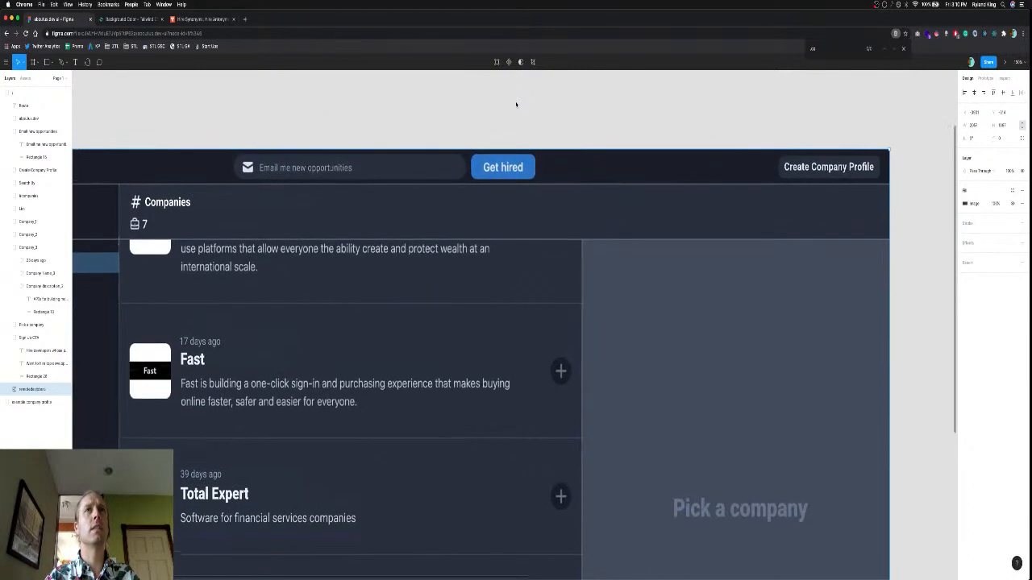
{"action": "left_click", "coordinate": [476, 138]}
{"action": "key", "text": "t"}
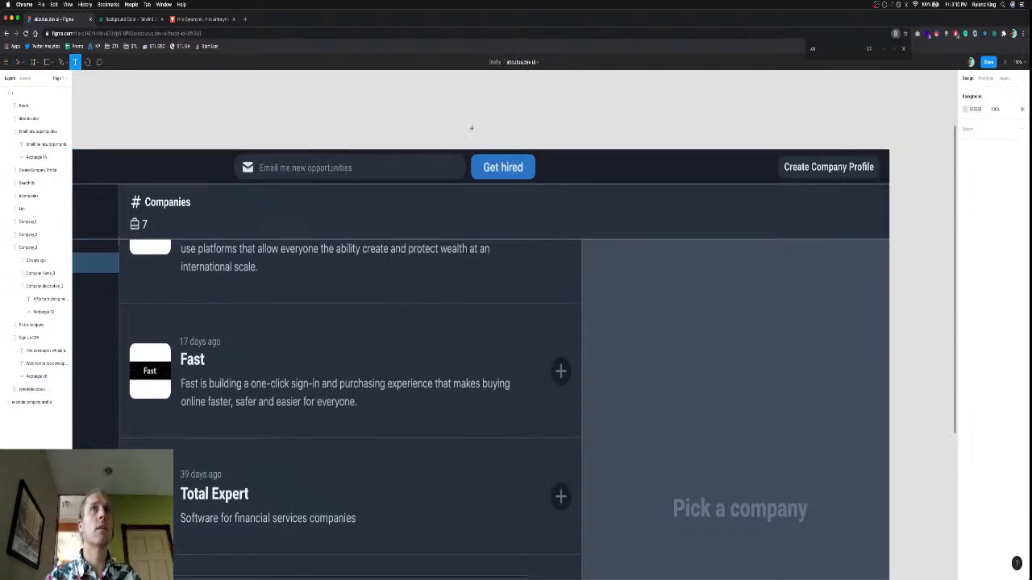
{"action": "left_click_drag", "start_coordinate": [471, 125], "coordinate": [552, 144]}
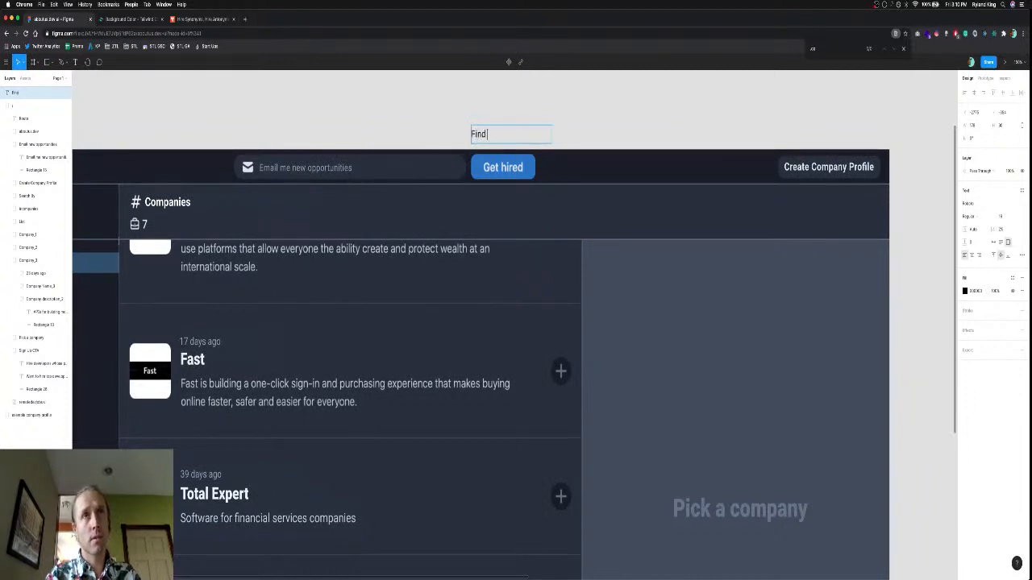
{"action": "type", "text": "Find Jobs"}
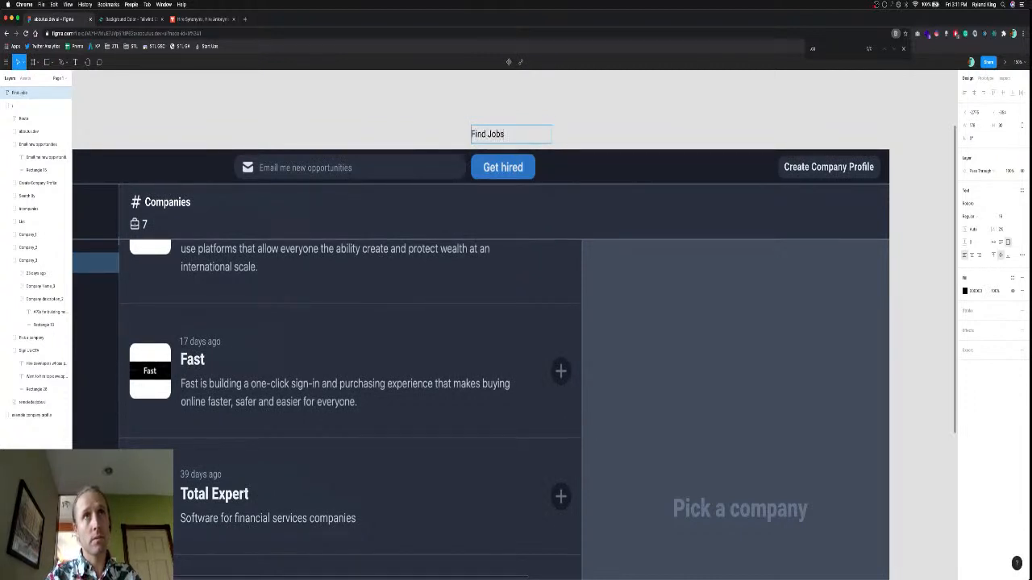
Change the "Find Jobs" text above the header to read "Find Meaningful Work".
{"action": "key", "text": "alt+shift+Left"}
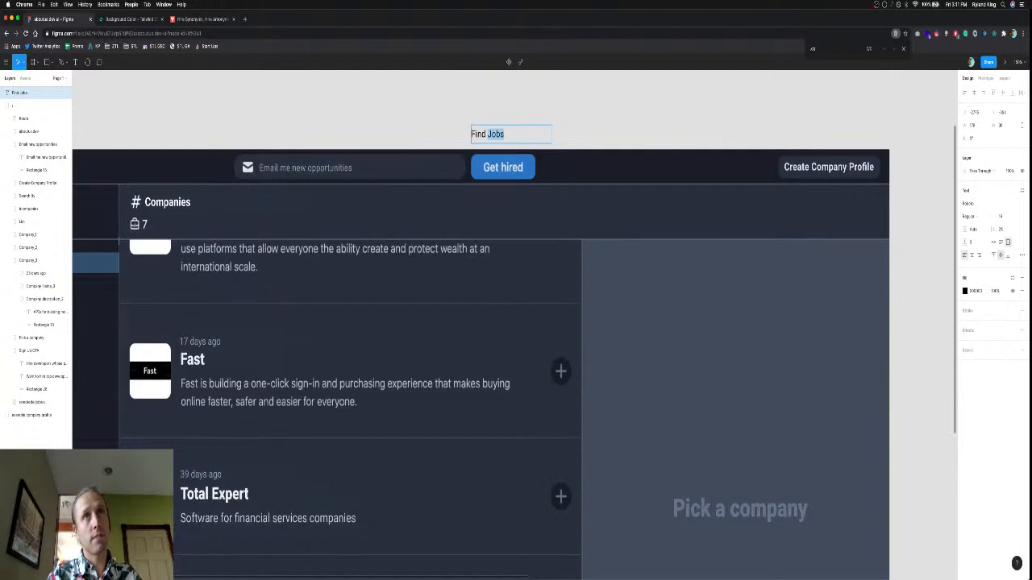
{"action": "type", "text": "Work"}
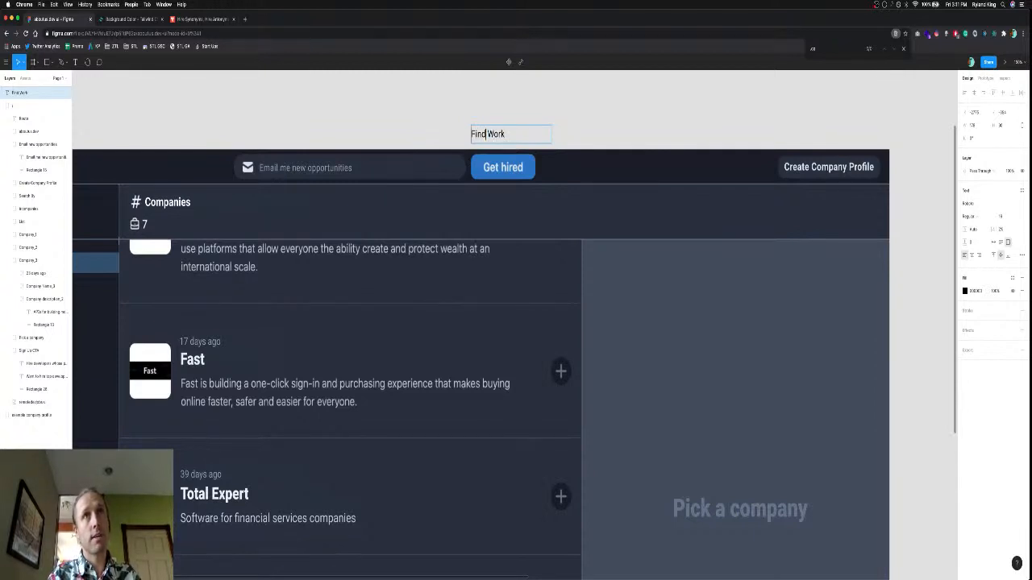
{"action": "type", "text": " Meaningful"}
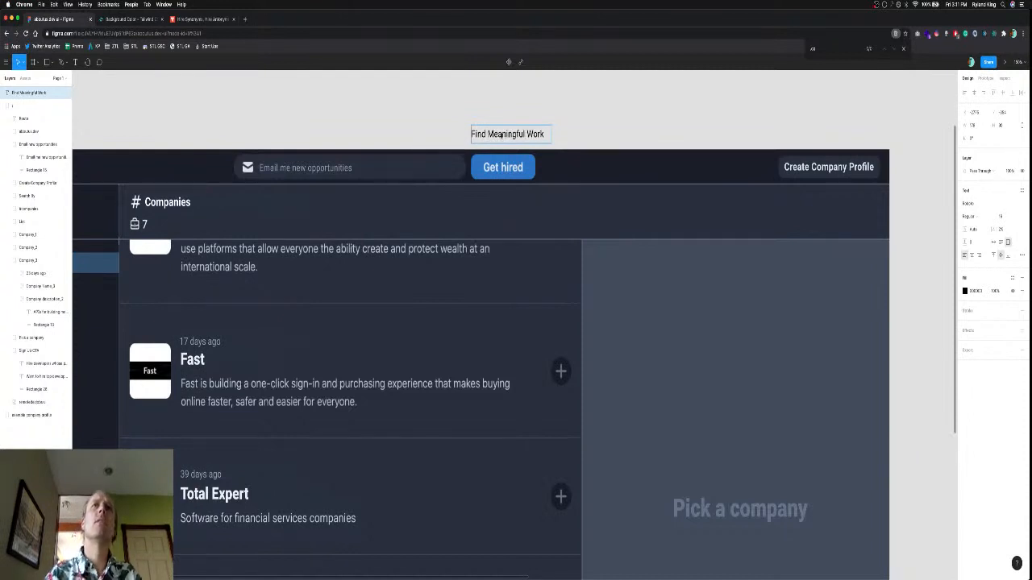
Try "Get" as the first word of the text and put "Find" back.
{"action": "key", "text": "alt+shift+Left"}
{"action": "type", "text": "Get"}
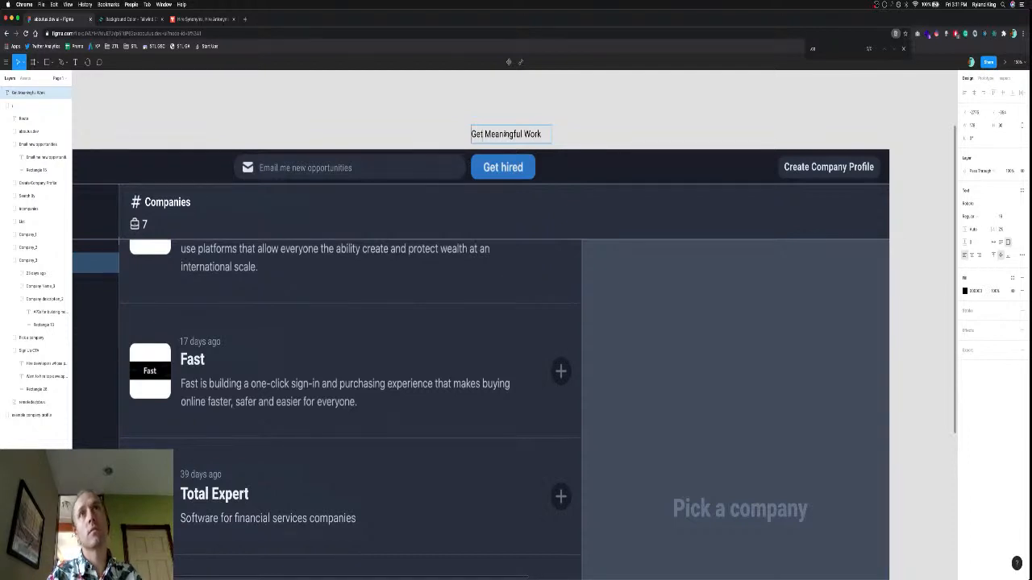
{"action": "key", "text": "alt+shift+Left"}
{"action": "type", "text": "Find"}
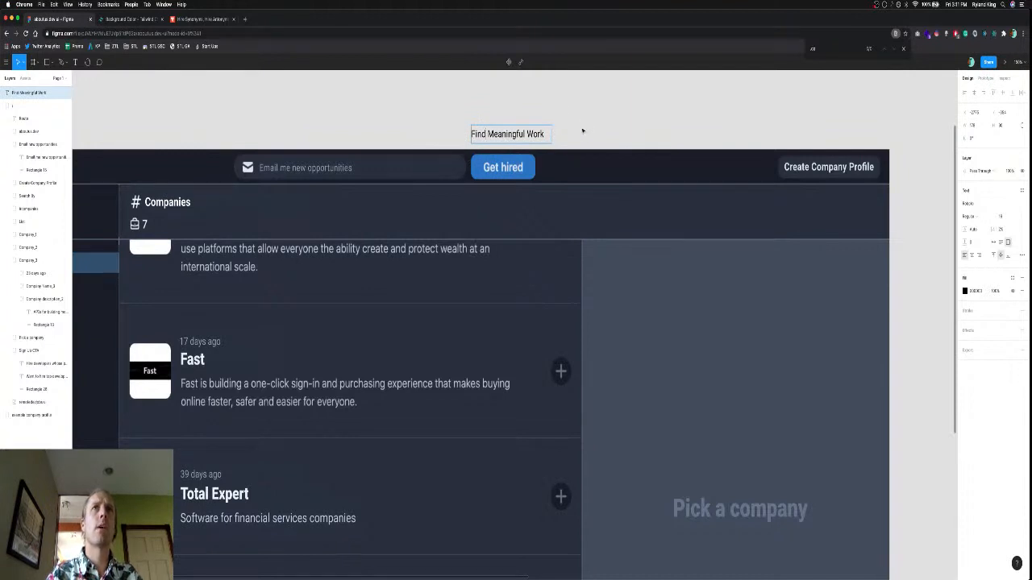
Make the whole "Find Meaningful Work" text bold and set its fill colour to ffffff.
{"action": "key", "text": "super+a"}
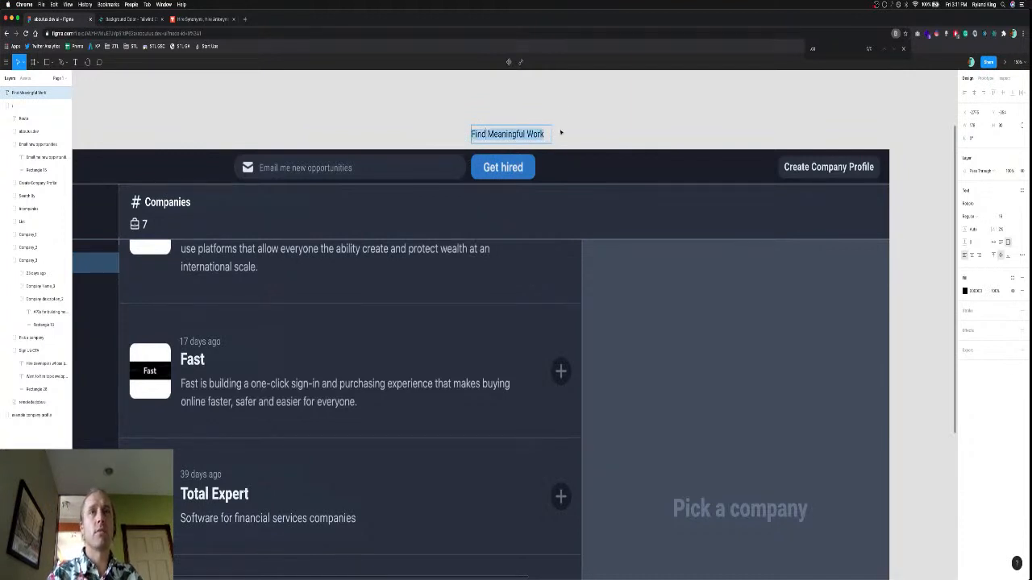
{"action": "key", "text": "super+b"}
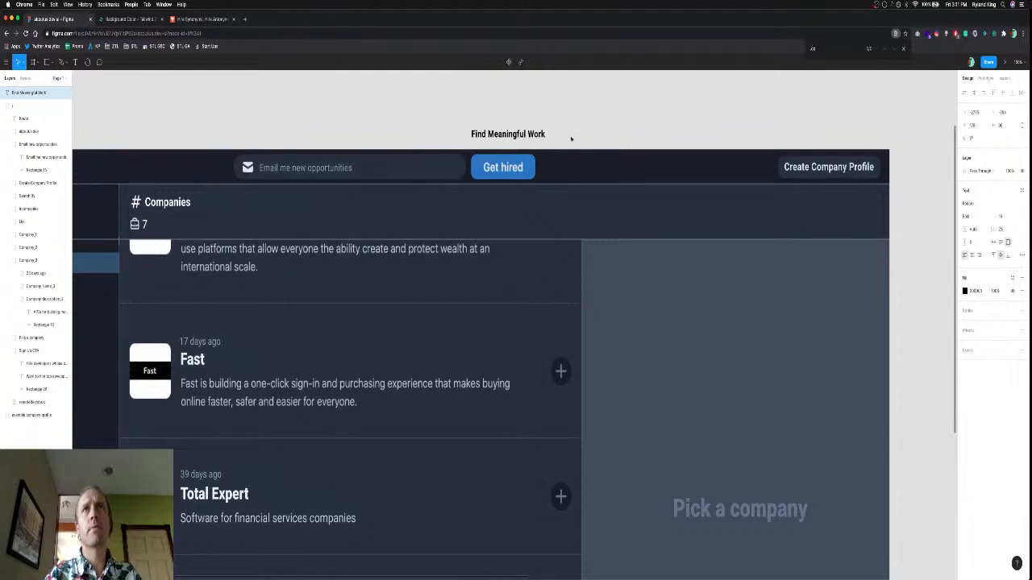
{"action": "double_click", "coordinate": [525, 134]}
{"action": "key", "text": "super+a"}
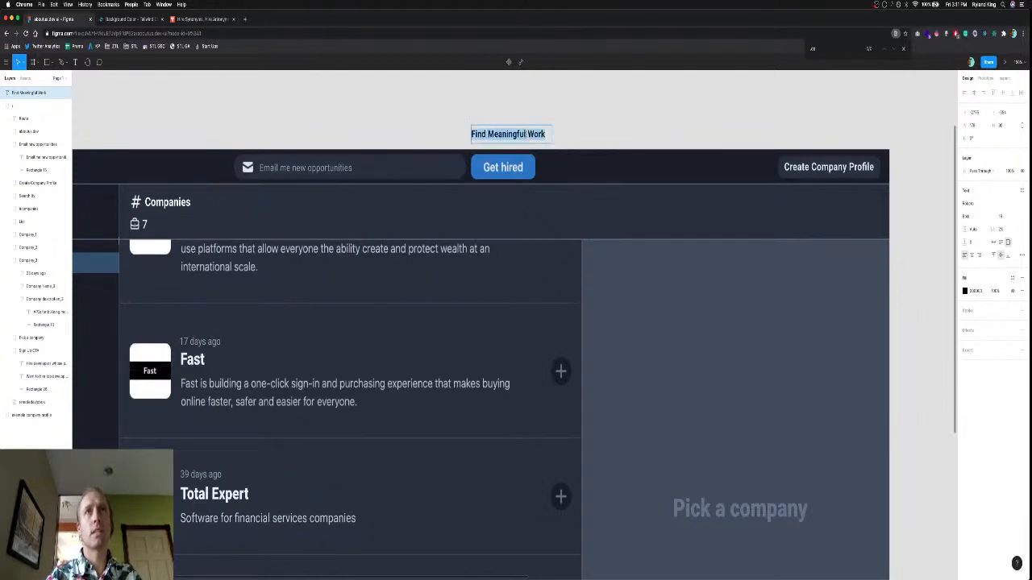
{"action": "left_click", "coordinate": [976, 290]}
{"action": "type", "text": "ffffff"}
{"action": "key", "text": "Return"}
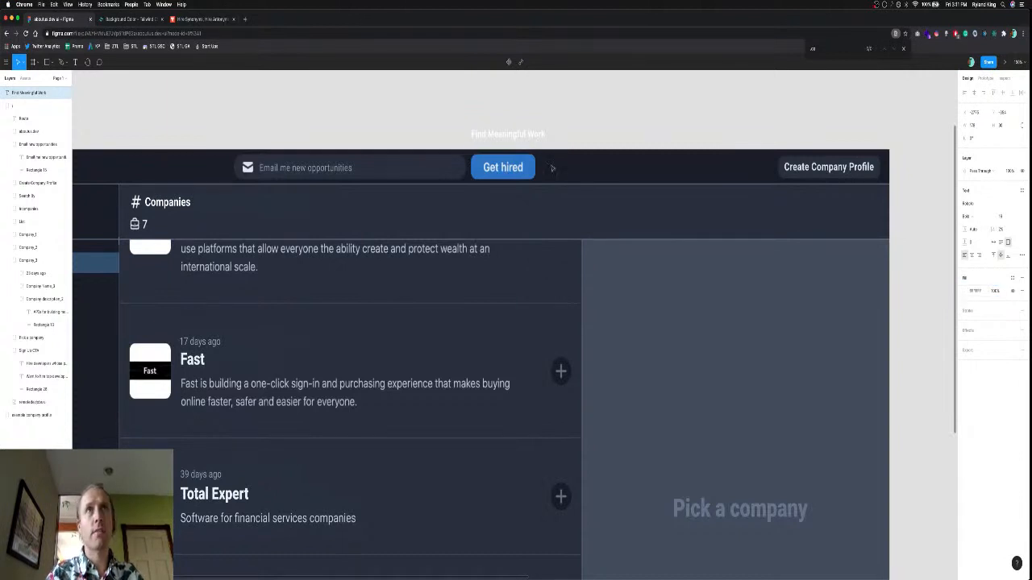
{"action": "key", "text": "Escape"}
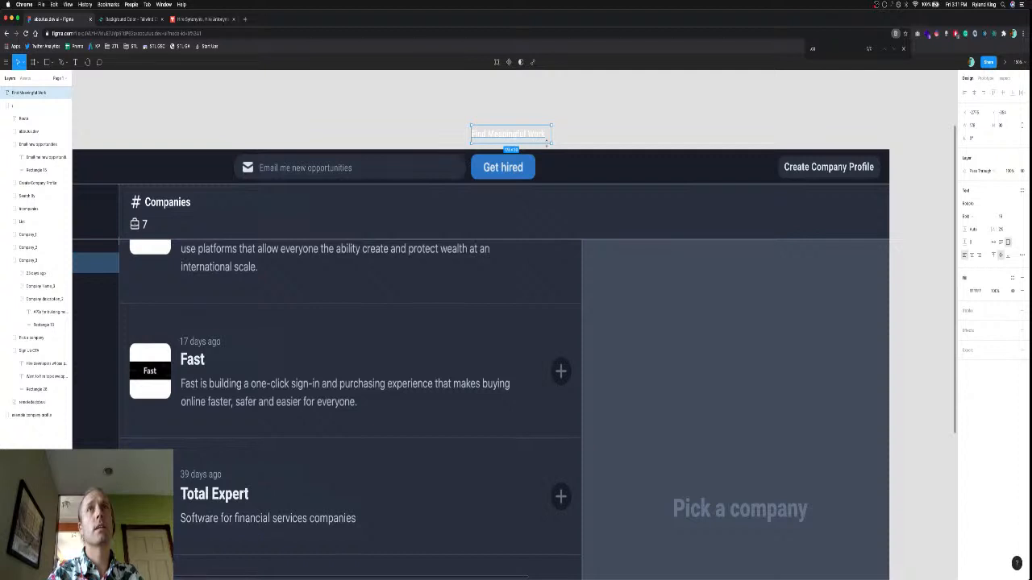
Move the "Find Meaningful Work" text onto the blue Get hired button and line it up vertically with the button's label.
{"action": "left_click_drag", "start_coordinate": [547, 144], "coordinate": [550, 167]}
{"action": "scroll", "coordinate": [550, 167], "scroll_direction": "up", "scroll_amount": 5}
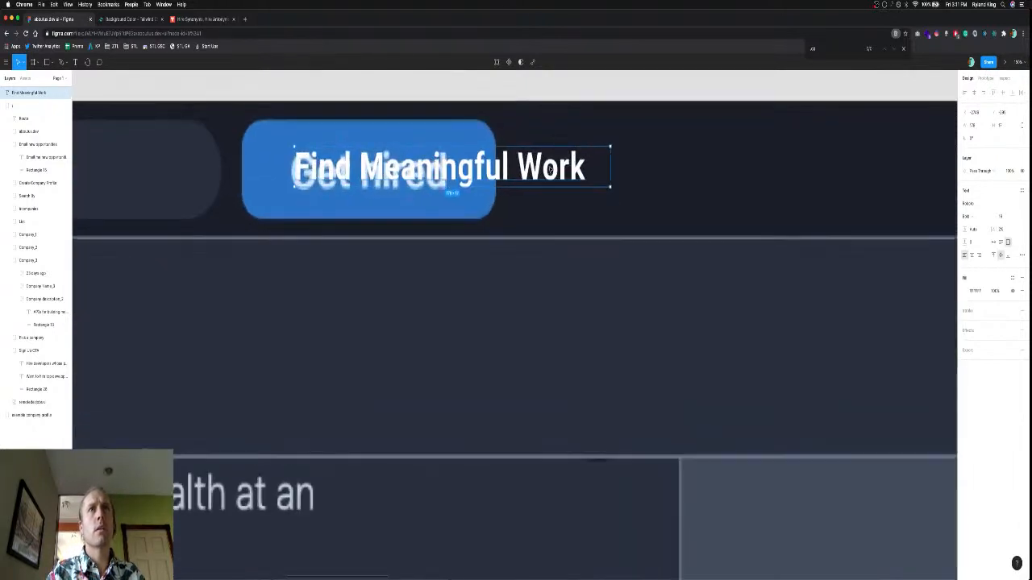
{"action": "key", "text": "Down"}
{"action": "key", "text": "Down"}
{"action": "key", "text": "Down"}
{"action": "key", "text": "Down"}
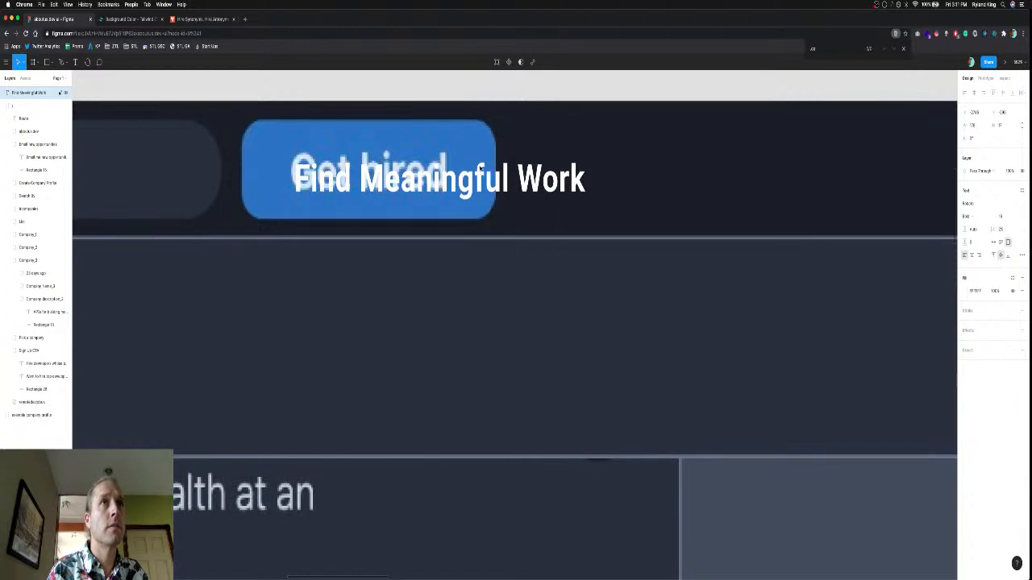
{"action": "key", "text": "Up"}
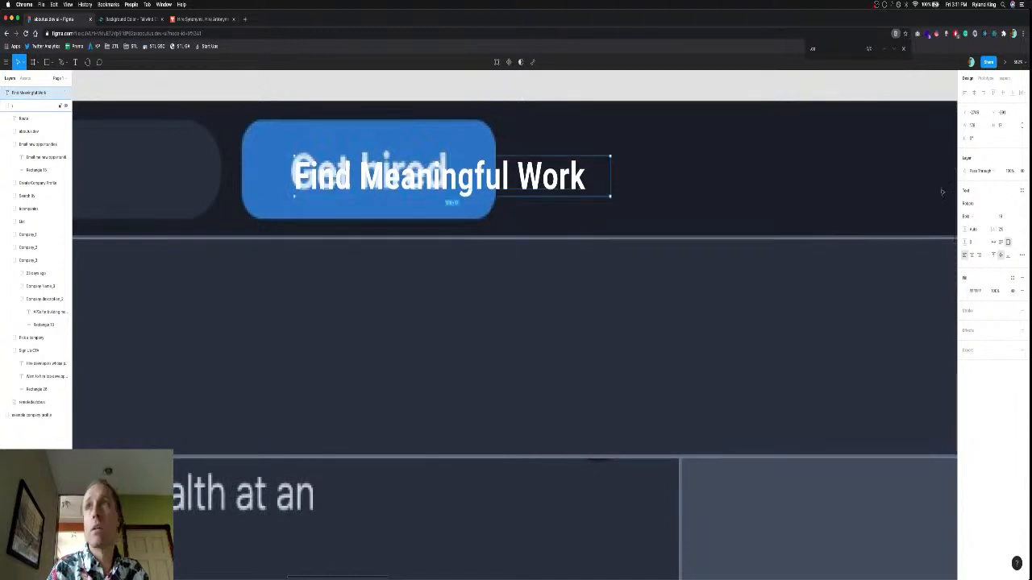
Set the text's font size to 18, widen its box to fit one line, and nudge it up slightly.
{"action": "left_click", "coordinate": [1004, 217]}
{"action": "type", "text": "18"}
{"action": "key", "text": "Return"}
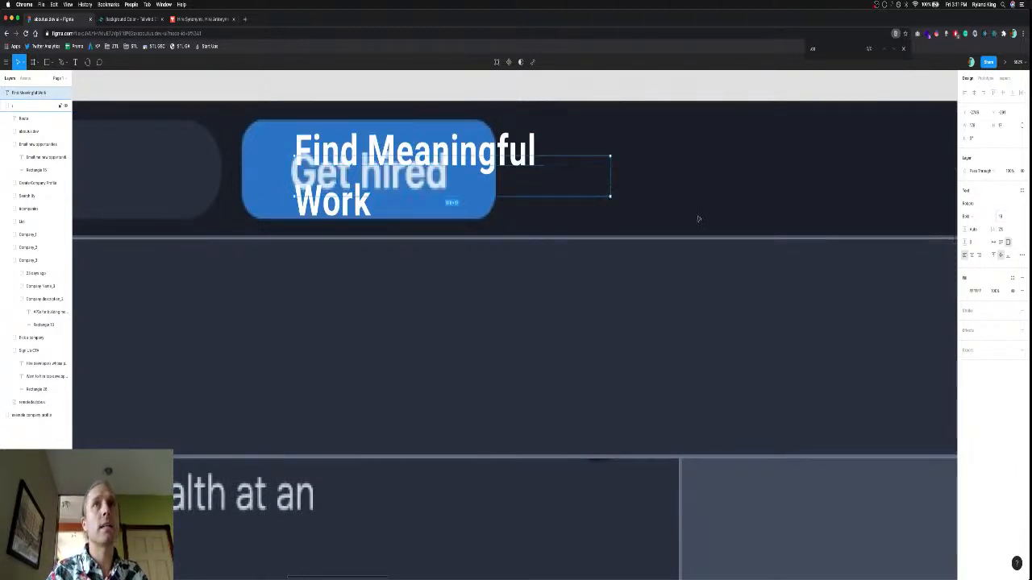
{"action": "left_click", "coordinate": [614, 176]}
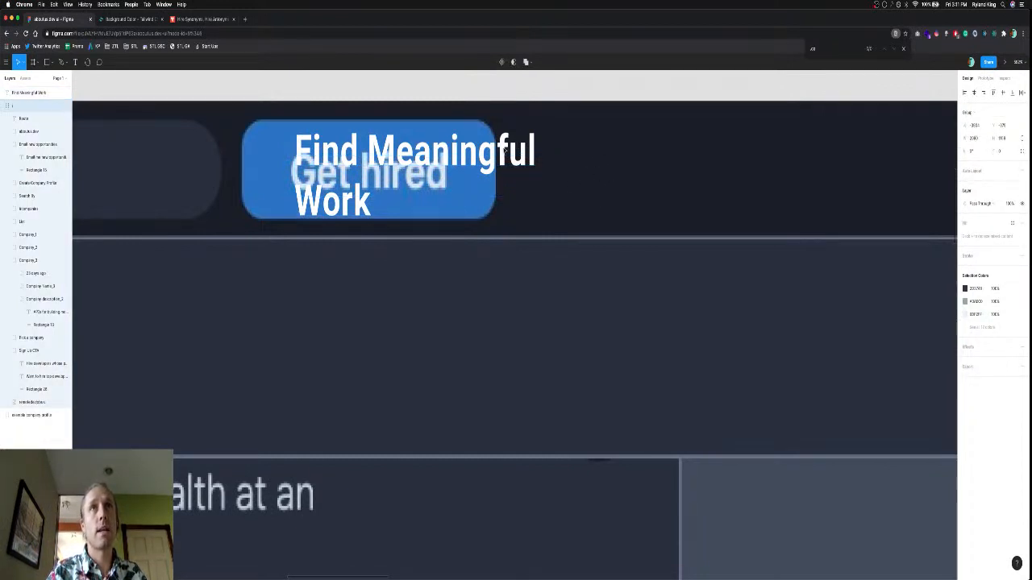
{"action": "left_click", "coordinate": [25, 93]}
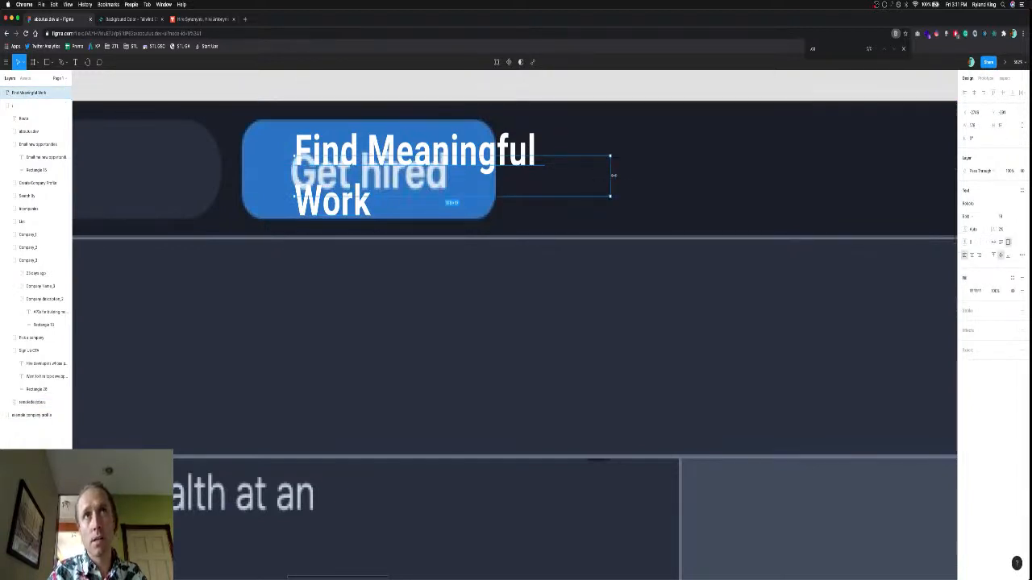
{"action": "left_click_drag", "start_coordinate": [614, 175], "coordinate": [627, 175]}
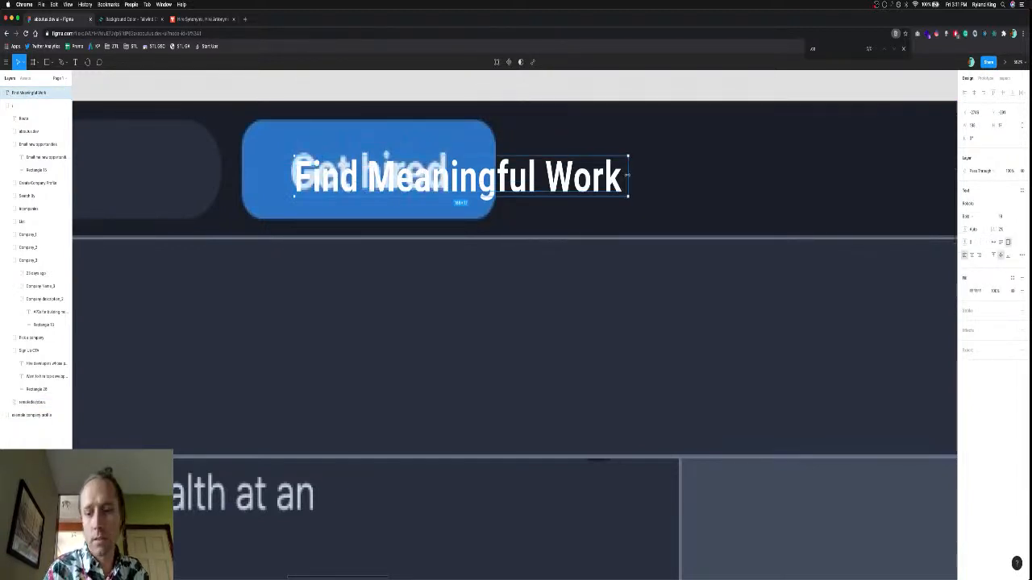
{"action": "key", "text": "Up"}
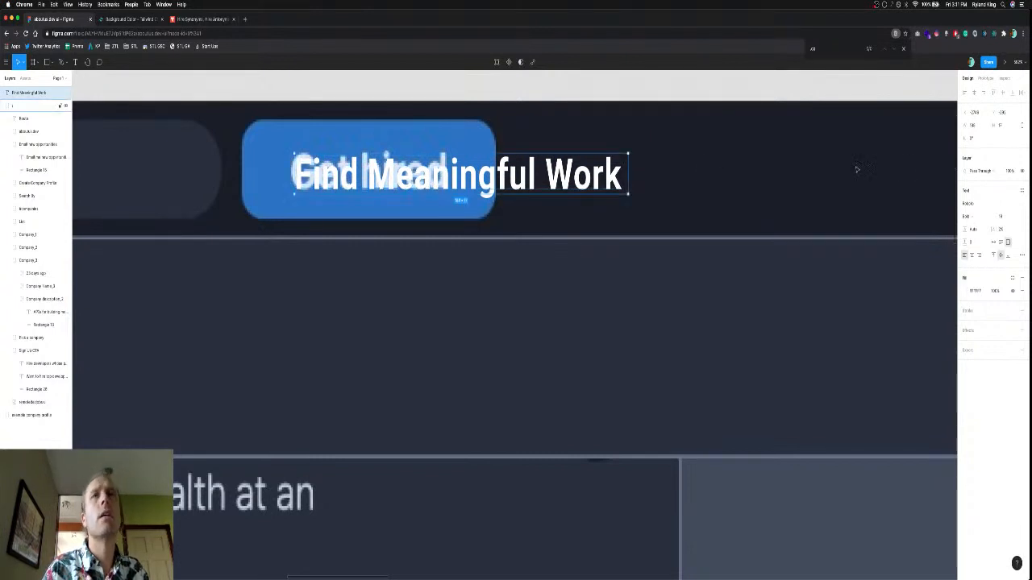
Set the text's font size to 19 and widen its box so the words stay on one line.
{"action": "left_click", "coordinate": [1003, 216]}
{"action": "type", "text": "1"}
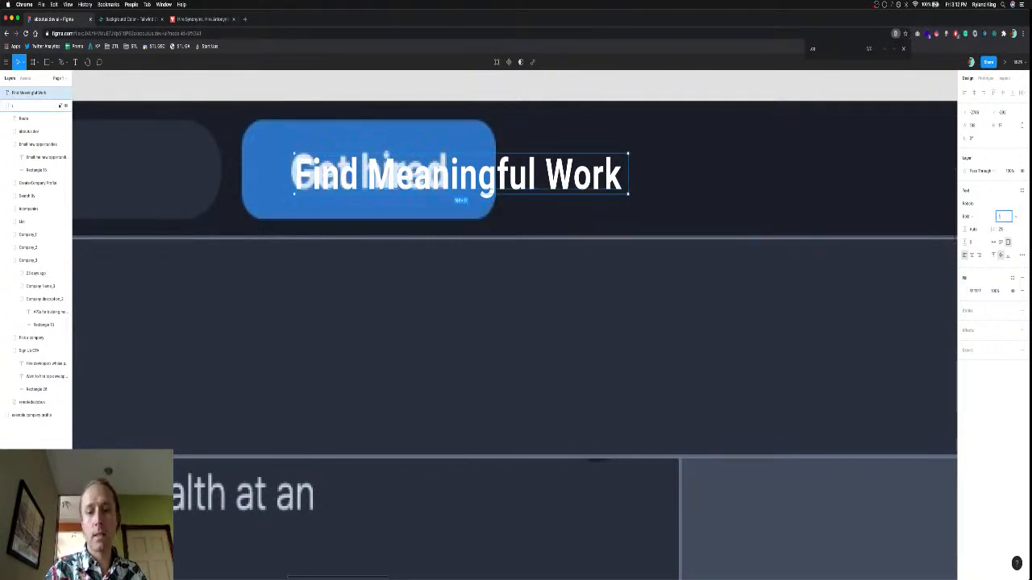
{"action": "type", "text": "9"}
{"action": "key", "text": "Return"}
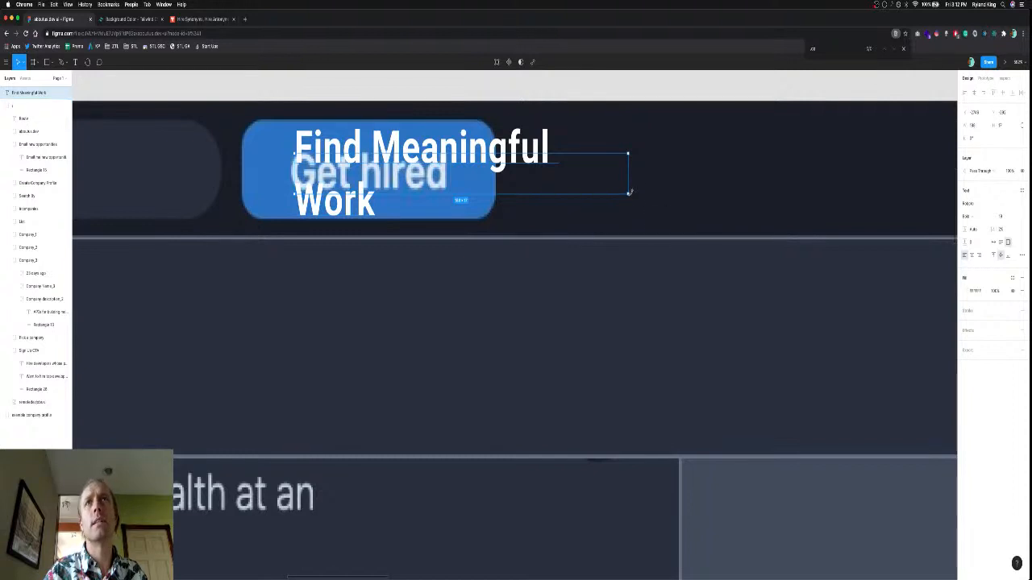
{"action": "left_click_drag", "start_coordinate": [628, 181], "coordinate": [682, 181]}
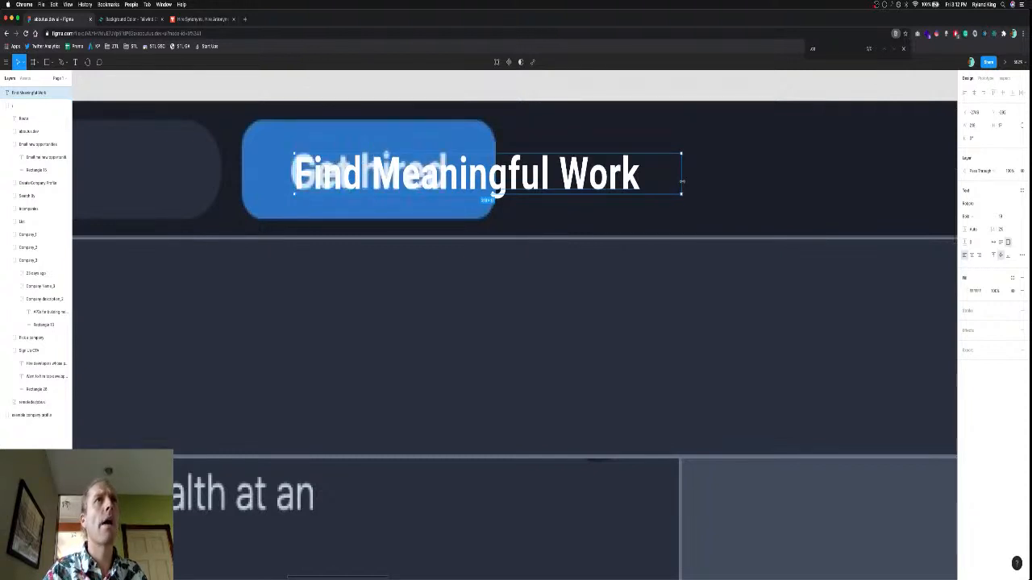
Set the font size of the "Find Meaningful Work" text to 20.
{"action": "left_click", "coordinate": [1001, 216]}
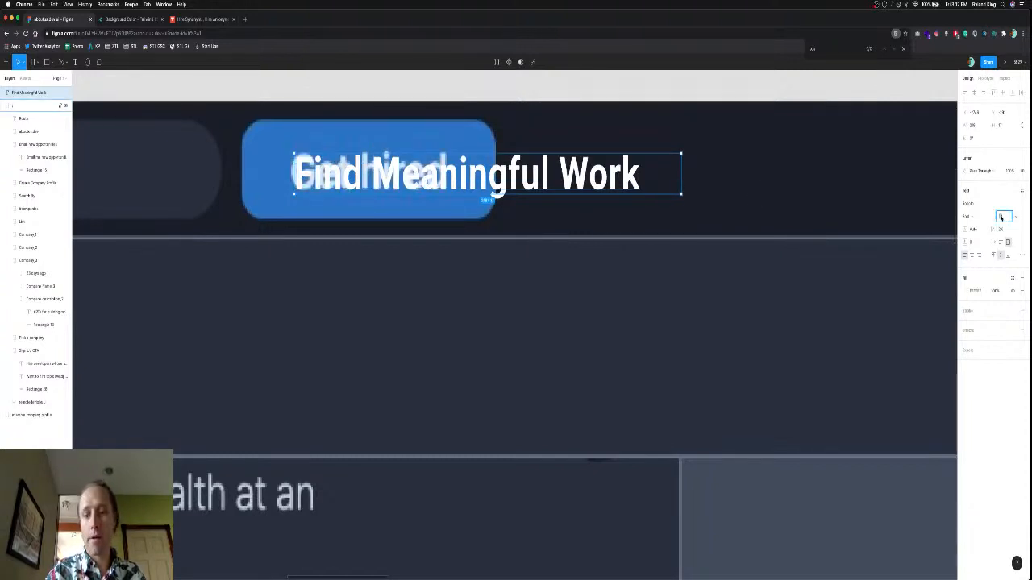
{"action": "type", "text": "20"}
{"action": "key", "text": "Return"}
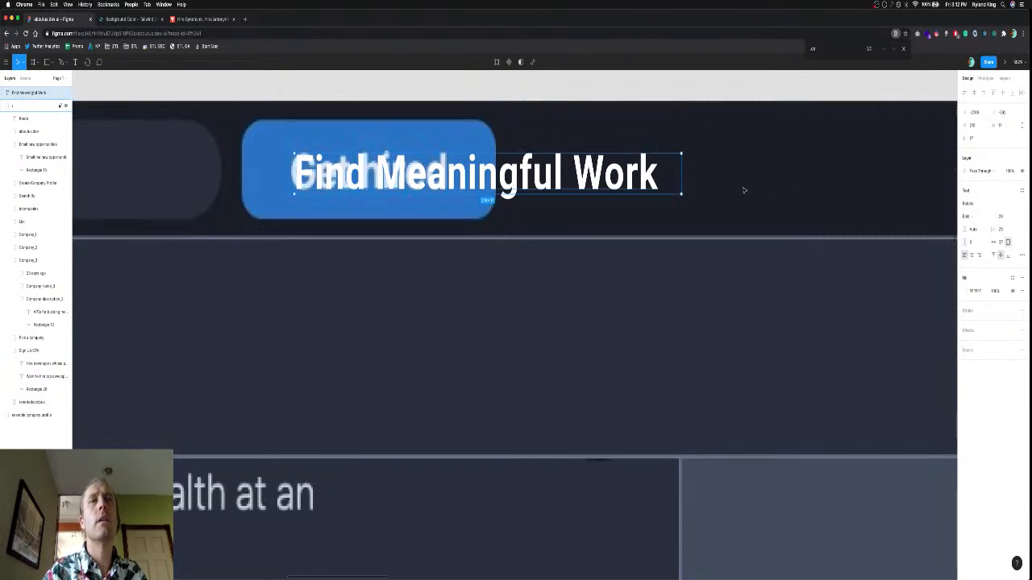
{"action": "left_click", "coordinate": [709, 191]}
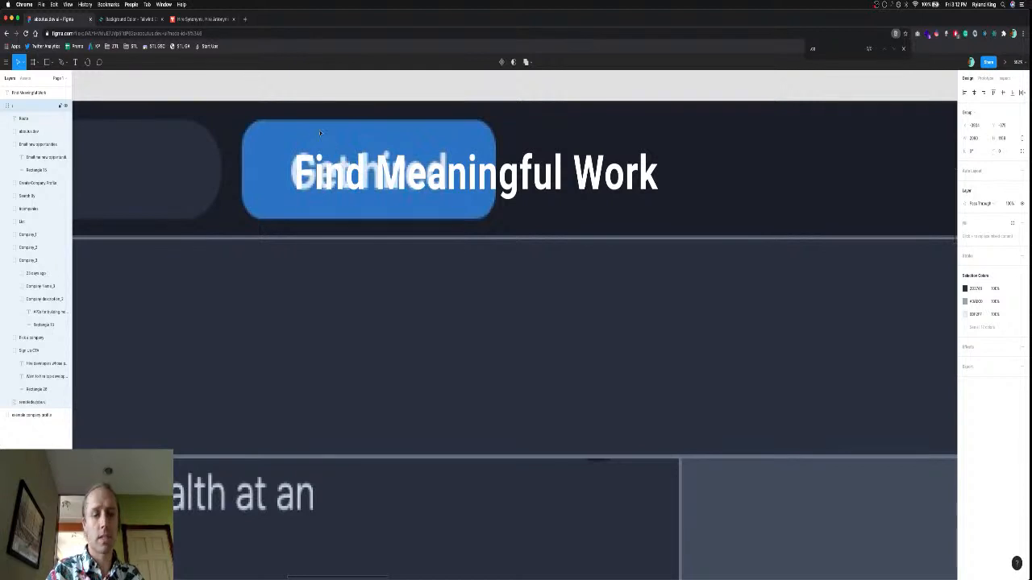
Draw a rounded rectangle covering the Get hired button and bring the "Find Meaningful Work" text in front of it.
{"action": "left_click", "coordinate": [277, 83]}
{"action": "key", "text": "r"}
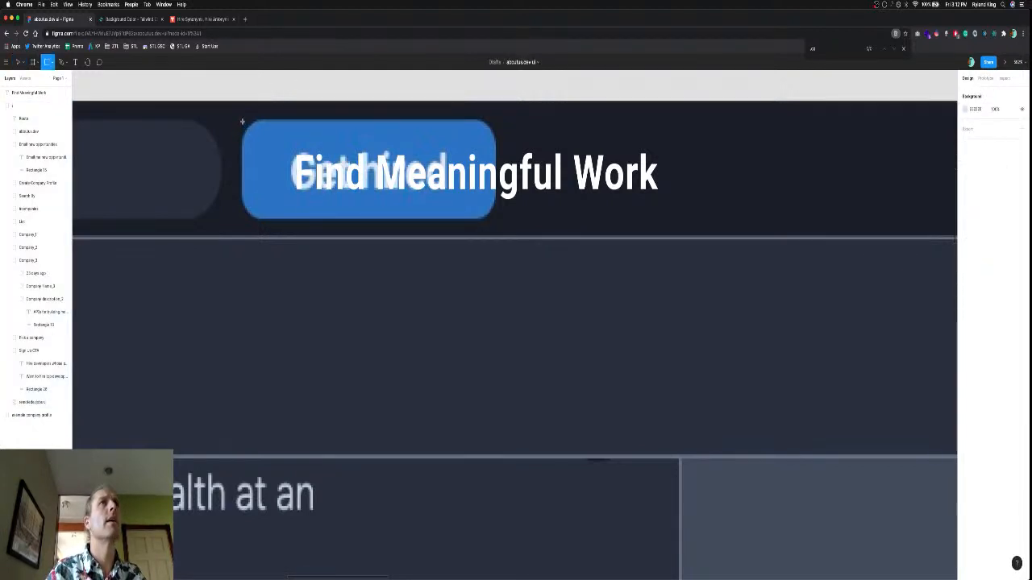
{"action": "left_click_drag", "start_coordinate": [240, 120], "coordinate": [684, 201]}
{"action": "key", "text": "Escape"}
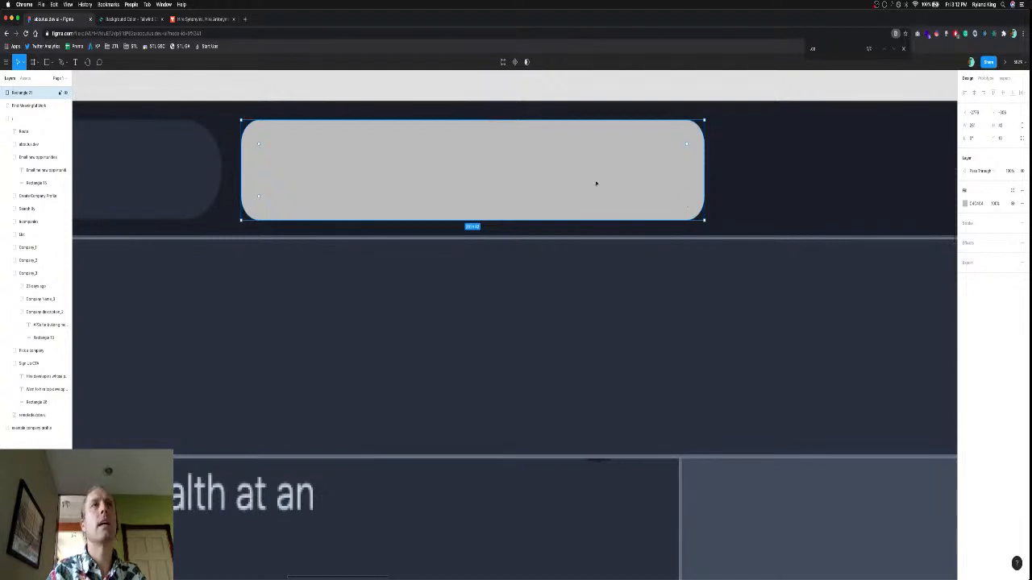
{"action": "left_click", "coordinate": [29, 105]}
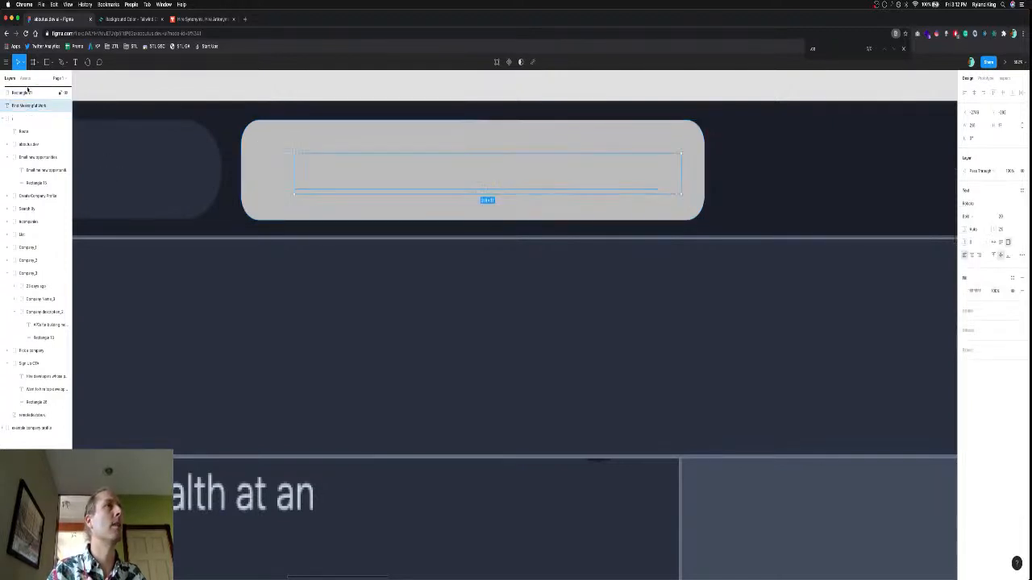
{"action": "left_click_drag", "start_coordinate": [27, 91], "coordinate": [28, 89]}
Switch to the Tailwind CSS Background Color page, copy the bg-blue-400 hex value, and return to the Figma design.
{"action": "left_click", "coordinate": [133, 18]}
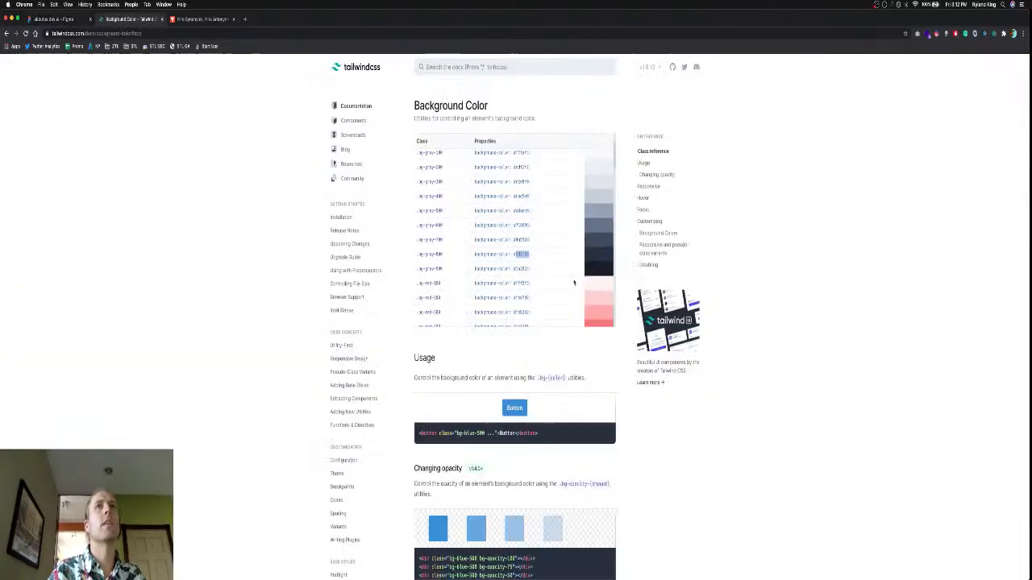
{"action": "scroll", "coordinate": [574, 282], "scroll_direction": "down", "scroll_amount": 15}
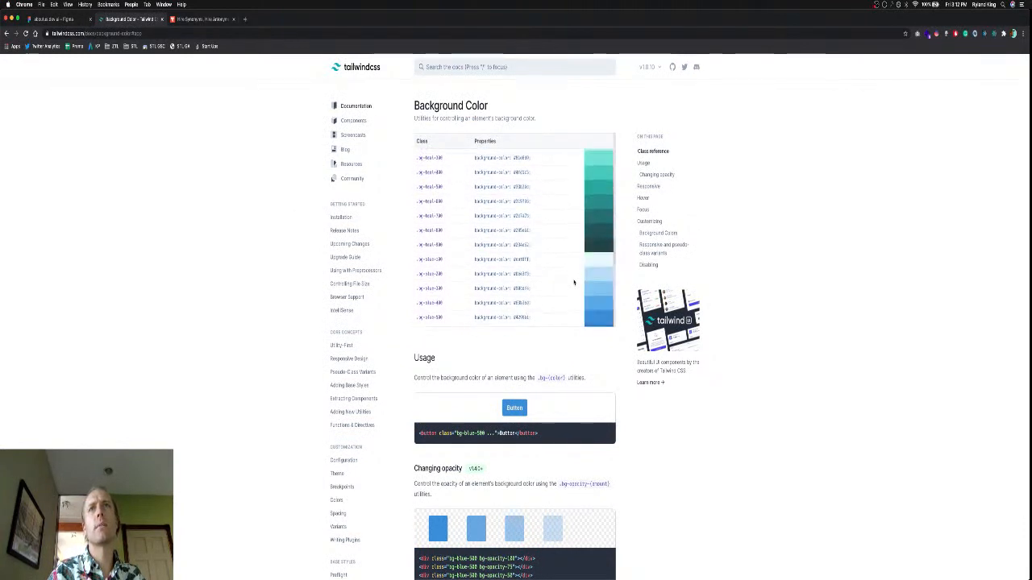
{"action": "scroll", "coordinate": [573, 282], "scroll_direction": "down", "scroll_amount": 2}
{"action": "double_click", "coordinate": [523, 257]}
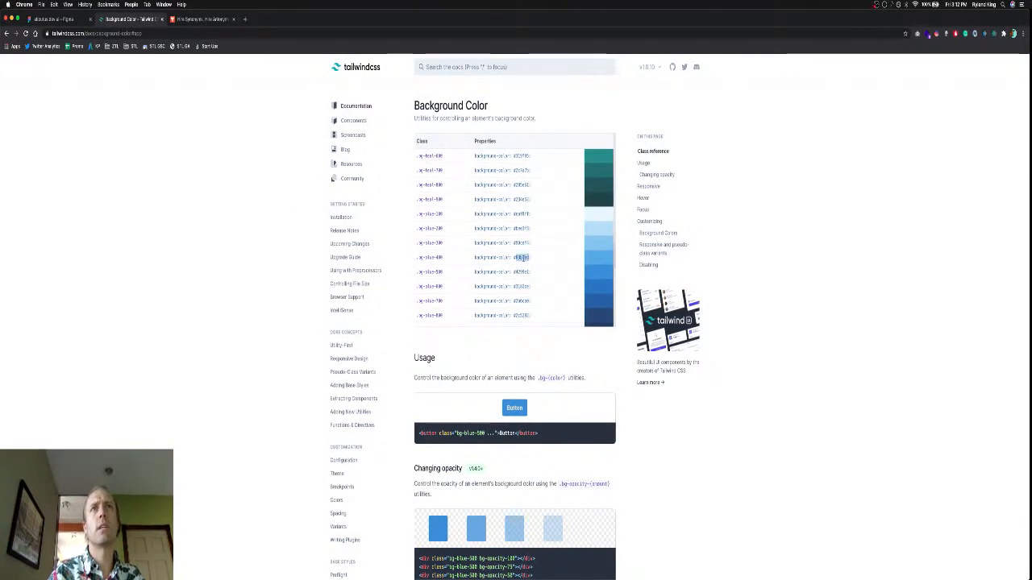
{"action": "key", "text": "super+c"}
{"action": "key", "text": "super+1"}
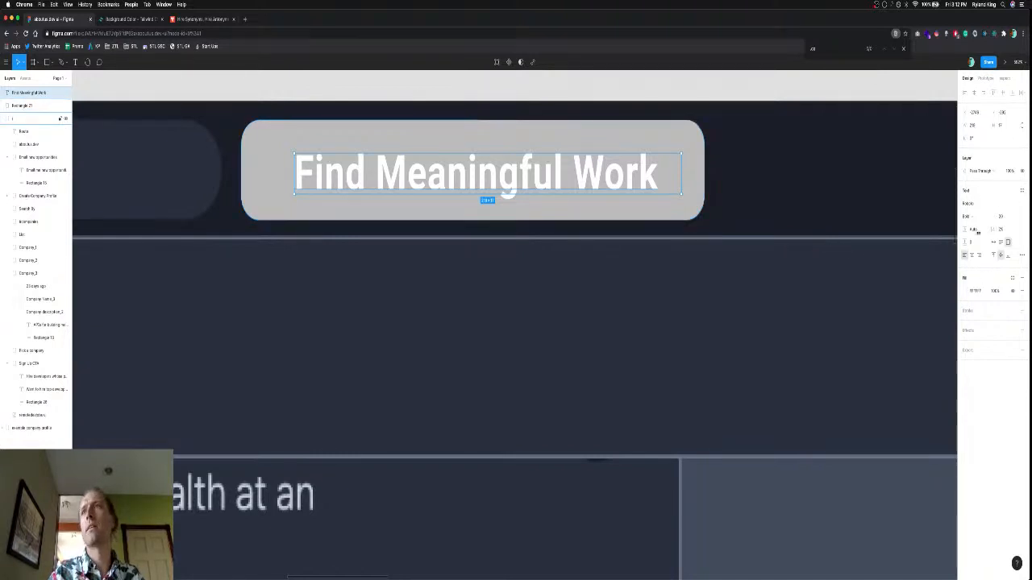
Fill the rectangle behind the "Find Meaningful Work" text with the copied bg-blue-400 colour and deselect it.
{"action": "left_click", "coordinate": [62, 105]}
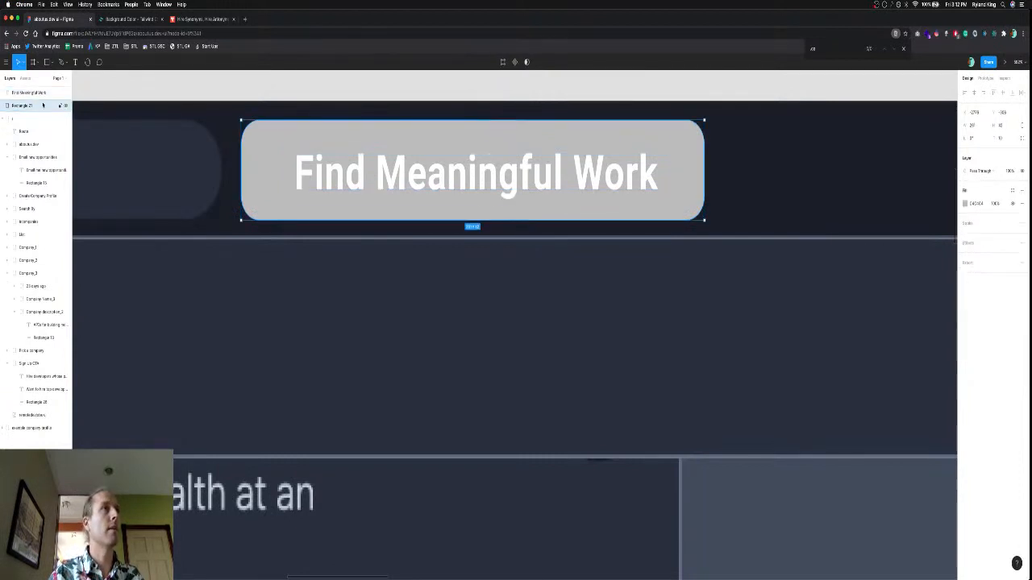
{"action": "left_click", "coordinate": [987, 204]}
{"action": "key", "text": "ctrl+v"}
{"action": "key", "text": "Return"}
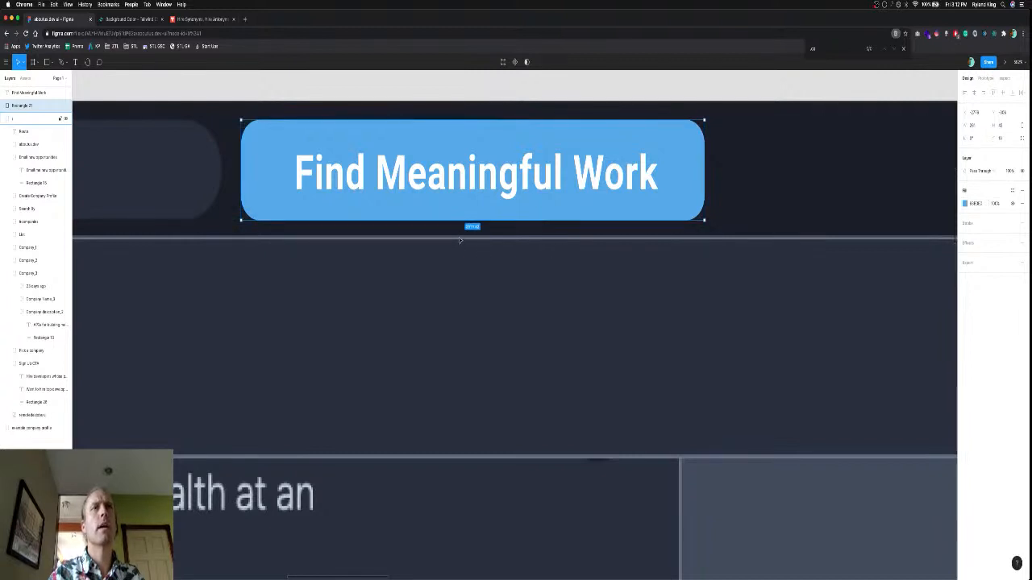
{"action": "scroll", "coordinate": [545, 201], "scroll_direction": "down", "scroll_amount": 10}
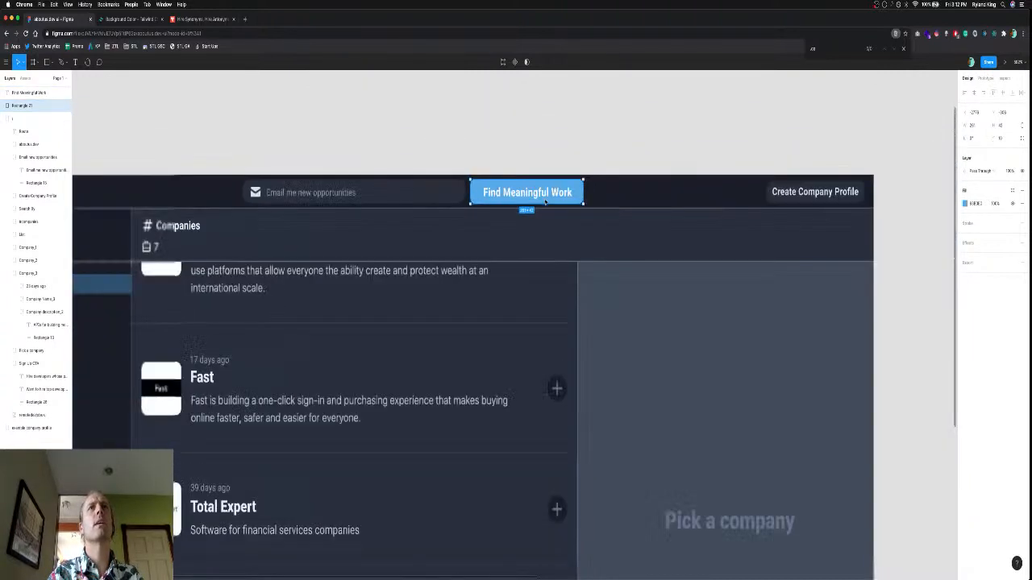
{"action": "scroll", "coordinate": [544, 203], "scroll_direction": "down", "scroll_amount": 3}
{"action": "left_click", "coordinate": [488, 150]}
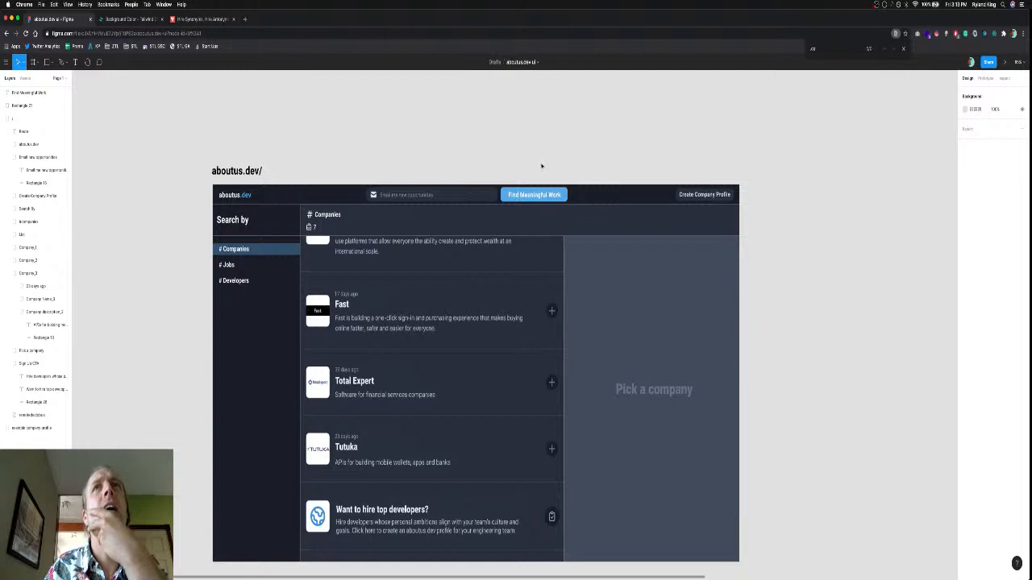
Reduce the font size of the "Find Meaningful Work" text to 16.
{"action": "scroll", "coordinate": [536, 195], "scroll_direction": "up", "scroll_amount": 5}
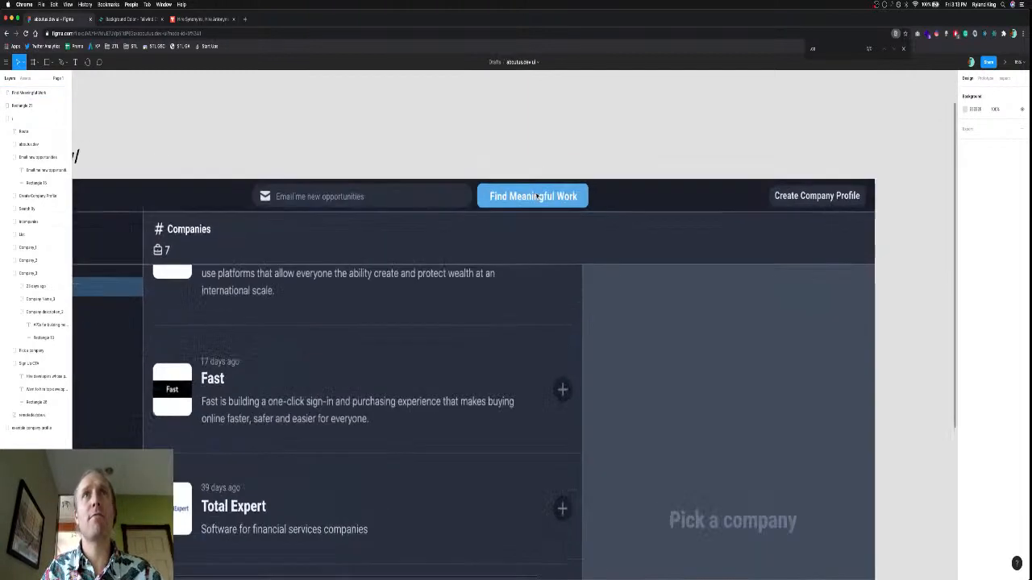
{"action": "left_click", "coordinate": [536, 196]}
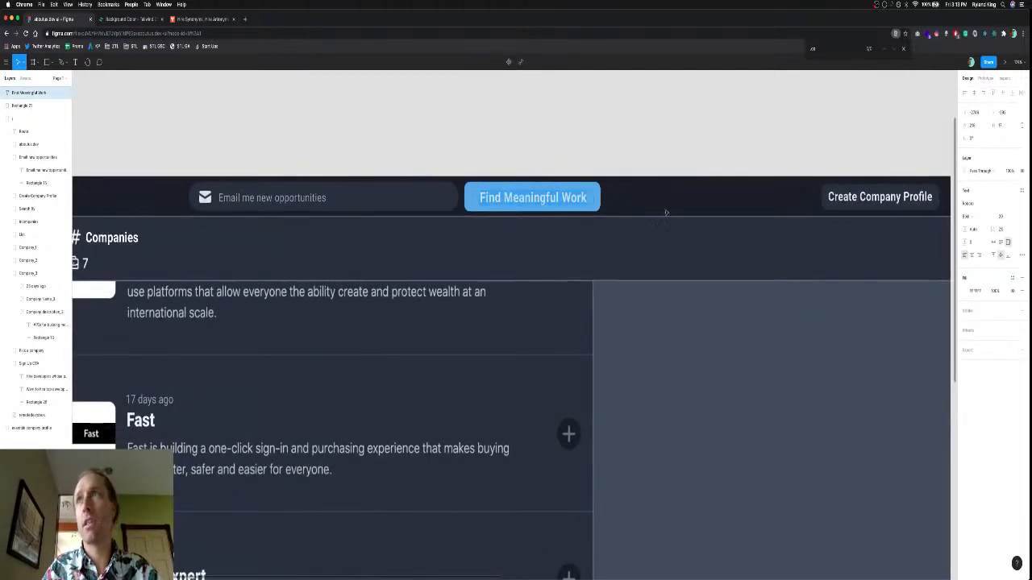
{"action": "left_click", "coordinate": [1006, 218]}
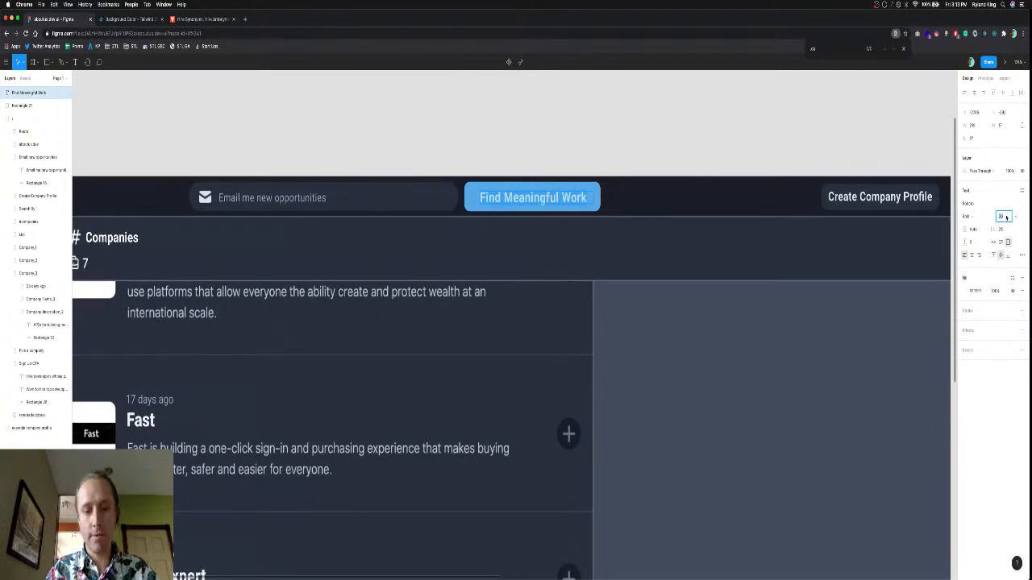
{"action": "key", "text": "Return"}
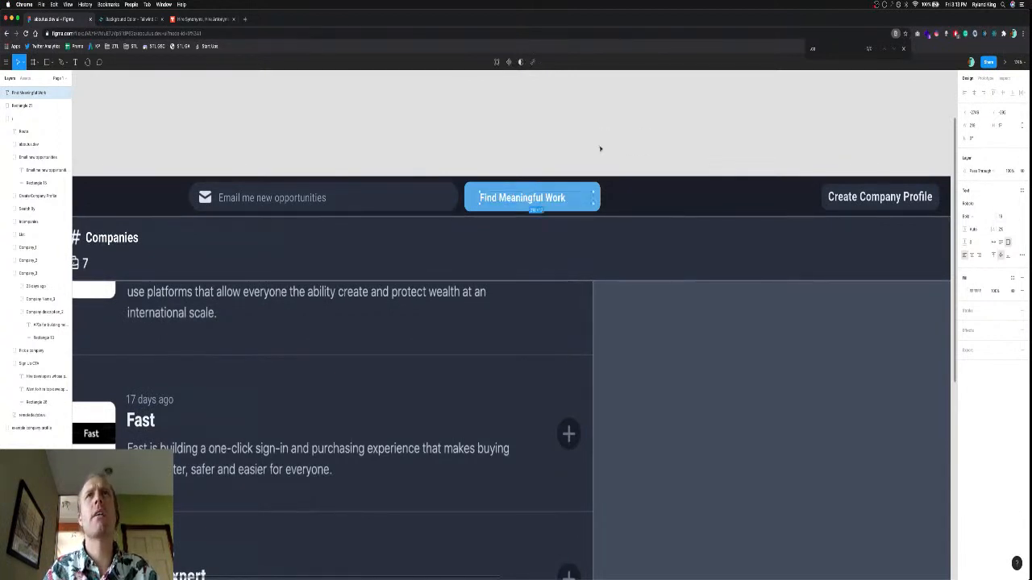
Narrow the blue rectangle to about 209 px wide and centre the "Find Meaningful Work" text inside it.
{"action": "left_click", "coordinate": [594, 197]}
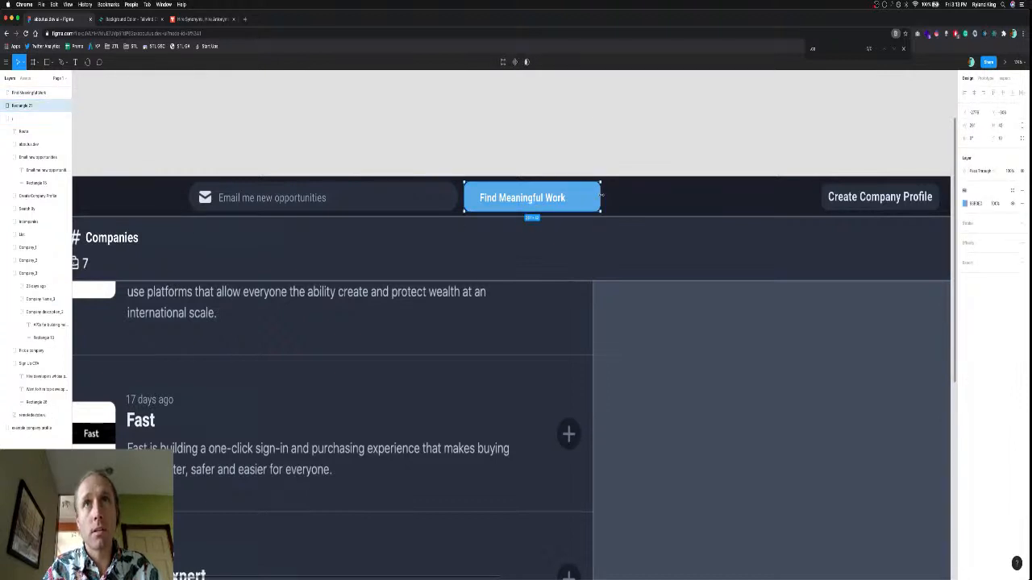
{"action": "left_click_drag", "start_coordinate": [601, 195], "coordinate": [556, 198]}
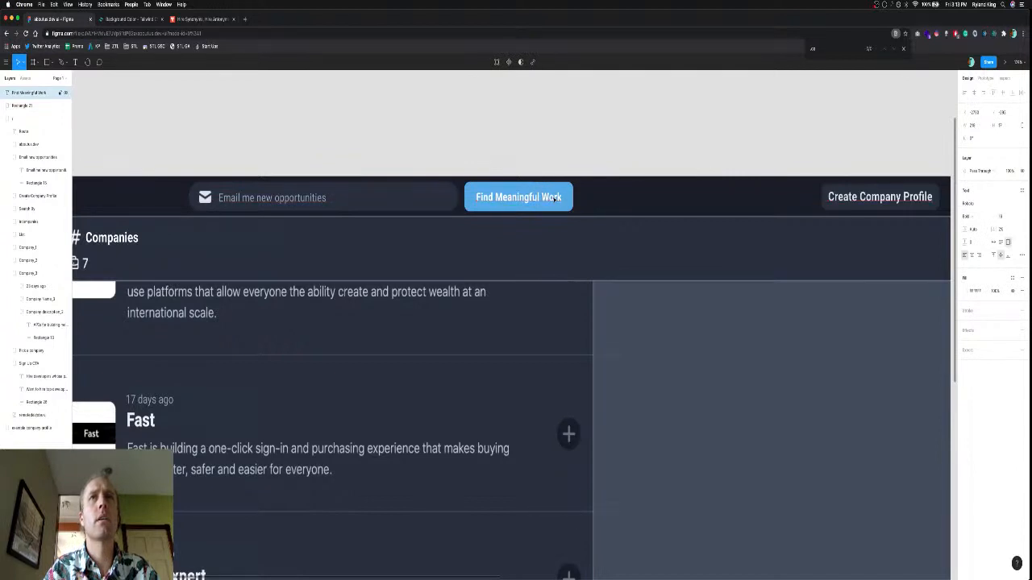
{"action": "left_click", "coordinate": [532, 145]}
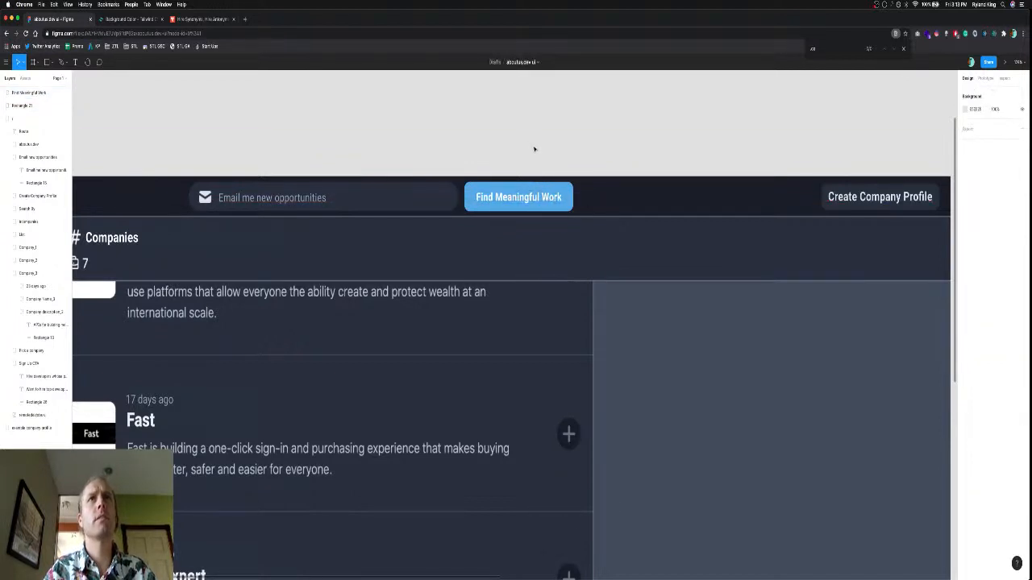
Select the blue button rectangle, copy the bg-blue-500 hex value from the Tailwind CSS Background Color page, and return to the Figma design.
{"action": "left_click", "coordinate": [560, 191]}
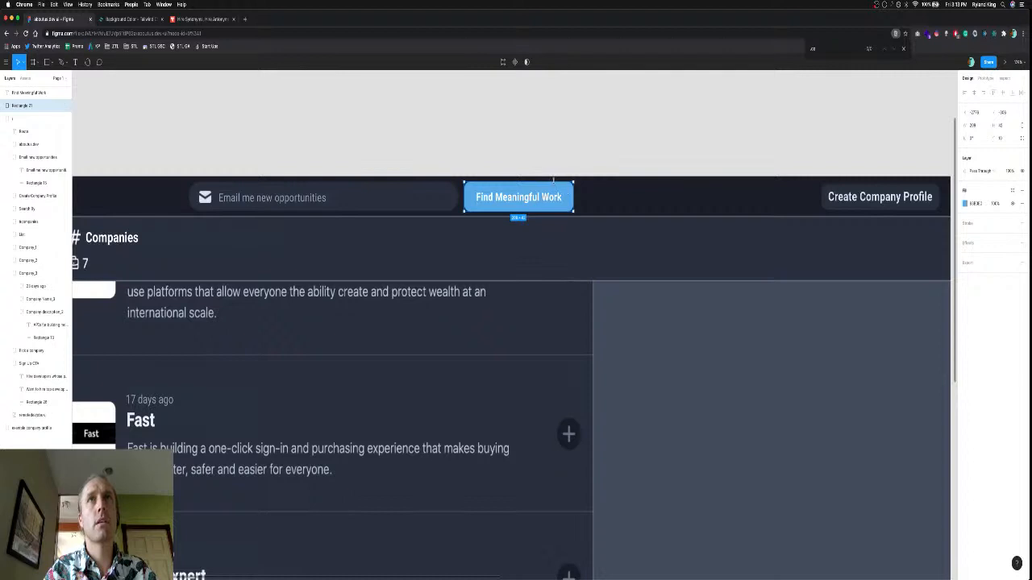
{"action": "left_click_drag", "start_coordinate": [553, 181], "coordinate": [553, 181]}
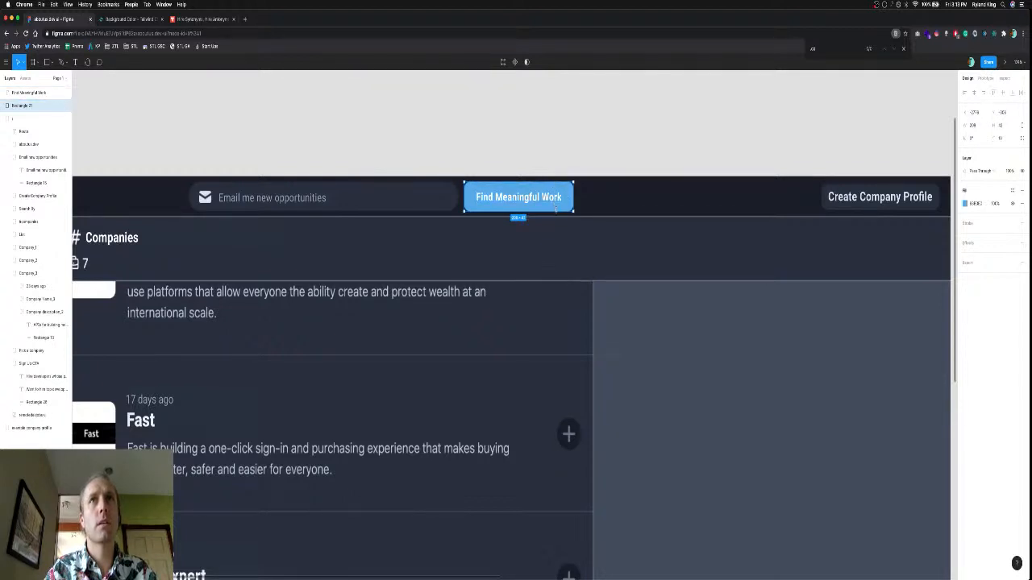
{"action": "left_click", "coordinate": [130, 19]}
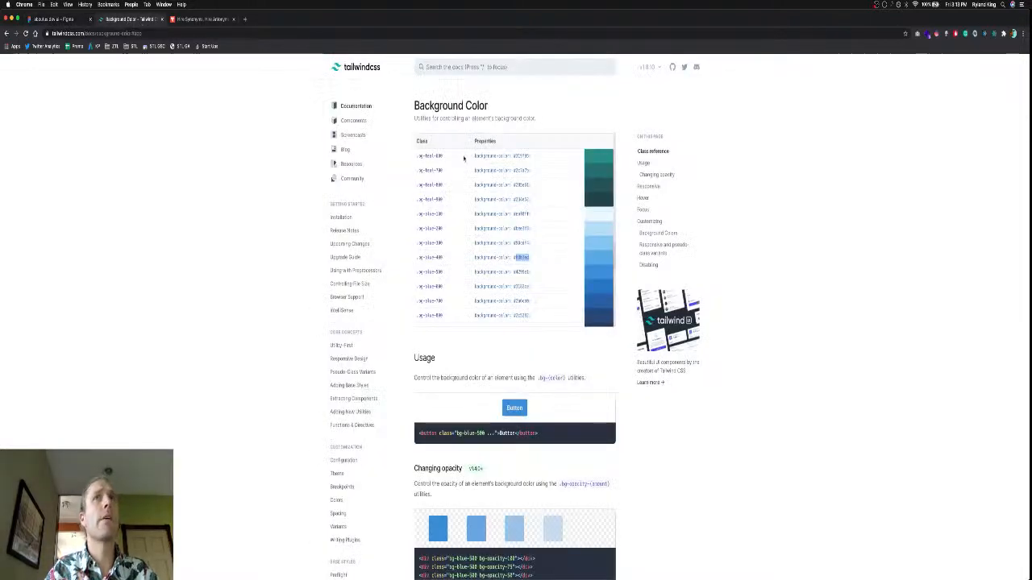
{"action": "double_click", "coordinate": [523, 271]}
{"action": "key", "text": "super+c"}
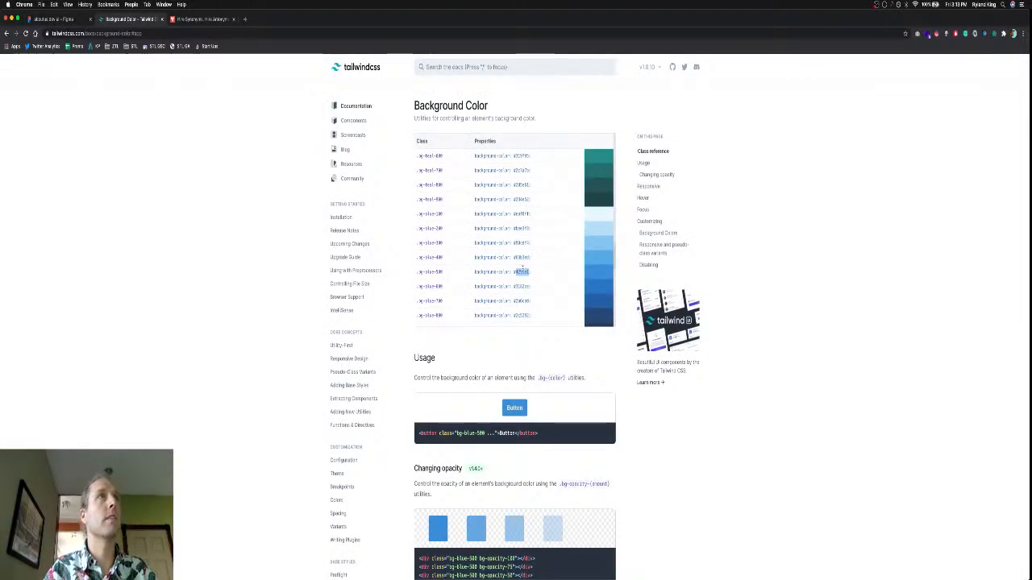
{"action": "key", "text": "ctrl+shift+Tab"}
Replace the button rectangle's fill with the copied bg-blue-500 colour and deselect it.
{"action": "left_click", "coordinate": [977, 205]}
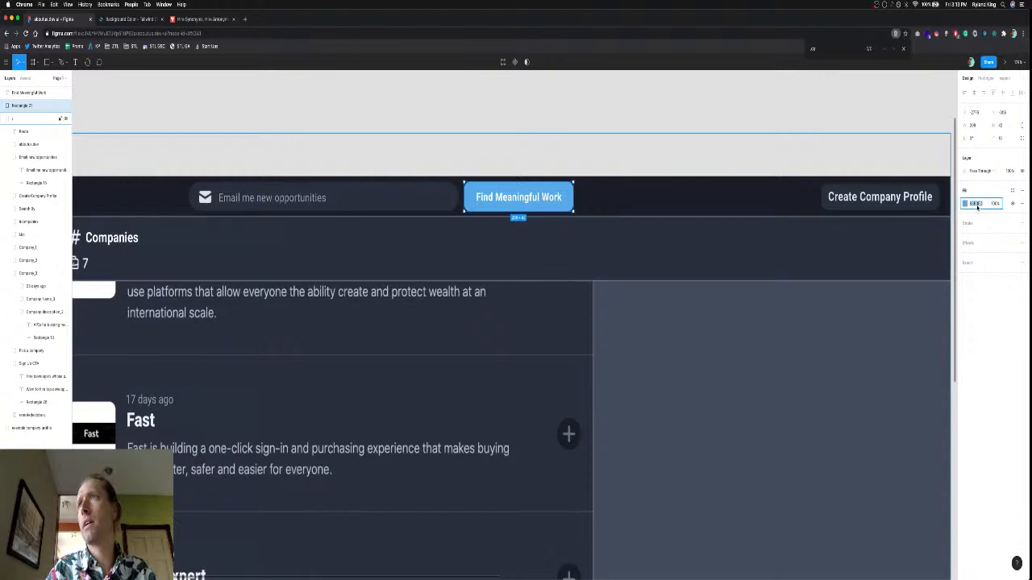
{"action": "key", "text": "super+v"}
{"action": "key", "text": "Return"}
{"action": "left_click", "coordinate": [594, 144]}
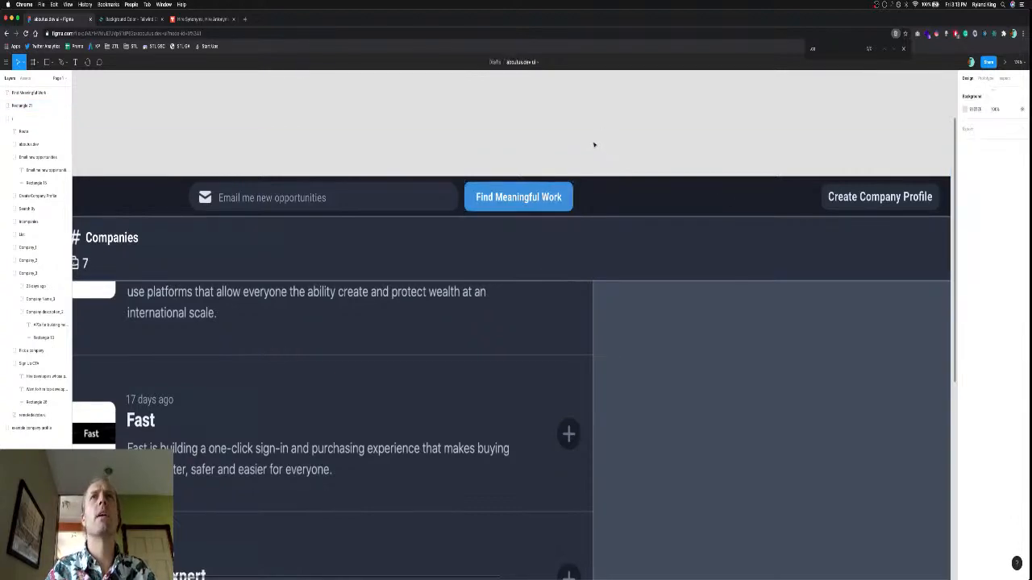
Change the "Create Company Profile" button text in the header to "Create a Profile".
{"action": "scroll", "coordinate": [610, 154], "scroll_direction": "down", "scroll_amount": 6}
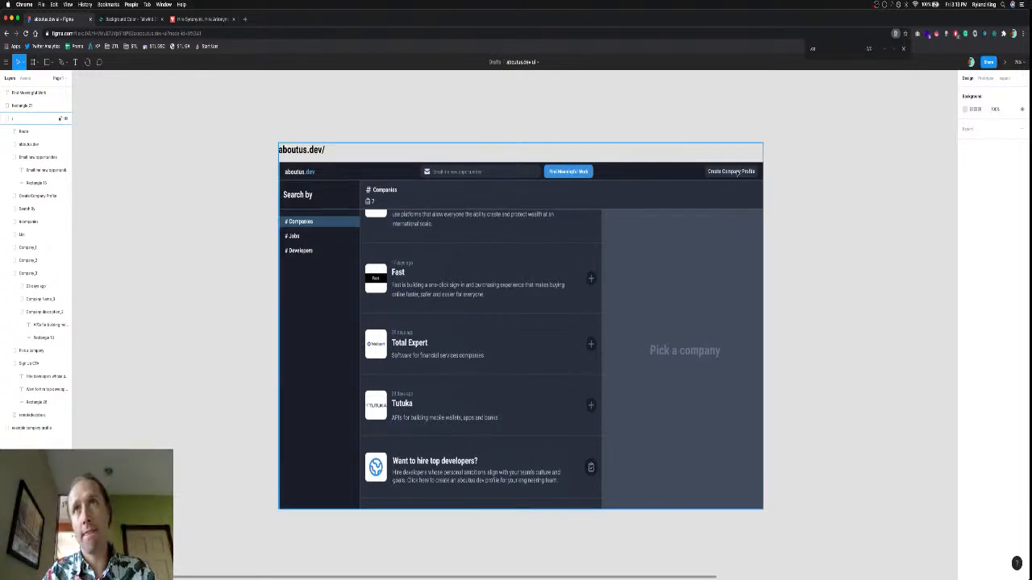
{"action": "scroll", "coordinate": [735, 171], "scroll_direction": "up", "scroll_amount": 2}
{"action": "scroll", "coordinate": [736, 172], "scroll_direction": "up", "scroll_amount": 3}
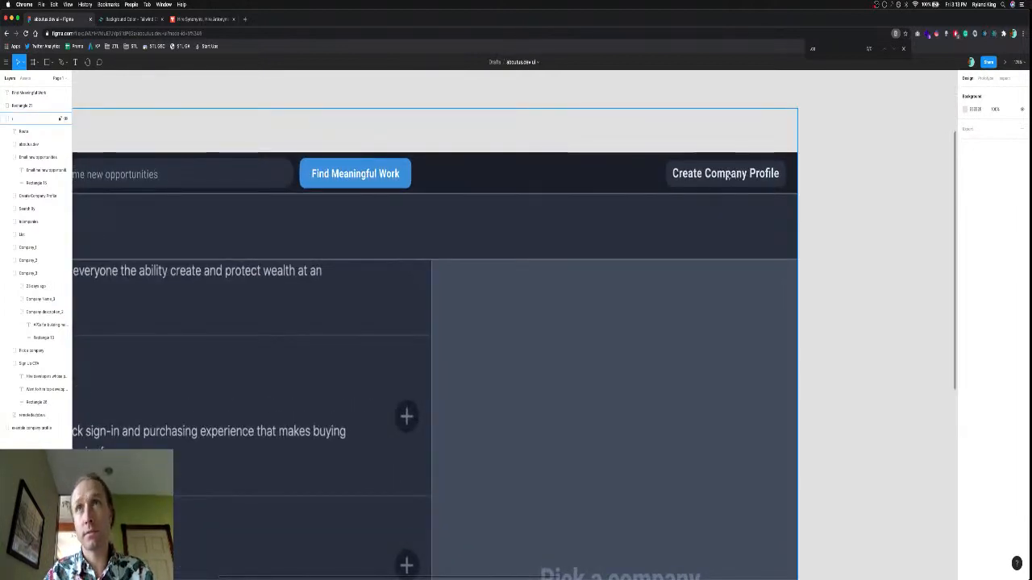
{"action": "left_click", "coordinate": [720, 181]}
{"action": "double_click", "coordinate": [720, 179]}
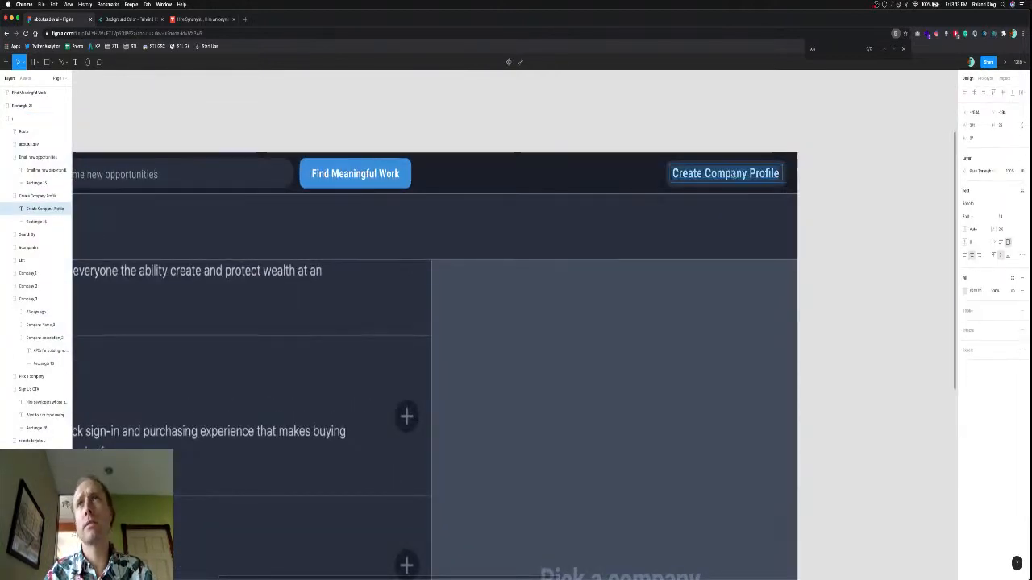
{"action": "double_click", "coordinate": [736, 173]}
{"action": "type", "text": "a"}
{"action": "key", "text": "Escape"}
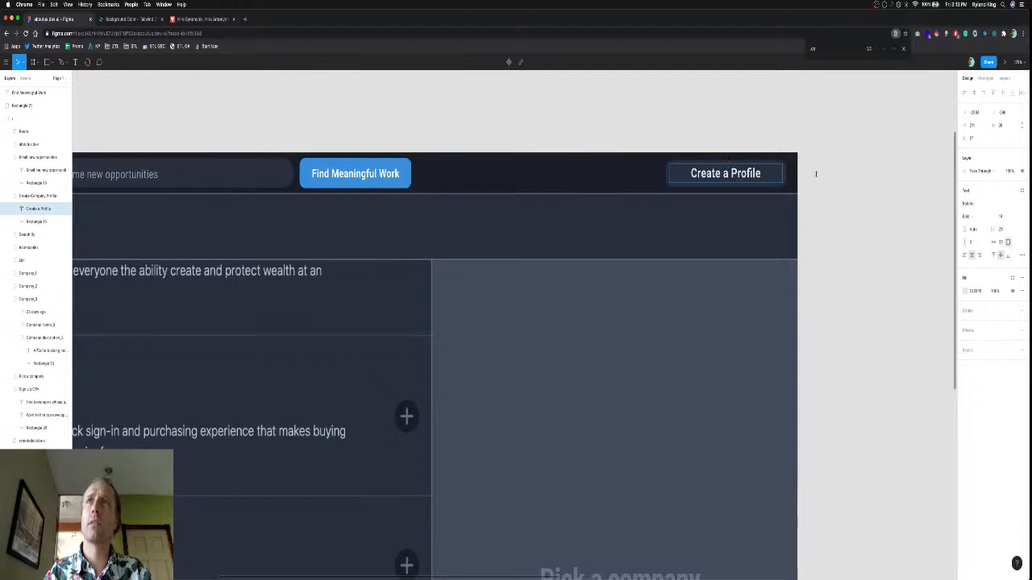
{"action": "left_click", "coordinate": [788, 117]}
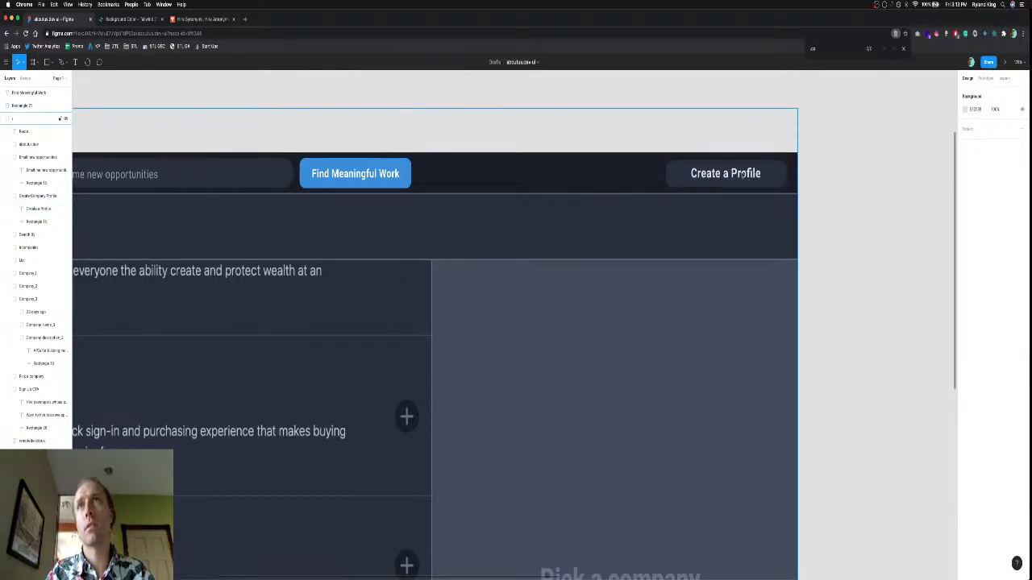
Shorten the "Create a Profile" button text to "Create Profile" and deselect it.
{"action": "double_click", "coordinate": [731, 173]}
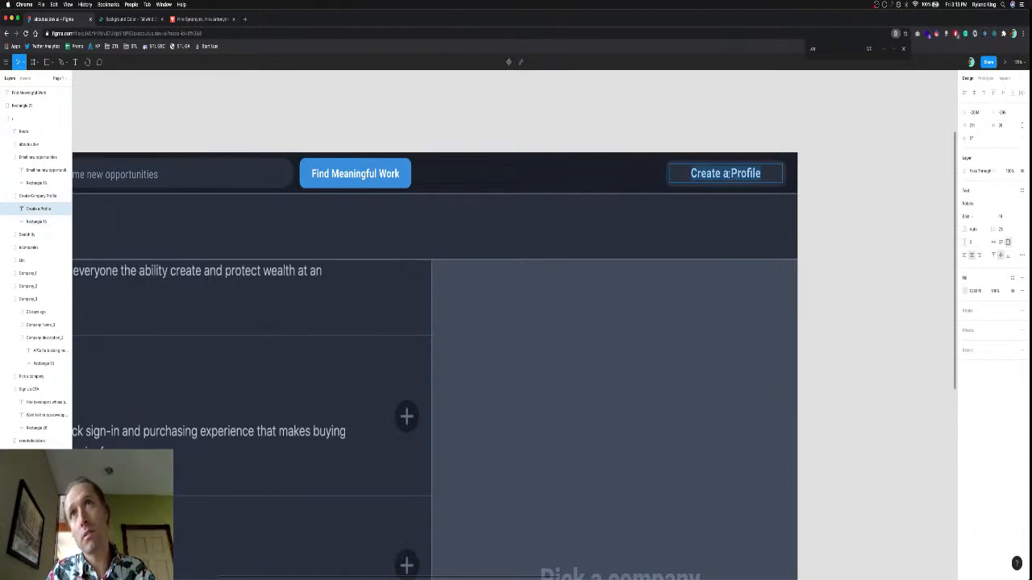
{"action": "key", "text": "BackSpace"}
{"action": "key", "text": "BackSpace"}
{"action": "key", "text": "Escape"}
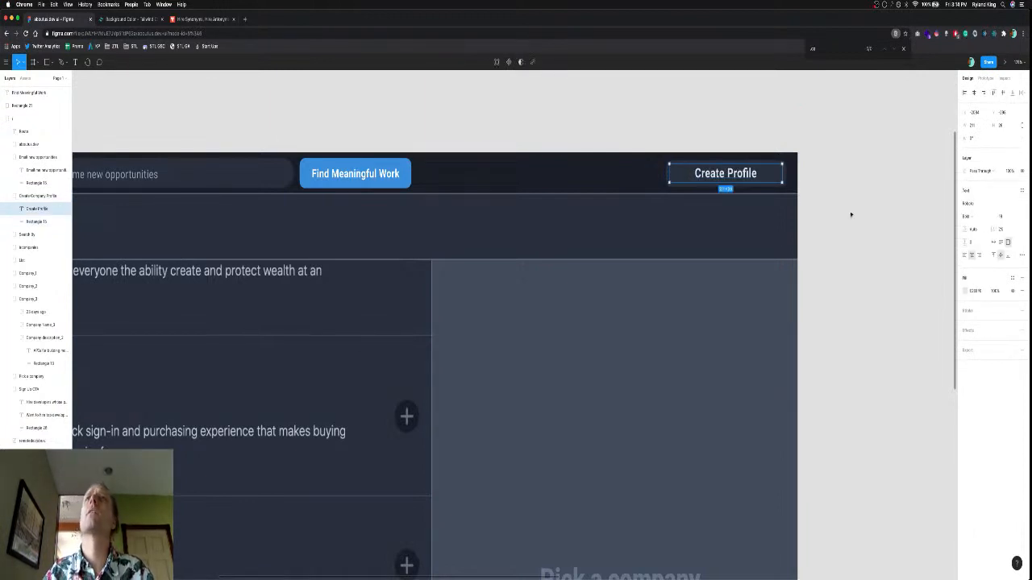
{"action": "left_click", "coordinate": [805, 283]}
{"action": "scroll", "coordinate": [805, 282], "scroll_direction": "down", "scroll_amount": 5}
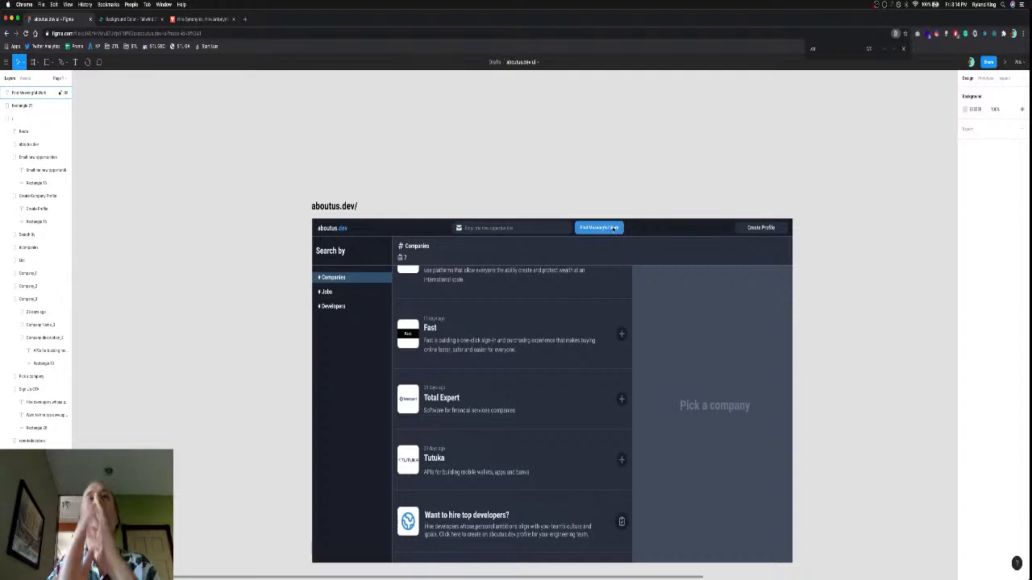
{"action": "scroll", "coordinate": [614, 228], "scroll_direction": "up", "scroll_amount": 5}
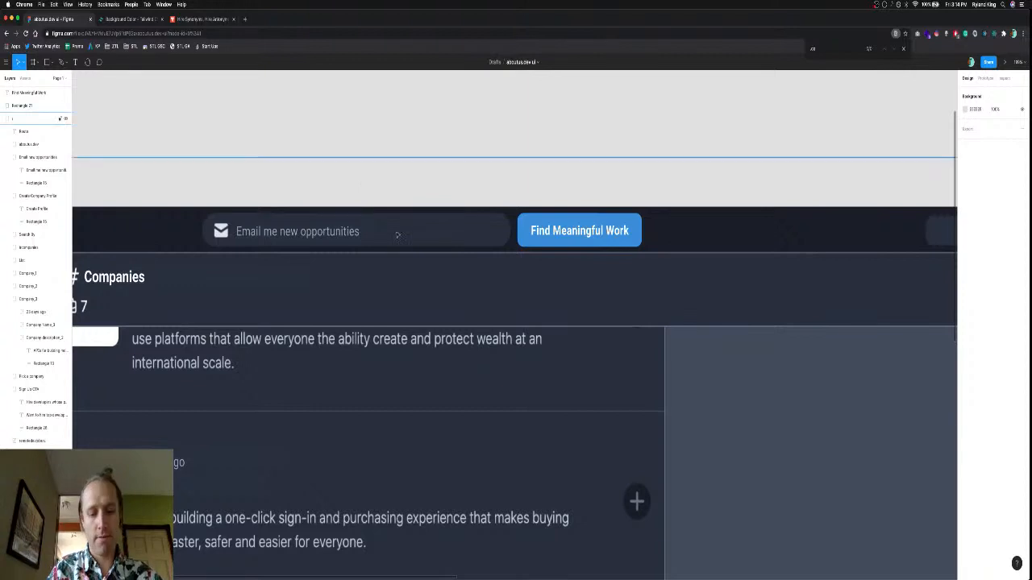
{"action": "scroll", "coordinate": [397, 234], "scroll_direction": "down", "scroll_amount": 5}
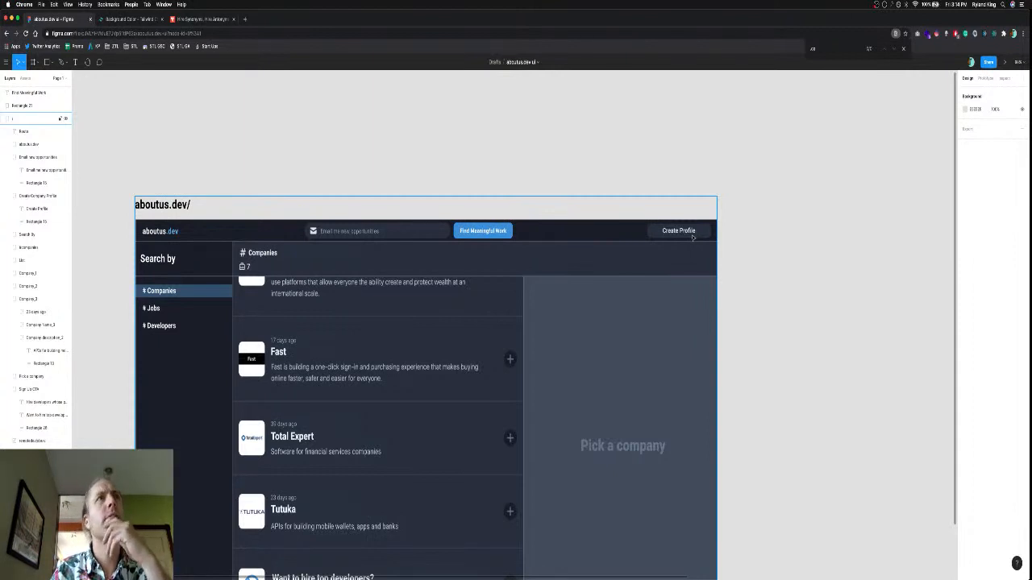
{"action": "scroll", "coordinate": [691, 237], "scroll_direction": "down", "scroll_amount": 3}
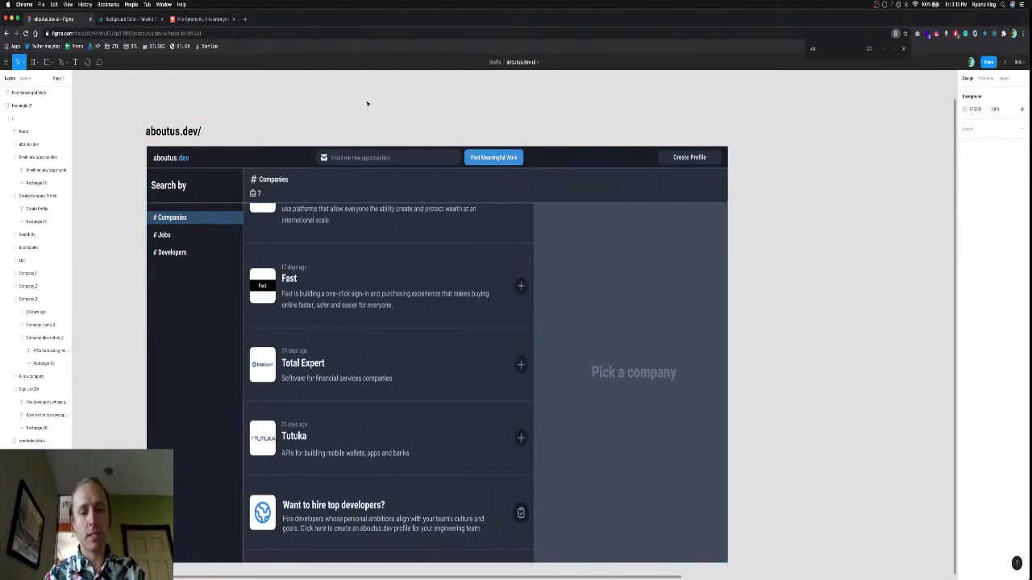
Open the heroicons.dev icon library in a new browser tab.
{"action": "key", "text": "super+t"}
{"action": "type", "text": "herokons.dev"}
{"action": "key", "text": "Return"}
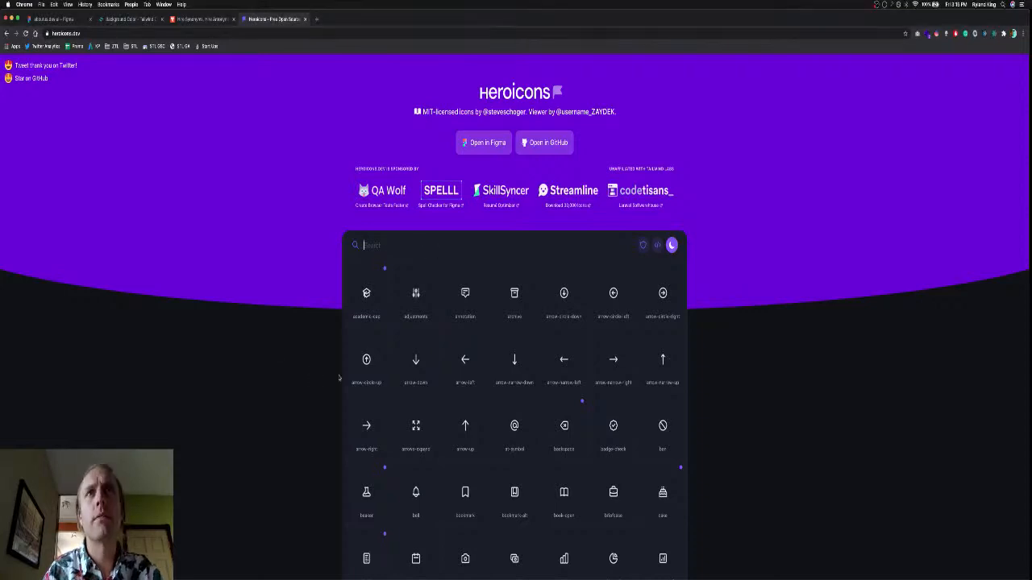
Look through the full Heroicons grid, from academic-cap to zoom-out, for an icon that suits the aboutus.dev design.
{"action": "scroll", "coordinate": [301, 421], "scroll_direction": "down", "scroll_amount": 2}
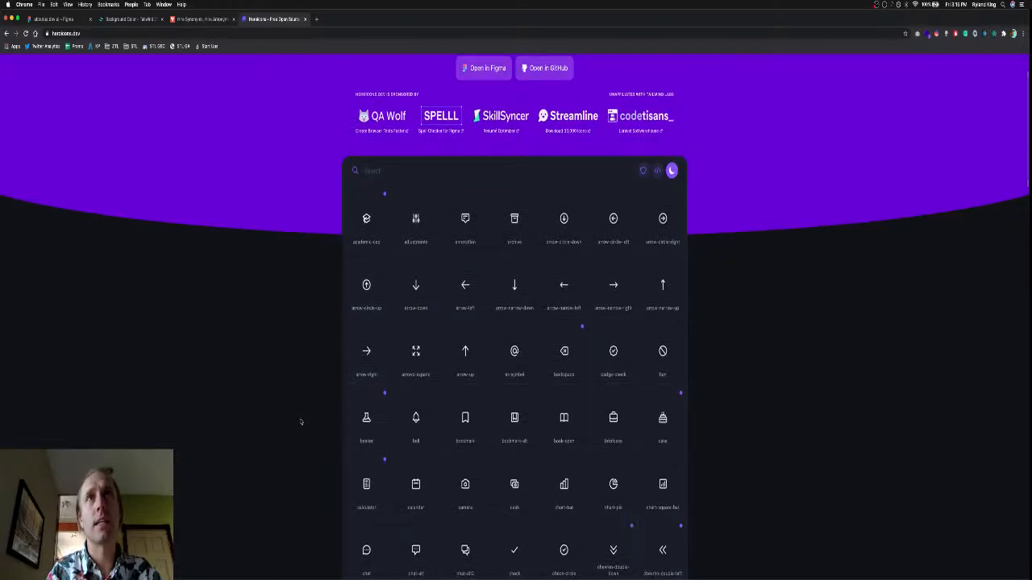
{"action": "scroll", "coordinate": [301, 421], "scroll_direction": "down", "scroll_amount": 2}
{"action": "scroll", "coordinate": [301, 421], "scroll_direction": "down", "scroll_amount": 2}
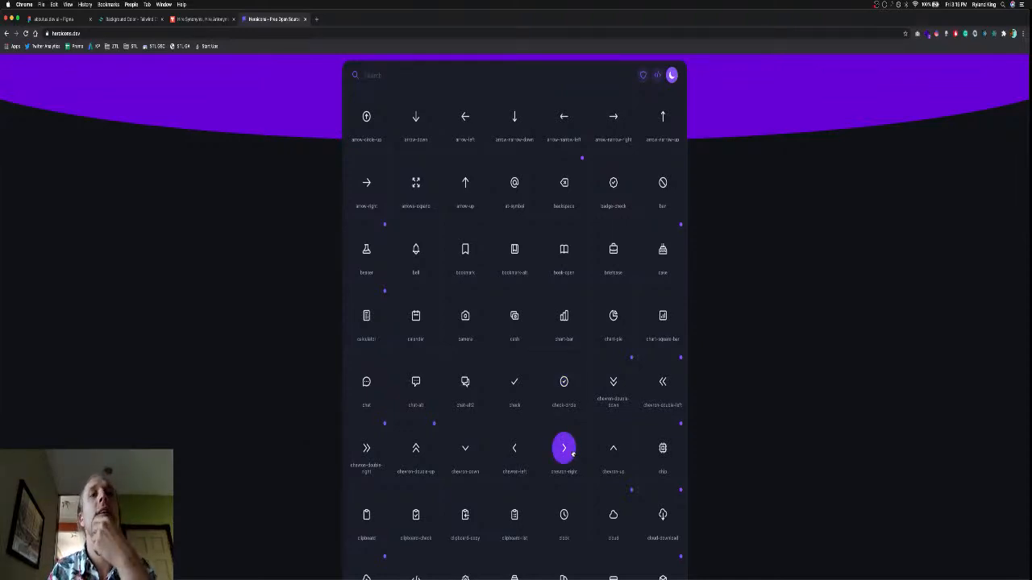
{"action": "scroll", "coordinate": [571, 449], "scroll_direction": "down", "scroll_amount": 1}
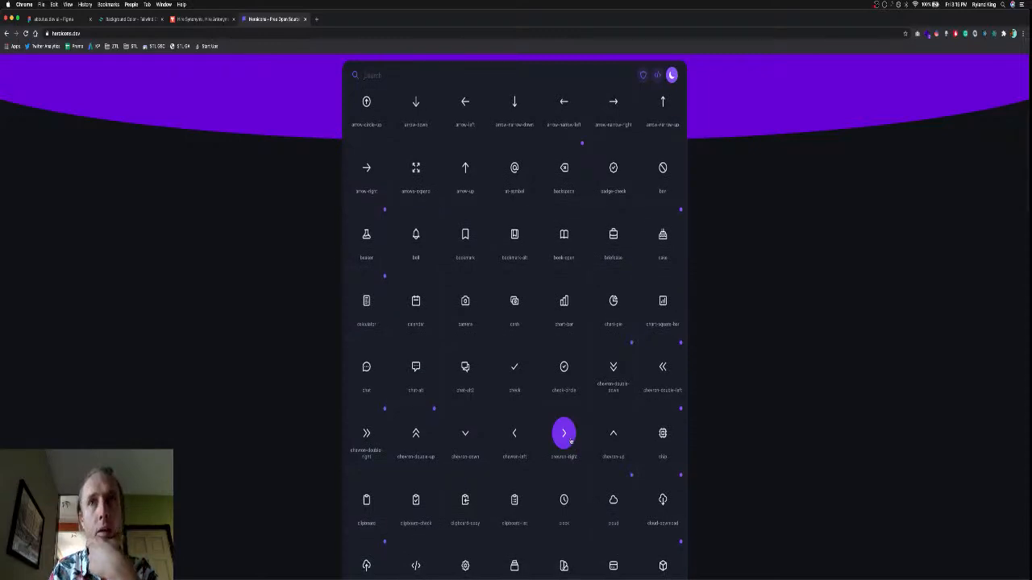
{"action": "scroll", "coordinate": [597, 444], "scroll_direction": "down", "scroll_amount": 5}
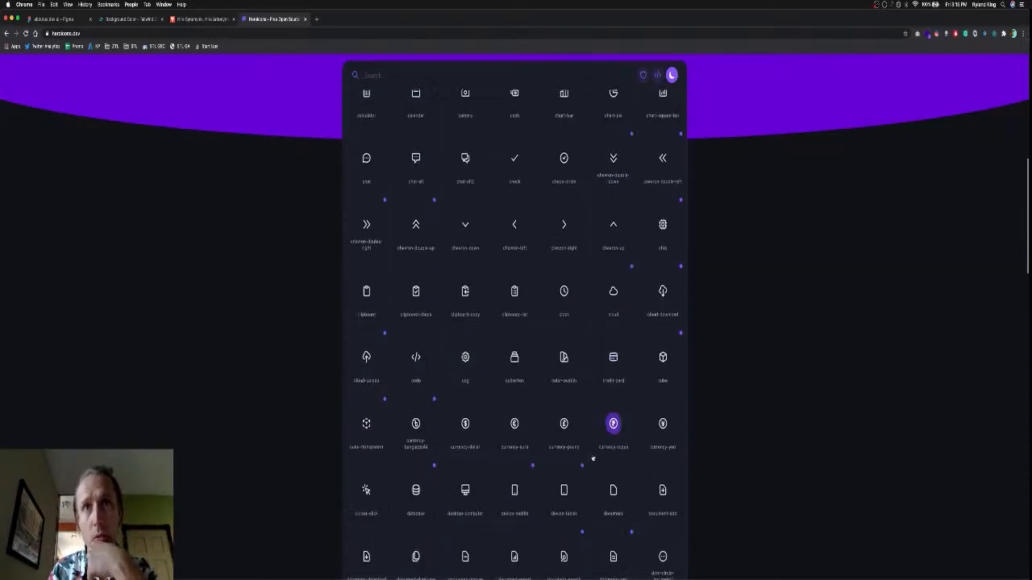
{"action": "scroll", "coordinate": [699, 467], "scroll_direction": "down", "scroll_amount": 2}
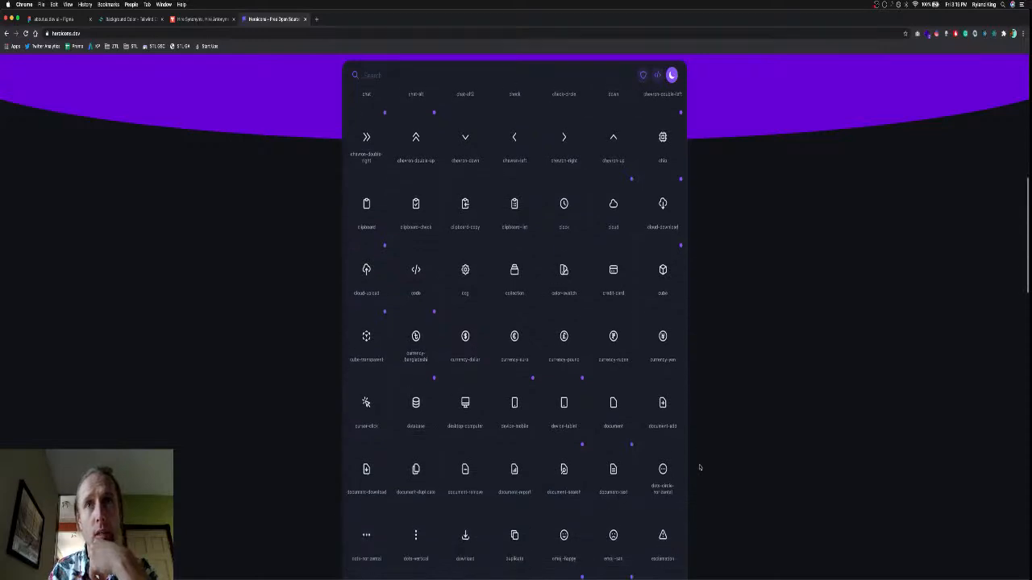
{"action": "scroll", "coordinate": [700, 468], "scroll_direction": "down", "scroll_amount": 1}
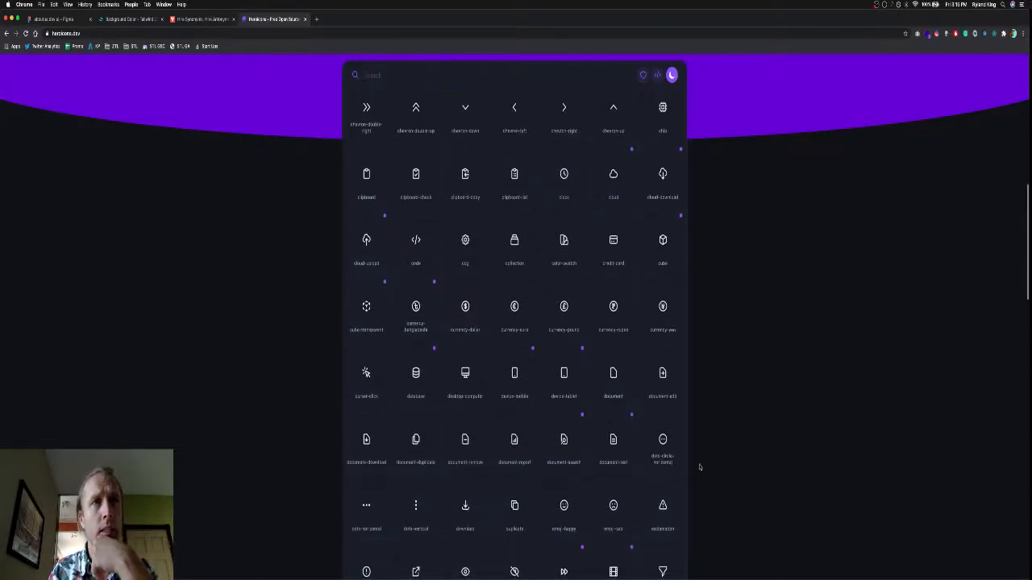
{"action": "scroll", "coordinate": [699, 467], "scroll_direction": "down", "scroll_amount": 2}
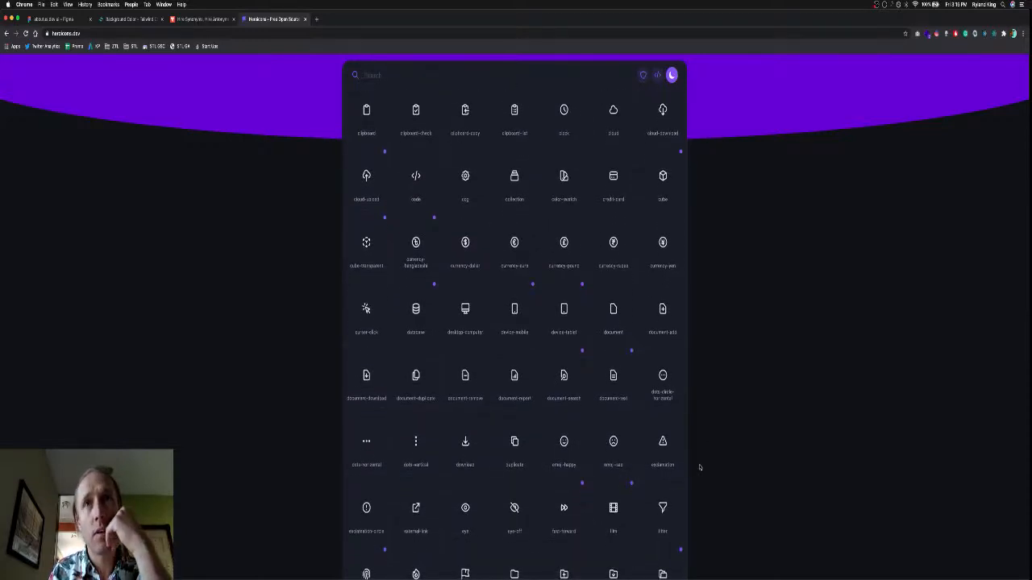
{"action": "scroll", "coordinate": [700, 468], "scroll_direction": "down", "scroll_amount": 4}
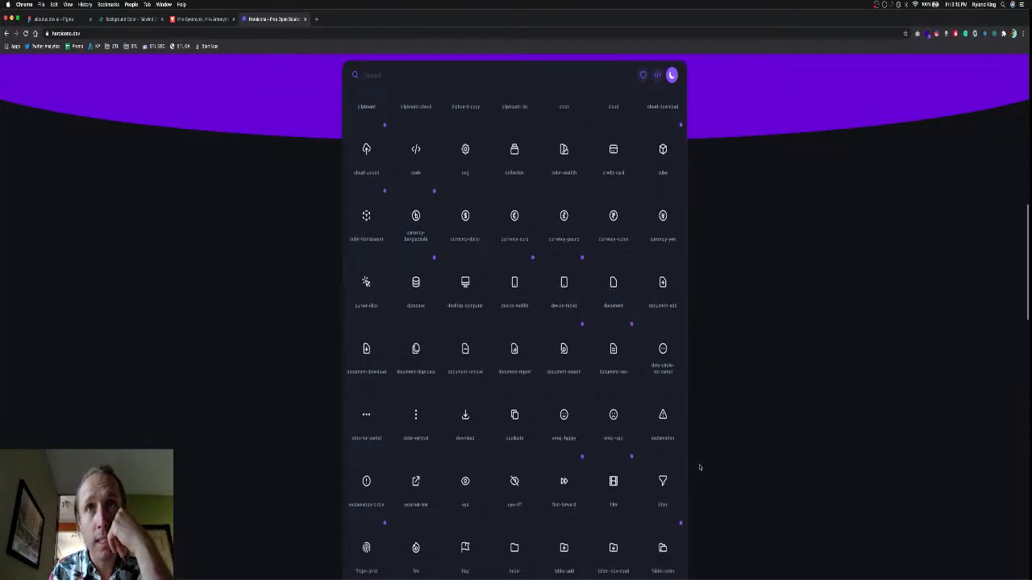
{"action": "scroll", "coordinate": [699, 467], "scroll_direction": "down", "scroll_amount": 1}
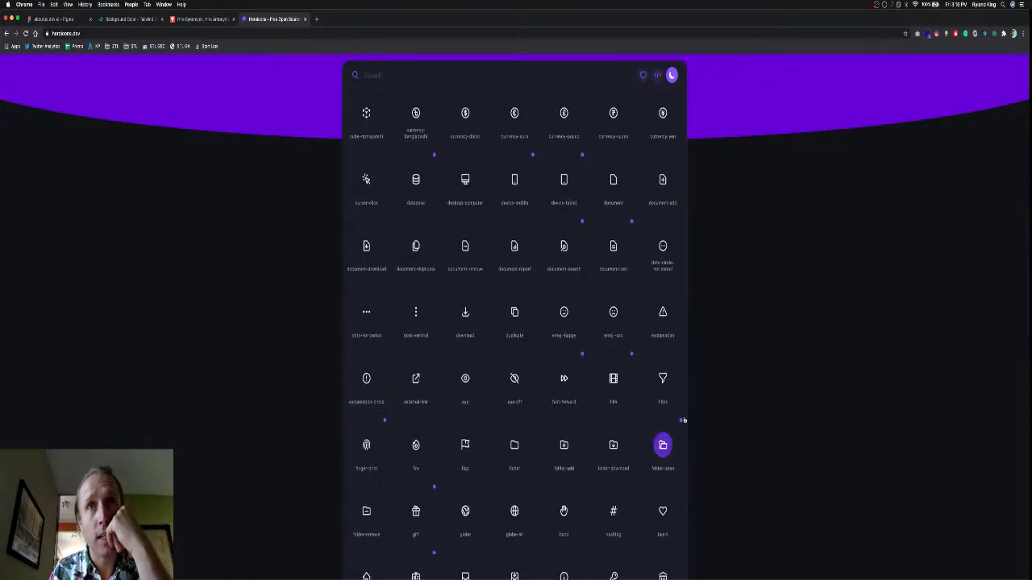
{"action": "scroll", "coordinate": [685, 401], "scroll_direction": "down", "scroll_amount": 4}
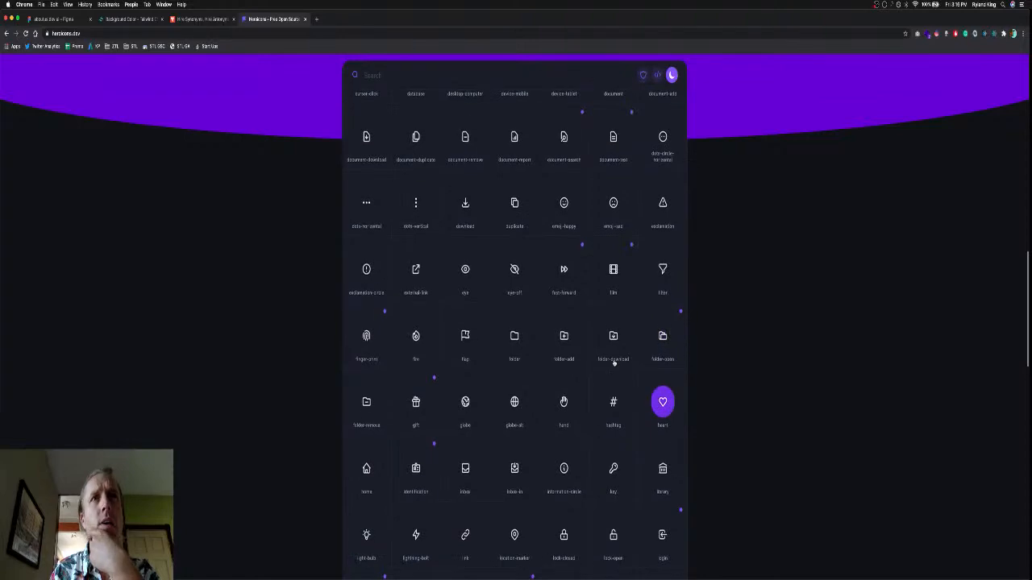
{"action": "scroll", "coordinate": [723, 449], "scroll_direction": "down", "scroll_amount": 3}
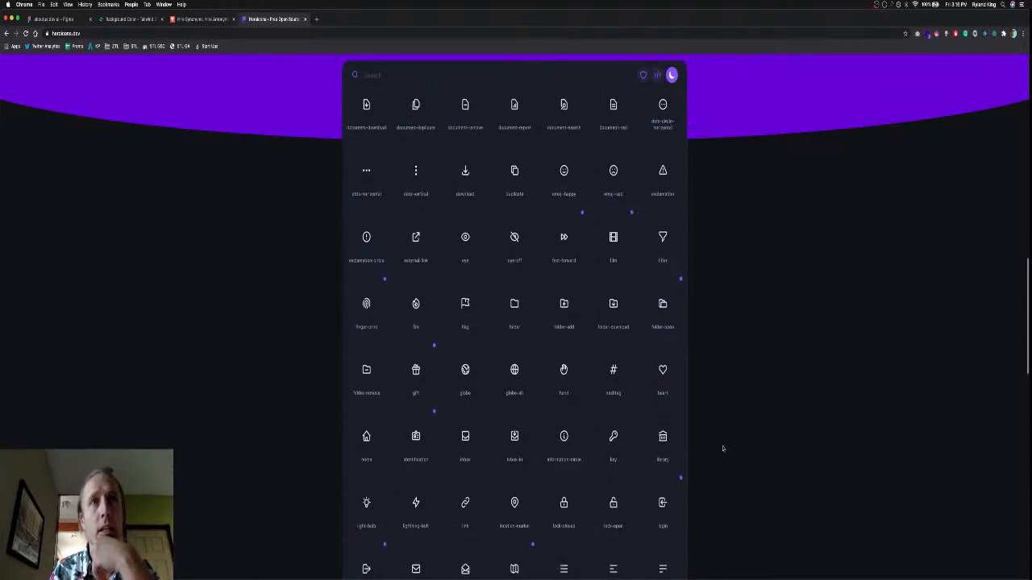
{"action": "scroll", "coordinate": [611, 385], "scroll_direction": "up", "scroll_amount": 3}
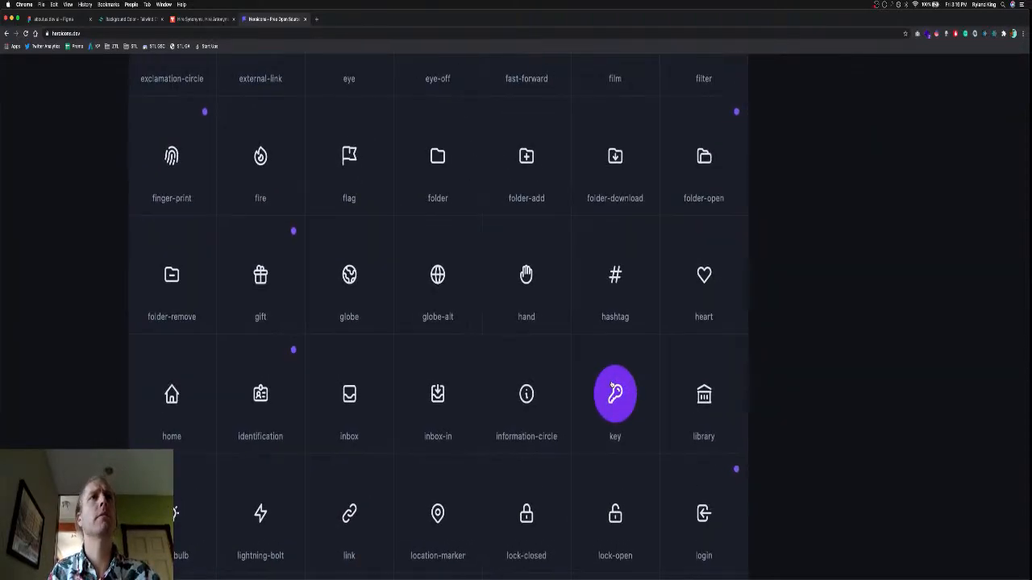
{"action": "scroll", "coordinate": [612, 385], "scroll_direction": "down", "scroll_amount": 1}
{"action": "scroll", "coordinate": [774, 343], "scroll_direction": "down", "scroll_amount": 1}
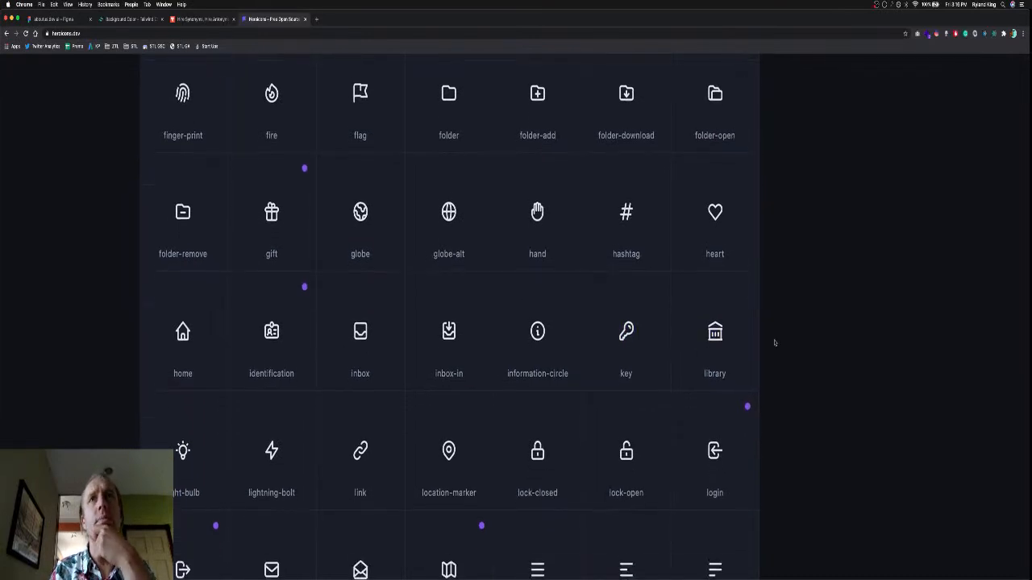
{"action": "scroll", "coordinate": [774, 342], "scroll_direction": "down", "scroll_amount": 3}
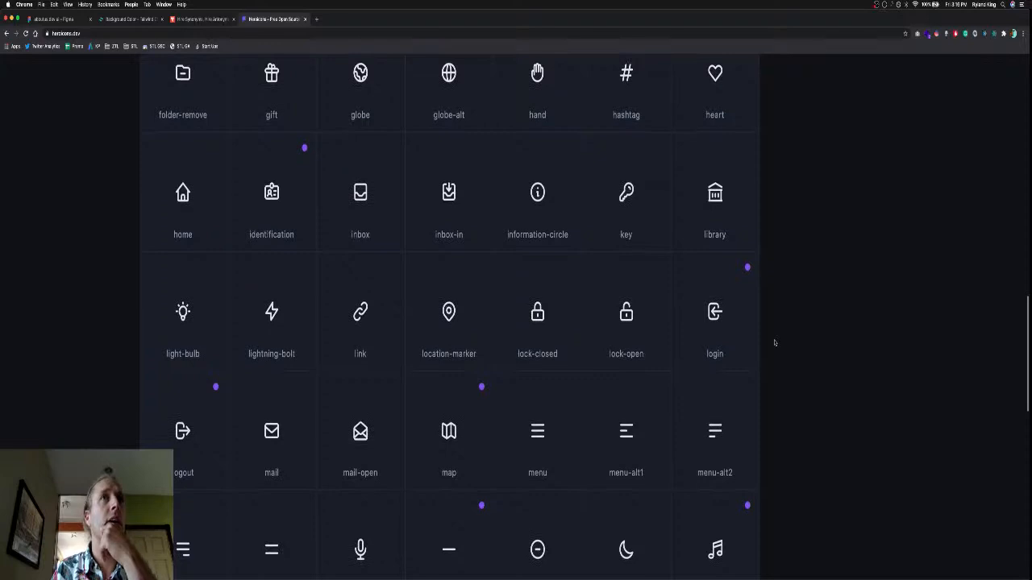
{"action": "scroll", "coordinate": [774, 343], "scroll_direction": "down", "scroll_amount": 3}
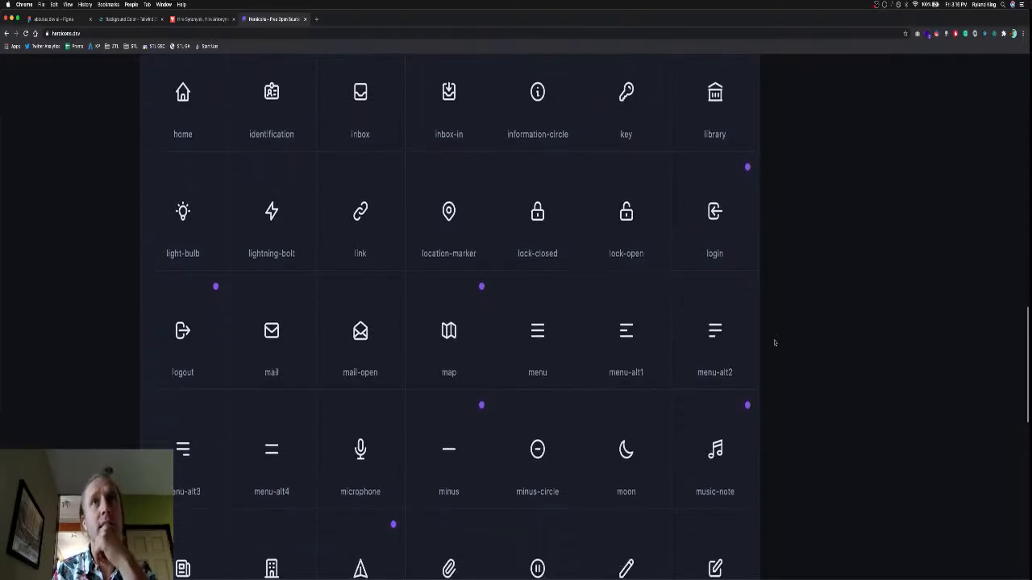
{"action": "scroll", "coordinate": [773, 343], "scroll_direction": "down", "scroll_amount": 1}
{"action": "scroll", "coordinate": [774, 343], "scroll_direction": "left", "scroll_amount": 1}
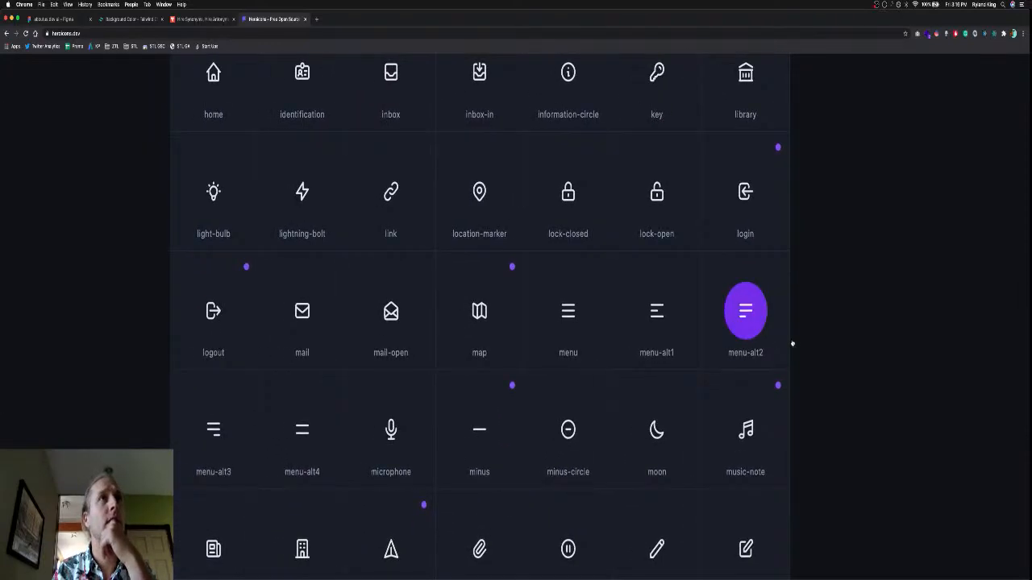
{"action": "scroll", "coordinate": [793, 344], "scroll_direction": "down", "scroll_amount": 1}
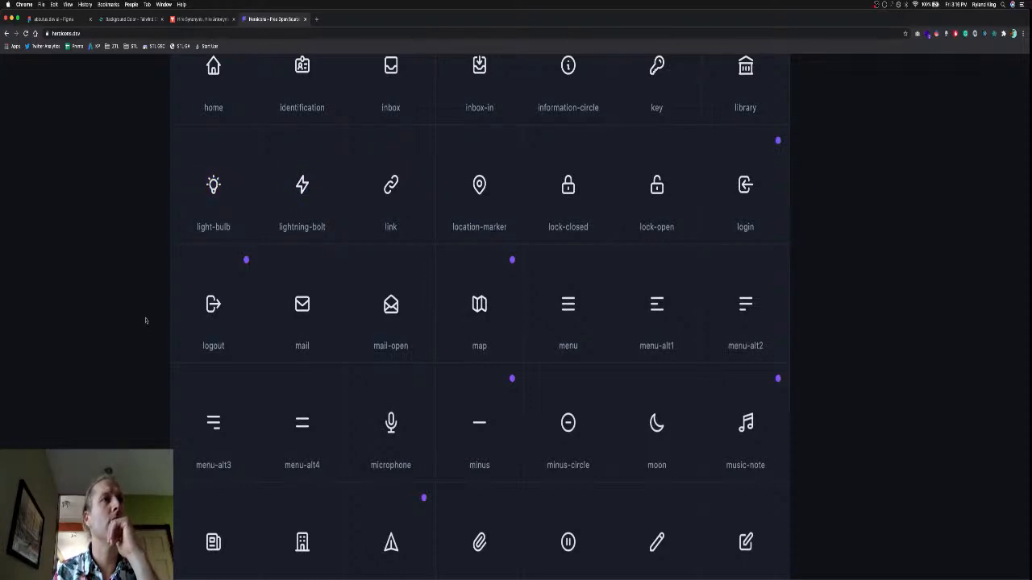
{"action": "scroll", "coordinate": [145, 321], "scroll_direction": "down", "scroll_amount": 1}
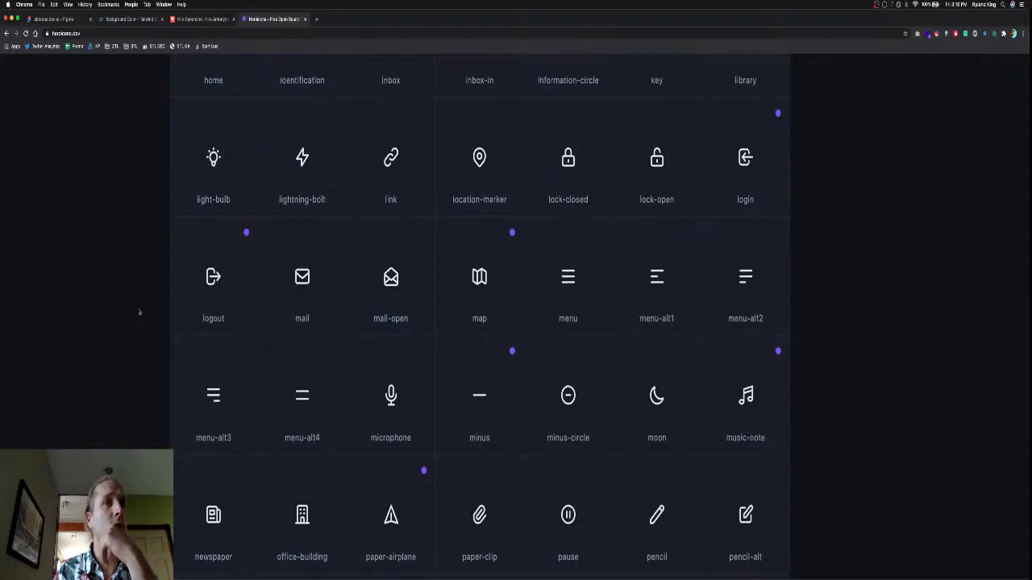
{"action": "scroll", "coordinate": [138, 312], "scroll_direction": "down", "scroll_amount": 1}
{"action": "scroll", "coordinate": [139, 312], "scroll_direction": "down", "scroll_amount": 1}
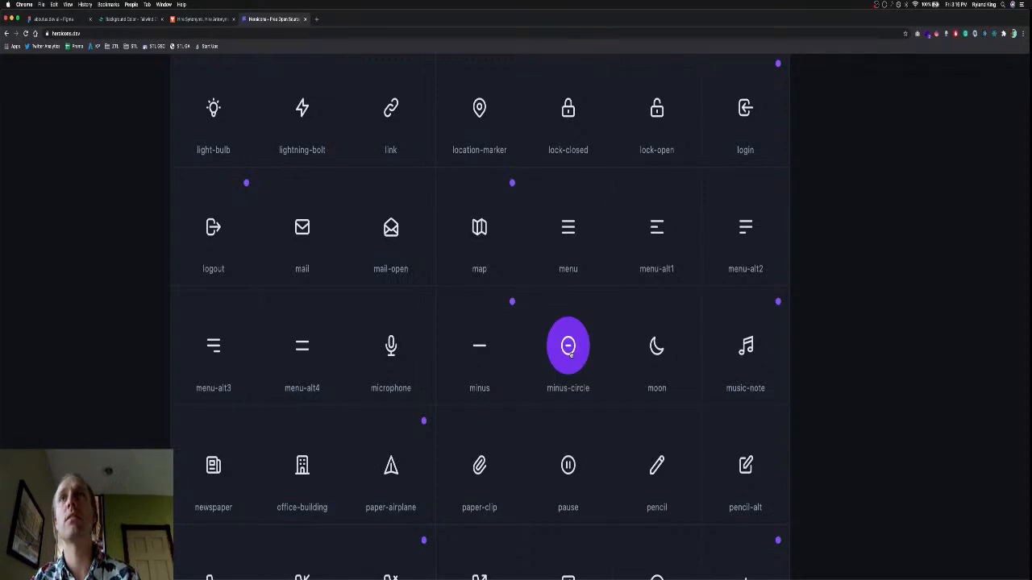
{"action": "scroll", "coordinate": [832, 364], "scroll_direction": "down", "scroll_amount": 3}
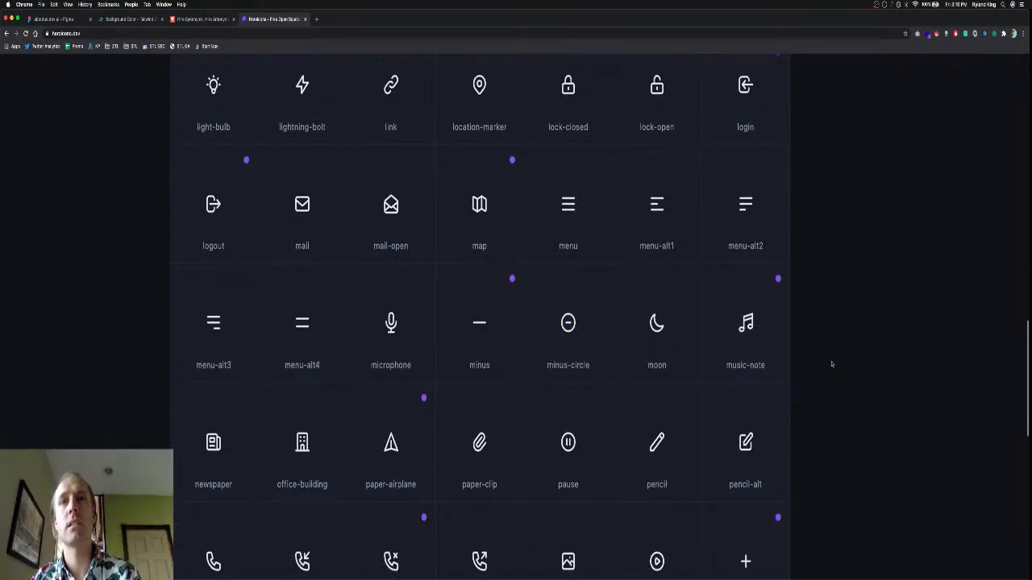
{"action": "scroll", "coordinate": [832, 365], "scroll_direction": "down", "scroll_amount": 3}
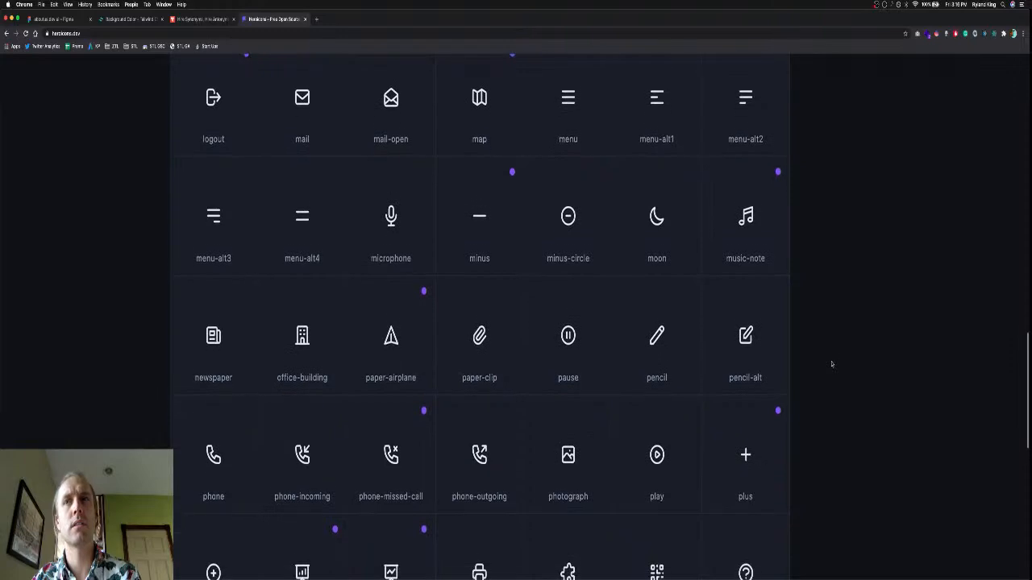
{"action": "scroll", "coordinate": [832, 364], "scroll_direction": "down", "scroll_amount": 4}
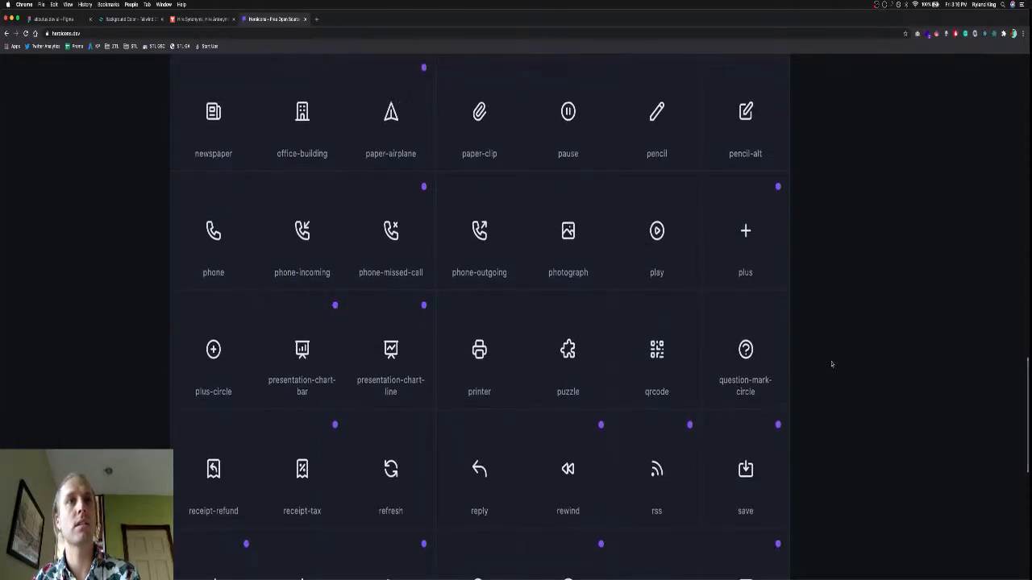
{"action": "scroll", "coordinate": [832, 364], "scroll_direction": "down", "scroll_amount": 2}
{"action": "scroll", "coordinate": [832, 364], "scroll_direction": "down", "scroll_amount": 4}
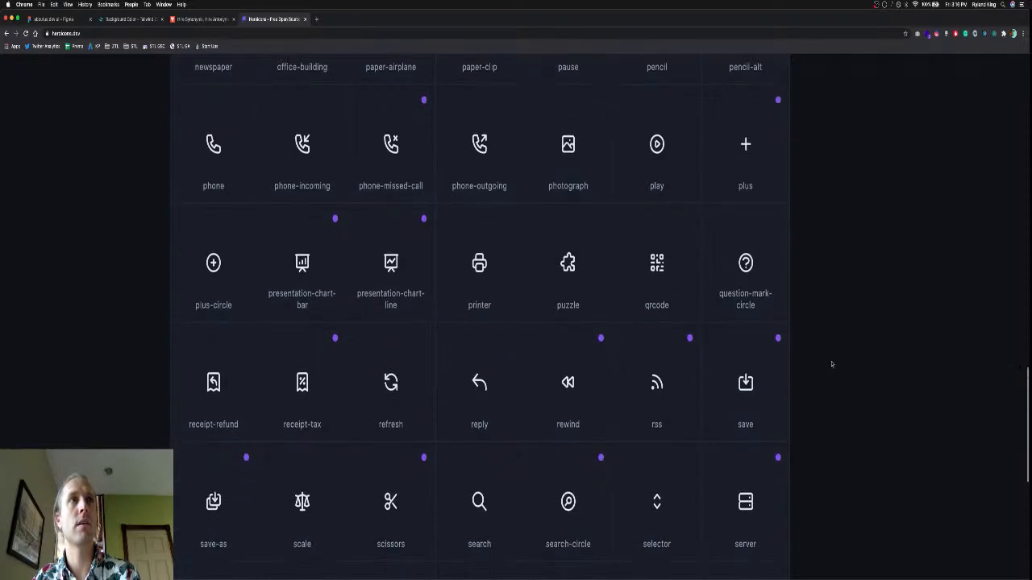
{"action": "scroll", "coordinate": [832, 364], "scroll_direction": "down", "scroll_amount": 3}
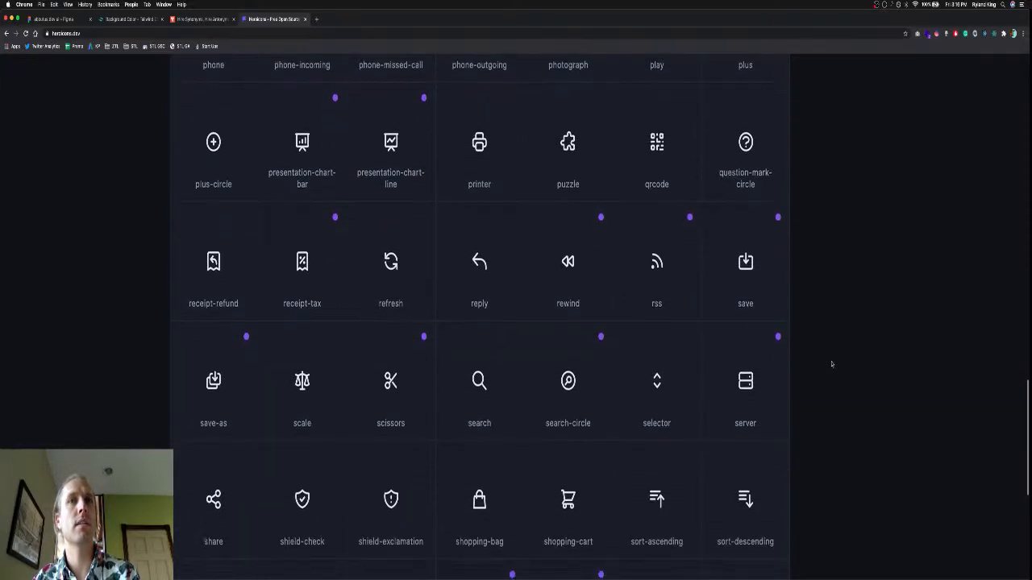
{"action": "scroll", "coordinate": [832, 365], "scroll_direction": "down", "scroll_amount": 3}
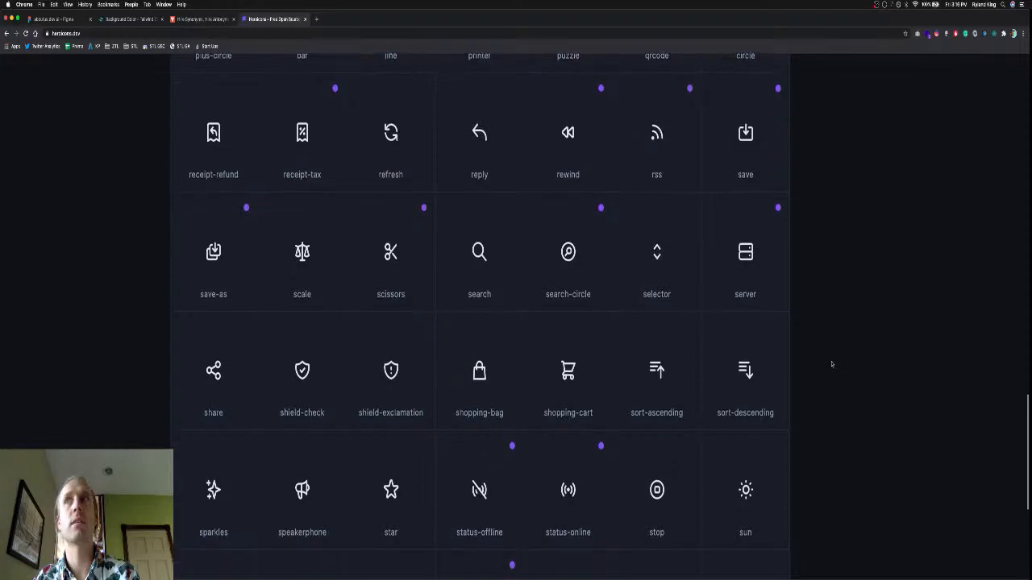
{"action": "scroll", "coordinate": [832, 364], "scroll_direction": "down", "scroll_amount": 3}
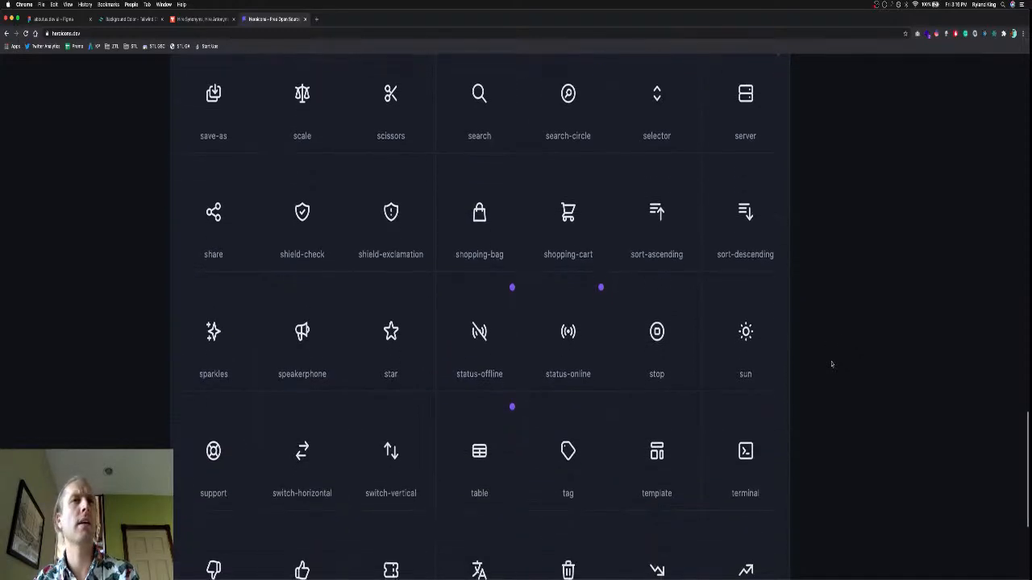
{"action": "scroll", "coordinate": [832, 365], "scroll_direction": "down", "scroll_amount": 3}
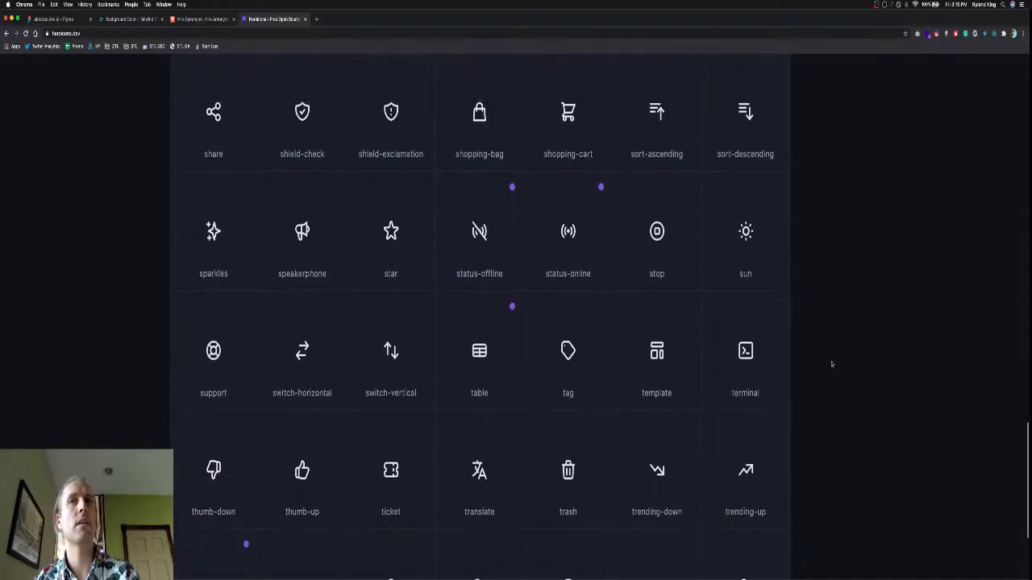
{"action": "scroll", "coordinate": [832, 365], "scroll_direction": "down", "scroll_amount": 3}
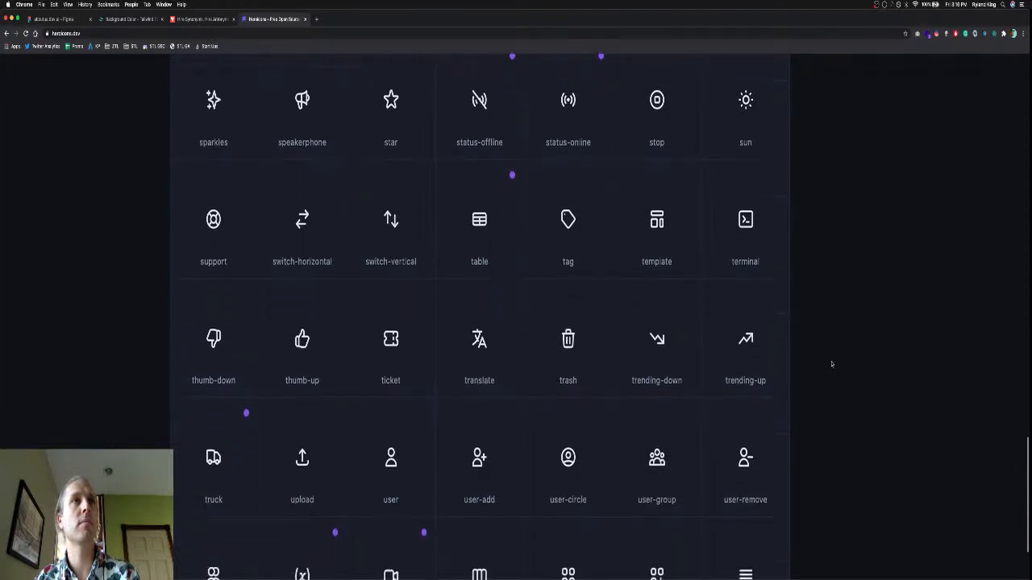
{"action": "scroll", "coordinate": [832, 365], "scroll_direction": "down", "scroll_amount": 4}
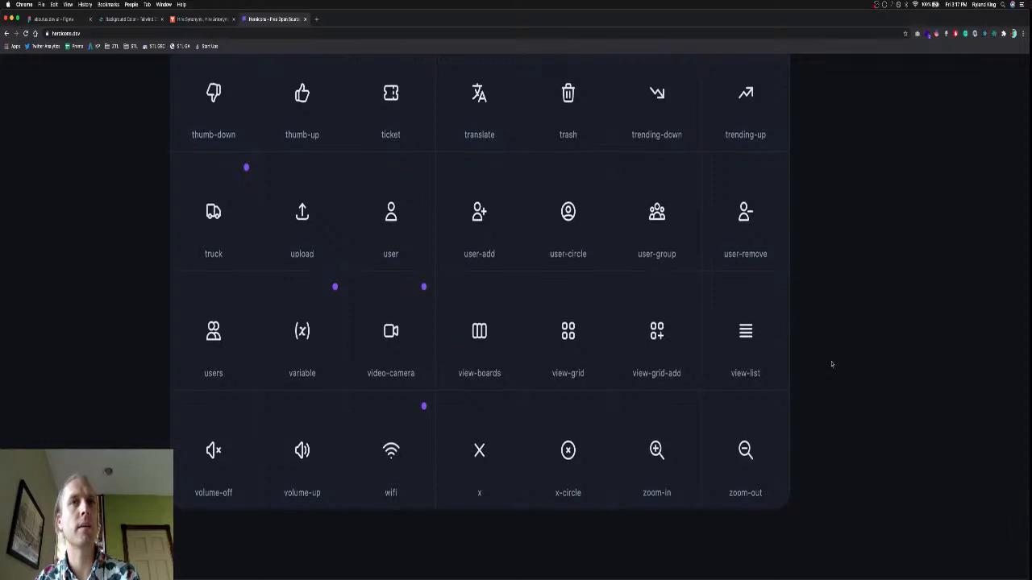
{"action": "left_click", "coordinate": [586, 486]}
{"action": "left_click", "coordinate": [481, 456]}
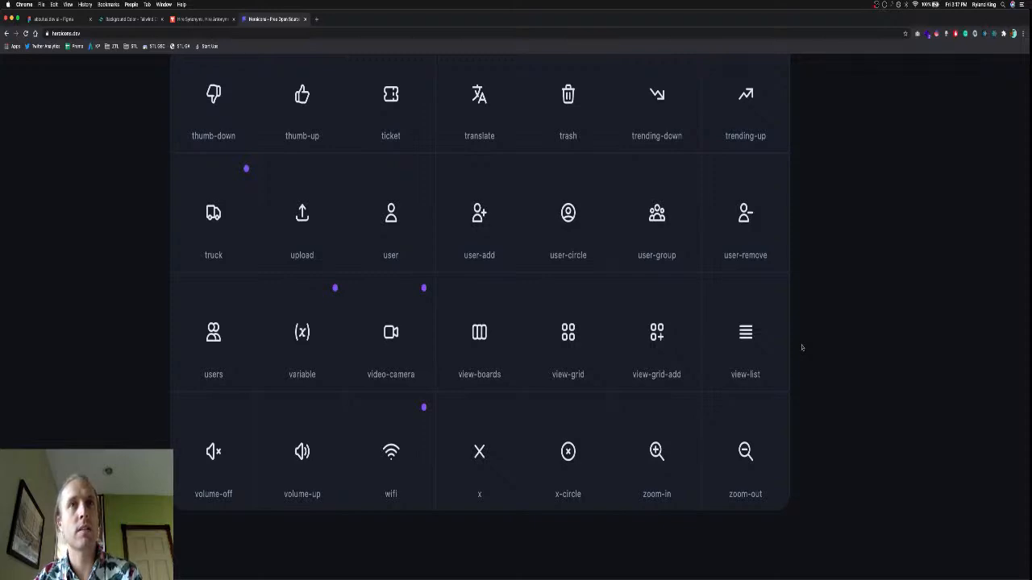
{"action": "scroll", "coordinate": [802, 347], "scroll_direction": "up", "scroll_amount": 2}
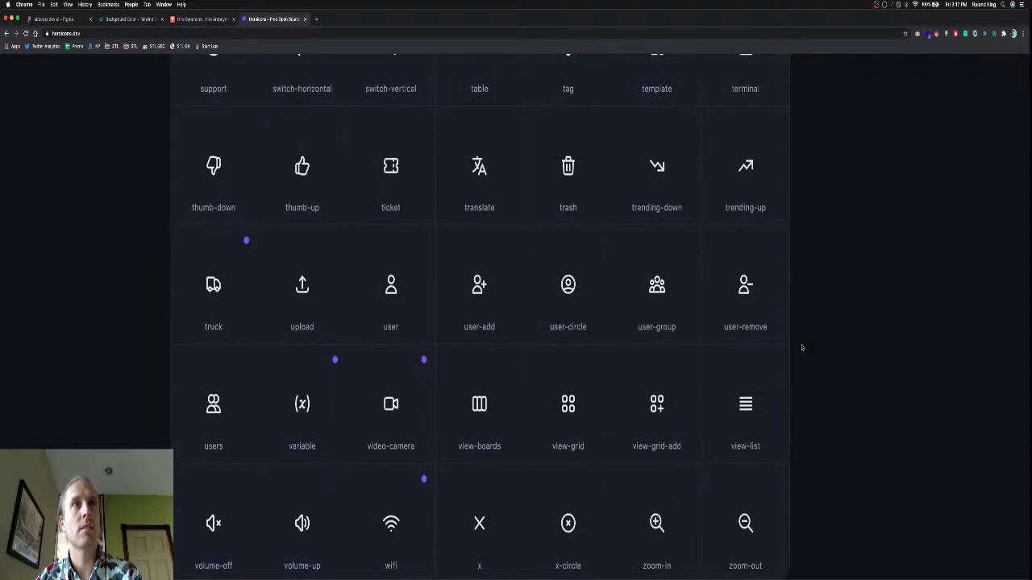
{"action": "scroll", "coordinate": [802, 347], "scroll_direction": "up", "scroll_amount": 2}
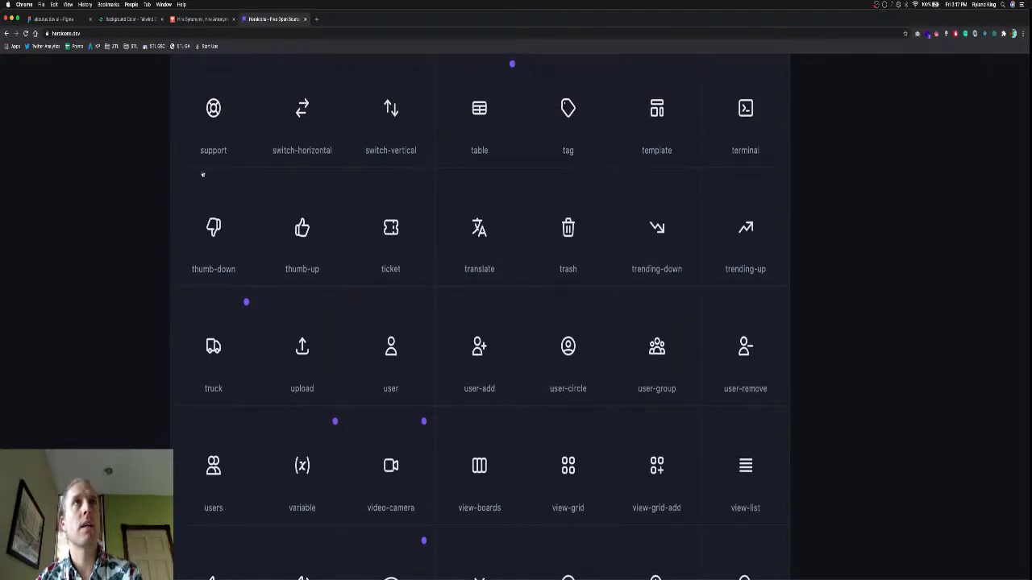
Switch to the aboutus.dev design in Figma to check the company list's icons, and return to the Heroicons grid to compare.
{"action": "left_click", "coordinate": [60, 20]}
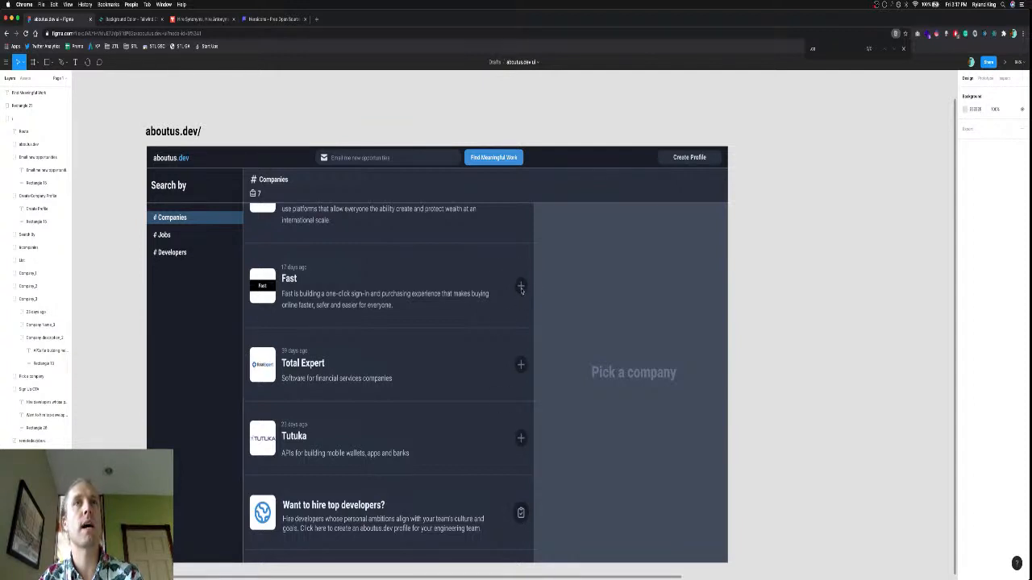
{"action": "left_click", "coordinate": [272, 19]}
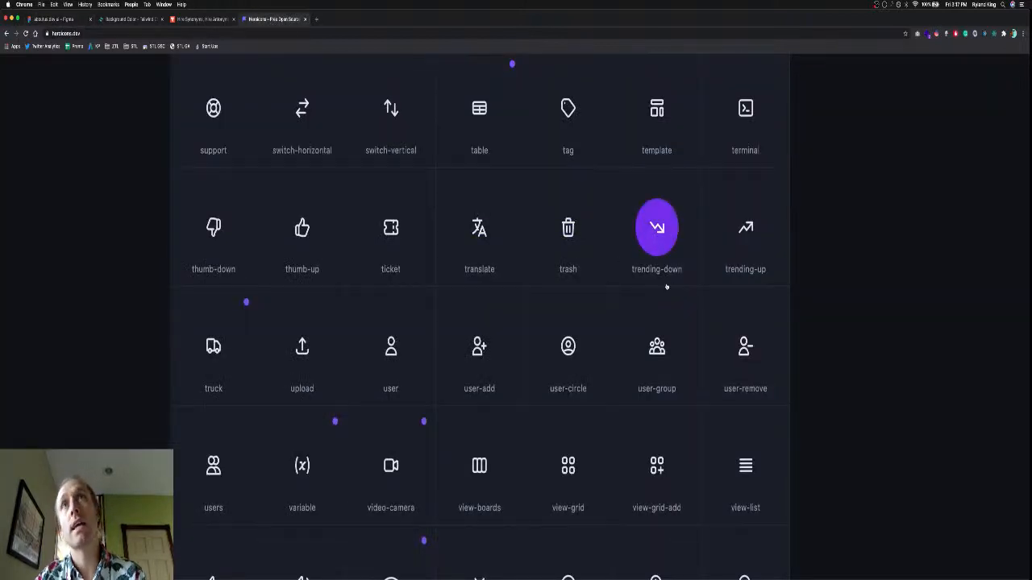
{"action": "scroll", "coordinate": [665, 286], "scroll_direction": "up", "scroll_amount": 5}
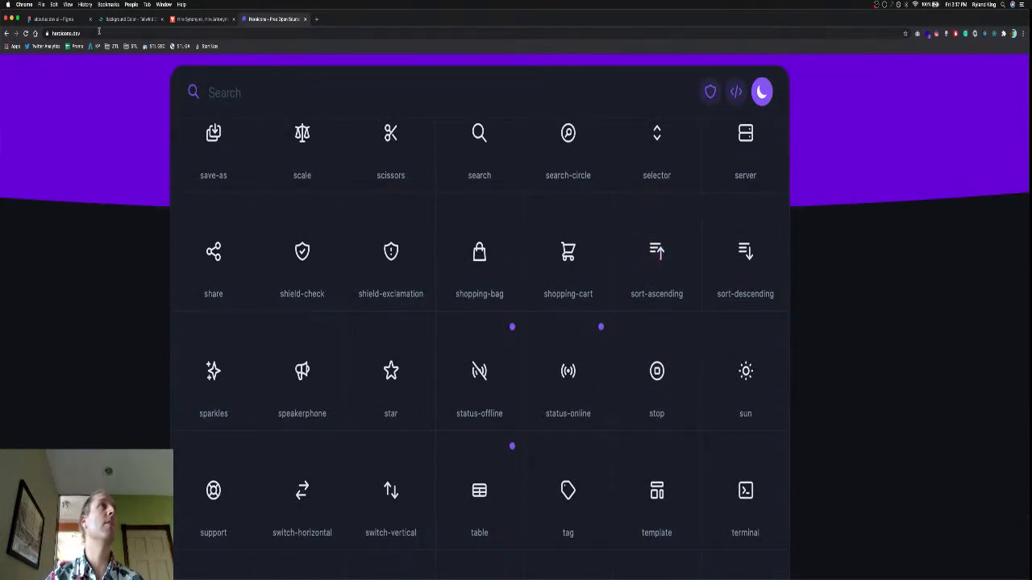
Check the aboutus.dev page design in Figma once more, and return to the beginning of the Heroicons grid.
{"action": "left_click", "coordinate": [77, 19]}
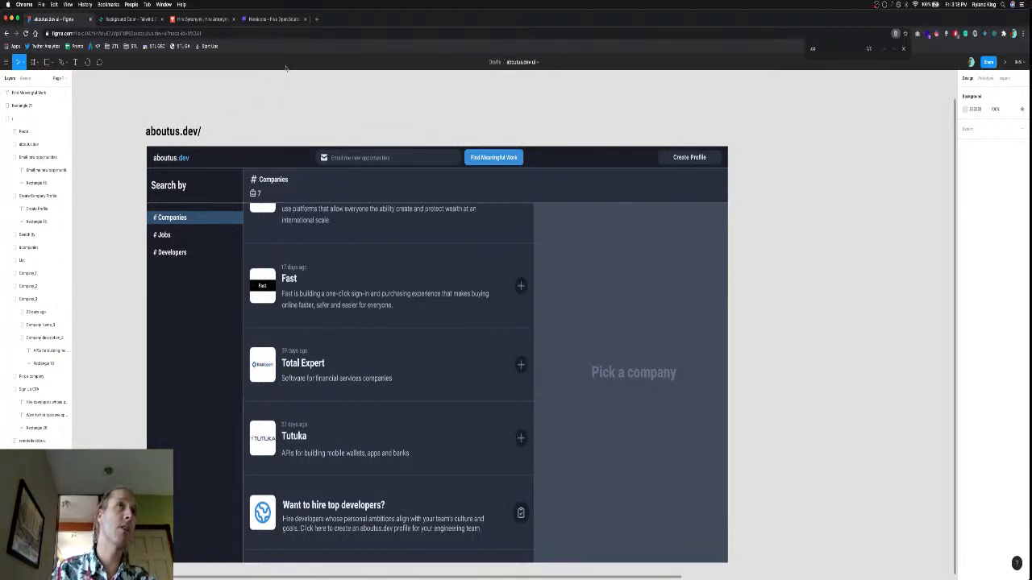
{"action": "left_click", "coordinate": [275, 19]}
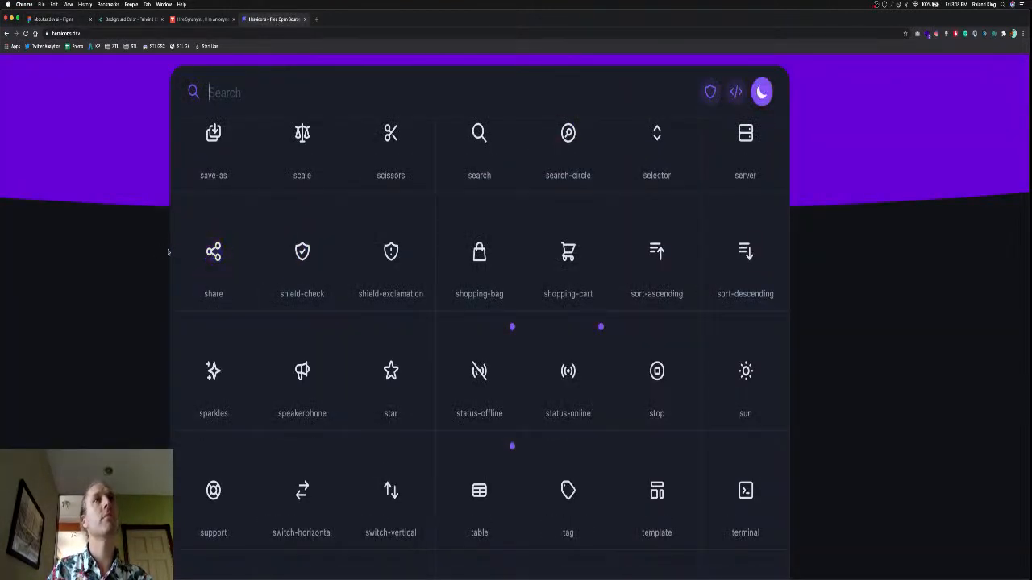
{"action": "scroll", "coordinate": [166, 292], "scroll_direction": "up", "scroll_amount": 15}
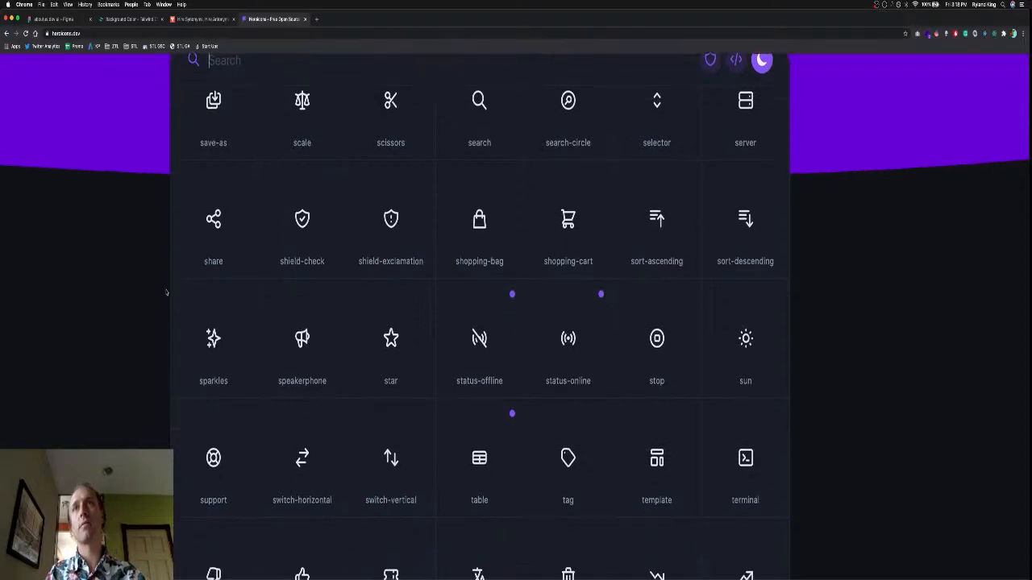
{"action": "scroll", "coordinate": [166, 292], "scroll_direction": "up", "scroll_amount": 15}
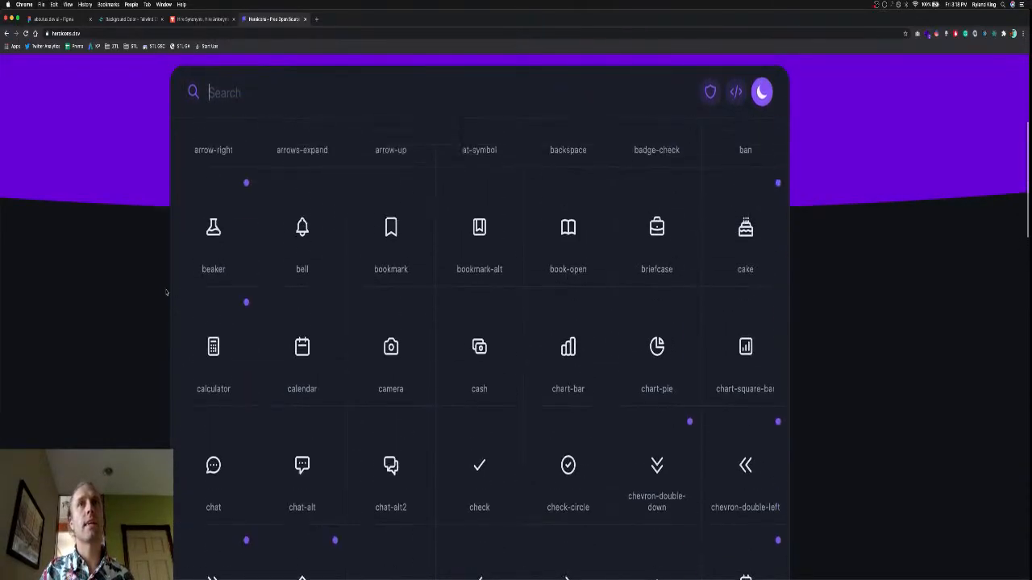
Examine the Heroicons grid again row by row, from academic-cap through the user and view icons, for one that suits the aboutus.dev design.
{"action": "scroll", "coordinate": [166, 292], "scroll_direction": "down", "scroll_amount": 7}
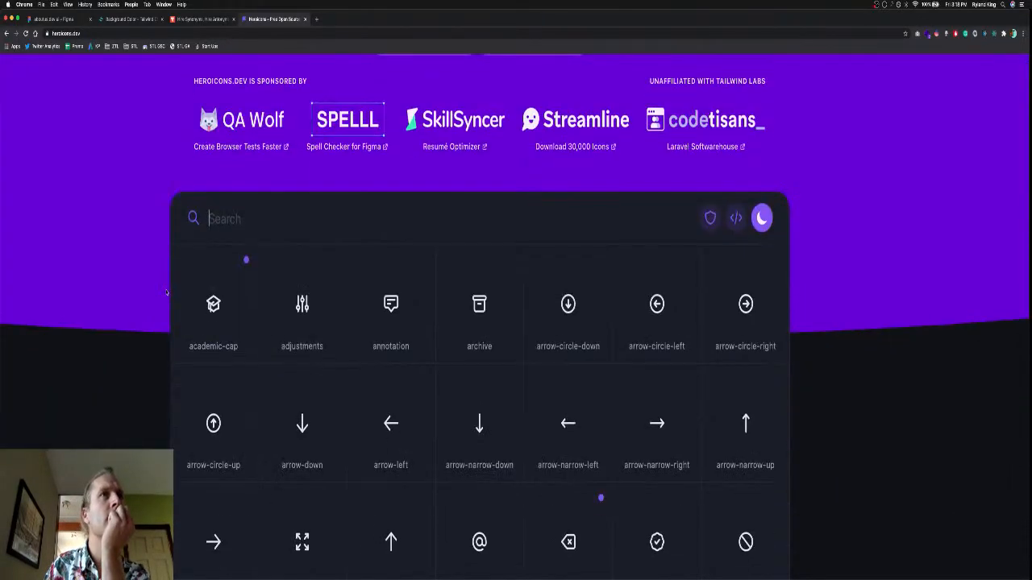
{"action": "scroll", "coordinate": [166, 292], "scroll_direction": "down", "scroll_amount": 1}
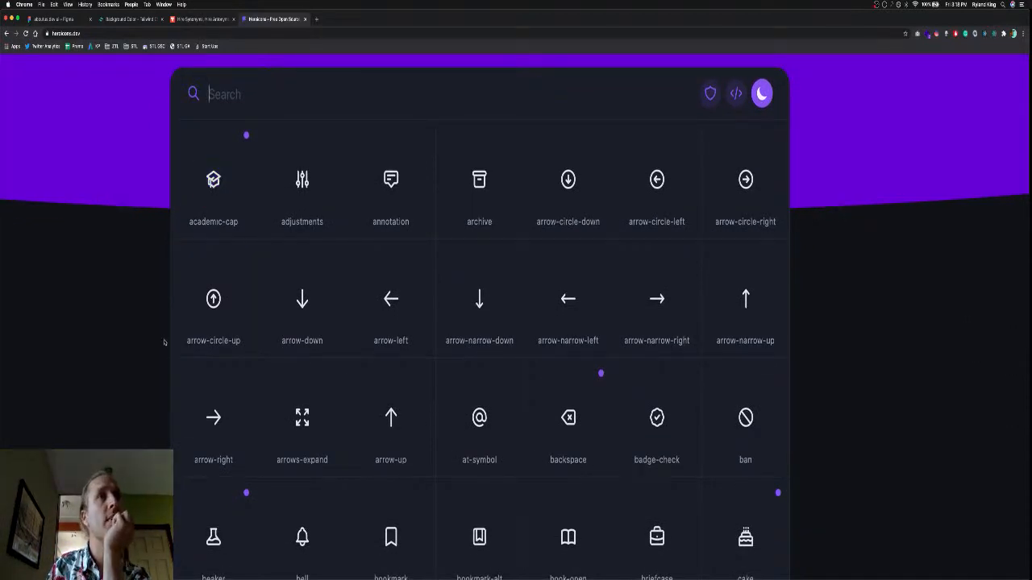
{"action": "scroll", "coordinate": [164, 342], "scroll_direction": "down", "scroll_amount": 3}
{"action": "scroll", "coordinate": [163, 342], "scroll_direction": "down", "scroll_amount": 4}
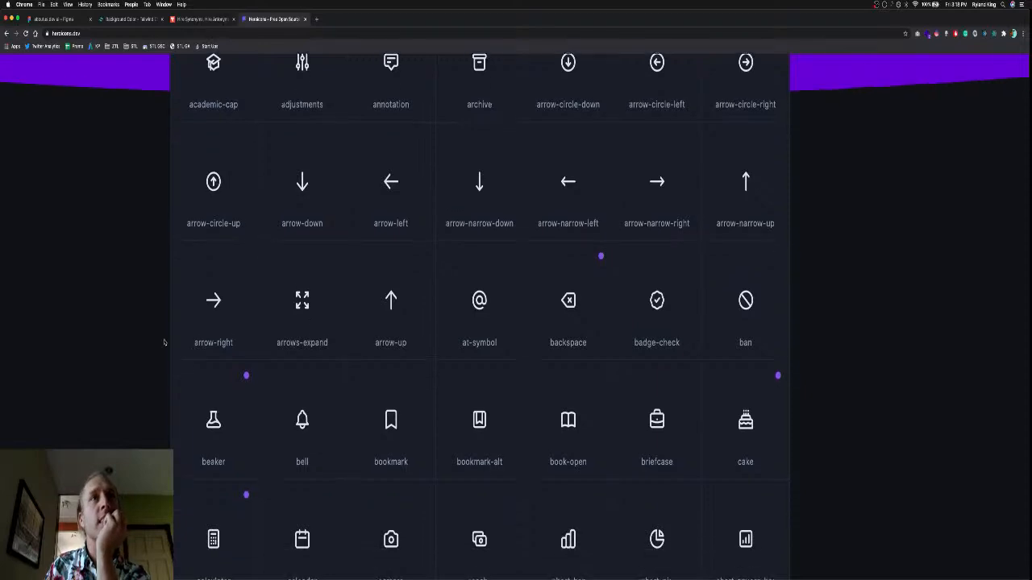
{"action": "scroll", "coordinate": [163, 342], "scroll_direction": "down", "scroll_amount": 4}
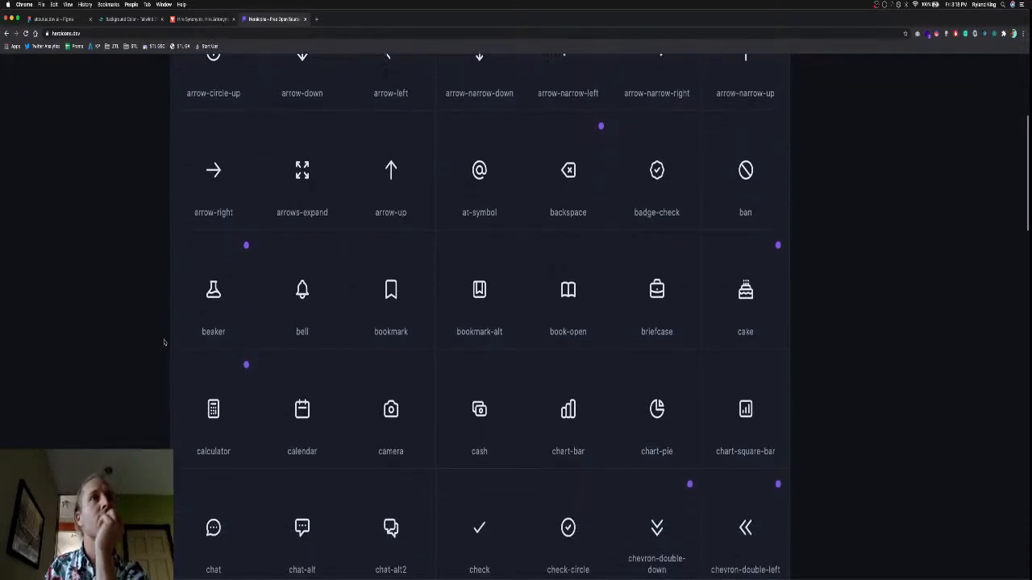
{"action": "scroll", "coordinate": [163, 342], "scroll_direction": "down", "scroll_amount": 5}
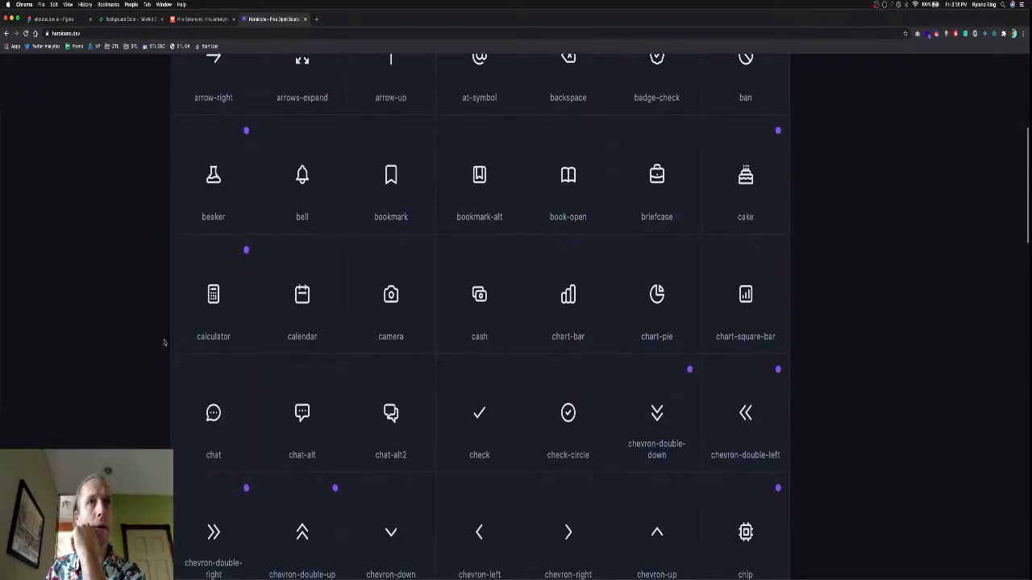
{"action": "scroll", "coordinate": [163, 341], "scroll_direction": "down", "scroll_amount": 8}
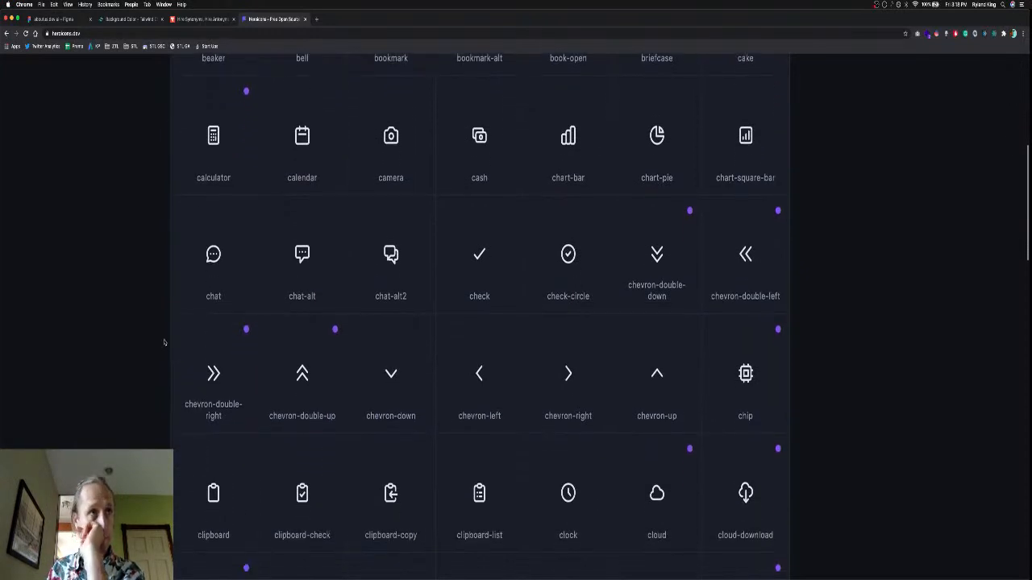
{"action": "scroll", "coordinate": [163, 342], "scroll_direction": "down", "scroll_amount": 6}
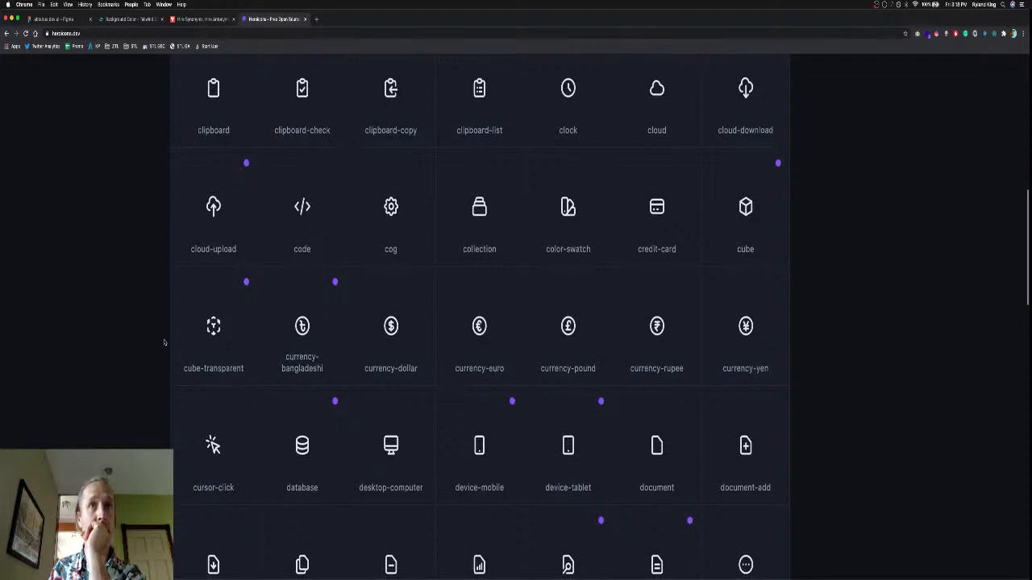
{"action": "scroll", "coordinate": [163, 341], "scroll_direction": "down", "scroll_amount": 2}
{"action": "scroll", "coordinate": [164, 341], "scroll_direction": "down", "scroll_amount": 7}
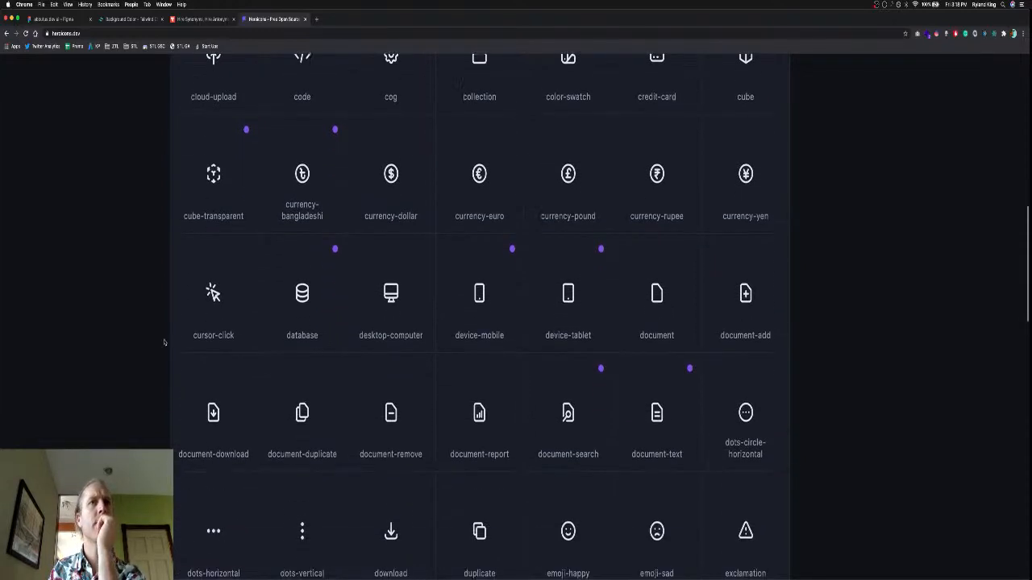
{"action": "scroll", "coordinate": [163, 341], "scroll_direction": "down", "scroll_amount": 3}
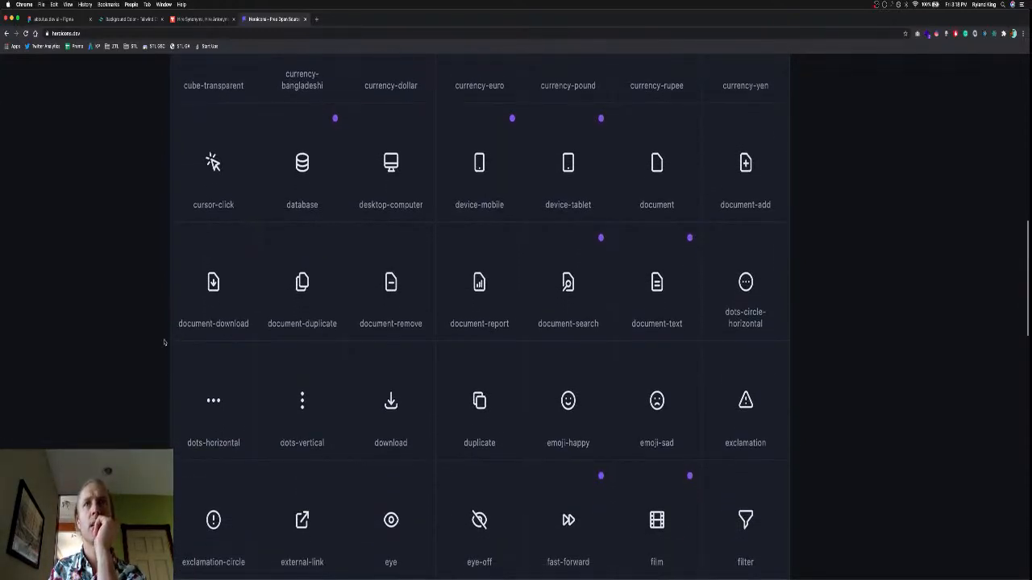
{"action": "scroll", "coordinate": [164, 342], "scroll_direction": "down", "scroll_amount": 4}
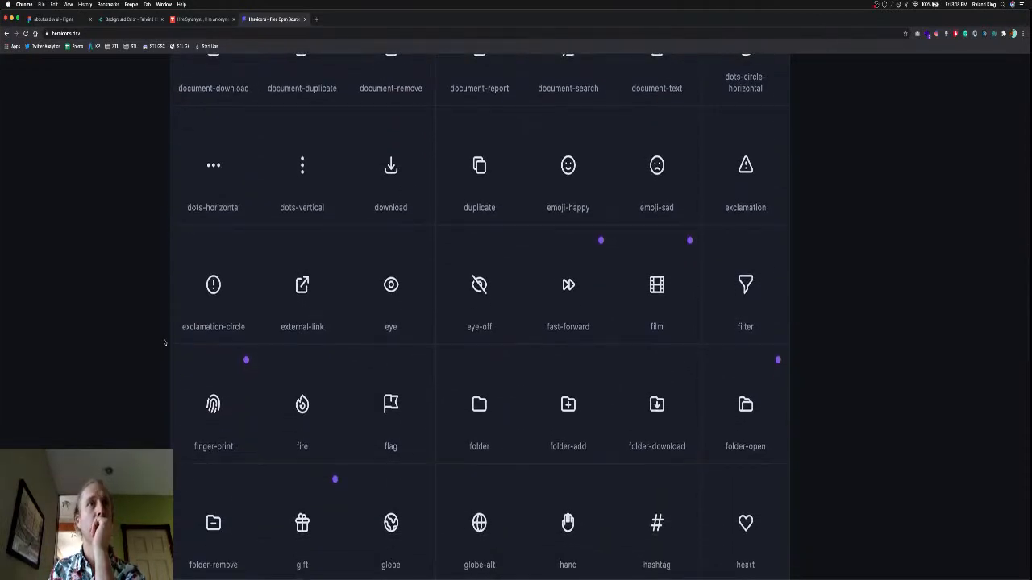
{"action": "scroll", "coordinate": [163, 342], "scroll_direction": "down", "scroll_amount": 1}
{"action": "scroll", "coordinate": [164, 342], "scroll_direction": "down", "scroll_amount": 4}
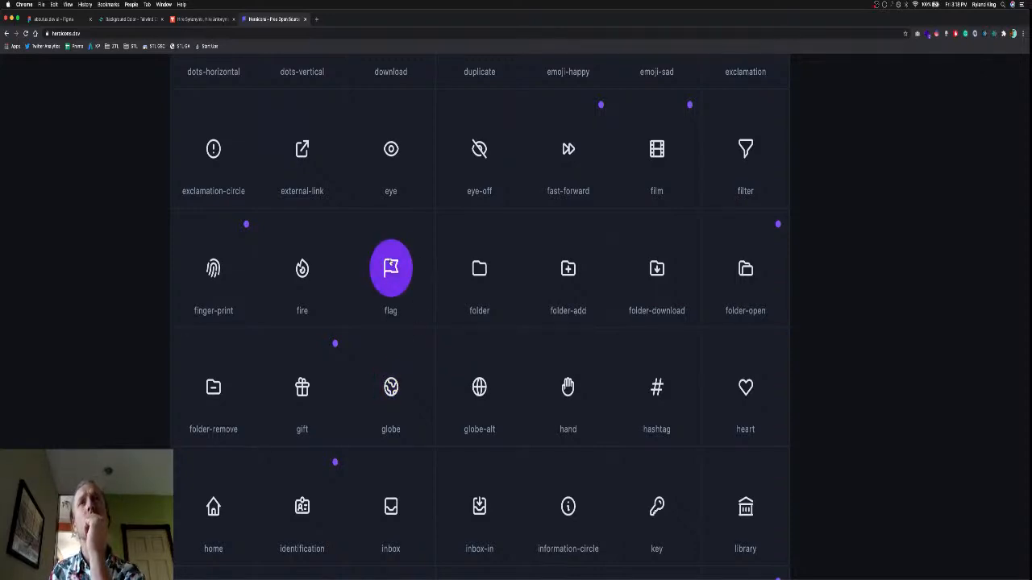
{"action": "scroll", "coordinate": [823, 431], "scroll_direction": "down", "scroll_amount": 2}
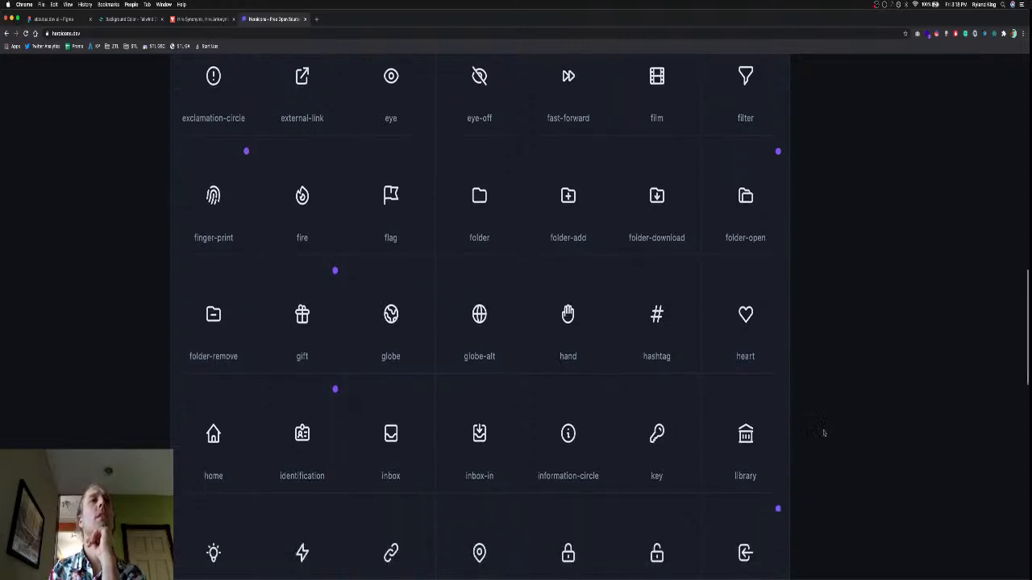
{"action": "scroll", "coordinate": [823, 433], "scroll_direction": "down", "scroll_amount": 2}
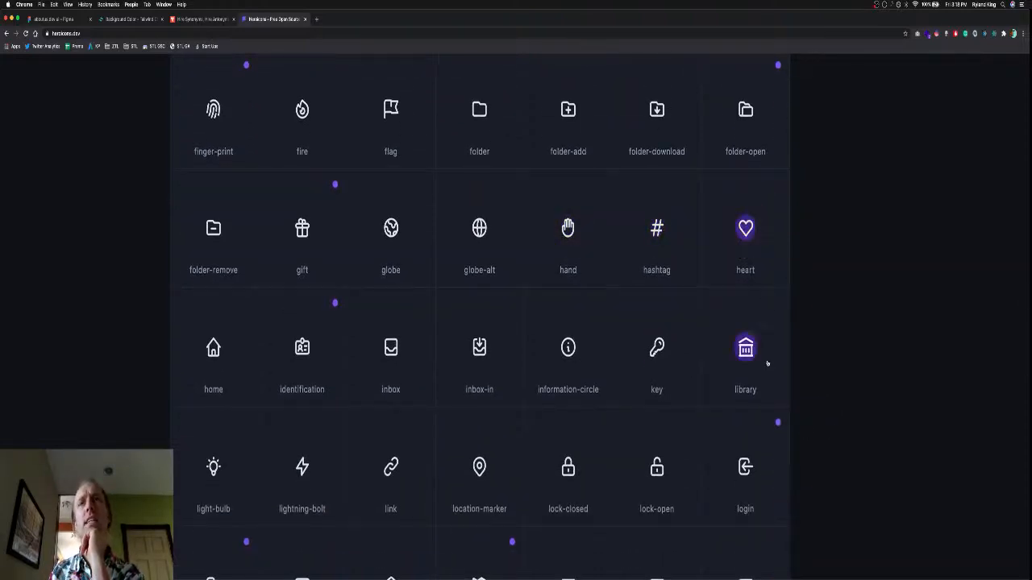
{"action": "scroll", "coordinate": [809, 399], "scroll_direction": "down", "scroll_amount": 3}
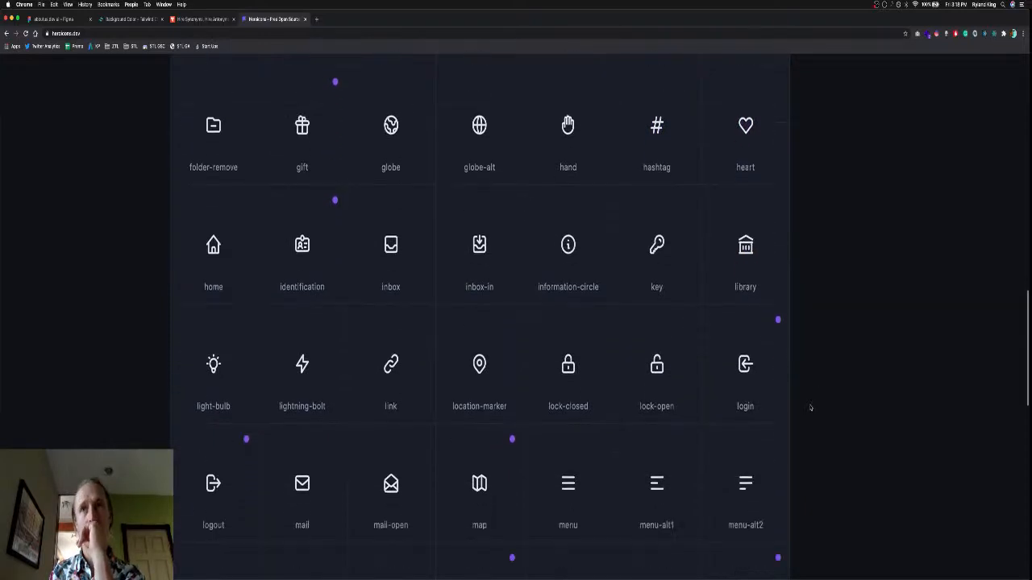
{"action": "scroll", "coordinate": [811, 408], "scroll_direction": "down", "scroll_amount": 1}
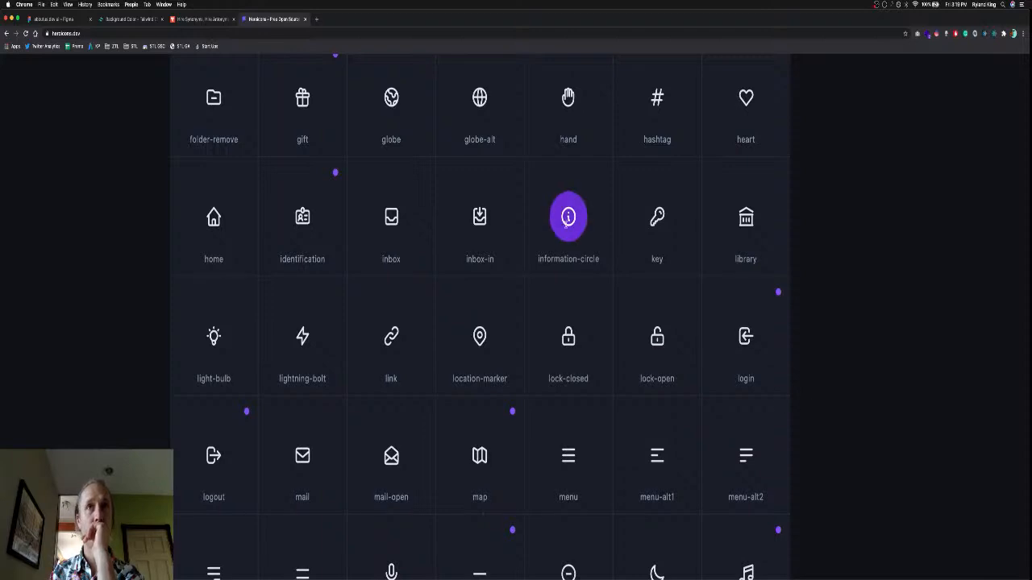
{"action": "scroll", "coordinate": [795, 373], "scroll_direction": "down", "scroll_amount": 1}
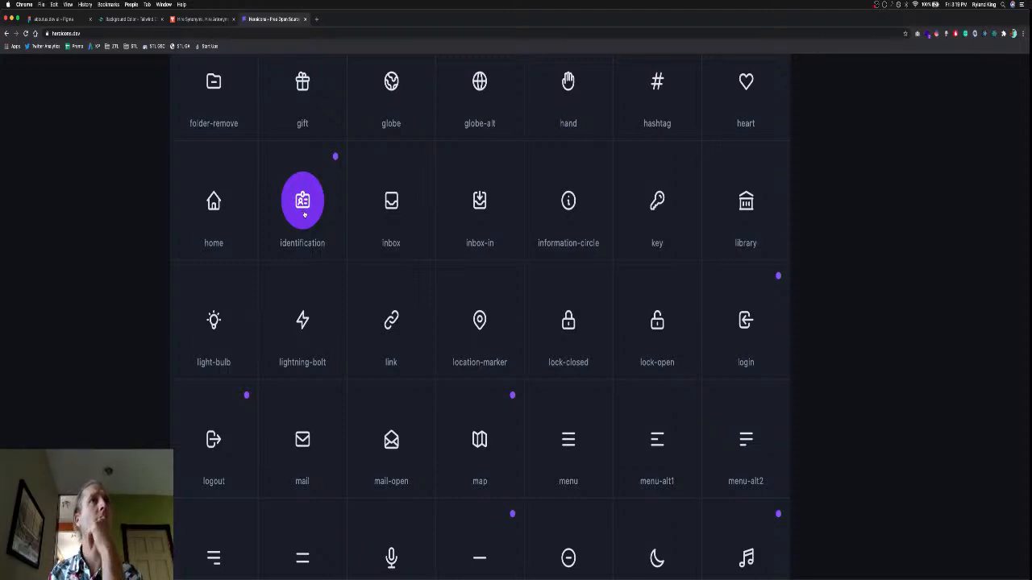
{"action": "scroll", "coordinate": [161, 365], "scroll_direction": "down", "scroll_amount": 1}
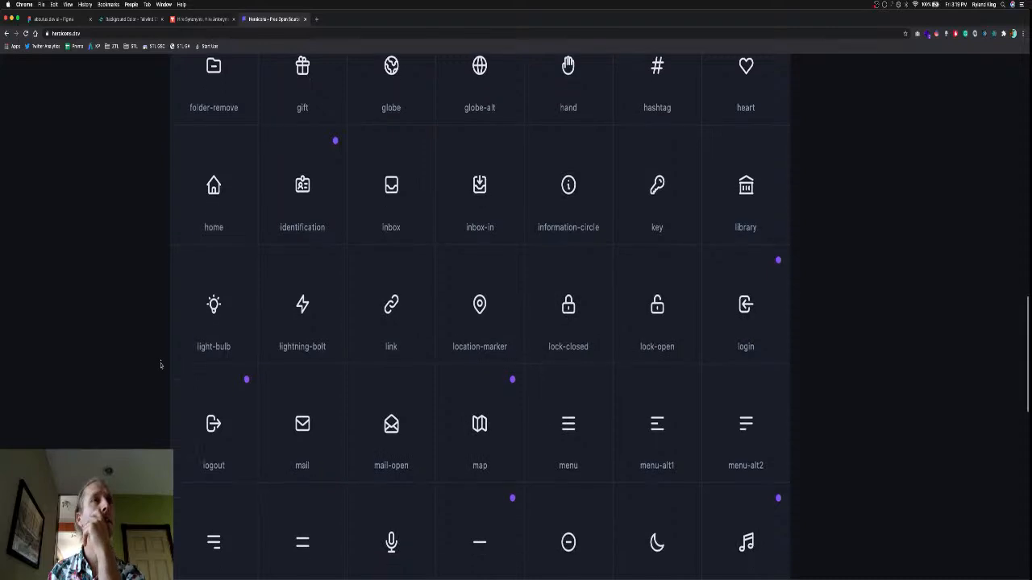
{"action": "scroll", "coordinate": [160, 365], "scroll_direction": "down", "scroll_amount": 1}
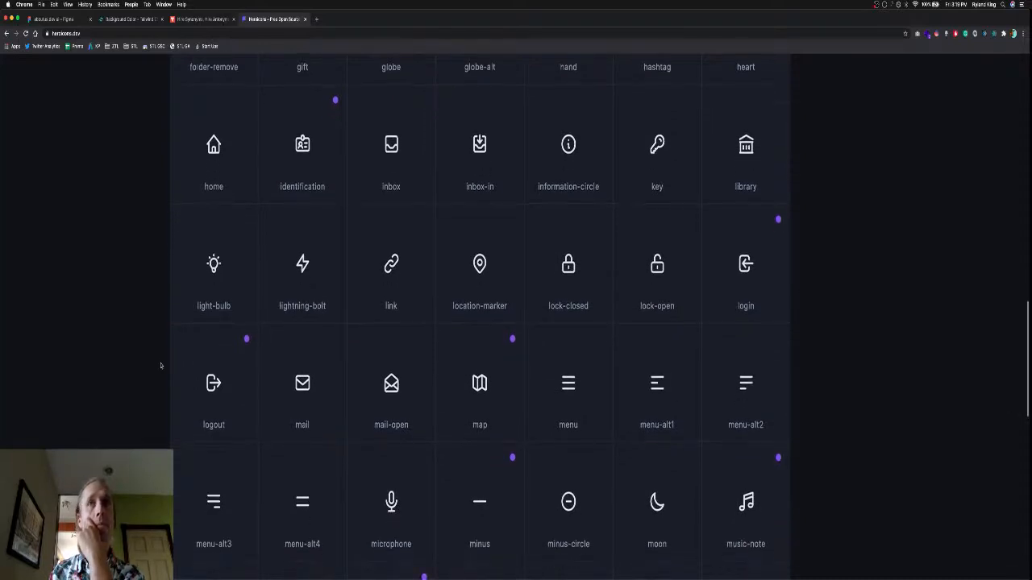
{"action": "scroll", "coordinate": [161, 365], "scroll_direction": "down", "scroll_amount": 3}
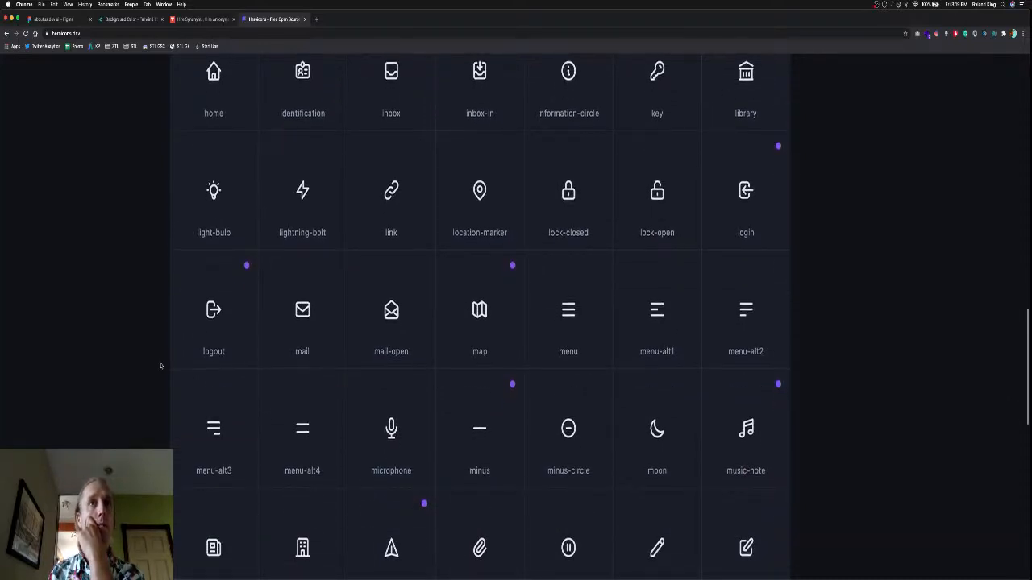
{"action": "scroll", "coordinate": [161, 365], "scroll_direction": "down", "scroll_amount": 4}
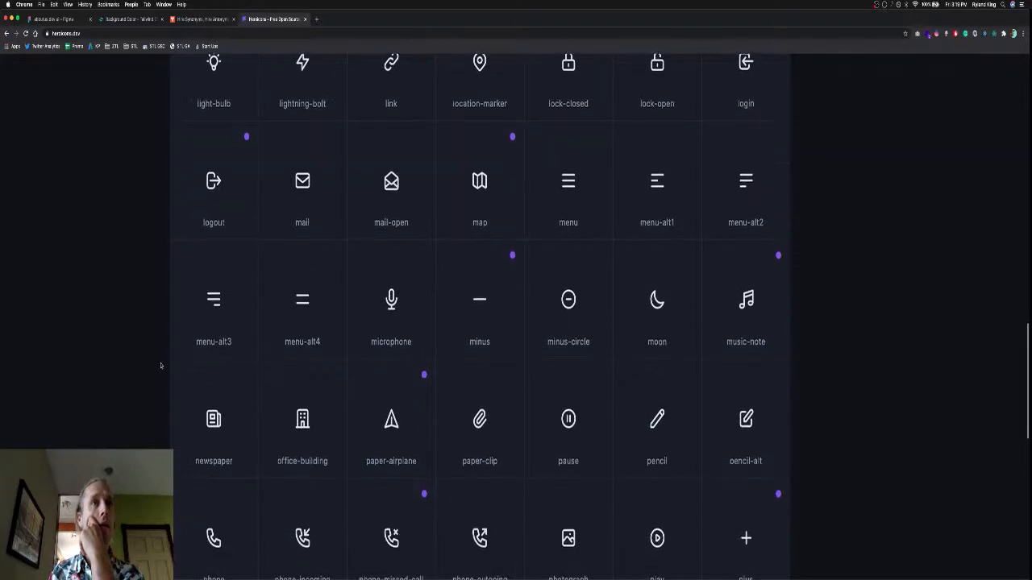
{"action": "scroll", "coordinate": [161, 365], "scroll_direction": "down", "scroll_amount": 4}
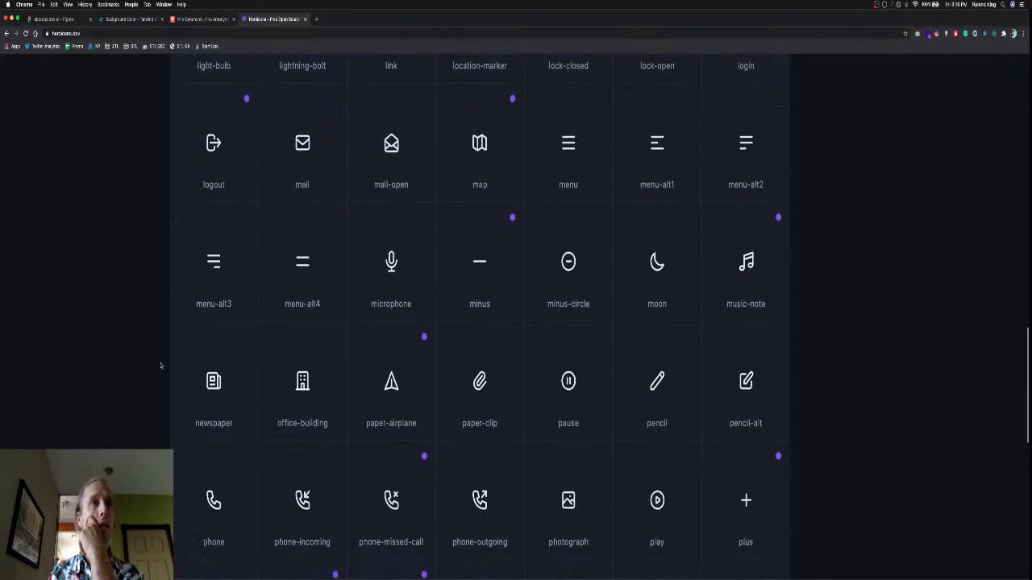
{"action": "scroll", "coordinate": [160, 365], "scroll_direction": "down", "scroll_amount": 4}
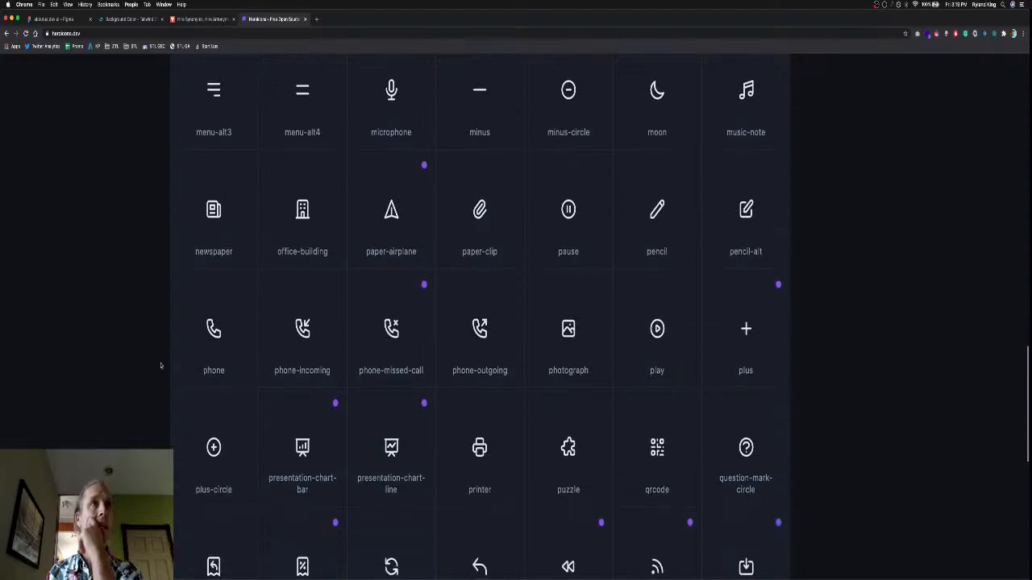
{"action": "scroll", "coordinate": [161, 365], "scroll_direction": "down", "scroll_amount": 2}
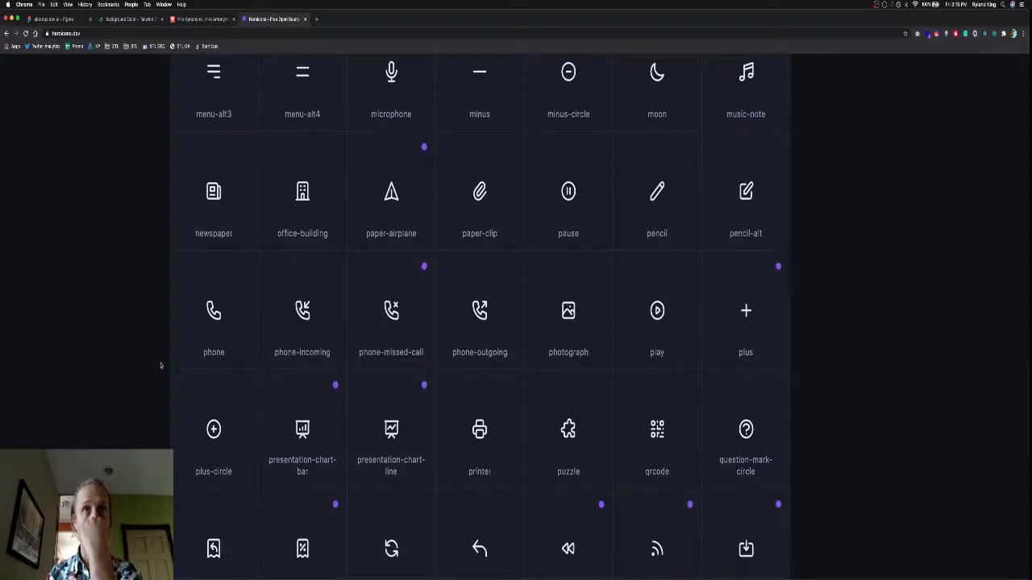
{"action": "scroll", "coordinate": [161, 365], "scroll_direction": "down", "scroll_amount": 3}
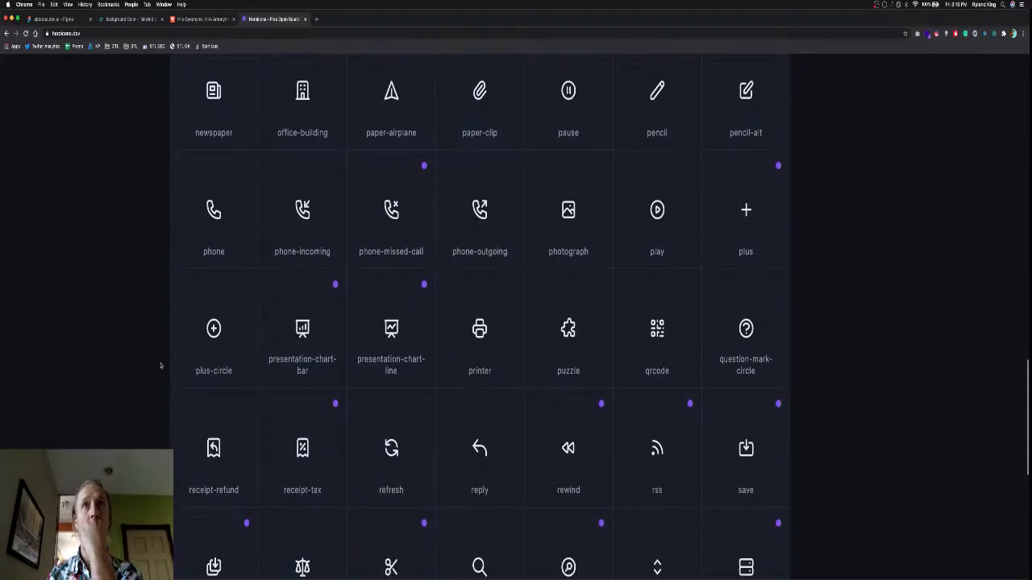
{"action": "scroll", "coordinate": [161, 365], "scroll_direction": "down", "scroll_amount": 4}
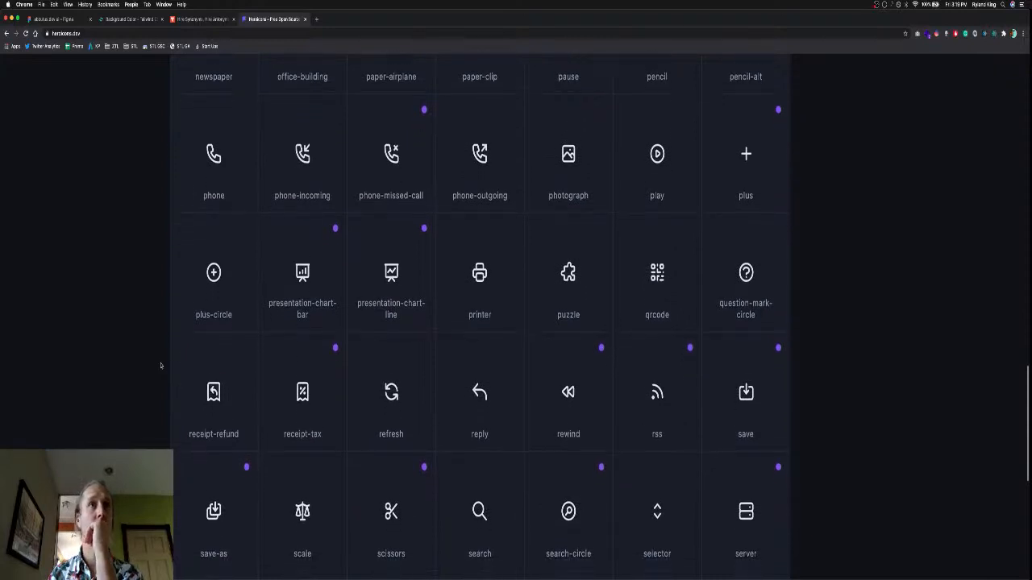
{"action": "scroll", "coordinate": [160, 365], "scroll_direction": "down", "scroll_amount": 7}
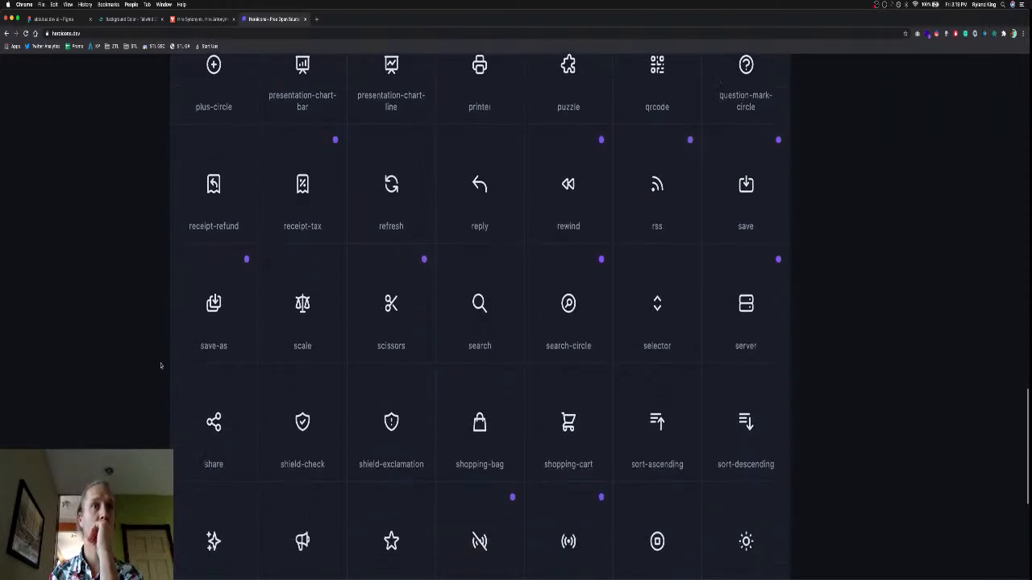
{"action": "scroll", "coordinate": [161, 365], "scroll_direction": "down", "scroll_amount": 5}
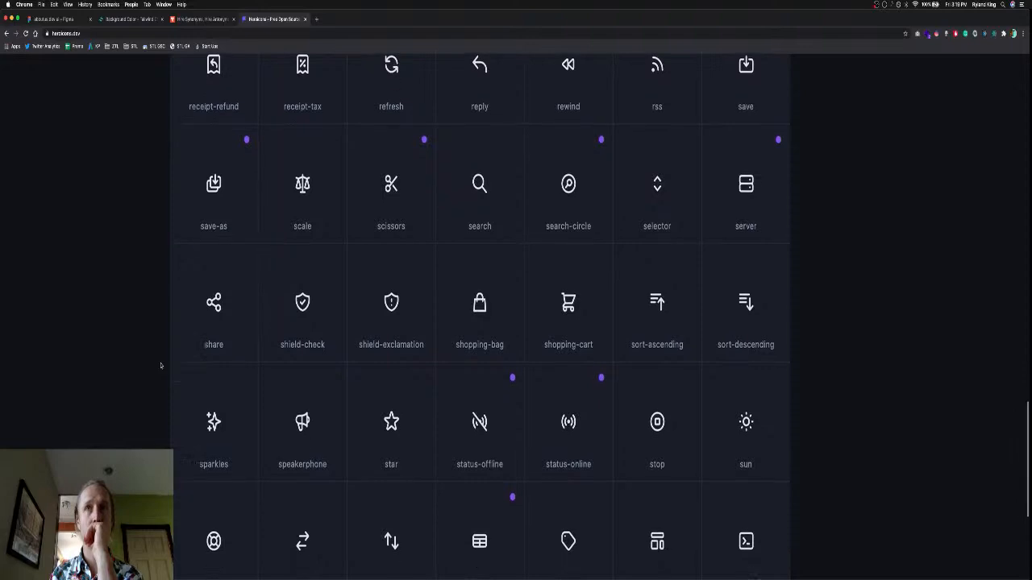
{"action": "scroll", "coordinate": [161, 365], "scroll_direction": "down", "scroll_amount": 9}
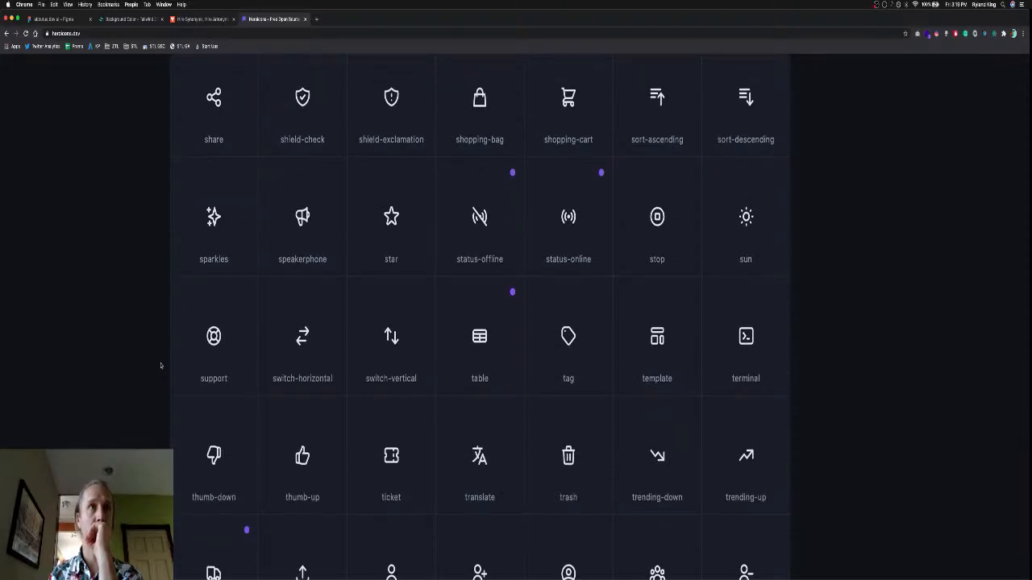
{"action": "scroll", "coordinate": [160, 365], "scroll_direction": "down", "scroll_amount": 1}
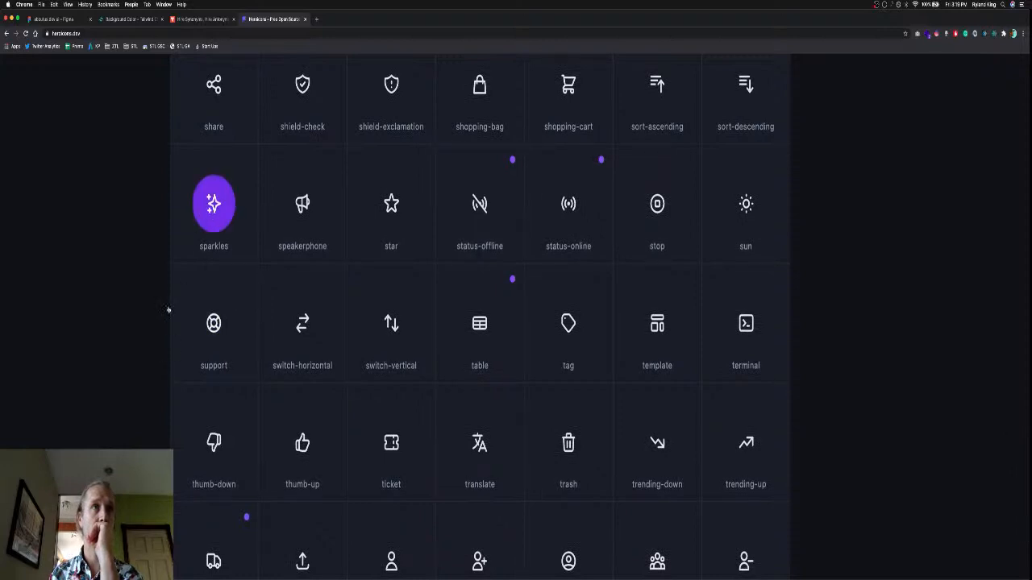
{"action": "scroll", "coordinate": [156, 411], "scroll_direction": "down", "scroll_amount": 5}
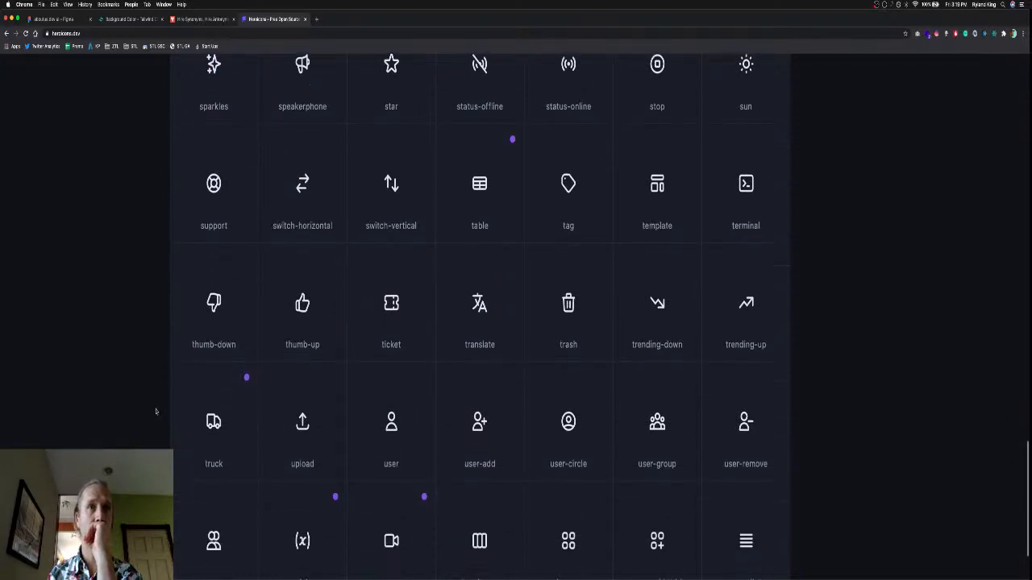
{"action": "scroll", "coordinate": [157, 412], "scroll_direction": "down", "scroll_amount": 2}
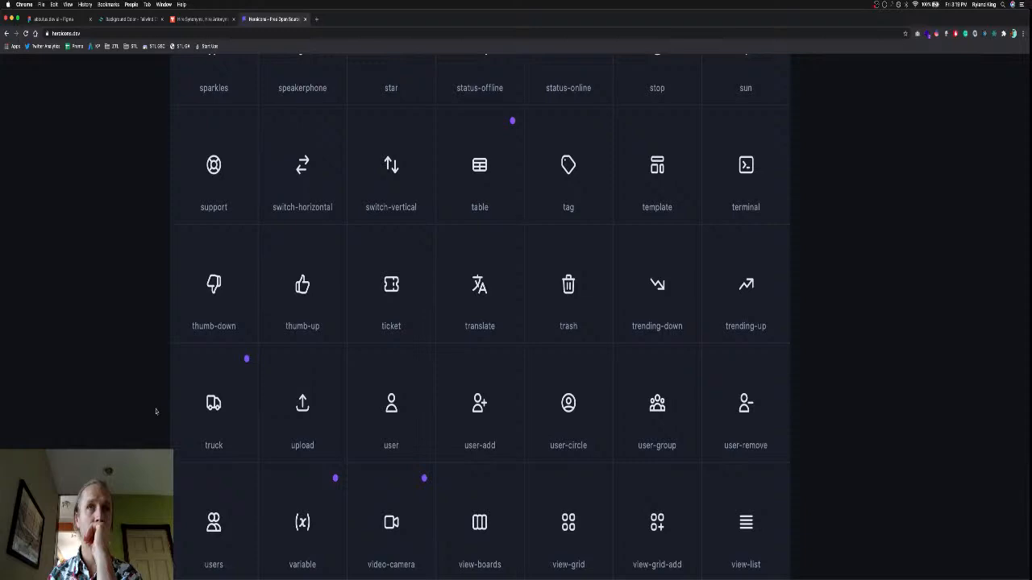
Look through the remaining Heroicons rows, revisit those from finger-print to plus, and examine the identification icon up close.
{"action": "scroll", "coordinate": [157, 412], "scroll_direction": "down", "scroll_amount": 6}
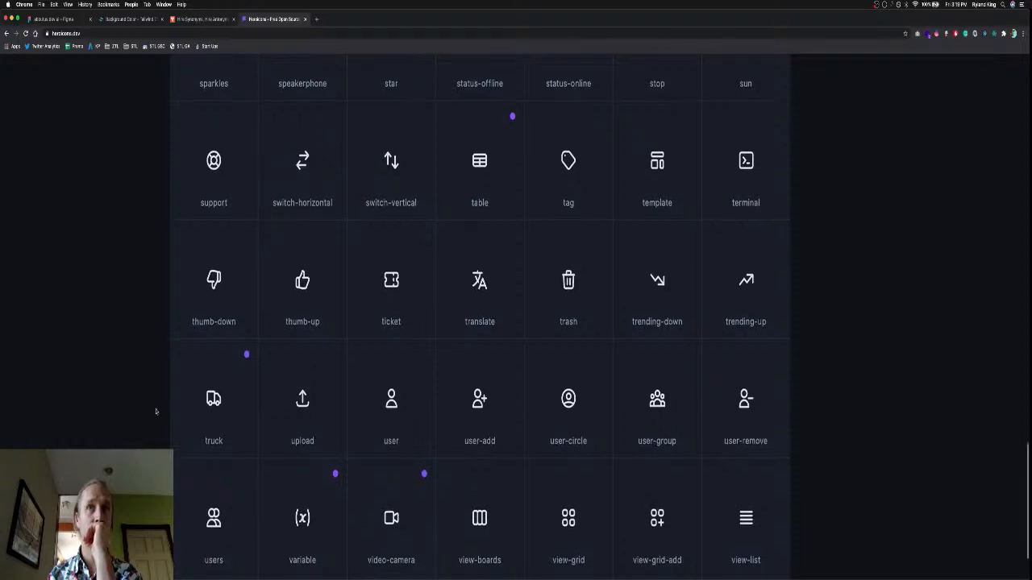
{"action": "scroll", "coordinate": [157, 412], "scroll_direction": "down", "scroll_amount": 2}
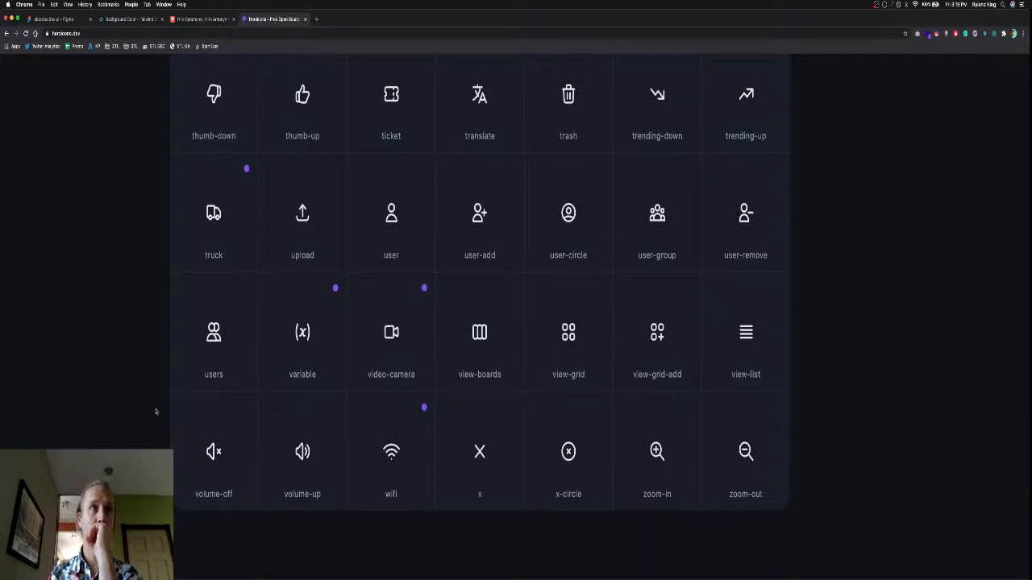
{"action": "scroll", "coordinate": [157, 412], "scroll_direction": "up", "scroll_amount": 20}
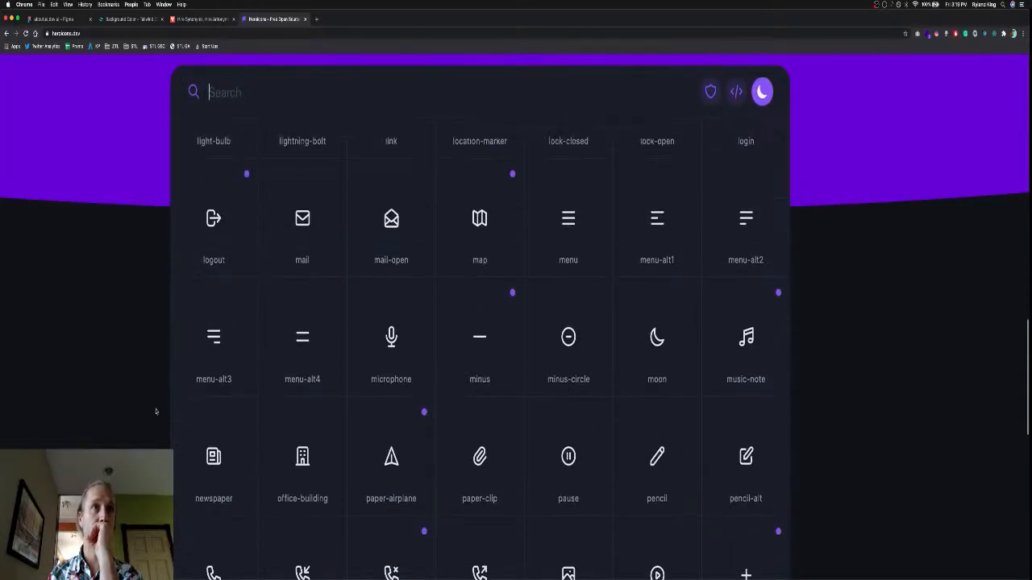
{"action": "scroll", "coordinate": [156, 412], "scroll_direction": "up", "scroll_amount": 5}
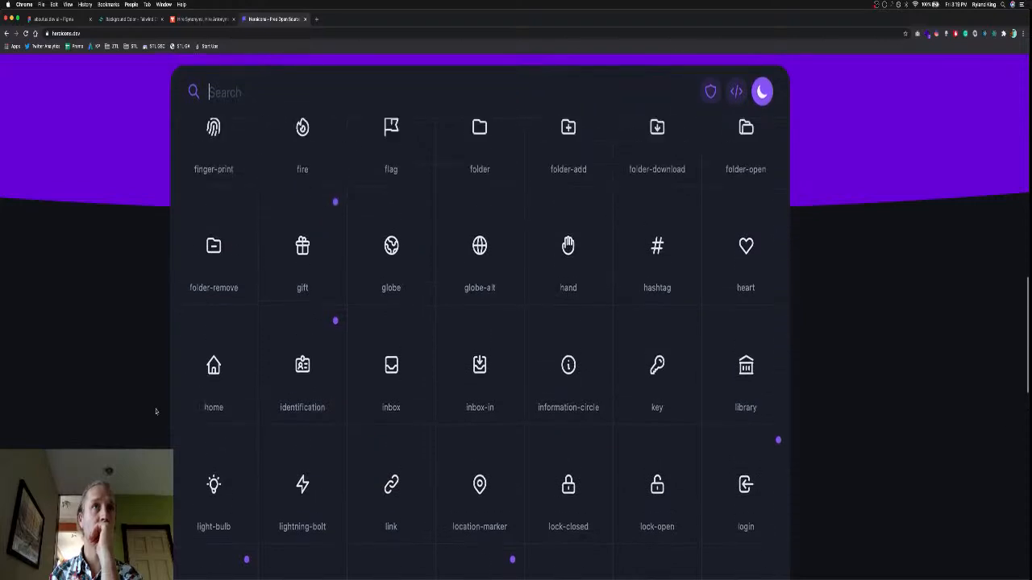
{"action": "scroll", "coordinate": [157, 412], "scroll_direction": "up", "scroll_amount": 3}
{"action": "scroll", "coordinate": [157, 412], "scroll_direction": "down", "scroll_amount": 4}
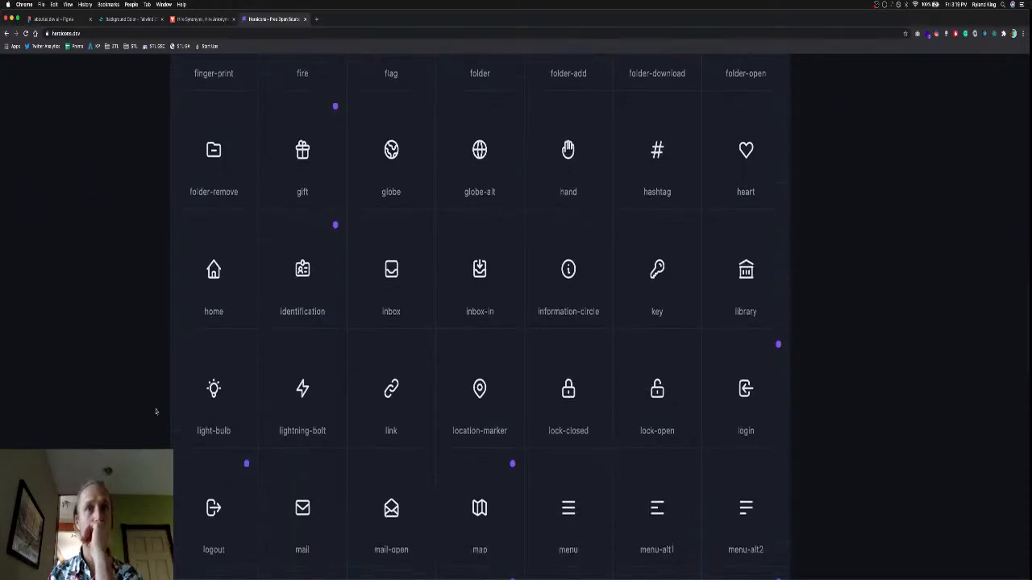
{"action": "scroll", "coordinate": [157, 412], "scroll_direction": "down", "scroll_amount": 5}
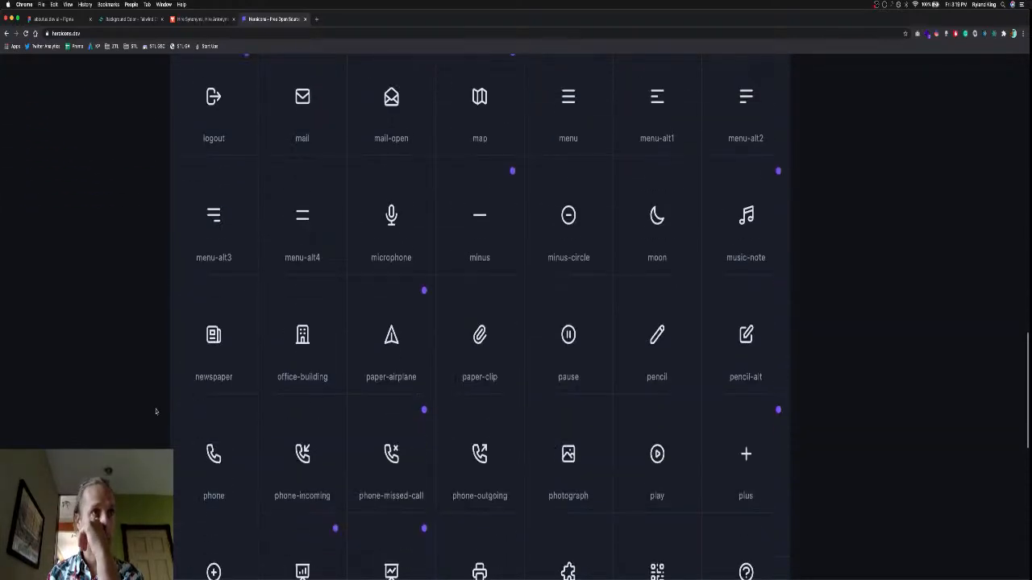
{"action": "scroll", "coordinate": [157, 412], "scroll_direction": "up", "scroll_amount": 4}
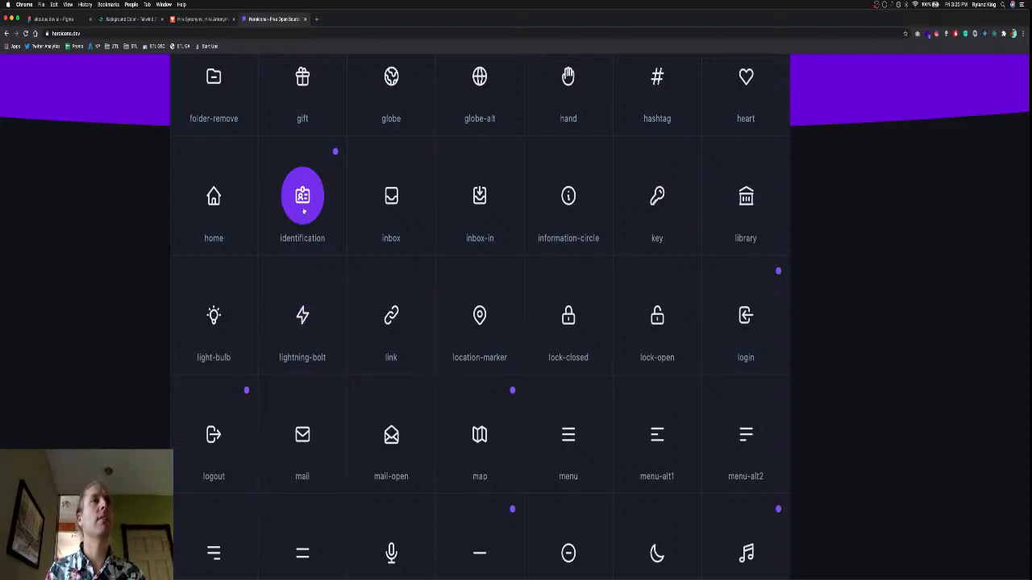
{"action": "scroll", "coordinate": [304, 211], "scroll_direction": "up", "scroll_amount": 3}
{"action": "scroll", "coordinate": [304, 212], "scroll_direction": "up", "scroll_amount": 2}
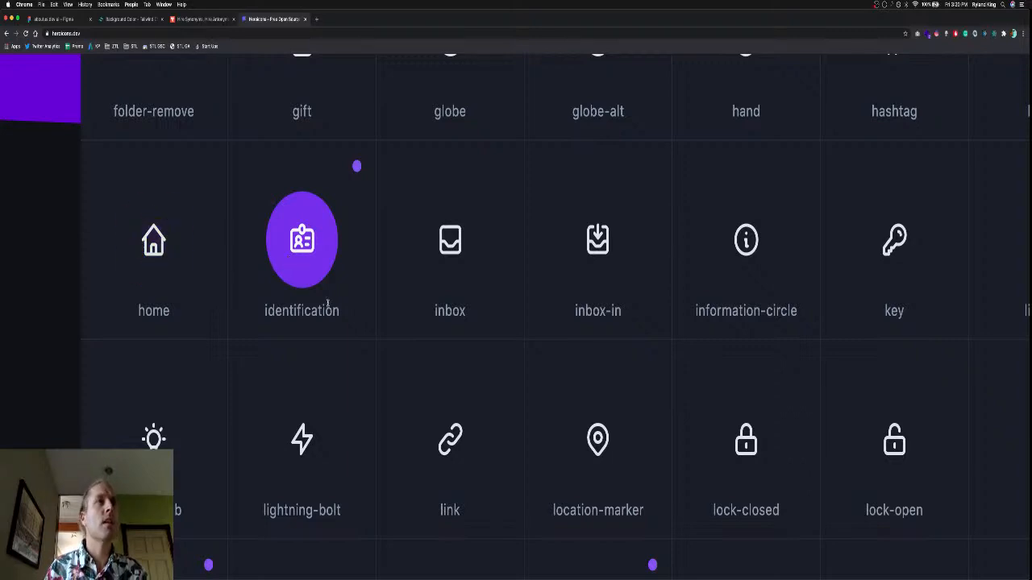
{"action": "key", "text": "super+minus"}
{"action": "key", "text": "super+minus"}
{"action": "key", "text": "super+minus"}
{"action": "key", "text": "super+minus"}
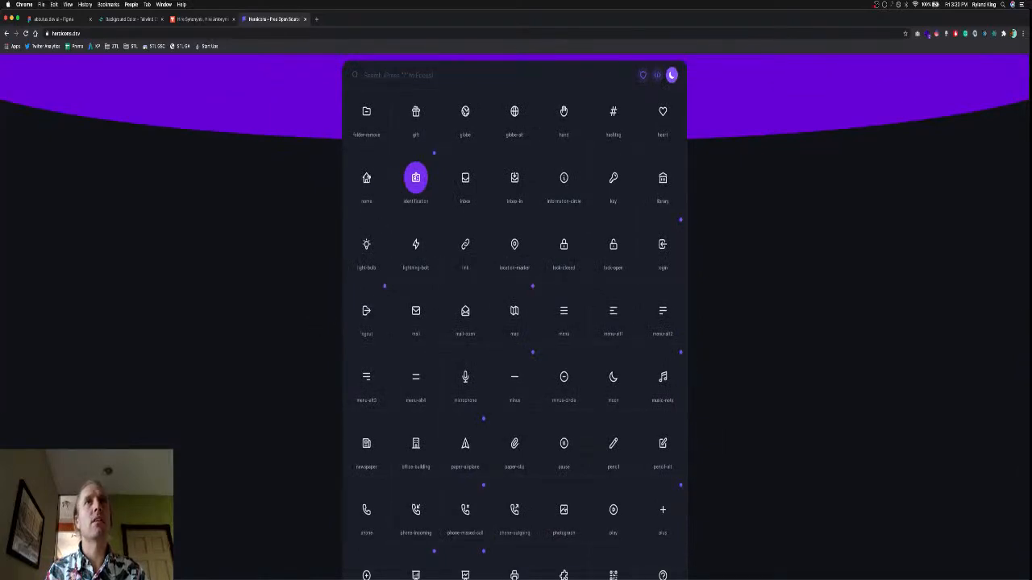
Close the Heroicons and Thesaurus.com pages and return to the aboutus.dev design in Figma.
{"action": "left_click", "coordinate": [305, 19]}
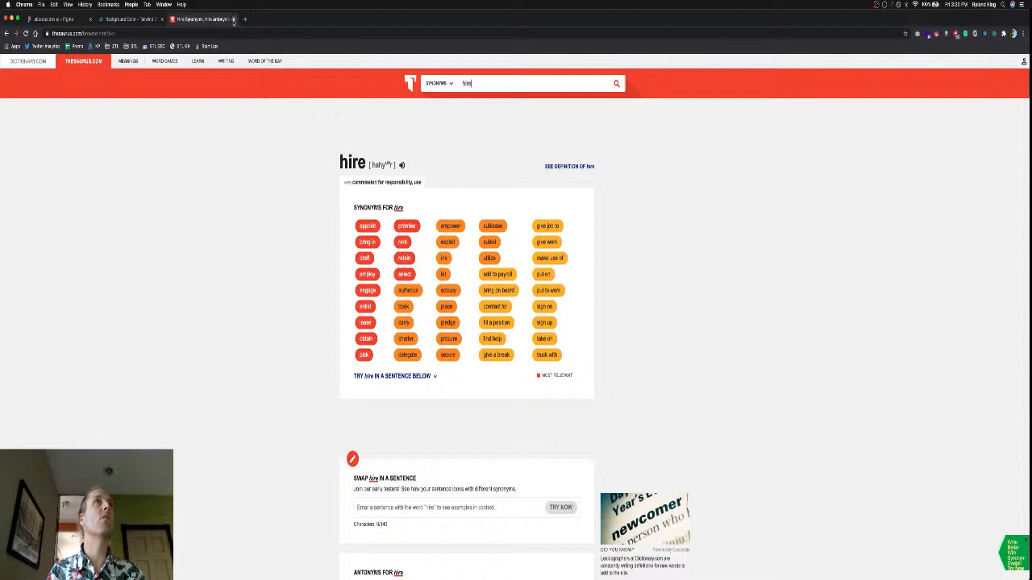
{"action": "left_click", "coordinate": [233, 19]}
{"action": "key", "text": "super+1"}
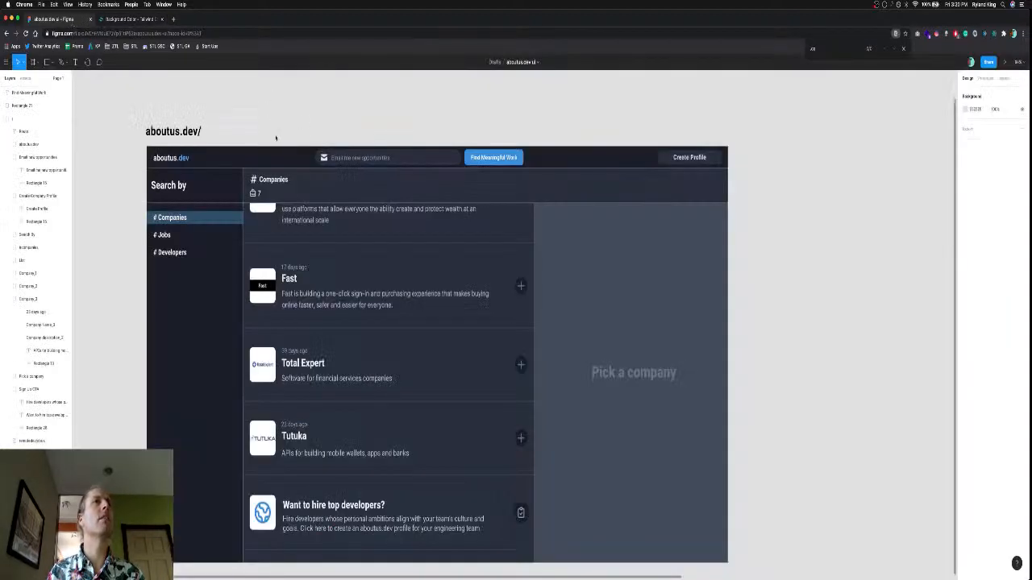
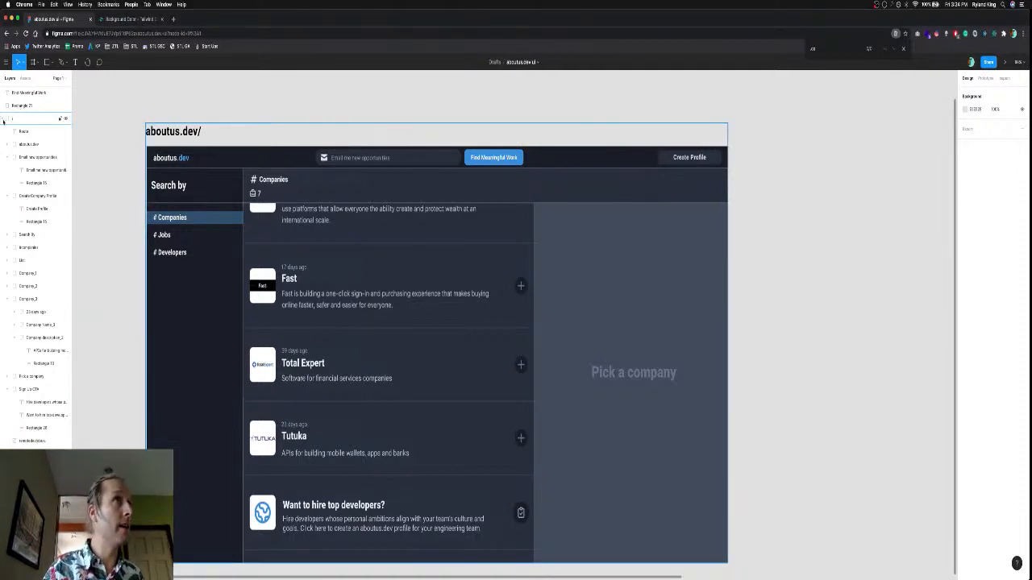
Group the "Find Meaningful Work" text with the blue rectangle behind it.
{"action": "left_click", "coordinate": [2, 119]}
{"action": "left_click", "coordinate": [23, 105]}
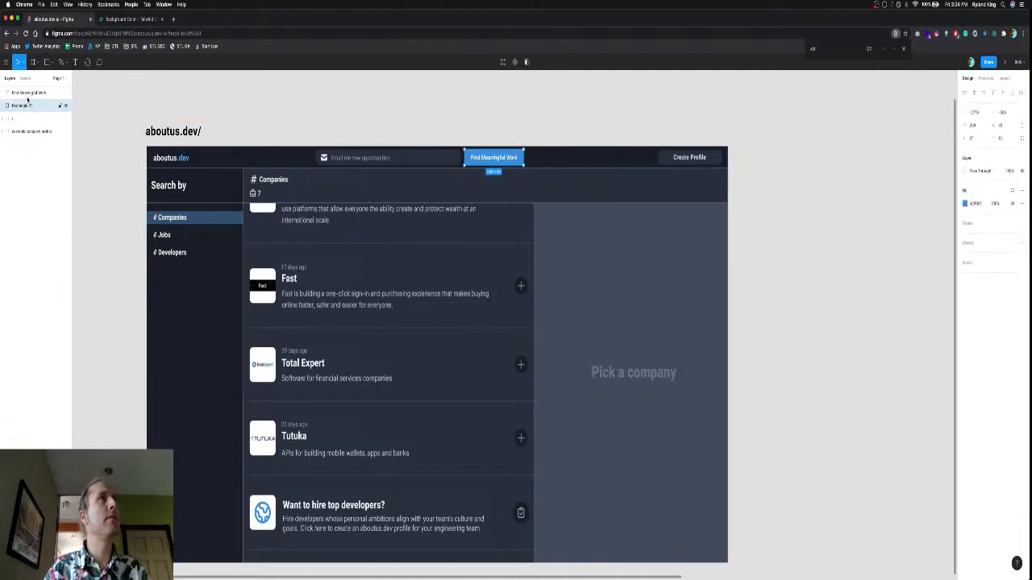
{"action": "left_click", "coordinate": [28, 94]}
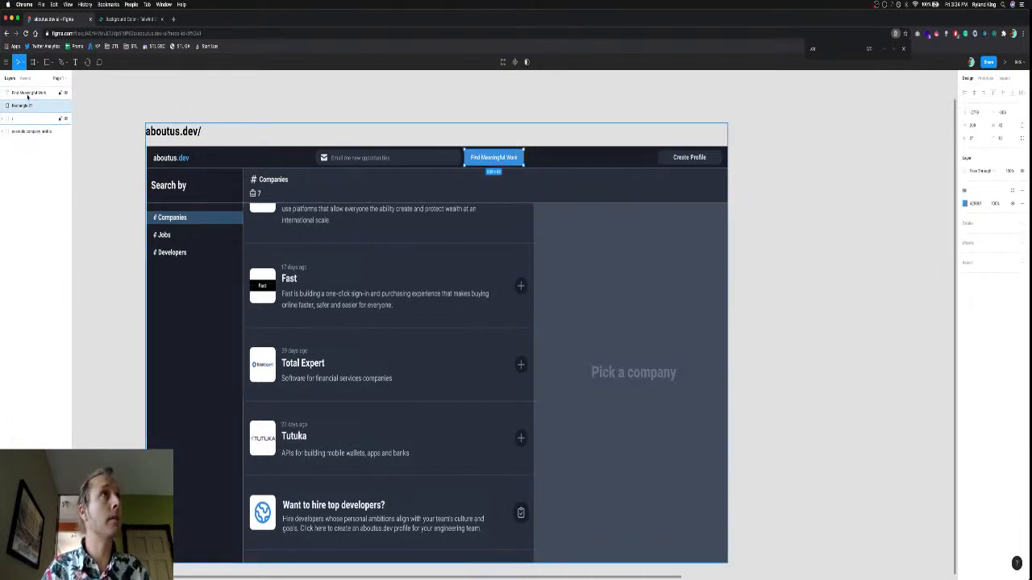
{"action": "key", "text": "super+g"}
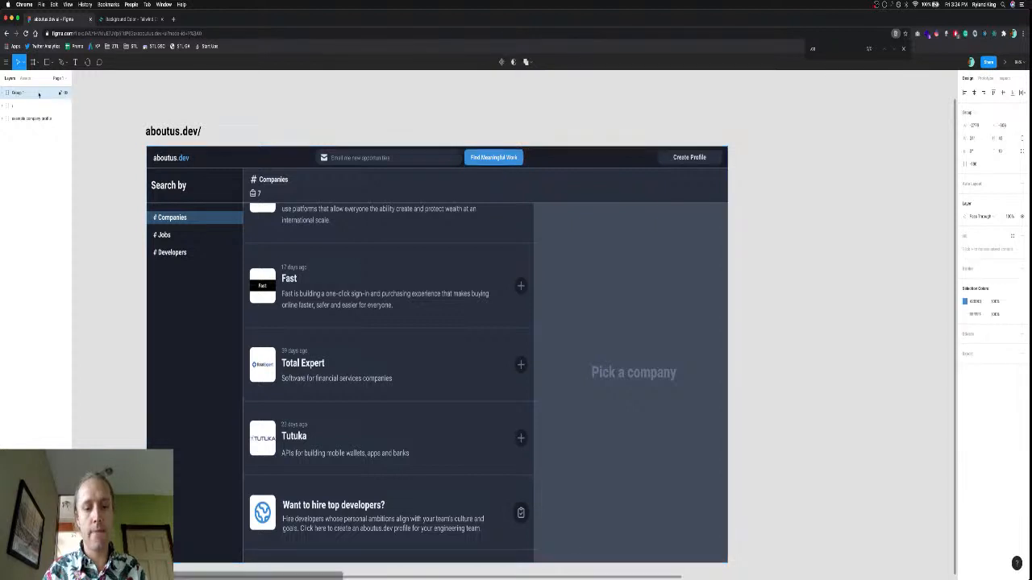
Rename the new button group as "Find Meaningful Work".
{"action": "double_click", "coordinate": [38, 95]}
{"action": "type", "text": "Find Meaningful"}
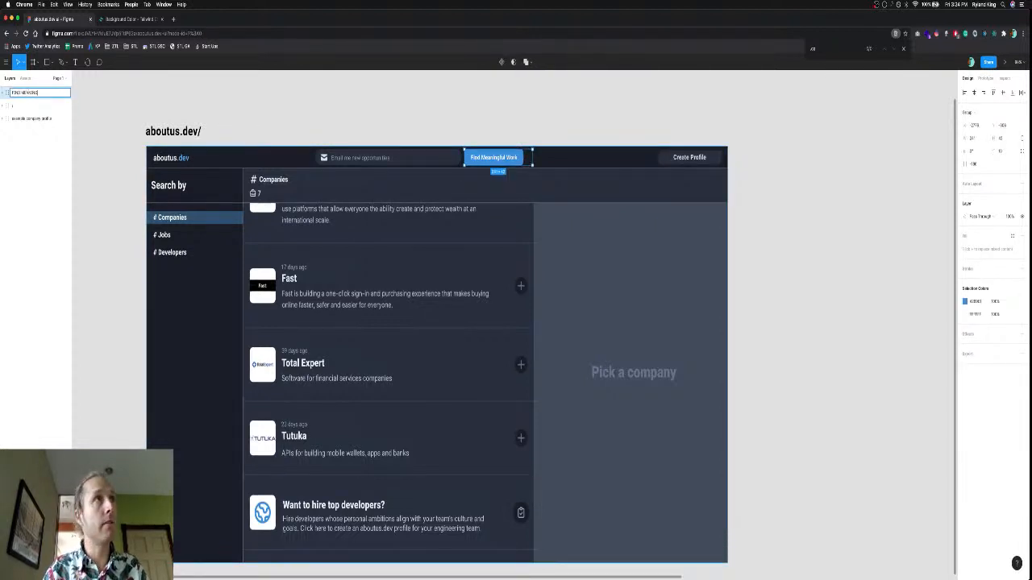
{"action": "key", "text": "super+a"}
{"action": "key", "text": "BackSpace"}
{"action": "type", "text": "Find M"}
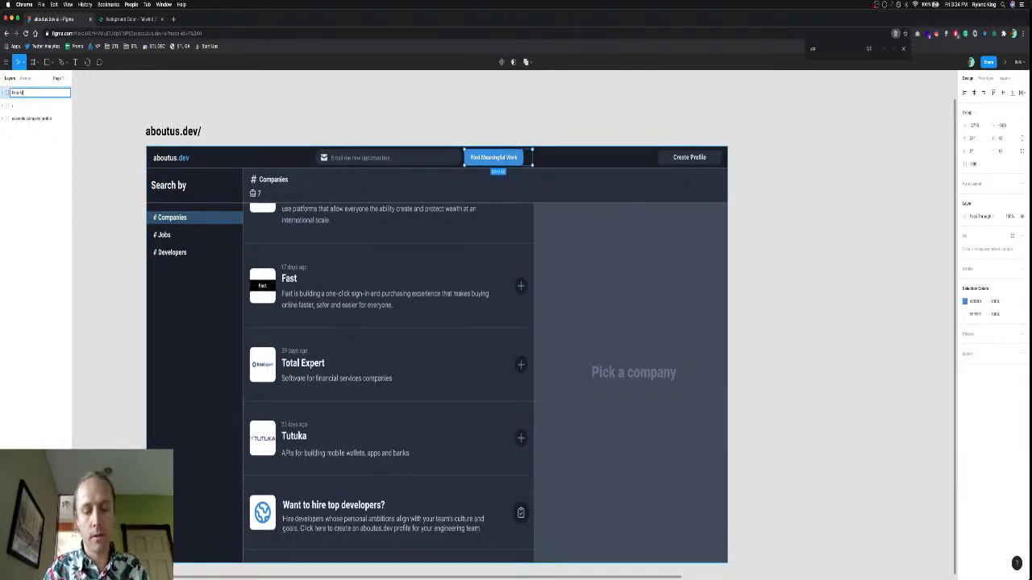
{"action": "type", "text": "eaning"}
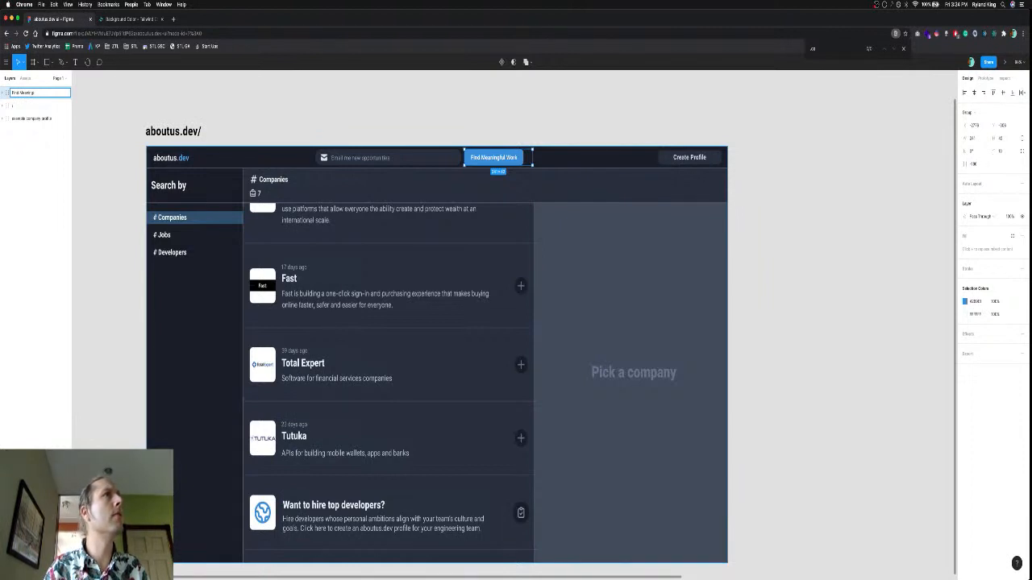
{"action": "type", "text": "ful Work"}
{"action": "key", "text": "Return"}
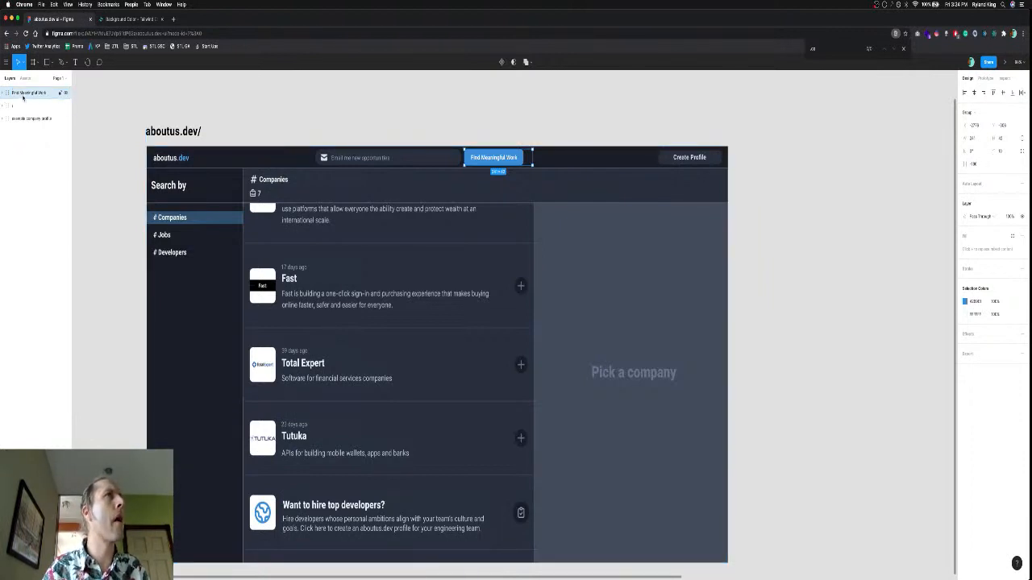
Place the "Find Meaningful Work" group inside the "/" page group, directly below the "Email new opportunities" group.
{"action": "left_click", "coordinate": [4, 105]}
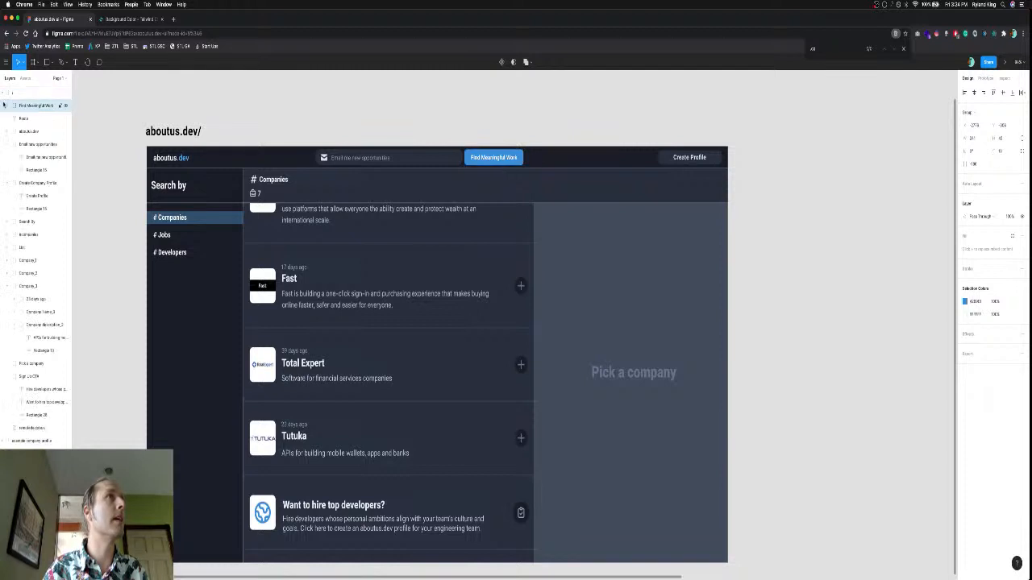
{"action": "left_click", "coordinate": [32, 105]}
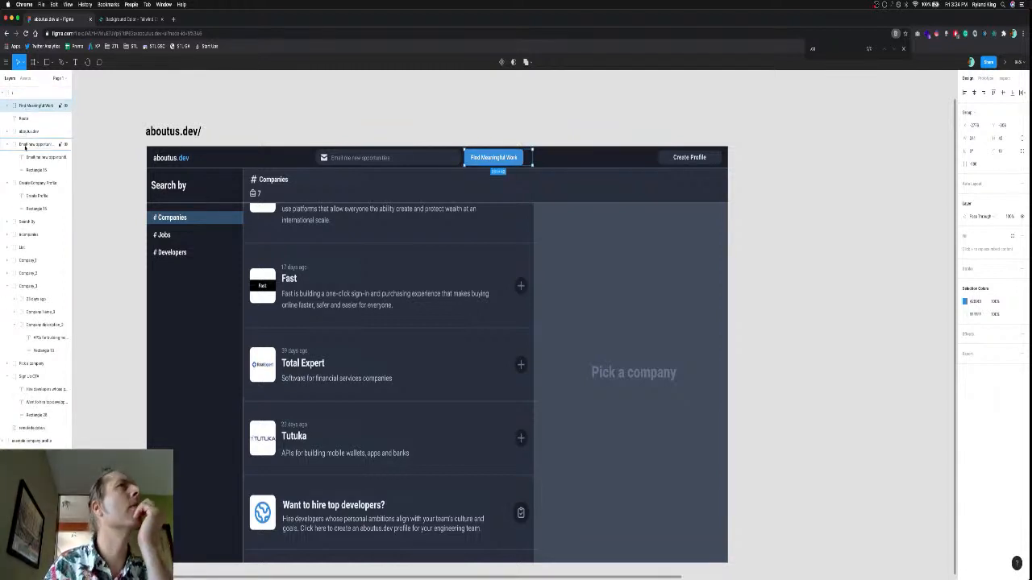
{"action": "left_click_drag", "start_coordinate": [25, 145], "coordinate": [21, 177]}
Collapse the expanded groups in the layer list, including email, company profile, Company_3 and sign-up, and the "/" page group itself.
{"action": "left_click", "coordinate": [8, 132]}
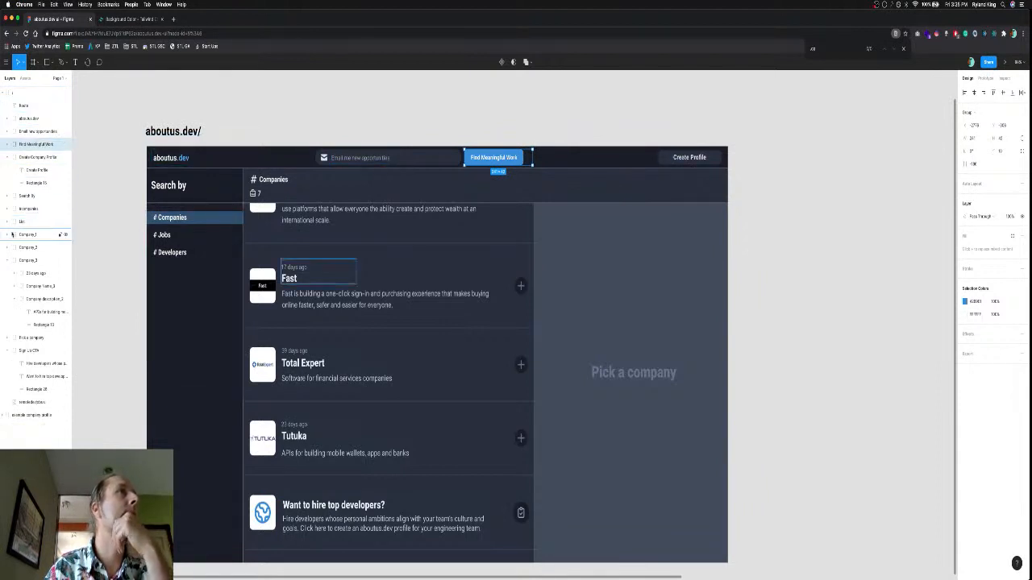
{"action": "left_click", "coordinate": [8, 157]}
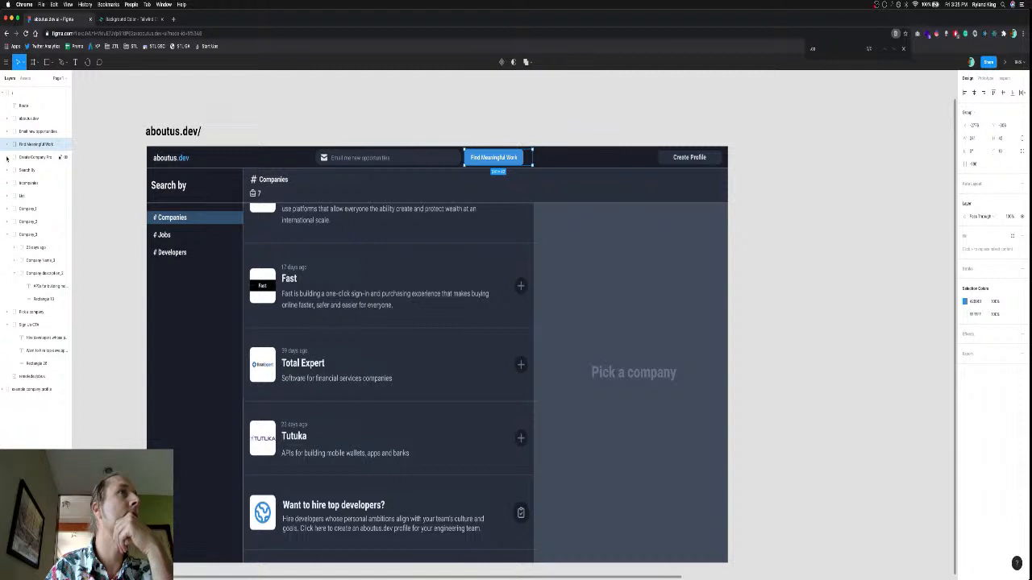
{"action": "left_click", "coordinate": [7, 236]}
{"action": "left_click", "coordinate": [8, 261]}
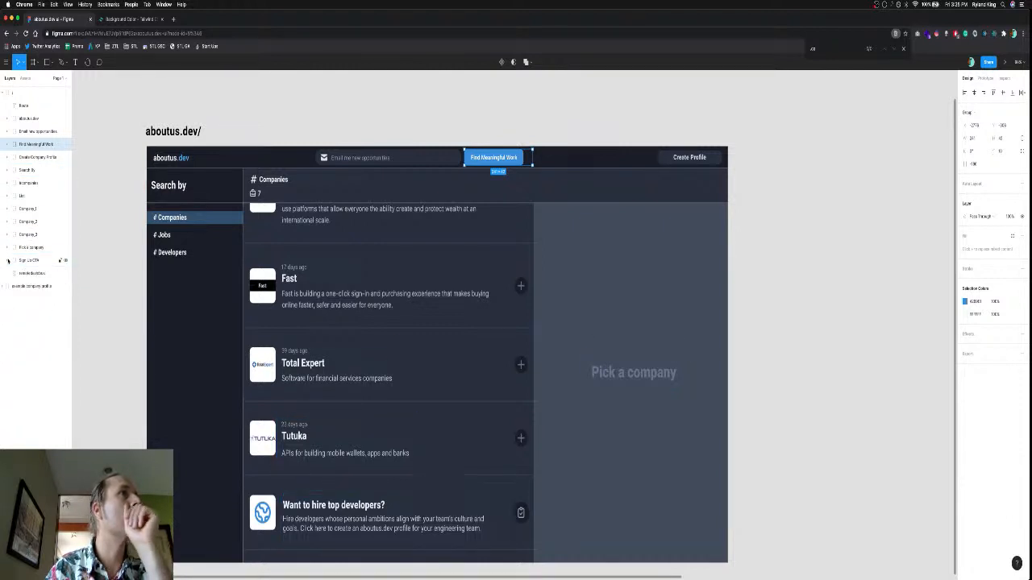
{"action": "left_click", "coordinate": [4, 94]}
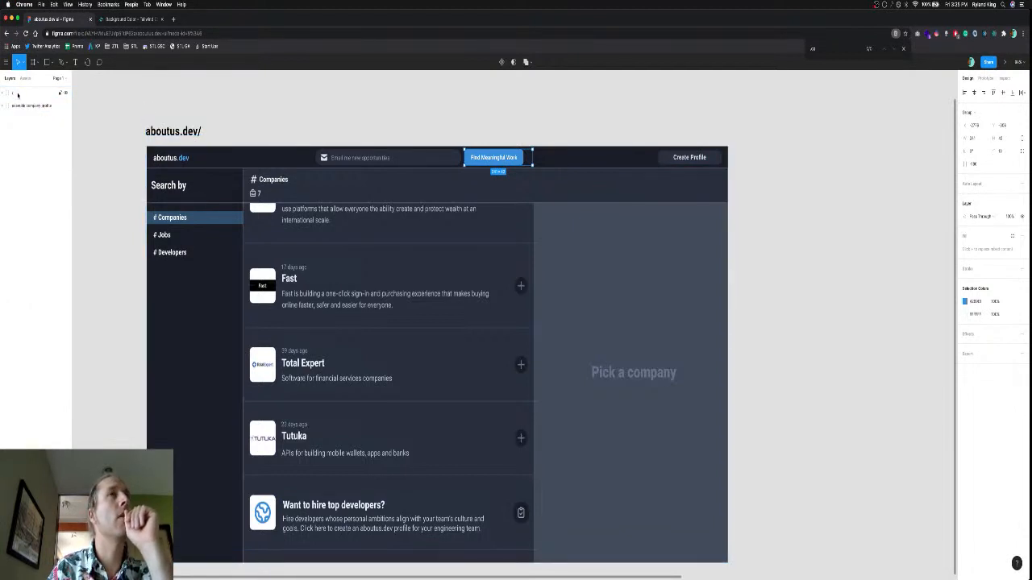
Duplicate the whole "/" page group and place the copy to the right of the original, level with it.
{"action": "left_click", "coordinate": [18, 95]}
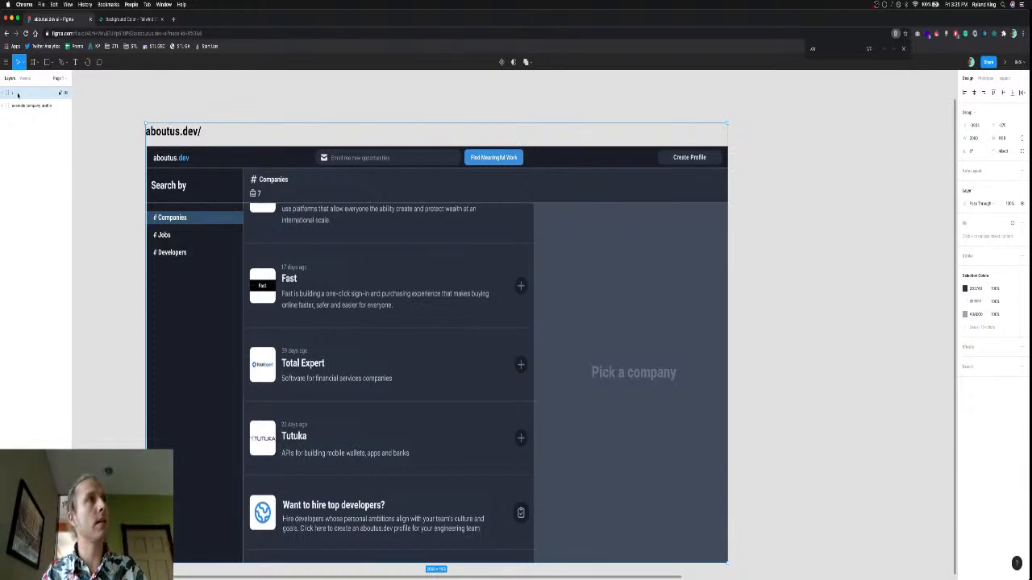
{"action": "key", "text": "super+v"}
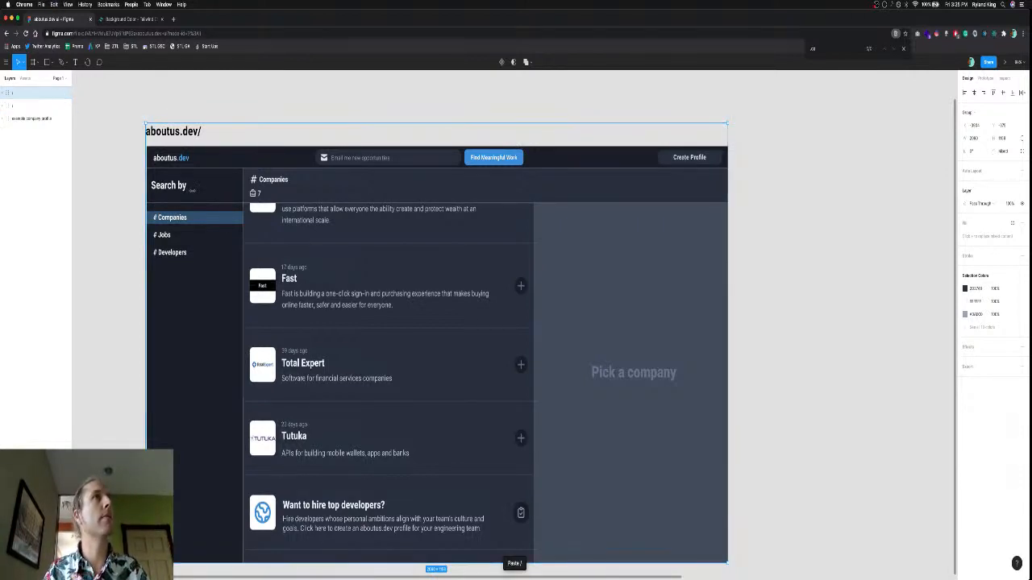
{"action": "left_click_drag", "start_coordinate": [366, 282], "coordinate": [813, 203]}
Extend the title above the copied page to read "aboutus.dev/companies/".
{"action": "scroll", "coordinate": [840, 154], "scroll_direction": "up", "scroll_amount": 4}
{"action": "scroll", "coordinate": [839, 155], "scroll_direction": "right", "scroll_amount": 2}
{"action": "scroll", "coordinate": [813, 203], "scroll_direction": "up", "scroll_amount": 1}
{"action": "scroll", "coordinate": [812, 203], "scroll_direction": "right", "scroll_amount": 1}
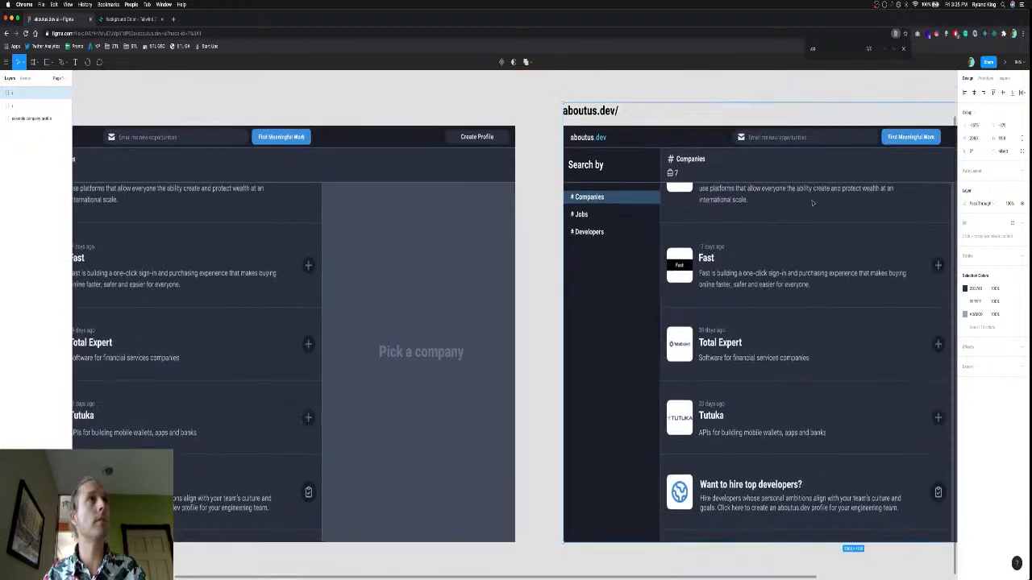
{"action": "left_click", "coordinate": [615, 110]}
{"action": "double_click", "coordinate": [615, 111]}
{"action": "left_click", "coordinate": [618, 111]}
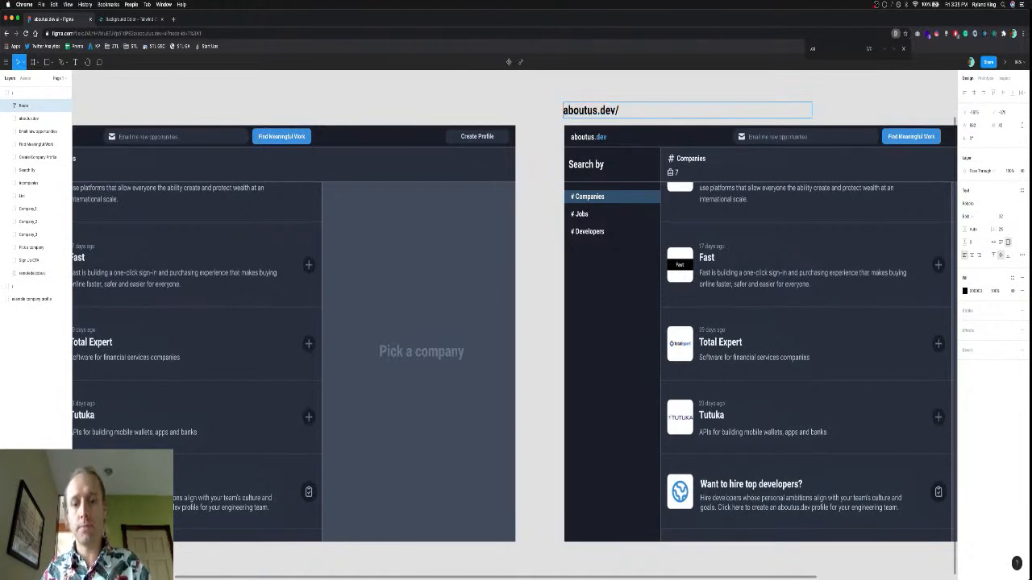
{"action": "type", "text": "copmanies"}
{"action": "key", "text": "BackSpace"}
{"action": "key", "text": "BackSpace"}
{"action": "key", "text": "BackSpace"}
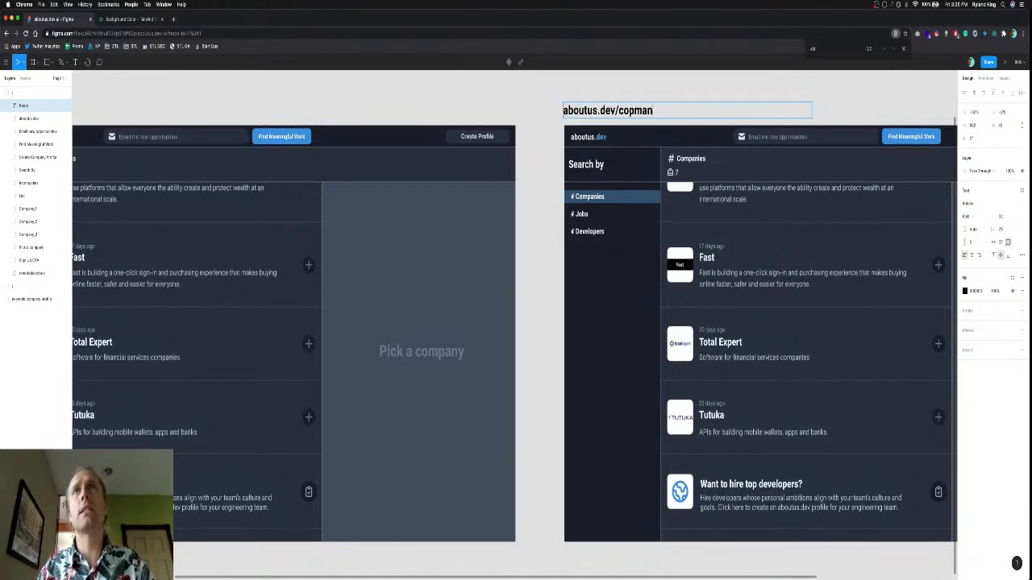
{"action": "key", "text": "BackSpace"}
{"action": "key", "text": "BackSpace"}
{"action": "key", "text": "BackSpace"}
{"action": "key", "text": "BackSpace"}
{"action": "type", "text": "mpany"}
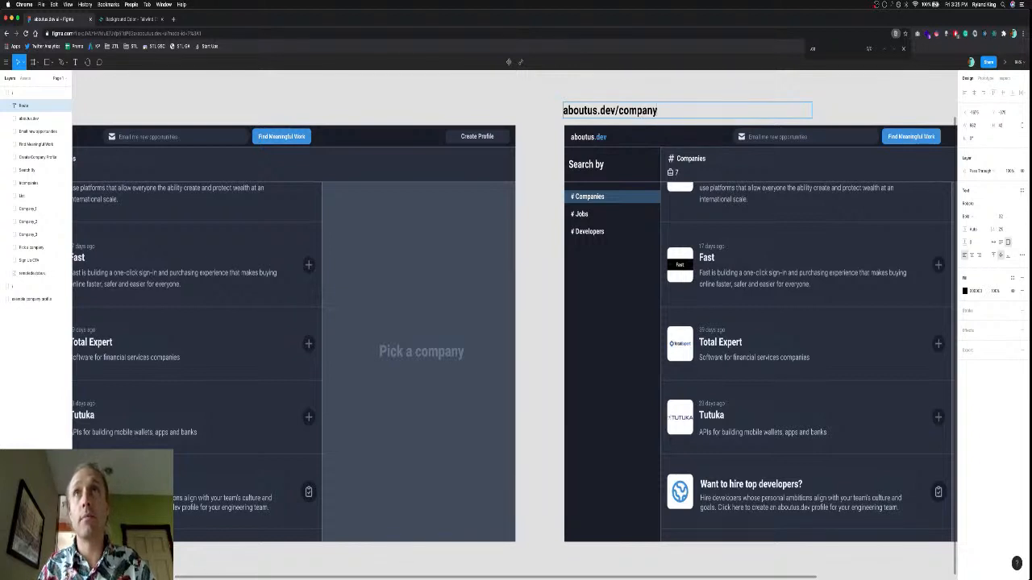
{"action": "key", "text": "BackSpace"}
{"action": "type", "text": "ies/"}
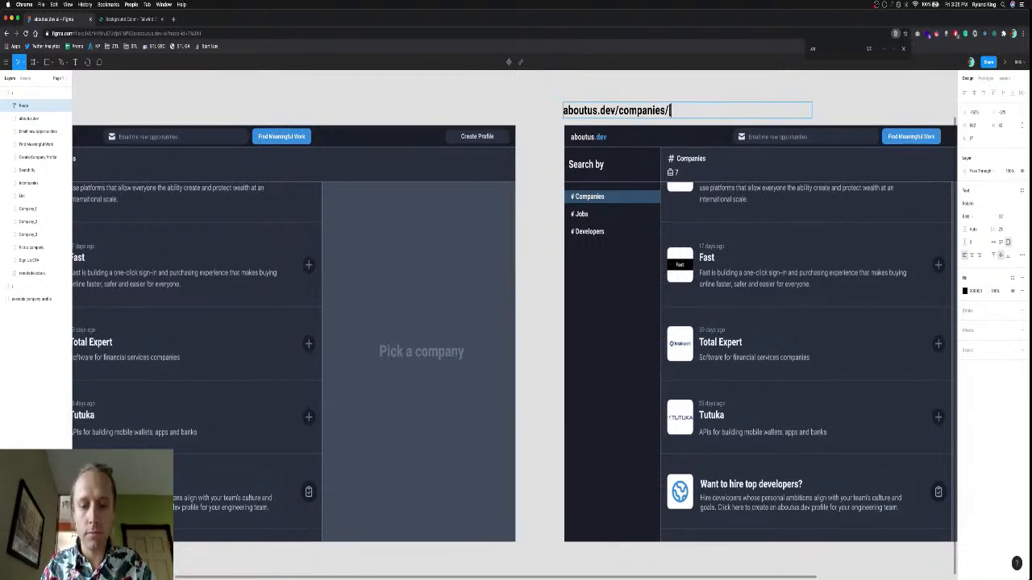
Append the placeholder "[companySlug]" to the copied page's title.
{"action": "type", "text": "{copmany"}
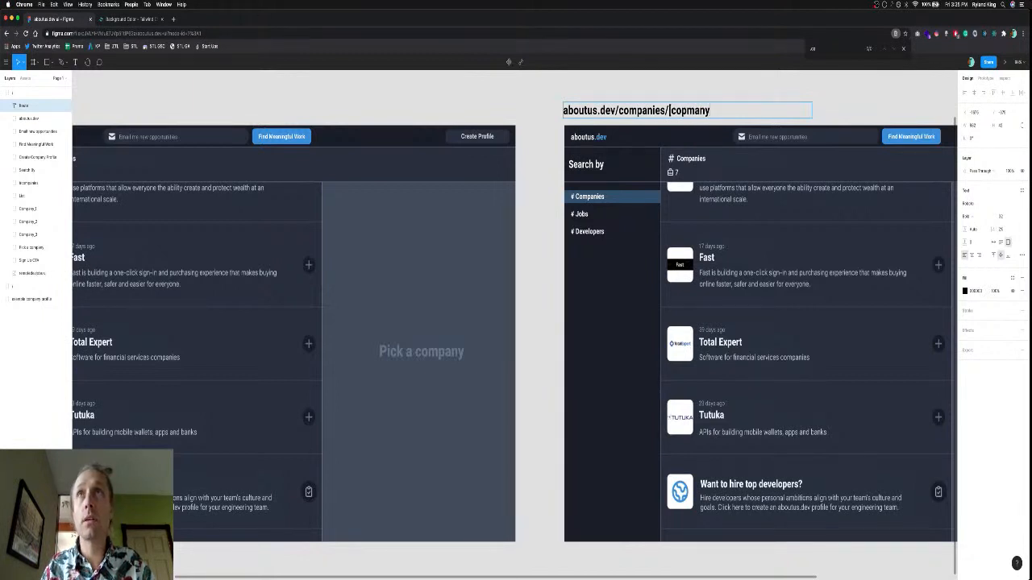
{"action": "key", "text": "BackSpace"}
{"action": "key", "text": "BackSpace"}
{"action": "key", "text": "BackSpace"}
{"action": "key", "text": "BackSpace"}
{"action": "key", "text": "BackSpace"}
{"action": "type", "text": "mpay"}
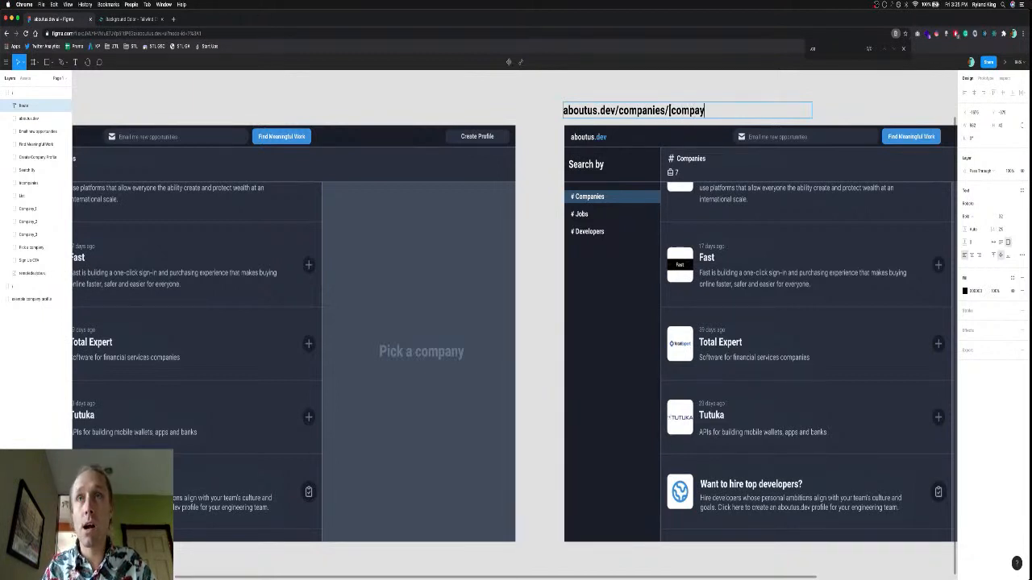
{"action": "key", "text": "BackSpace"}
{"action": "type", "text": "nySlug}"}
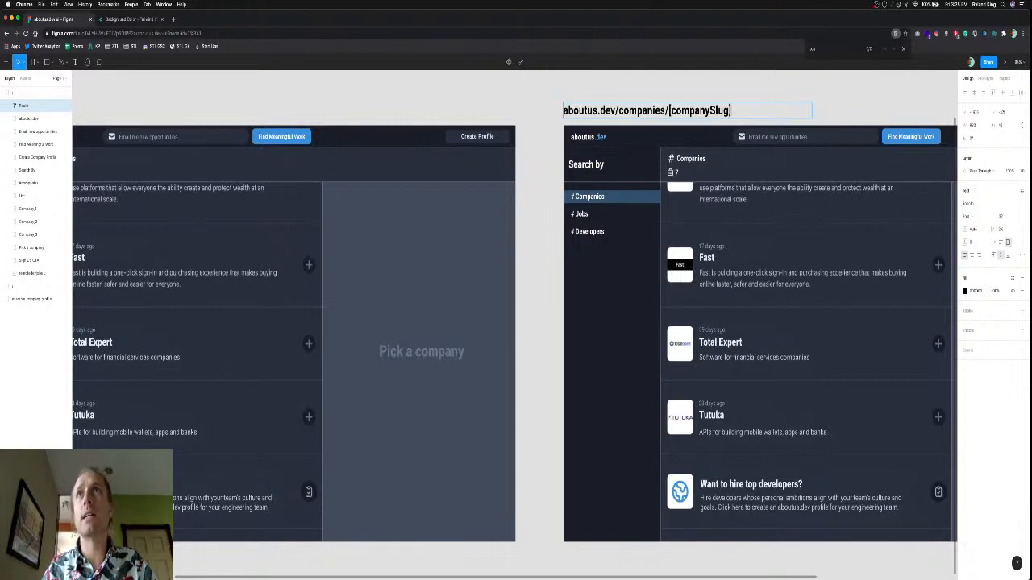
Change the placeholder in the copied page's title from bracketed form to ":companySlug".
{"action": "key", "text": "BackSpace"}
{"action": "key", "text": "BackSpace"}
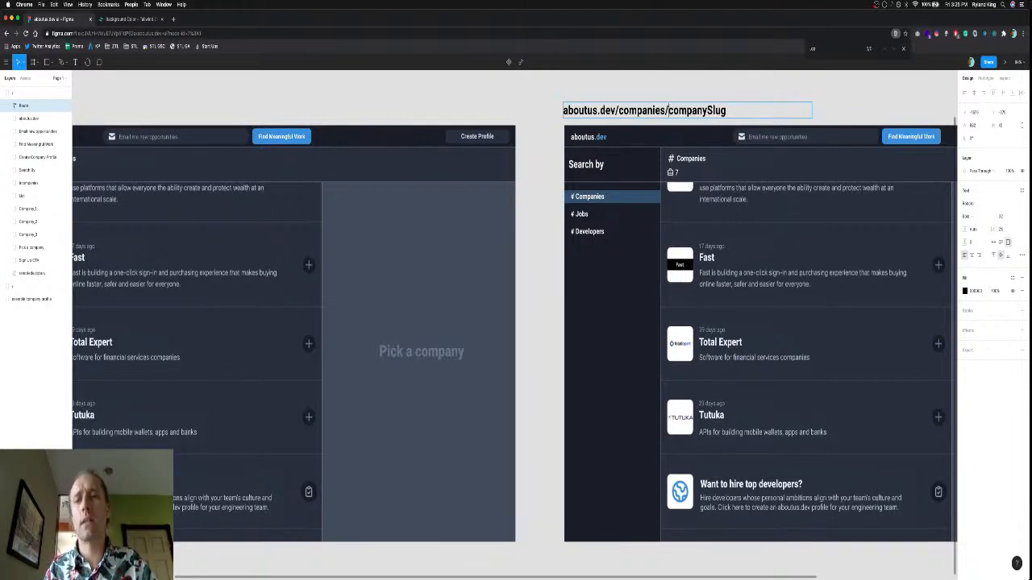
{"action": "type", "text": ":"}
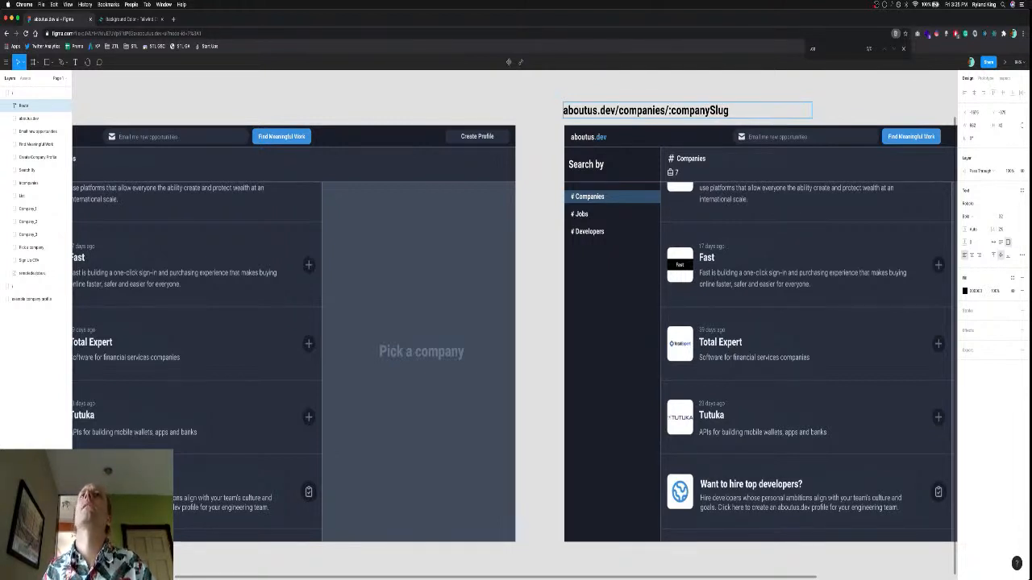
{"action": "key", "text": "Escape"}
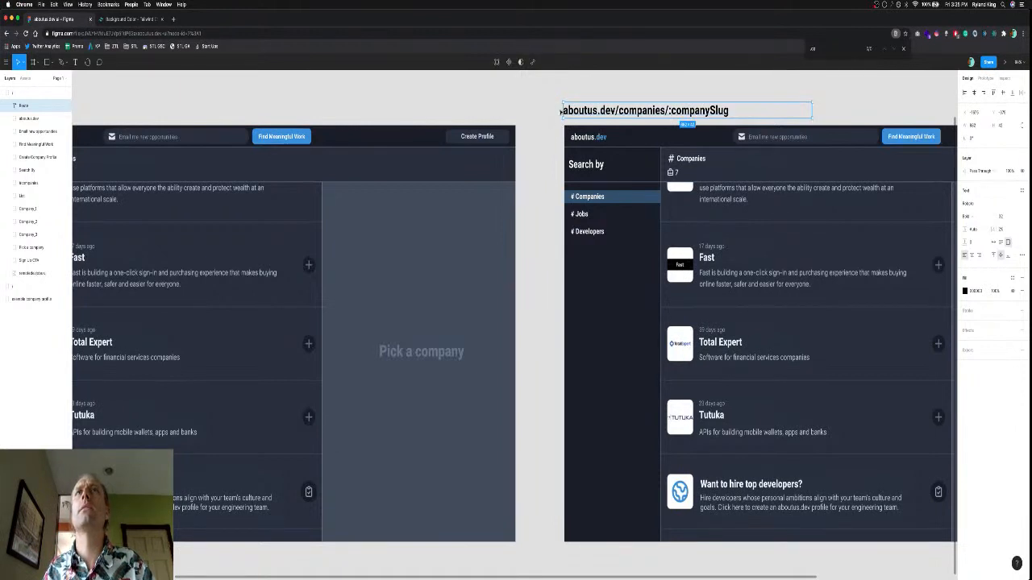
Remove the "aboutus.dev" prefix from the copied page's title so it reads "/companies/:companySlug".
{"action": "key", "text": "Return"}
{"action": "key", "text": "Right"}
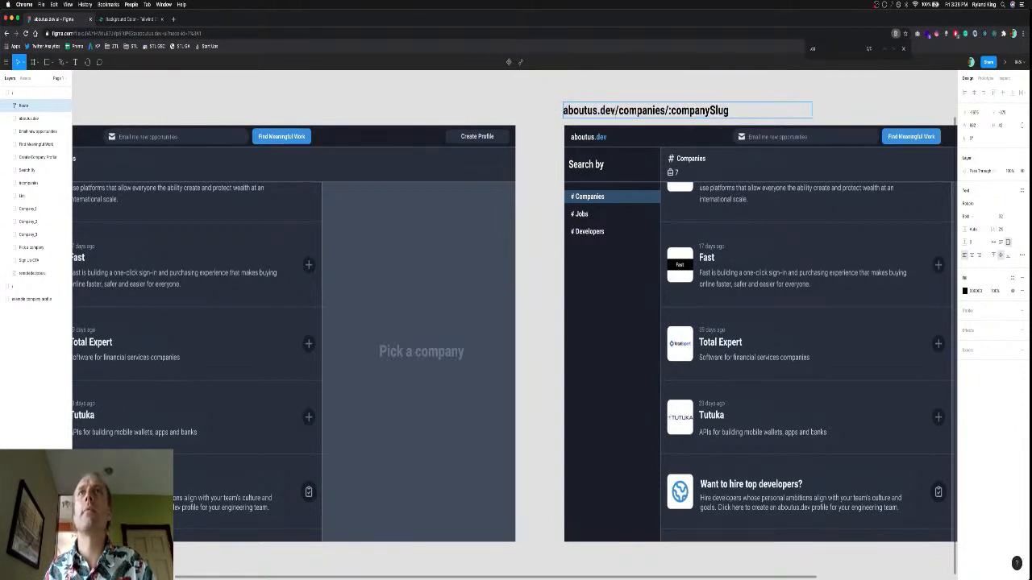
{"action": "key", "text": "shift+Home"}
{"action": "key", "text": "BackSpace"}
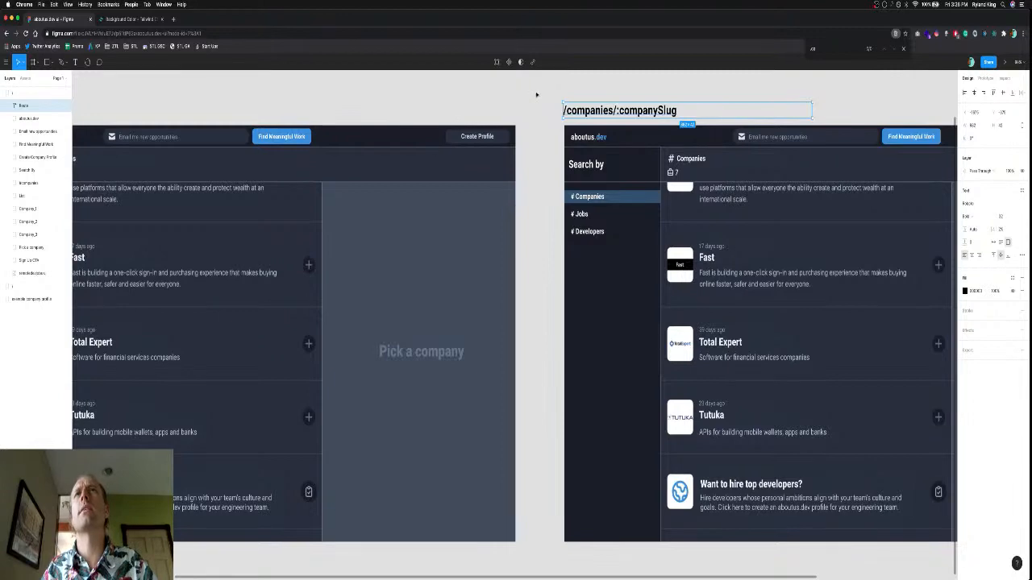
Replace the original home page's title text with "/".
{"action": "left_click", "coordinate": [538, 92]}
{"action": "scroll", "coordinate": [536, 94], "scroll_direction": "left", "scroll_amount": 5}
{"action": "scroll", "coordinate": [536, 94], "scroll_direction": "left", "scroll_amount": 5}
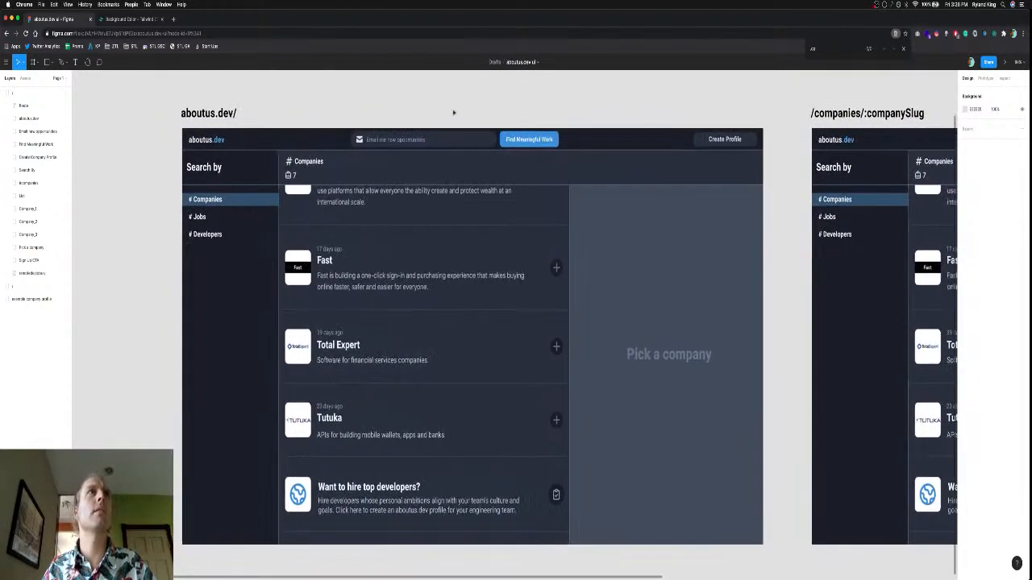
{"action": "left_click", "coordinate": [235, 113]}
{"action": "key", "text": "Return"}
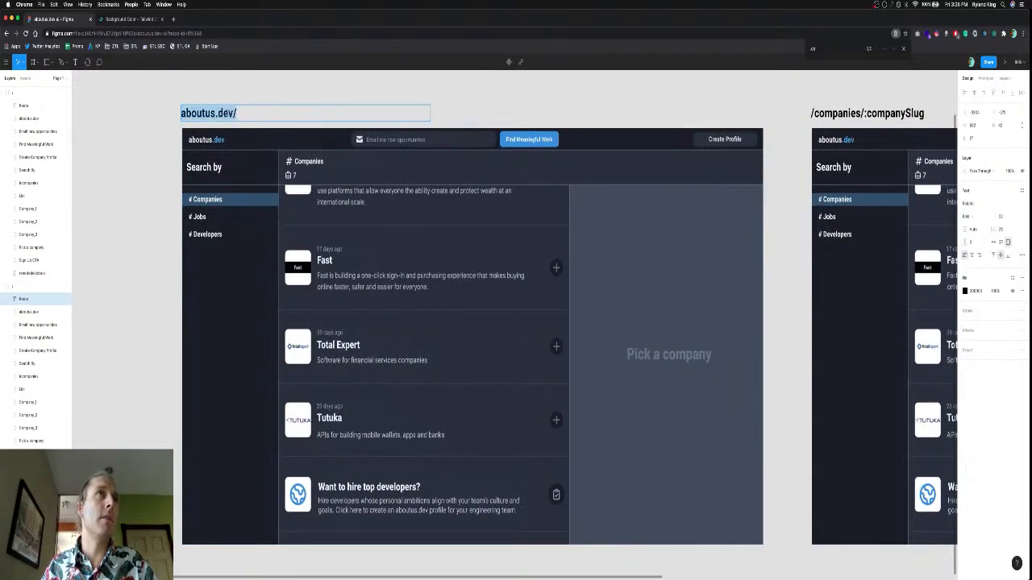
{"action": "type", "text": "/"}
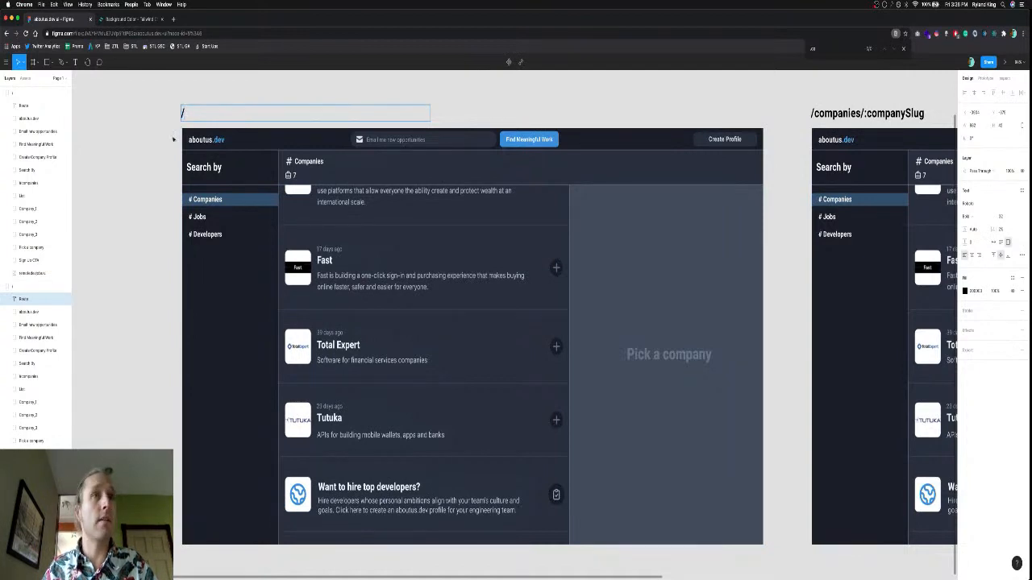
{"action": "key", "text": "Escape"}
Rename the second page group in the layer list to "/companies/:companySlug".
{"action": "scroll", "coordinate": [146, 235], "scroll_direction": "right", "scroll_amount": 5}
{"action": "scroll", "coordinate": [146, 234], "scroll_direction": "down", "scroll_amount": 1}
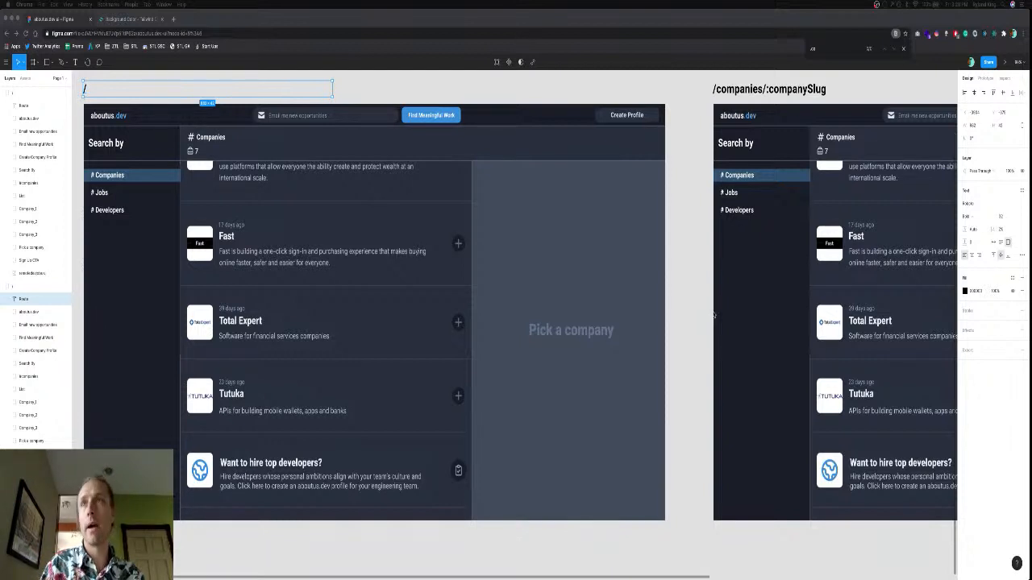
{"action": "scroll", "coordinate": [713, 316], "scroll_direction": "right", "scroll_amount": 1}
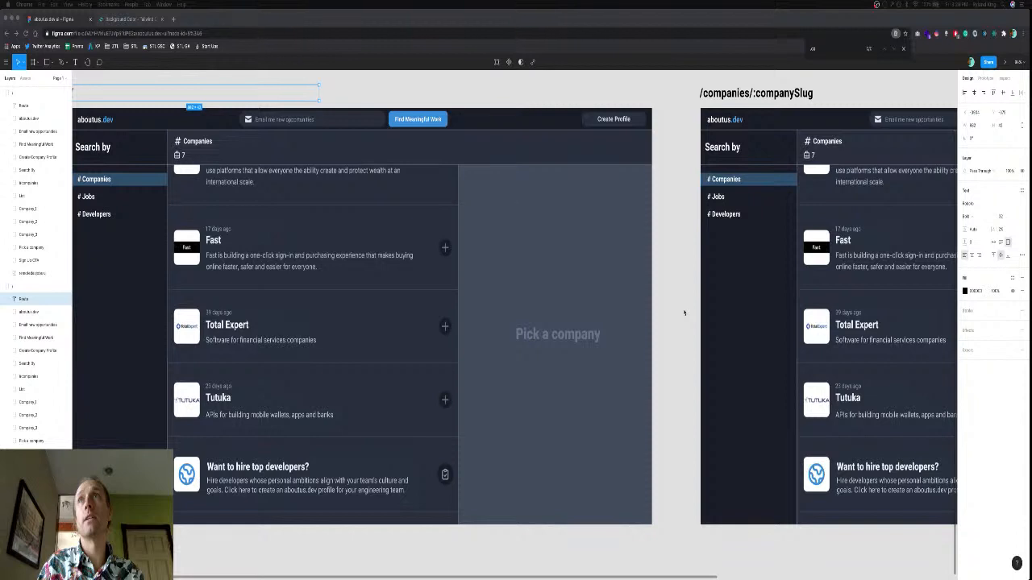
{"action": "scroll", "coordinate": [728, 273], "scroll_direction": "right", "scroll_amount": 10}
{"action": "scroll", "coordinate": [728, 273], "scroll_direction": "up", "scroll_amount": 2}
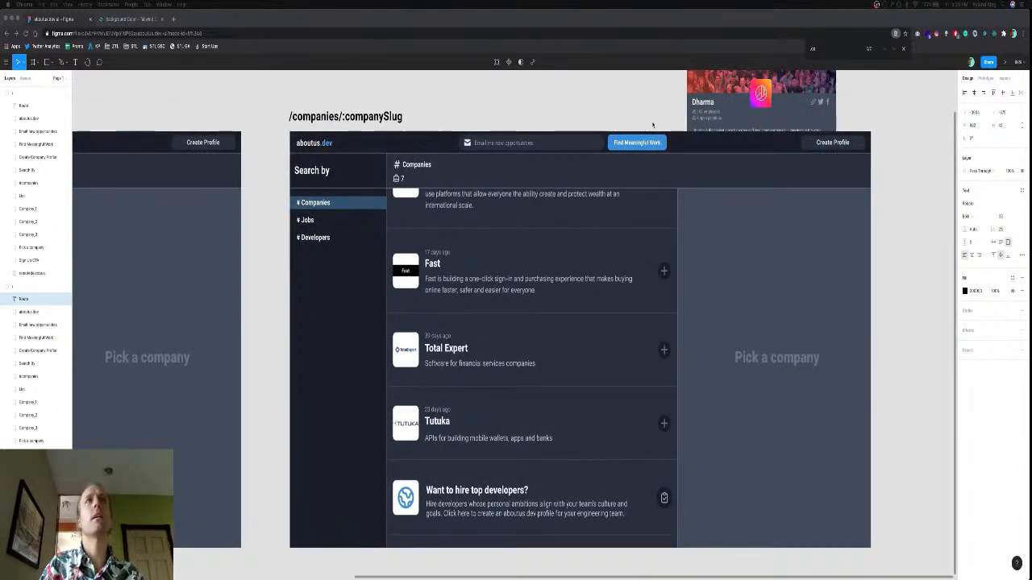
{"action": "left_click", "coordinate": [7, 95]}
{"action": "left_click", "coordinate": [15, 105]}
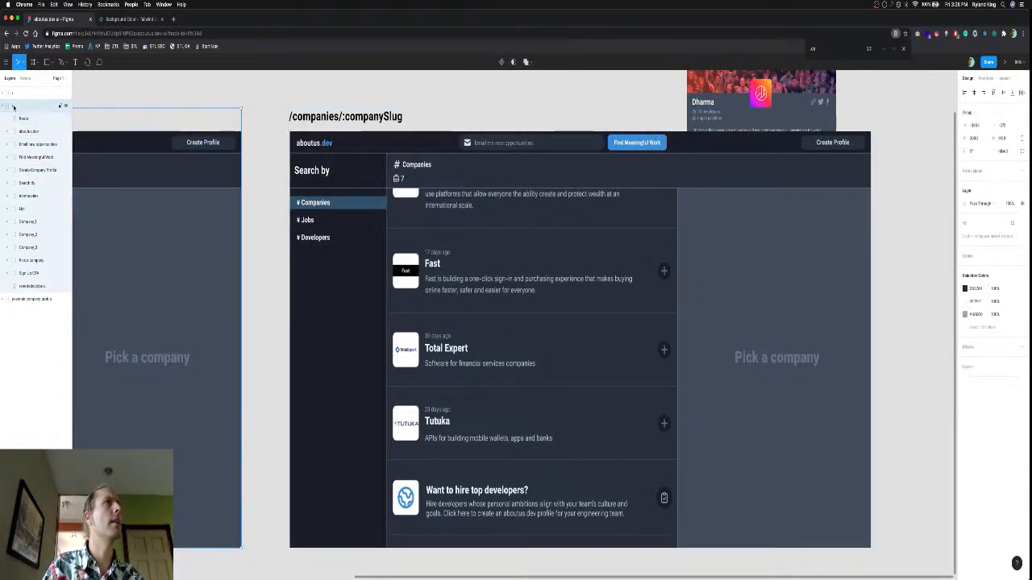
{"action": "double_click", "coordinate": [15, 106]}
{"action": "type", "text": "c"}
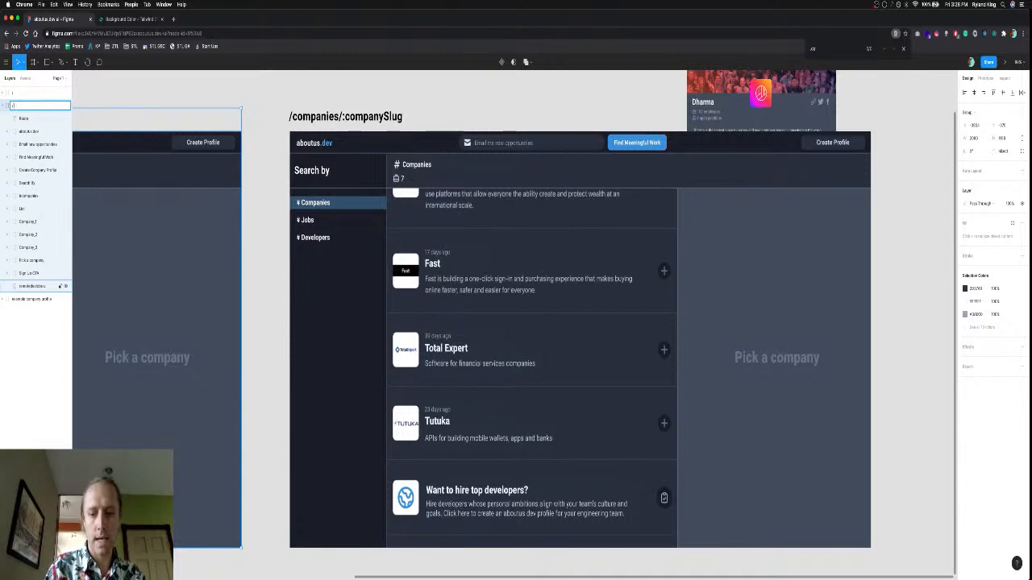
{"action": "type", "text": "ompa"}
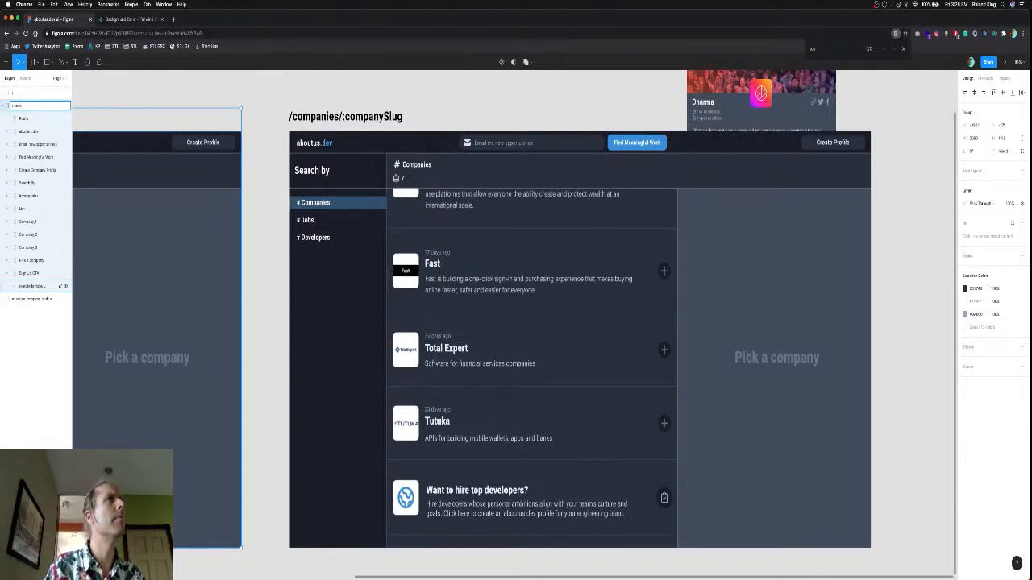
{"action": "type", "text": "comp"}
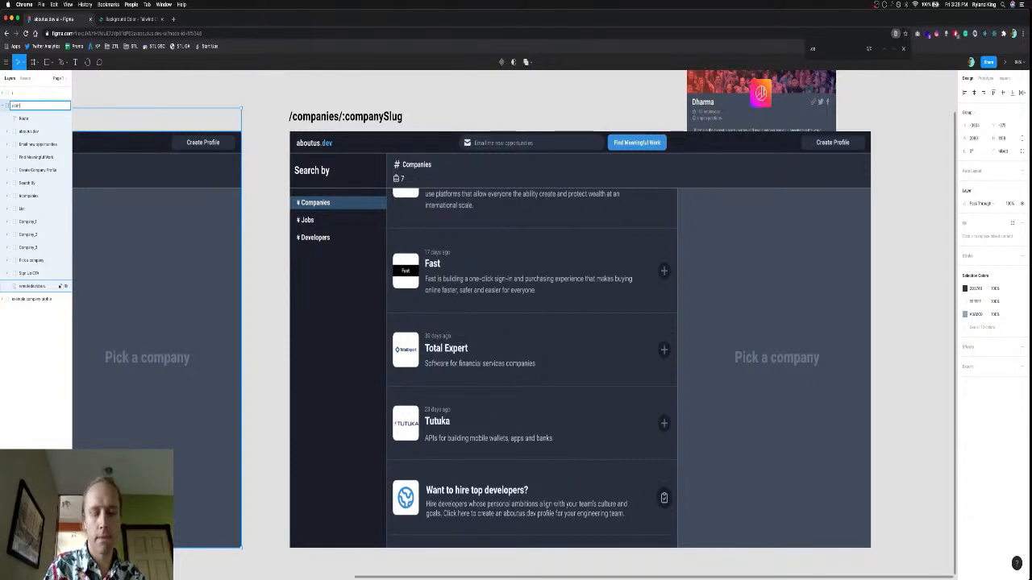
{"action": "type", "text": "an"}
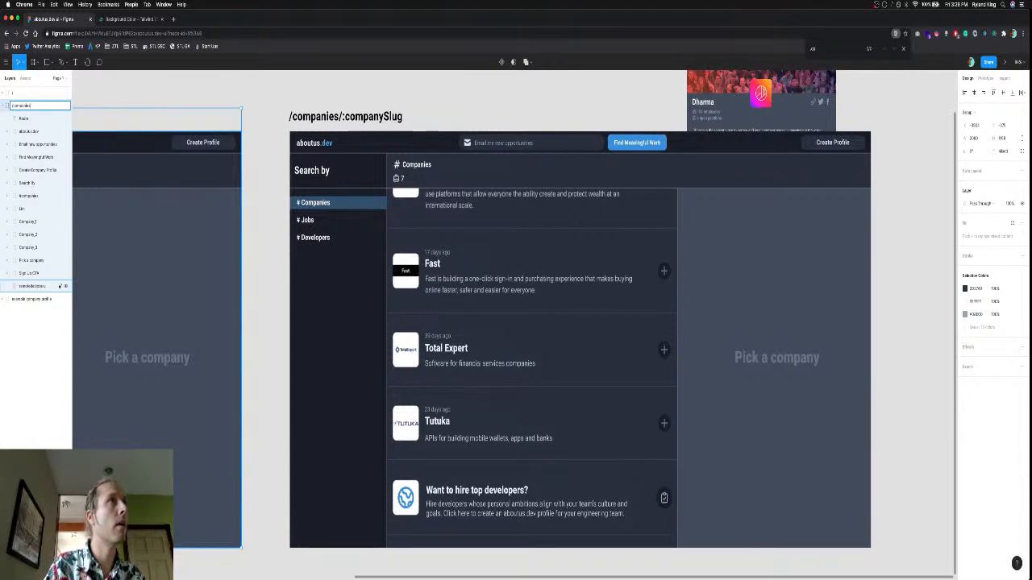
{"action": "type", "text": "ies/:slug"}
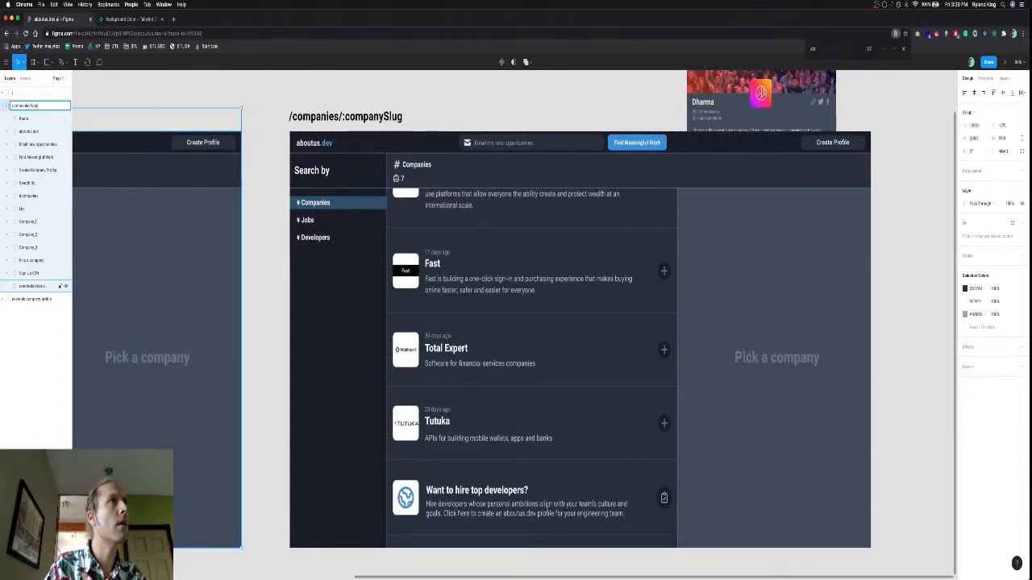
{"action": "type", "text": ":companySlug"}
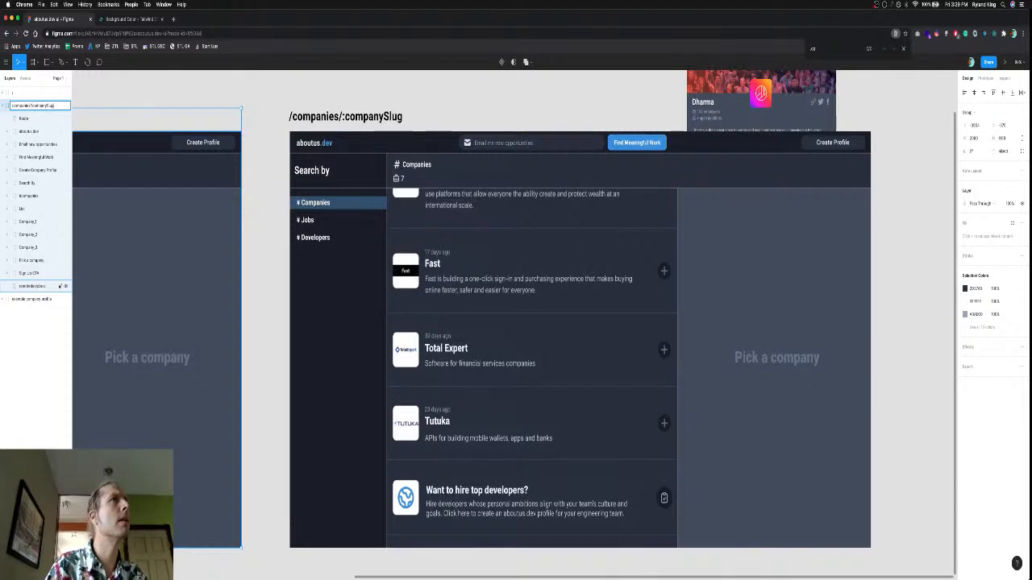
{"action": "key", "text": "Return"}
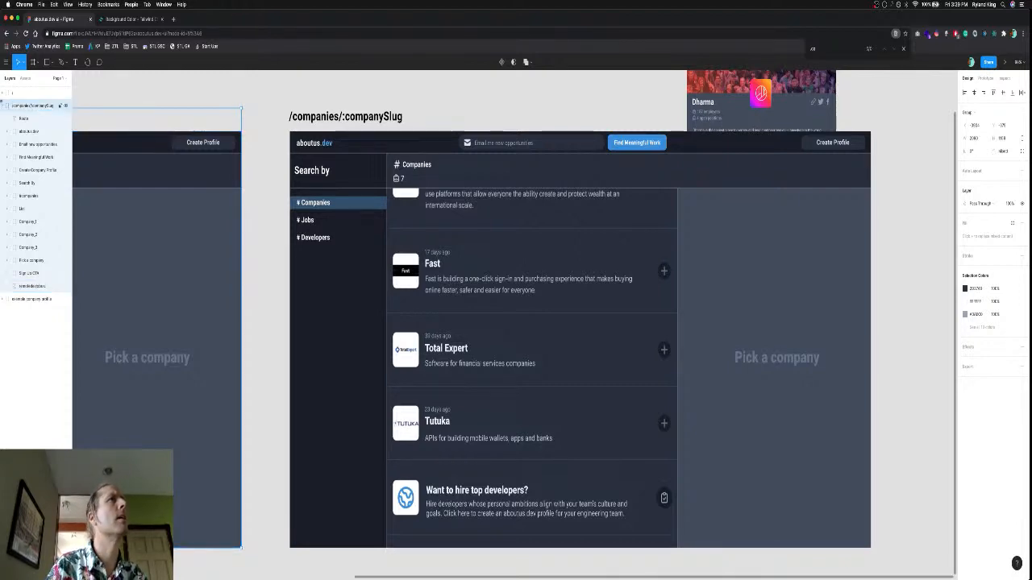
Move the example company profile mockup out from behind the copied page into the empty canvas on its right, leaving a clear gap.
{"action": "scroll", "coordinate": [634, 135], "scroll_direction": "right", "scroll_amount": 5}
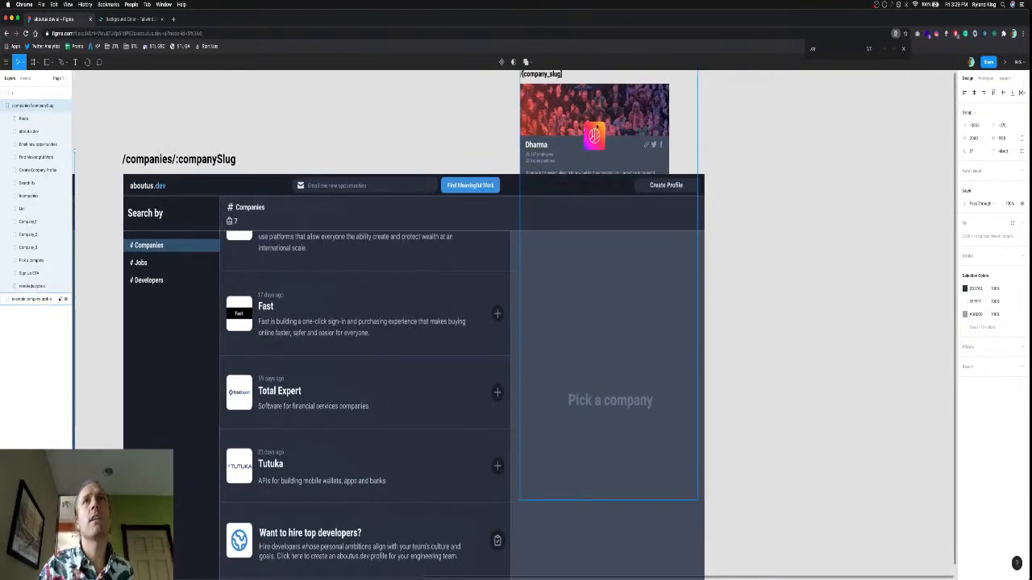
{"action": "left_click_drag", "start_coordinate": [635, 136], "coordinate": [831, 212]}
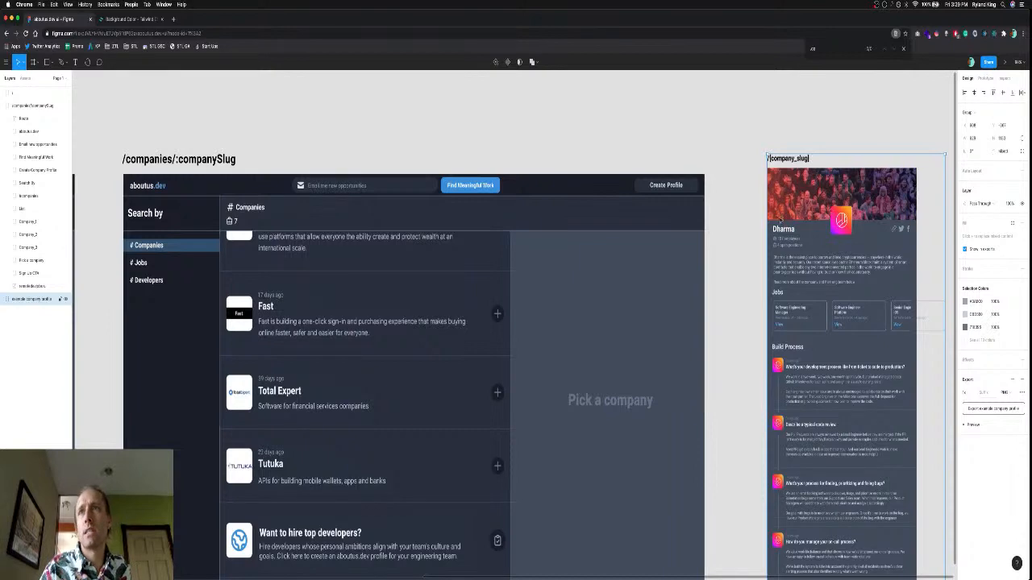
{"action": "scroll", "coordinate": [780, 220], "scroll_direction": "down", "scroll_amount": 3}
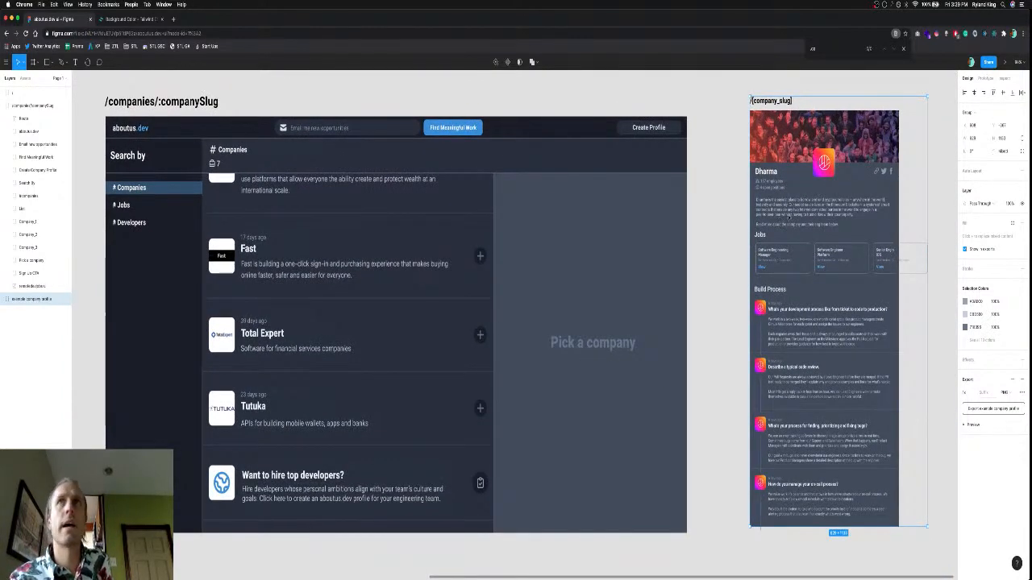
{"action": "left_click_drag", "start_coordinate": [812, 207], "coordinate": [843, 207]}
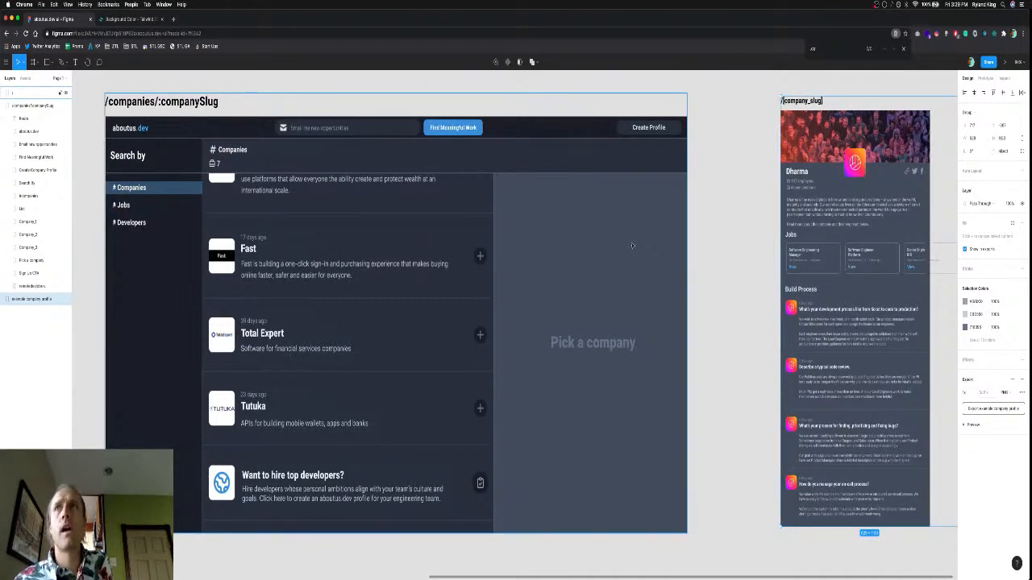
Draw a small grey rectangle just above the Fast logo on the copied page and nest it inside the /companies/:companySlug group.
{"action": "scroll", "coordinate": [850, 234], "scroll_direction": "right", "scroll_amount": 5}
{"action": "scroll", "coordinate": [850, 234], "scroll_direction": "up", "scroll_amount": 1}
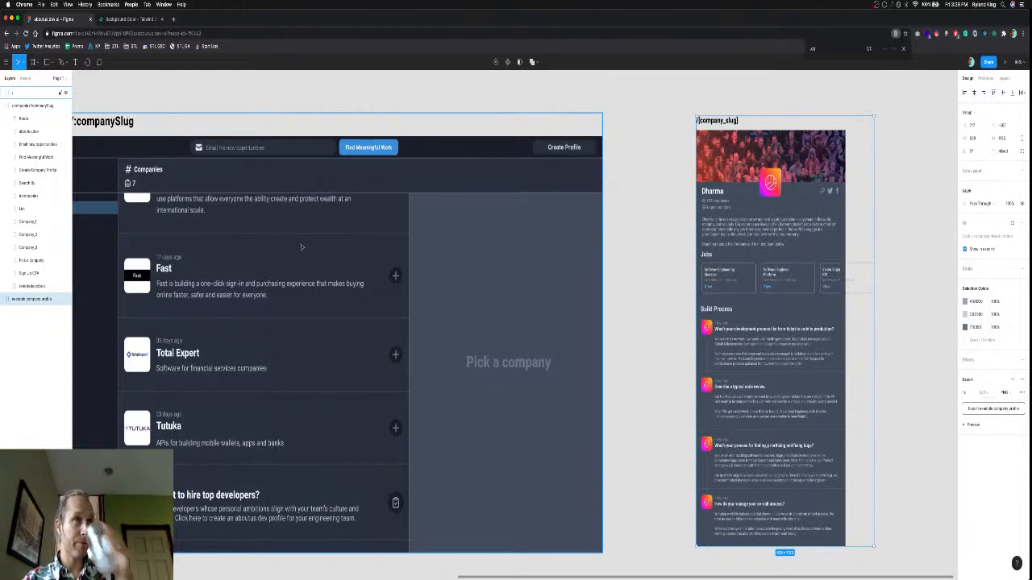
{"action": "left_click", "coordinate": [278, 260]}
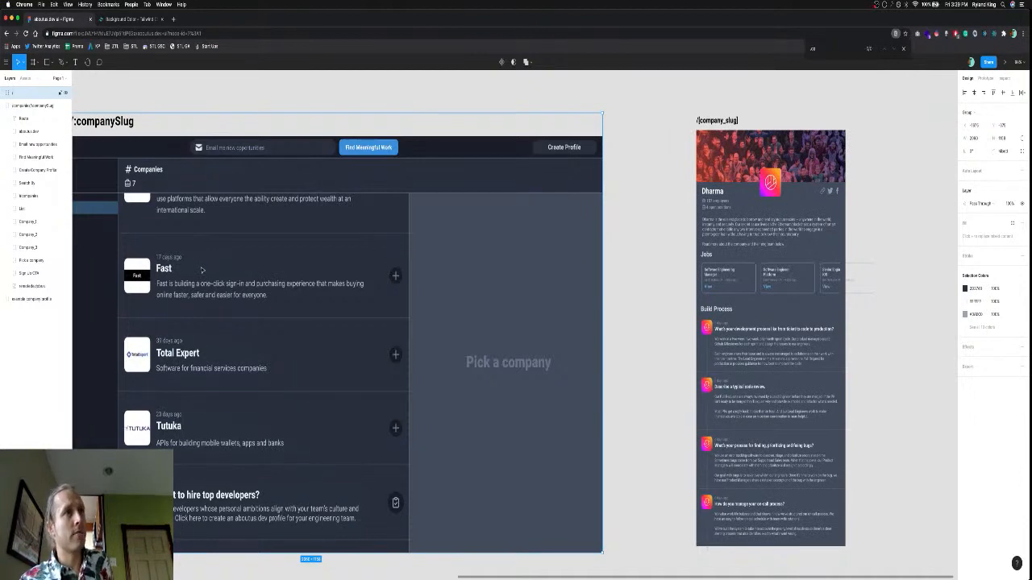
{"action": "scroll", "coordinate": [214, 271], "scroll_direction": "left", "scroll_amount": 5}
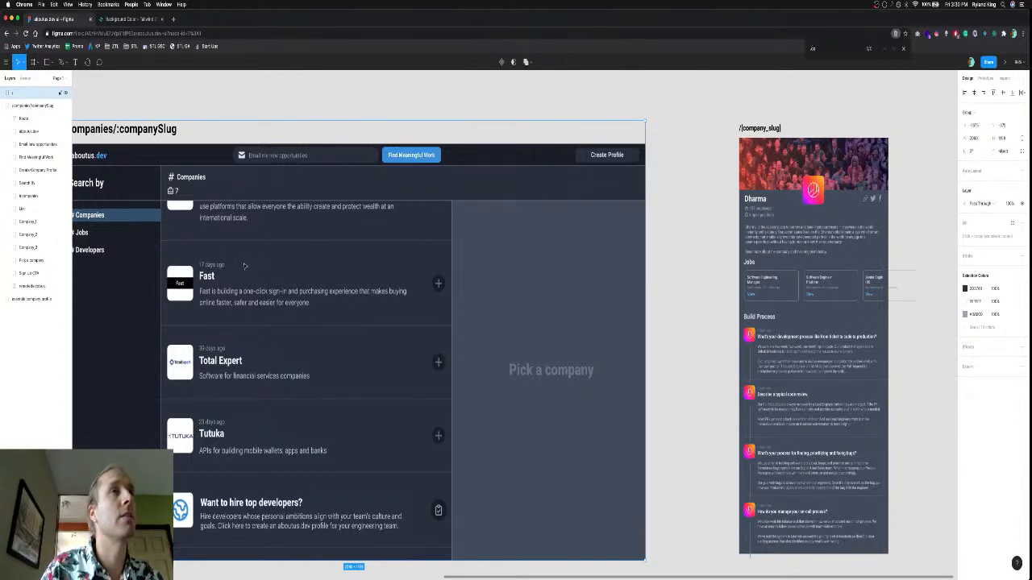
{"action": "scroll", "coordinate": [244, 270], "scroll_direction": "up", "scroll_amount": 5}
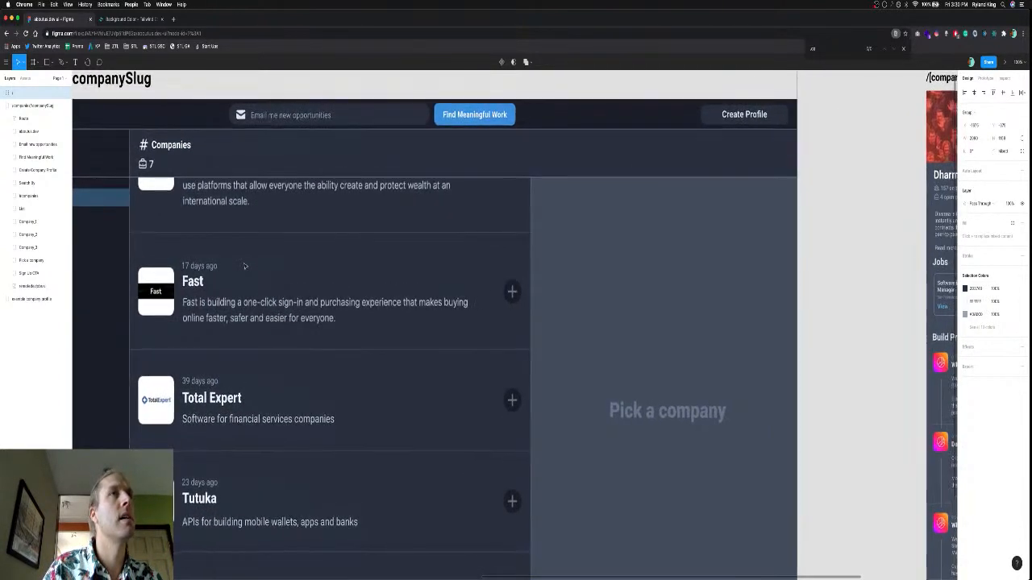
{"action": "scroll", "coordinate": [244, 266], "scroll_direction": "up", "scroll_amount": 3}
{"action": "scroll", "coordinate": [245, 266], "scroll_direction": "up", "scroll_amount": 1}
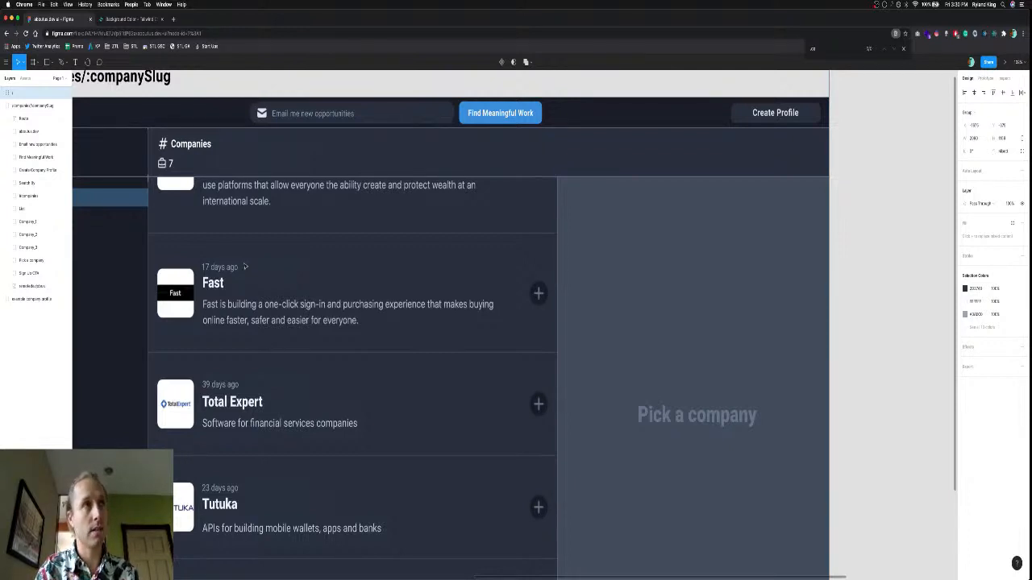
{"action": "key", "text": "f"}
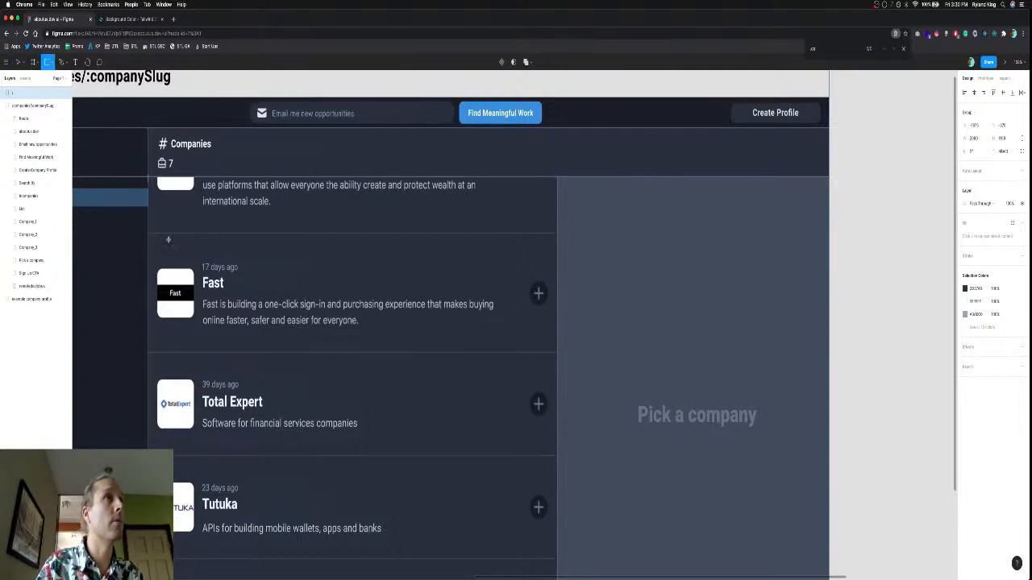
{"action": "left_click_drag", "start_coordinate": [158, 219], "coordinate": [198, 273]}
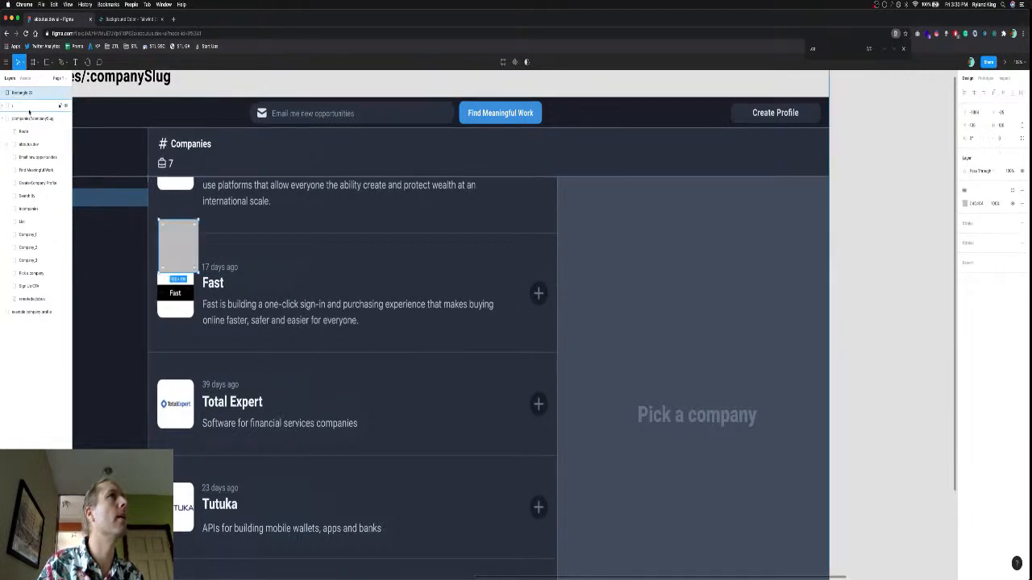
{"action": "left_click_drag", "start_coordinate": [18, 94], "coordinate": [24, 119]}
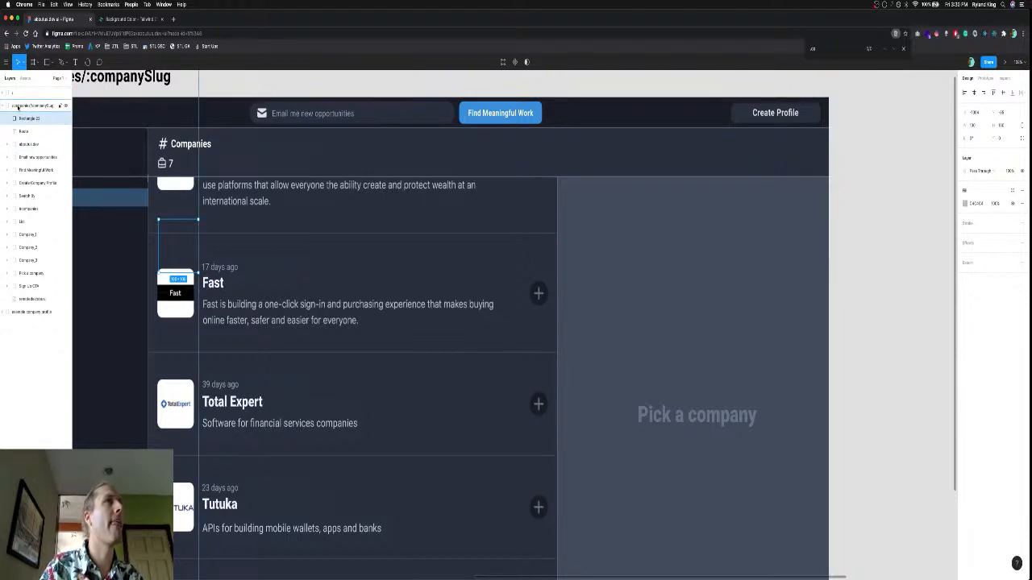
Check which areas of the canvas the /companies/:companySlug group and its nested rectangle cover.
{"action": "left_click", "coordinate": [18, 106]}
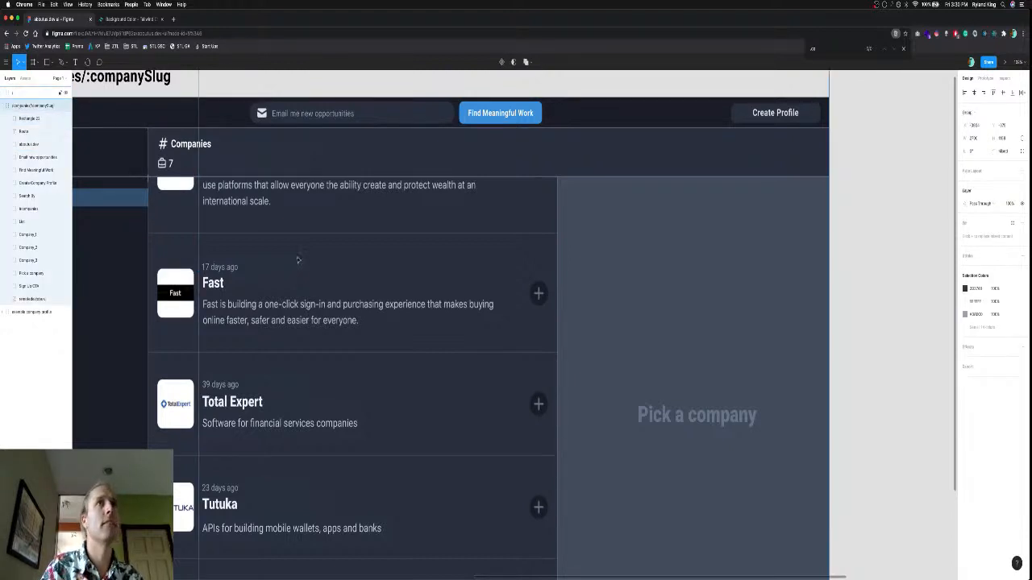
{"action": "scroll", "coordinate": [269, 229], "scroll_direction": "down", "scroll_amount": 10}
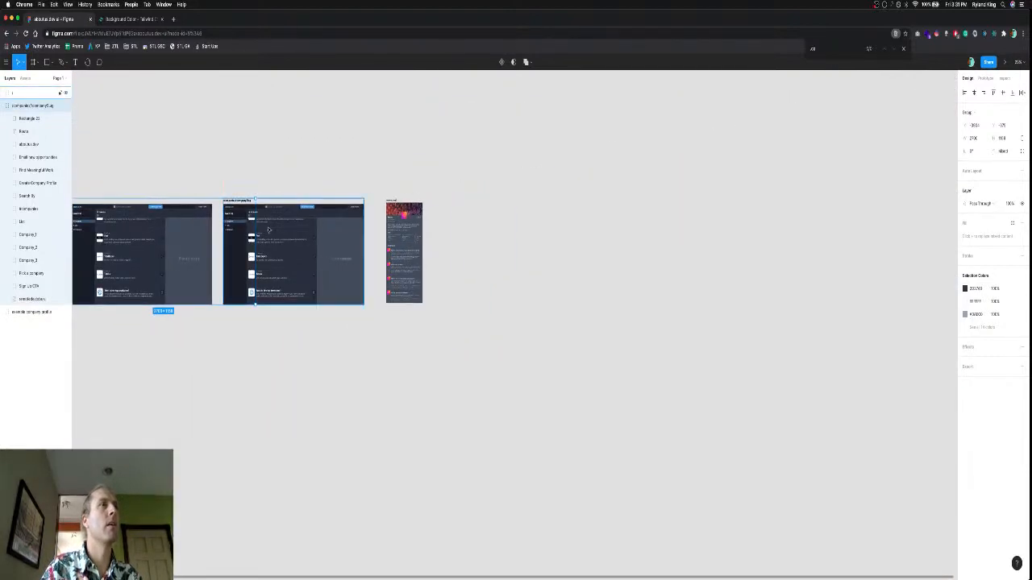
{"action": "scroll", "coordinate": [254, 232], "scroll_direction": "left", "scroll_amount": 3}
{"action": "scroll", "coordinate": [254, 232], "scroll_direction": "right", "scroll_amount": 2}
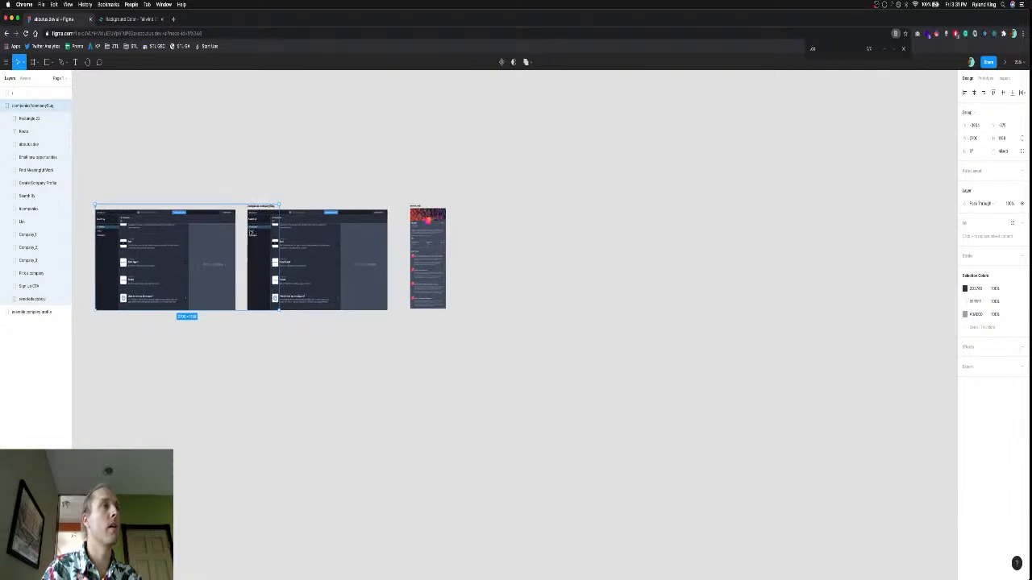
{"action": "left_click", "coordinate": [24, 120]}
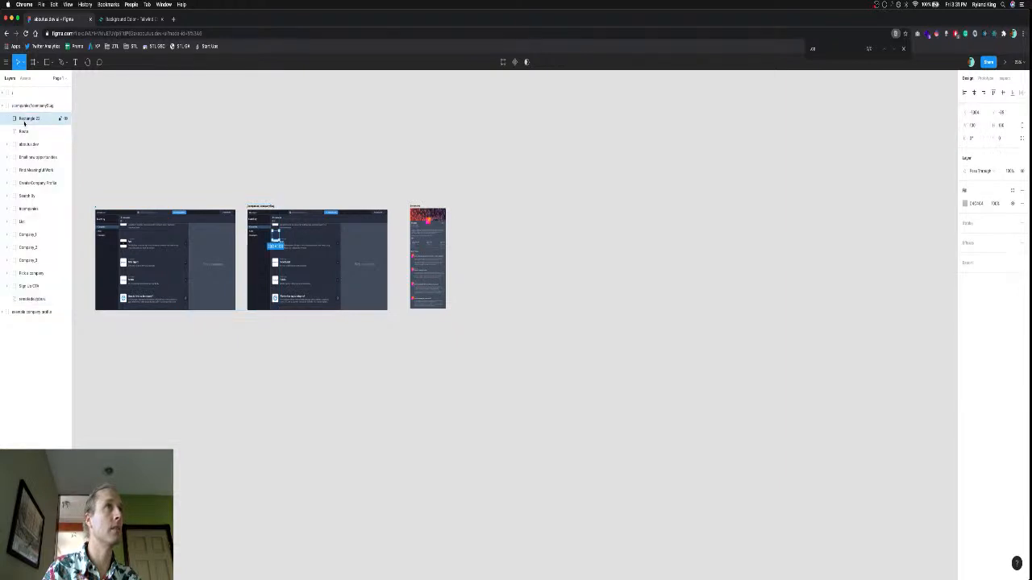
Move the grey rectangle out of the /companies/:companySlug group and check which page each of the two page groups covers.
{"action": "left_click_drag", "start_coordinate": [24, 124], "coordinate": [26, 96]}
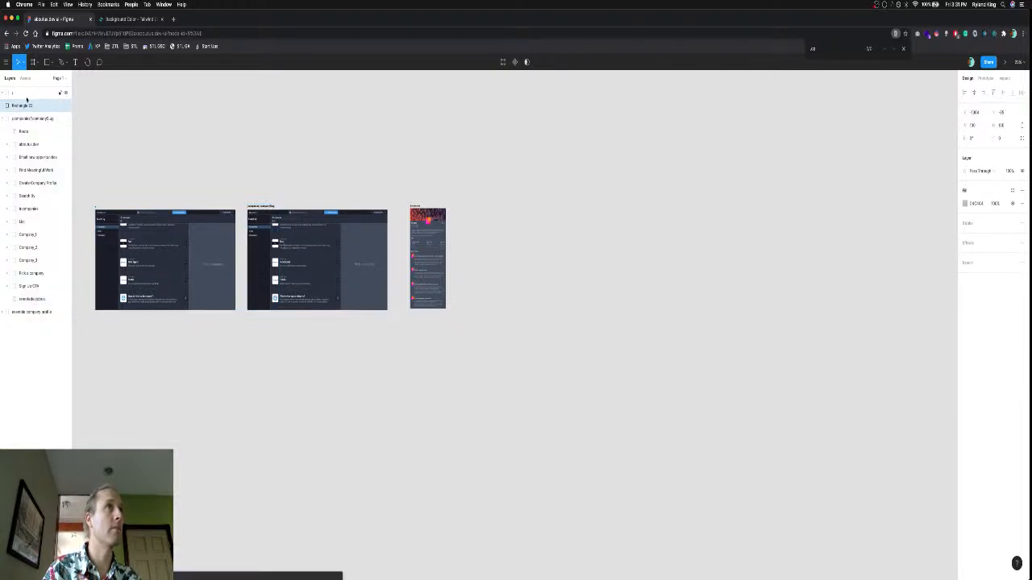
{"action": "left_click", "coordinate": [21, 93]}
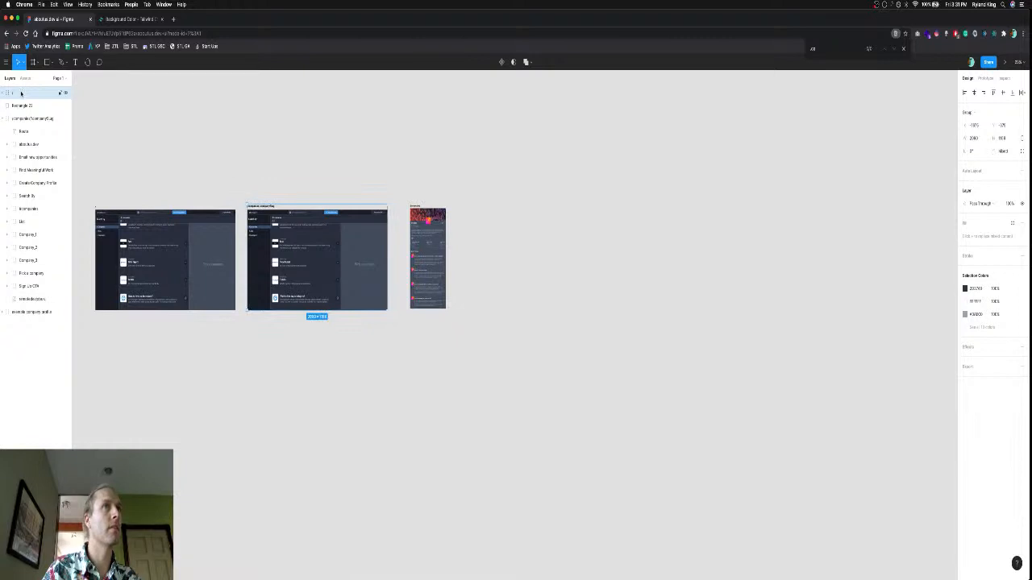
{"action": "left_click", "coordinate": [24, 119]}
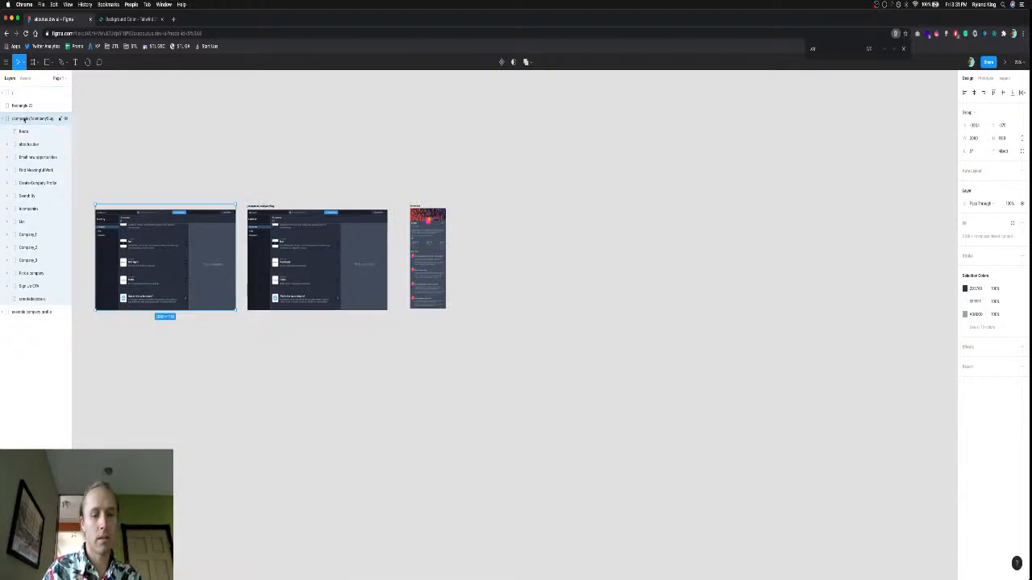
Swap the two page groups' names, calling the original home page's group "/" and the copied page's group "/companies/:companySlug".
{"action": "double_click", "coordinate": [25, 120]}
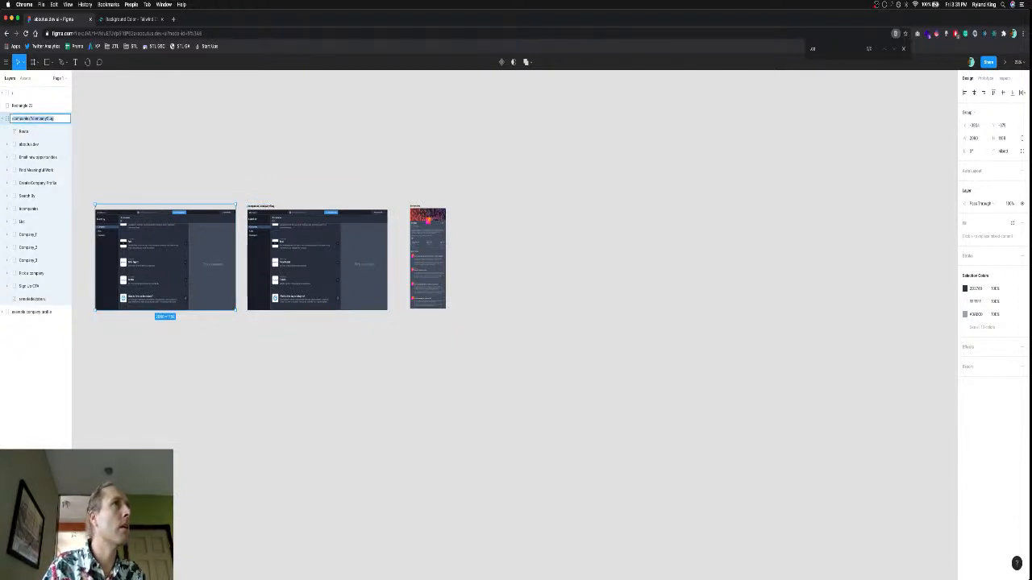
{"action": "type", "text": "/"}
{"action": "key", "text": "Return"}
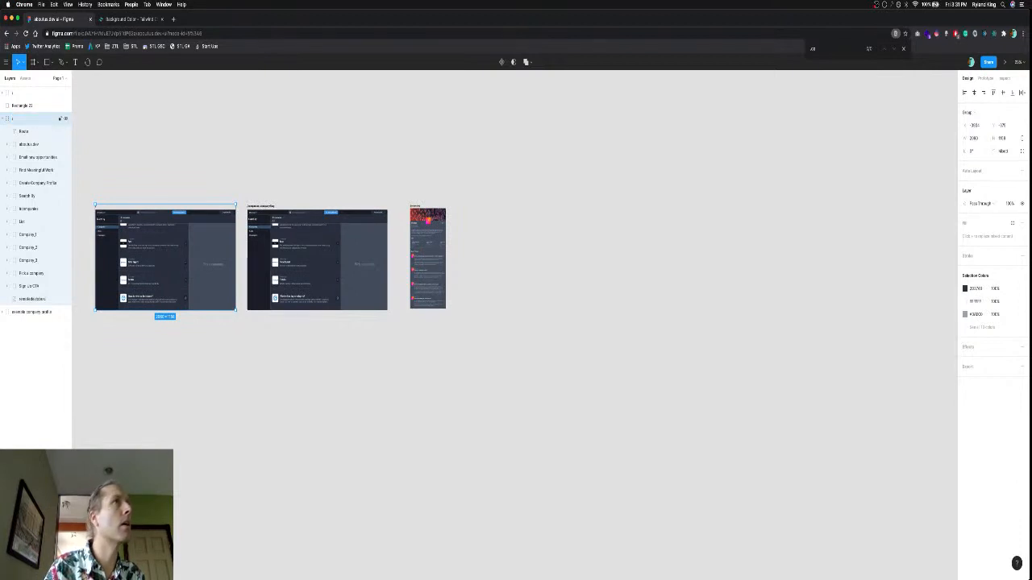
{"action": "left_click", "coordinate": [35, 94]}
{"action": "double_click", "coordinate": [35, 94]}
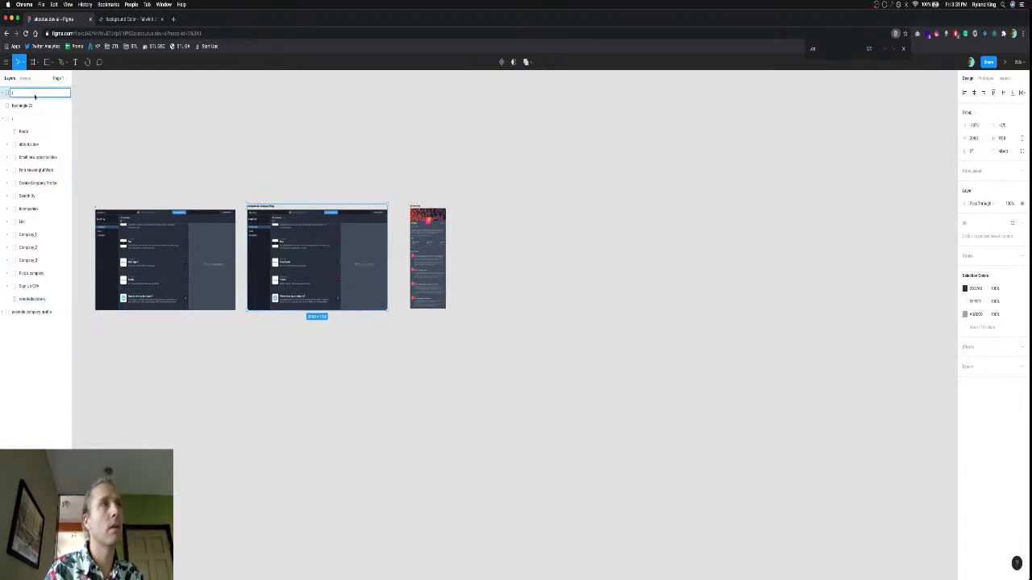
{"action": "key", "text": "Return"}
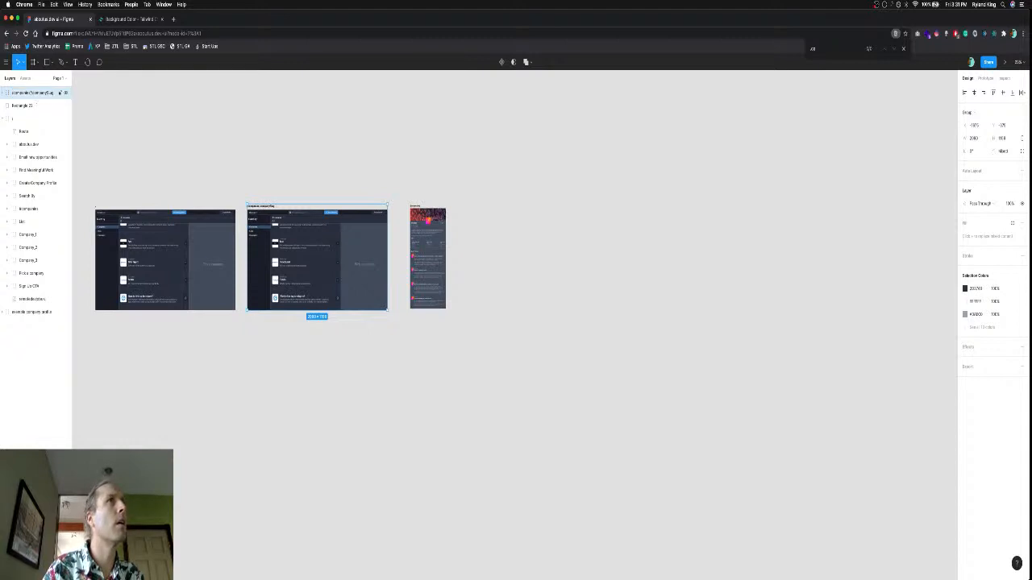
Nest the grey rectangle inside the /companies/:companySlug group and place the "/" group above that group in the layer order.
{"action": "left_click", "coordinate": [8, 120]}
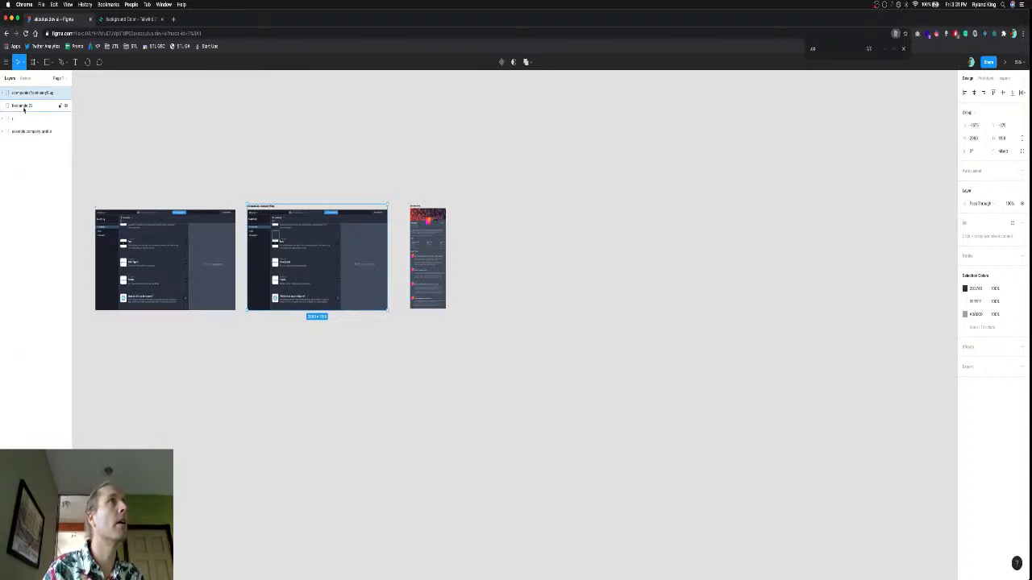
{"action": "left_click_drag", "start_coordinate": [22, 108], "coordinate": [21, 94]}
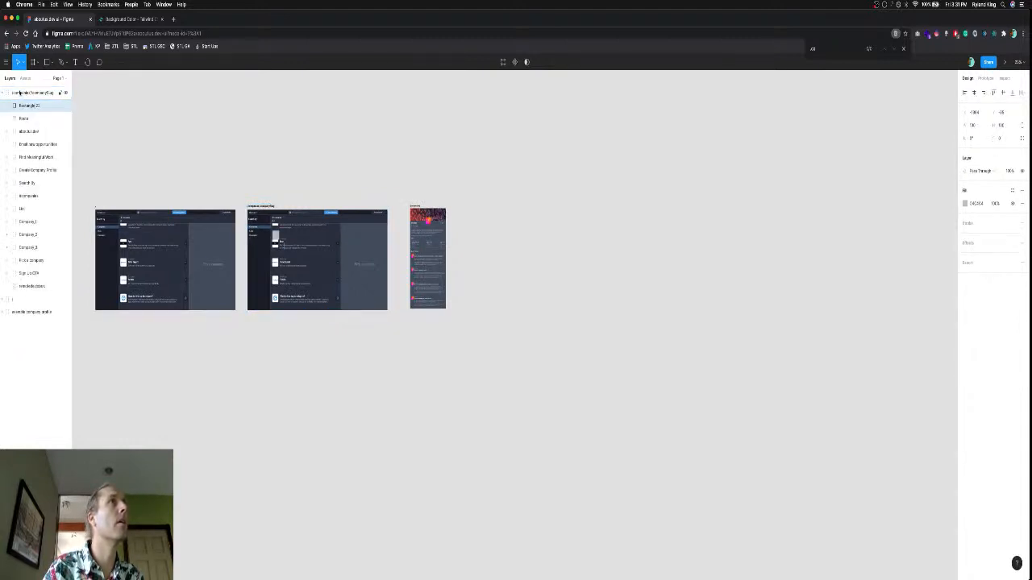
{"action": "left_click", "coordinate": [21, 93]}
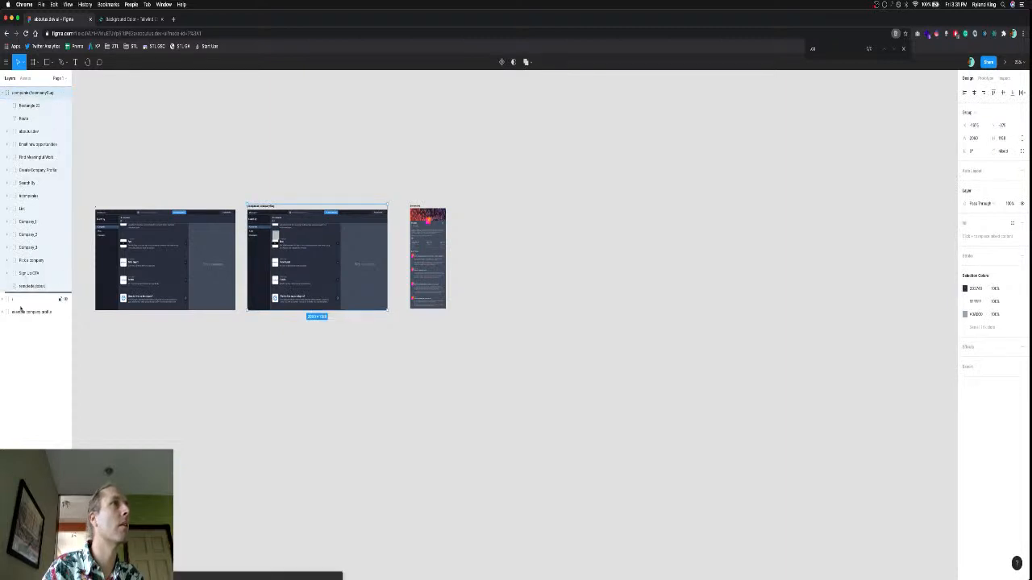
{"action": "left_click_drag", "start_coordinate": [21, 311], "coordinate": [27, 94]}
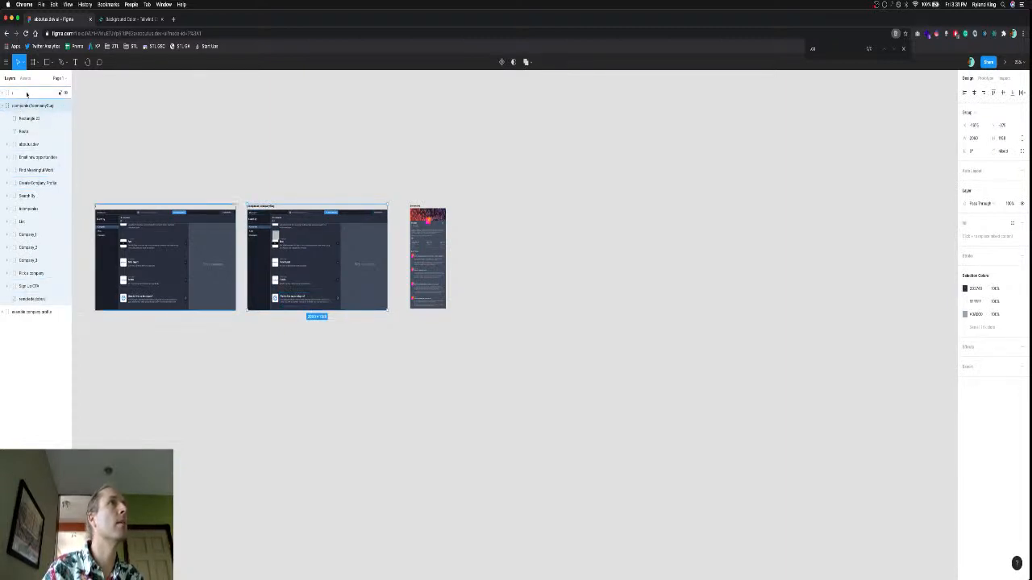
Switch to the Tailwind CSS Background Color docs and copy the hex value of the bg-gray-700 class.
{"action": "scroll", "coordinate": [270, 238], "scroll_direction": "up", "scroll_amount": 10}
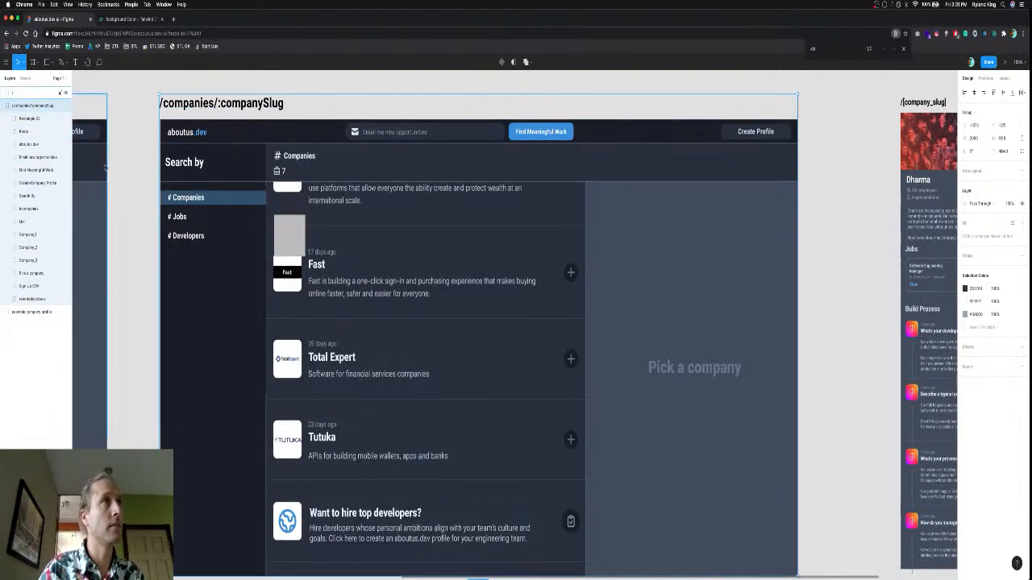
{"action": "left_click", "coordinate": [137, 21]}
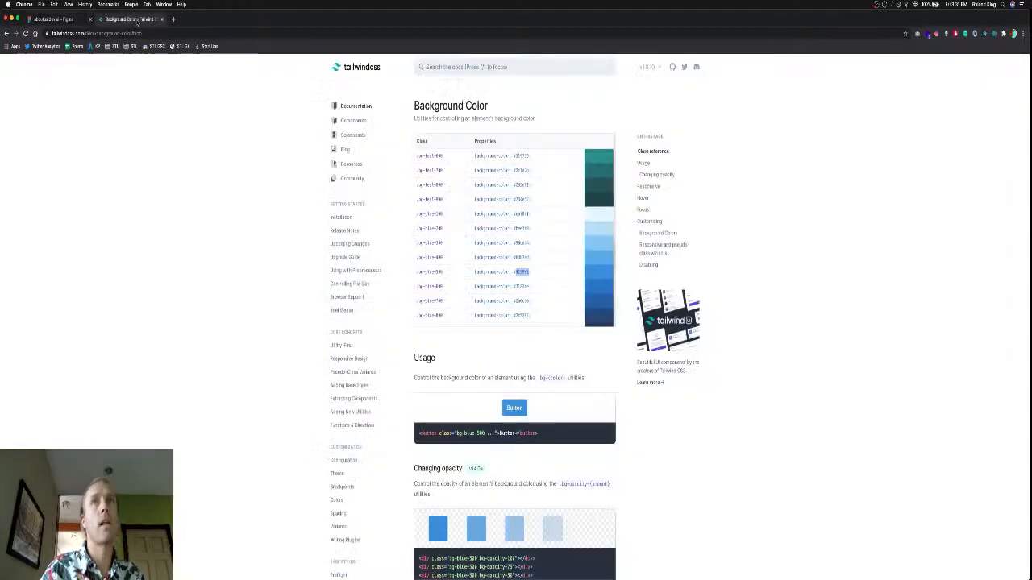
{"action": "scroll", "coordinate": [565, 261], "scroll_direction": "up", "scroll_amount": 10}
{"action": "scroll", "coordinate": [565, 261], "scroll_direction": "up", "scroll_amount": 10}
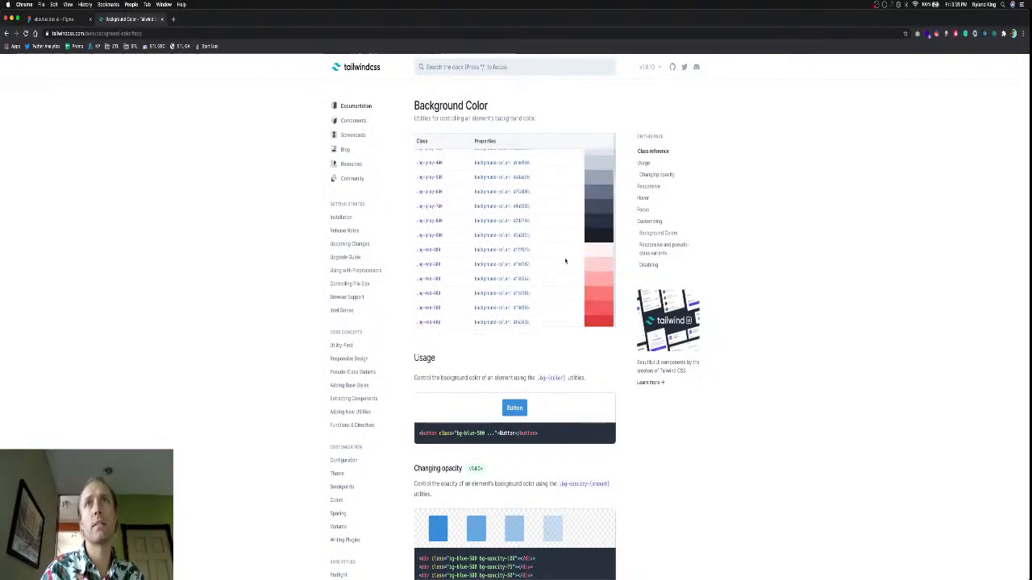
{"action": "scroll", "coordinate": [564, 261], "scroll_direction": "down", "scroll_amount": 1}
{"action": "scroll", "coordinate": [558, 282], "scroll_direction": "down", "scroll_amount": 1}
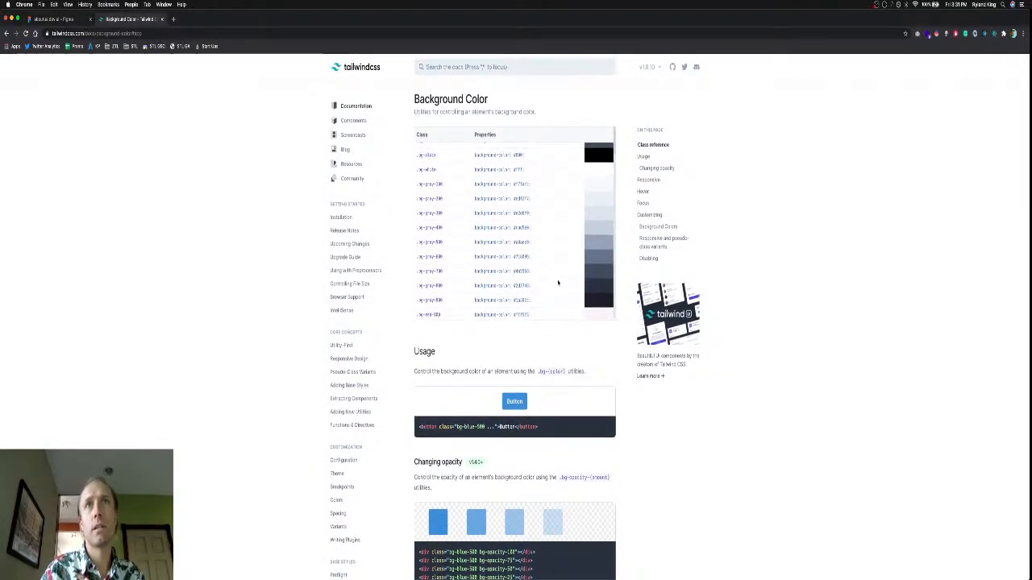
{"action": "double_click", "coordinate": [523, 271]}
{"action": "key", "text": "super+c"}
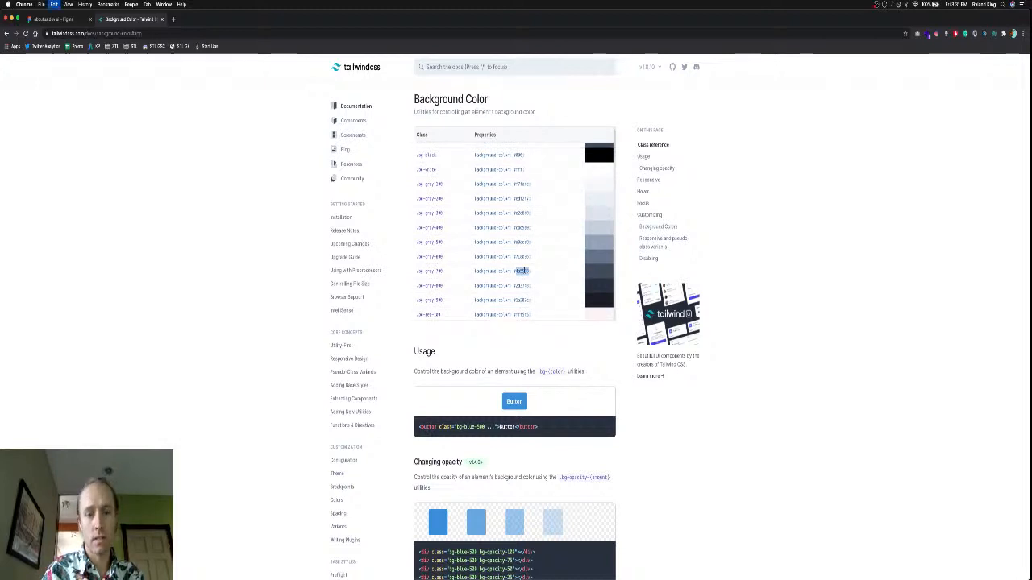
Back in Figma, fill the small rectangle above the Fast logo with the copied gray-700 colour.
{"action": "key", "text": "super+1"}
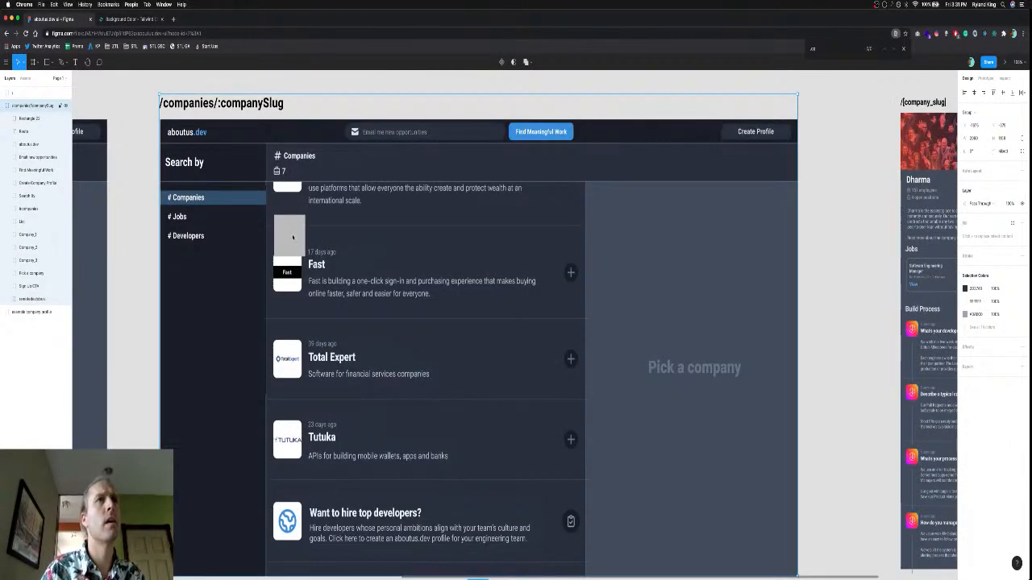
{"action": "double_click", "coordinate": [294, 239]}
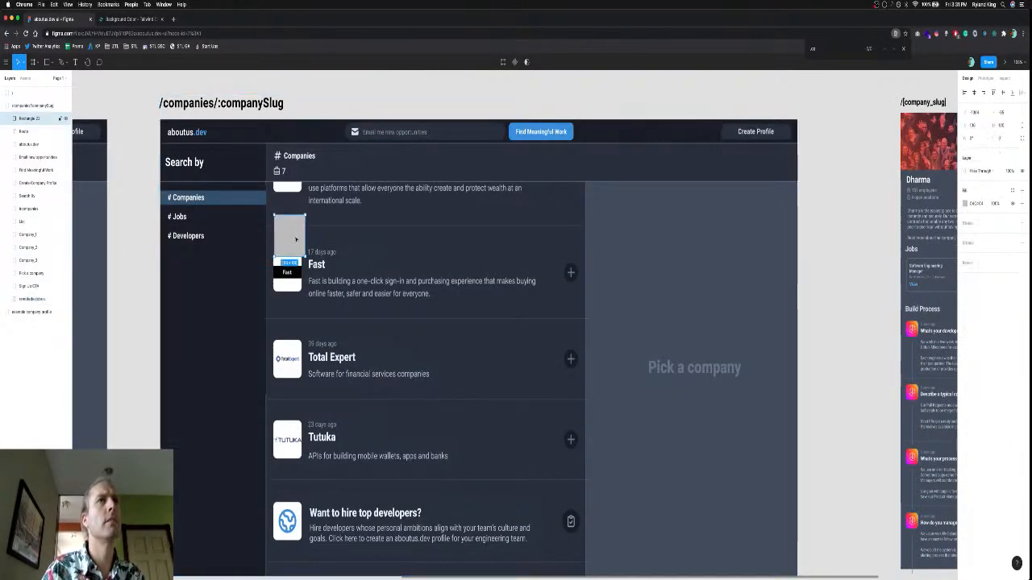
{"action": "left_click", "coordinate": [978, 203]}
{"action": "key", "text": "super+v"}
{"action": "key", "text": "Return"}
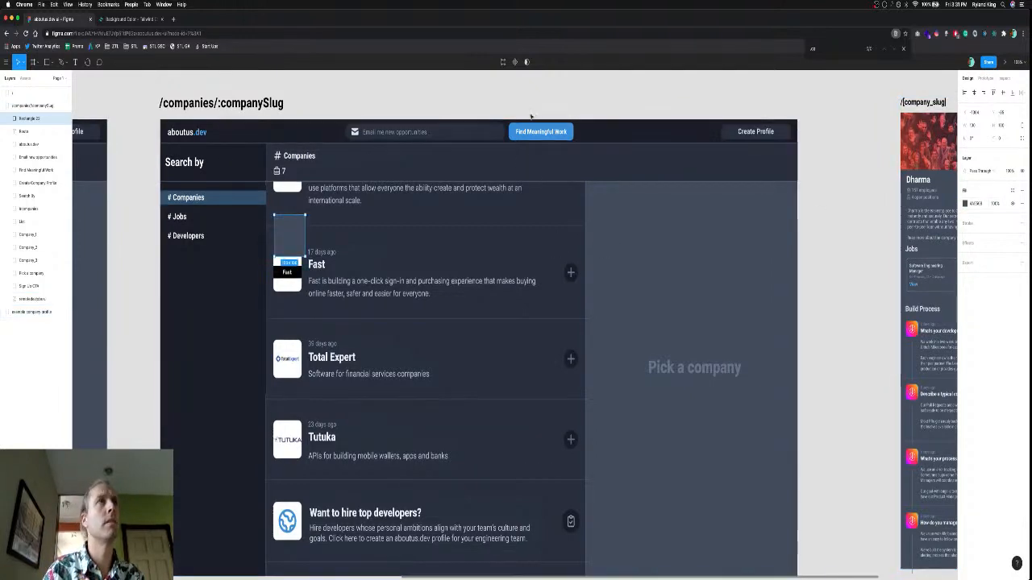
{"action": "key", "text": "ctrl+Tab"}
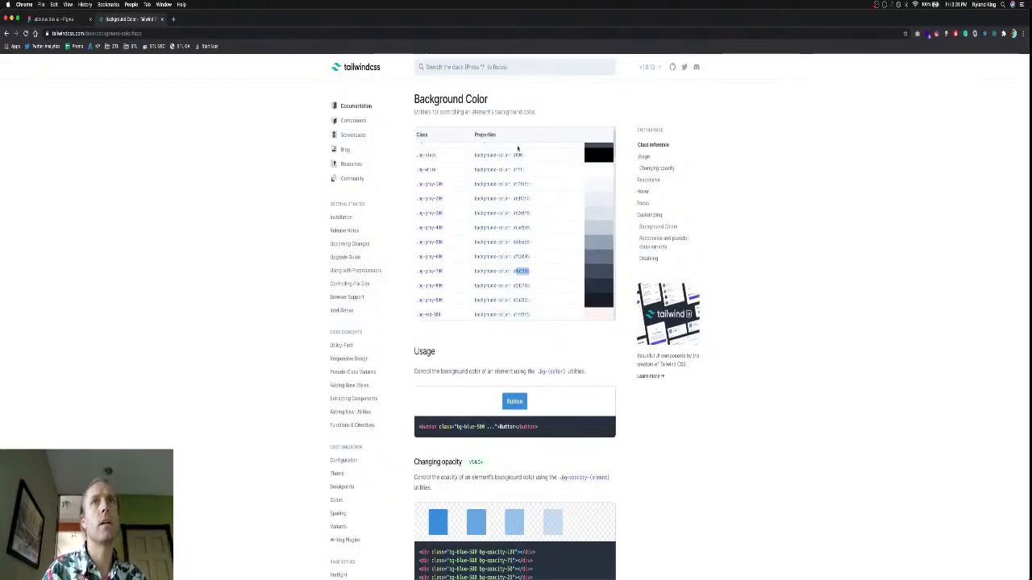
{"action": "key", "text": "ctrl+shift+Tab"}
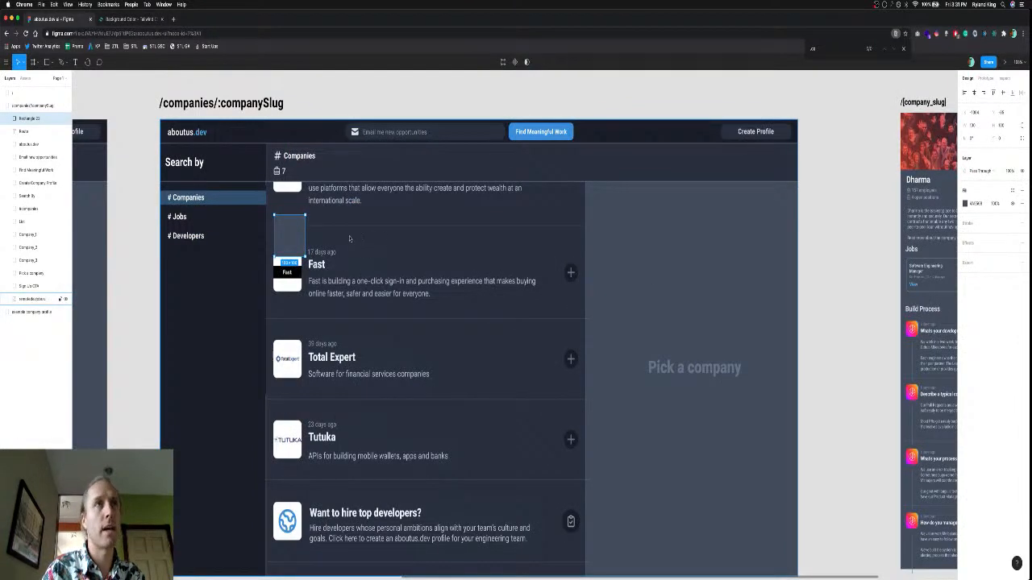
Move the rectangle so its upper-left corner sits exactly on the upper-left corner of the Fast company row.
{"action": "scroll", "coordinate": [349, 239], "scroll_direction": "up", "scroll_amount": 5}
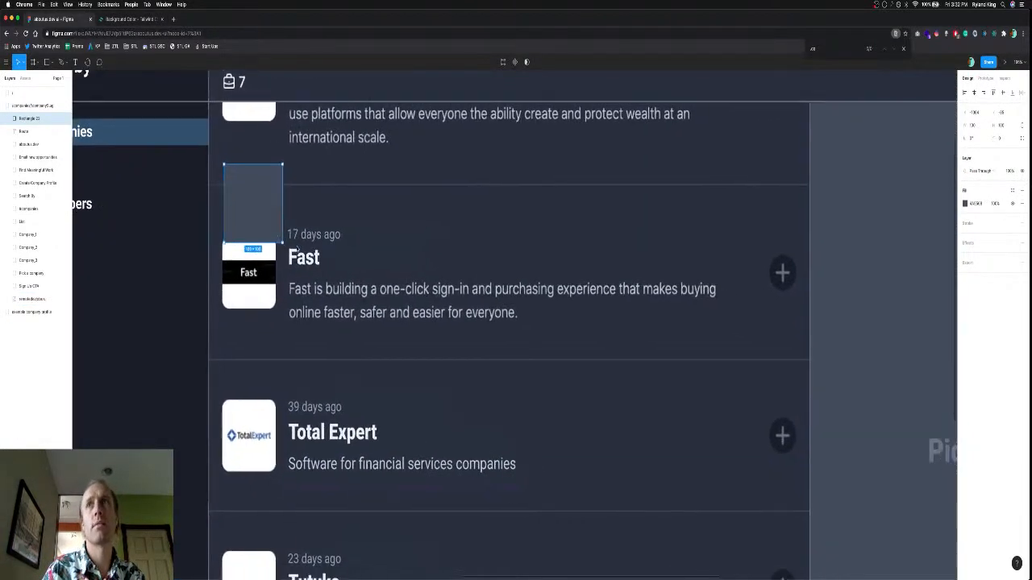
{"action": "scroll", "coordinate": [297, 249], "scroll_direction": "right", "scroll_amount": 1}
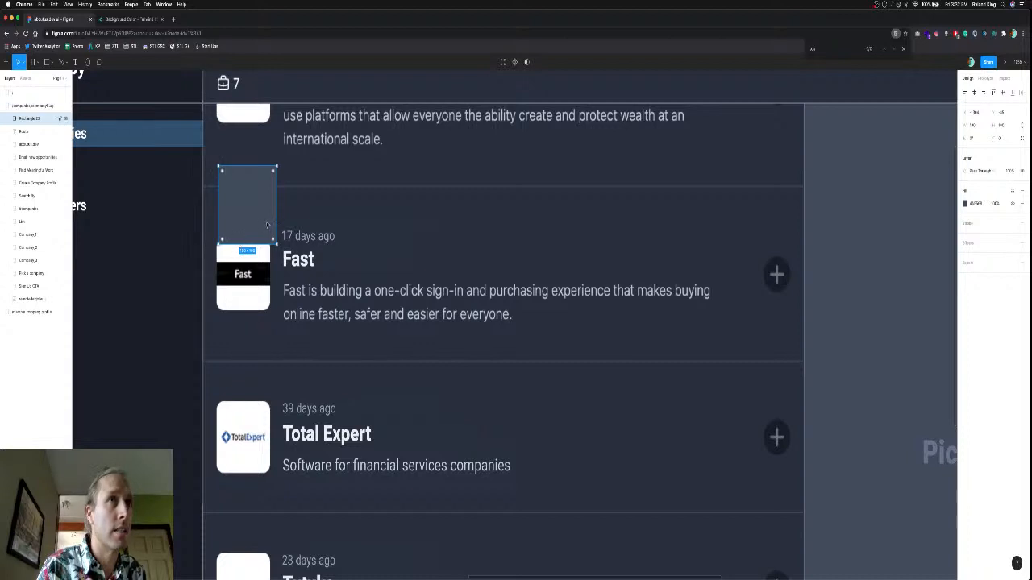
{"action": "left_click_drag", "start_coordinate": [261, 217], "coordinate": [231, 236]}
{"action": "key", "text": "Up"}
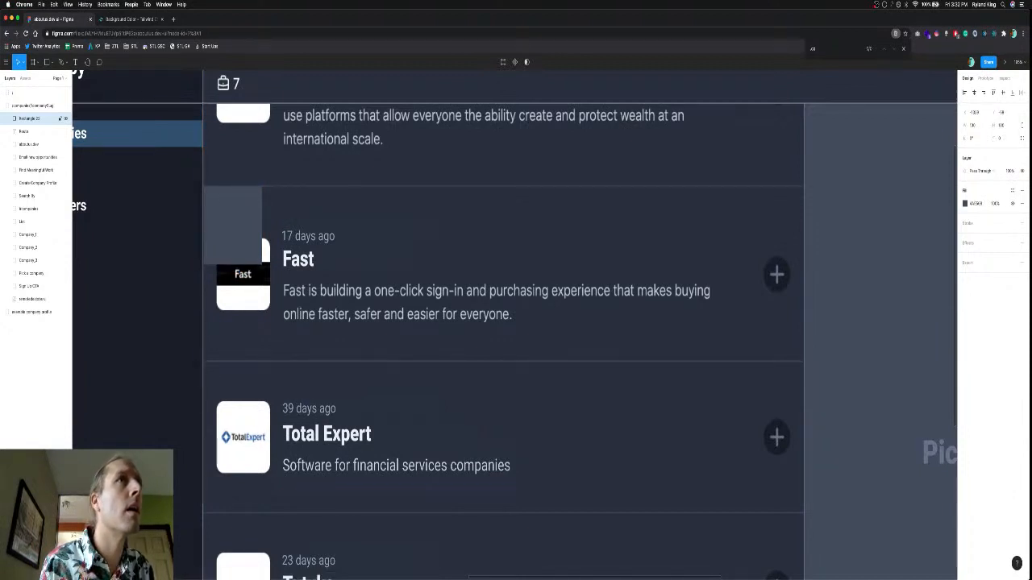
{"action": "key", "text": "Left"}
{"action": "key", "text": "Down"}
{"action": "key", "text": "Right"}
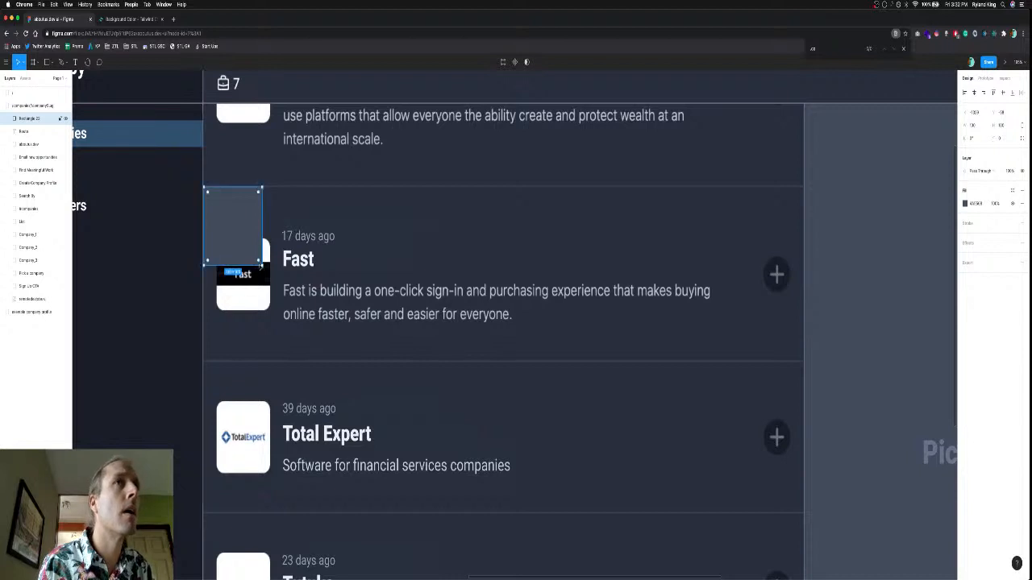
Stretch the rectangle to cover the whole Fast row and check its lower-right corner against the row's divider lines.
{"action": "left_click_drag", "start_coordinate": [263, 266], "coordinate": [802, 361]}
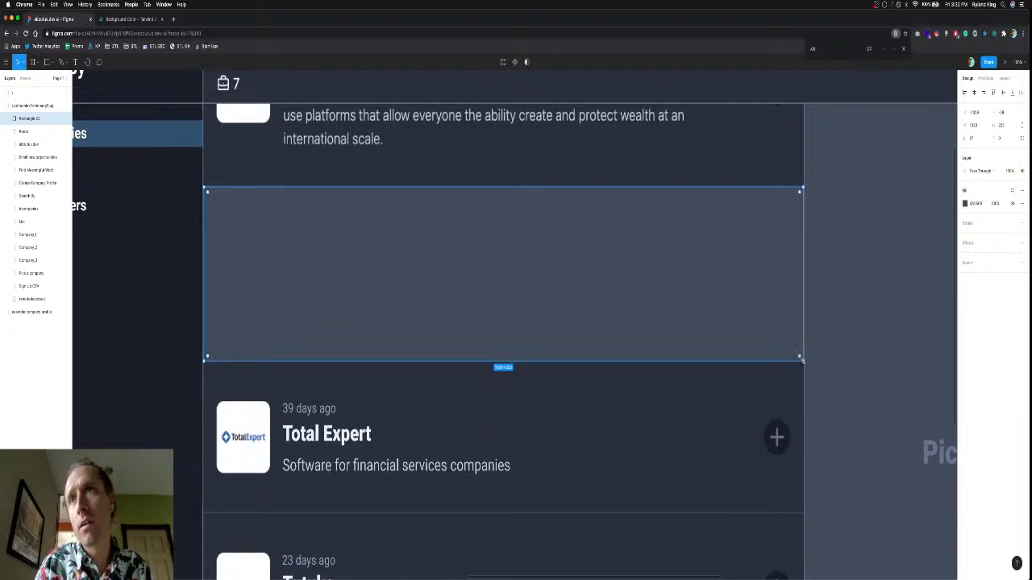
{"action": "scroll", "coordinate": [802, 361], "scroll_direction": "up", "scroll_amount": 5}
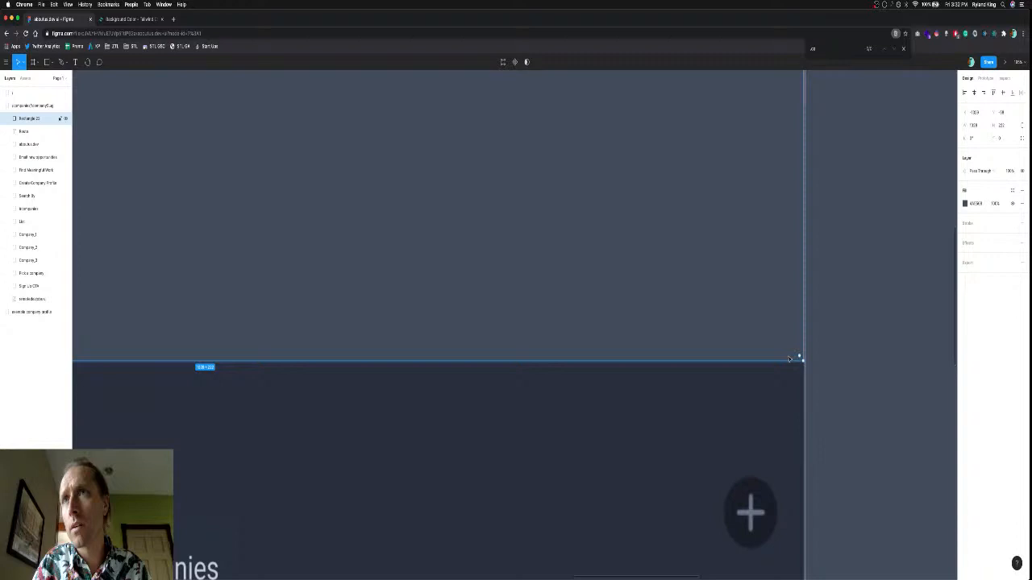
{"action": "scroll", "coordinate": [798, 358], "scroll_direction": "up", "scroll_amount": 3}
{"action": "scroll", "coordinate": [800, 359], "scroll_direction": "up", "scroll_amount": 2}
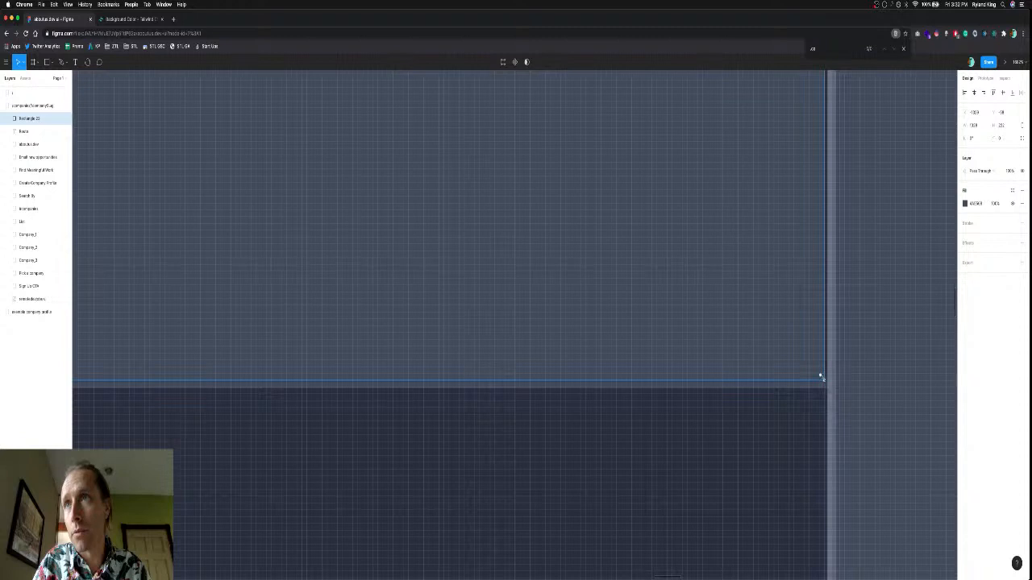
{"action": "scroll", "coordinate": [823, 378], "scroll_direction": "up", "scroll_amount": 2}
{"action": "scroll", "coordinate": [829, 384], "scroll_direction": "down", "scroll_amount": 5}
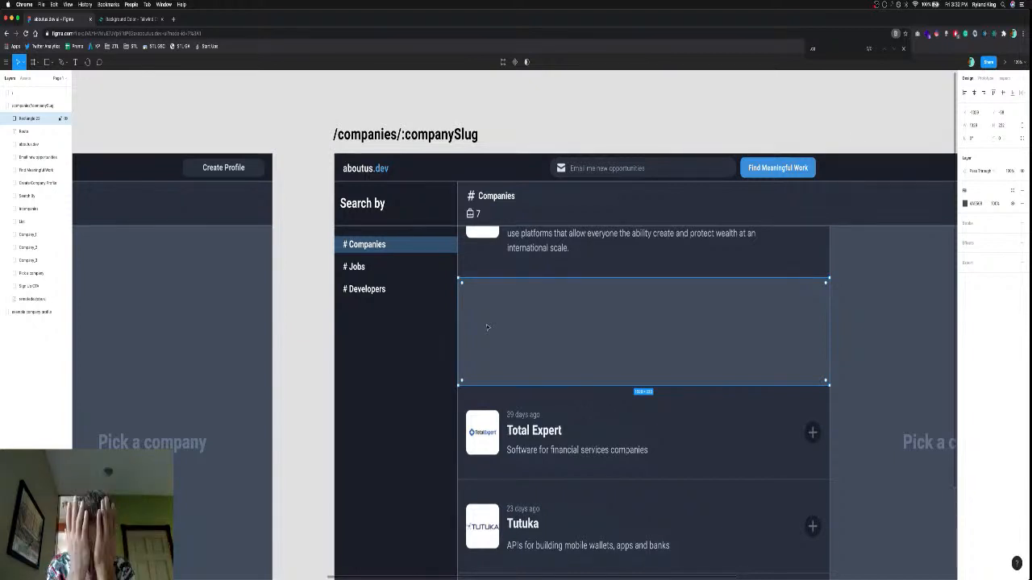
{"action": "scroll", "coordinate": [486, 328], "scroll_direction": "right", "scroll_amount": 2}
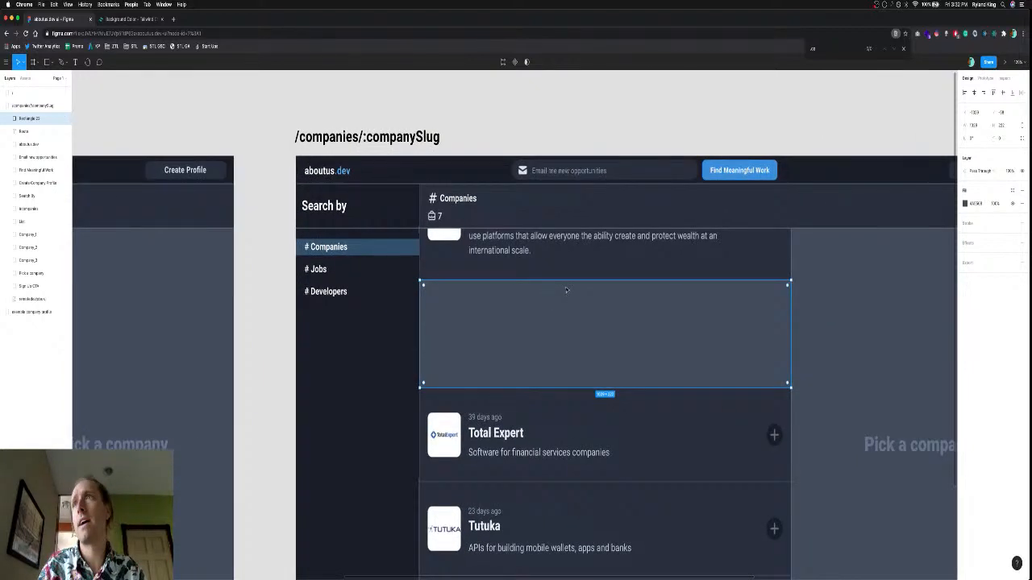
Reduce the fill opacity of the rectangle over the Fast row to 40%.
{"action": "left_click", "coordinate": [995, 203]}
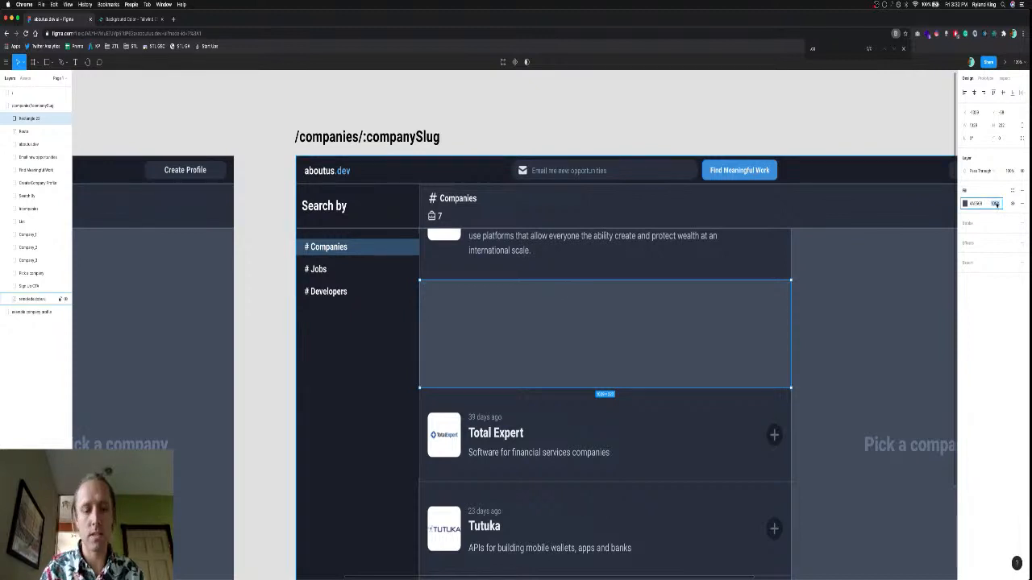
{"action": "type", "text": "0"}
{"action": "key", "text": "Return"}
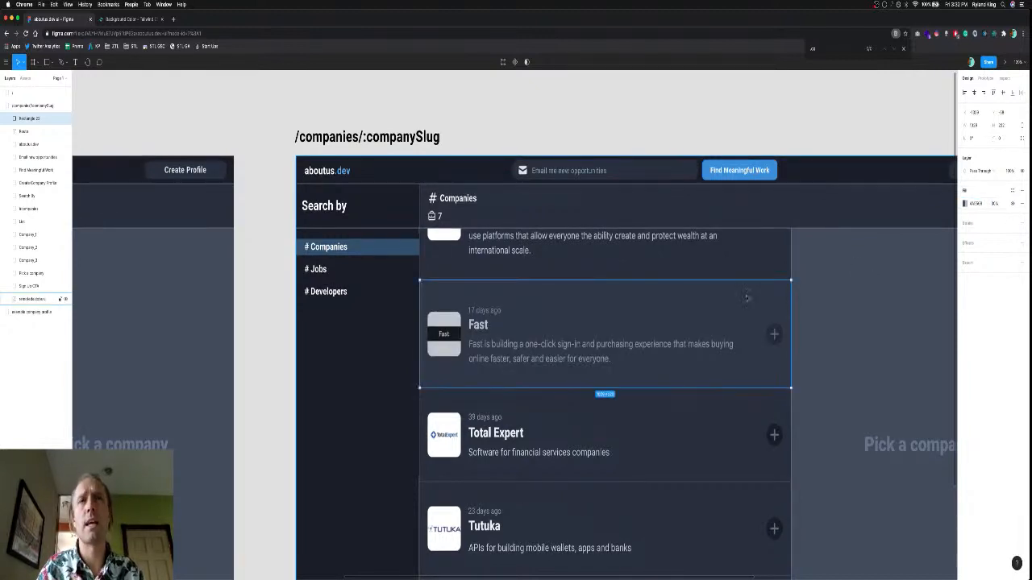
{"action": "left_click", "coordinate": [993, 203]}
{"action": "type", "text": "40"}
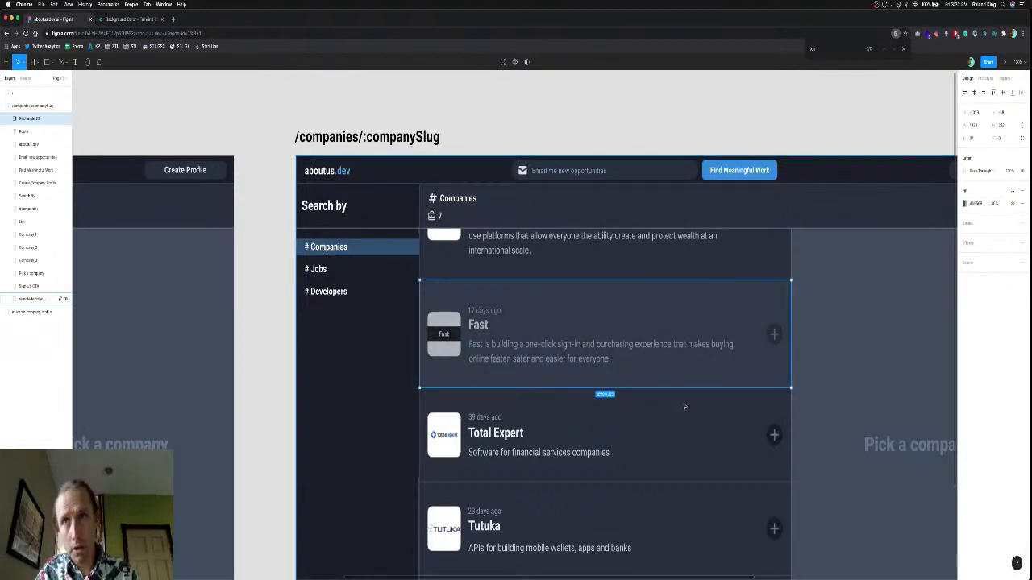
{"action": "scroll", "coordinate": [670, 394], "scroll_direction": "down", "scroll_amount": 5}
{"action": "scroll", "coordinate": [668, 393], "scroll_direction": "up", "scroll_amount": 5}
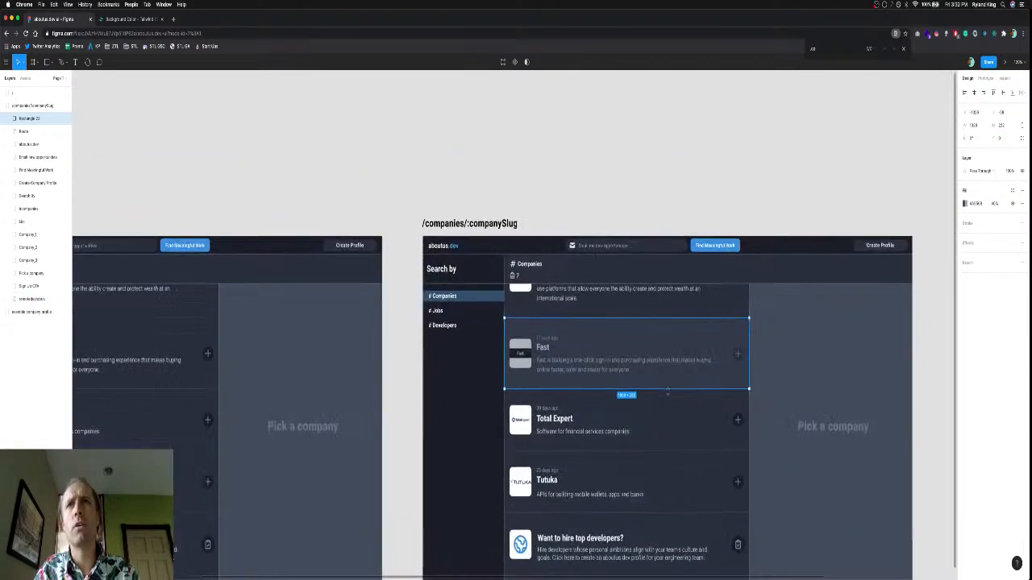
{"action": "scroll", "coordinate": [668, 392], "scroll_direction": "right", "scroll_amount": 2}
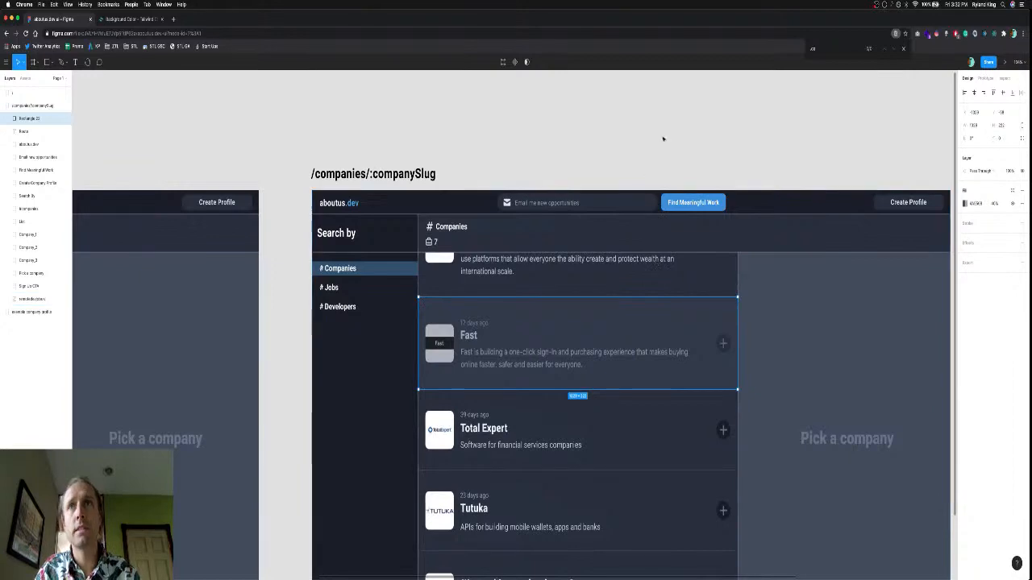
Inspect the translucent overlay on the Fast row up close, especially around its dimmed plus button.
{"action": "left_click", "coordinate": [638, 136]}
{"action": "scroll", "coordinate": [665, 347], "scroll_direction": "right", "scroll_amount": 3}
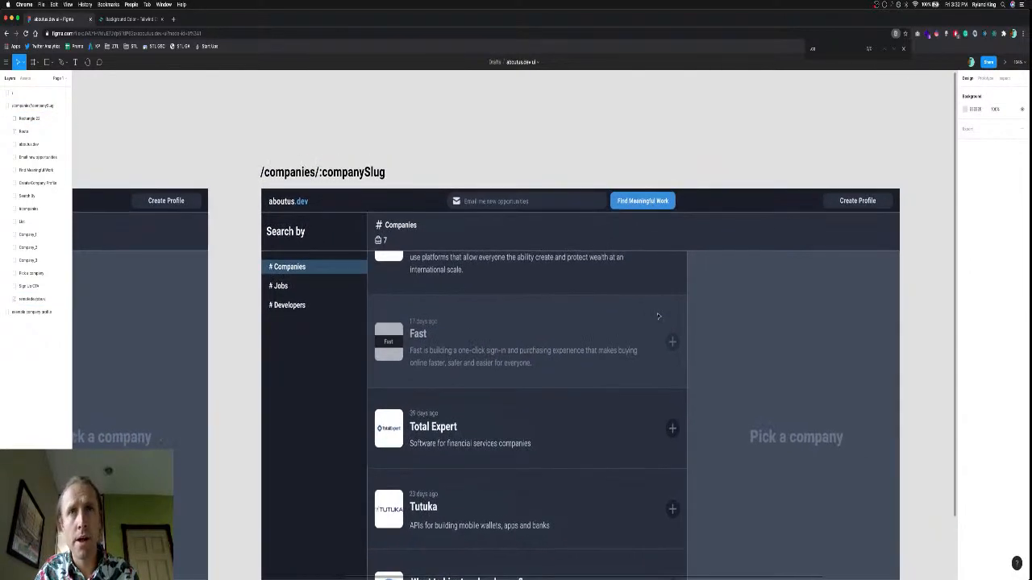
{"action": "scroll", "coordinate": [665, 347], "scroll_direction": "right", "scroll_amount": 2}
{"action": "scroll", "coordinate": [664, 344], "scroll_direction": "up", "scroll_amount": 10}
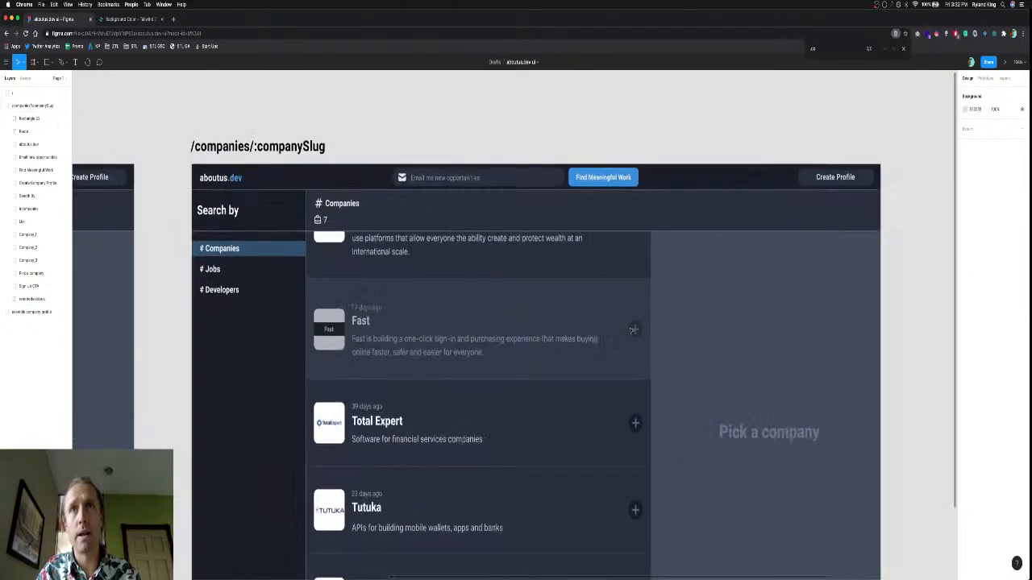
{"action": "scroll", "coordinate": [630, 327], "scroll_direction": "up", "scroll_amount": 3}
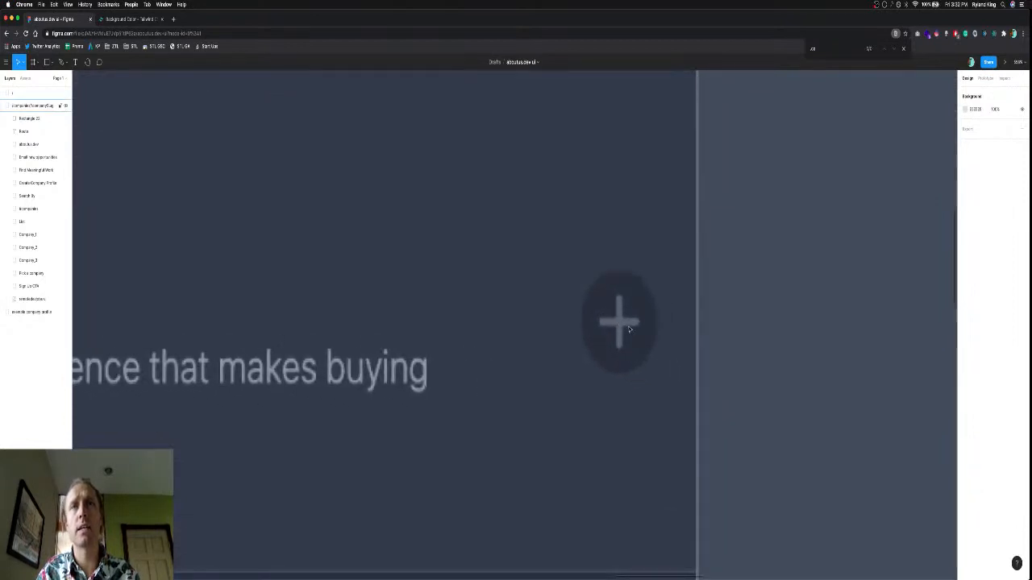
{"action": "scroll", "coordinate": [630, 327], "scroll_direction": "down", "scroll_amount": 5}
{"action": "scroll", "coordinate": [628, 326], "scroll_direction": "down", "scroll_amount": 3}
{"action": "scroll", "coordinate": [601, 322], "scroll_direction": "up", "scroll_amount": 3}
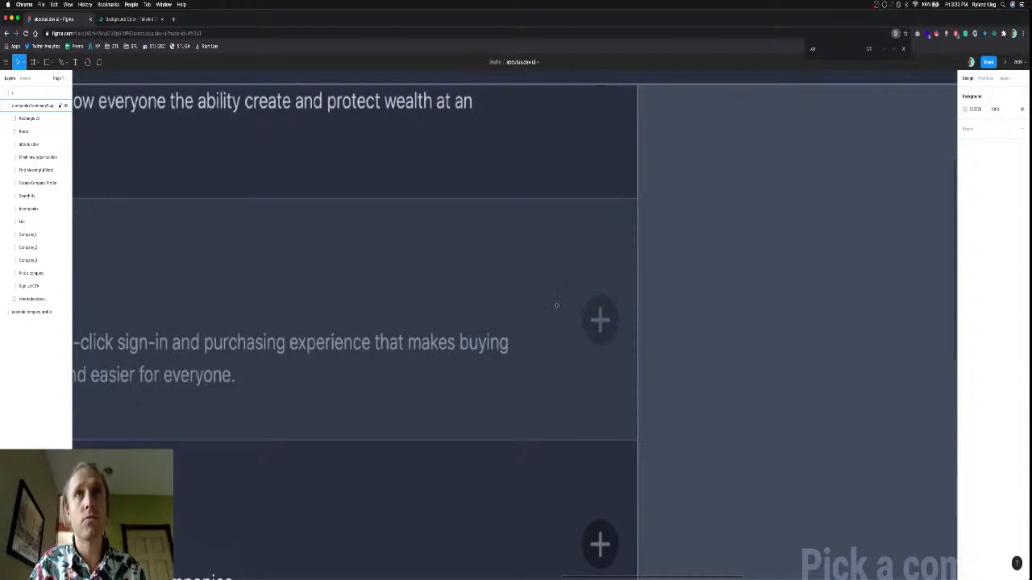
Rename the layer of the rectangle covering the Fast row as "active bg".
{"action": "left_click", "coordinate": [33, 119]}
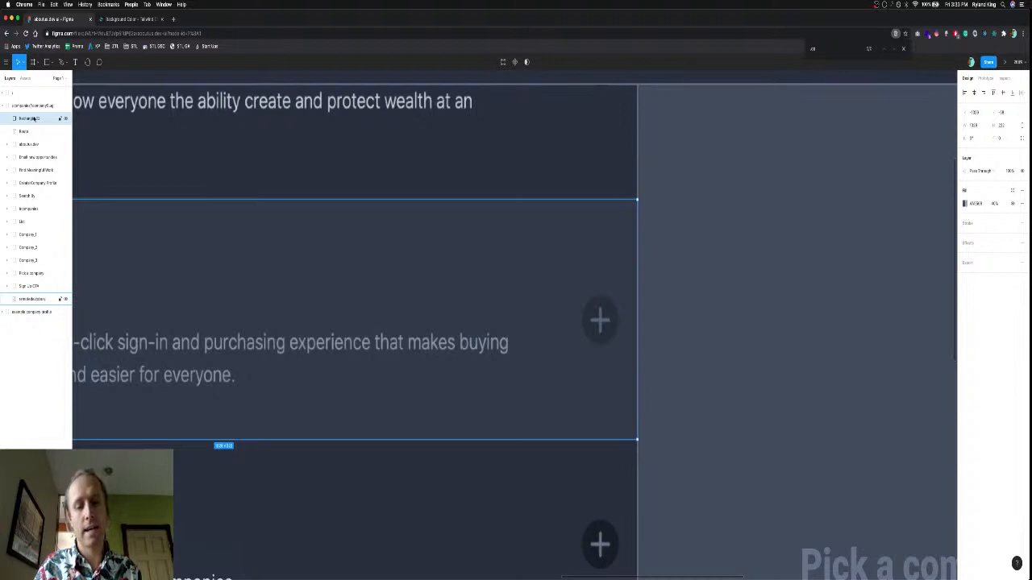
{"action": "double_click", "coordinate": [33, 118]}
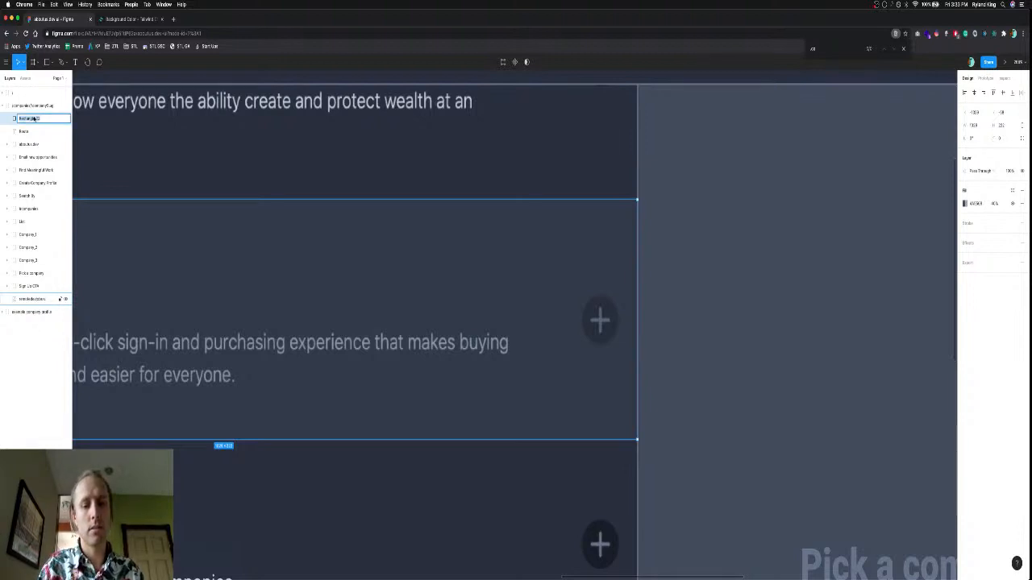
{"action": "type", "text": "section"}
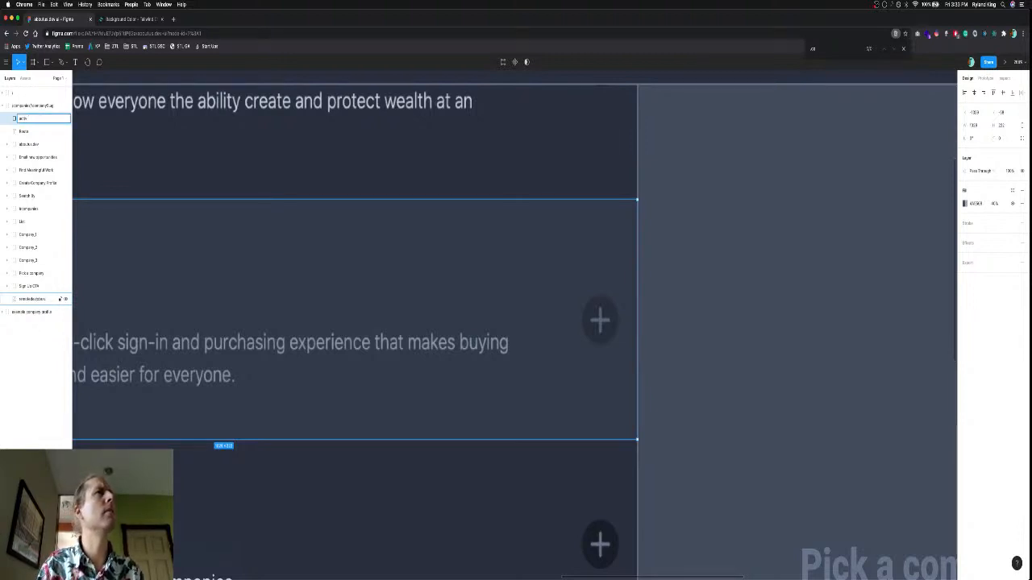
{"action": "type", "text": "e"}
{"action": "key", "text": "Return"}
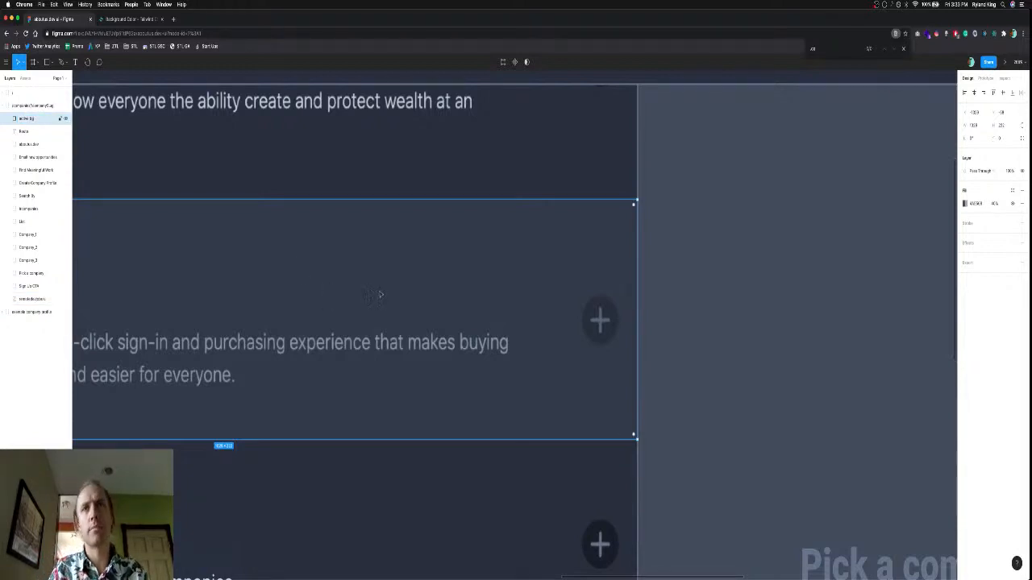
Draw a circle over the Fast row's plus button and adjust its size and position until it fully covers the button.
{"action": "key", "text": "r"}
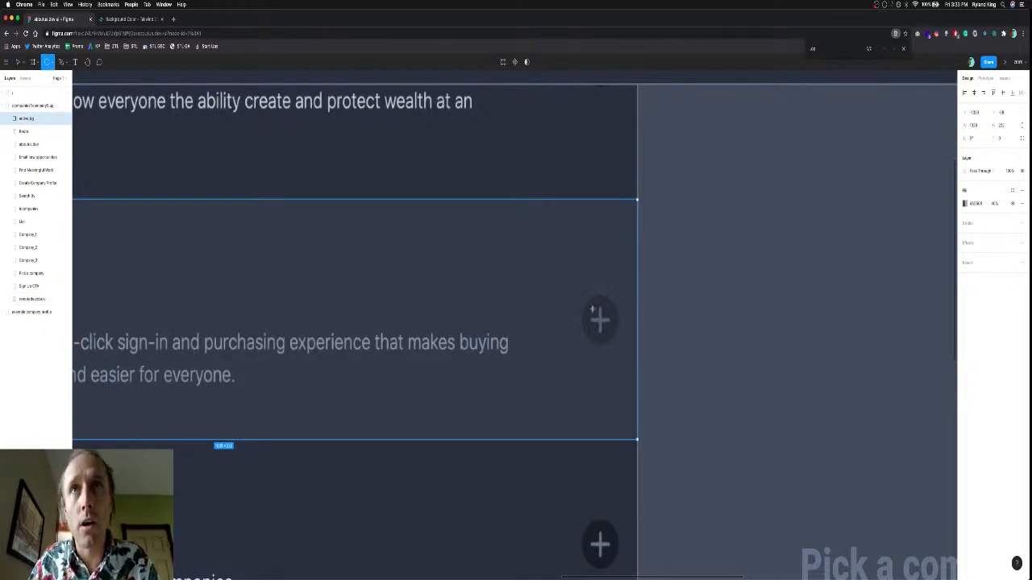
{"action": "left_click_drag", "start_coordinate": [589, 298], "coordinate": [628, 349]}
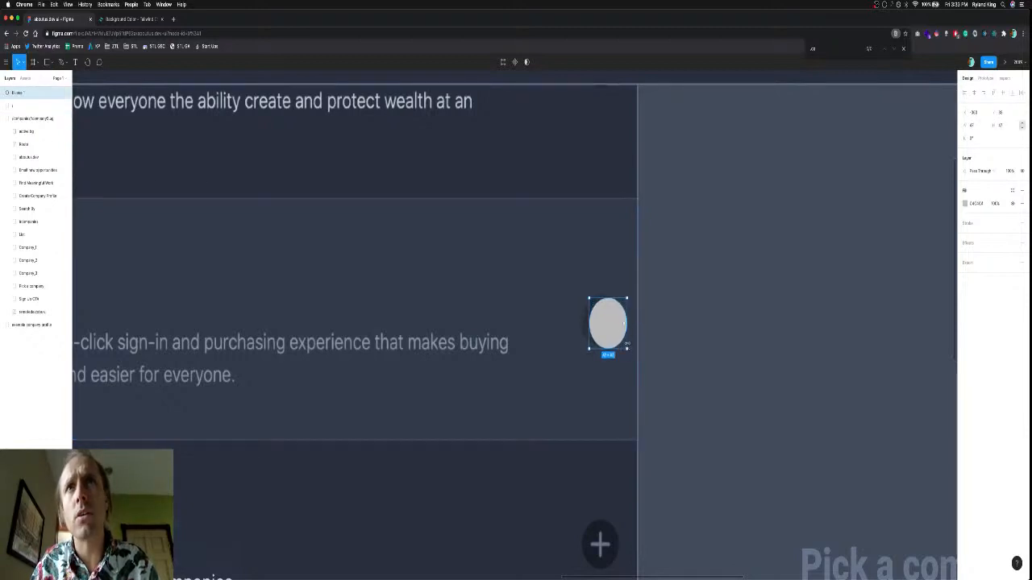
{"action": "scroll", "coordinate": [628, 346], "scroll_direction": "up", "scroll_amount": 5}
{"action": "left_click_drag", "start_coordinate": [577, 284], "coordinate": [555, 275]}
{"action": "mouse_move", "coordinate": [604, 349]}
{"action": "left_mouse_down"}
{"action": "mouse_move", "coordinate": [594, 334]}
{"action": "mouse_move", "coordinate": [600, 345]}
{"action": "left_mouse_up"}
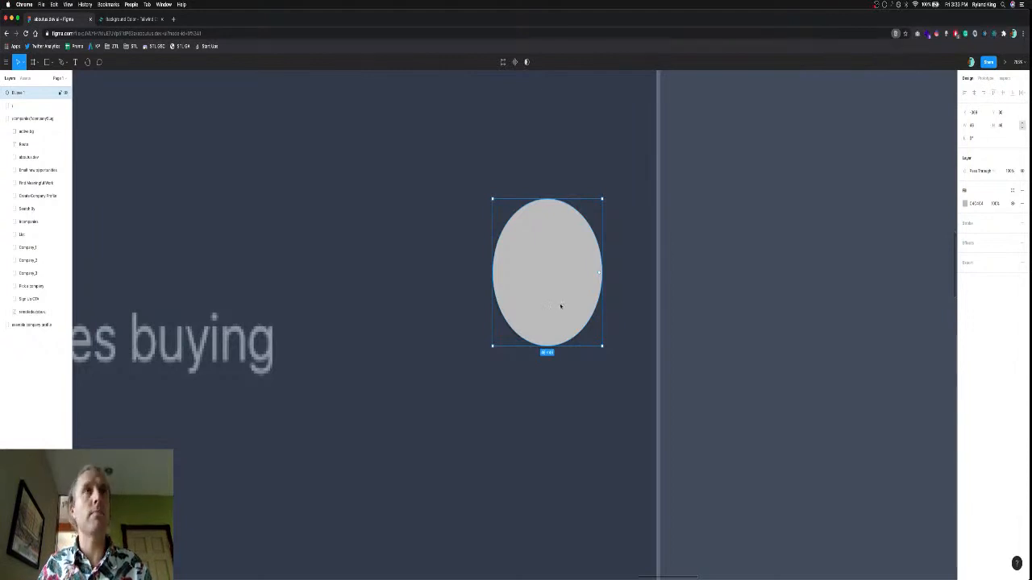
Copy the gray-800 hex value from the Tailwind Background Color page and fill the circle in Figma with it.
{"action": "key", "text": "ctrl+Tab"}
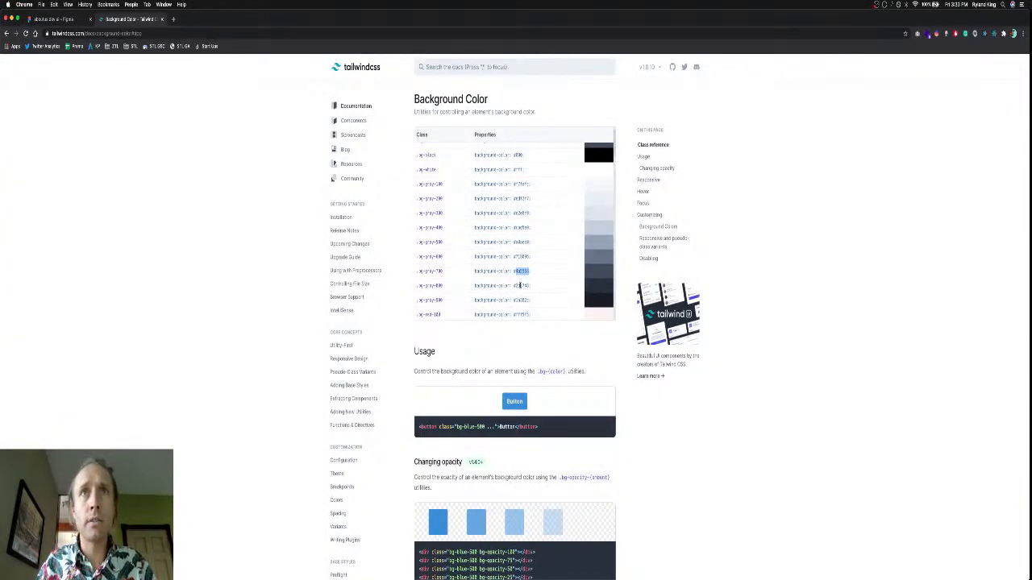
{"action": "double_click", "coordinate": [523, 287]}
{"action": "key", "text": "super+c"}
{"action": "key", "text": "ctrl+Tab"}
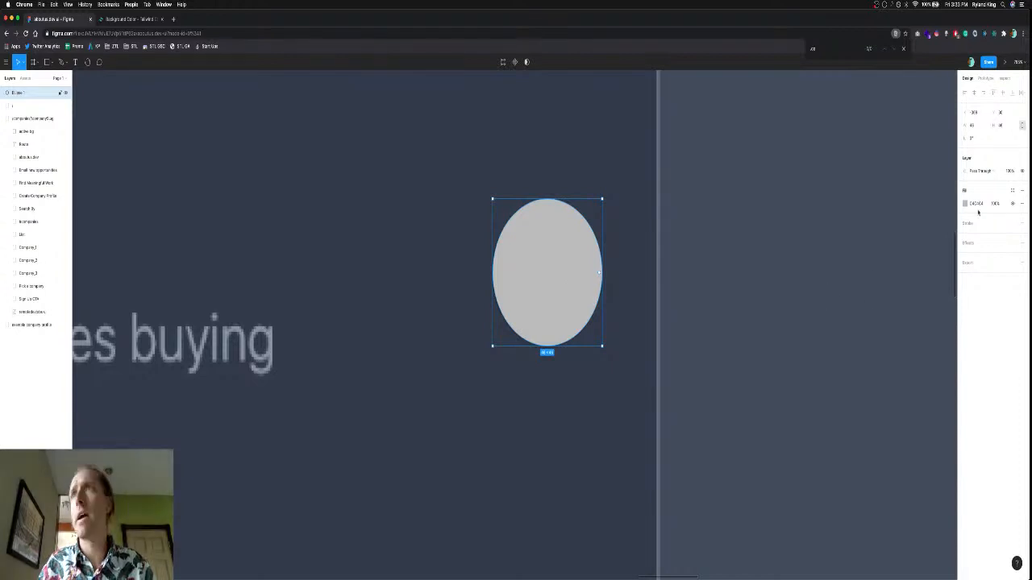
{"action": "left_click", "coordinate": [979, 204]}
{"action": "key", "text": "super+v"}
{"action": "key", "text": "Return"}
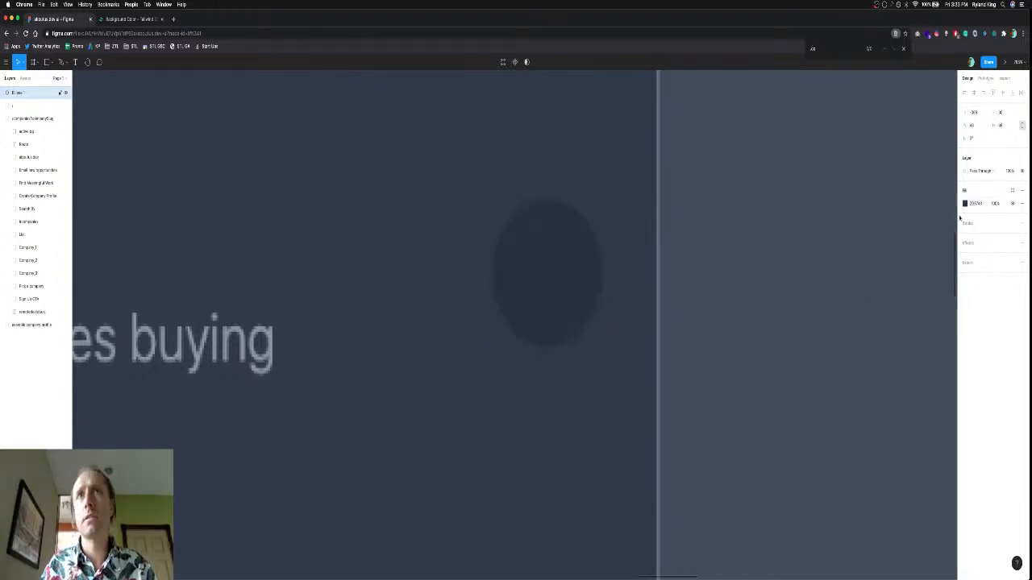
Move the circle's layer into the /companies/:companySlug frame, directly above the active bg layer.
{"action": "scroll", "coordinate": [628, 318], "scroll_direction": "down", "scroll_amount": 5}
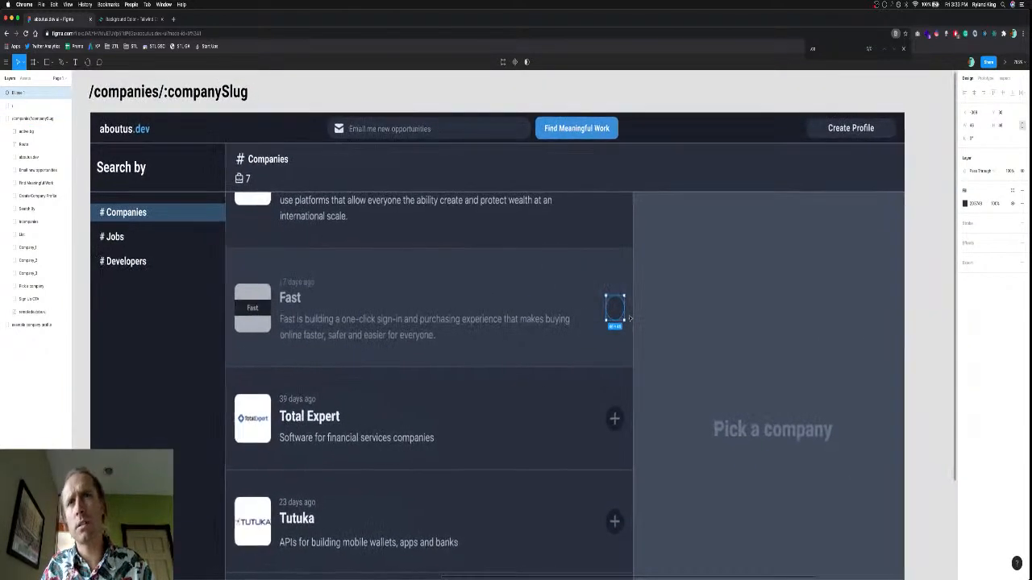
{"action": "scroll", "coordinate": [628, 318], "scroll_direction": "up", "scroll_amount": 5}
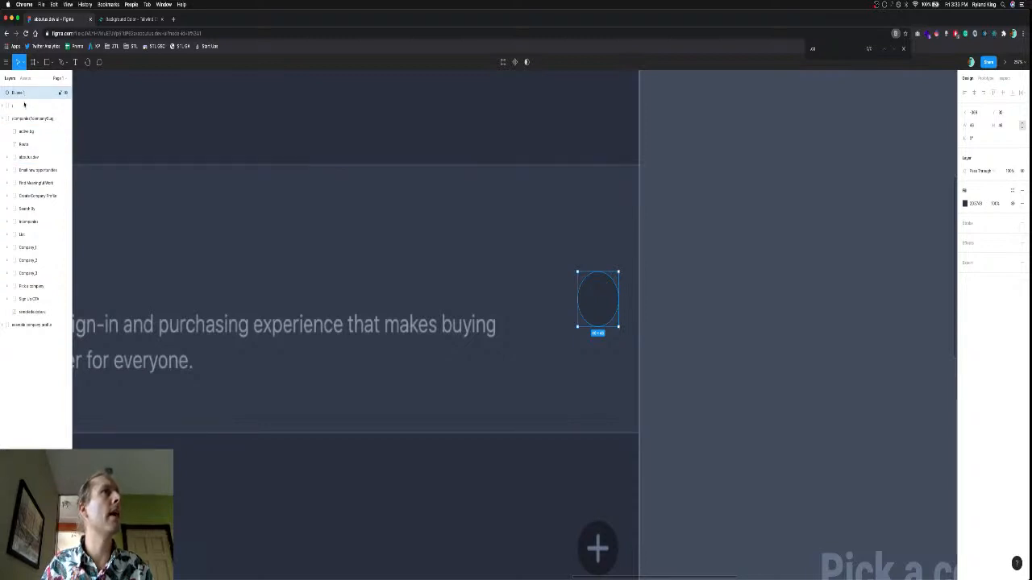
{"action": "left_click_drag", "start_coordinate": [24, 104], "coordinate": [29, 126]}
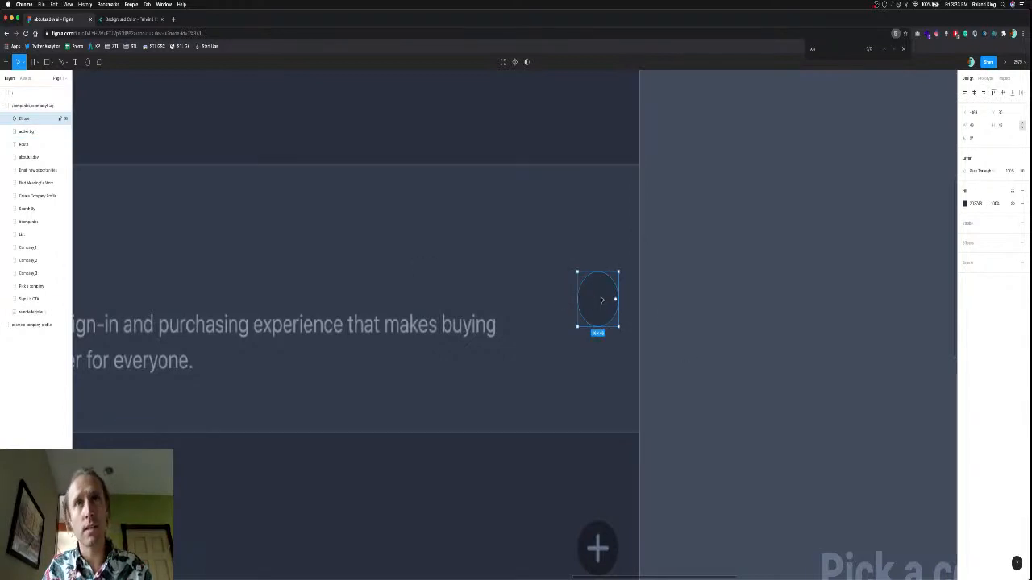
Draw a horizontal line across the middle of the dark circle in the Fast row to form a minus sign.
{"action": "scroll", "coordinate": [601, 300], "scroll_direction": "up", "scroll_amount": 5}
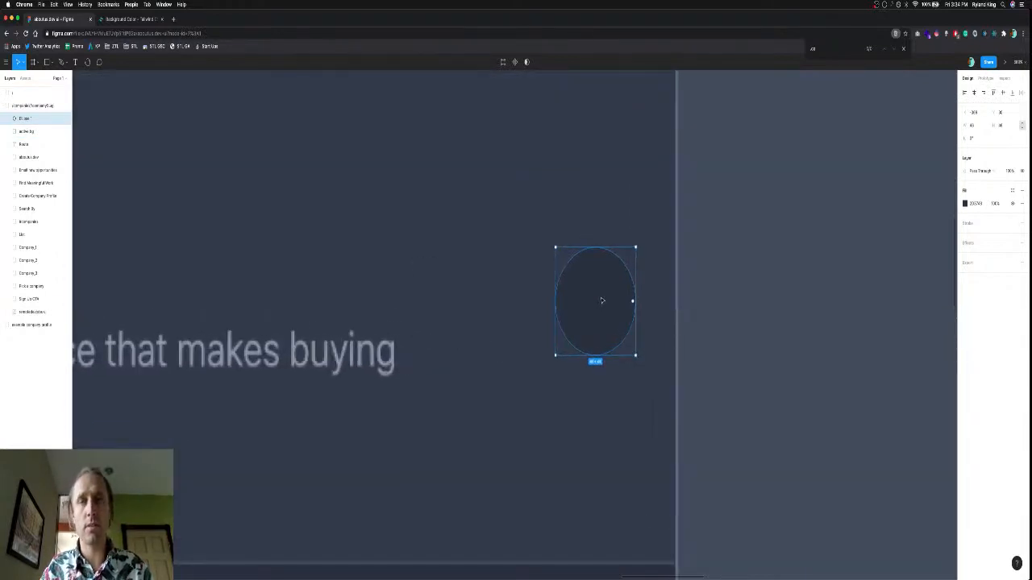
{"action": "key", "text": "Tab"}
{"action": "key", "text": "o"}
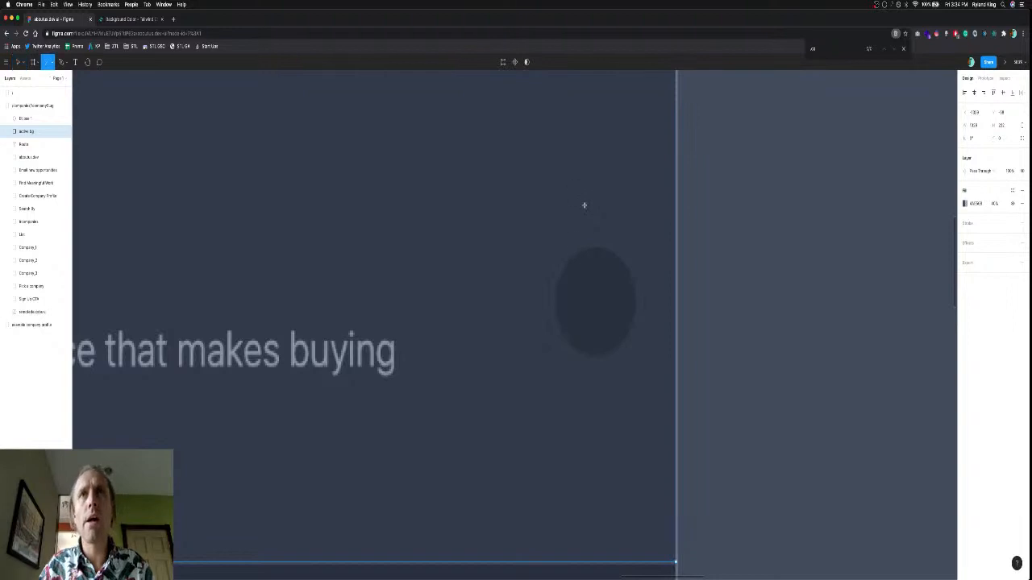
{"action": "left_click_drag", "start_coordinate": [569, 300], "coordinate": [623, 303]}
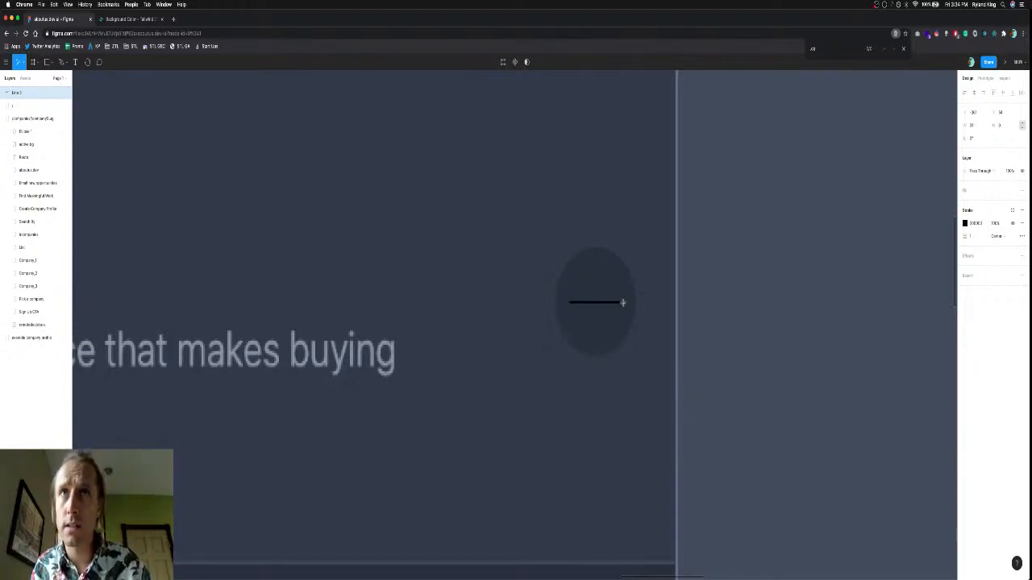
{"action": "left_click", "coordinate": [622, 303]}
Try stroke weights of 5, 4 and 3 on the minus line and settle on 4.
{"action": "left_click", "coordinate": [972, 236]}
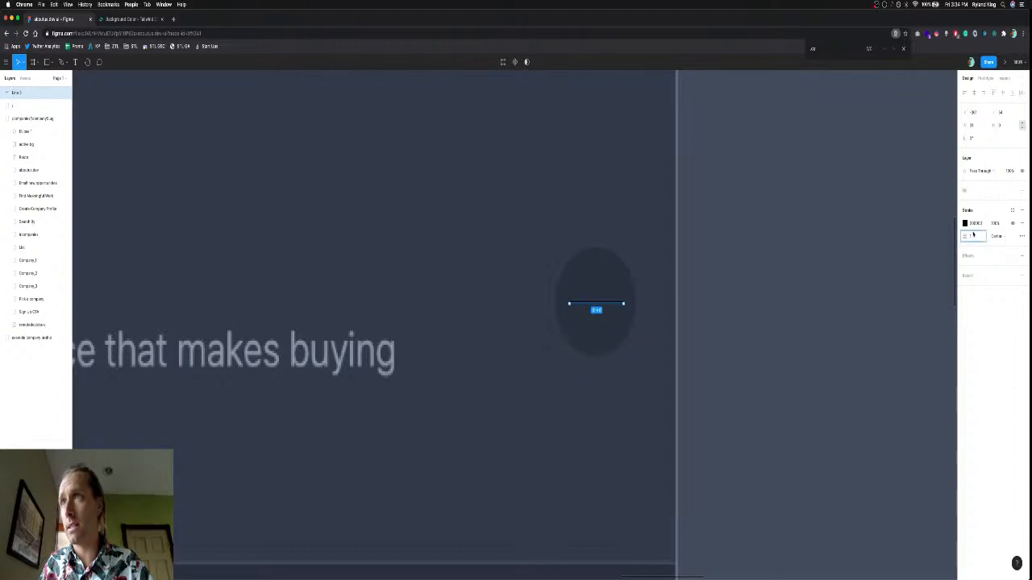
{"action": "type", "text": "5"}
{"action": "key", "text": "Return"}
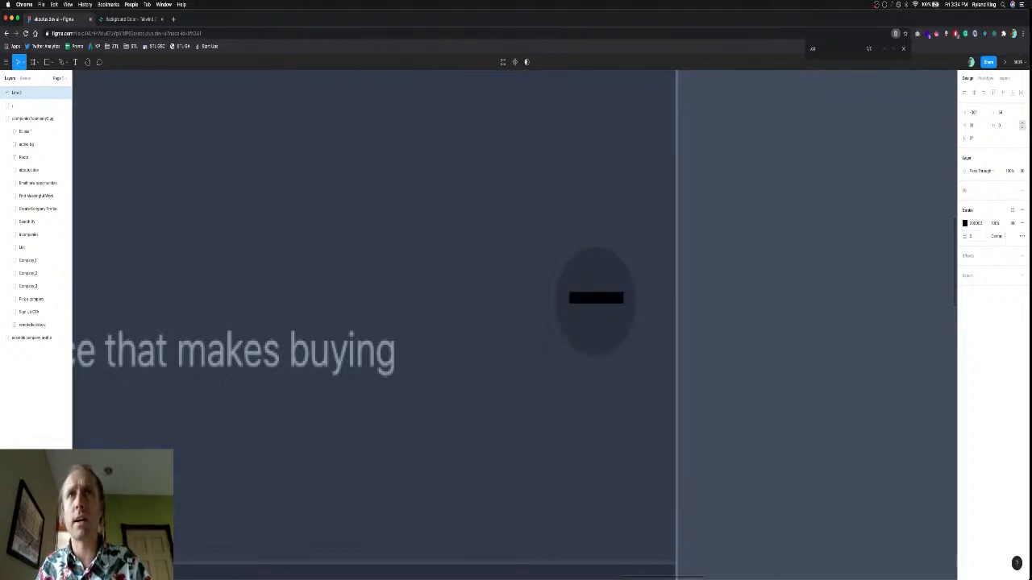
{"action": "left_click", "coordinate": [973, 234]}
{"action": "type", "text": "4"}
{"action": "key", "text": "Return"}
{"action": "left_click", "coordinate": [973, 234]}
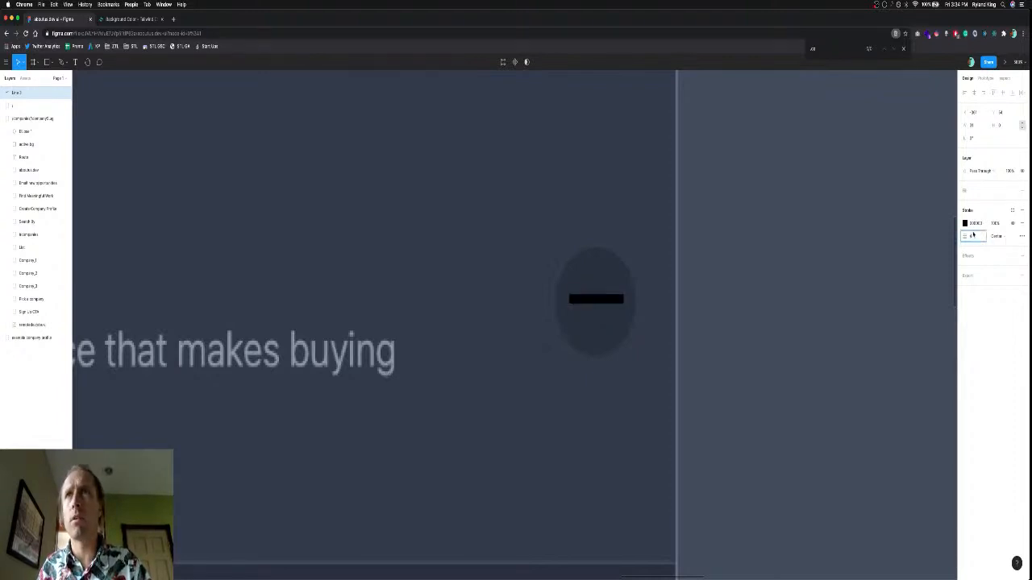
{"action": "type", "text": "3"}
{"action": "key", "text": "Return"}
{"action": "left_click", "coordinate": [973, 235]}
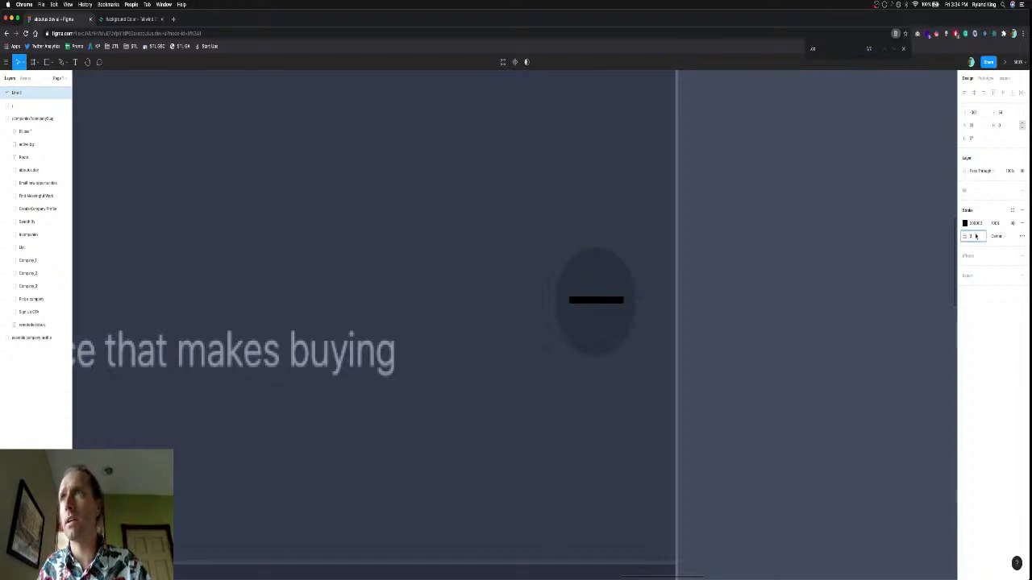
{"action": "type", "text": "4"}
{"action": "key", "text": "Return"}
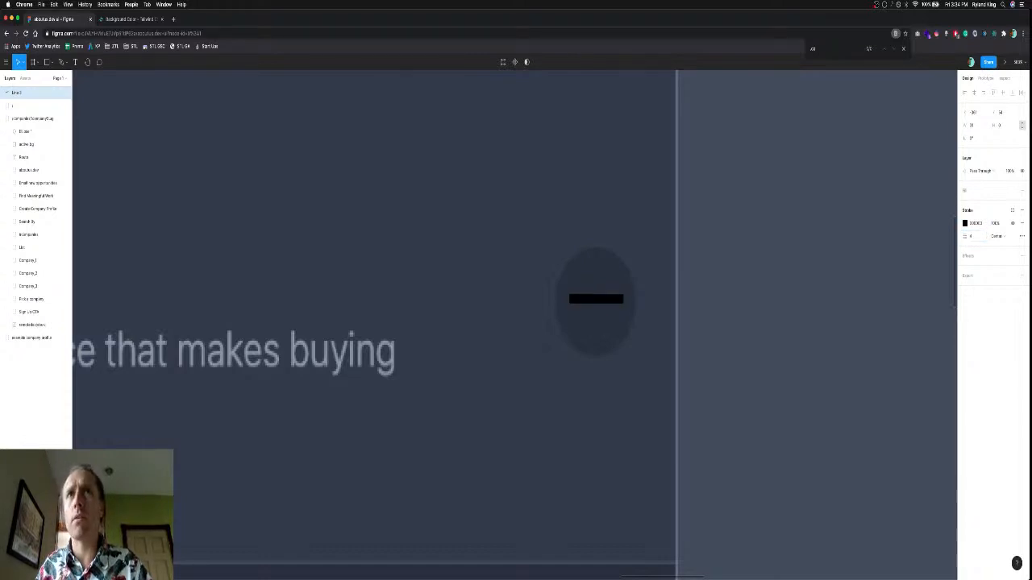
{"action": "left_click", "coordinate": [975, 256]}
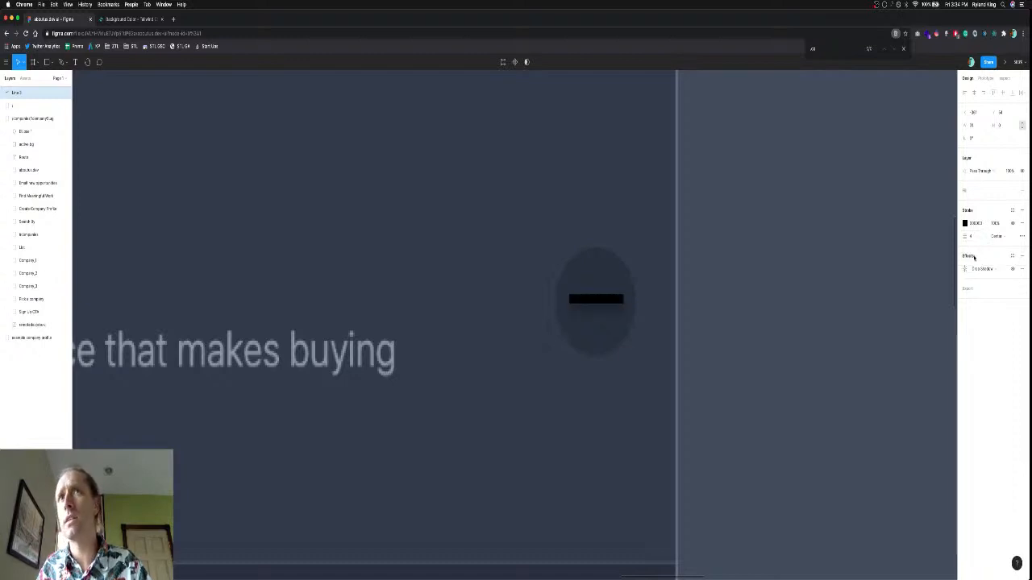
{"action": "key", "text": "super+z"}
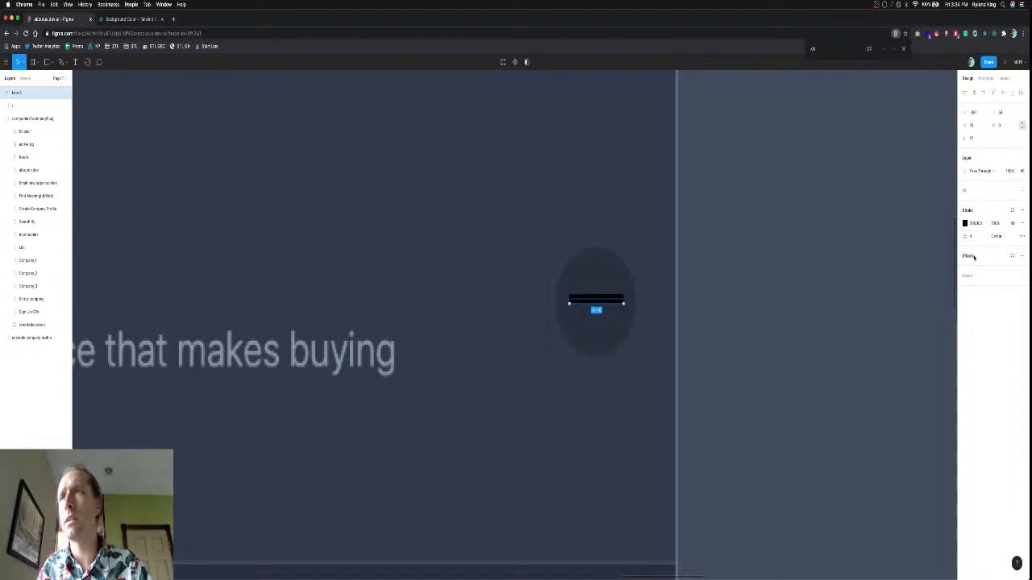
{"action": "left_click", "coordinate": [1021, 236]}
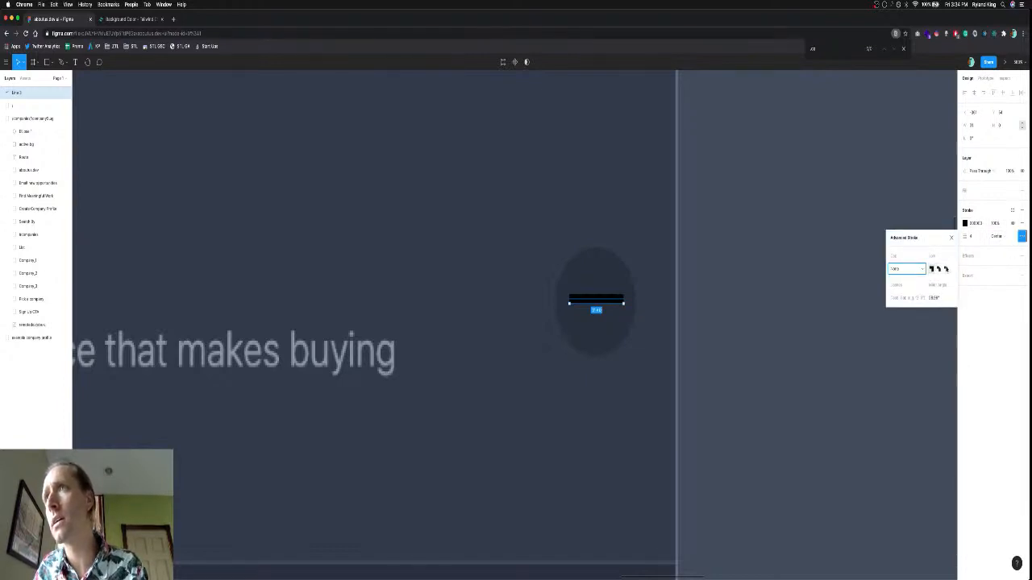
{"action": "left_click", "coordinate": [945, 270]}
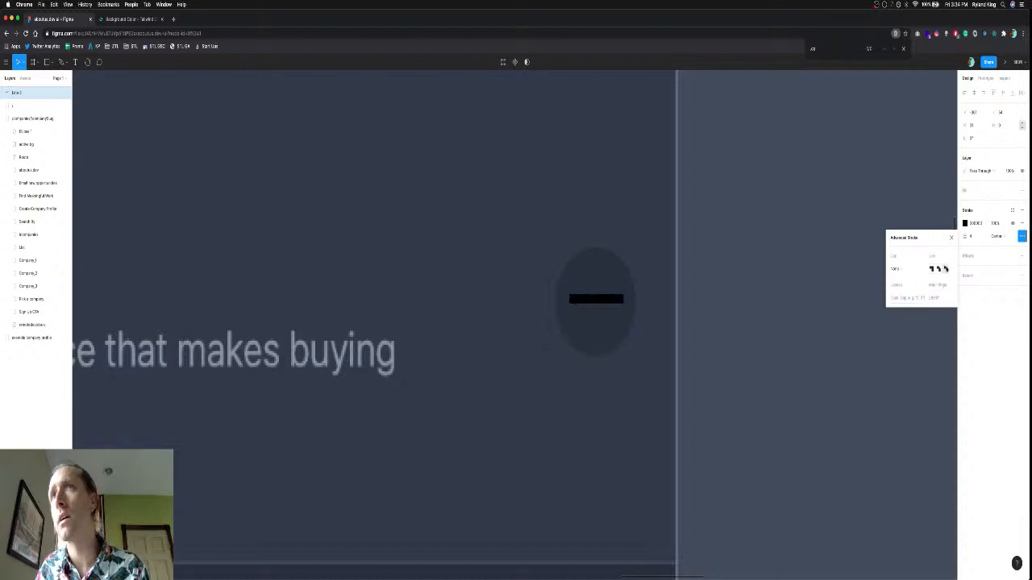
{"action": "left_click", "coordinate": [931, 270]}
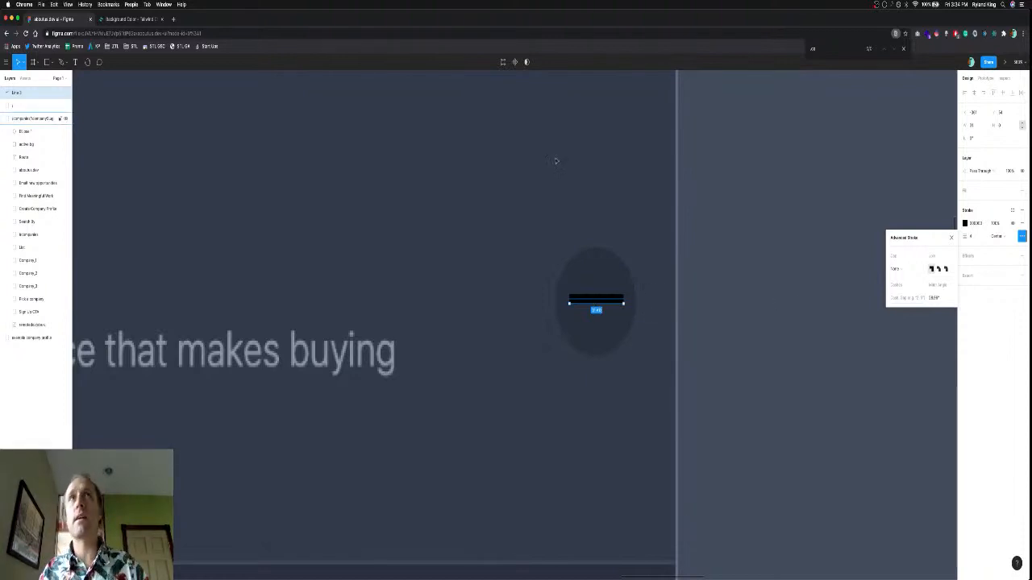
Copy the blue-400 hex value from the Tailwind Background Color page and apply it to the minus line's stroke in Figma.
{"action": "key", "text": "ctrl+Tab"}
{"action": "scroll", "coordinate": [576, 235], "scroll_direction": "down", "scroll_amount": 15}
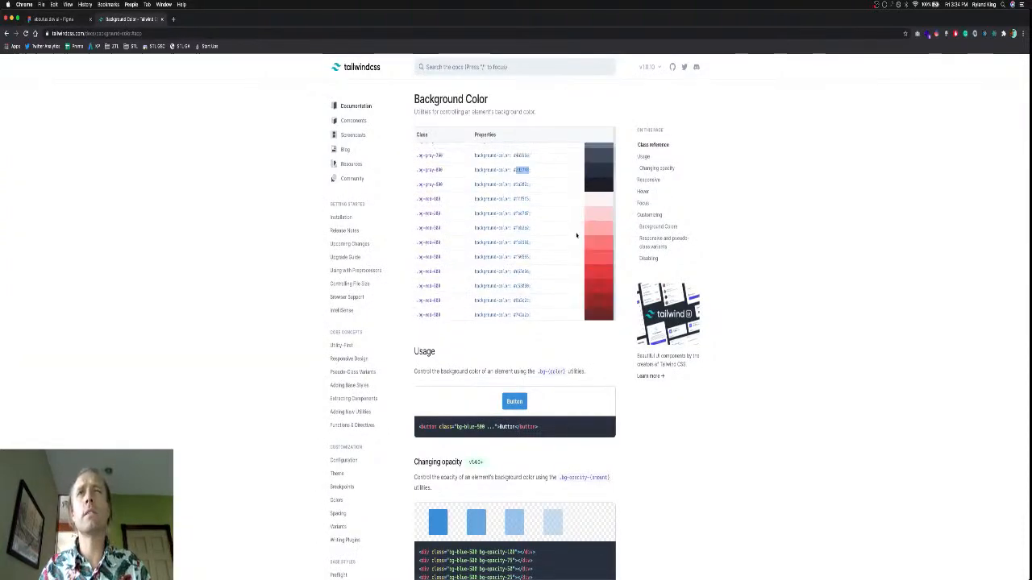
{"action": "scroll", "coordinate": [576, 235], "scroll_direction": "down", "scroll_amount": 1}
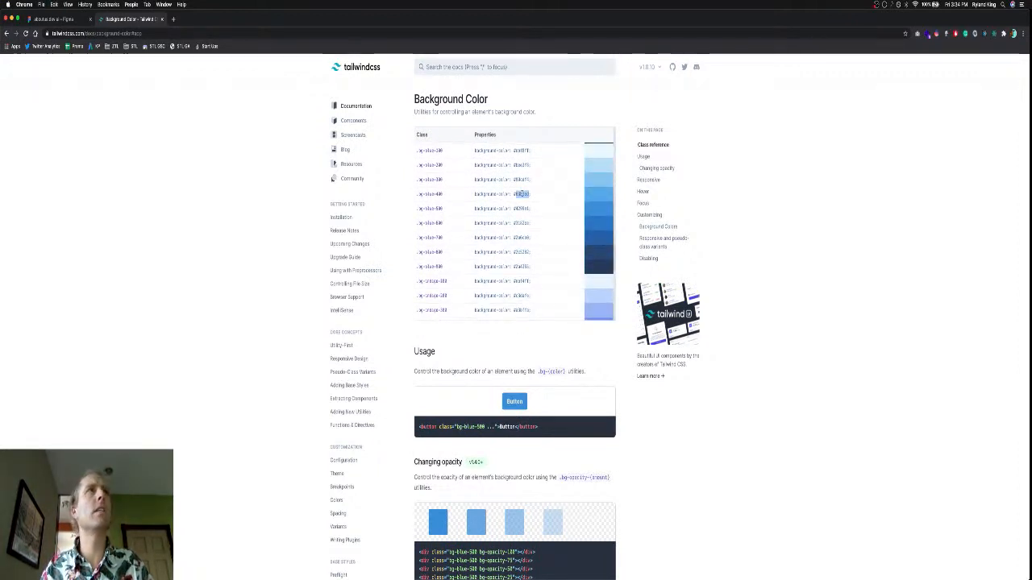
{"action": "key", "text": "ctrl+shift+Tab"}
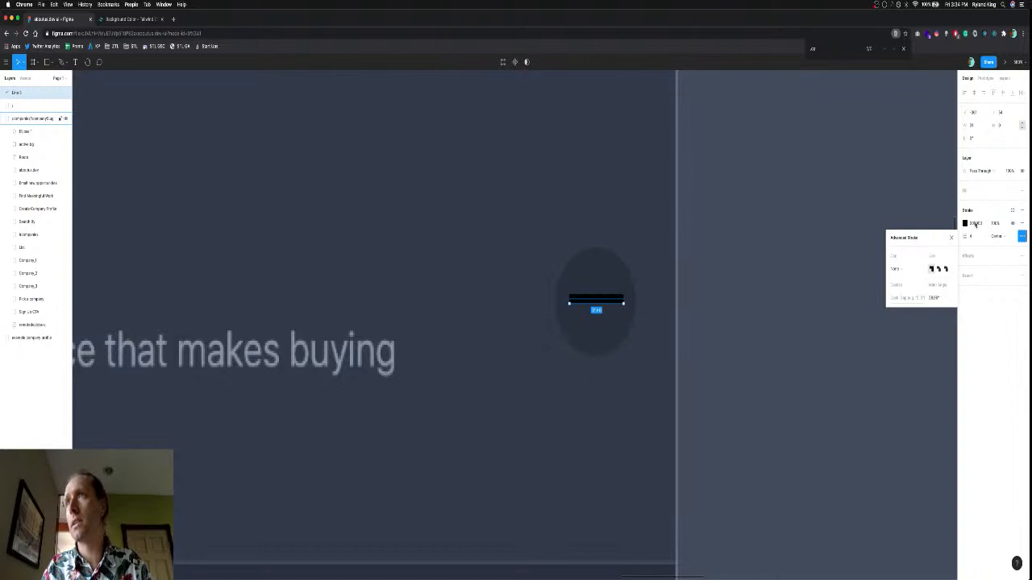
{"action": "left_click", "coordinate": [976, 223]}
{"action": "type", "text": "60A5FA"}
{"action": "key", "text": "Return"}
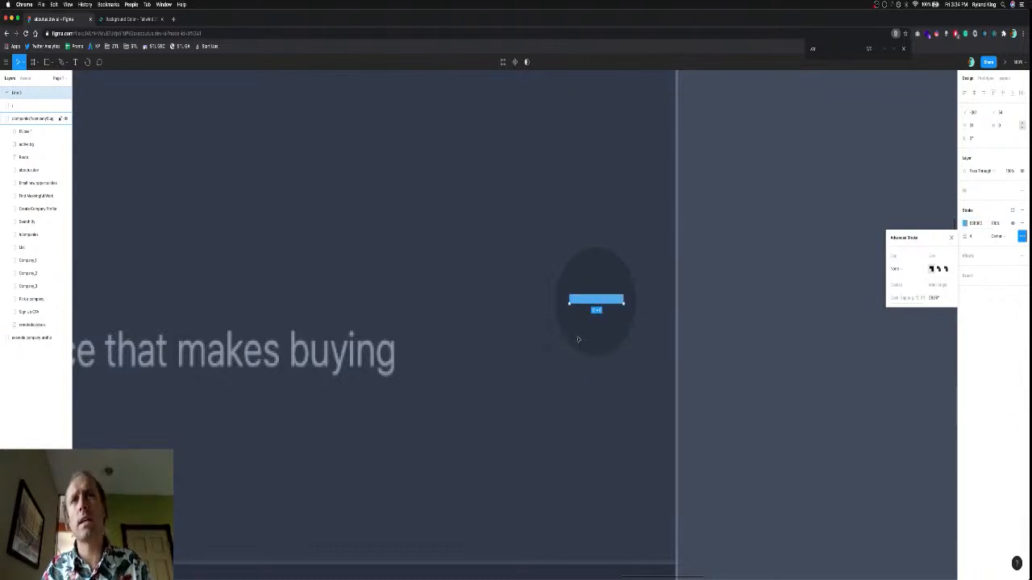
{"action": "scroll", "coordinate": [573, 309], "scroll_direction": "down", "scroll_amount": 10}
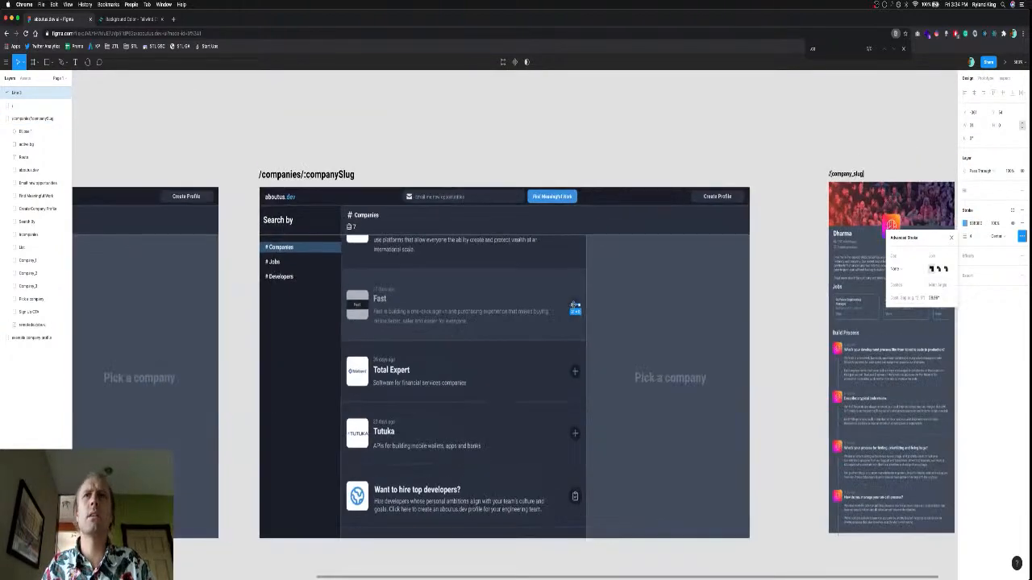
Nudge the blue minus line down by one step inside the Fast row's dark circle.
{"action": "left_click", "coordinate": [552, 137]}
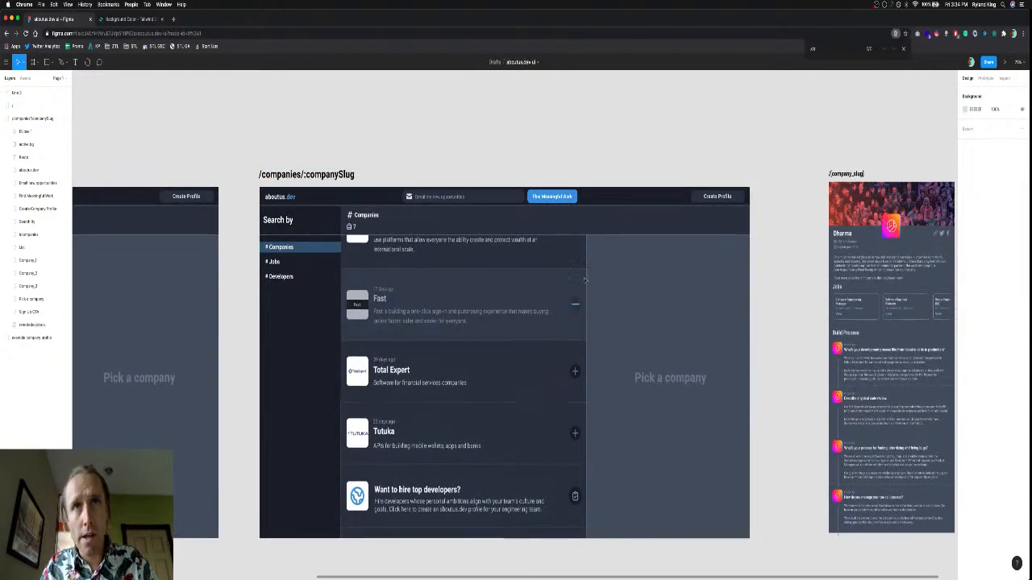
{"action": "scroll", "coordinate": [577, 312], "scroll_direction": "up", "scroll_amount": 5}
{"action": "scroll", "coordinate": [578, 313], "scroll_direction": "up", "scroll_amount": 4}
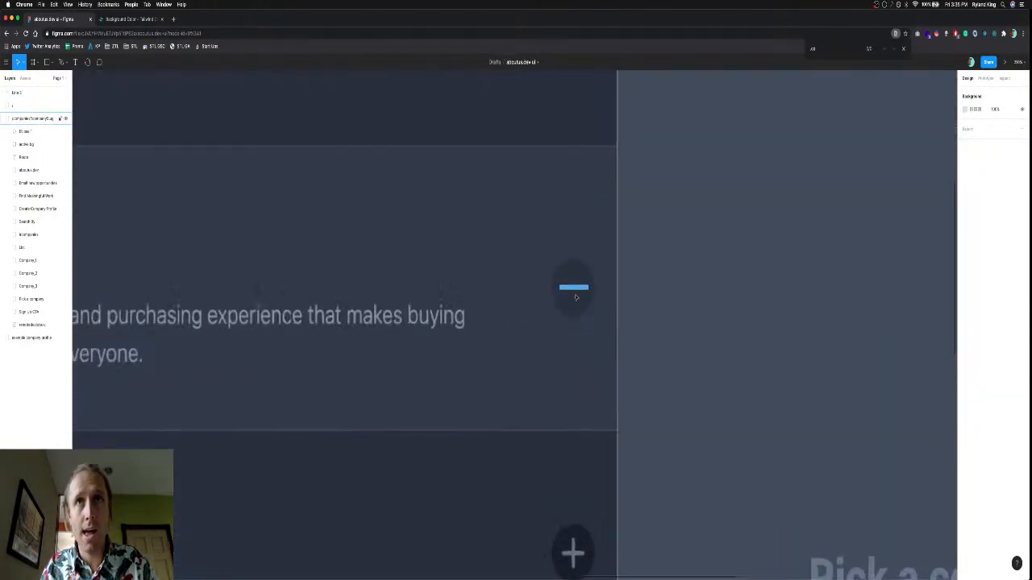
{"action": "left_click", "coordinate": [574, 292]}
{"action": "key", "text": "Down"}
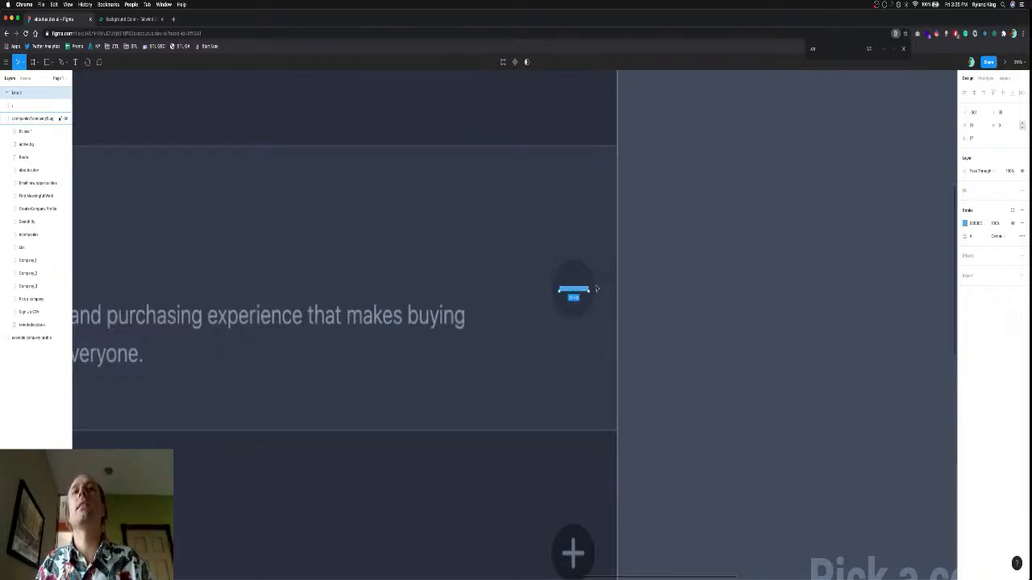
Move the minus line onto the plus sign in the Total Expert row, shorten it to about 26 px and align it horizontally.
{"action": "left_click_drag", "start_coordinate": [580, 290], "coordinate": [588, 555]}
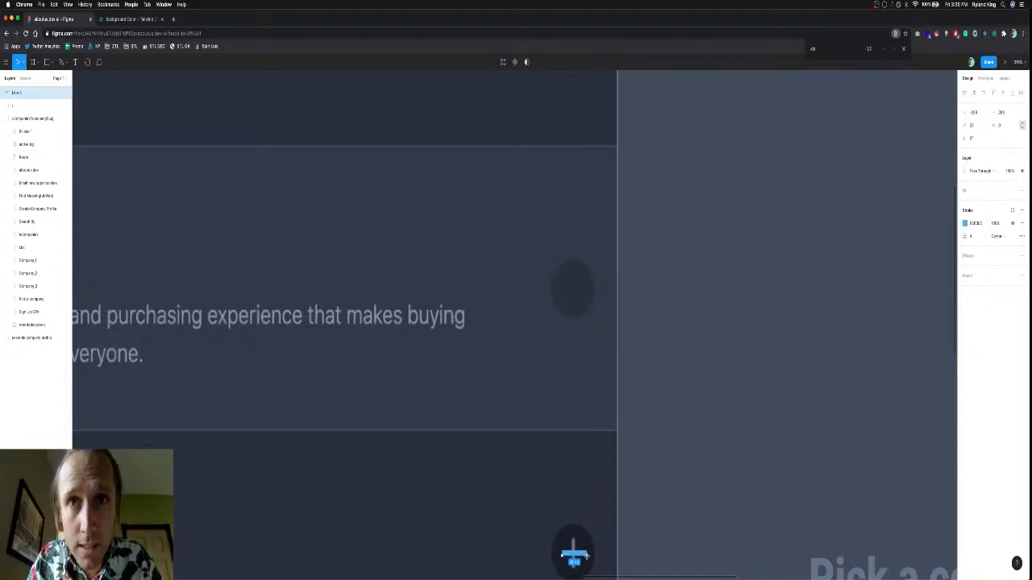
{"action": "scroll", "coordinate": [587, 555], "scroll_direction": "up", "scroll_amount": 5}
{"action": "scroll", "coordinate": [587, 556], "scroll_direction": "down", "scroll_amount": 3}
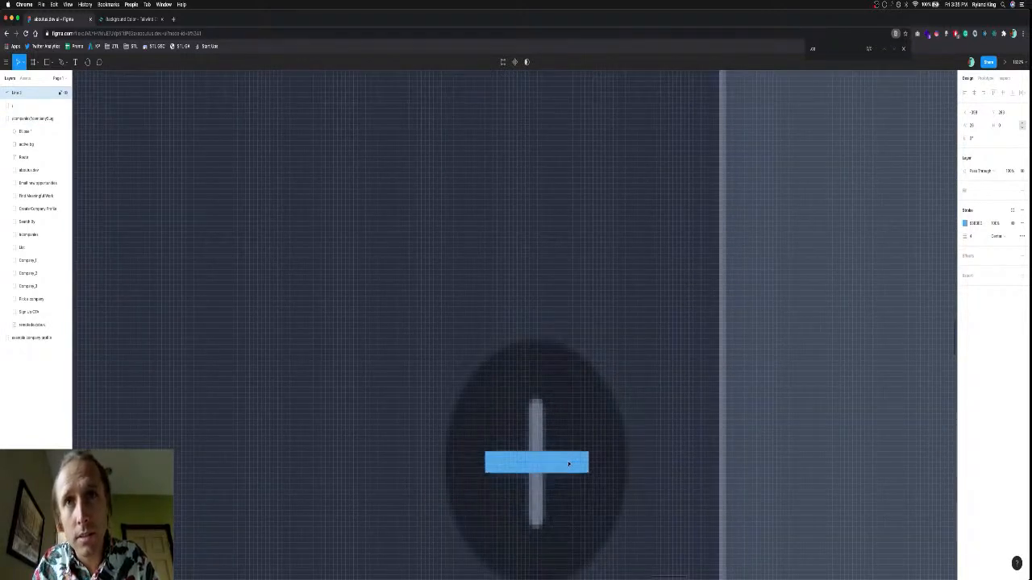
{"action": "key", "text": "Right"}
{"action": "key", "text": "Right"}
{"action": "key", "text": "Left"}
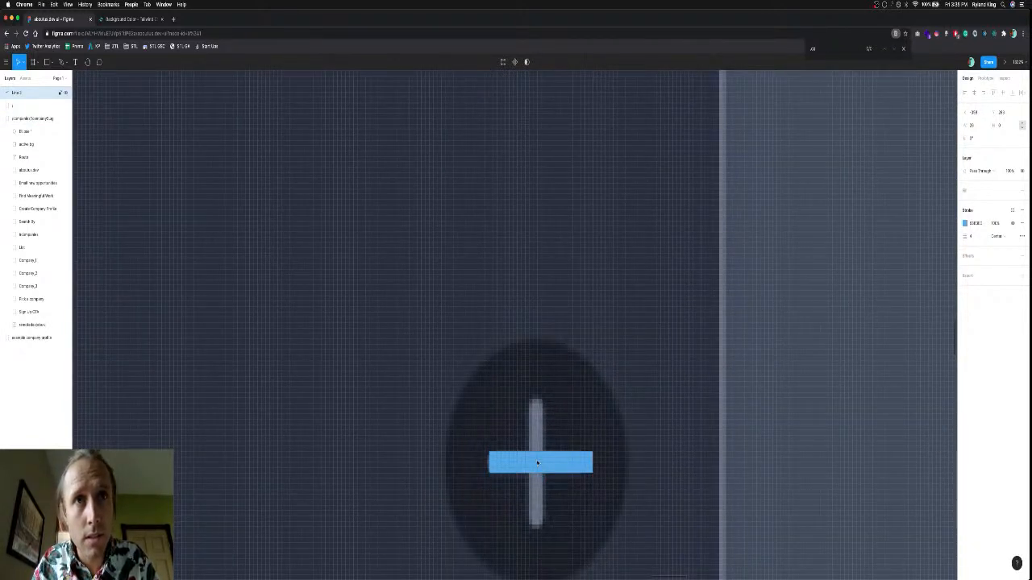
{"action": "key", "text": "Left"}
{"action": "key", "text": "Right"}
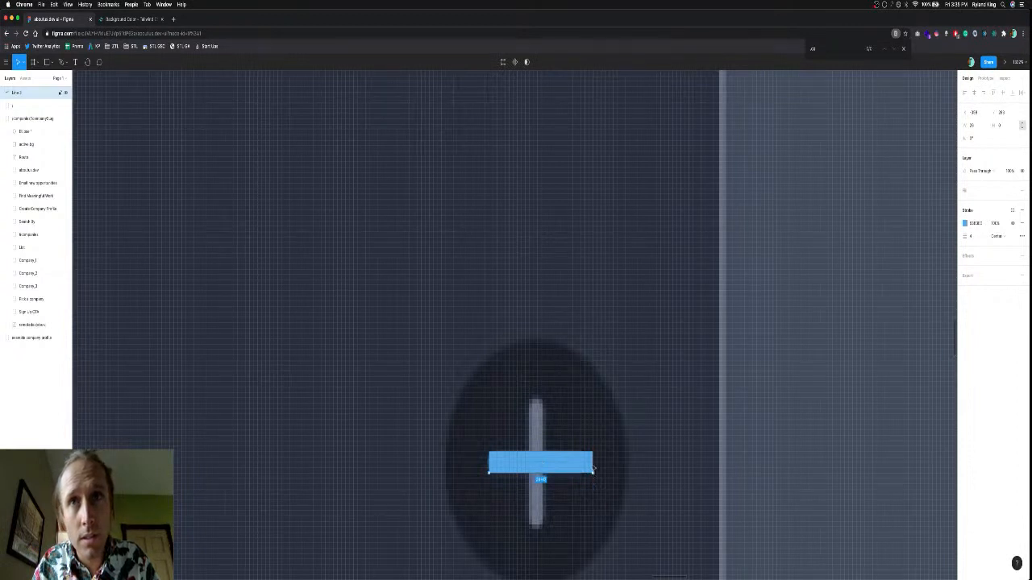
Shorten the minus line to 24 px and move it back to the centre of the Fast row's circle.
{"action": "left_click_drag", "start_coordinate": [593, 470], "coordinate": [556, 280]}
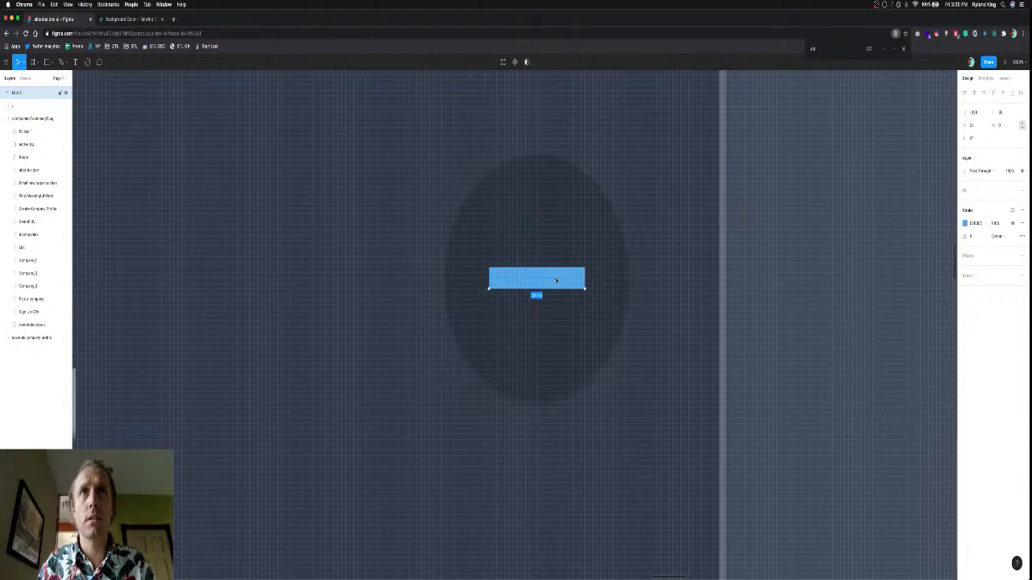
{"action": "key", "text": "Left"}
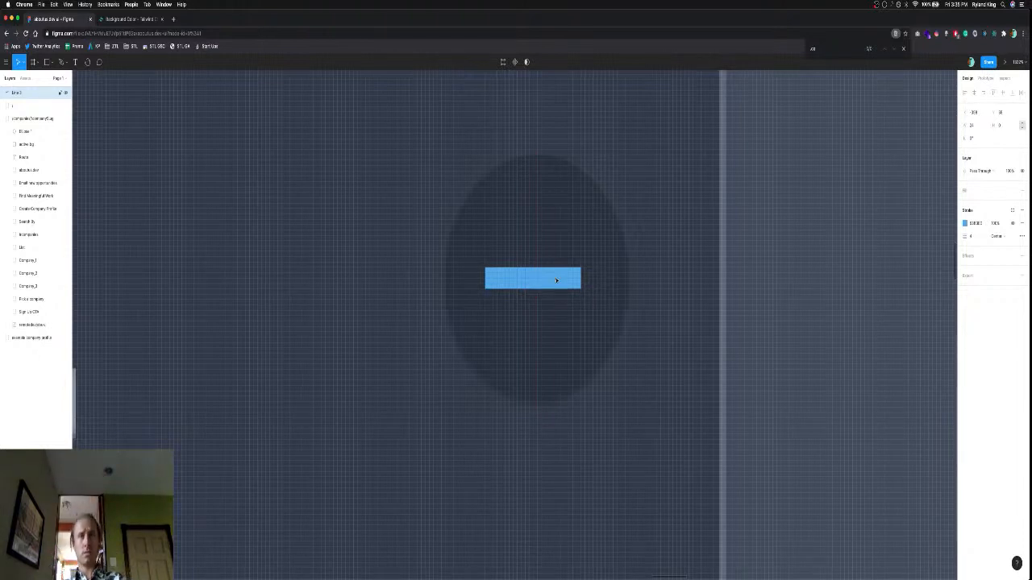
{"action": "key", "text": "Right"}
{"action": "key", "text": "Down"}
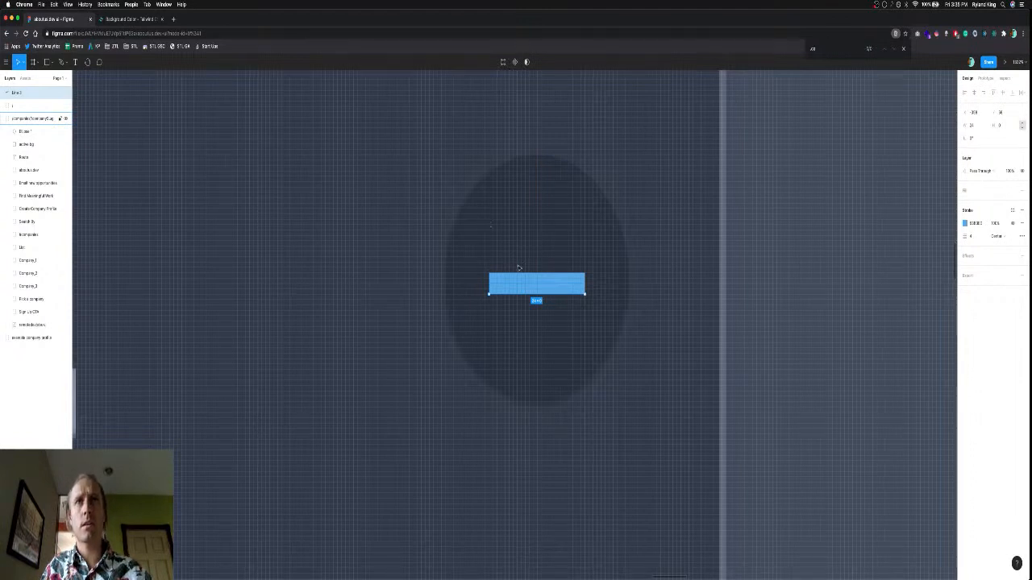
Examine the minus icon's size and alignment in the Fast row against the plus icons below it.
{"action": "key", "text": "Escape"}
{"action": "scroll", "coordinate": [489, 243], "scroll_direction": "down", "scroll_amount": 5}
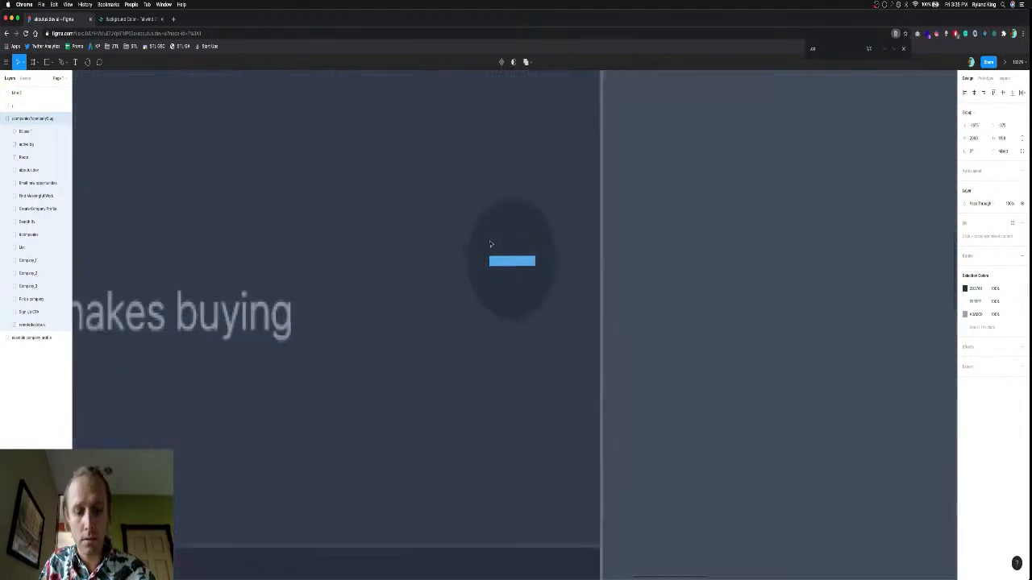
{"action": "scroll", "coordinate": [489, 243], "scroll_direction": "down", "scroll_amount": 5}
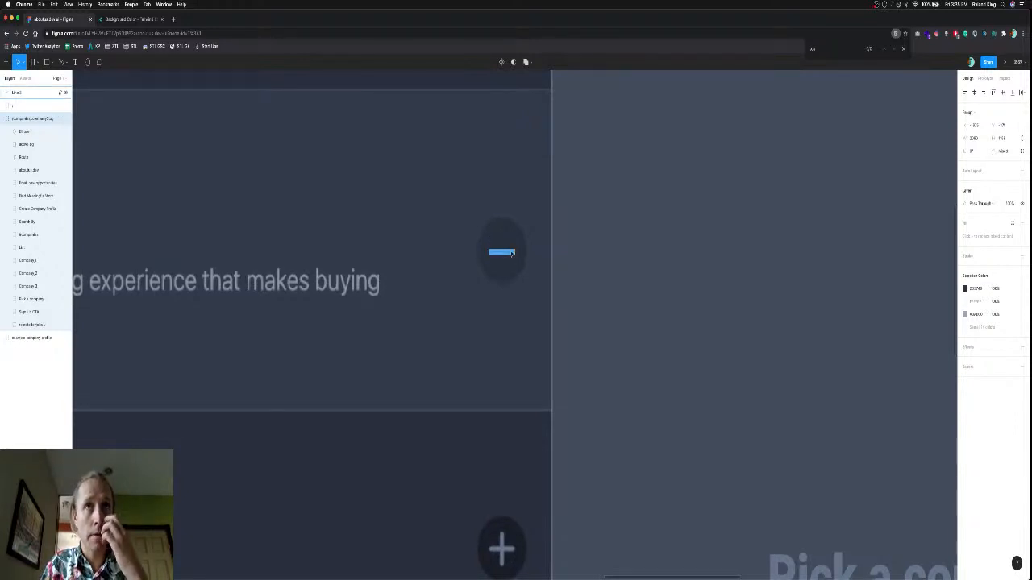
{"action": "left_click", "coordinate": [511, 253]}
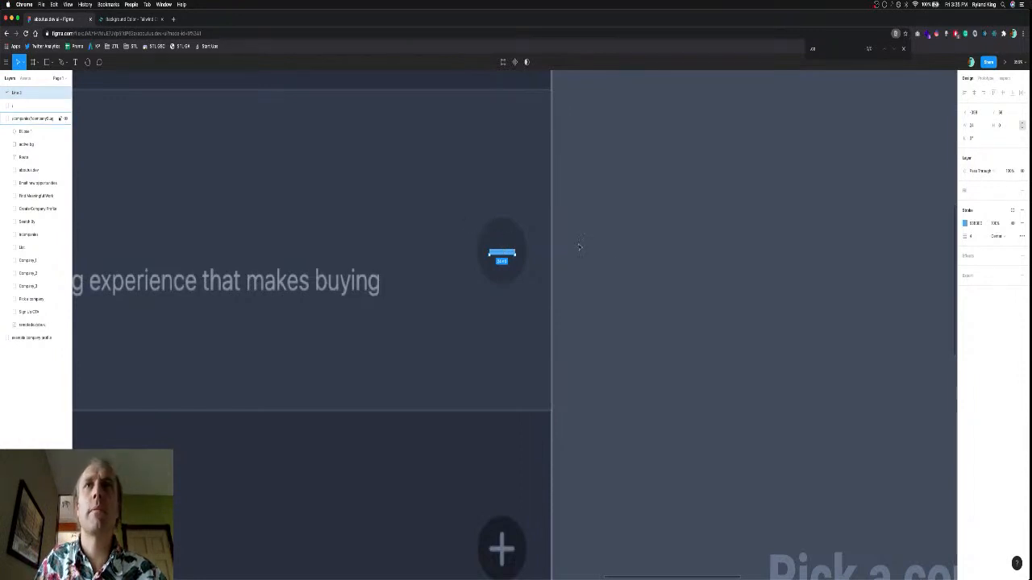
{"action": "left_click", "coordinate": [610, 274]}
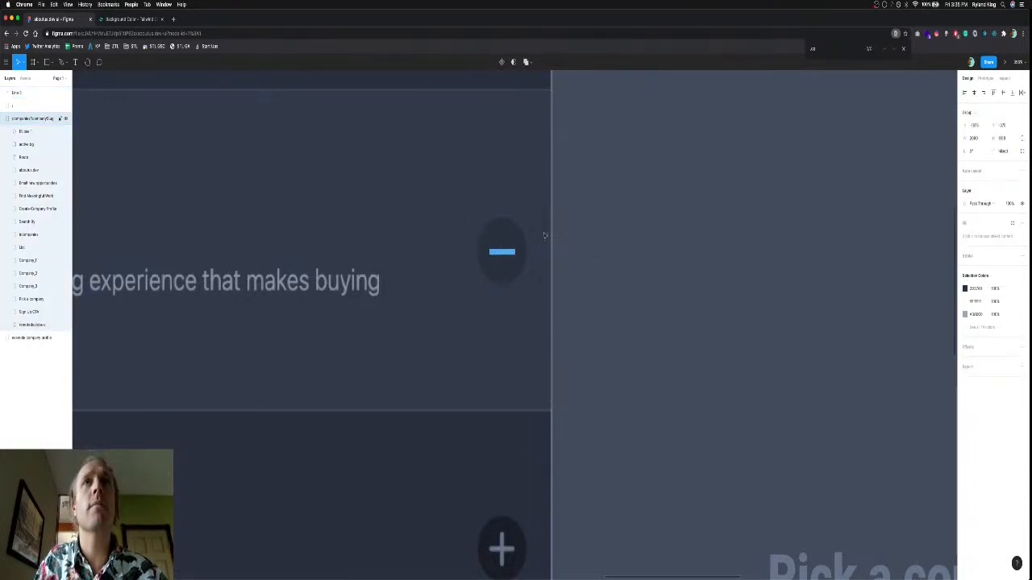
{"action": "scroll", "coordinate": [529, 227], "scroll_direction": "down", "scroll_amount": 5}
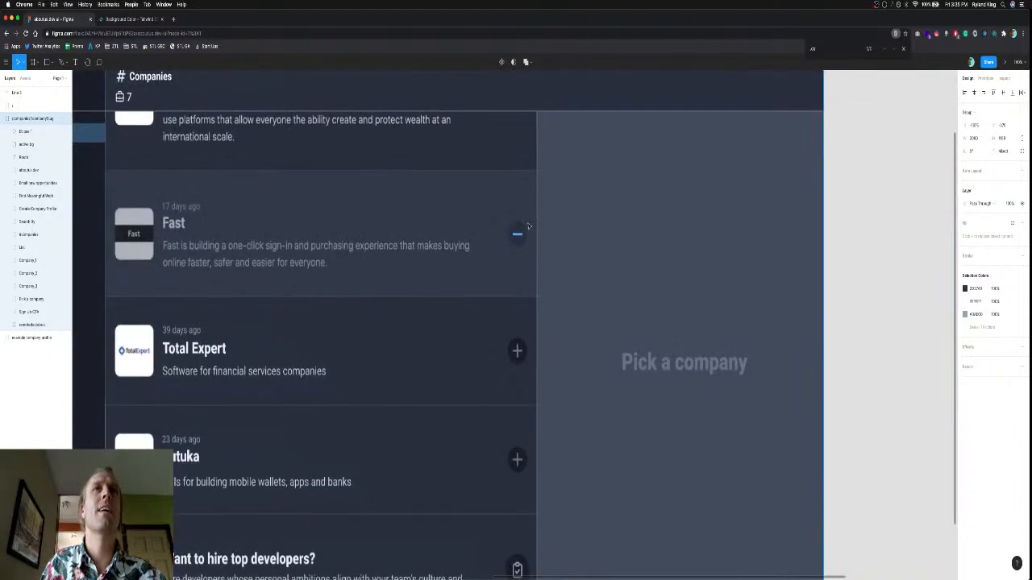
{"action": "scroll", "coordinate": [529, 226], "scroll_direction": "down", "scroll_amount": 5}
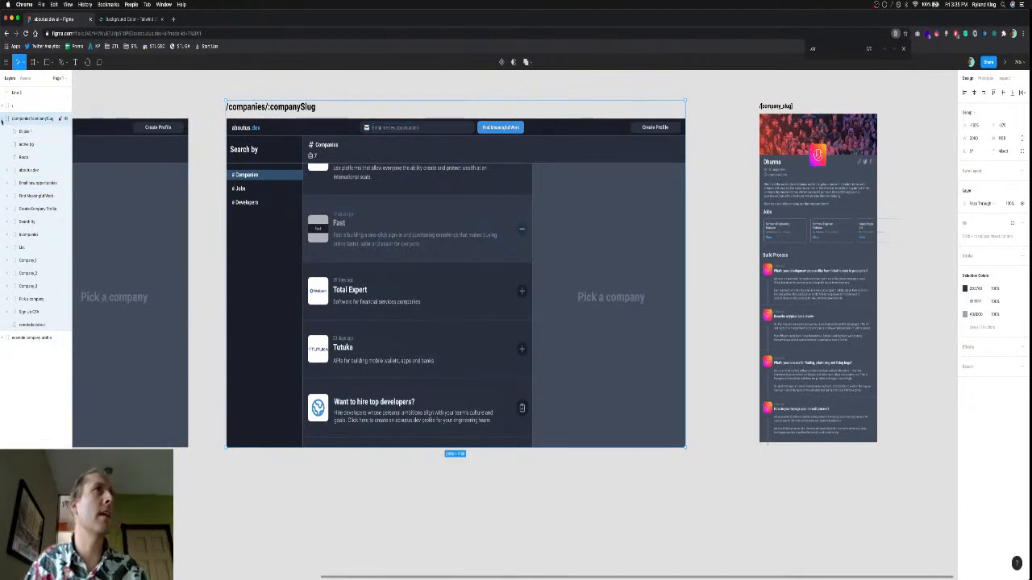
Group the minus line and circle layers inside the /companies/:companySlug frame, directly below the active bg layer.
{"action": "left_click", "coordinate": [31, 156]}
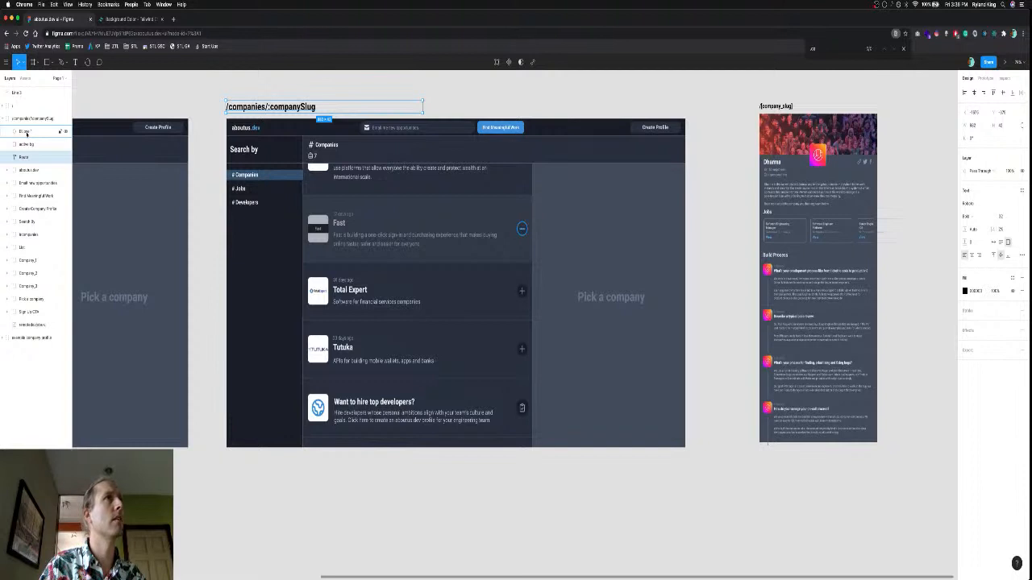
{"action": "left_click_drag", "start_coordinate": [26, 134], "coordinate": [32, 146]}
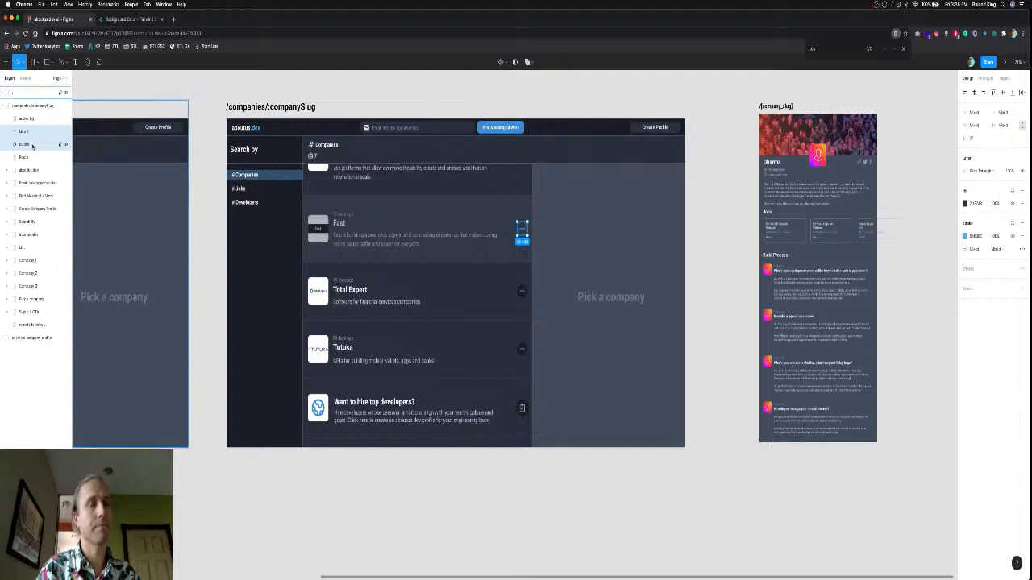
{"action": "key", "text": "super+g"}
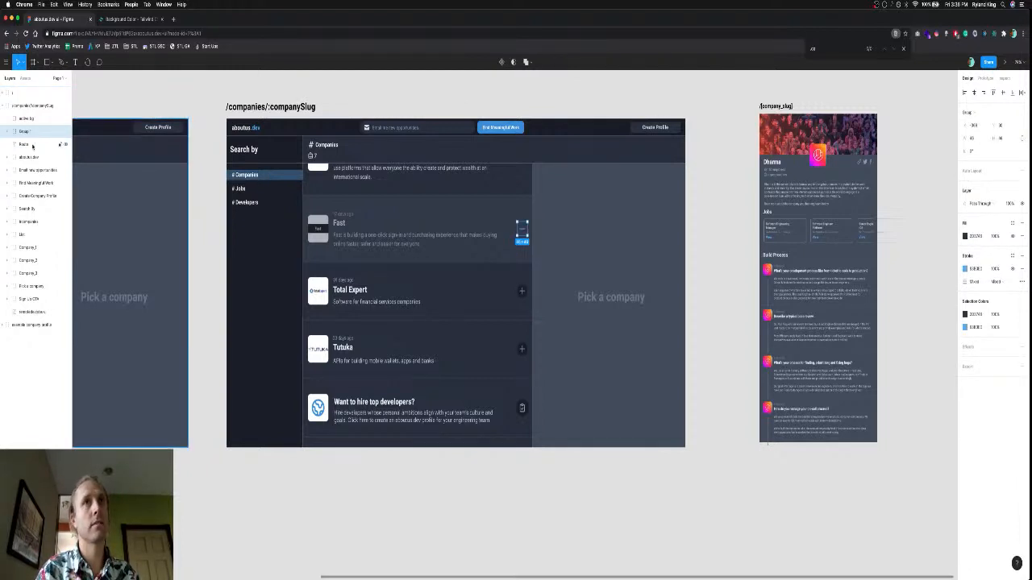
Rename the new group "active button" and move it into the Company_1 group.
{"action": "key", "text": "super+r"}
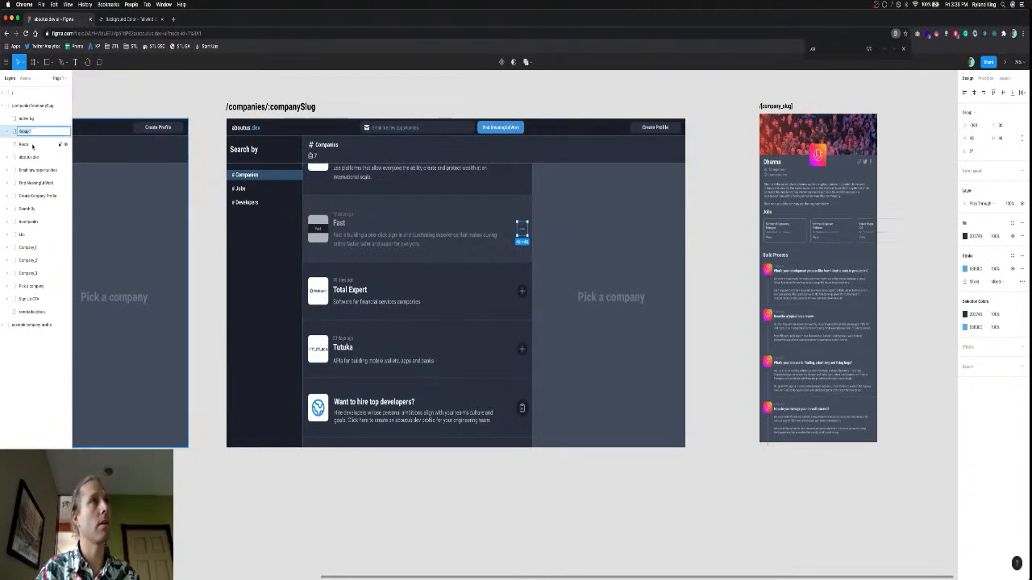
{"action": "type", "text": "active button"}
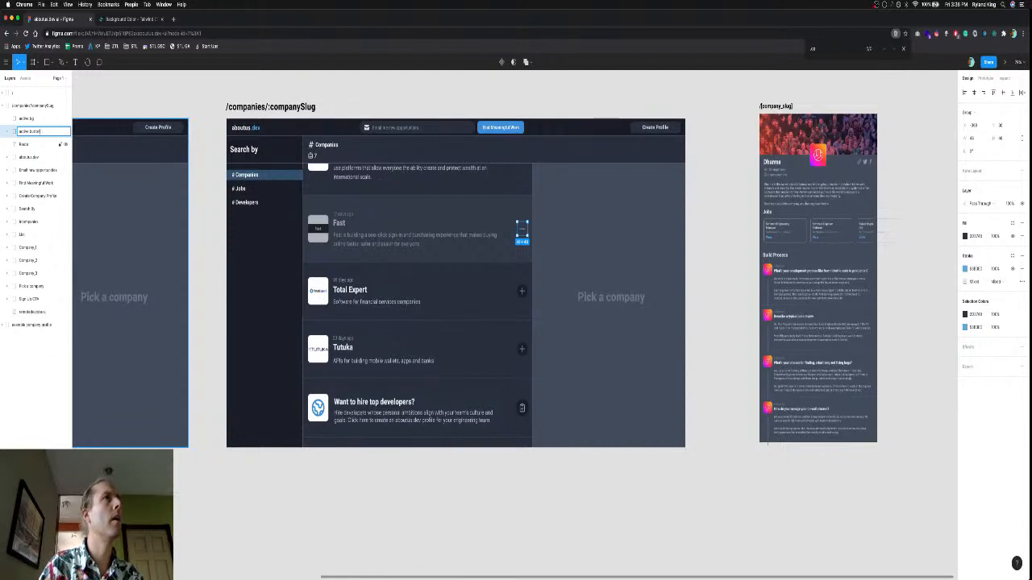
{"action": "key", "text": "Return"}
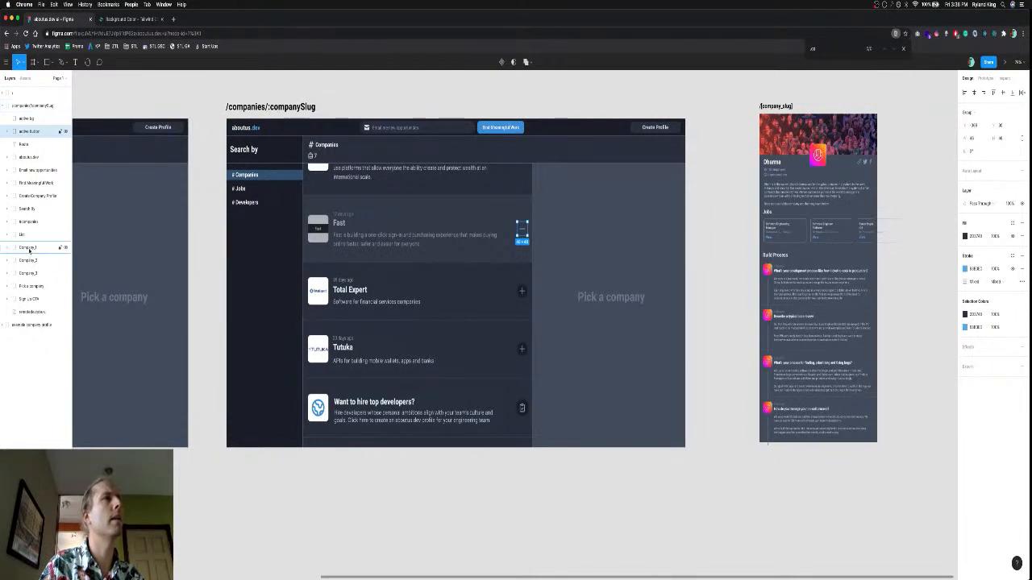
{"action": "left_click_drag", "start_coordinate": [29, 251], "coordinate": [30, 251]}
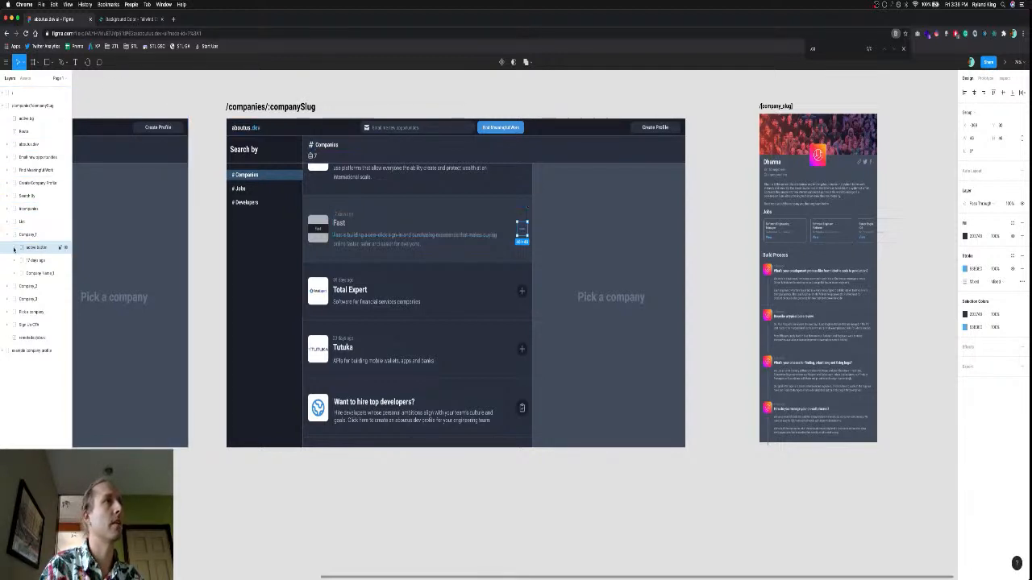
Copy the gray-900 hex value from the Tailwind Background Color page and apply it as the fill of the minus button's circle in Figma.
{"action": "key", "text": "ctrl+Tab"}
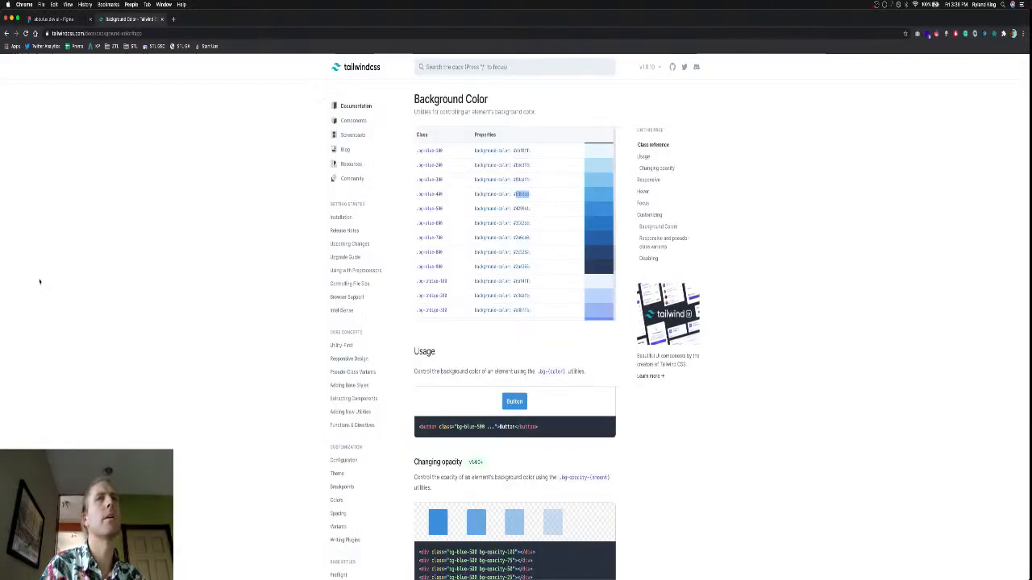
{"action": "scroll", "coordinate": [564, 219], "scroll_direction": "up", "scroll_amount": 10}
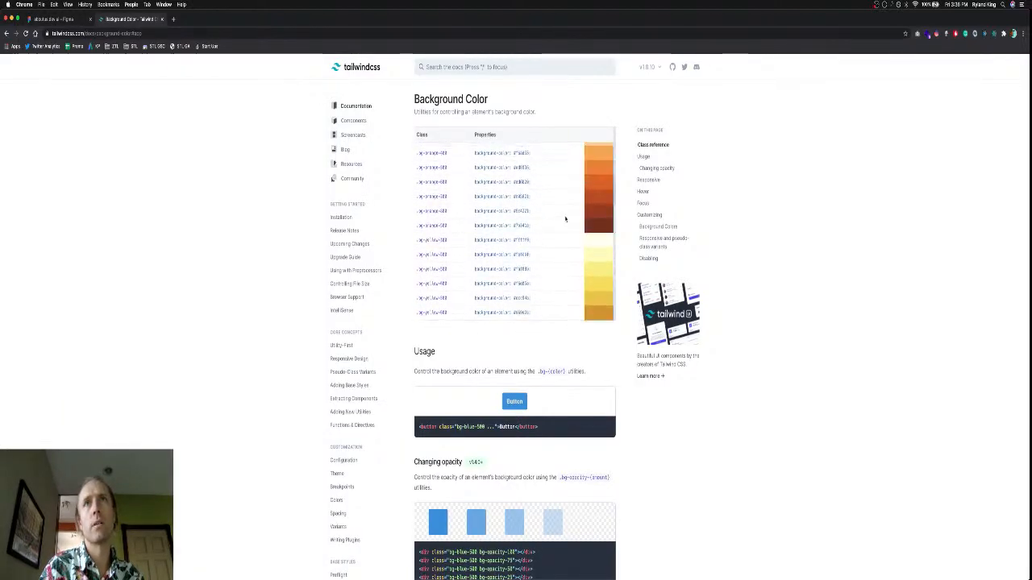
{"action": "scroll", "coordinate": [566, 218], "scroll_direction": "up", "scroll_amount": 6}
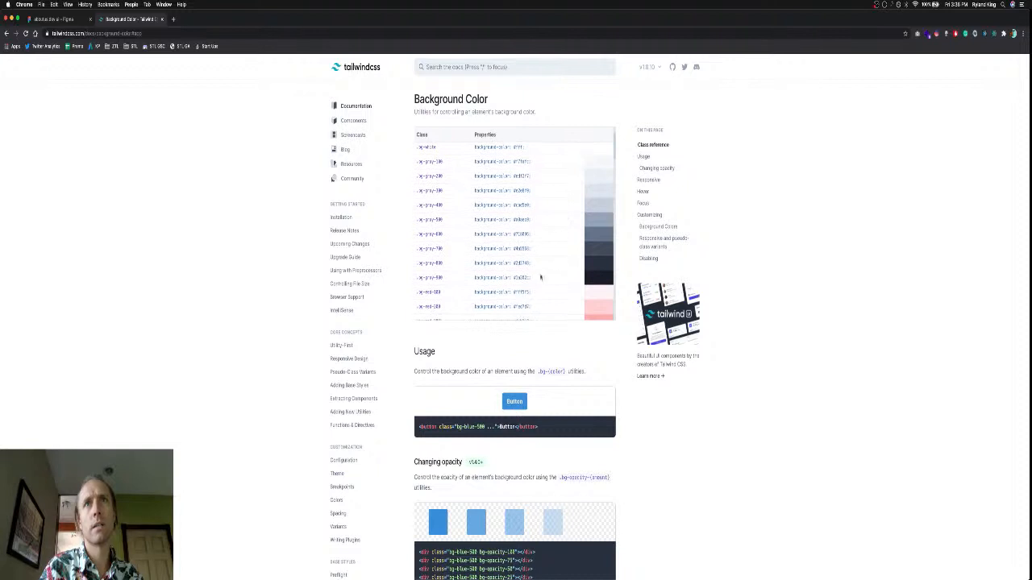
{"action": "key", "text": "ctrl+shift+Tab"}
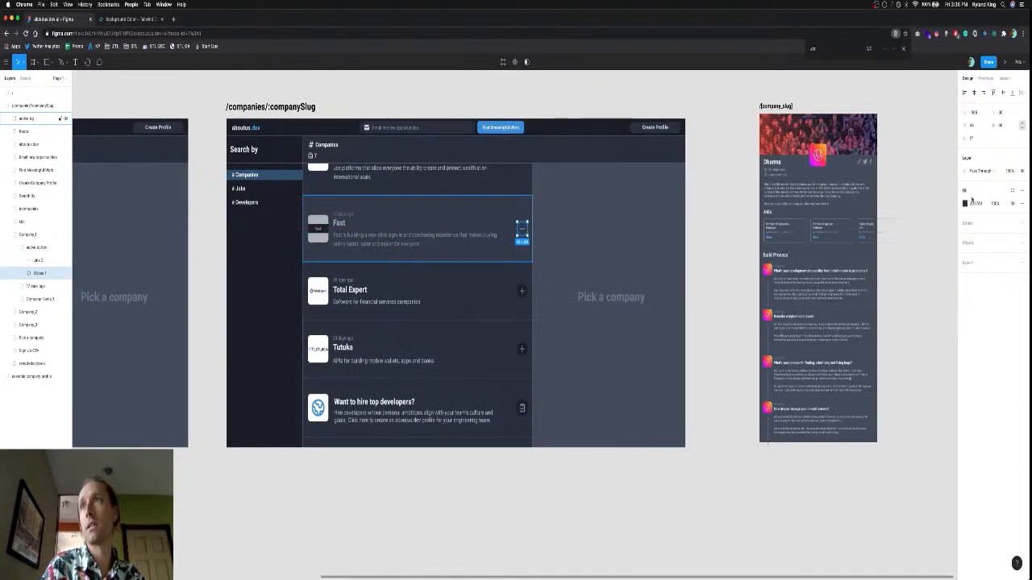
{"action": "left_click", "coordinate": [974, 203]}
{"action": "key", "text": "alt+super+Right"}
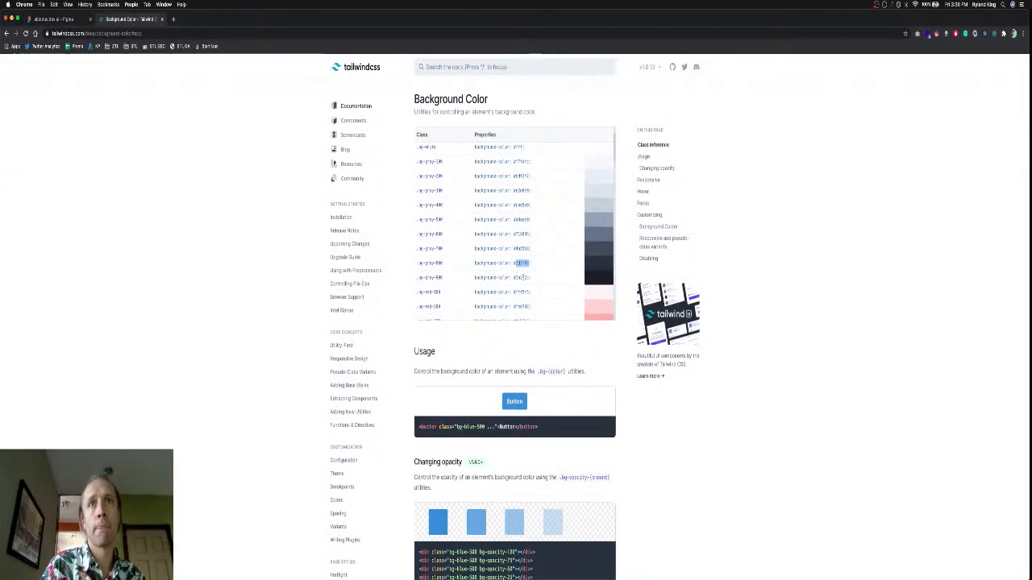
{"action": "double_click", "coordinate": [522, 278]}
{"action": "key", "text": "super+c"}
{"action": "key", "text": "alt+super+Left"}
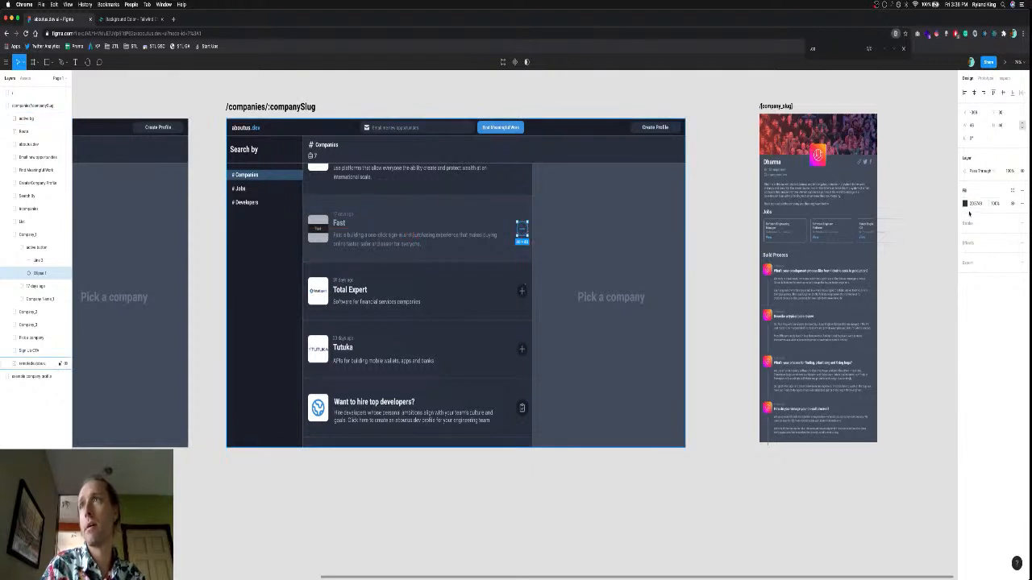
{"action": "left_click", "coordinate": [977, 204]}
{"action": "key", "text": "super+v"}
{"action": "key", "text": "Return"}
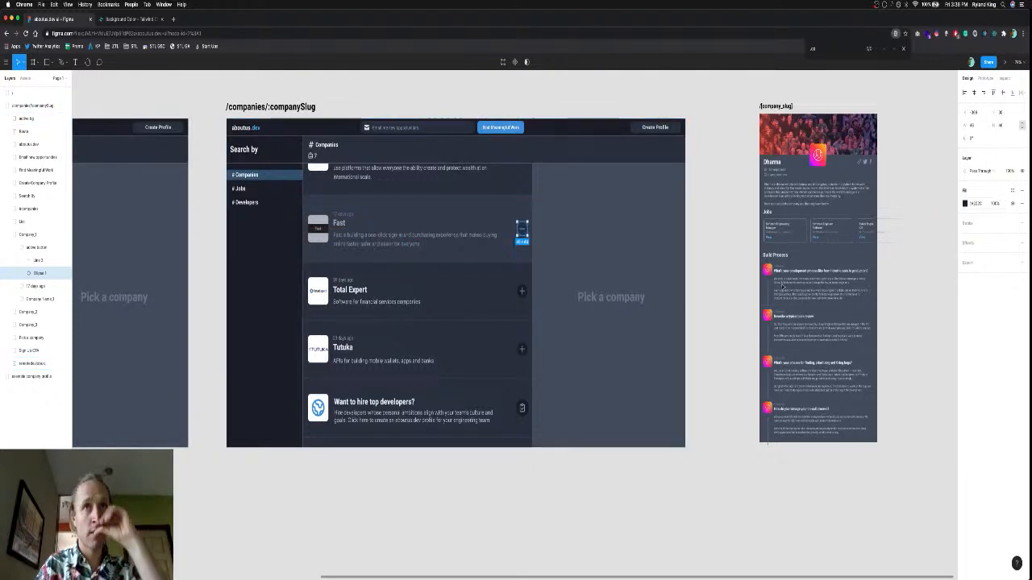
{"action": "left_click", "coordinate": [713, 254]}
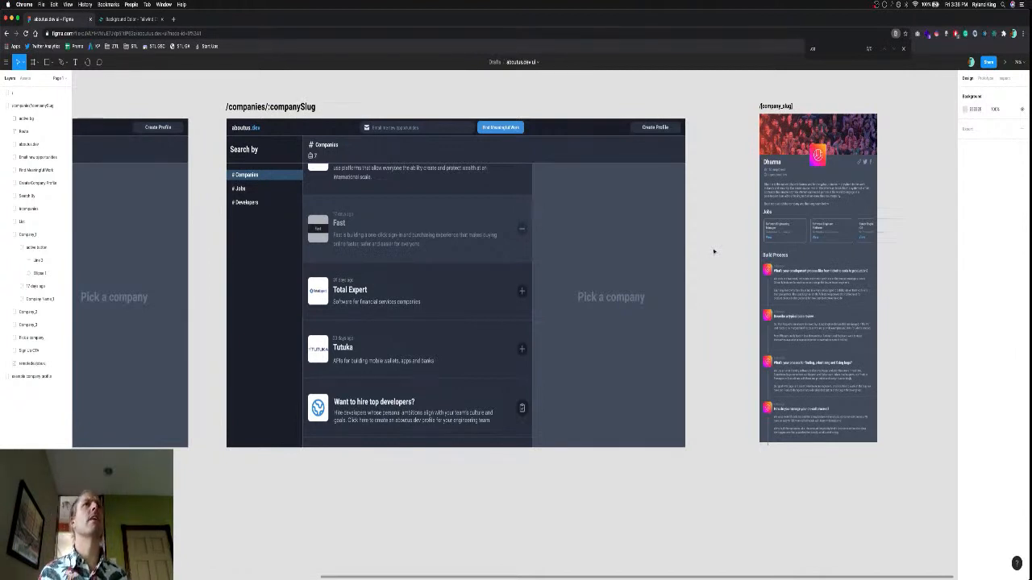
{"action": "left_click", "coordinate": [830, 173]}
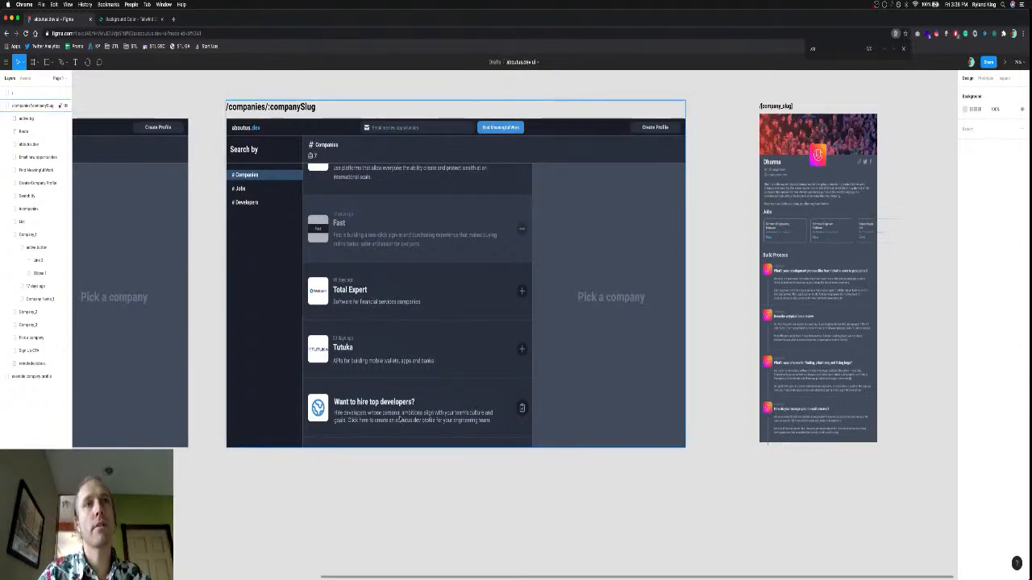
Replace "an aboutus.dev" with "a" in the hiring call-to-action text of the /companies/:companySlug frame.
{"action": "scroll", "coordinate": [395, 417], "scroll_direction": "up", "scroll_amount": 10}
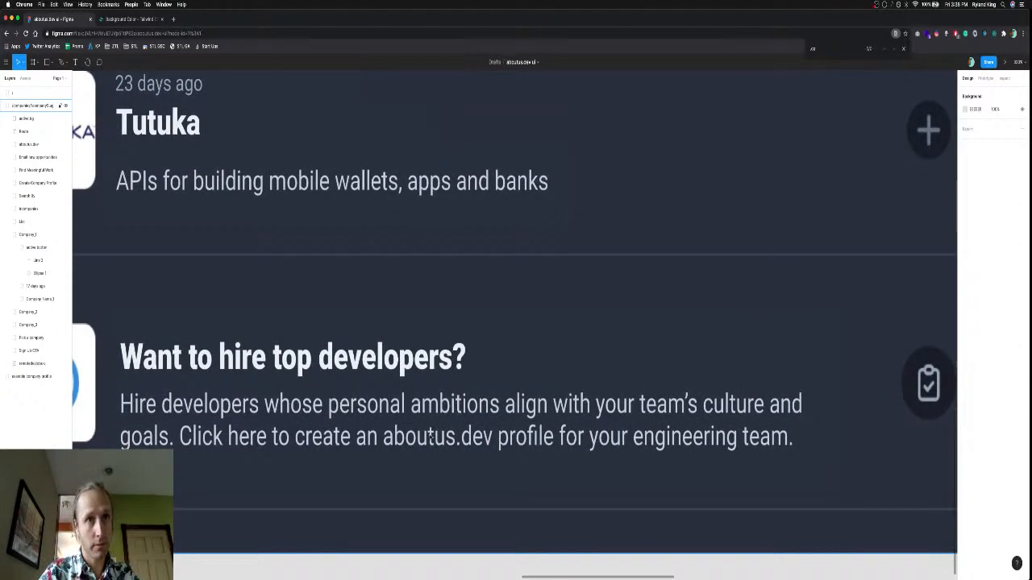
{"action": "double_click", "coordinate": [432, 437]}
{"action": "double_click", "coordinate": [445, 439]}
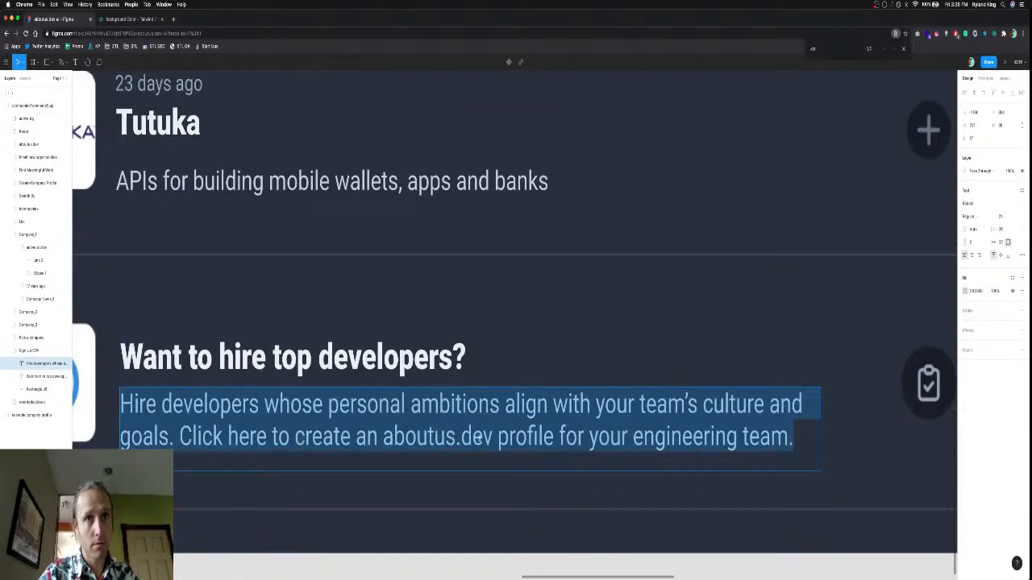
{"action": "left_click", "coordinate": [491, 436]}
{"action": "left_click_drag", "start_coordinate": [492, 436], "coordinate": [355, 436]}
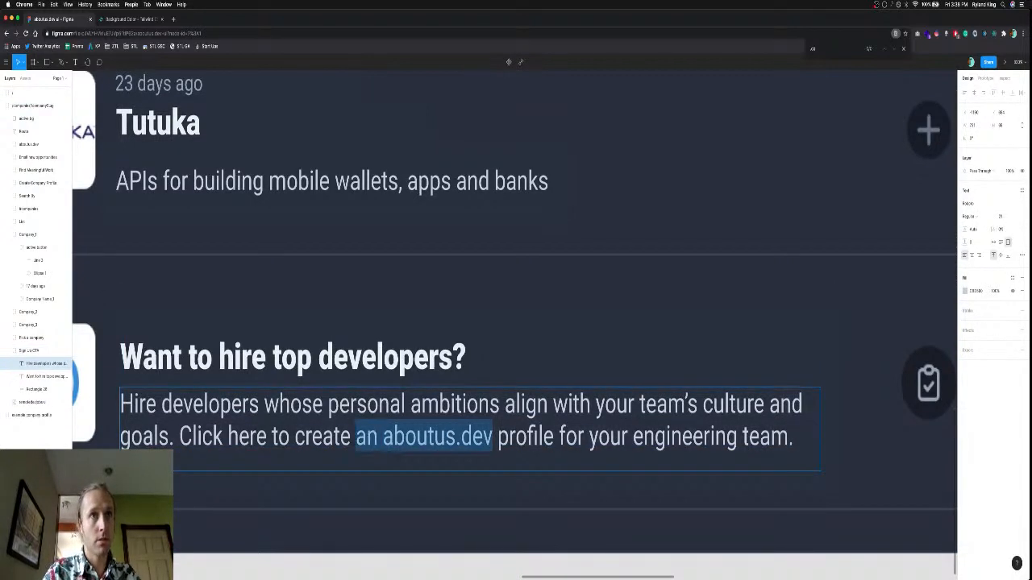
{"action": "type", "text": "a"}
Shorten the hiring call-to-action in the "/" frame the same way, so it reads "create a profile".
{"action": "scroll", "coordinate": [482, 439], "scroll_direction": "down", "scroll_amount": 5}
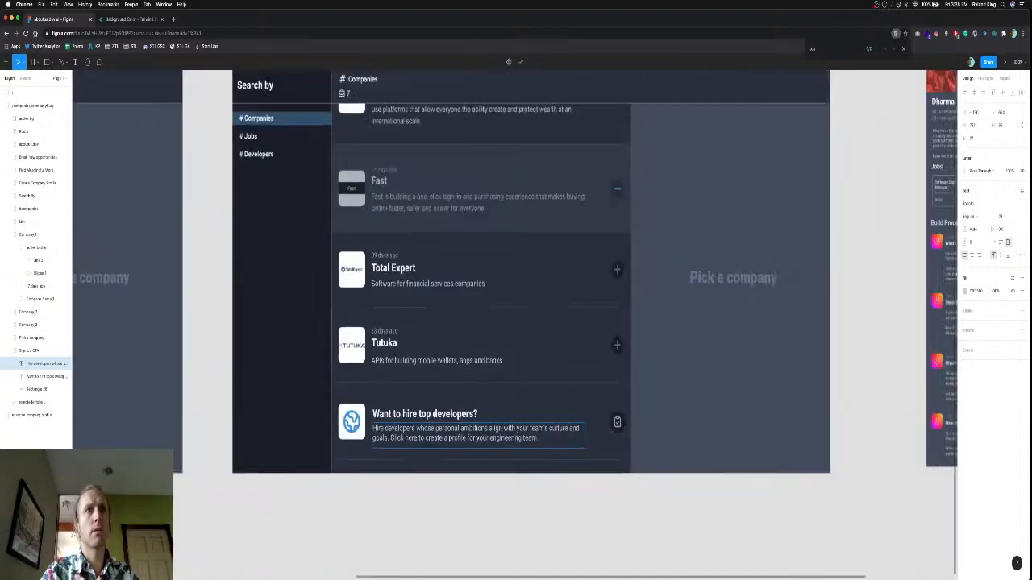
{"action": "scroll", "coordinate": [475, 387], "scroll_direction": "down", "scroll_amount": 2}
{"action": "scroll", "coordinate": [476, 387], "scroll_direction": "left", "scroll_amount": 5}
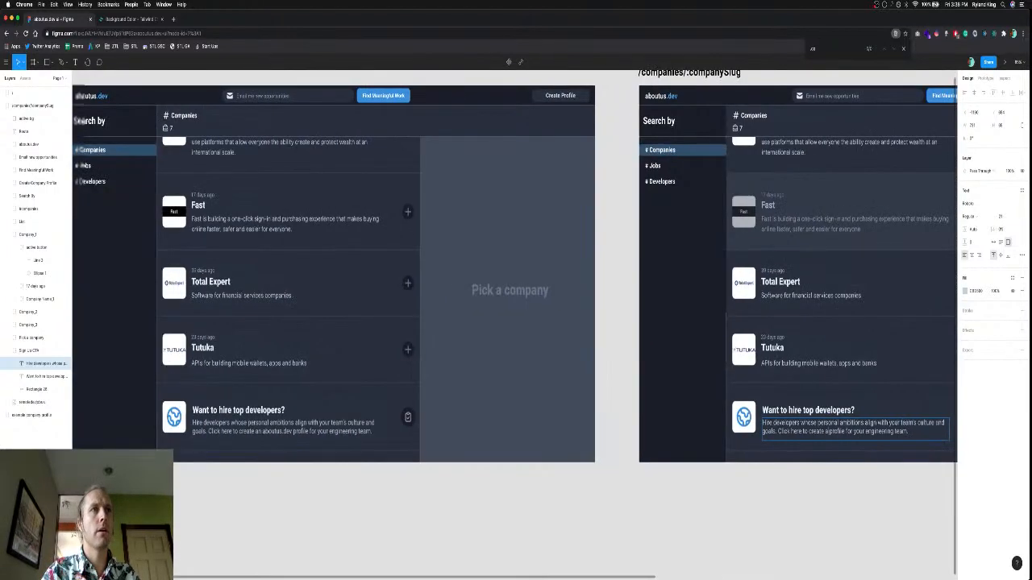
{"action": "scroll", "coordinate": [305, 436], "scroll_direction": "left", "scroll_amount": 2}
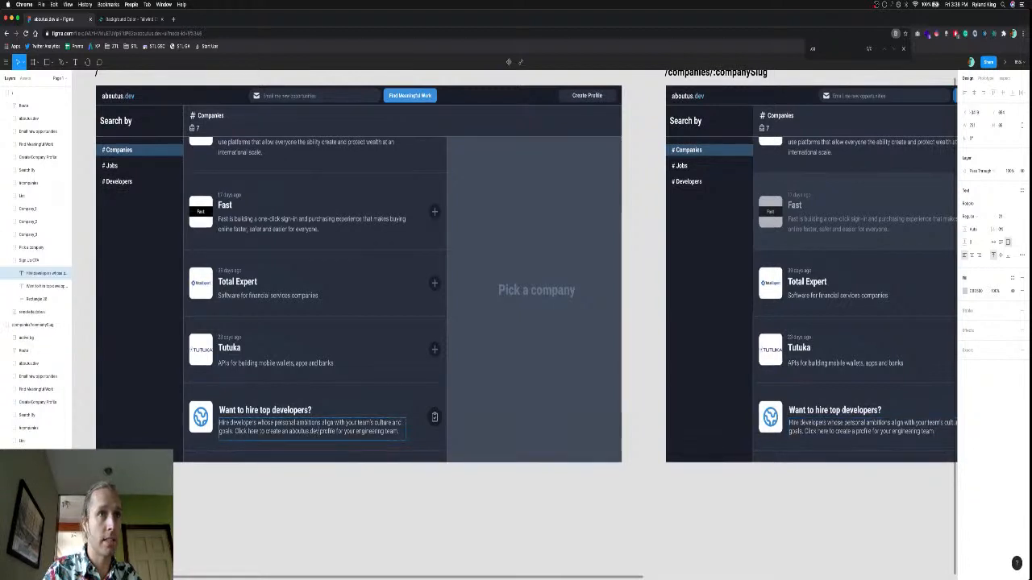
{"action": "left_click_drag", "start_coordinate": [319, 433], "coordinate": [288, 432]}
{"action": "key", "text": "BackSpace"}
{"action": "key", "text": "BackSpace"}
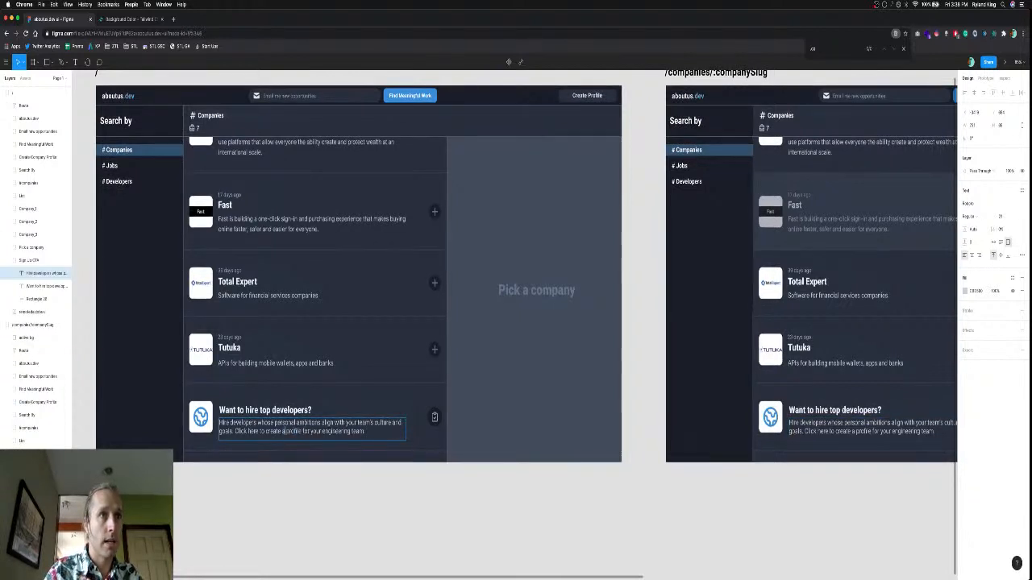
{"action": "key", "text": "Escape"}
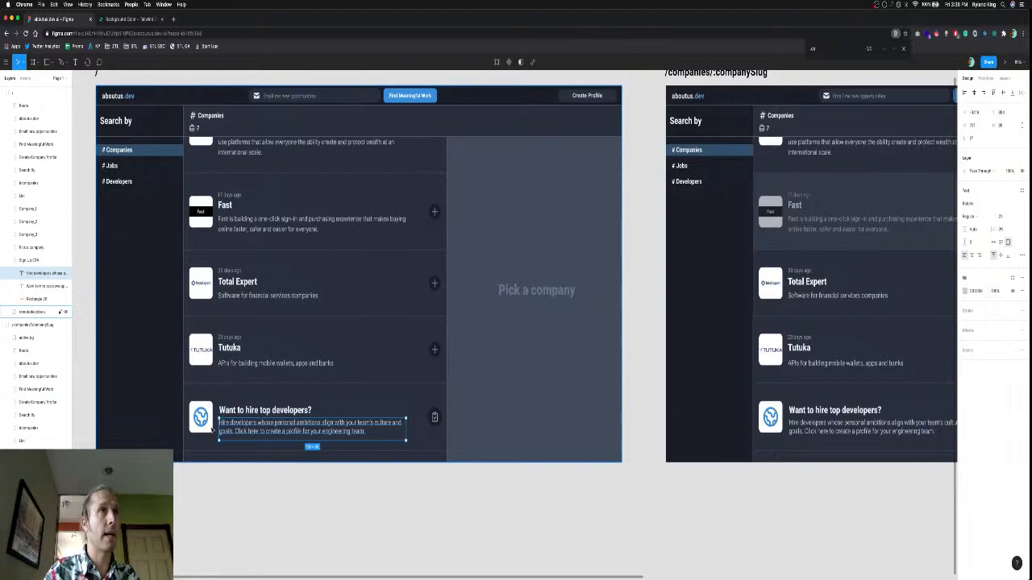
Cover the globe icon beside "Want to hire top developers?" in the "/" frame with a rectangle filled FFFFFF.
{"action": "scroll", "coordinate": [212, 429], "scroll_direction": "left", "scroll_amount": 3}
{"action": "scroll", "coordinate": [212, 429], "scroll_direction": "up", "scroll_amount": 5}
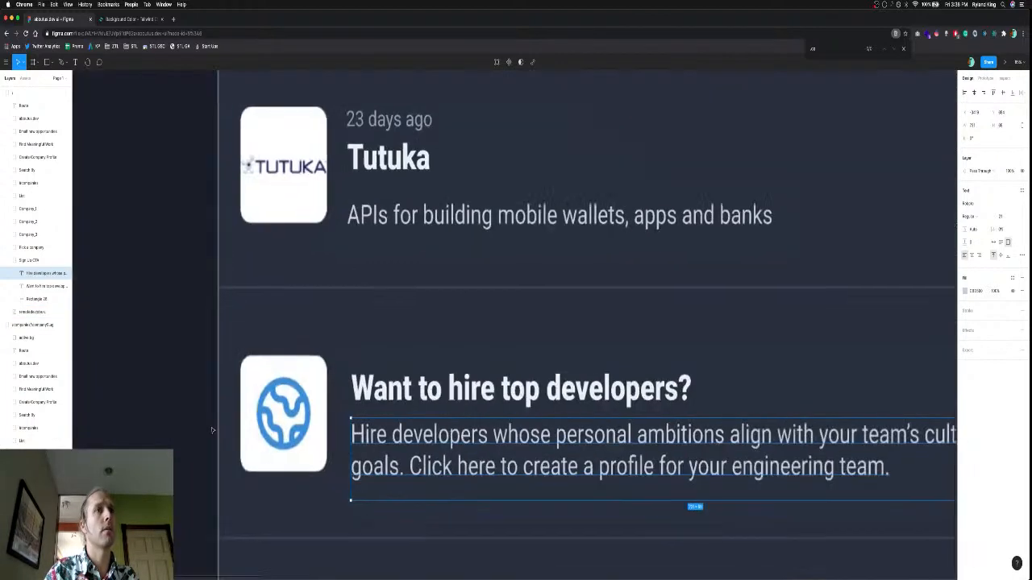
{"action": "left_click", "coordinate": [262, 390]}
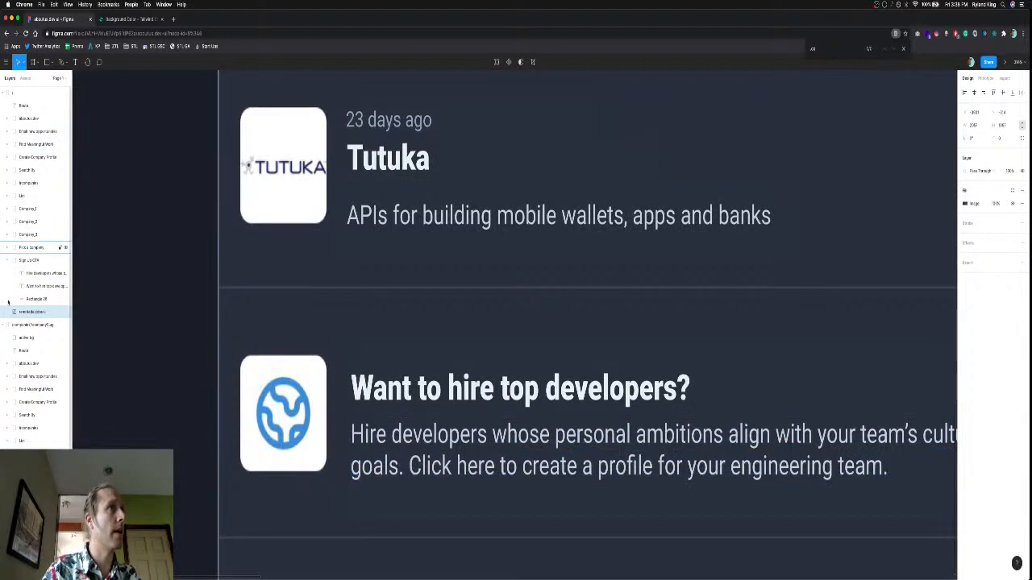
{"action": "left_click", "coordinate": [7, 324]}
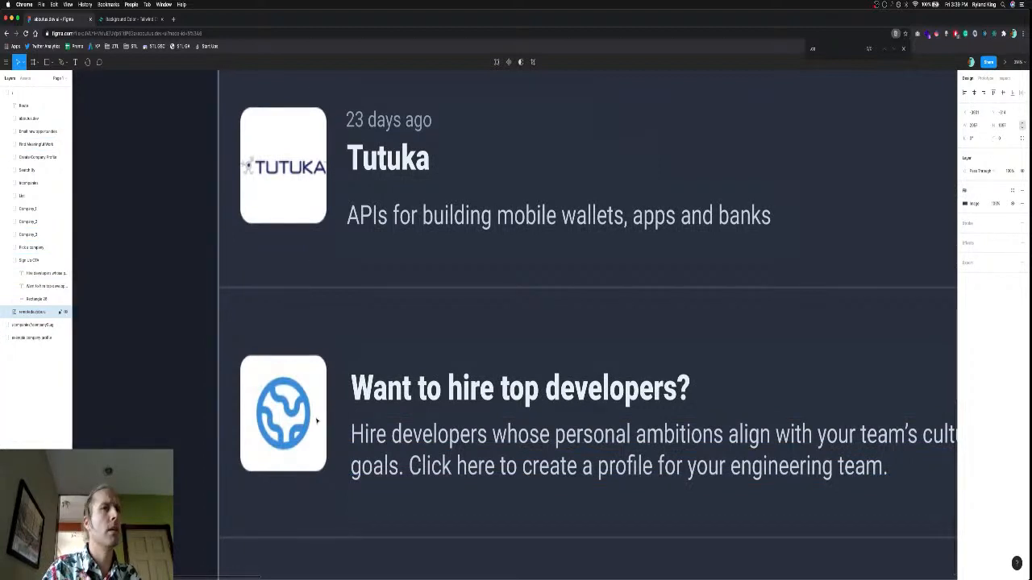
{"action": "key", "text": "f"}
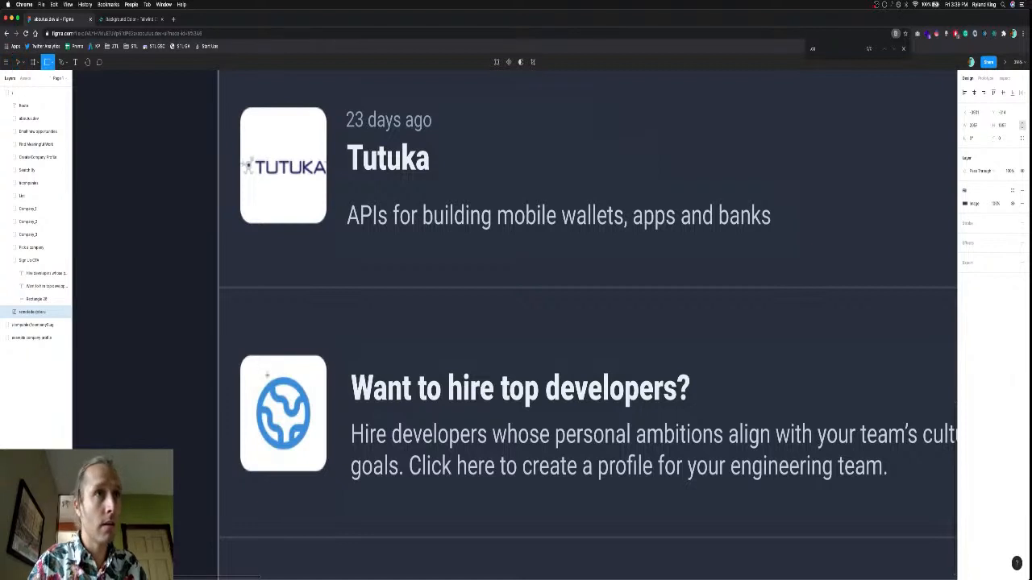
{"action": "left_click_drag", "start_coordinate": [250, 368], "coordinate": [320, 460]}
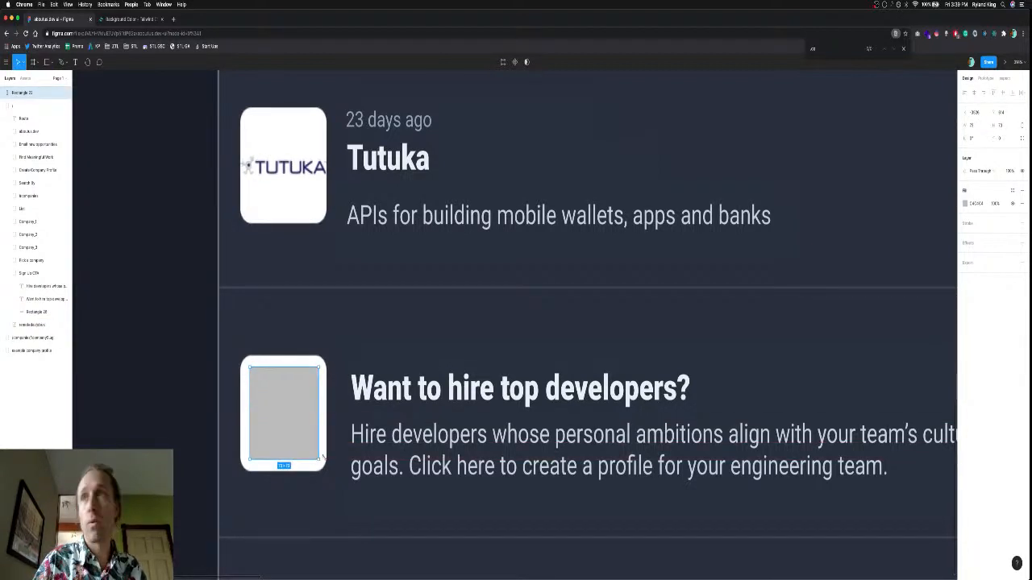
{"action": "left_click", "coordinate": [975, 203]}
{"action": "type", "text": "FF"}
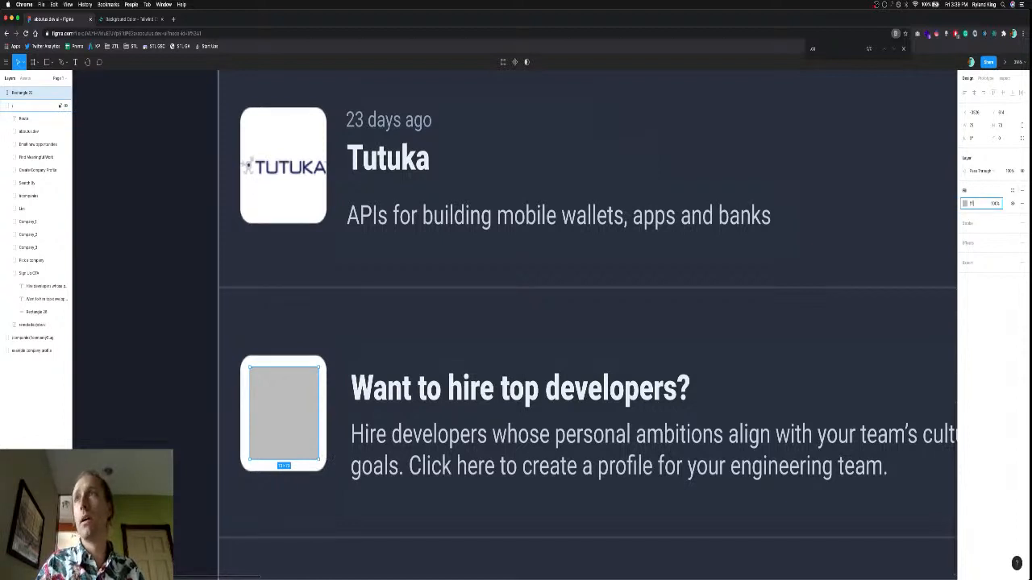
{"action": "type", "text": "FFFF"}
{"action": "key", "text": "Return"}
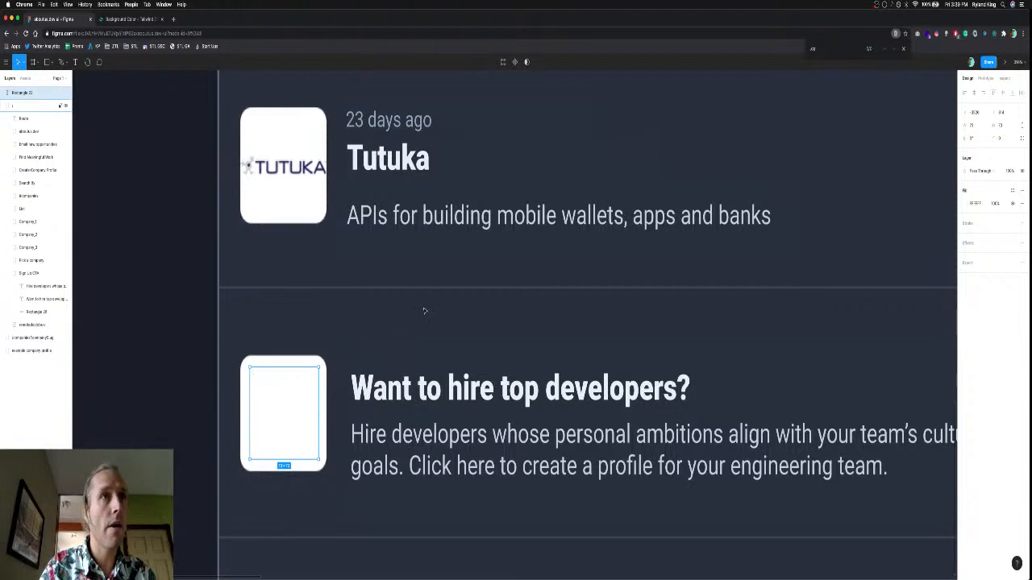
Add a text box reading "aboutus.dev" inside the blank white logo tile of the hiring call-to-action.
{"action": "left_click", "coordinate": [335, 329]}
{"action": "key", "text": "t"}
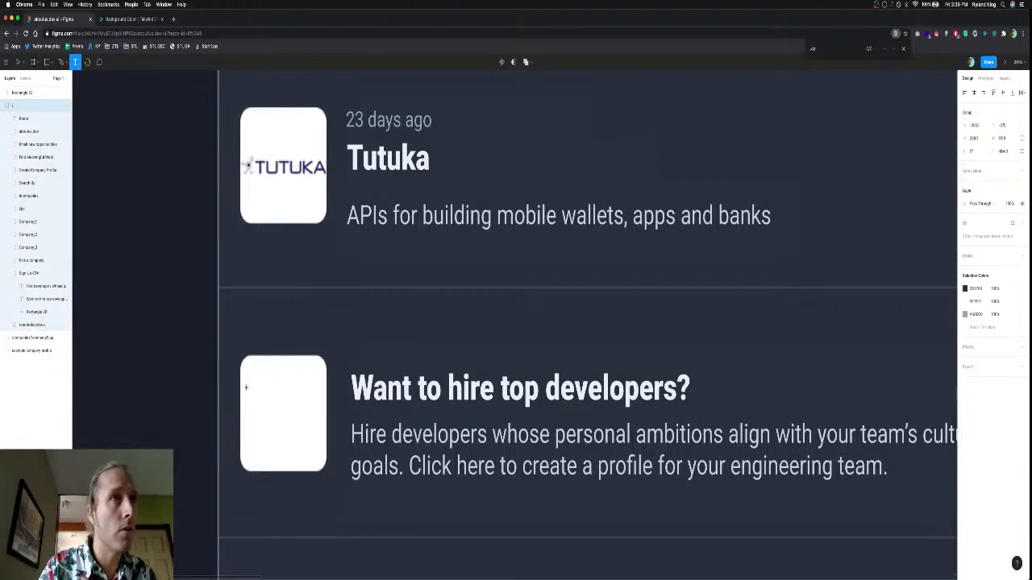
{"action": "left_click_drag", "start_coordinate": [245, 388], "coordinate": [320, 433]}
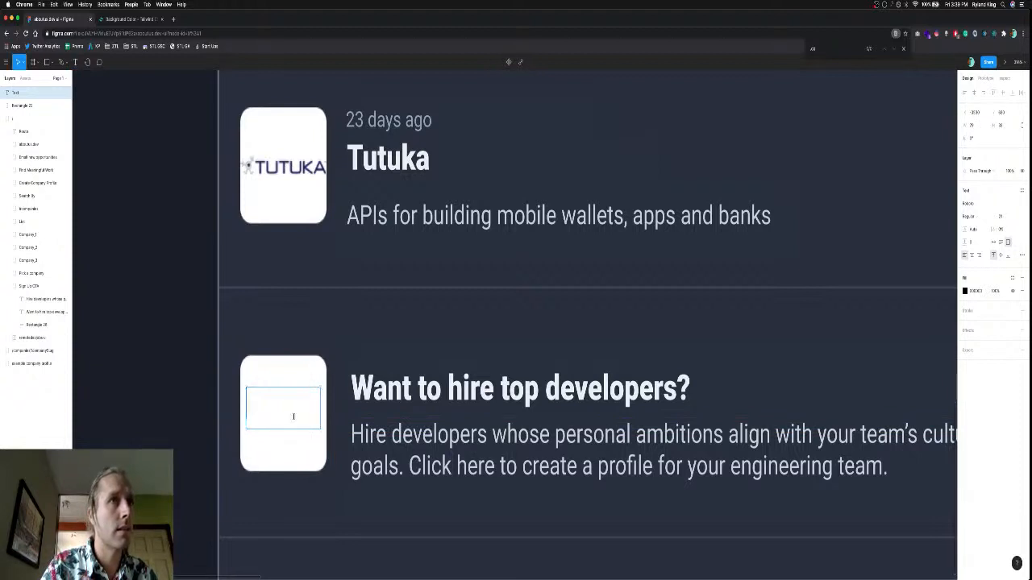
{"action": "type", "text": "aboutus"}
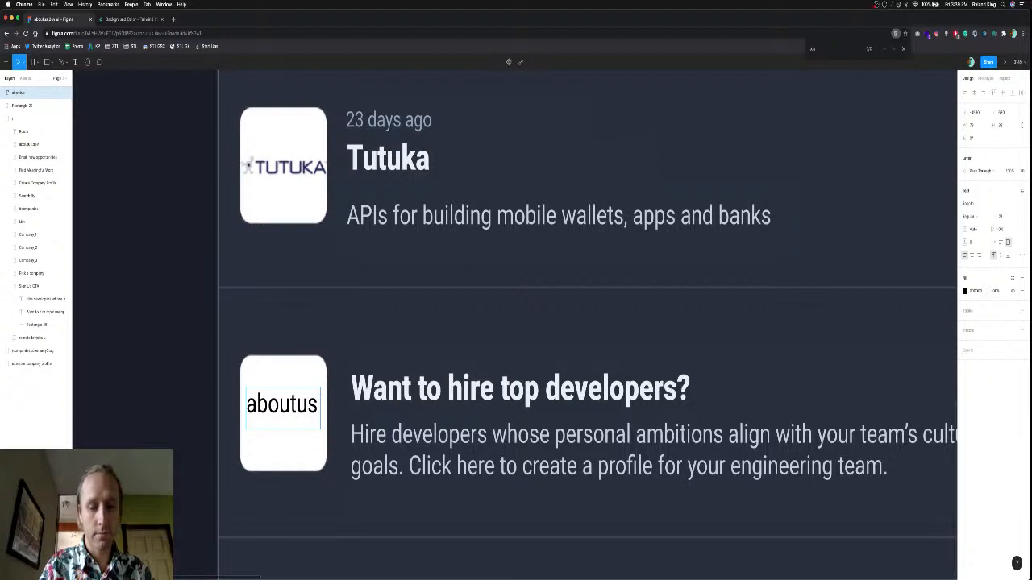
{"action": "type", "text": ".dev"}
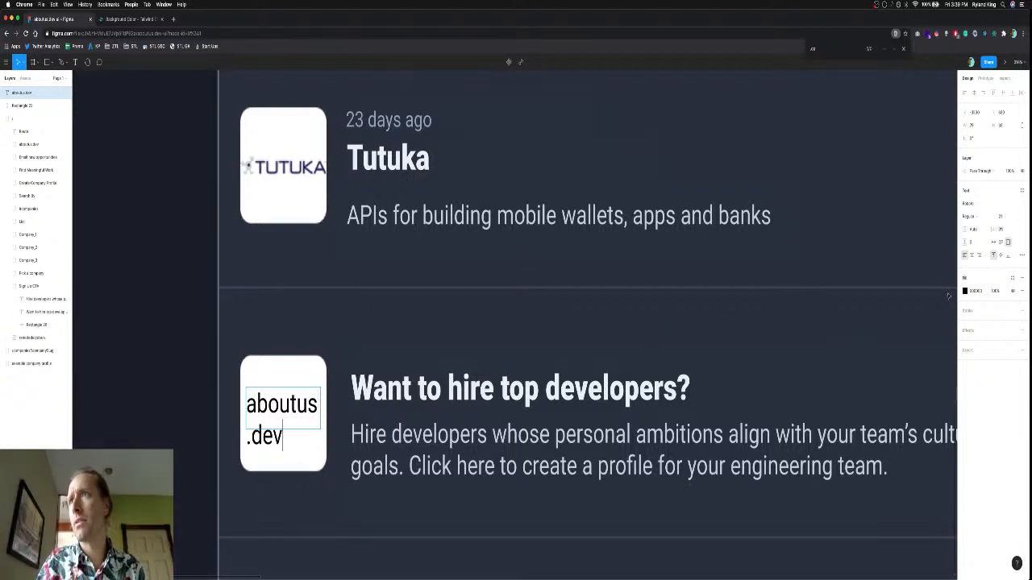
Reduce the font size of the aboutus.dev logo text to 14 so it fits on one line.
{"action": "left_click", "coordinate": [1003, 218]}
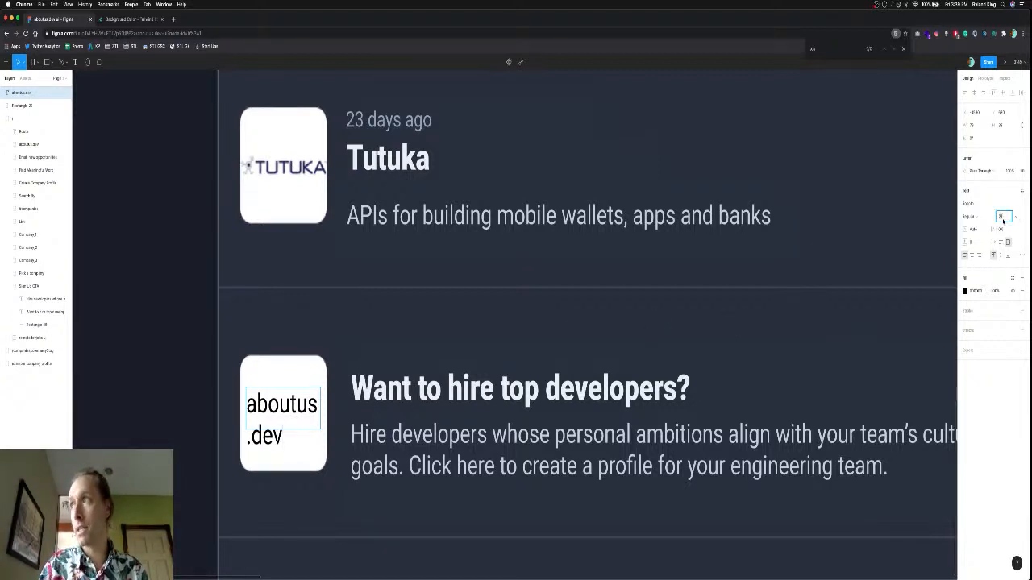
{"action": "type", "text": "18"}
{"action": "key", "text": "Return"}
{"action": "left_click", "coordinate": [1002, 217]}
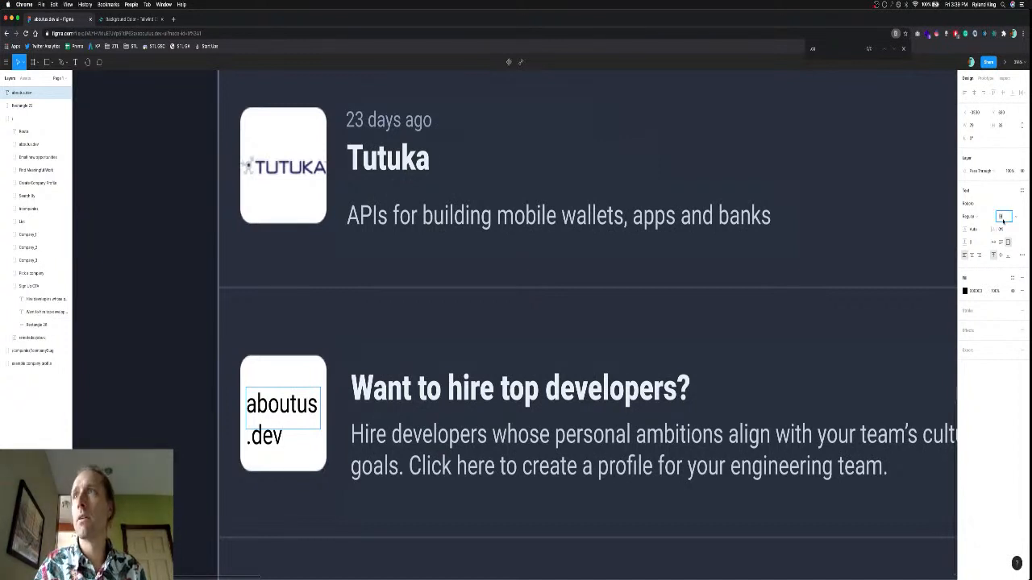
{"action": "key", "text": "Return"}
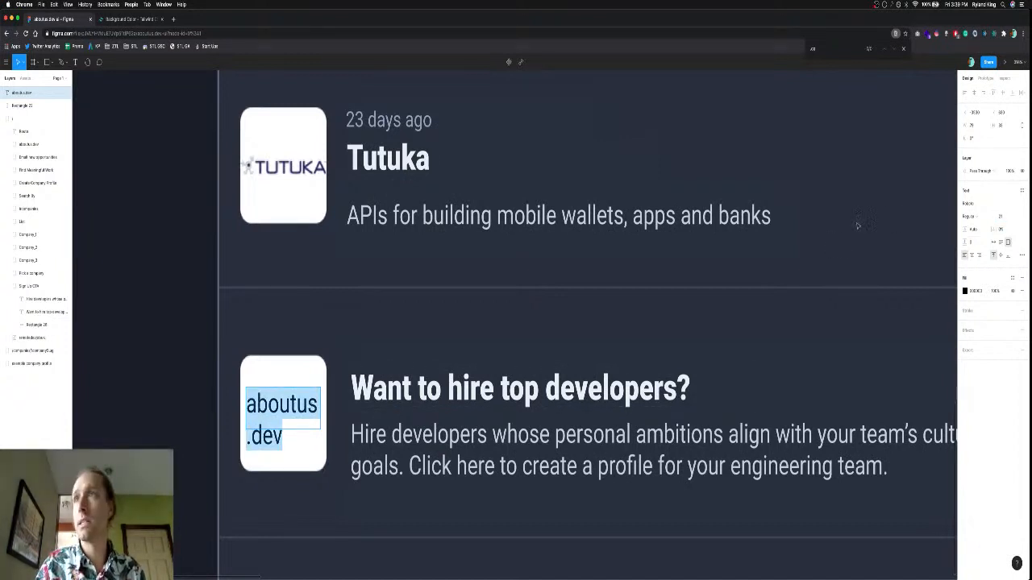
{"action": "left_click", "coordinate": [1002, 216]}
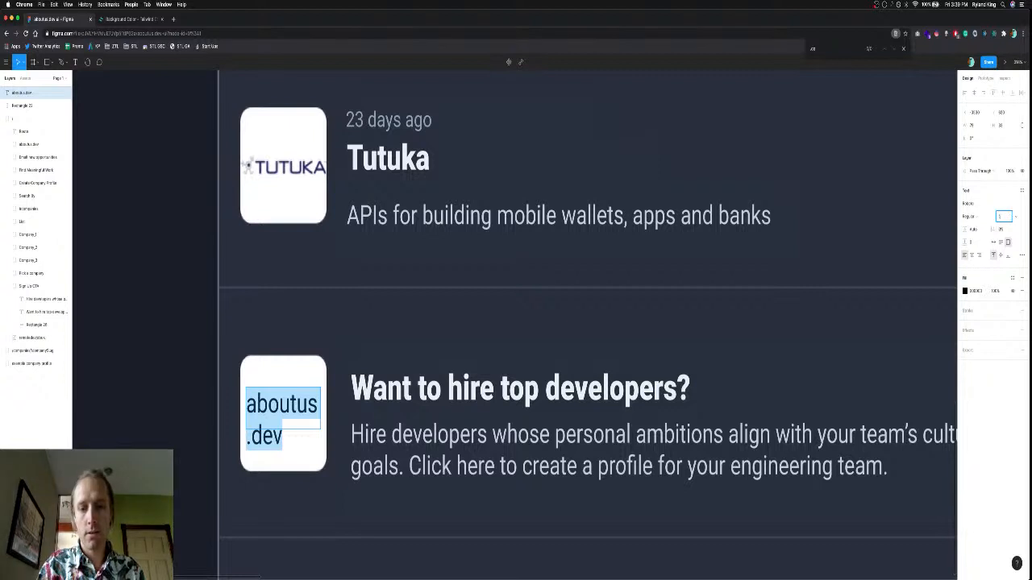
{"action": "type", "text": "15"}
{"action": "key", "text": "Return"}
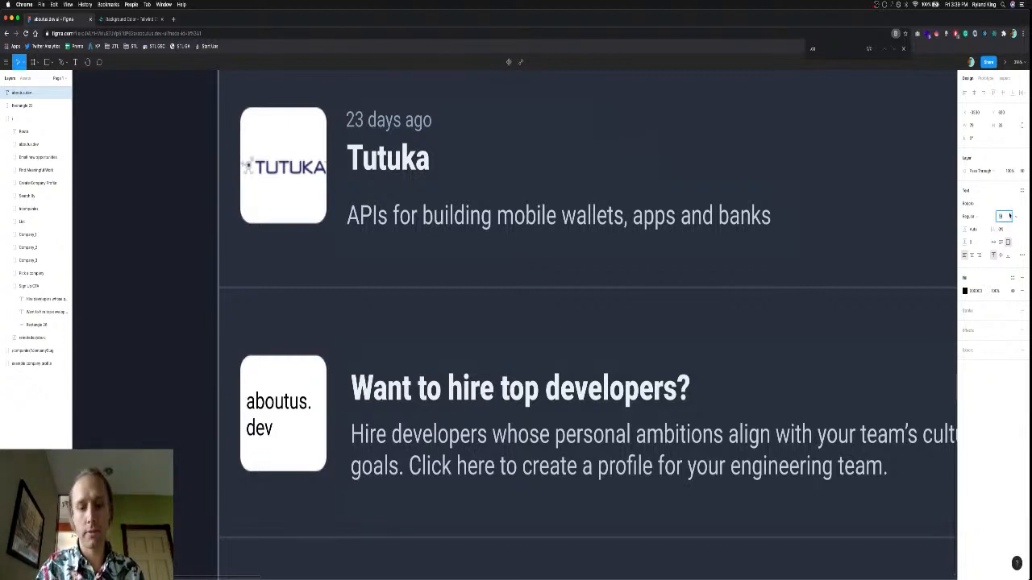
{"action": "type", "text": "16"}
{"action": "key", "text": "Return"}
{"action": "left_click", "coordinate": [1009, 216]}
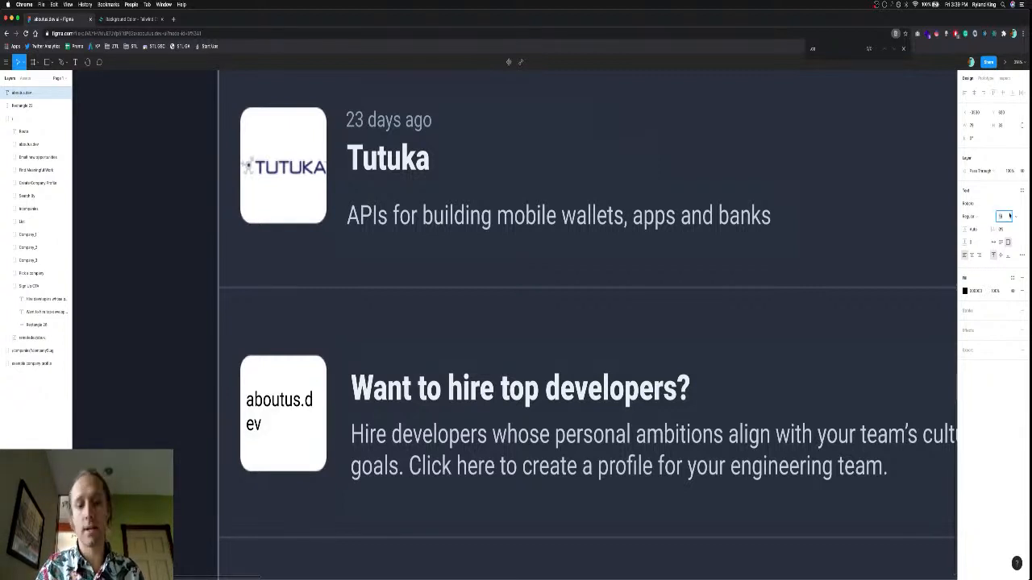
{"action": "type", "text": "14"}
{"action": "key", "text": "Return"}
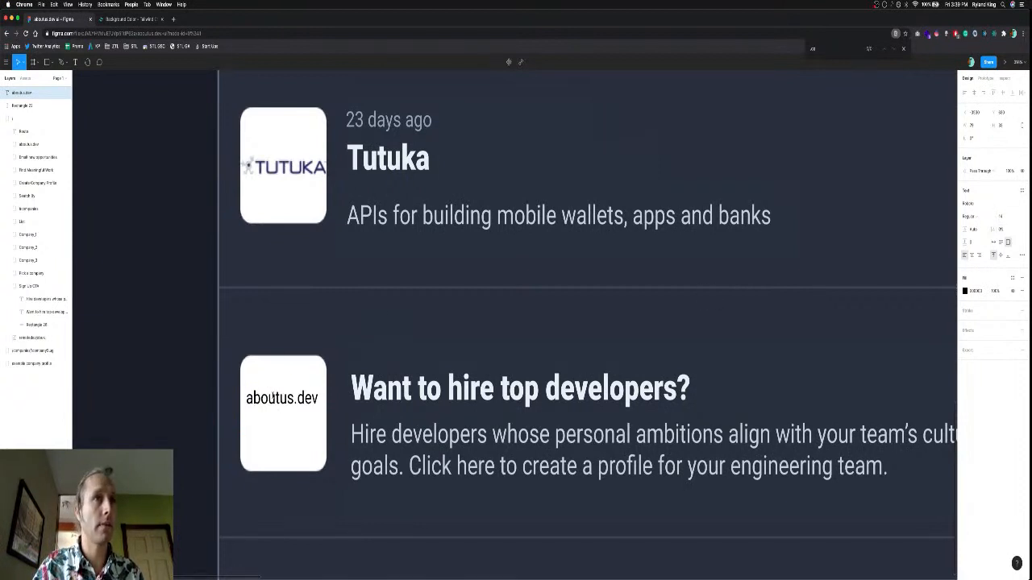
Set the font weight of the aboutus.dev logo text to Bold.
{"action": "key", "text": "Return"}
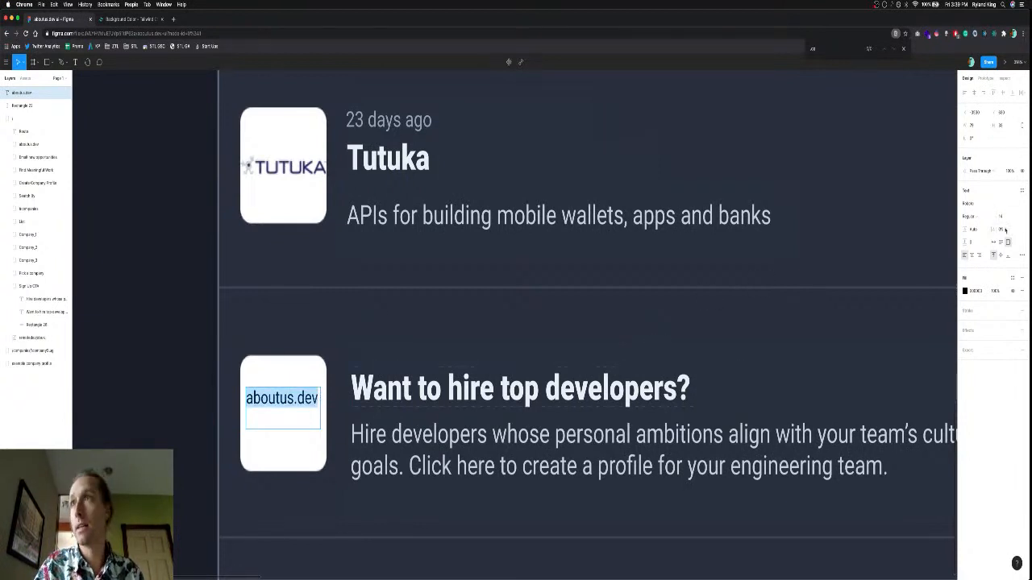
{"action": "left_click", "coordinate": [977, 216]}
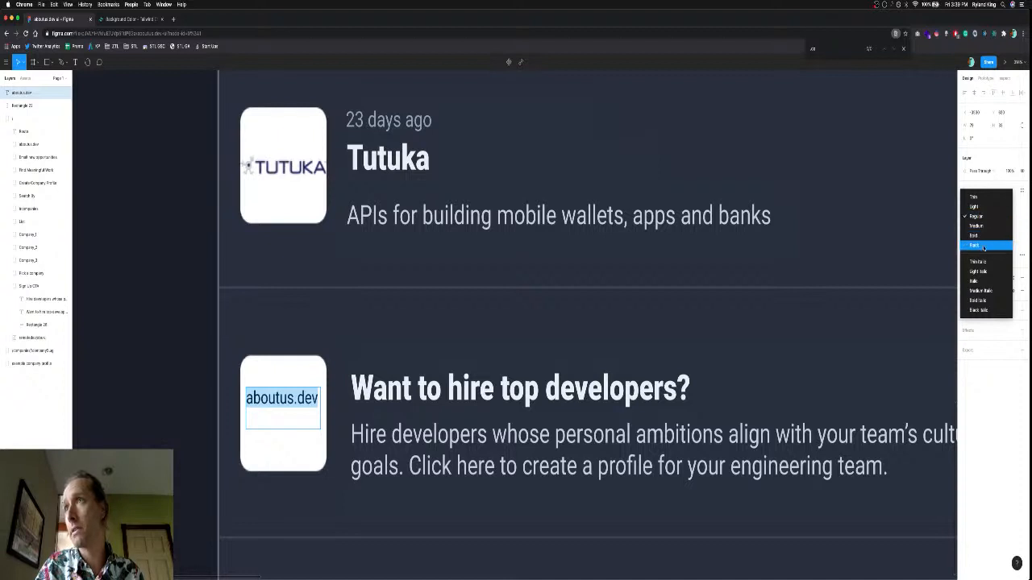
{"action": "left_click", "coordinate": [983, 237]}
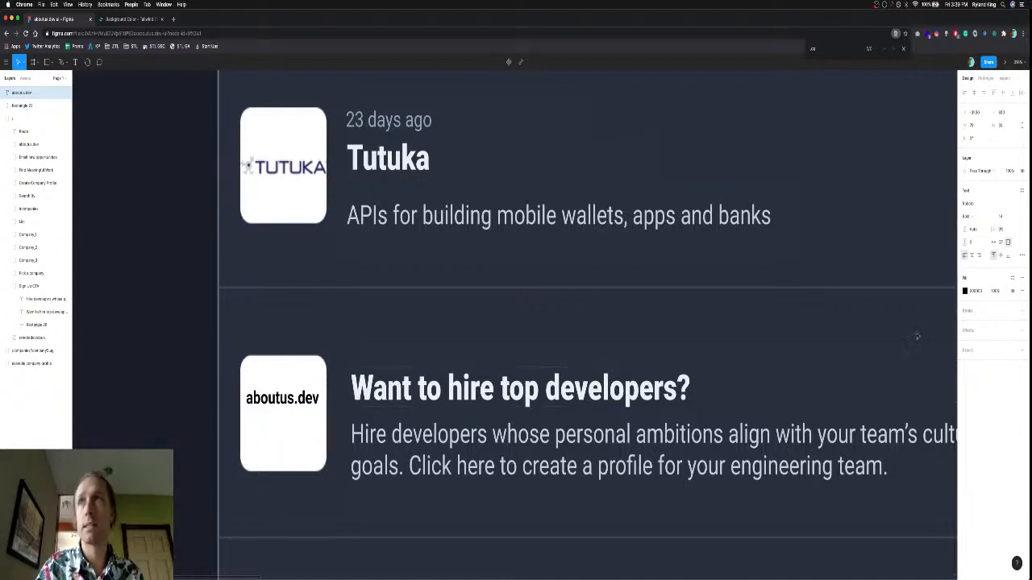
{"action": "left_click", "coordinate": [375, 424]}
Shrink the aboutus.dev text box to a single line's height and center it in the white logo tile.
{"action": "left_click", "coordinate": [299, 400]}
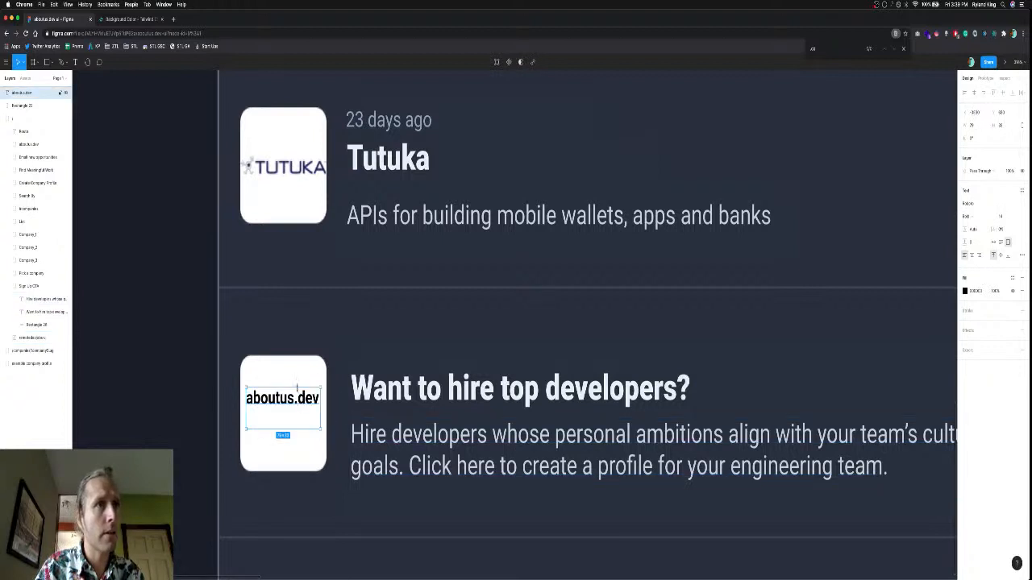
{"action": "left_click_drag", "start_coordinate": [296, 387], "coordinate": [304, 416]}
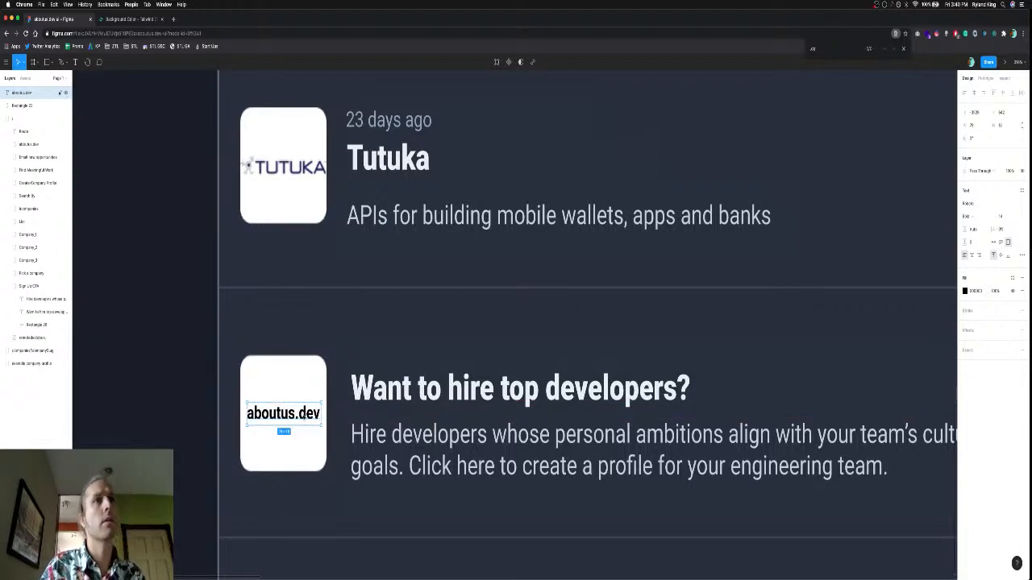
{"action": "left_click", "coordinate": [343, 330]}
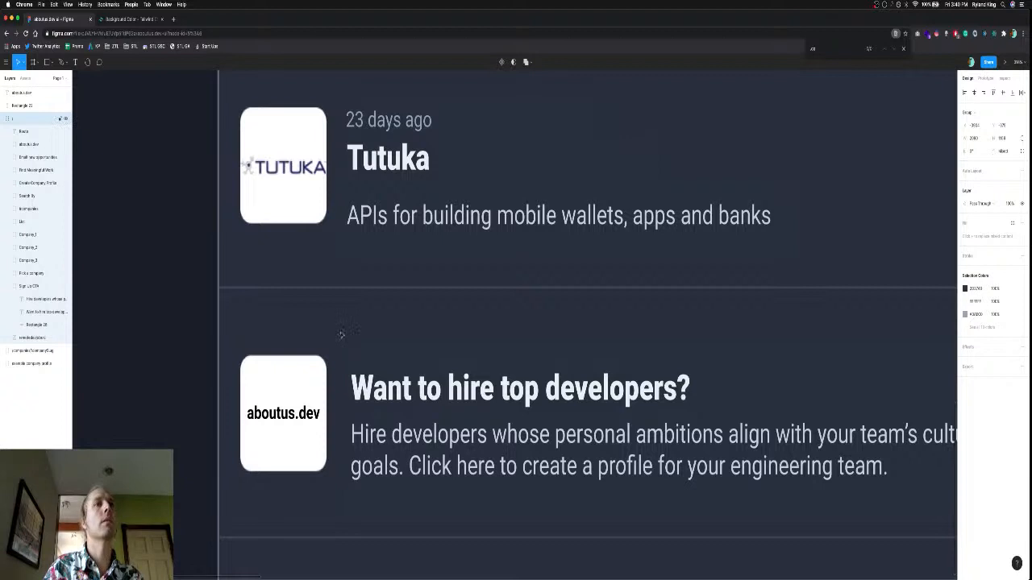
Select ".dev" in the hiring logo text and copy the bg-blue-400 hex code from the Tailwind Background Color page.
{"action": "double_click", "coordinate": [283, 413]}
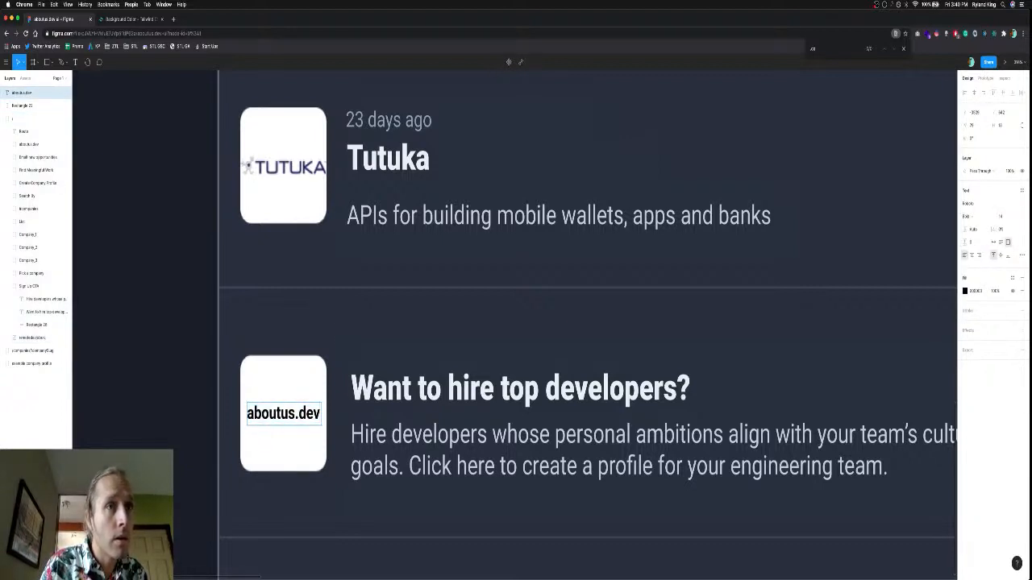
{"action": "key", "text": "shift+Left"}
{"action": "key", "text": "shift+Left"}
{"action": "key", "text": "shift+Left"}
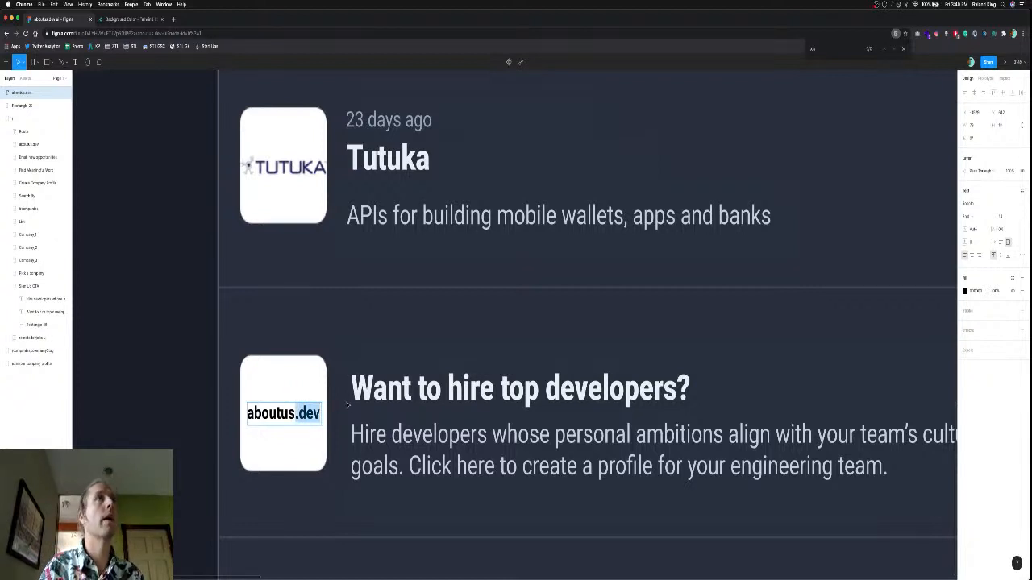
{"action": "key", "text": "ctrl+Tab"}
{"action": "scroll", "coordinate": [600, 226], "scroll_direction": "down", "scroll_amount": 10}
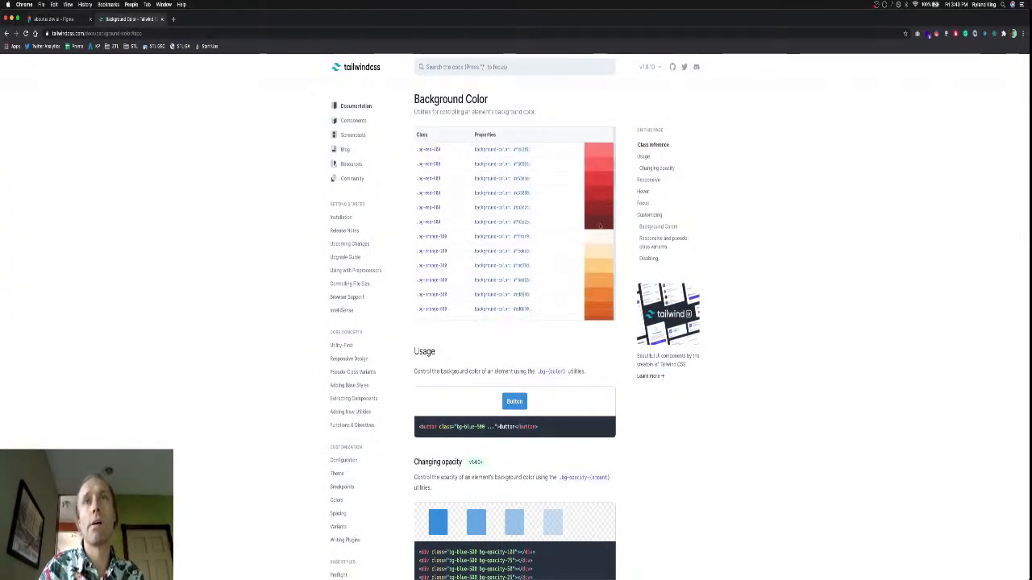
{"action": "scroll", "coordinate": [600, 227], "scroll_direction": "up", "scroll_amount": 2}
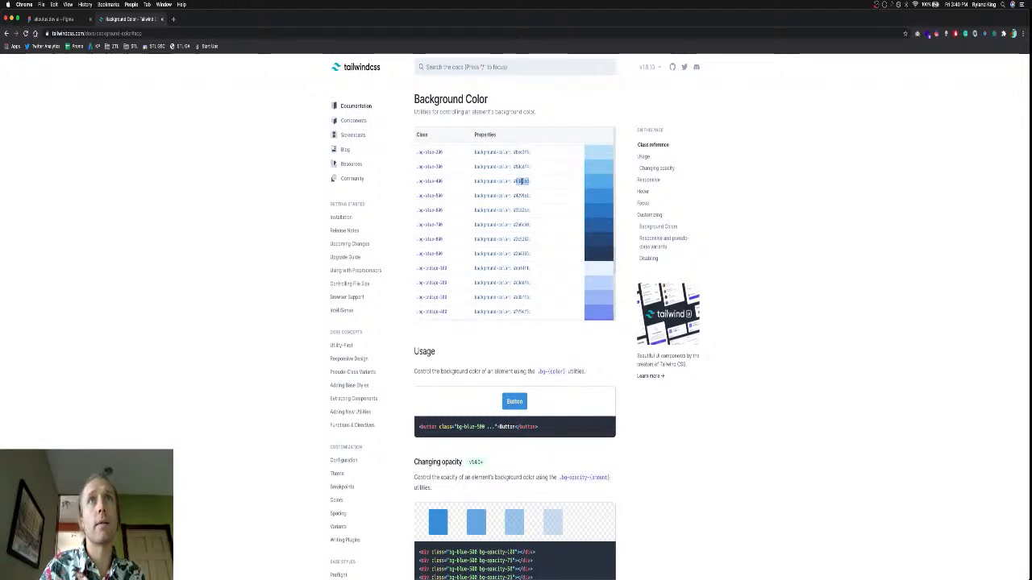
Return to the Figma design and apply the copied blue as the fill of the ".dev" characters in the logo.
{"action": "key", "text": "ctrl+shift+Tab"}
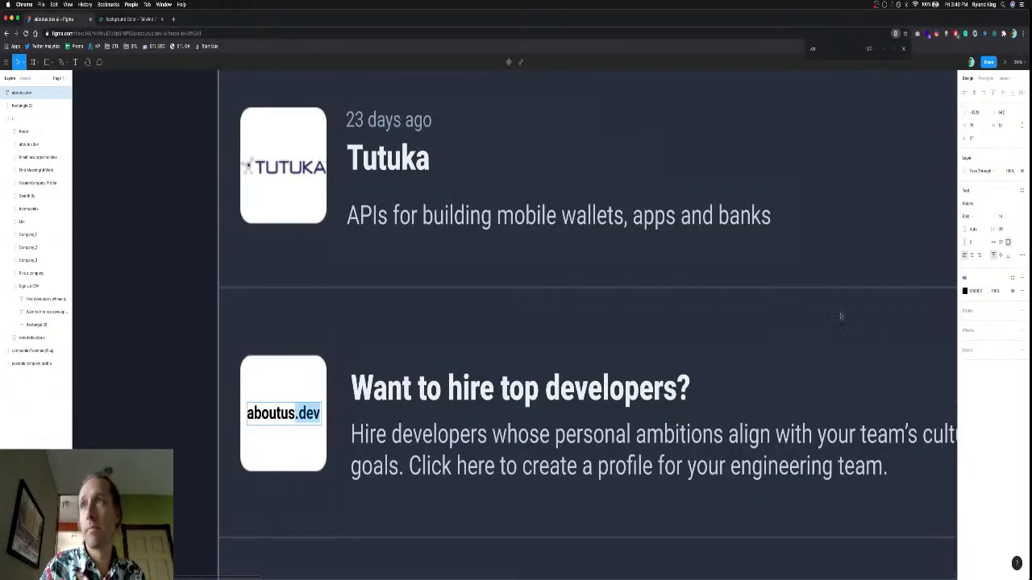
{"action": "left_click", "coordinate": [985, 292]}
{"action": "key", "text": "ctrl+v"}
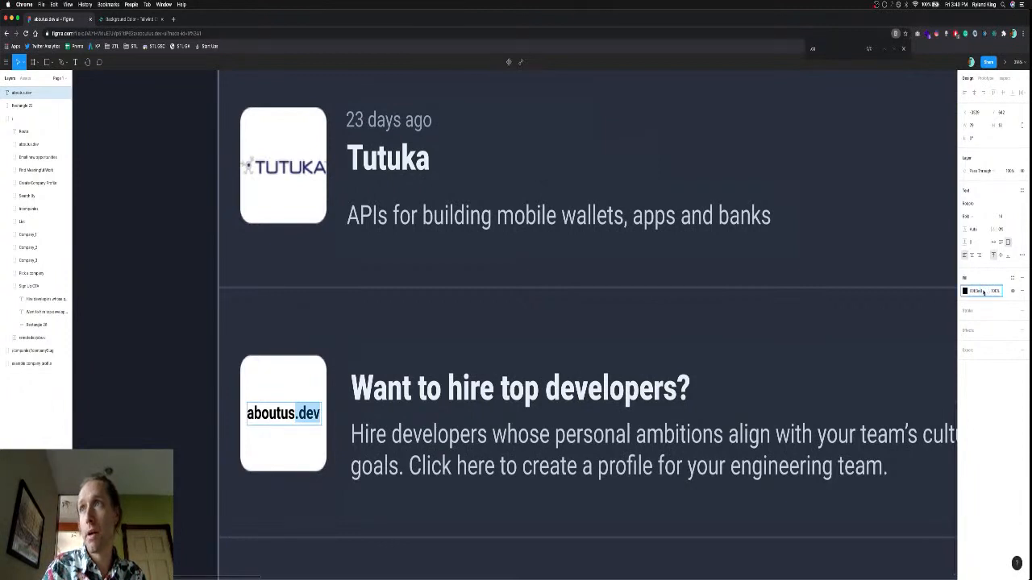
{"action": "key", "text": "Return"}
{"action": "key", "text": "Escape"}
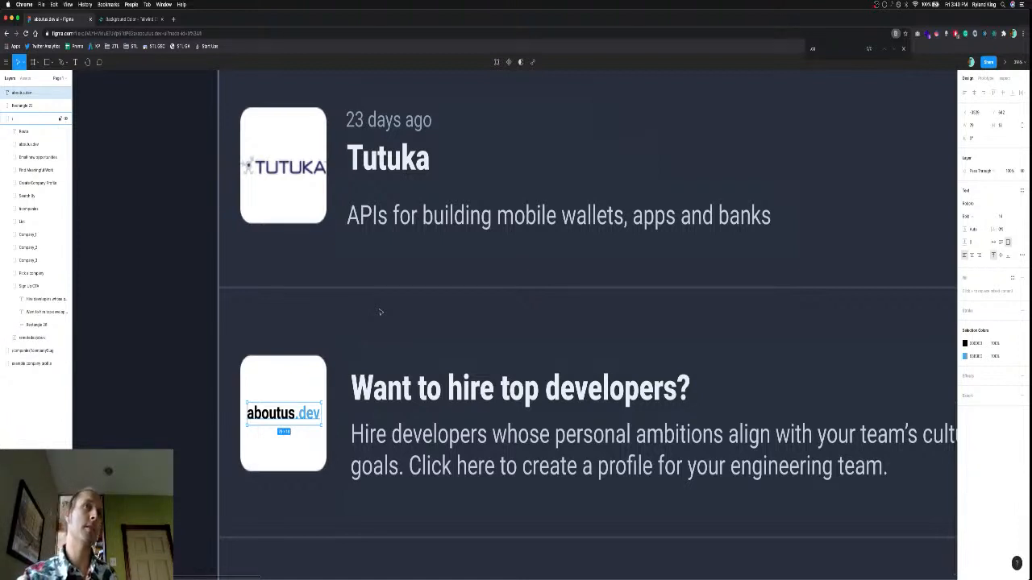
{"action": "key", "text": "Escape"}
Group the aboutus.dev text layer with its white rounded logo tile.
{"action": "scroll", "coordinate": [380, 312], "scroll_direction": "down", "scroll_amount": 5}
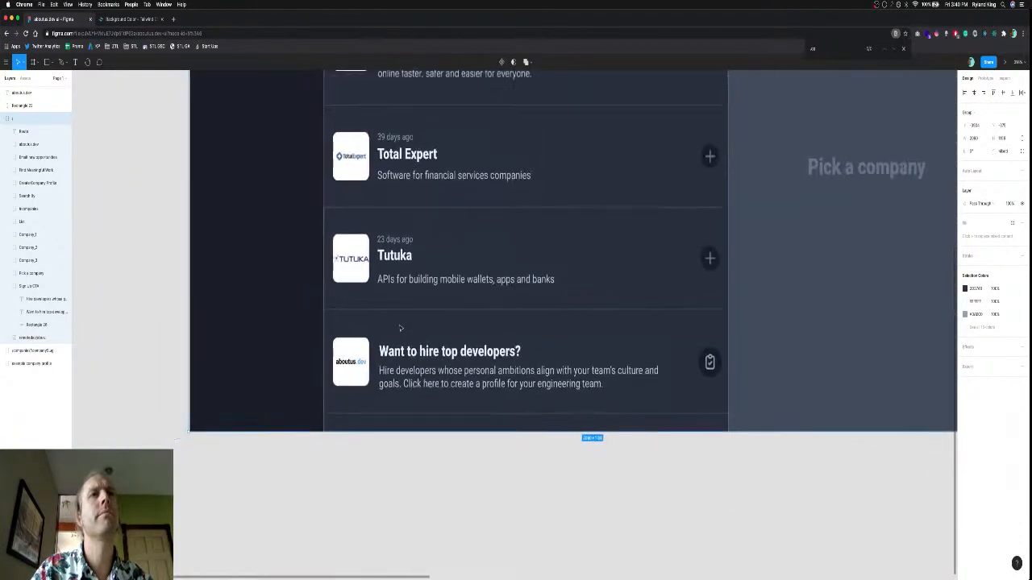
{"action": "scroll", "coordinate": [399, 328], "scroll_direction": "down", "scroll_amount": 3}
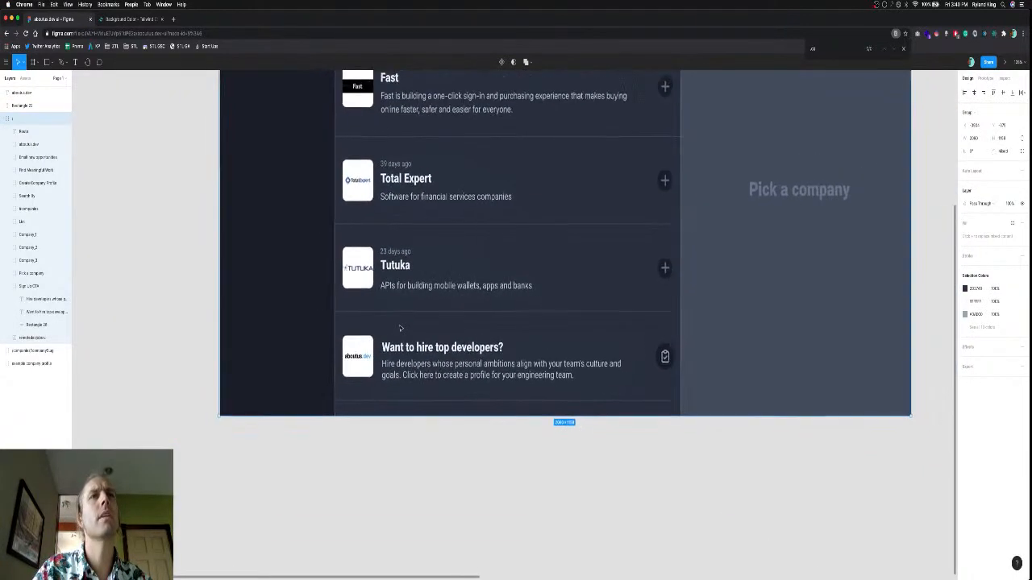
{"action": "scroll", "coordinate": [400, 328], "scroll_direction": "down", "scroll_amount": 3}
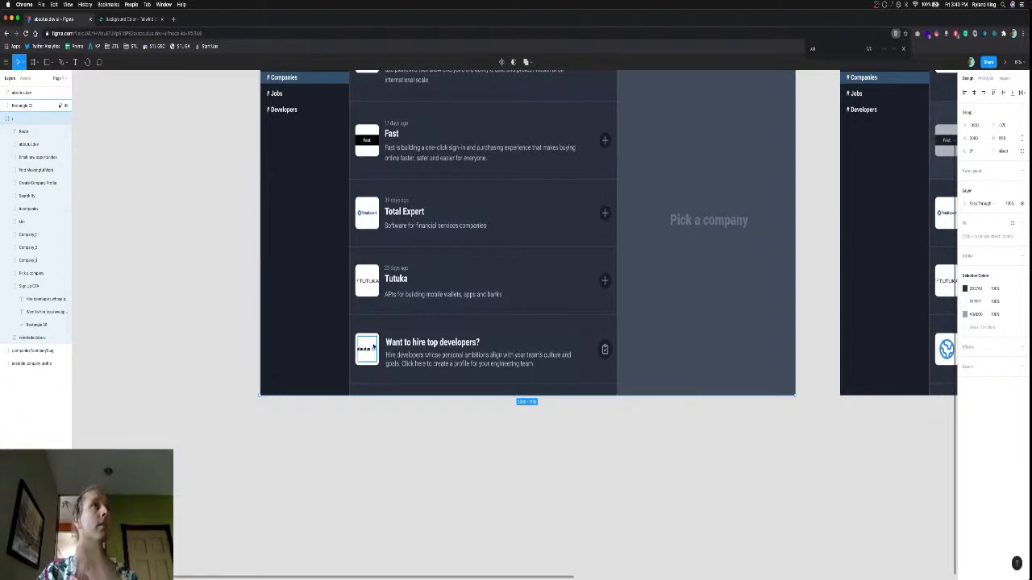
{"action": "left_click", "coordinate": [32, 93]}
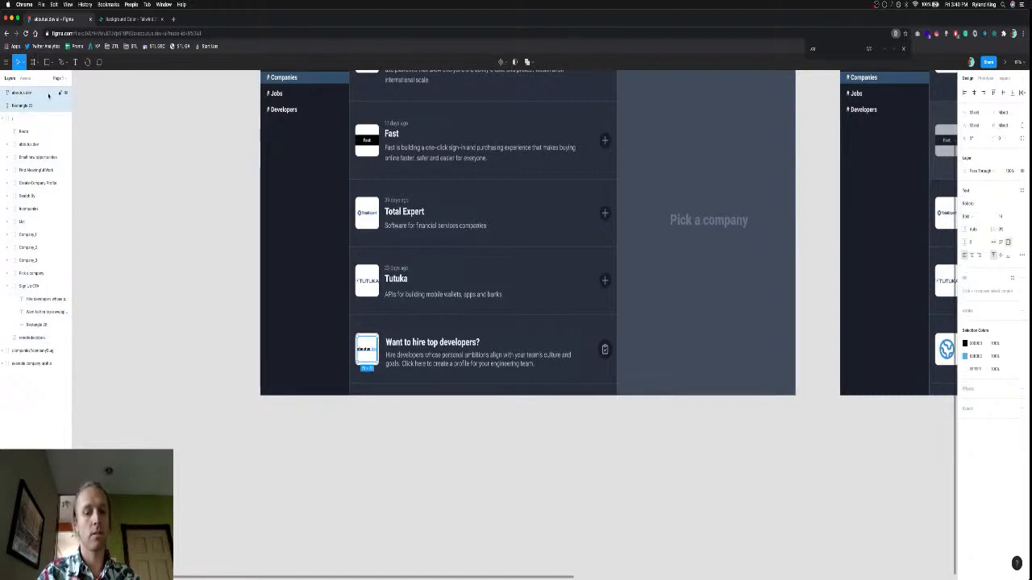
{"action": "key", "text": "ctrl+g"}
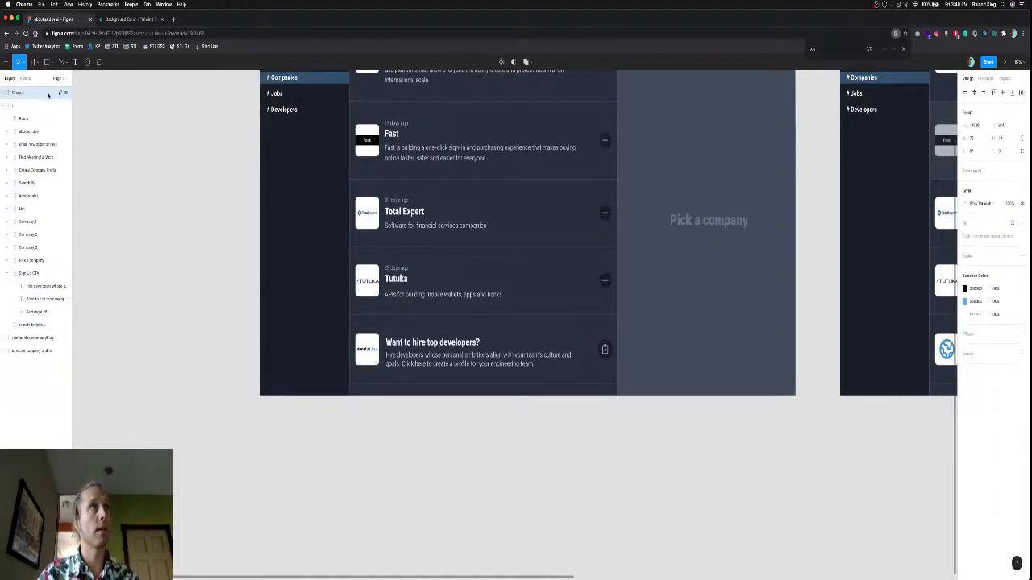
Rename the new group "aboutus.dev logo" and place it inside the Sign Up CTA group of the "/" frame.
{"action": "double_click", "coordinate": [48, 92]}
{"action": "type", "text": "about"}
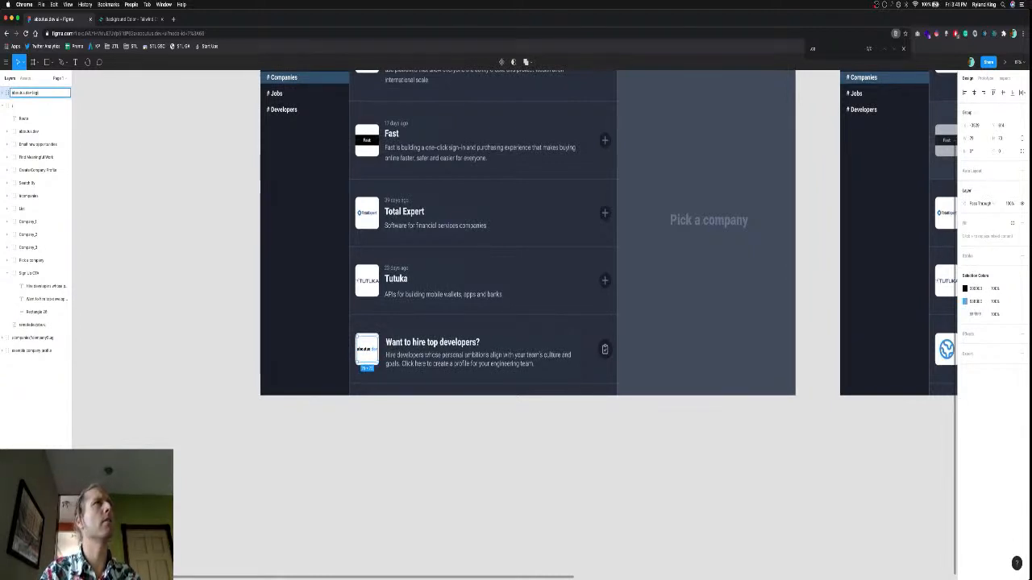
{"action": "type", "text": "us.dev logo"}
{"action": "key", "text": "Return"}
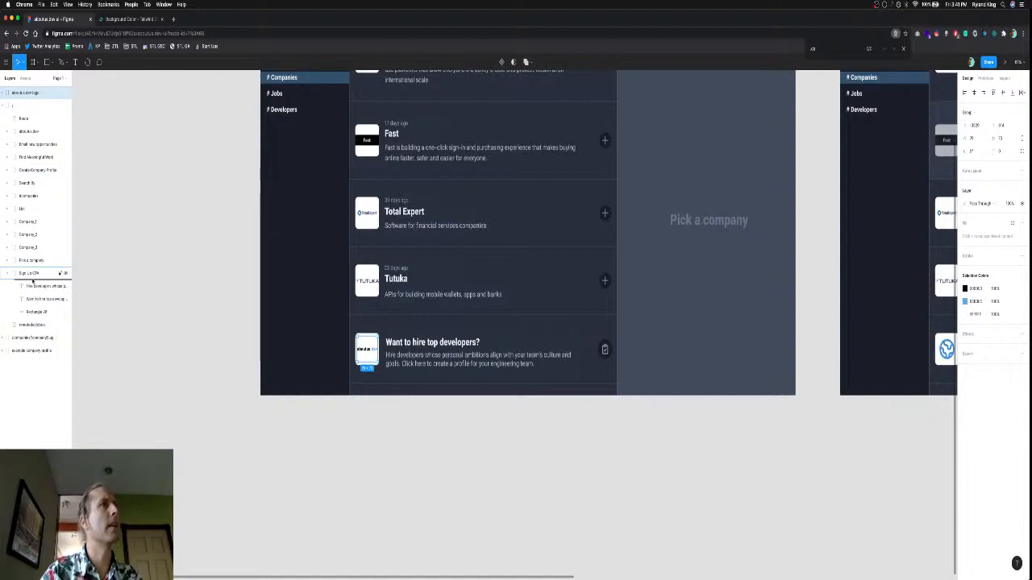
{"action": "left_click_drag", "start_coordinate": [32, 279], "coordinate": [32, 278]}
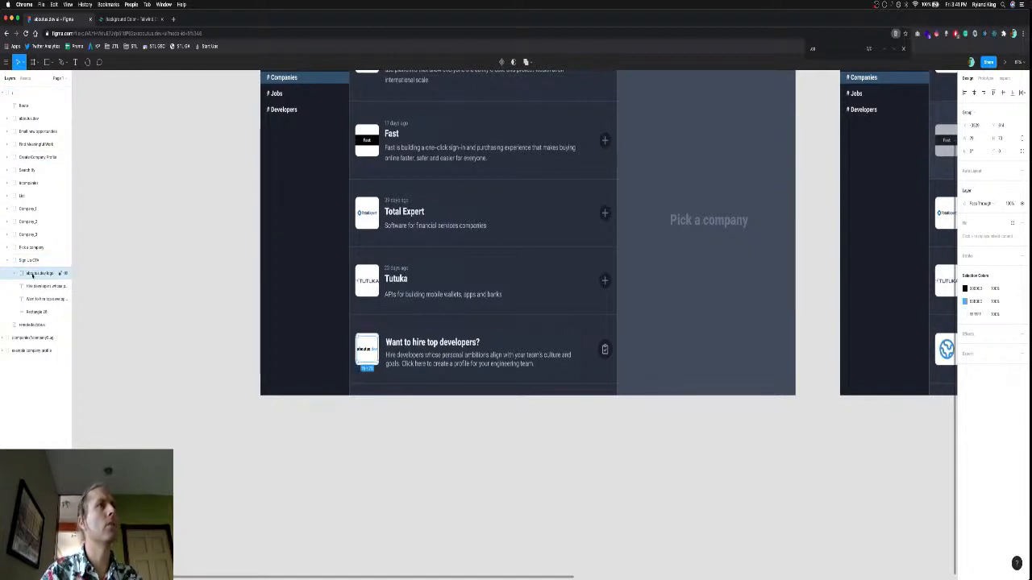
Paste a copy of the aboutus.dev logo and align it over the hiring call-to-action's logo tile in the /companies/:companySlug frame.
{"action": "key", "text": "super+v"}
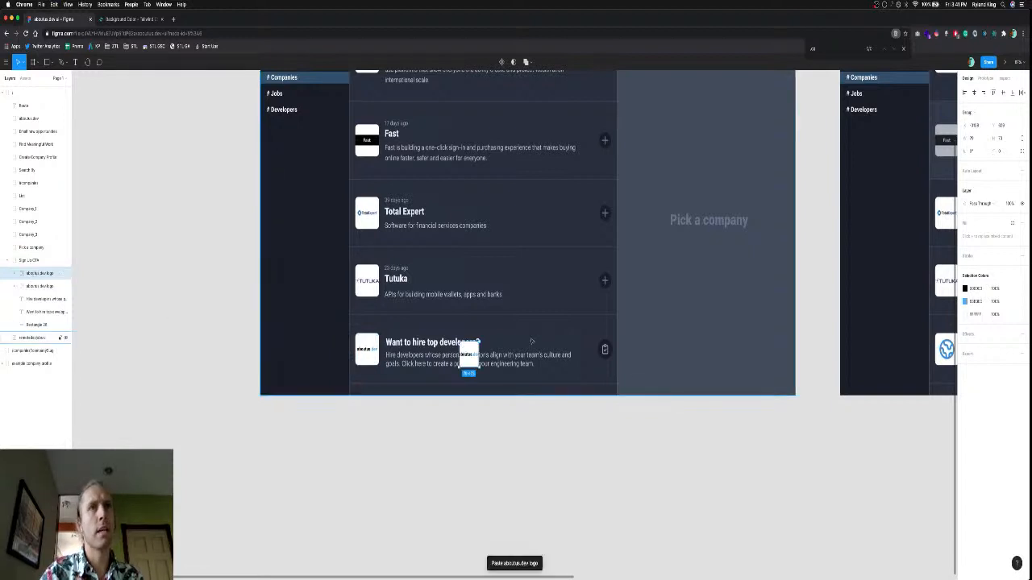
{"action": "left_click_drag", "start_coordinate": [468, 355], "coordinate": [720, 353]}
{"action": "key", "text": "Left"}
{"action": "key", "text": "Left"}
{"action": "key", "text": "Left"}
{"action": "key", "text": "Left"}
{"action": "key", "text": "Left"}
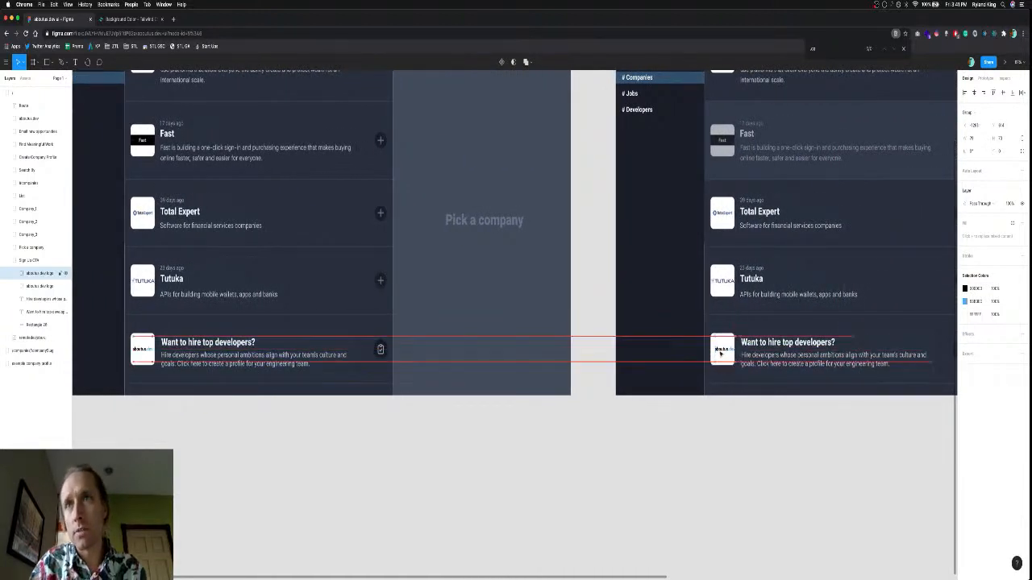
{"action": "key", "text": "Left"}
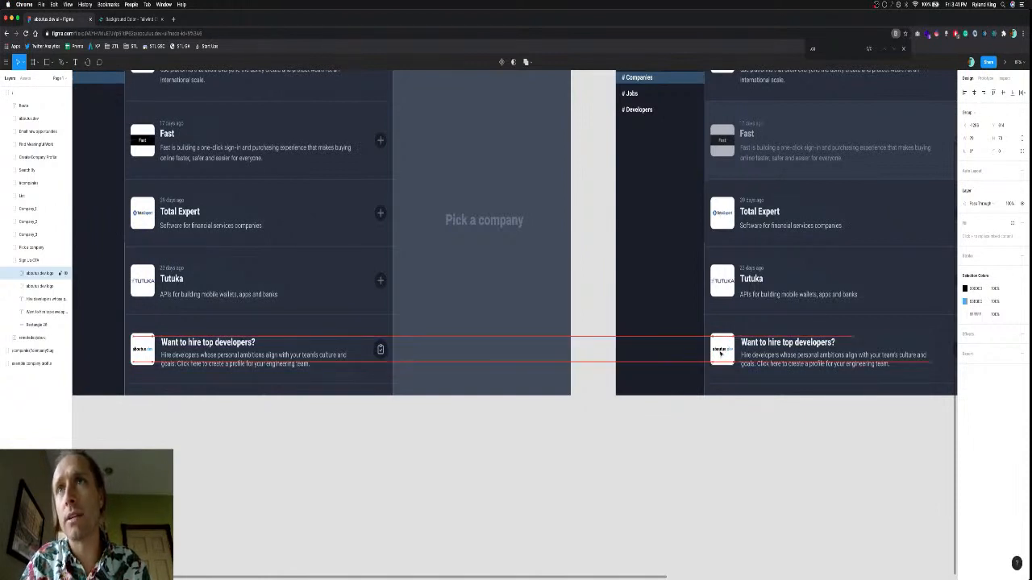
{"action": "key", "text": "Right"}
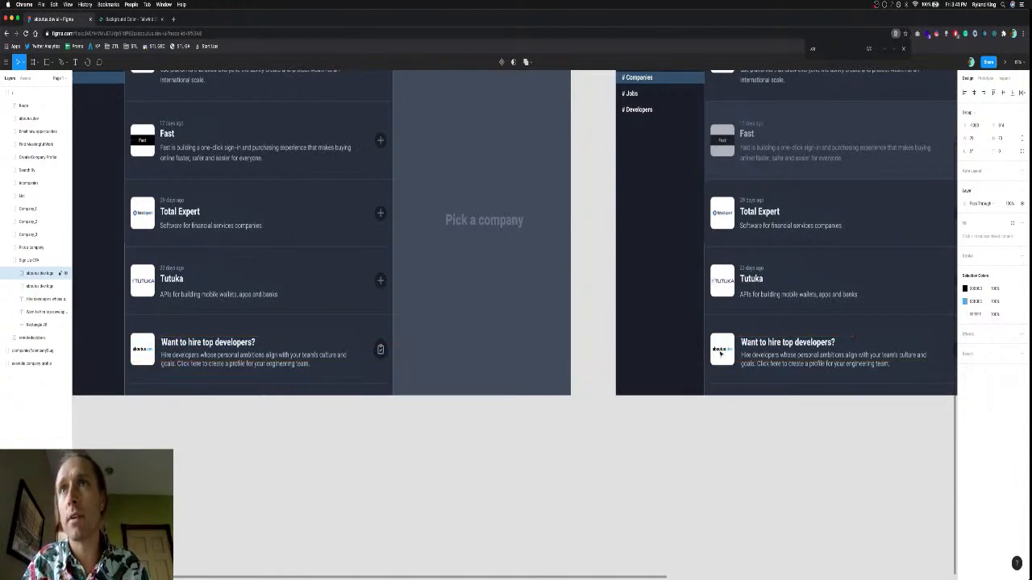
{"action": "left_click", "coordinate": [710, 445]}
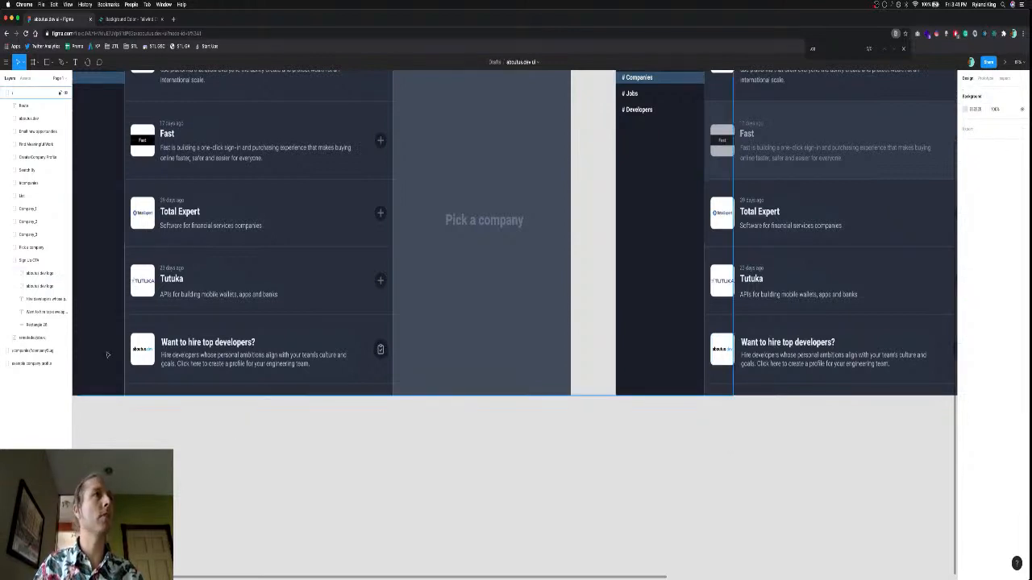
Move the copied aboutus.dev logo group into the Sign Up CTA group of /companies/:companySlug and collapse the expanded layer groups.
{"action": "left_click", "coordinate": [46, 274]}
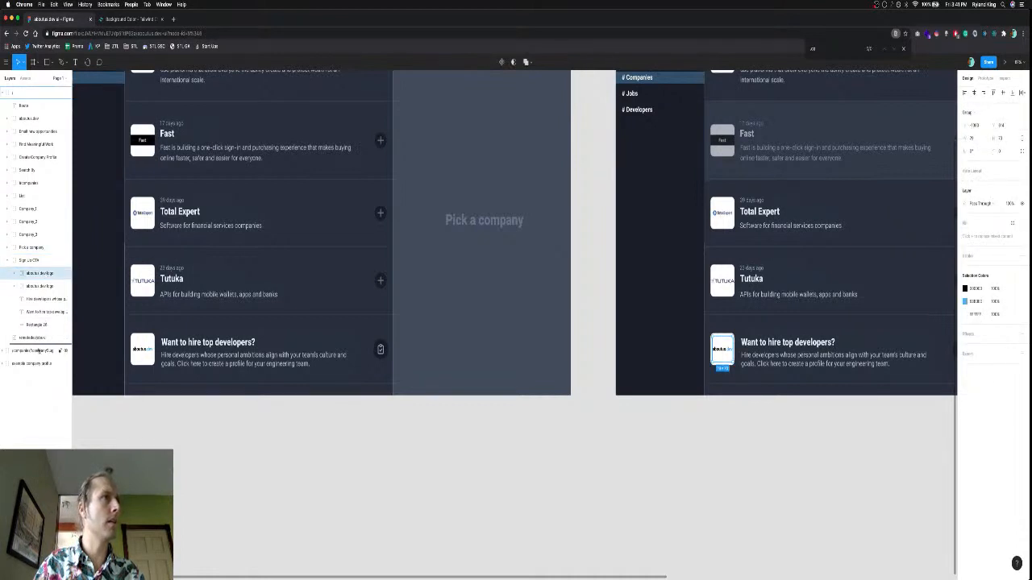
{"action": "left_click", "coordinate": [4, 93]}
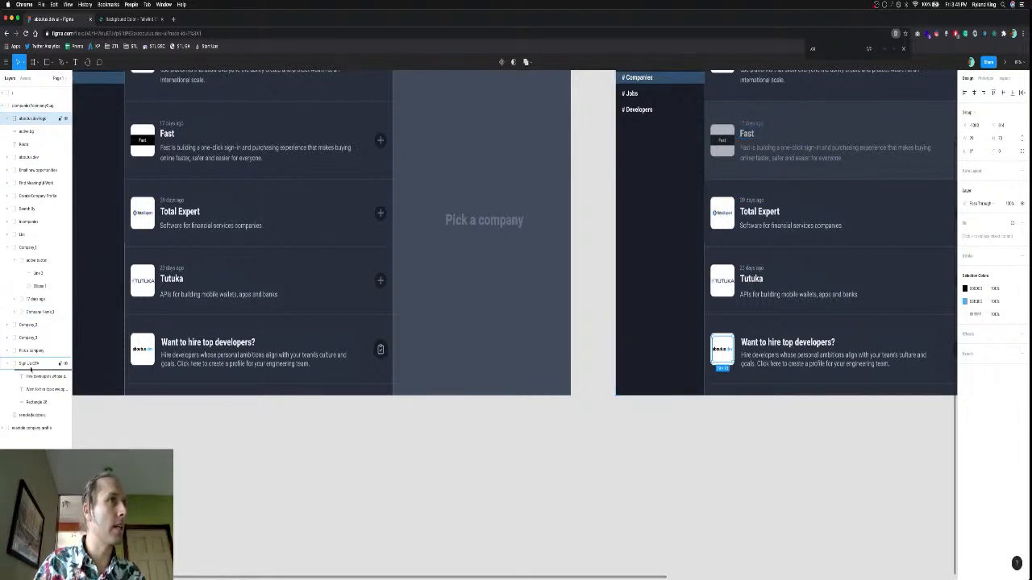
{"action": "left_click_drag", "start_coordinate": [30, 368], "coordinate": [18, 353]}
{"action": "left_click", "coordinate": [7, 351]}
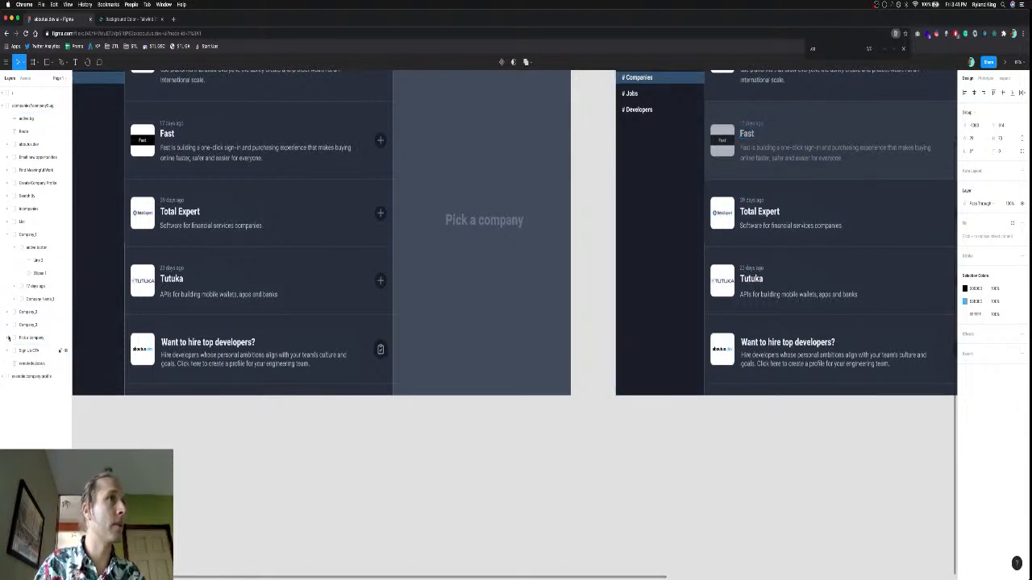
{"action": "left_click", "coordinate": [8, 234]}
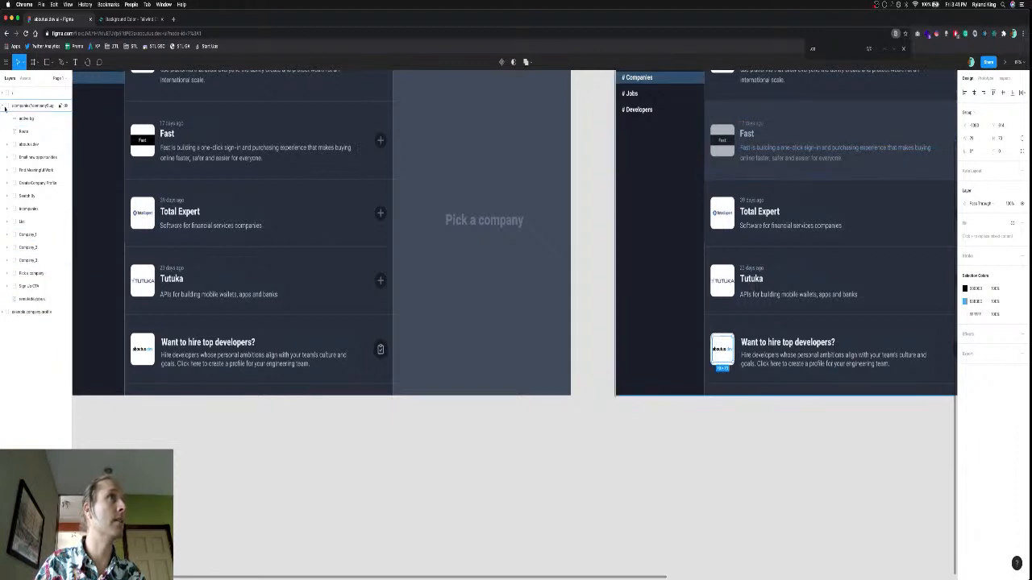
Review the "/" and /companies/:companySlug frames alongside the company profile mockup.
{"action": "scroll", "coordinate": [337, 429], "scroll_direction": "up", "scroll_amount": 1}
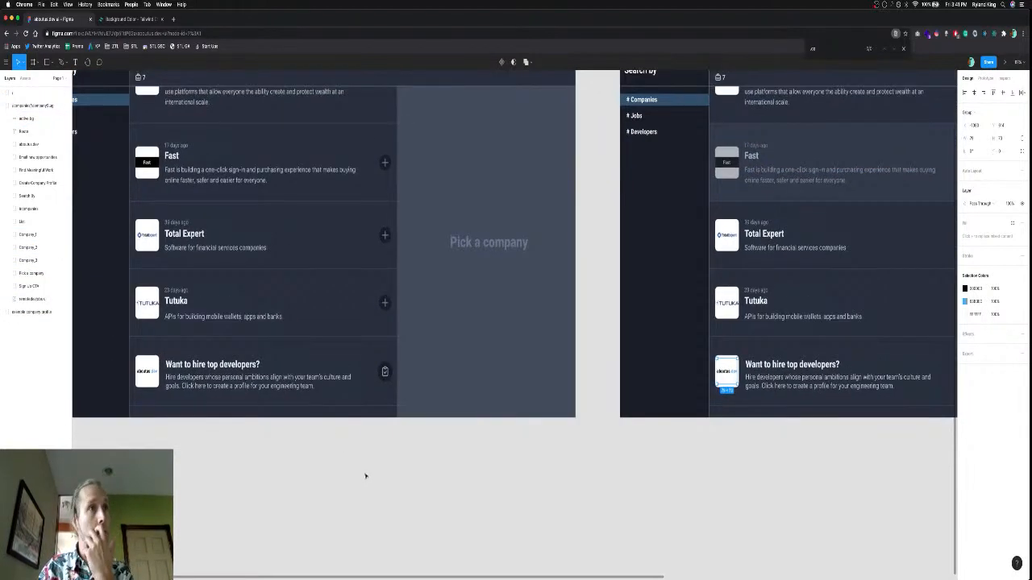
{"action": "left_click", "coordinate": [418, 495]}
{"action": "scroll", "coordinate": [418, 495], "scroll_direction": "up", "scroll_amount": 2}
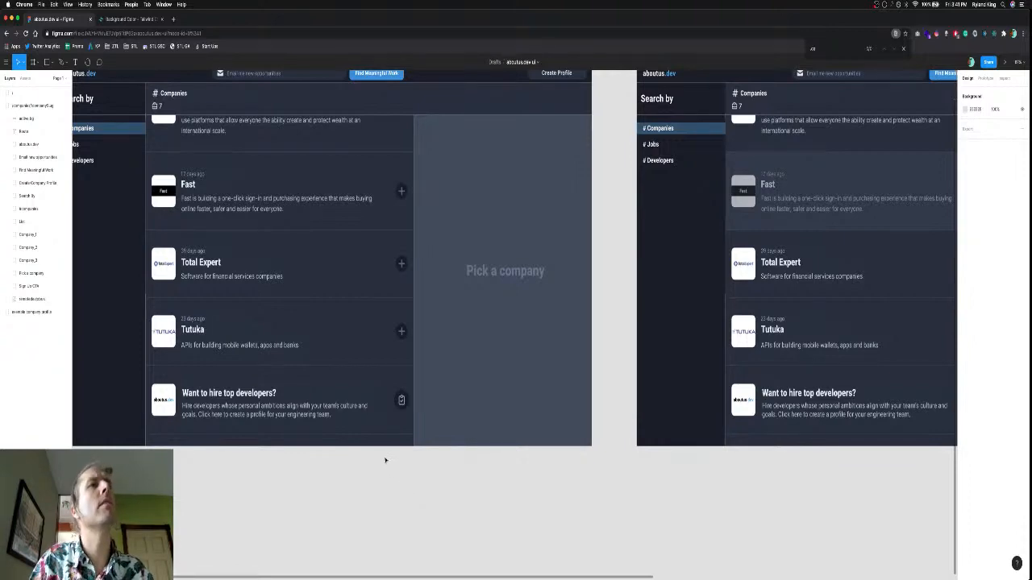
{"action": "scroll", "coordinate": [406, 482], "scroll_direction": "down", "scroll_amount": 8}
{"action": "scroll", "coordinate": [405, 482], "scroll_direction": "up", "scroll_amount": 3}
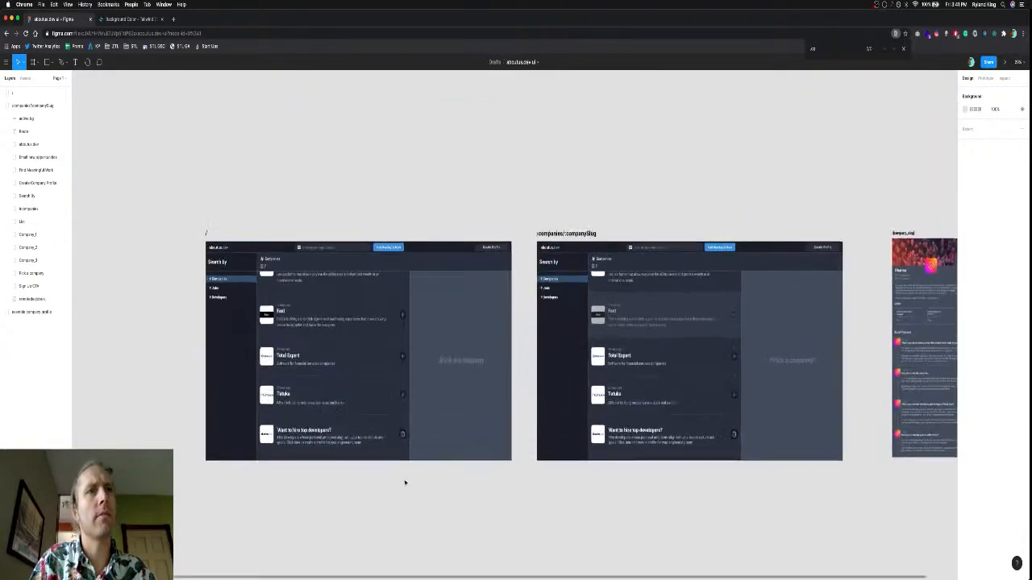
{"action": "scroll", "coordinate": [404, 482], "scroll_direction": "up", "scroll_amount": 3}
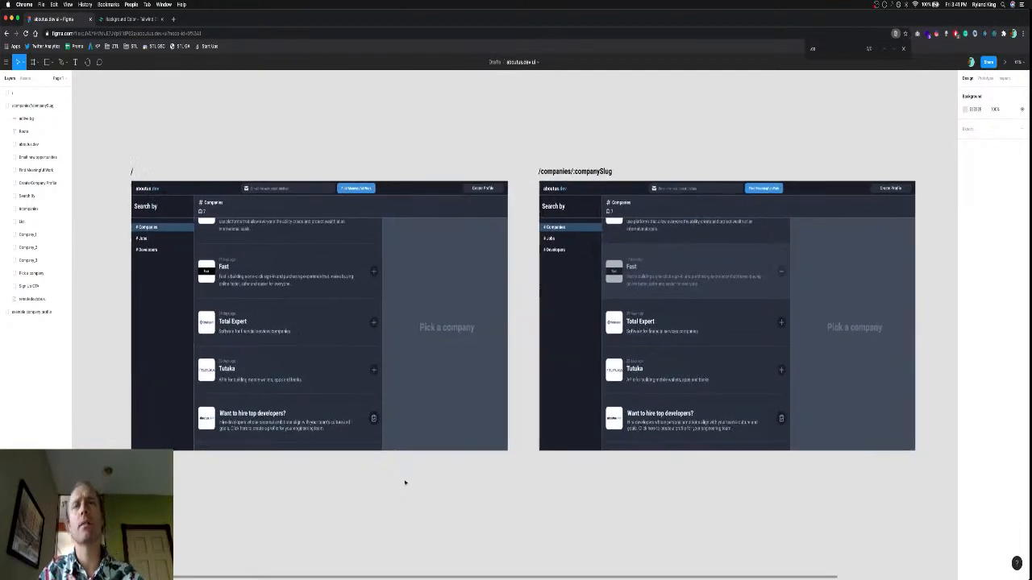
{"action": "scroll", "coordinate": [405, 482], "scroll_direction": "right", "scroll_amount": 5}
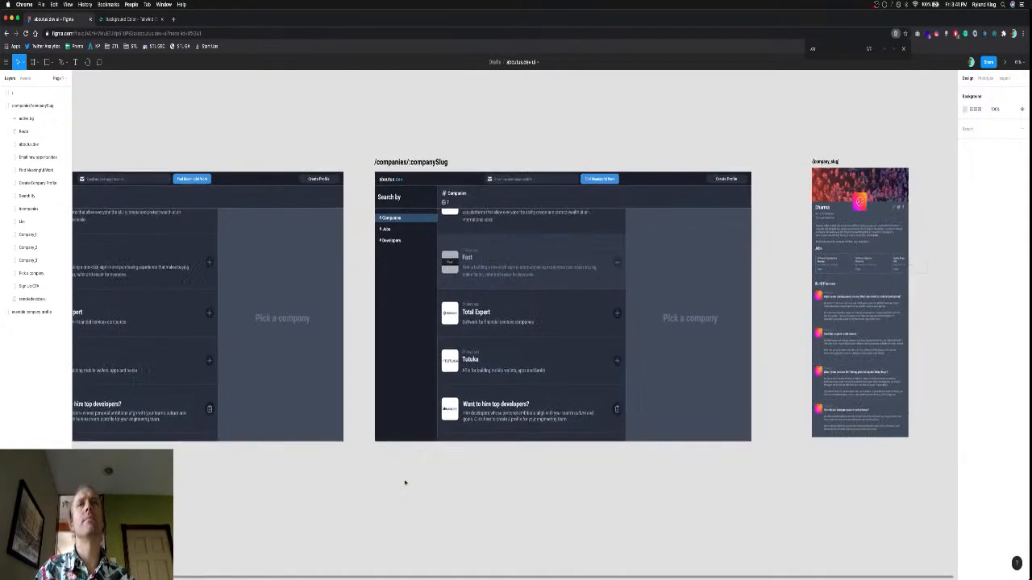
{"action": "scroll", "coordinate": [405, 482], "scroll_direction": "right", "scroll_amount": 2}
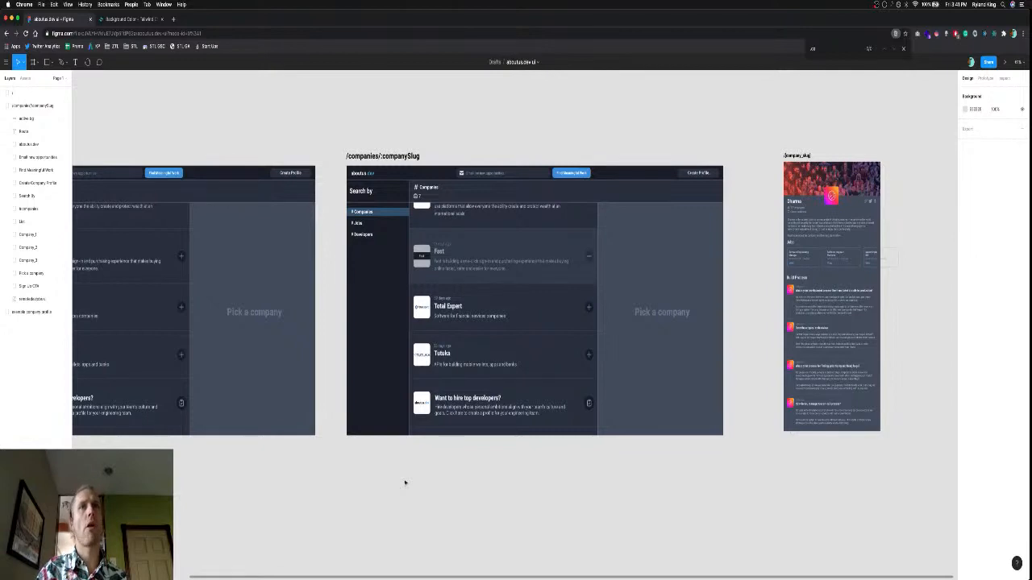
{"action": "scroll", "coordinate": [405, 482], "scroll_direction": "right", "scroll_amount": 2}
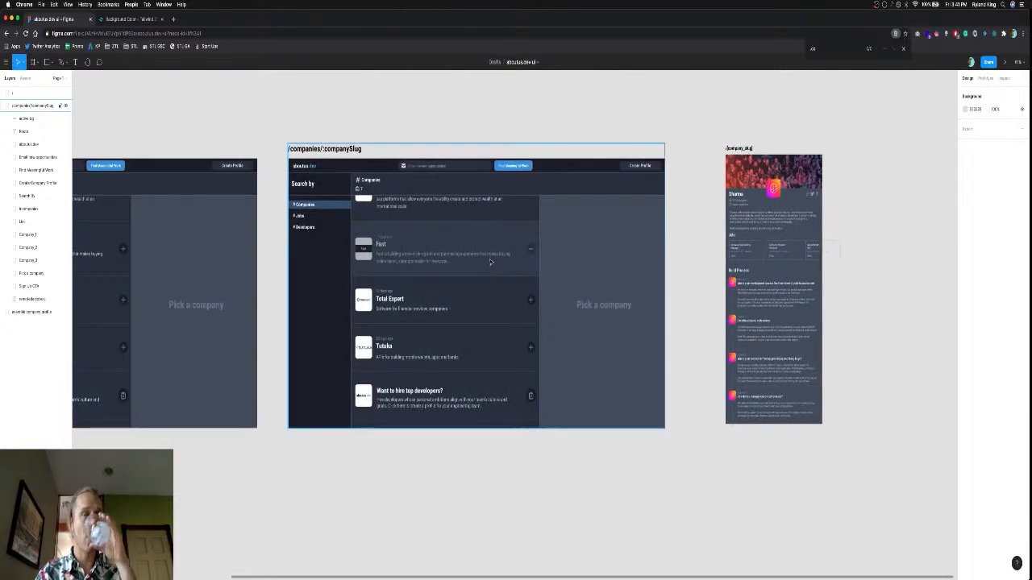
{"action": "scroll", "coordinate": [489, 262], "scroll_direction": "right", "scroll_amount": 2}
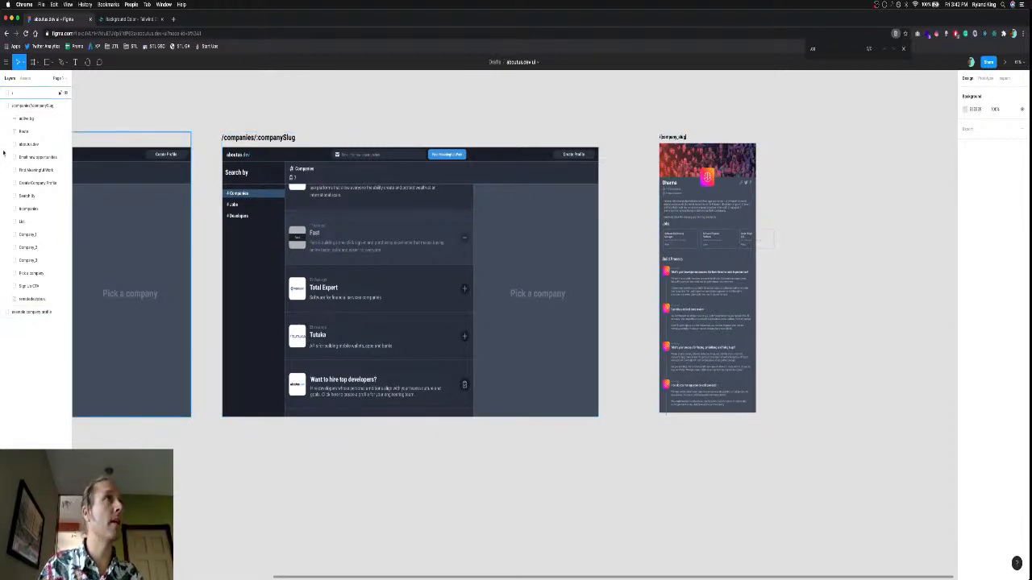
Rename the example company profile group to "/:companySlug".
{"action": "left_click", "coordinate": [36, 312]}
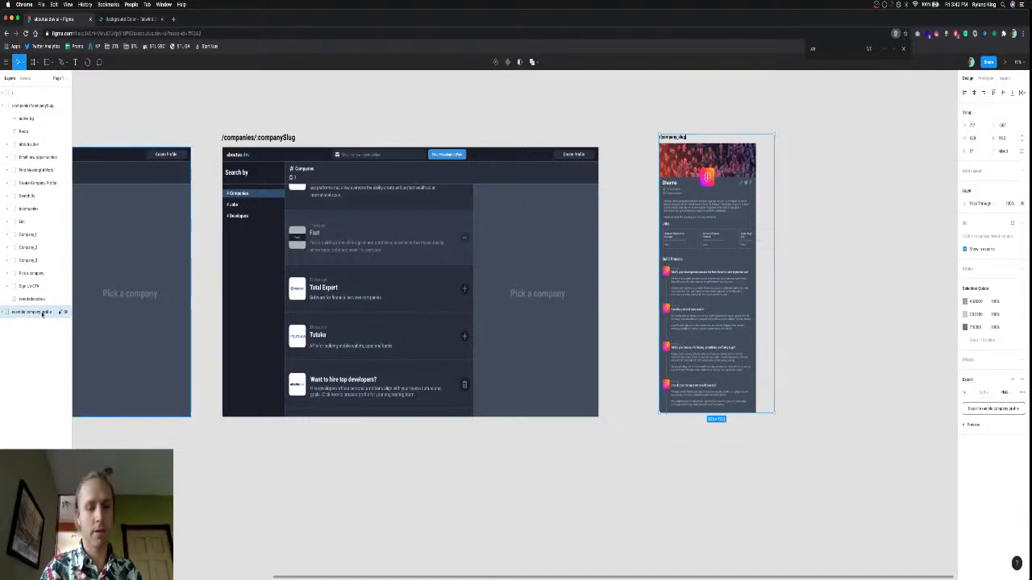
{"action": "double_click", "coordinate": [42, 314]}
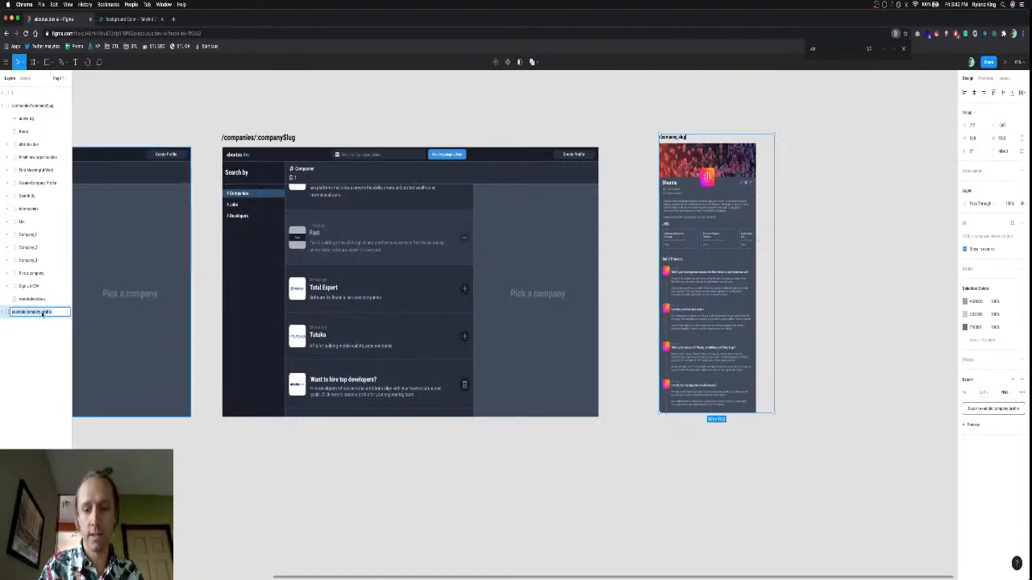
{"action": "key", "text": "BackSpace"}
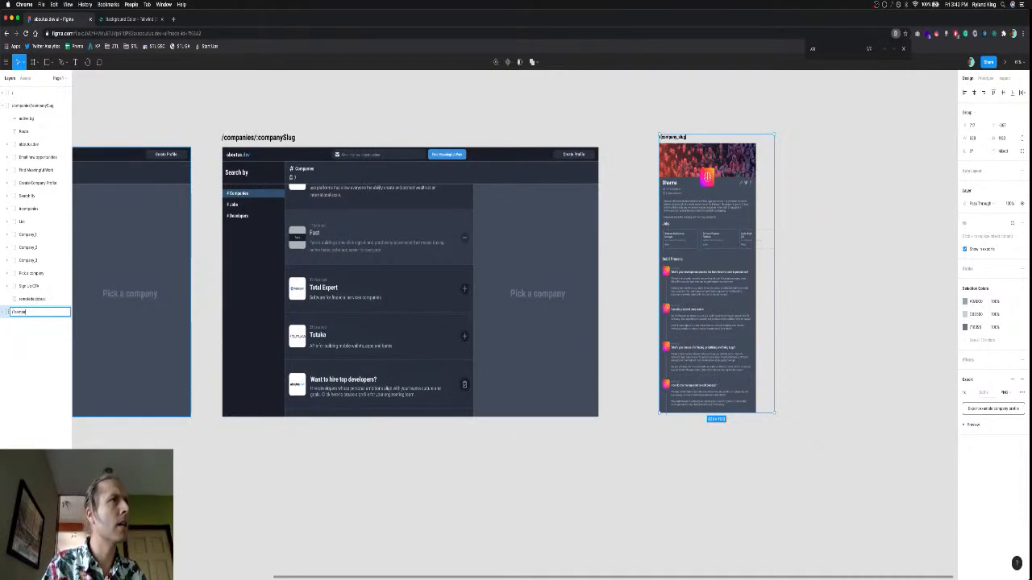
{"action": "key", "text": "BackSpace"}
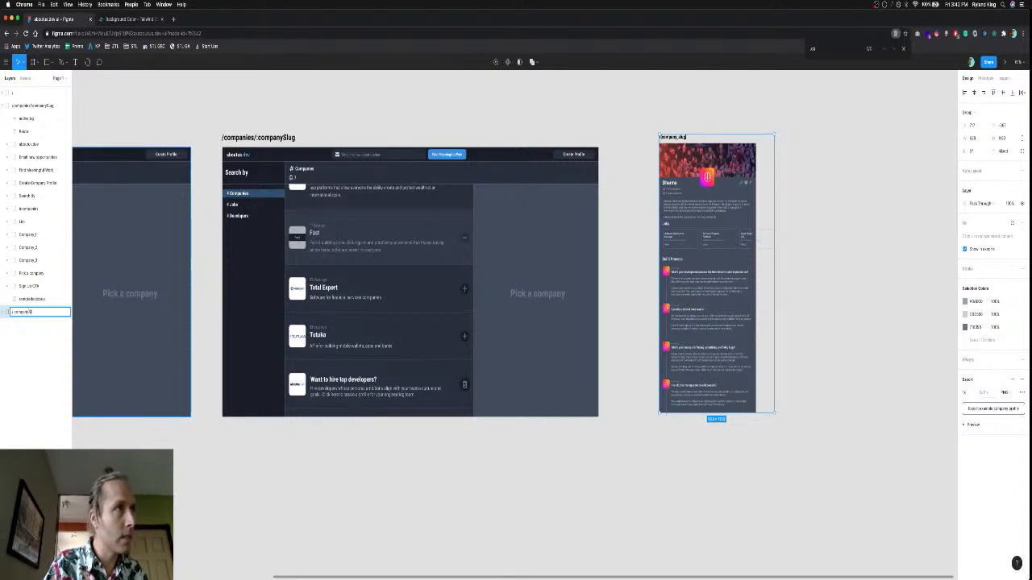
{"action": "key", "text": "Return"}
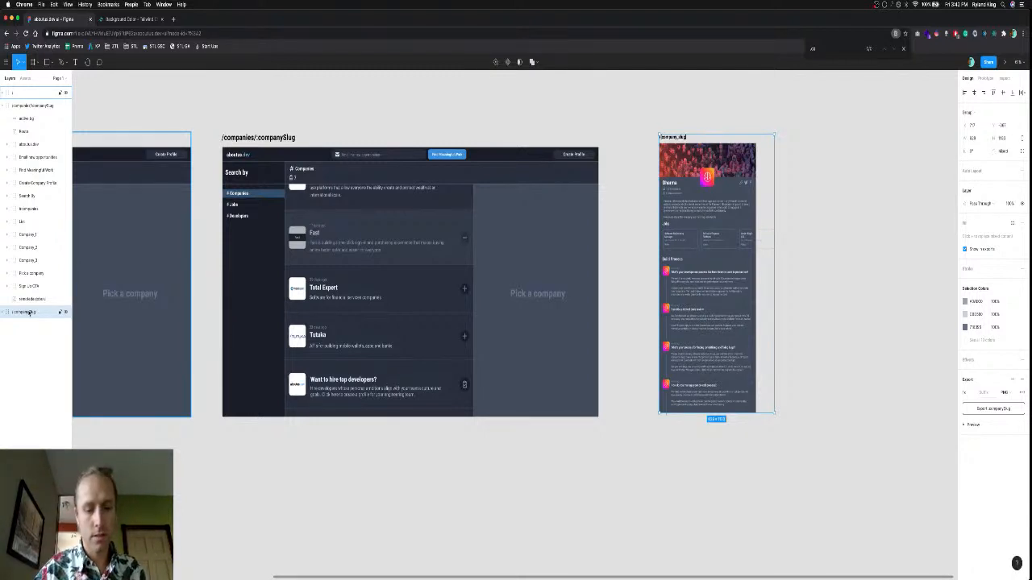
Paste a copy of the company profile group over the Pick a company pane and move it into the /companies/:companySlug group.
{"action": "key", "text": "super+v"}
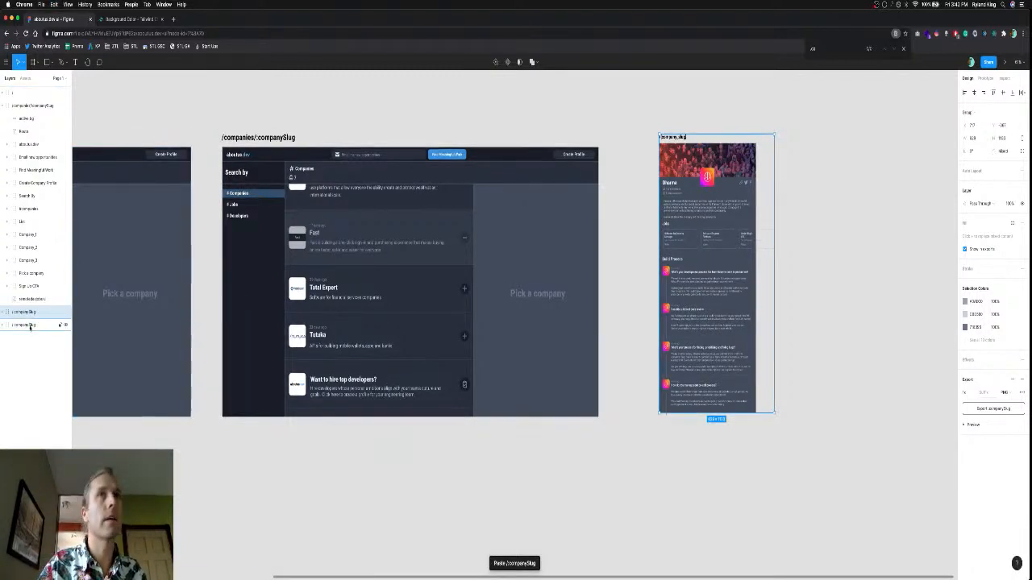
{"action": "left_click_drag", "start_coordinate": [720, 207], "coordinate": [544, 251]}
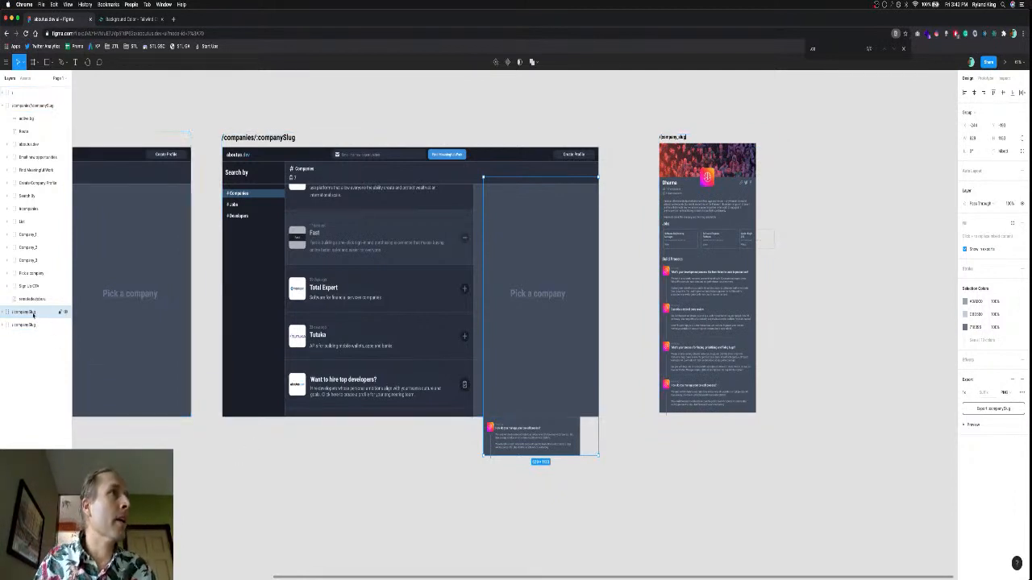
{"action": "mouse_move", "coordinate": [30, 312]}
{"action": "left_mouse_down"}
{"action": "mouse_move", "coordinate": [33, 293]}
{"action": "mouse_move", "coordinate": [24, 296]}
{"action": "left_mouse_up"}
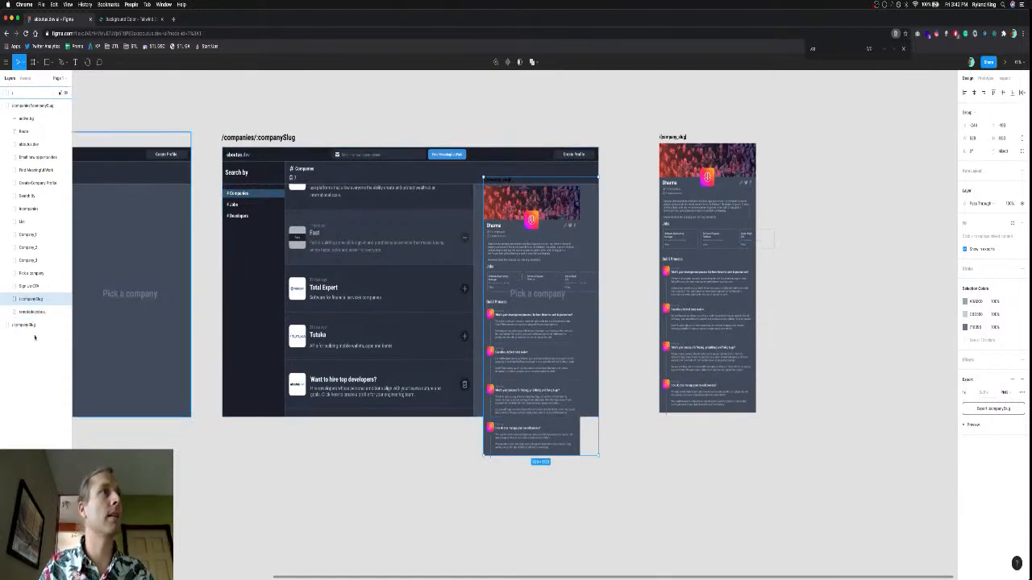
Delete the route title from the pasted profile copy and the Pick a company placeholder from the /companies/:companySlug group.
{"action": "left_click", "coordinate": [8, 300]}
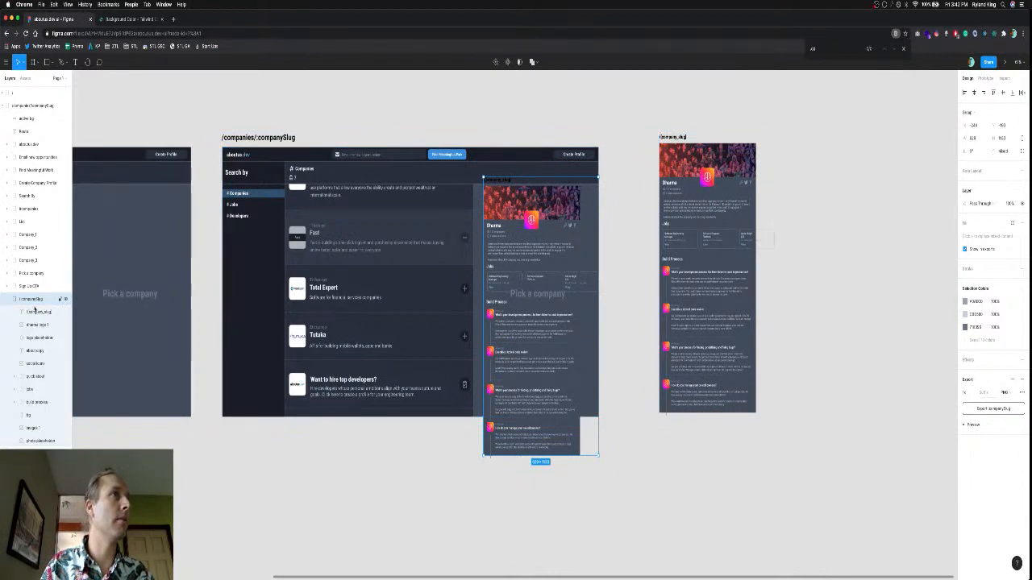
{"action": "left_click", "coordinate": [37, 312]}
{"action": "key", "text": "Delete"}
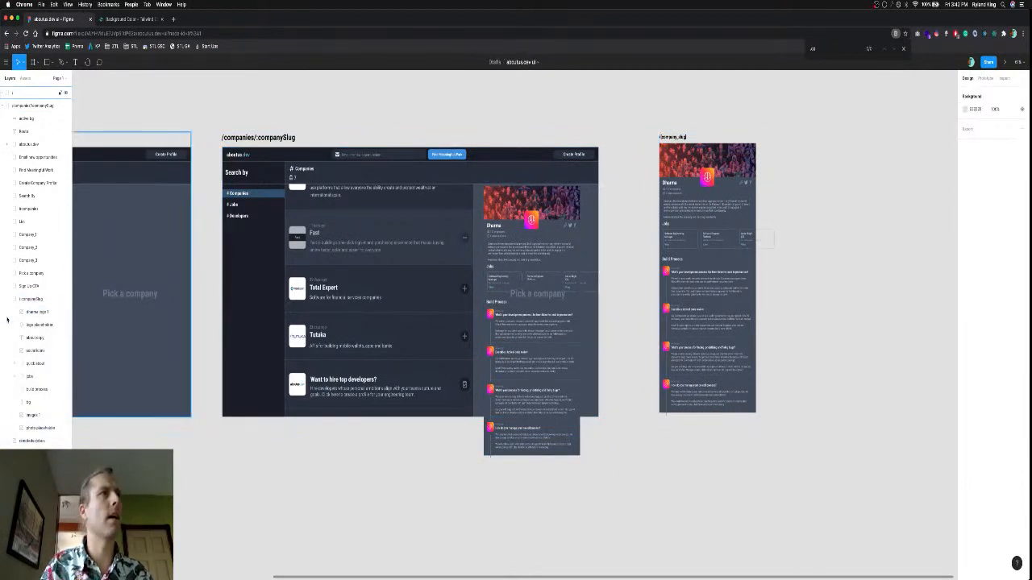
{"action": "left_click", "coordinate": [35, 303]}
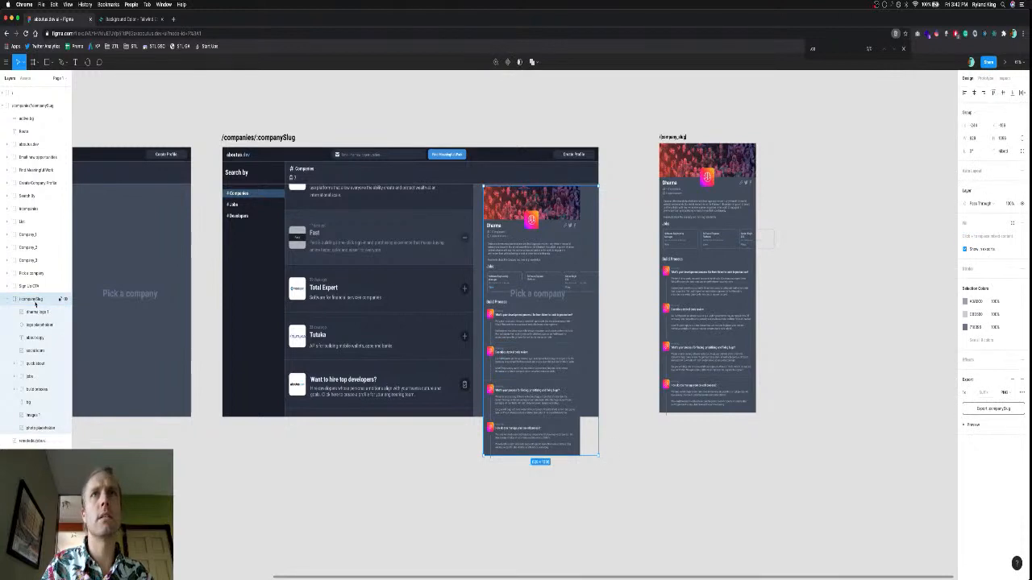
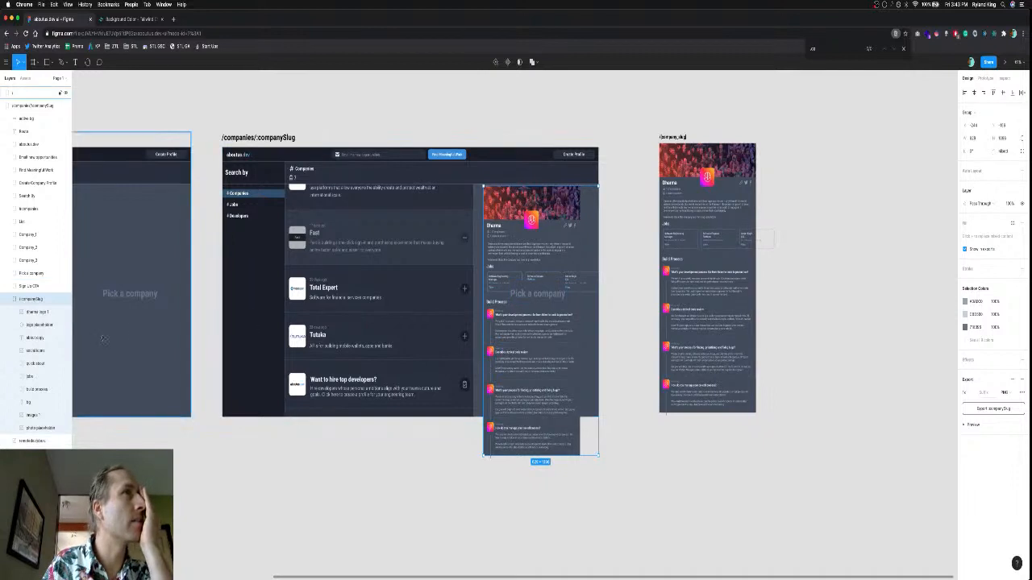
{"action": "left_click", "coordinate": [32, 273]}
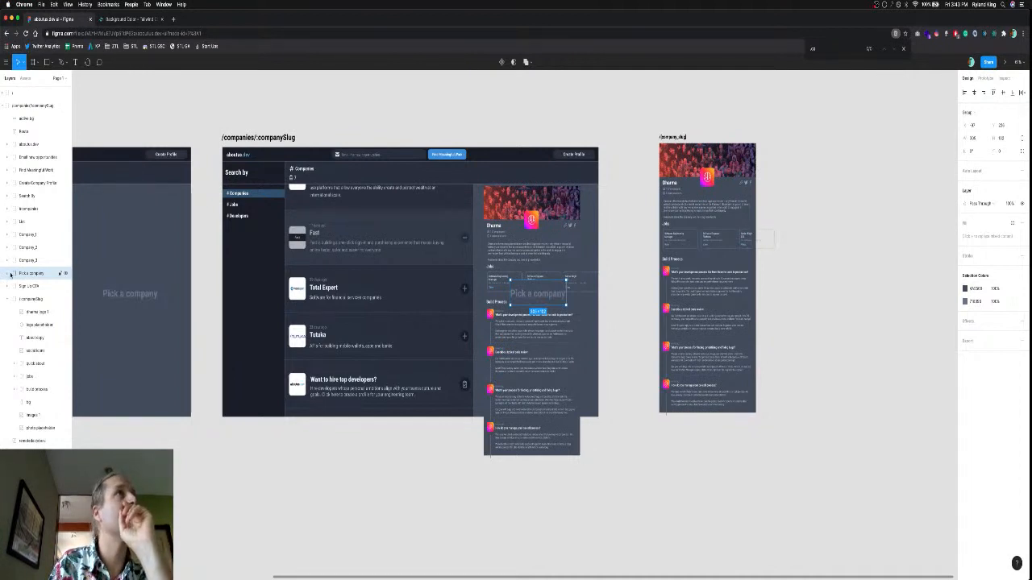
{"action": "key", "text": "Delete"}
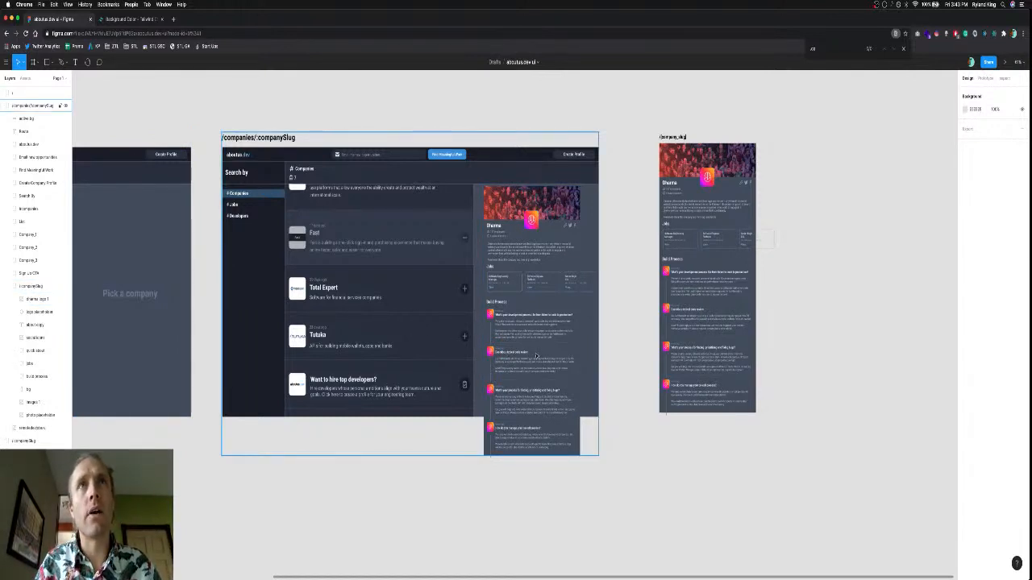
Scale up the profile copy proportionally and move it against the upper-left corner of the company detail pane.
{"action": "left_click", "coordinate": [30, 288]}
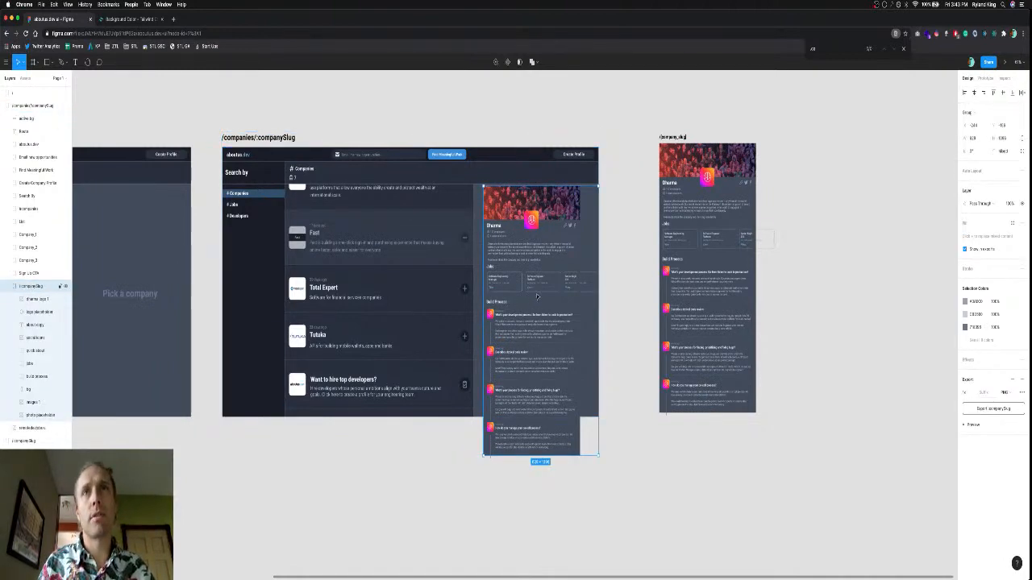
{"action": "scroll", "coordinate": [536, 297], "scroll_direction": "up", "scroll_amount": 3}
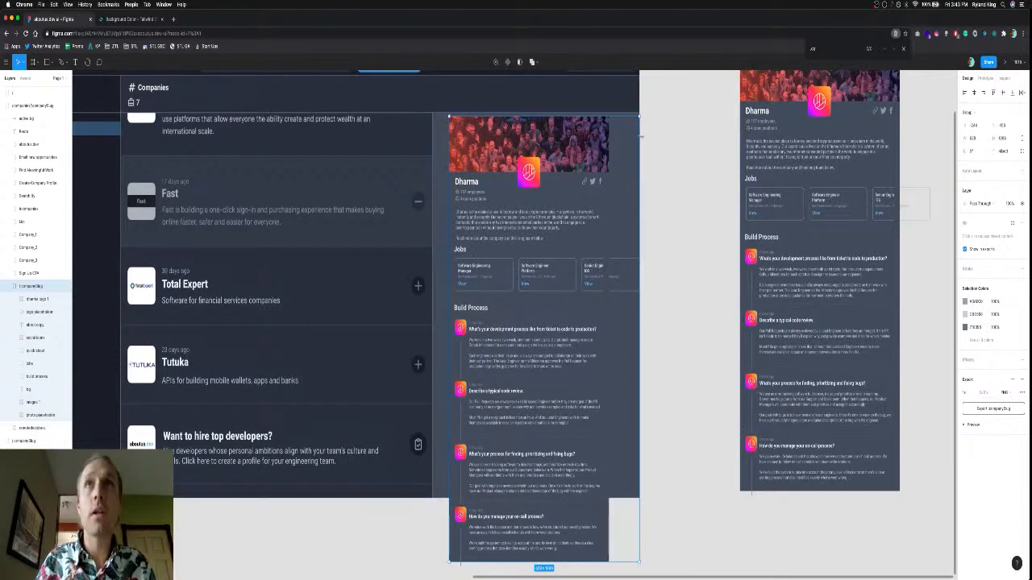
{"action": "left_click_drag", "start_coordinate": [646, 115], "coordinate": [695, 75]}
{"action": "left_click_drag", "start_coordinate": [565, 188], "coordinate": [555, 251]}
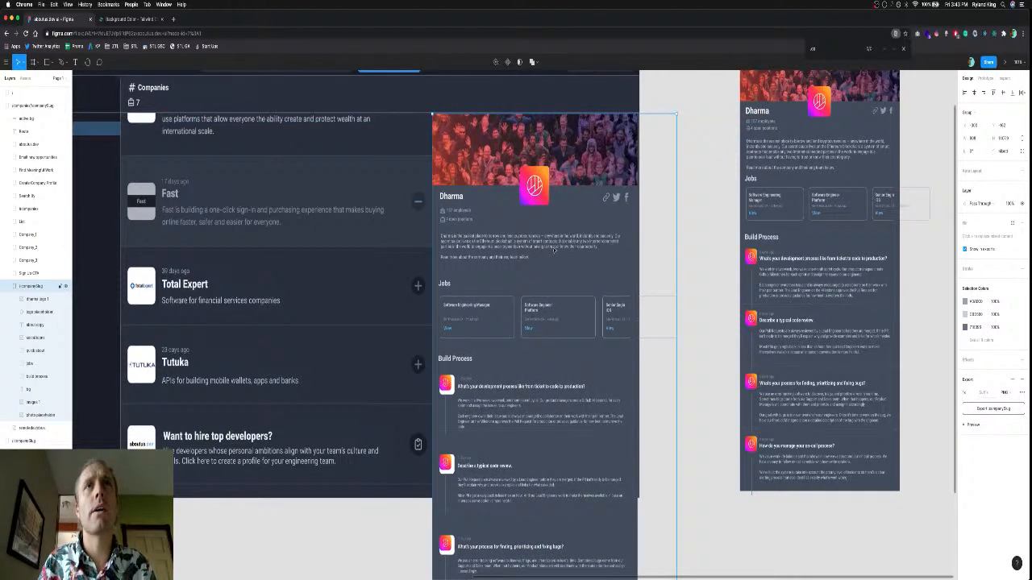
Nudge the profile copy into line with the detail pane's left border and enlarge it slightly to reach the page's right edge.
{"action": "scroll", "coordinate": [555, 251], "scroll_direction": "up", "scroll_amount": 5}
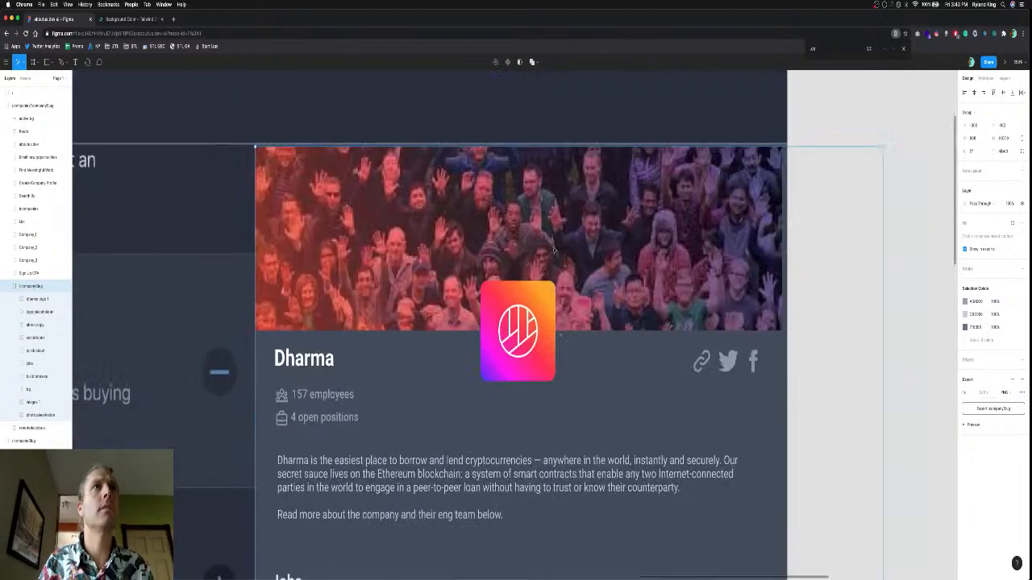
{"action": "key", "text": "Right"}
{"action": "key", "text": "Right"}
{"action": "key", "text": "Right"}
{"action": "key", "text": "Up"}
{"action": "key", "text": "Up"}
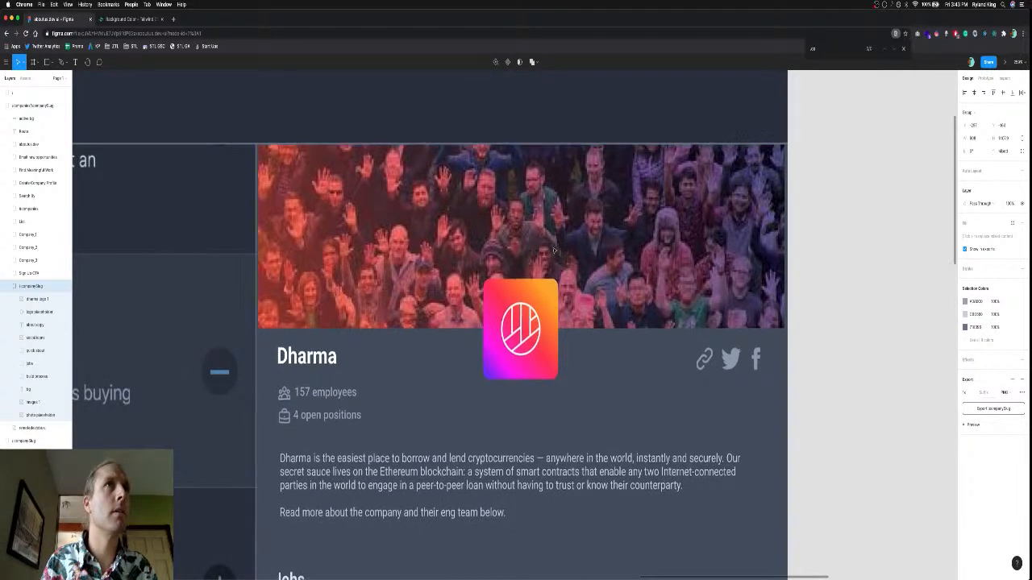
{"action": "key", "text": "Left"}
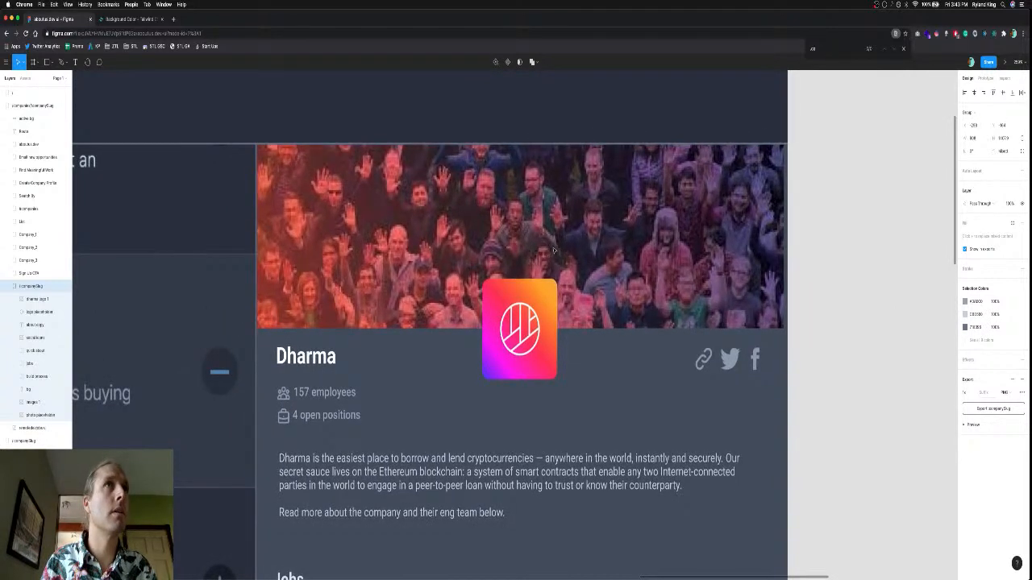
{"action": "key", "text": "Left"}
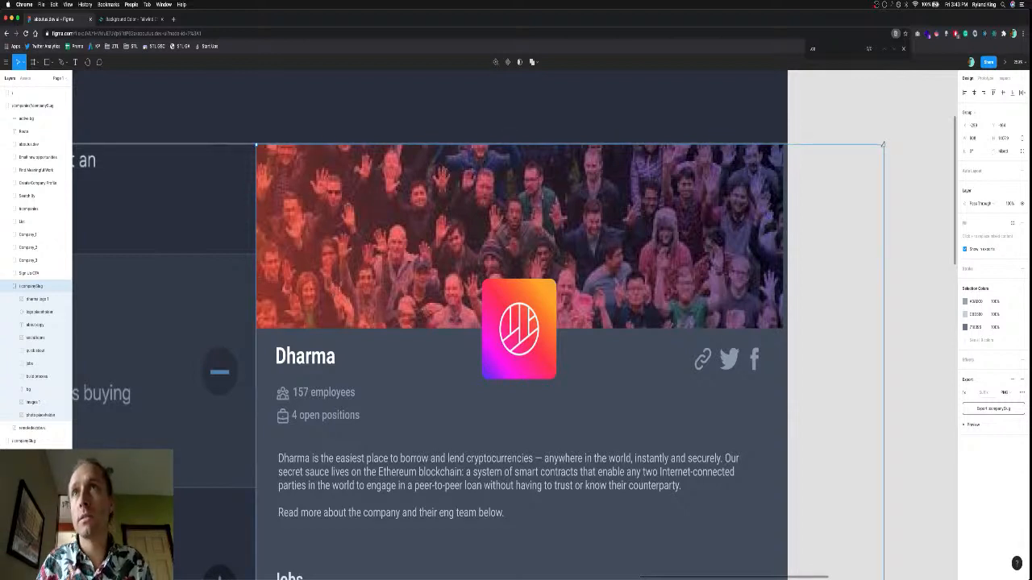
{"action": "left_click_drag", "start_coordinate": [882, 145], "coordinate": [887, 136]}
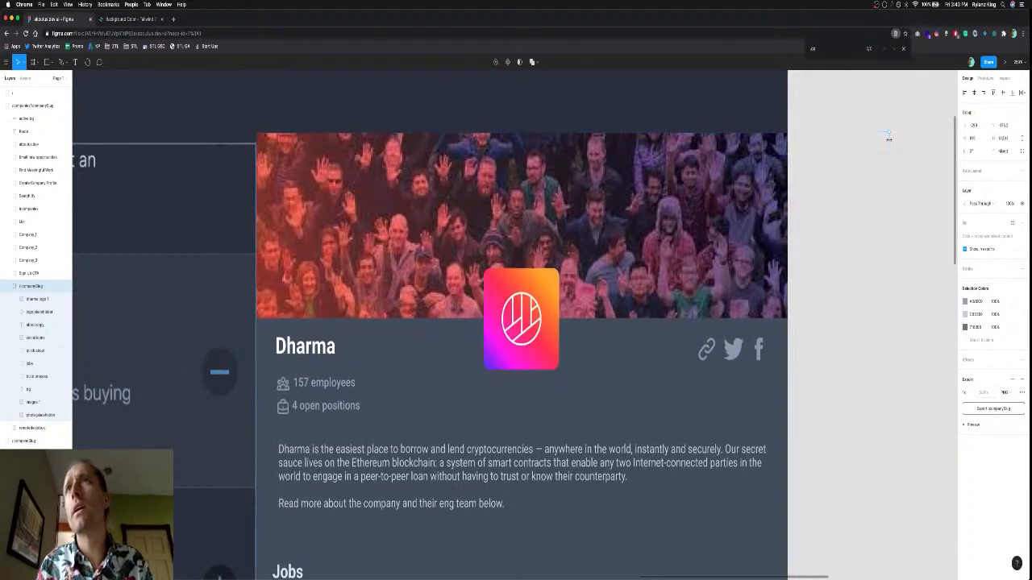
Undo the last several changes to the company profile group and deselect it.
{"action": "key", "text": "ctrl+z"}
{"action": "key", "text": "ctrl+z"}
{"action": "key", "text": "ctrl+z"}
{"action": "key", "text": "ctrl+z"}
{"action": "key", "text": "ctrl+z"}
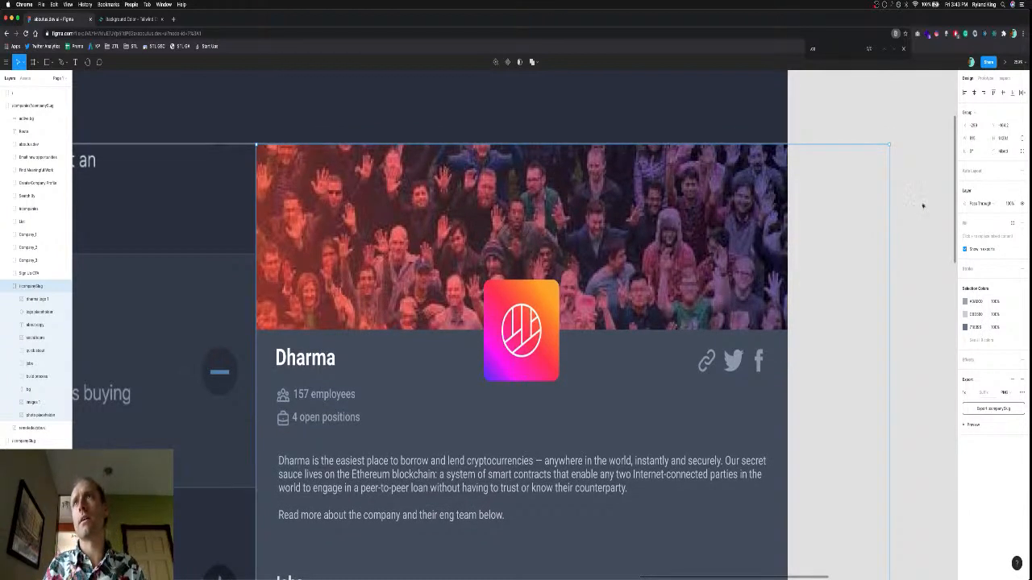
{"action": "left_click", "coordinate": [919, 236]}
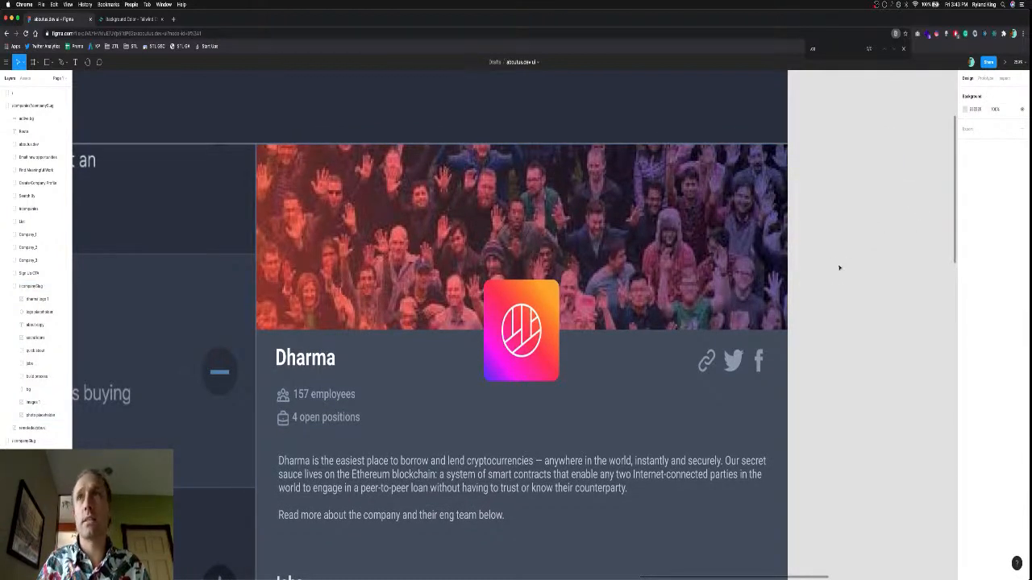
Try to enlarge the Dharma logo on the first Build Process item by changing its width.
{"action": "left_click", "coordinate": [716, 105]}
{"action": "scroll", "coordinate": [716, 106], "scroll_direction": "down", "scroll_amount": 5}
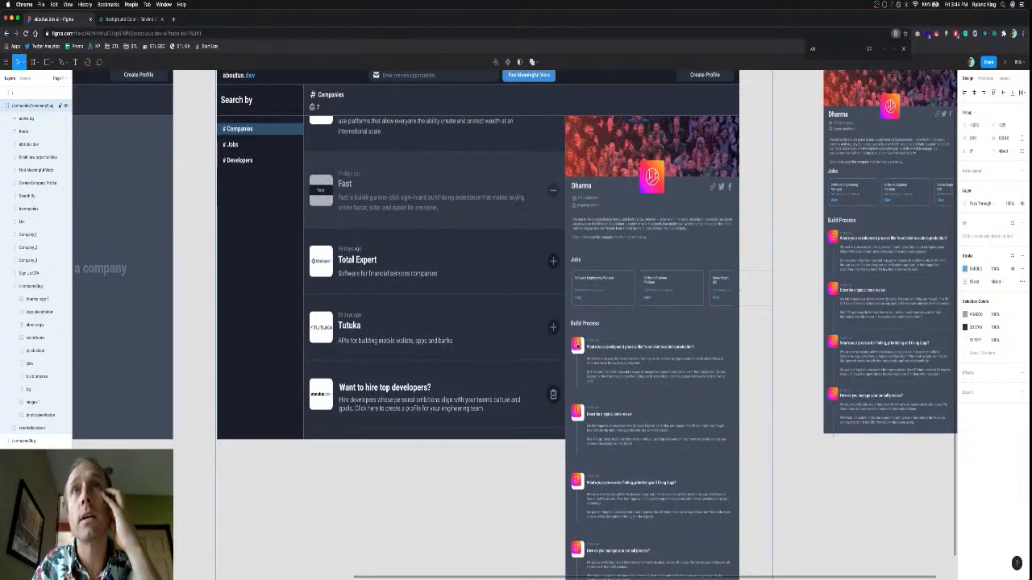
{"action": "left_click", "coordinate": [576, 345]}
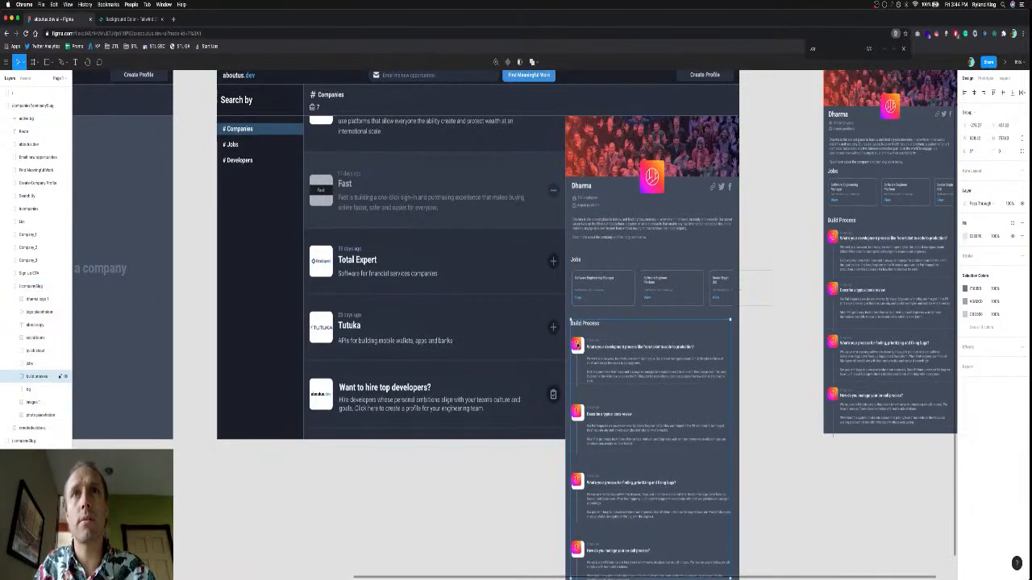
{"action": "double_click", "coordinate": [577, 345]}
{"action": "double_click", "coordinate": [576, 345]}
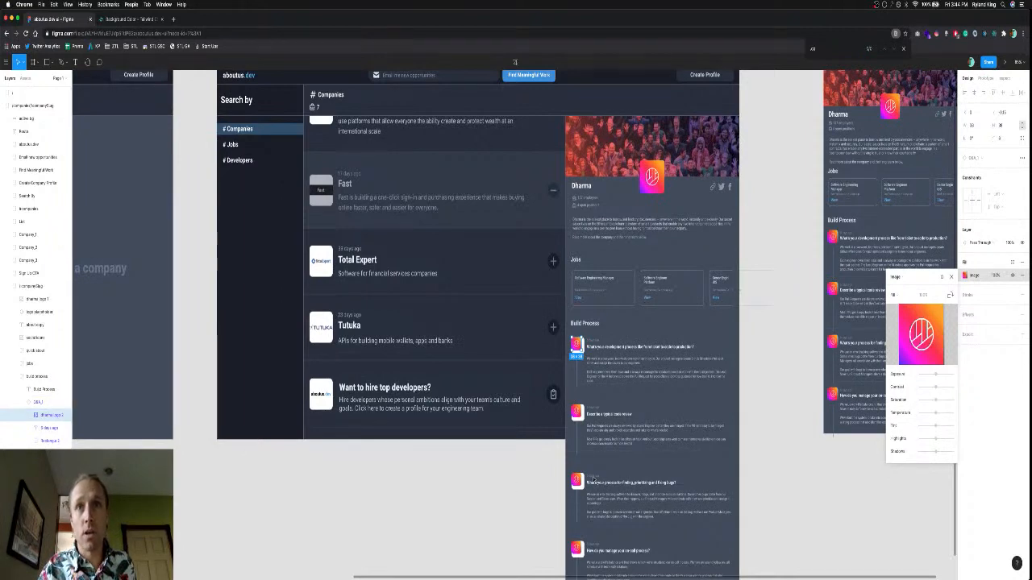
{"action": "scroll", "coordinate": [597, 525], "scroll_direction": "down", "scroll_amount": 1}
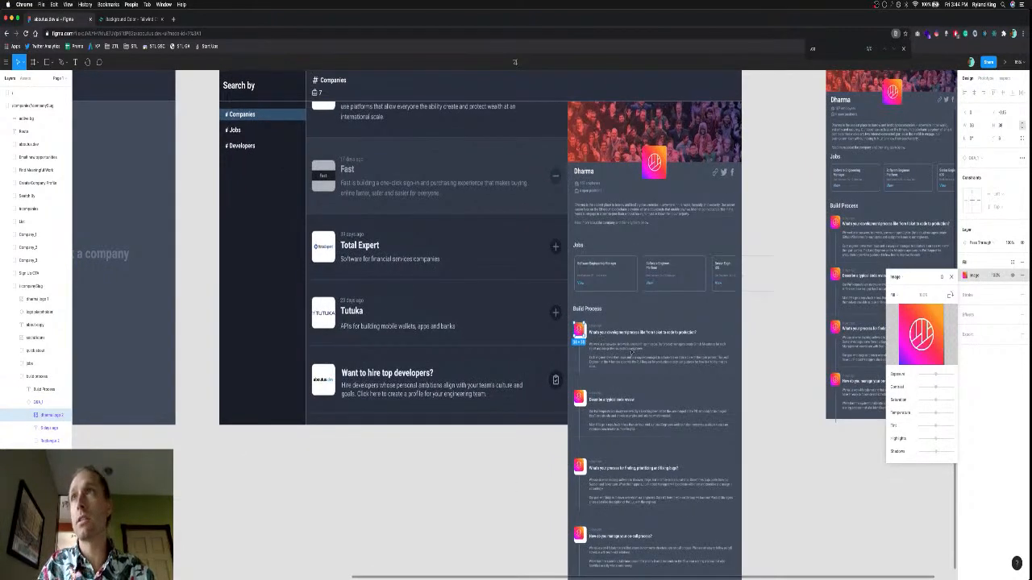
{"action": "left_click", "coordinate": [951, 276]}
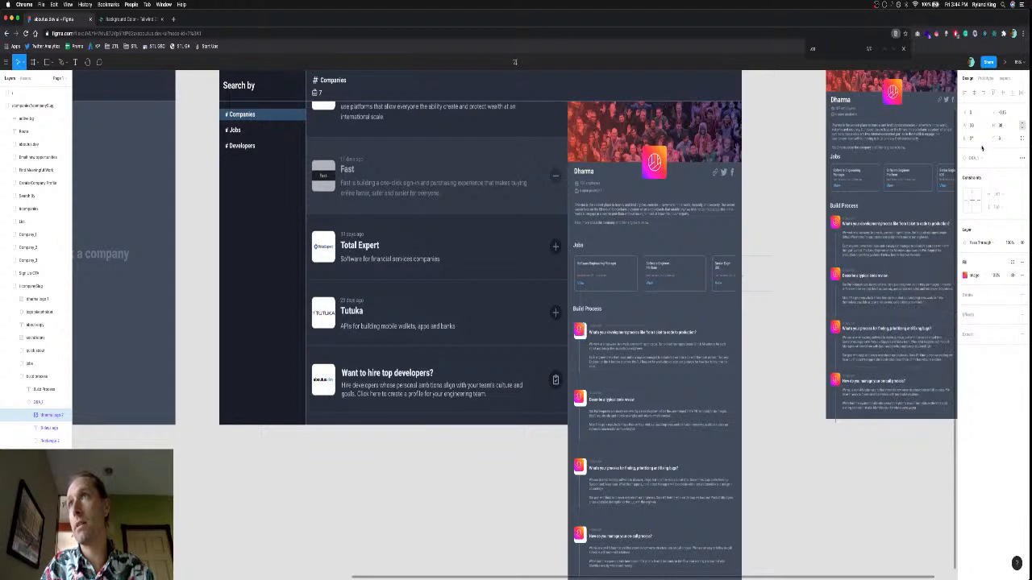
{"action": "left_click", "coordinate": [975, 125]}
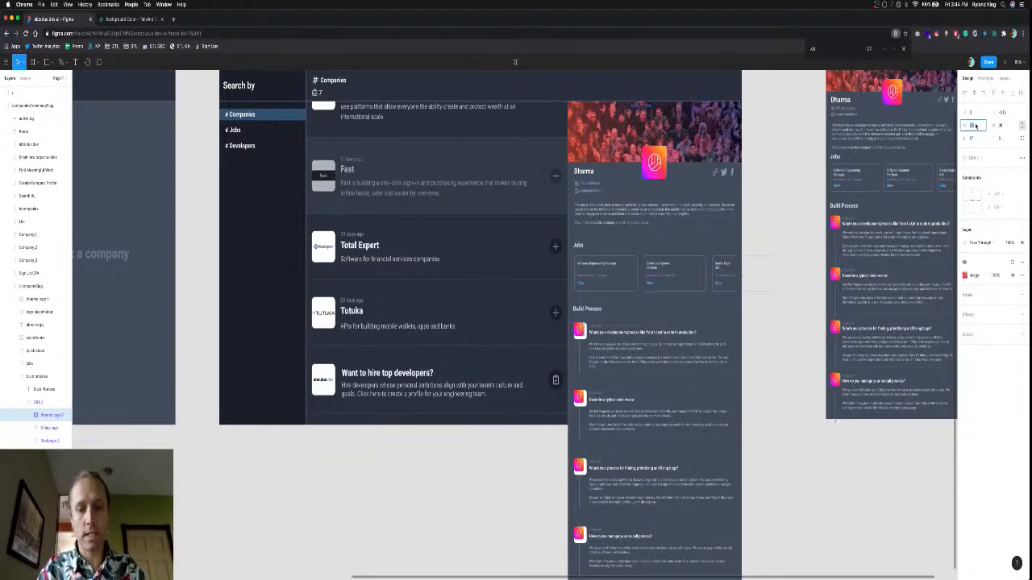
{"action": "type", "text": "38"}
{"action": "key", "text": "Return"}
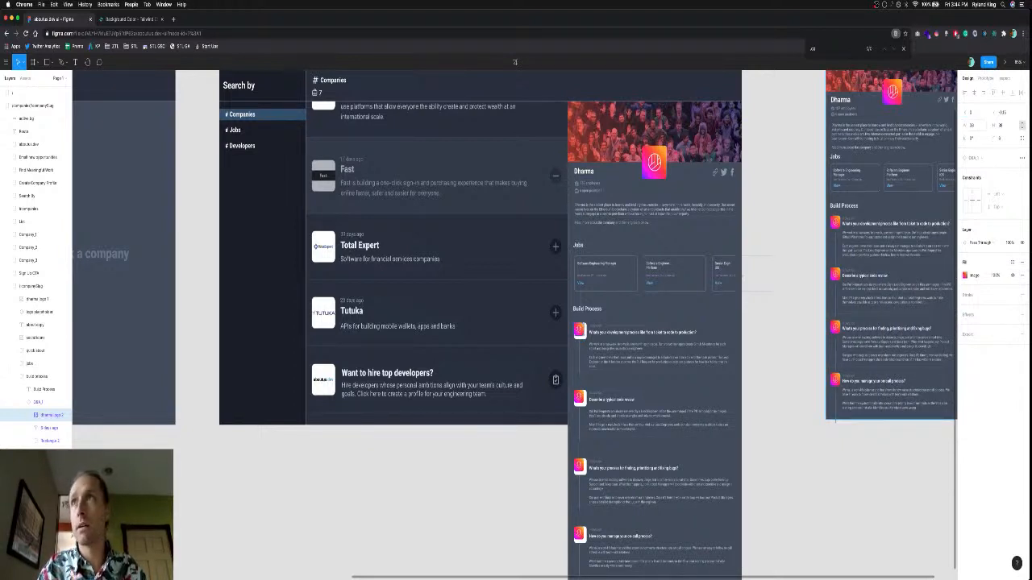
{"action": "left_click", "coordinate": [975, 125]}
{"action": "type", "text": "38"}
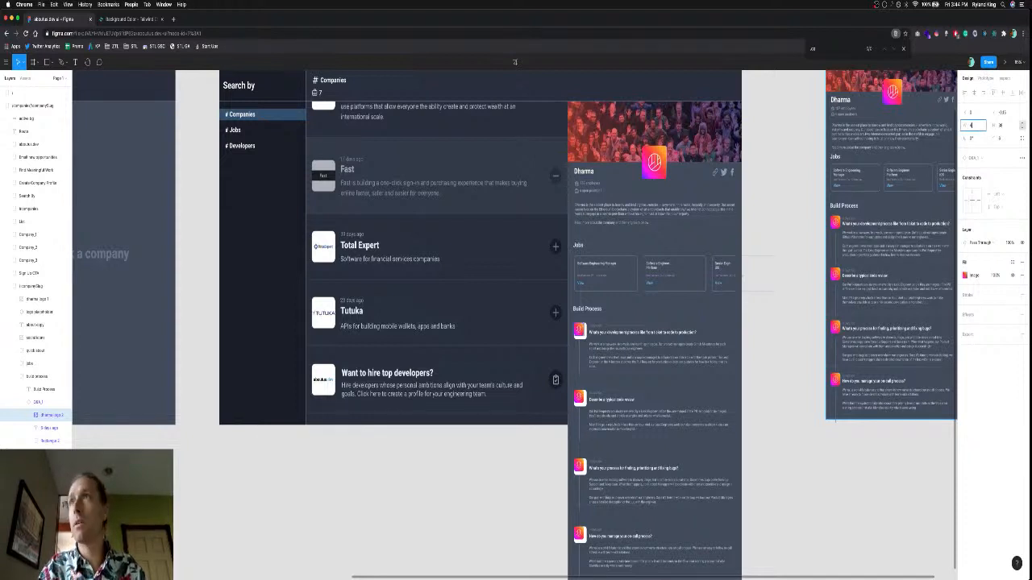
{"action": "key", "text": "Return"}
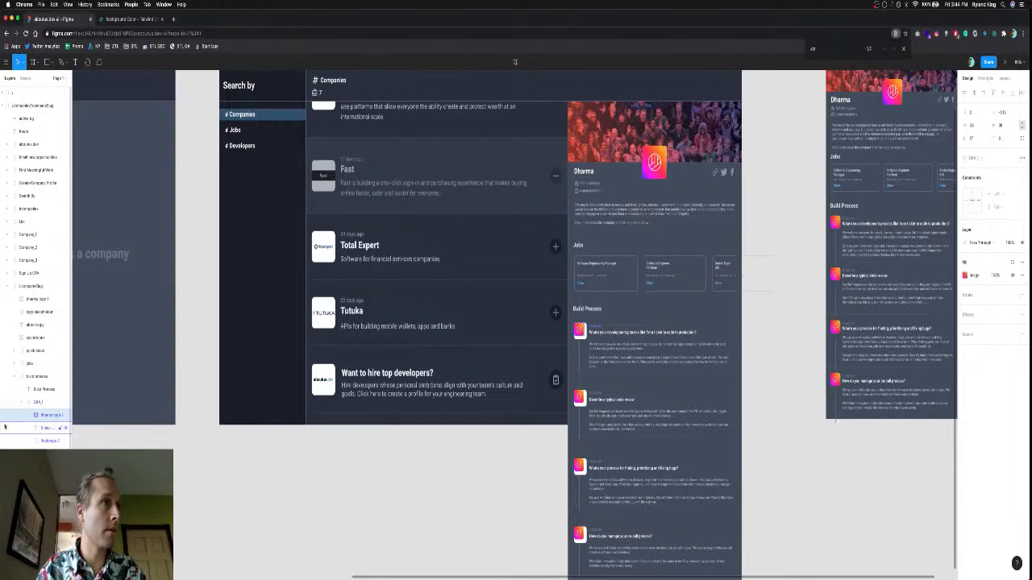
Try again to resize the first Build Process logo to fill its white tile, and undo the accidental shift of the item.
{"action": "left_click", "coordinate": [974, 127]}
{"action": "left_click", "coordinate": [579, 331]}
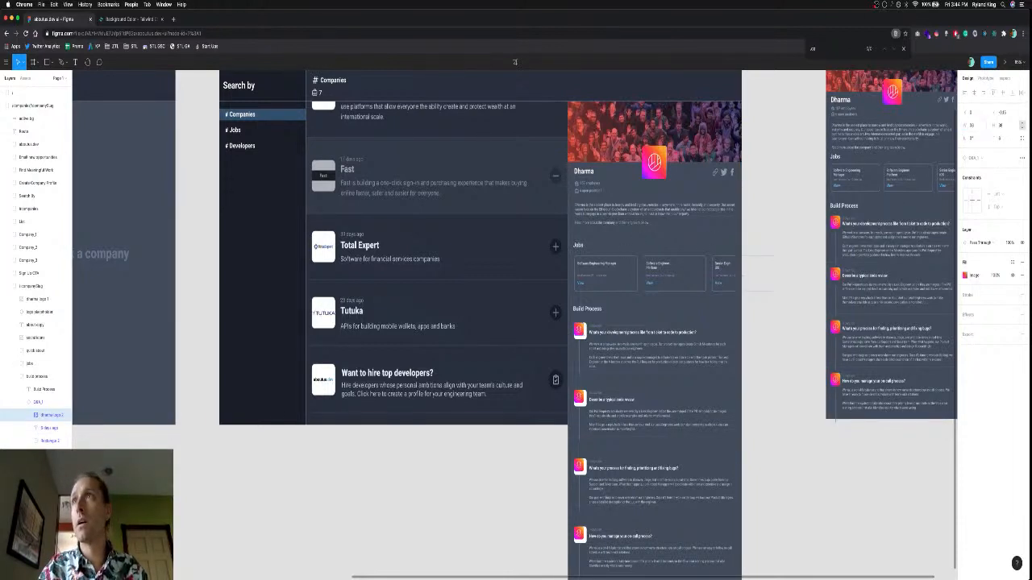
{"action": "scroll", "coordinate": [571, 332], "scroll_direction": "up", "scroll_amount": 5}
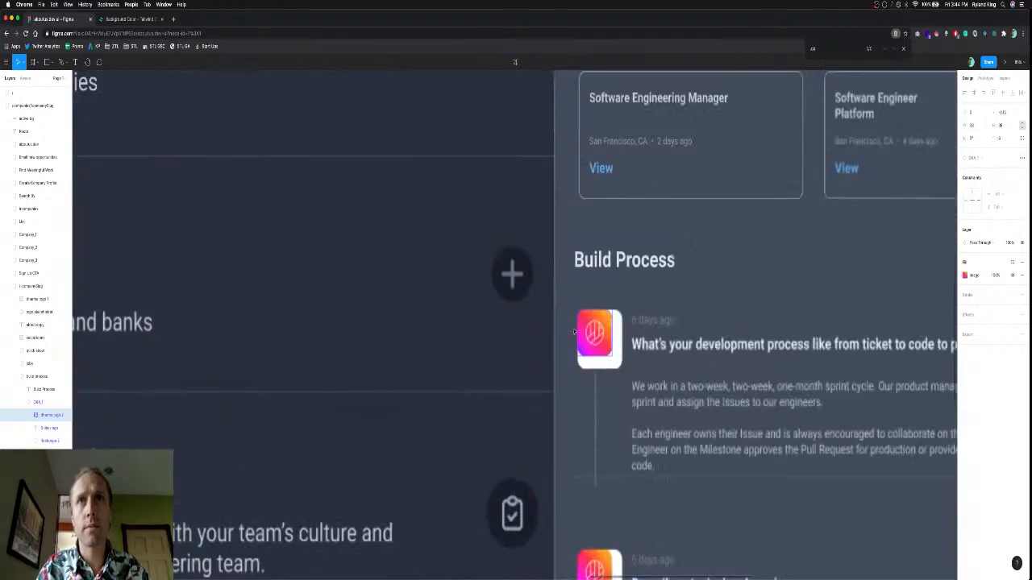
{"action": "double_click", "coordinate": [614, 357]}
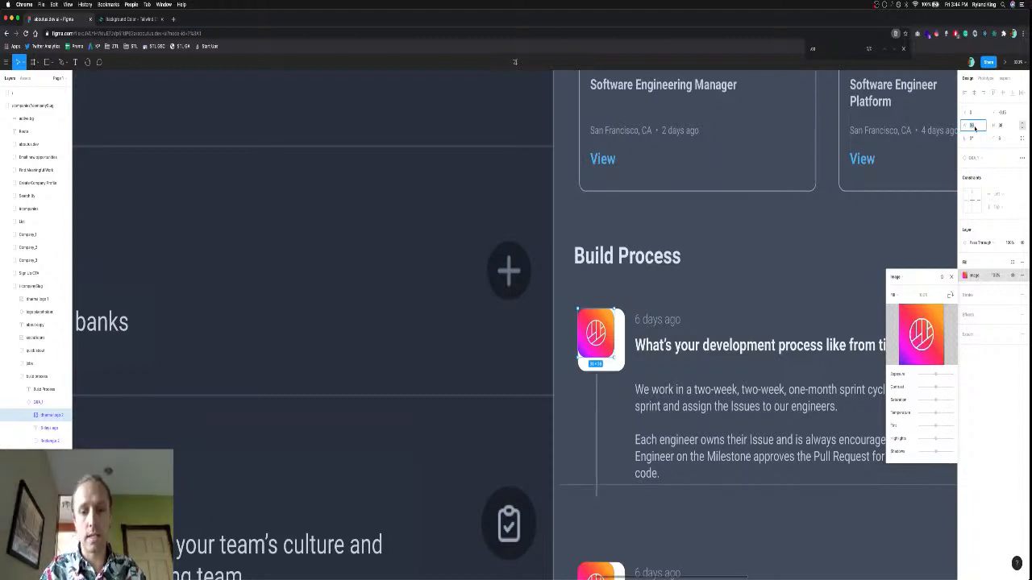
{"action": "type", "text": "4"}
{"action": "key", "text": "Escape"}
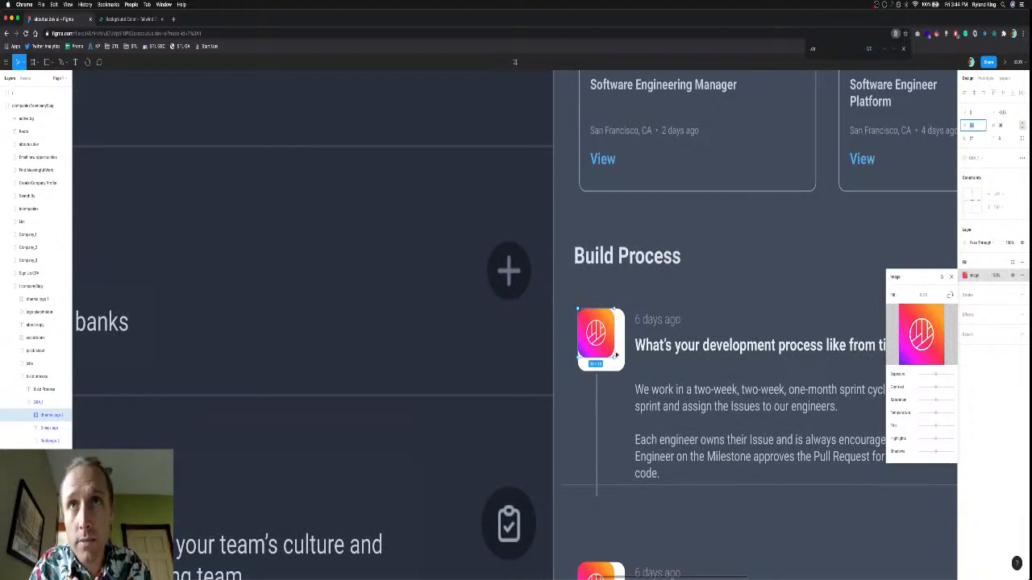
{"action": "key", "text": "super+z"}
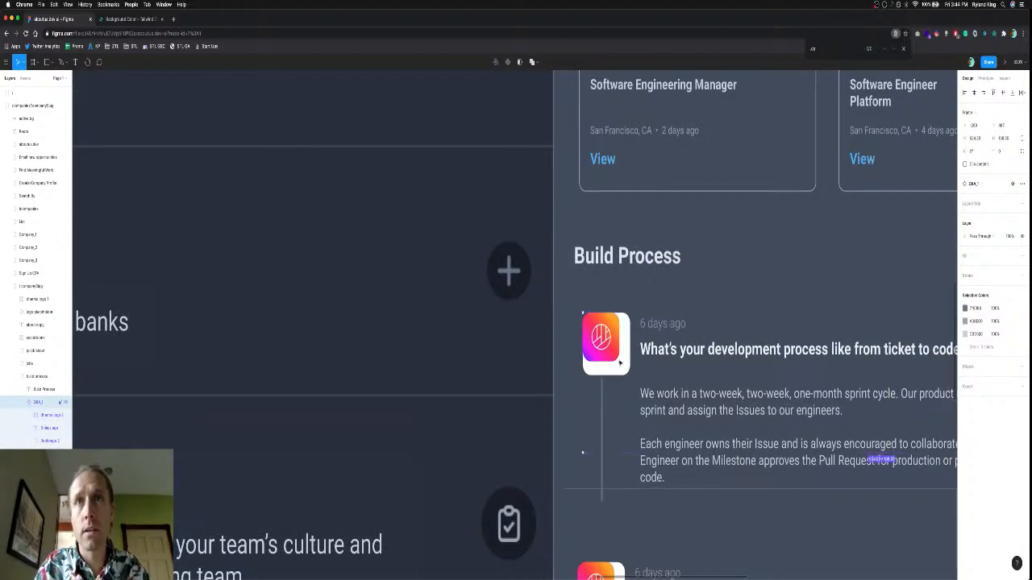
{"action": "key", "text": "super+shift+z"}
{"action": "scroll", "coordinate": [620, 363], "scroll_direction": "up", "scroll_amount": 5}
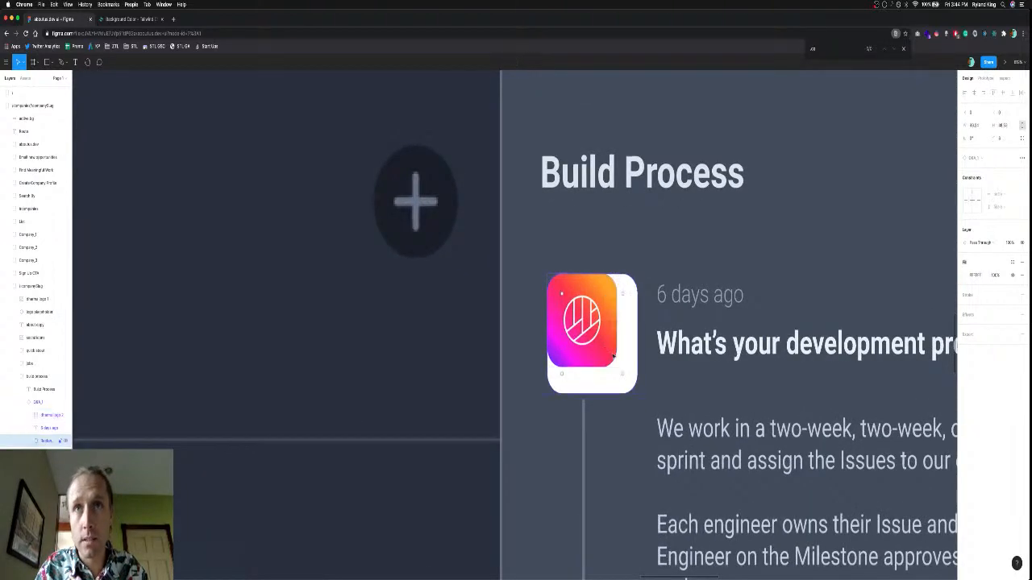
{"action": "left_click", "coordinate": [614, 366]}
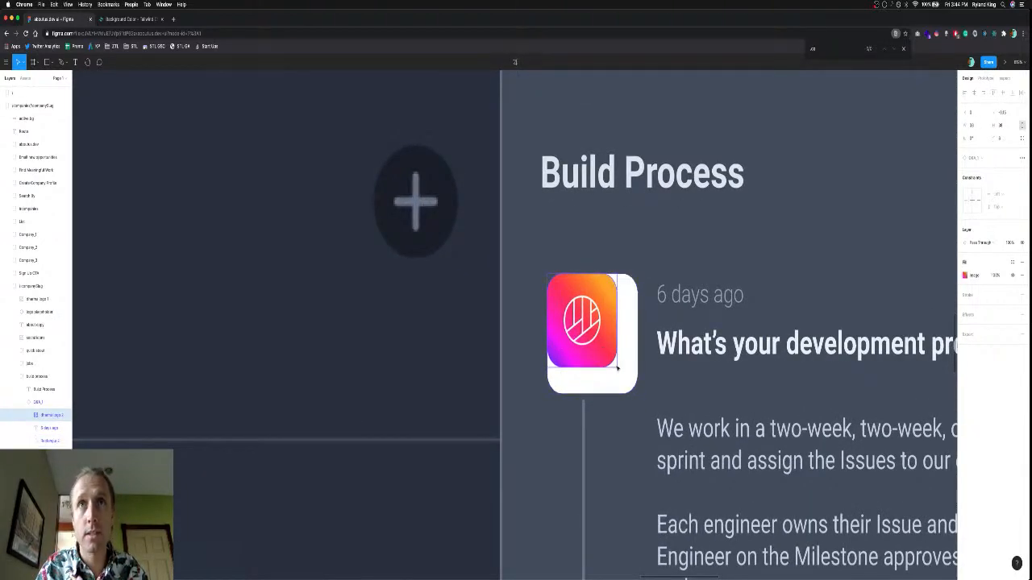
{"action": "double_click", "coordinate": [609, 344]}
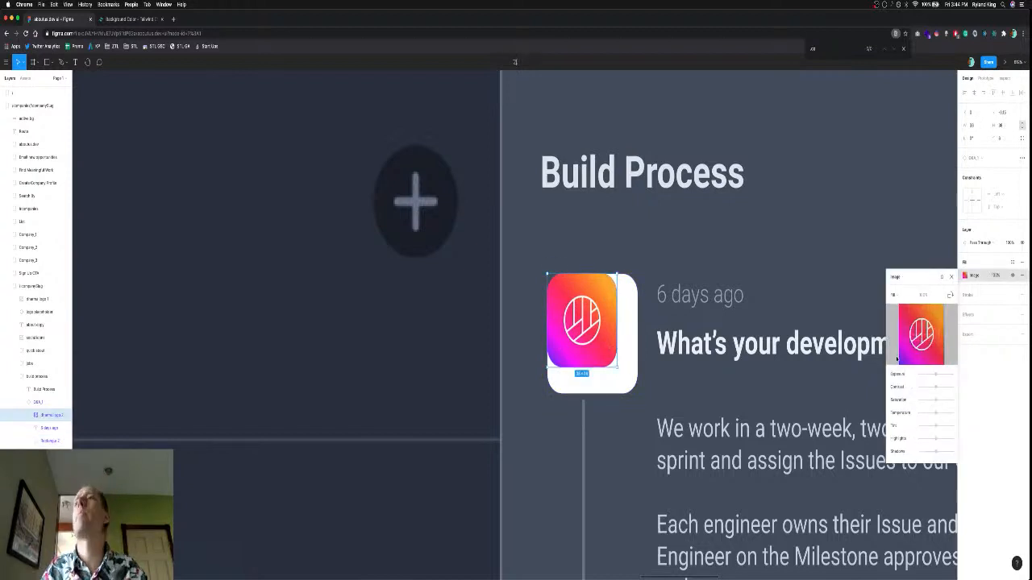
{"action": "left_click", "coordinate": [950, 277]}
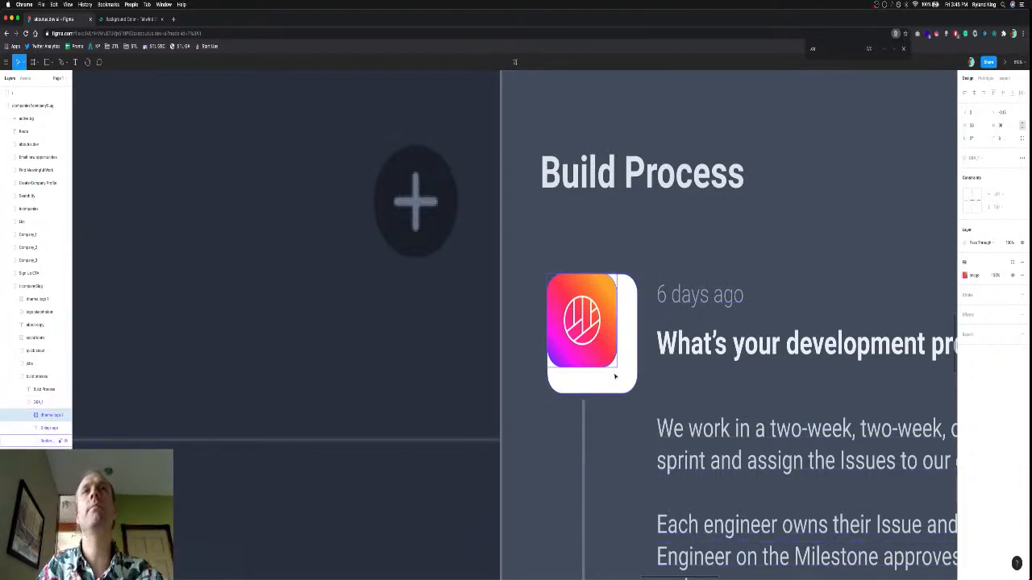
Set the font size of the company description text in the Dharma profile to 14.
{"action": "scroll", "coordinate": [614, 376], "scroll_direction": "down", "scroll_amount": 5}
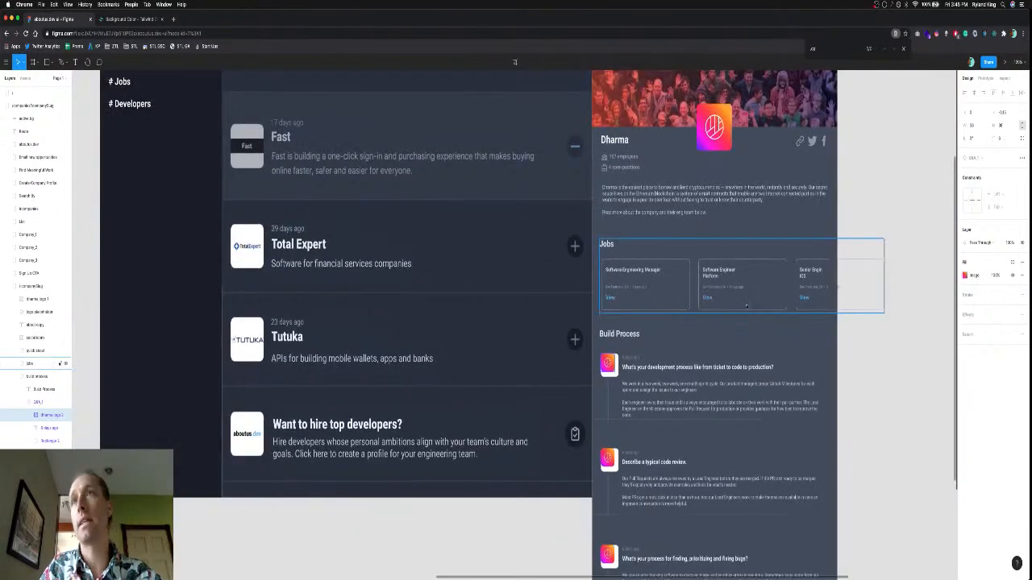
{"action": "left_click", "coordinate": [665, 201]}
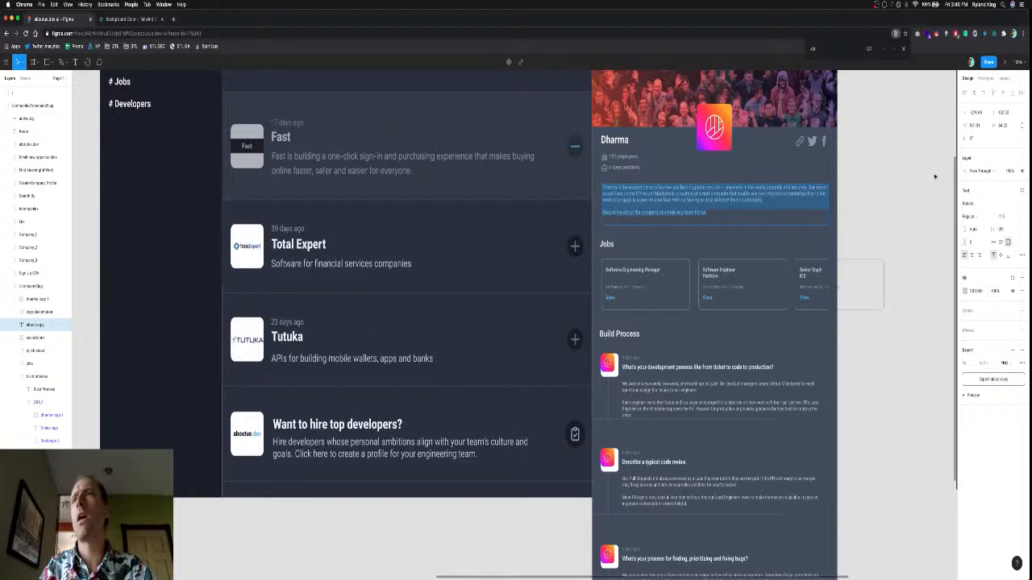
{"action": "left_click", "coordinate": [1002, 217]}
{"action": "type", "text": "14"}
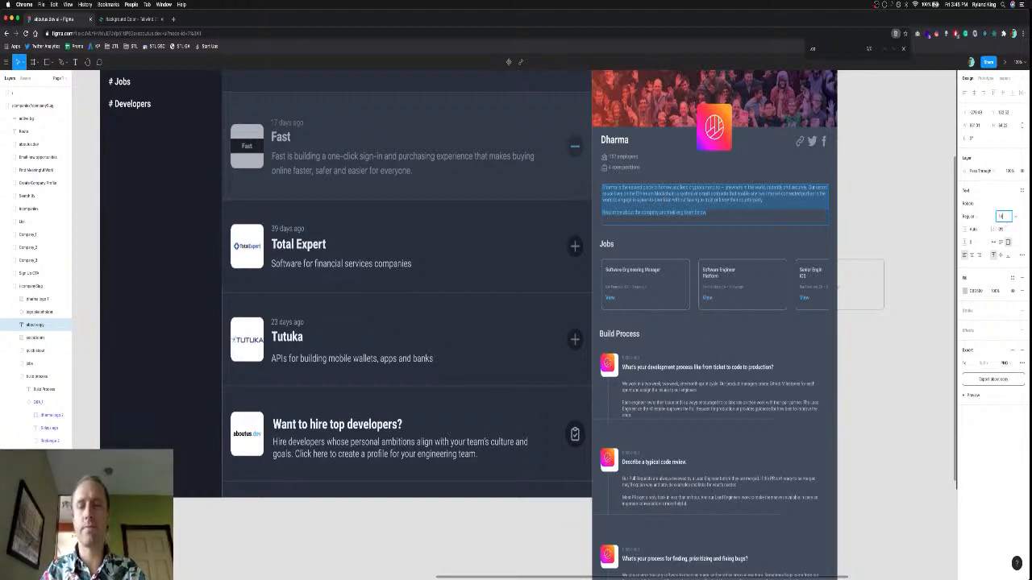
{"action": "key", "text": "Return"}
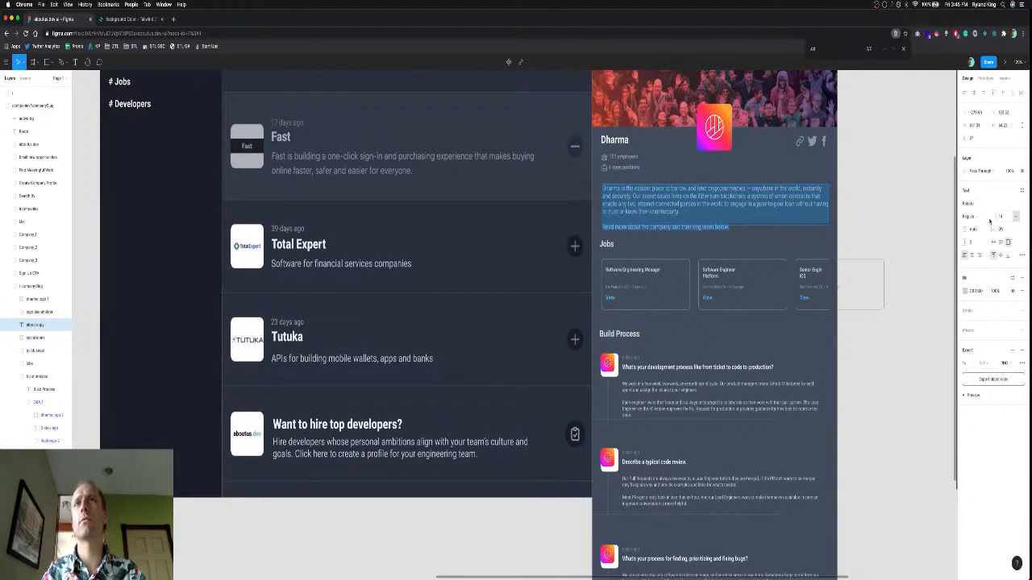
Set the font size of the employee count and open positions lines to 13 and realign the text with its icons.
{"action": "left_click", "coordinate": [633, 158]}
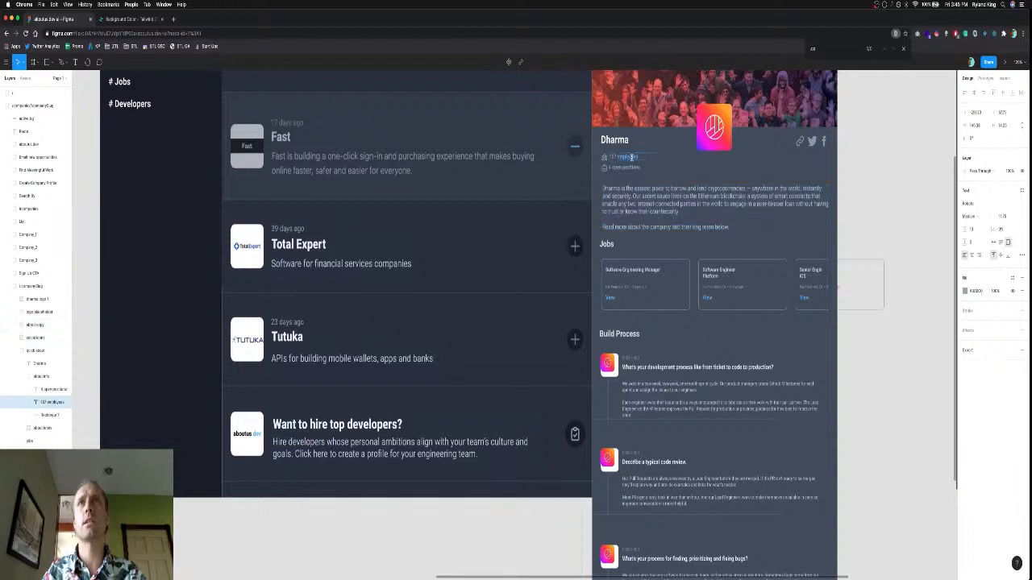
{"action": "left_click", "coordinate": [1003, 216]}
{"action": "key", "text": "Return"}
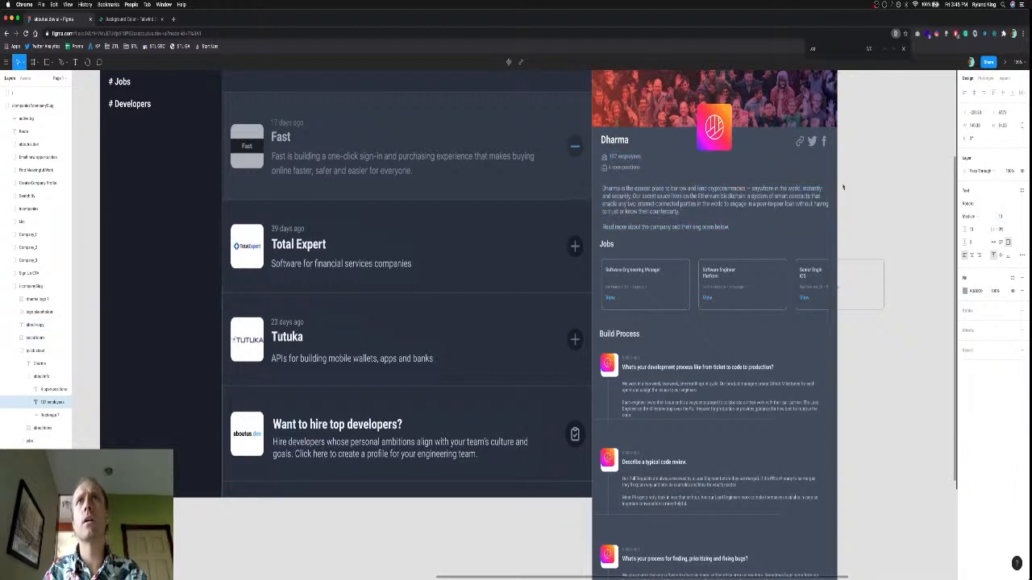
{"action": "left_click", "coordinate": [628, 168]}
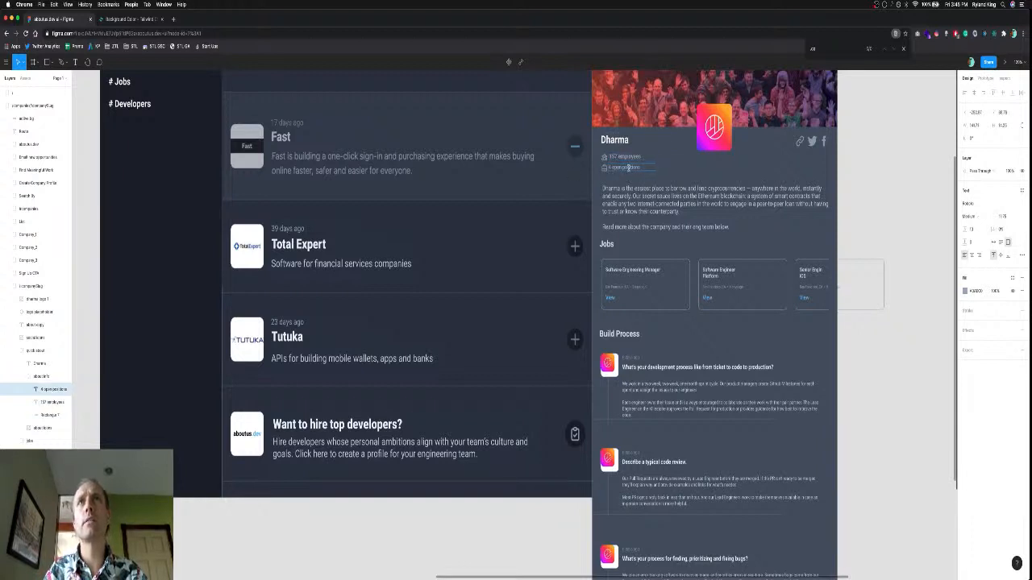
{"action": "left_click", "coordinate": [1008, 217]}
{"action": "type", "text": "11"}
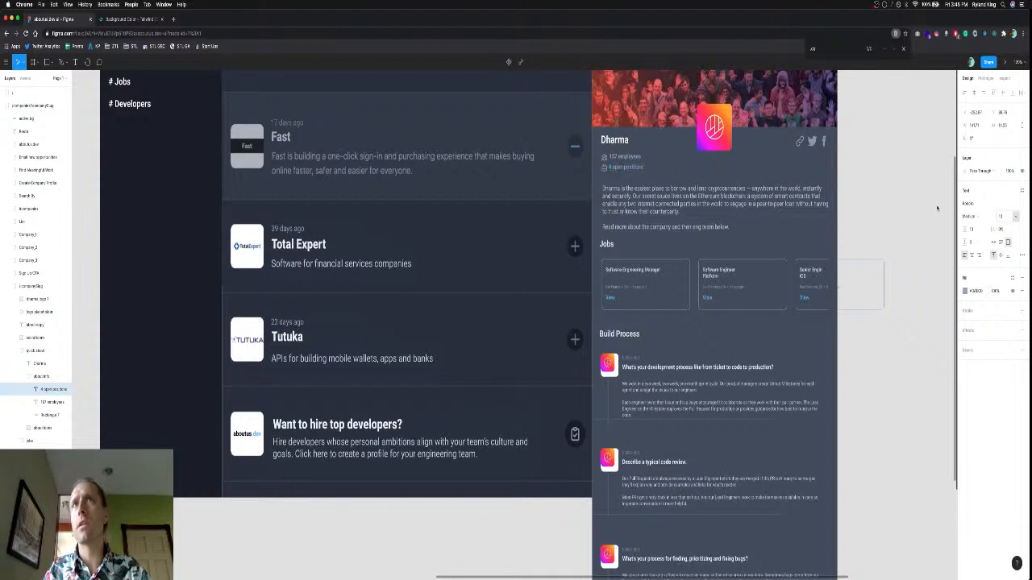
{"action": "key", "text": "Return"}
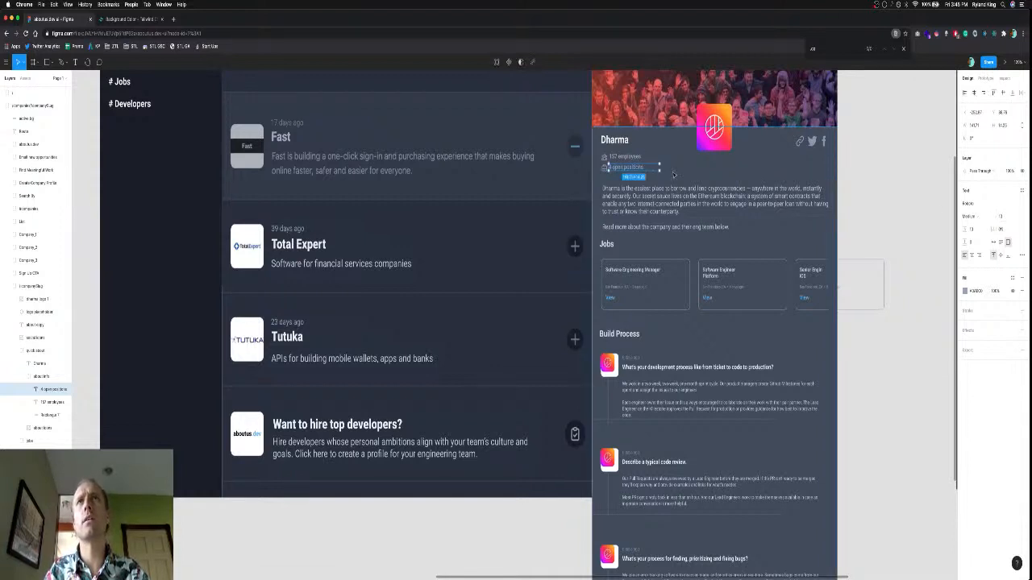
{"action": "left_click", "coordinate": [633, 159]}
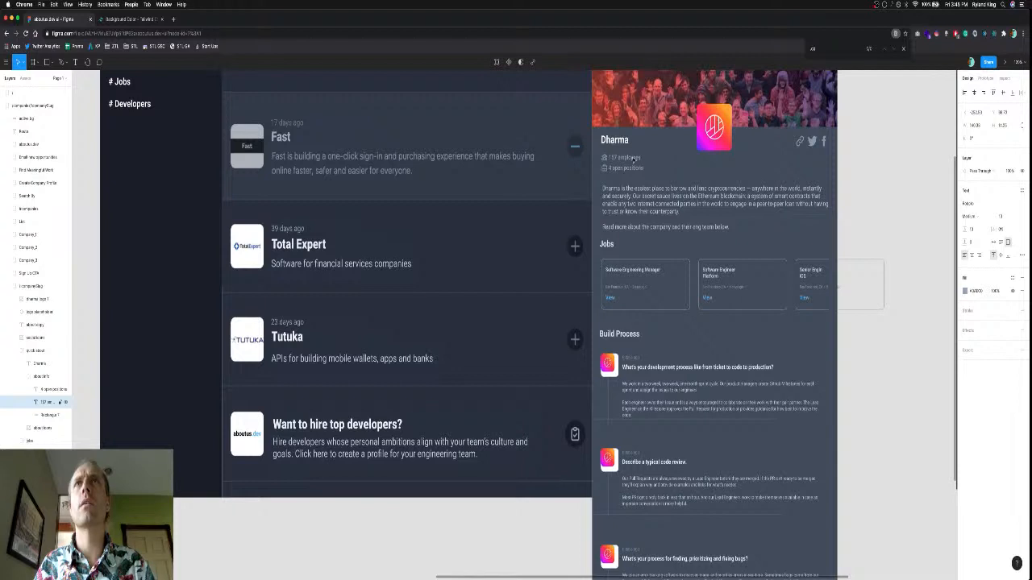
{"action": "double_click", "coordinate": [633, 159]}
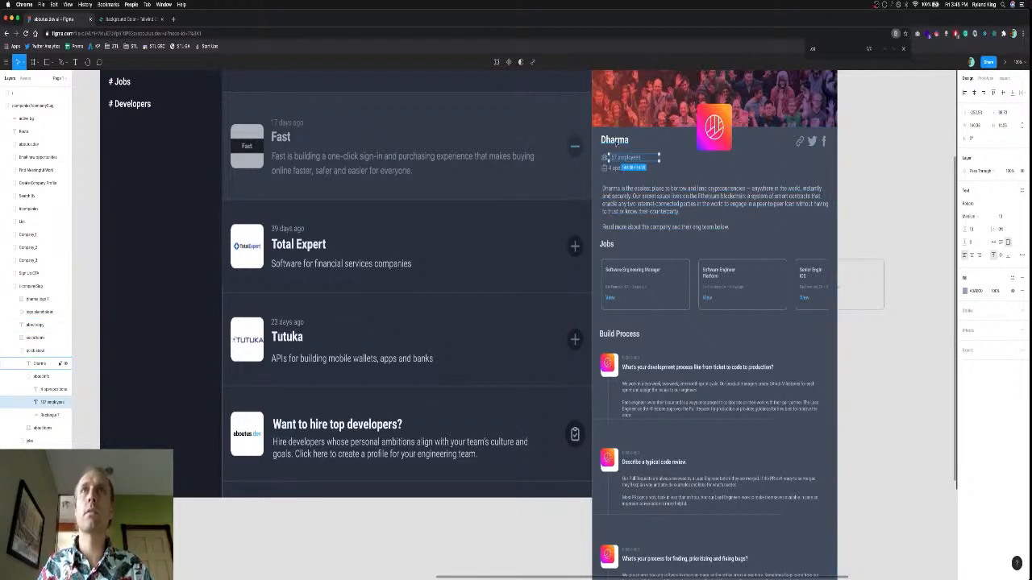
Increase the font size of the Dharma heading in the company profile.
{"action": "left_click", "coordinate": [614, 140]}
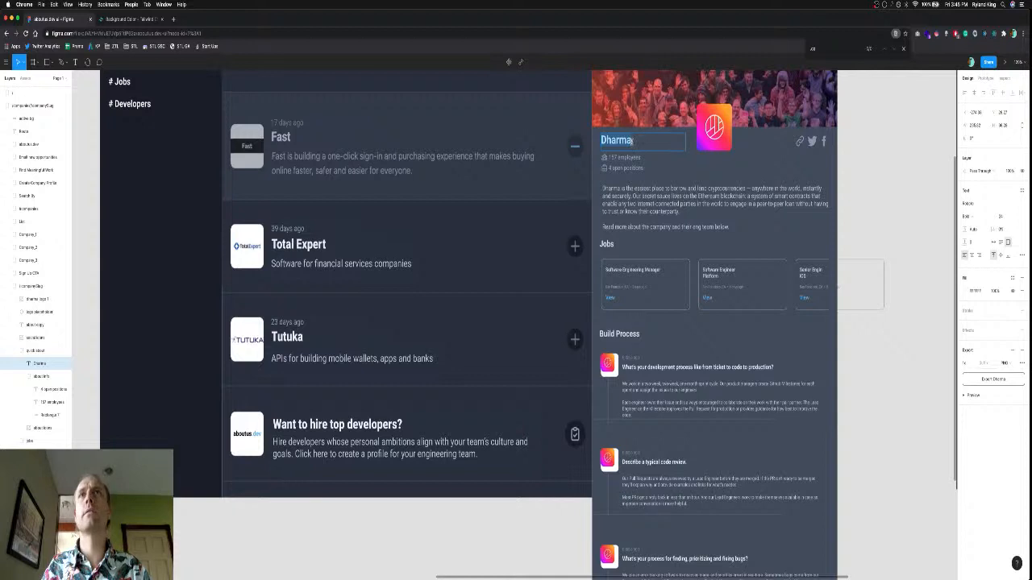
{"action": "left_click", "coordinate": [1002, 216]}
{"action": "type", "text": "24"}
{"action": "key", "text": "Return"}
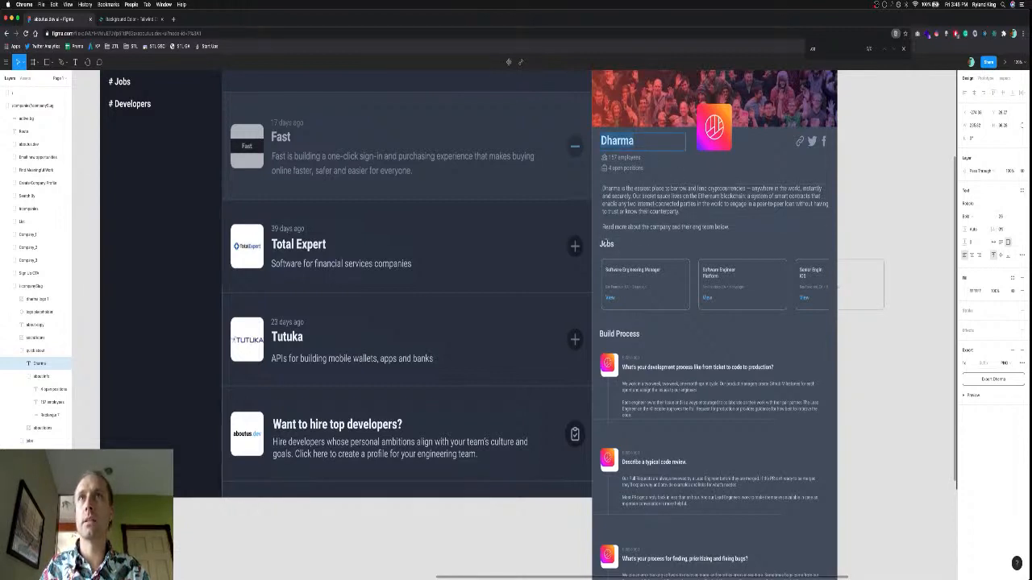
Increase the font size of the Jobs heading in the Dharma profile.
{"action": "left_click", "coordinate": [605, 243]}
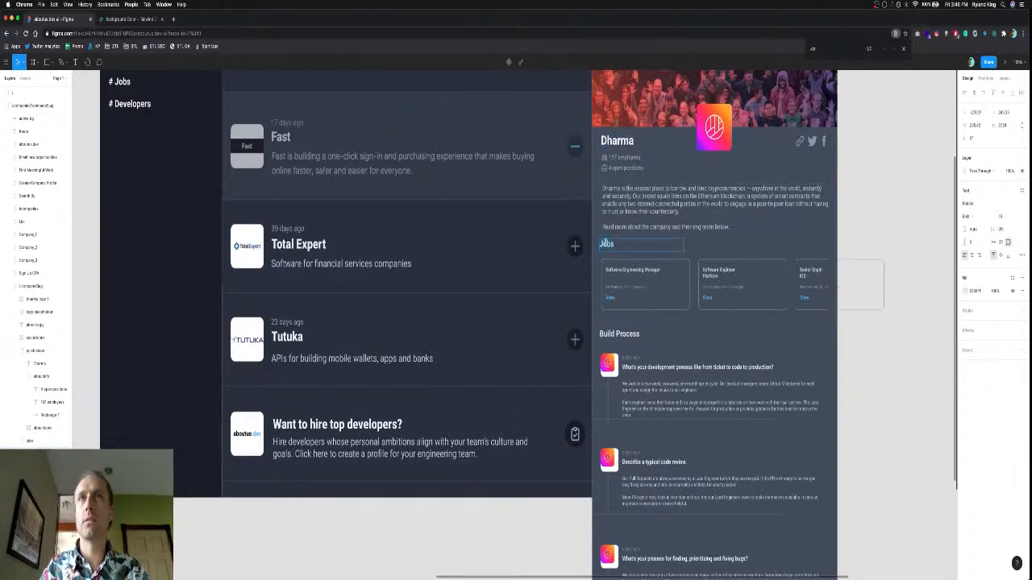
{"action": "left_click", "coordinate": [1005, 218]}
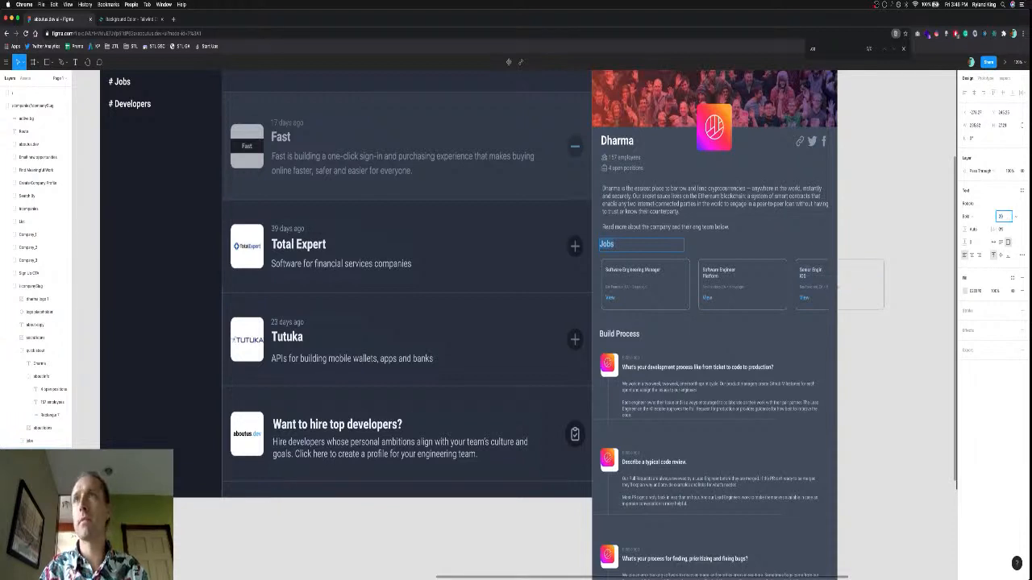
{"action": "key", "text": "Up"}
{"action": "key", "text": "Return"}
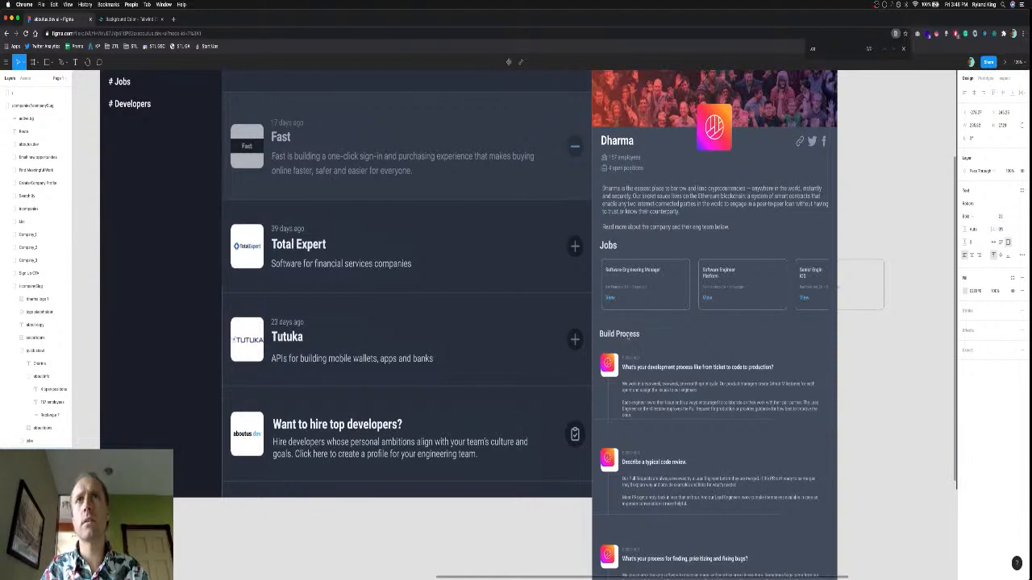
Set the font size of the Build Process heading to 22.
{"action": "left_click", "coordinate": [628, 337]}
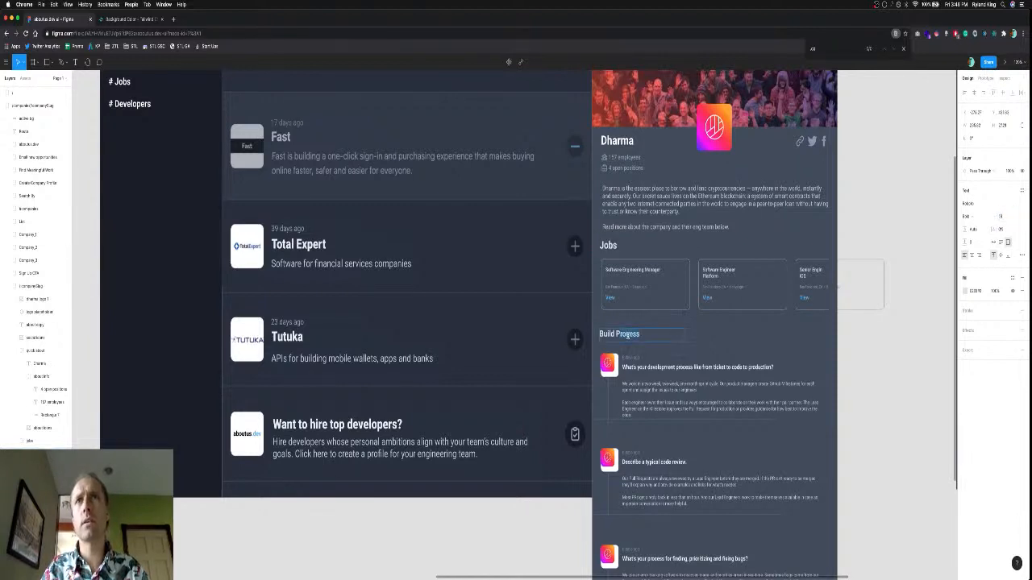
{"action": "left_click", "coordinate": [1001, 216]}
{"action": "type", "text": "22"}
{"action": "key", "text": "Return"}
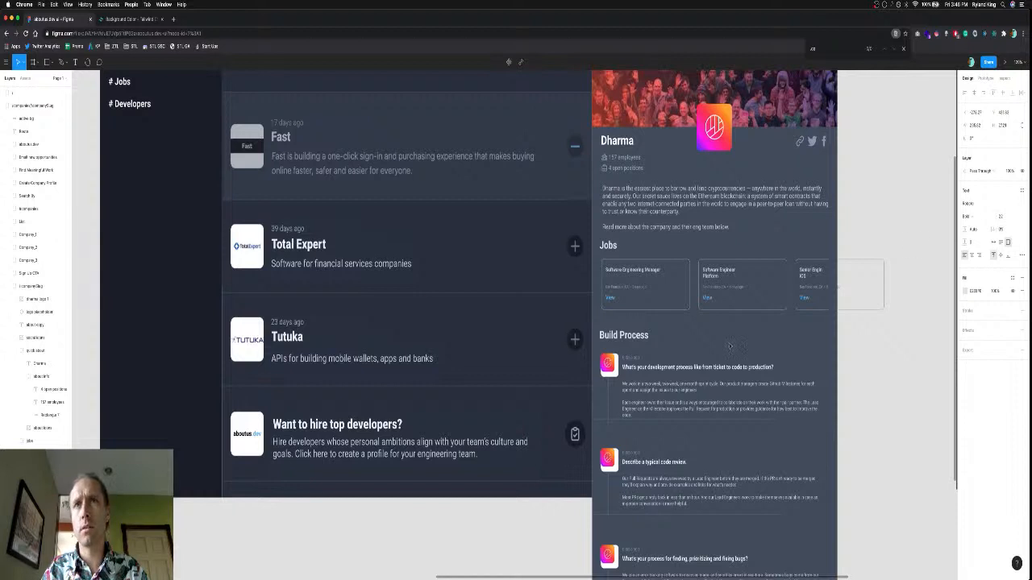
Set the font size of the first two question headings under Build Process to 16.
{"action": "left_click", "coordinate": [684, 367]}
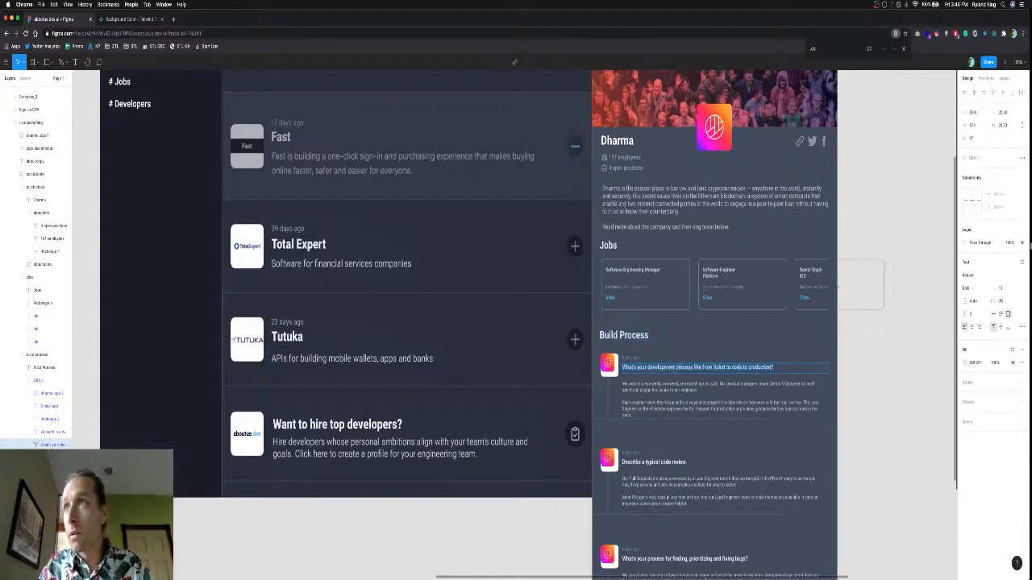
{"action": "left_click", "coordinate": [1001, 288]}
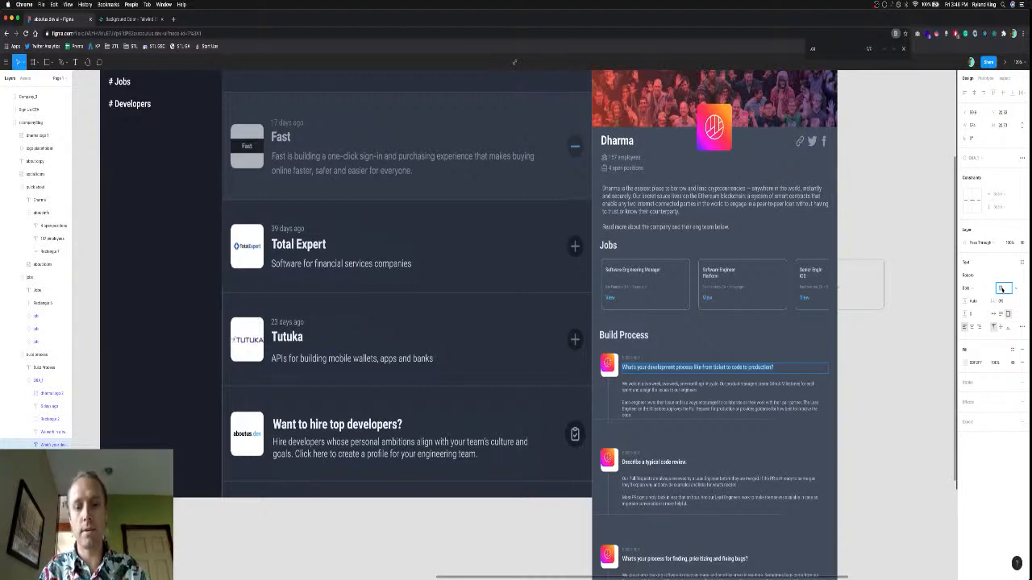
{"action": "type", "text": "18"}
{"action": "key", "text": "Return"}
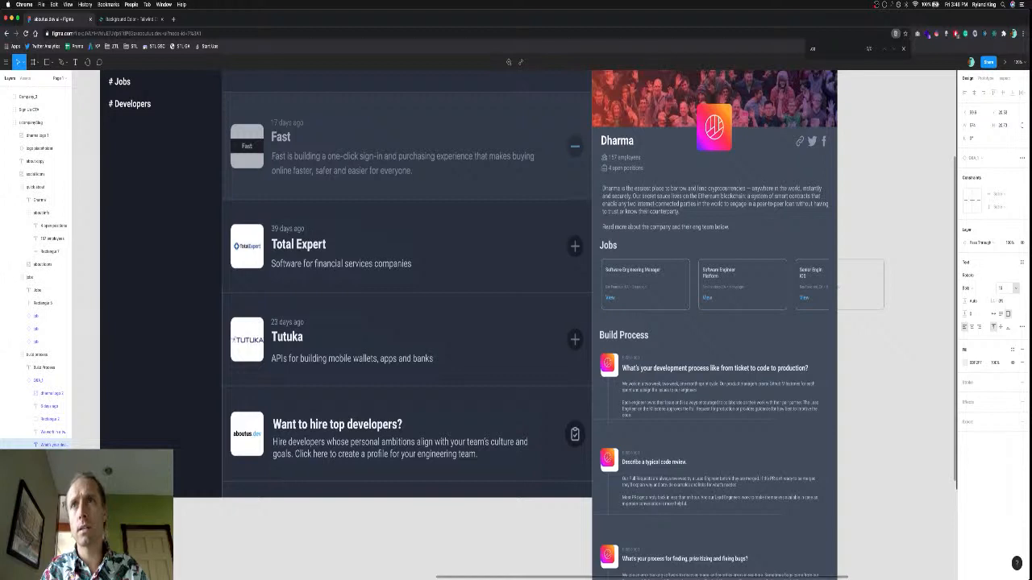
{"action": "double_click", "coordinate": [683, 462]}
{"action": "key", "text": "super+a"}
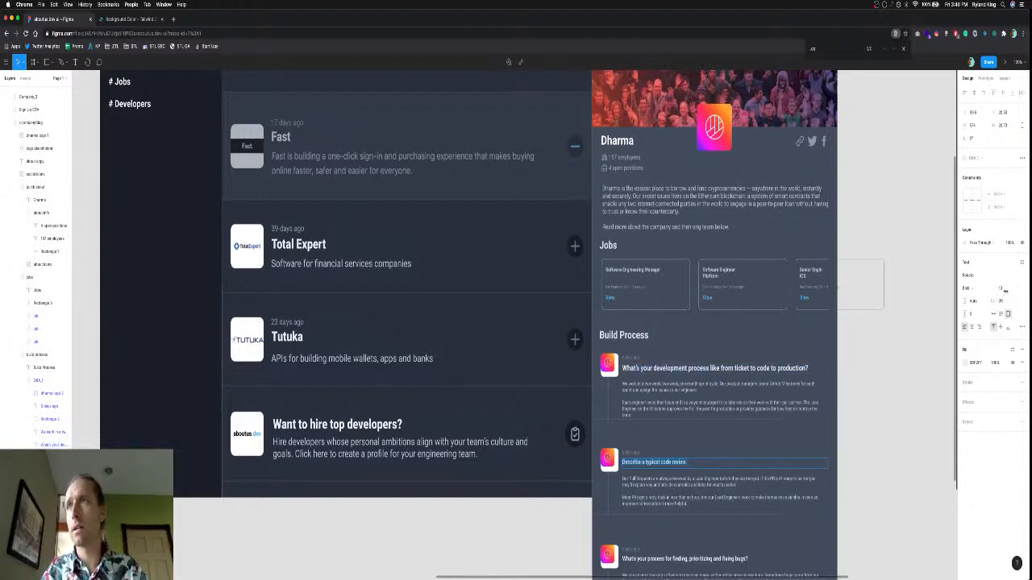
{"action": "left_click", "coordinate": [1003, 289]}
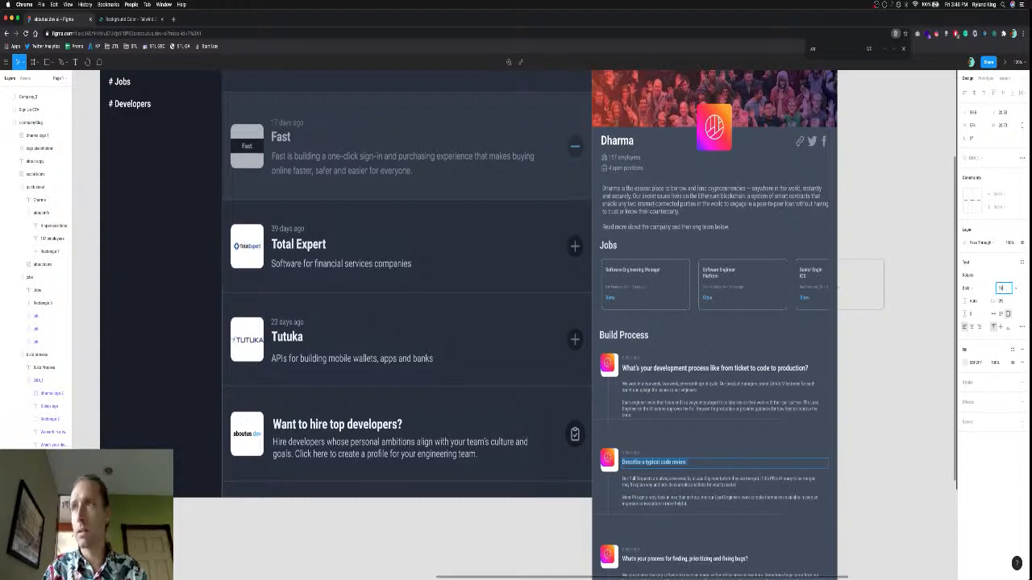
{"action": "key", "text": "Return"}
Set the line height of the first Build Process answer text to 16.
{"action": "scroll", "coordinate": [675, 437], "scroll_direction": "down", "scroll_amount": 3}
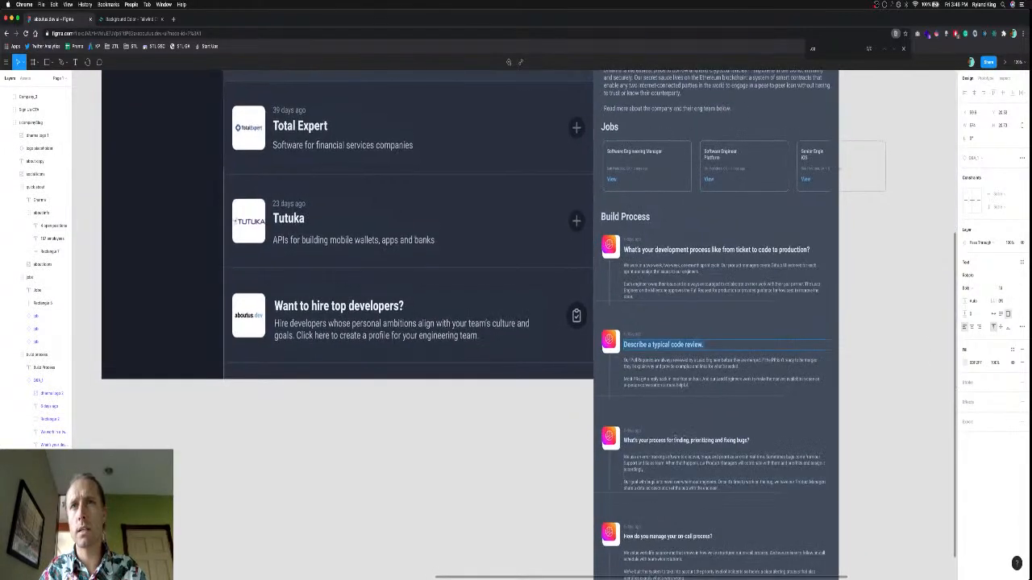
{"action": "scroll", "coordinate": [676, 439], "scroll_direction": "up", "scroll_amount": 2}
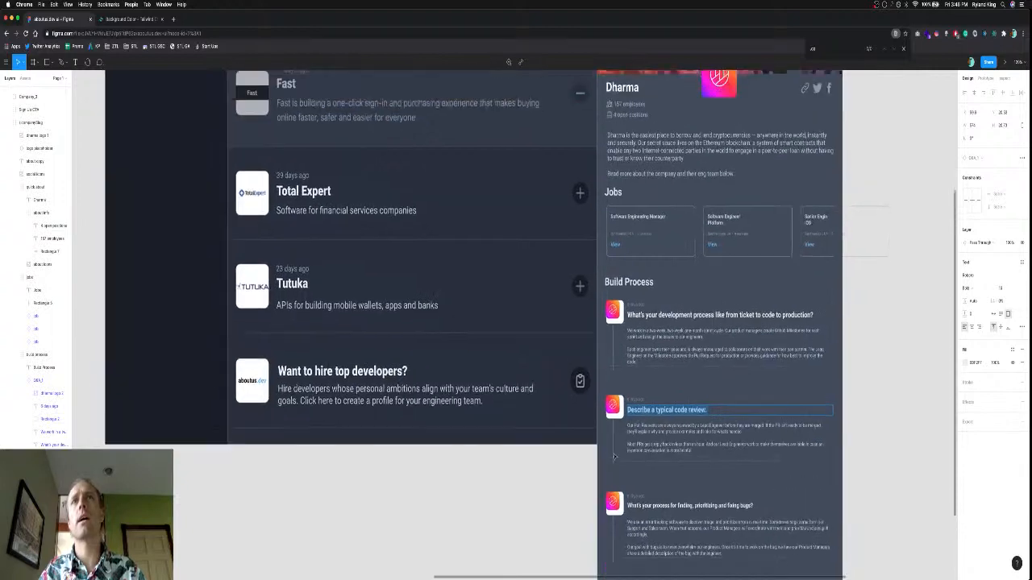
{"action": "scroll", "coordinate": [615, 457], "scroll_direction": "up", "scroll_amount": 1}
{"action": "scroll", "coordinate": [678, 338], "scroll_direction": "up", "scroll_amount": 3}
{"action": "scroll", "coordinate": [678, 339], "scroll_direction": "right", "scroll_amount": 2}
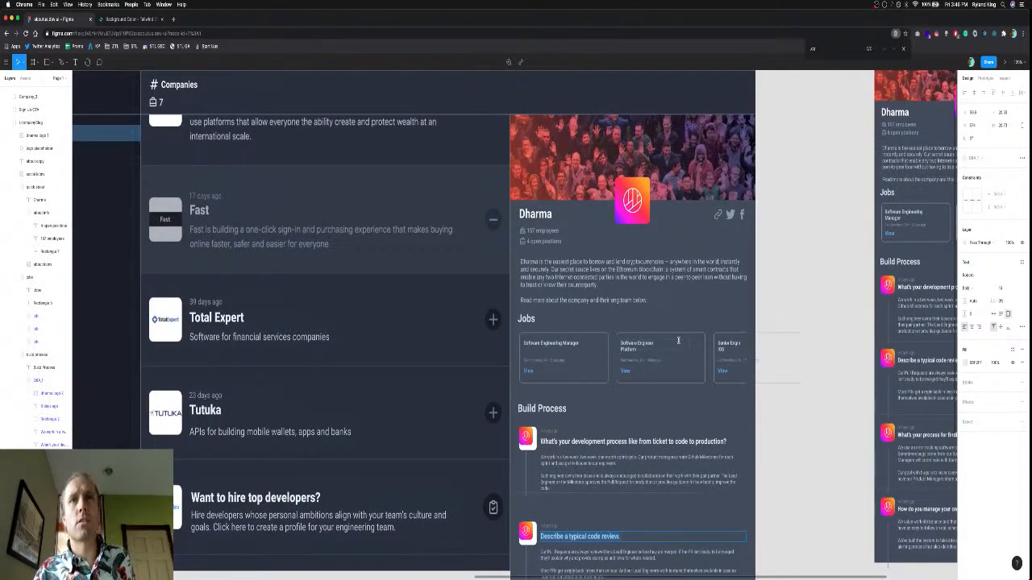
{"action": "scroll", "coordinate": [593, 456], "scroll_direction": "down", "scroll_amount": 4}
{"action": "scroll", "coordinate": [594, 455], "scroll_direction": "down", "scroll_amount": 1}
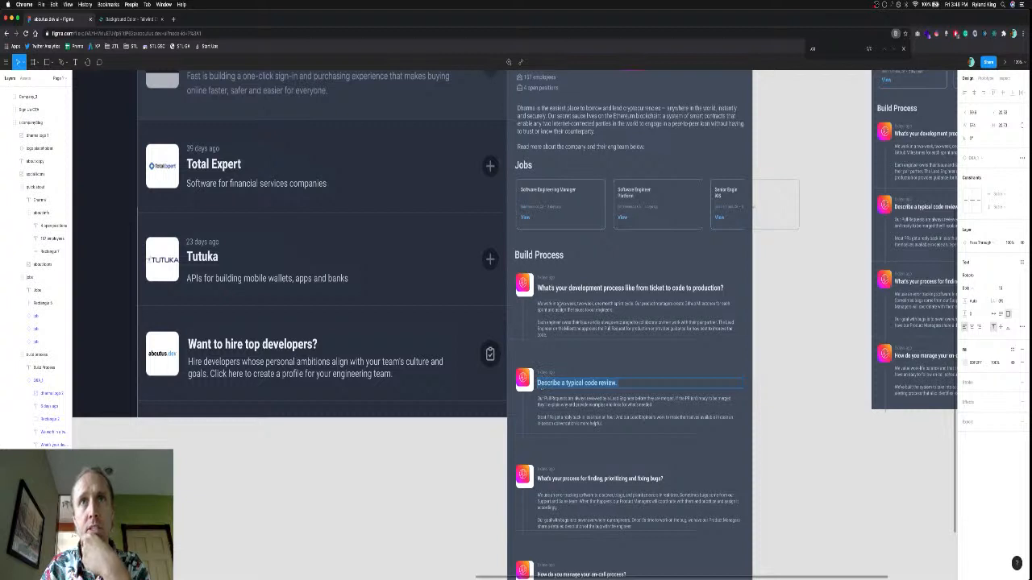
{"action": "double_click", "coordinate": [582, 311]}
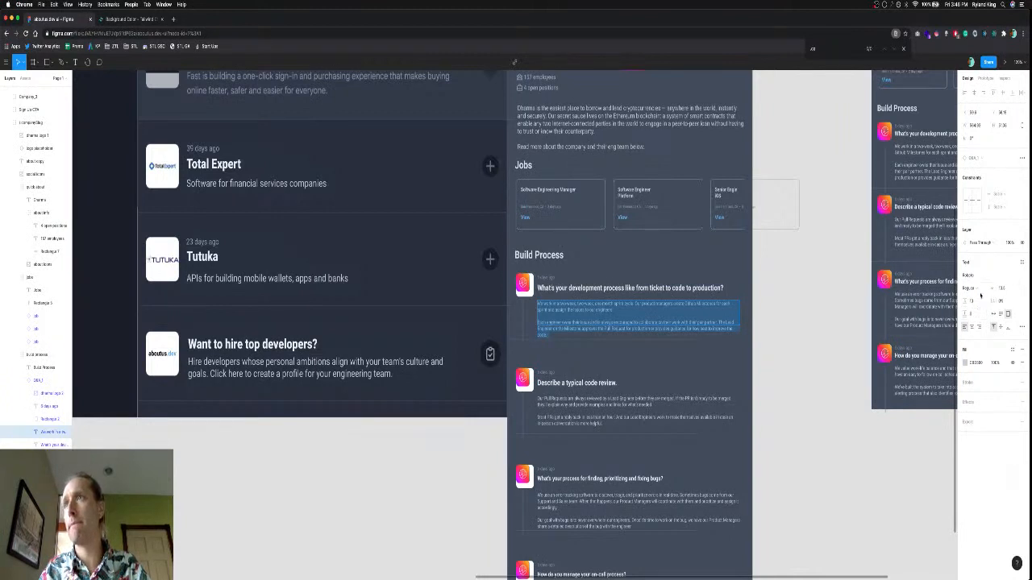
{"action": "left_click", "coordinate": [975, 303]}
{"action": "type", "text": "16"}
{"action": "key", "text": "Return"}
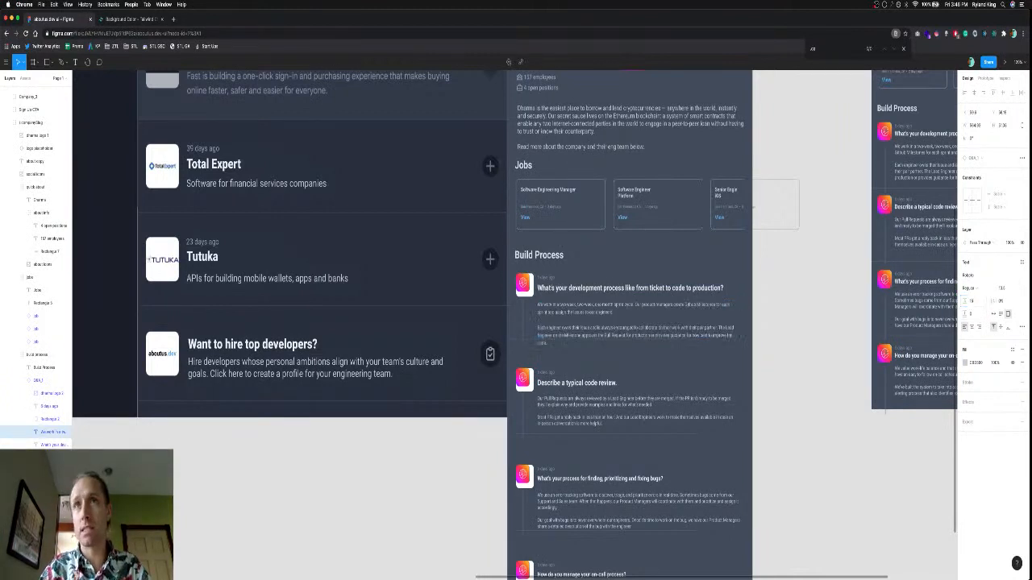
Try a line height of 0 on the first Build Process answer text, and undo the change.
{"action": "double_click", "coordinate": [586, 309]}
{"action": "left_click", "coordinate": [586, 308]}
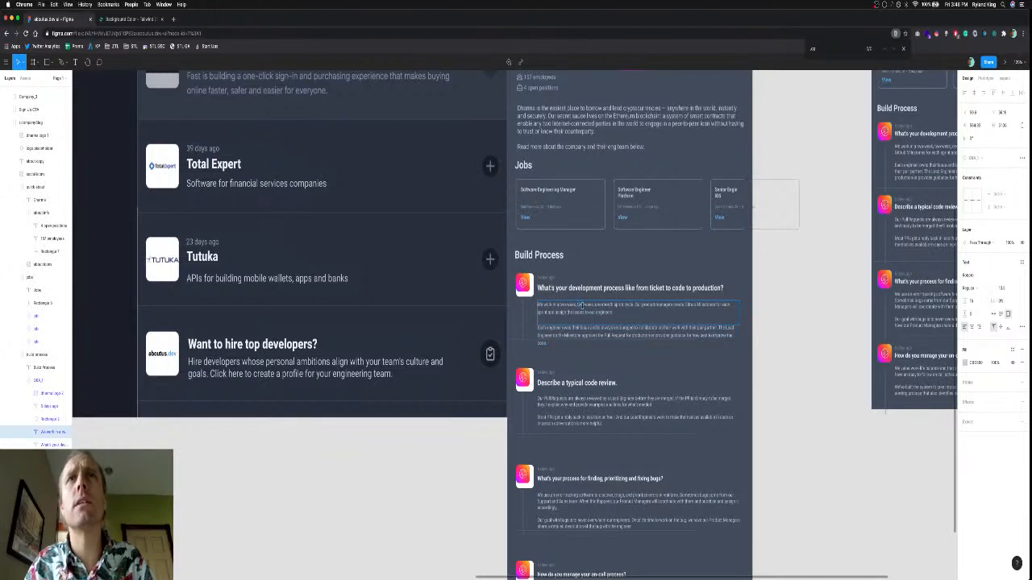
{"action": "key", "text": "super+a"}
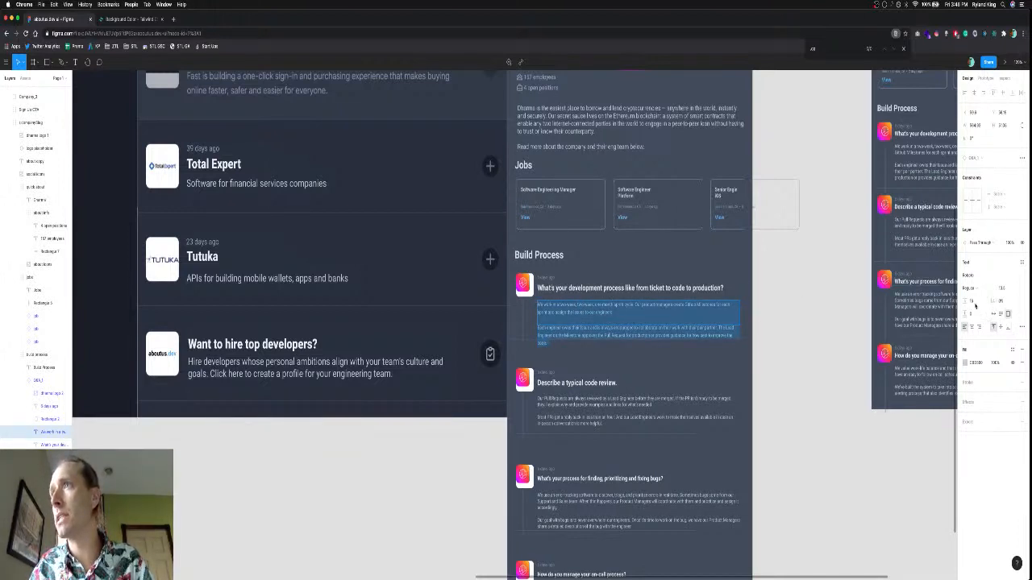
{"action": "left_click", "coordinate": [974, 303]}
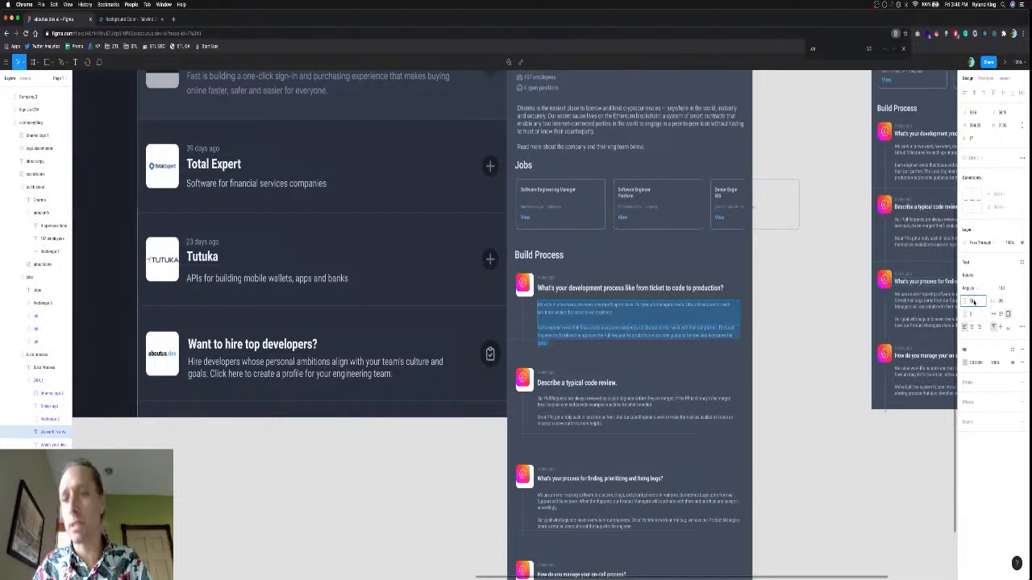
{"action": "type", "text": "0"}
{"action": "key", "text": "Return"}
{"action": "left_click", "coordinate": [1004, 287]}
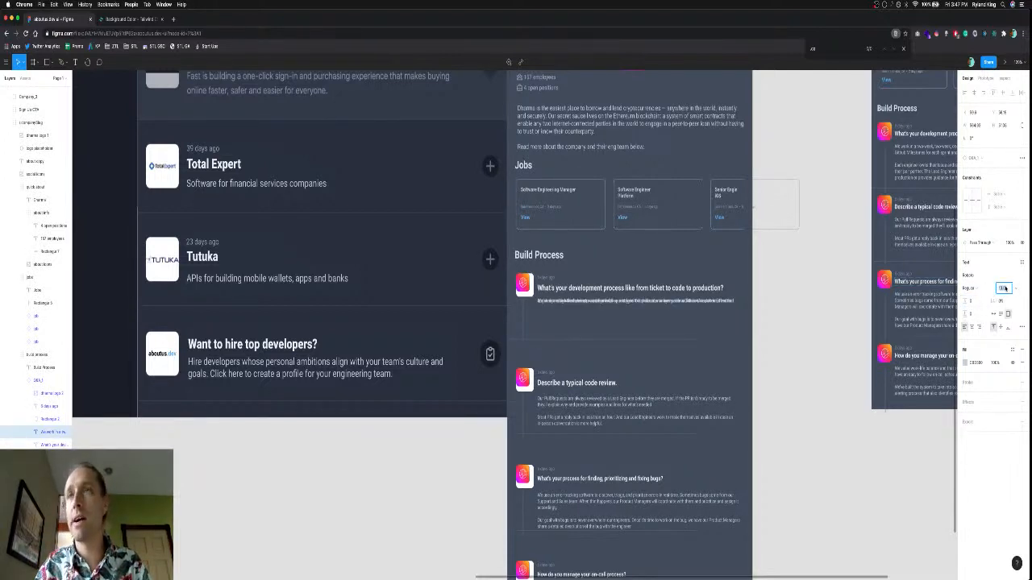
{"action": "key", "text": "ctrl+z"}
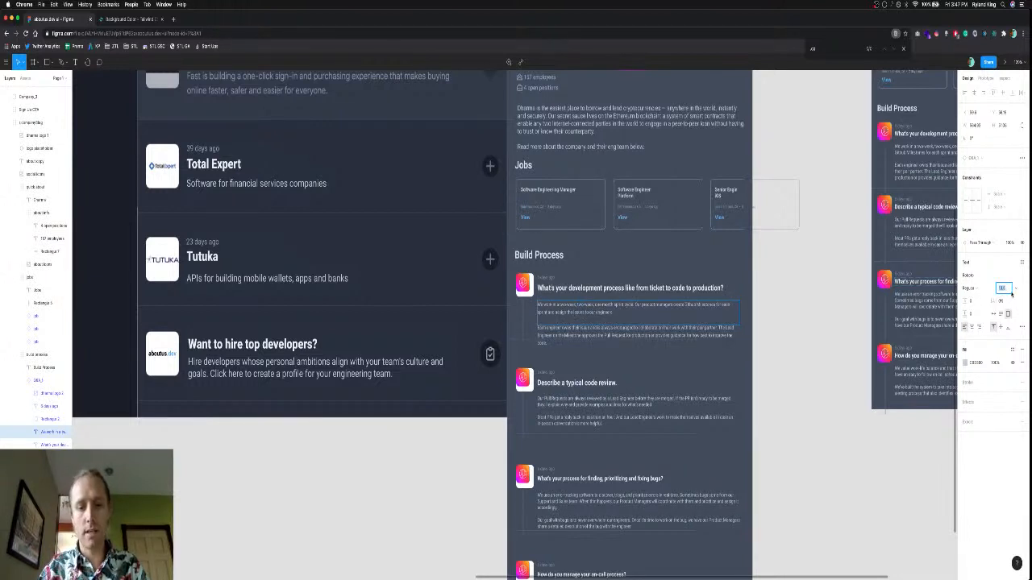
{"action": "key", "text": "Escape"}
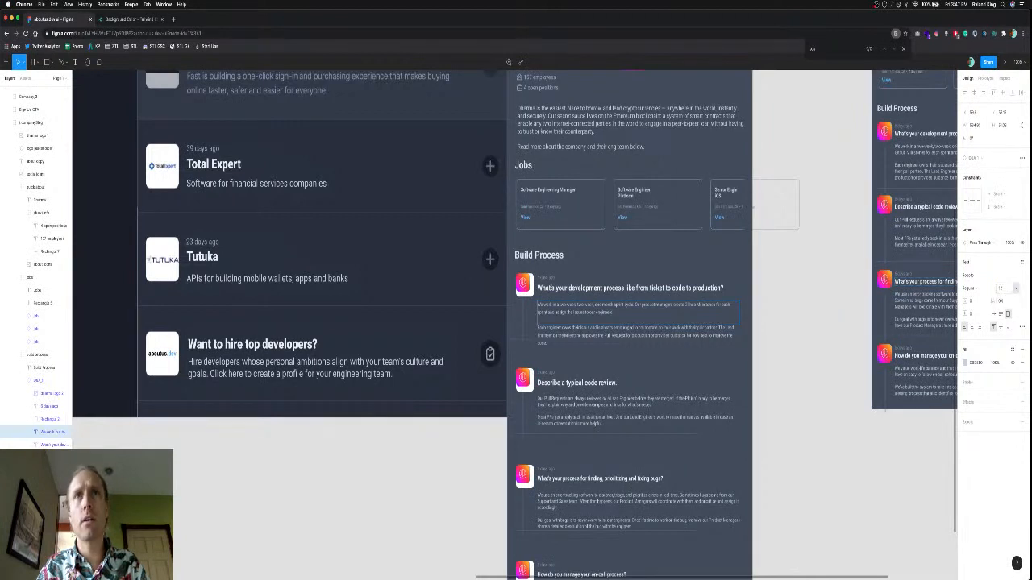
Set the font size of the whole first Build Process answer text to 12.
{"action": "key", "text": "ctrl+a"}
{"action": "left_click", "coordinate": [1003, 287]}
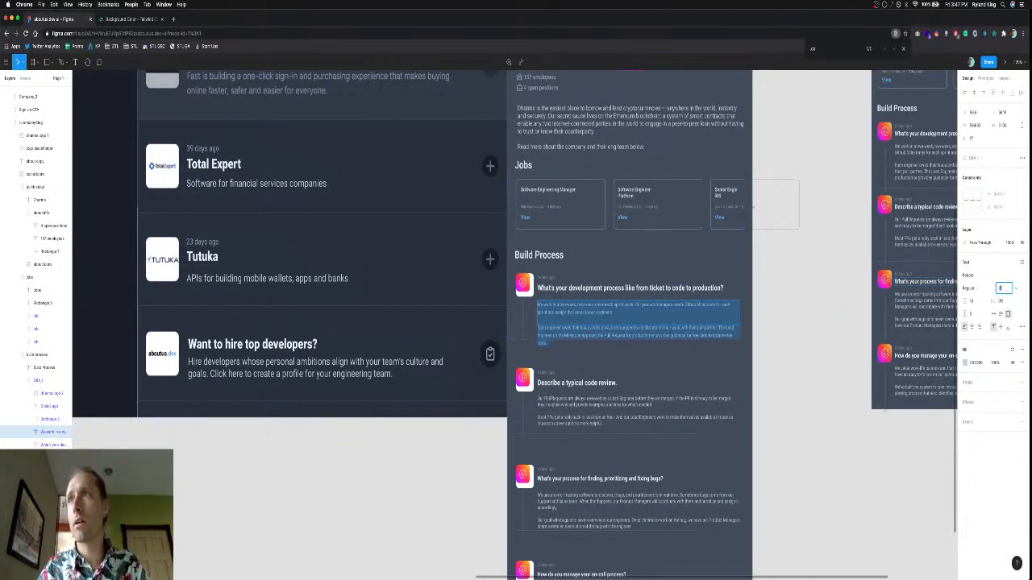
{"action": "type", "text": "12"}
{"action": "key", "text": "Return"}
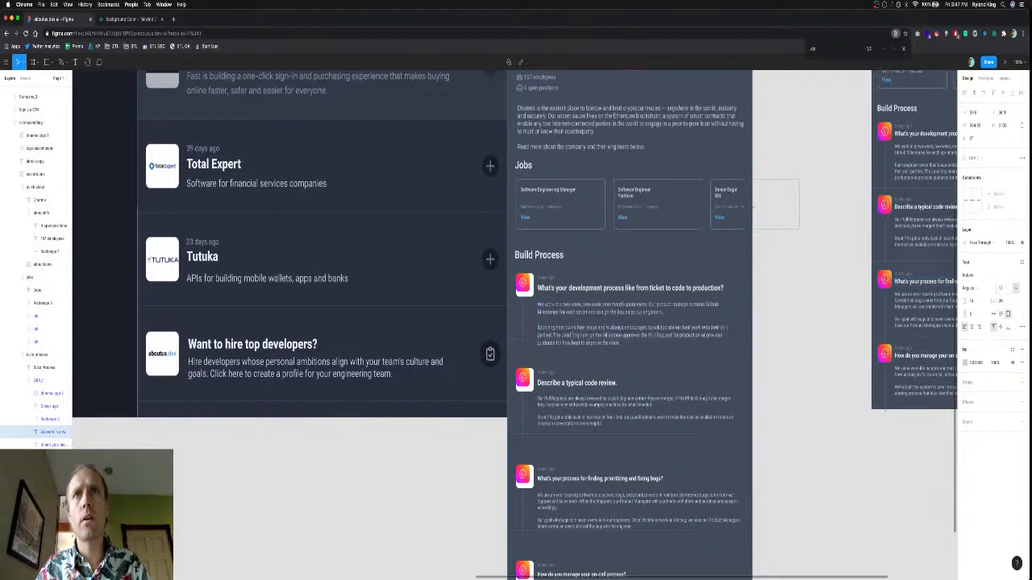
{"action": "key", "text": "ctrl+a"}
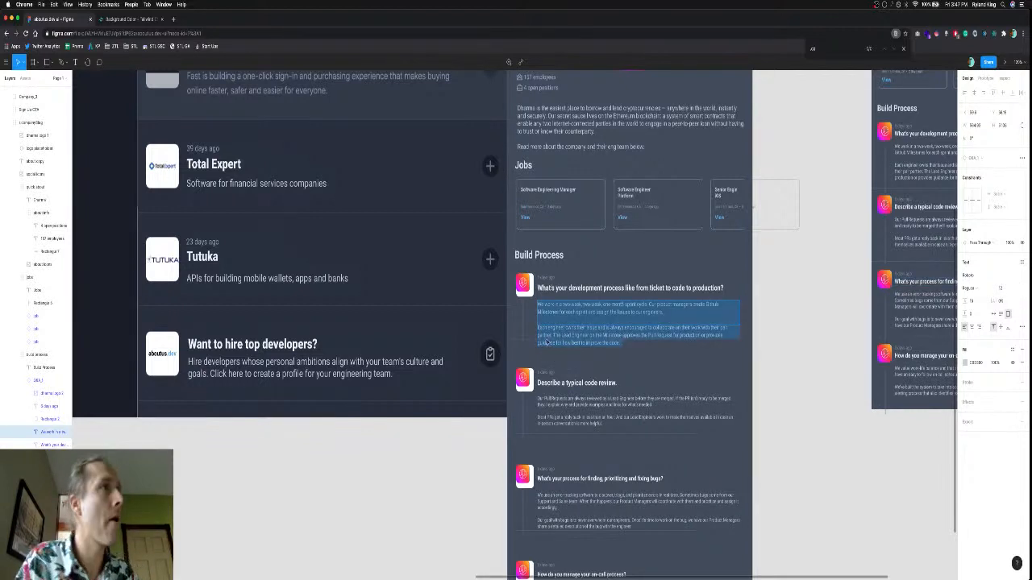
Try to extend the first Build Process item's frame downward around its answer text, and undo the drag.
{"action": "left_click", "coordinate": [47, 382]}
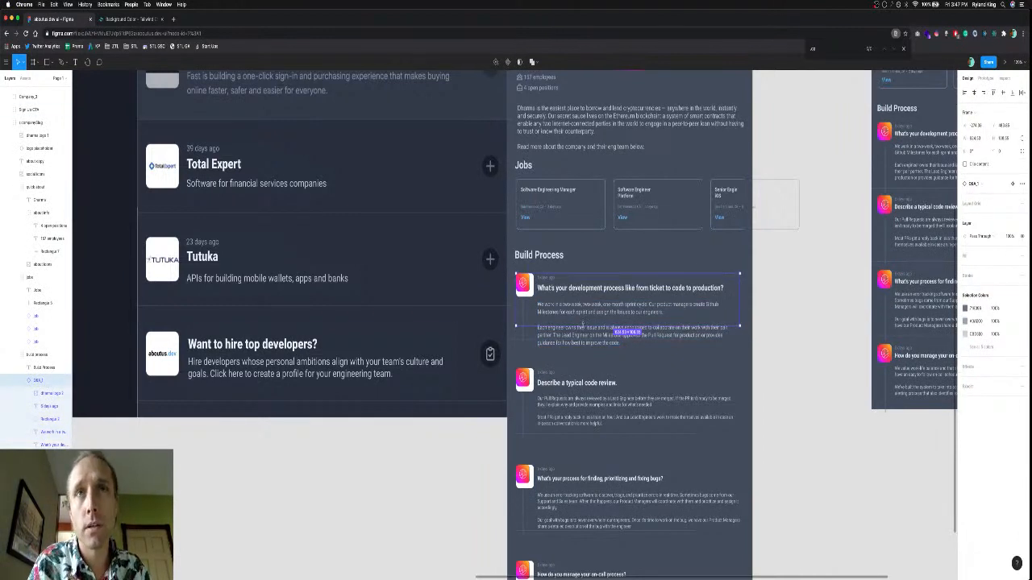
{"action": "left_click_drag", "start_coordinate": [582, 325], "coordinate": [603, 345]}
{"action": "key", "text": "super+z"}
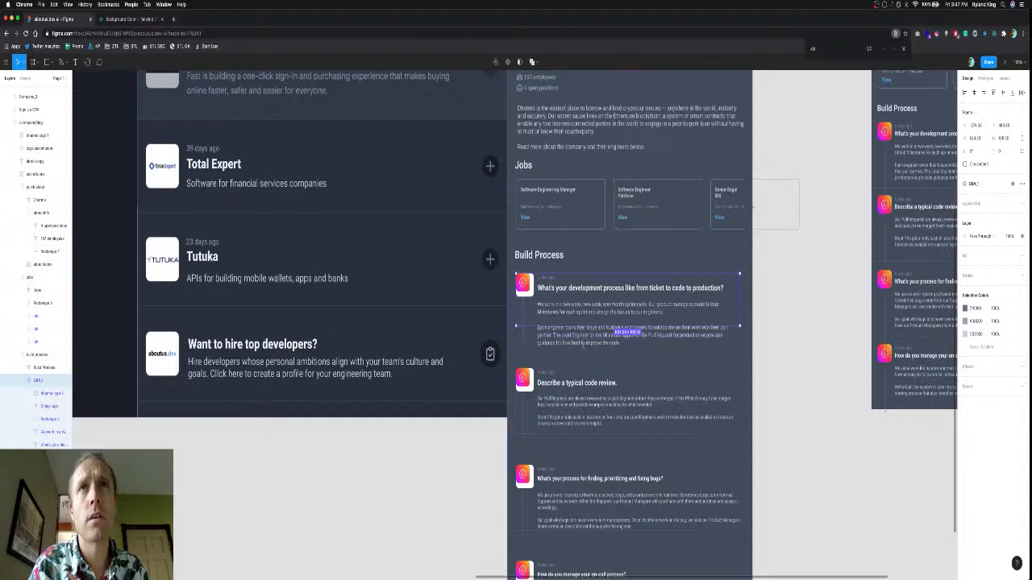
Try to move the divider line of the first Build Process item below its answer text.
{"action": "left_click", "coordinate": [519, 343]}
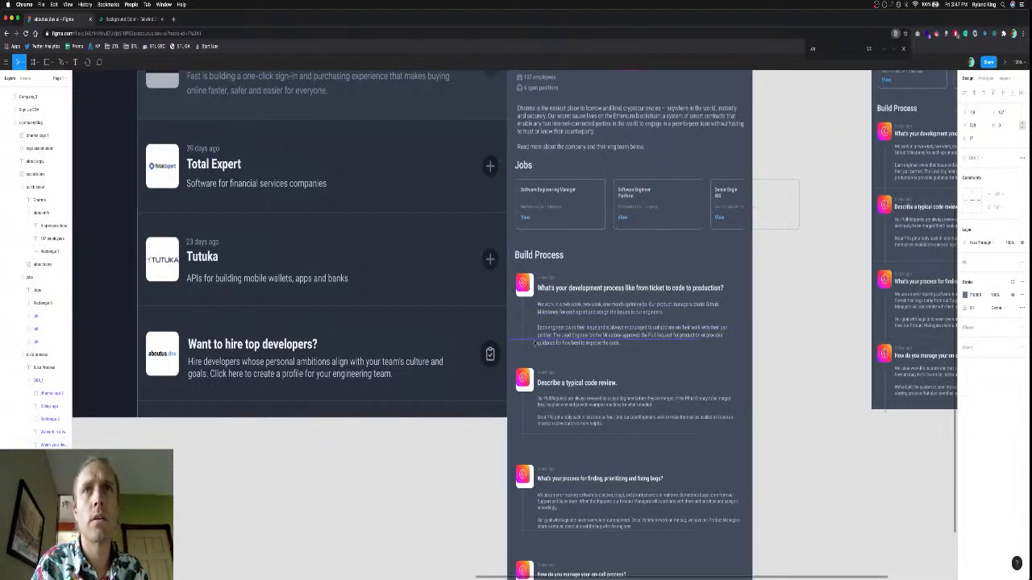
{"action": "left_click", "coordinate": [533, 343]}
{"action": "left_click", "coordinate": [534, 355]}
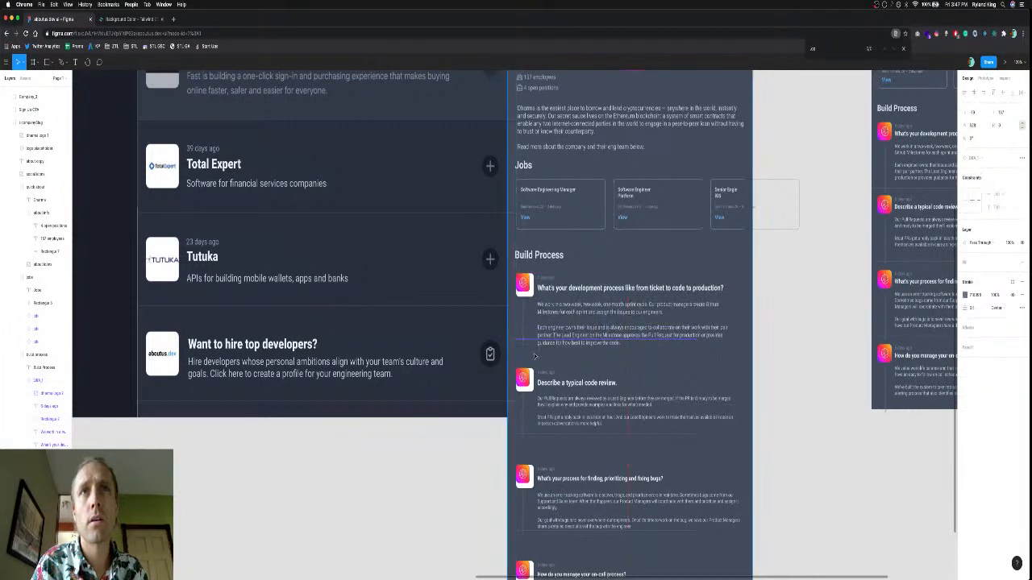
{"action": "left_click", "coordinate": [532, 345]}
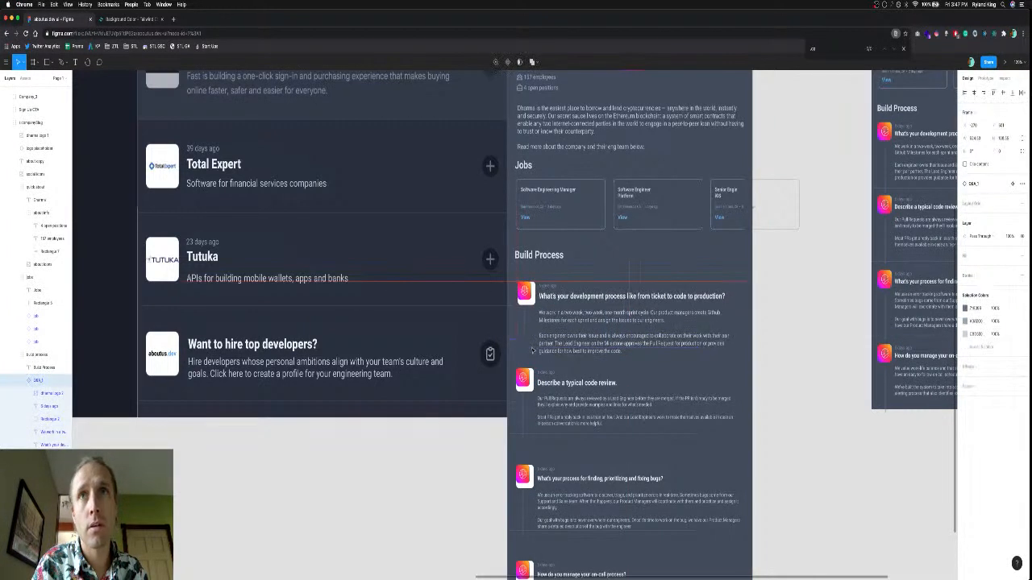
{"action": "left_click", "coordinate": [533, 349]}
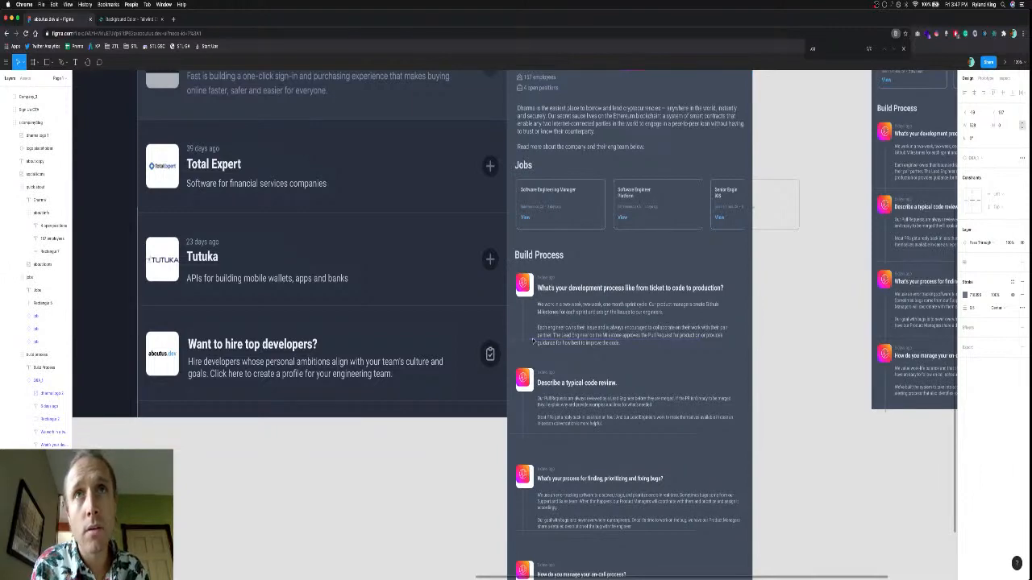
Try again to lower the first item's divider line below the answer, and undo the shift of the whole item.
{"action": "scroll", "coordinate": [533, 342], "scroll_direction": "up", "scroll_amount": 5}
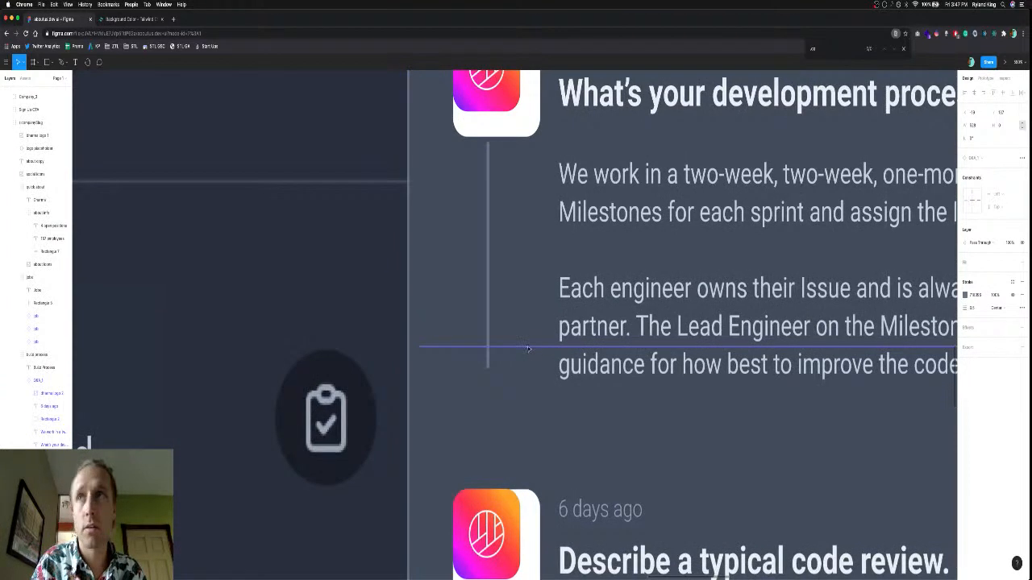
{"action": "scroll", "coordinate": [528, 349], "scroll_direction": "down", "scroll_amount": 5}
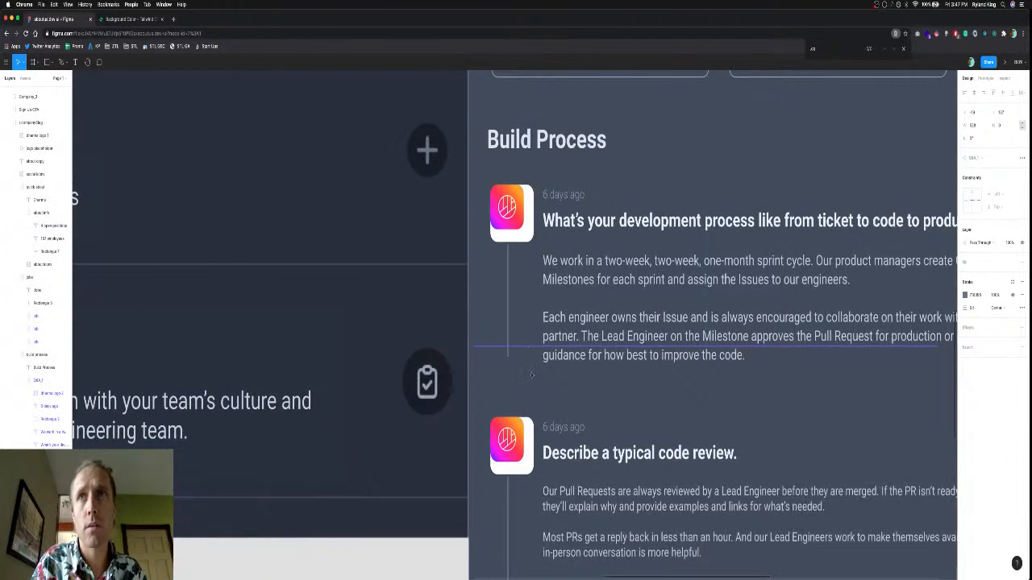
{"action": "left_click_drag", "start_coordinate": [528, 349], "coordinate": [533, 394]}
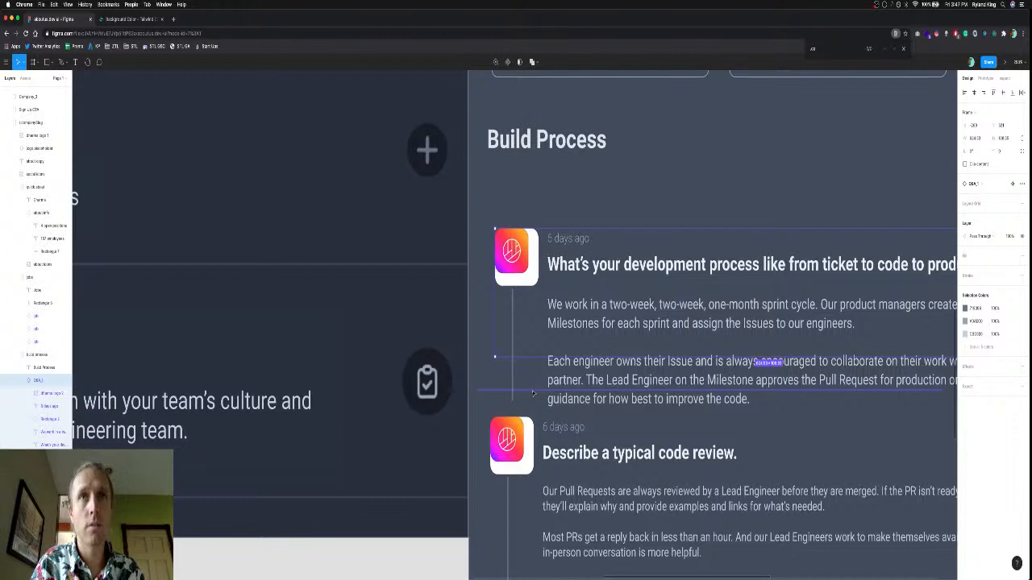
{"action": "key", "text": "super+z"}
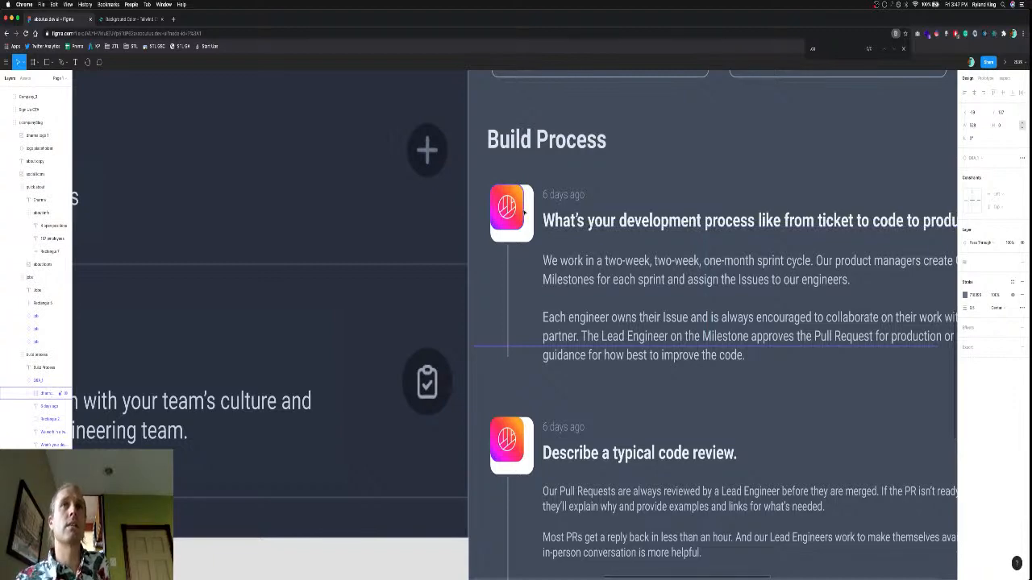
{"action": "scroll", "coordinate": [524, 213], "scroll_direction": "left", "scroll_amount": 3}
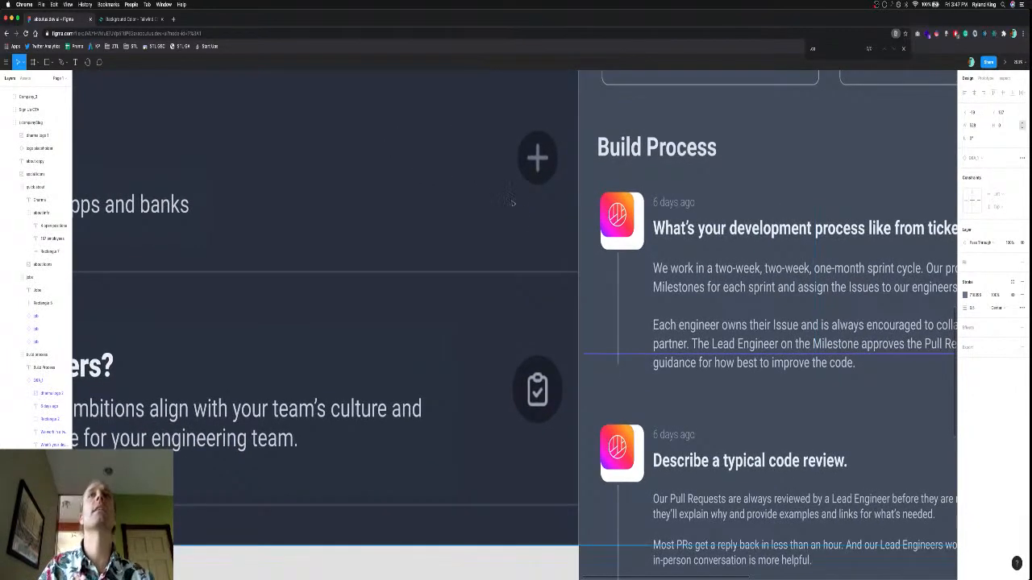
{"action": "left_click", "coordinate": [620, 224]}
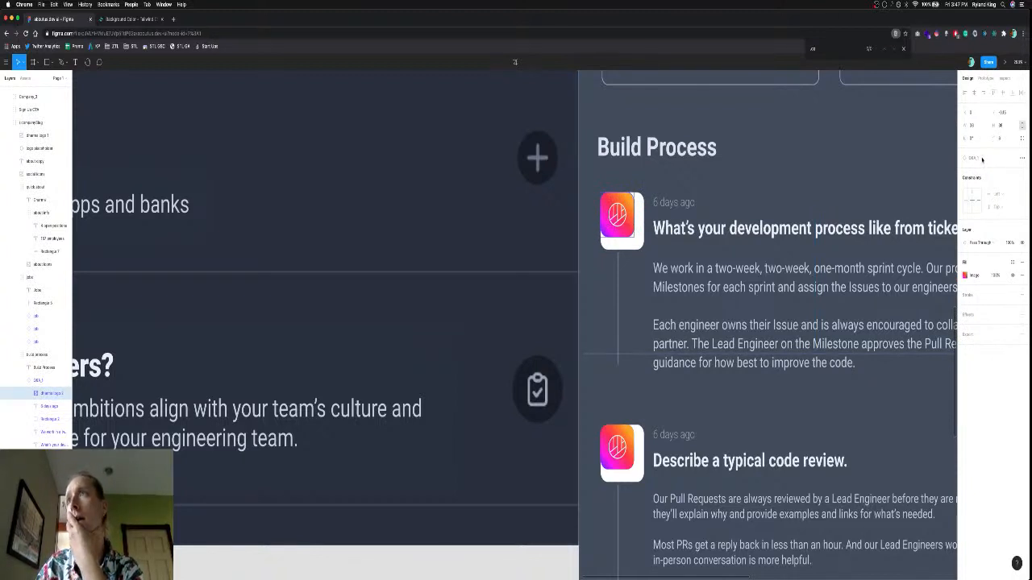
{"action": "left_click", "coordinate": [1023, 159]}
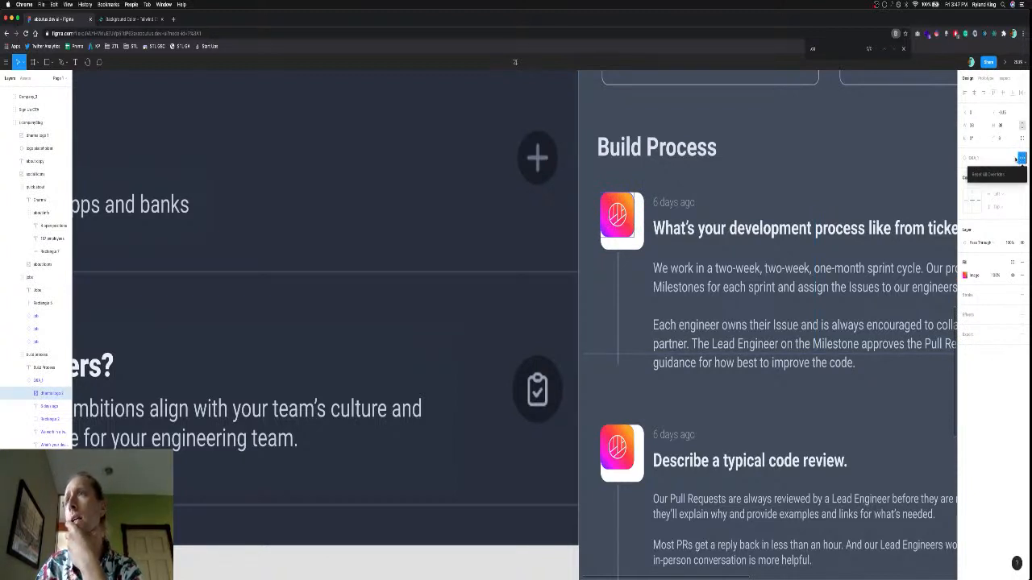
{"action": "left_click", "coordinate": [1006, 158]}
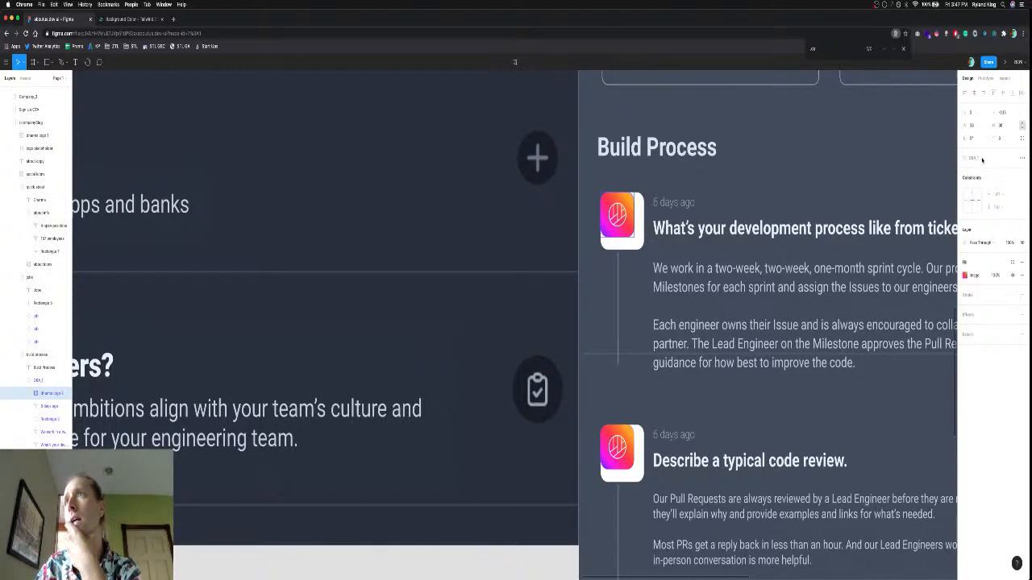
{"action": "left_click", "coordinate": [1022, 158]}
{"action": "left_click", "coordinate": [1006, 177]}
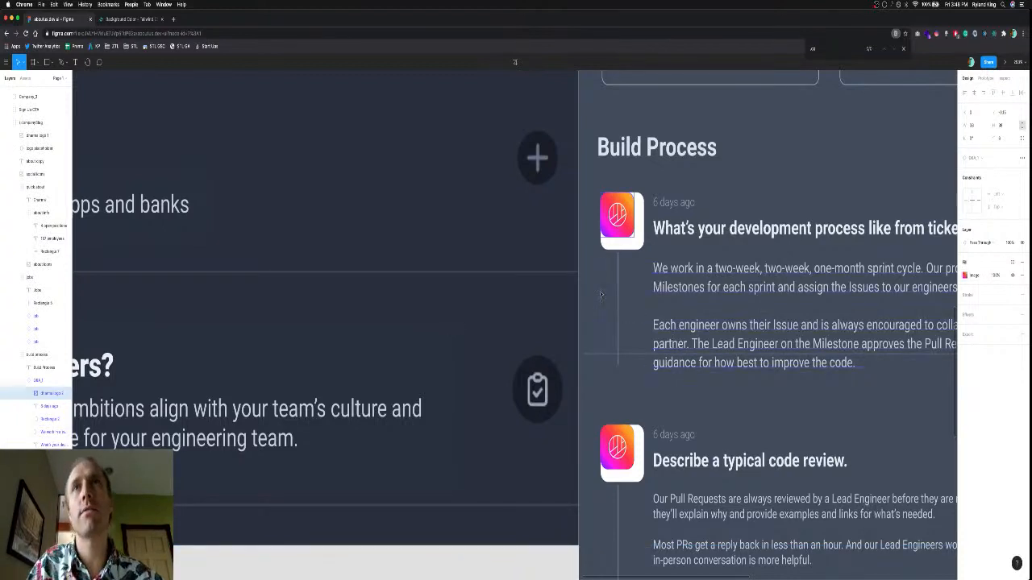
{"action": "left_click", "coordinate": [699, 290]}
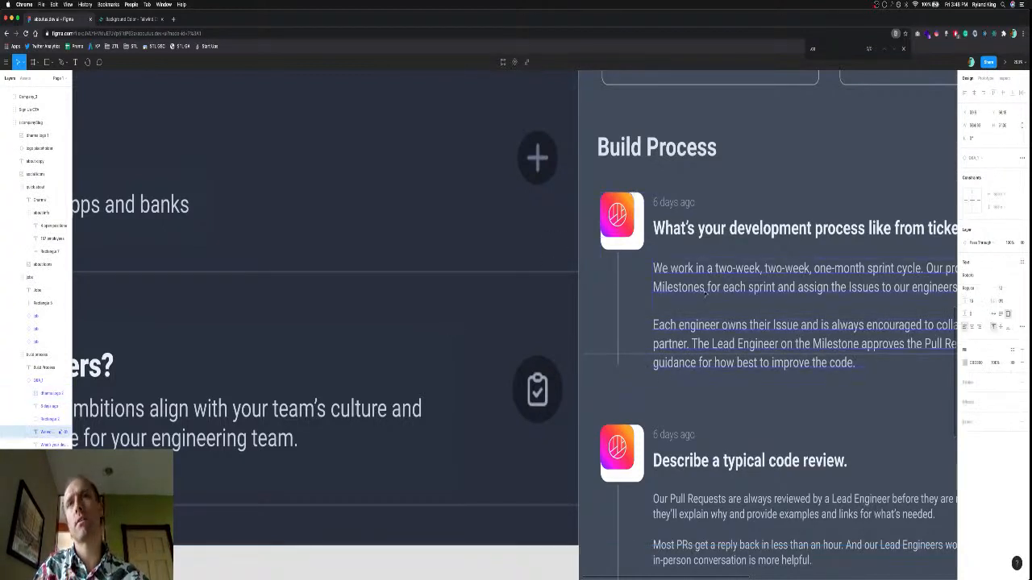
Detach the first Build Process item from its component so its layers can be edited freely.
{"action": "scroll", "coordinate": [688, 283], "scroll_direction": "down", "scroll_amount": 10}
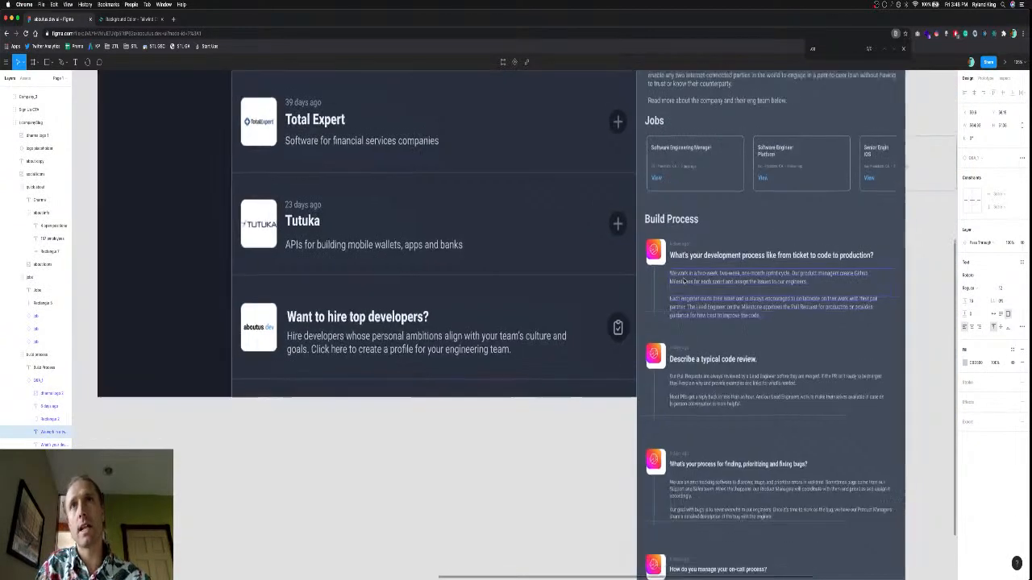
{"action": "scroll", "coordinate": [684, 279], "scroll_direction": "up", "scroll_amount": 2}
{"action": "scroll", "coordinate": [684, 280], "scroll_direction": "right", "scroll_amount": 2}
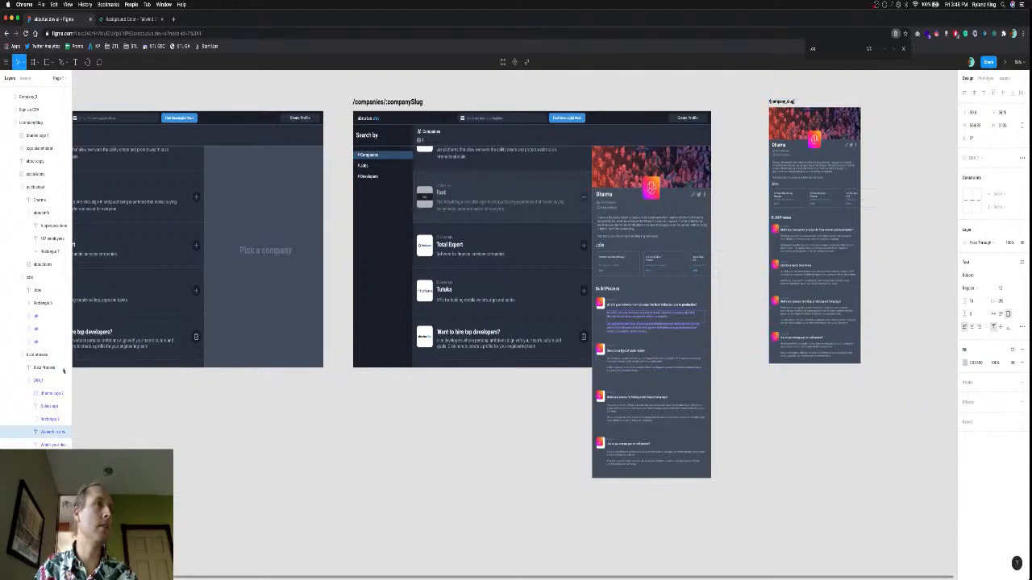
{"action": "left_click", "coordinate": [38, 380]}
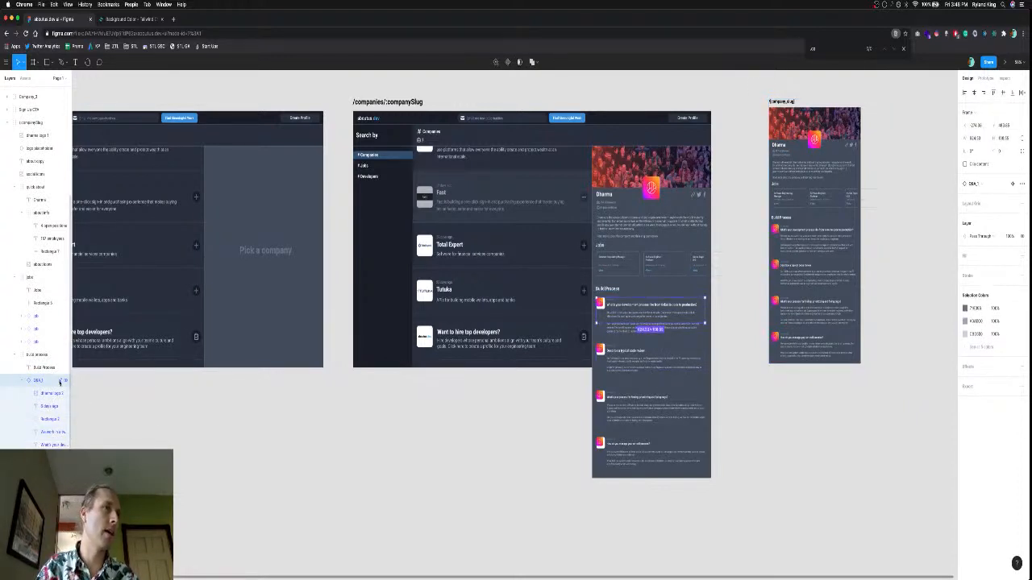
{"action": "right_click", "coordinate": [46, 383]}
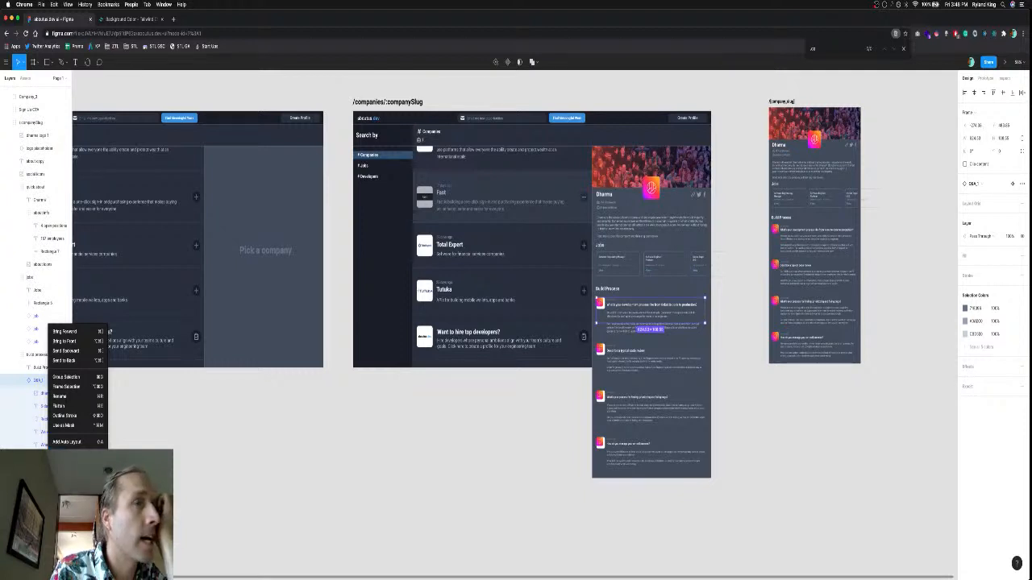
{"action": "key", "text": "super+alt+b"}
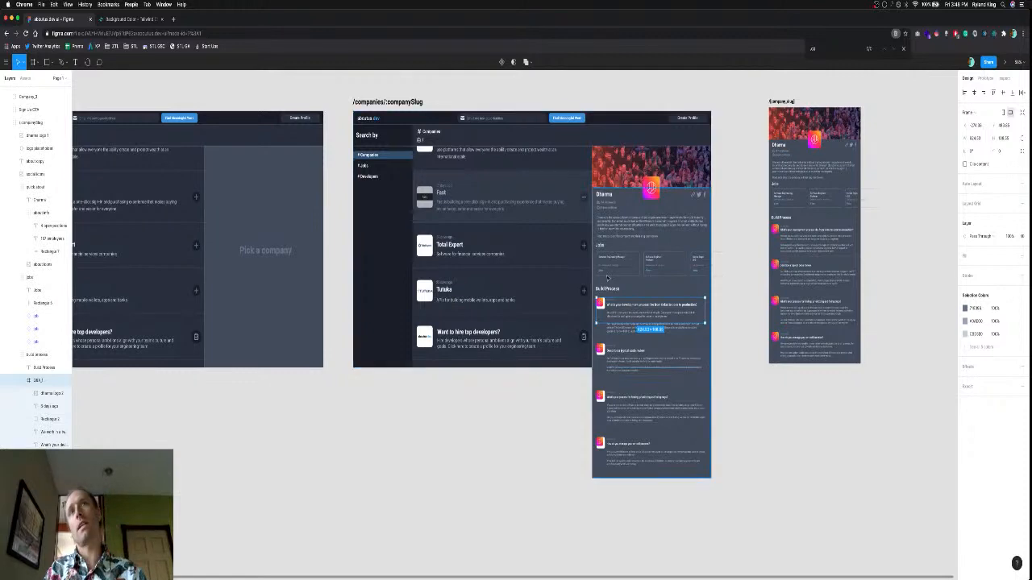
Enlarge the logo of the first Build Process item so it covers the white tile behind it.
{"action": "scroll", "coordinate": [597, 305], "scroll_direction": "up", "scroll_amount": 5}
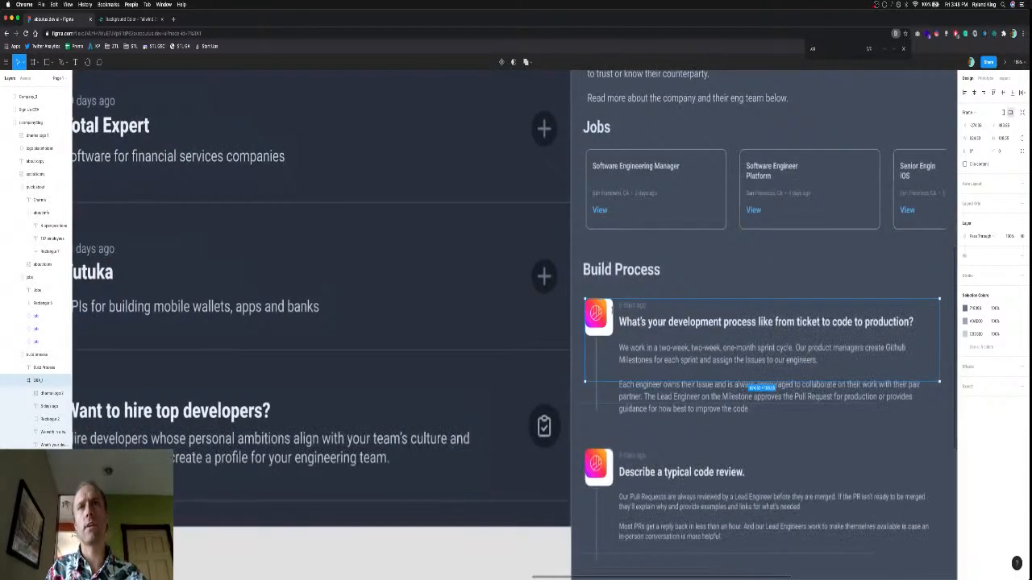
{"action": "double_click", "coordinate": [597, 317]}
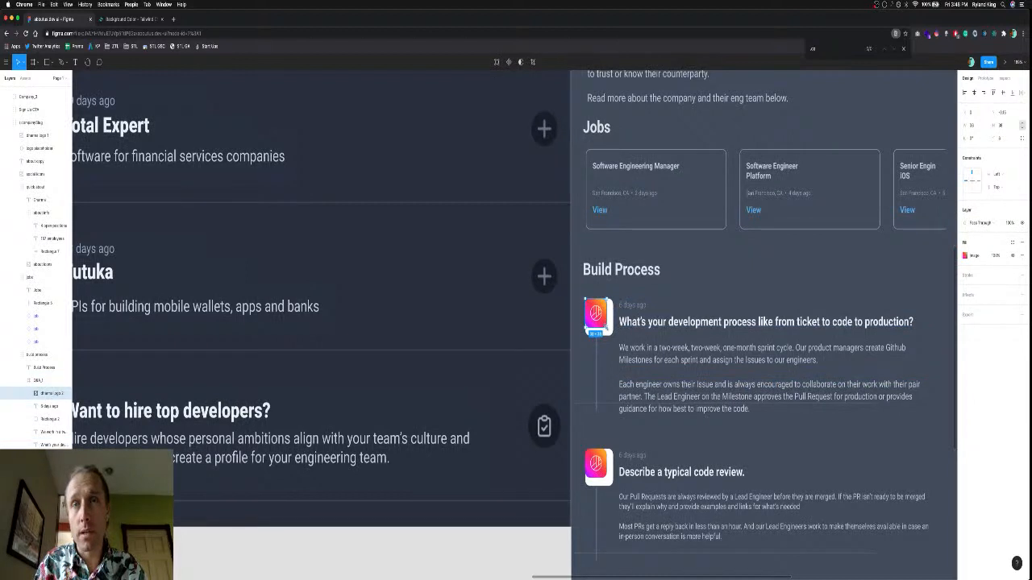
{"action": "left_click_drag", "start_coordinate": [606, 327], "coordinate": [613, 336]}
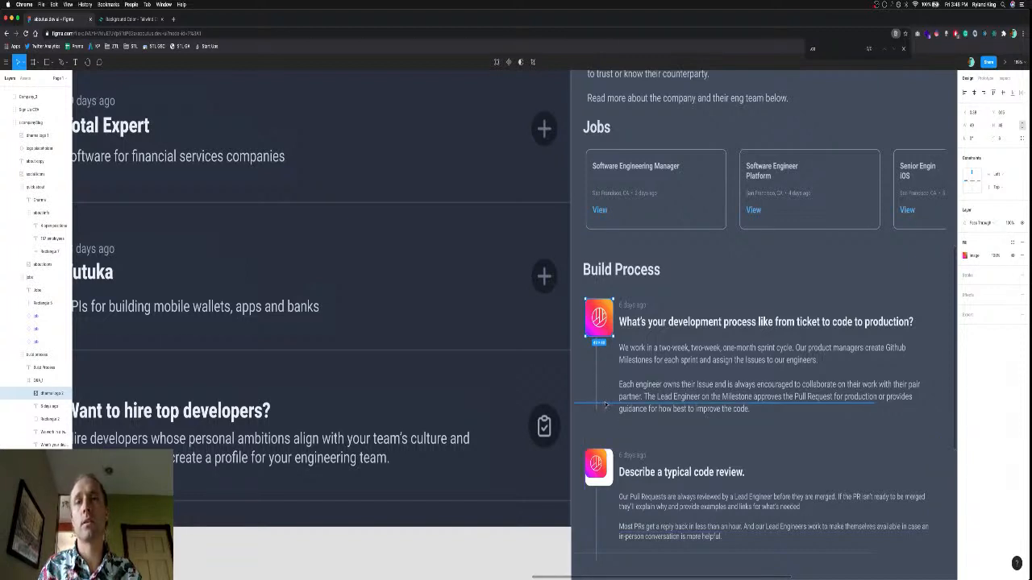
Lower the first item's horizontal divider below its answer text and stretch it across the panel's full width.
{"action": "left_click_drag", "start_coordinate": [605, 404], "coordinate": [603, 428]}
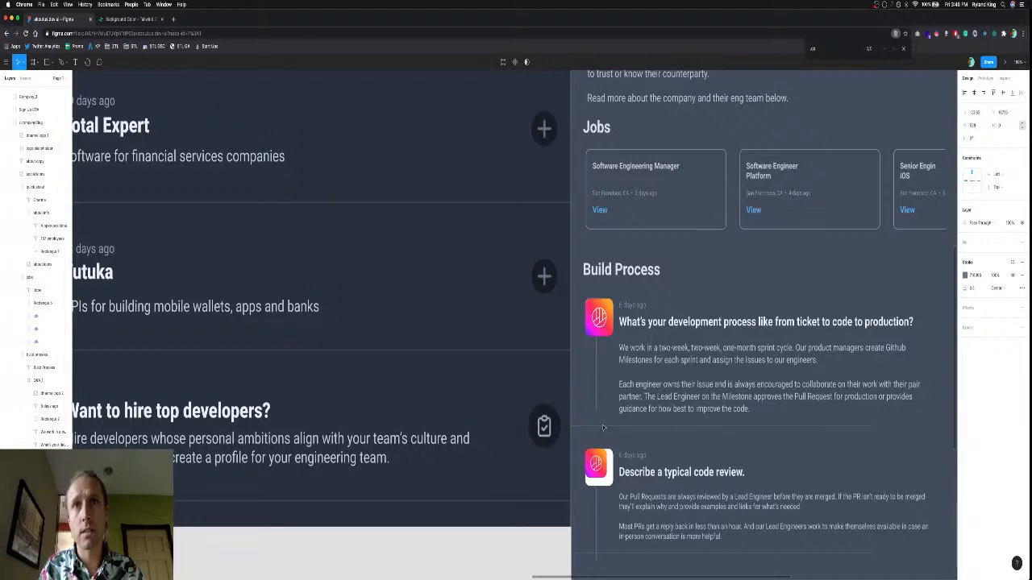
{"action": "scroll", "coordinate": [717, 426], "scroll_direction": "right", "scroll_amount": 2}
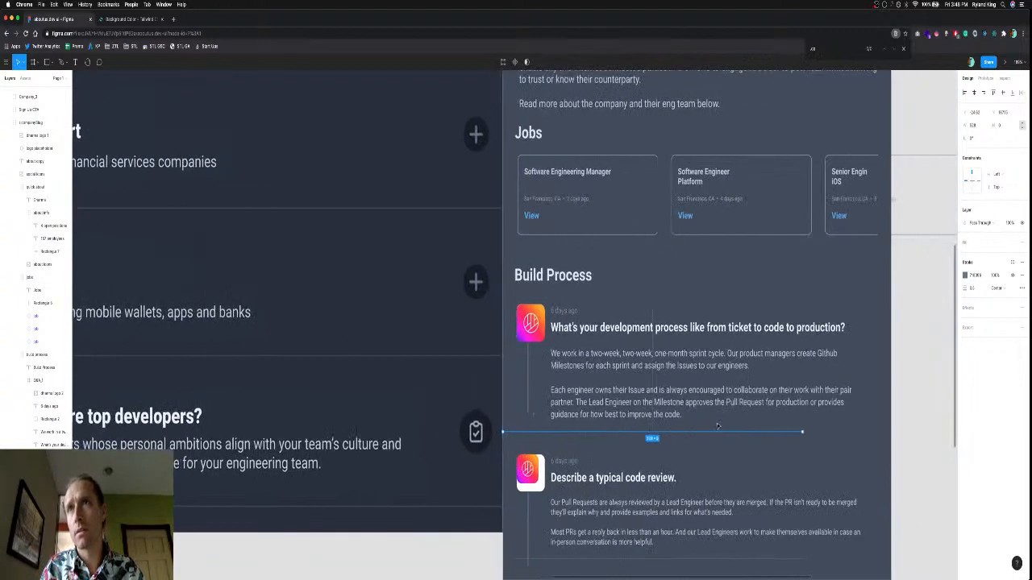
{"action": "scroll", "coordinate": [718, 425], "scroll_direction": "right", "scroll_amount": 1}
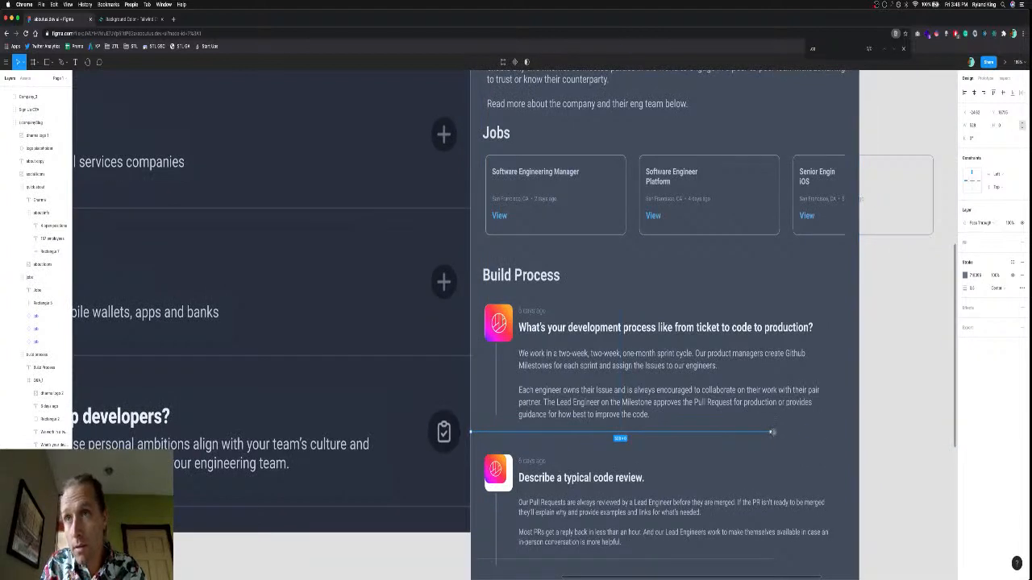
{"action": "left_click_drag", "start_coordinate": [771, 434], "coordinate": [859, 434]}
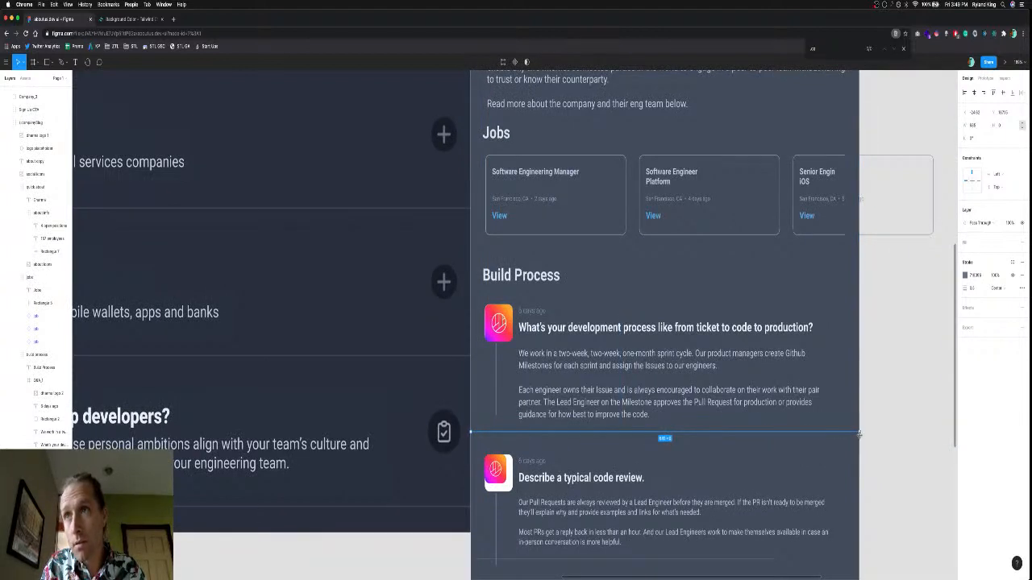
{"action": "scroll", "coordinate": [830, 443], "scroll_direction": "down", "scroll_amount": 5}
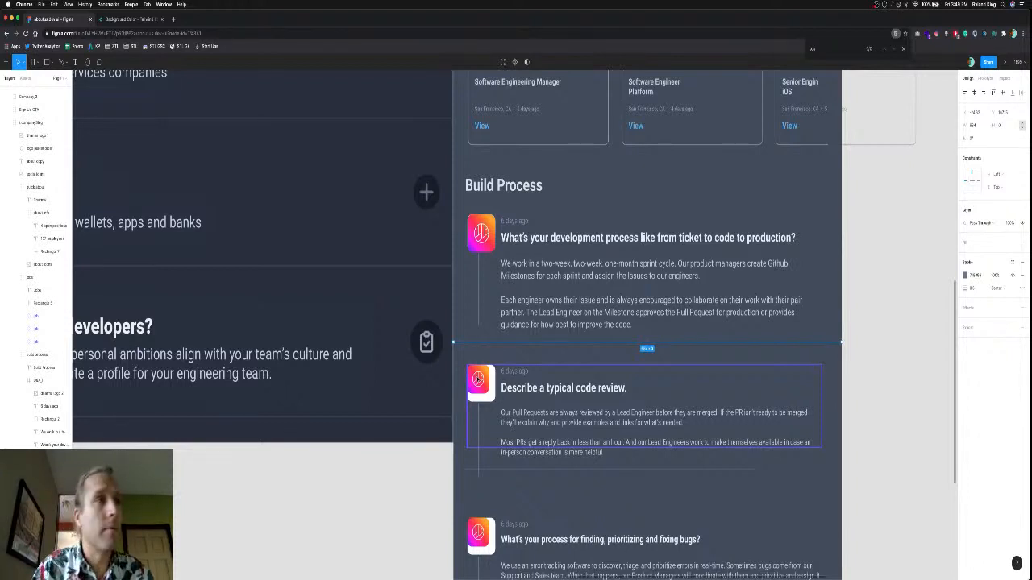
Detach the "Describe a typical code review." item from its component.
{"action": "left_click", "coordinate": [478, 378]}
{"action": "right_click", "coordinate": [44, 325]}
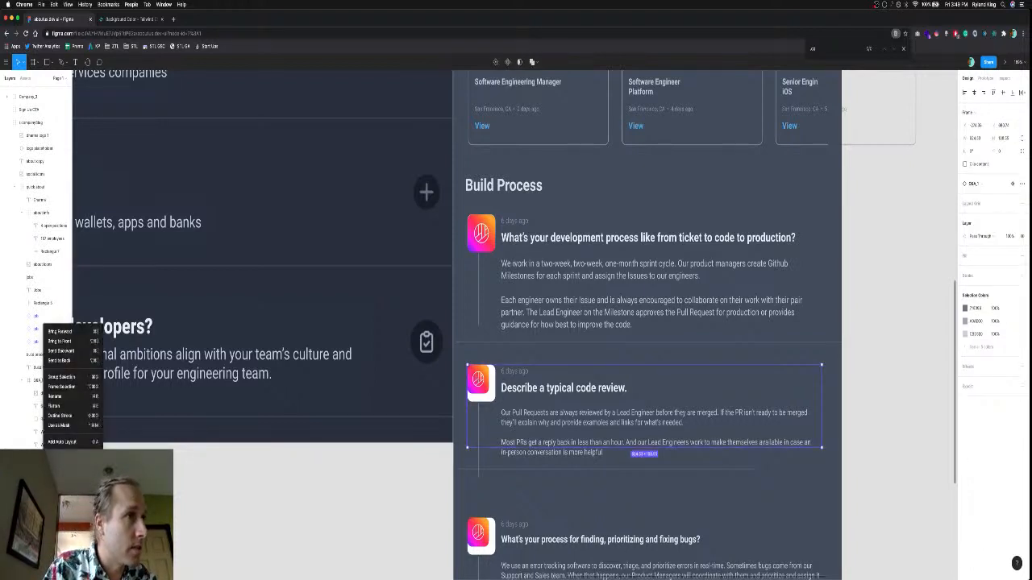
{"action": "key", "text": "Escape"}
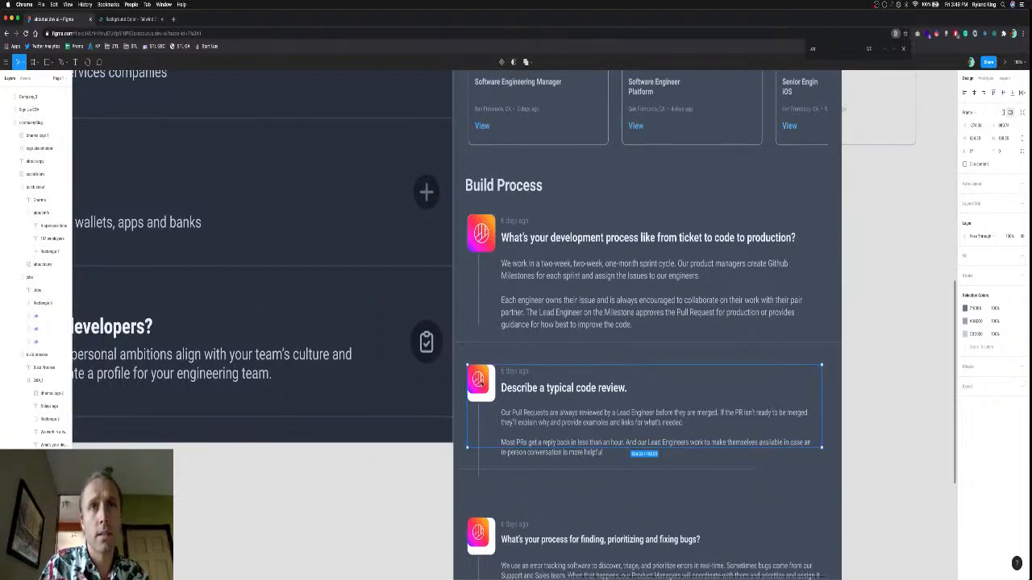
Set the size of the logo in the "Describe a typical code review." item to 48.
{"action": "left_click", "coordinate": [479, 380]}
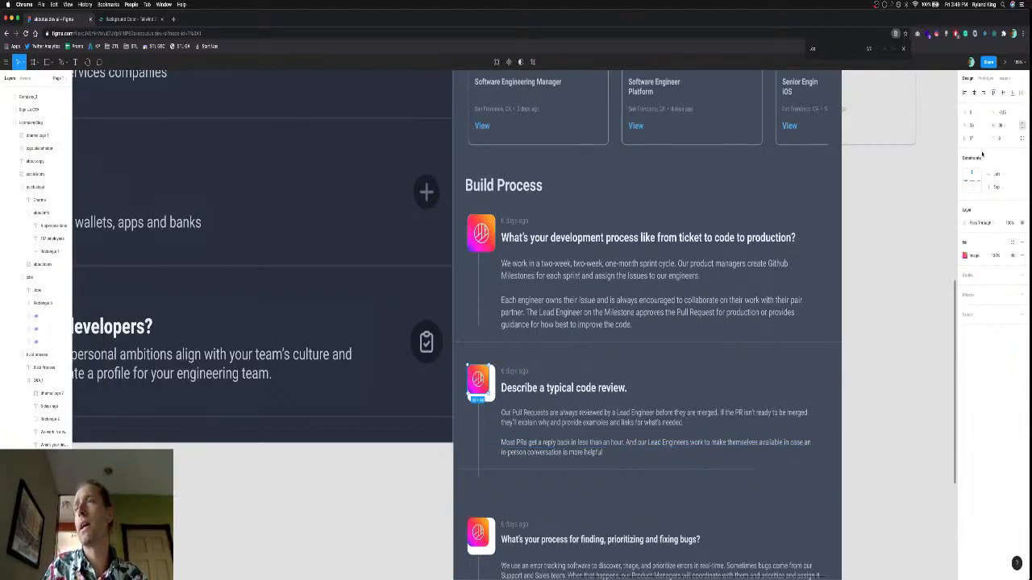
{"action": "left_click", "coordinate": [972, 125]}
{"action": "type", "text": "4"}
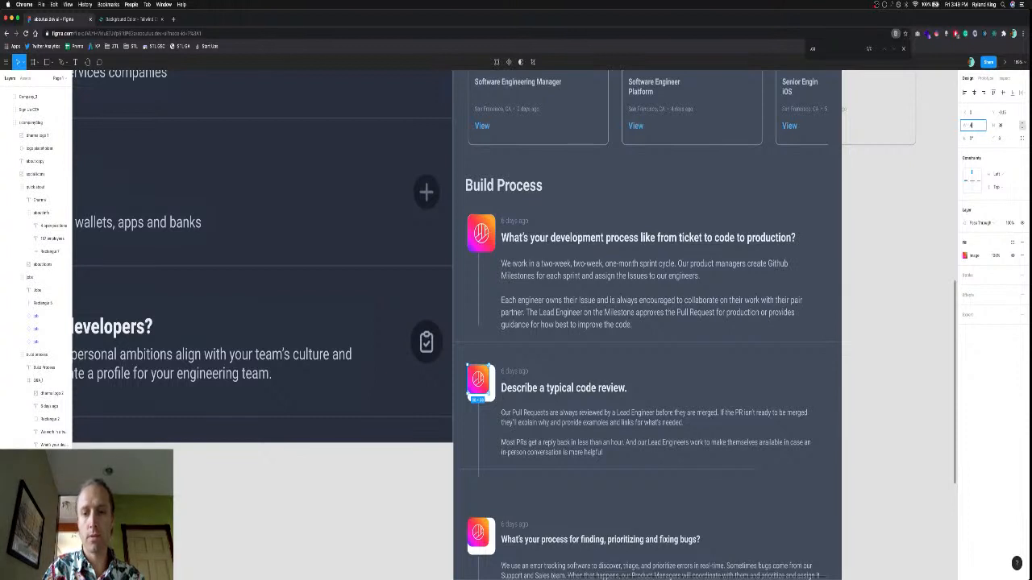
{"action": "type", "text": "8"}
{"action": "key", "text": "Return"}
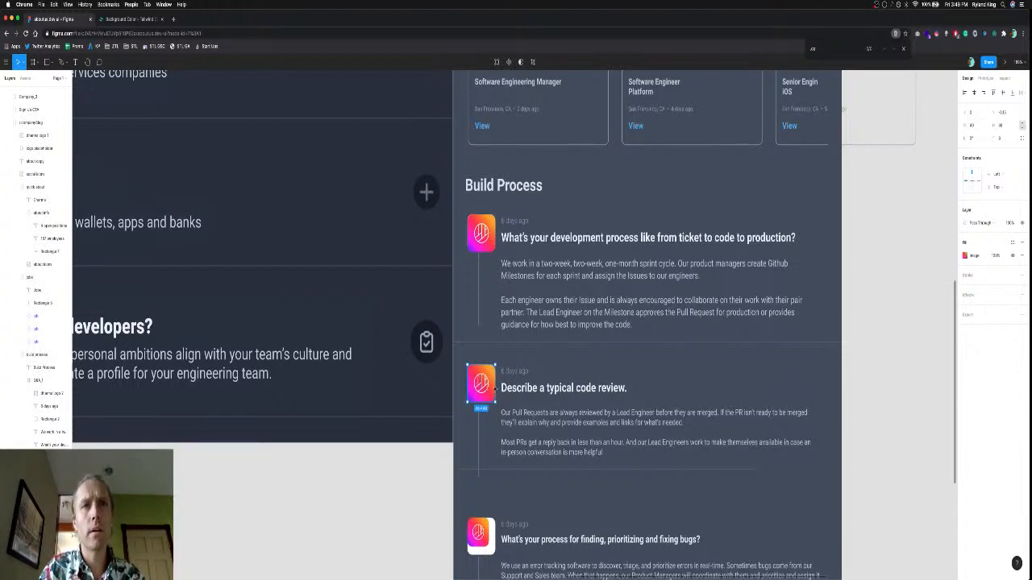
Resize the logos of the second and first Build Process items to 50 by 50.
{"action": "left_click", "coordinate": [508, 387]}
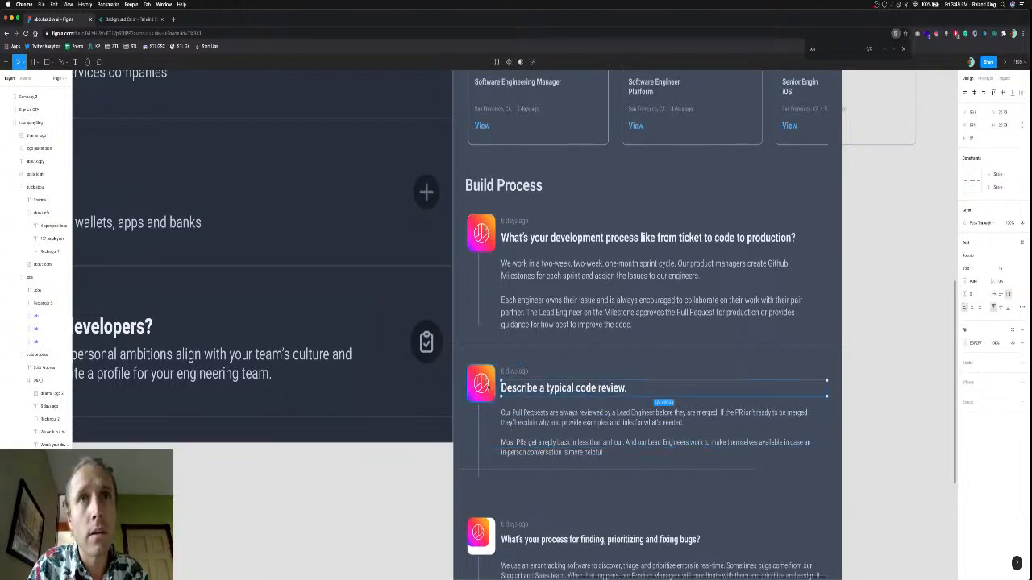
{"action": "left_click", "coordinate": [487, 387]}
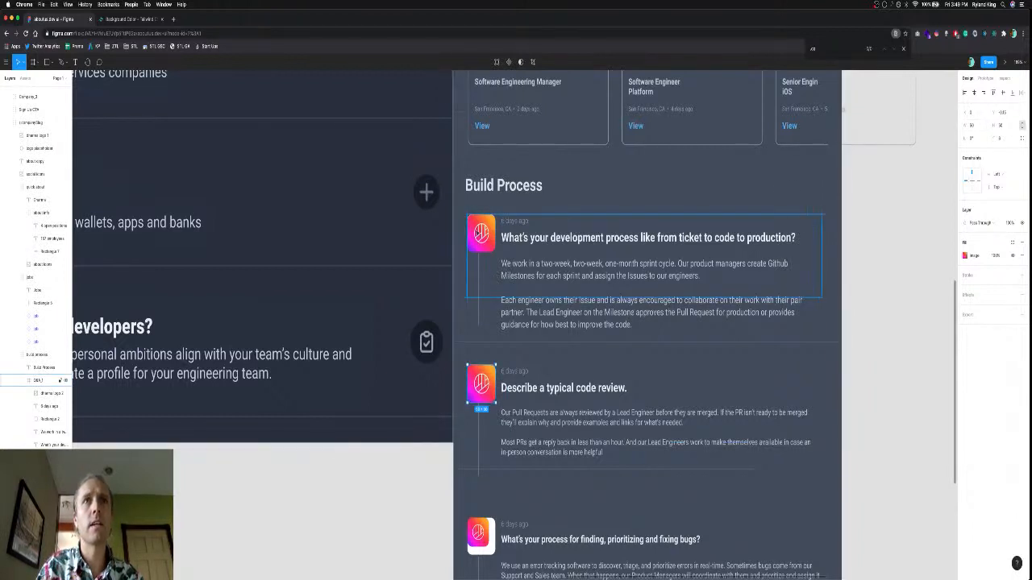
{"action": "left_click", "coordinate": [482, 235]}
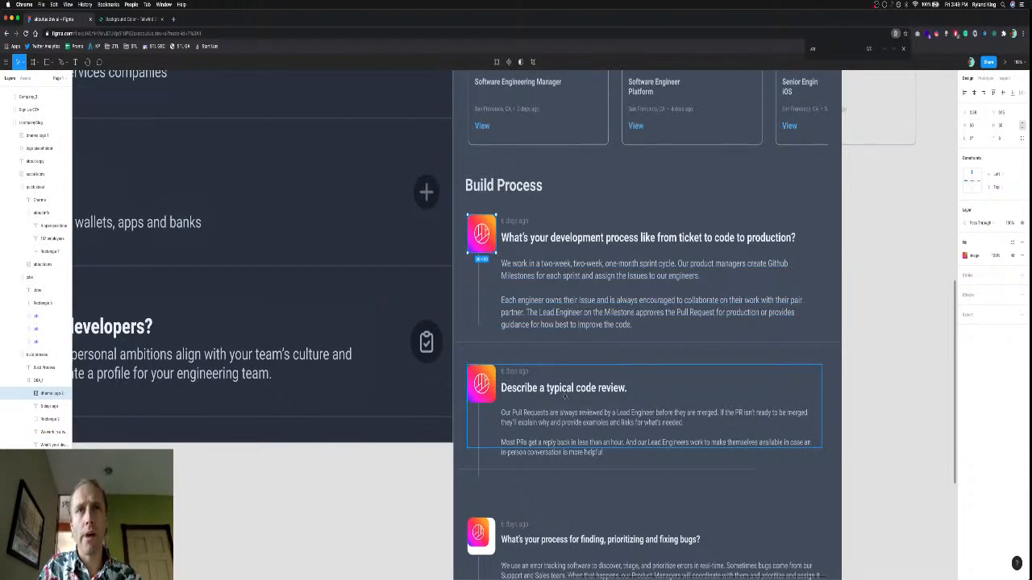
Set the font size of the answer text under "Describe a typical code review." to 12, matching the first answer.
{"action": "left_click", "coordinate": [587, 279]}
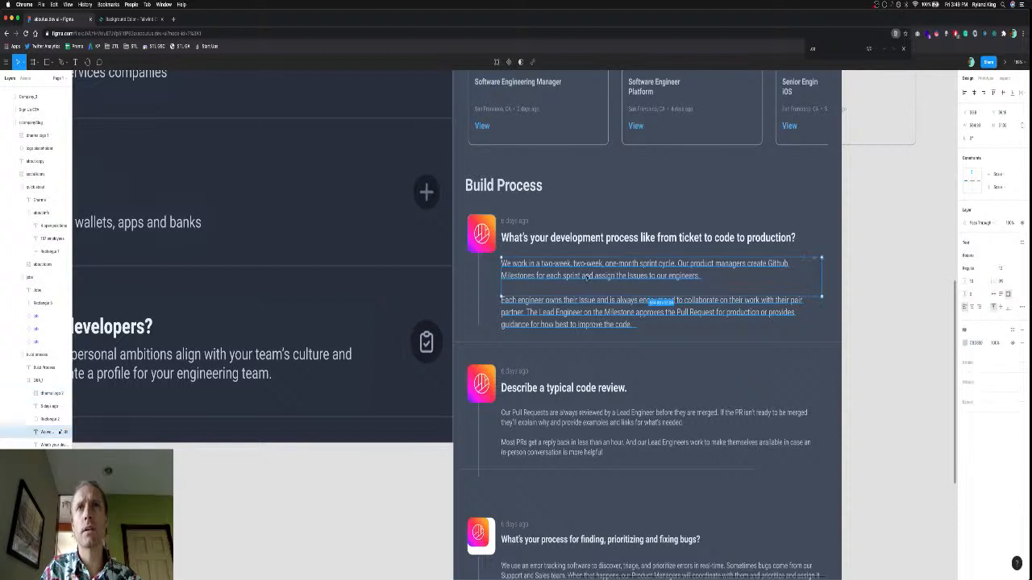
{"action": "left_click", "coordinate": [595, 420]}
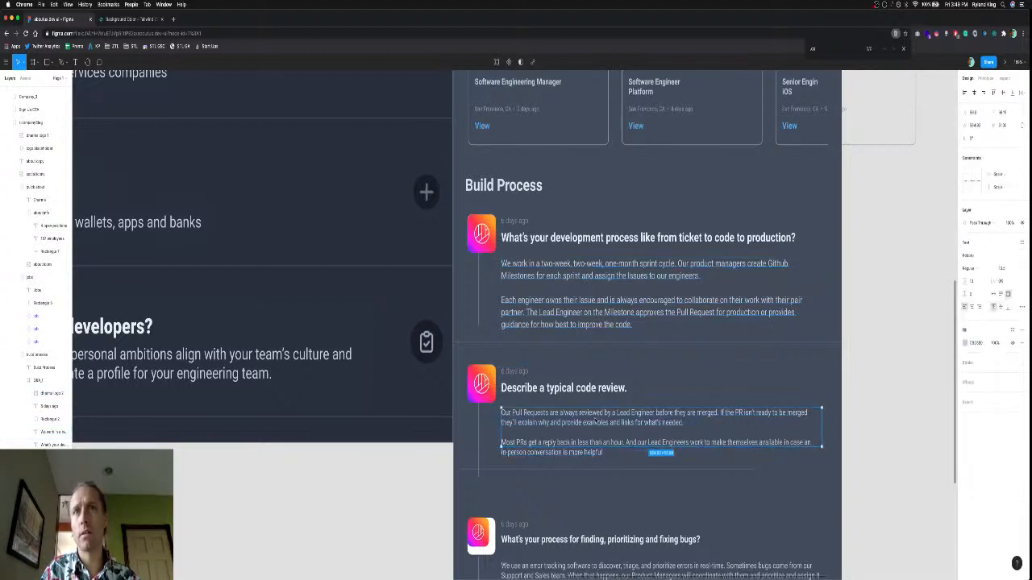
{"action": "left_click", "coordinate": [1004, 269]}
{"action": "type", "text": "12"}
{"action": "key", "text": "Return"}
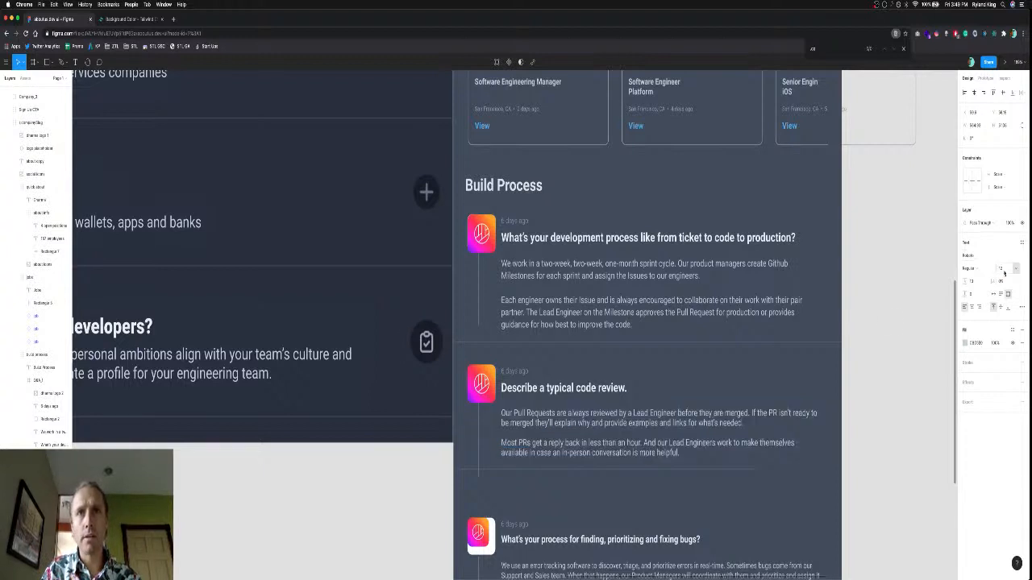
Lower the second item's horizontal divider slightly and stretch it to the panel's full width.
{"action": "left_click_drag", "start_coordinate": [661, 472], "coordinate": [659, 482]}
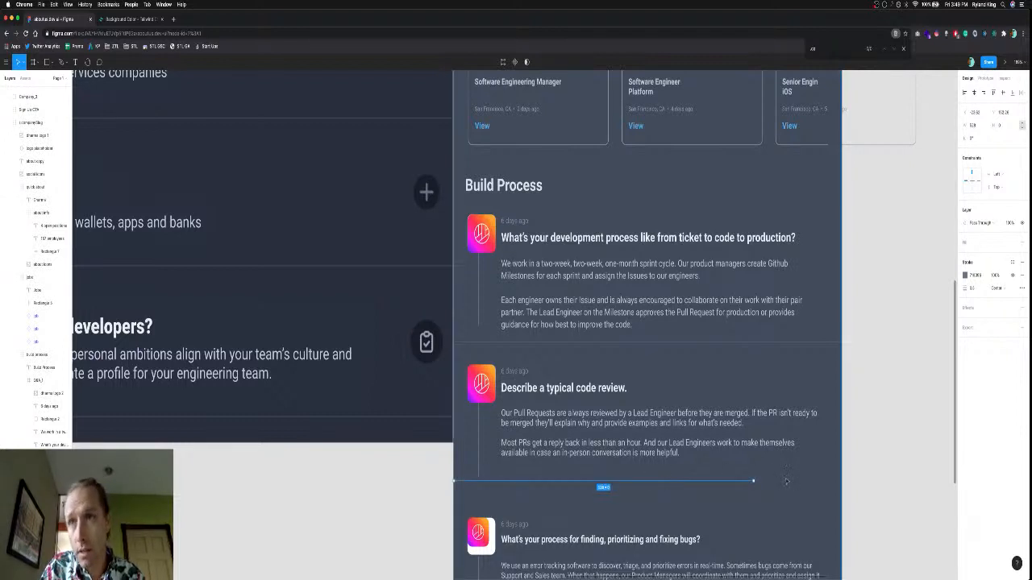
{"action": "left_click_drag", "start_coordinate": [753, 480], "coordinate": [841, 480]}
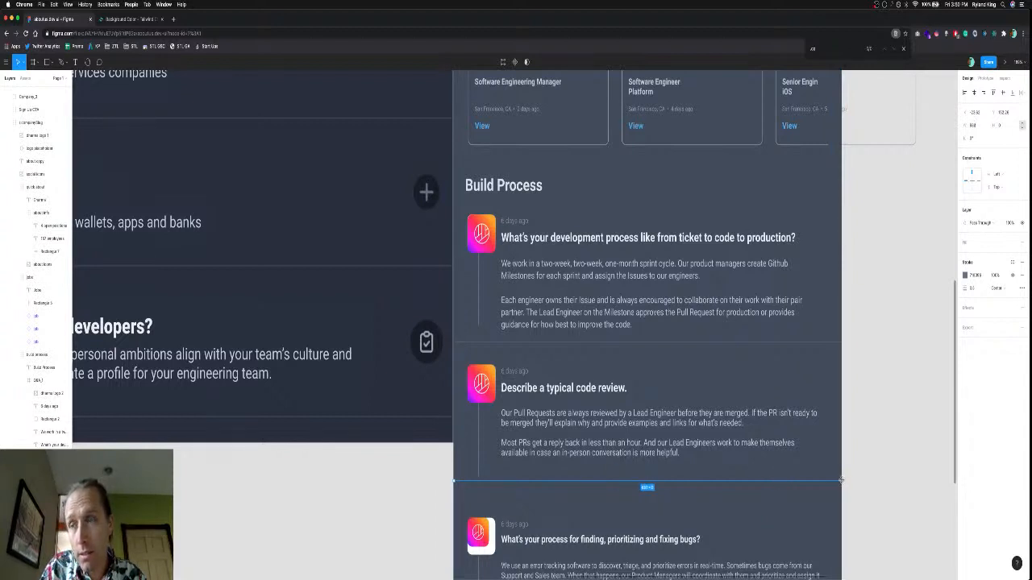
Shift the first item's divider slightly lower and extend its vertical connector line down to just above the second item's logo.
{"action": "left_click", "coordinate": [573, 346]}
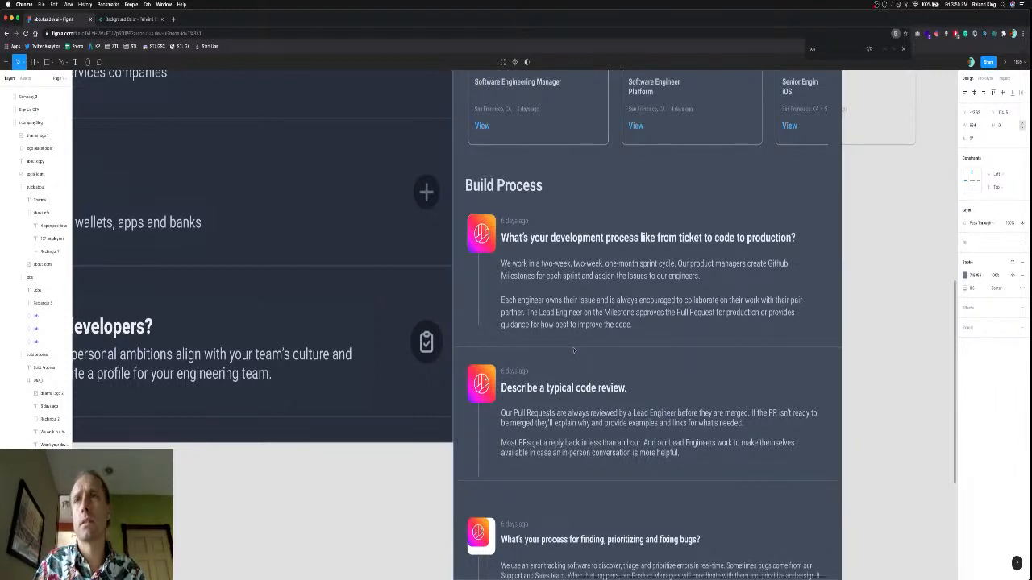
{"action": "left_click", "coordinate": [480, 315]}
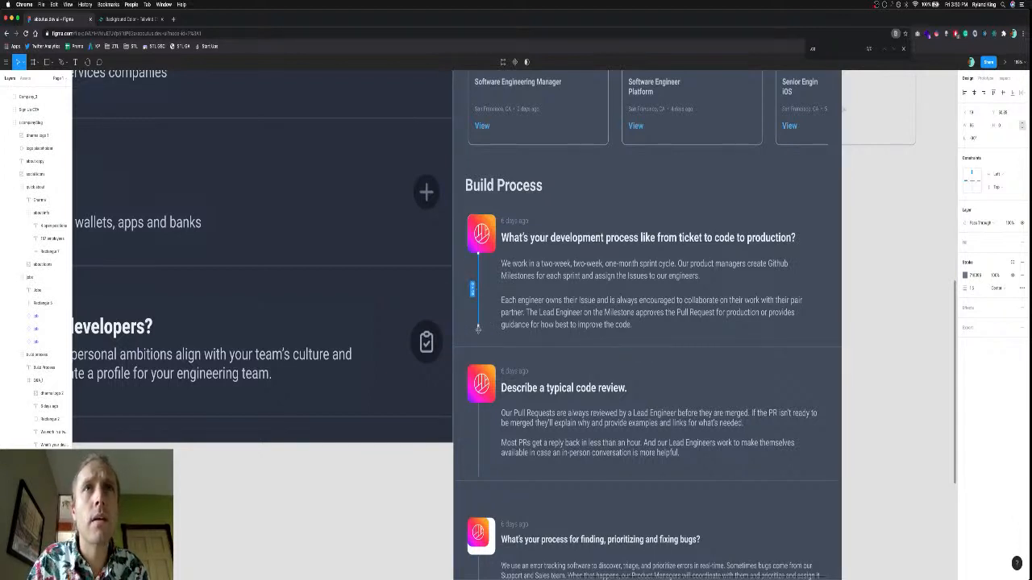
{"action": "left_click_drag", "start_coordinate": [478, 328], "coordinate": [478, 357]}
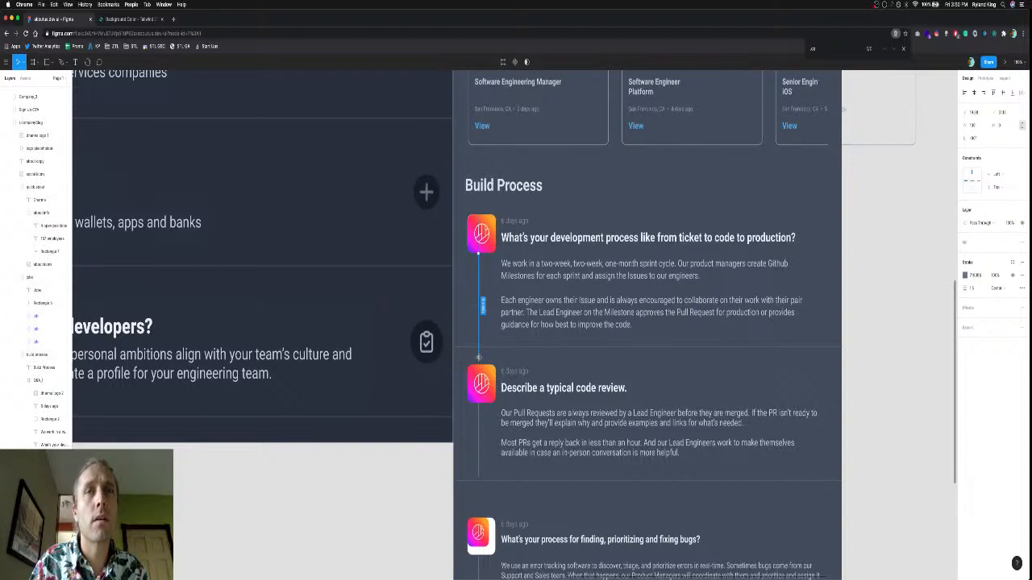
Nudge the first Build Process item's logo slightly up and shift its vertical connector line slightly right and down, centred beneath the logo.
{"action": "scroll", "coordinate": [478, 357], "scroll_direction": "down", "scroll_amount": 6}
{"action": "scroll", "coordinate": [479, 356], "scroll_direction": "up", "scroll_amount": 3}
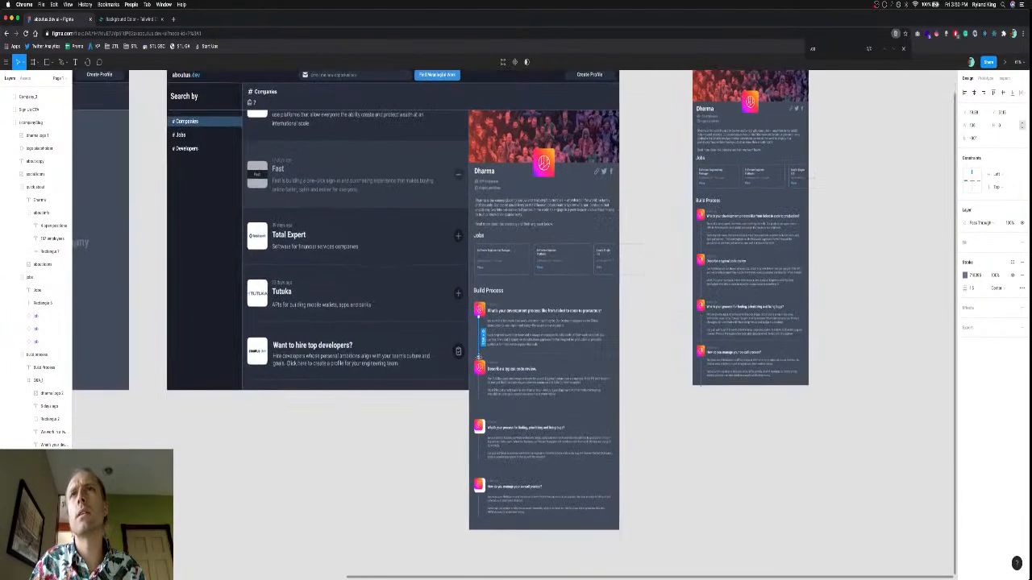
{"action": "scroll", "coordinate": [710, 280], "scroll_direction": "right", "scroll_amount": 2}
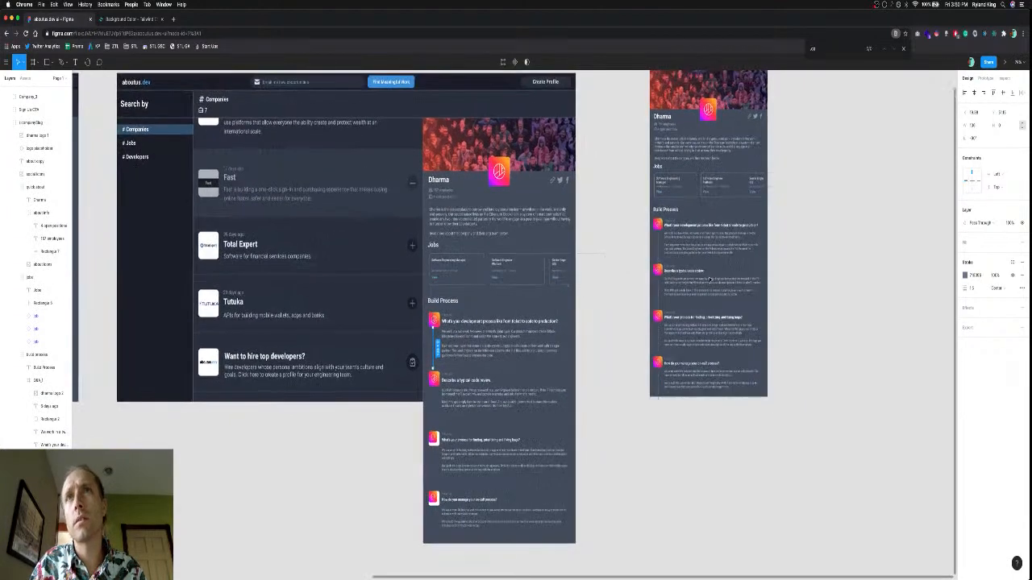
{"action": "scroll", "coordinate": [710, 280], "scroll_direction": "down", "scroll_amount": 1}
{"action": "scroll", "coordinate": [471, 340], "scroll_direction": "up", "scroll_amount": 5}
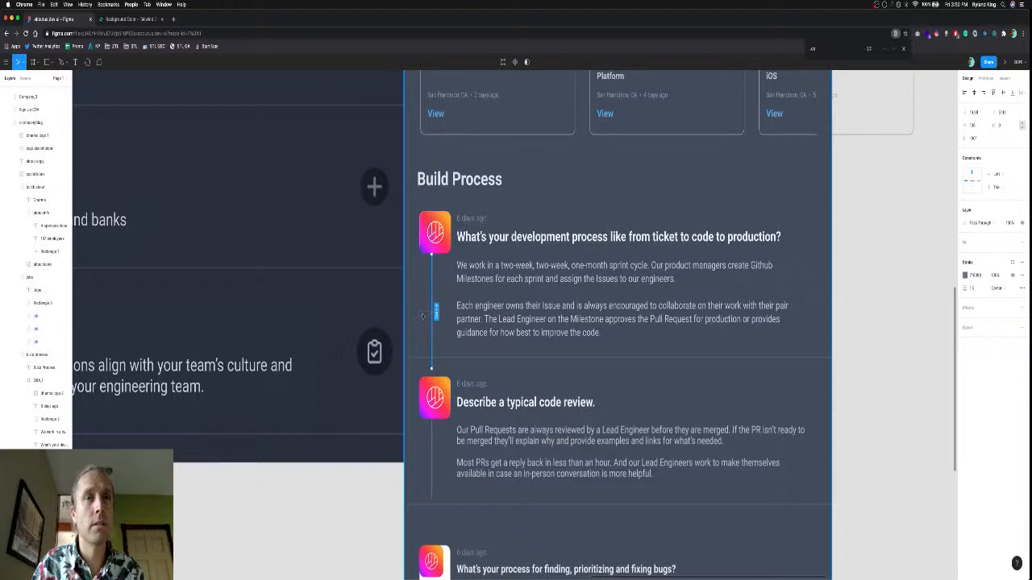
{"action": "left_click", "coordinate": [360, 546]}
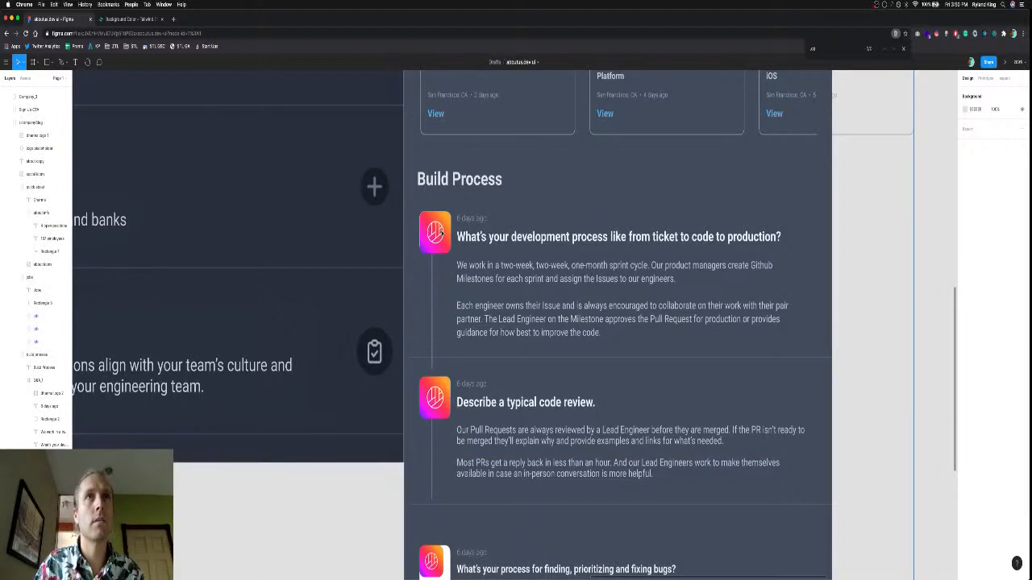
{"action": "left_click", "coordinate": [439, 232]}
{"action": "double_click", "coordinate": [439, 231]}
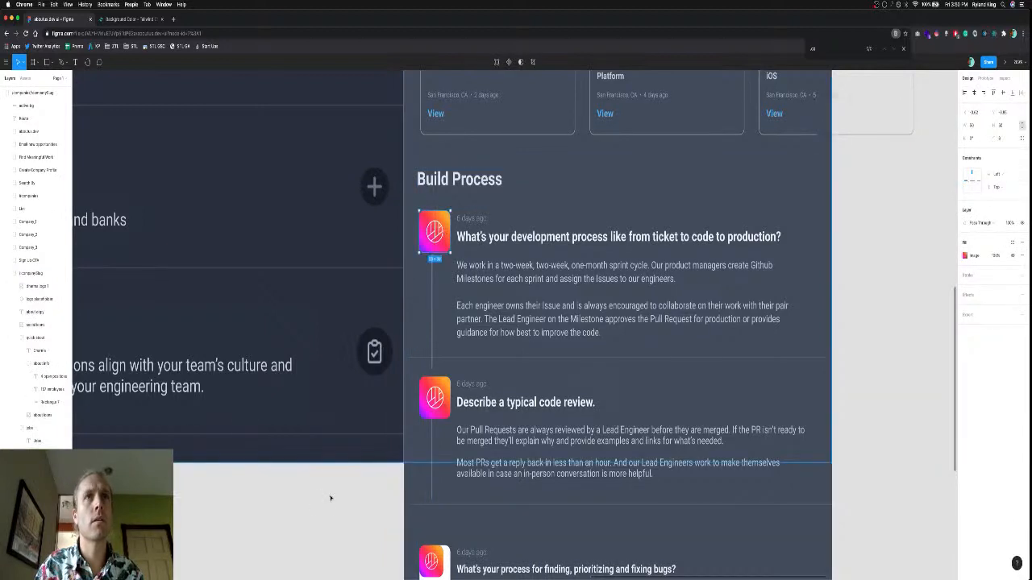
{"action": "left_click", "coordinate": [376, 498]}
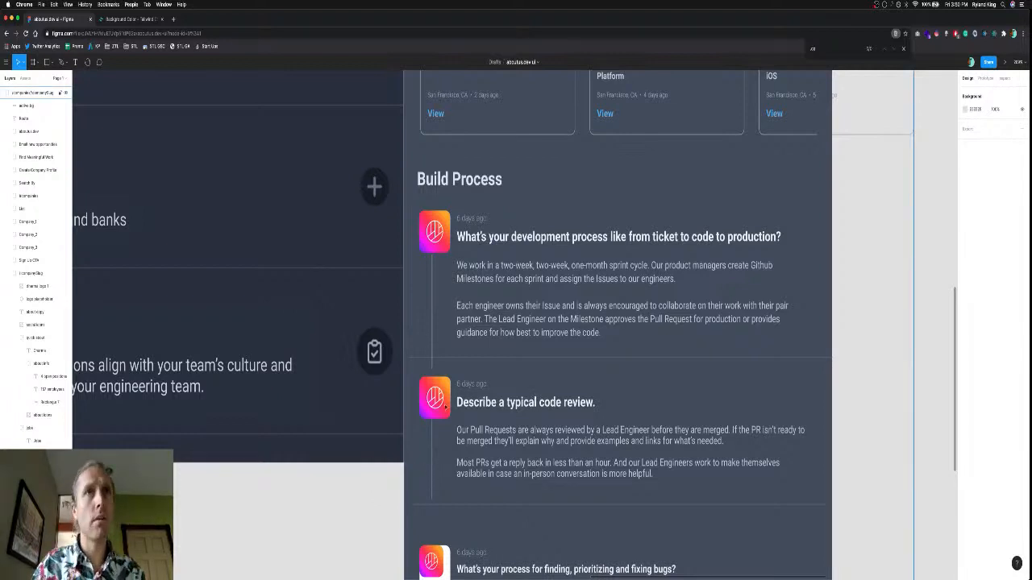
{"action": "left_click", "coordinate": [433, 328]}
{"action": "left_click", "coordinate": [432, 332]}
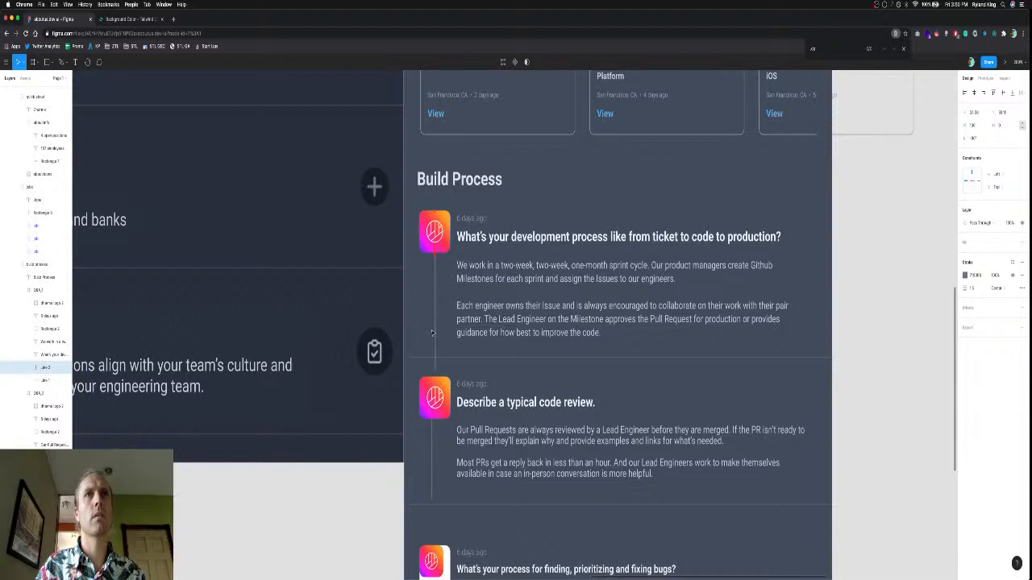
Centre the second item's vertical connector line under its logo and extend it down past the horizontal divider.
{"action": "left_click", "coordinate": [433, 456]}
{"action": "key", "text": "Escape"}
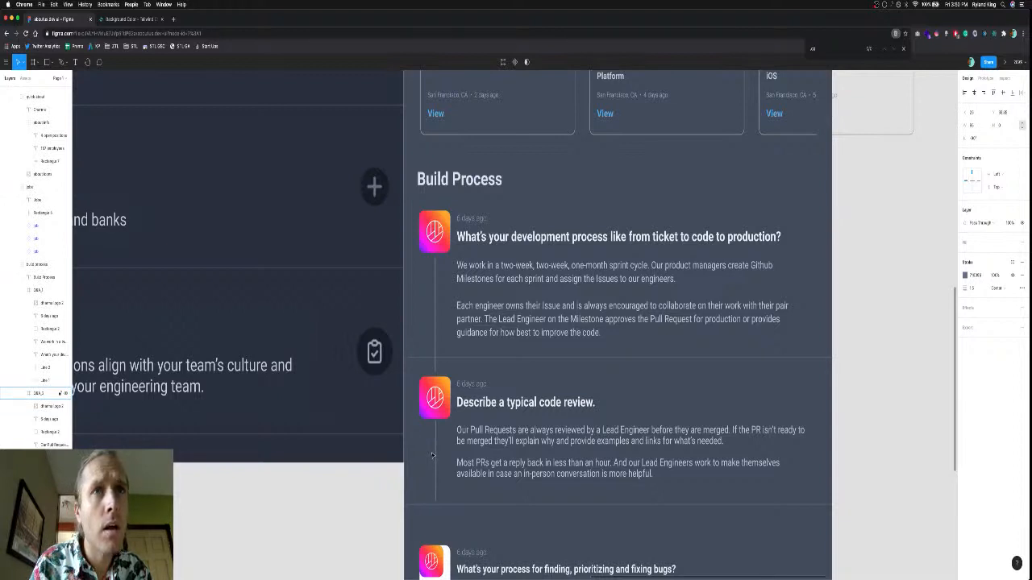
{"action": "left_click", "coordinate": [432, 456]}
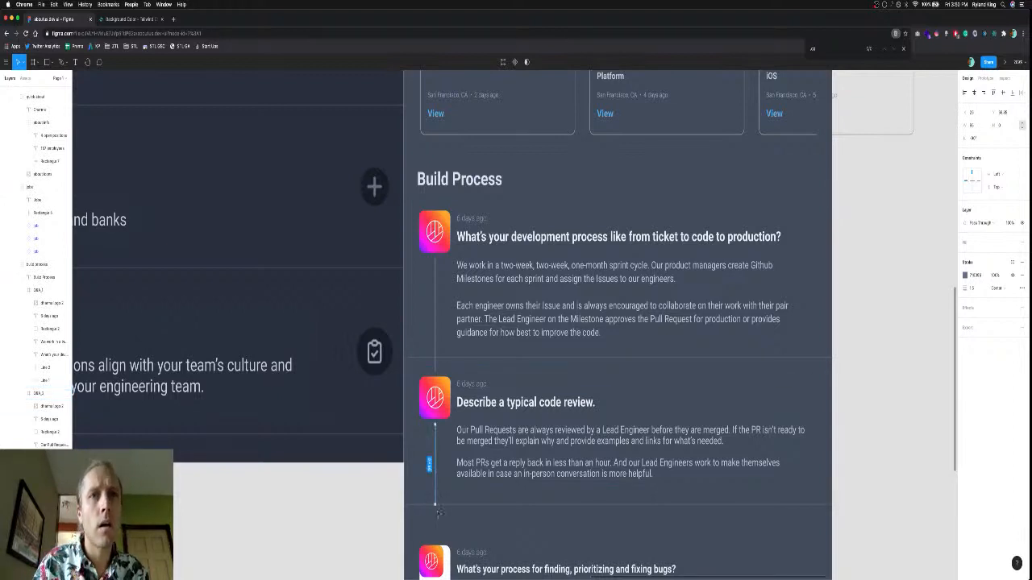
{"action": "left_click_drag", "start_coordinate": [434, 514], "coordinate": [434, 516]}
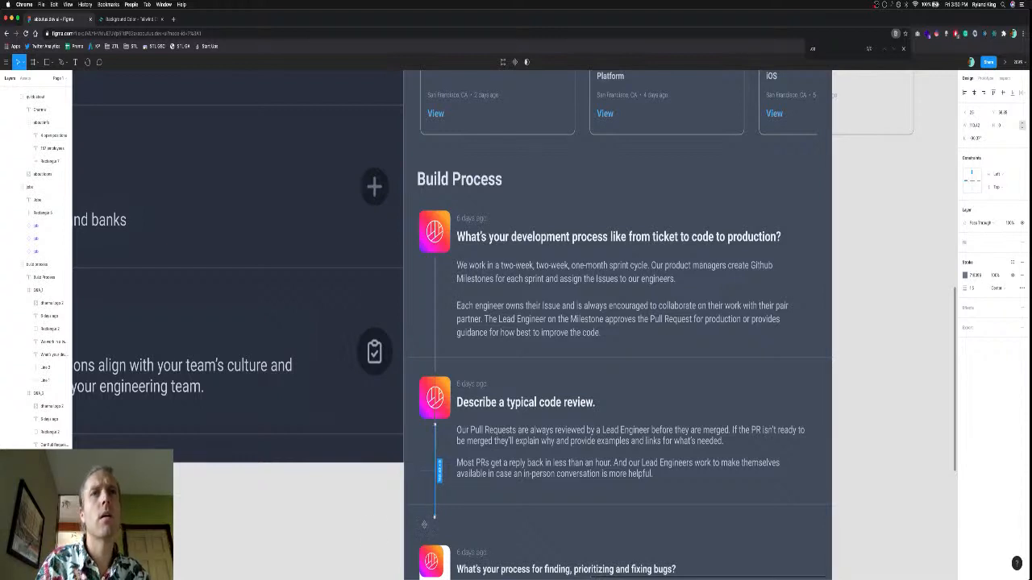
{"action": "left_click", "coordinate": [346, 545]}
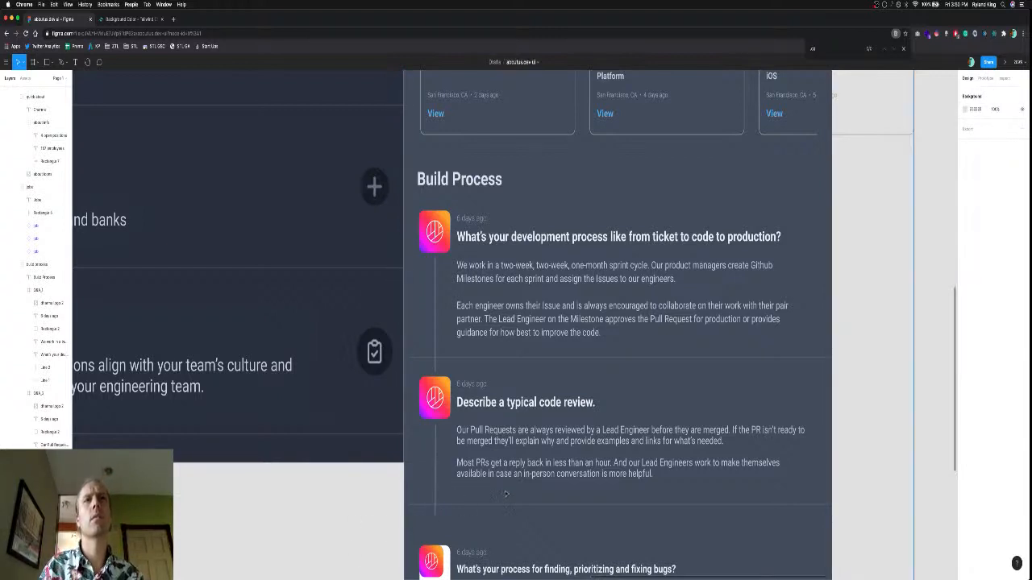
Nudge the whole first Build Process item up a few pixels, closer to the Build Process heading.
{"action": "scroll", "coordinate": [506, 493], "scroll_direction": "down", "scroll_amount": 5}
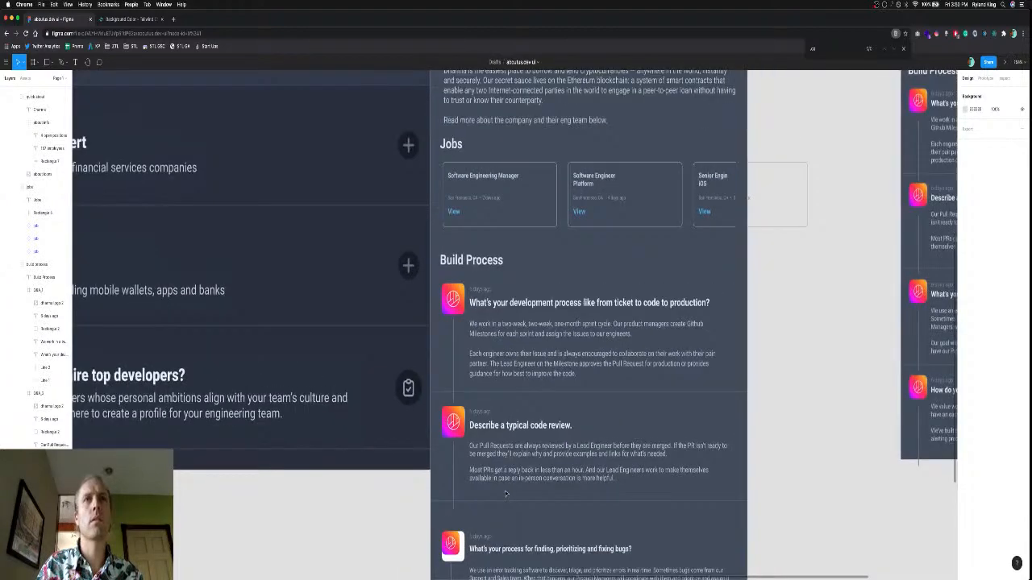
{"action": "scroll", "coordinate": [506, 494], "scroll_direction": "up", "scroll_amount": 3}
{"action": "scroll", "coordinate": [506, 494], "scroll_direction": "down", "scroll_amount": 2}
{"action": "scroll", "coordinate": [506, 494], "scroll_direction": "right", "scroll_amount": 1}
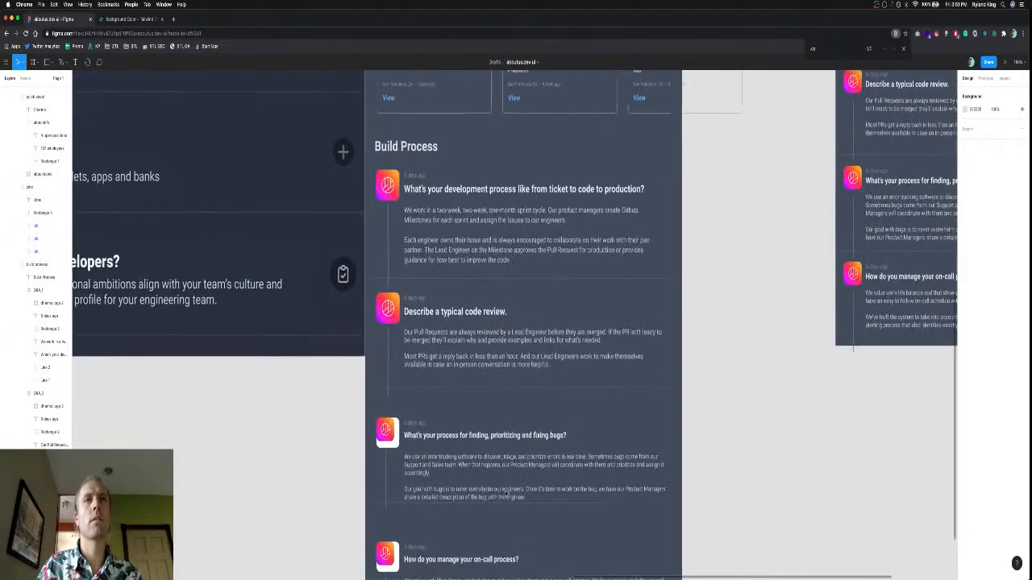
{"action": "scroll", "coordinate": [505, 494], "scroll_direction": "up", "scroll_amount": 2}
{"action": "scroll", "coordinate": [506, 494], "scroll_direction": "up", "scroll_amount": 3}
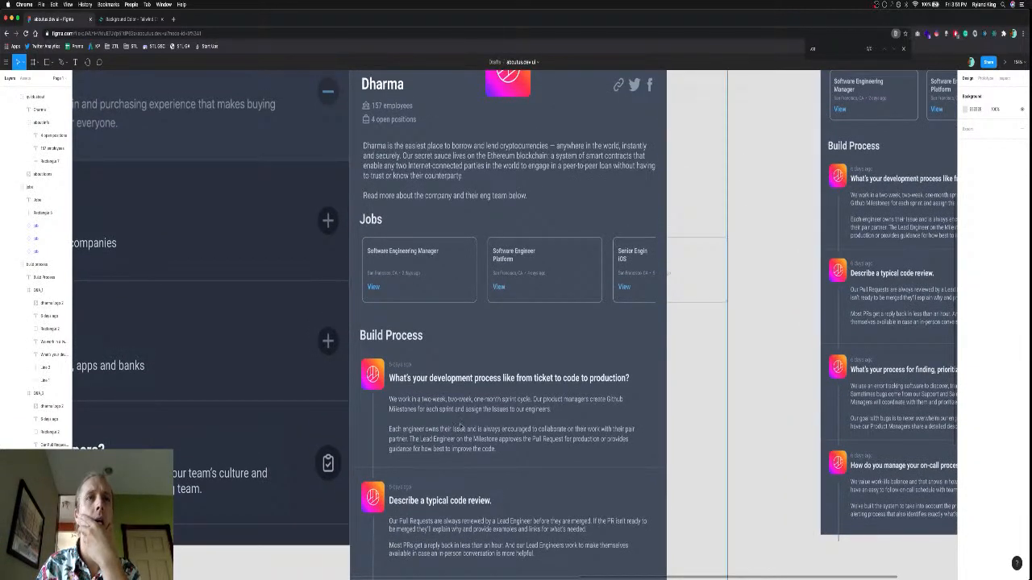
{"action": "left_click", "coordinate": [408, 341]}
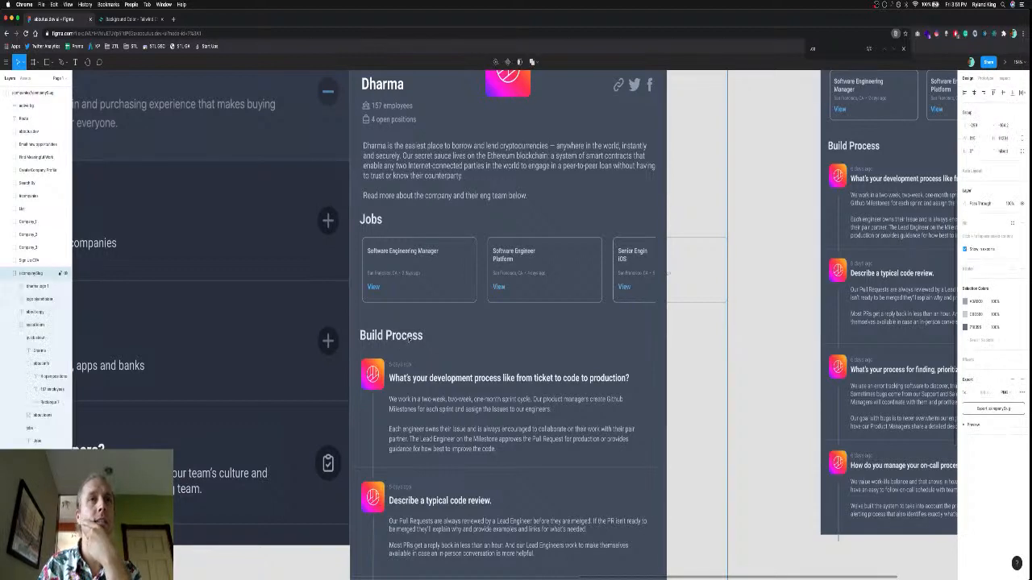
{"action": "left_click", "coordinate": [397, 368]}
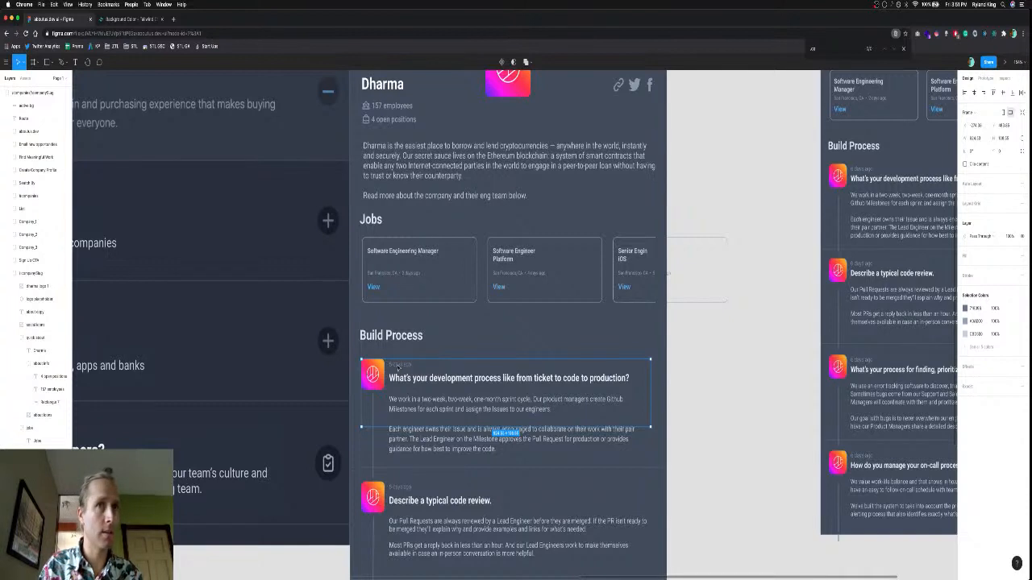
{"action": "key", "text": "Up"}
{"action": "key", "text": "Up"}
{"action": "key", "text": "Up"}
{"action": "key", "text": "Up"}
{"action": "key", "text": "Up"}
{"action": "key", "text": "Up"}
{"action": "key", "text": "Up"}
{"action": "key", "text": "Up"}
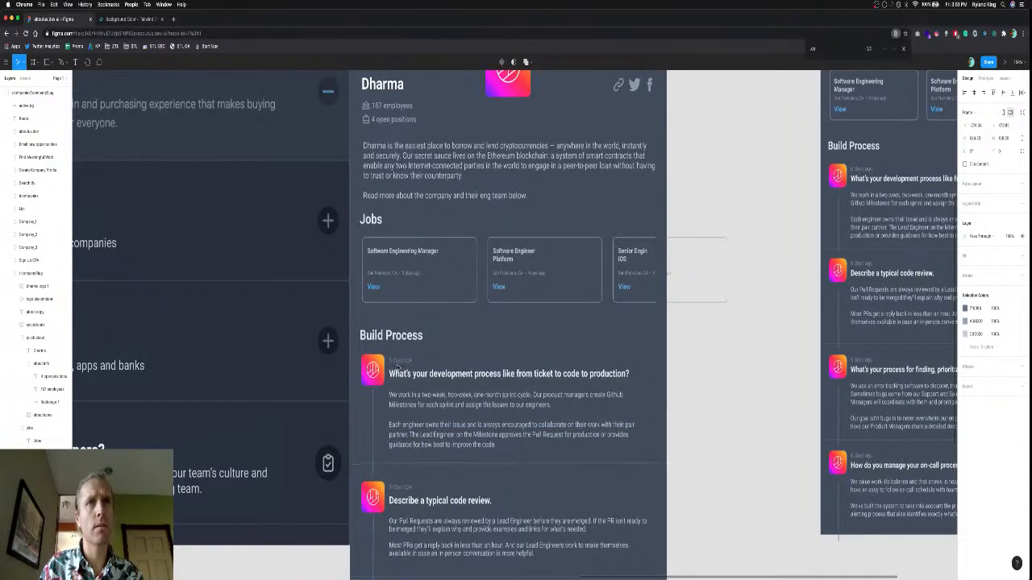
Detach the three job cards in the Jobs section from their component.
{"action": "left_click", "coordinate": [407, 255]}
{"action": "left_click", "coordinate": [407, 254]}
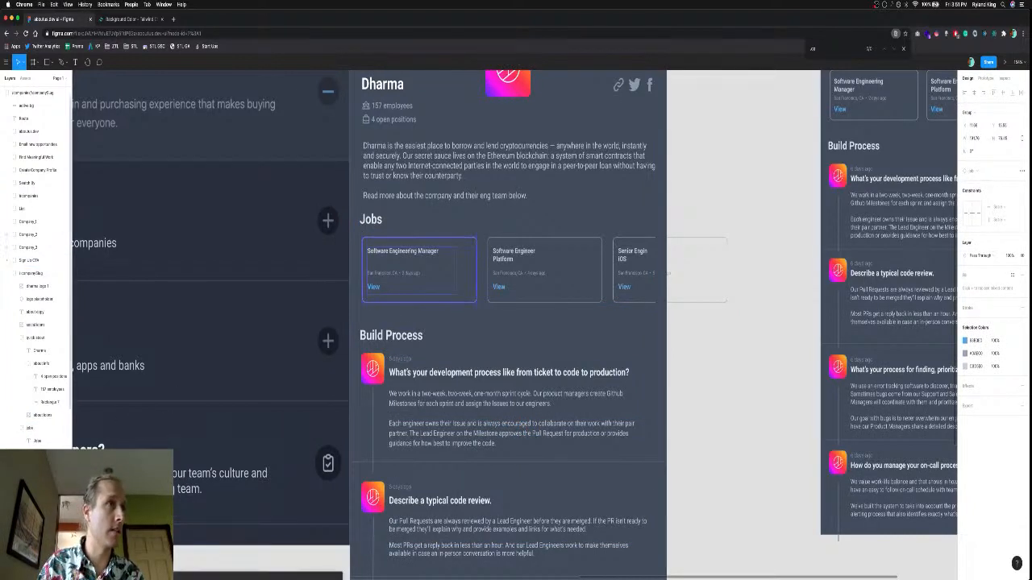
{"action": "left_click", "coordinate": [409, 250]}
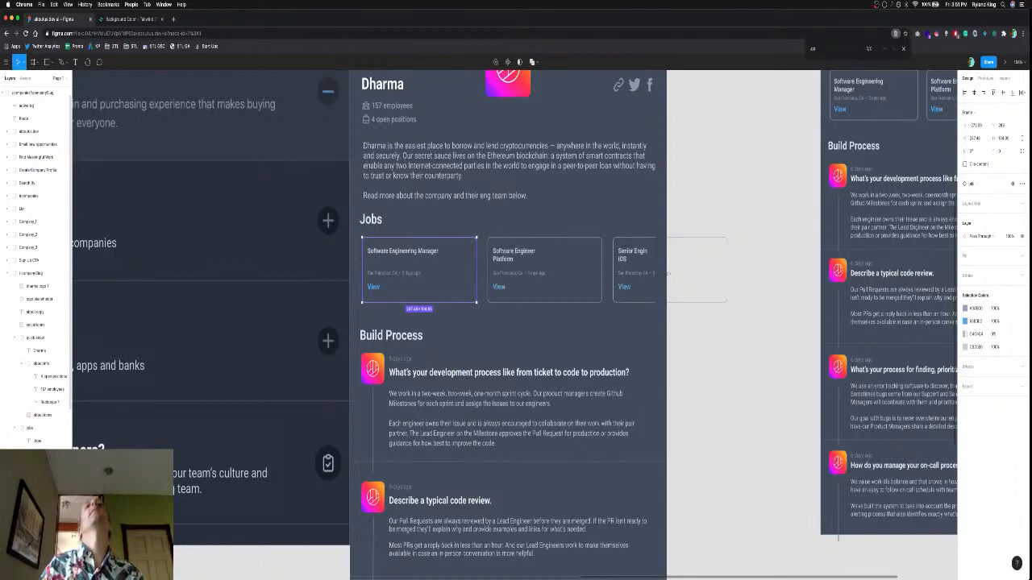
{"action": "right_click", "coordinate": [49, 326]}
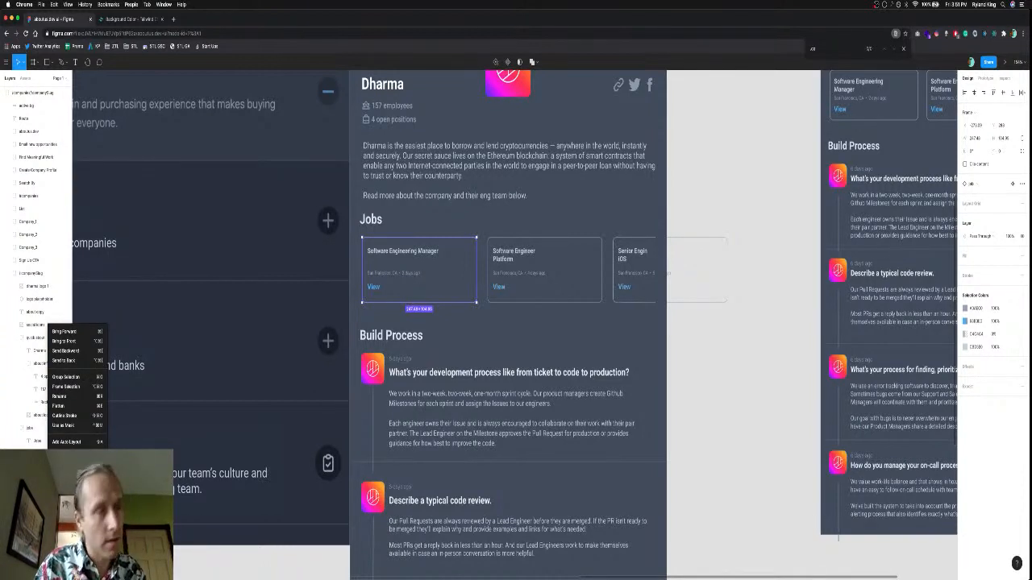
{"action": "left_click", "coordinate": [104, 324]}
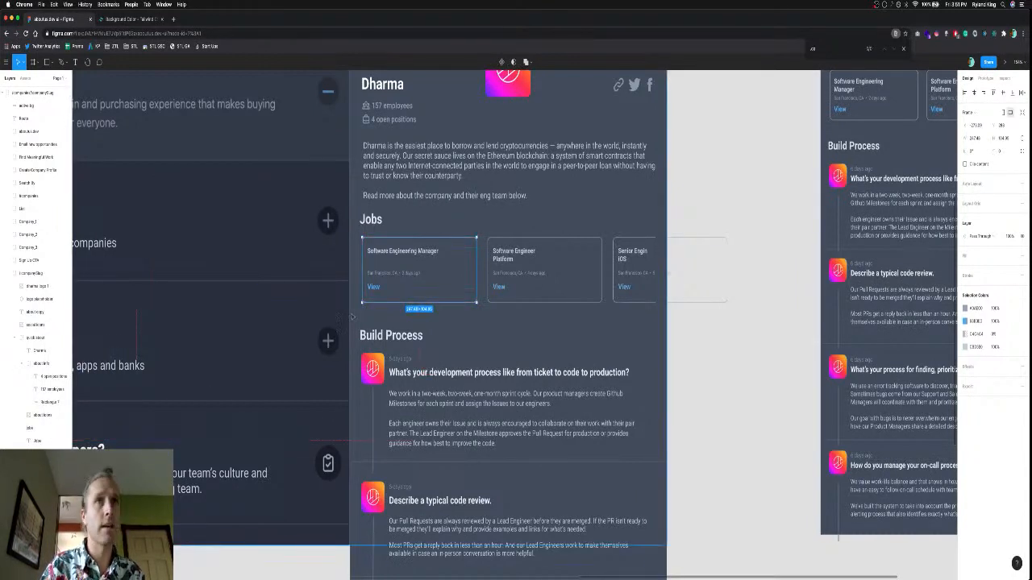
{"action": "double_click", "coordinate": [412, 252]}
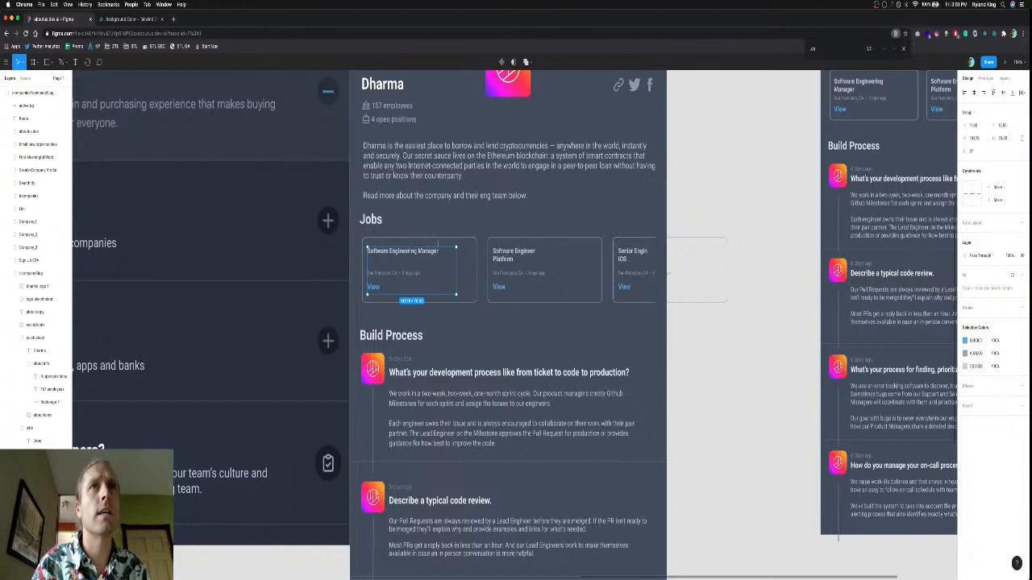
{"action": "left_click", "coordinate": [515, 248]}
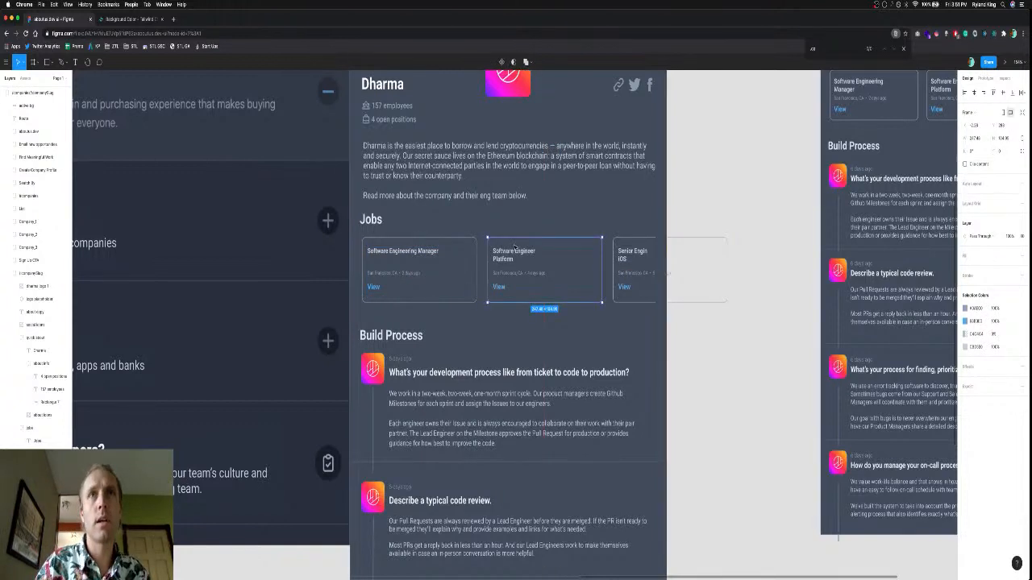
{"action": "left_click", "coordinate": [652, 254]}
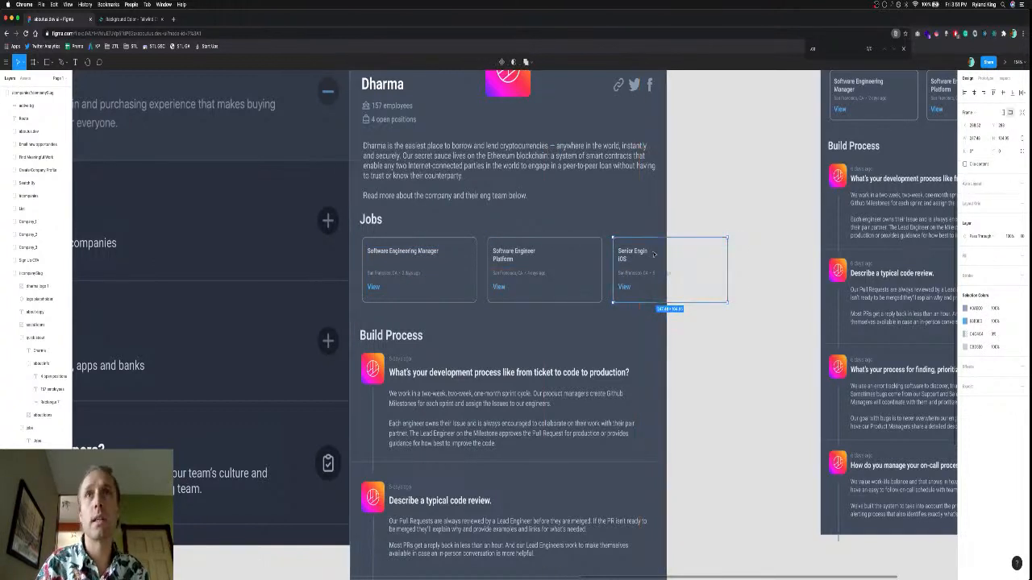
Set the Software Engineering Manager title in the first job card to font size 14, after trying 18 and 15.
{"action": "double_click", "coordinate": [424, 255]}
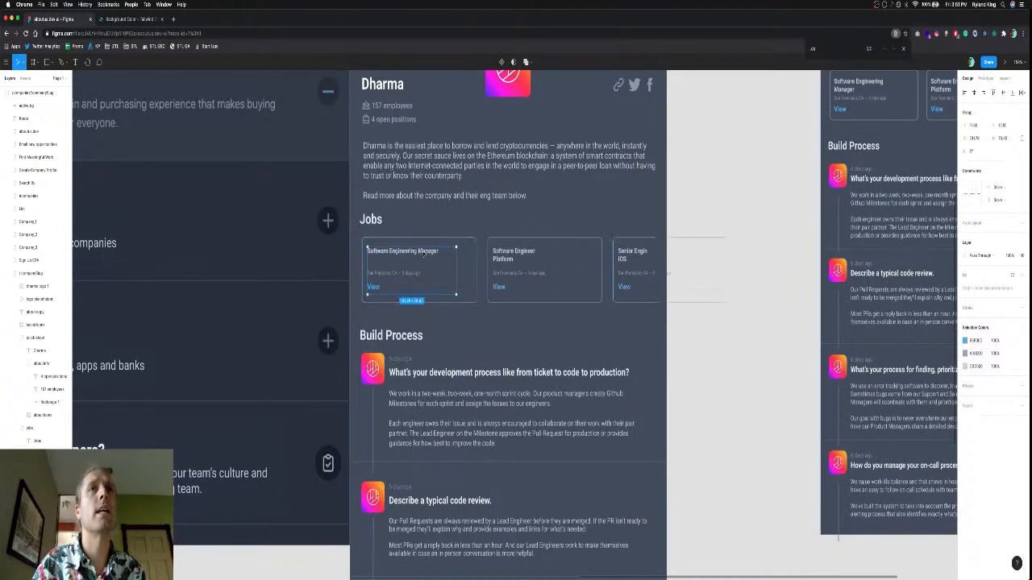
{"action": "double_click", "coordinate": [422, 252]}
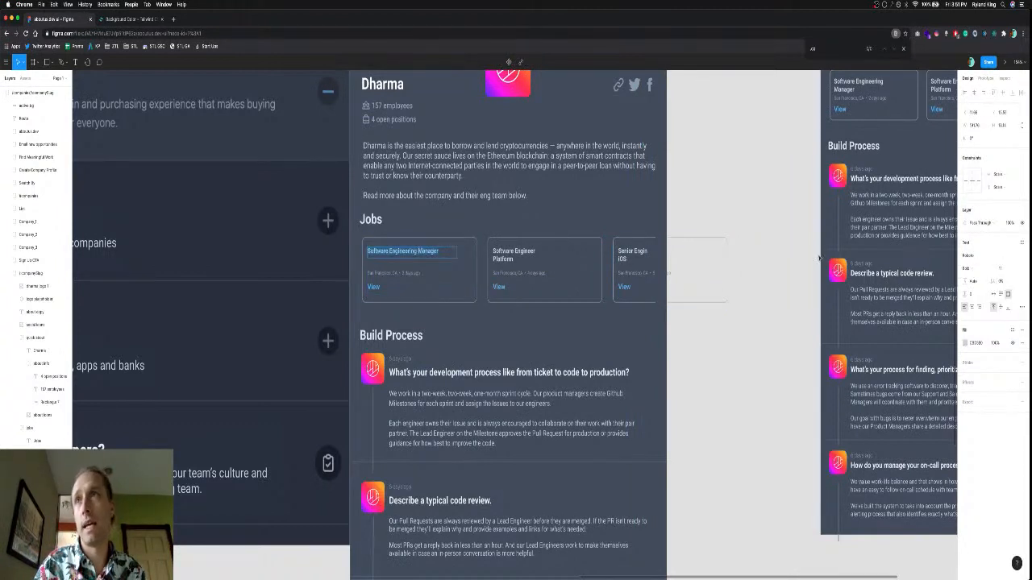
{"action": "left_click", "coordinate": [1002, 268]}
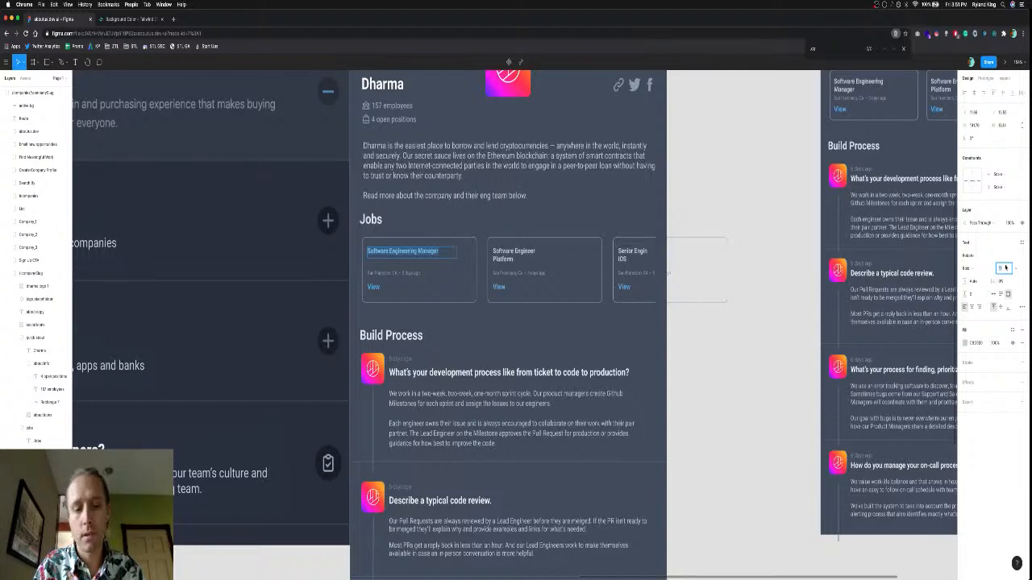
{"action": "type", "text": "18"}
{"action": "key", "text": "Return"}
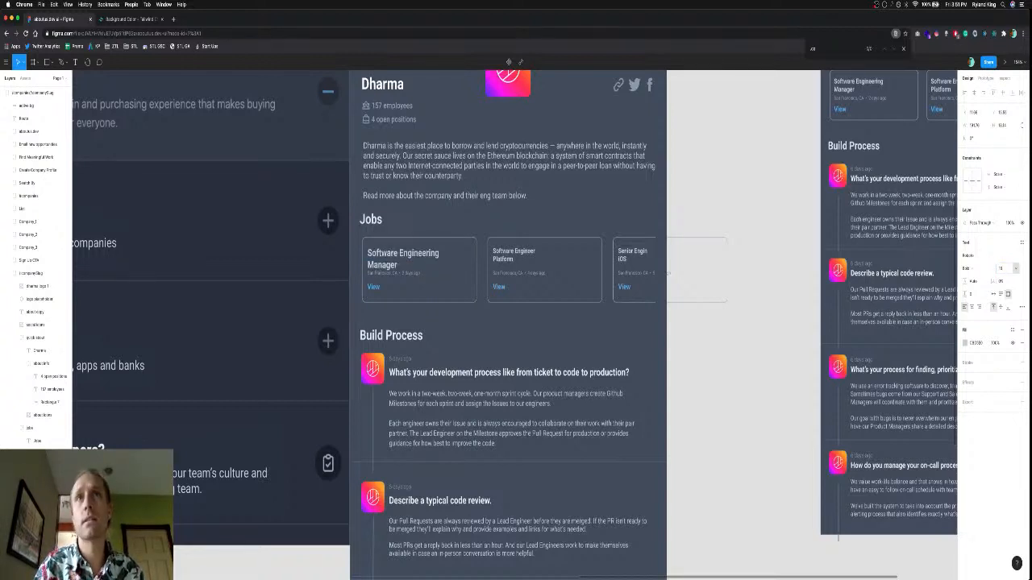
{"action": "scroll", "coordinate": [888, 303], "scroll_direction": "up", "scroll_amount": 2}
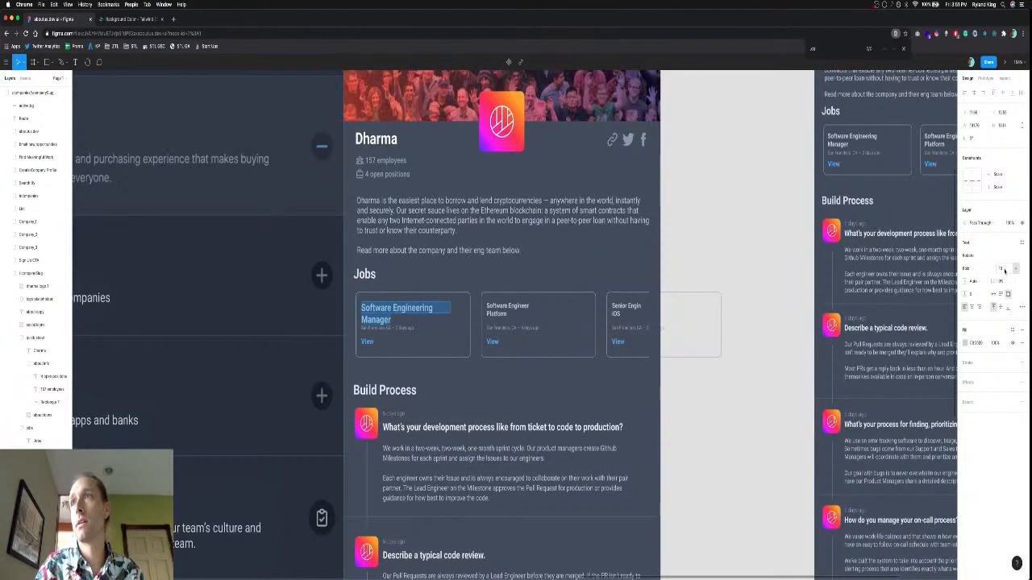
{"action": "left_click", "coordinate": [1004, 269]}
{"action": "type", "text": "15"}
{"action": "key", "text": "Return"}
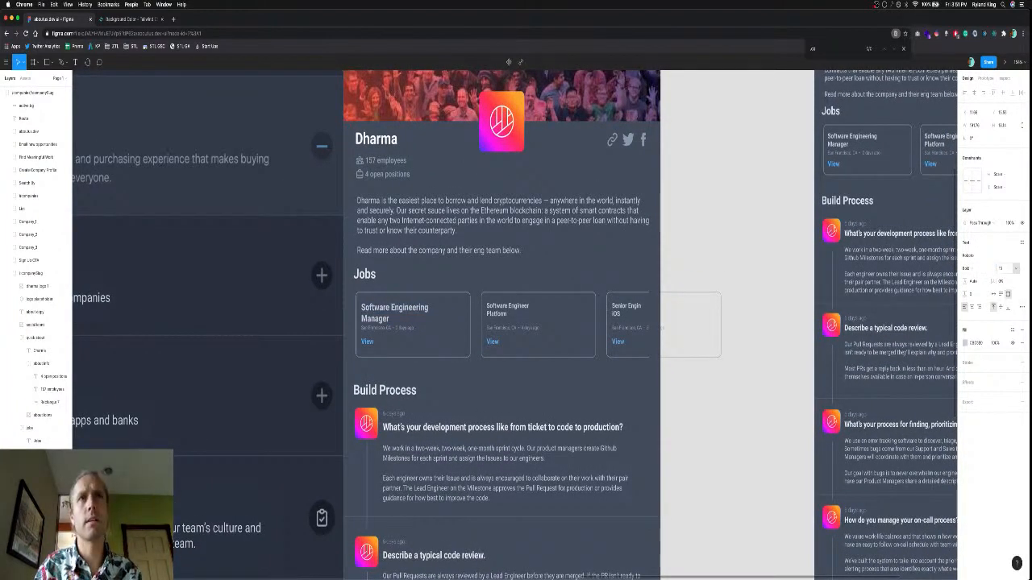
{"action": "left_click", "coordinate": [1002, 269]}
{"action": "type", "text": "14"}
{"action": "key", "text": "Return"}
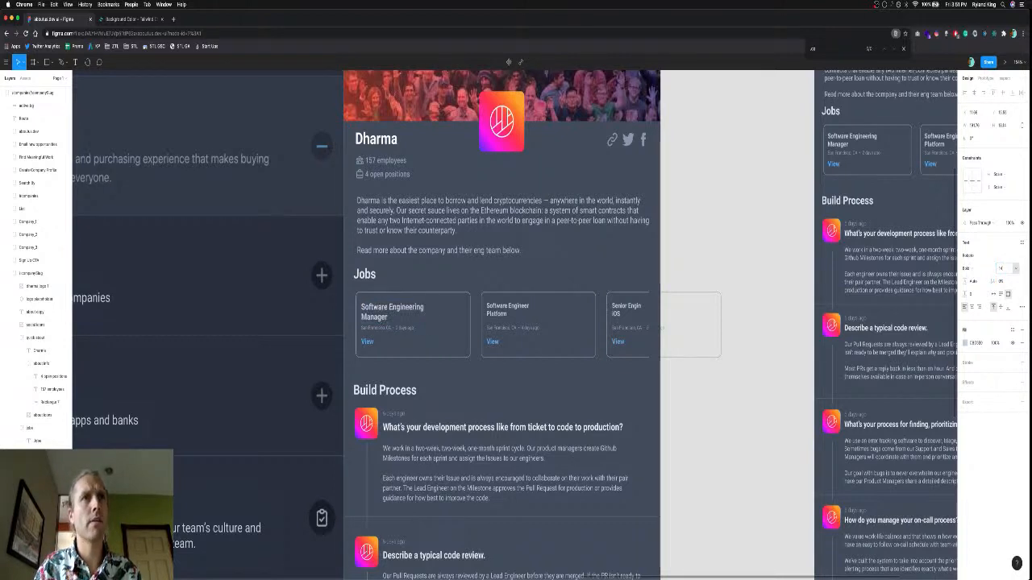
Set the font size of the location and date line in the first job card to 10.
{"action": "left_click", "coordinate": [403, 325]}
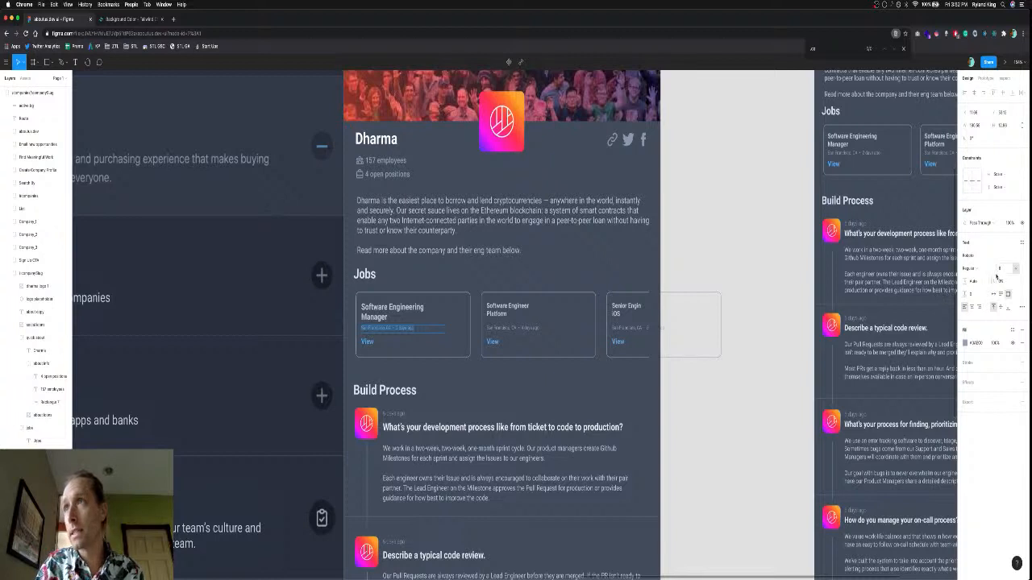
{"action": "left_click", "coordinate": [1000, 270]}
{"action": "key", "text": "Escape"}
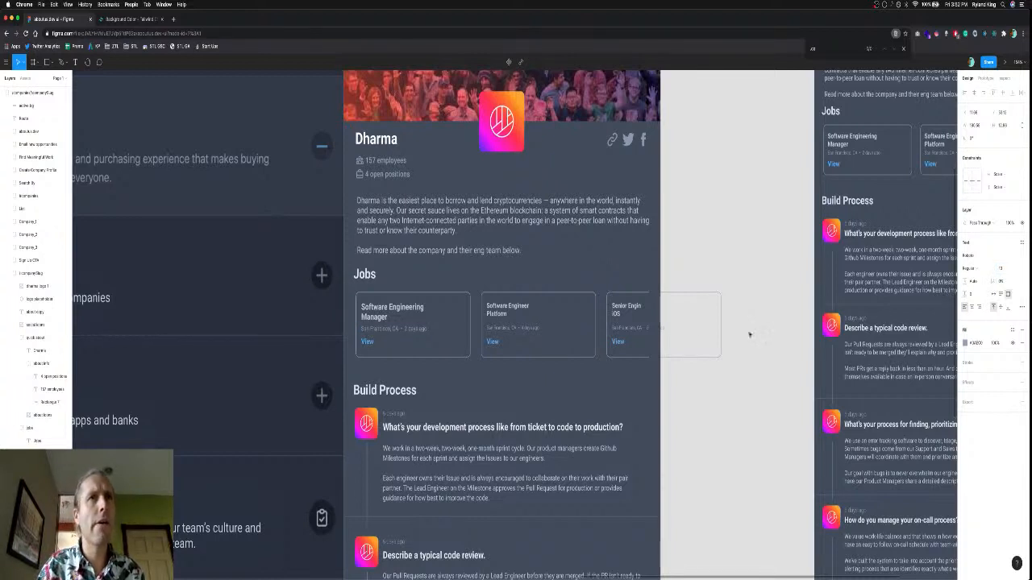
Set the font size of the View link in the first job card to 14.
{"action": "left_click", "coordinate": [395, 328]}
{"action": "left_click", "coordinate": [367, 340]}
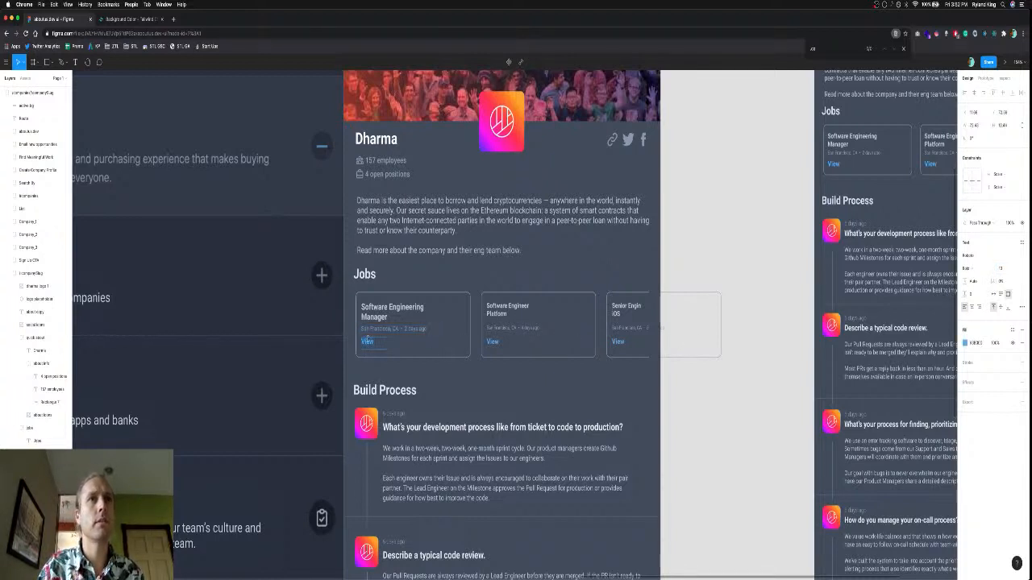
{"action": "left_click", "coordinate": [1000, 269]}
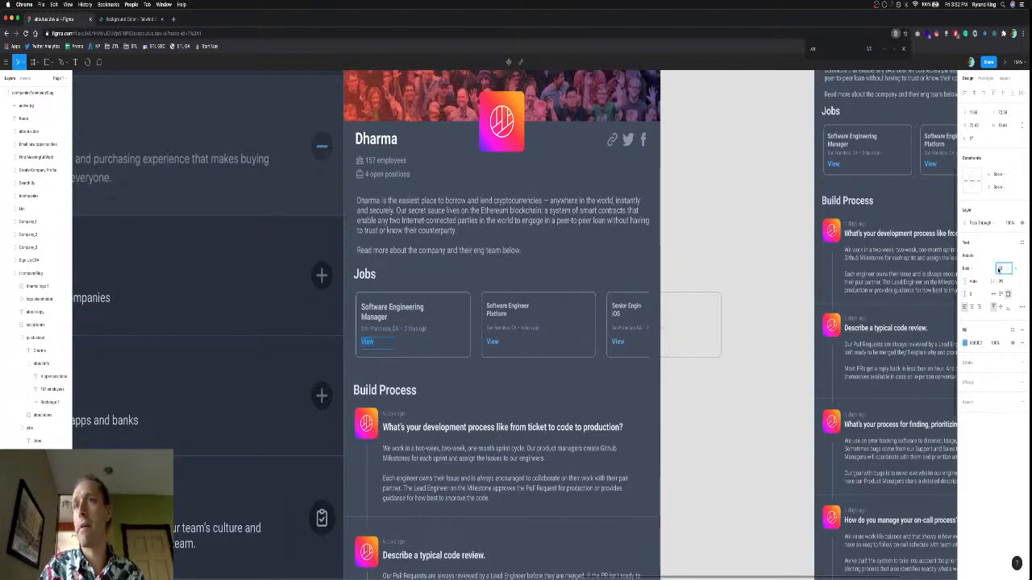
{"action": "type", "text": "14"}
{"action": "key", "text": "Return"}
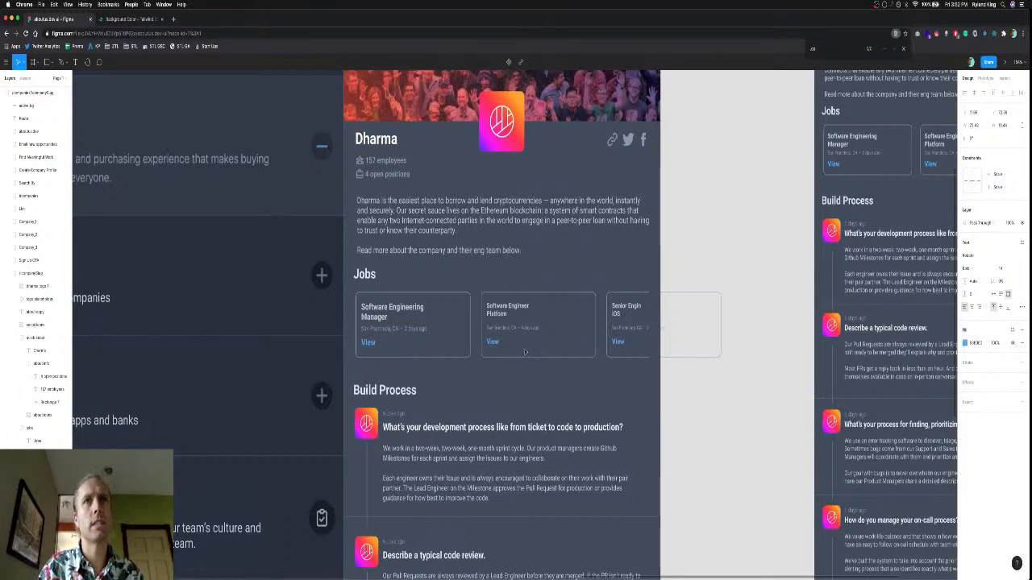
Set the font size of the View links in the second and third job cards to 14.
{"action": "left_click", "coordinate": [492, 343]}
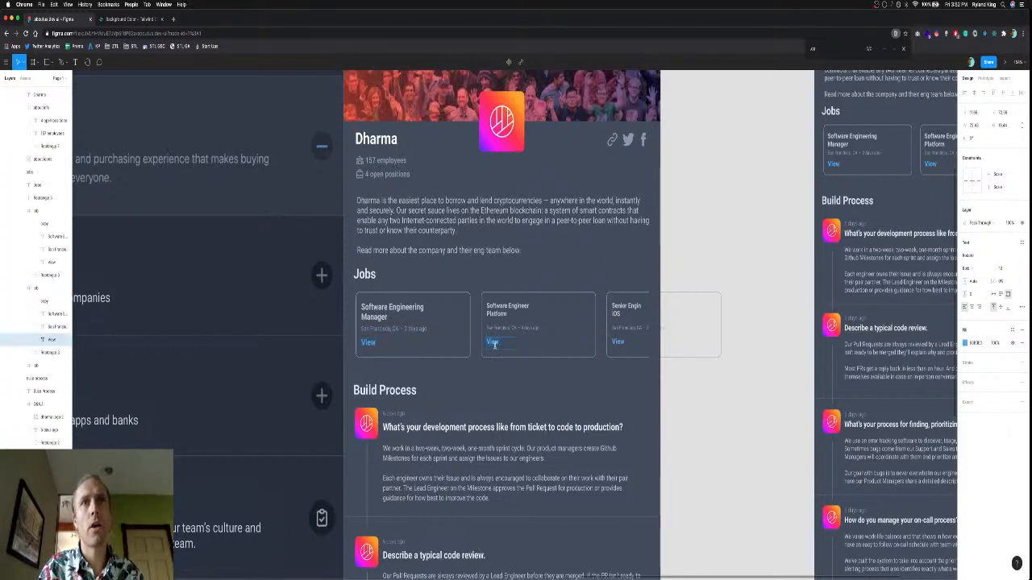
{"action": "left_click", "coordinate": [1000, 270]}
{"action": "type", "text": "14"}
{"action": "key", "text": "Return"}
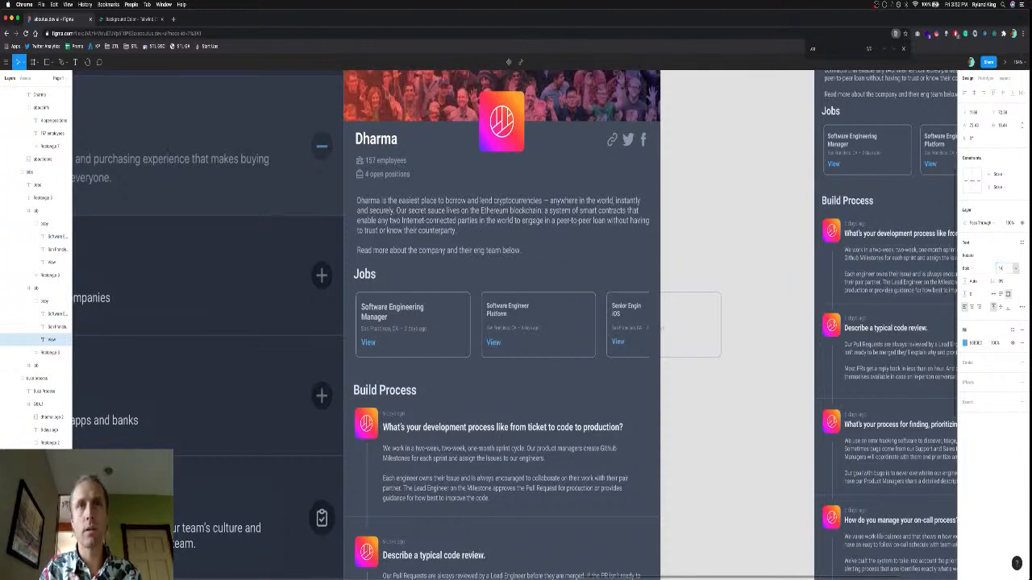
{"action": "left_click", "coordinate": [618, 342]}
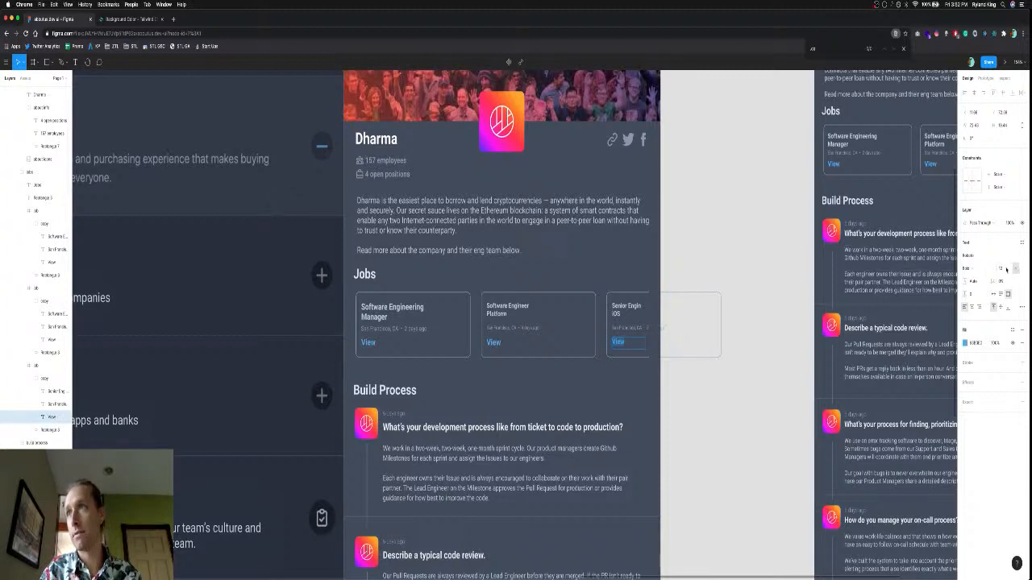
{"action": "left_click", "coordinate": [1001, 269]}
{"action": "type", "text": "14"}
{"action": "key", "text": "Return"}
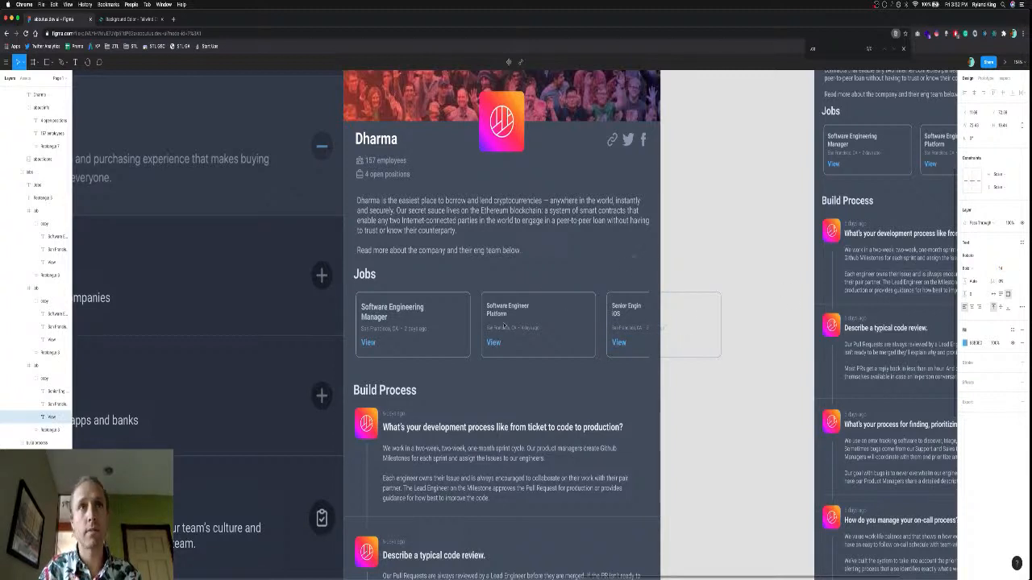
Set the location and date lines in the second and third job cards to font size 10, matching the first card.
{"action": "left_click", "coordinate": [435, 329]}
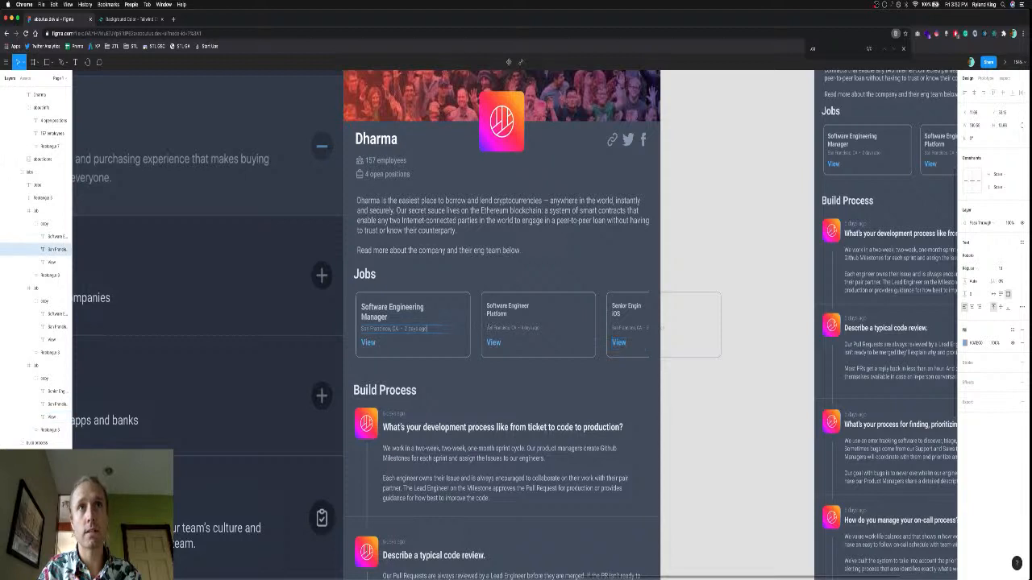
{"action": "left_click", "coordinate": [510, 326]}
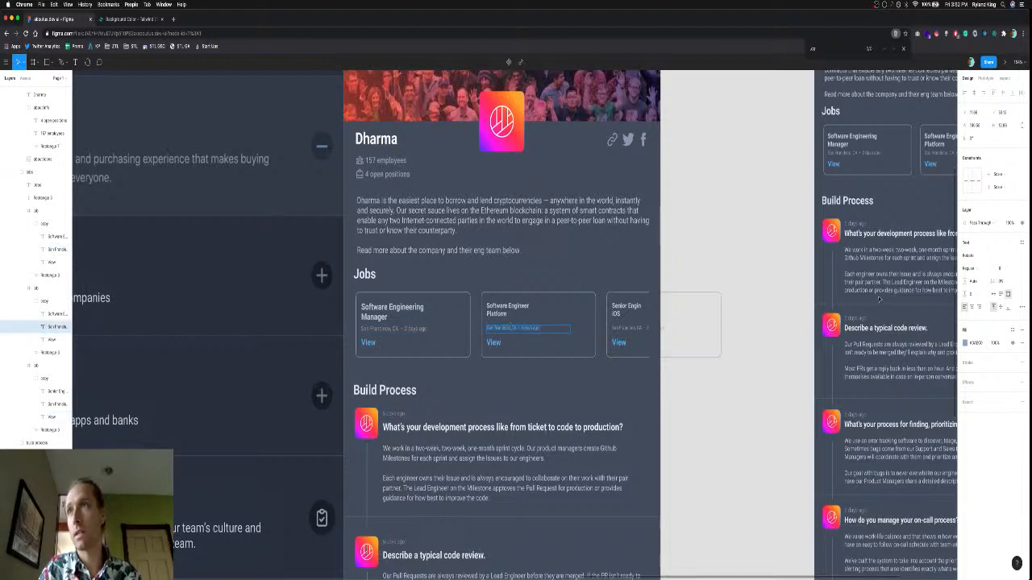
{"action": "left_click", "coordinate": [1005, 269]}
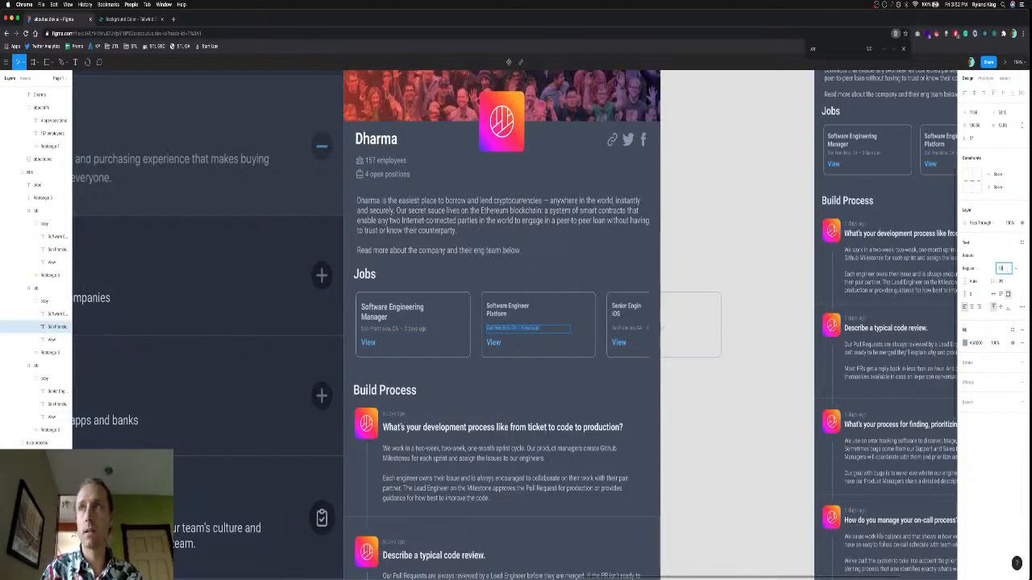
{"action": "type", "text": "11"}
{"action": "key", "text": "Return"}
{"action": "left_click", "coordinate": [629, 329]}
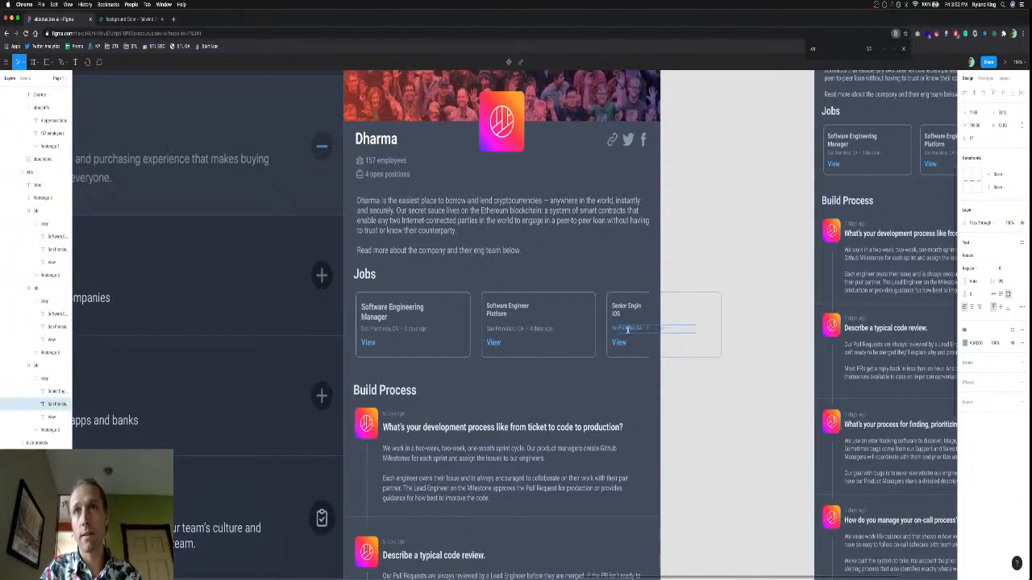
{"action": "left_click", "coordinate": [1002, 269]}
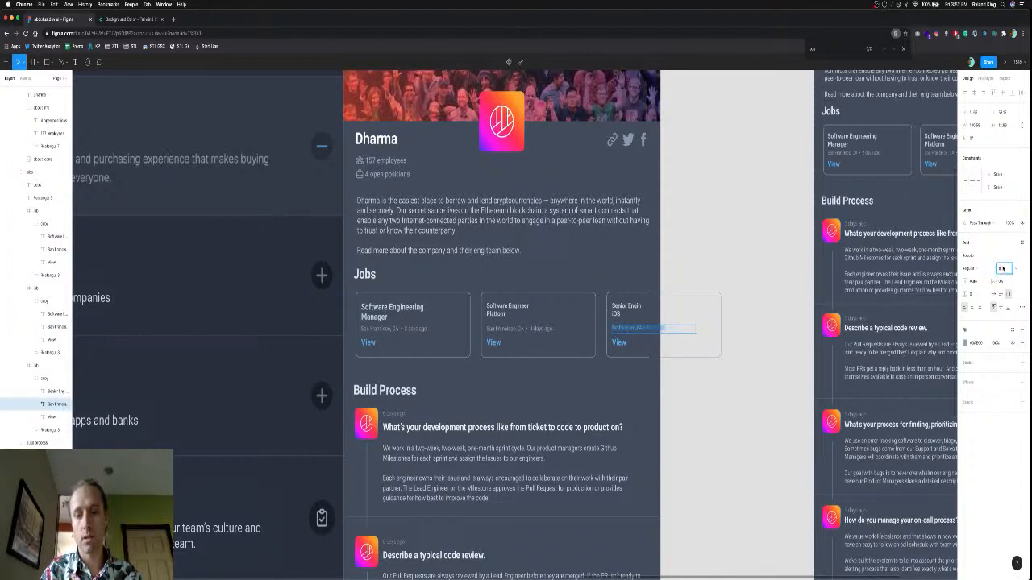
{"action": "type", "text": "11"}
{"action": "key", "text": "Return"}
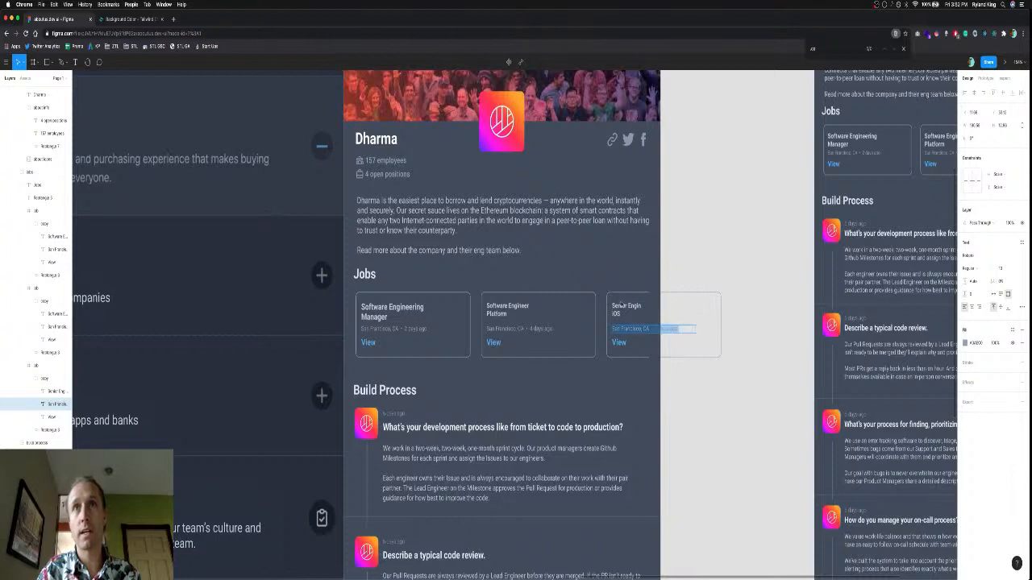
Set the Software Engineer Platform and Senior Engineer iOS titles in the other two job cards to font size 14.
{"action": "left_click", "coordinate": [400, 308]}
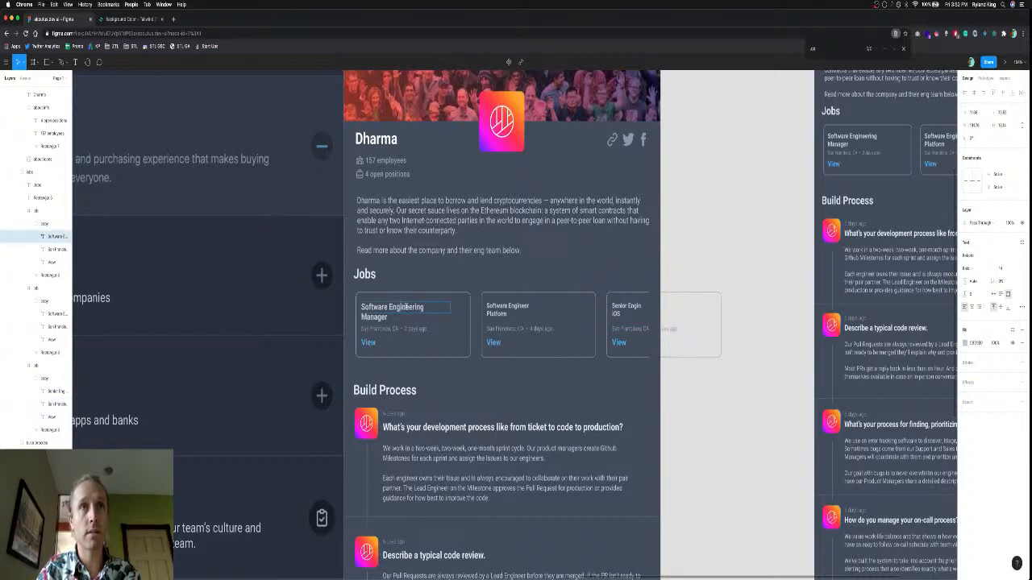
{"action": "left_click", "coordinate": [504, 306]}
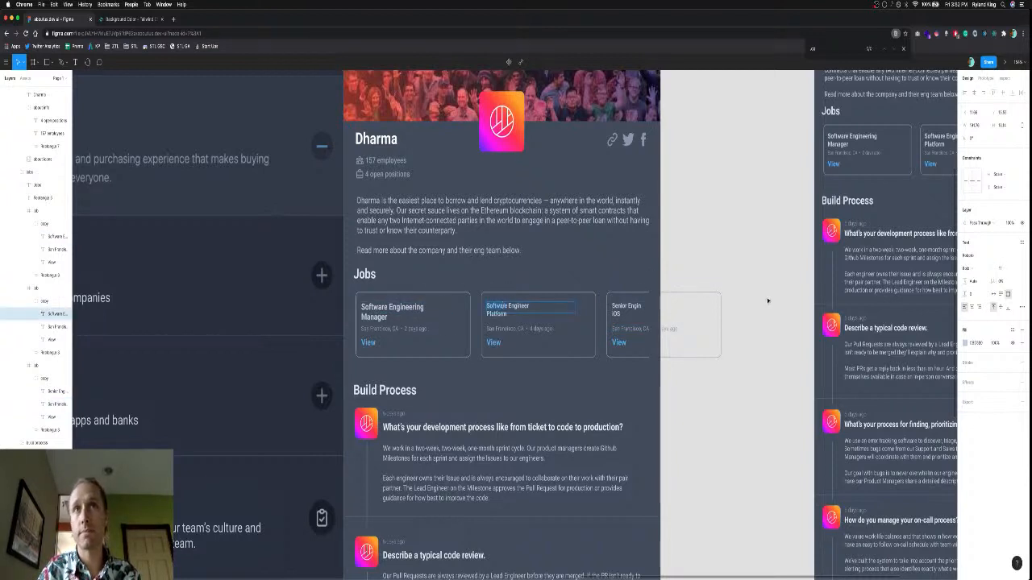
{"action": "key", "text": "Return"}
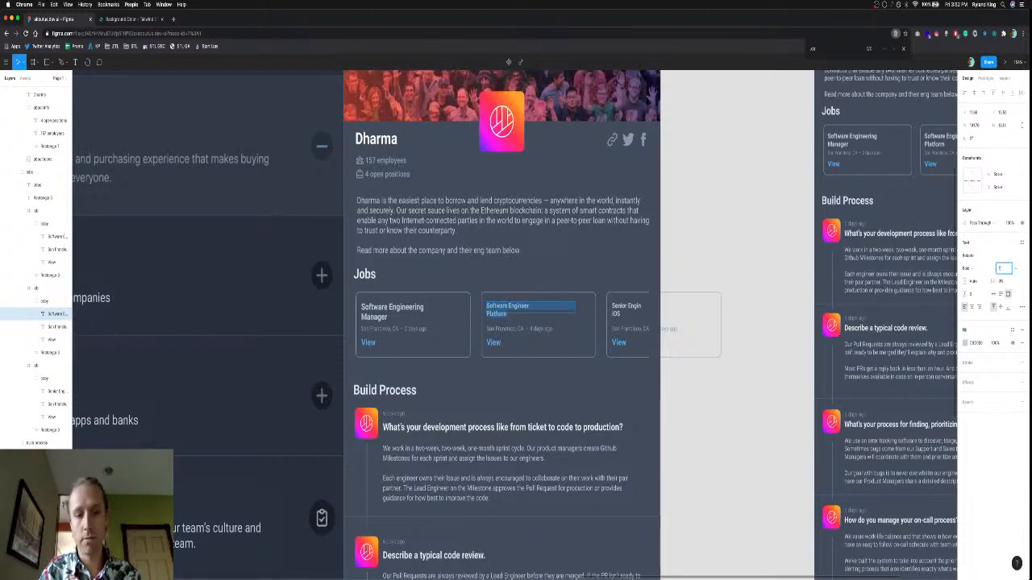
{"action": "key", "text": "Escape"}
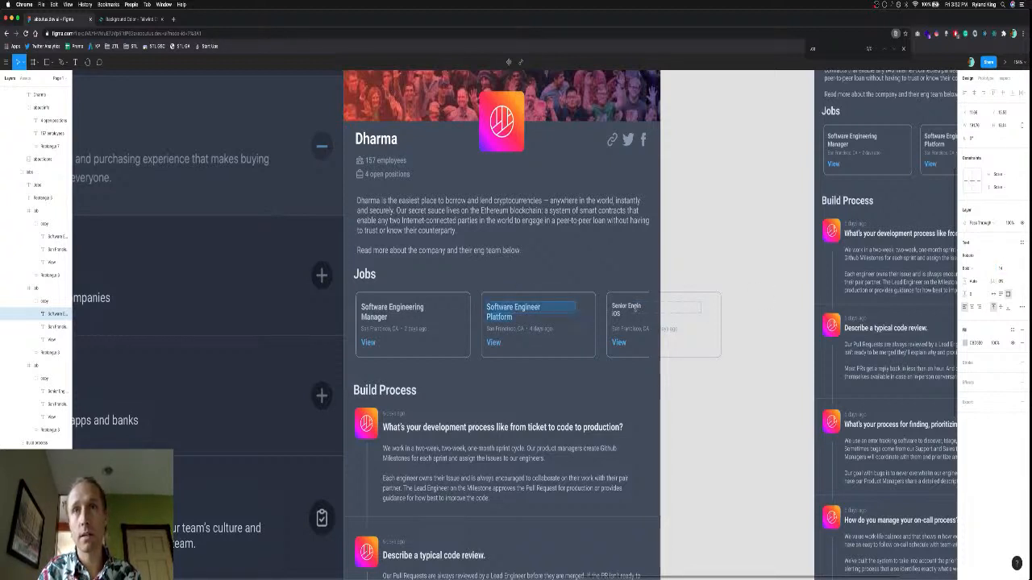
{"action": "left_click", "coordinate": [635, 306]}
{"action": "key", "text": "Return"}
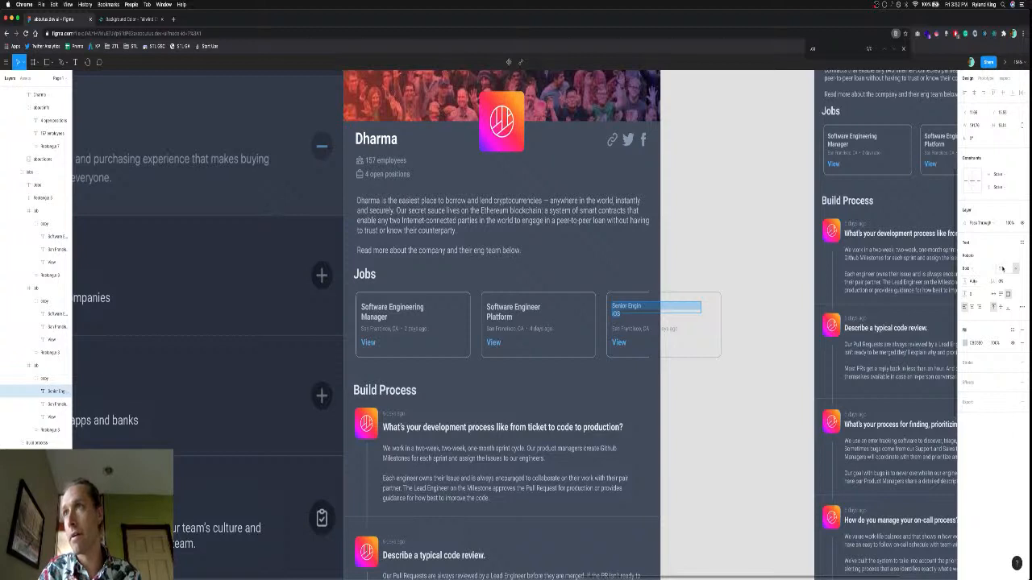
{"action": "left_click", "coordinate": [1002, 269]}
{"action": "type", "text": "14"}
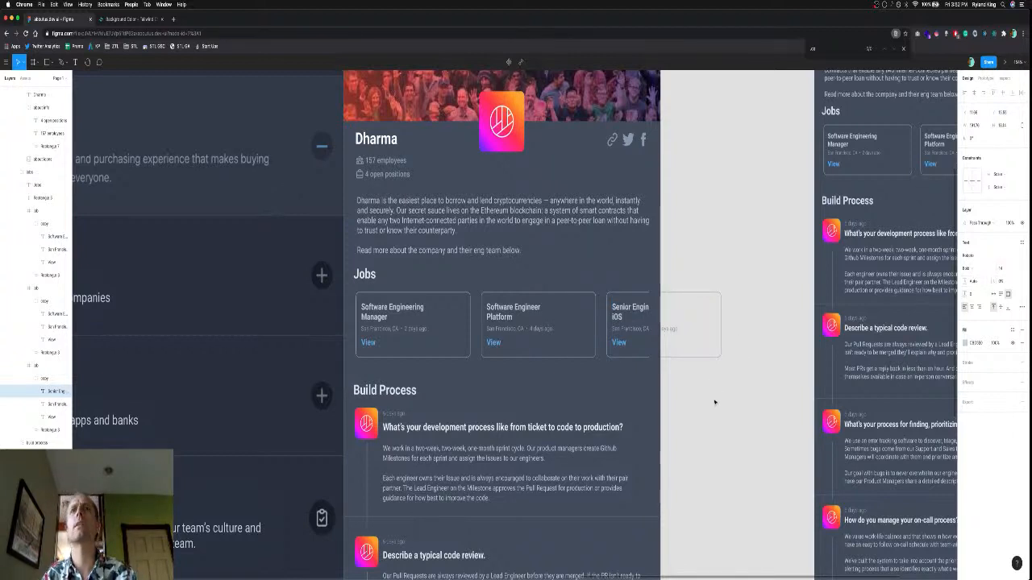
{"action": "key", "text": "Return"}
{"action": "left_click", "coordinate": [718, 405]}
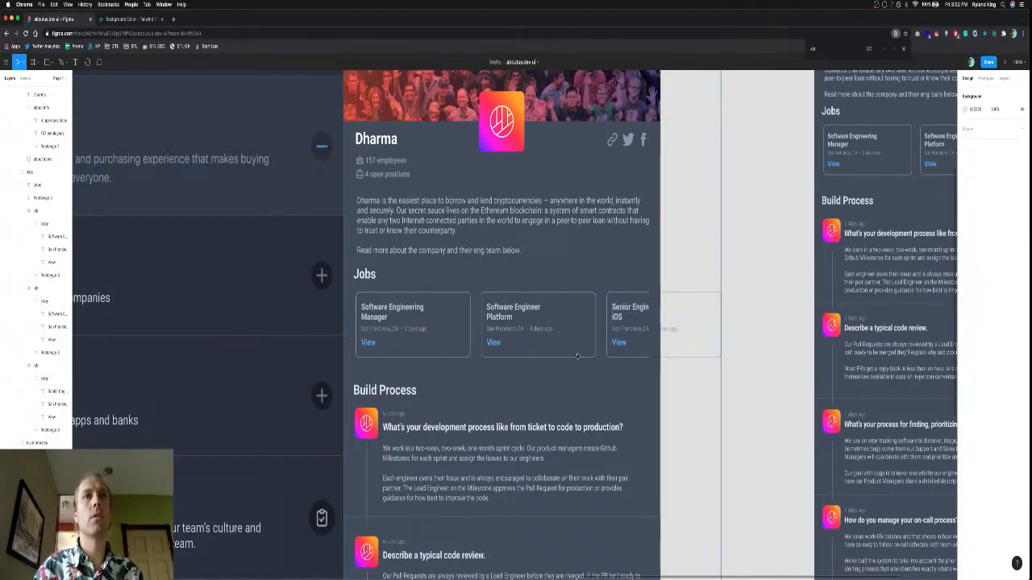
Change the date text of the first Build Process item, about the development process, to "17 days ago".
{"action": "scroll", "coordinate": [577, 355], "scroll_direction": "down", "scroll_amount": 3}
{"action": "scroll", "coordinate": [576, 356], "scroll_direction": "down", "scroll_amount": 2}
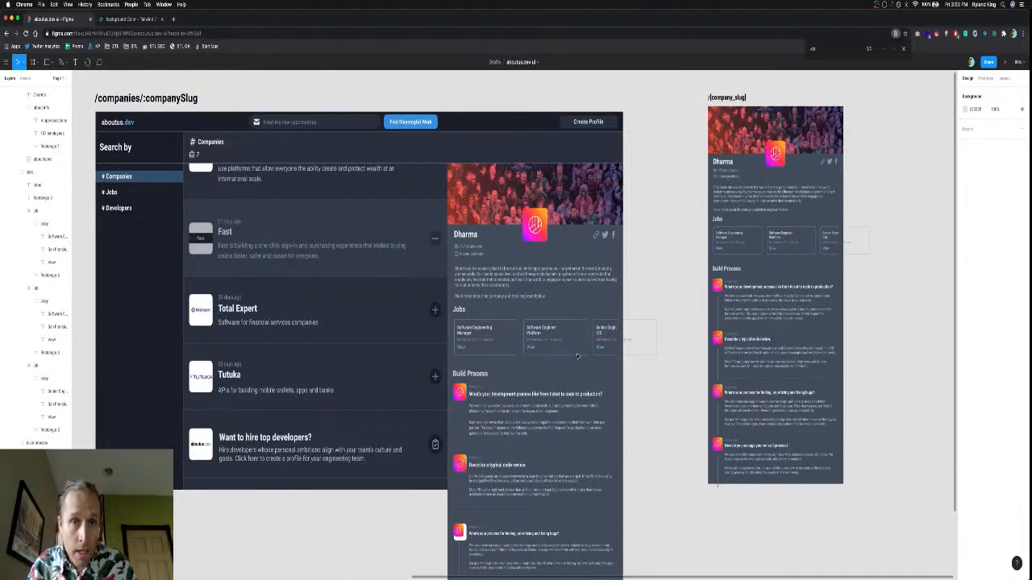
{"action": "scroll", "coordinate": [458, 362], "scroll_direction": "up", "scroll_amount": 5}
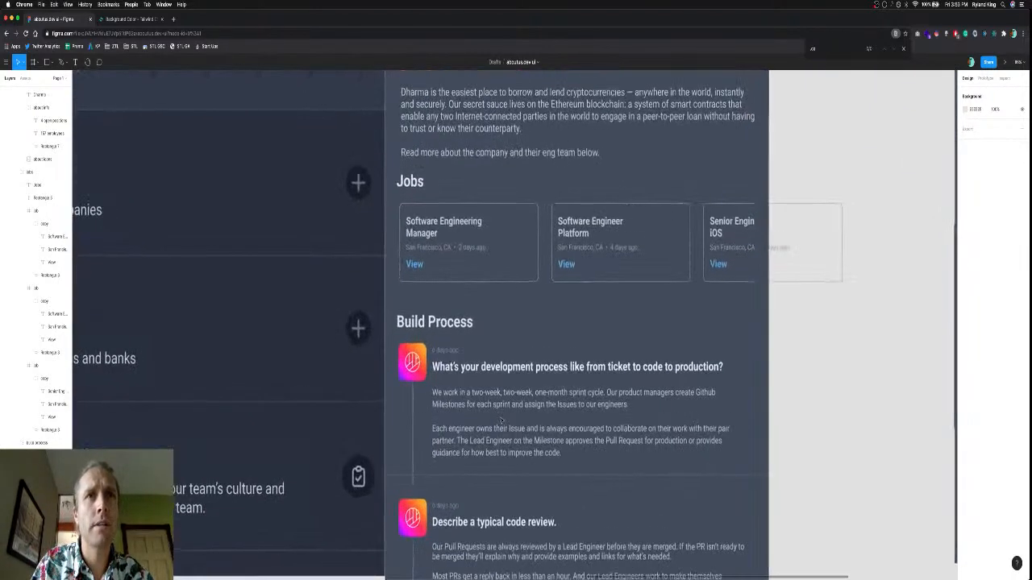
{"action": "left_click", "coordinate": [440, 354]}
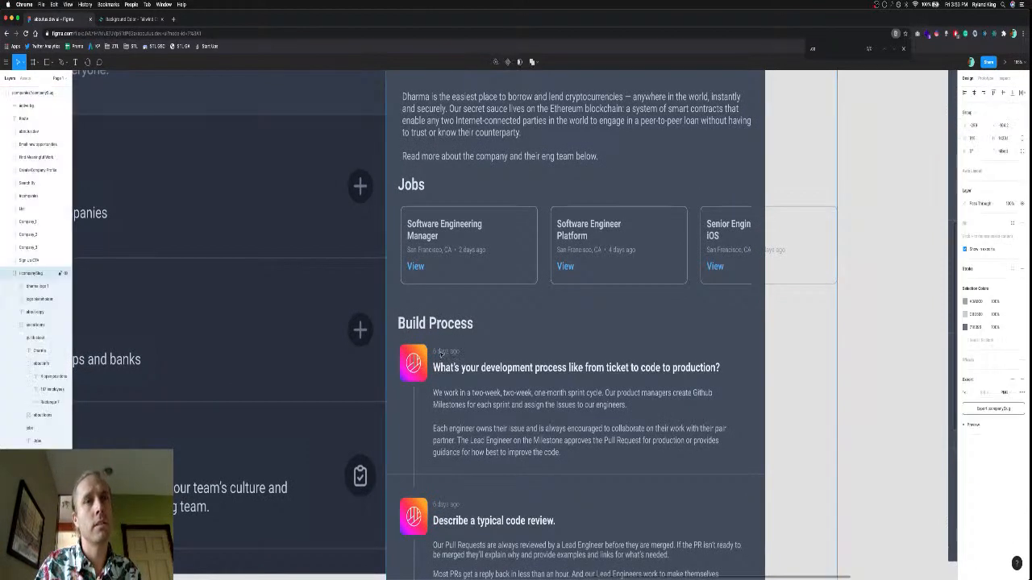
{"action": "double_click", "coordinate": [440, 355]}
{"action": "double_click", "coordinate": [438, 354]}
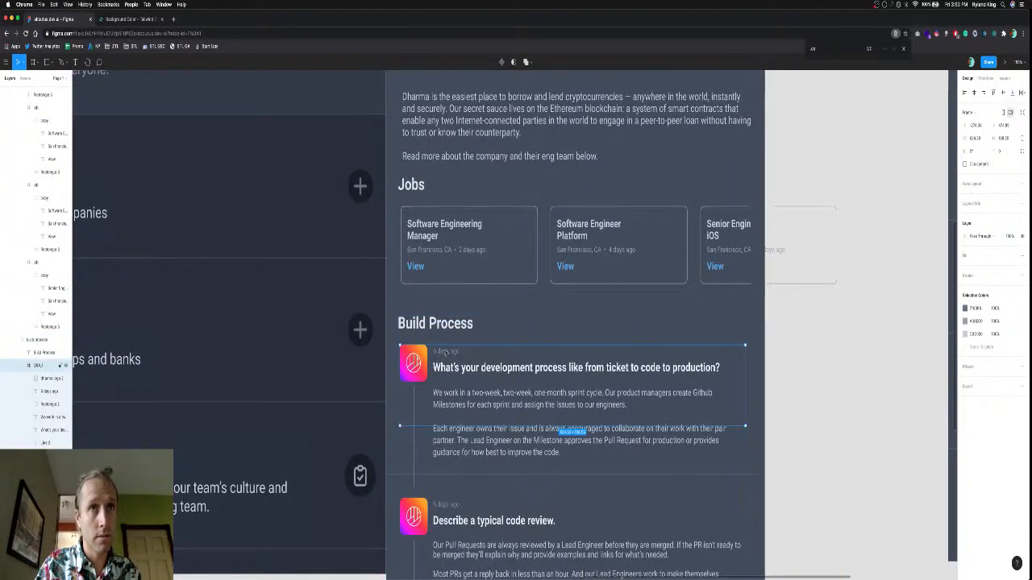
{"action": "double_click", "coordinate": [437, 354]}
{"action": "double_click", "coordinate": [436, 352]}
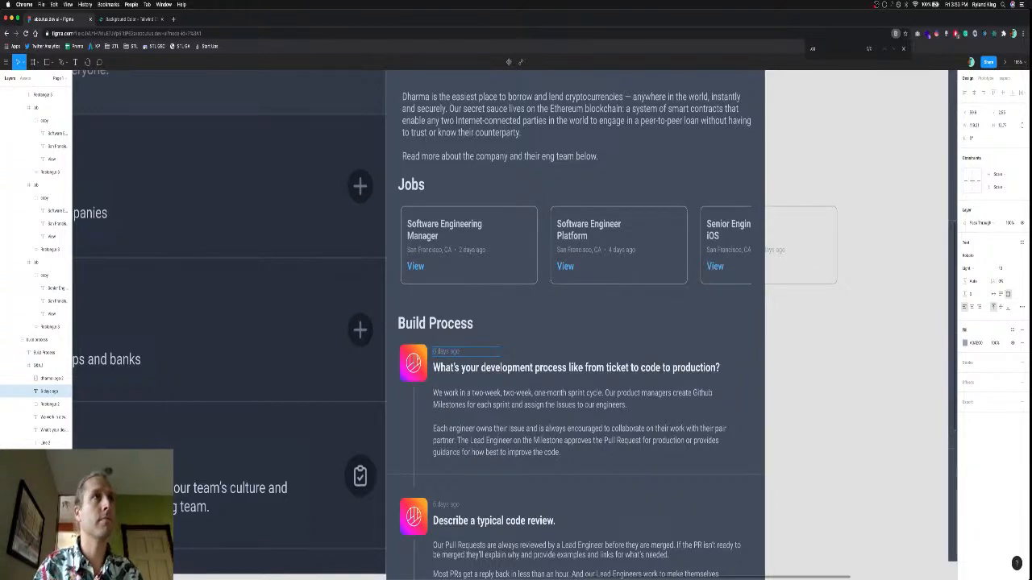
{"action": "scroll", "coordinate": [437, 351], "scroll_direction": "down", "scroll_amount": 5}
{"action": "scroll", "coordinate": [437, 350], "scroll_direction": "up", "scroll_amount": 2}
{"action": "scroll", "coordinate": [436, 351], "scroll_direction": "up", "scroll_amount": 4}
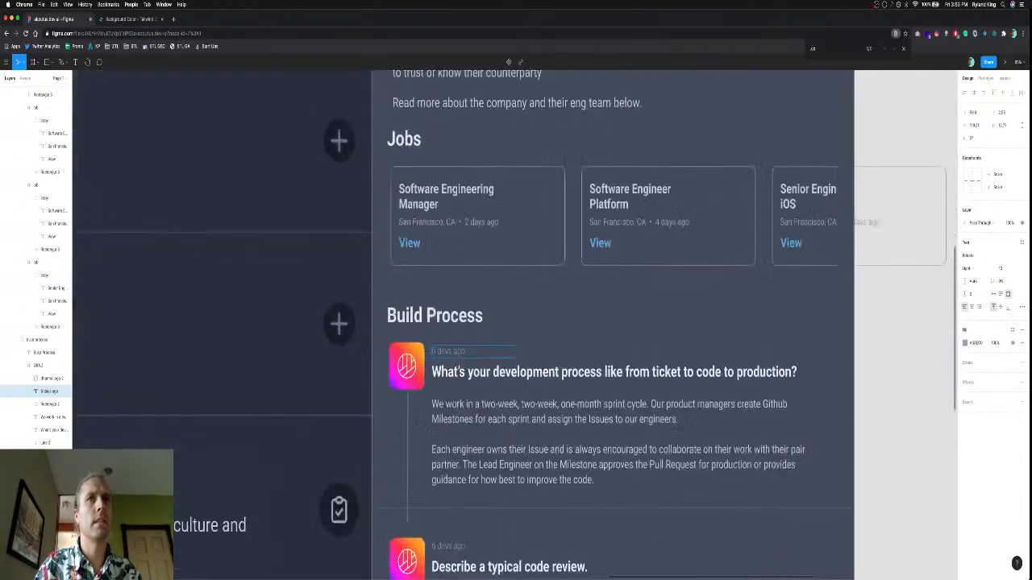
{"action": "type", "text": "7"}
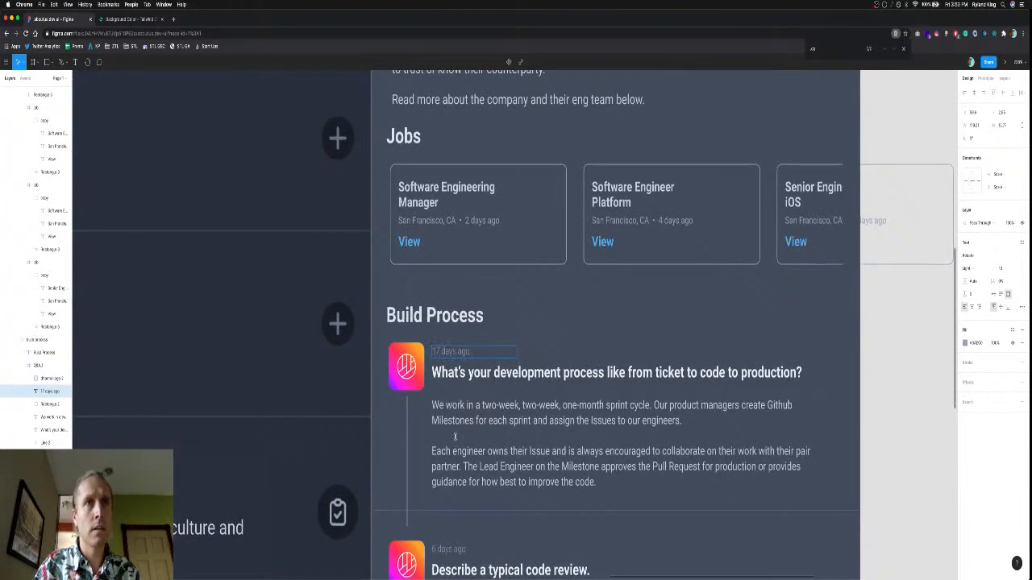
Change the date text above "Describe a typical code review." to "17 days ago".
{"action": "scroll", "coordinate": [444, 412], "scroll_direction": "down", "scroll_amount": 5}
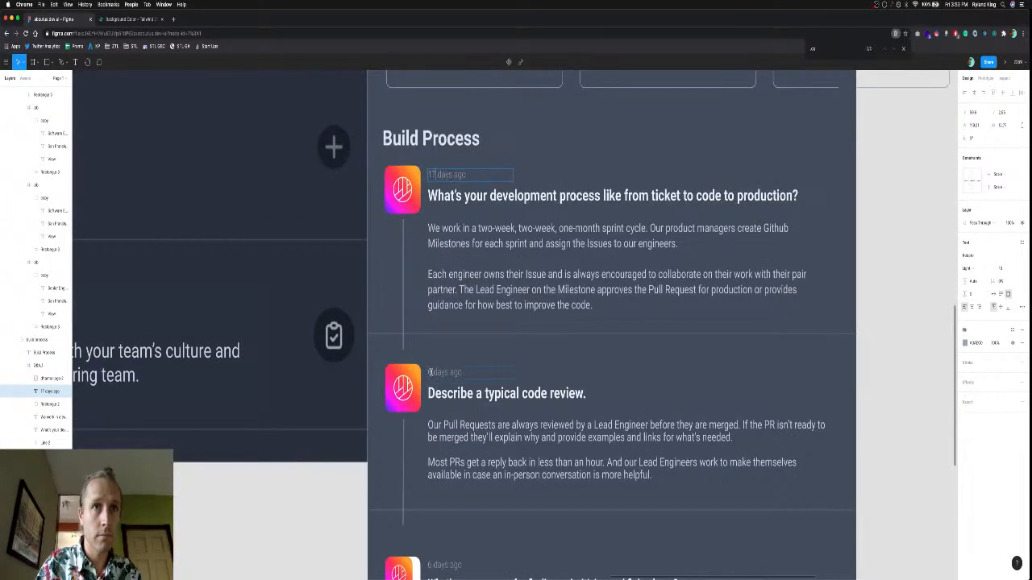
{"action": "left_click", "coordinate": [431, 372]}
{"action": "type", "text": "17"}
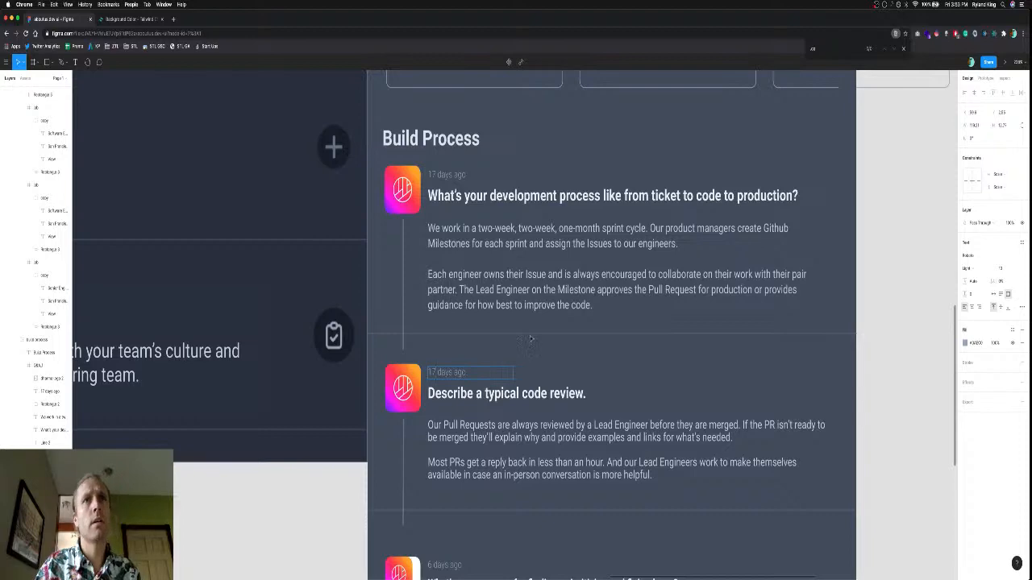
{"action": "key", "text": "Escape"}
Nudge the whole Jobs section of the Dharma panel down about 8 pixels, away from the description text.
{"action": "scroll", "coordinate": [531, 338], "scroll_direction": "down", "scroll_amount": 5}
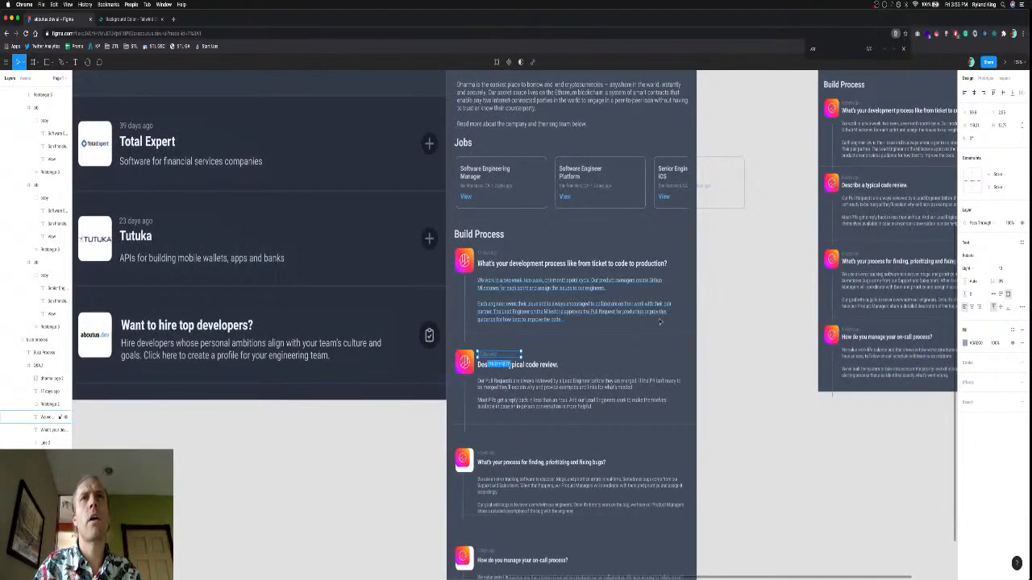
{"action": "scroll", "coordinate": [554, 201], "scroll_direction": "up", "scroll_amount": 2}
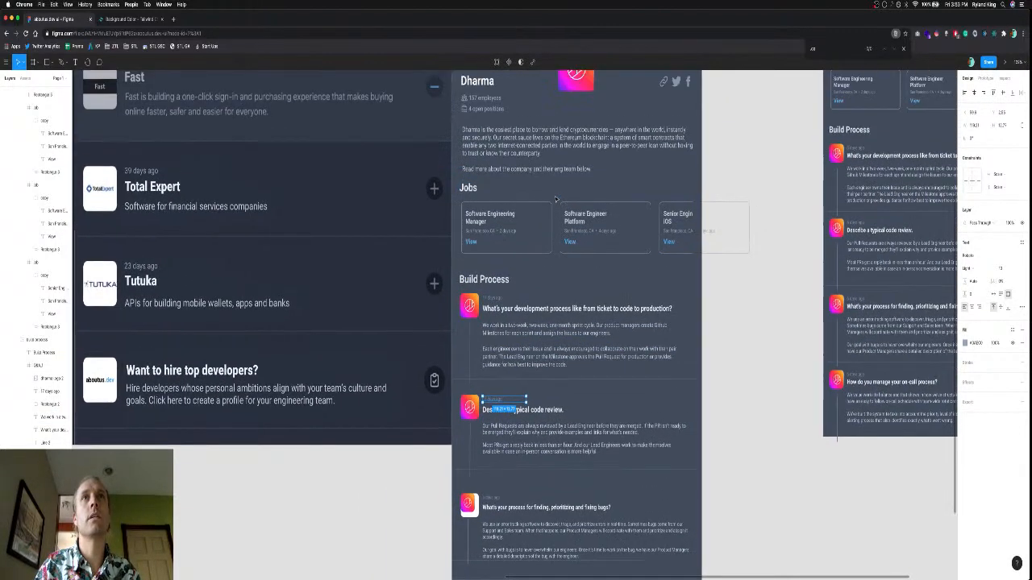
{"action": "left_click", "coordinate": [465, 192]}
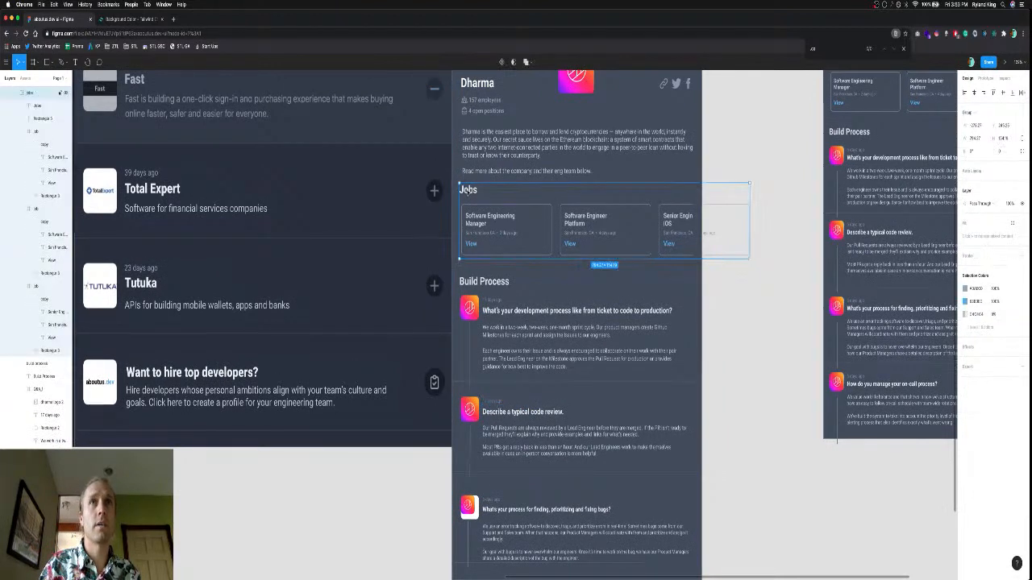
{"action": "key", "text": "Down"}
{"action": "key", "text": "Down"}
{"action": "key", "text": "Down"}
{"action": "key", "text": "Down"}
{"action": "key", "text": "Down"}
{"action": "key", "text": "Down"}
{"action": "key", "text": "Down"}
{"action": "key", "text": "Down"}
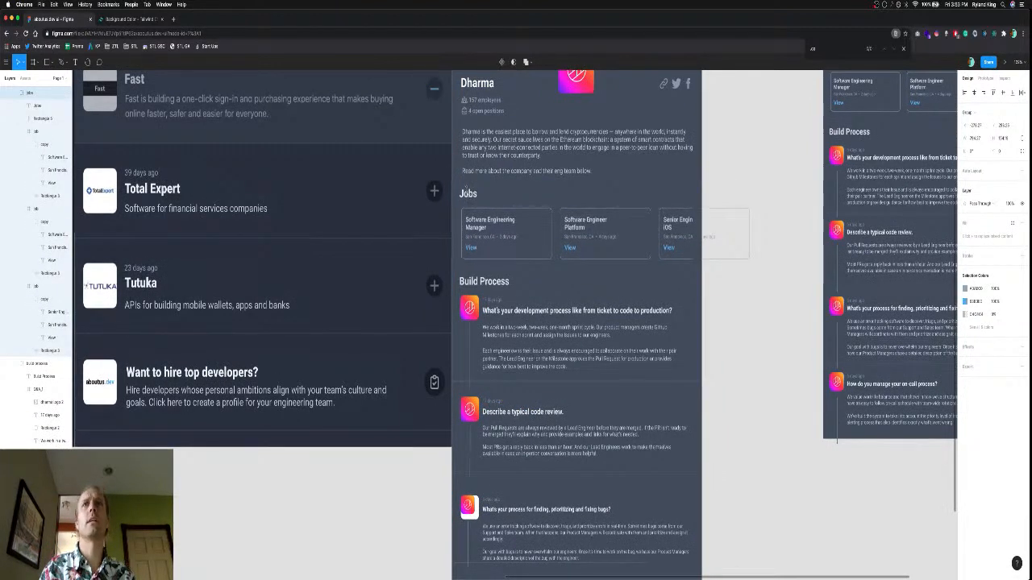
{"action": "scroll", "coordinate": [717, 369], "scroll_direction": "up", "scroll_amount": 1}
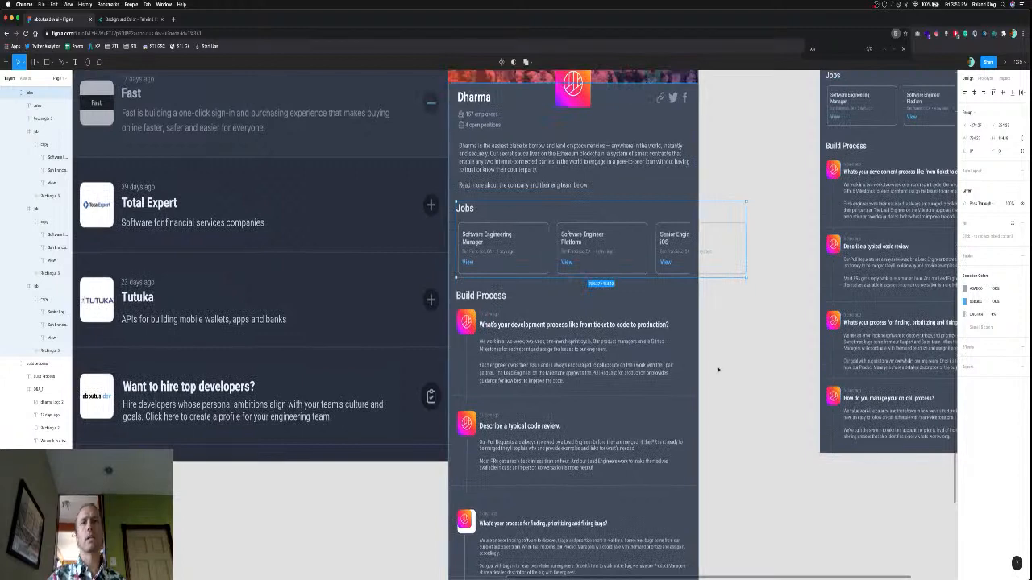
{"action": "scroll", "coordinate": [729, 372], "scroll_direction": "up", "scroll_amount": 2}
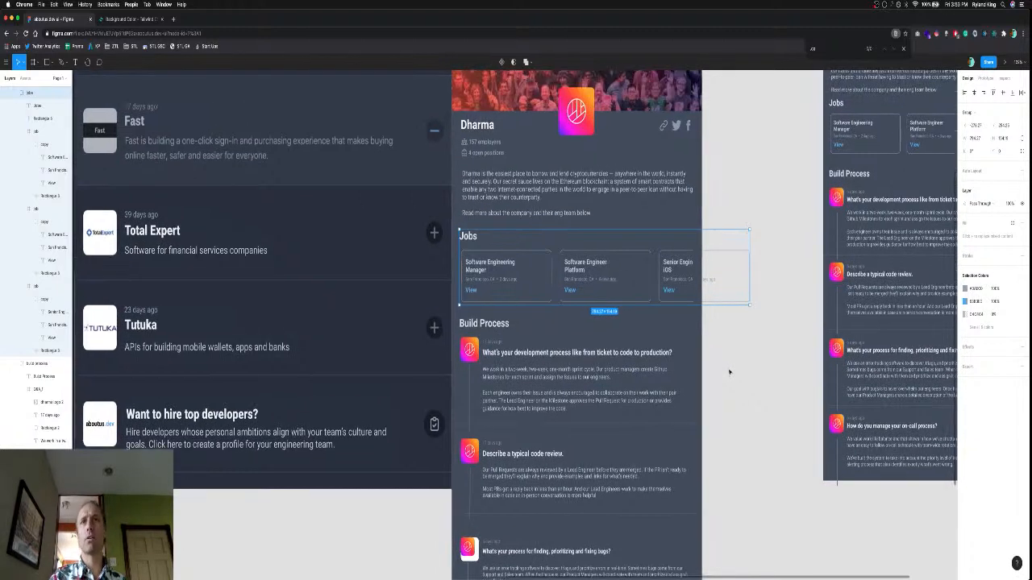
Review the Dharma panel's Jobs and Build Process sections alongside the company list.
{"action": "scroll", "coordinate": [341, 509], "scroll_direction": "up", "scroll_amount": 2}
{"action": "scroll", "coordinate": [341, 509], "scroll_direction": "left", "scroll_amount": 2}
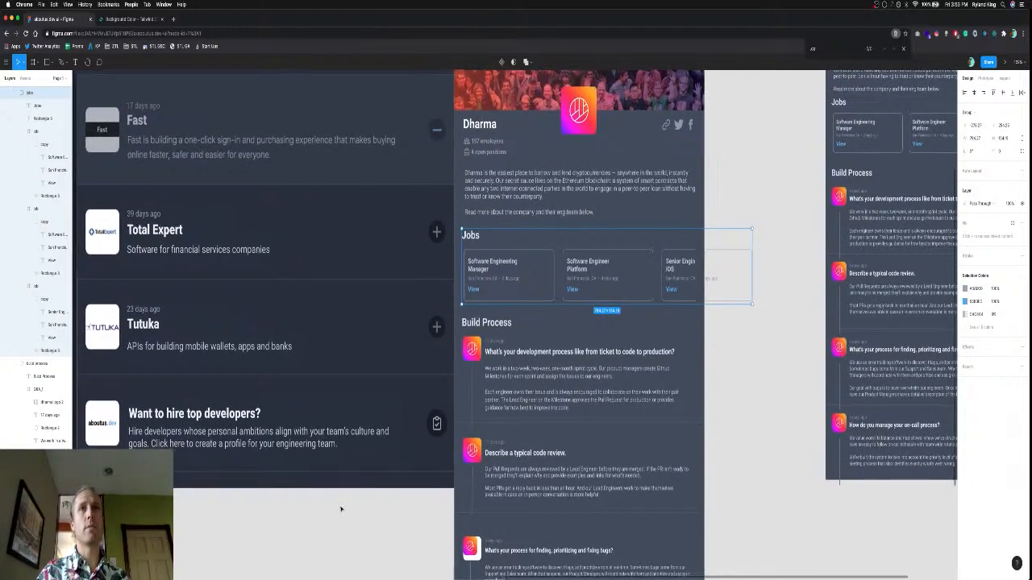
{"action": "scroll", "coordinate": [341, 508], "scroll_direction": "up", "scroll_amount": 4}
{"action": "scroll", "coordinate": [341, 509], "scroll_direction": "right", "scroll_amount": 1}
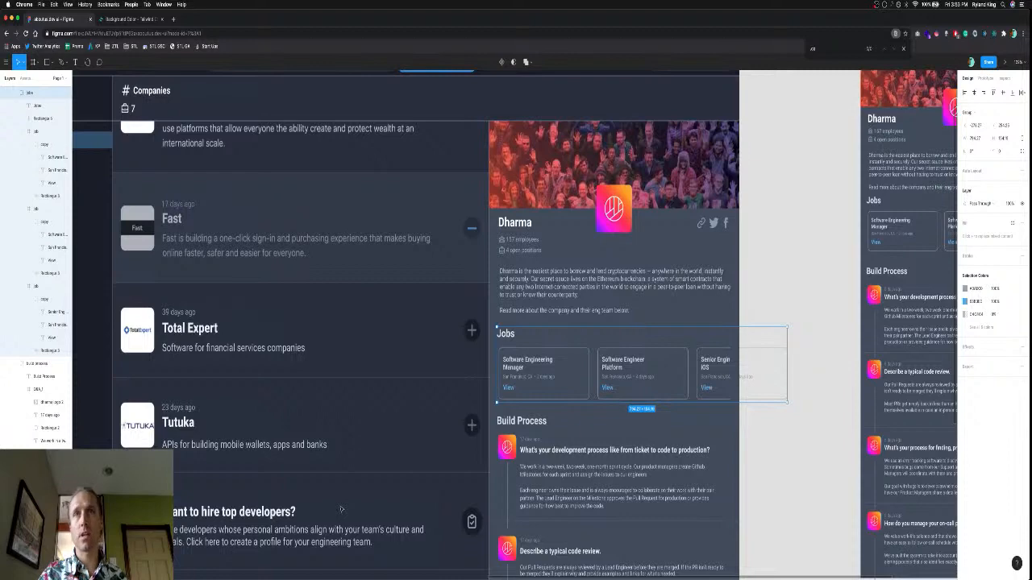
{"action": "scroll", "coordinate": [341, 509], "scroll_direction": "down", "scroll_amount": 3}
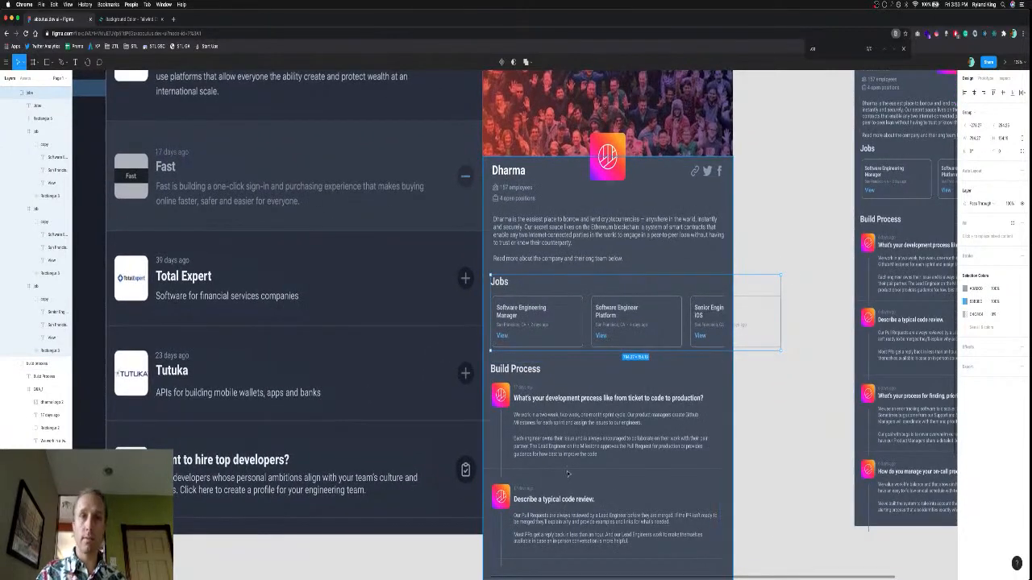
{"action": "scroll", "coordinate": [567, 474], "scroll_direction": "down", "scroll_amount": 8}
{"action": "scroll", "coordinate": [567, 474], "scroll_direction": "right", "scroll_amount": 1}
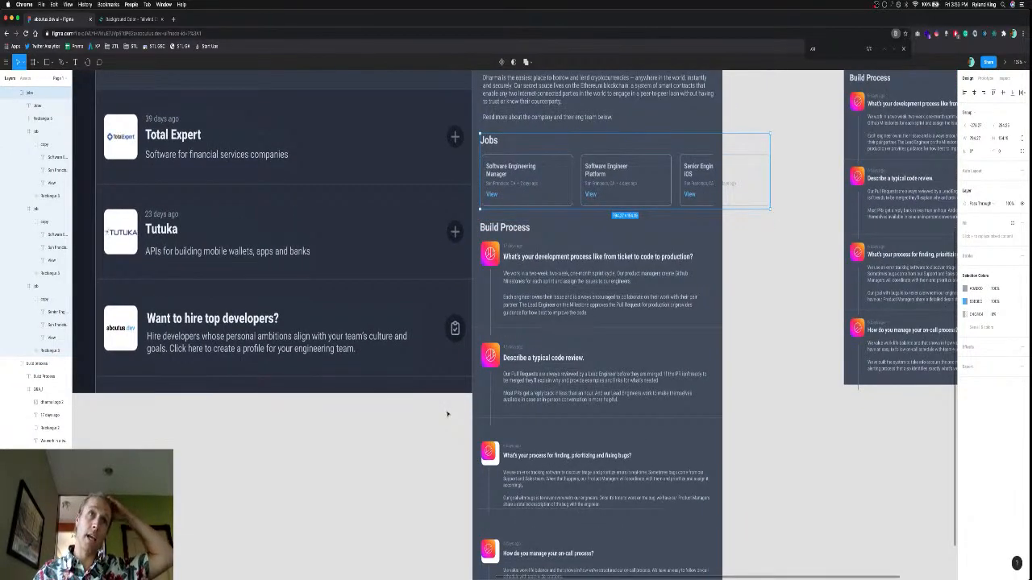
{"action": "scroll", "coordinate": [447, 414], "scroll_direction": "up", "scroll_amount": 2}
{"action": "scroll", "coordinate": [447, 414], "scroll_direction": "left", "scroll_amount": 2}
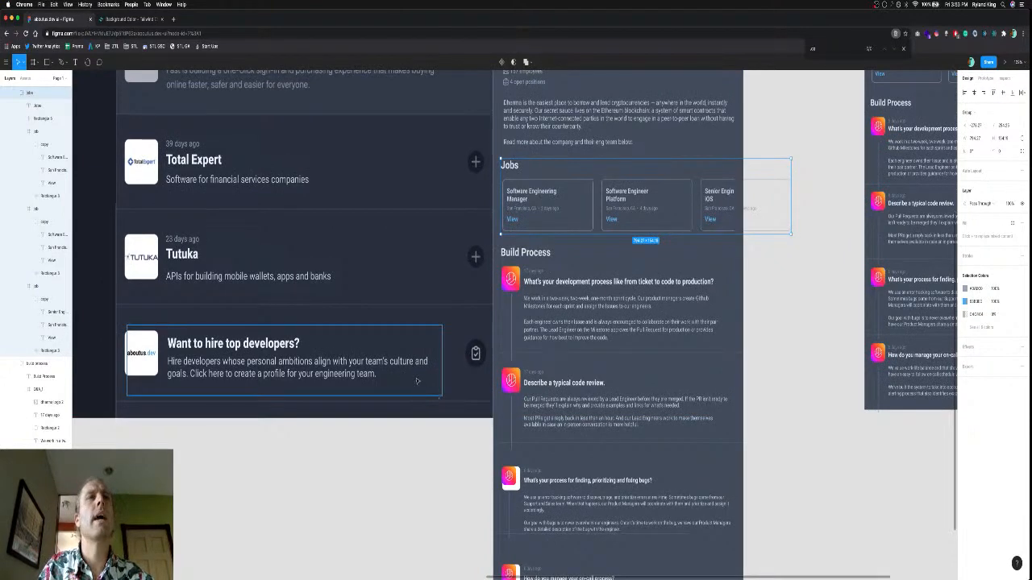
{"action": "left_click", "coordinate": [378, 436]}
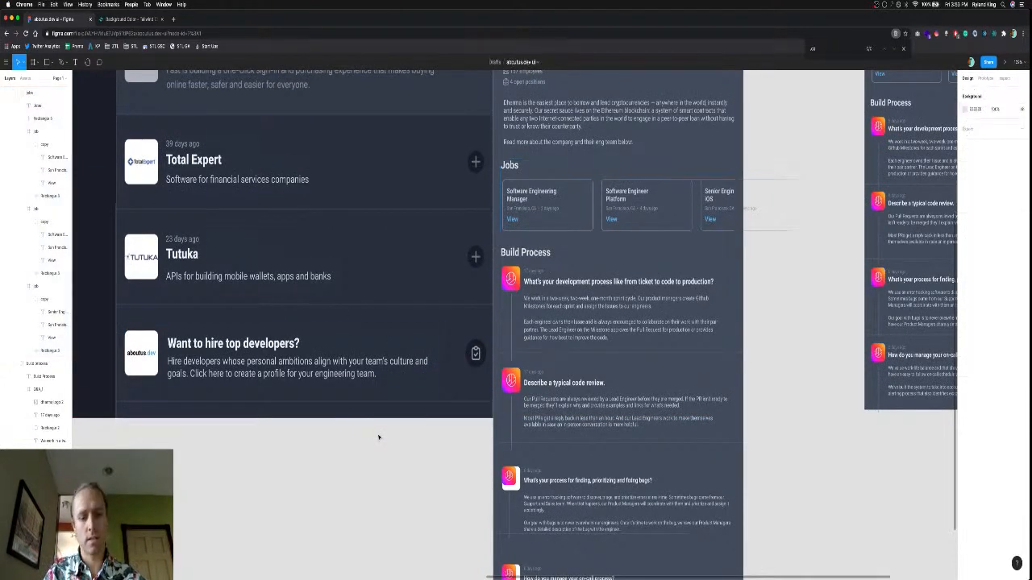
Draw a rectangle as wide as the /companies/:companySlug screen directly below it, covering the overflowing part of the Dharma panel.
{"action": "scroll", "coordinate": [378, 437], "scroll_direction": "down", "scroll_amount": 5}
{"action": "scroll", "coordinate": [380, 437], "scroll_direction": "up", "scroll_amount": 1}
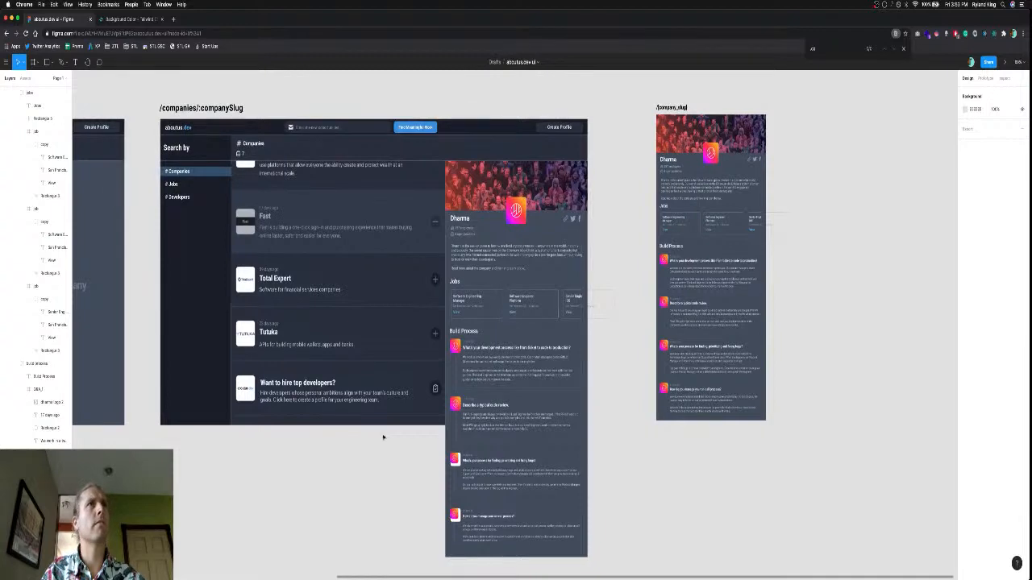
{"action": "scroll", "coordinate": [383, 437], "scroll_direction": "down", "scroll_amount": 1}
{"action": "scroll", "coordinate": [382, 437], "scroll_direction": "left", "scroll_amount": 1}
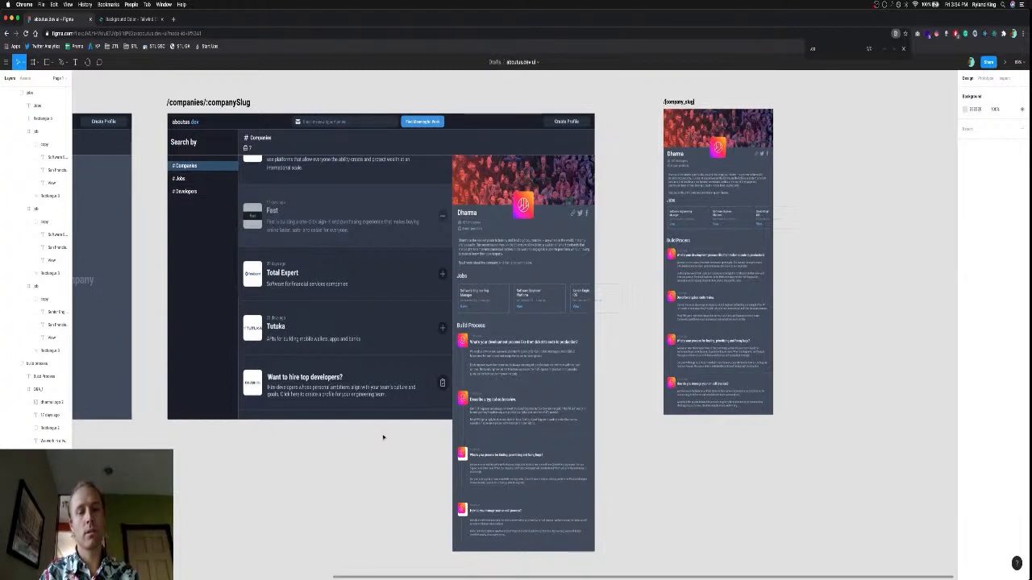
{"action": "key", "text": "f"}
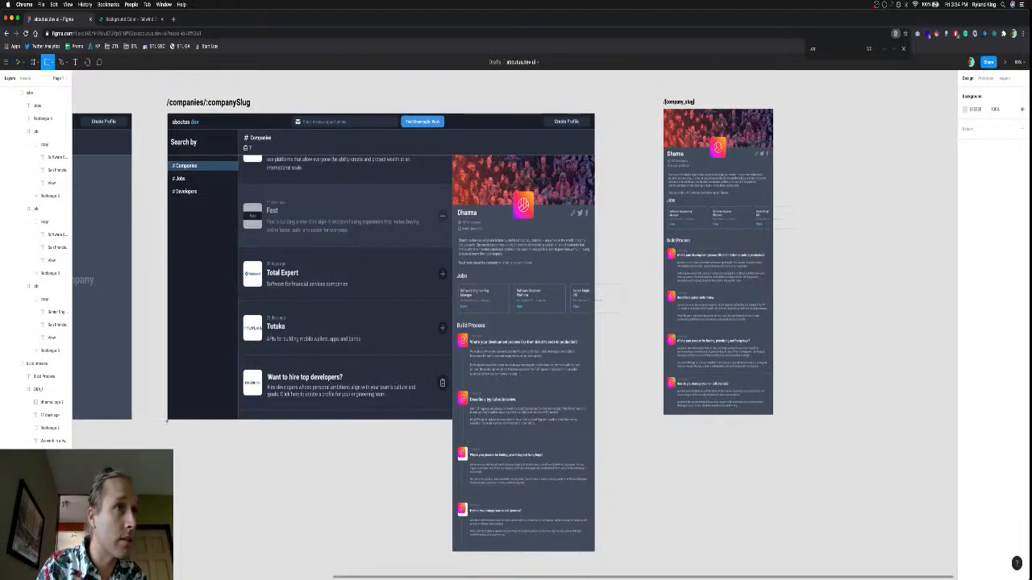
{"action": "mouse_move", "coordinate": [167, 420]}
{"action": "left_mouse_down"}
{"action": "mouse_move", "coordinate": [548, 457]}
{"action": "mouse_move", "coordinate": [584, 504]}
{"action": "mouse_move", "coordinate": [595, 554]}
{"action": "left_mouse_up"}
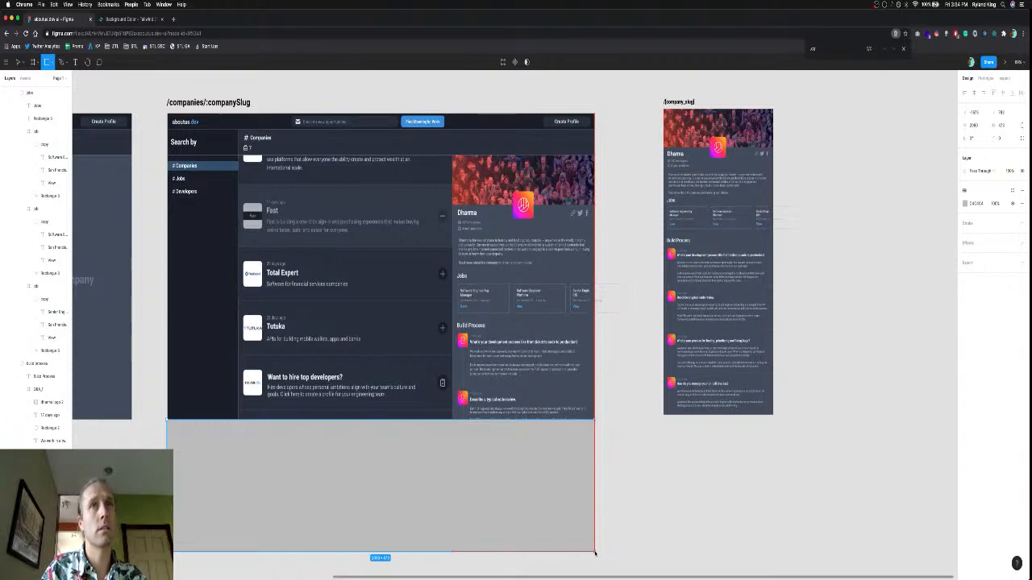
{"action": "left_click_drag", "start_coordinate": [595, 553], "coordinate": [595, 553]}
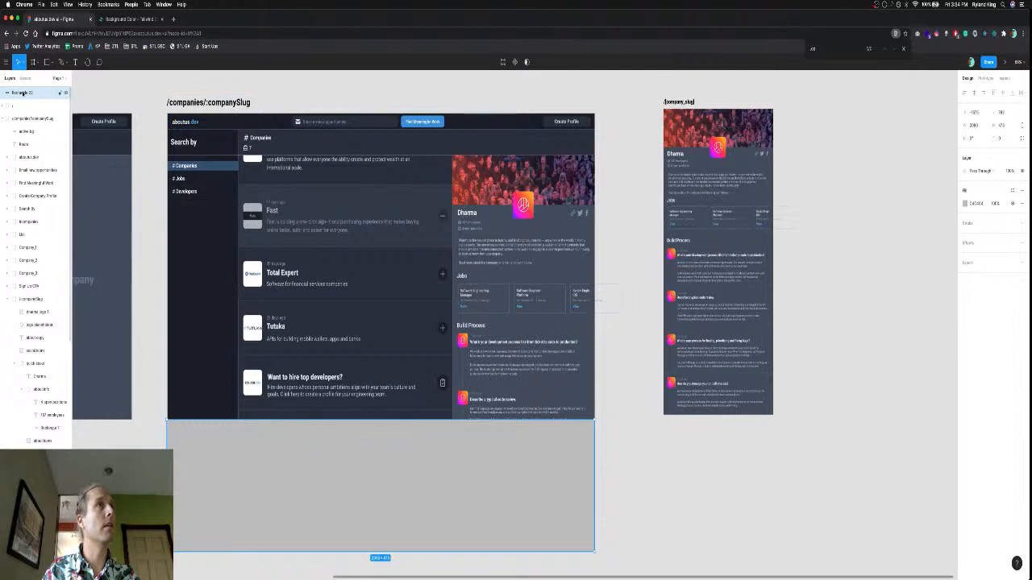
Duplicate the cover rectangle and reshape the copy into a narrow full-height strip along the screen's right edge, over the overflowing job card.
{"action": "key", "text": "ctrl+v"}
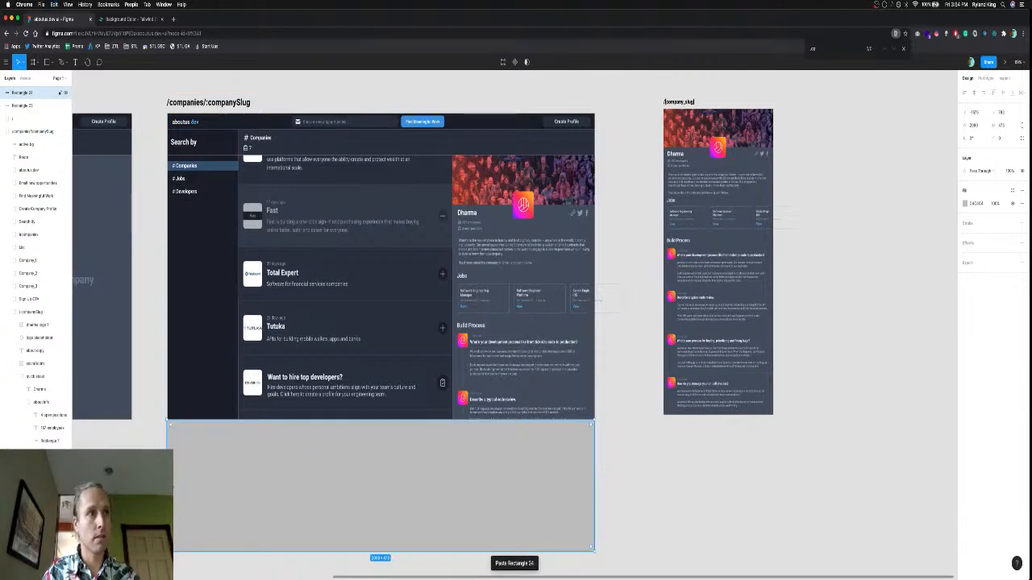
{"action": "left_click_drag", "start_coordinate": [167, 486], "coordinate": [628, 486]}
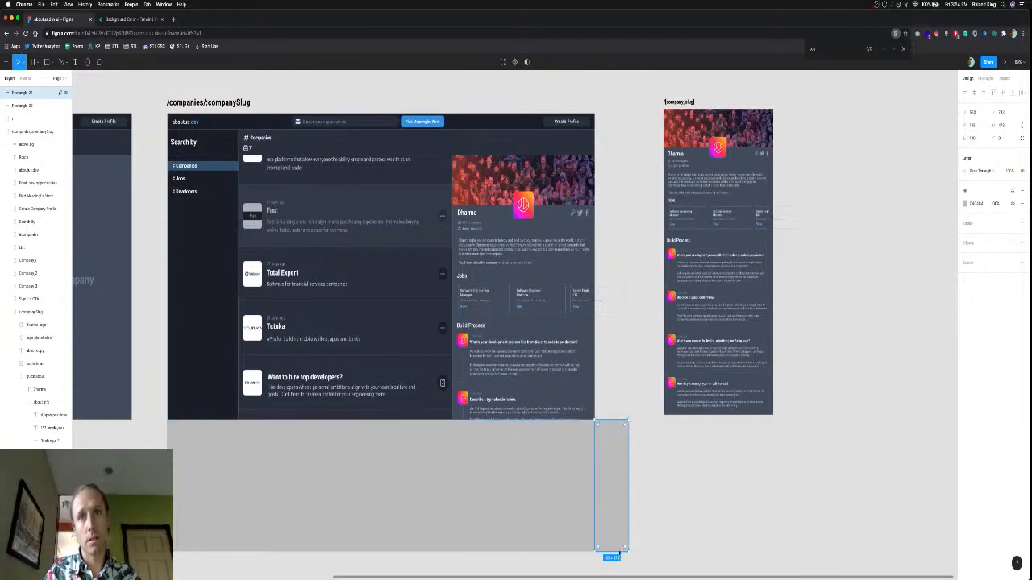
{"action": "left_click_drag", "start_coordinate": [619, 554], "coordinate": [595, 113]}
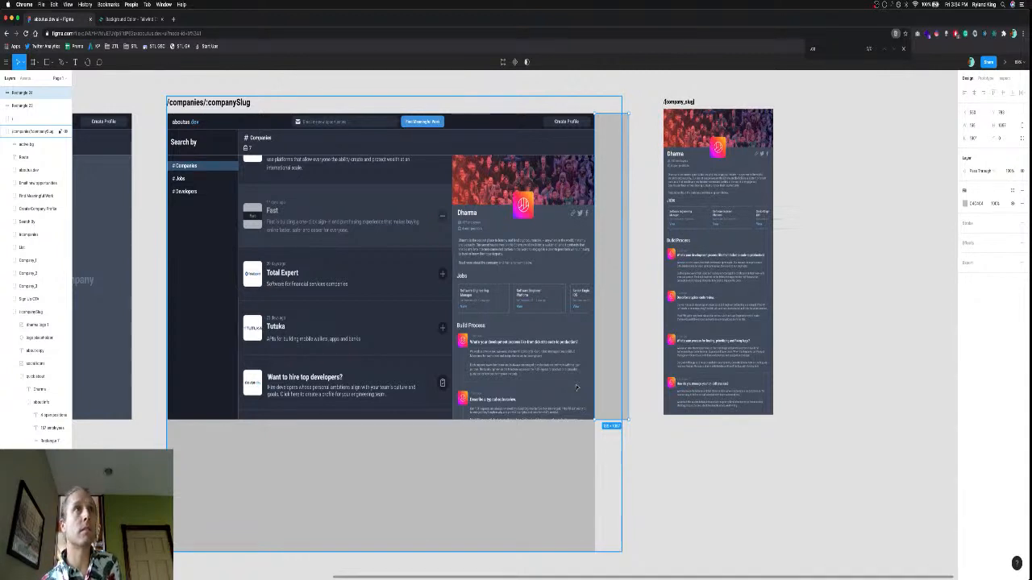
{"action": "left_click", "coordinate": [650, 484]}
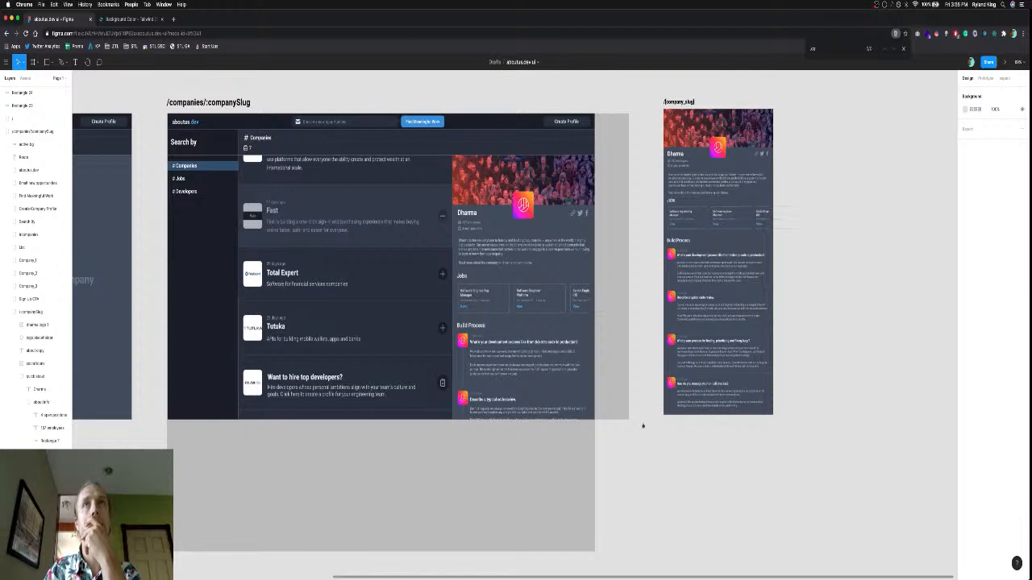
{"action": "left_click", "coordinate": [614, 215]}
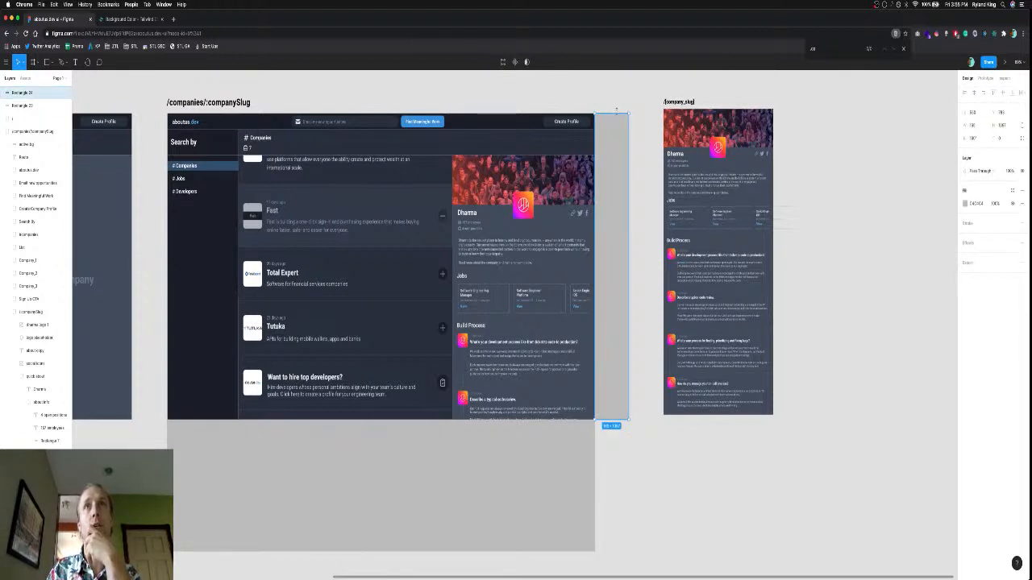
{"action": "left_click", "coordinate": [627, 477]}
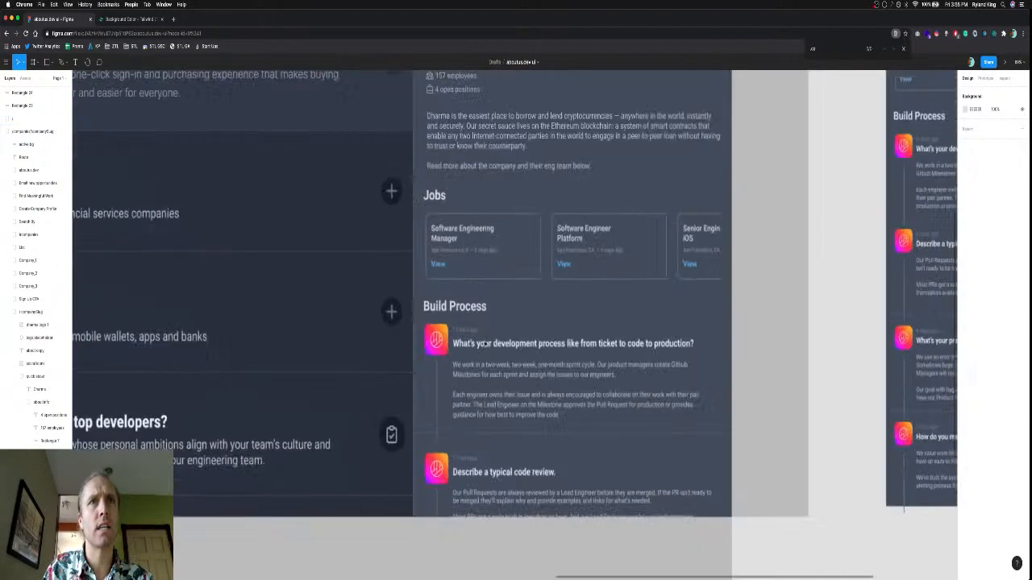
Set the date above the development process question to font size 12 and nudge it up 3 pixels.
{"action": "scroll", "coordinate": [486, 347], "scroll_direction": "up", "scroll_amount": 5}
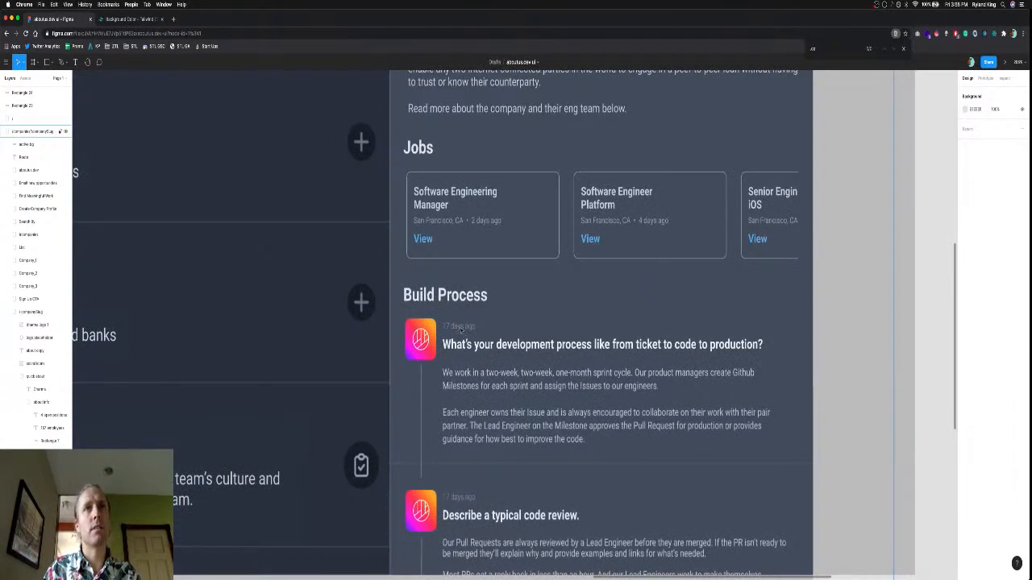
{"action": "left_click", "coordinate": [461, 328]}
{"action": "double_click", "coordinate": [459, 327]}
{"action": "double_click", "coordinate": [459, 327]}
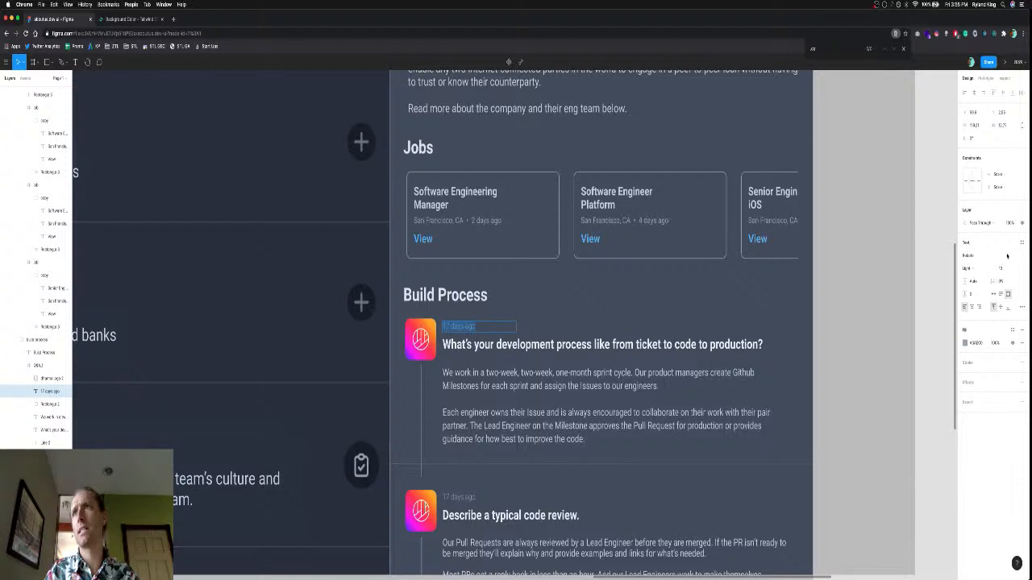
{"action": "key", "text": "Escape"}
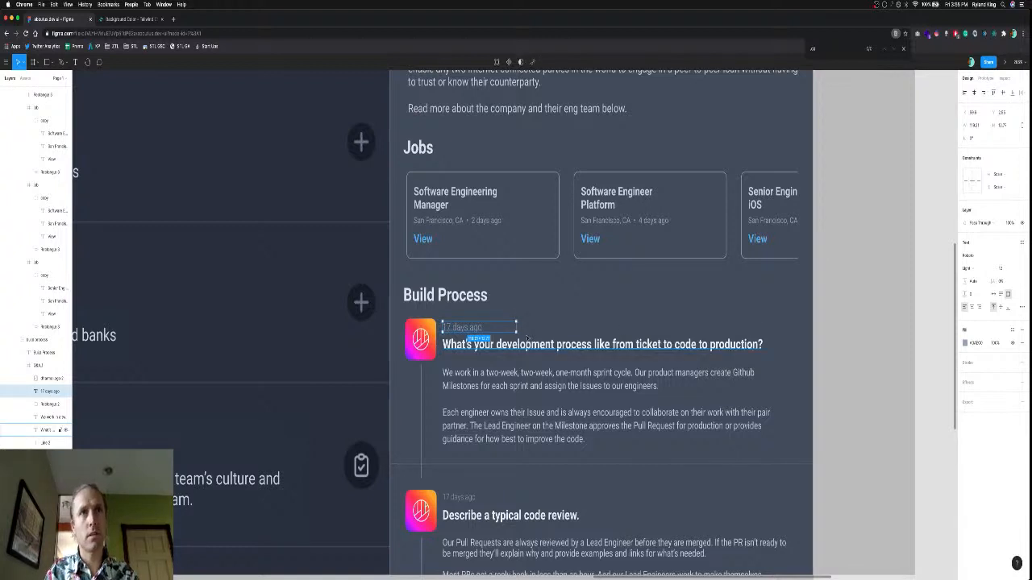
{"action": "key", "text": "Up"}
{"action": "key", "text": "Up"}
{"action": "key", "text": "Up"}
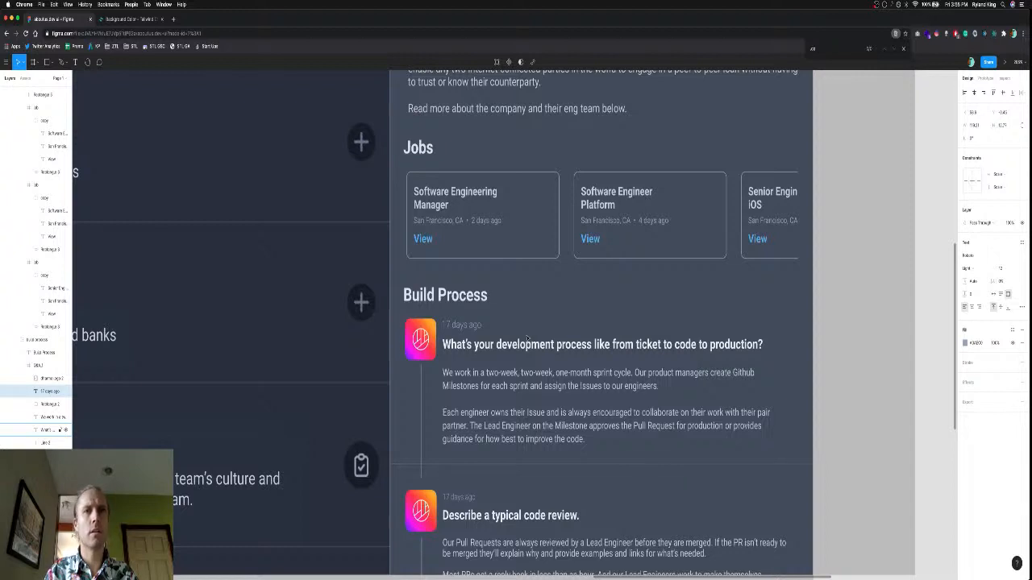
Set the date above "Describe a typical code review." to font size 12 and move it up 3 pixels.
{"action": "double_click", "coordinate": [461, 498]}
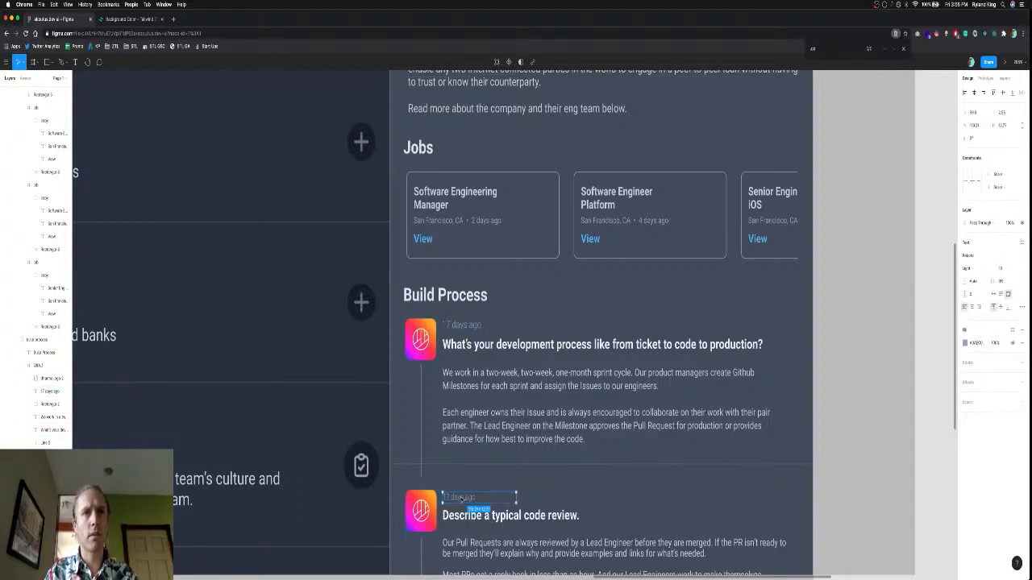
{"action": "left_click", "coordinate": [999, 270]}
{"action": "key", "text": "Escape"}
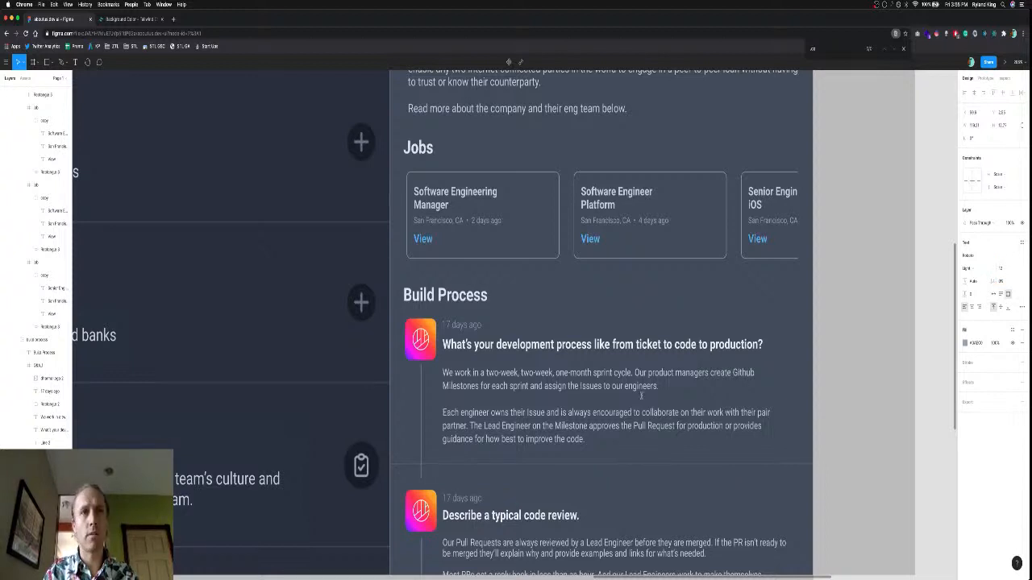
{"action": "left_click", "coordinate": [477, 499]}
{"action": "key", "text": "Up"}
{"action": "key", "text": "Up"}
{"action": "key", "text": "Up"}
{"action": "key", "text": "Up"}
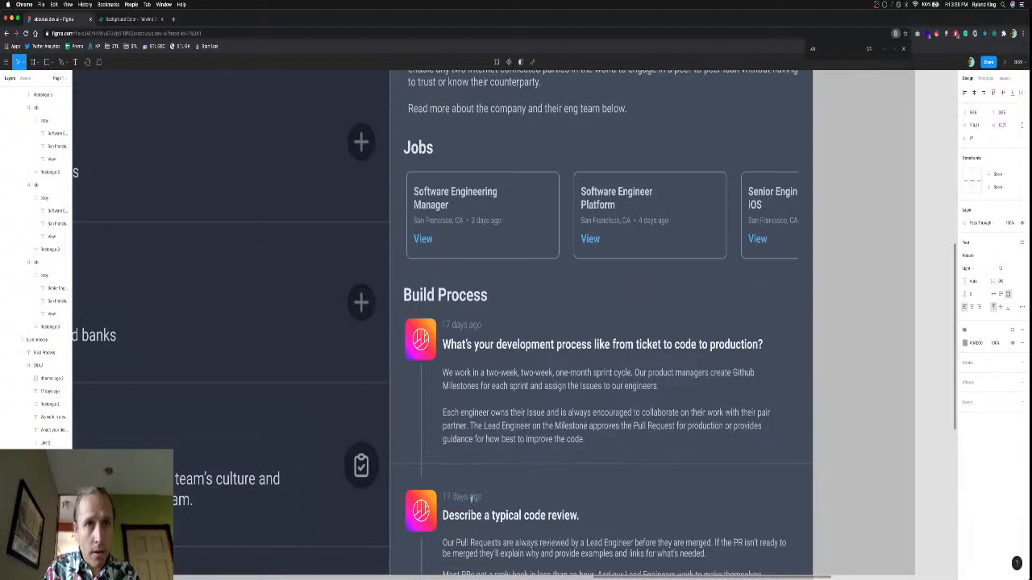
{"action": "key", "text": "Down"}
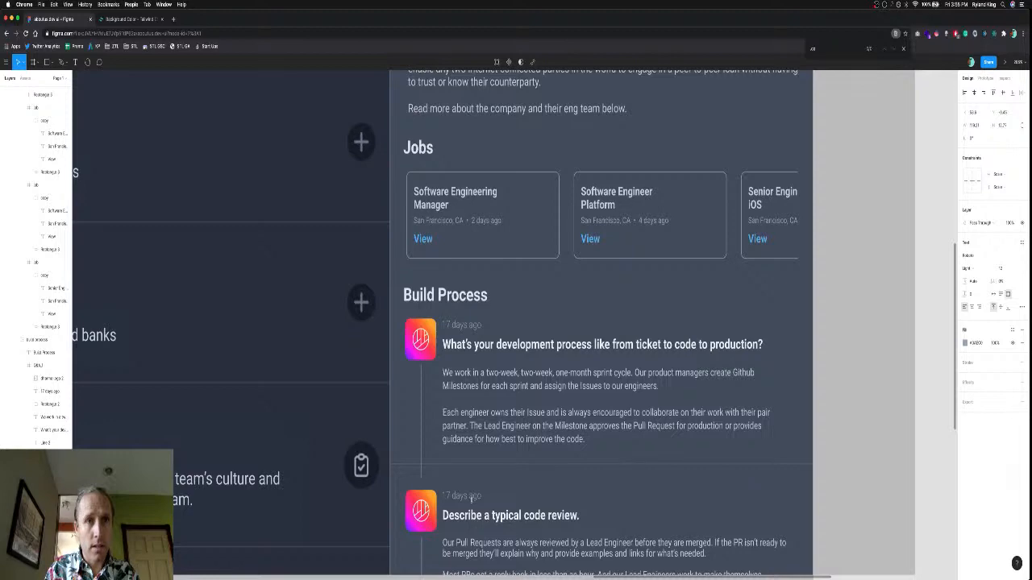
{"action": "key", "text": "Escape"}
Rename the layer of the cover rectangle below the screen to "Btm bg cover".
{"action": "scroll", "coordinate": [537, 487], "scroll_direction": "down", "scroll_amount": 5}
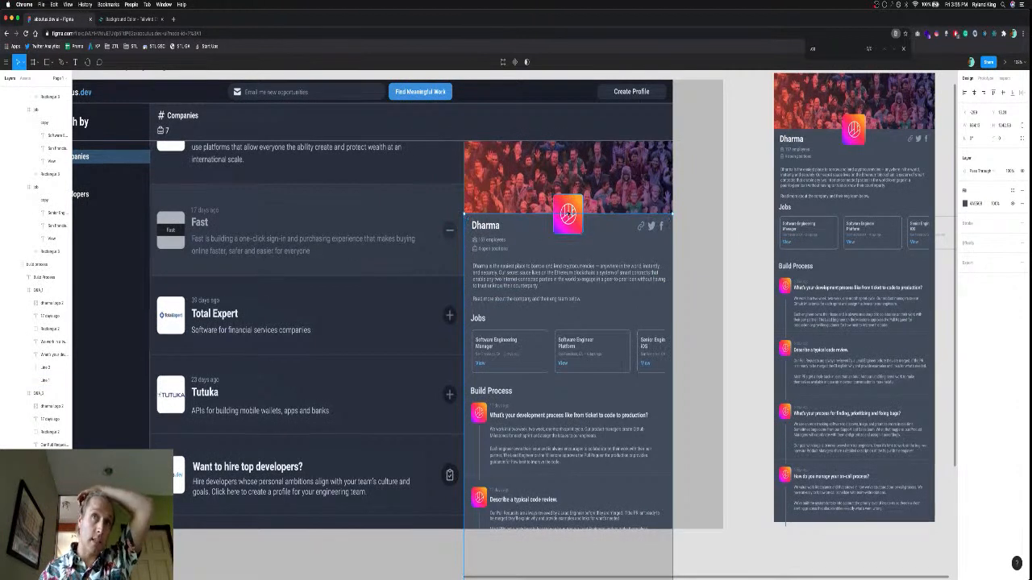
{"action": "double_click", "coordinate": [567, 214]}
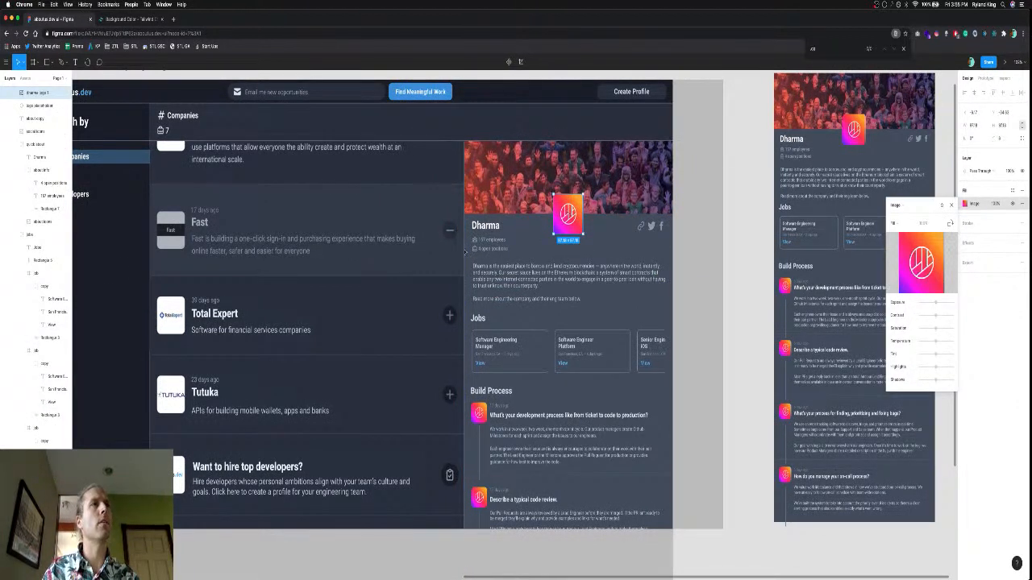
{"action": "scroll", "coordinate": [32, 202], "scroll_direction": "up", "scroll_amount": 6}
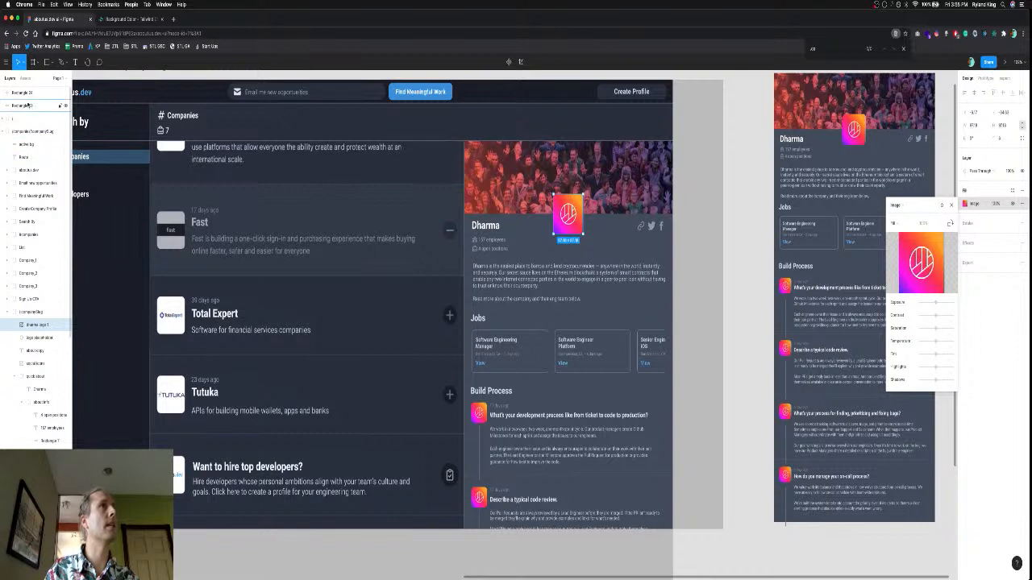
{"action": "left_click", "coordinate": [27, 104]}
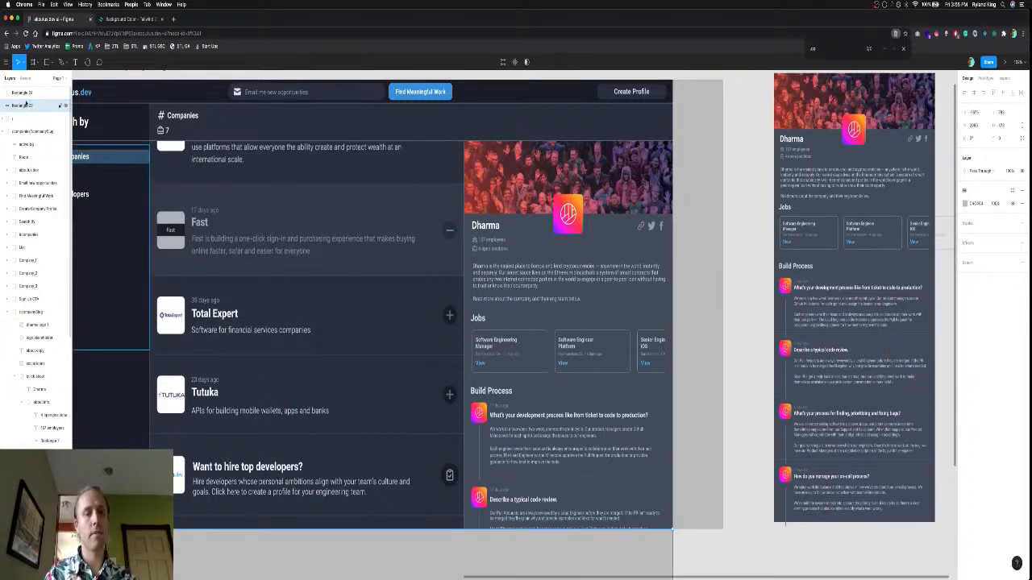
{"action": "double_click", "coordinate": [27, 105]}
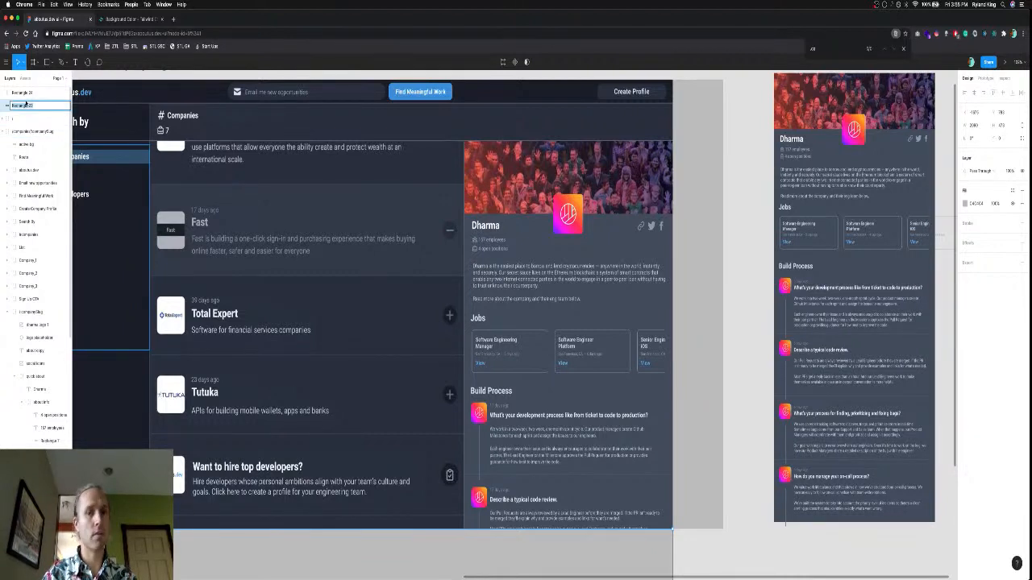
{"action": "type", "text": "Btm bg c"}
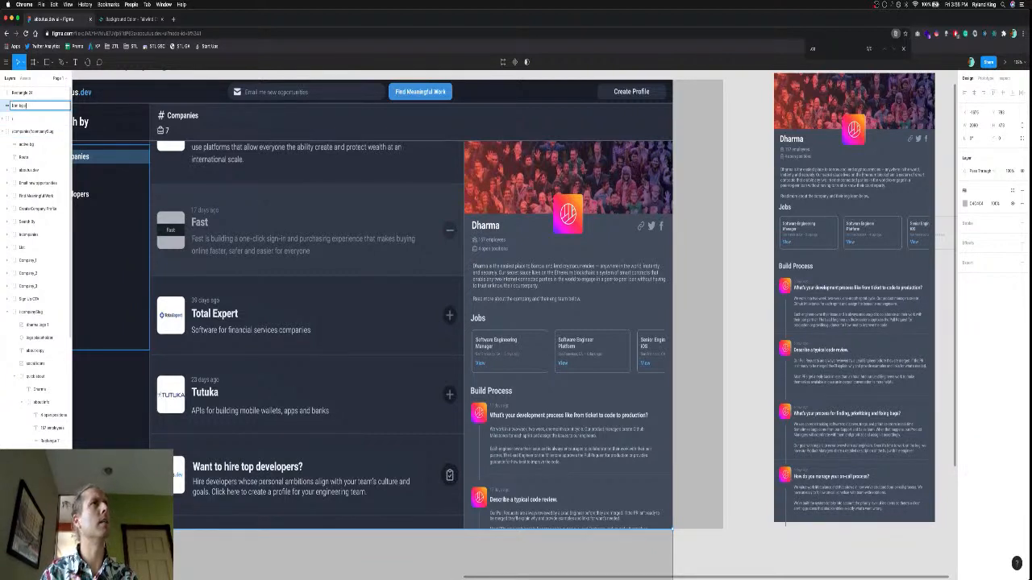
{"action": "type", "text": "over"}
{"action": "key", "text": "Return"}
Rename the layer of the cover rectangle below the screen to "bg-cover-btm".
{"action": "left_click", "coordinate": [28, 94]}
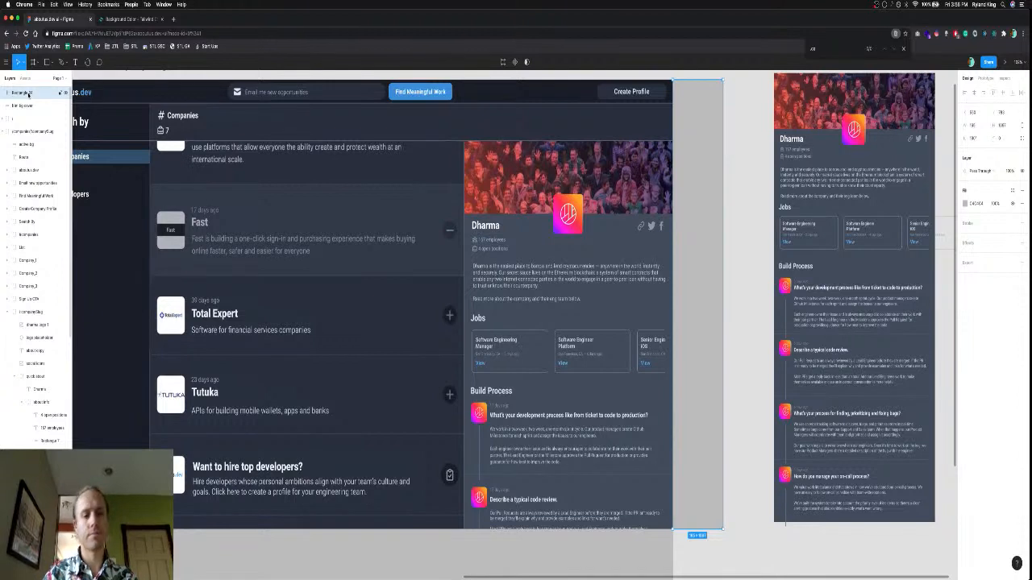
{"action": "left_click", "coordinate": [25, 104], "text": "shift"}
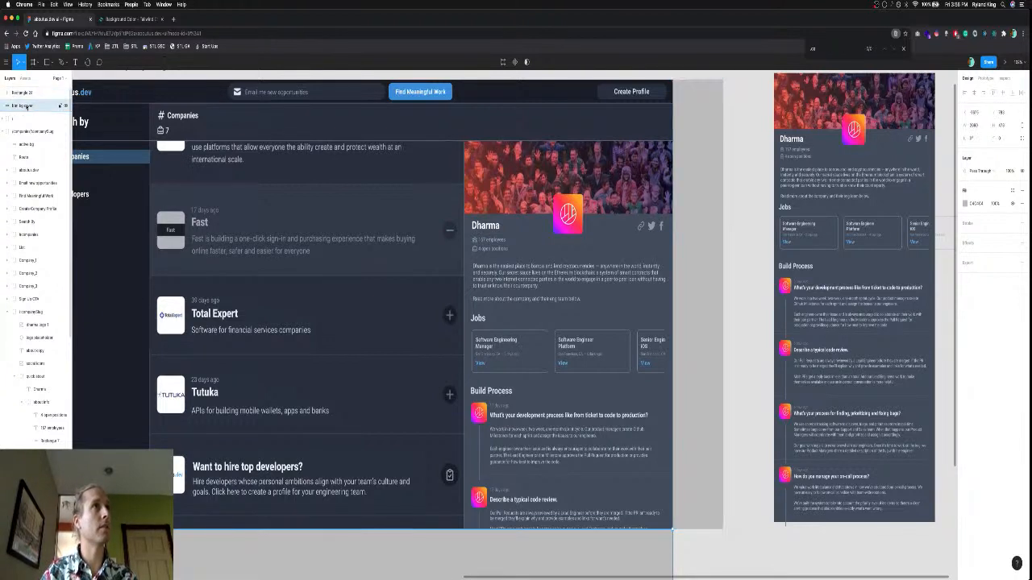
{"action": "left_click", "coordinate": [25, 95]}
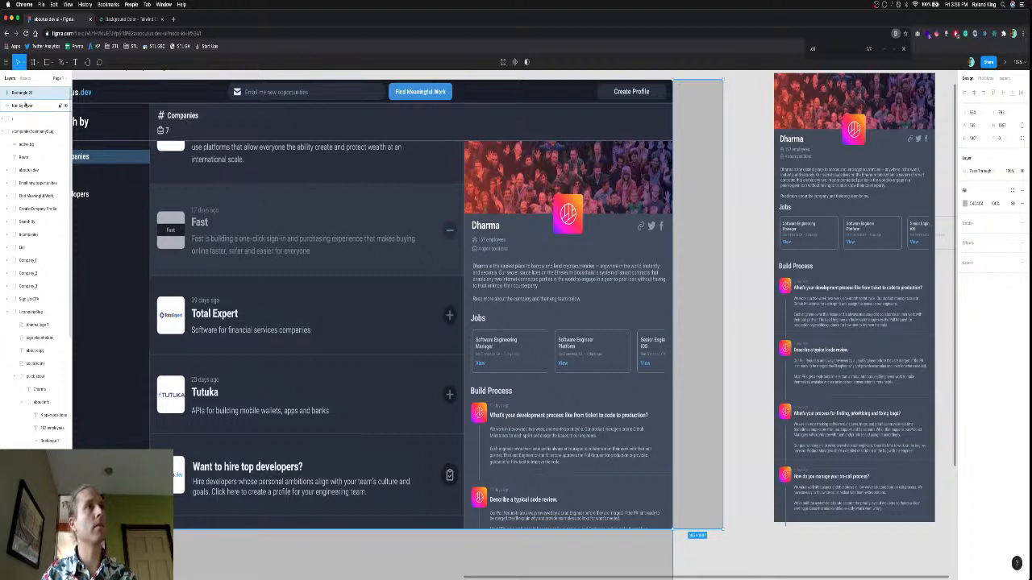
{"action": "left_click", "coordinate": [26, 105]}
{"action": "double_click", "coordinate": [25, 105]}
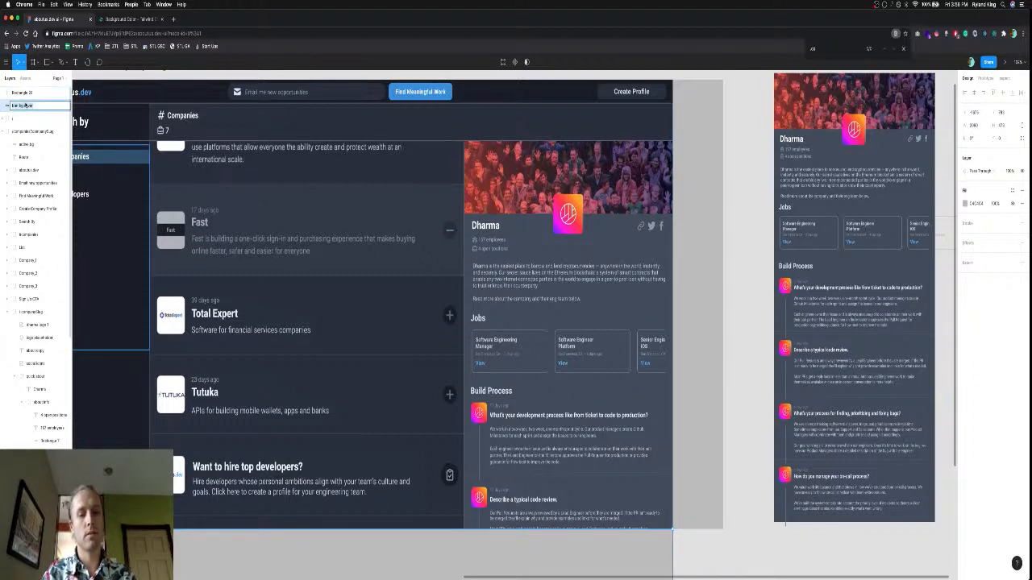
{"action": "type", "text": "bg-overlay"}
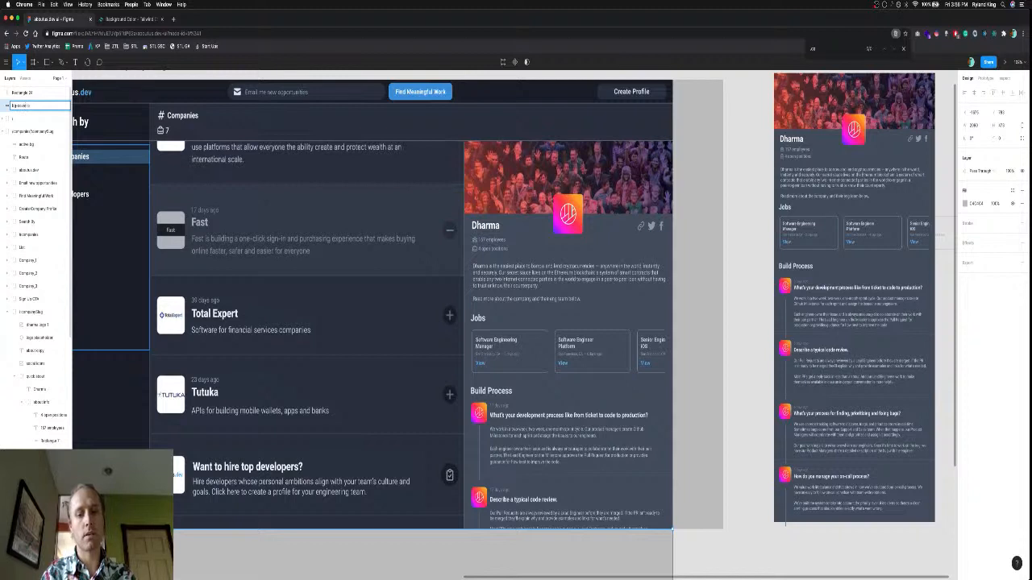
{"action": "key", "text": "Return"}
Rename the layer of the narrow cover rectangle along the screen's right edge to "bg-cover-rt".
{"action": "left_click", "coordinate": [10, 93]}
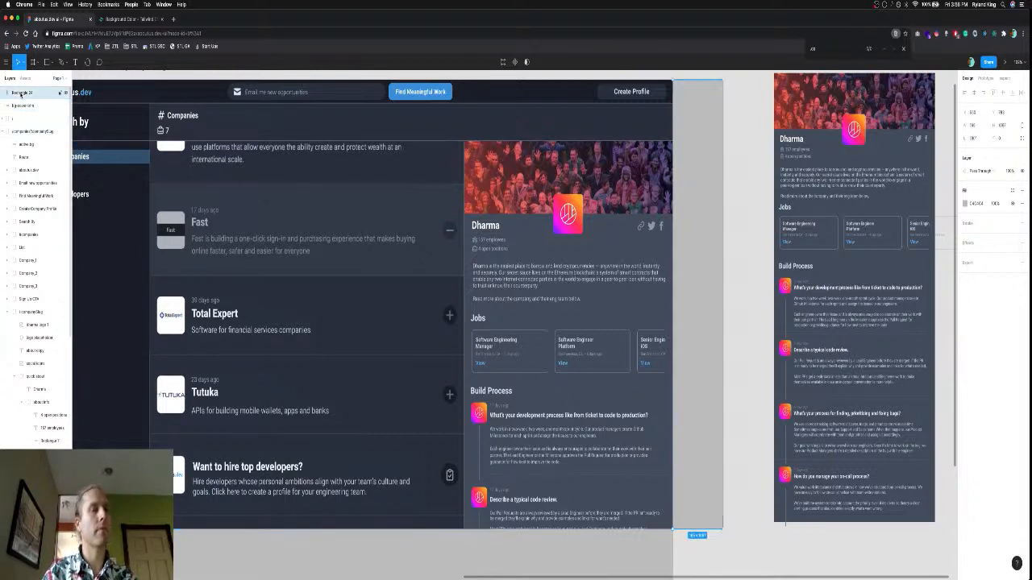
{"action": "double_click", "coordinate": [10, 94]}
{"action": "type", "text": "bg"}
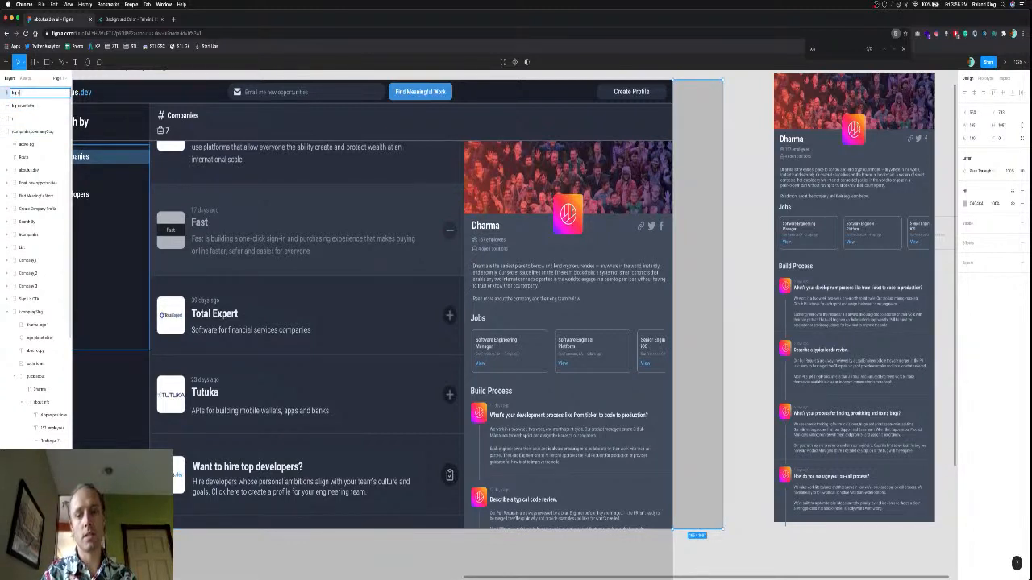
{"action": "type", "text": "-cover-rt"}
{"action": "key", "text": "Return"}
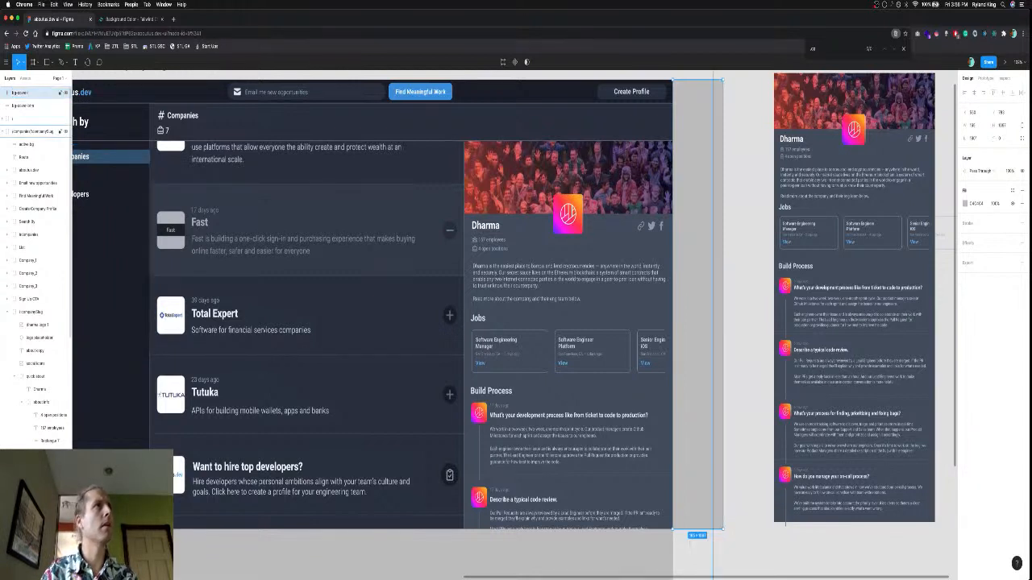
Move both cover rectangle layers together to the top of the companies/companySlug frame.
{"action": "left_click", "coordinate": [21, 105]}
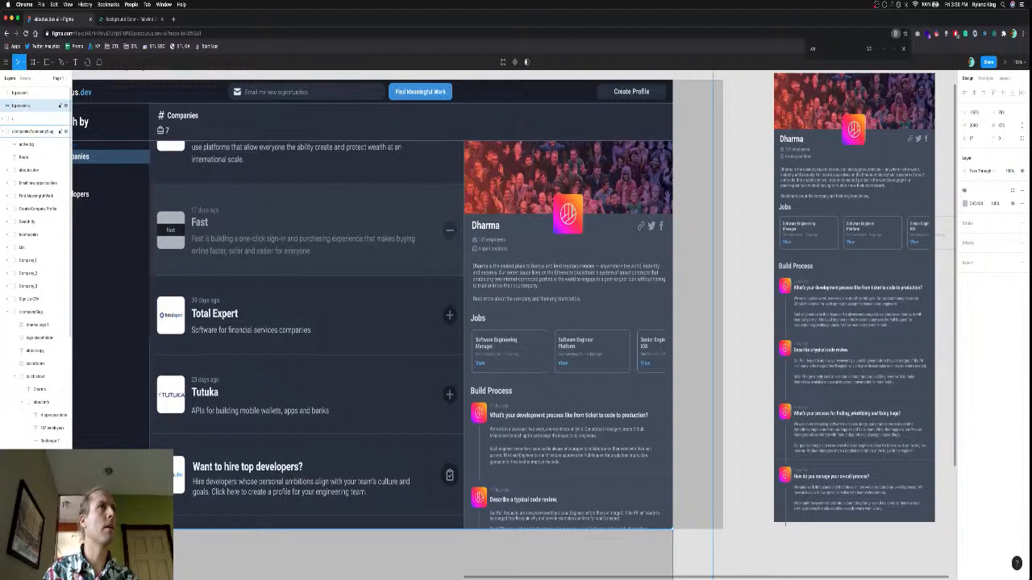
{"action": "left_click", "coordinate": [28, 94], "text": "shift"}
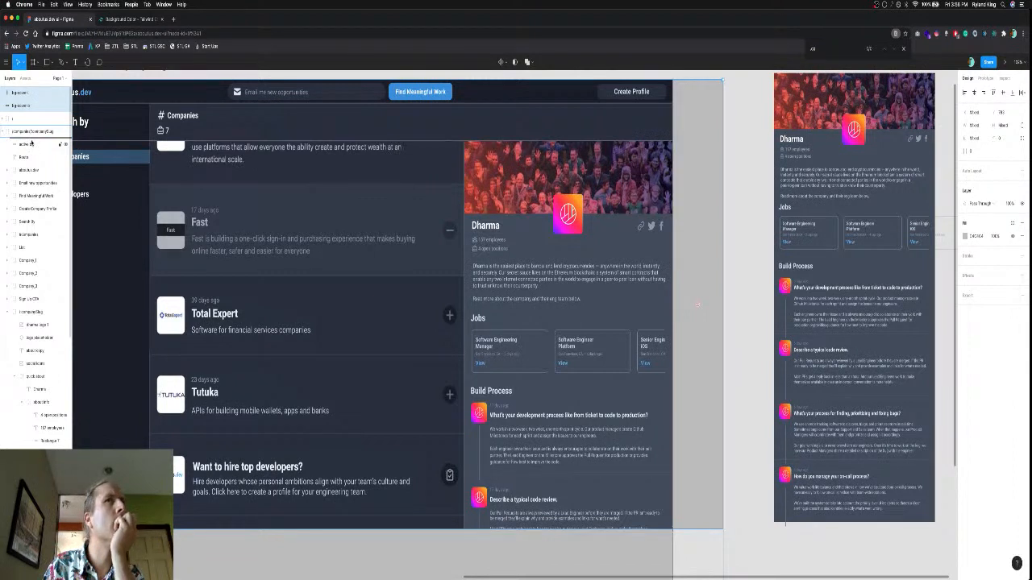
{"action": "mouse_move", "coordinate": [31, 143]}
{"action": "left_mouse_down"}
{"action": "mouse_move", "coordinate": [32, 157]}
{"action": "mouse_move", "coordinate": [28, 137]}
{"action": "left_mouse_up"}
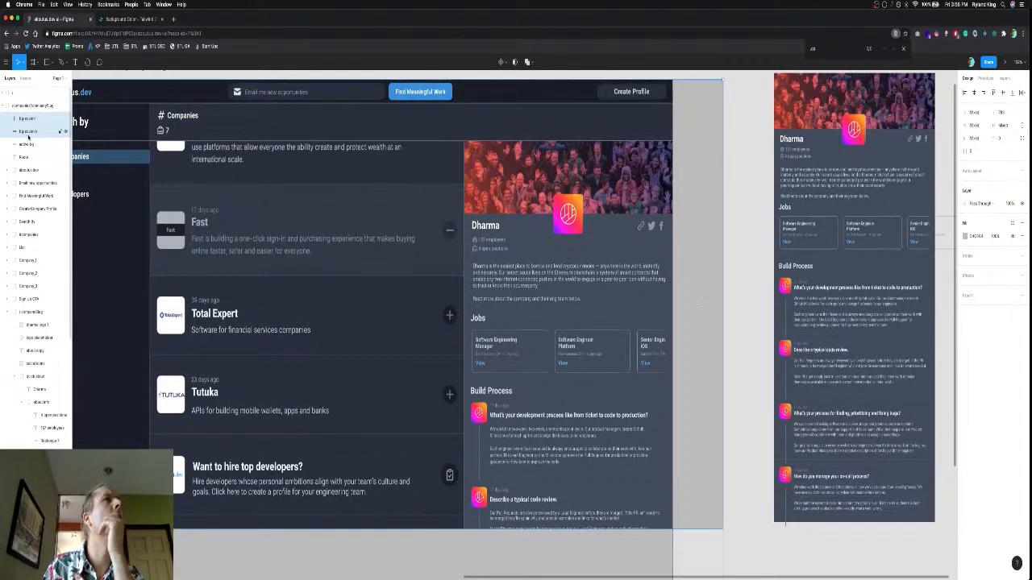
Move the highlight background layer of the Fast entry into the Company_1 group.
{"action": "left_click", "coordinate": [27, 143]}
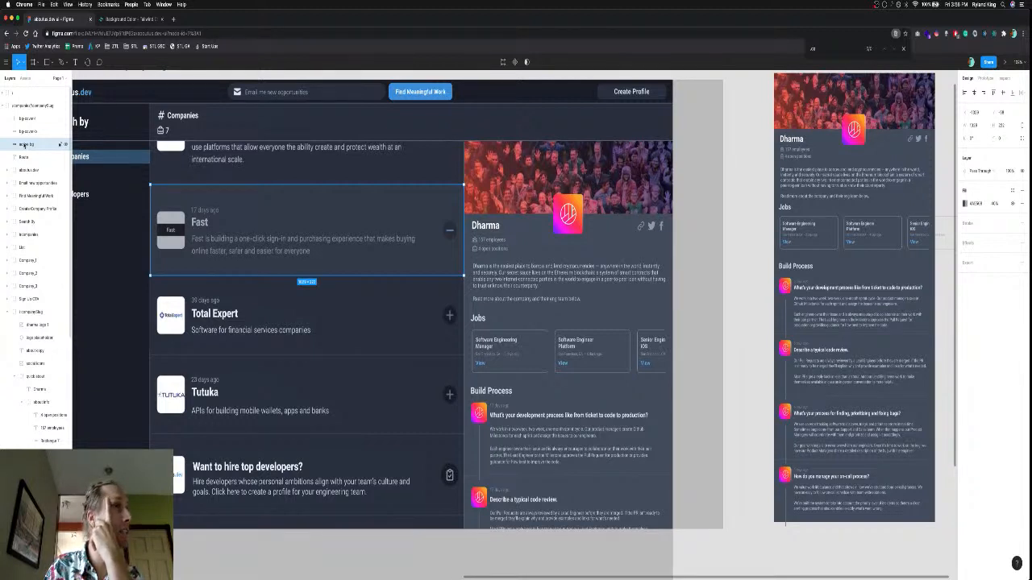
{"action": "left_click_drag", "start_coordinate": [22, 255], "coordinate": [34, 256]}
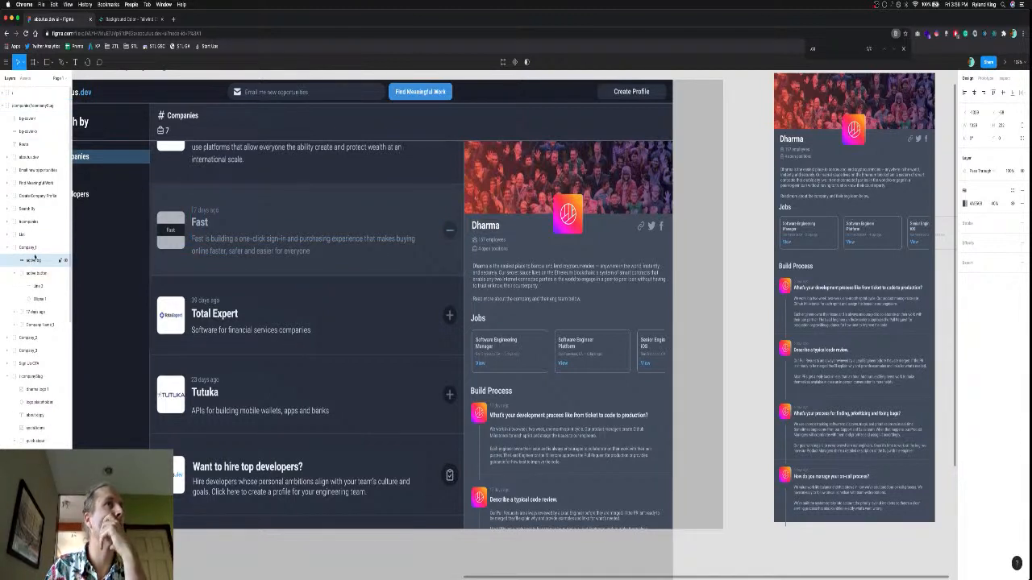
{"action": "left_click", "coordinate": [7, 247]}
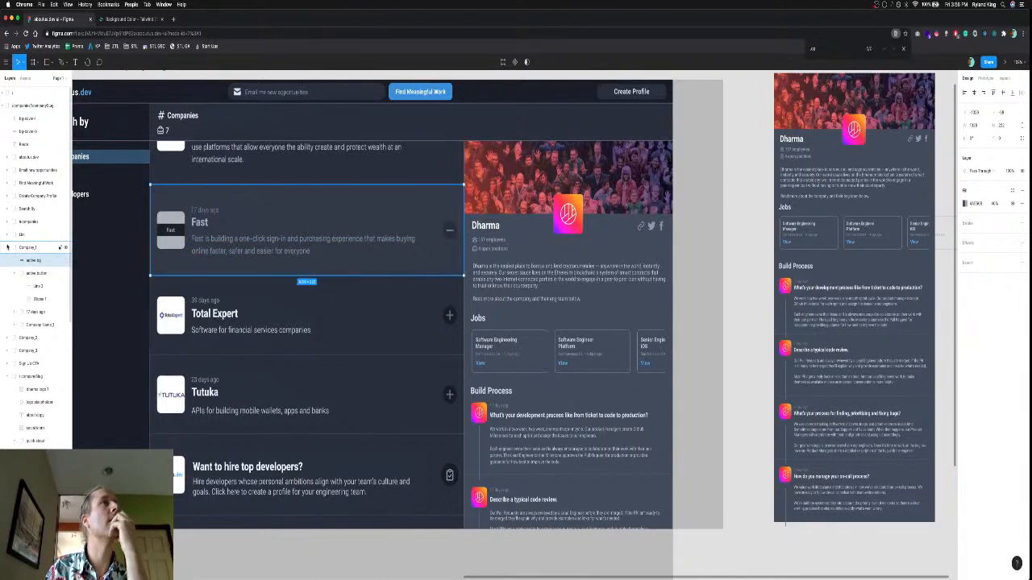
Copy the Dharma logo from the profile panel and place the copy over the Fast logo in the company list.
{"action": "left_click", "coordinate": [571, 213]}
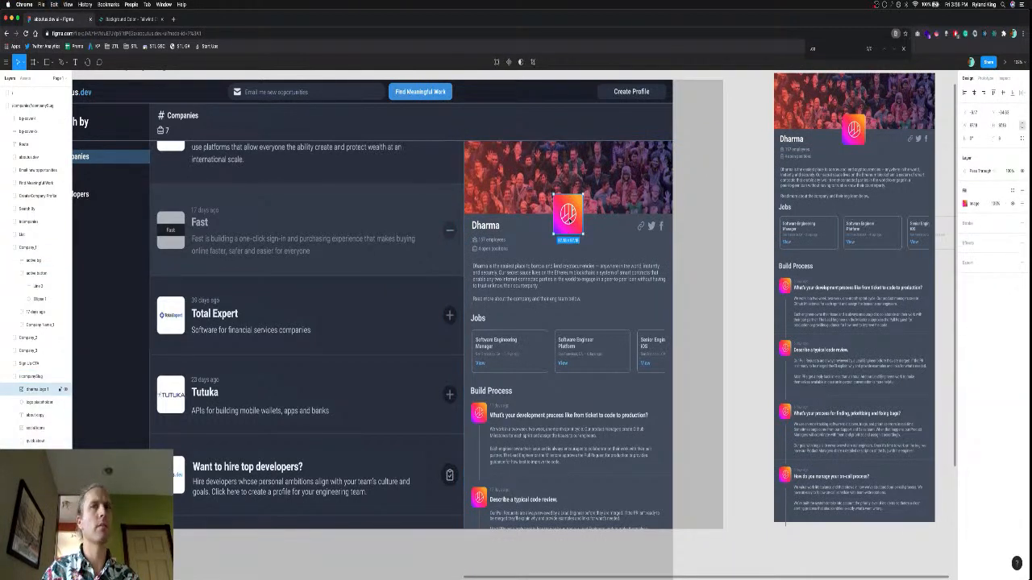
{"action": "key", "text": "super+c"}
{"action": "key", "text": "super+v"}
{"action": "left_click_drag", "start_coordinate": [589, 362], "coordinate": [176, 230]}
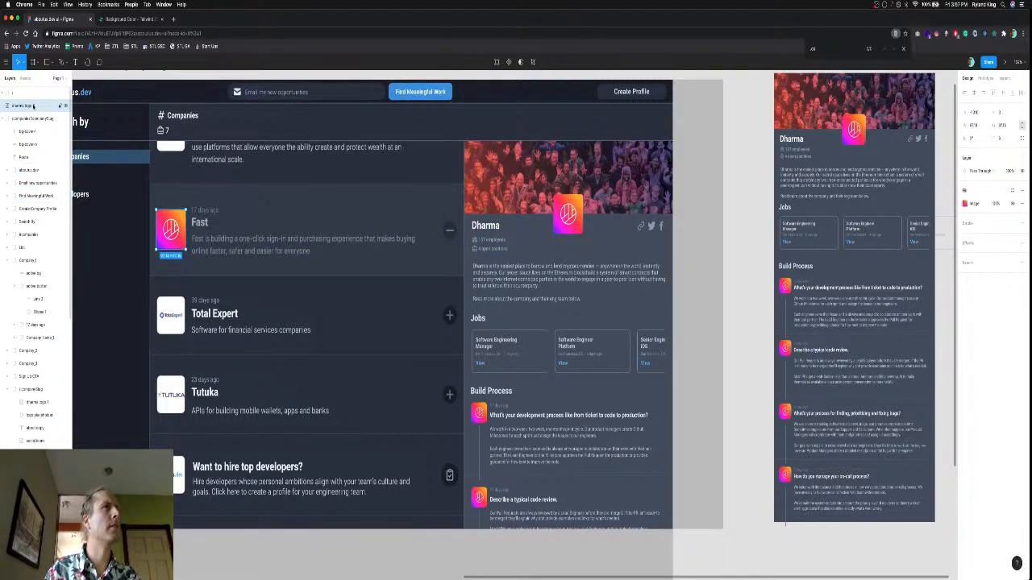
Reorder the layers so the copied Dharma logo tops the Company_1 group and the highlight background sits at its bottom.
{"action": "left_click_drag", "start_coordinate": [33, 106], "coordinate": [38, 270]}
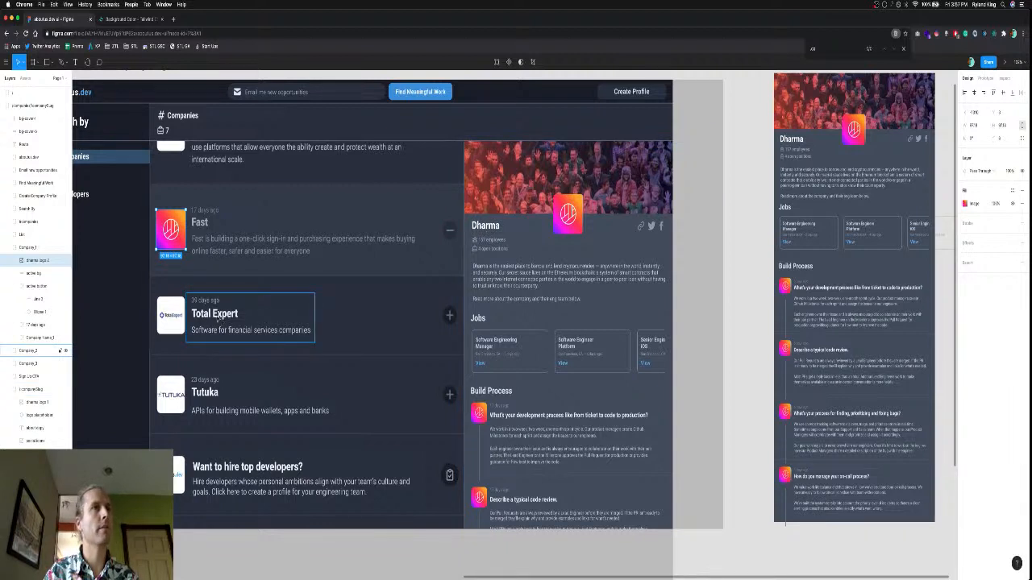
{"action": "left_click", "coordinate": [38, 273]}
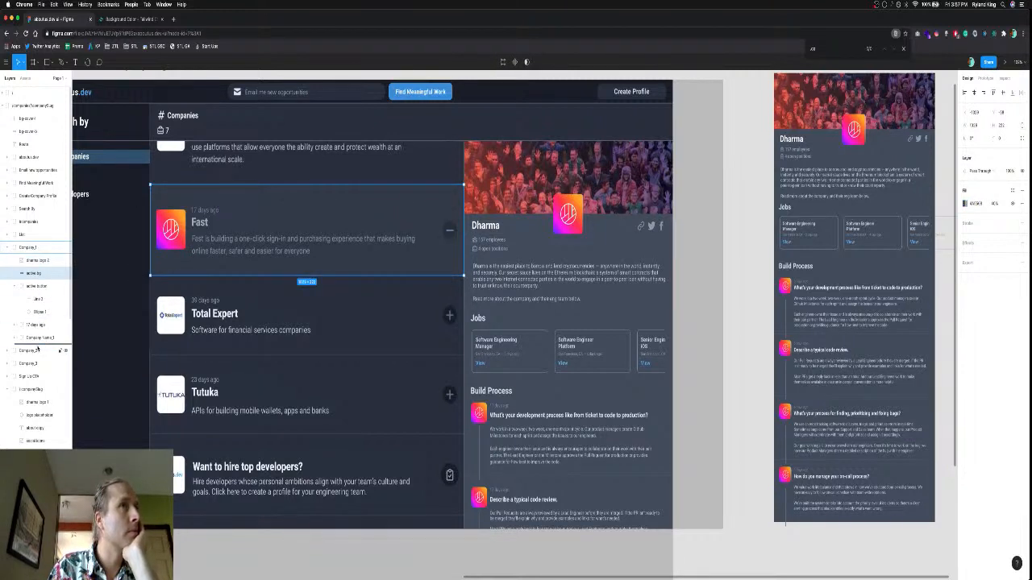
{"action": "left_click_drag", "start_coordinate": [38, 349], "coordinate": [38, 350]}
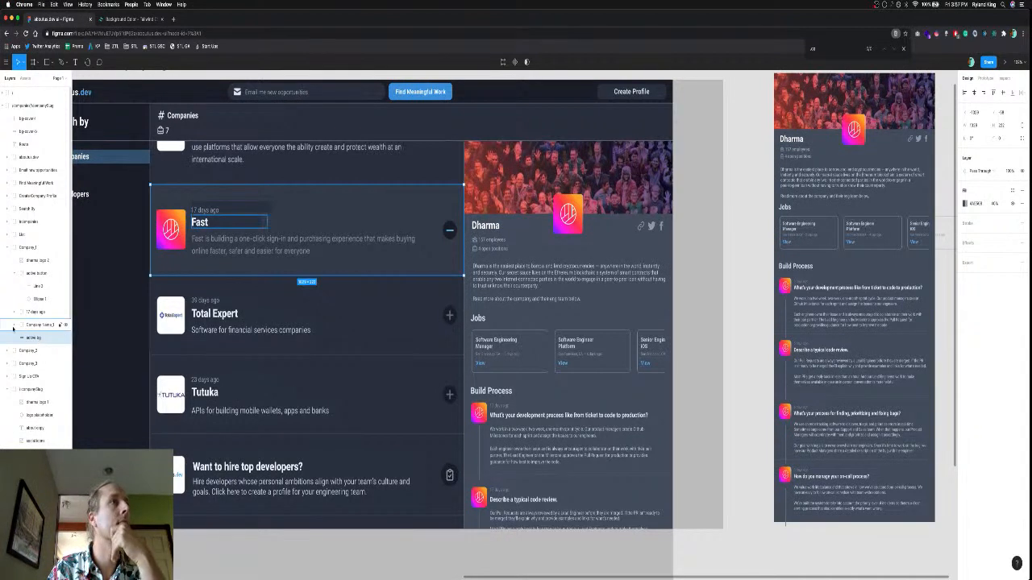
Rename the rectangle behind the Fast company name to "bg-company-name" and move it below the highlight background in Company_1.
{"action": "left_click", "coordinate": [14, 327]}
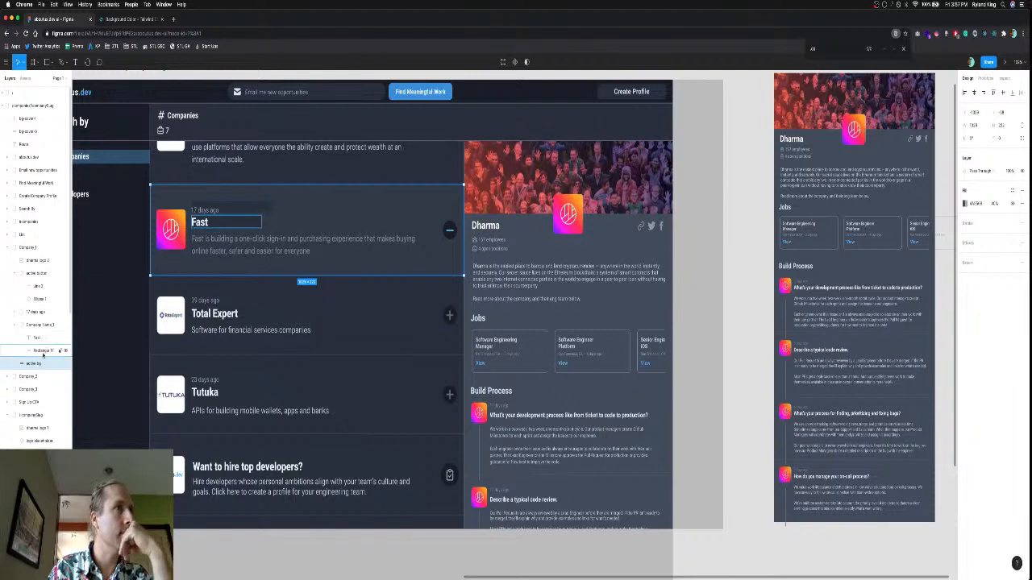
{"action": "left_click", "coordinate": [42, 353]}
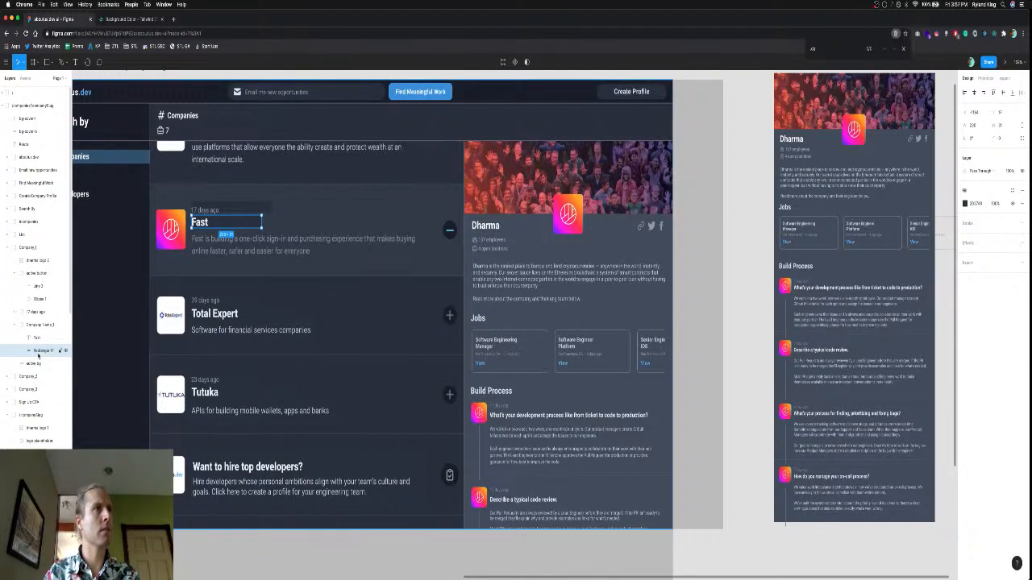
{"action": "double_click", "coordinate": [38, 352]}
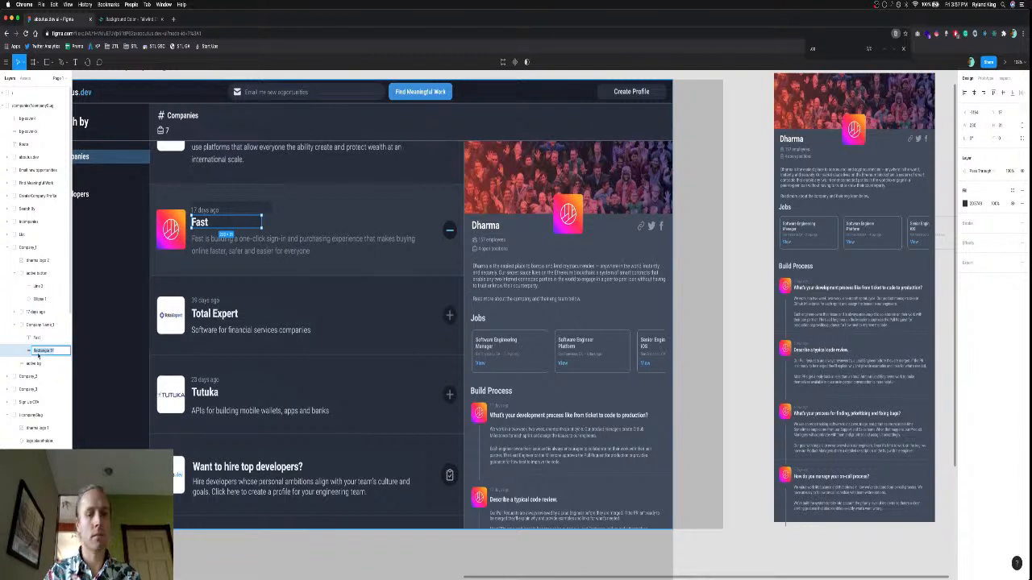
{"action": "type", "text": "bg-company-sele"}
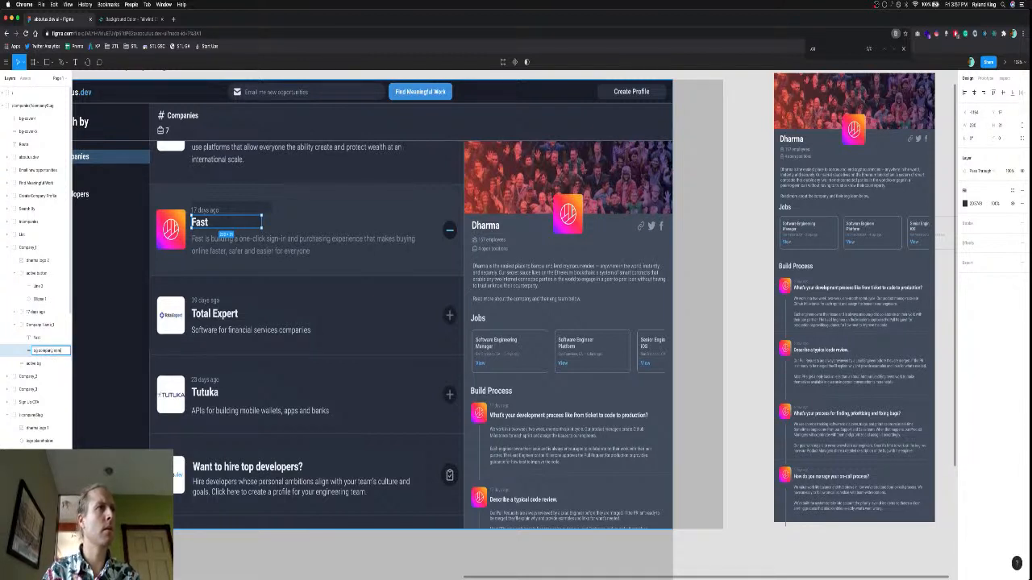
{"action": "key", "text": "Return"}
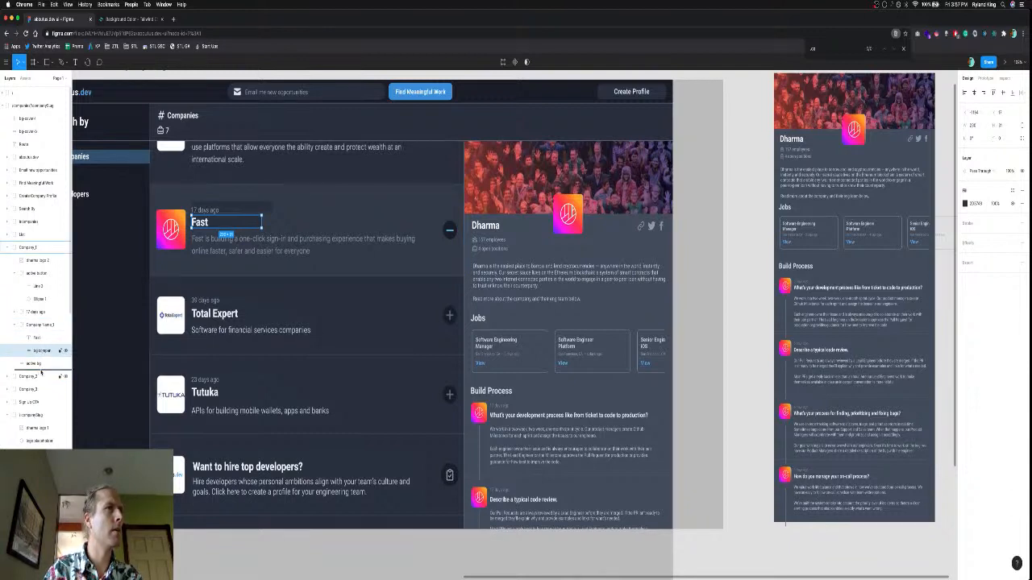
{"action": "left_click_drag", "start_coordinate": [42, 370], "coordinate": [41, 372]}
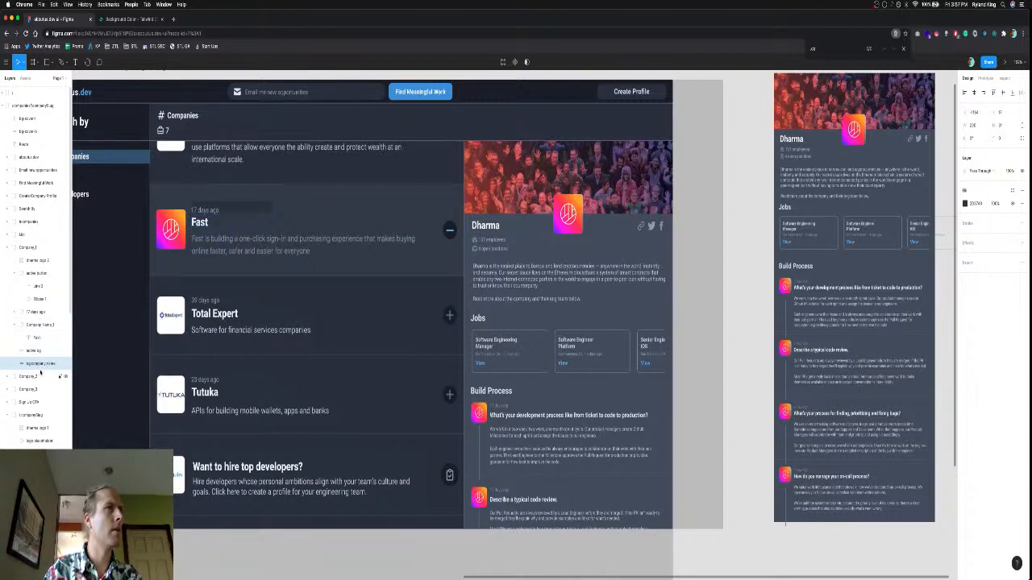
Rename the rectangle behind the "17 days ago" date to "bg date" and move it below the highlight background in Company_1.
{"action": "left_click", "coordinate": [14, 315]}
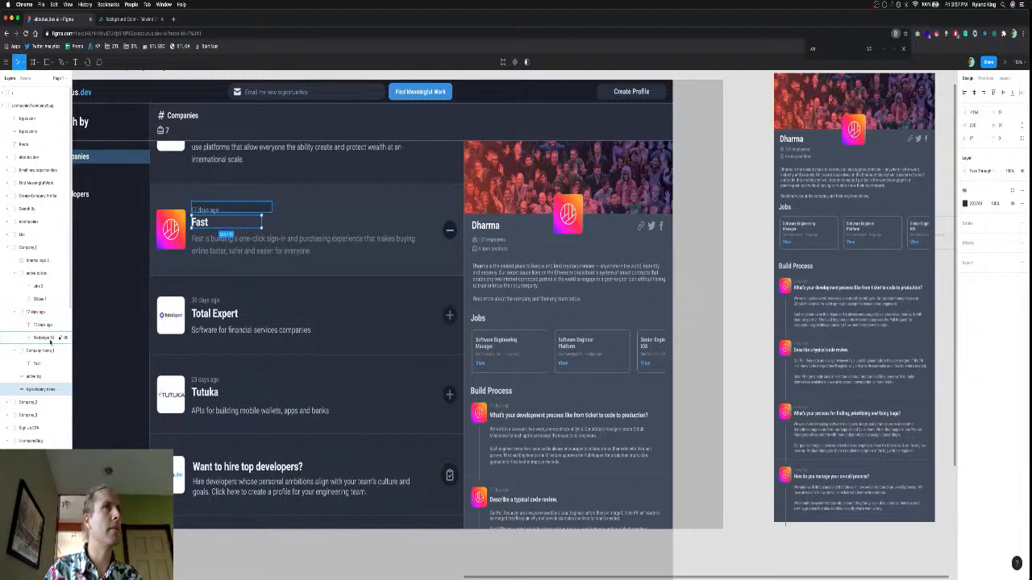
{"action": "double_click", "coordinate": [45, 338]}
{"action": "type", "text": "bg"}
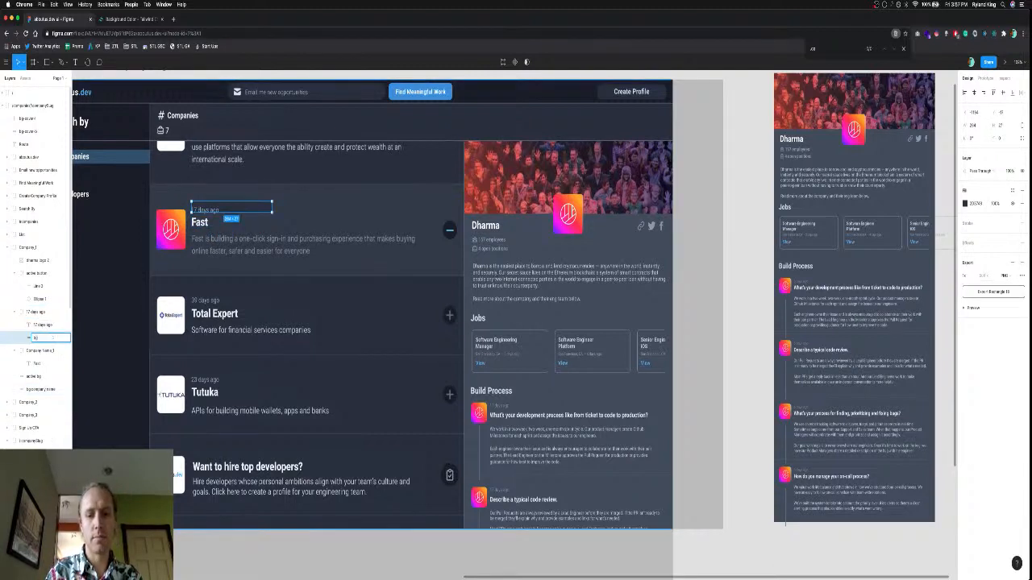
{"action": "type", "text": " date"}
{"action": "key", "text": "Return"}
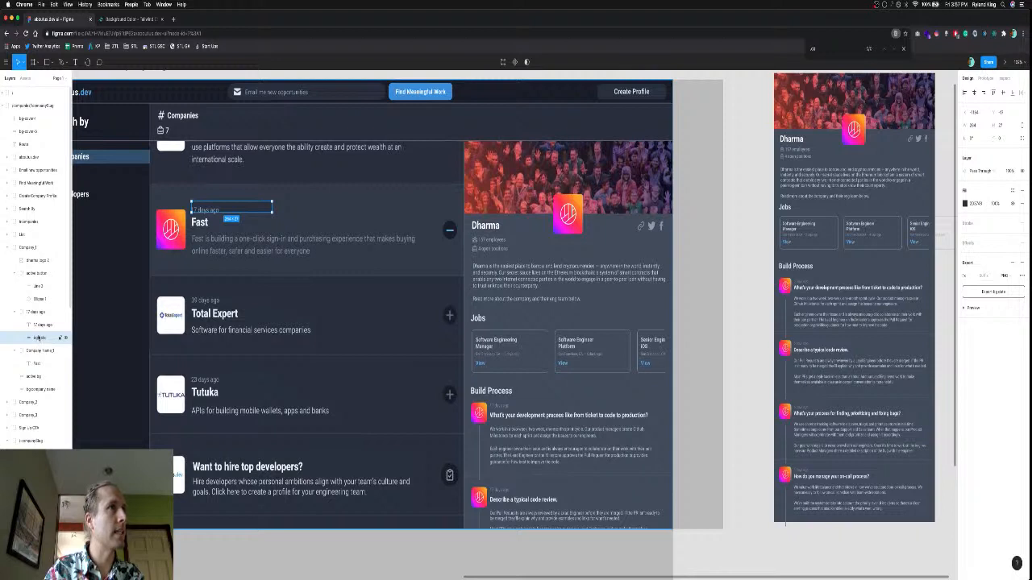
{"action": "left_click_drag", "start_coordinate": [37, 338], "coordinate": [32, 379]}
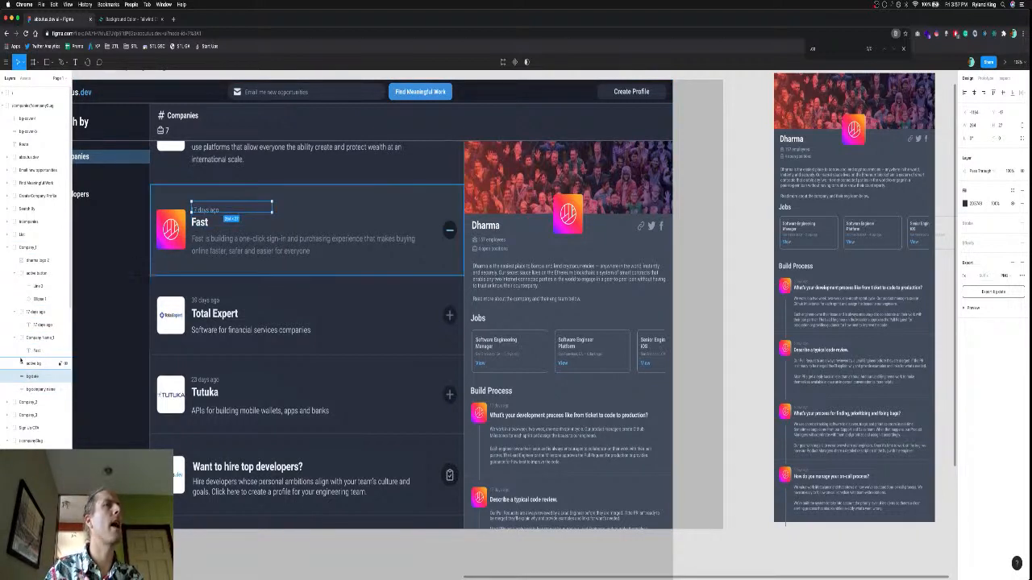
Replace the company name "Fast" in the highlighted list entry with "Dharma".
{"action": "left_click", "coordinate": [25, 352]}
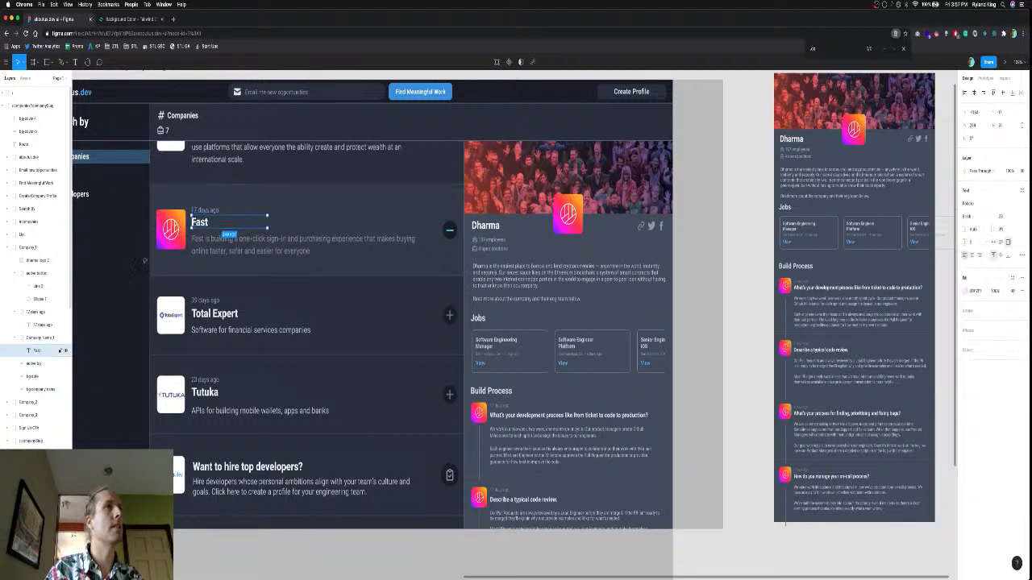
{"action": "key", "text": "Return"}
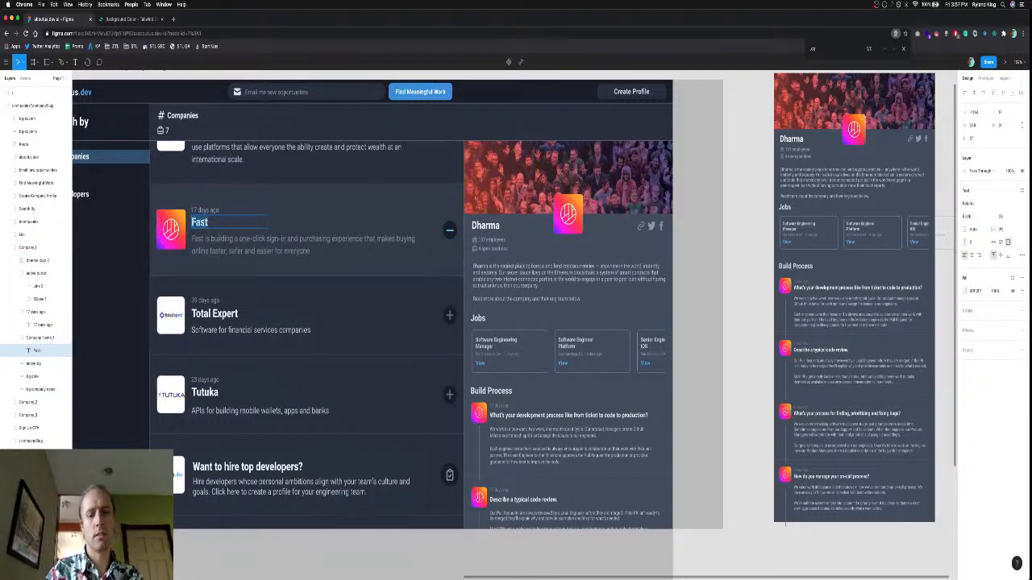
{"action": "type", "text": "Dharma"}
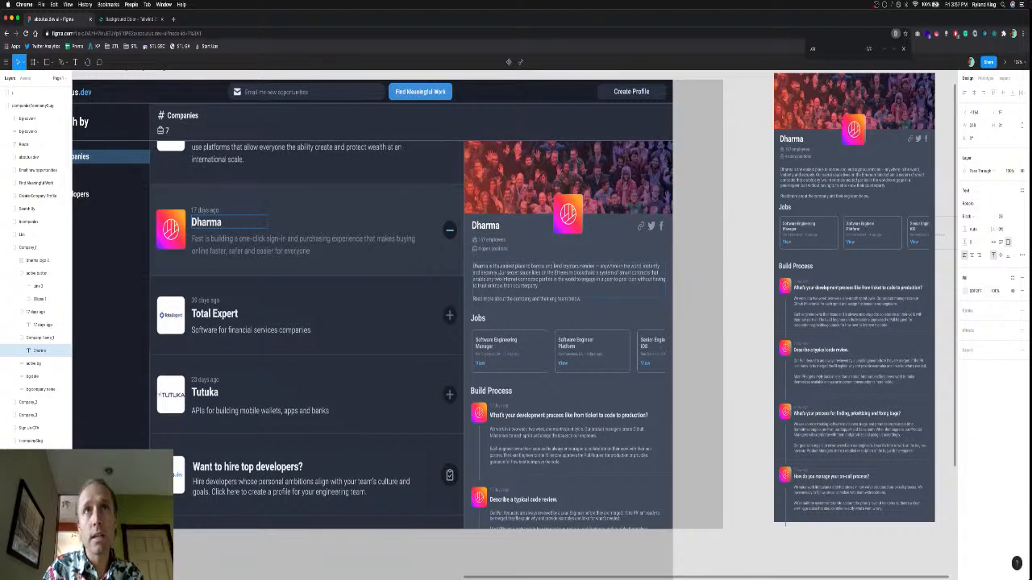
Copy the opening sentence of the company description in the Dharma detail panel, and select the highlighted Dharma list entry.
{"action": "double_click", "coordinate": [498, 272]}
{"action": "left_click_drag", "start_coordinate": [497, 273], "coordinate": [476, 267]}
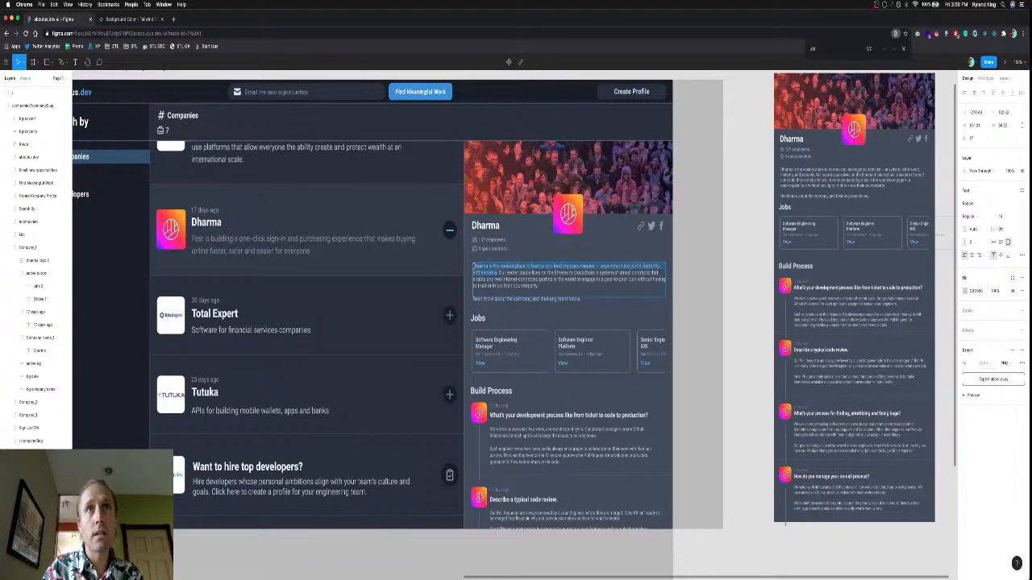
{"action": "left_click", "coordinate": [226, 248]}
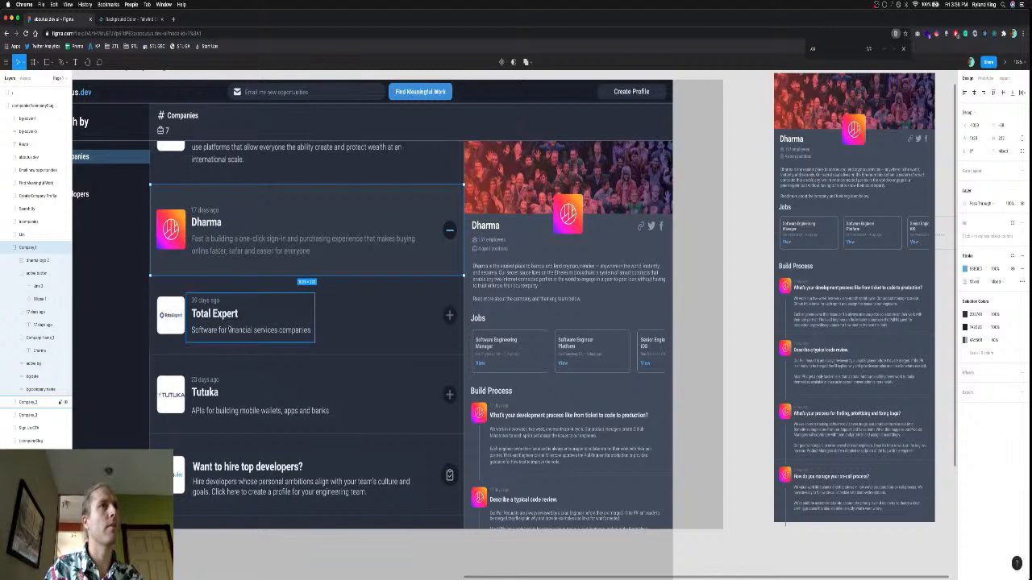
Copy Total Expert's description group onto the highlighted Dharma entry and enlarge it to cover the old two-line Fast description.
{"action": "left_click", "coordinate": [7, 403]}
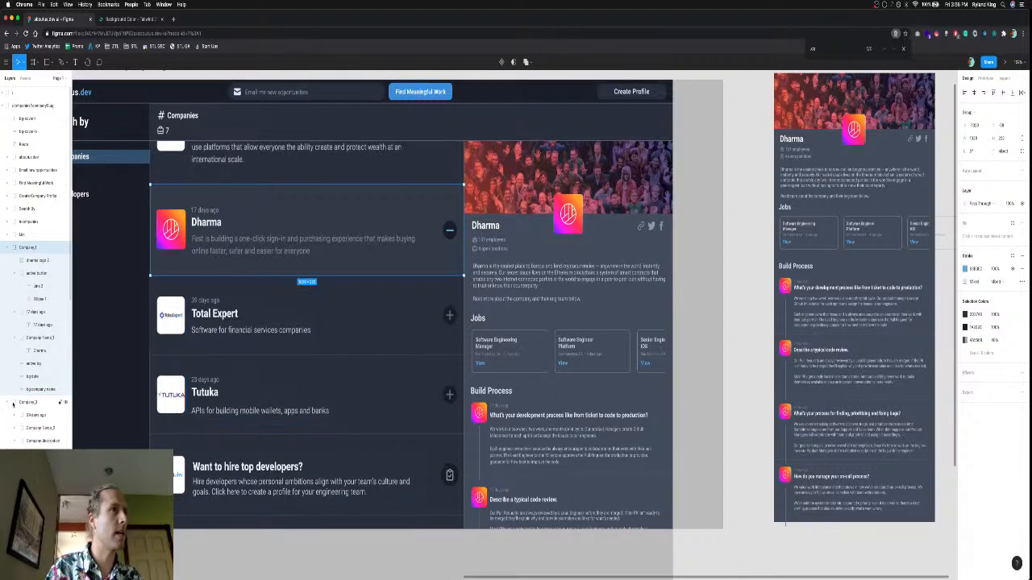
{"action": "left_click", "coordinate": [42, 442]}
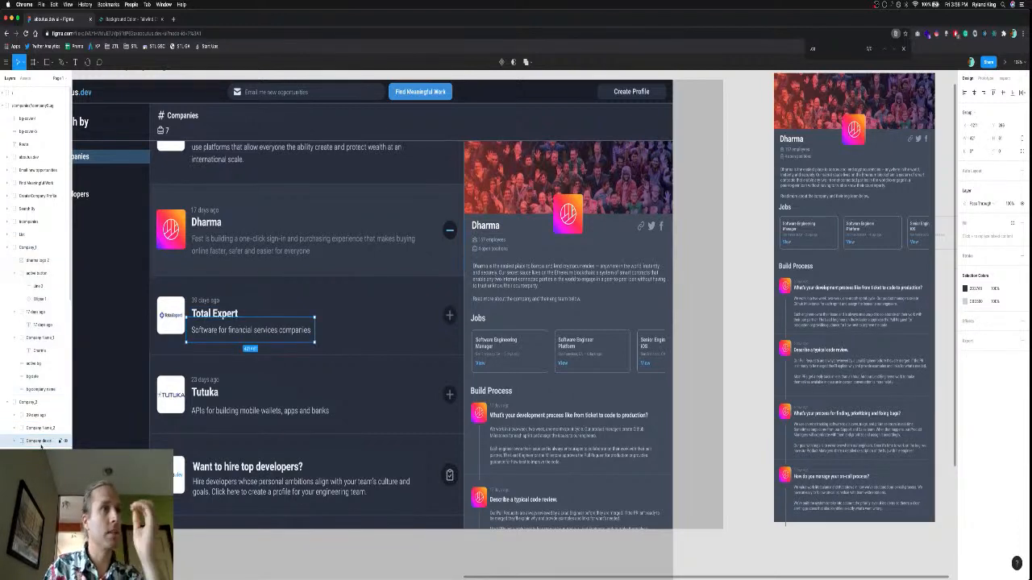
{"action": "key", "text": "super+v"}
{"action": "left_click_drag", "start_coordinate": [300, 330], "coordinate": [306, 241]}
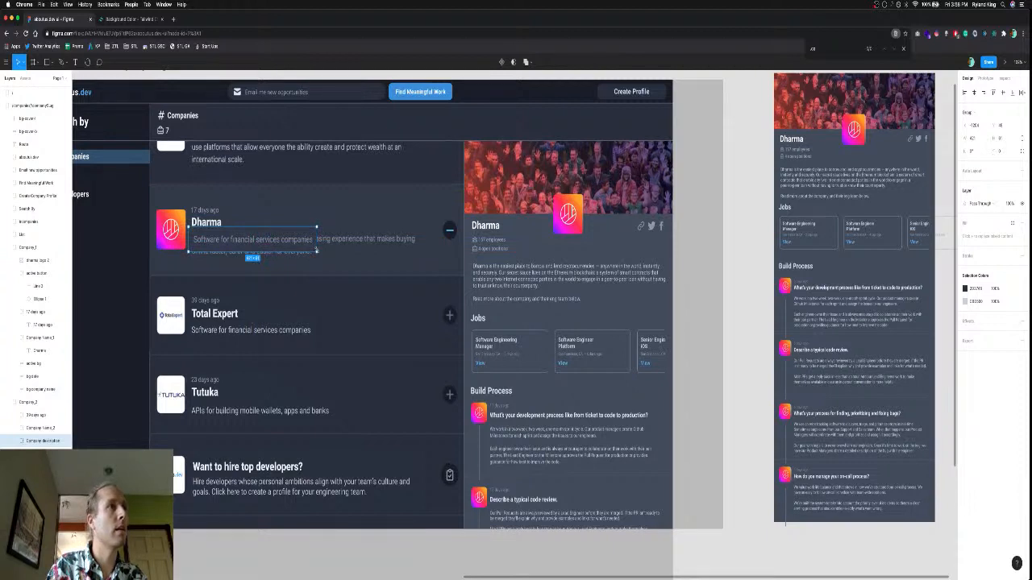
{"action": "left_click_drag", "start_coordinate": [317, 251], "coordinate": [415, 253]}
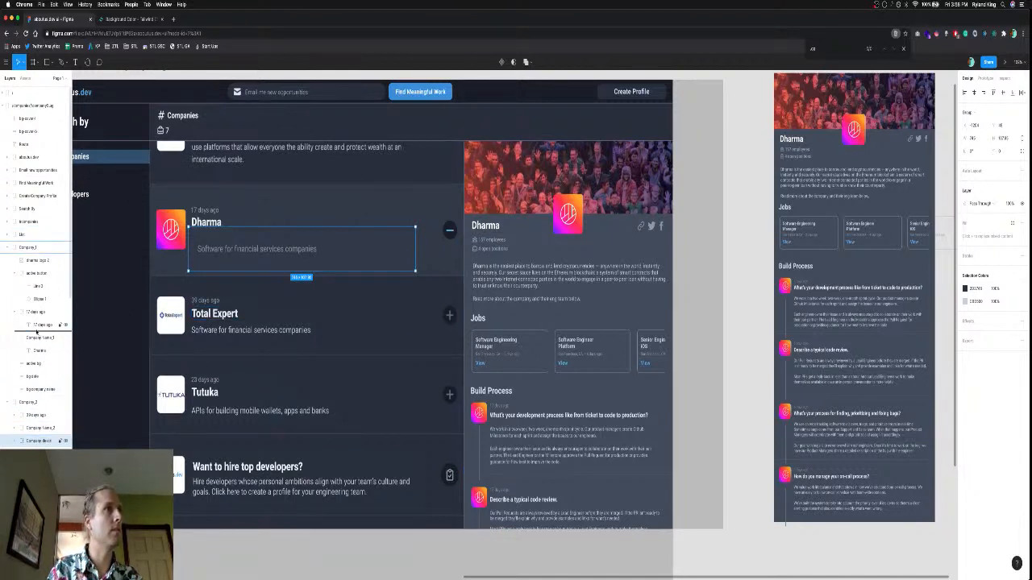
Move the copied description group below the highlight background in Company_1 and rename its rectangle to "bg description".
{"action": "left_click_drag", "start_coordinate": [29, 351], "coordinate": [29, 382]}
{"action": "left_click", "coordinate": [30, 364]}
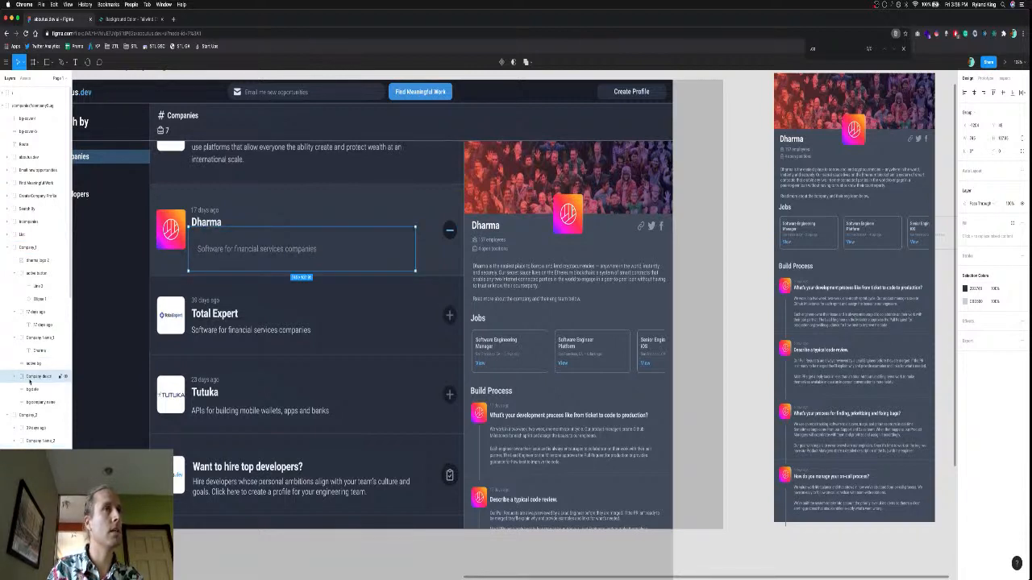
{"action": "left_click", "coordinate": [13, 377]}
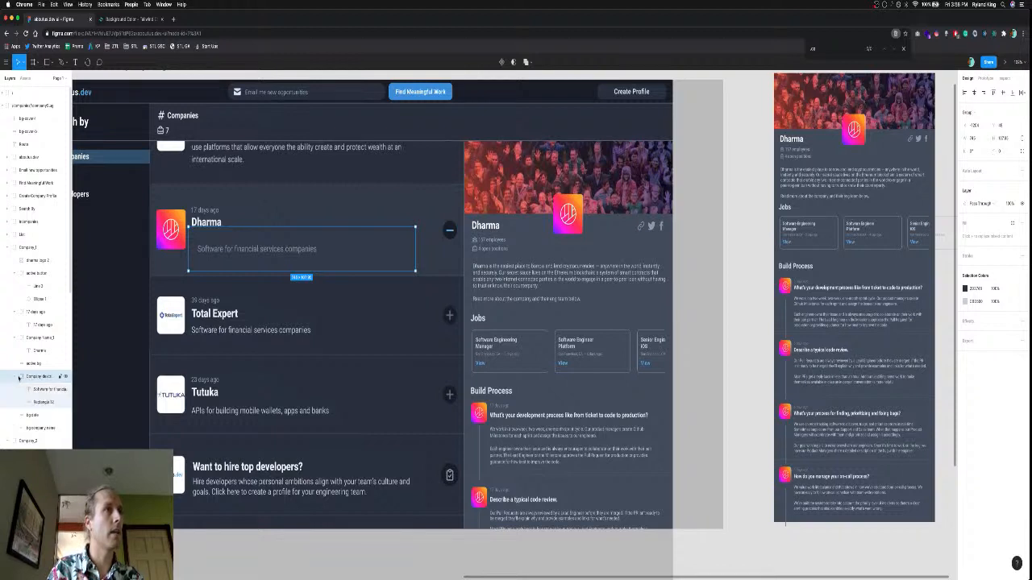
{"action": "left_click", "coordinate": [43, 402]}
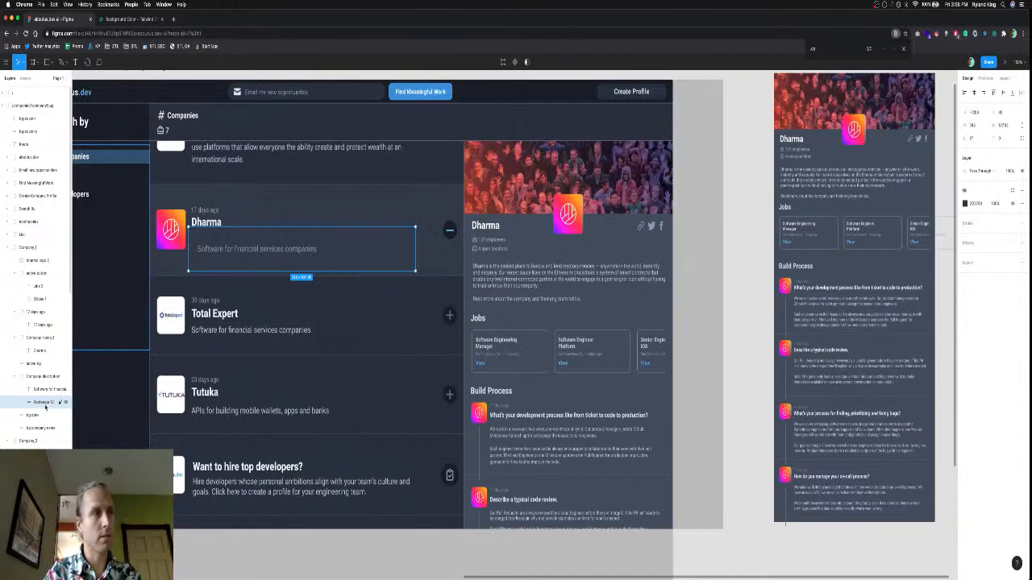
{"action": "double_click", "coordinate": [45, 405]}
{"action": "type", "text": "4"}
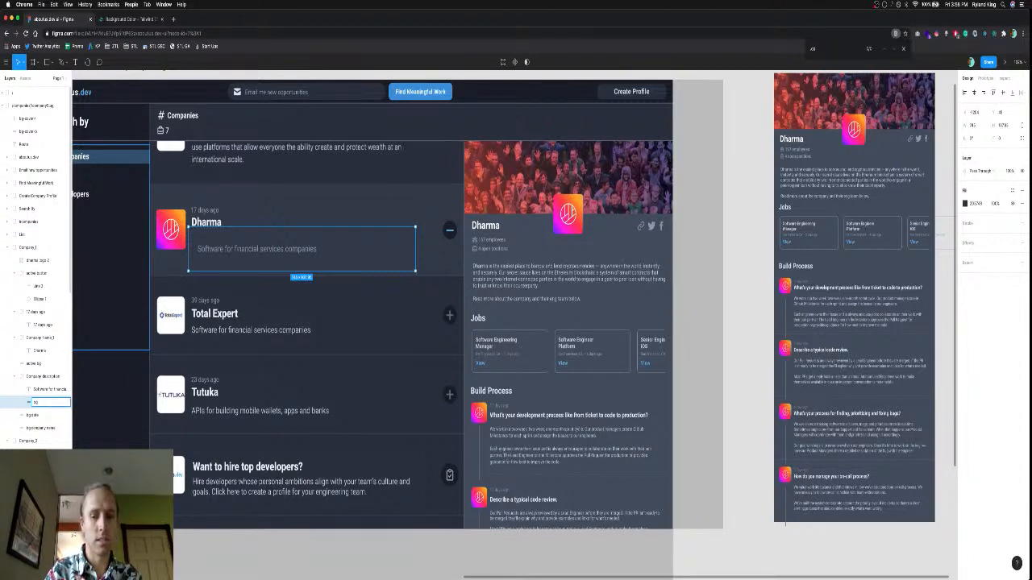
{"action": "key", "text": "Return"}
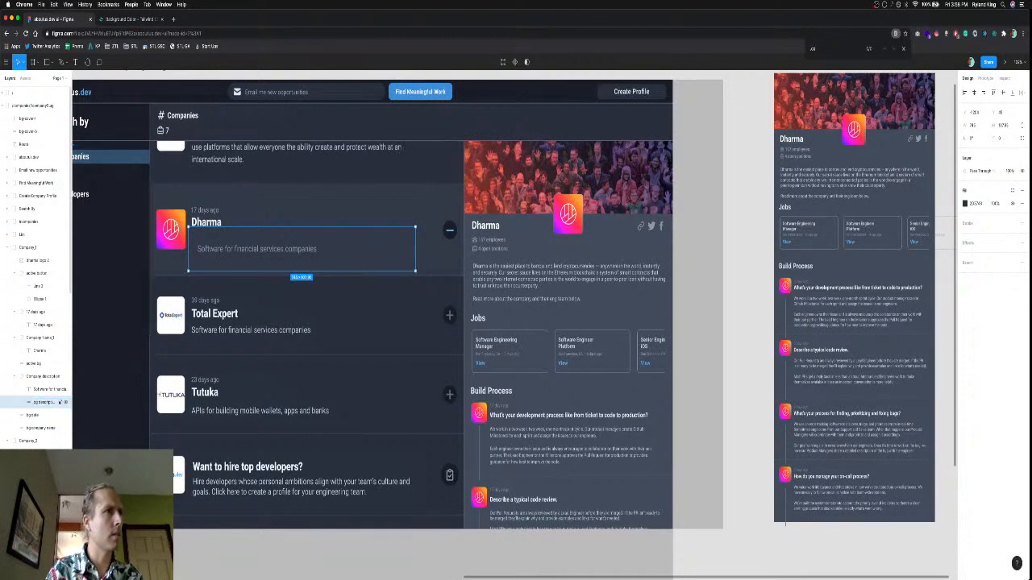
Take "bg description" out of the description group, leaving it below the highlight background, and move the group above that background.
{"action": "left_click", "coordinate": [21, 379]}
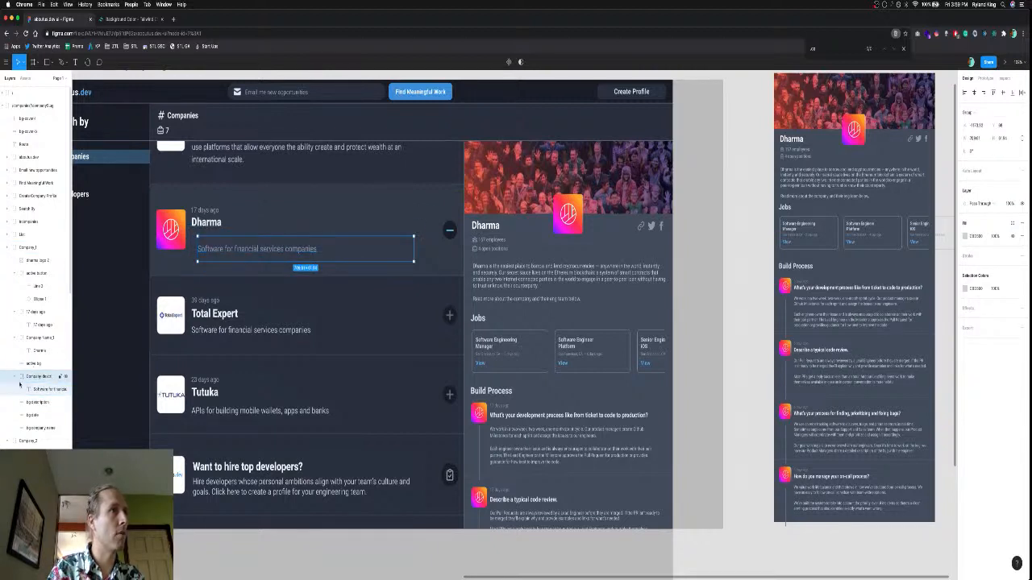
{"action": "left_click", "coordinate": [14, 379]}
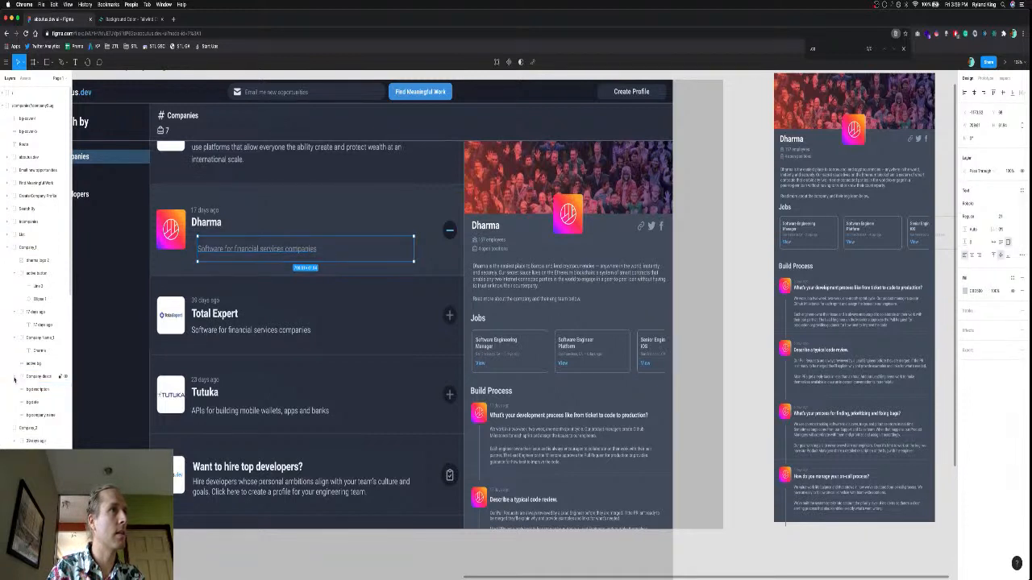
{"action": "left_click", "coordinate": [15, 379]}
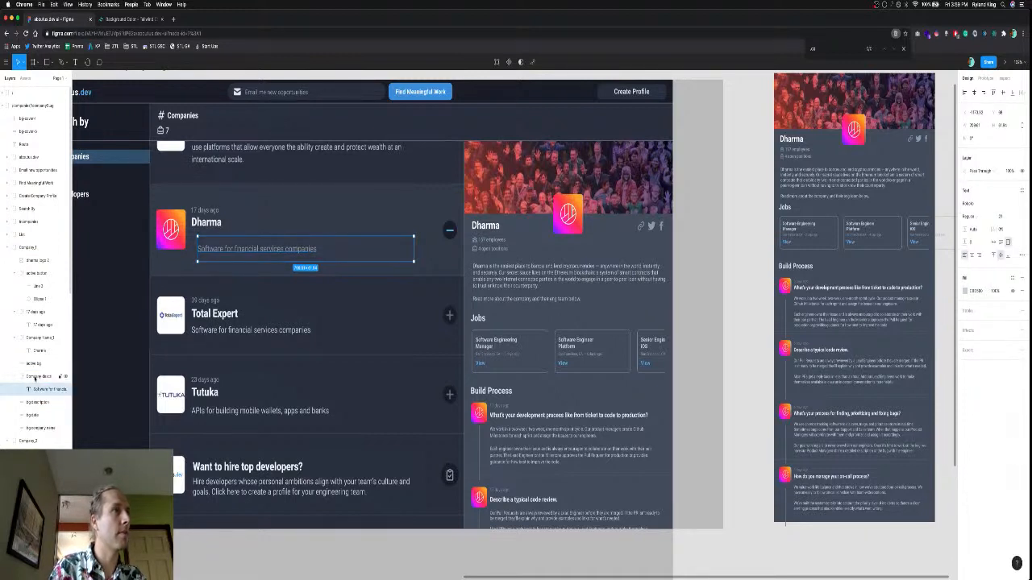
{"action": "left_click_drag", "start_coordinate": [47, 379], "coordinate": [26, 363]}
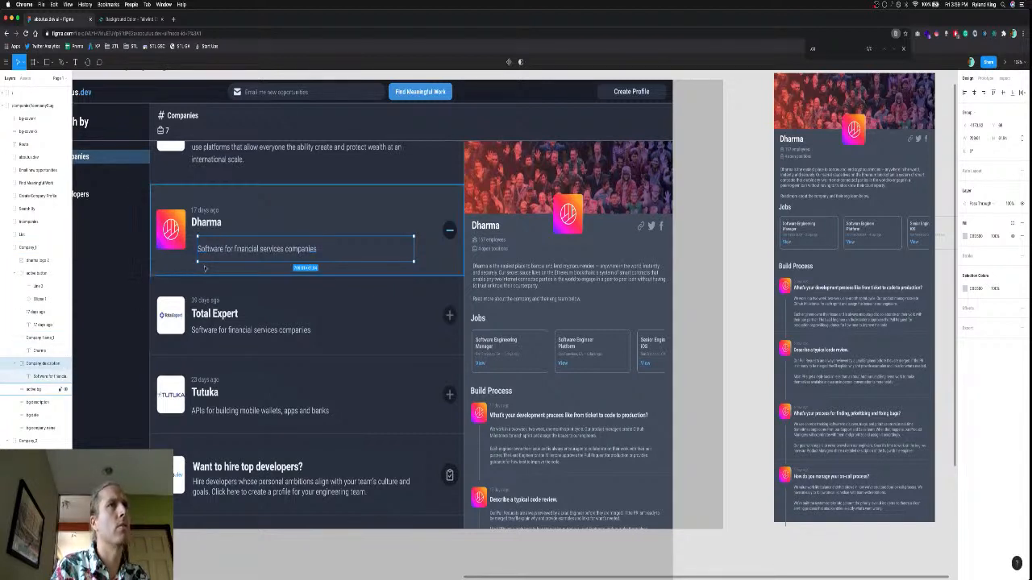
Extend the Dharma description box to line up with the company name's left edge, top-align its text and nudge it up slightly.
{"action": "double_click", "coordinate": [240, 249]}
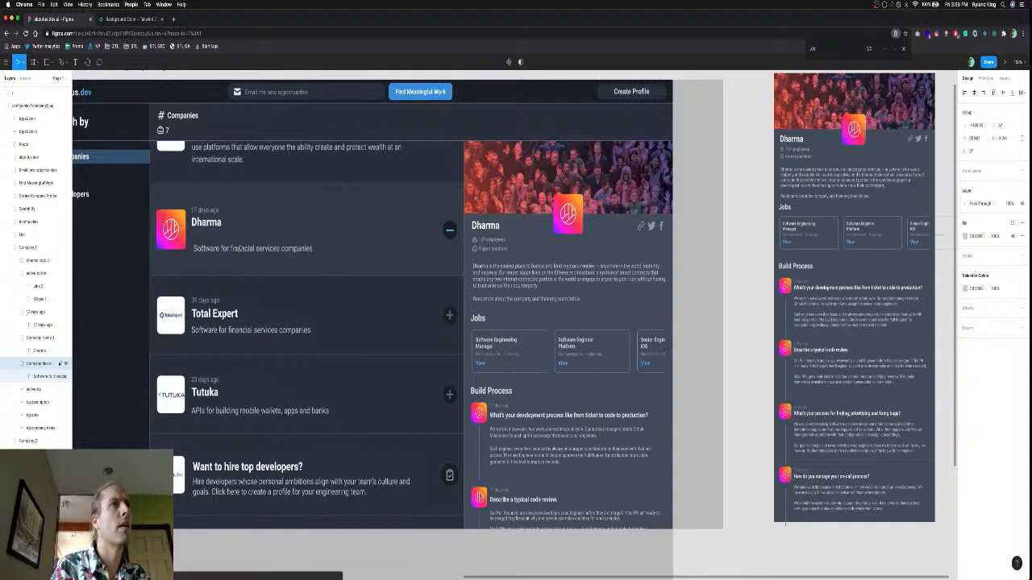
{"action": "key", "text": "Escape"}
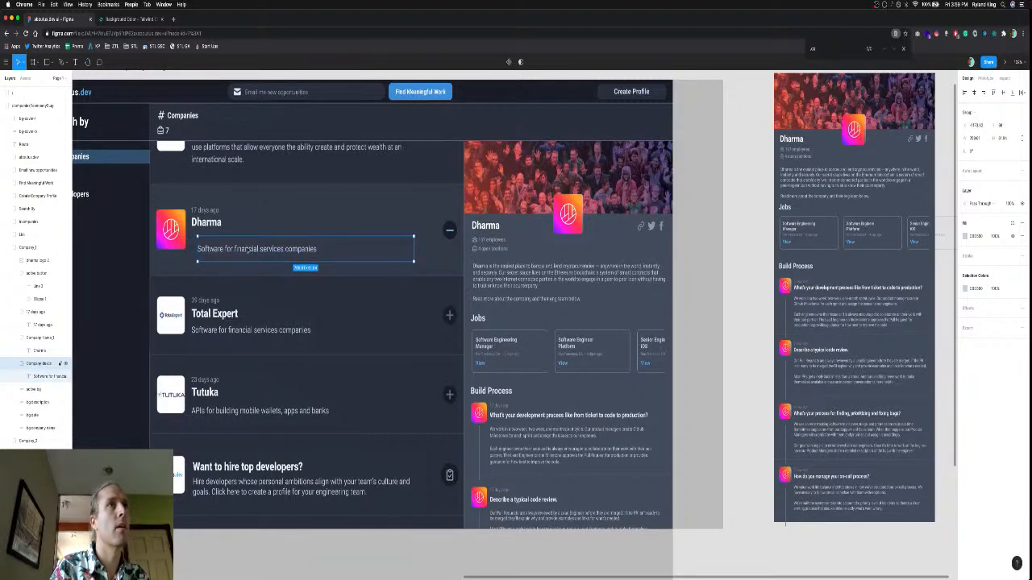
{"action": "left_click_drag", "start_coordinate": [196, 249], "coordinate": [191, 244]}
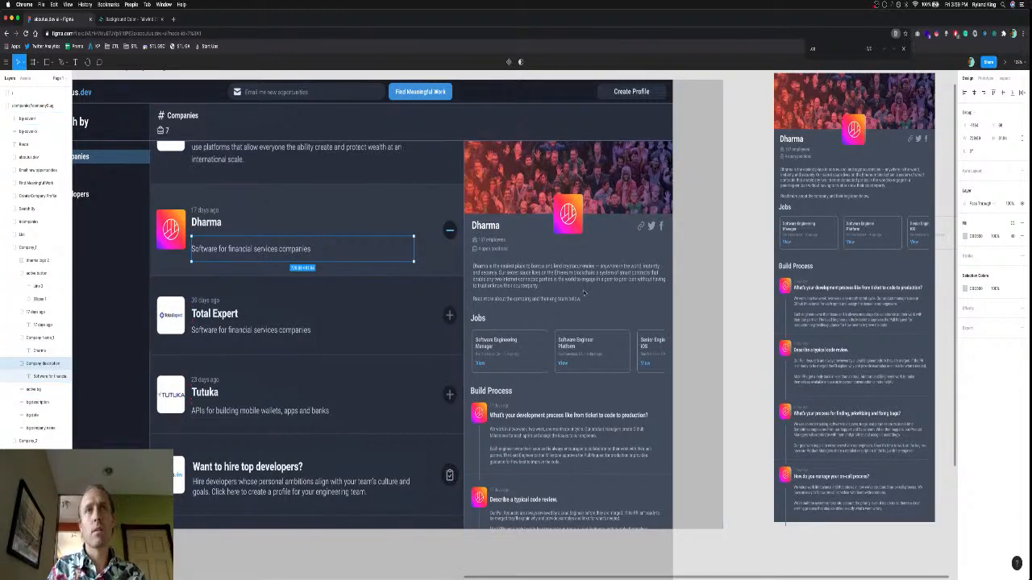
{"action": "left_click", "coordinate": [264, 246]}
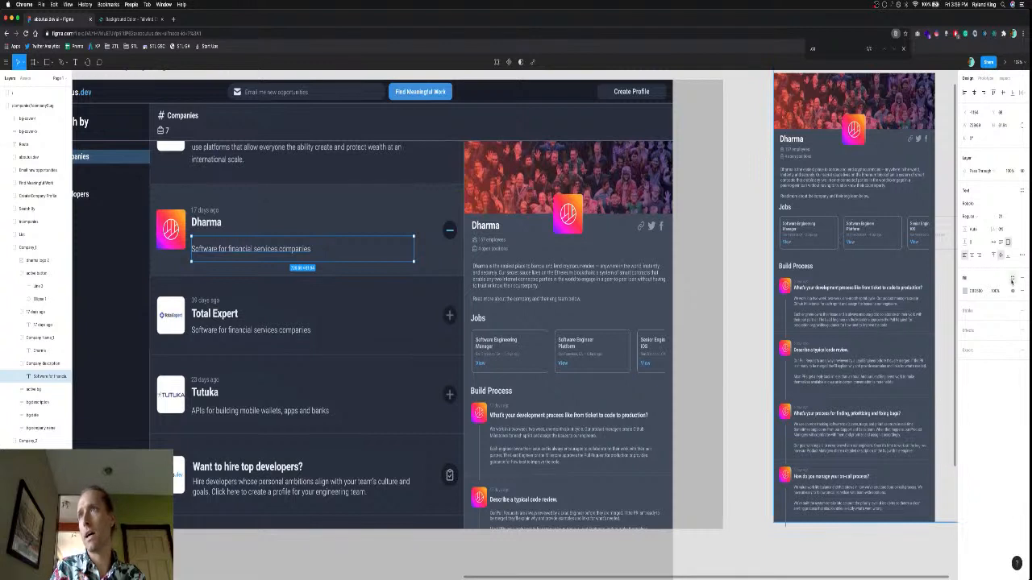
{"action": "left_click", "coordinate": [993, 255]}
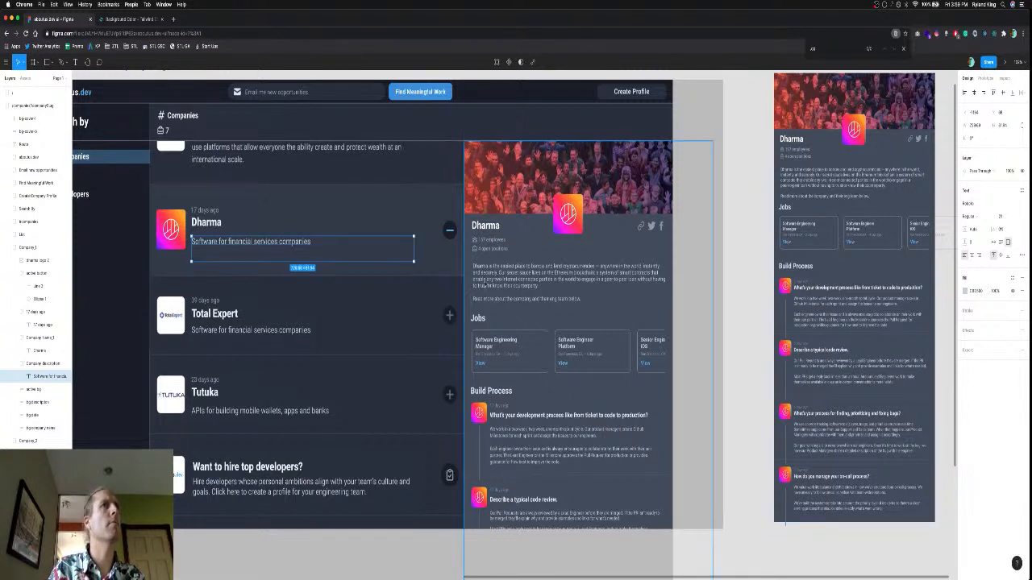
{"action": "left_click_drag", "start_coordinate": [250, 241], "coordinate": [250, 241]}
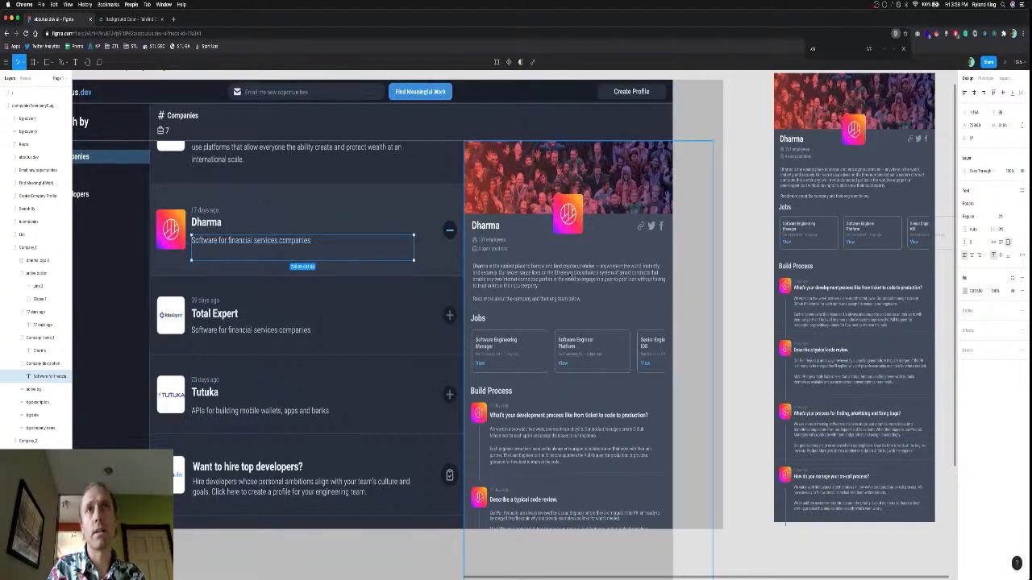
Replace the Dharma entry's description with the detail panel's opening sentence, "Dharma is the easiest place to borrow and lend cryptocurrencies — anywhere in the world, instantly and securely.".
{"action": "left_click", "coordinate": [569, 278]}
{"action": "double_click", "coordinate": [498, 271]}
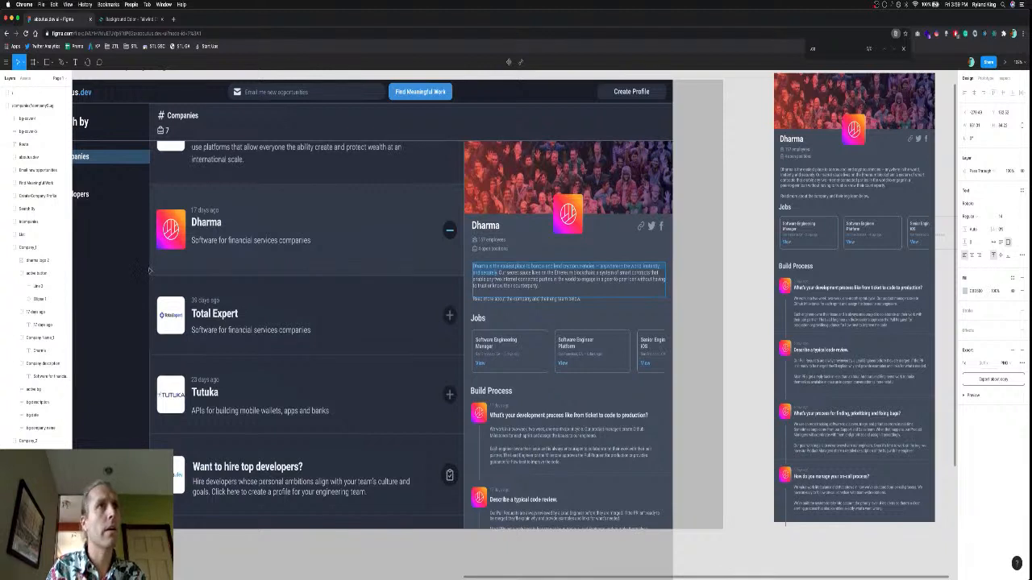
{"action": "double_click", "coordinate": [236, 239]}
{"action": "type", "text": "Dharma is the easiest place to borrow and lend cryptocurrencies — anywhere in the world, instantly and securely"}
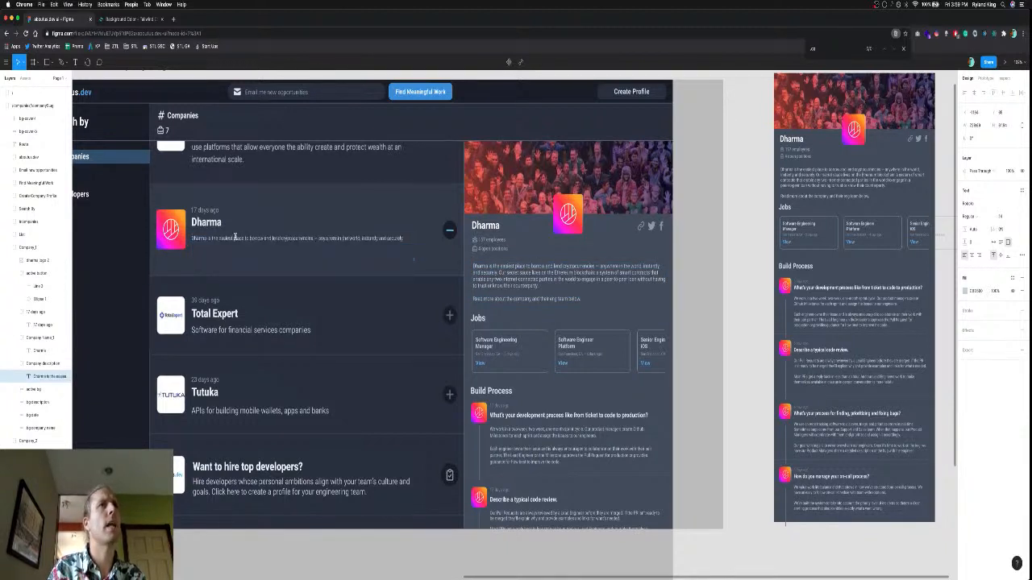
Set the font size of the Dharma entry's description to 18.
{"action": "triple_click", "coordinate": [337, 238]}
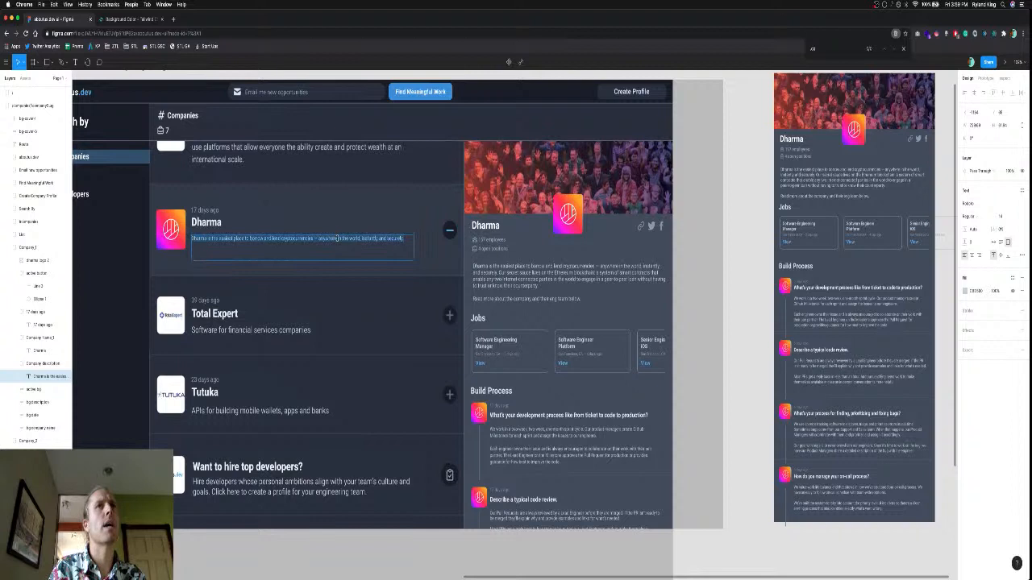
{"action": "left_click", "coordinate": [1004, 216]}
{"action": "type", "text": "18"}
{"action": "key", "text": "Return"}
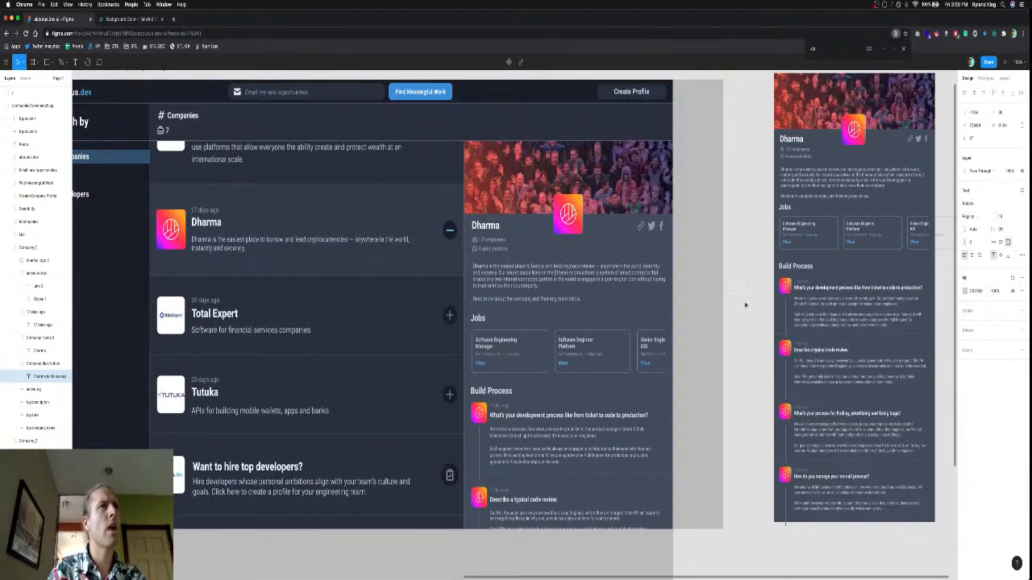
Set the Dharma entry's description to font size 21, matching Total Expert's description, and nudge its group up slightly.
{"action": "left_click", "coordinate": [298, 333]}
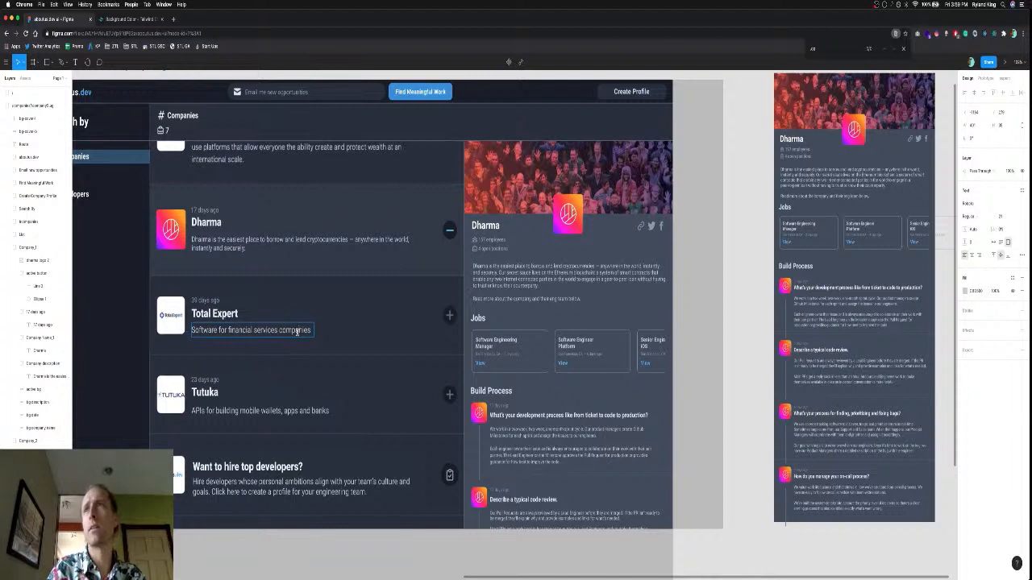
{"action": "left_click", "coordinate": [255, 240]}
{"action": "double_click", "coordinate": [255, 240]}
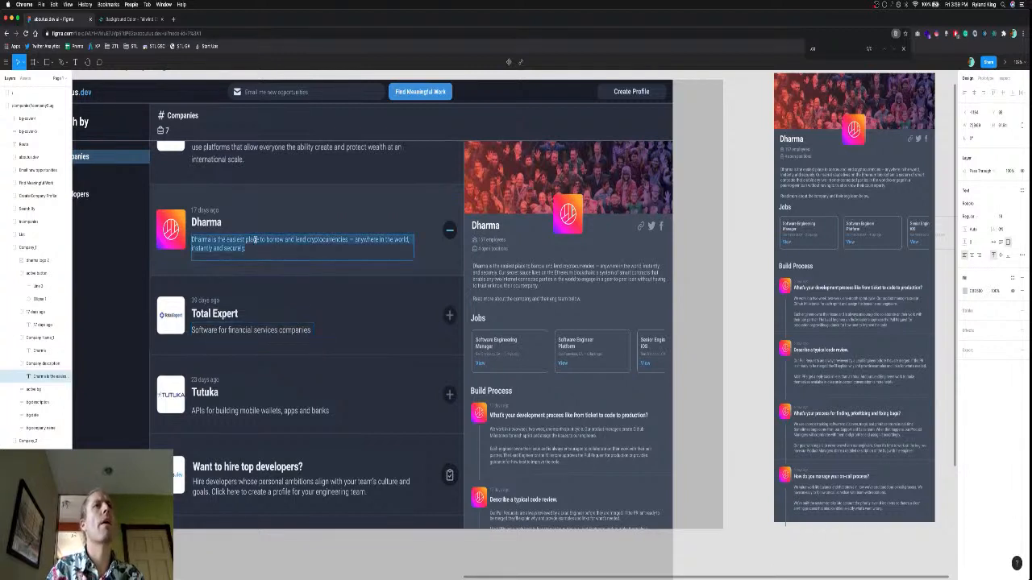
{"action": "left_click", "coordinate": [1002, 216]}
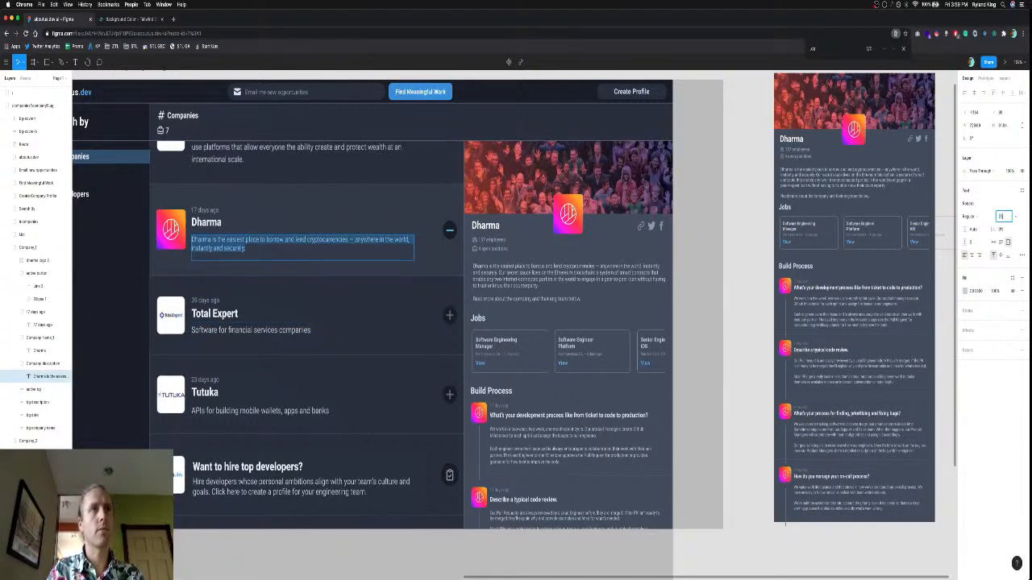
{"action": "type", "text": "21"}
{"action": "key", "text": "Return"}
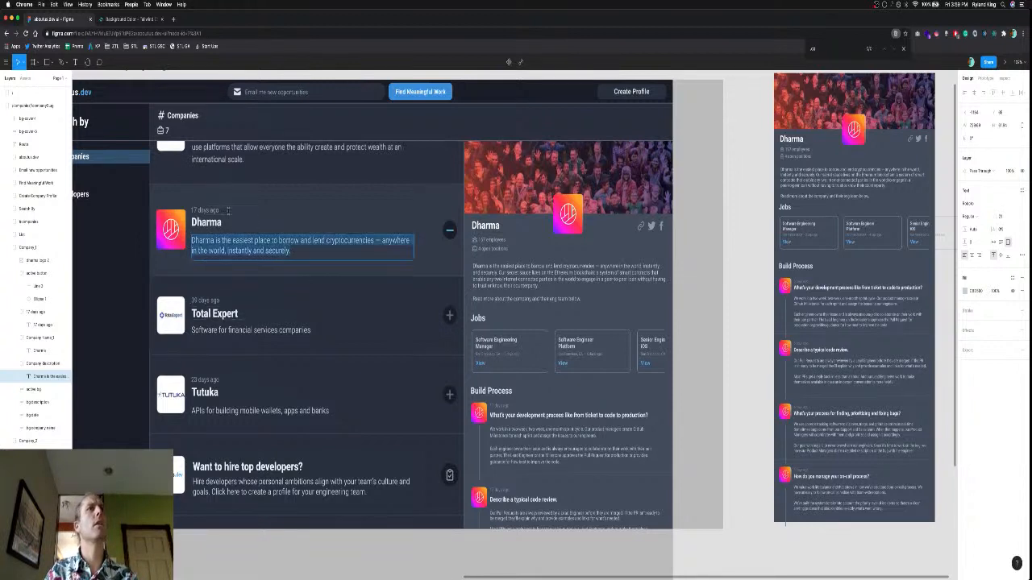
{"action": "left_click", "coordinate": [322, 242]}
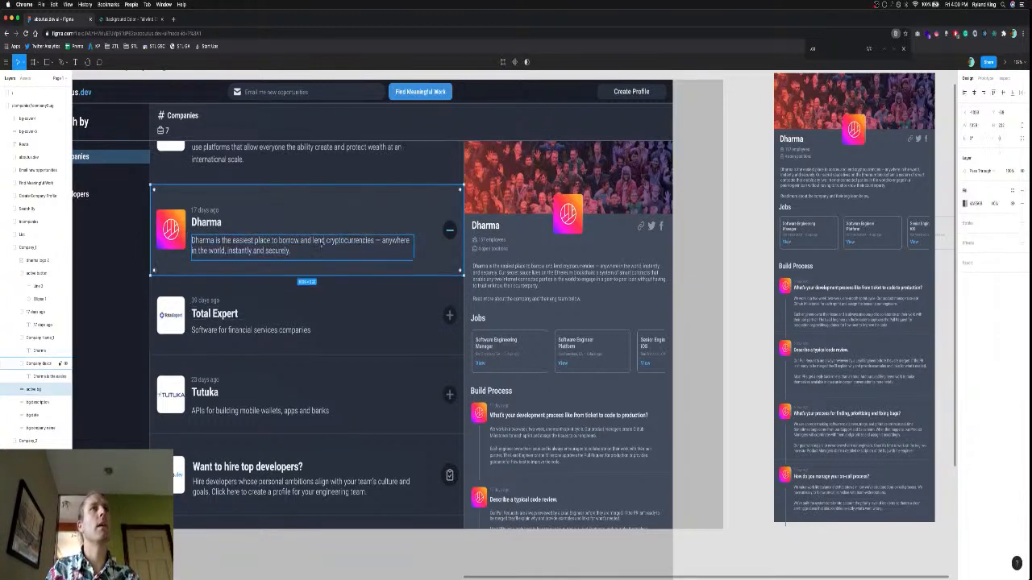
{"action": "double_click", "coordinate": [321, 245]}
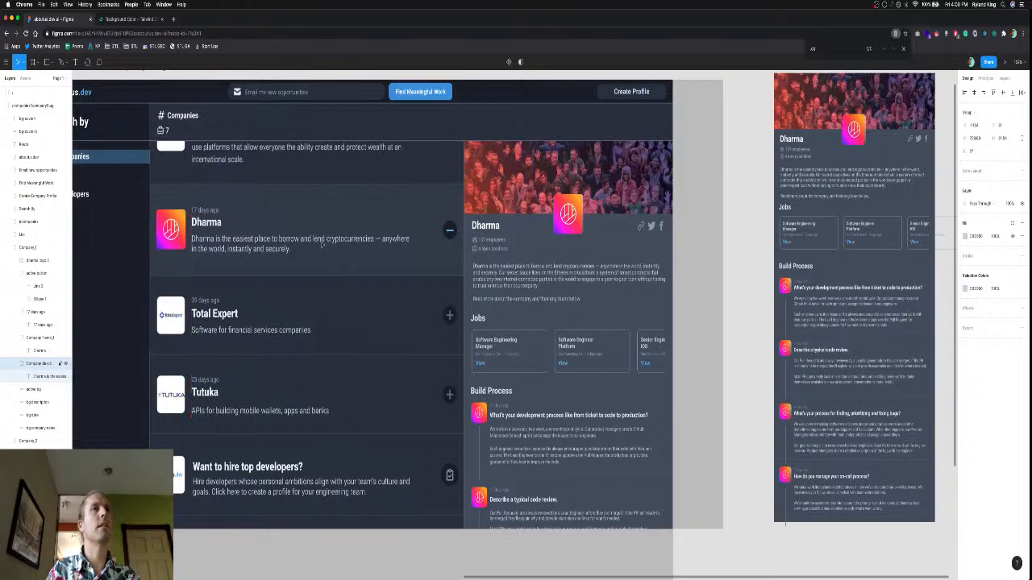
{"action": "scroll", "coordinate": [322, 244], "scroll_direction": "down", "scroll_amount": 5}
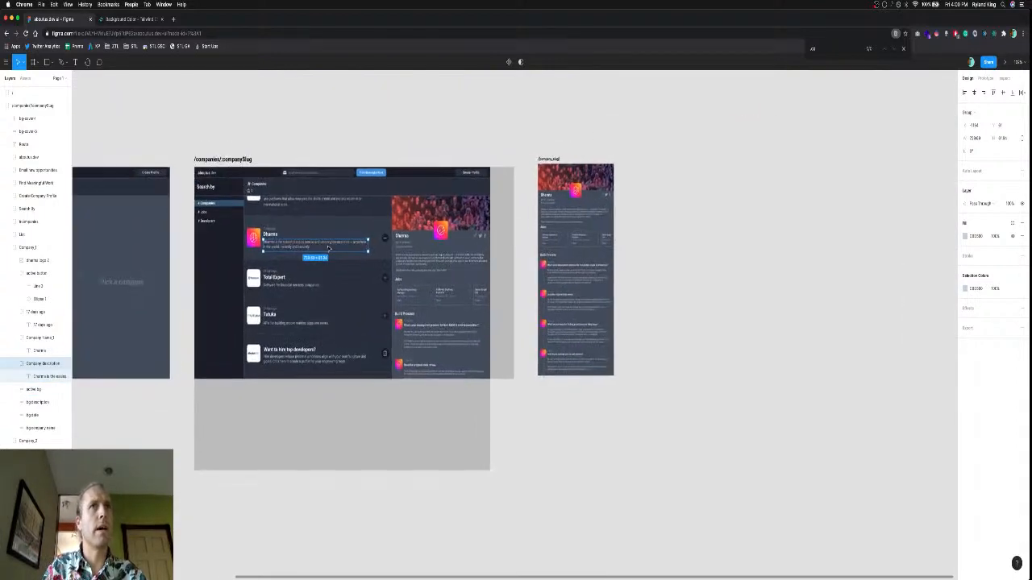
{"action": "left_click", "coordinate": [562, 448]}
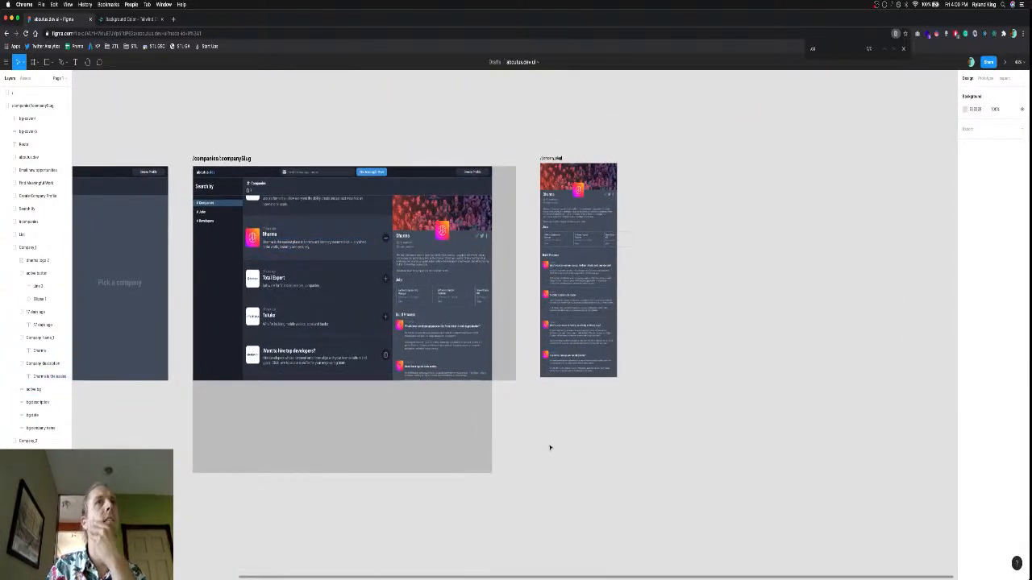
{"action": "left_click", "coordinate": [362, 163]}
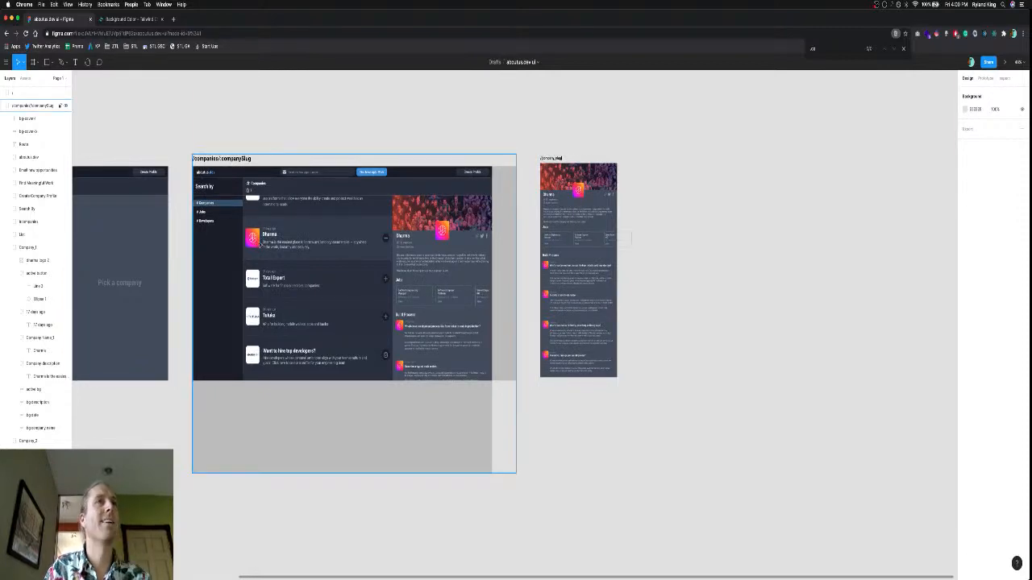
{"action": "scroll", "coordinate": [260, 244], "scroll_direction": "up", "scroll_amount": 10}
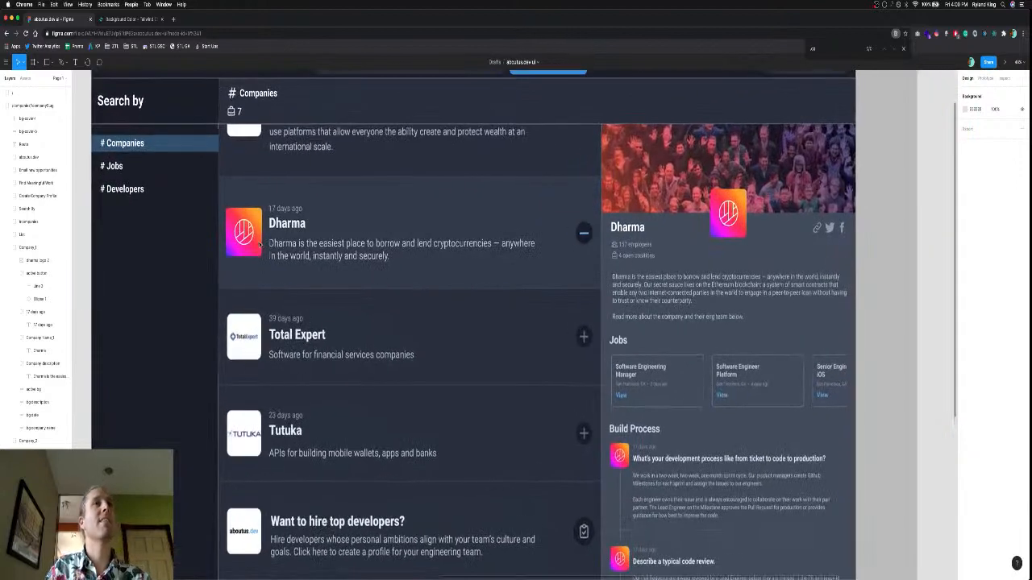
Shrink the logo image in the Dharma list entry slightly and nudge it left and up over its tile.
{"action": "left_click", "coordinate": [242, 231]}
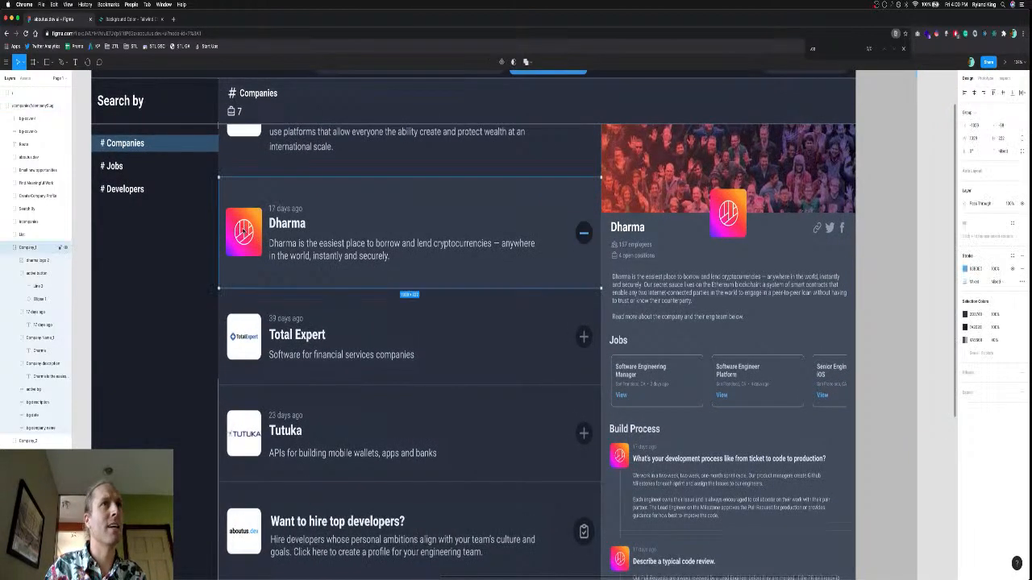
{"action": "double_click", "coordinate": [242, 232]}
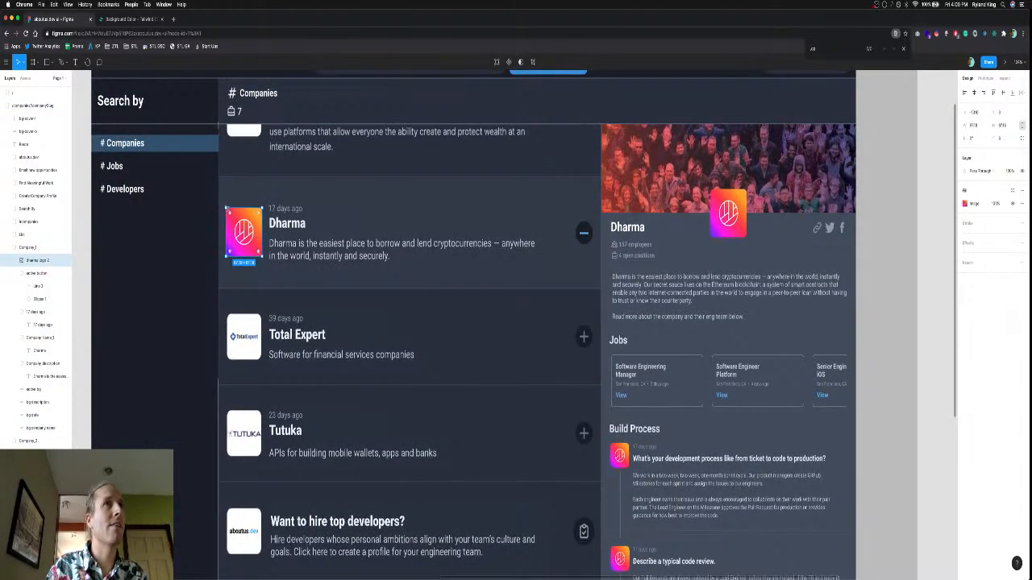
{"action": "left_click_drag", "start_coordinate": [228, 208], "coordinate": [229, 211]}
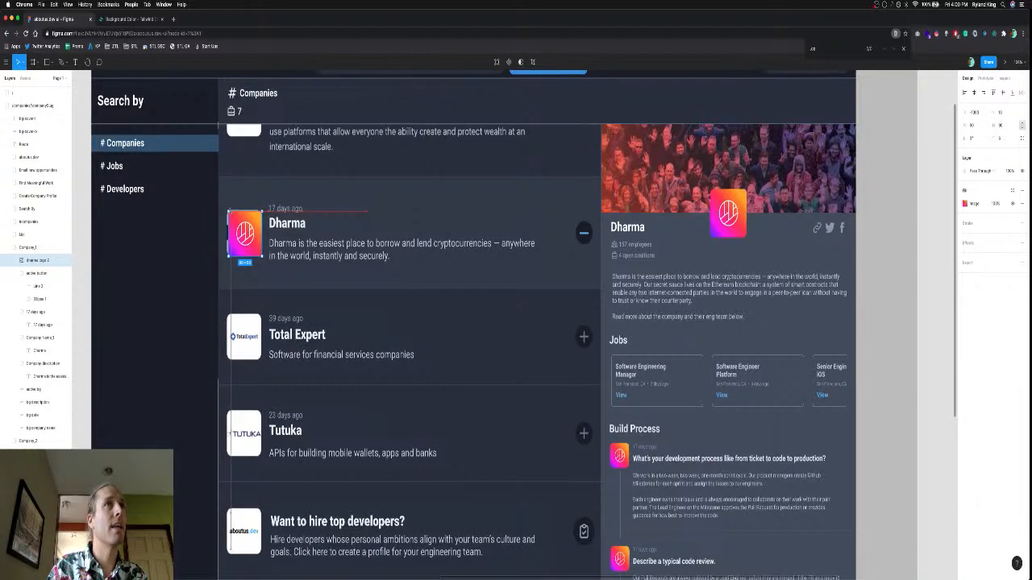
{"action": "key", "text": "Left"}
{"action": "key", "text": "Left"}
{"action": "key", "text": "Left"}
{"action": "key", "text": "Left"}
{"action": "key", "text": "Up"}
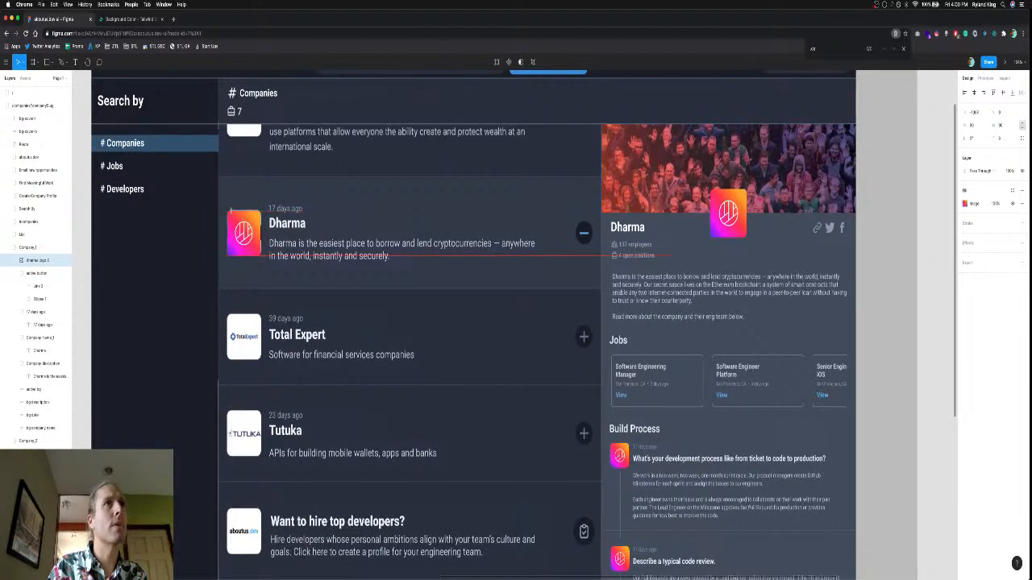
Enlarge the Dharma entry's logo slightly from its upper-left corner so it fully covers the tile behind it, and deselect it.
{"action": "scroll", "coordinate": [231, 210], "scroll_direction": "up", "scroll_amount": 5}
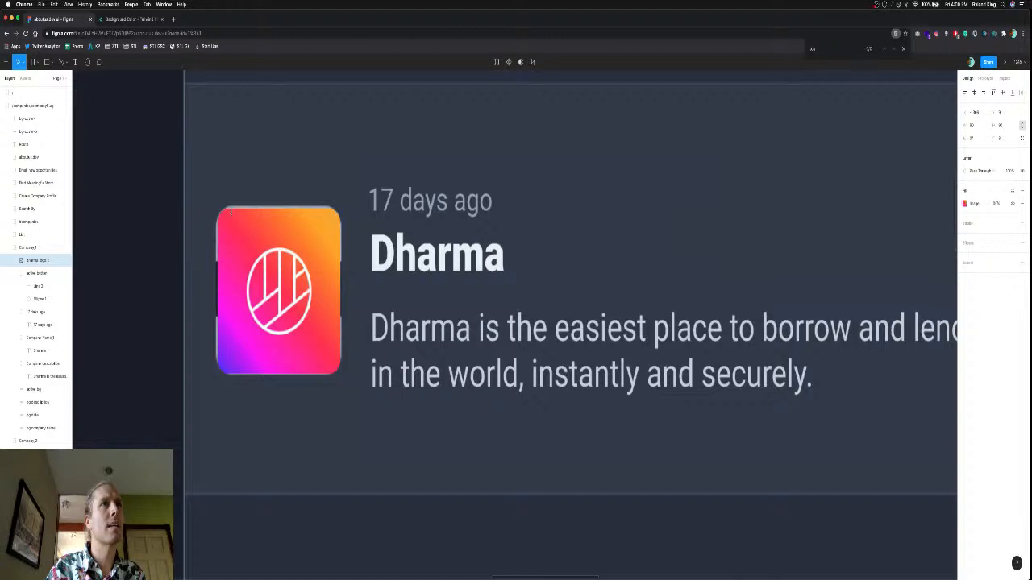
{"action": "scroll", "coordinate": [230, 210], "scroll_direction": "up", "scroll_amount": 1}
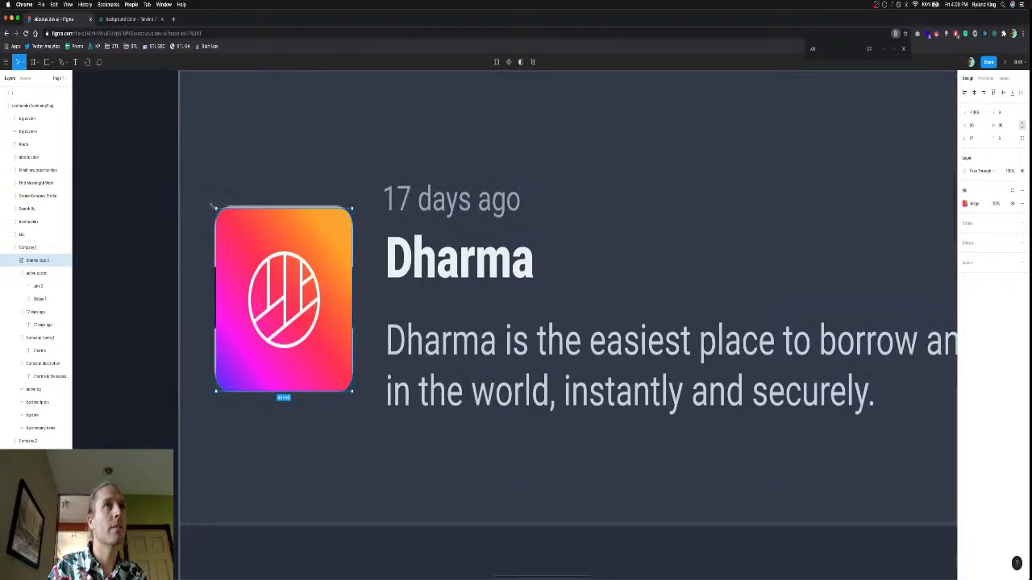
{"action": "left_click_drag", "start_coordinate": [213, 207], "coordinate": [211, 203]}
{"action": "key", "text": "super+z"}
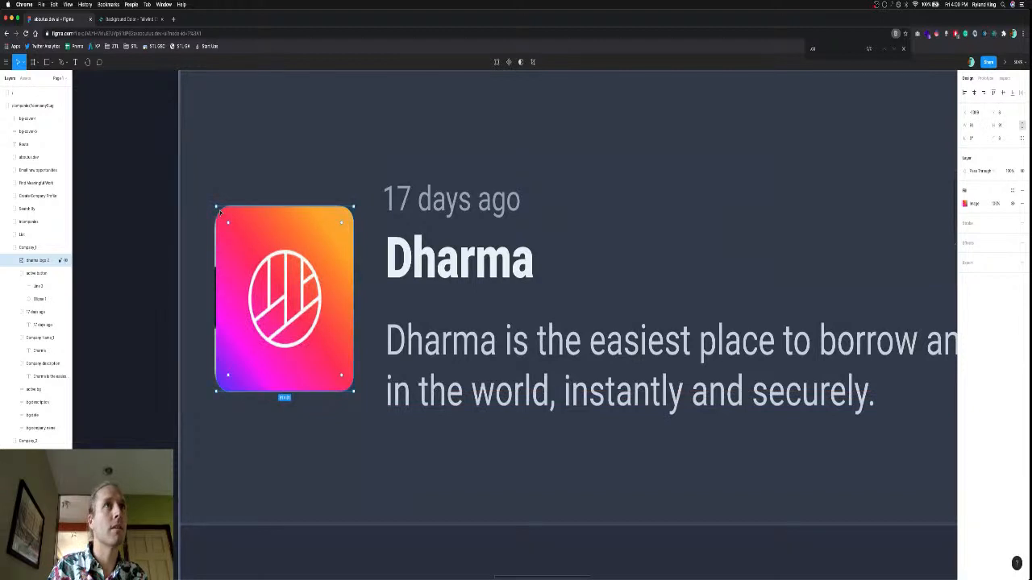
{"action": "left_click_drag", "start_coordinate": [215, 206], "coordinate": [212, 204]}
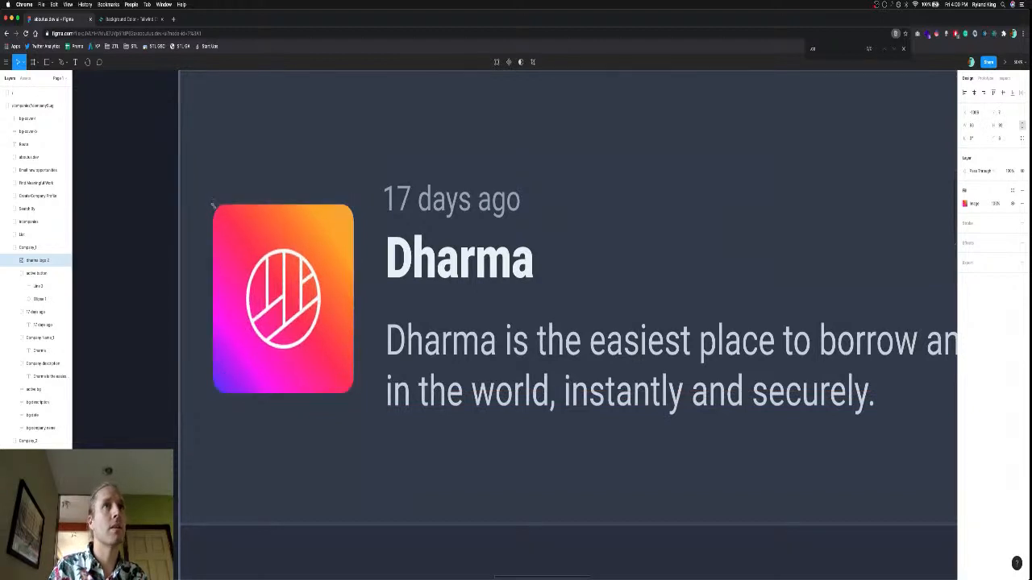
{"action": "left_click", "coordinate": [375, 337]}
{"action": "scroll", "coordinate": [375, 337], "scroll_direction": "down", "scroll_amount": 5}
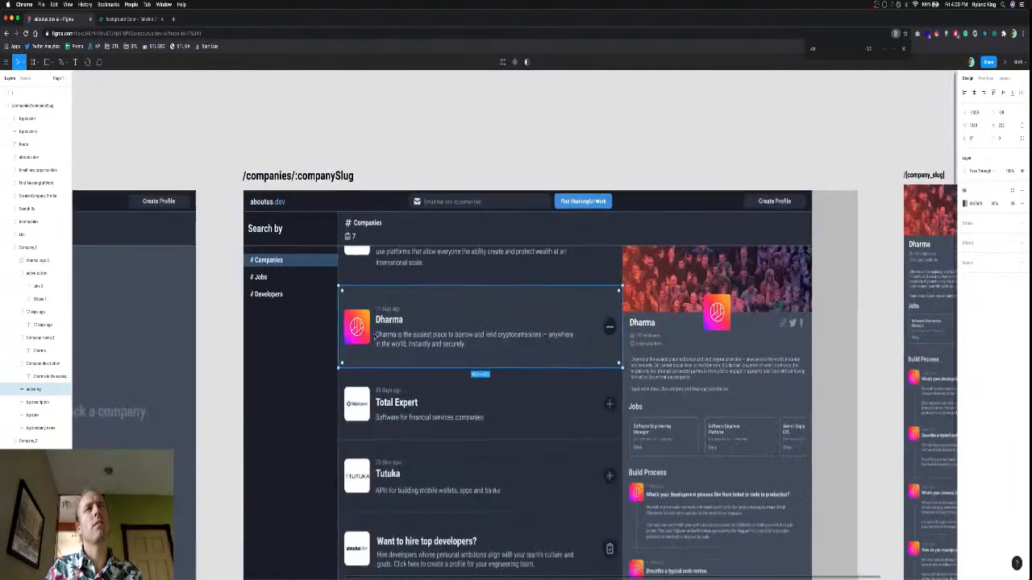
{"action": "left_click", "coordinate": [462, 138]}
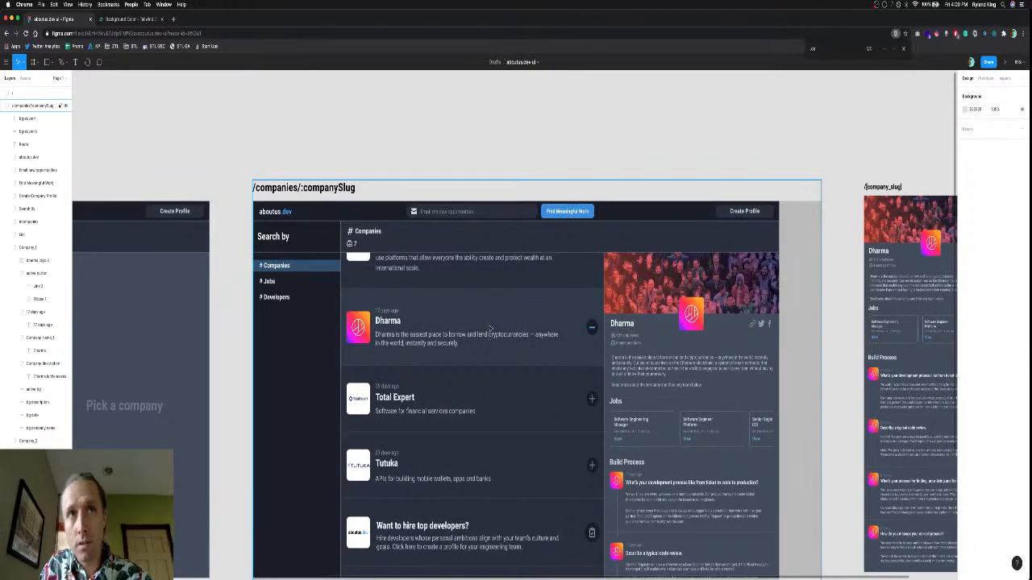
Compare the /companies/:companySlug screen with the home screen and the separate company_slug panel.
{"action": "scroll", "coordinate": [490, 328], "scroll_direction": "down", "scroll_amount": 3}
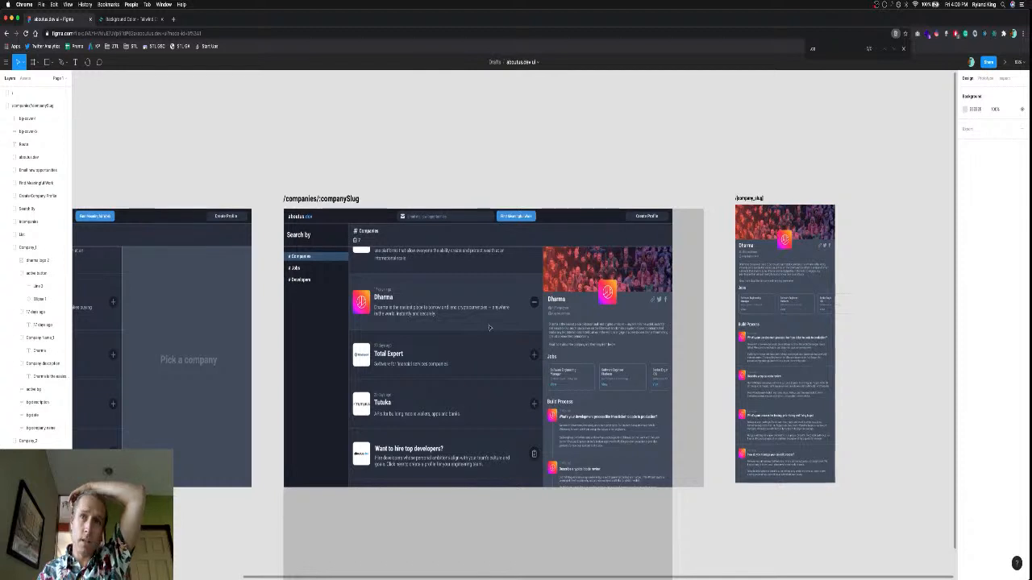
{"action": "scroll", "coordinate": [489, 327], "scroll_direction": "right", "scroll_amount": 2}
{"action": "scroll", "coordinate": [489, 327], "scroll_direction": "right", "scroll_amount": 1}
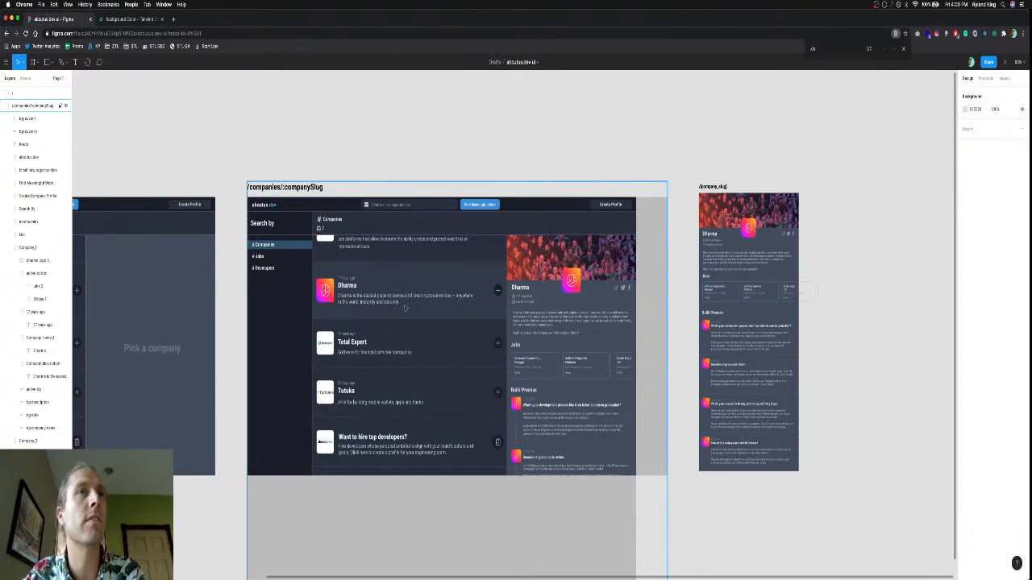
{"action": "scroll", "coordinate": [401, 300], "scroll_direction": "left", "scroll_amount": 5}
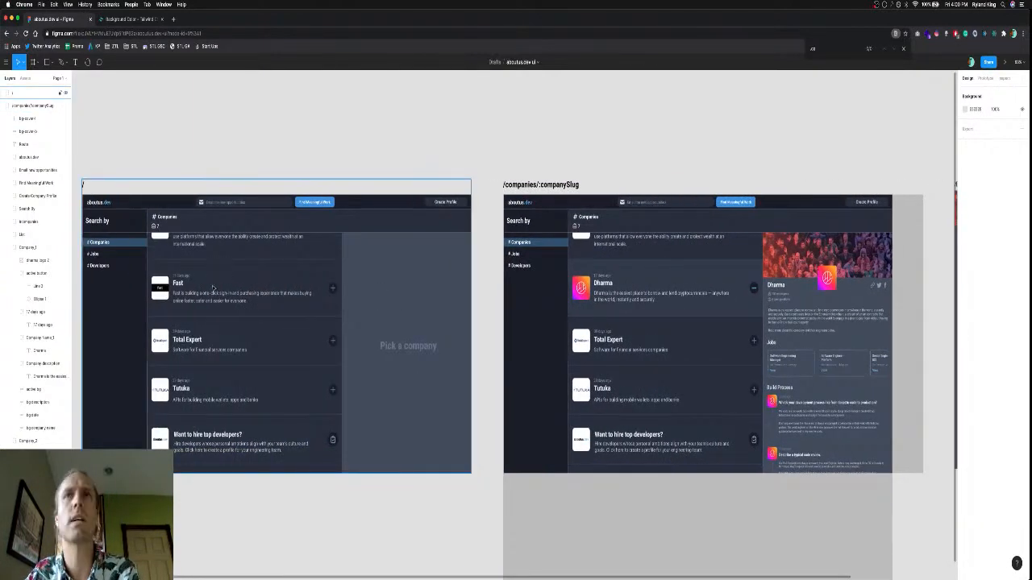
{"action": "left_click", "coordinate": [774, 283]}
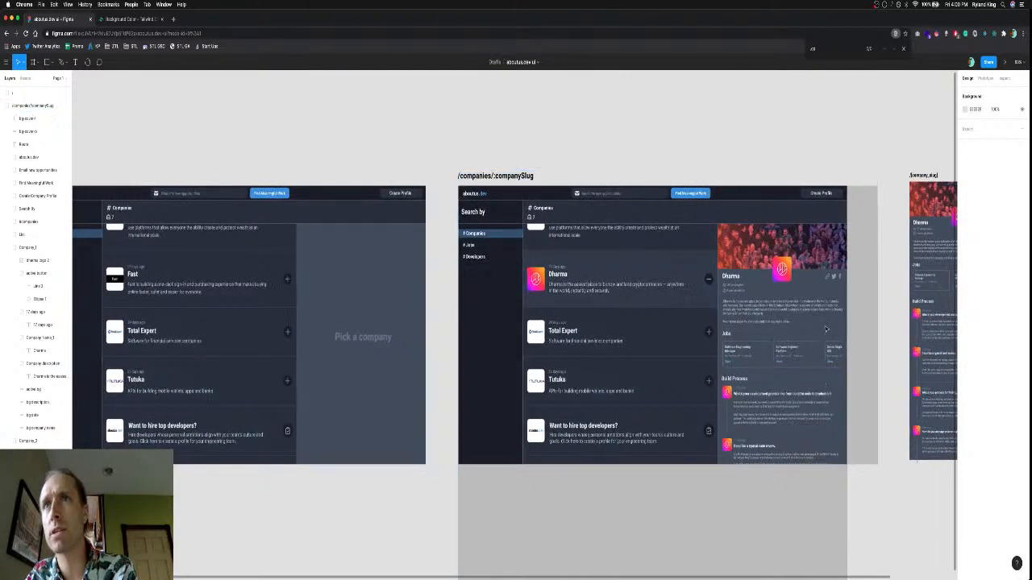
{"action": "scroll", "coordinate": [748, 379], "scroll_direction": "right", "scroll_amount": 3}
{"action": "scroll", "coordinate": [748, 379], "scroll_direction": "down", "scroll_amount": 1}
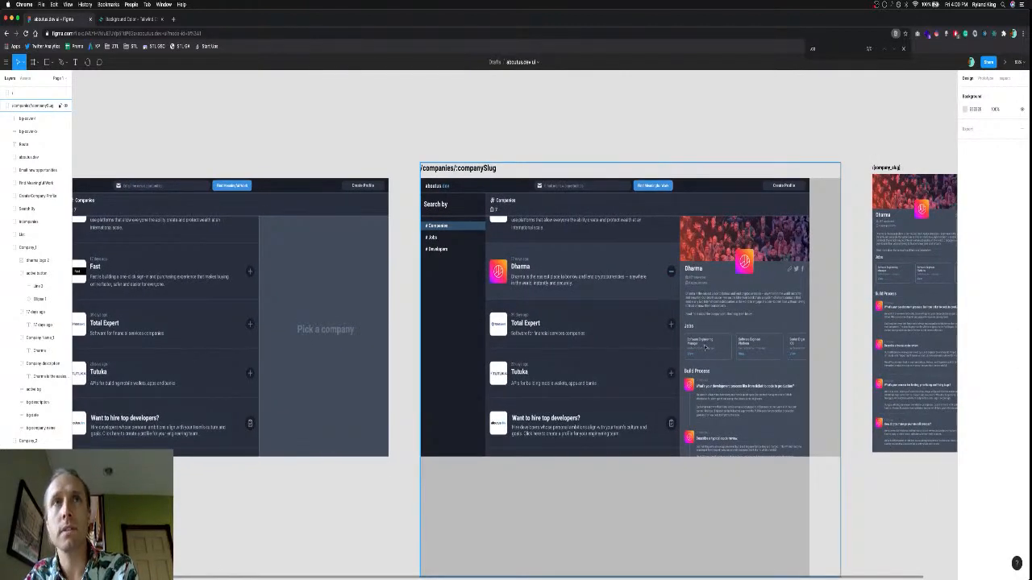
{"action": "scroll", "coordinate": [702, 348], "scroll_direction": "right", "scroll_amount": 3}
{"action": "scroll", "coordinate": [706, 349], "scroll_direction": "right", "scroll_amount": 2}
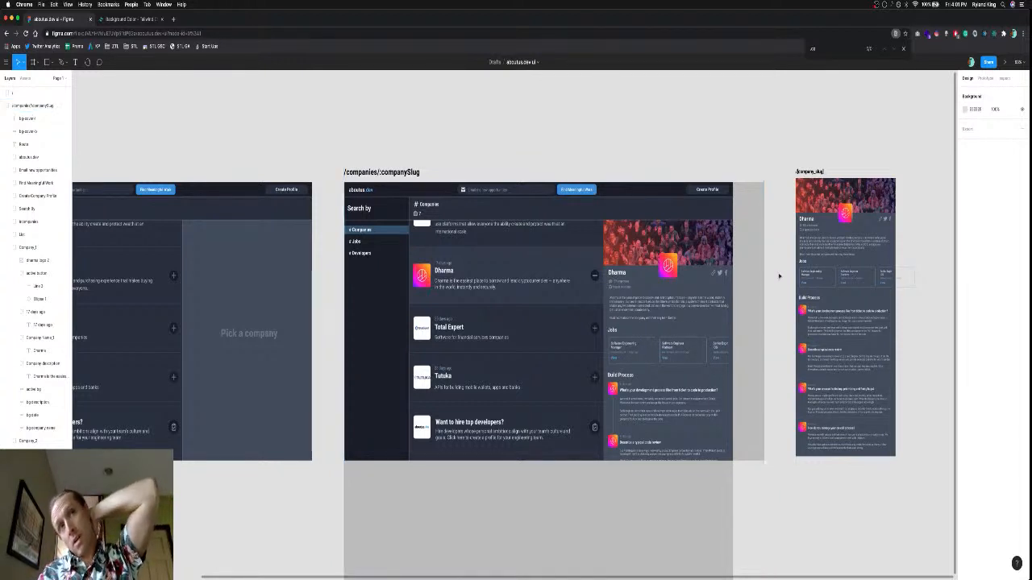
{"action": "scroll", "coordinate": [709, 290], "scroll_direction": "right", "scroll_amount": 2}
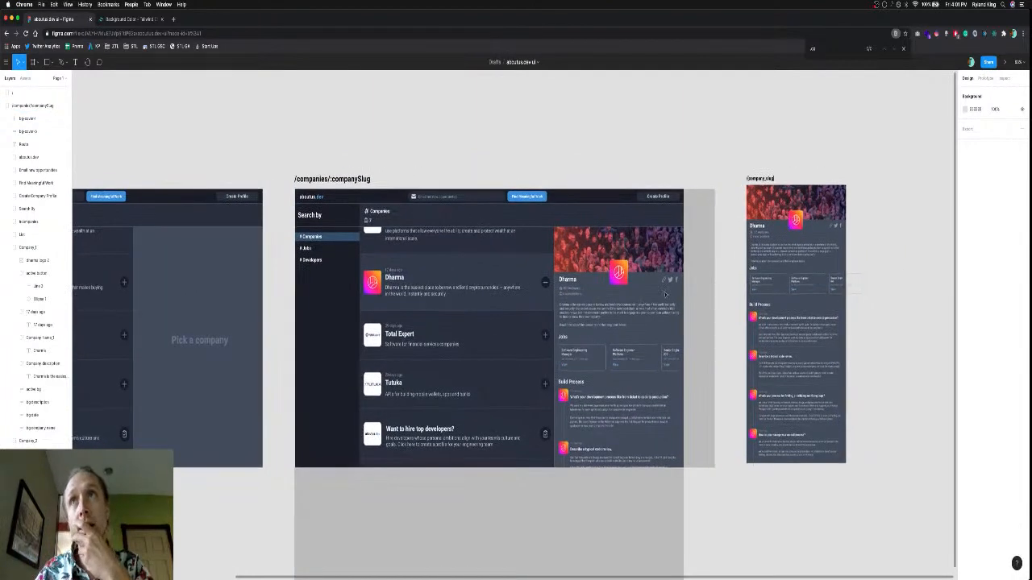
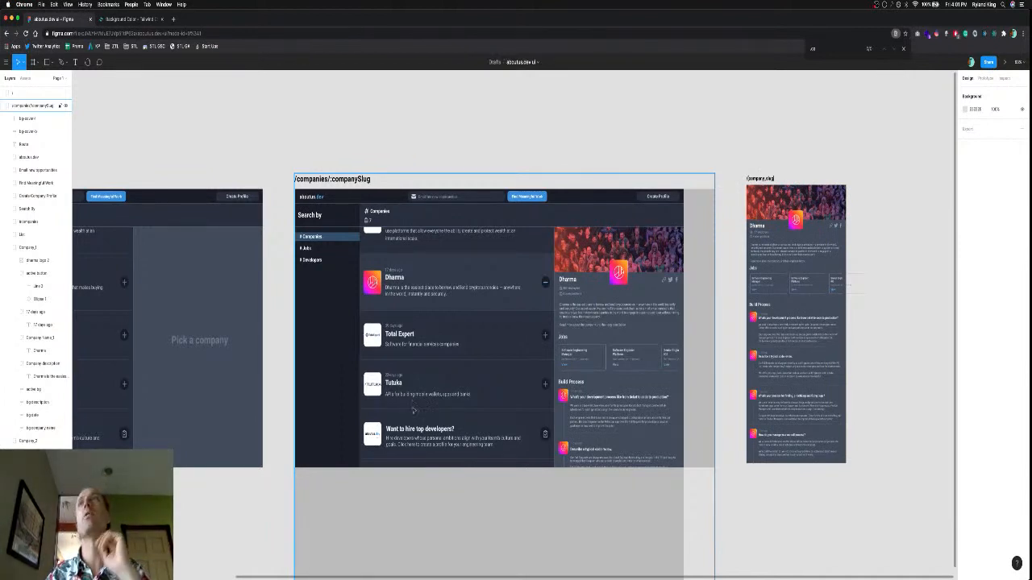
Inspect the logos and text of the company list entries up close, especially the Dharma logo's edges.
{"action": "scroll", "coordinate": [379, 433], "scroll_direction": "up", "scroll_amount": 10}
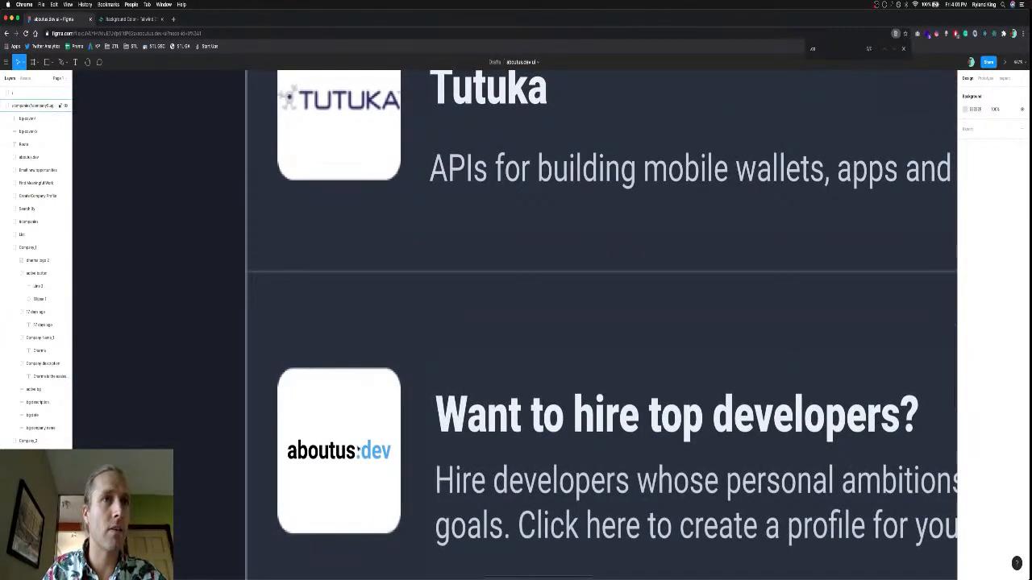
{"action": "scroll", "coordinate": [336, 448], "scroll_direction": "down", "scroll_amount": 10}
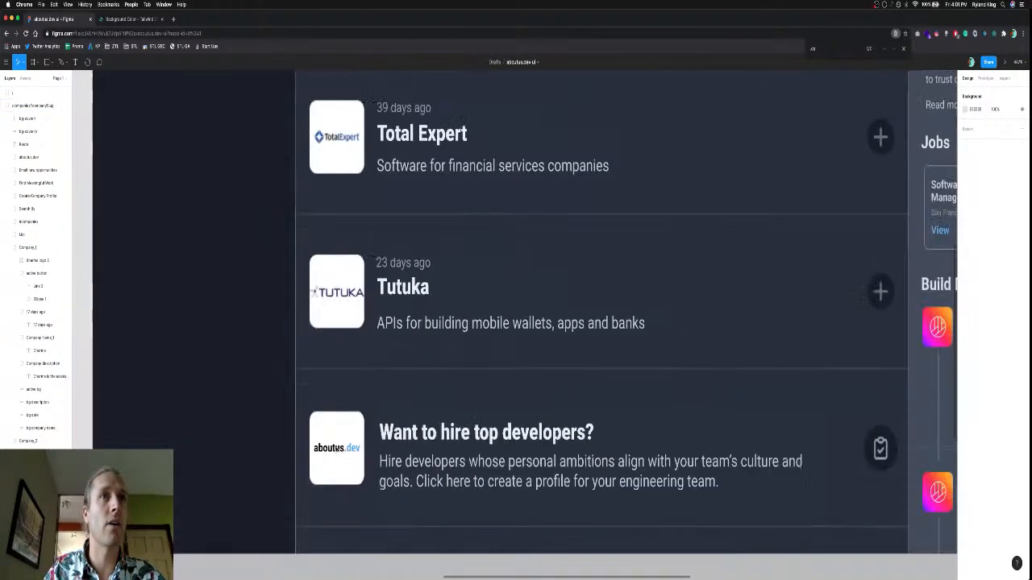
{"action": "scroll", "coordinate": [336, 448], "scroll_direction": "up", "scroll_amount": 1}
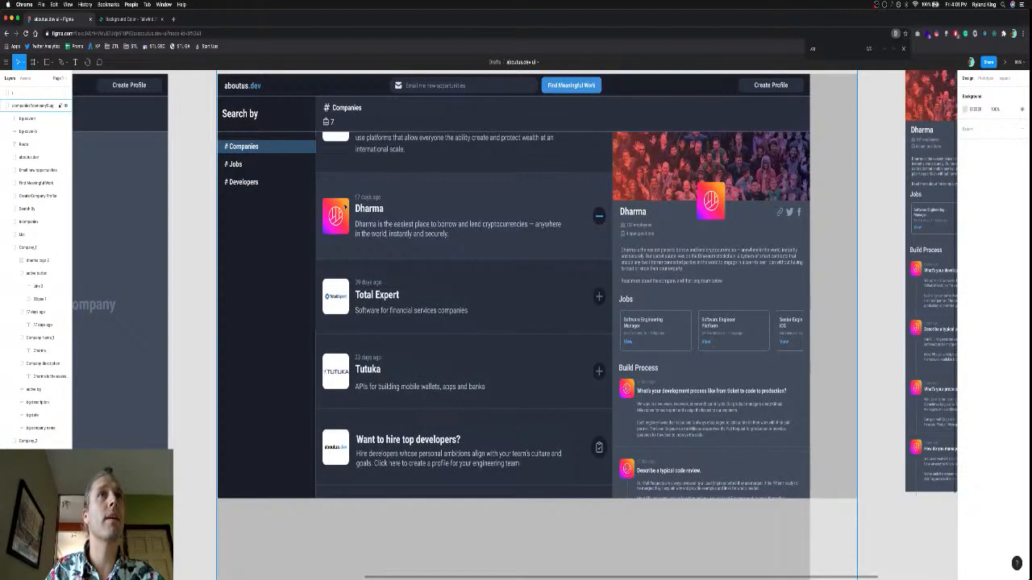
{"action": "scroll", "coordinate": [344, 207], "scroll_direction": "up", "scroll_amount": 10}
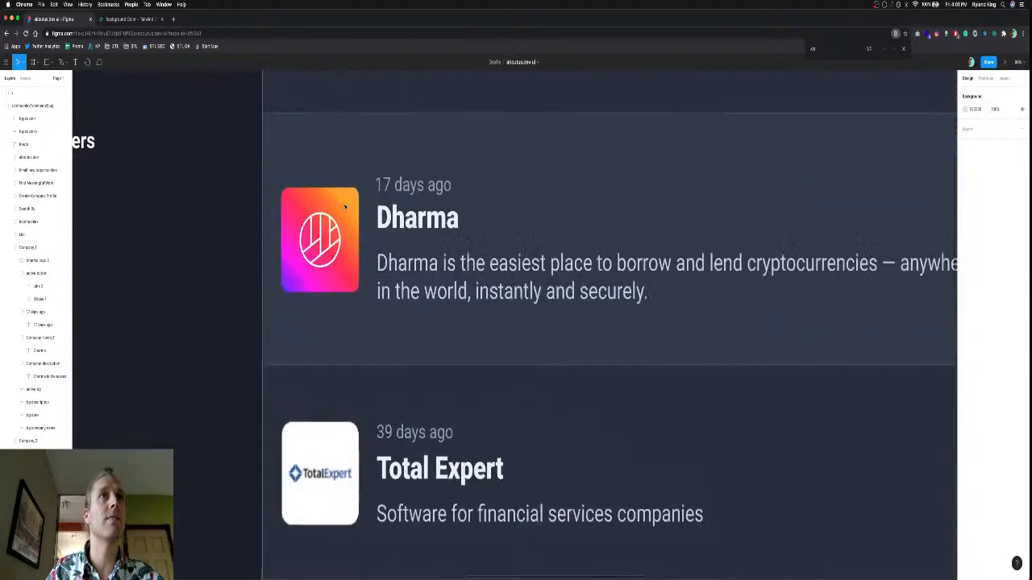
{"action": "scroll", "coordinate": [345, 207], "scroll_direction": "down", "scroll_amount": 2}
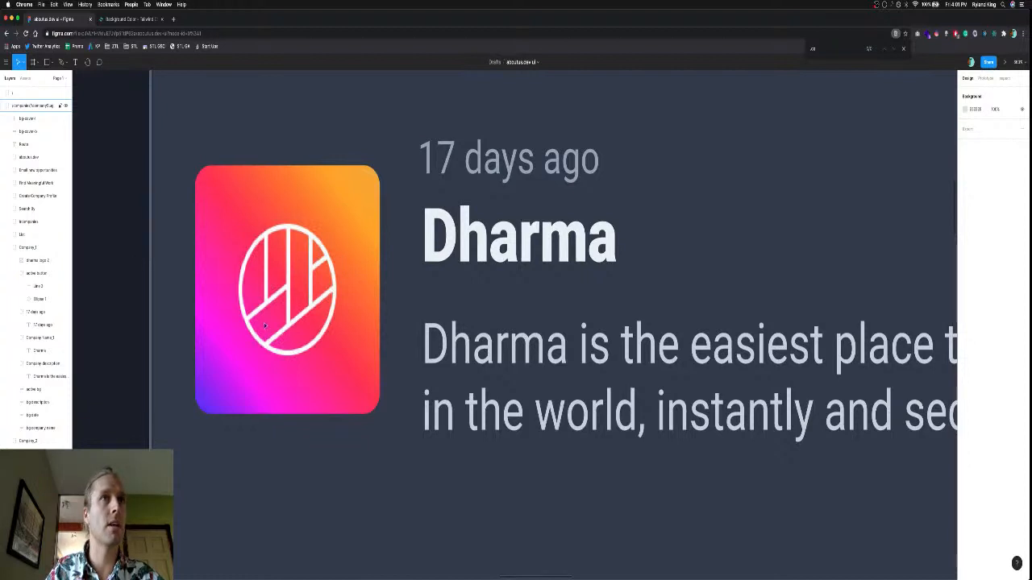
{"action": "scroll", "coordinate": [260, 305], "scroll_direction": "down", "scroll_amount": 3}
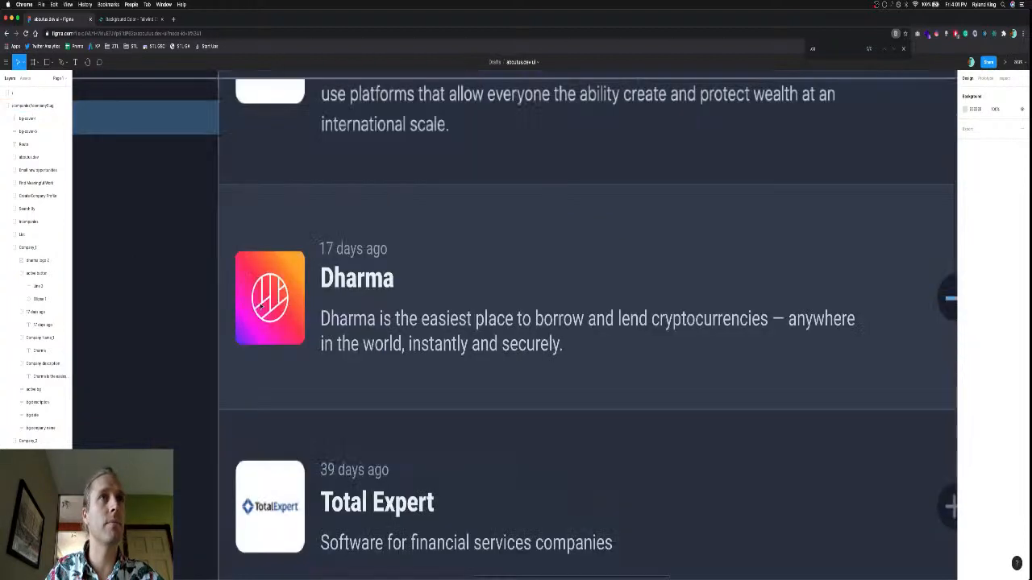
{"action": "scroll", "coordinate": [261, 305], "scroll_direction": "down", "scroll_amount": 5}
{"action": "scroll", "coordinate": [260, 305], "scroll_direction": "down", "scroll_amount": 2}
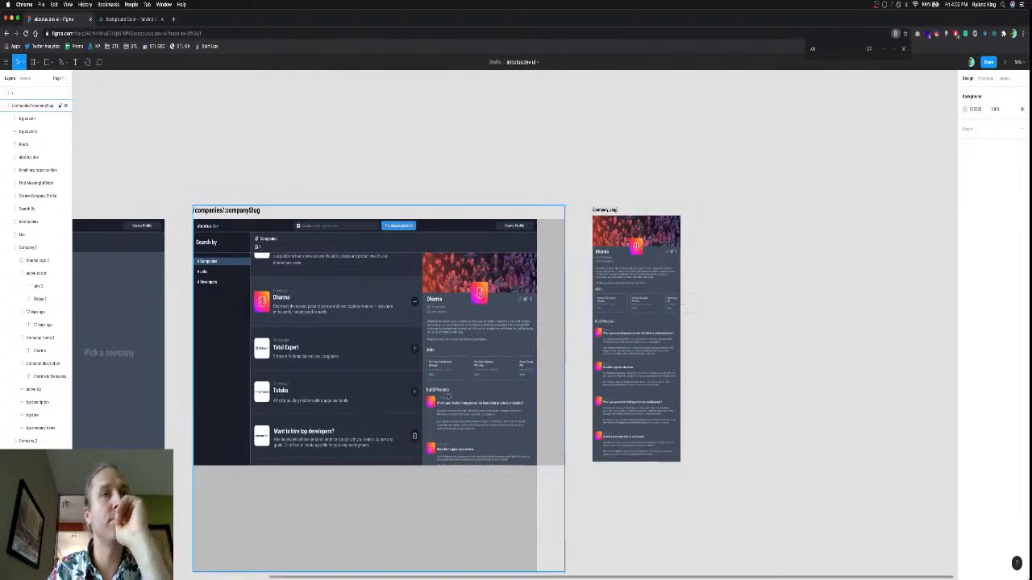
Move the company_slug panel group well away to the right of the /companies/:companySlug screen and deselect it.
{"action": "scroll", "coordinate": [449, 396], "scroll_direction": "right", "scroll_amount": 5}
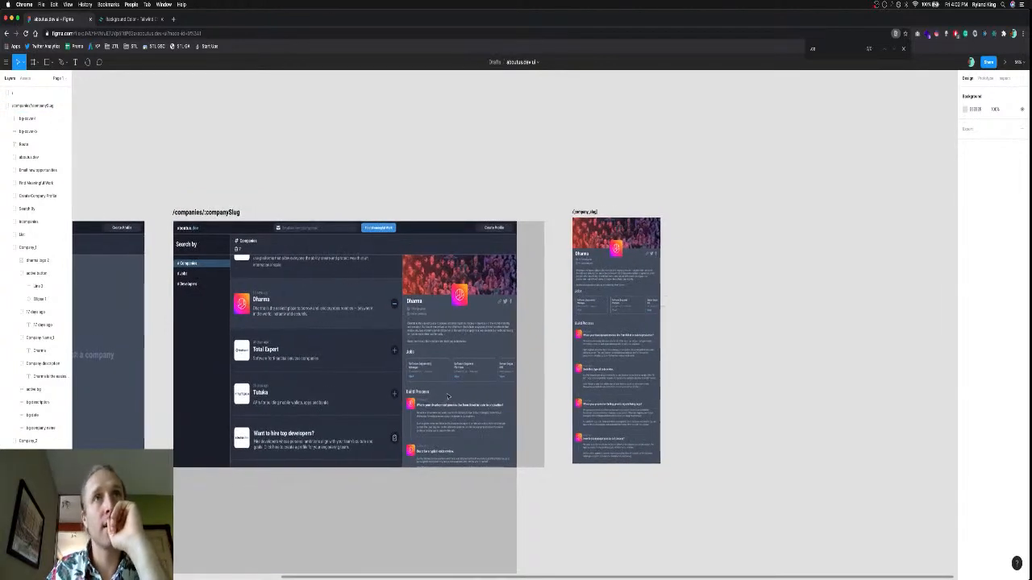
{"action": "scroll", "coordinate": [448, 395], "scroll_direction": "right", "scroll_amount": 3}
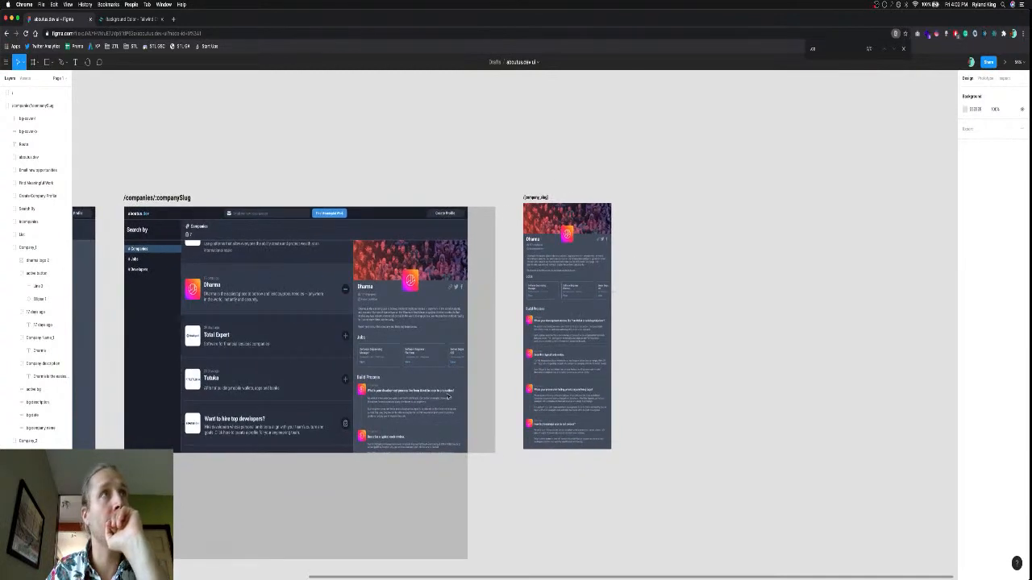
{"action": "scroll", "coordinate": [448, 395], "scroll_direction": "right", "scroll_amount": 2}
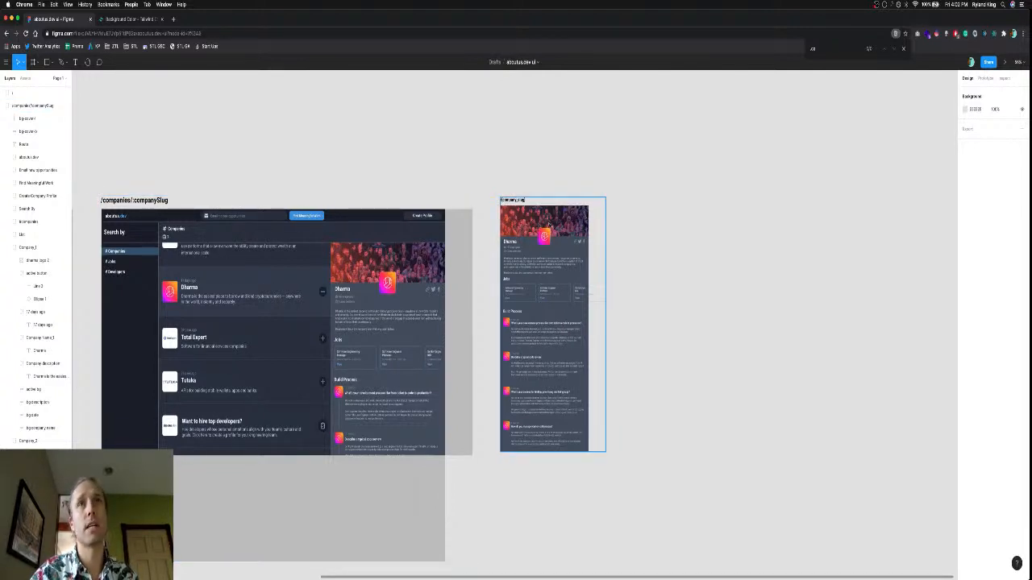
{"action": "key", "text": "ctrl+z"}
{"action": "key", "text": "ctrl+z"}
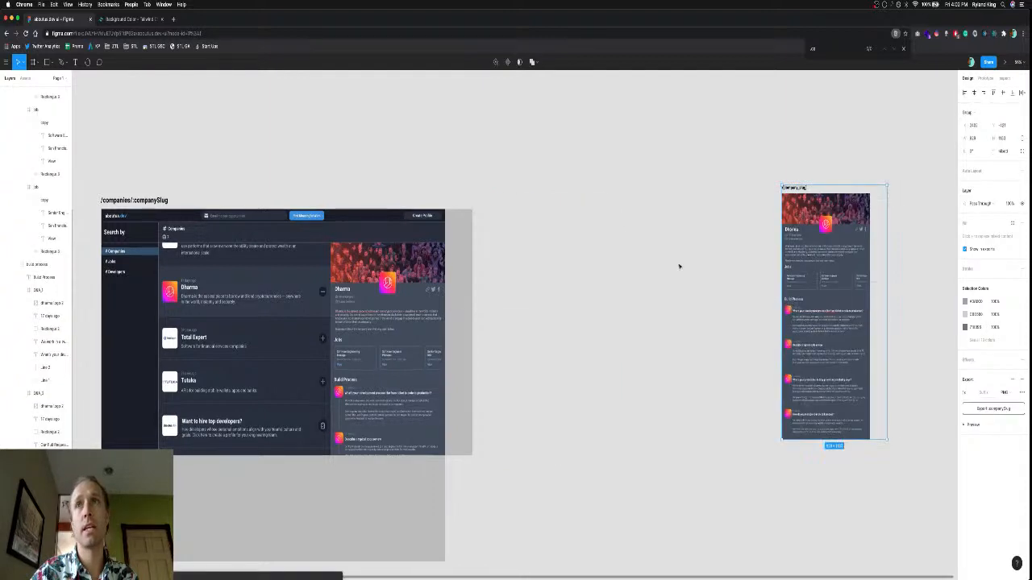
{"action": "key", "text": "Escape"}
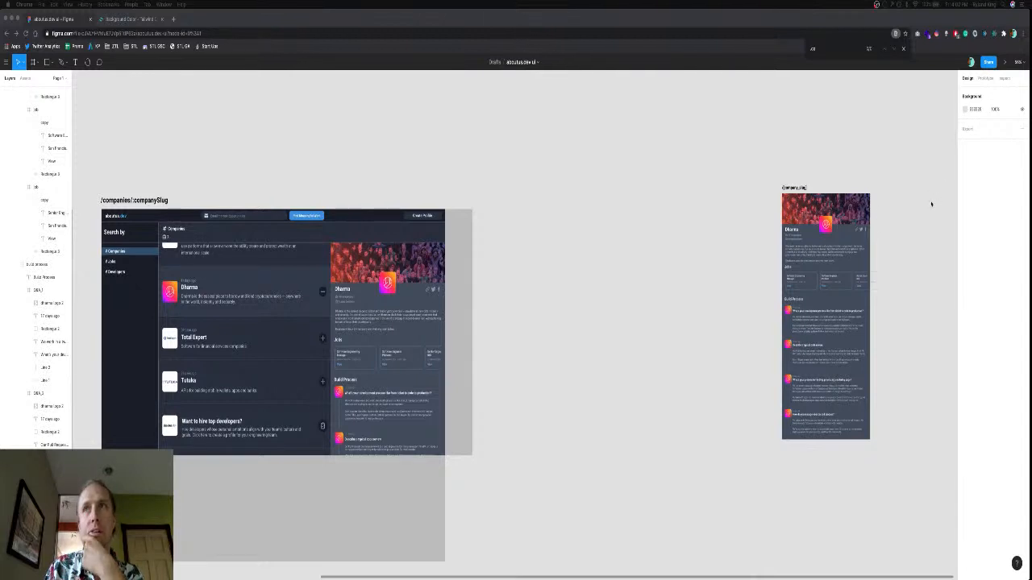
Shift the whole company_slug panel group a little farther right to widen the empty space beside the company screen.
{"action": "left_click_drag", "start_coordinate": [761, 171], "coordinate": [868, 444]}
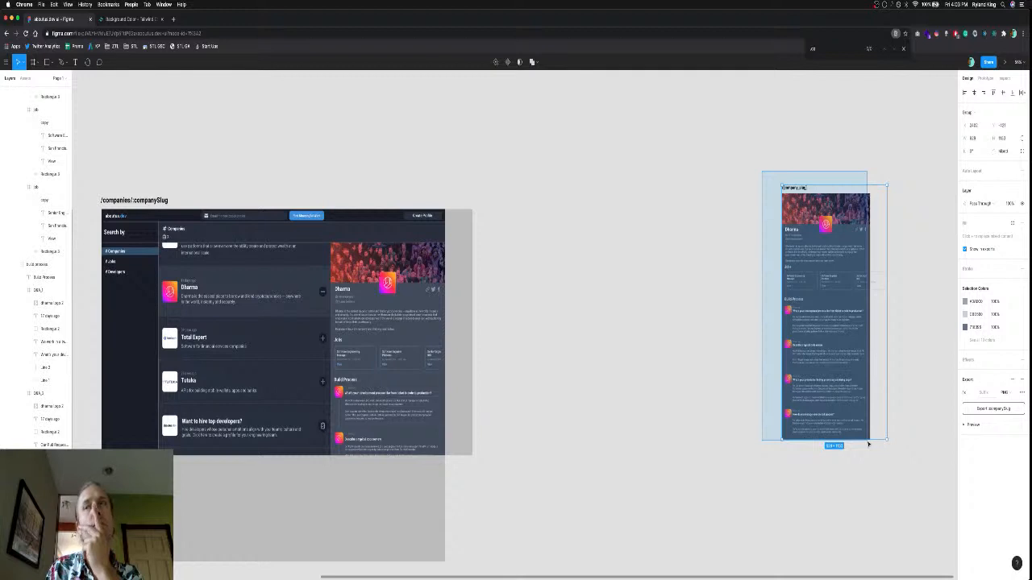
{"action": "left_click_drag", "start_coordinate": [868, 443], "coordinate": [868, 443]}
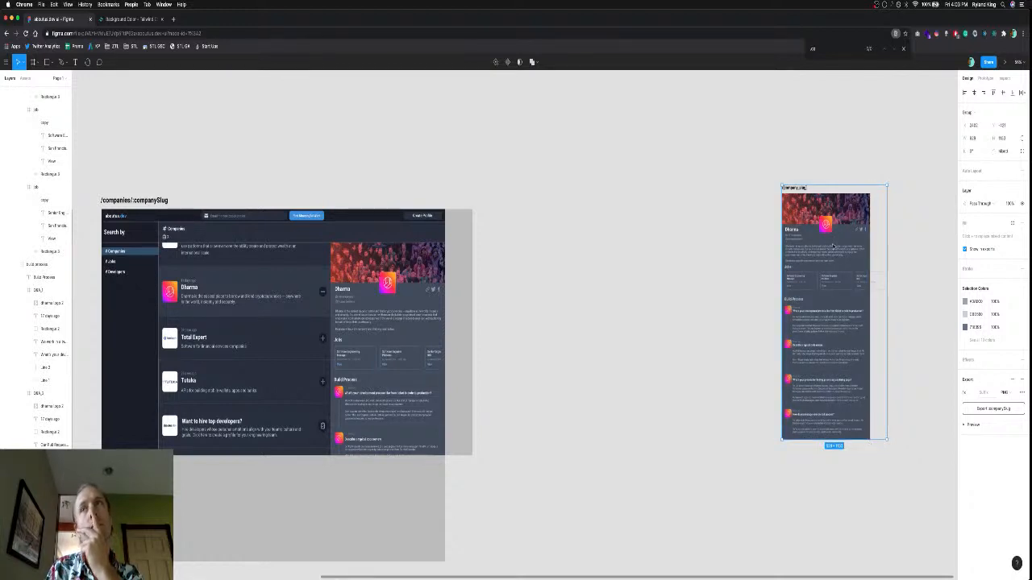
{"action": "left_click_drag", "start_coordinate": [831, 248], "coordinate": [887, 251]}
{"action": "scroll", "coordinate": [629, 301], "scroll_direction": "left", "scroll_amount": 3}
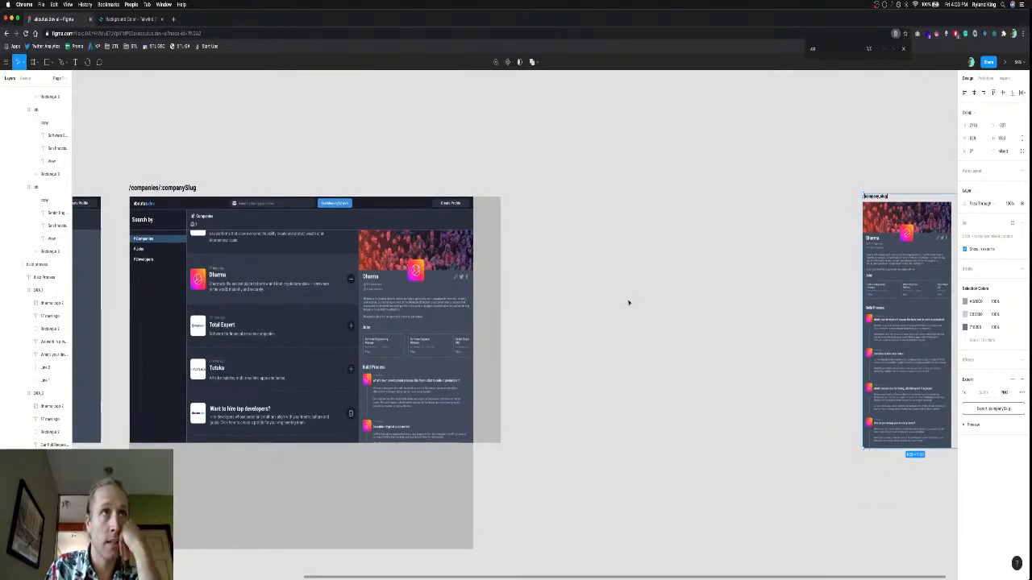
{"action": "scroll", "coordinate": [629, 303], "scroll_direction": "left", "scroll_amount": 6}
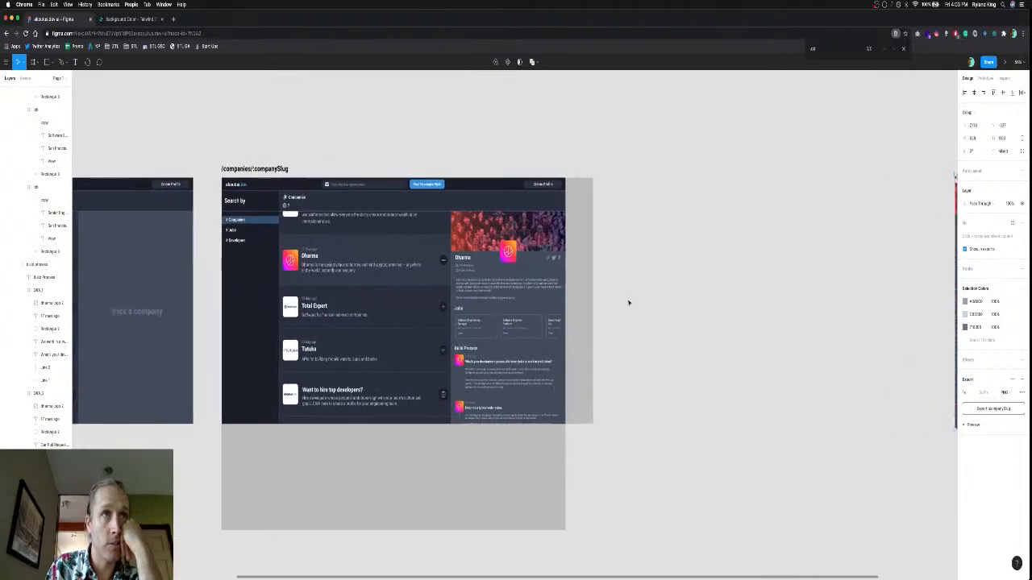
{"action": "scroll", "coordinate": [629, 303], "scroll_direction": "left", "scroll_amount": 4}
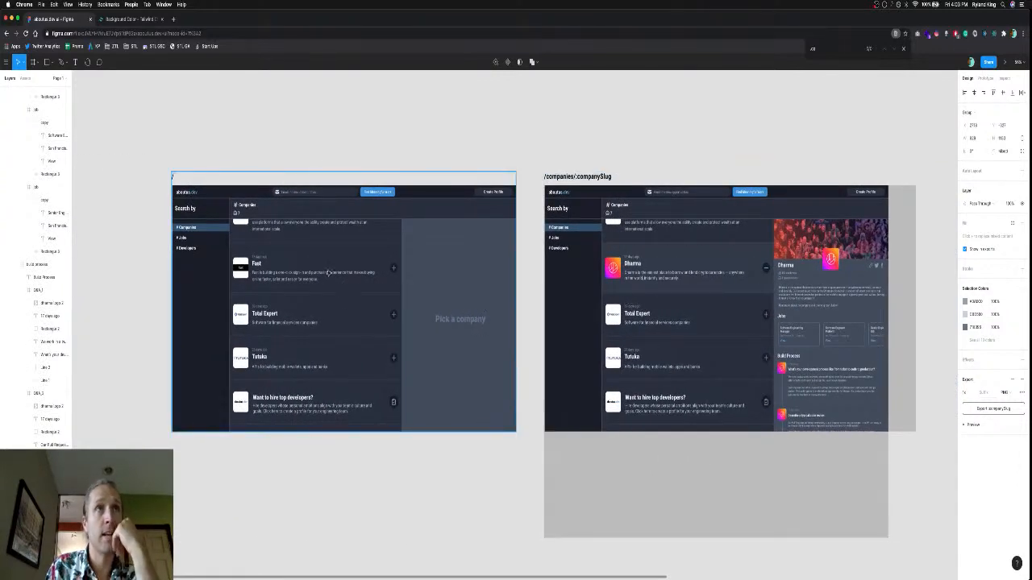
Delete the two extra Q&A entries of the Build Process section that lie hidden below the /companies/:companySlug screen.
{"action": "left_click", "coordinate": [22, 290]}
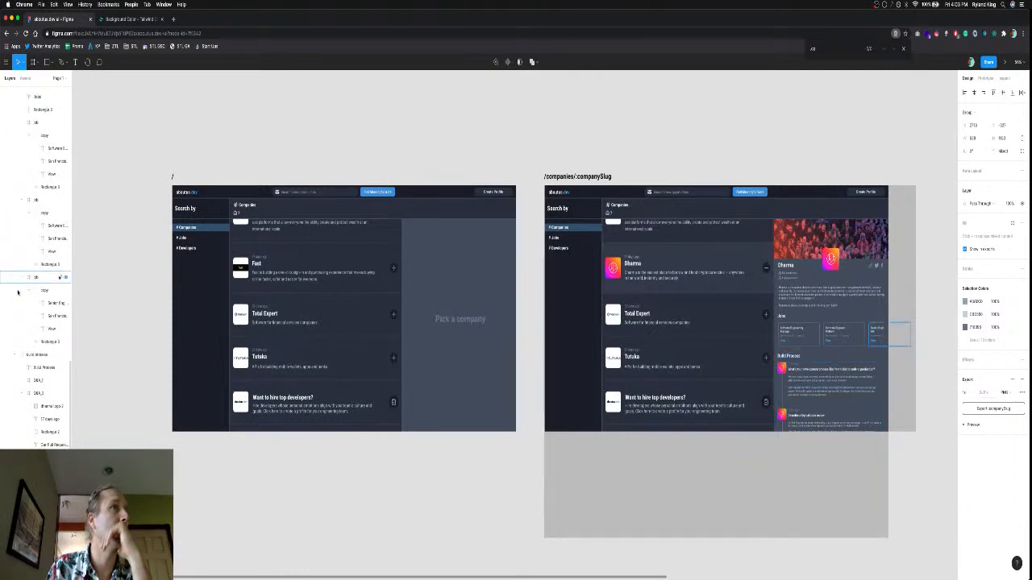
{"action": "left_click", "coordinate": [22, 393]}
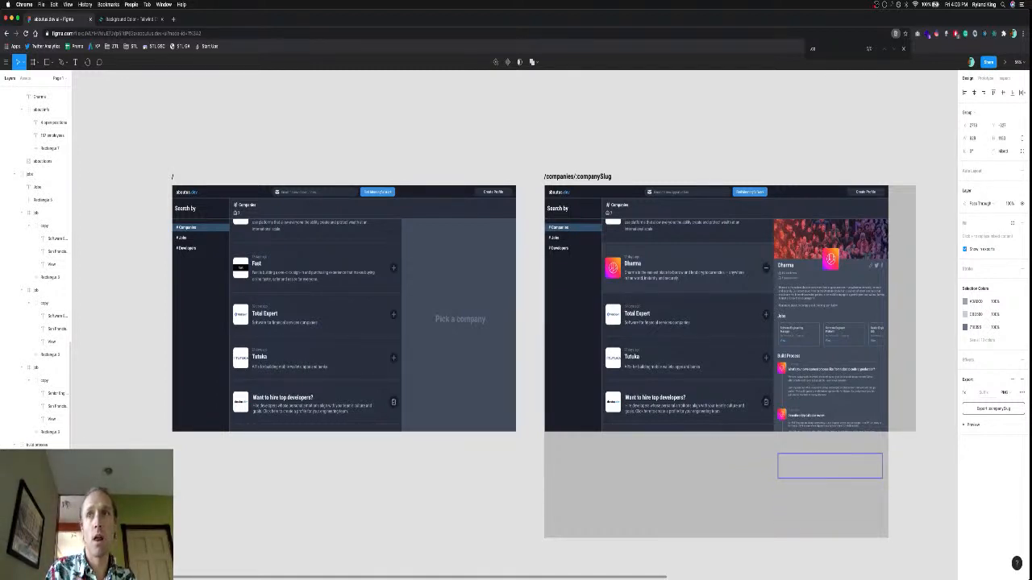
{"action": "left_click", "coordinate": [830, 466]}
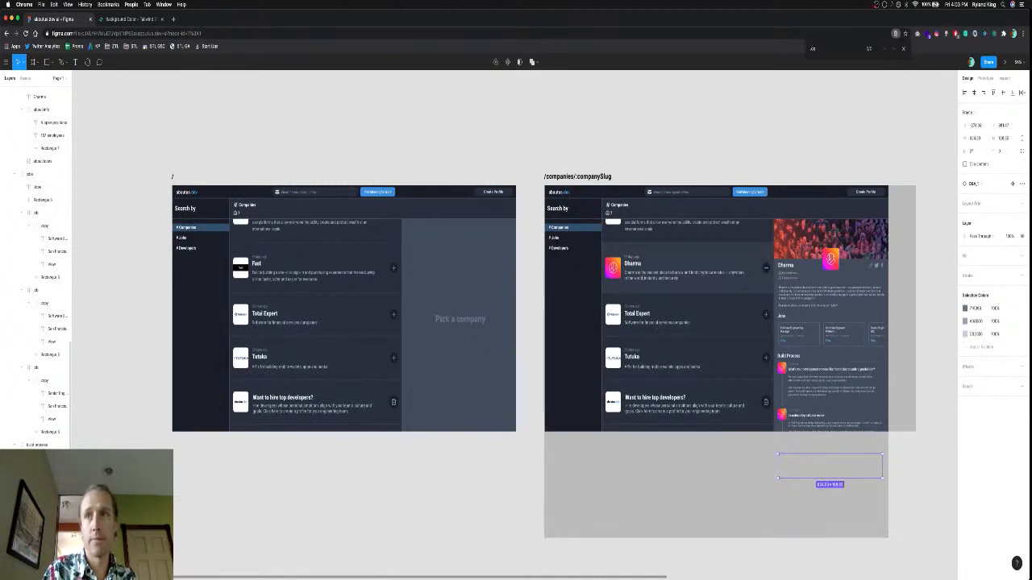
{"action": "key", "text": "Escape"}
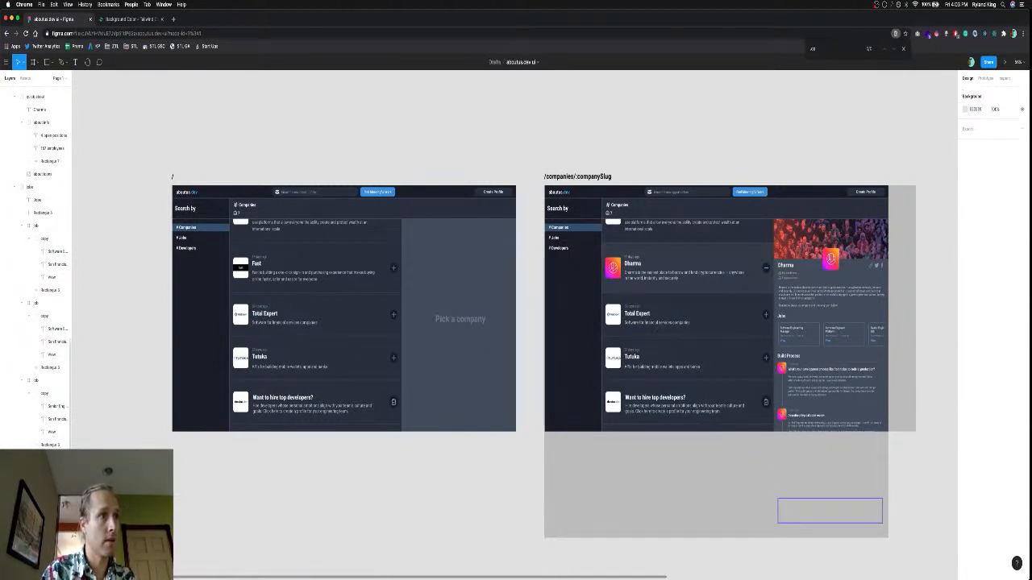
{"action": "left_click", "coordinate": [821, 509]}
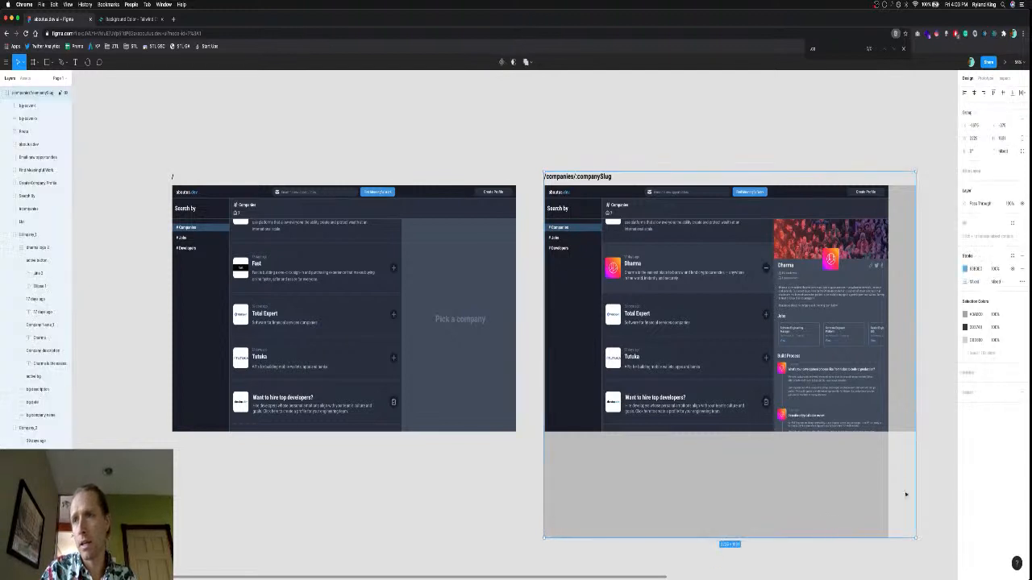
Narrow the gray rectangle below the company screen and shorten the company panel's background to the screen's bottom edge.
{"action": "left_click", "coordinate": [867, 480]}
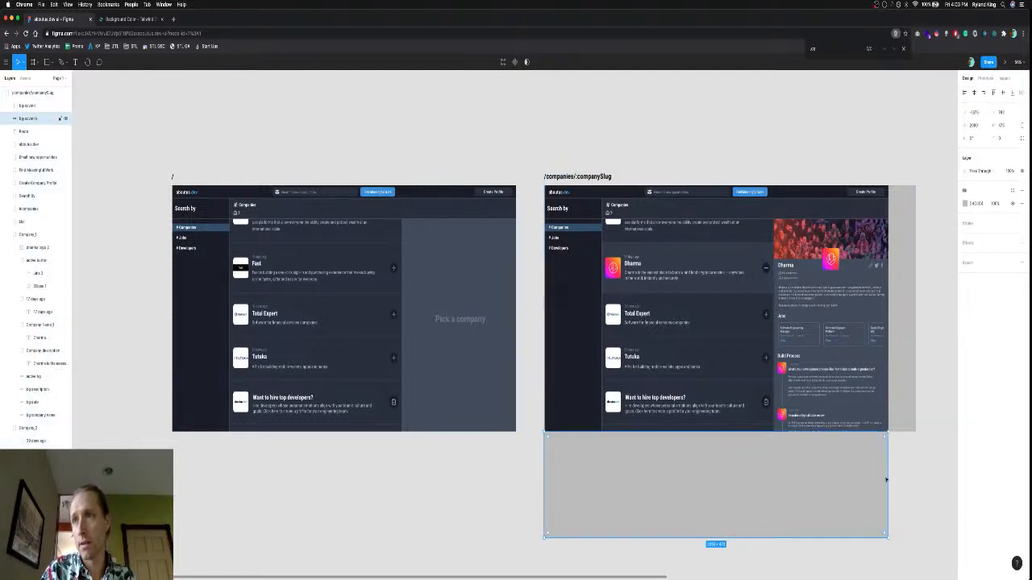
{"action": "left_click_drag", "start_coordinate": [888, 480], "coordinate": [823, 483]}
{"action": "left_click", "coordinate": [857, 488]}
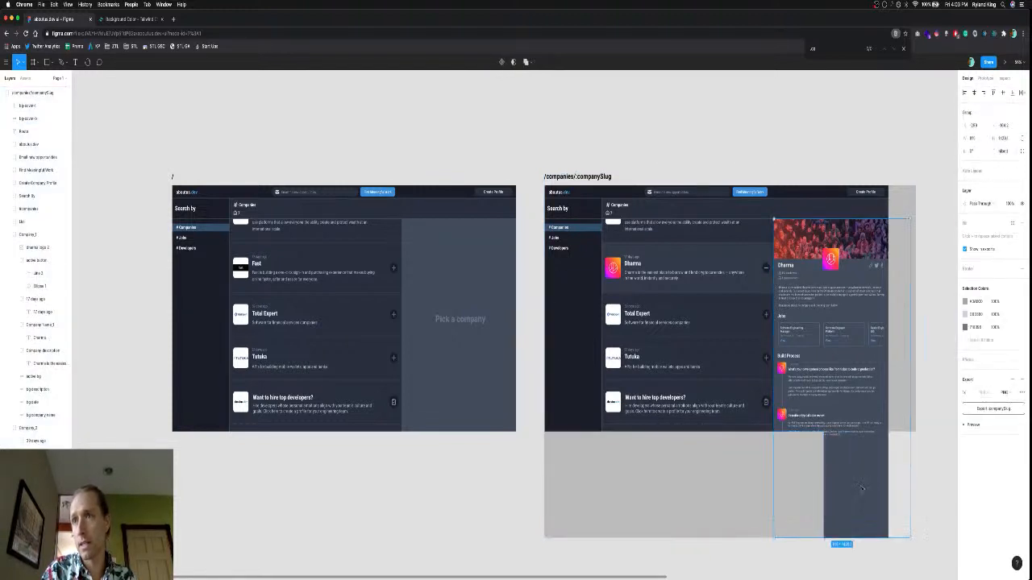
{"action": "left_click_drag", "start_coordinate": [859, 528], "coordinate": [850, 432]}
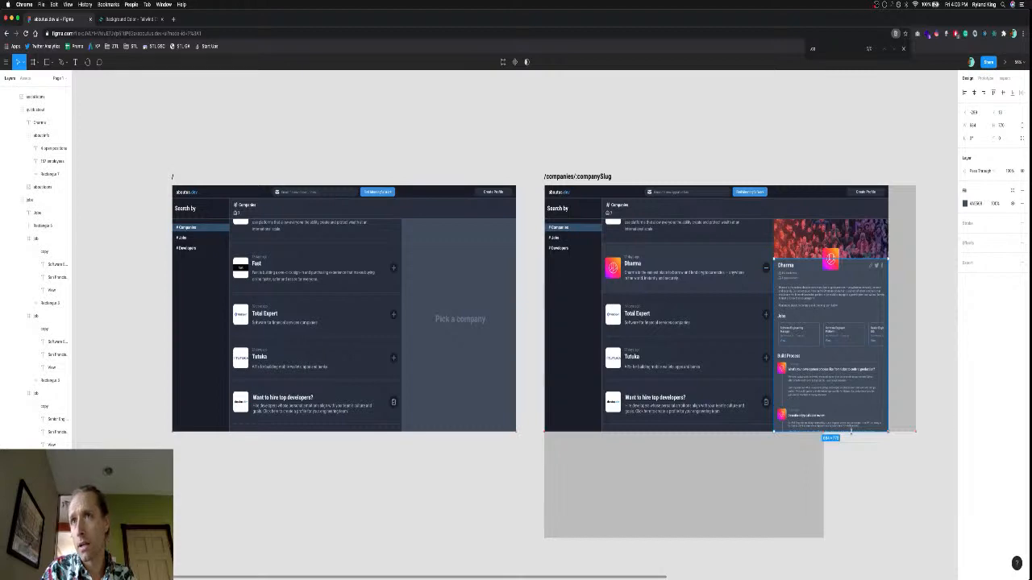
Try removing the gray rectangle below the company screen to inspect the overflowing panel content, and restore the rectangle.
{"action": "left_click", "coordinate": [793, 472]}
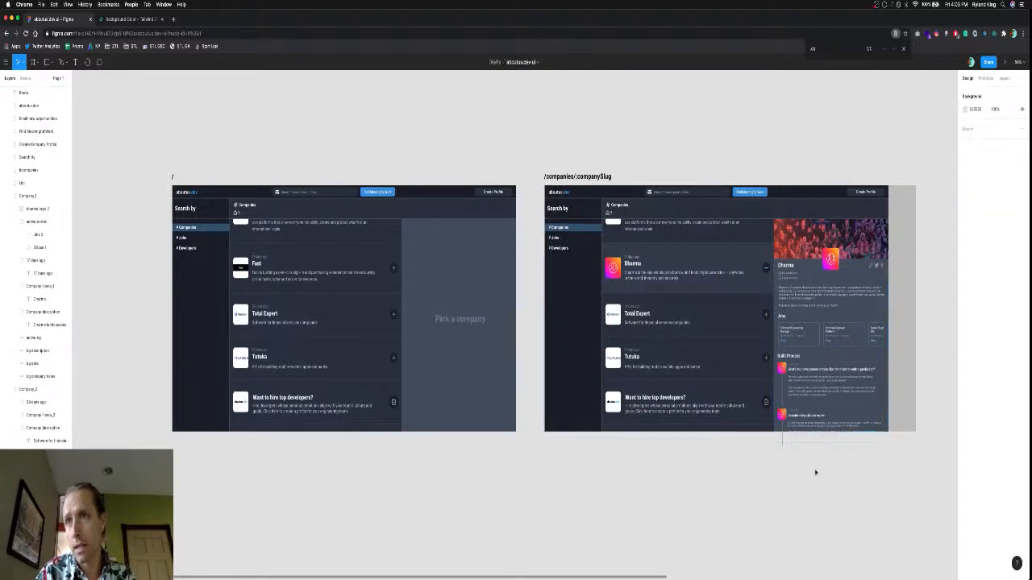
{"action": "scroll", "coordinate": [831, 434], "scroll_direction": "up", "scroll_amount": 5}
{"action": "scroll", "coordinate": [806, 436], "scroll_direction": "right", "scroll_amount": 2}
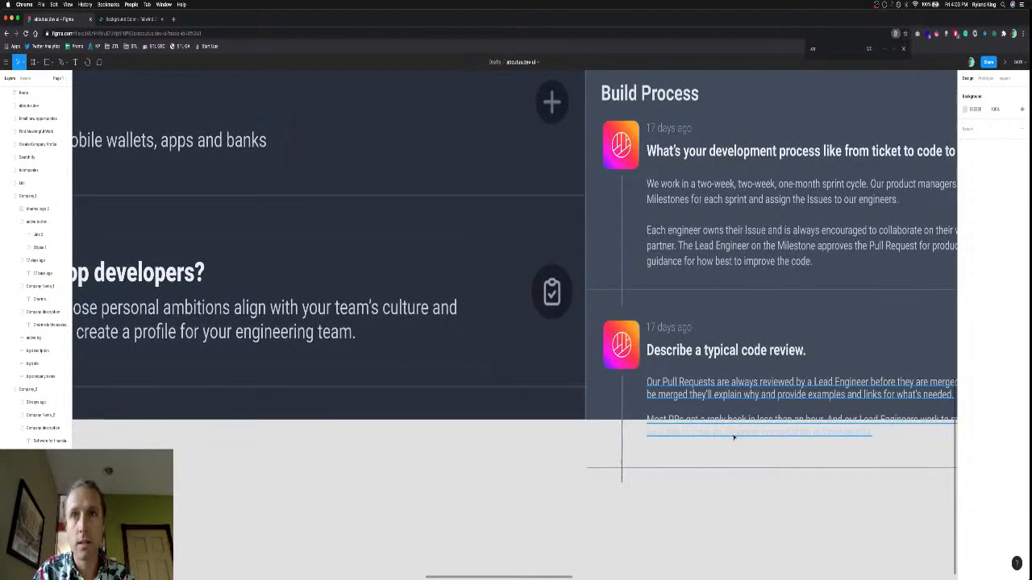
{"action": "key", "text": "ctrl+v"}
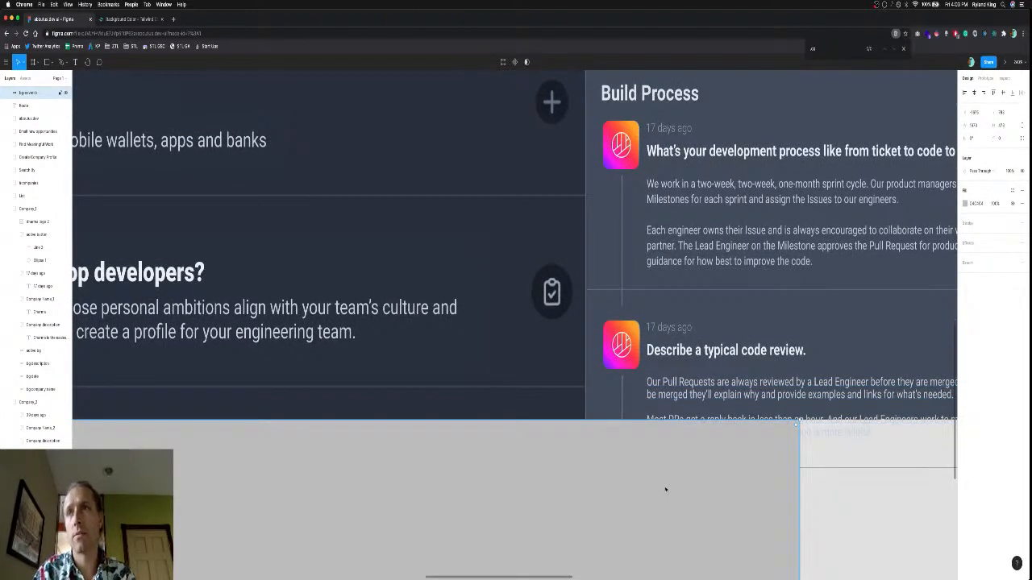
{"action": "scroll", "coordinate": [665, 489], "scroll_direction": "down", "scroll_amount": 5}
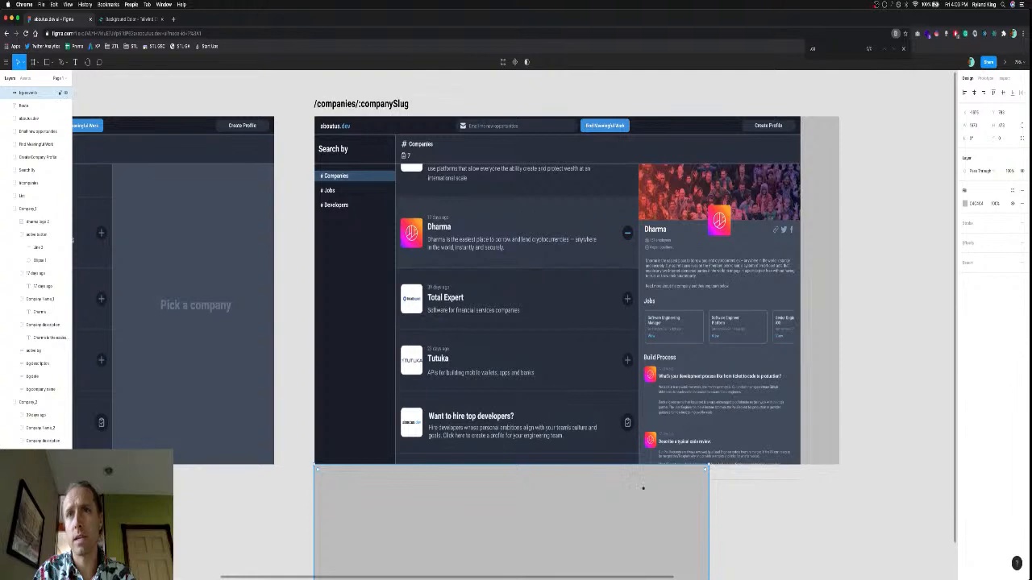
Delete the second paragraph of the "Describe a typical code review." answer and shorten its text box to end above the screen's bottom edge.
{"action": "scroll", "coordinate": [729, 449], "scroll_direction": "up", "scroll_amount": 5}
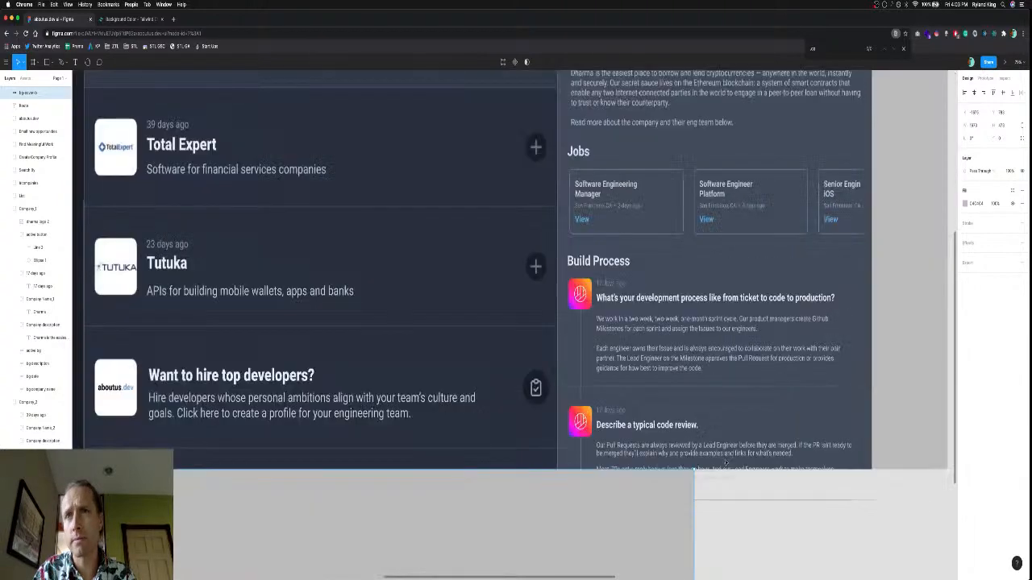
{"action": "left_click", "coordinate": [725, 463]}
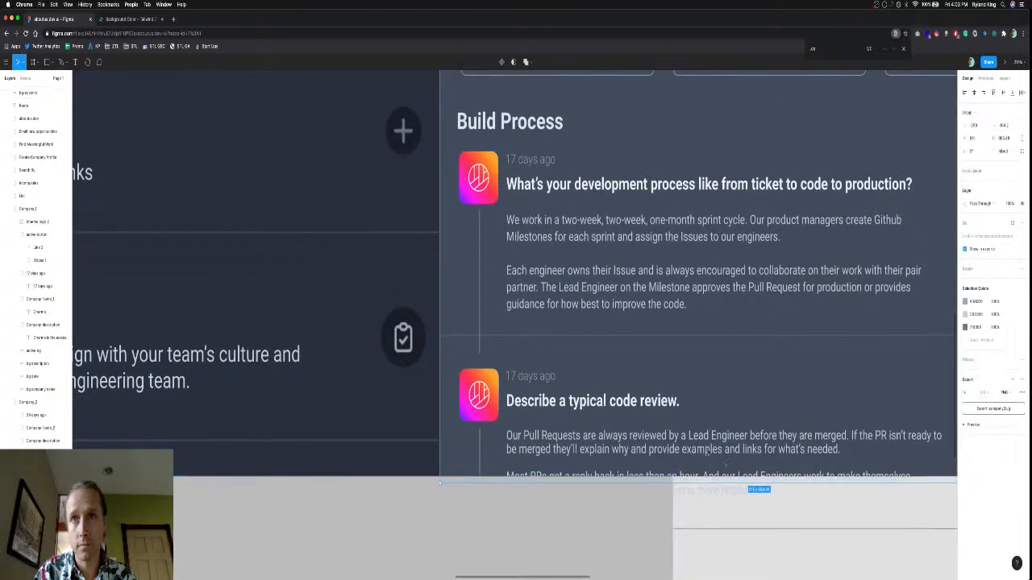
{"action": "left_click", "coordinate": [726, 463]}
{"action": "double_click", "coordinate": [718, 457]}
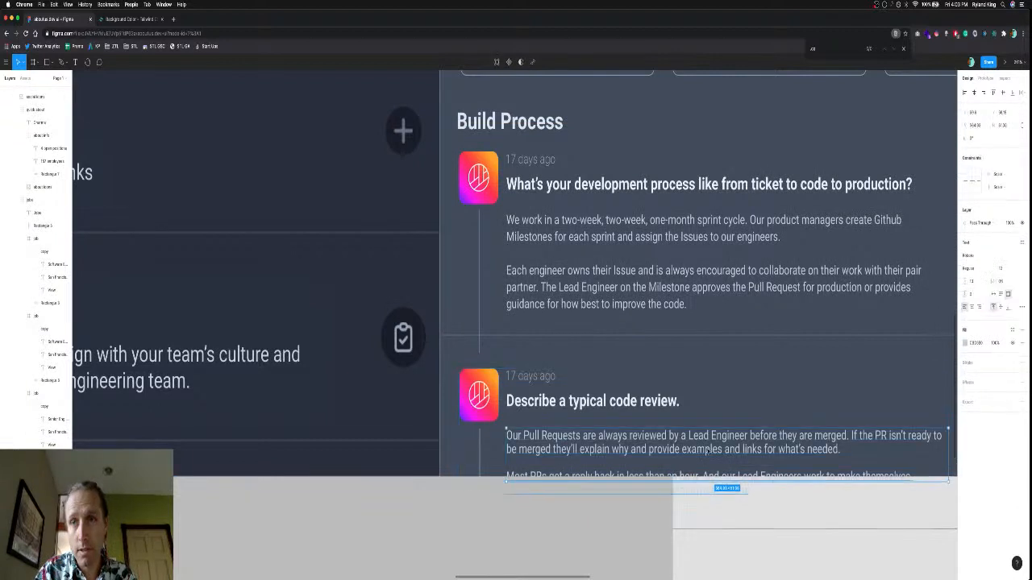
{"action": "key", "text": "Return"}
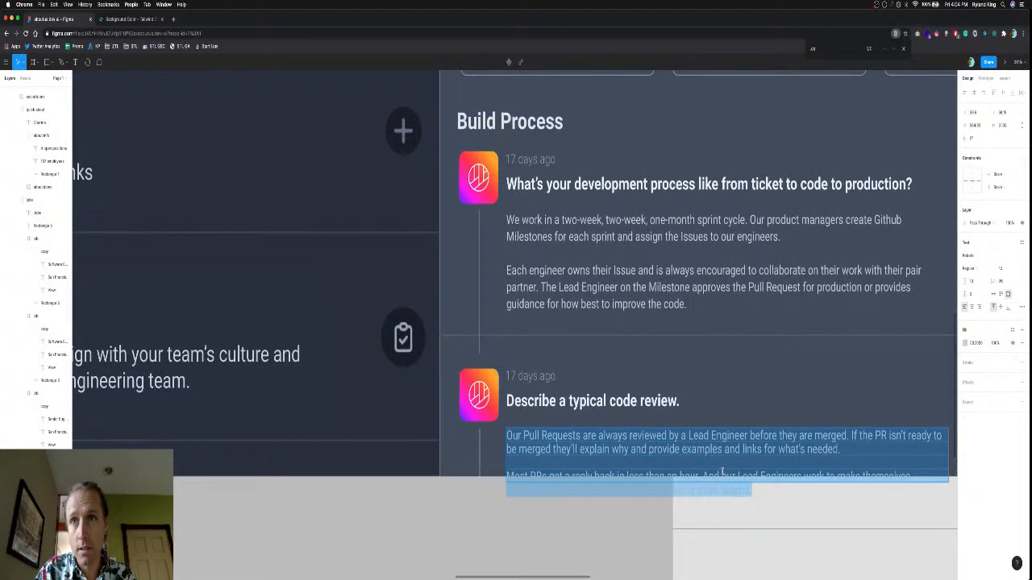
{"action": "triple_click", "coordinate": [721, 476]}
{"action": "key", "text": "BackSpace"}
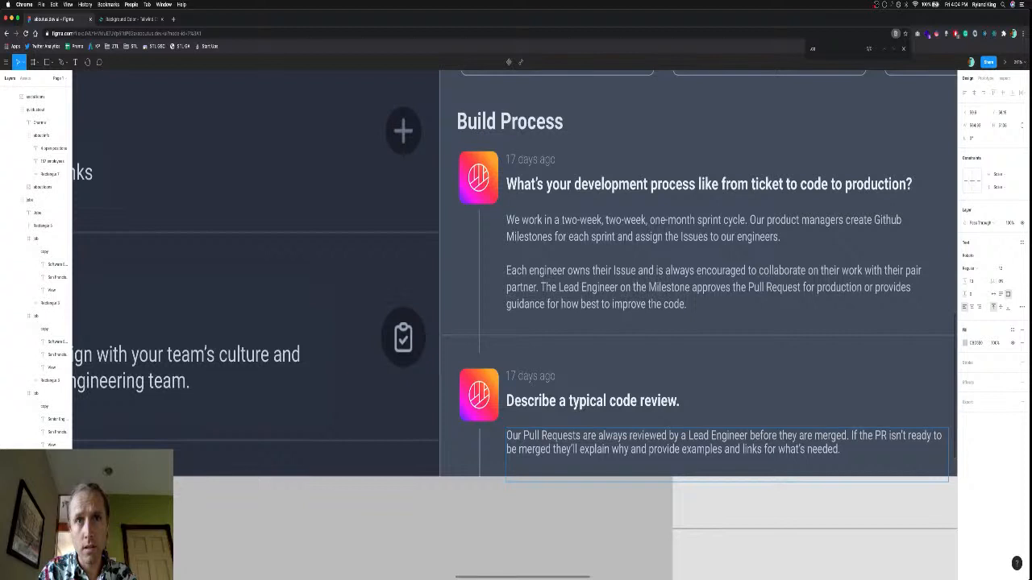
{"action": "key", "text": "Escape"}
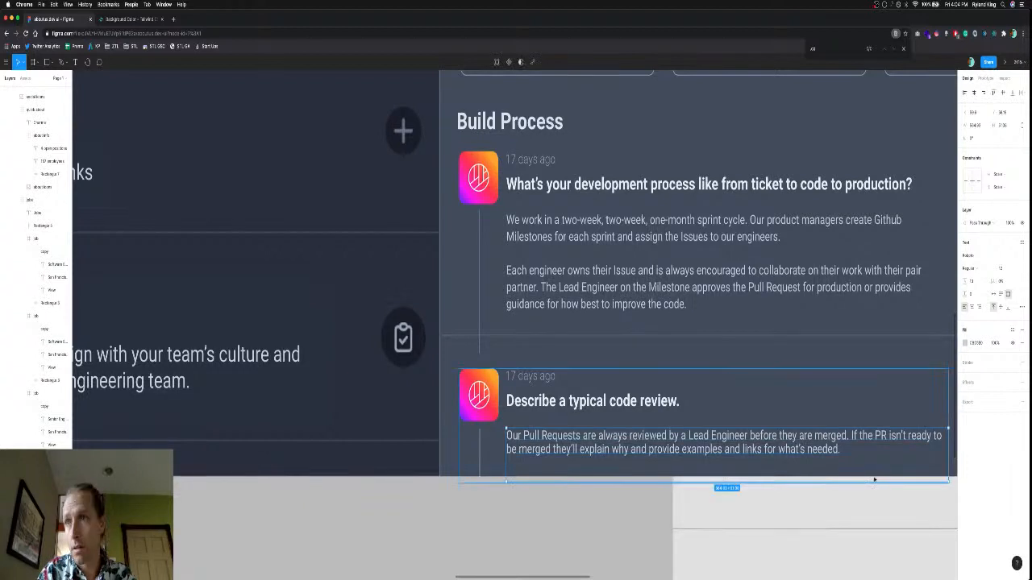
{"action": "double_click", "coordinate": [872, 482]}
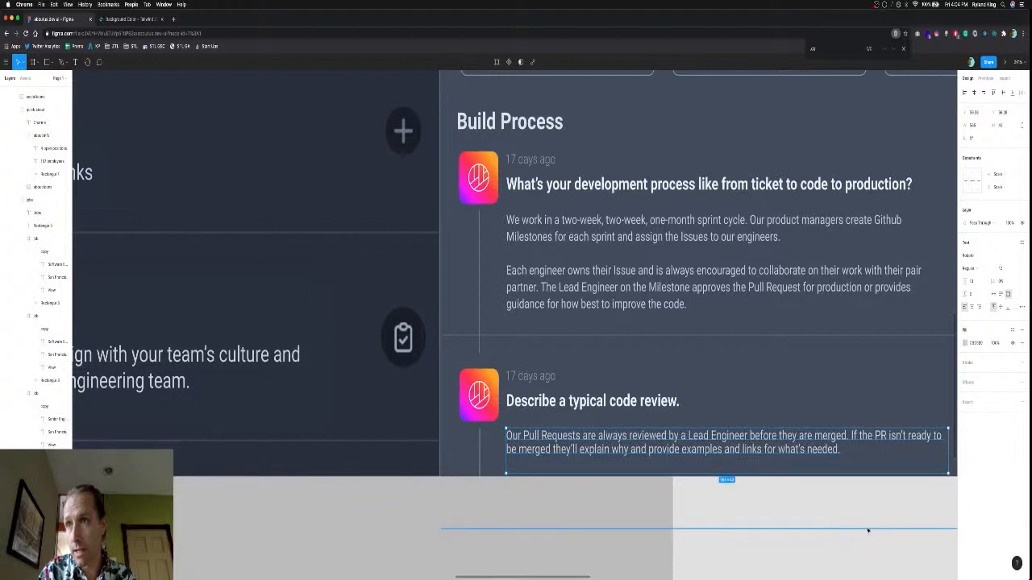
Remove the gray rectangle and divider below the company screen, and shorten the last Q&A entry's vertical line to end inside the panel.
{"action": "left_click", "coordinate": [620, 520]}
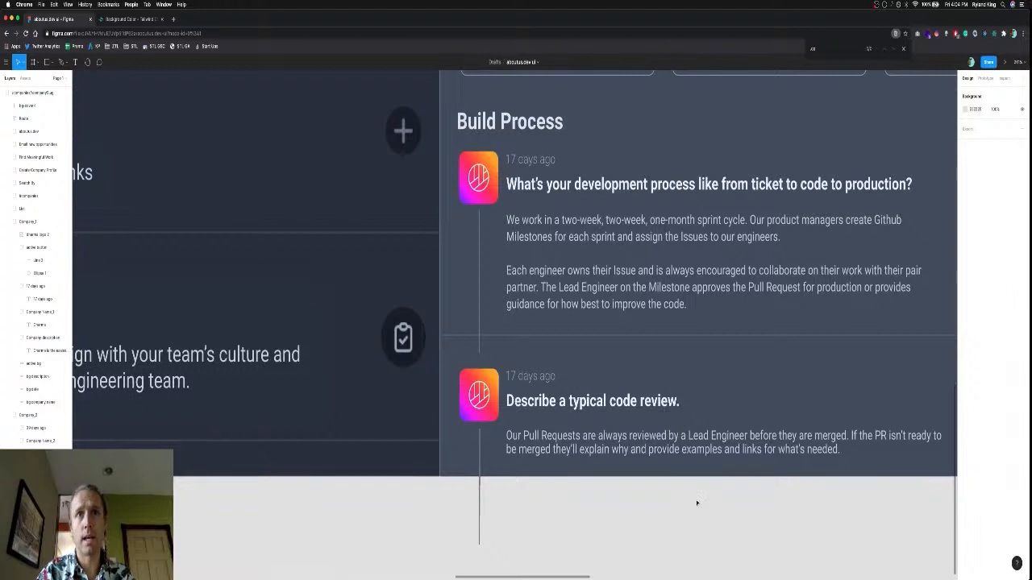
{"action": "left_click", "coordinate": [480, 516]}
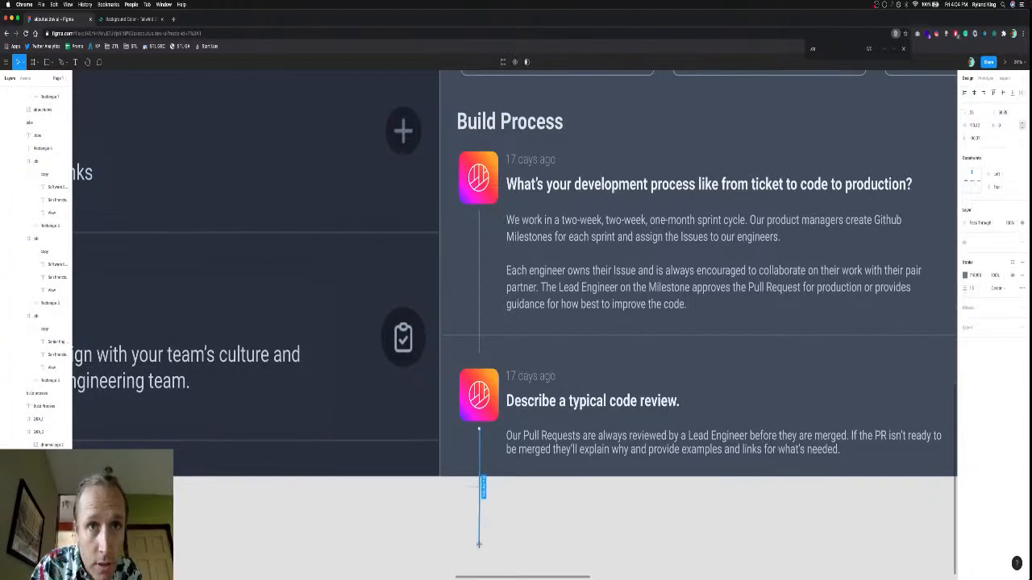
{"action": "left_click_drag", "start_coordinate": [479, 545], "coordinate": [479, 473]}
{"action": "left_click", "coordinate": [514, 536]}
Move the gray strip beside the company screen farther right, clear of the overflowing job card.
{"action": "scroll", "coordinate": [514, 536], "scroll_direction": "down", "scroll_amount": 10}
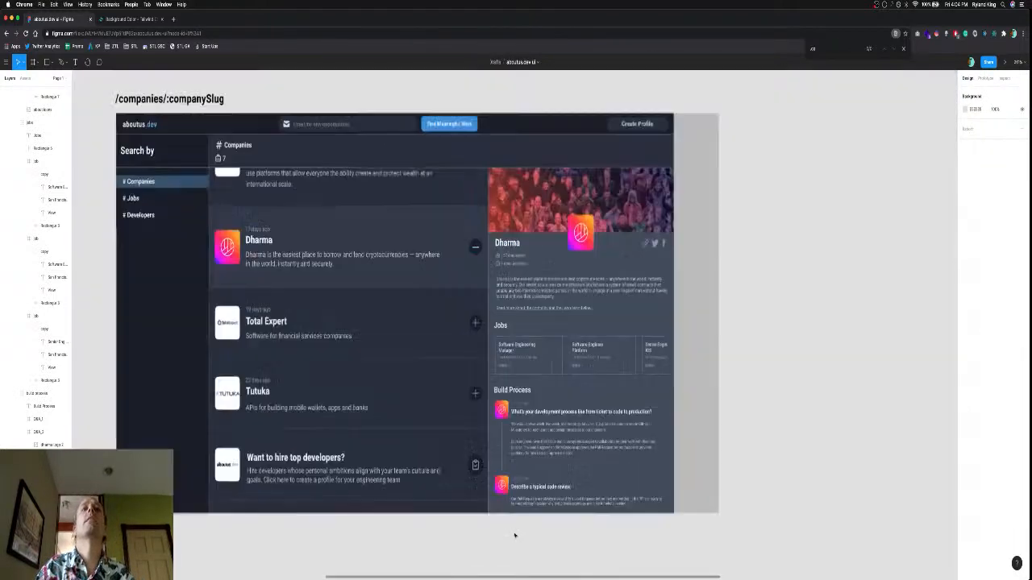
{"action": "scroll", "coordinate": [514, 535], "scroll_direction": "up", "scroll_amount": 3}
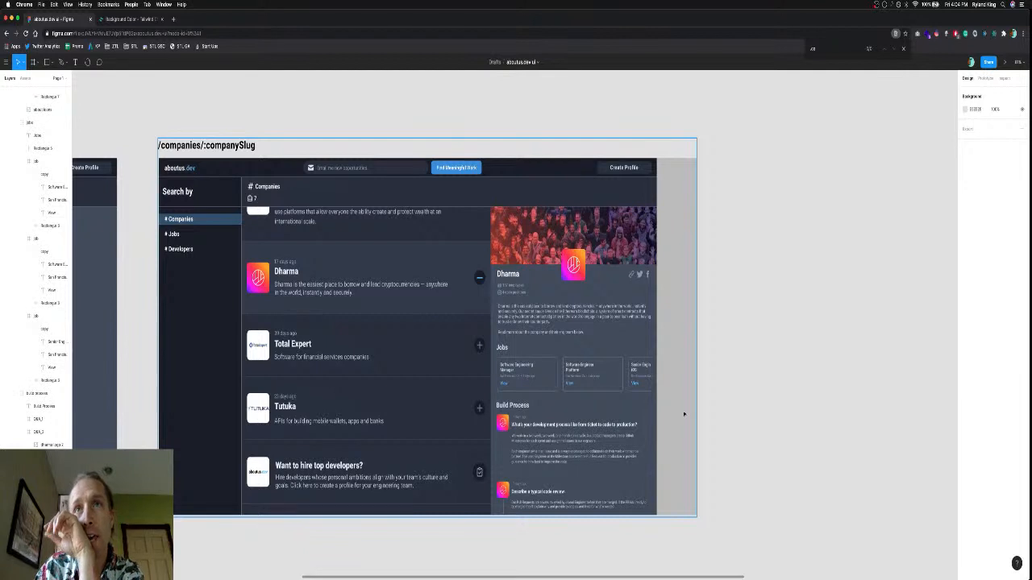
{"action": "left_click", "coordinate": [670, 365]}
{"action": "left_click", "coordinate": [673, 363]}
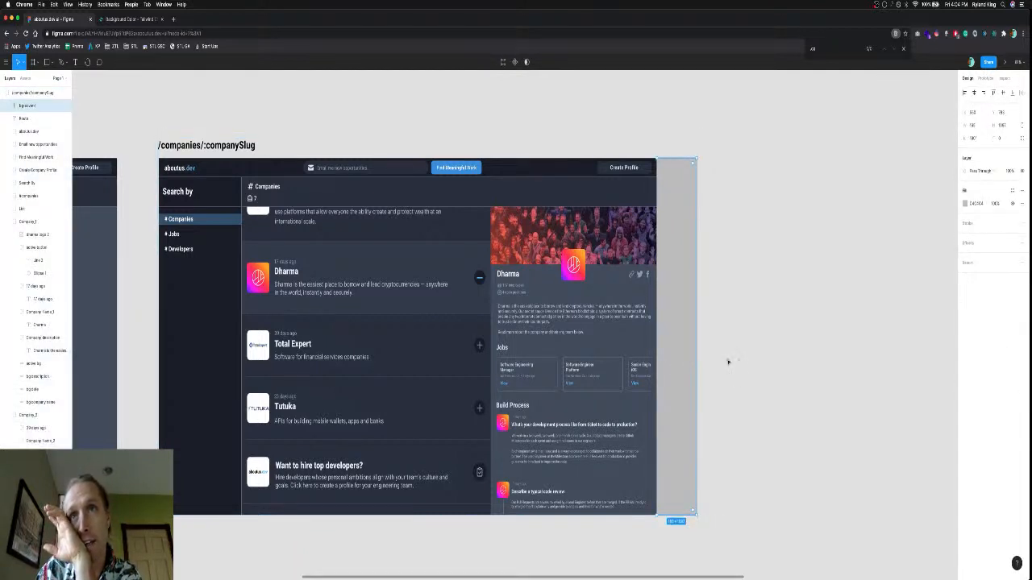
{"action": "left_click_drag", "start_coordinate": [678, 364], "coordinate": [740, 362]}
Narrow the third job card, the iOS position, so that its frame ends at the company panel's right edge.
{"action": "scroll", "coordinate": [693, 389], "scroll_direction": "up", "scroll_amount": 8}
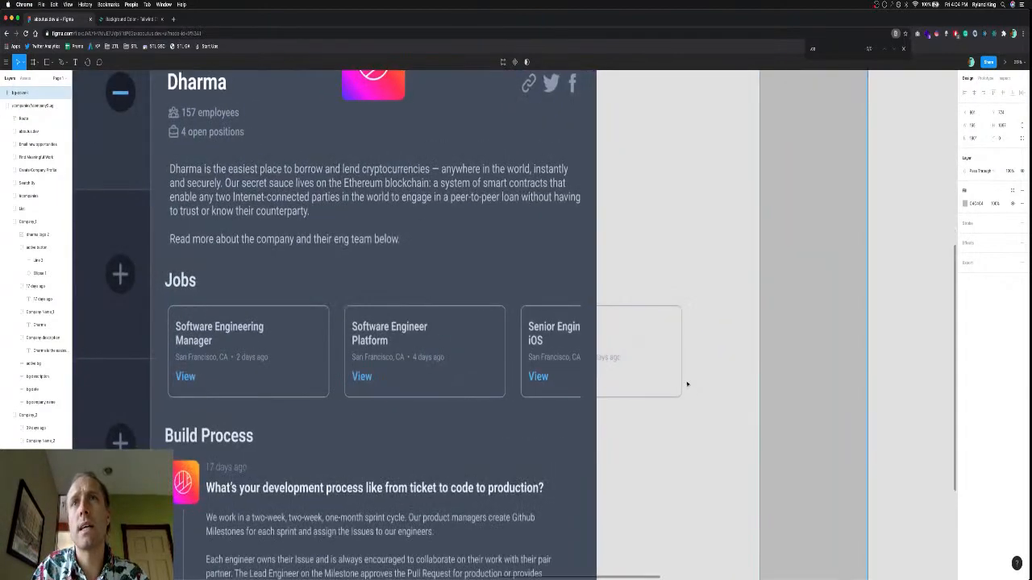
{"action": "left_click", "coordinate": [670, 381]}
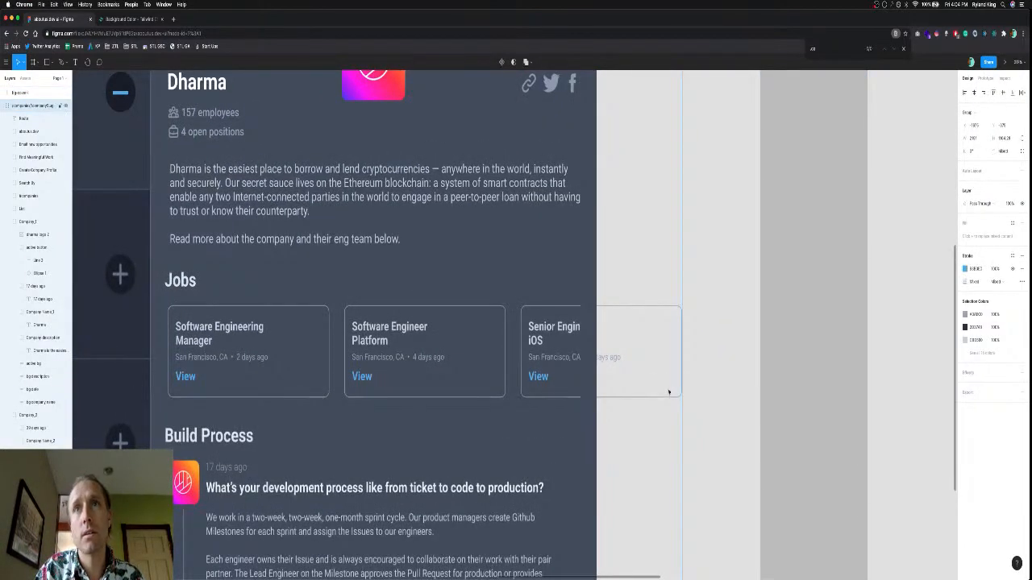
{"action": "left_click", "coordinate": [605, 368]}
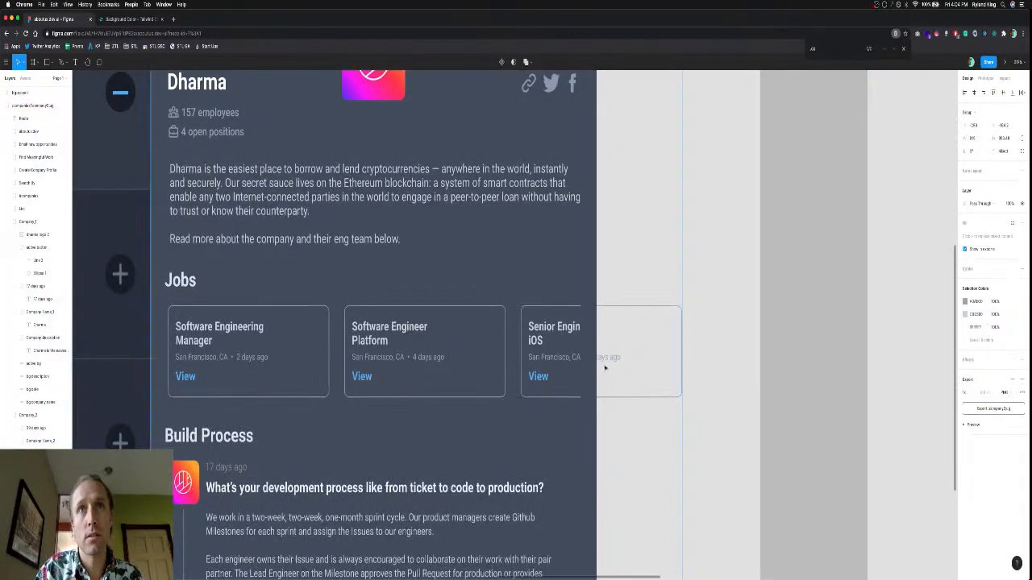
{"action": "left_click", "coordinate": [546, 331]}
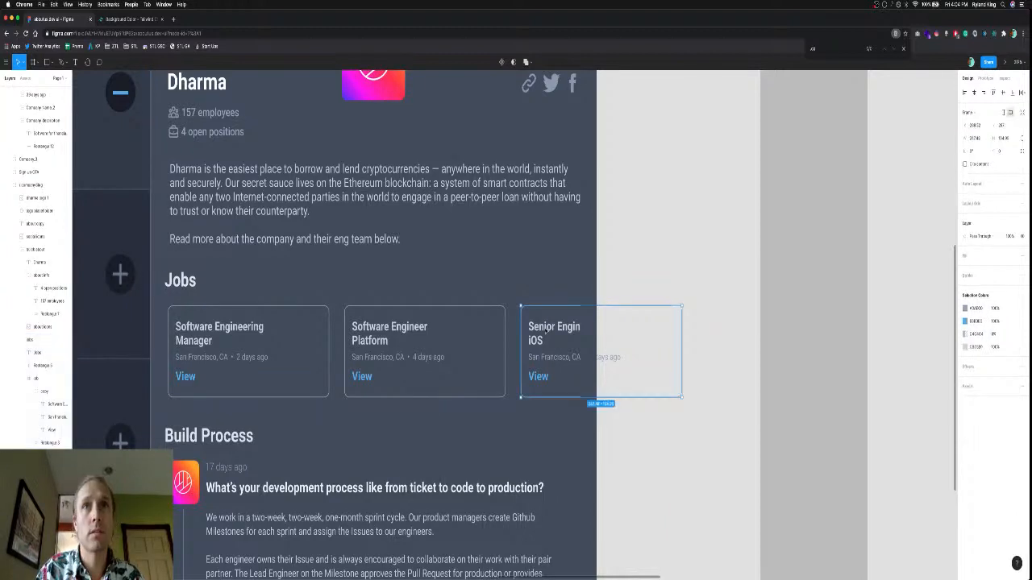
{"action": "left_click_drag", "start_coordinate": [683, 346], "coordinate": [596, 347]}
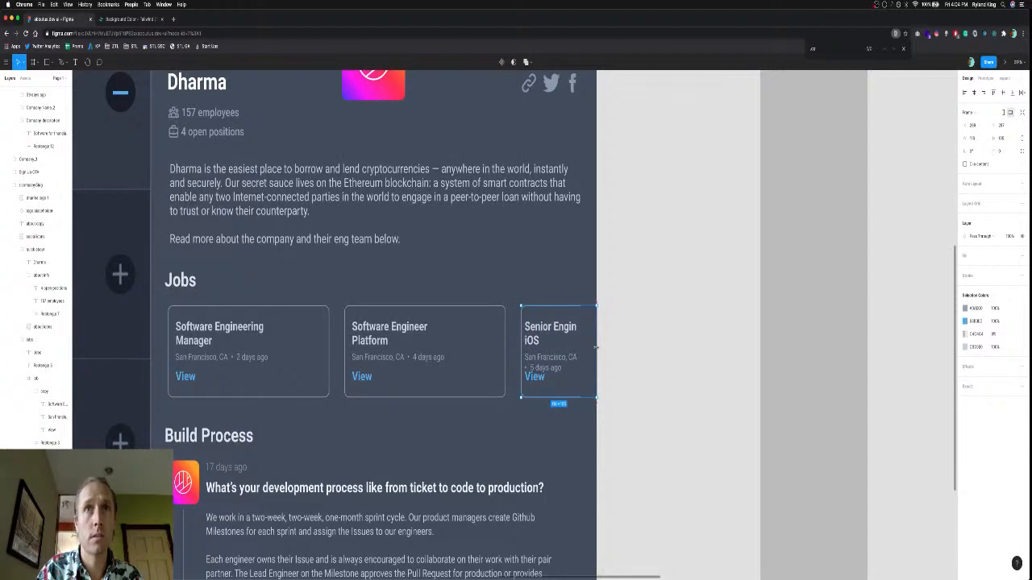
Widen the title text box in the third job card, the iOS position, beyond the company panel's right edge.
{"action": "double_click", "coordinate": [555, 367]}
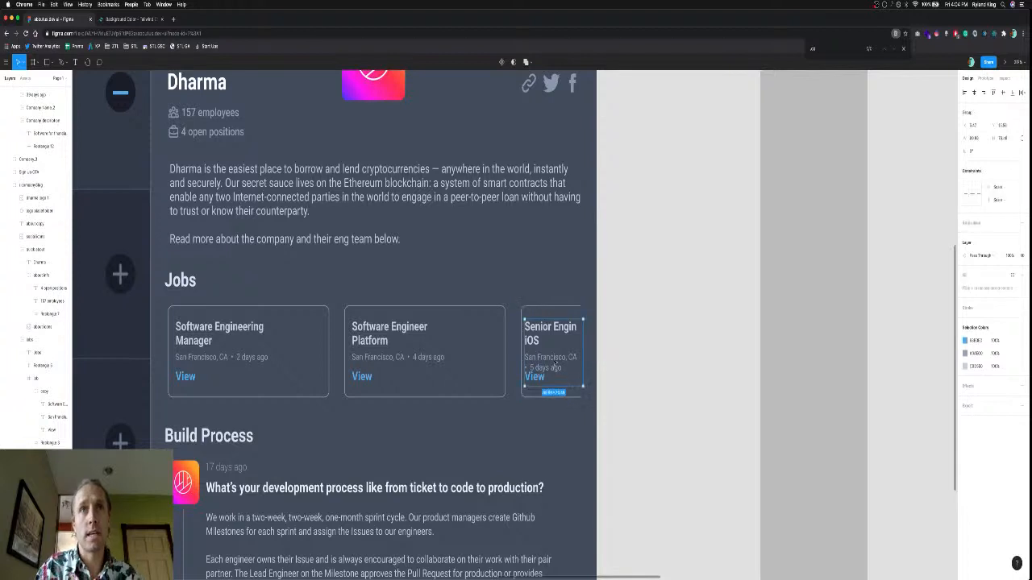
{"action": "double_click", "coordinate": [554, 366]}
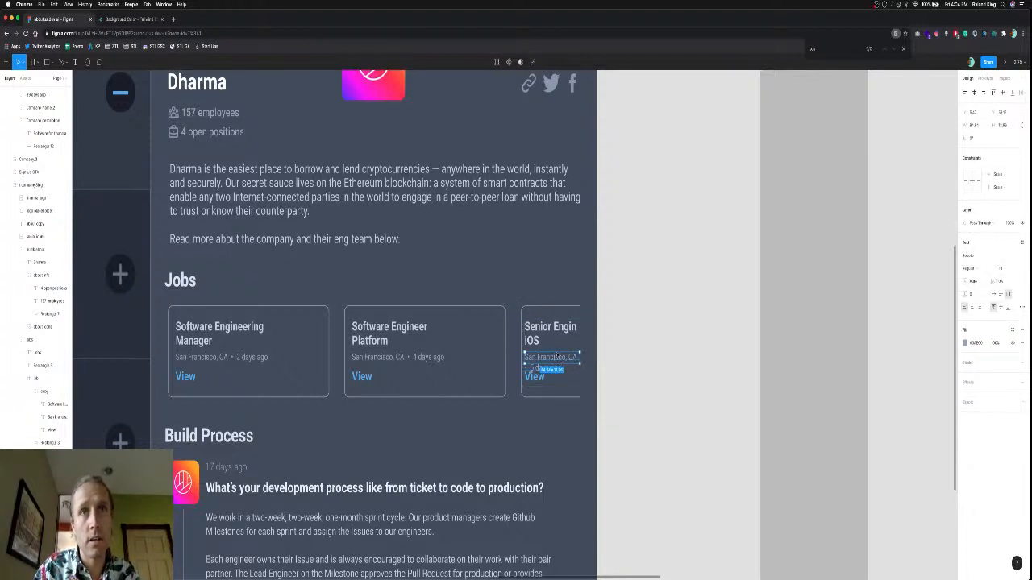
{"action": "left_click", "coordinate": [550, 327]}
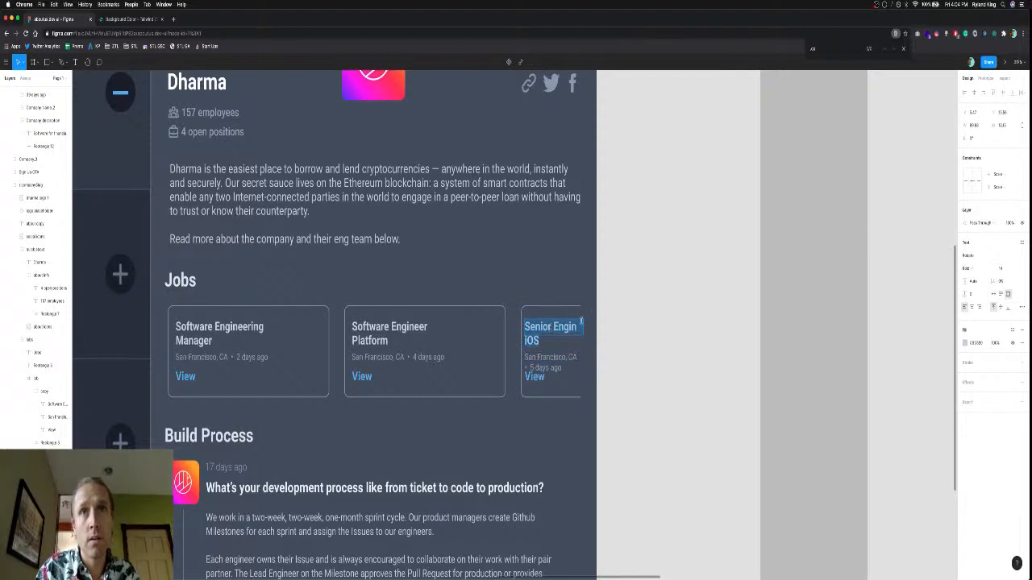
{"action": "key", "text": "Escape"}
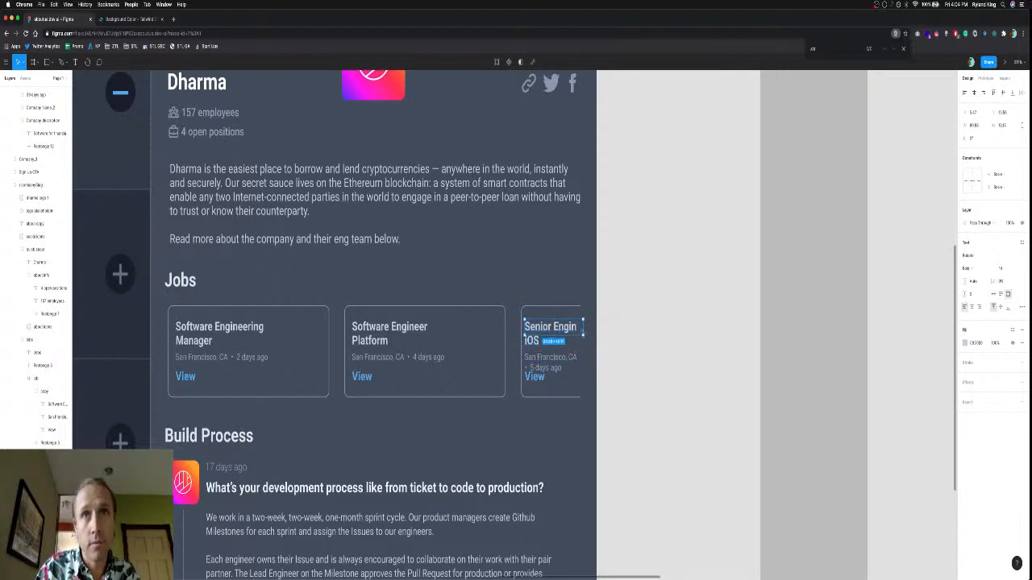
{"action": "left_click_drag", "start_coordinate": [584, 332], "coordinate": [619, 327]}
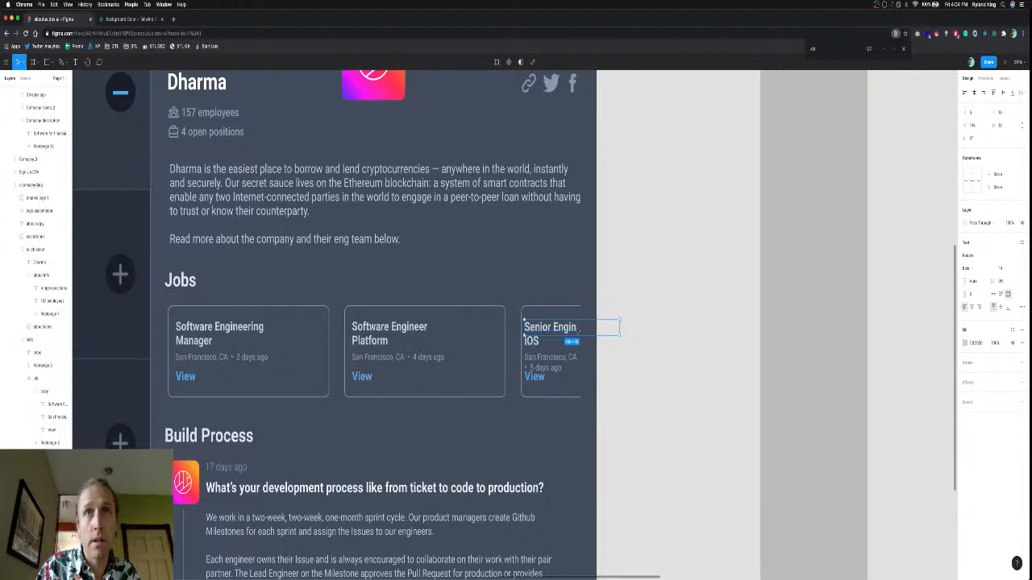
{"action": "key", "text": "Return"}
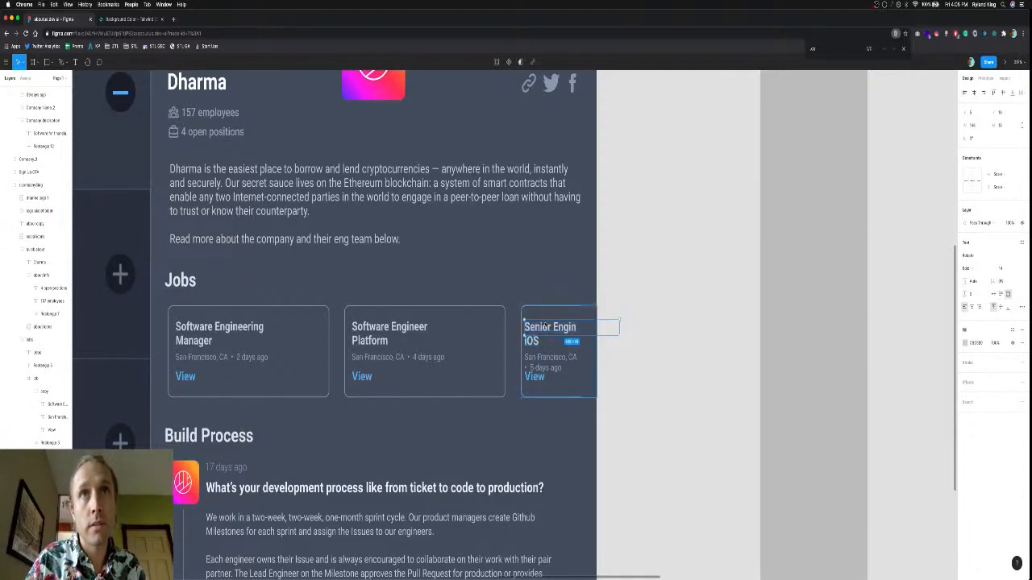
Nudge the iOS job card's title slightly right and narrow its text box to end at the panel's right edge.
{"action": "left_click", "coordinate": [544, 328]}
{"action": "key", "text": "Right"}
{"action": "key", "text": "Right"}
{"action": "key", "text": "Right"}
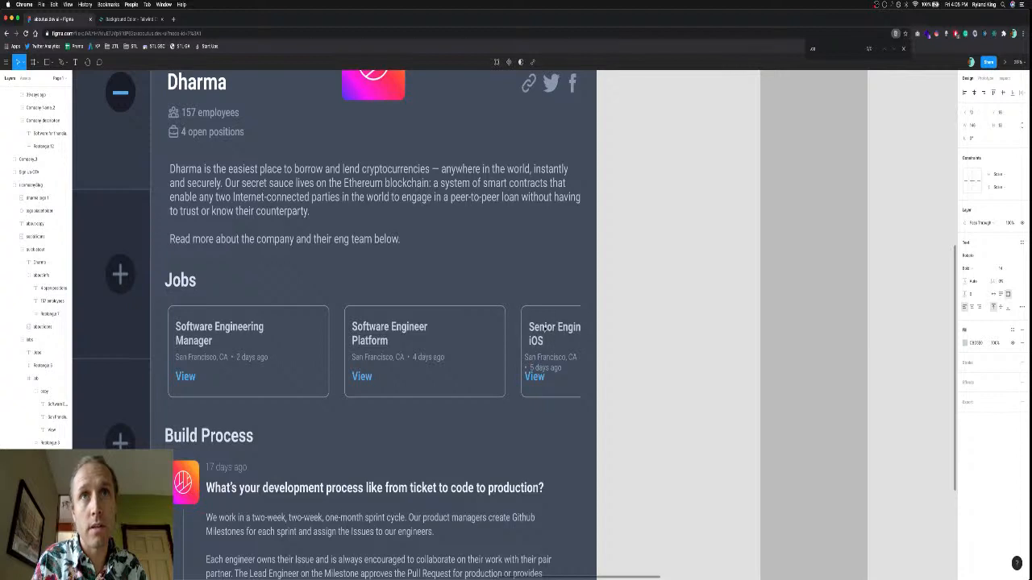
{"action": "key", "text": "Right"}
{"action": "key", "text": "Right"}
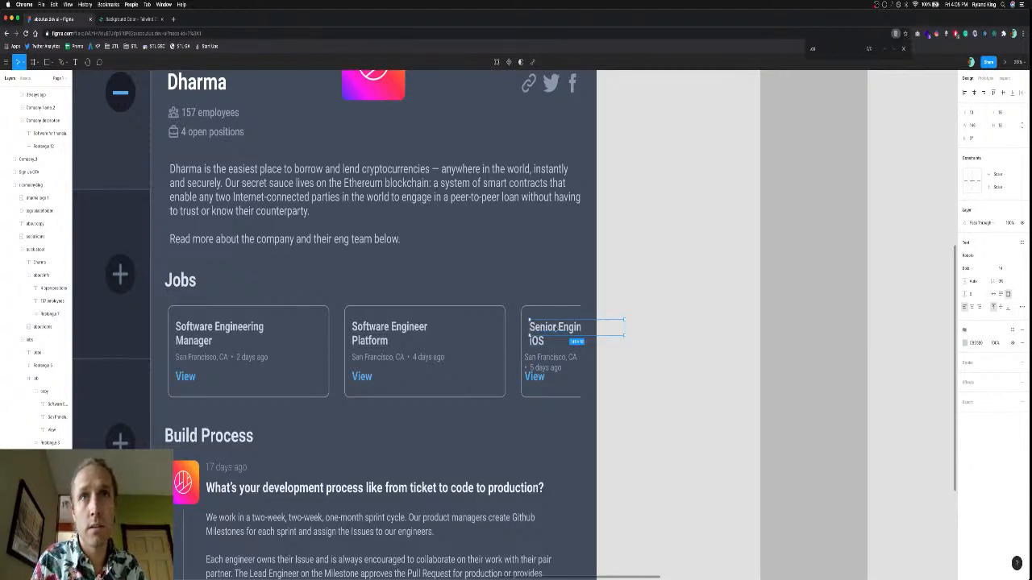
{"action": "left_click_drag", "start_coordinate": [625, 324], "coordinate": [594, 324]}
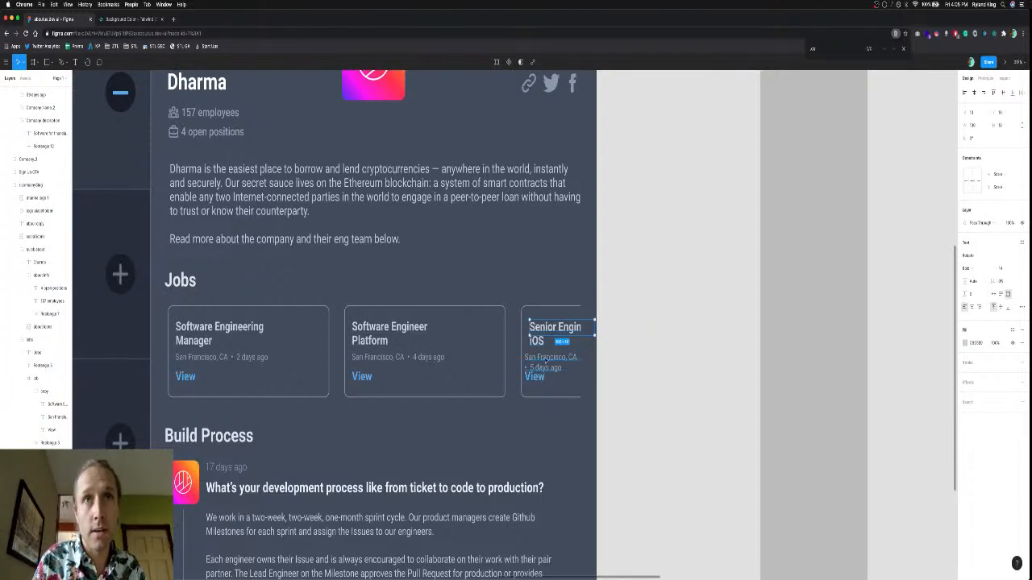
Nudge the iOS job card's location text right so that it lines up with the card's title.
{"action": "left_click", "coordinate": [546, 359]}
{"action": "key", "text": "Right"}
{"action": "key", "text": "Right"}
{"action": "key", "text": "Right"}
{"action": "key", "text": "Right"}
{"action": "key", "text": "Right"}
{"action": "key", "text": "Right"}
{"action": "key", "text": "Right"}
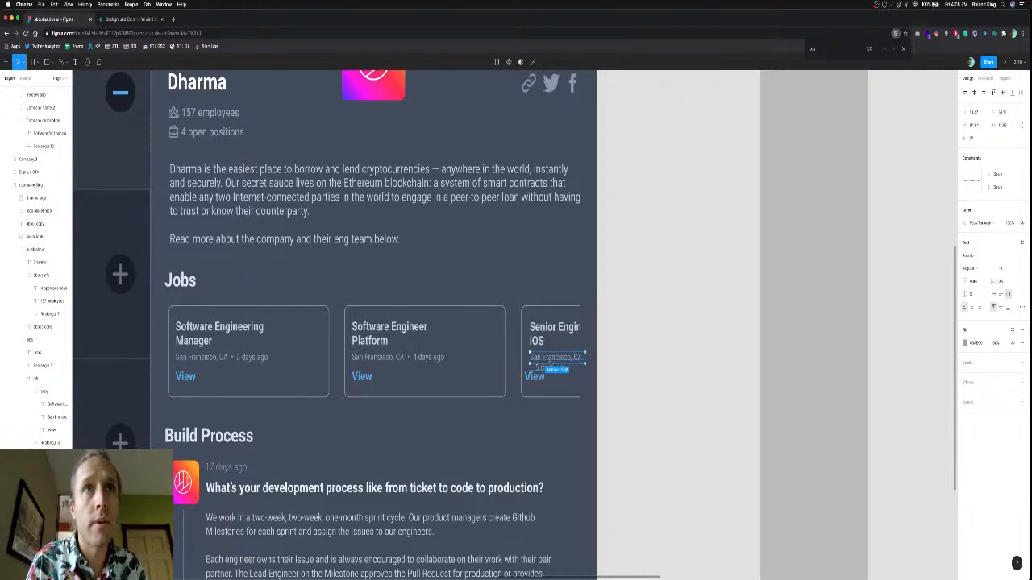
Delete the "• 5 days ago" part of the iOS job card's location text, leaving "San Francisco, CA".
{"action": "double_click", "coordinate": [549, 360]}
{"action": "left_click", "coordinate": [567, 368]}
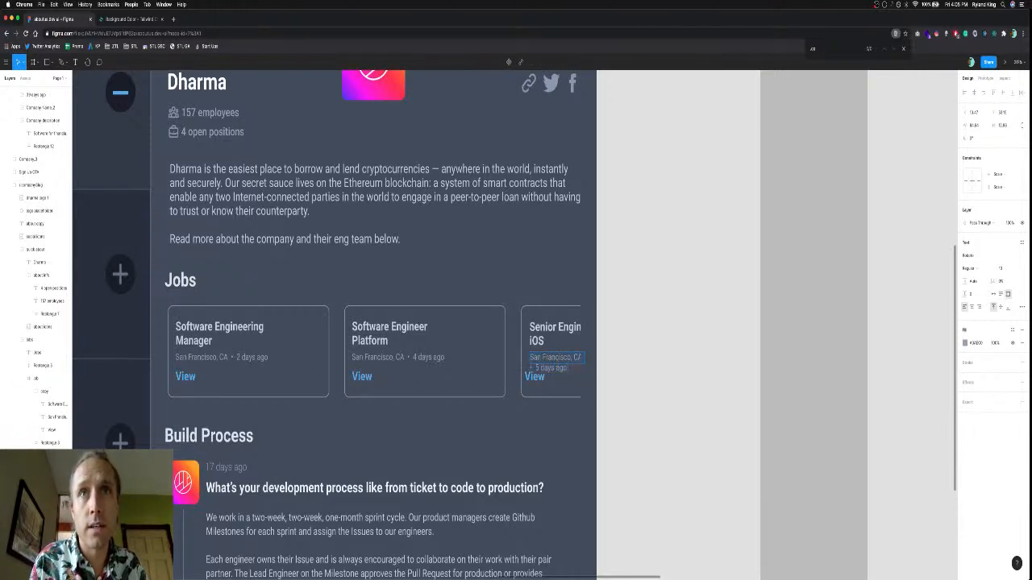
{"action": "key", "text": "super+shift+Left"}
{"action": "key", "text": "BackSpace"}
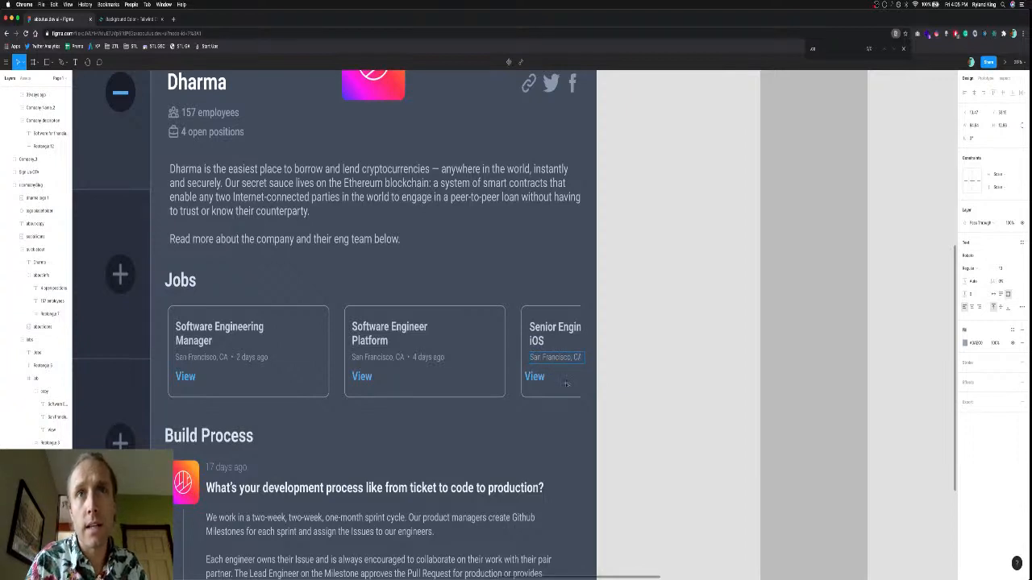
{"action": "key", "text": "Escape"}
Nudge the iOS job card's "View" link right to line up with the title and location text.
{"action": "left_click", "coordinate": [536, 377]}
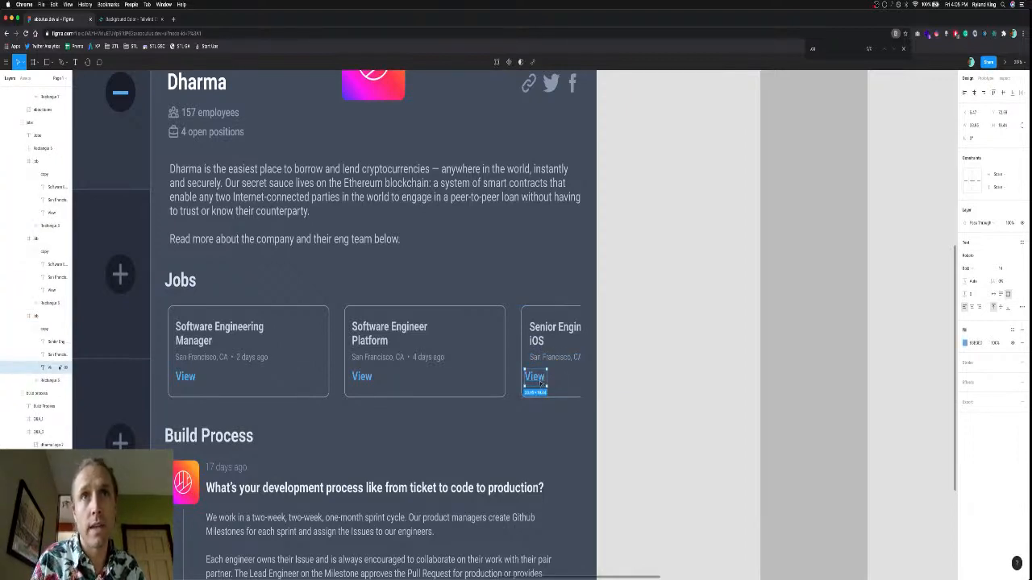
{"action": "key", "text": "Right"}
{"action": "key", "text": "Right"}
{"action": "key", "text": "Right"}
{"action": "key", "text": "Right"}
{"action": "key", "text": "Right"}
{"action": "key", "text": "Right"}
{"action": "key", "text": "Right"}
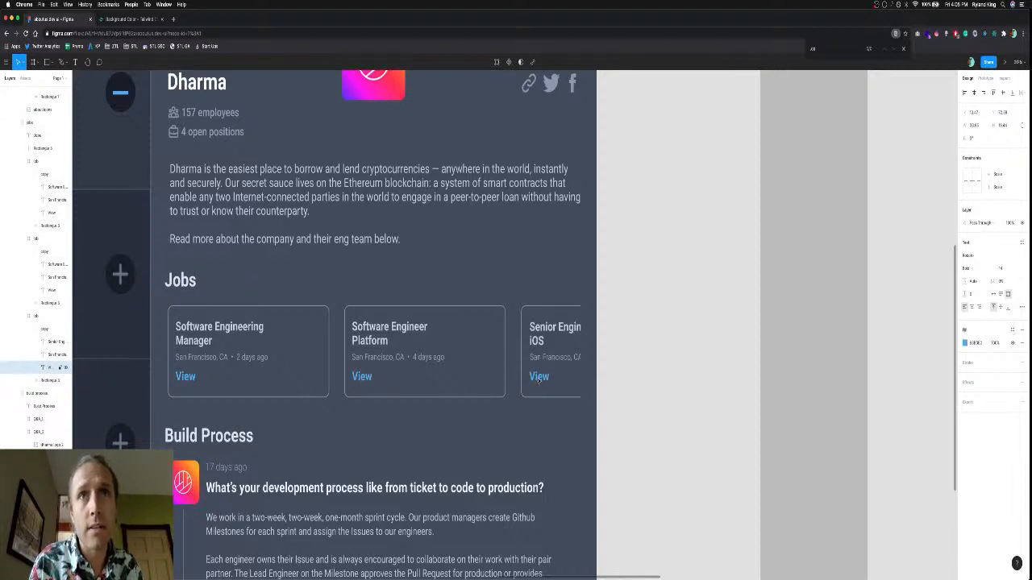
{"action": "left_click", "coordinate": [718, 368]}
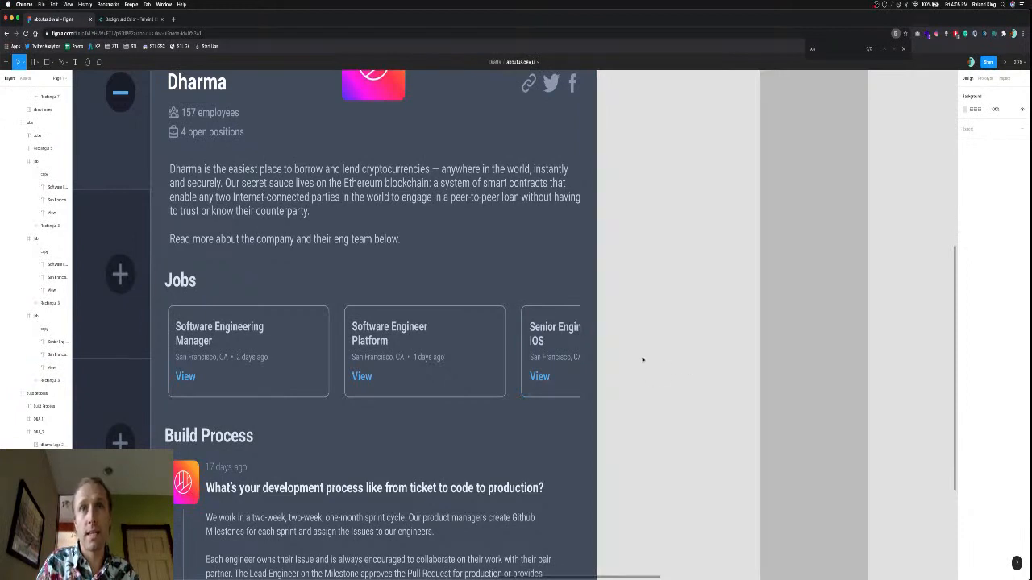
Collapse the expanded job card groups and Company_1's minus-button group in the layer list.
{"action": "scroll", "coordinate": [642, 360], "scroll_direction": "down", "scroll_amount": 4}
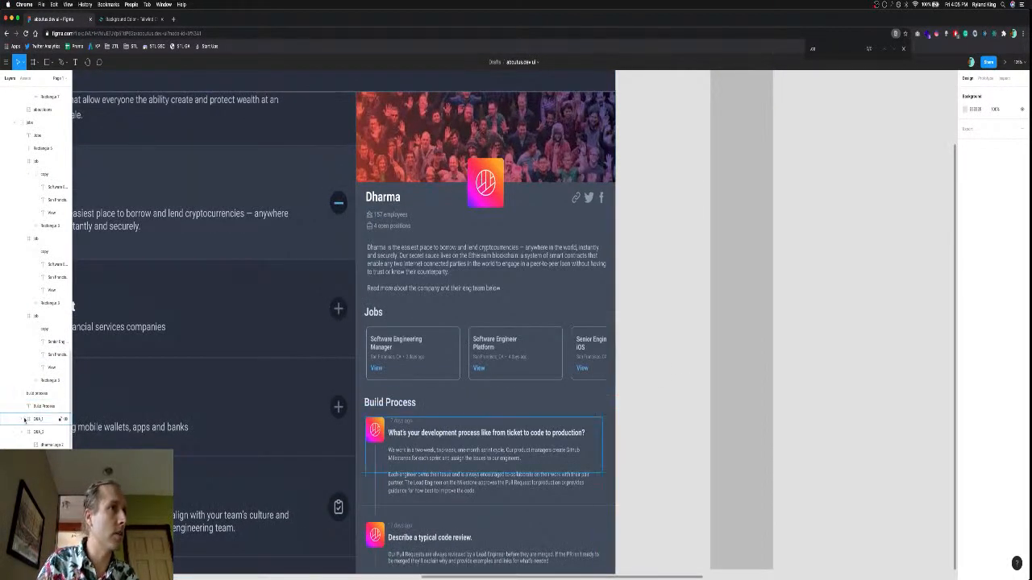
{"action": "scroll", "coordinate": [28, 403], "scroll_direction": "up", "scroll_amount": 3}
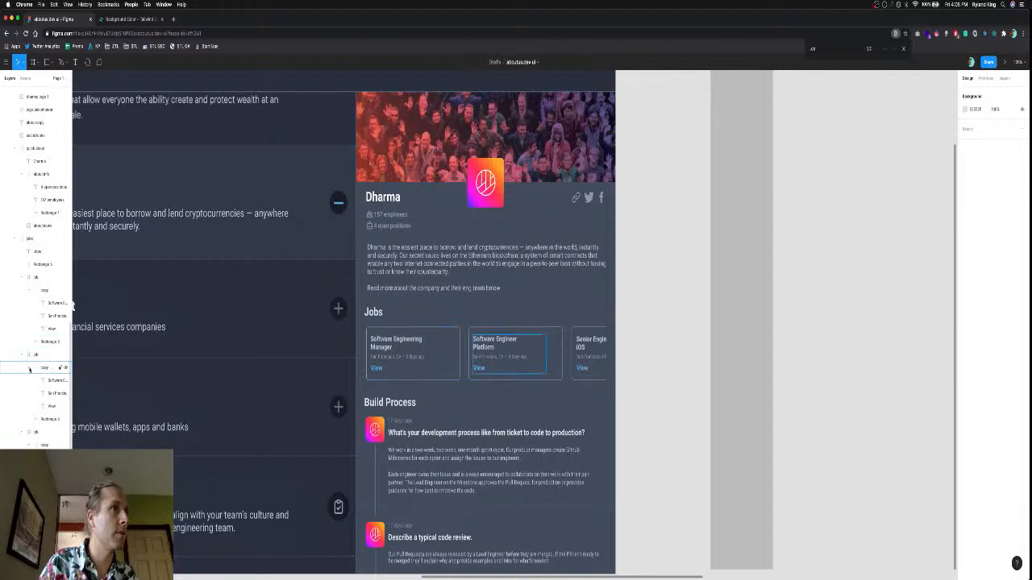
{"action": "scroll", "coordinate": [31, 368], "scroll_direction": "up", "scroll_amount": 3}
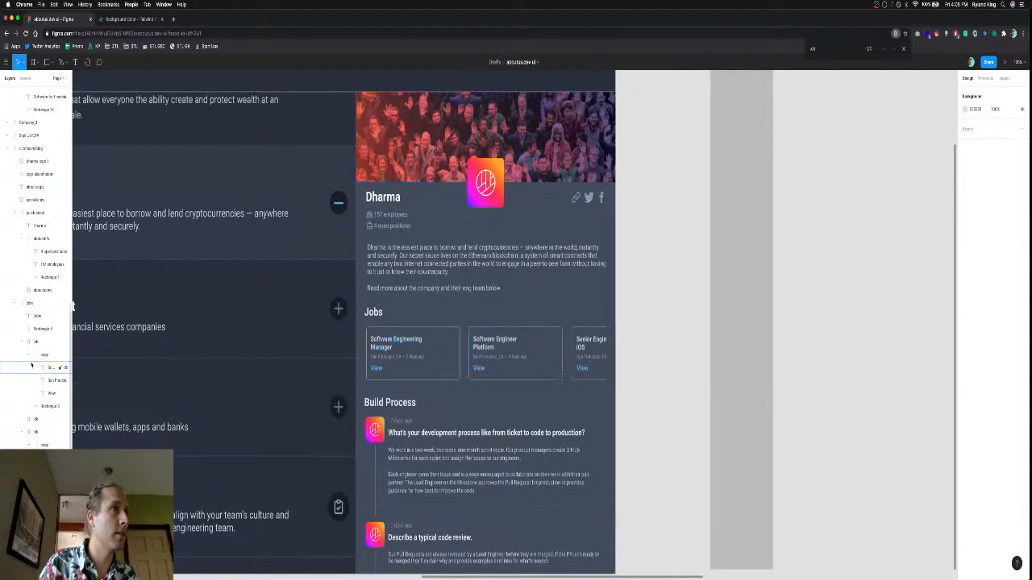
{"action": "scroll", "coordinate": [24, 379], "scroll_direction": "up", "scroll_amount": 3}
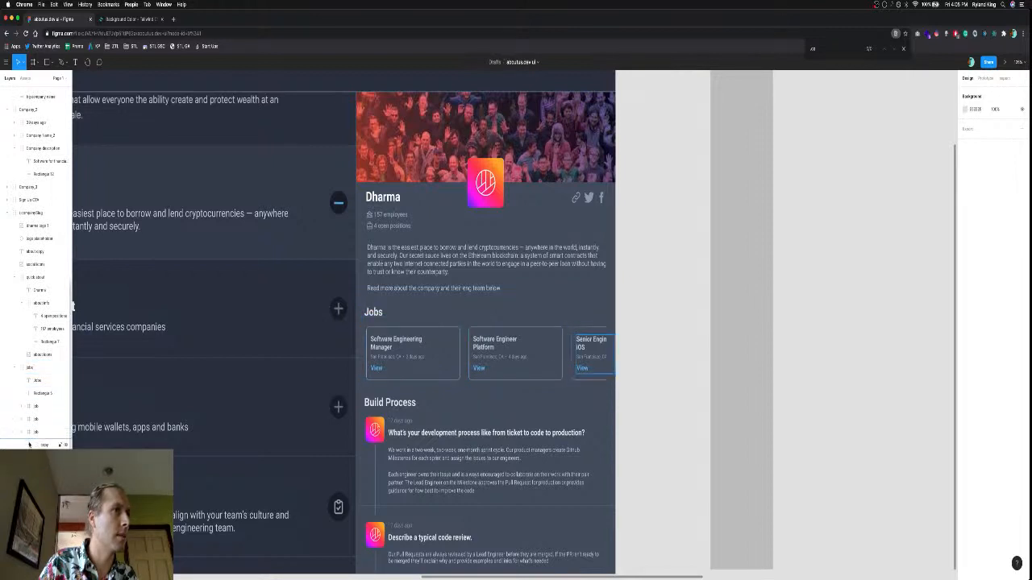
{"action": "scroll", "coordinate": [29, 435], "scroll_direction": "up", "scroll_amount": 3}
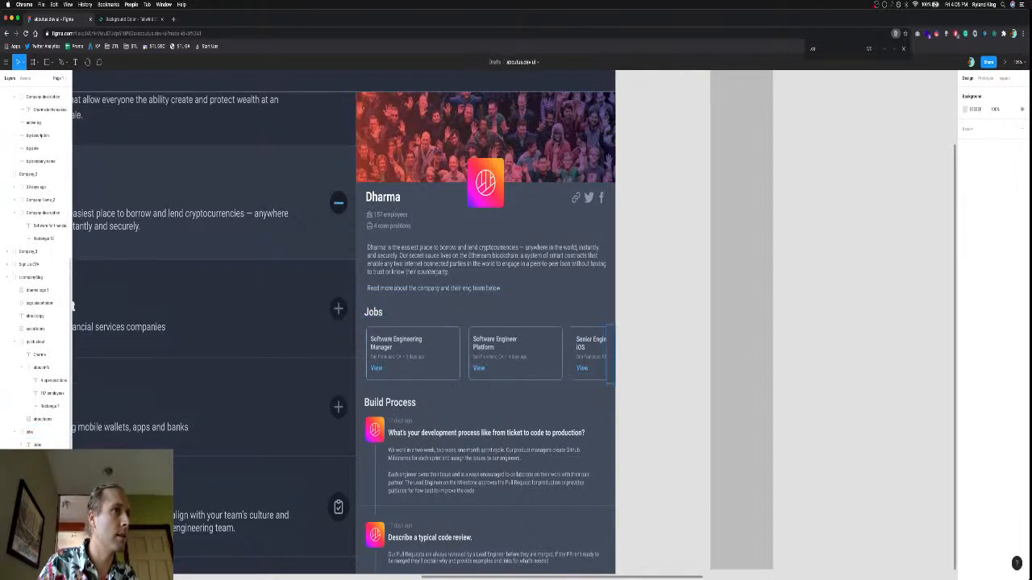
{"action": "scroll", "coordinate": [15, 440], "scroll_direction": "up", "scroll_amount": 4}
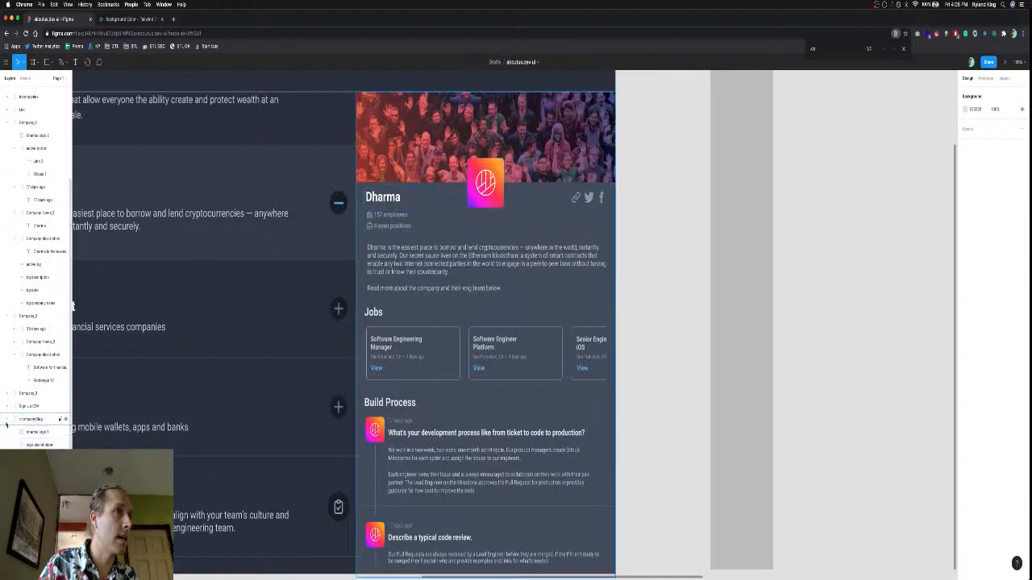
{"action": "scroll", "coordinate": [25, 444], "scroll_direction": "up", "scroll_amount": 5}
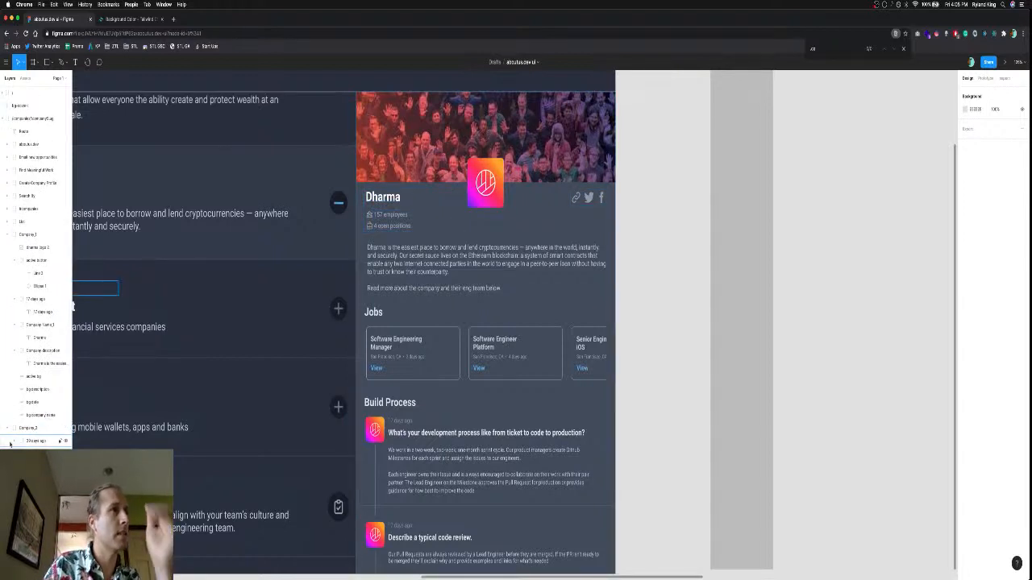
{"action": "left_click", "coordinate": [15, 261]}
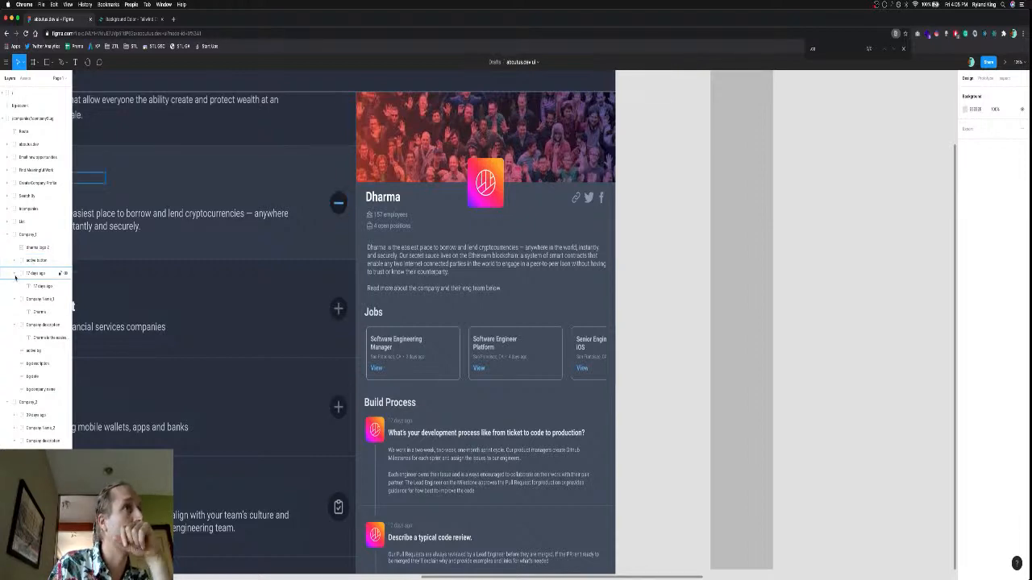
Move the Dharma logo layer and the minus-button group of Company_1 into its company name group.
{"action": "scroll", "coordinate": [200, 266], "scroll_direction": "left", "scroll_amount": 3}
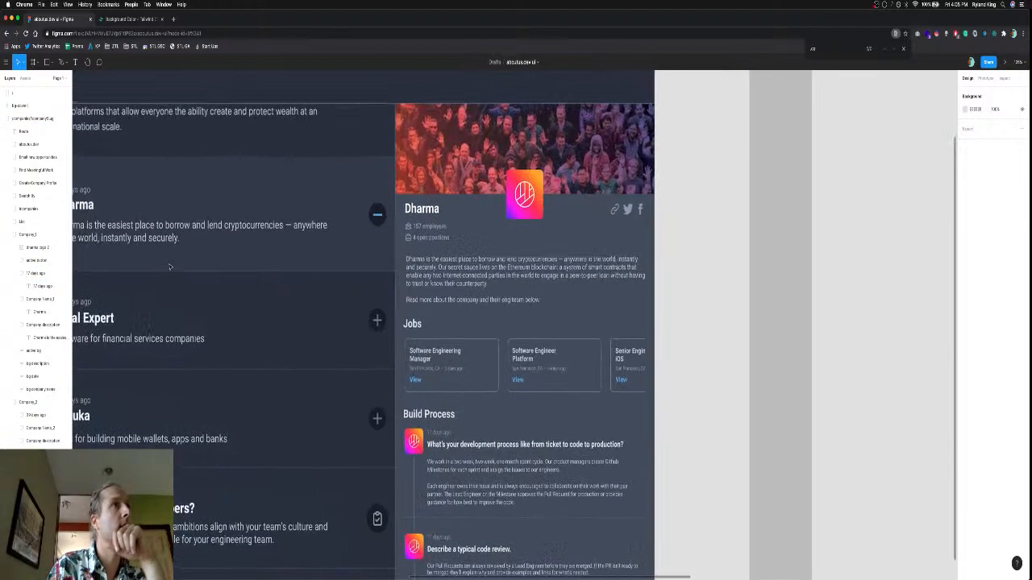
{"action": "scroll", "coordinate": [200, 266], "scroll_direction": "left", "scroll_amount": 3}
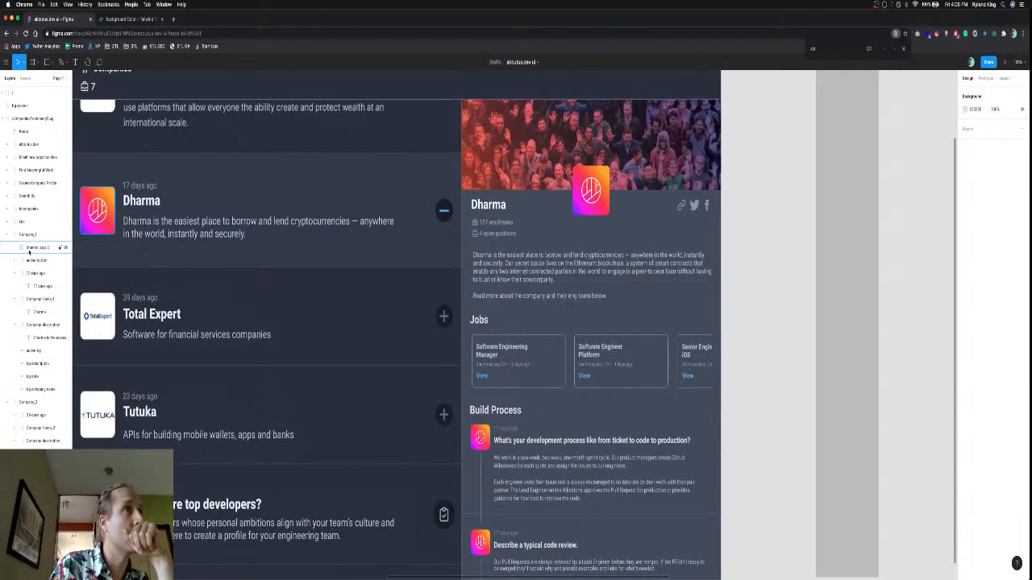
{"action": "left_click", "coordinate": [29, 250]}
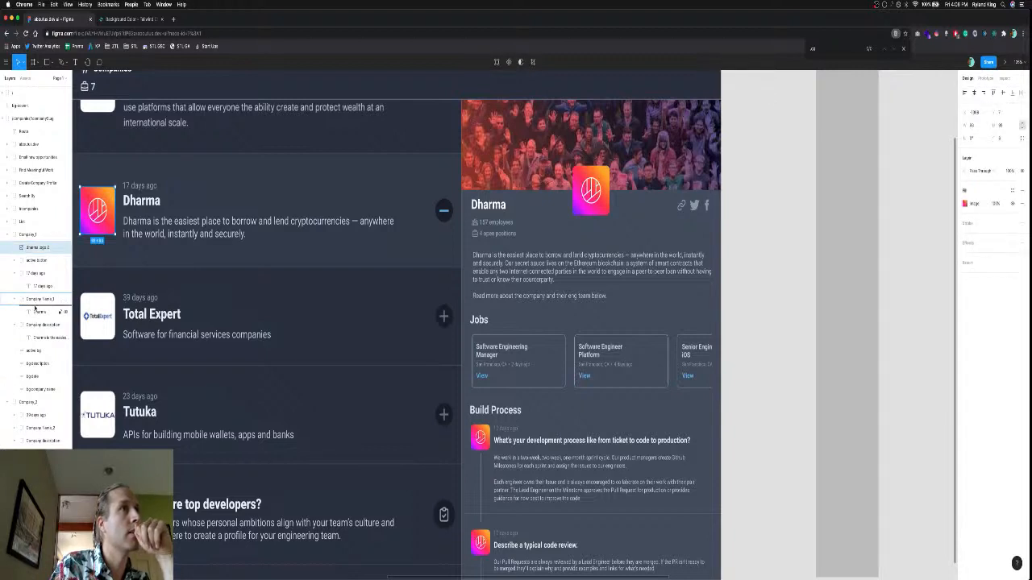
{"action": "left_click_drag", "start_coordinate": [35, 307], "coordinate": [35, 306]}
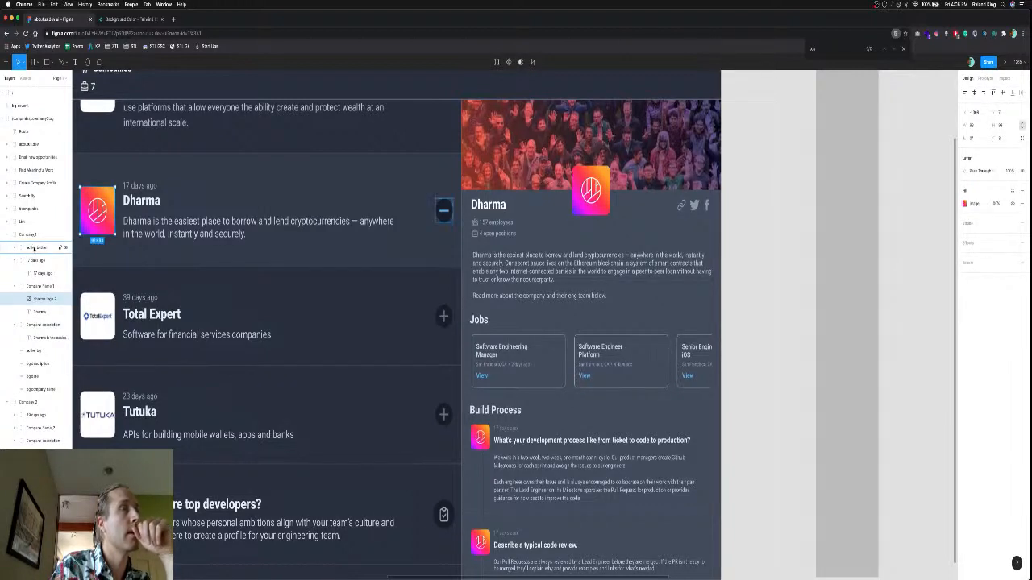
{"action": "left_click_drag", "start_coordinate": [35, 247], "coordinate": [36, 298]}
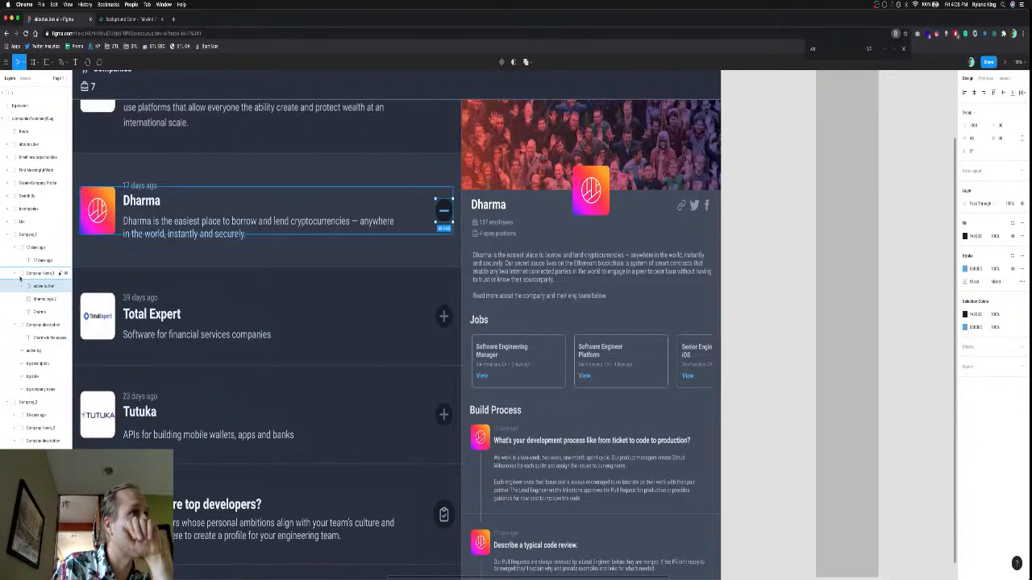
Move Company_1's company description group into the company name group, below the Dharma title text.
{"action": "left_click", "coordinate": [32, 325]}
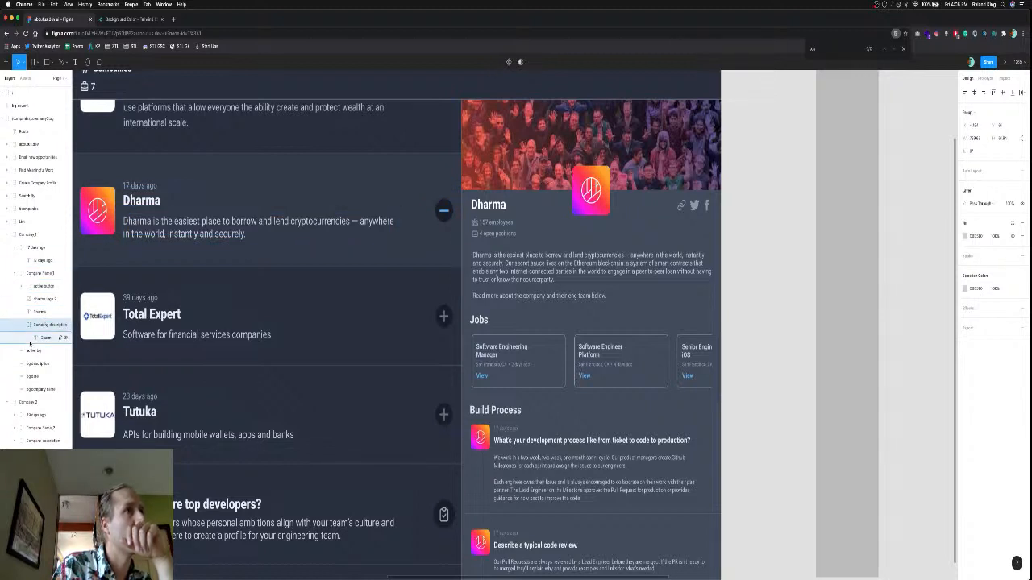
{"action": "left_click", "coordinate": [31, 339]}
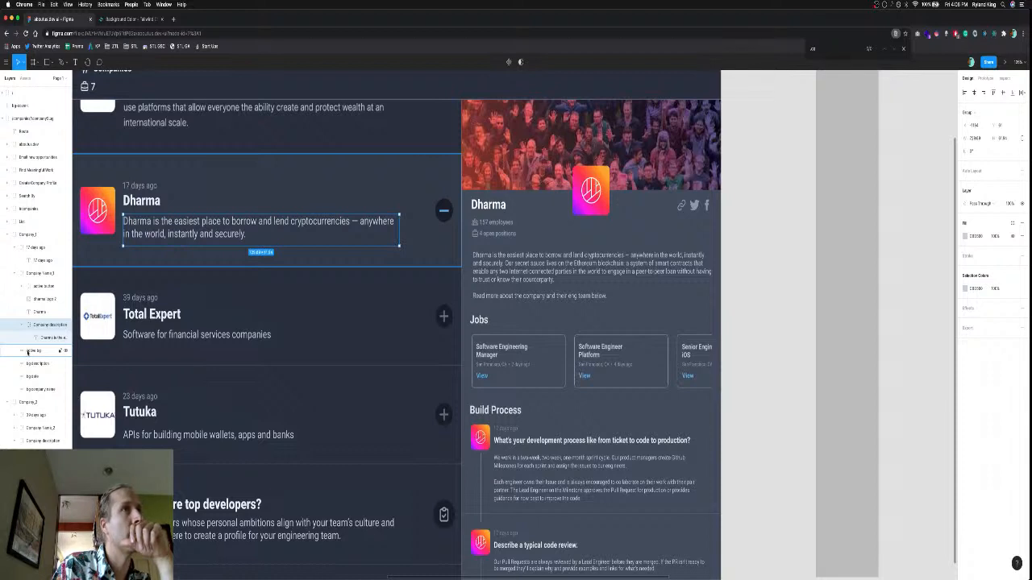
{"action": "left_click", "coordinate": [16, 275]}
{"action": "left_click", "coordinate": [15, 275]}
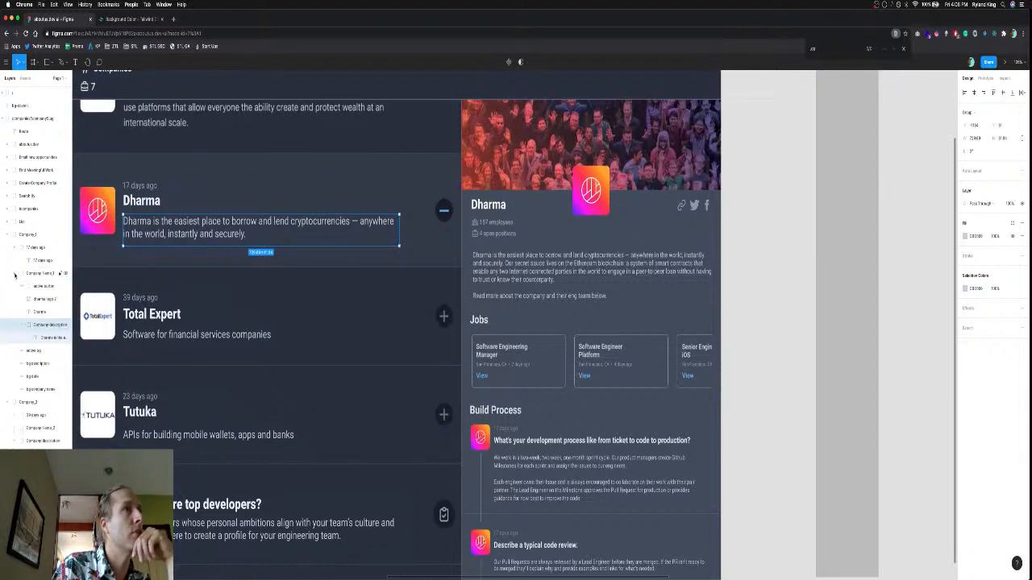
Move Company_1's active background and its description, date and company name backgrounds into the company name group, and collapse the description group.
{"action": "left_click", "coordinate": [36, 352]}
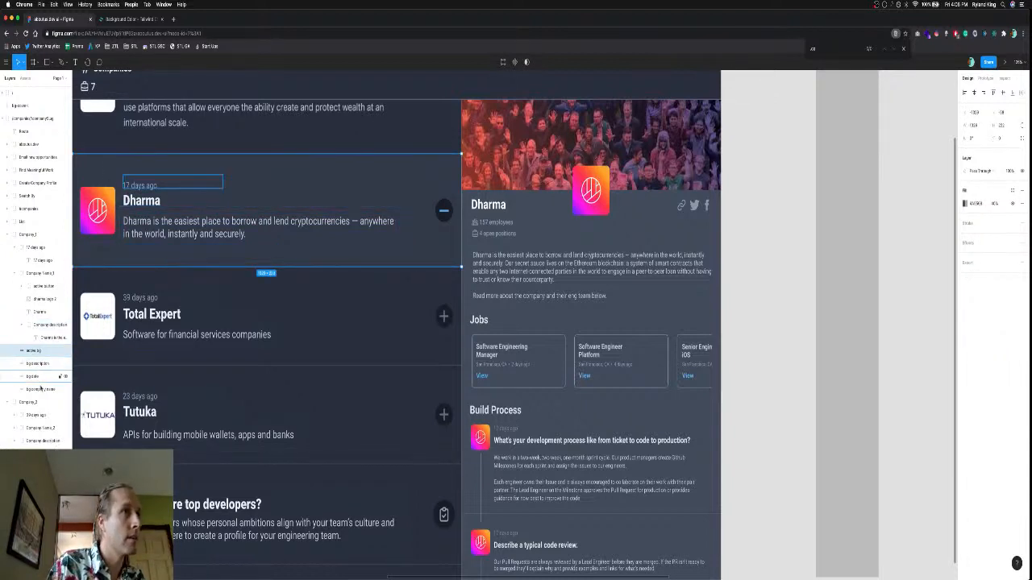
{"action": "left_click", "coordinate": [42, 390], "text": "shift"}
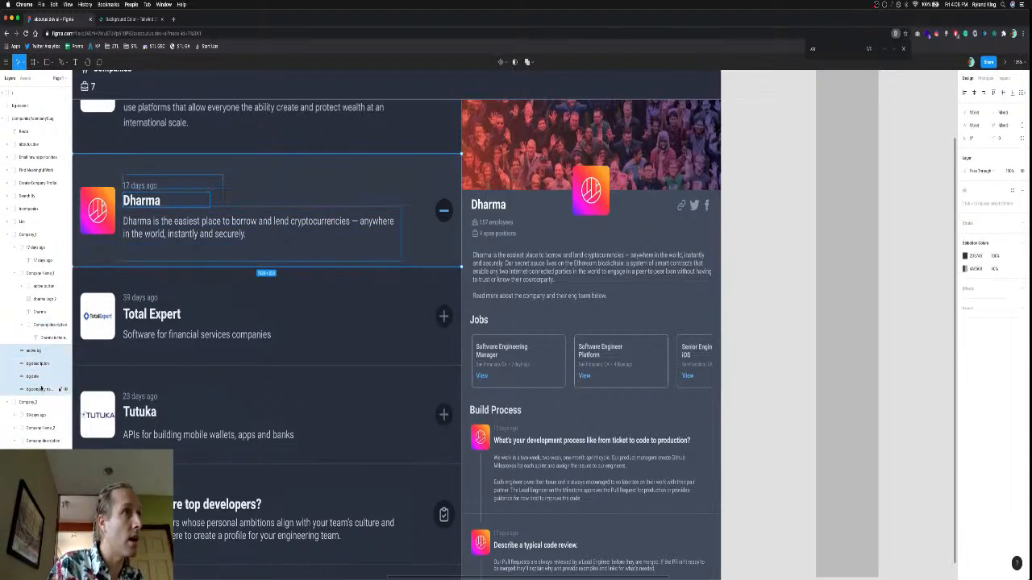
{"action": "left_click_drag", "start_coordinate": [36, 351], "coordinate": [46, 347]}
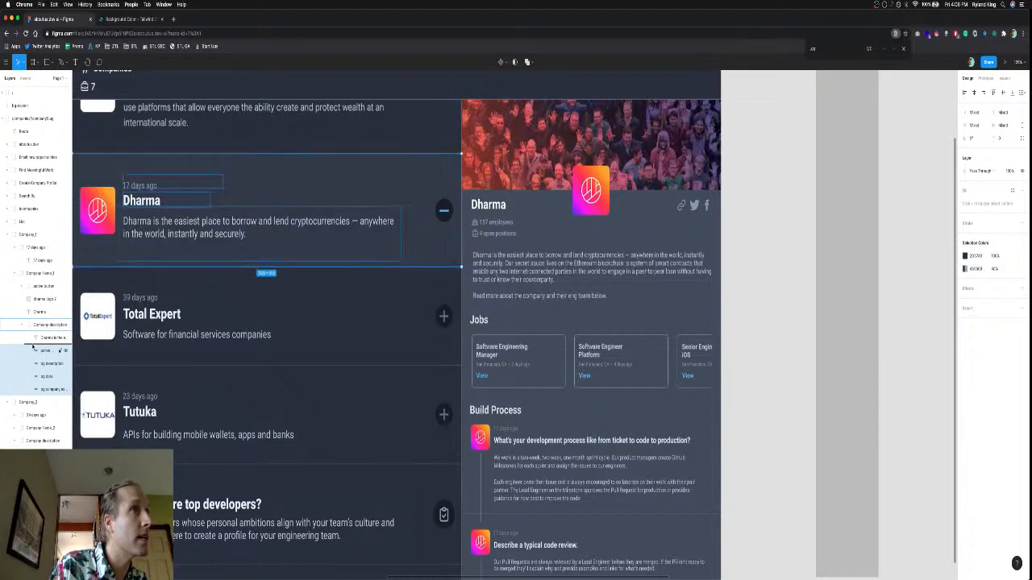
{"action": "left_click_drag", "start_coordinate": [24, 345], "coordinate": [24, 324]}
{"action": "left_click", "coordinate": [29, 378]}
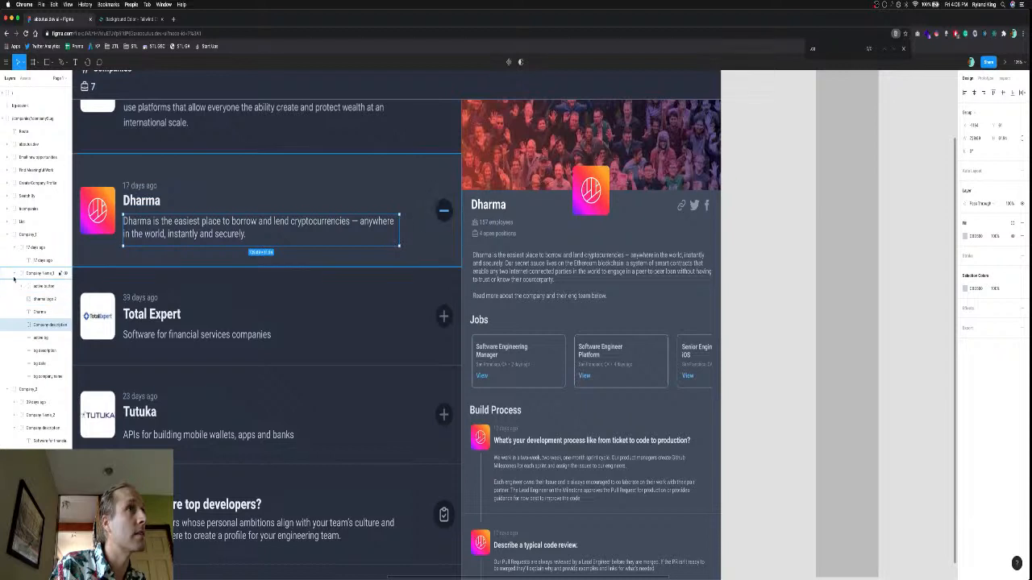
Collapse Company_1's company name and date groups, then the Company_2 and Company_1 groups in the layer list.
{"action": "left_click", "coordinate": [16, 275]}
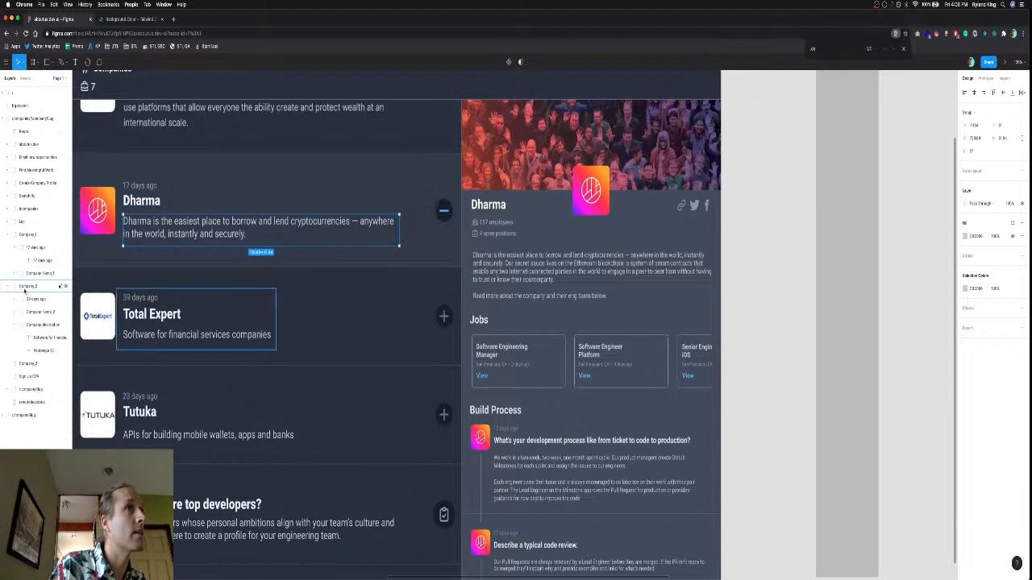
{"action": "left_click", "coordinate": [15, 249]}
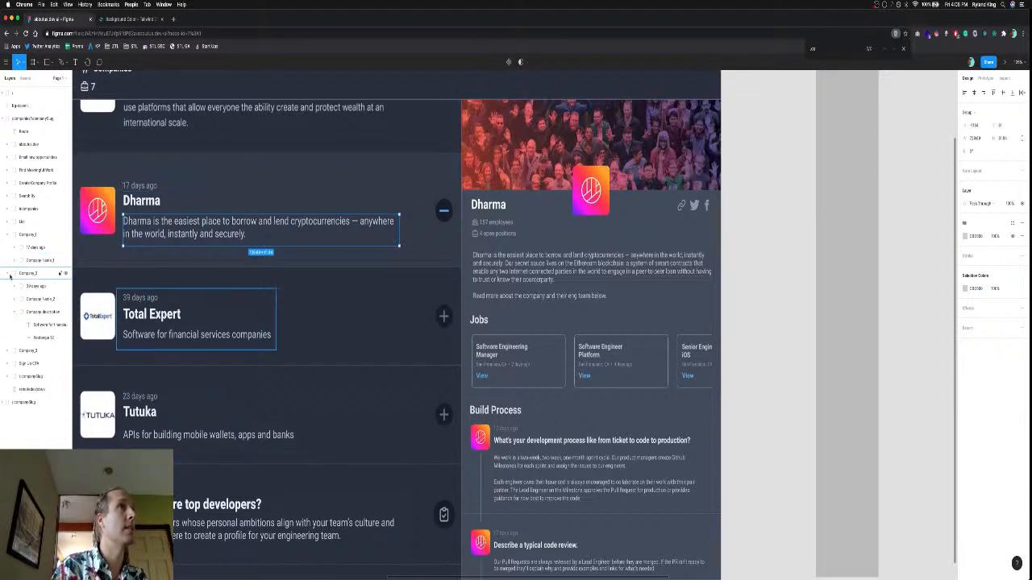
{"action": "left_click", "coordinate": [7, 274]}
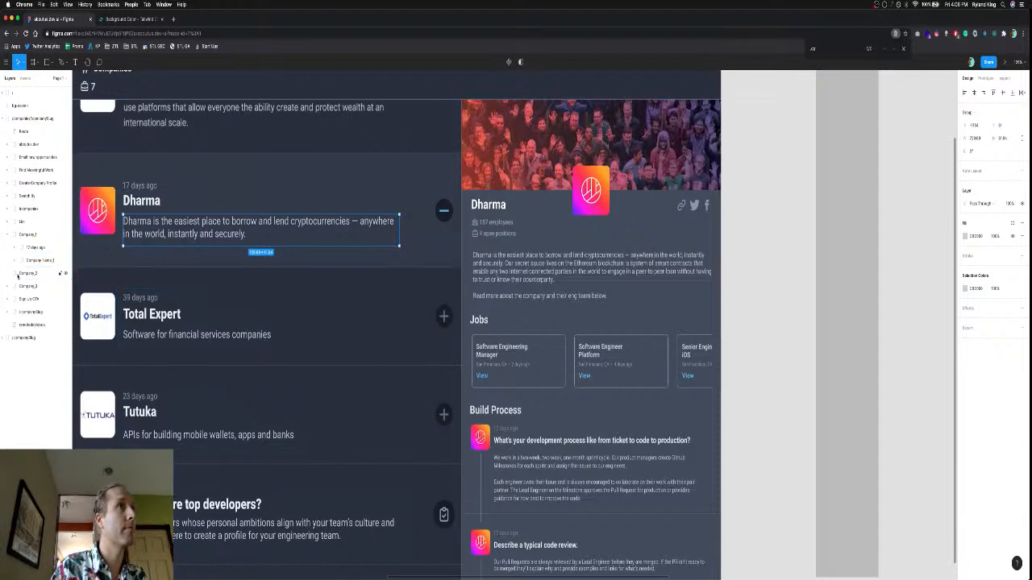
{"action": "left_click", "coordinate": [8, 234]}
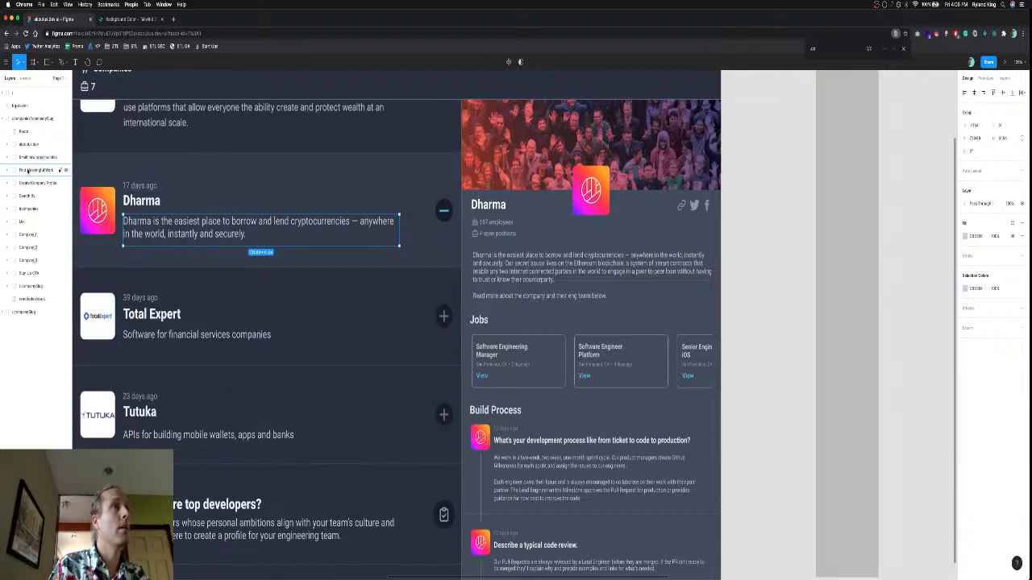
Delete the stray grey background rectangle beside the /companies/:companySlug screen.
{"action": "left_click", "coordinate": [22, 107]}
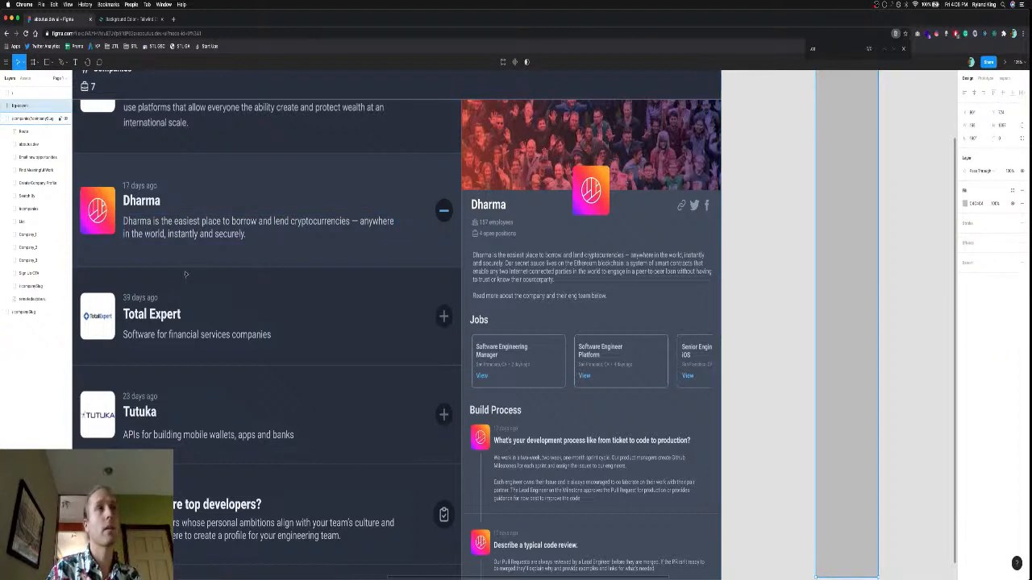
{"action": "key", "text": "Delete"}
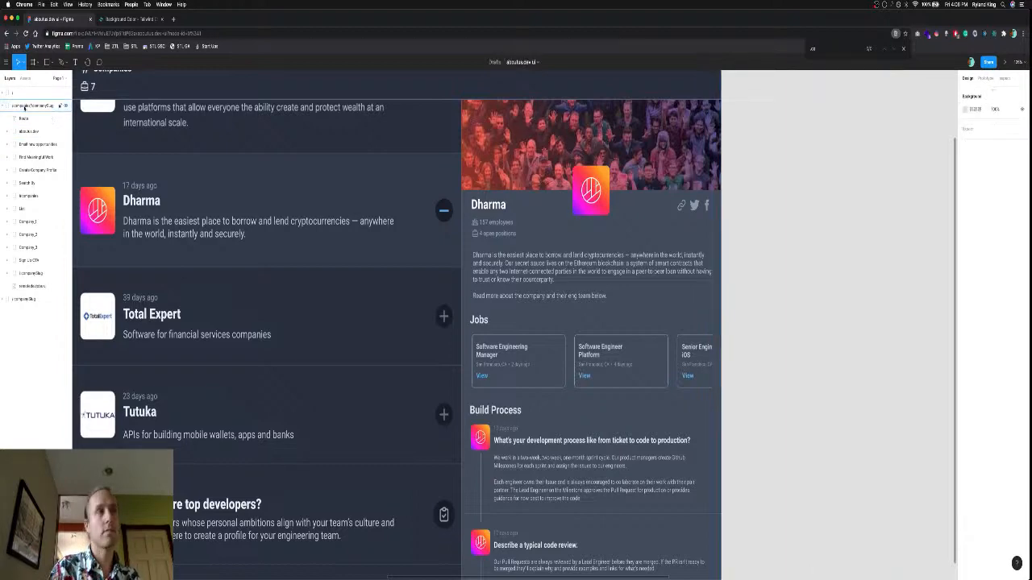
{"action": "left_click", "coordinate": [403, 390]}
{"action": "scroll", "coordinate": [403, 390], "scroll_direction": "down", "scroll_amount": 5}
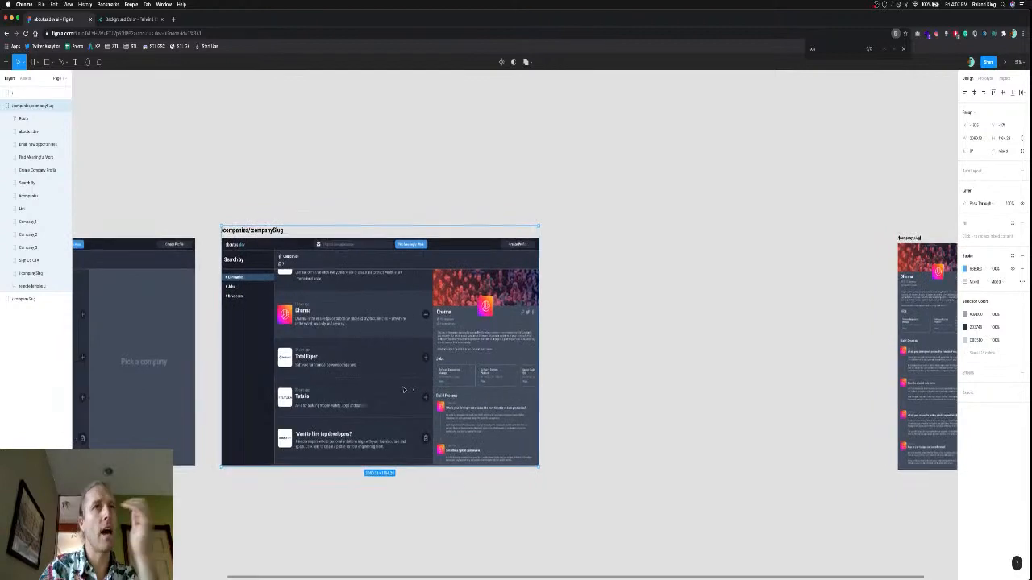
Nudge the /companies/:companySlug route title 2 px right to line up with its screen's edge.
{"action": "scroll", "coordinate": [403, 390], "scroll_direction": "left", "scroll_amount": 5}
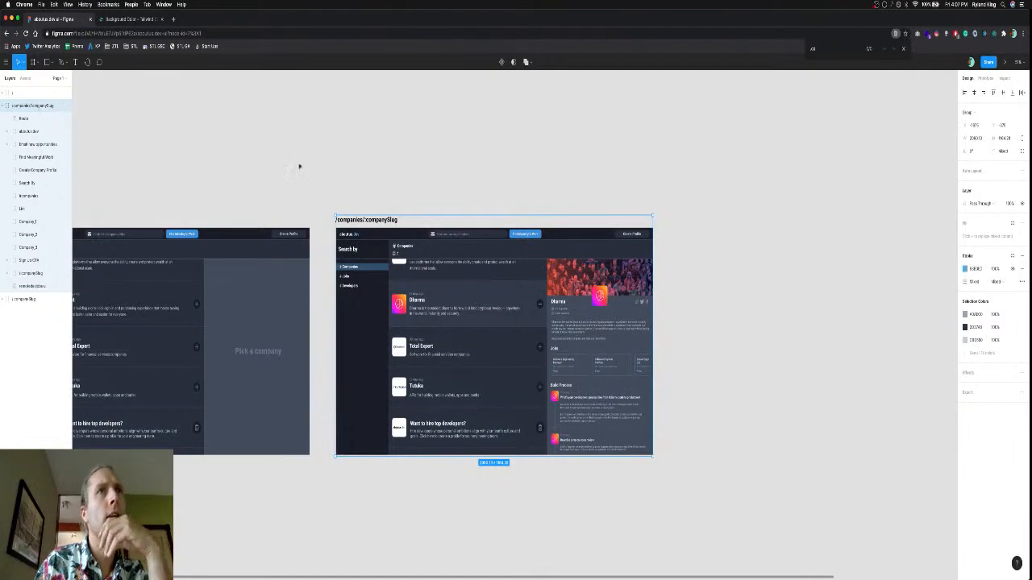
{"action": "scroll", "coordinate": [358, 261], "scroll_direction": "up", "scroll_amount": 5}
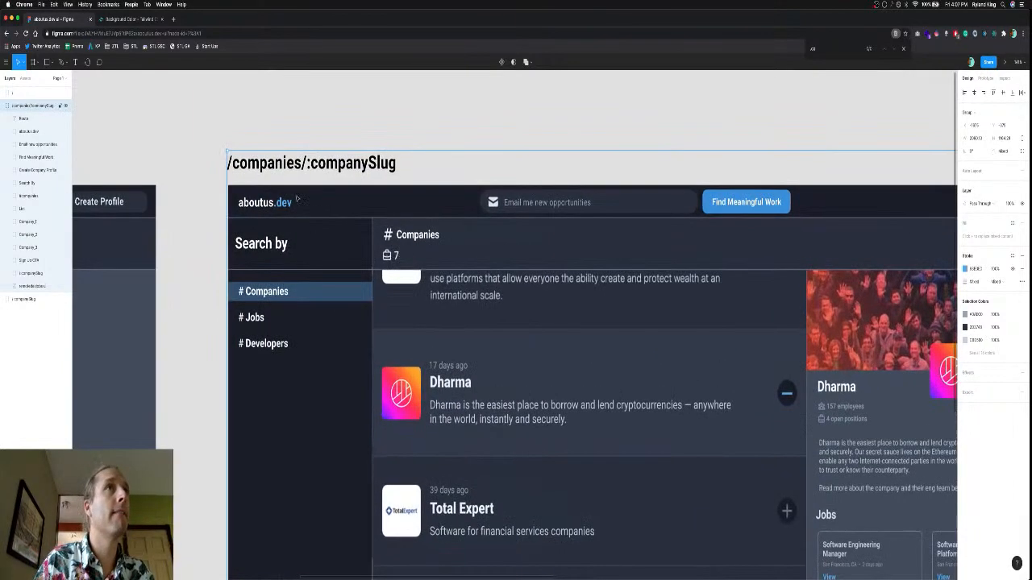
{"action": "left_click", "coordinate": [239, 165]}
{"action": "key", "text": "Right"}
{"action": "key", "text": "Right"}
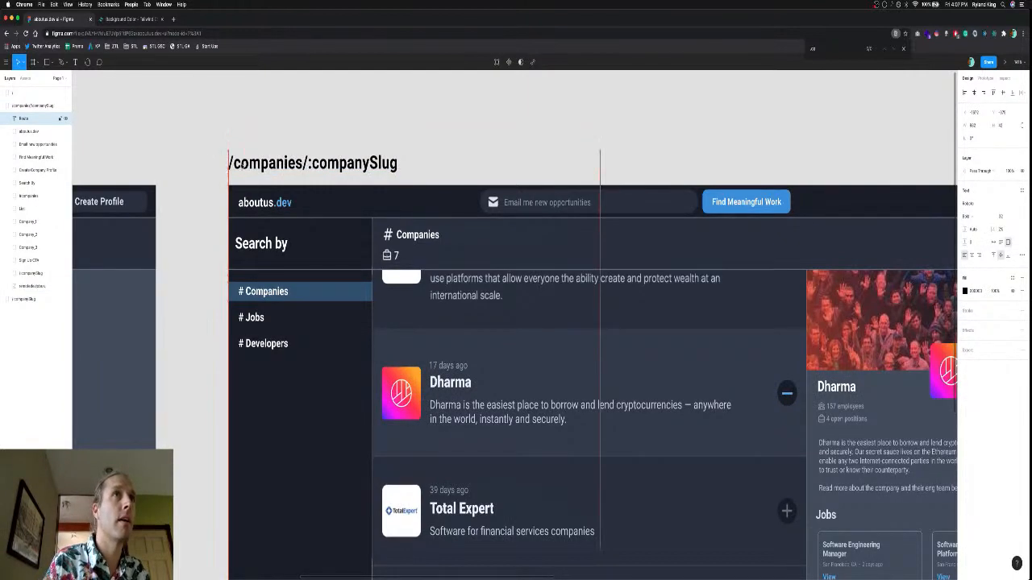
{"action": "left_click", "coordinate": [26, 106]}
Shift the "/" route title slightly right to line up with the edge of the home screen.
{"action": "scroll", "coordinate": [172, 159], "scroll_direction": "left", "scroll_amount": 10}
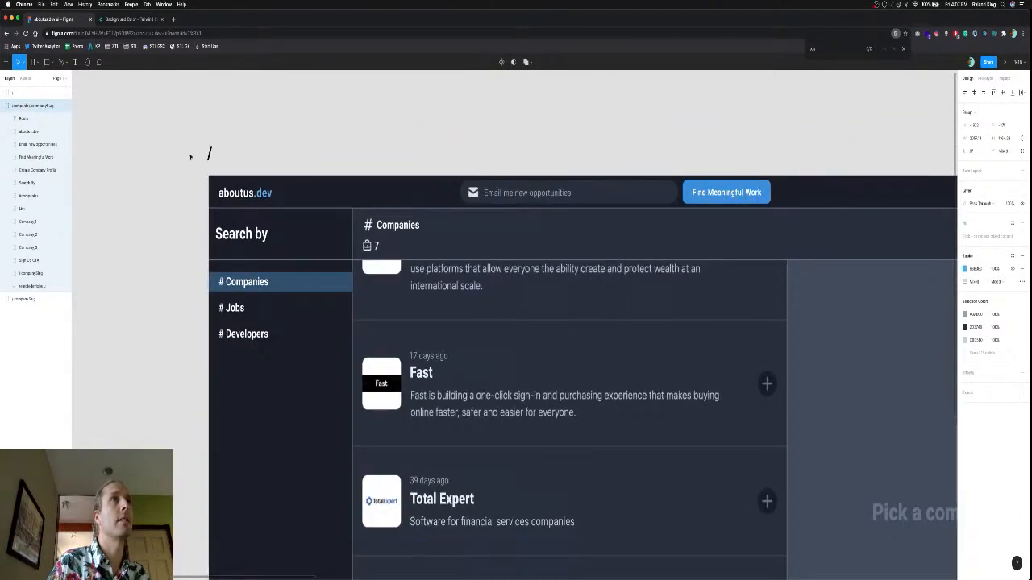
{"action": "left_click", "coordinate": [207, 153]}
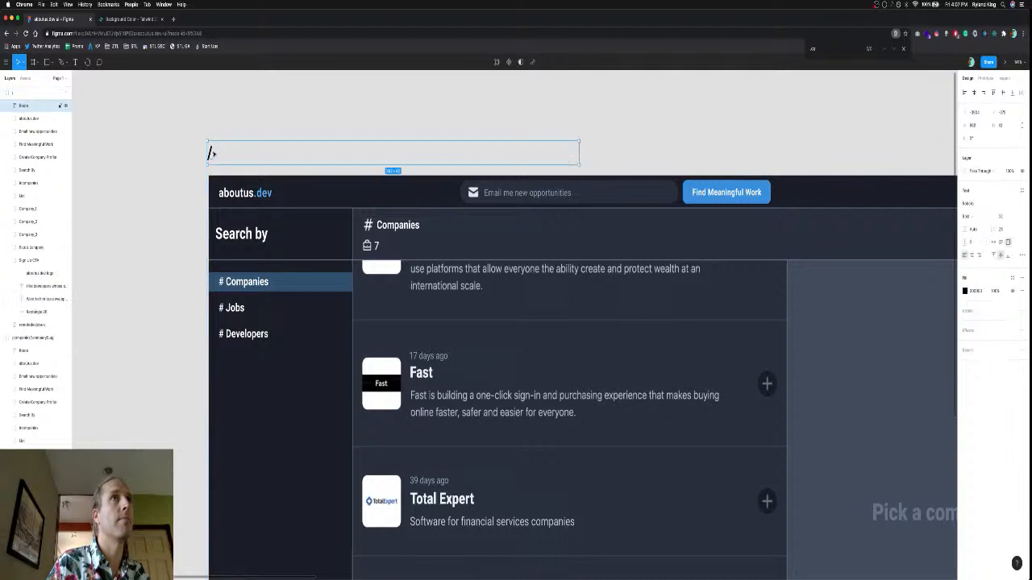
{"action": "left_click_drag", "start_coordinate": [213, 153], "coordinate": [212, 152]}
Collapse the "/" and /companies/:companySlug screen groups in the layer list.
{"action": "left_click", "coordinate": [27, 91]}
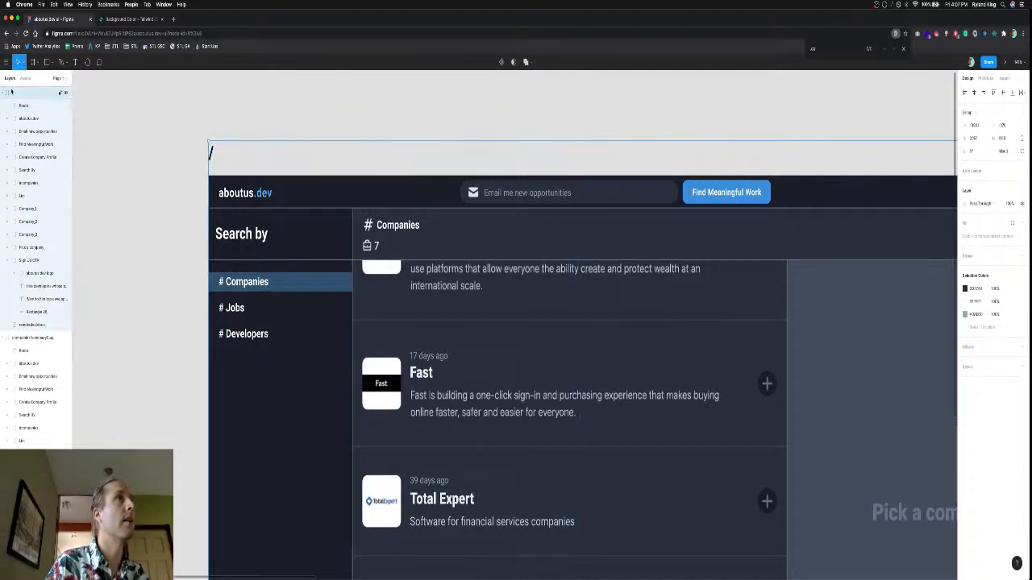
{"action": "left_click", "coordinate": [5, 93]}
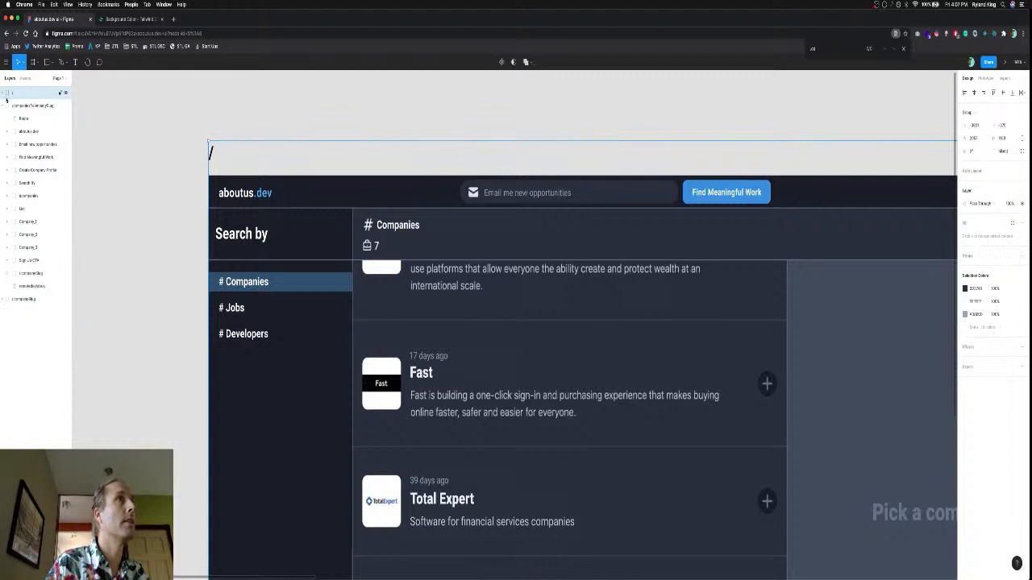
{"action": "left_click", "coordinate": [5, 105]}
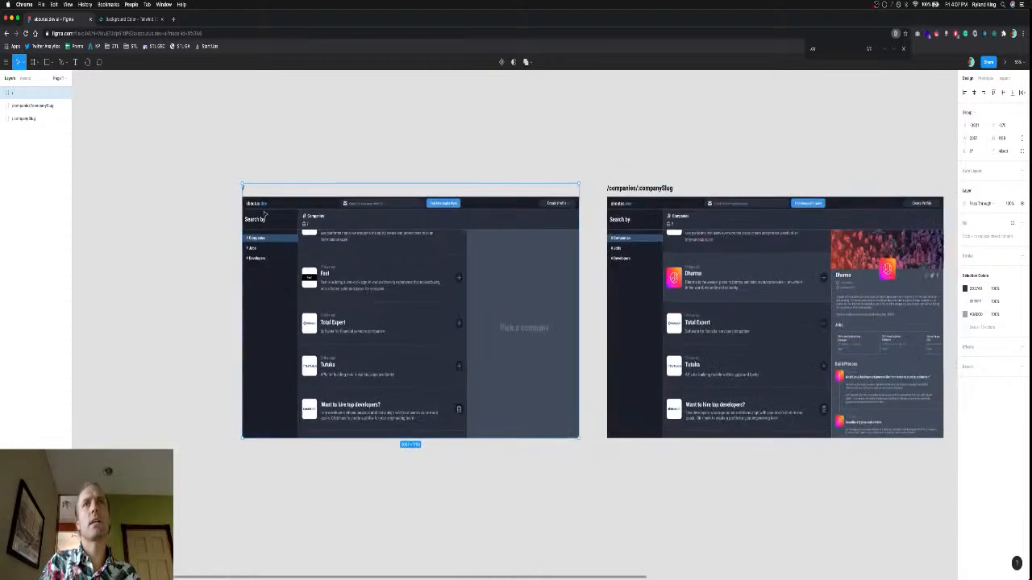
{"action": "scroll", "coordinate": [264, 214], "scroll_direction": "down", "scroll_amount": 3}
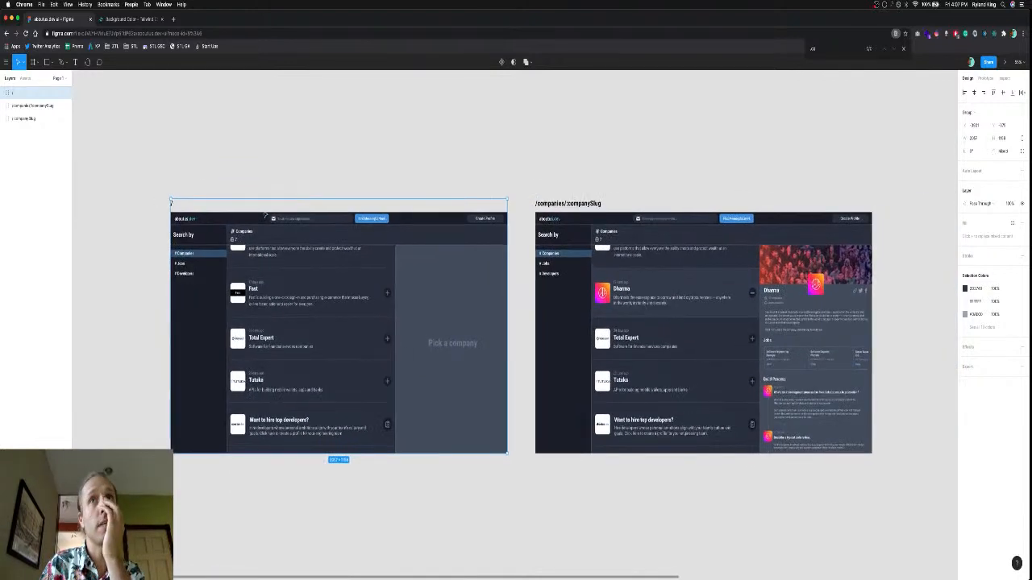
{"action": "scroll", "coordinate": [264, 213], "scroll_direction": "right", "scroll_amount": 3}
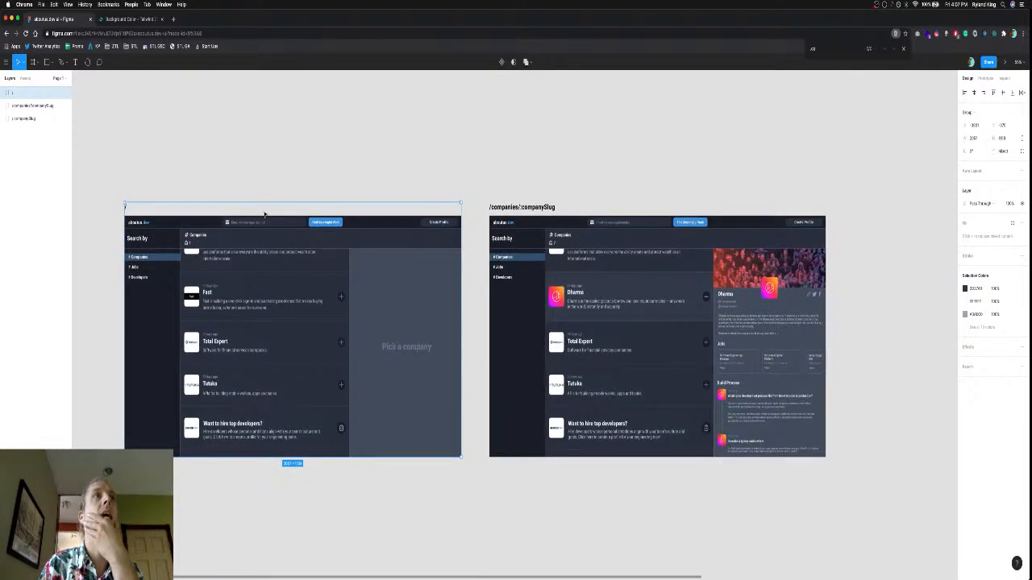
{"action": "scroll", "coordinate": [264, 214], "scroll_direction": "right", "scroll_amount": 3}
{"action": "scroll", "coordinate": [265, 213], "scroll_direction": "down", "scroll_amount": 1}
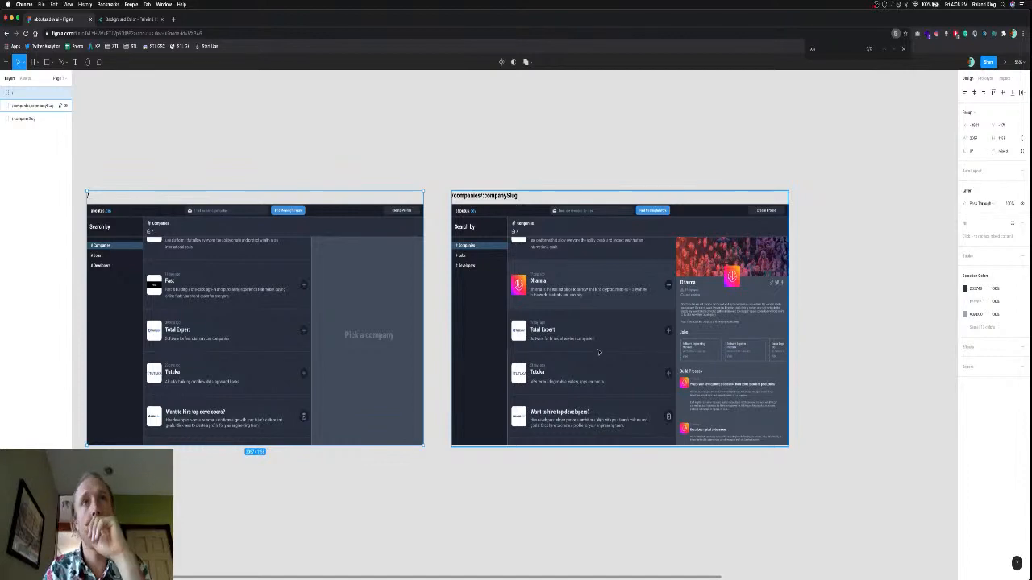
{"action": "scroll", "coordinate": [599, 352], "scroll_direction": "right", "scroll_amount": 10}
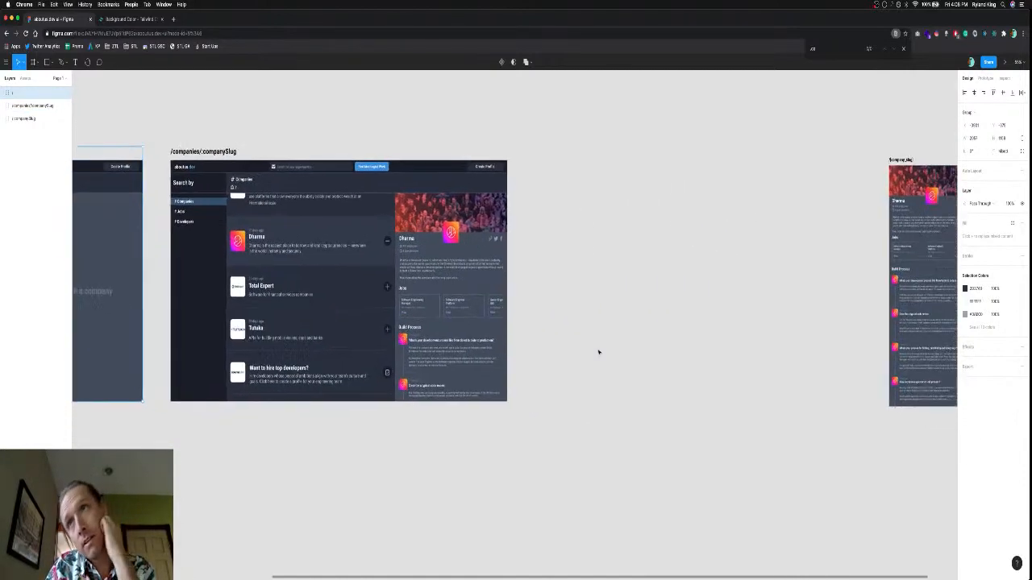
Rename the companySlug layer group that holds the narrow Dharma profile to "example profile".
{"action": "scroll", "coordinate": [599, 352], "scroll_direction": "right", "scroll_amount": 2}
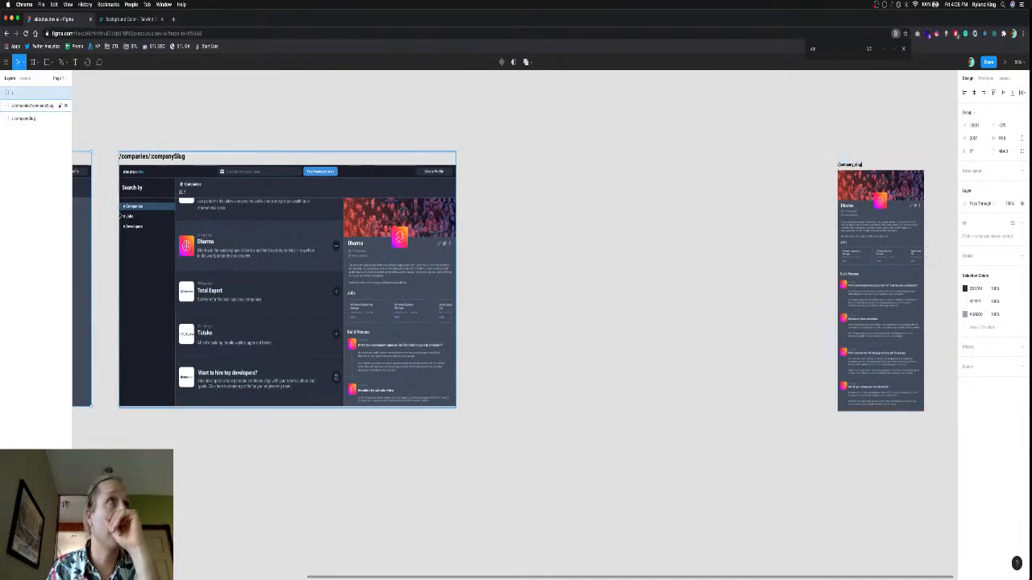
{"action": "left_click", "coordinate": [33, 107]}
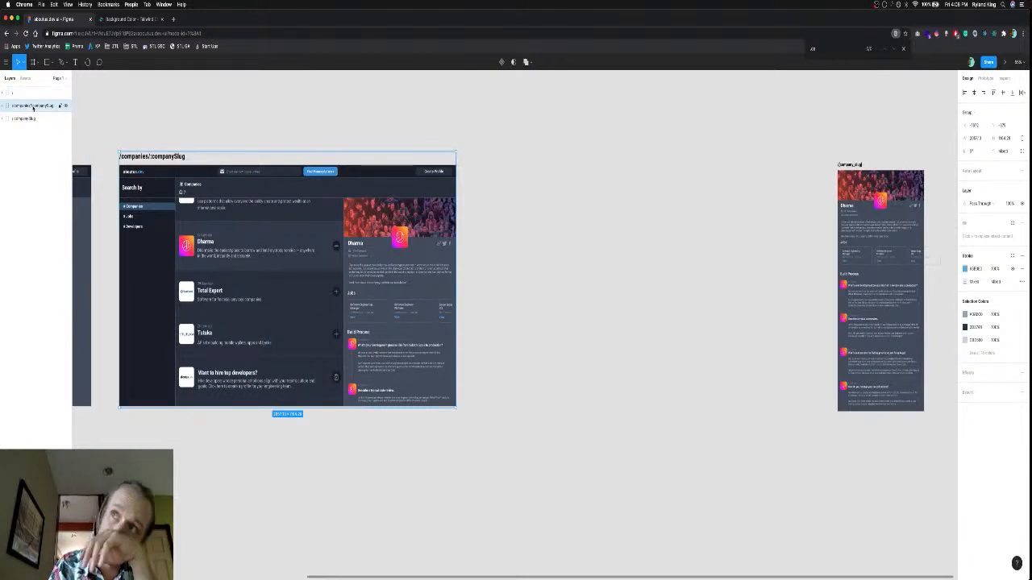
{"action": "left_click", "coordinate": [29, 119]}
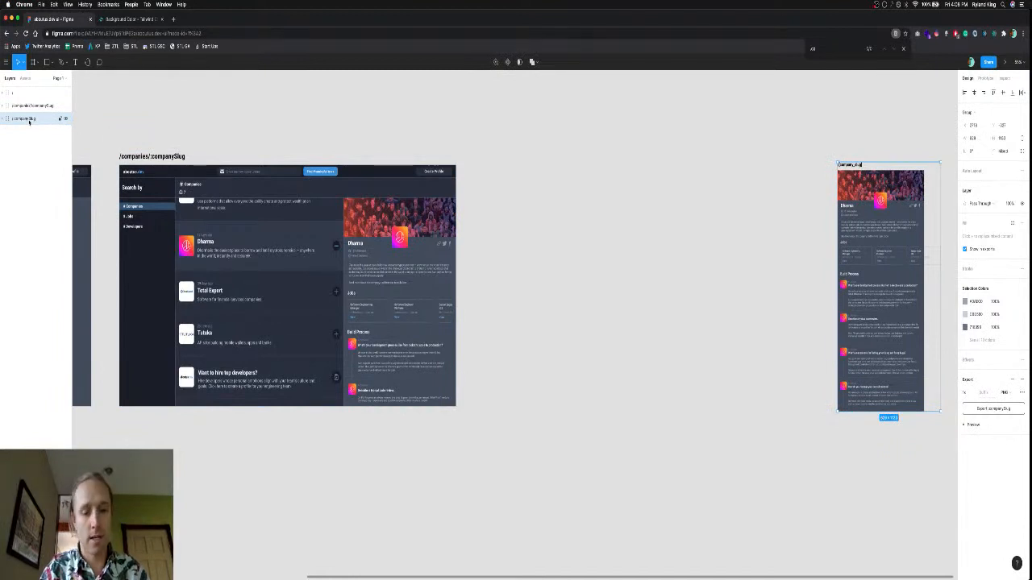
{"action": "double_click", "coordinate": [29, 120]}
{"action": "type", "text": "/c"}
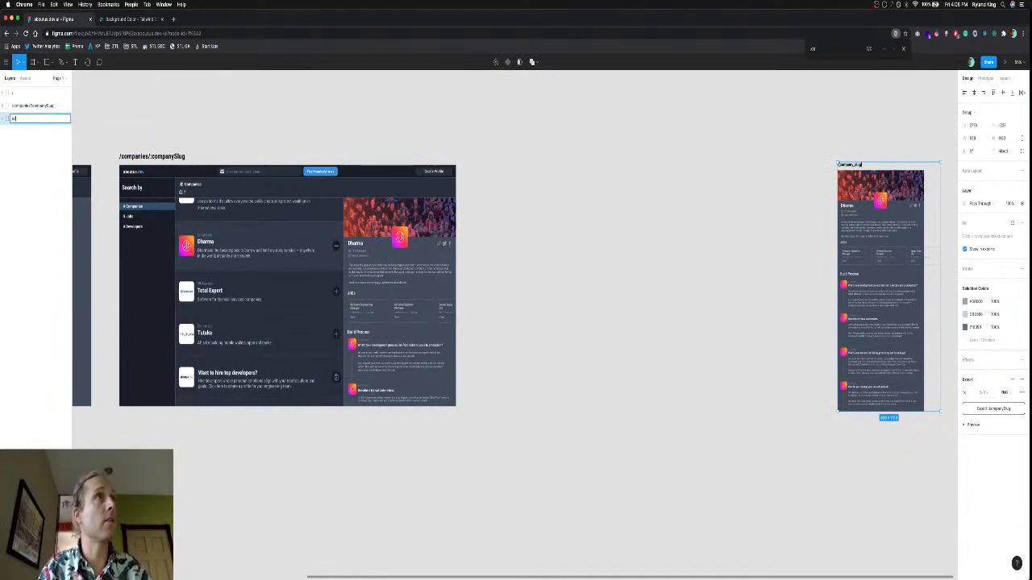
{"action": "type", "text": "ompany profile"}
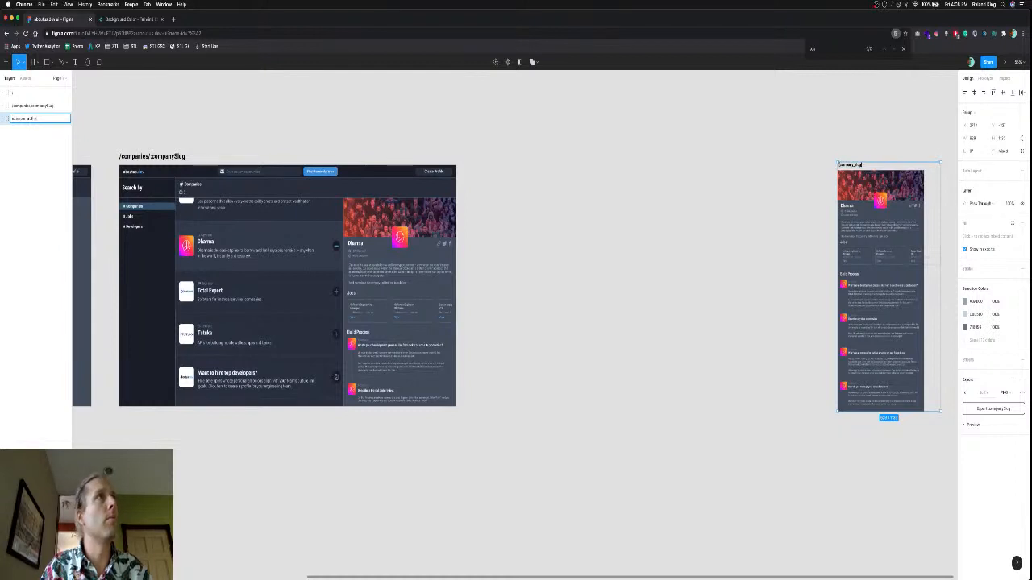
{"action": "key", "text": "Return"}
Duplicate the /companies/:companySlug mockup and place the copy between the original and the narrow profile mockup.
{"action": "left_click", "coordinate": [33, 106]}
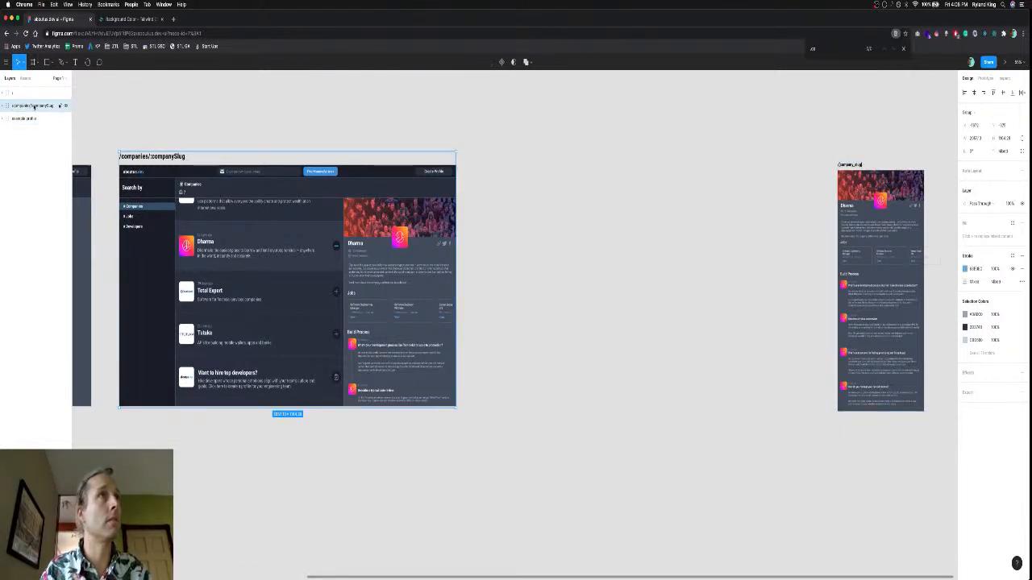
{"action": "key", "text": "super+c"}
{"action": "key", "text": "super+v"}
{"action": "left_click_drag", "start_coordinate": [292, 229], "coordinate": [653, 233]}
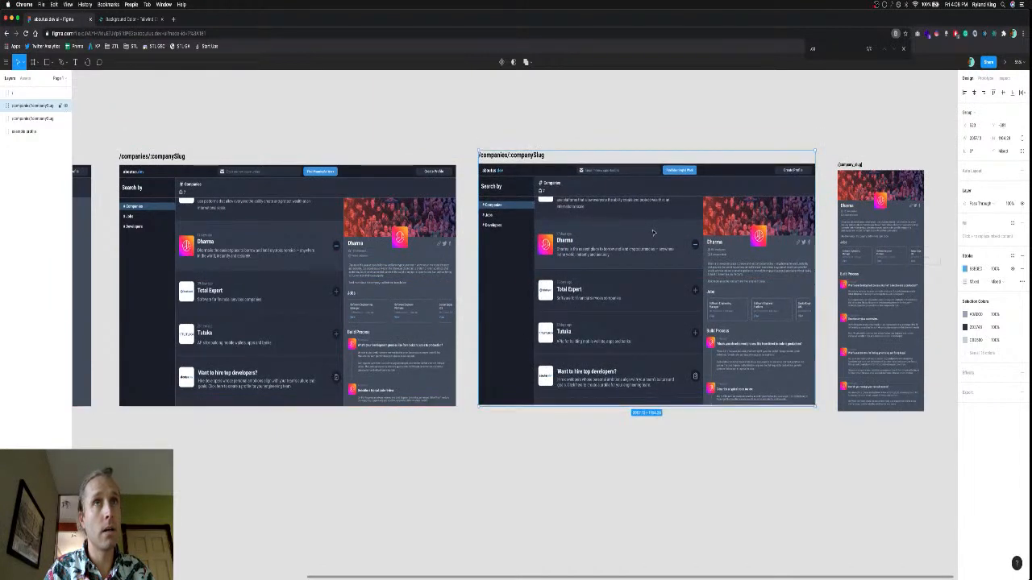
{"action": "key", "text": "Escape"}
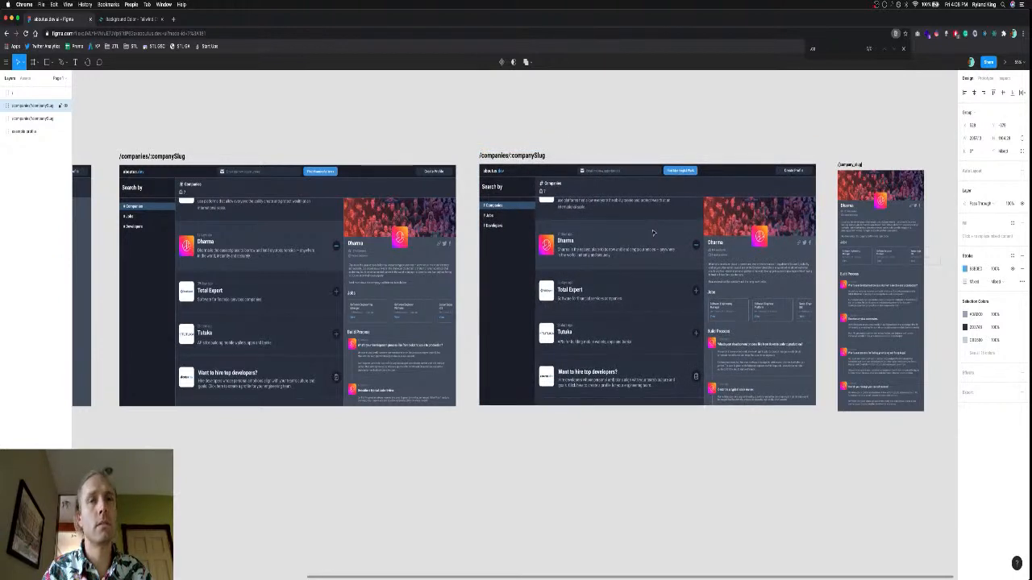
Change the copied mockup's route heading to "/:companySlug".
{"action": "left_click", "coordinate": [533, 254]}
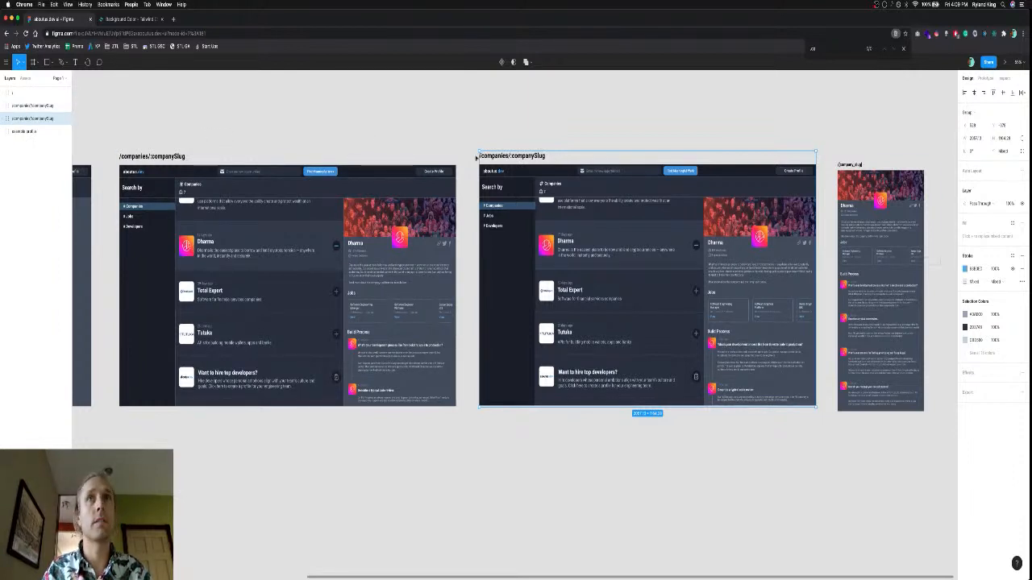
{"action": "double_click", "coordinate": [511, 154]}
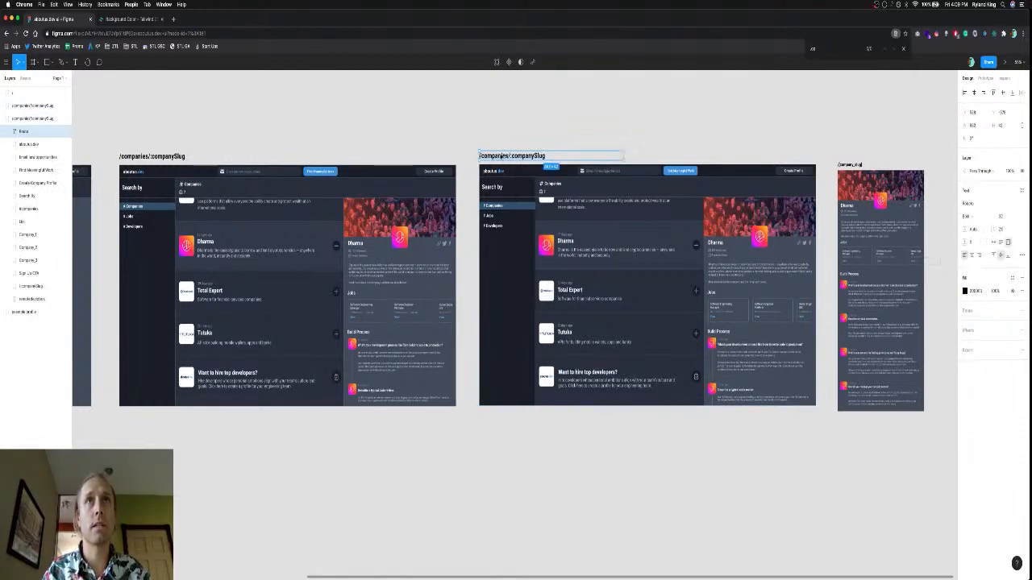
{"action": "double_click", "coordinate": [493, 156]}
{"action": "key", "text": "BackSpace"}
{"action": "key", "text": "BackSpace"}
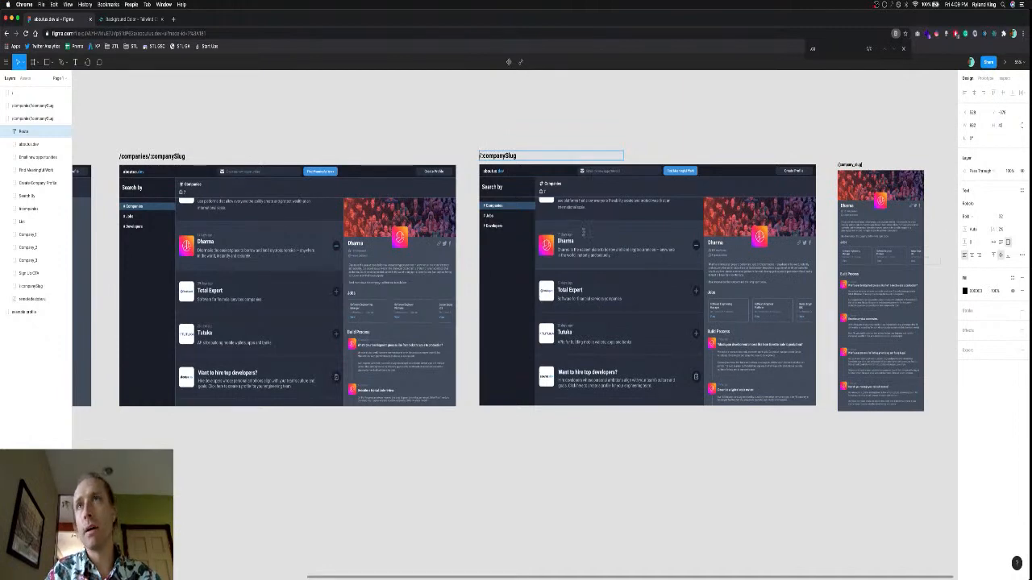
Draw a rectangle covering the whole content area below the navigation bar in the /:companySlug mockup.
{"action": "scroll", "coordinate": [583, 234], "scroll_direction": "right", "scroll_amount": 1}
{"action": "scroll", "coordinate": [585, 236], "scroll_direction": "right", "scroll_amount": 3}
{"action": "scroll", "coordinate": [585, 235], "scroll_direction": "up", "scroll_amount": 2}
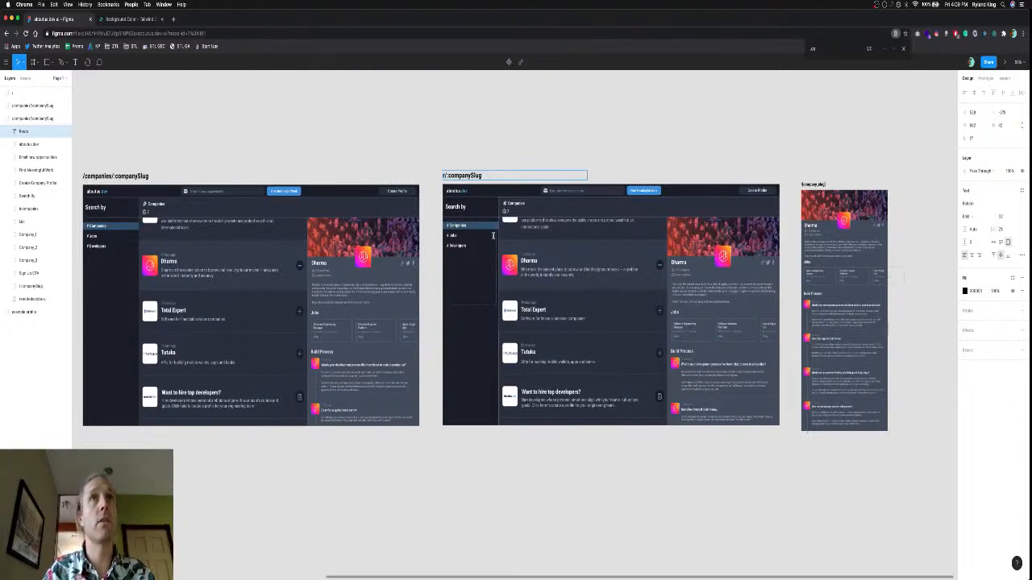
{"action": "scroll", "coordinate": [483, 293], "scroll_direction": "right", "scroll_amount": 3}
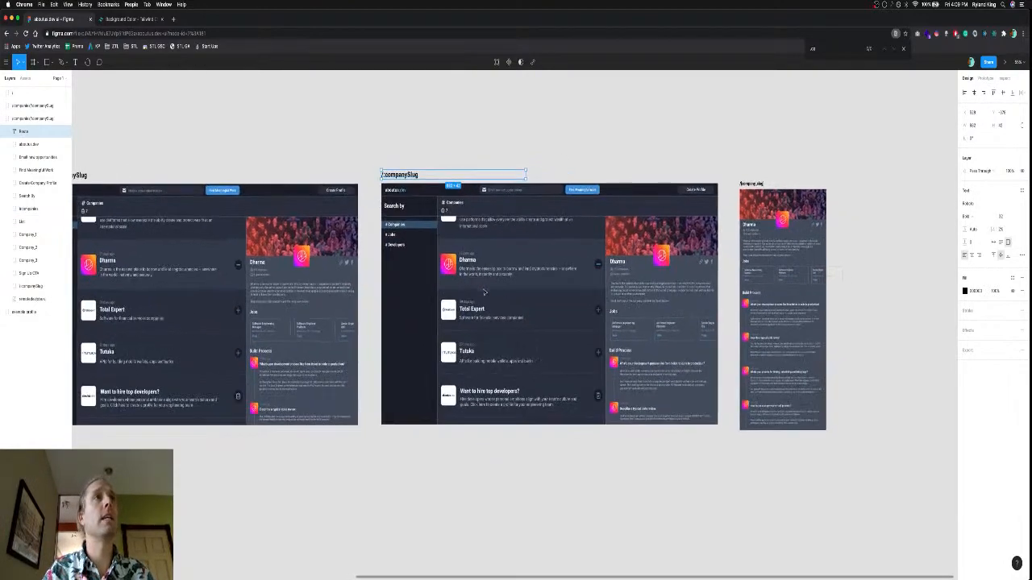
{"action": "scroll", "coordinate": [484, 293], "scroll_direction": "up", "scroll_amount": 5}
{"action": "scroll", "coordinate": [483, 293], "scroll_direction": "down", "scroll_amount": 5}
{"action": "scroll", "coordinate": [476, 294], "scroll_direction": "up", "scroll_amount": 3}
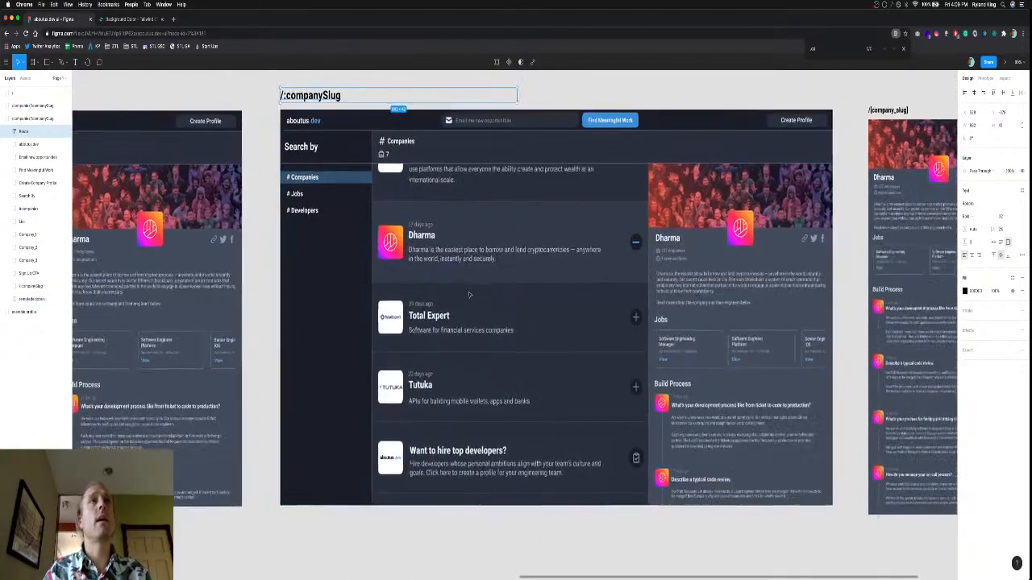
{"action": "key", "text": "f"}
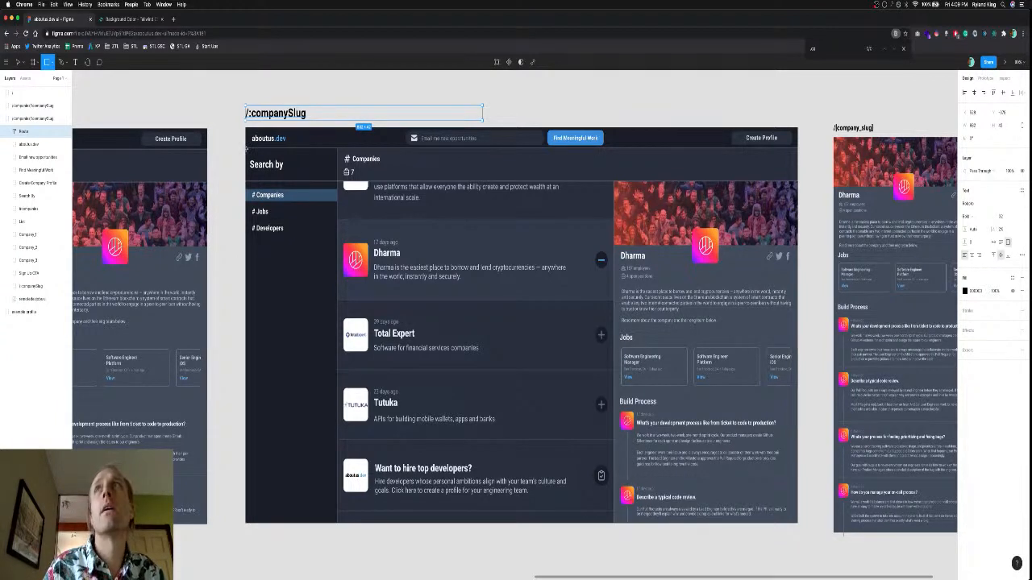
{"action": "mouse_move", "coordinate": [246, 147]}
{"action": "left_mouse_down"}
{"action": "mouse_move", "coordinate": [456, 309]}
{"action": "mouse_move", "coordinate": [857, 460]}
{"action": "mouse_move", "coordinate": [797, 525]}
{"action": "left_mouse_up"}
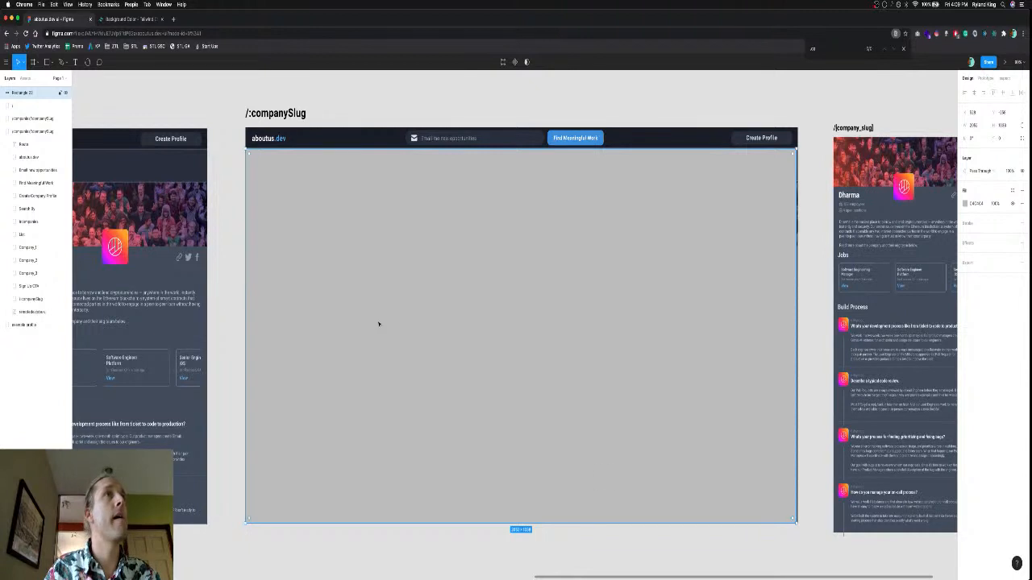
Copy the narrow profile's background colour and fill the new rectangle with it, 4A5568.
{"action": "left_click", "coordinate": [904, 302]}
{"action": "double_click", "coordinate": [904, 301]}
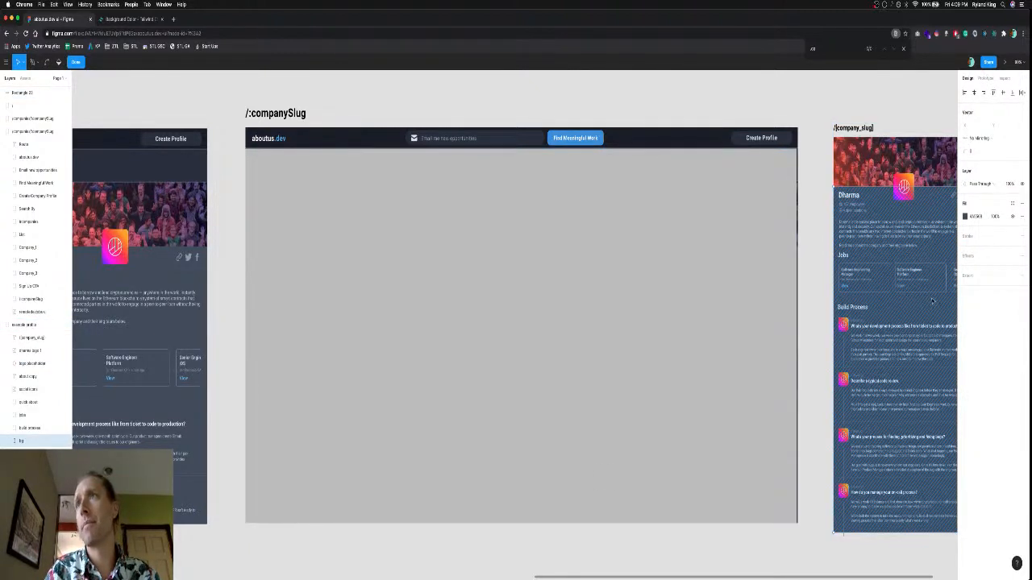
{"action": "left_click", "coordinate": [982, 219]}
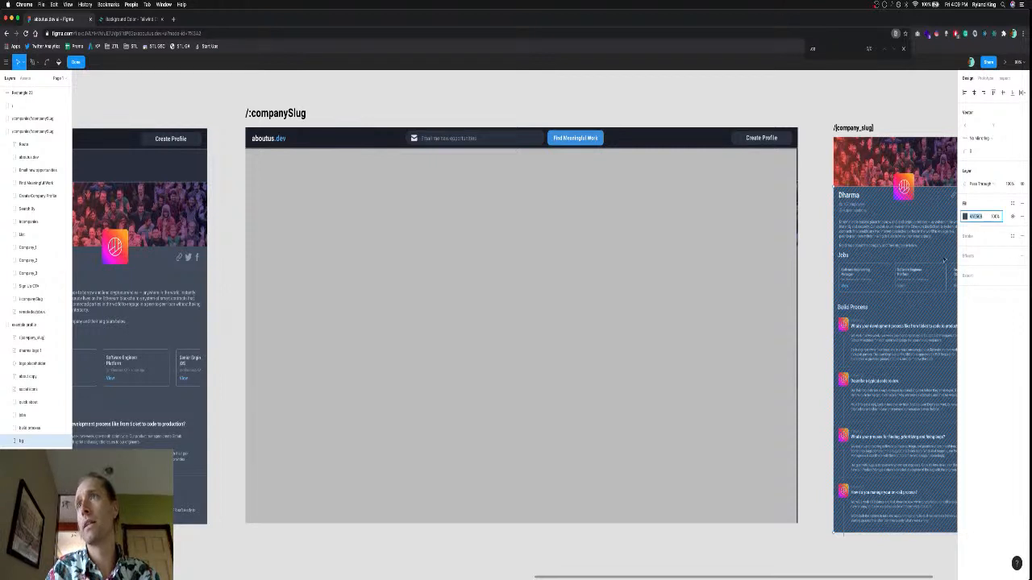
{"action": "left_click", "coordinate": [819, 224]}
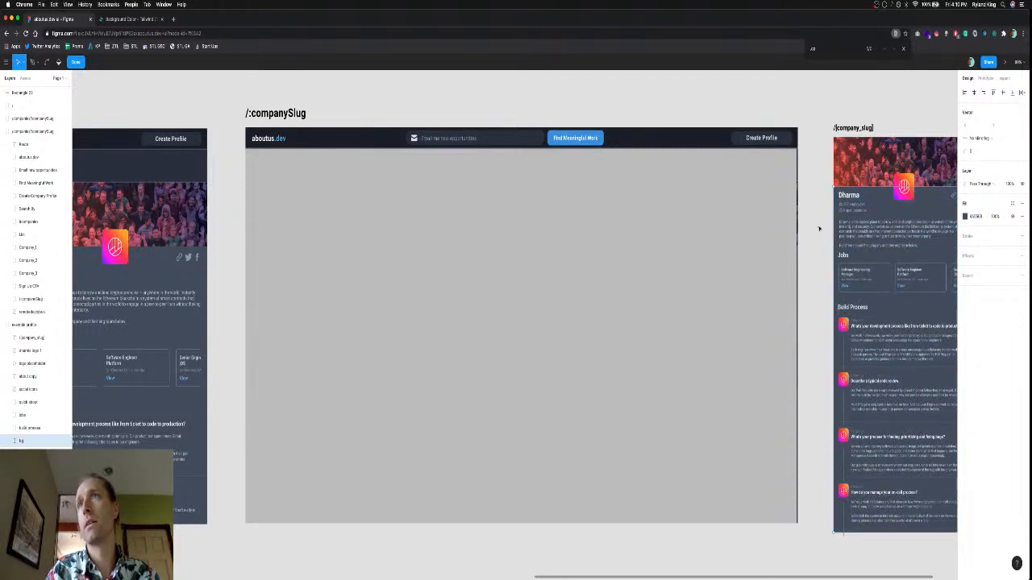
{"action": "key", "text": "Escape"}
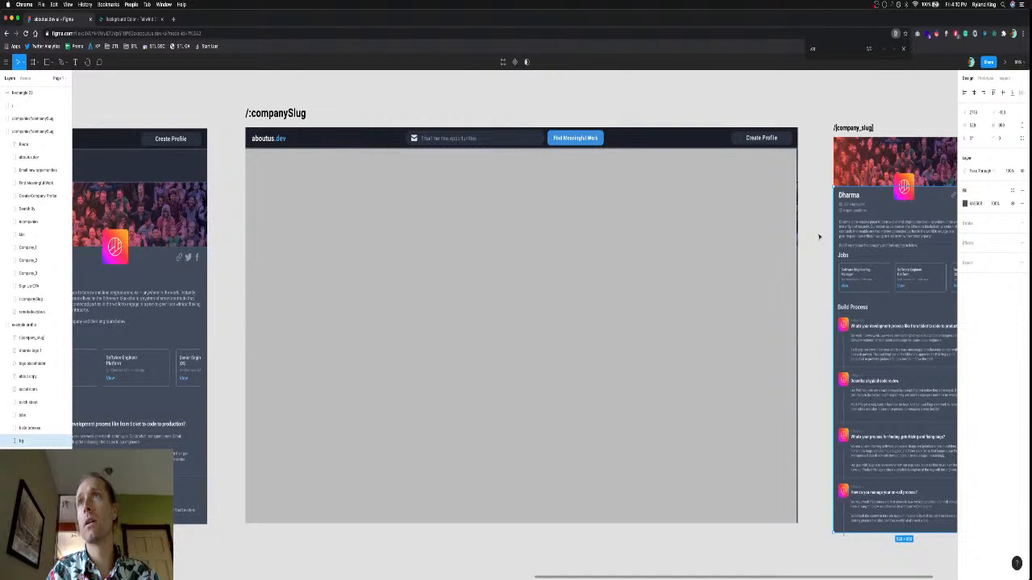
{"action": "left_click", "coordinate": [698, 223]}
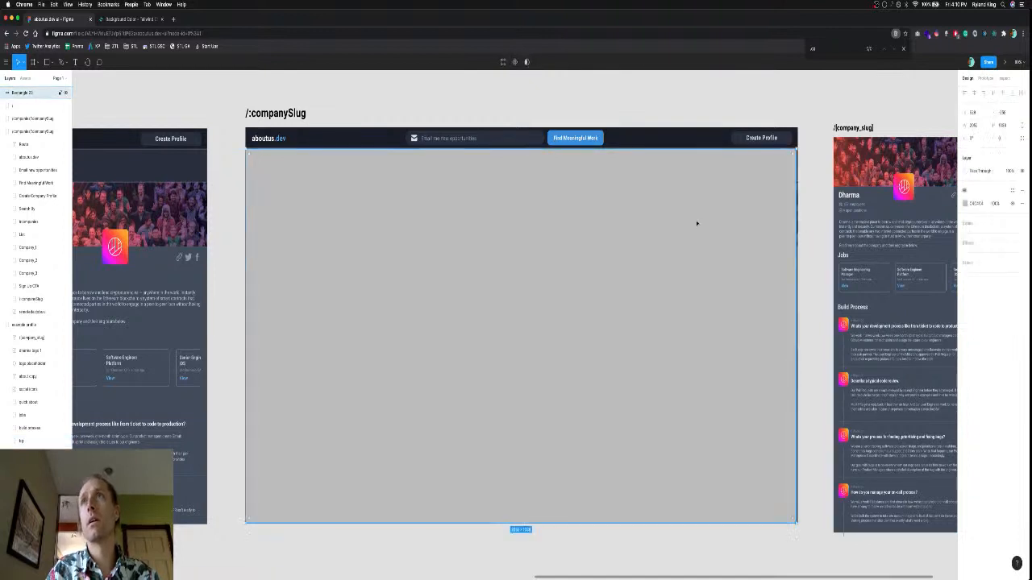
{"action": "left_click", "coordinate": [983, 206]}
{"action": "type", "text": "4A5568"}
{"action": "key", "text": "Return"}
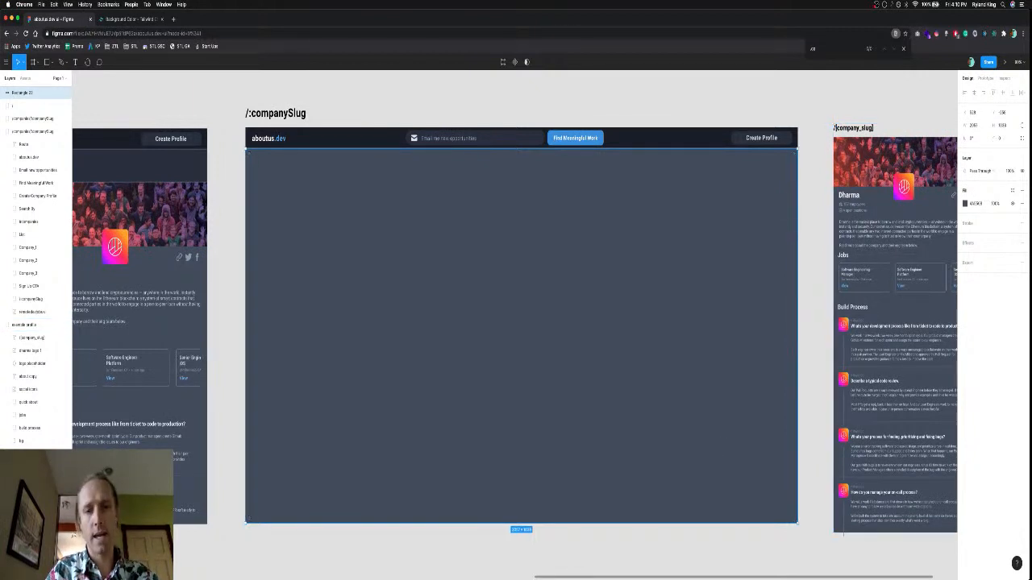
{"action": "key", "text": "super+Tab"}
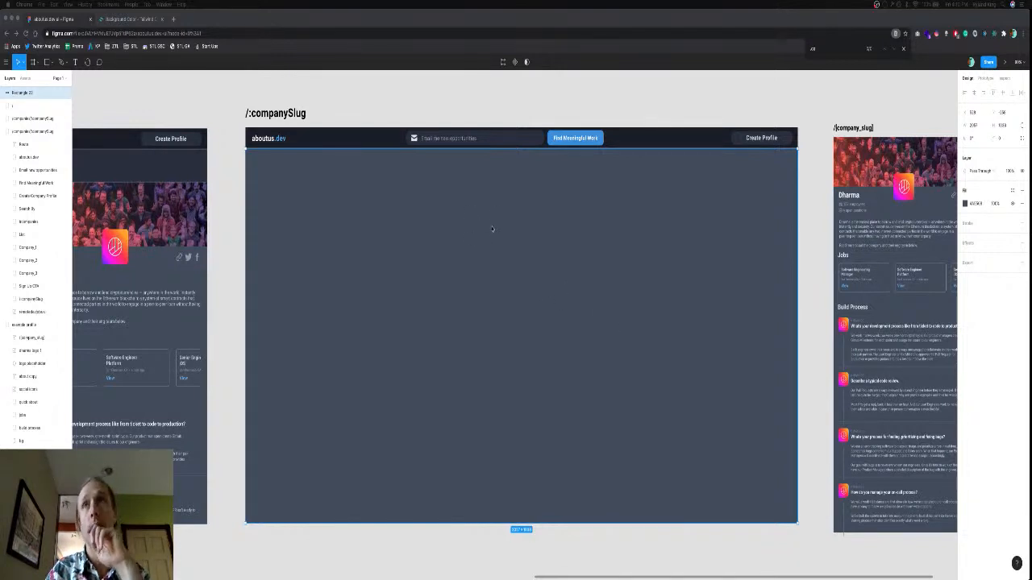
{"action": "scroll", "coordinate": [491, 229], "scroll_direction": "up", "scroll_amount": 1}
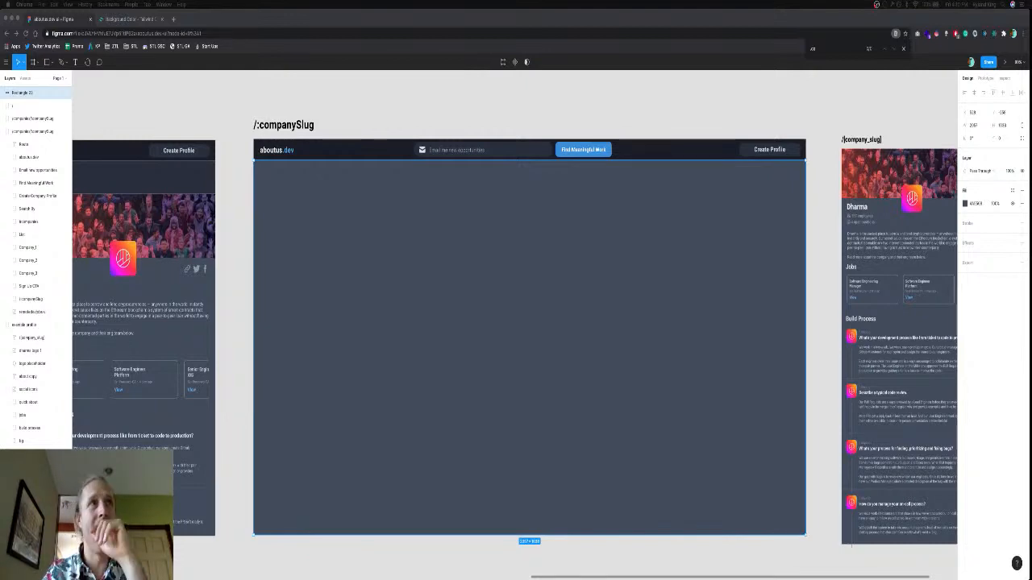
Delete the "/[company_slug]" heading above the narrow Dharma profile.
{"action": "scroll", "coordinate": [562, 317], "scroll_direction": "right", "scroll_amount": 2}
{"action": "scroll", "coordinate": [562, 318], "scroll_direction": "up", "scroll_amount": 1}
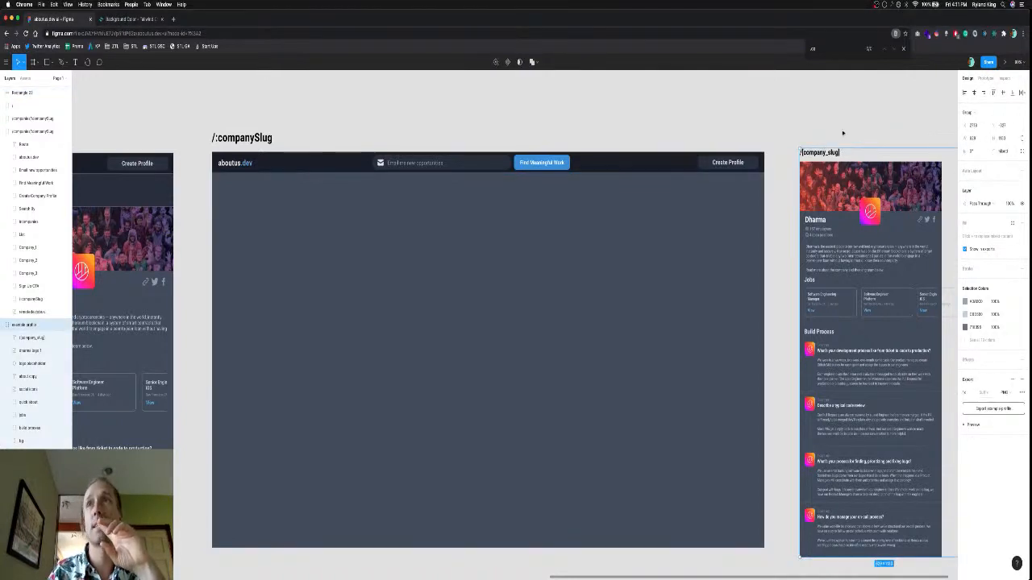
{"action": "left_click", "coordinate": [822, 152]}
{"action": "left_click", "coordinate": [828, 154]}
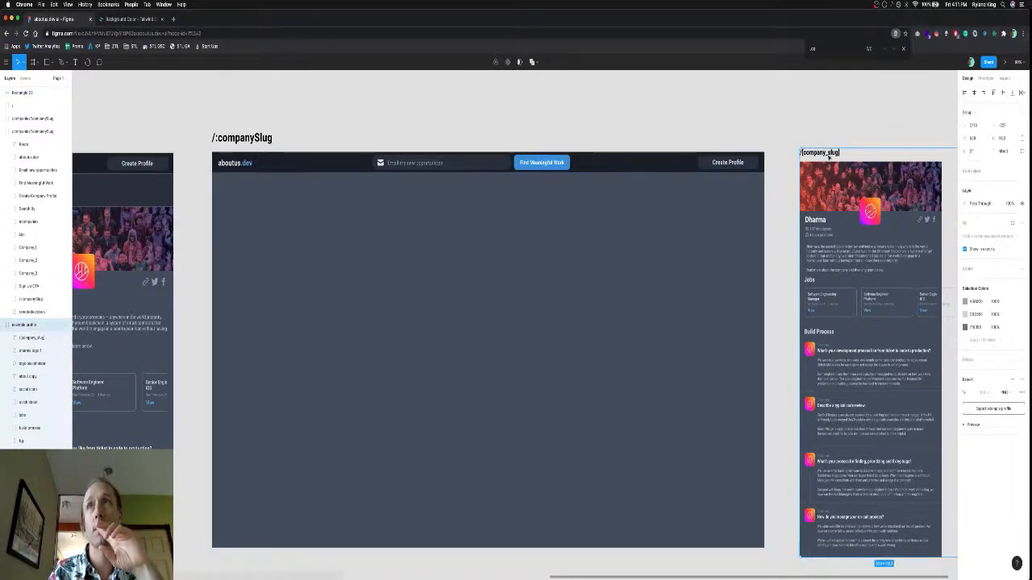
{"action": "key", "text": "BackSpace"}
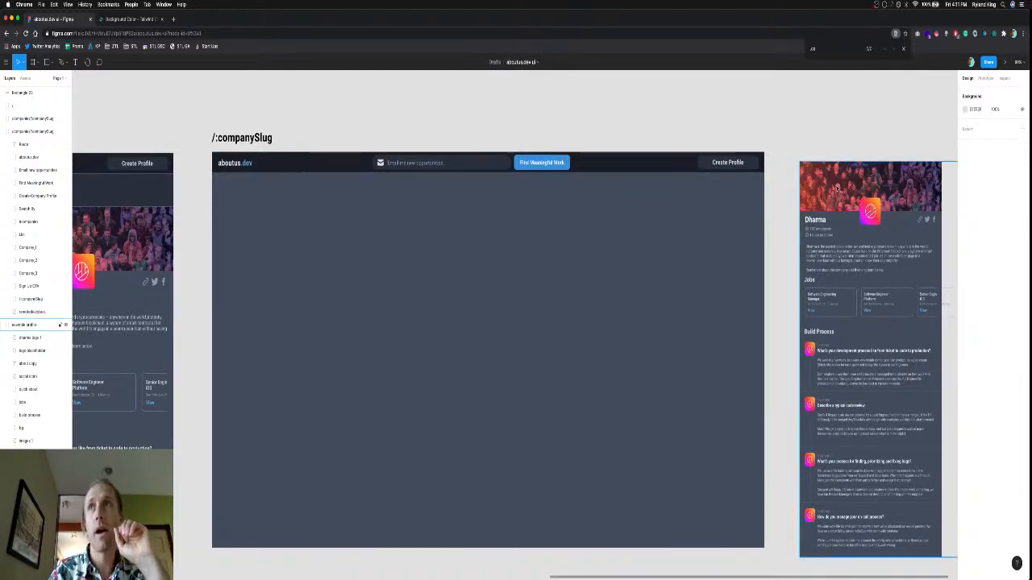
Narrow the third job card, Senior Engineer iOS, so its outer edge meets the profile background's edge.
{"action": "scroll", "coordinate": [837, 189], "scroll_direction": "right", "scroll_amount": 2}
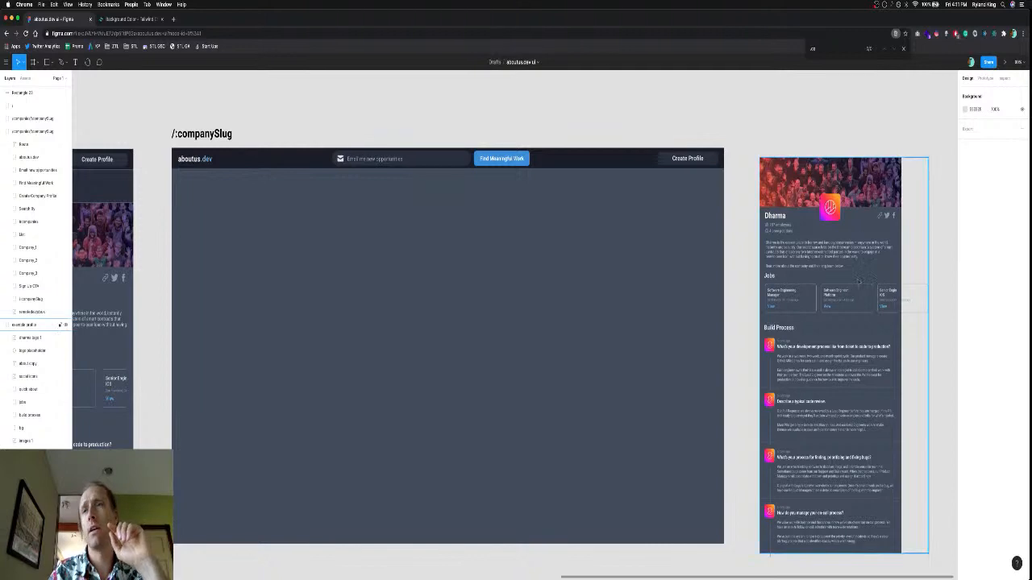
{"action": "scroll", "coordinate": [858, 282], "scroll_direction": "right", "scroll_amount": 2}
{"action": "scroll", "coordinate": [858, 282], "scroll_direction": "right", "scroll_amount": 2}
{"action": "scroll", "coordinate": [833, 301], "scroll_direction": "up", "scroll_amount": 10}
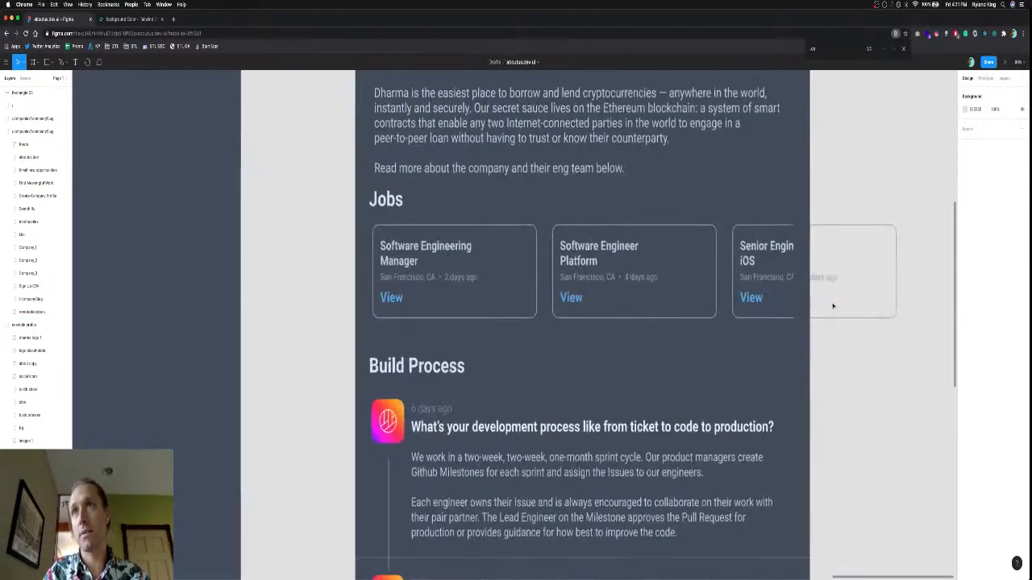
{"action": "scroll", "coordinate": [833, 305], "scroll_direction": "right", "scroll_amount": 3}
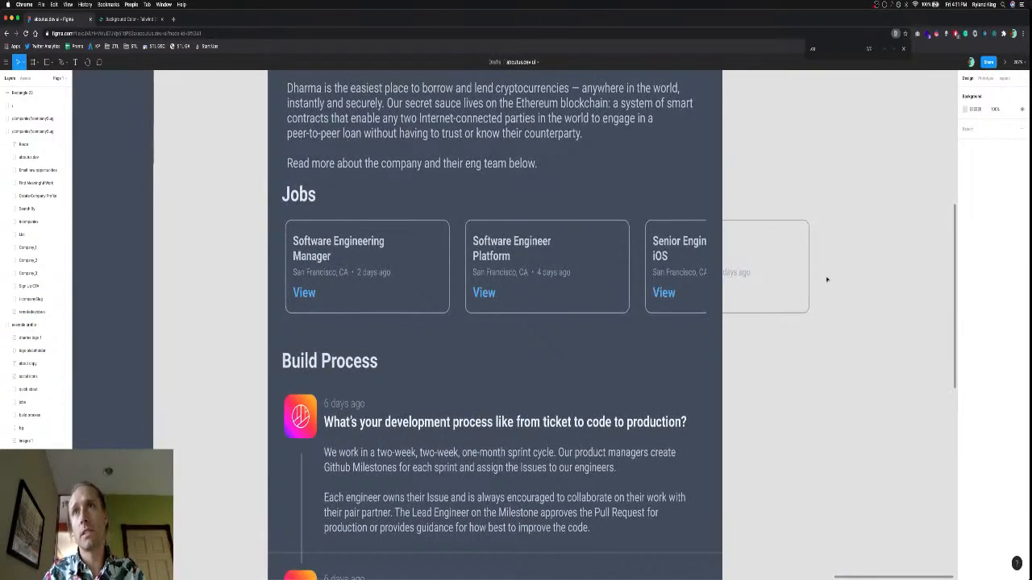
{"action": "left_click", "coordinate": [806, 269]}
{"action": "double_click", "coordinate": [807, 268]}
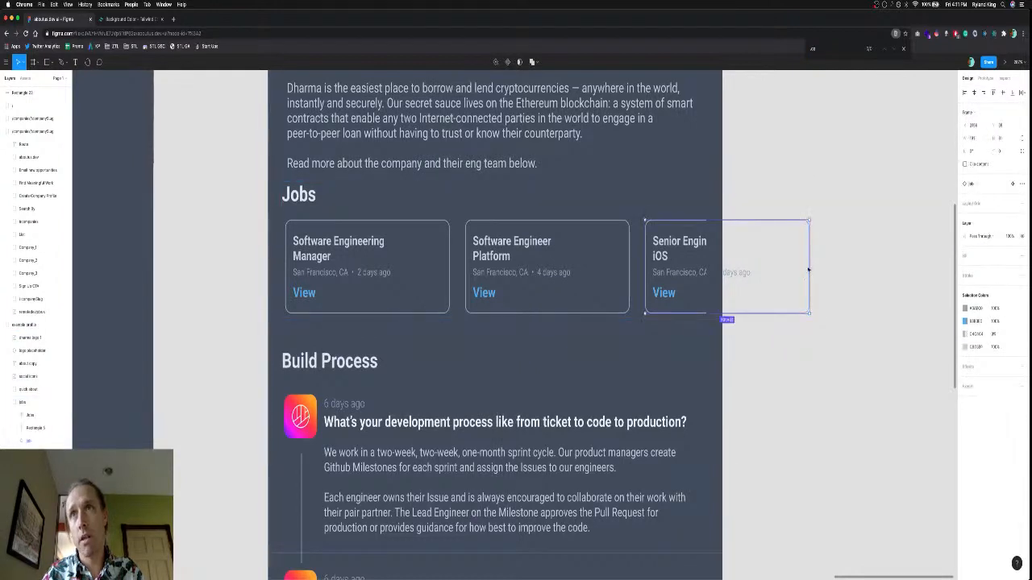
{"action": "left_click_drag", "start_coordinate": [810, 266], "coordinate": [722, 268]}
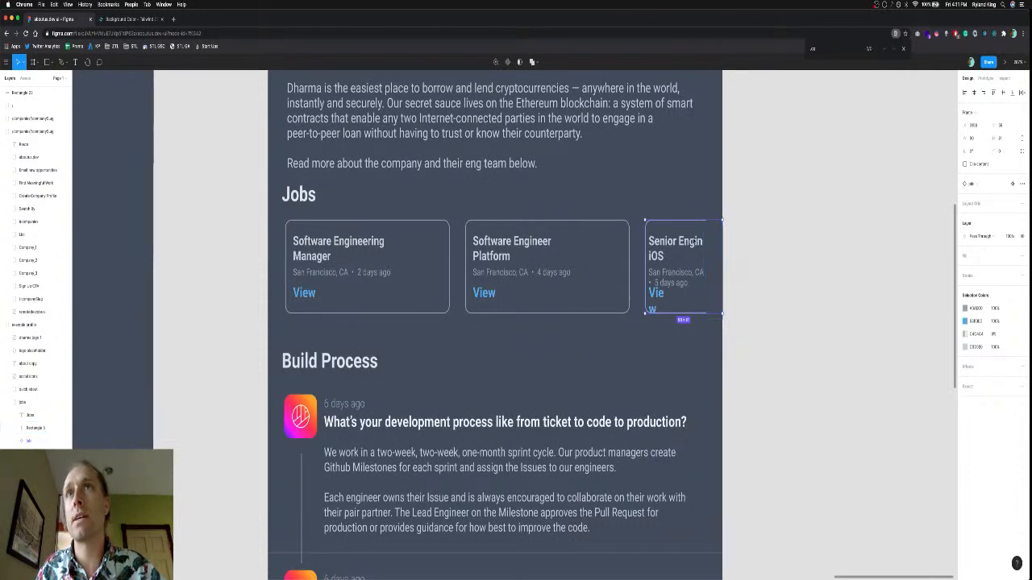
Detach the narrowed iOS job card from its component.
{"action": "left_click", "coordinate": [691, 242]}
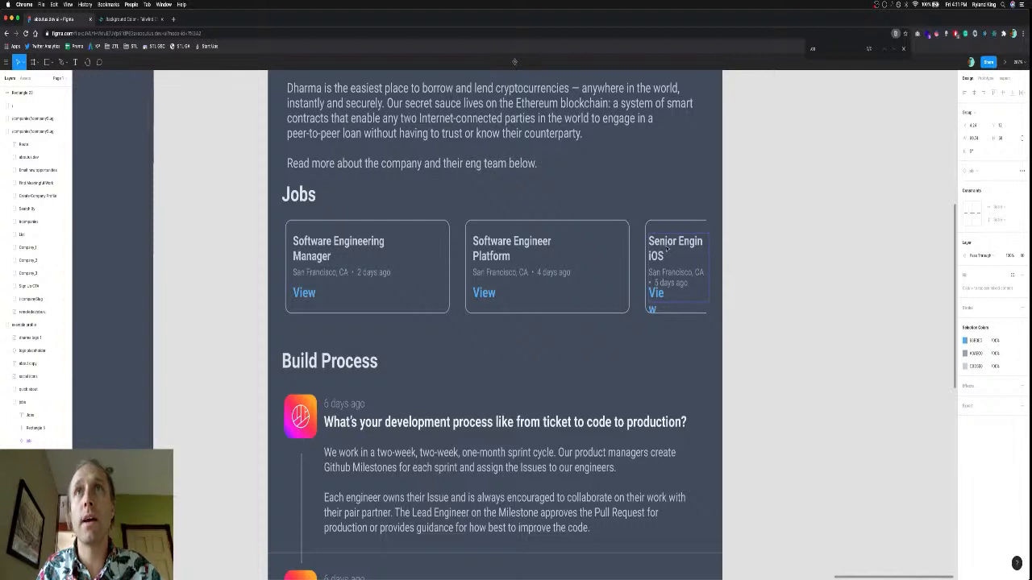
{"action": "left_click", "coordinate": [700, 266]}
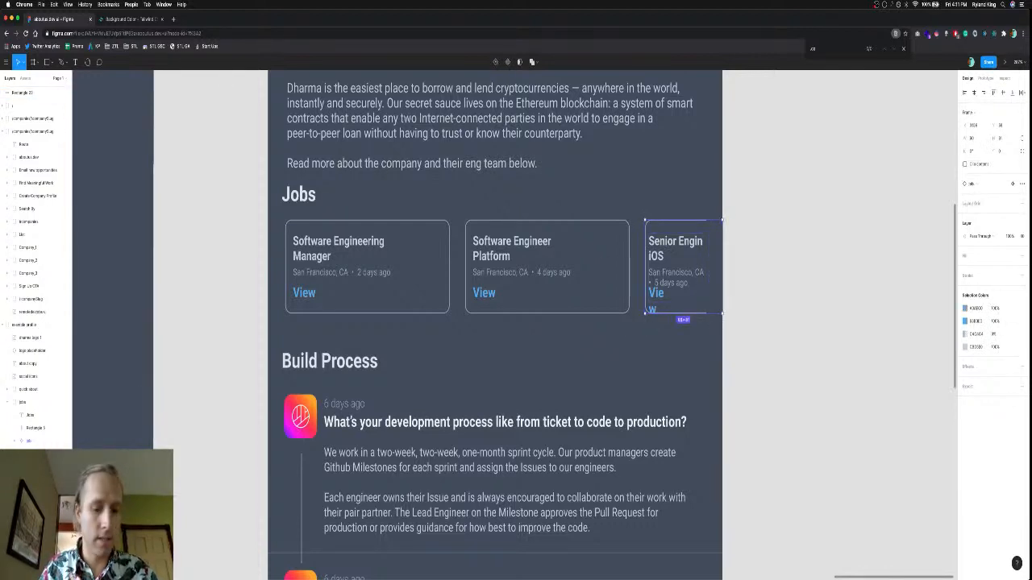
{"action": "key", "text": "alt+super+b"}
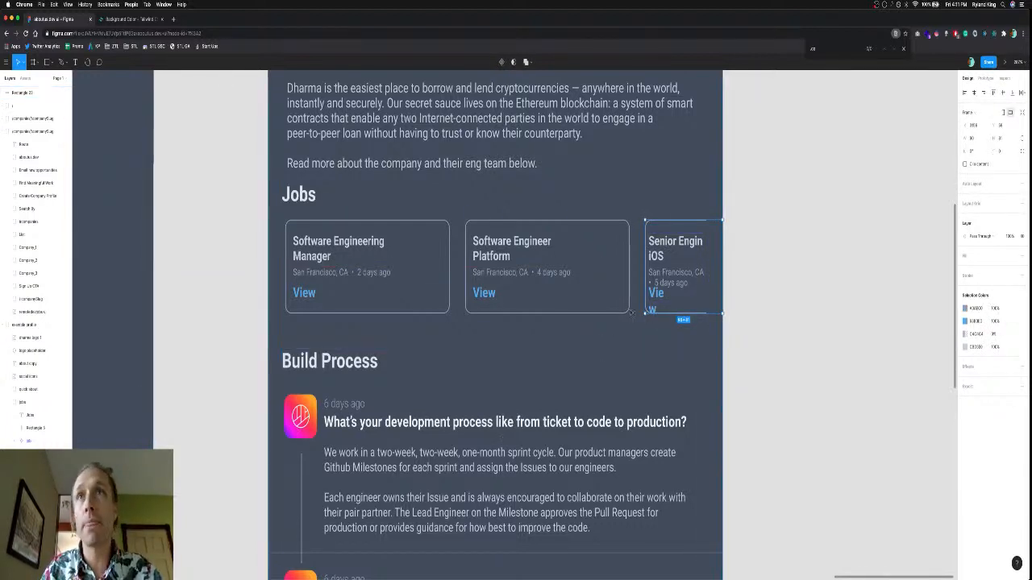
In the iOS job card, shift the text group inward and remove "• 5 days ago" after "San Francisco, CA".
{"action": "left_click_drag", "start_coordinate": [666, 242], "coordinate": [666, 242]}
{"action": "left_click", "coordinate": [665, 241]}
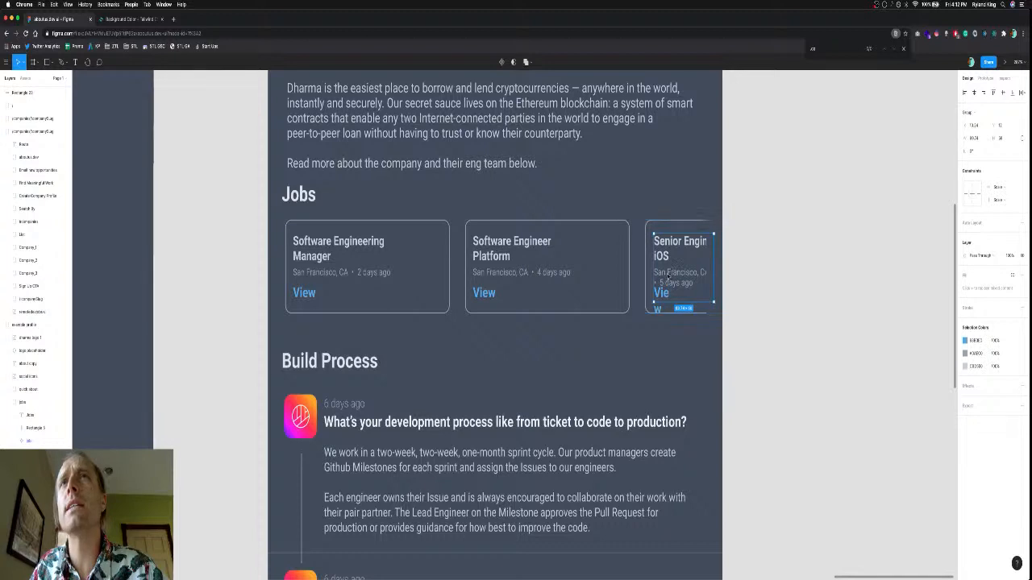
{"action": "double_click", "coordinate": [667, 275]}
{"action": "double_click", "coordinate": [681, 276]}
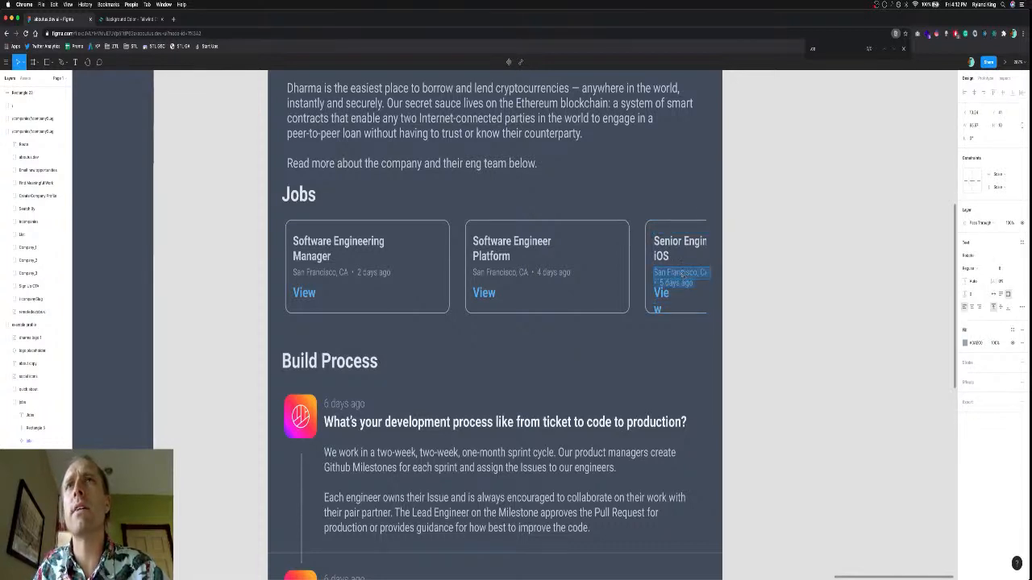
{"action": "key", "text": "Right"}
{"action": "key", "text": "BackSpace"}
{"action": "key", "text": "BackSpace"}
{"action": "key", "text": "BackSpace"}
{"action": "key", "text": "BackSpace"}
{"action": "key", "text": "BackSpace"}
{"action": "key", "text": "BackSpace"}
{"action": "key", "text": "BackSpace"}
{"action": "key", "text": "BackSpace"}
{"action": "key", "text": "BackSpace"}
{"action": "key", "text": "BackSpace"}
{"action": "key", "text": "BackSpace"}
{"action": "key", "text": "BackSpace"}
{"action": "key", "text": "BackSpace"}
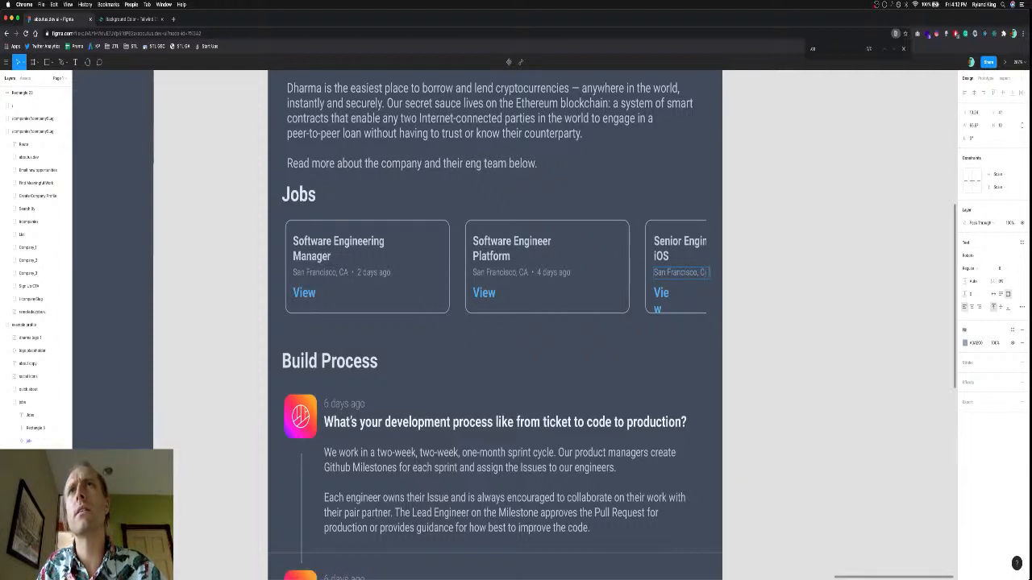
Widen the "View" text box in the iOS job card so the word fits on one line.
{"action": "double_click", "coordinate": [663, 292]}
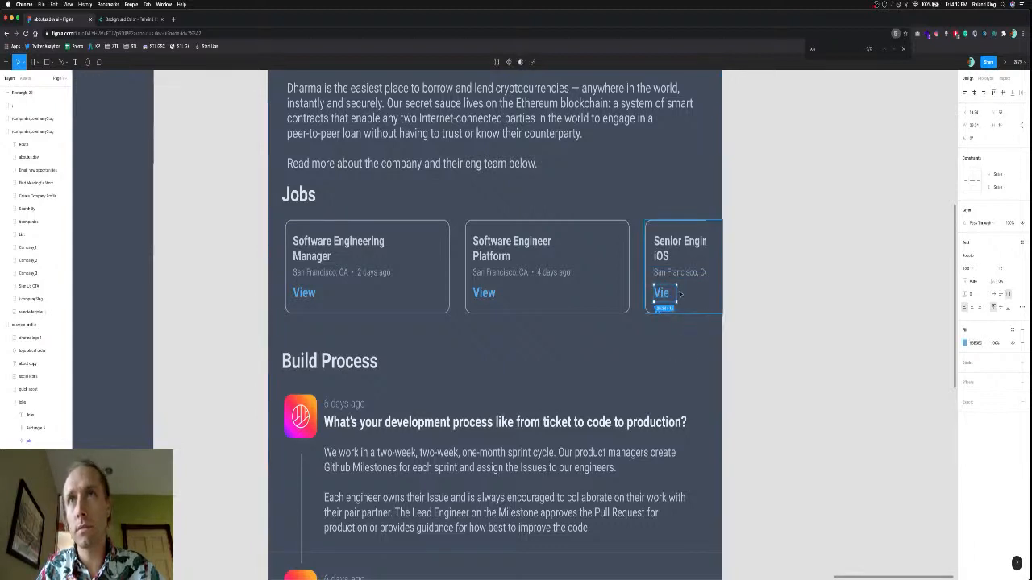
{"action": "left_click_drag", "start_coordinate": [669, 298], "coordinate": [684, 293]}
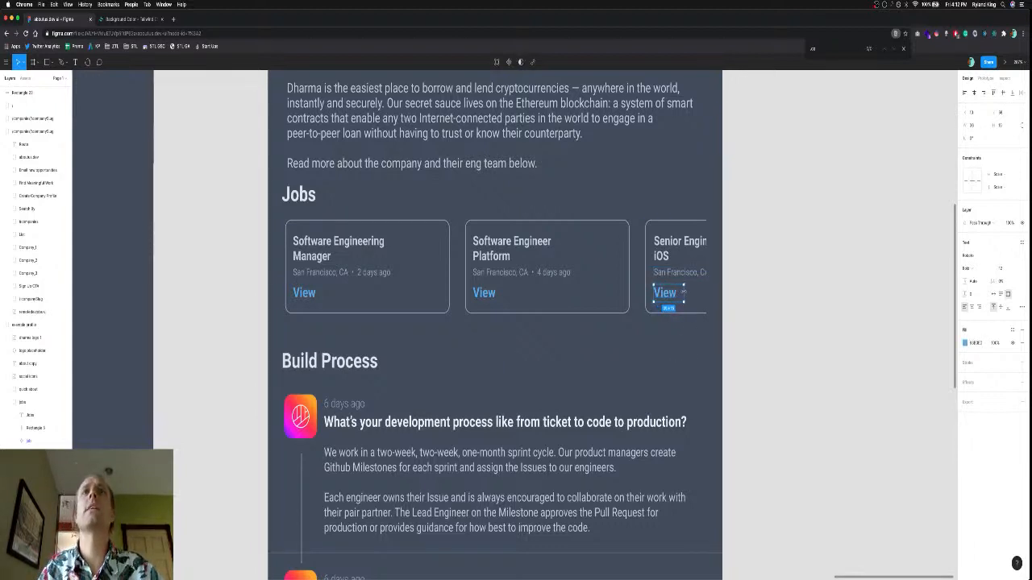
{"action": "left_click", "coordinate": [677, 352]}
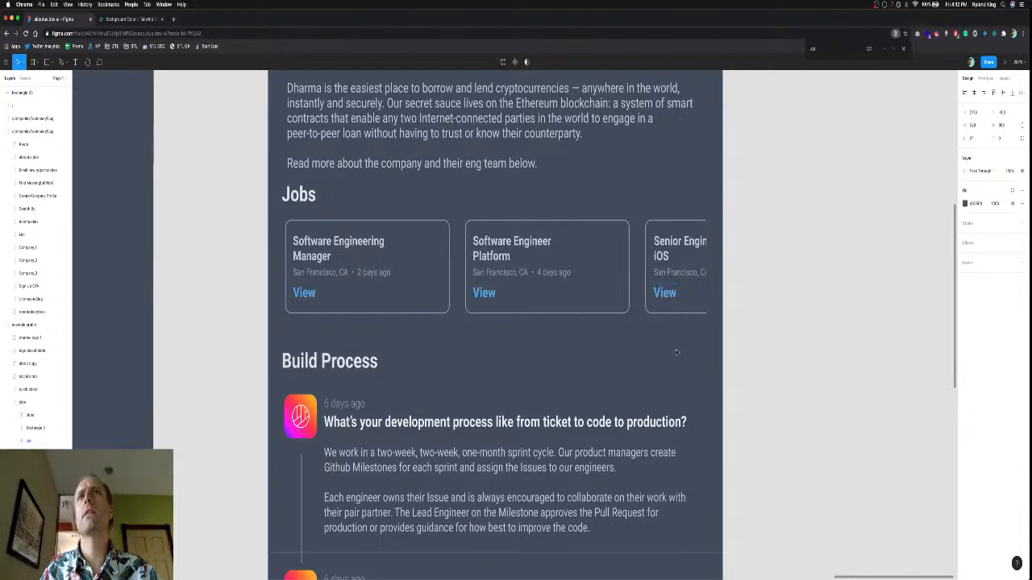
{"action": "left_click", "coordinate": [766, 332]}
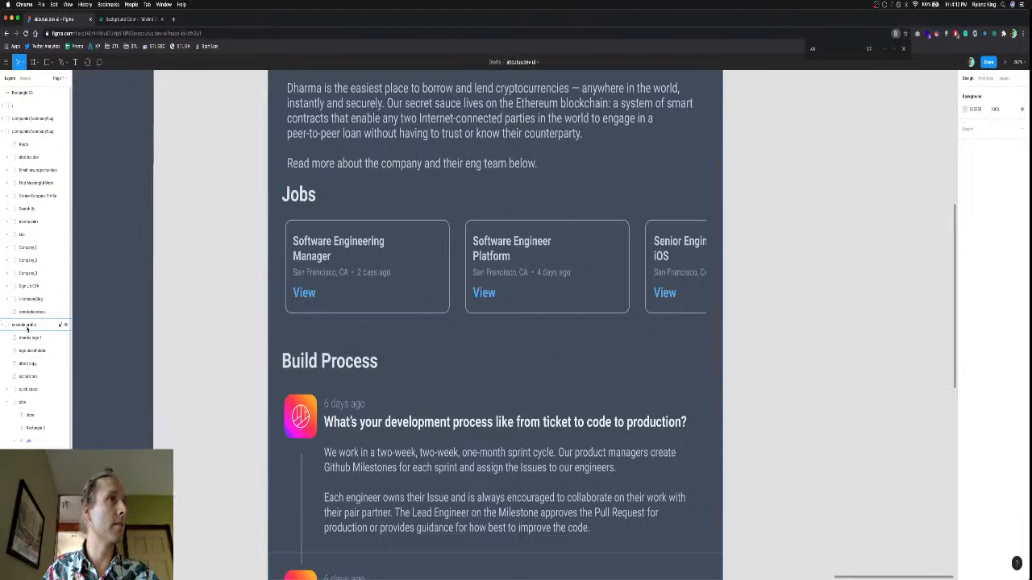
Collapse the page's layer group, select the example profile group and look over the whole Dharma profile.
{"action": "left_click", "coordinate": [4, 131]}
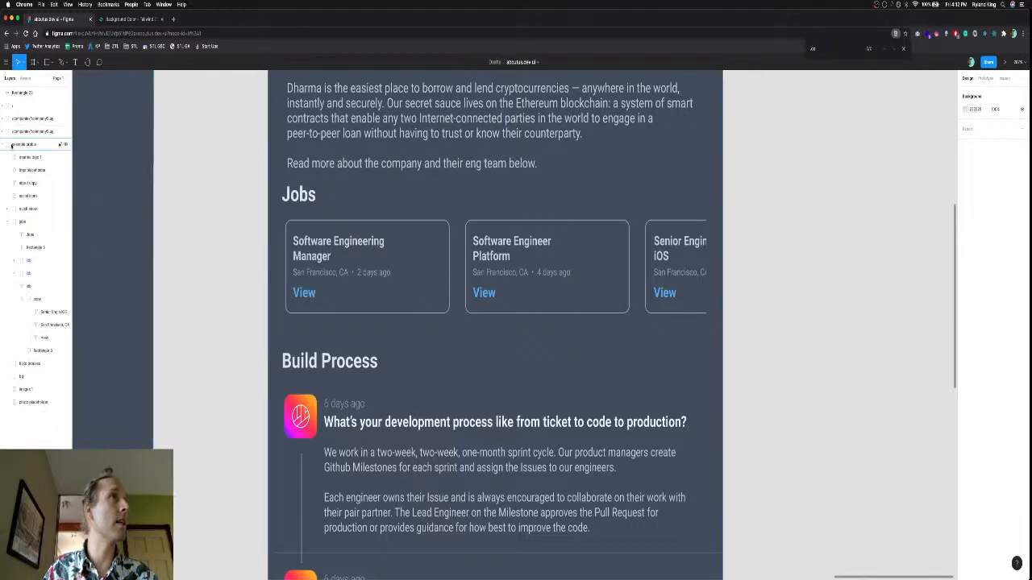
{"action": "left_click", "coordinate": [22, 145]}
{"action": "scroll", "coordinate": [408, 357], "scroll_direction": "down", "scroll_amount": 5}
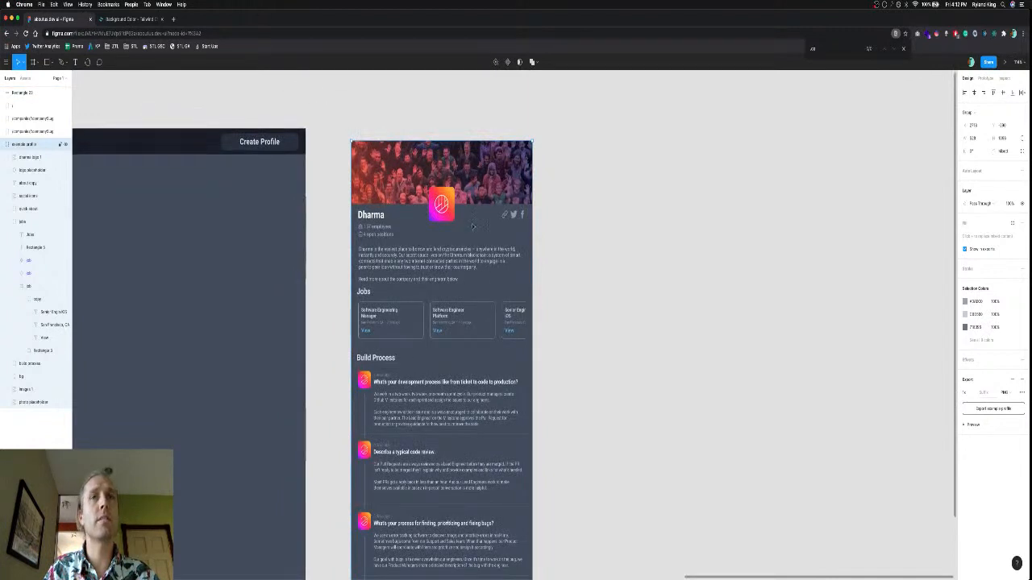
{"action": "scroll", "coordinate": [347, 122], "scroll_direction": "down", "scroll_amount": 5}
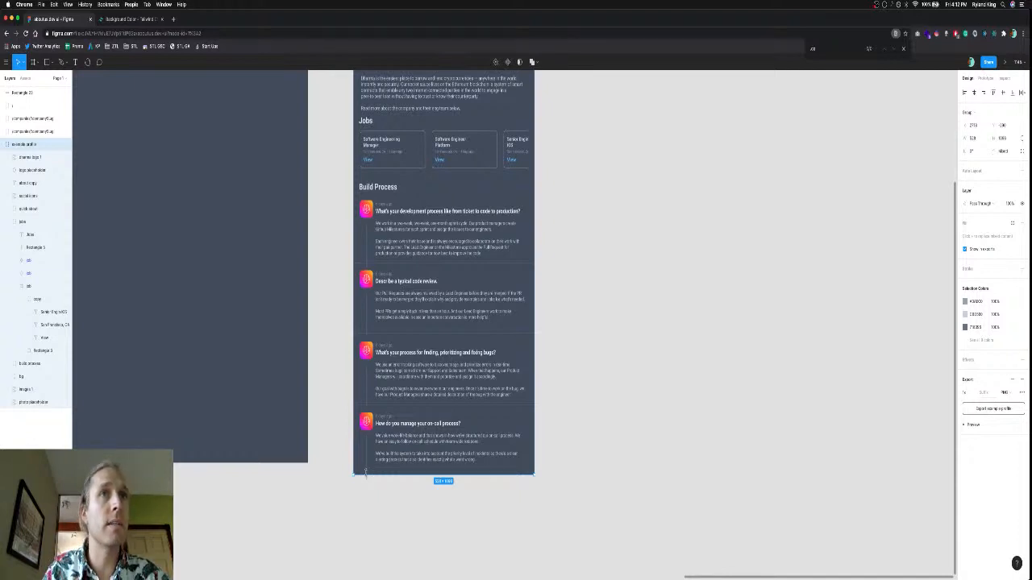
{"action": "scroll", "coordinate": [380, 417], "scroll_direction": "up", "scroll_amount": 2}
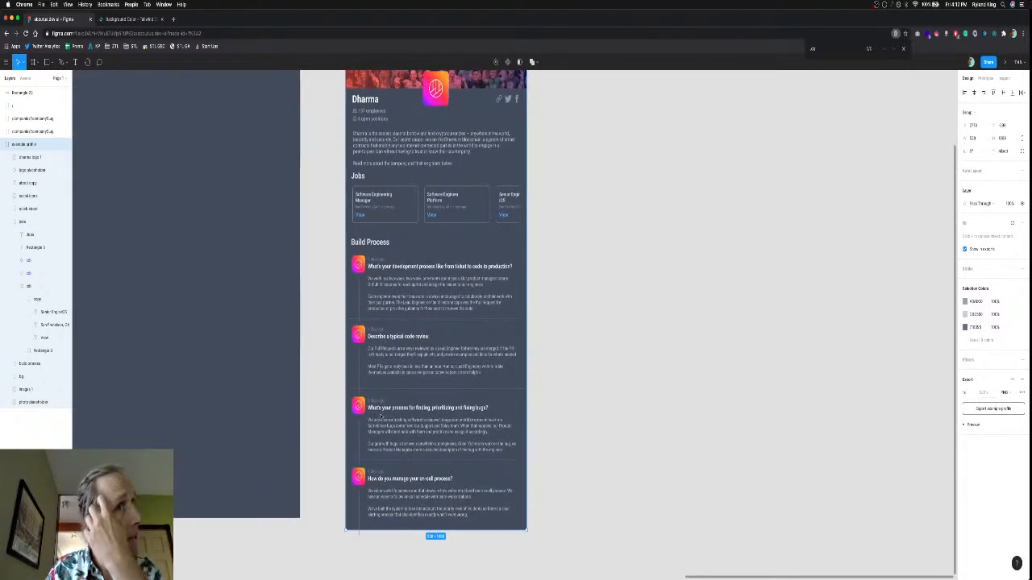
{"action": "scroll", "coordinate": [381, 417], "scroll_direction": "up", "scroll_amount": 5}
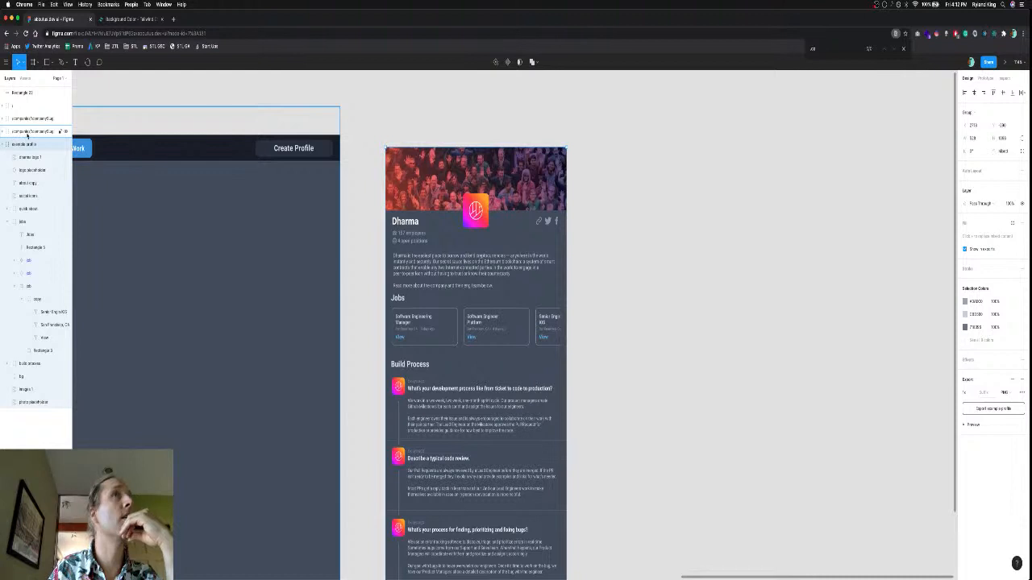
Rename the empty page mockup's layer group to "/:companySlug".
{"action": "left_click", "coordinate": [24, 132]}
{"action": "scroll", "coordinate": [198, 238], "scroll_direction": "down", "scroll_amount": 5}
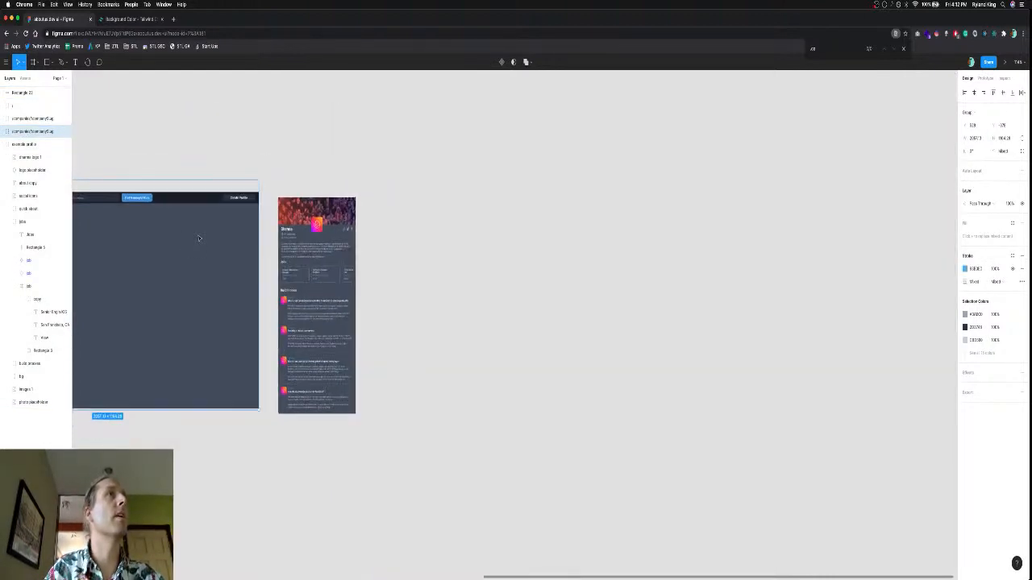
{"action": "scroll", "coordinate": [198, 238], "scroll_direction": "left", "scroll_amount": 2}
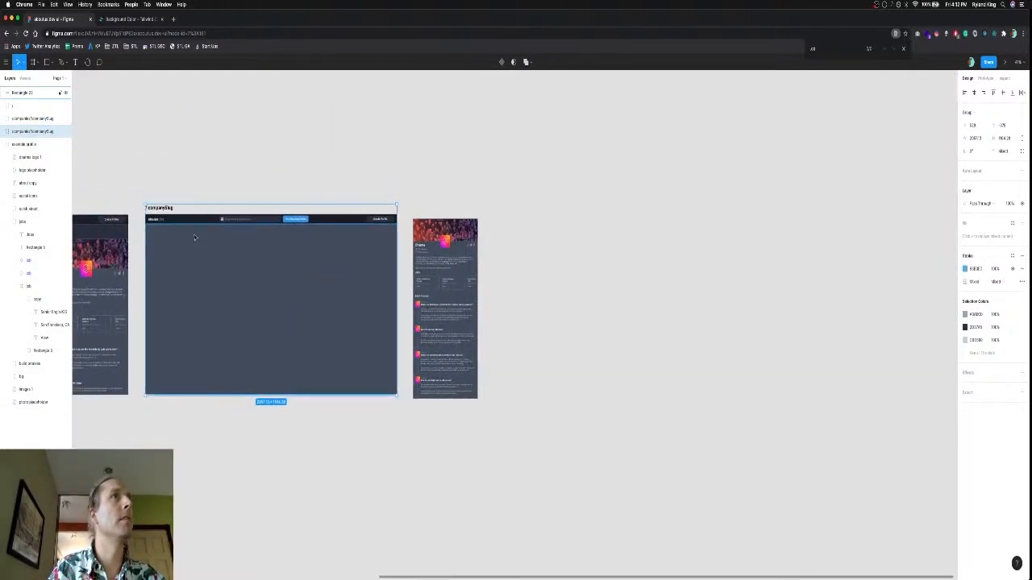
{"action": "double_click", "coordinate": [30, 133]}
{"action": "type", "text": "companySlug"}
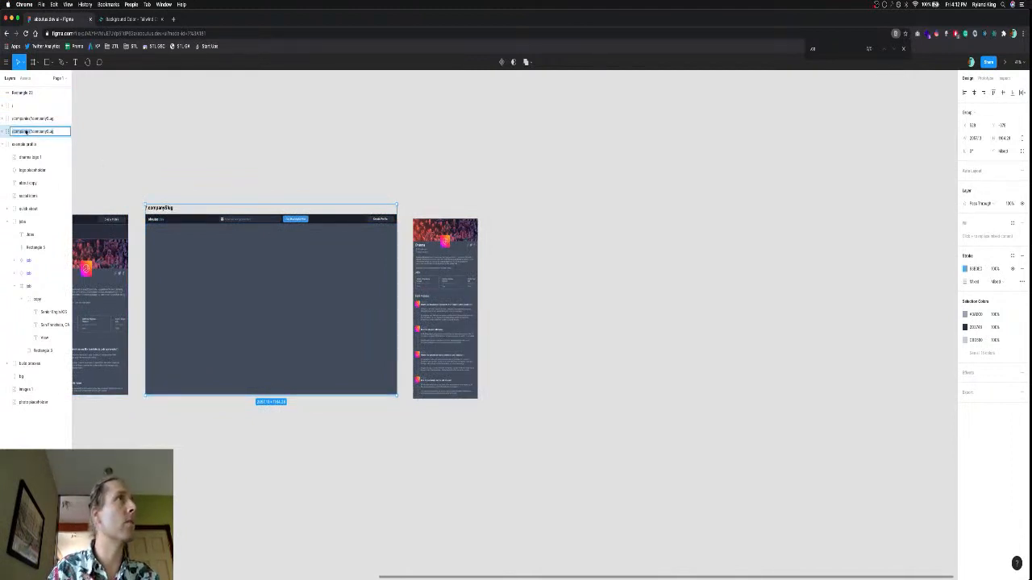
{"action": "key", "text": "Return"}
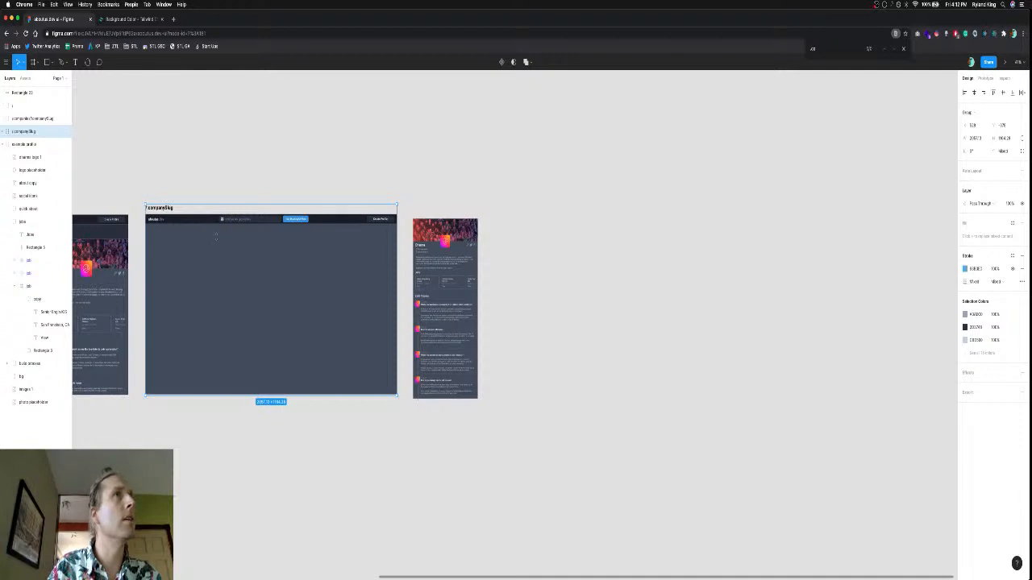
Move the example profile group into the middle of the /:companySlug page and expand the page's layer group.
{"action": "key", "text": "Tab"}
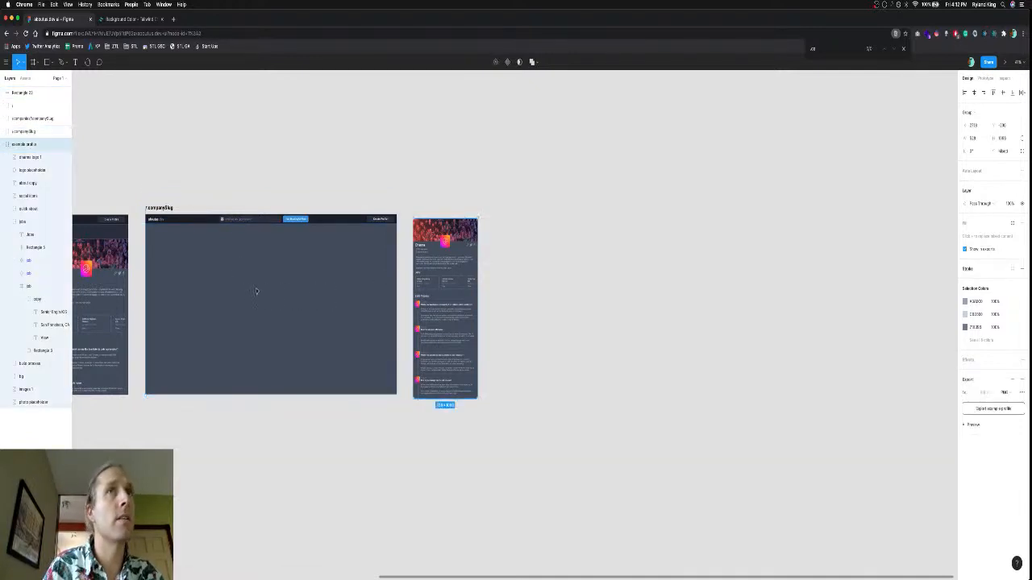
{"action": "key", "text": "super+z"}
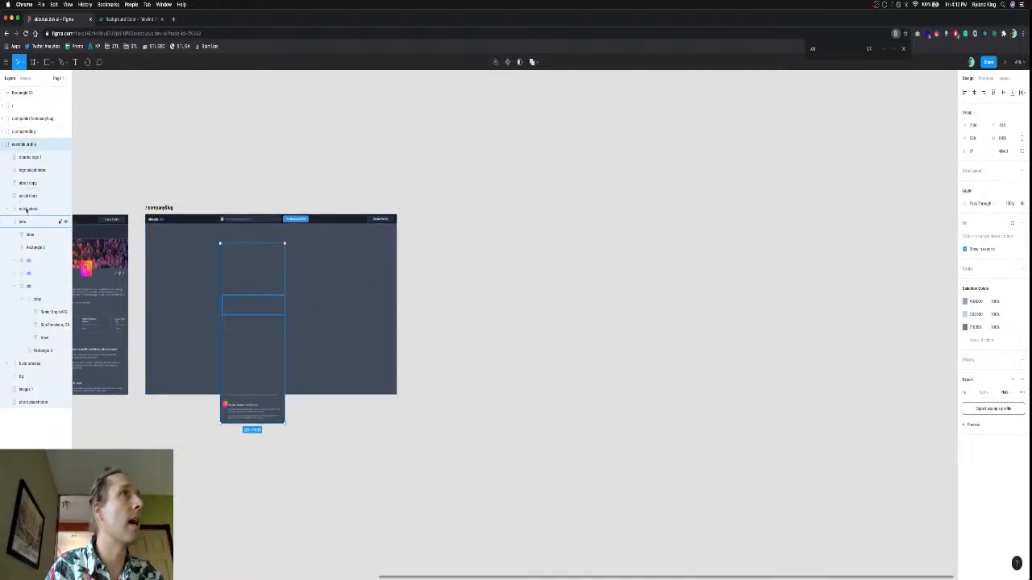
{"action": "left_click", "coordinate": [3, 131]}
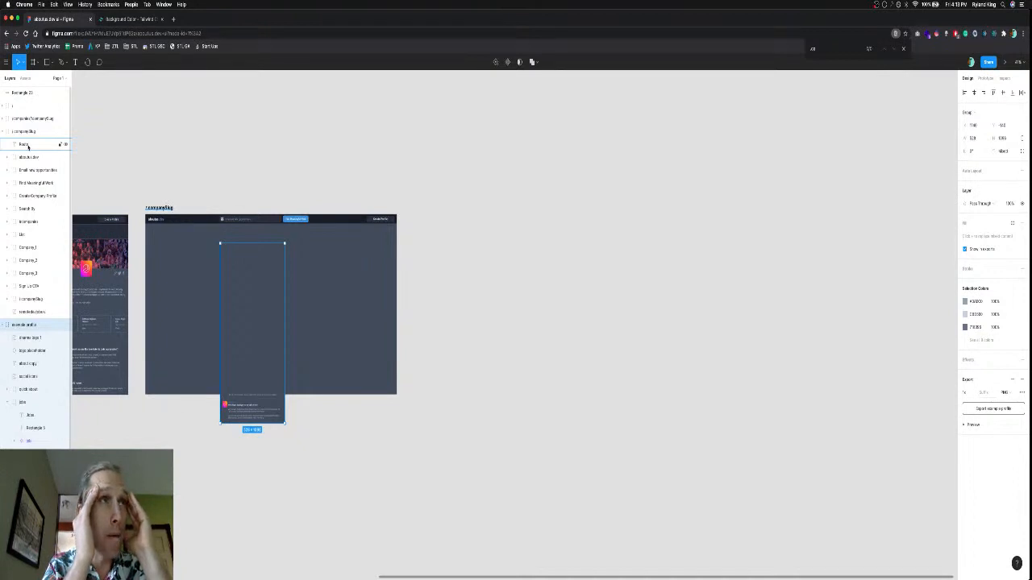
Take a screenshot of the navigation bar on the /companies/:companySlug page.
{"action": "scroll", "coordinate": [153, 214], "scroll_direction": "left", "scroll_amount": 2}
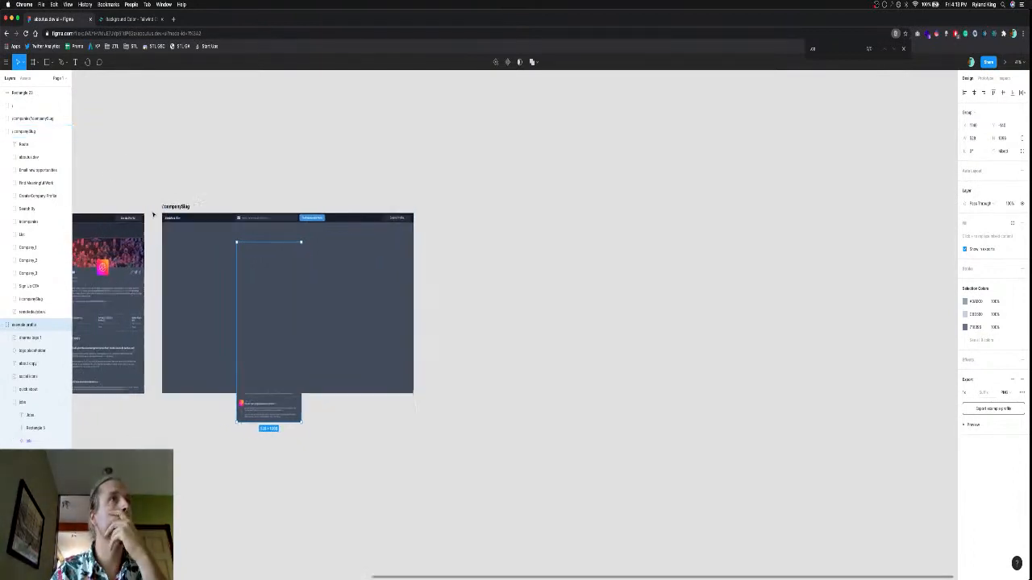
{"action": "scroll", "coordinate": [153, 215], "scroll_direction": "left", "scroll_amount": 20}
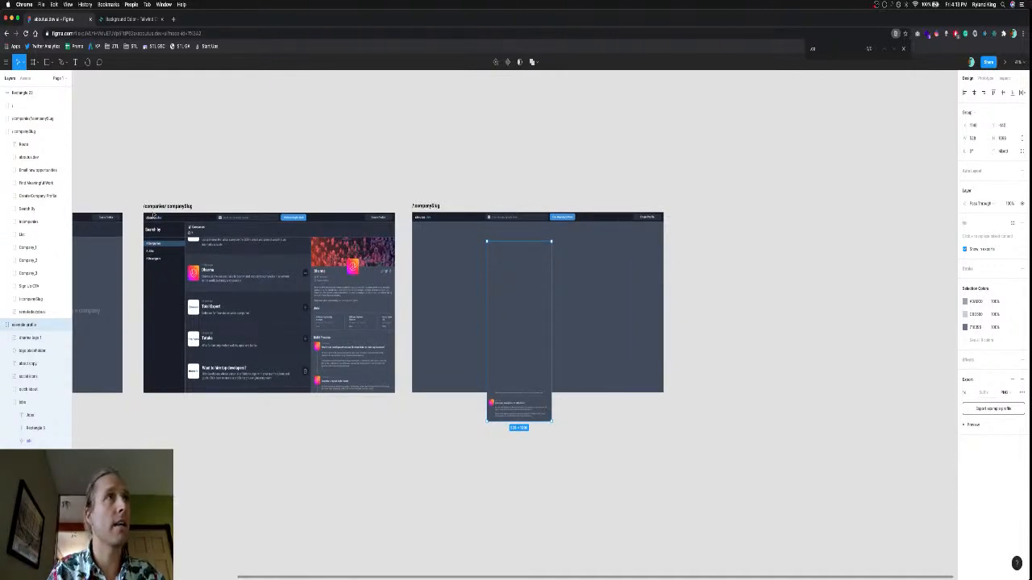
{"action": "scroll", "coordinate": [153, 214], "scroll_direction": "up", "scroll_amount": 10}
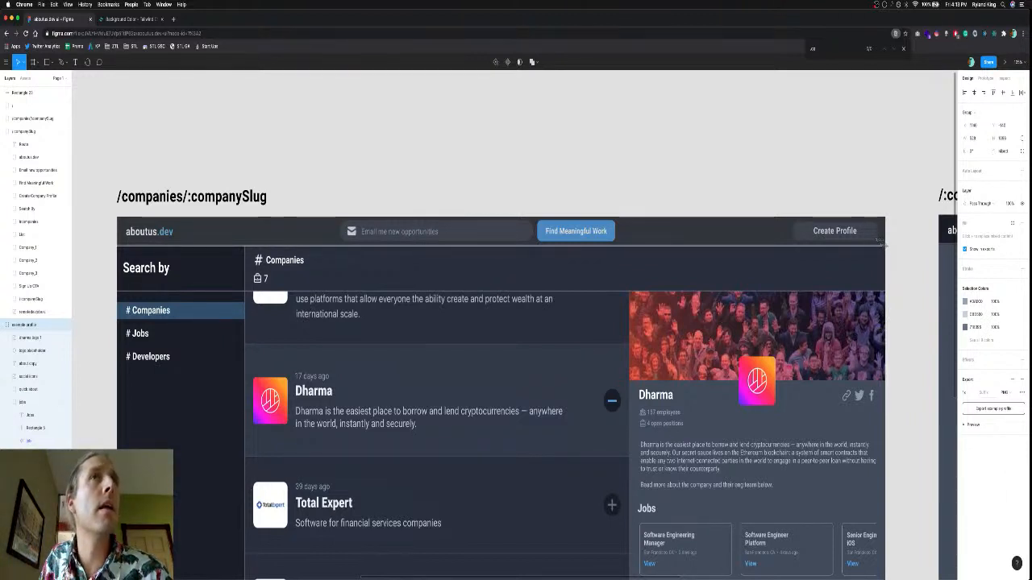
Import the navigation bar screenshot onto the canvas above the /:companySlug page.
{"action": "scroll", "coordinate": [689, 324], "scroll_direction": "right", "scroll_amount": 10}
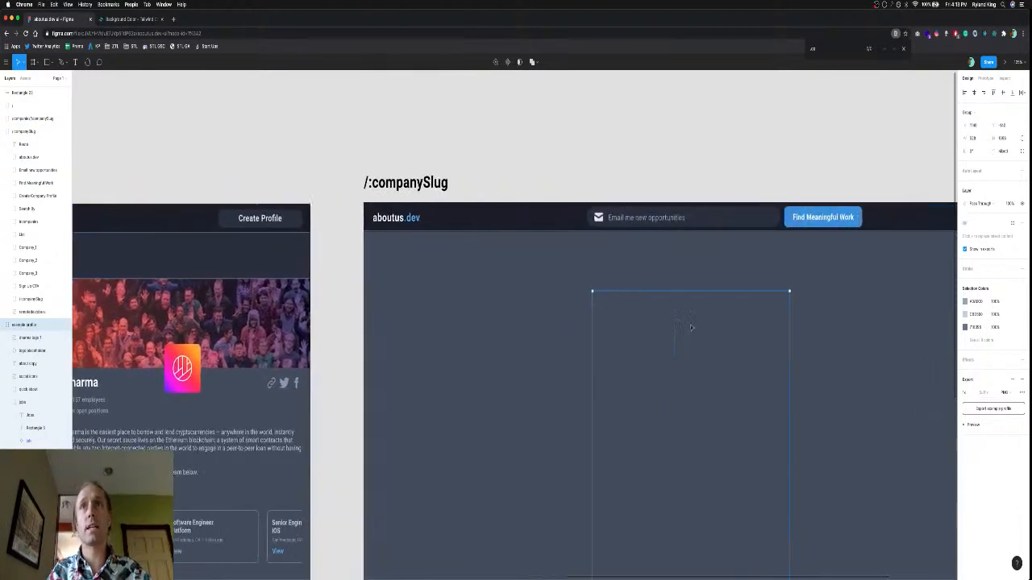
{"action": "scroll", "coordinate": [691, 327], "scroll_direction": "right", "scroll_amount": 3}
{"action": "scroll", "coordinate": [691, 328], "scroll_direction": "down", "scroll_amount": 5}
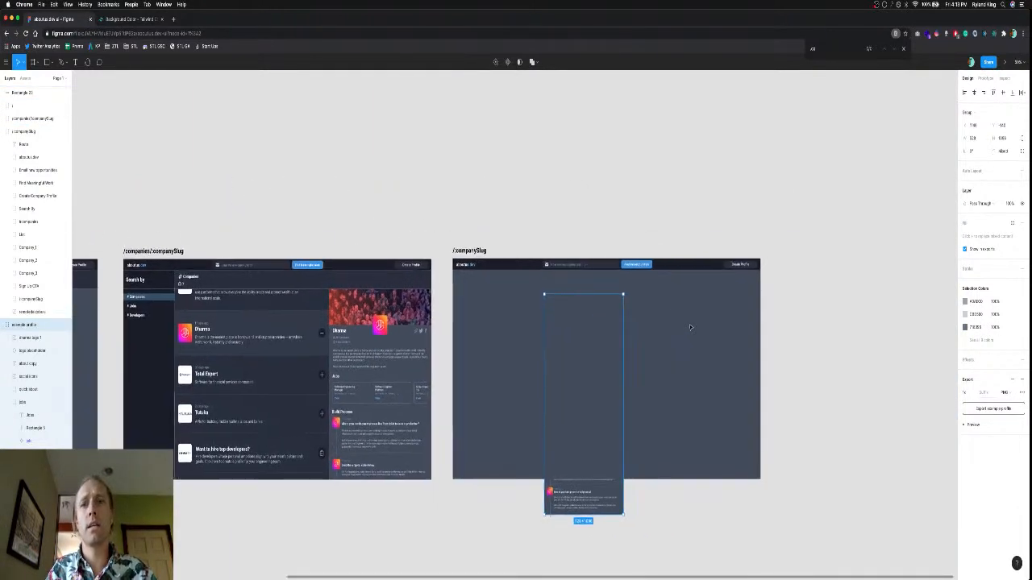
{"action": "scroll", "coordinate": [689, 324], "scroll_direction": "right", "scroll_amount": 1}
{"action": "key", "text": "F11"}
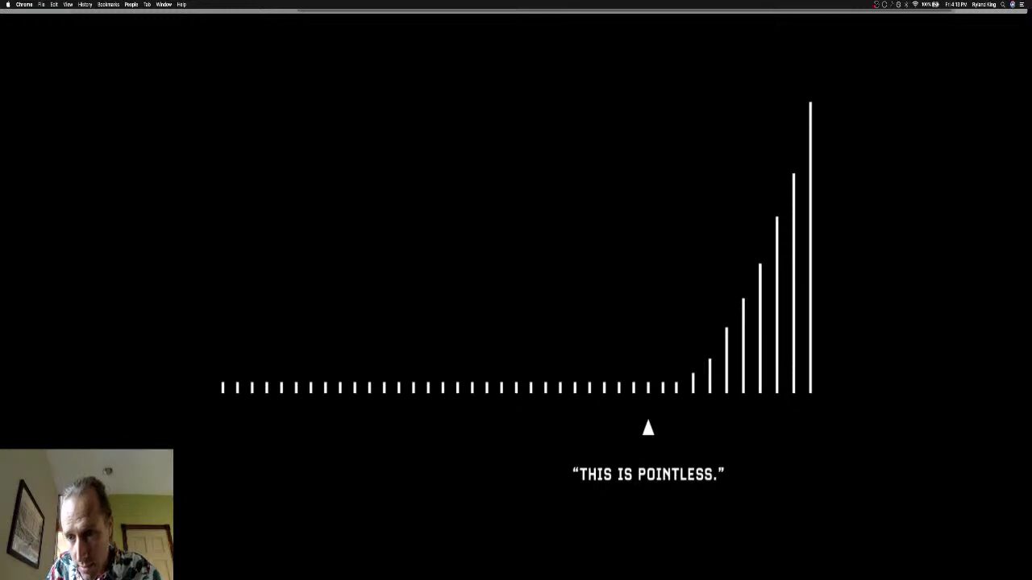
{"action": "left_click_drag", "start_coordinate": [606, 452], "coordinate": [576, 214]}
{"action": "key", "text": "F11"}
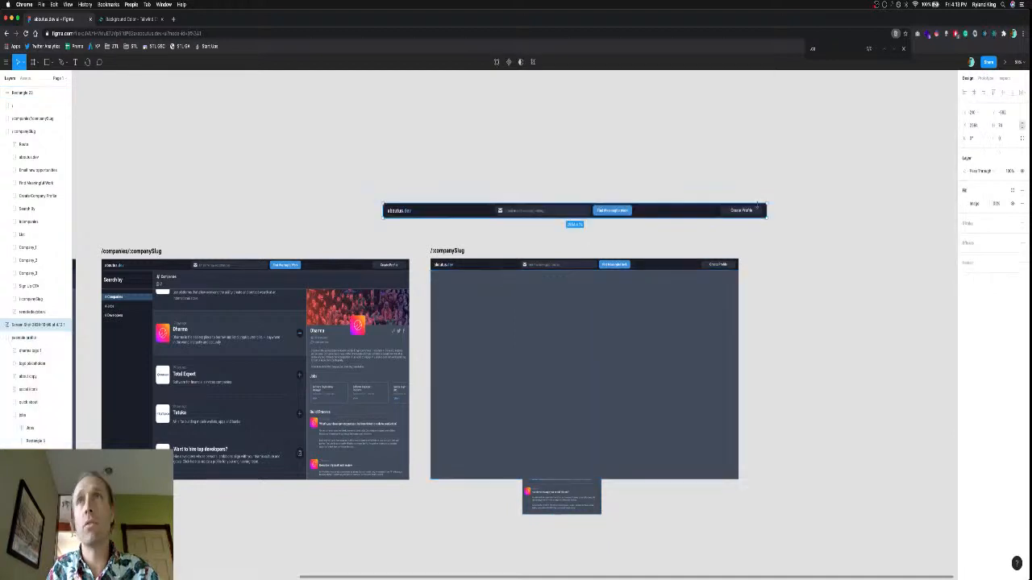
Place the navigation bar screenshot over the /:companySlug page's header and scale it to match the page width.
{"action": "left_click_drag", "start_coordinate": [768, 202], "coordinate": [710, 209]}
{"action": "key", "text": "super+z"}
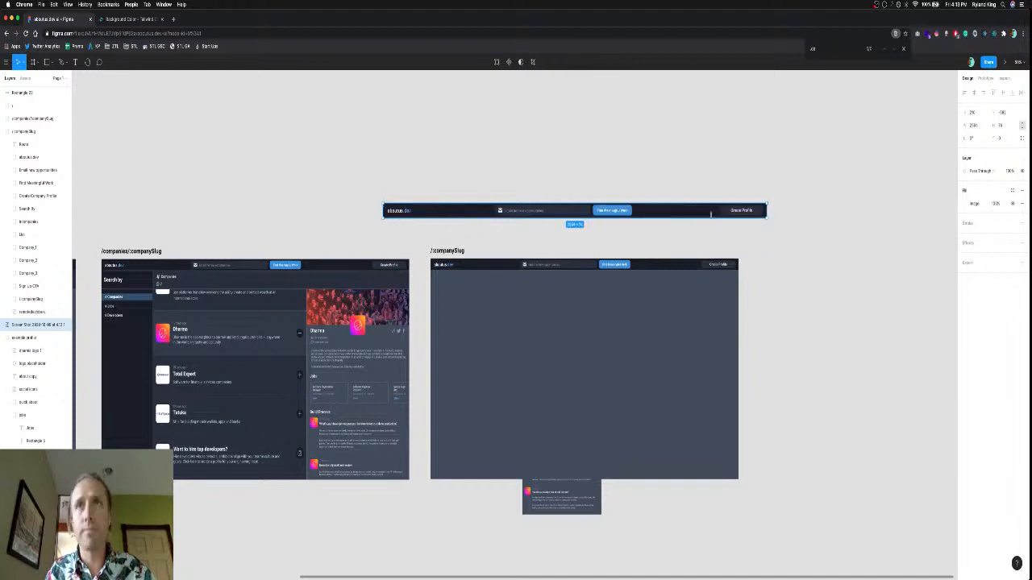
{"action": "left_click_drag", "start_coordinate": [767, 202], "coordinate": [711, 271]}
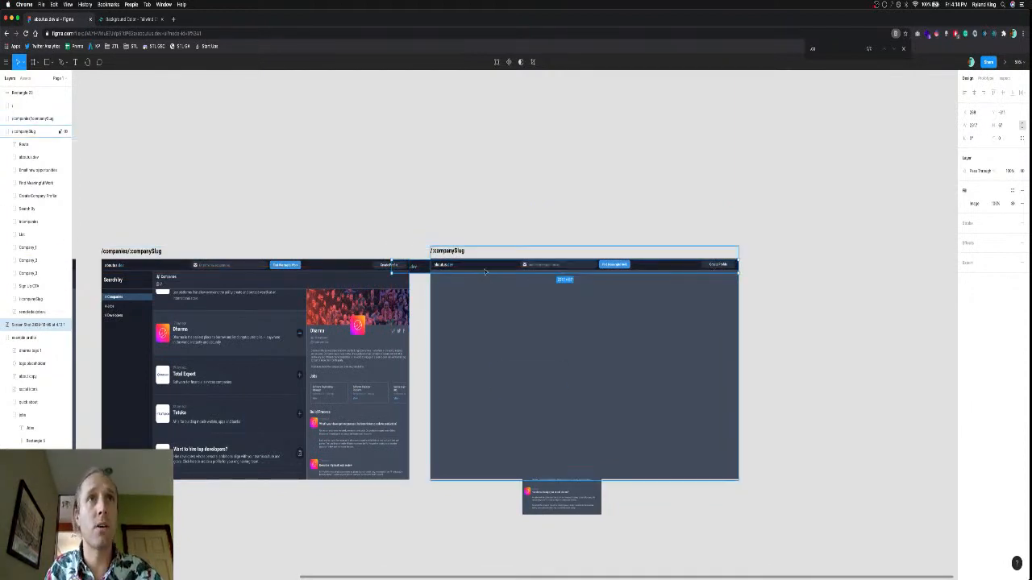
{"action": "scroll", "coordinate": [484, 272], "scroll_direction": "up", "scroll_amount": 5}
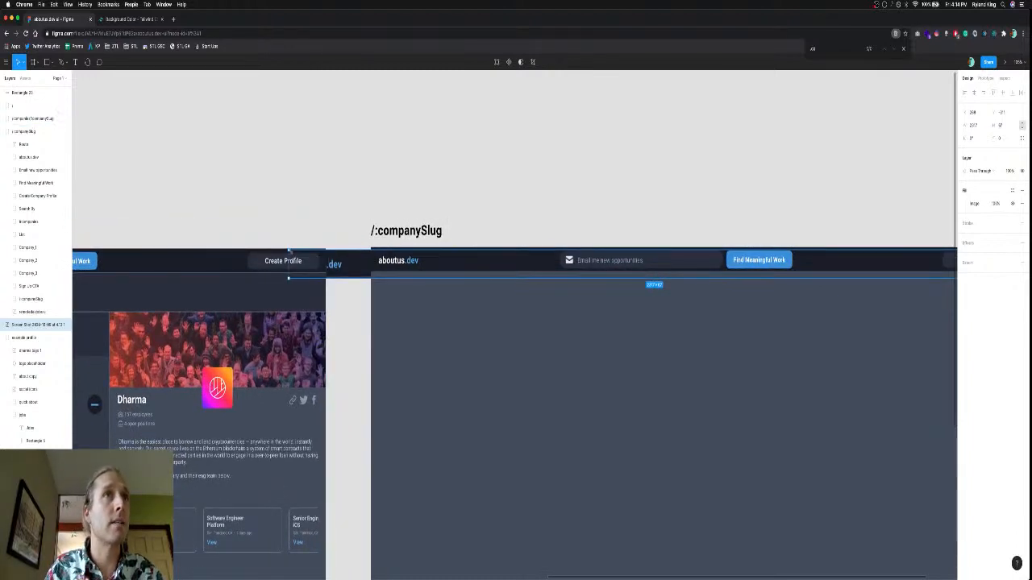
{"action": "left_click_drag", "start_coordinate": [288, 263], "coordinate": [372, 271]}
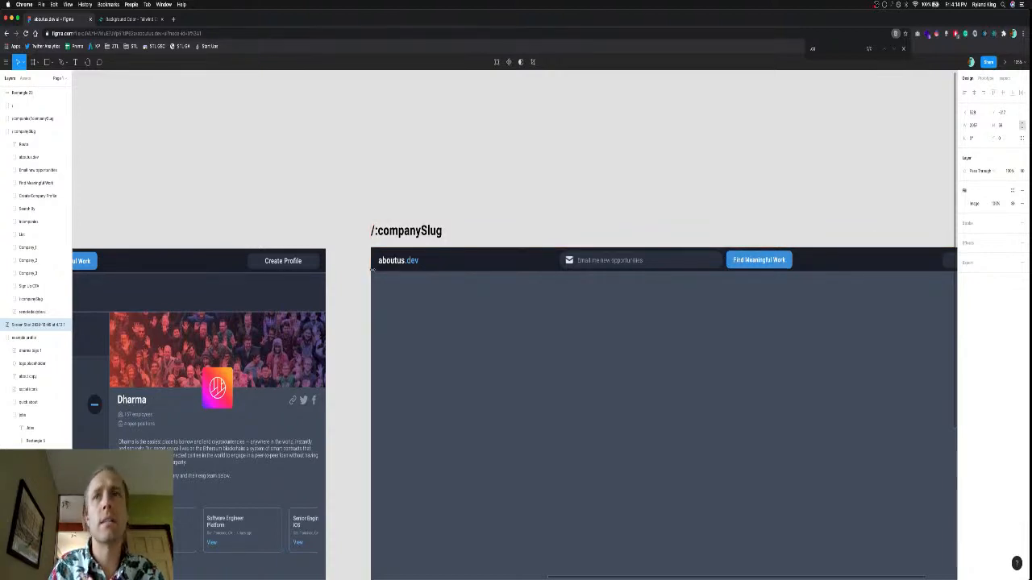
{"action": "left_click", "coordinate": [371, 271]}
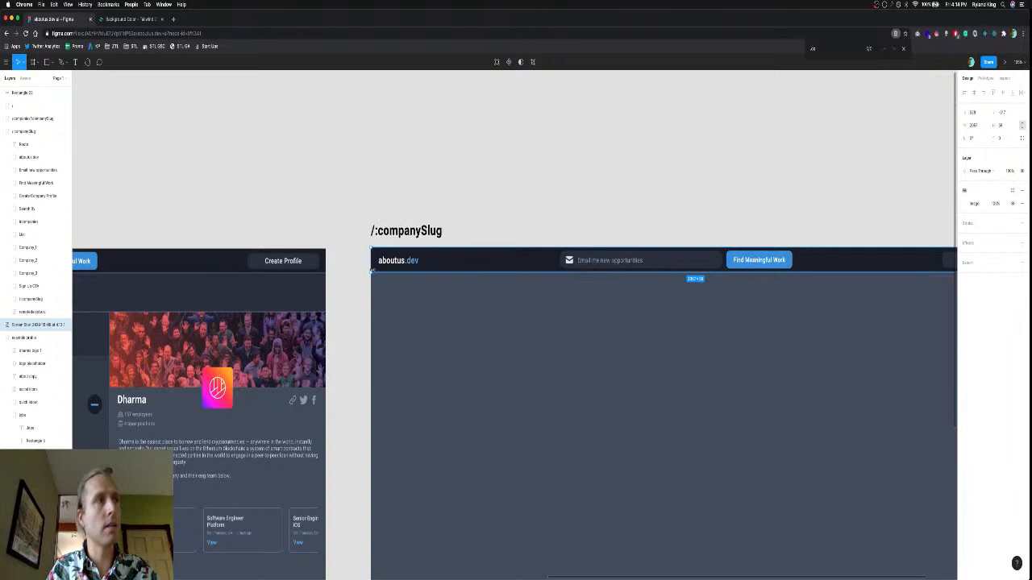
Collapse the example profile group and move the navigation bar screenshot layer to the top of the layer stack.
{"action": "left_click", "coordinate": [3, 338]}
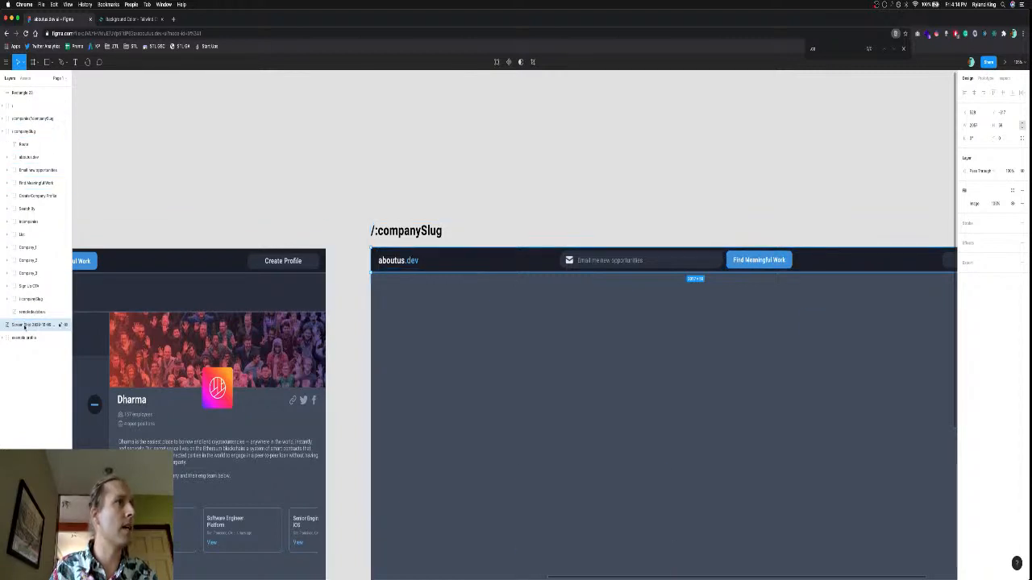
{"action": "left_click_drag", "start_coordinate": [24, 327], "coordinate": [29, 131]}
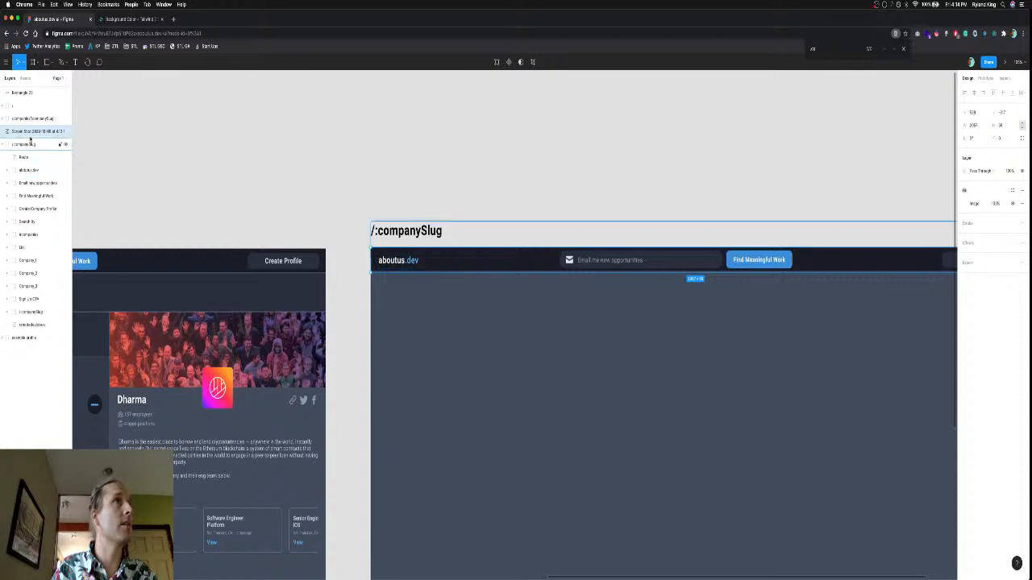
{"action": "left_click", "coordinate": [22, 94]}
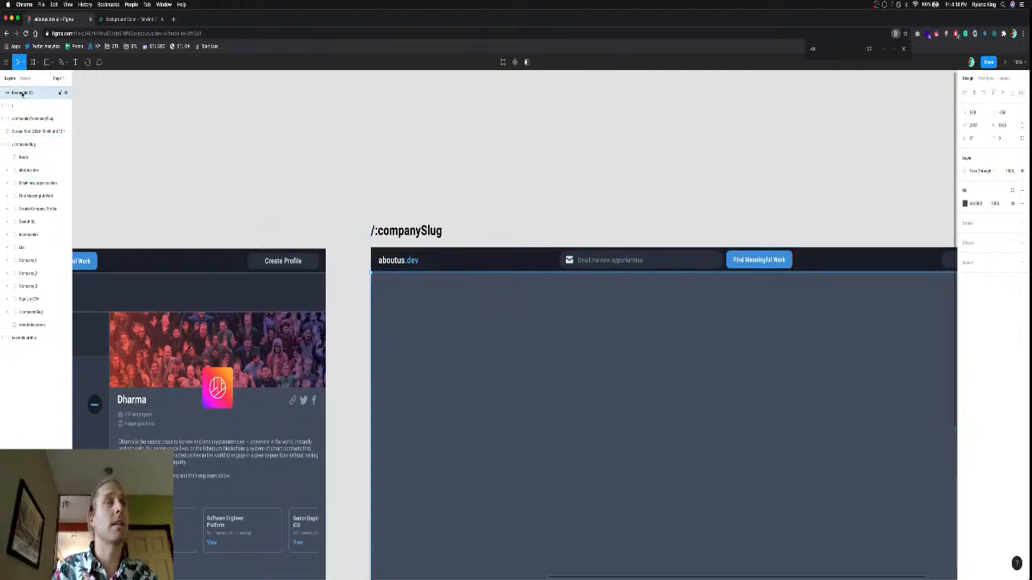
{"action": "left_click", "coordinate": [27, 131]}
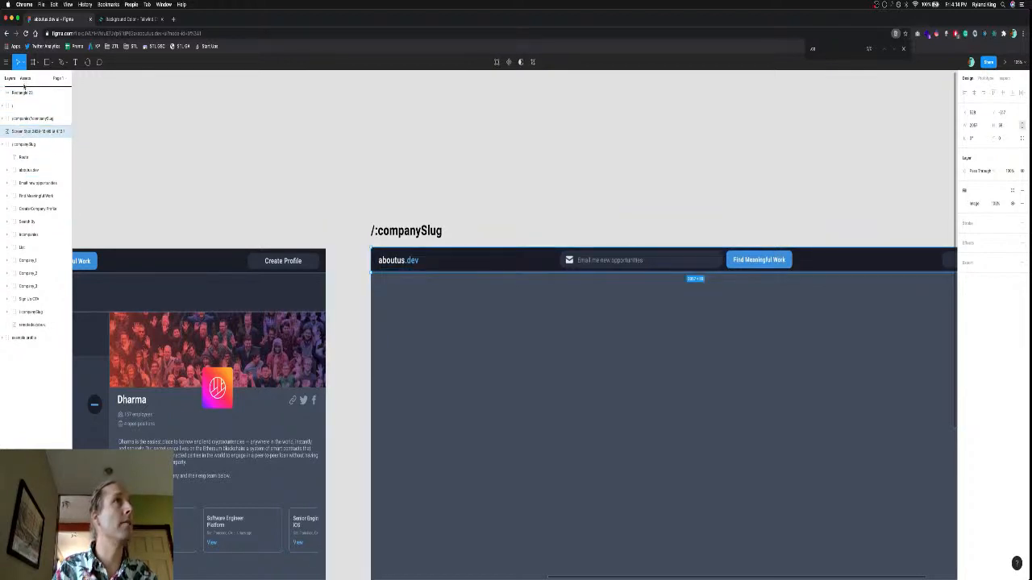
{"action": "left_click_drag", "start_coordinate": [25, 86], "coordinate": [24, 89]}
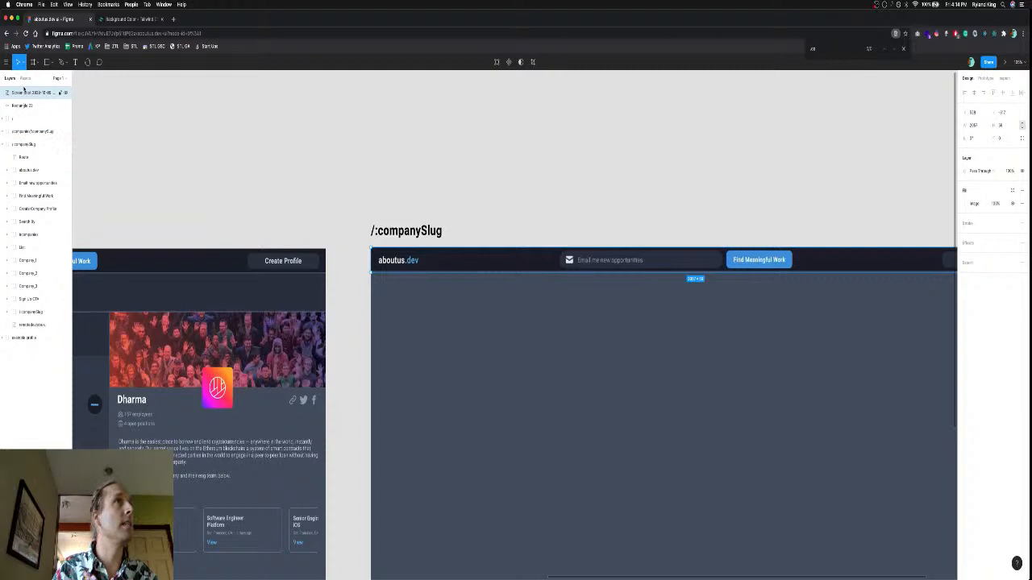
{"action": "left_click", "coordinate": [21, 146]}
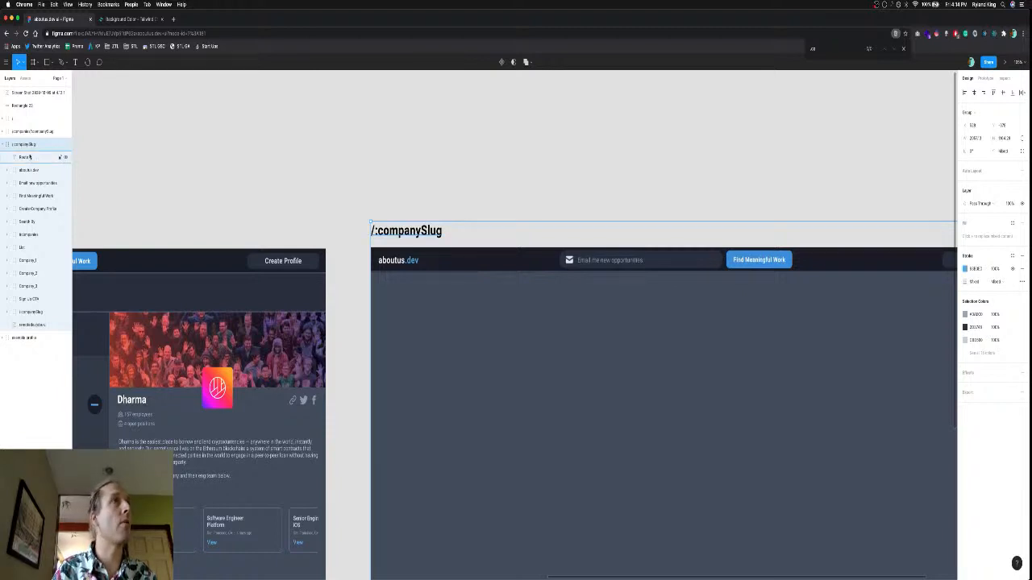
{"action": "left_click_drag", "start_coordinate": [32, 93], "coordinate": [23, 306]}
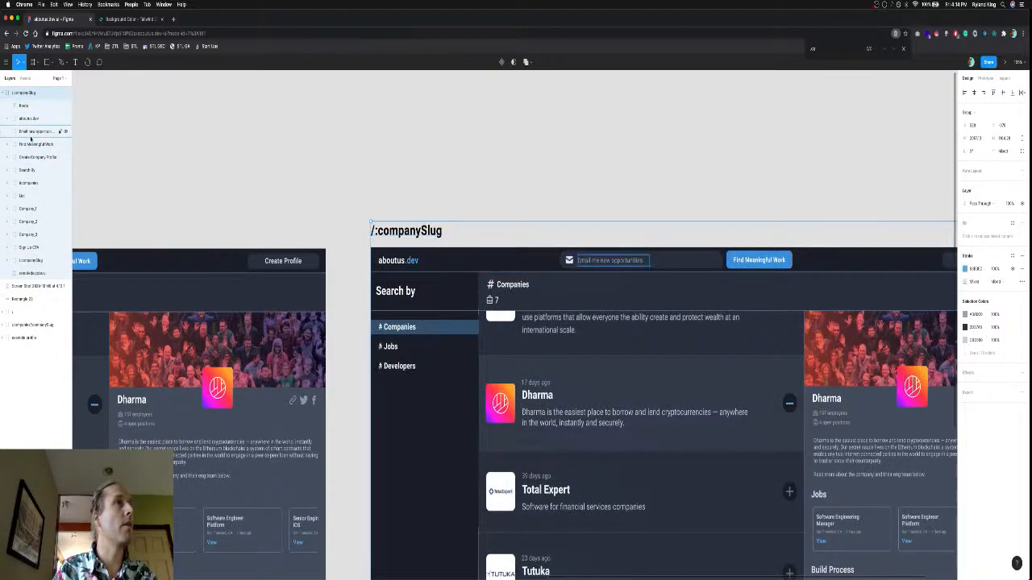
{"action": "key", "text": "super+z"}
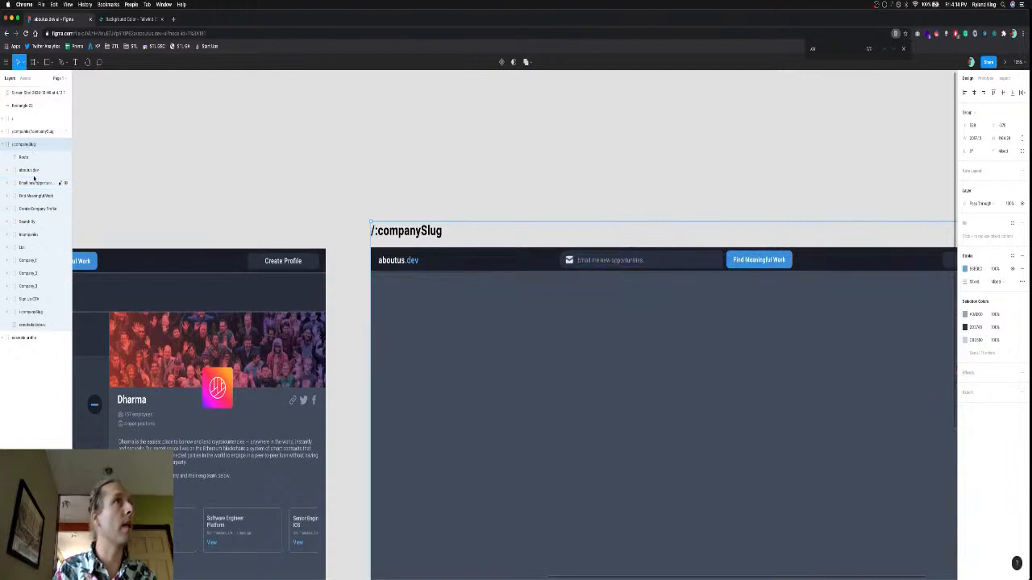
Move the page title layer out of the /:companySlug group to the top of the stack and delete the old group.
{"action": "left_click", "coordinate": [31, 157]}
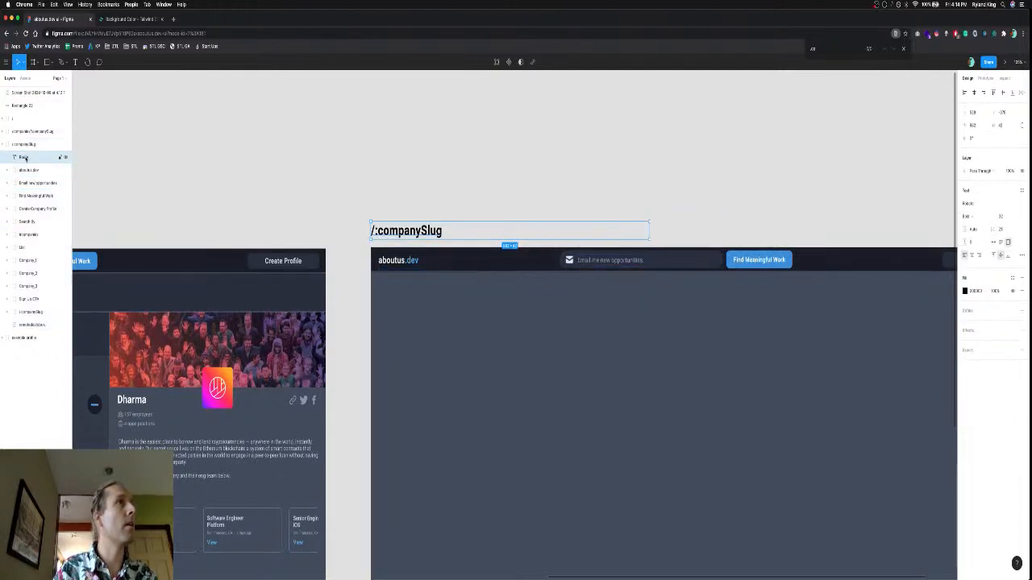
{"action": "left_click_drag", "start_coordinate": [25, 102], "coordinate": [25, 89]}
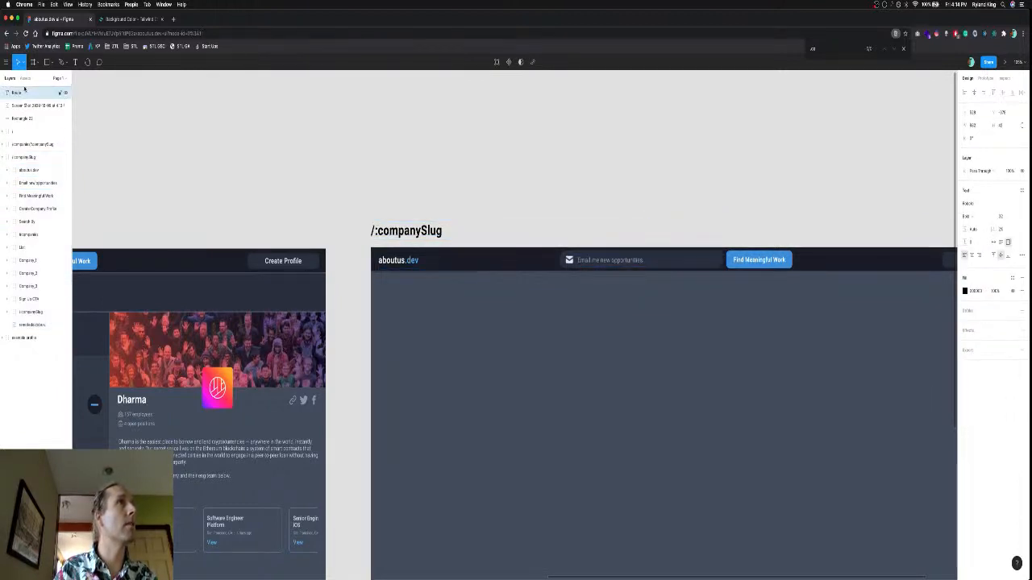
{"action": "left_click", "coordinate": [21, 157]}
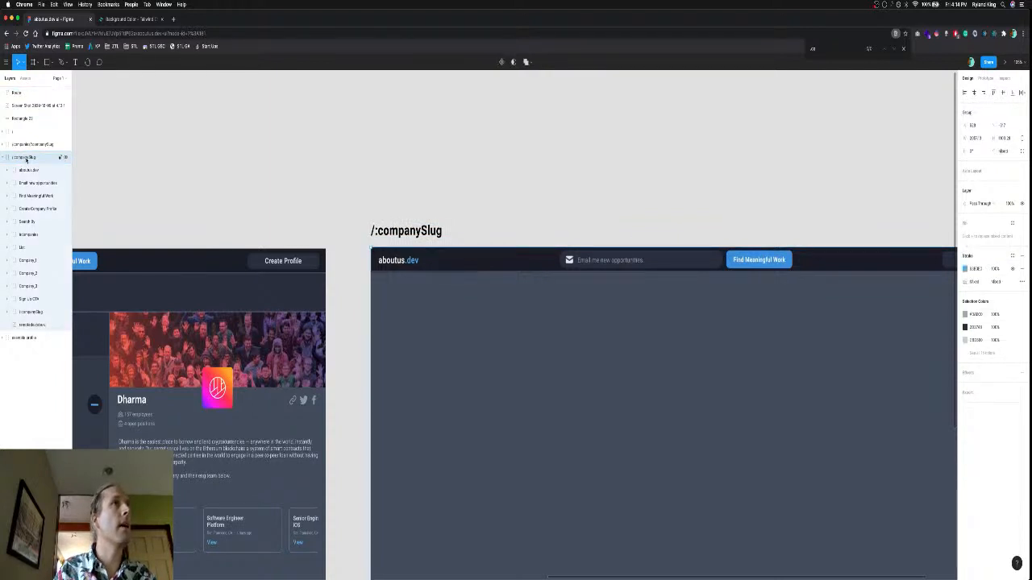
{"action": "key", "text": "BackSpace"}
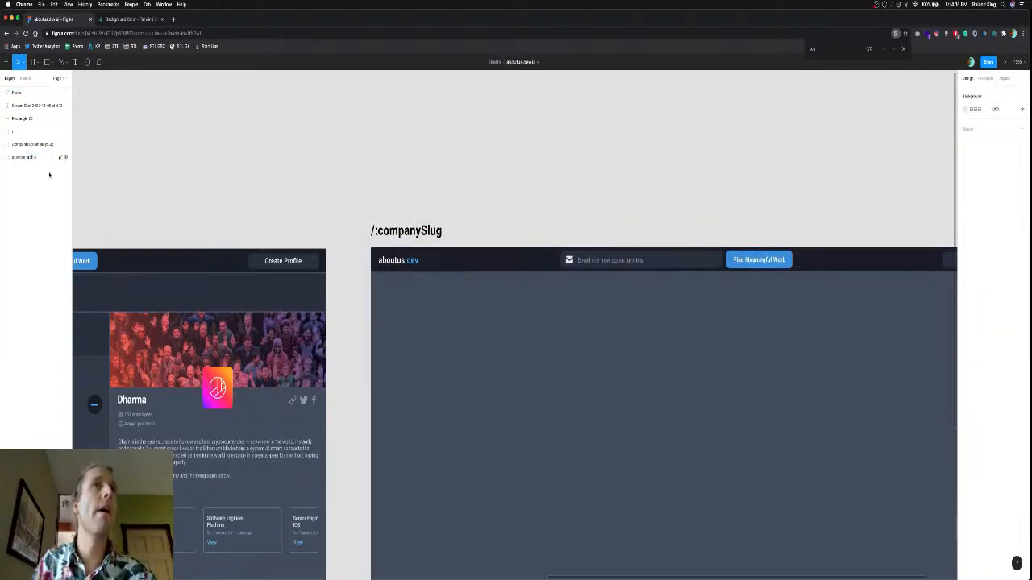
Examine the stripped-down /:companySlug page in comparison with the neighbouring /companies/:companySlug page.
{"action": "scroll", "coordinate": [433, 311], "scroll_direction": "down", "scroll_amount": 3}
{"action": "scroll", "coordinate": [433, 311], "scroll_direction": "right", "scroll_amount": 3}
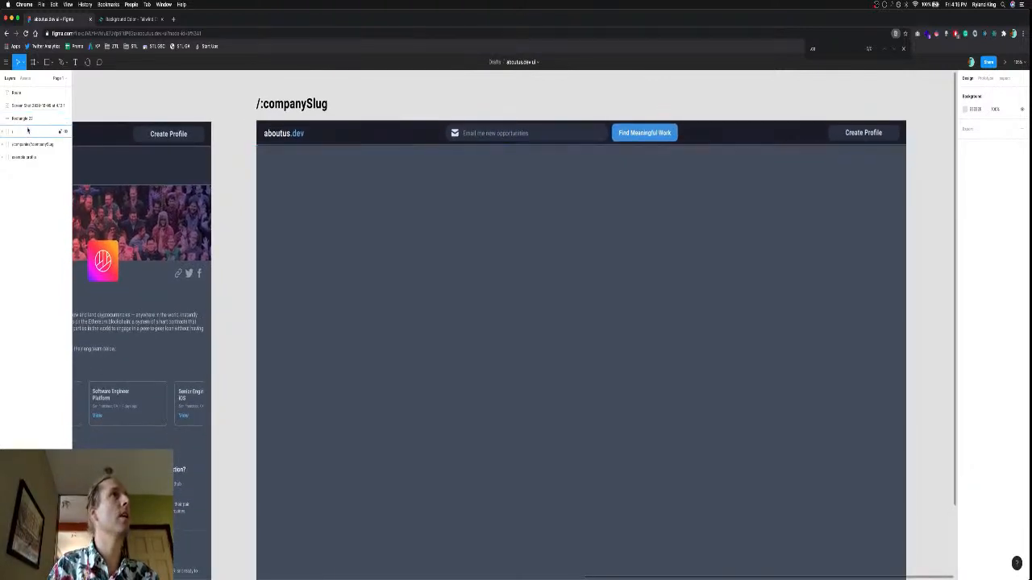
{"action": "scroll", "coordinate": [232, 284], "scroll_direction": "down", "scroll_amount": 5}
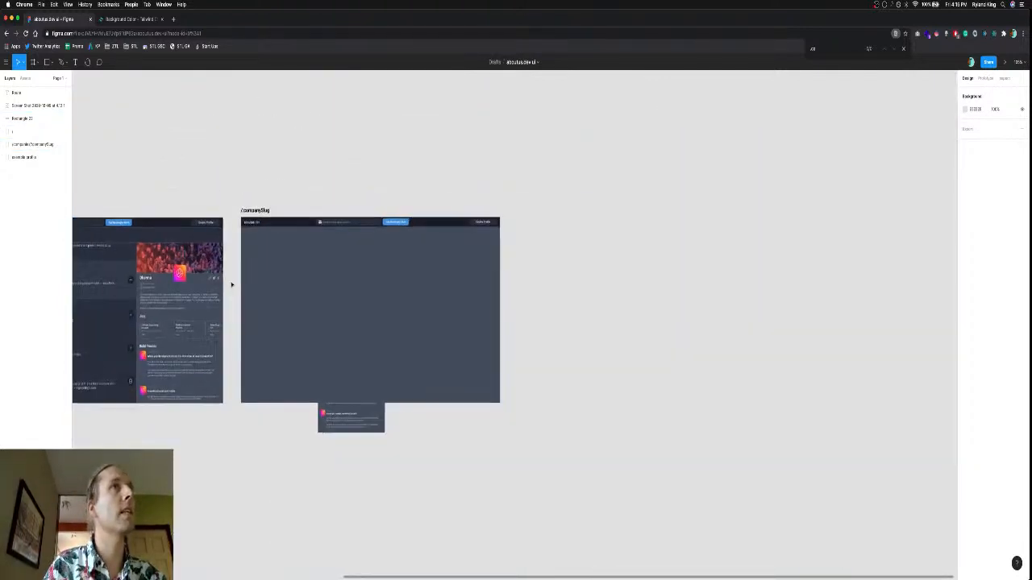
{"action": "scroll", "coordinate": [231, 284], "scroll_direction": "left", "scroll_amount": 3}
{"action": "scroll", "coordinate": [231, 284], "scroll_direction": "left", "scroll_amount": 3}
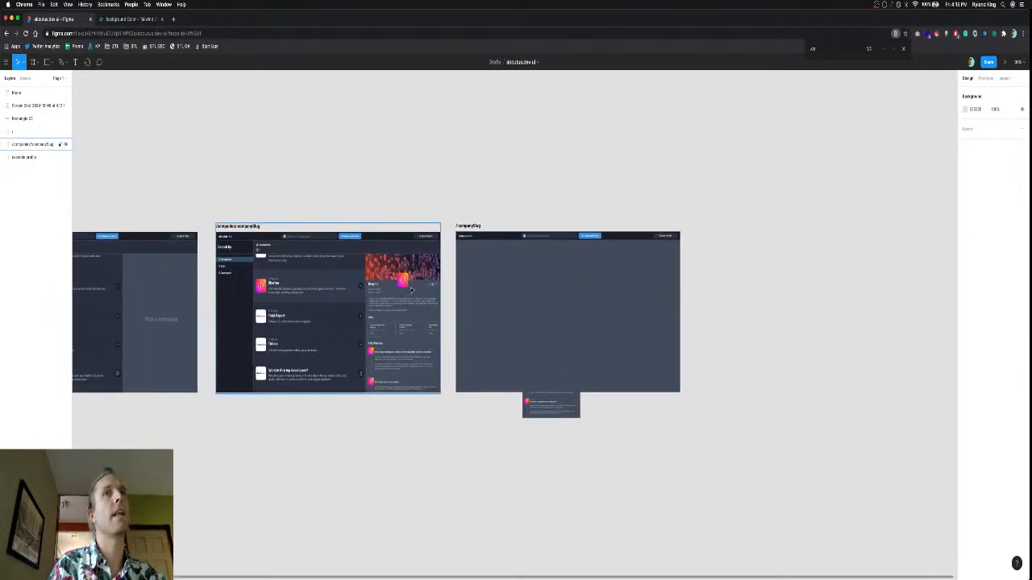
{"action": "scroll", "coordinate": [403, 290], "scroll_direction": "right", "scroll_amount": 5}
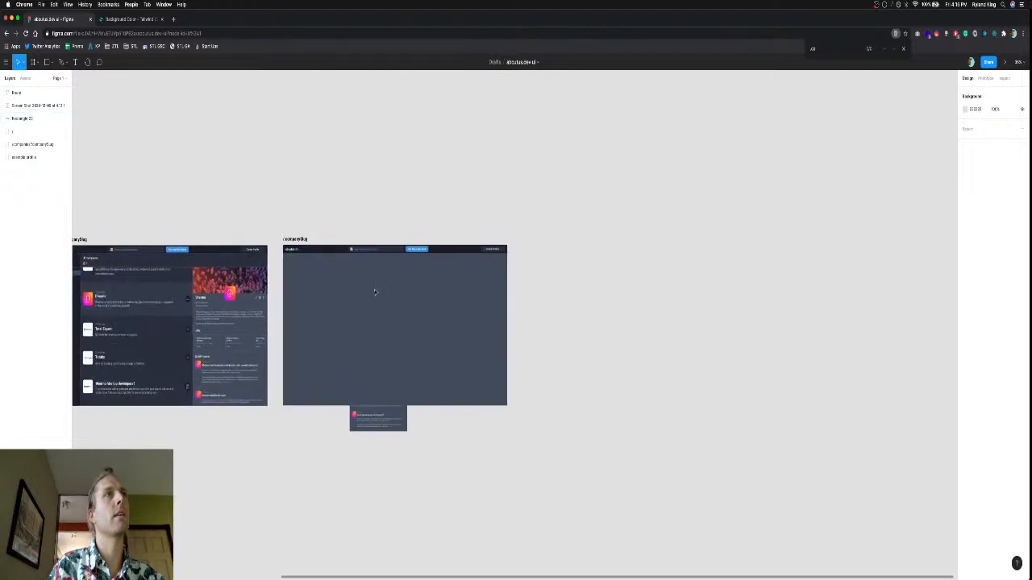
{"action": "scroll", "coordinate": [379, 288], "scroll_direction": "left", "scroll_amount": 2}
{"action": "scroll", "coordinate": [375, 292], "scroll_direction": "up", "scroll_amount": 5}
{"action": "scroll", "coordinate": [375, 292], "scroll_direction": "down", "scroll_amount": 1}
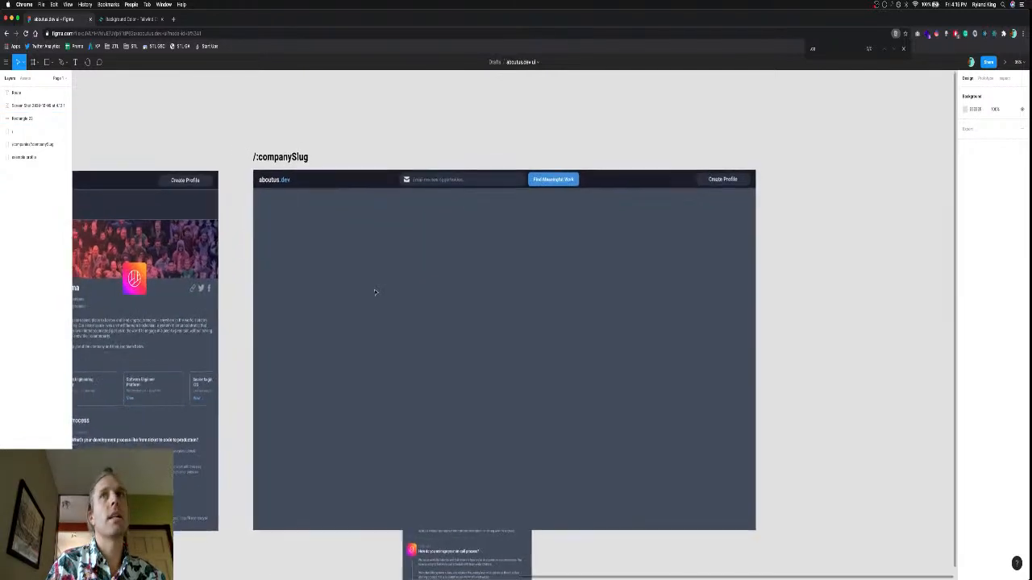
Group the title, navigation bar screenshot and background rectangle as /:companySlug, and place the group below /companies/:companySlug in the layer order.
{"action": "left_click", "coordinate": [26, 94]}
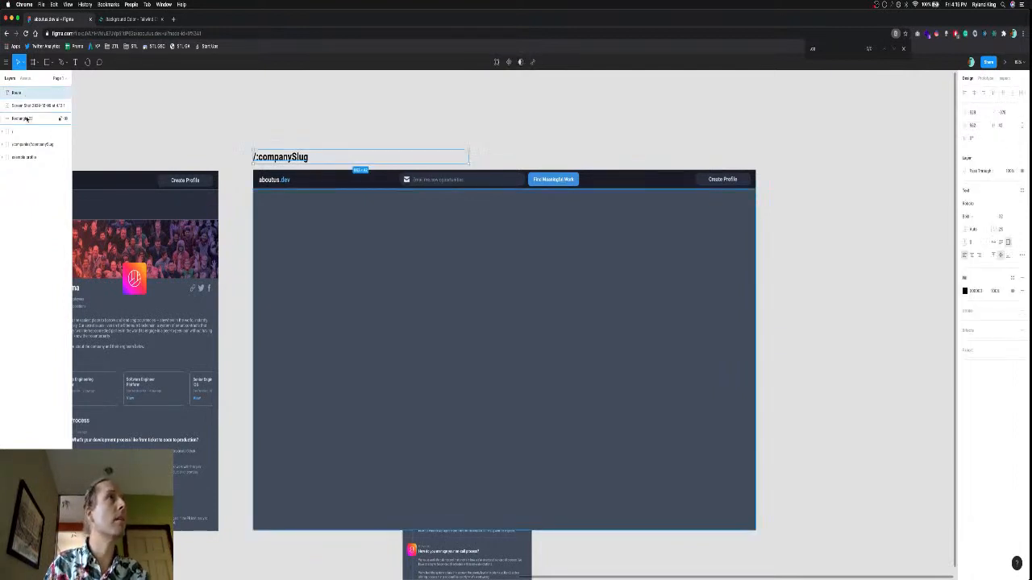
{"action": "key", "text": "super+g"}
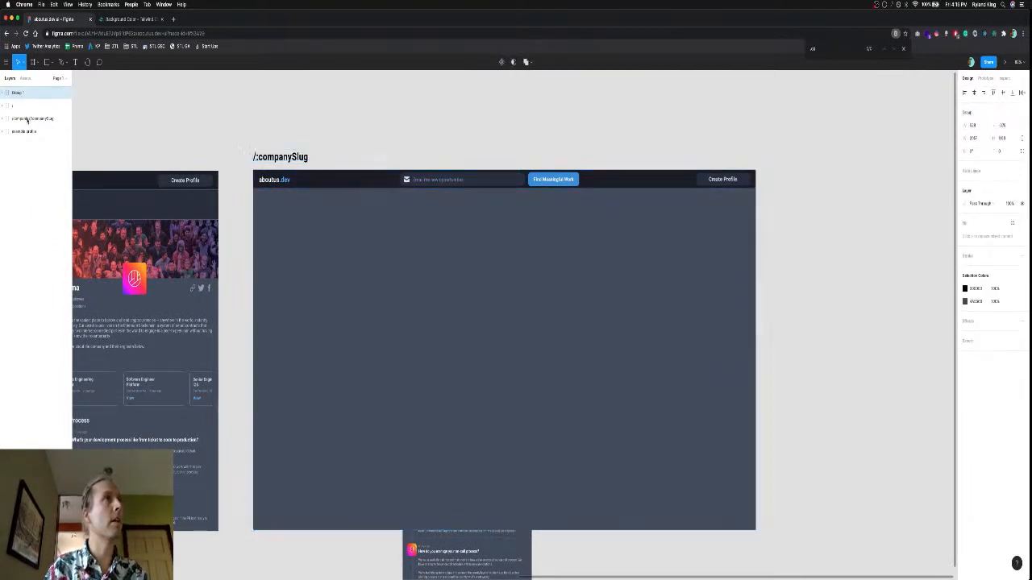
{"action": "key", "text": "super+r"}
{"action": "type", "text": "/:"}
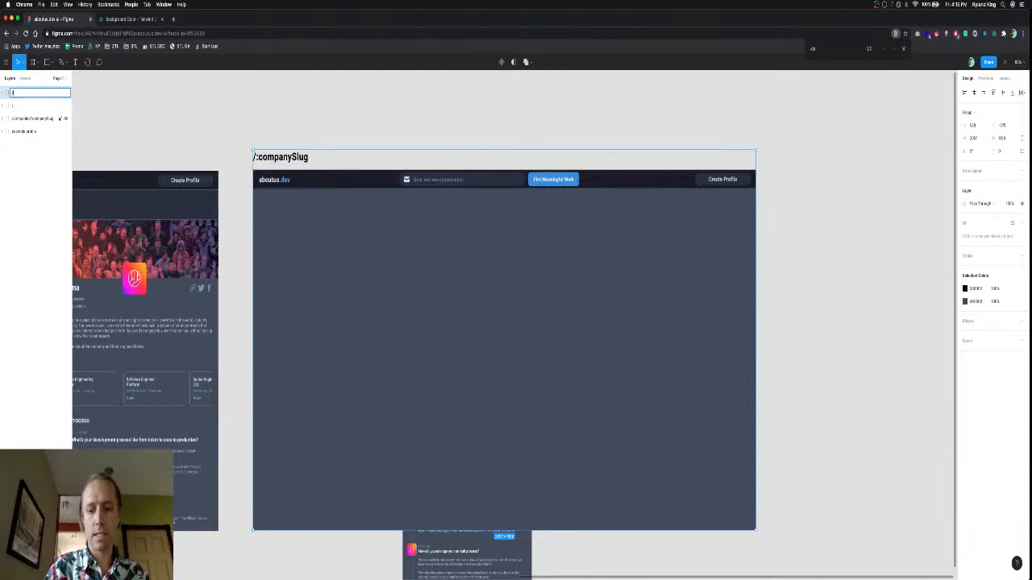
{"action": "type", "text": "companySlug"}
{"action": "key", "text": "Return"}
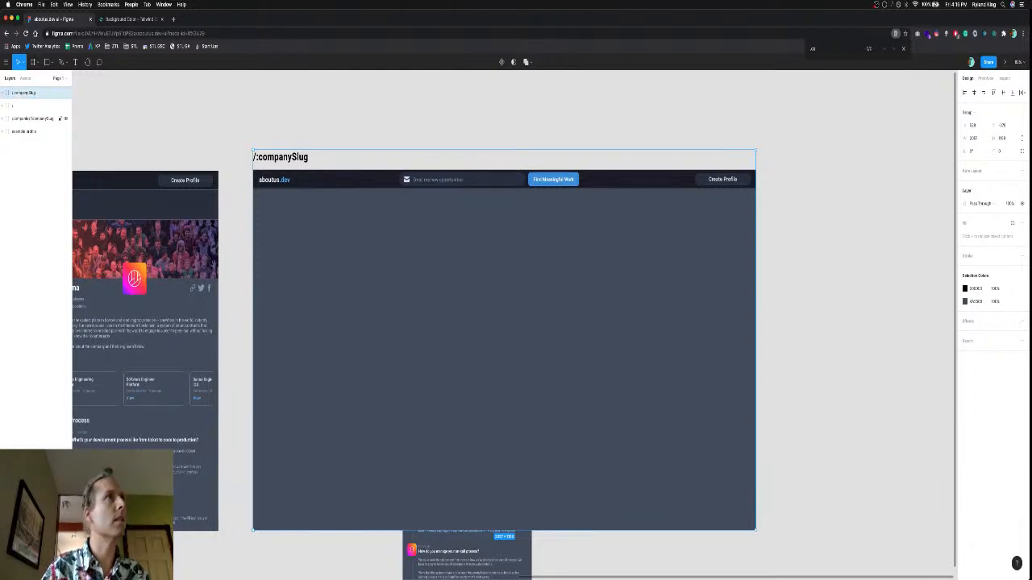
{"action": "left_click_drag", "start_coordinate": [22, 93], "coordinate": [22, 127]}
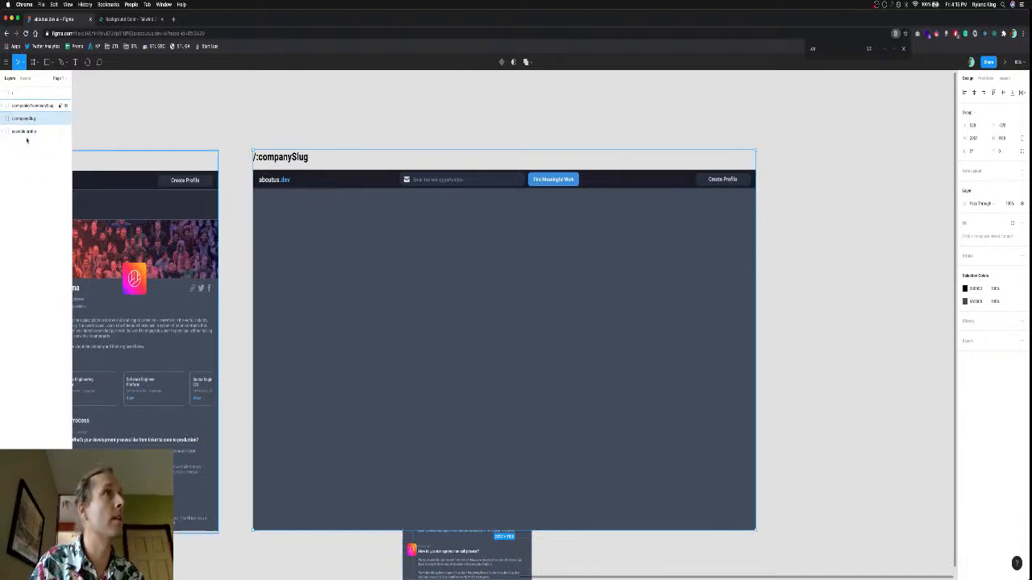
Inside the /:companySlug group, rename the screenshot layer as navbar and the background rectangle as bg.
{"action": "left_click", "coordinate": [5, 119]}
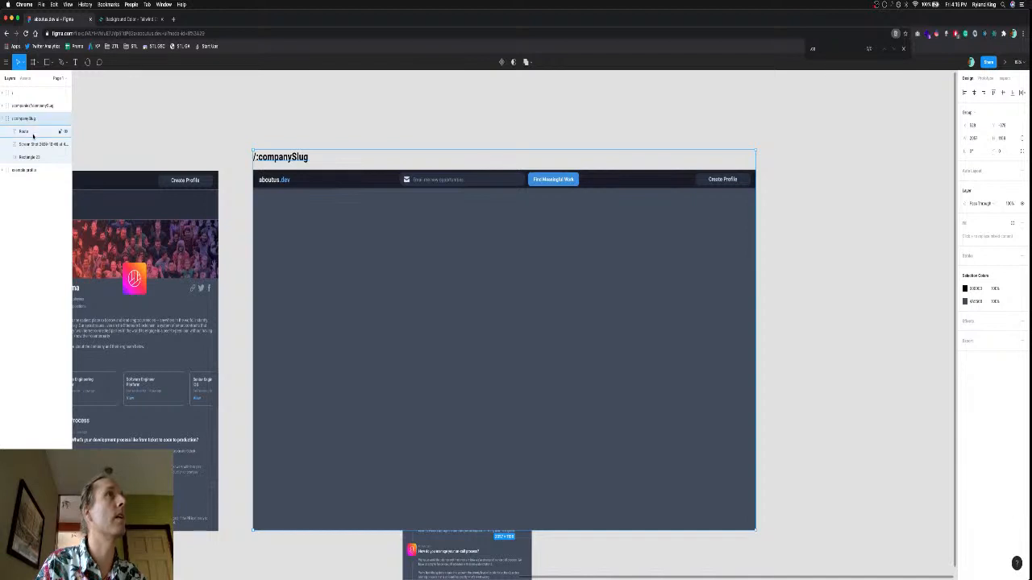
{"action": "left_click", "coordinate": [33, 144]}
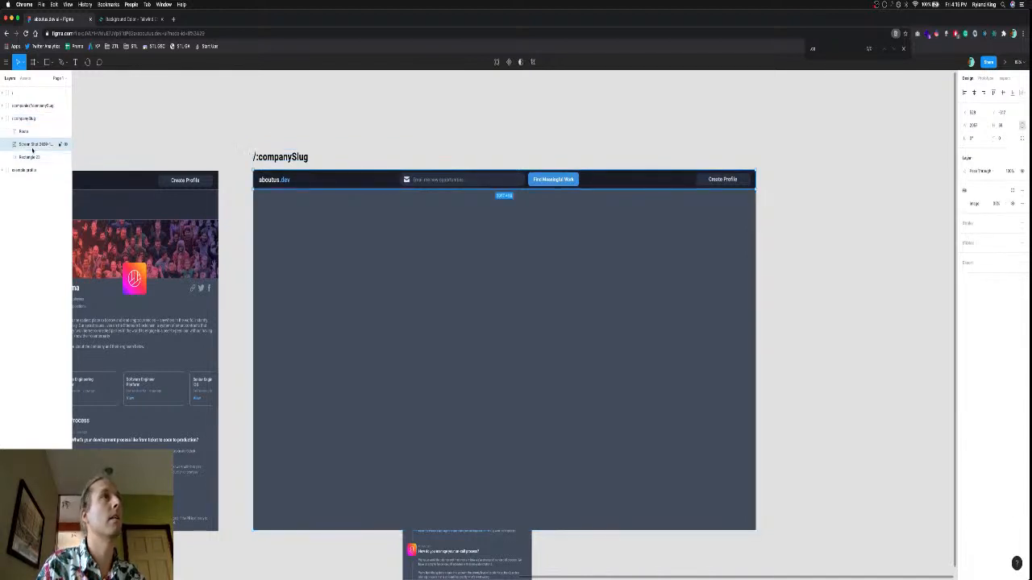
{"action": "double_click", "coordinate": [33, 145]}
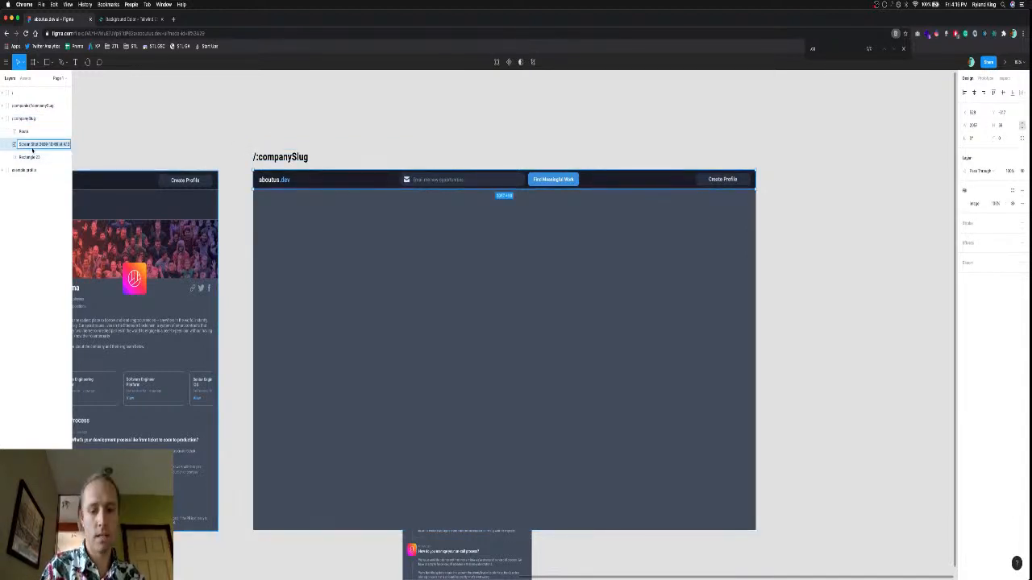
{"action": "type", "text": "avatar"}
{"action": "key", "text": "Return"}
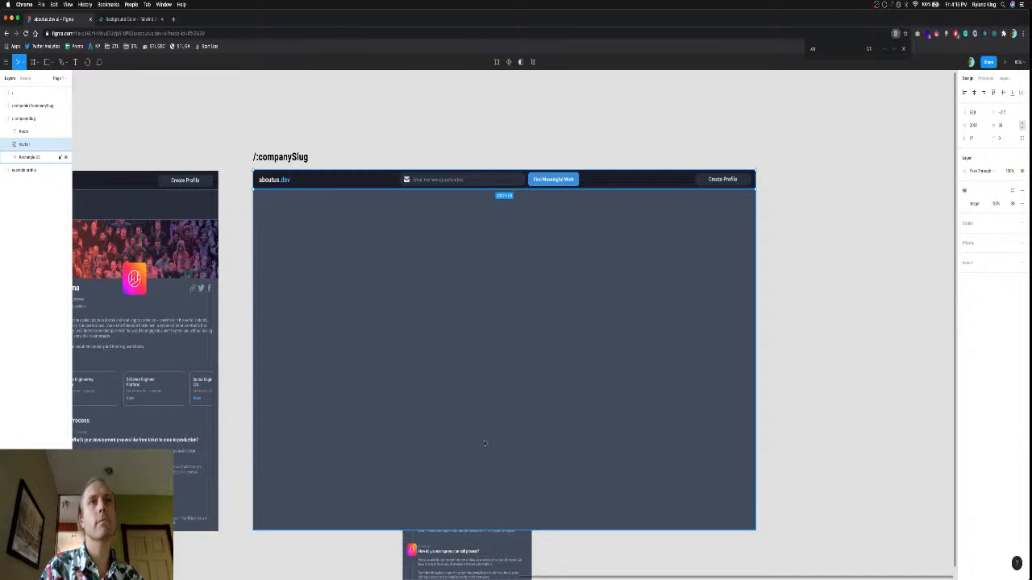
{"action": "double_click", "coordinate": [29, 156]}
{"action": "type", "text": "bg"}
{"action": "key", "text": "Return"}
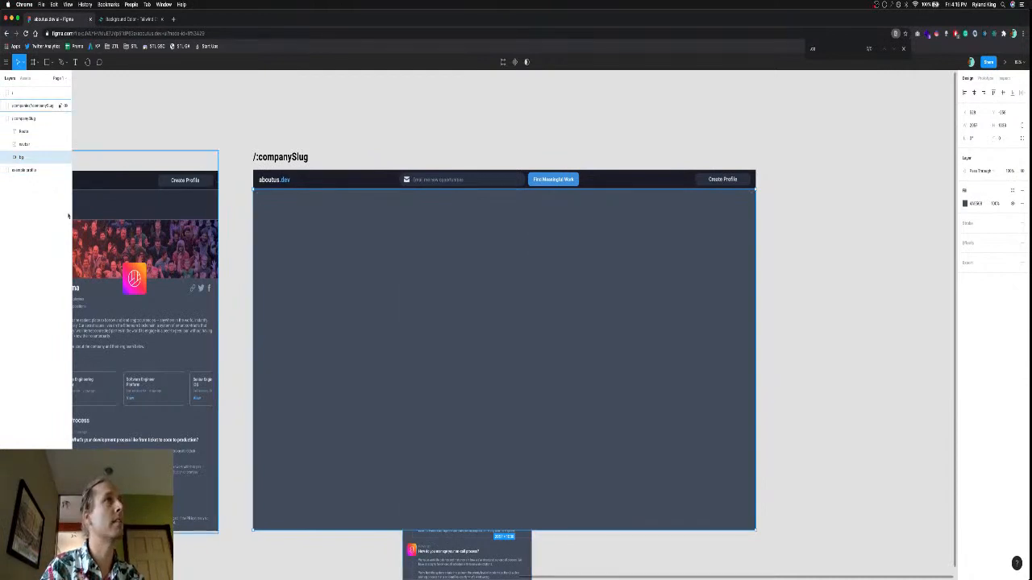
Move the example profile group into the /:companySlug group between the navigation bar and bg layers, and expand it.
{"action": "left_click_drag", "start_coordinate": [20, 172], "coordinate": [20, 153]}
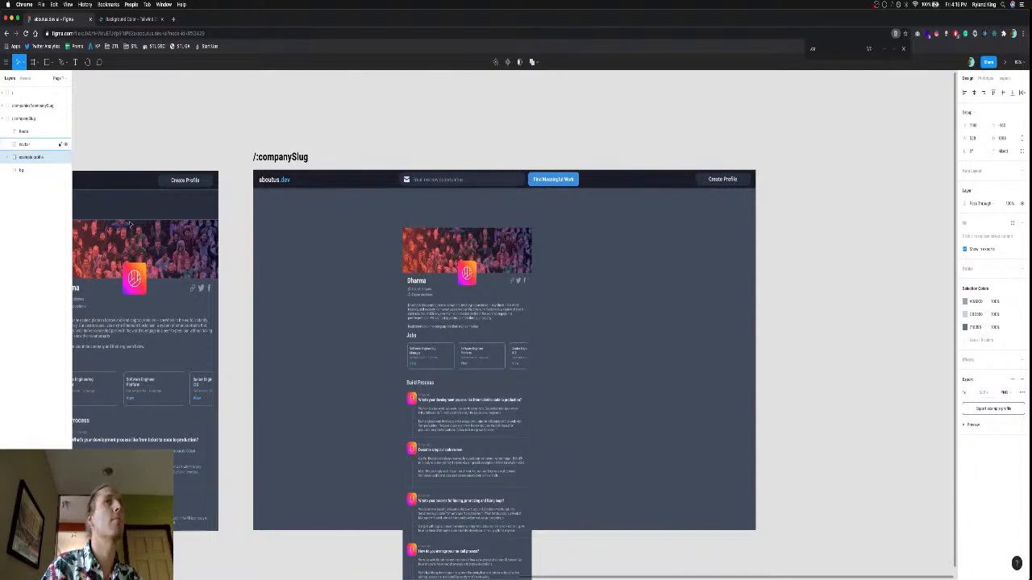
{"action": "left_click", "coordinate": [7, 158]}
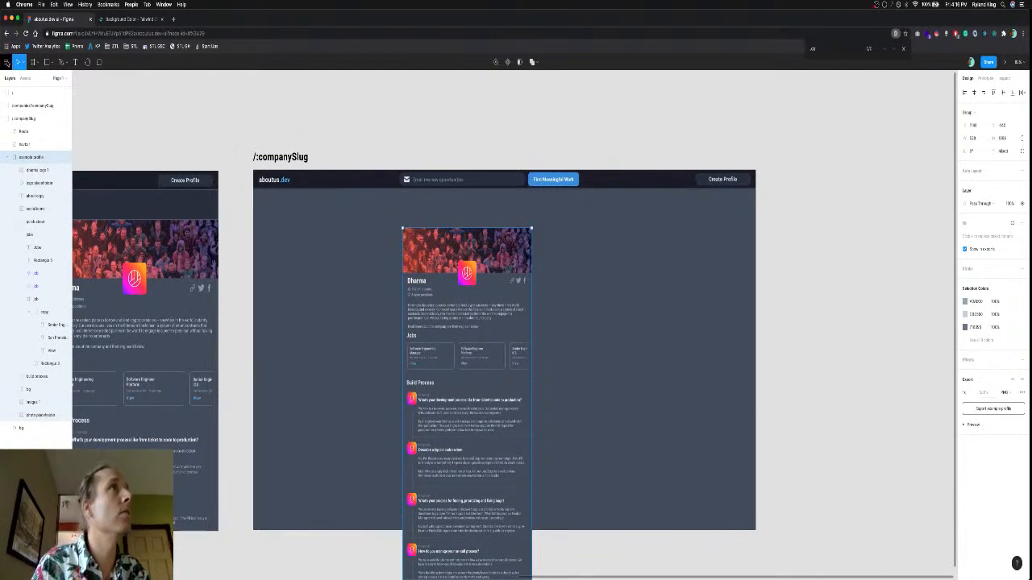
Open the Outreach Materials draft to examine its company profile design, and return to the aboutus.dev design file.
{"action": "left_click", "coordinate": [8, 62]}
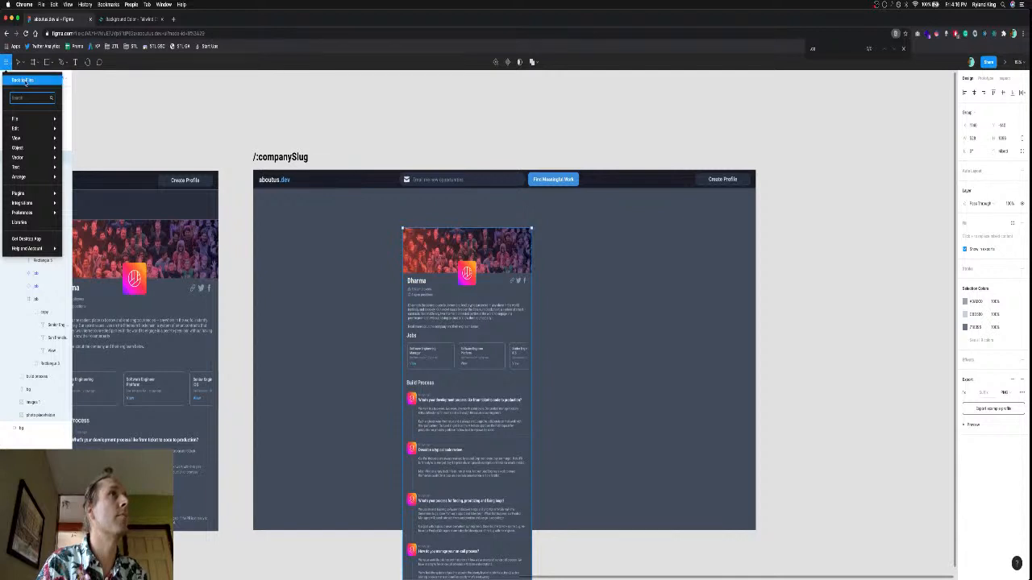
{"action": "left_click", "coordinate": [24, 81]}
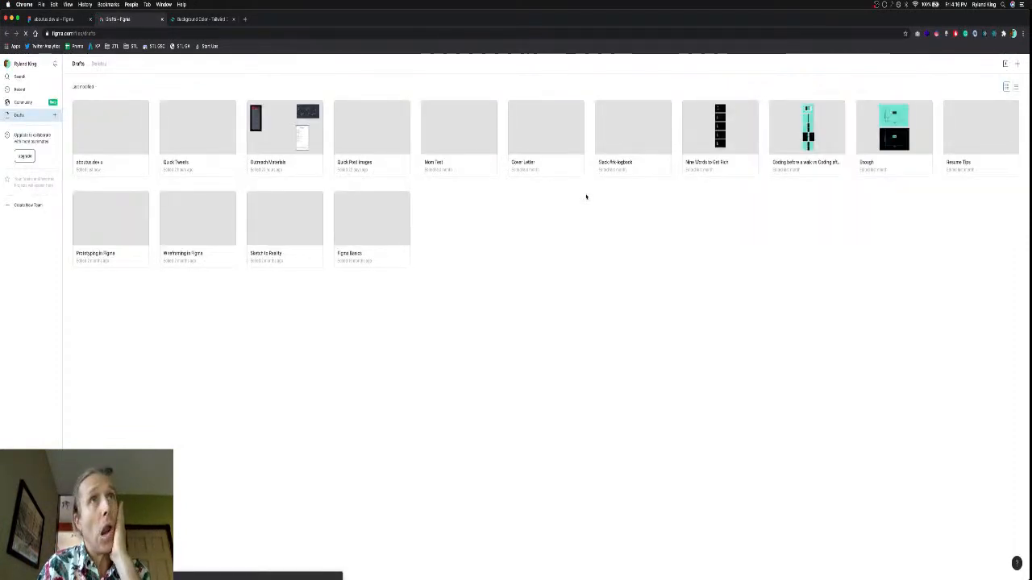
{"action": "double_click", "coordinate": [266, 124]}
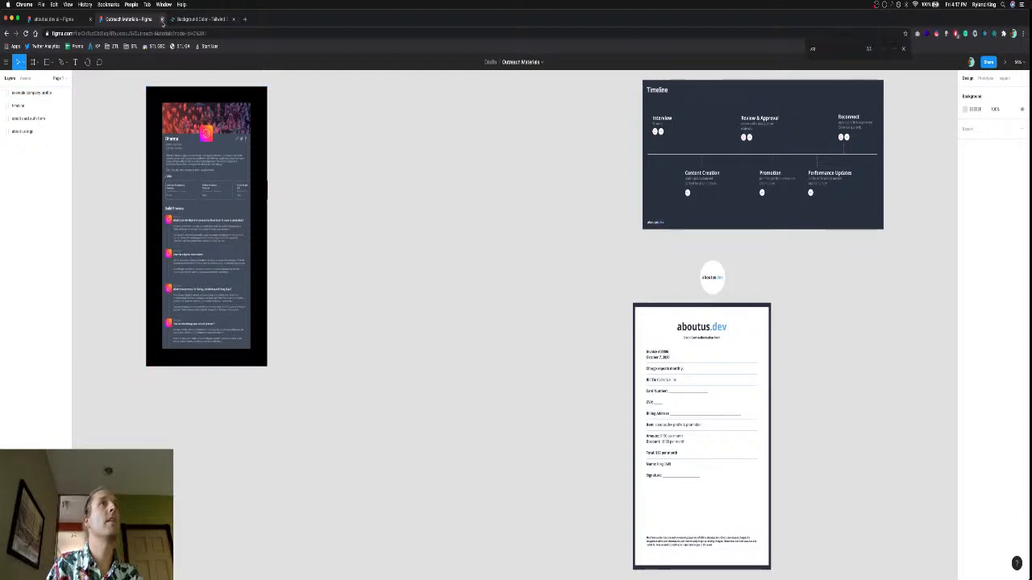
{"action": "left_click", "coordinate": [162, 19]}
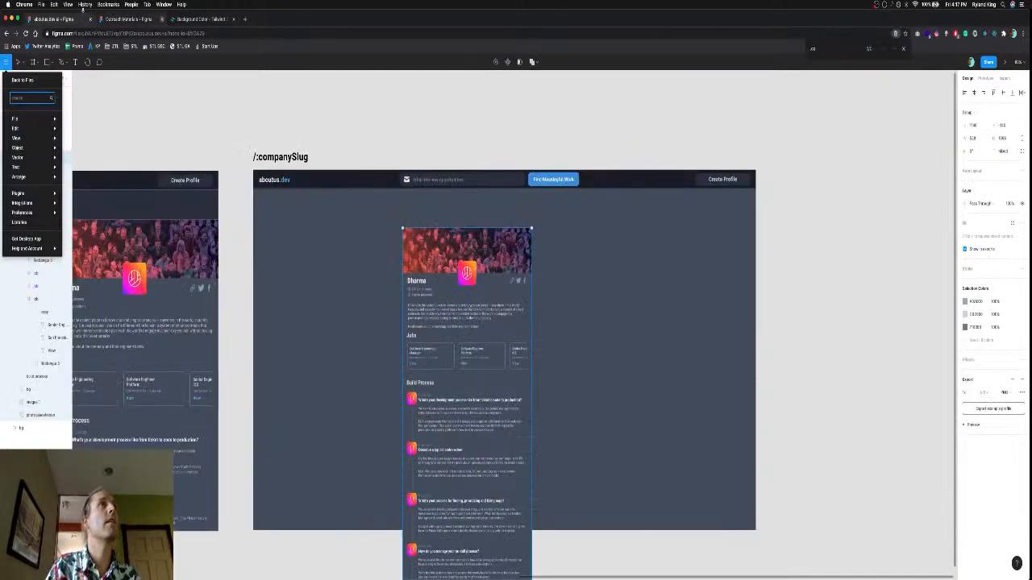
Move the page's bg rectangle above the navbar layer inside the /:companySlug group.
{"action": "left_click", "coordinate": [499, 257]}
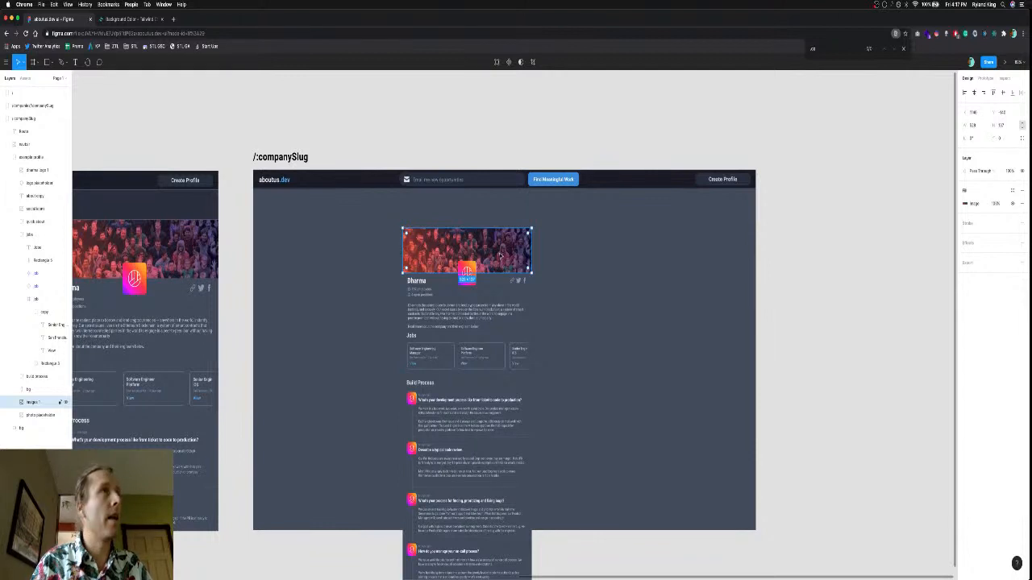
{"action": "mouse_move", "coordinate": [490, 257]}
{"action": "left_mouse_down"}
{"action": "mouse_move", "coordinate": [337, 216]}
{"action": "mouse_move", "coordinate": [490, 255]}
{"action": "left_mouse_up"}
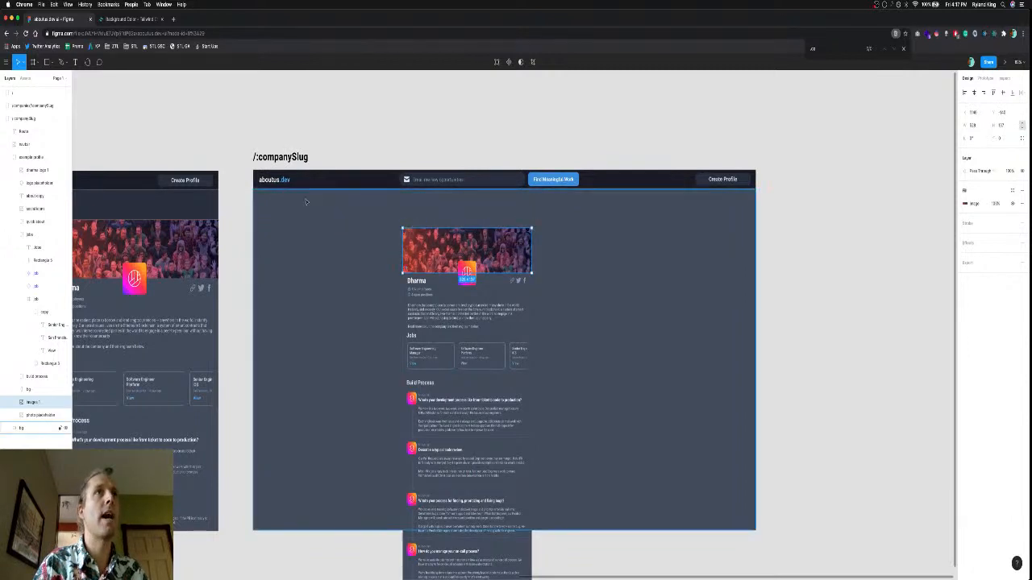
{"action": "scroll", "coordinate": [309, 202], "scroll_direction": "up", "scroll_amount": 5}
{"action": "left_click", "coordinate": [262, 191]}
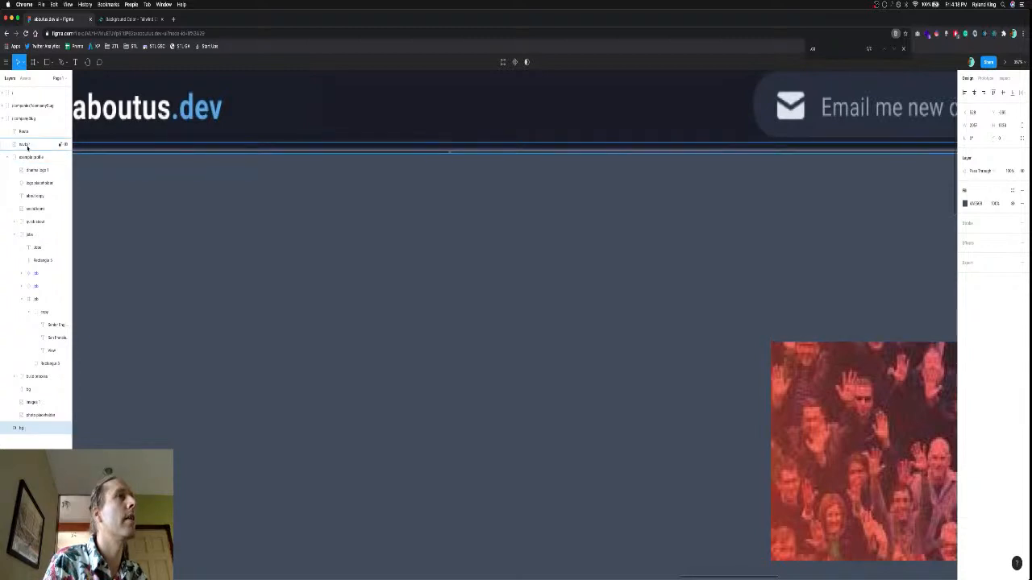
{"action": "left_click_drag", "start_coordinate": [25, 430], "coordinate": [34, 142]}
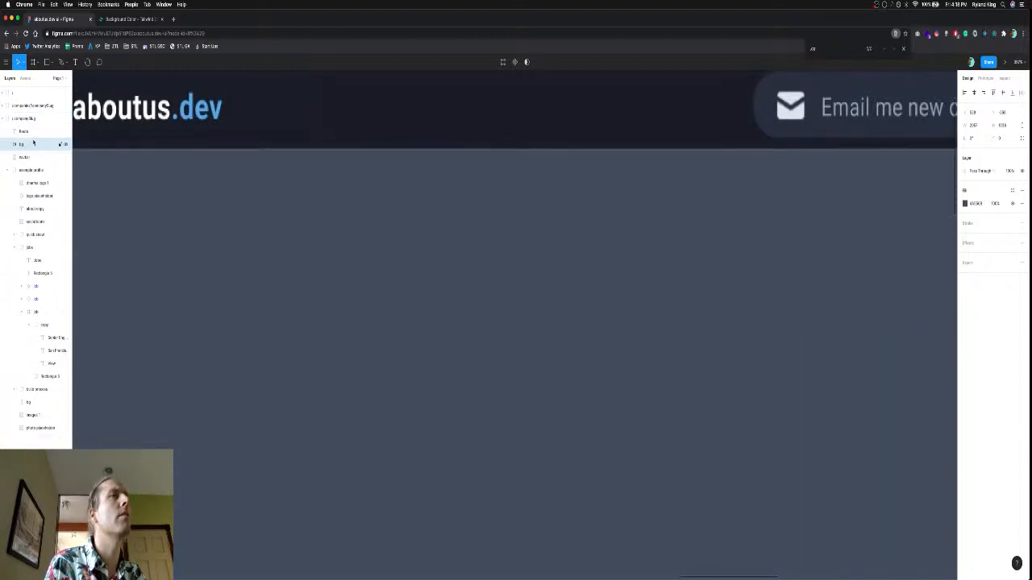
{"action": "scroll", "coordinate": [476, 368], "scroll_direction": "down", "scroll_amount": 5}
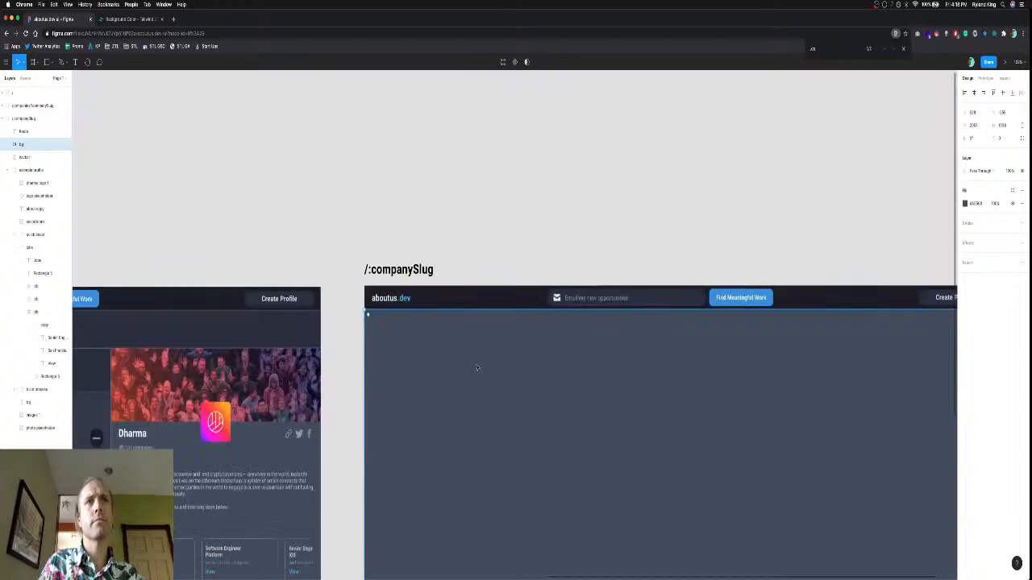
Move the example profile group above bg in the /:companySlug layer order, and collapse the expanded job item inside it.
{"action": "scroll", "coordinate": [476, 368], "scroll_direction": "down", "scroll_amount": 7}
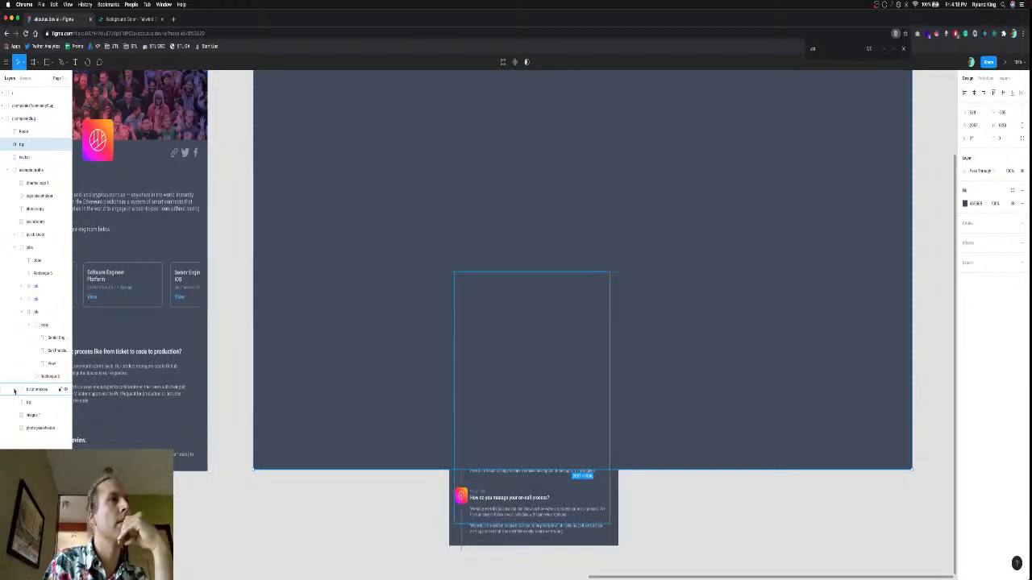
{"action": "left_click", "coordinate": [30, 171]}
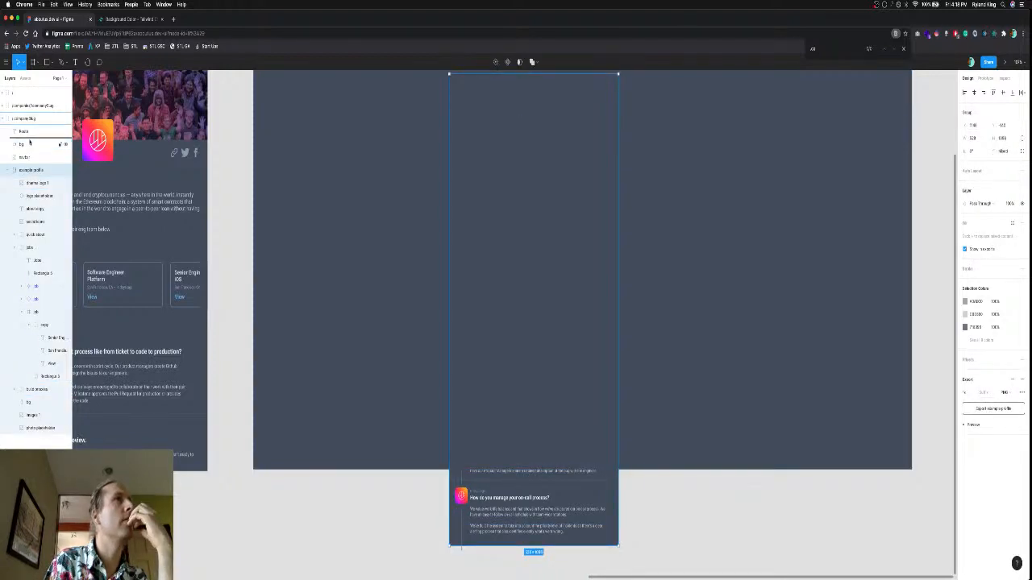
{"action": "left_click_drag", "start_coordinate": [30, 142], "coordinate": [30, 140]}
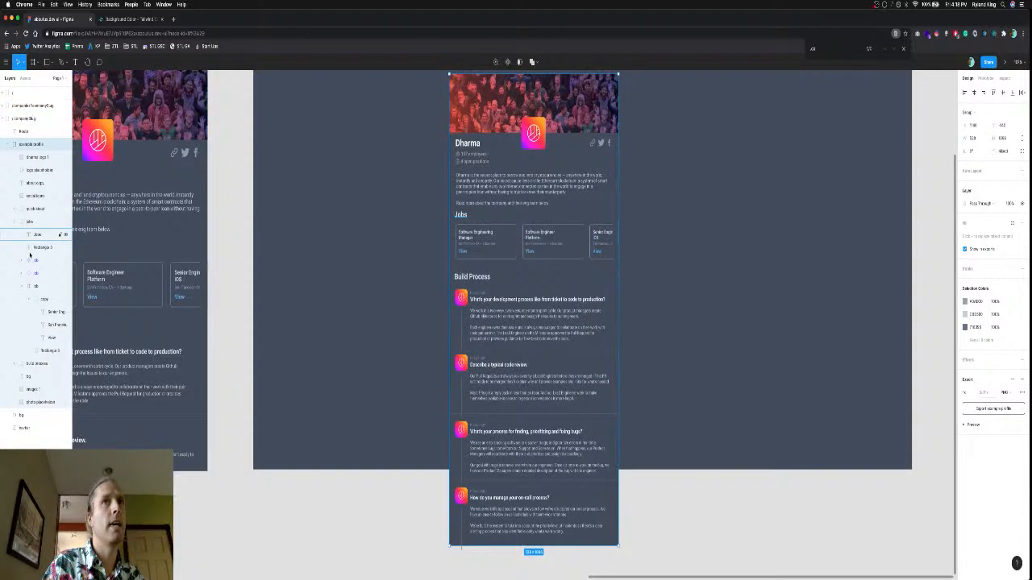
{"action": "left_click", "coordinate": [22, 286]}
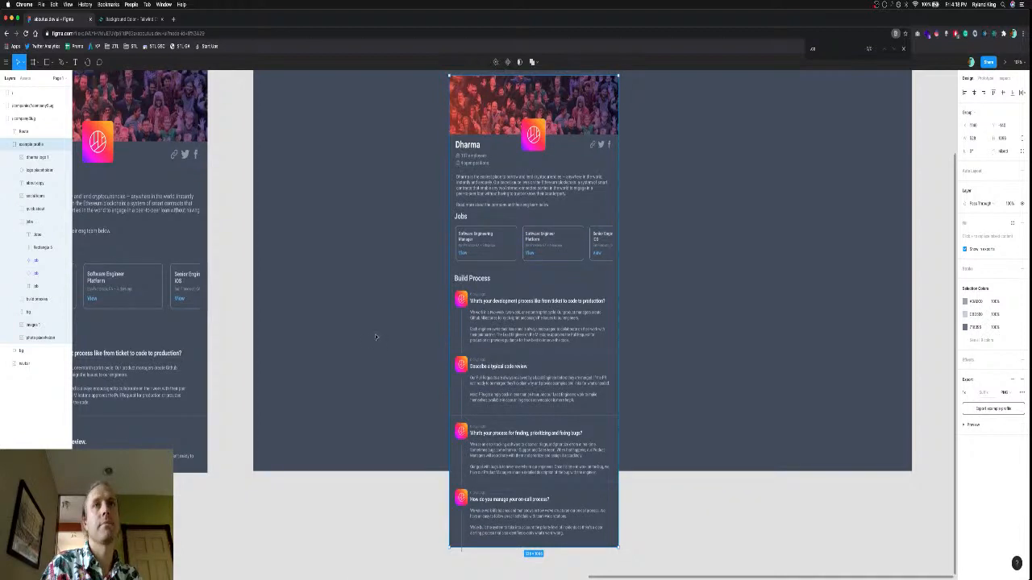
Rename the crowd photo layer in the example profile group as cover image.
{"action": "scroll", "coordinate": [375, 334], "scroll_direction": "up", "scroll_amount": 3}
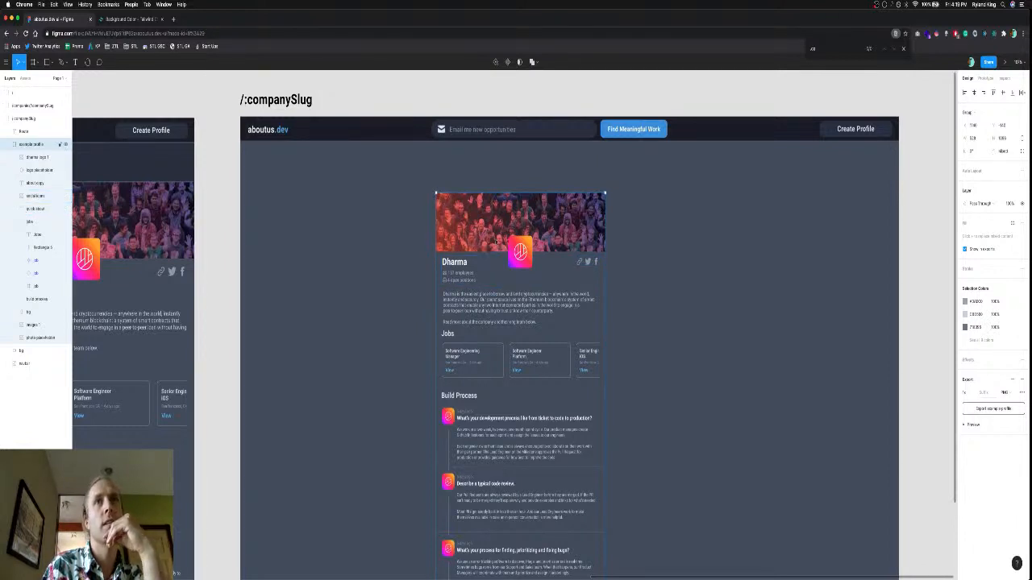
{"action": "left_click", "coordinate": [34, 324]}
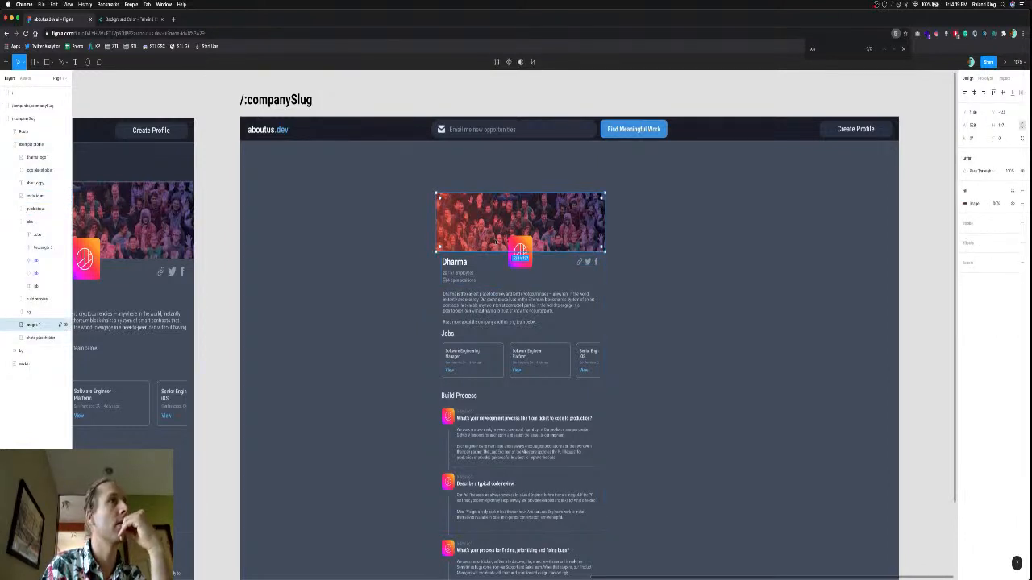
{"action": "double_click", "coordinate": [47, 326]}
{"action": "type", "text": "cover image"}
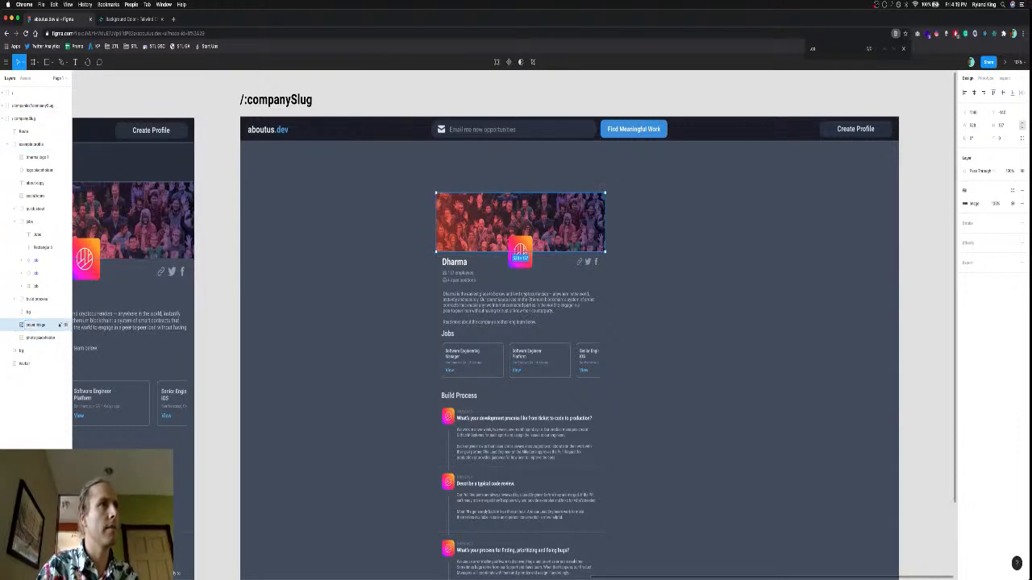
{"action": "key", "text": "Return"}
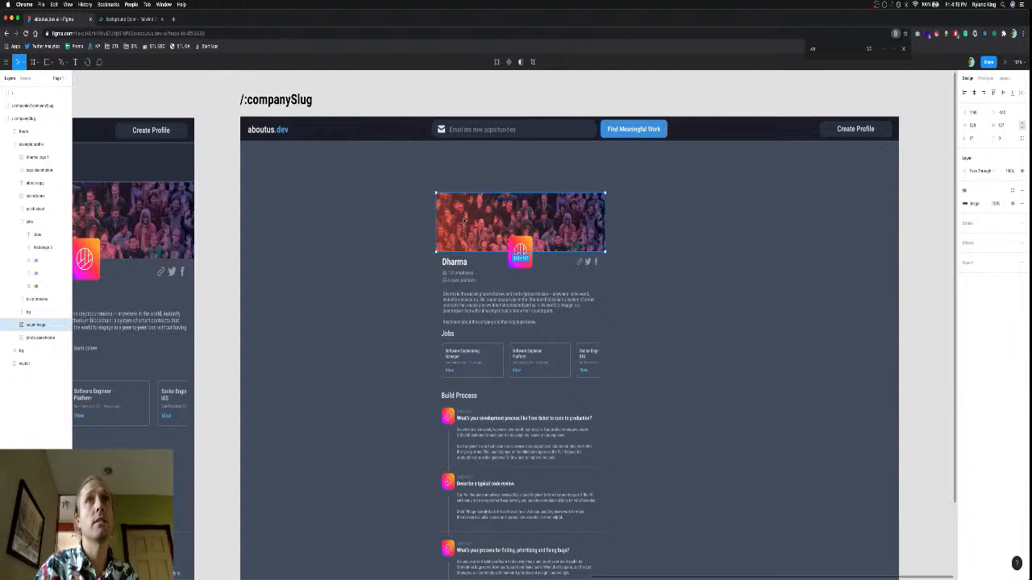
Move the cover image to the page's left edge directly under the navigation bar, and enlarge it proportionally to the full page width.
{"action": "left_click_drag", "start_coordinate": [464, 220], "coordinate": [268, 168]}
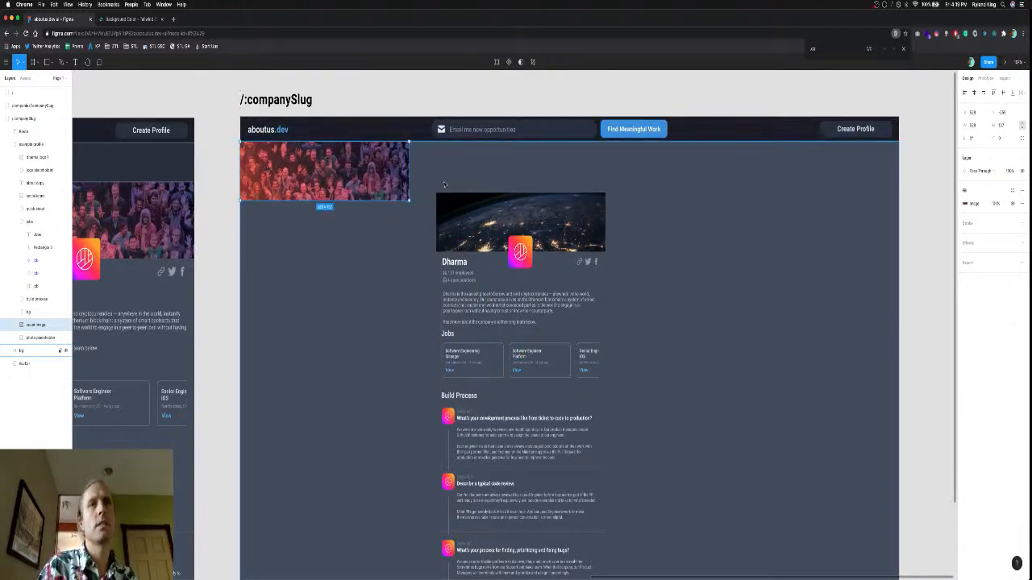
{"action": "left_click_drag", "start_coordinate": [408, 200], "coordinate": [898, 289]}
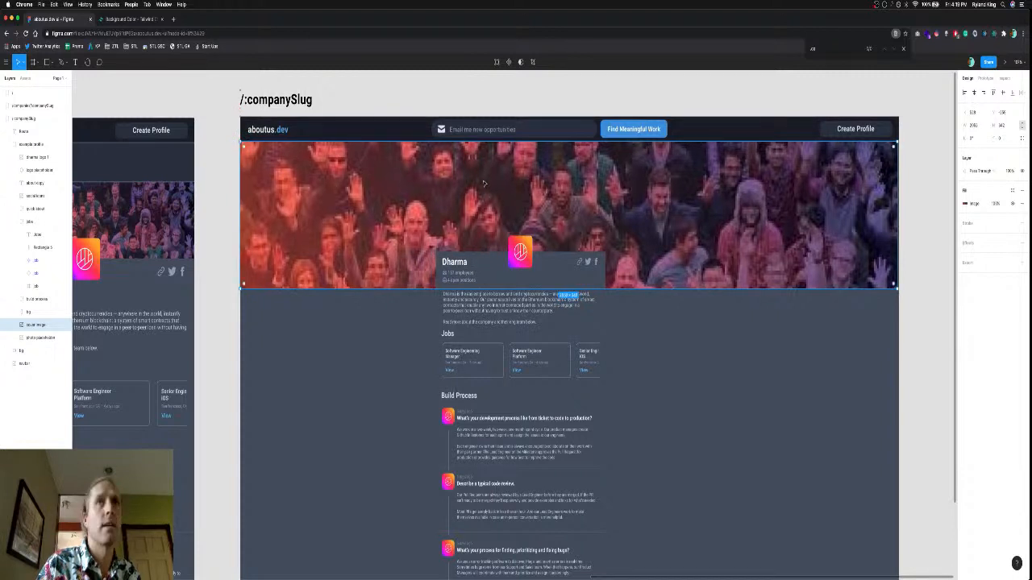
{"action": "left_click", "coordinate": [491, 140]}
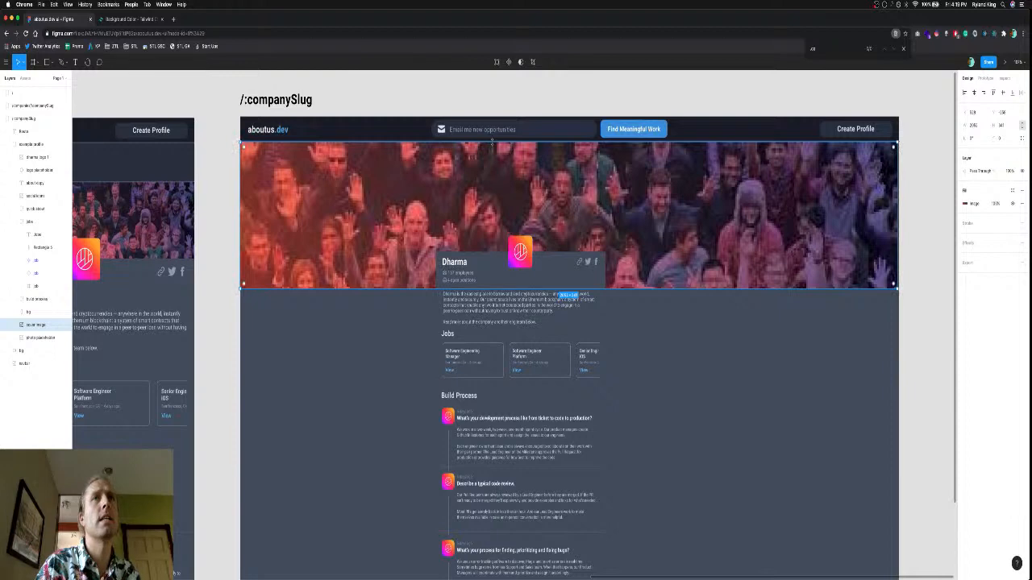
{"action": "scroll", "coordinate": [491, 140], "scroll_direction": "up", "scroll_amount": 5}
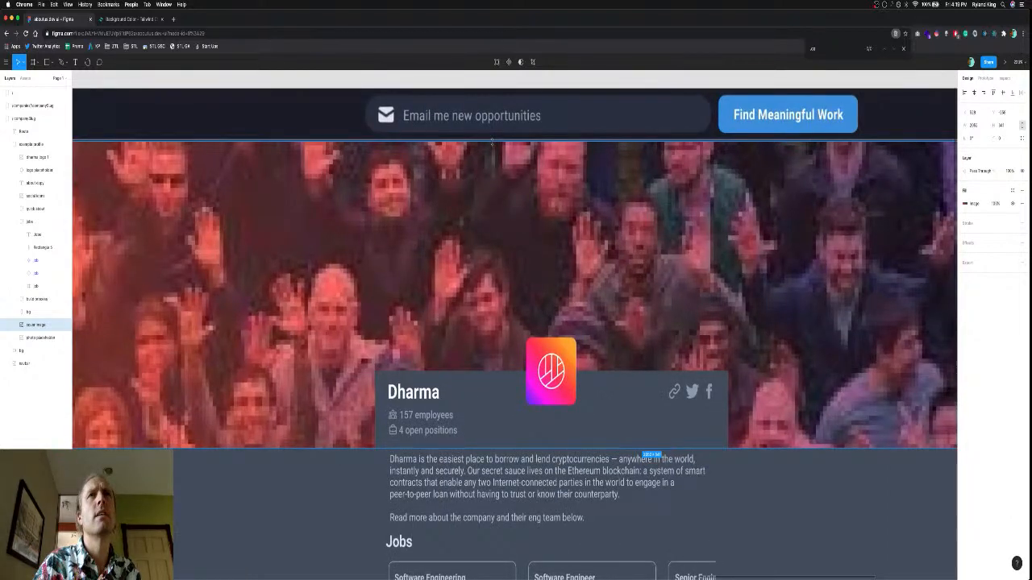
{"action": "left_click_drag", "start_coordinate": [492, 142], "coordinate": [492, 141]}
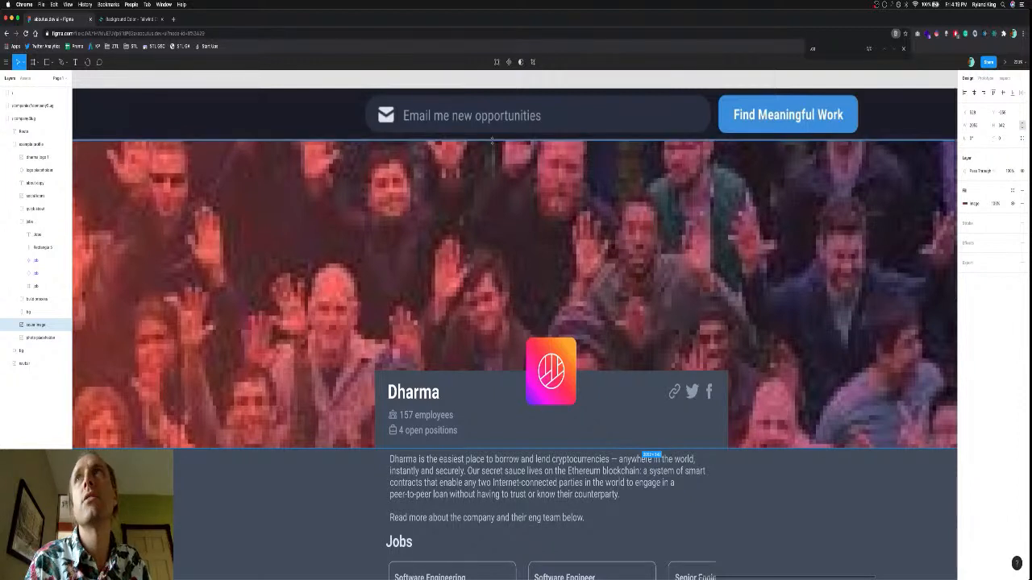
{"action": "left_click", "coordinate": [617, 82]}
{"action": "scroll", "coordinate": [587, 228], "scroll_direction": "down", "scroll_amount": 5}
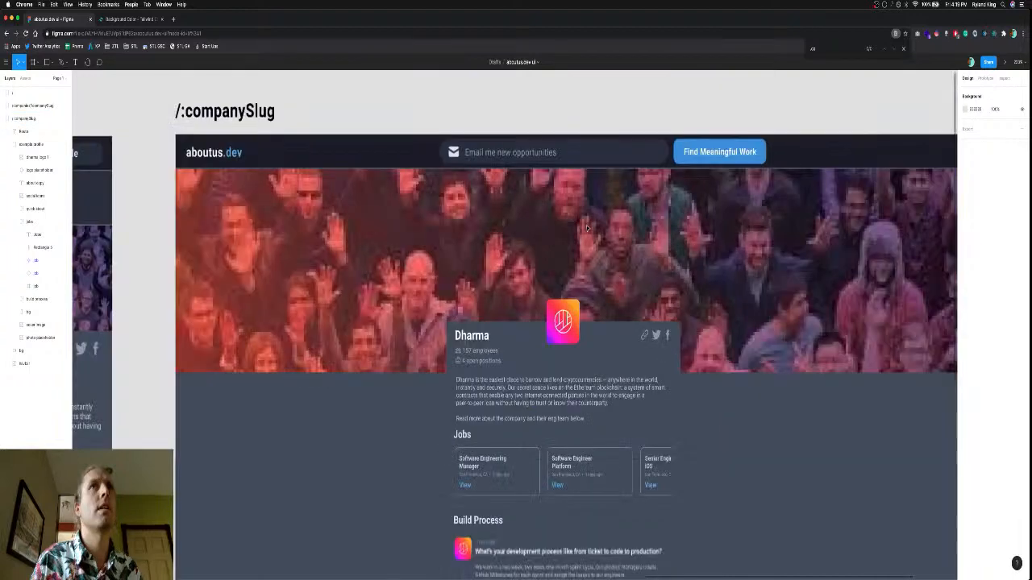
{"action": "scroll", "coordinate": [587, 228], "scroll_direction": "down", "scroll_amount": 3}
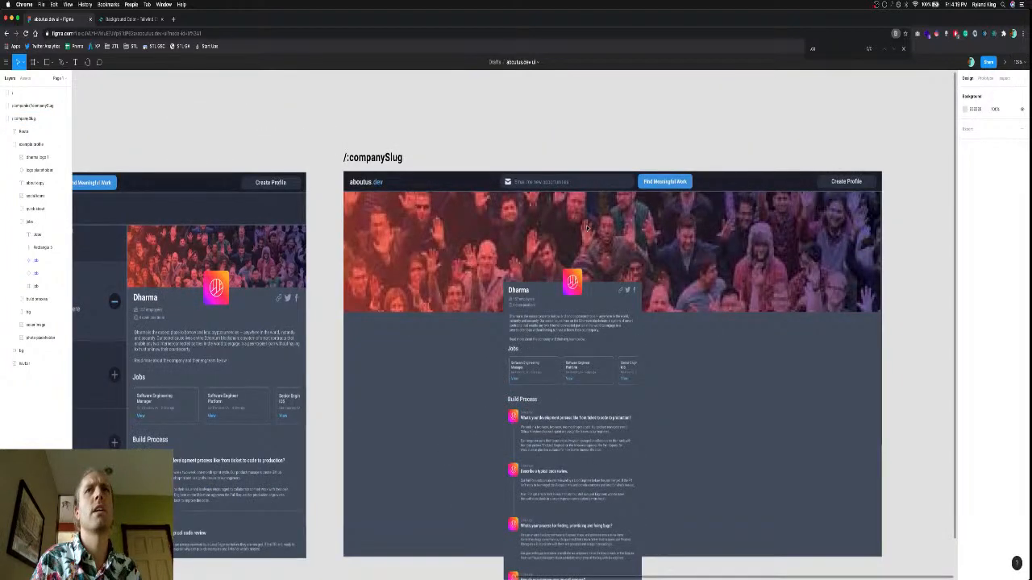
{"action": "scroll", "coordinate": [587, 229], "scroll_direction": "down", "scroll_amount": 3}
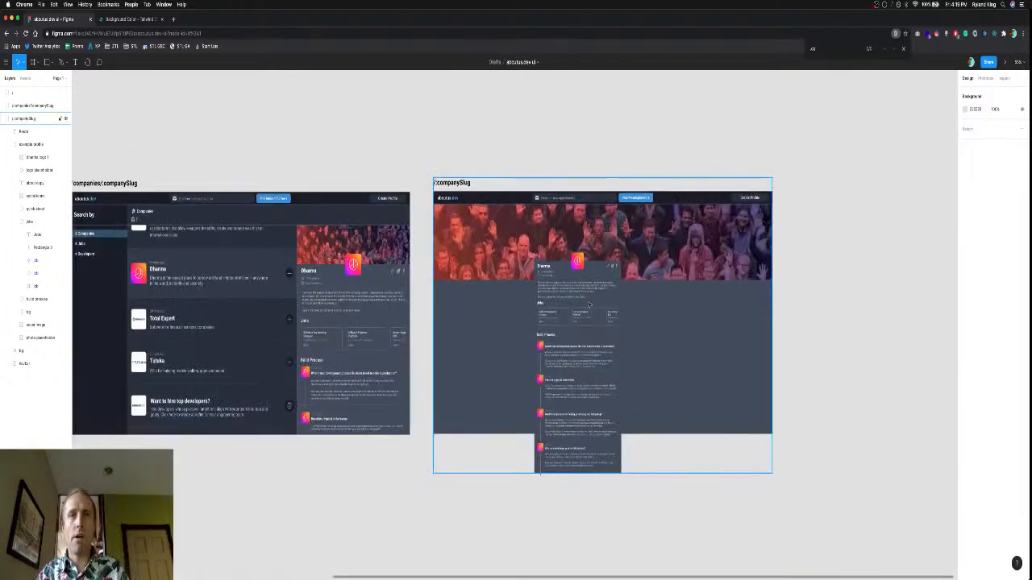
Shorten the cover image by raising its lower edge to about the top of the profile content, keeping the full page width.
{"action": "left_click", "coordinate": [687, 252]}
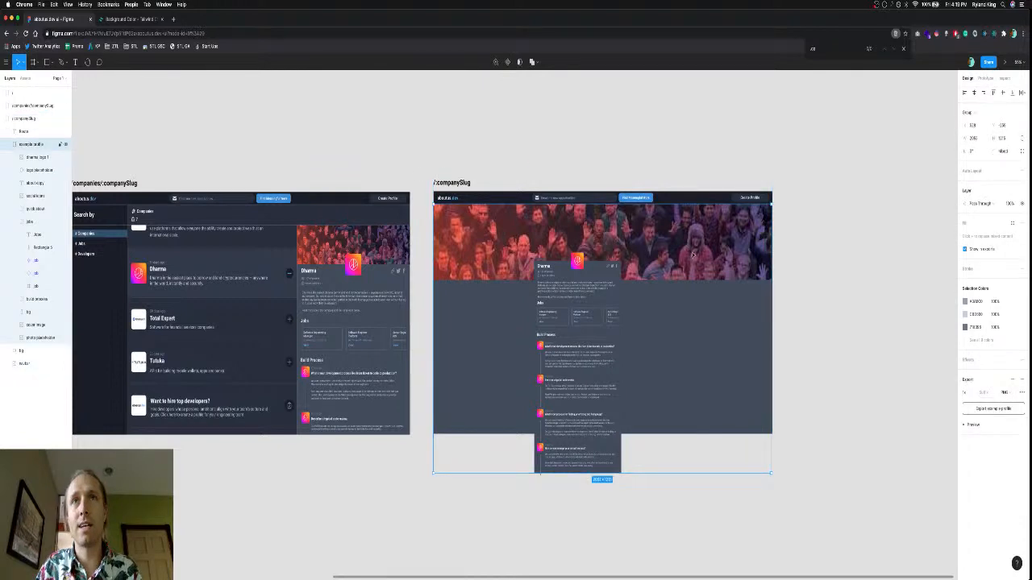
{"action": "left_click", "coordinate": [693, 256]}
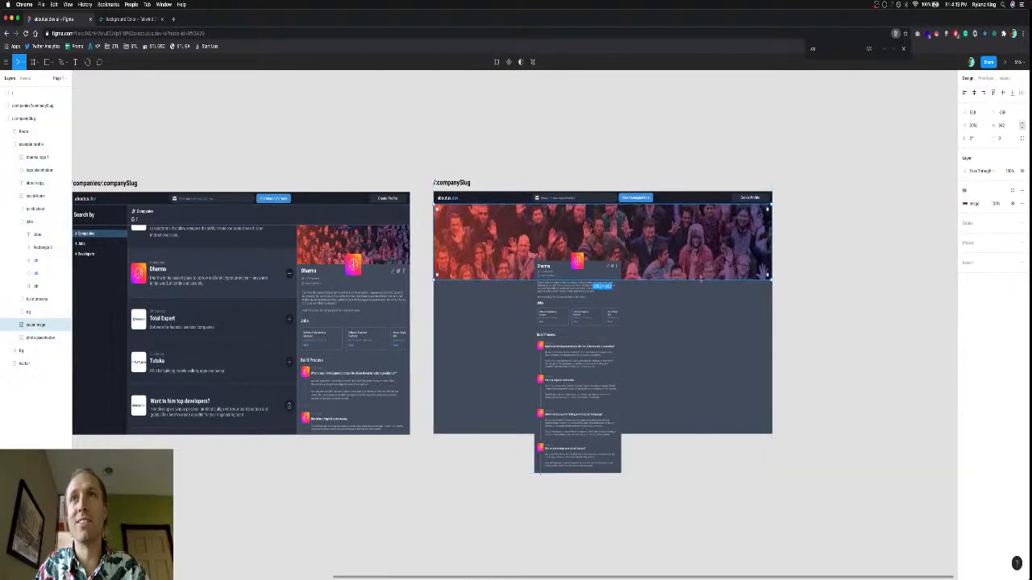
{"action": "left_click_drag", "start_coordinate": [701, 278], "coordinate": [699, 266]}
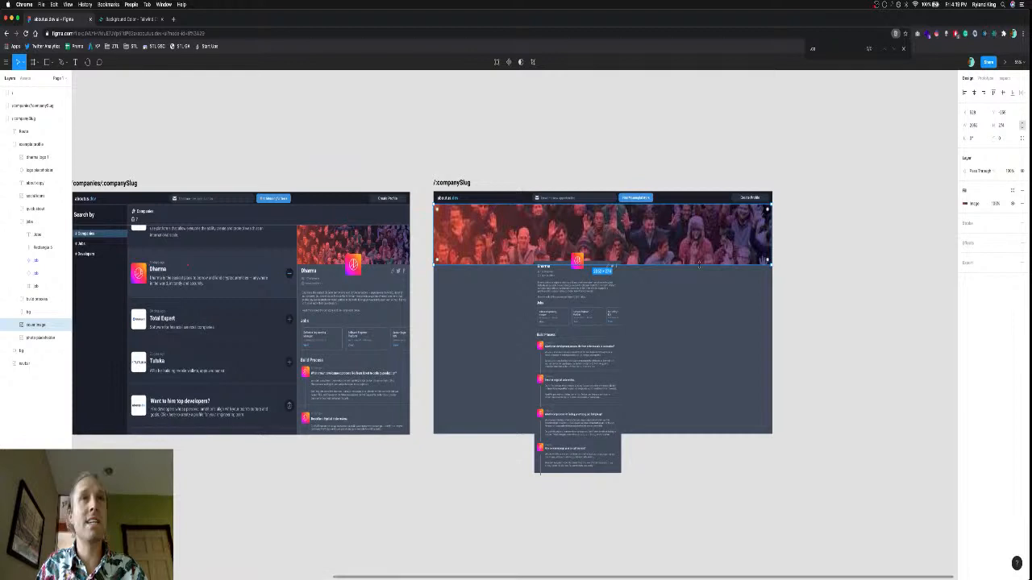
Move the cover image layer out of the example profile group and place it directly above that group within /:companySlug.
{"action": "left_click", "coordinate": [584, 282]}
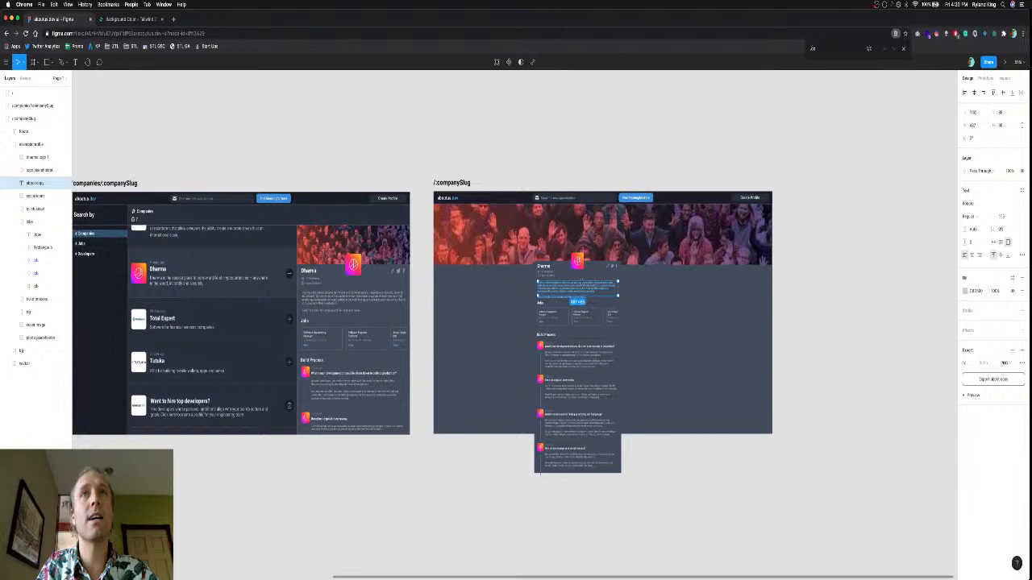
{"action": "left_click", "coordinate": [585, 279]}
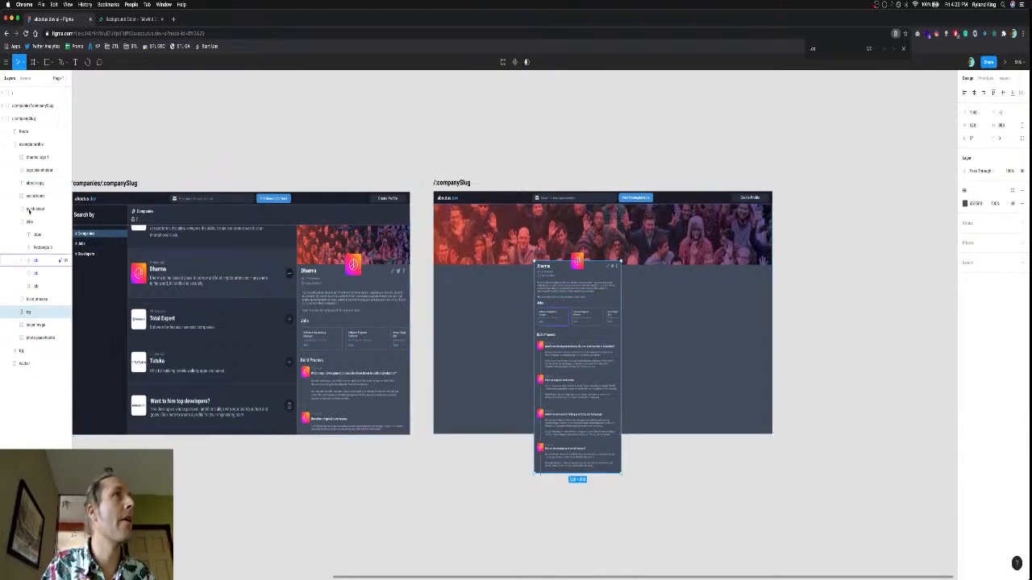
{"action": "left_click", "coordinate": [36, 324]}
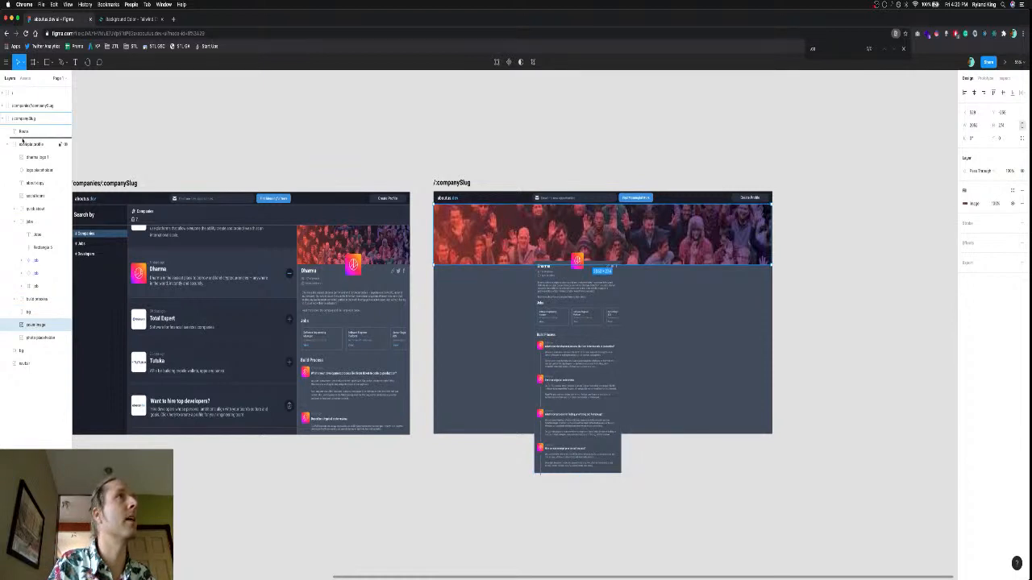
{"action": "left_click_drag", "start_coordinate": [13, 139], "coordinate": [14, 140]}
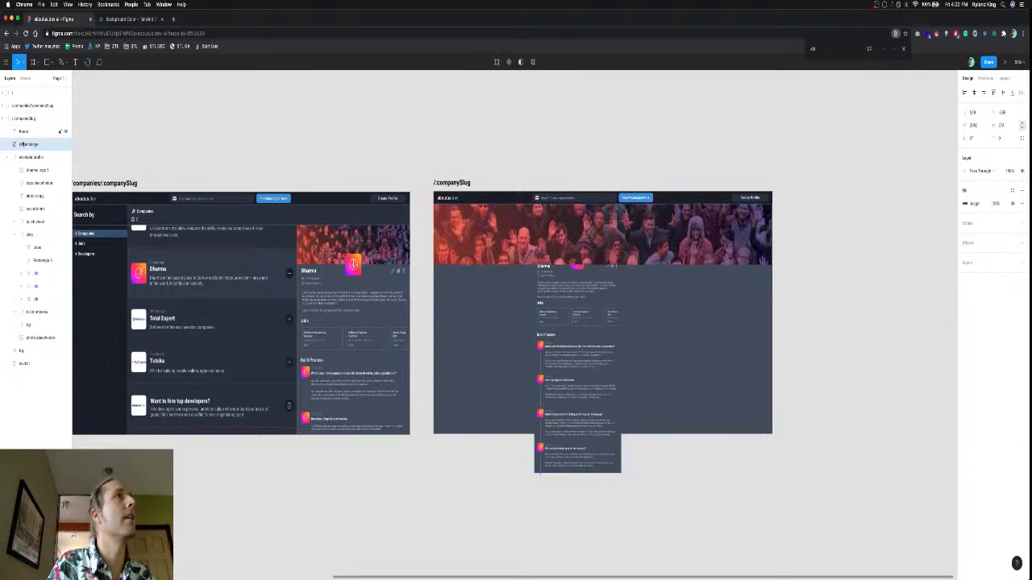
Move the example profile group down clear of the cover image, and delete its night-time Earth photo placeholder.
{"action": "left_click", "coordinate": [31, 157]}
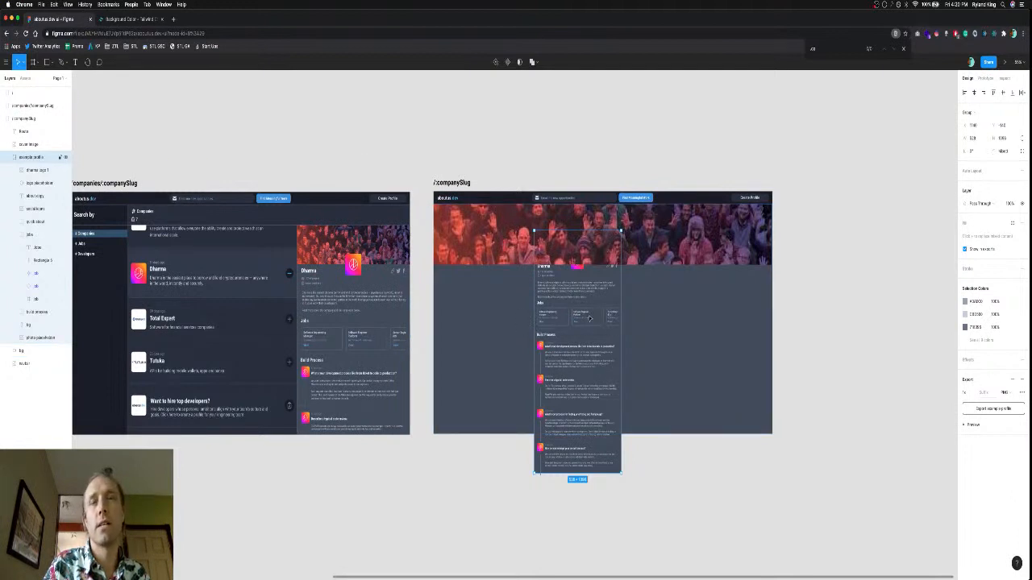
{"action": "left_click_drag", "start_coordinate": [589, 318], "coordinate": [593, 372]}
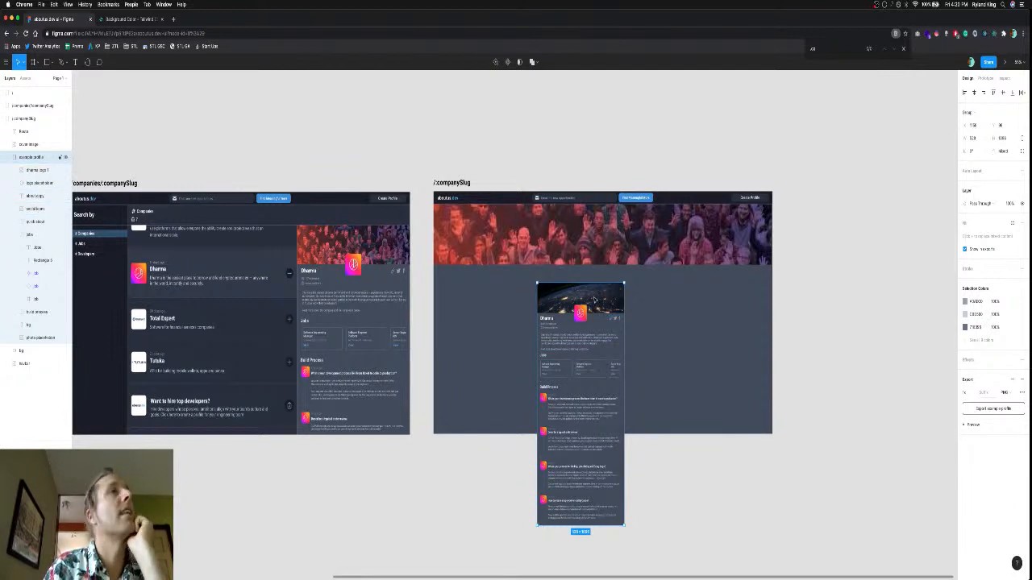
{"action": "left_click", "coordinate": [41, 337]}
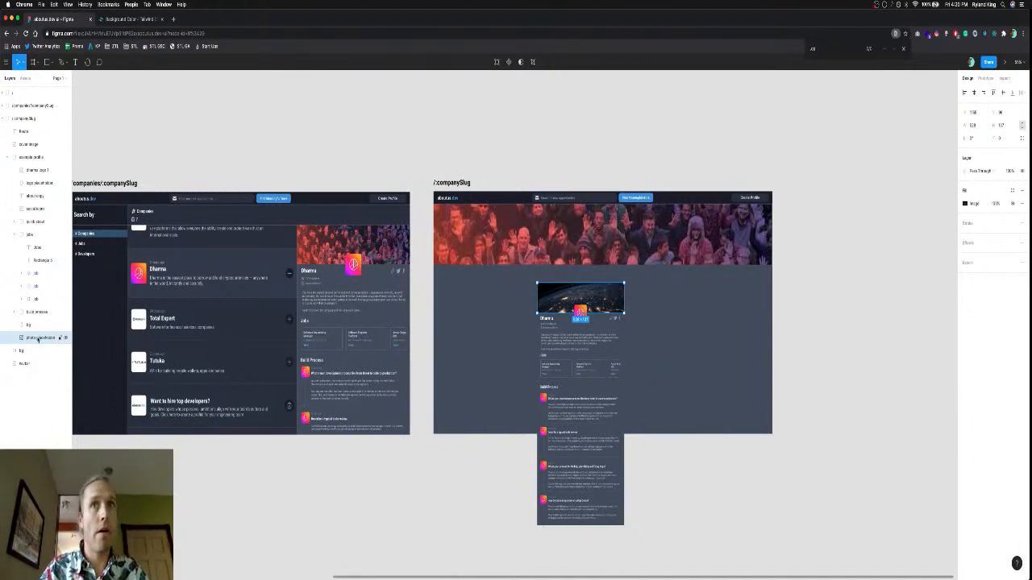
{"action": "key", "text": "Delete"}
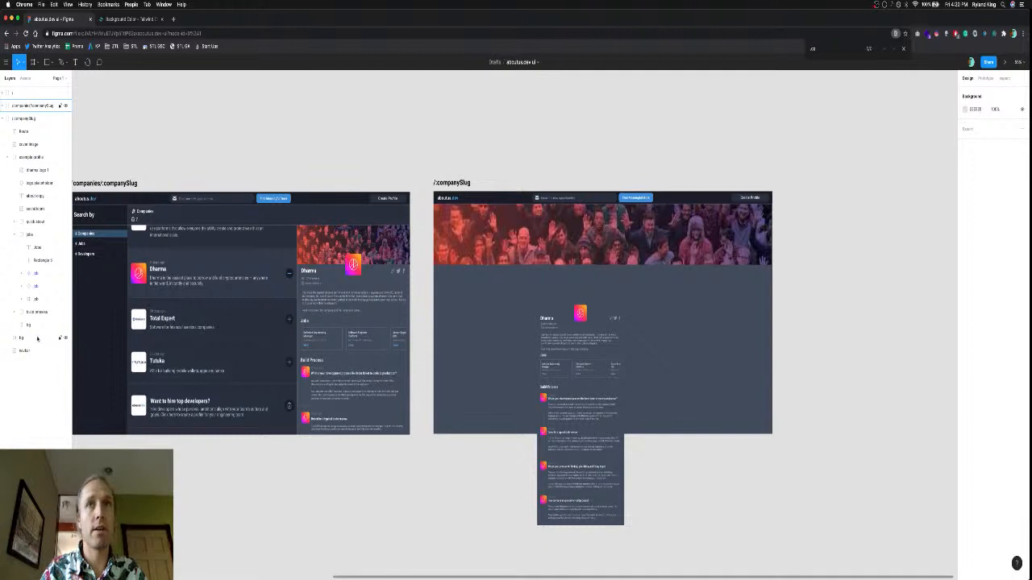
Enlarge the example profile group proportionally to about 640 px wide, extending it upward over the cover image.
{"action": "left_click", "coordinate": [30, 325]}
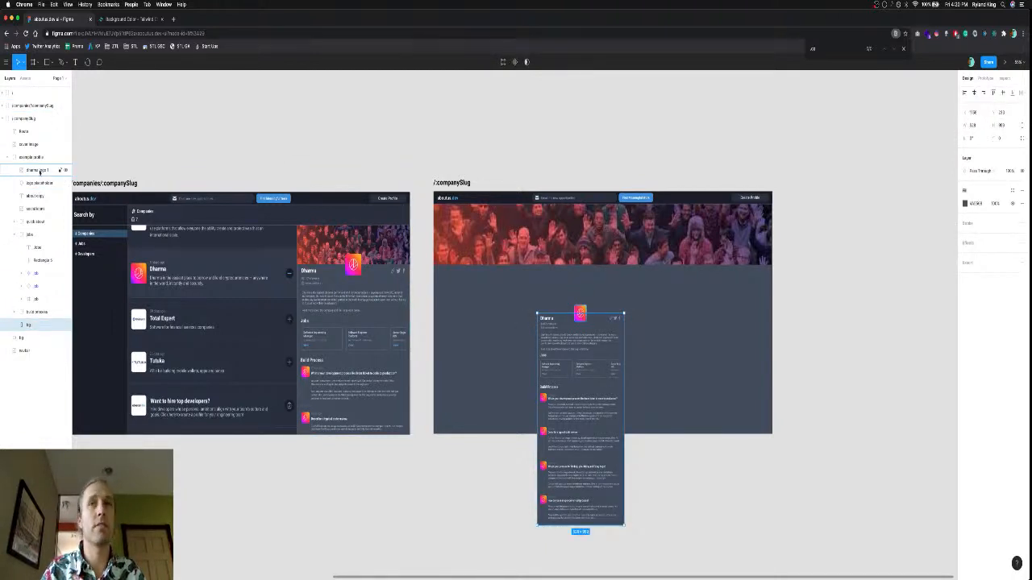
{"action": "left_click", "coordinate": [37, 159]}
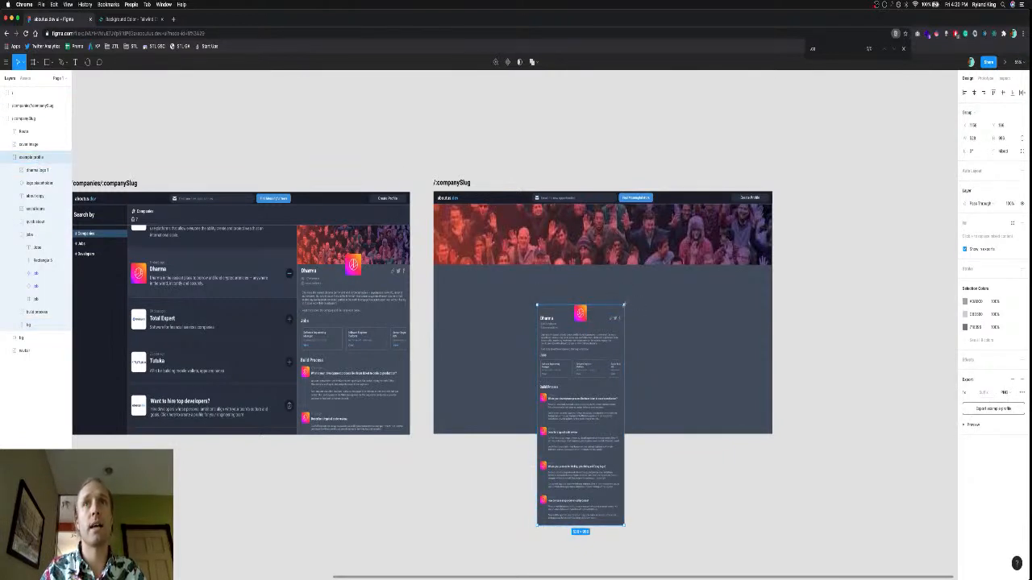
{"action": "scroll", "coordinate": [623, 307], "scroll_direction": "right", "scroll_amount": 3}
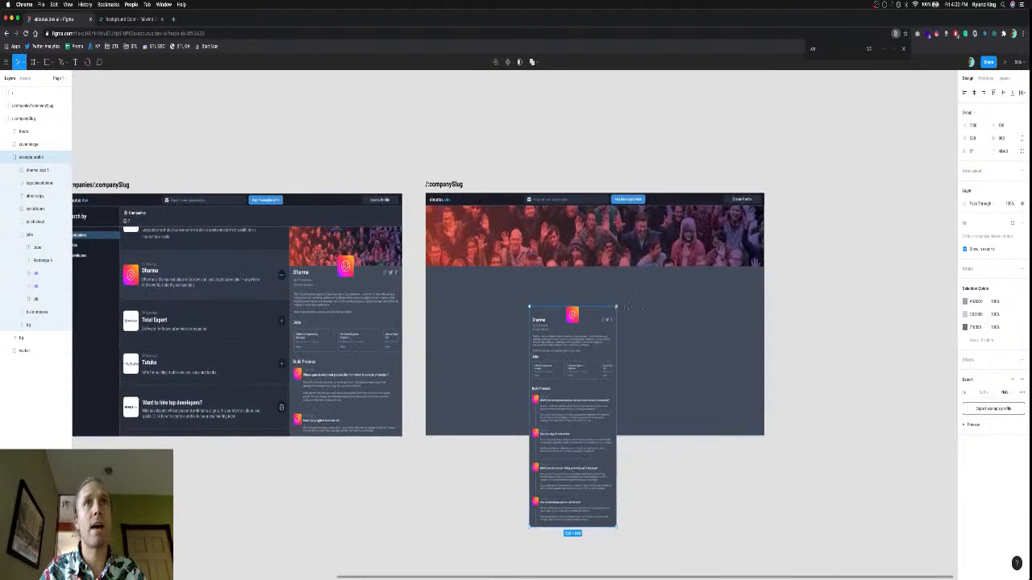
{"action": "scroll", "coordinate": [624, 307], "scroll_direction": "up", "scroll_amount": 3}
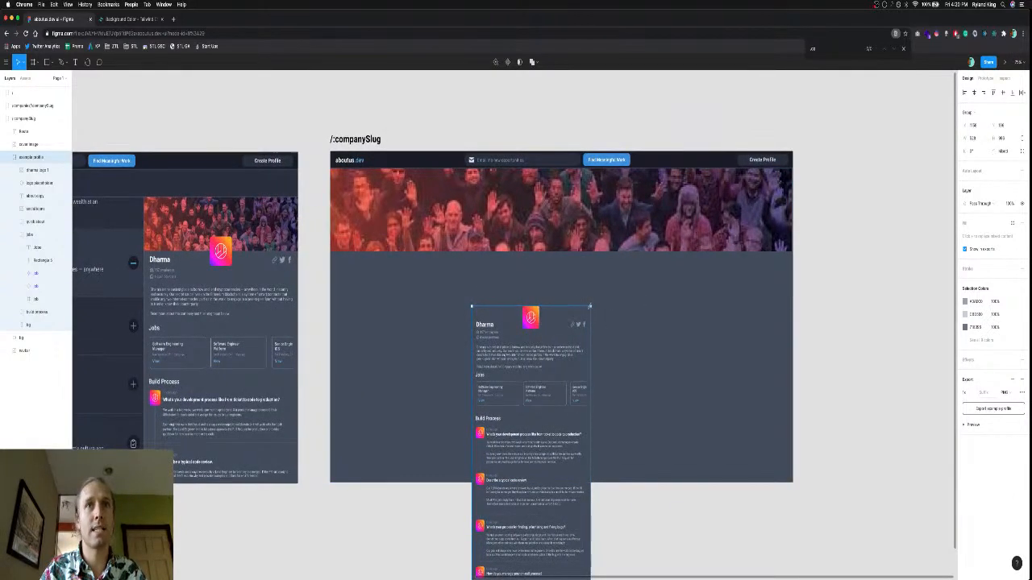
{"action": "left_click_drag", "start_coordinate": [589, 306], "coordinate": [617, 293]}
{"action": "left_click_drag", "start_coordinate": [623, 292], "coordinate": [621, 313]}
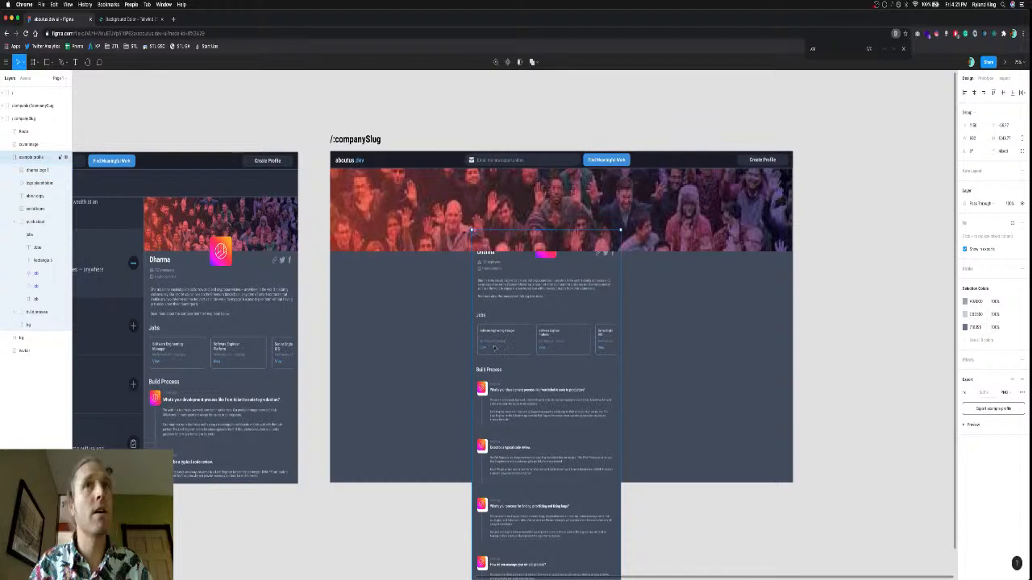
Move the cover image layer directly below the example profile group so the profile sits in front, keeping the image against the navigation bar.
{"action": "left_click", "coordinate": [32, 144]}
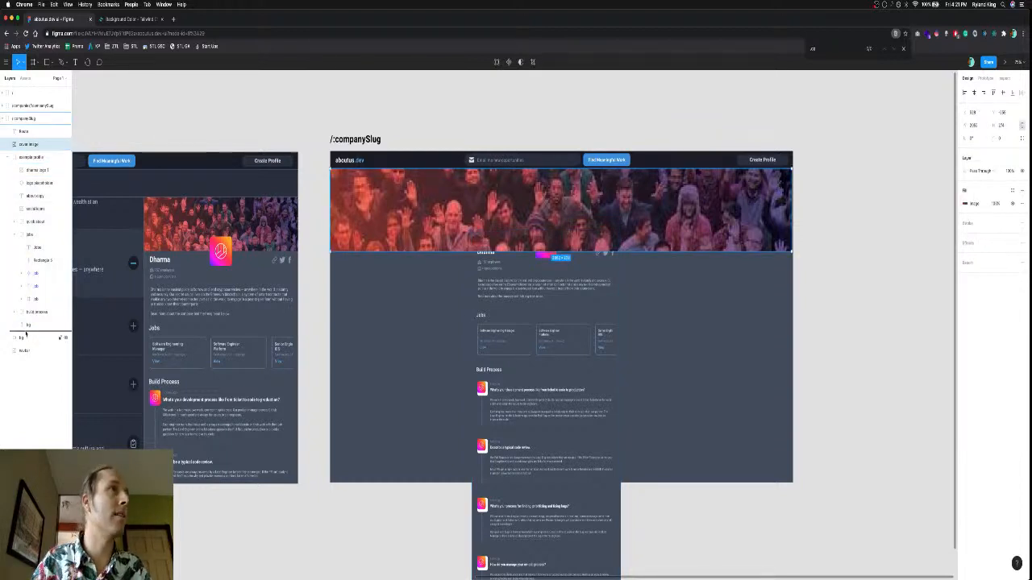
{"action": "left_click_drag", "start_coordinate": [27, 333], "coordinate": [27, 331]}
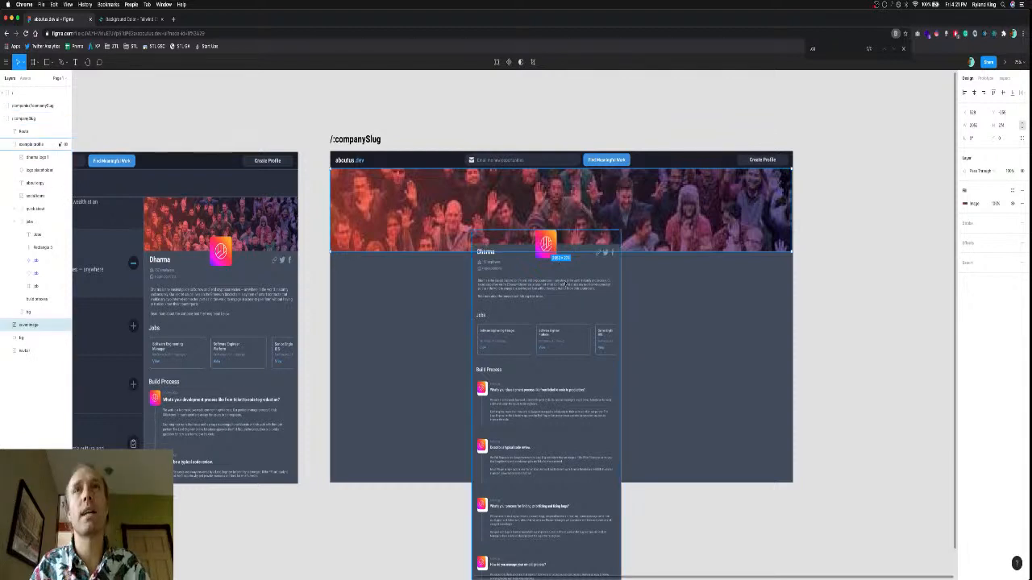
{"action": "key", "text": "Down"}
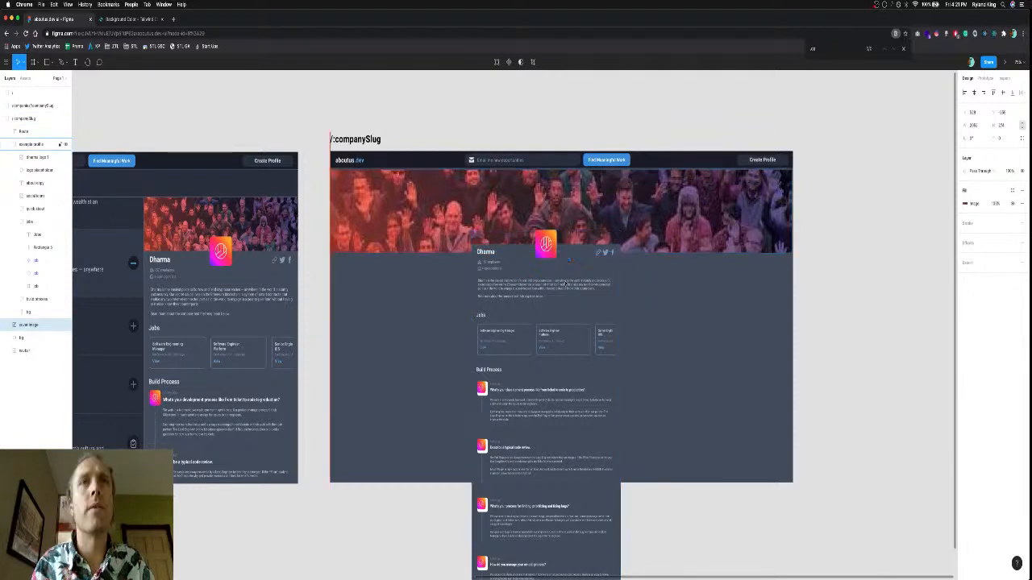
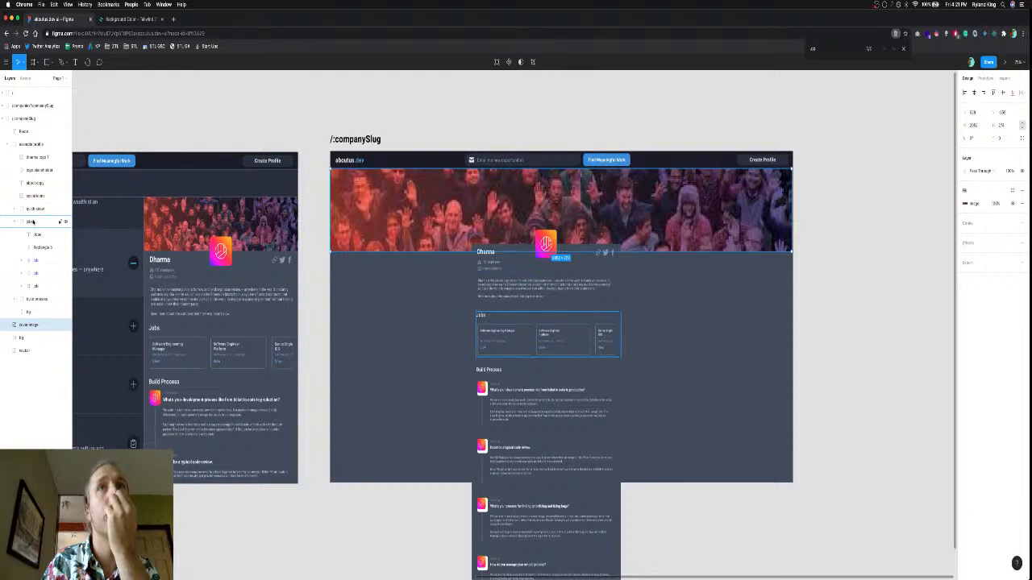
Nudge the example profile group down until the Dharma logo straddles the cover image's lower edge and the company name sits below it.
{"action": "left_click", "coordinate": [30, 145]}
{"action": "key", "text": "shift+Down"}
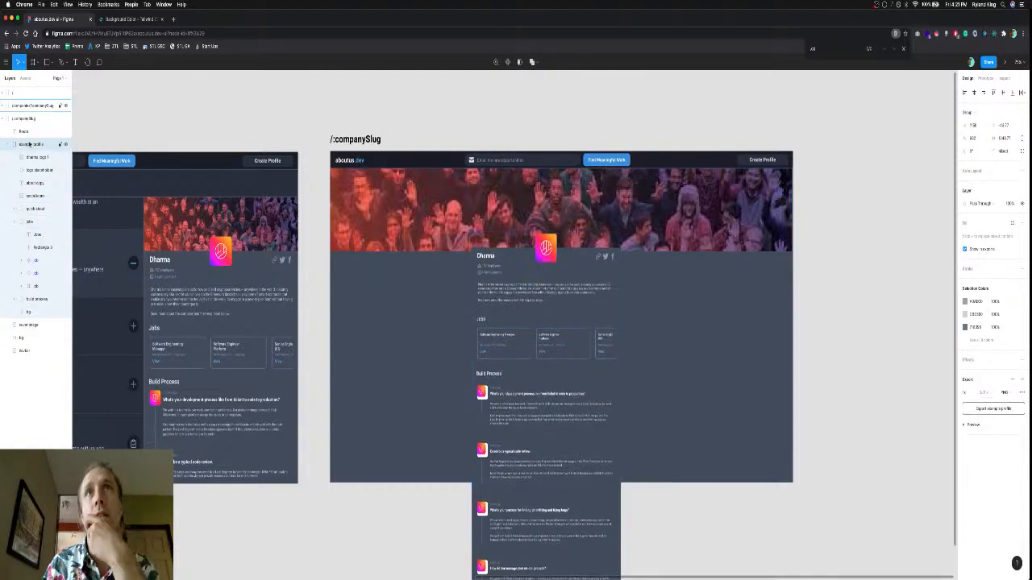
{"action": "key", "text": "shift+Down"}
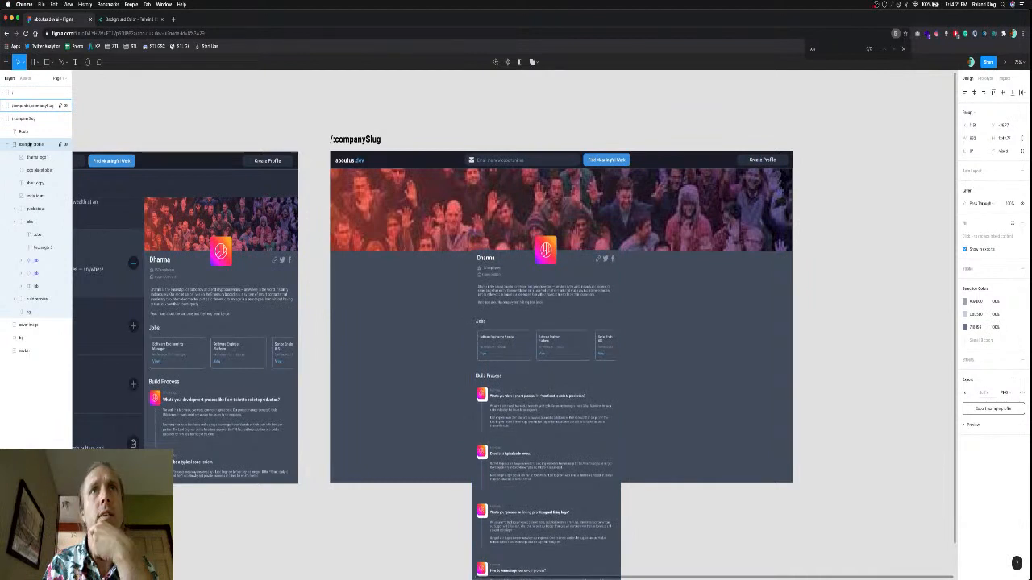
{"action": "key", "text": "shift+Down"}
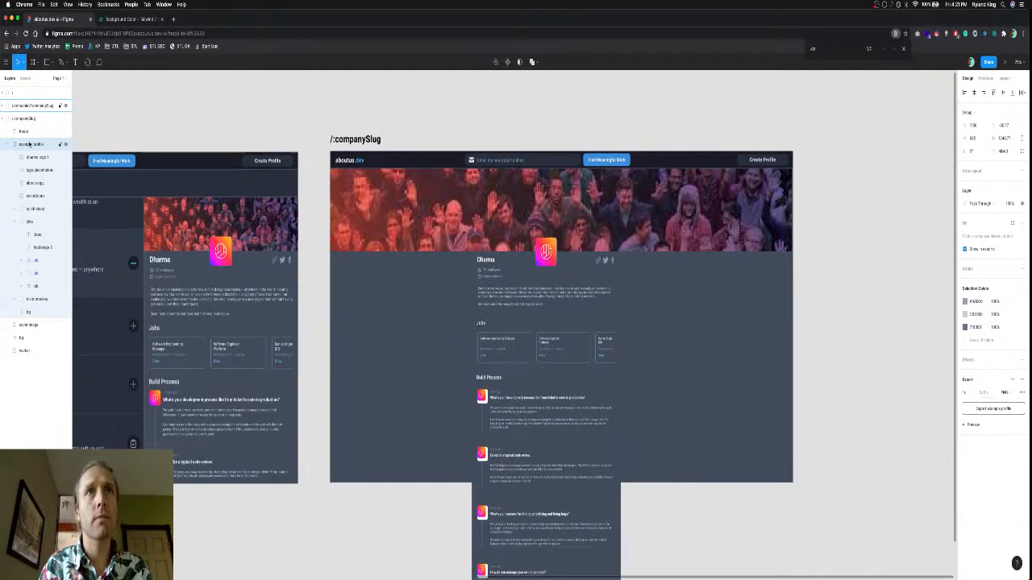
{"action": "scroll", "coordinate": [499, 288], "scroll_direction": "up", "scroll_amount": 10}
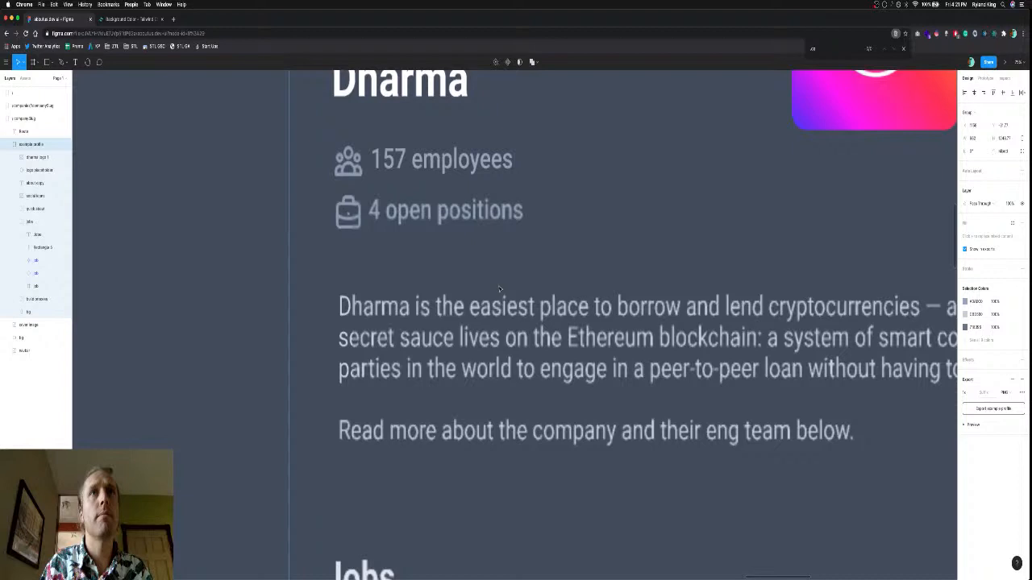
{"action": "scroll", "coordinate": [499, 288], "scroll_direction": "up", "scroll_amount": 5}
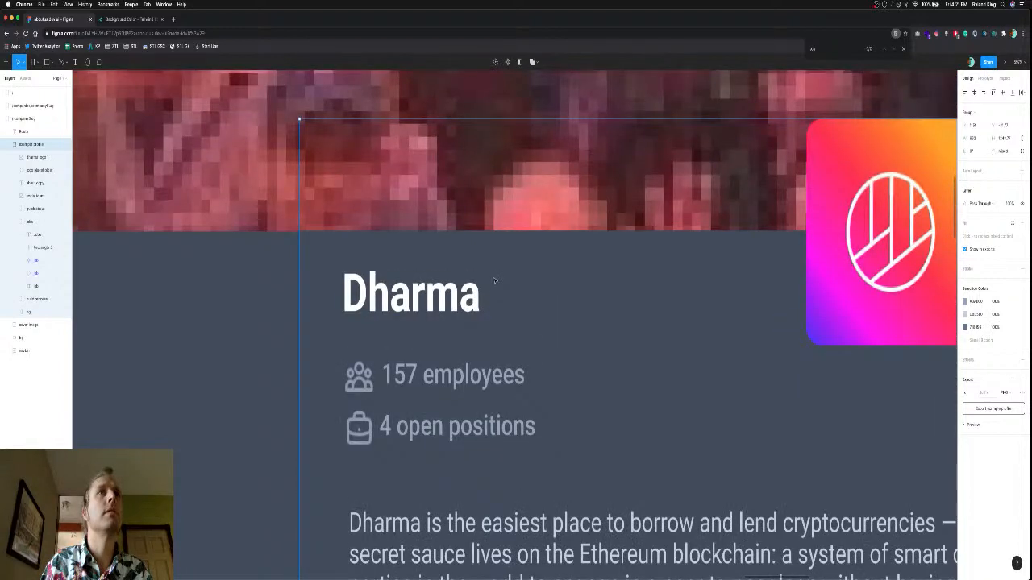
{"action": "scroll", "coordinate": [495, 280], "scroll_direction": "up", "scroll_amount": 1}
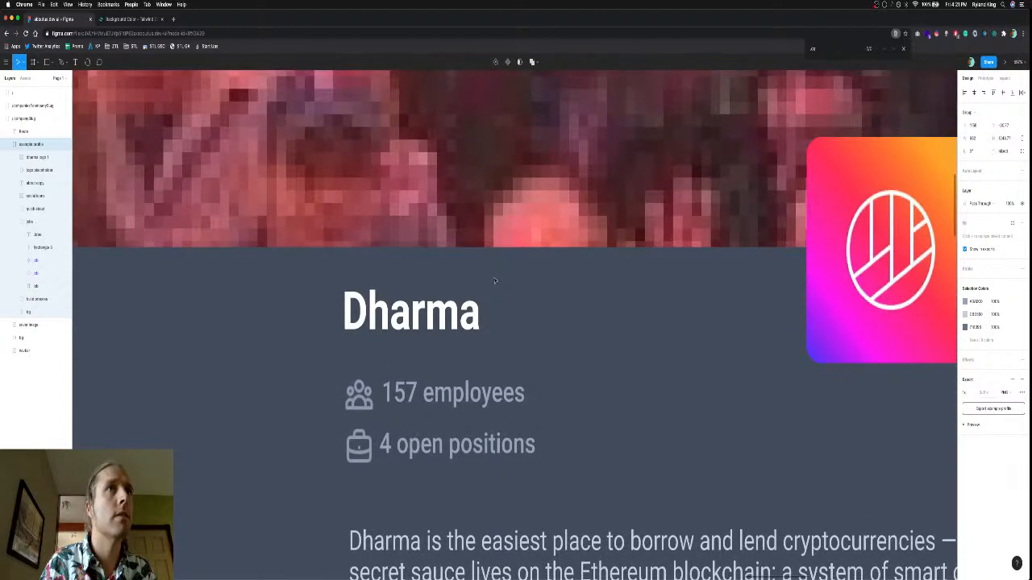
{"action": "scroll", "coordinate": [495, 280], "scroll_direction": "down", "scroll_amount": 5}
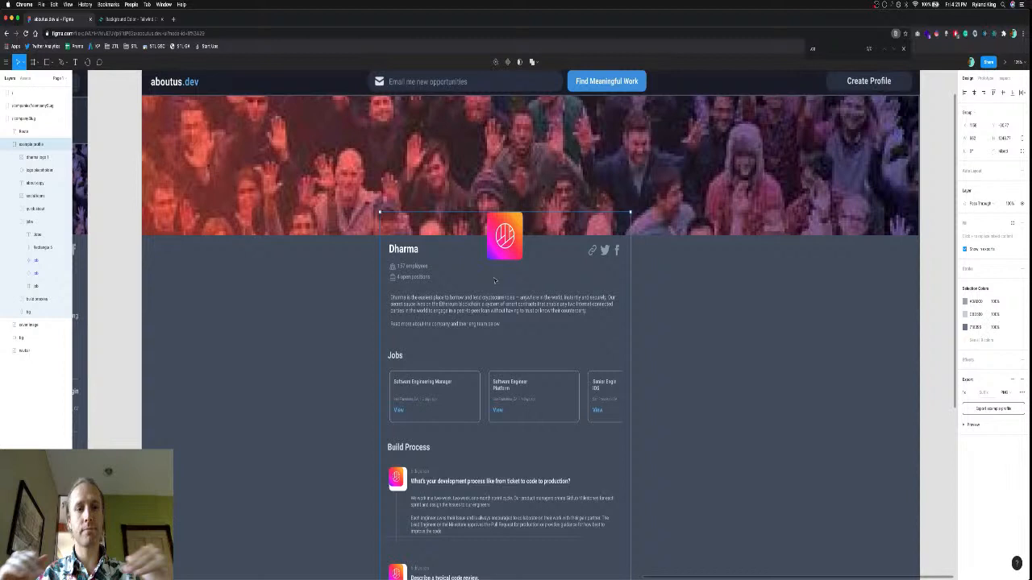
{"action": "scroll", "coordinate": [500, 281], "scroll_direction": "down", "scroll_amount": 1}
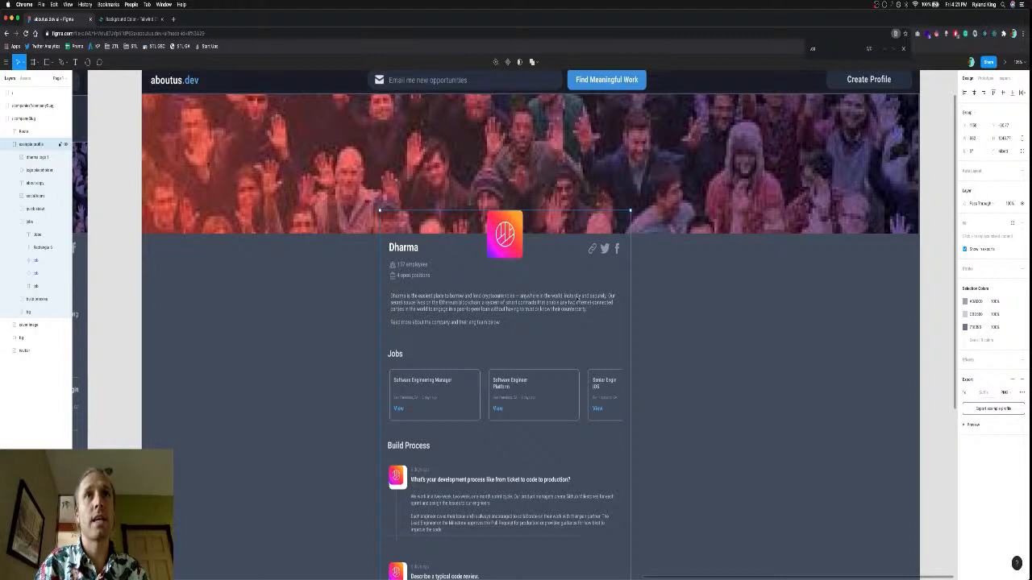
{"action": "scroll", "coordinate": [577, 298], "scroll_direction": "down", "scroll_amount": 3}
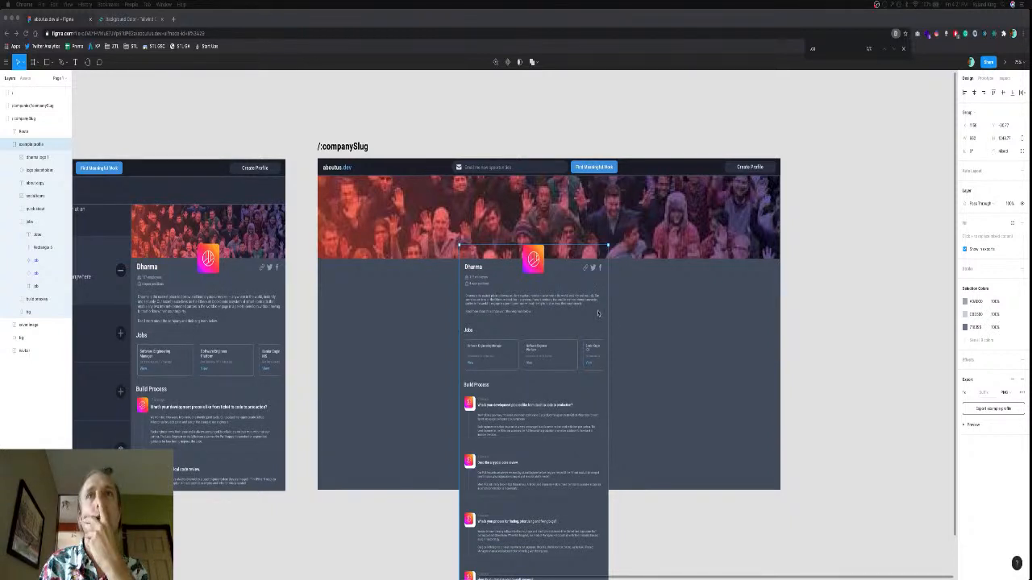
Enlarge the example profile group proportionally to about two-thirds of the page width and centre it, with its logo straddling the cover's lower edge.
{"action": "left_click_drag", "start_coordinate": [607, 314], "coordinate": [713, 315]}
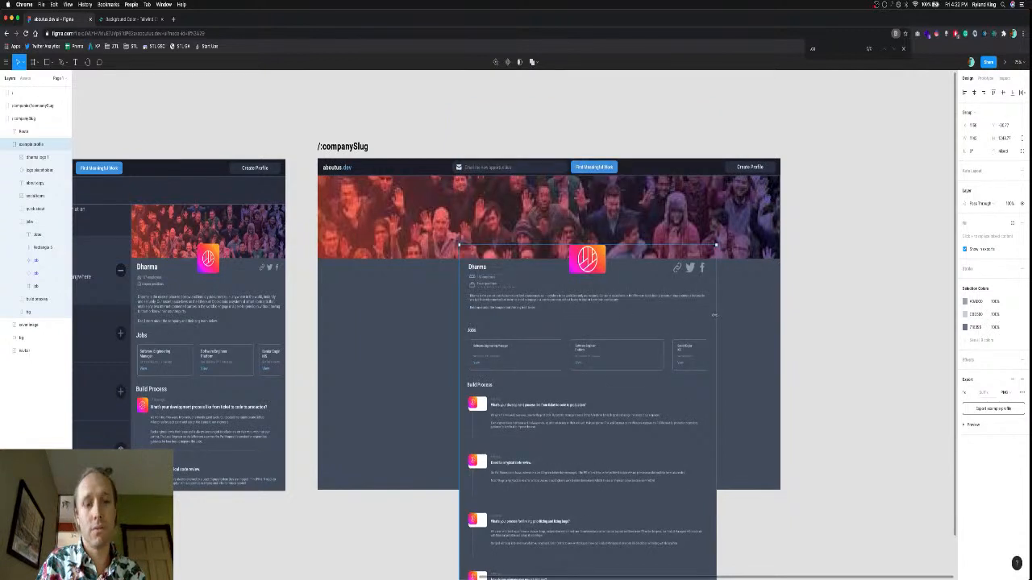
{"action": "key", "text": "super+z"}
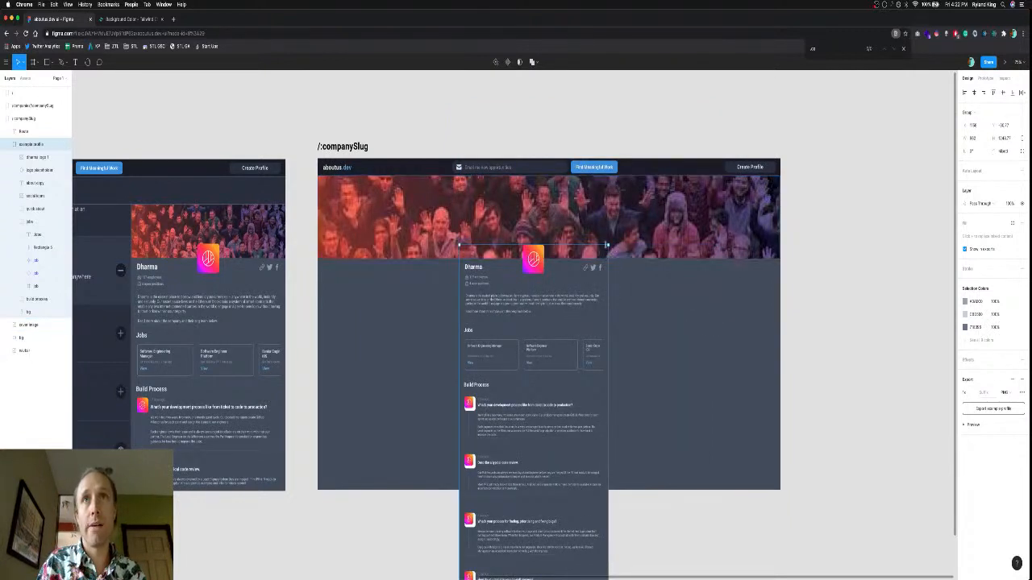
{"action": "left_click_drag", "start_coordinate": [607, 244], "coordinate": [756, 70]}
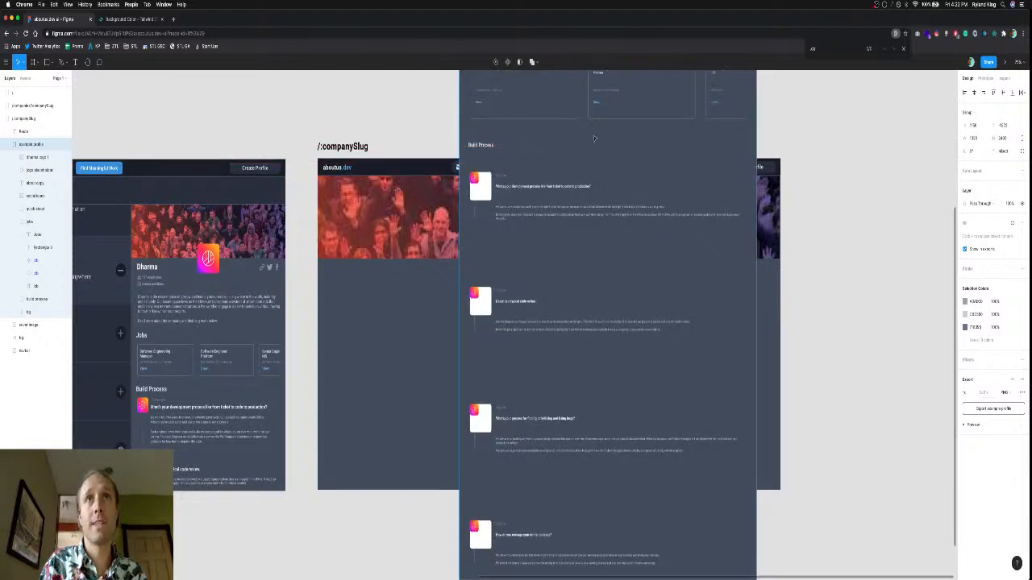
{"action": "key", "text": "super+z"}
{"action": "left_click_drag", "start_coordinate": [533, 483], "coordinate": [534, 497]}
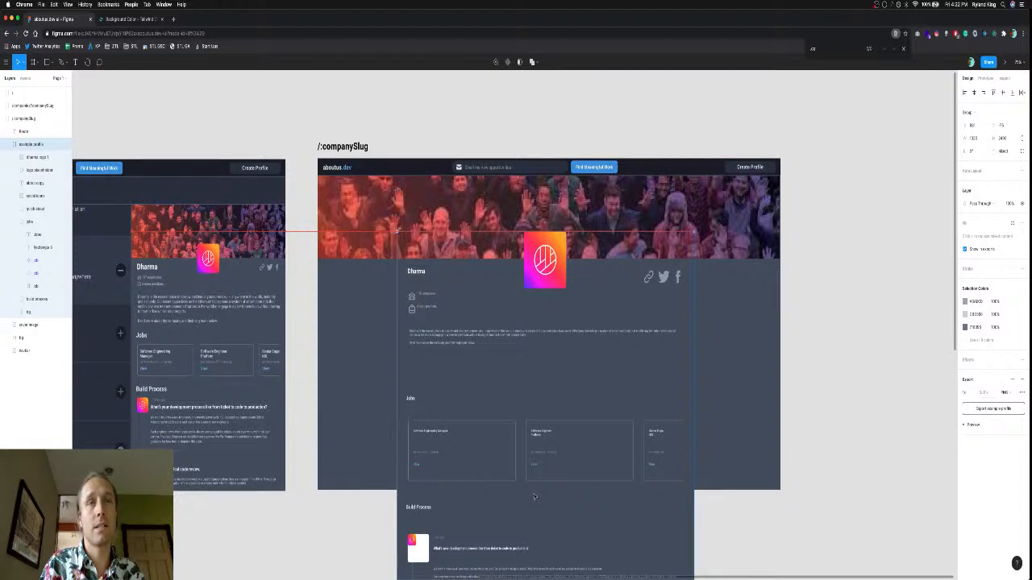
{"action": "left_click_drag", "start_coordinate": [534, 496], "coordinate": [534, 497]}
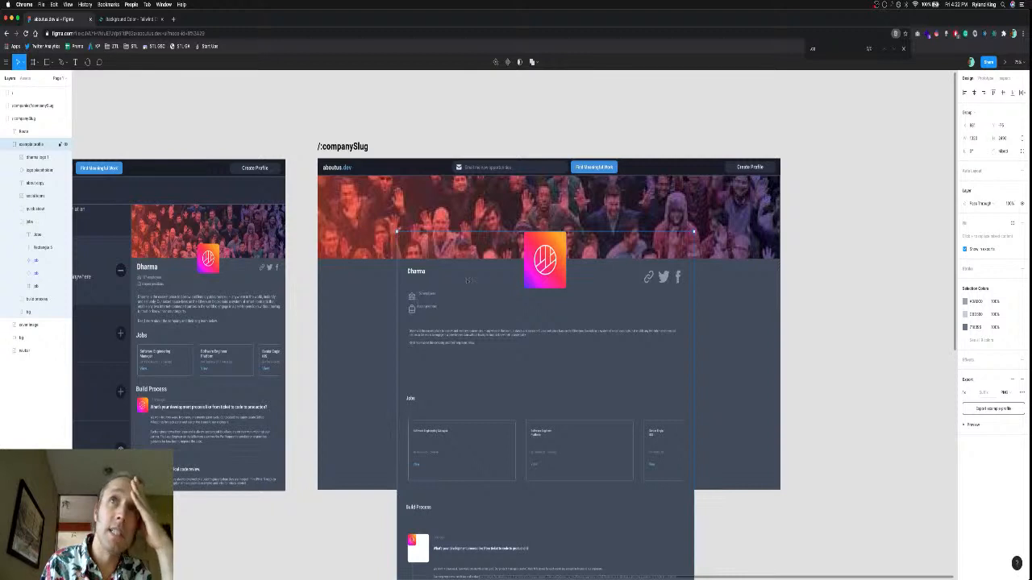
Reduce the Dharma logo to 100 px square and delete the white circular logo placeholder behind it.
{"action": "left_click", "coordinate": [554, 255]}
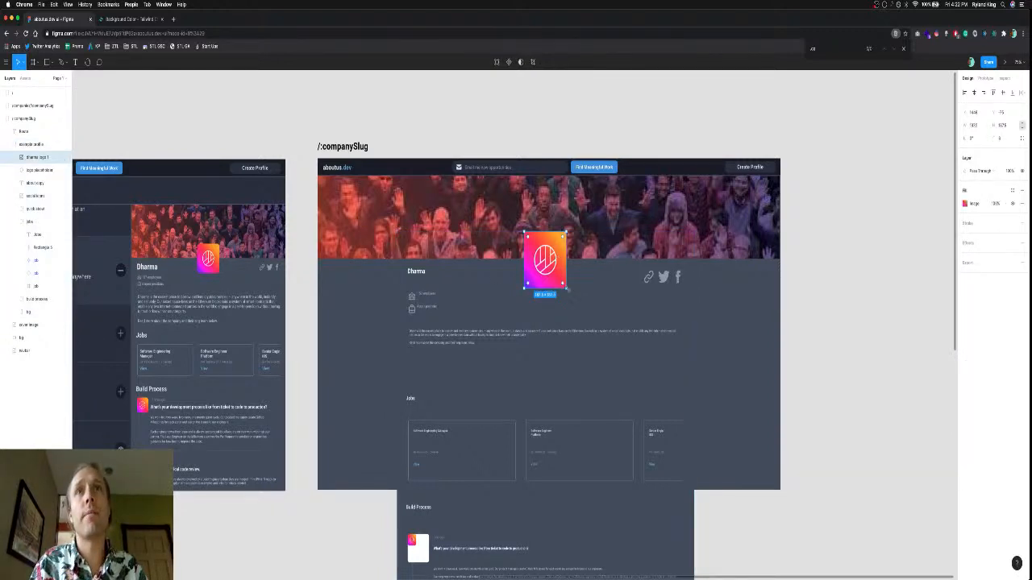
{"action": "left_click", "coordinate": [971, 126]}
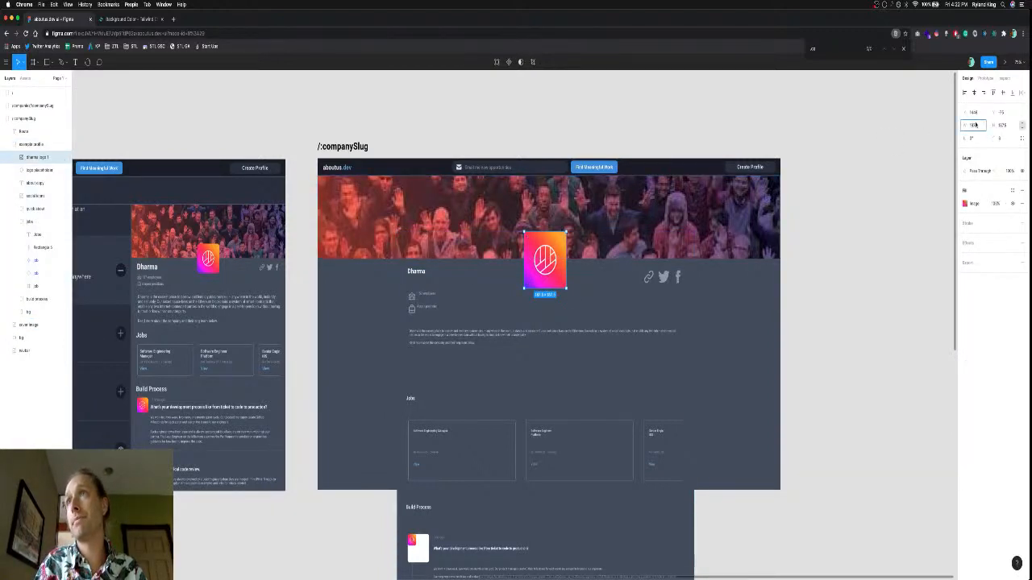
{"action": "type", "text": "100"}
{"action": "key", "text": "Return"}
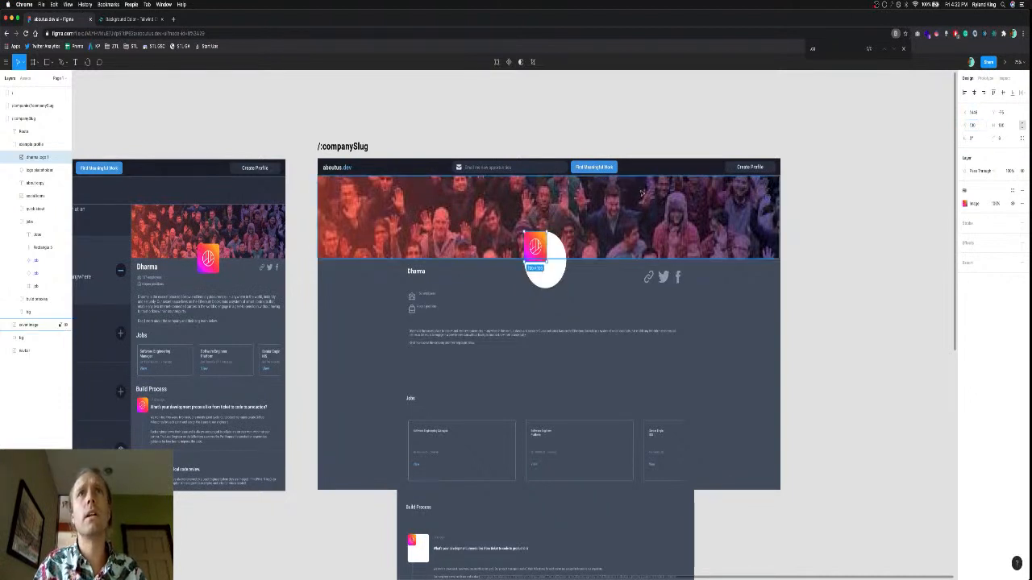
{"action": "double_click", "coordinate": [553, 279]}
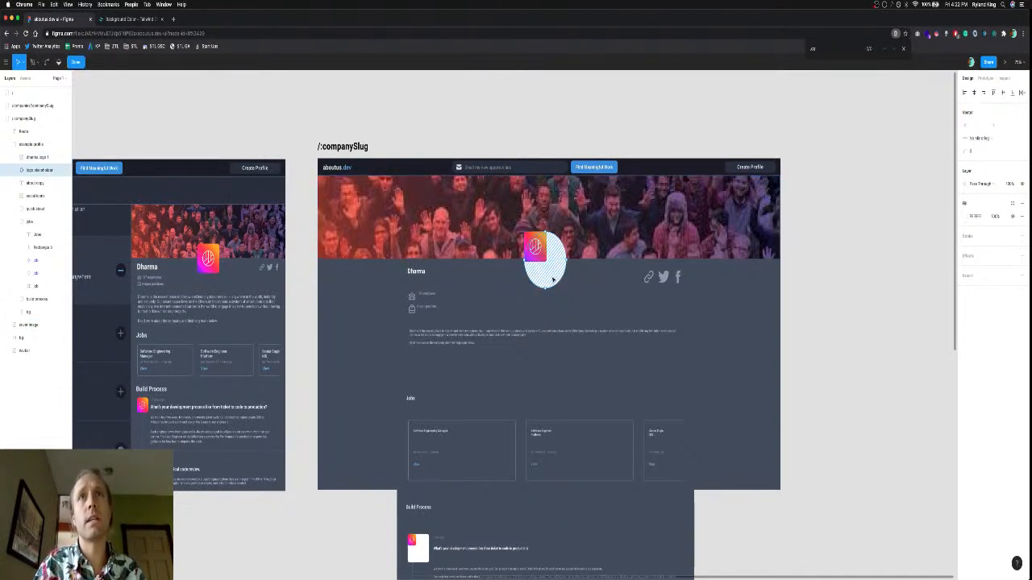
{"action": "key", "text": "Delete"}
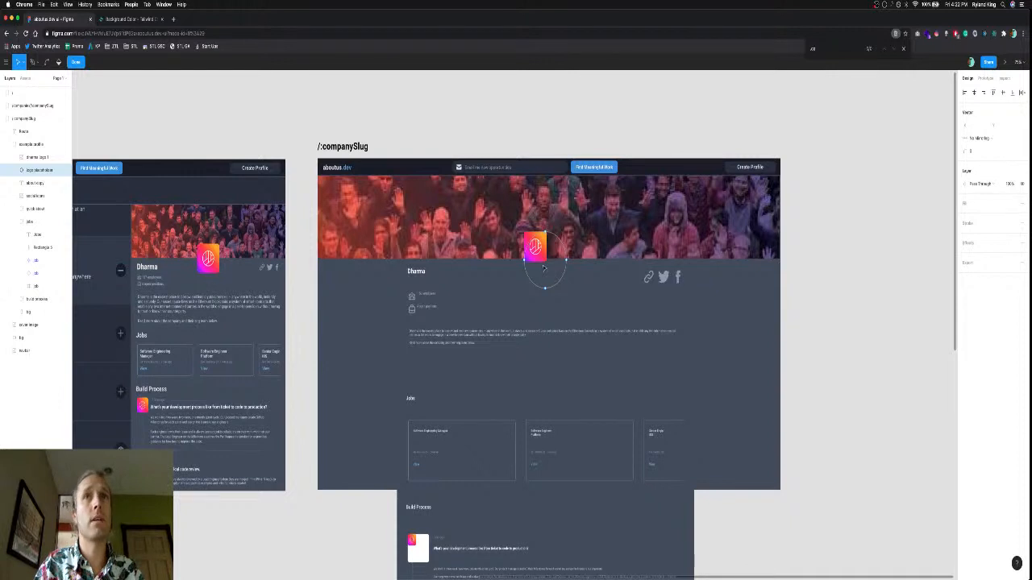
{"action": "key", "text": "Delete"}
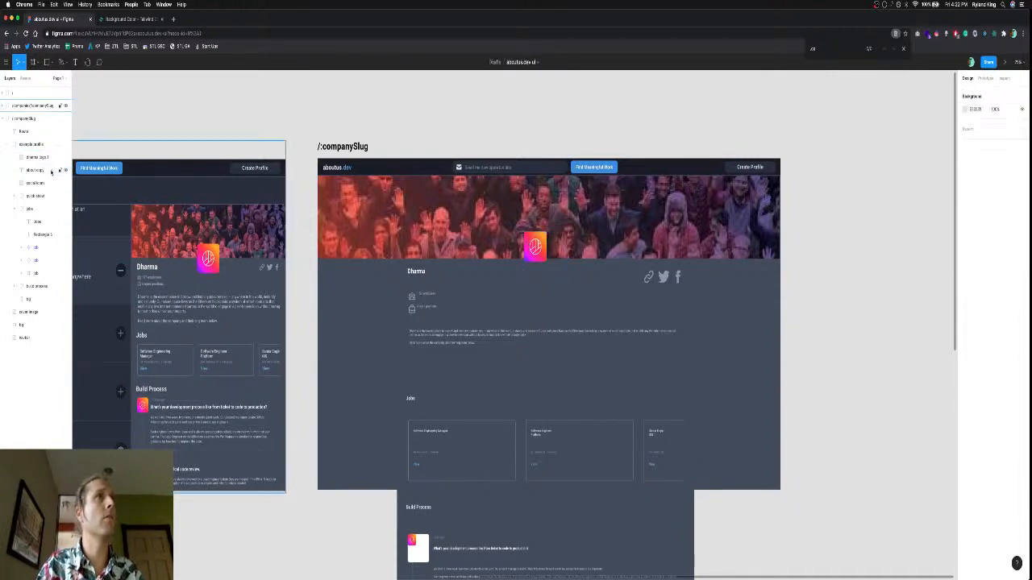
Centre the Dharma logo horizontally across the cover image's lower edge and resize it to about 110 px square.
{"action": "left_click", "coordinate": [693, 231]}
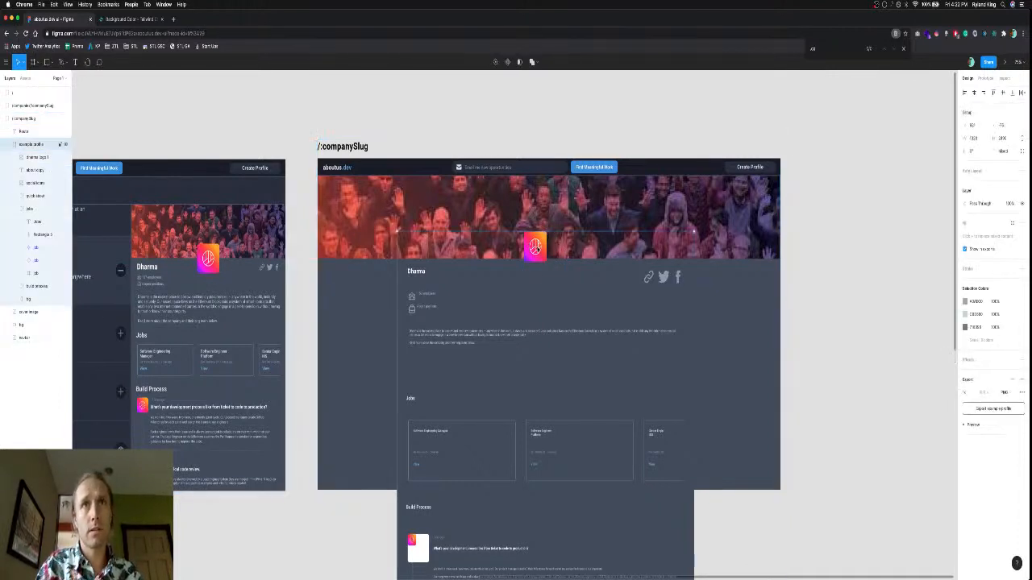
{"action": "left_click_drag", "start_coordinate": [535, 247], "coordinate": [548, 260]}
{"action": "left_click", "coordinate": [976, 126]}
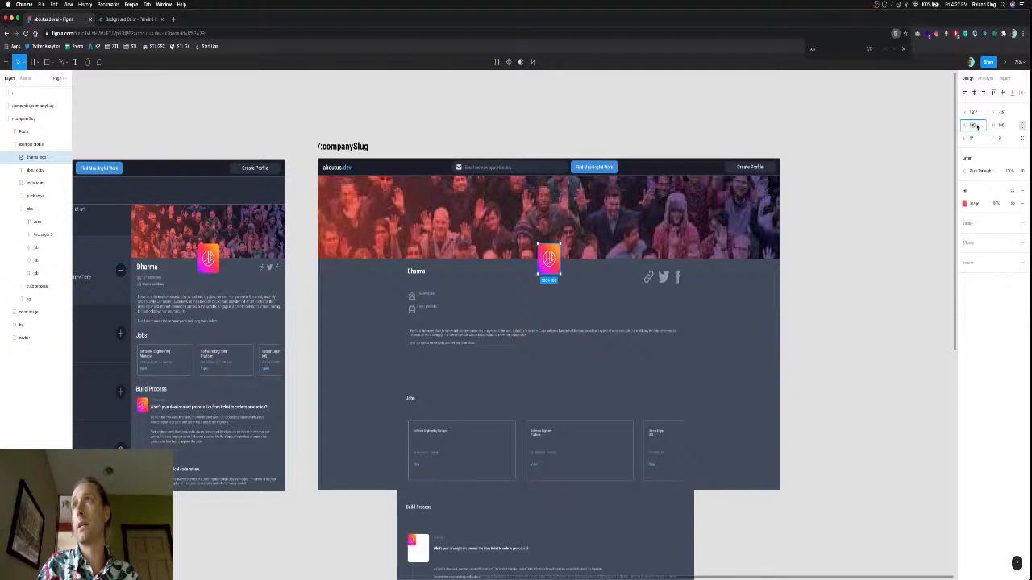
{"action": "type", "text": "120"}
{"action": "key", "text": "Return"}
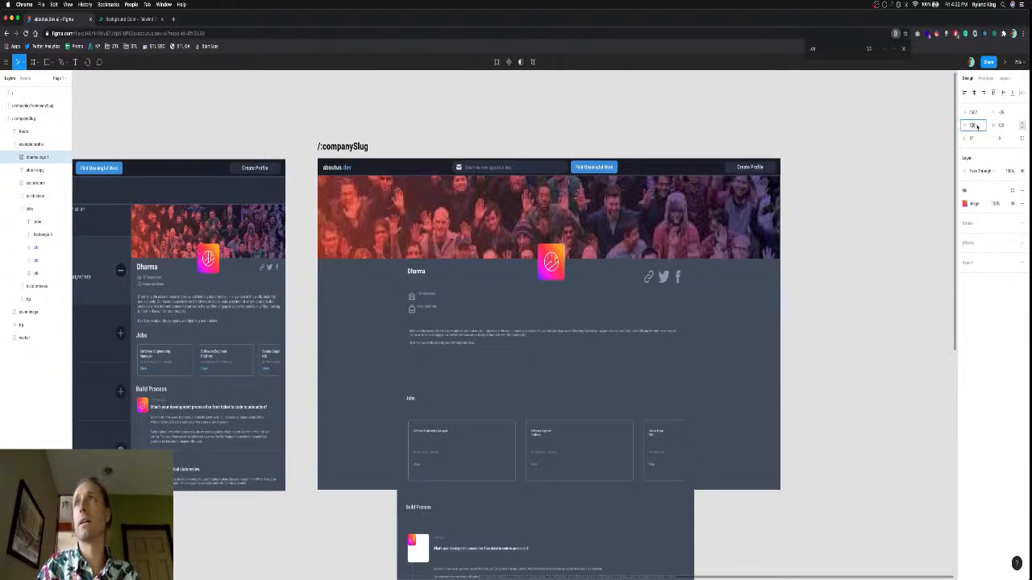
{"action": "key", "text": "Escape"}
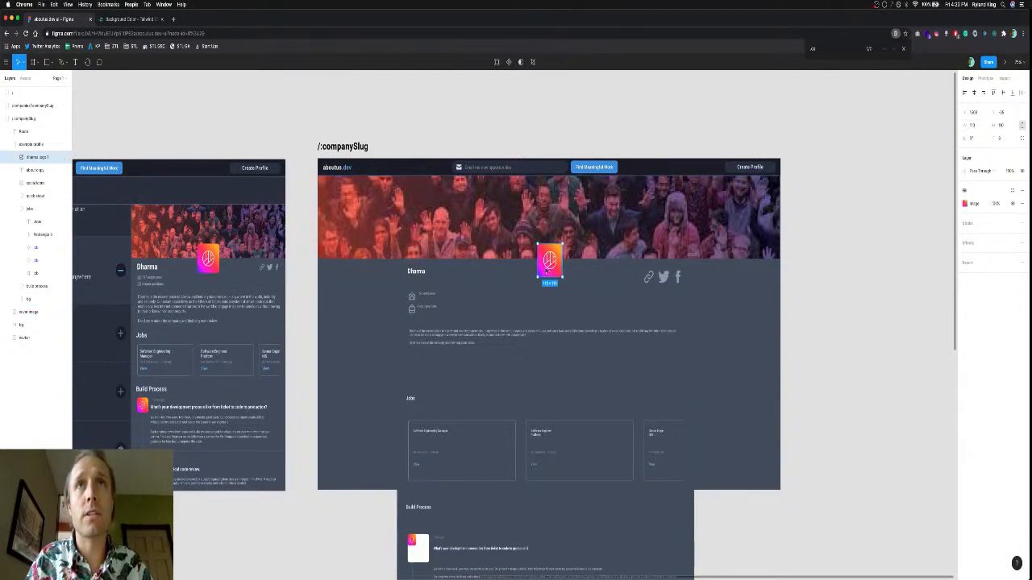
{"action": "left_click_drag", "start_coordinate": [549, 269], "coordinate": [548, 271]}
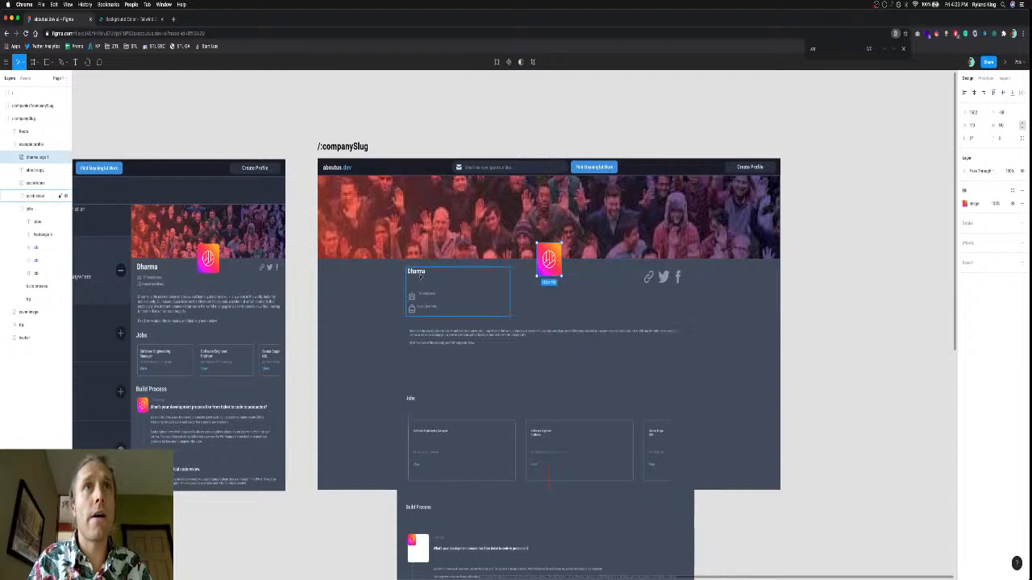
Set the font size of the Dharma company name below the cover image to 36.
{"action": "left_click", "coordinate": [416, 272]}
{"action": "double_click", "coordinate": [416, 272]}
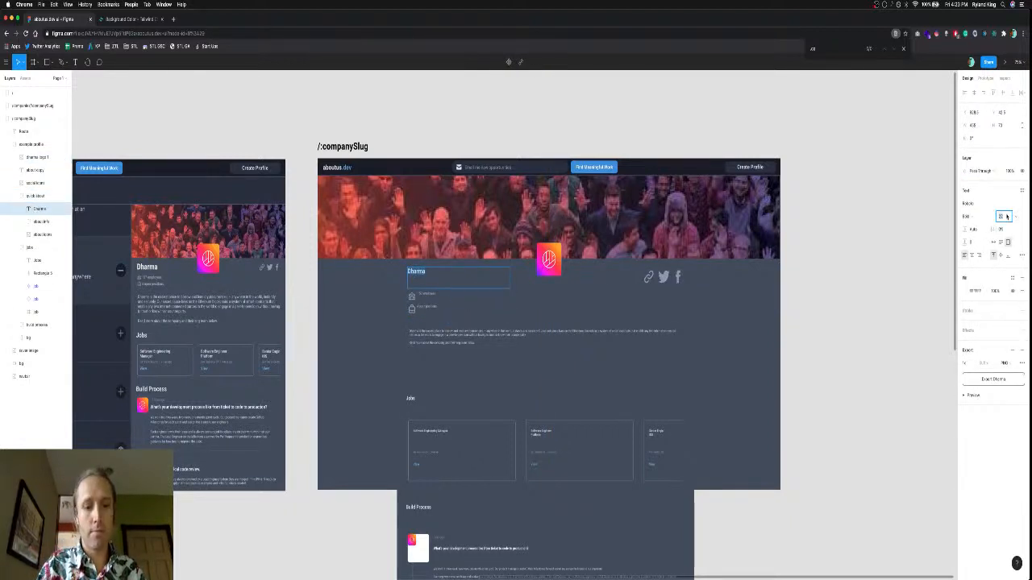
{"action": "type", "text": "36"}
{"action": "key", "text": "Return"}
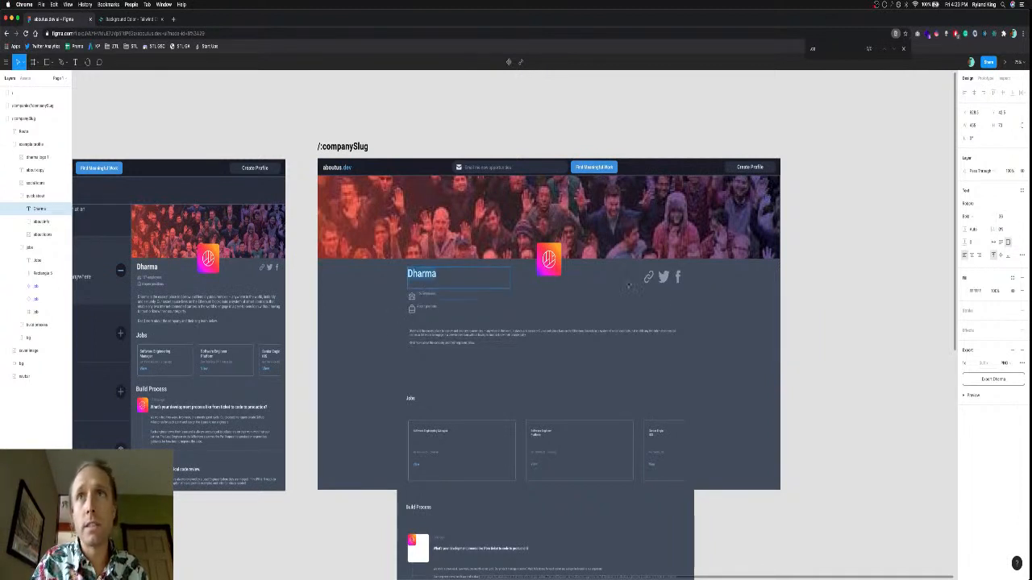
{"action": "key", "text": "Escape"}
Resize the social icons image beside the Dharma logo proportionally to 120 px wide.
{"action": "left_click", "coordinate": [663, 278]}
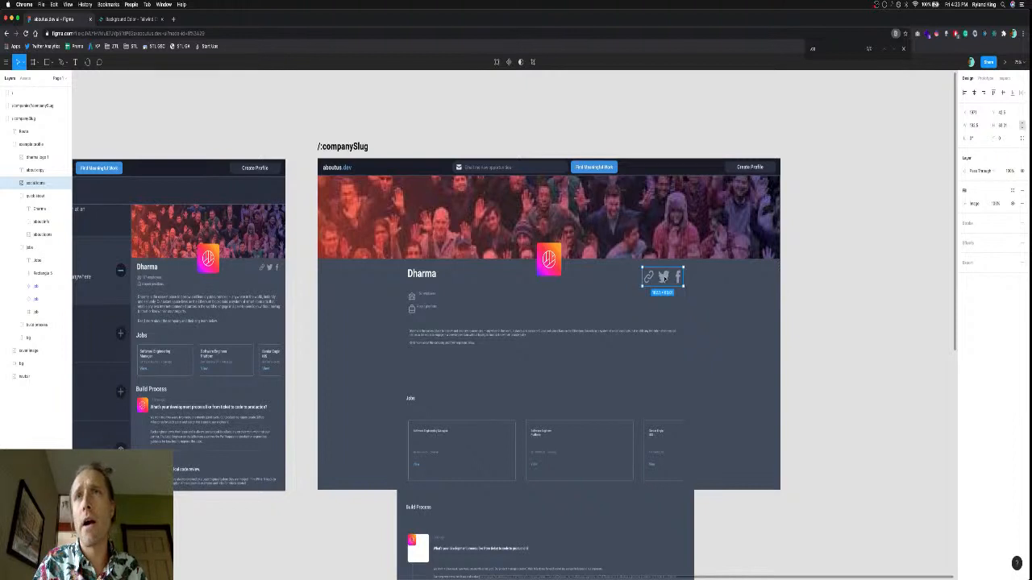
{"action": "double_click", "coordinate": [663, 279]}
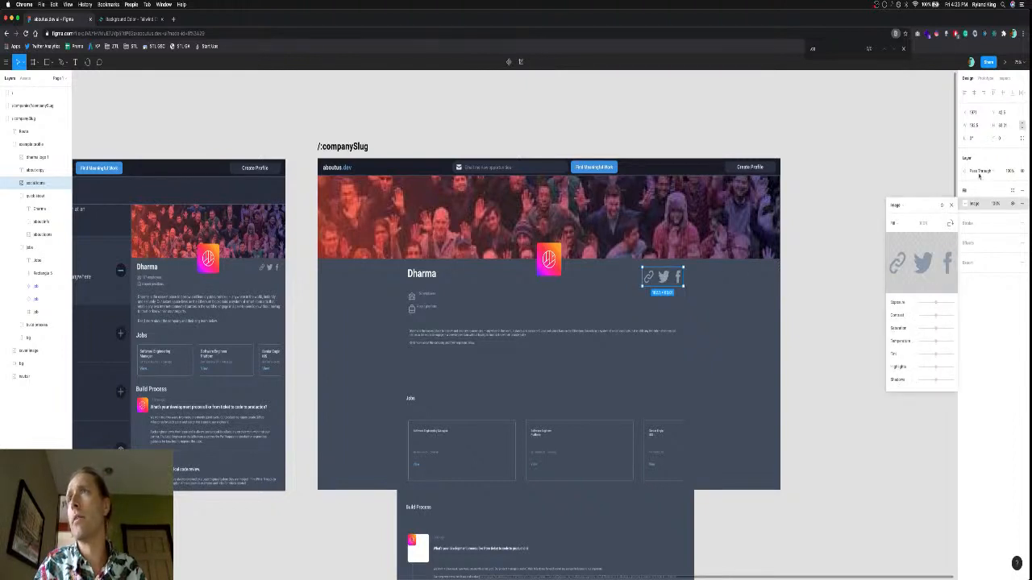
{"action": "left_click", "coordinate": [973, 126]}
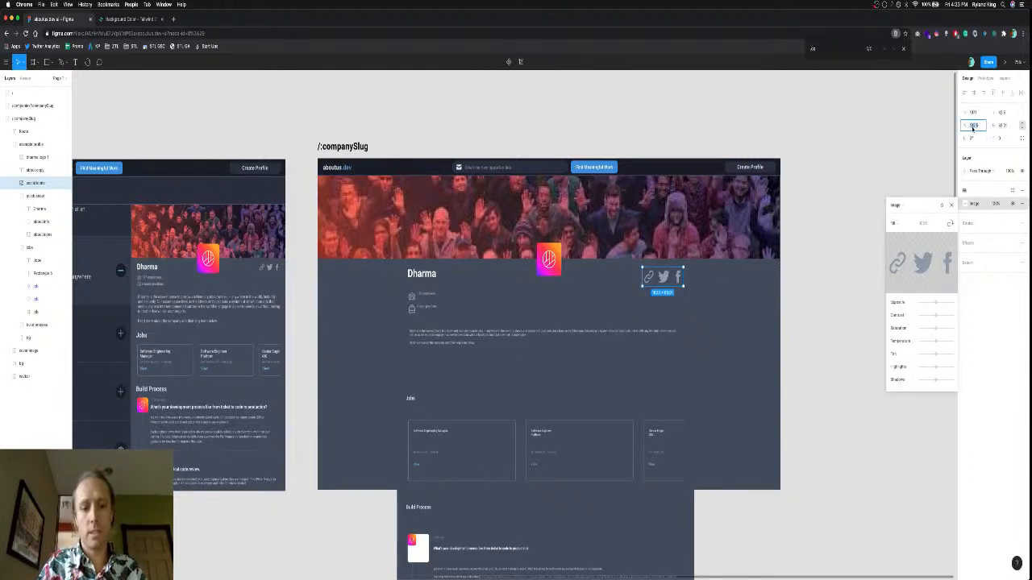
{"action": "type", "text": "120"}
{"action": "key", "text": "Return"}
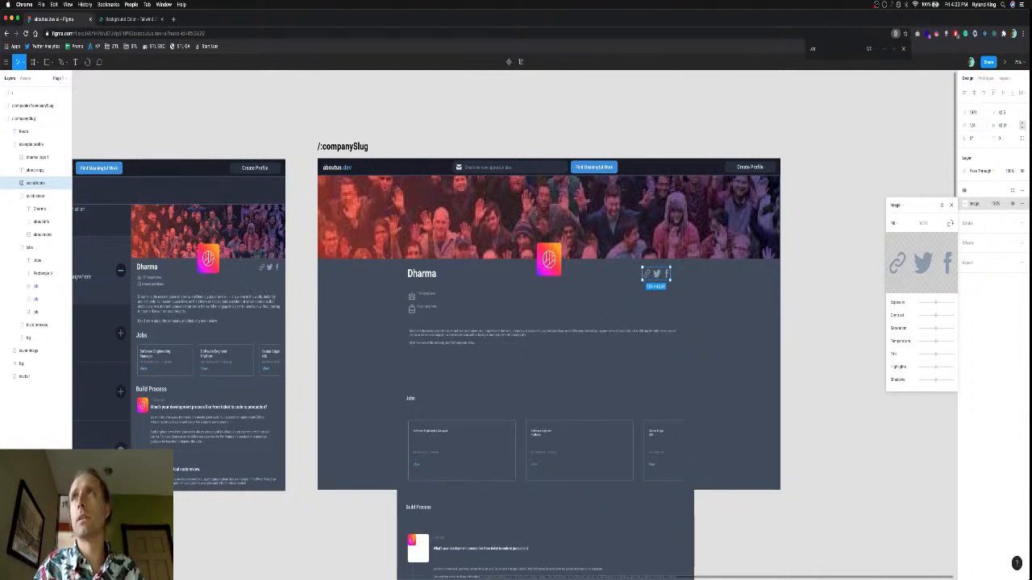
{"action": "left_click", "coordinate": [973, 126]}
{"action": "type", "text": "120"}
{"action": "key", "text": "Return"}
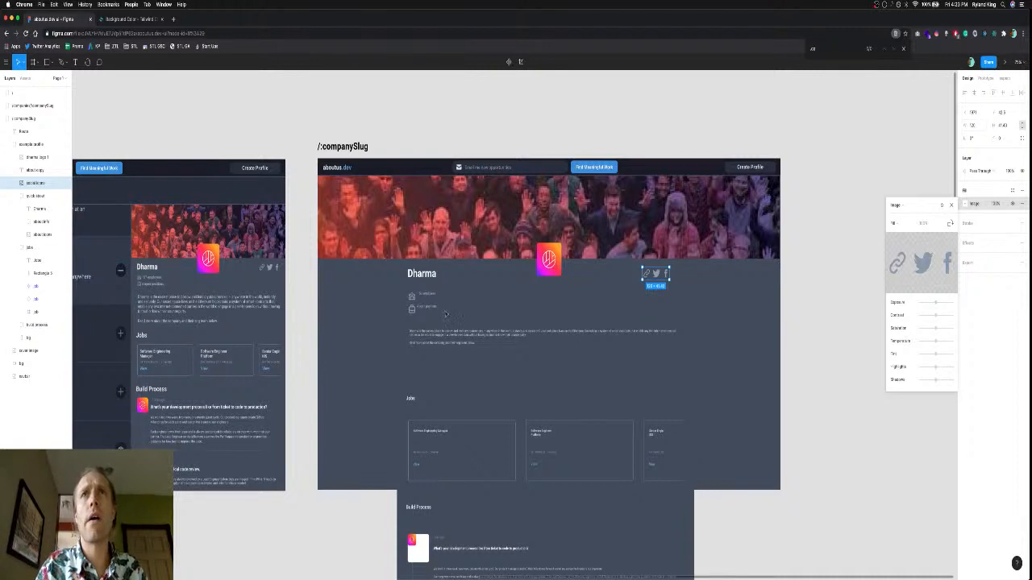
{"action": "key", "text": "Escape"}
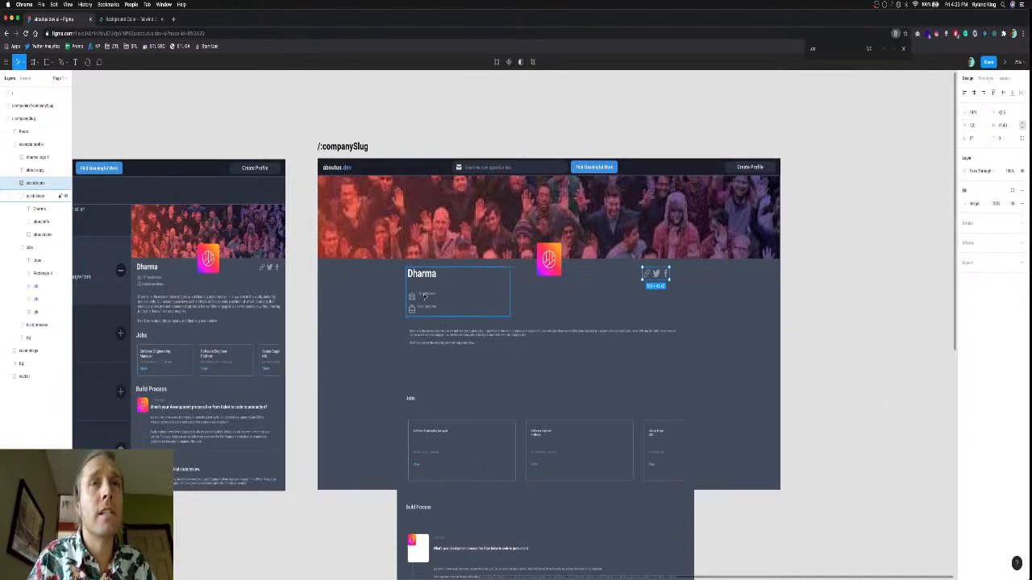
Increase the font size of the "157 employees" line under the company name to 18.
{"action": "left_click", "coordinate": [424, 297]}
{"action": "double_click", "coordinate": [434, 299]}
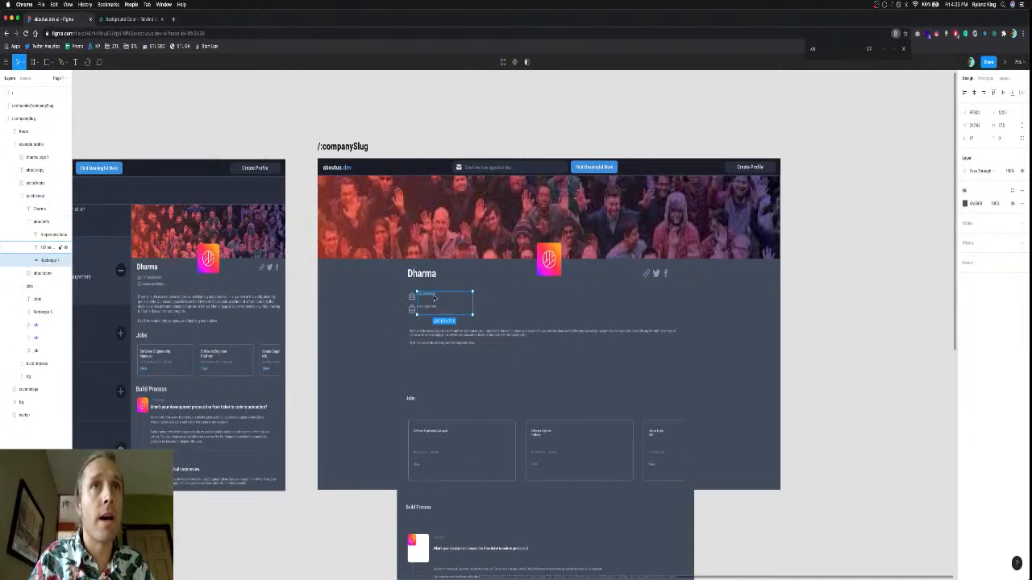
{"action": "left_click", "coordinate": [431, 295]}
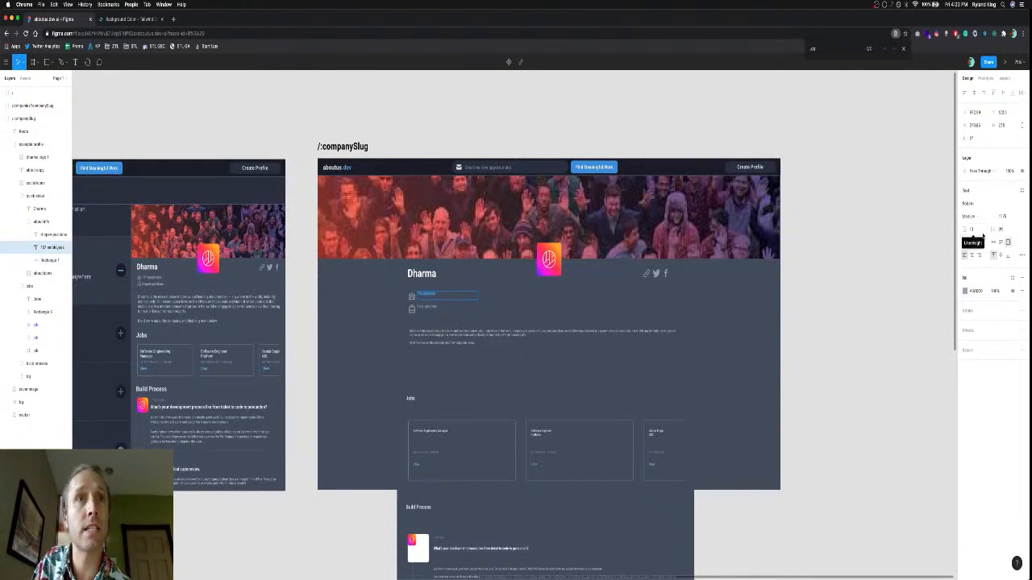
{"action": "left_click", "coordinate": [1002, 218]}
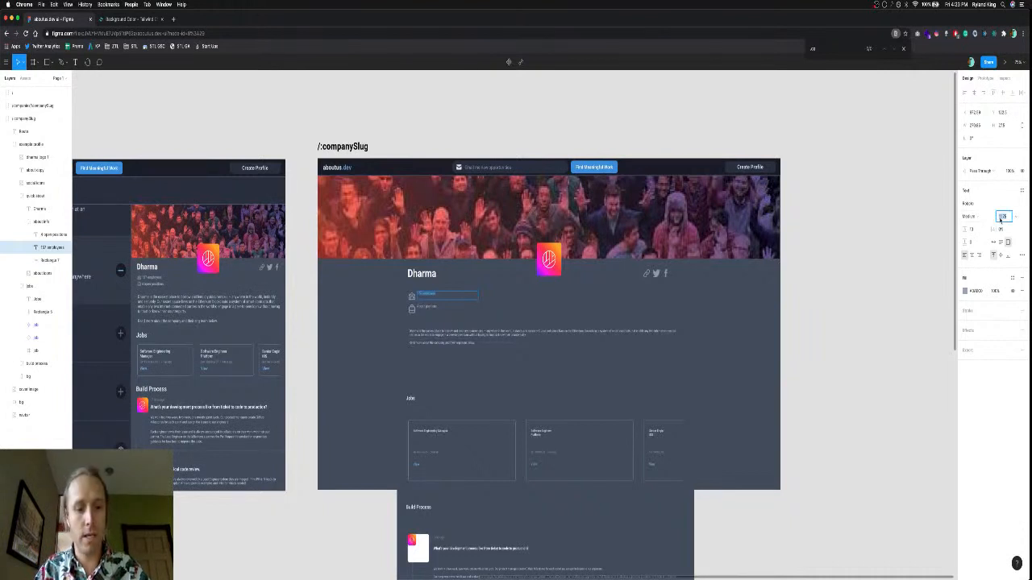
{"action": "type", "text": "14"}
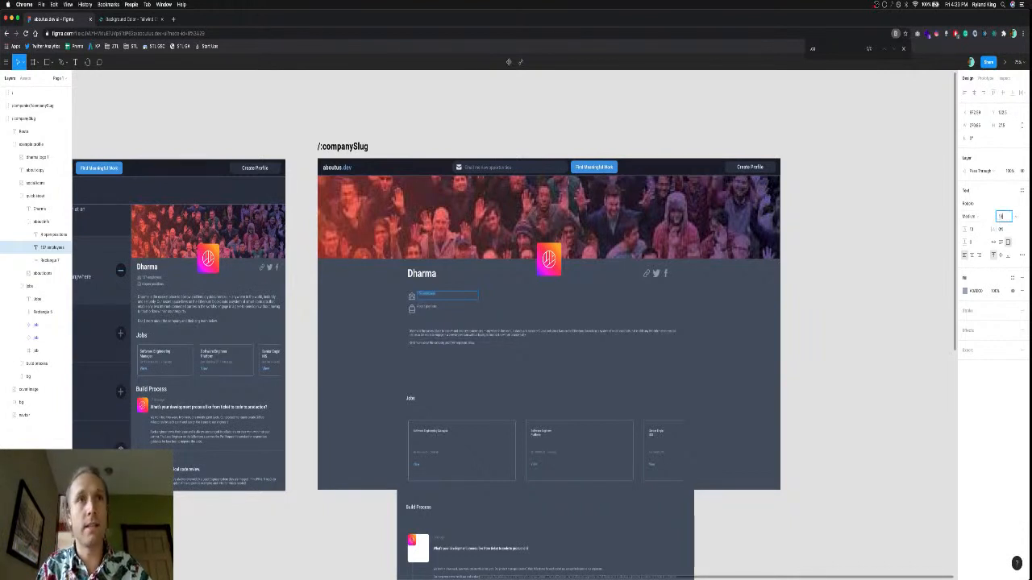
{"action": "key", "text": "Return"}
{"action": "left_click", "coordinate": [1001, 217]}
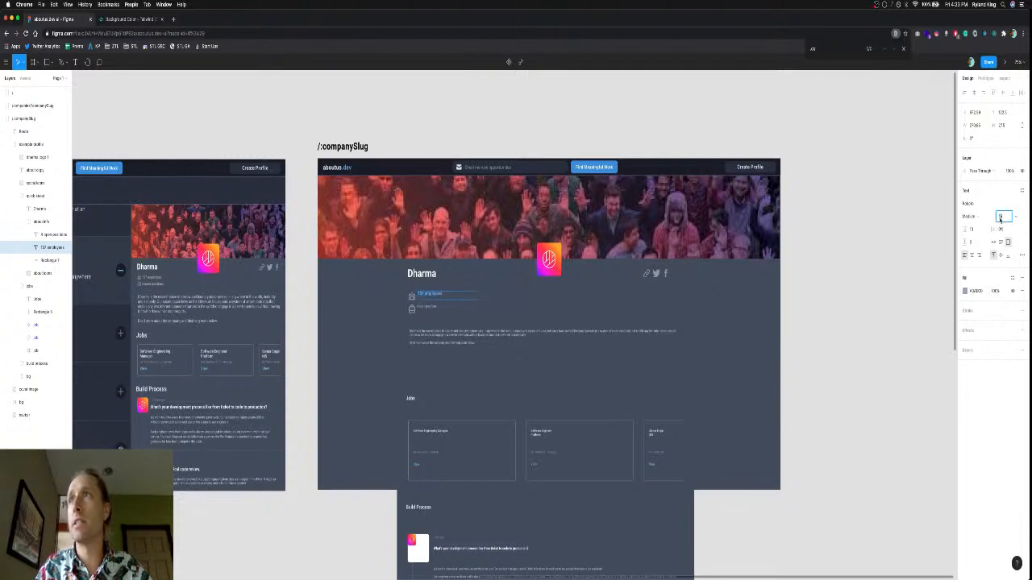
{"action": "key", "text": "Return"}
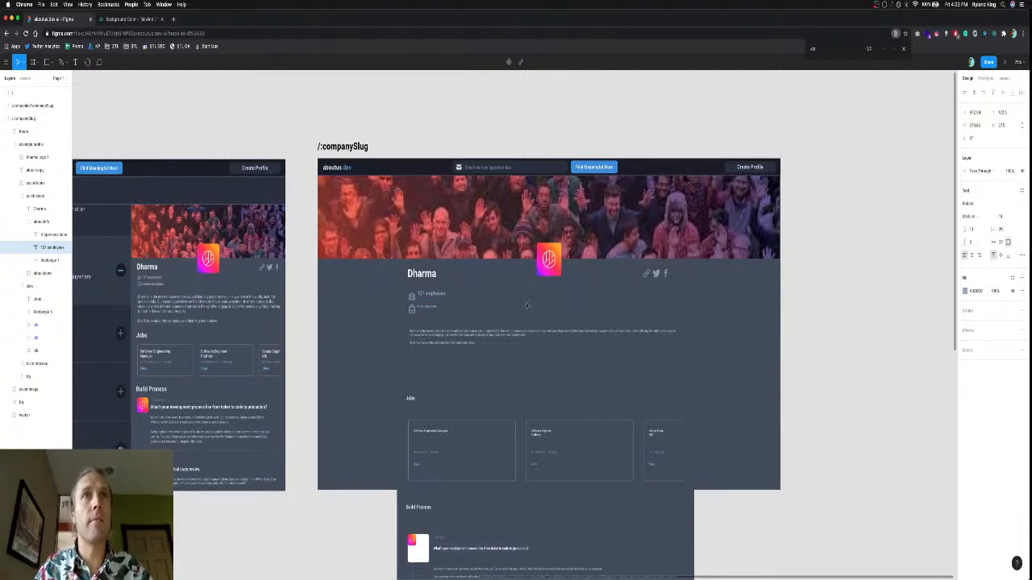
Shrink the employees and positions icon image proportionally to about 220 px wide and place it directly beneath the Dharma name.
{"action": "left_click", "coordinate": [412, 299], "text": "shift"}
{"action": "double_click", "coordinate": [413, 299]}
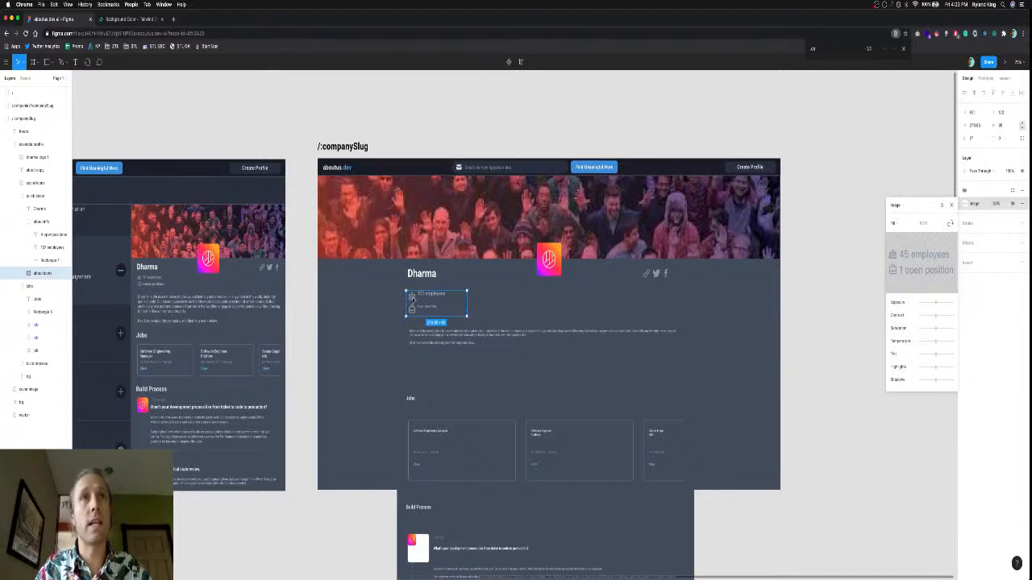
{"action": "left_click", "coordinate": [951, 205]}
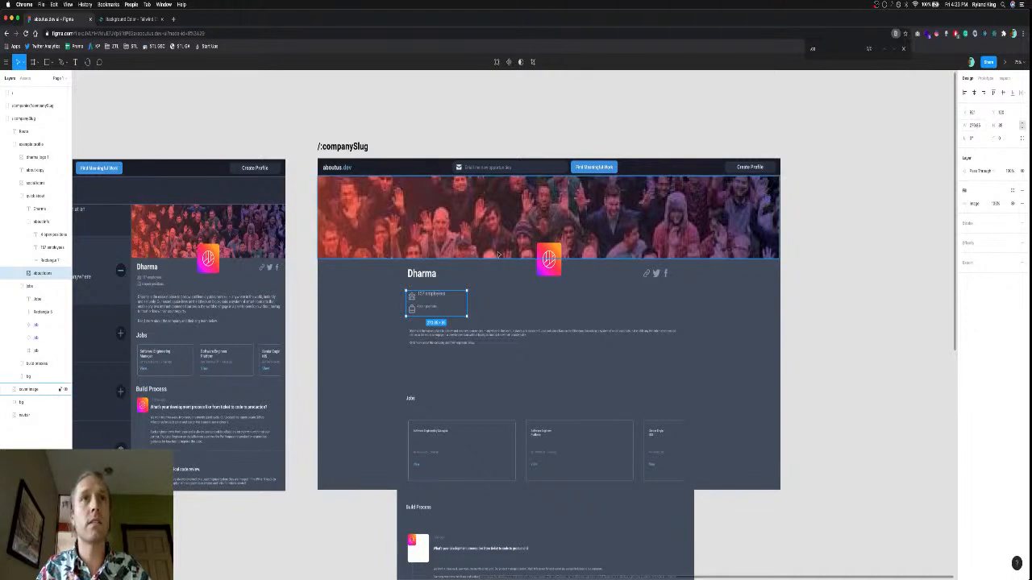
{"action": "double_click", "coordinate": [414, 300]}
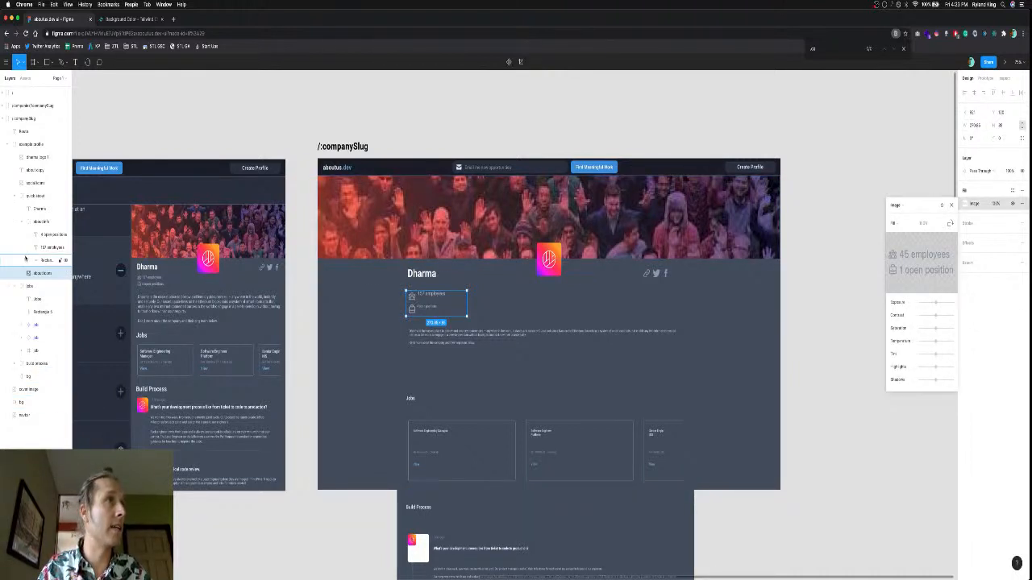
{"action": "key", "text": "Escape"}
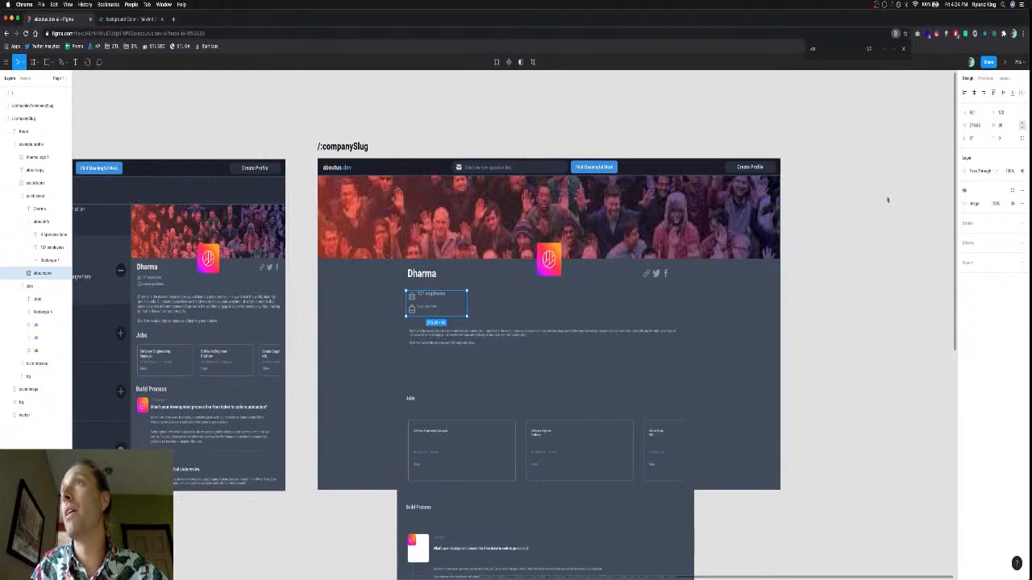
{"action": "left_click", "coordinate": [977, 127]}
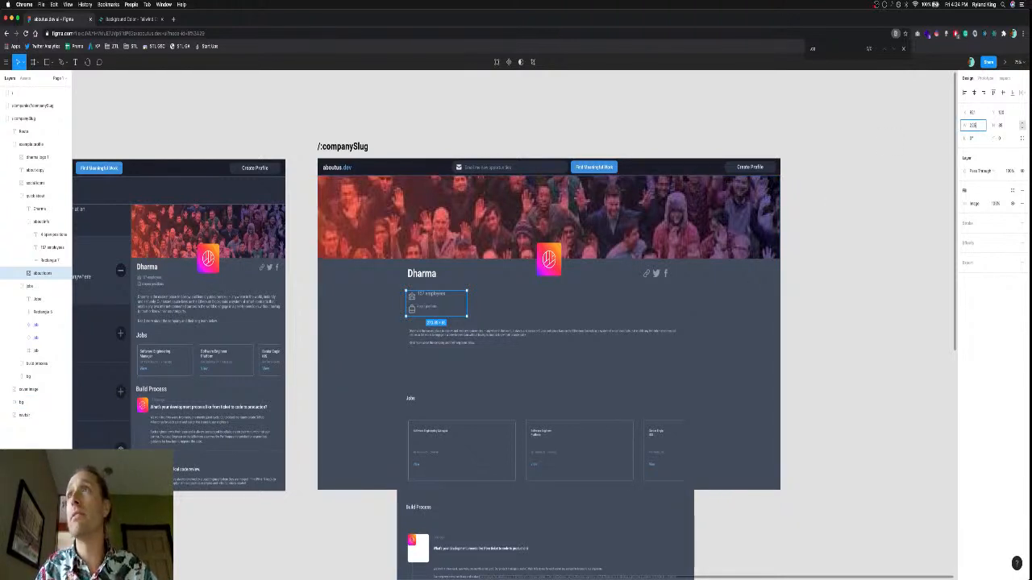
{"action": "key", "text": "Escape"}
{"action": "left_click", "coordinate": [978, 127]}
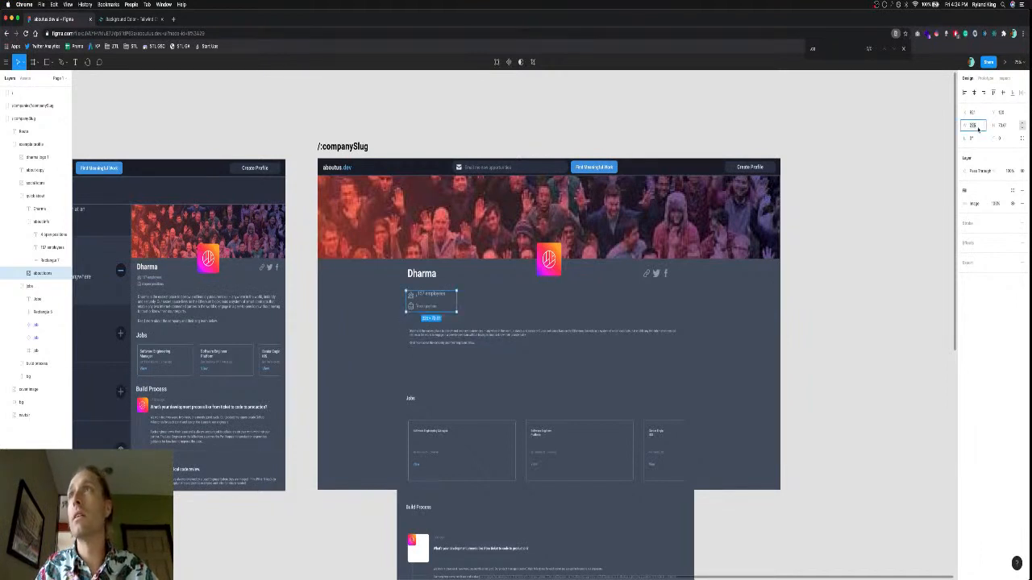
{"action": "key", "text": "Escape"}
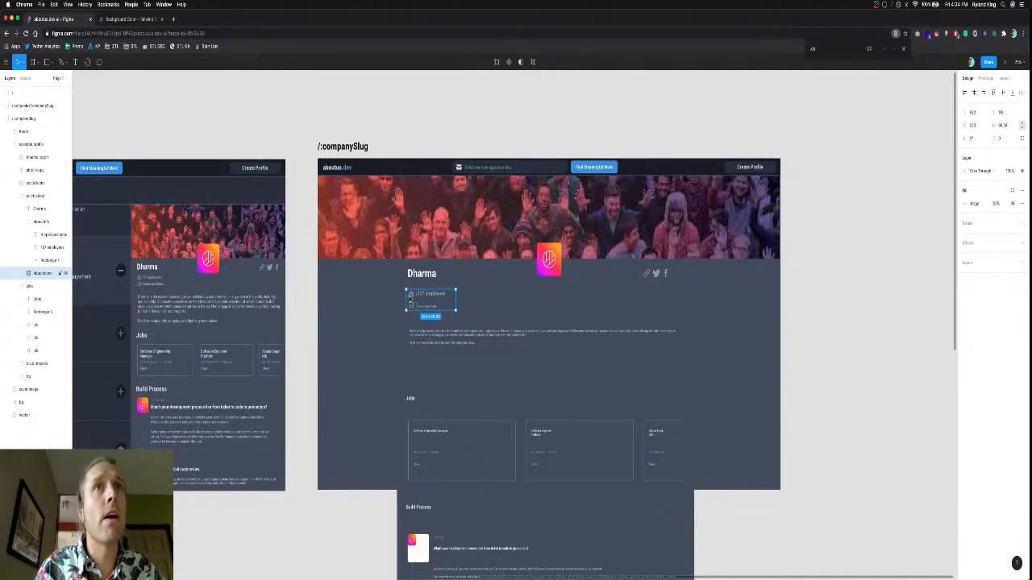
{"action": "left_click_drag", "start_coordinate": [411, 296], "coordinate": [436, 296]}
Move the text group with the employee and open-position lines up and left so each line sits beside its icon.
{"action": "scroll", "coordinate": [435, 296], "scroll_direction": "up", "scroll_amount": 5}
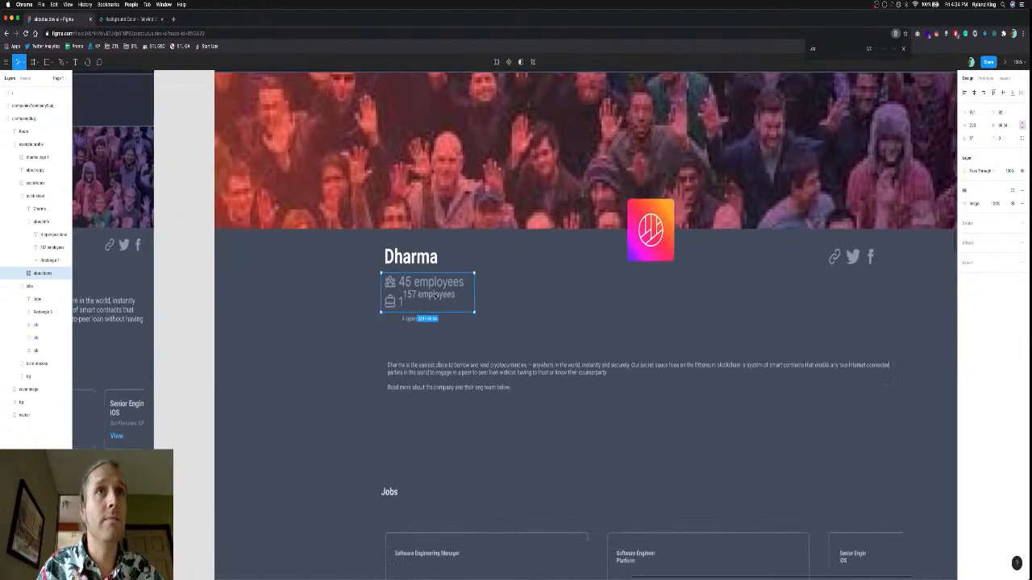
{"action": "left_click", "coordinate": [441, 326]}
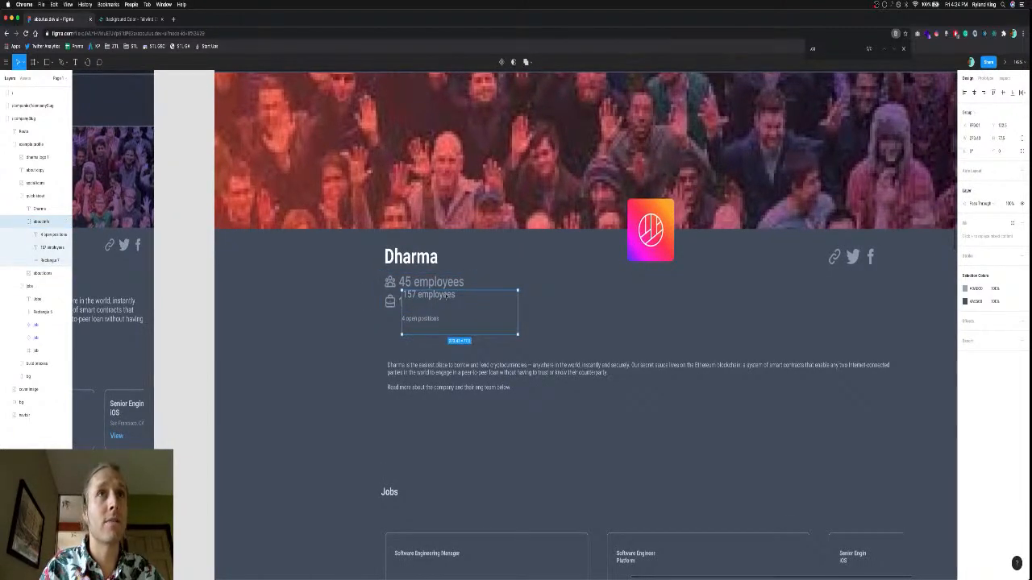
{"action": "left_click_drag", "start_coordinate": [447, 299], "coordinate": [442, 287]}
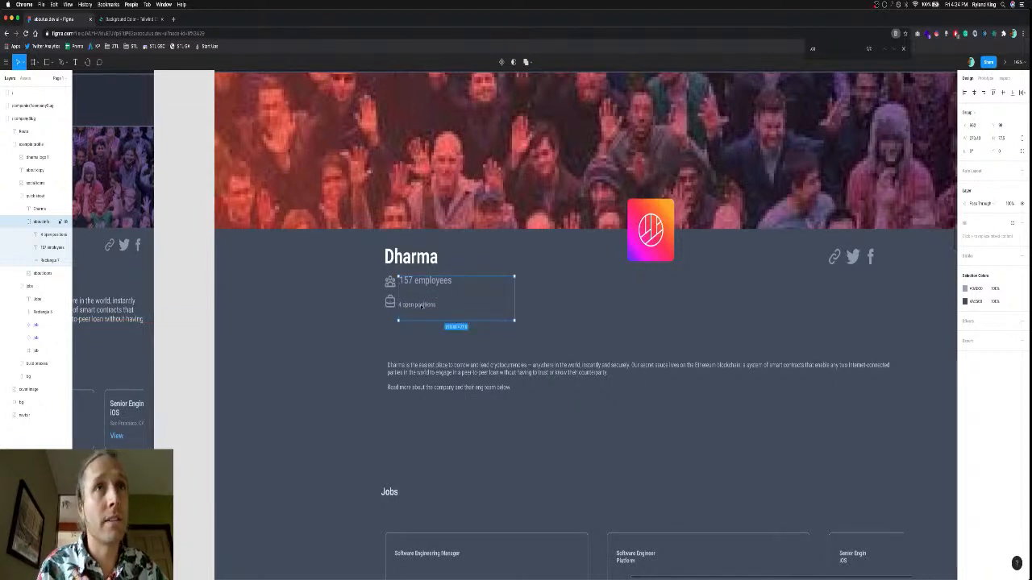
{"action": "double_click", "coordinate": [422, 306]}
{"action": "double_click", "coordinate": [425, 306]}
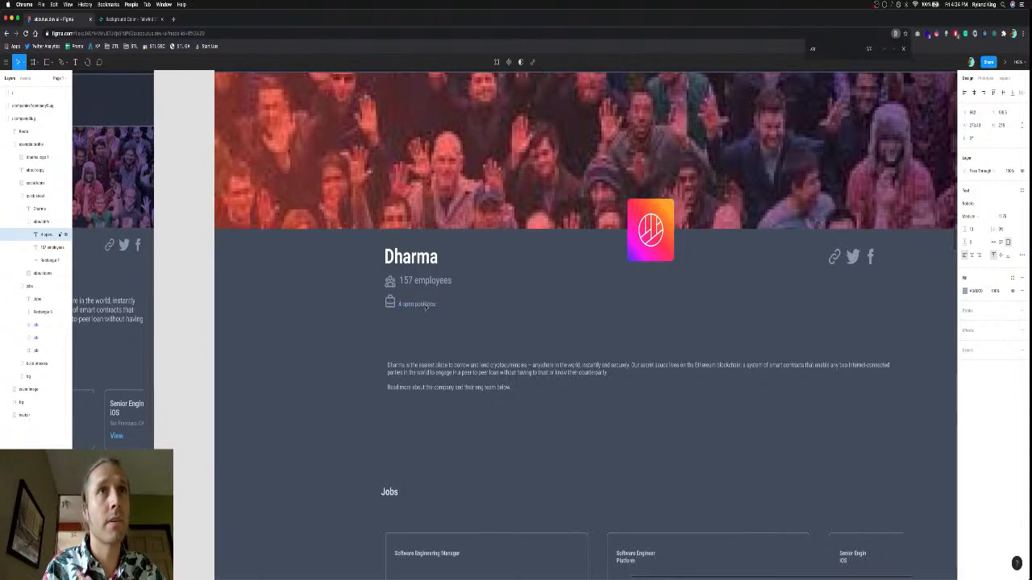
Shorten the Dharma name's text box from below so it no longer overlaps the employees line.
{"action": "left_click", "coordinate": [439, 273]}
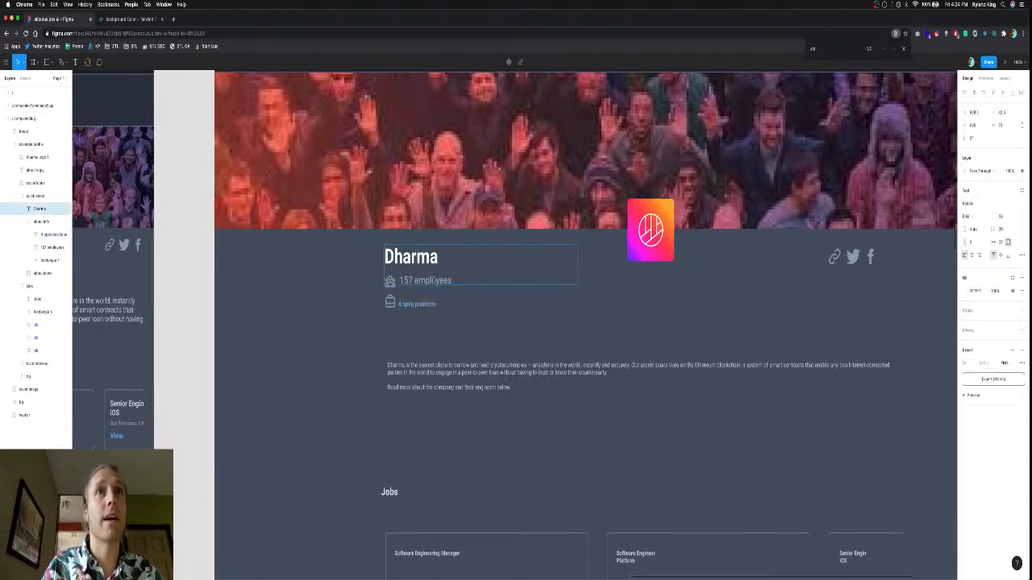
{"action": "double_click", "coordinate": [418, 279]}
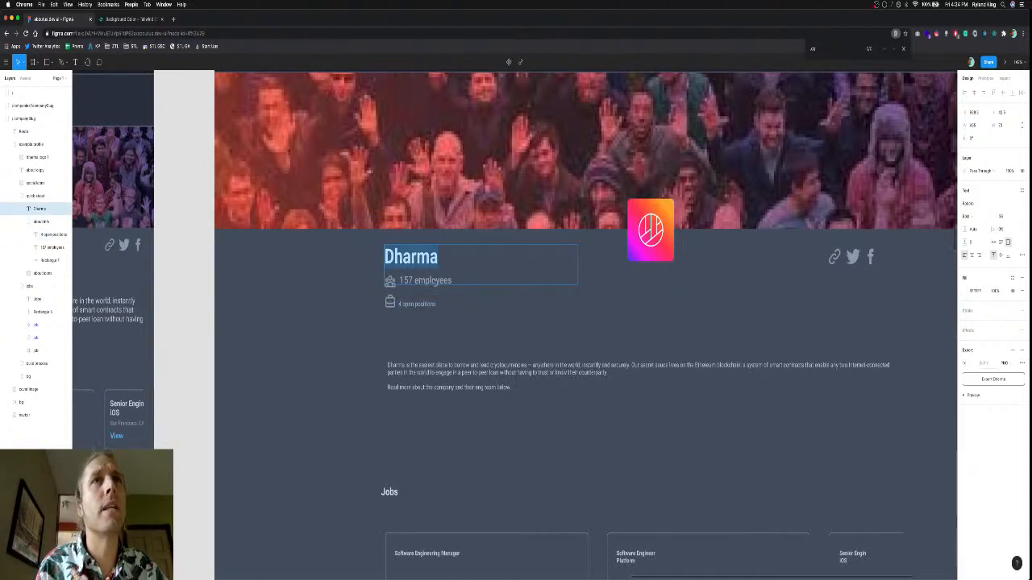
{"action": "key", "text": "Escape"}
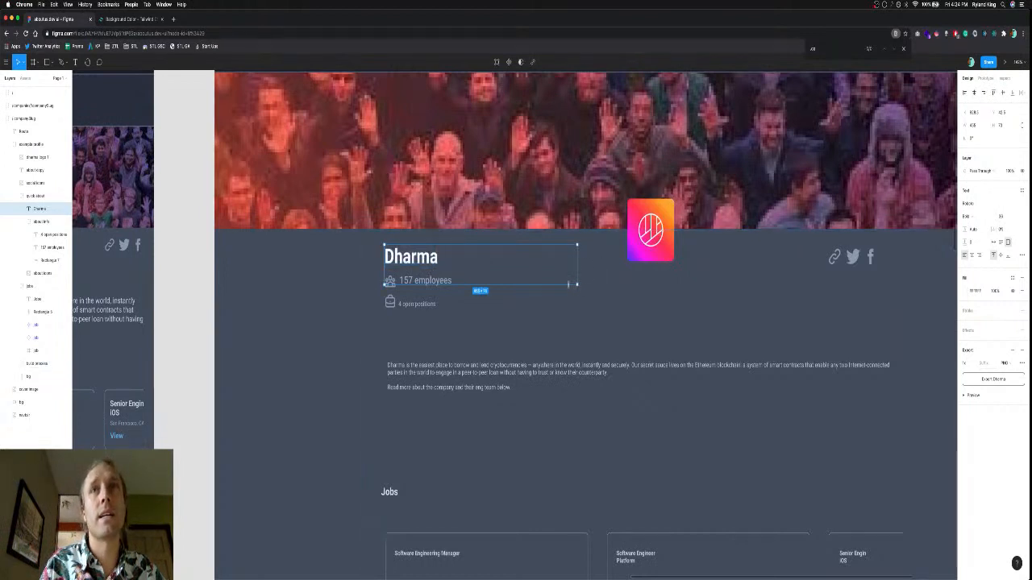
{"action": "left_click_drag", "start_coordinate": [568, 284], "coordinate": [567, 268]}
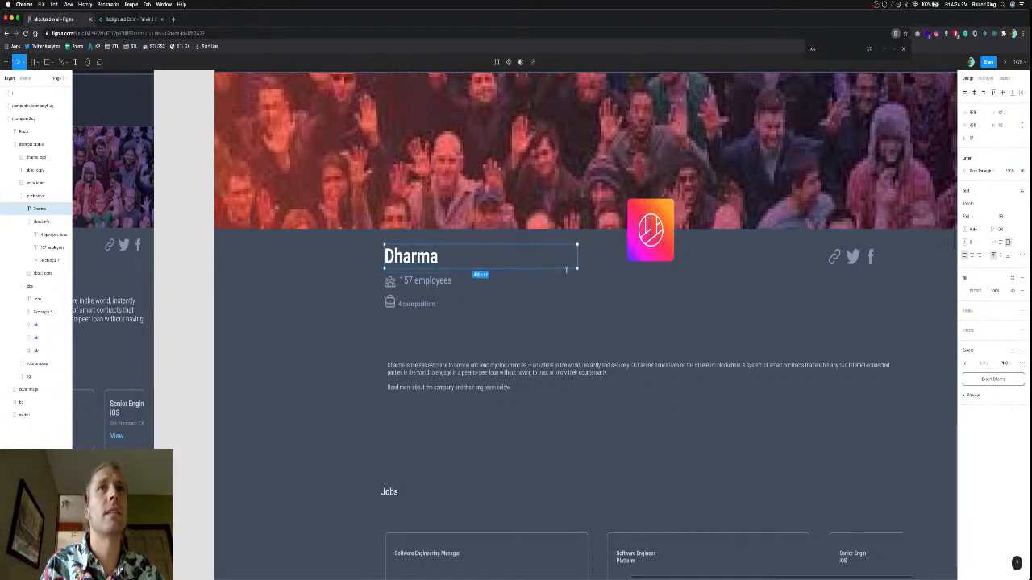
Try font sizes 20 and 19 on the "157 employees" line before setting it back to 18.
{"action": "double_click", "coordinate": [442, 282]}
{"action": "double_click", "coordinate": [435, 280]}
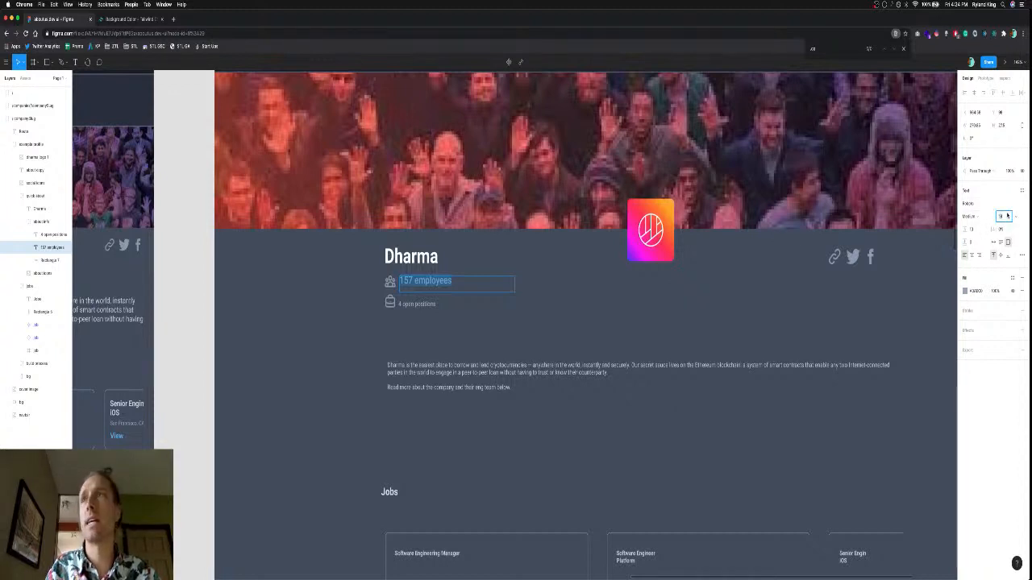
{"action": "type", "text": "20"}
{"action": "key", "text": "Return"}
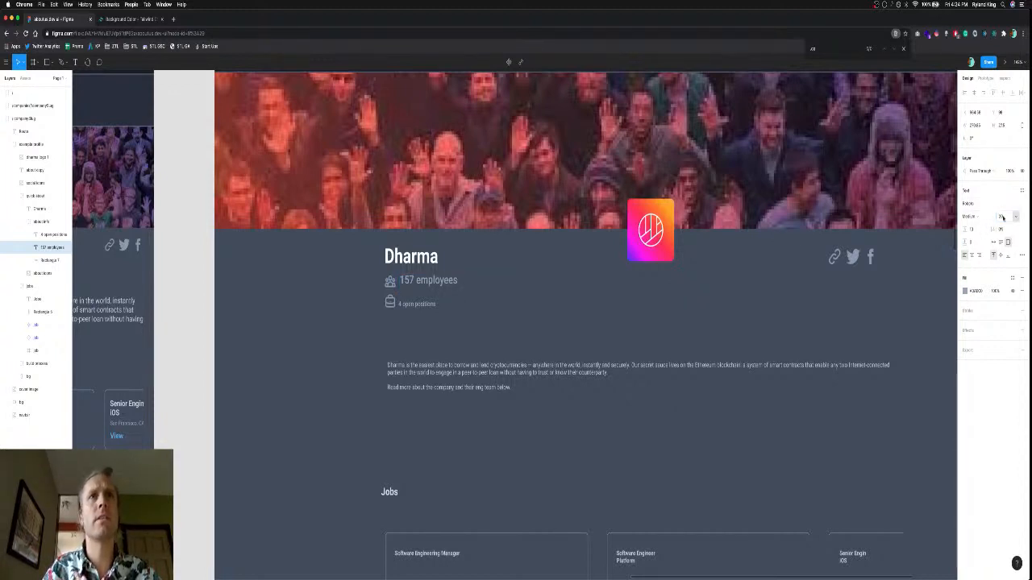
{"action": "left_click", "coordinate": [1003, 219]}
{"action": "type", "text": "19"}
{"action": "key", "text": "Return"}
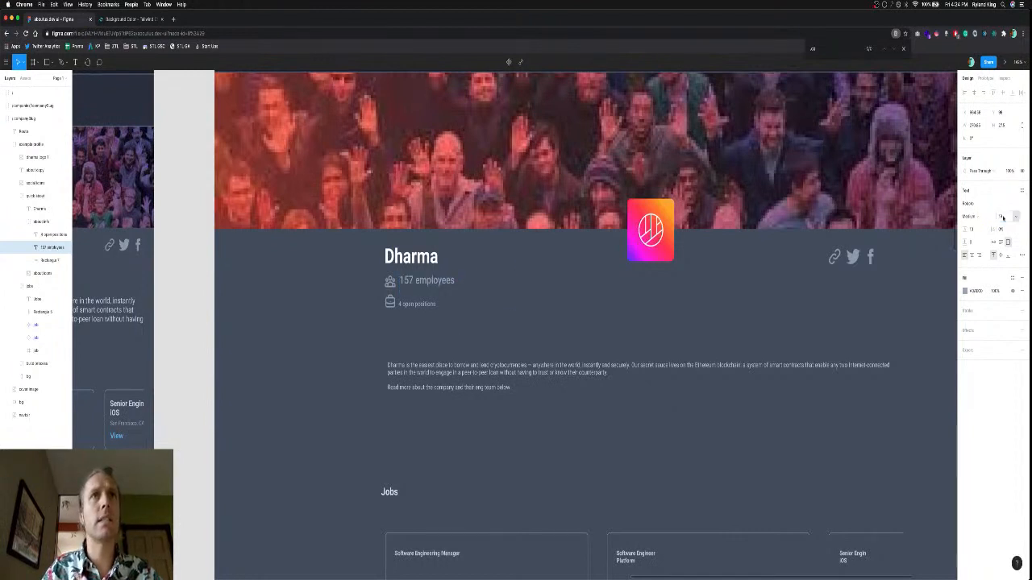
{"action": "left_click", "coordinate": [1003, 219]}
{"action": "type", "text": "18"}
{"action": "key", "text": "Return"}
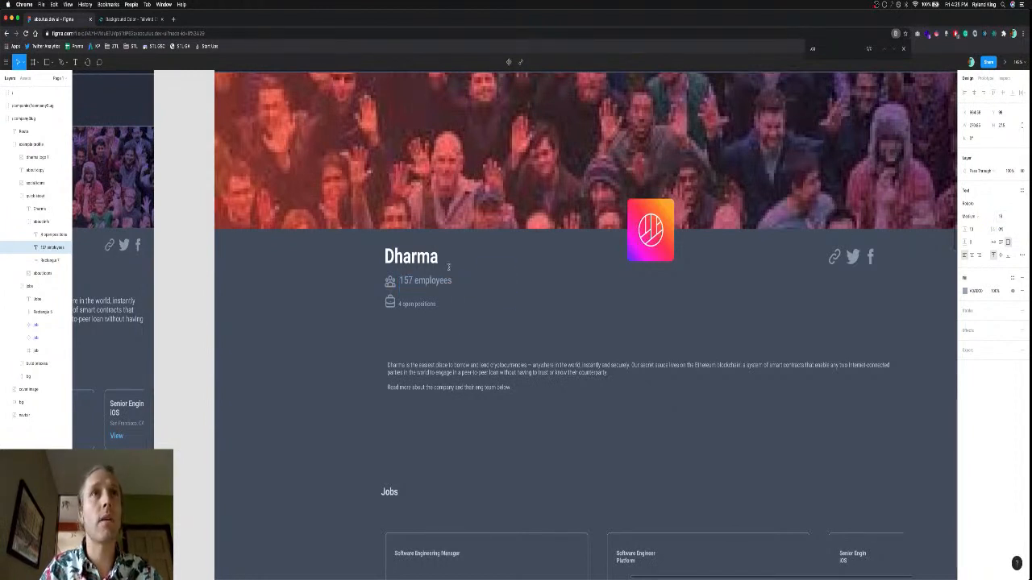
Shorten the "157 employees" text box from below to fit its single line of text.
{"action": "left_click", "coordinate": [461, 280]}
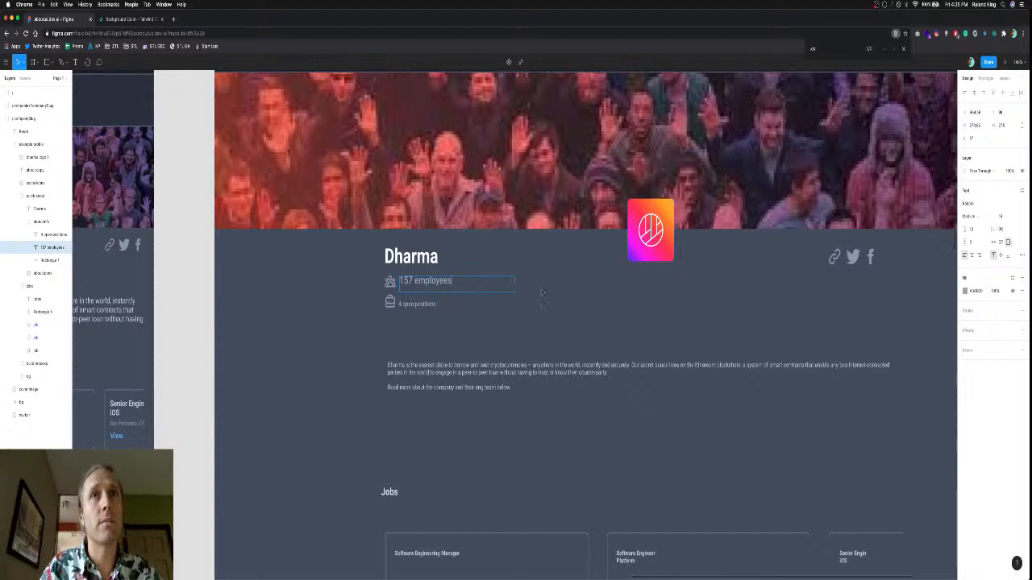
{"action": "key", "text": "Escape"}
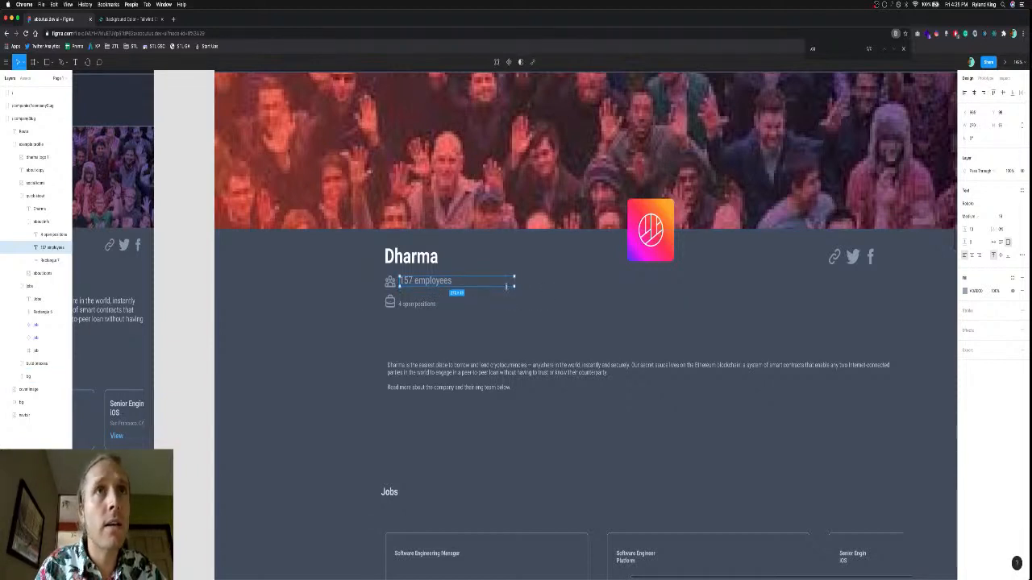
Nudge the "157 employees" text left so it sits closer to its icon.
{"action": "key", "text": "Escape"}
{"action": "key", "text": "Left"}
{"action": "key", "text": "Left"}
{"action": "key", "text": "Left"}
{"action": "key", "text": "Left"}
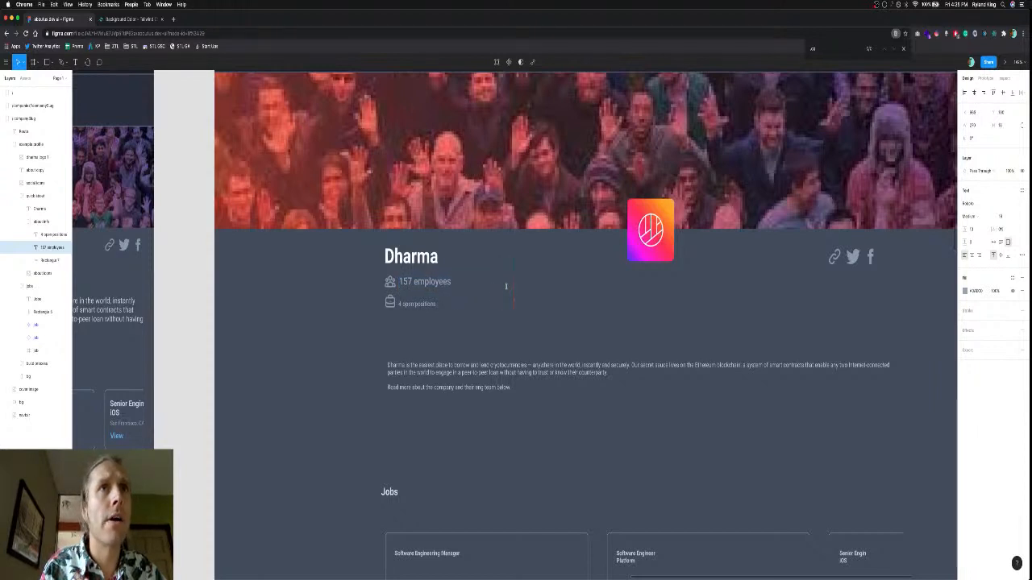
Set the font size of the "4 open positions" line to 18.
{"action": "left_click", "coordinate": [417, 304]}
{"action": "key", "text": "Return"}
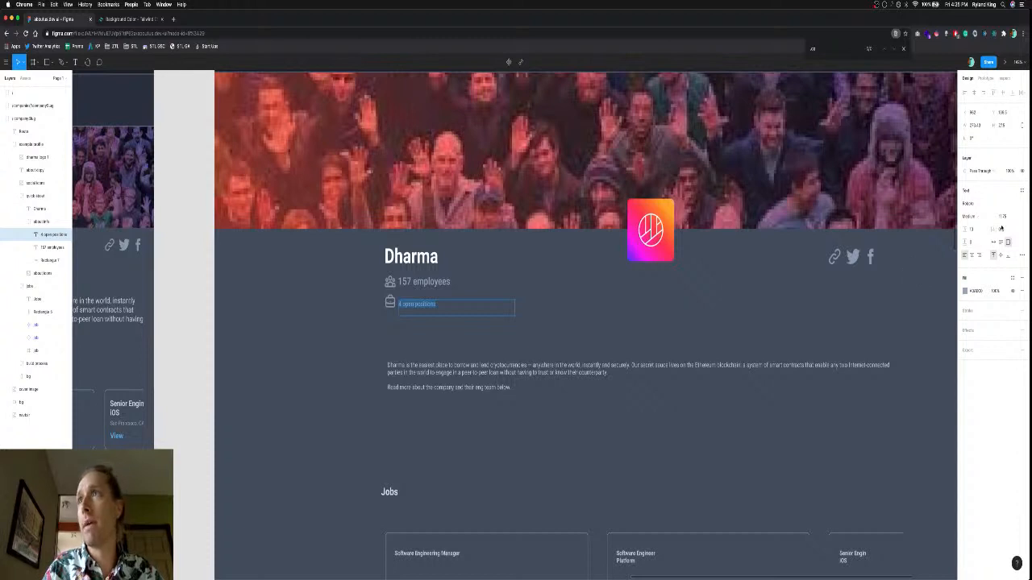
{"action": "left_click", "coordinate": [1013, 217]}
{"action": "type", "text": "18"}
{"action": "key", "text": "Return"}
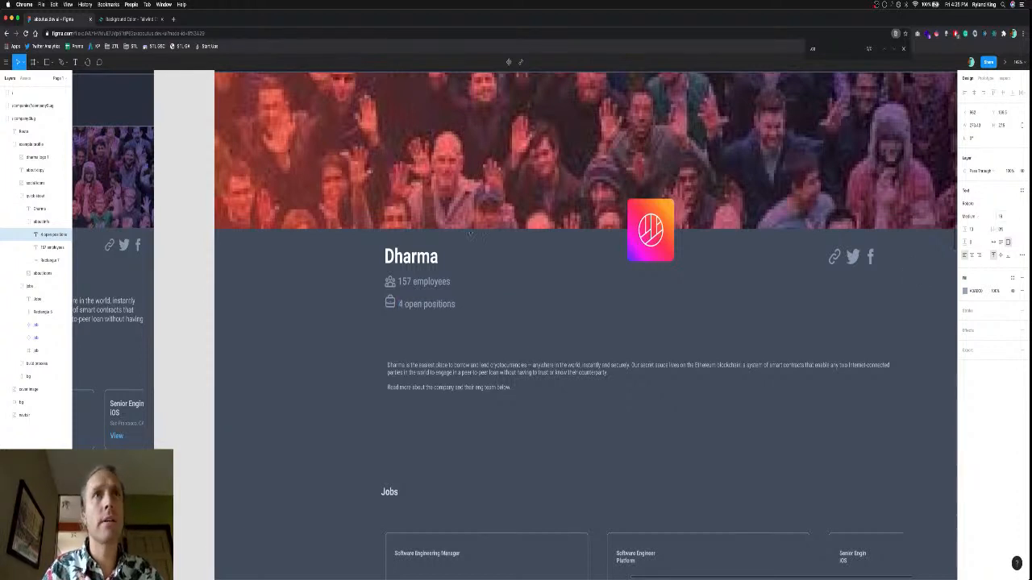
{"action": "key", "text": "Escape"}
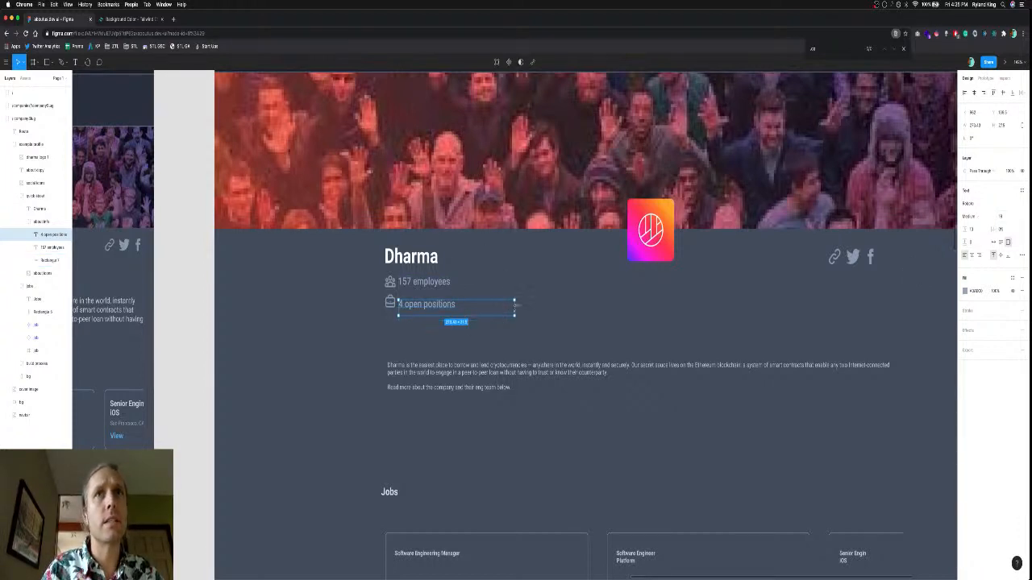
Shorten the "4 open positions" text box from below to one line and nudge it up level with the briefcase icon.
{"action": "left_click_drag", "start_coordinate": [487, 315], "coordinate": [486, 308]}
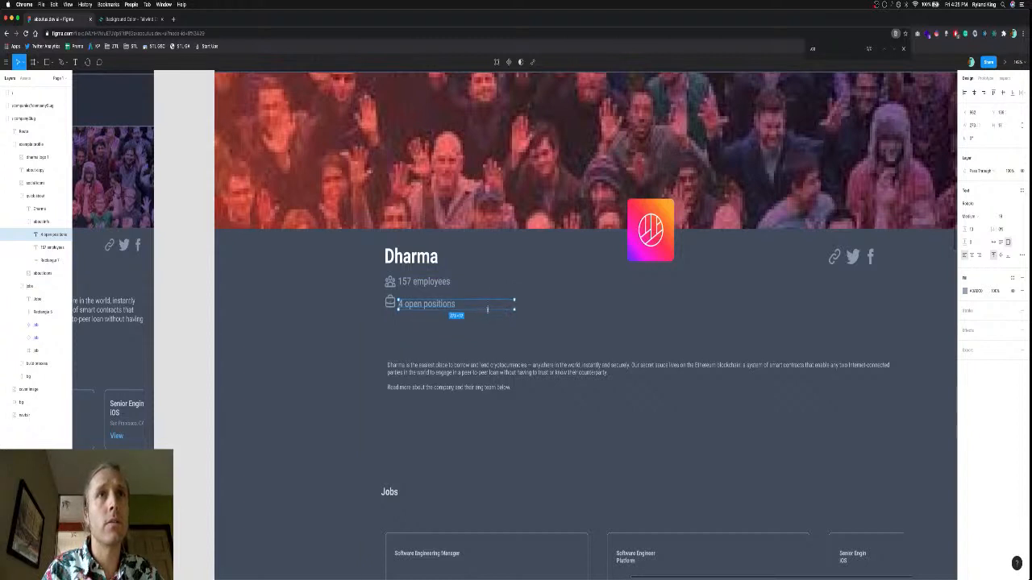
{"action": "key", "text": "Up"}
{"action": "key", "text": "Up"}
{"action": "key", "text": "Up"}
{"action": "key", "text": "Up"}
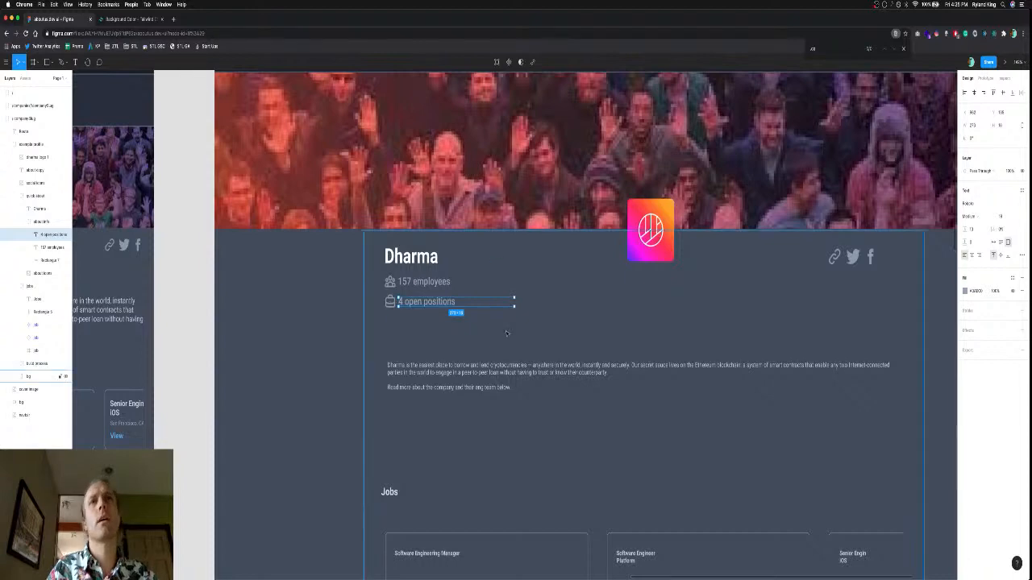
Examine the alignment of the employee and open-position lines with their icons, up close and within the whole /:companySlug page.
{"action": "left_click", "coordinate": [553, 350]}
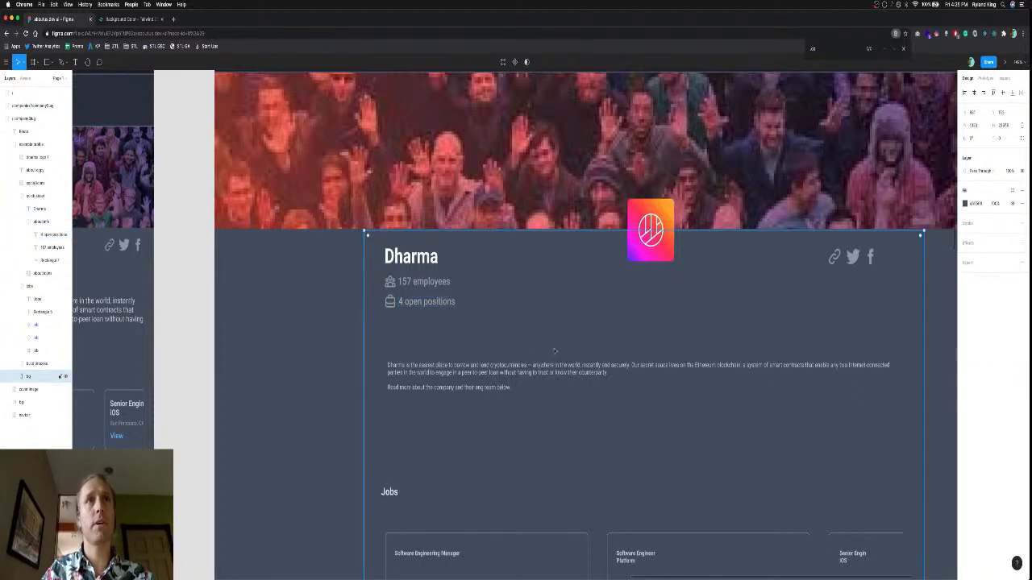
{"action": "scroll", "coordinate": [540, 339], "scroll_direction": "down", "scroll_amount": 3}
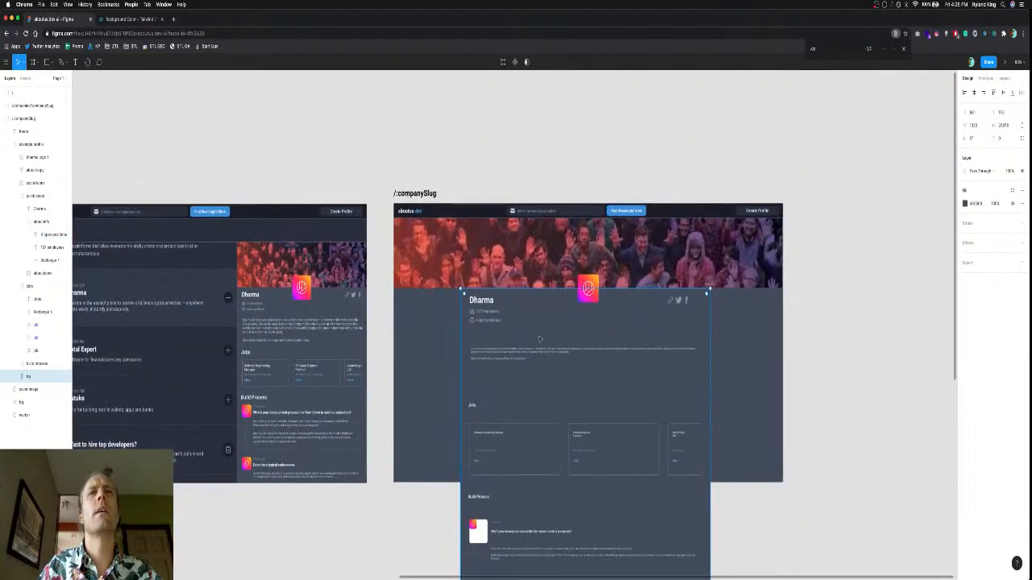
{"action": "scroll", "coordinate": [488, 321], "scroll_direction": "up", "scroll_amount": 3}
{"action": "scroll", "coordinate": [487, 321], "scroll_direction": "up", "scroll_amount": 3}
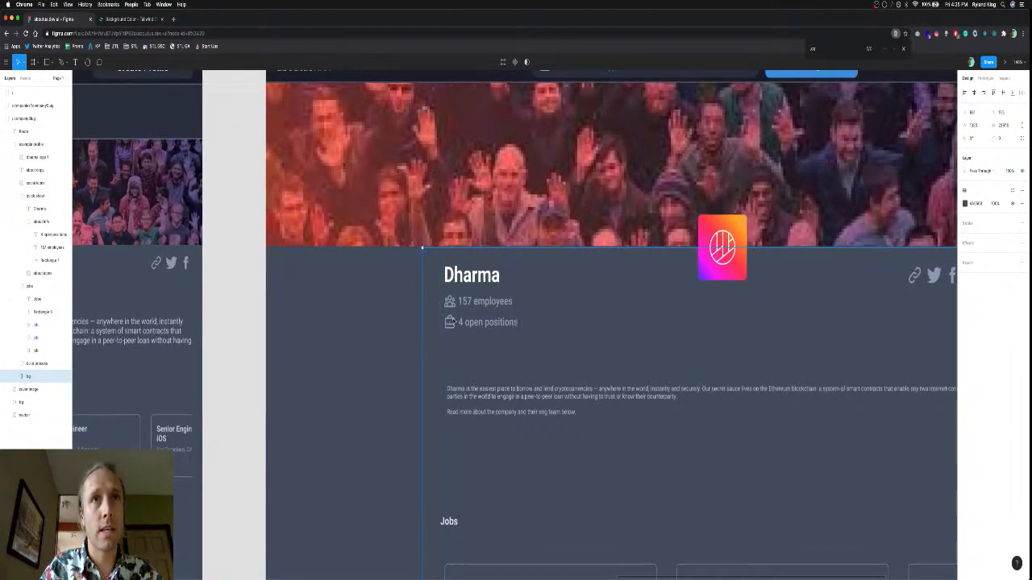
{"action": "left_click", "coordinate": [482, 321]}
{"action": "left_click", "coordinate": [485, 323]}
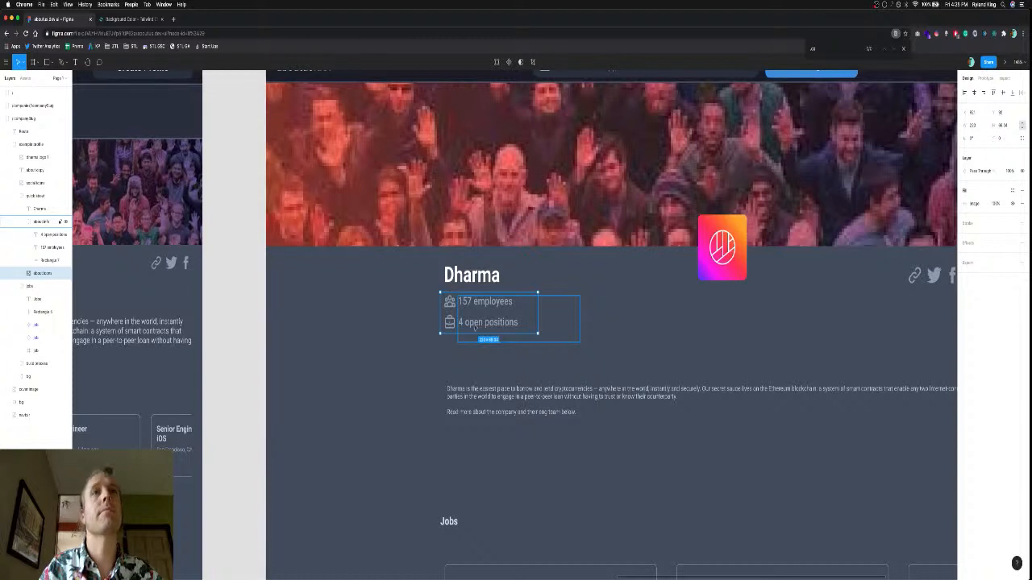
{"action": "scroll", "coordinate": [482, 324], "scroll_direction": "down", "scroll_amount": 5}
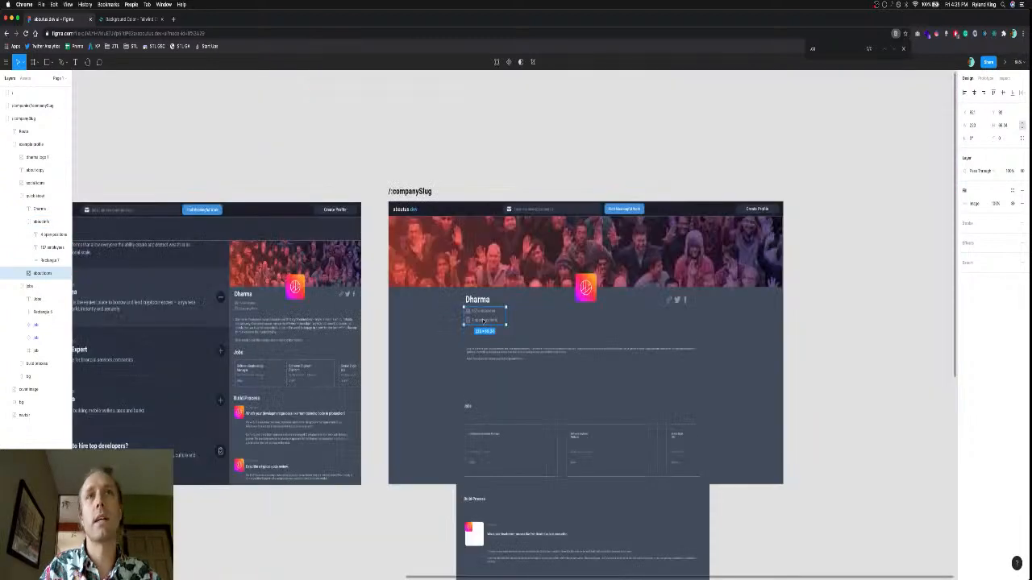
{"action": "left_click", "coordinate": [421, 504]}
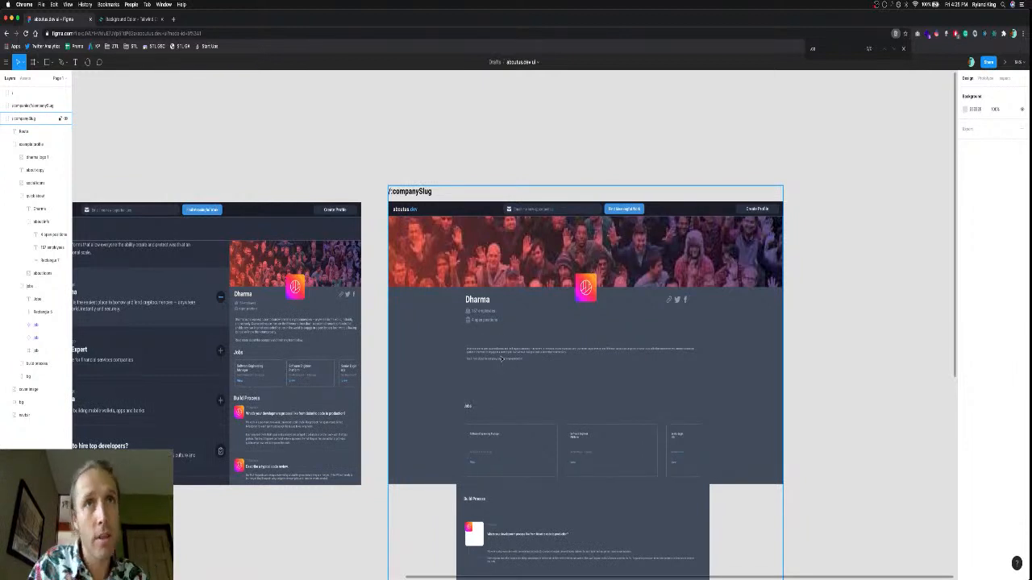
Set the font size of the Dharma description text on the /:companySlug page to 18.
{"action": "left_click", "coordinate": [503, 353]}
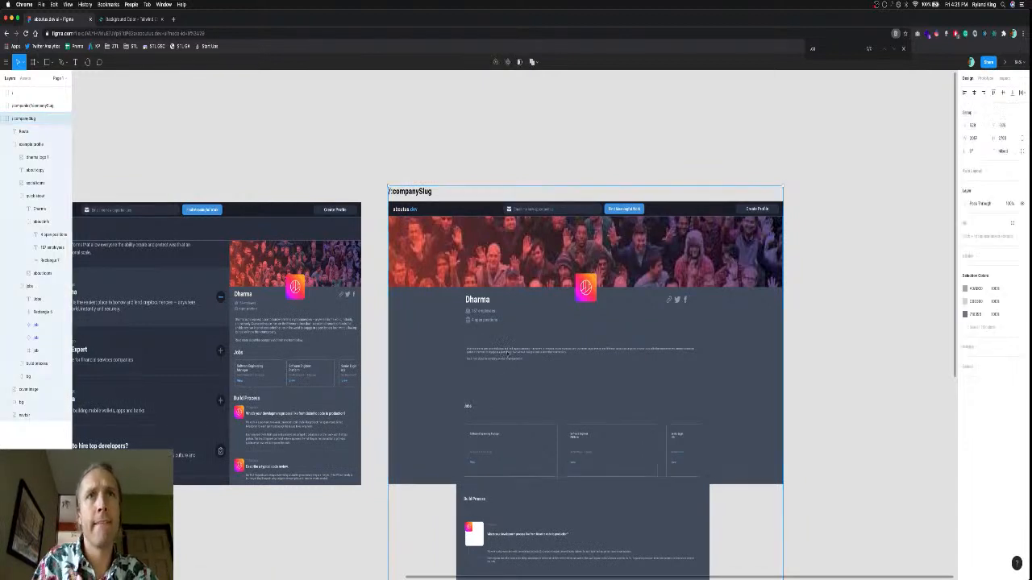
{"action": "double_click", "coordinate": [509, 350]}
{"action": "key", "text": "Return"}
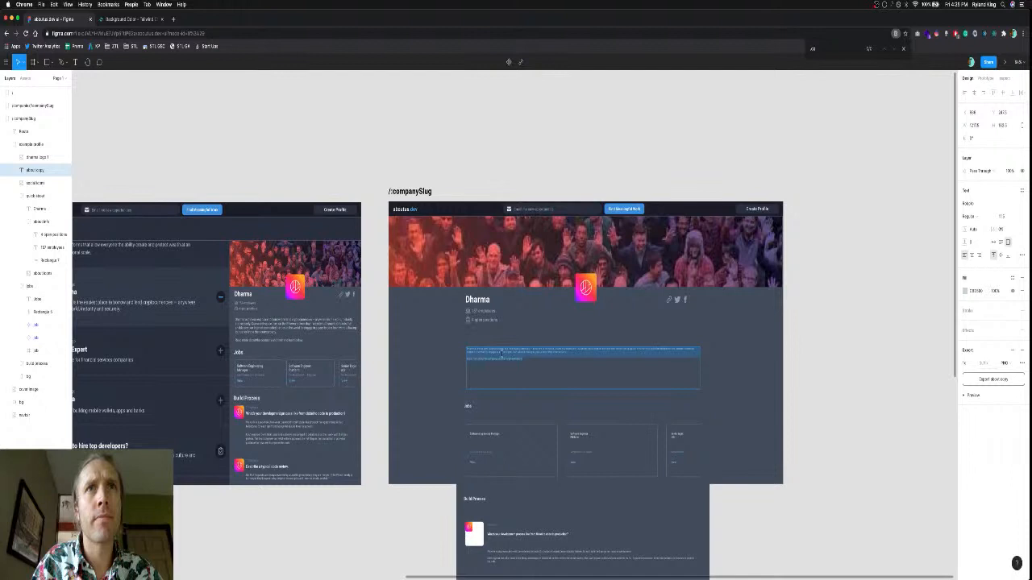
{"action": "left_click", "coordinate": [1001, 216]}
{"action": "type", "text": "18"}
{"action": "key", "text": "Return"}
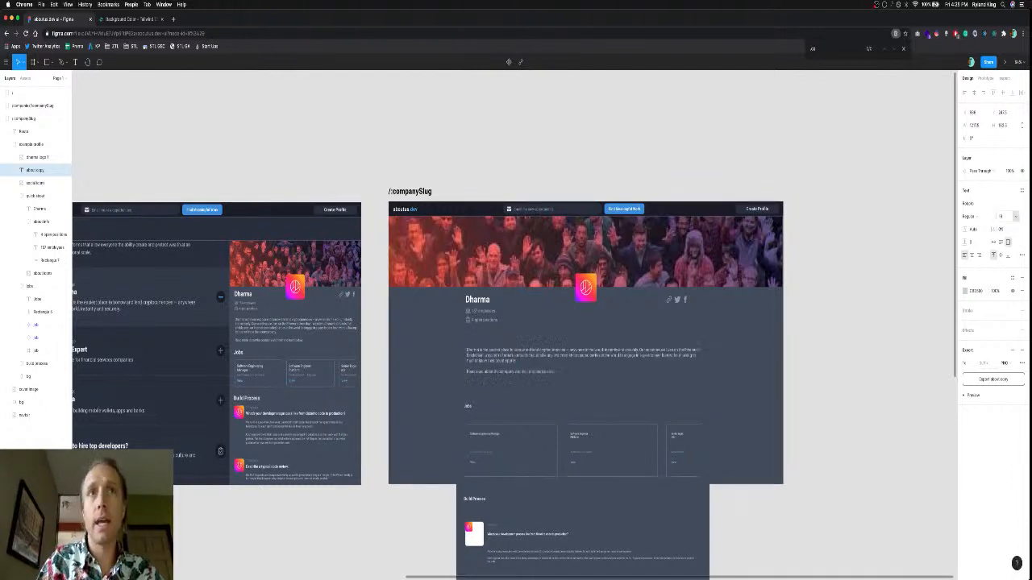
Try font sizes 22 and 21 on the Dharma description text before setting it to 20.
{"action": "left_click", "coordinate": [1002, 216]}
{"action": "type", "text": "2"}
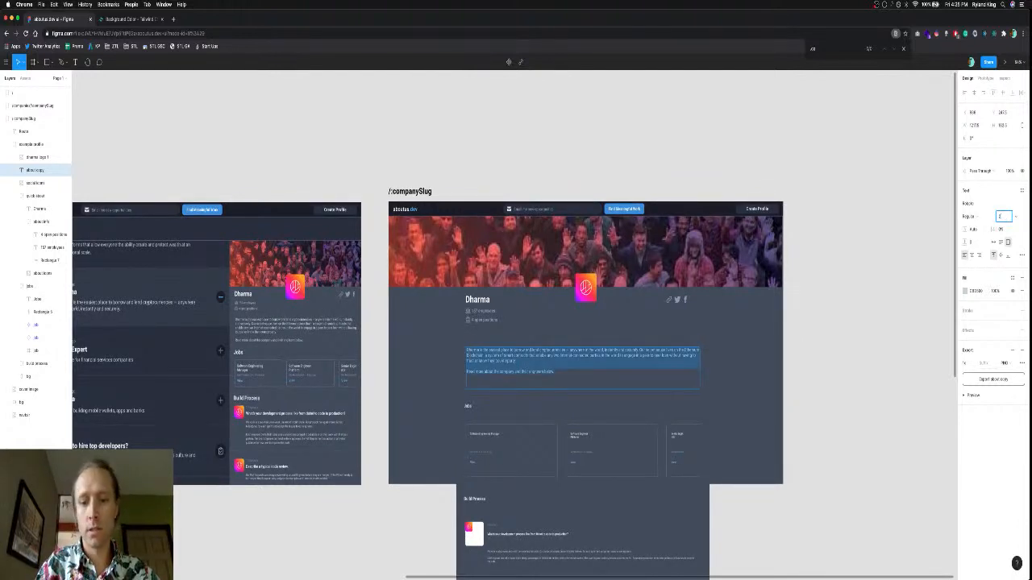
{"action": "type", "text": "2"}
{"action": "key", "text": "Return"}
{"action": "left_click", "coordinate": [1001, 216]}
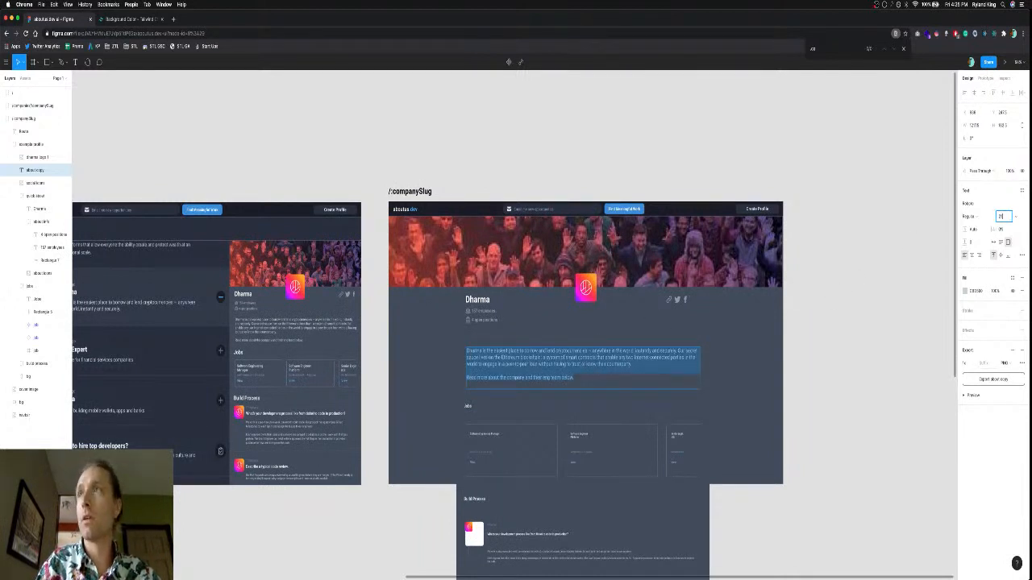
{"action": "type", "text": "21"}
{"action": "key", "text": "Return"}
{"action": "key", "text": "Return"}
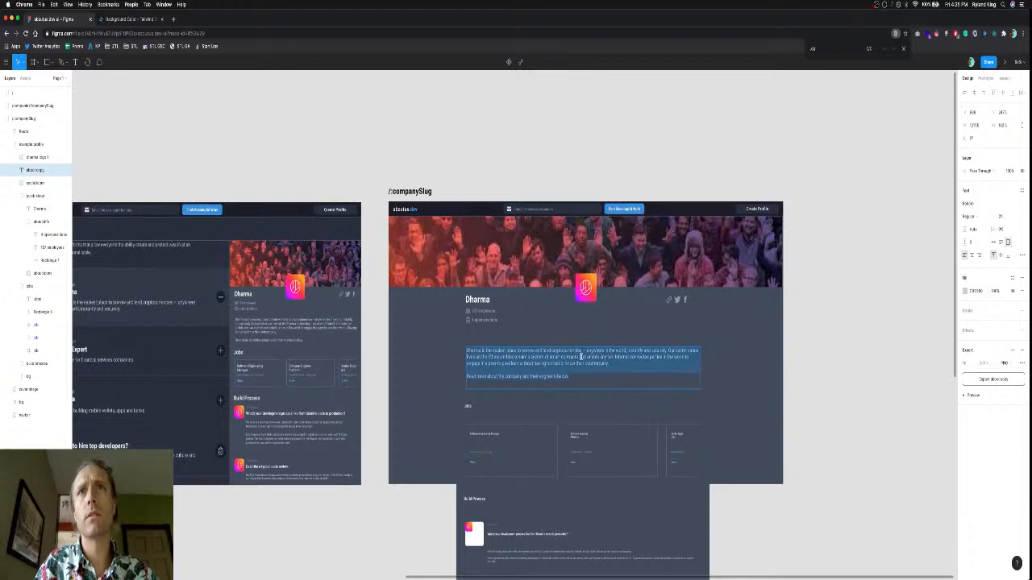
{"action": "left_click", "coordinate": [1002, 217]}
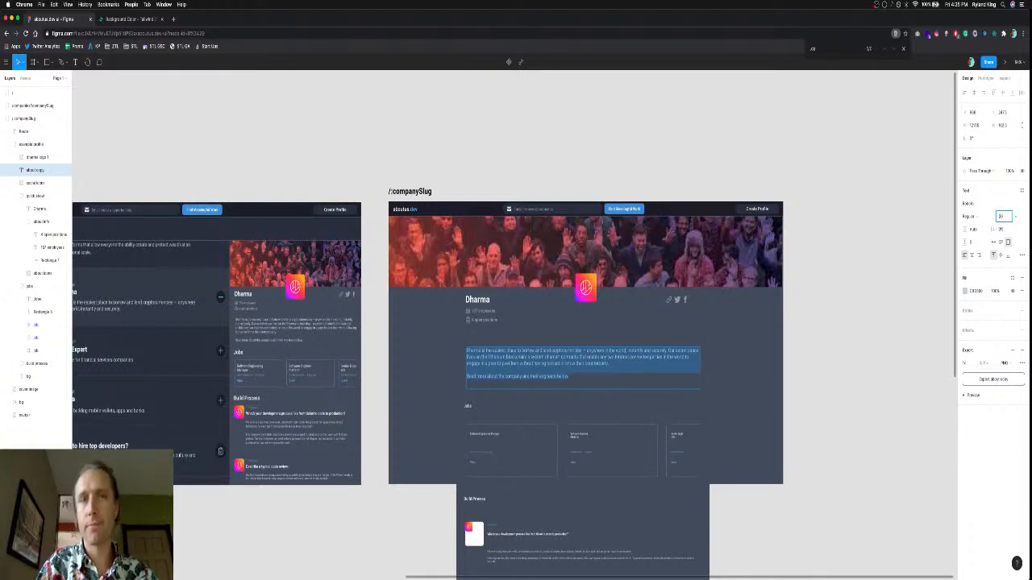
{"action": "type", "text": "20"}
{"action": "key", "text": "Return"}
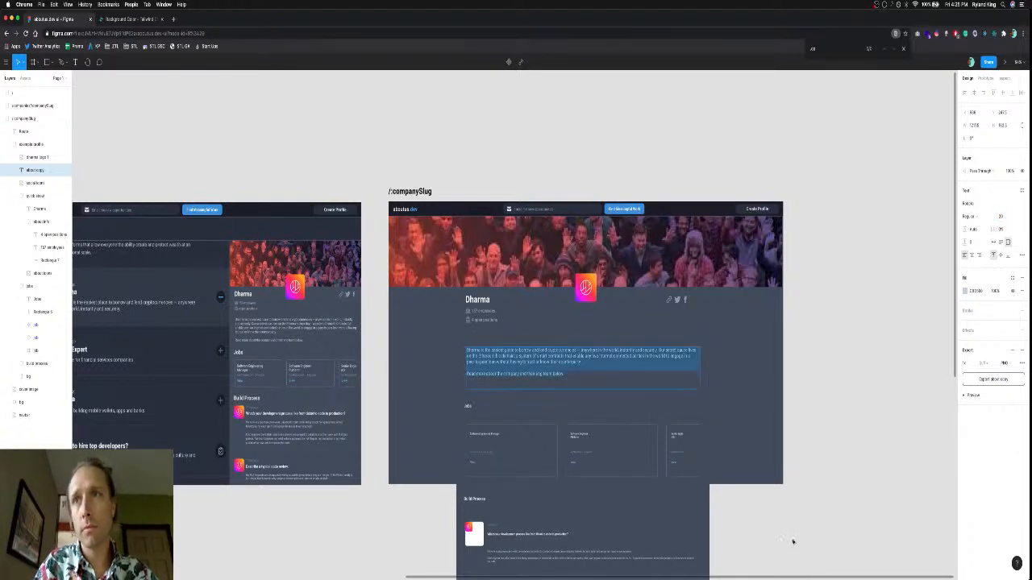
{"action": "key", "text": "Escape"}
Move the Dharma description text up to just below the open positions line.
{"action": "left_click_drag", "start_coordinate": [631, 355], "coordinate": [631, 339]}
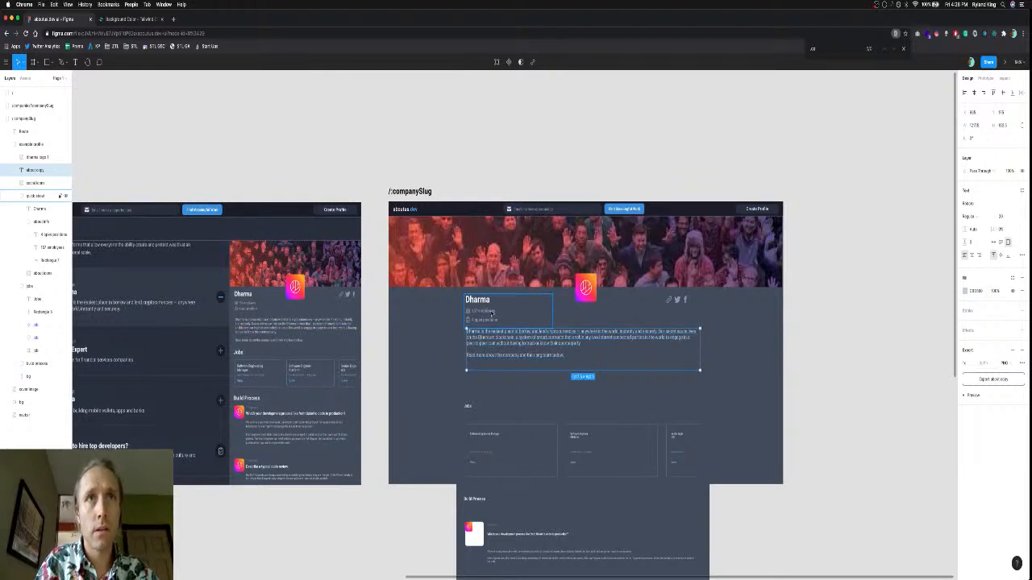
{"action": "key", "text": "Escape"}
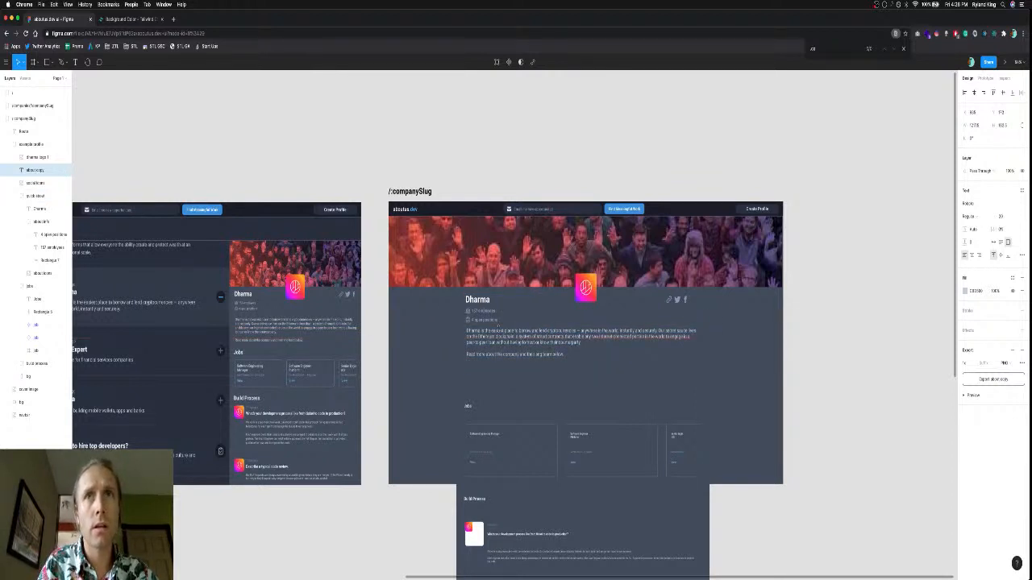
{"action": "left_click", "coordinate": [484, 339]}
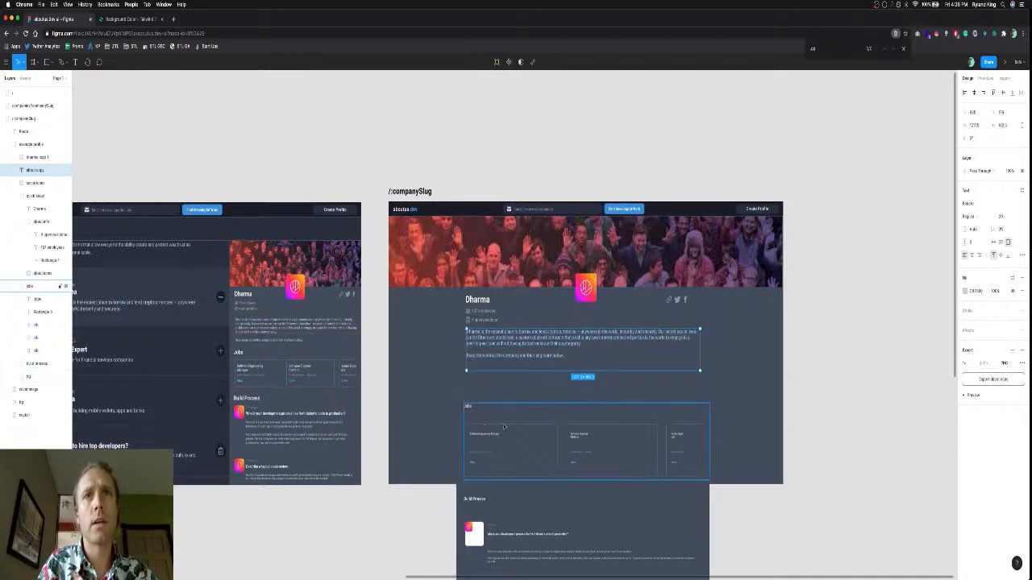
Move the Jobs group up to just below the description, aligned with its left edge, and collapse the layer group holding the Dharma name and info.
{"action": "left_click", "coordinate": [504, 428]}
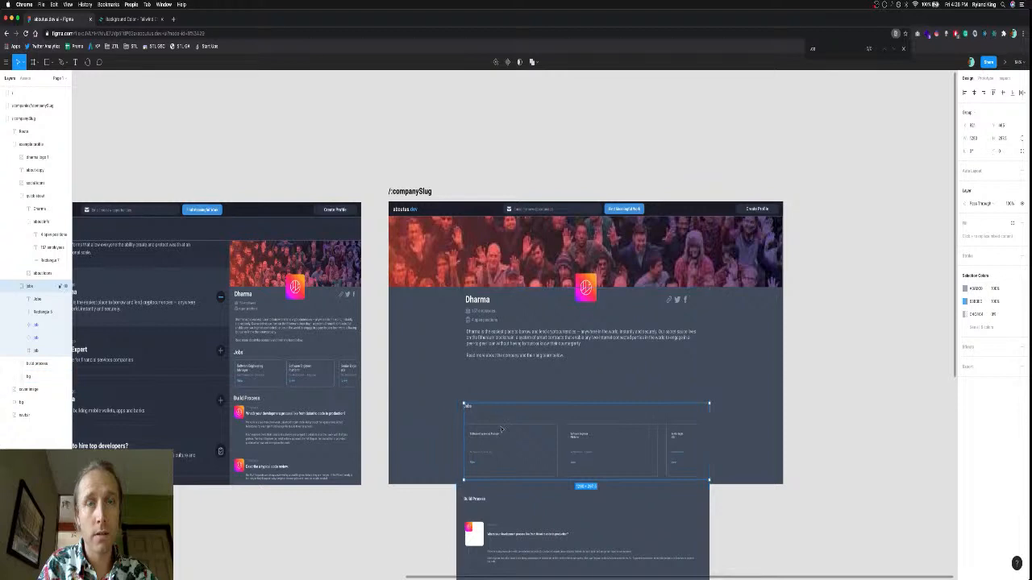
{"action": "left_click_drag", "start_coordinate": [502, 430], "coordinate": [504, 399]}
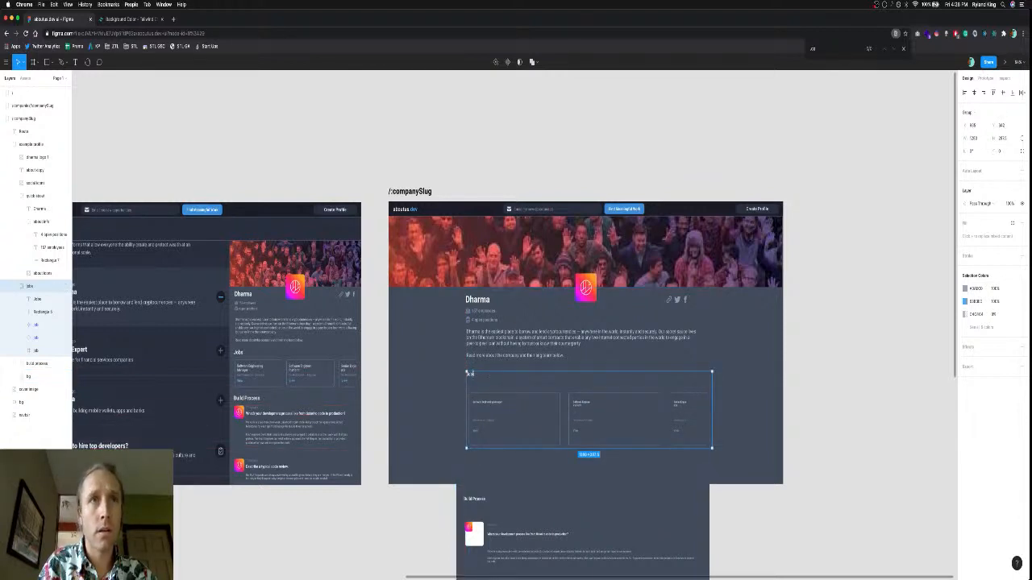
{"action": "left_click", "coordinate": [22, 222]}
{"action": "left_click", "coordinate": [15, 196]}
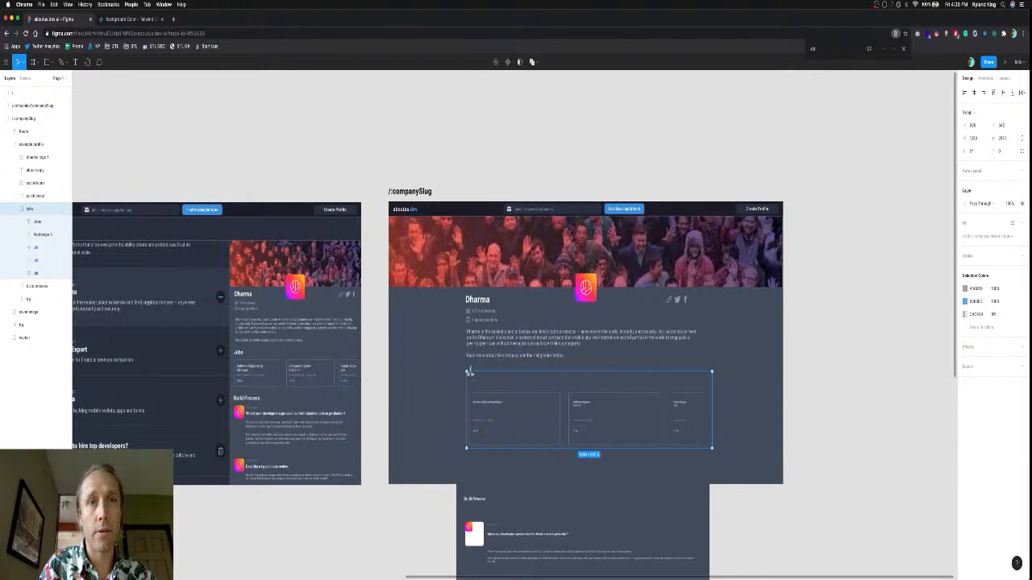
Check the Dharma heading's text settings and set the Jobs heading's font size to 30.
{"action": "scroll", "coordinate": [470, 374], "scroll_direction": "up", "scroll_amount": 8}
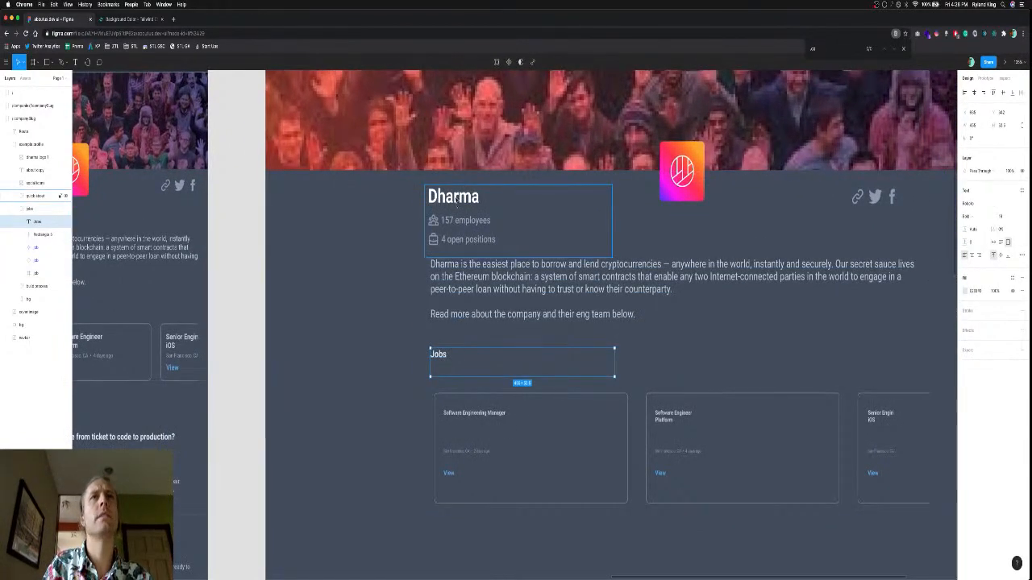
{"action": "left_click", "coordinate": [455, 197]}
{"action": "double_click", "coordinate": [455, 197]}
{"action": "double_click", "coordinate": [456, 197]}
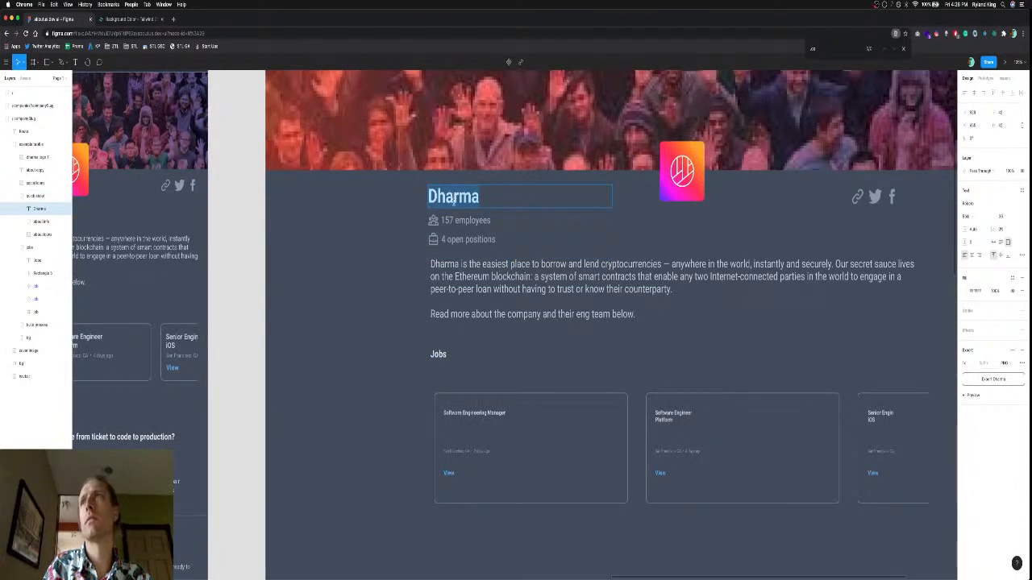
{"action": "double_click", "coordinate": [453, 353]}
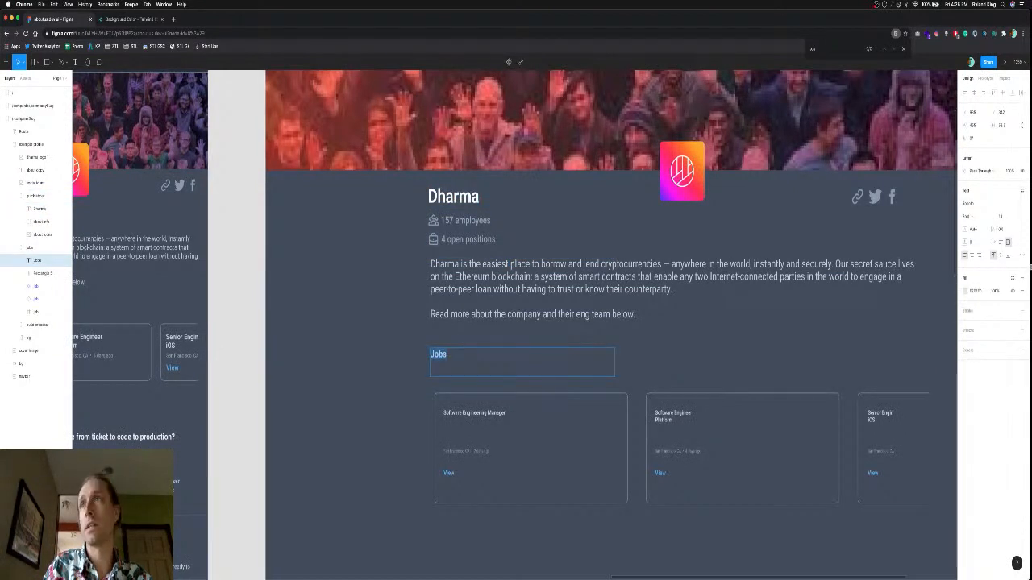
{"action": "left_click", "coordinate": [1002, 217]}
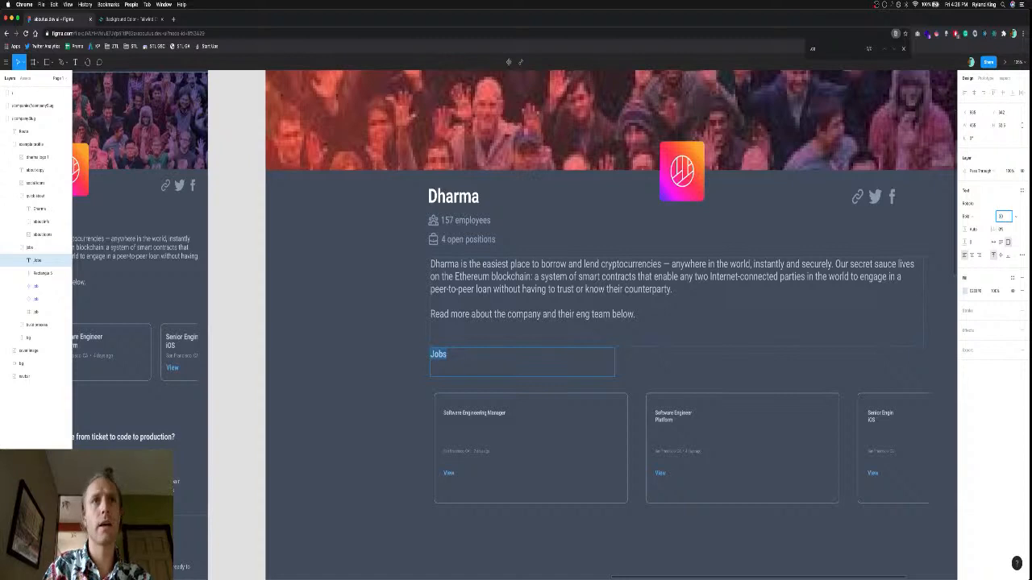
{"action": "type", "text": "30"}
{"action": "key", "text": "Return"}
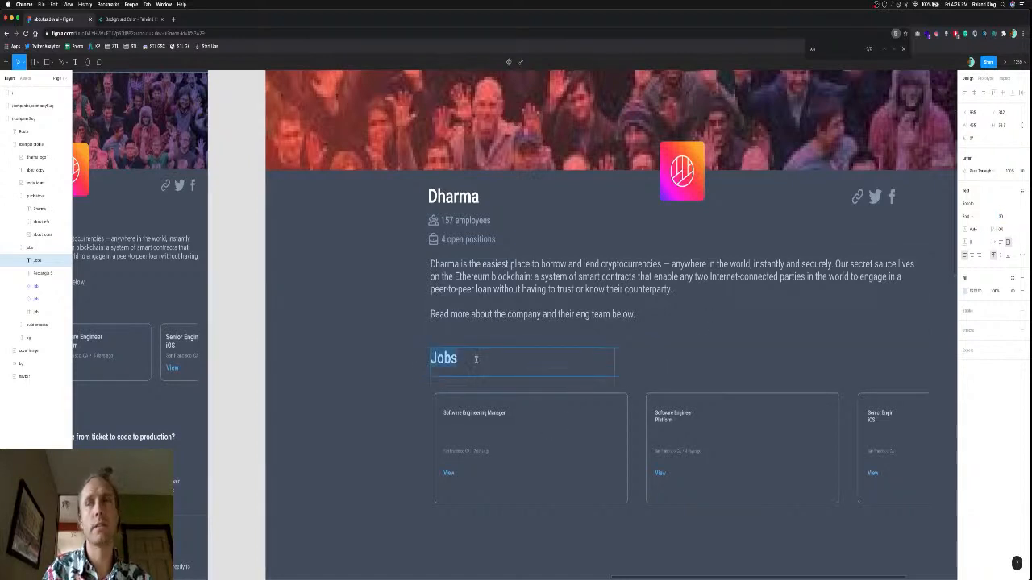
Try font size 32 on the Jobs heading before setting it back to 30.
{"action": "left_click", "coordinate": [1000, 217]}
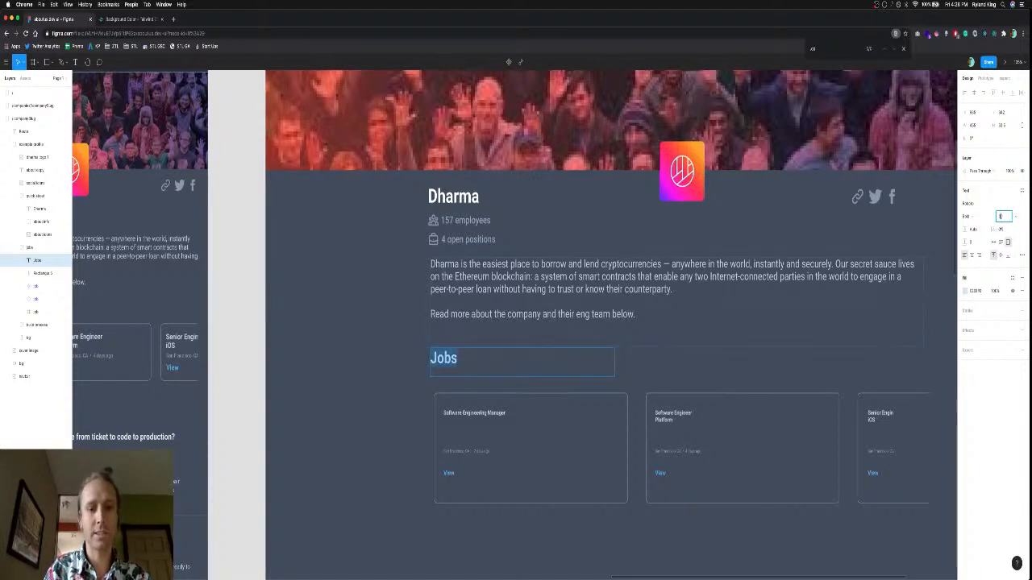
{"action": "type", "text": "32"}
{"action": "key", "text": "Return"}
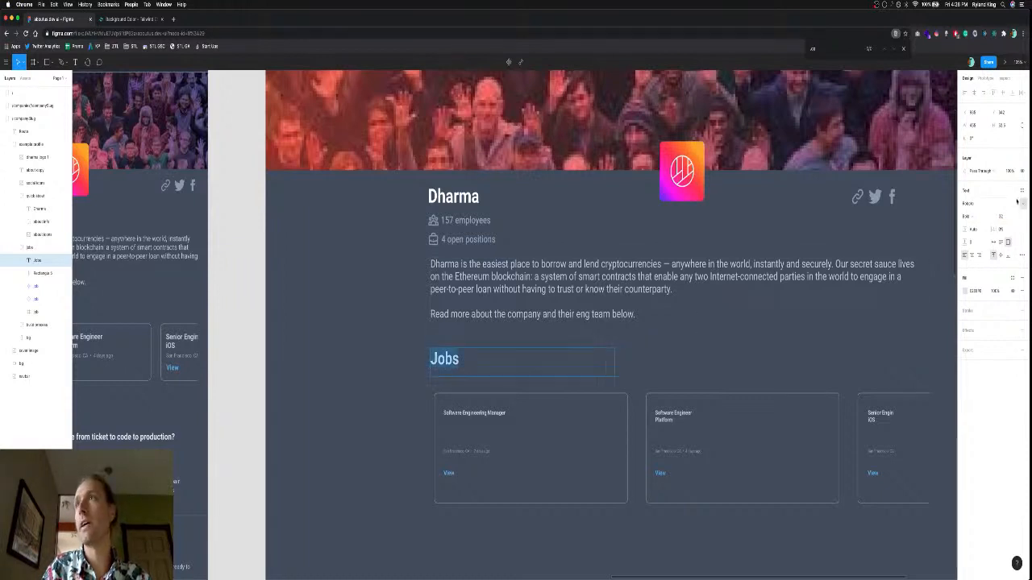
{"action": "left_click", "coordinate": [1007, 213]}
{"action": "type", "text": "30"}
{"action": "key", "text": "Return"}
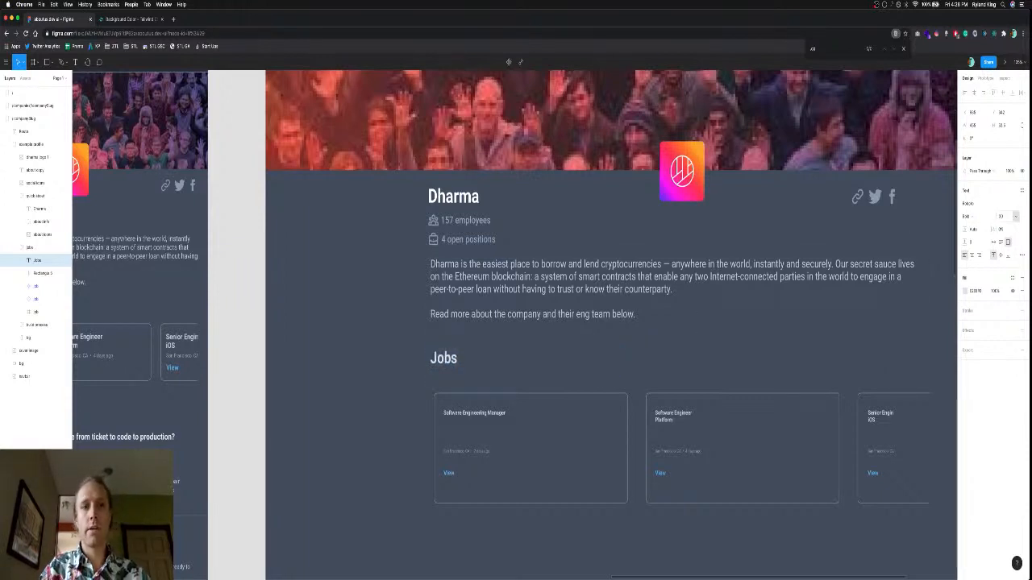
{"action": "key", "text": "Return"}
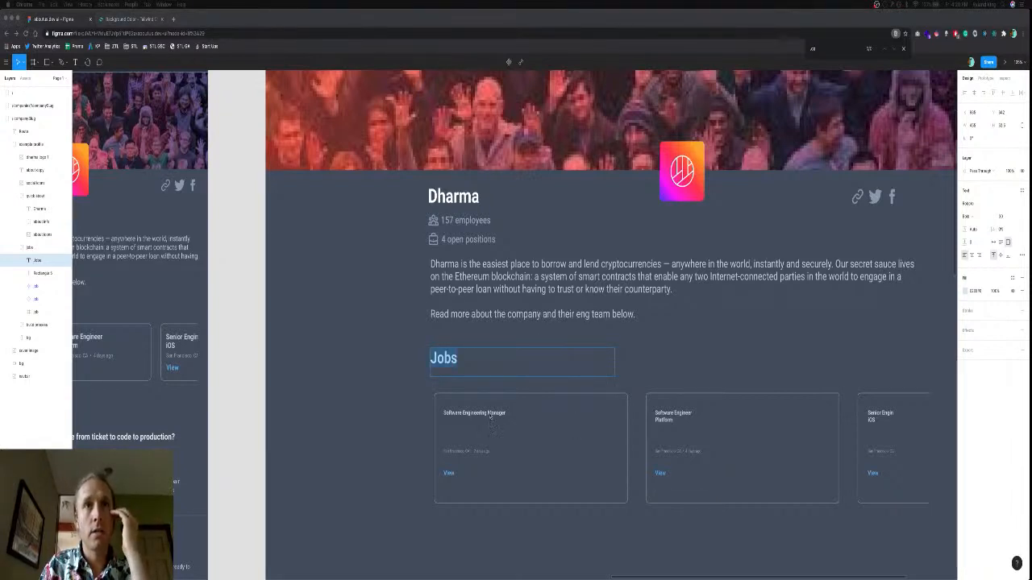
Set the font size of the Software Engineering Manager title in the first job card to 26.
{"action": "double_click", "coordinate": [488, 413]}
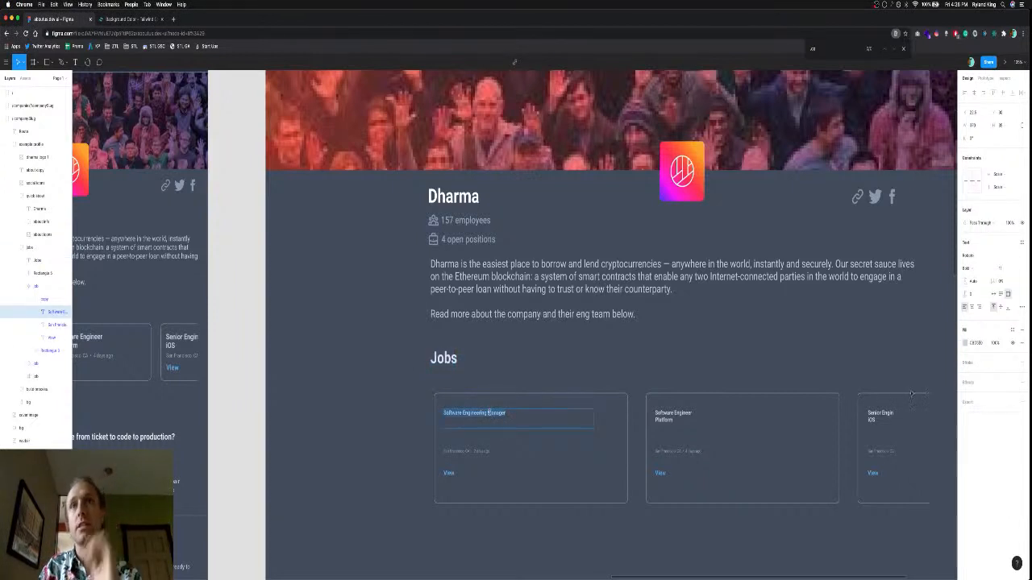
{"action": "left_click", "coordinate": [1003, 269]}
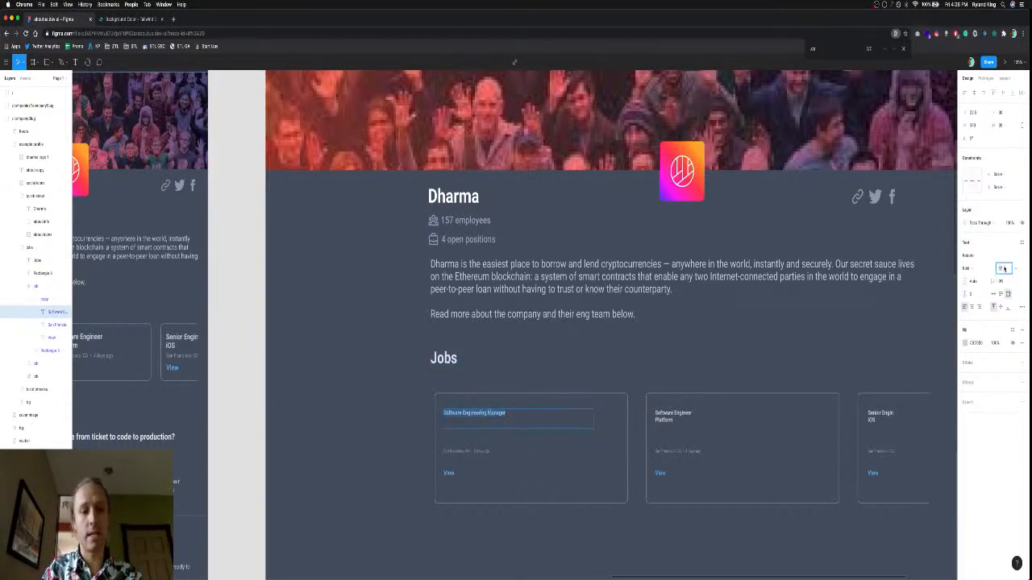
{"action": "type", "text": "26"}
{"action": "key", "text": "Return"}
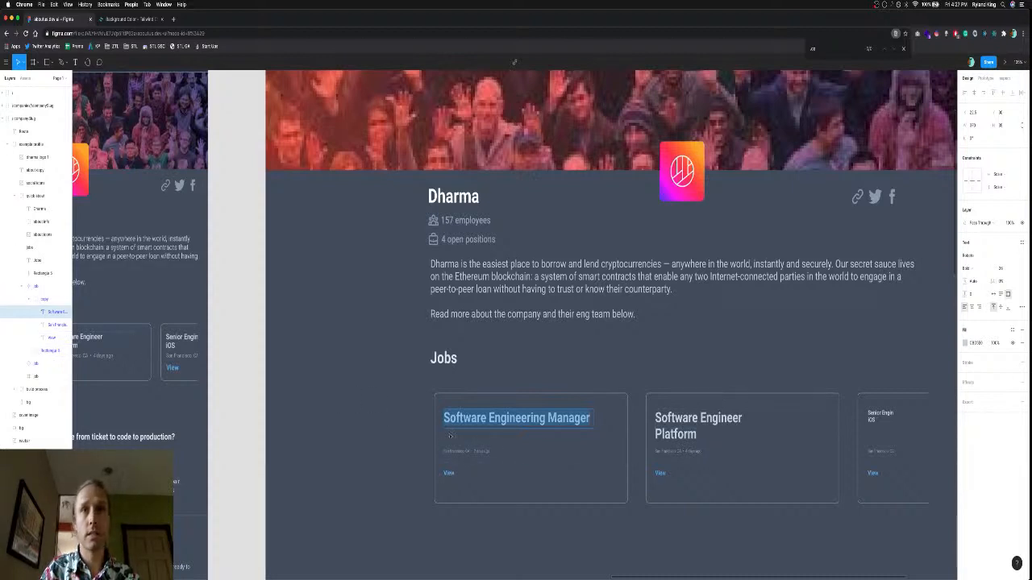
Enlarge the location and date line in the first job card, settling on font size 16.
{"action": "left_click", "coordinate": [516, 450]}
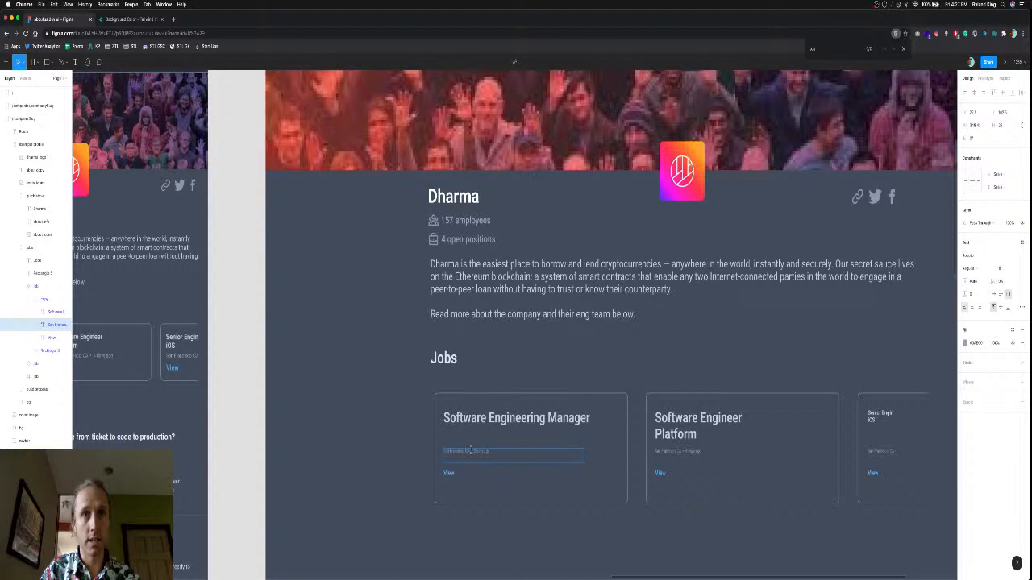
{"action": "double_click", "coordinate": [517, 450]}
{"action": "left_click", "coordinate": [1003, 268]}
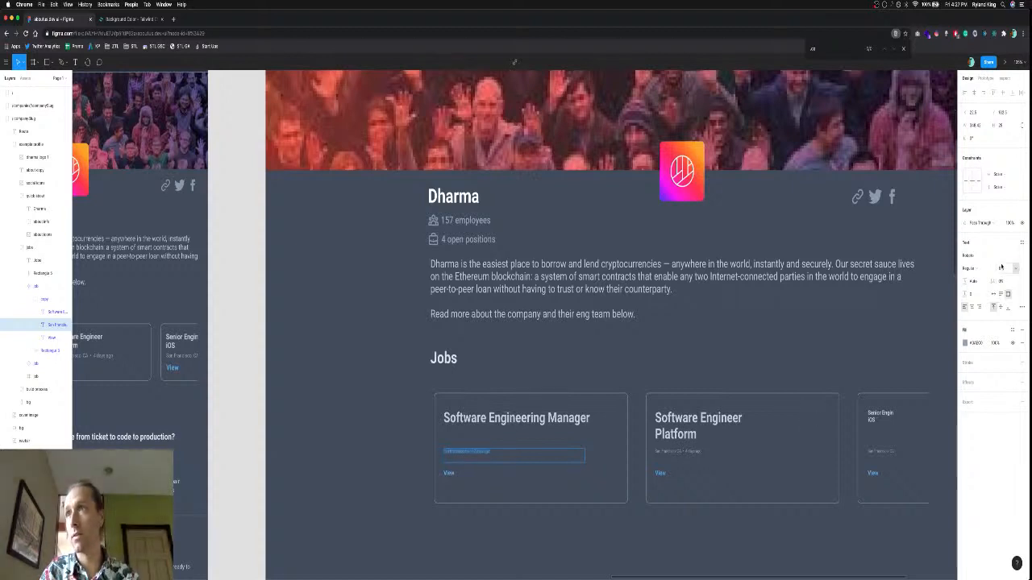
{"action": "key", "text": "Return"}
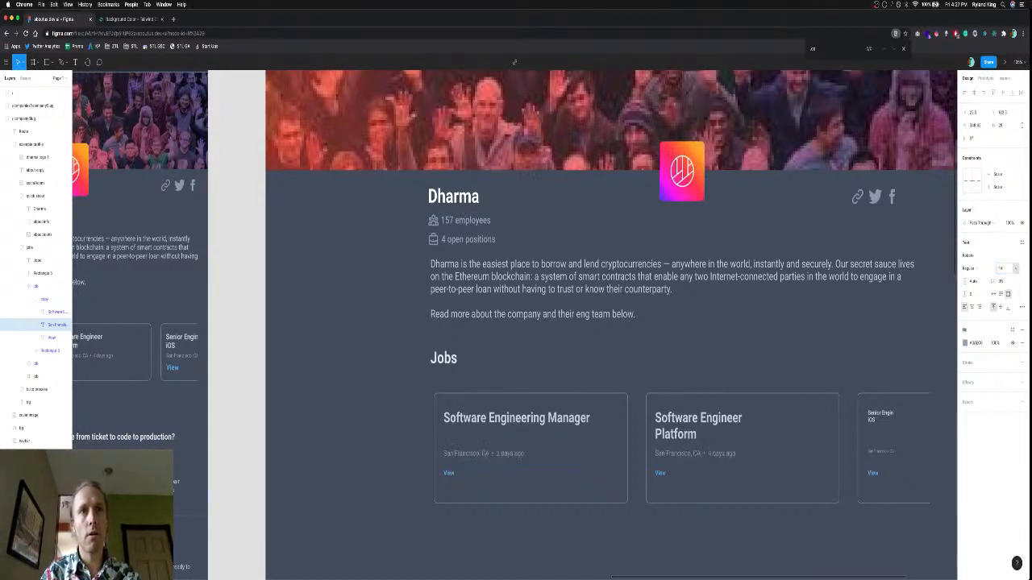
{"action": "left_click", "coordinate": [1002, 267]}
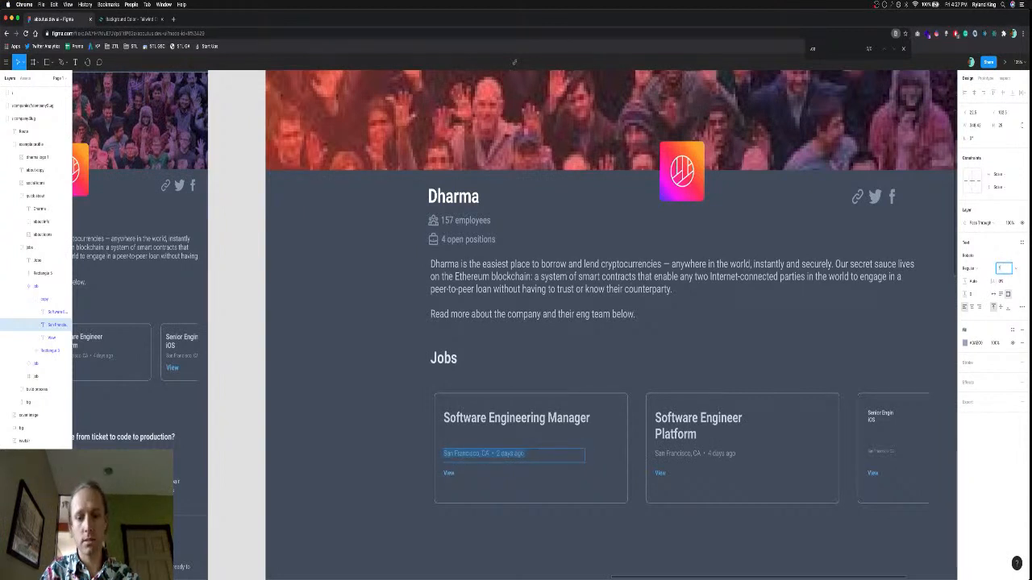
{"action": "key", "text": "Return"}
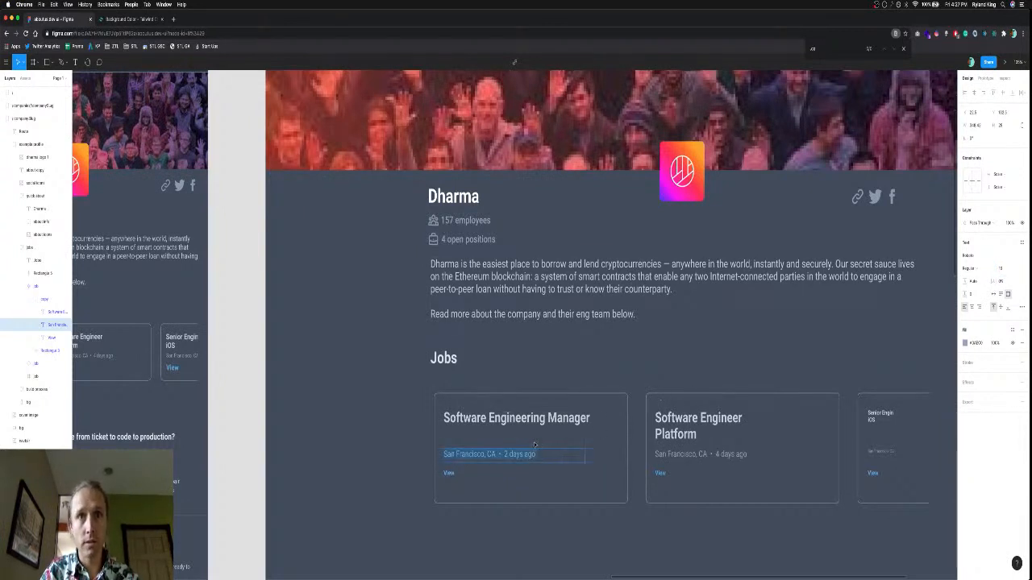
Break the first job card's title onto a second line before the word Manager.
{"action": "left_click", "coordinate": [548, 418]}
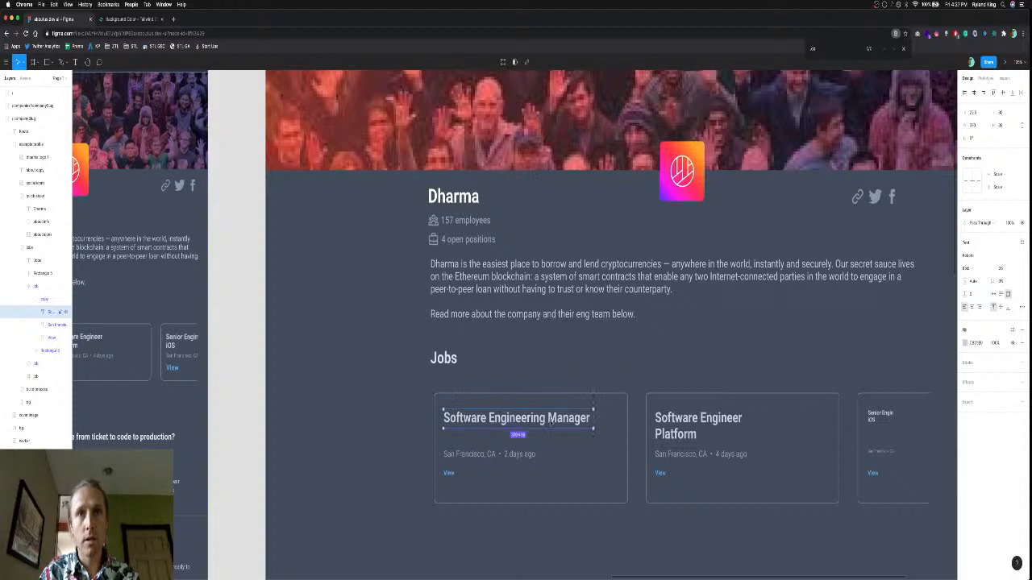
{"action": "double_click", "coordinate": [550, 421]}
{"action": "left_click", "coordinate": [549, 418]}
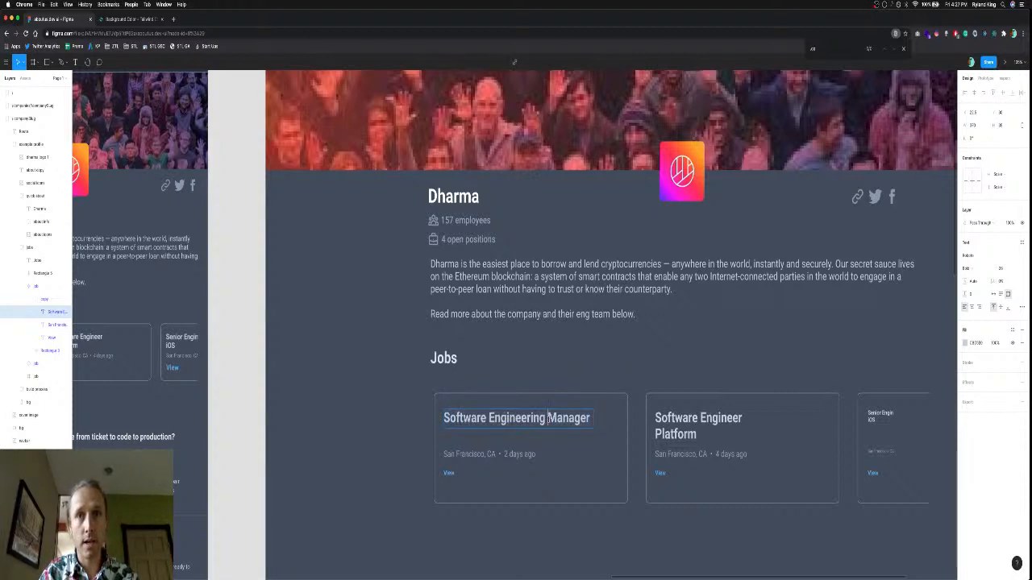
{"action": "key", "text": "Return"}
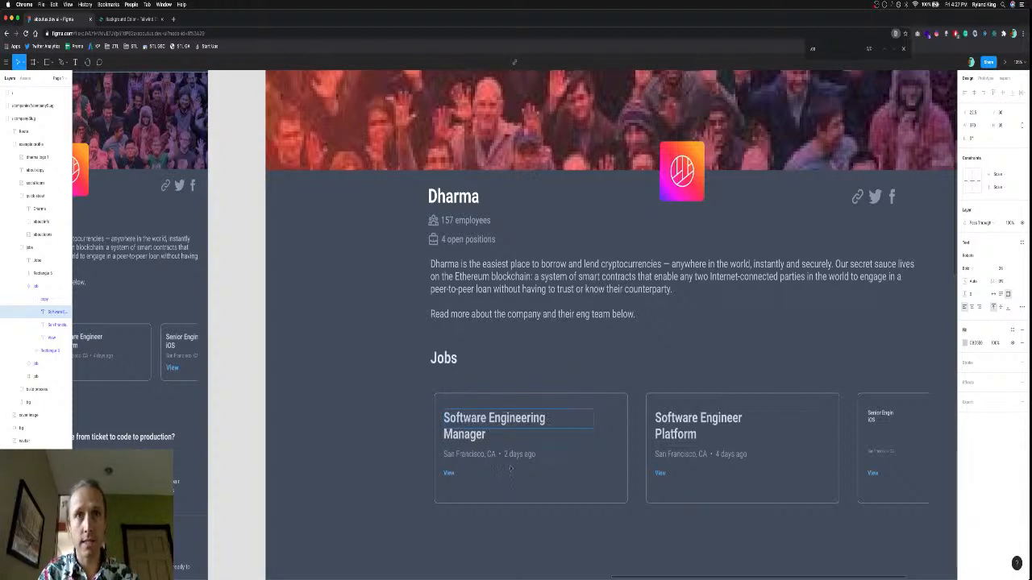
Set the font size of the View link in the first job card to 22.
{"action": "left_click", "coordinate": [449, 474]}
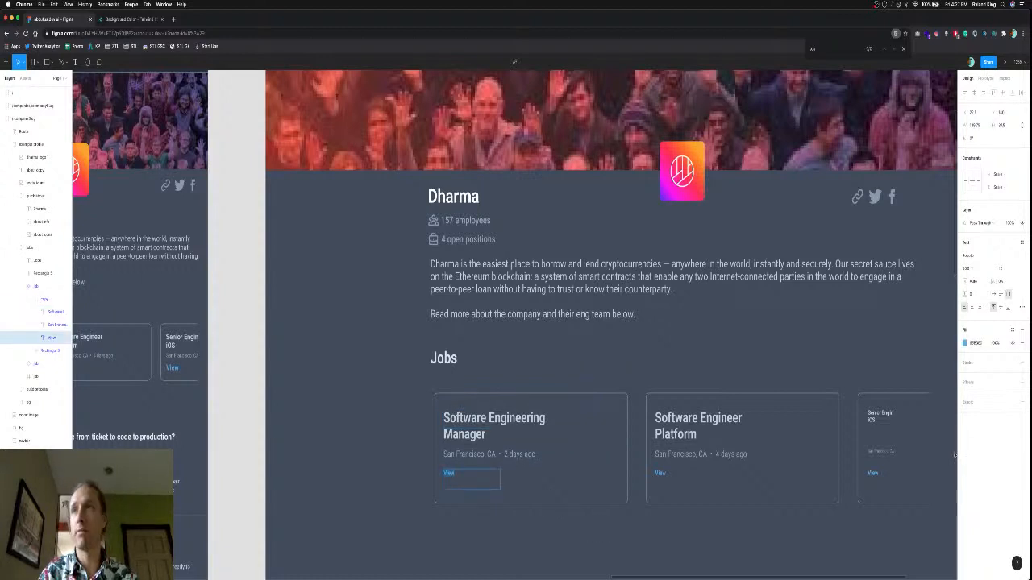
{"action": "left_click", "coordinate": [1003, 268]}
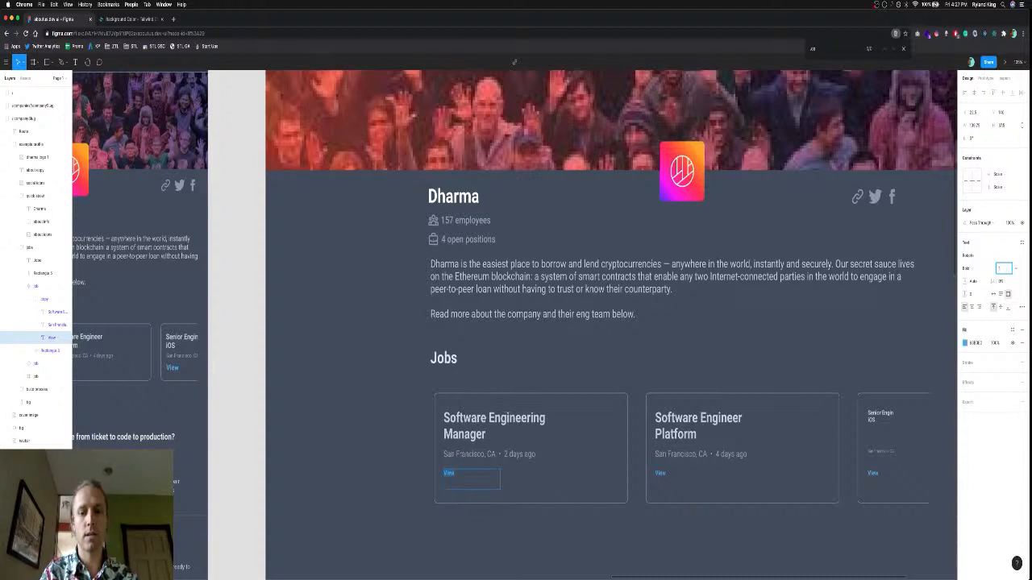
{"action": "type", "text": "20"}
{"action": "key", "text": "Return"}
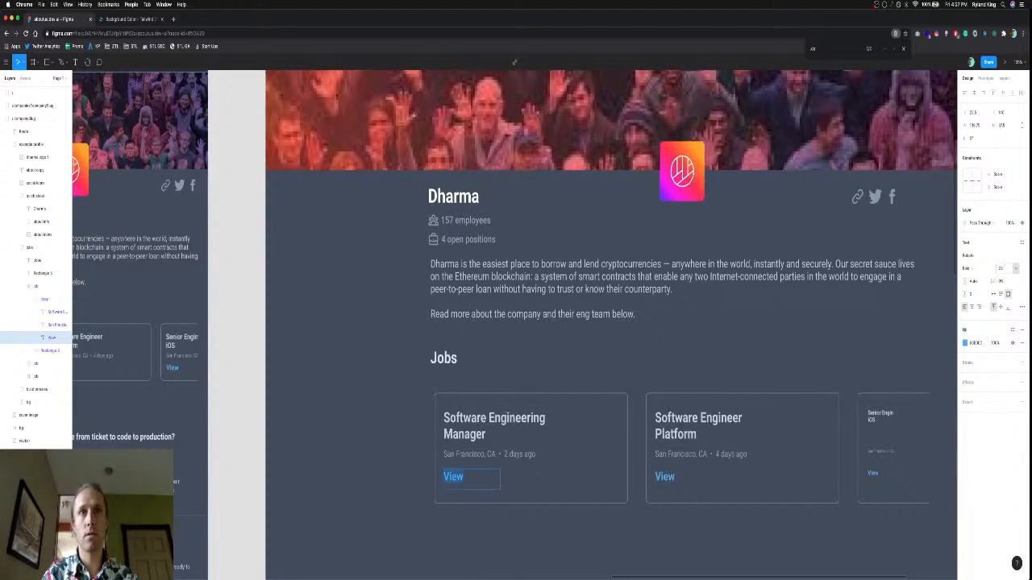
Set the View link in the third, cut-off job card to font size 22.
{"action": "left_click", "coordinate": [873, 473]}
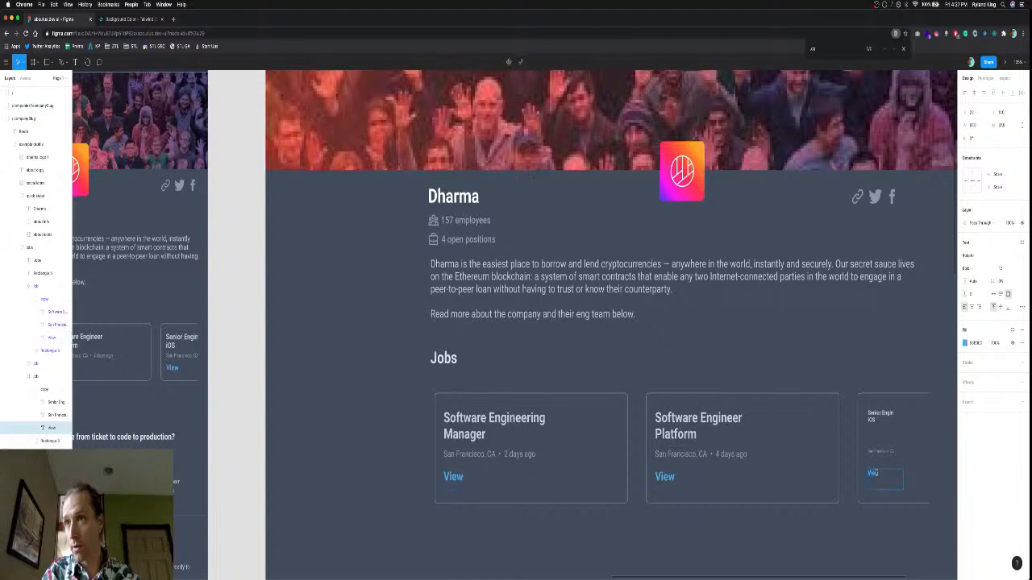
{"action": "left_click", "coordinate": [1011, 269]}
{"action": "type", "text": "22"}
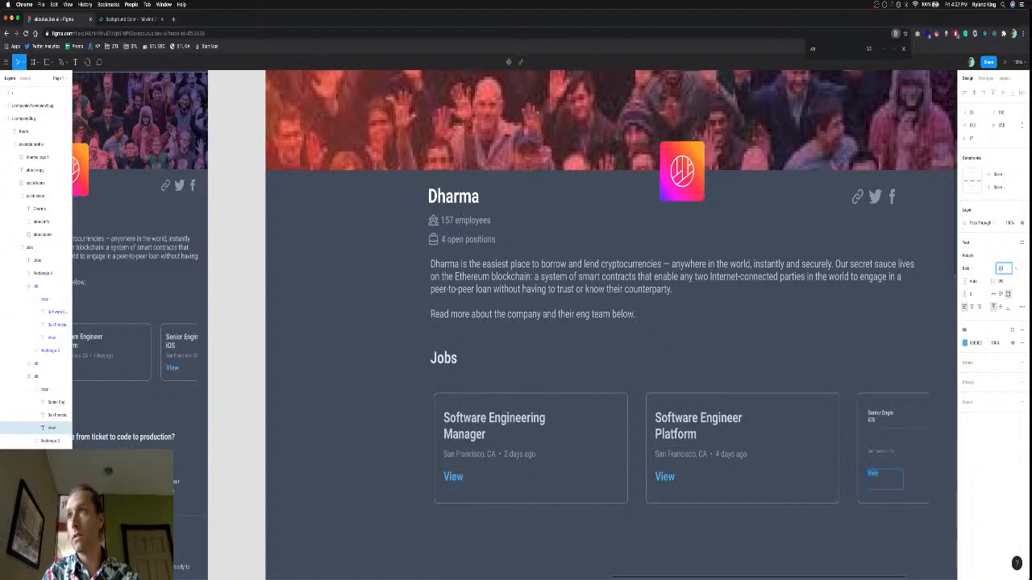
{"action": "key", "text": "Return"}
Check the second job card's location line size and set the third card's location text to font size 16.
{"action": "left_click", "coordinate": [879, 449]}
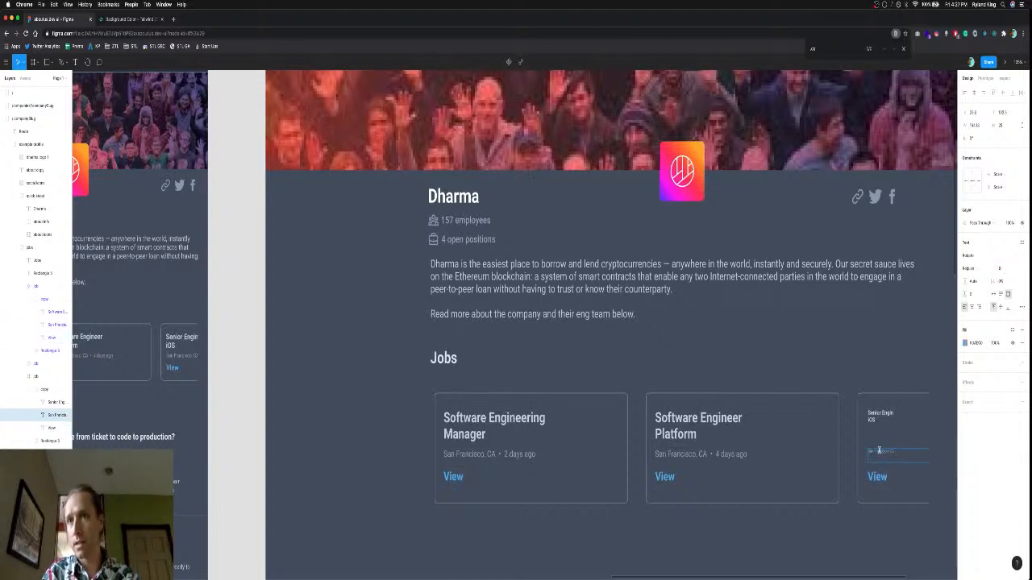
{"action": "left_click", "coordinate": [730, 458]}
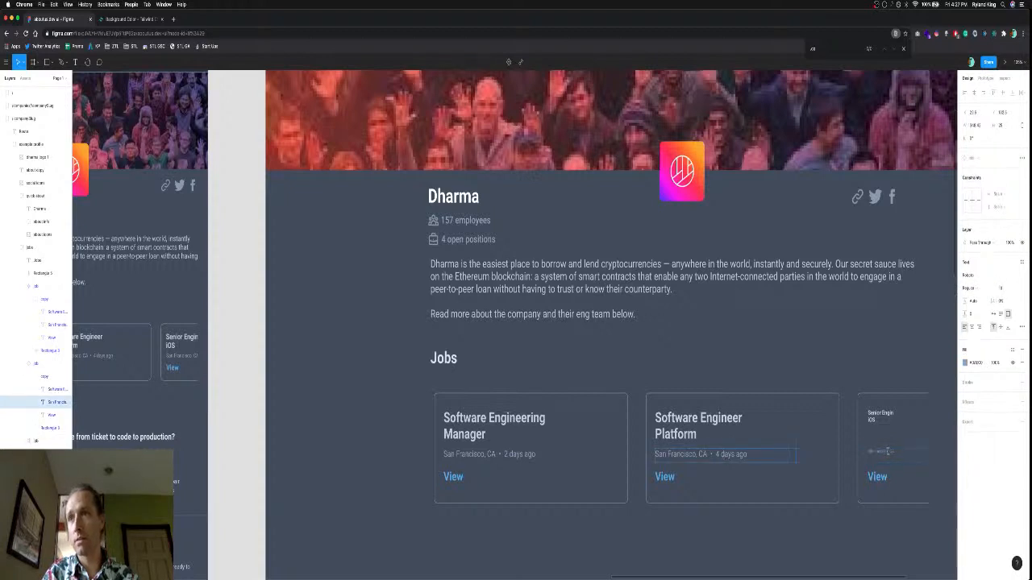
{"action": "left_click", "coordinate": [887, 451]}
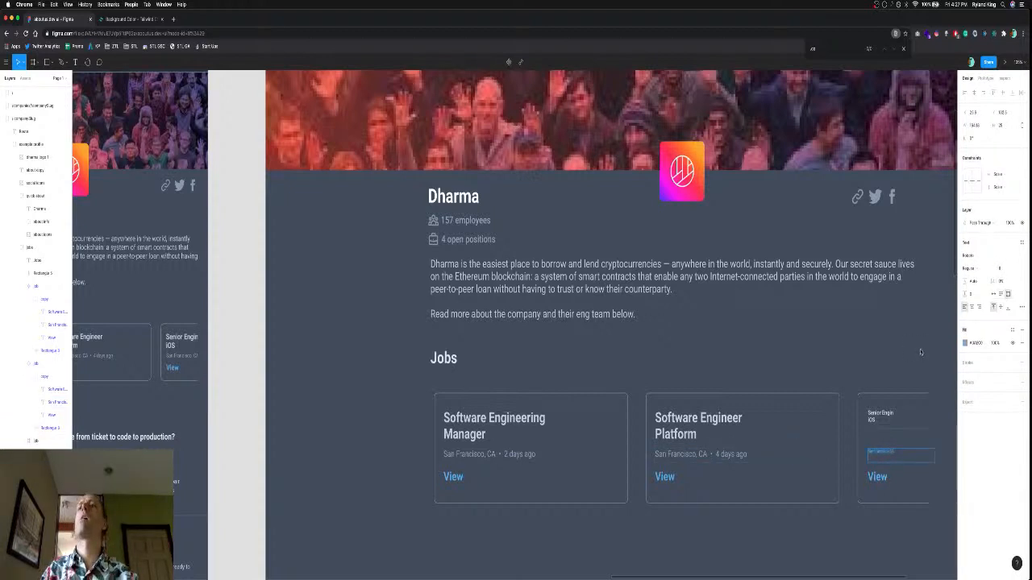
{"action": "left_click", "coordinate": [742, 454]}
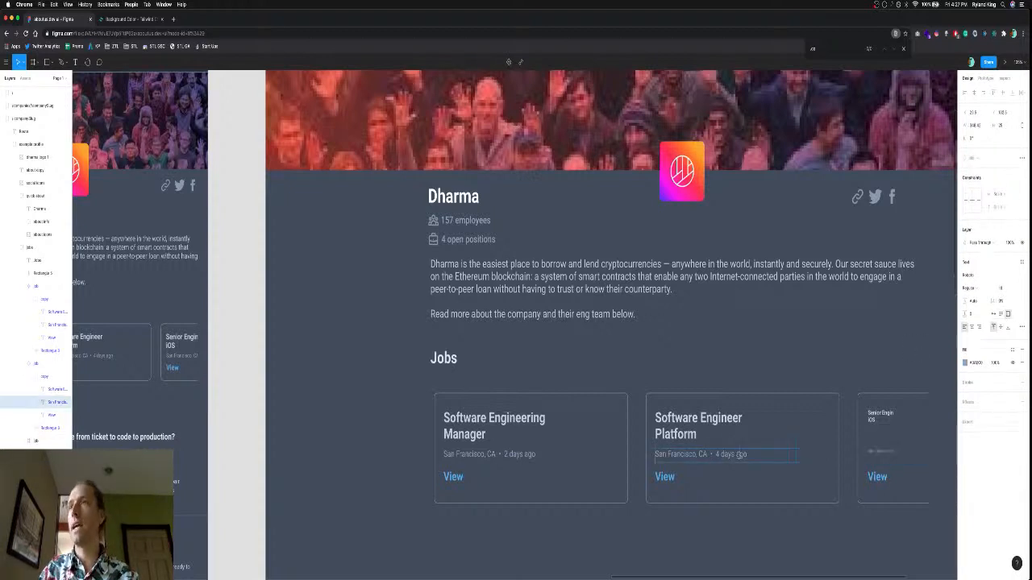
{"action": "left_click", "coordinate": [878, 452]}
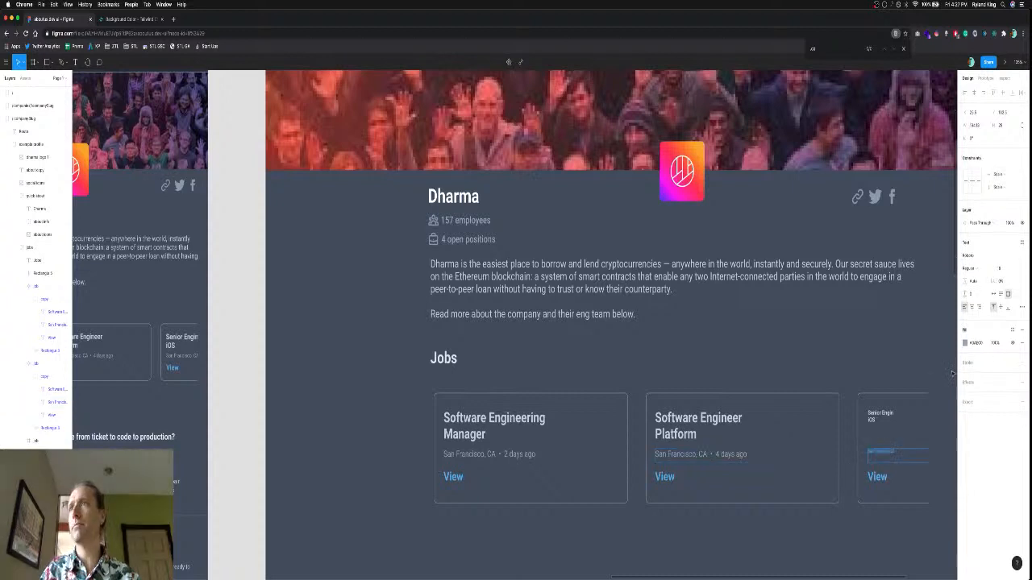
{"action": "left_click", "coordinate": [999, 271]}
{"action": "type", "text": "16"}
{"action": "key", "text": "Return"}
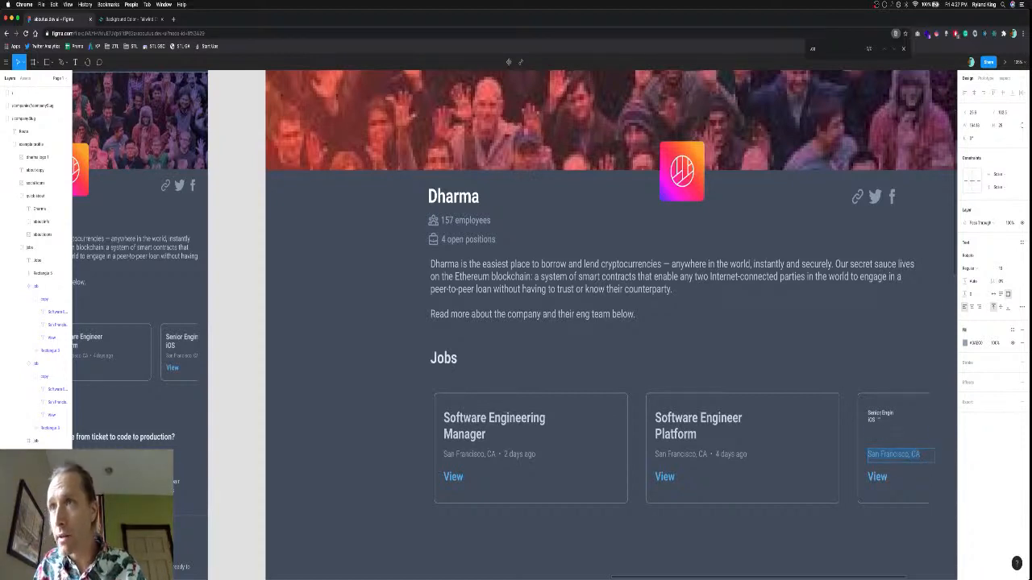
Compare with the second job card's title and set the third card's Senior Engin iOS title to font size 26.
{"action": "left_click", "coordinate": [881, 417]}
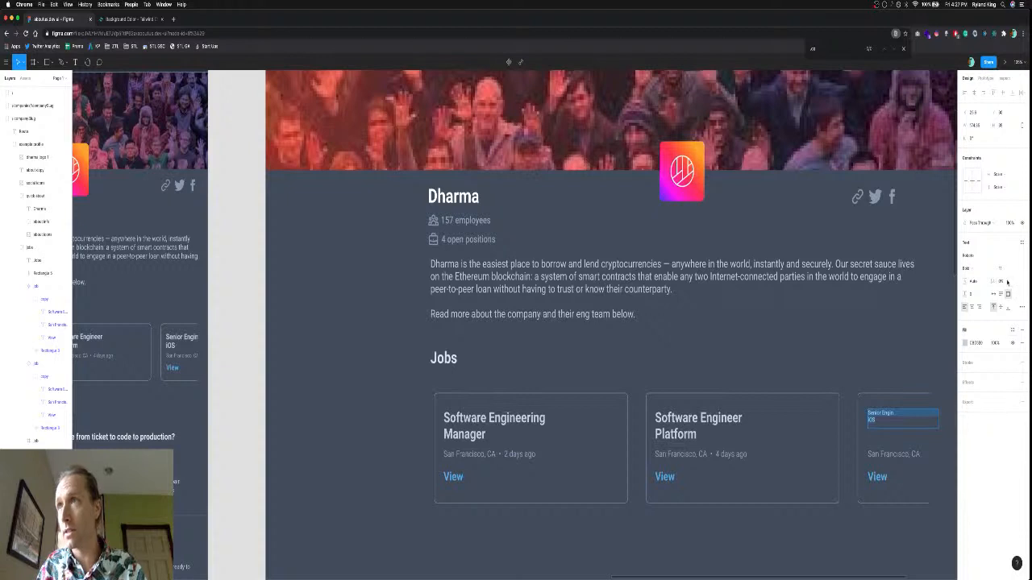
{"action": "left_click", "coordinate": [712, 419]}
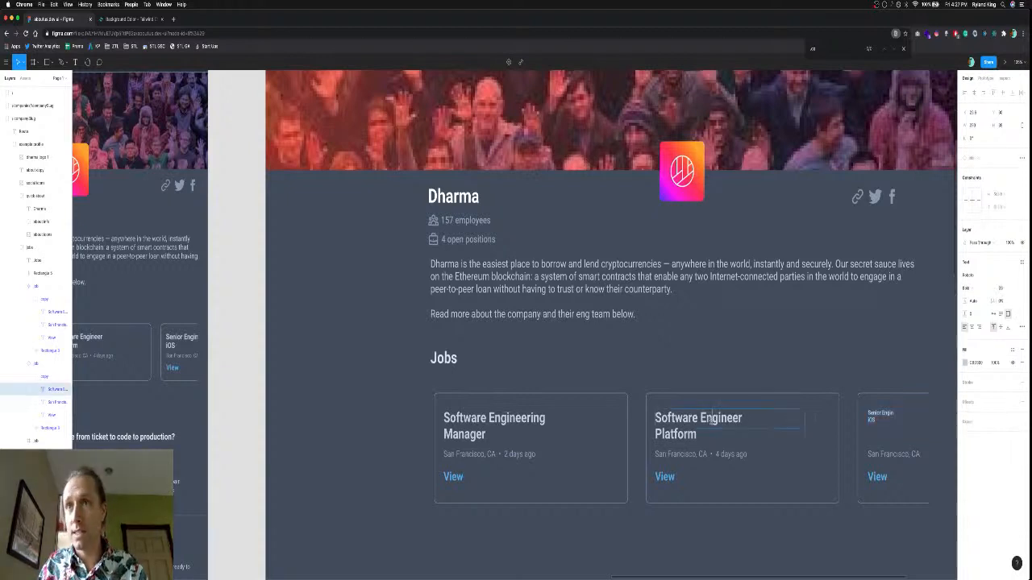
{"action": "left_click", "coordinate": [879, 416]}
{"action": "double_click", "coordinate": [878, 416]}
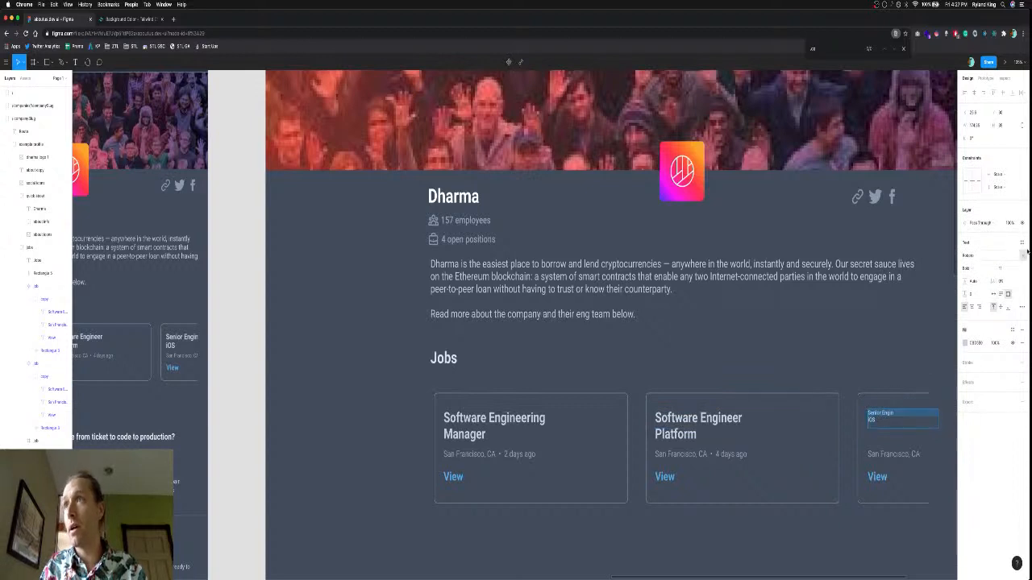
{"action": "left_click", "coordinate": [1002, 270]}
{"action": "type", "text": "26"}
{"action": "key", "text": "Return"}
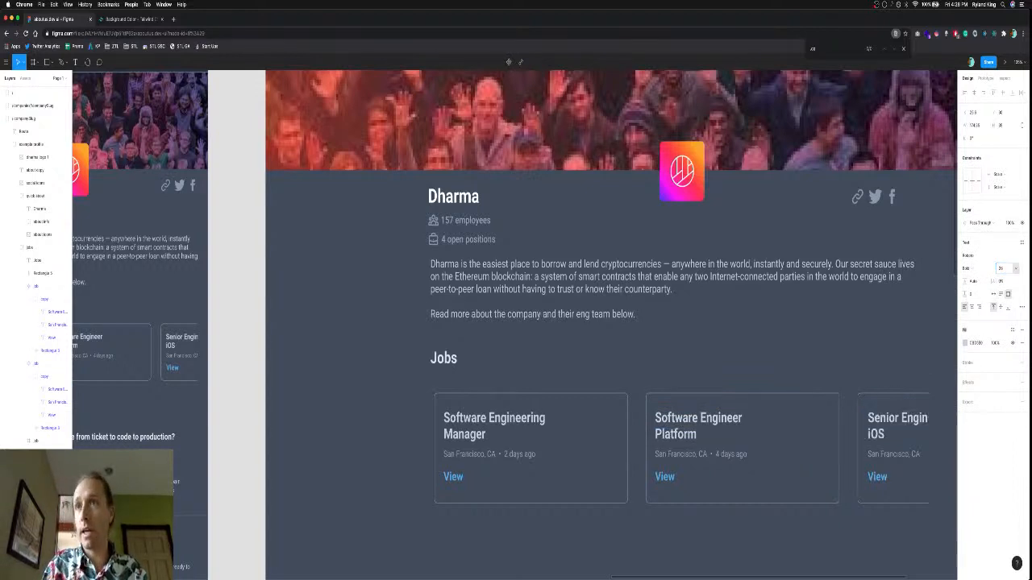
{"action": "scroll", "coordinate": [916, 426], "scroll_direction": "right", "scroll_amount": 5}
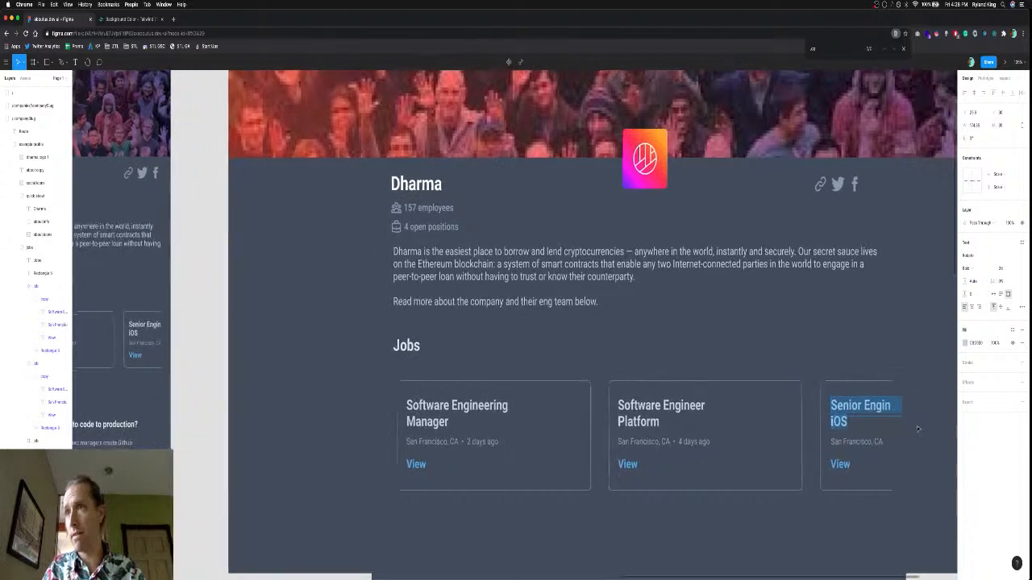
{"action": "scroll", "coordinate": [916, 426], "scroll_direction": "right", "scroll_amount": 2}
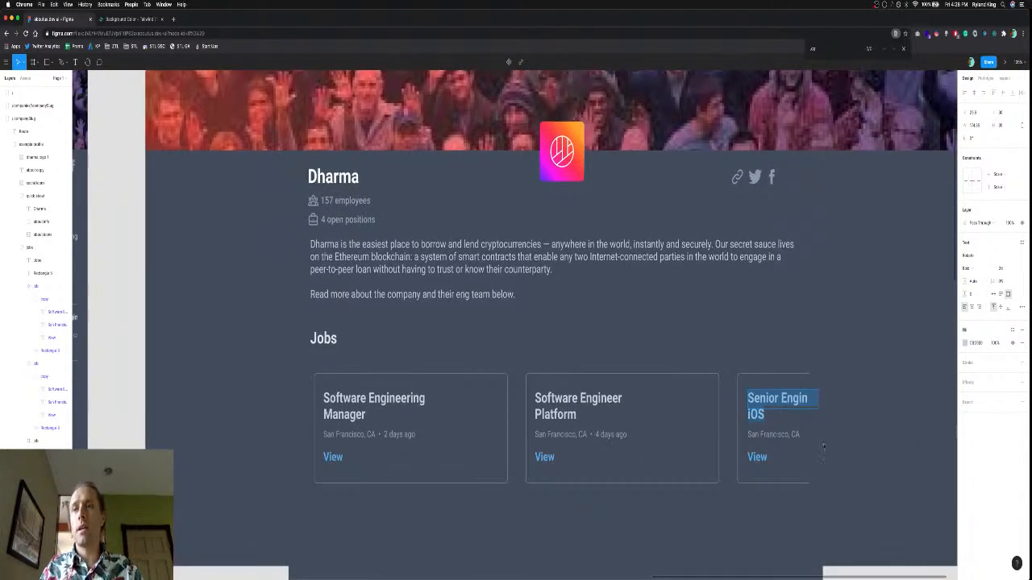
{"action": "key", "text": "Escape"}
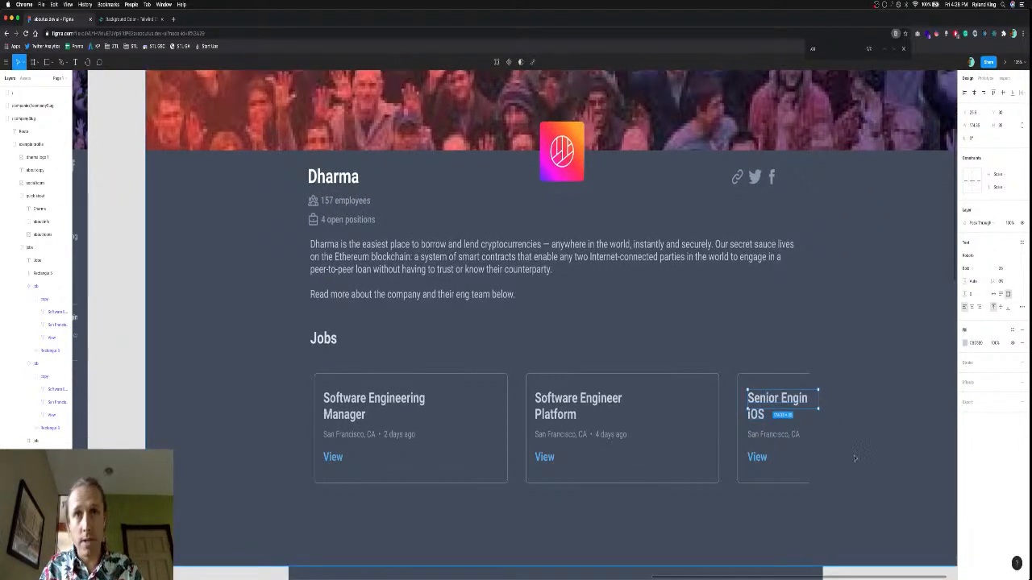
Collapse the second job card's copy group and its parent job group in the layer list.
{"action": "scroll", "coordinate": [846, 452], "scroll_direction": "down", "scroll_amount": 3}
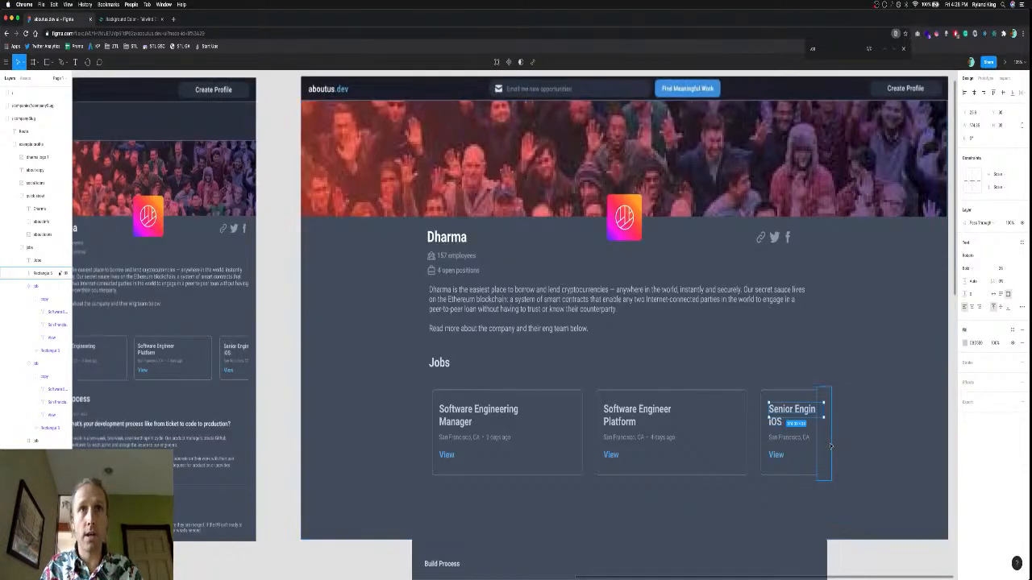
{"action": "scroll", "coordinate": [583, 437], "scroll_direction": "down", "scroll_amount": 5}
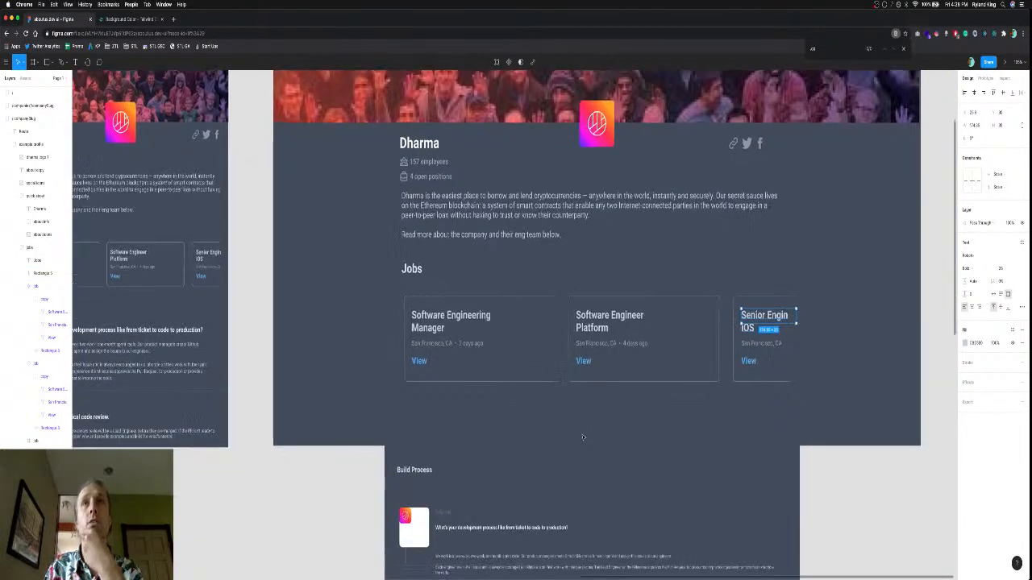
{"action": "scroll", "coordinate": [583, 437], "scroll_direction": "down", "scroll_amount": 2}
{"action": "scroll", "coordinate": [583, 437], "scroll_direction": "down", "scroll_amount": 4}
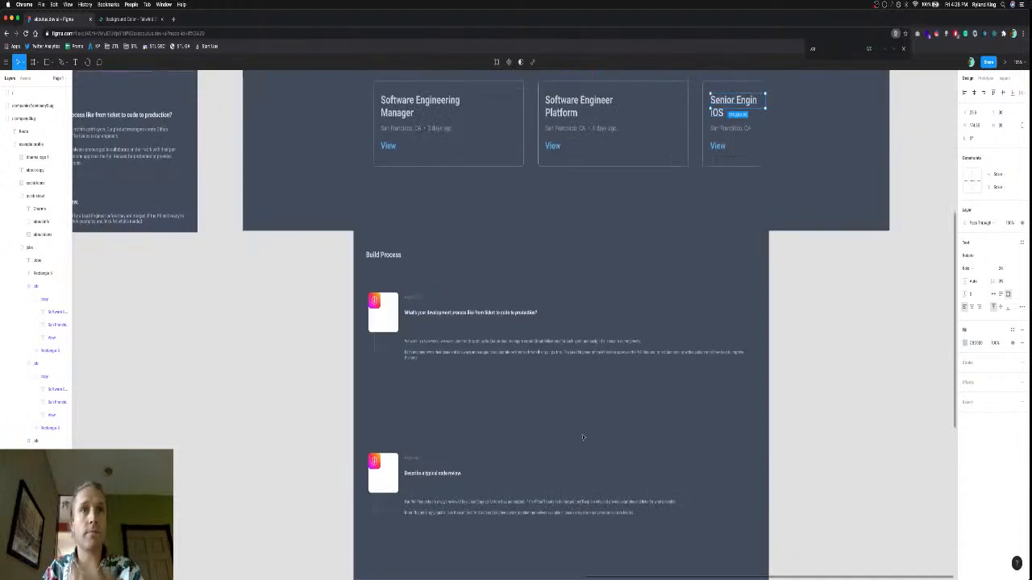
{"action": "scroll", "coordinate": [493, 389], "scroll_direction": "up", "scroll_amount": 2}
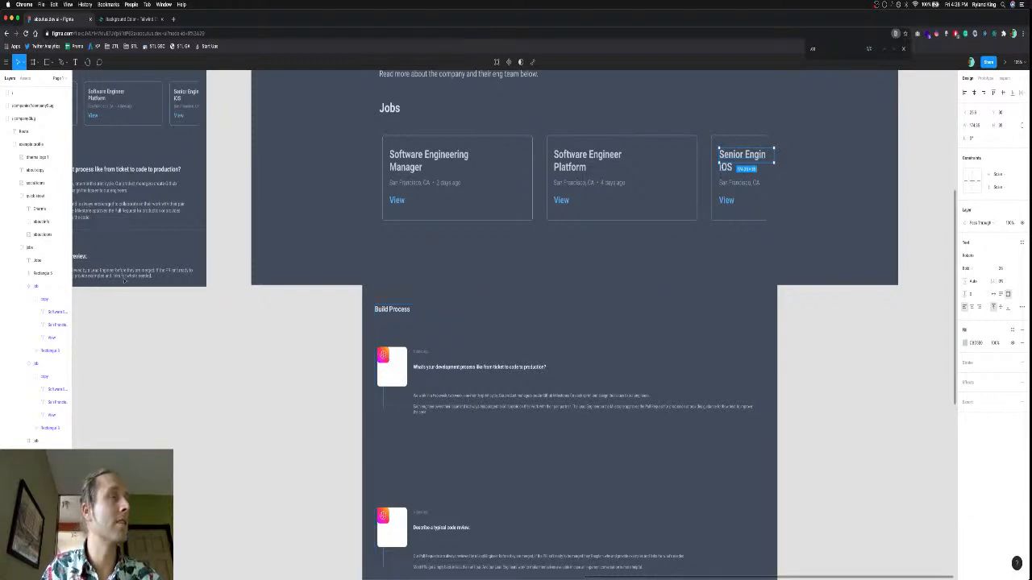
{"action": "left_click", "coordinate": [29, 376]}
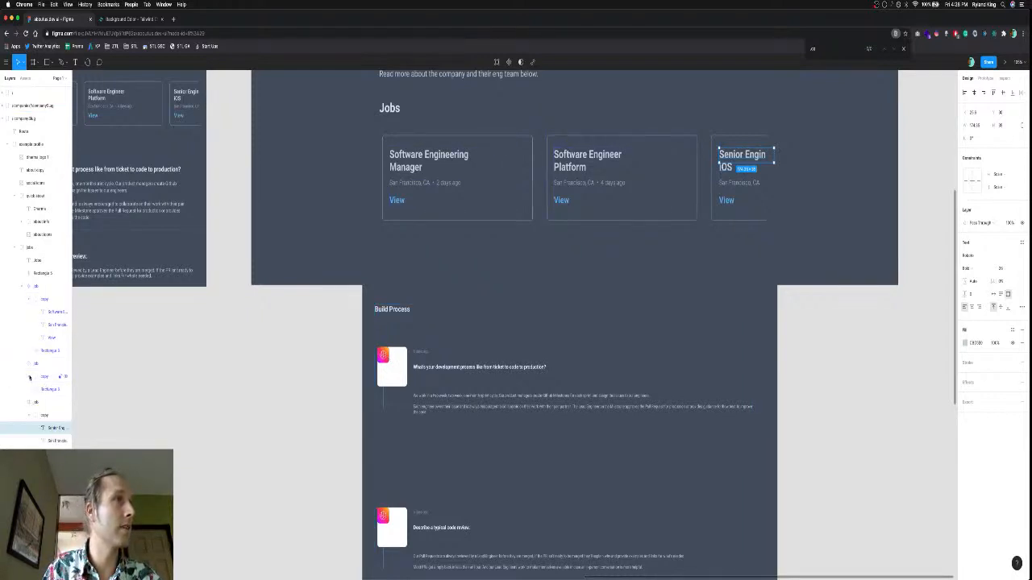
{"action": "left_click", "coordinate": [23, 364]}
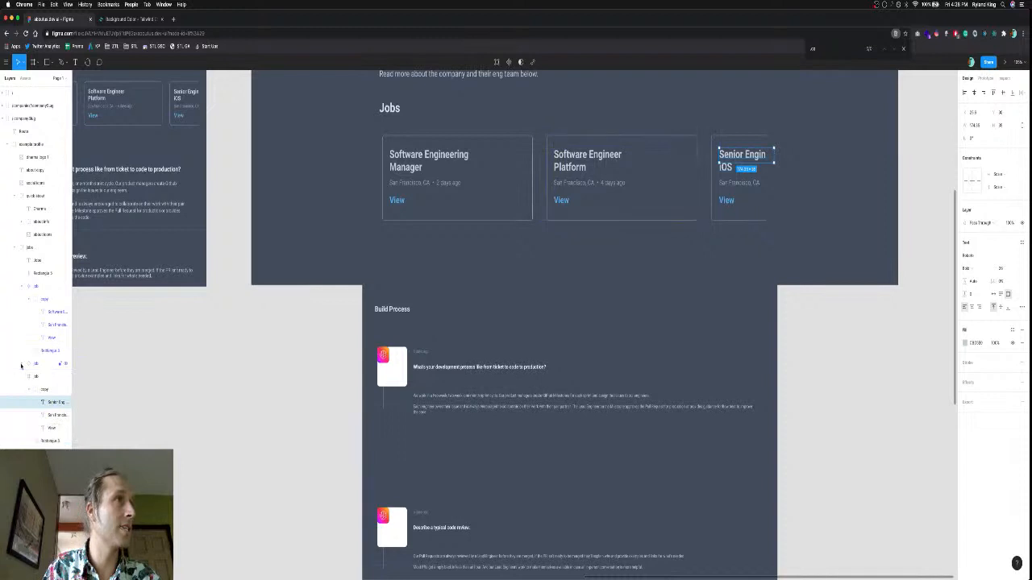
Collapse the remaining expanded job card groups and the company's about group in the layer list, keeping the Jobs group open.
{"action": "left_click", "coordinate": [29, 299]}
{"action": "left_click", "coordinate": [23, 286]}
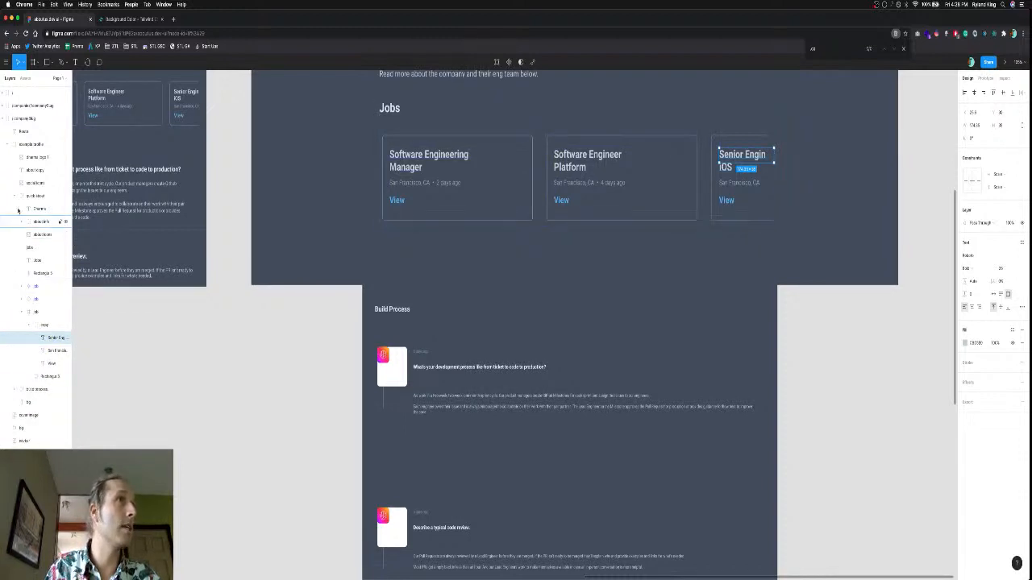
{"action": "left_click", "coordinate": [22, 196]}
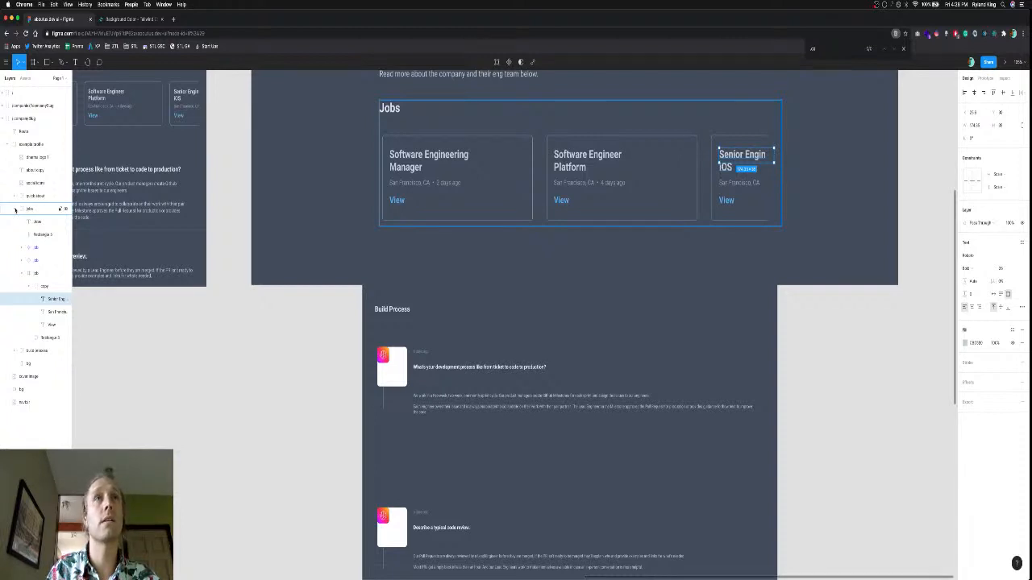
{"action": "left_click", "coordinate": [23, 212]}
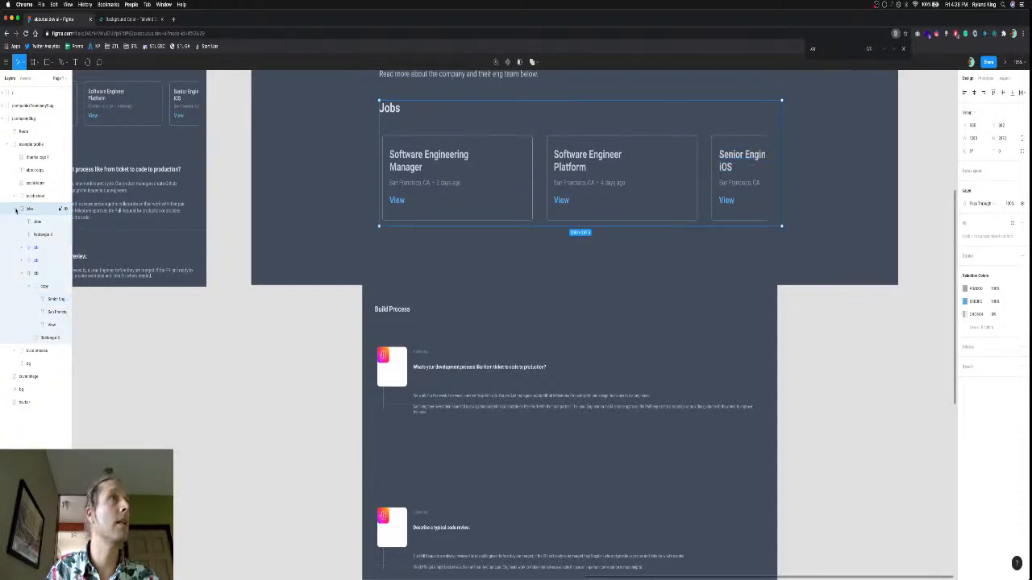
{"action": "left_click", "coordinate": [16, 211]}
{"action": "left_click", "coordinate": [16, 211]}
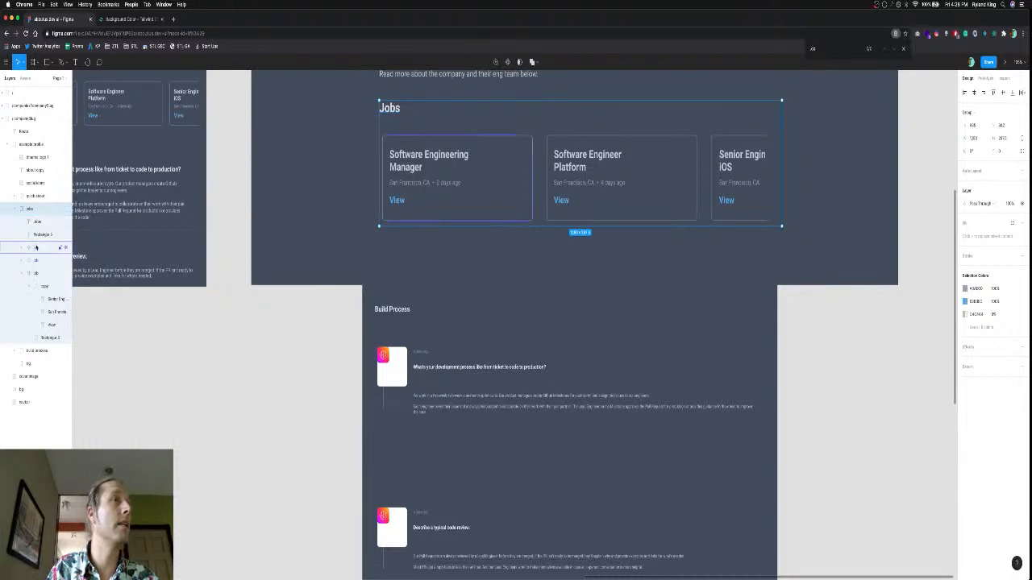
{"action": "left_click", "coordinate": [19, 273]}
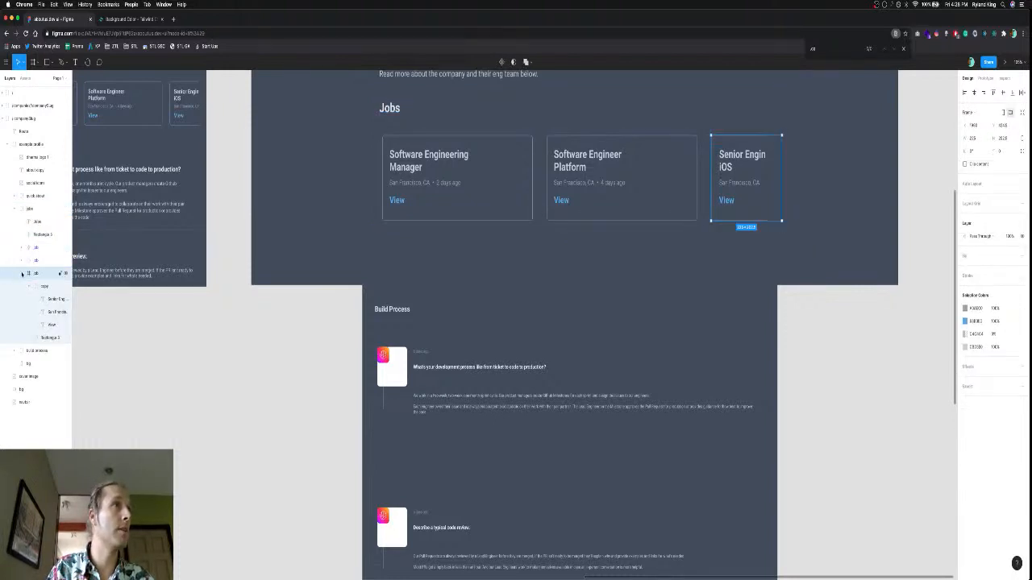
{"action": "left_click", "coordinate": [22, 274]}
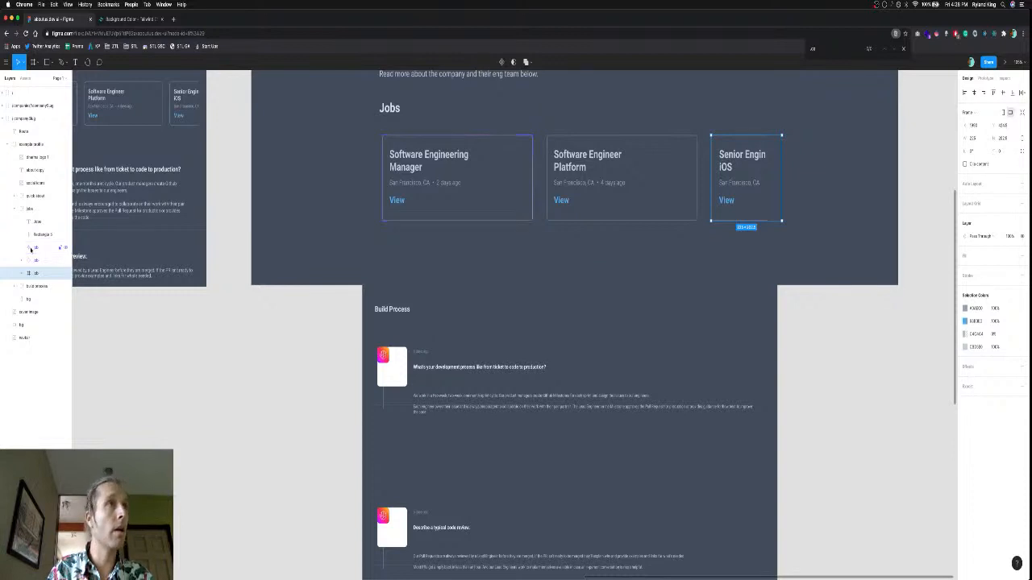
Move all three job cards up together so they sit closer below the Jobs heading.
{"action": "left_click", "coordinate": [31, 249], "text": "shift"}
{"action": "key", "text": "Up"}
{"action": "key", "text": "Up"}
{"action": "key", "text": "Up"}
{"action": "key", "text": "Up"}
{"action": "key", "text": "Up"}
{"action": "key", "text": "Up"}
{"action": "key", "text": "Up"}
{"action": "key", "text": "Up"}
{"action": "key", "text": "Up"}
{"action": "key", "text": "Up"}
{"action": "key", "text": "Up"}
{"action": "key", "text": "Up"}
{"action": "key", "text": "Up"}
{"action": "key", "text": "Up"}
{"action": "key", "text": "Up"}
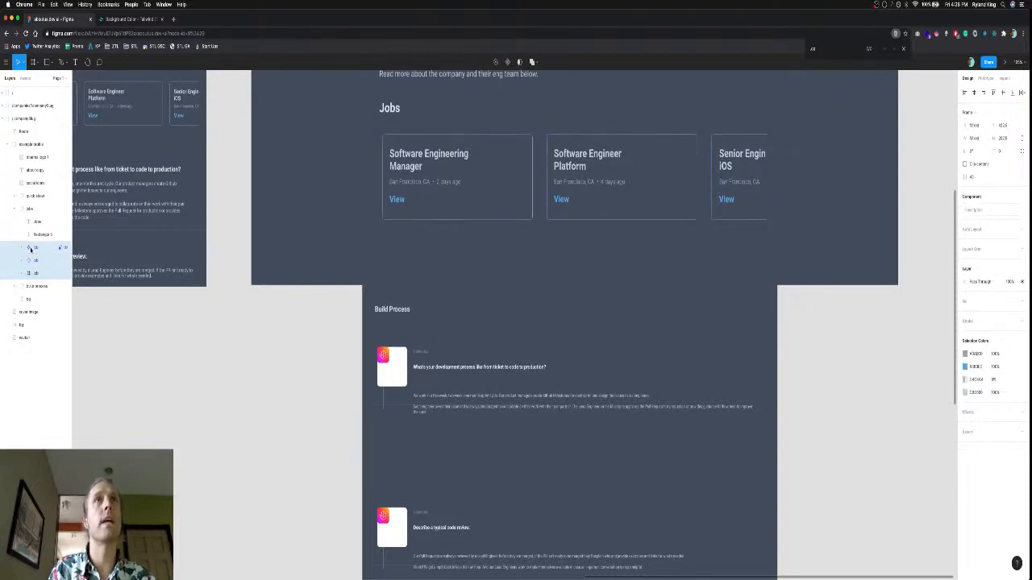
{"action": "key", "text": "Up"}
{"action": "key", "text": "Up"}
{"action": "key", "text": "Up"}
{"action": "key", "text": "Up"}
{"action": "key", "text": "Up"}
{"action": "key", "text": "Up"}
{"action": "key", "text": "Up"}
{"action": "key", "text": "Up"}
{"action": "key", "text": "Up"}
{"action": "key", "text": "Up"}
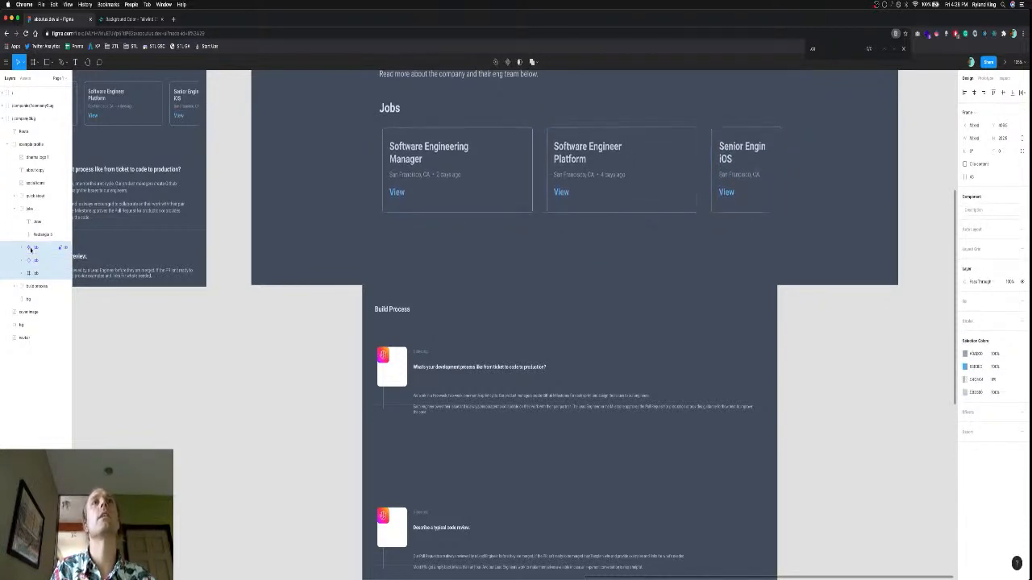
{"action": "key", "text": "Down"}
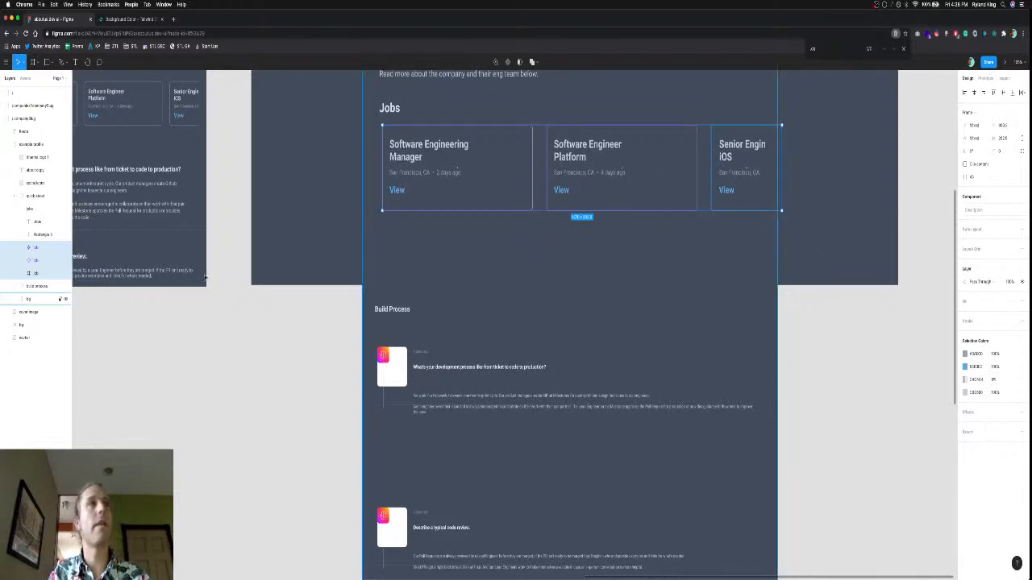
Move the background-coloured masking rectangle at the third job card's edge up in line with the raised cards.
{"action": "left_click", "coordinate": [38, 233]}
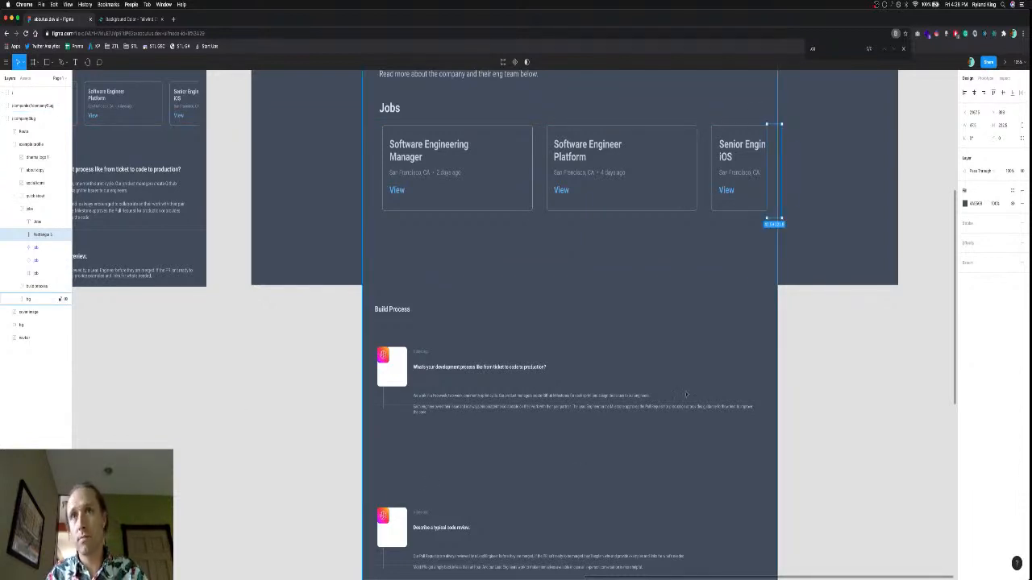
{"action": "left_click", "coordinate": [842, 362]}
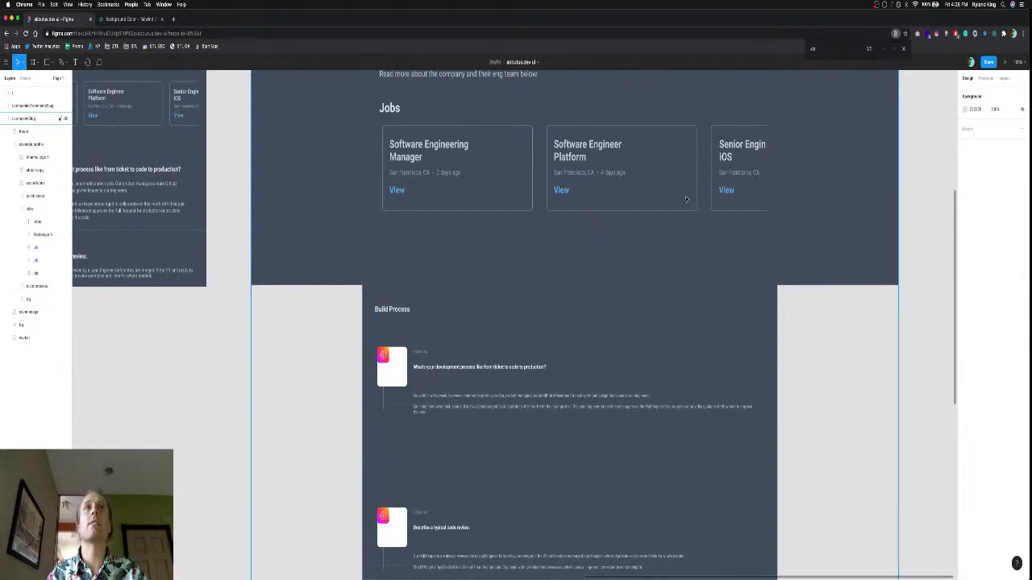
{"action": "scroll", "coordinate": [686, 199], "scroll_direction": "up", "scroll_amount": 5}
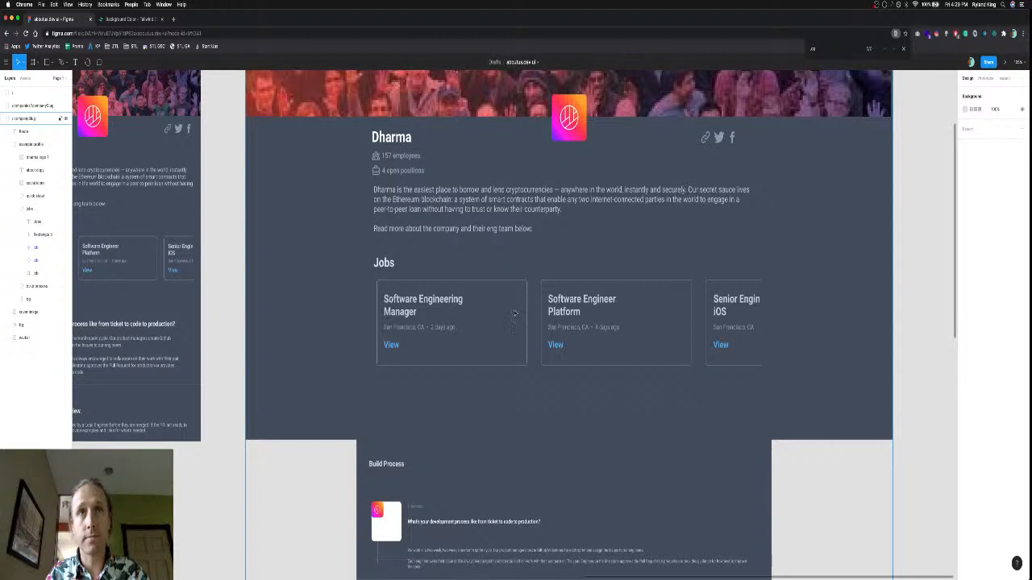
Narrow the border rectangle inside the first job card, Software Engineering Manager, to about 371 px wide.
{"action": "left_click", "coordinate": [36, 248]}
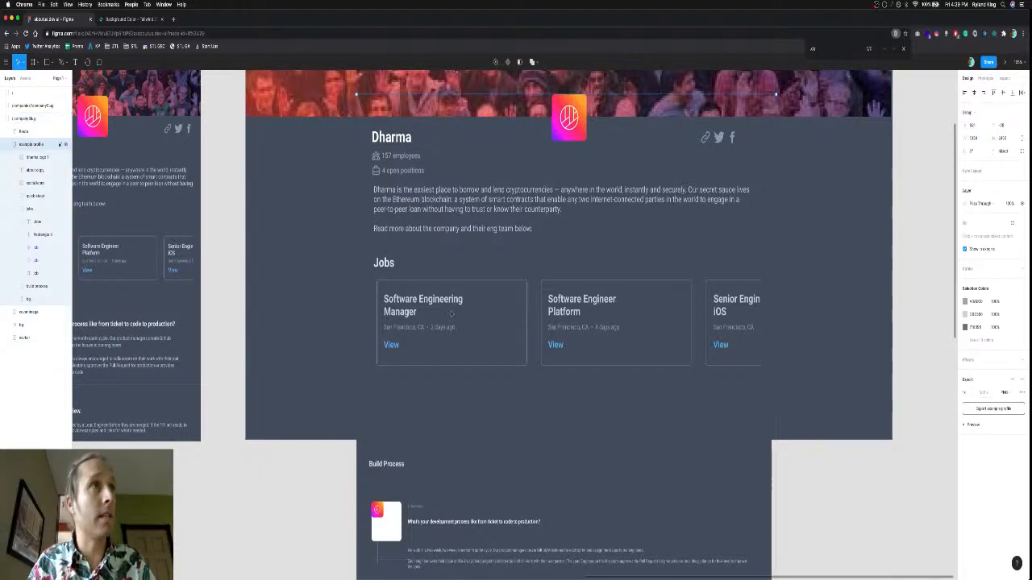
{"action": "left_click", "coordinate": [21, 249]}
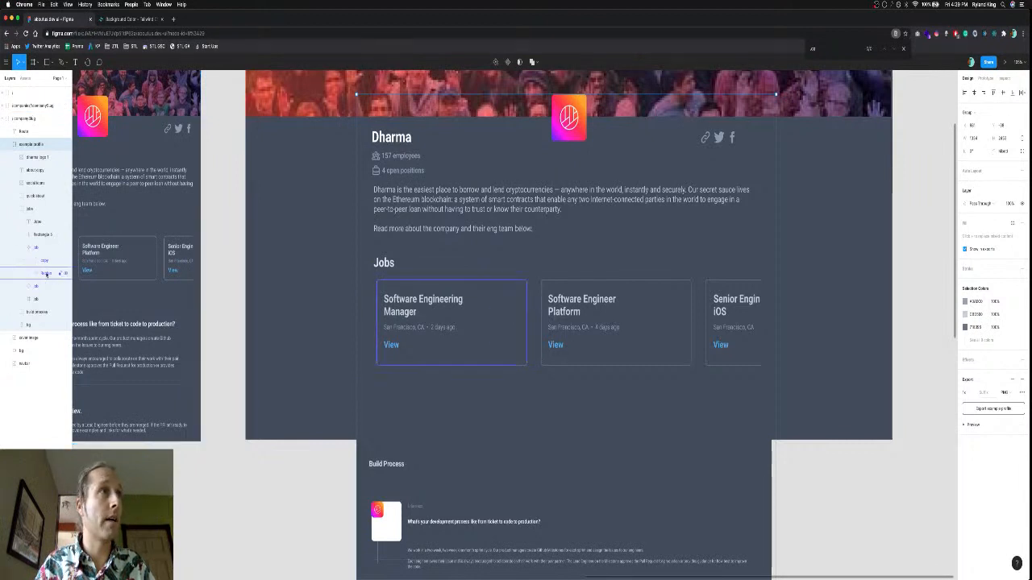
{"action": "left_click", "coordinate": [46, 273]}
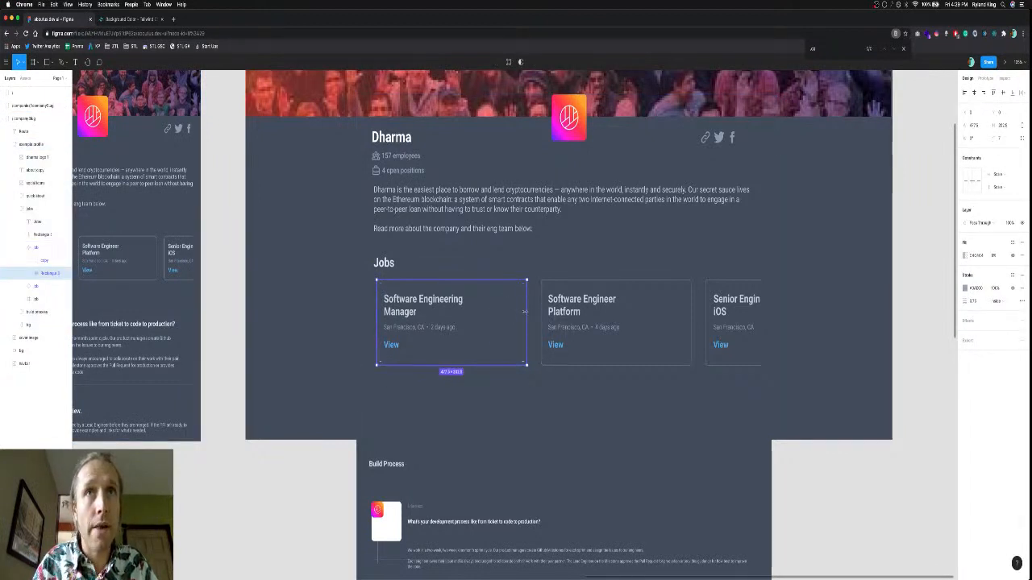
{"action": "left_click_drag", "start_coordinate": [524, 311], "coordinate": [496, 311]}
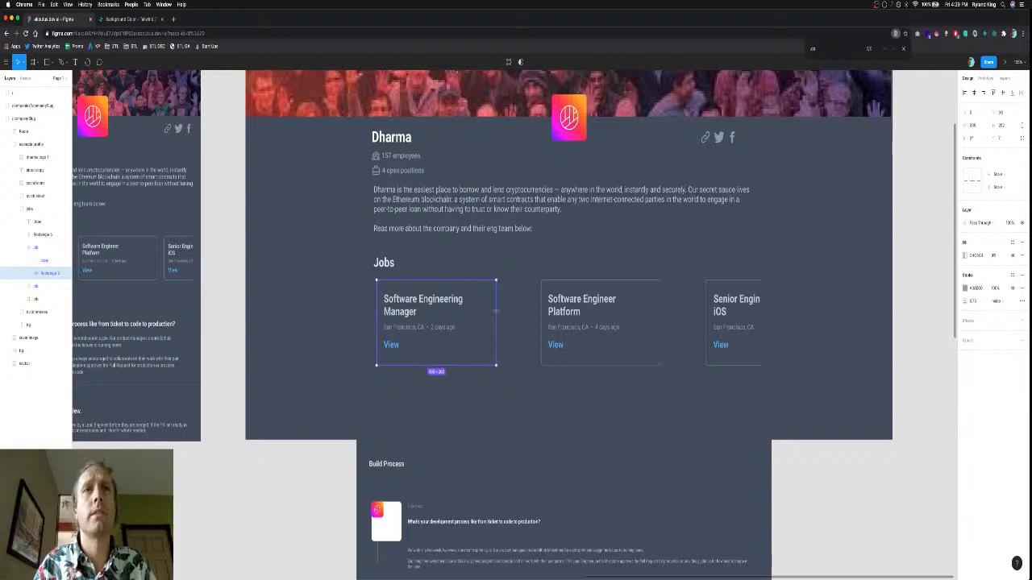
{"action": "left_click", "coordinate": [578, 312]}
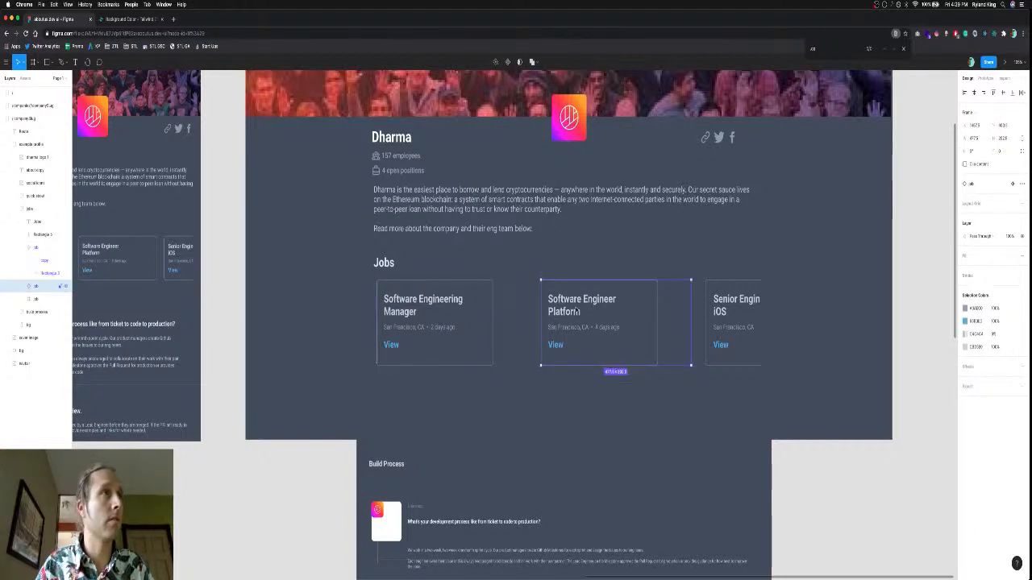
{"action": "left_click_drag", "start_coordinate": [691, 311], "coordinate": [671, 306]}
{"action": "key", "text": "ctrl+z"}
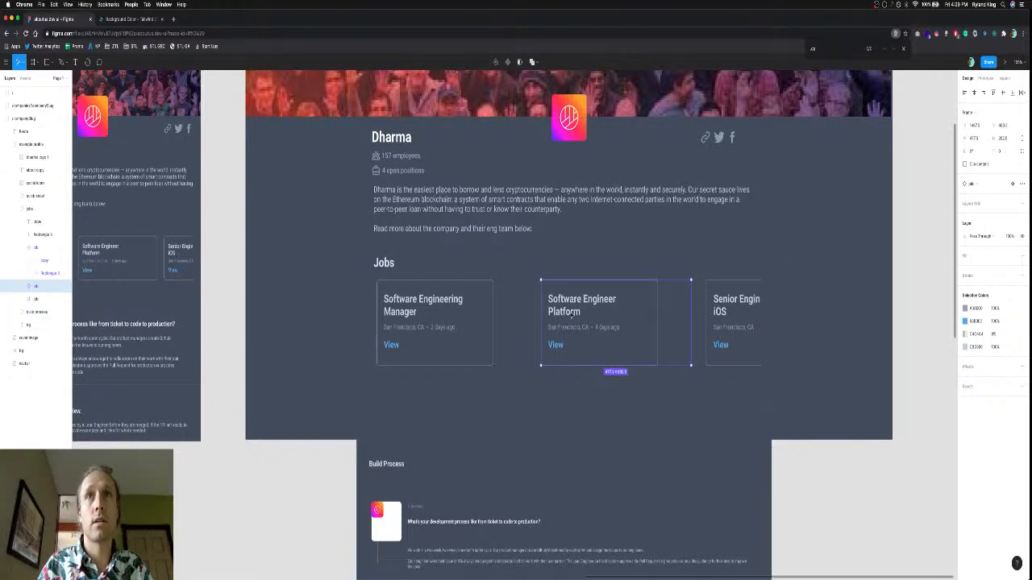
{"action": "left_click", "coordinate": [492, 318]}
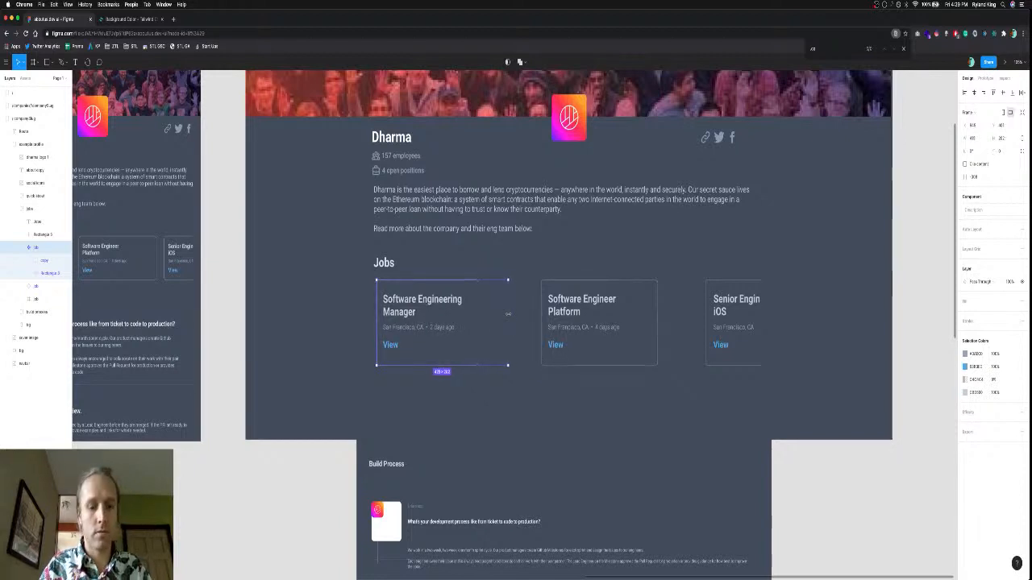
Narrow the first job card's copy group to about 272 px wide and check it against the card's frame and border.
{"action": "double_click", "coordinate": [430, 302]}
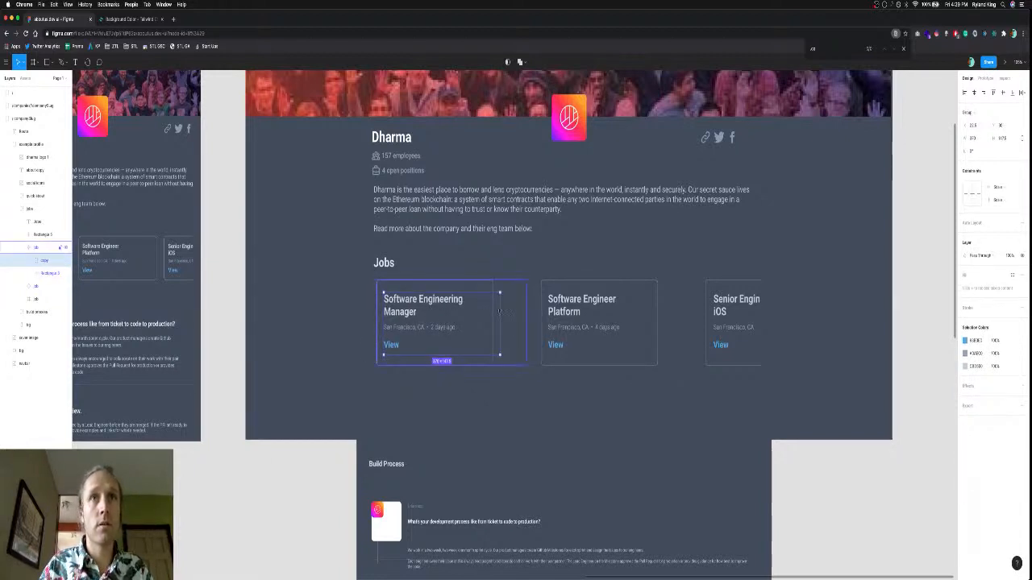
{"action": "left_click_drag", "start_coordinate": [487, 307], "coordinate": [469, 307]}
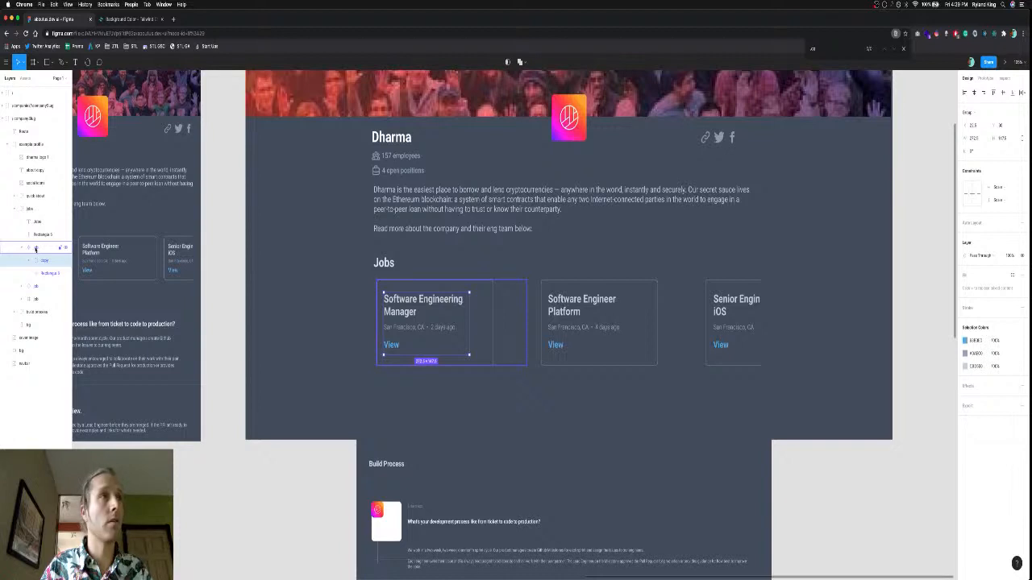
{"action": "left_click", "coordinate": [35, 250]}
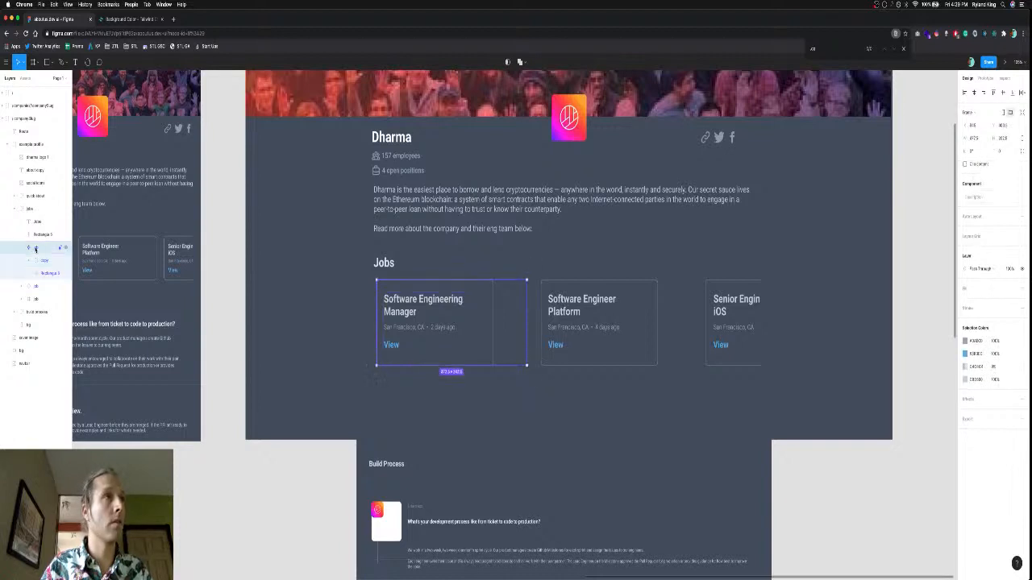
{"action": "left_click", "coordinate": [50, 274]}
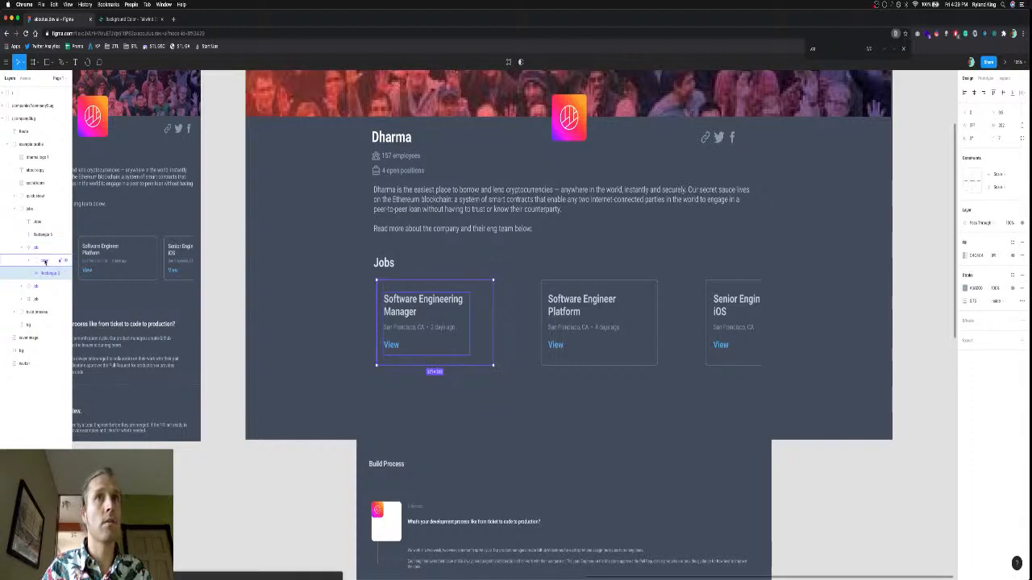
{"action": "left_click", "coordinate": [44, 260]}
Detach the second job card, Software Engineer Platform, from its component.
{"action": "left_click", "coordinate": [43, 249]}
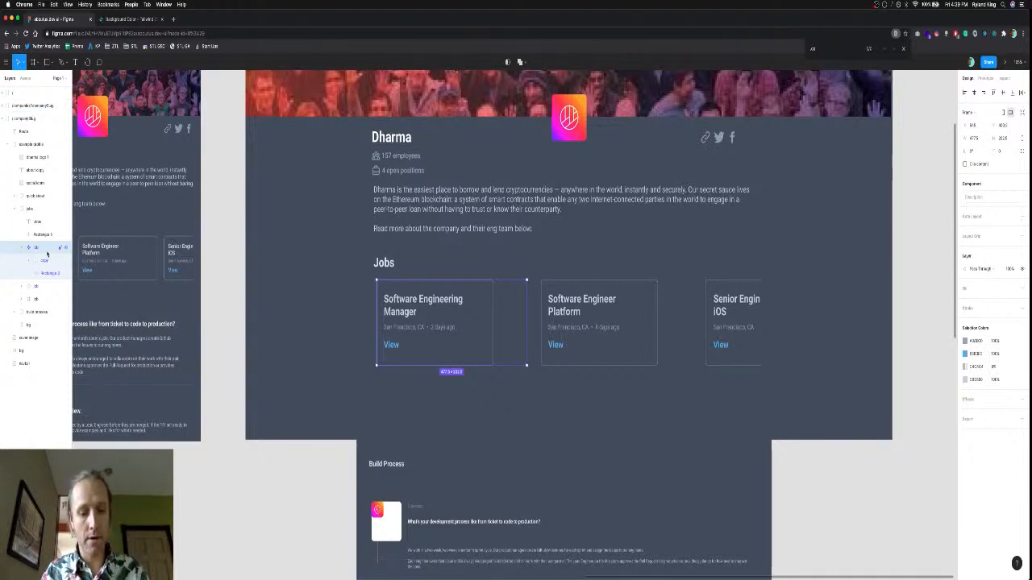
{"action": "key", "text": "alt"}
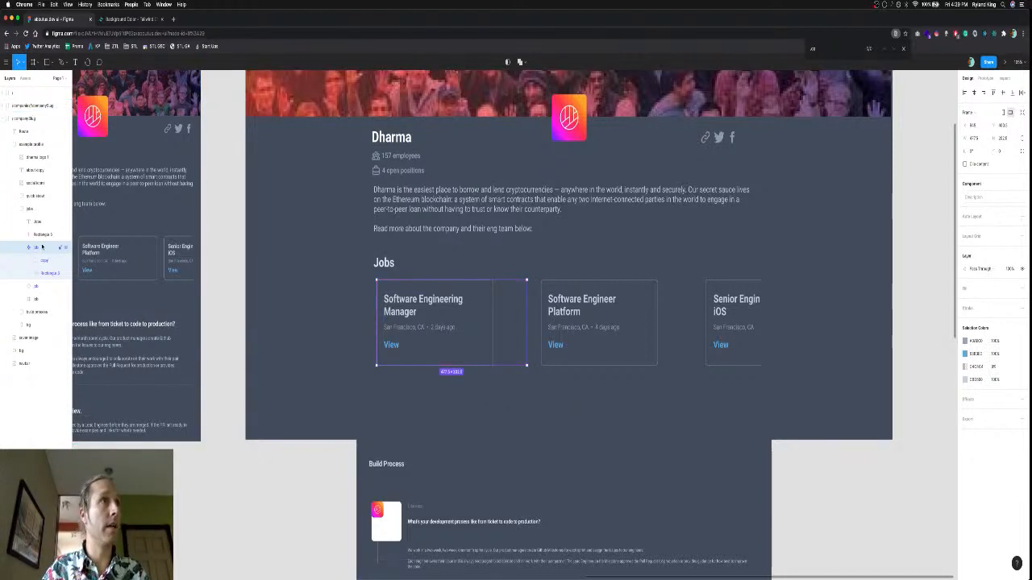
{"action": "key", "text": "alt"}
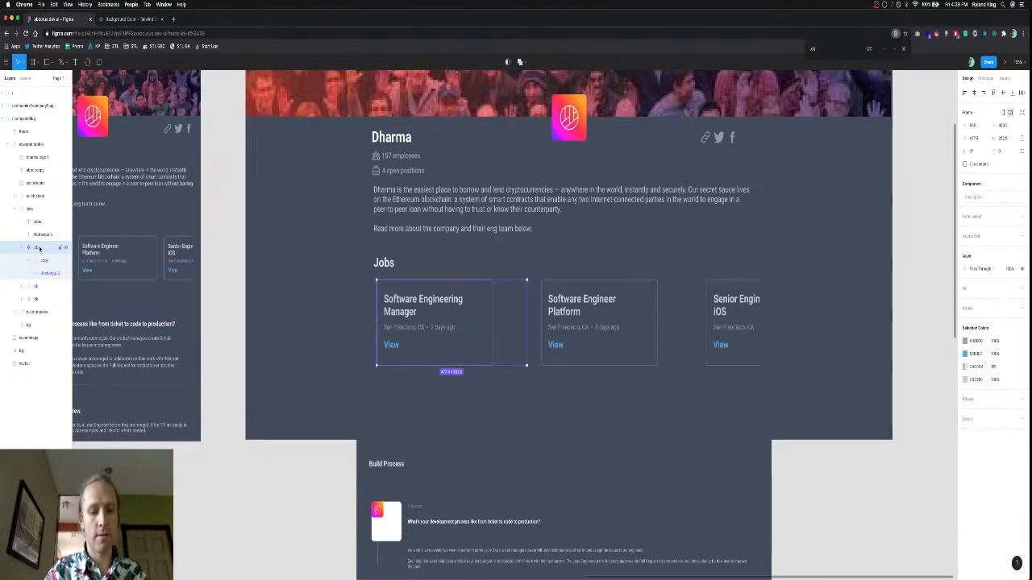
{"action": "key", "text": "alt"}
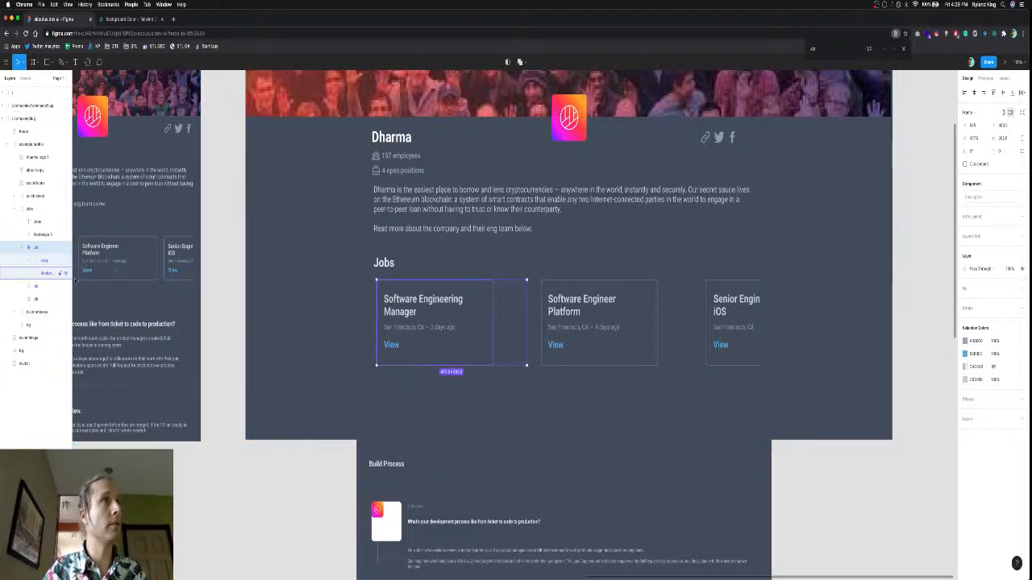
{"action": "left_click", "coordinate": [42, 287]}
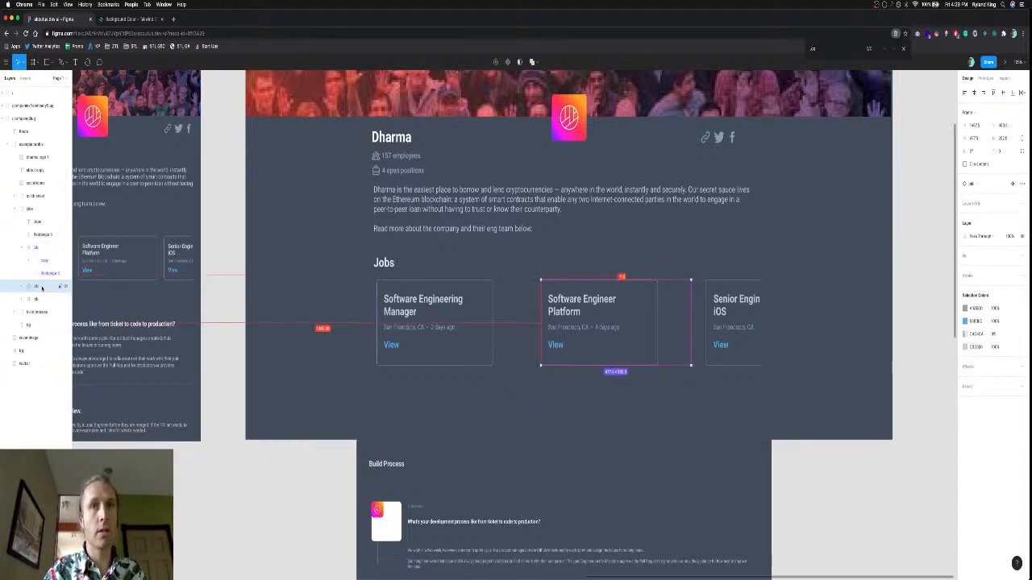
{"action": "key", "text": "super+alt+b"}
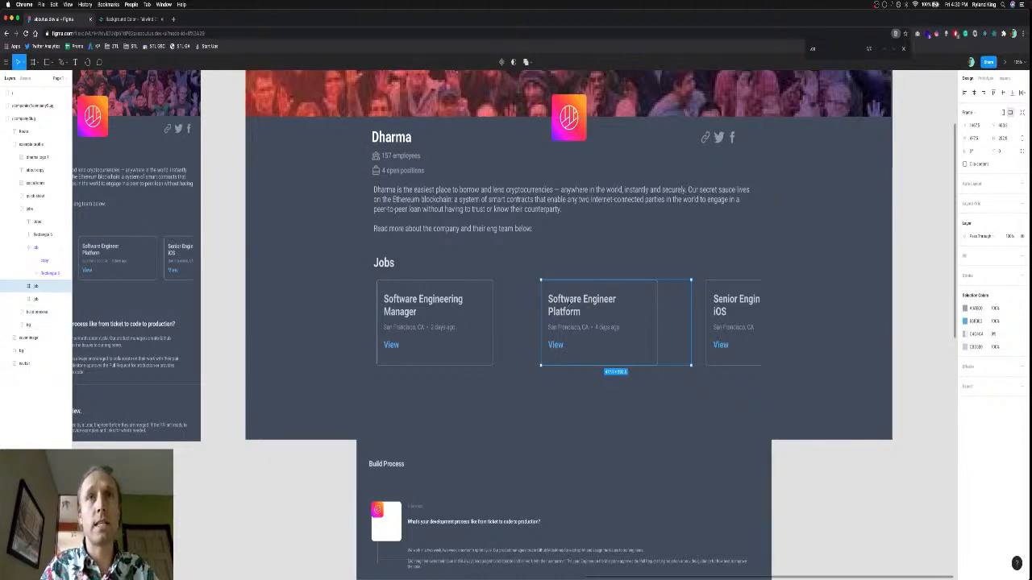
Close the gaps by moving the second and third job cards beside the first, and widen the third to the other cards' visible width.
{"action": "left_click_drag", "start_coordinate": [574, 304], "coordinate": [538, 304]}
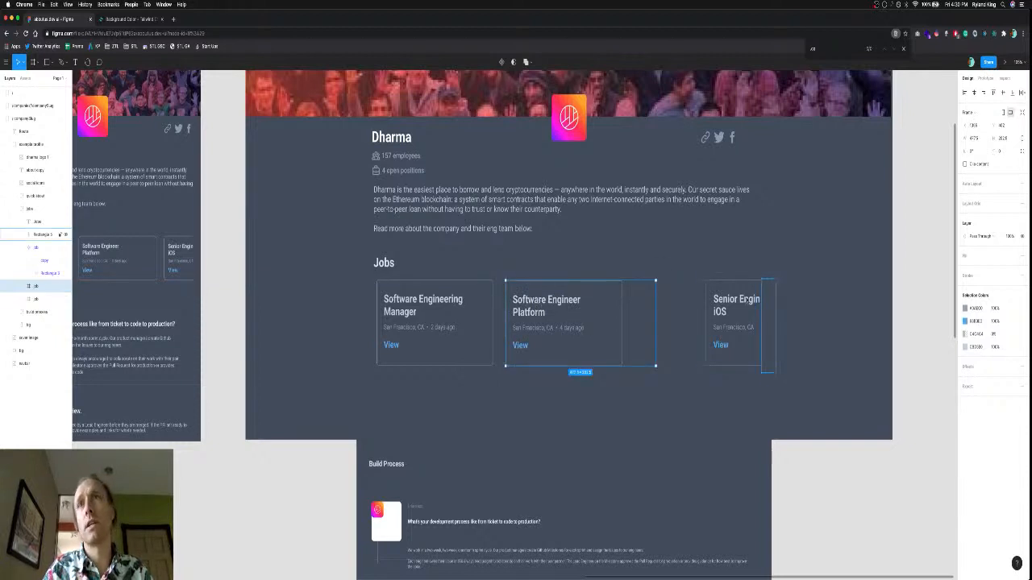
{"action": "left_click_drag", "start_coordinate": [706, 304], "coordinate": [660, 307]}
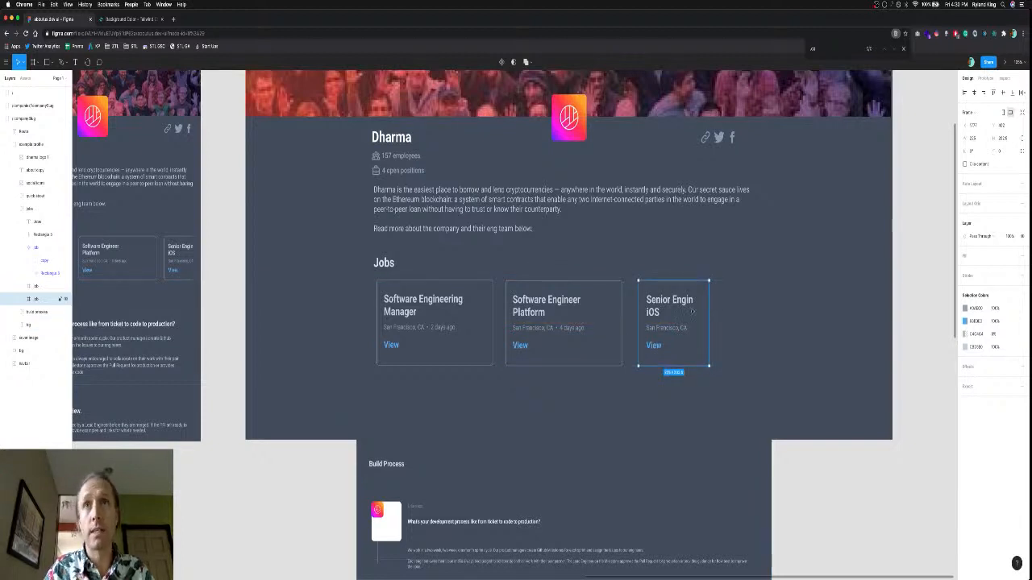
{"action": "left_click_drag", "start_coordinate": [710, 311], "coordinate": [756, 306]}
Widen the background-coloured masking rectangle so it covers the third job card's outer border.
{"action": "left_click", "coordinate": [778, 324]}
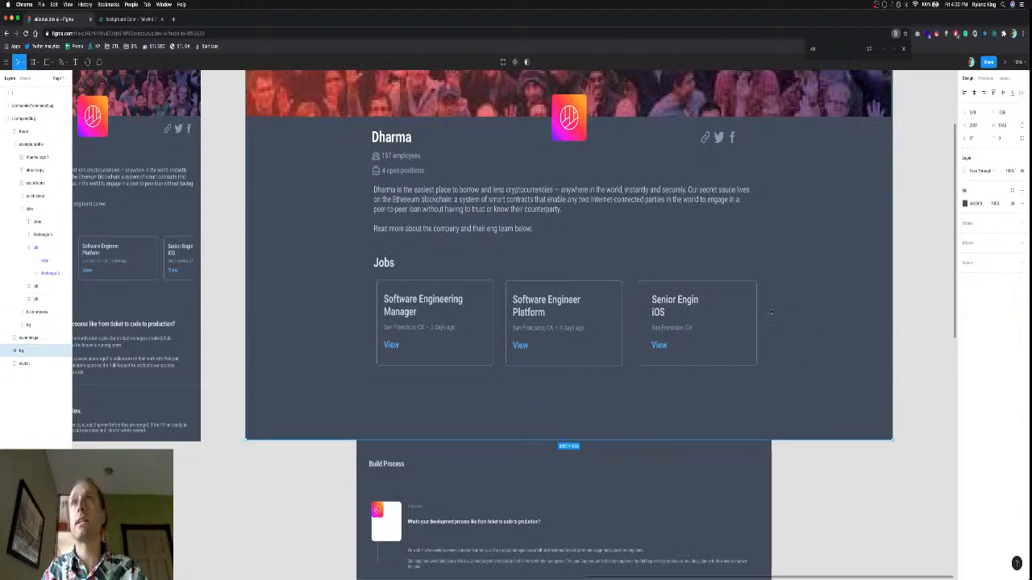
{"action": "left_click", "coordinate": [771, 313]}
{"action": "left_click", "coordinate": [769, 312]}
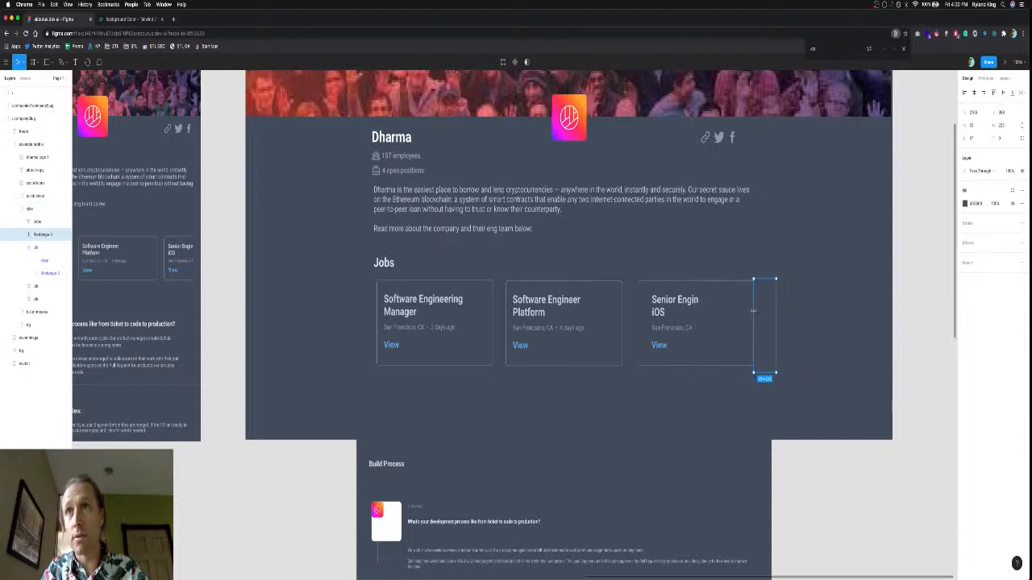
{"action": "left_click", "coordinate": [697, 341]}
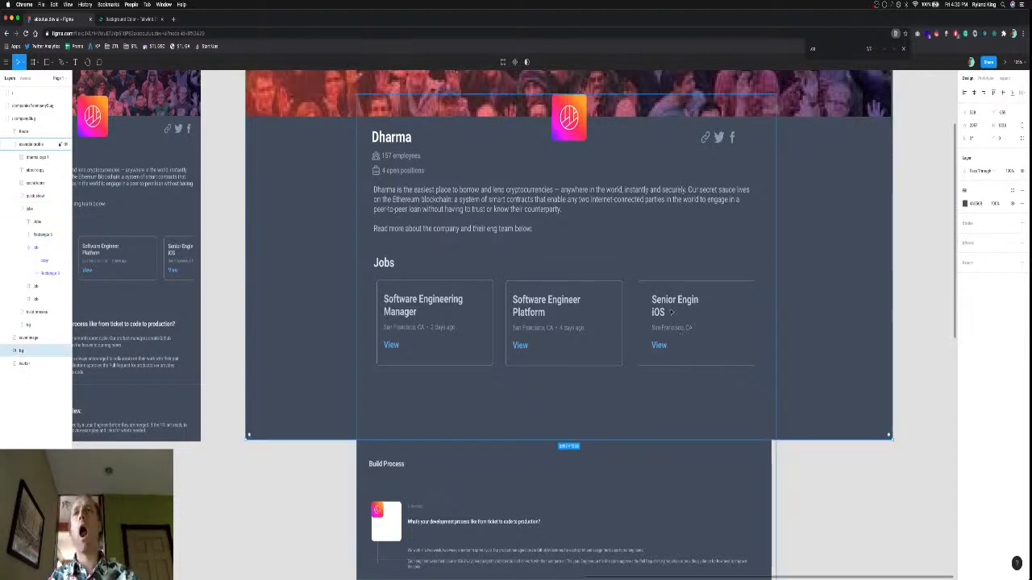
Nudge the second job card, Software Engineer Platform, slightly right to widen its gap from the first card.
{"action": "left_click", "coordinate": [530, 300]}
{"action": "double_click", "coordinate": [530, 300]}
{"action": "double_click", "coordinate": [529, 300]}
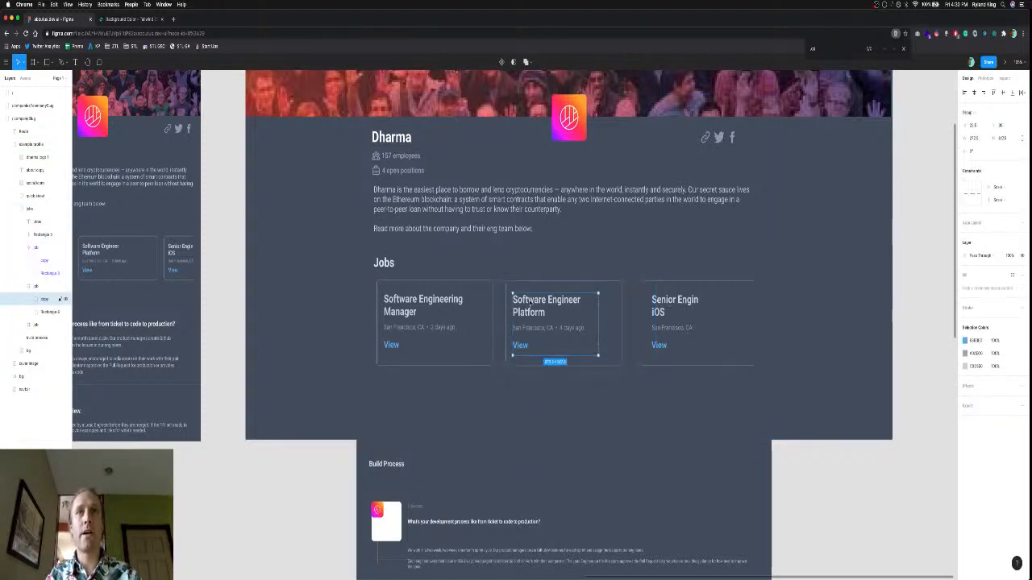
{"action": "key", "text": "Escape"}
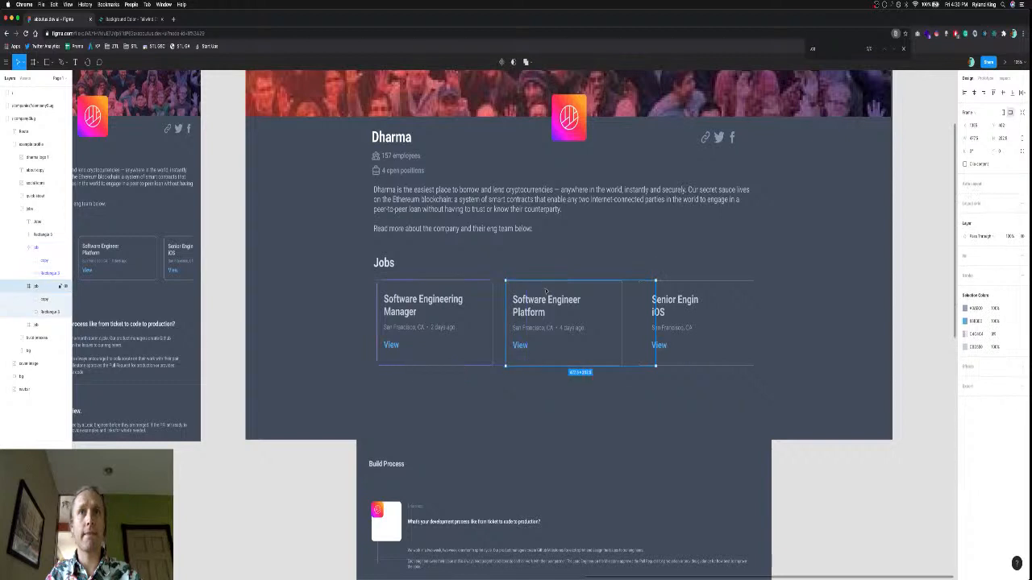
{"action": "key", "text": "Right"}
{"action": "key", "text": "Right"}
{"action": "key", "text": "Right"}
{"action": "key", "text": "Right"}
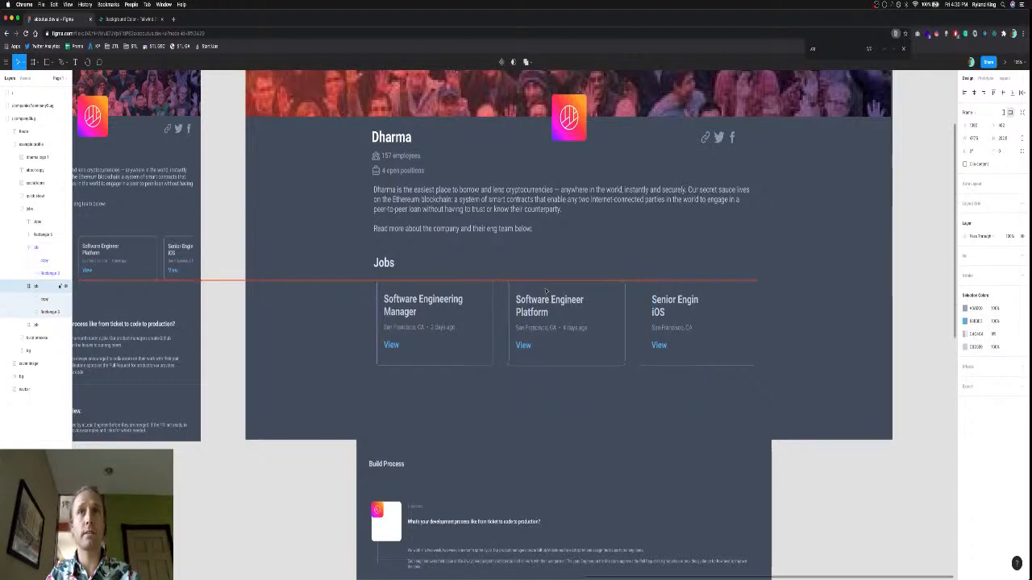
{"action": "key", "text": "Right"}
{"action": "key", "text": "Right"}
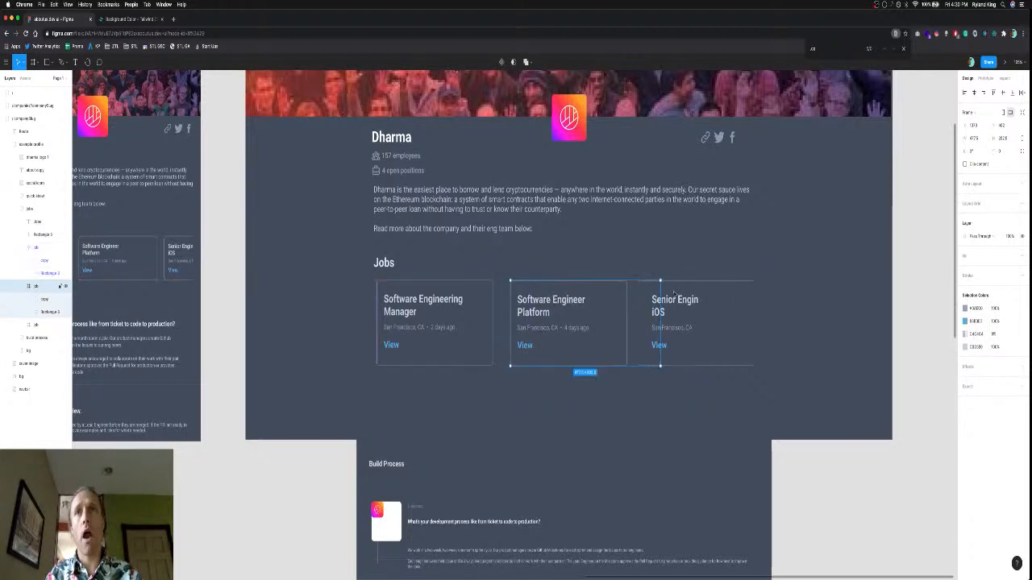
Nudge the third job card right so its gap to the second card matches the gap between the first two.
{"action": "left_click", "coordinate": [677, 294]}
{"action": "key", "text": "Right"}
{"action": "key", "text": "Right"}
{"action": "key", "text": "Right"}
{"action": "key", "text": "Right"}
{"action": "key", "text": "Right"}
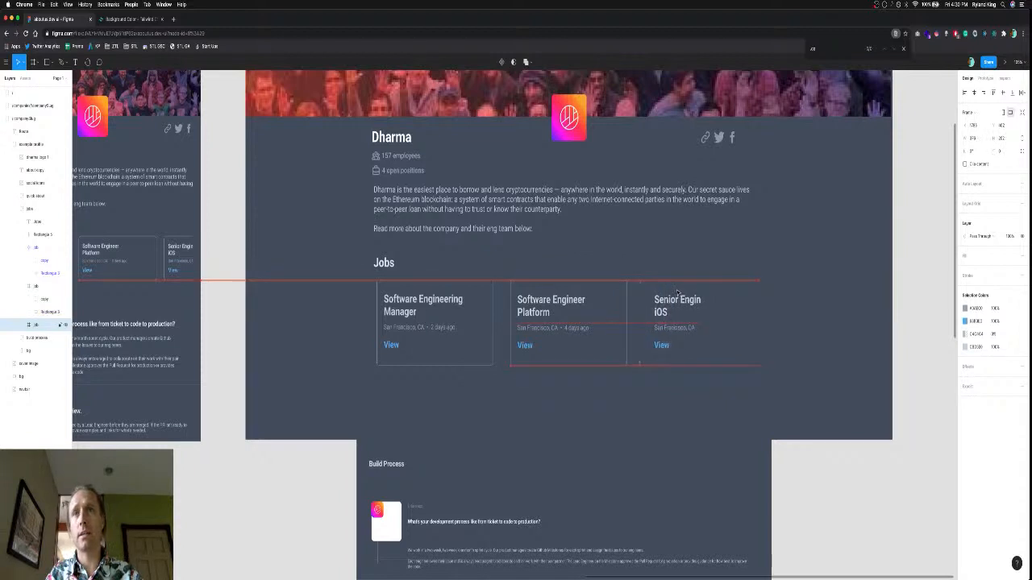
{"action": "key", "text": "Right"}
{"action": "key", "text": "Right"}
{"action": "key", "text": "Right"}
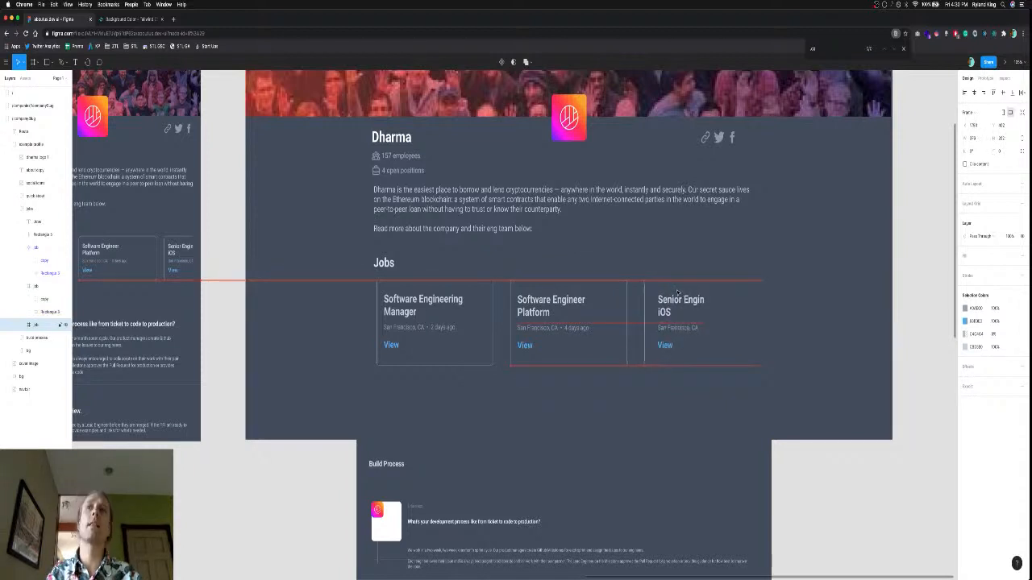
{"action": "key", "text": "Escape"}
{"action": "key", "text": "Escape"}
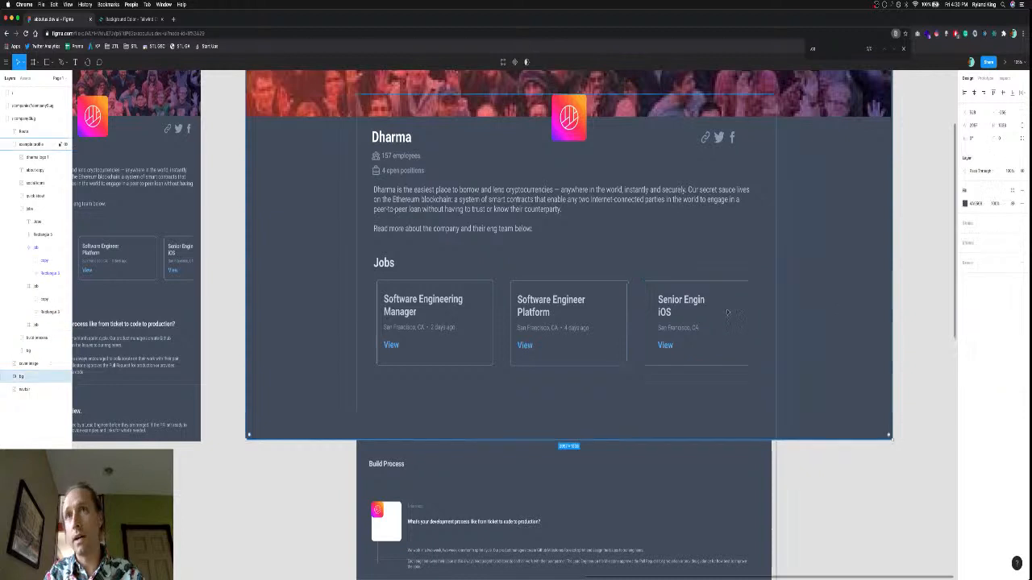
{"action": "key", "text": "Escape"}
Complete the first title line on the third job card so it reads "Senior Engineer".
{"action": "left_click", "coordinate": [690, 301]}
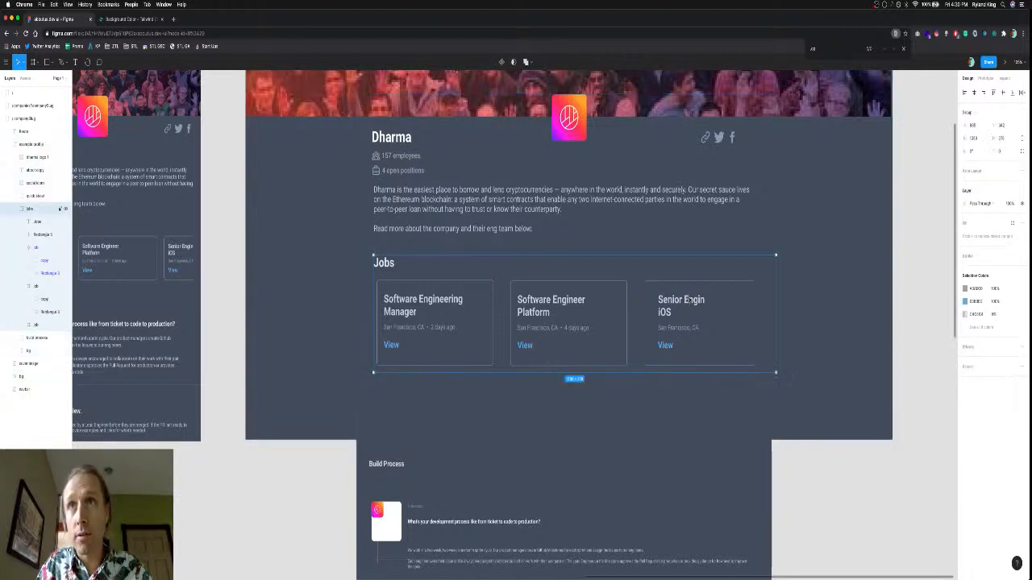
{"action": "double_click", "coordinate": [689, 300]}
{"action": "double_click", "coordinate": [689, 301]}
{"action": "left_click", "coordinate": [706, 300]}
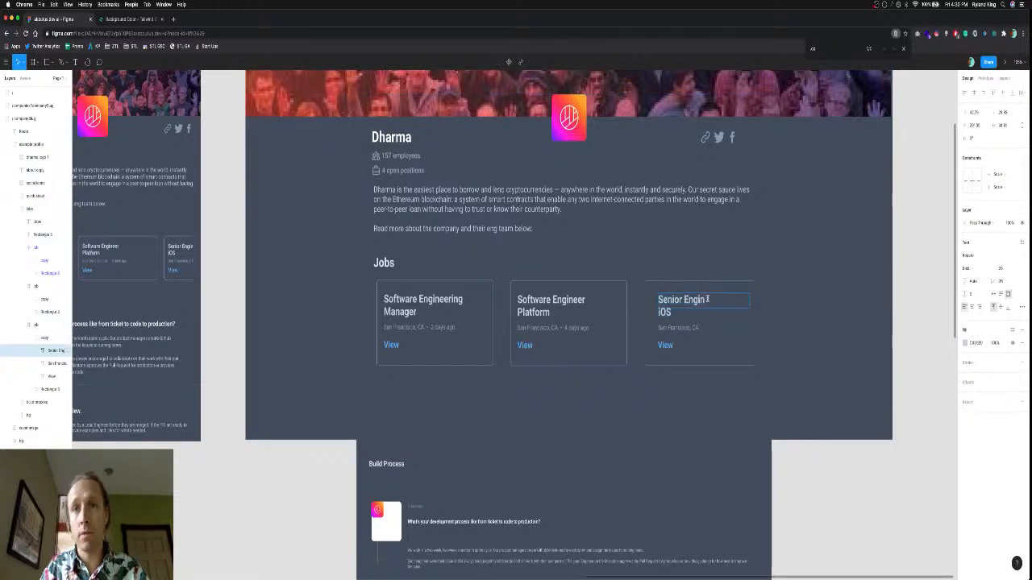
{"action": "type", "text": "eer"}
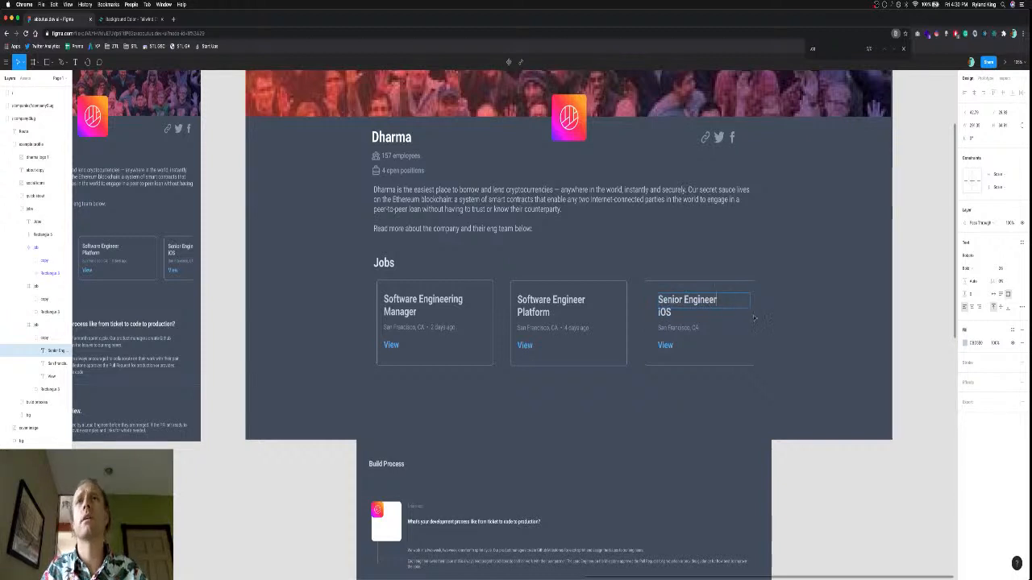
{"action": "key", "text": "Escape"}
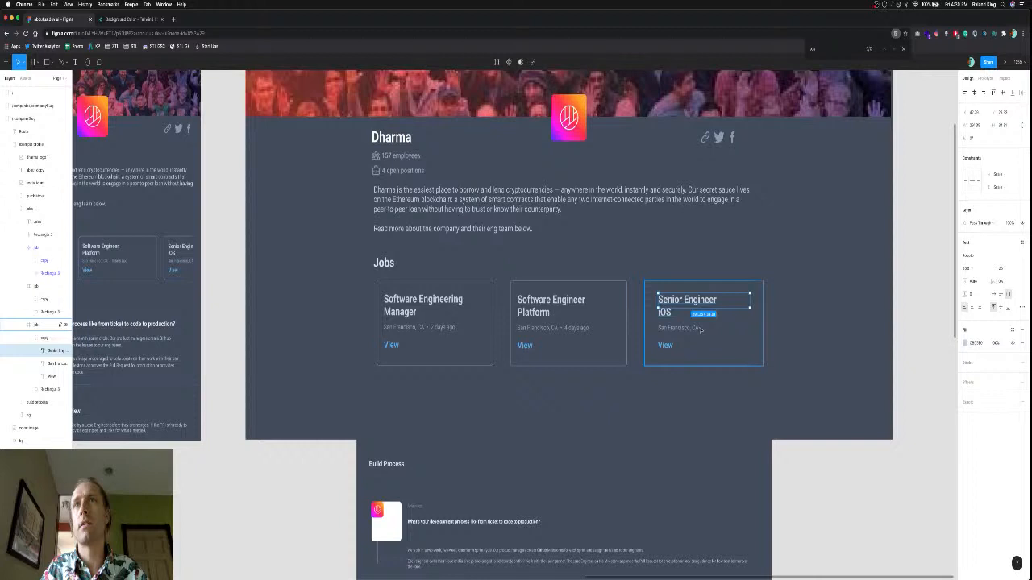
Append "• 4 days ago" to the San Francisco, CA line on the third job card.
{"action": "left_click", "coordinate": [699, 328]}
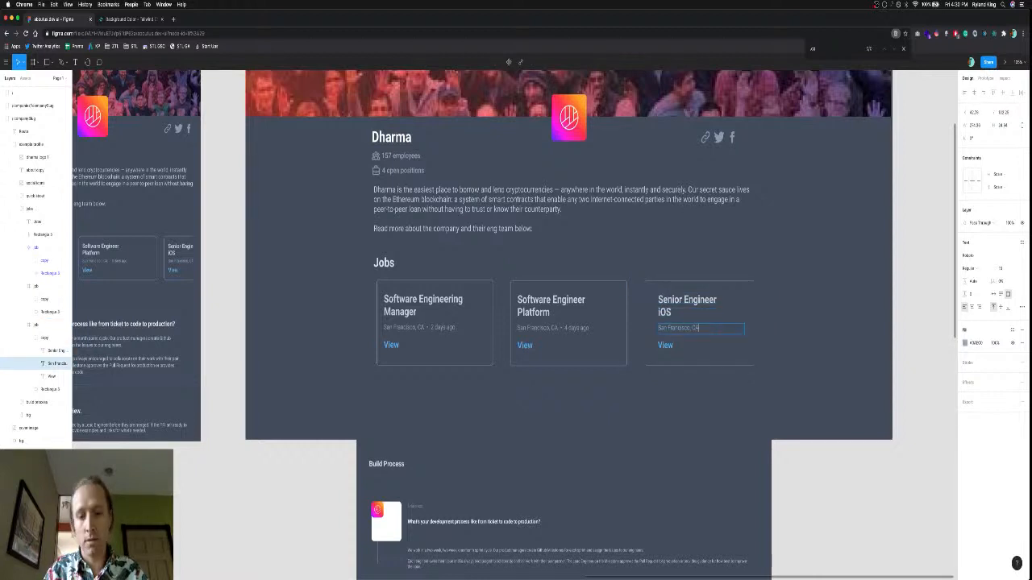
{"action": "type", "text": "·"}
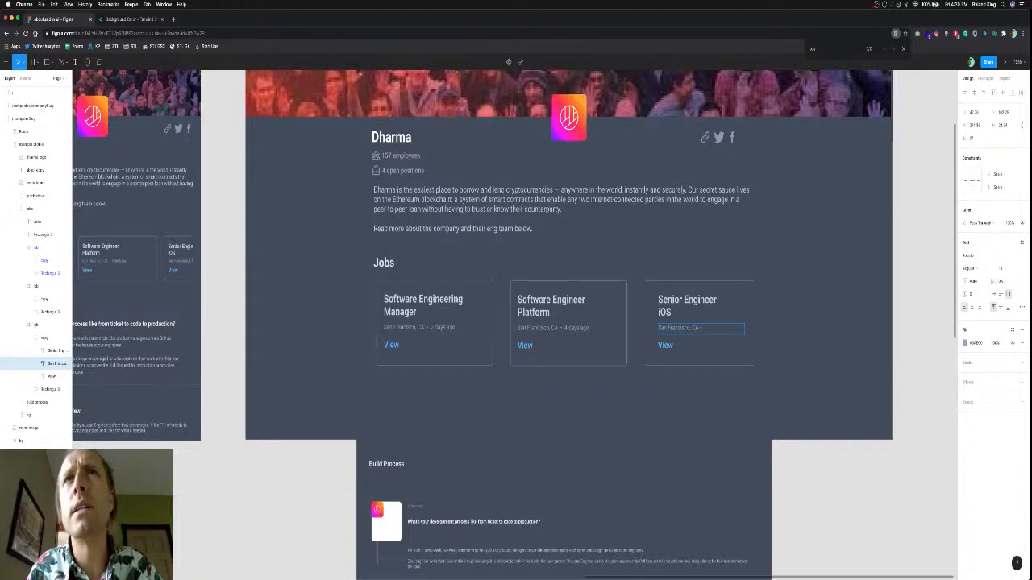
{"action": "scroll", "coordinate": [700, 326], "scroll_direction": "up", "scroll_amount": 5}
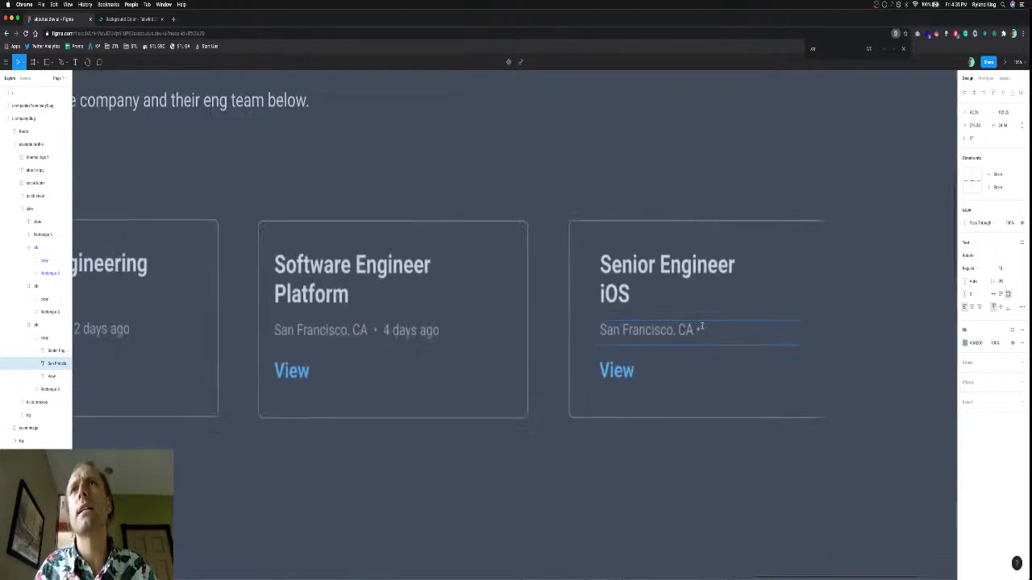
{"action": "scroll", "coordinate": [701, 327], "scroll_direction": "up", "scroll_amount": 3}
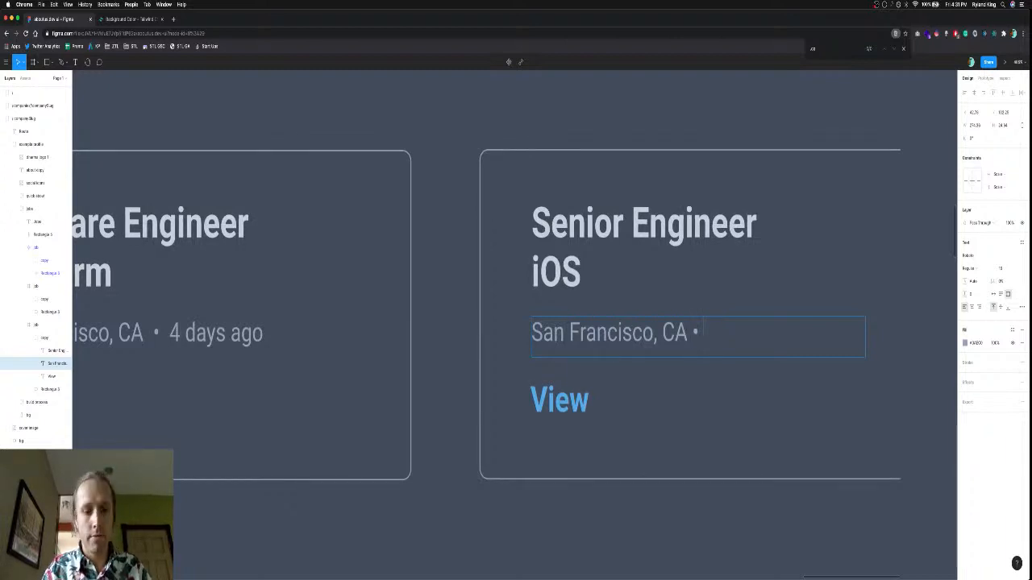
{"action": "type", "text": "4 days ago"}
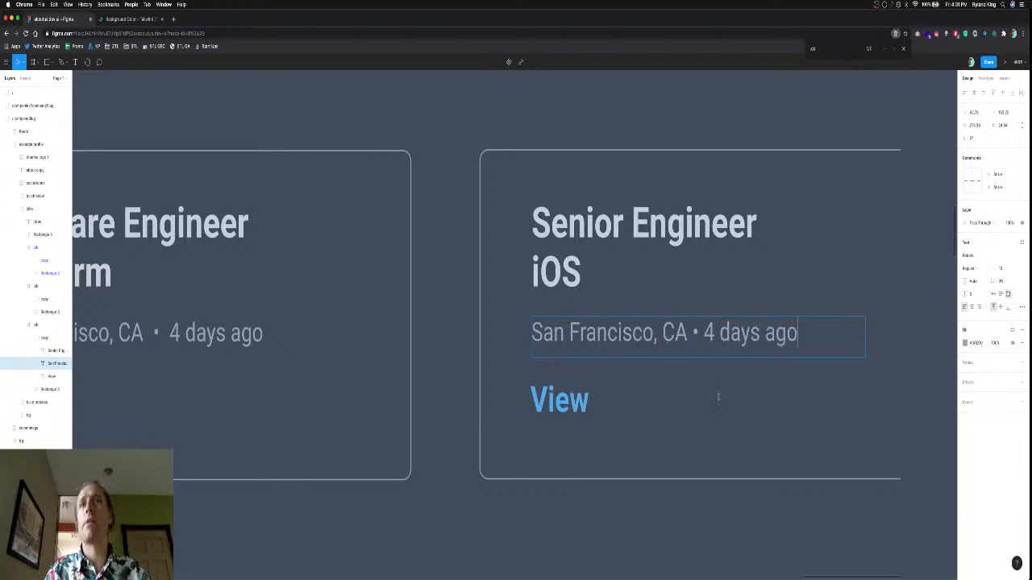
{"action": "scroll", "coordinate": [717, 397], "scroll_direction": "down", "scroll_amount": 5}
{"action": "scroll", "coordinate": [726, 411], "scroll_direction": "down", "scroll_amount": 3}
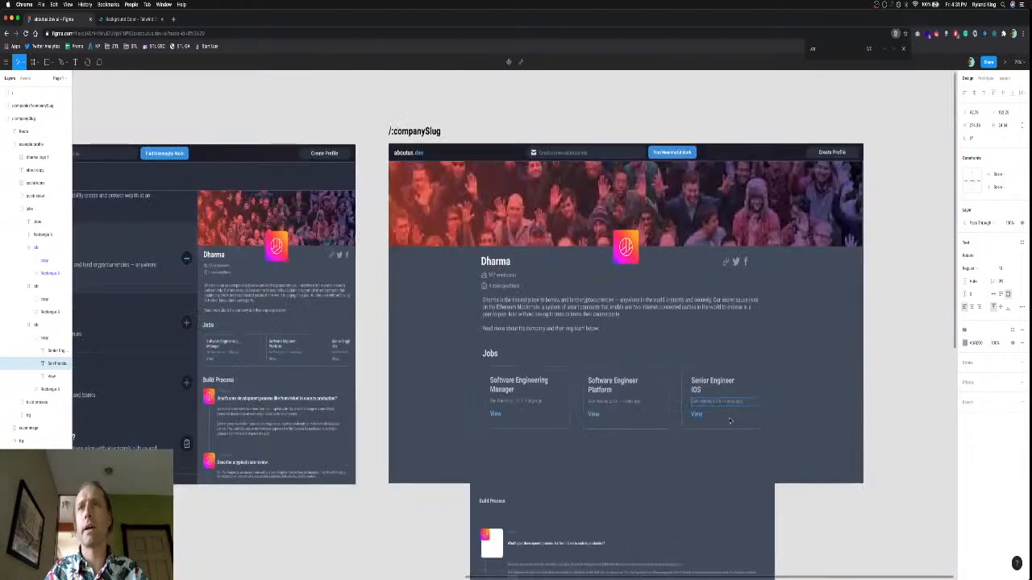
{"action": "key", "text": "Escape"}
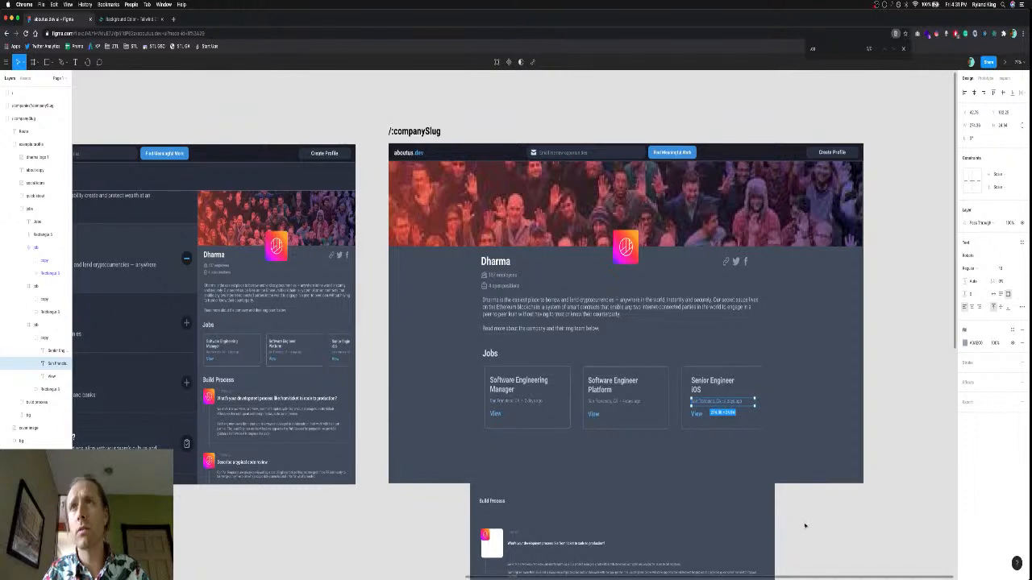
{"action": "left_click", "coordinate": [805, 526]}
{"action": "scroll", "coordinate": [698, 447], "scroll_direction": "down", "scroll_amount": 2}
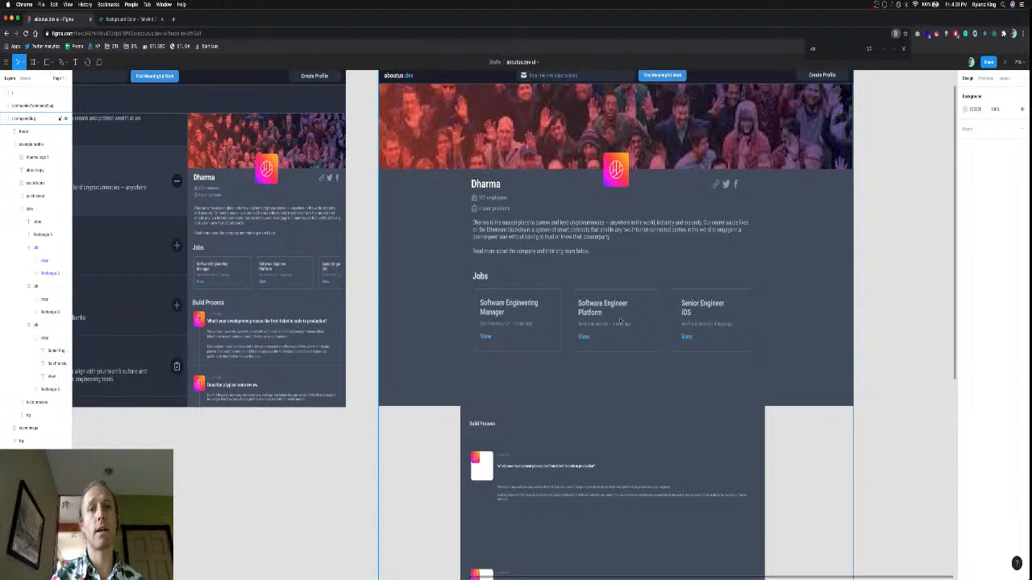
{"action": "left_click", "coordinate": [41, 248]}
{"action": "right_click", "coordinate": [41, 249]}
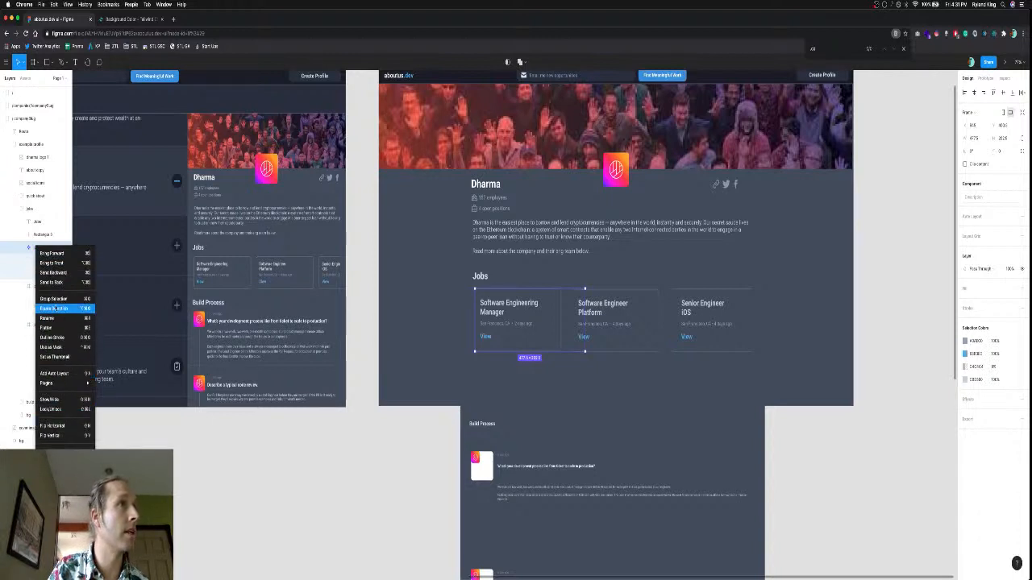
{"action": "left_click", "coordinate": [27, 251]}
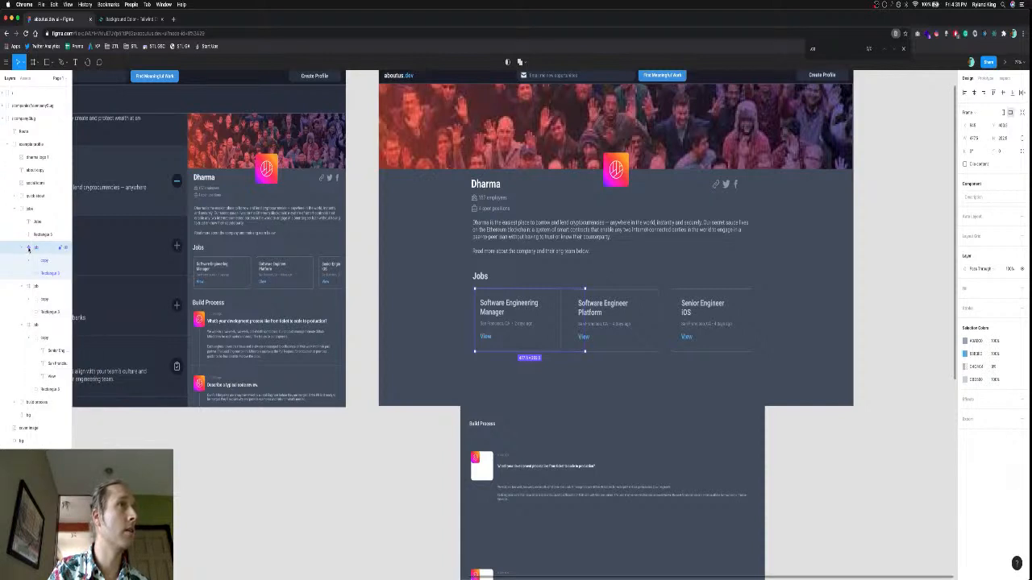
{"action": "double_click", "coordinate": [28, 249]}
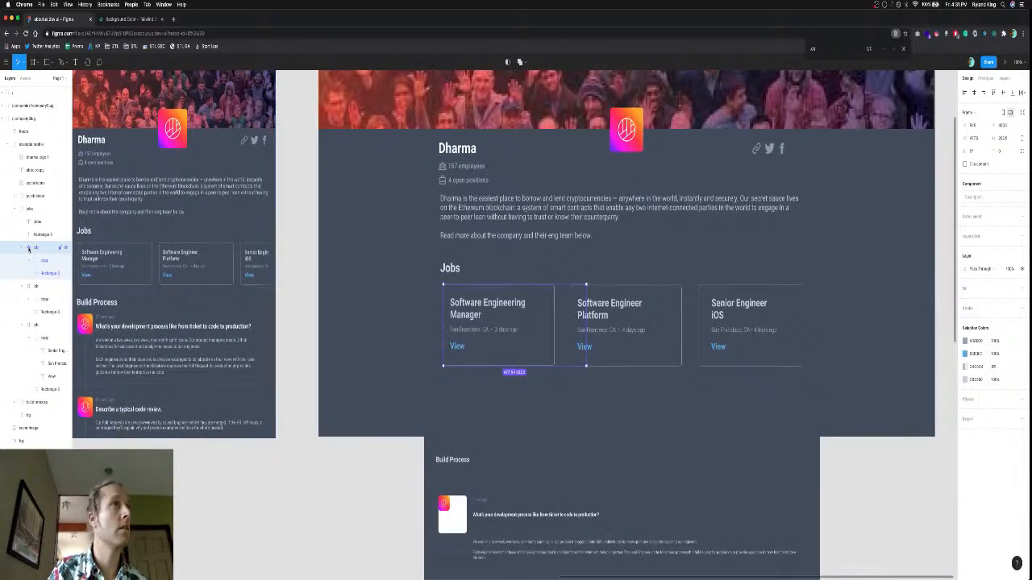
{"action": "right_click", "coordinate": [28, 250]}
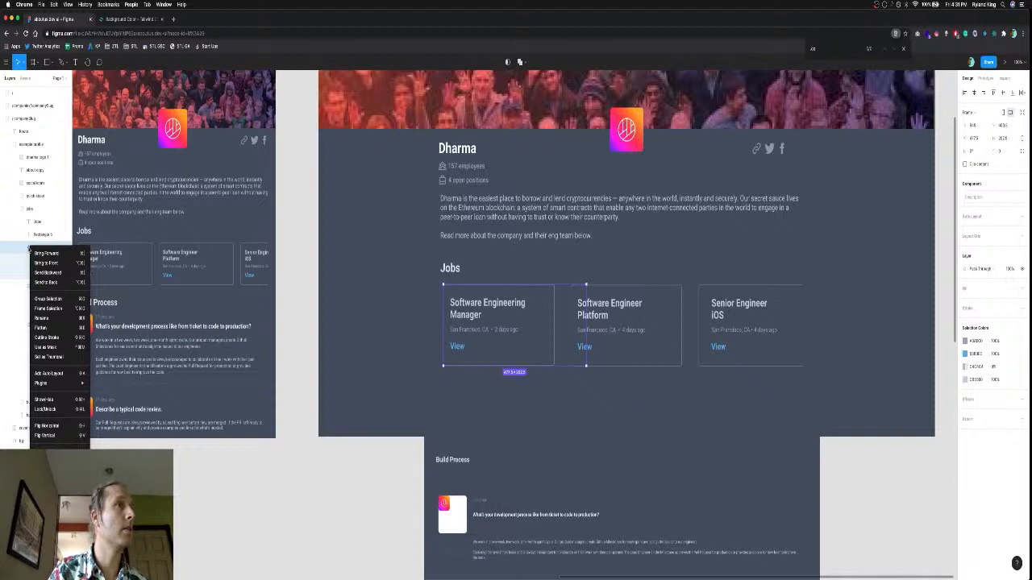
{"action": "left_click", "coordinate": [8, 248]}
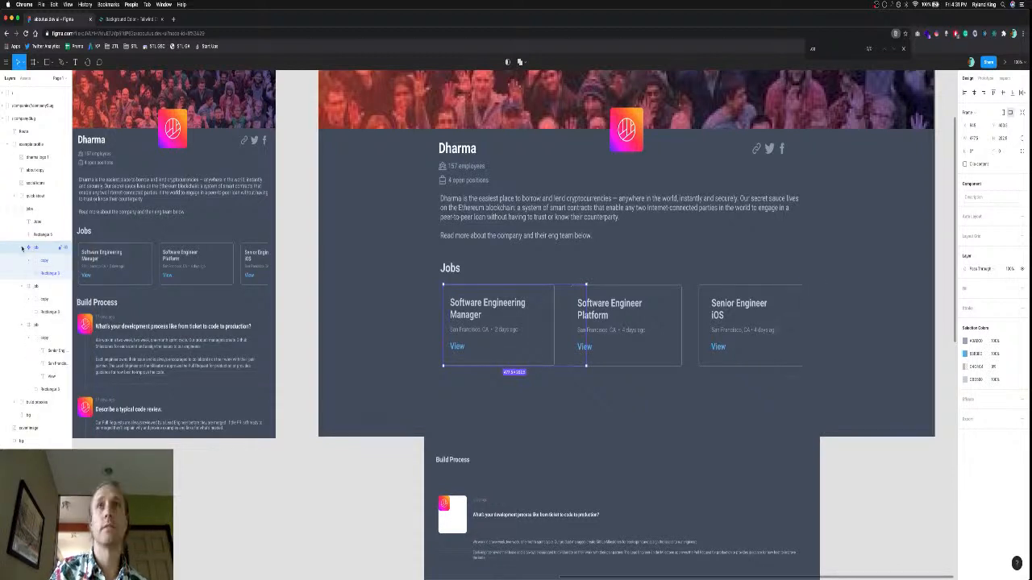
Collapse the job layers and move the Build Process group up beneath the job cards, aligned with the Jobs heading's left edge.
{"action": "left_click", "coordinate": [22, 247]}
{"action": "left_click", "coordinate": [22, 260]}
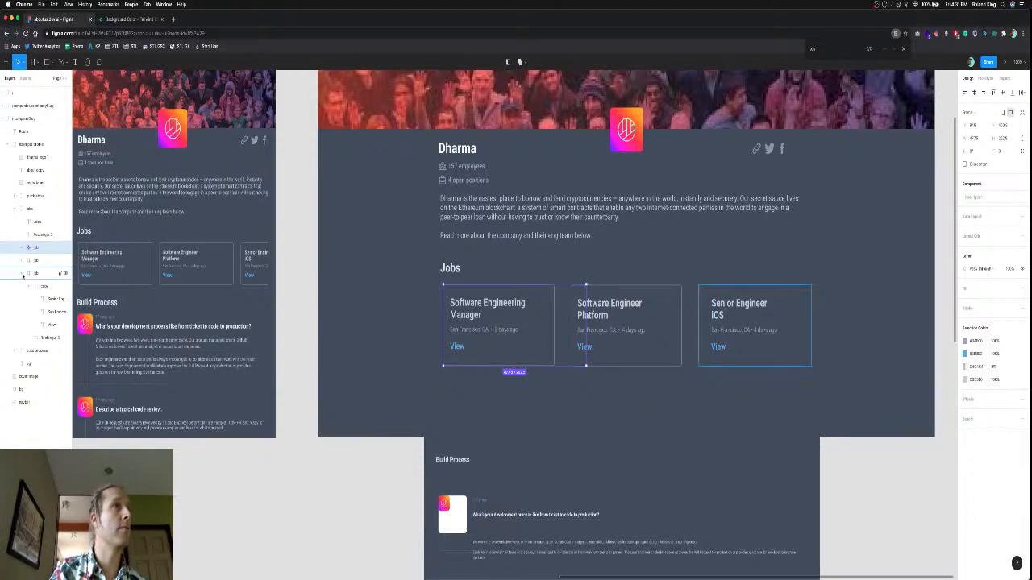
{"action": "left_click", "coordinate": [21, 274]}
{"action": "left_click", "coordinate": [22, 222]}
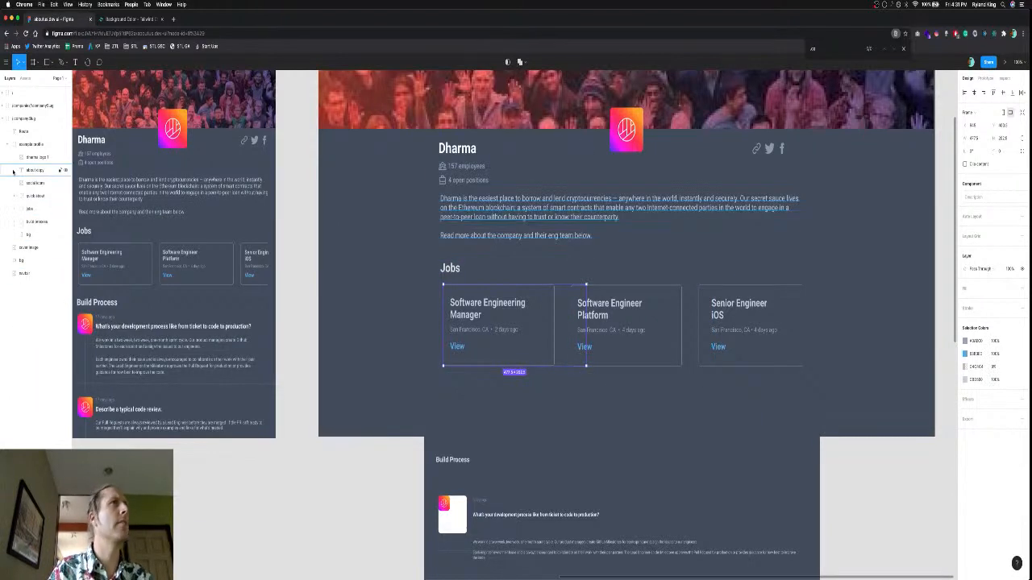
{"action": "left_click", "coordinate": [31, 223]}
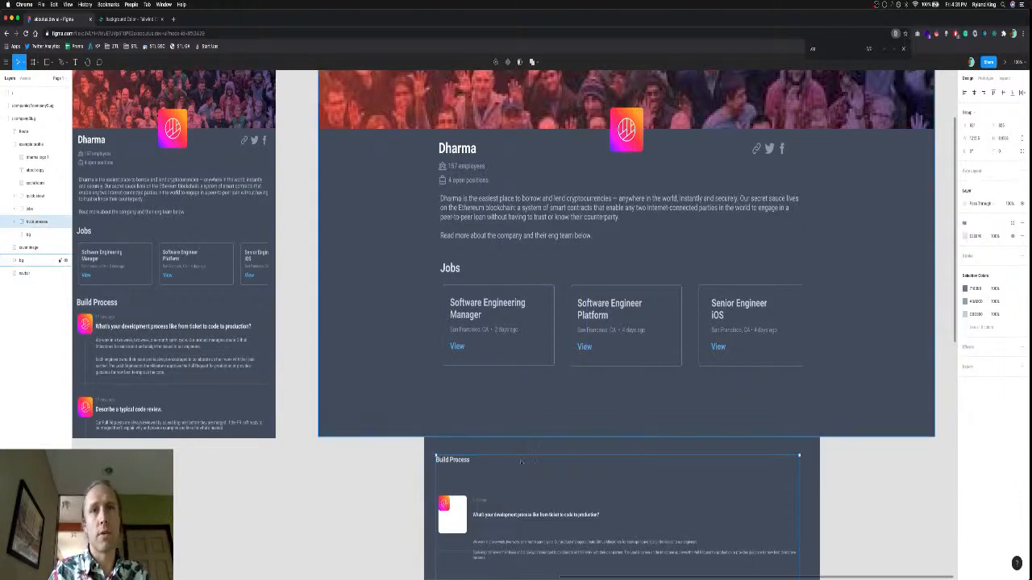
{"action": "left_click_drag", "start_coordinate": [459, 465], "coordinate": [463, 394]}
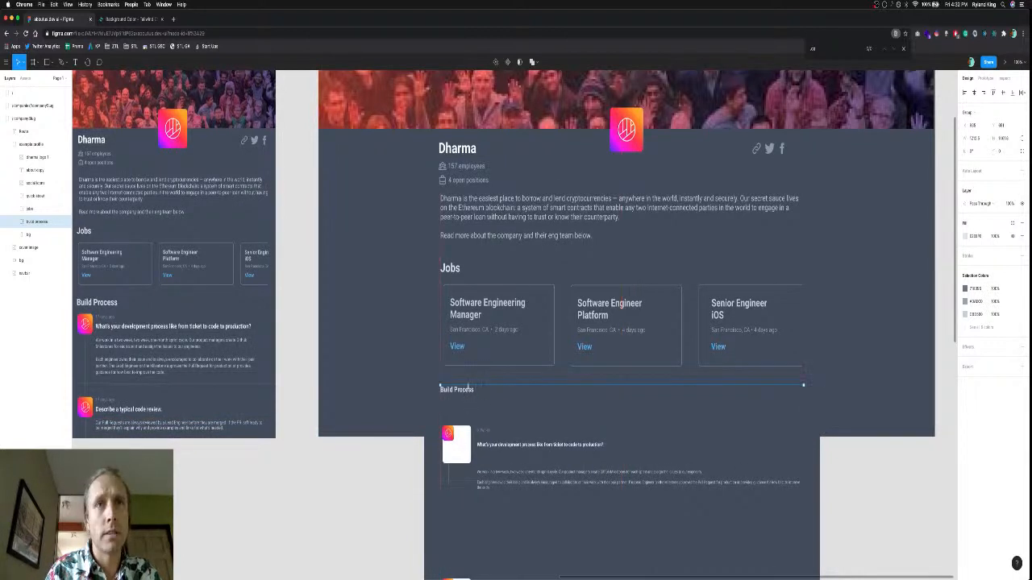
Try a font size of 32 and a smaller alternative on the Build Process heading.
{"action": "double_click", "coordinate": [466, 392]}
{"action": "key", "text": "Return"}
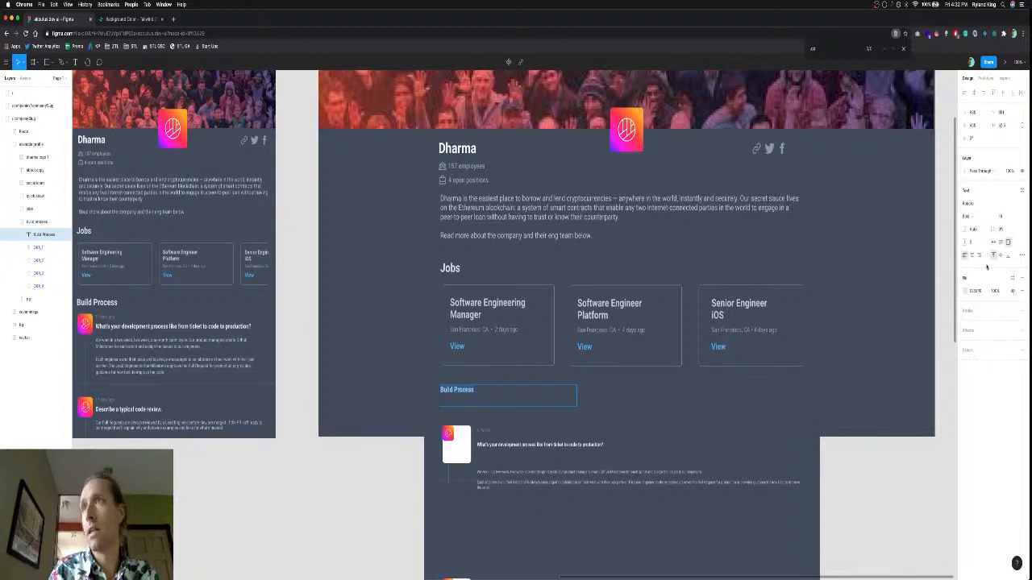
{"action": "left_click", "coordinate": [1003, 218]}
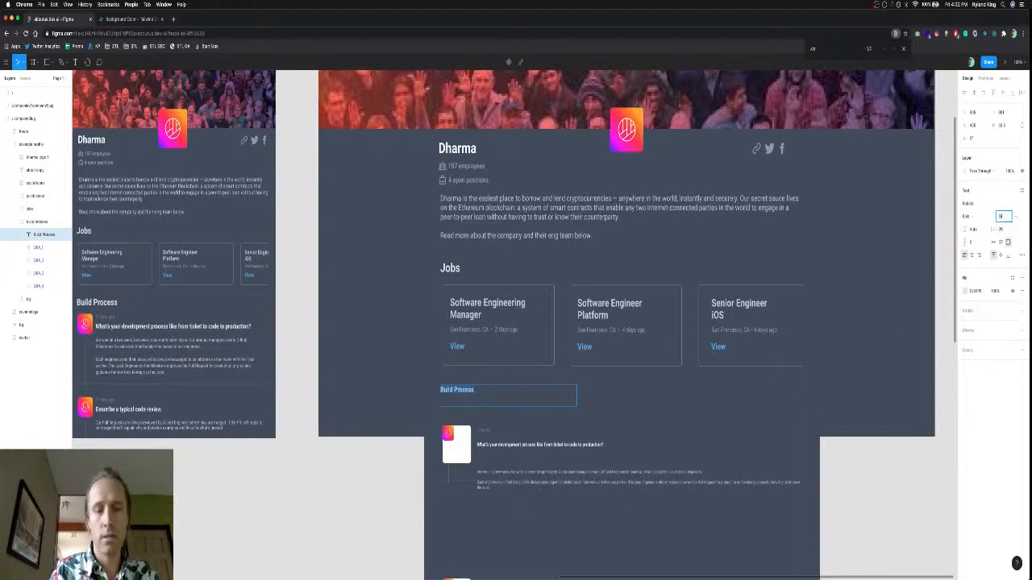
{"action": "type", "text": "32"}
{"action": "key", "text": "Return"}
{"action": "left_click", "coordinate": [1004, 217]}
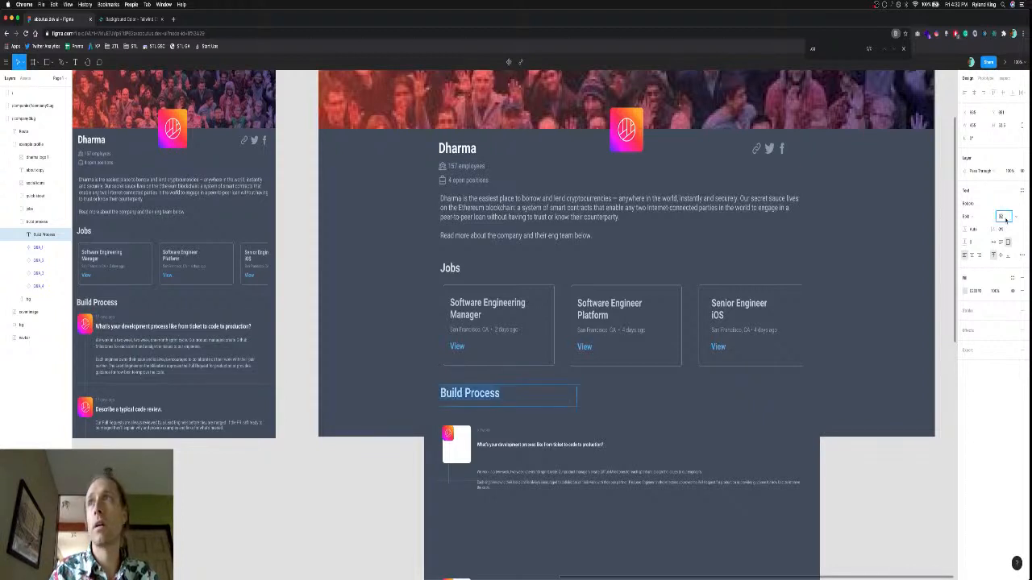
{"action": "type", "text": "20"}
{"action": "key", "text": "Return"}
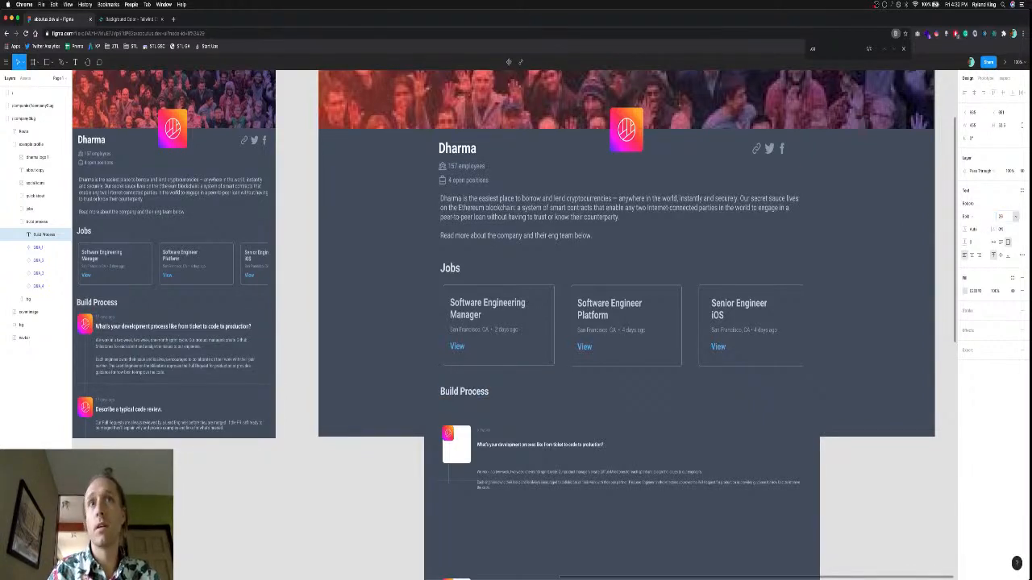
Check the Jobs heading's font size and set the Build Process heading to match it.
{"action": "left_click", "coordinate": [450, 268]}
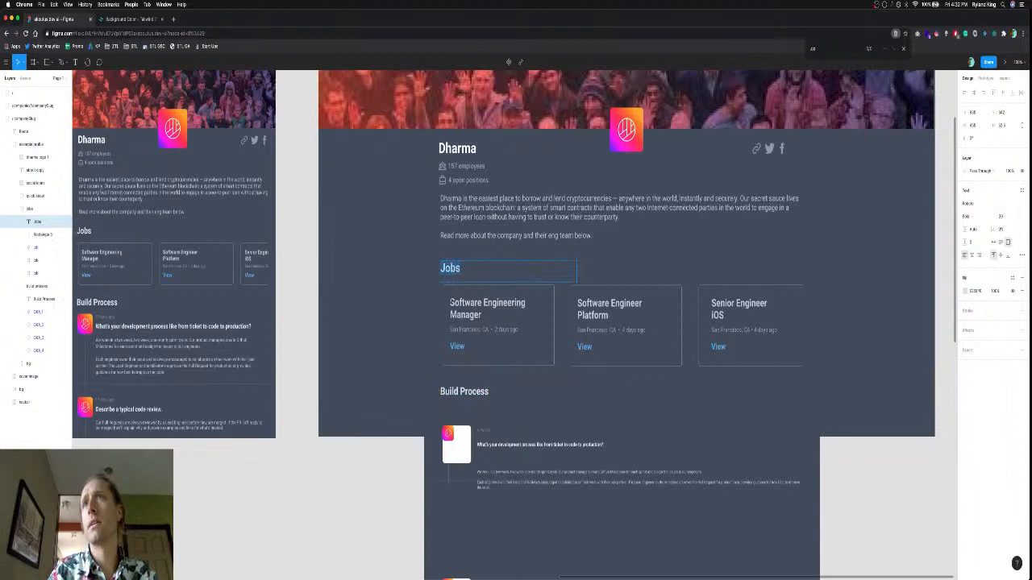
{"action": "left_click", "coordinate": [454, 391]}
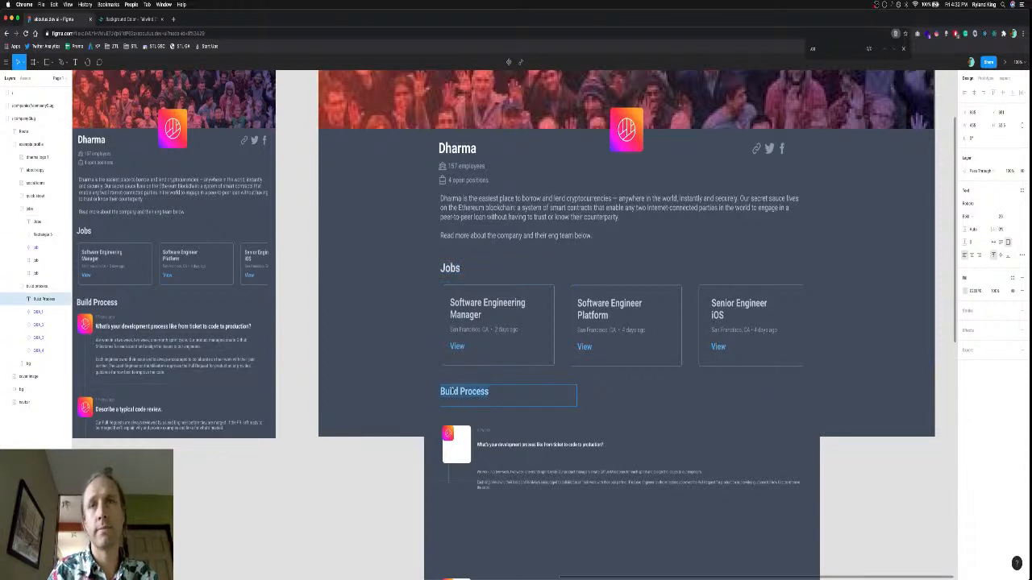
{"action": "left_click", "coordinate": [1002, 218]}
{"action": "type", "text": "20"}
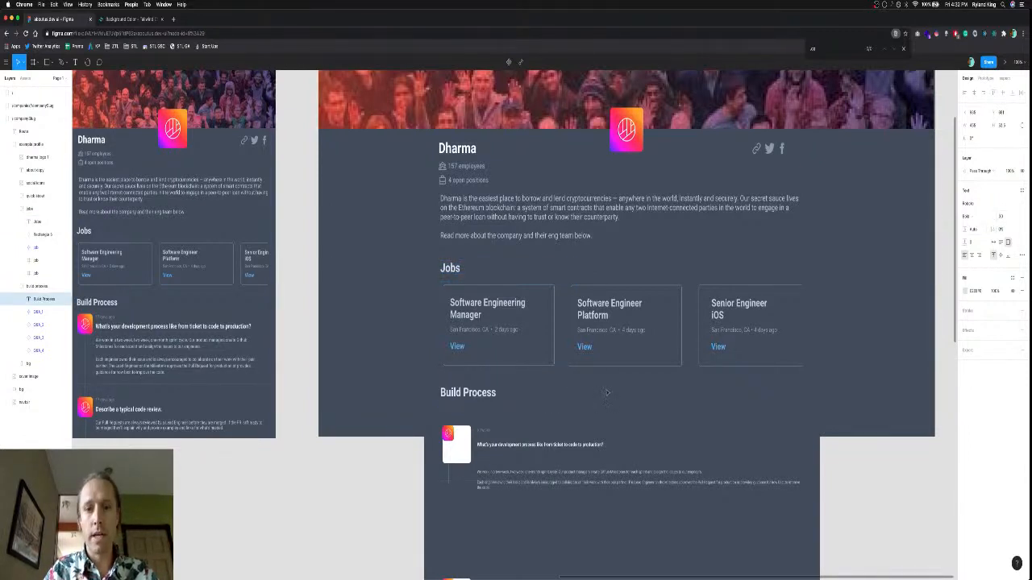
Narrow the Build Process heading's text box to fit closely around its text.
{"action": "key", "text": "Return"}
{"action": "scroll", "coordinate": [492, 376], "scroll_direction": "down", "scroll_amount": 3}
{"action": "scroll", "coordinate": [492, 377], "scroll_direction": "right", "scroll_amount": 3}
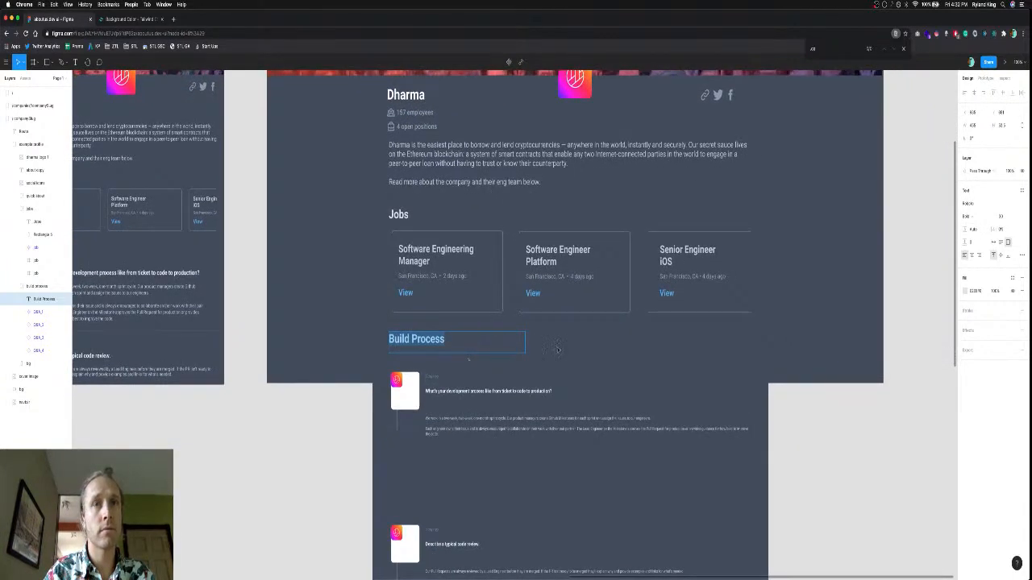
{"action": "left_click_drag", "start_coordinate": [524, 343], "coordinate": [444, 346]}
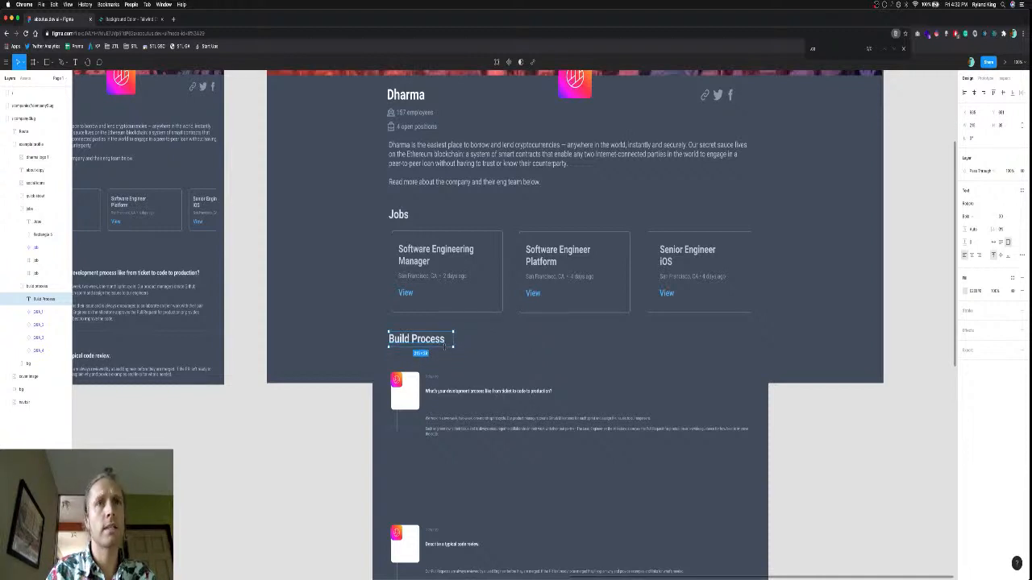
Enlarge the Dharma logo in the first Build Process entry to fill the white square behind it.
{"action": "double_click", "coordinate": [397, 382]}
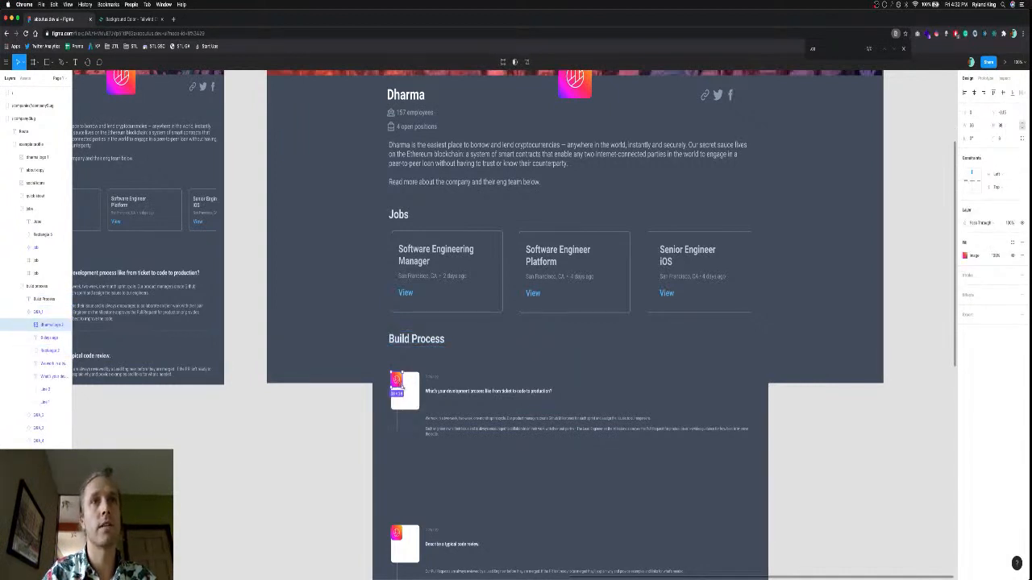
{"action": "key", "text": "super+shift+r"}
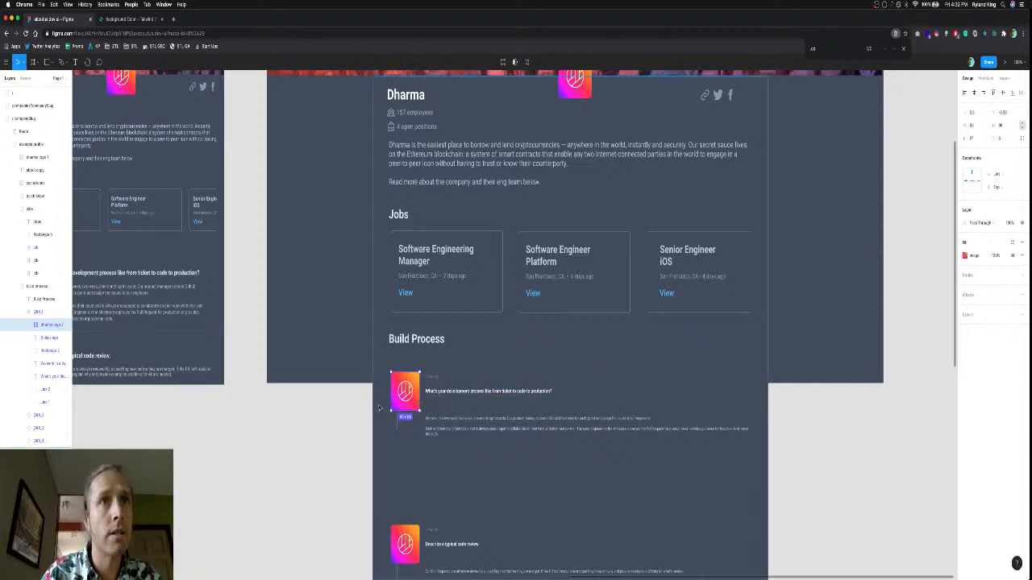
Set the first Build Process question's font size to 20 and move it up just beneath its date line.
{"action": "scroll", "coordinate": [396, 406], "scroll_direction": "up", "scroll_amount": 5}
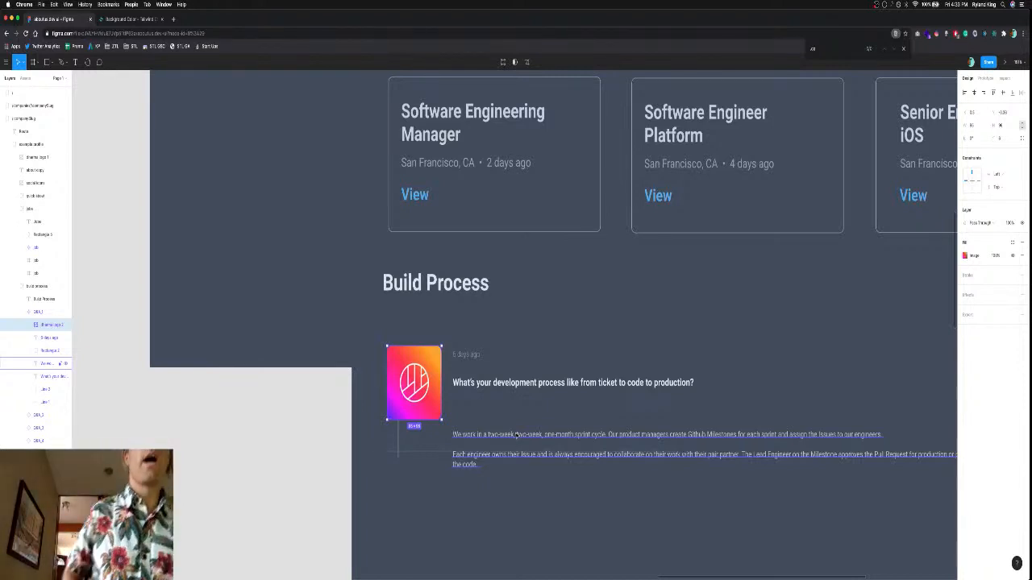
{"action": "left_click", "coordinate": [516, 382]}
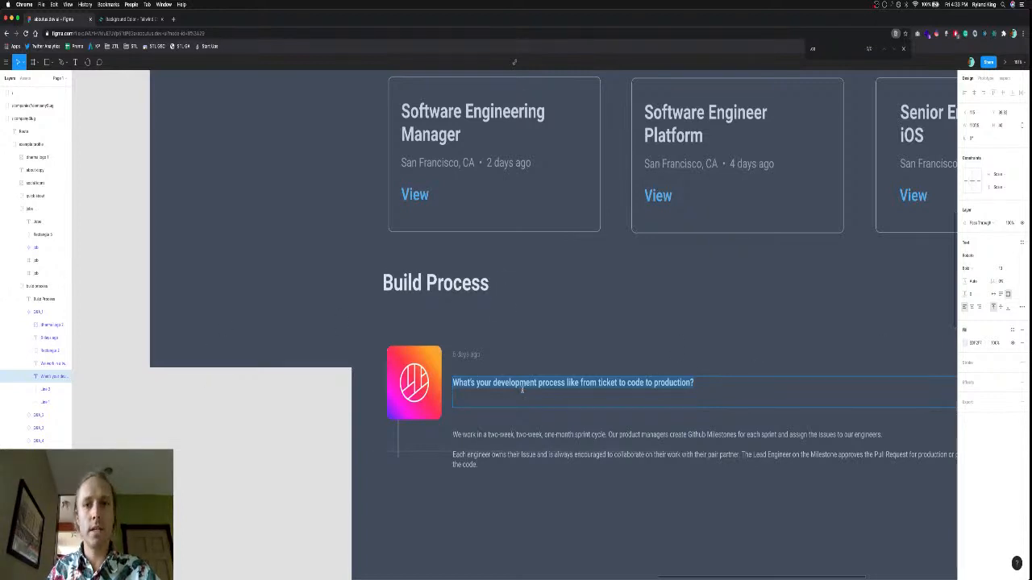
{"action": "left_click", "coordinate": [1003, 267]}
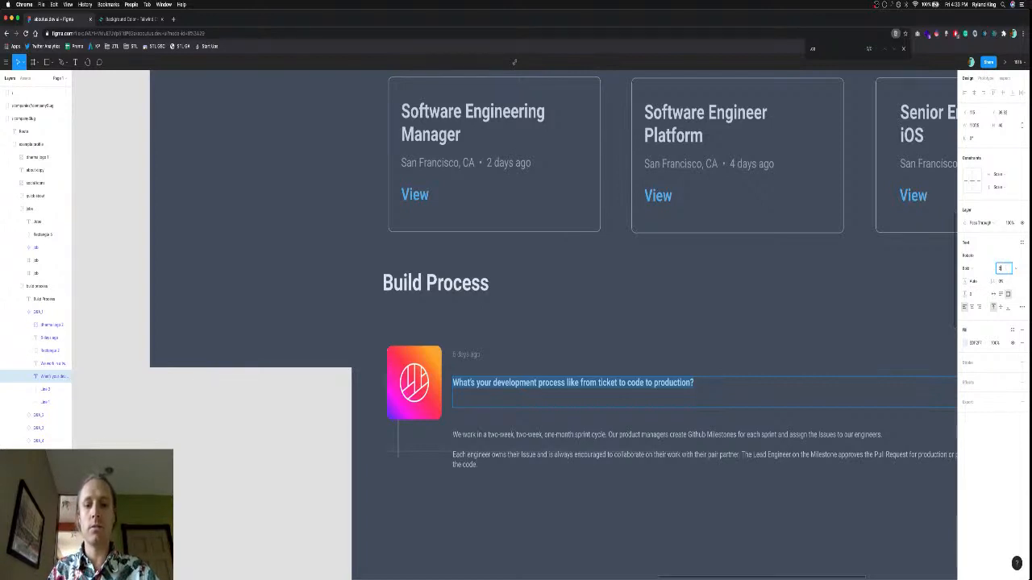
{"action": "type", "text": "20"}
{"action": "key", "text": "Return"}
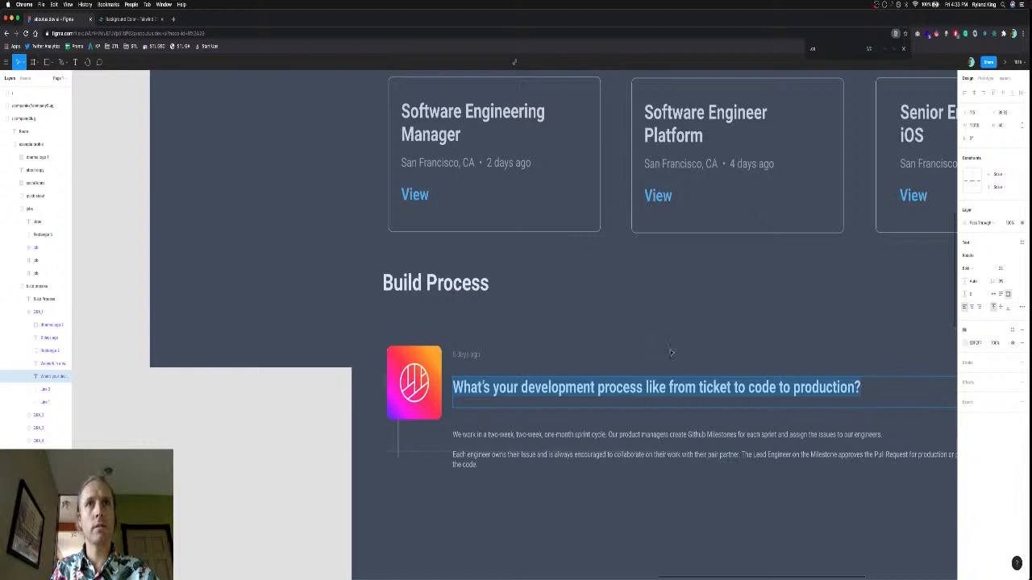
{"action": "key", "text": "Escape"}
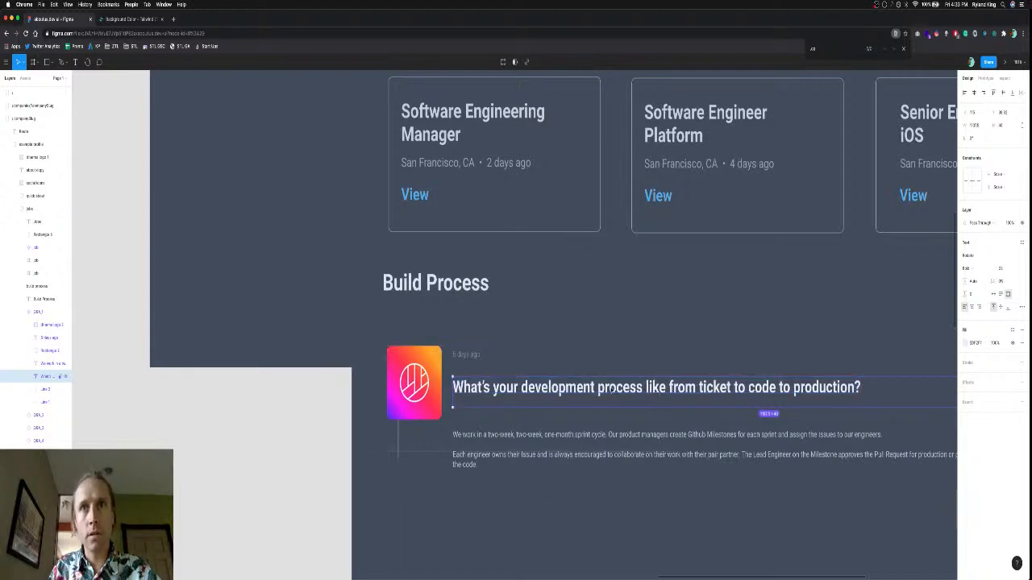
{"action": "left_click_drag", "start_coordinate": [610, 380], "coordinate": [612, 370]}
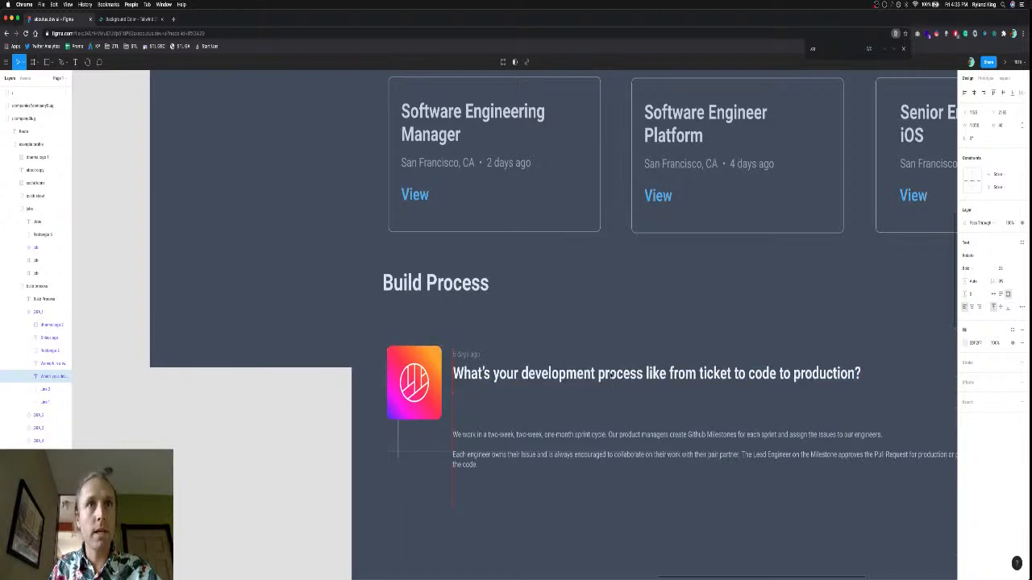
Try a font size of 16 on the "6 days ago" line, settle on 14, and nudge the line up slightly.
{"action": "left_click", "coordinate": [465, 356]}
{"action": "left_click", "coordinate": [1002, 269]}
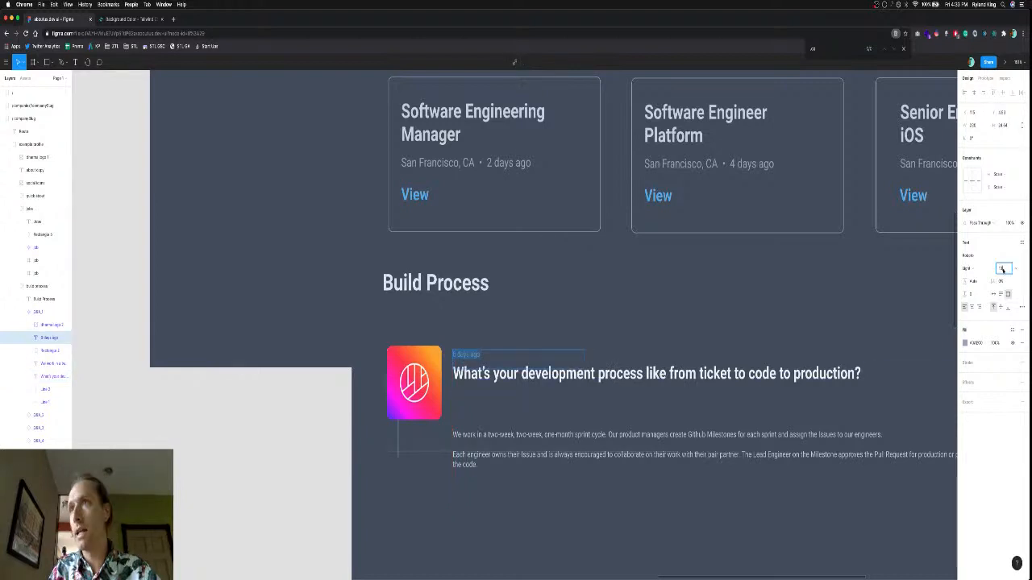
{"action": "type", "text": "16"}
{"action": "key", "text": "Return"}
{"action": "left_click", "coordinate": [1003, 271]}
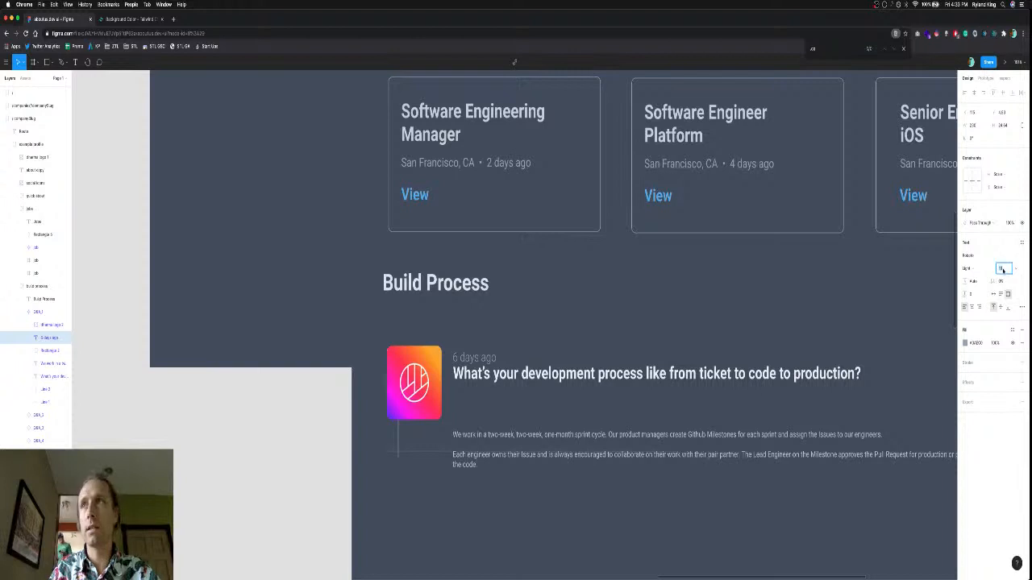
{"action": "type", "text": "14"}
{"action": "key", "text": "Return"}
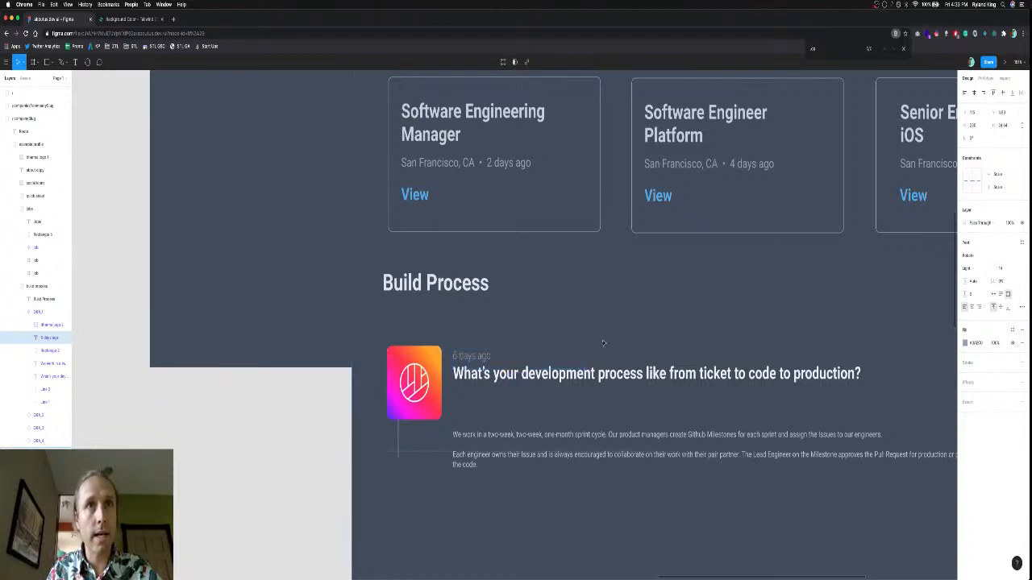
{"action": "key", "text": "Up"}
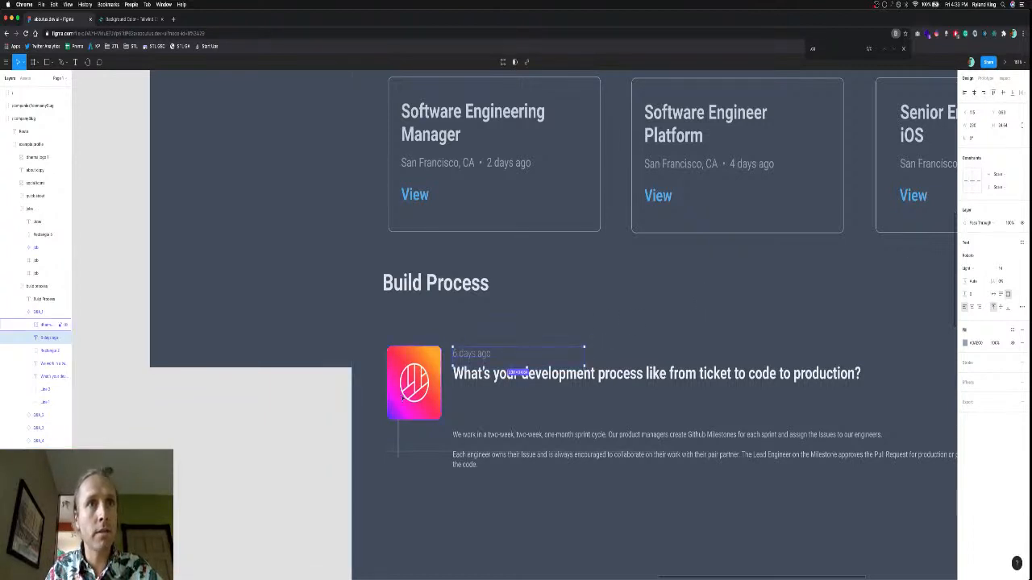
Delete the white rectangle layer behind the logo in the first Build Process entry.
{"action": "left_click", "coordinate": [405, 395]}
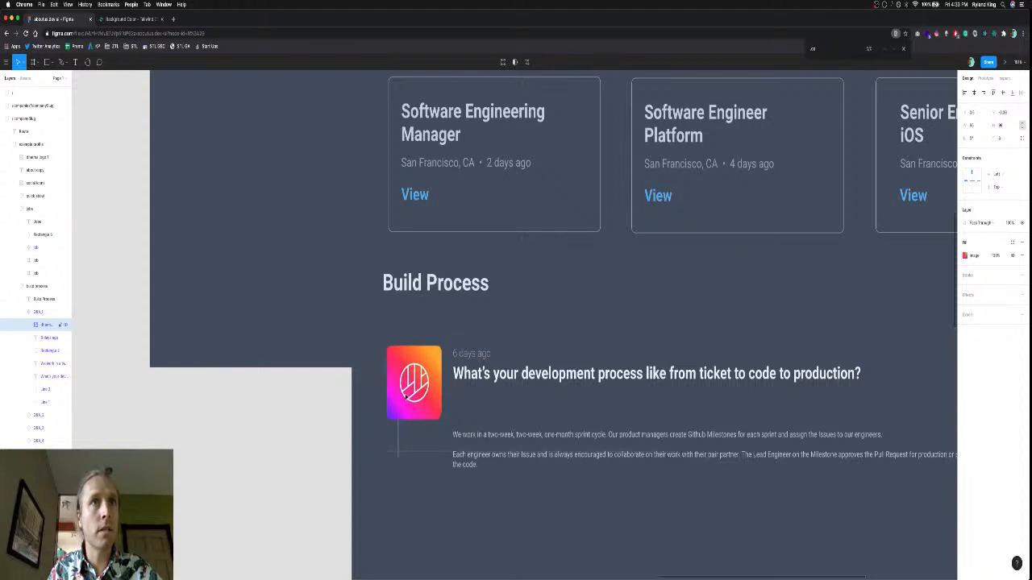
{"action": "left_click", "coordinate": [44, 350]}
{"action": "key", "text": "Escape"}
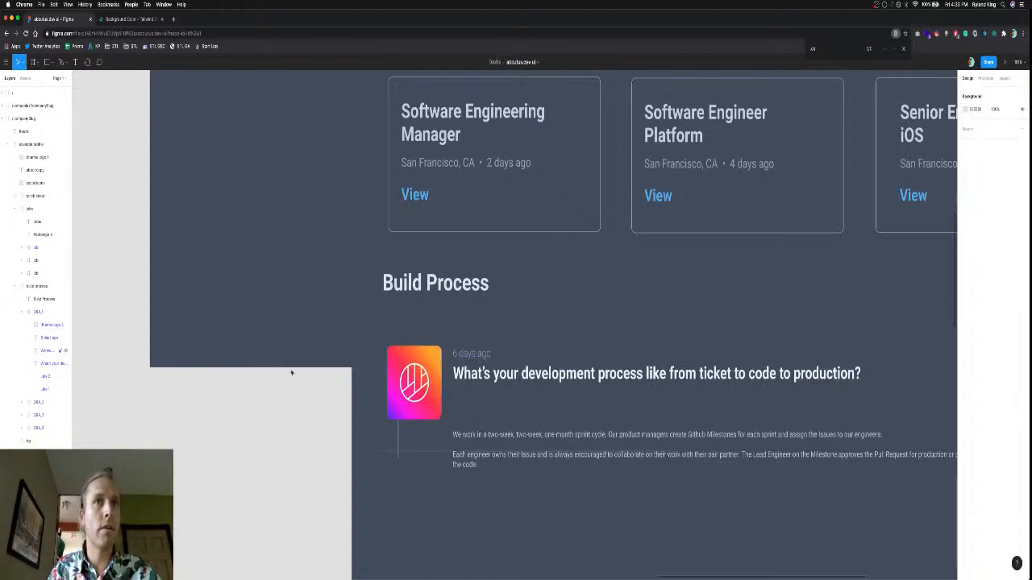
Move the first entry's answer text up to sit directly beneath its question.
{"action": "left_click", "coordinate": [423, 379]}
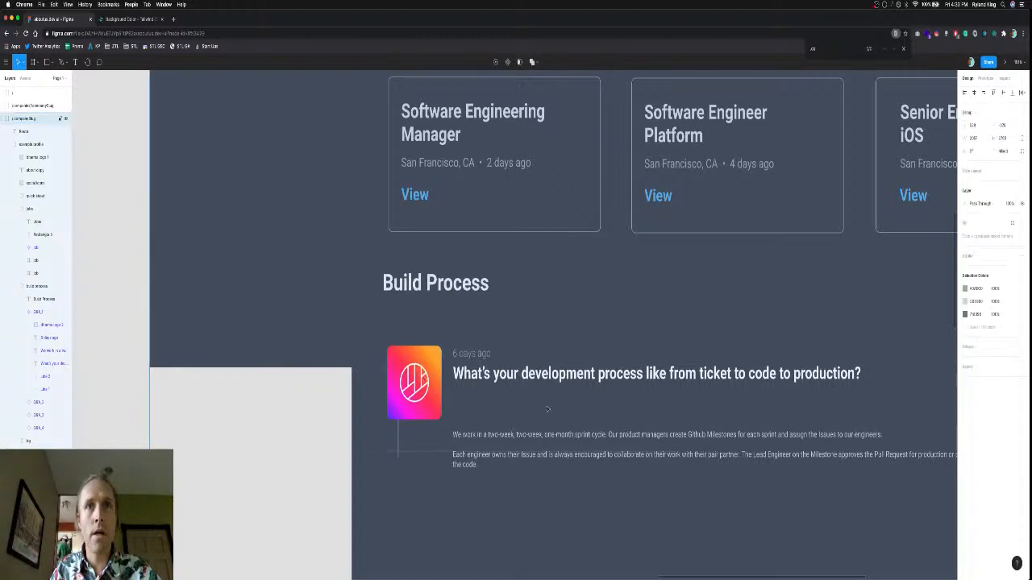
{"action": "left_click", "coordinate": [546, 436]}
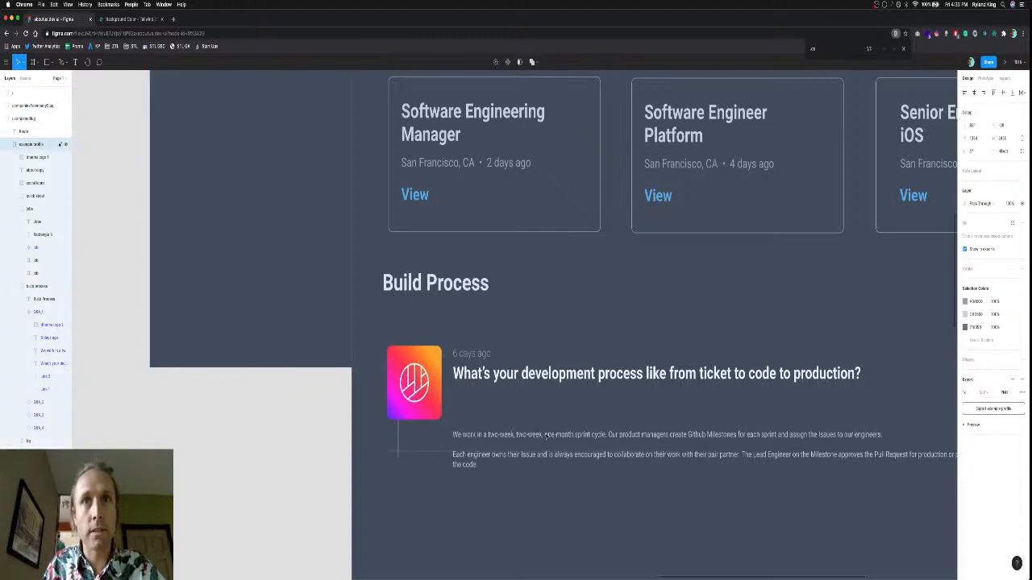
{"action": "double_click", "coordinate": [546, 437]}
{"action": "left_click_drag", "start_coordinate": [545, 437], "coordinate": [546, 399]}
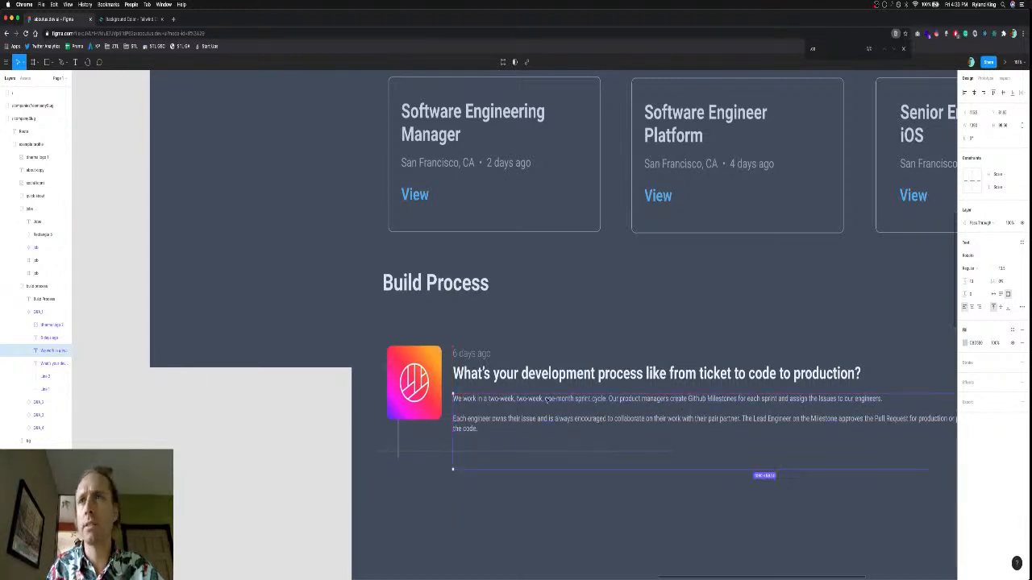
Set the font size of the first entry's whole answer text to 16.
{"action": "double_click", "coordinate": [546, 398]}
{"action": "key", "text": "super+a"}
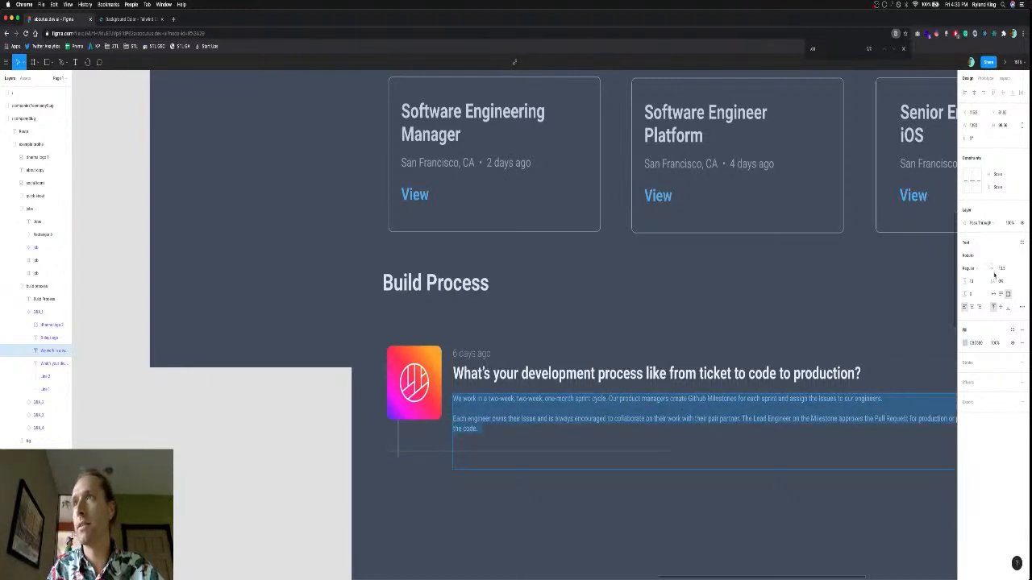
{"action": "left_click", "coordinate": [1002, 268]}
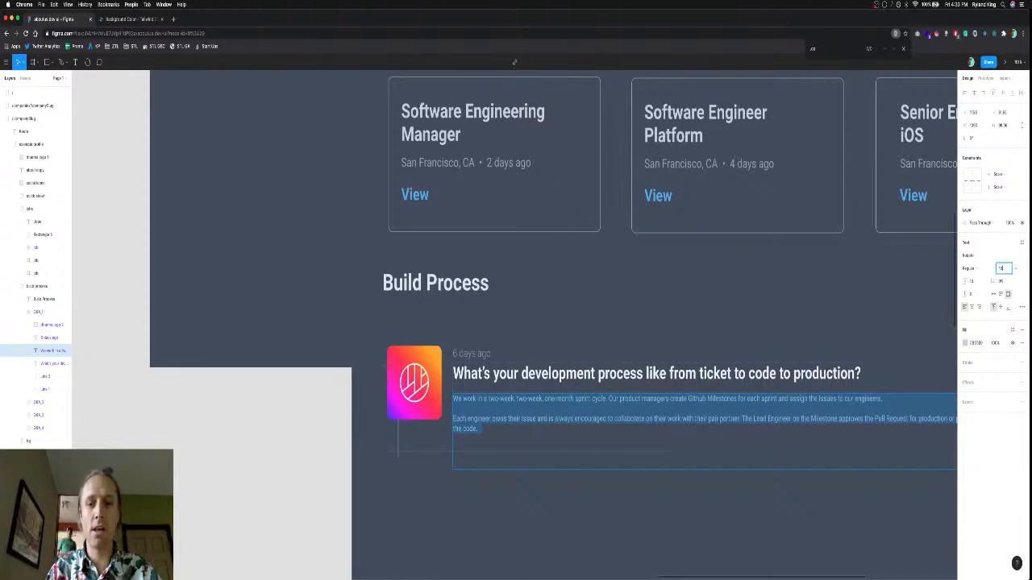
{"action": "type", "text": "16"}
{"action": "key", "text": "Return"}
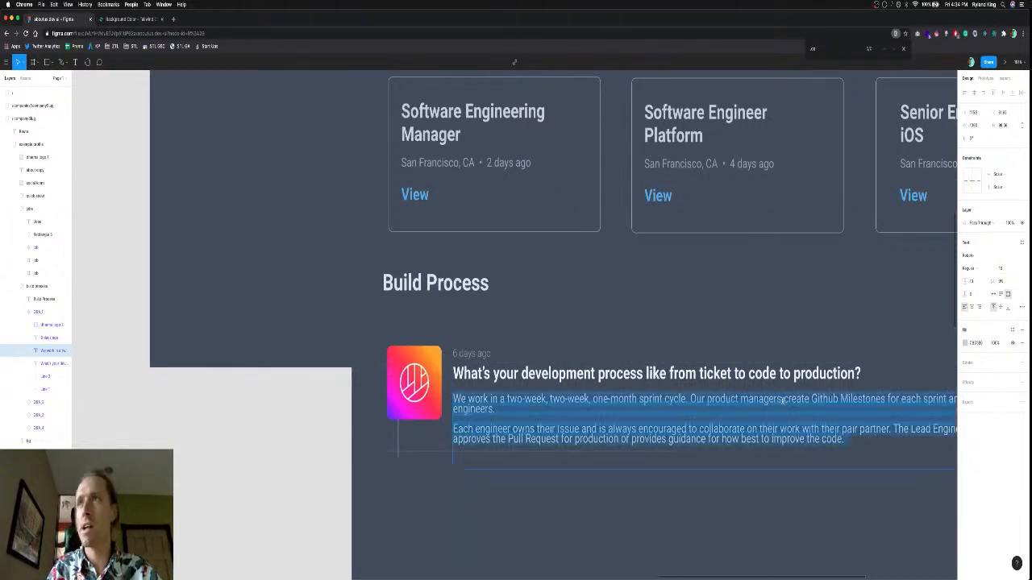
Try a line height of 20 on the first entry's answer text, then set it to 22.
{"action": "left_click", "coordinate": [972, 281]}
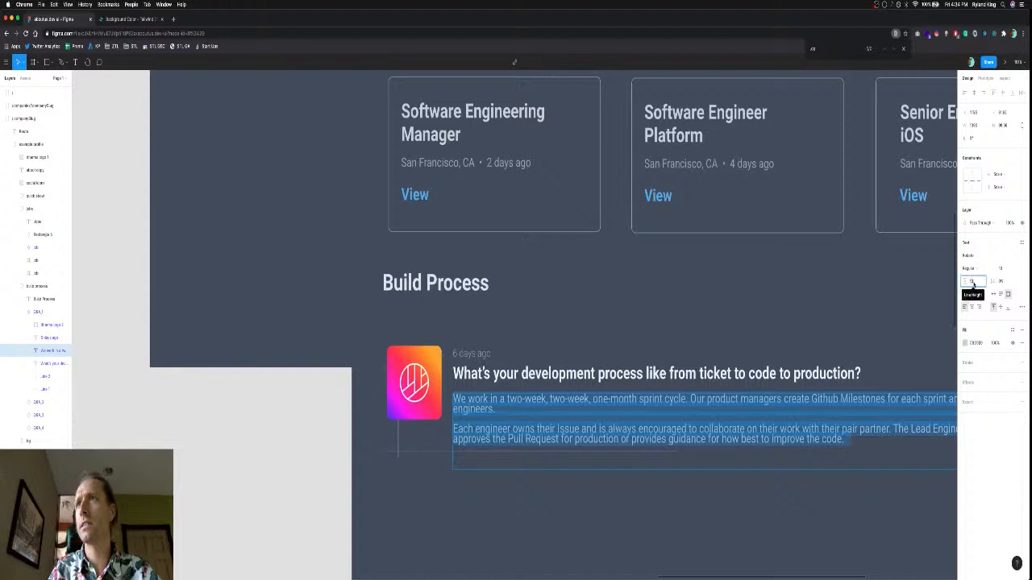
{"action": "type", "text": "20"}
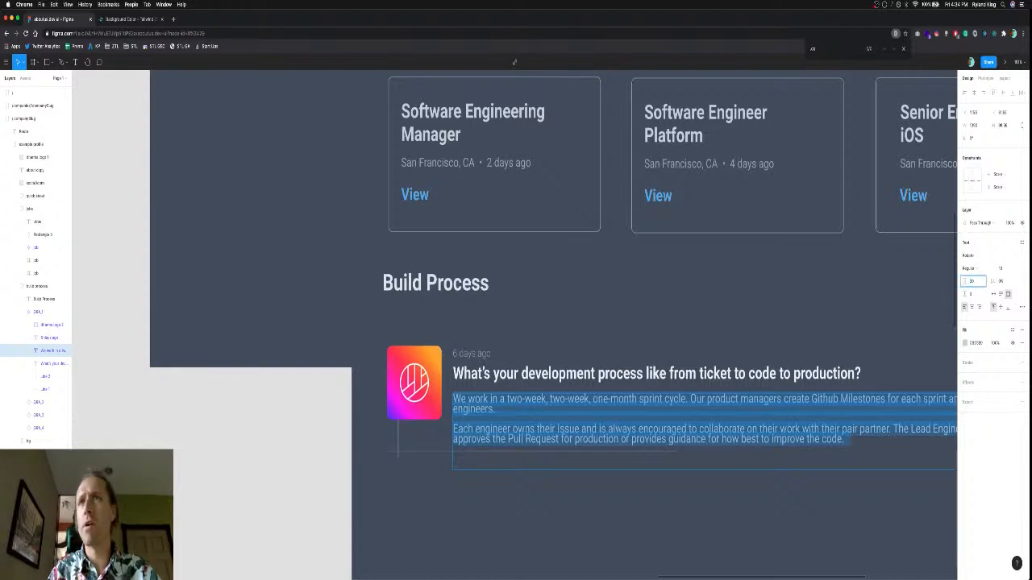
{"action": "key", "text": "Return"}
{"action": "key", "text": "Return"}
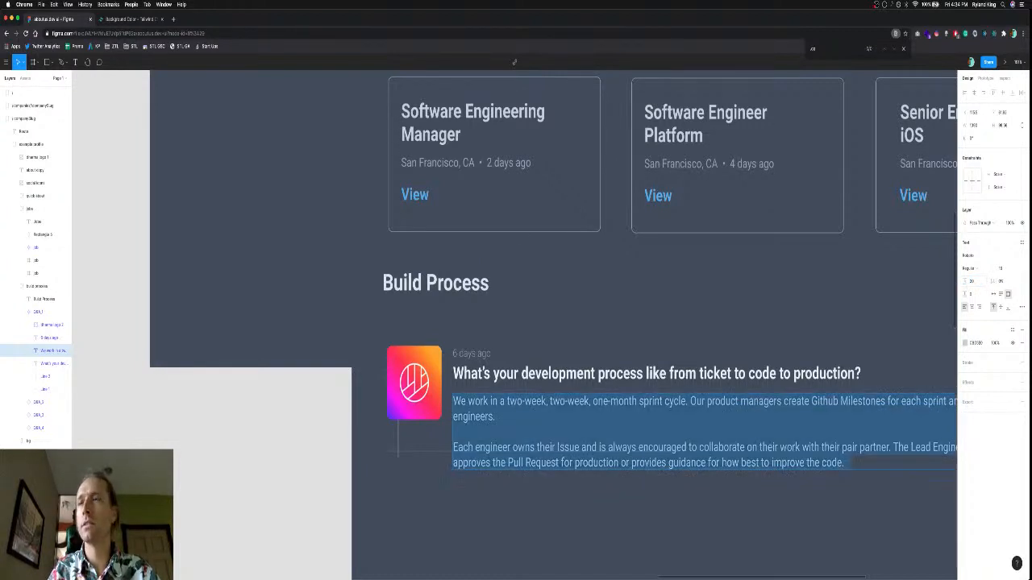
{"action": "left_click", "coordinate": [976, 281]}
{"action": "type", "text": "22"}
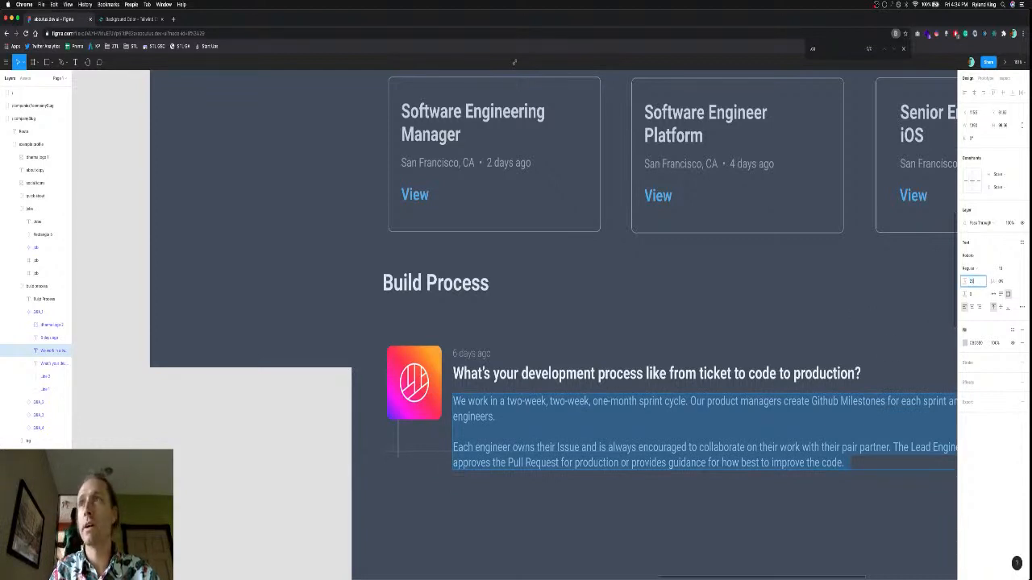
{"action": "key", "text": "Return"}
{"action": "double_click", "coordinate": [726, 456]}
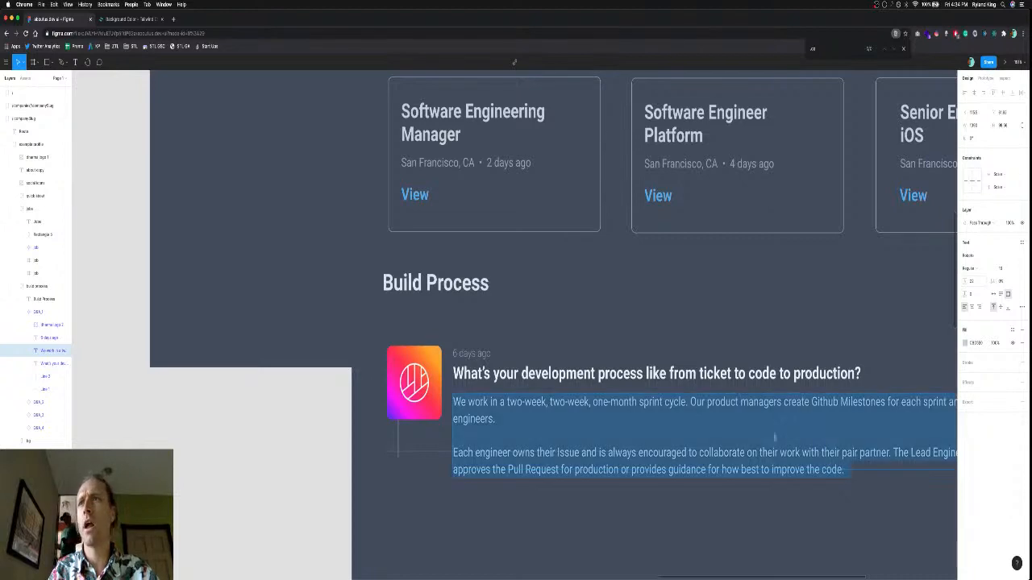
{"action": "scroll", "coordinate": [705, 440], "scroll_direction": "down", "scroll_amount": 5}
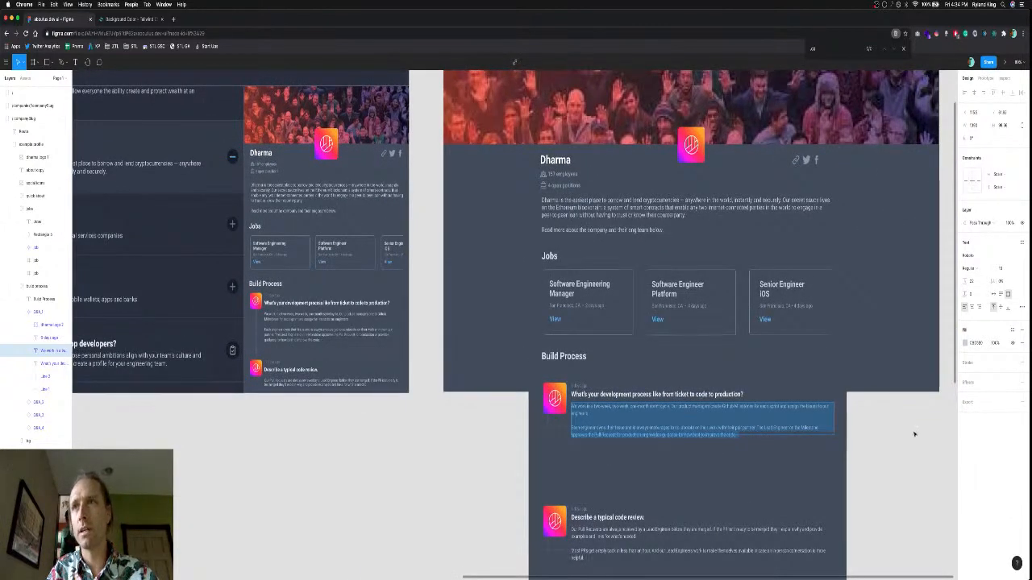
{"action": "key", "text": "Escape"}
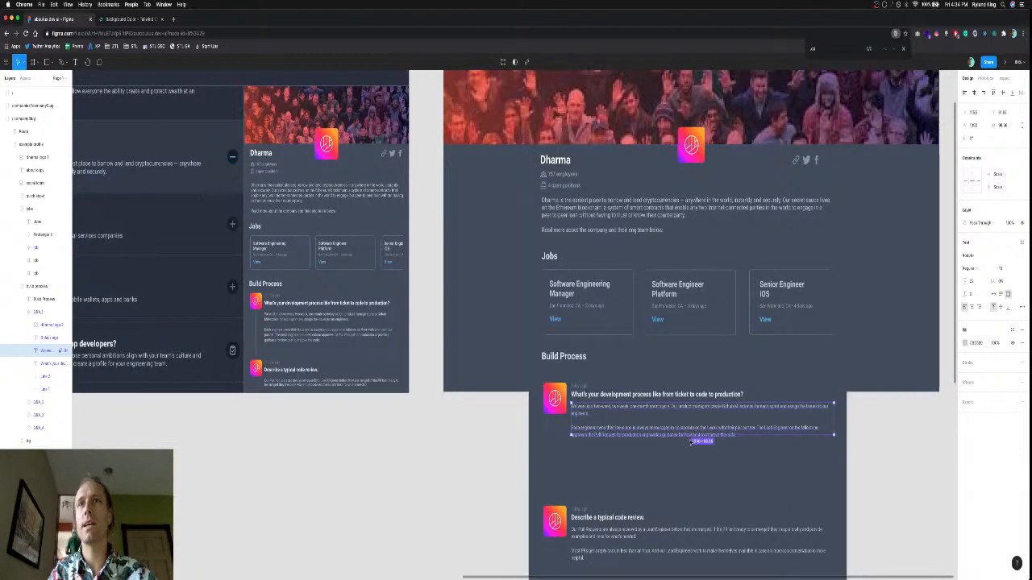
Move the first entry's horizontal divider line down so it sits below the answer text.
{"action": "scroll", "coordinate": [690, 441], "scroll_direction": "up", "scroll_amount": 2}
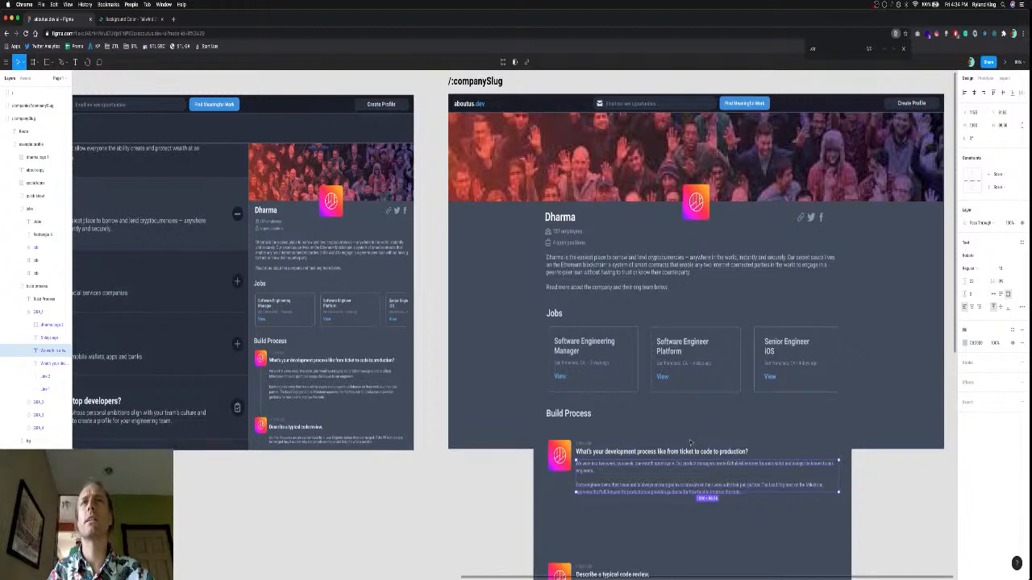
{"action": "scroll", "coordinate": [690, 441], "scroll_direction": "down", "scroll_amount": 2}
{"action": "scroll", "coordinate": [690, 441], "scroll_direction": "down", "scroll_amount": 1}
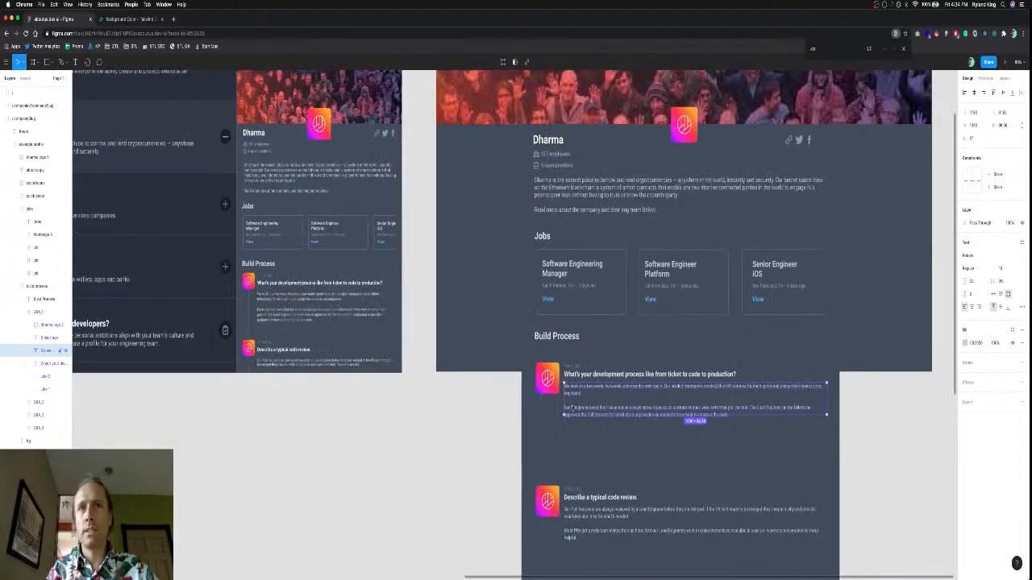
{"action": "scroll", "coordinate": [574, 408], "scroll_direction": "up", "scroll_amount": 5}
{"action": "left_click", "coordinate": [532, 416]}
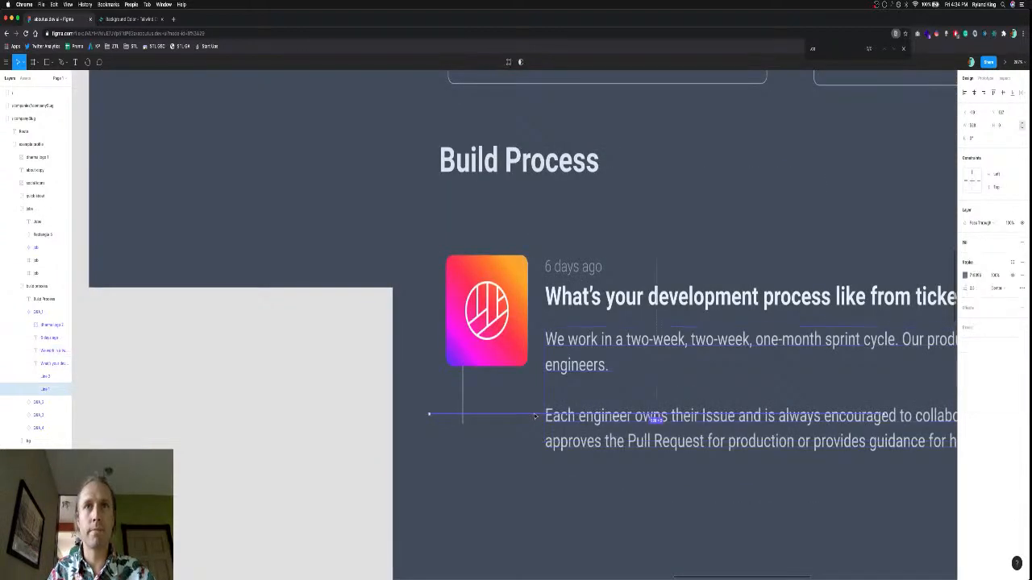
{"action": "left_click_drag", "start_coordinate": [535, 416], "coordinate": [534, 486]}
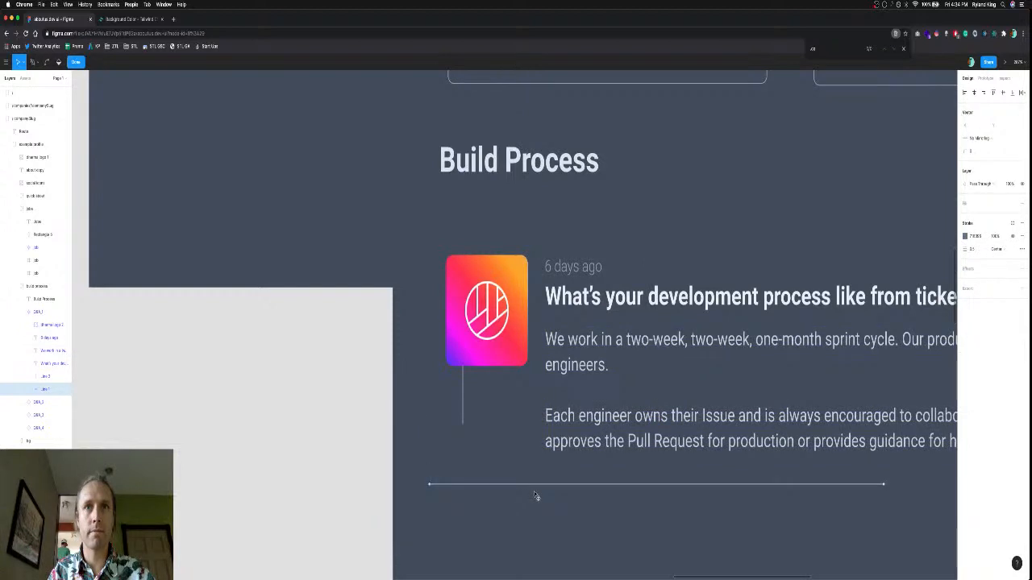
{"action": "scroll", "coordinate": [535, 496], "scroll_direction": "down", "scroll_amount": 5}
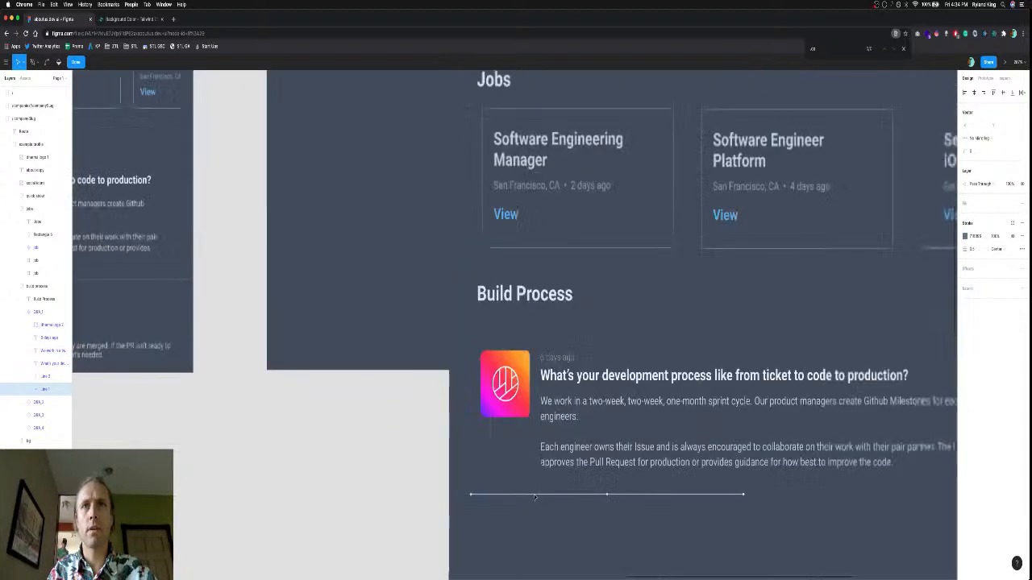
{"action": "scroll", "coordinate": [534, 497], "scroll_direction": "down", "scroll_amount": 2}
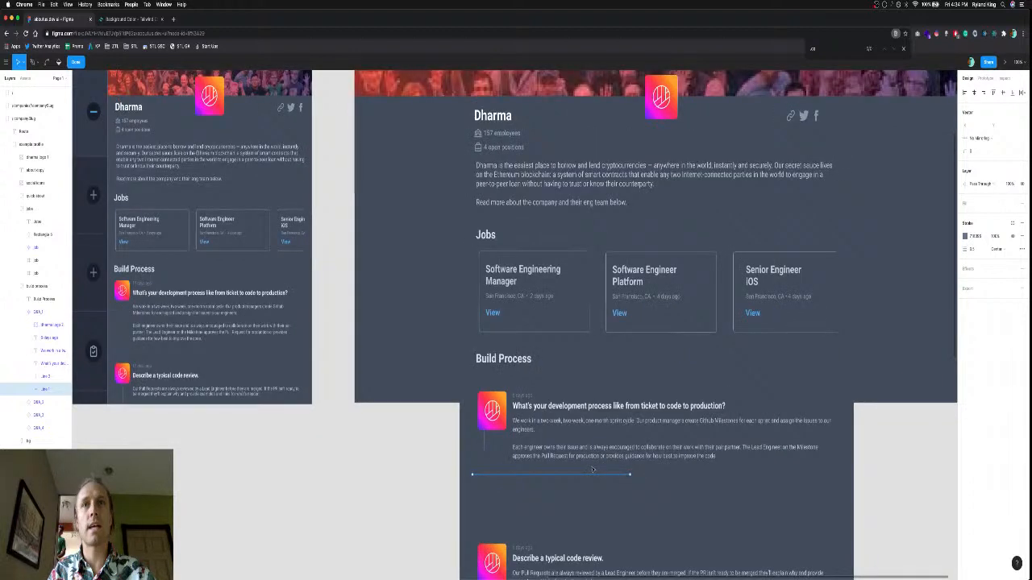
Stretch the first entry's horizontal divider line to span from beneath the company logo to the answer text's far edge.
{"action": "scroll", "coordinate": [848, 429], "scroll_direction": "right", "scroll_amount": 2}
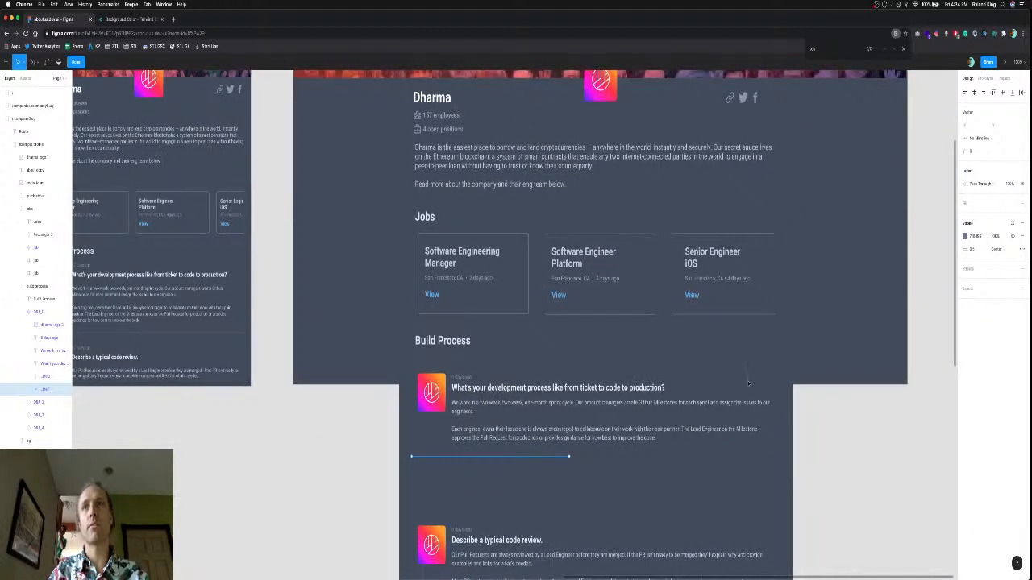
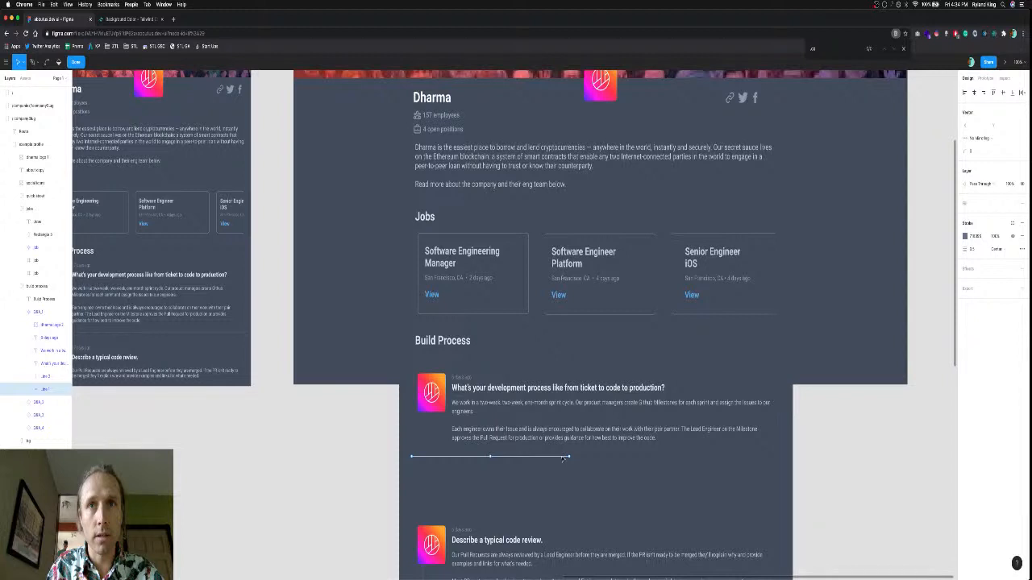
{"action": "left_click_drag", "start_coordinate": [564, 459], "coordinate": [768, 465]}
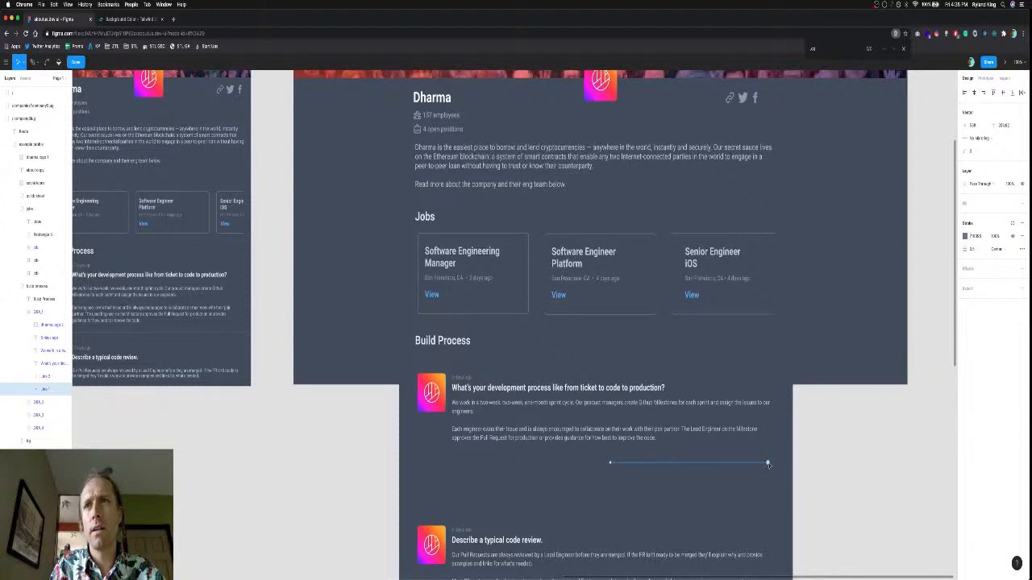
{"action": "left_click_drag", "start_coordinate": [611, 462], "coordinate": [408, 464]}
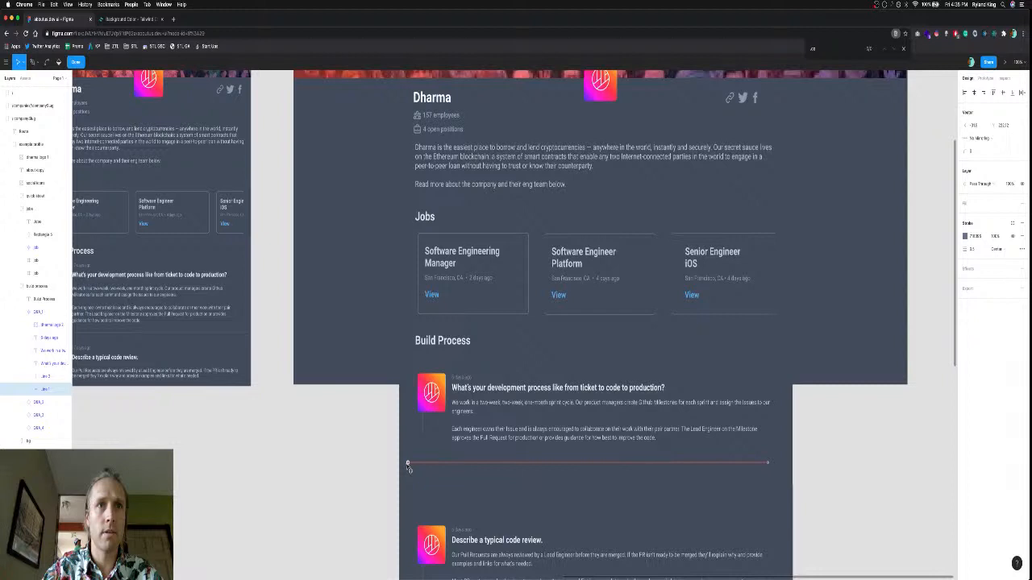
{"action": "left_click_drag", "start_coordinate": [407, 465], "coordinate": [425, 465]}
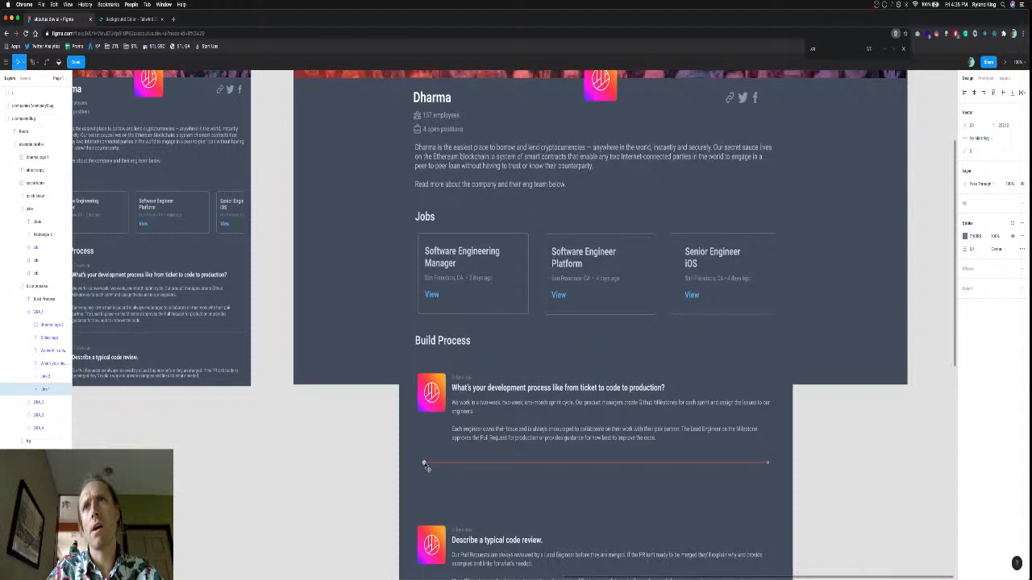
{"action": "left_click_drag", "start_coordinate": [767, 464], "coordinate": [771, 463]}
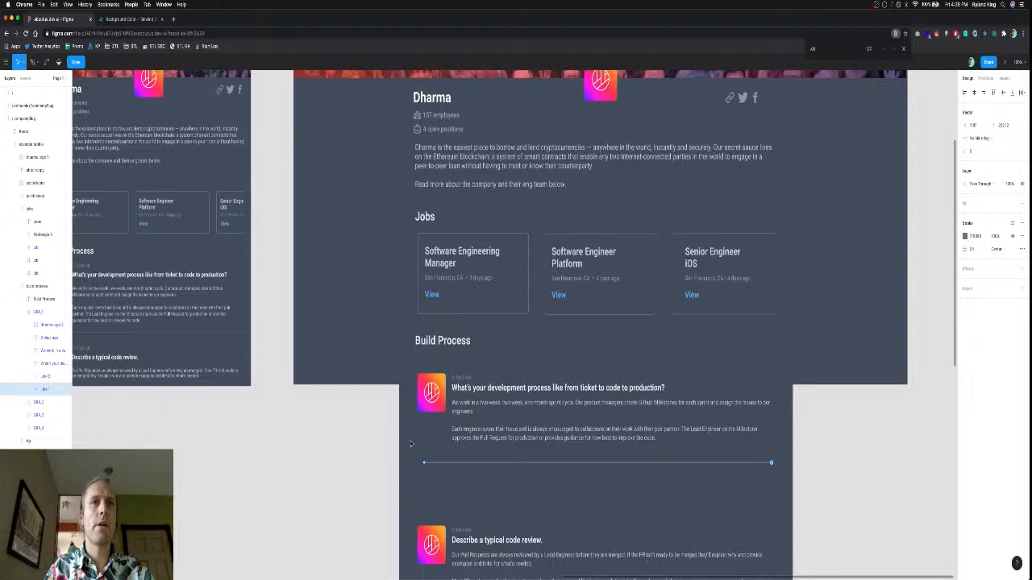
Center the first entry's vertical connector line just below its logo and lengthen it downward past the divider line.
{"action": "left_click_drag", "start_coordinate": [417, 408], "coordinate": [422, 429]}
{"action": "double_click", "coordinate": [423, 430]}
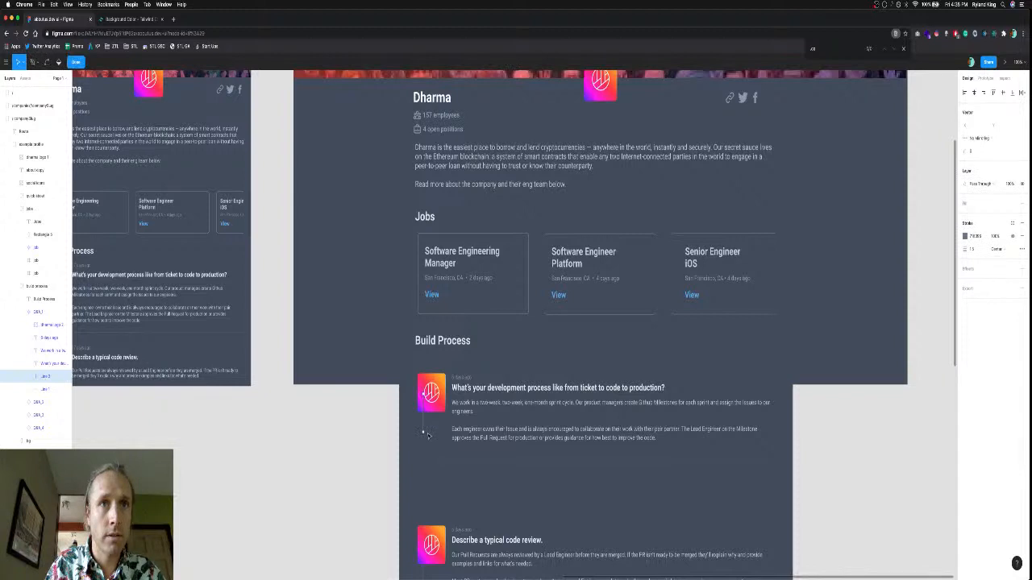
{"action": "scroll", "coordinate": [427, 436], "scroll_direction": "up", "scroll_amount": 5}
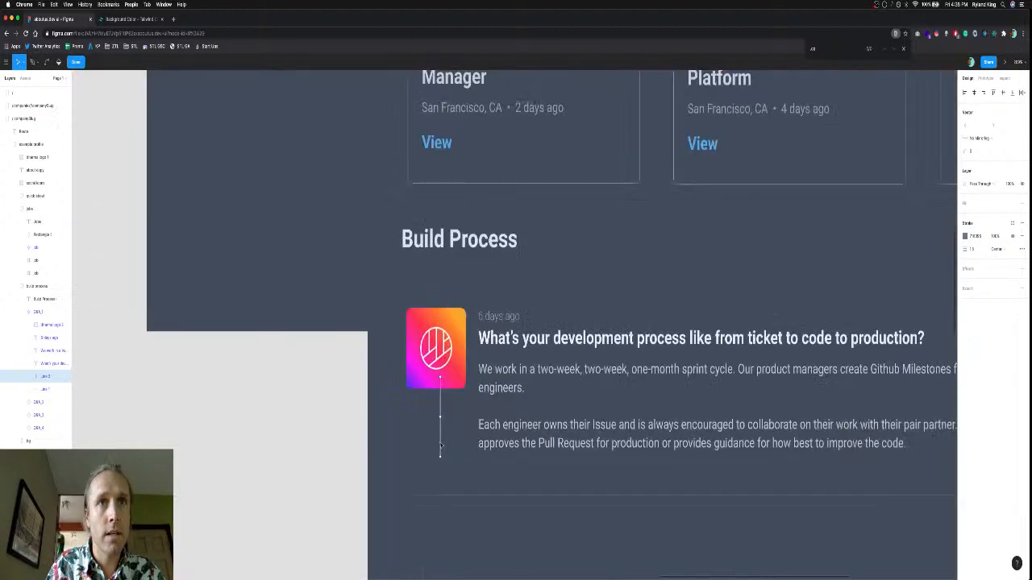
{"action": "left_click_drag", "start_coordinate": [441, 446], "coordinate": [438, 461]}
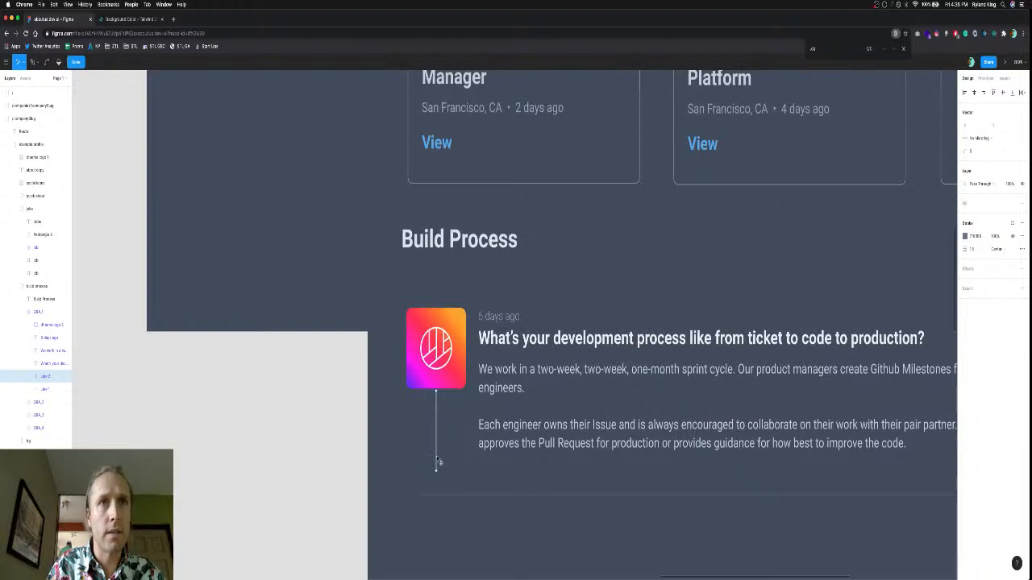
{"action": "left_click_drag", "start_coordinate": [438, 461], "coordinate": [436, 530]}
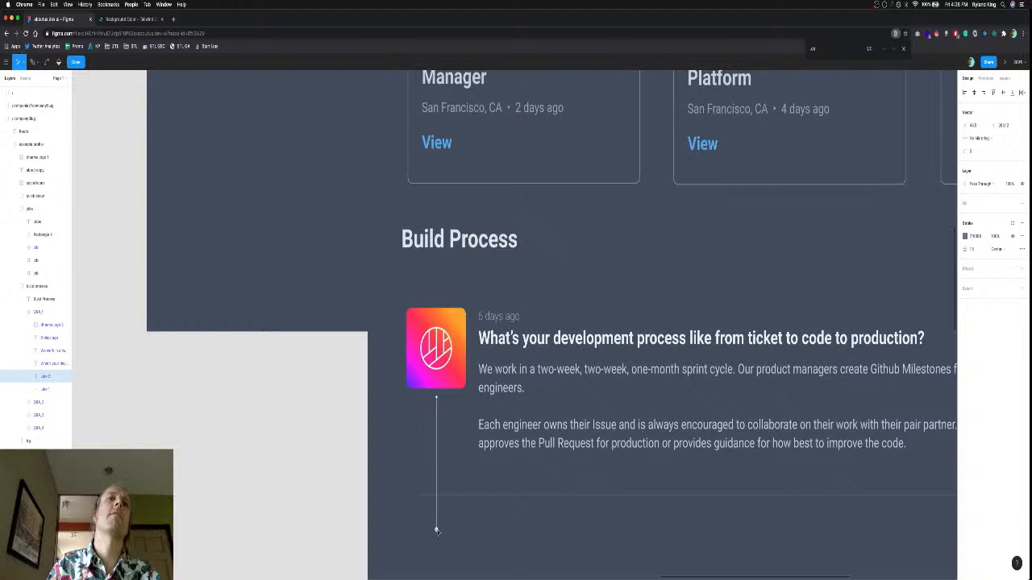
{"action": "scroll", "coordinate": [436, 531], "scroll_direction": "down", "scroll_amount": 5}
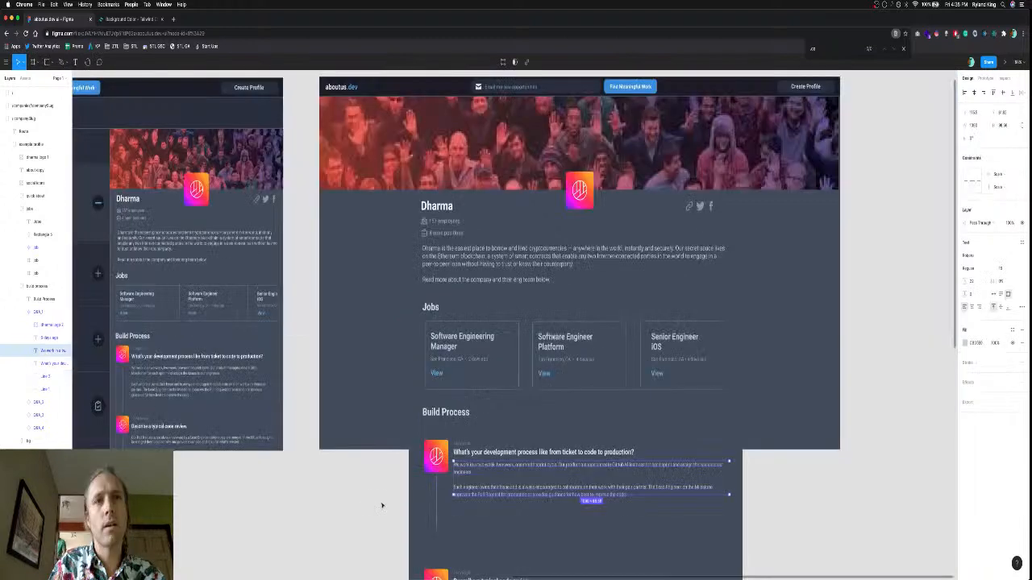
Select the whole component frame of the first Build Process entry.
{"action": "left_click", "coordinate": [382, 506]}
{"action": "scroll", "coordinate": [382, 506], "scroll_direction": "down", "scroll_amount": 3}
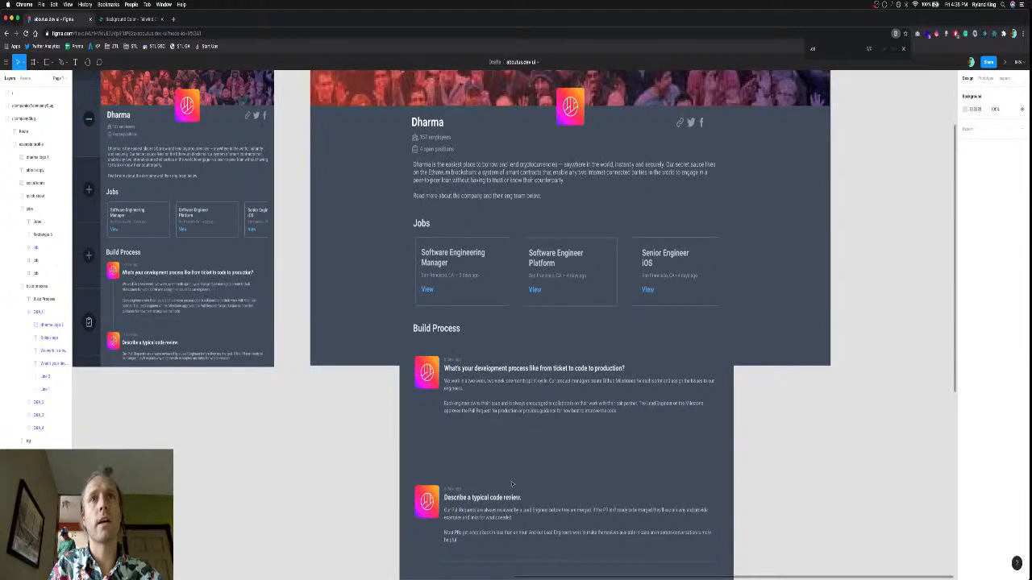
{"action": "scroll", "coordinate": [511, 484], "scroll_direction": "down", "scroll_amount": 1}
{"action": "left_click", "coordinate": [430, 364]}
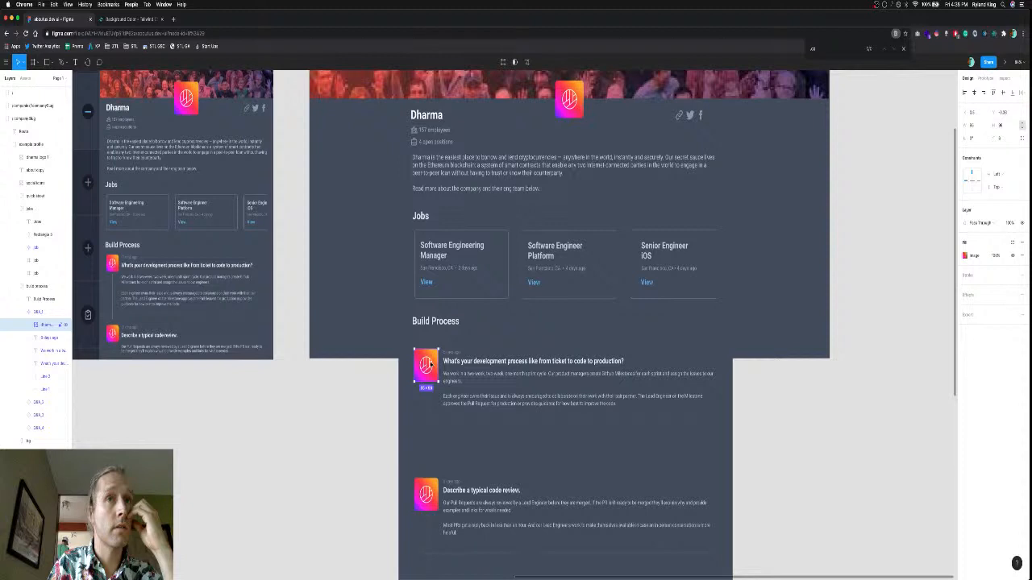
{"action": "key", "text": "Escape"}
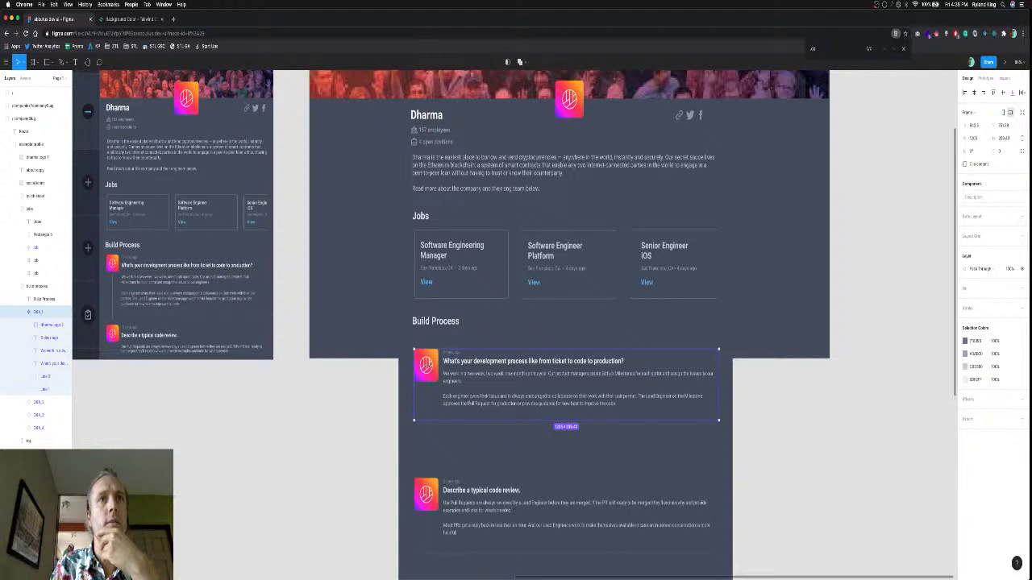
Nudge the "Build Process" heading and first question block down together, and move the "Describe a typical code review." block up beneath them.
{"action": "left_click", "coordinate": [435, 321]}
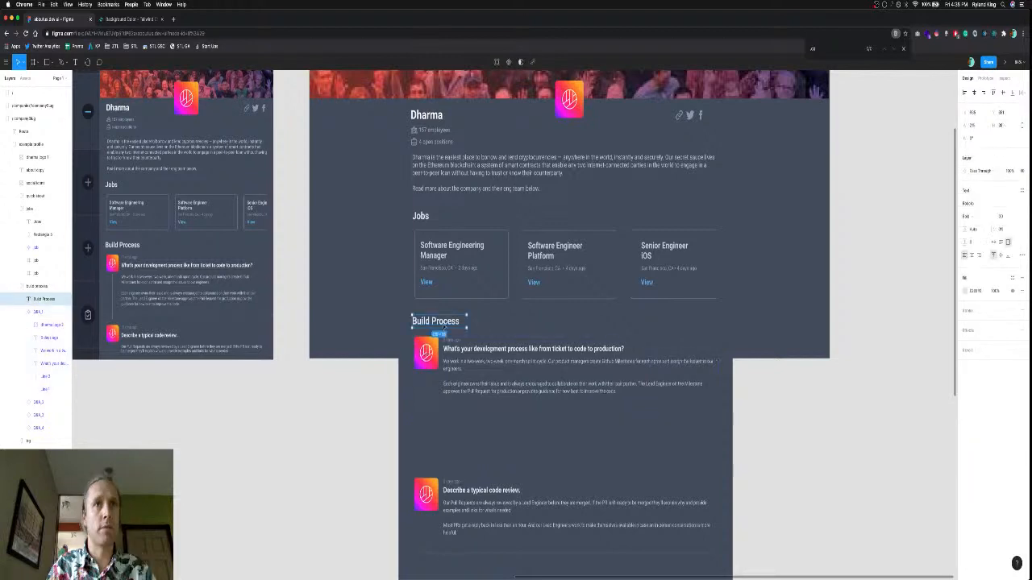
{"action": "left_click", "coordinate": [431, 351]}
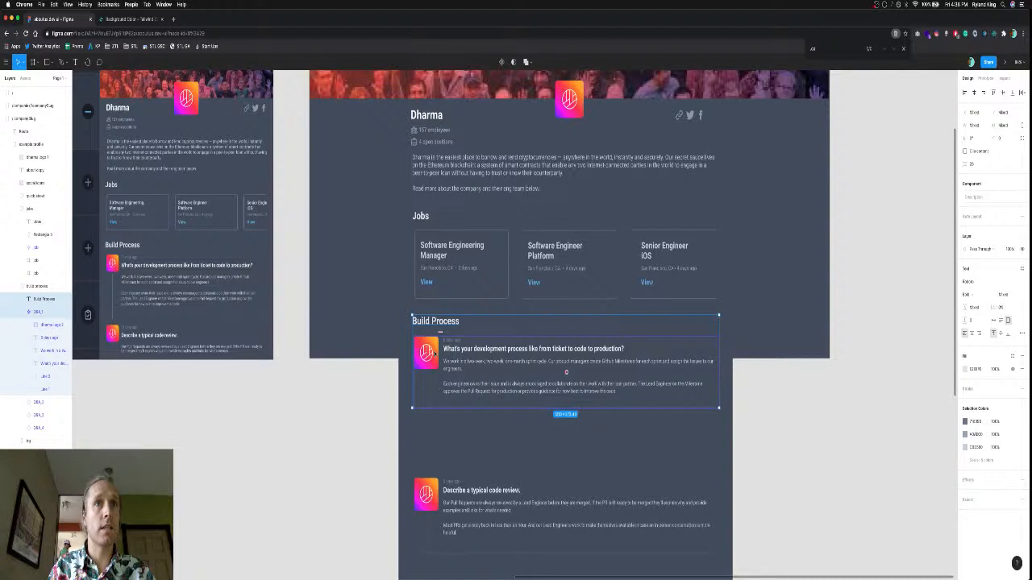
{"action": "key", "text": "shift+Down"}
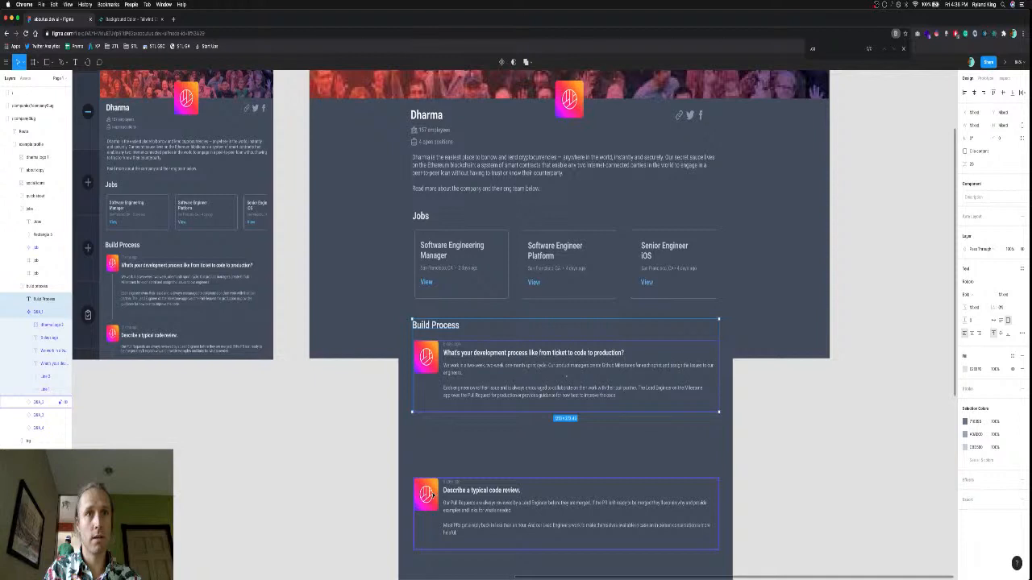
{"action": "left_click_drag", "start_coordinate": [499, 517], "coordinate": [500, 476]}
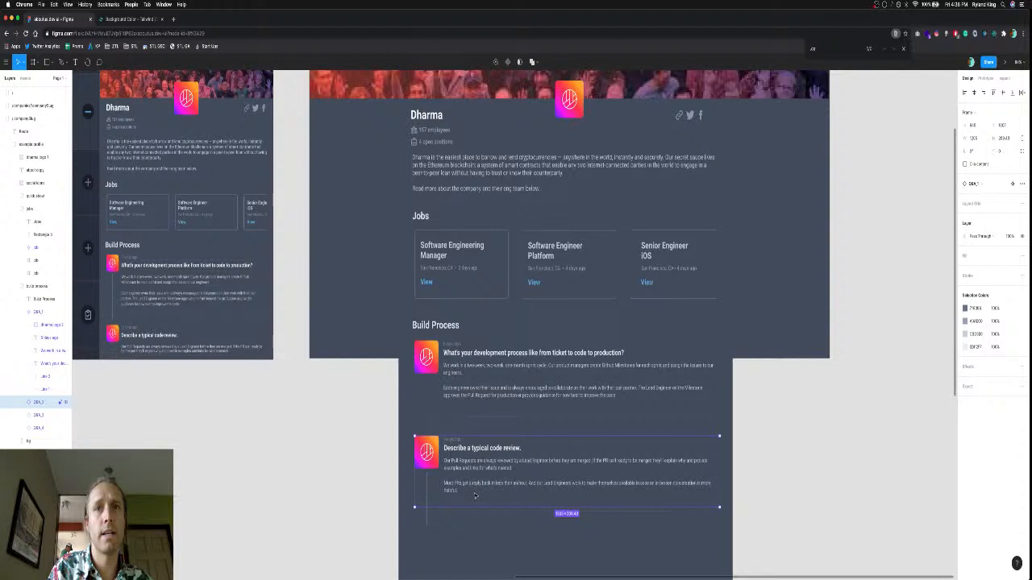
{"action": "left_click", "coordinate": [36, 312]}
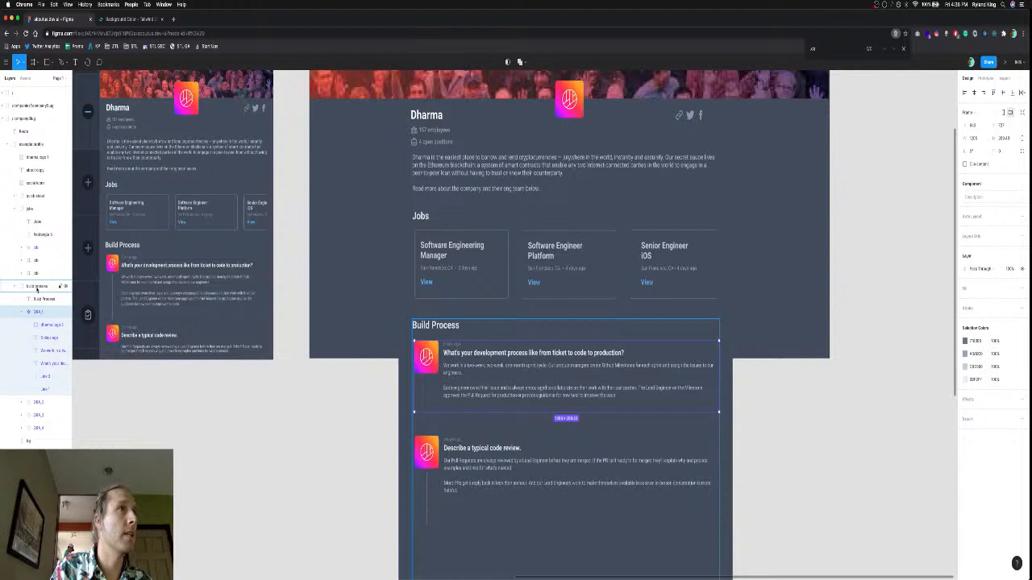
{"action": "right_click", "coordinate": [39, 287]}
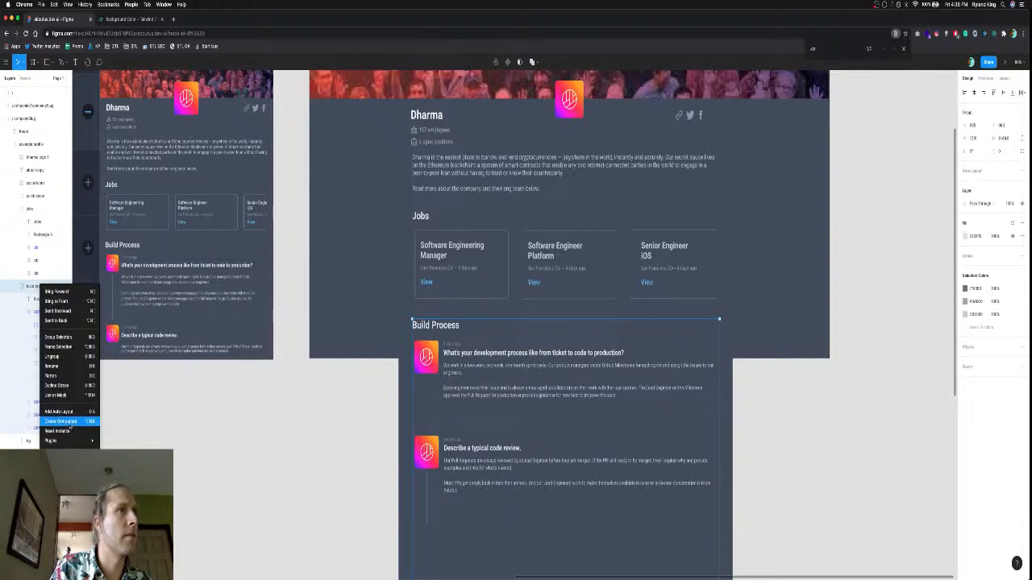
{"action": "left_click", "coordinate": [161, 431]}
Move the "What's your process for finding, prioritizing and fixing bugs?" block up beneath the code review block with matching spacing.
{"action": "scroll", "coordinate": [421, 290], "scroll_direction": "down", "scroll_amount": 2}
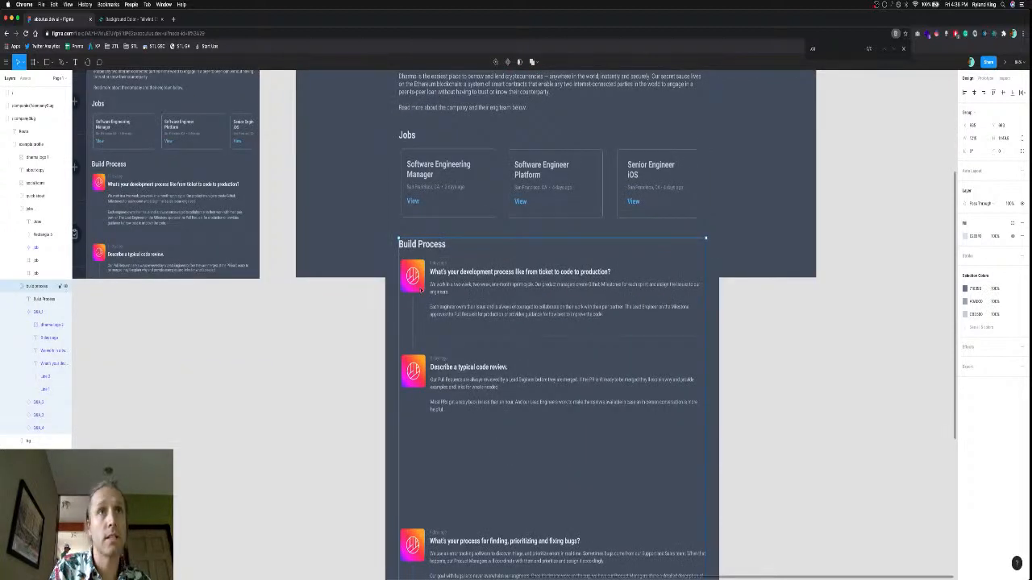
{"action": "scroll", "coordinate": [513, 511], "scroll_direction": "down", "scroll_amount": 2}
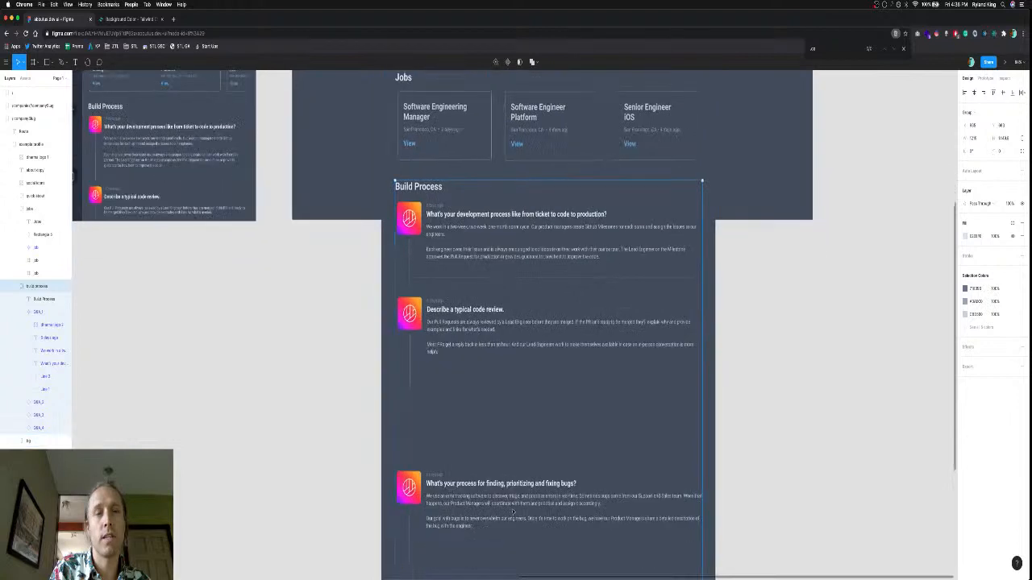
{"action": "left_click", "coordinate": [409, 488]}
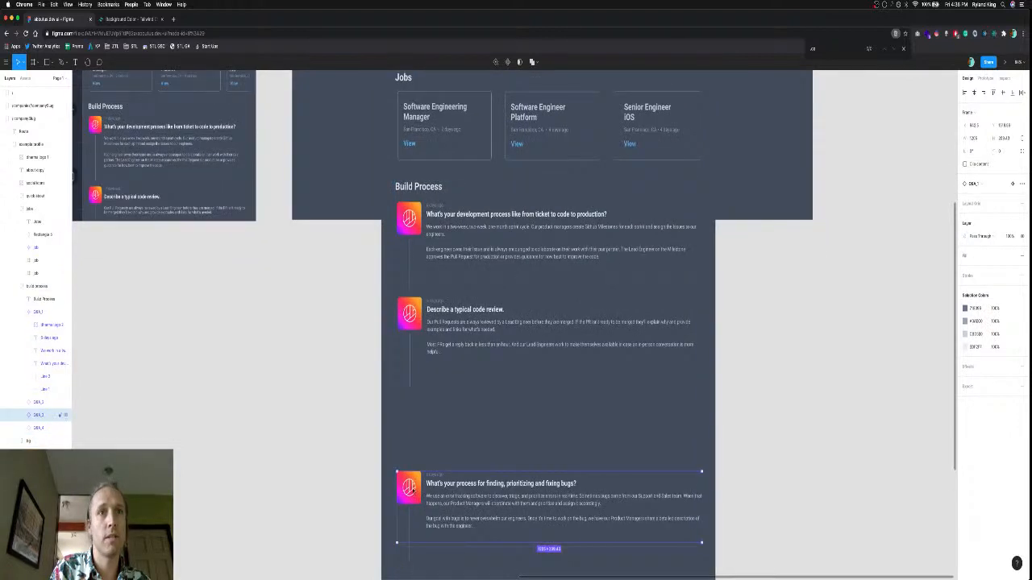
{"action": "left_click_drag", "start_coordinate": [410, 488], "coordinate": [412, 410]}
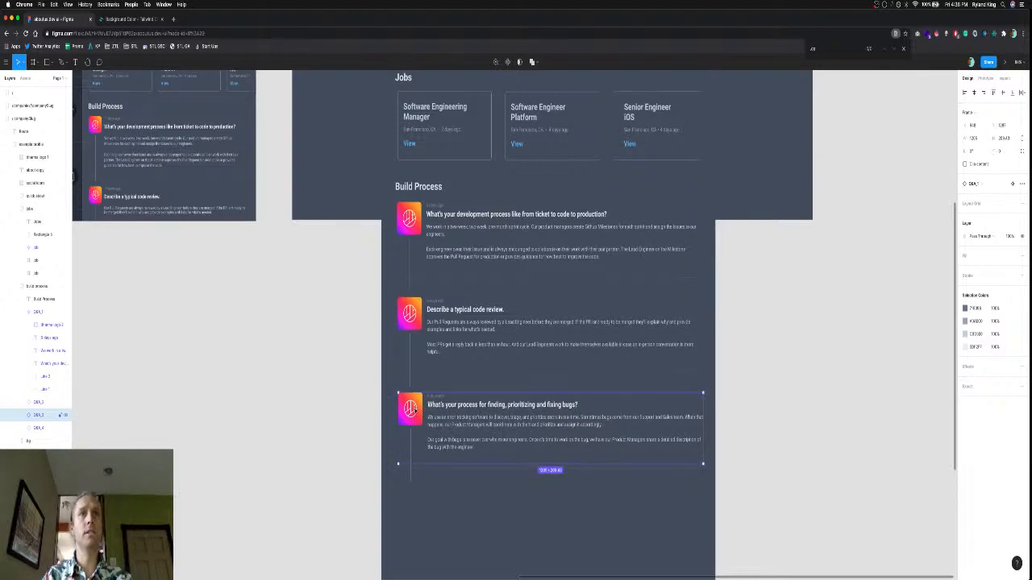
{"action": "scroll", "coordinate": [411, 409], "scroll_direction": "down", "scroll_amount": 5}
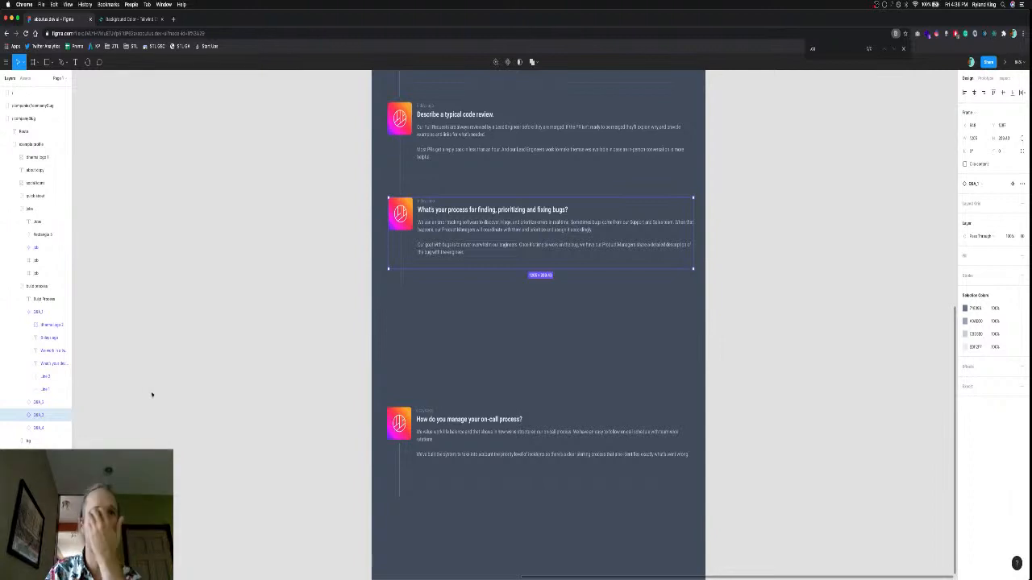
{"action": "scroll", "coordinate": [479, 327], "scroll_direction": "up", "scroll_amount": 5}
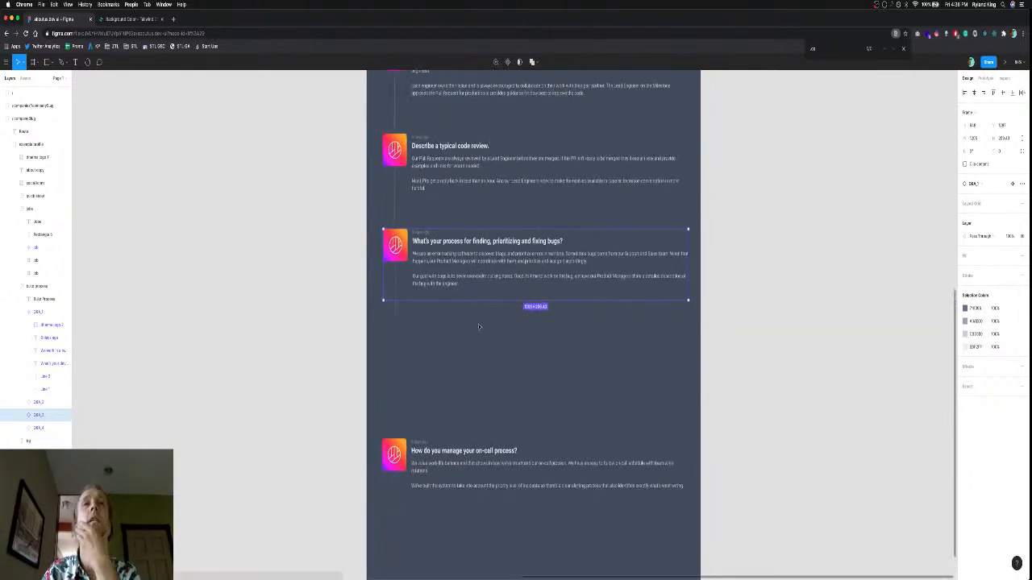
{"action": "scroll", "coordinate": [479, 326], "scroll_direction": "down", "scroll_amount": 1}
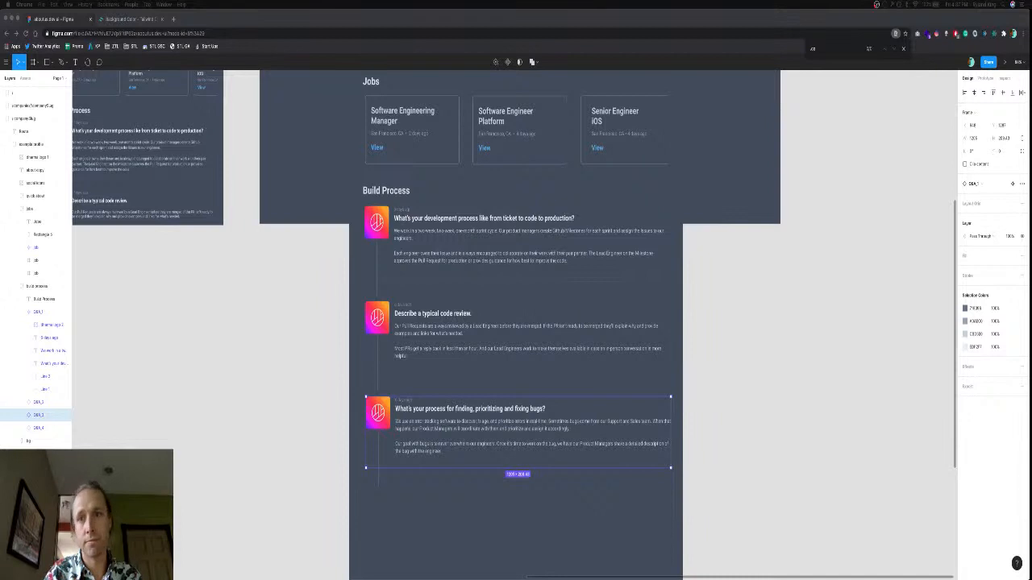
Open the "Interview Questions" Google Sheet in a new browser tab.
{"action": "key", "text": "super+t"}
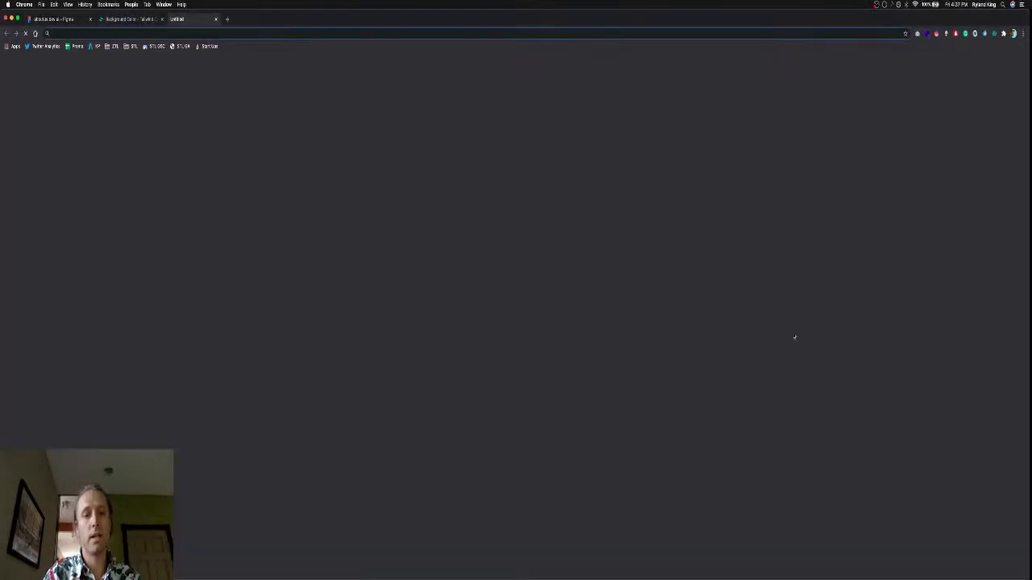
{"action": "type", "text": "interv"}
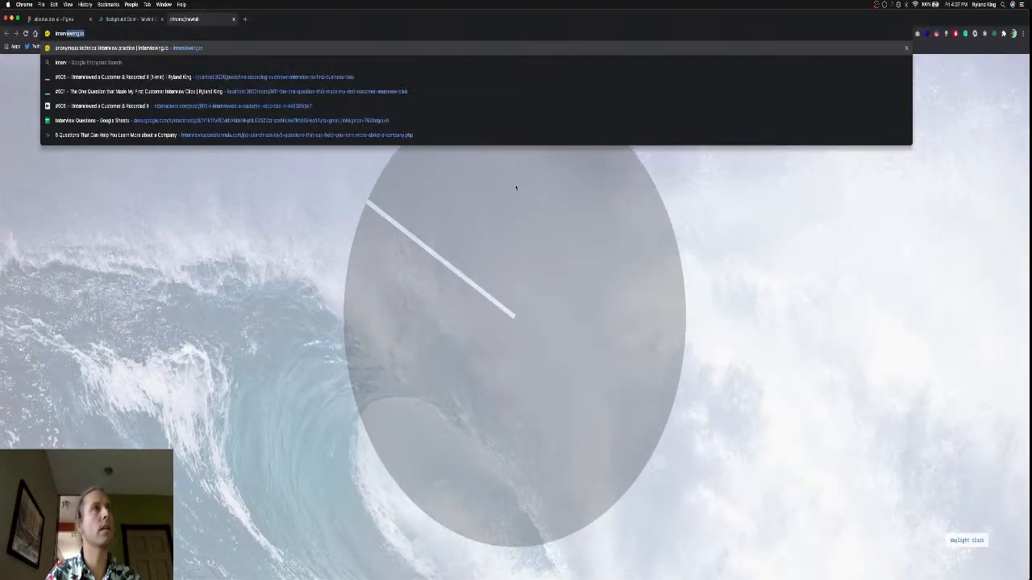
{"action": "key", "text": "Down"}
{"action": "key", "text": "Down"}
{"action": "key", "text": "Down"}
{"action": "key", "text": "Down"}
{"action": "key", "text": "Down"}
{"action": "key", "text": "Return"}
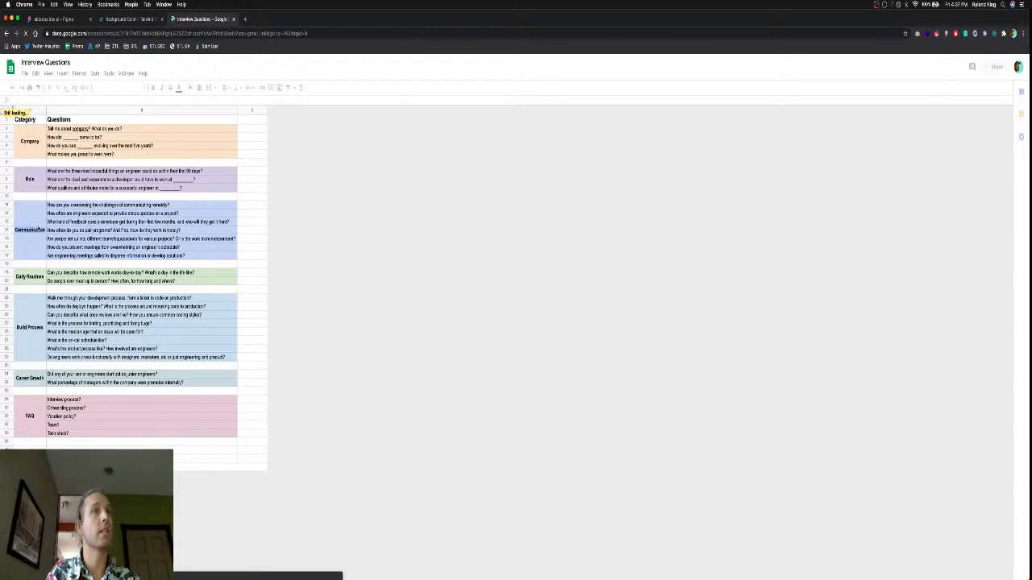
Switch back to Figma, place a copy of the "Build Process" heading below the bug-fixing block, and remove that block's vertical connector line.
{"action": "key", "text": "ctrl+shift+Tab"}
{"action": "key", "text": "ctrl+shift+Tab"}
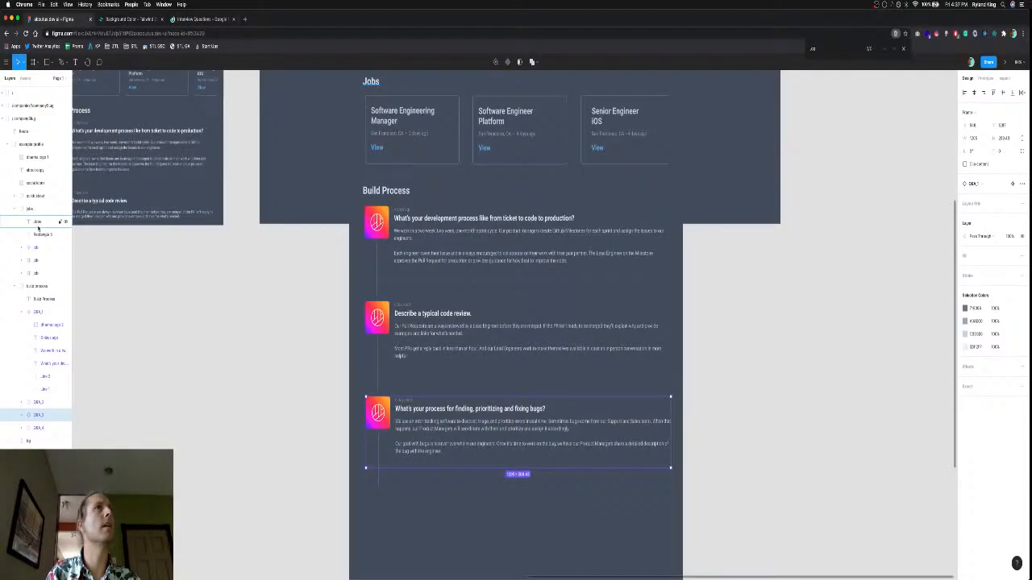
{"action": "left_click", "coordinate": [390, 193]}
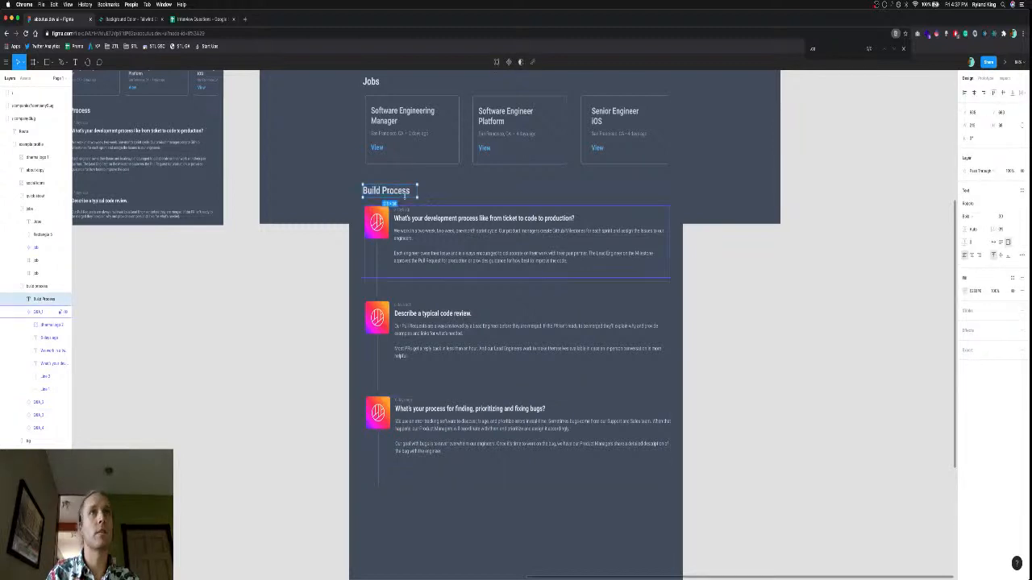
{"action": "key", "text": "super+v"}
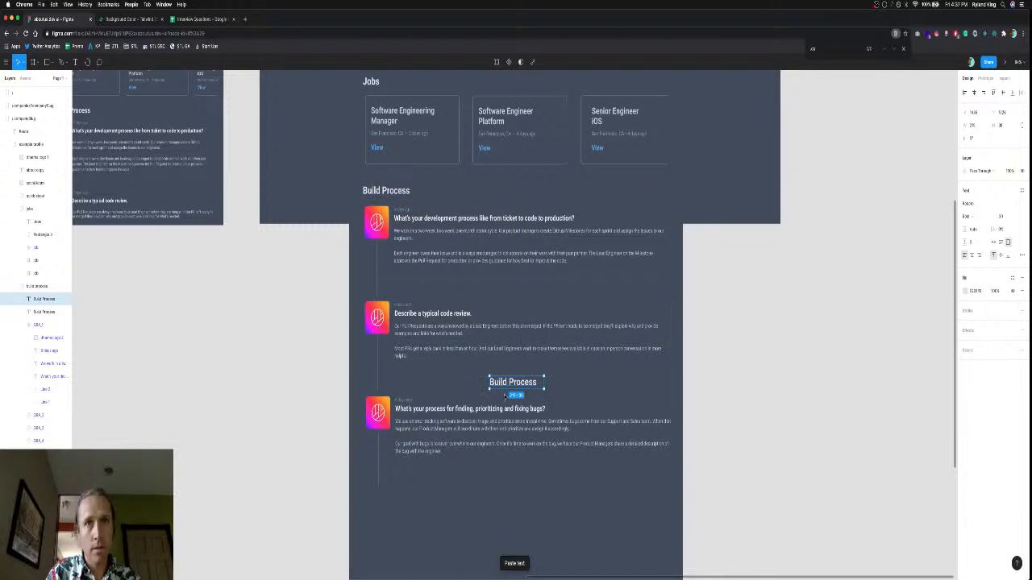
{"action": "left_click_drag", "start_coordinate": [509, 384], "coordinate": [390, 505]}
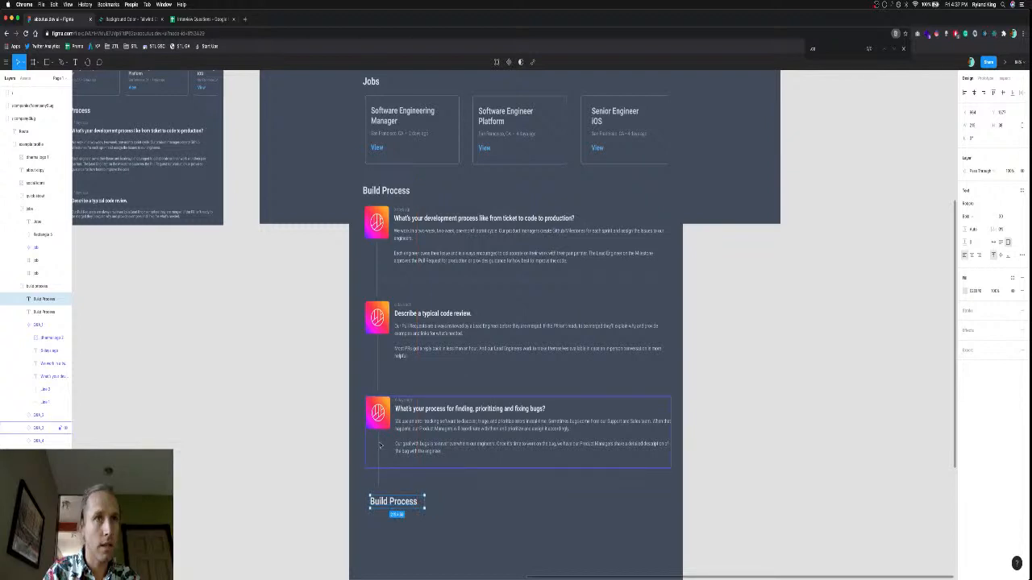
{"action": "left_click", "coordinate": [380, 481]}
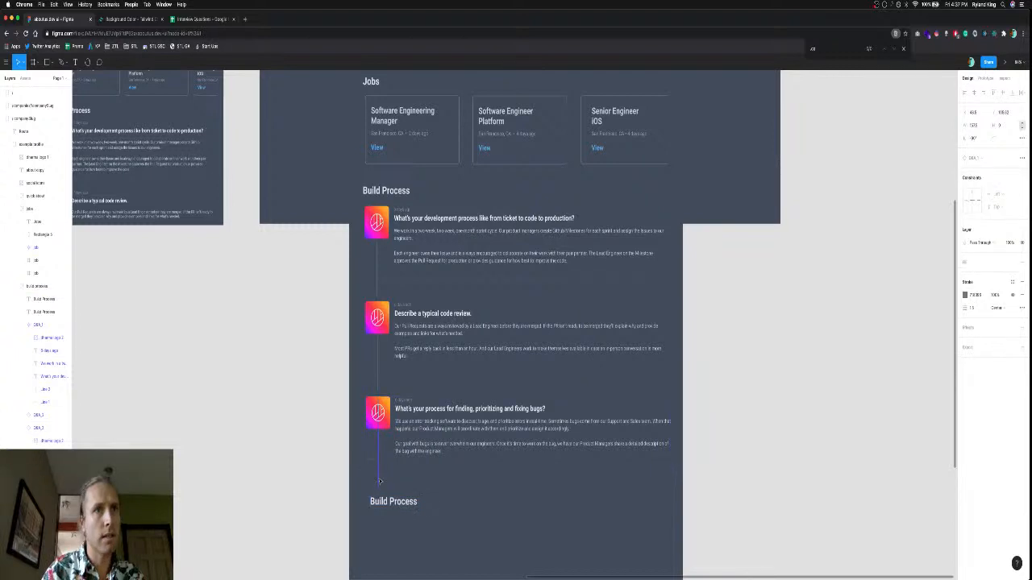
{"action": "key", "text": "Escape"}
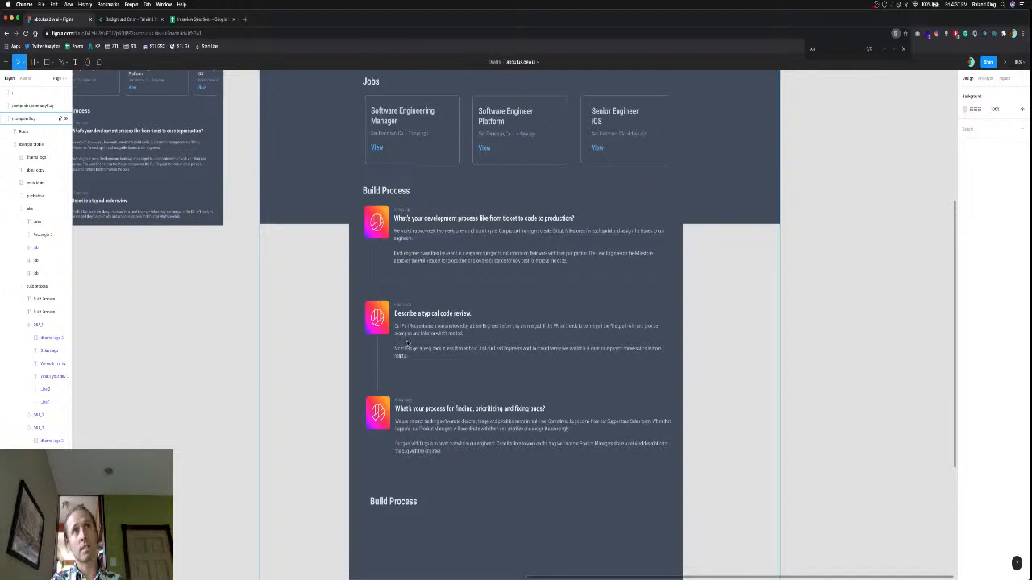
Change the copied heading's text to "Communication" and shift the heading slightly upward.
{"action": "left_click", "coordinate": [389, 505]}
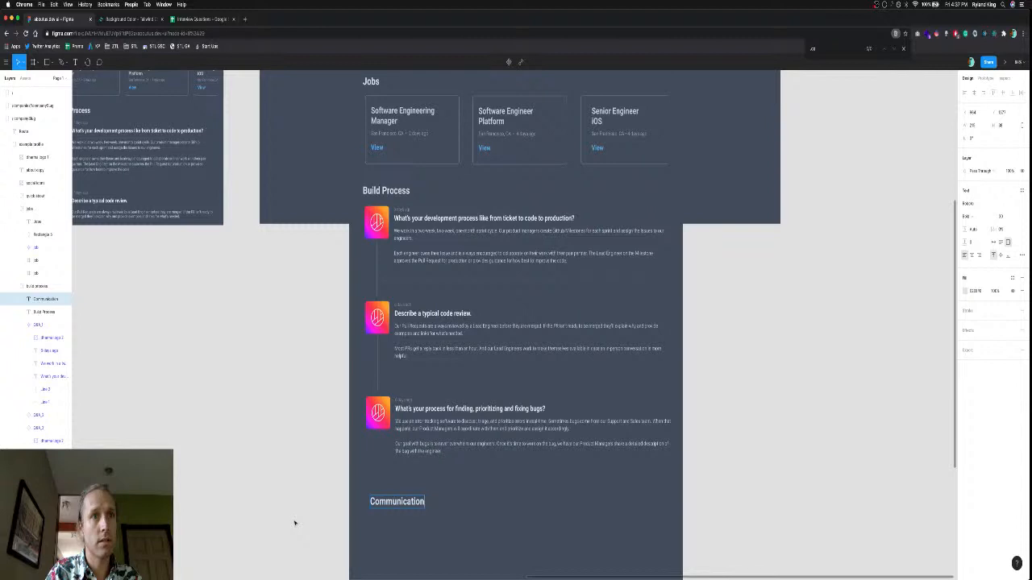
{"action": "key", "text": "Escape"}
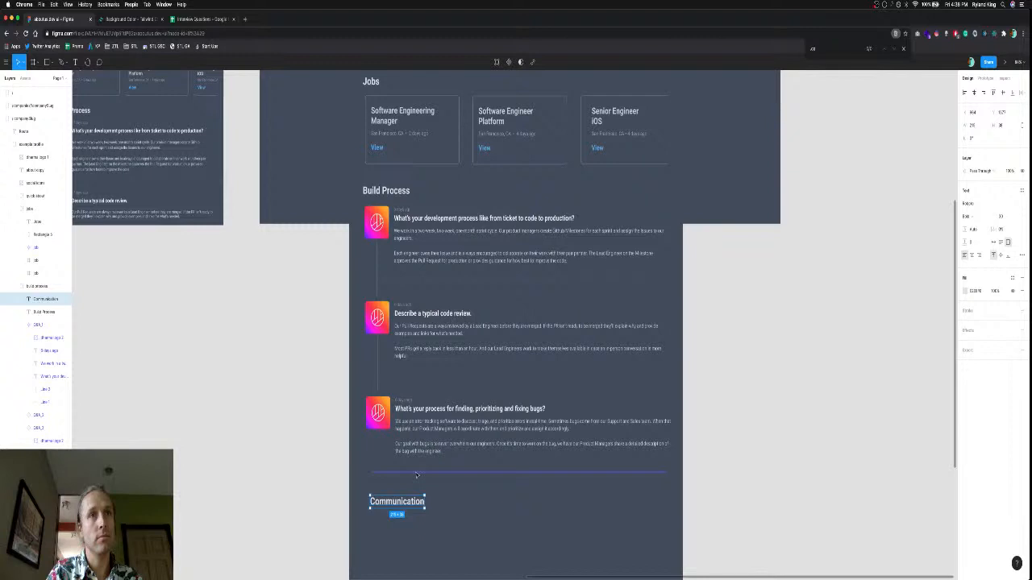
{"action": "key", "text": "Escape"}
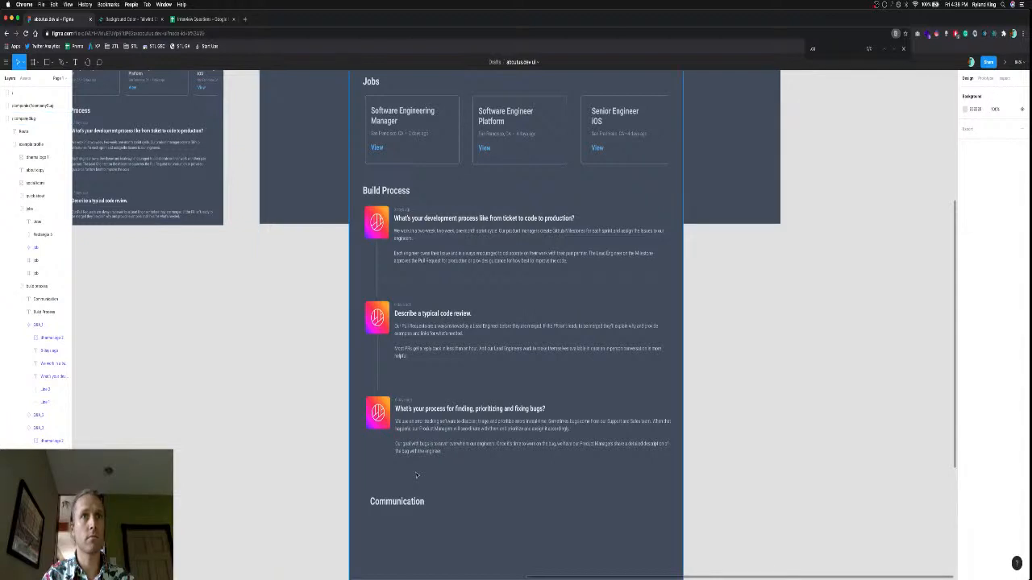
{"action": "left_click", "coordinate": [412, 473]}
{"action": "left_click_drag", "start_coordinate": [404, 504], "coordinate": [402, 501]}
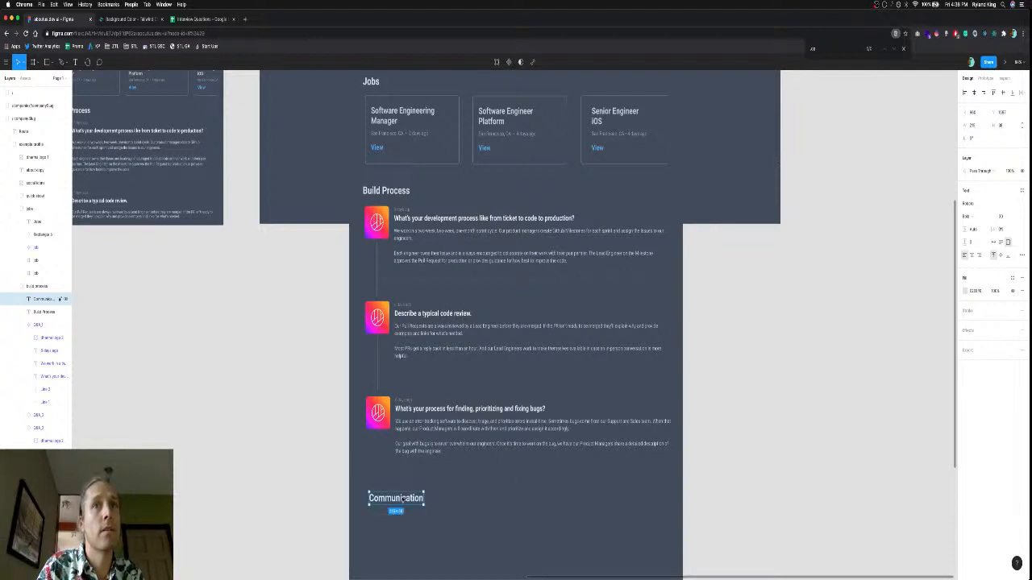
Move the "How do you manage your on-call process?" block up directly beneath the "Communication" heading.
{"action": "scroll", "coordinate": [320, 460], "scroll_direction": "down", "scroll_amount": 4}
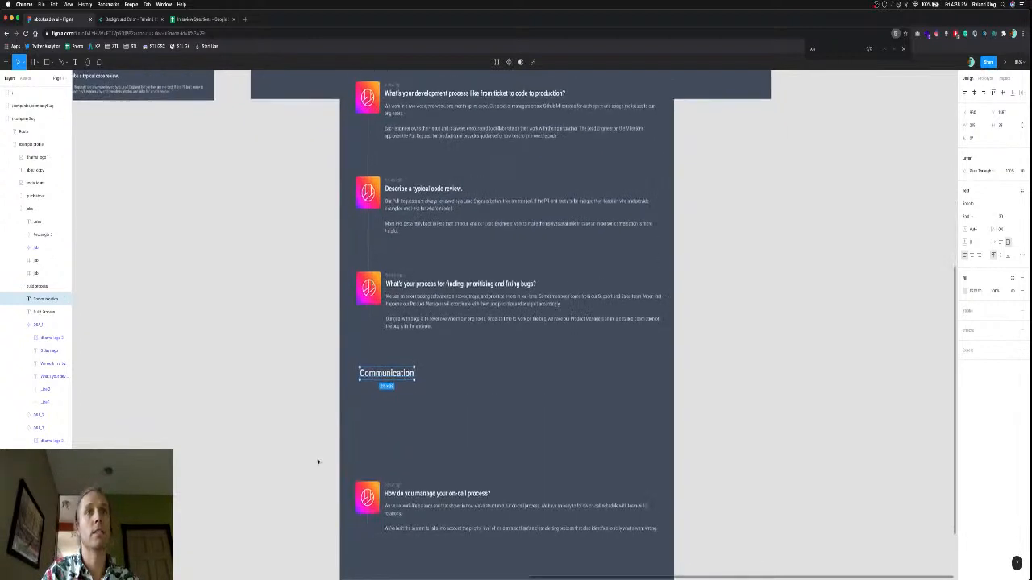
{"action": "left_click_drag", "start_coordinate": [374, 477], "coordinate": [382, 373]}
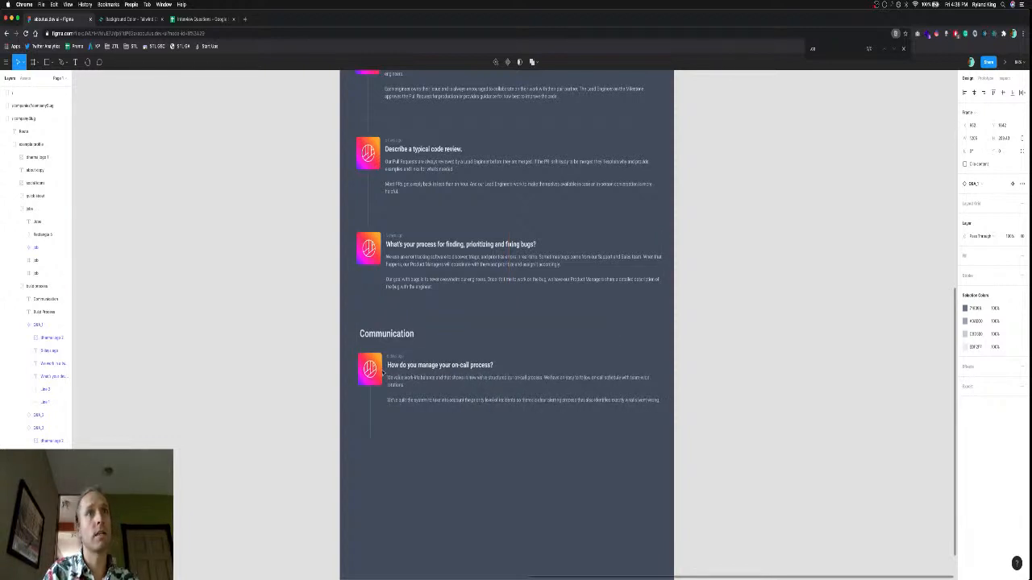
{"action": "left_click", "coordinate": [383, 373]}
Review the overall company page layout and compare its sections with the questions in the "Interview Questions" sheet.
{"action": "scroll", "coordinate": [403, 339], "scroll_direction": "up", "scroll_amount": 3}
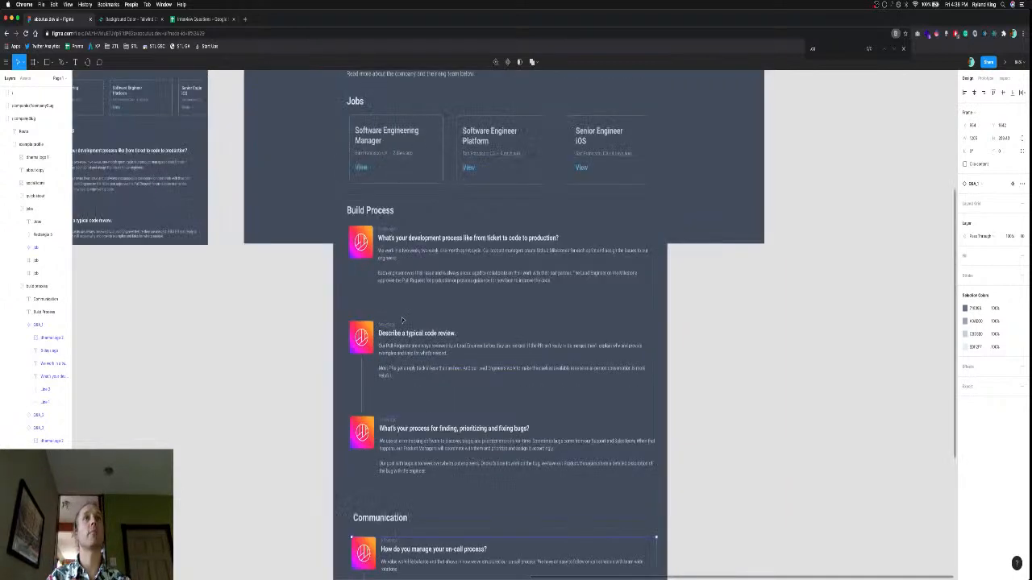
{"action": "scroll", "coordinate": [403, 320], "scroll_direction": "down", "scroll_amount": 5}
{"action": "scroll", "coordinate": [402, 320], "scroll_direction": "up", "scroll_amount": 1}
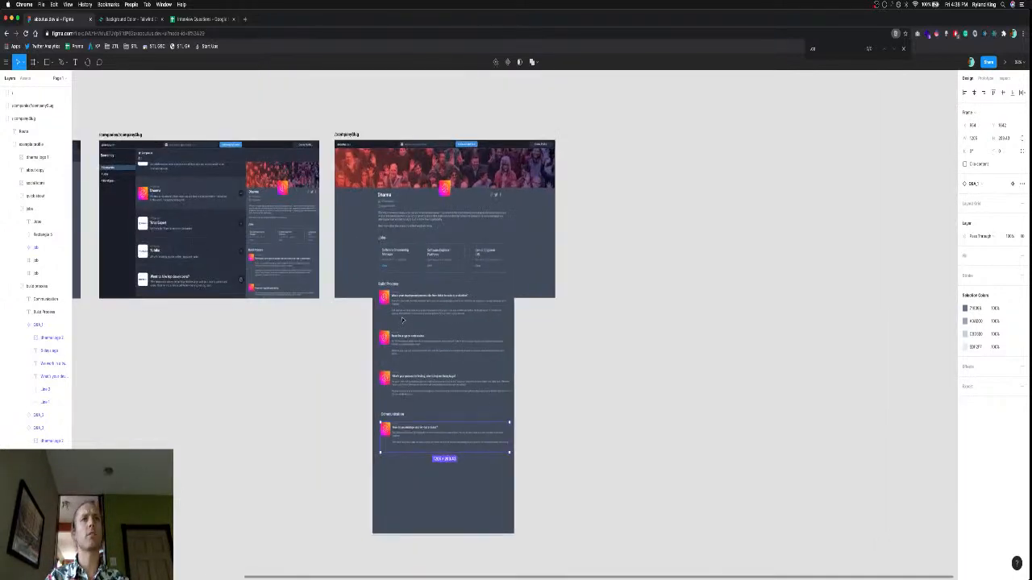
{"action": "scroll", "coordinate": [403, 320], "scroll_direction": "up", "scroll_amount": 1}
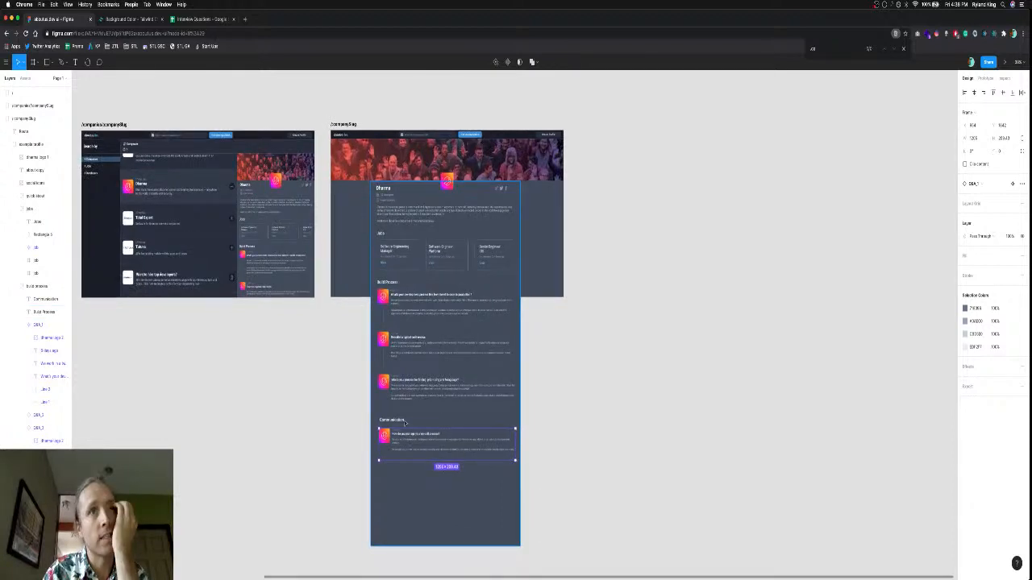
{"action": "key", "text": "super+3"}
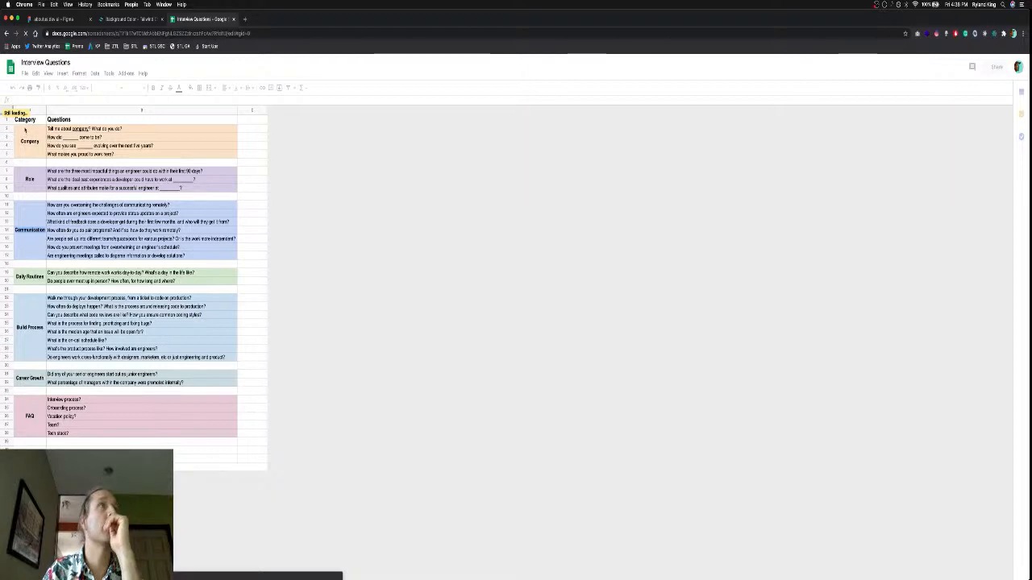
{"action": "key", "text": "super+1"}
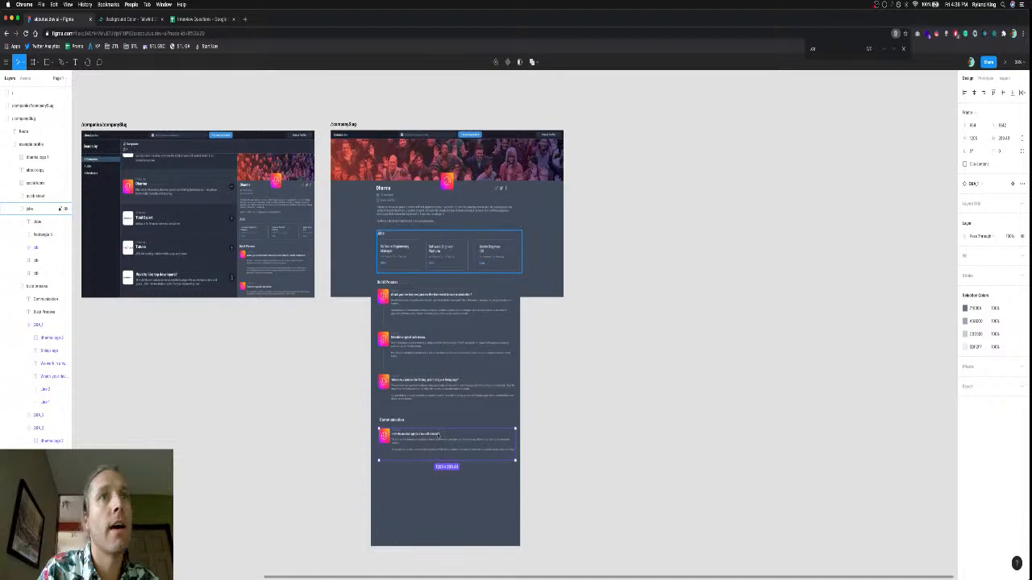
{"action": "scroll", "coordinate": [428, 436], "scroll_direction": "up", "scroll_amount": 2}
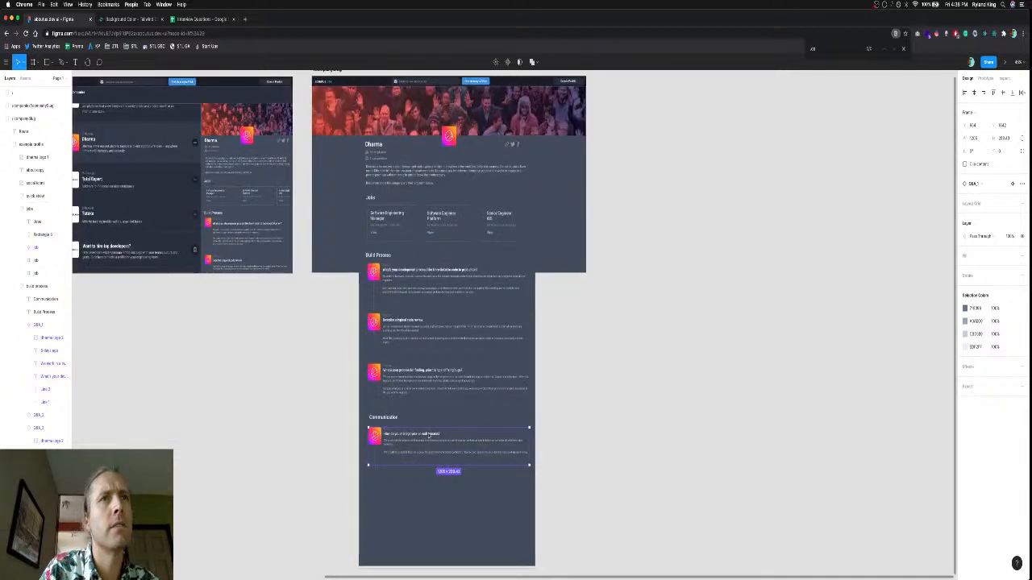
{"action": "scroll", "coordinate": [416, 436], "scroll_direction": "up", "scroll_amount": 2}
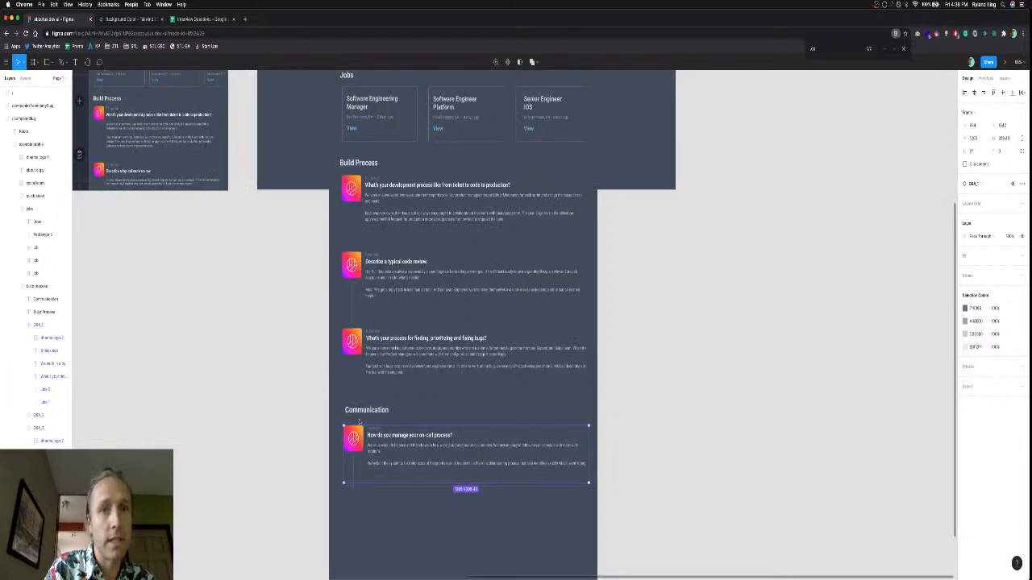
Move the on-call question block closer to the "Communication" heading, and shift the heading and block together slightly upward.
{"action": "left_click", "coordinate": [353, 439]}
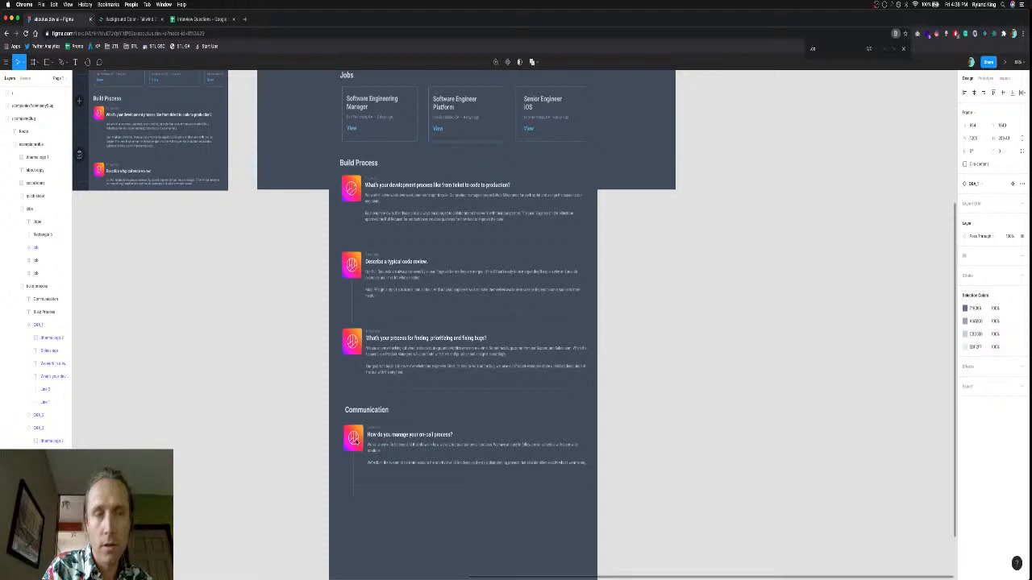
{"action": "left_click", "coordinate": [353, 439]}
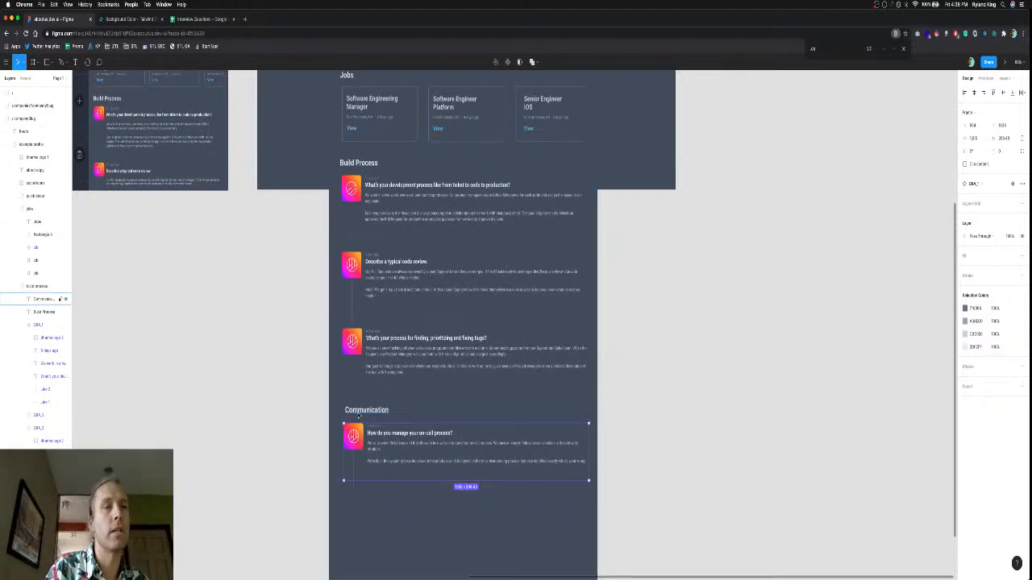
{"action": "left_click", "coordinate": [359, 415], "text": "shift"}
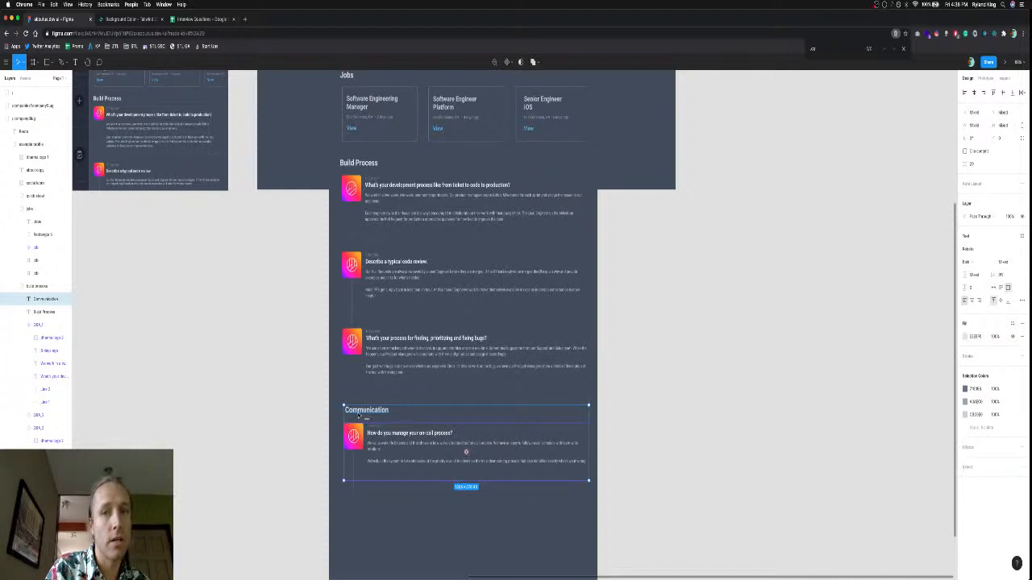
{"action": "key", "text": "shift+a"}
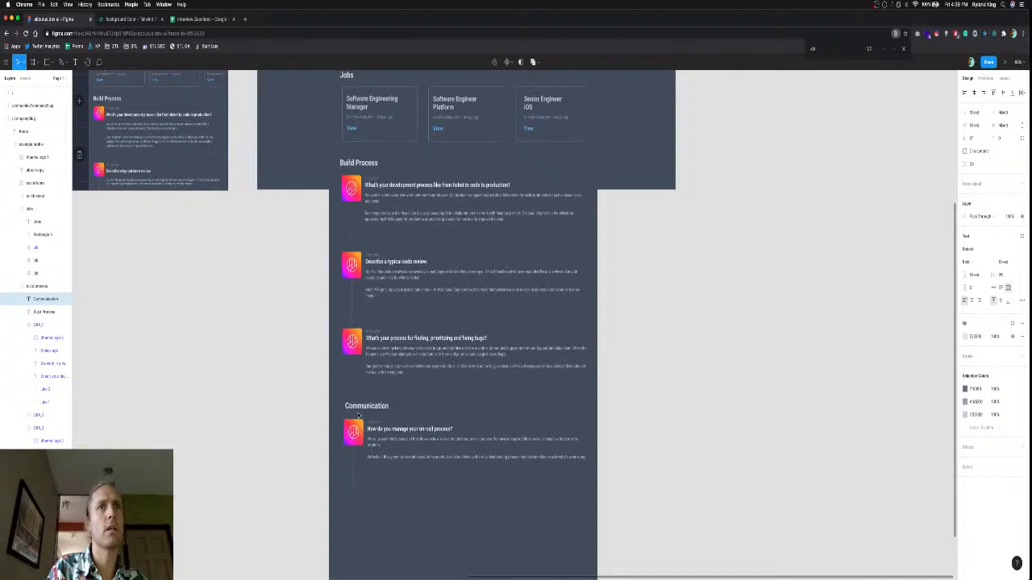
{"action": "left_click", "coordinate": [359, 415]}
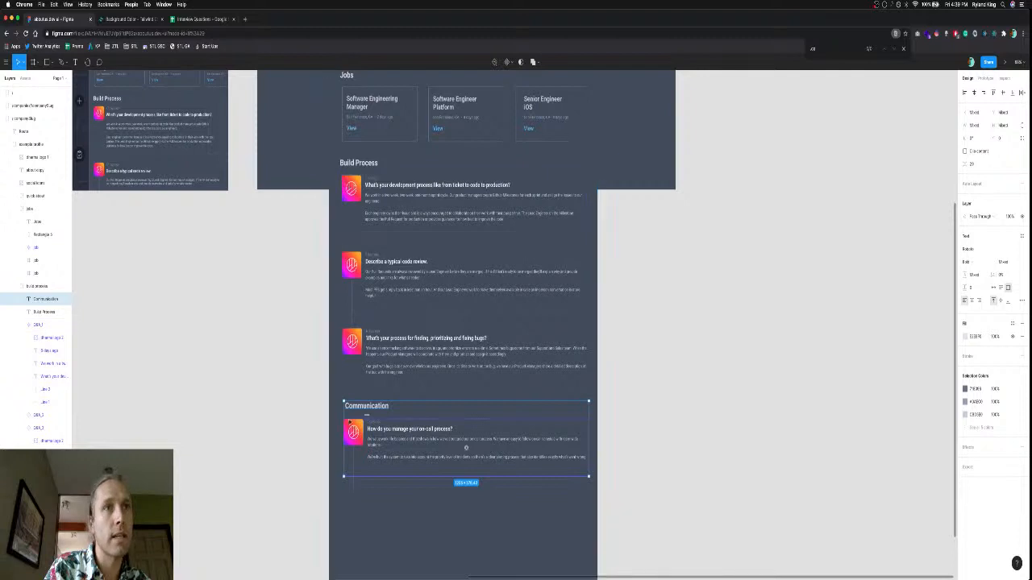
Draw a vertical guide line along the logos' left edge from the on-call block up to the bug-fixing block.
{"action": "scroll", "coordinate": [355, 415], "scroll_direction": "up", "scroll_amount": 5}
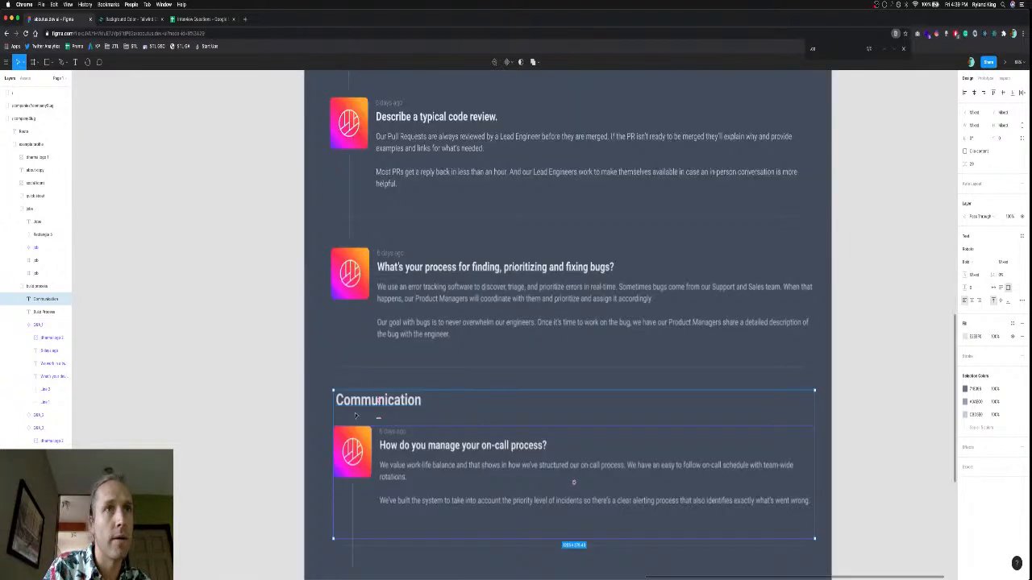
{"action": "double_click", "coordinate": [352, 401]}
{"action": "key", "text": "Escape"}
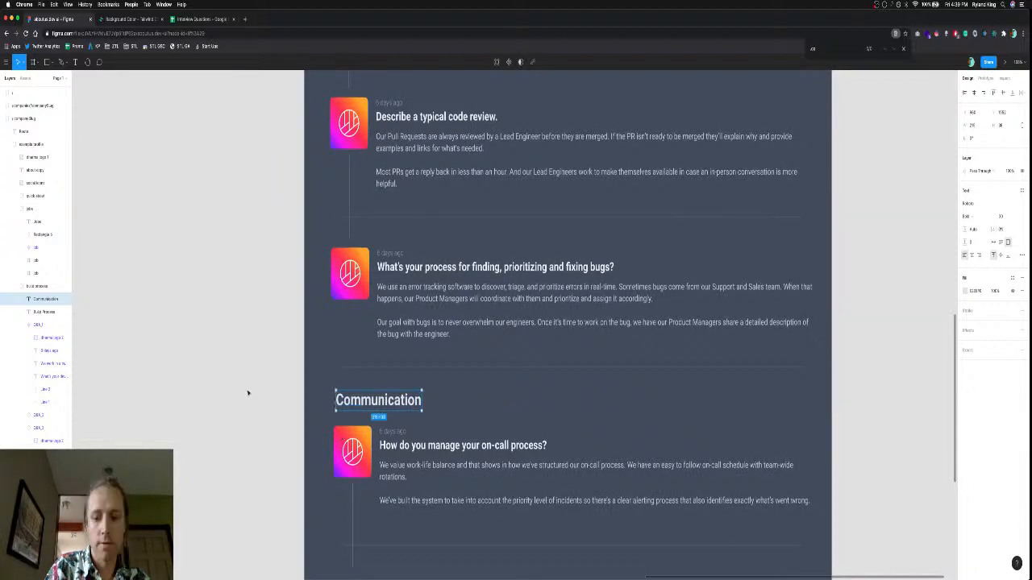
{"action": "key", "text": "r"}
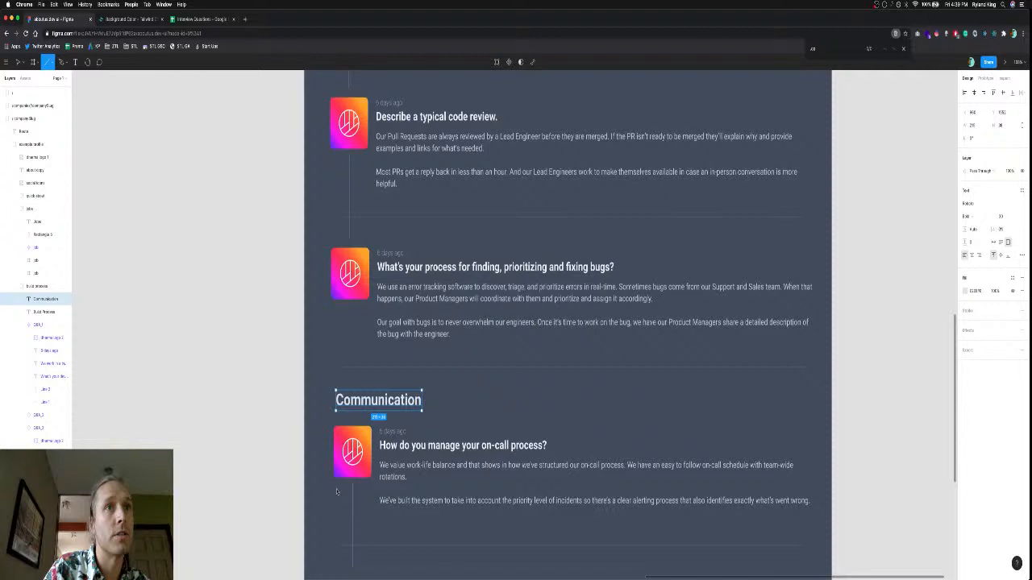
{"action": "left_click_drag", "start_coordinate": [330, 451], "coordinate": [330, 286]}
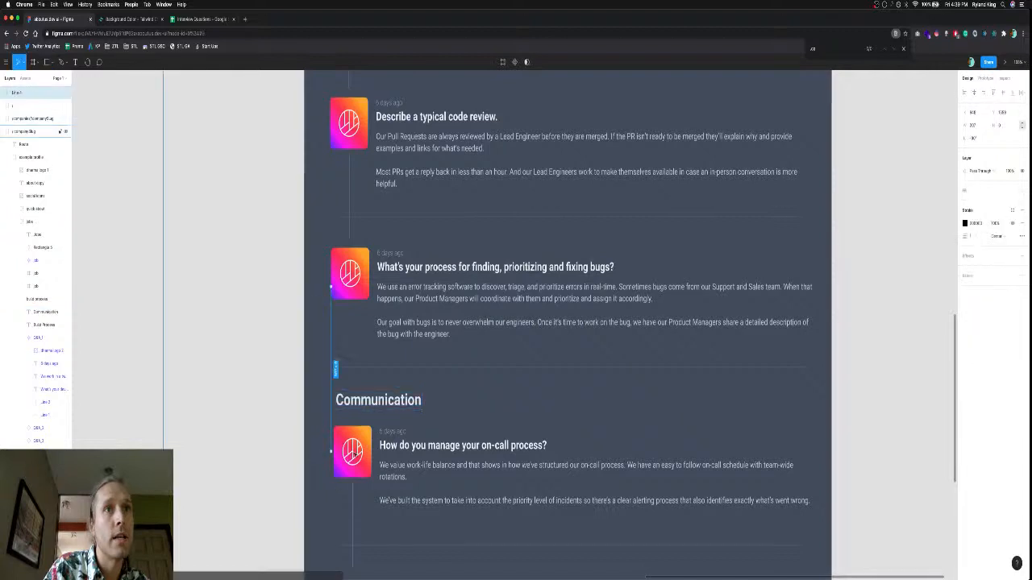
Nudge the on-call question block left so its logo lines up with the guide line and the blocks above.
{"action": "left_click", "coordinate": [358, 453]}
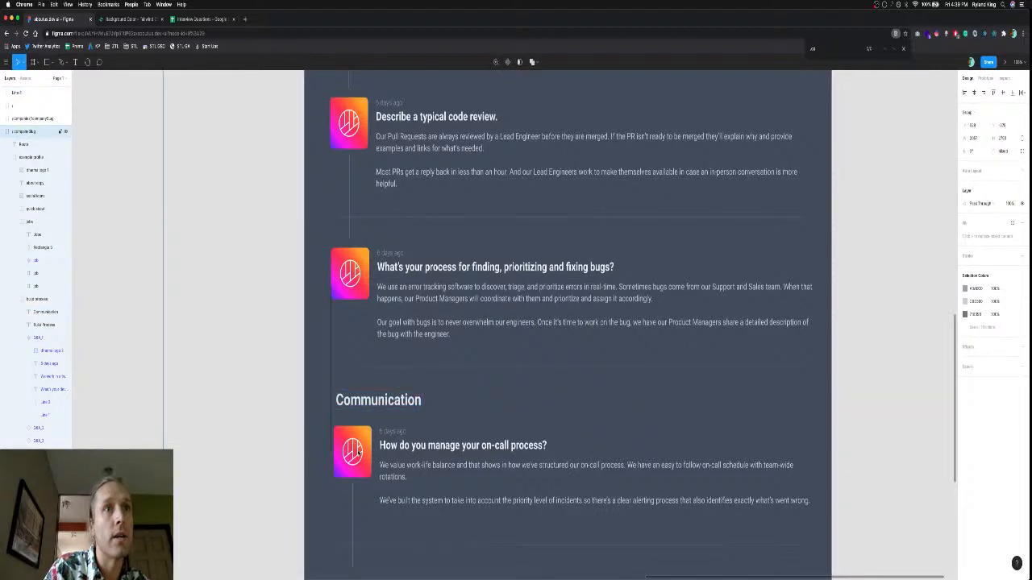
{"action": "left_click", "coordinate": [358, 453]}
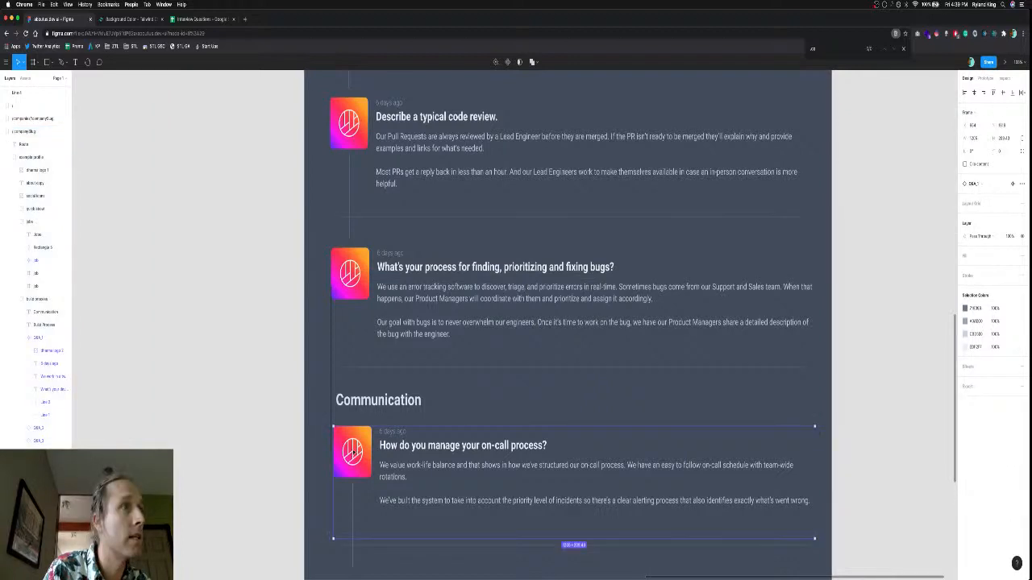
{"action": "key", "text": "Left"}
{"action": "key", "text": "Left"}
{"action": "key", "text": "Left"}
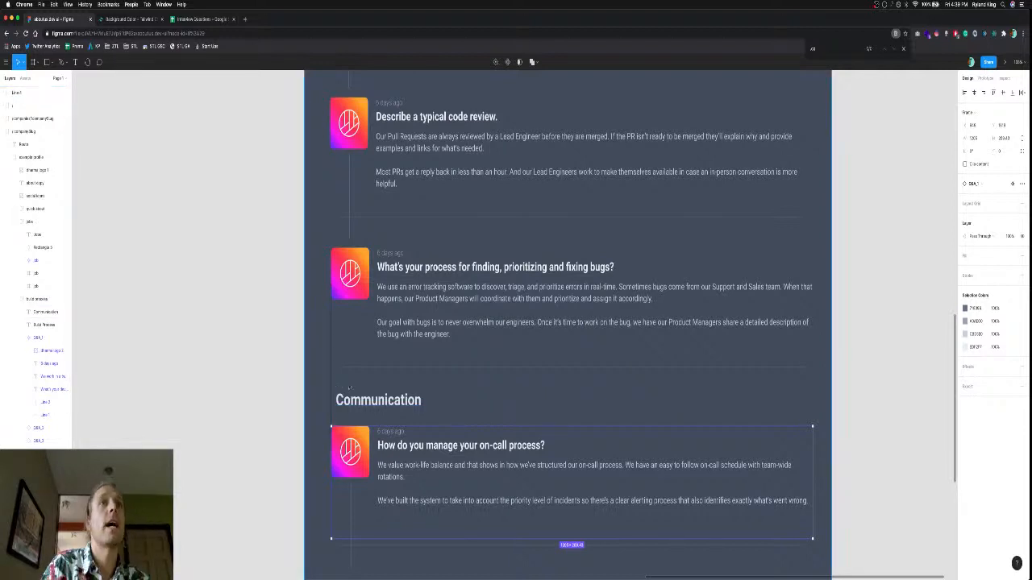
Extend the vertical guide line so it runs from the "Build Process" heading down past the on-call block's logo.
{"action": "scroll", "coordinate": [334, 374], "scroll_direction": "down", "scroll_amount": 5}
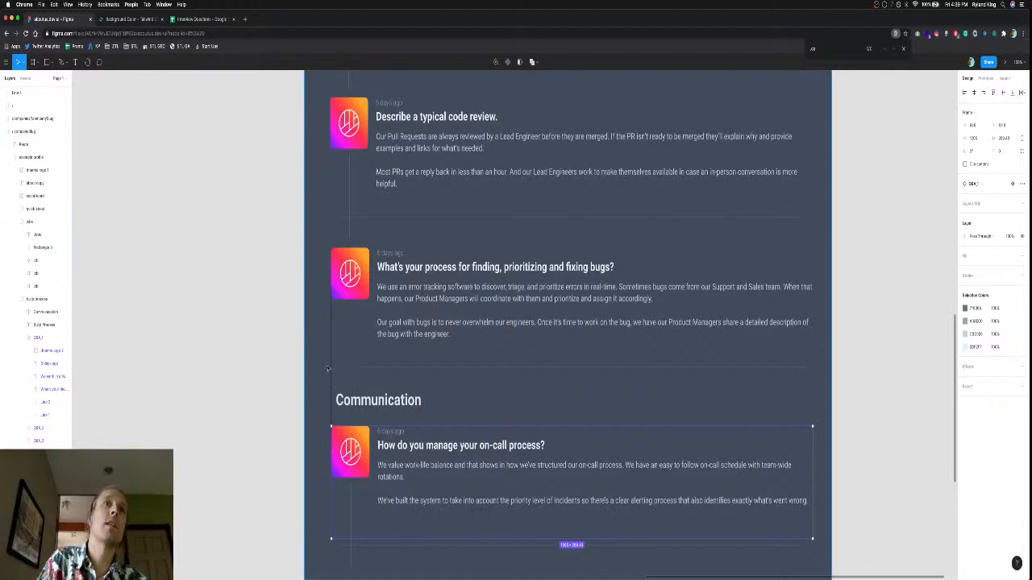
{"action": "scroll", "coordinate": [327, 369], "scroll_direction": "up", "scroll_amount": 2}
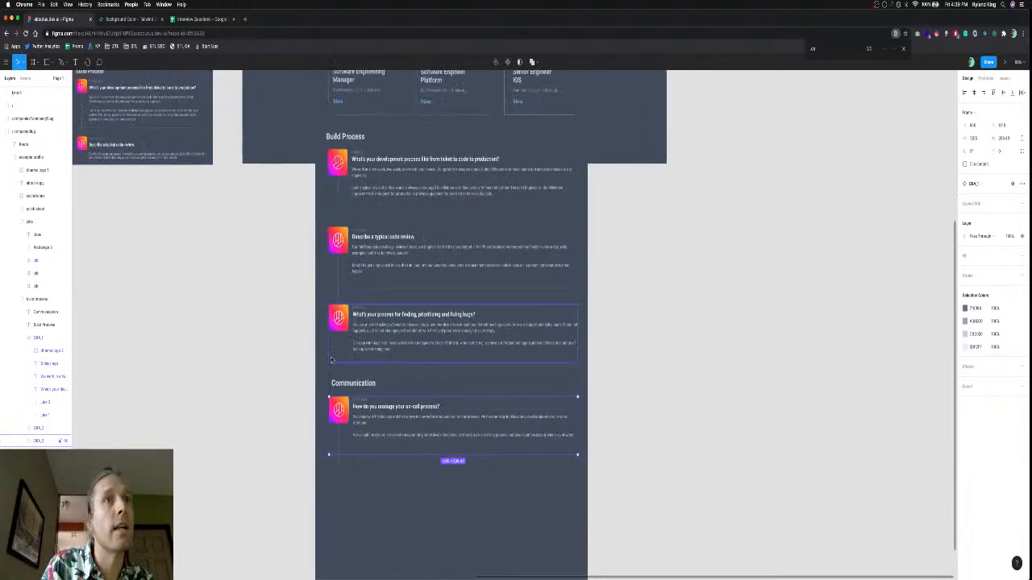
{"action": "left_click_drag", "start_coordinate": [329, 390], "coordinate": [333, 435]}
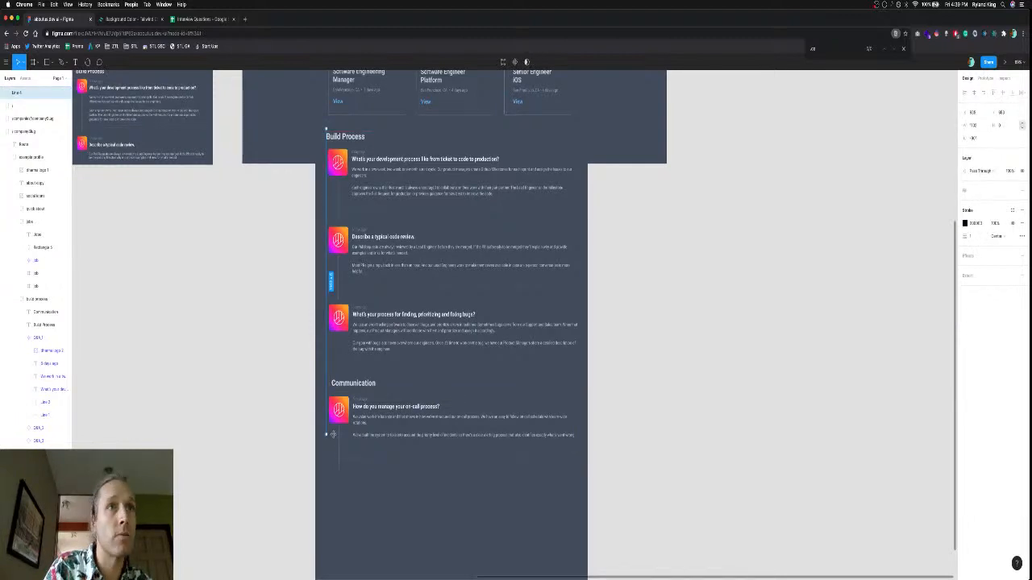
Shift the "Communication" heading left until it lines up beside the guide line like the "Build Process" heading.
{"action": "scroll", "coordinate": [344, 387], "scroll_direction": "up", "scroll_amount": 5}
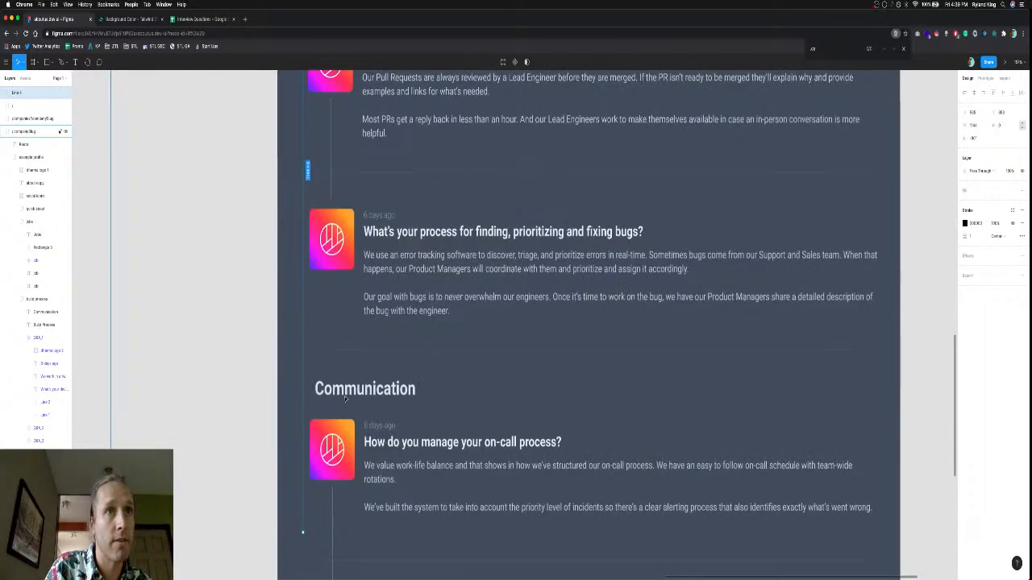
{"action": "left_click", "coordinate": [346, 394]}
{"action": "double_click", "coordinate": [353, 391]}
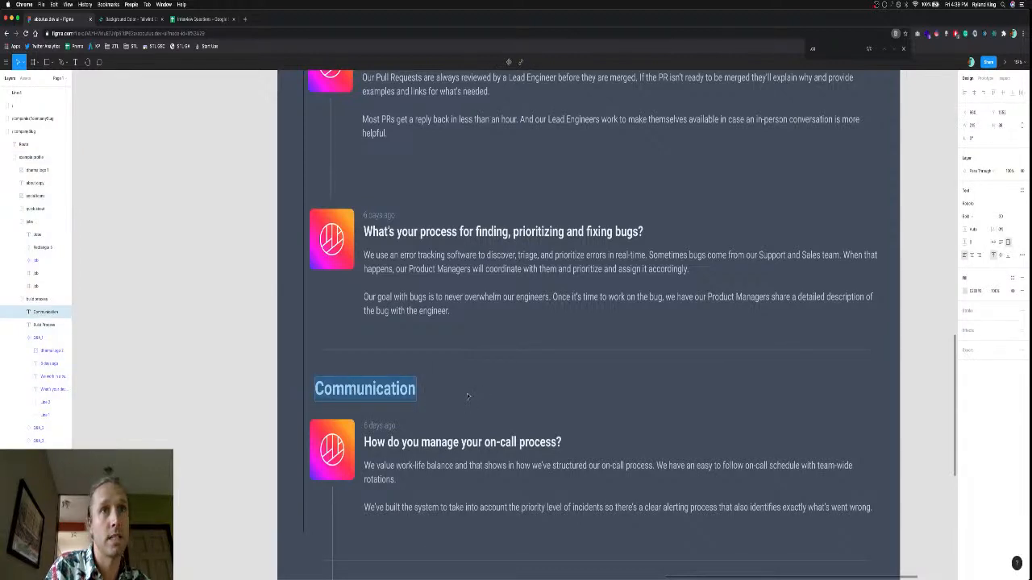
{"action": "key", "text": "Escape"}
{"action": "key", "text": "shift+Left"}
{"action": "key", "text": "shift+Left"}
{"action": "key", "text": "Left"}
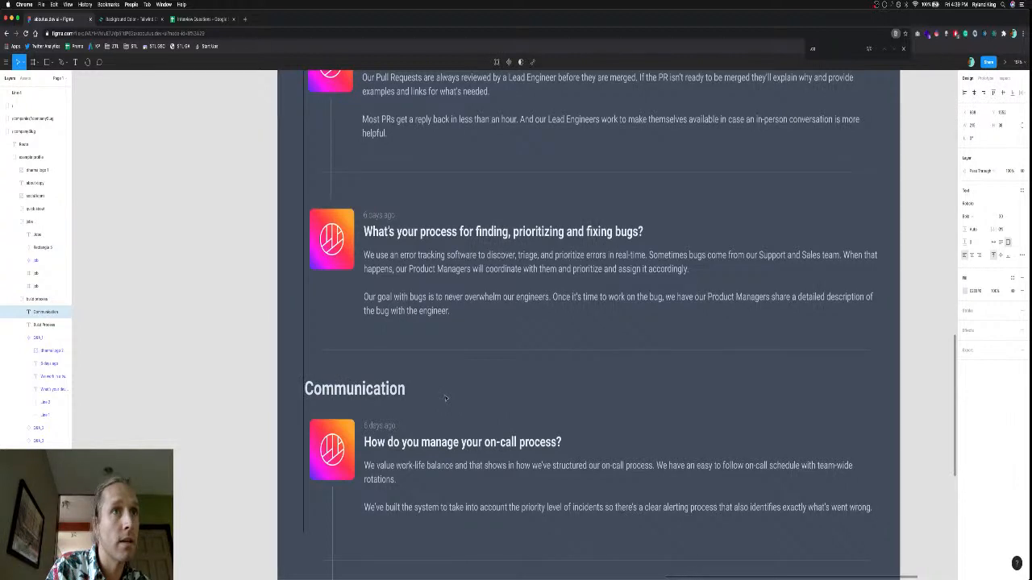
{"action": "key", "text": "Right"}
{"action": "key", "text": "Right"}
{"action": "key", "text": "Right"}
{"action": "key", "text": "Right"}
{"action": "key", "text": "Right"}
{"action": "key", "text": "Right"}
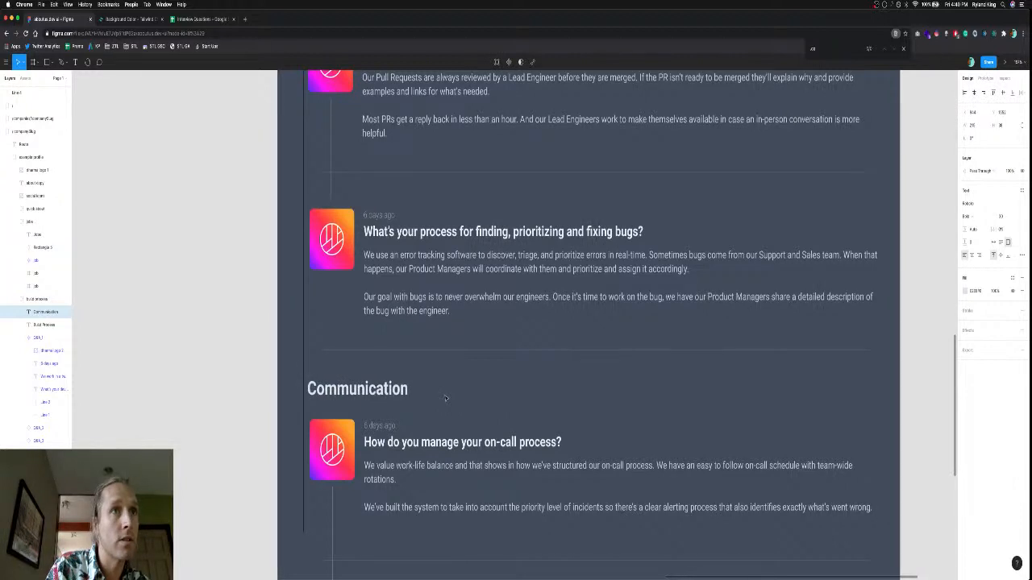
{"action": "key", "text": "Right"}
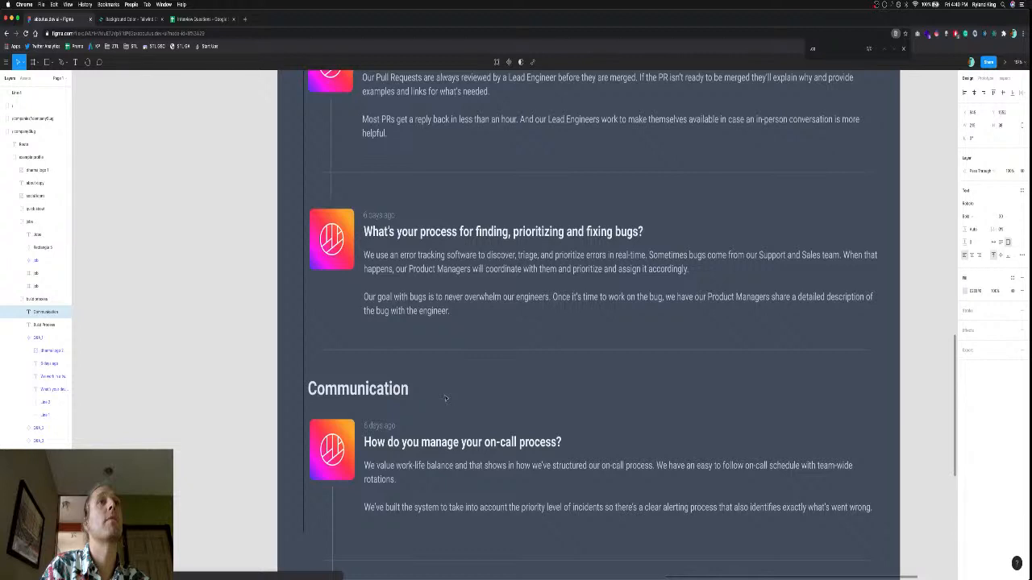
Move the "Communication" layer further down in the layer order and delete the vertical guide line.
{"action": "scroll", "coordinate": [444, 398], "scroll_direction": "down", "scroll_amount": 3}
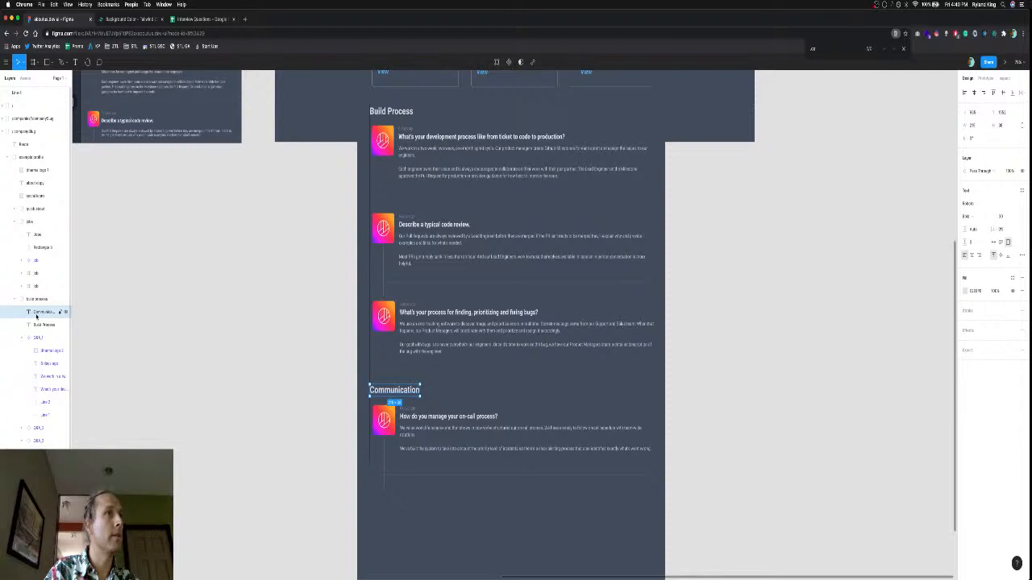
{"action": "left_click_drag", "start_coordinate": [36, 313], "coordinate": [314, 365]}
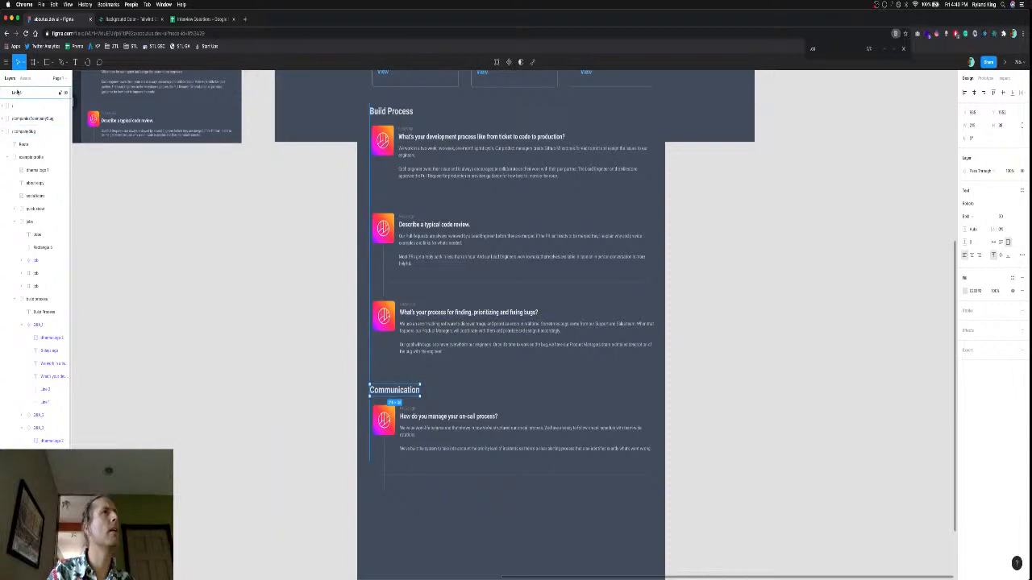
{"action": "key", "text": "Escape"}
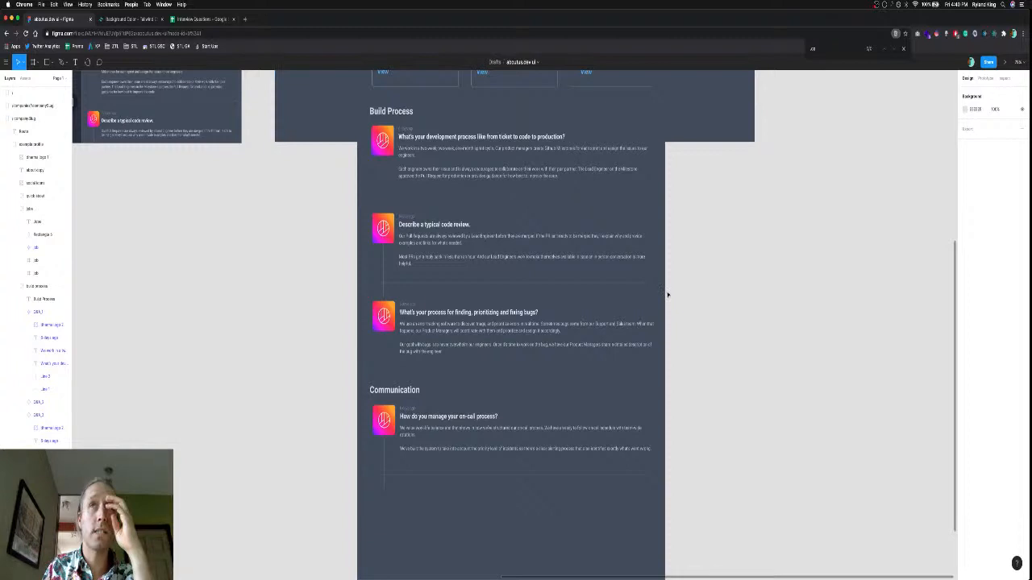
Extend the wide page background rectangle downward to the end of the on-call question block.
{"action": "left_click", "coordinate": [739, 139]}
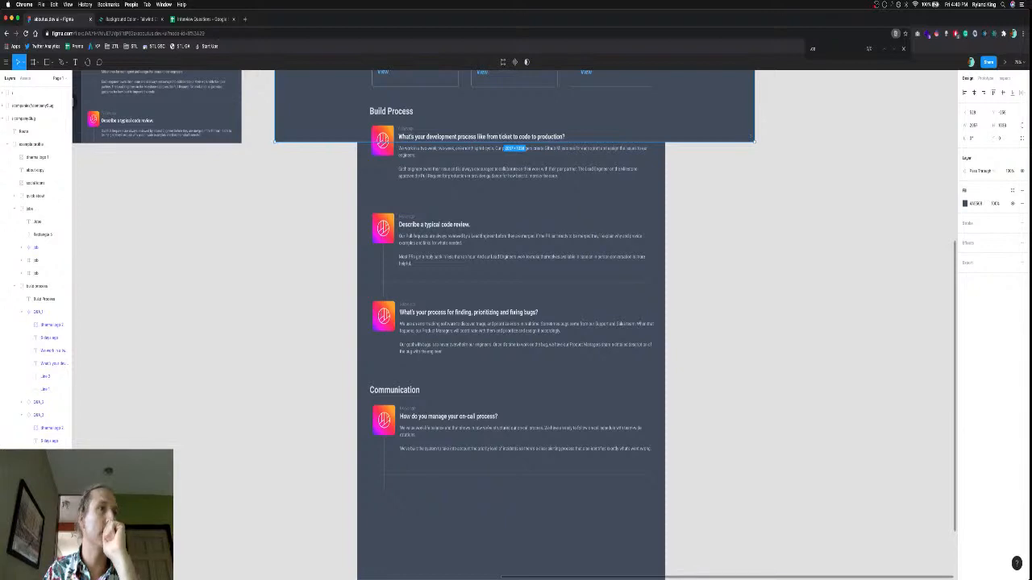
{"action": "left_click_drag", "start_coordinate": [712, 142], "coordinate": [712, 489]}
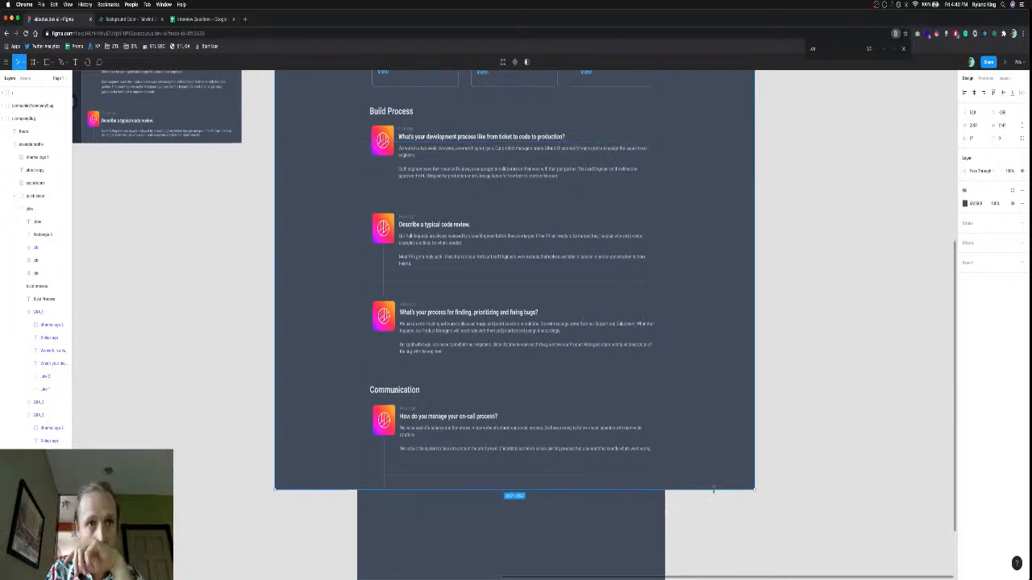
Try to shorten the whole profile content group from its lower edge, and undo the resizing.
{"action": "left_click", "coordinate": [644, 519]}
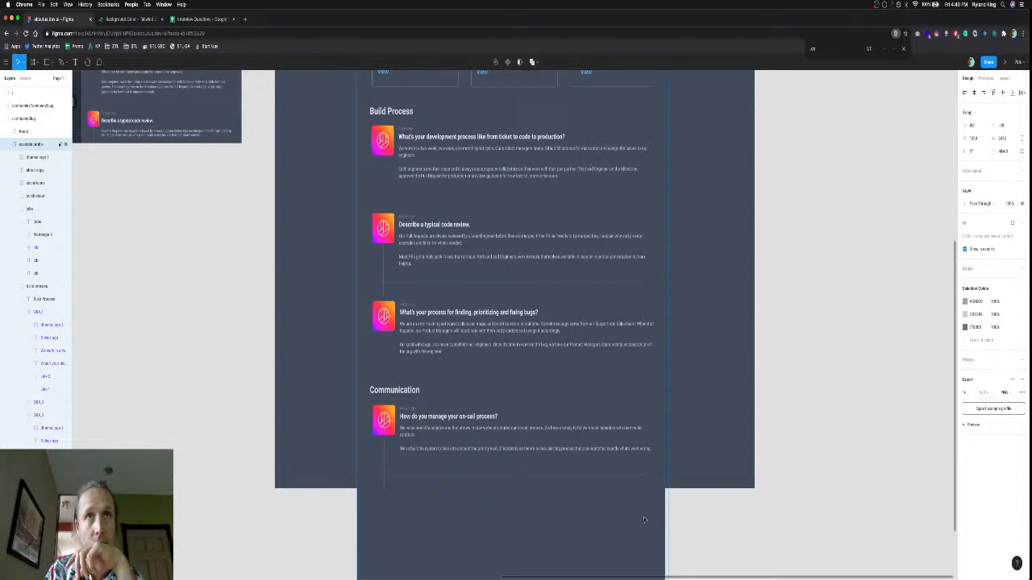
{"action": "scroll", "coordinate": [644, 520], "scroll_direction": "up", "scroll_amount": 4}
{"action": "scroll", "coordinate": [644, 520], "scroll_direction": "down", "scroll_amount": 2}
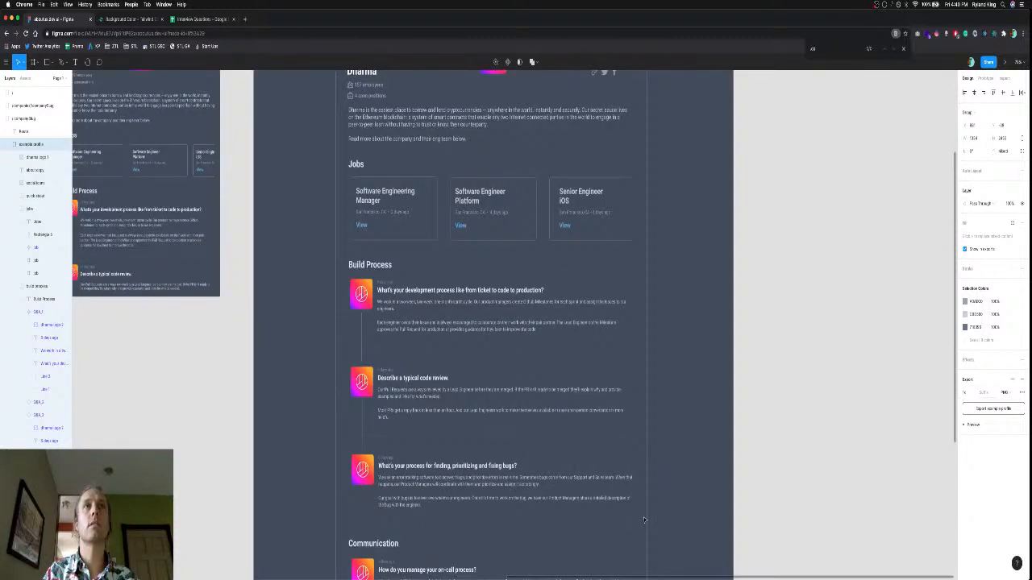
{"action": "scroll", "coordinate": [644, 520], "scroll_direction": "down", "scroll_amount": 5}
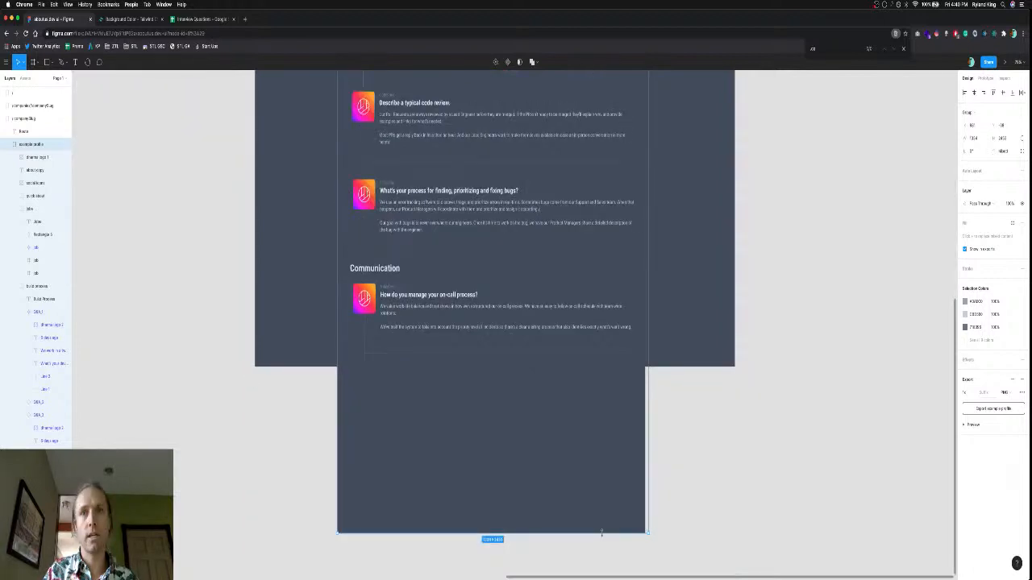
{"action": "left_click_drag", "start_coordinate": [601, 533], "coordinate": [596, 406]}
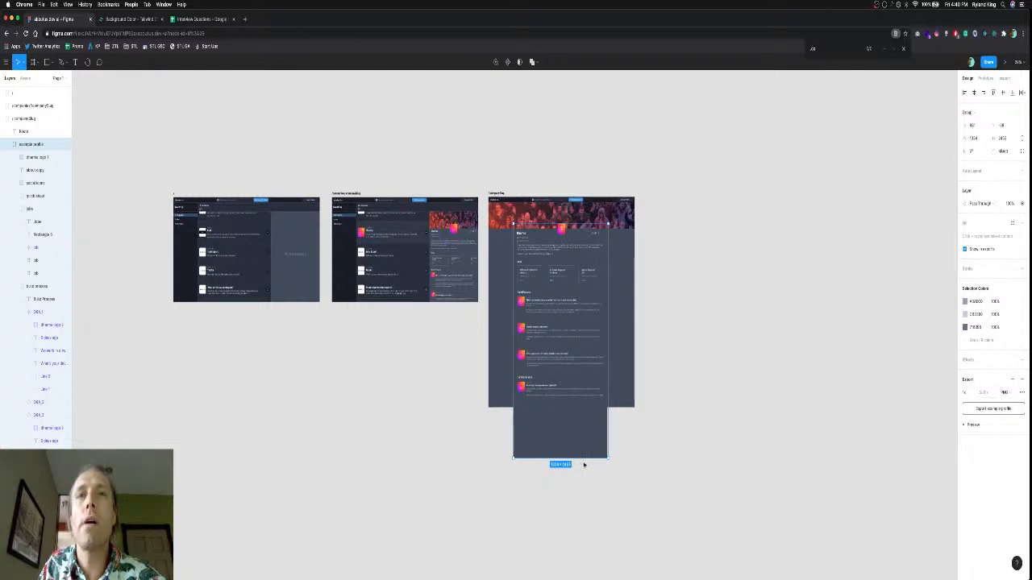
{"action": "mouse_move", "coordinate": [584, 464]}
{"action": "left_mouse_down"}
{"action": "mouse_move", "coordinate": [583, 412]}
{"action": "mouse_move", "coordinate": [583, 481]}
{"action": "left_mouse_up"}
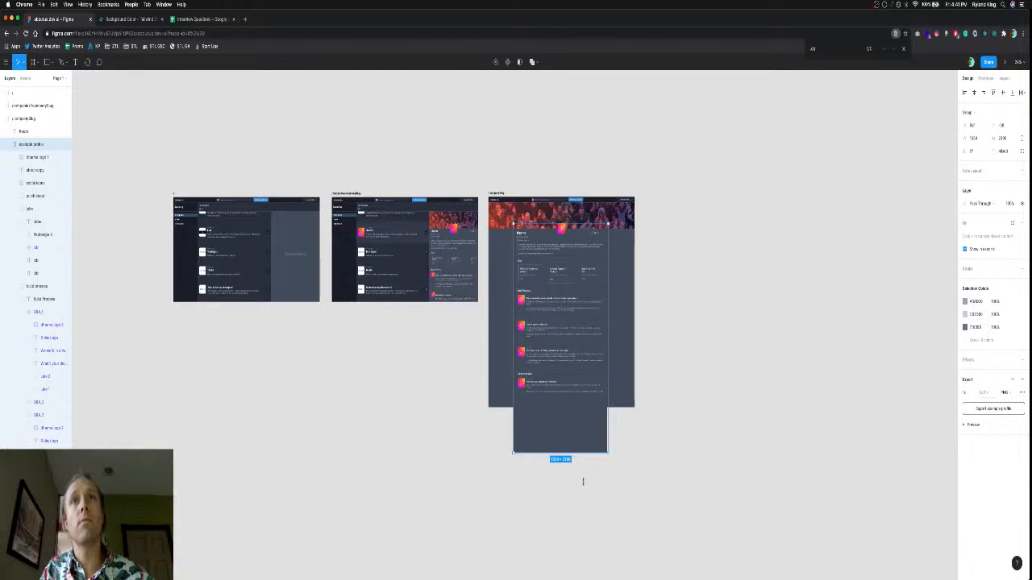
{"action": "left_click_drag", "start_coordinate": [583, 481], "coordinate": [584, 420]}
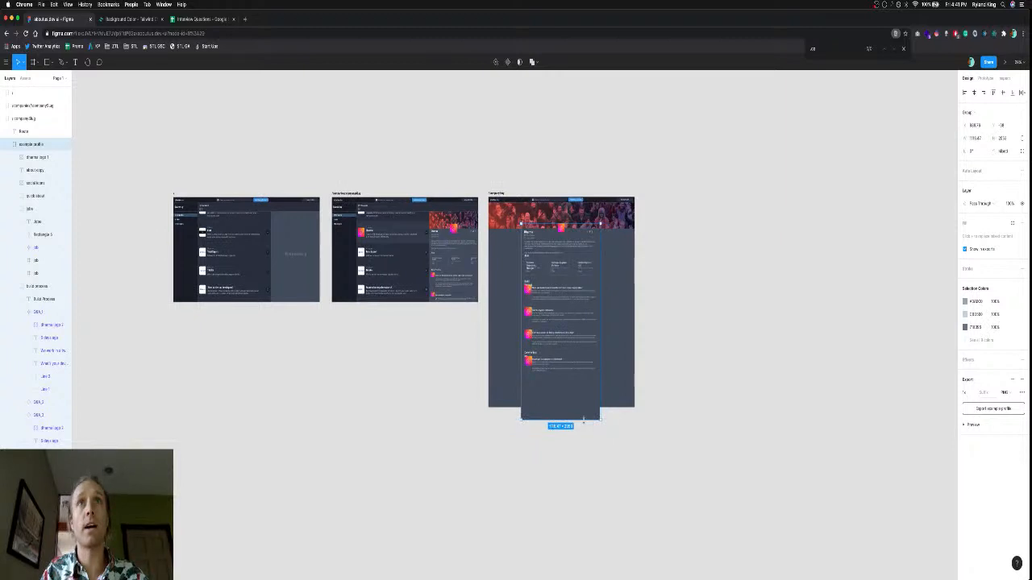
{"action": "key", "text": "super+z"}
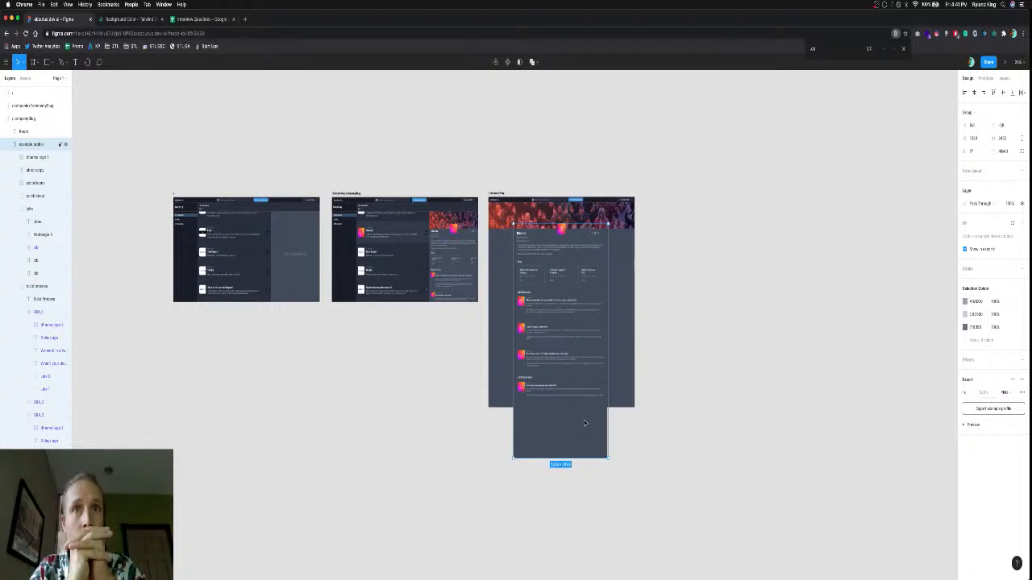
Shorten the narrow background rectangle inside the profile group so it ends at the lower edge of the wide page background.
{"action": "double_click", "coordinate": [587, 439]}
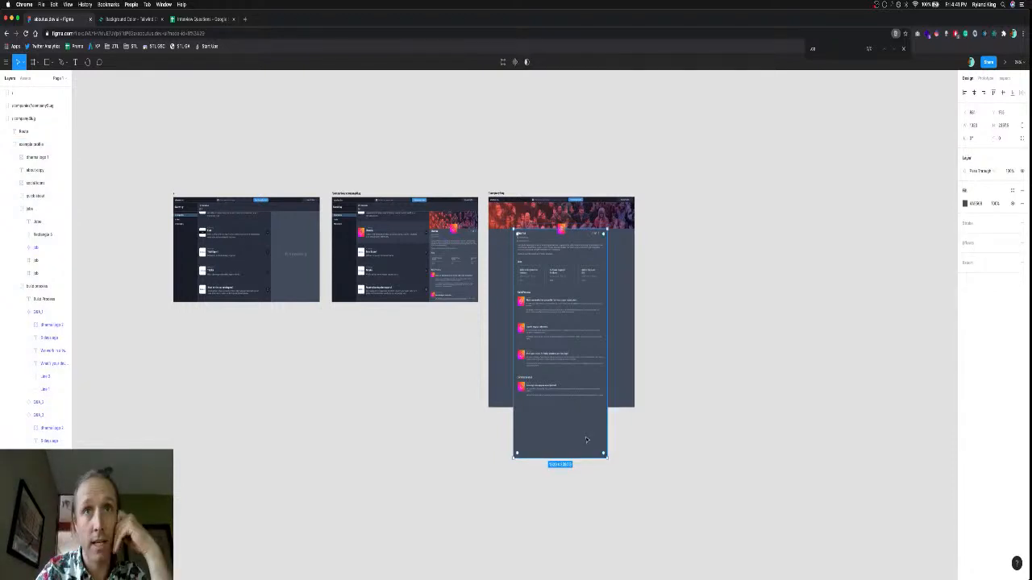
{"action": "double_click", "coordinate": [587, 439]}
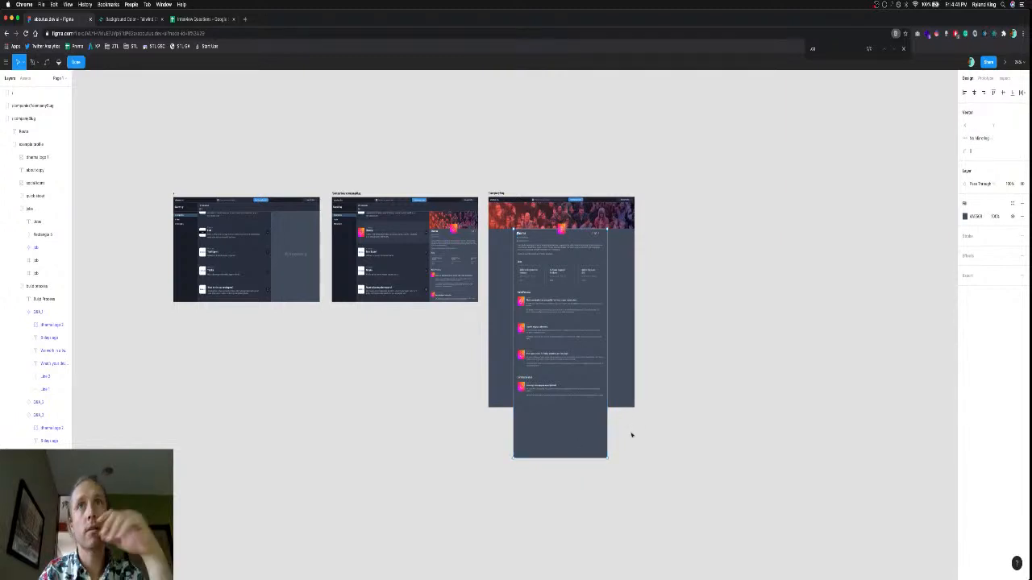
{"action": "key", "text": "Escape"}
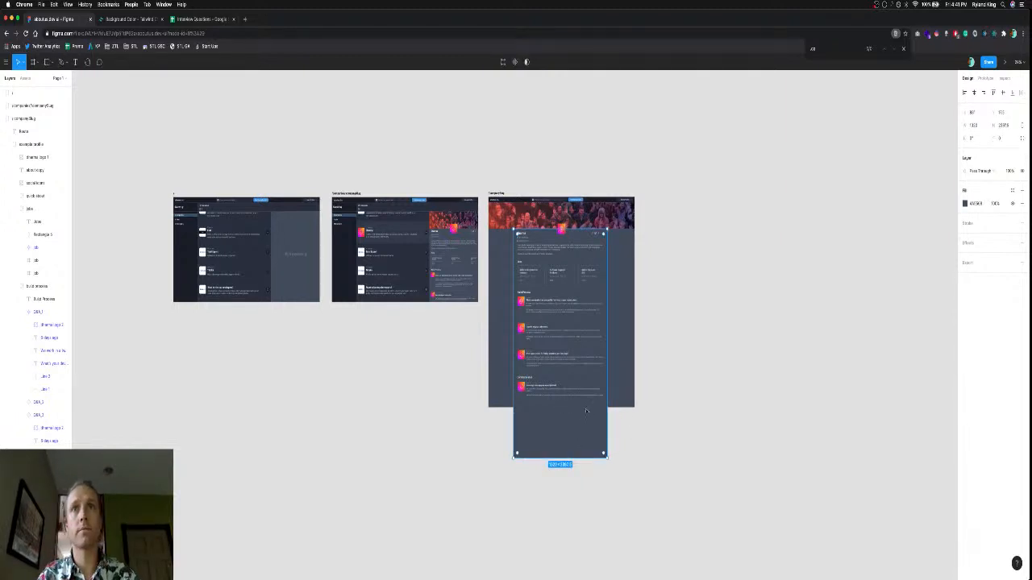
{"action": "scroll", "coordinate": [586, 412], "scroll_direction": "up", "scroll_amount": 5}
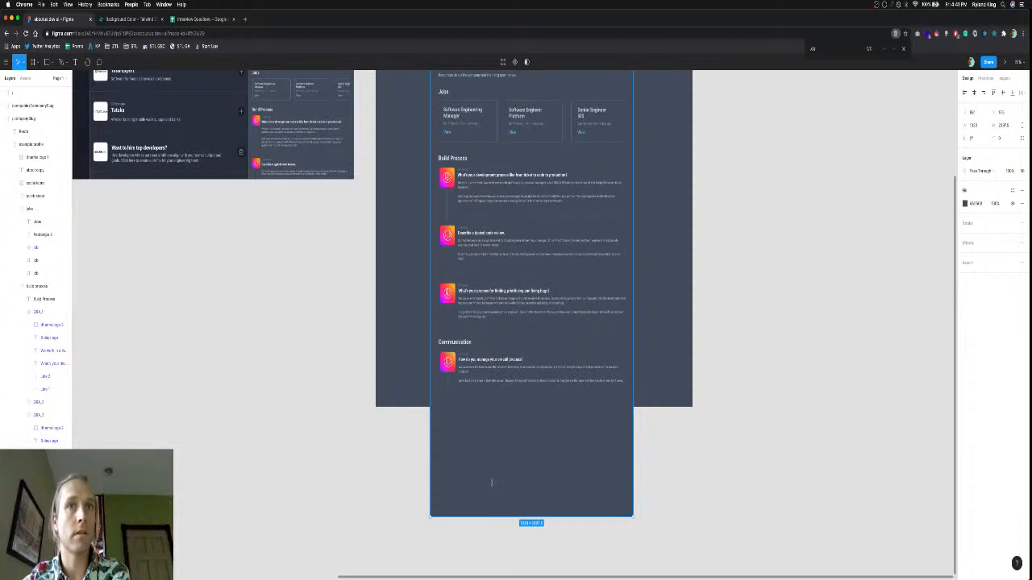
{"action": "left_click_drag", "start_coordinate": [492, 482], "coordinate": [494, 408]}
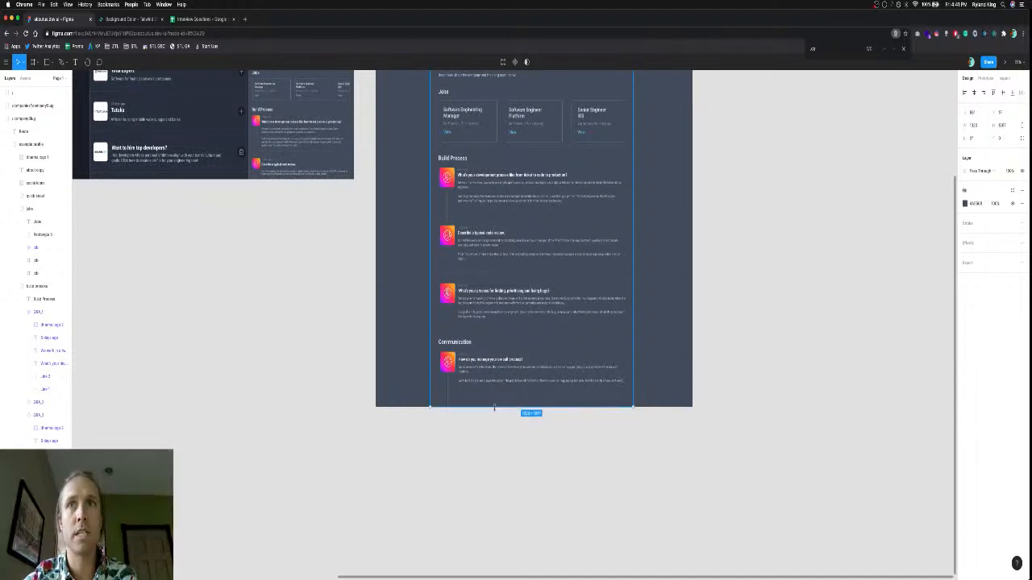
{"action": "left_click", "coordinate": [676, 452]}
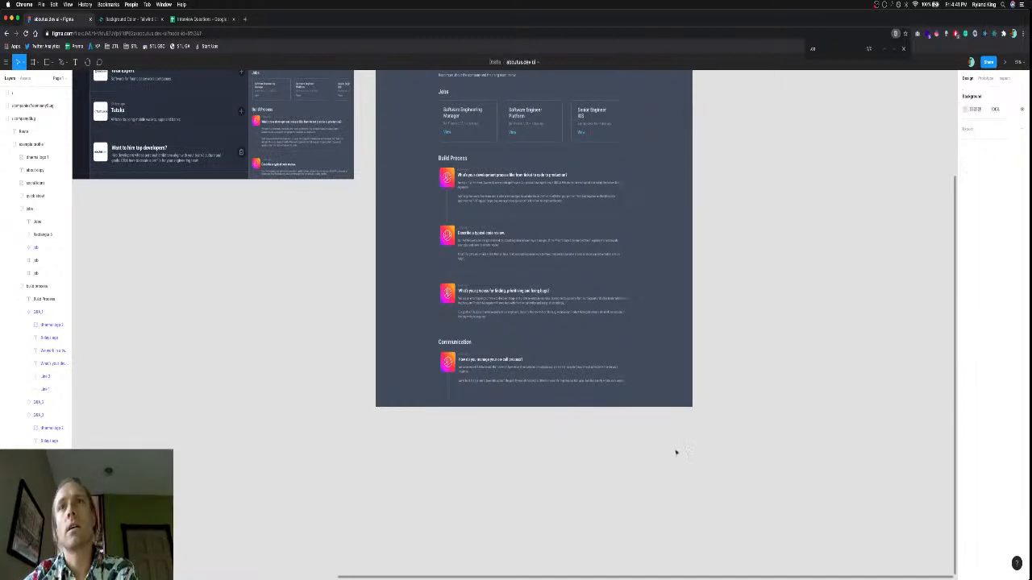
{"action": "scroll", "coordinate": [598, 453], "scroll_direction": "up", "scroll_amount": 3}
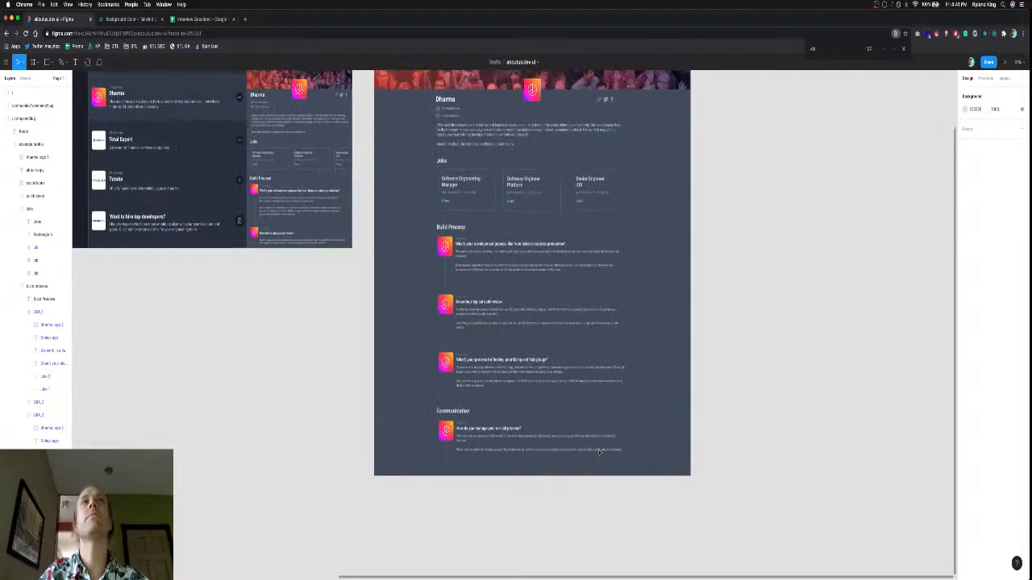
{"action": "scroll", "coordinate": [599, 453], "scroll_direction": "down", "scroll_amount": 3}
{"action": "scroll", "coordinate": [598, 453], "scroll_direction": "up", "scroll_amount": 5}
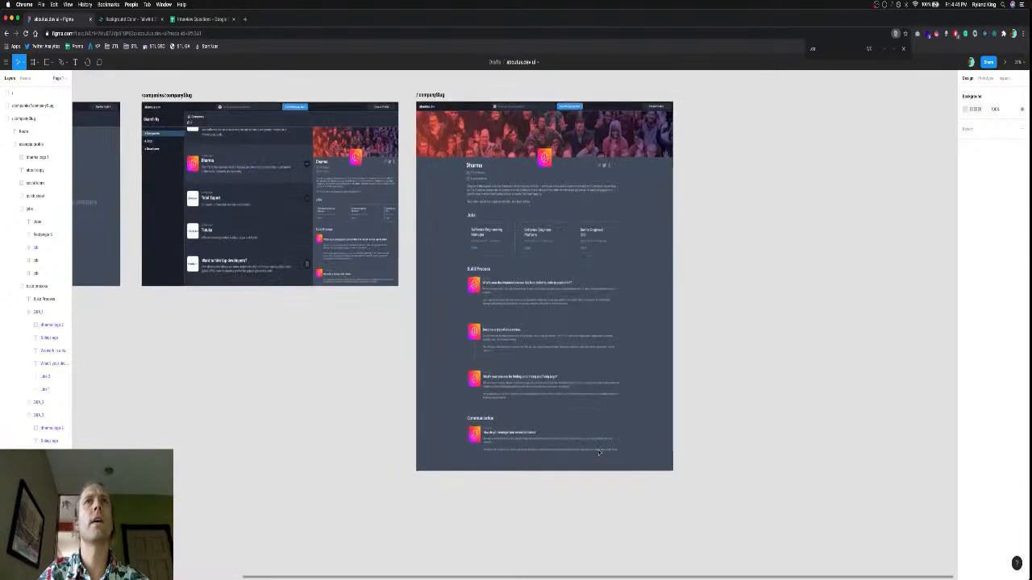
{"action": "scroll", "coordinate": [598, 453], "scroll_direction": "up", "scroll_amount": 2}
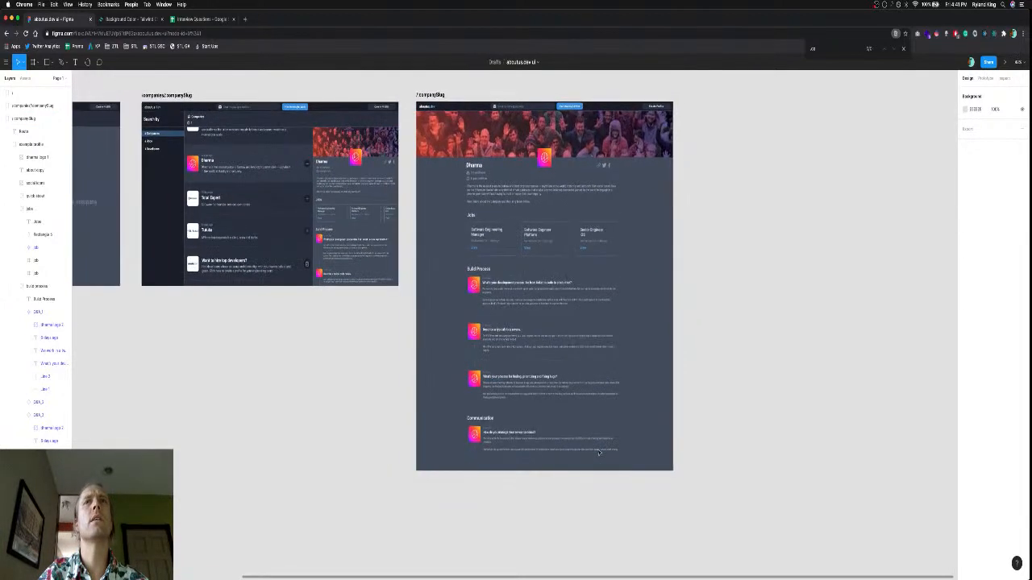
{"action": "scroll", "coordinate": [598, 453], "scroll_direction": "up", "scroll_amount": 2}
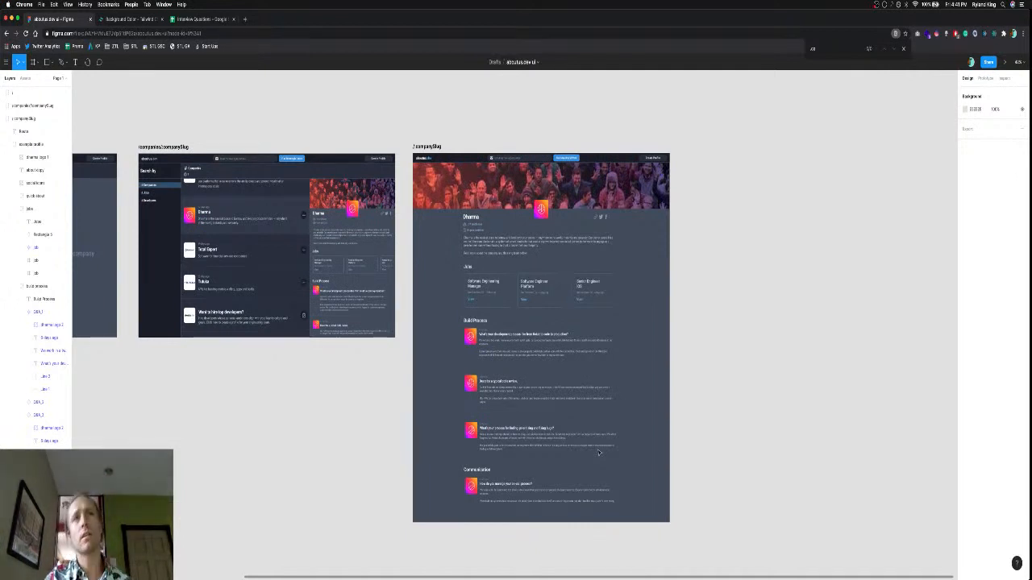
Collapse the third question block, the build process and jobs groups, and the profile group in the layer list.
{"action": "left_click", "coordinate": [21, 416]}
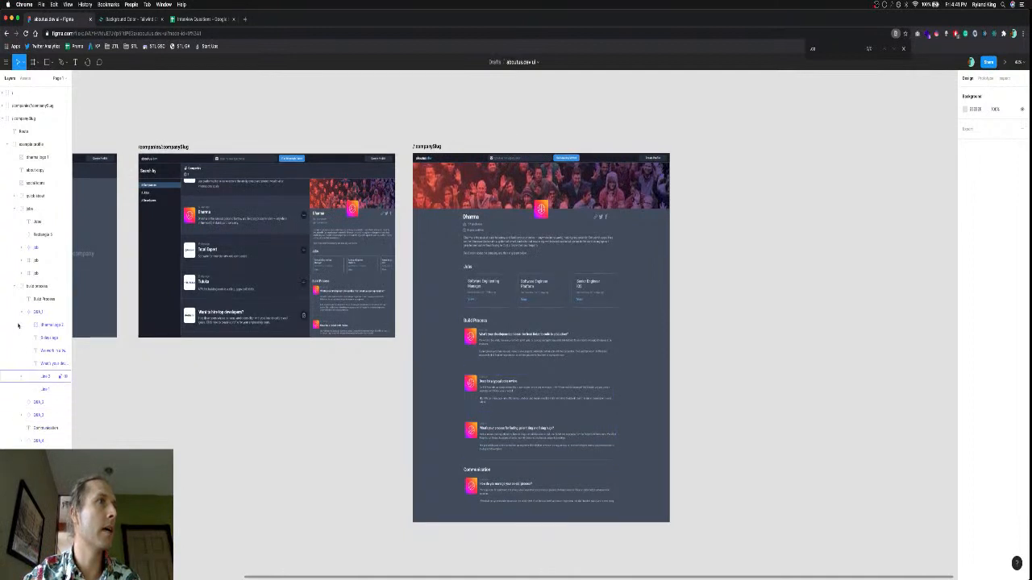
{"action": "left_click", "coordinate": [13, 288]}
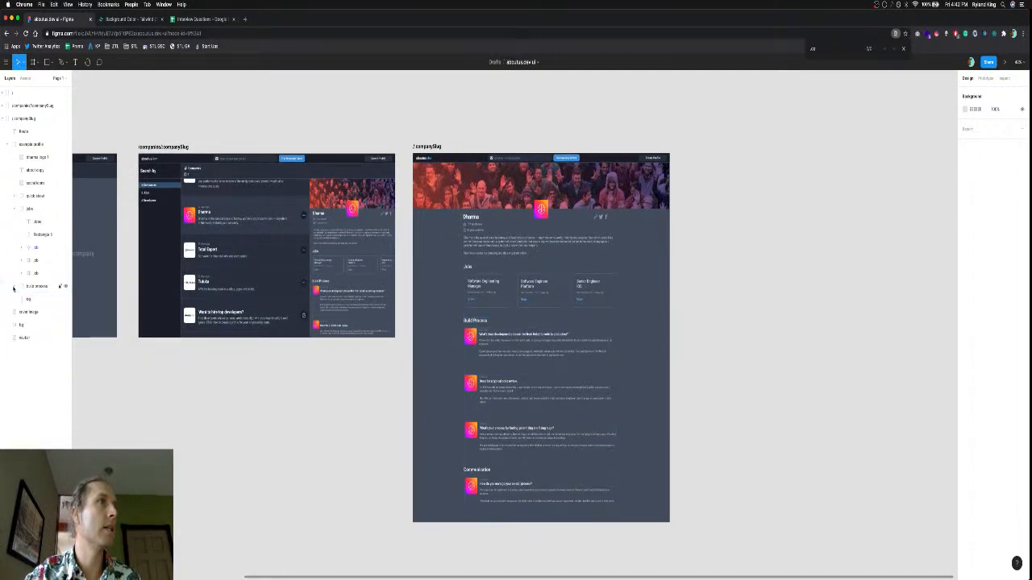
{"action": "left_click", "coordinate": [15, 209]}
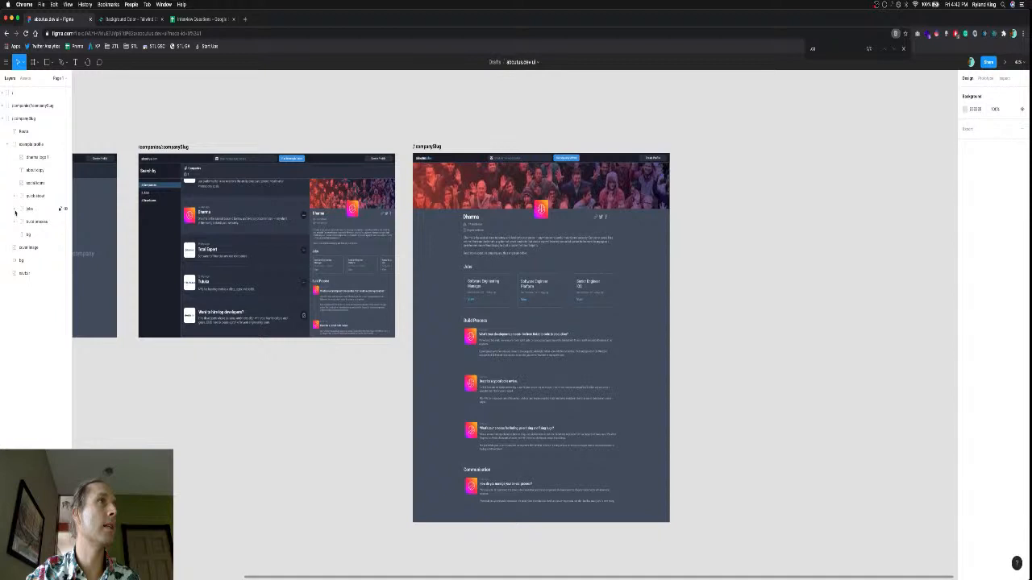
{"action": "left_click", "coordinate": [7, 146]}
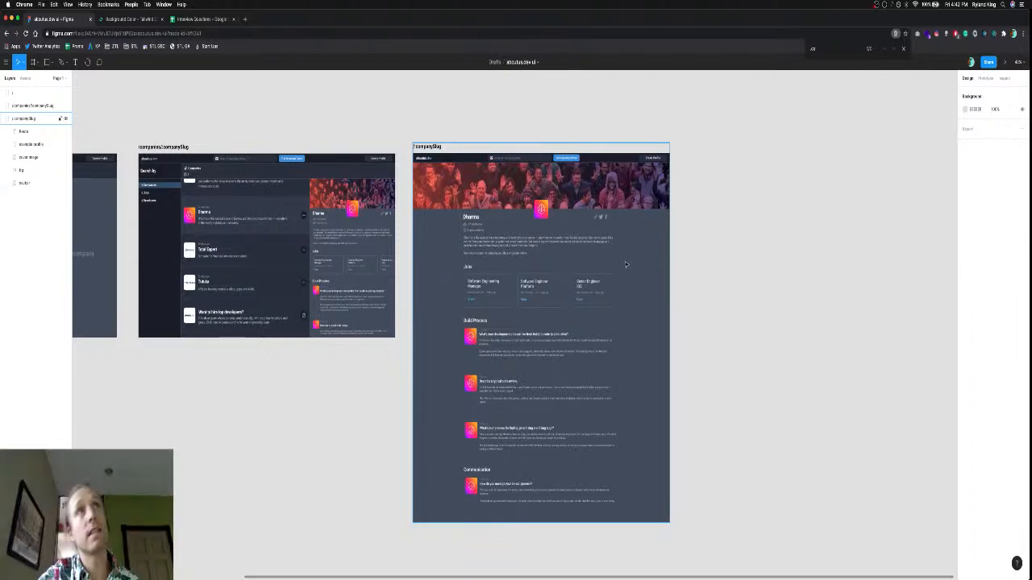
Copy the FAQ questions, from "Interview process?" to "Tech stack?", in the Interview Questions spreadsheet and return to the Figma design.
{"action": "left_click", "coordinate": [200, 21]}
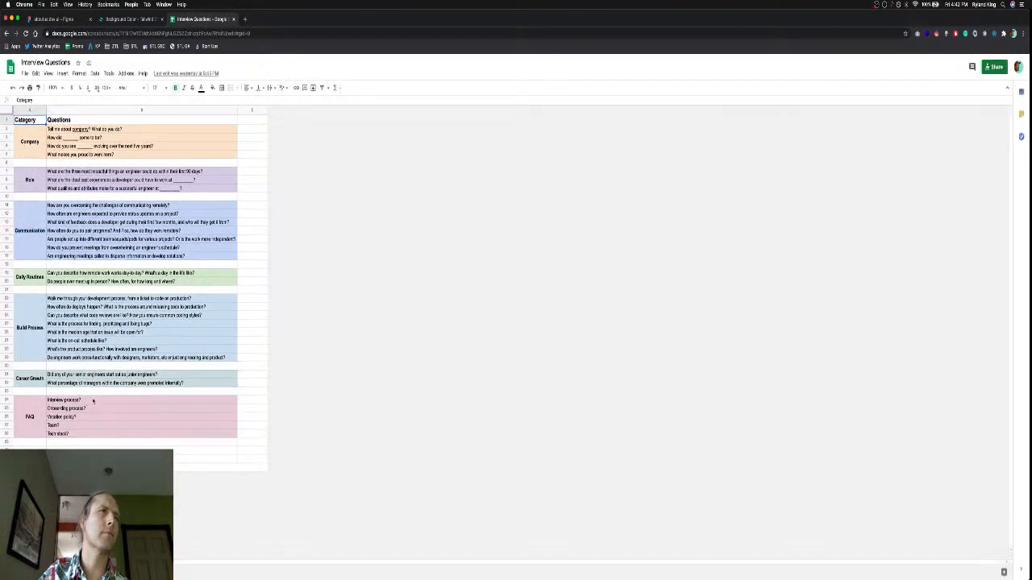
{"action": "left_click_drag", "start_coordinate": [94, 400], "coordinate": [88, 440]}
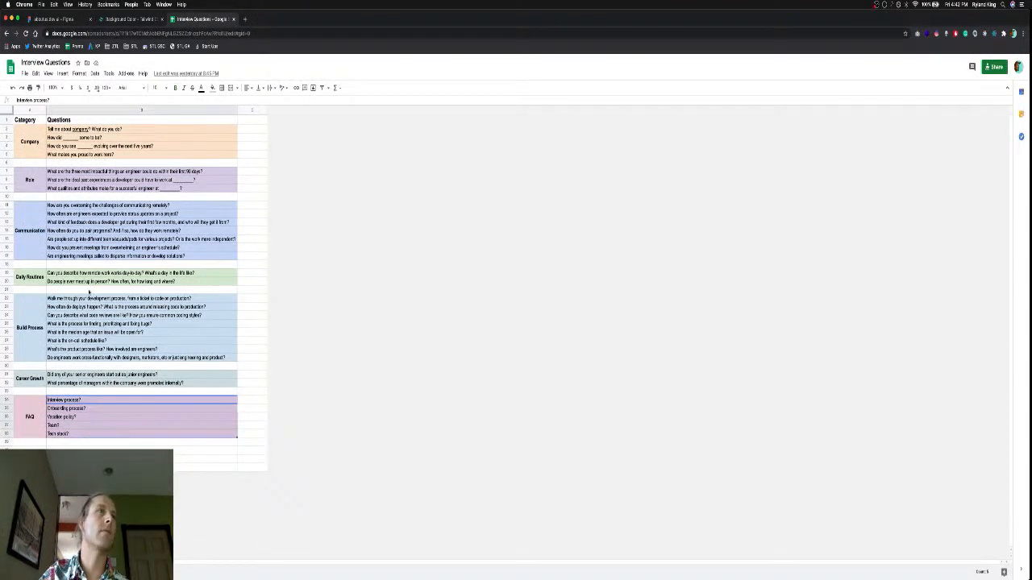
{"action": "key", "text": "super+c"}
{"action": "left_click", "coordinate": [72, 20]}
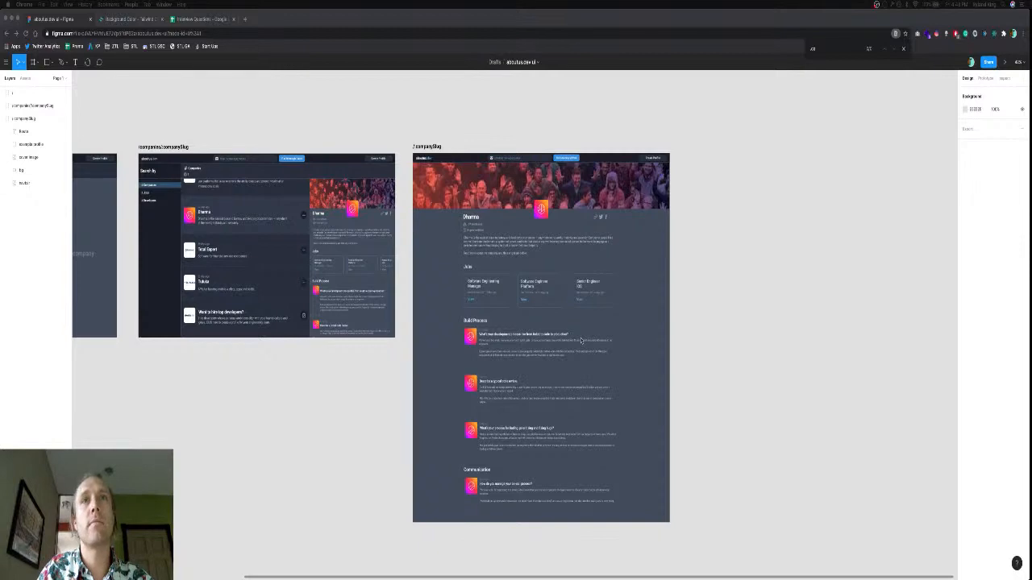
Narrow the whole build process group from its right edge to about 755 px wide.
{"action": "scroll", "coordinate": [580, 340], "scroll_direction": "up", "scroll_amount": 5}
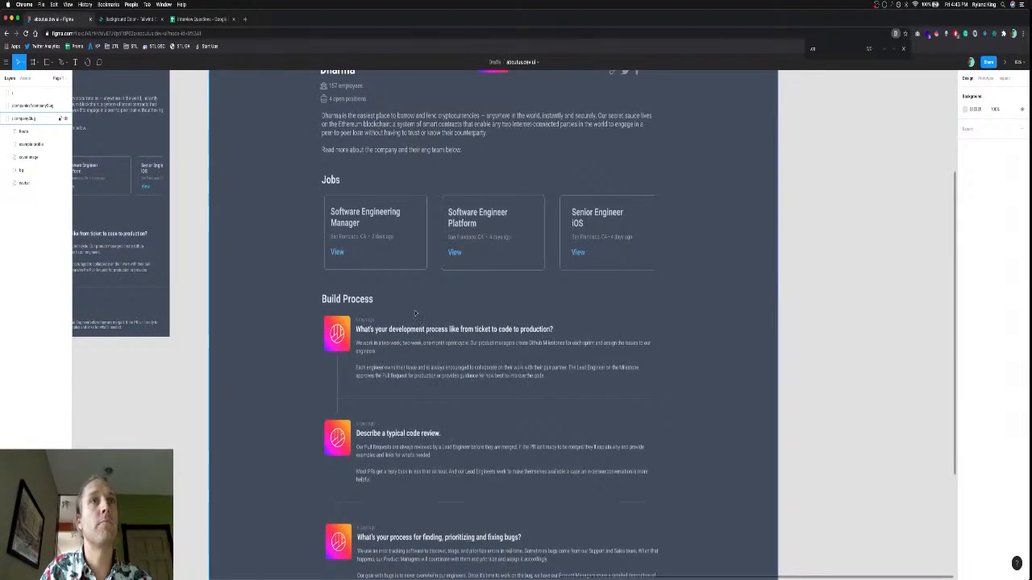
{"action": "left_click", "coordinate": [371, 307]}
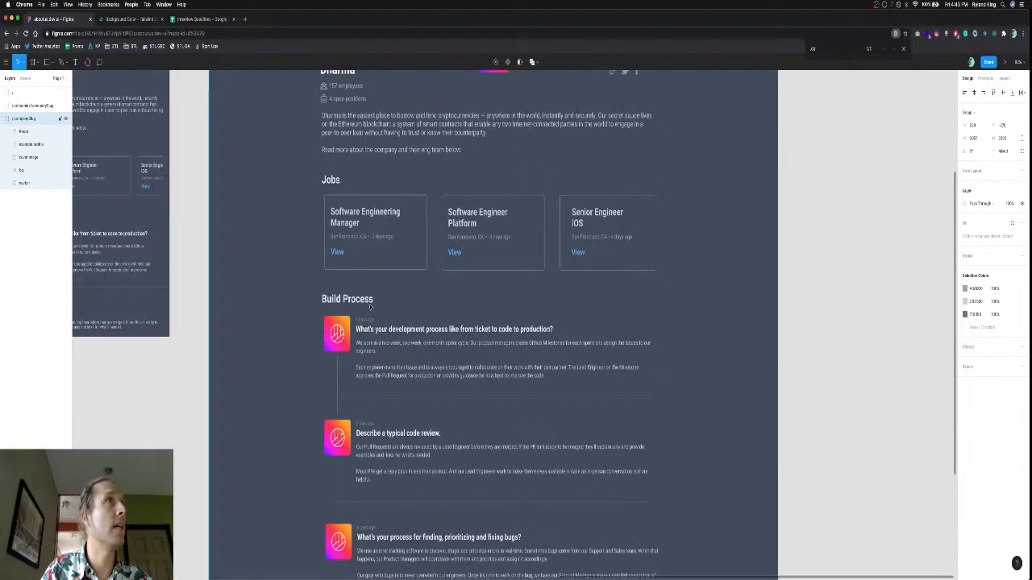
{"action": "left_click", "coordinate": [370, 303], "text": "super"}
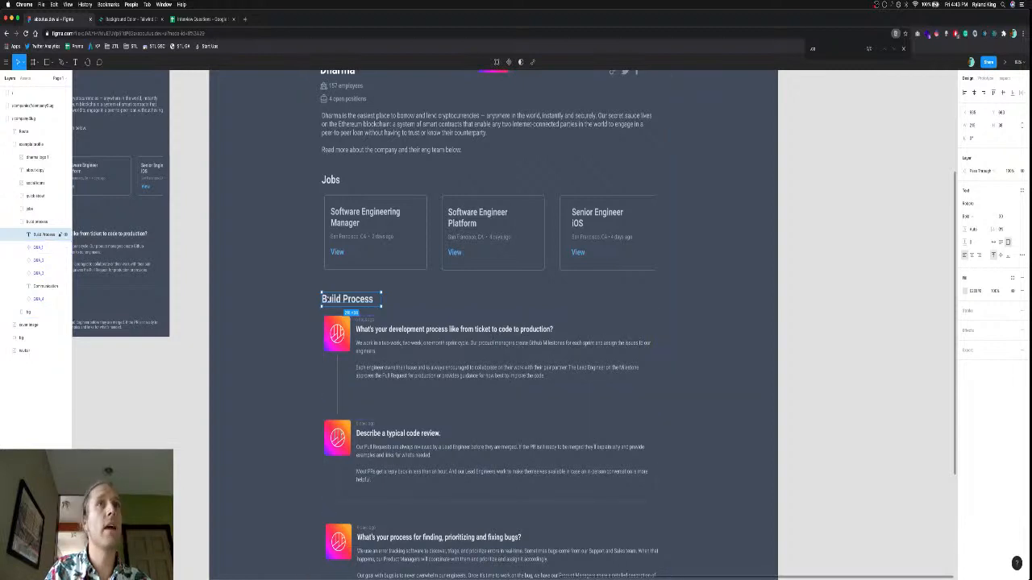
{"action": "left_click", "coordinate": [32, 223]}
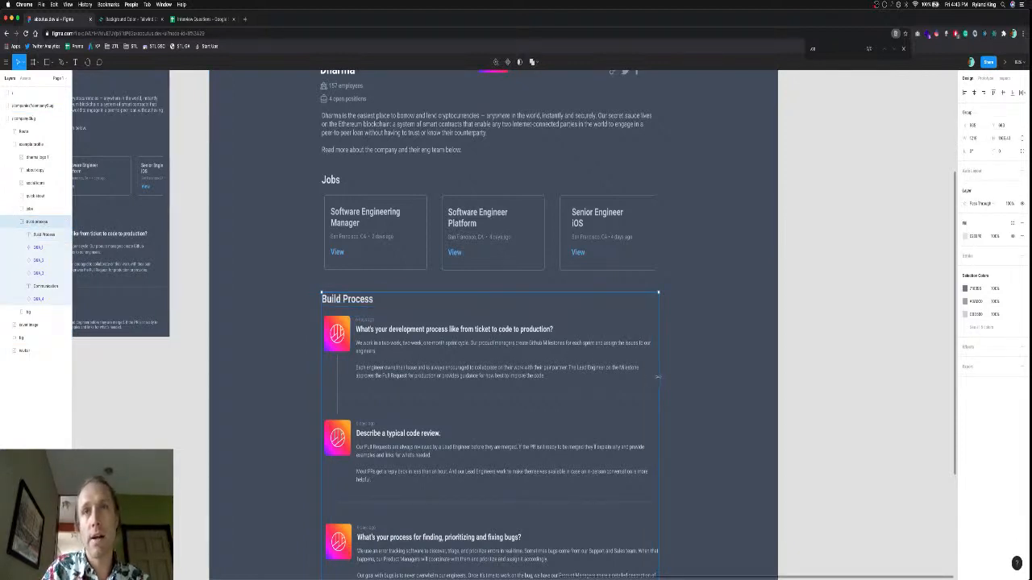
{"action": "left_click_drag", "start_coordinate": [658, 376], "coordinate": [531, 379]}
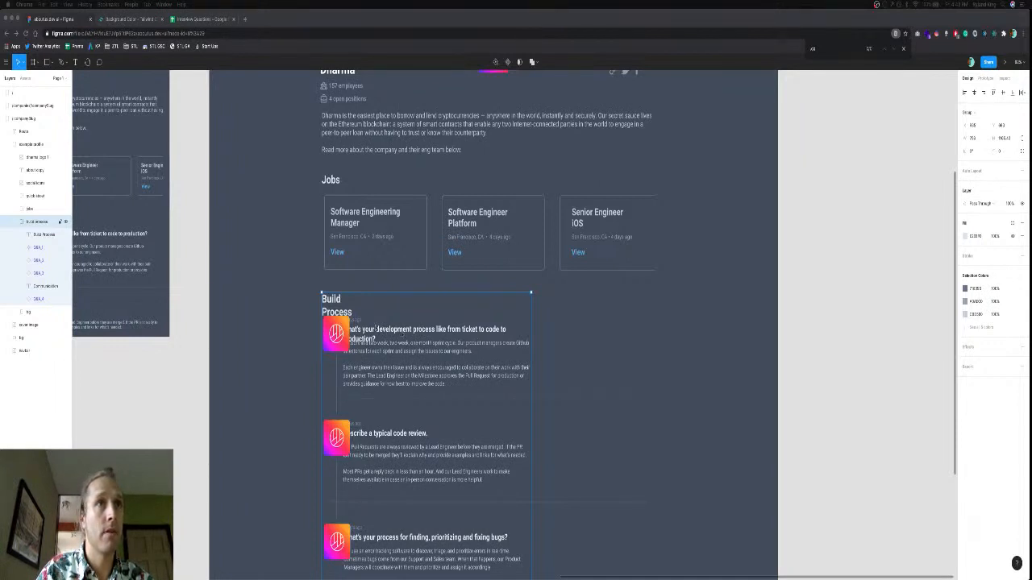
Widen the "Build Process" heading's text box until the heading fits on one line.
{"action": "double_click", "coordinate": [338, 301]}
{"action": "key", "text": "Return"}
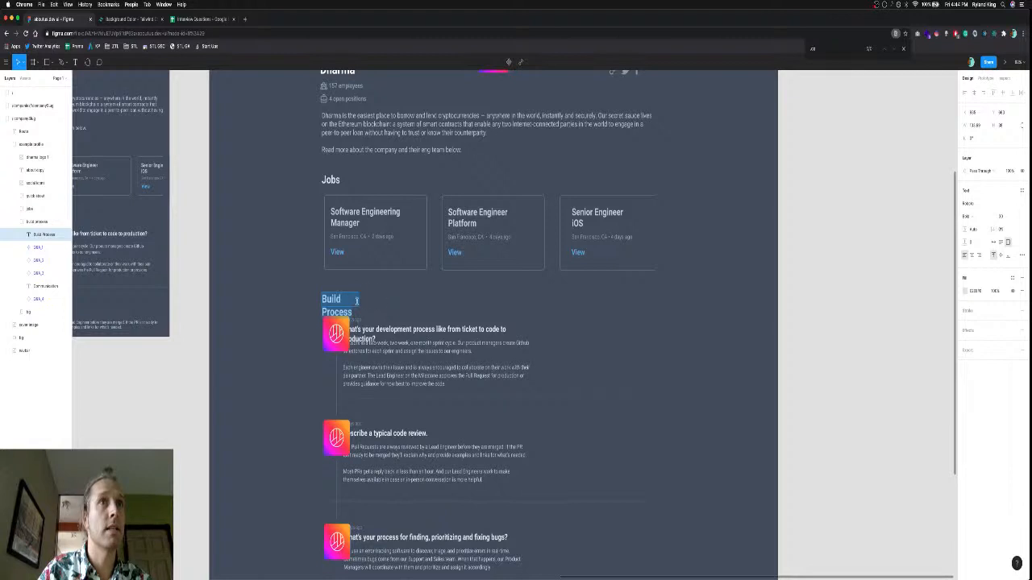
{"action": "key", "text": "Escape"}
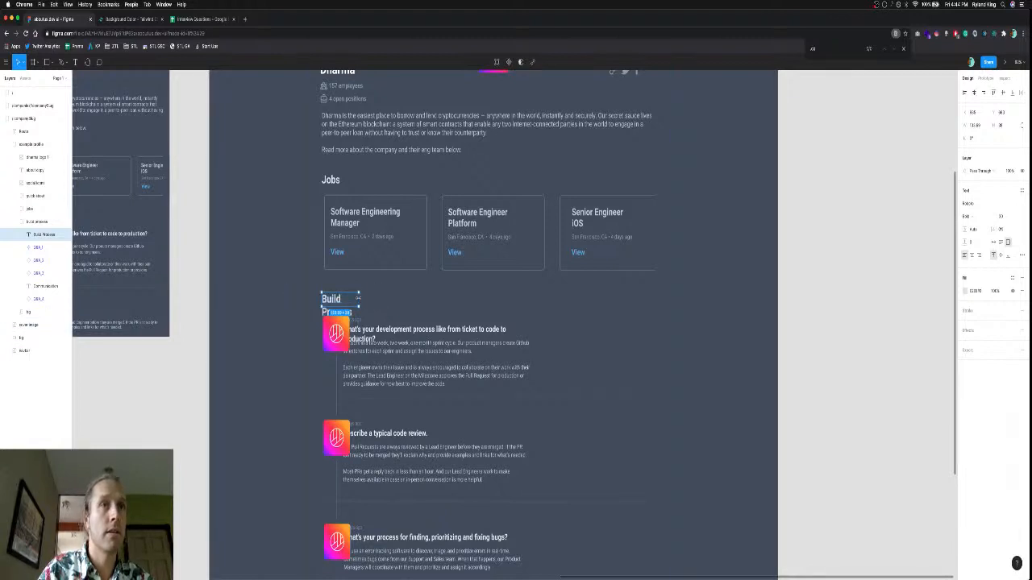
{"action": "left_click_drag", "start_coordinate": [359, 300], "coordinate": [382, 299]}
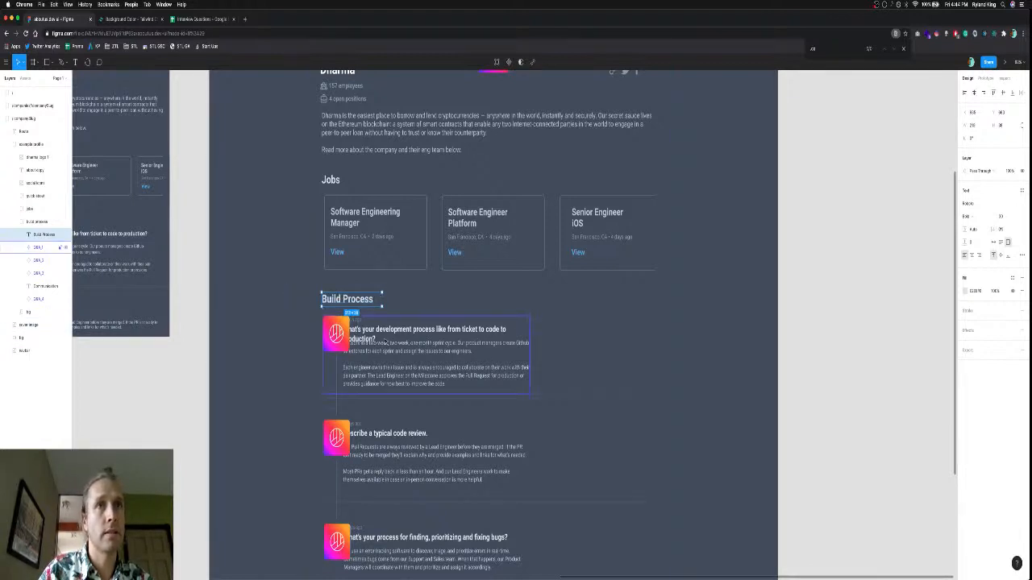
Shift the title of the first build process question to the right, clear of the company logo.
{"action": "left_click", "coordinate": [388, 339]}
{"action": "left_click", "coordinate": [388, 339]}
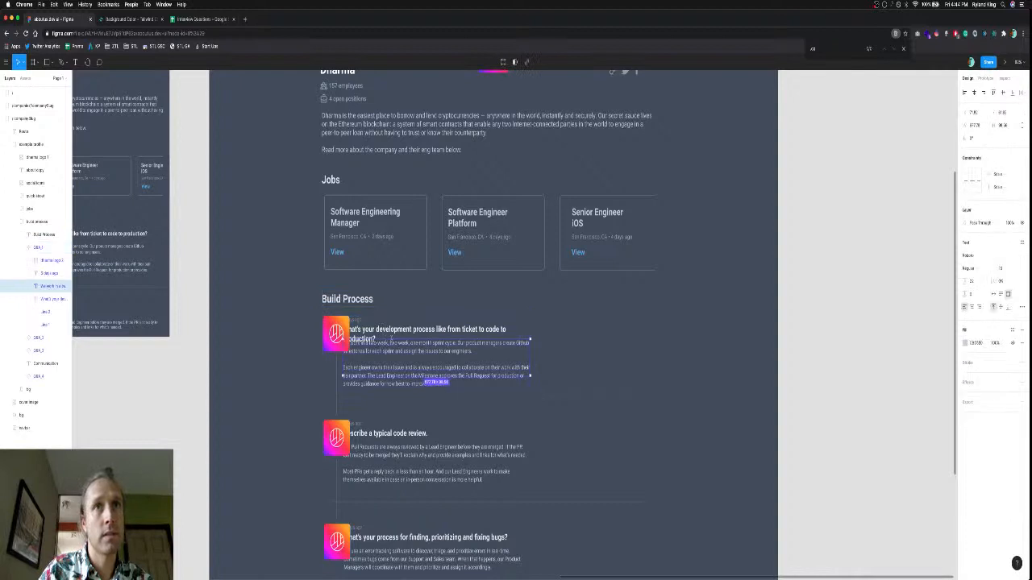
{"action": "left_click", "coordinate": [436, 331]}
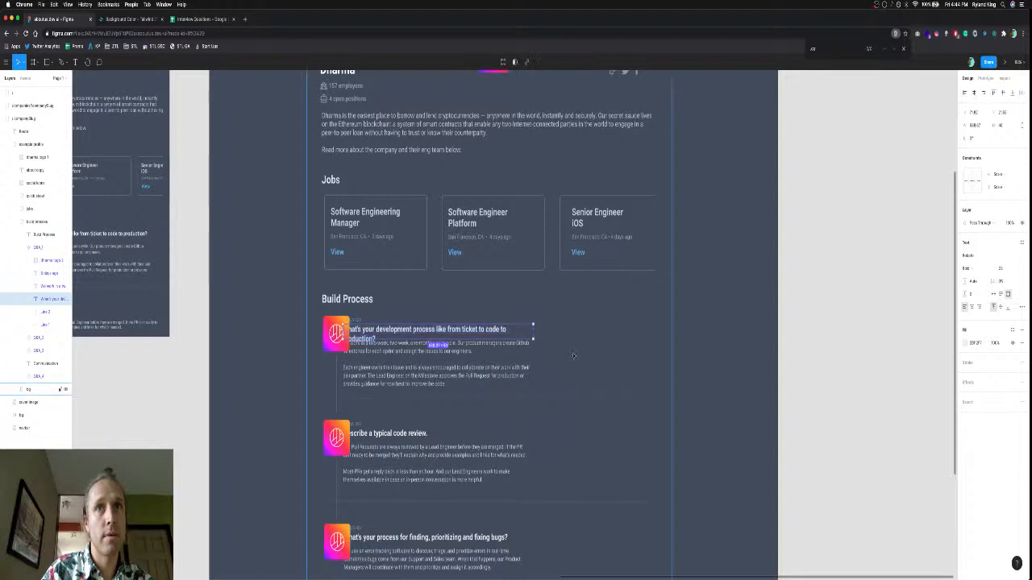
{"action": "key", "text": "Escape"}
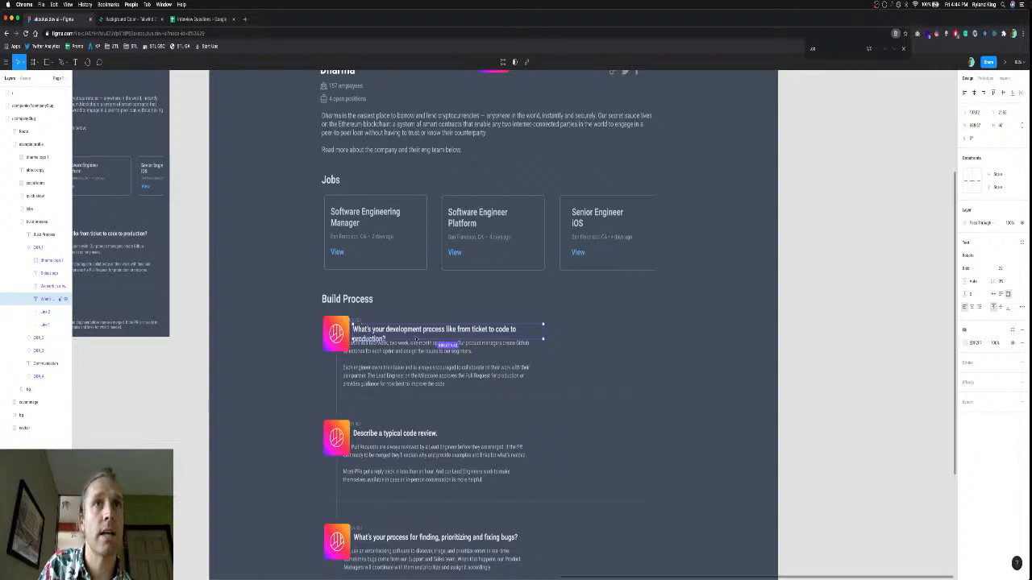
Try font size 18 on the first question's title, and settle on size 20.
{"action": "type", "text": "18"}
{"action": "key", "text": "Return"}
{"action": "left_click", "coordinate": [1007, 270]}
{"action": "type", "text": "2"}
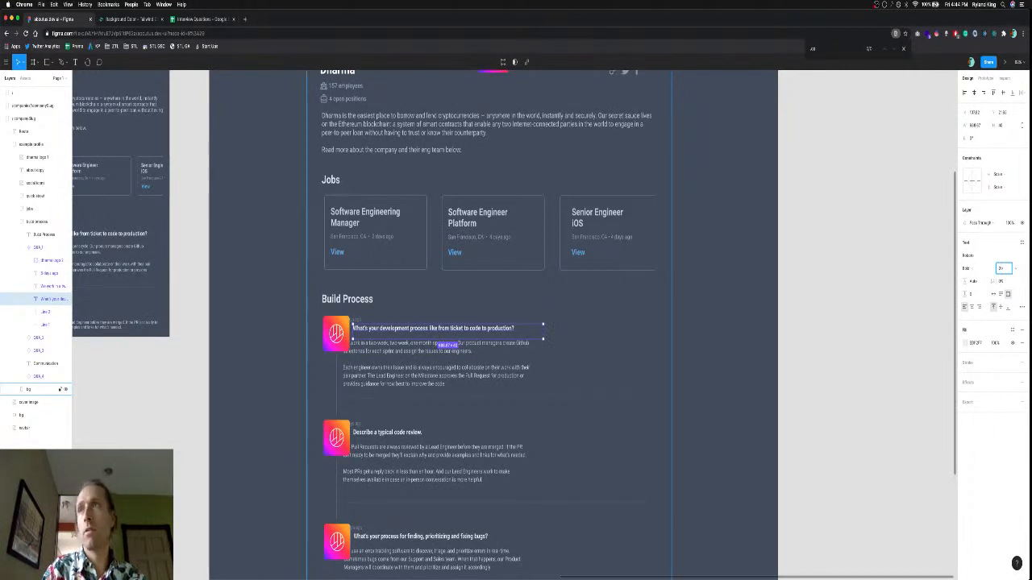
{"action": "type", "text": "0"}
{"action": "key", "text": "Return"}
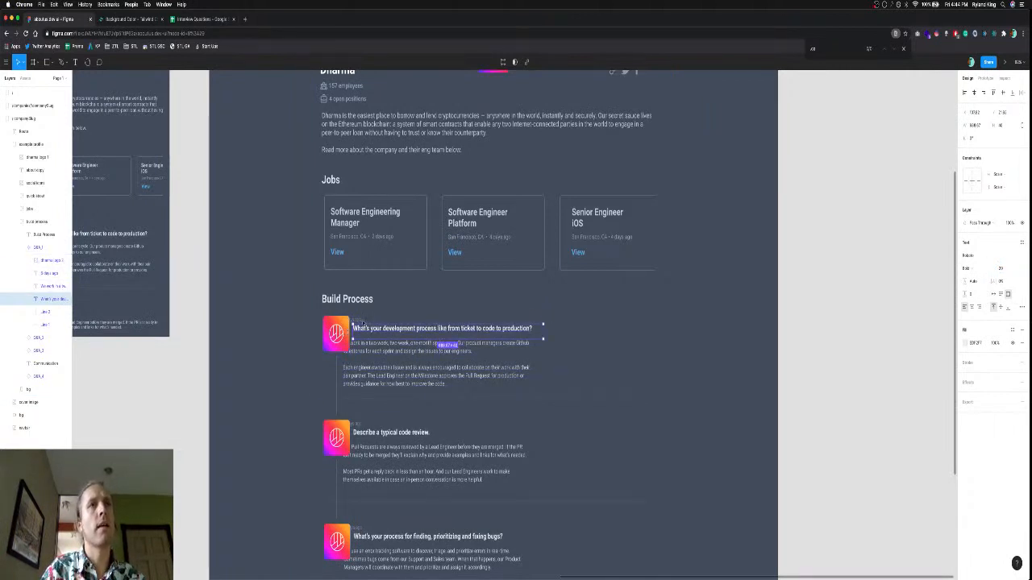
Shrink the logo of the first question block proportionally to a width of 80, and reduce it further to 75.
{"action": "left_click", "coordinate": [335, 332]}
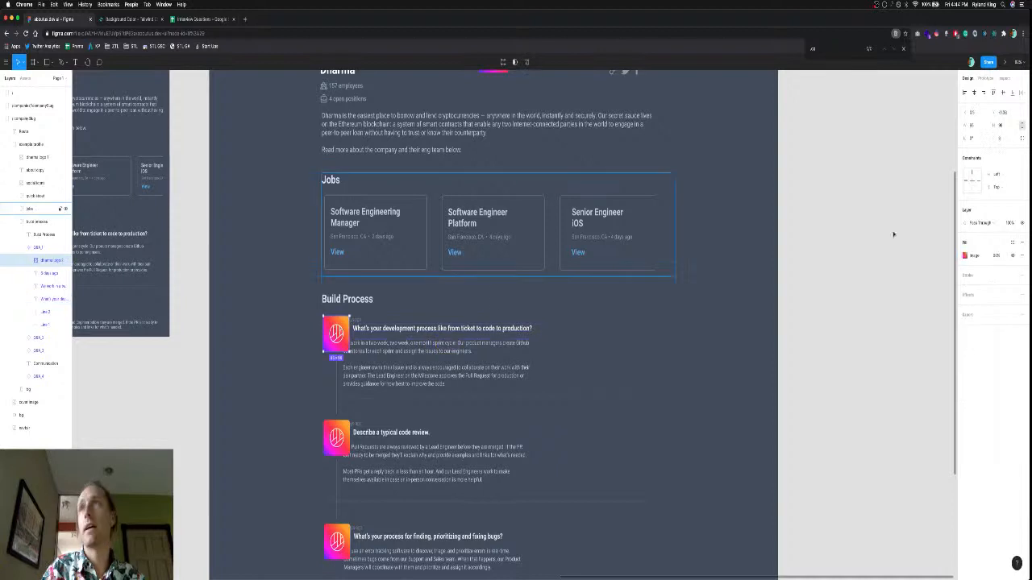
{"action": "left_click", "coordinate": [972, 125]}
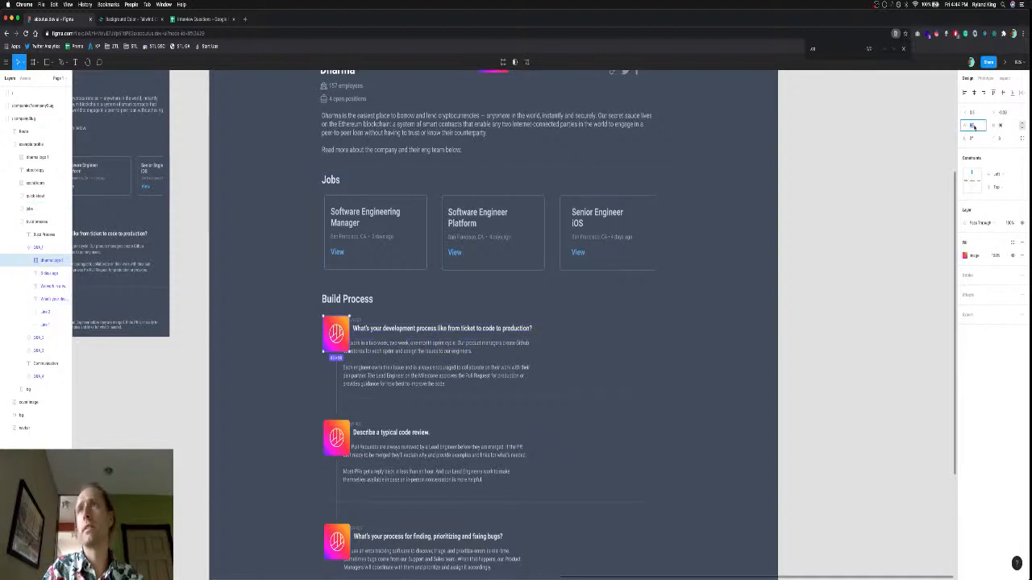
{"action": "type", "text": "80"}
{"action": "key", "text": "Return"}
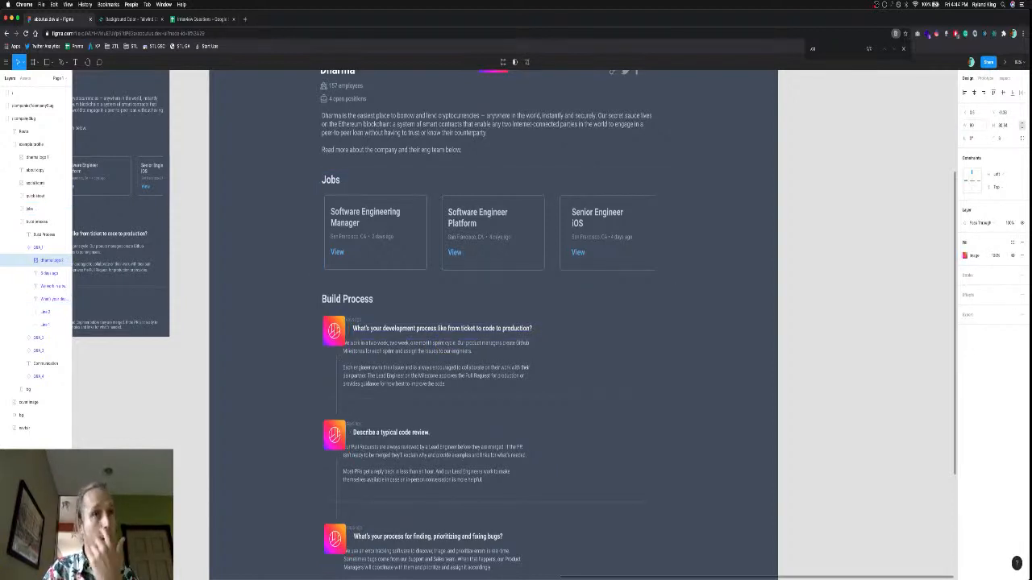
{"action": "left_click", "coordinate": [972, 125]}
{"action": "type", "text": "78"}
{"action": "key", "text": "Return"}
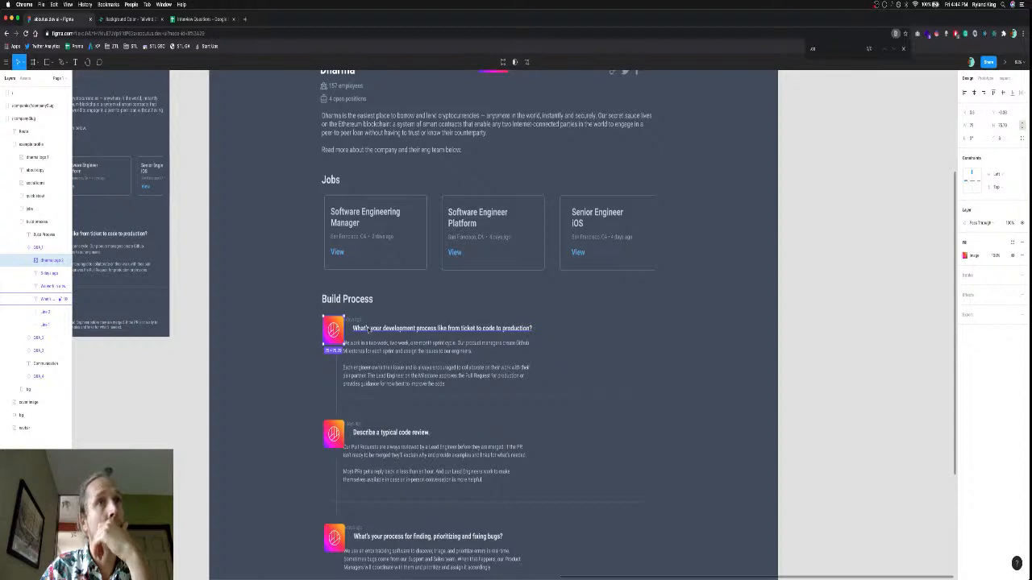
Shift the first question's title, date and answer text left so they line up close beside the company logo.
{"action": "left_click", "coordinate": [368, 329]}
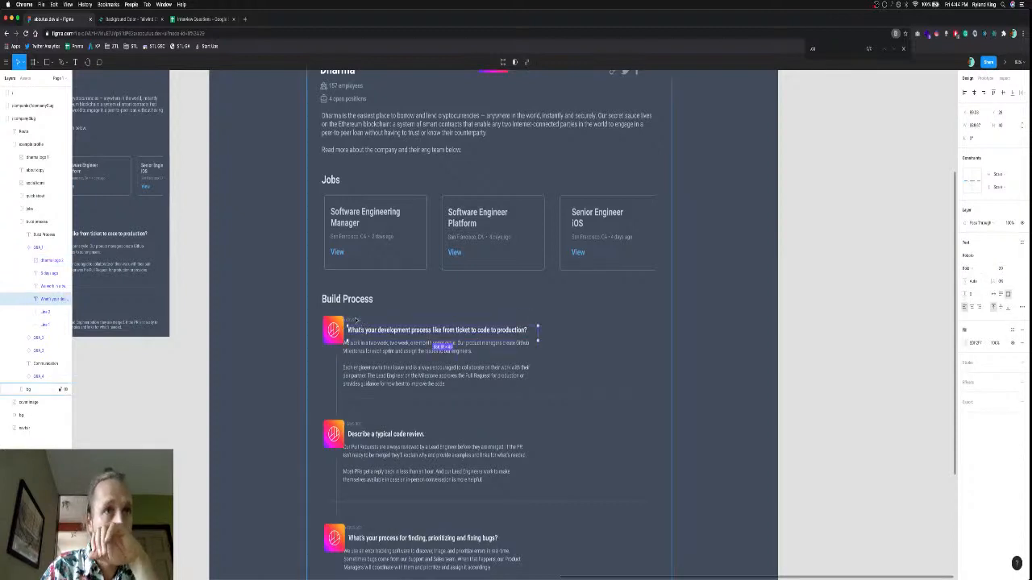
{"action": "left_click", "coordinate": [360, 320]}
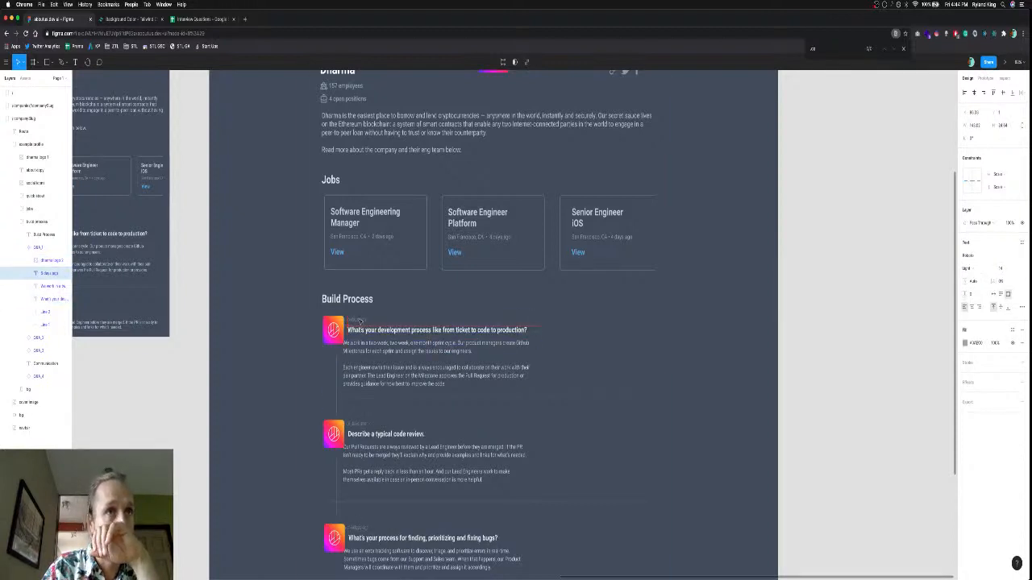
{"action": "left_click", "coordinate": [362, 346]}
{"action": "left_click_drag", "start_coordinate": [371, 352], "coordinate": [366, 349]}
{"action": "double_click", "coordinate": [366, 350]}
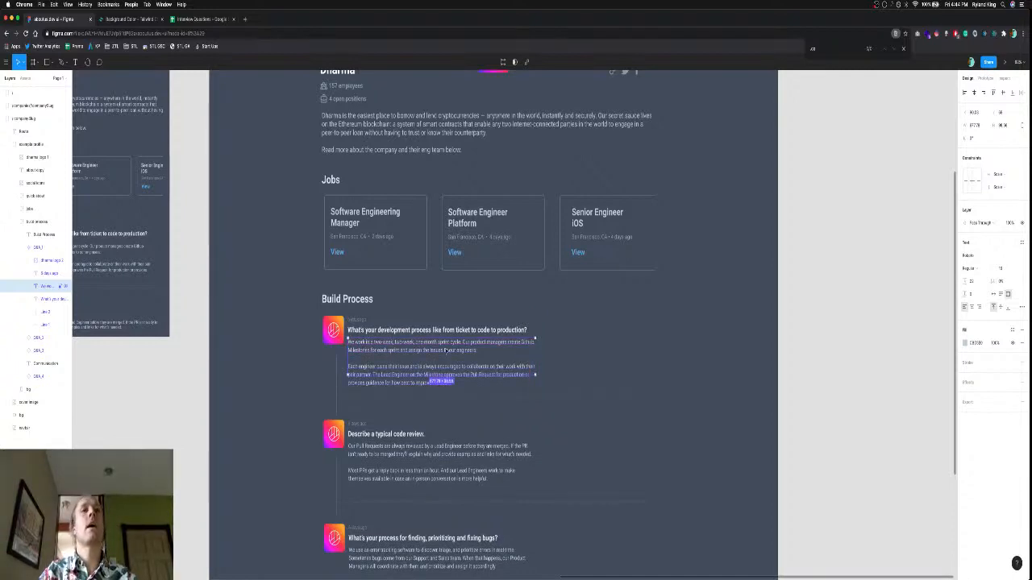
{"action": "scroll", "coordinate": [445, 351], "scroll_direction": "down", "scroll_amount": 5}
{"action": "scroll", "coordinate": [444, 353], "scroll_direction": "up", "scroll_amount": 5}
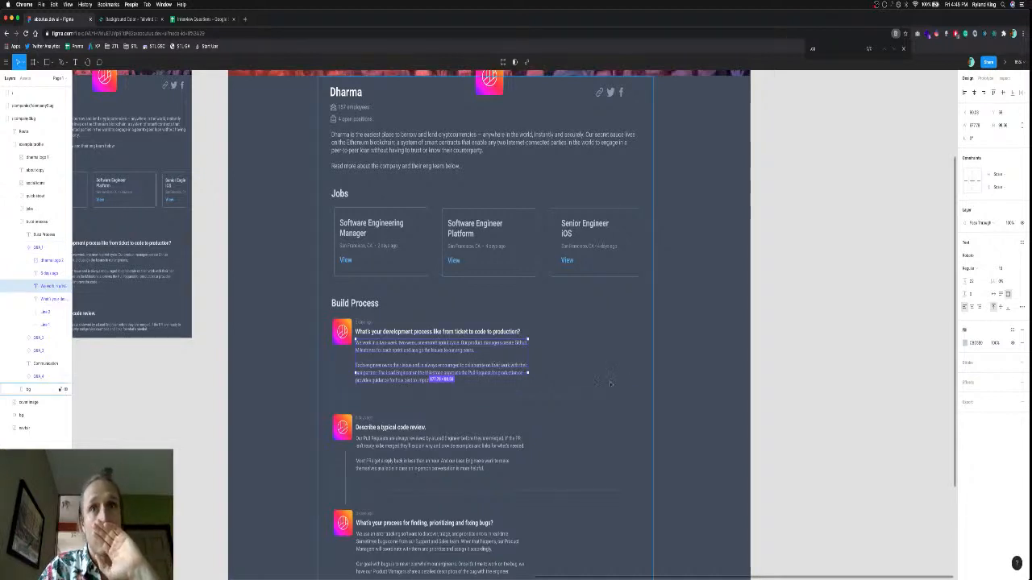
Shorten the first question's horizontal divider to the answer text's width and extend its start to the logo's left edge.
{"action": "left_click", "coordinate": [545, 396]}
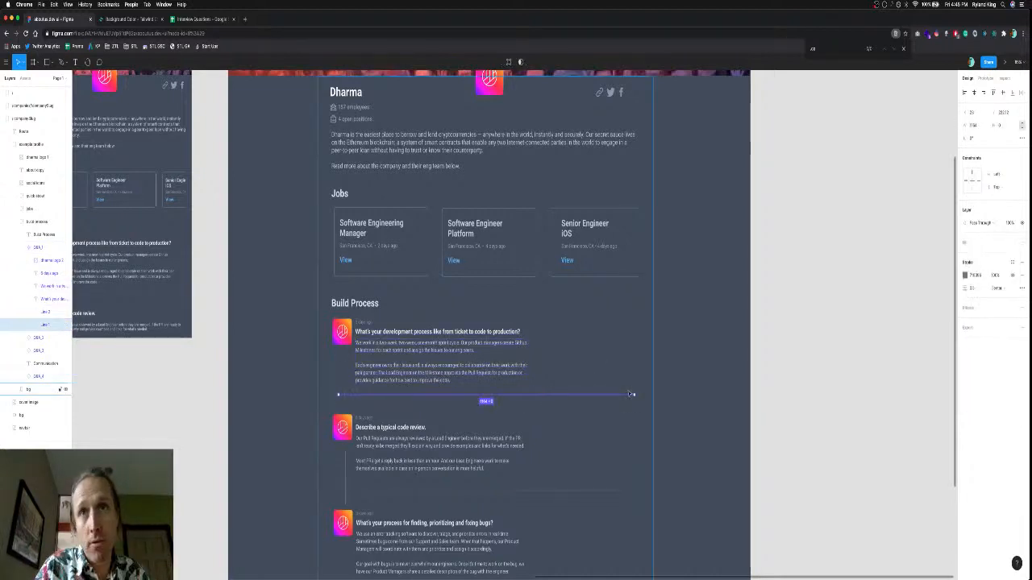
{"action": "left_click_drag", "start_coordinate": [549, 397], "coordinate": [532, 397]}
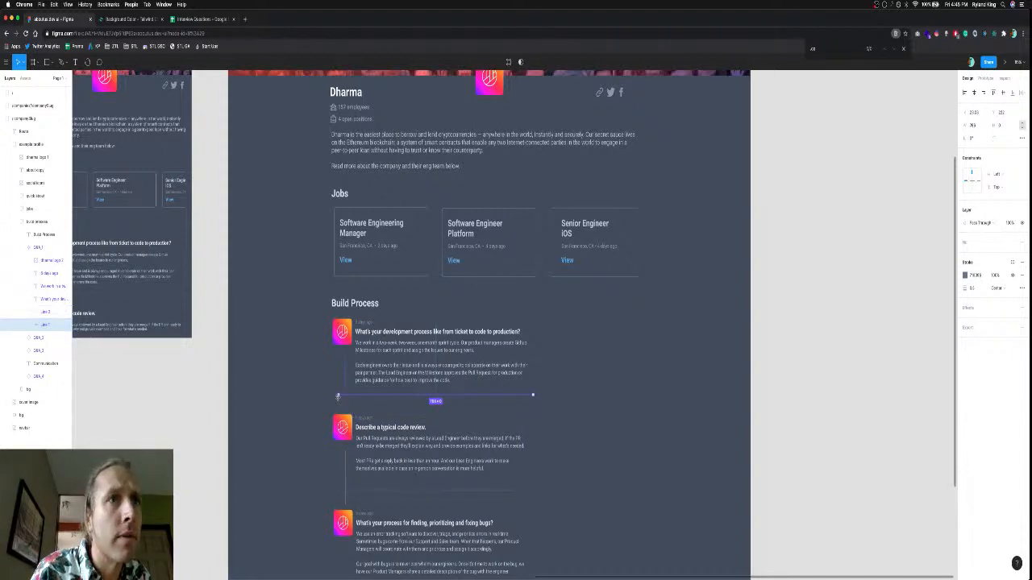
{"action": "left_click_drag", "start_coordinate": [338, 397], "coordinate": [332, 395]}
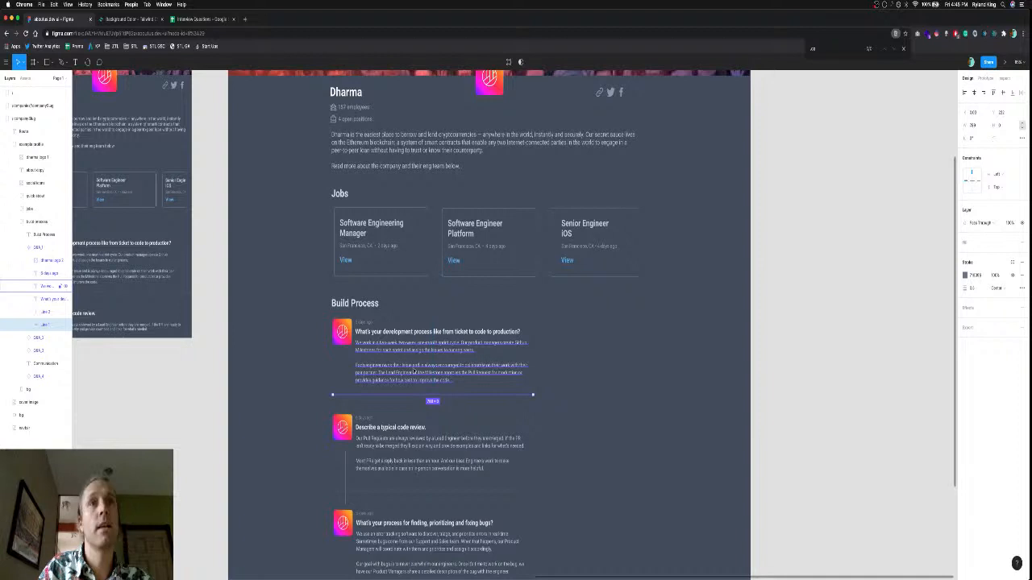
Reduce the font size of the first question's entire answer text.
{"action": "scroll", "coordinate": [414, 372], "scroll_direction": "up", "scroll_amount": 5}
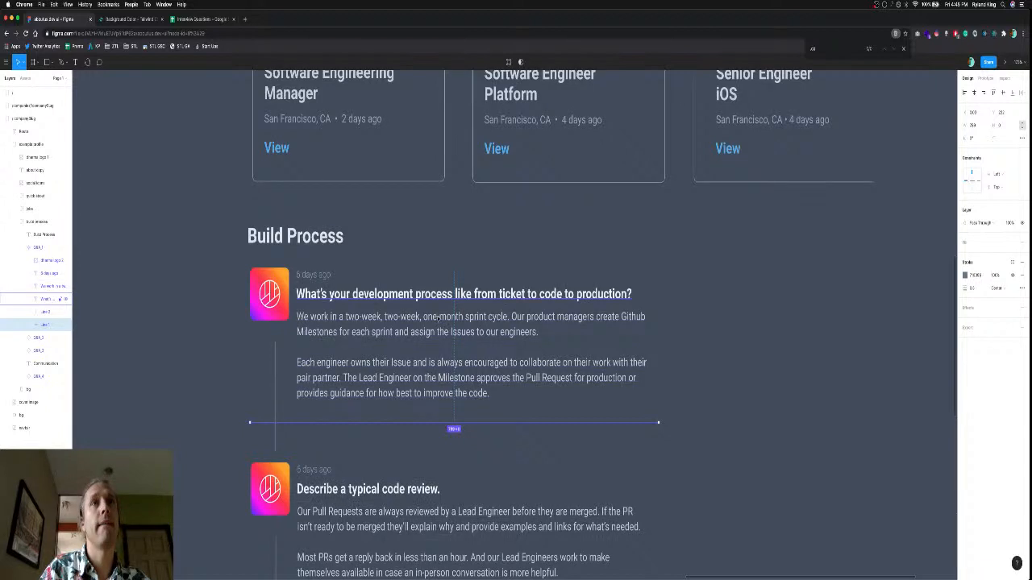
{"action": "triple_click", "coordinate": [439, 317]}
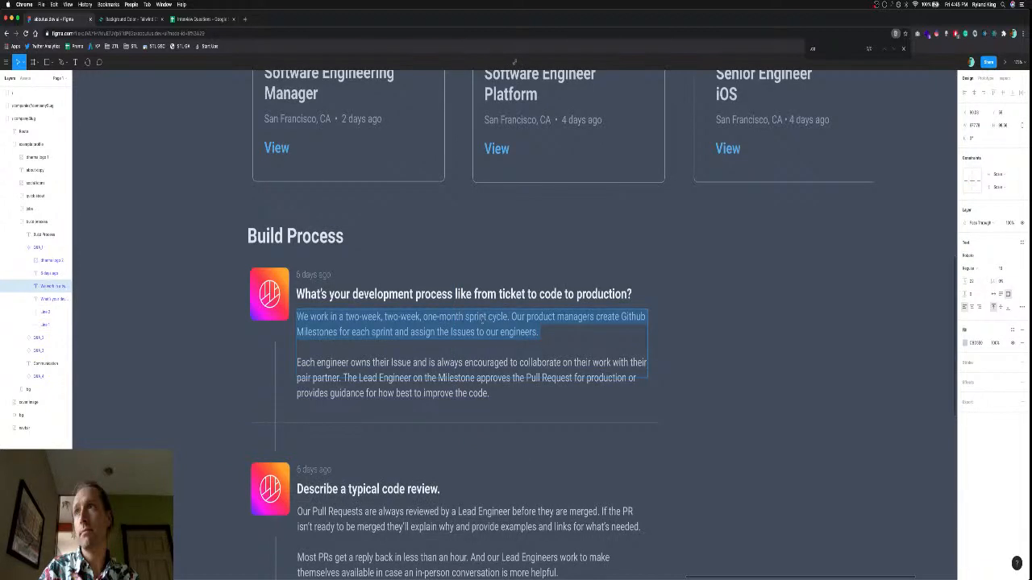
{"action": "key", "text": "super+a"}
{"action": "left_click", "coordinate": [1003, 269]}
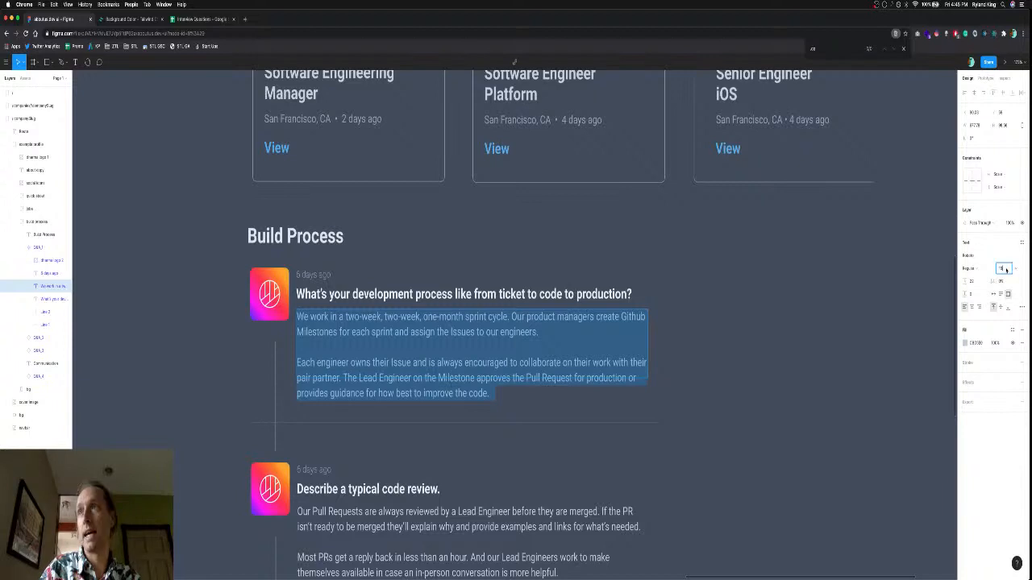
{"action": "key", "text": "Return"}
Centre the first question's vertical connector line beneath the logo, starting just below it, and end it slightly past the divider.
{"action": "scroll", "coordinate": [603, 339], "scroll_direction": "down", "scroll_amount": 3}
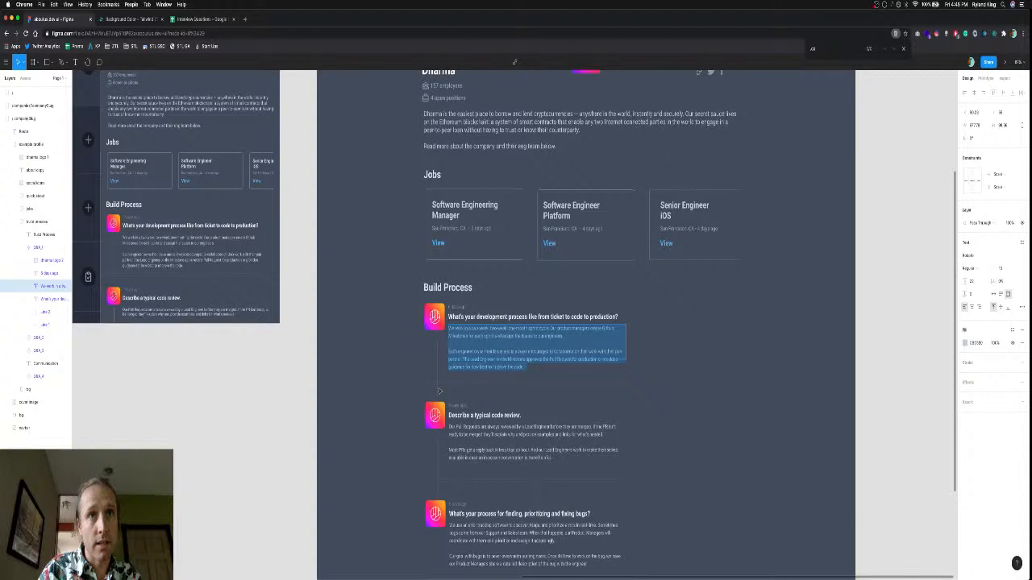
{"action": "scroll", "coordinate": [440, 391], "scroll_direction": "up", "scroll_amount": 5}
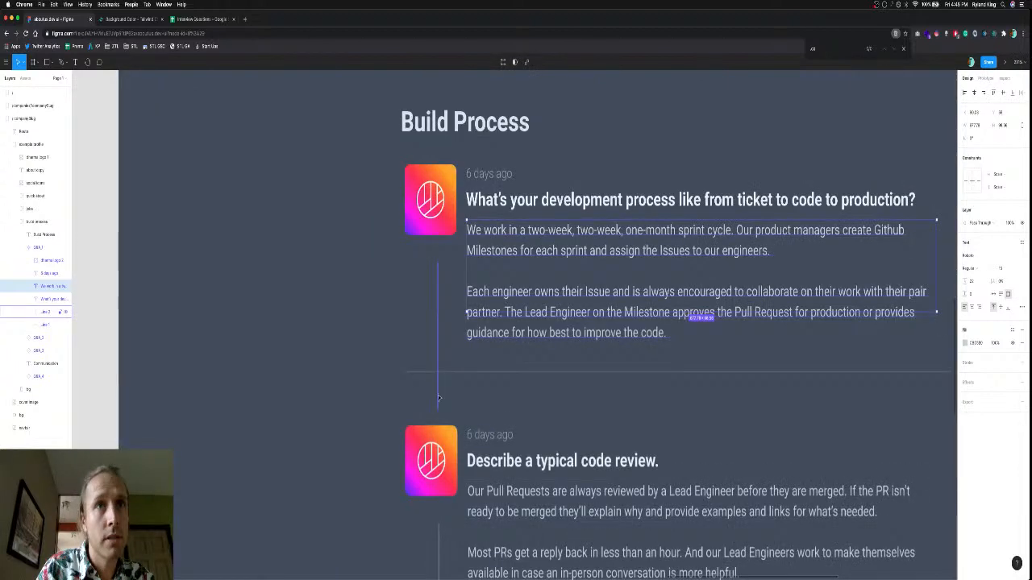
{"action": "double_click", "coordinate": [437, 411]}
{"action": "left_click", "coordinate": [437, 410]}
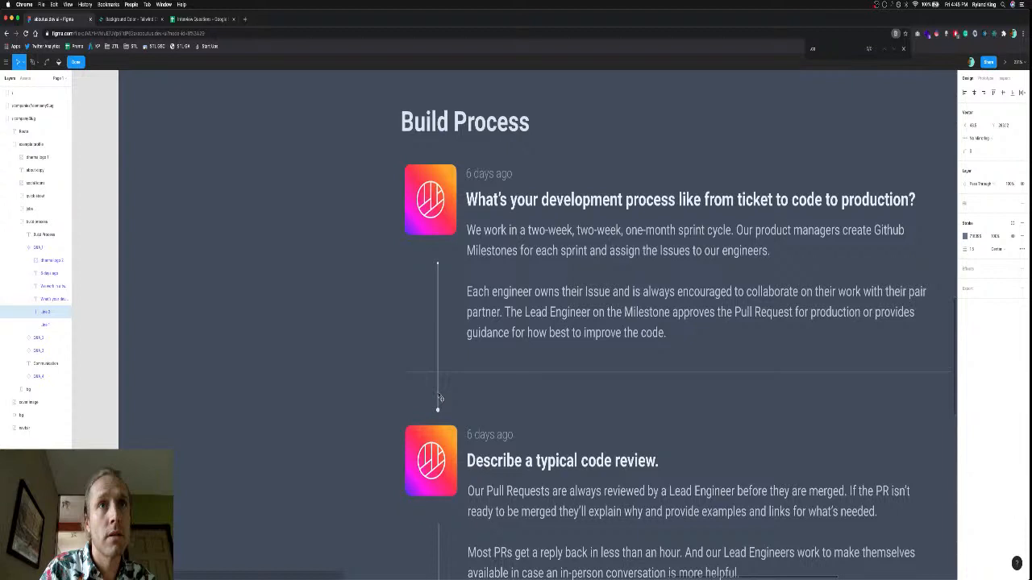
{"action": "left_click_drag", "start_coordinate": [438, 410], "coordinate": [438, 394]}
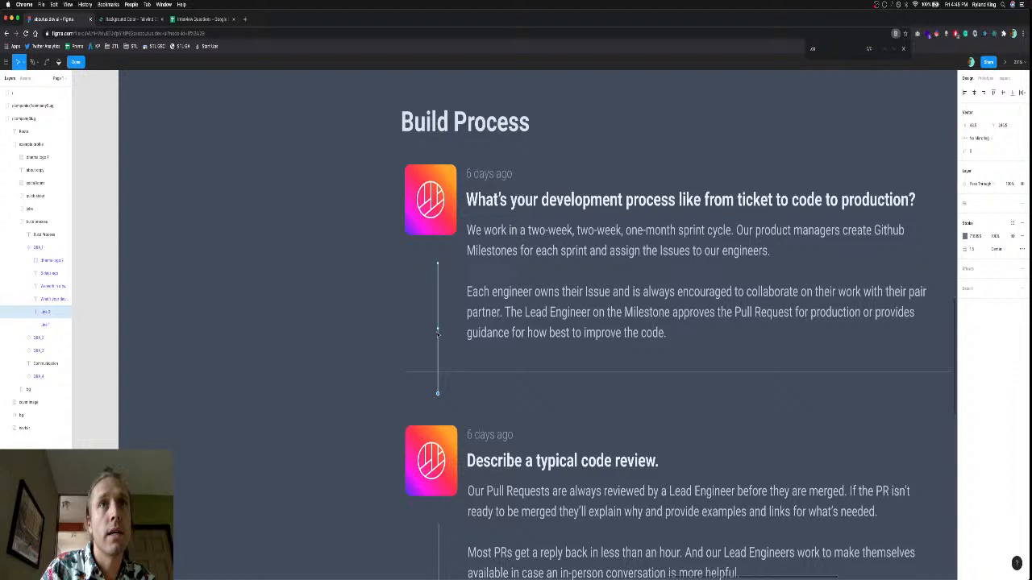
{"action": "mouse_move", "coordinate": [438, 380]}
{"action": "left_mouse_down"}
{"action": "mouse_move", "coordinate": [431, 359]}
{"action": "mouse_move", "coordinate": [432, 389]}
{"action": "left_mouse_up"}
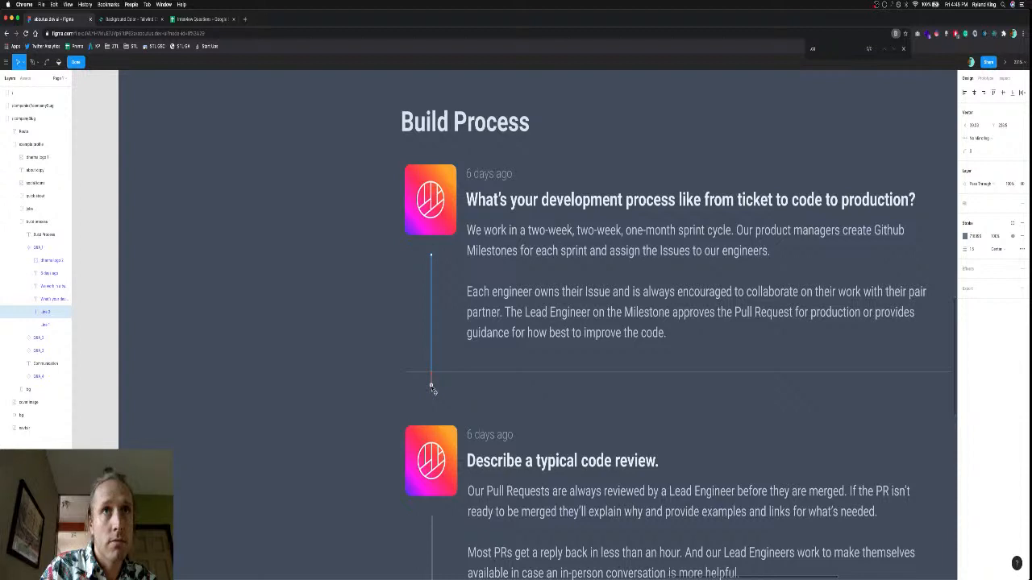
{"action": "key", "text": "super+z"}
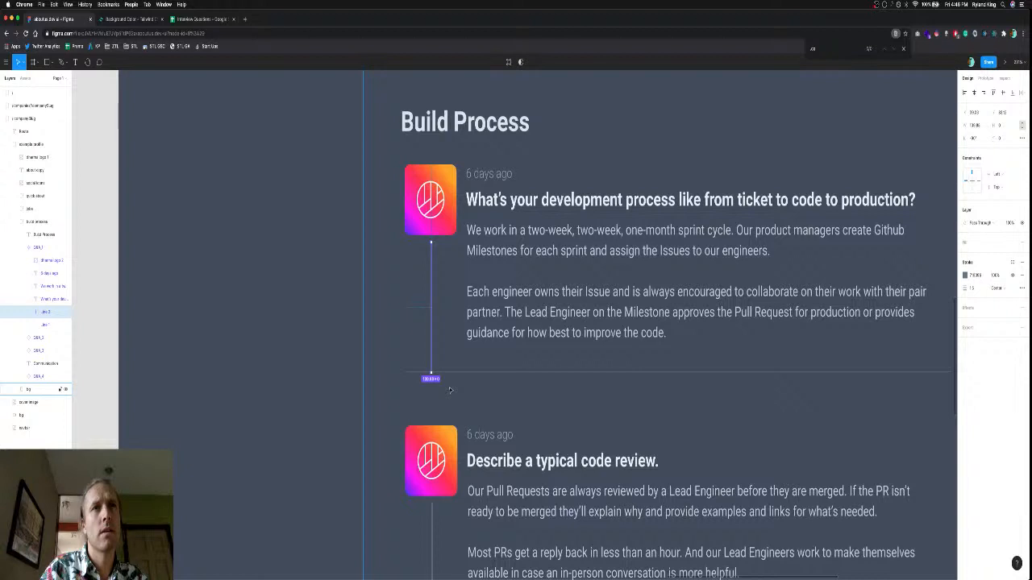
{"action": "key", "text": "super+shift+z"}
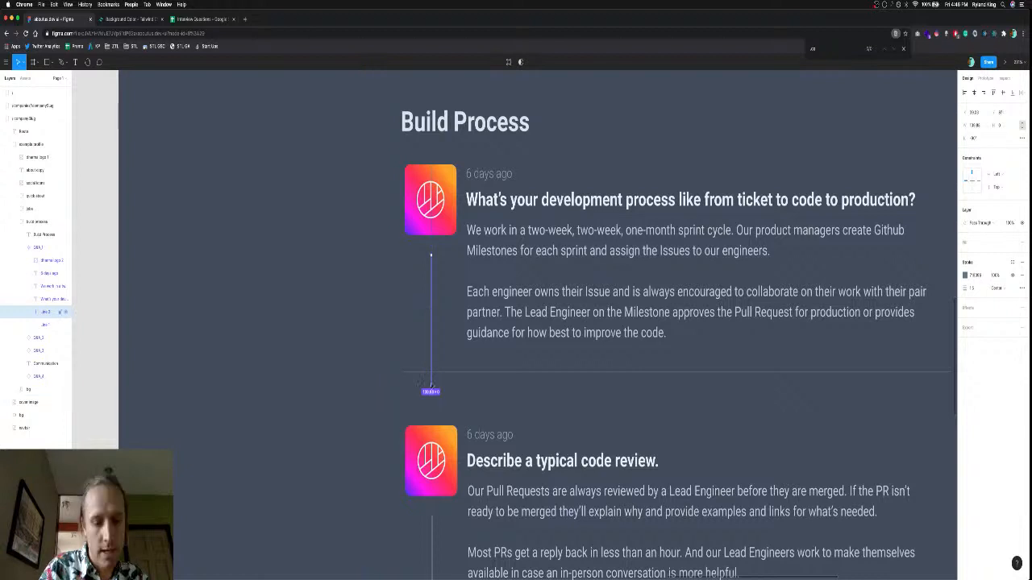
{"action": "key", "text": "super+z"}
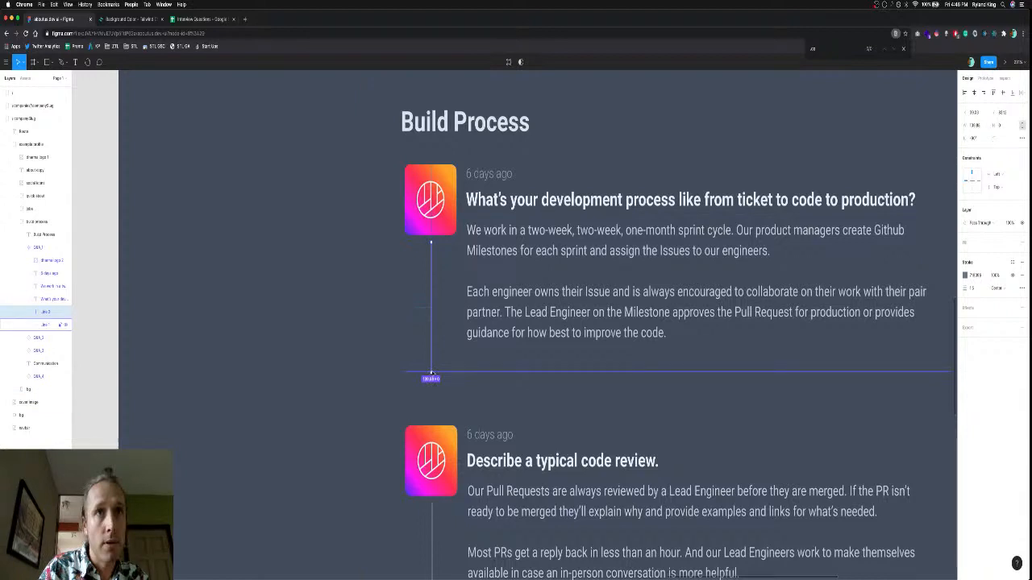
{"action": "left_click_drag", "start_coordinate": [432, 374], "coordinate": [430, 389]}
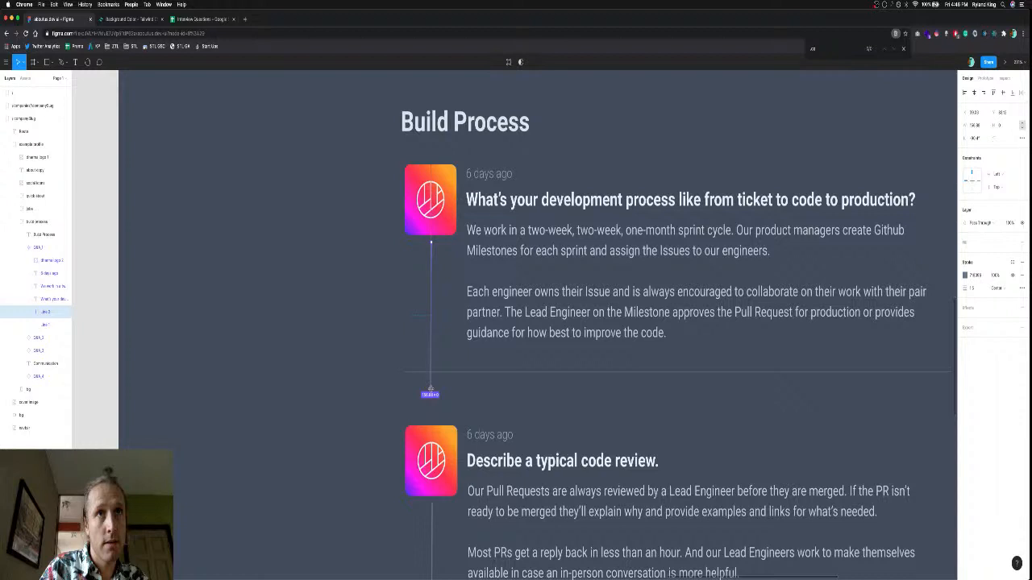
{"action": "left_click_drag", "start_coordinate": [431, 389], "coordinate": [431, 395]}
Move the second and third question blocks up to tighten the spacing between the build process questions.
{"action": "left_click", "coordinate": [433, 448]}
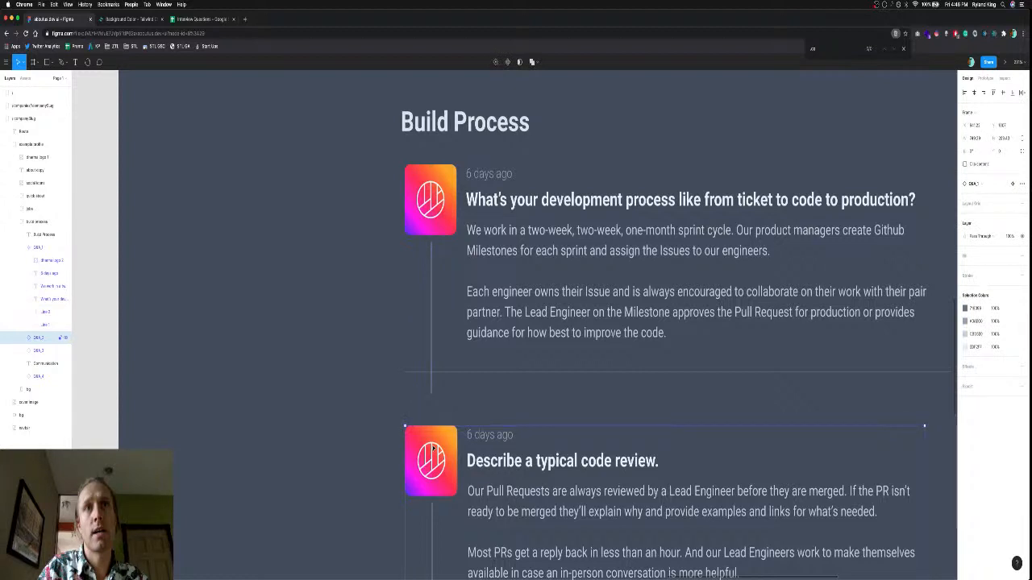
{"action": "scroll", "coordinate": [433, 448], "scroll_direction": "down", "scroll_amount": 5}
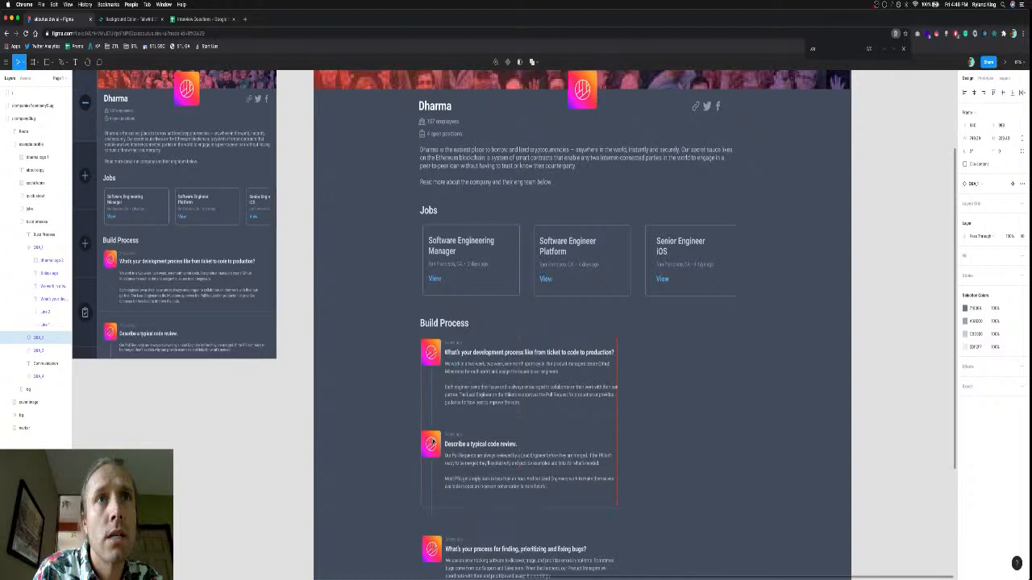
{"action": "left_click", "coordinate": [433, 423]}
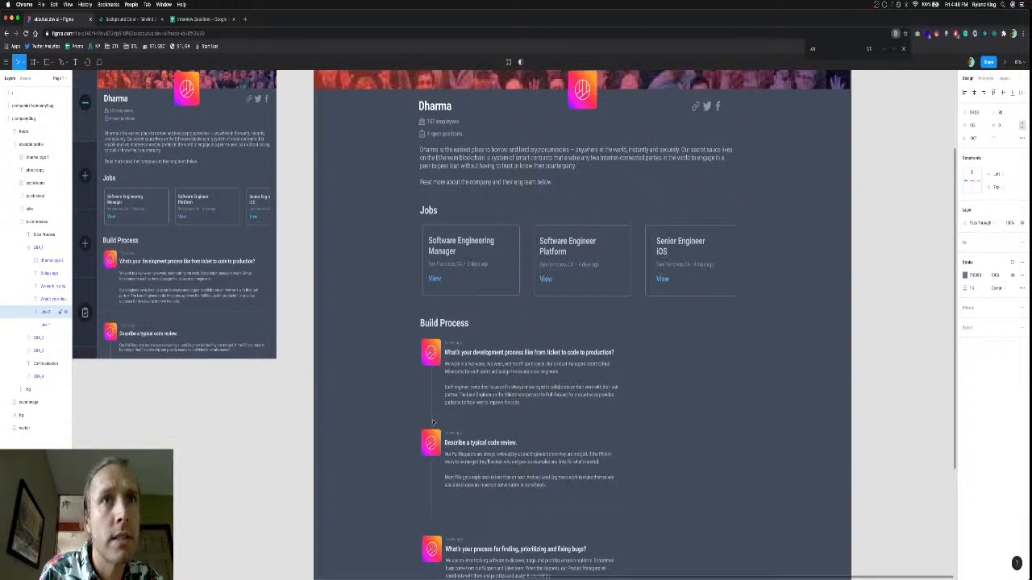
{"action": "left_click", "coordinate": [433, 422]}
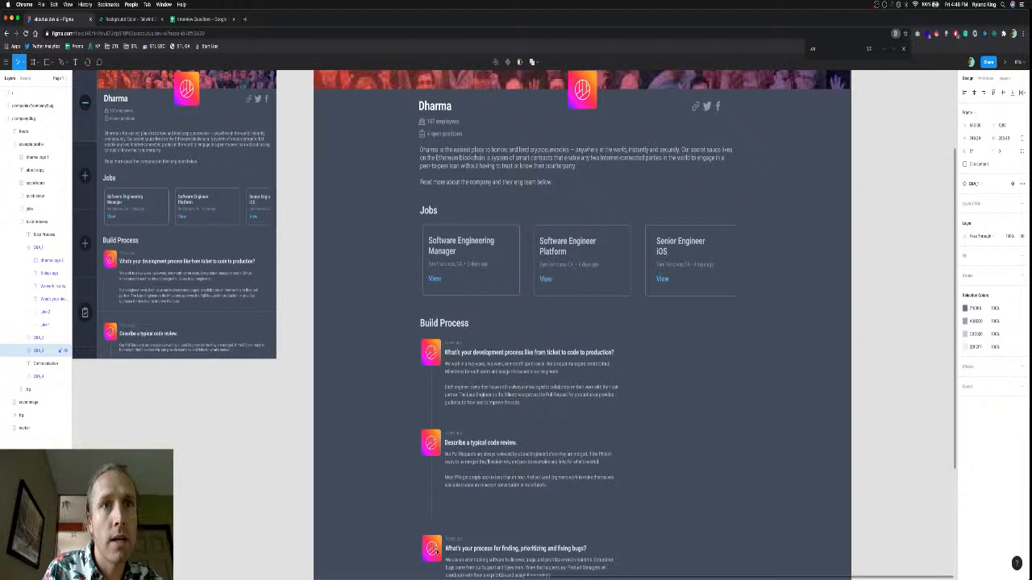
{"action": "key", "text": "shift+Up"}
{"action": "key", "text": "shift+Up"}
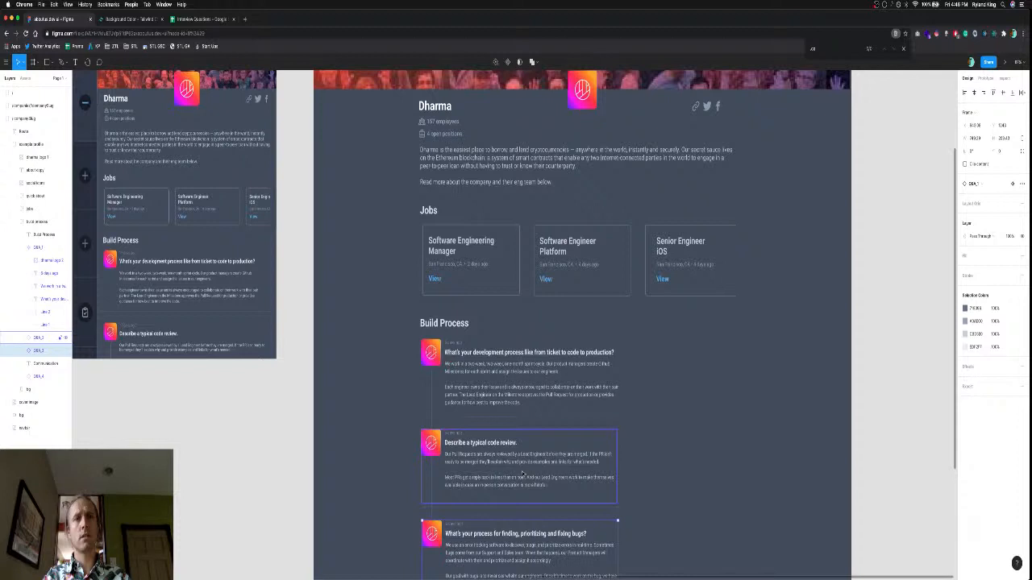
Widen the "Communication" heading's text box until the heading fits on one line.
{"action": "scroll", "coordinate": [522, 474], "scroll_direction": "down", "scroll_amount": 3}
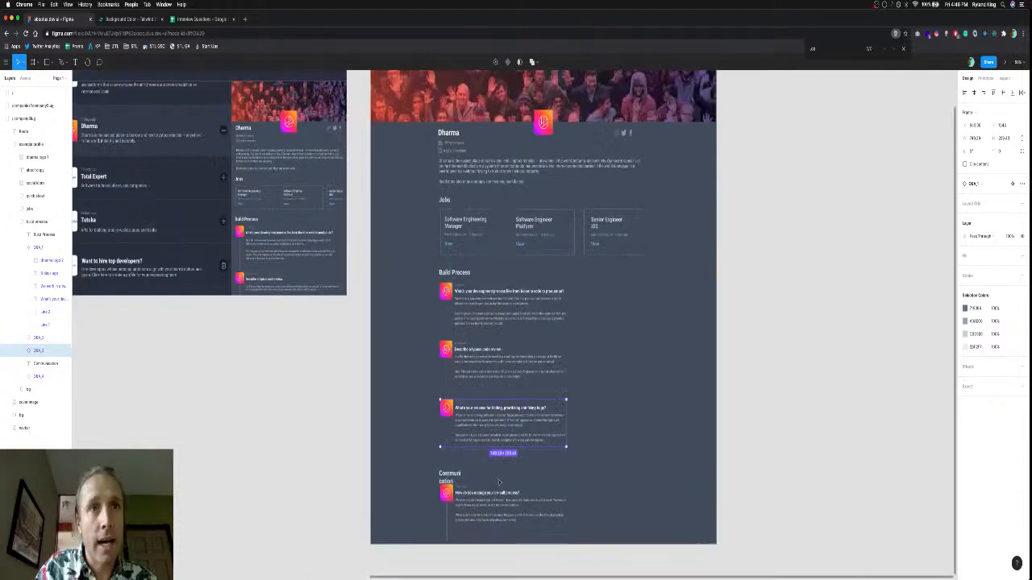
{"action": "left_click", "coordinate": [451, 480]}
{"action": "scroll", "coordinate": [453, 480], "scroll_direction": "up", "scroll_amount": 3}
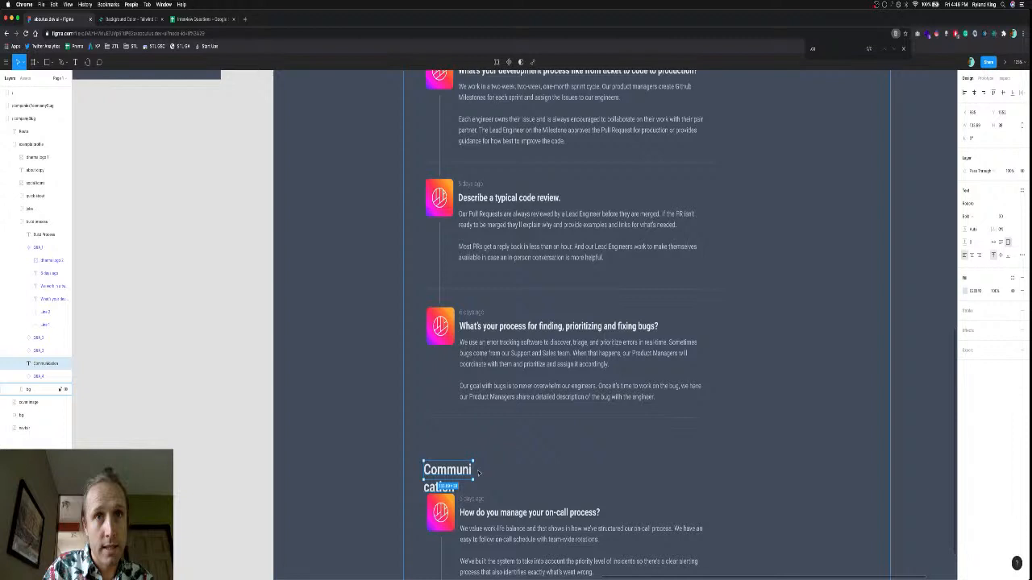
{"action": "double_click", "coordinate": [478, 474]}
Move the "Communication" heading and its on-call question block up together, closer to the third build process question.
{"action": "left_click", "coordinate": [448, 511], "text": "shift"}
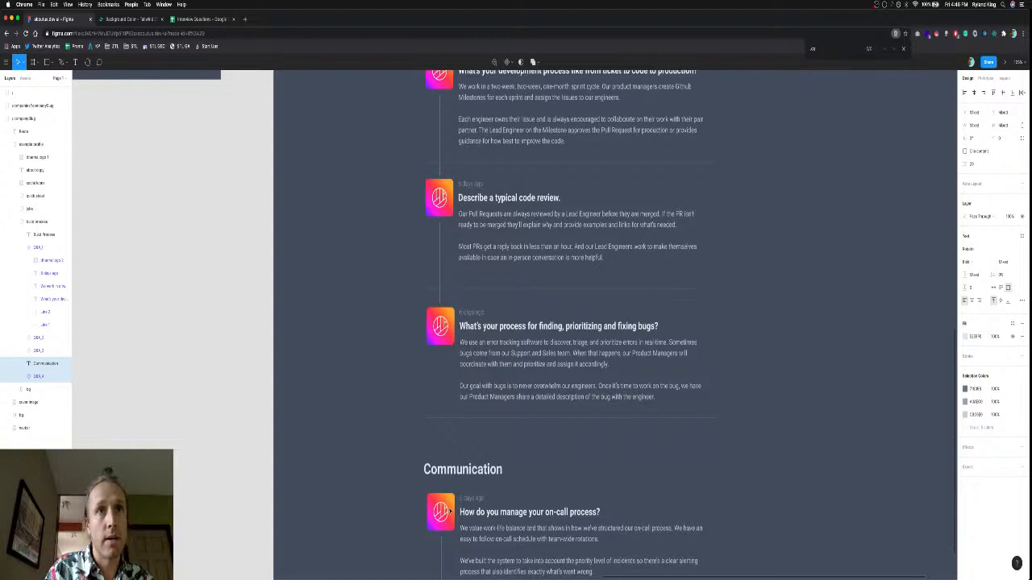
{"action": "key", "text": "shift+Up"}
{"action": "key", "text": "shift+Up"}
{"action": "key", "text": "shift+Up"}
{"action": "key", "text": "shift+Up"}
{"action": "key", "text": "shift+Up"}
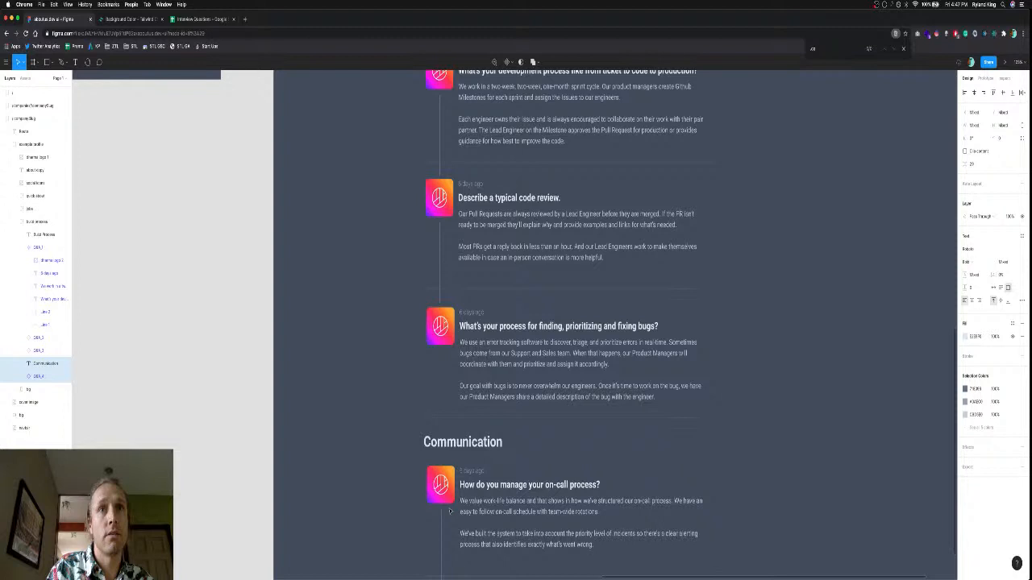
{"action": "left_click", "coordinate": [450, 511]}
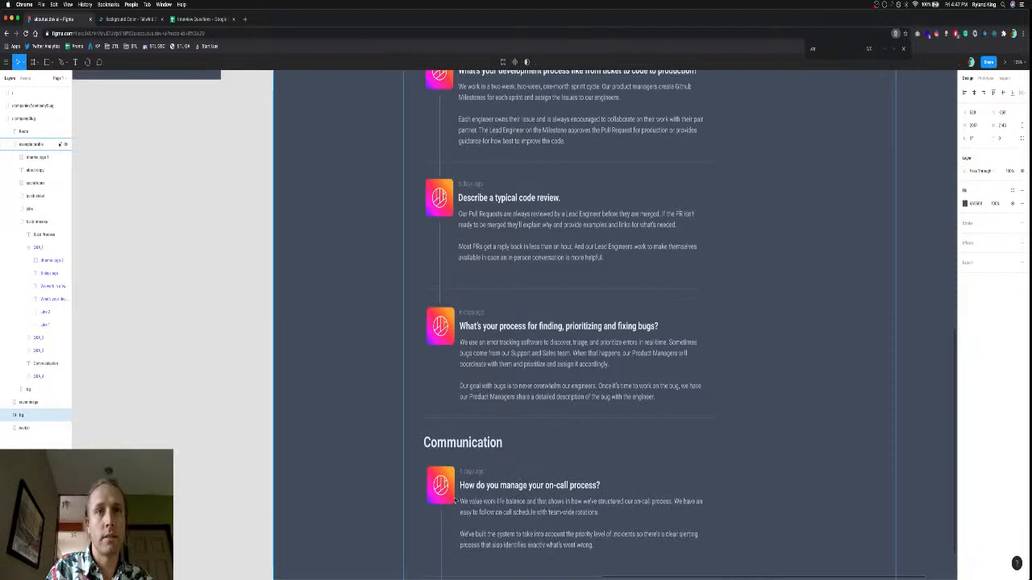
{"action": "left_click", "coordinate": [451, 496]}
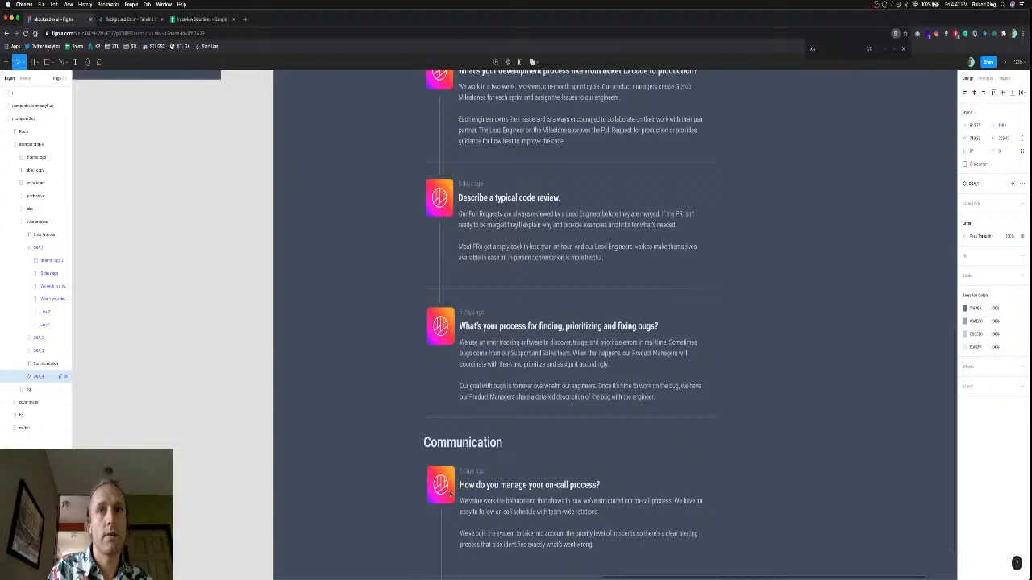
{"action": "key", "text": "Escape"}
{"action": "scroll", "coordinate": [487, 457], "scroll_direction": "up", "scroll_amount": 2}
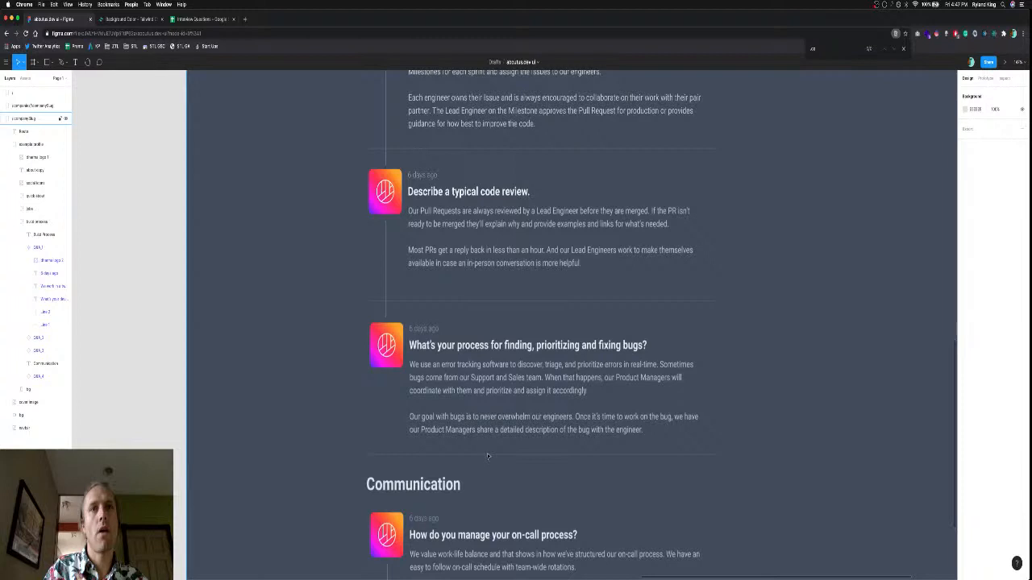
{"action": "scroll", "coordinate": [487, 456], "scroll_direction": "down", "scroll_amount": 2}
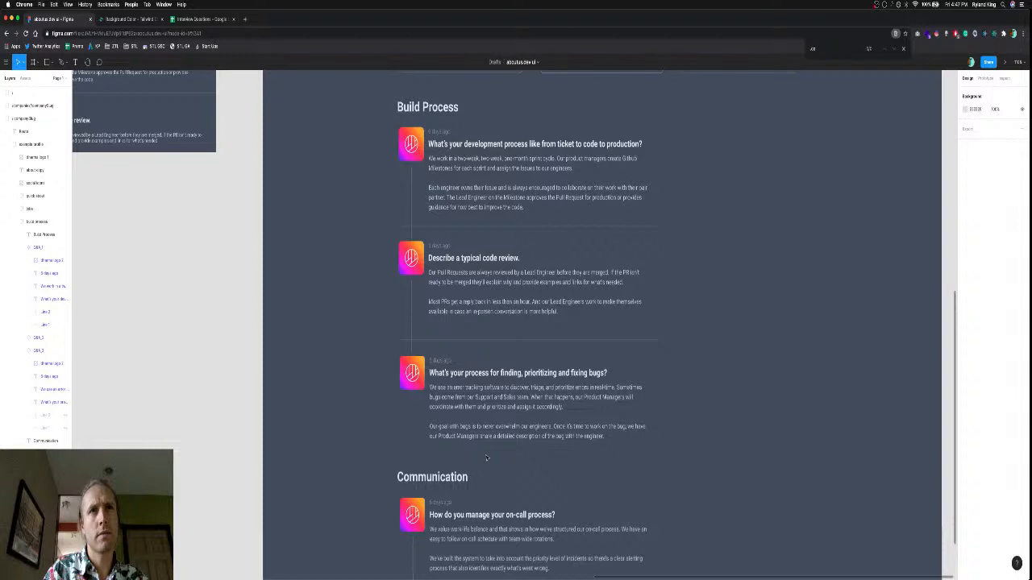
{"action": "scroll", "coordinate": [486, 458], "scroll_direction": "down", "scroll_amount": 3}
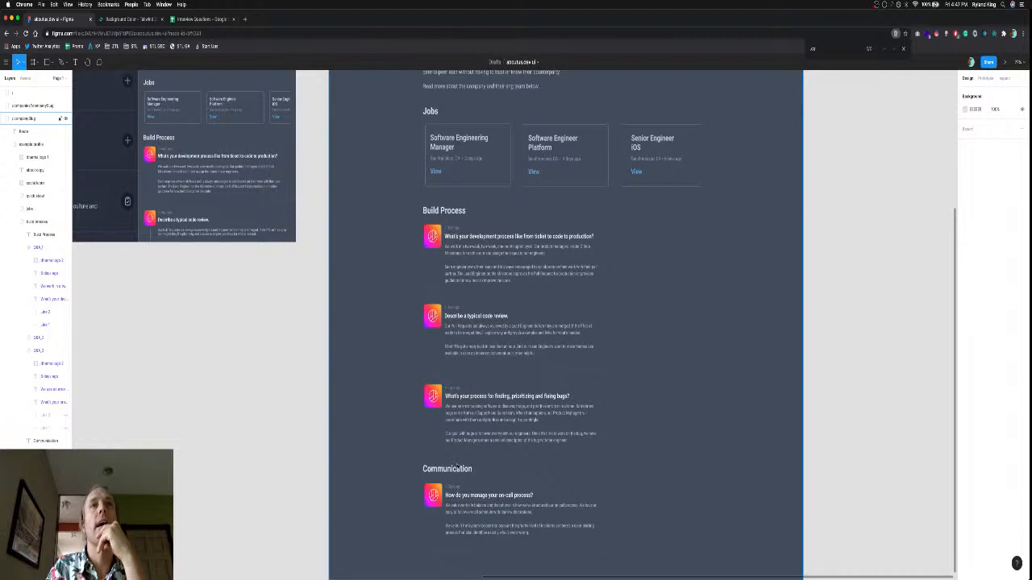
{"action": "scroll", "coordinate": [574, 389], "scroll_direction": "up", "scroll_amount": 2}
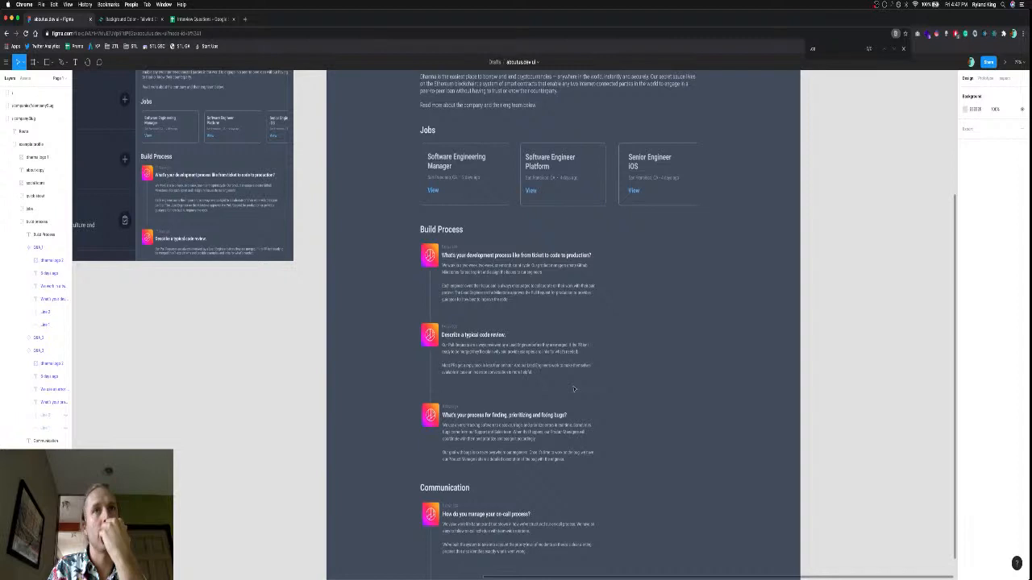
{"action": "scroll", "coordinate": [574, 390], "scroll_direction": "right", "scroll_amount": 2}
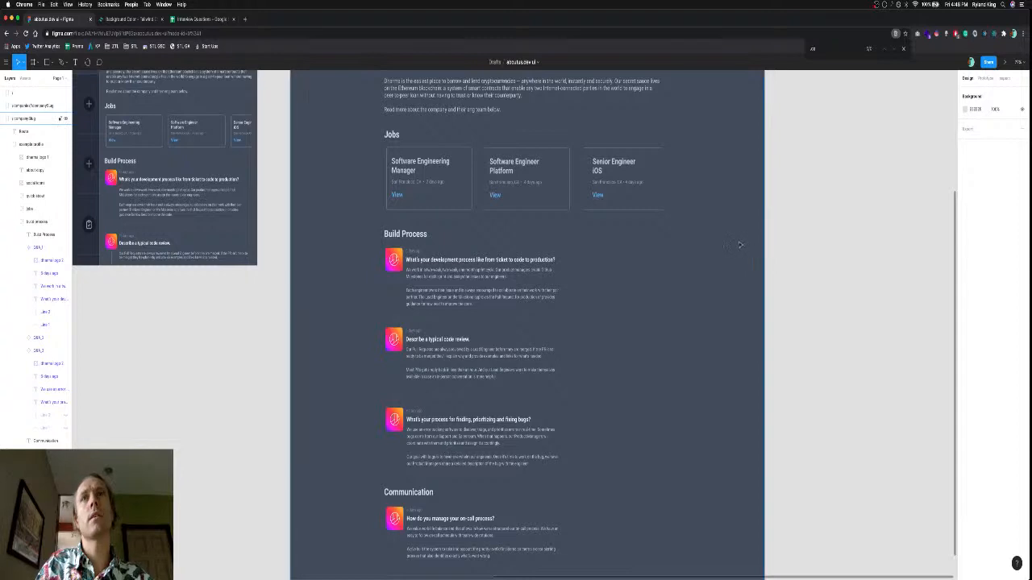
Review the Dharma company page's overall layout and the empty area beside the Build Process questions.
{"action": "scroll", "coordinate": [757, 256], "scroll_direction": "down", "scroll_amount": 6}
{"action": "scroll", "coordinate": [740, 244], "scroll_direction": "up", "scroll_amount": 5}
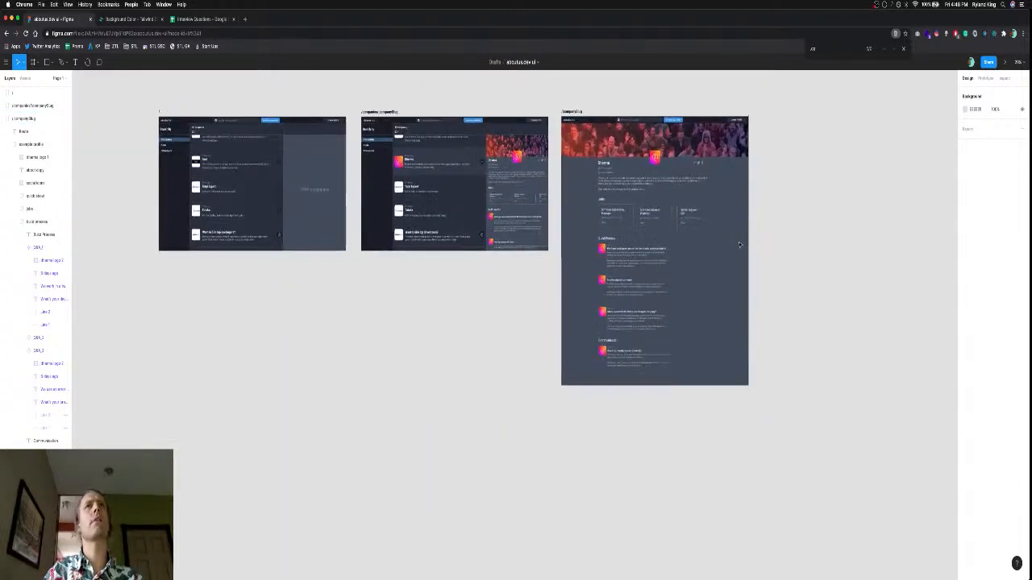
{"action": "scroll", "coordinate": [740, 245], "scroll_direction": "right", "scroll_amount": 2}
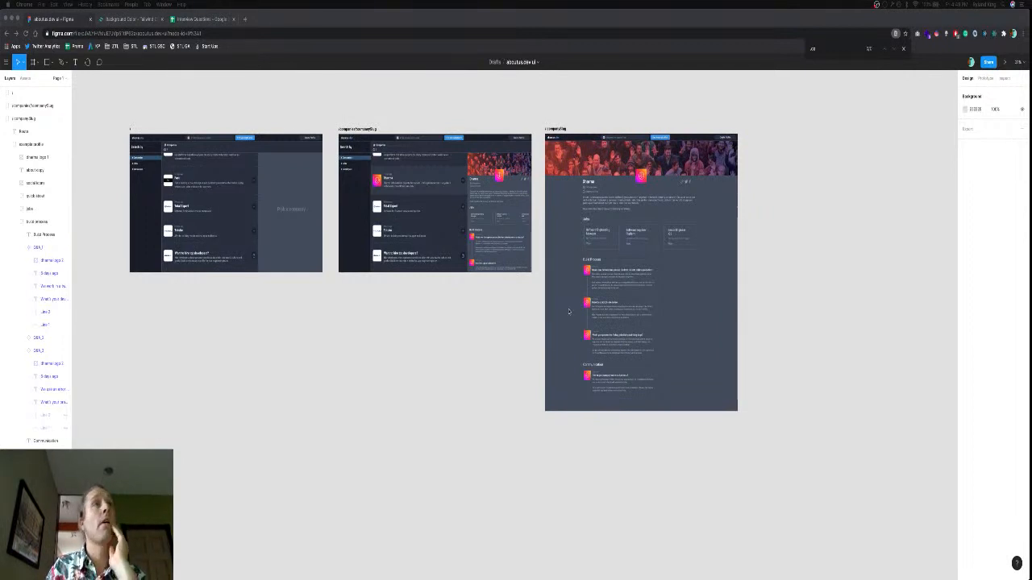
{"action": "scroll", "coordinate": [568, 311], "scroll_direction": "up", "scroll_amount": 3}
{"action": "scroll", "coordinate": [569, 312], "scroll_direction": "right", "scroll_amount": 2}
{"action": "scroll", "coordinate": [569, 311], "scroll_direction": "right", "scroll_amount": 5}
{"action": "scroll", "coordinate": [568, 311], "scroll_direction": "up", "scroll_amount": 1}
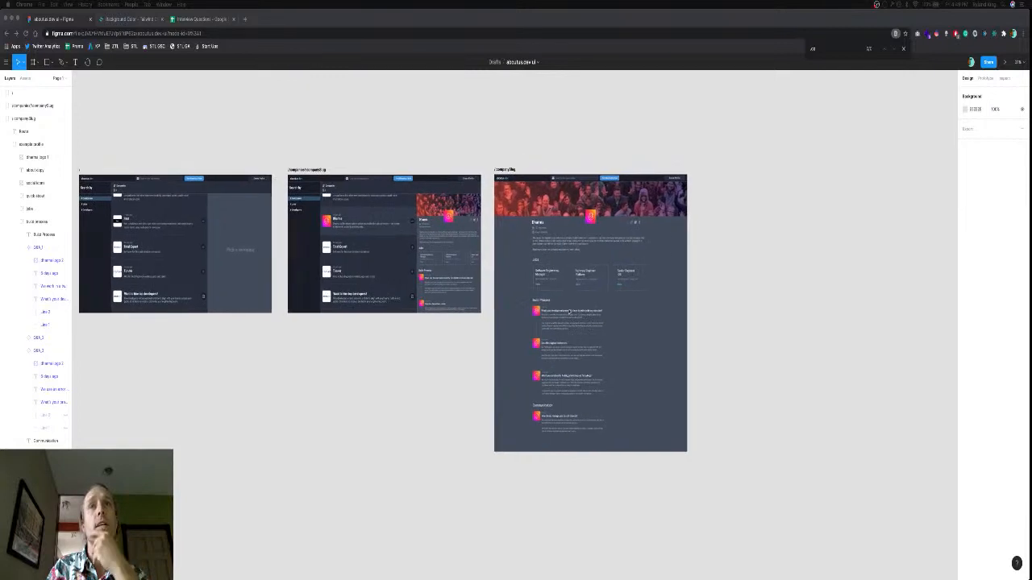
{"action": "scroll", "coordinate": [568, 311], "scroll_direction": "right", "scroll_amount": 2}
{"action": "scroll", "coordinate": [568, 311], "scroll_direction": "down", "scroll_amount": 1}
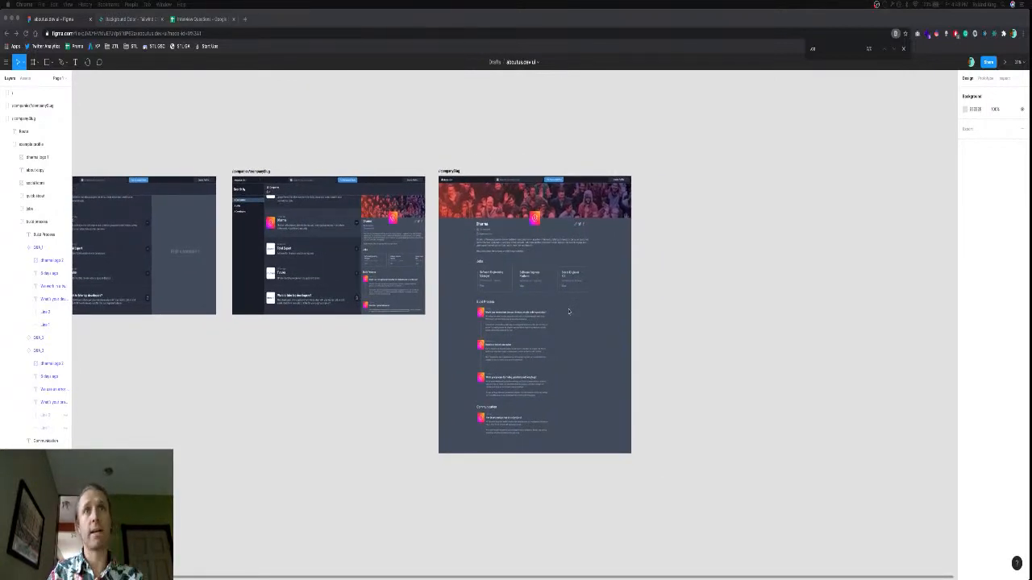
{"action": "left_click", "coordinate": [728, 360]}
{"action": "scroll", "coordinate": [566, 346], "scroll_direction": "up", "scroll_amount": 5}
{"action": "scroll", "coordinate": [566, 347], "scroll_direction": "up", "scroll_amount": 3}
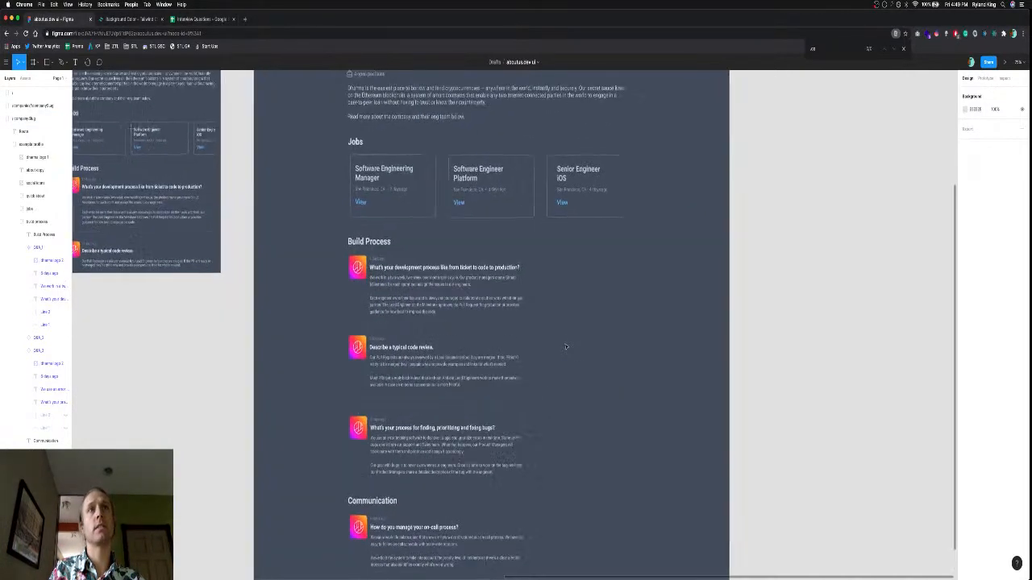
{"action": "scroll", "coordinate": [565, 346], "scroll_direction": "down", "scroll_amount": 4}
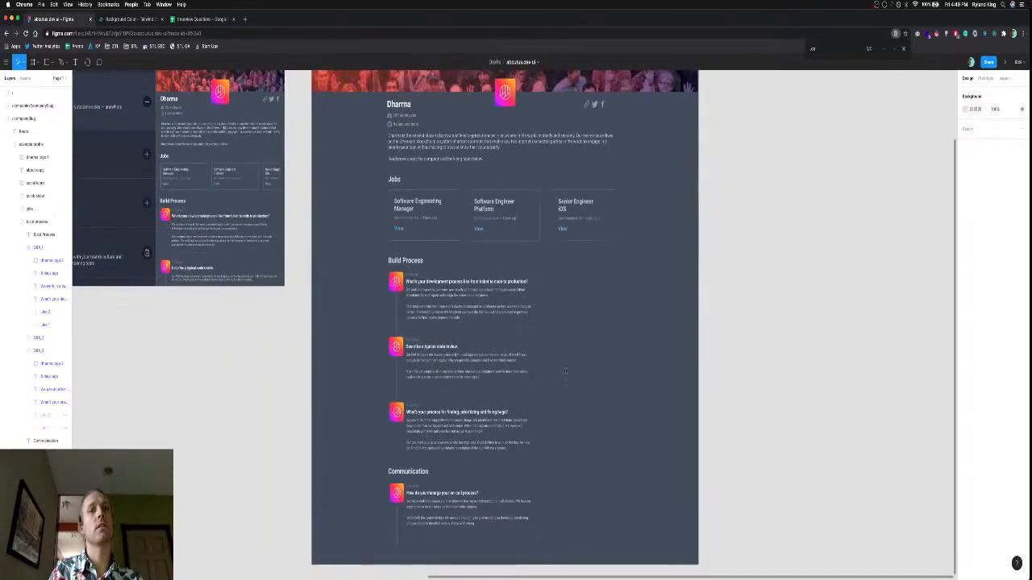
{"action": "scroll", "coordinate": [567, 305], "scroll_direction": "up", "scroll_amount": 2}
{"action": "scroll", "coordinate": [567, 305], "scroll_direction": "up", "scroll_amount": 1}
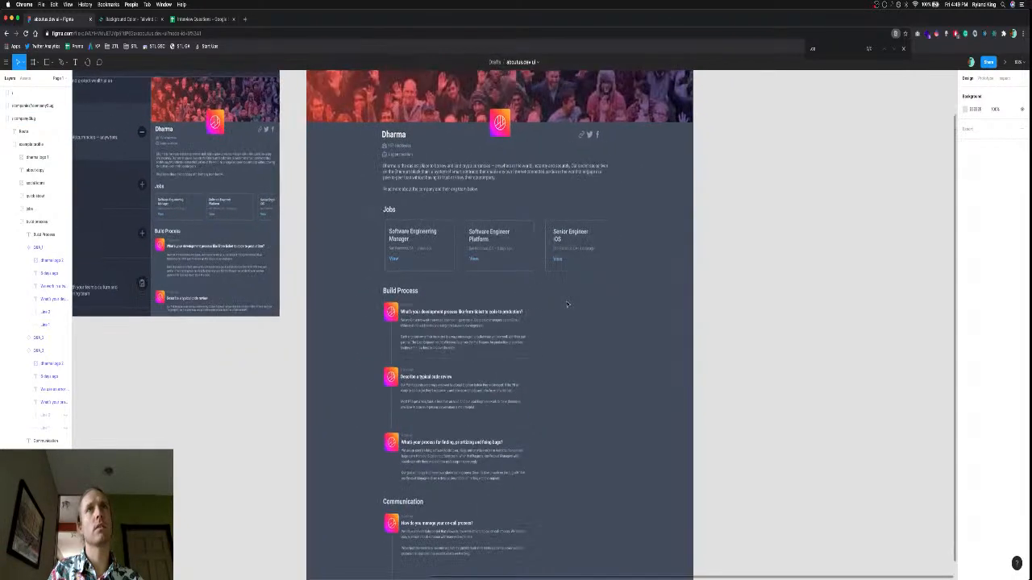
{"action": "scroll", "coordinate": [556, 319], "scroll_direction": "up", "scroll_amount": 3}
{"action": "scroll", "coordinate": [570, 324], "scroll_direction": "up", "scroll_amount": 1}
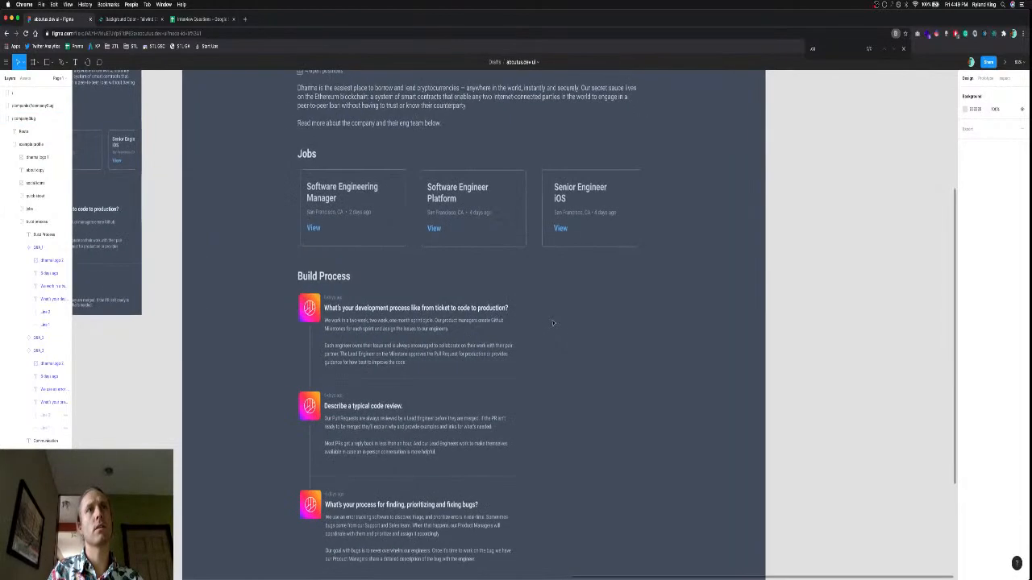
Draw a rectangle beside the Build Process questions, level with that heading, and shift it slightly closer to the question column.
{"action": "left_click", "coordinate": [570, 324]}
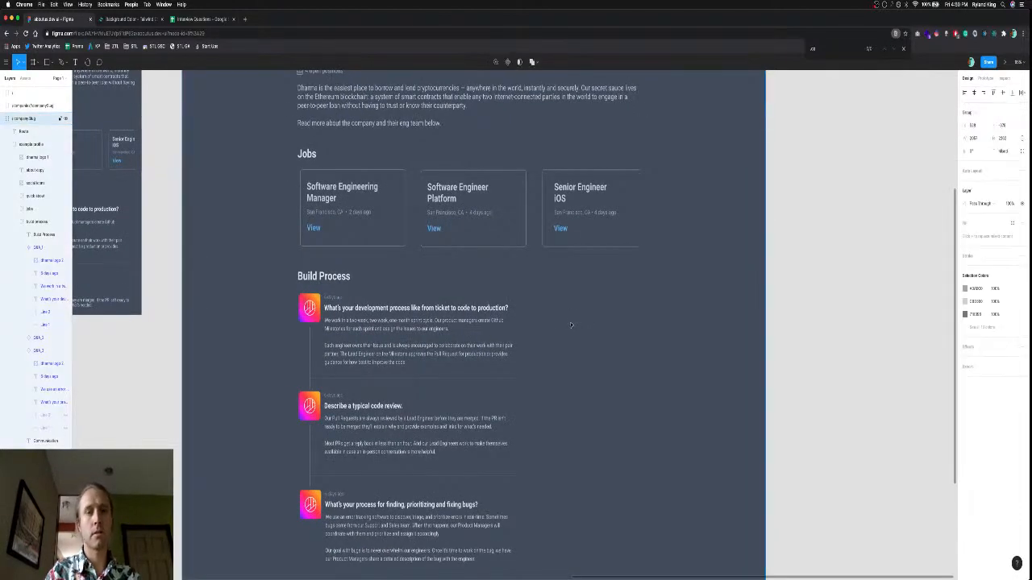
{"action": "key", "text": "f"}
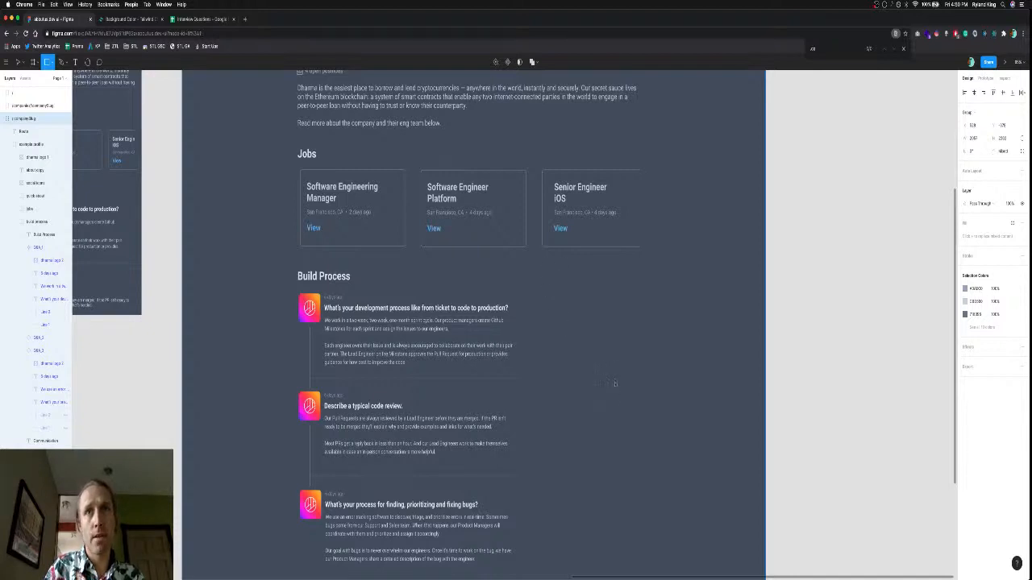
{"action": "left_click_drag", "start_coordinate": [541, 277], "coordinate": [639, 393]}
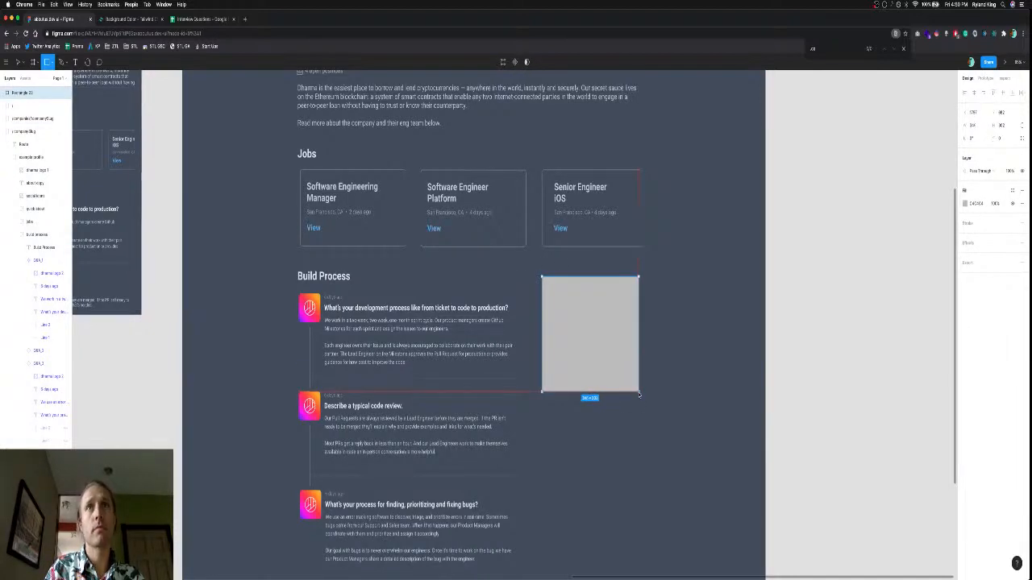
{"action": "left_click_drag", "start_coordinate": [597, 359], "coordinate": [591, 360]}
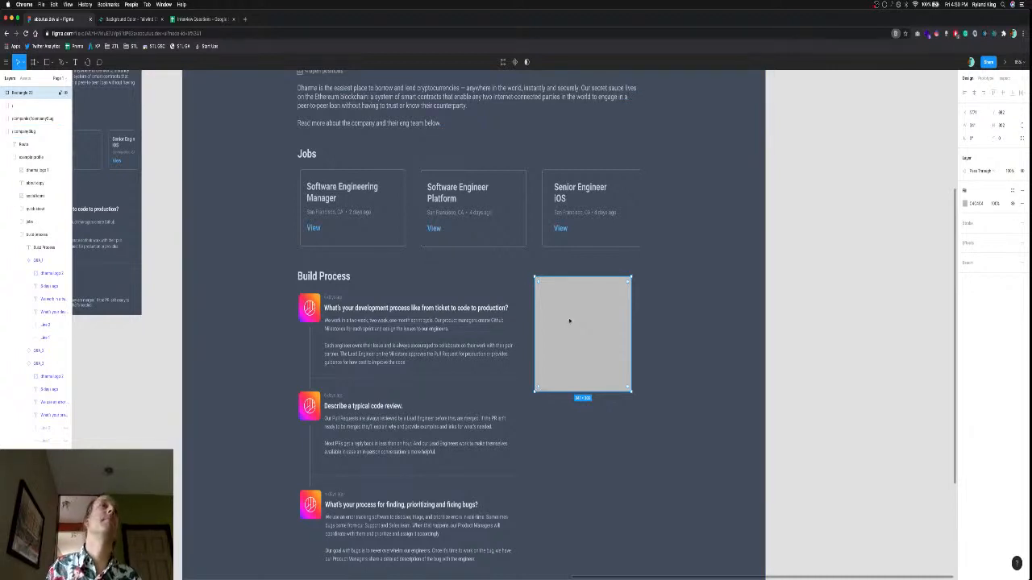
Check the FAQ topics in the Interview Questions spreadsheet and add an "Interview Process" heading inside the rectangle's upper edge.
{"action": "key", "text": "super+3"}
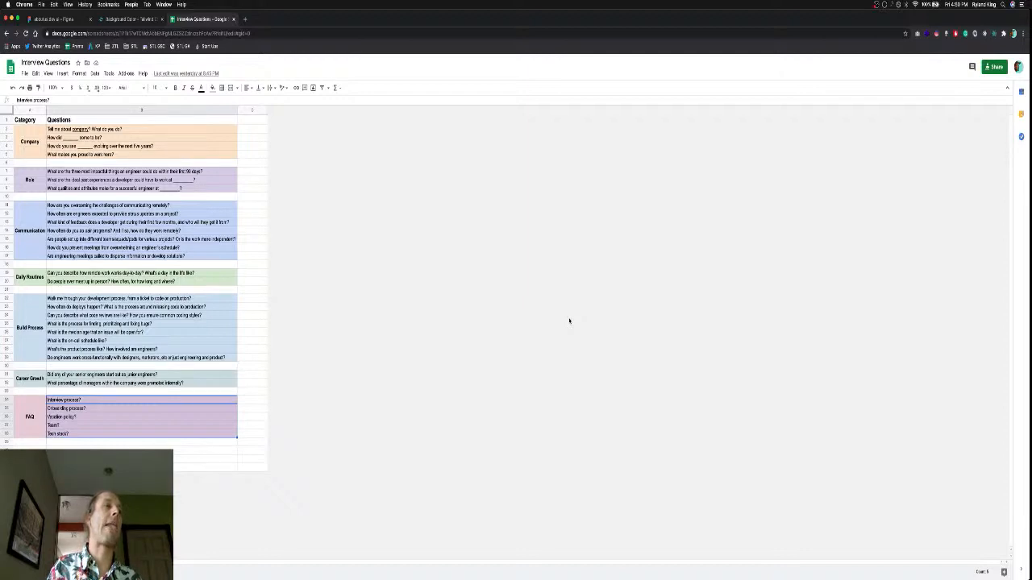
{"action": "key", "text": "super+1"}
{"action": "scroll", "coordinate": [566, 309], "scroll_direction": "up", "scroll_amount": 3}
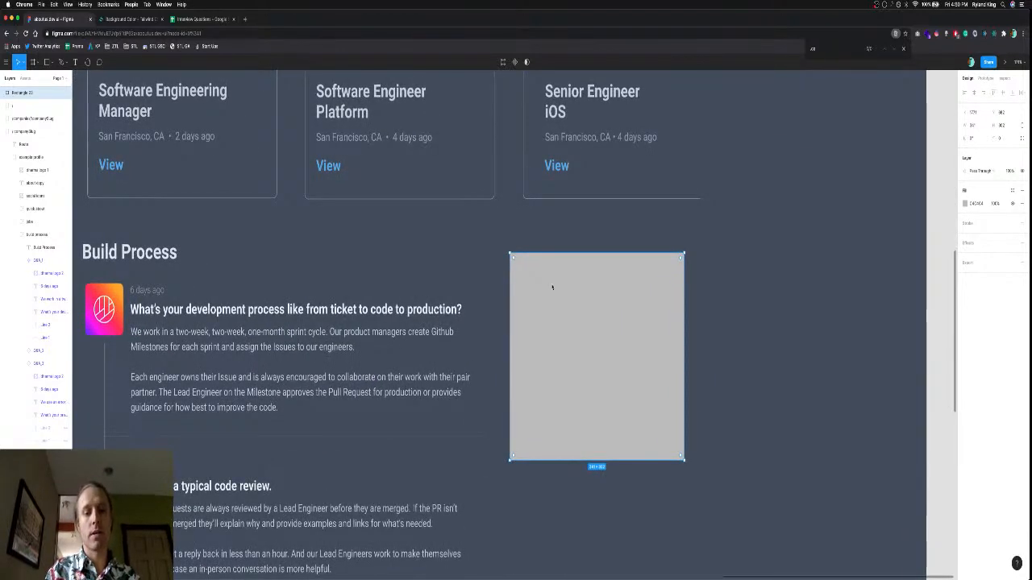
{"action": "key", "text": "t"}
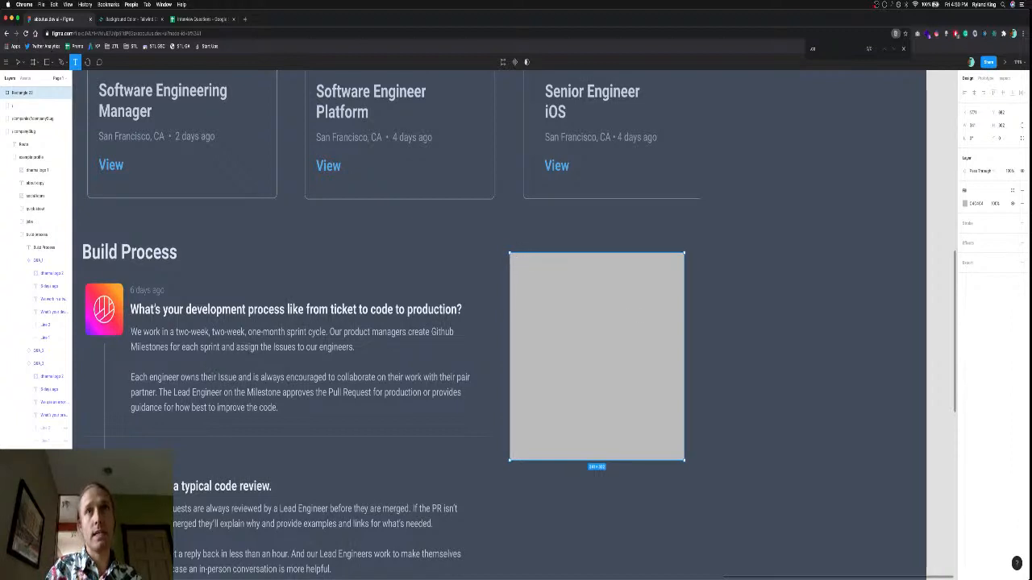
{"action": "left_click_drag", "start_coordinate": [516, 259], "coordinate": [678, 286]}
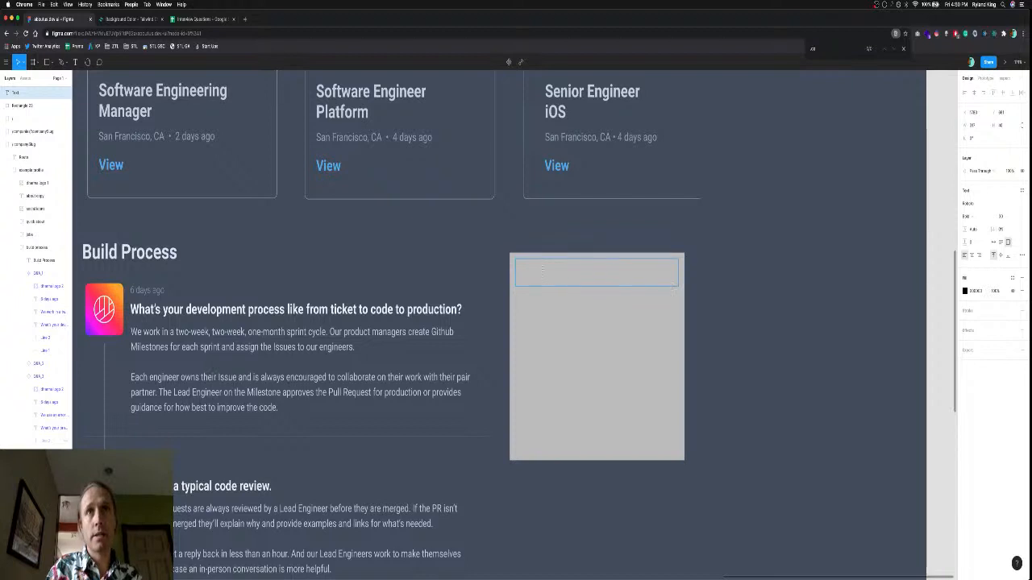
{"action": "type", "text": "Inter"}
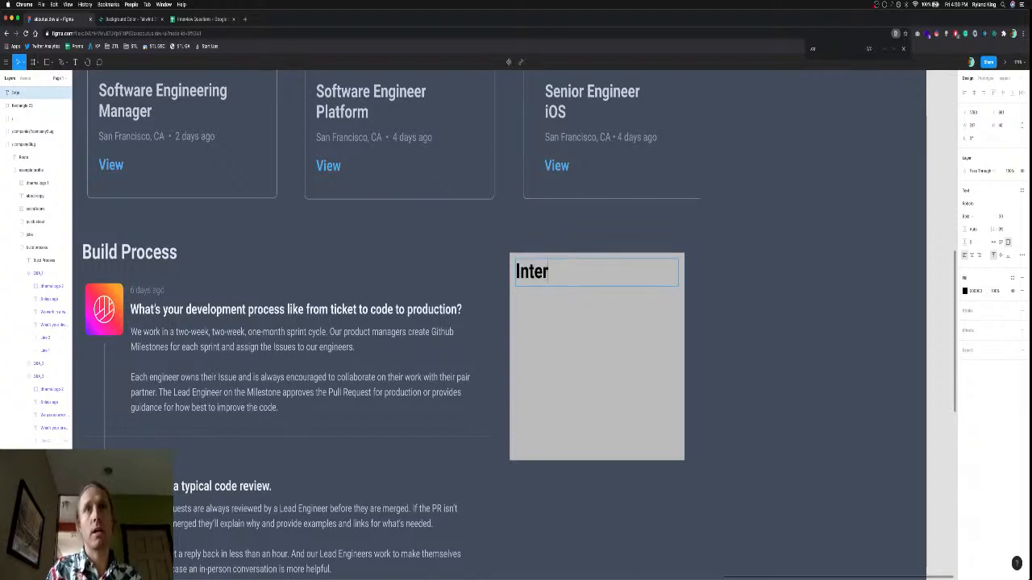
{"action": "type", "text": "view Process"}
Set the "Interview Process" heading's text color to white (fff).
{"action": "key", "text": "super+a"}
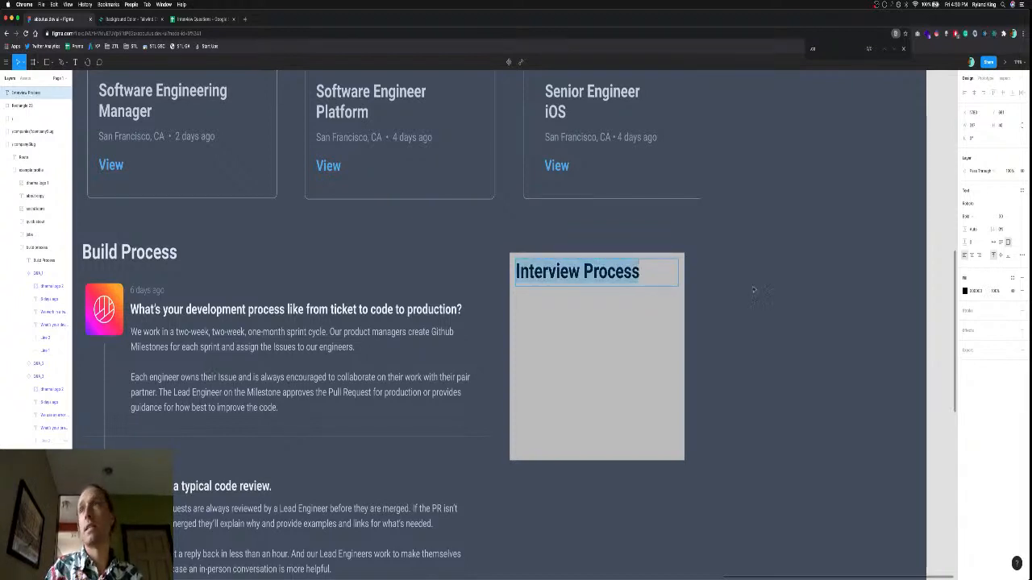
{"action": "left_click", "coordinate": [977, 291]}
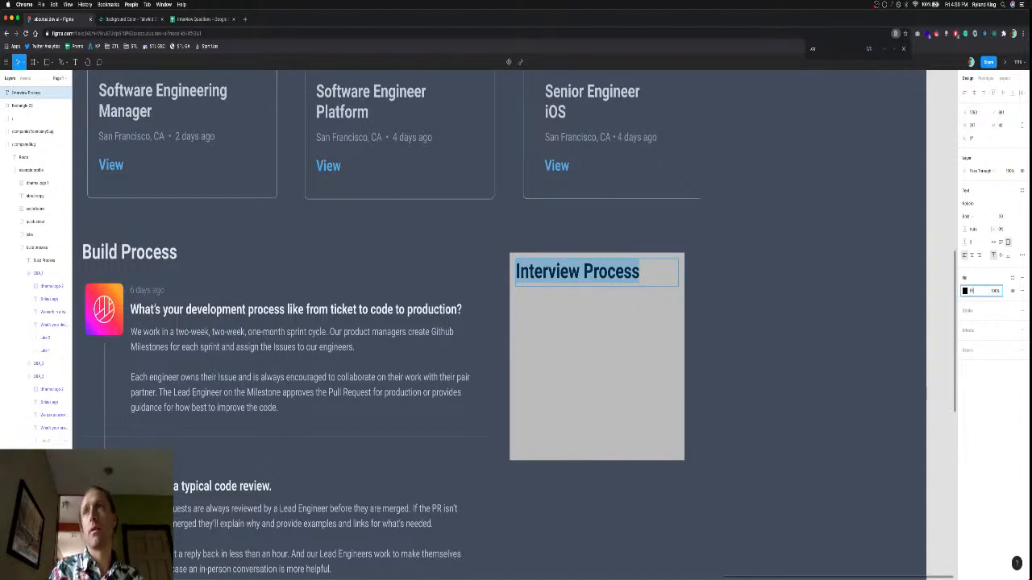
{"action": "type", "text": "fff"}
{"action": "key", "text": "Return"}
{"action": "key", "text": "Return"}
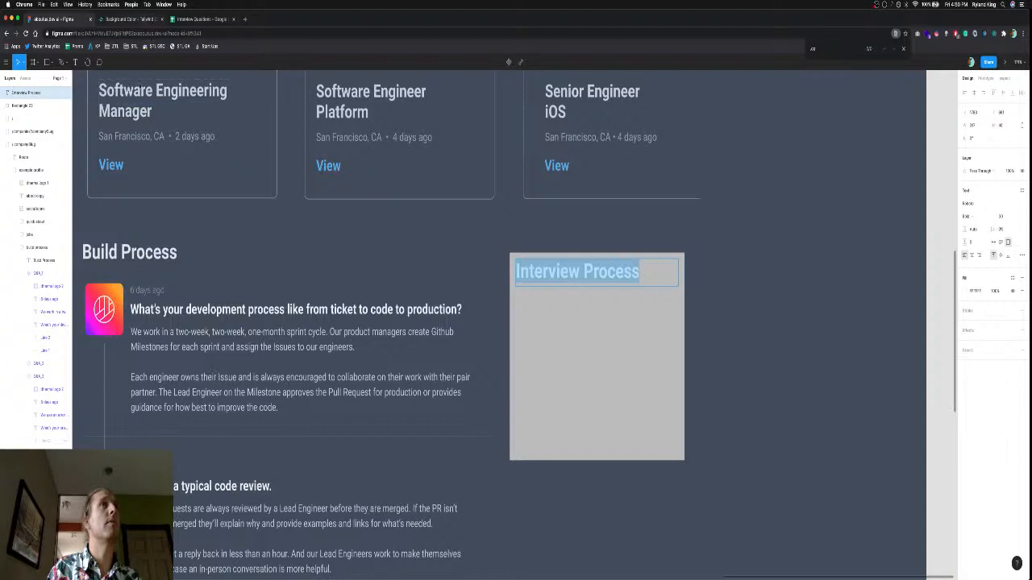
Match the "Interview Process" heading's text color to that of the "Build Process" heading.
{"action": "double_click", "coordinate": [136, 253]}
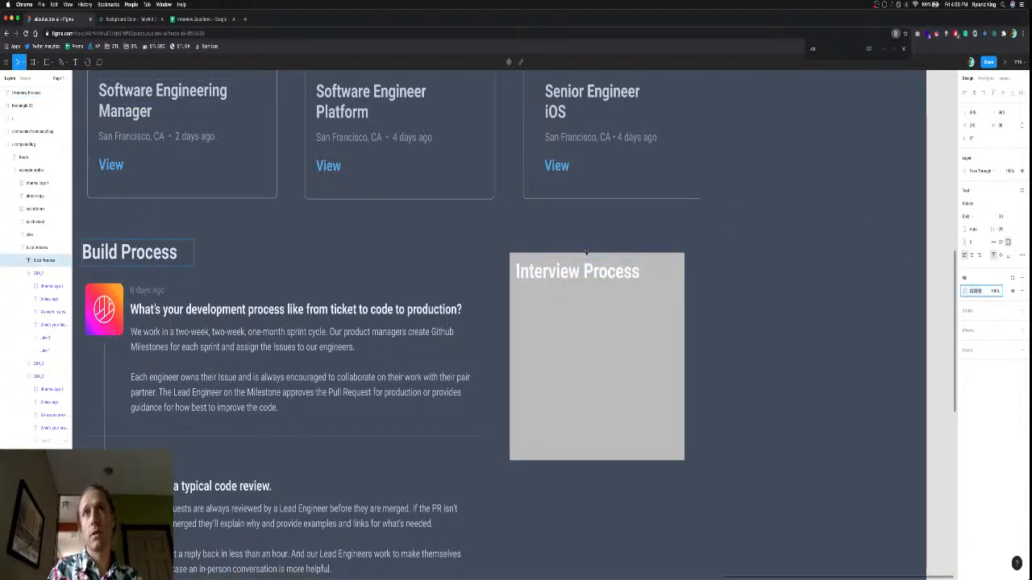
{"action": "double_click", "coordinate": [577, 274]}
{"action": "left_click_drag", "start_coordinate": [576, 274], "coordinate": [893, 287]}
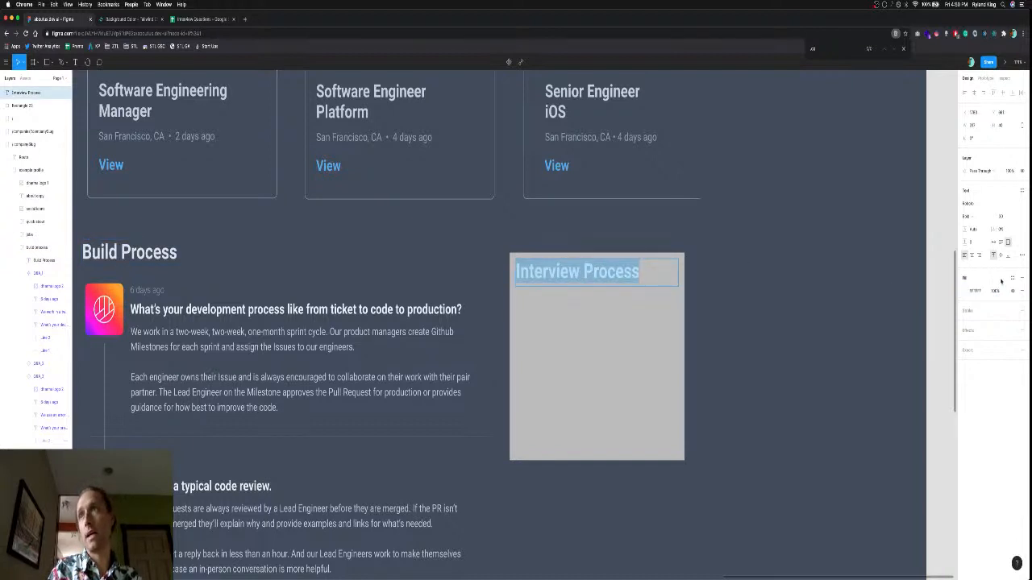
{"action": "key", "text": "Escape"}
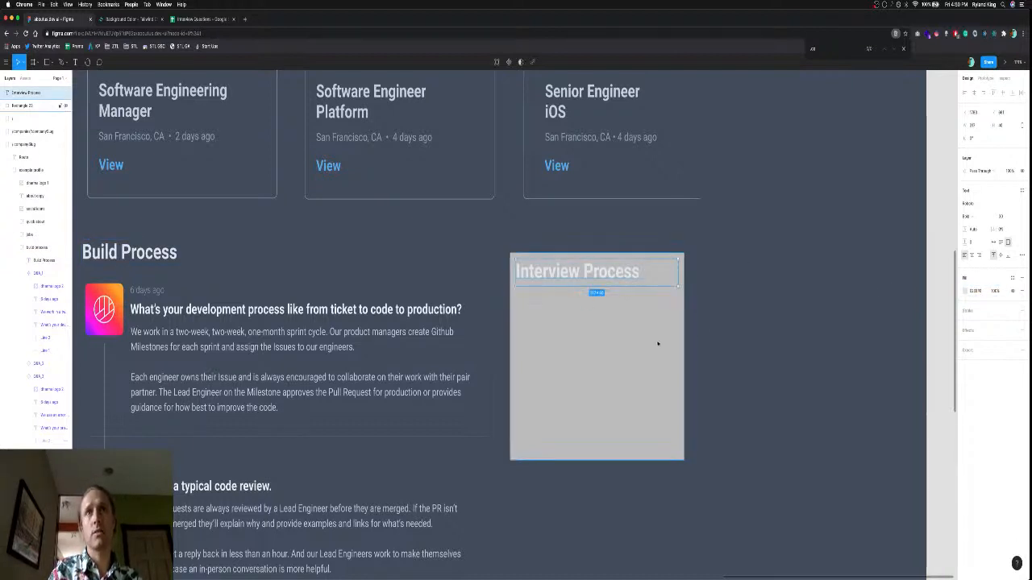
Fill the rectangle behind the "Interview Process" heading with Tailwind's gray-700 background color, #4a5568.
{"action": "left_click", "coordinate": [657, 344]}
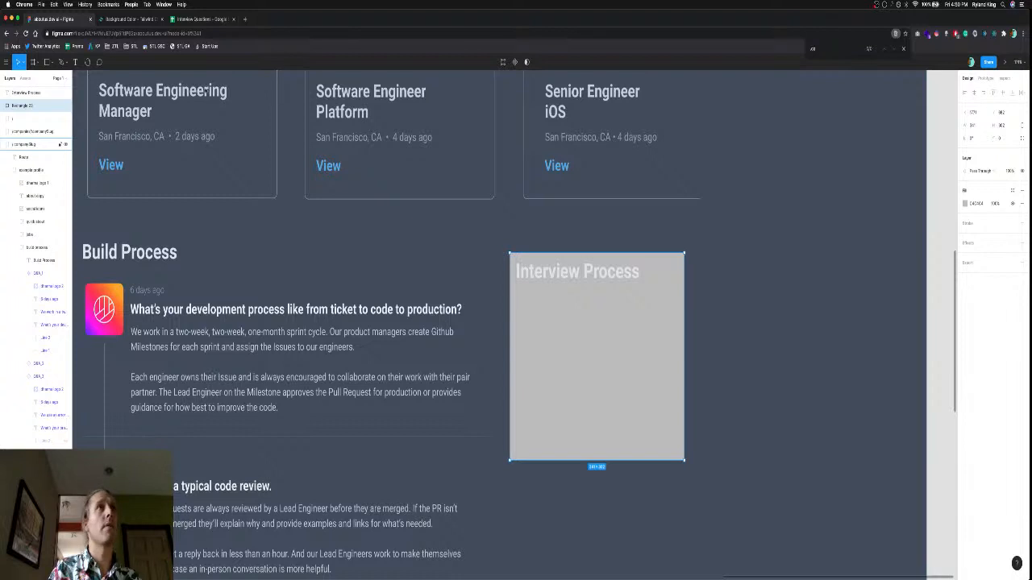
{"action": "key", "text": "super+alt+Right"}
{"action": "scroll", "coordinate": [577, 255], "scroll_direction": "up", "scroll_amount": 3}
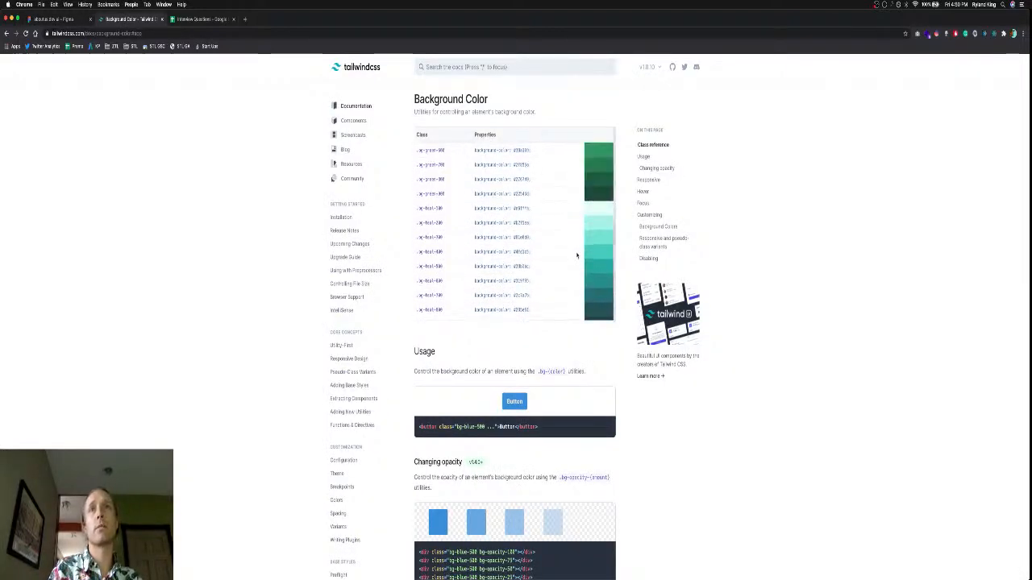
{"action": "scroll", "coordinate": [577, 256], "scroll_direction": "up", "scroll_amount": 10}
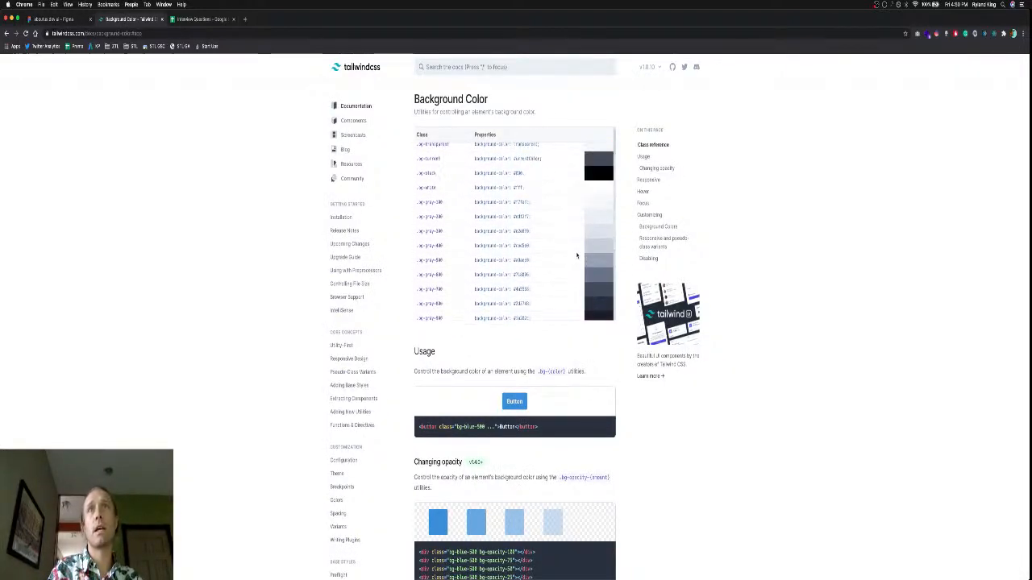
{"action": "scroll", "coordinate": [577, 256], "scroll_direction": "down", "scroll_amount": 1}
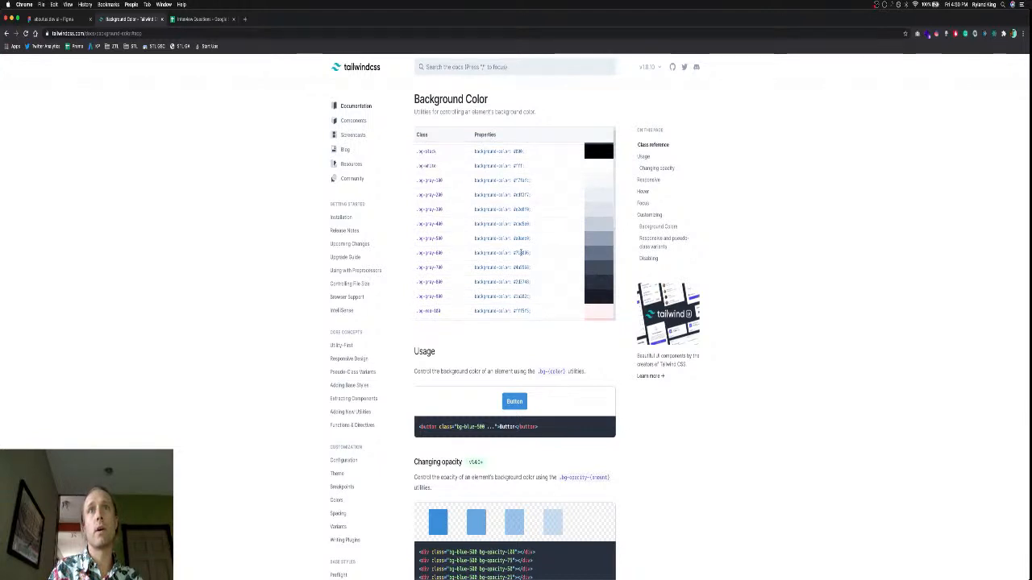
{"action": "double_click", "coordinate": [521, 267]}
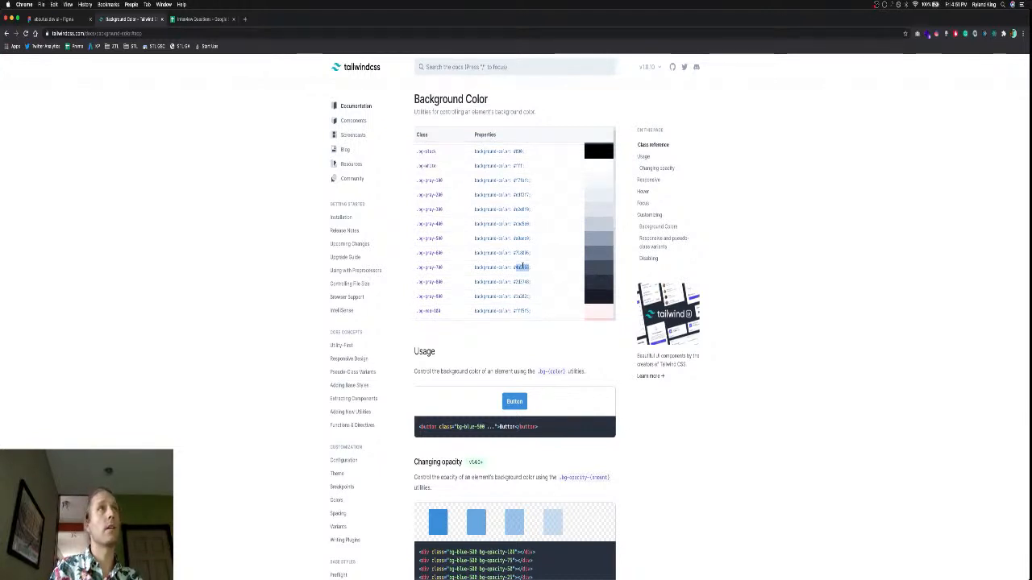
{"action": "key", "text": "super+1"}
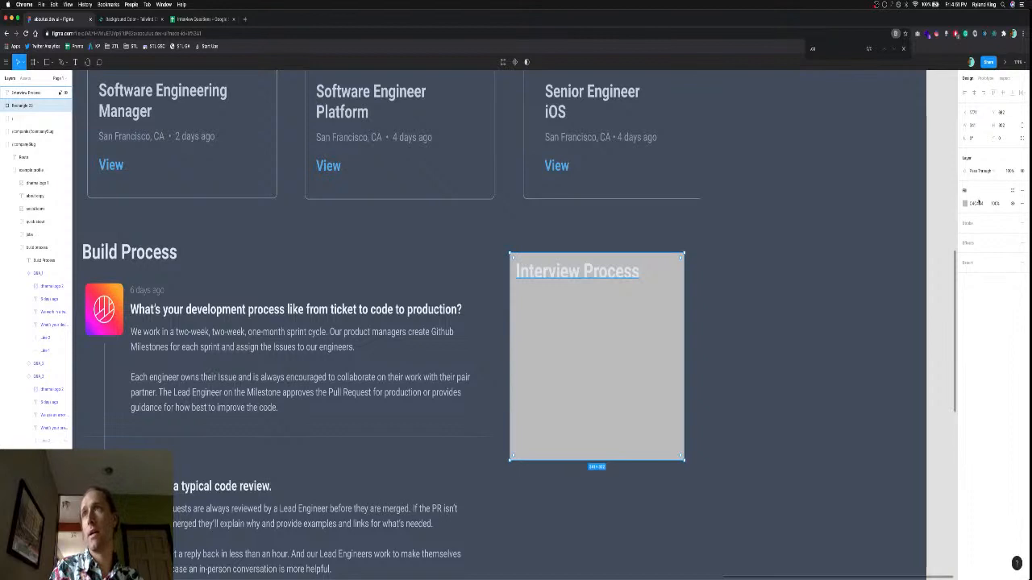
{"action": "left_click", "coordinate": [978, 202]}
{"action": "type", "text": "#4a5568"}
{"action": "key", "text": "Return"}
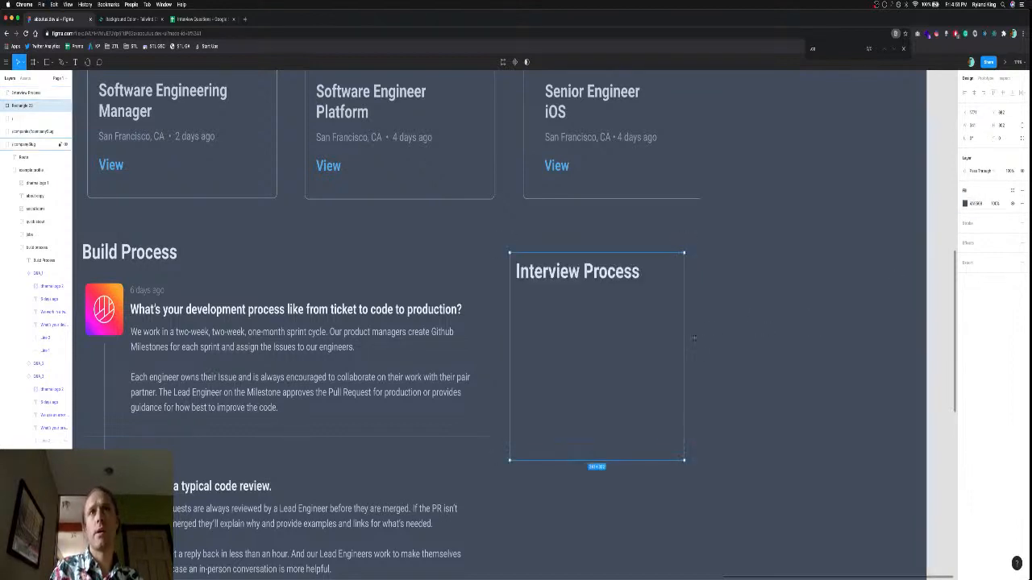
Copy Tailwind's gray-800 background color, #2d3748, from its documentation and apply it as the Interview Process rectangle's fill.
{"action": "key", "text": "super+2"}
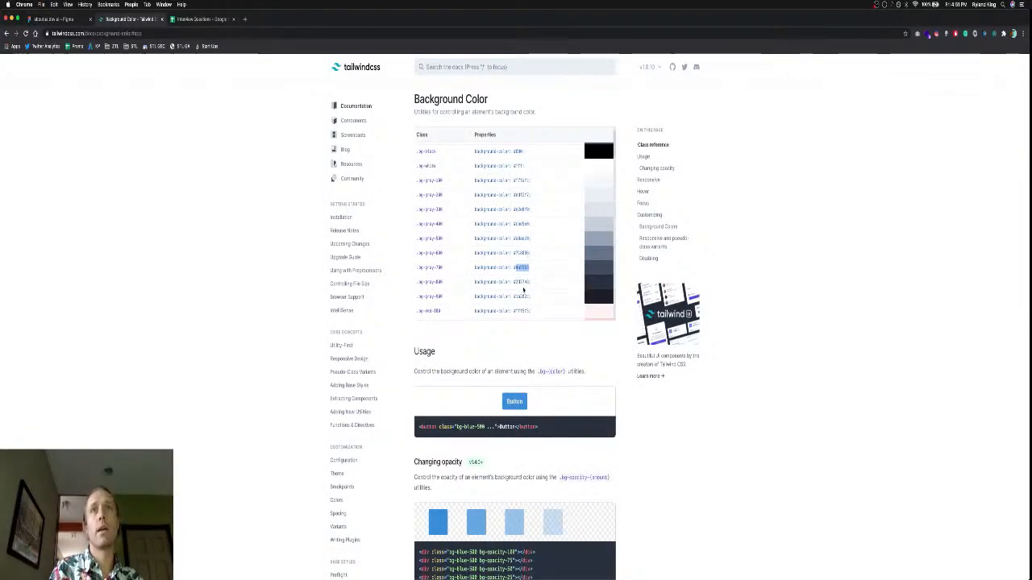
{"action": "double_click", "coordinate": [522, 282]}
{"action": "key", "text": "super+c"}
{"action": "key", "text": "super+1"}
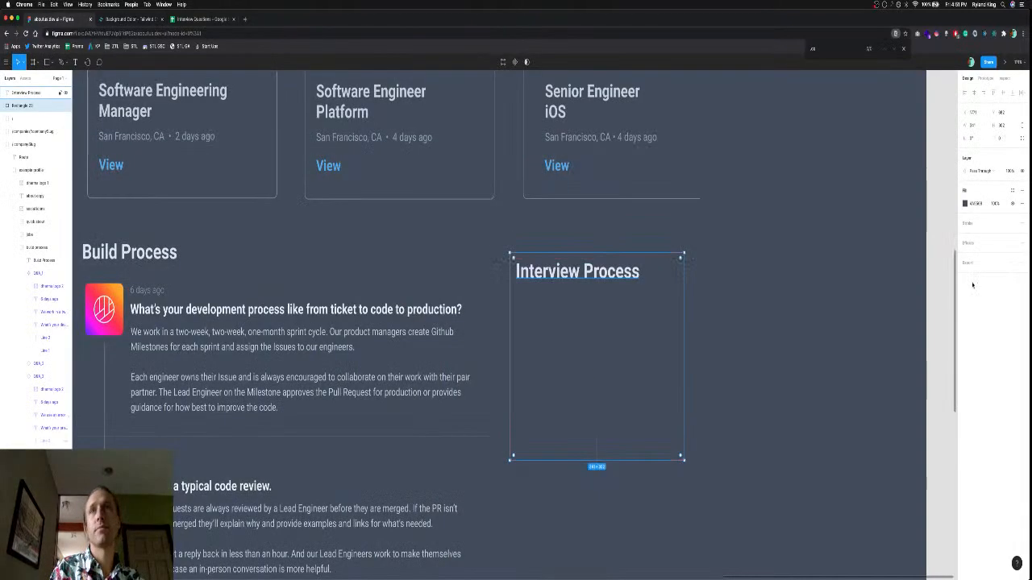
{"action": "left_click", "coordinate": [977, 203]}
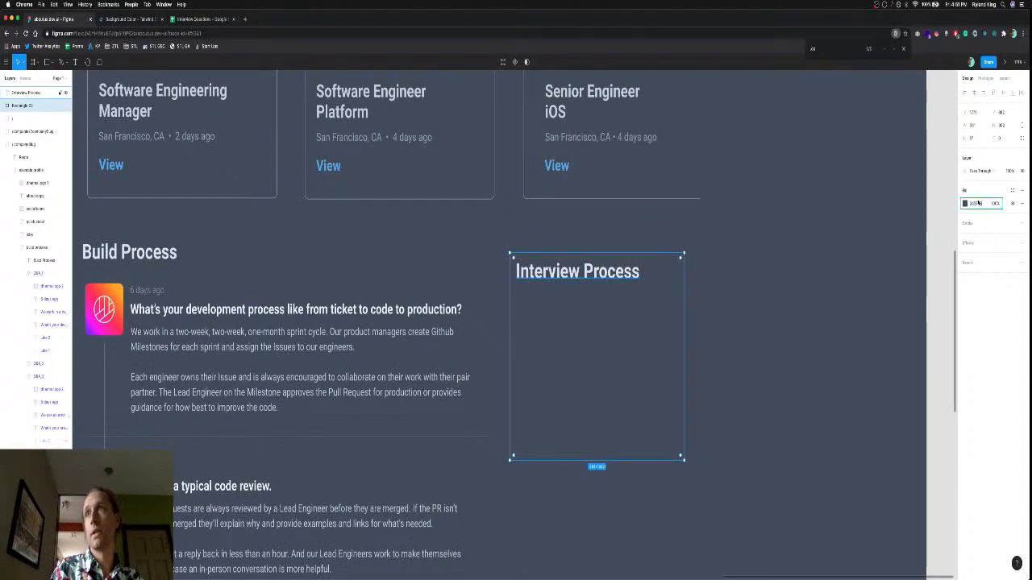
{"action": "key", "text": "super+v"}
{"action": "key", "text": "Return"}
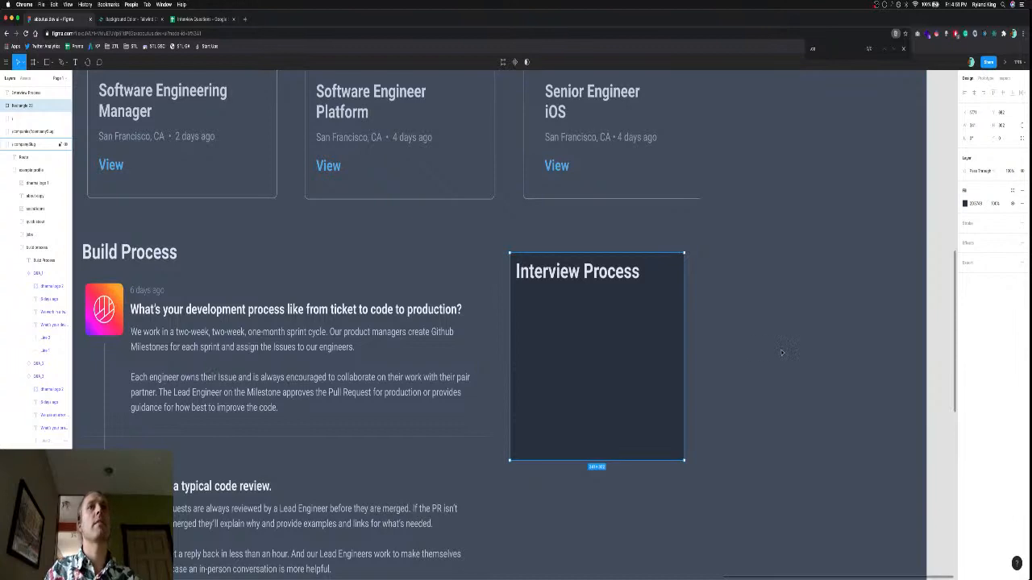
{"action": "scroll", "coordinate": [781, 352], "scroll_direction": "down", "scroll_amount": 5}
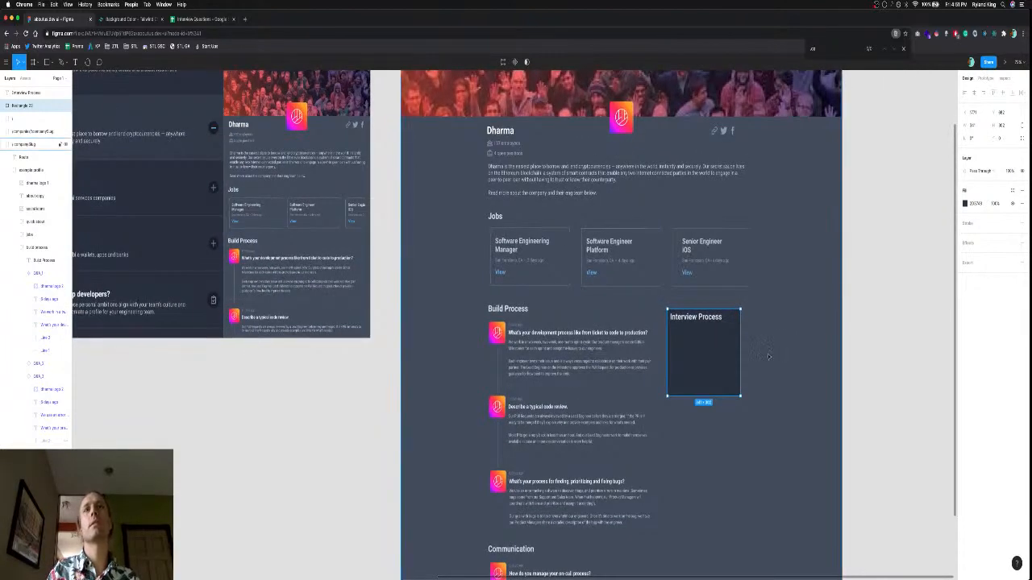
Copy Tailwind's gray-600 background color, #718096, from its documentation and apply it as the Interview Process rectangle's fill.
{"action": "key", "text": "ctrl+Tab"}
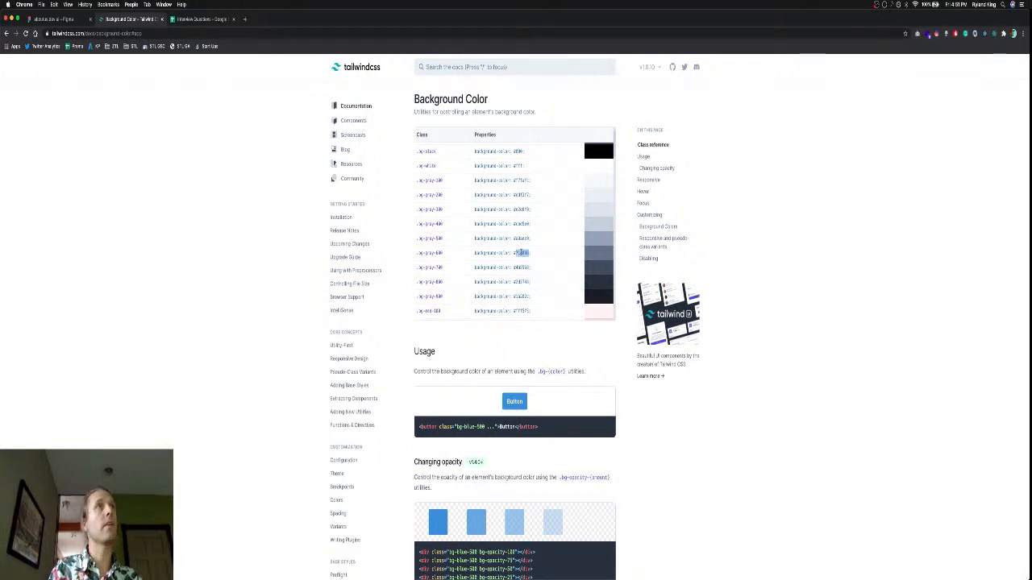
{"action": "key", "text": "ctrl+shift+Tab"}
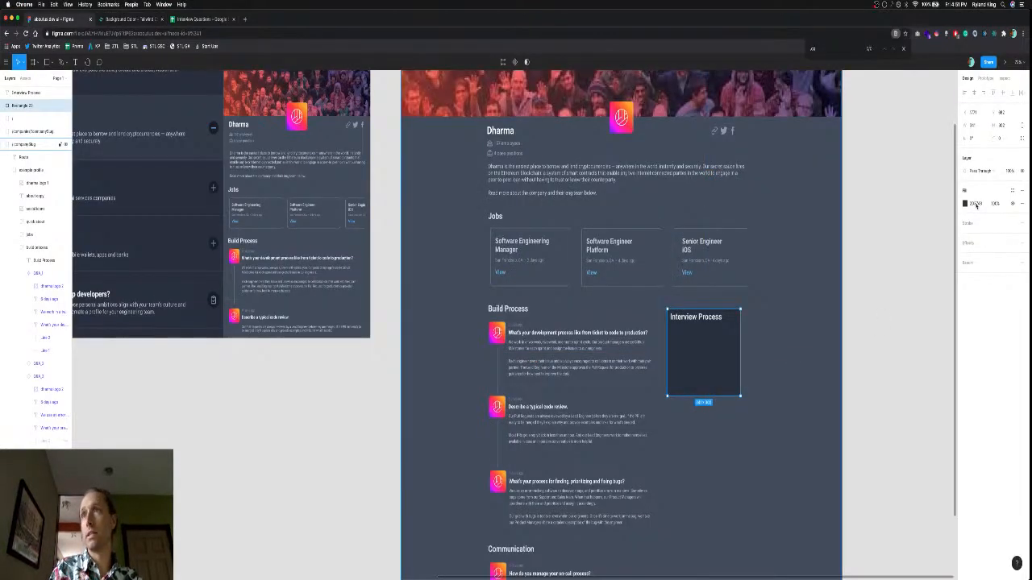
{"action": "left_click", "coordinate": [976, 204]}
{"action": "type", "text": "718096"}
{"action": "key", "text": "Return"}
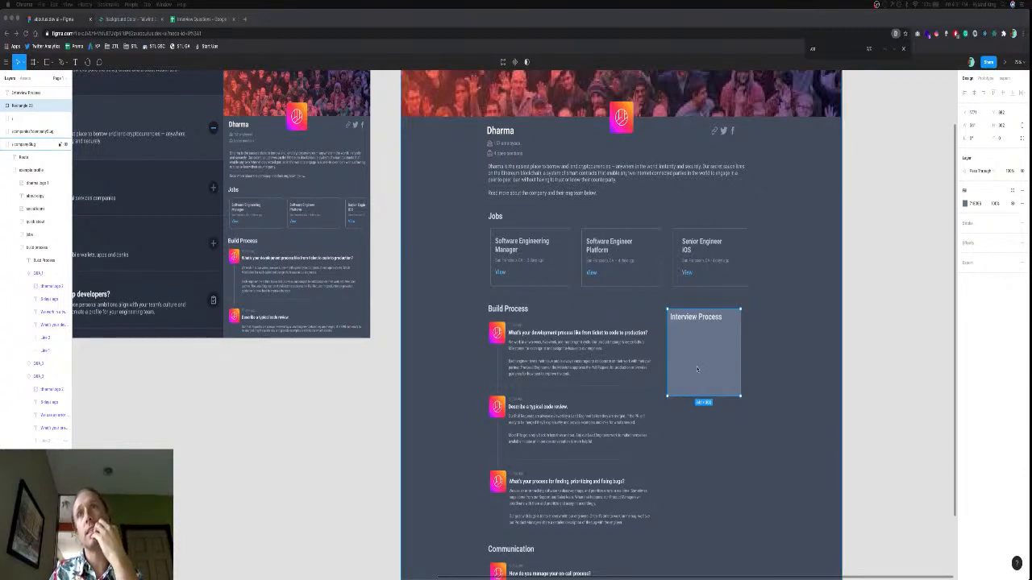
Set the "Interview Process" heading's font size to 20.
{"action": "left_click", "coordinate": [707, 317]}
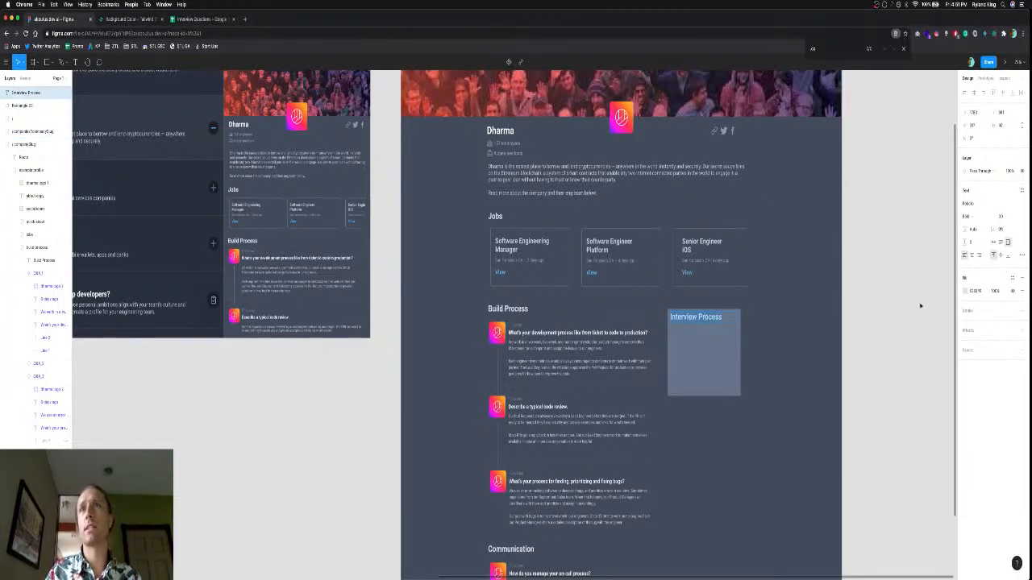
{"action": "left_click", "coordinate": [574, 332]}
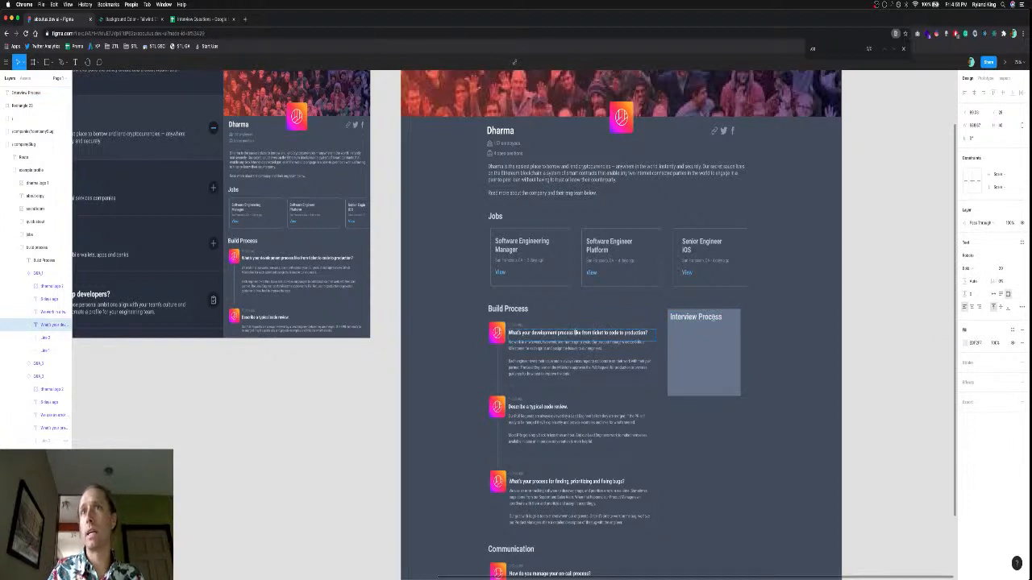
{"action": "left_click", "coordinate": [713, 317]}
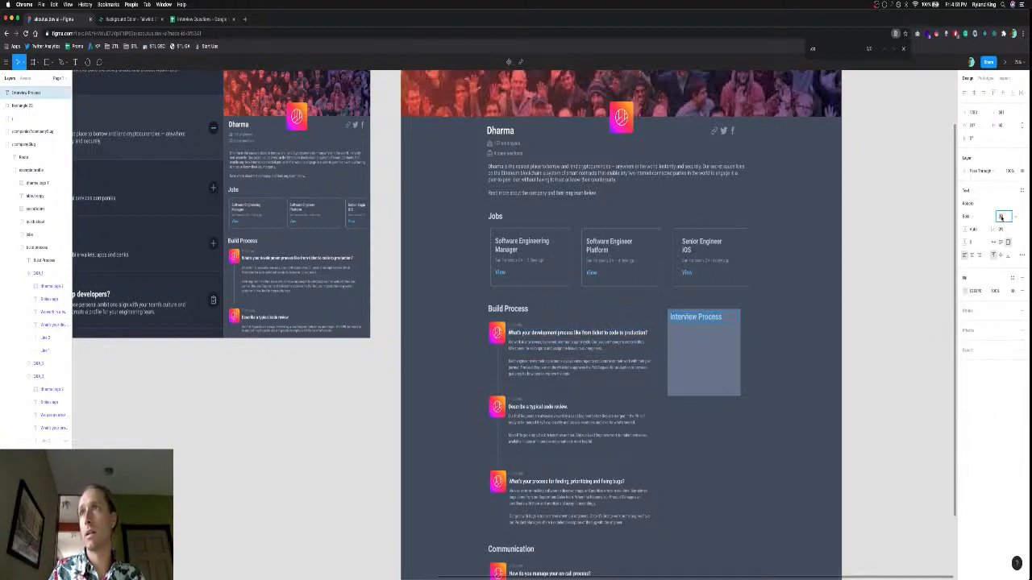
{"action": "type", "text": "20"}
{"action": "key", "text": "Return"}
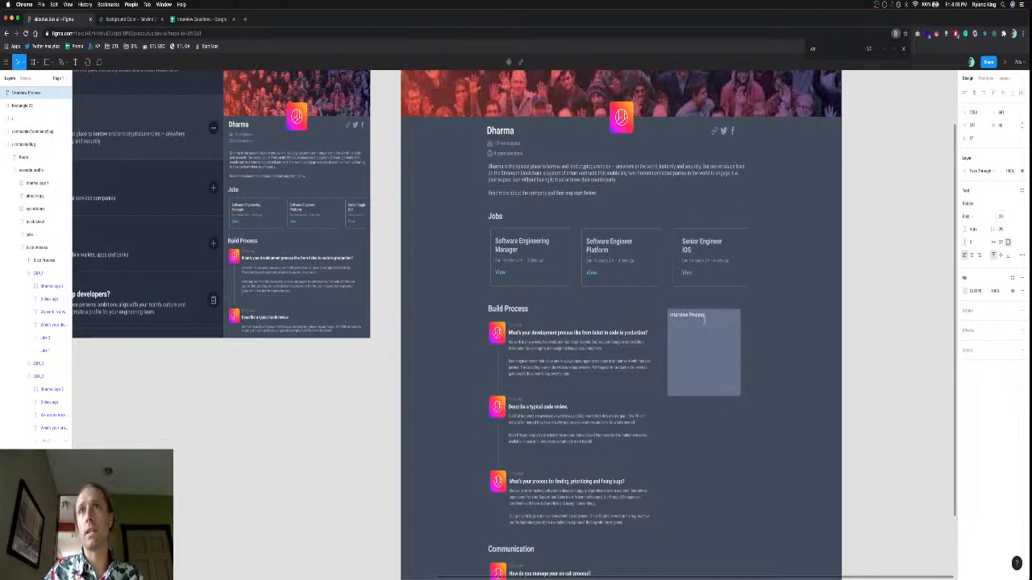
{"action": "scroll", "coordinate": [703, 320], "scroll_direction": "up", "scroll_amount": 5}
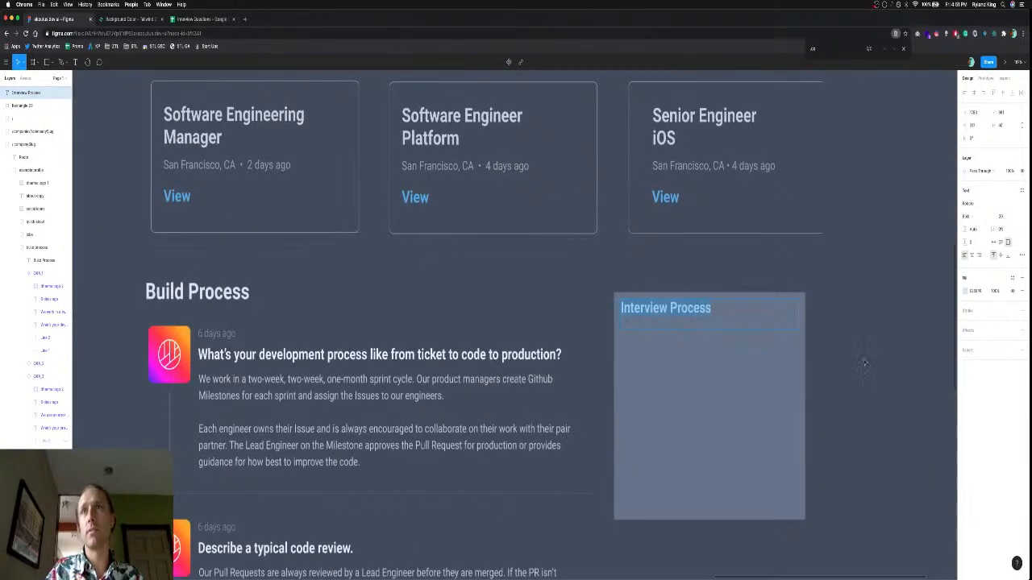
{"action": "double_click", "coordinate": [731, 335]}
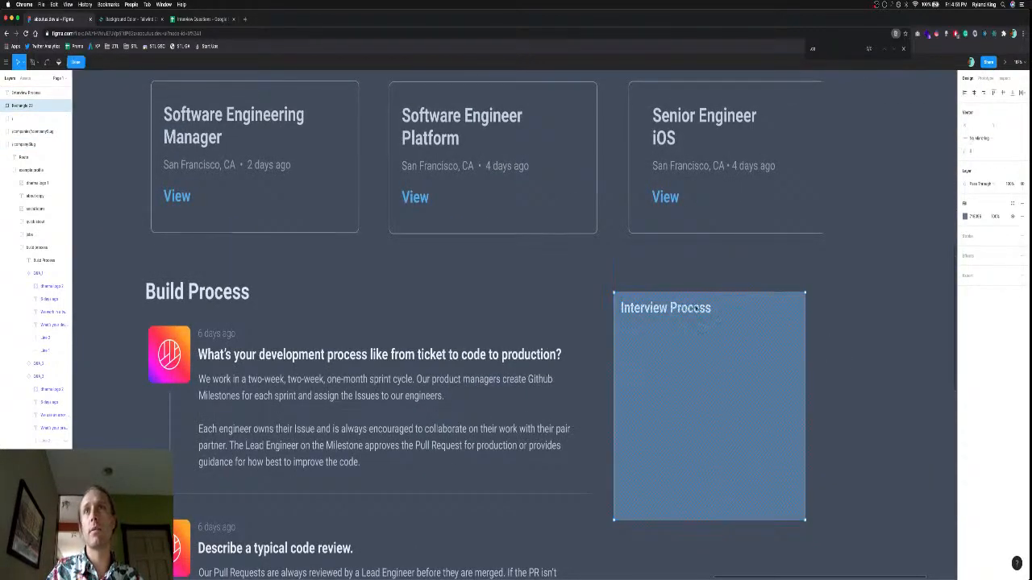
{"action": "key", "text": "p"}
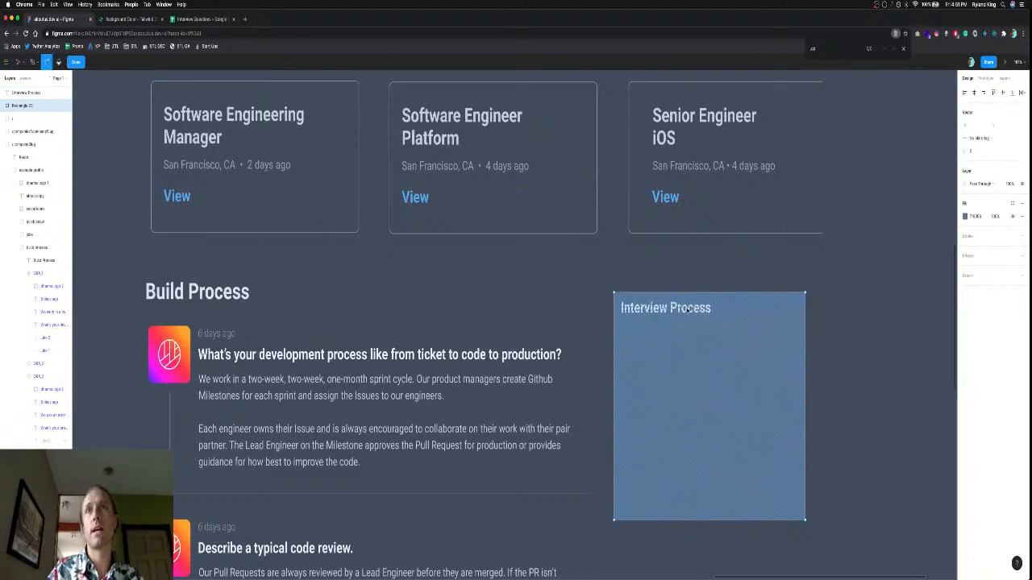
{"action": "key", "text": "v"}
{"action": "key", "text": "Escape"}
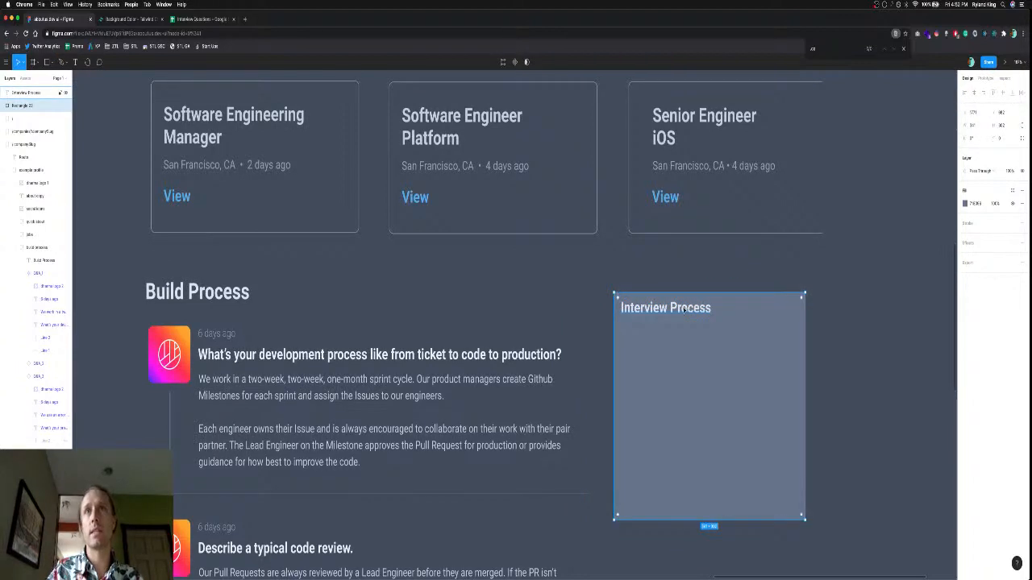
Try font sizes 24 and 22 on the "Interview Process" heading.
{"action": "left_click", "coordinate": [682, 309]}
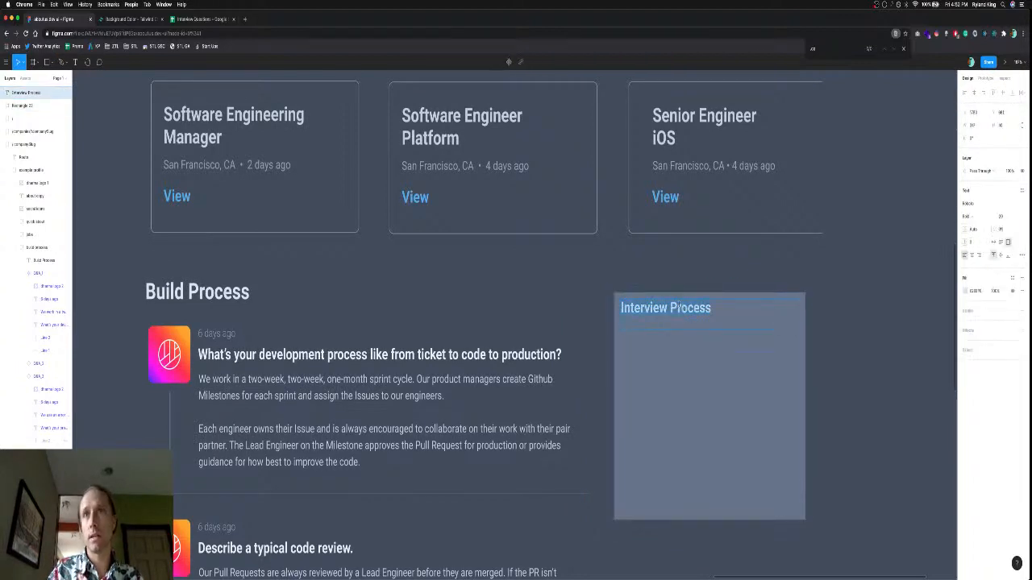
{"action": "left_click", "coordinate": [1002, 216]}
{"action": "type", "text": "24"}
{"action": "key", "text": "Return"}
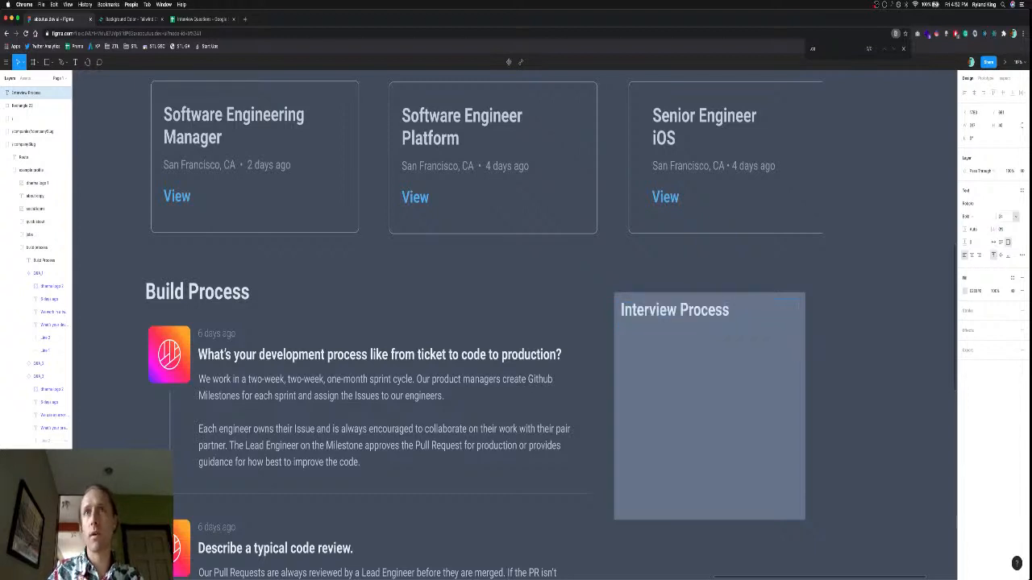
{"action": "left_click", "coordinate": [1000, 216]}
{"action": "type", "text": "22"}
{"action": "key", "text": "Return"}
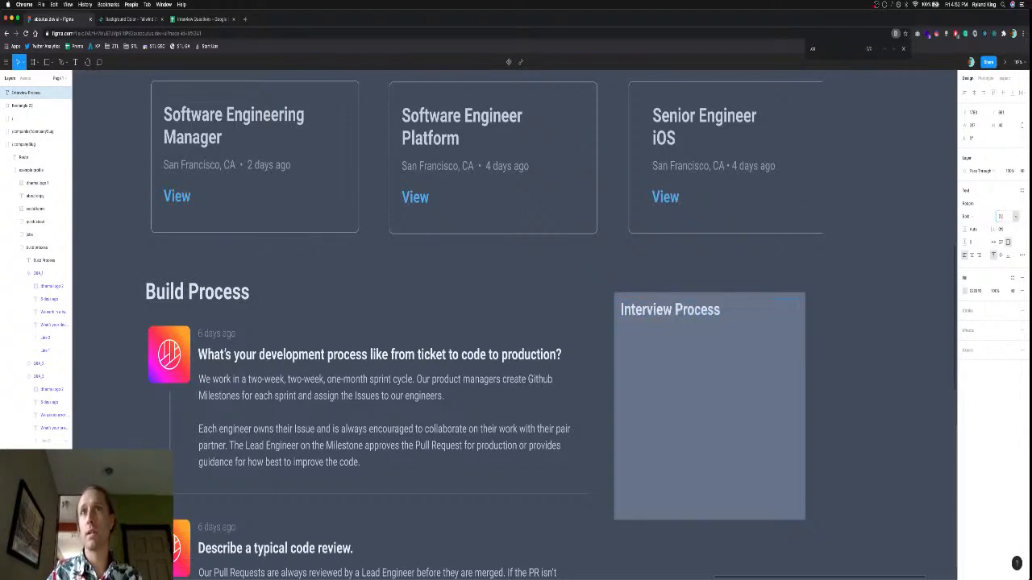
Set the "Interview Process" heading's font size to 23.
{"action": "left_click", "coordinate": [1002, 216]}
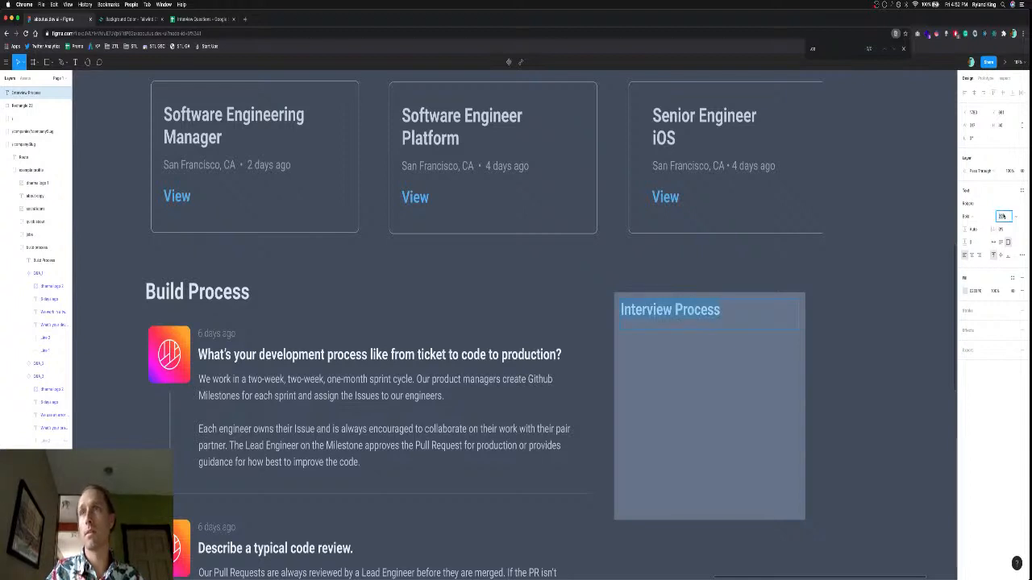
{"action": "type", "text": "23"}
{"action": "key", "text": "Return"}
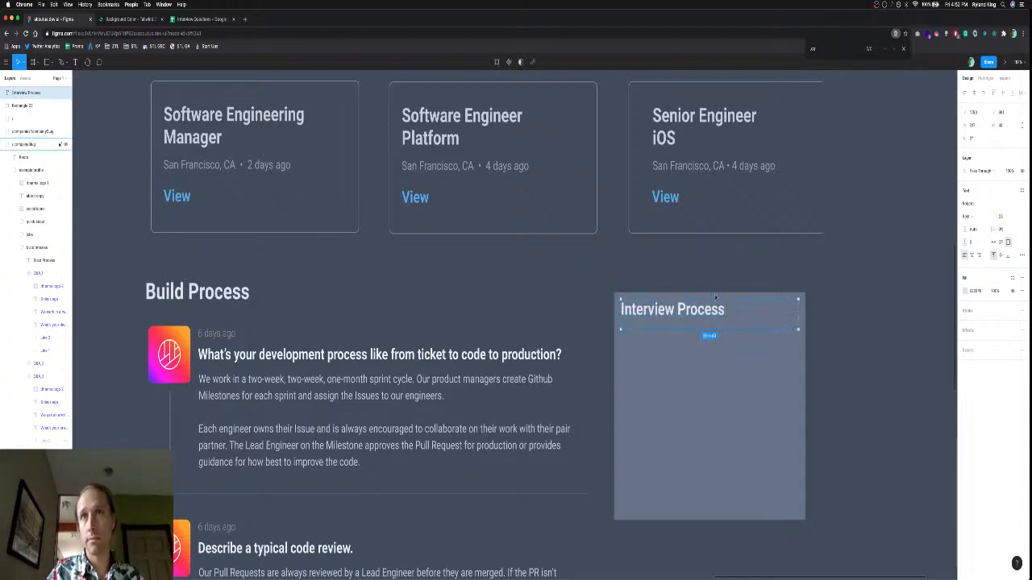
Nudge the "Interview Process" heading slightly down and shrink its text box height to fit the single line.
{"action": "double_click", "coordinate": [712, 314]}
{"action": "key", "text": "Escape"}
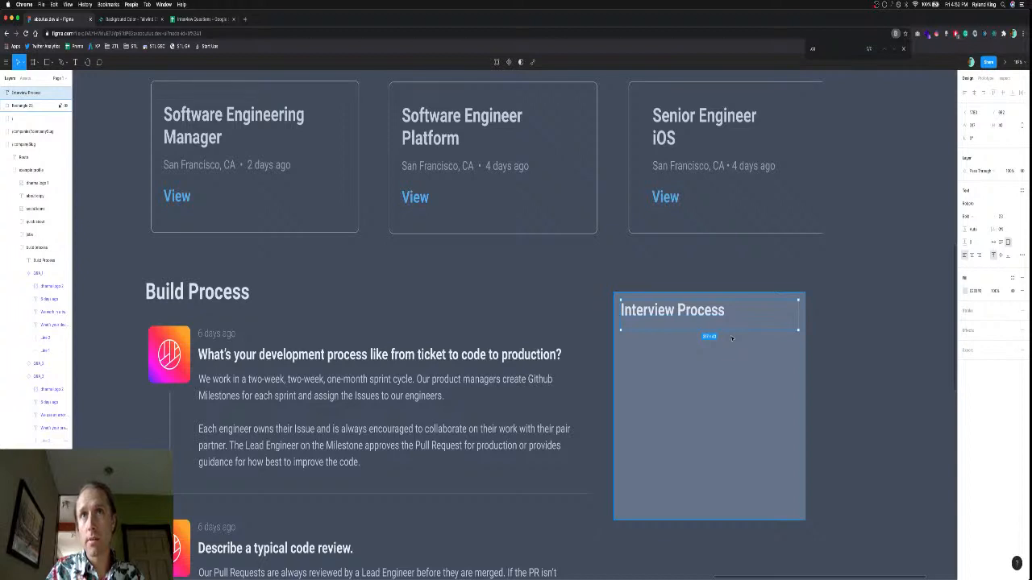
{"action": "key", "text": "Escape"}
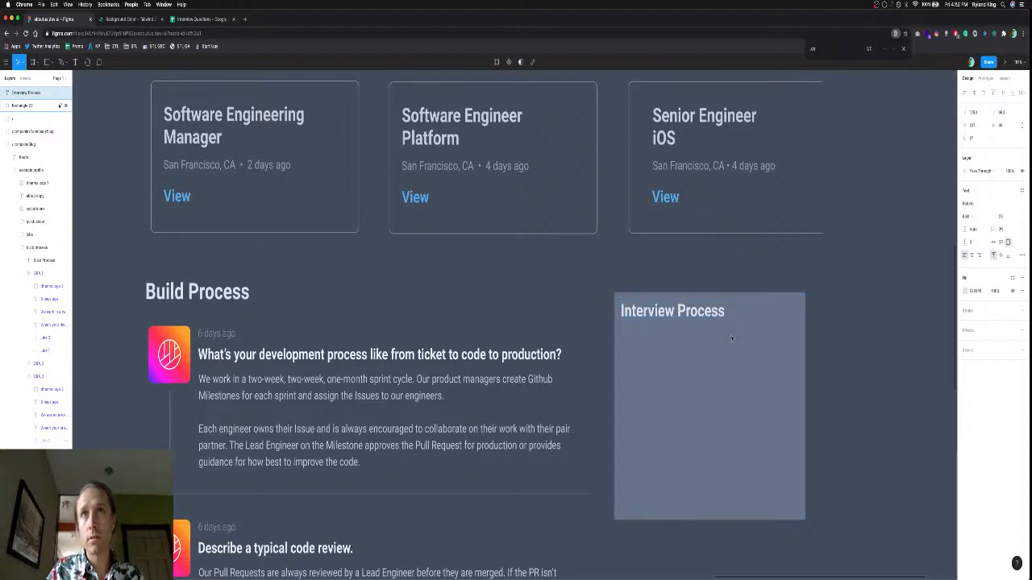
{"action": "key", "text": "Up"}
{"action": "left_click", "coordinate": [728, 331]}
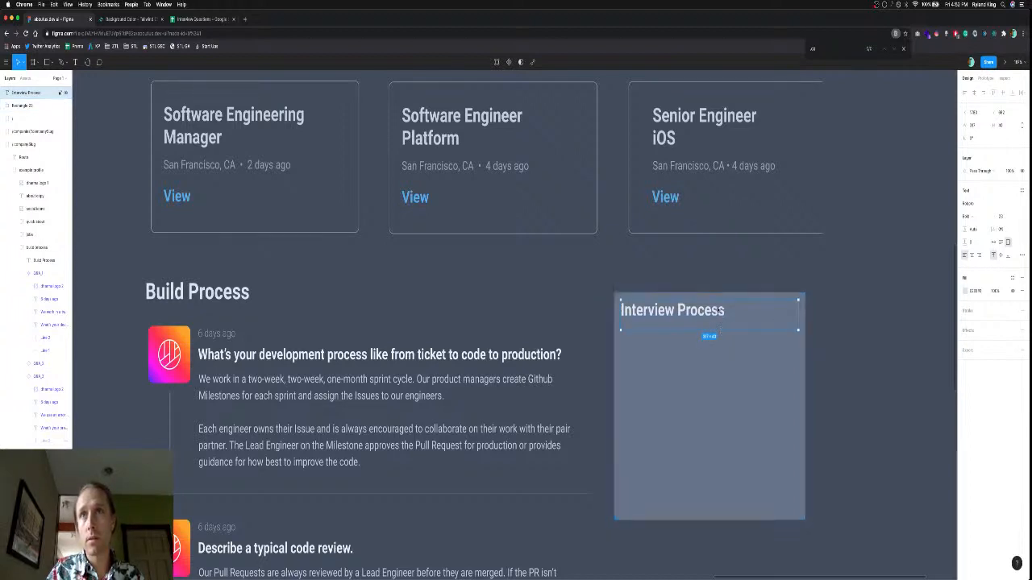
{"action": "left_click_drag", "start_coordinate": [727, 330], "coordinate": [728, 317]}
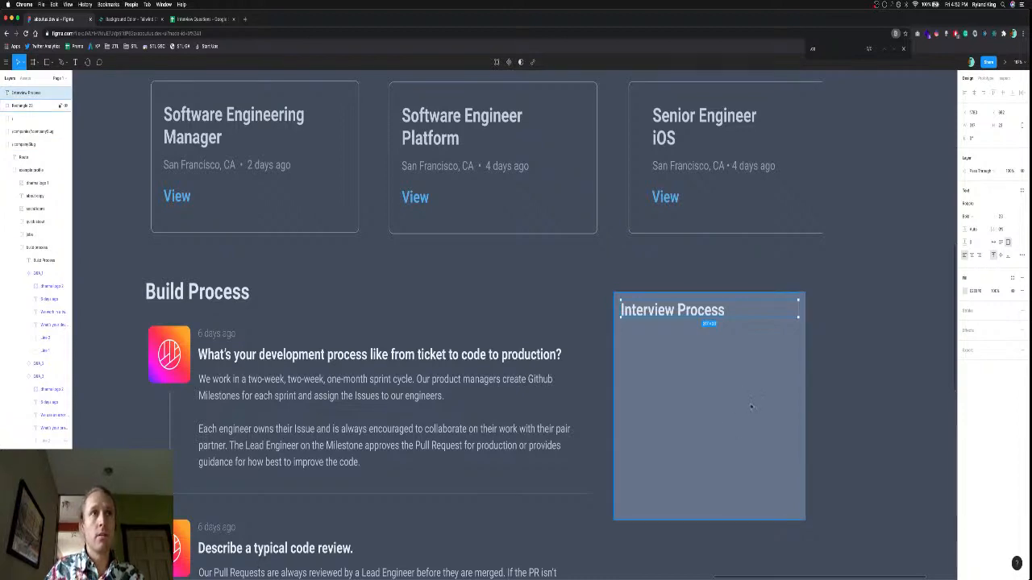
Check the FAQ questions in the Interview Questions spreadsheet and return to the Figma design.
{"action": "scroll", "coordinate": [745, 399], "scroll_direction": "down", "scroll_amount": 5}
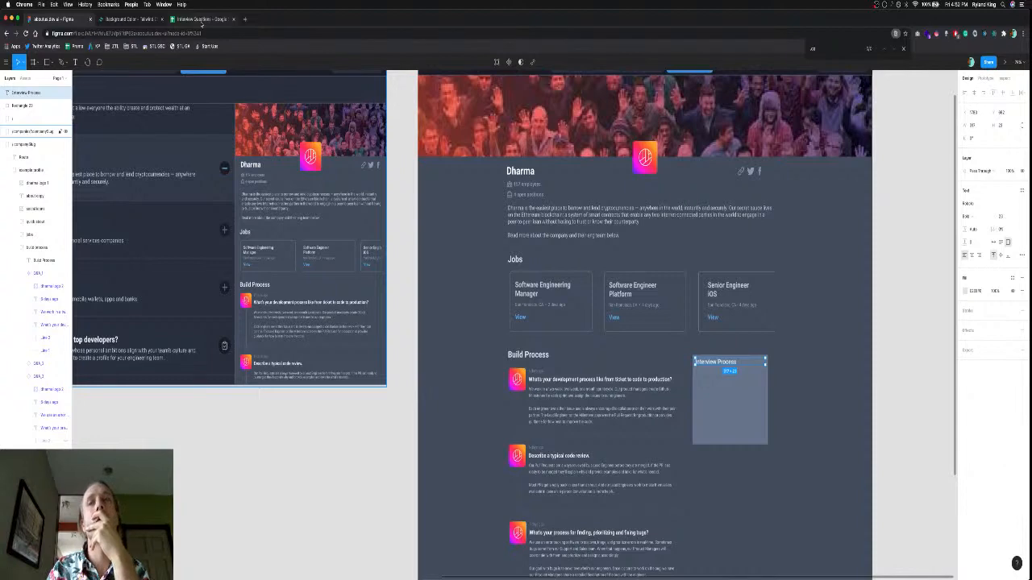
{"action": "left_click", "coordinate": [201, 21]}
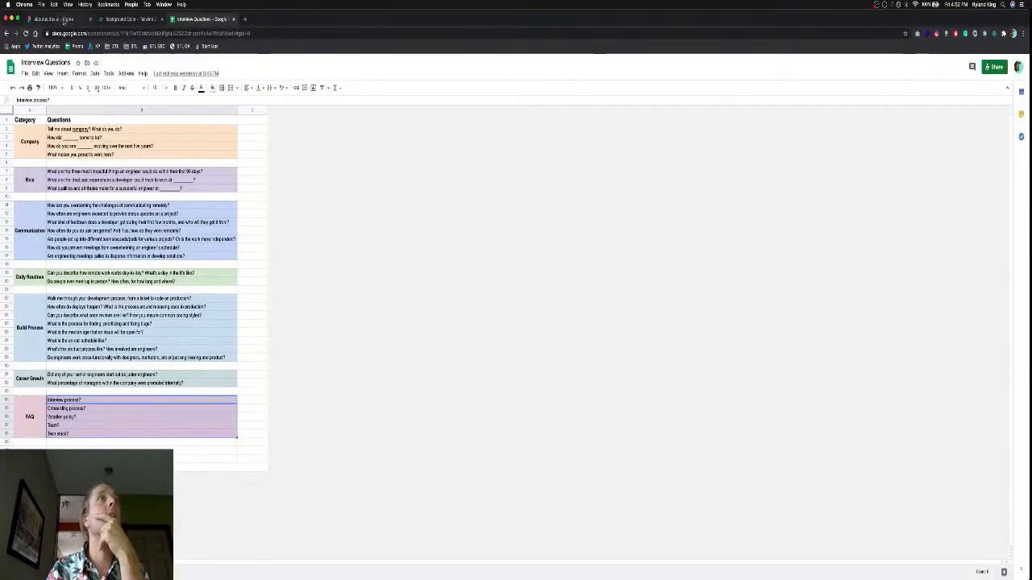
{"action": "left_click", "coordinate": [64, 19]}
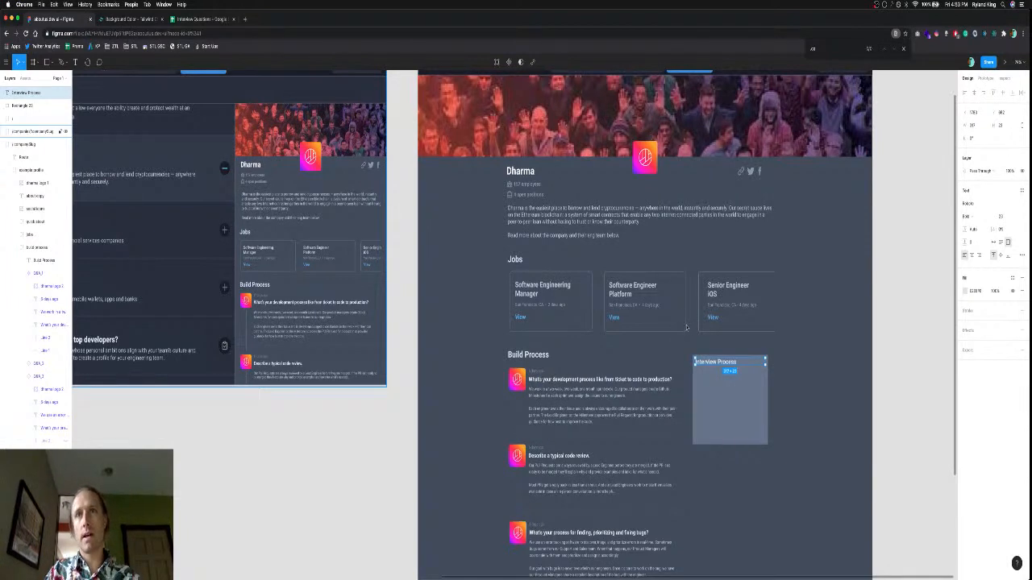
Select the Software Engineer Platform job card's border rectangle and copy its stroke color.
{"action": "scroll", "coordinate": [683, 318], "scroll_direction": "up", "scroll_amount": 5}
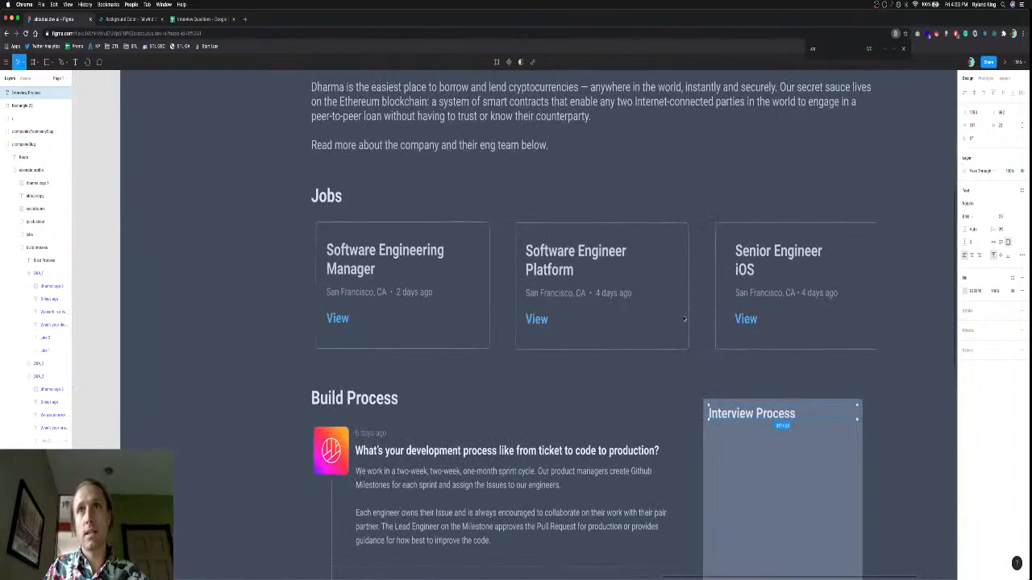
{"action": "scroll", "coordinate": [669, 316], "scroll_direction": "down", "scroll_amount": 1}
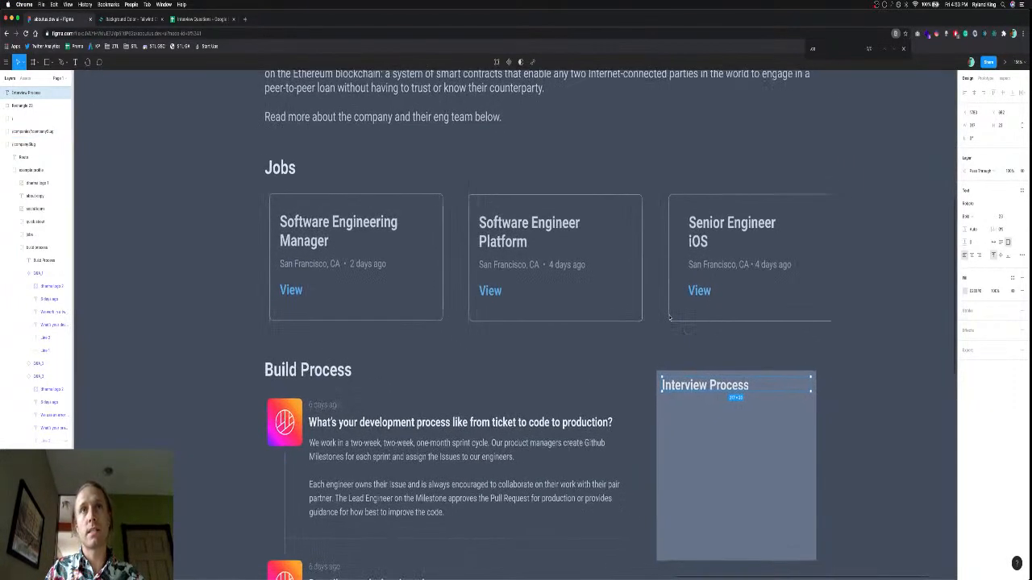
{"action": "left_click", "coordinate": [712, 439]}
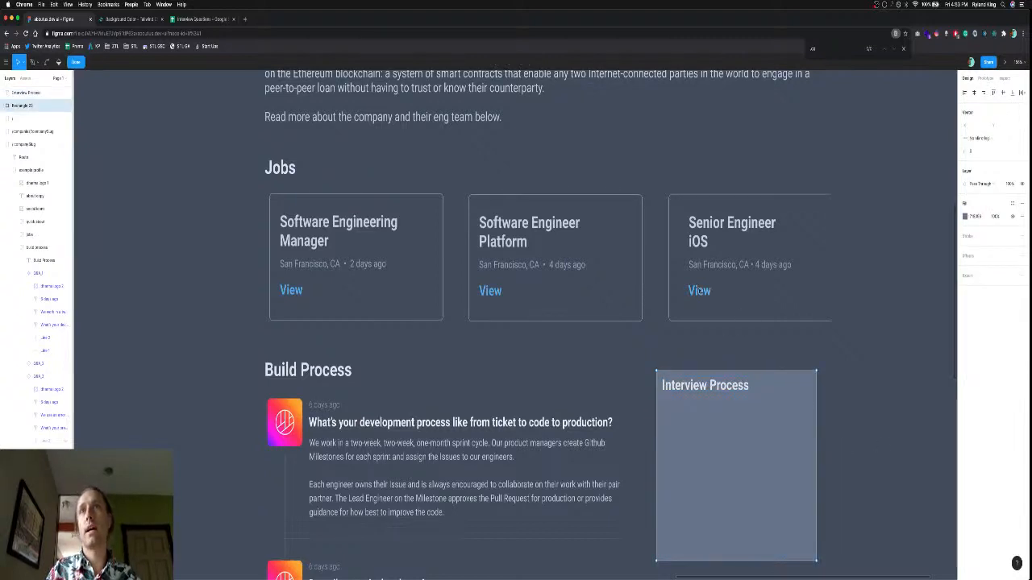
{"action": "key", "text": "Escape"}
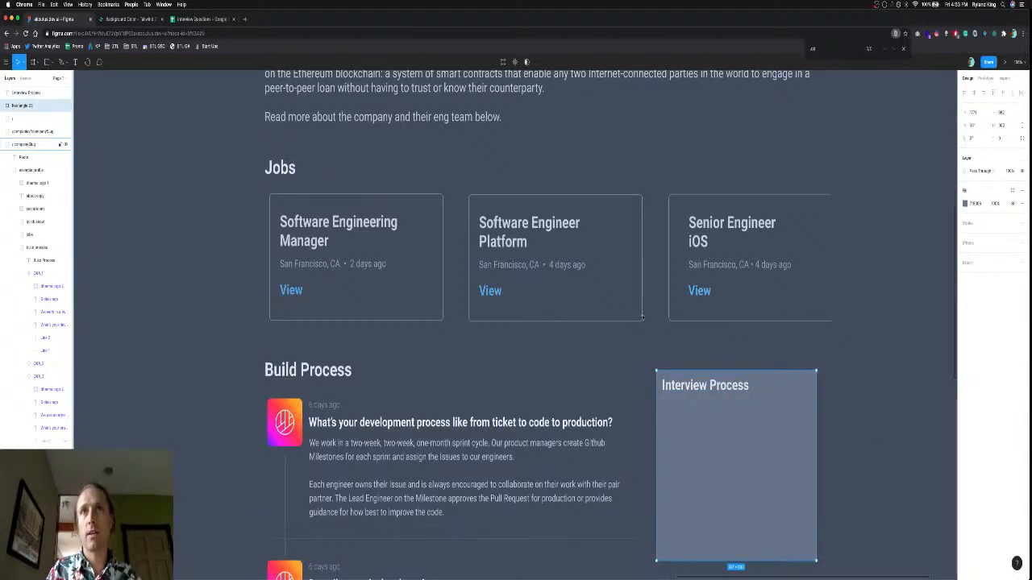
{"action": "left_click", "coordinate": [643, 317]}
{"action": "left_click", "coordinate": [642, 316]}
{"action": "left_click", "coordinate": [642, 317]}
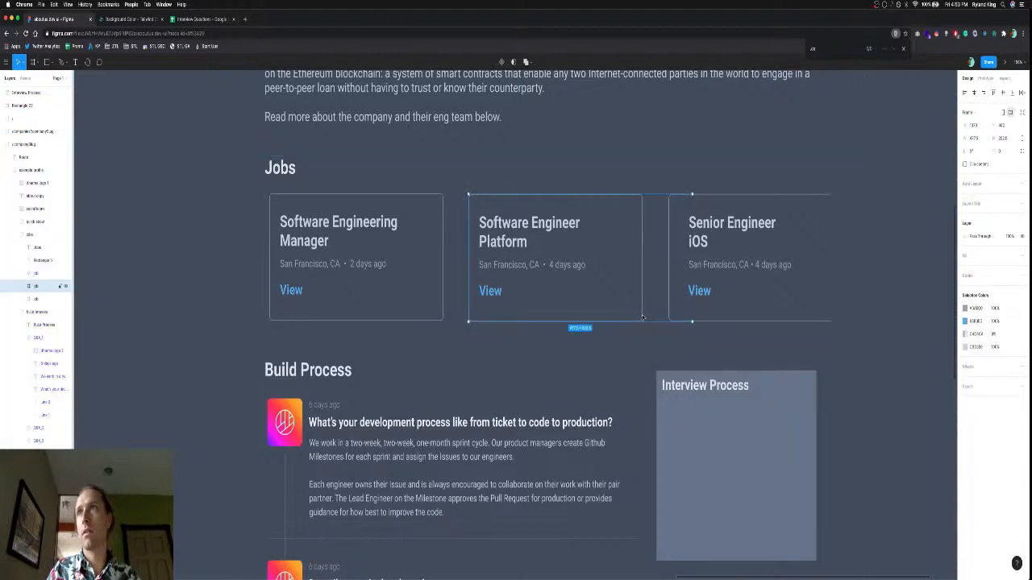
{"action": "left_click", "coordinate": [643, 316]}
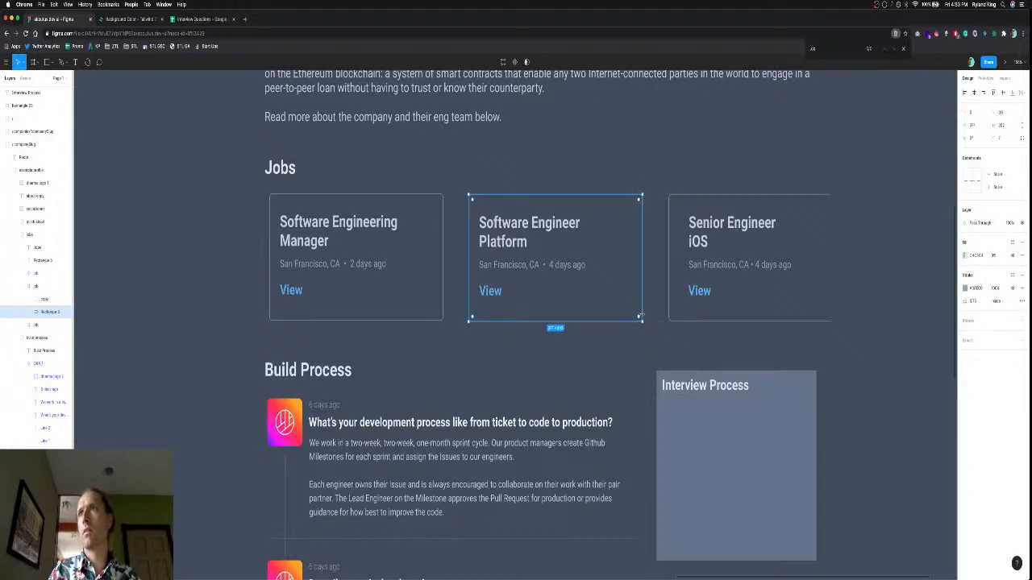
{"action": "left_click", "coordinate": [978, 288]}
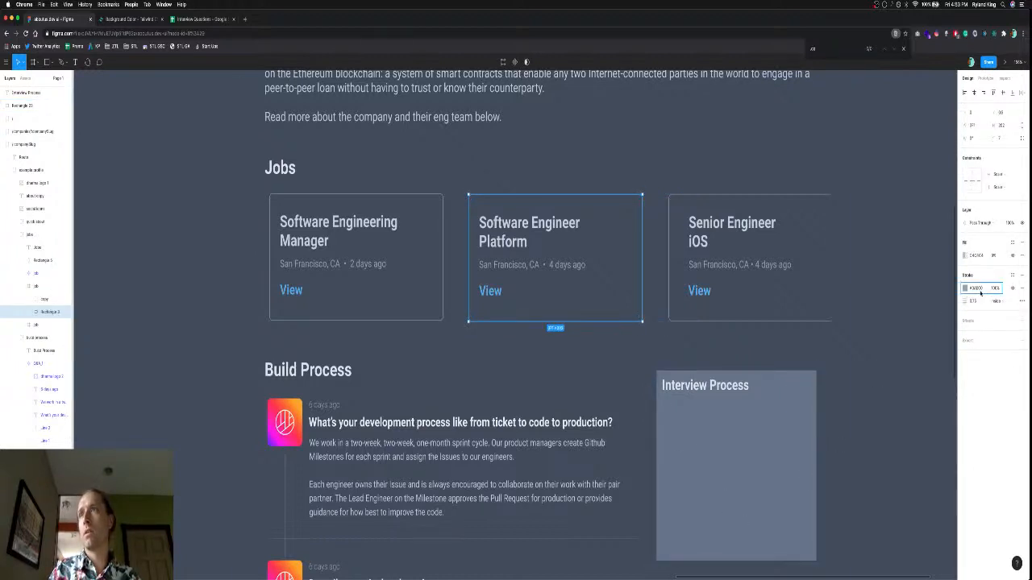
Add a stroke to the Interview Process rectangle using the job card's border color, A0AEC0.
{"action": "left_click", "coordinate": [798, 383]}
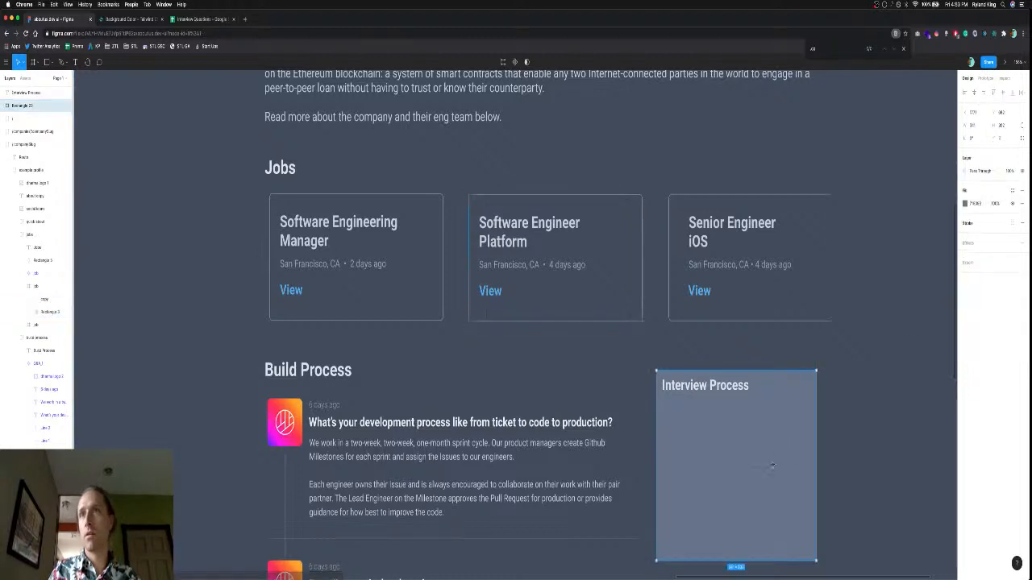
{"action": "left_click", "coordinate": [974, 248]}
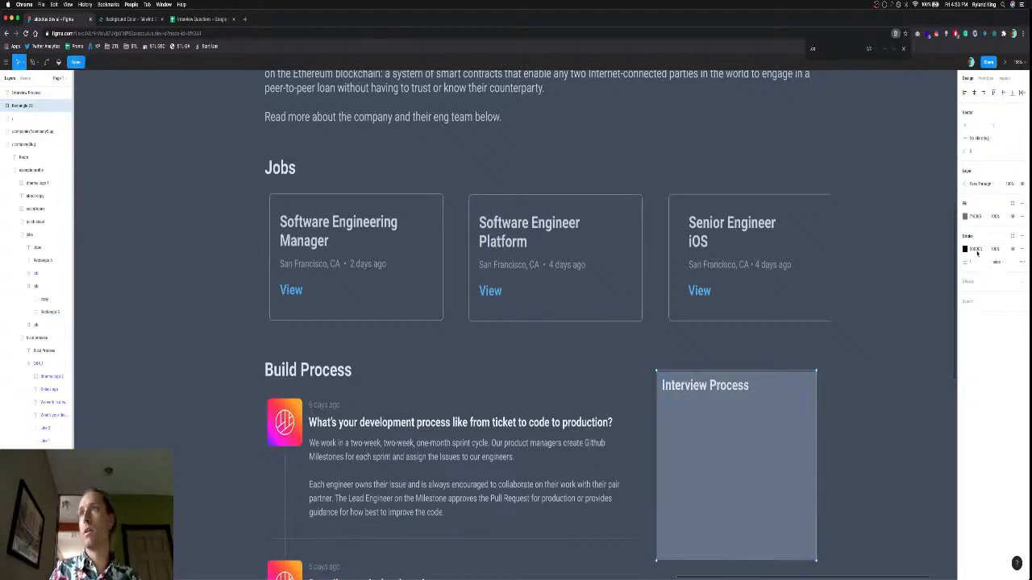
{"action": "left_click", "coordinate": [976, 249]}
{"action": "type", "text": "A0AEC0"}
{"action": "key", "text": "Return"}
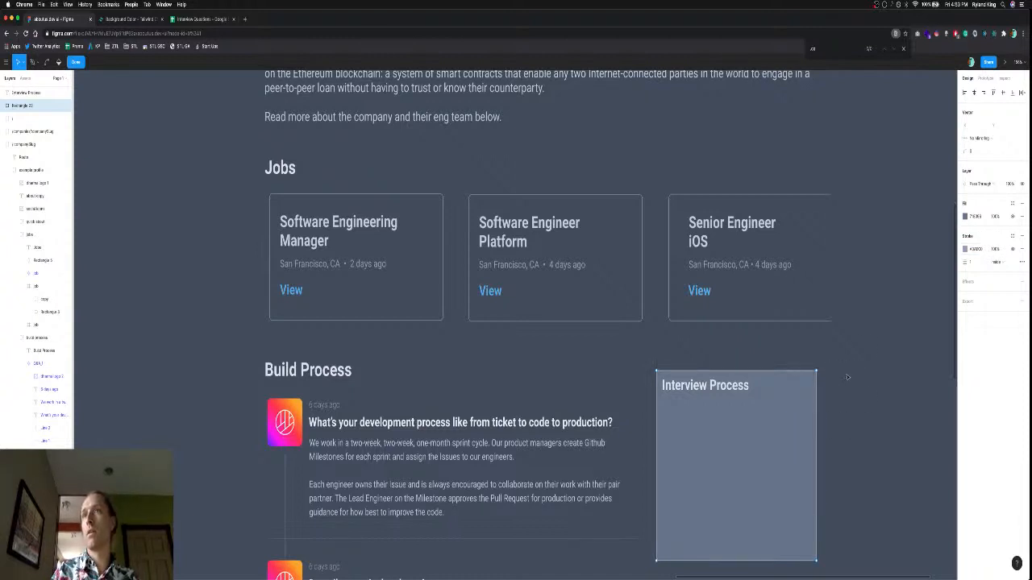
Select the Interview Process rectangle, and copy the bg-gray-700 hex value from Tailwind's Background Color page.
{"action": "left_click", "coordinate": [847, 376]}
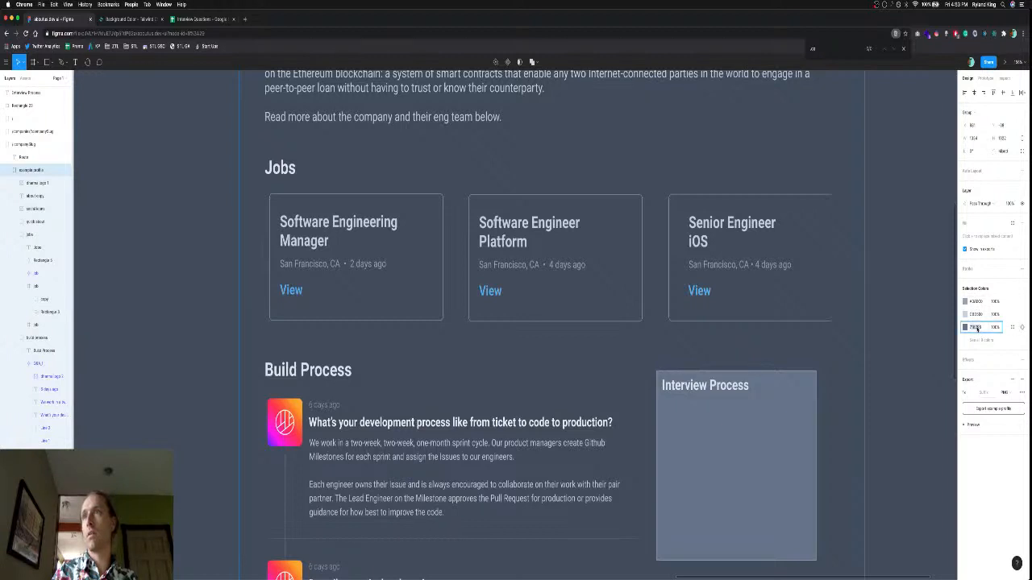
{"action": "left_click", "coordinate": [745, 416]}
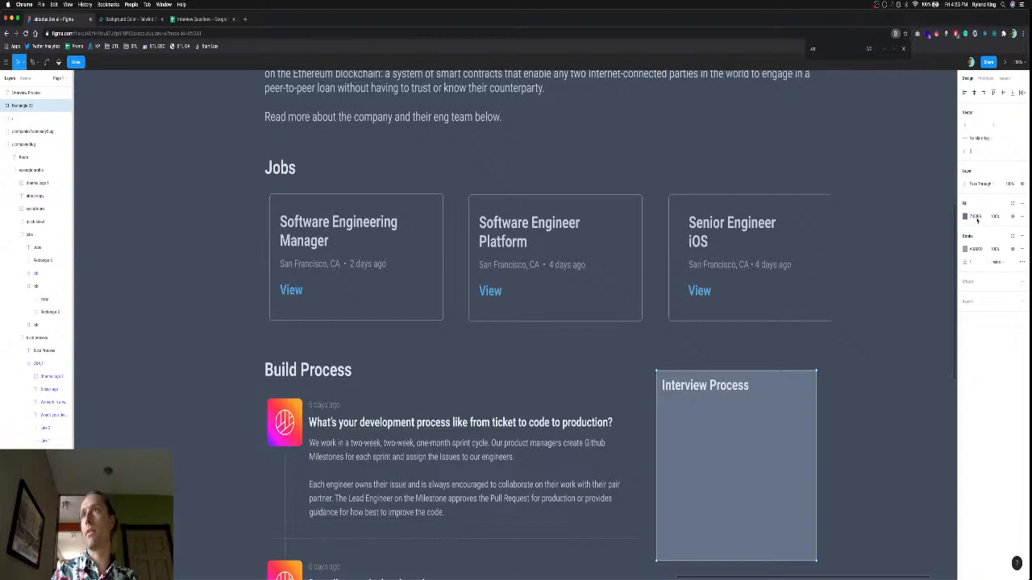
{"action": "key", "text": "ctrl+Tab"}
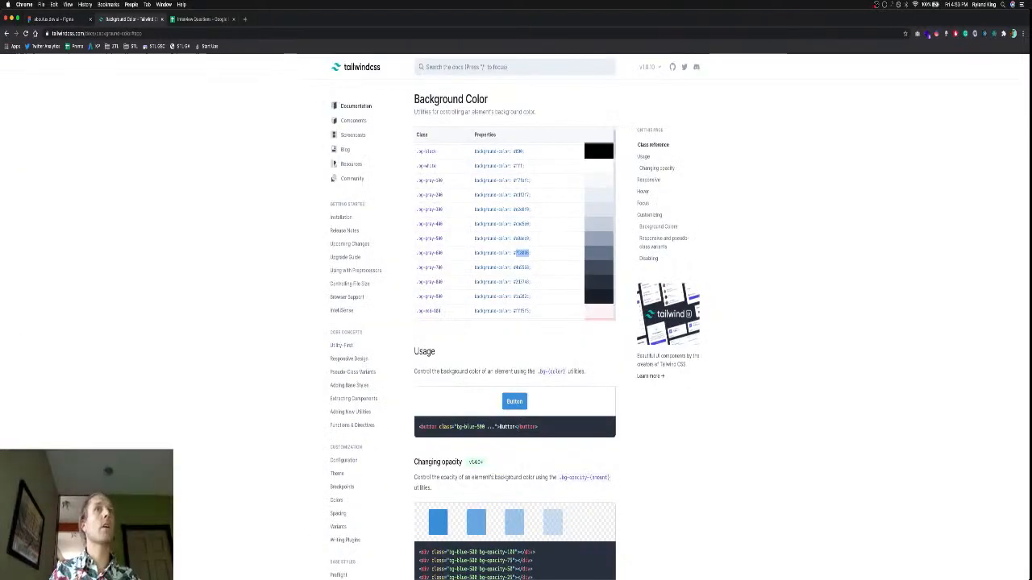
{"action": "double_click", "coordinate": [521, 267]}
{"action": "key", "text": "ctrl+c"}
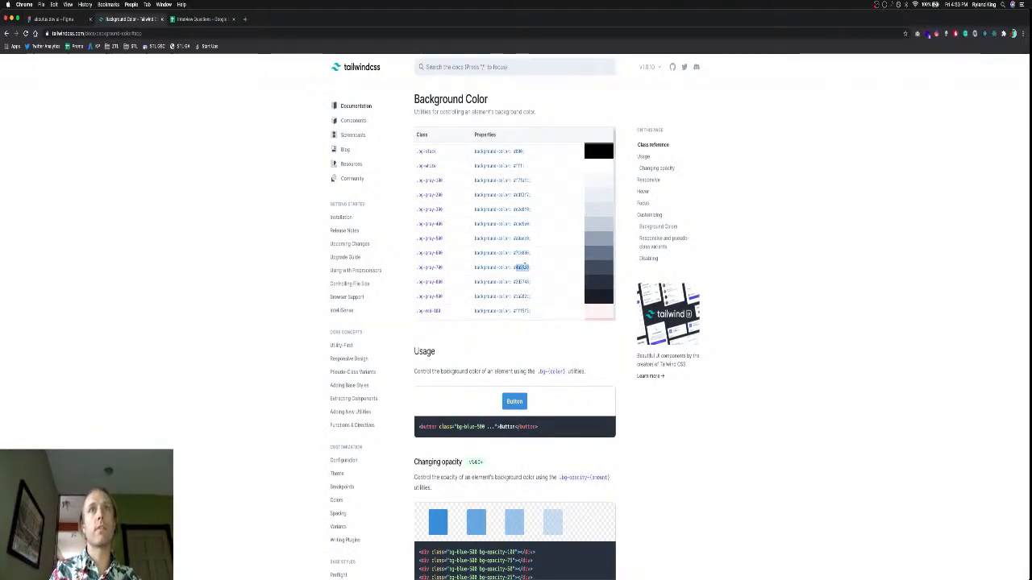
Set the Interview Process rectangle's fill to the copied Tailwind bg-gray-700 color in Figma.
{"action": "key", "text": "ctrl+shift+Tab"}
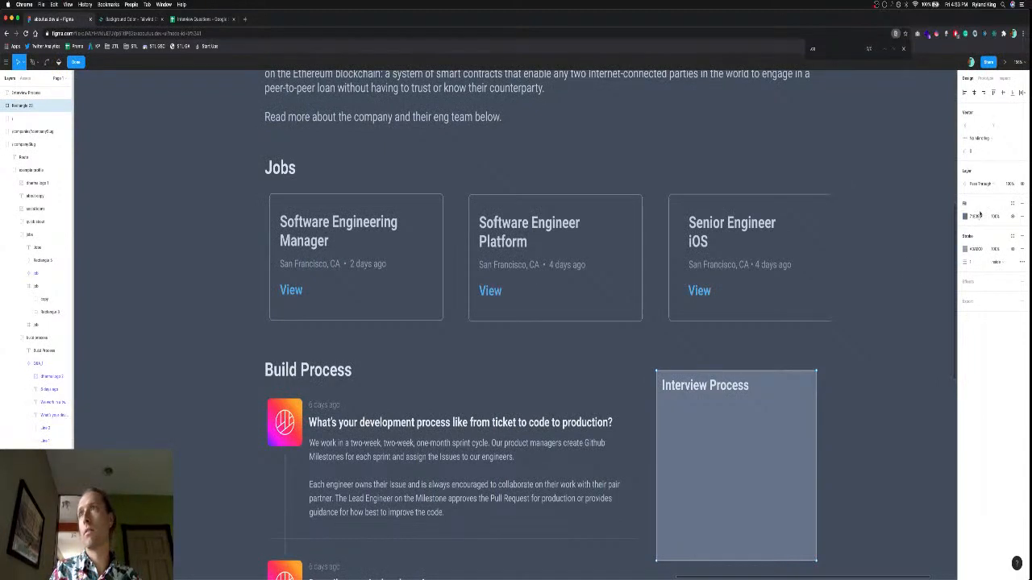
{"action": "left_click", "coordinate": [977, 216]}
{"action": "key", "text": "ctrl+v"}
{"action": "key", "text": "Return"}
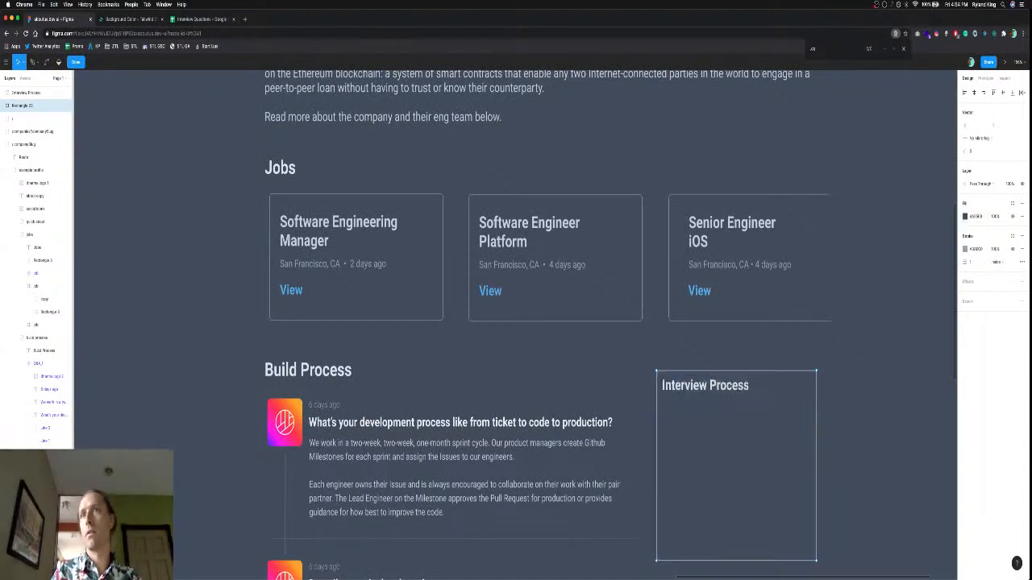
{"action": "left_click", "coordinate": [836, 381]}
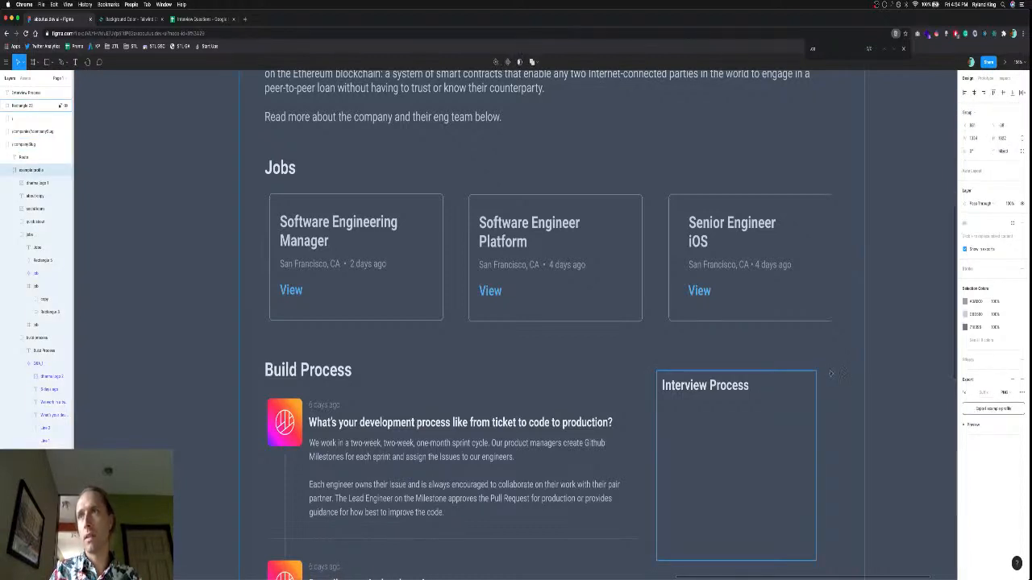
Round the Interview Process rectangle's corners, adjusting the radius to match the job cards above.
{"action": "left_click", "coordinate": [810, 381]}
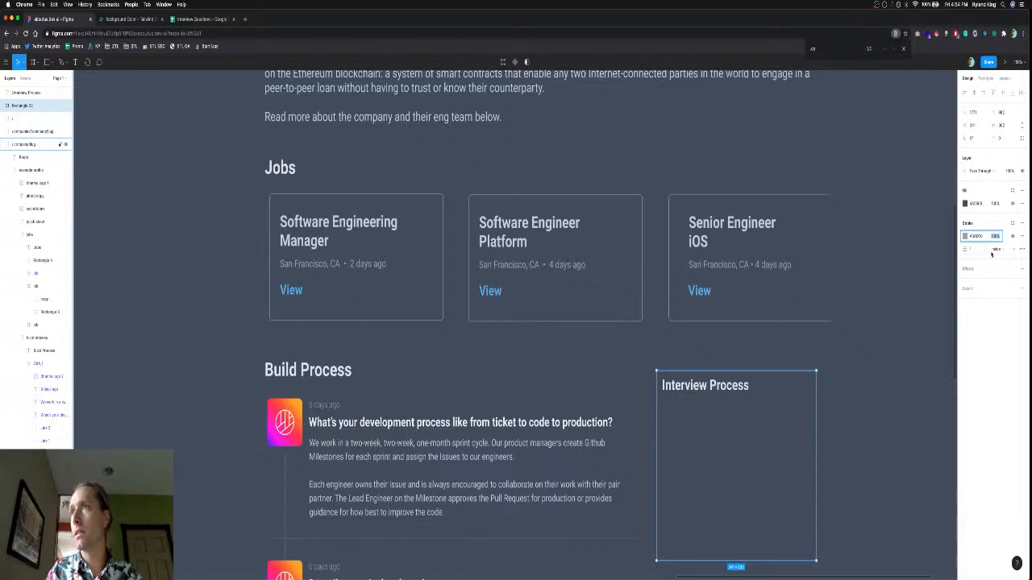
{"action": "scroll", "coordinate": [800, 413], "scroll_direction": "up", "scroll_amount": 5}
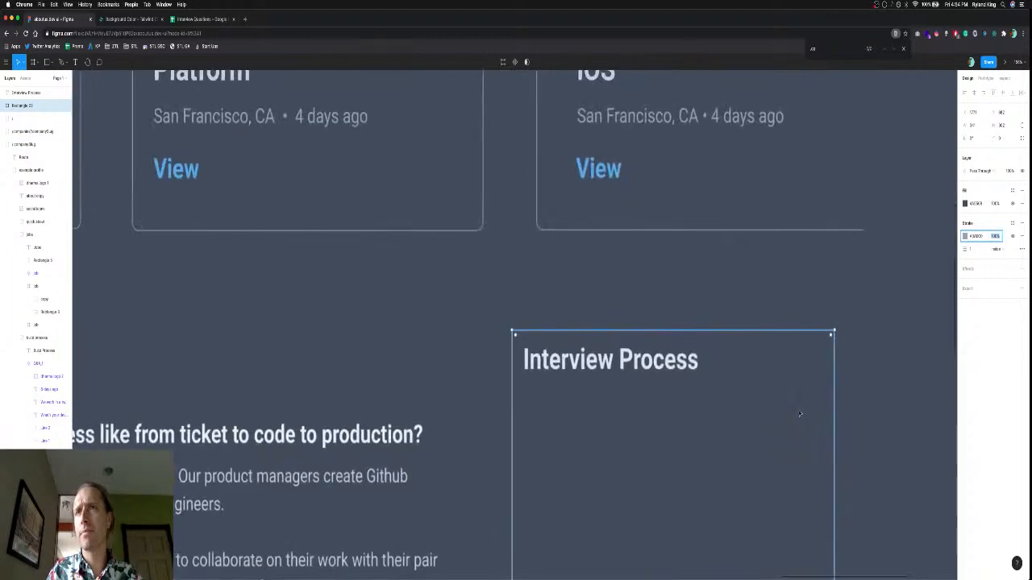
{"action": "left_click_drag", "start_coordinate": [830, 335], "coordinate": [828, 339]}
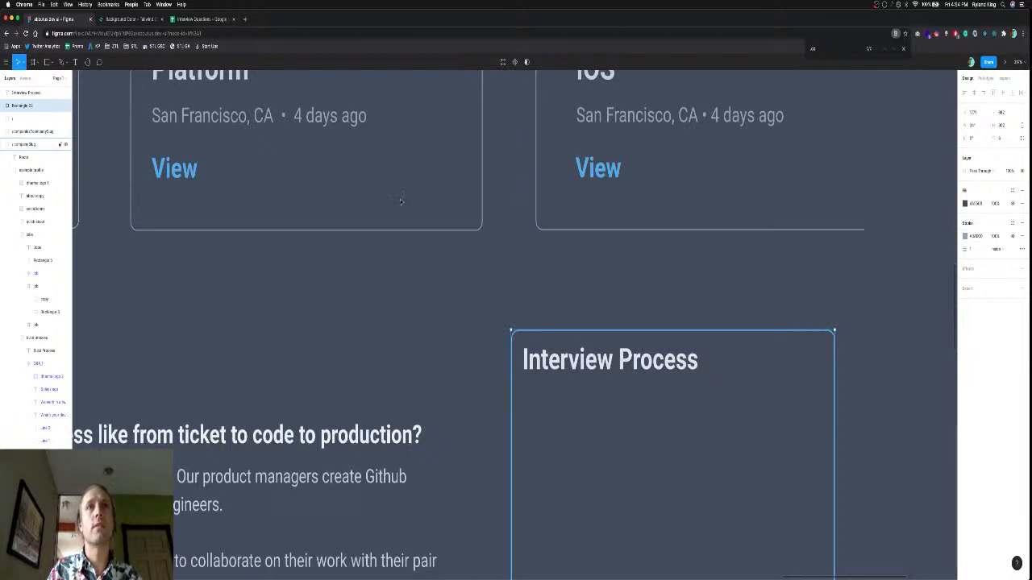
{"action": "left_click", "coordinate": [433, 192]}
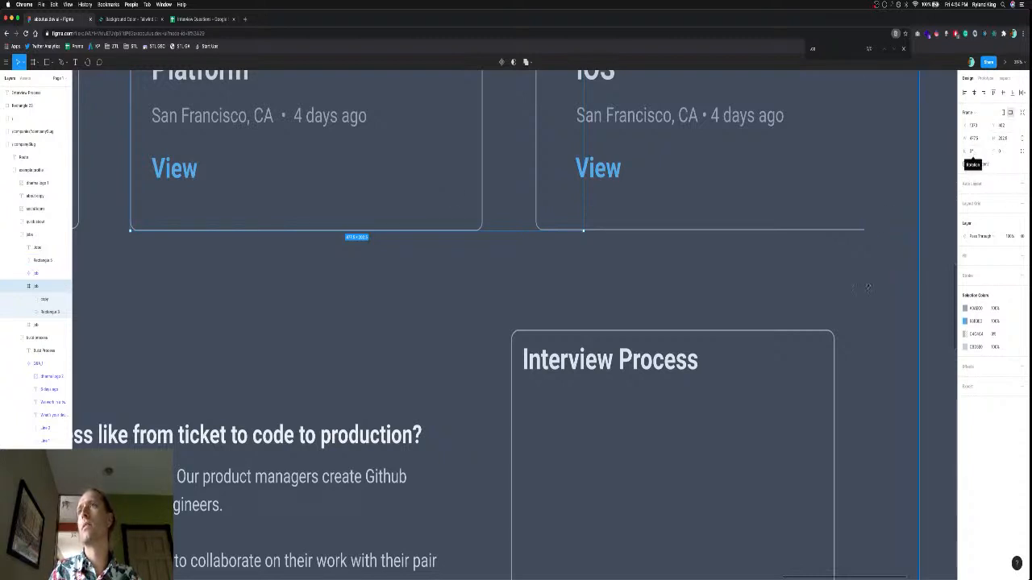
{"action": "left_click", "coordinate": [796, 380]}
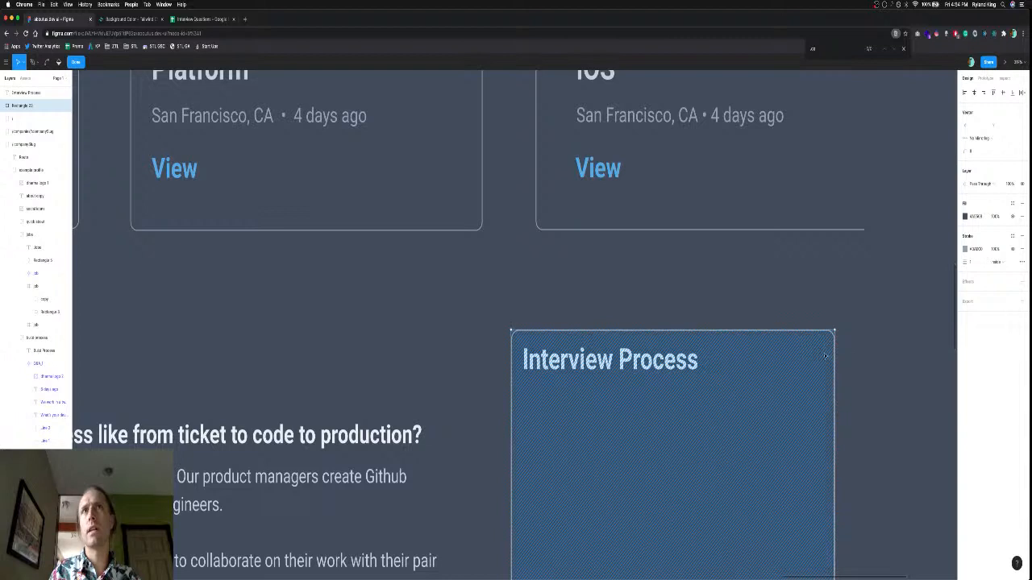
{"action": "key", "text": "Escape"}
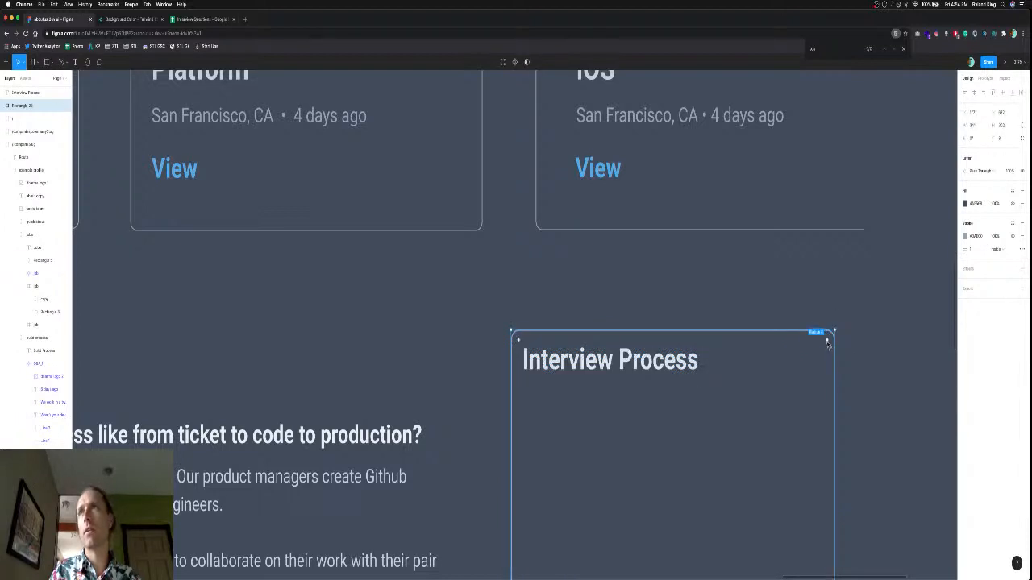
{"action": "left_click_drag", "start_coordinate": [827, 343], "coordinate": [826, 344]}
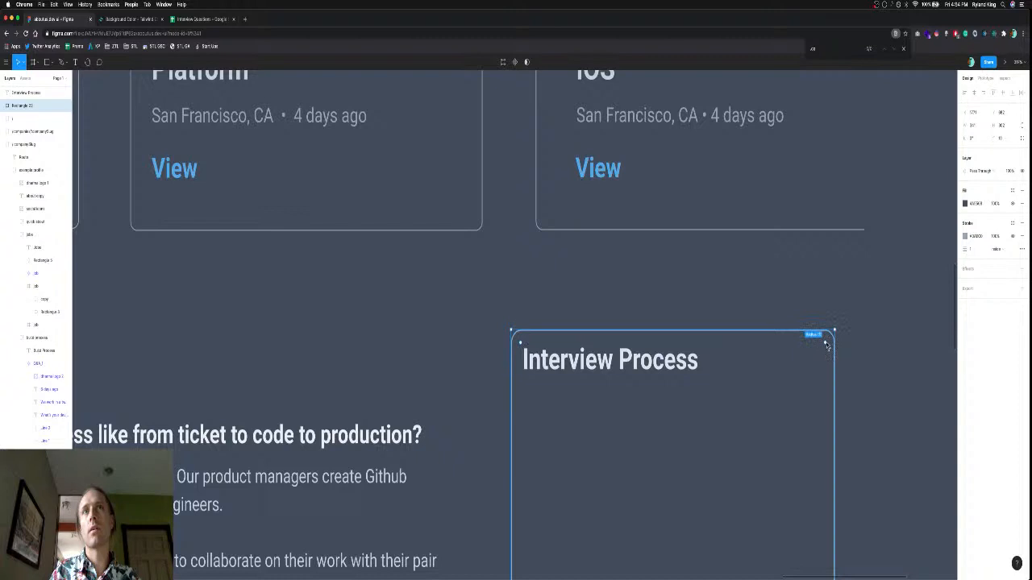
{"action": "left_click", "coordinate": [1000, 139]}
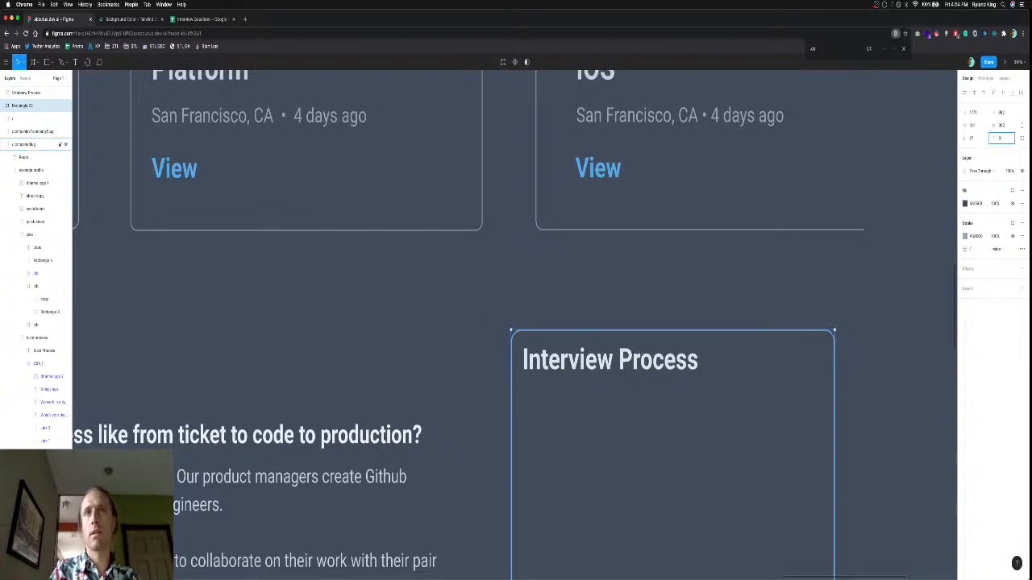
{"action": "key", "text": "Return"}
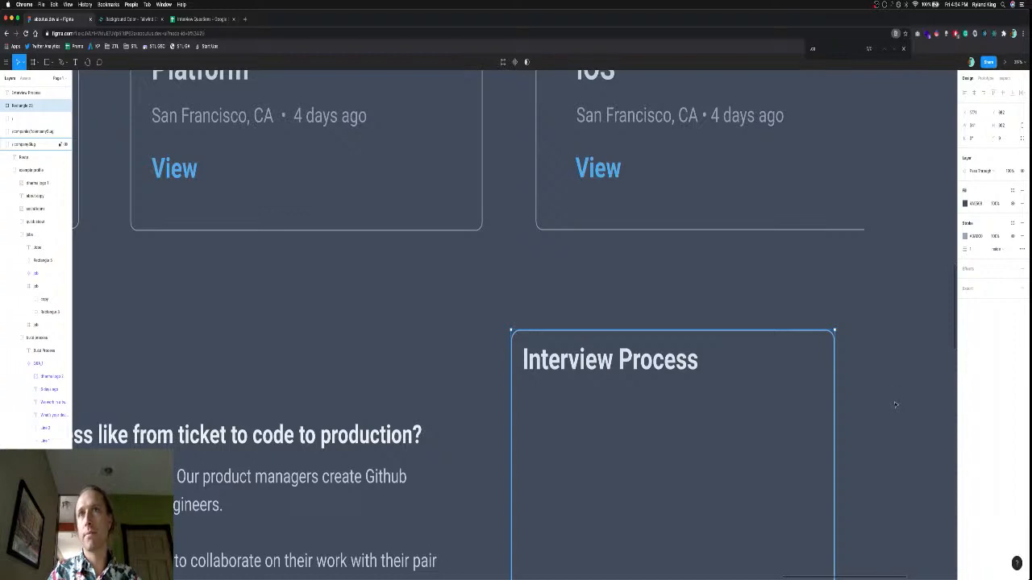
{"action": "left_click", "coordinate": [895, 415]}
Move the Interview Process heading slightly inward from the card's corner and narrow its text box toward the end of the text.
{"action": "scroll", "coordinate": [895, 415], "scroll_direction": "down", "scroll_amount": 5}
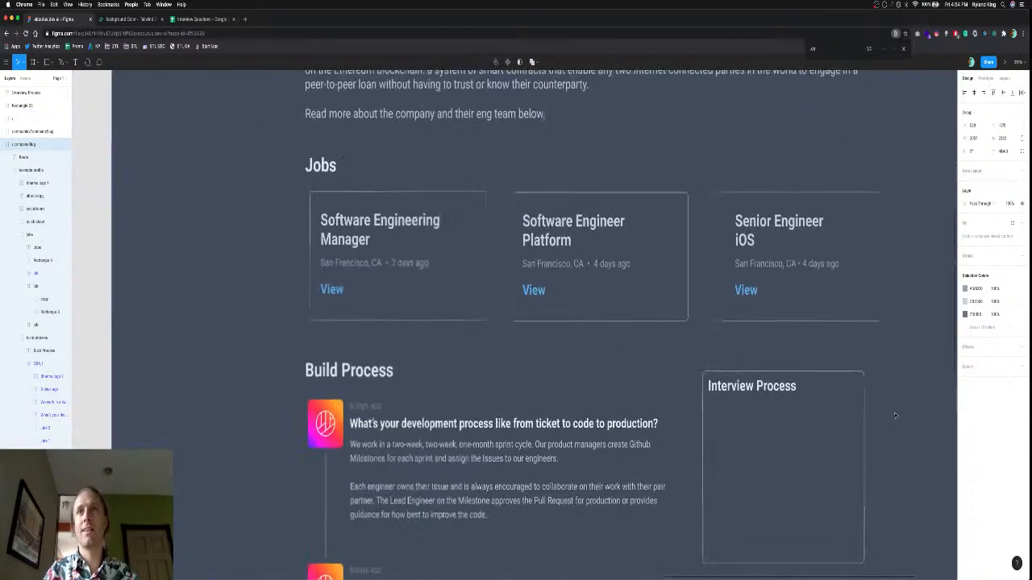
{"action": "scroll", "coordinate": [895, 415], "scroll_direction": "down", "scroll_amount": 2}
{"action": "scroll", "coordinate": [895, 416], "scroll_direction": "right", "scroll_amount": 1}
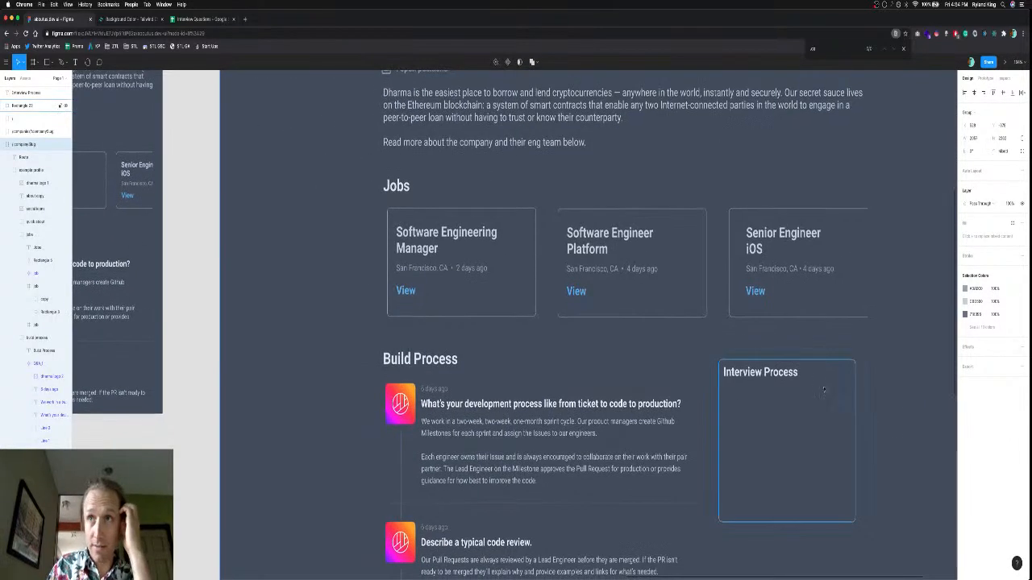
{"action": "left_click", "coordinate": [790, 373]}
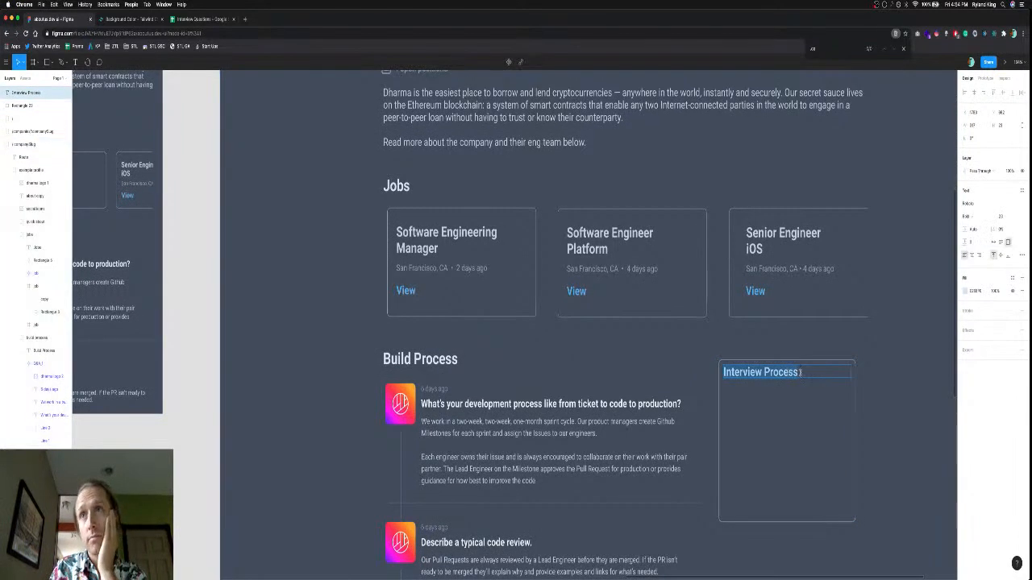
{"action": "double_click", "coordinate": [814, 381]}
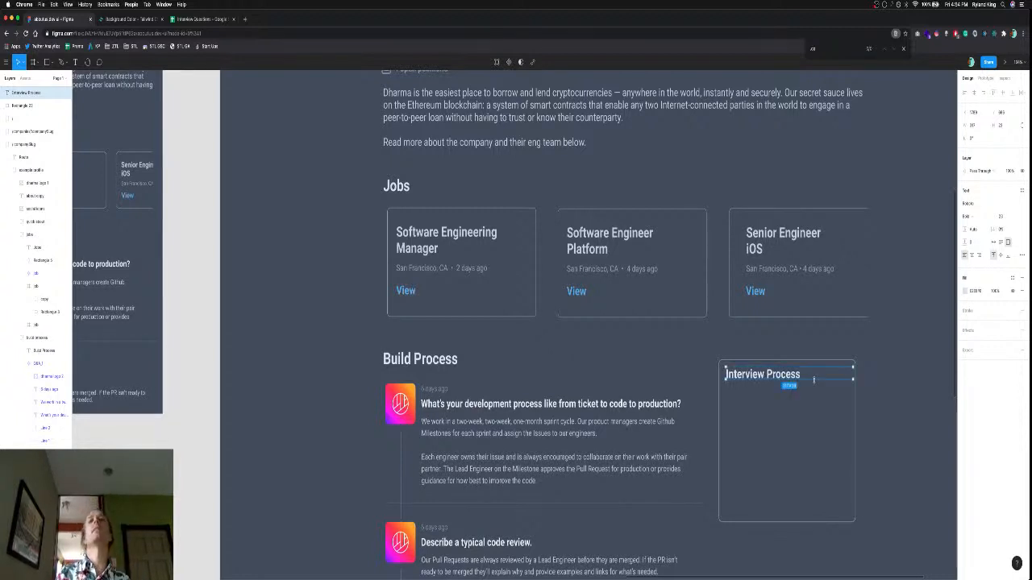
{"action": "key", "text": "Down"}
{"action": "key", "text": "Down"}
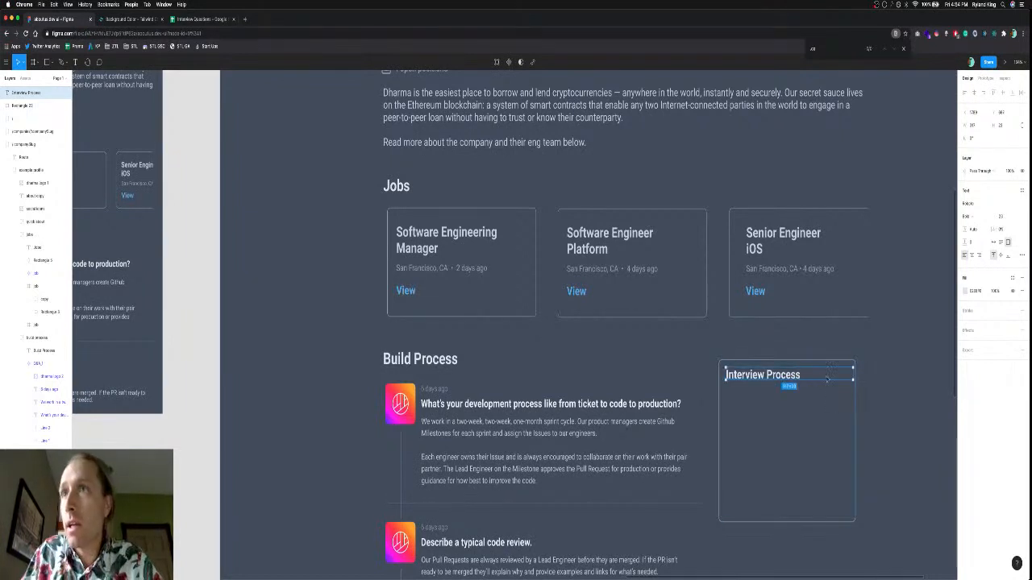
{"action": "left_click_drag", "start_coordinate": [852, 374], "coordinate": [811, 374]}
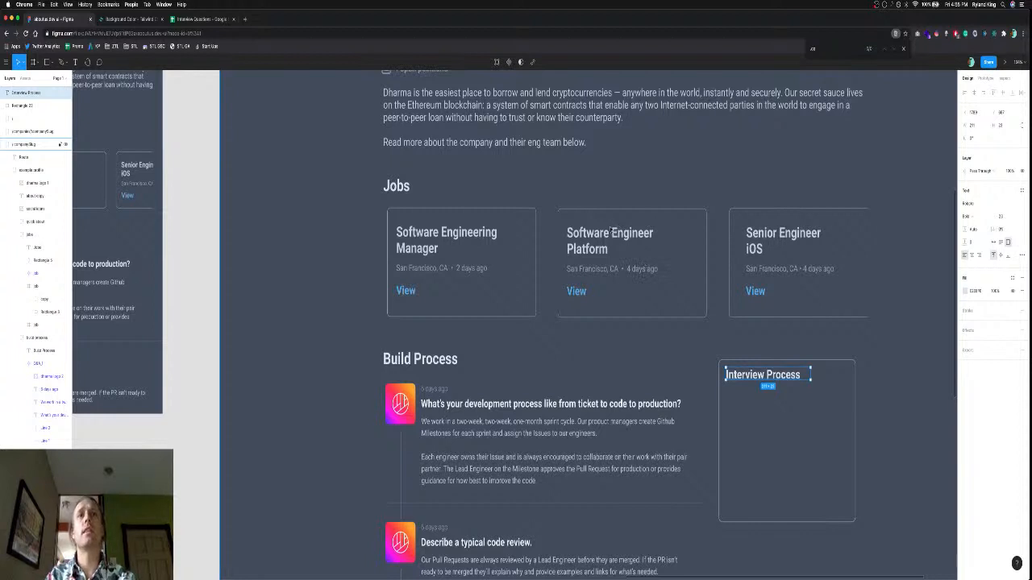
Check the Software Engineer Platform title's text settings and set the Interview Process heading's font size to 22.
{"action": "left_click", "coordinate": [587, 241]}
{"action": "left_click", "coordinate": [587, 243]}
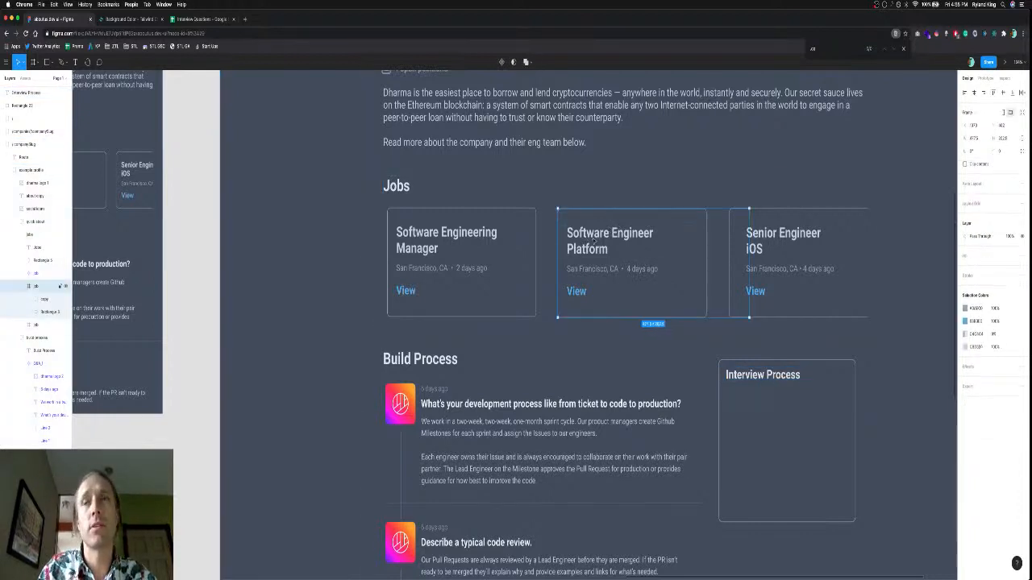
{"action": "left_click", "coordinate": [591, 240]}
{"action": "left_click", "coordinate": [596, 241]}
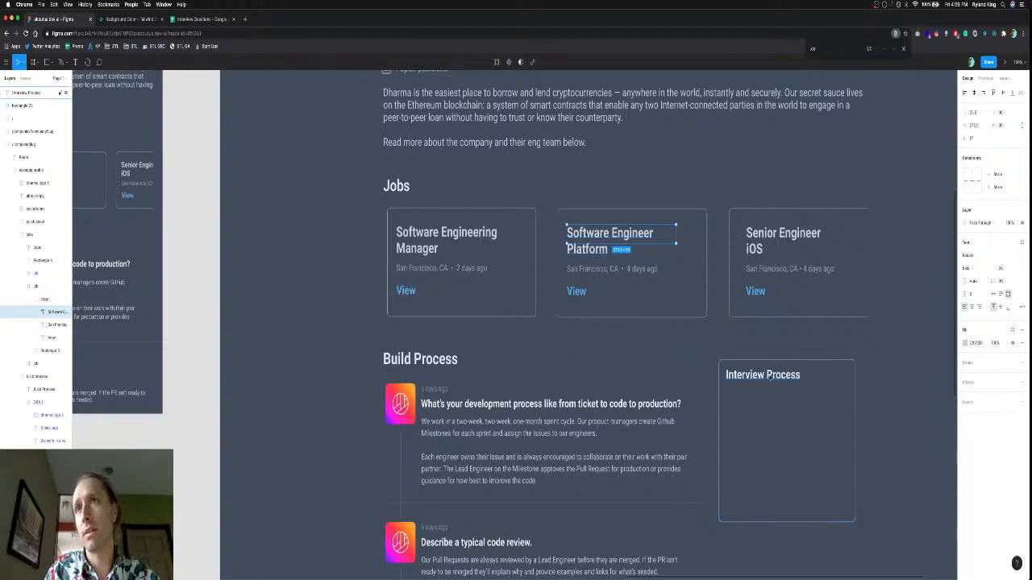
{"action": "double_click", "coordinate": [770, 376]}
{"action": "left_click", "coordinate": [1002, 217]}
{"action": "type", "text": "22"}
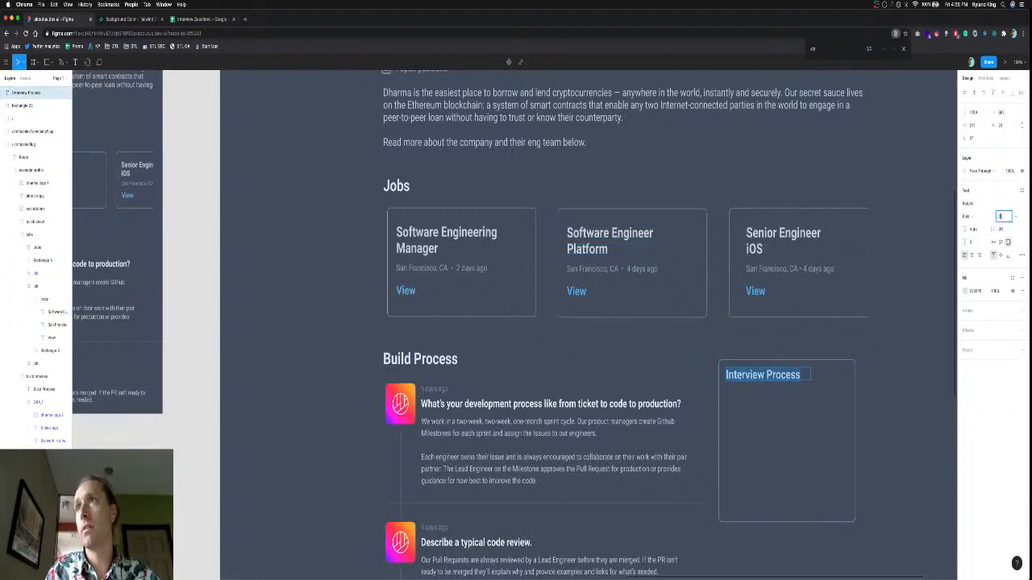
{"action": "key", "text": "Return"}
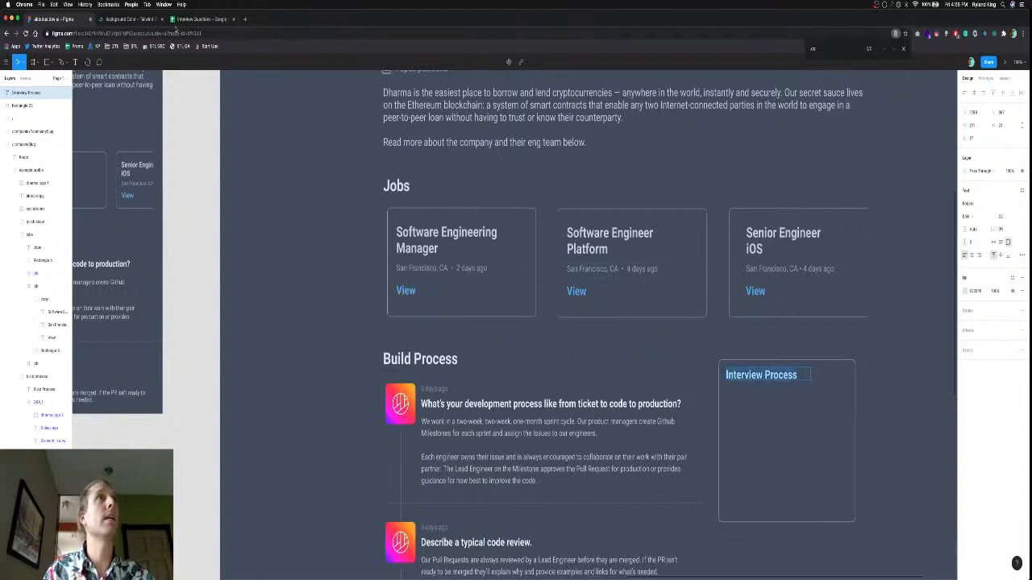
Recolor the Interview Process heading with Tailwind's bg-gray-500 value, A0AEC0, copied from the Background Color page.
{"action": "left_click", "coordinate": [142, 19]}
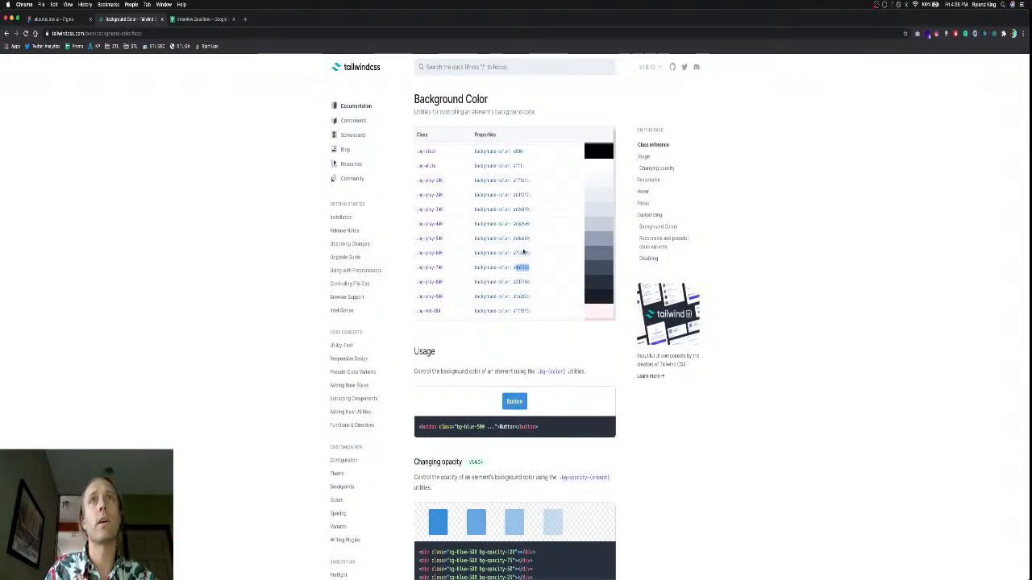
{"action": "double_click", "coordinate": [523, 239]}
{"action": "key", "text": "super+c"}
{"action": "key", "text": "super+1"}
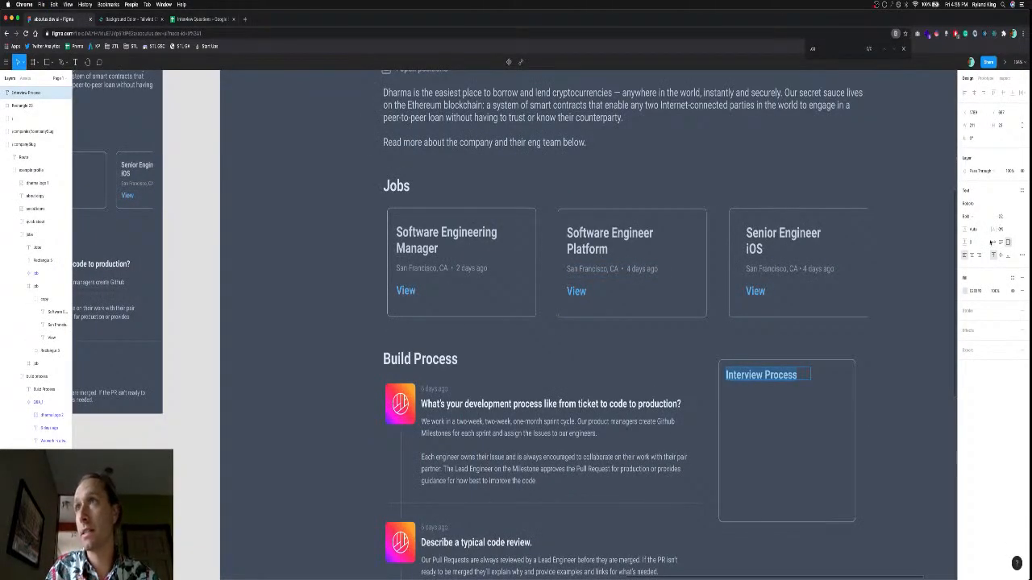
{"action": "left_click", "coordinate": [975, 290]}
{"action": "key", "text": "super+v"}
{"action": "key", "text": "Return"}
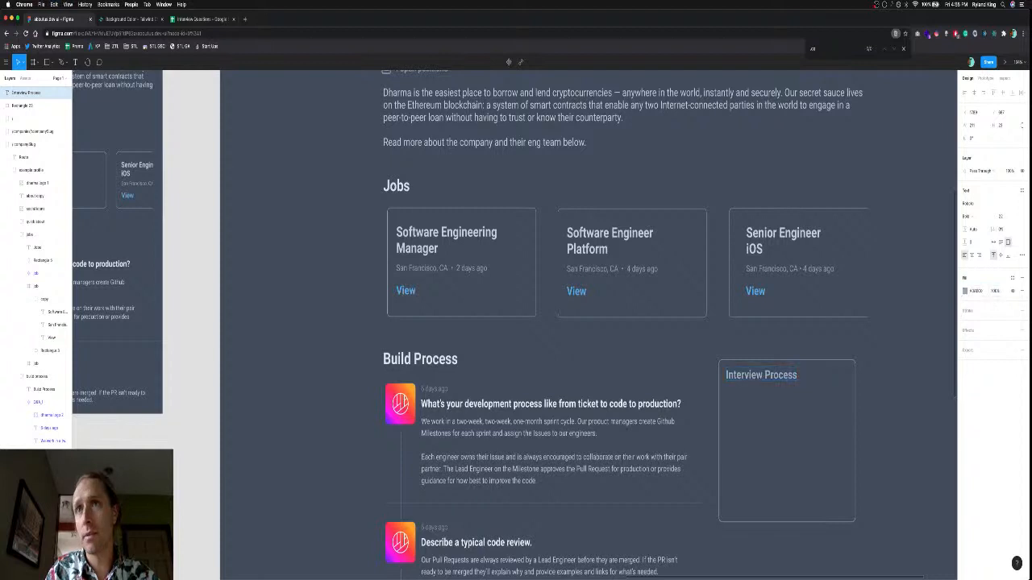
Nudge the Interview Process heading slightly right and down for more padding inside the card.
{"action": "left_click", "coordinate": [843, 394]}
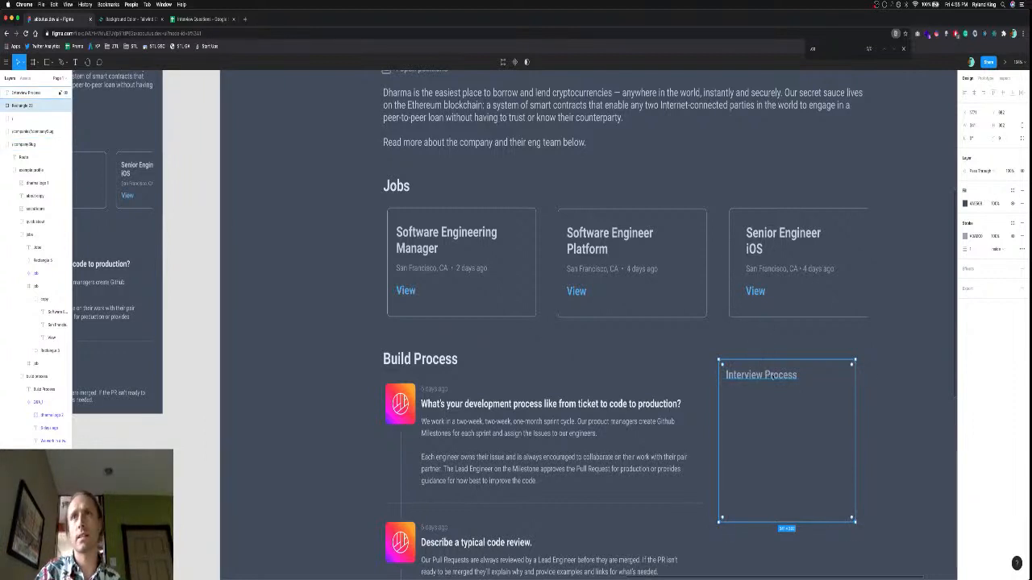
{"action": "left_click", "coordinate": [770, 376]}
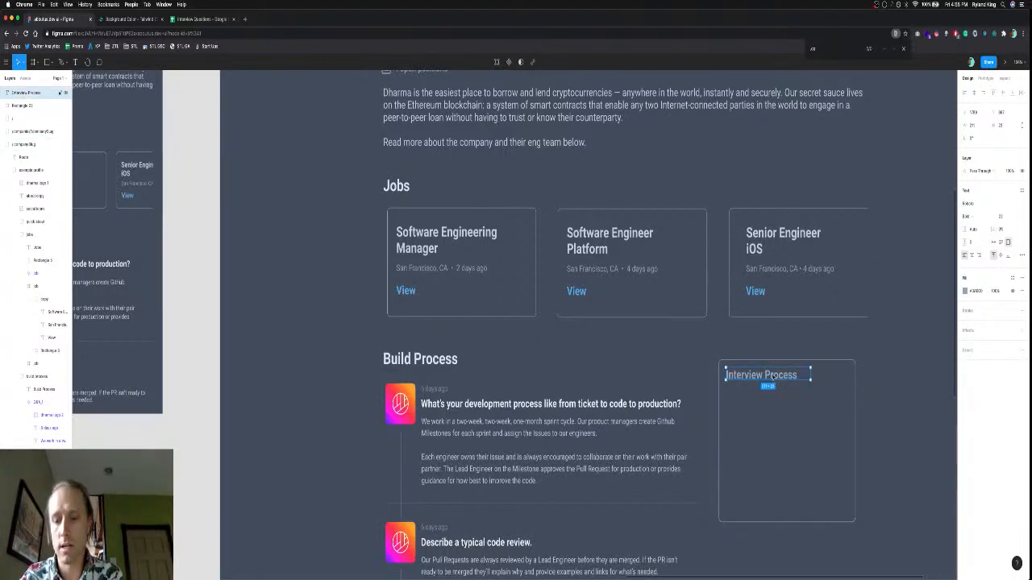
{"action": "key", "text": "Right"}
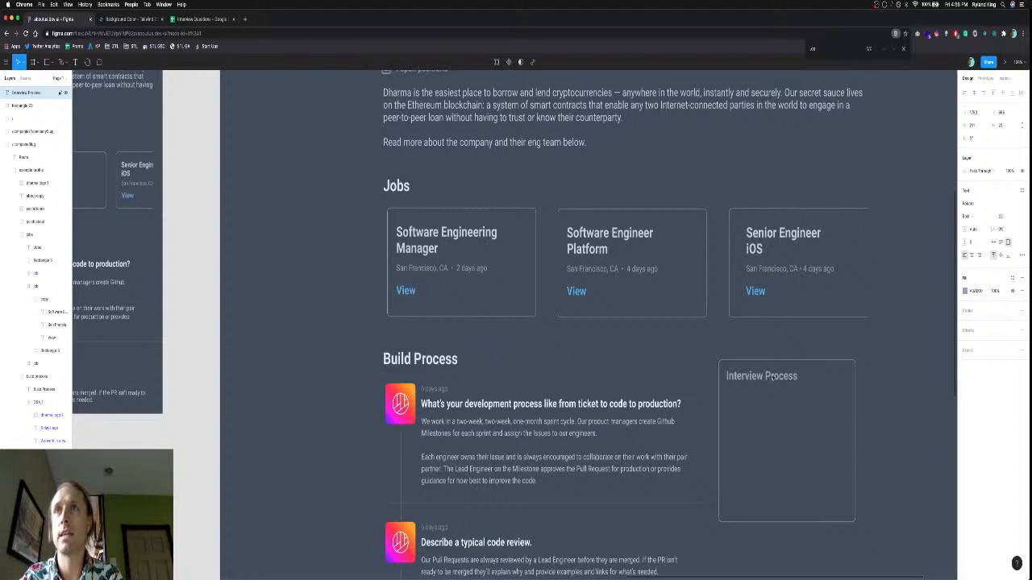
{"action": "key", "text": "Right"}
{"action": "key", "text": "Right"}
{"action": "key", "text": "Down"}
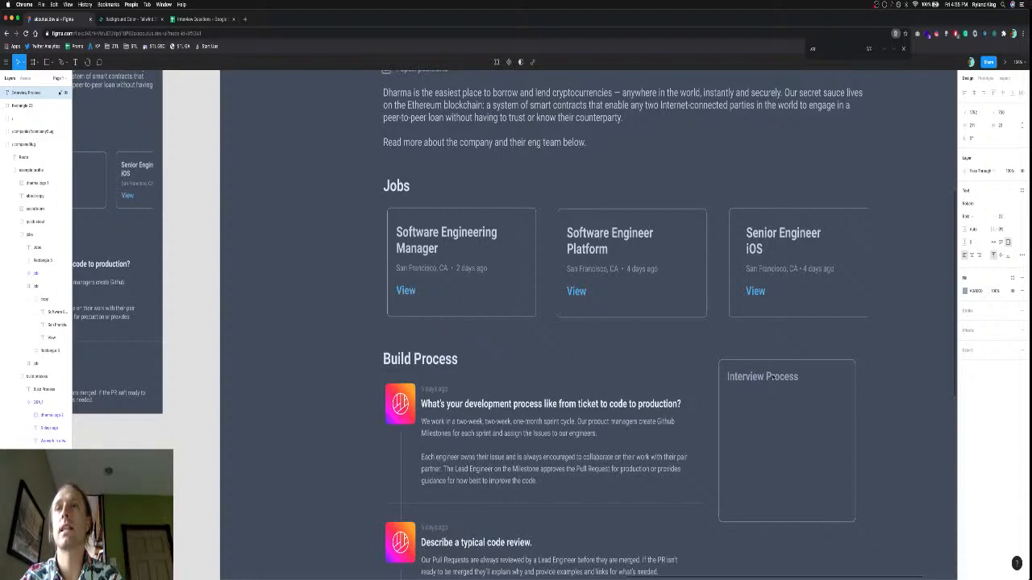
Select the title text inside the Senior Engineer iOS job card to examine its text and fill settings.
{"action": "double_click", "coordinate": [769, 235]}
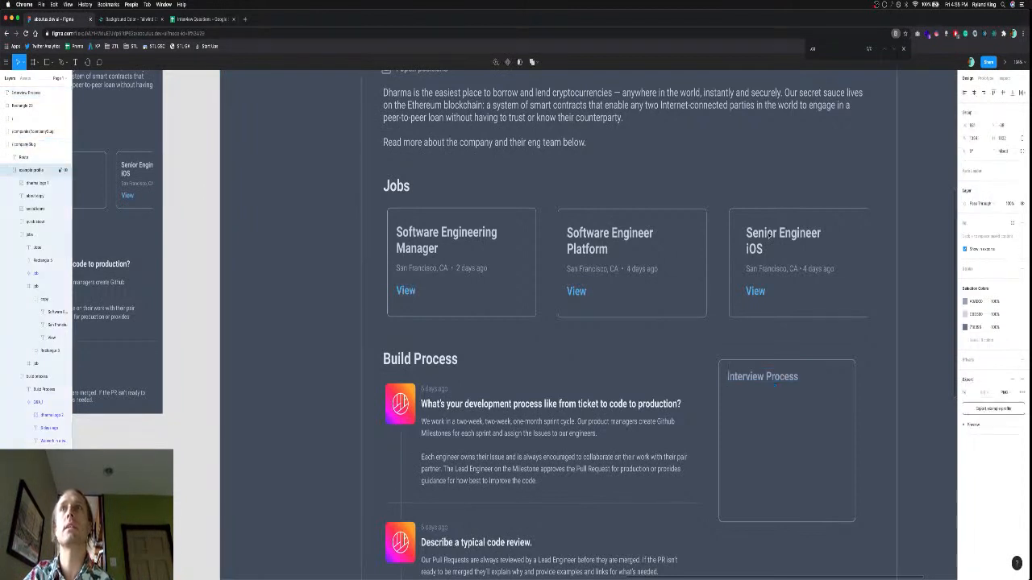
{"action": "double_click", "coordinate": [769, 236]}
{"action": "double_click", "coordinate": [769, 236]}
{"action": "double_click", "coordinate": [769, 236]}
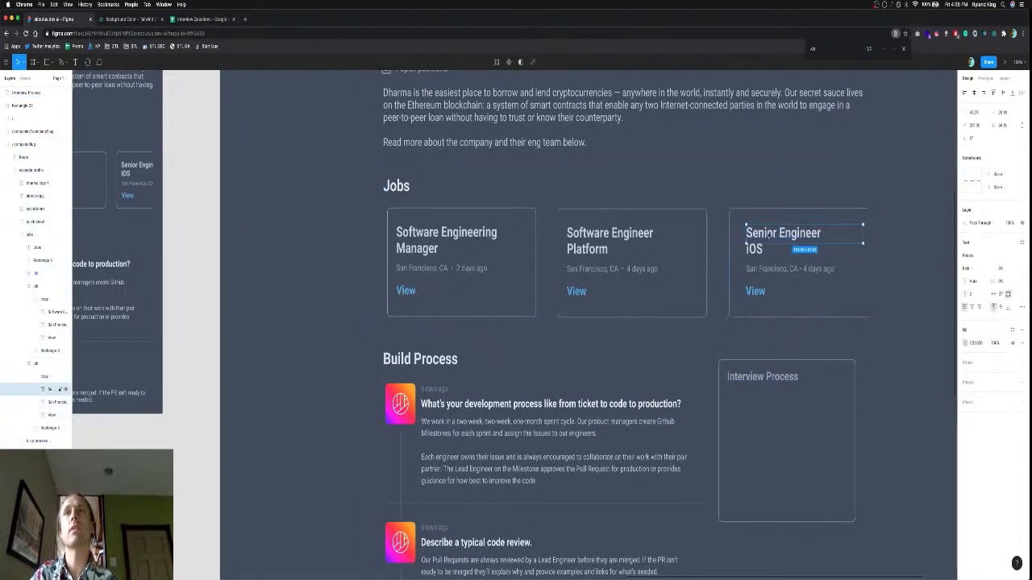
Nudge the whole text group inside the Senior Engineer iOS job card slightly to the left.
{"action": "key", "text": "Escape"}
{"action": "key", "text": "Escape"}
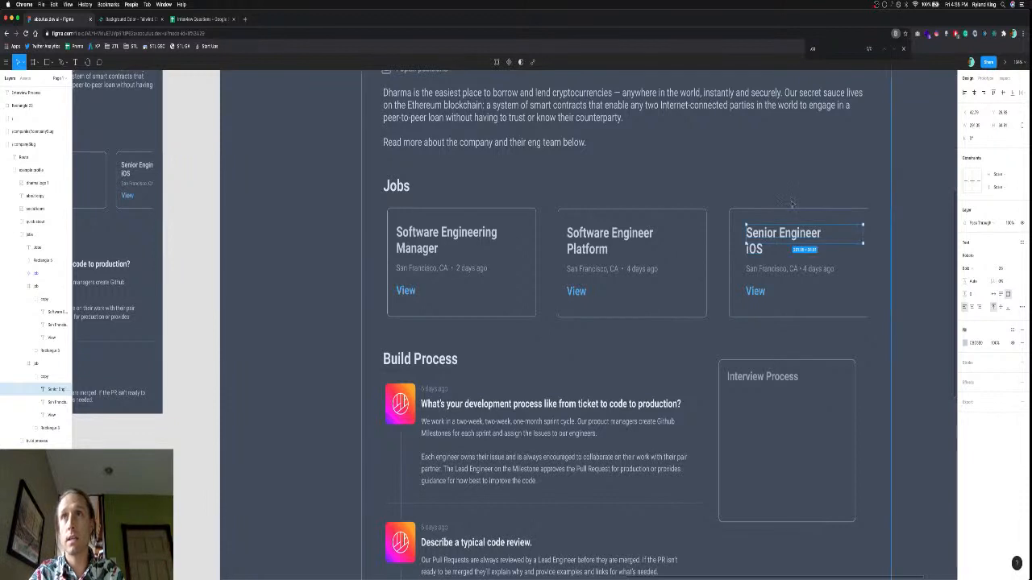
{"action": "key", "text": "Left"}
{"action": "key", "text": "Left"}
{"action": "key", "text": "Left"}
{"action": "key", "text": "Left"}
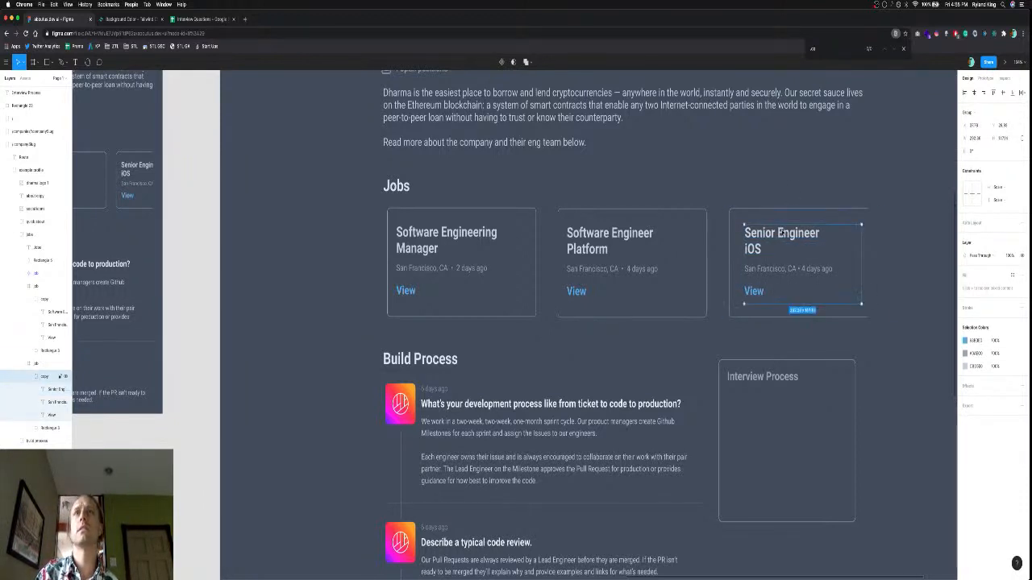
{"action": "key", "text": "Left"}
{"action": "left_click", "coordinate": [782, 339]}
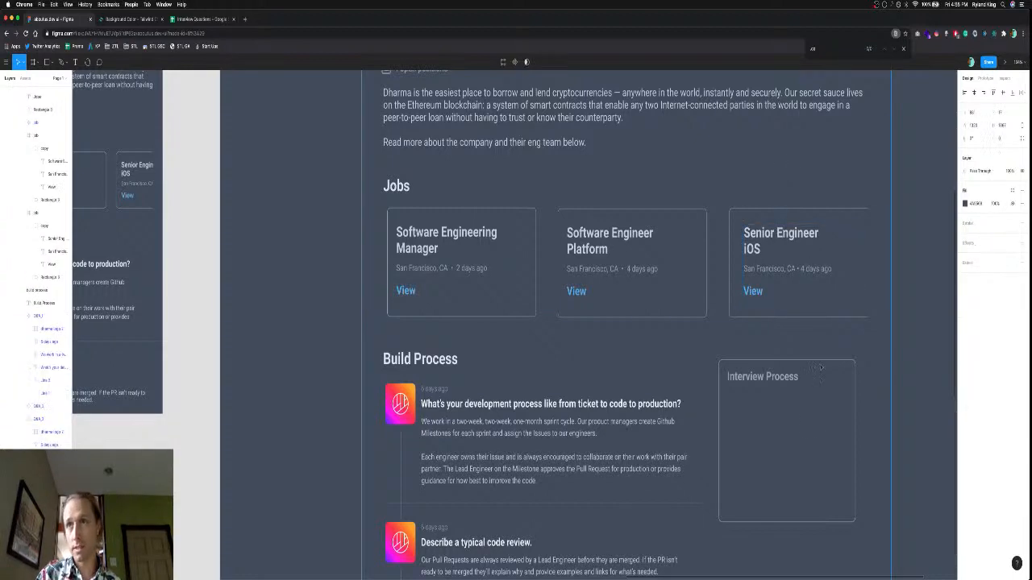
Recolor the Interview Process card's stroke with Tailwind's bg-gray-600 value, 718096, copied from the Background Color page.
{"action": "scroll", "coordinate": [781, 409], "scroll_direction": "down", "scroll_amount": 2}
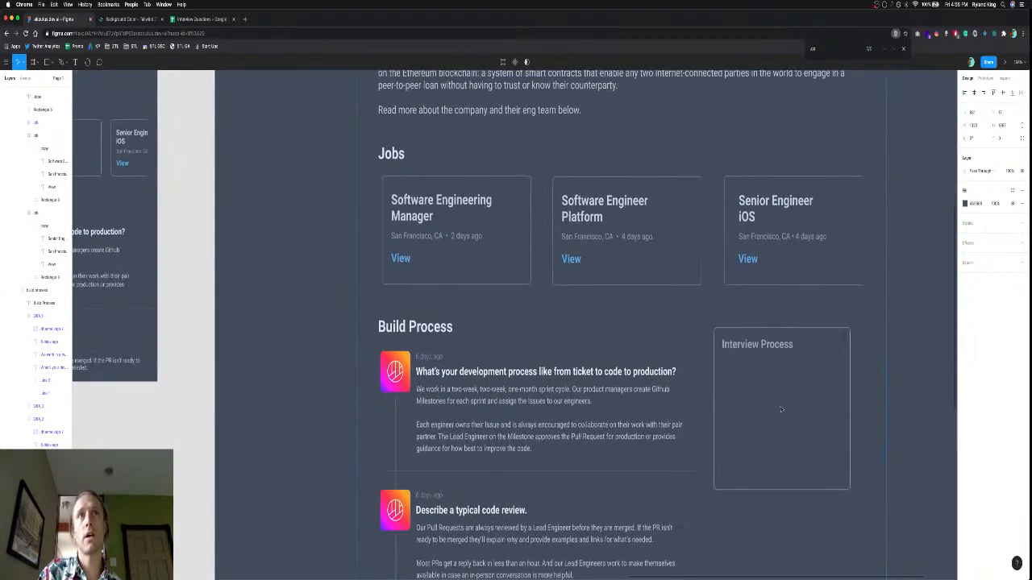
{"action": "left_click", "coordinate": [807, 393]}
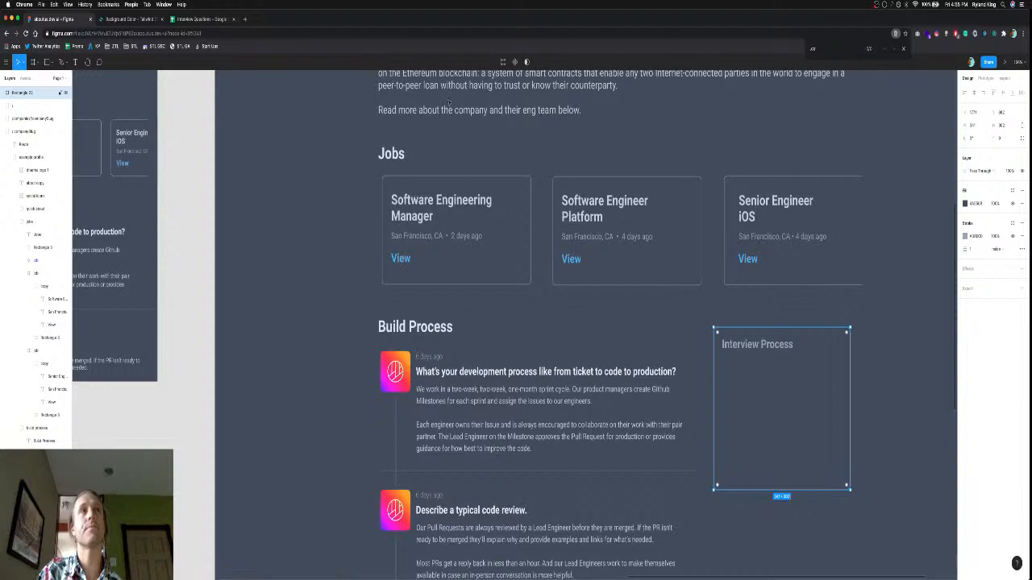
{"action": "left_click", "coordinate": [141, 21]}
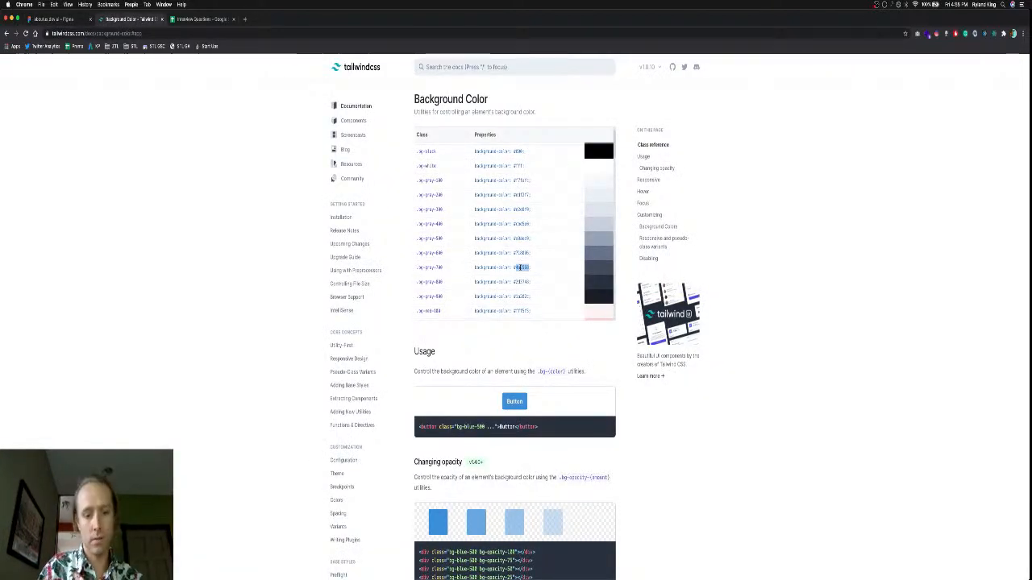
{"action": "key", "text": "ctrl+shift+Tab"}
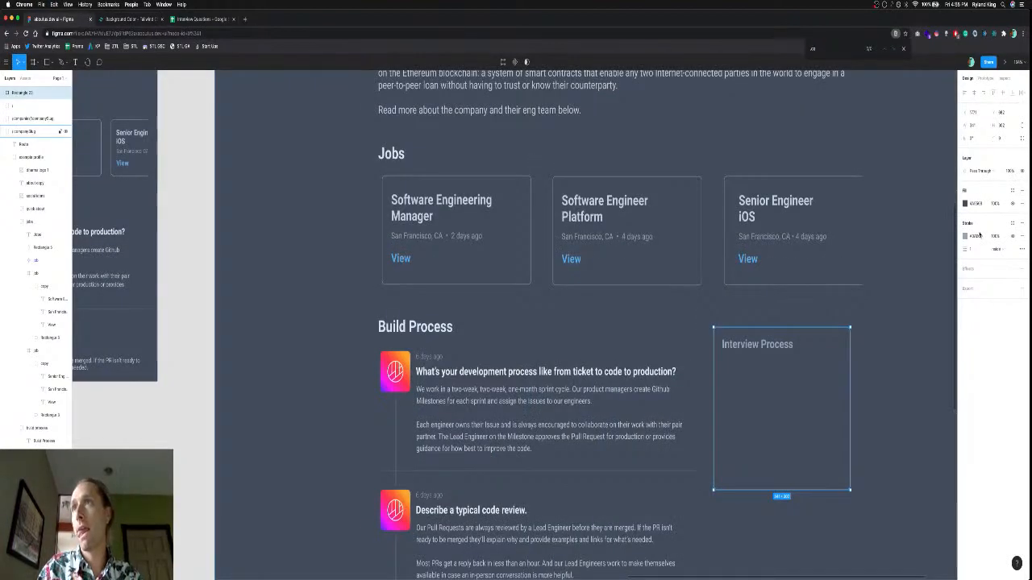
{"action": "key", "text": "ctrl+Tab"}
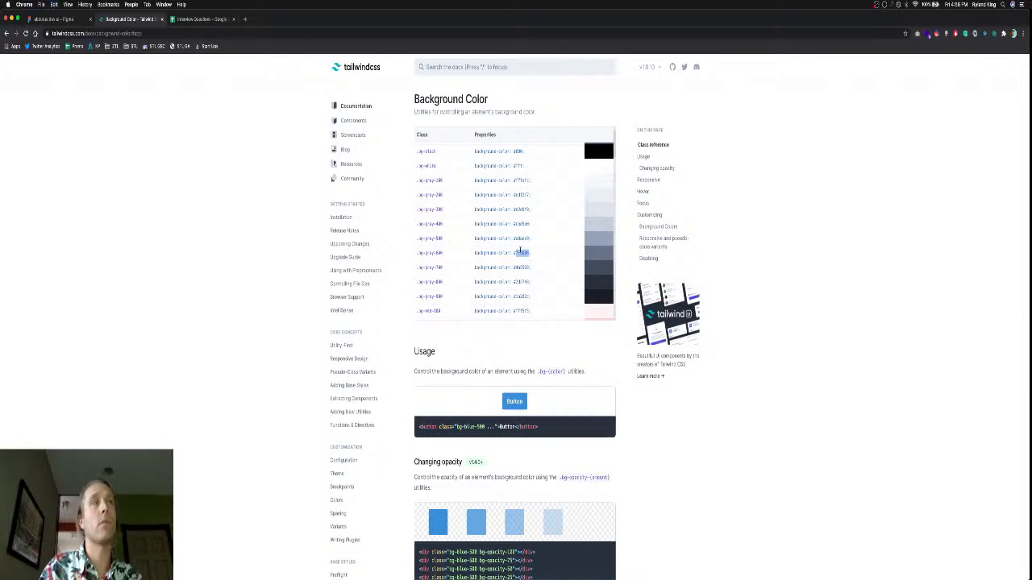
{"action": "key", "text": "ctrl+shift+Tab"}
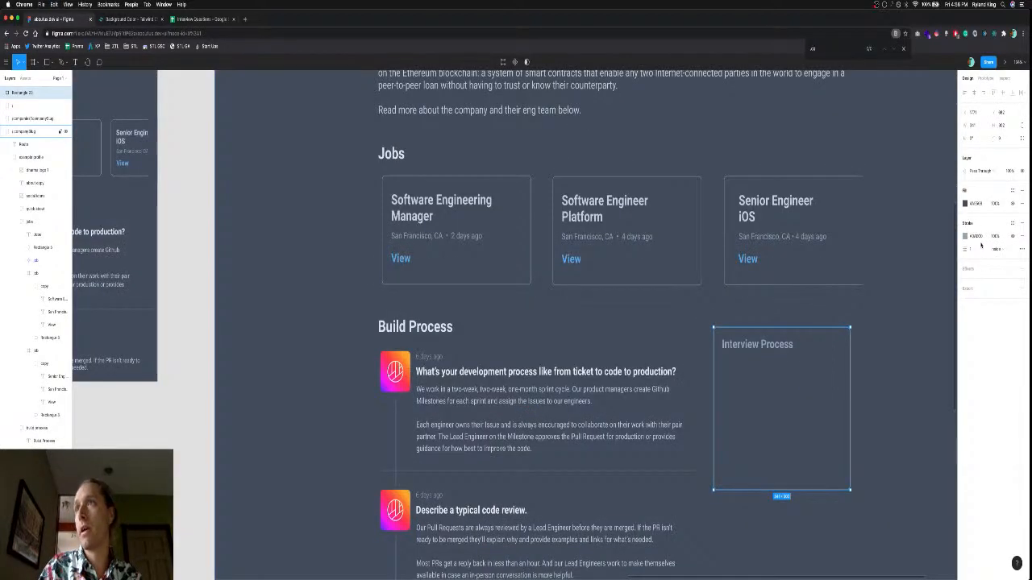
{"action": "left_click", "coordinate": [978, 240]}
{"action": "key", "text": "ctrl+v"}
{"action": "key", "text": "Return"}
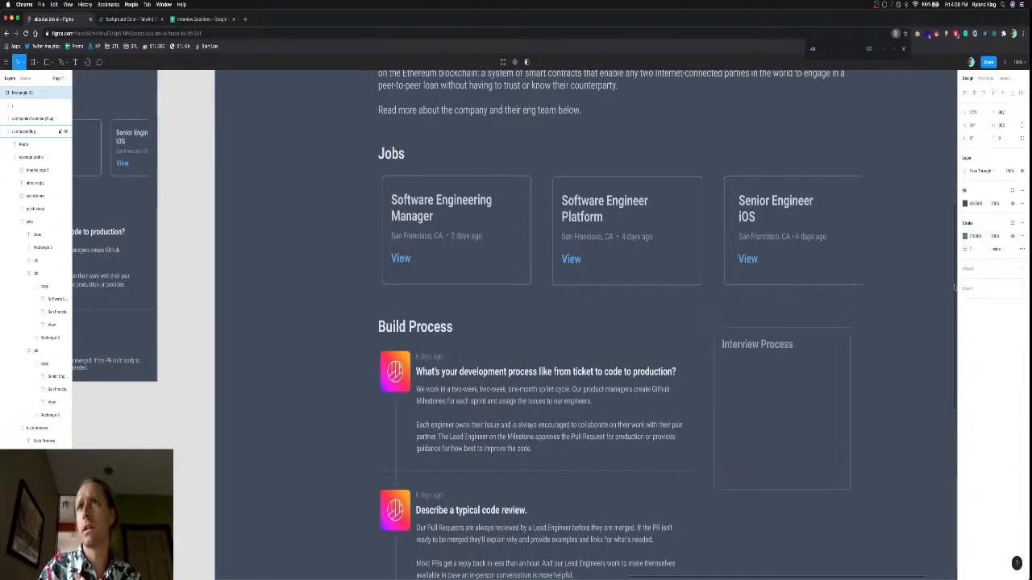
{"action": "key", "text": "Escape"}
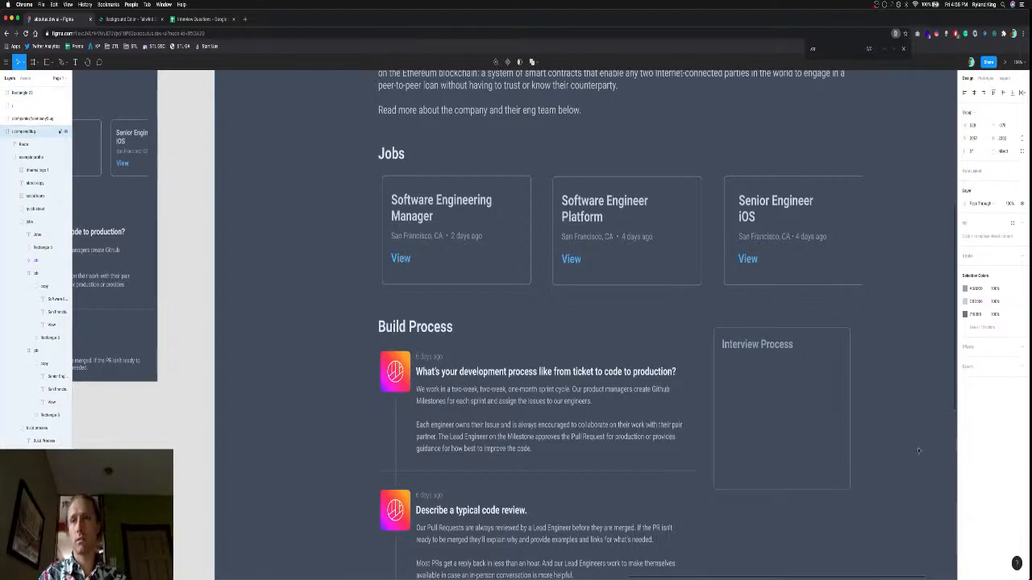
Set the Interview Process card's stroke to Tailwind's bg-gray-500 value, A0AEC0, copied from the Background Color page.
{"action": "scroll", "coordinate": [919, 450], "scroll_direction": "down", "scroll_amount": 3}
{"action": "scroll", "coordinate": [918, 451], "scroll_direction": "down", "scroll_amount": 3}
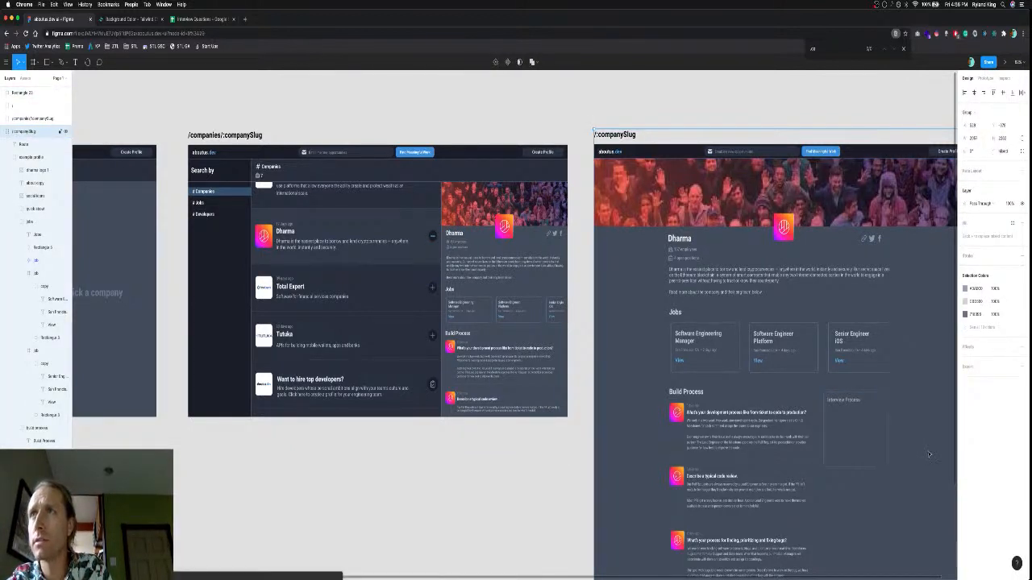
{"action": "left_click", "coordinate": [879, 441]}
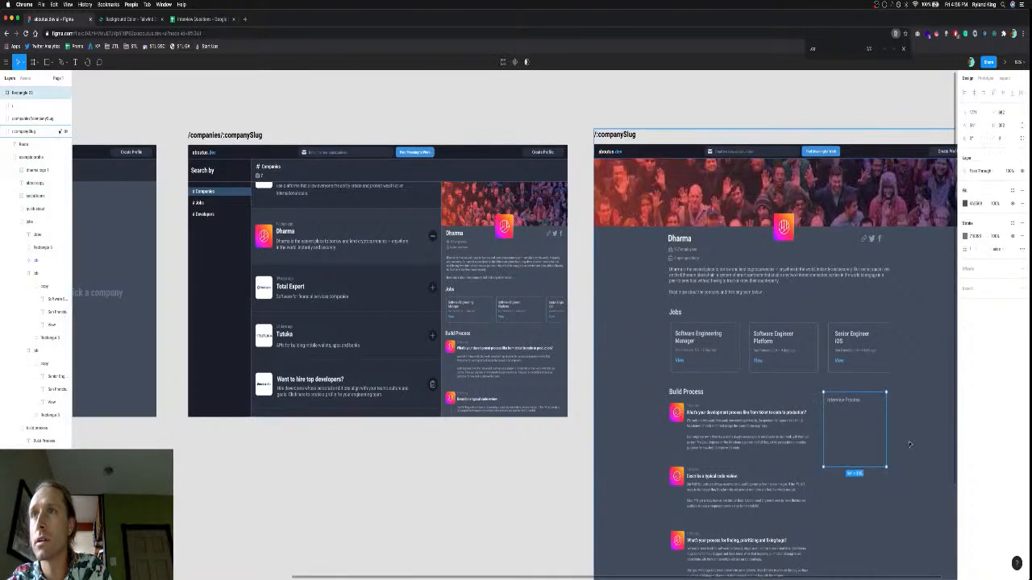
{"action": "left_click", "coordinate": [909, 441]}
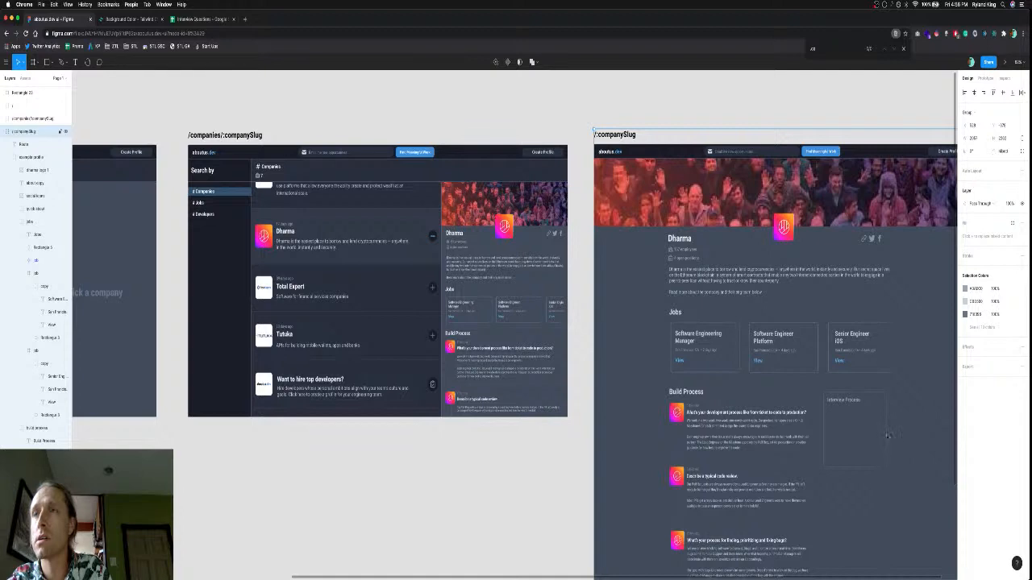
{"action": "scroll", "coordinate": [885, 437], "scroll_direction": "up", "scroll_amount": 10}
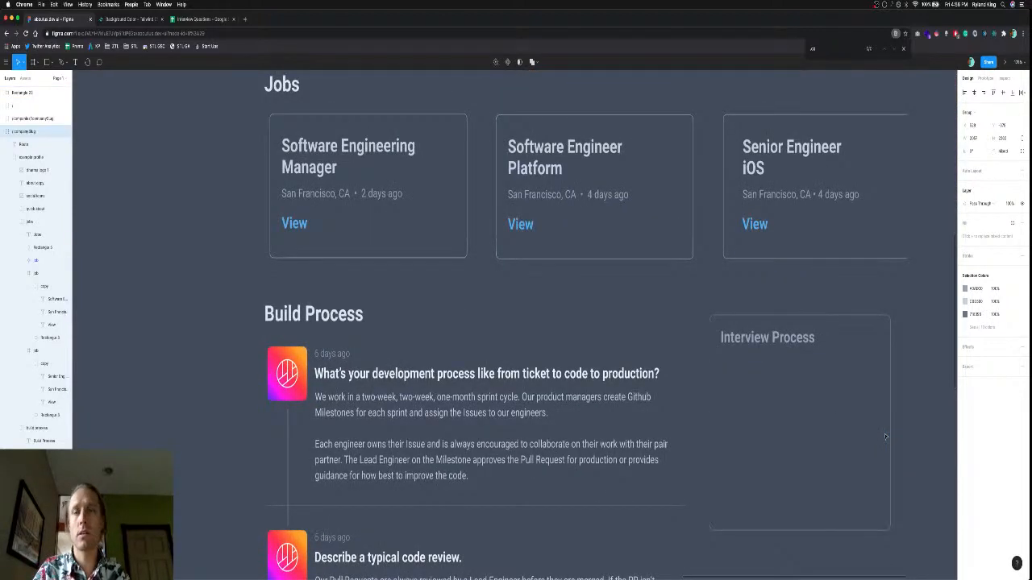
{"action": "key", "text": "super+3"}
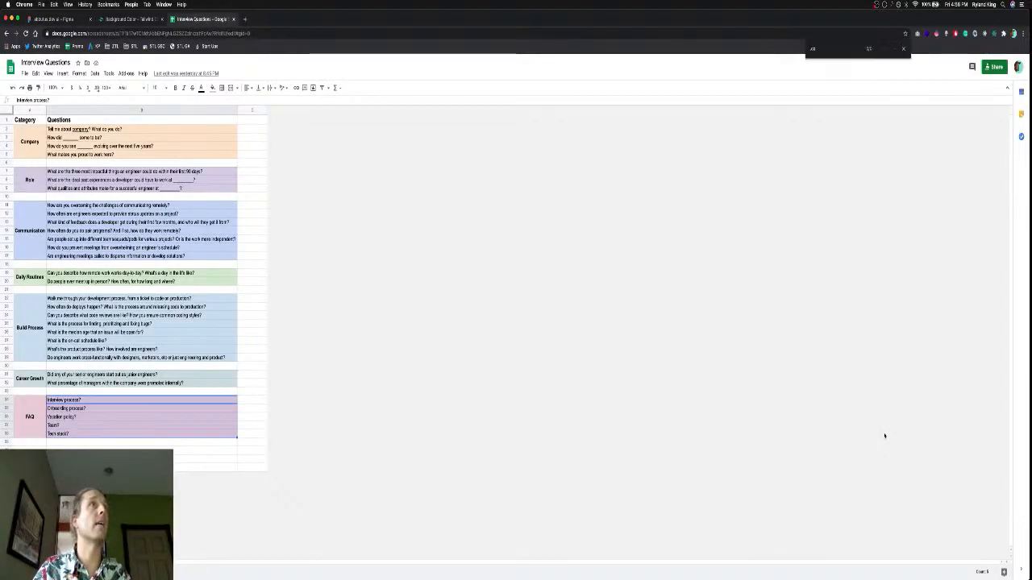
{"action": "key", "text": "super+2"}
{"action": "key", "text": "super+1"}
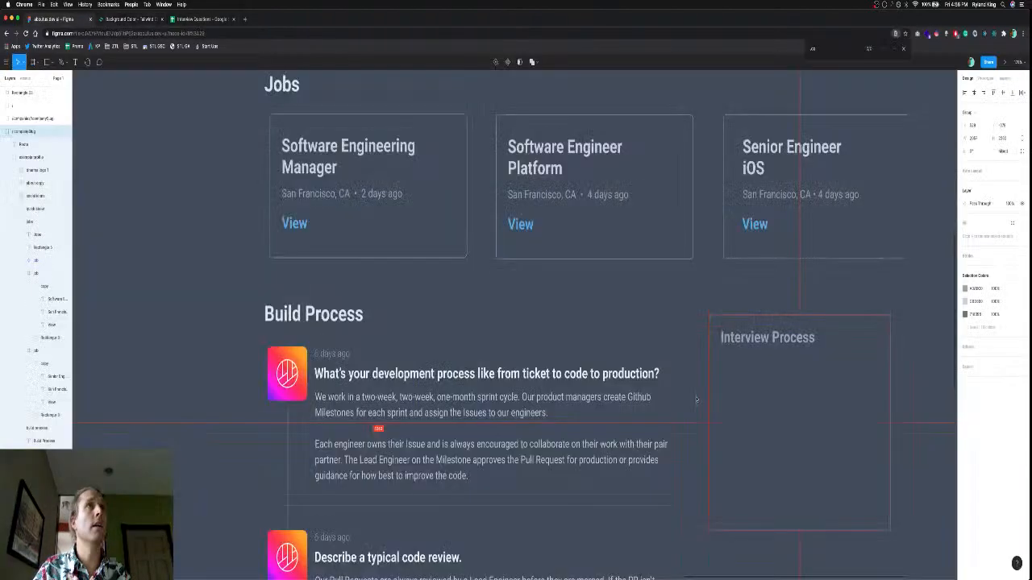
{"action": "key", "text": "super+2"}
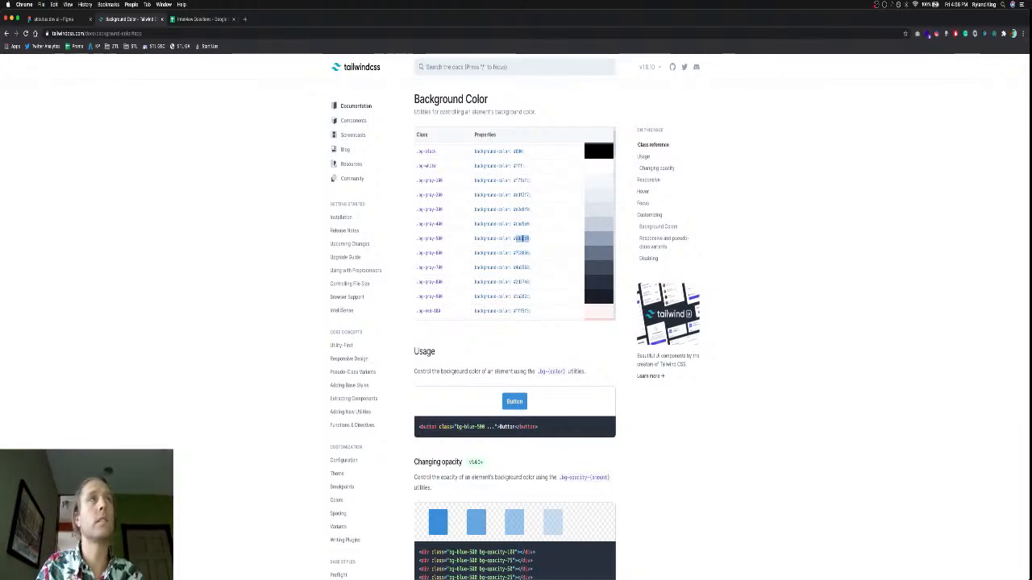
{"action": "key", "text": "super+1"}
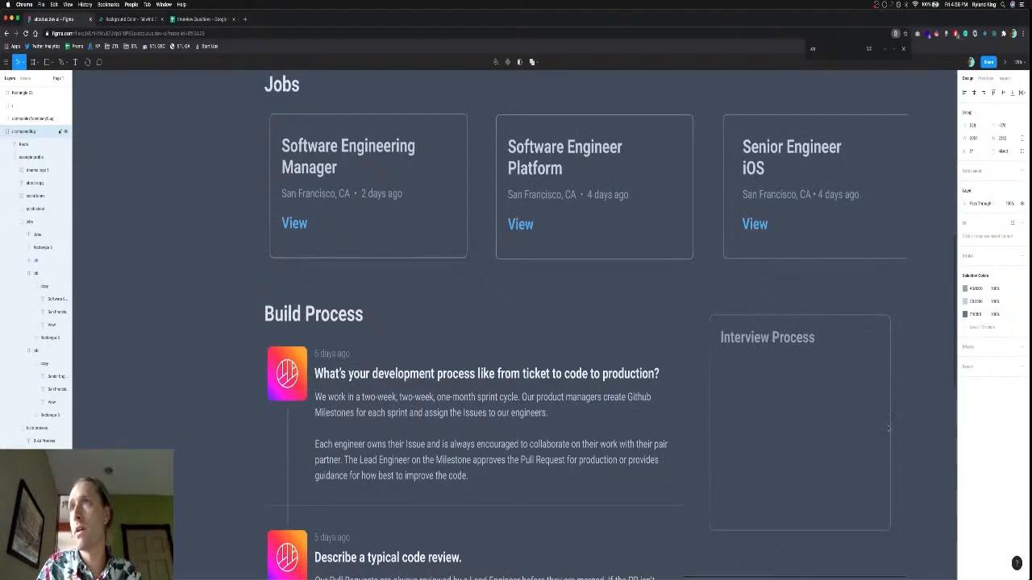
{"action": "left_click", "coordinate": [888, 429]}
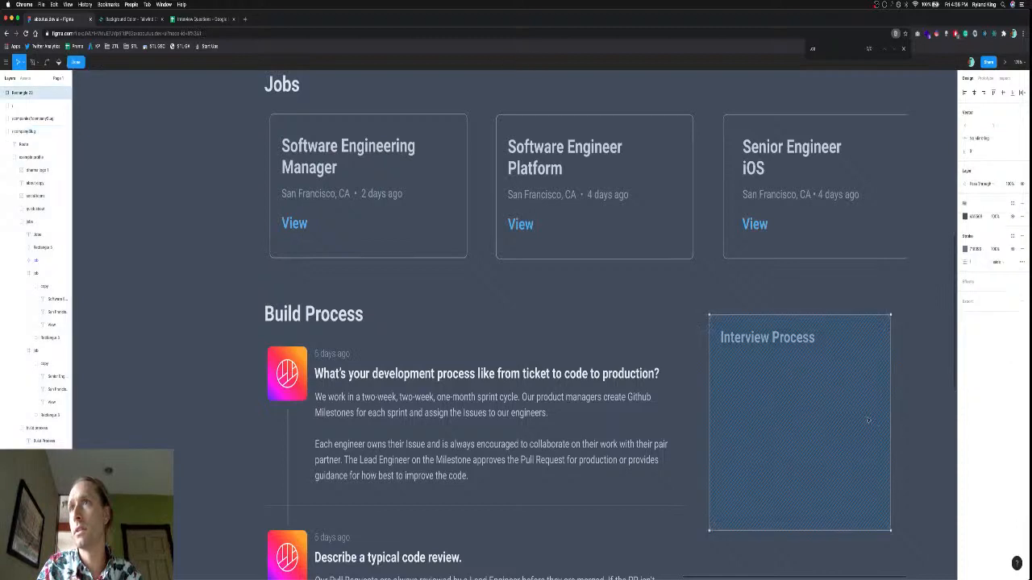
{"action": "left_click", "coordinate": [981, 251]}
{"action": "type", "text": "A0AEC0"}
{"action": "key", "text": "Return"}
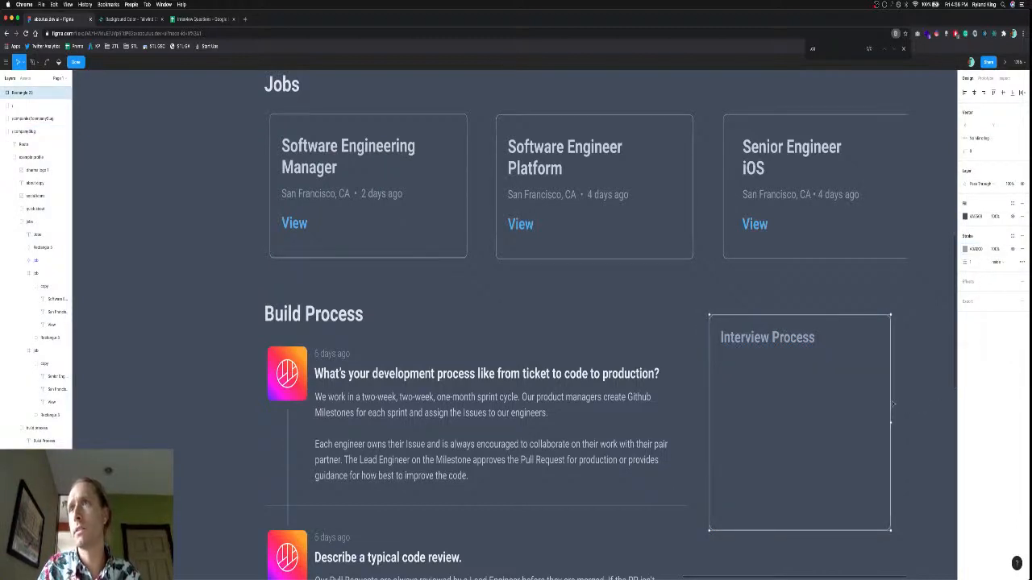
{"action": "key", "text": "Escape"}
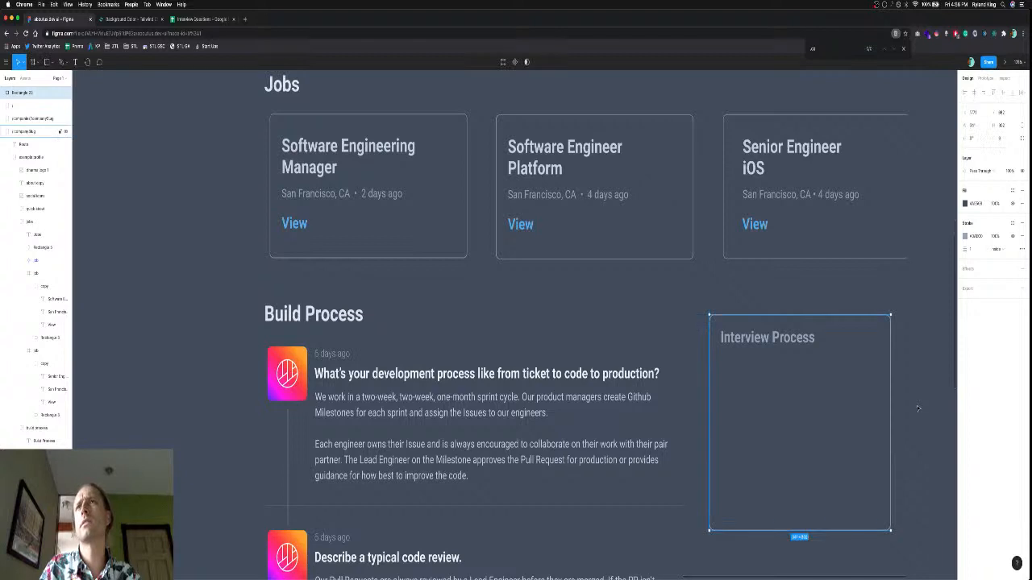
{"action": "key", "text": "Escape"}
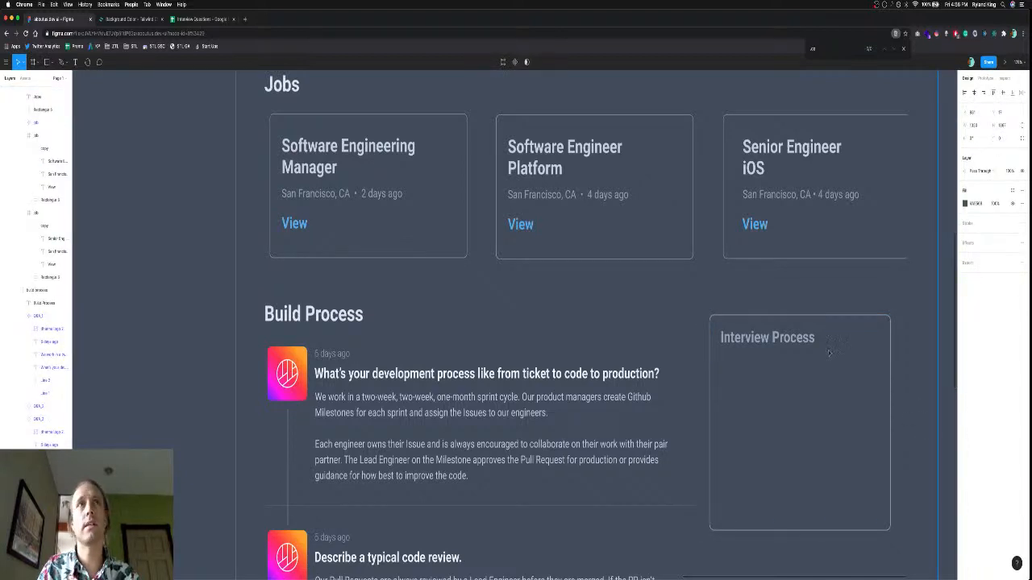
Add a text box filling the Interview Process card below its heading, with the text "1. Recruiter Screen".
{"action": "left_click", "coordinate": [790, 378]}
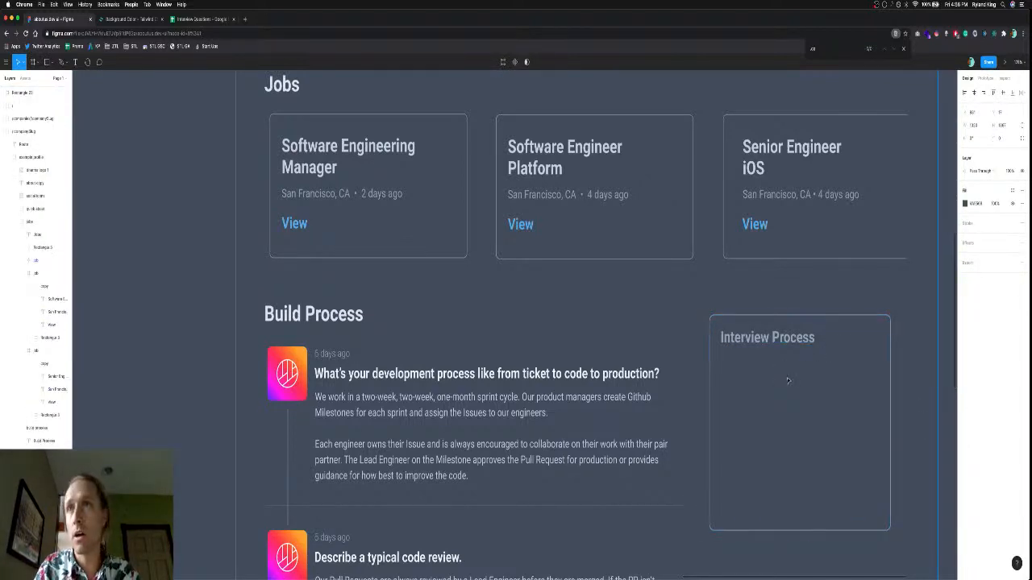
{"action": "scroll", "coordinate": [48, 113], "scroll_direction": "up", "scroll_amount": 1}
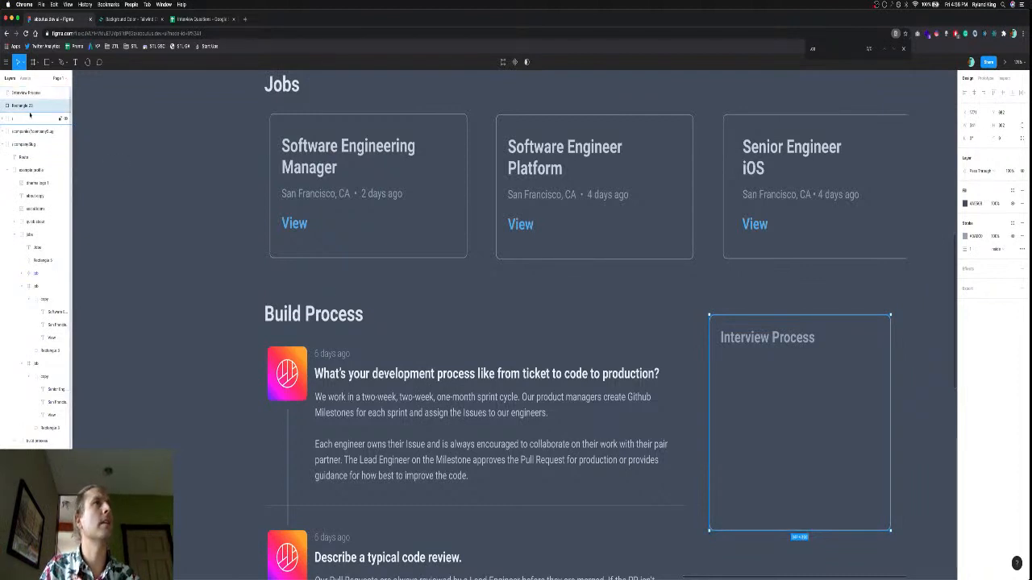
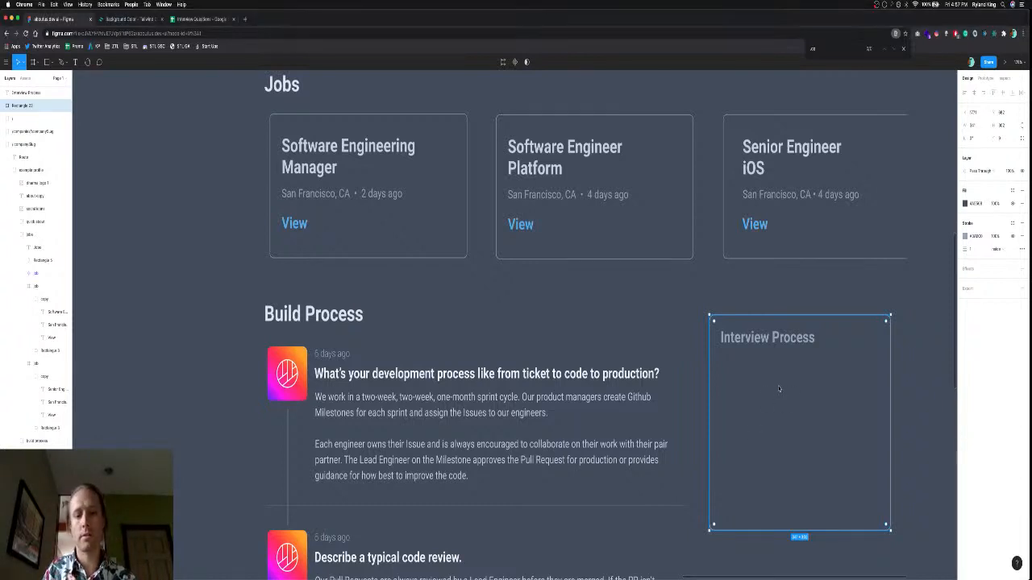
{"action": "key", "text": "t"}
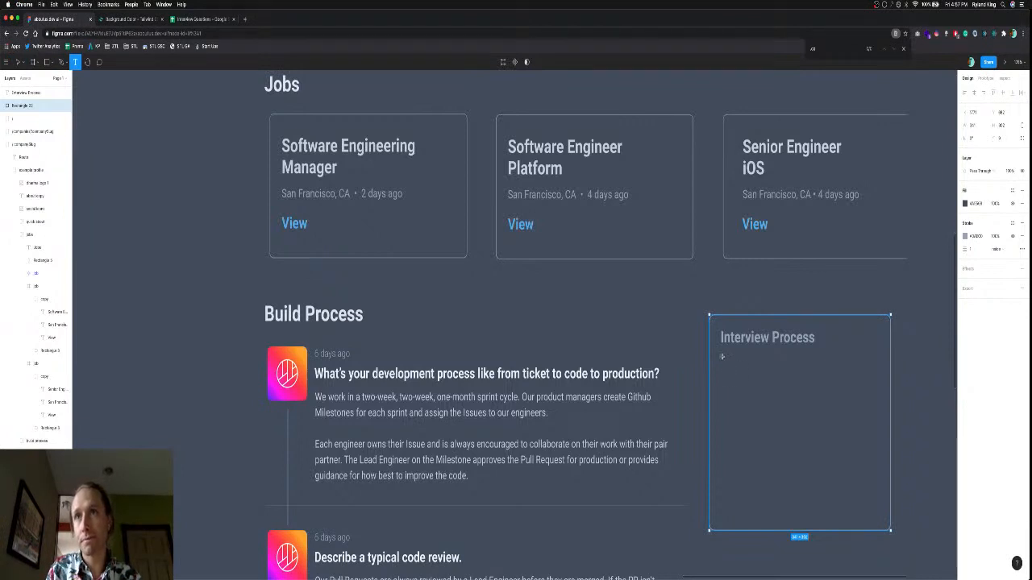
{"action": "left_click_drag", "start_coordinate": [723, 357], "coordinate": [879, 514]}
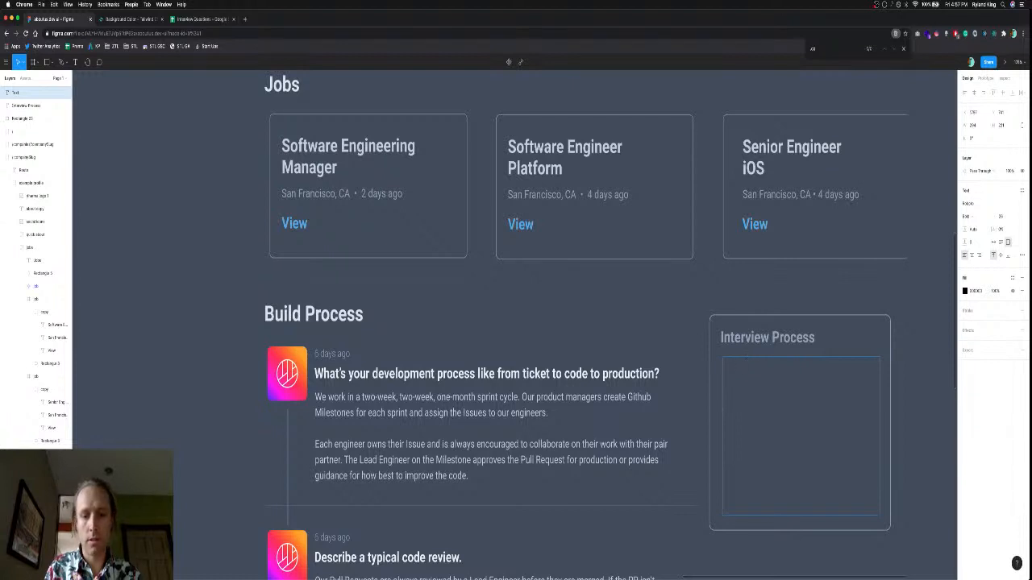
{"action": "type", "text": "1. Phone"}
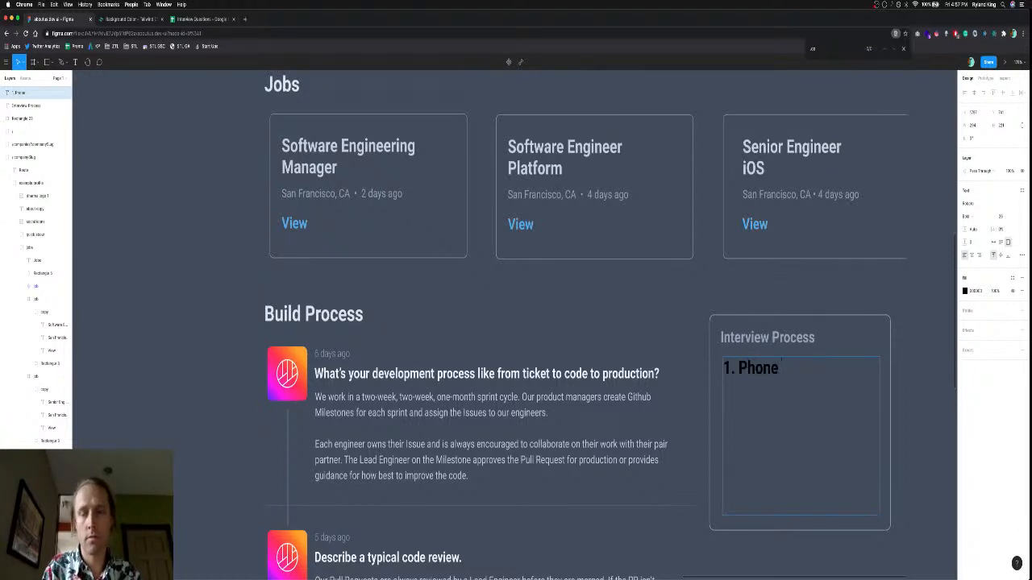
{"action": "key", "text": "alt+shift+Left"}
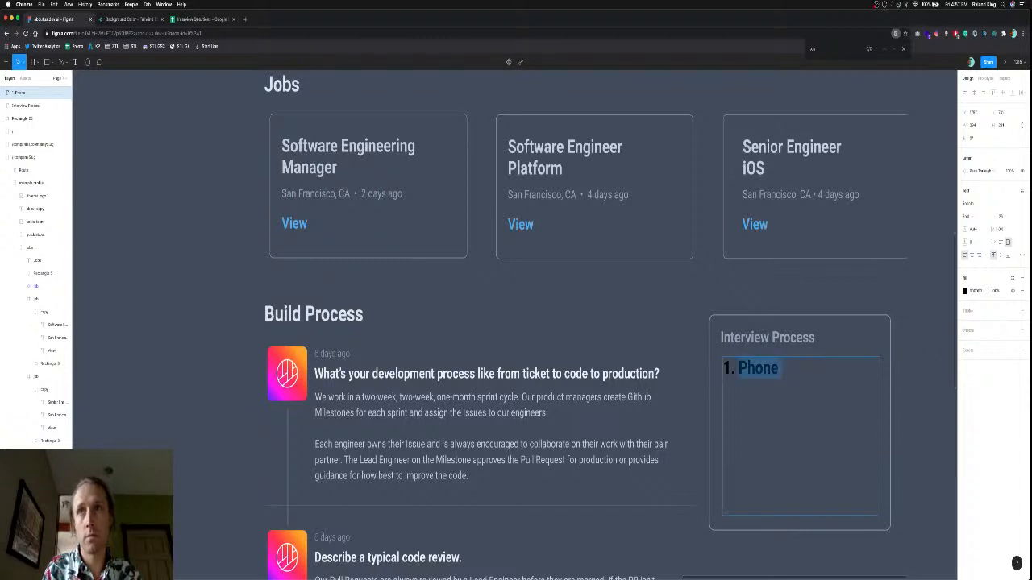
{"action": "type", "text": "Recruit"}
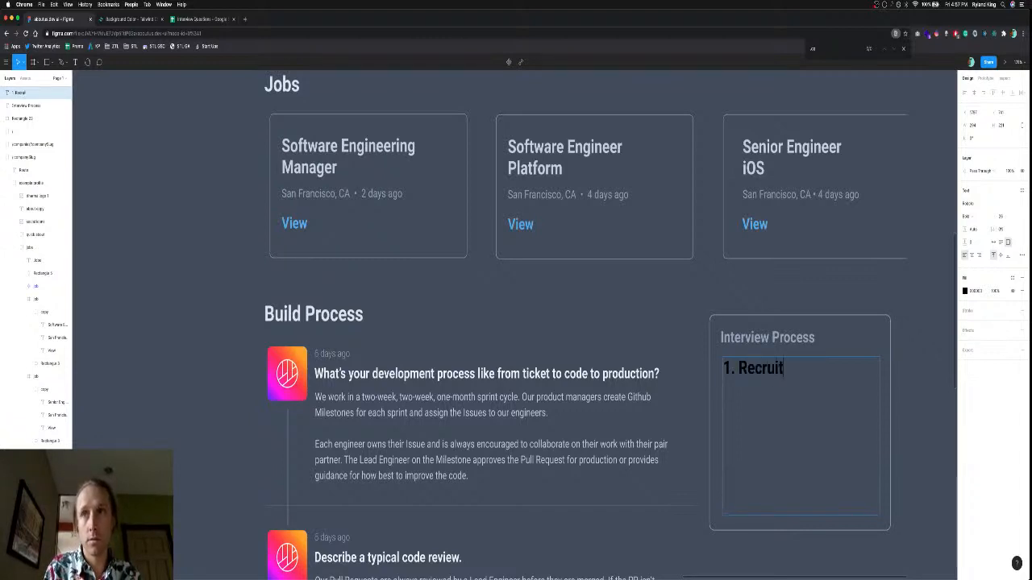
{"action": "type", "text": "er Screem"}
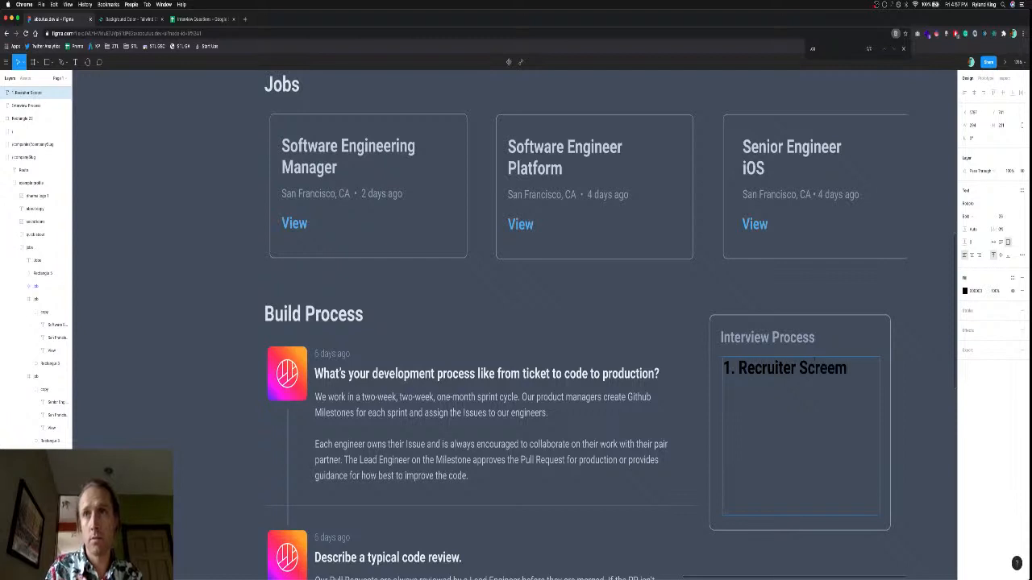
{"action": "key", "text": "super+a"}
{"action": "key", "text": "Right"}
{"action": "key", "text": "BackSpace"}
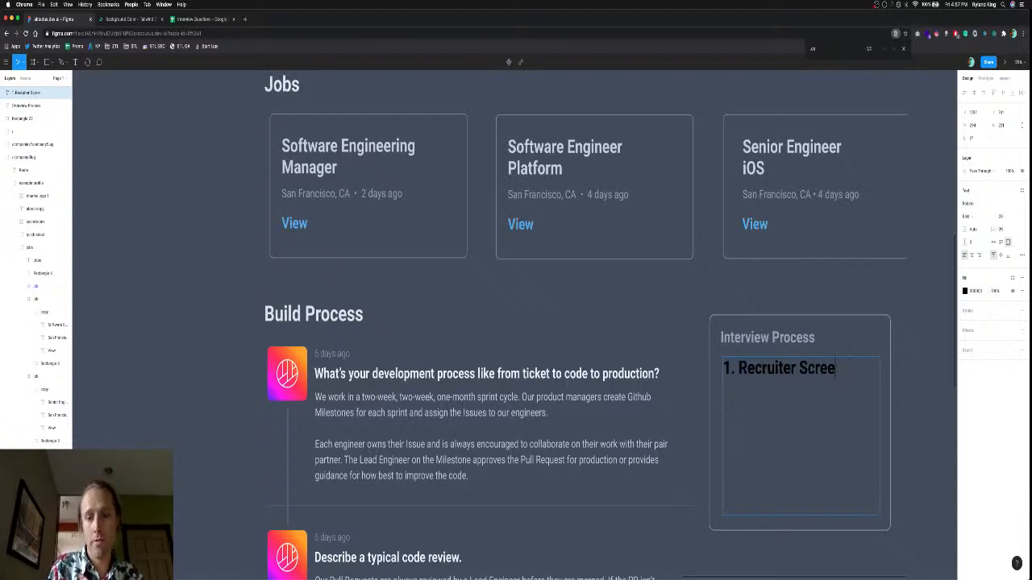
{"action": "type", "text": "n"}
Set the font size of the "1. Recruiter Screen" text to 18.
{"action": "key", "text": "super+a"}
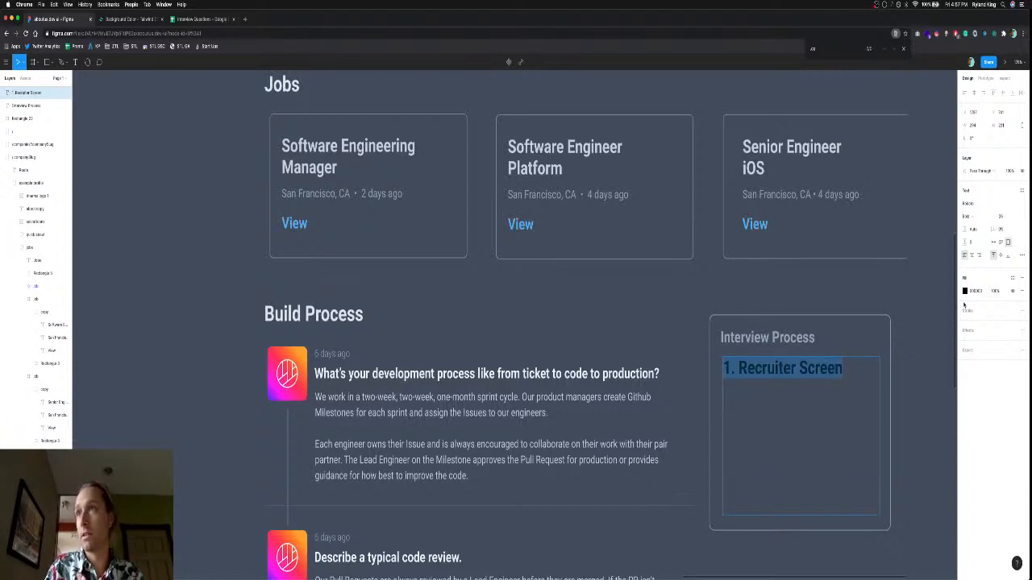
{"action": "left_click", "coordinate": [1006, 218]}
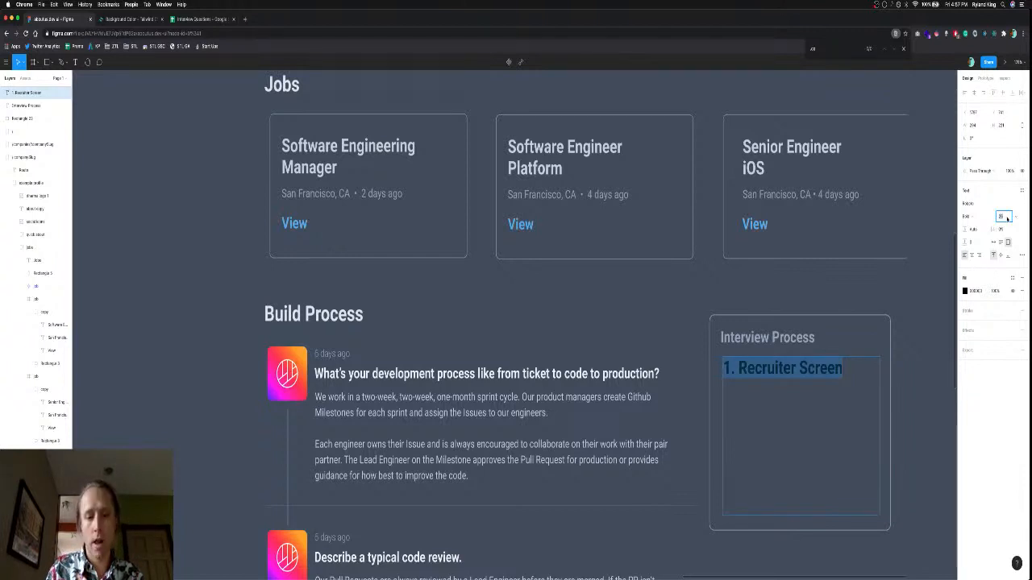
{"action": "type", "text": "18"}
{"action": "key", "text": "Return"}
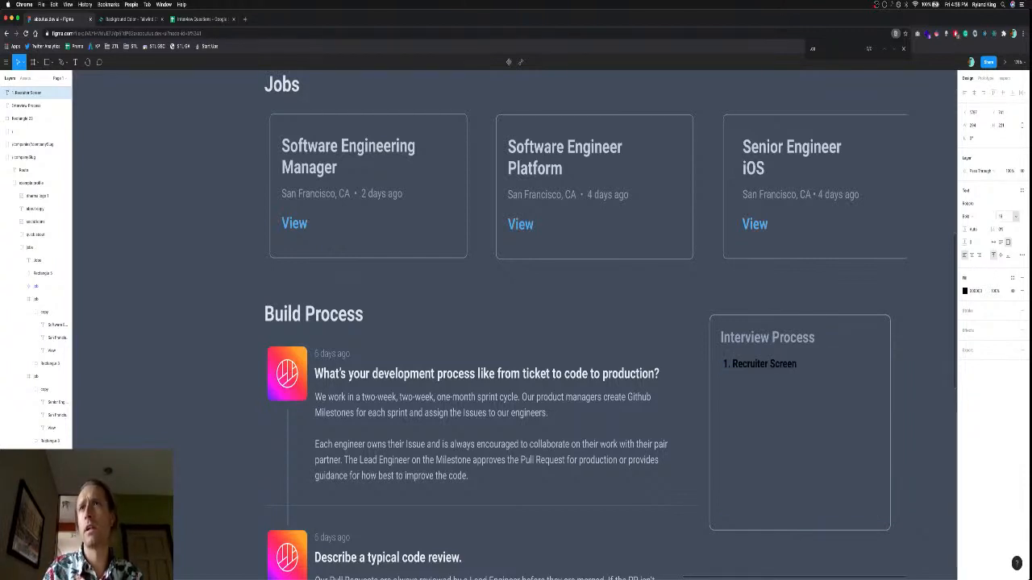
Set the fill of the "1. Recruiter Screen" text to Tailwind's bg-gray-300 value, E2E8F0.
{"action": "key", "text": "super+a"}
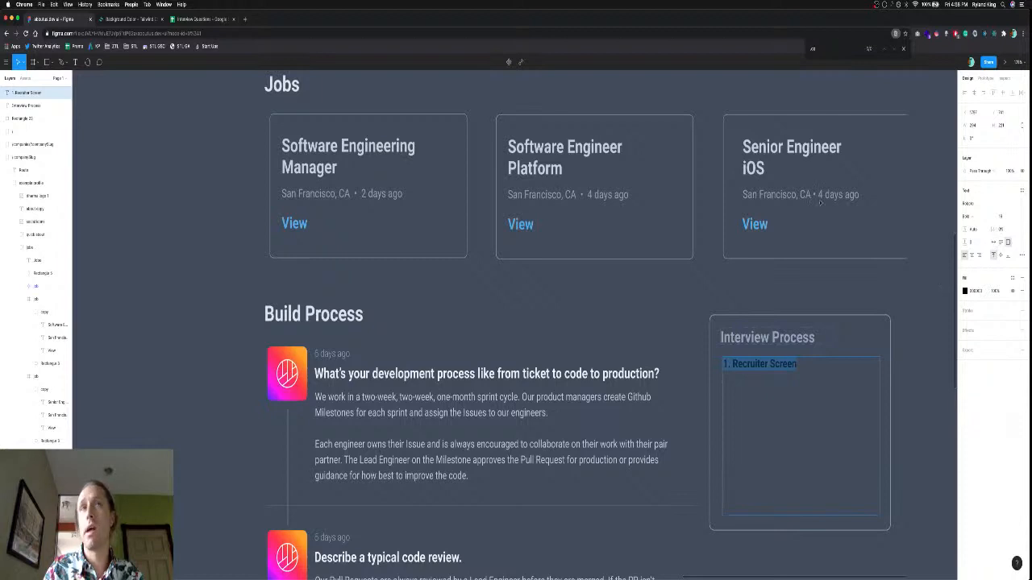
{"action": "key", "text": "ctrl+Tab"}
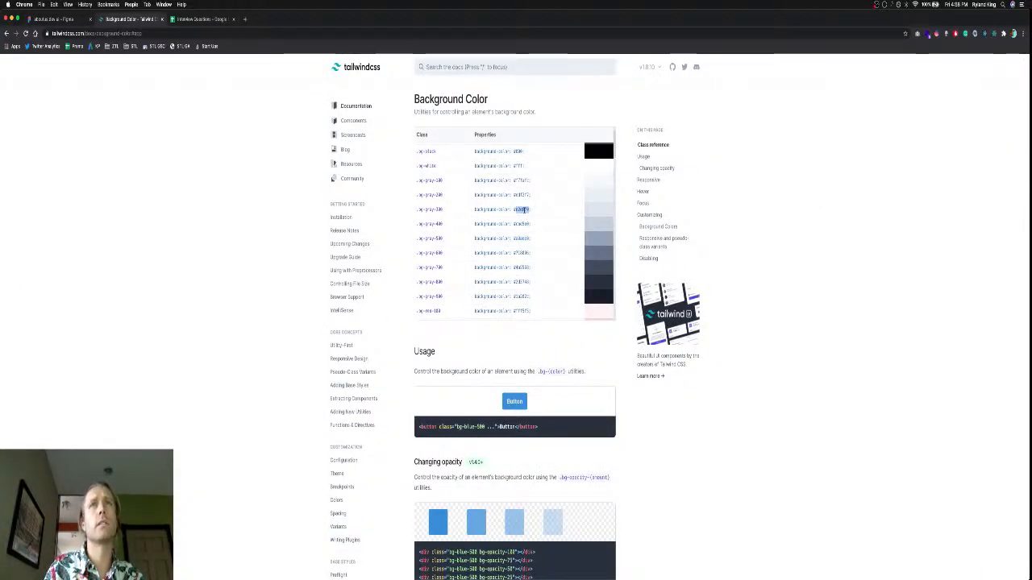
{"action": "key", "text": "ctrl+shift+Tab"}
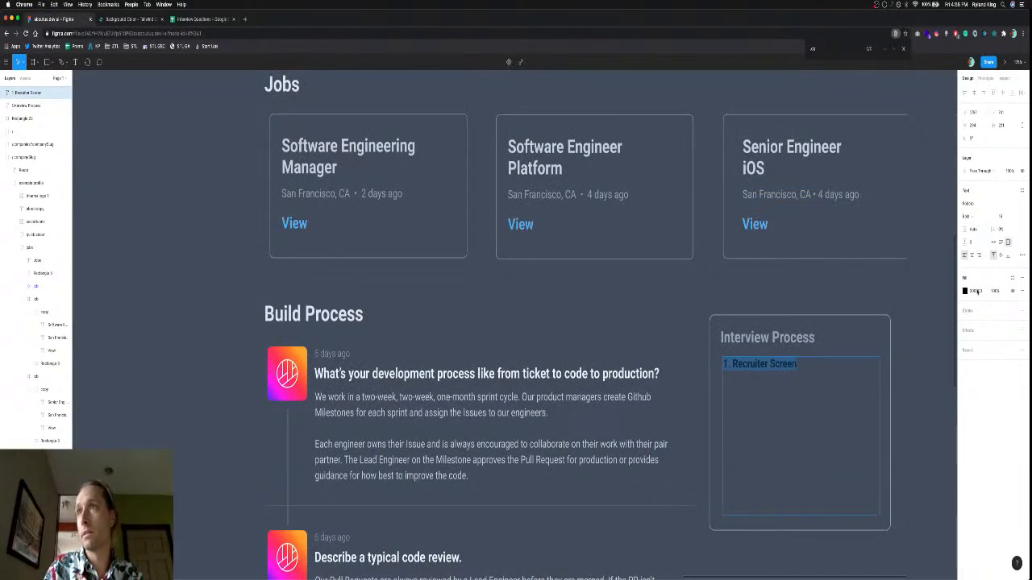
{"action": "left_click", "coordinate": [975, 291]}
{"action": "type", "text": "E2E8F0"}
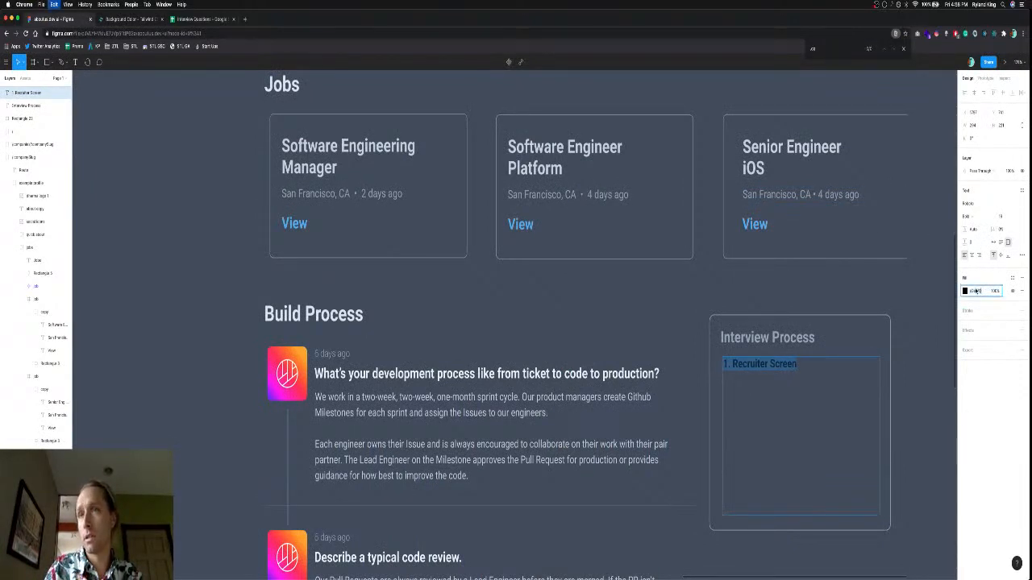
{"action": "key", "text": "Return"}
{"action": "key", "text": "Return"}
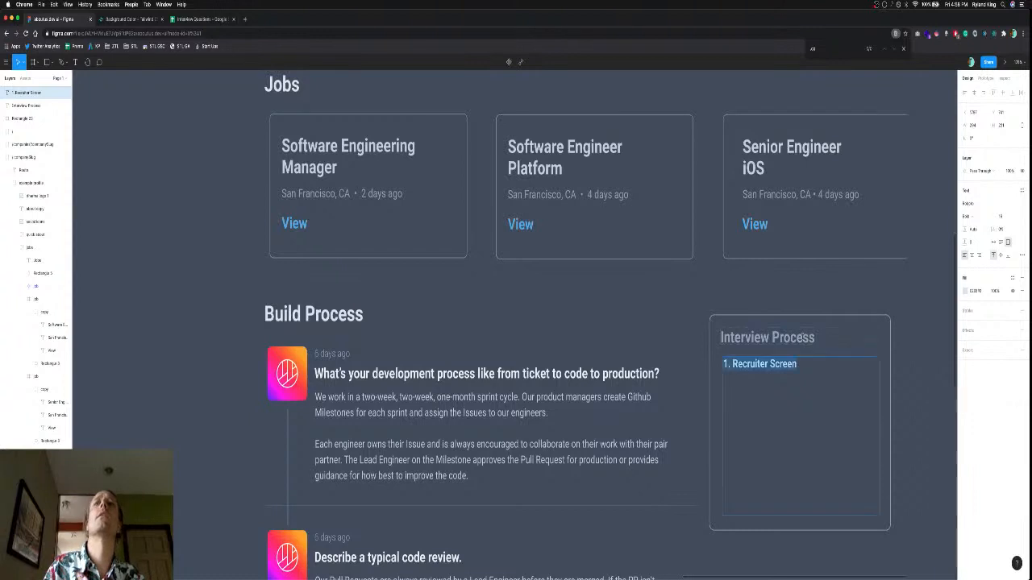
Recolor the "1. Recruiter Screen" text with Tailwind's bg-gray-400 value, CBD5E0, copied from the Background Color page.
{"action": "key", "text": "ctrl+Tab"}
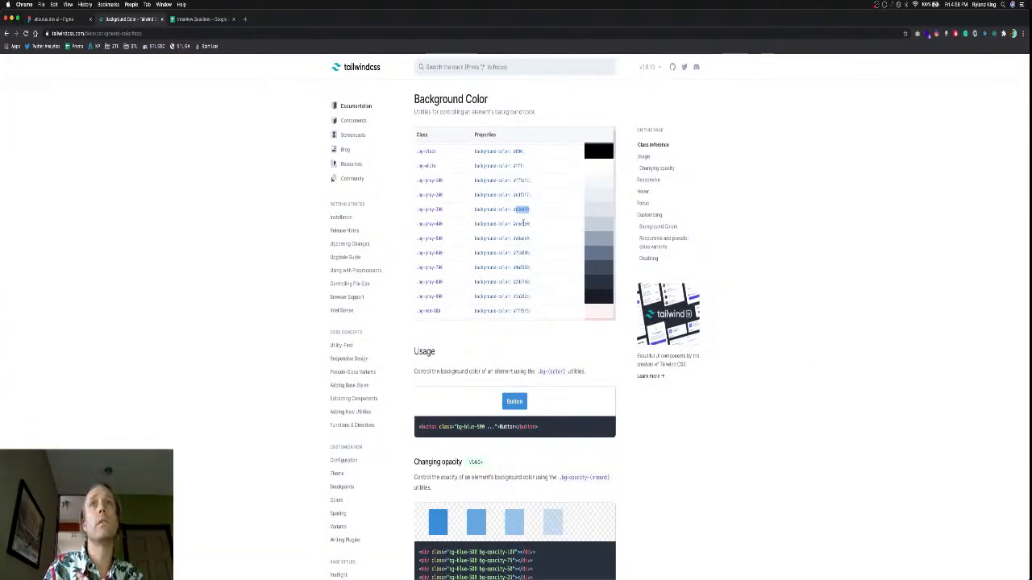
{"action": "double_click", "coordinate": [523, 224]}
{"action": "key", "text": "super+c"}
{"action": "key", "text": "ctrl+shift+Tab"}
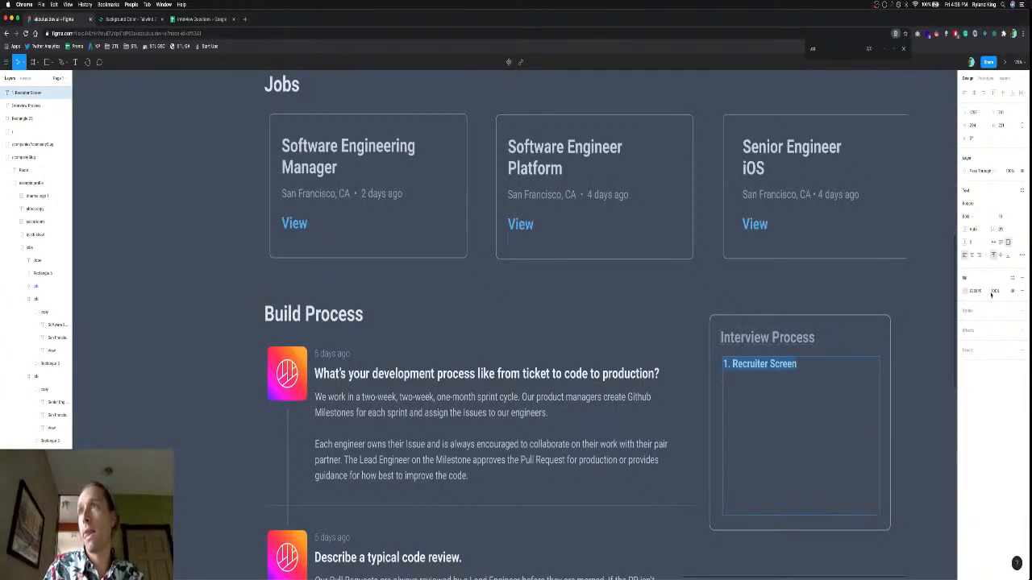
{"action": "left_click", "coordinate": [977, 291]}
{"action": "key", "text": "super+v"}
{"action": "key", "text": "Return"}
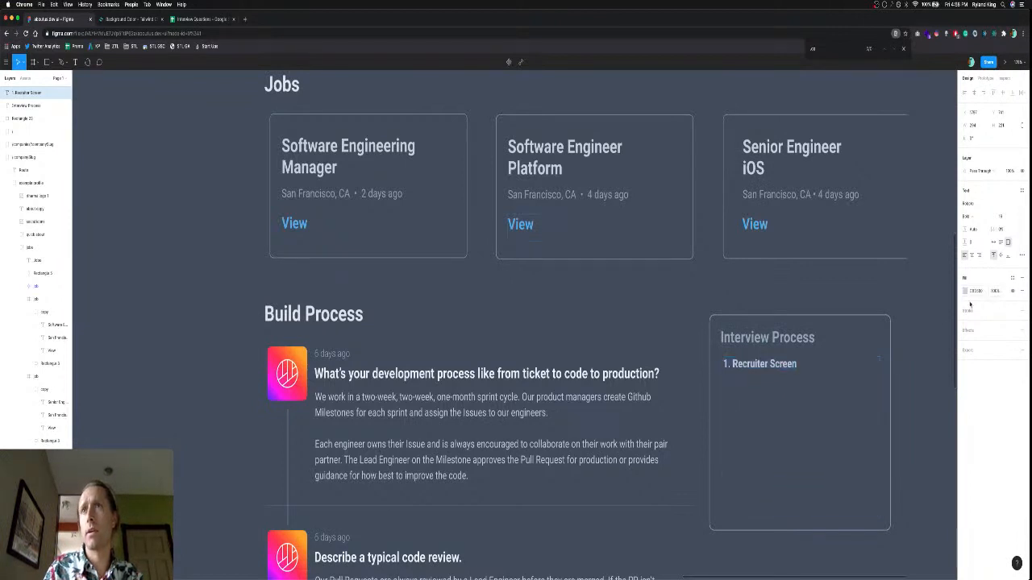
Change the font weight of the "1. Recruiter Screen" text to Regular, trying Medium first.
{"action": "triple_click", "coordinate": [790, 367]}
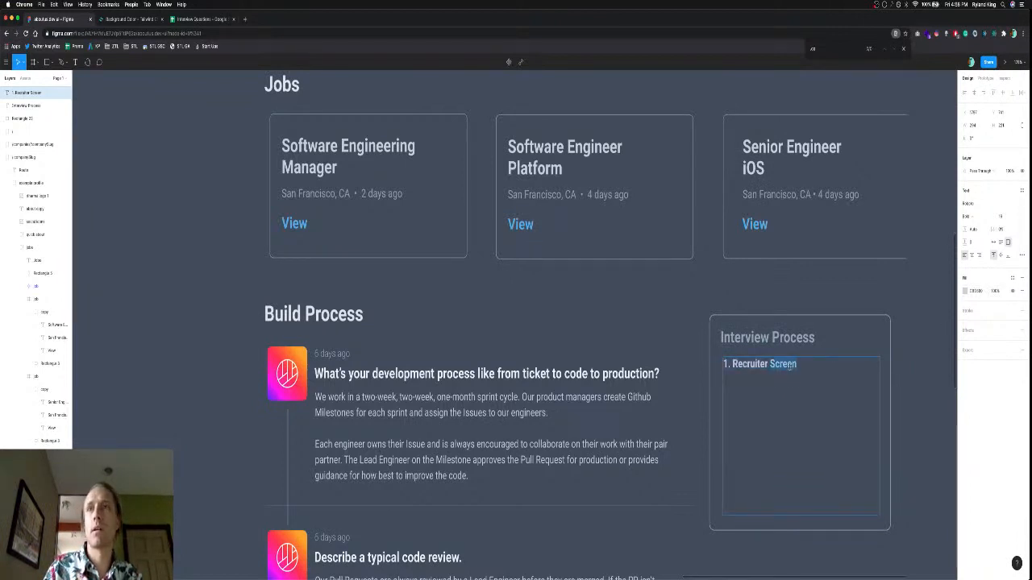
{"action": "left_click", "coordinate": [970, 216]}
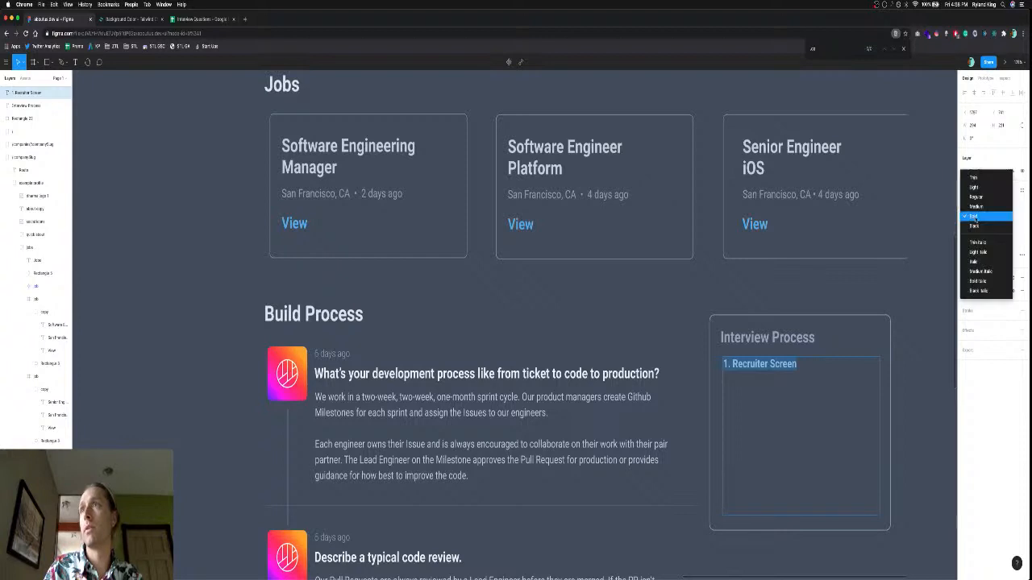
{"action": "left_click", "coordinate": [980, 208]}
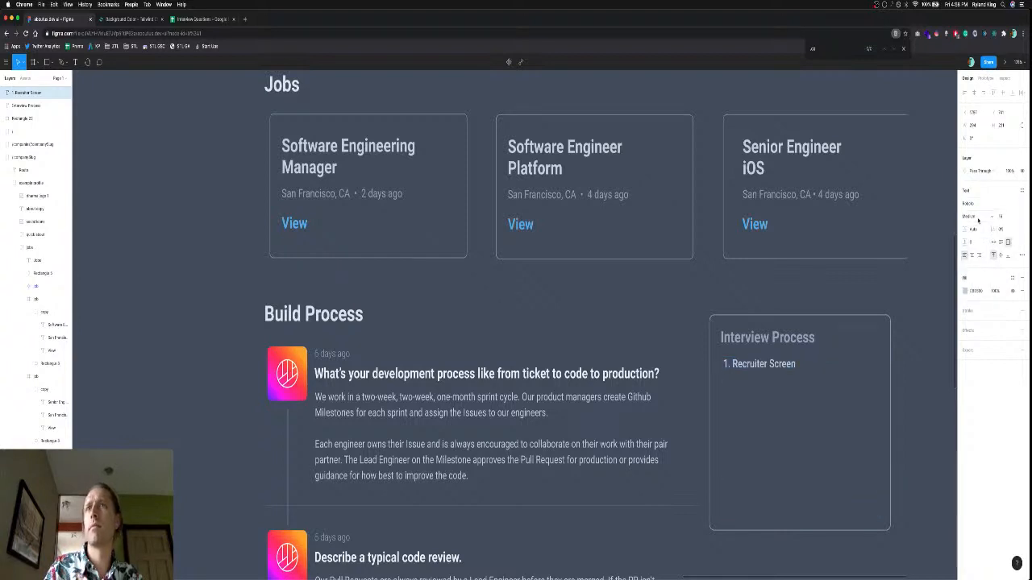
{"action": "left_click", "coordinate": [977, 217]}
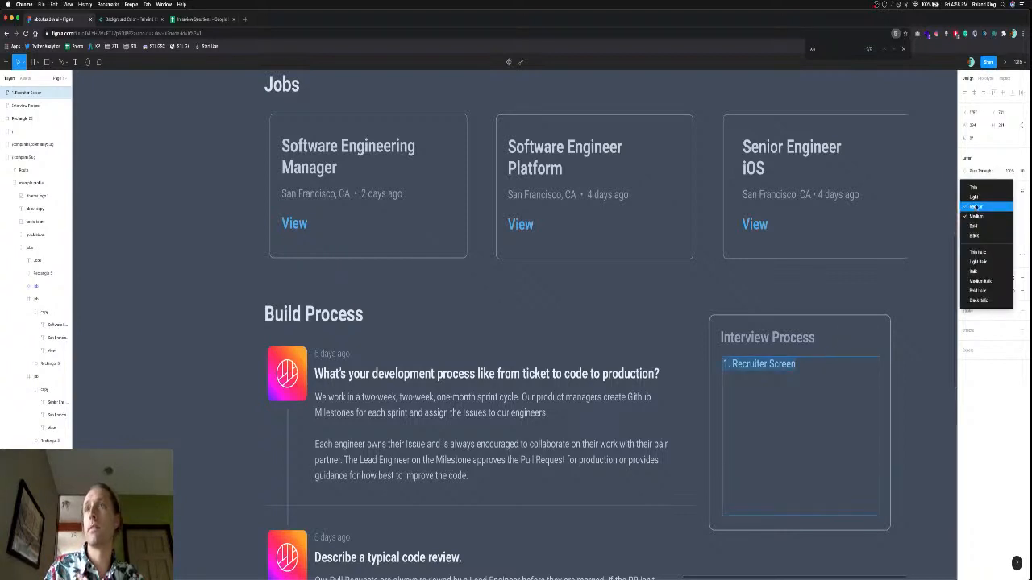
{"action": "left_click", "coordinate": [975, 207]}
Check the text style of the first Build Process answer and set the "1. Recruiter Screen" font size to 15.
{"action": "double_click", "coordinate": [797, 365]}
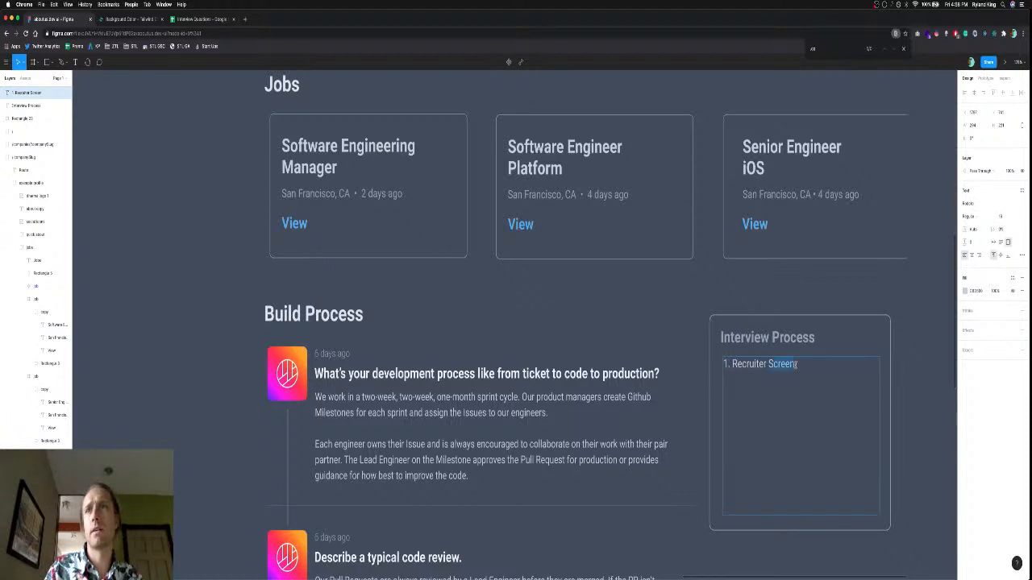
{"action": "left_click", "coordinate": [796, 365]}
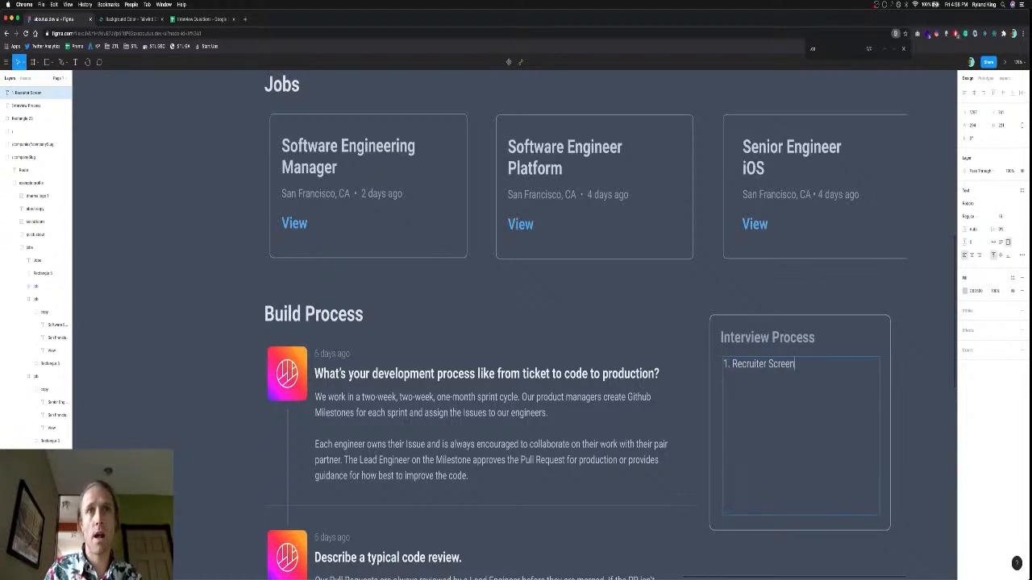
{"action": "double_click", "coordinate": [590, 399]}
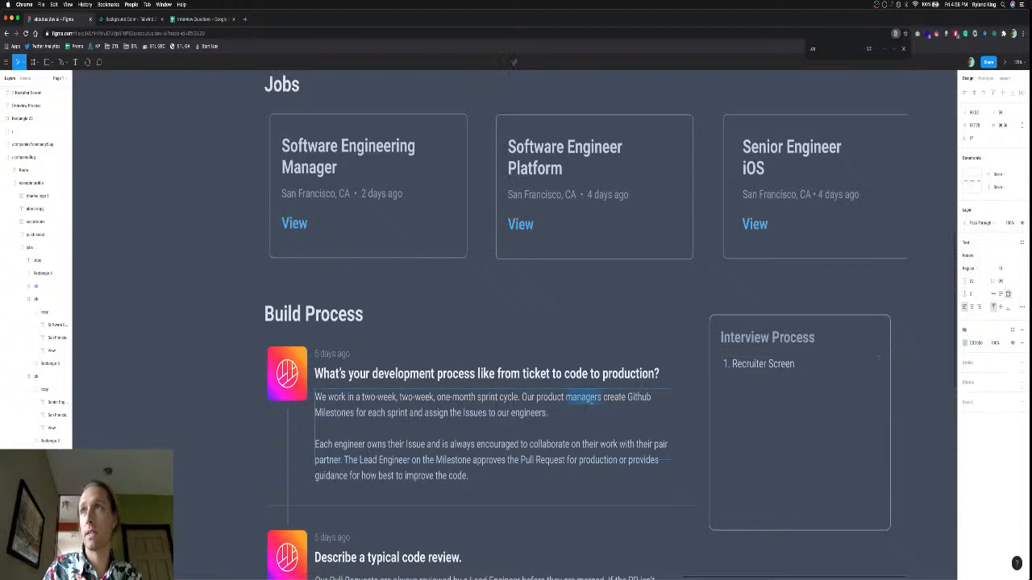
{"action": "left_click", "coordinate": [762, 363]}
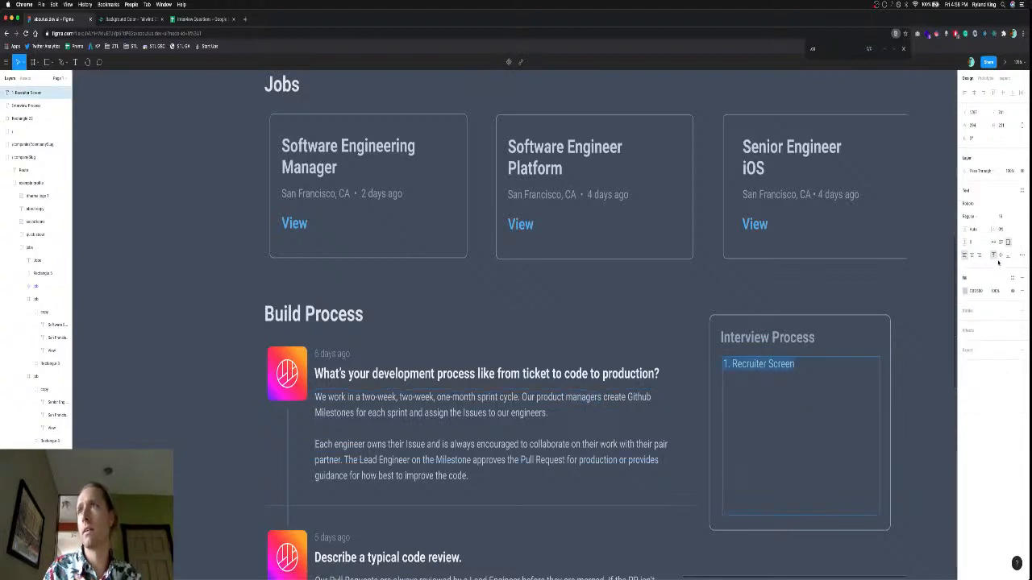
{"action": "left_click", "coordinate": [1003, 217]}
{"action": "type", "text": "15"}
{"action": "key", "text": "Return"}
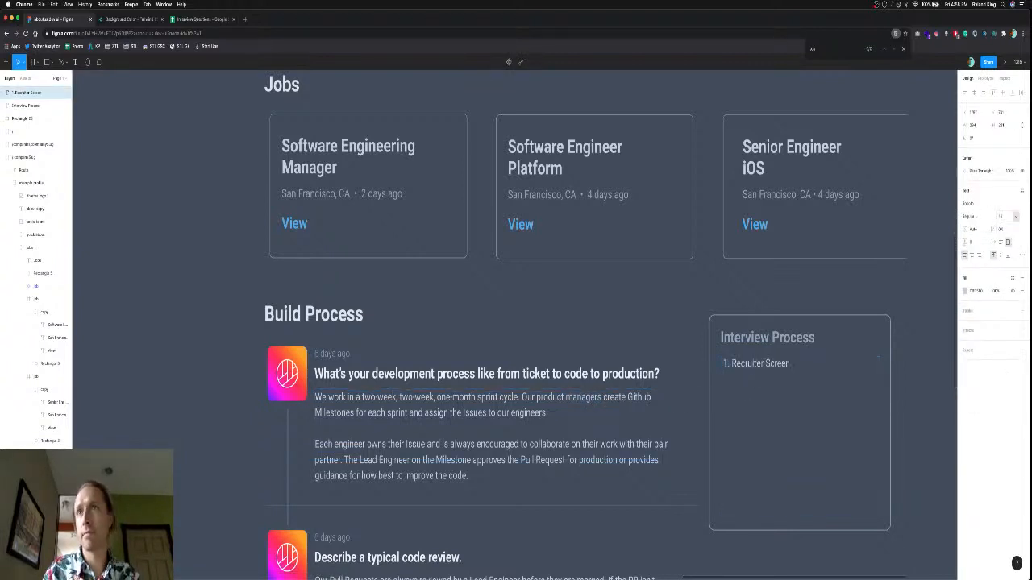
Add the second interview step, "2. Phone Interview", below the first one with a blank line between them.
{"action": "double_click", "coordinate": [796, 358]}
{"action": "left_click", "coordinate": [780, 363]}
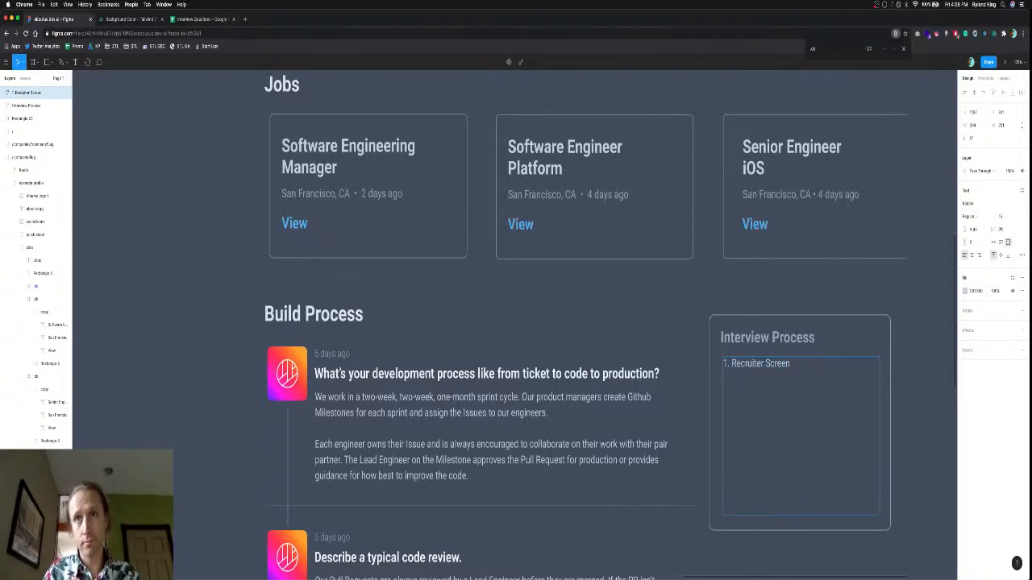
{"action": "key", "text": "Return"}
{"action": "type", "text": "2."}
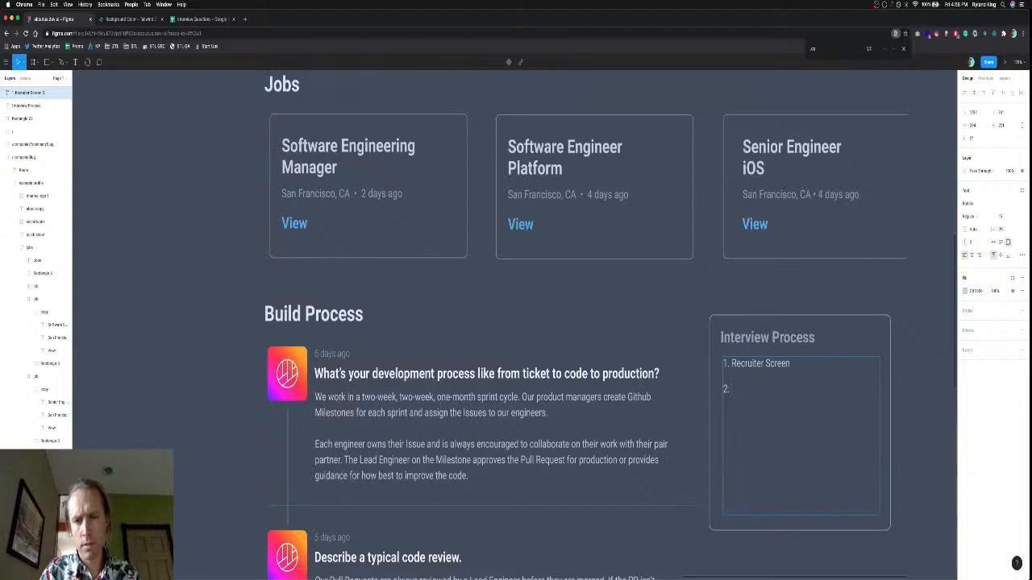
{"action": "type", "text": " Phone int"}
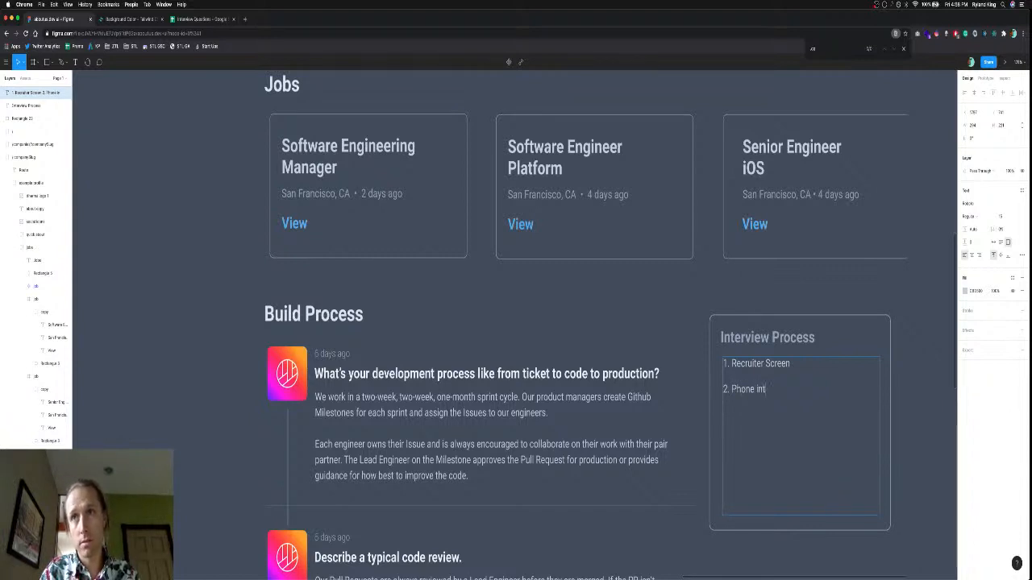
{"action": "key", "text": "BackSpace"}
{"action": "key", "text": "BackSpace"}
{"action": "key", "text": "BackSpace"}
{"action": "type", "text": "Interview w"}
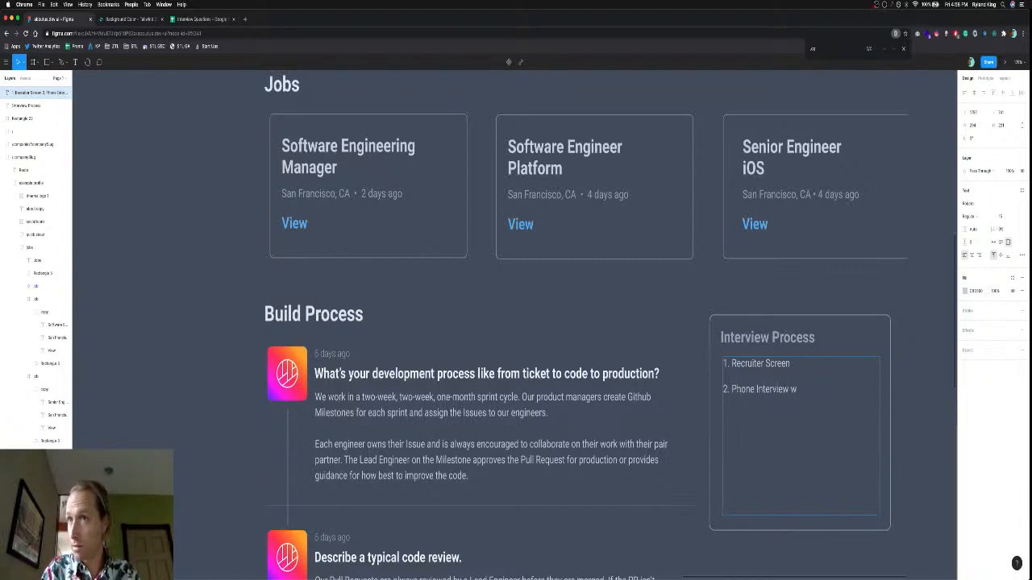
{"action": "type", "text": "it"}
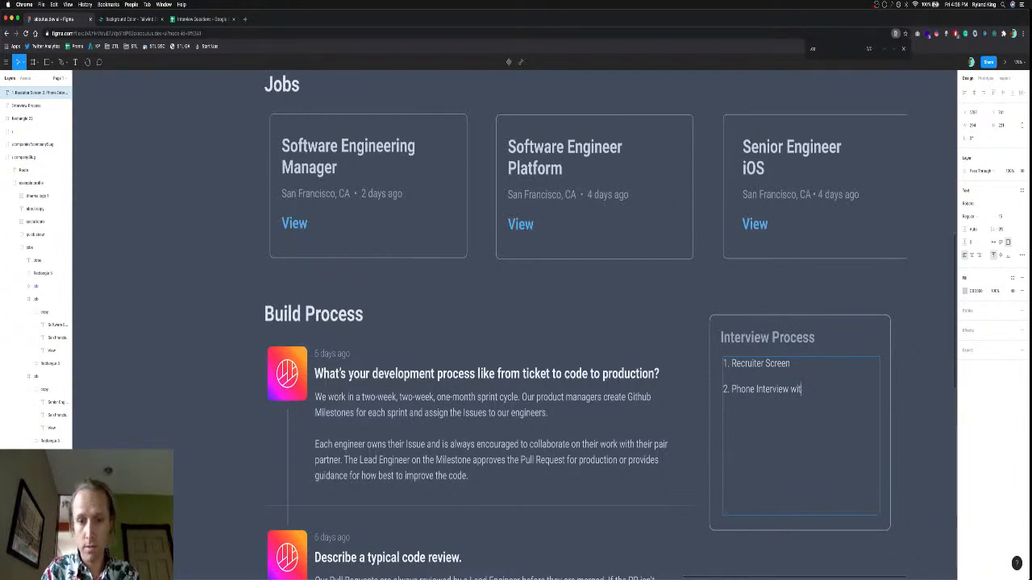
{"action": "key", "text": "BackSpace"}
{"action": "key", "text": "BackSpace"}
{"action": "key", "text": "BackSpace"}
{"action": "key", "text": "BackSpace"}
{"action": "key", "text": "BackSpace"}
{"action": "key", "text": "BackSpace"}
{"action": "key", "text": "BackSpace"}
{"action": "key", "text": "BackSpace"}
{"action": "key", "text": "BackSpace"}
{"action": "key", "text": "BackSpace"}
{"action": "key", "text": "BackSpace"}
{"action": "key", "text": "BackSpace"}
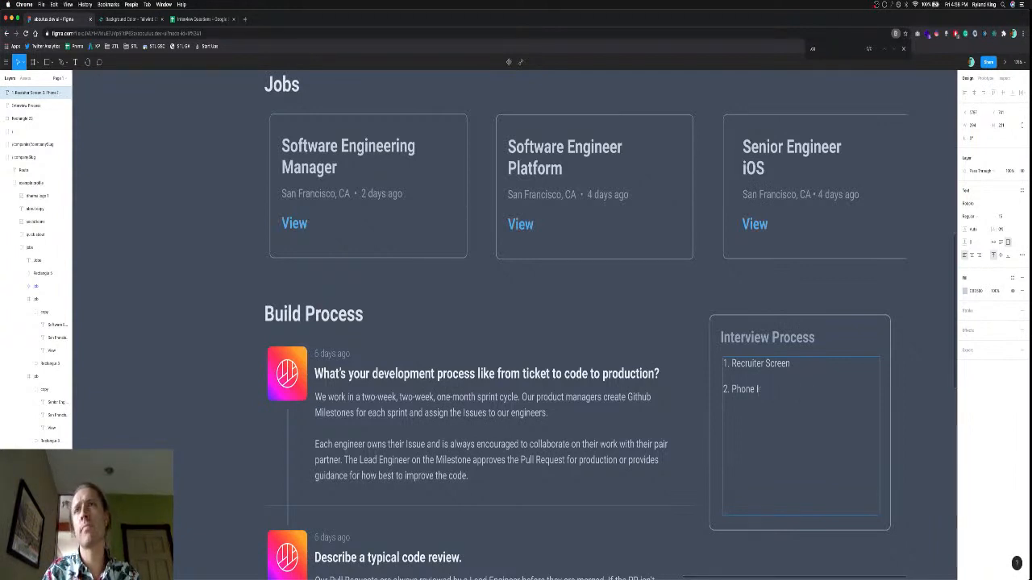
{"action": "type", "text": "nter"}
{"action": "key", "text": "BackSpace"}
{"action": "key", "text": "BackSpace"}
{"action": "key", "text": "BackSpace"}
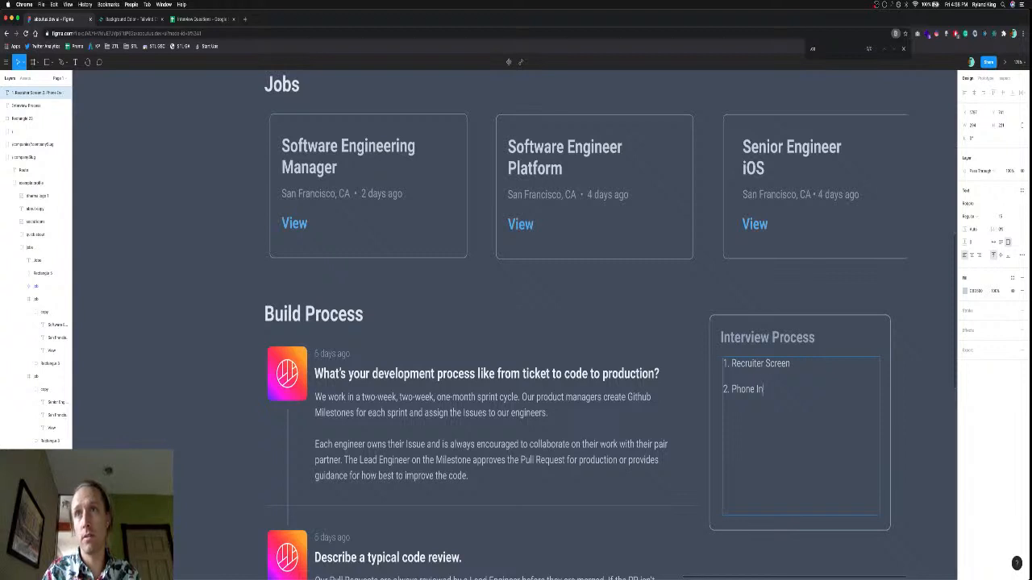
{"action": "type", "text": "terview"}
Add the third interview step, "3. On-site interviews", below the phone interview with a blank line between them.
{"action": "key", "text": "Return"}
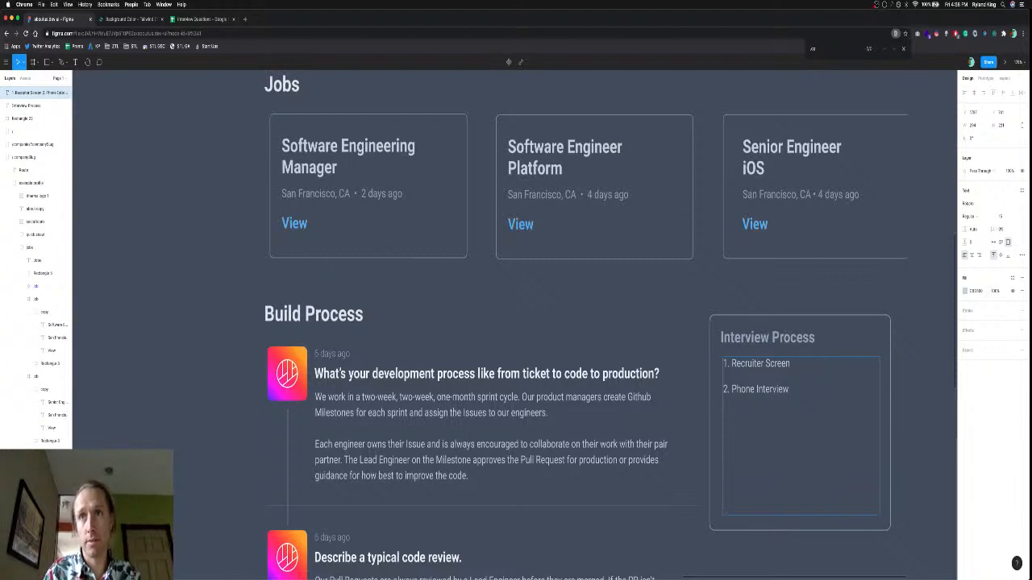
{"action": "type", "text": "3/"}
{"action": "key", "text": "BackSpace"}
{"action": "key", "text": "BackSpace"}
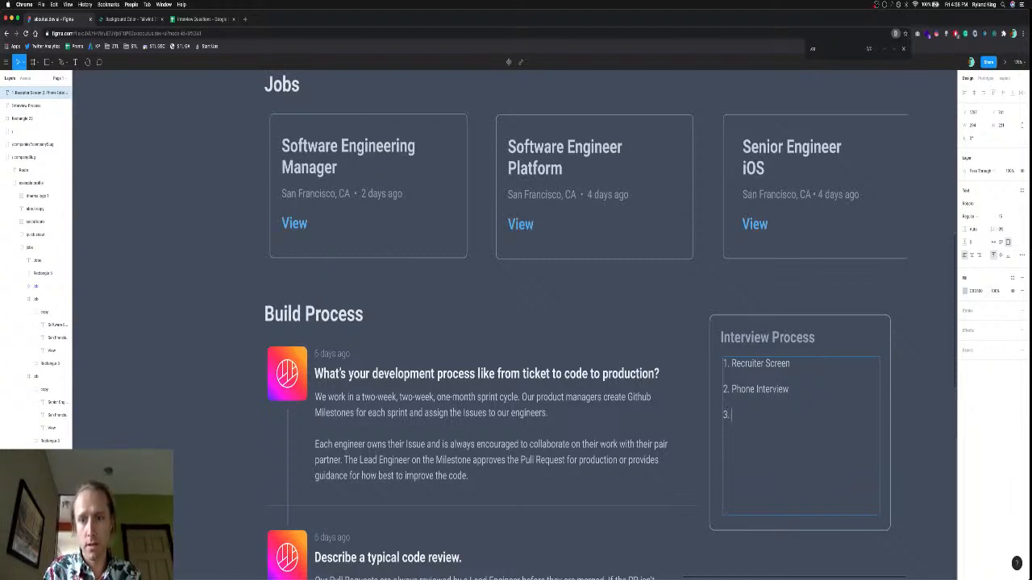
{"action": "type", "text": "3. Onsit"}
{"action": "key", "text": "BackSpace"}
{"action": "key", "text": "BackSpace"}
{"action": "key", "text": "BackSpace"}
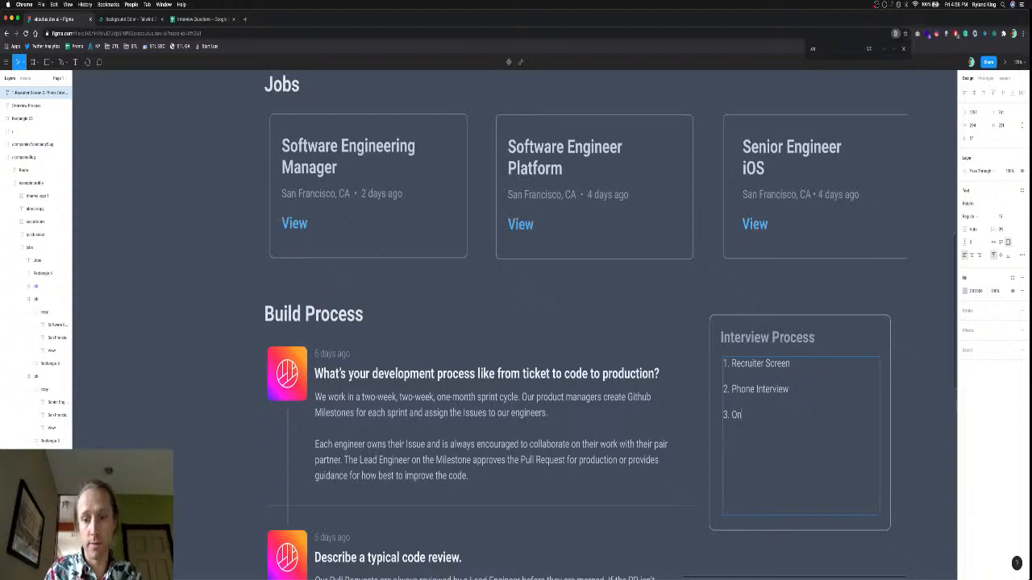
{"action": "type", "text": "-site"}
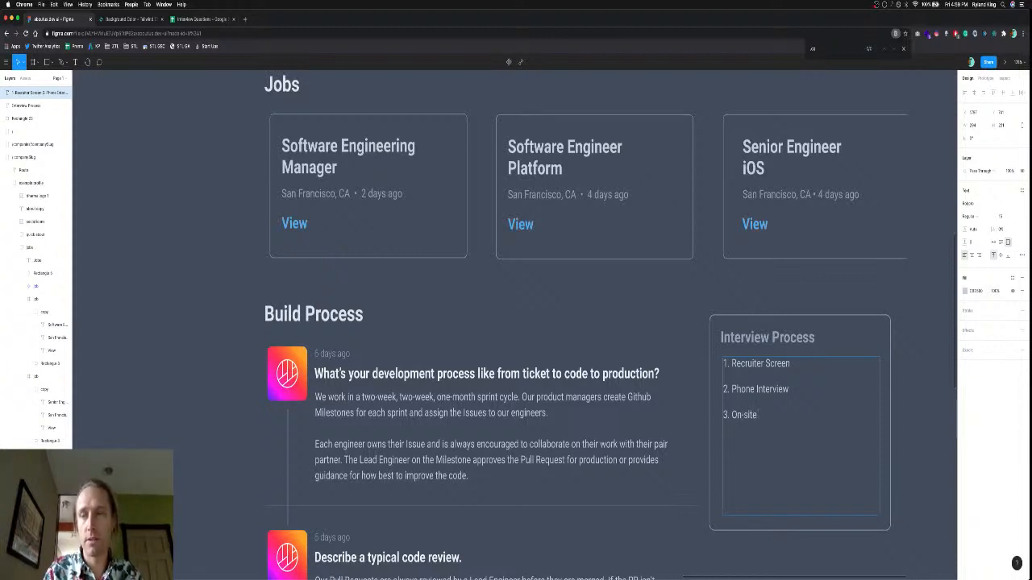
{"action": "type", "text": " interviews"}
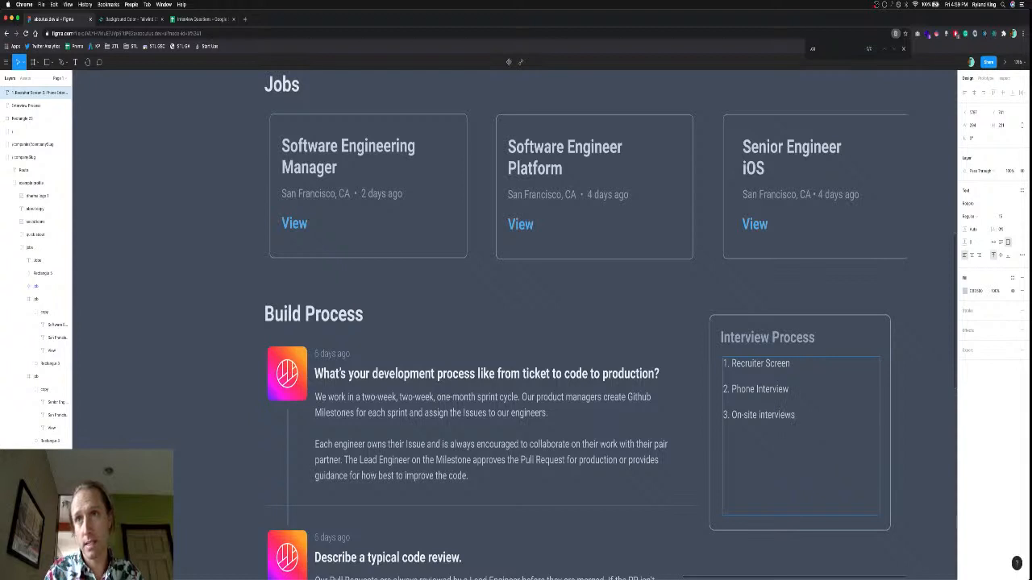
Add the fourth interview step, "4. References", and remove the blank line between it and the on-site interviews.
{"action": "key", "text": "Return"}
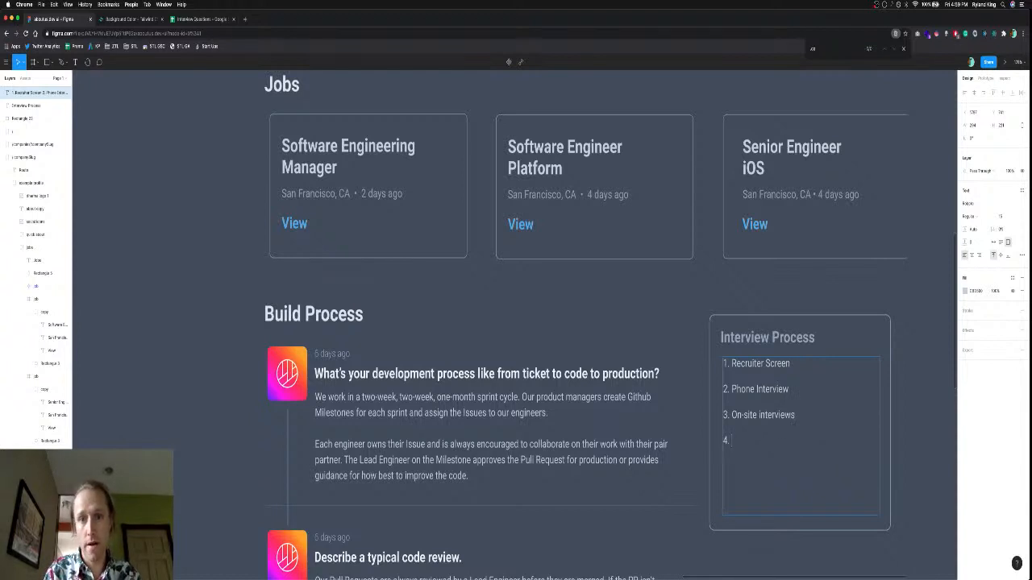
{"action": "type", "text": "References"}
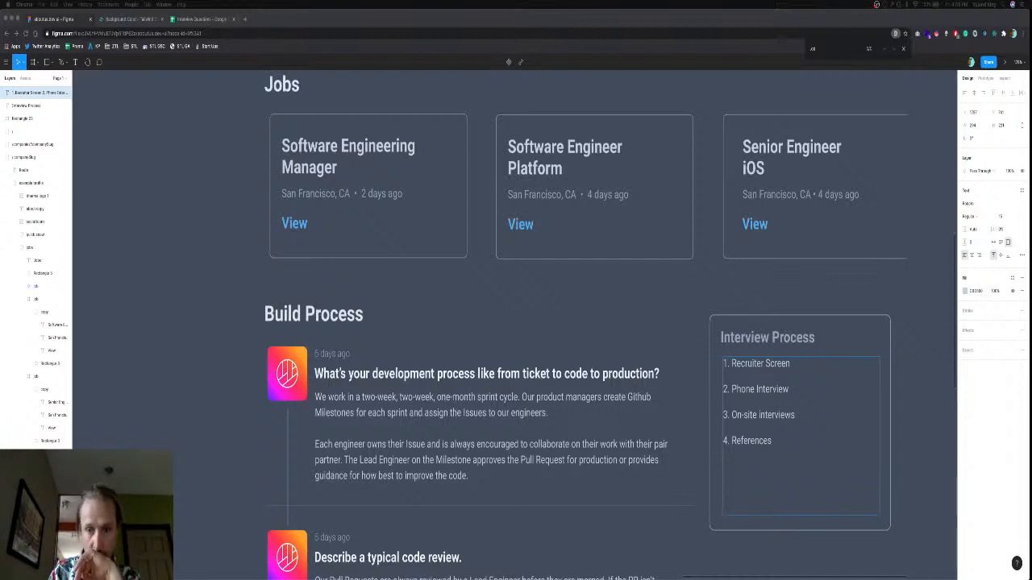
{"action": "double_click", "coordinate": [769, 429]}
{"action": "key", "text": "BackSpace"}
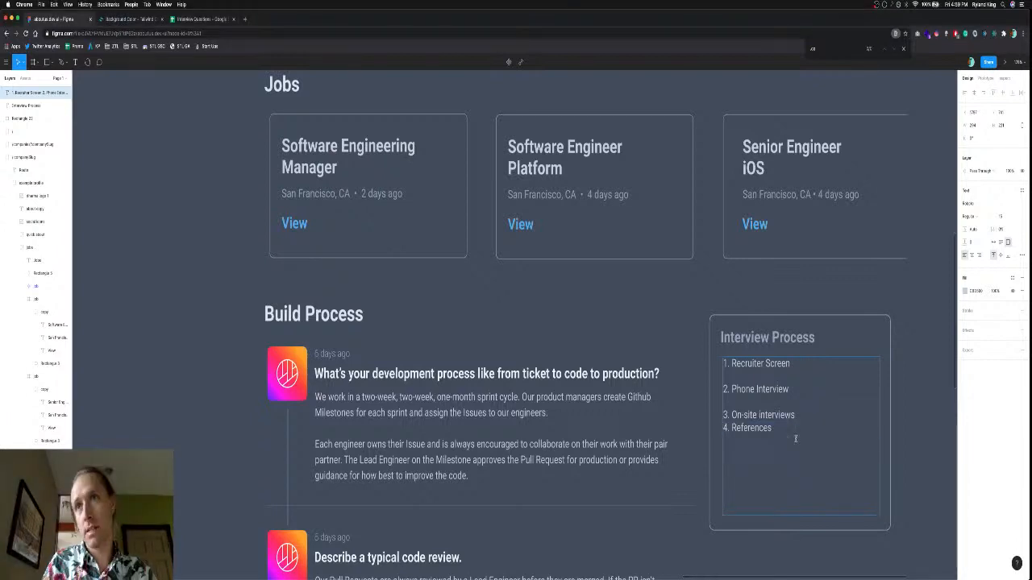
Undo the removal of the blank line above "4. References" and finish editing the interview steps.
{"action": "key", "text": "super+z"}
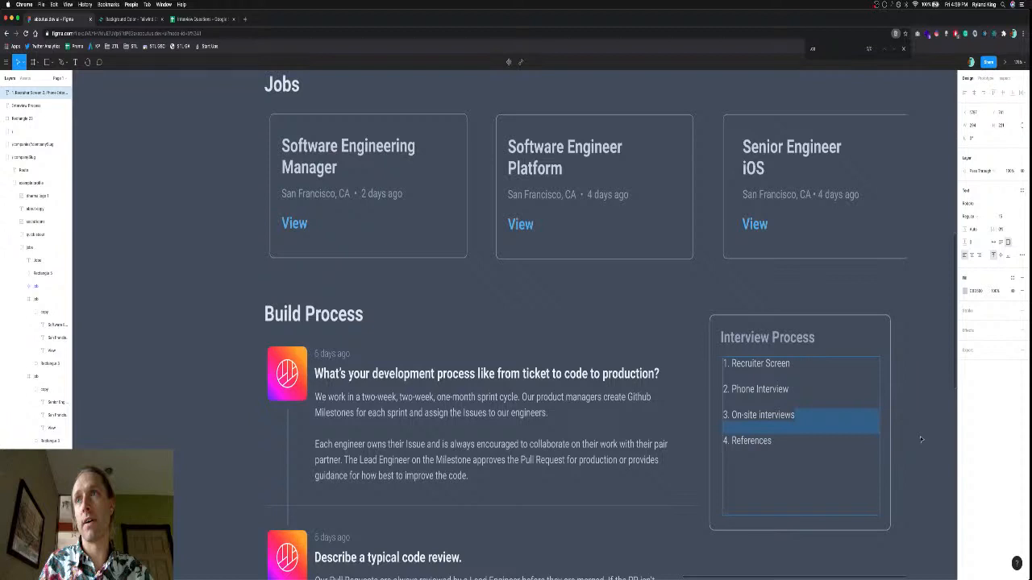
{"action": "key", "text": "Escape"}
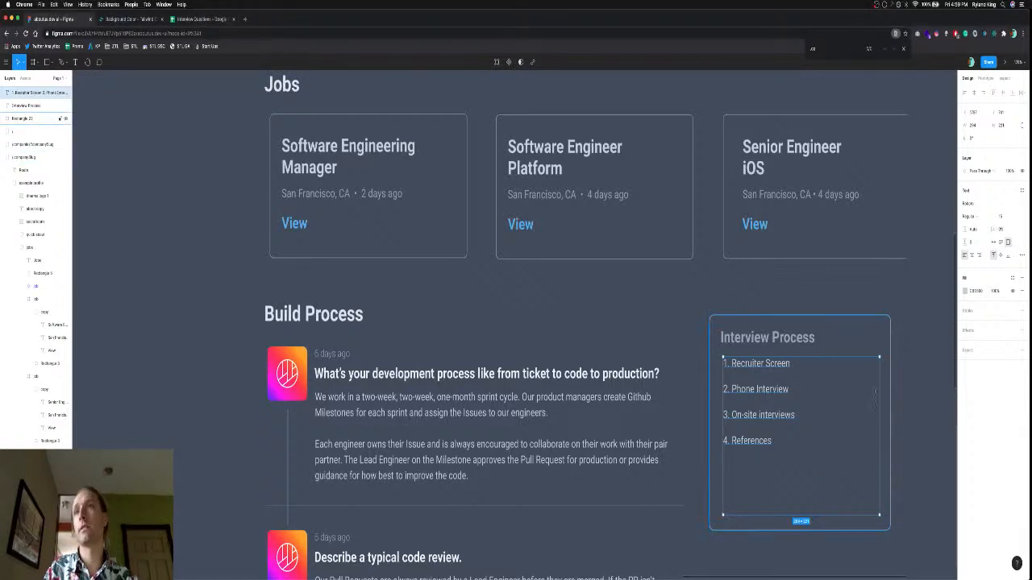
{"action": "left_click", "coordinate": [916, 407]}
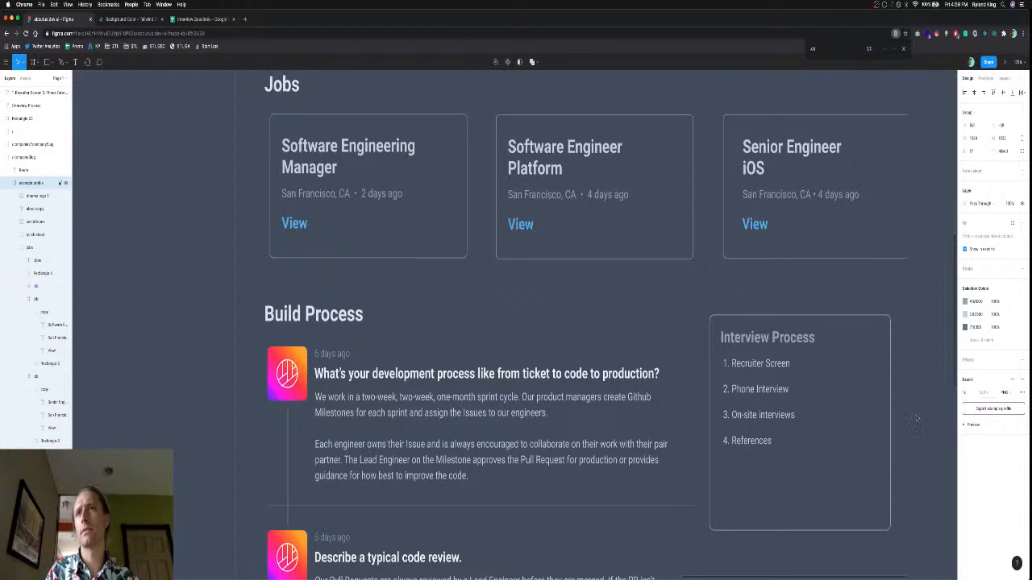
Replace "References" with "Offer!" in the fourth interview step.
{"action": "left_click", "coordinate": [855, 484]}
{"action": "double_click", "coordinate": [757, 441]}
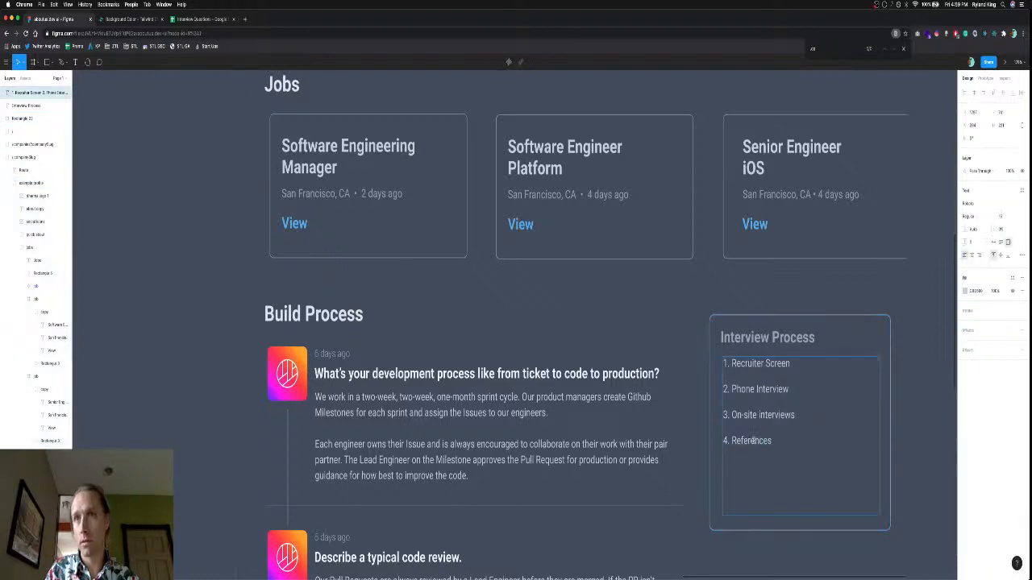
{"action": "double_click", "coordinate": [758, 441]}
{"action": "type", "text": "Offer"}
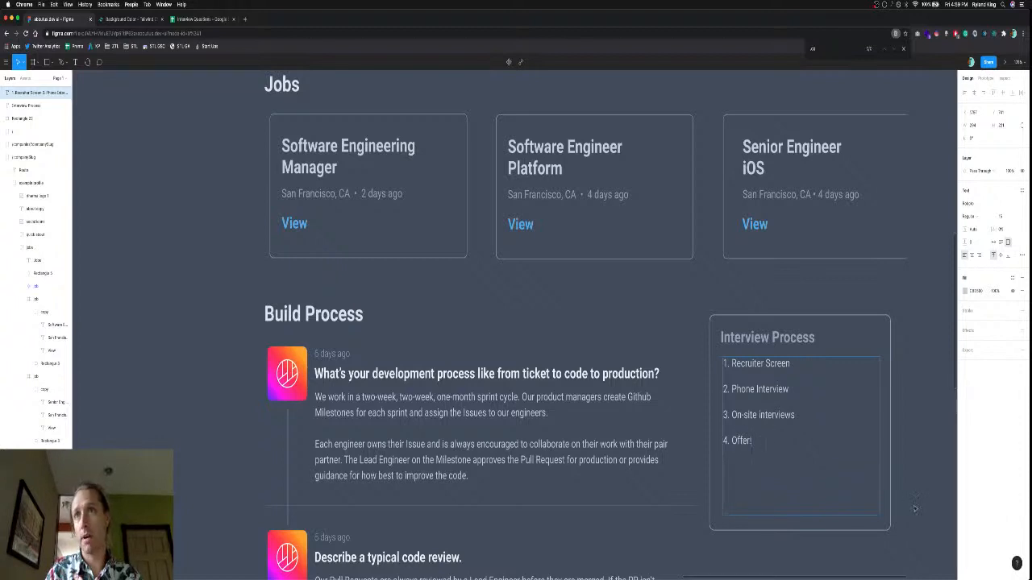
{"action": "key", "text": "Escape"}
{"action": "key", "text": "Escape"}
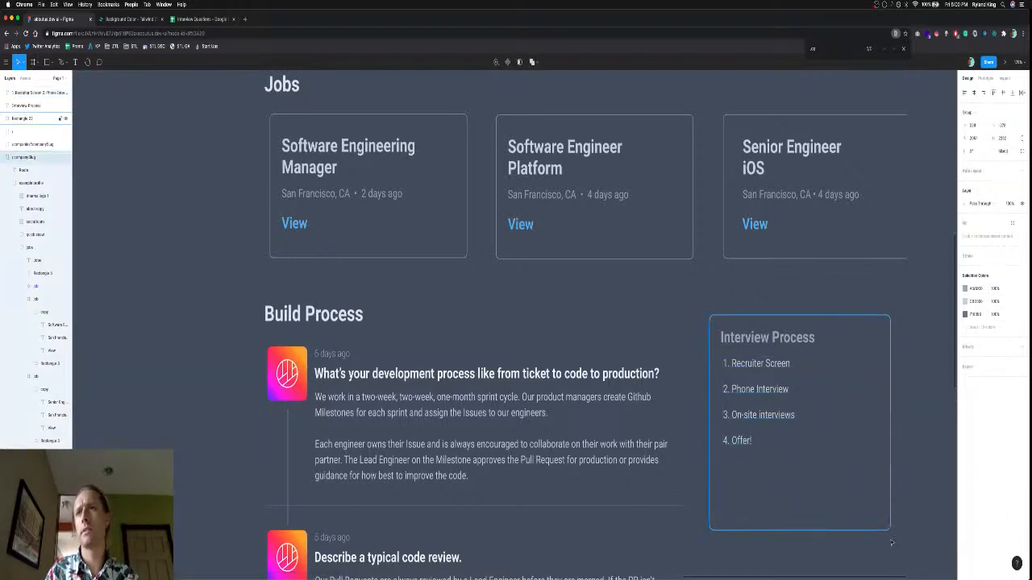
Shorten the Interview Process card's rectangle from below so it ends just under the fourth step.
{"action": "left_click", "coordinate": [859, 527]}
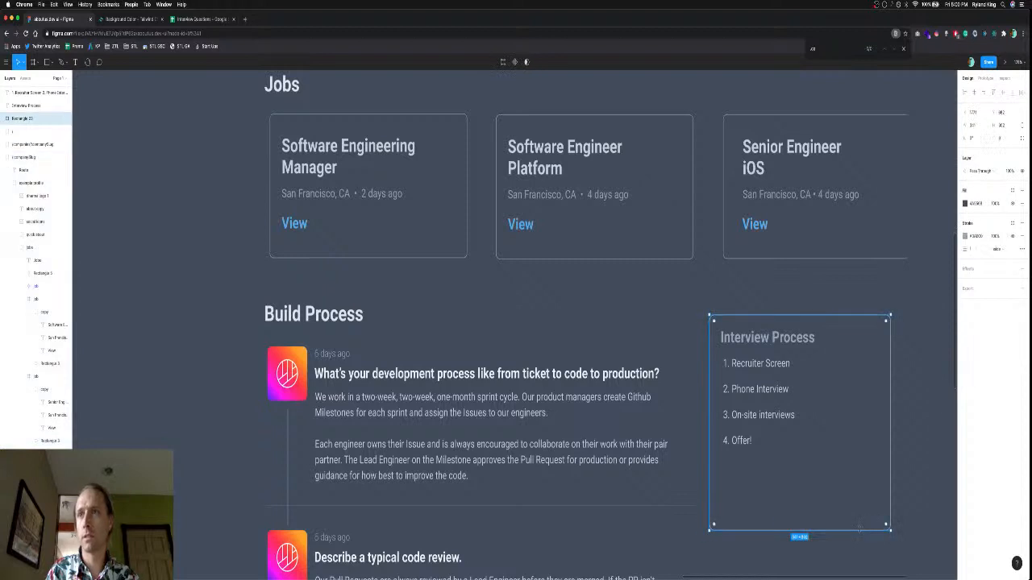
{"action": "left_click_drag", "start_coordinate": [860, 530], "coordinate": [854, 471]}
{"action": "left_click", "coordinate": [884, 533]}
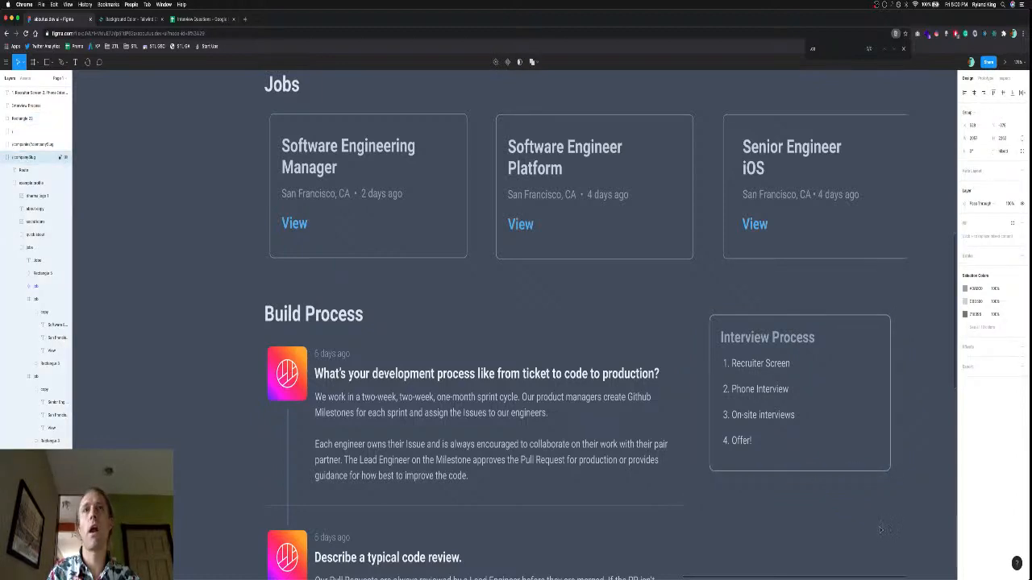
Nudge the Interview Process heading and the steps text together about 3 px down inside the card.
{"action": "scroll", "coordinate": [881, 530], "scroll_direction": "down", "scroll_amount": 5}
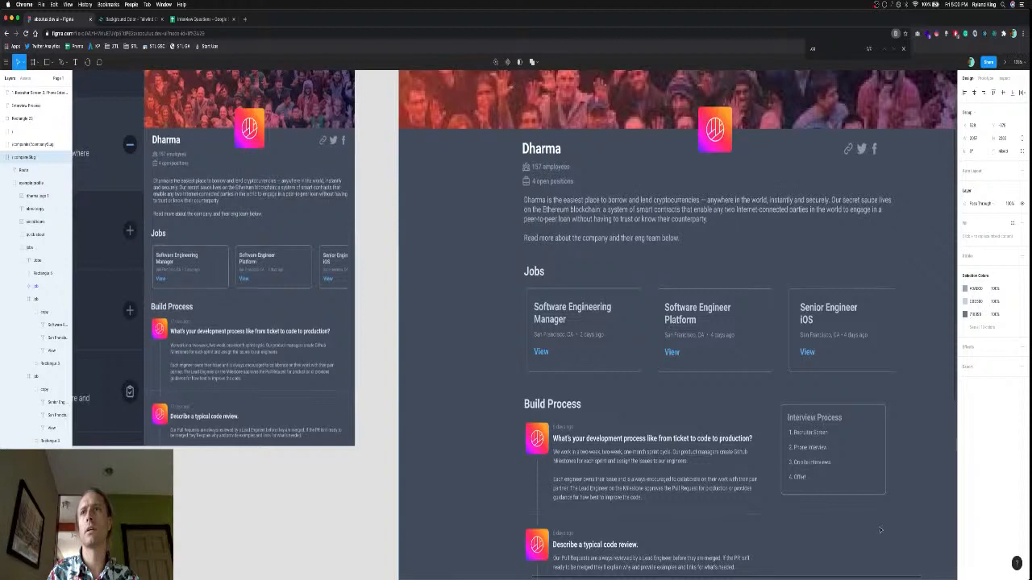
{"action": "left_click", "coordinate": [33, 93]}
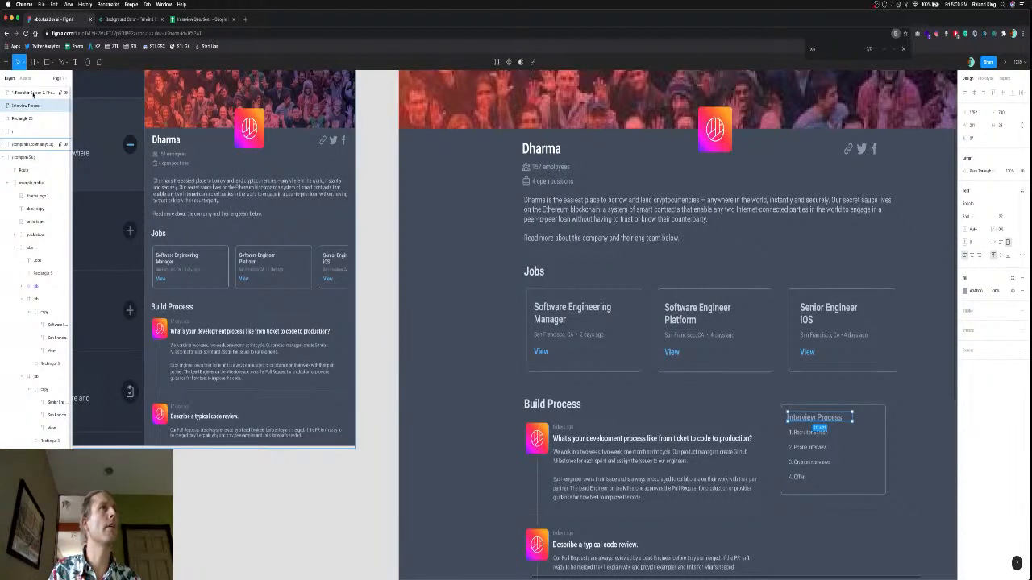
{"action": "key", "text": "Down"}
{"action": "key", "text": "Down"}
{"action": "key", "text": "Down"}
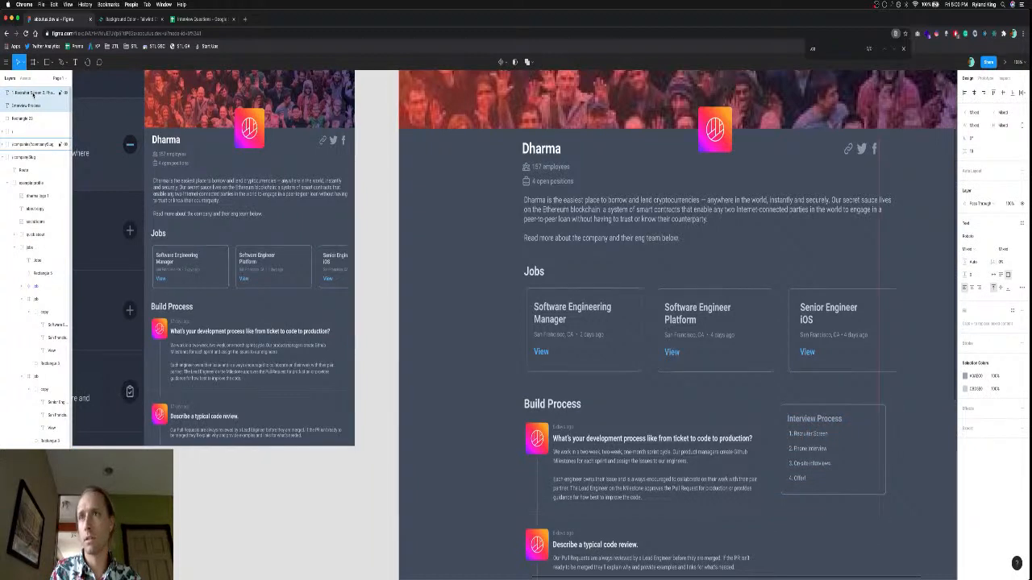
Reduce the height of the interview steps text box so it fits inside the card's rectangle.
{"action": "left_click", "coordinate": [31, 118]}
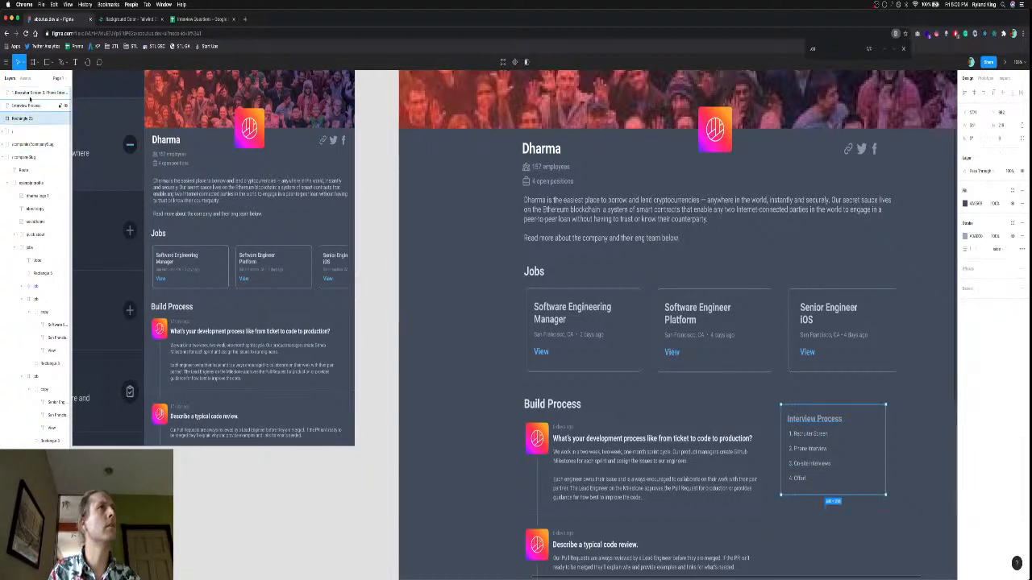
{"action": "left_click", "coordinate": [30, 93]}
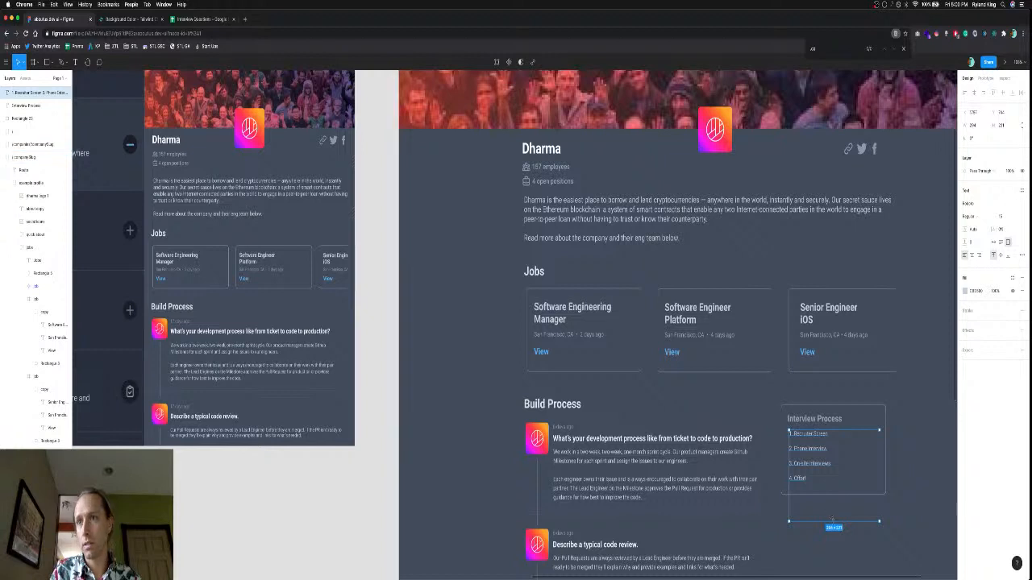
{"action": "left_click_drag", "start_coordinate": [833, 494], "coordinate": [833, 484]}
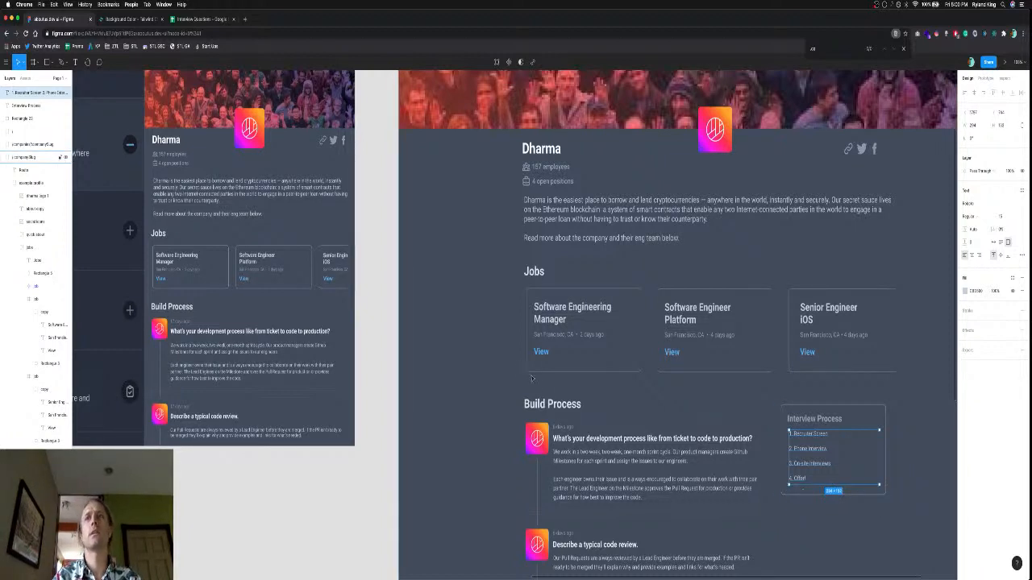
{"action": "left_click", "coordinate": [933, 476]}
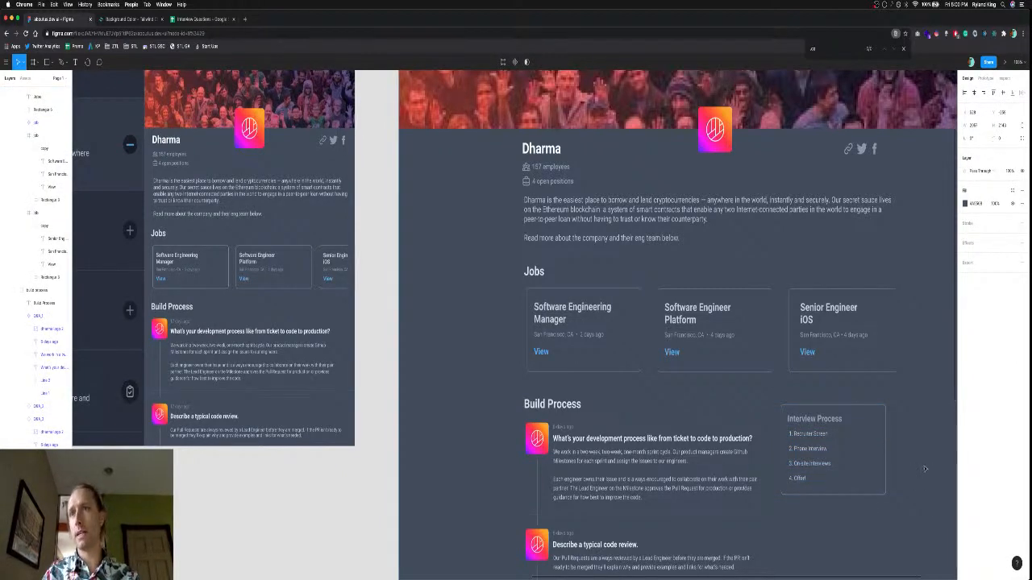
Review the FAQ topics in the Interview Questions spreadsheet and return to the Figma design.
{"action": "scroll", "coordinate": [925, 468], "scroll_direction": "down", "scroll_amount": 5}
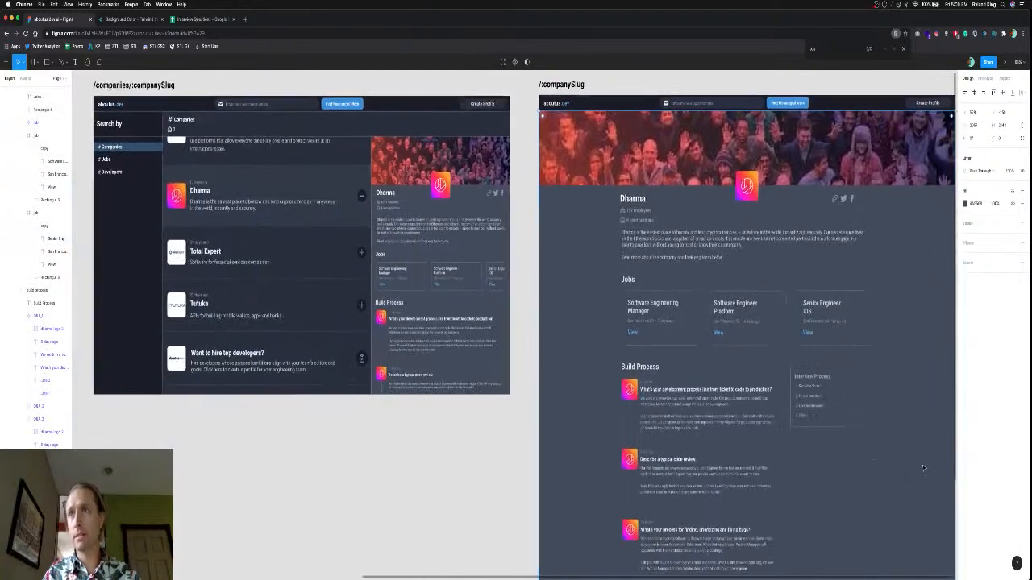
{"action": "scroll", "coordinate": [923, 467], "scroll_direction": "down", "scroll_amount": 1}
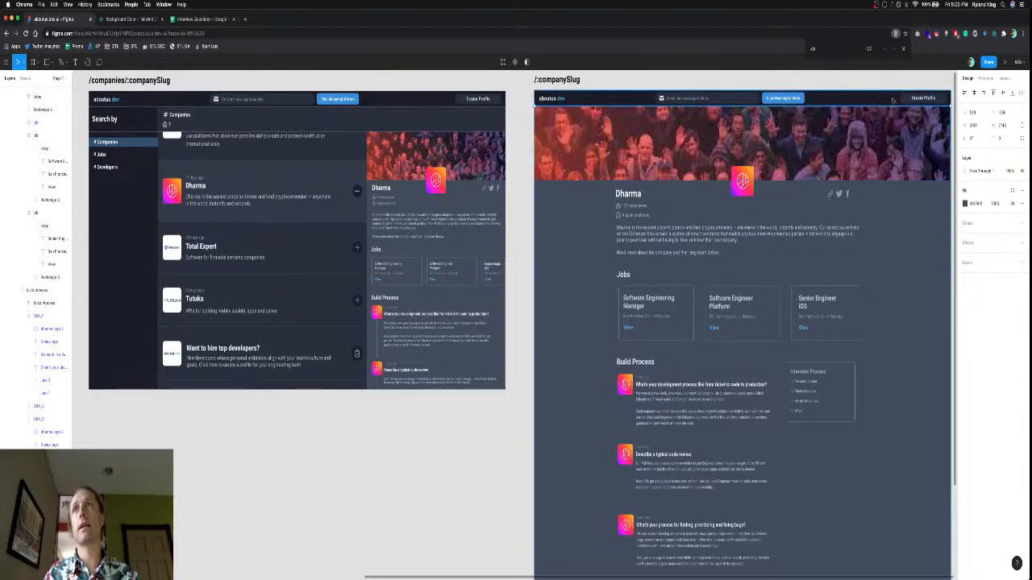
{"action": "scroll", "coordinate": [686, 405], "scroll_direction": "down", "scroll_amount": 3}
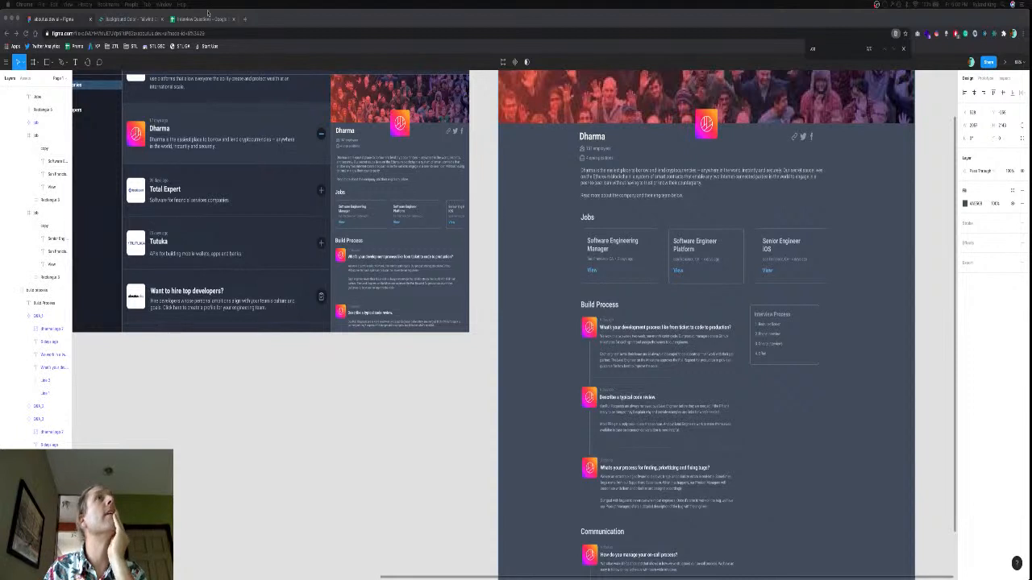
{"action": "left_click", "coordinate": [208, 18]}
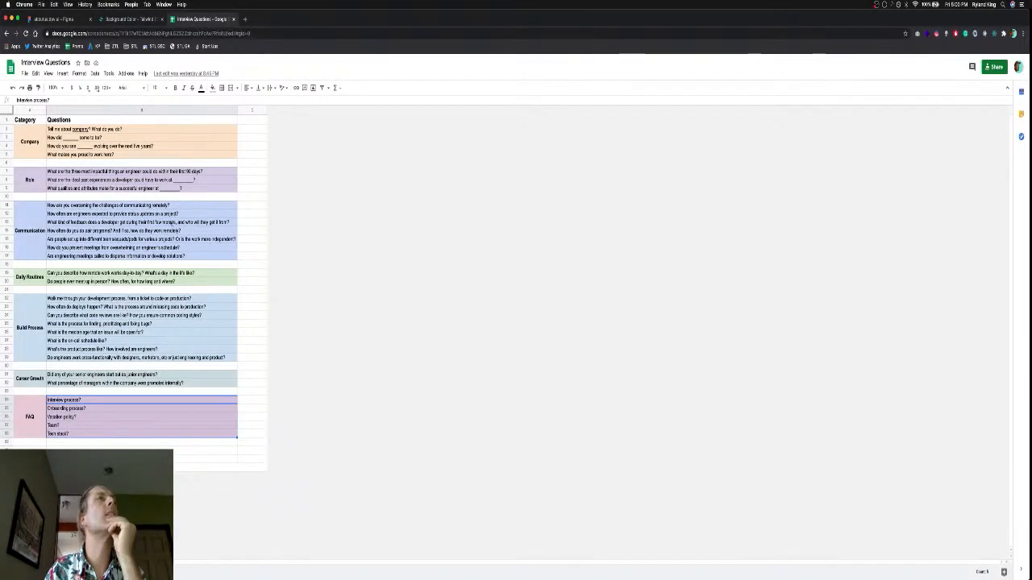
{"action": "left_click", "coordinate": [105, 409]}
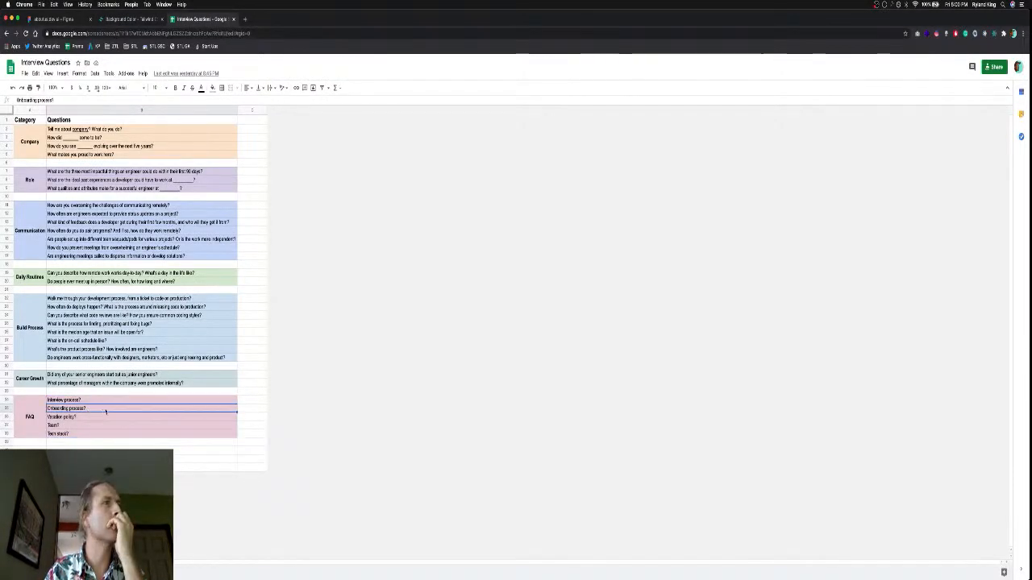
{"action": "left_click", "coordinate": [70, 20]}
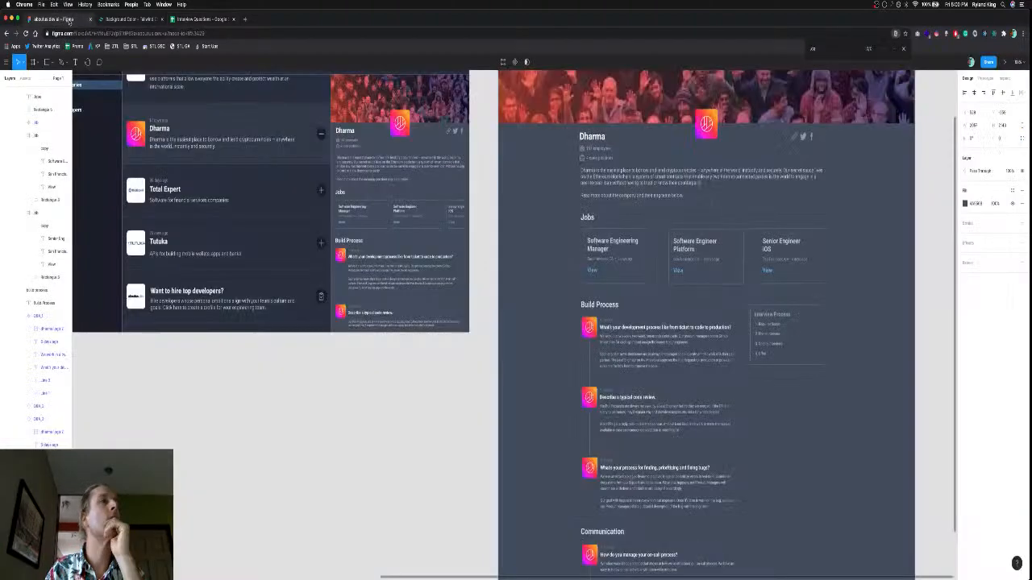
Reorder the layers so the Interview Process heading sits above the interview steps text.
{"action": "left_click", "coordinate": [804, 343]}
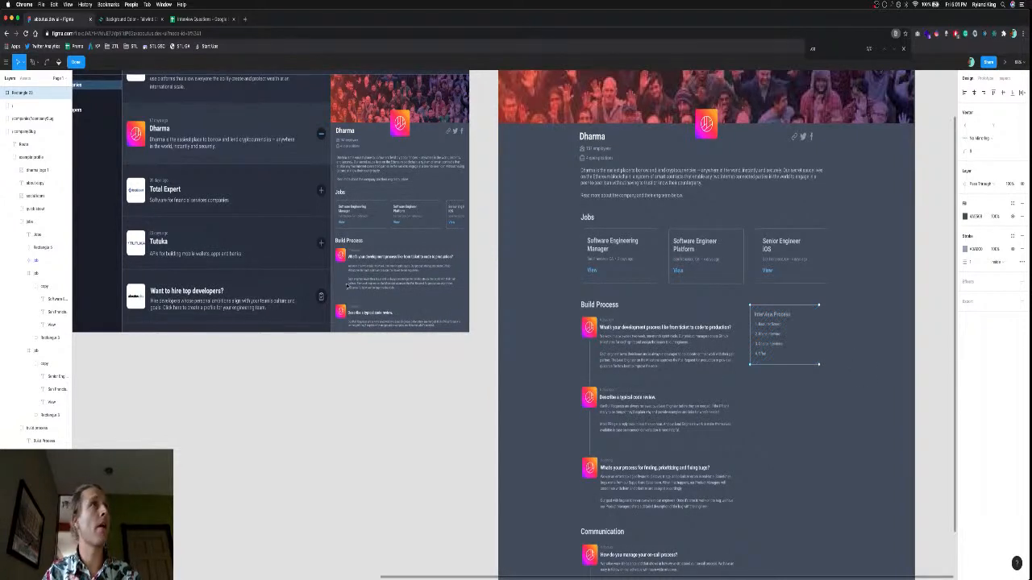
{"action": "scroll", "coordinate": [24, 104], "scroll_direction": "up", "scroll_amount": 2}
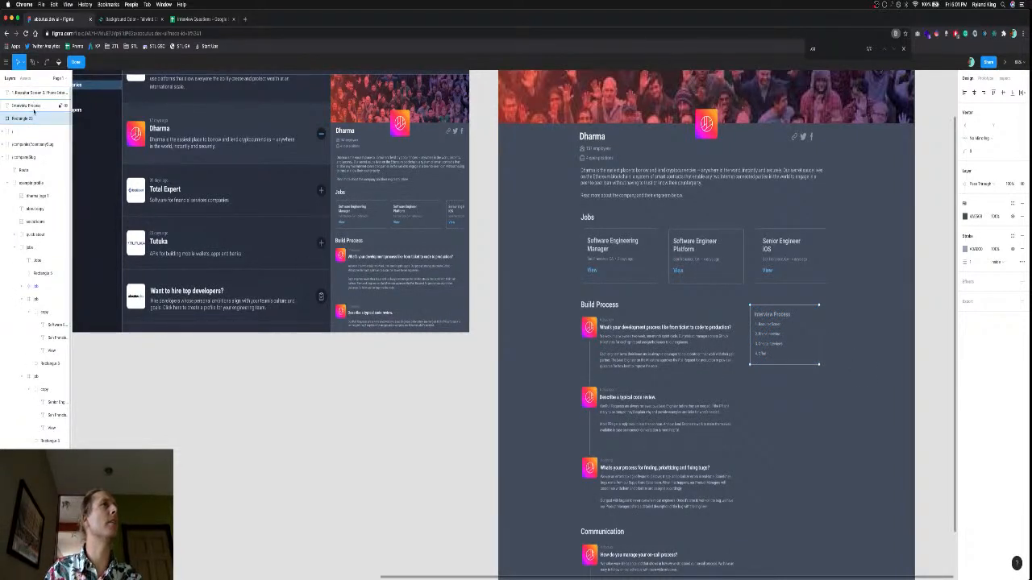
{"action": "left_click", "coordinate": [34, 109]}
{"action": "left_click", "coordinate": [34, 95]}
{"action": "scroll", "coordinate": [35, 111], "scroll_direction": "down", "scroll_amount": 1}
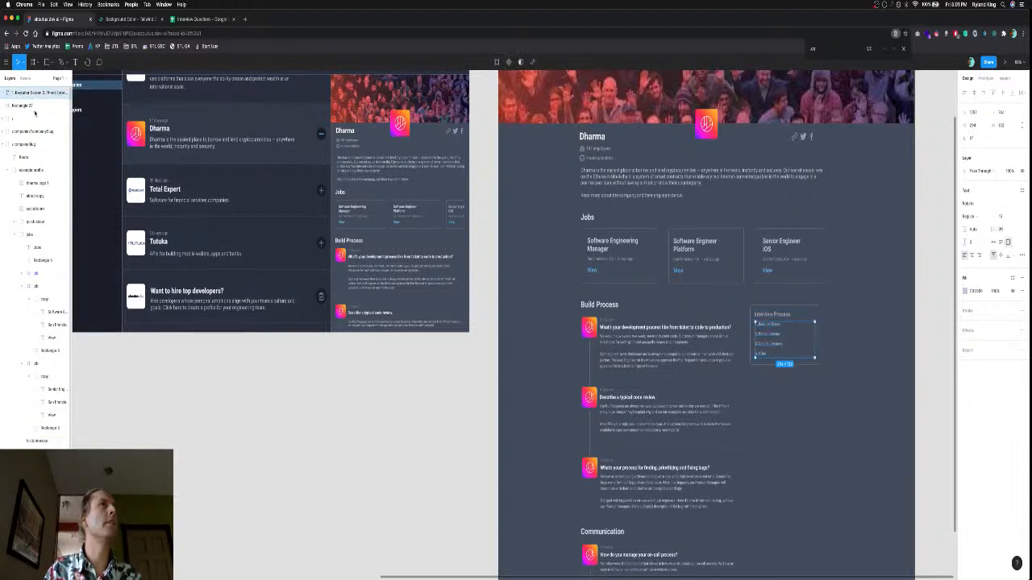
{"action": "scroll", "coordinate": [33, 96], "scroll_direction": "up", "scroll_amount": 1}
Group the Interview Process heading, the steps text and the card rectangle, and name the group FAQ_1.
{"action": "left_click", "coordinate": [32, 93]}
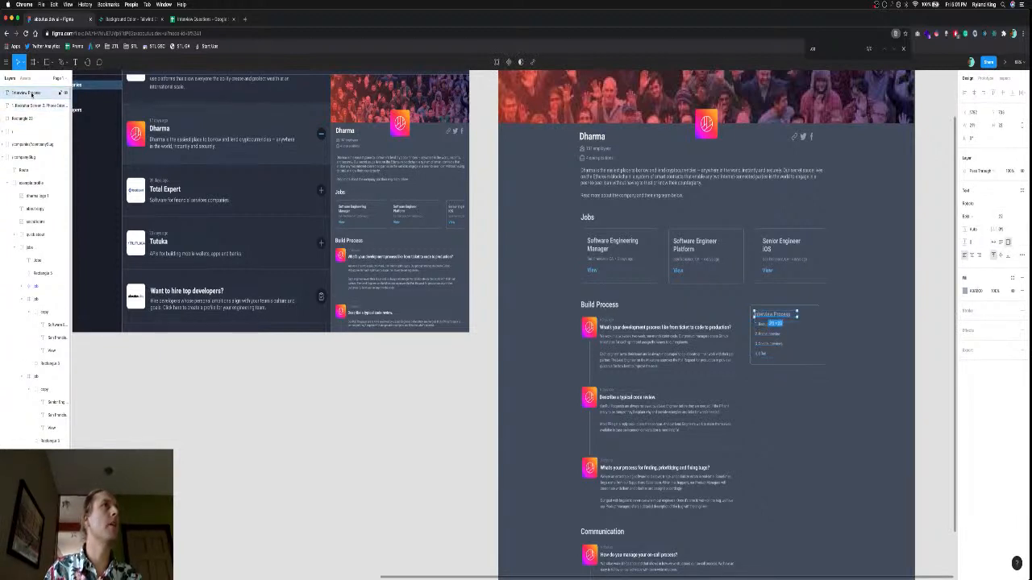
{"action": "left_click", "coordinate": [30, 119], "text": "shift"}
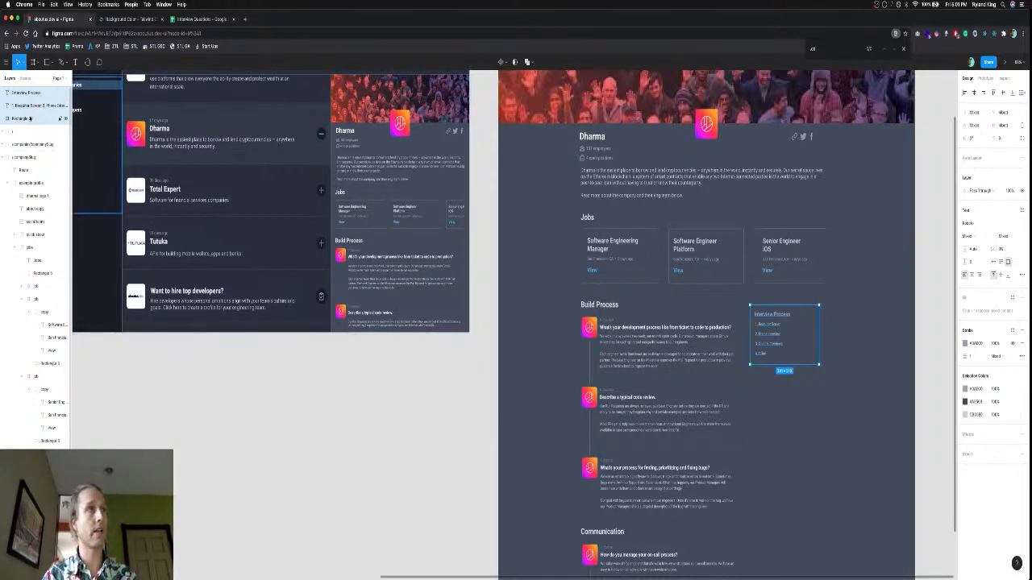
{"action": "key", "text": "super+g"}
{"action": "key", "text": "super+r"}
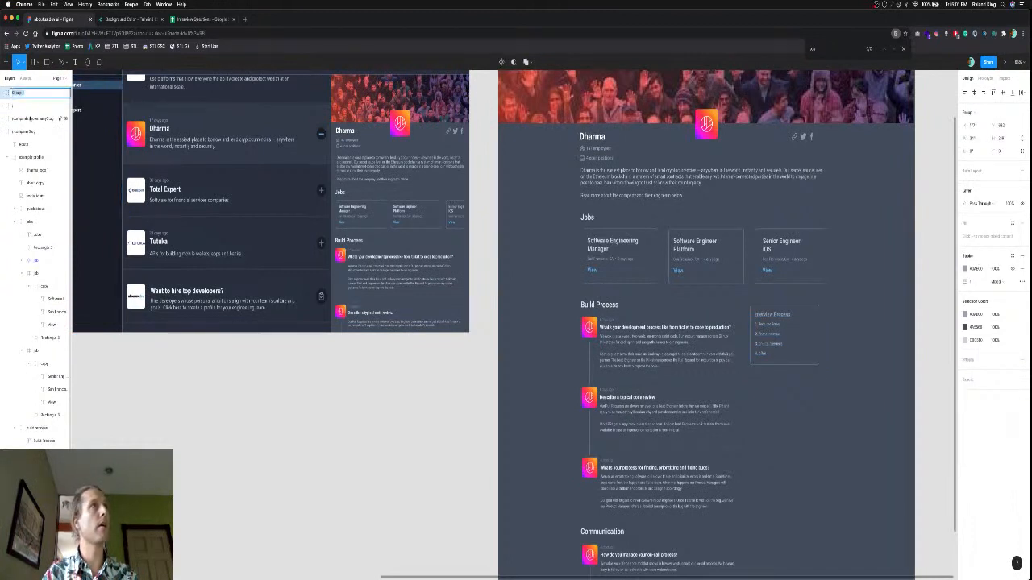
{"action": "type", "text": "FAQ"}
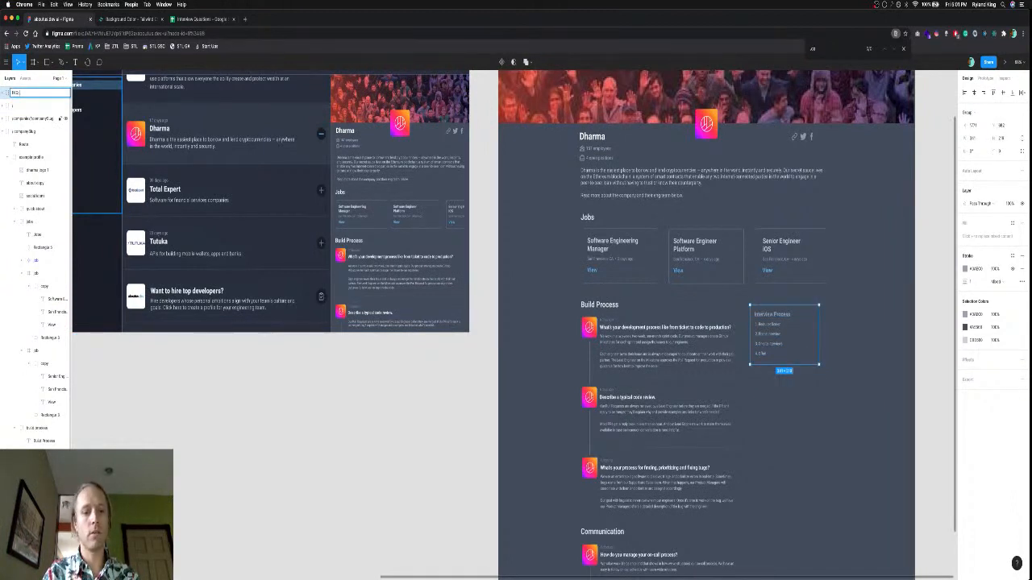
{"action": "key", "text": "Return"}
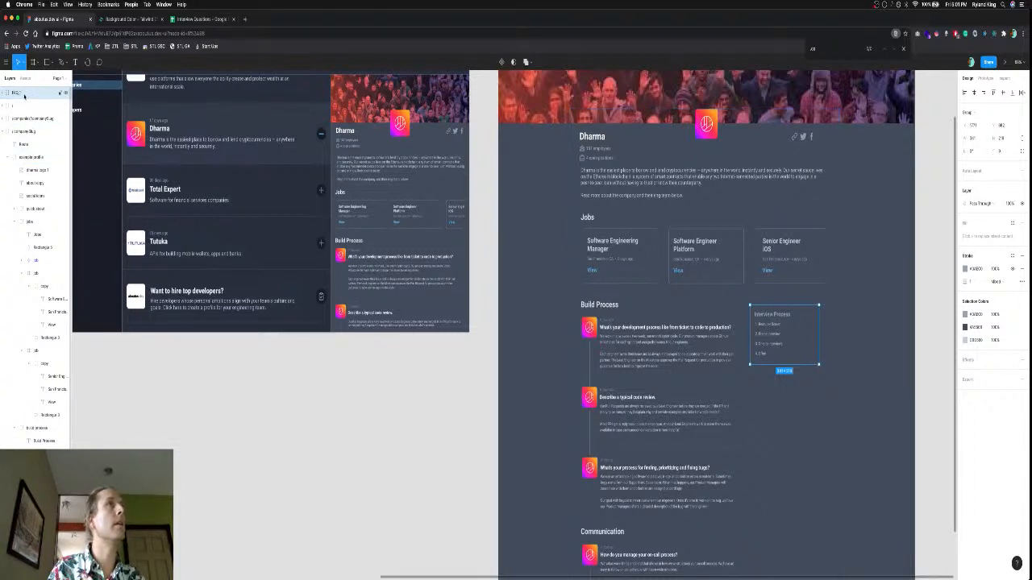
Collapse the jobs and build process layer groups and move FAQ_1 into the example profile group below build process.
{"action": "left_click", "coordinate": [15, 221]}
{"action": "left_click", "coordinate": [15, 234]}
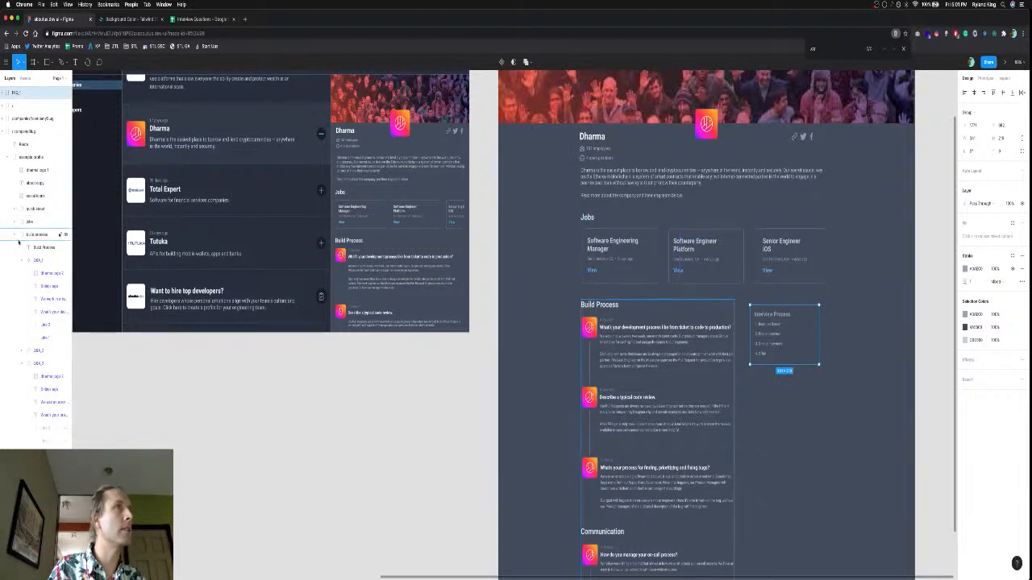
{"action": "left_click", "coordinate": [29, 259]}
{"action": "left_click", "coordinate": [16, 235]}
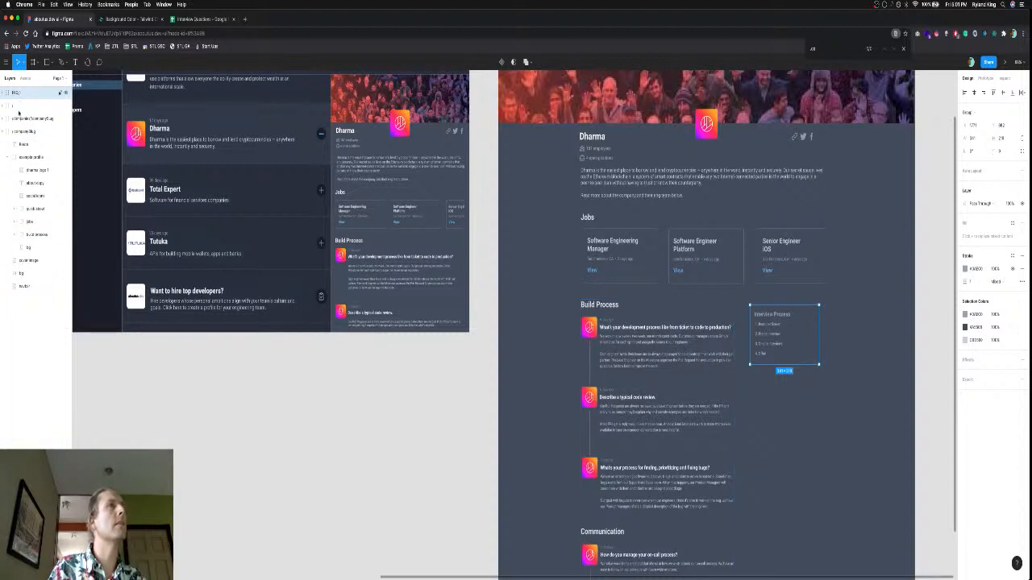
{"action": "left_click_drag", "start_coordinate": [25, 242], "coordinate": [27, 243]}
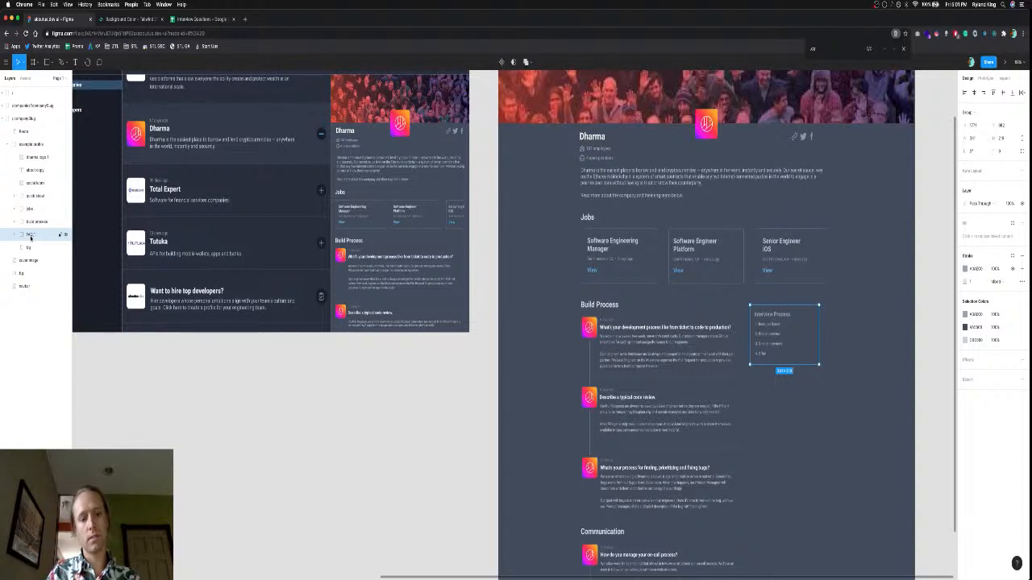
Paste a copy of the FAQ_1 card and place it directly below the original, aligned with its sides.
{"action": "key", "text": "super+v"}
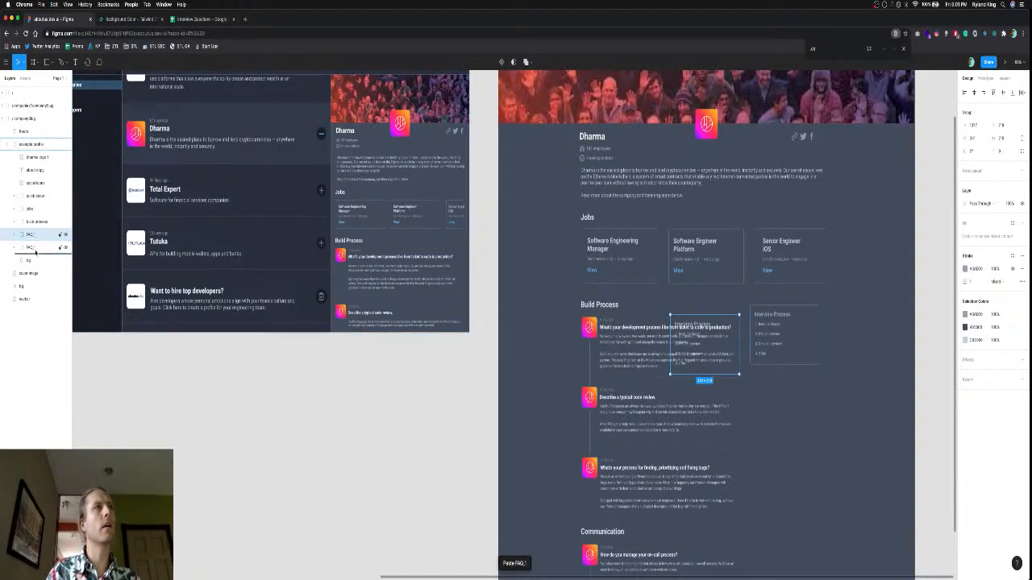
{"action": "left_click", "coordinate": [45, 250]}
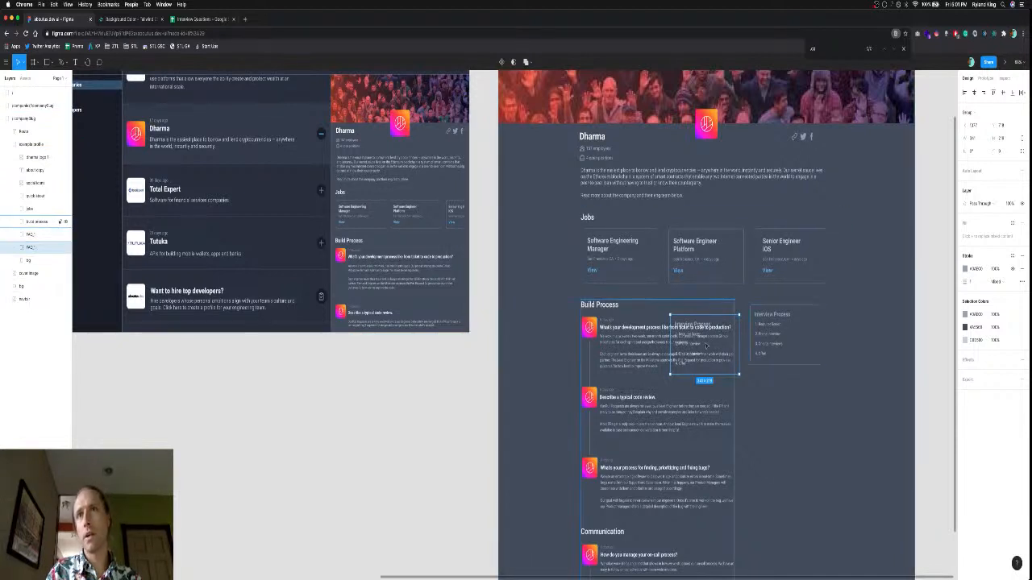
{"action": "left_click_drag", "start_coordinate": [705, 346], "coordinate": [782, 412]}
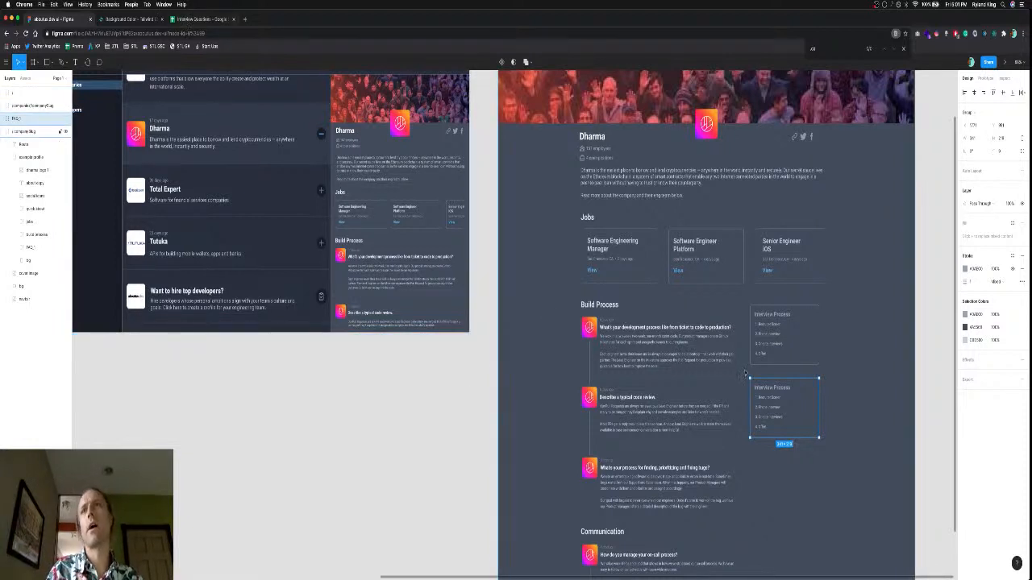
Change the heading of the duplicated lower FAQ card to "Onboarding Process".
{"action": "double_click", "coordinate": [771, 390]}
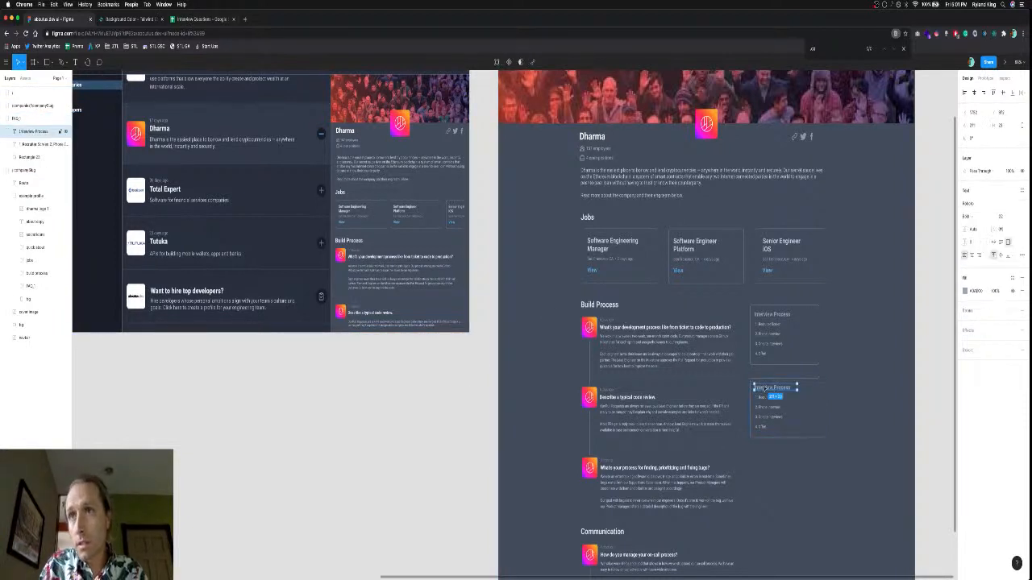
{"action": "key", "text": "Return"}
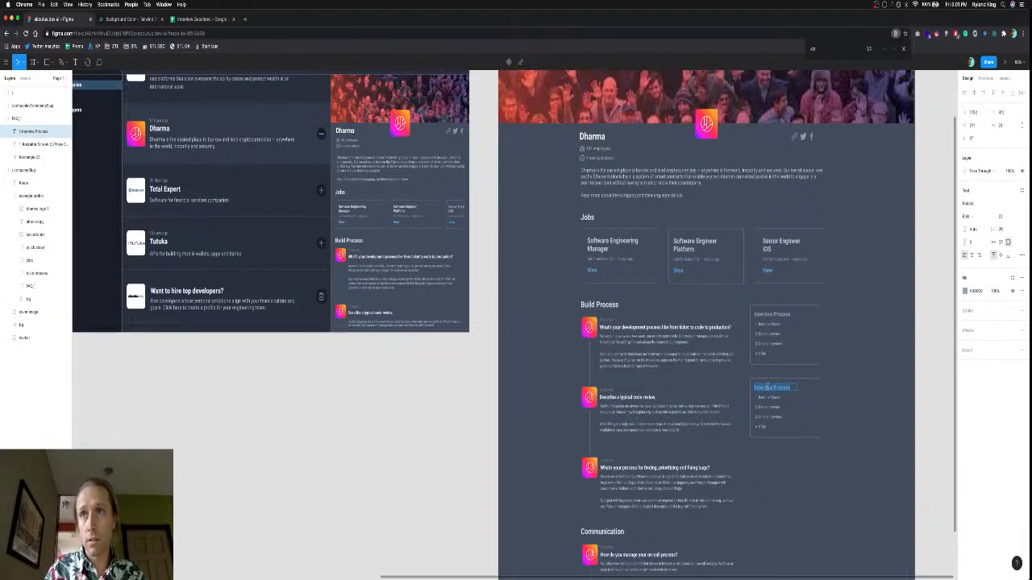
{"action": "type", "text": "Onboarding Process"}
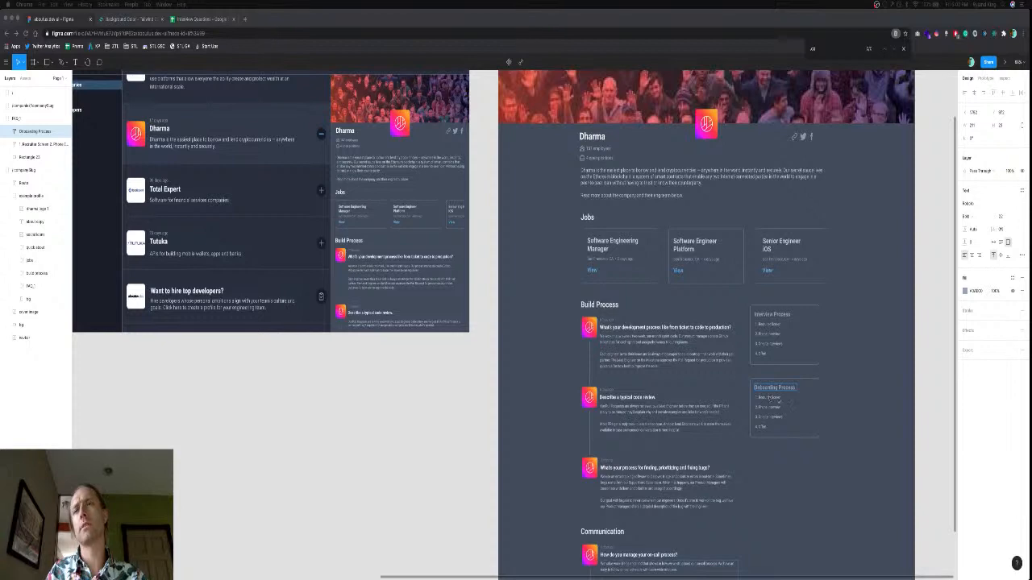
Replace the first list item in the Onboarding Process card with "Pair program to learn the code base".
{"action": "scroll", "coordinate": [785, 401], "scroll_direction": "up", "scroll_amount": 5}
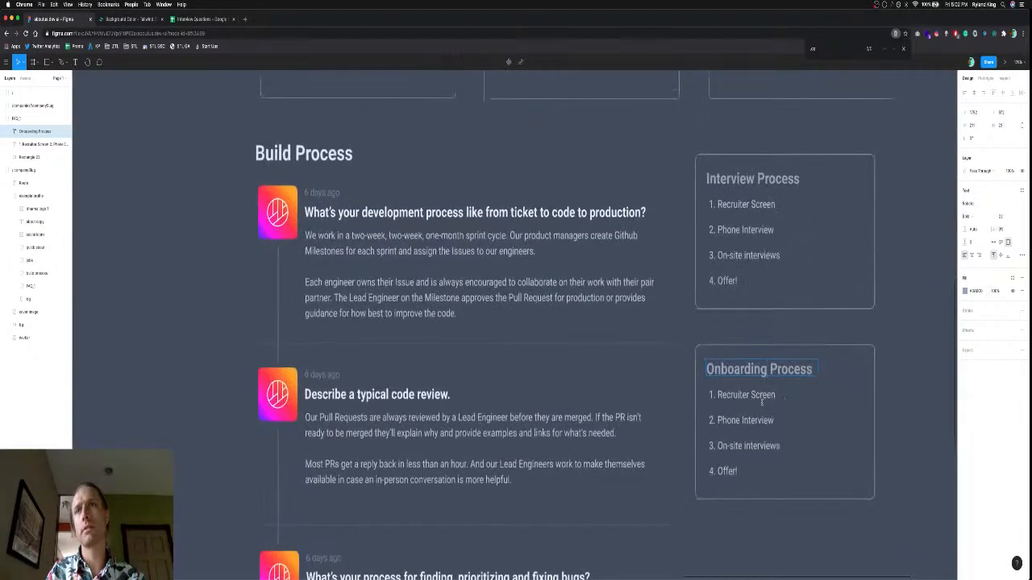
{"action": "left_click", "coordinate": [738, 394]}
{"action": "double_click", "coordinate": [738, 394]}
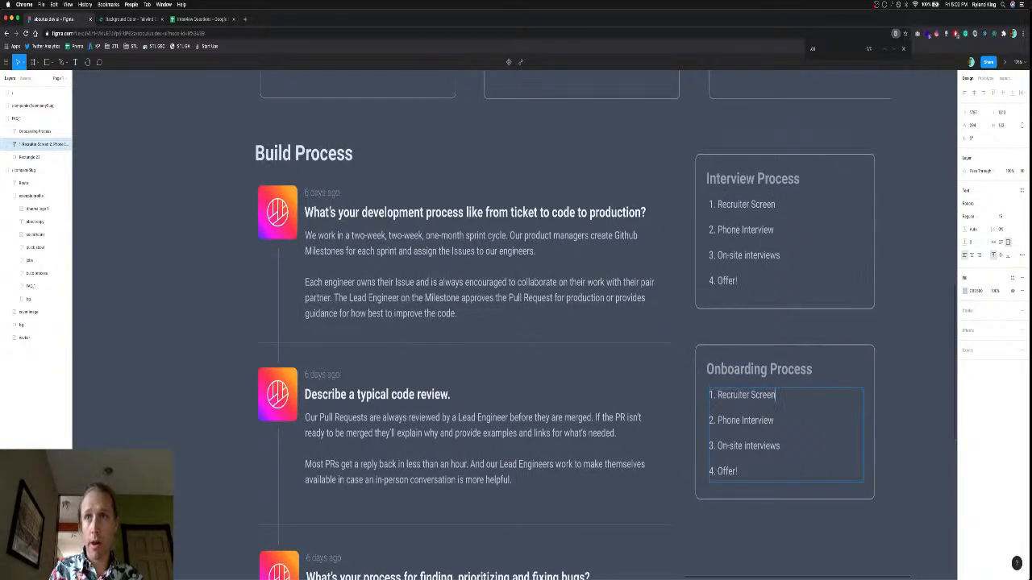
{"action": "triple_click", "coordinate": [738, 394]}
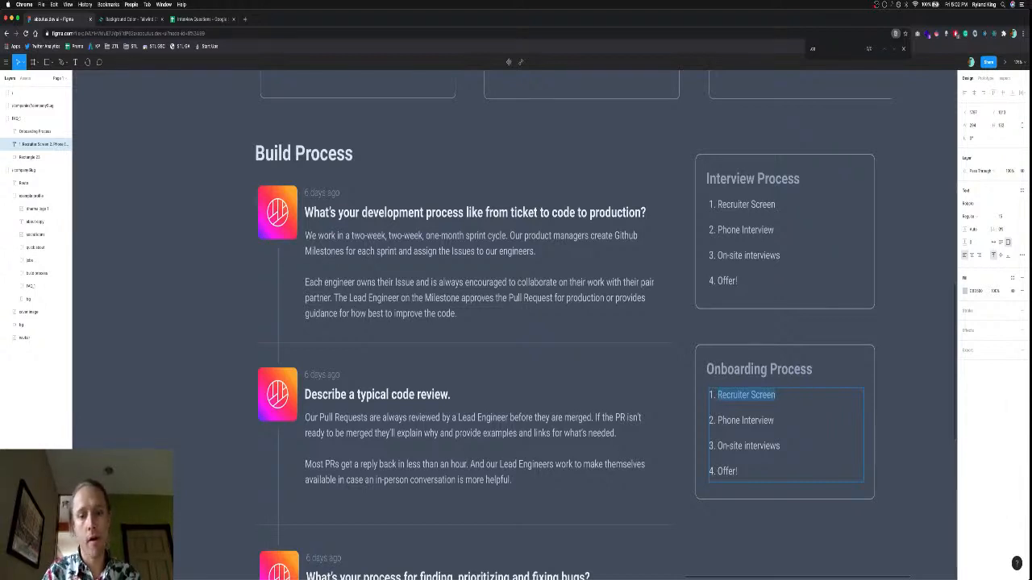
{"action": "type", "text": "Pair"}
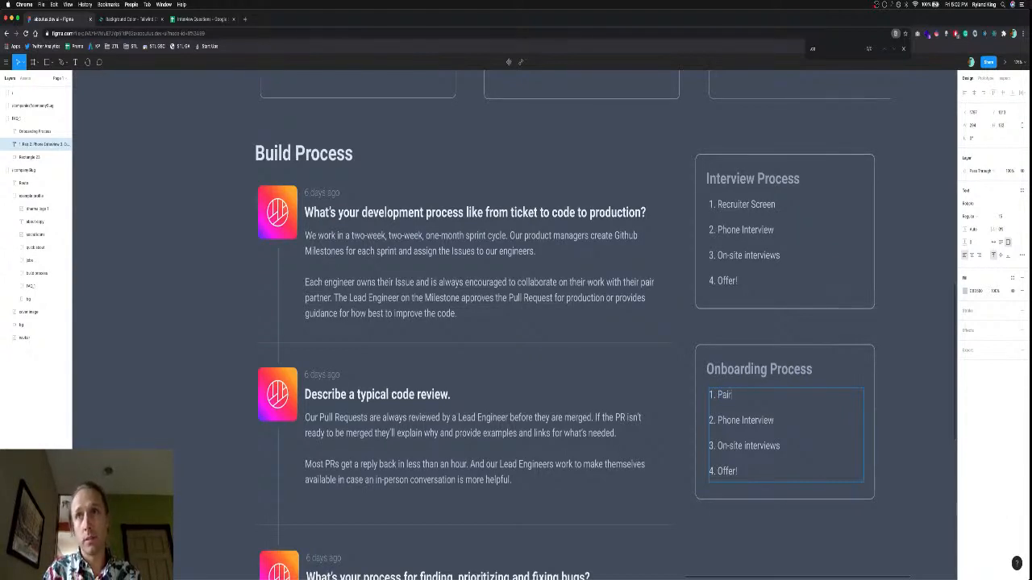
{"action": "type", "text": " program to"}
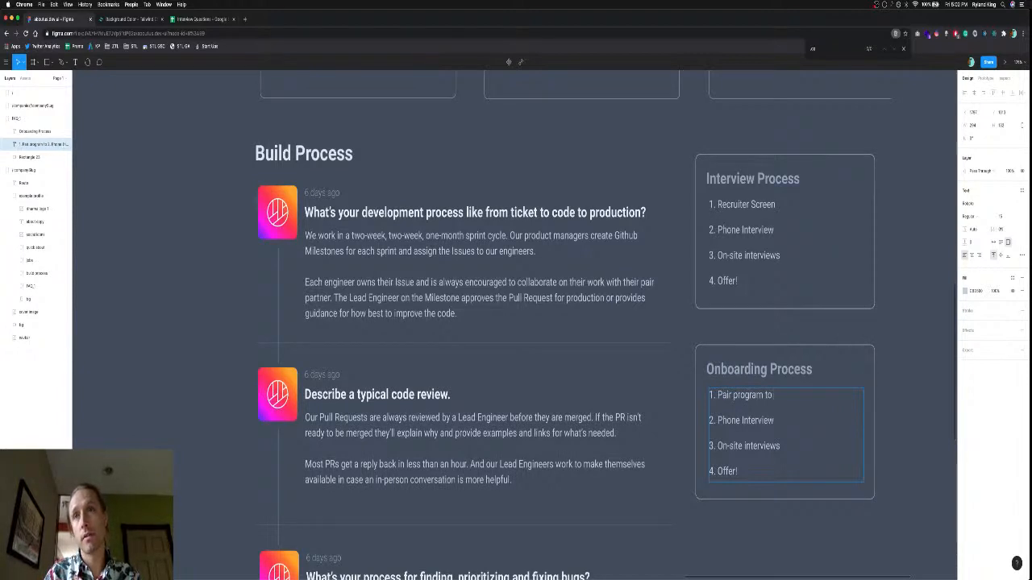
{"action": "type", "text": " learn the "}
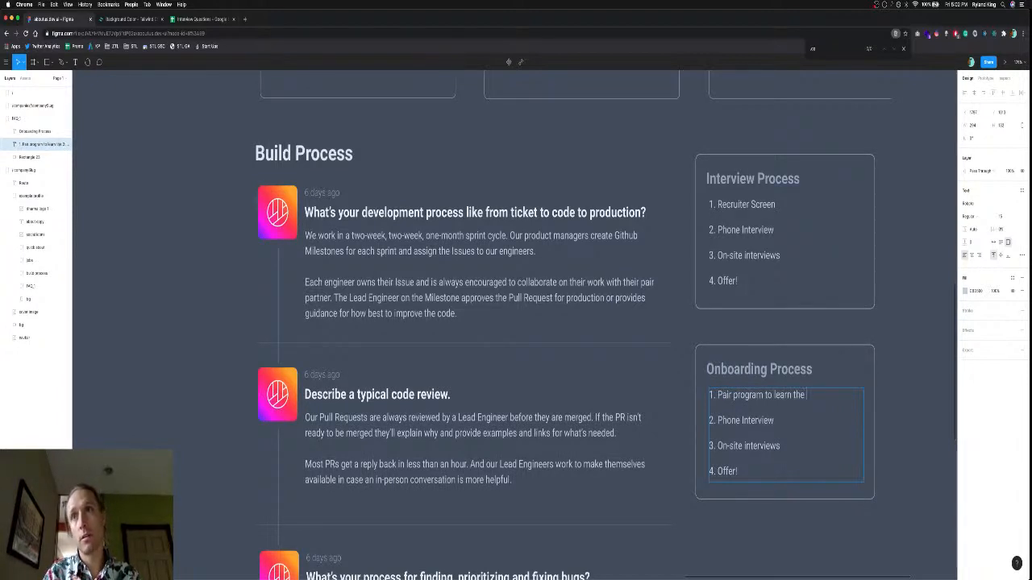
{"action": "type", "text": "code"}
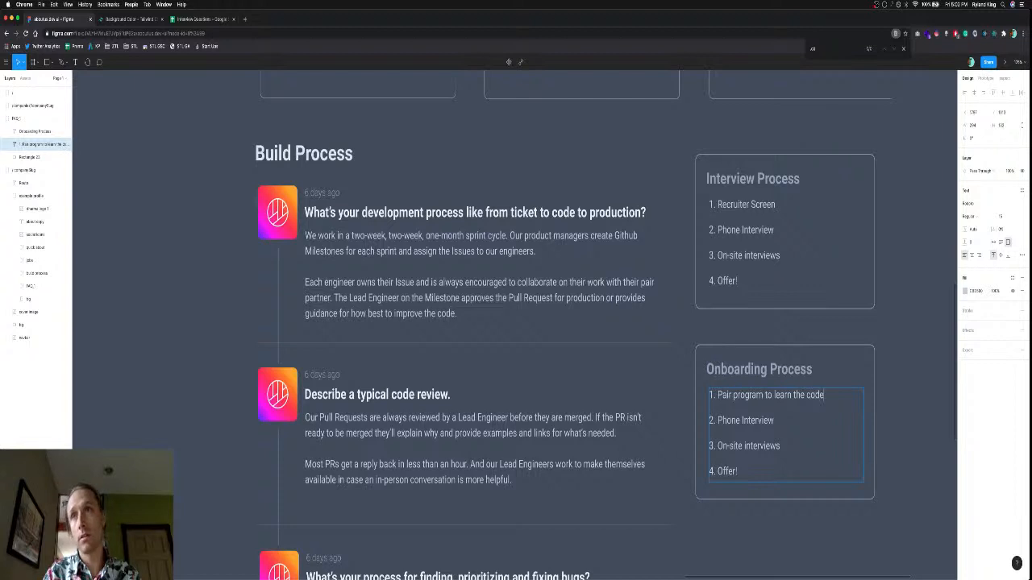
{"action": "type", "text": " base"}
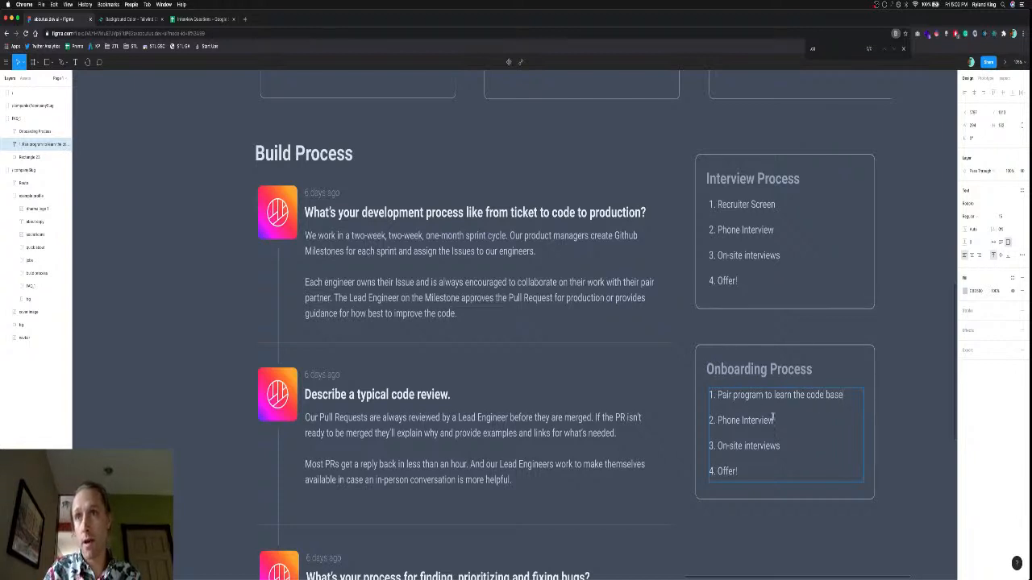
Replace the second item in the Onboarding Process list with "First code project".
{"action": "left_click_drag", "start_coordinate": [774, 420], "coordinate": [718, 420]}
{"action": "type", "text": "First"}
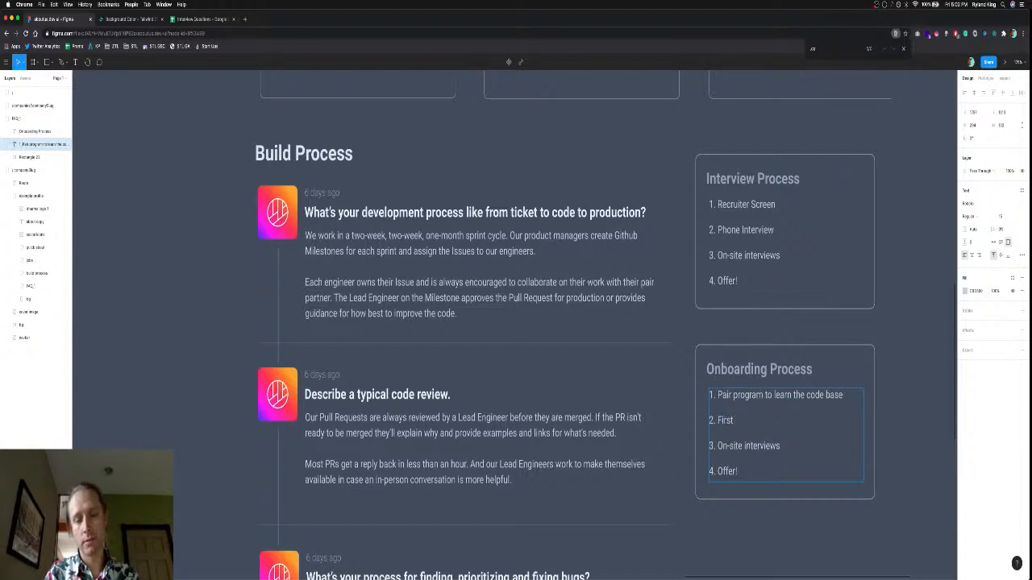
{"action": "type", "text": " code p"}
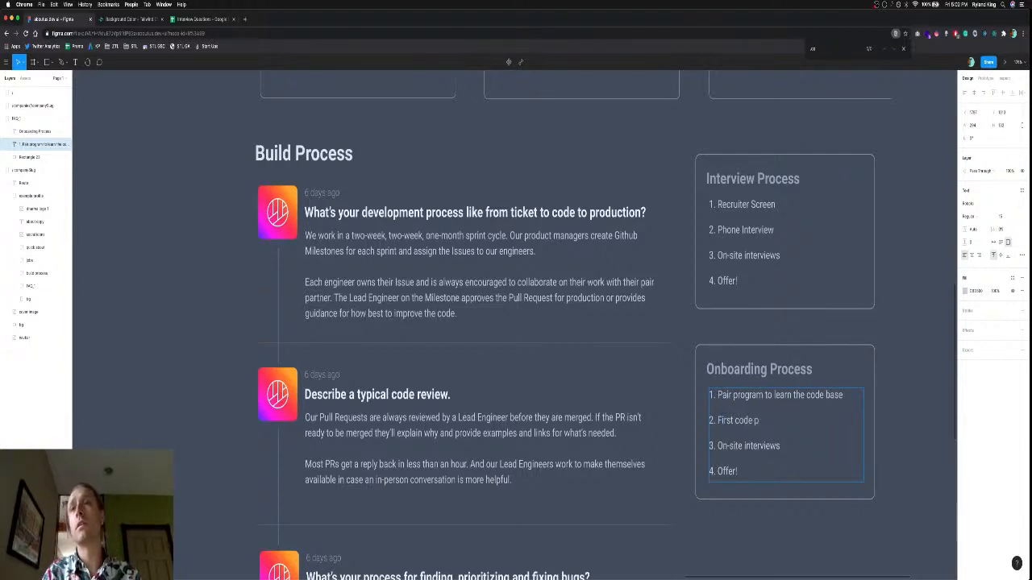
{"action": "type", "text": "roject"}
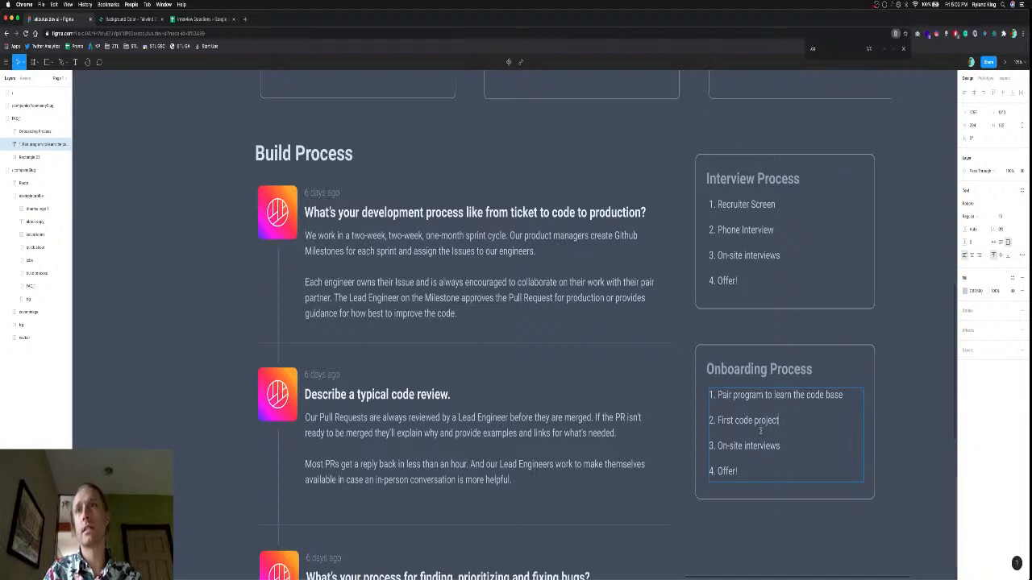
Replace the third item in the Onboarding Process list with "Daily review sessions with team members".
{"action": "left_click_drag", "start_coordinate": [718, 445], "coordinate": [779, 445]}
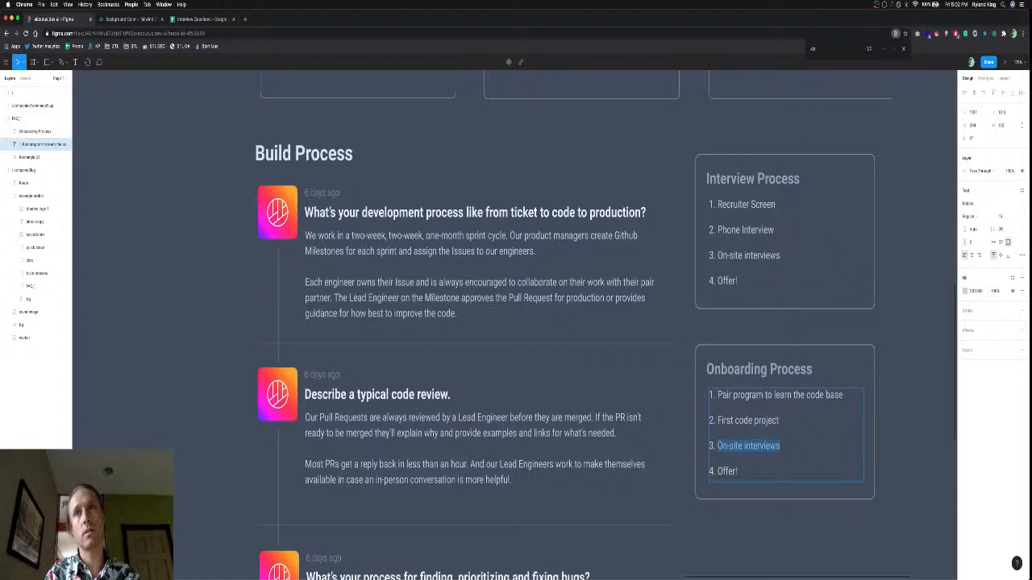
{"action": "type", "text": "Daily"}
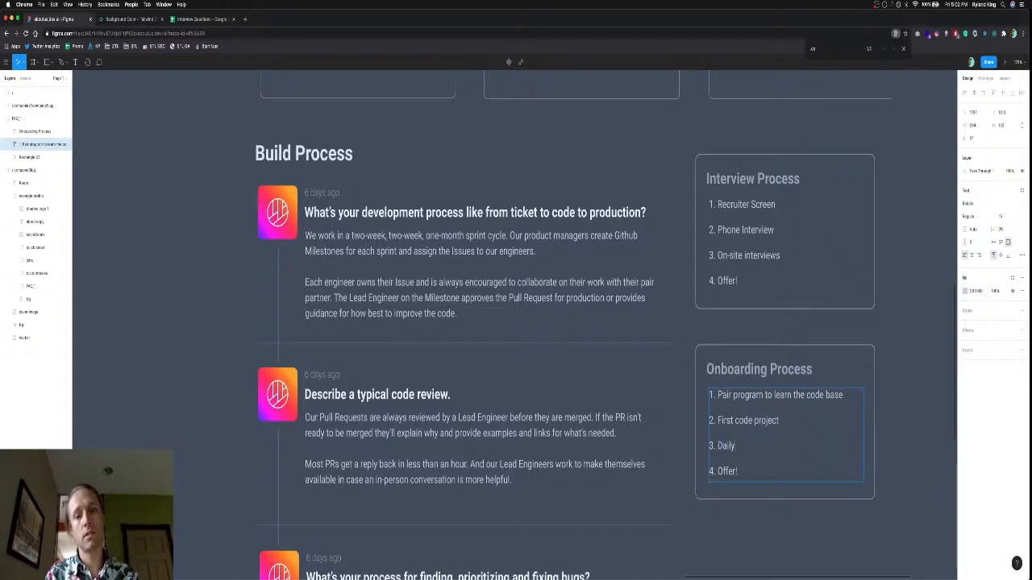
{"action": "type", "text": " review ses"}
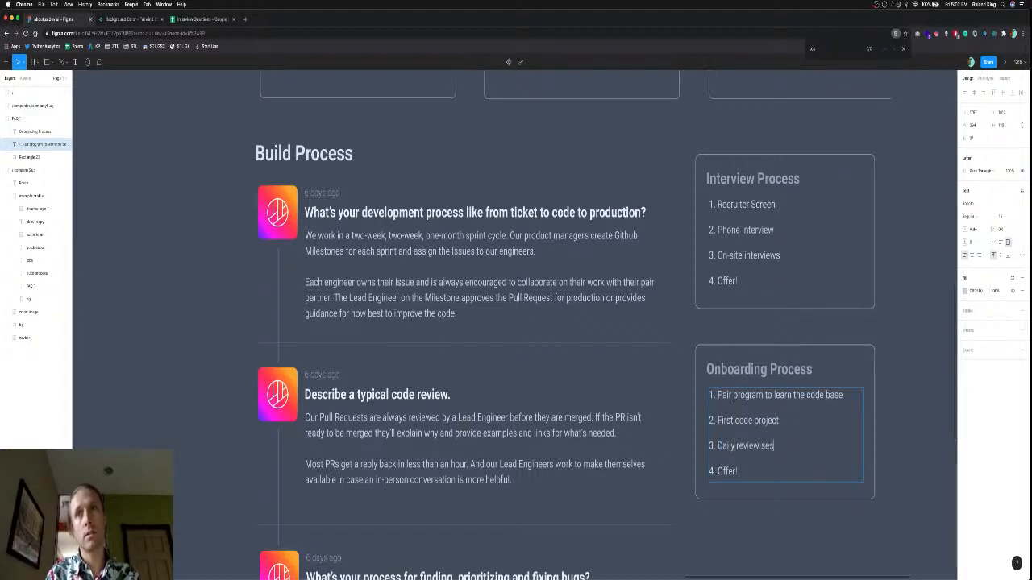
{"action": "type", "text": "sions with team"}
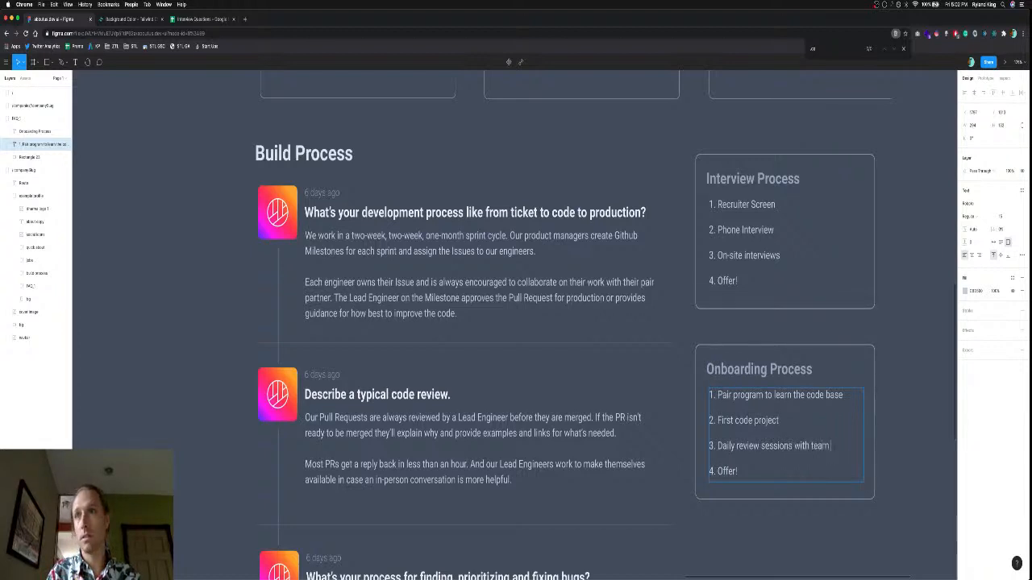
{"action": "type", "text": " members"}
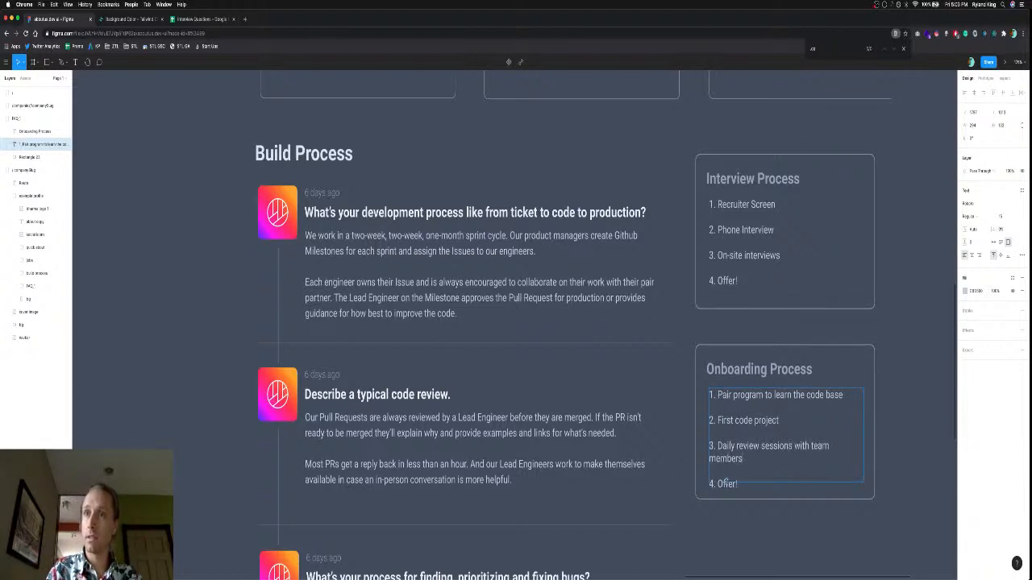
Replace the fourth item in the Onboarding Process list with "You're indepenent!".
{"action": "key", "text": "super+a"}
{"action": "key", "text": "Right"}
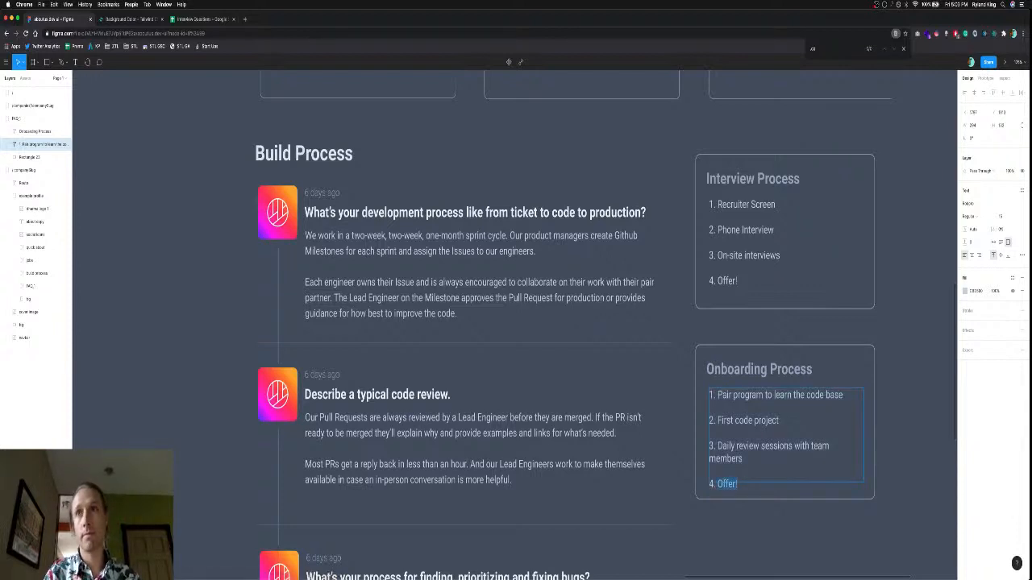
{"action": "type", "text": "You"}
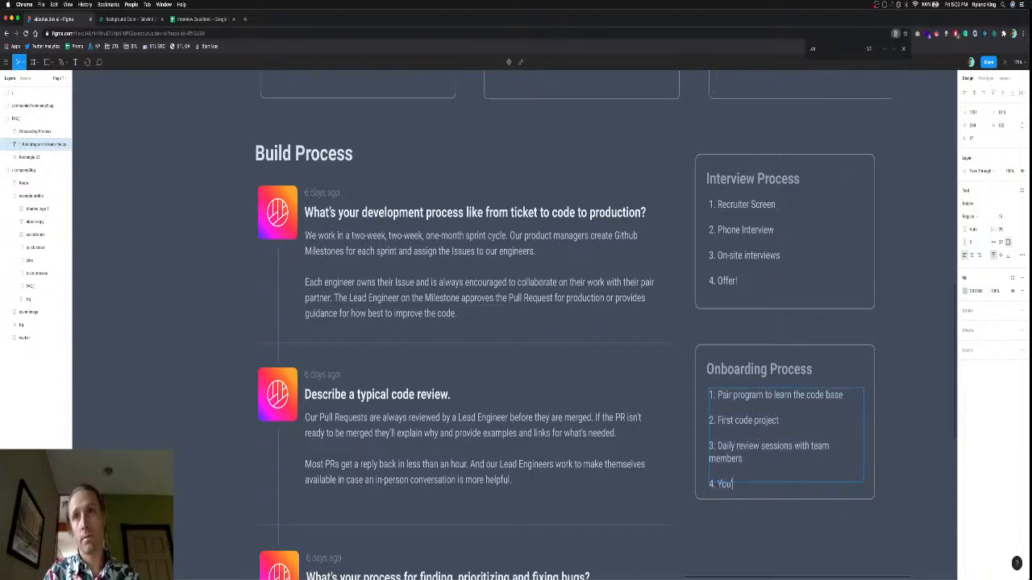
{"action": "type", "text": "'re inde"}
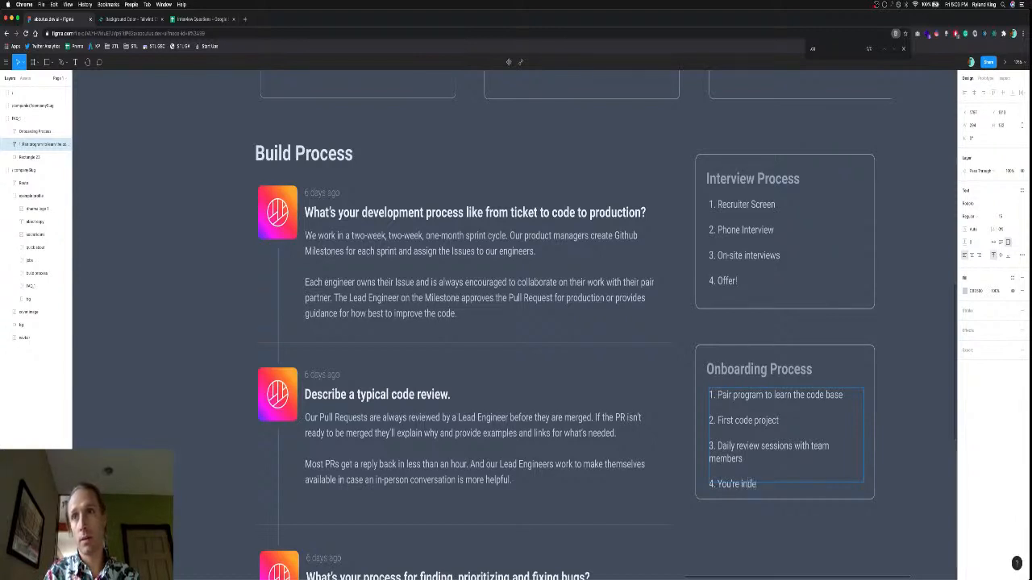
{"action": "type", "text": "penent!"}
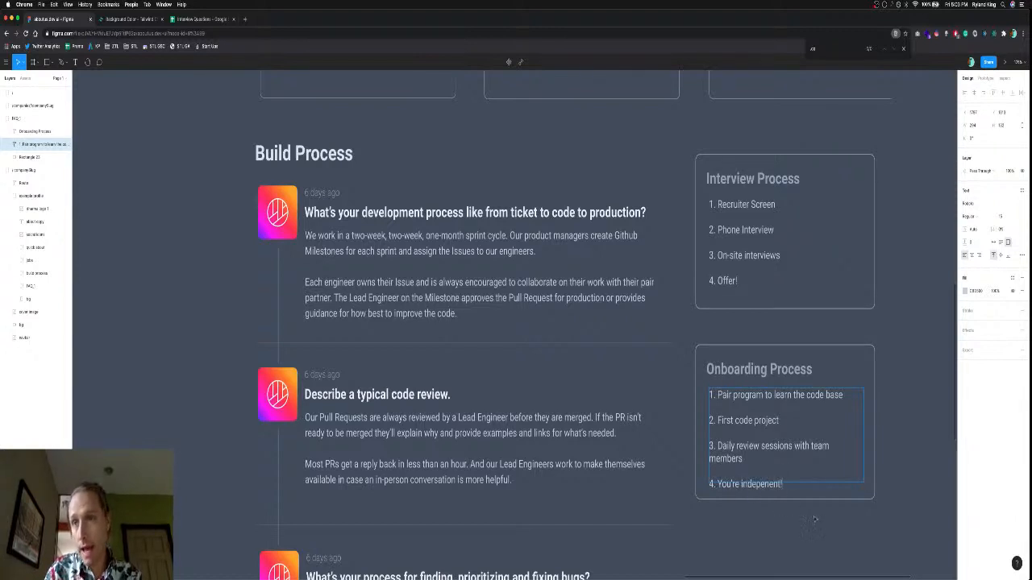
Extend the bottom edges of the Onboarding Process card's rectangle and list text box so the longer list fits inside.
{"action": "left_click", "coordinate": [844, 498]}
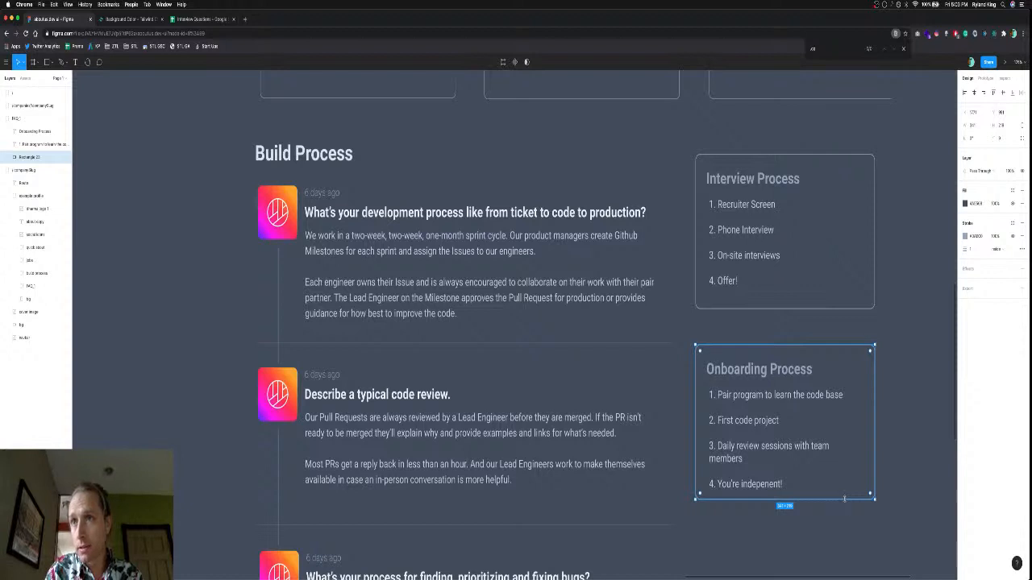
{"action": "double_click", "coordinate": [844, 498]}
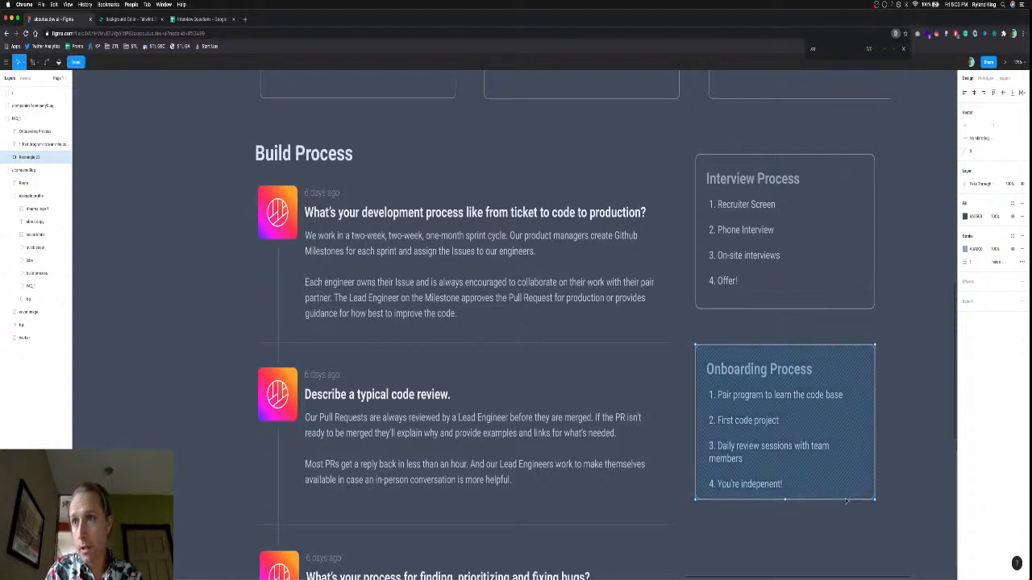
{"action": "key", "text": "Escape"}
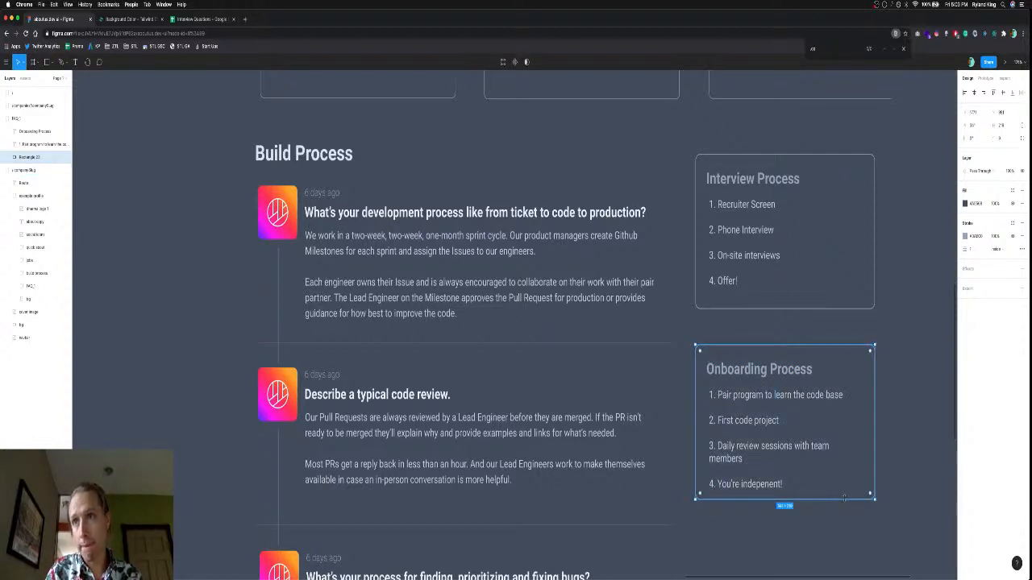
{"action": "left_click_drag", "start_coordinate": [844, 498], "coordinate": [845, 510]}
{"action": "double_click", "coordinate": [777, 484]}
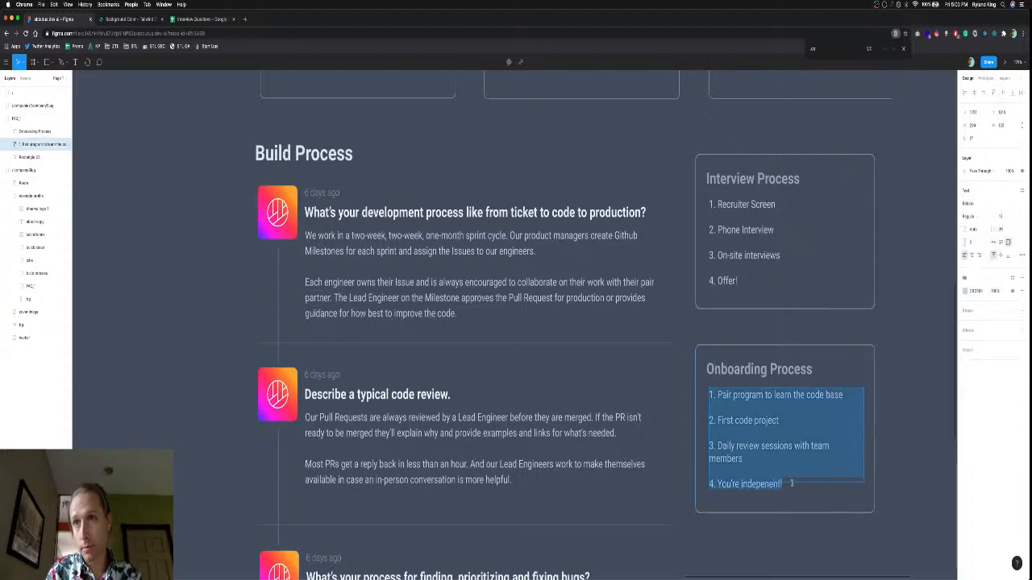
{"action": "key", "text": "Escape"}
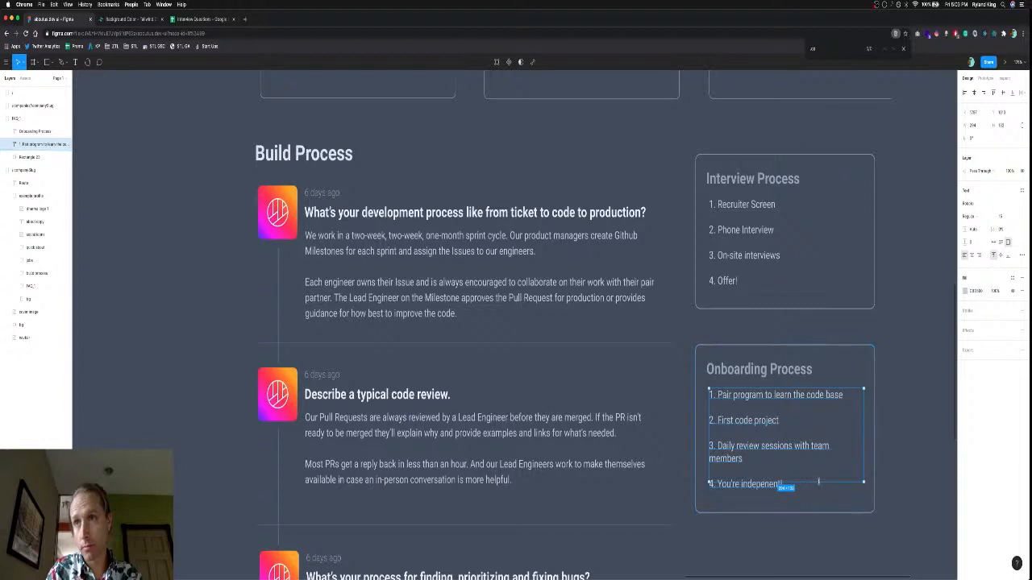
{"action": "left_click_drag", "start_coordinate": [818, 484], "coordinate": [818, 491]}
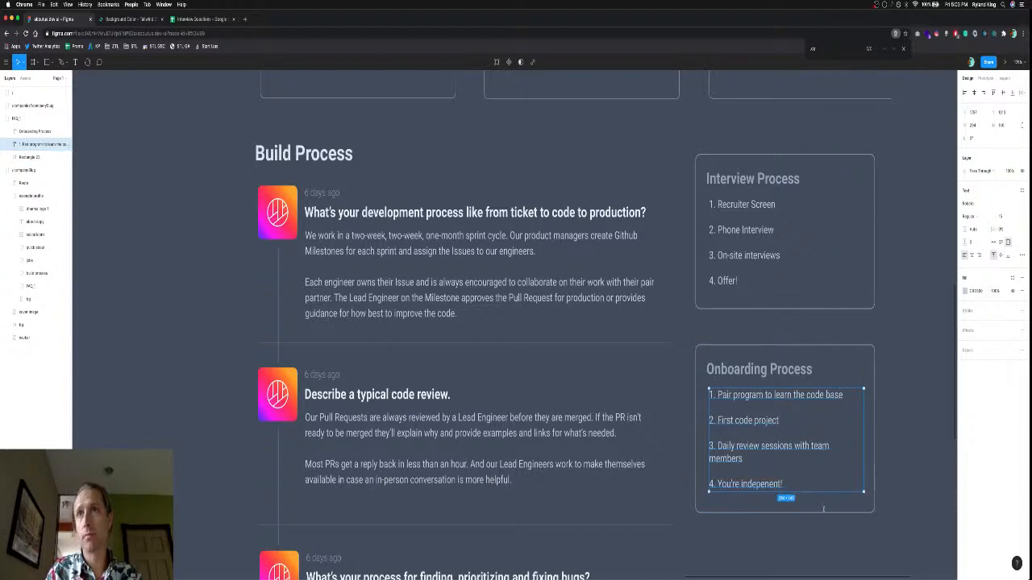
{"action": "left_click", "coordinate": [863, 541]}
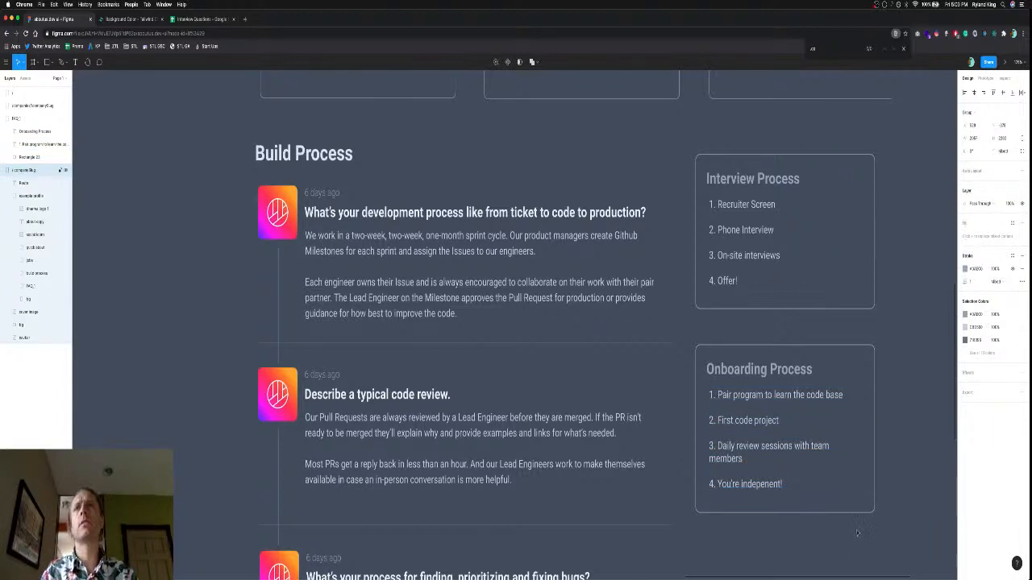
Examine the overall Dharma company page layout, from the header and jobs down to the FAQ cards and Communication section.
{"action": "scroll", "coordinate": [860, 525], "scroll_direction": "down", "scroll_amount": 5}
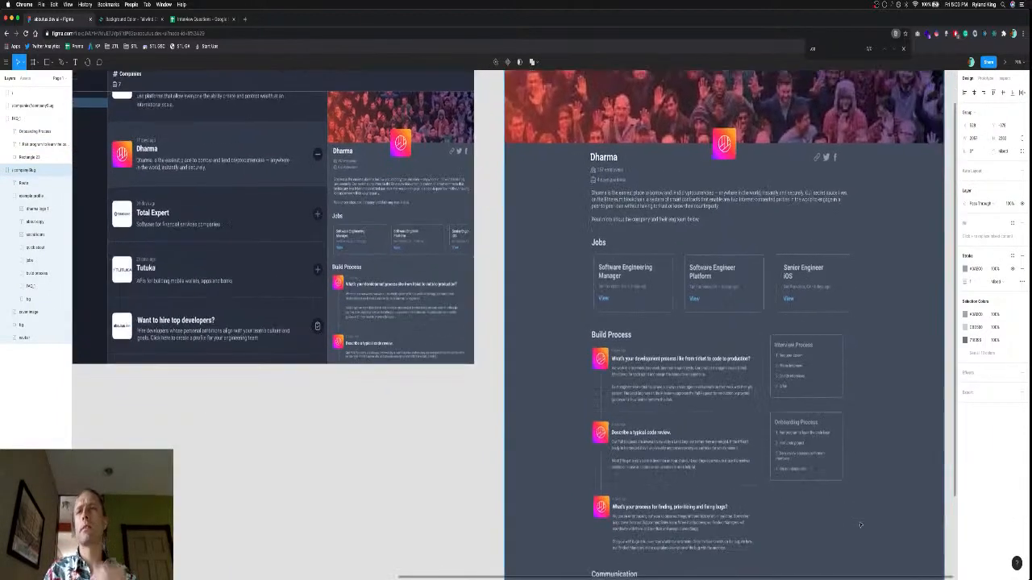
{"action": "scroll", "coordinate": [860, 525], "scroll_direction": "down", "scroll_amount": 3}
{"action": "scroll", "coordinate": [860, 525], "scroll_direction": "right", "scroll_amount": 3}
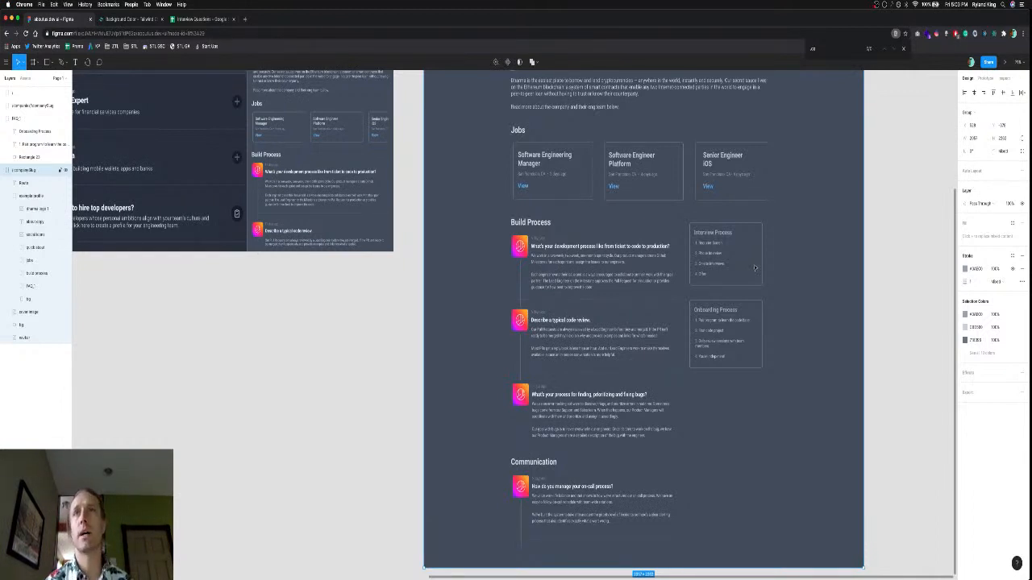
{"action": "scroll", "coordinate": [756, 268], "scroll_direction": "up", "scroll_amount": 5}
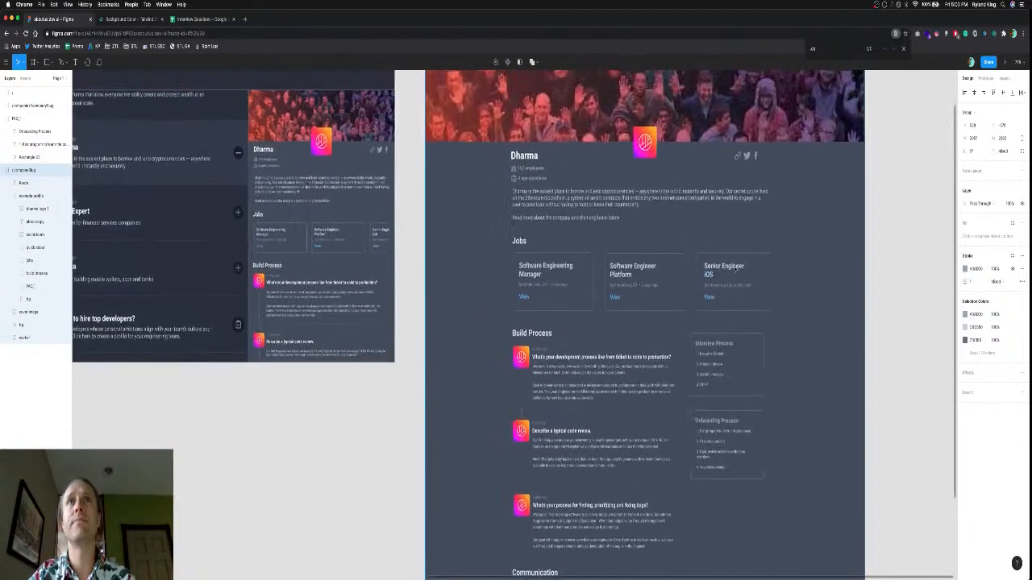
{"action": "scroll", "coordinate": [734, 270], "scroll_direction": "down", "scroll_amount": 3}
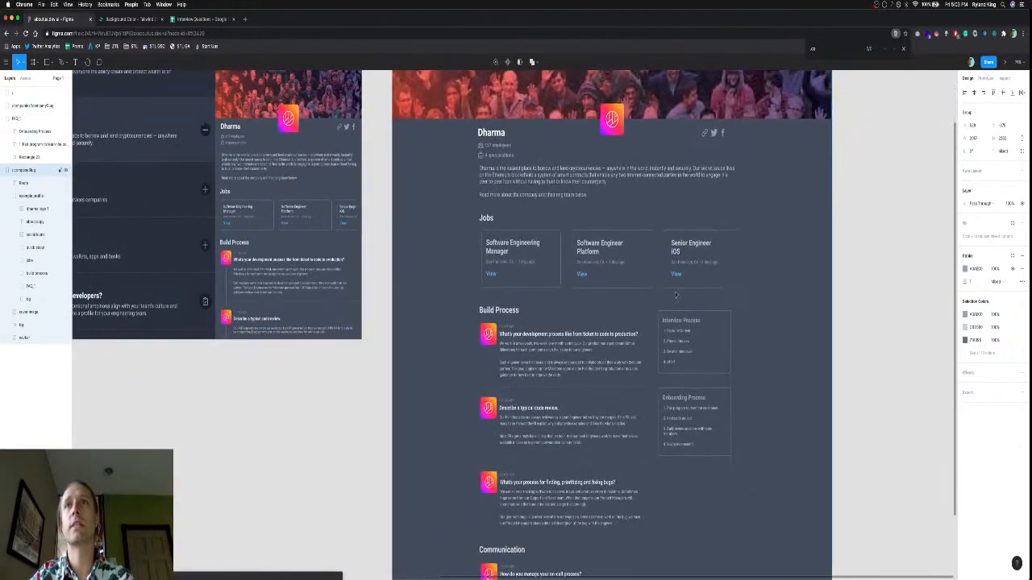
{"action": "scroll", "coordinate": [700, 329], "scroll_direction": "up", "scroll_amount": 3}
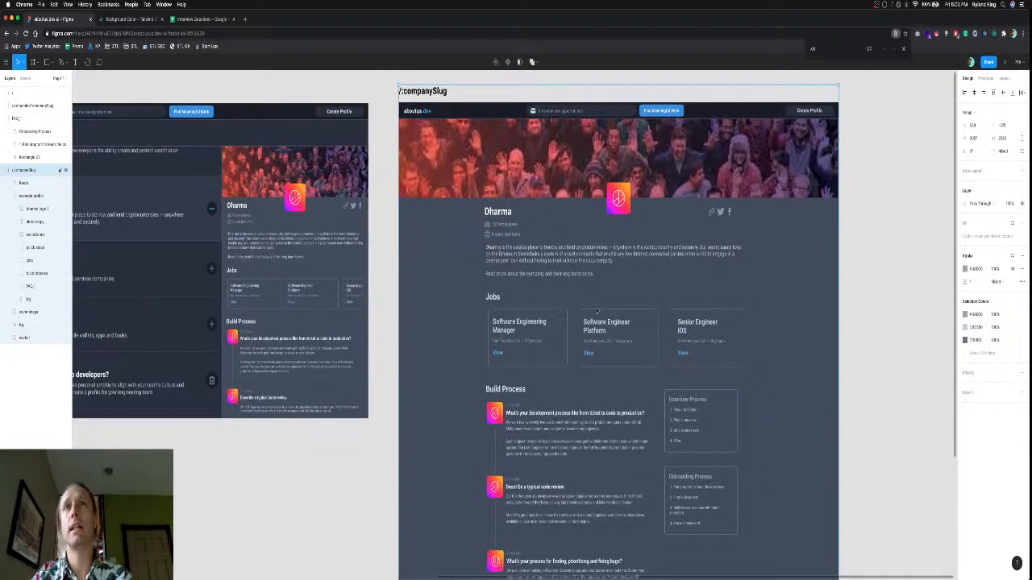
Compare the full Dharma company page with the companies list frames, checking the profile preview, jobs, Build Process and FAQ cards.
{"action": "scroll", "coordinate": [596, 310], "scroll_direction": "down", "scroll_amount": 1}
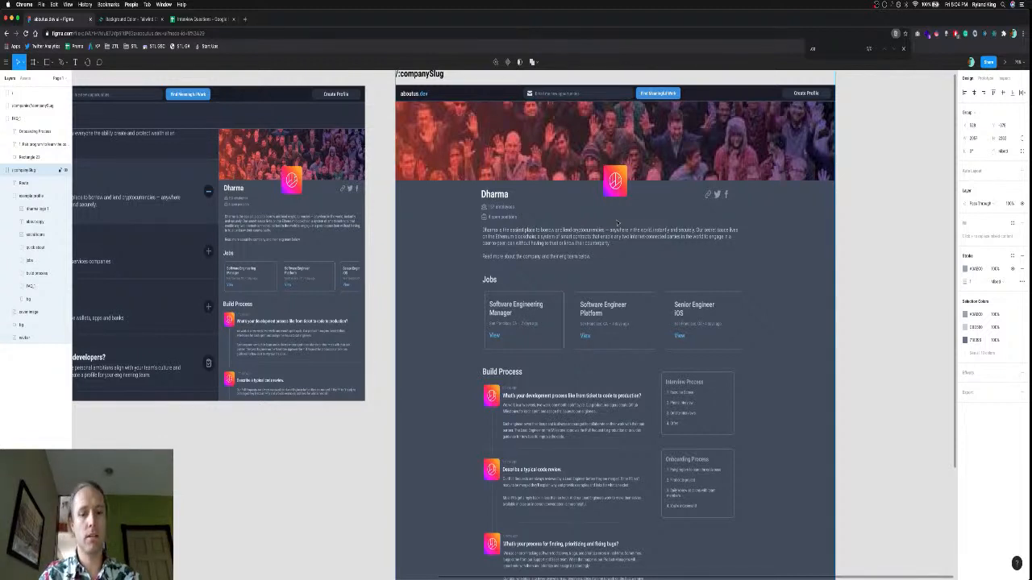
{"action": "scroll", "coordinate": [615, 218], "scroll_direction": "down", "scroll_amount": 5}
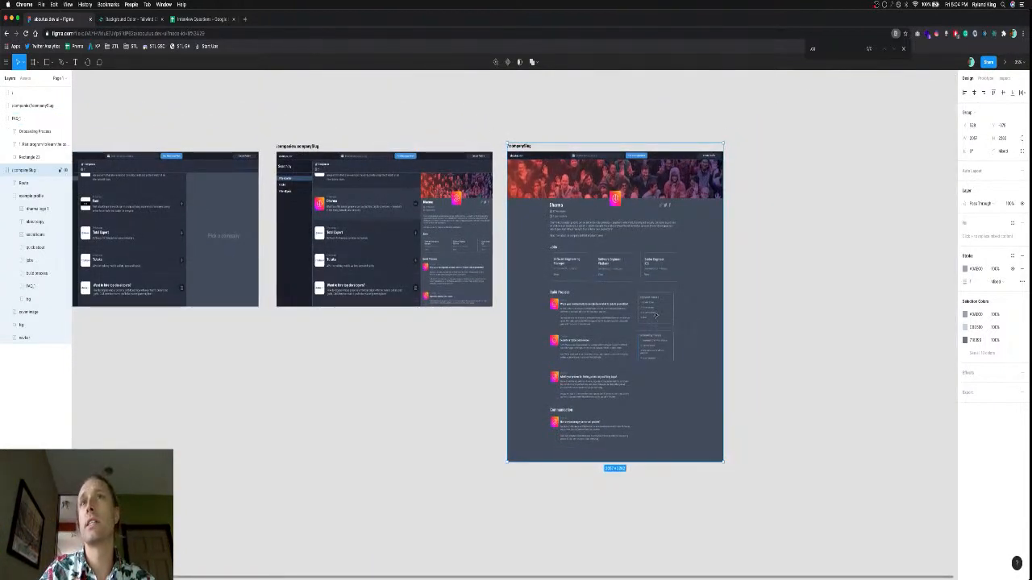
{"action": "scroll", "coordinate": [430, 296], "scroll_direction": "left", "scroll_amount": 5}
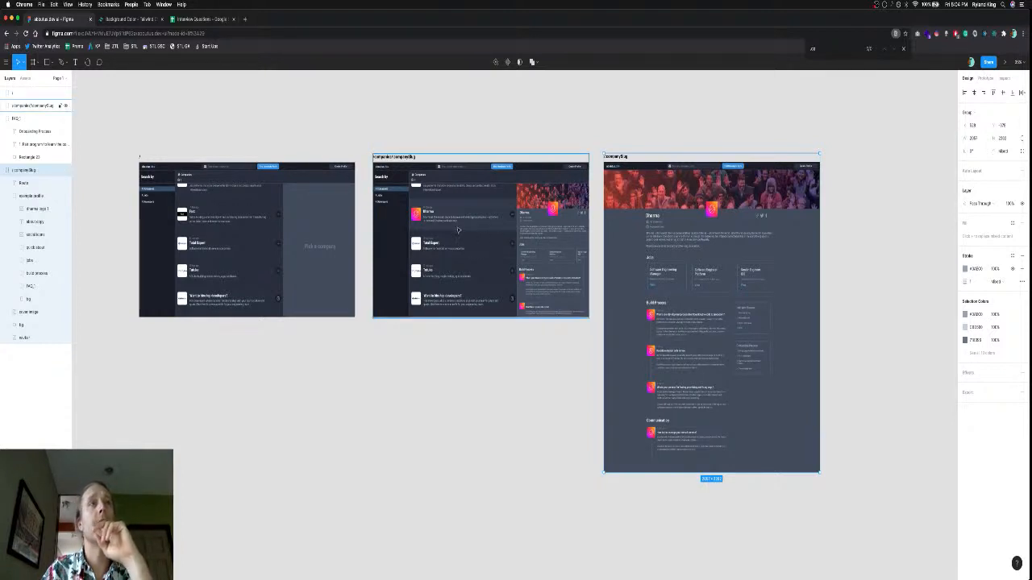
{"action": "scroll", "coordinate": [457, 230], "scroll_direction": "up", "scroll_amount": 5}
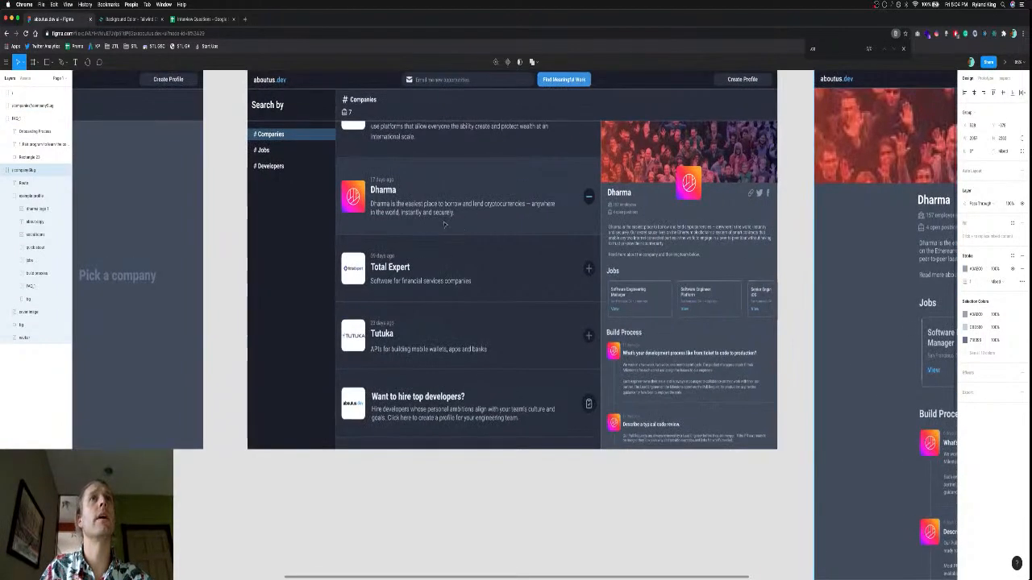
{"action": "scroll", "coordinate": [664, 316], "scroll_direction": "right", "scroll_amount": 3}
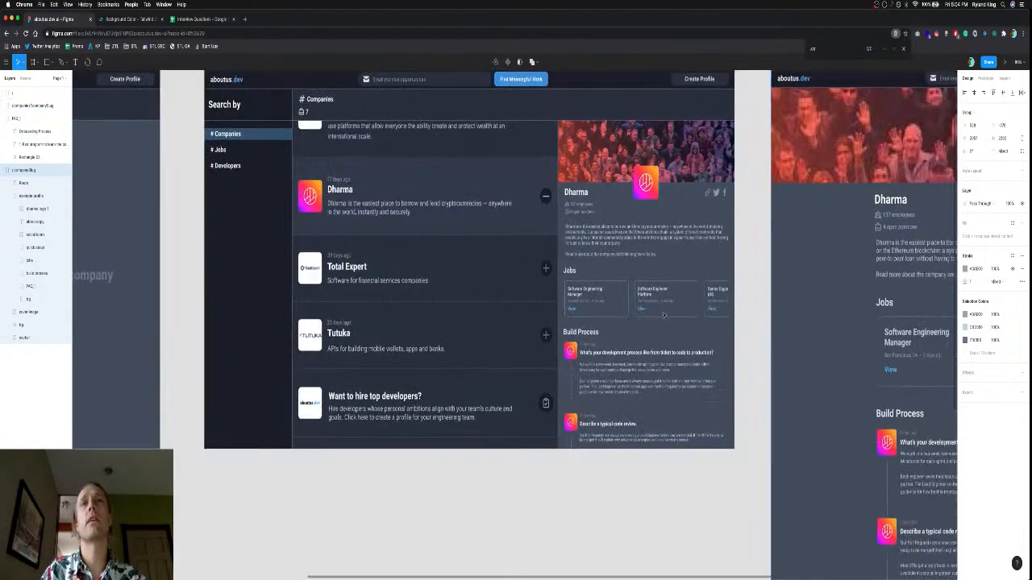
{"action": "scroll", "coordinate": [677, 355], "scroll_direction": "right", "scroll_amount": 2}
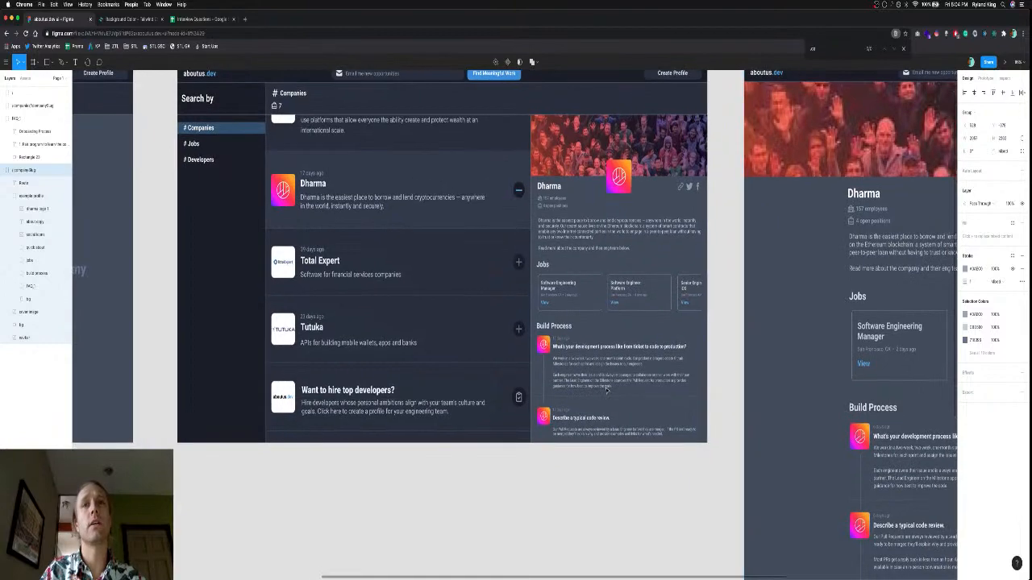
{"action": "scroll", "coordinate": [697, 410], "scroll_direction": "down", "scroll_amount": 10}
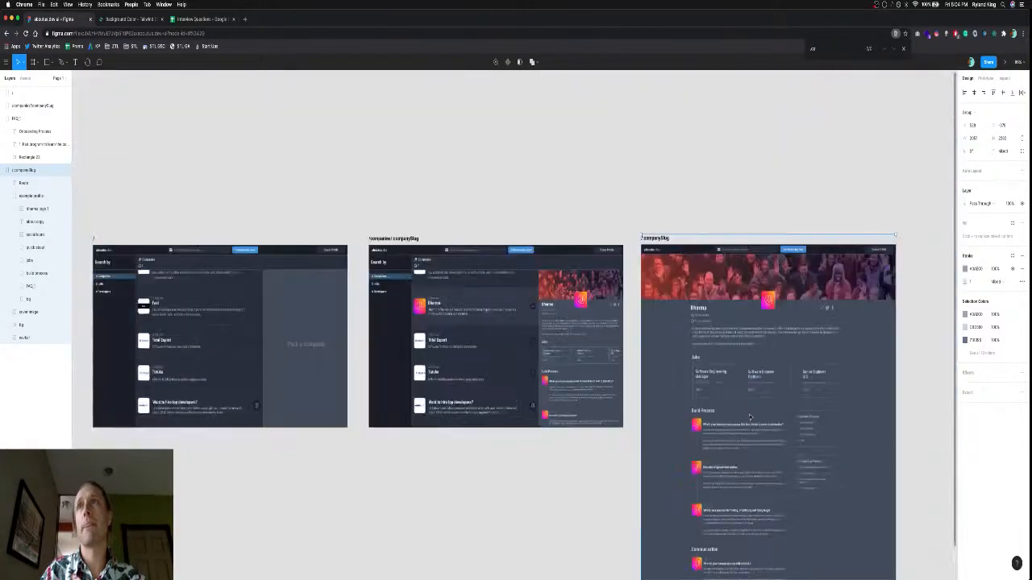
{"action": "scroll", "coordinate": [750, 416], "scroll_direction": "up", "scroll_amount": 5}
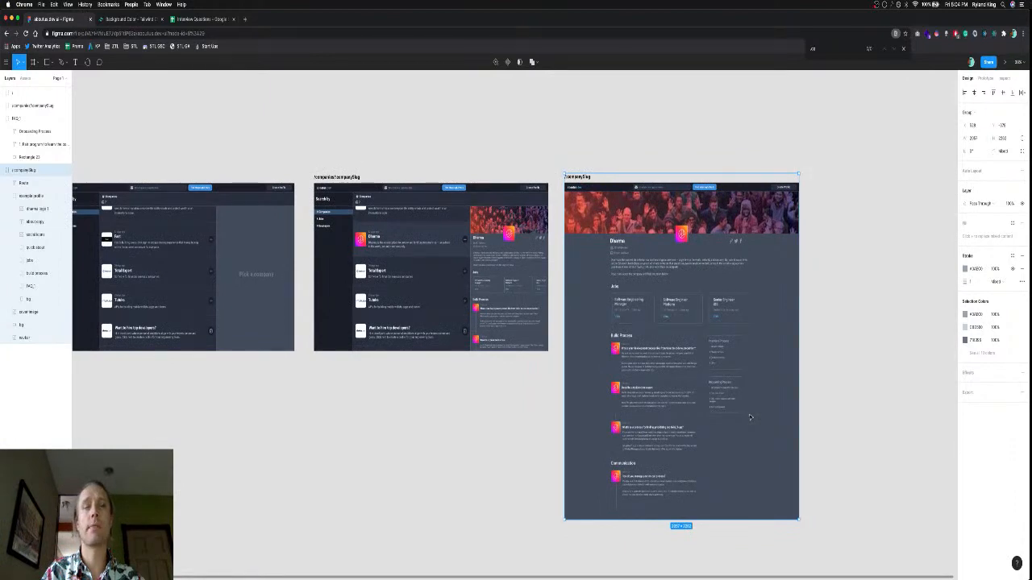
{"action": "scroll", "coordinate": [750, 417], "scroll_direction": "up", "scroll_amount": 5}
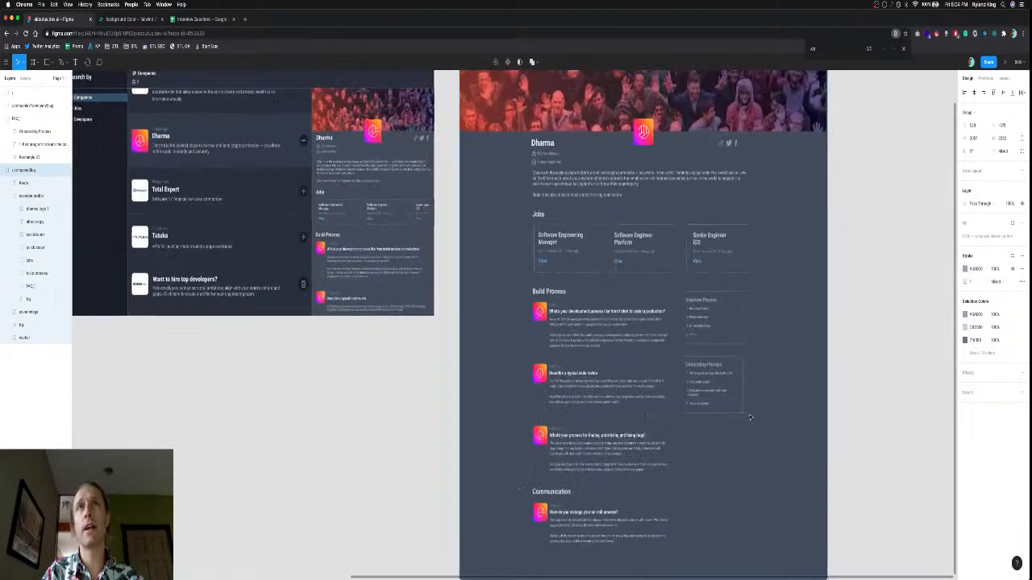
{"action": "scroll", "coordinate": [749, 416], "scroll_direction": "down", "scroll_amount": 3}
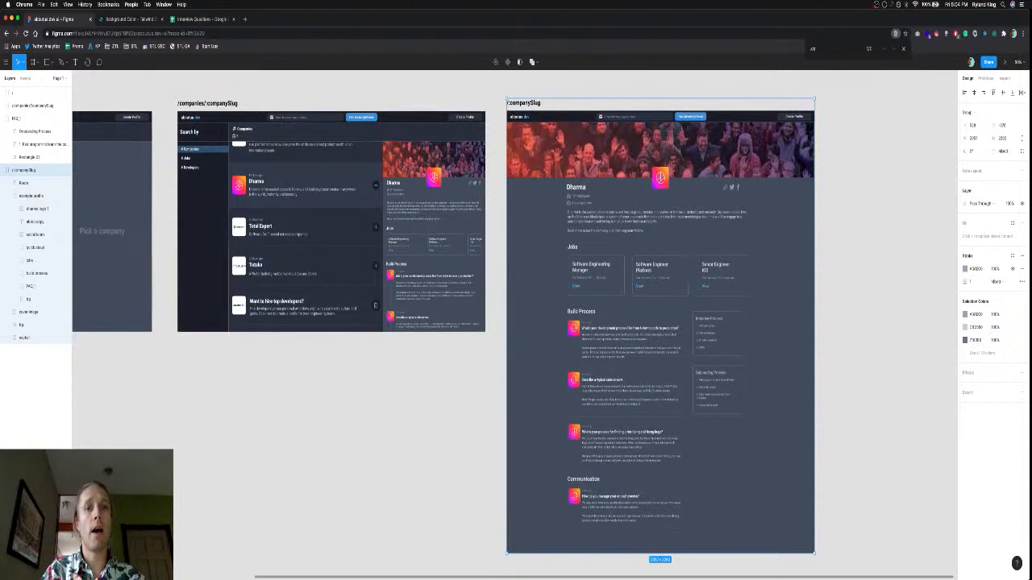